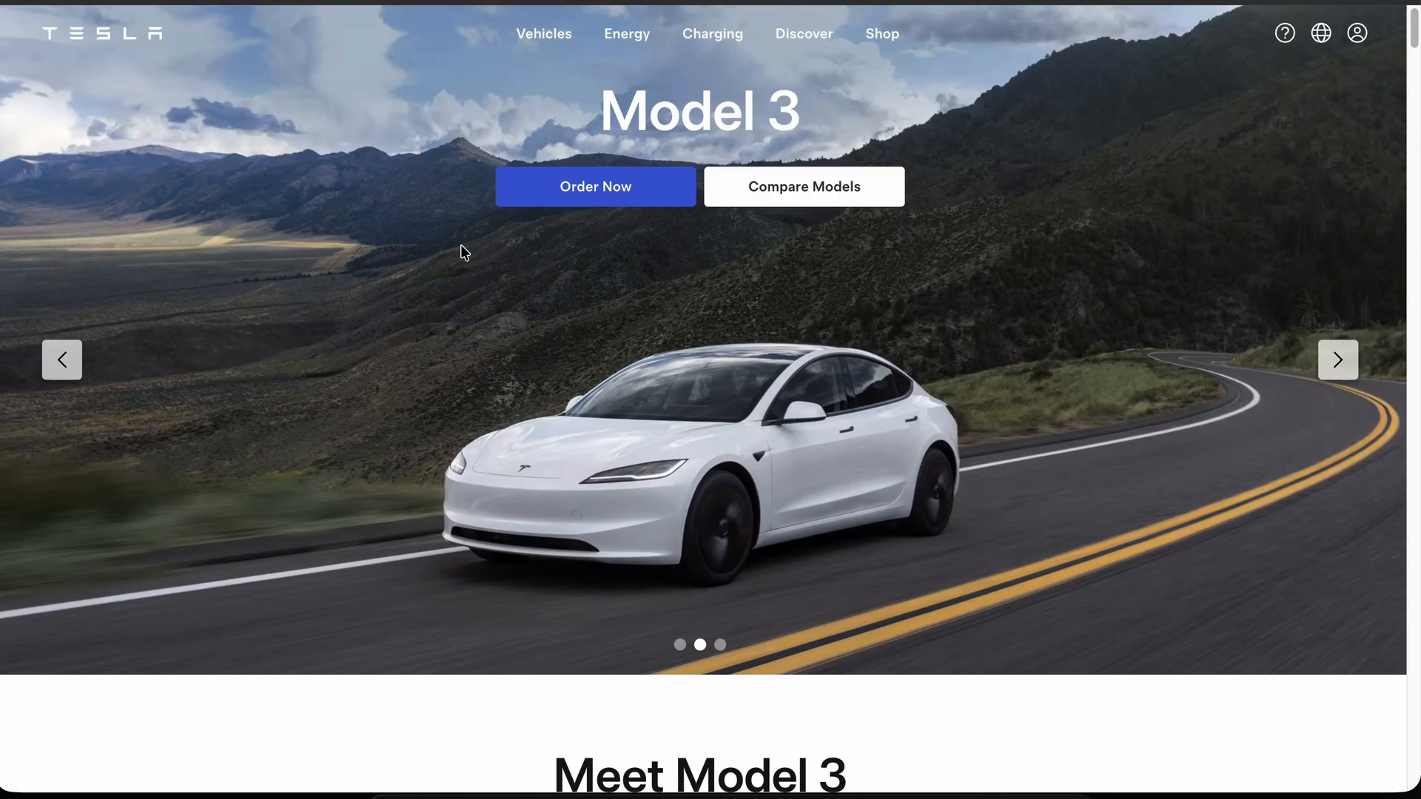
- Copy the Model 3 Performance hero image from the Tesla page and switch to the Figma file
{"action": "left_click", "coordinate": [719, 646]}
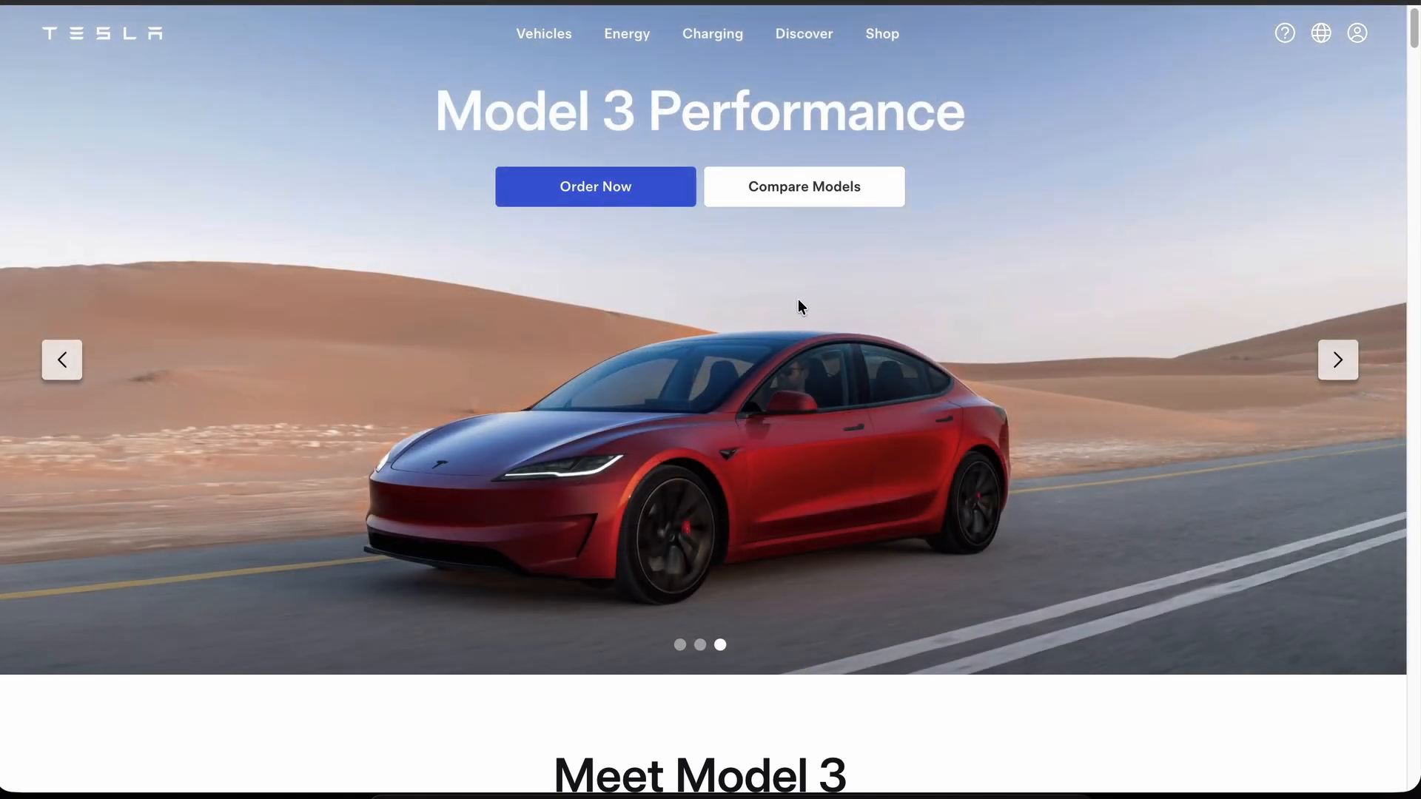
{"action": "right_click", "coordinate": [797, 299]}
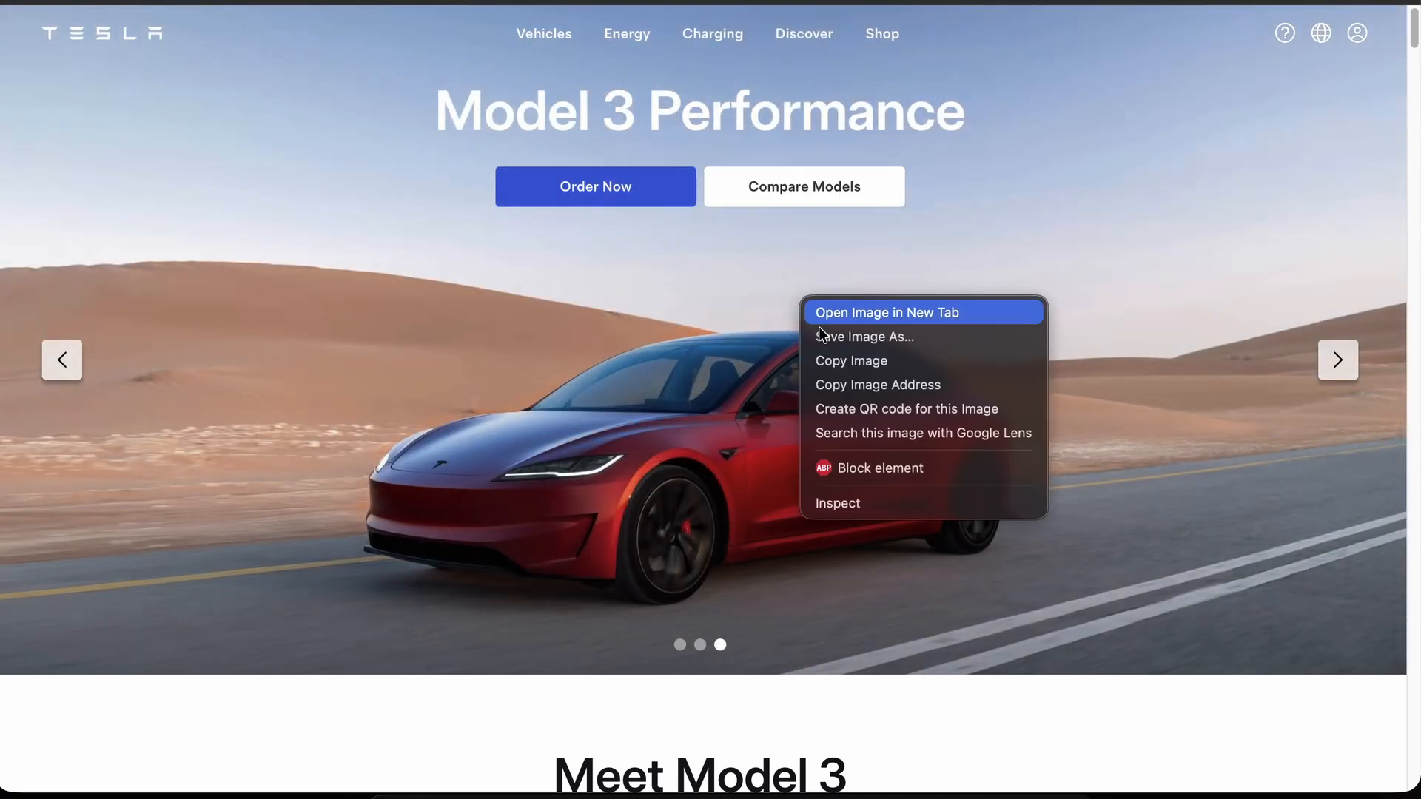
{"action": "left_click", "coordinate": [835, 358]}
{"action": "key", "text": "ctrl+Tab"}
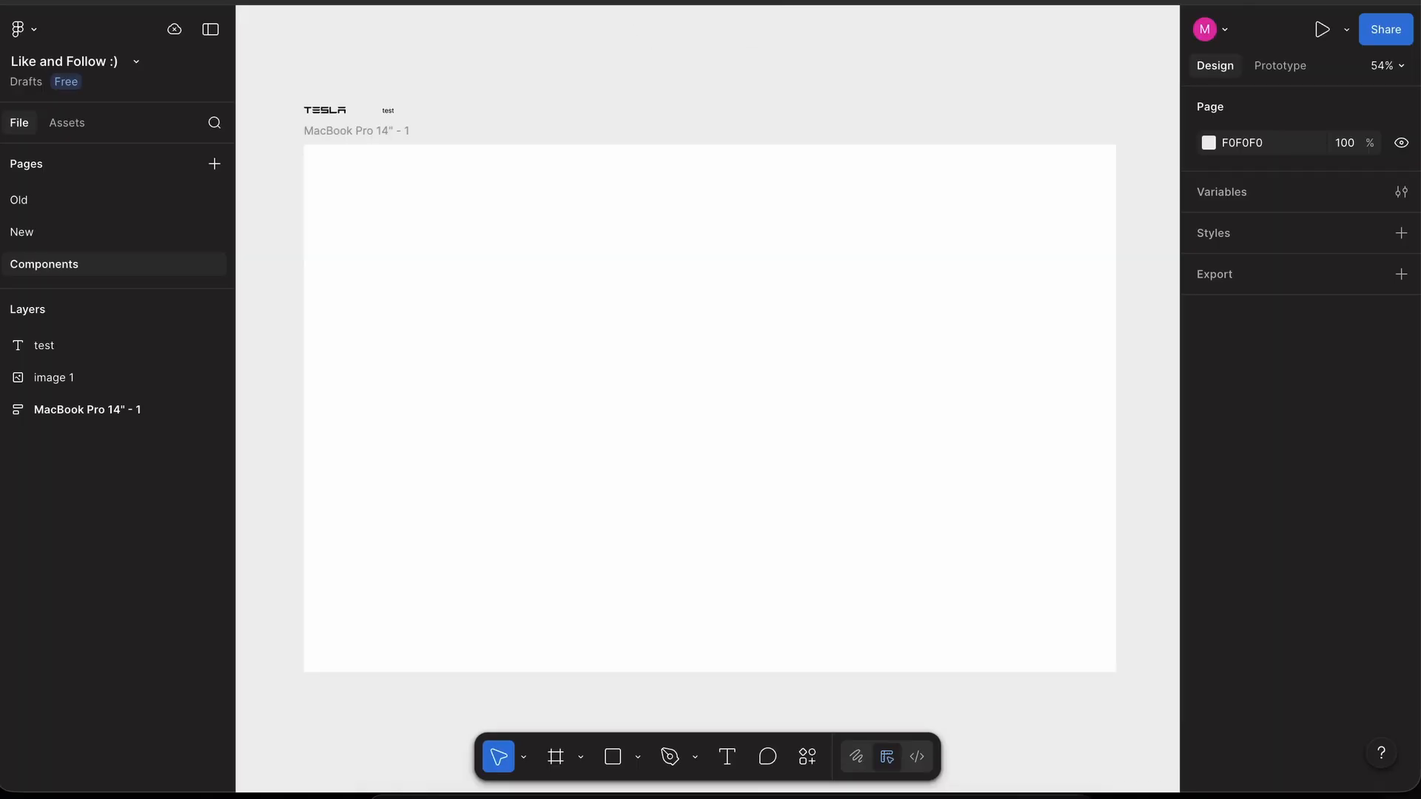
- Extend the MacBook Pro 14" frame downward to a height of about 1579
{"action": "scroll", "coordinate": [549, 331], "scroll_direction": "down", "scroll_amount": 1}
{"action": "left_click", "coordinate": [423, 144]}
{"action": "scroll", "coordinate": [555, 371], "scroll_direction": "down", "scroll_amount": 5}
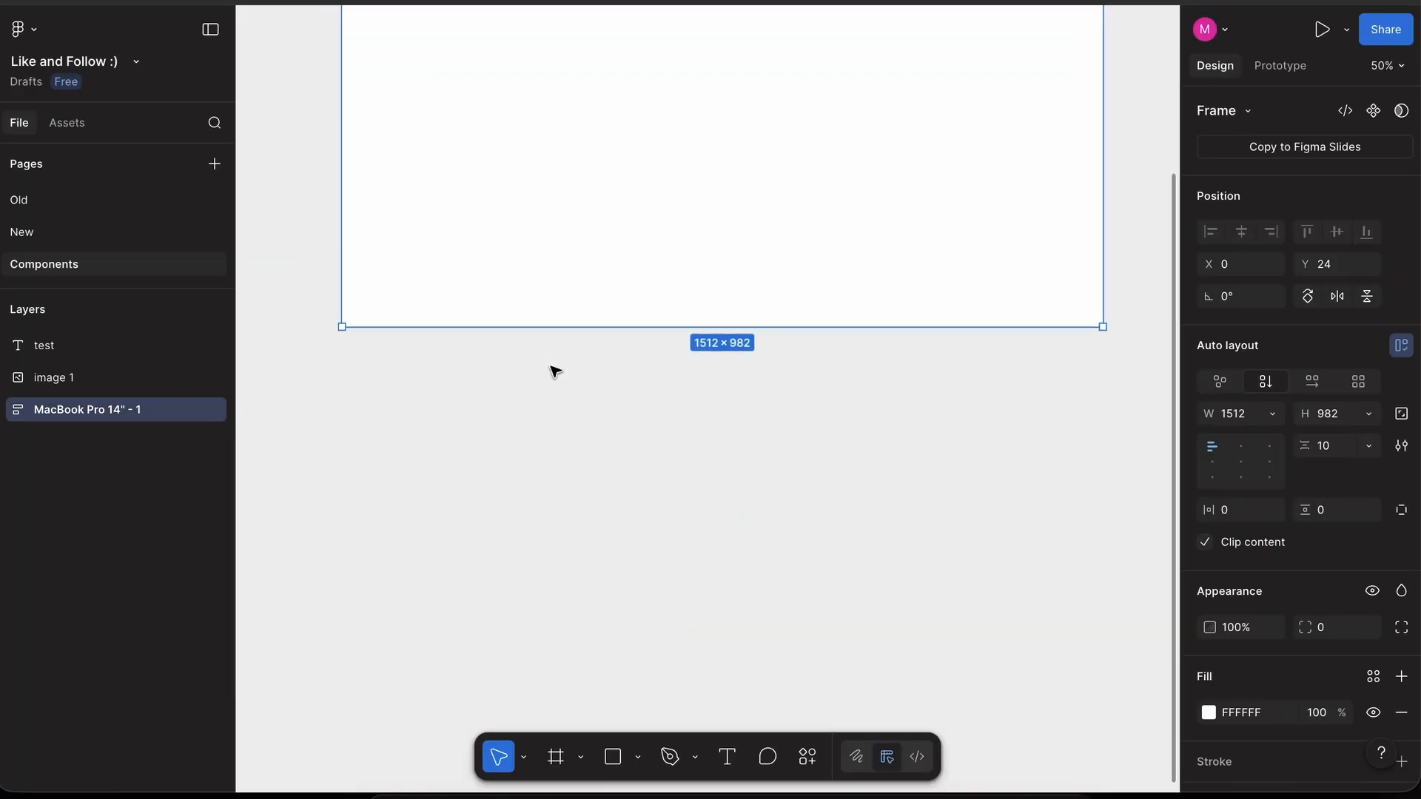
{"action": "left_click_drag", "start_coordinate": [561, 331], "coordinate": [558, 625]}
{"action": "scroll", "coordinate": [558, 627], "scroll_direction": "up", "scroll_amount": 5}
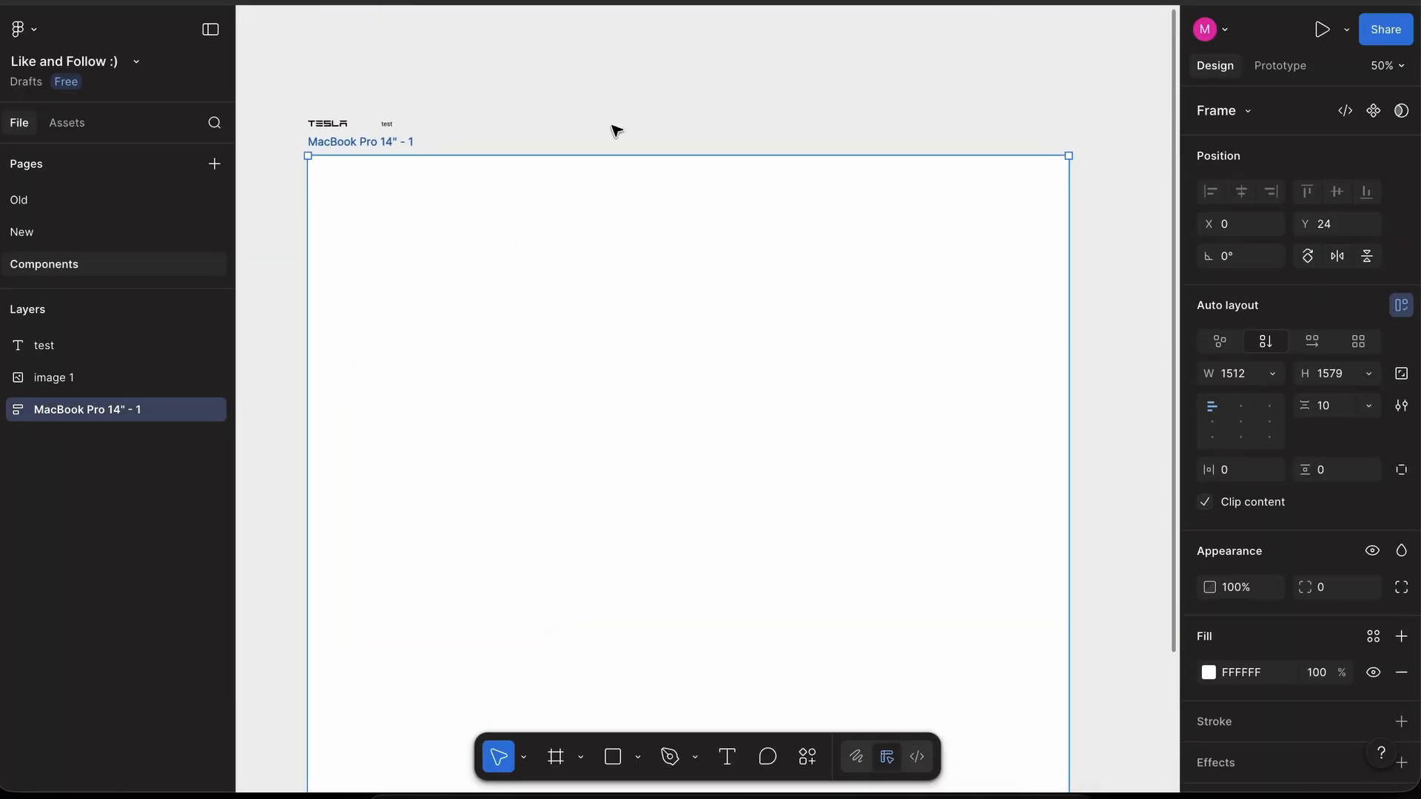
- Draw a frame about 1507 × 902 inside the MacBook Pro 14" frame and set its width to Fill container
{"action": "left_click", "coordinate": [562, 98]}
{"action": "scroll", "coordinate": [559, 102], "scroll_direction": "left", "scroll_amount": 1}
{"action": "key", "text": "f"}
{"action": "left_click_drag", "start_coordinate": [387, 253], "coordinate": [1140, 703]}
{"action": "left_click", "coordinate": [1272, 374]}
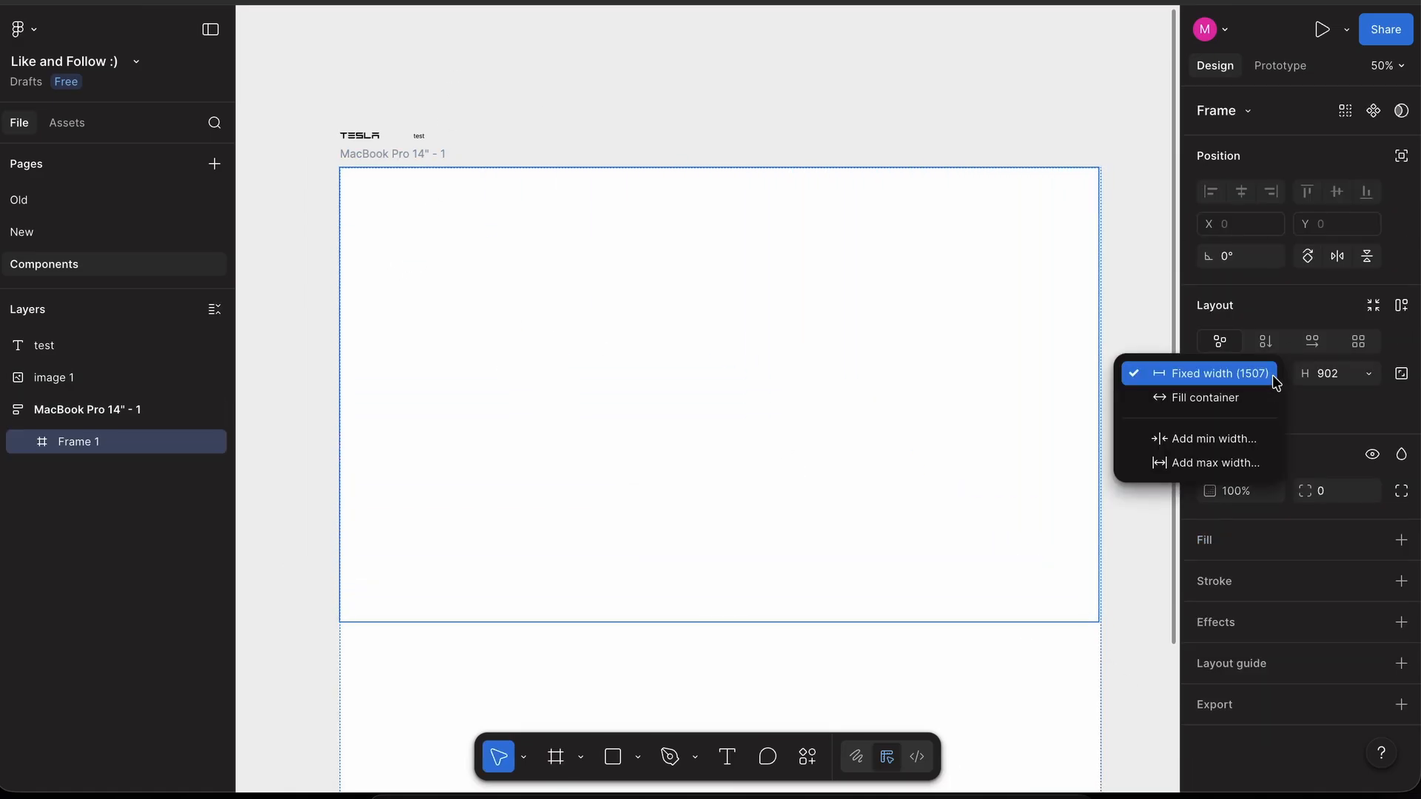
{"action": "left_click", "coordinate": [1262, 398]}
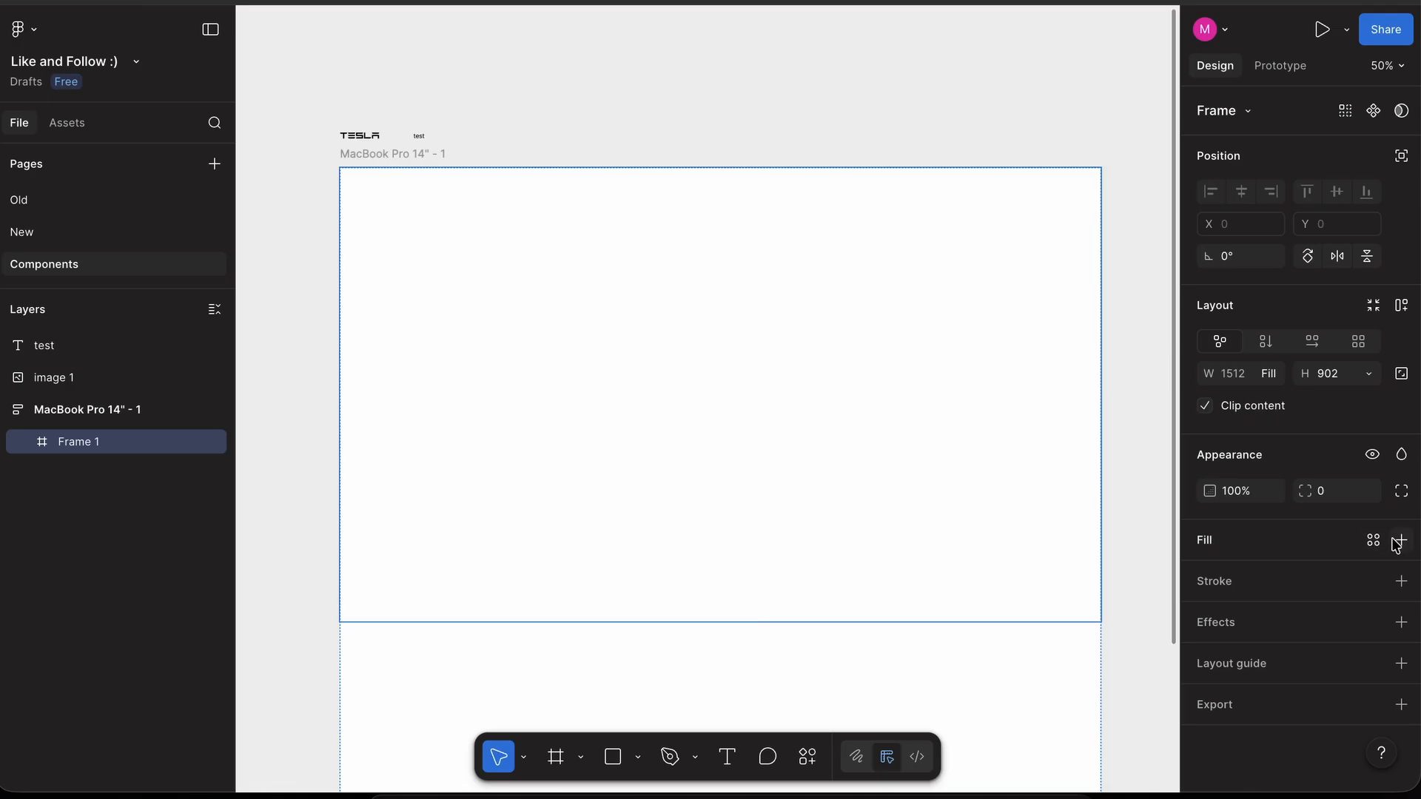
- Fill the new inner frame with the copied car image and reduce the frame's height to about 762
{"action": "left_click", "coordinate": [1399, 541]}
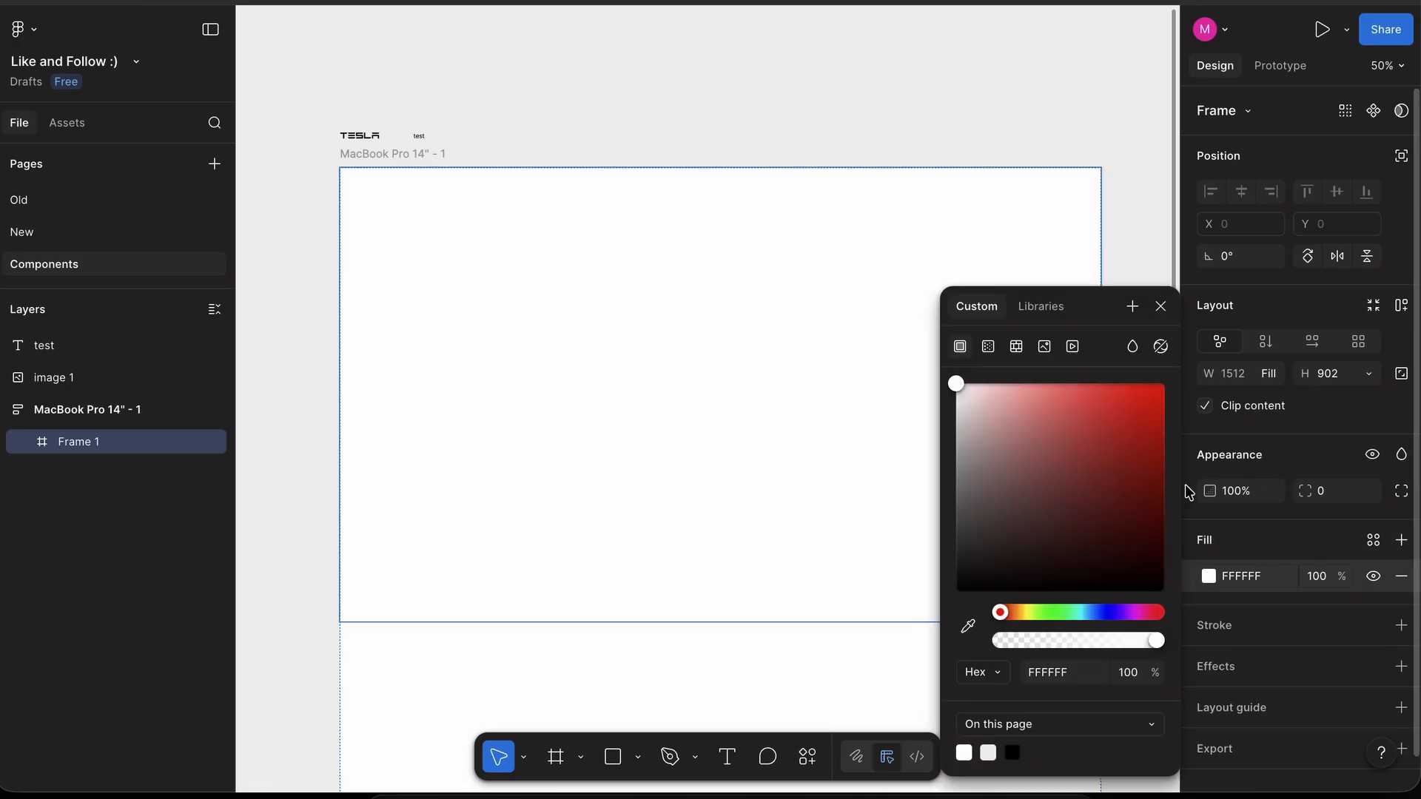
{"action": "left_click", "coordinate": [1161, 308]}
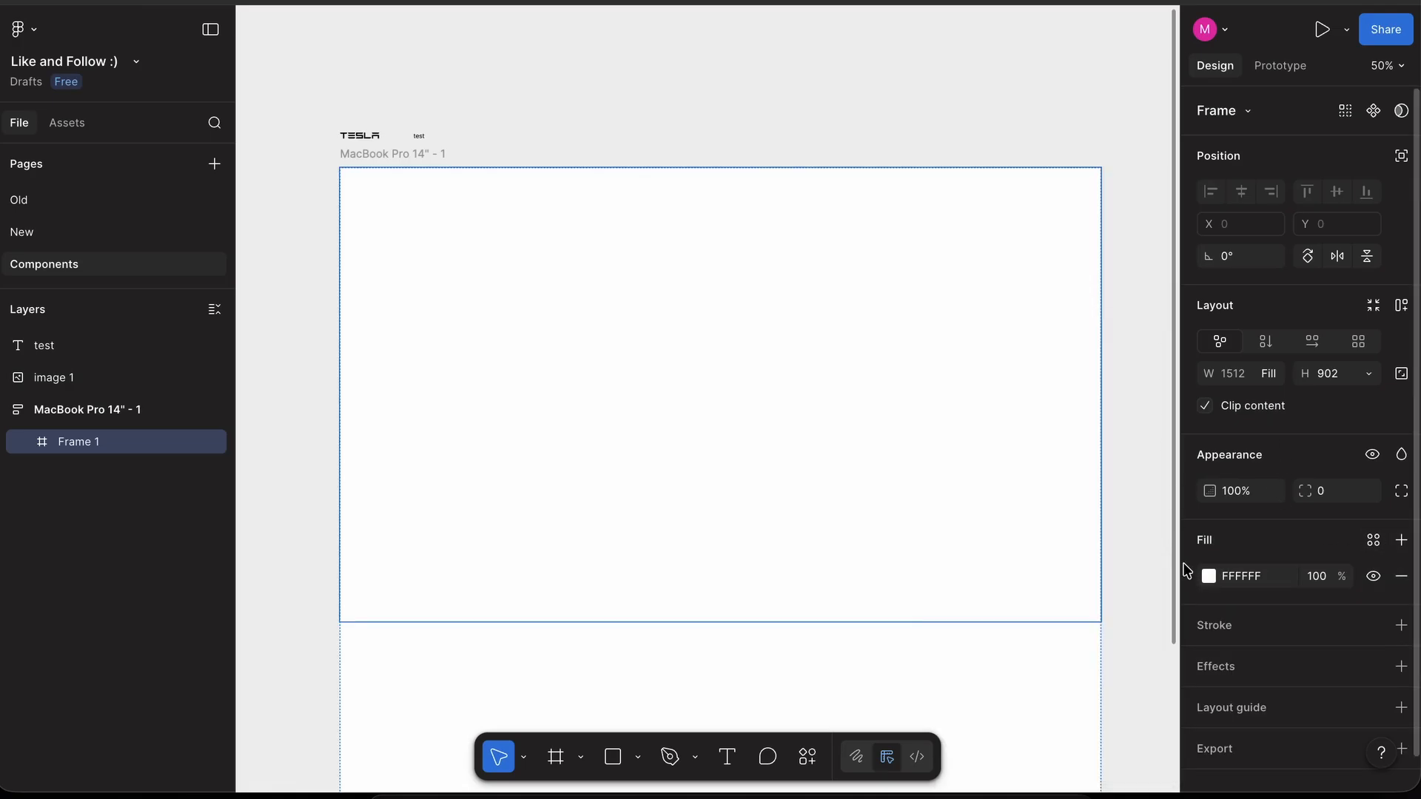
{"action": "left_click", "coordinate": [1192, 577]}
{"action": "key", "text": "super+v"}
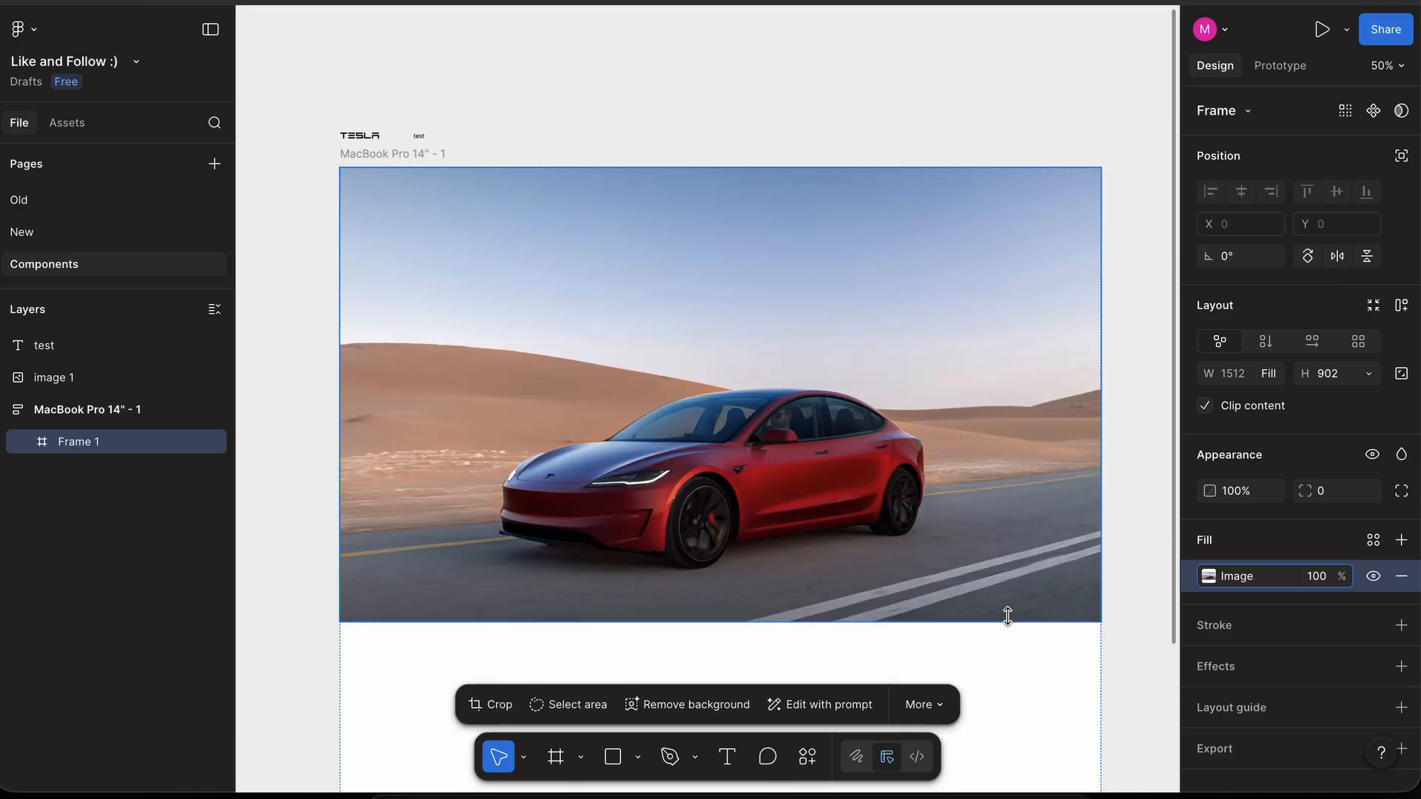
{"action": "left_click_drag", "start_coordinate": [1007, 616], "coordinate": [1003, 554]}
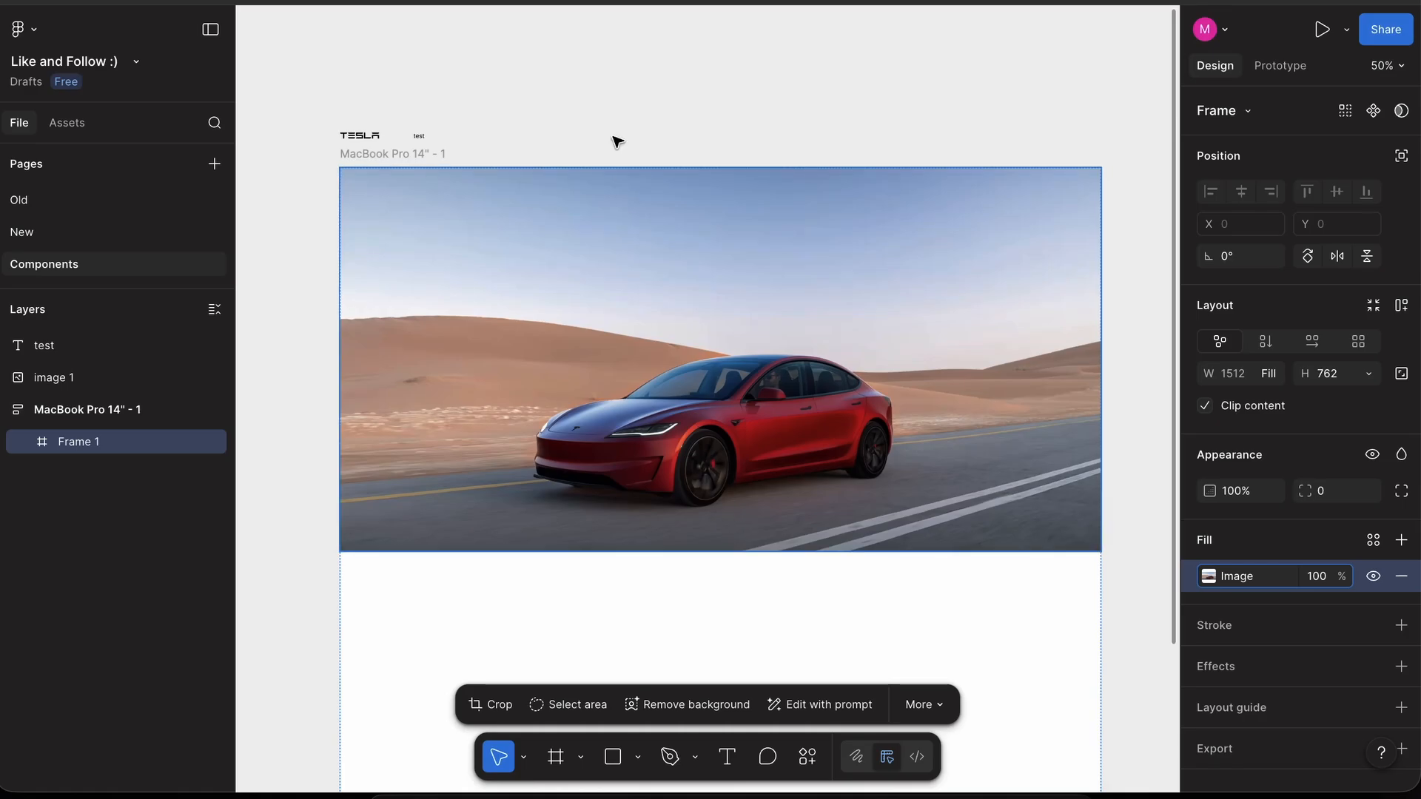
{"action": "left_click", "coordinate": [592, 119]}
- Draw a rectangle about 127 × 60 over the Tesla logo and mask it with the logo
{"action": "scroll", "coordinate": [403, 148], "scroll_direction": "up", "scroll_amount": 5}
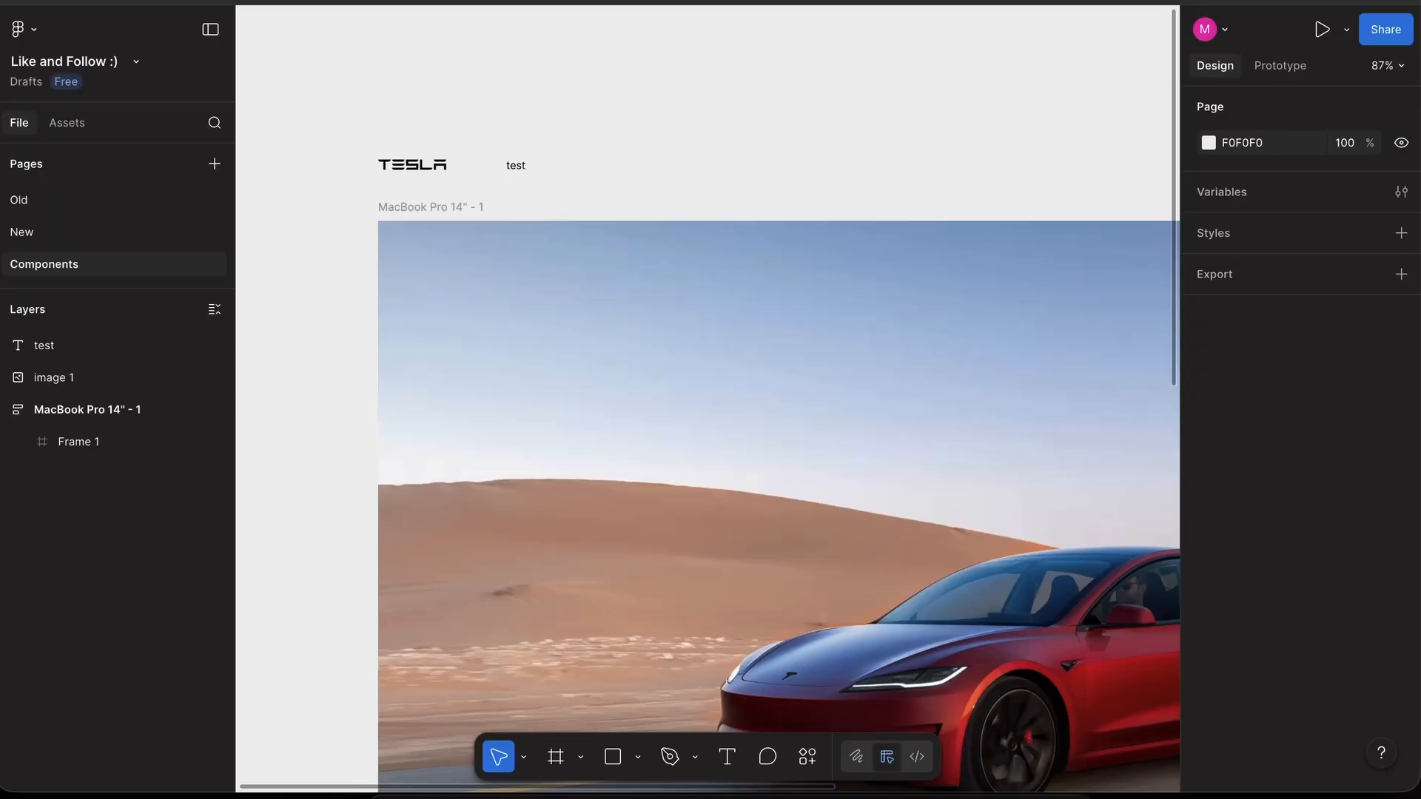
{"action": "scroll", "coordinate": [280, 144], "scroll_direction": "up", "scroll_amount": 5}
{"action": "key", "text": "r"}
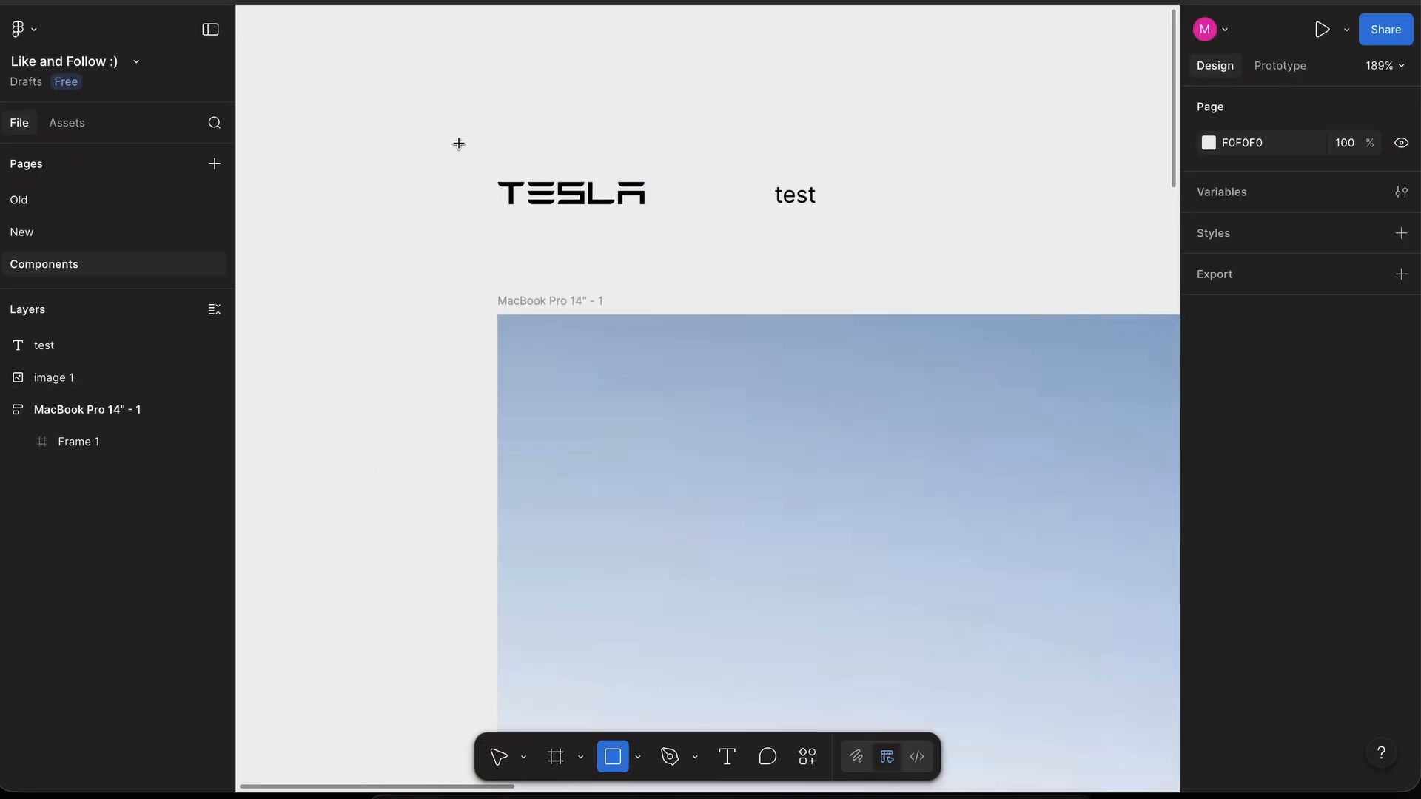
{"action": "left_click_drag", "start_coordinate": [460, 143], "coordinate": [704, 260]}
{"action": "mouse_move", "coordinate": [415, 118]}
{"action": "left_mouse_down"}
{"action": "mouse_move", "coordinate": [540, 152]}
{"action": "mouse_move", "coordinate": [739, 280]}
{"action": "left_mouse_up"}
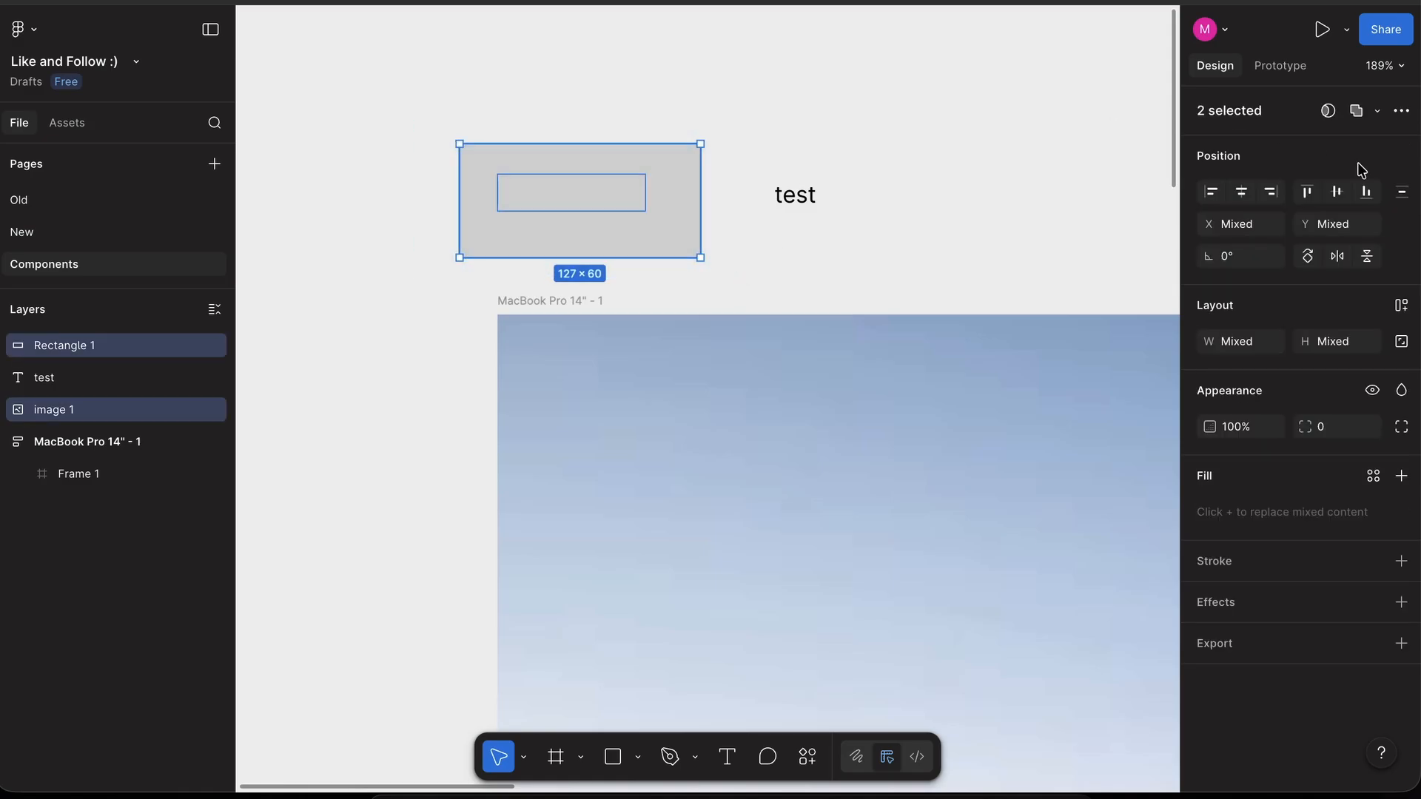
{"action": "left_click", "coordinate": [1328, 112]}
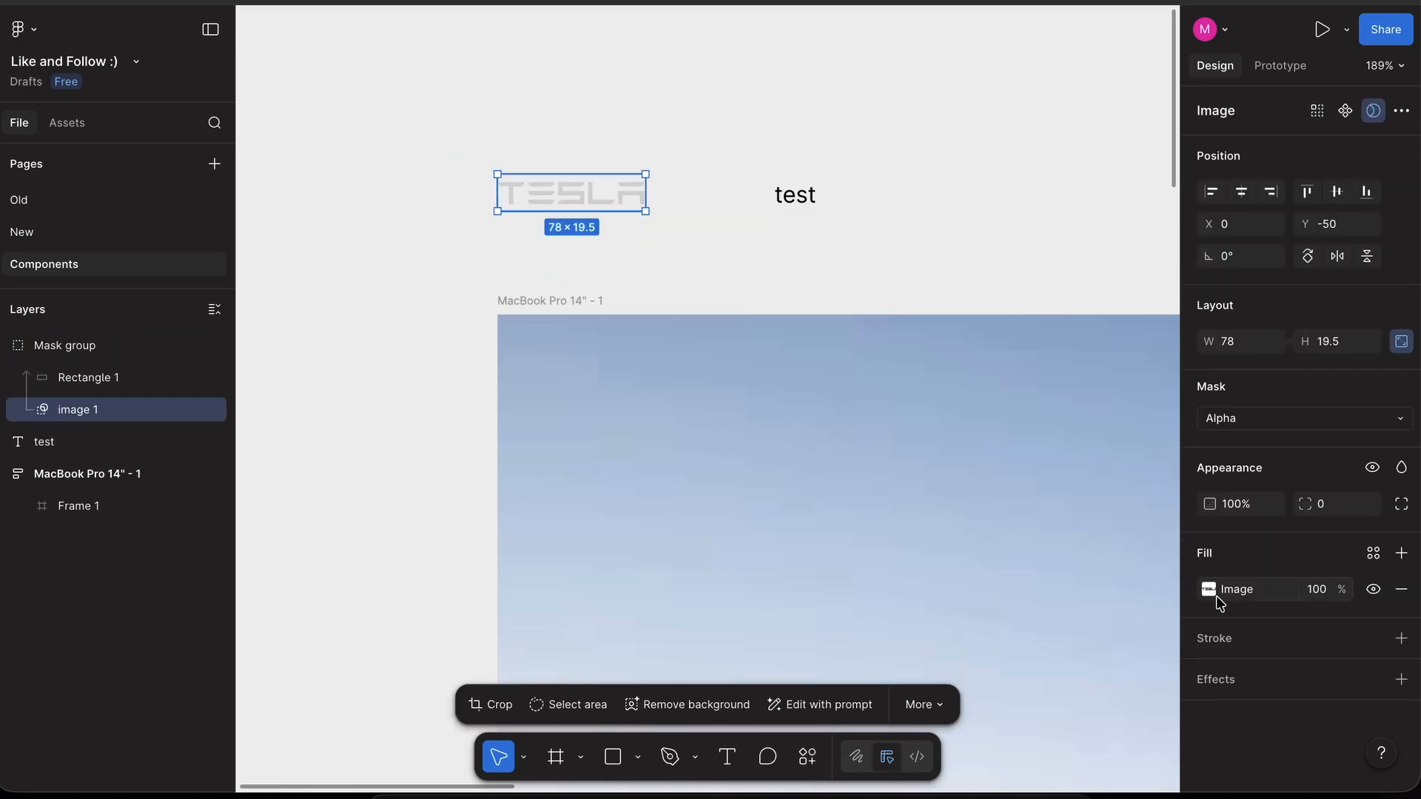
- Recolor the masked Tesla logo to white FFFFFF and shift it horizontally to about X 19
{"action": "left_click", "coordinate": [68, 346]}
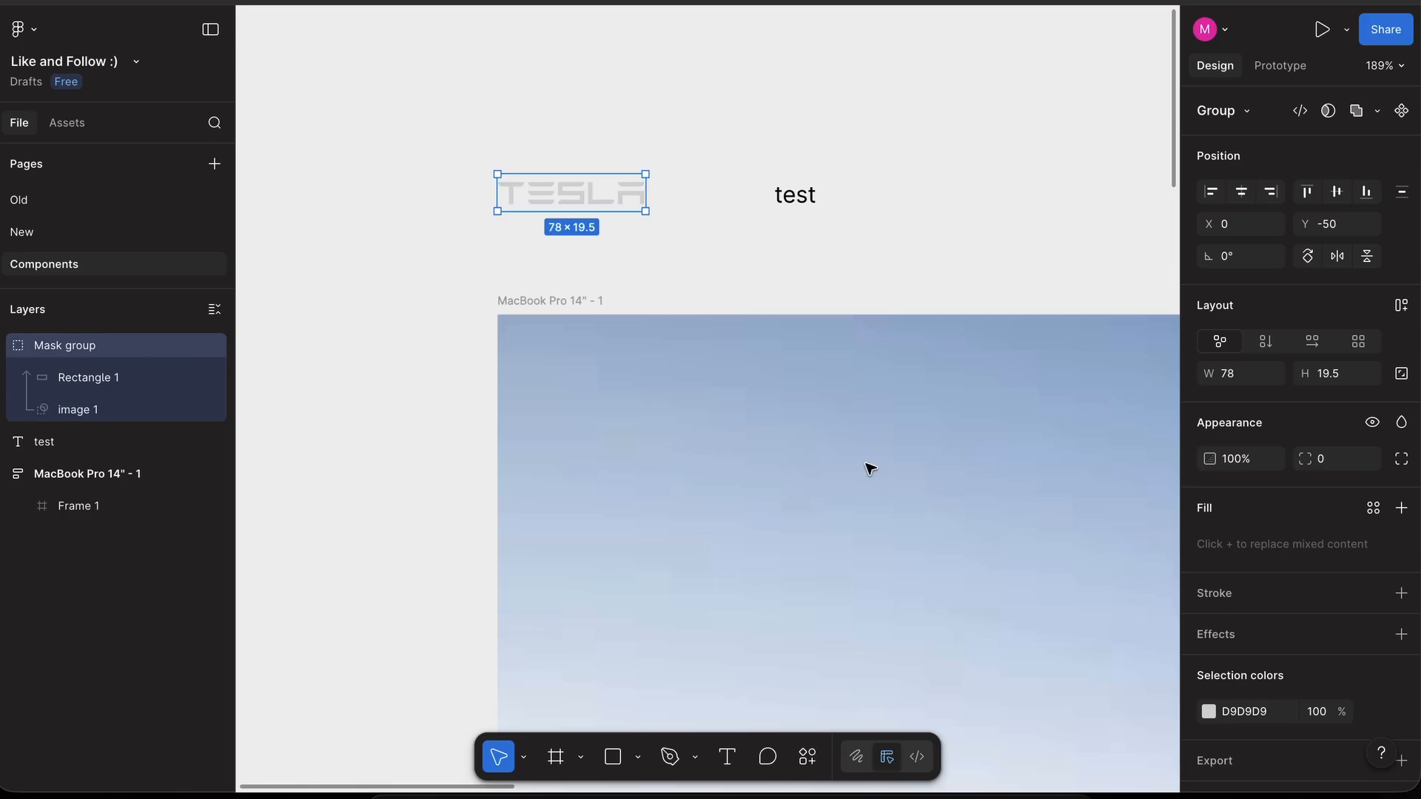
{"action": "scroll", "coordinate": [1225, 684], "scroll_direction": "down", "scroll_amount": 1}
{"action": "left_click", "coordinate": [1207, 671]}
{"action": "left_click", "coordinate": [1066, 488]}
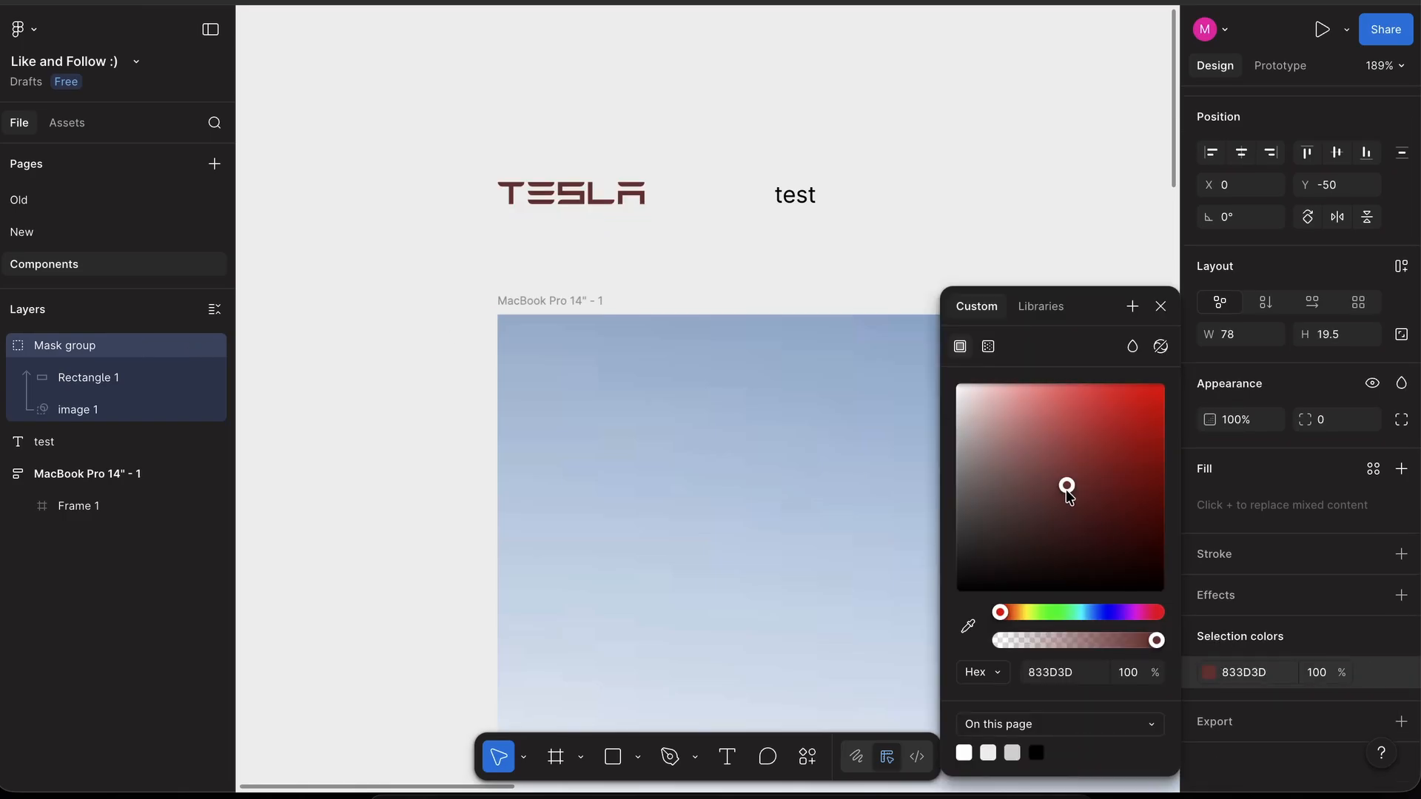
{"action": "left_click_drag", "start_coordinate": [1068, 494], "coordinate": [856, 323]}
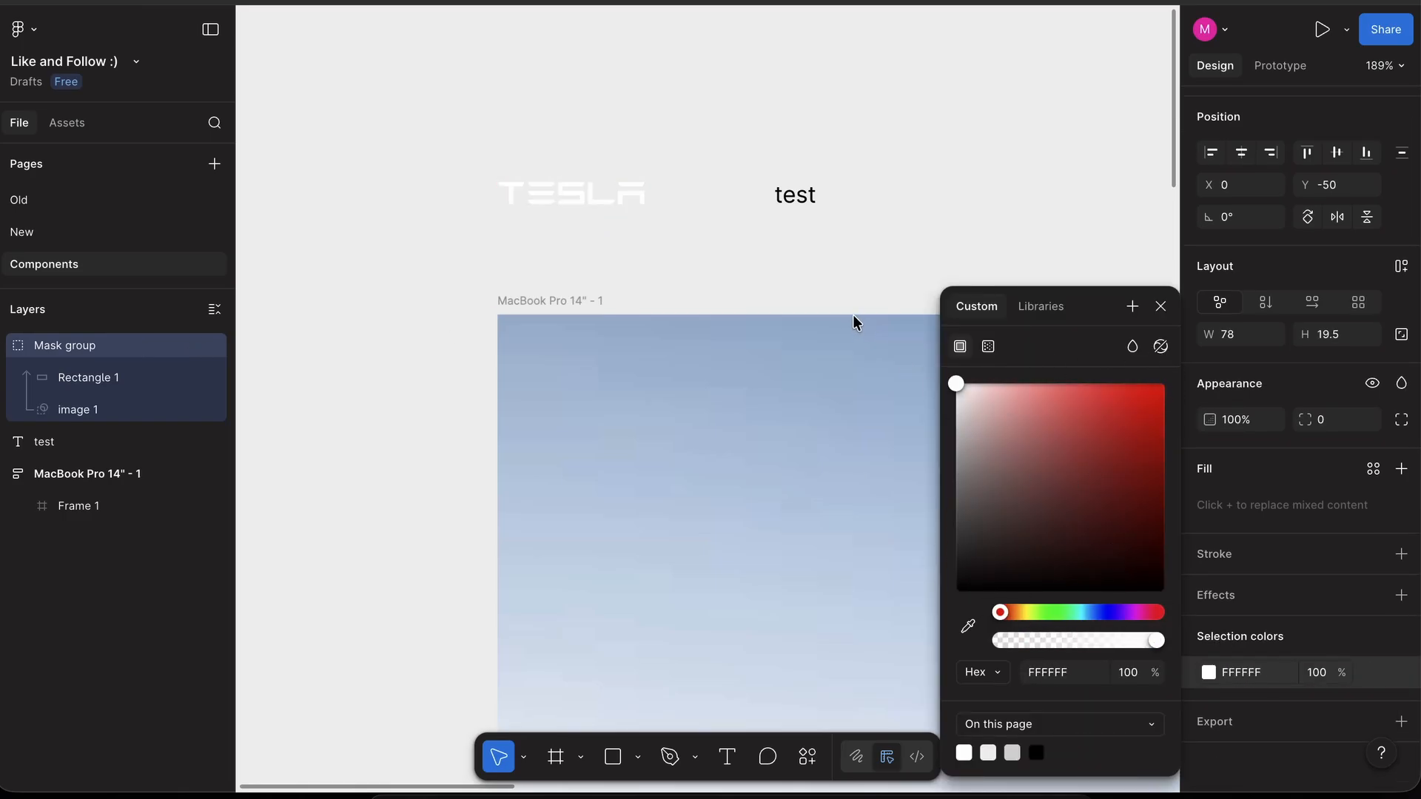
{"action": "left_click", "coordinate": [638, 255]}
{"action": "scroll", "coordinate": [638, 273], "scroll_direction": "down", "scroll_amount": 2}
{"action": "left_click_drag", "start_coordinate": [605, 211], "coordinate": [632, 213]}
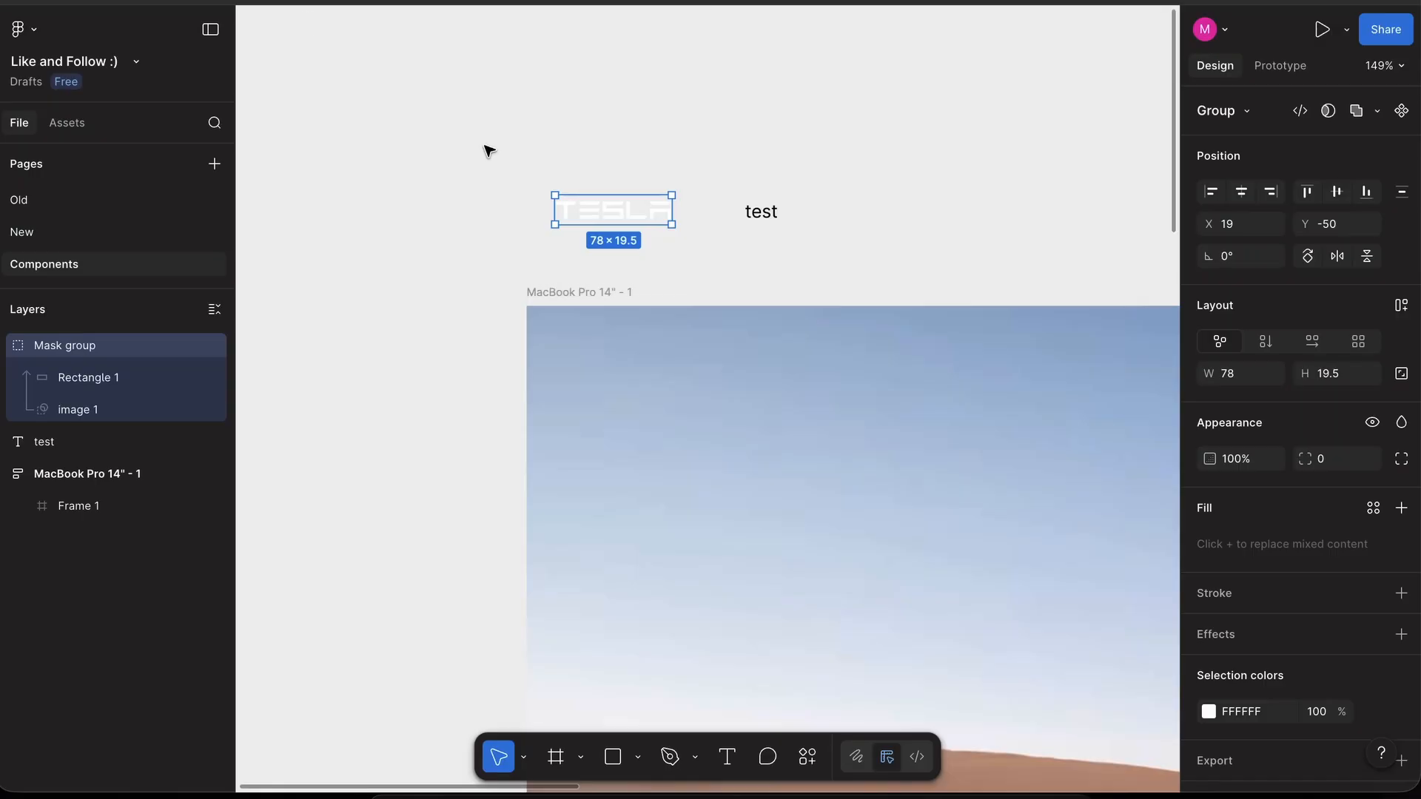
- Duplicate the "test" text beside the logo to make a row of five evenly spaced texts
{"action": "left_click", "coordinate": [762, 213]}
{"action": "key", "text": "super+d"}
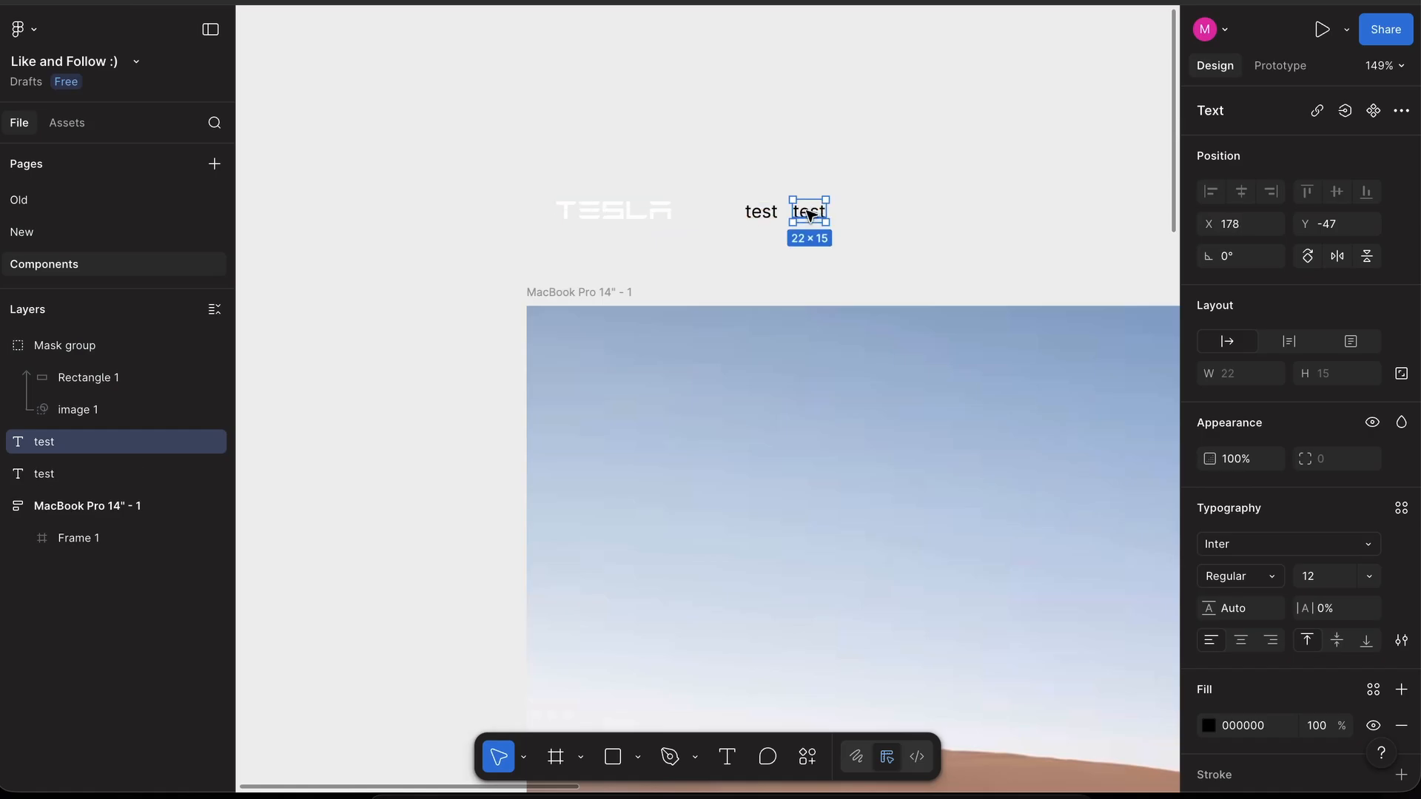
{"action": "key", "text": "super+d"}
{"action": "key", "text": "super+d"}
{"action": "key", "text": "super+d"}
- Wrap the five "test" texts in a horizontal auto layout frame and move it to about X 195
{"action": "scroll", "coordinate": [740, 208], "scroll_direction": "down", "scroll_amount": 5}
{"action": "left_click_drag", "start_coordinate": [681, 203], "coordinate": [866, 245]}
{"action": "key", "text": "shift+a"}
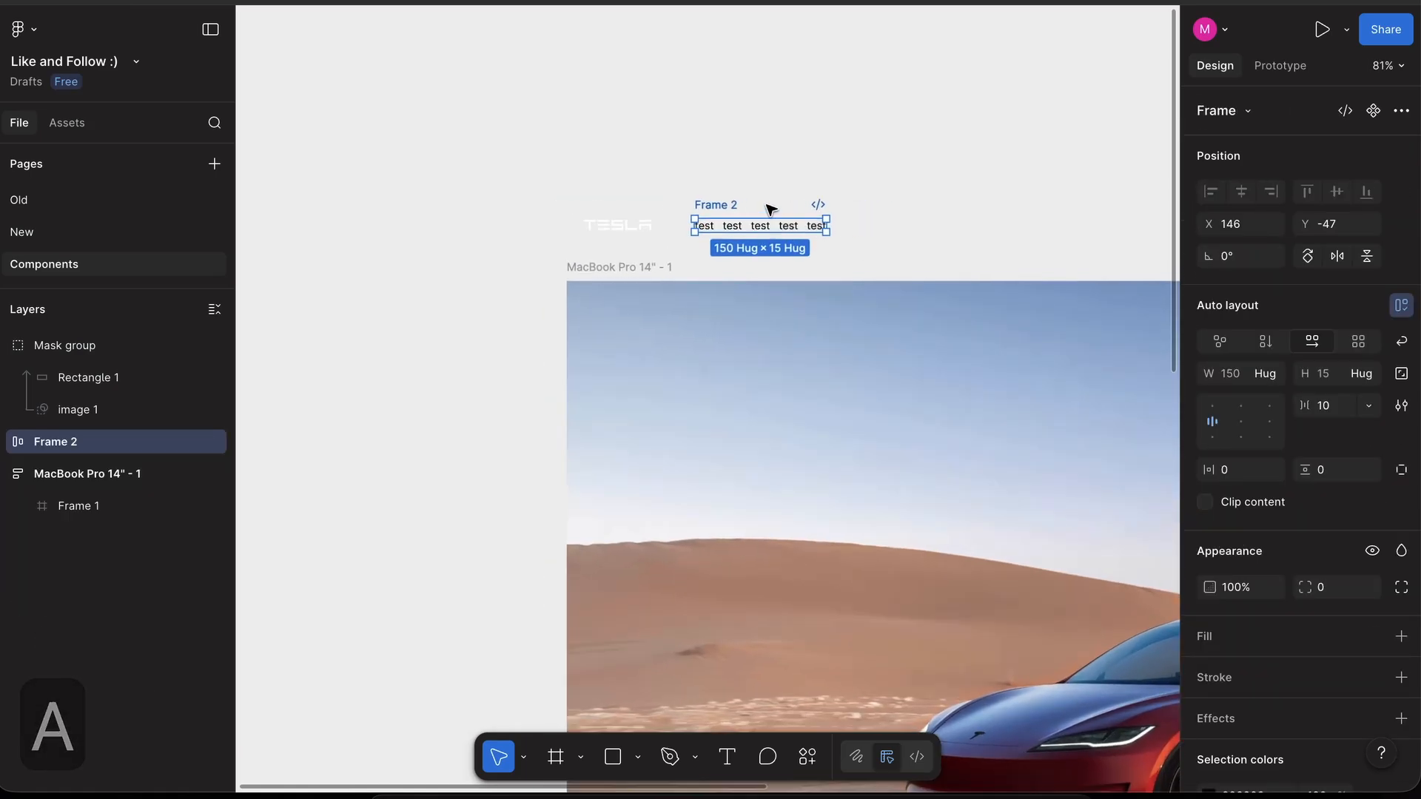
{"action": "scroll", "coordinate": [767, 210], "scroll_direction": "up", "scroll_amount": 5}
{"action": "left_click_drag", "start_coordinate": [655, 219], "coordinate": [733, 217]}
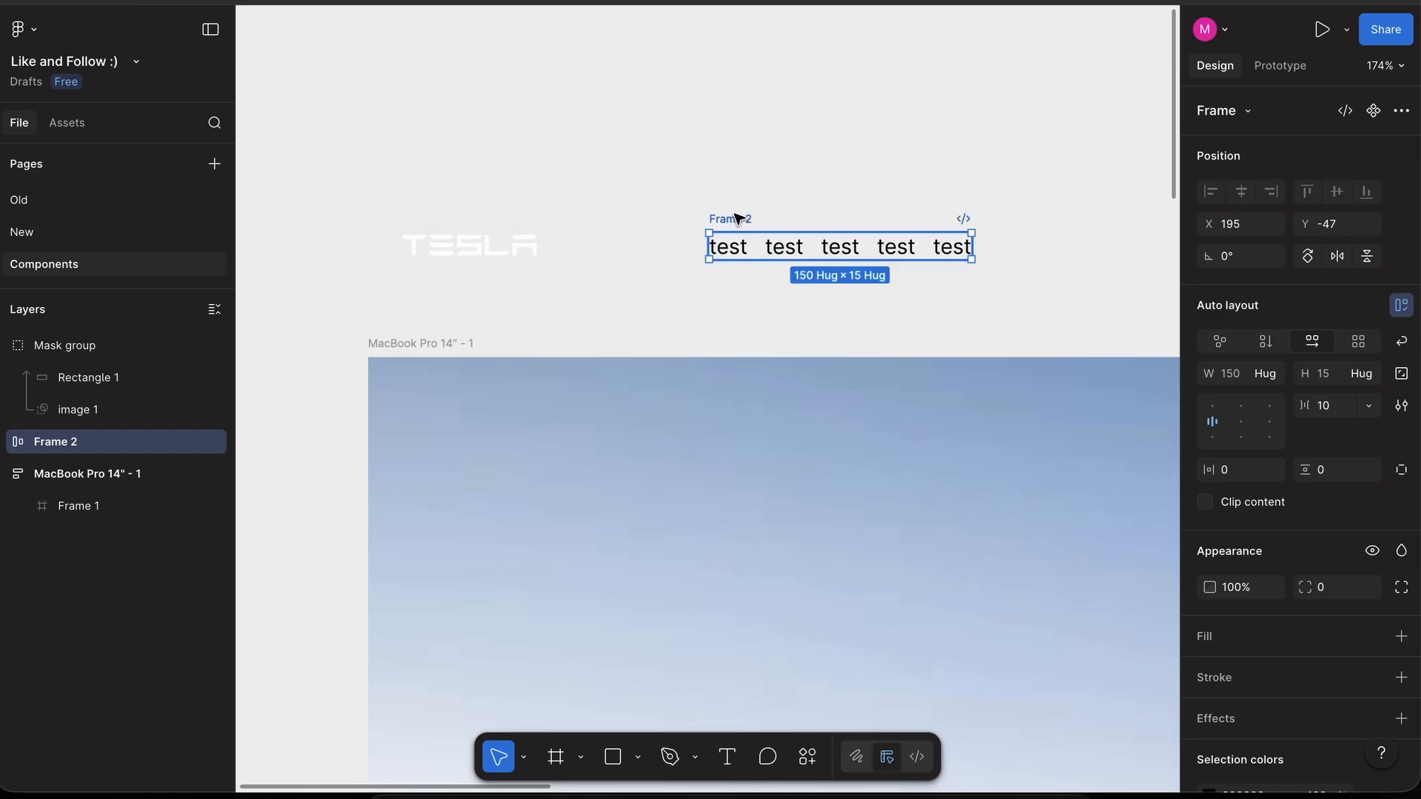
- Set all five "test" texts in the auto layout frame to the Semi Bold font weight
{"action": "scroll", "coordinate": [733, 219], "scroll_direction": "down", "scroll_amount": 5}
{"action": "scroll", "coordinate": [557, 213], "scroll_direction": "left", "scroll_amount": 3}
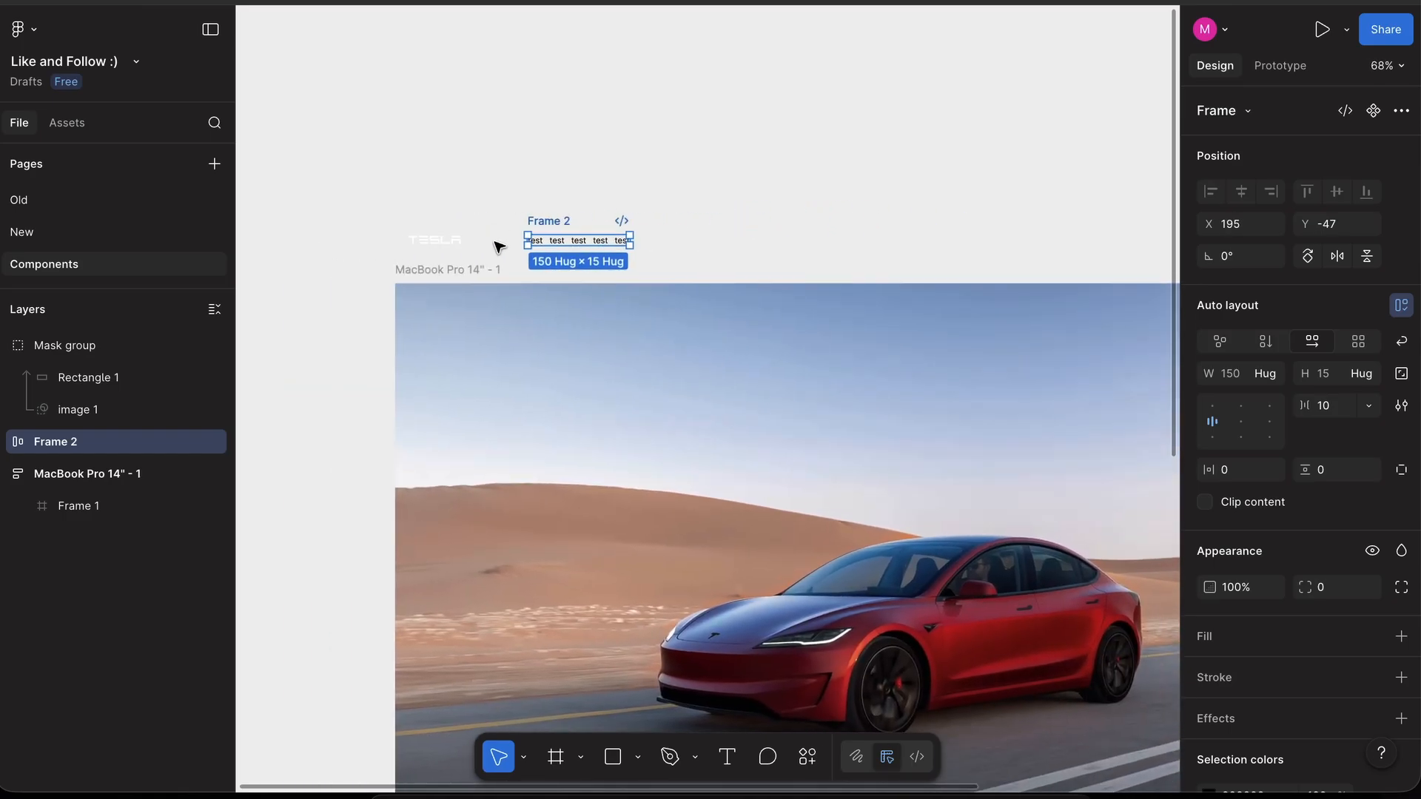
{"action": "scroll", "coordinate": [499, 246], "scroll_direction": "up", "scroll_amount": 3}
{"action": "left_click", "coordinate": [566, 240]}
{"action": "left_click", "coordinate": [599, 240], "text": "shift"}
{"action": "left_click", "coordinate": [637, 240], "text": "shift"}
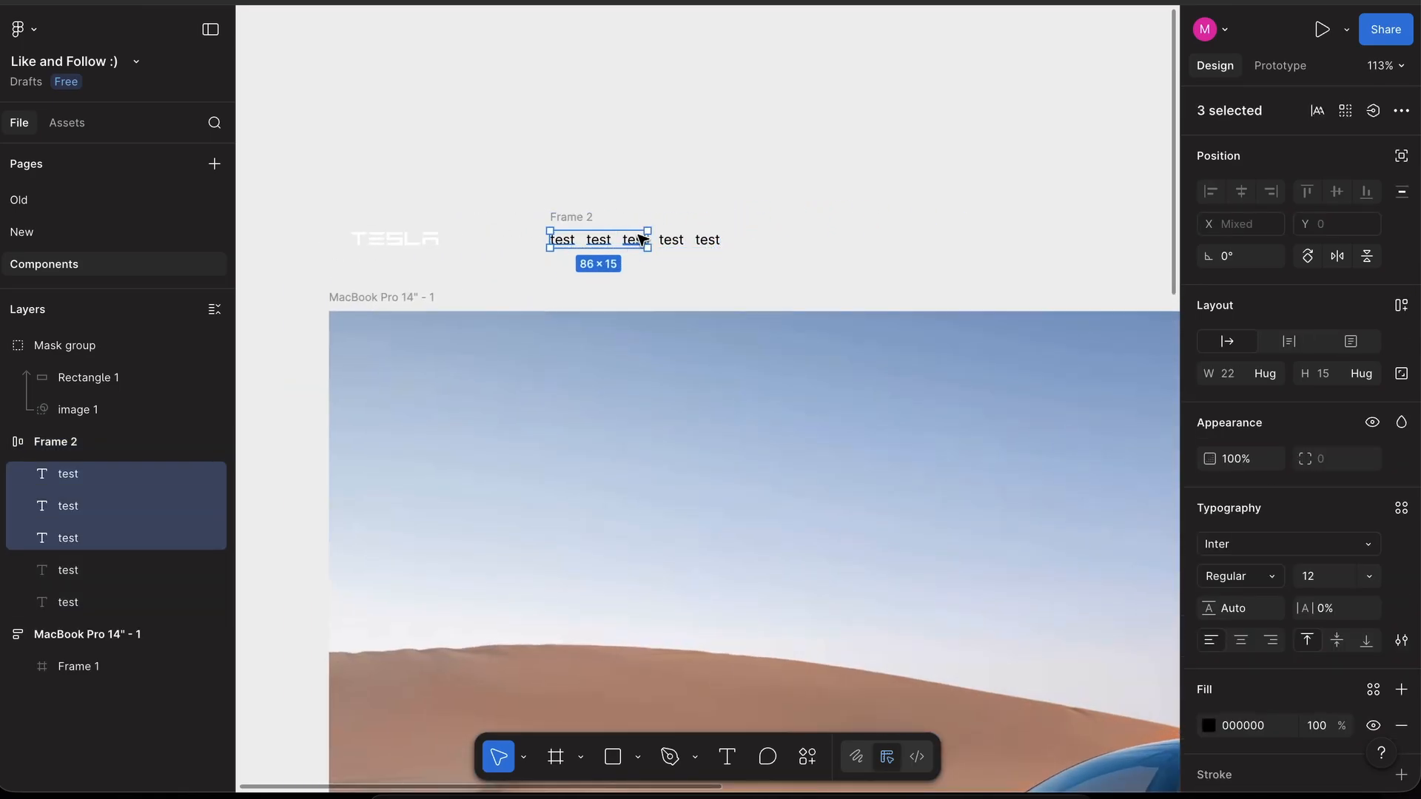
{"action": "left_click", "coordinate": [671, 240], "text": "shift"}
{"action": "left_click", "coordinate": [706, 240], "text": "shift"}
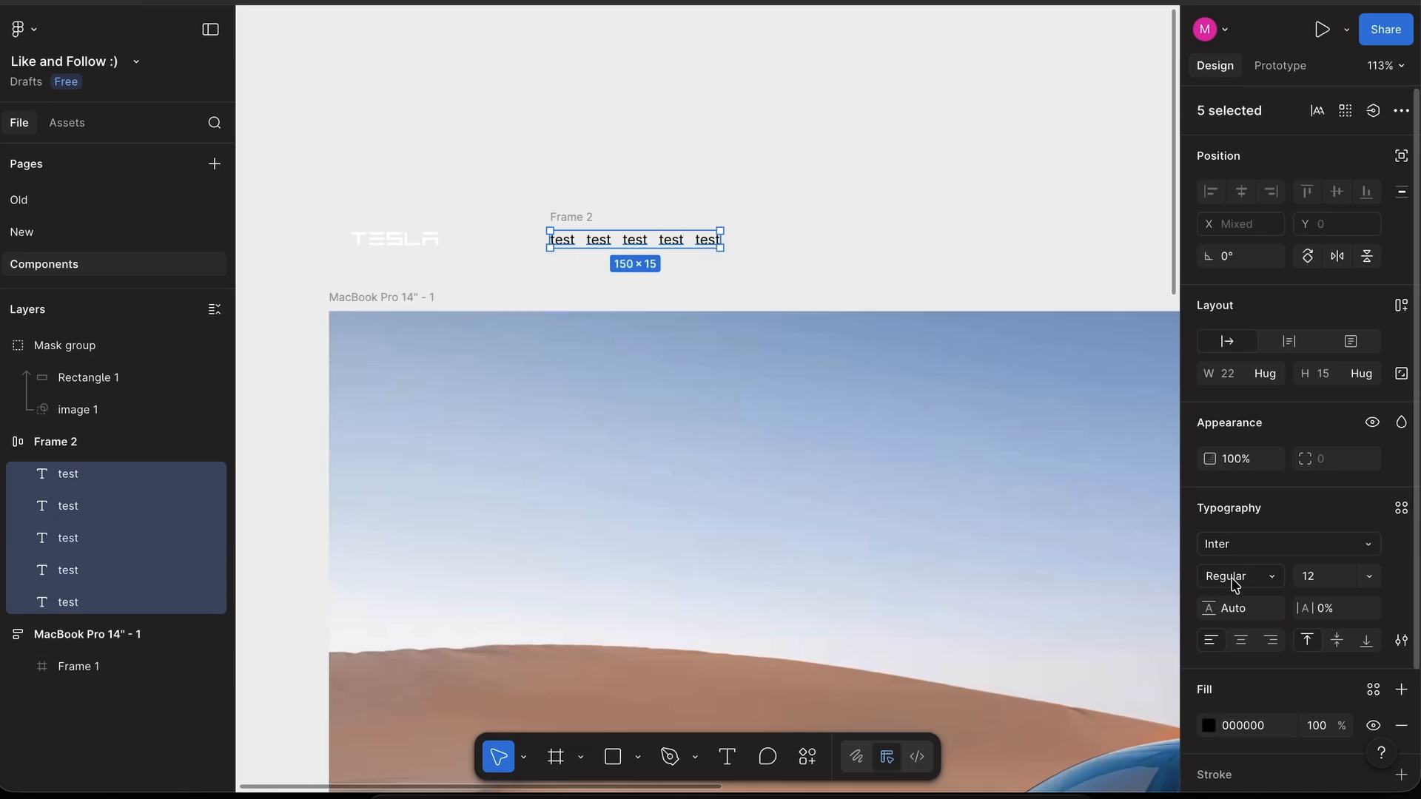
{"action": "left_click", "coordinate": [1235, 579]}
{"action": "left_click", "coordinate": [1237, 619]}
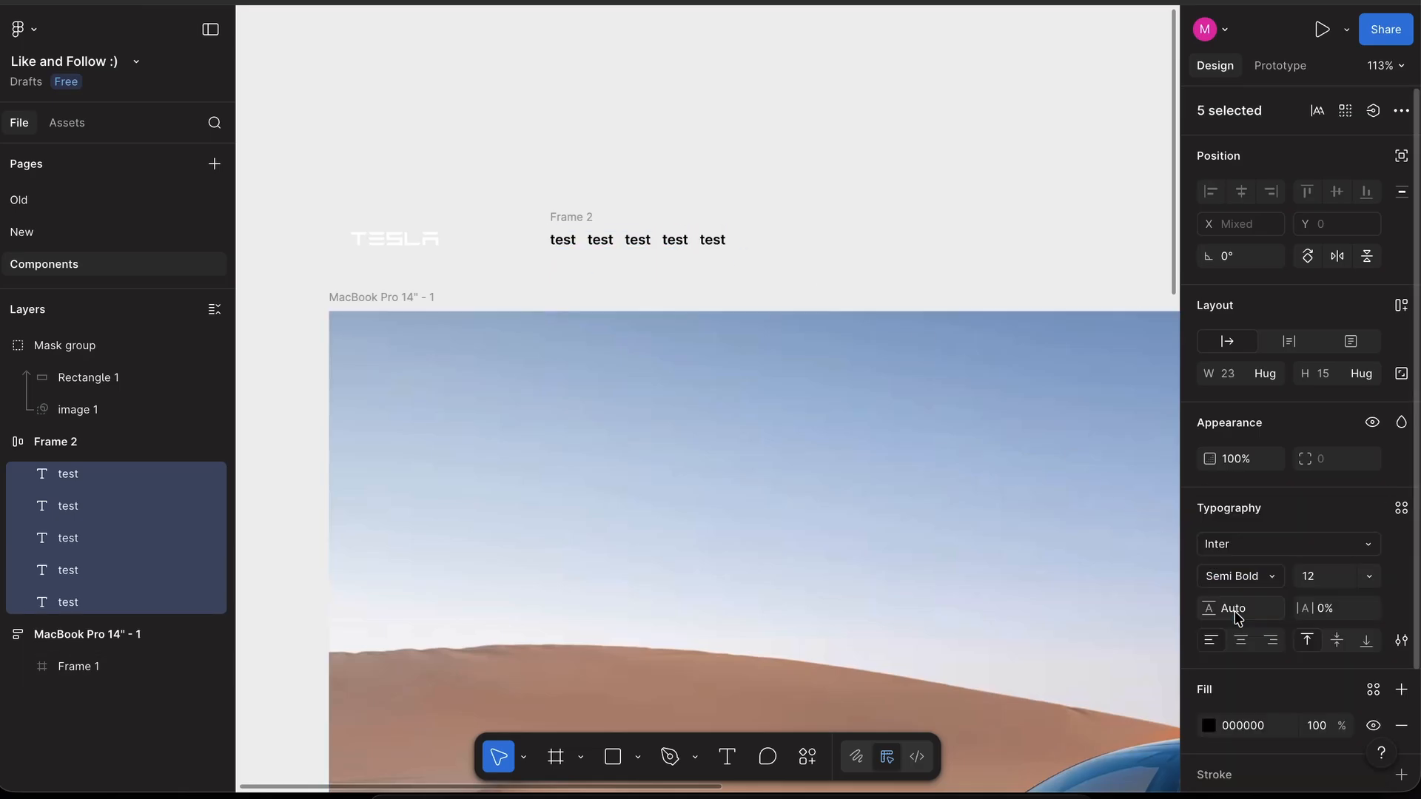
- Change the five selected texts to white FFFFFF and set their font size to 14
{"action": "left_click", "coordinate": [1209, 725]}
{"action": "left_click_drag", "start_coordinate": [1085, 460], "coordinate": [859, 305]}
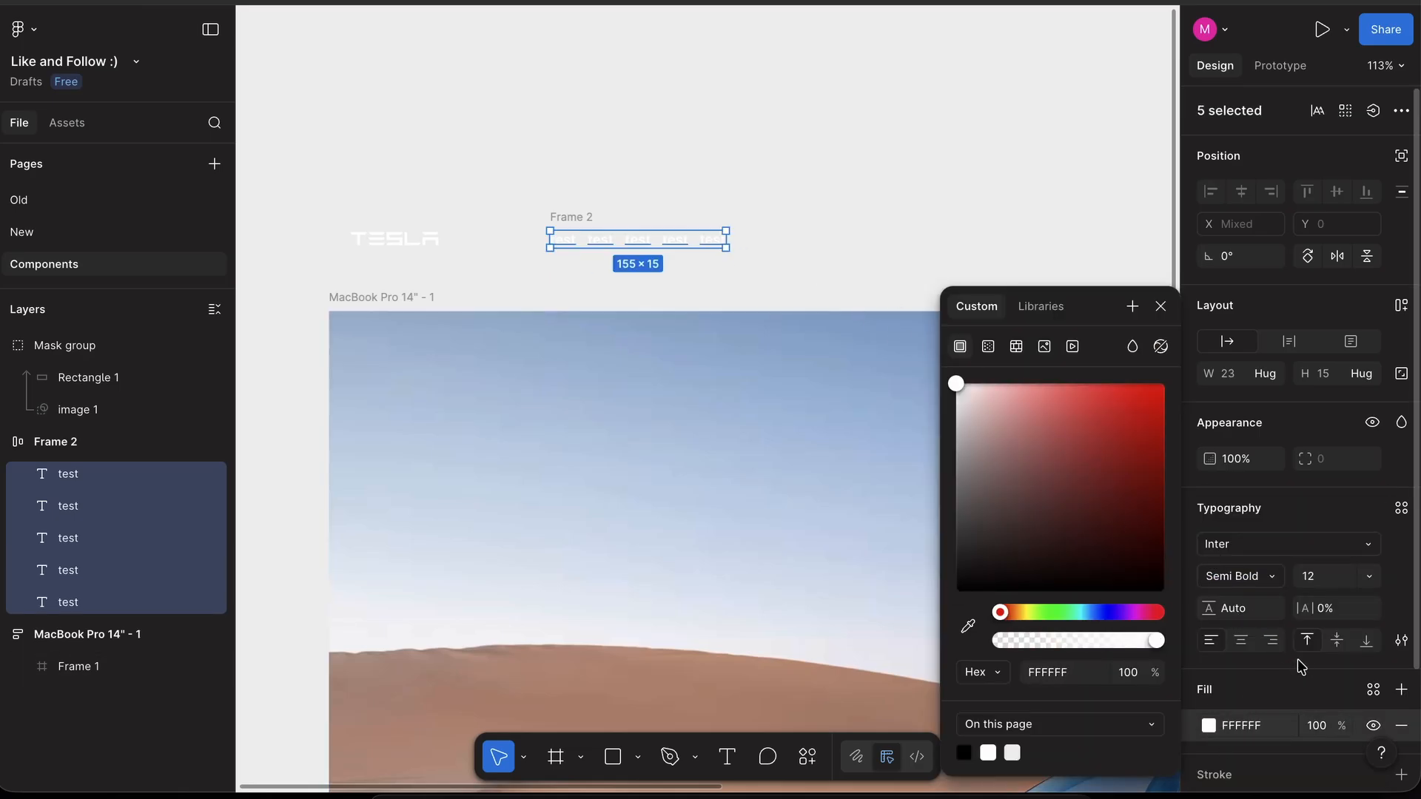
{"action": "left_click", "coordinate": [1336, 583]}
{"action": "type", "text": "14"}
{"action": "key", "text": "Return"}
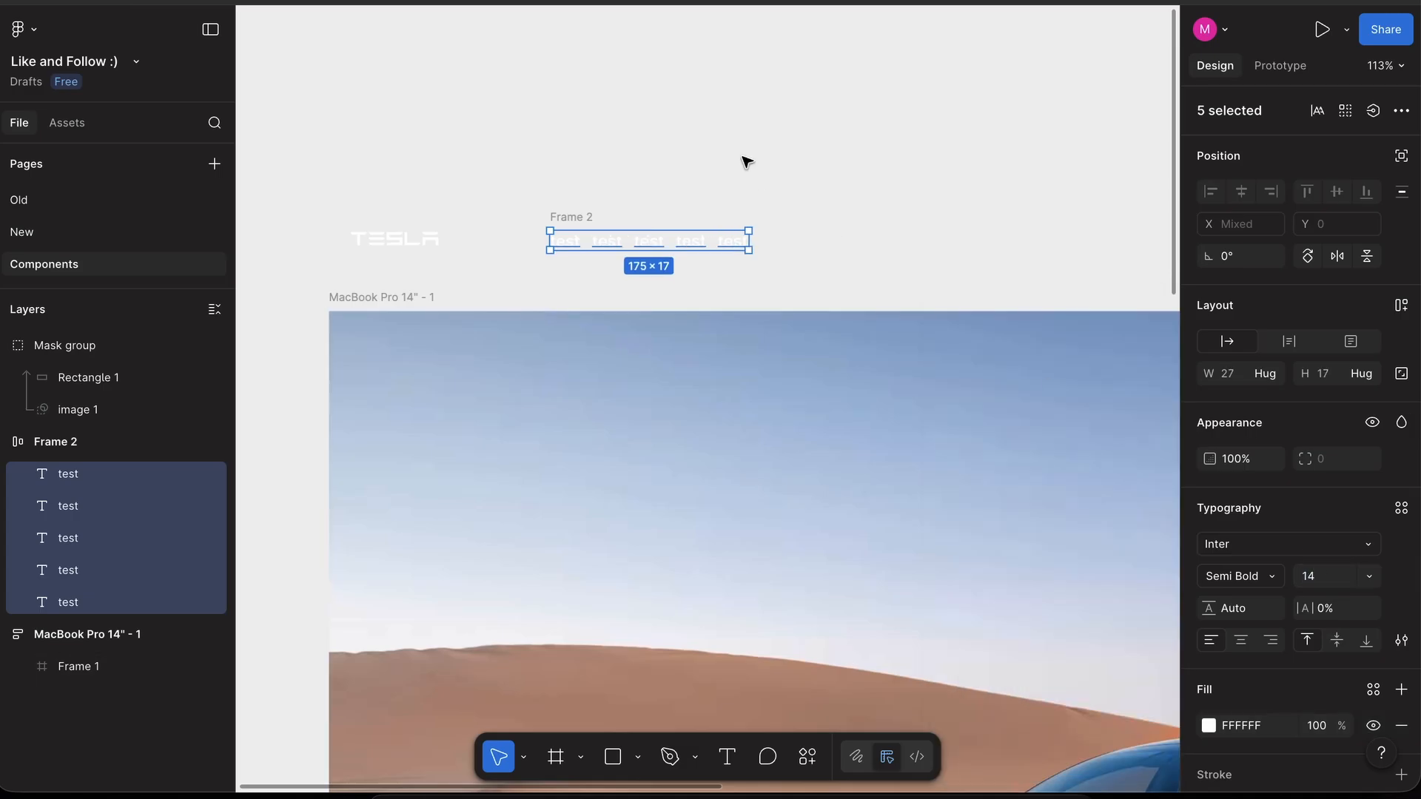
{"action": "left_click", "coordinate": [562, 161]}
- Search the Iconify plugin for "globe" and check the Akar Icons globe's options before returning to the icon sets list
{"action": "scroll", "coordinate": [563, 161], "scroll_direction": "down", "scroll_amount": 3}
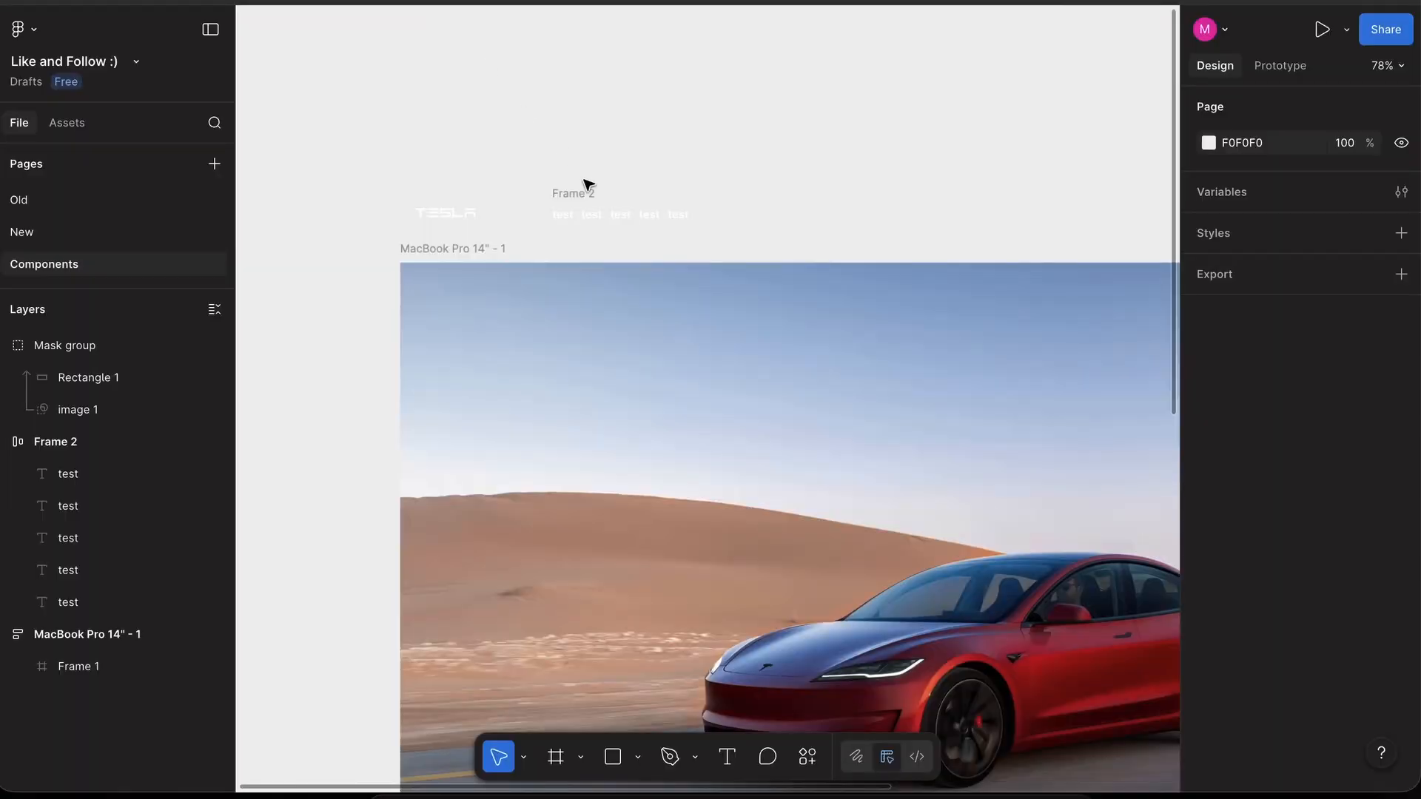
{"action": "scroll", "coordinate": [599, 193], "scroll_direction": "right", "scroll_amount": 2}
{"action": "scroll", "coordinate": [599, 193], "scroll_direction": "up", "scroll_amount": 1}
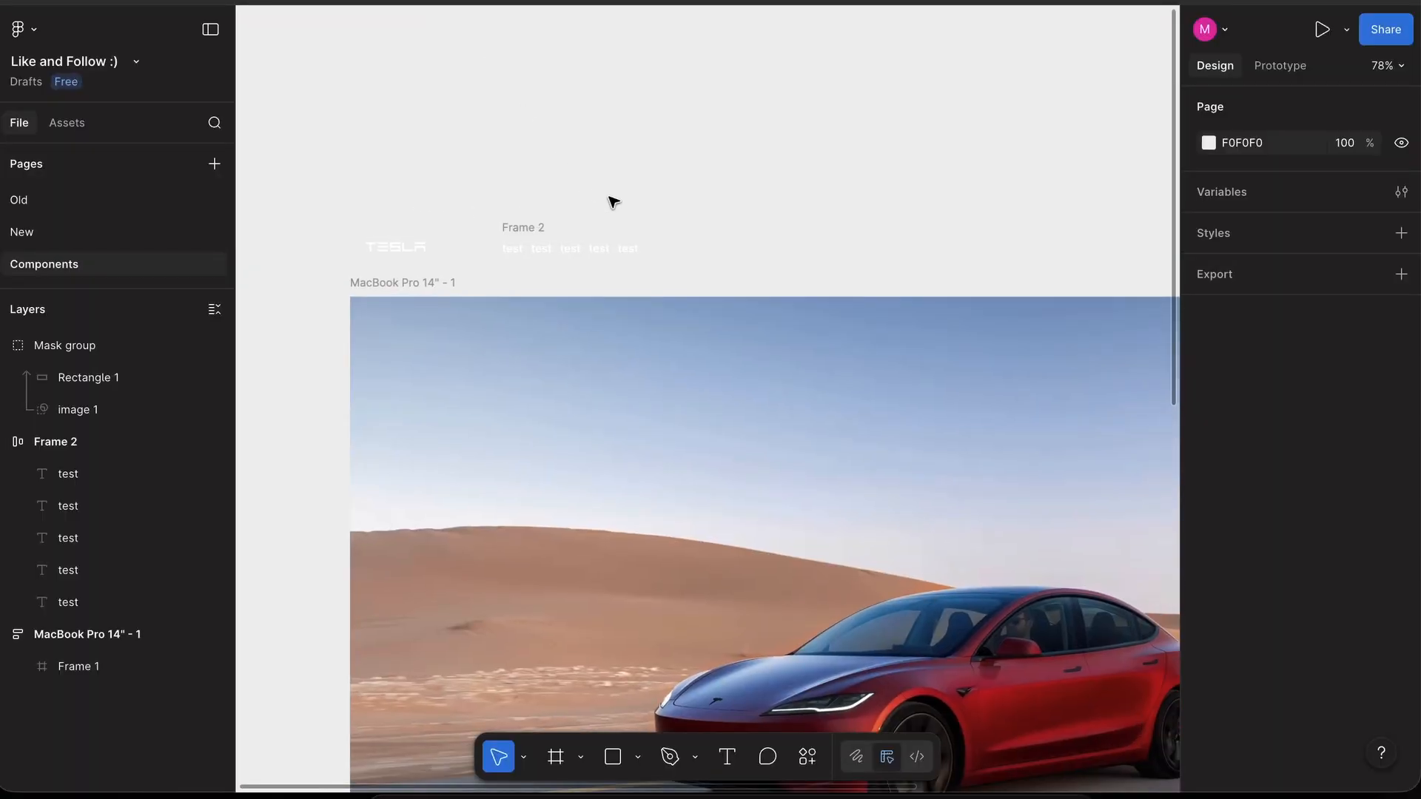
{"action": "right_click", "coordinate": [703, 246]}
{"action": "mouse_move", "coordinate": [793, 419]}
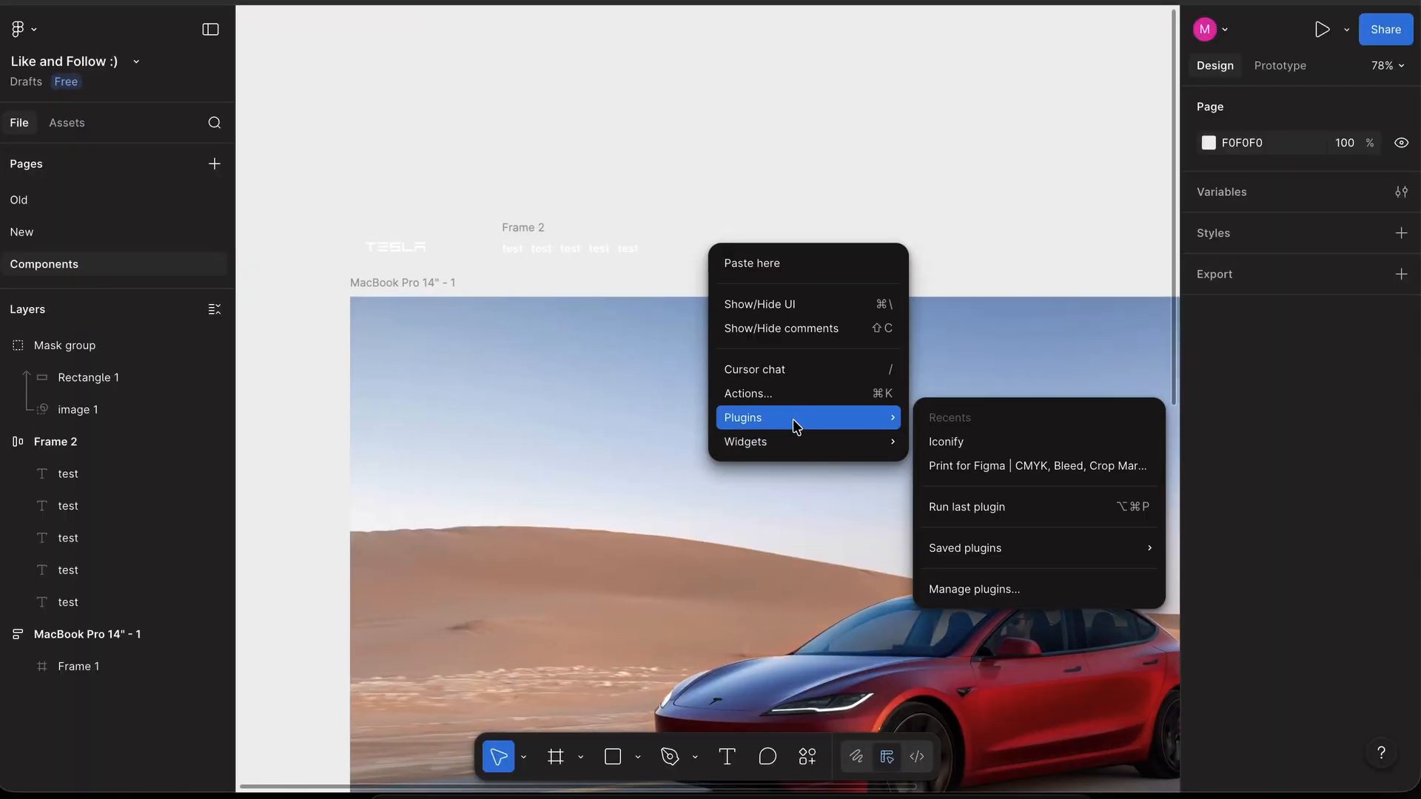
{"action": "left_click", "coordinate": [950, 433]}
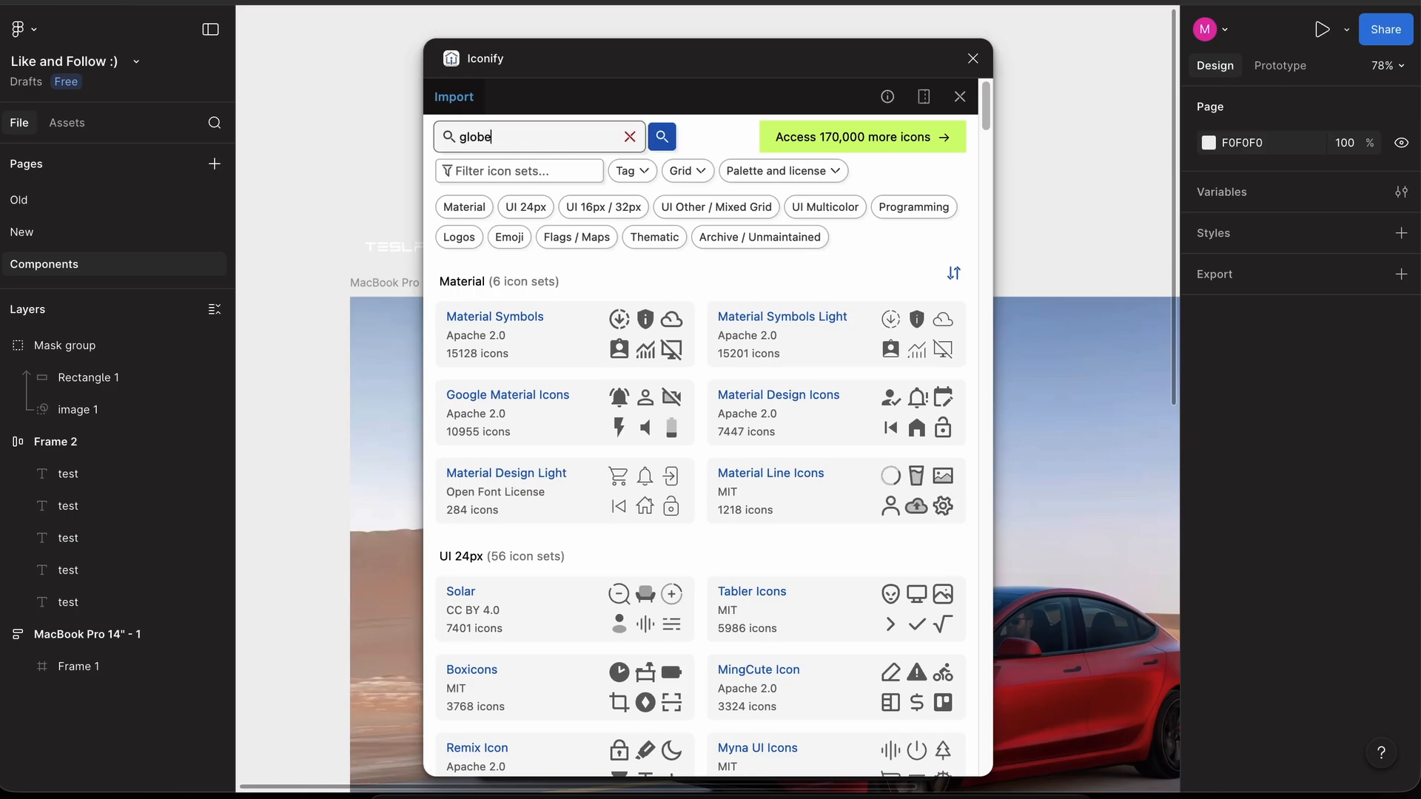
{"action": "key", "text": "Return"}
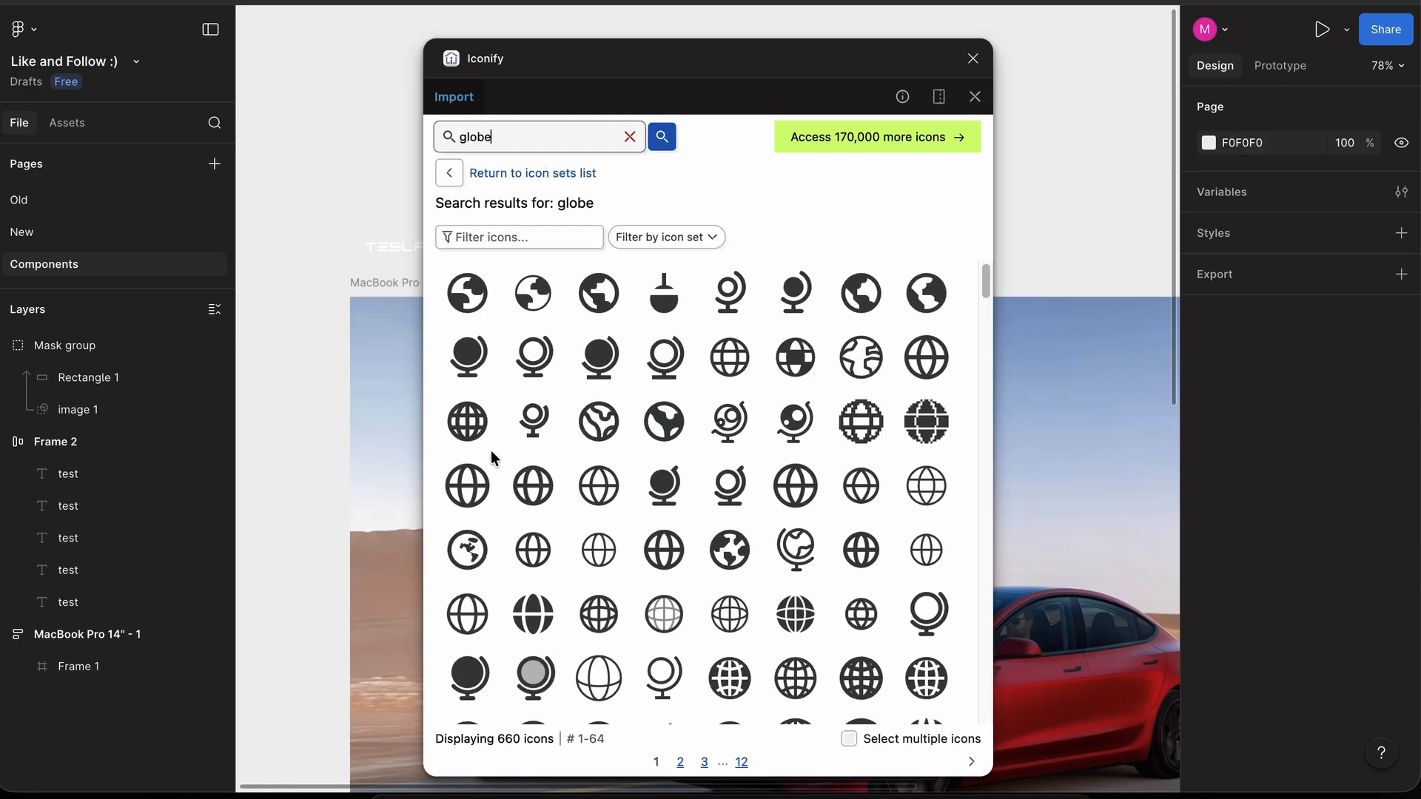
{"action": "left_click", "coordinate": [487, 506]}
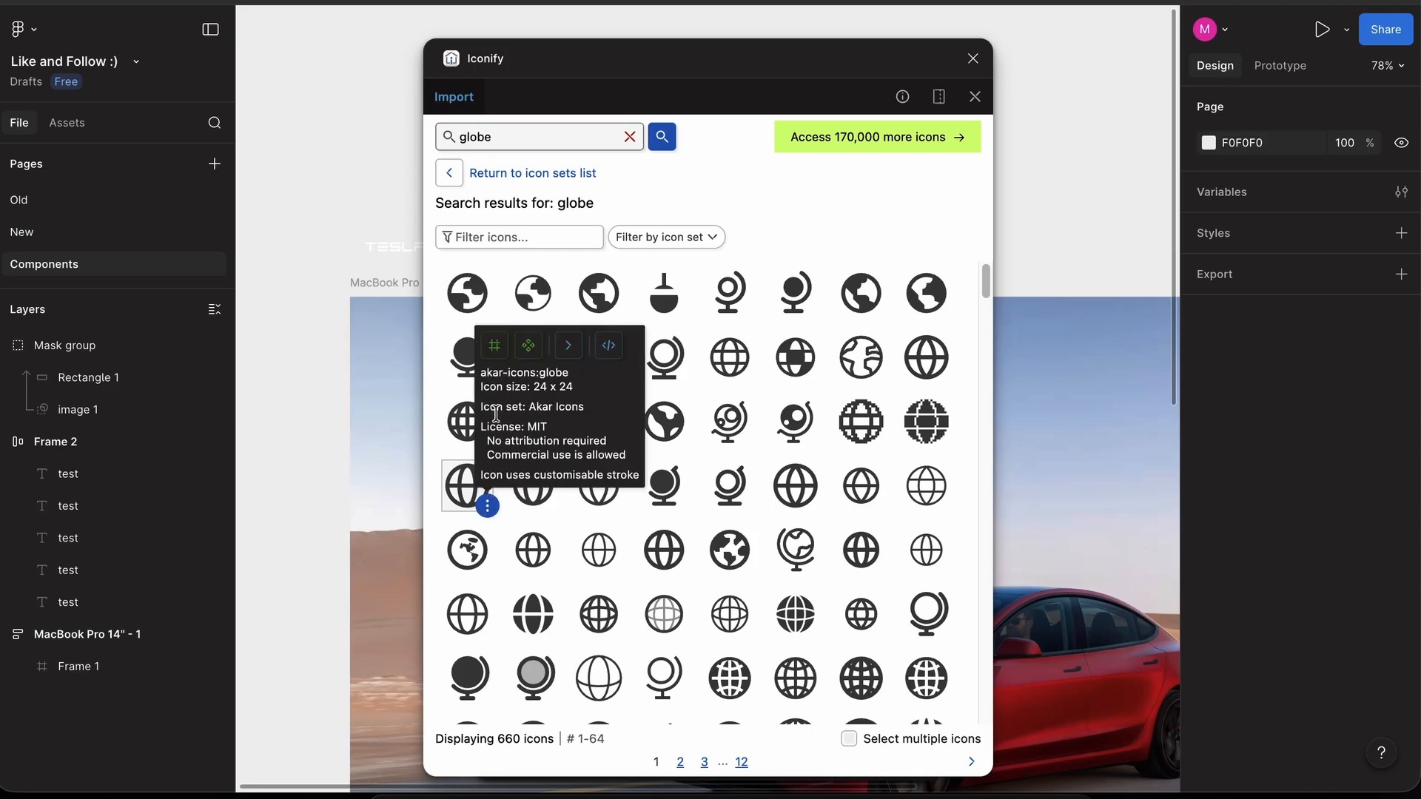
{"action": "left_click", "coordinate": [455, 180]}
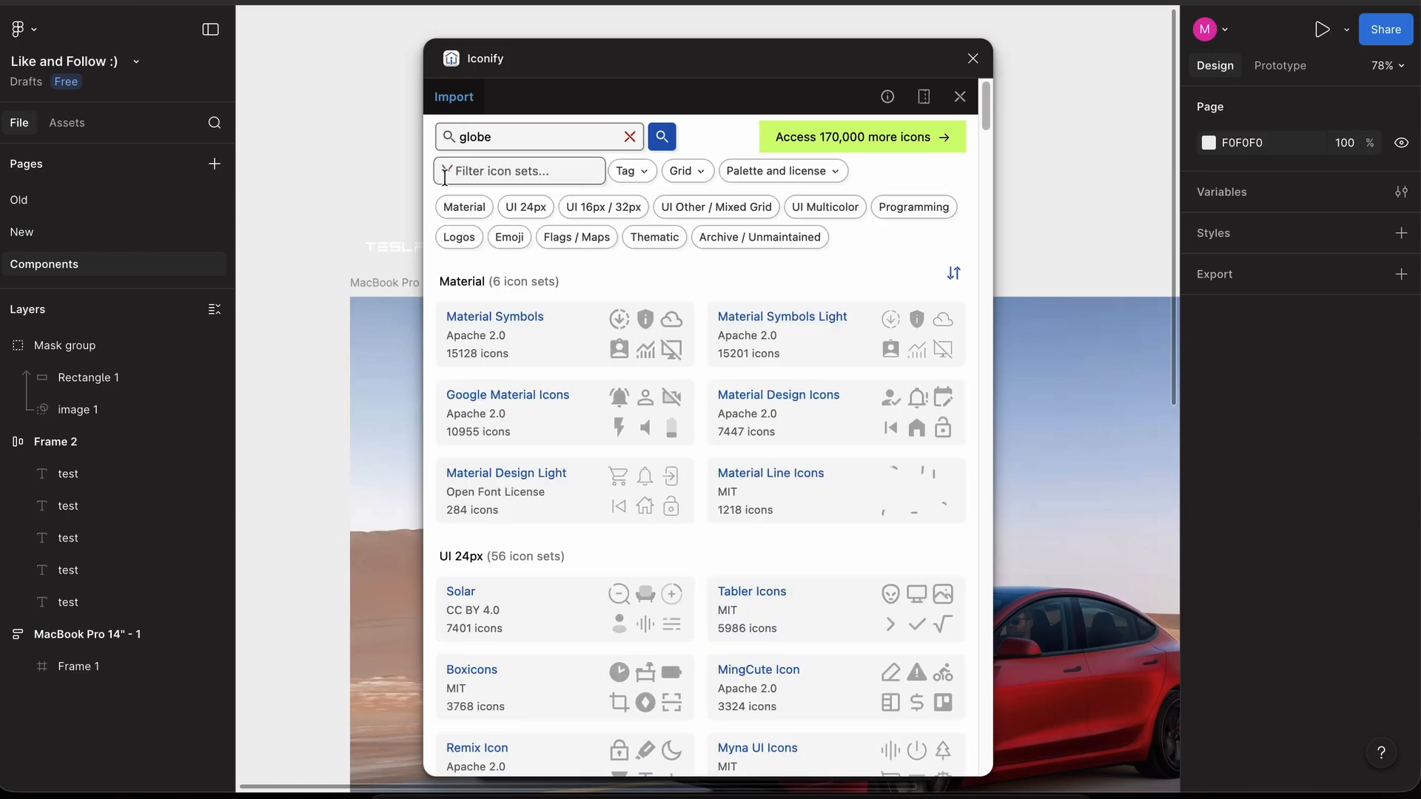
- Open the Akar Icons set, filter its icons by "glob" and import the globe icon as a frame
{"action": "type", "text": "akar"}
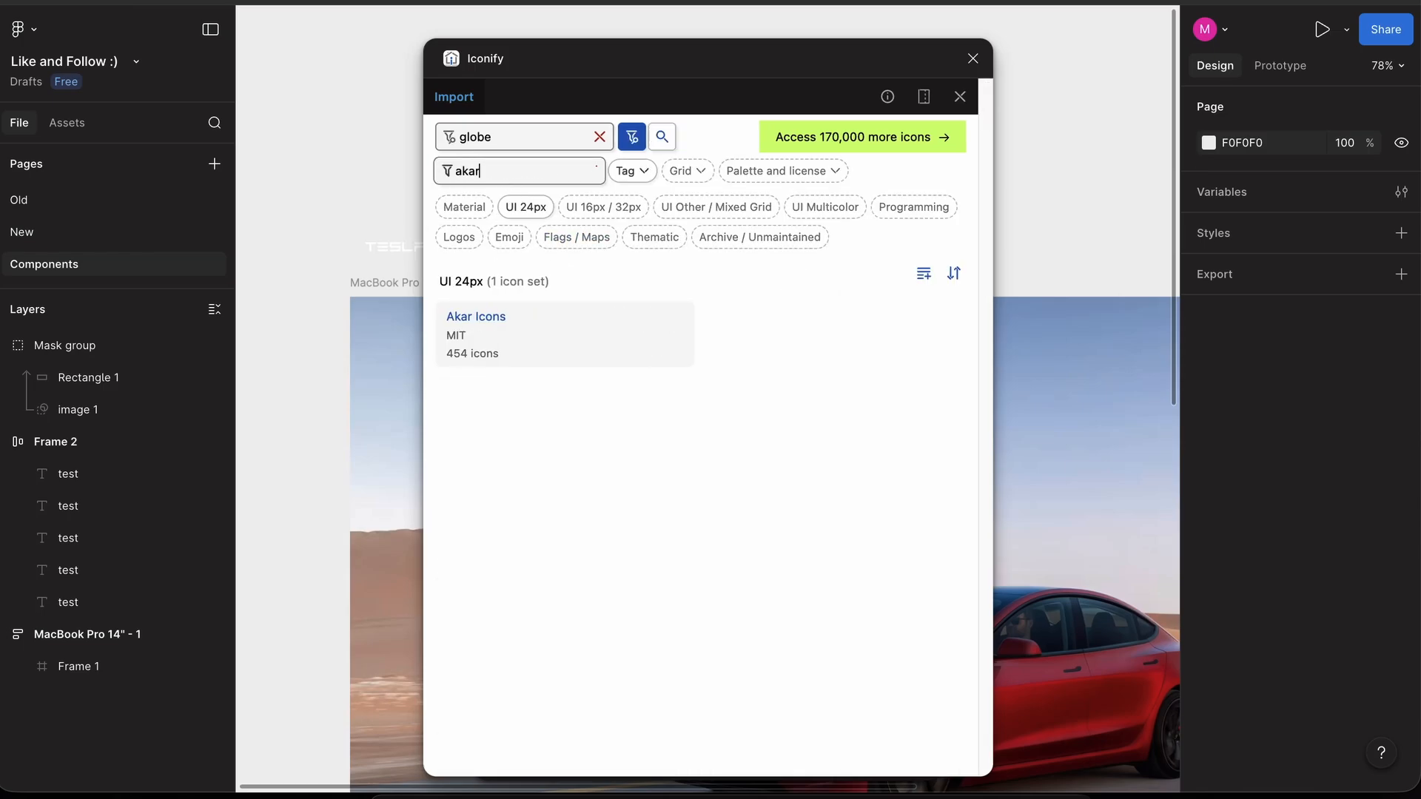
{"action": "left_click", "coordinate": [575, 330]}
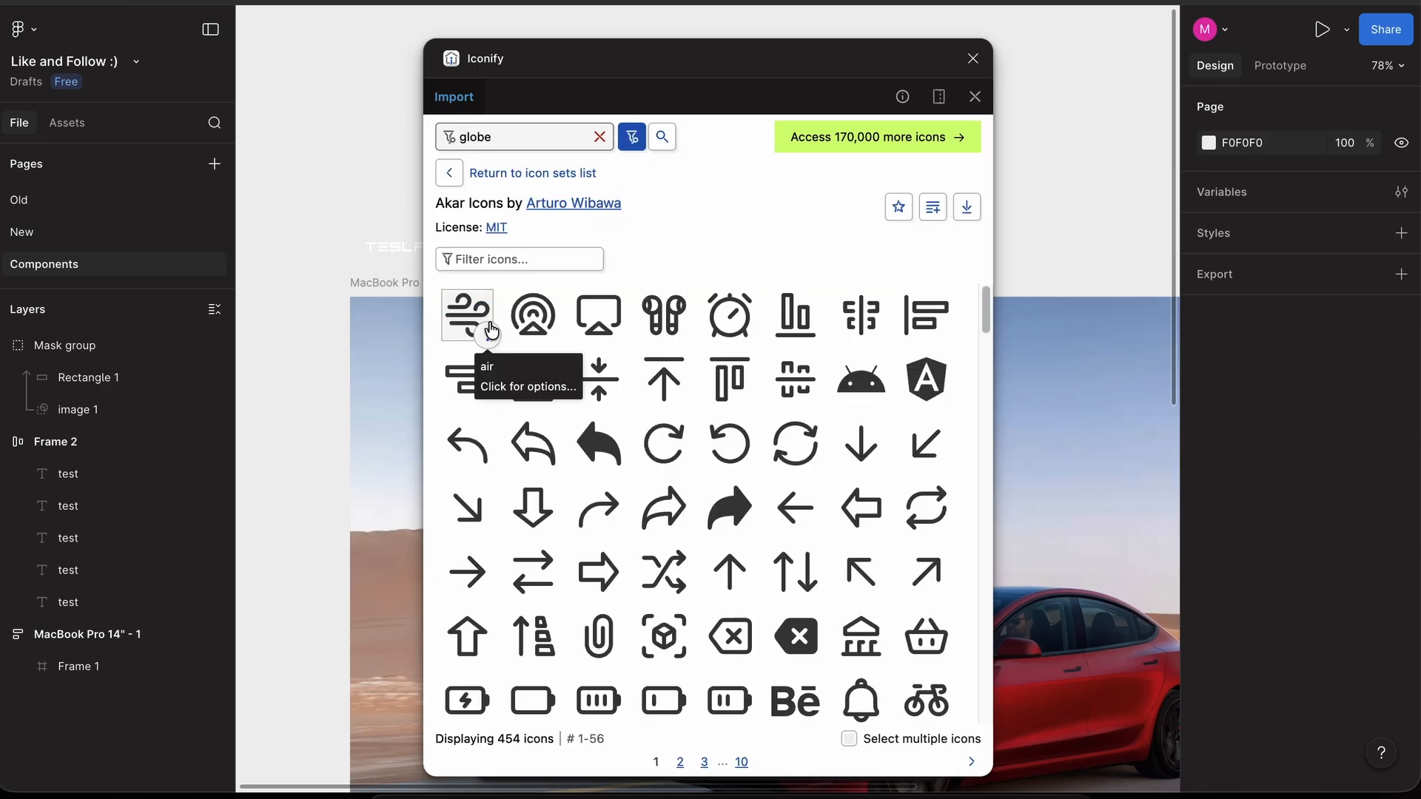
{"action": "left_click", "coordinate": [516, 259]}
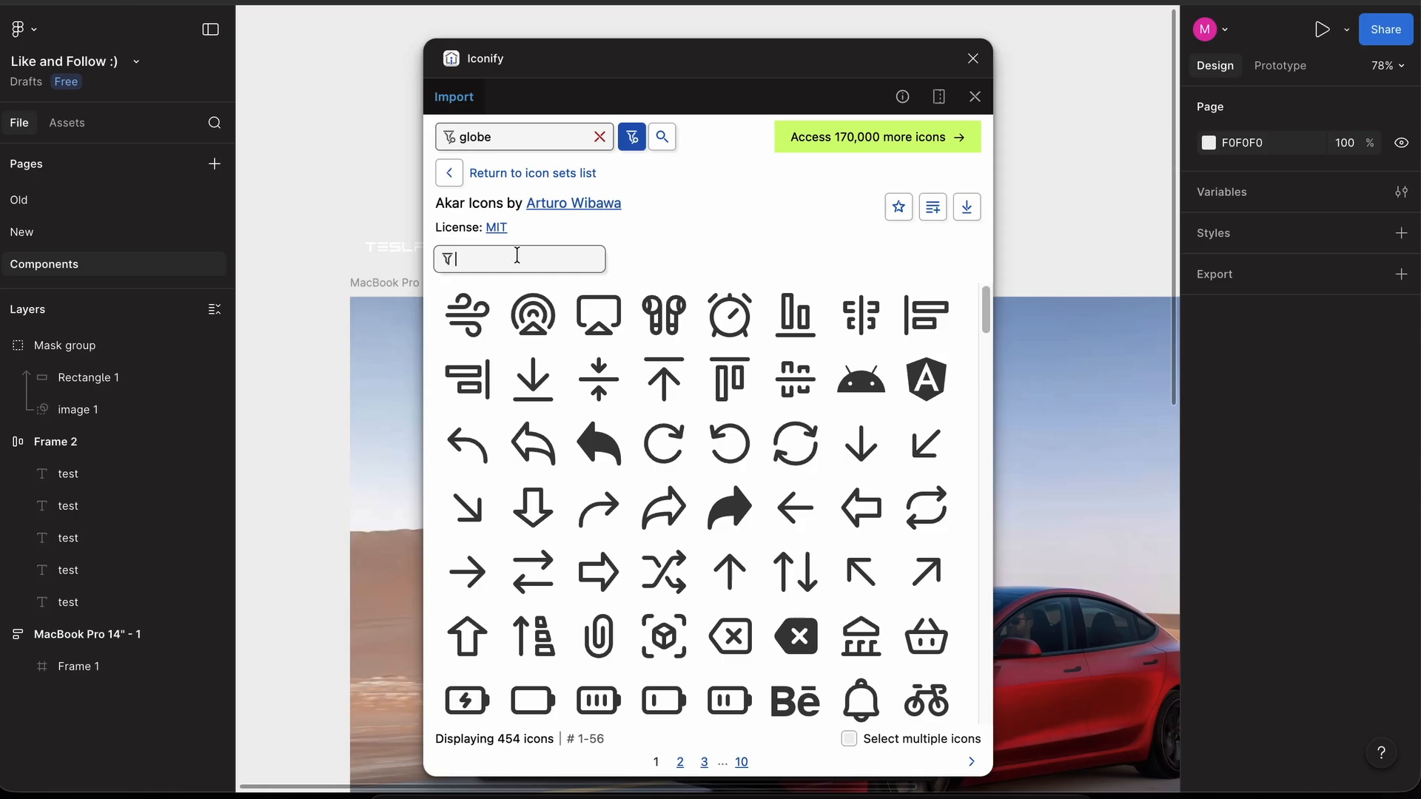
{"action": "type", "text": "glob"}
{"action": "mouse_move", "coordinate": [474, 319]}
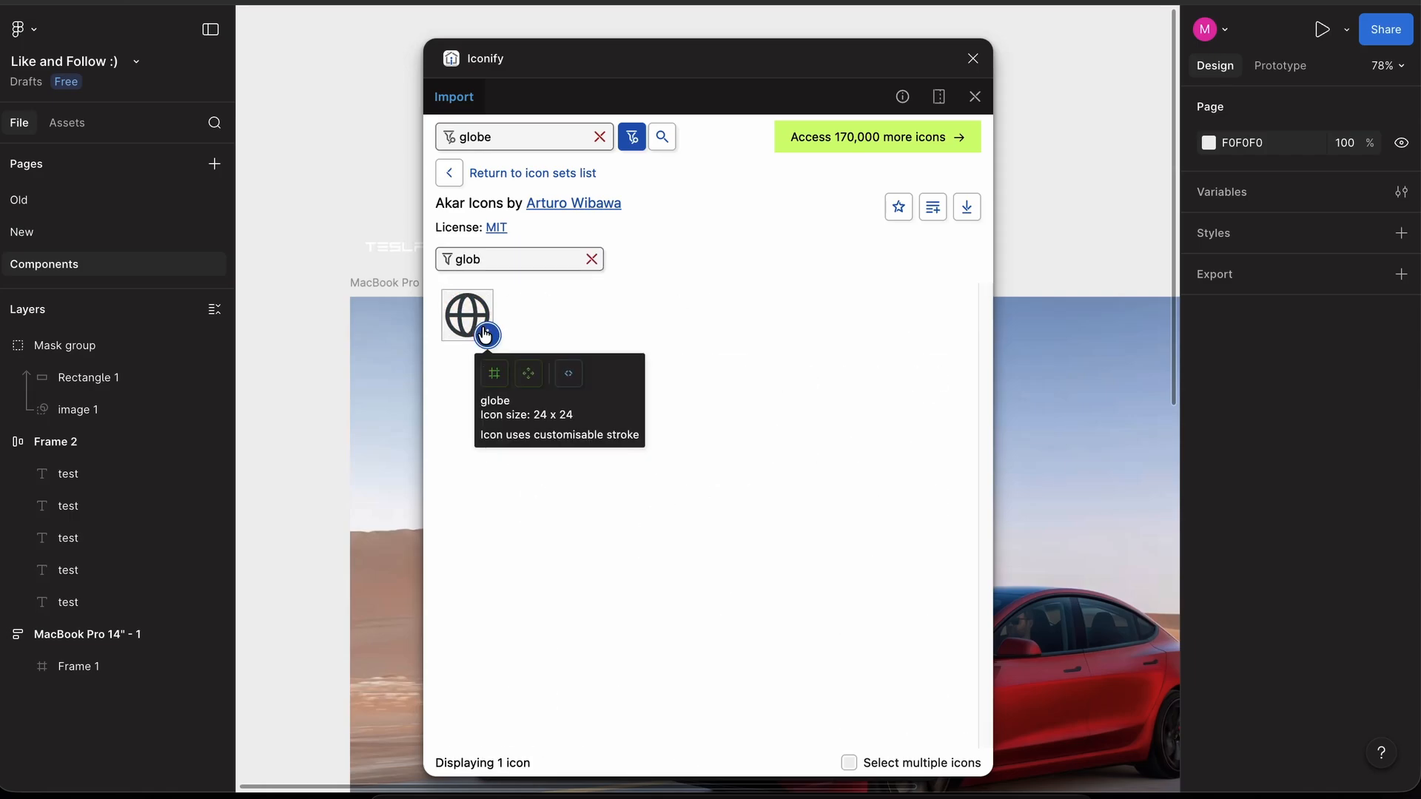
{"action": "left_click", "coordinate": [494, 373]}
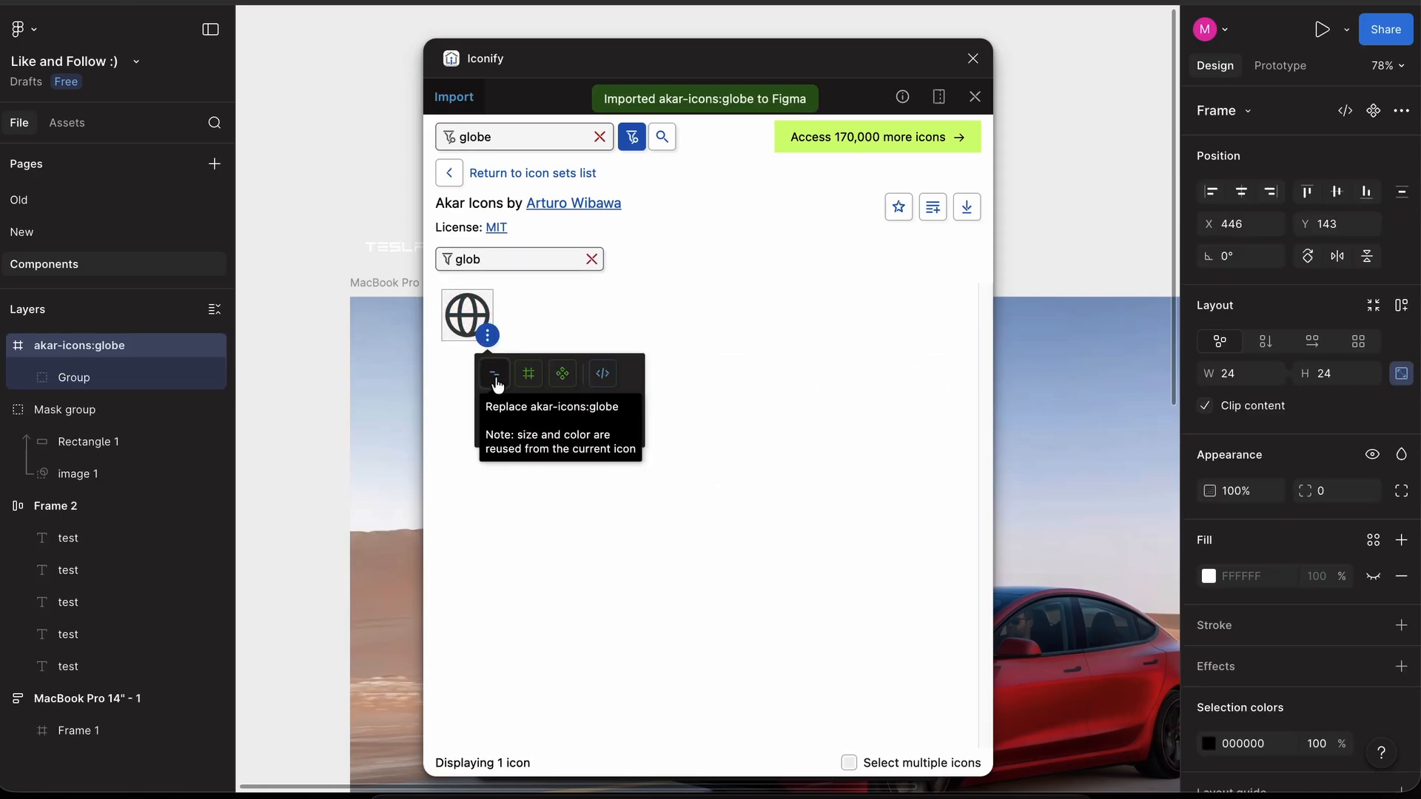
- Move the imported globe icon out of the hero image to the empty canvas beside the "test" text row
{"action": "left_click_drag", "start_coordinate": [895, 58], "coordinate": [934, 446]}
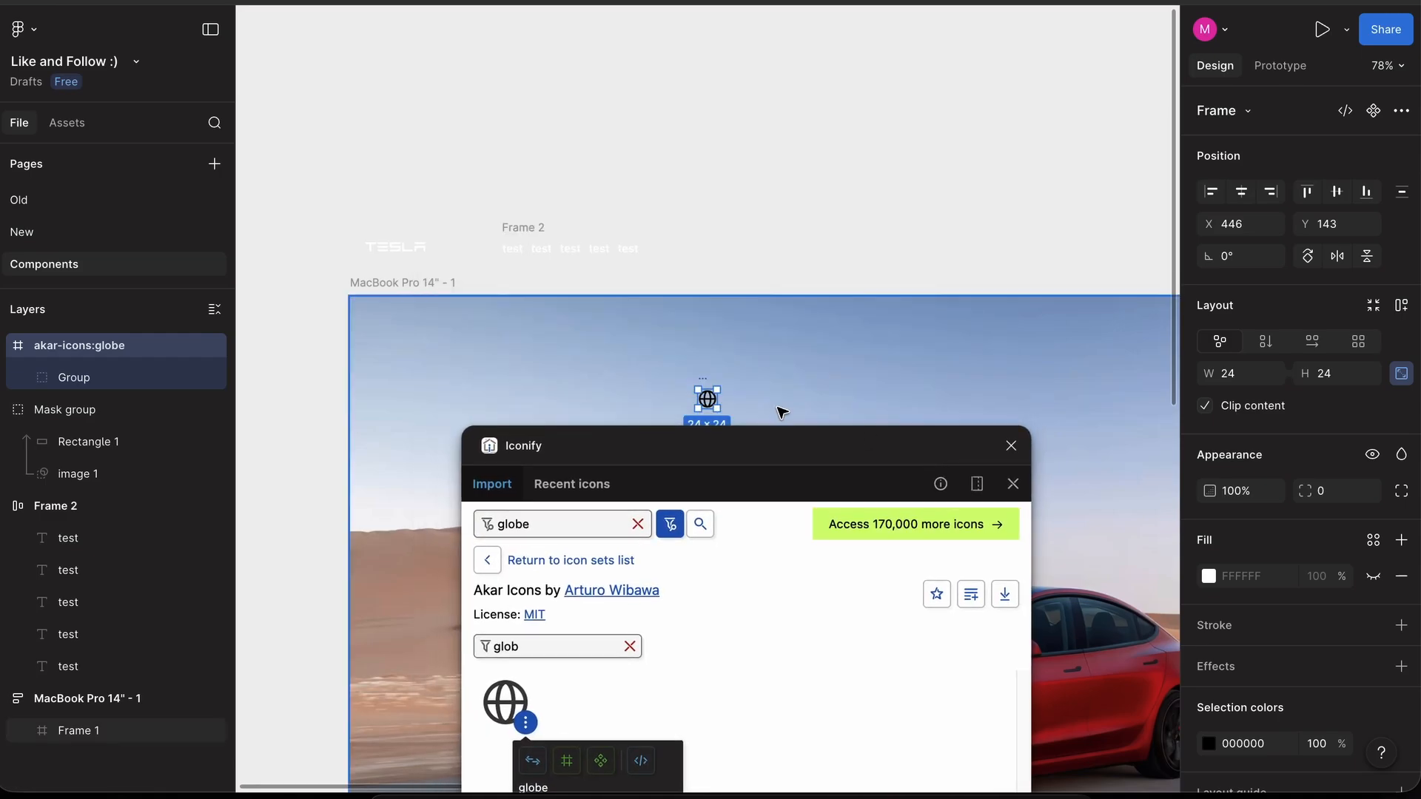
{"action": "left_click_drag", "start_coordinate": [706, 379], "coordinate": [786, 199]}
{"action": "left_click", "coordinate": [786, 199]}
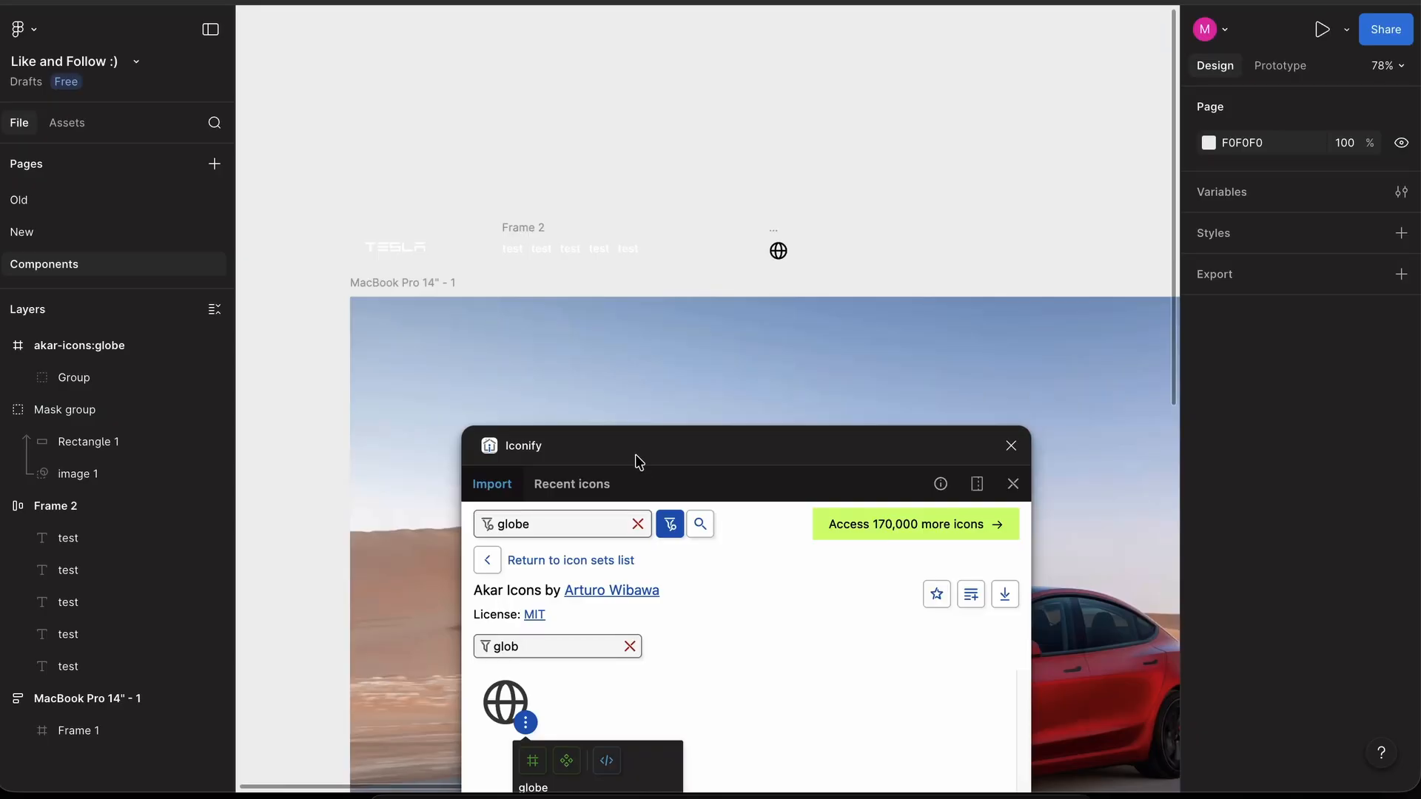
- Filter the Akar Icons set for "user"
{"action": "left_click_drag", "start_coordinate": [635, 455], "coordinate": [658, 229]}
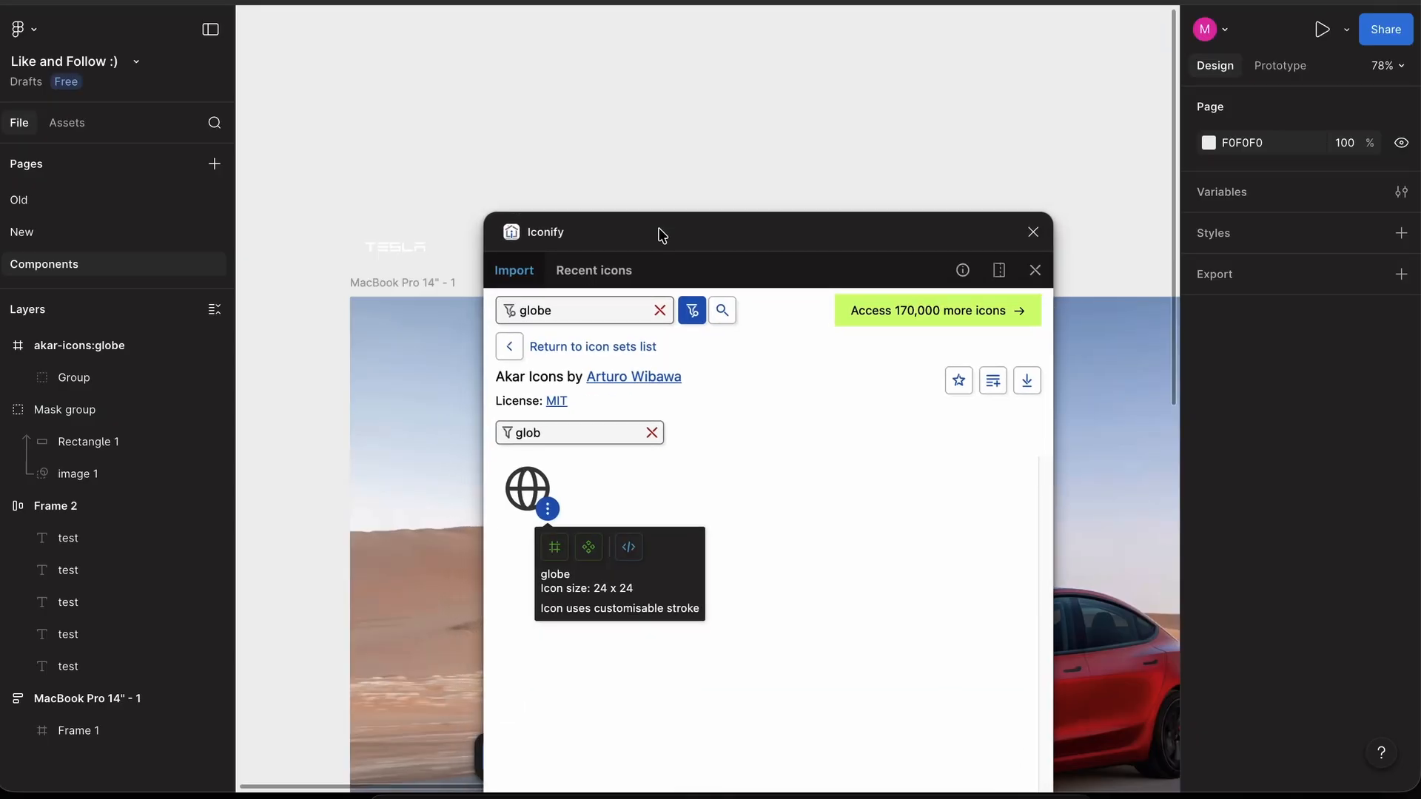
{"action": "left_click", "coordinate": [652, 433]}
{"action": "type", "text": "user"}
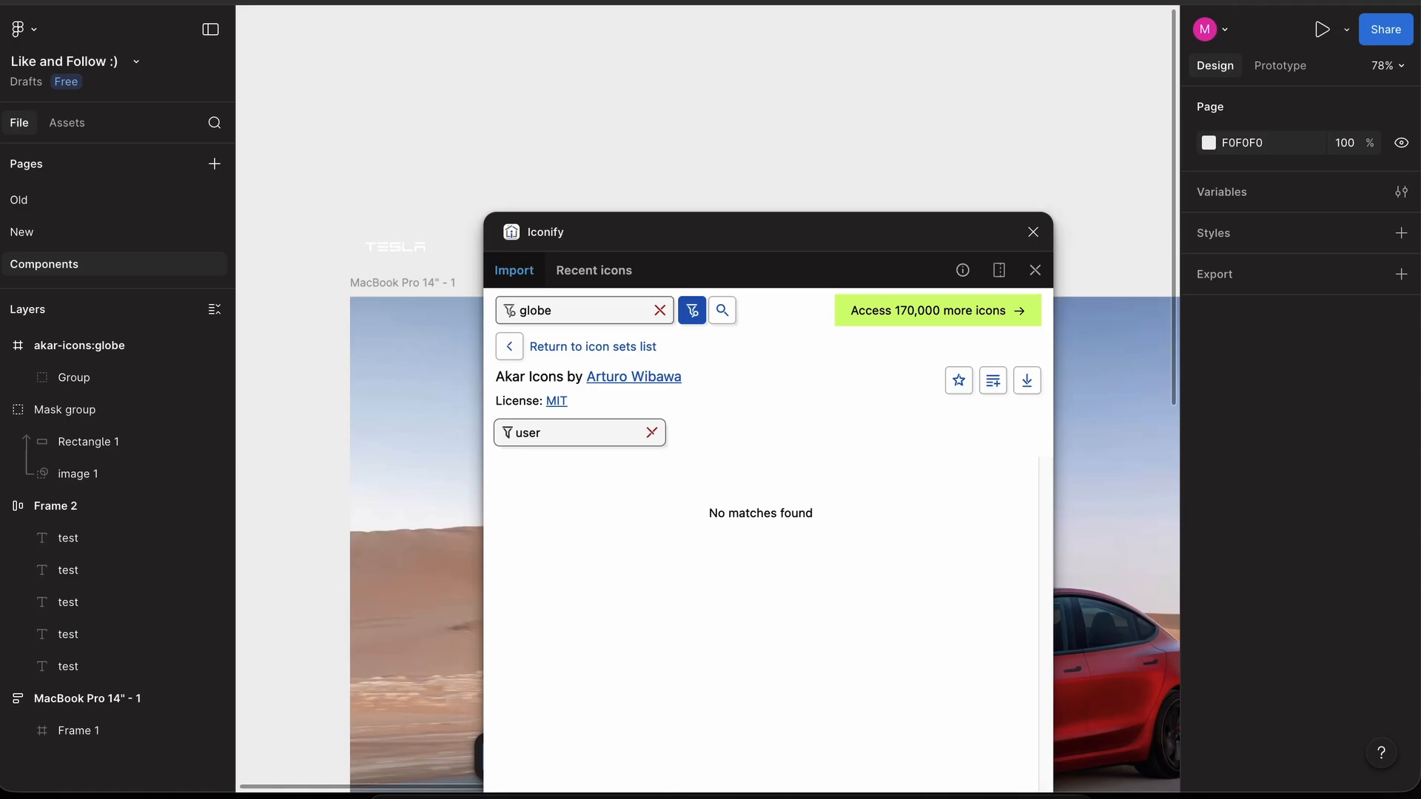
- Filter the Akar Icons by "ques" and import the outlined circle question icon as a frame
{"action": "left_click", "coordinate": [648, 435]}
{"action": "type", "text": "ques"}
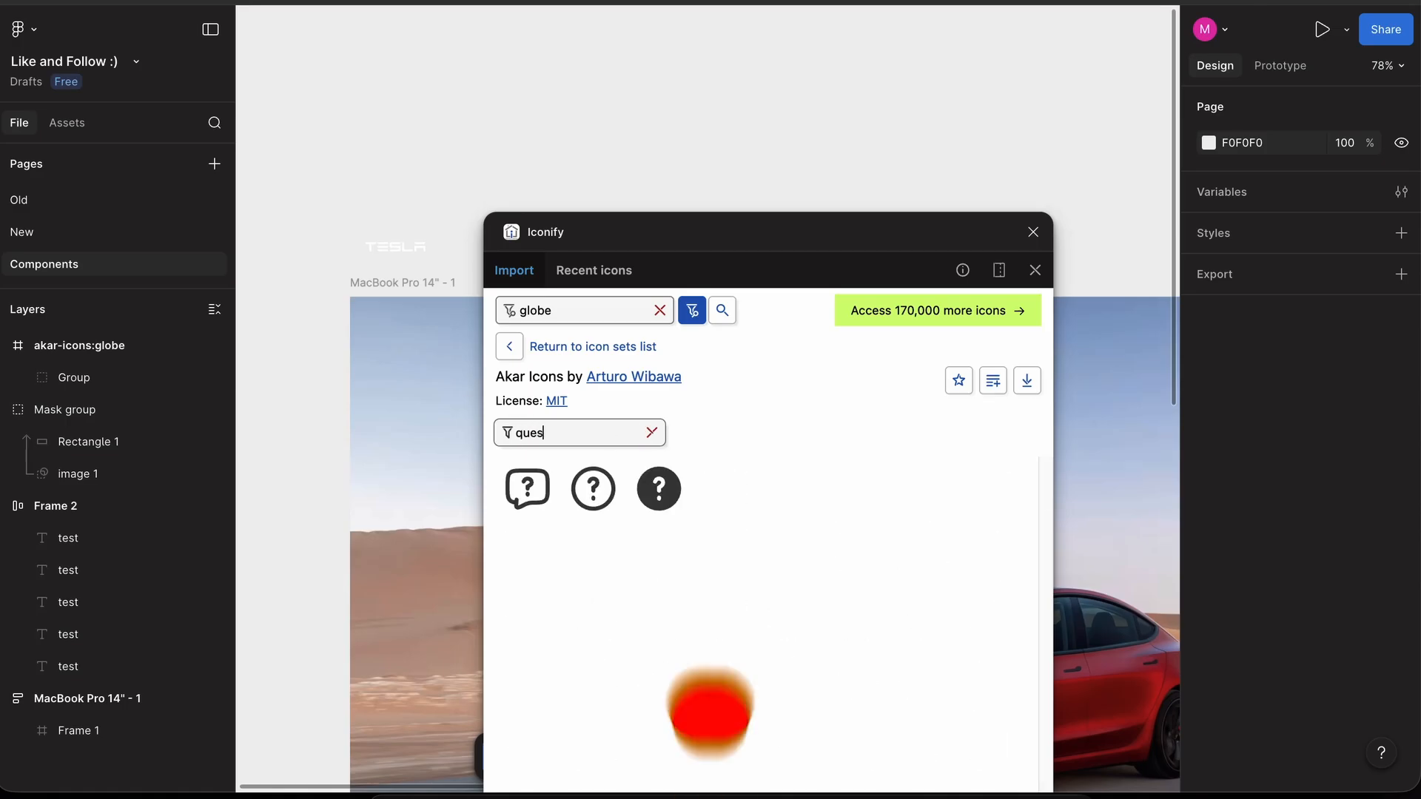
{"action": "left_click", "coordinate": [593, 501]}
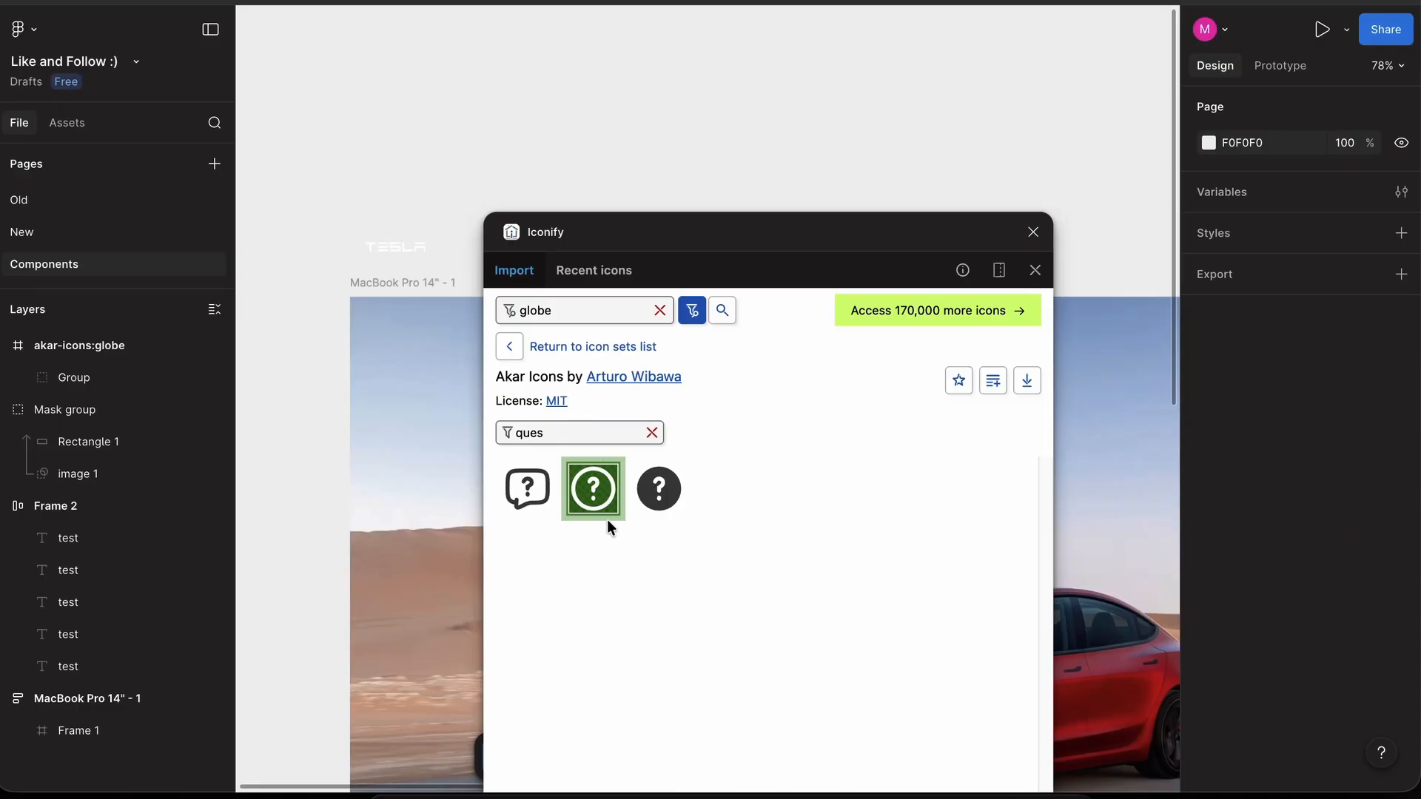
{"action": "left_click", "coordinate": [612, 509]}
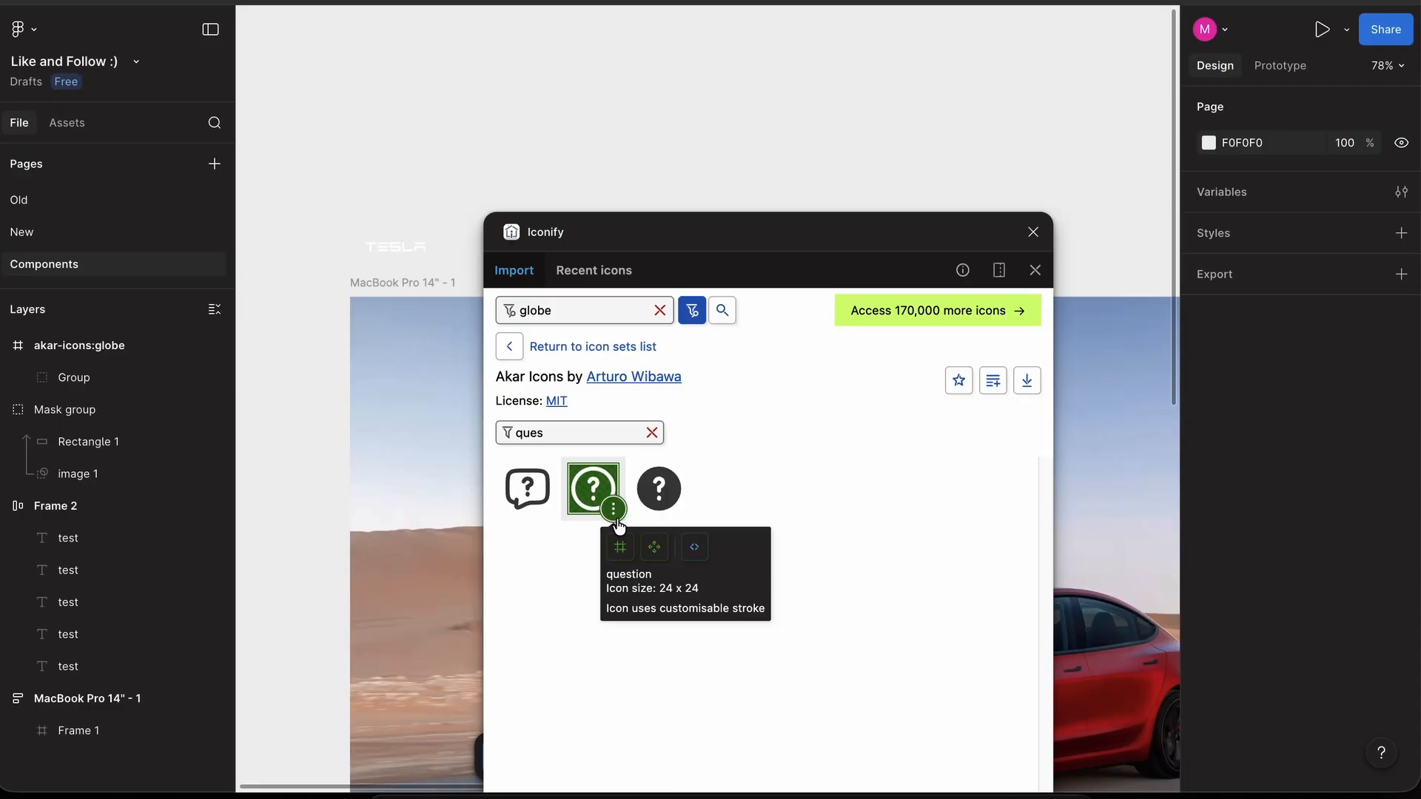
{"action": "left_click", "coordinate": [621, 552]}
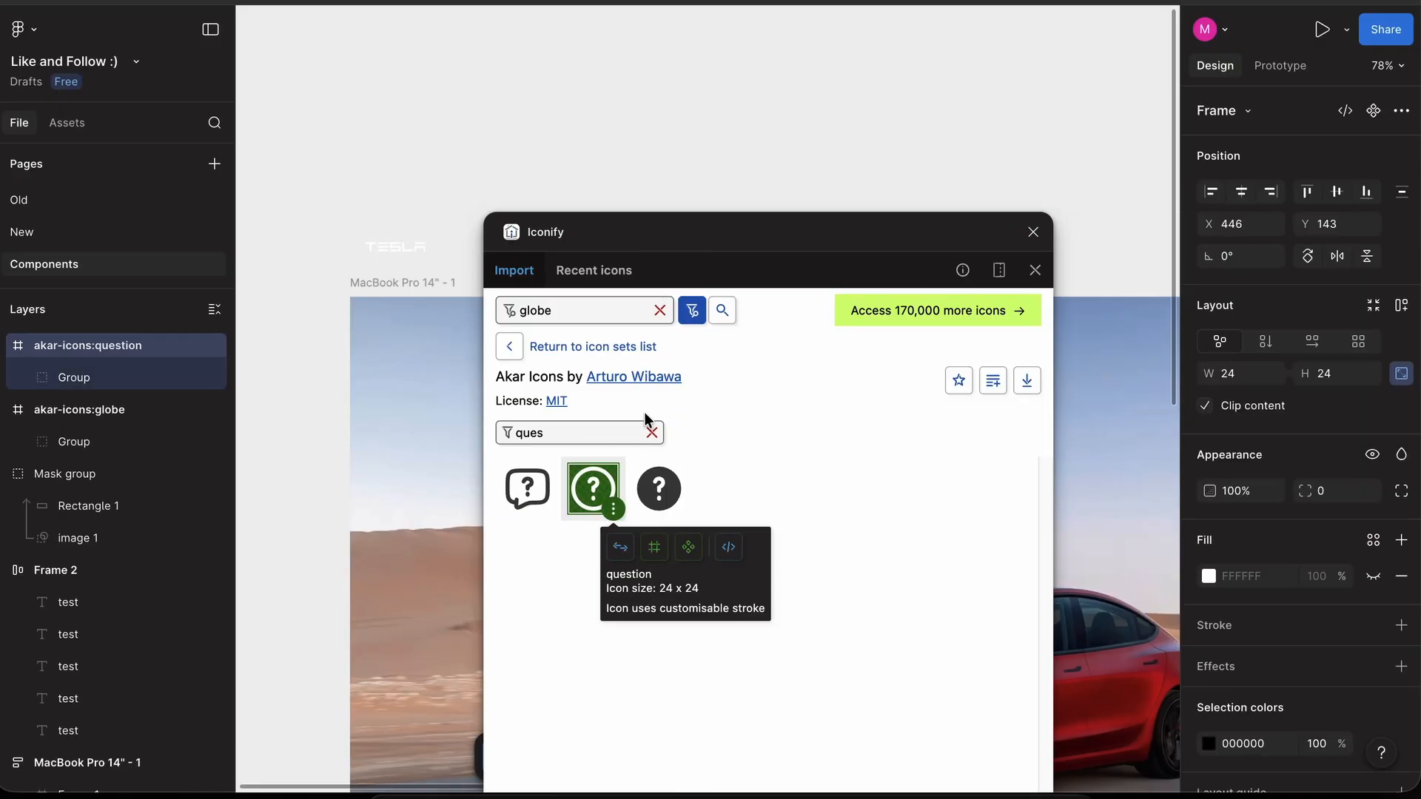
- Look for a user icon within the Akar Icons set by filtering its icons and running a "user" search limited to that set
{"action": "left_click", "coordinate": [651, 432]}
{"action": "type", "text": "us"}
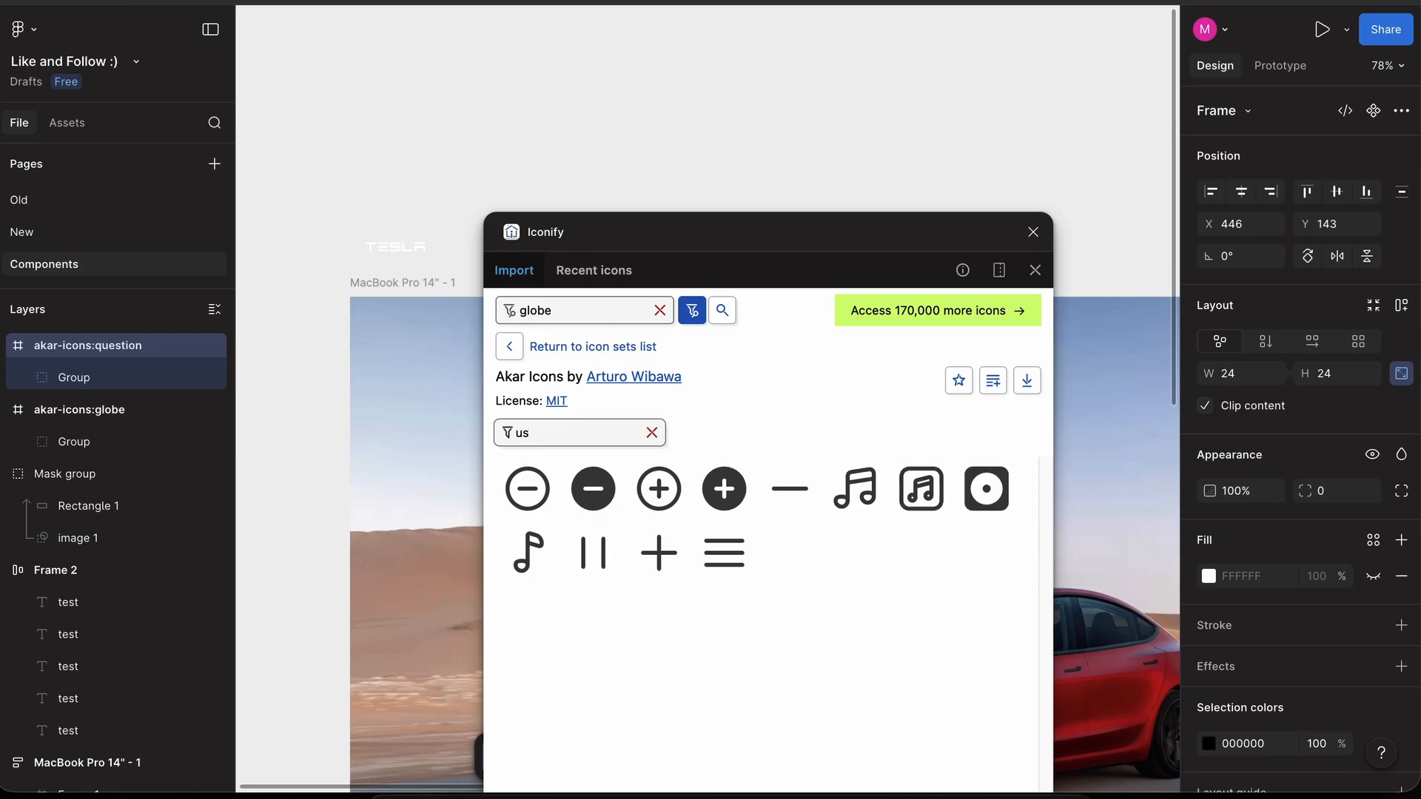
{"action": "type", "text": "er"}
{"action": "key", "text": "BackSpace"}
{"action": "key", "text": "BackSpace"}
{"action": "key", "text": "BackSpace"}
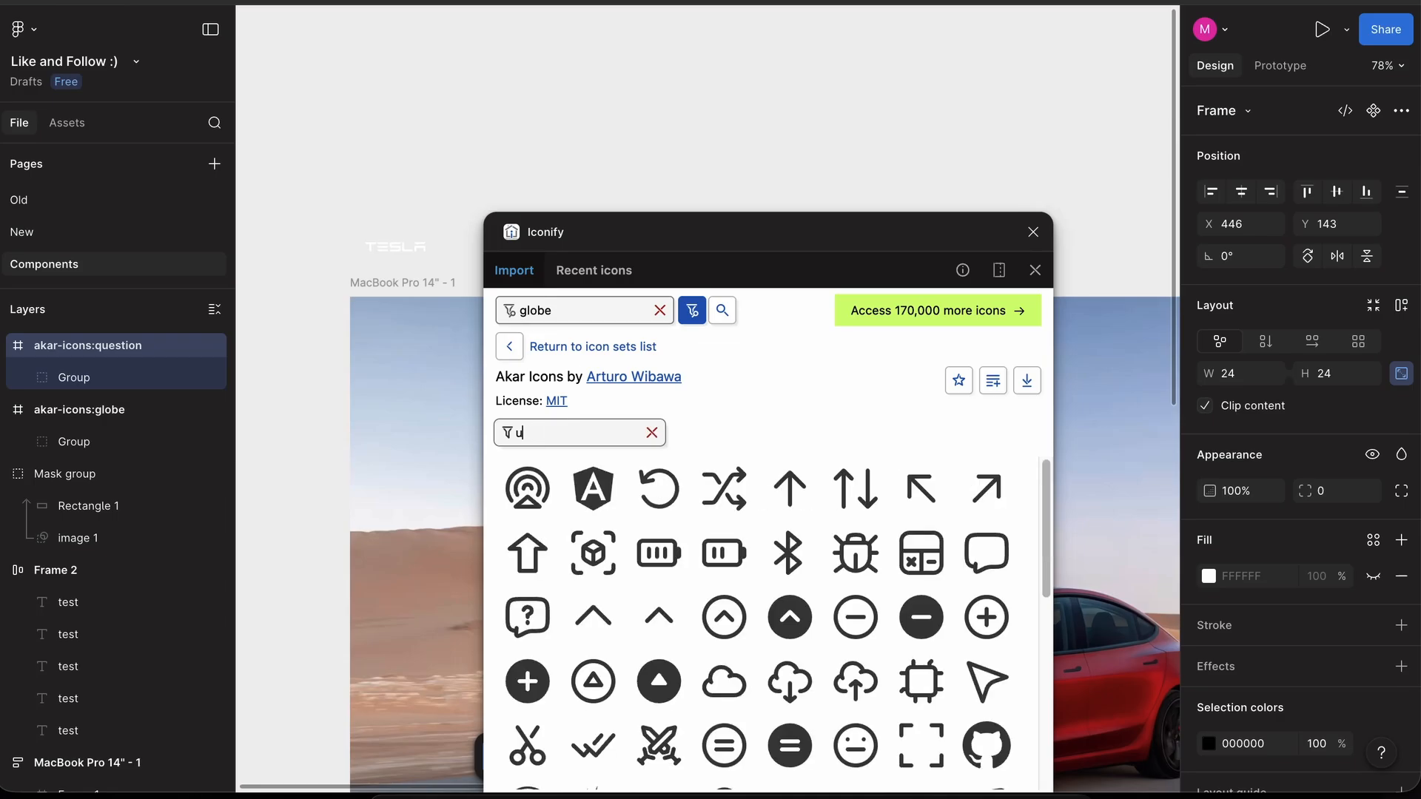
{"action": "left_click", "coordinate": [509, 346]}
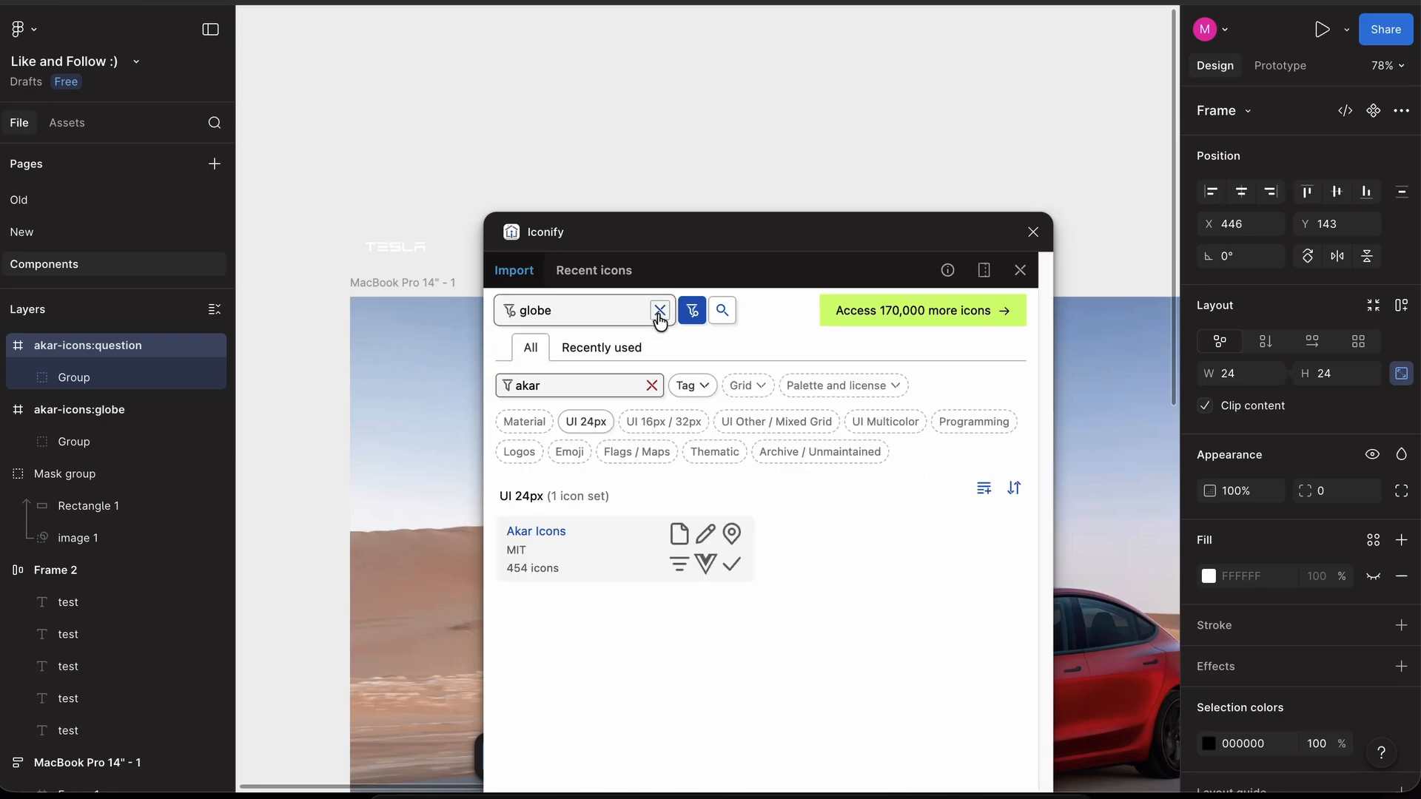
{"action": "left_click", "coordinate": [659, 311]}
{"action": "type", "text": "user"}
{"action": "key", "text": "Return"}
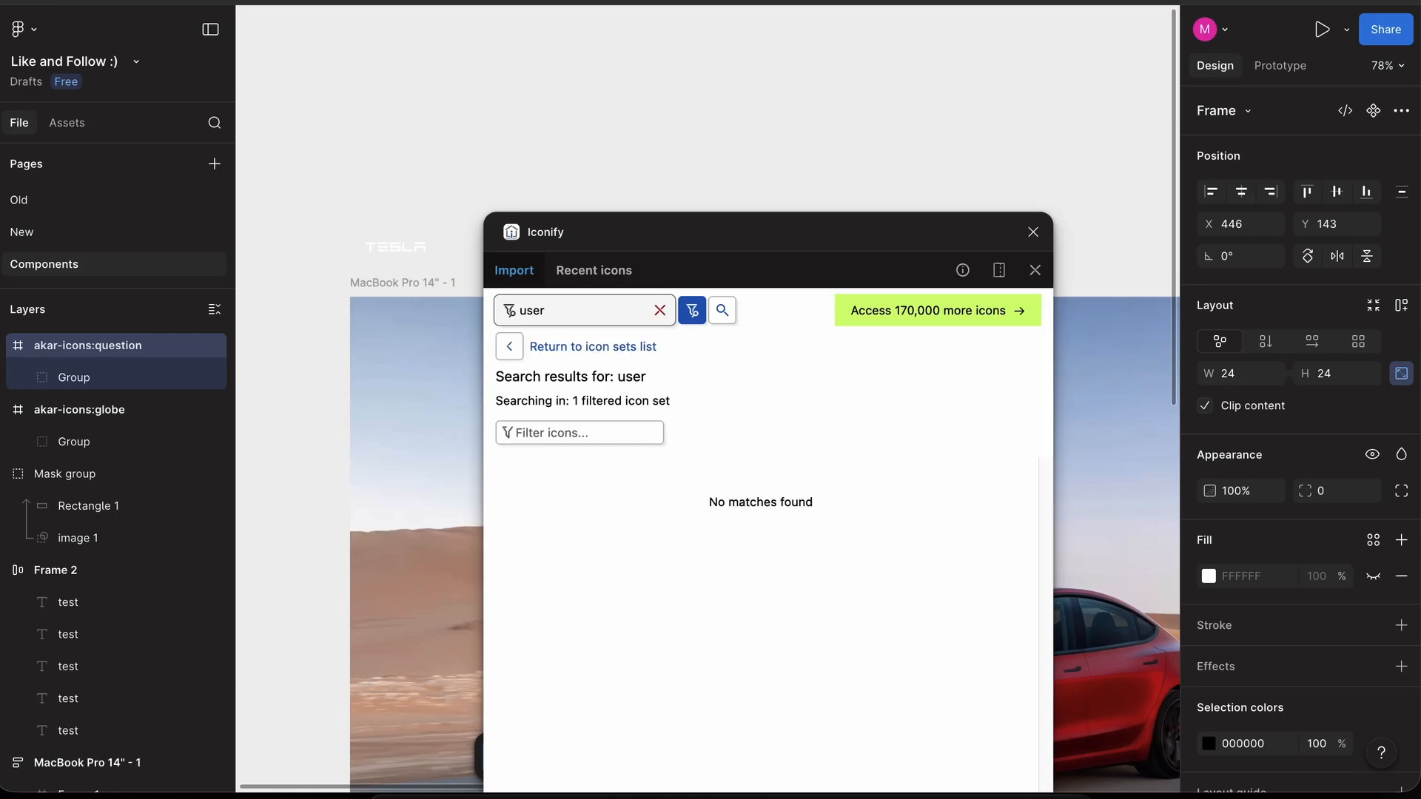
{"action": "left_click", "coordinate": [566, 347]}
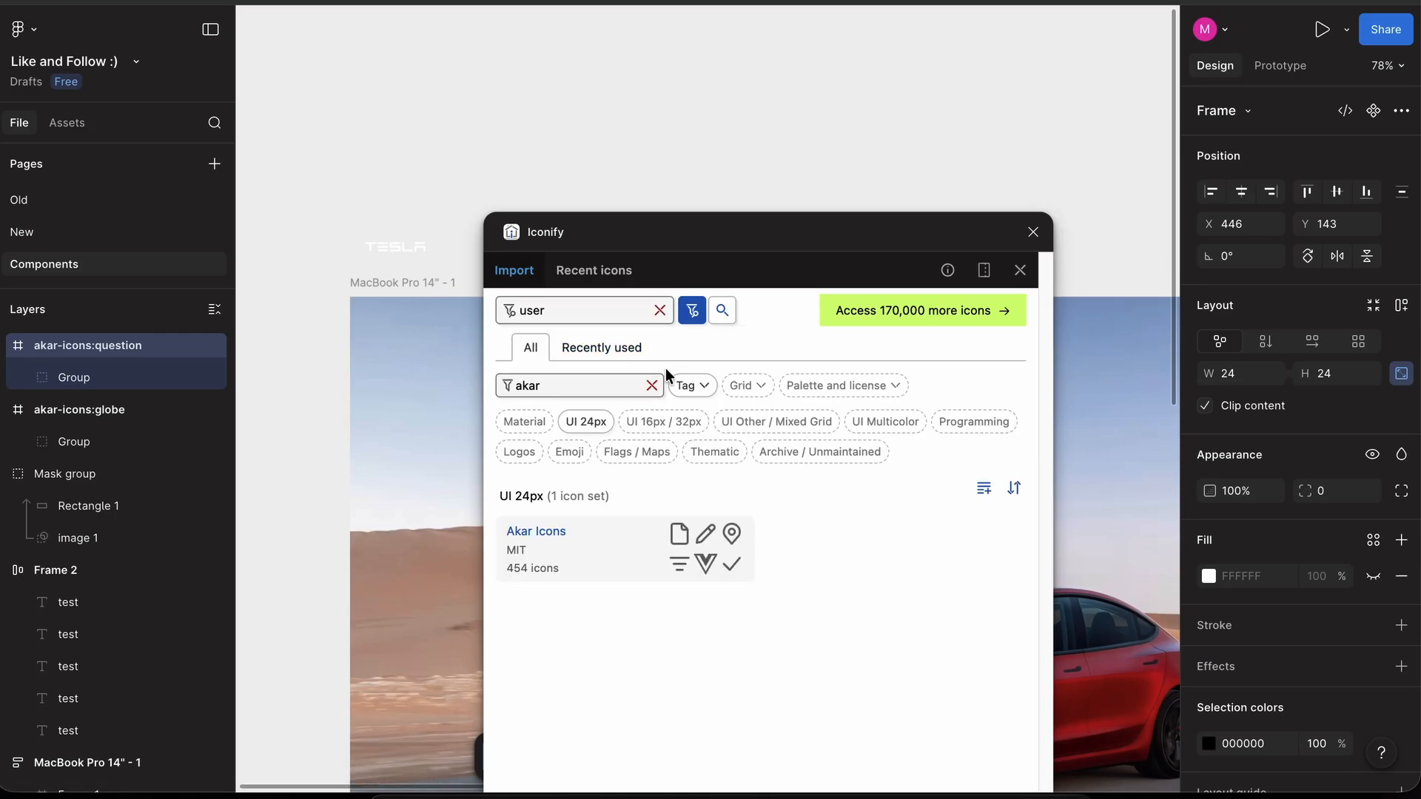
- Remove the "akar" icon set filter and search all icon sets for "circle user"
{"action": "left_click", "coordinate": [652, 386]}
{"action": "left_click", "coordinate": [634, 309]}
{"action": "key", "text": "Return"}
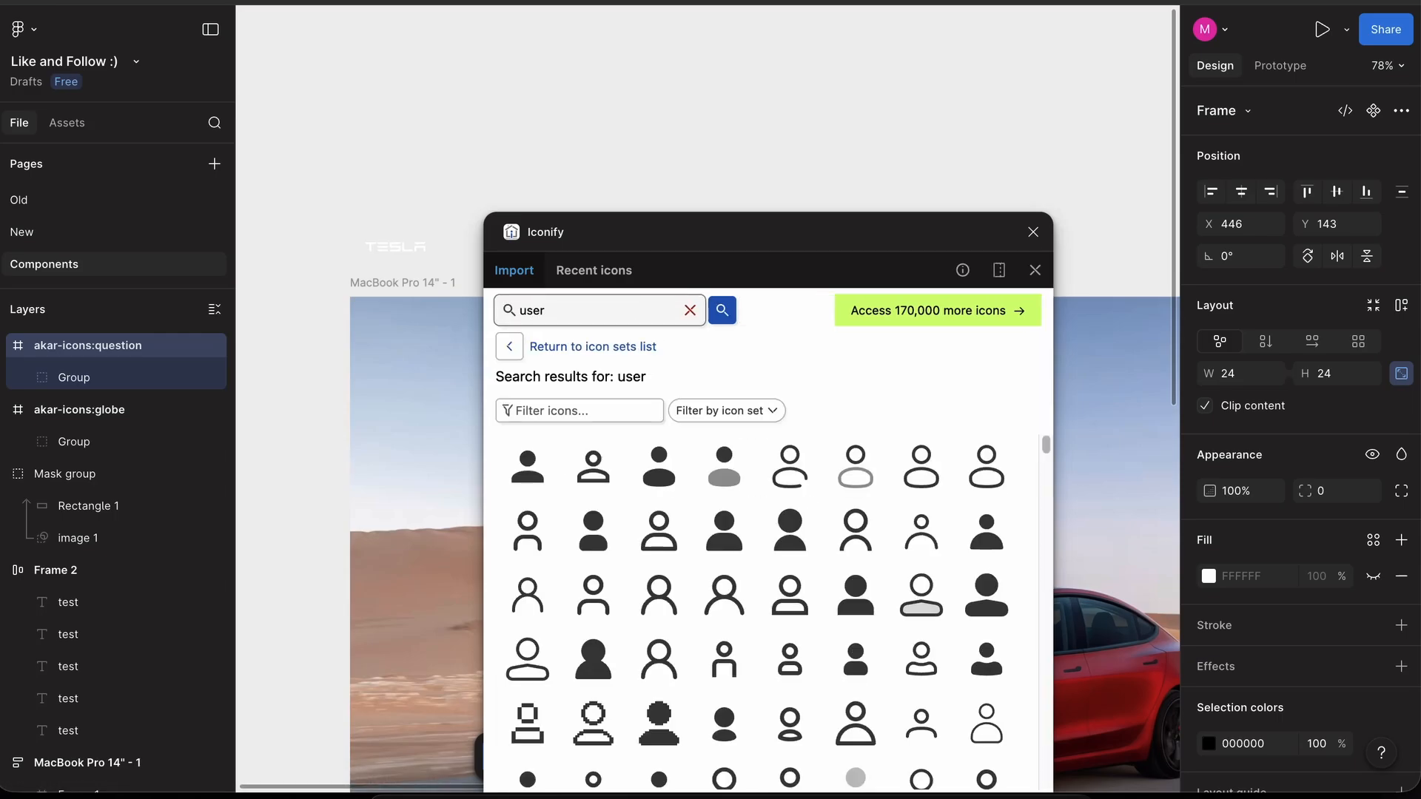
{"action": "scroll", "coordinate": [723, 533], "scroll_direction": "down", "scroll_amount": 5}
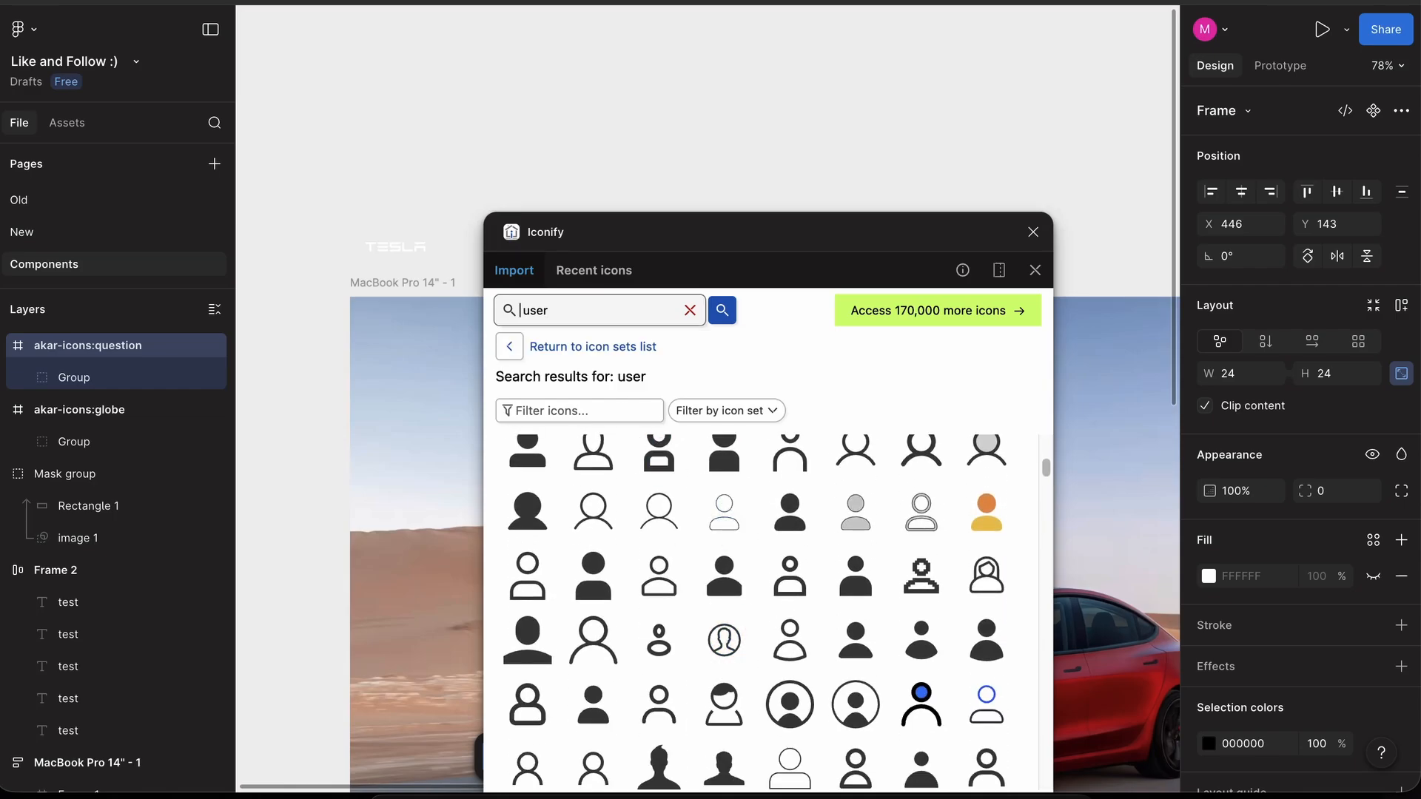
{"action": "type", "text": "cle"}
{"action": "key", "text": "Return"}
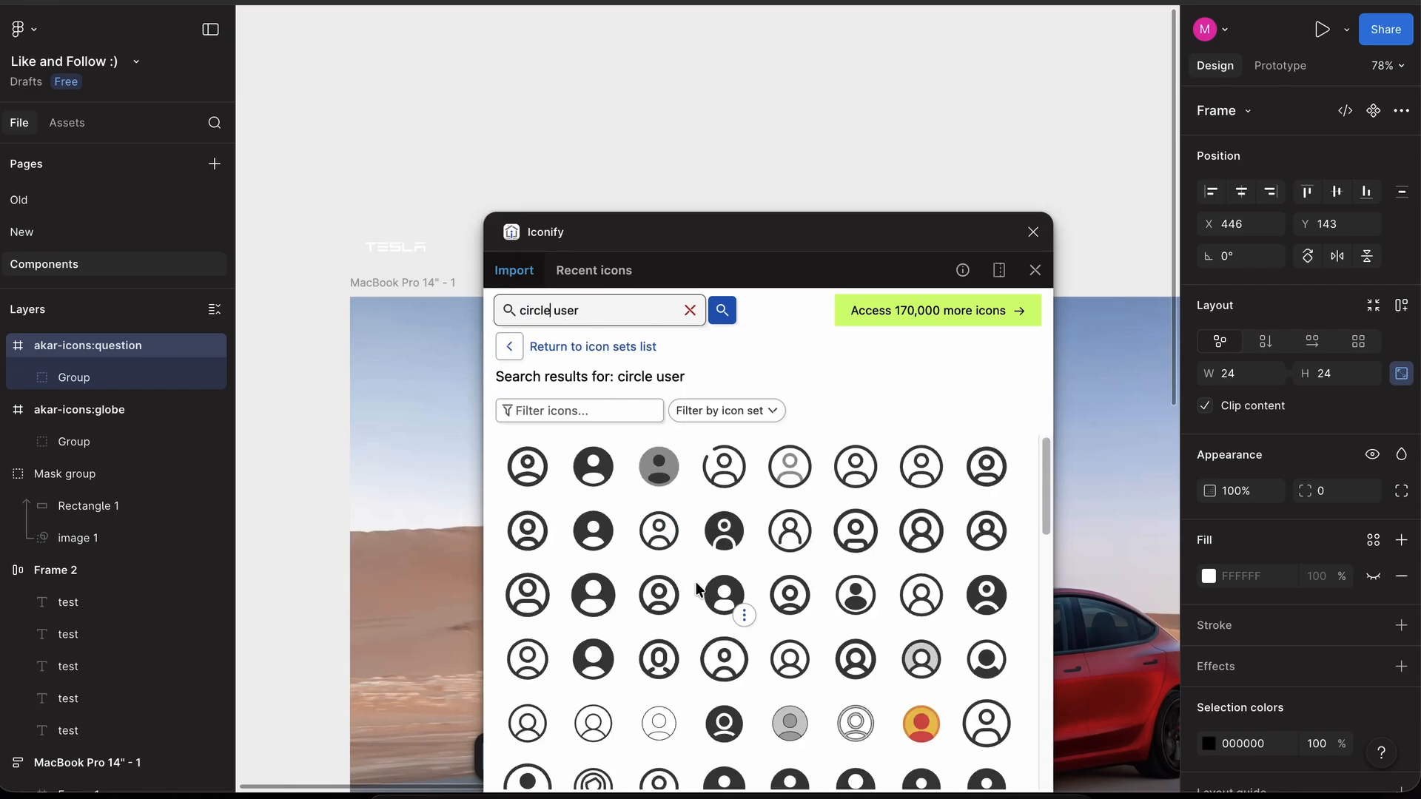
- Import the mdi:user-circle-outline icon as a frame
{"action": "left_click", "coordinate": [518, 485]}
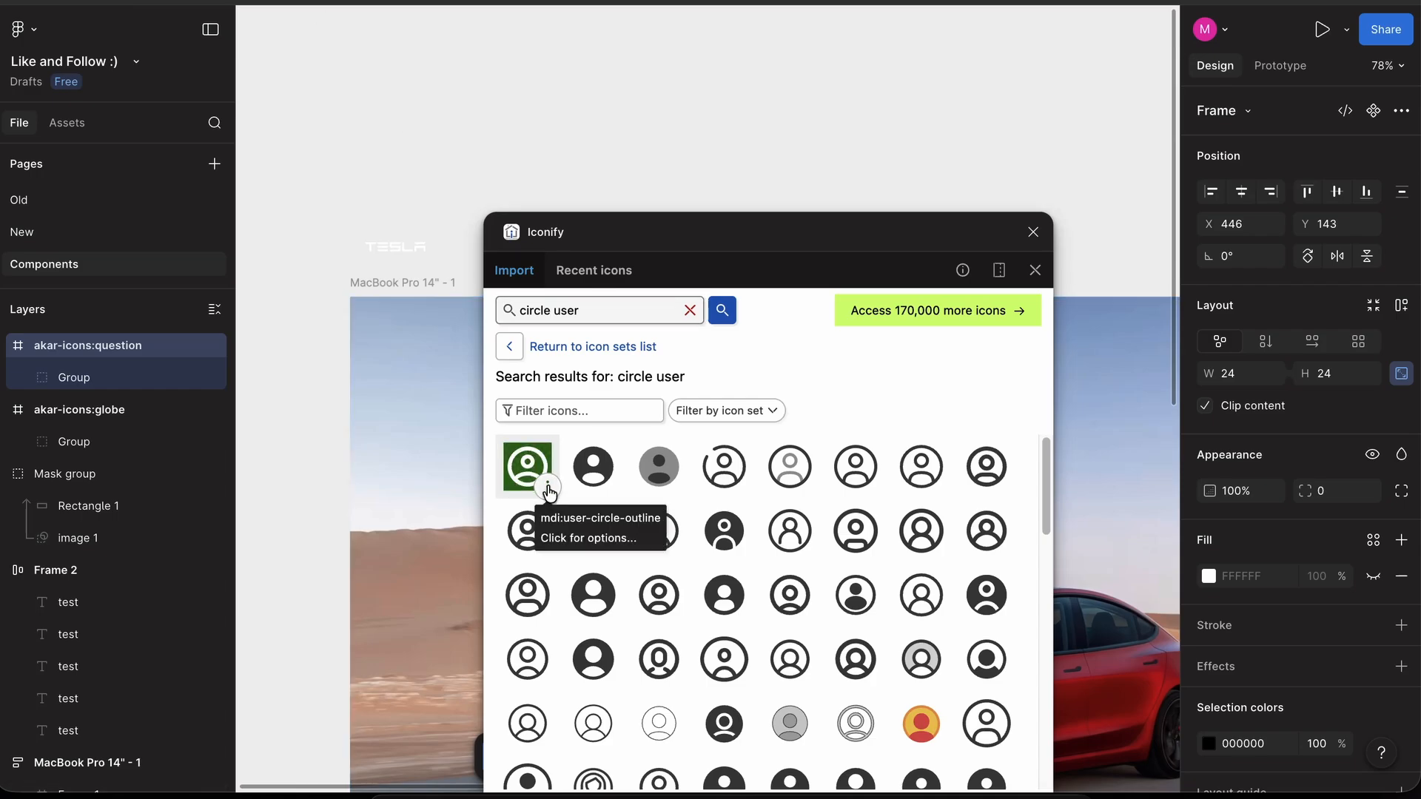
{"action": "left_click", "coordinate": [548, 488]}
{"action": "left_click", "coordinate": [588, 525]}
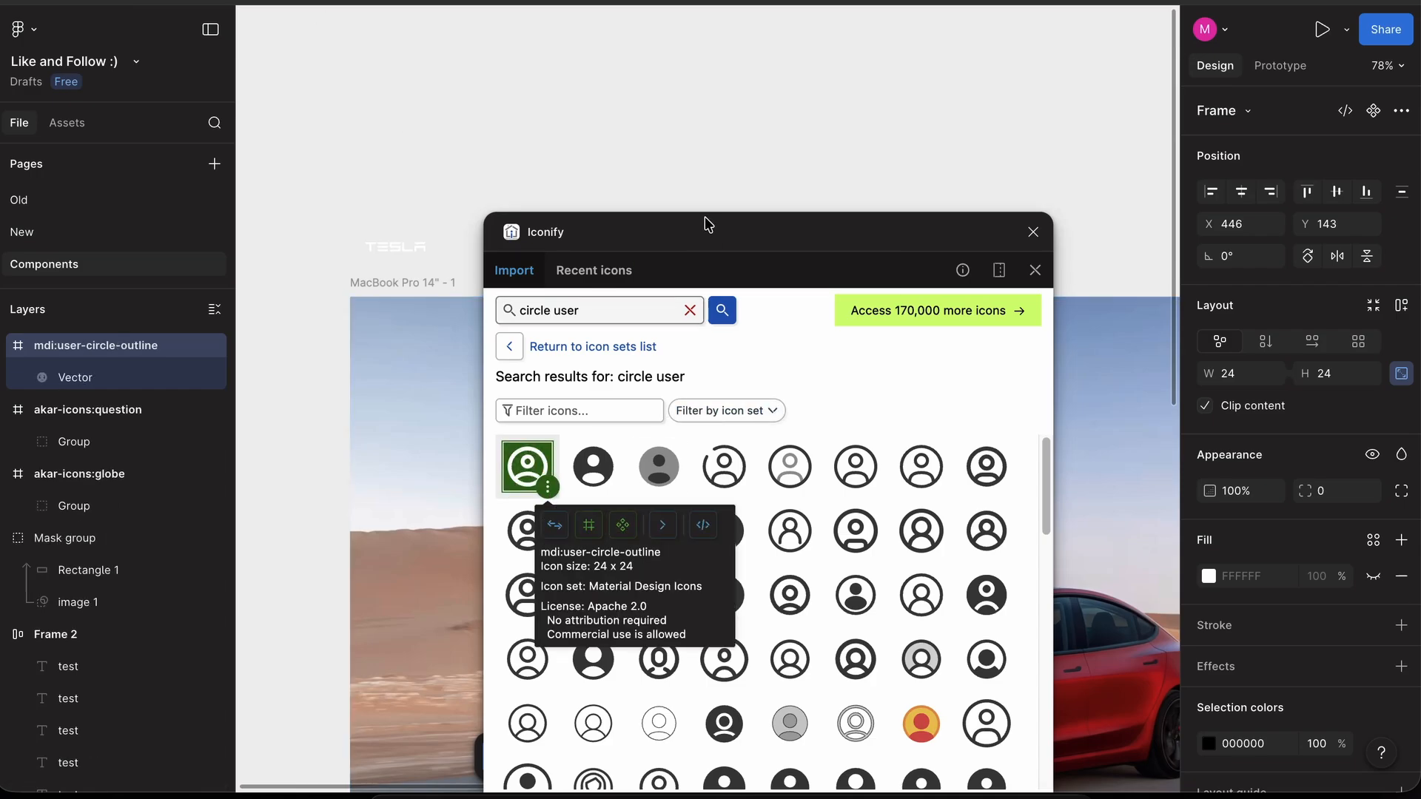
- Move the user icon to about X 458, Y -100 and the question icon to about X 586, Y -100, and close Iconify
{"action": "left_click_drag", "start_coordinate": [707, 224], "coordinate": [784, 630]}
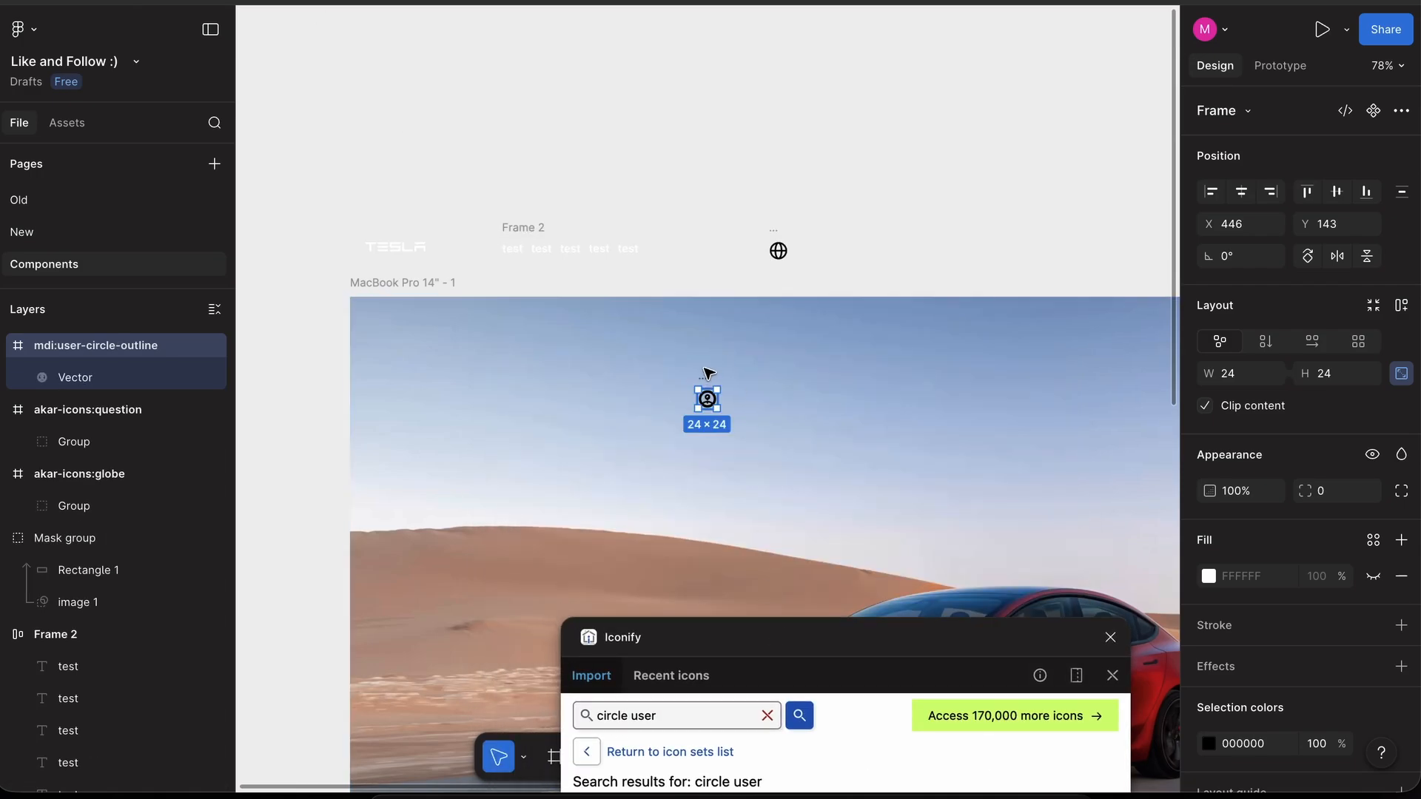
{"action": "left_click_drag", "start_coordinate": [707, 396], "coordinate": [715, 206]}
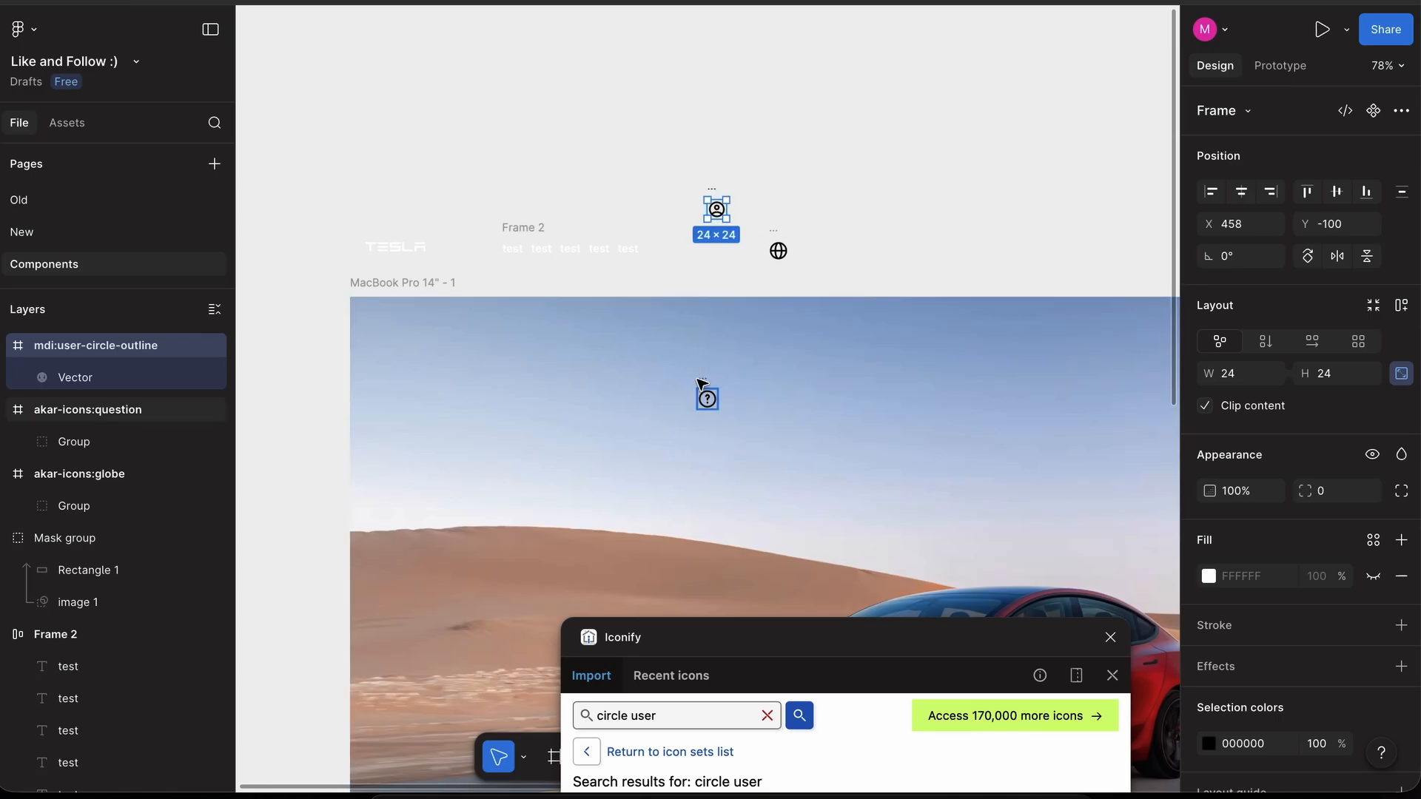
{"action": "left_click_drag", "start_coordinate": [704, 397], "coordinate": [809, 198]}
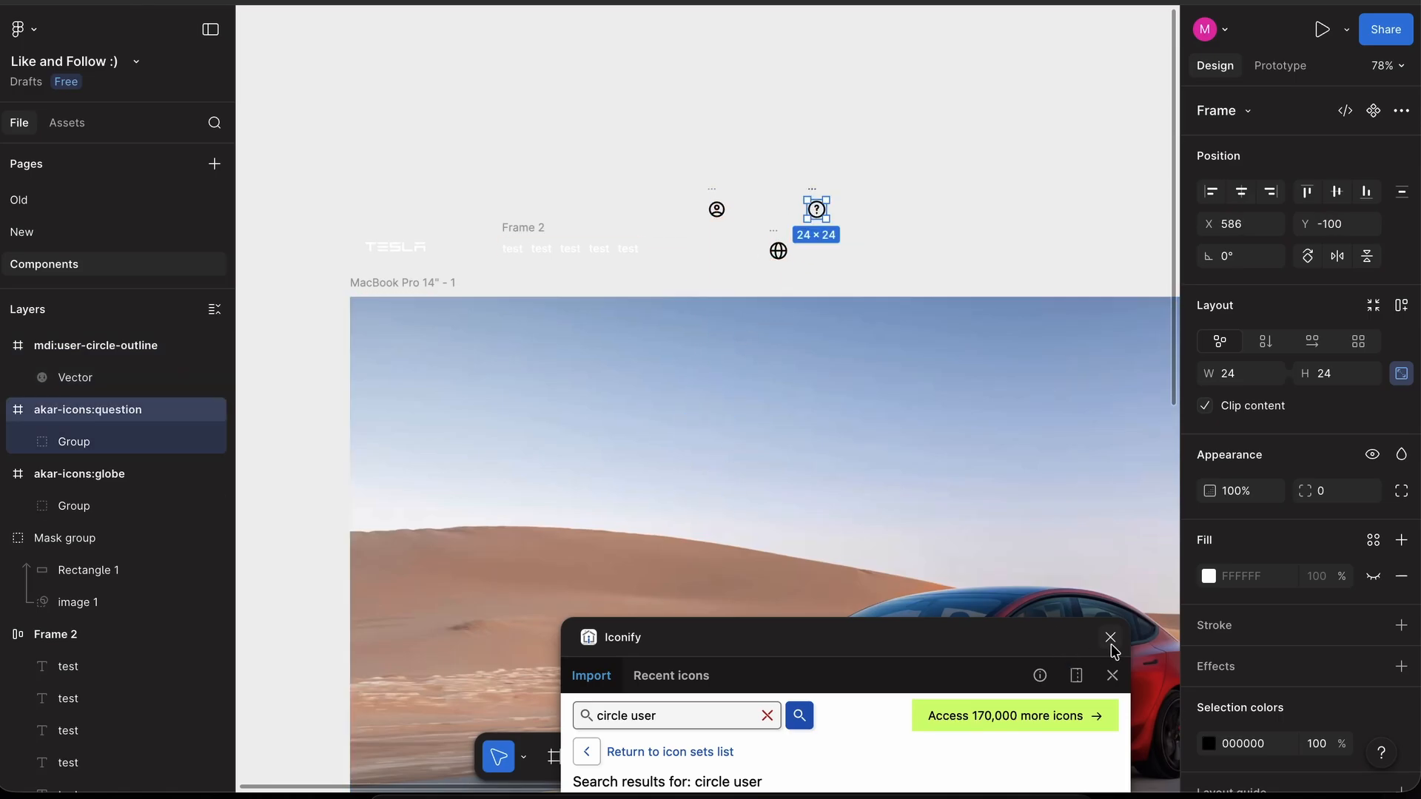
{"action": "left_click", "coordinate": [1110, 637]}
- Wrap the user, question and globe icons in a horizontal auto layout frame without wrapping and set its width to hug contents
{"action": "scroll", "coordinate": [795, 200], "scroll_direction": "up", "scroll_amount": 5}
{"action": "left_click_drag", "start_coordinate": [615, 159], "coordinate": [966, 365]}
{"action": "key", "text": "shift+a"}
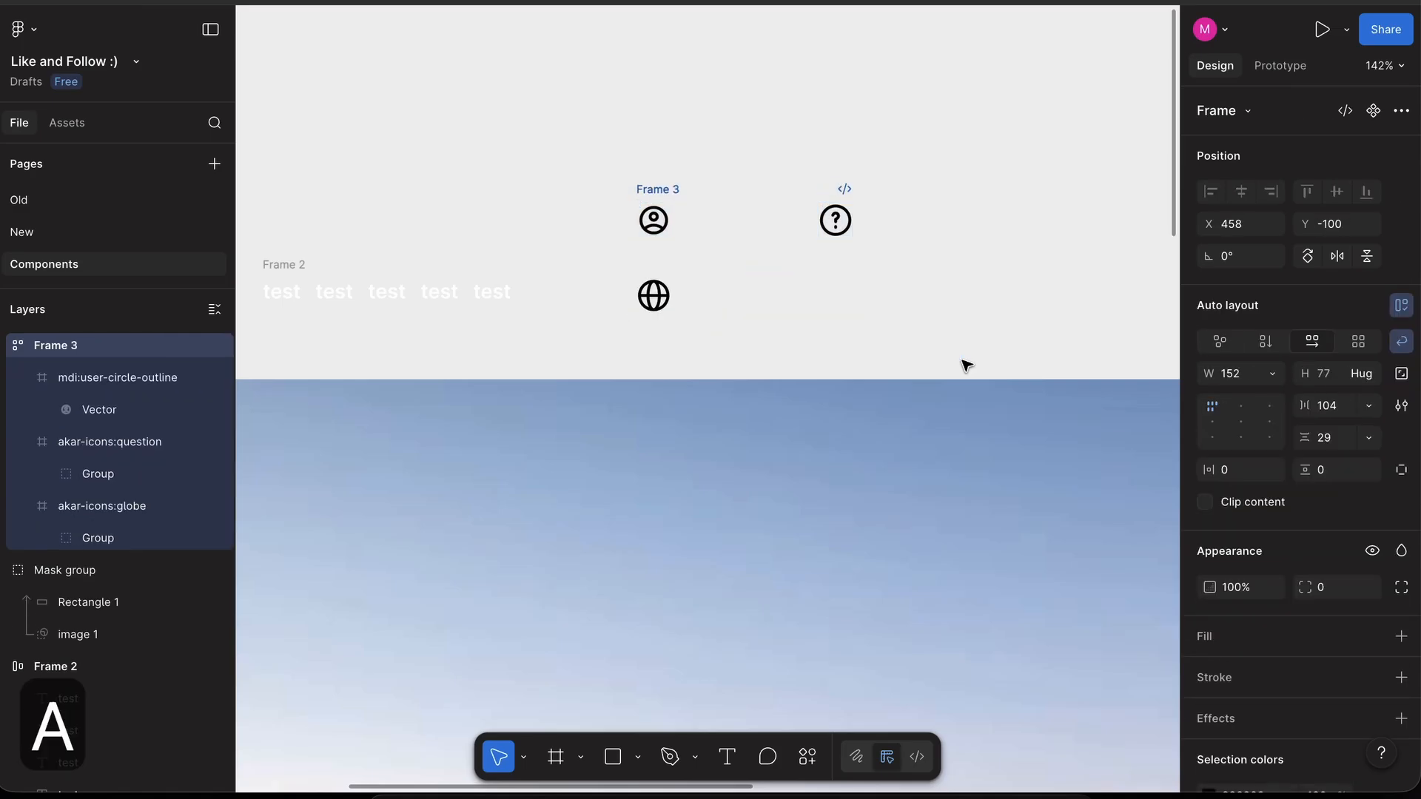
{"action": "left_click", "coordinate": [1402, 342]}
{"action": "left_click", "coordinate": [1272, 374]}
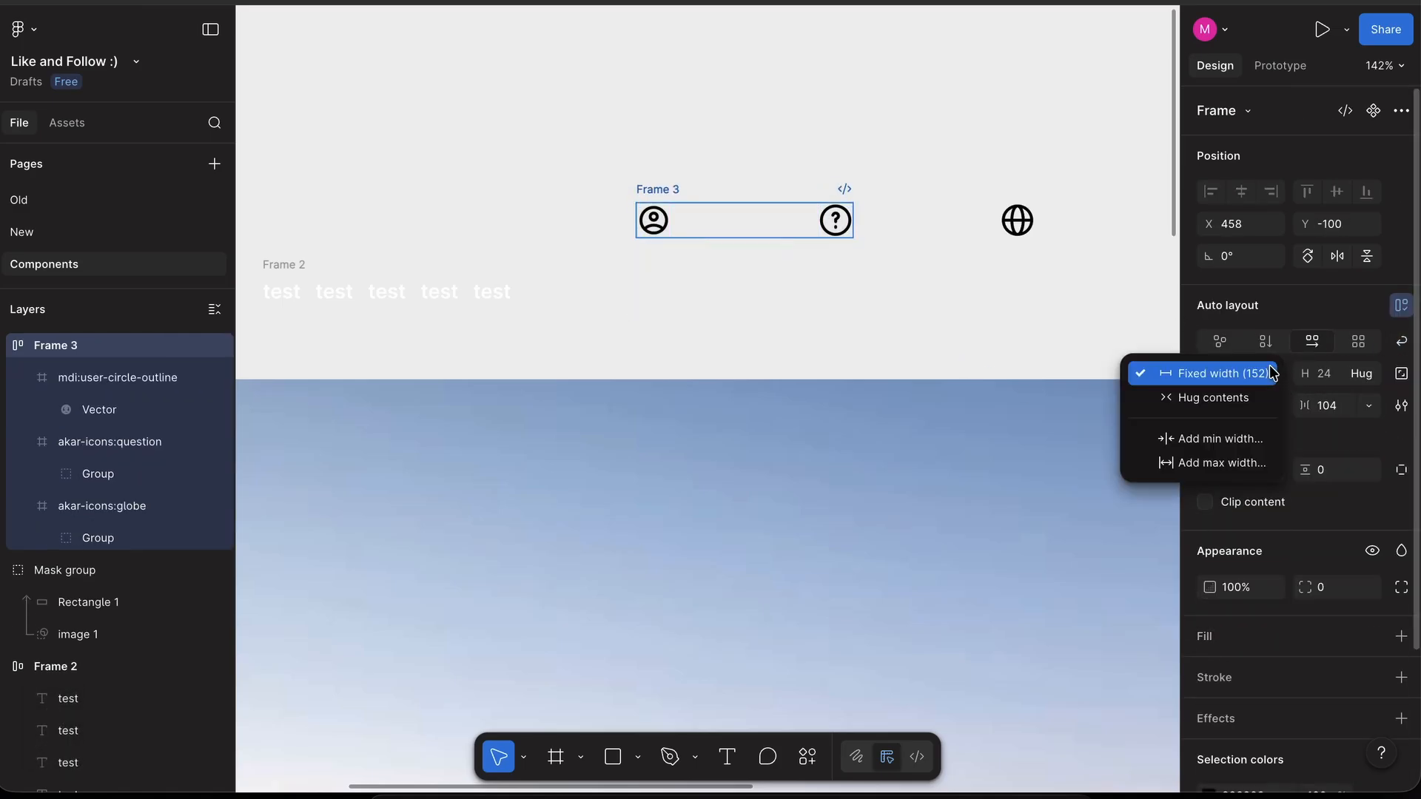
{"action": "left_click", "coordinate": [1267, 397]}
- Set the gap between the three icons in the auto layout frame to 16
{"action": "left_click", "coordinate": [1341, 407]}
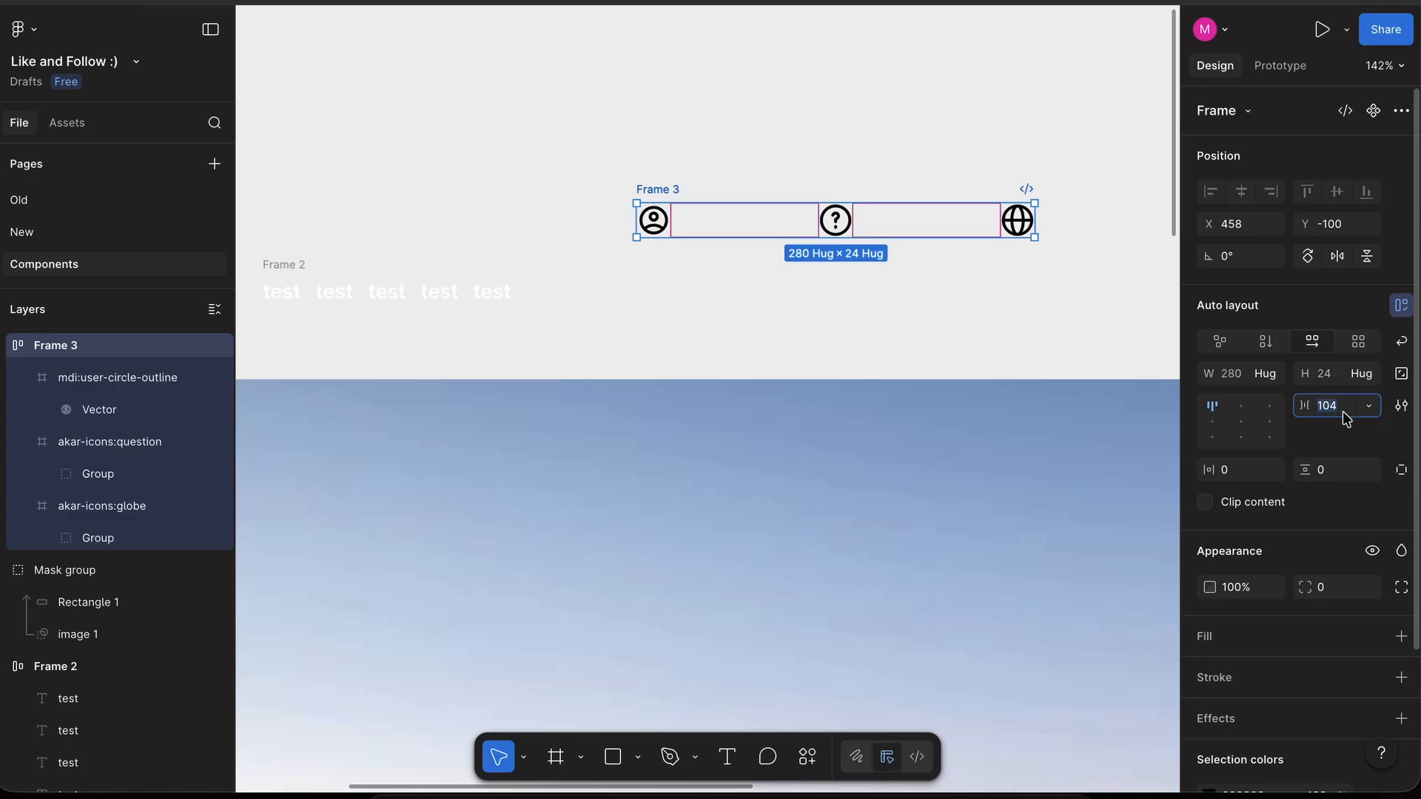
{"action": "type", "text": "2"}
{"action": "key", "text": "BackSpace"}
{"action": "type", "text": "16"}
{"action": "key", "text": "Return"}
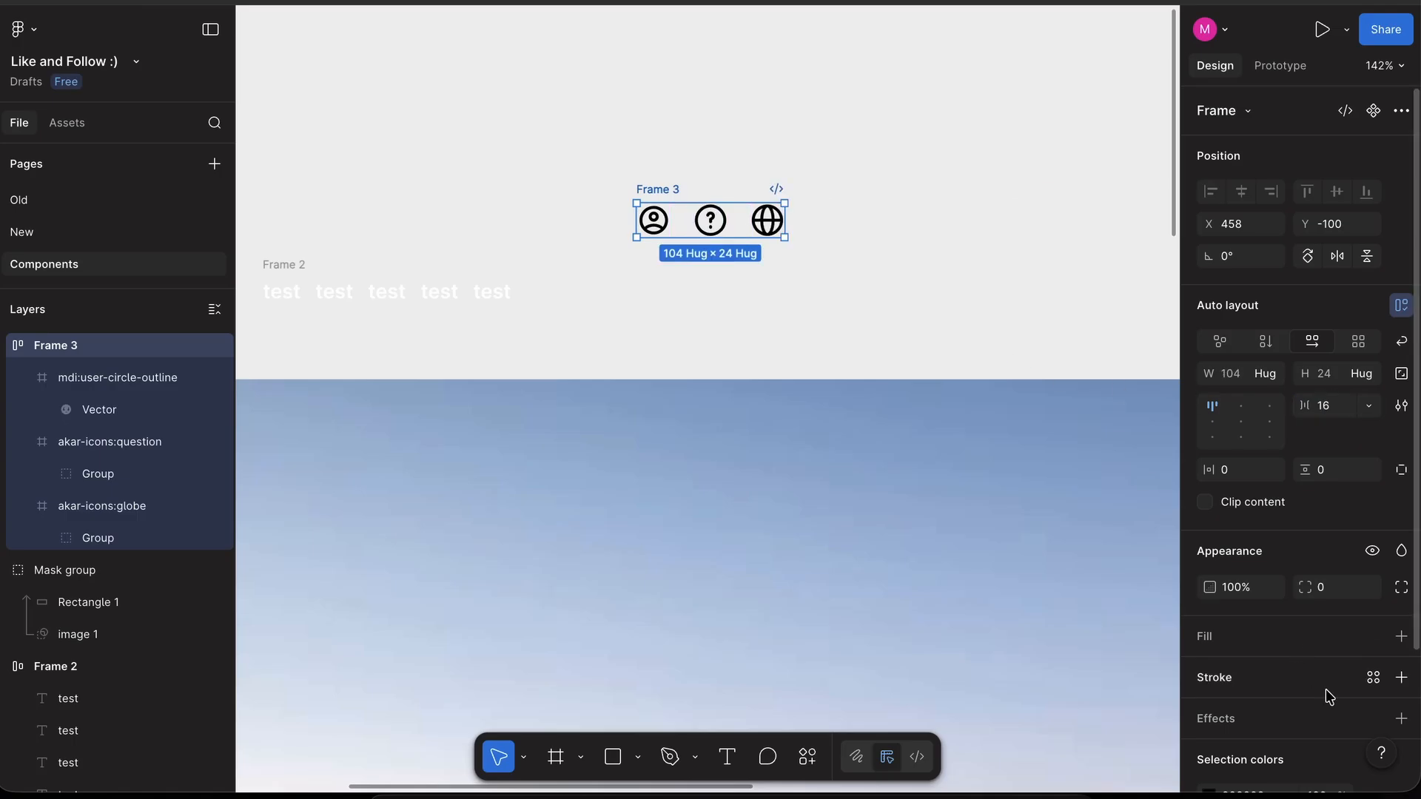
- Change the color of the three icons to white FFFFFF
{"action": "scroll", "coordinate": [1296, 658], "scroll_direction": "down", "scroll_amount": 2}
{"action": "left_click", "coordinate": [1209, 634]}
{"action": "left_click_drag", "start_coordinate": [1030, 410], "coordinate": [873, 194]}
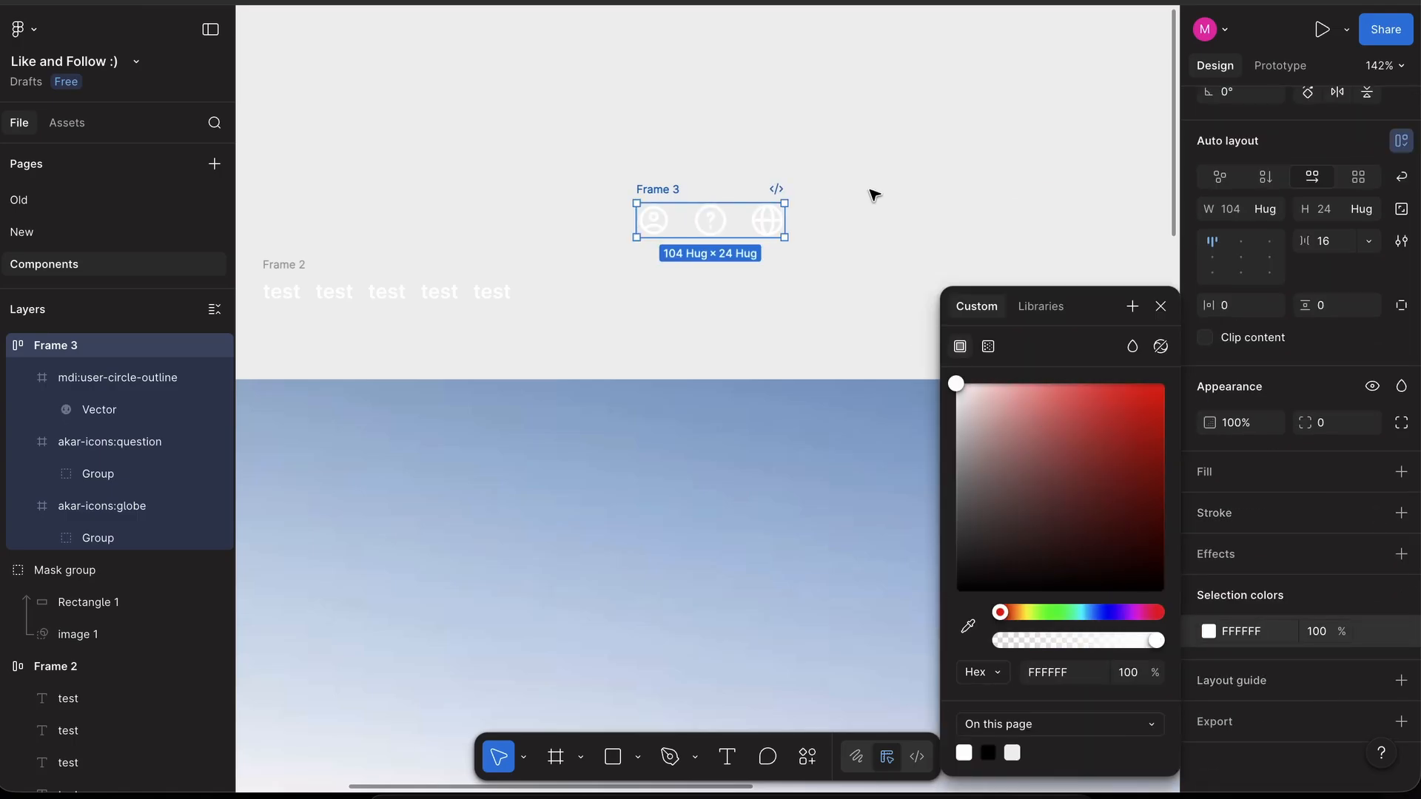
{"action": "left_click", "coordinate": [872, 185]}
- Wrap the Tesla logo, text row and icon row in one auto layout frame and move it into the hero image at about X 224, Y 133
{"action": "scroll", "coordinate": [871, 169], "scroll_direction": "down", "scroll_amount": 5}
{"action": "scroll", "coordinate": [870, 169], "scroll_direction": "down", "scroll_amount": 2}
{"action": "left_click_drag", "start_coordinate": [451, 132], "coordinate": [879, 226]}
{"action": "key", "text": "shift+a"}
{"action": "scroll", "coordinate": [749, 178], "scroll_direction": "down", "scroll_amount": 3}
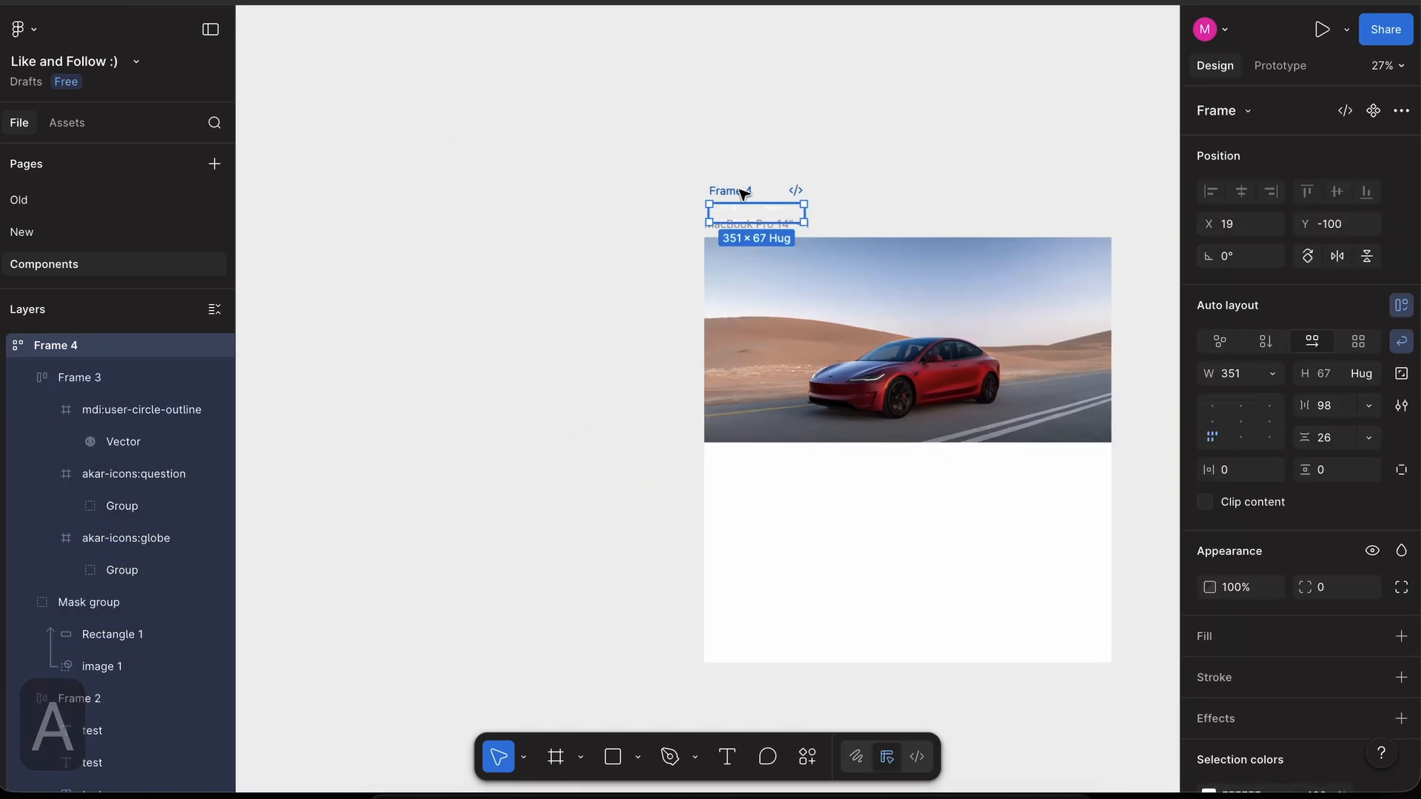
{"action": "left_click_drag", "start_coordinate": [740, 190], "coordinate": [823, 279]}
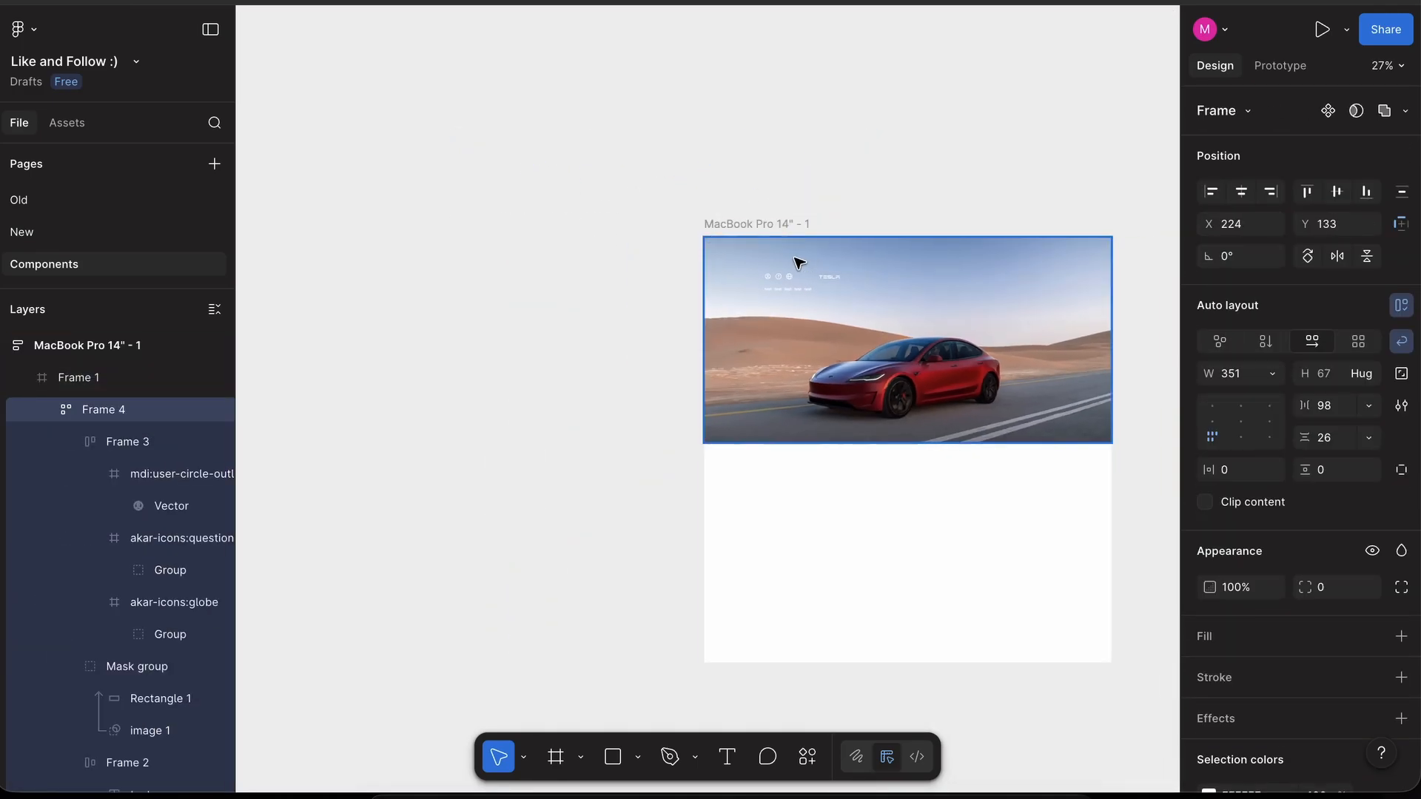
- Apply auto layout to the car image hero frame
{"action": "left_click", "coordinate": [967, 338]}
{"action": "scroll", "coordinate": [1033, 339], "scroll_direction": "up", "scroll_amount": 5}
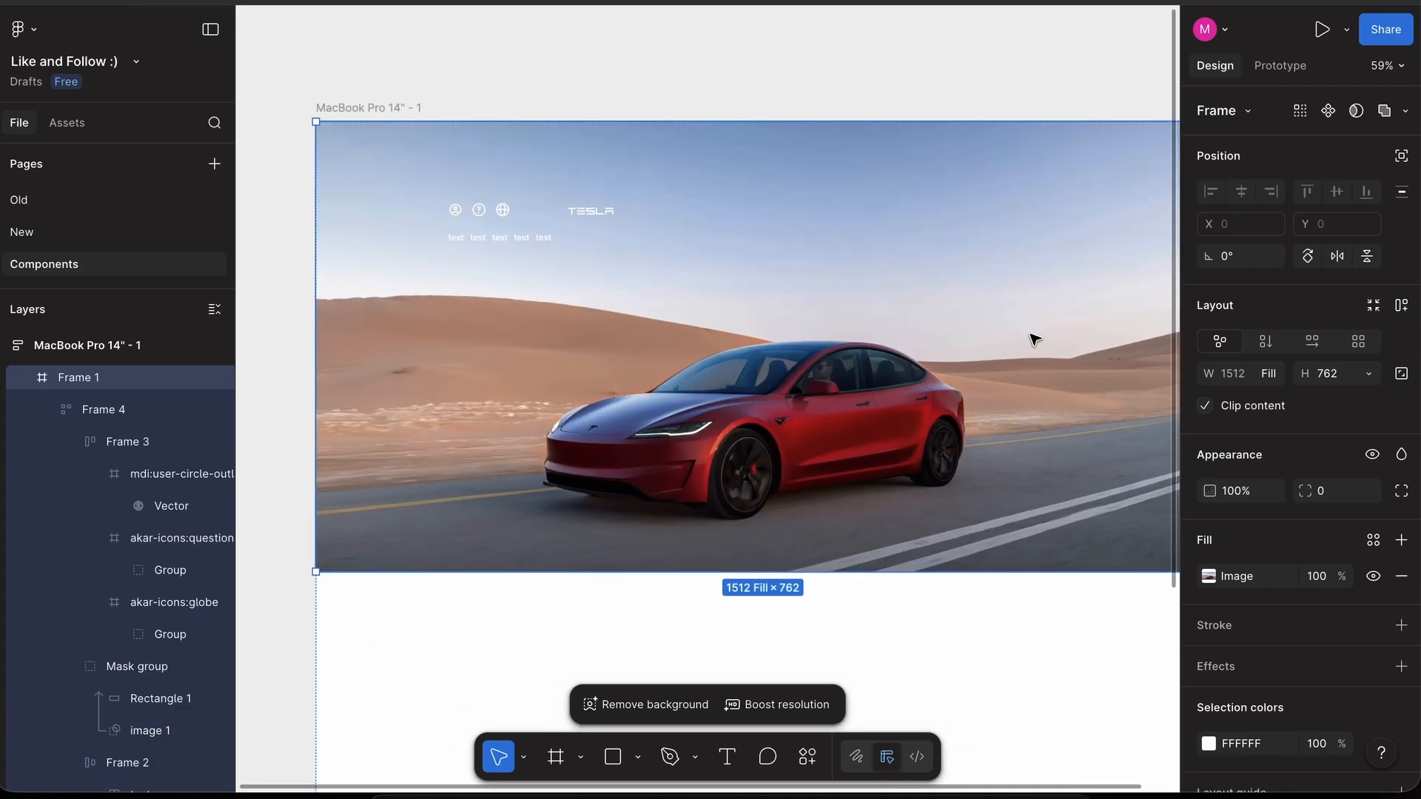
{"action": "key", "text": "shift+a"}
{"action": "scroll", "coordinate": [1031, 333], "scroll_direction": "down", "scroll_amount": 5}
{"action": "scroll", "coordinate": [1031, 334], "scroll_direction": "right", "scroll_amount": 2}
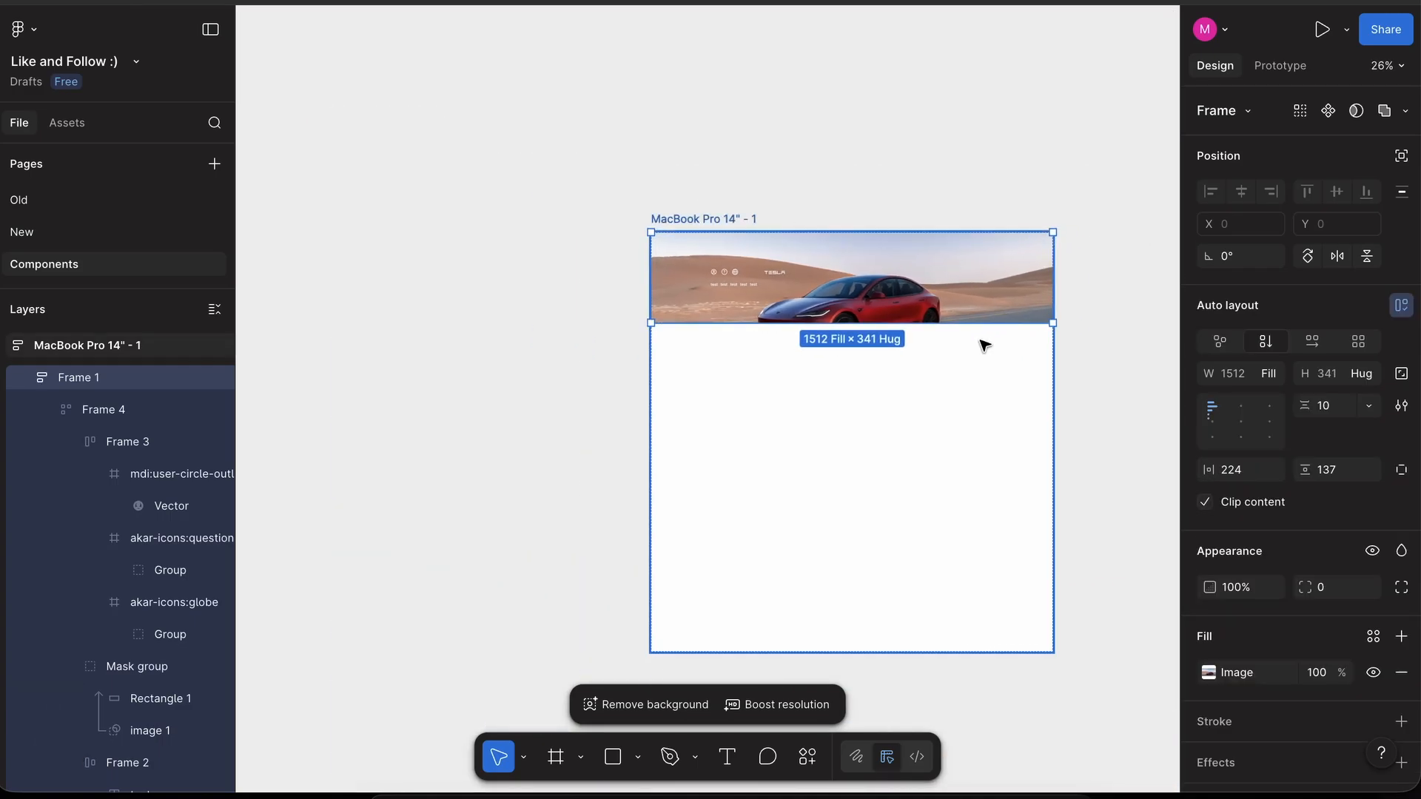
- Resize the car image hero frame to 750 high and set its padding to 32 horizontal and 16 vertical
{"action": "scroll", "coordinate": [984, 346], "scroll_direction": "up", "scroll_amount": 4}
{"action": "left_click_drag", "start_coordinate": [983, 309], "coordinate": [983, 522]}
{"action": "left_click", "coordinate": [1249, 480]}
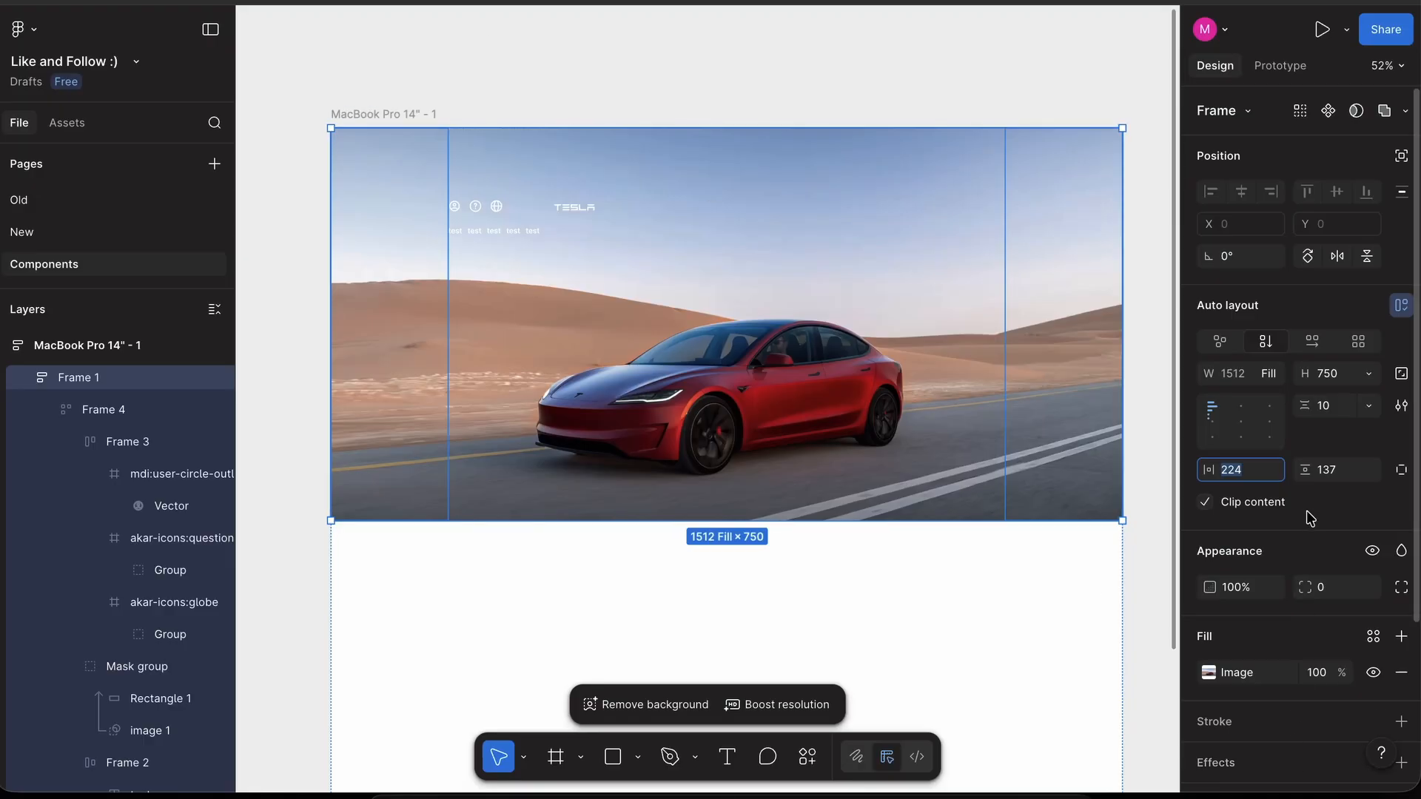
{"action": "type", "text": "64"}
{"action": "key", "text": "Return"}
{"action": "left_click", "coordinate": [1257, 475]}
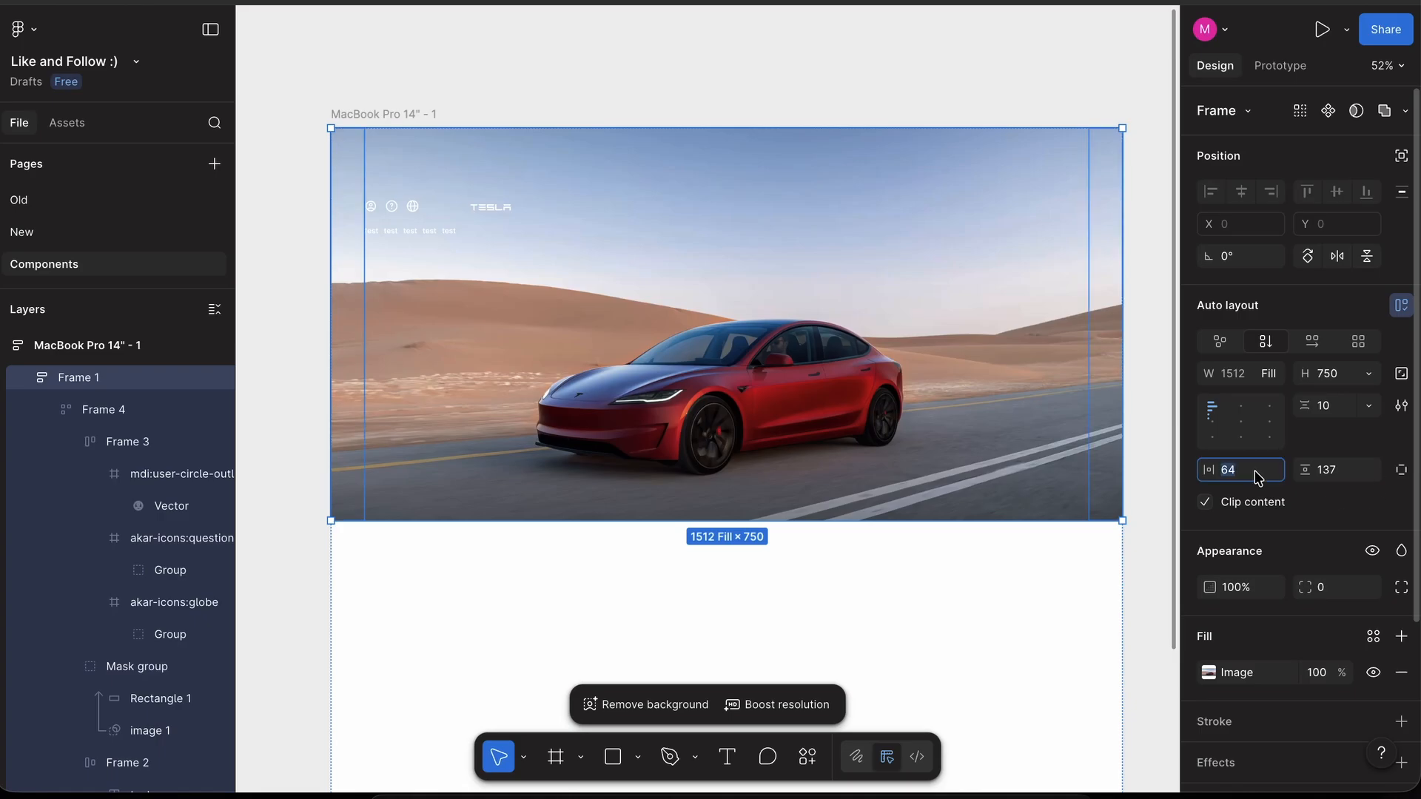
{"action": "key", "text": "Return"}
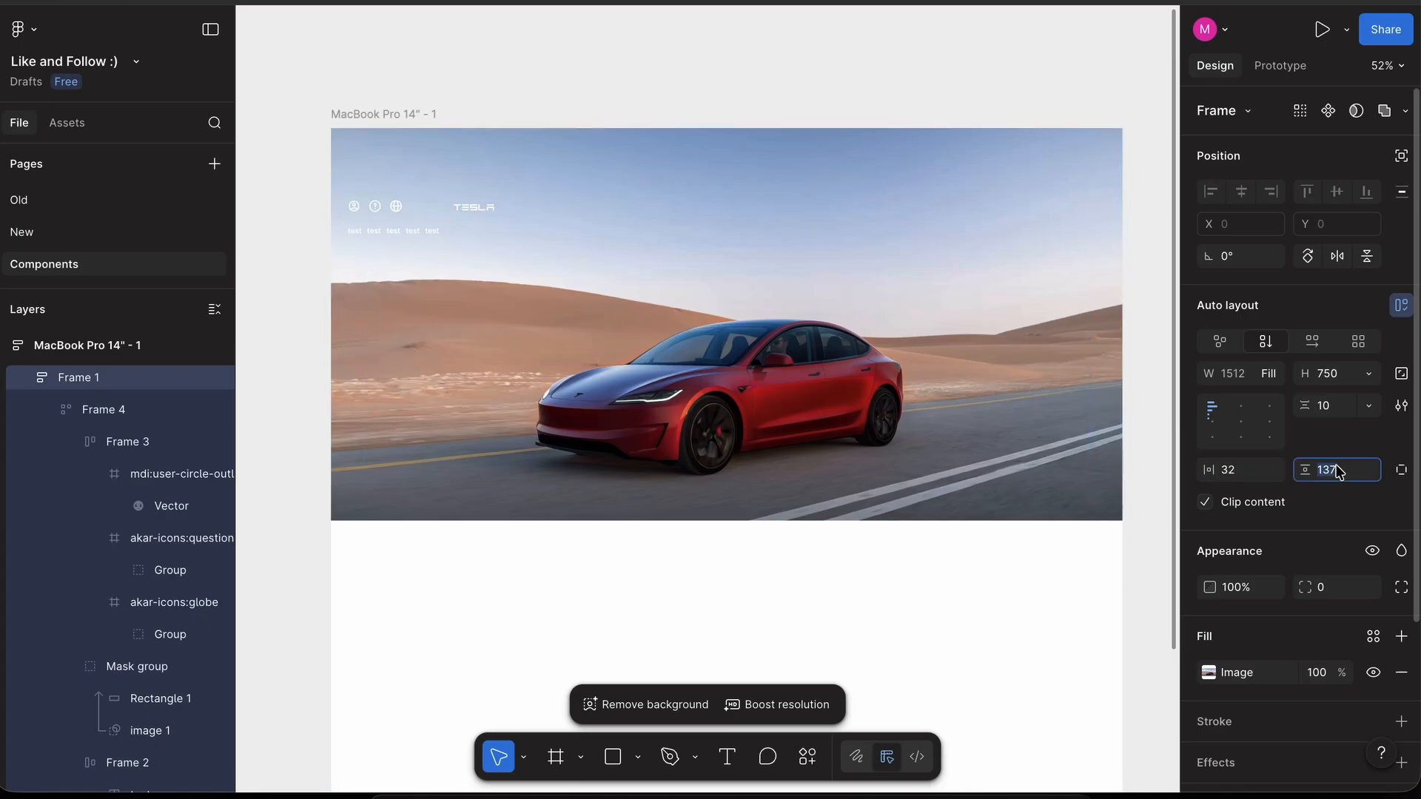
{"action": "type", "text": "16"}
{"action": "key", "text": "Return"}
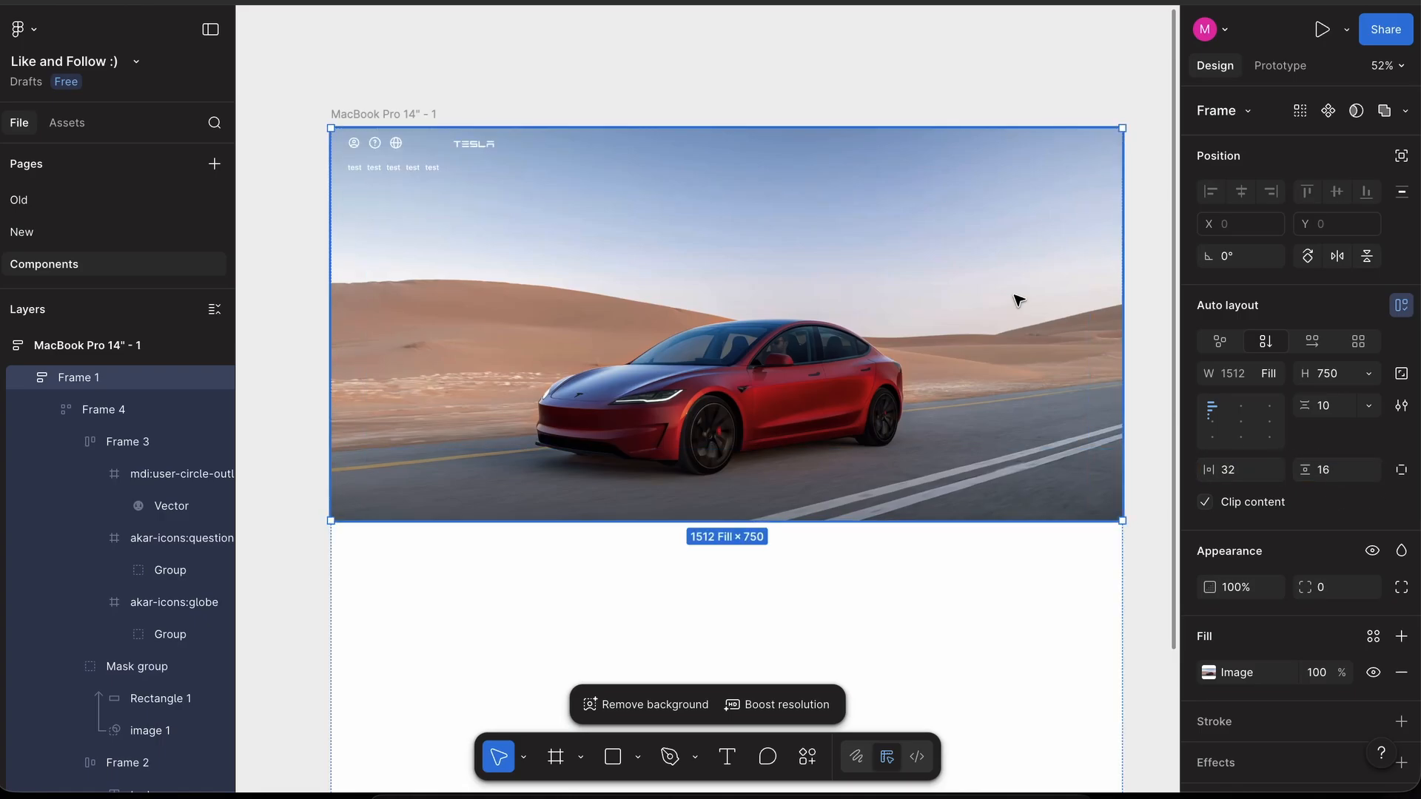
{"action": "left_click", "coordinate": [1312, 342]}
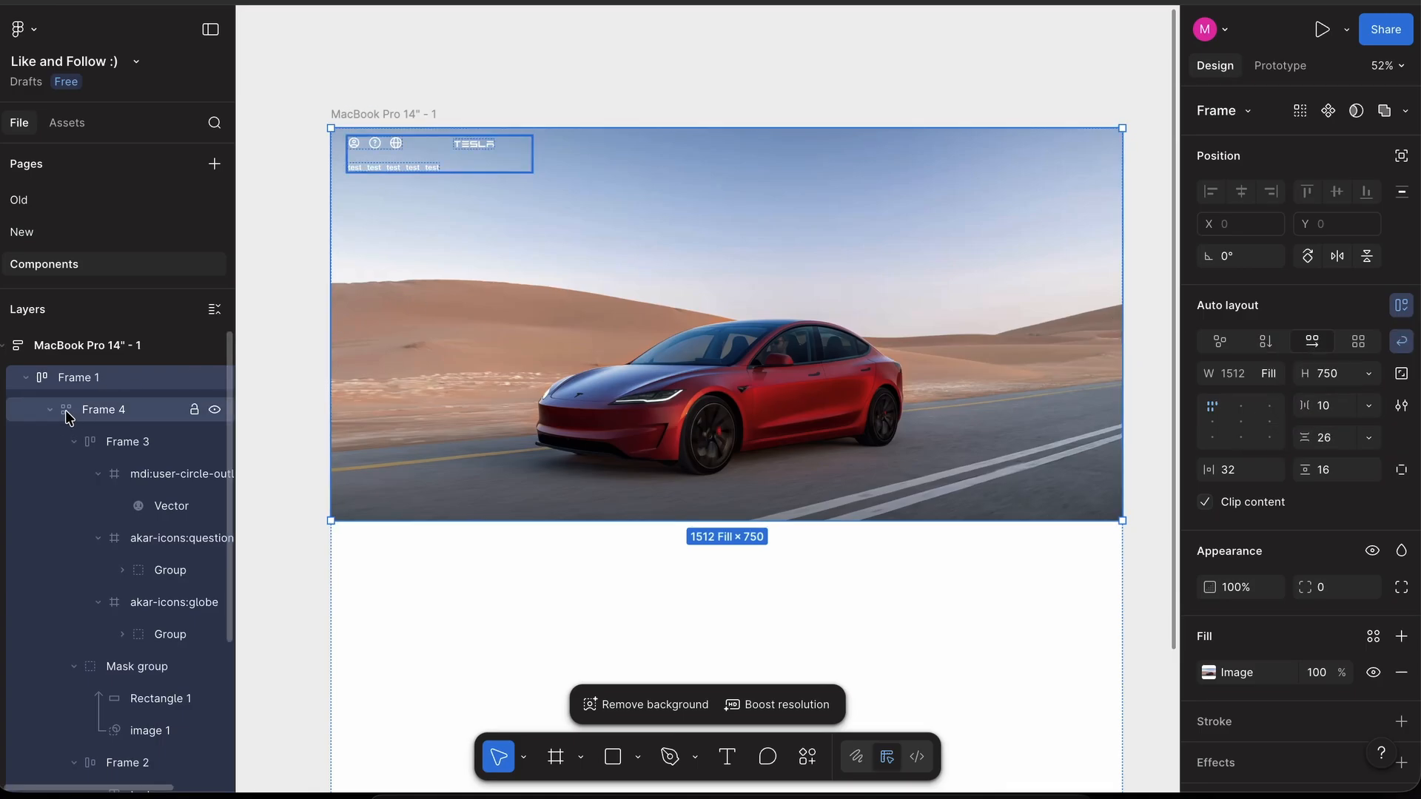
{"action": "left_click", "coordinate": [94, 416]}
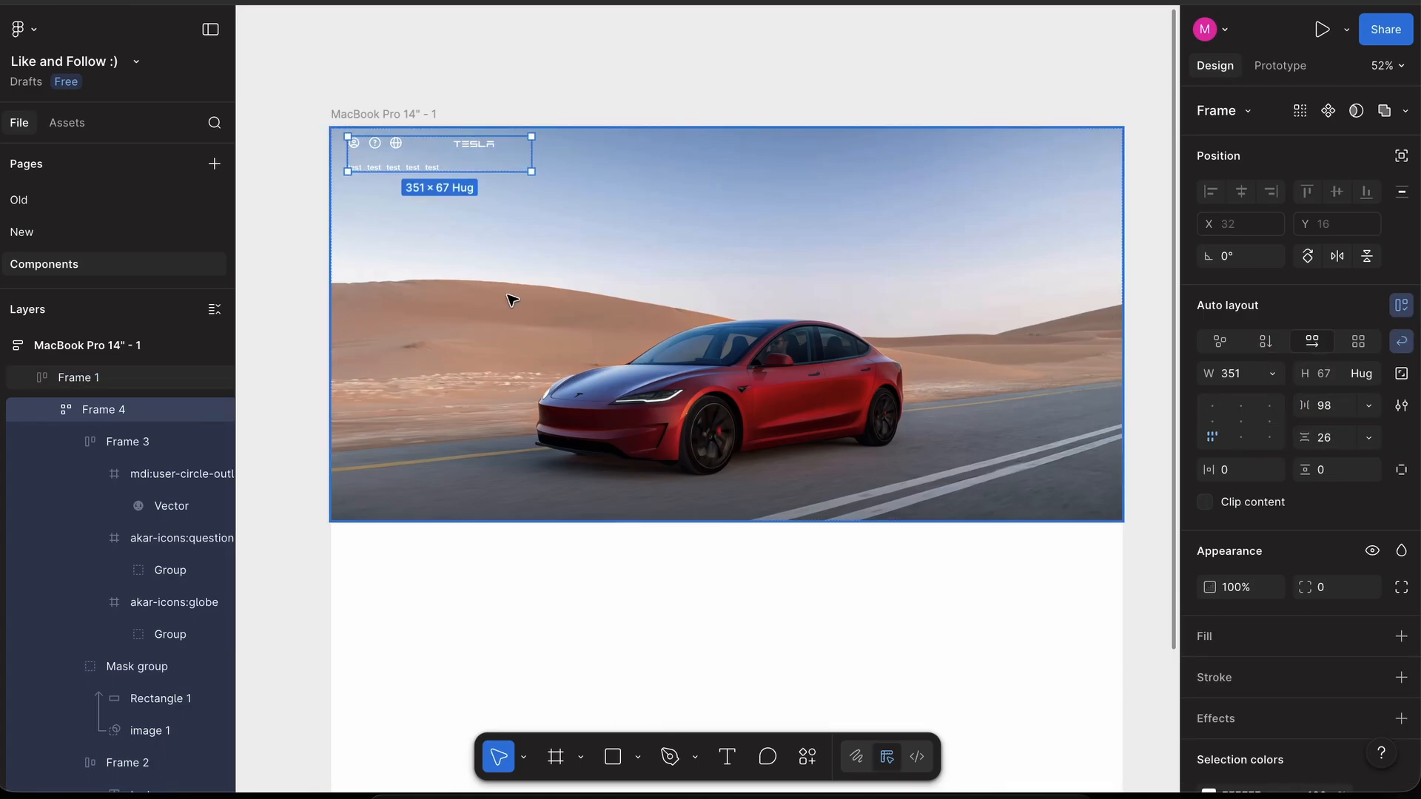
{"action": "left_click", "coordinate": [1265, 342]}
- Set the navigation bar frame to fill its container's width and its horizontal gap to Auto
{"action": "left_click", "coordinate": [388, 154]}
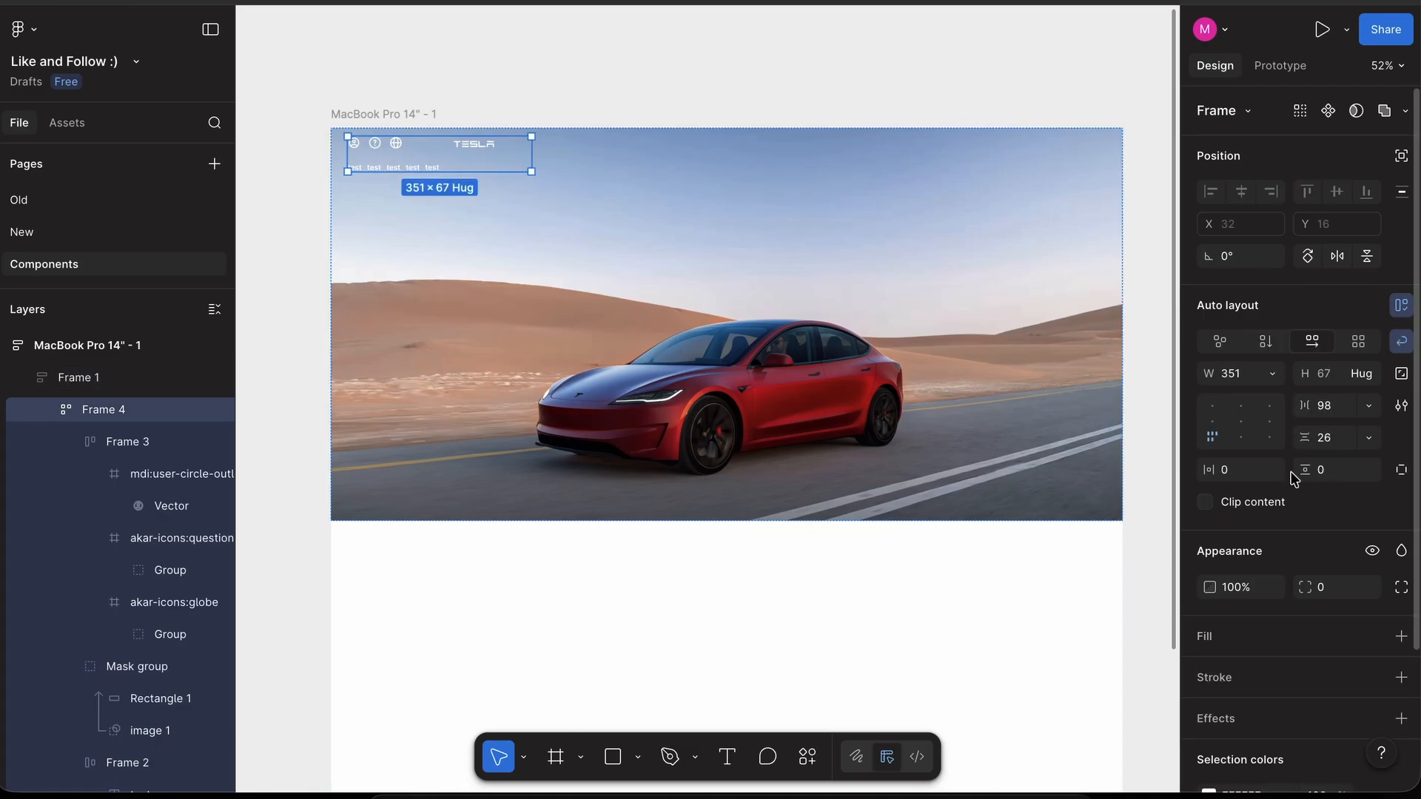
{"action": "left_click", "coordinate": [1268, 373]}
{"action": "left_click", "coordinate": [1265, 420]}
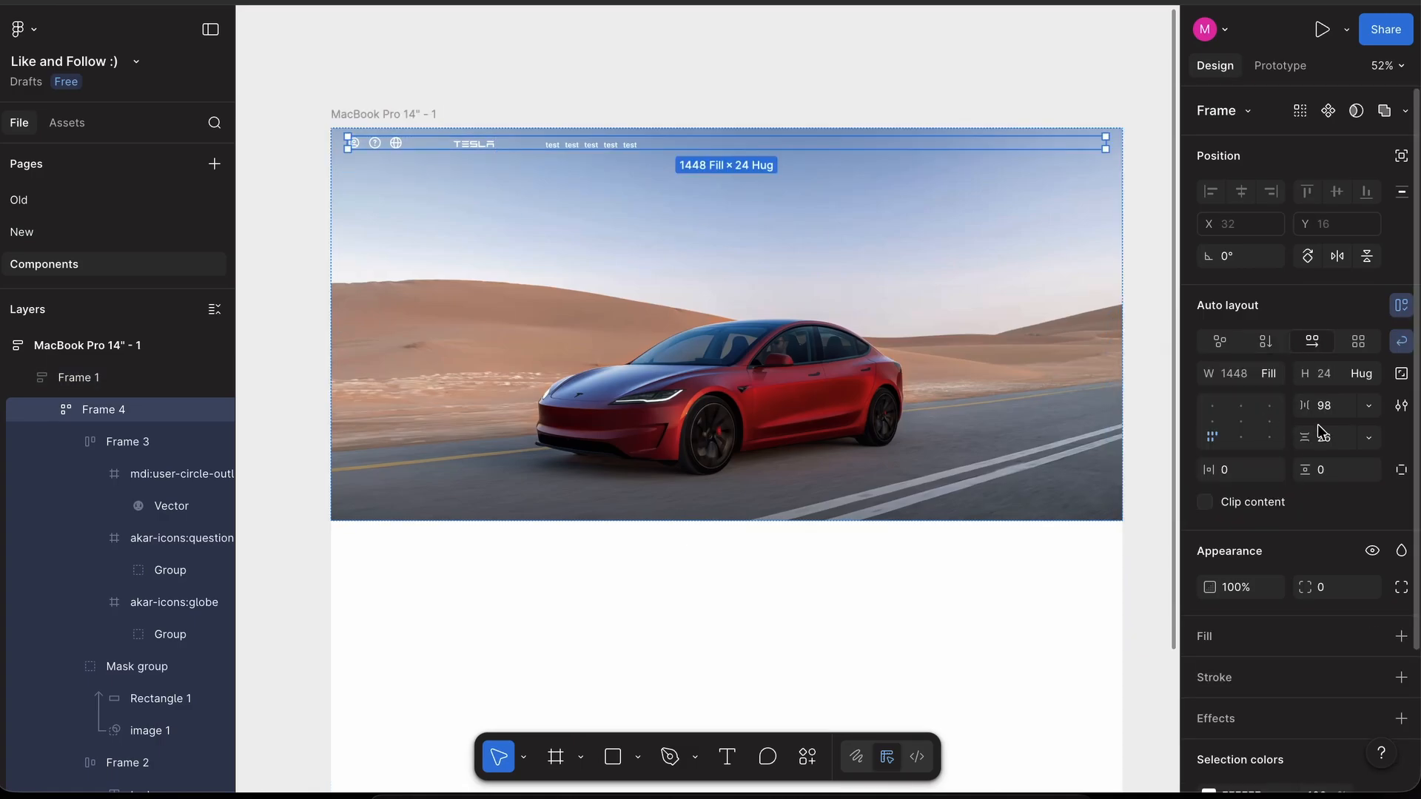
{"action": "left_click", "coordinate": [1369, 405]}
{"action": "left_click", "coordinate": [1366, 437]}
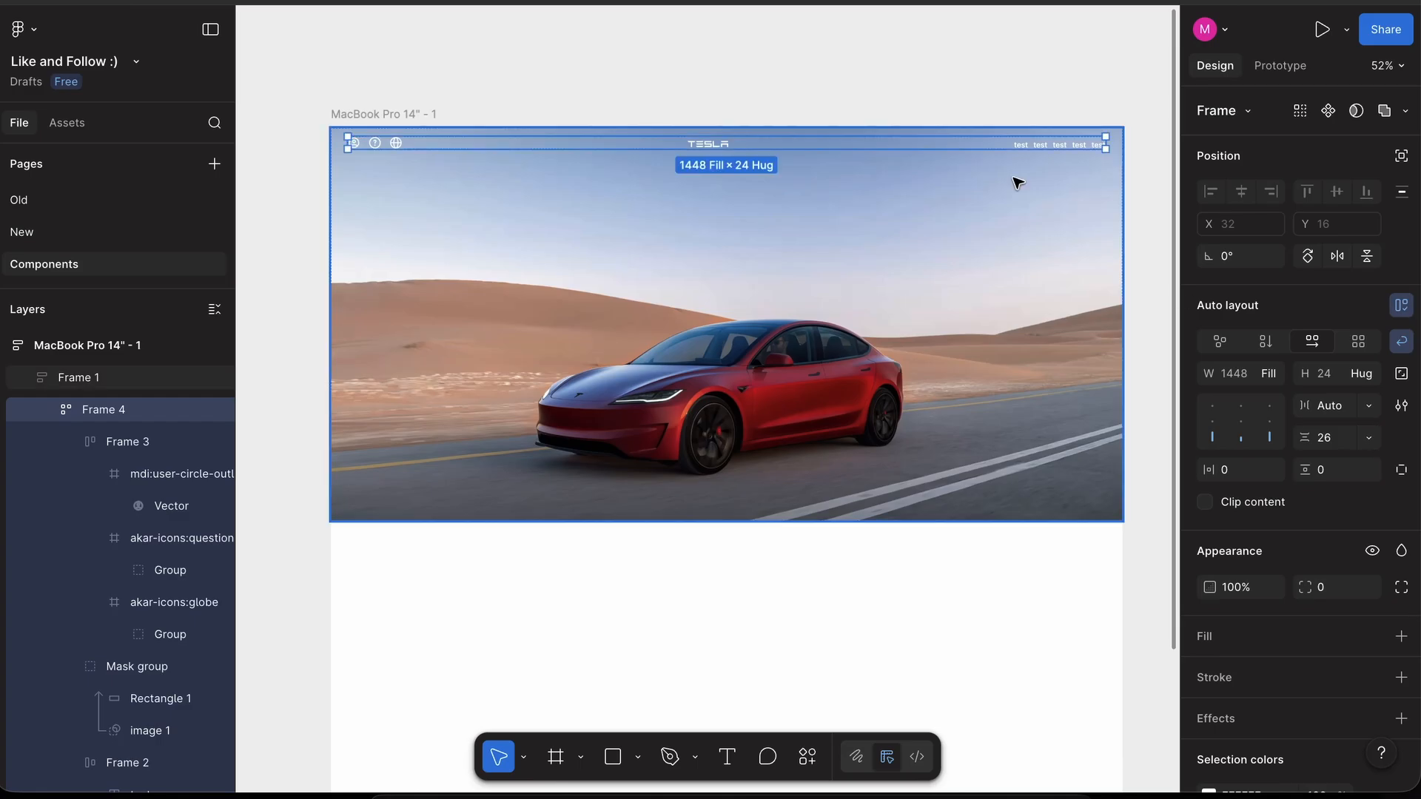
- Reorder the navigation bar so the Tesla logo comes first, the text row second and the icon row last
{"action": "left_click", "coordinate": [1042, 146]}
{"action": "key", "text": "Left"}
{"action": "key", "text": "Left"}
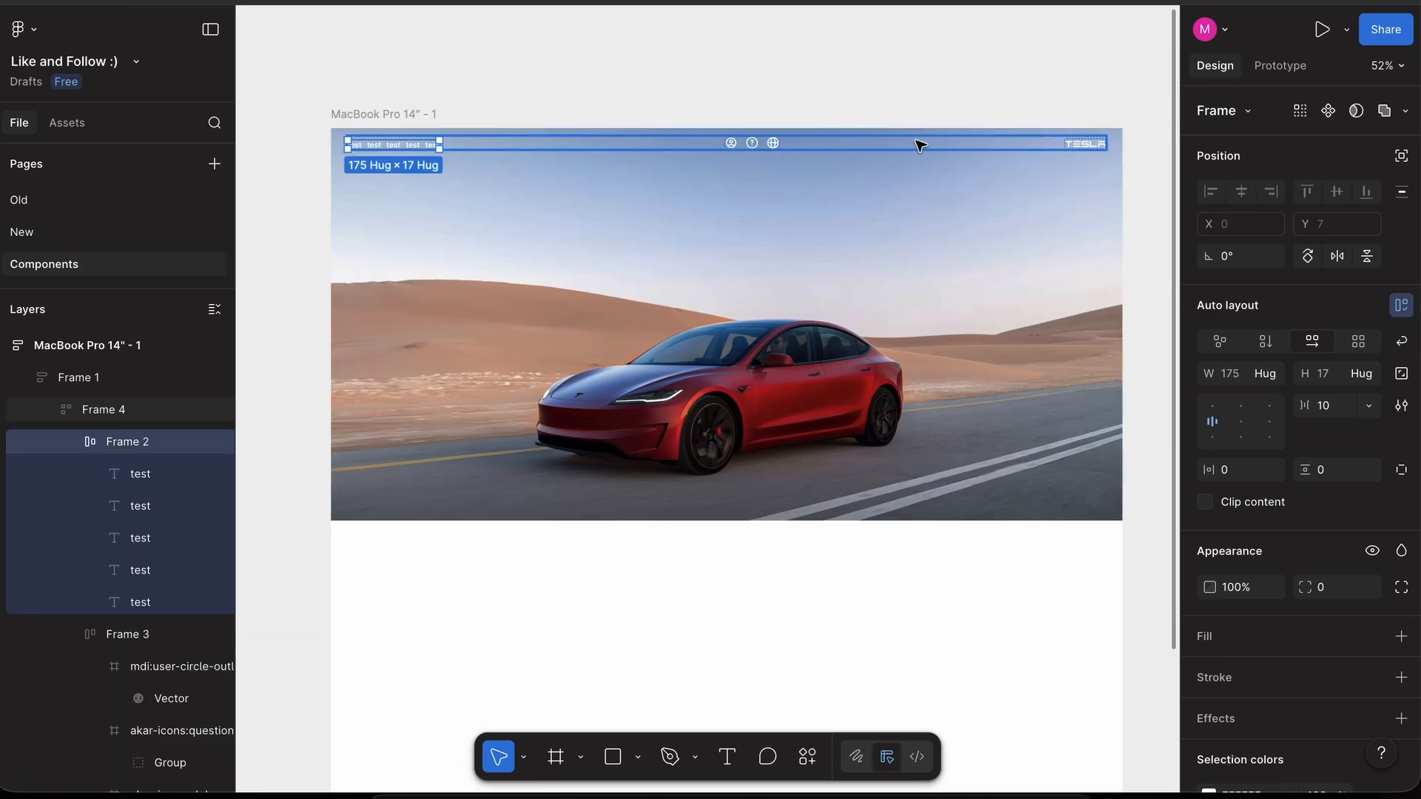
{"action": "left_click", "coordinate": [771, 143]}
{"action": "key", "text": "Right"}
{"action": "left_click", "coordinate": [765, 146]}
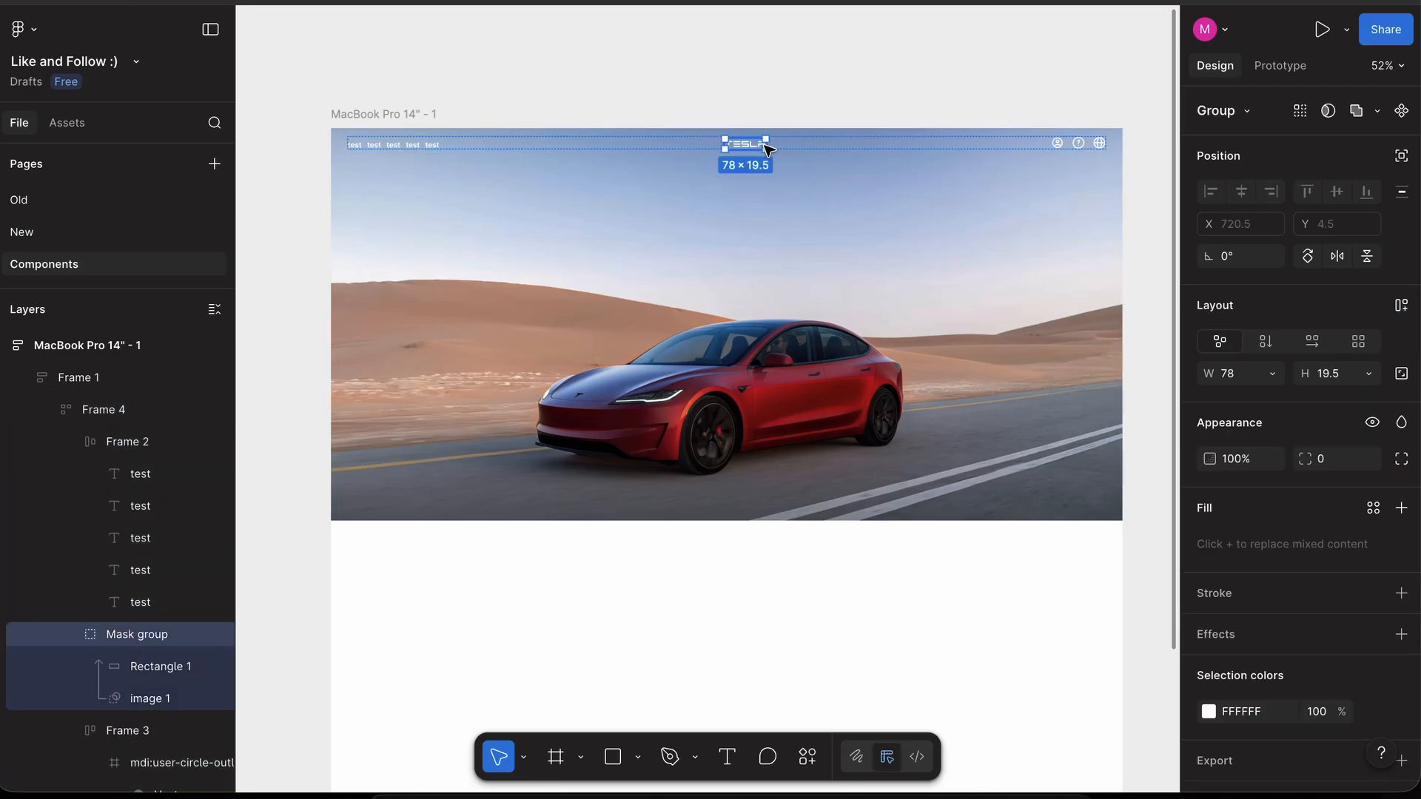
{"action": "key", "text": "Left"}
{"action": "scroll", "coordinate": [641, 139], "scroll_direction": "down", "scroll_amount": 2}
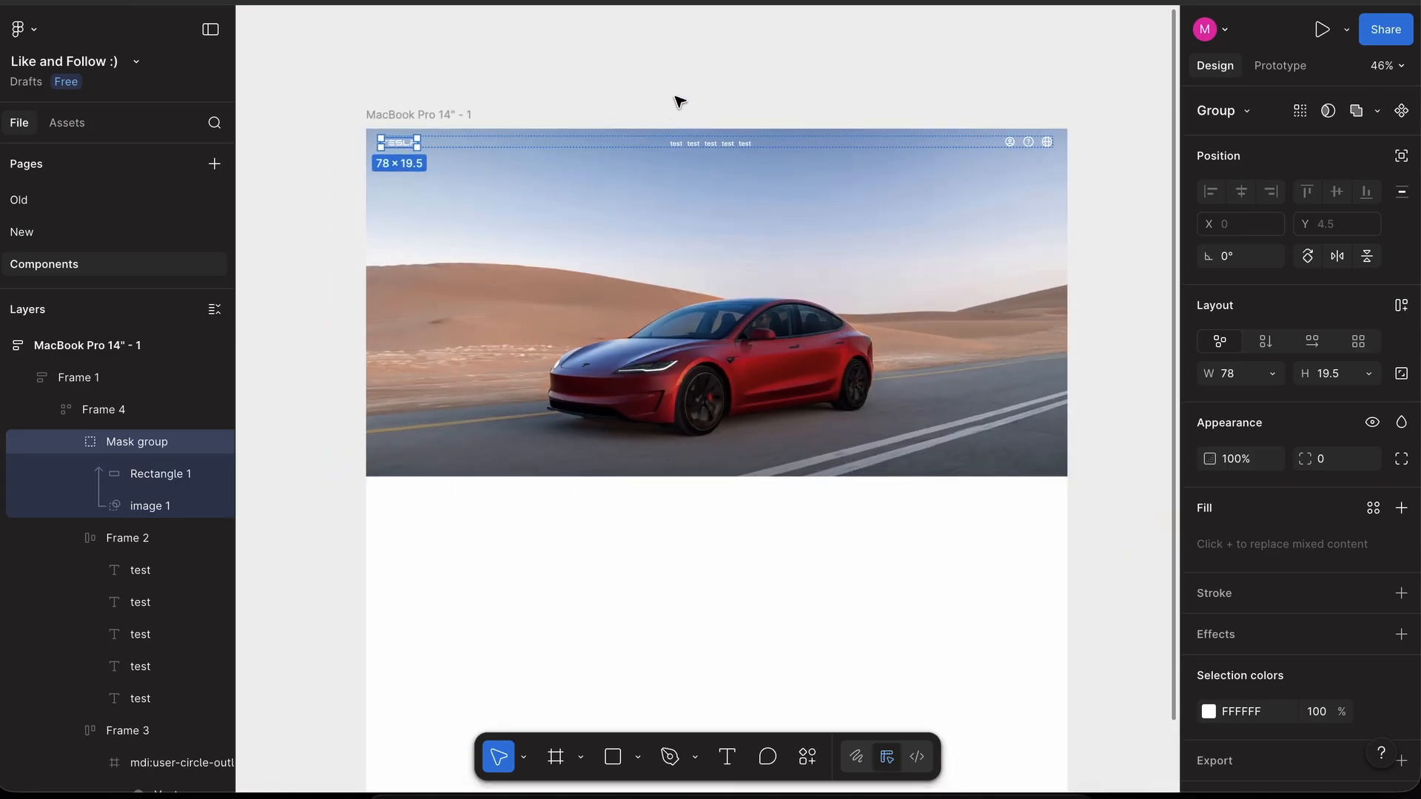
{"action": "left_click", "coordinate": [678, 100]}
- Change the first two placeholder texts in the navigation bar to Vehicles and Energy
{"action": "scroll", "coordinate": [676, 99], "scroll_direction": "up", "scroll_amount": 3}
{"action": "double_click", "coordinate": [720, 159]}
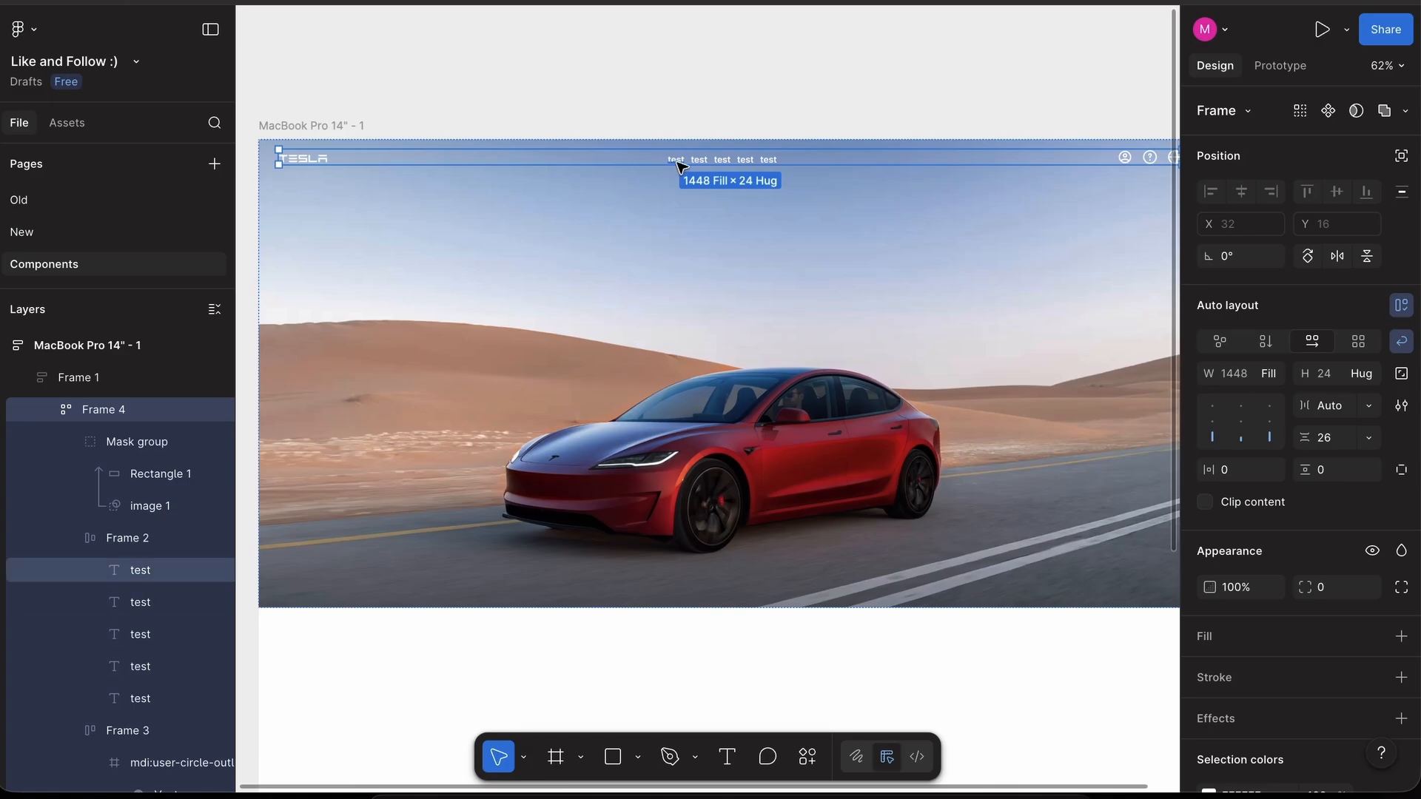
{"action": "double_click", "coordinate": [675, 159]}
{"action": "double_click", "coordinate": [676, 160]}
{"action": "type", "text": "Vehicl"}
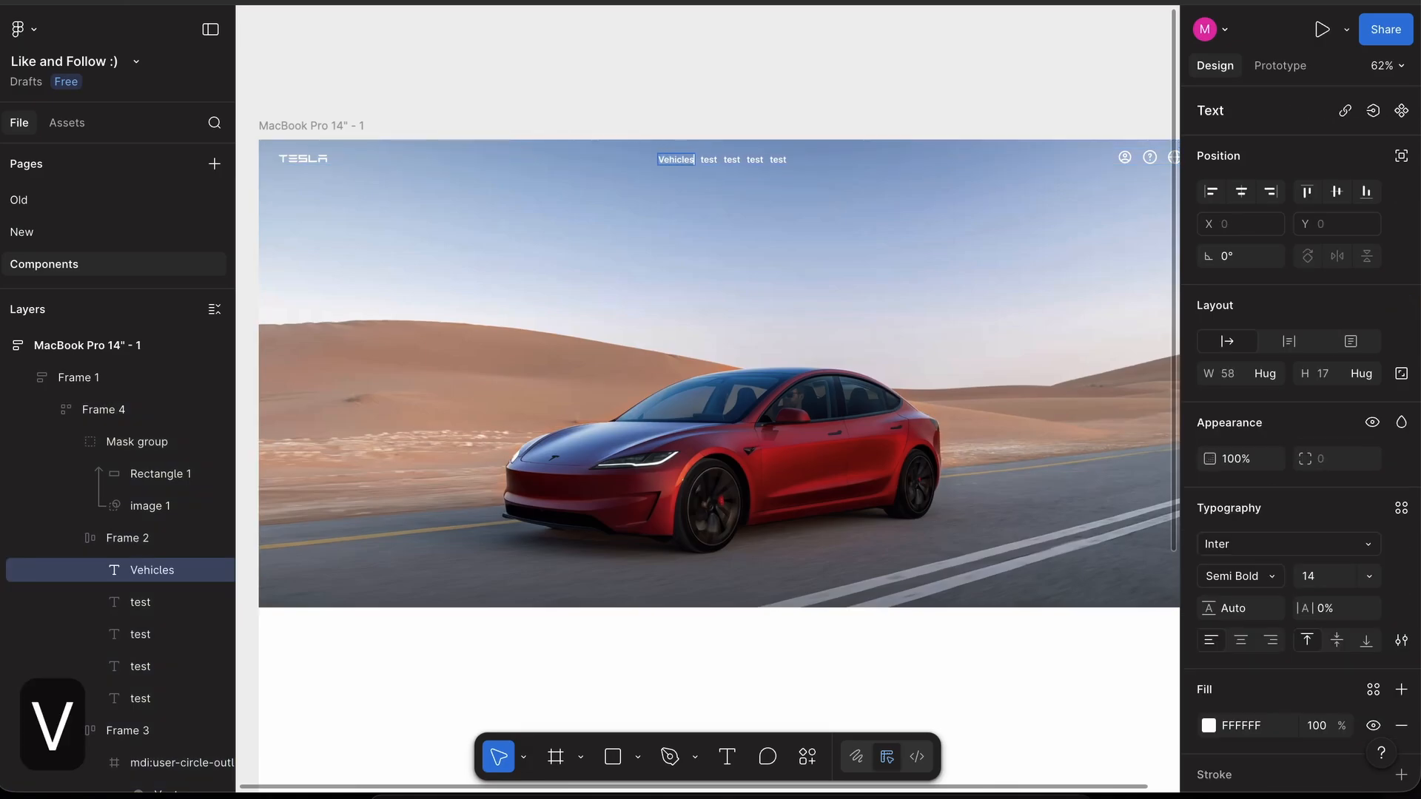
{"action": "double_click", "coordinate": [708, 159]}
{"action": "type", "text": "Energy"}
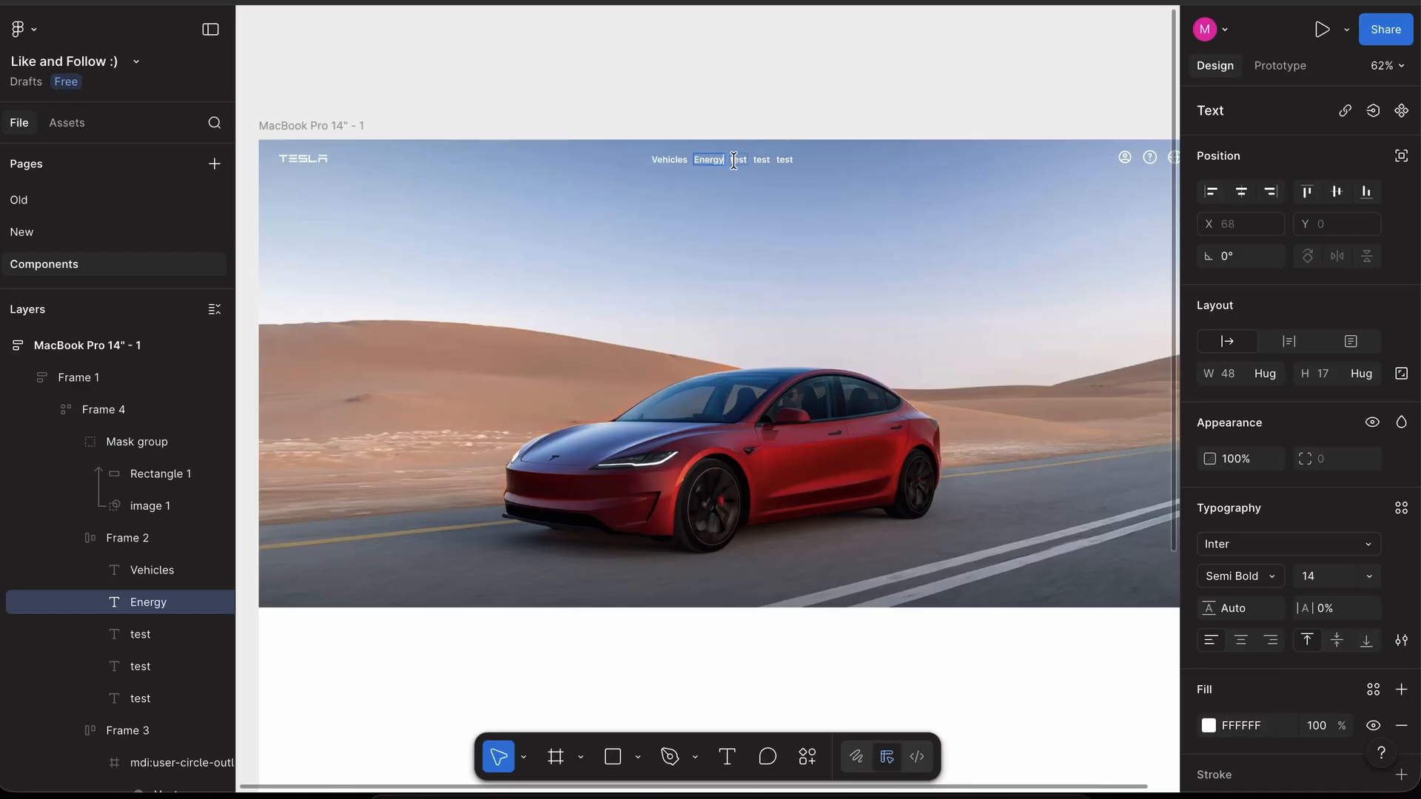
- Change the remaining three placeholder texts in the navigation bar to Charging, Discover and Shop
{"action": "double_click", "coordinate": [736, 160]}
{"action": "type", "text": "C"}
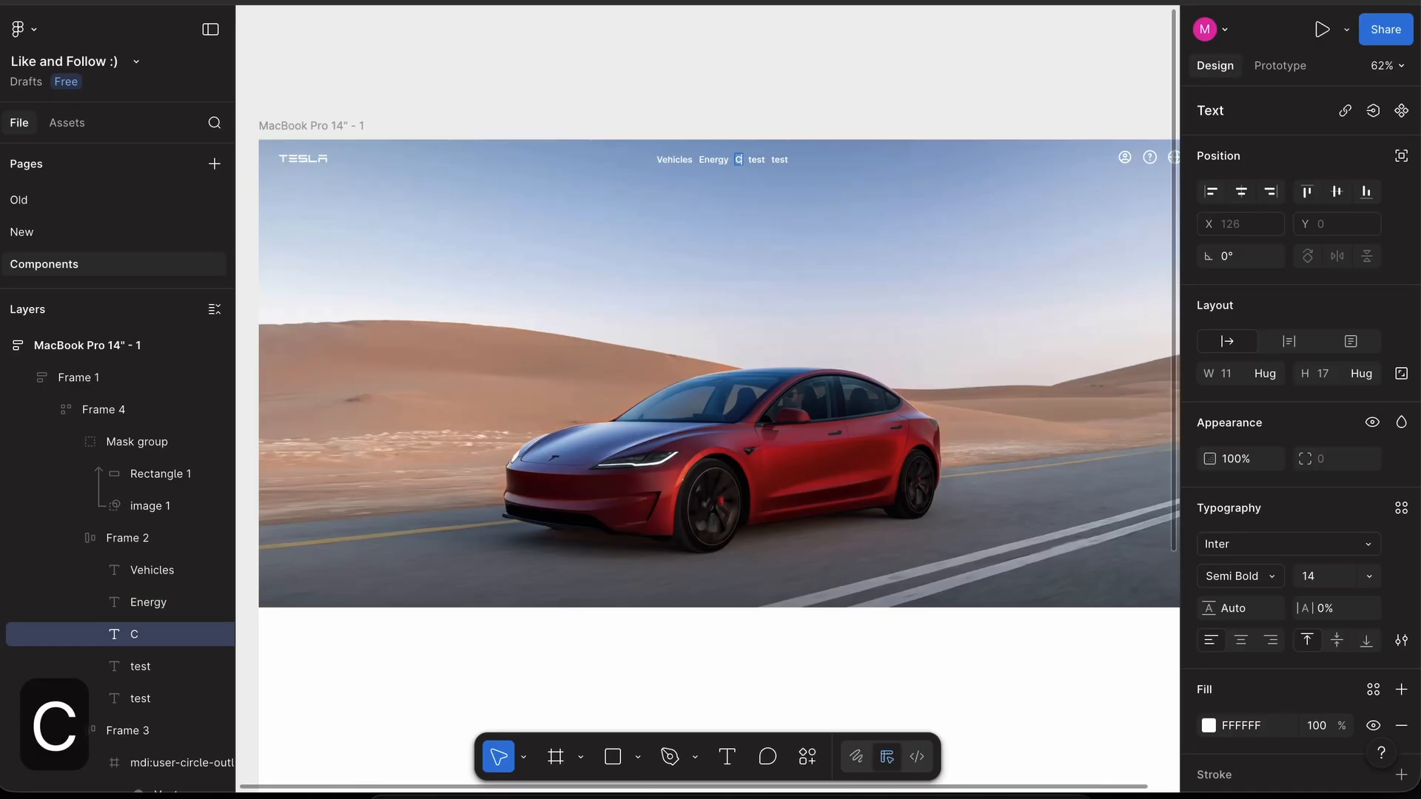
{"action": "type", "text": "harging"}
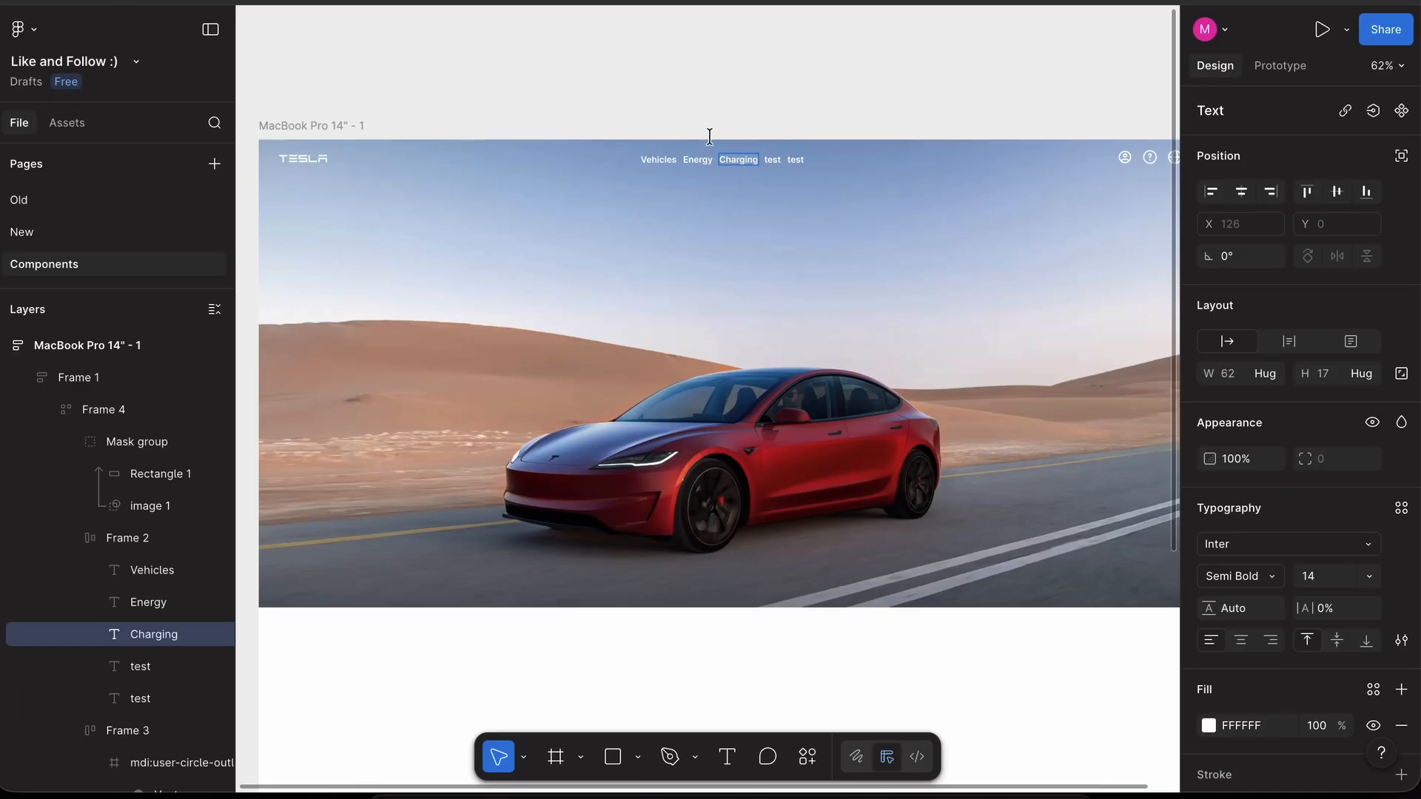
{"action": "double_click", "coordinate": [766, 159]}
{"action": "type", "text": "D"}
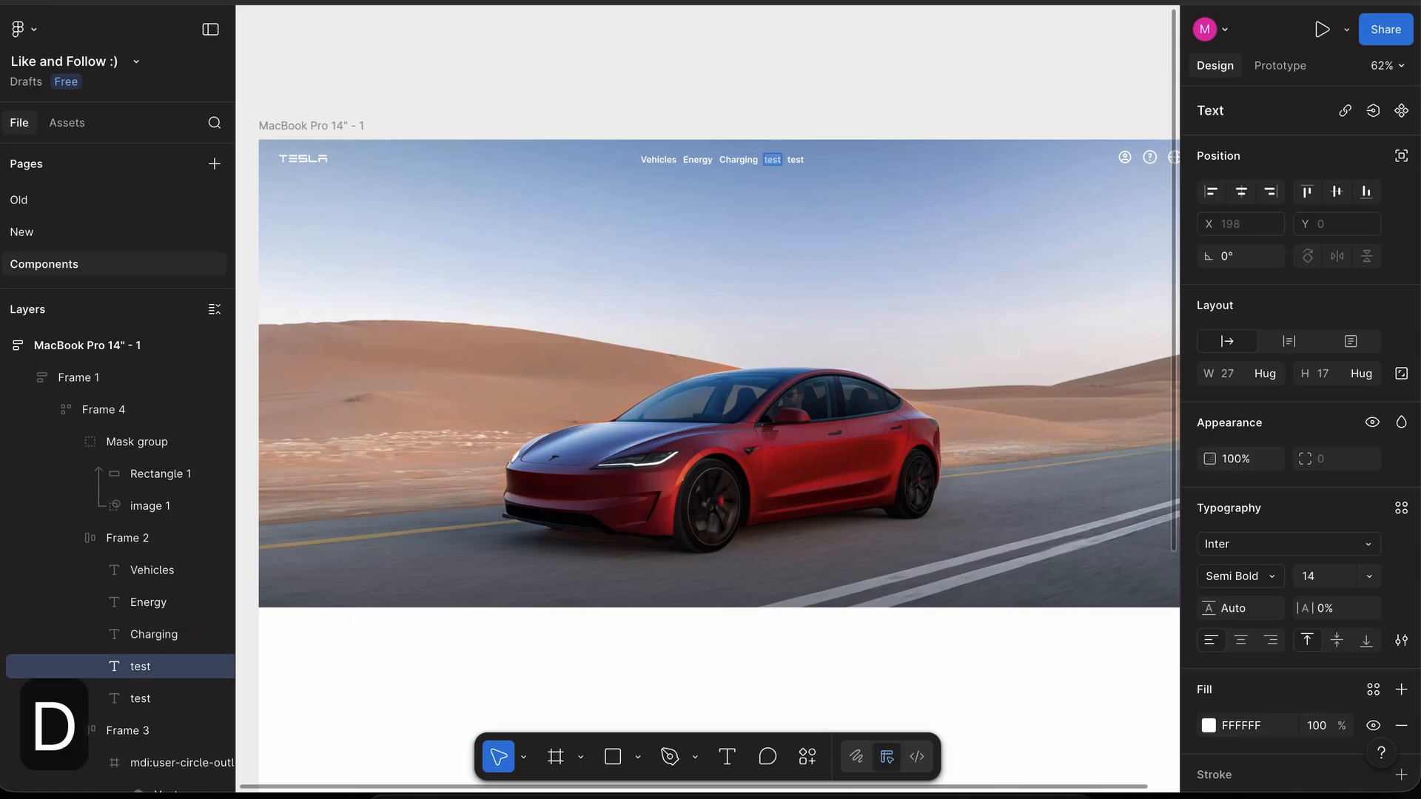
{"action": "type", "text": "iscover"}
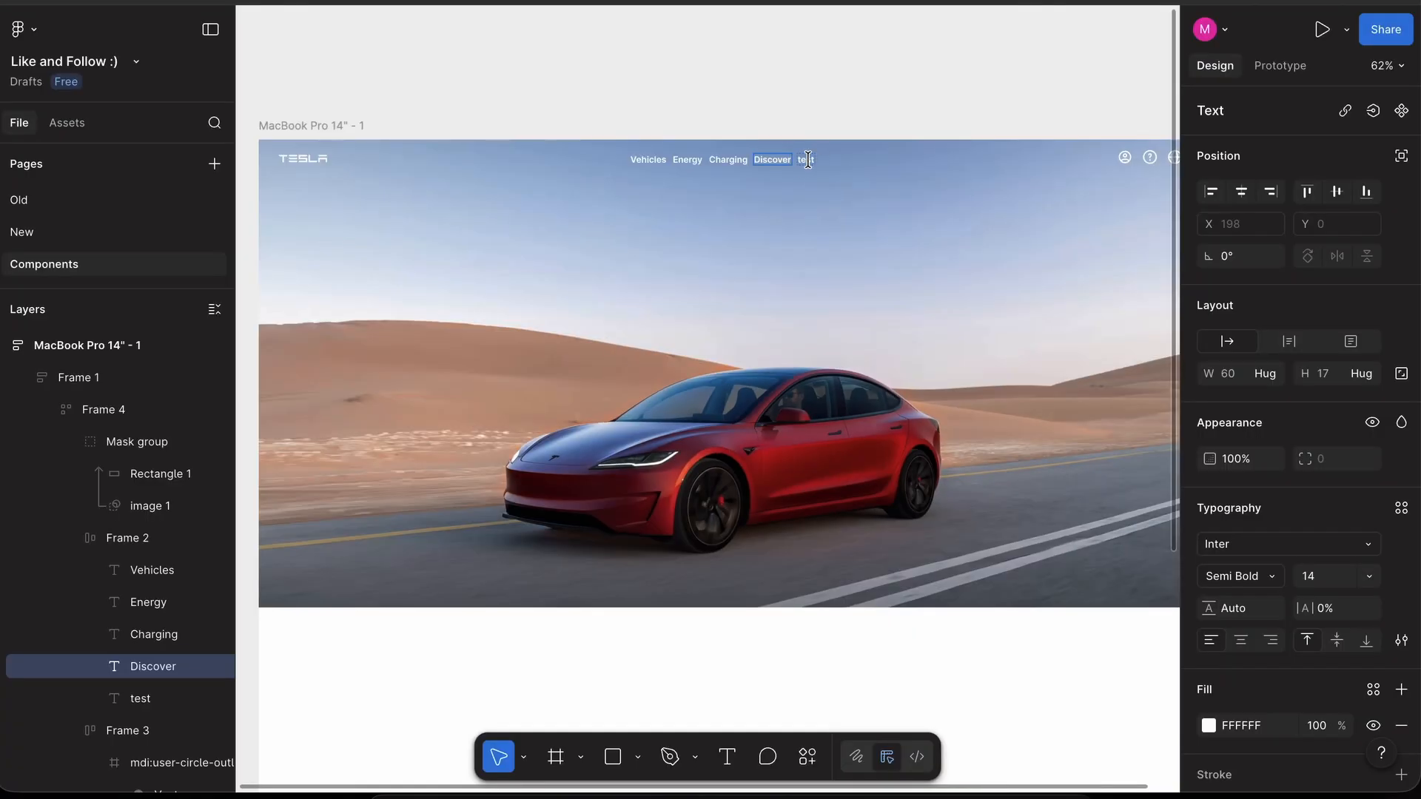
{"action": "left_click", "coordinate": [807, 160]}
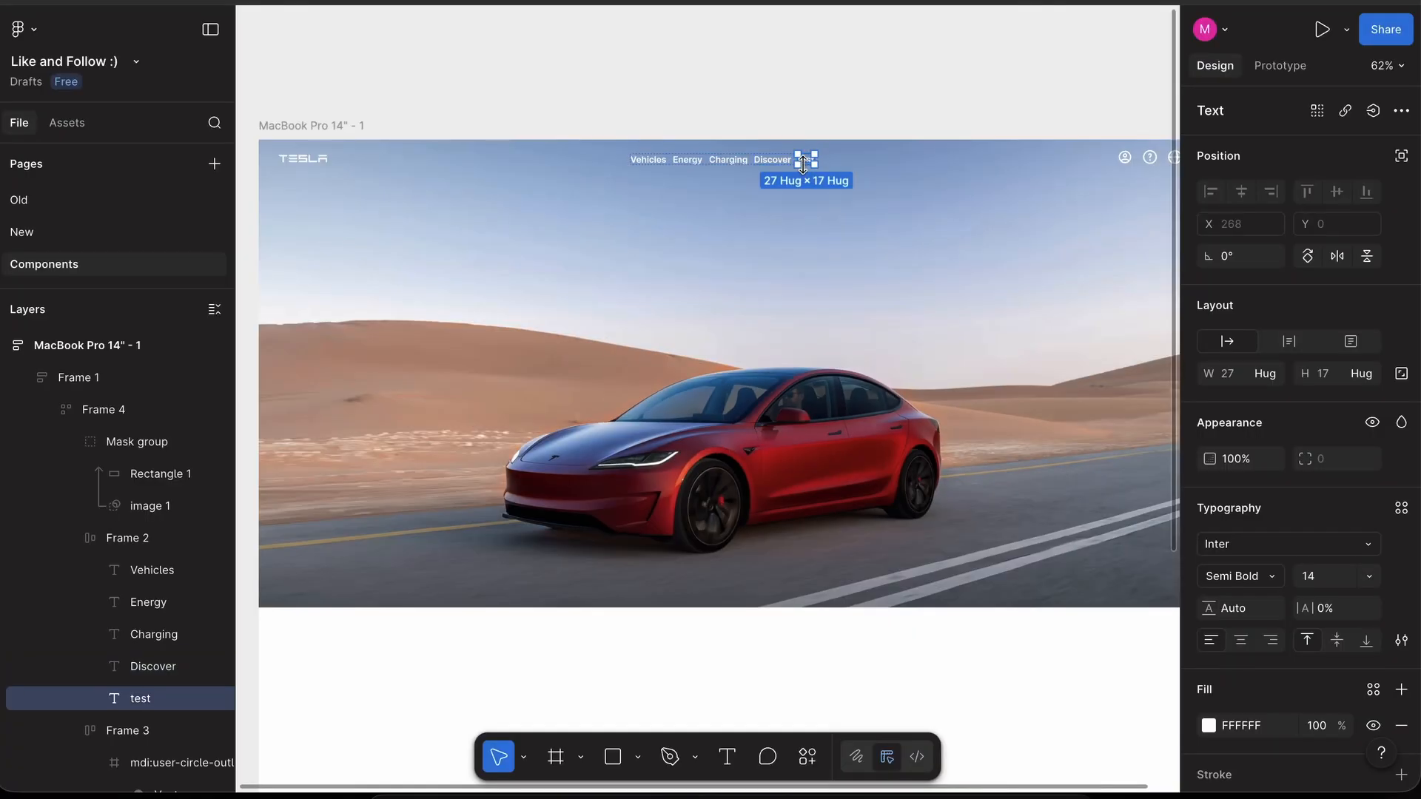
{"action": "double_click", "coordinate": [806, 160]}
{"action": "type", "text": "Shop"}
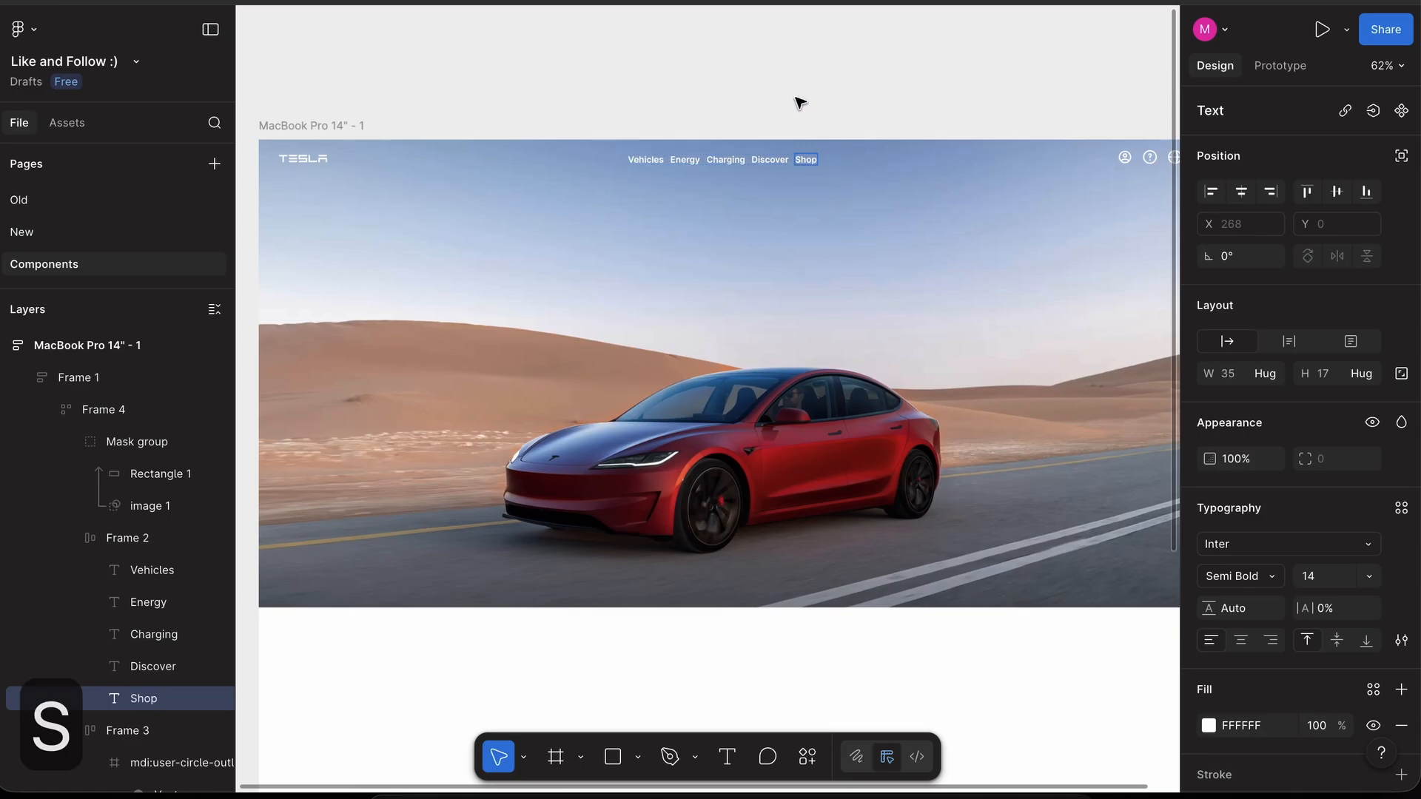
- Center the logo, link row and icon row vertically within the navigation bar frame
{"action": "left_click", "coordinate": [580, 152]}
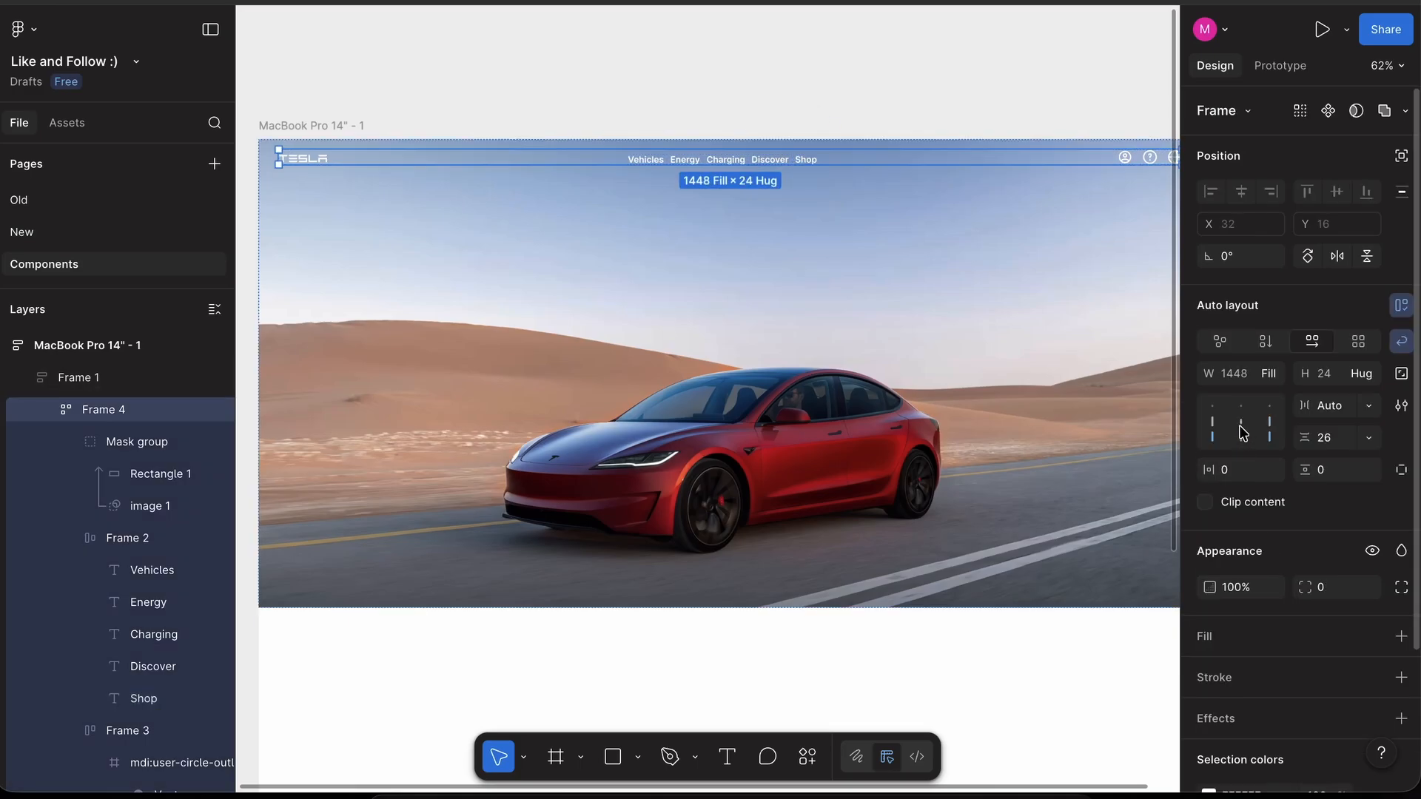
{"action": "left_click", "coordinate": [870, 106]}
{"action": "scroll", "coordinate": [871, 107], "scroll_direction": "down", "scroll_amount": 2}
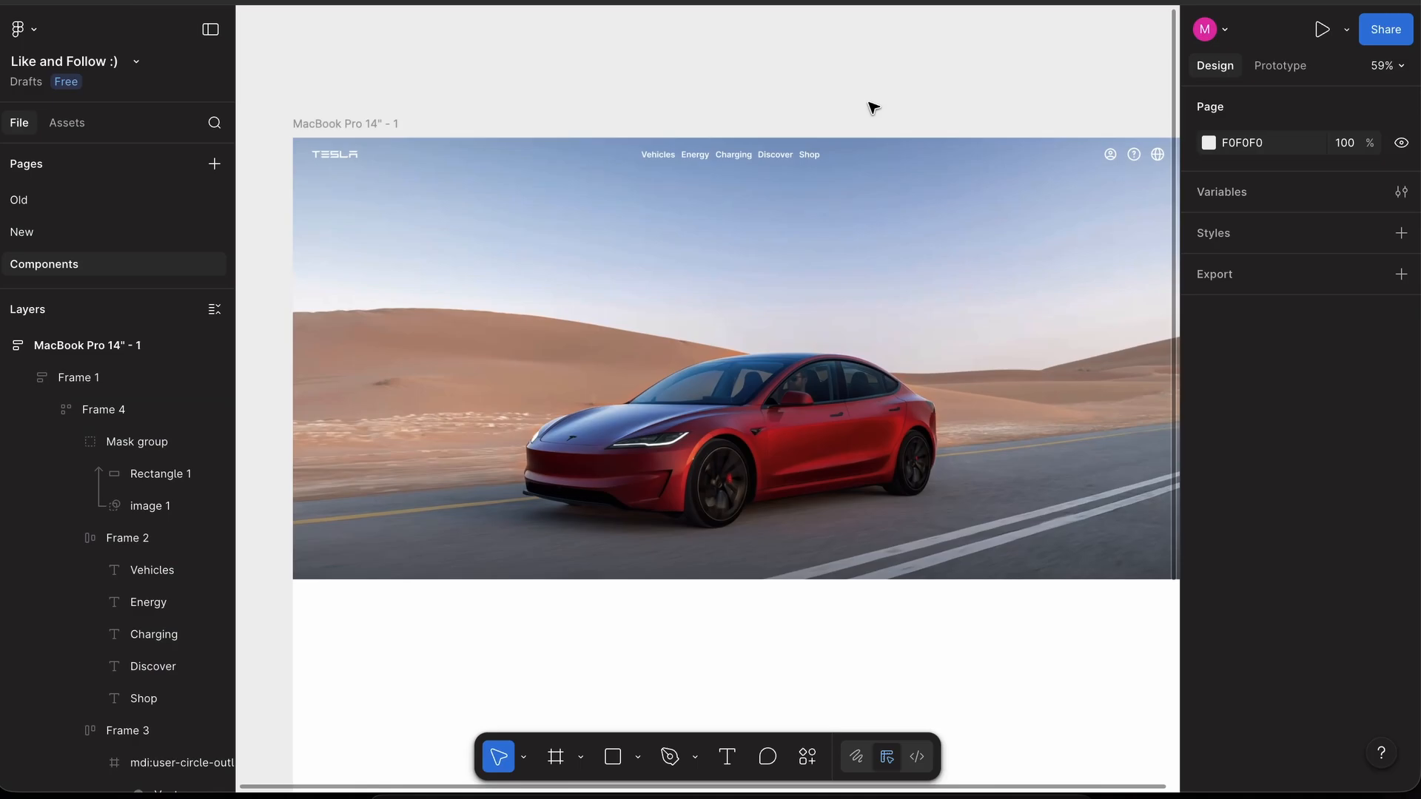
- Set the gap between the five navigation text links to 16 and increase it to 24
{"action": "left_click", "coordinate": [726, 154]}
{"action": "left_click", "coordinate": [726, 153]}
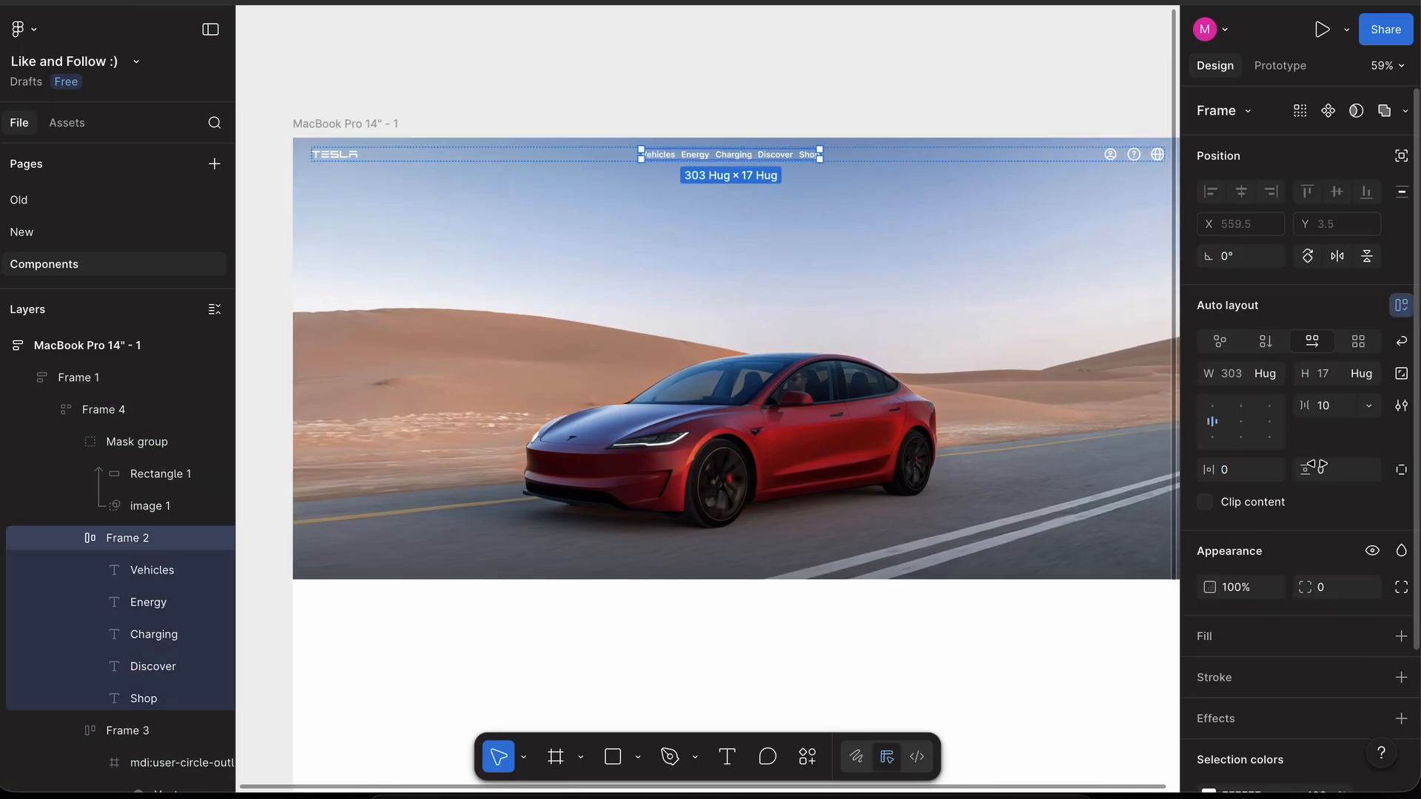
{"action": "left_click", "coordinate": [1335, 408]}
{"action": "type", "text": "16"}
{"action": "key", "text": "Return"}
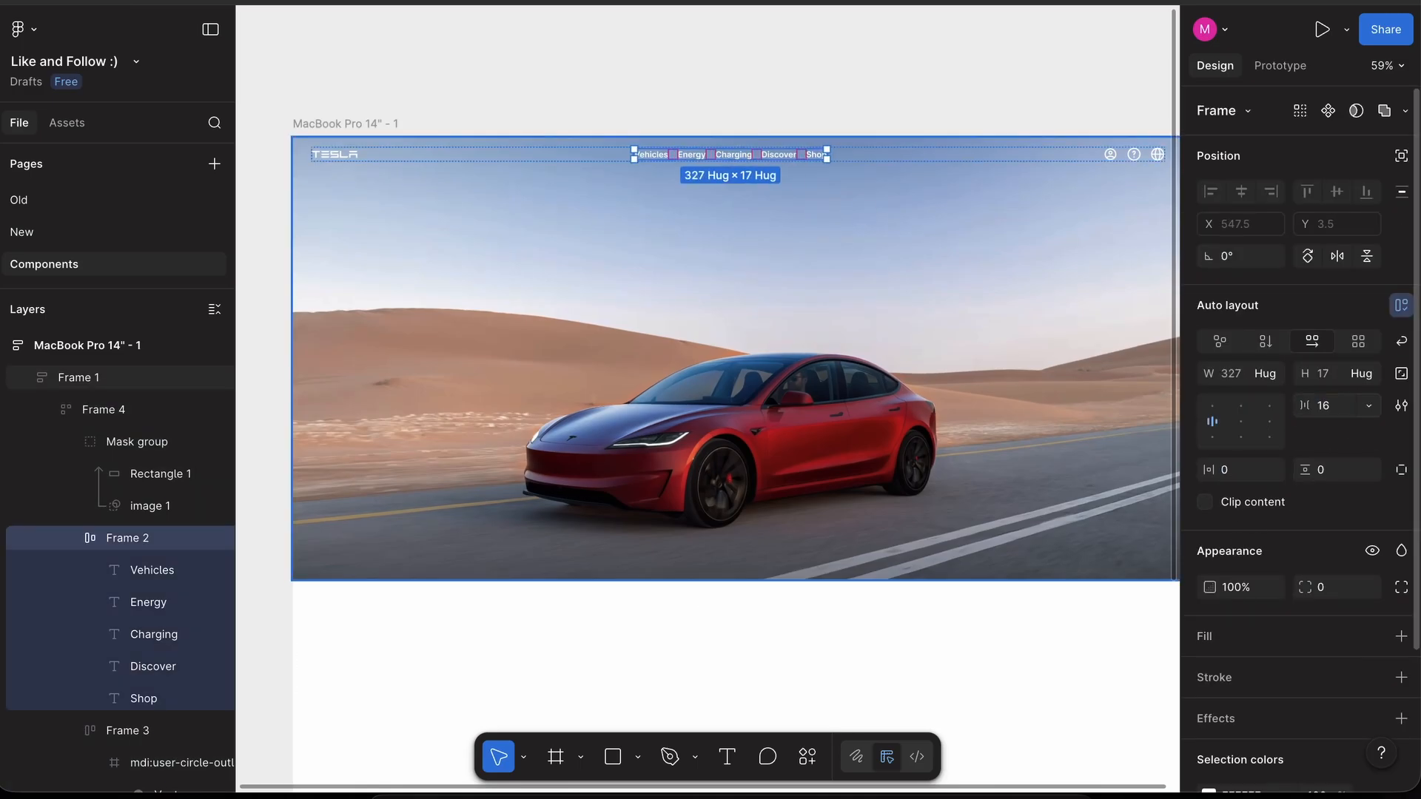
{"action": "left_click", "coordinate": [813, 103]}
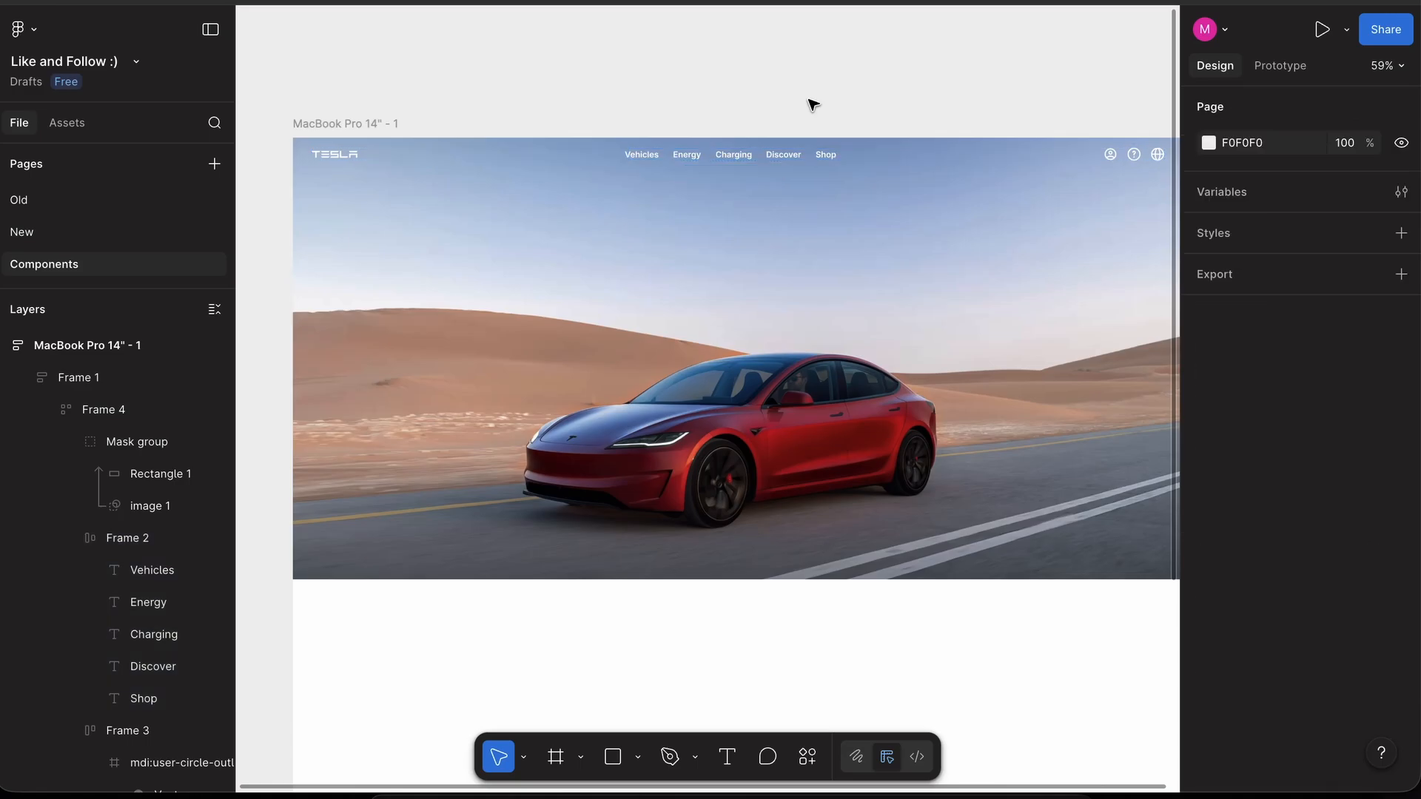
- Change the font weight of the Vehicles, Energy, Charging, Discover and Shop links to Medium
{"action": "scroll", "coordinate": [812, 104], "scroll_direction": "down", "scroll_amount": 3}
{"action": "scroll", "coordinate": [813, 104], "scroll_direction": "up", "scroll_amount": 4}
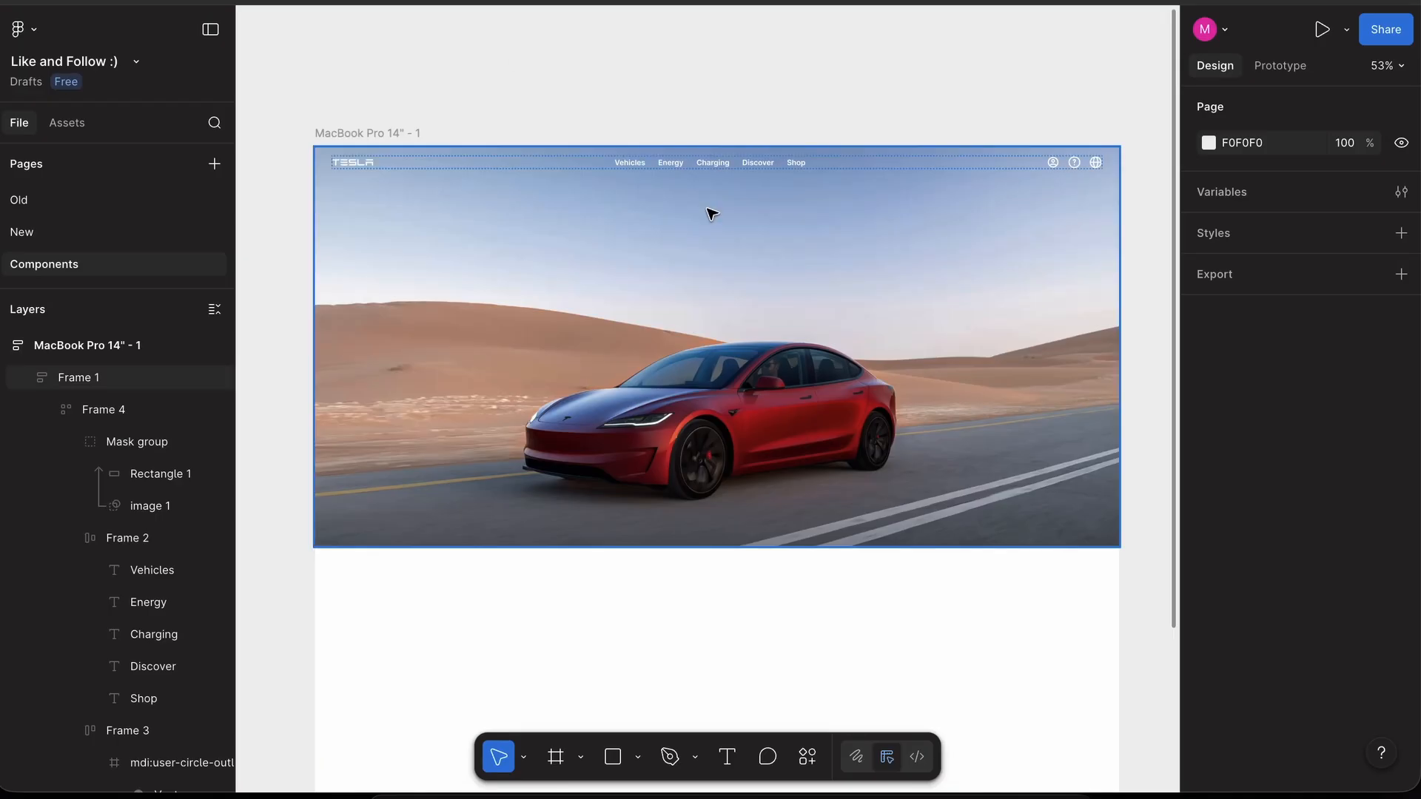
{"action": "scroll", "coordinate": [707, 213], "scroll_direction": "up", "scroll_amount": 4}
{"action": "left_click", "coordinate": [587, 136]}
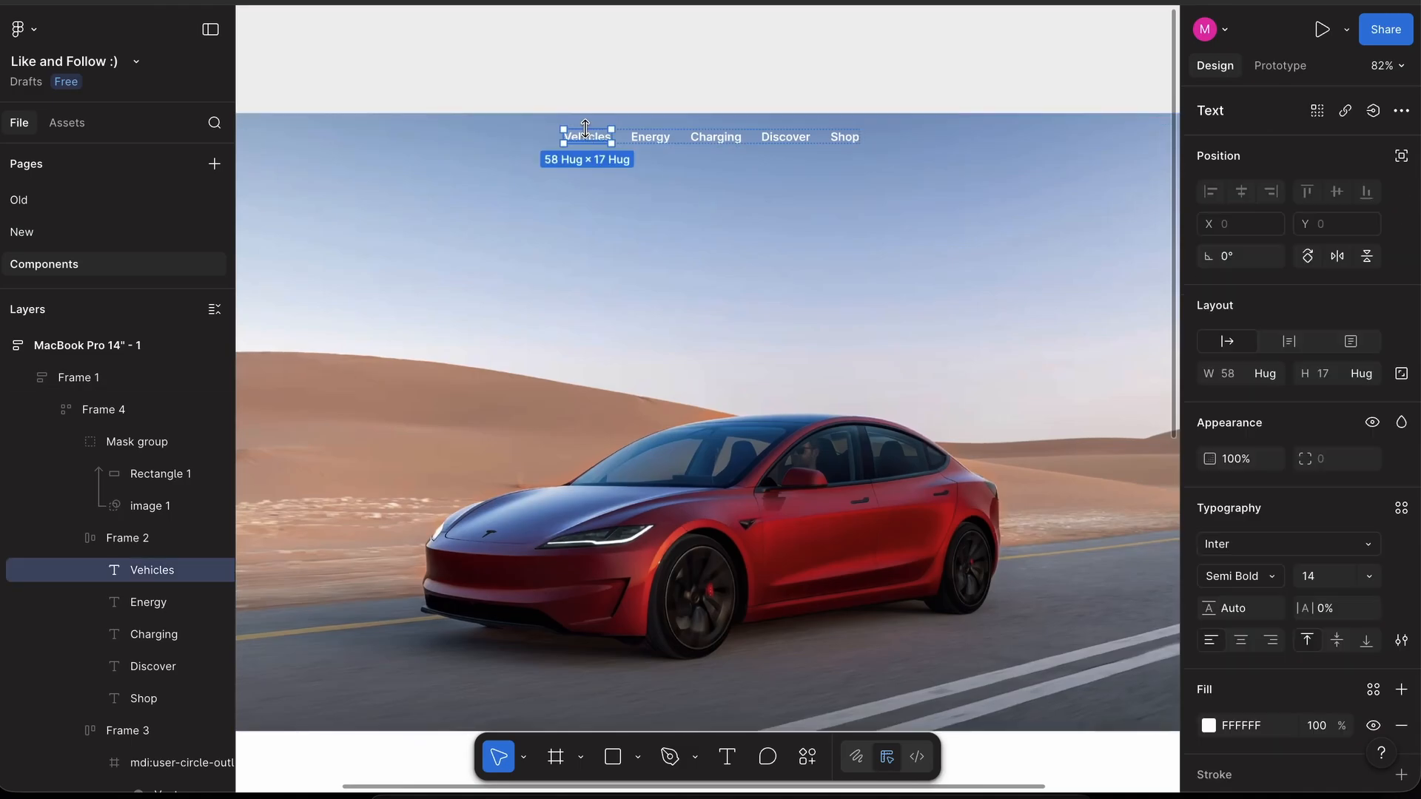
{"action": "left_click", "coordinate": [651, 136], "text": "shift"}
{"action": "left_click", "coordinate": [723, 140]}
{"action": "key", "text": "super+z"}
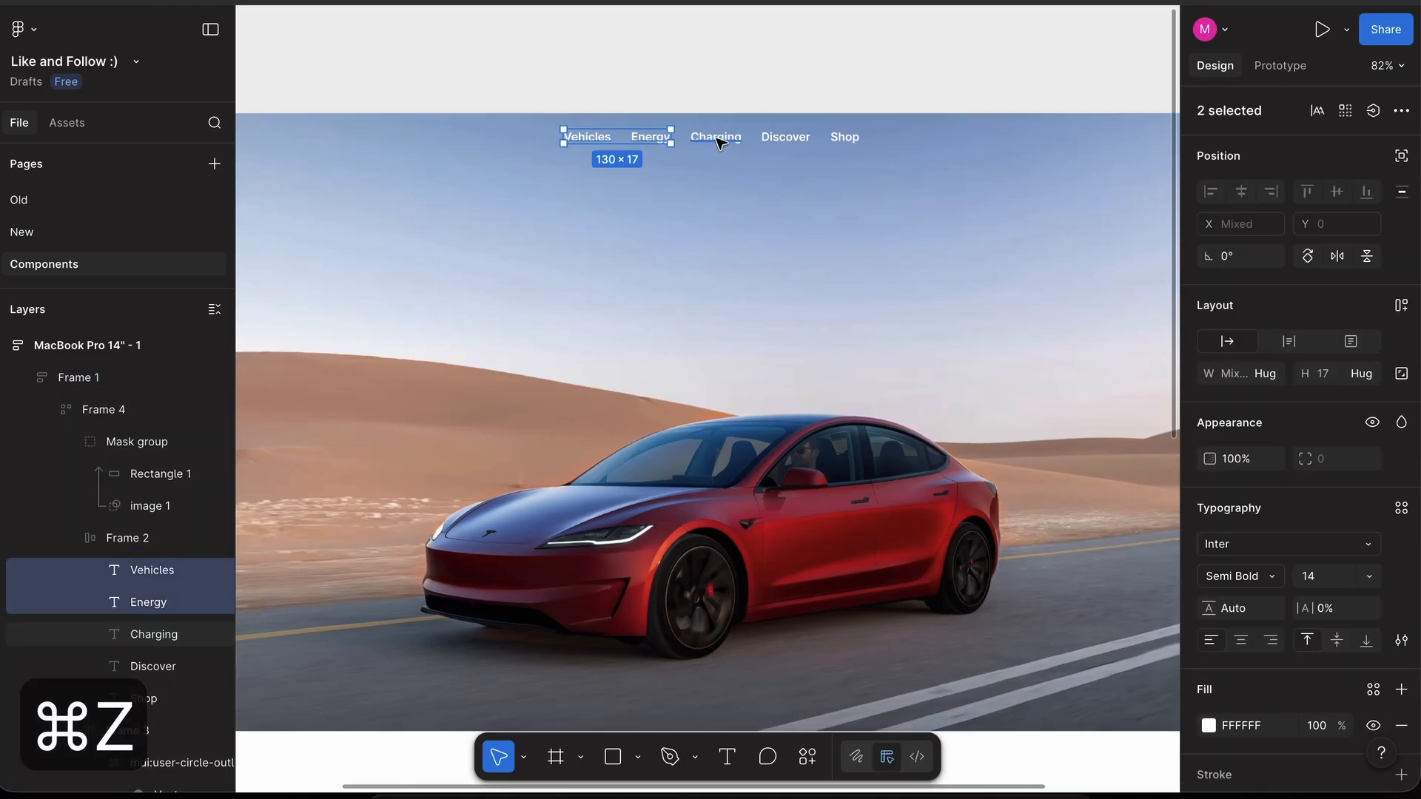
{"action": "left_click", "coordinate": [724, 139], "text": "shift"}
{"action": "left_click", "coordinate": [794, 139], "text": "shift"}
{"action": "left_click", "coordinate": [844, 137], "text": "shift"}
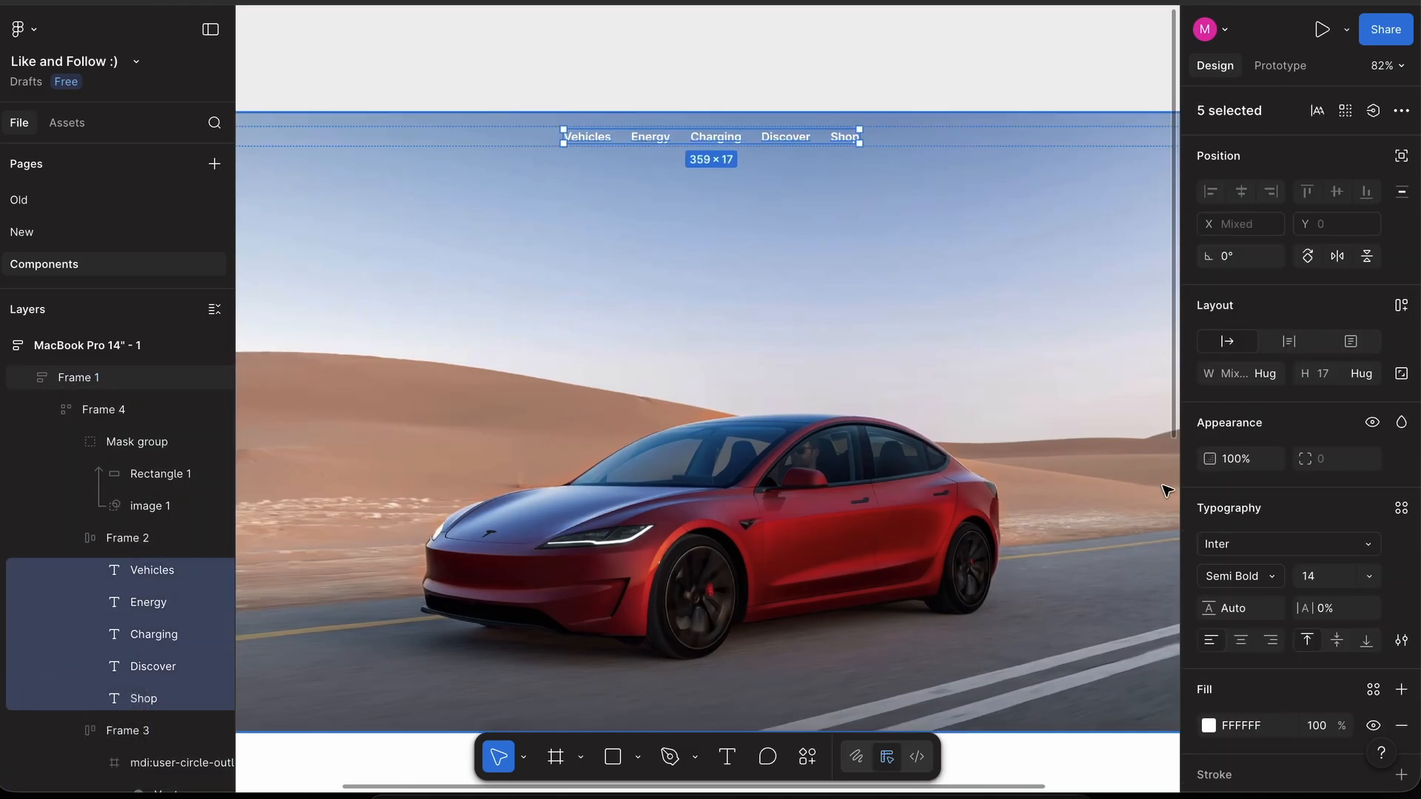
{"action": "left_click", "coordinate": [1249, 580]}
{"action": "left_click", "coordinate": [1249, 552]}
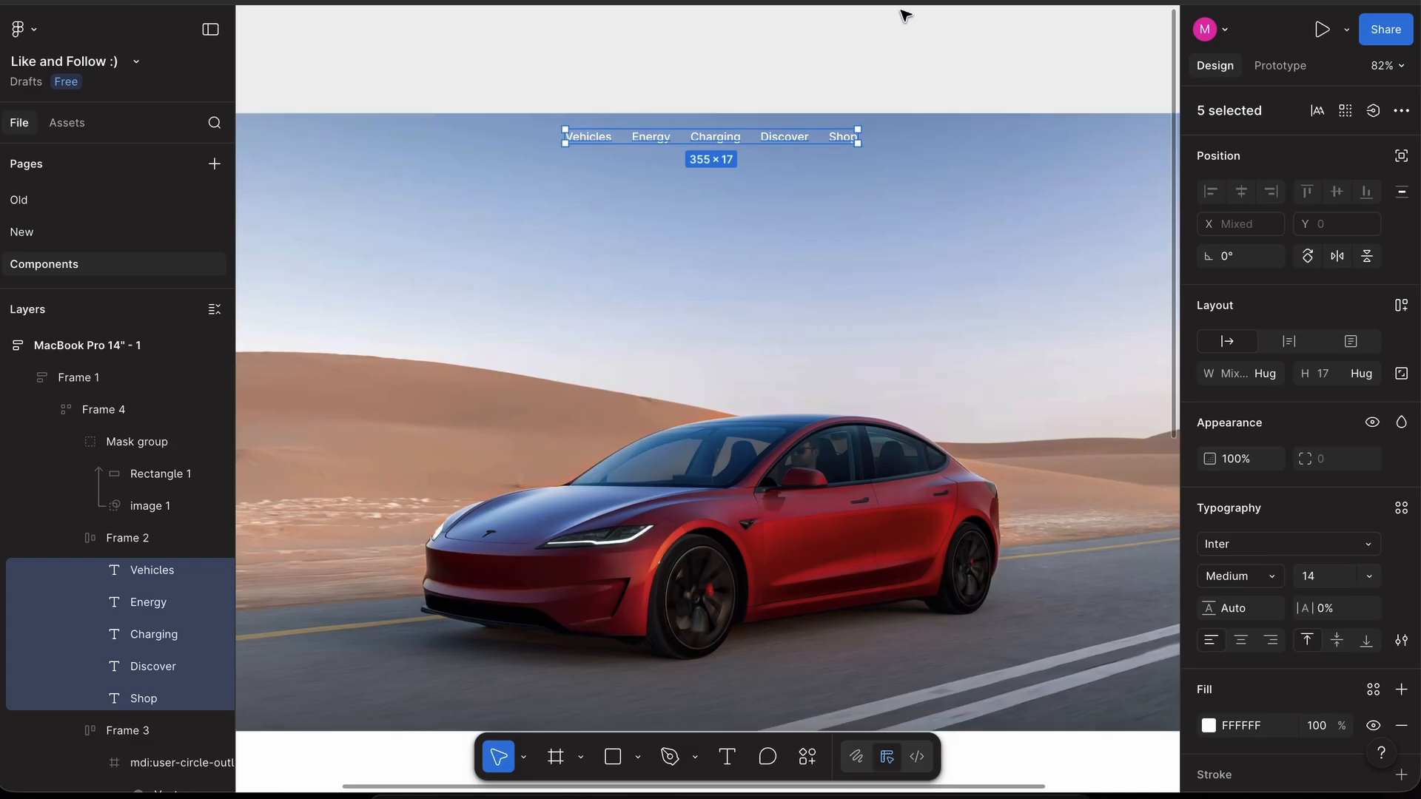
{"action": "key", "text": "minus"}
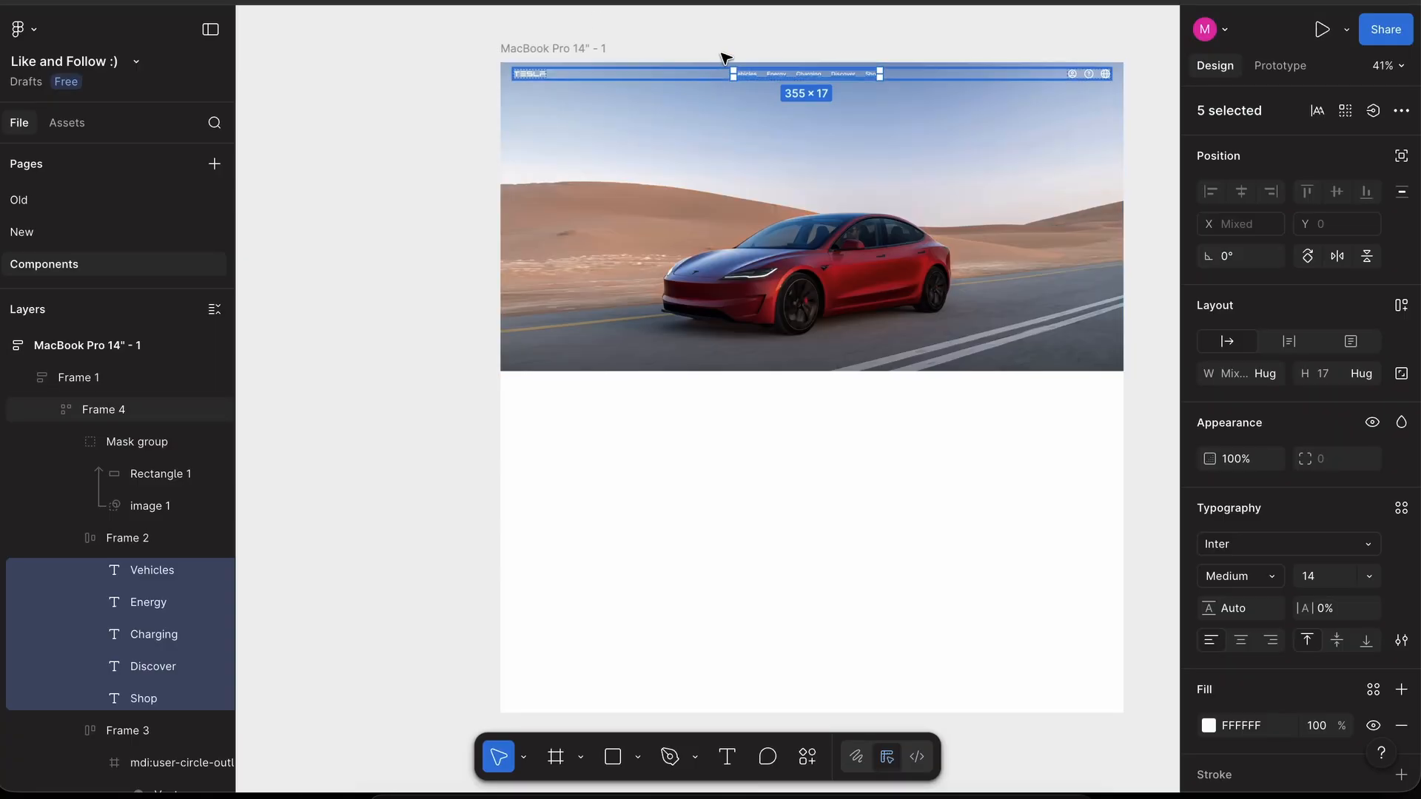
{"action": "left_click", "coordinate": [824, 57]}
- Inspect the spacing and size of the link row and the icon row in the navigation bar
{"action": "scroll", "coordinate": [824, 57], "scroll_direction": "right", "scroll_amount": 3}
{"action": "scroll", "coordinate": [827, 59], "scroll_direction": "up", "scroll_amount": 3}
{"action": "scroll", "coordinate": [827, 59], "scroll_direction": "down", "scroll_amount": 2}
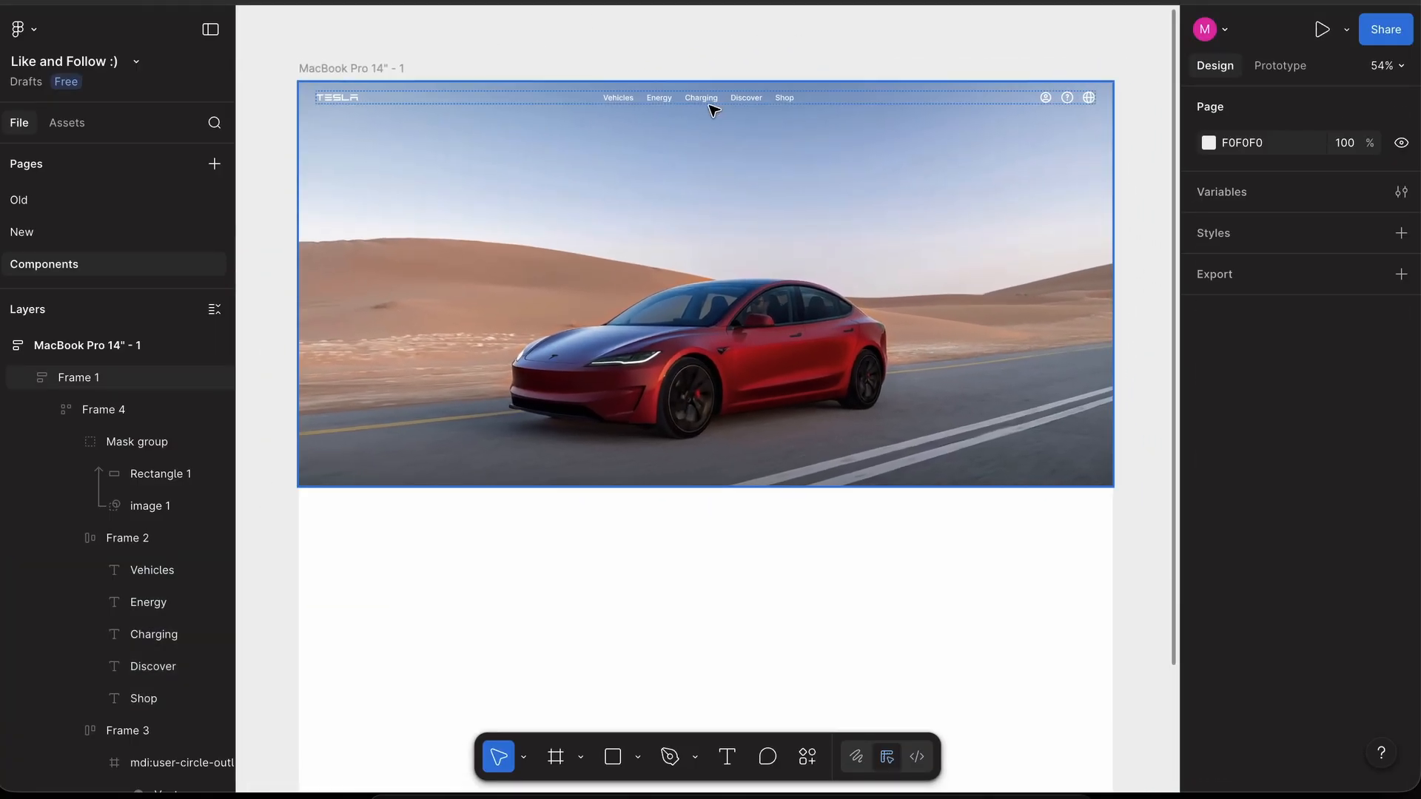
{"action": "left_click", "coordinate": [707, 102]}
{"action": "left_click", "coordinate": [708, 101]}
{"action": "key", "text": "alt"}
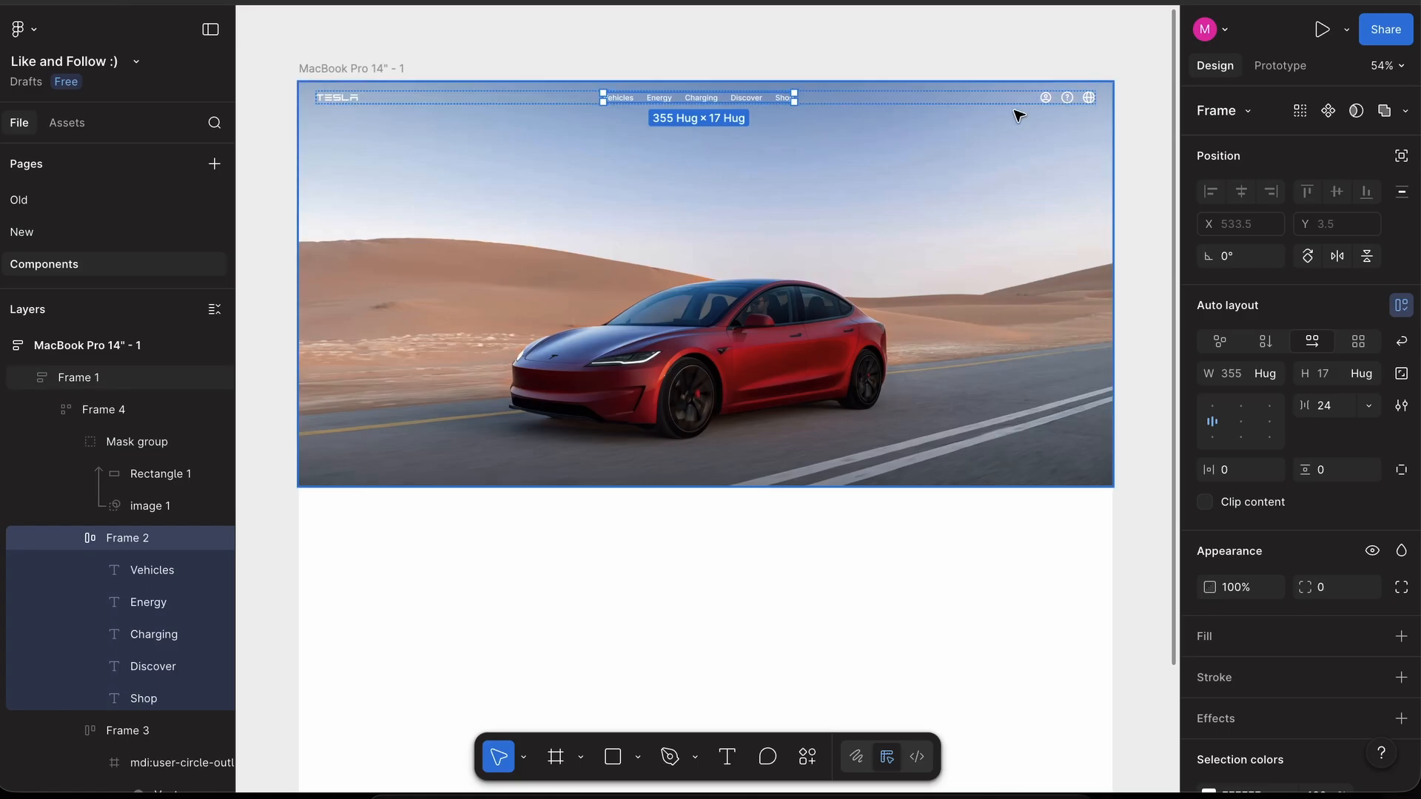
{"action": "left_click", "coordinate": [1069, 99]}
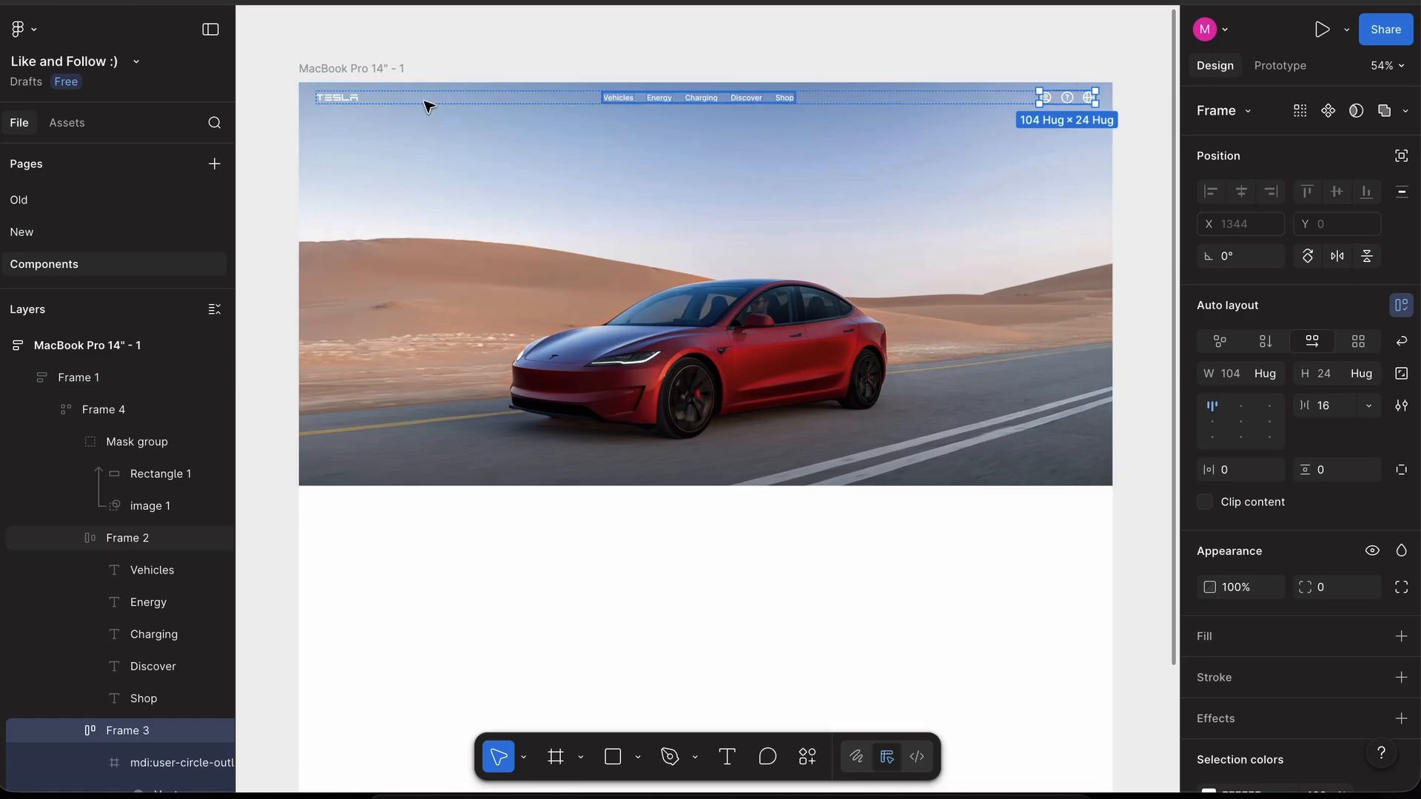
- Wrap the TESLA logo in its own frame and apply auto layout to that frame
{"action": "left_click", "coordinate": [338, 98]}
{"action": "scroll", "coordinate": [378, 135], "scroll_direction": "up", "scroll_amount": 3}
{"action": "scroll", "coordinate": [377, 136], "scroll_direction": "up", "scroll_amount": 1}
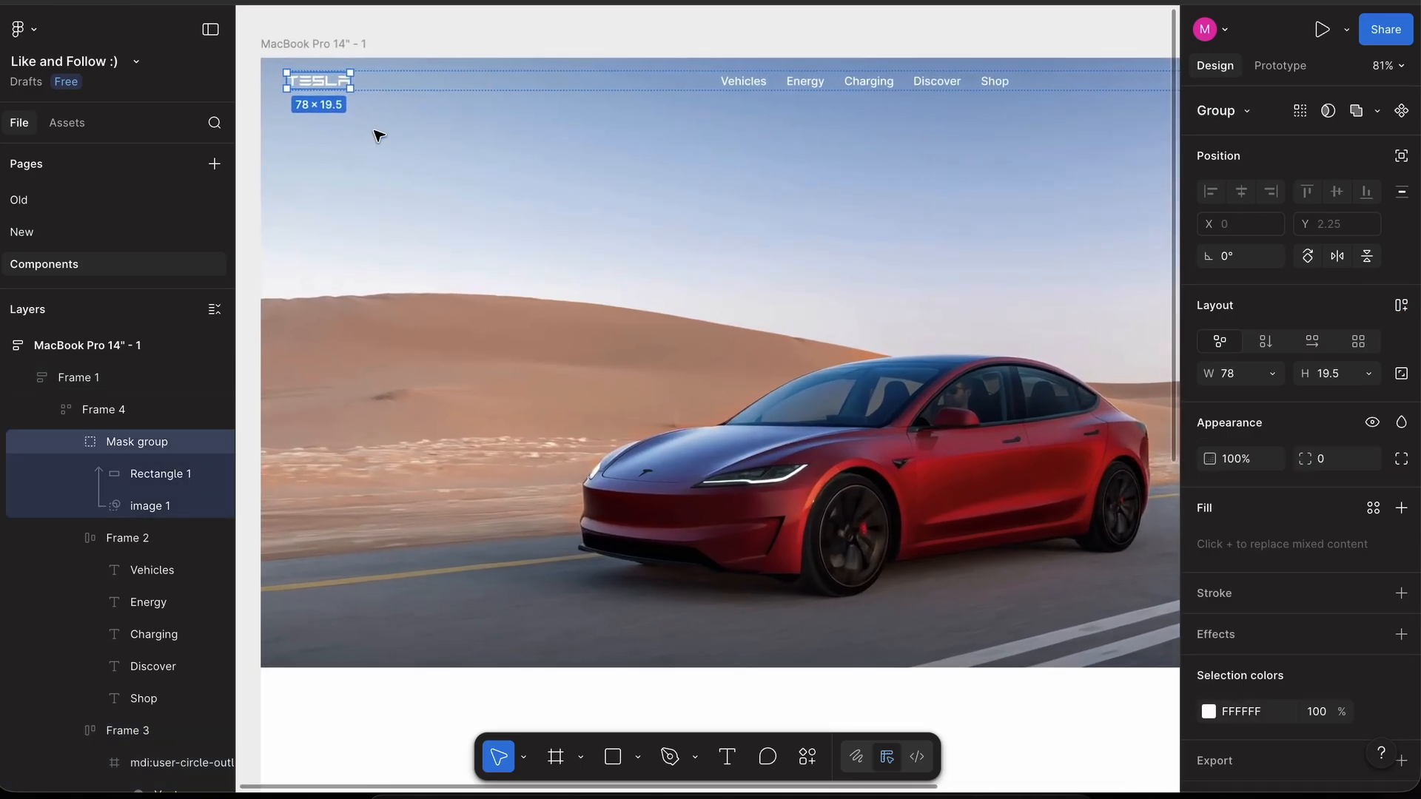
{"action": "key", "text": "super+alt+g"}
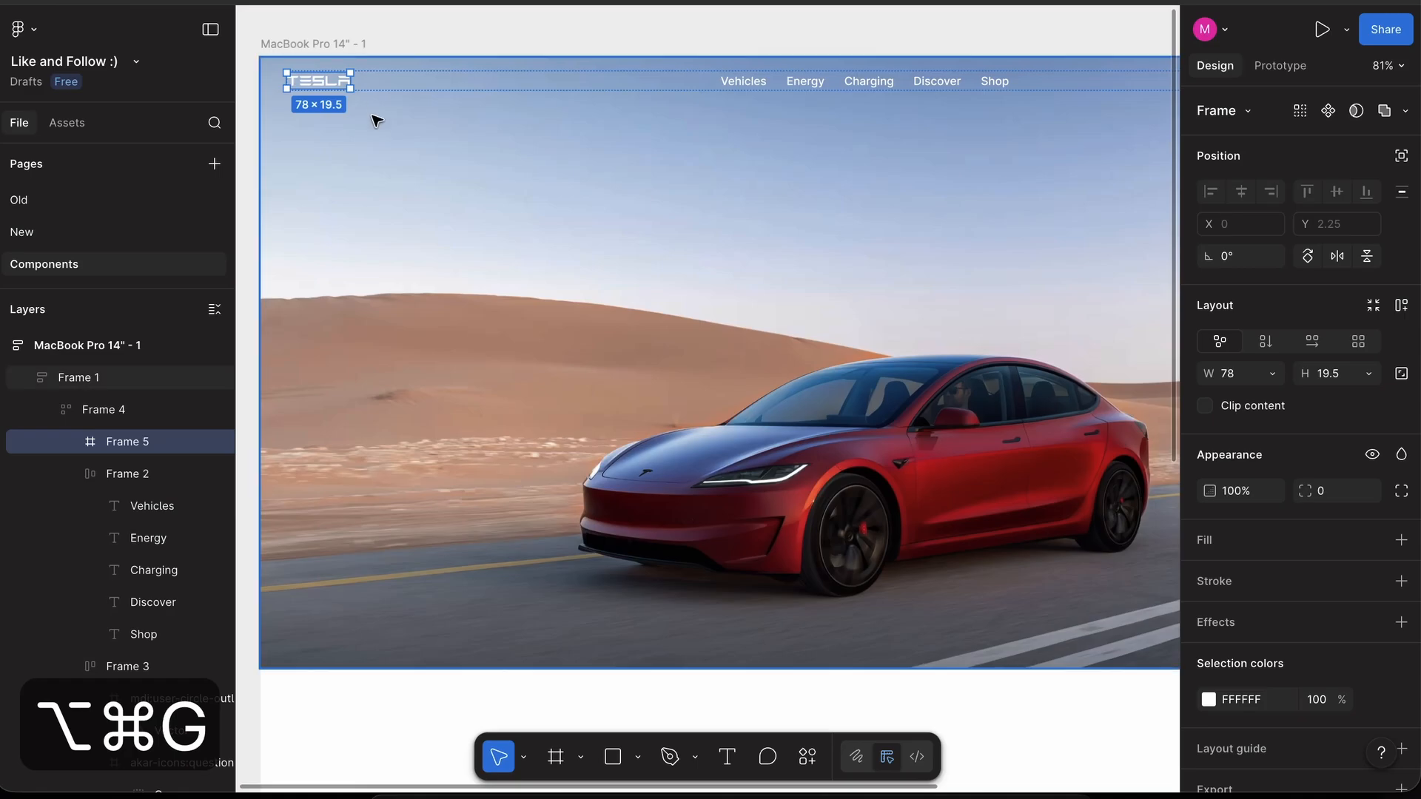
{"action": "key", "text": "shift+a"}
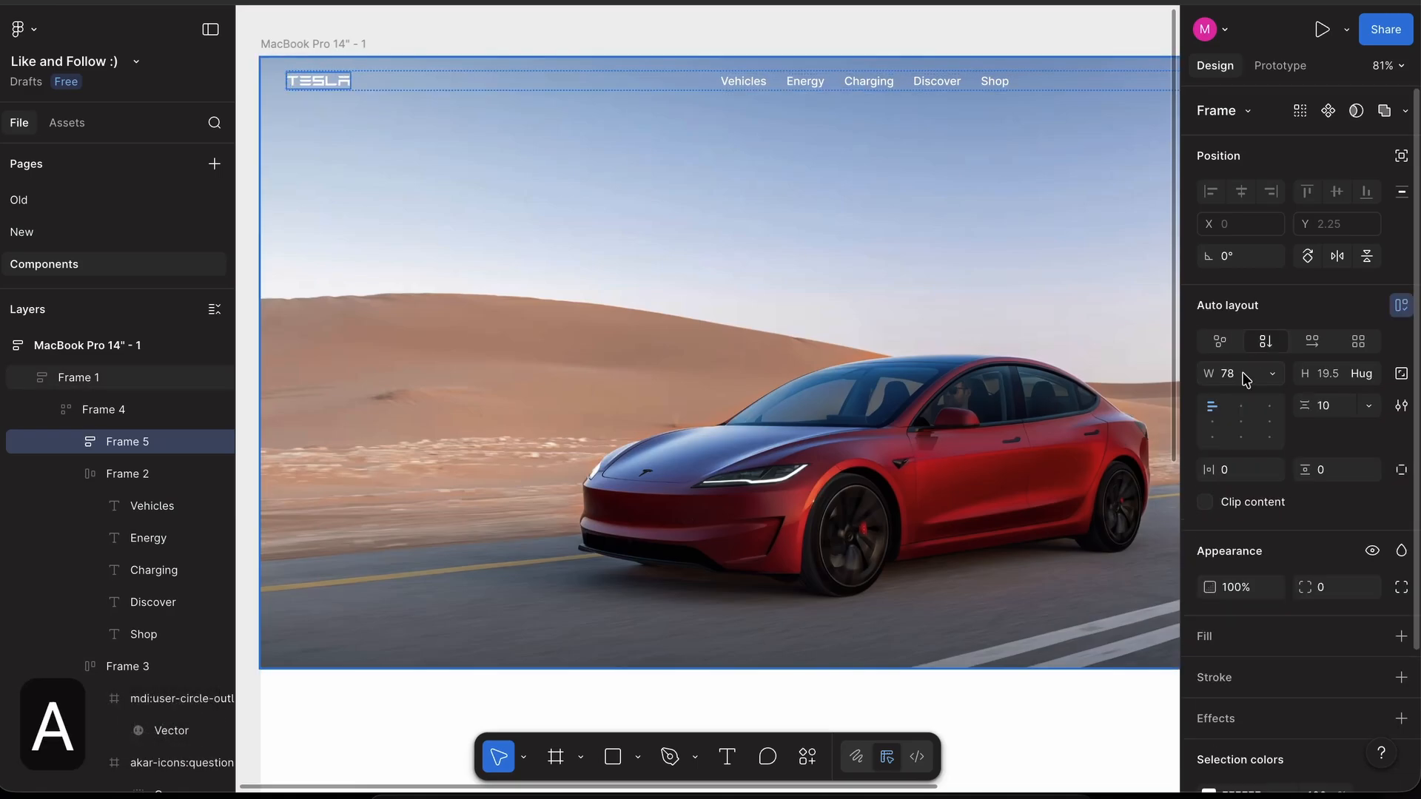
- Set the logo frame's width to 104 and check the link row's placement in the navigation bar
{"action": "left_click", "coordinate": [1246, 374]}
{"action": "type", "text": "104"}
{"action": "key", "text": "Return"}
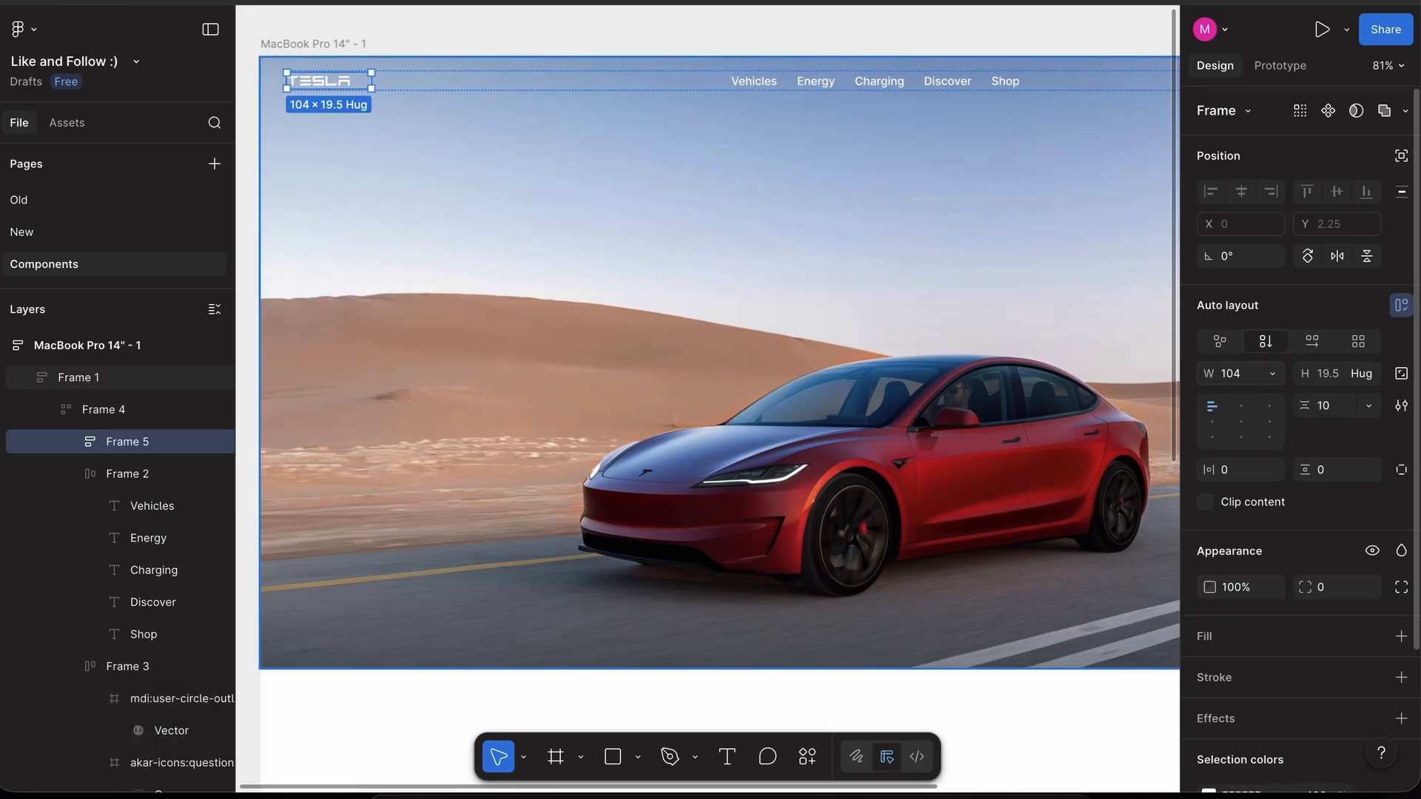
{"action": "scroll", "coordinate": [768, 145], "scroll_direction": "down", "scroll_amount": 5}
{"action": "scroll", "coordinate": [774, 144], "scroll_direction": "up", "scroll_amount": 4}
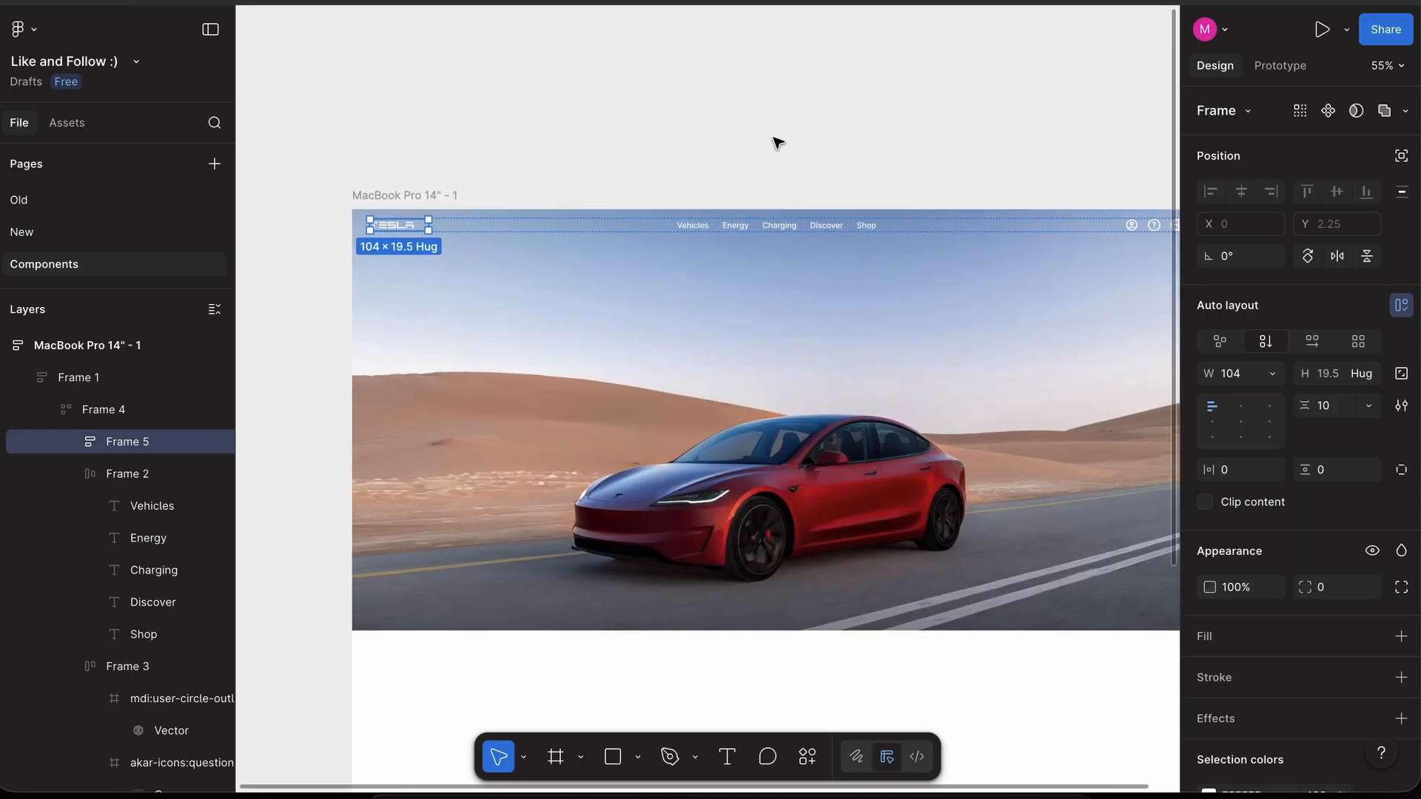
{"action": "scroll", "coordinate": [777, 143], "scroll_direction": "down", "scroll_amount": 2}
{"action": "left_click", "coordinate": [755, 181]}
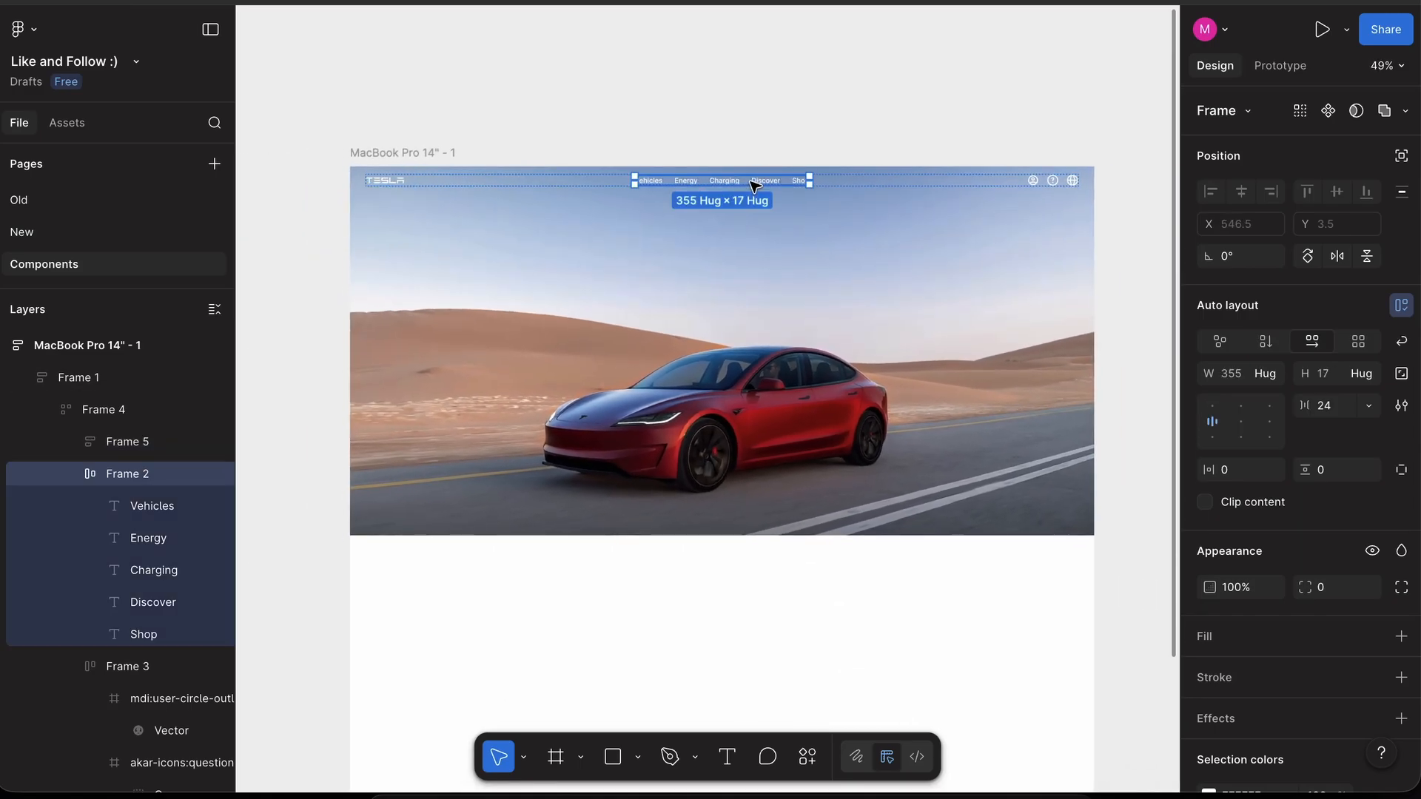
- Place a copy of the Vehicles text in the hero frame below the logo and replace its wording with Te
{"action": "scroll", "coordinate": [755, 283], "scroll_direction": "up", "scroll_amount": 1}
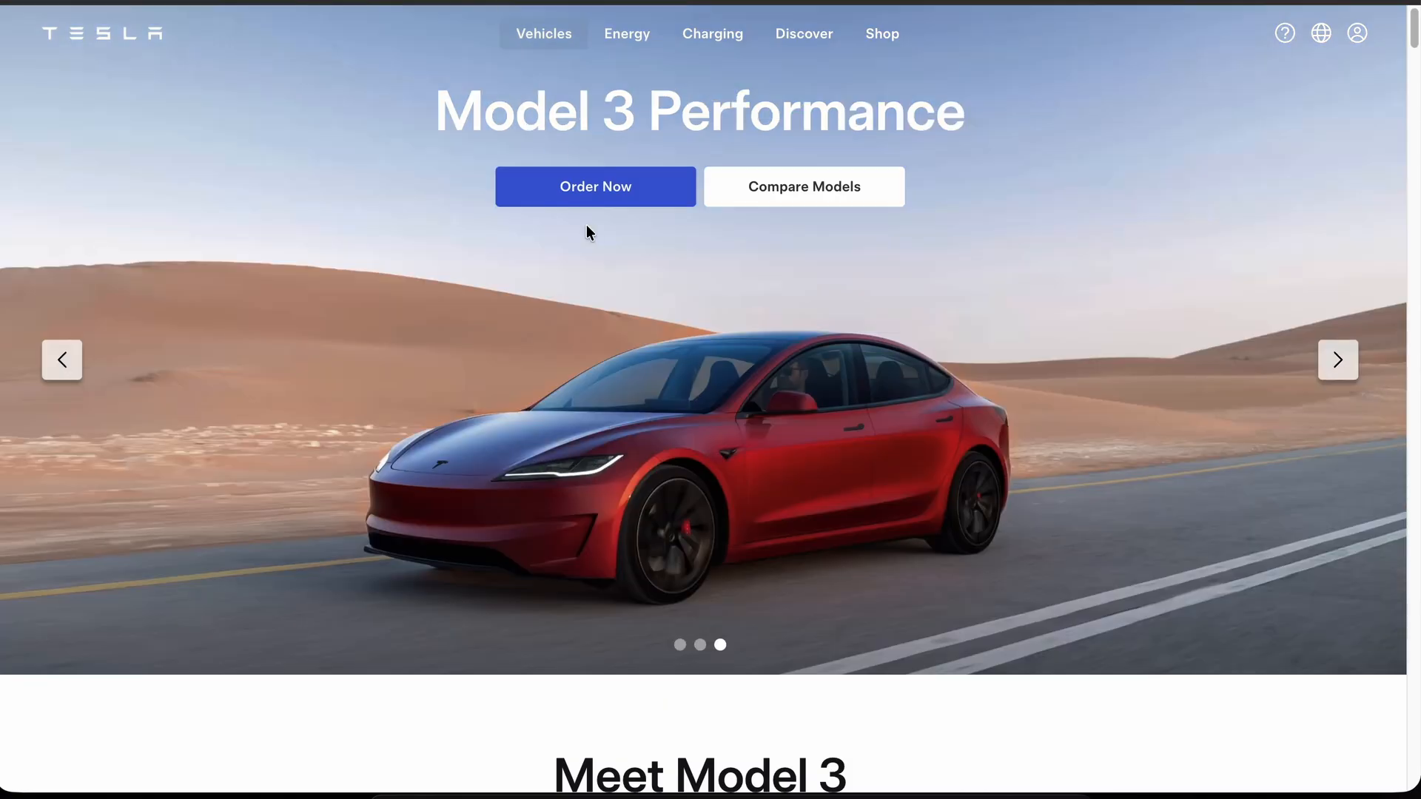
{"action": "scroll", "coordinate": [587, 224], "scroll_direction": "up", "scroll_amount": 2}
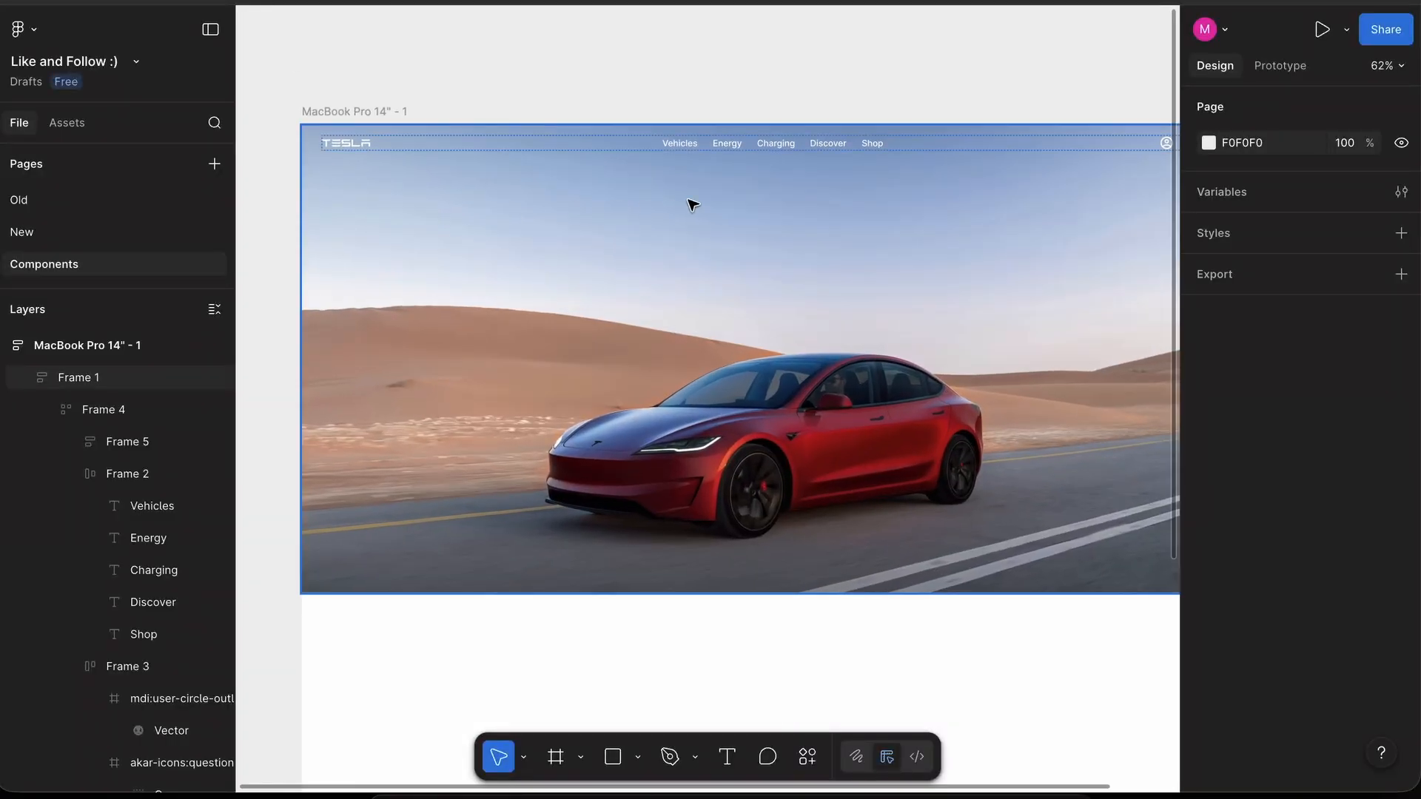
{"action": "left_click_drag", "start_coordinate": [689, 143], "coordinate": [808, 249]}
{"action": "double_click", "coordinate": [339, 163]}
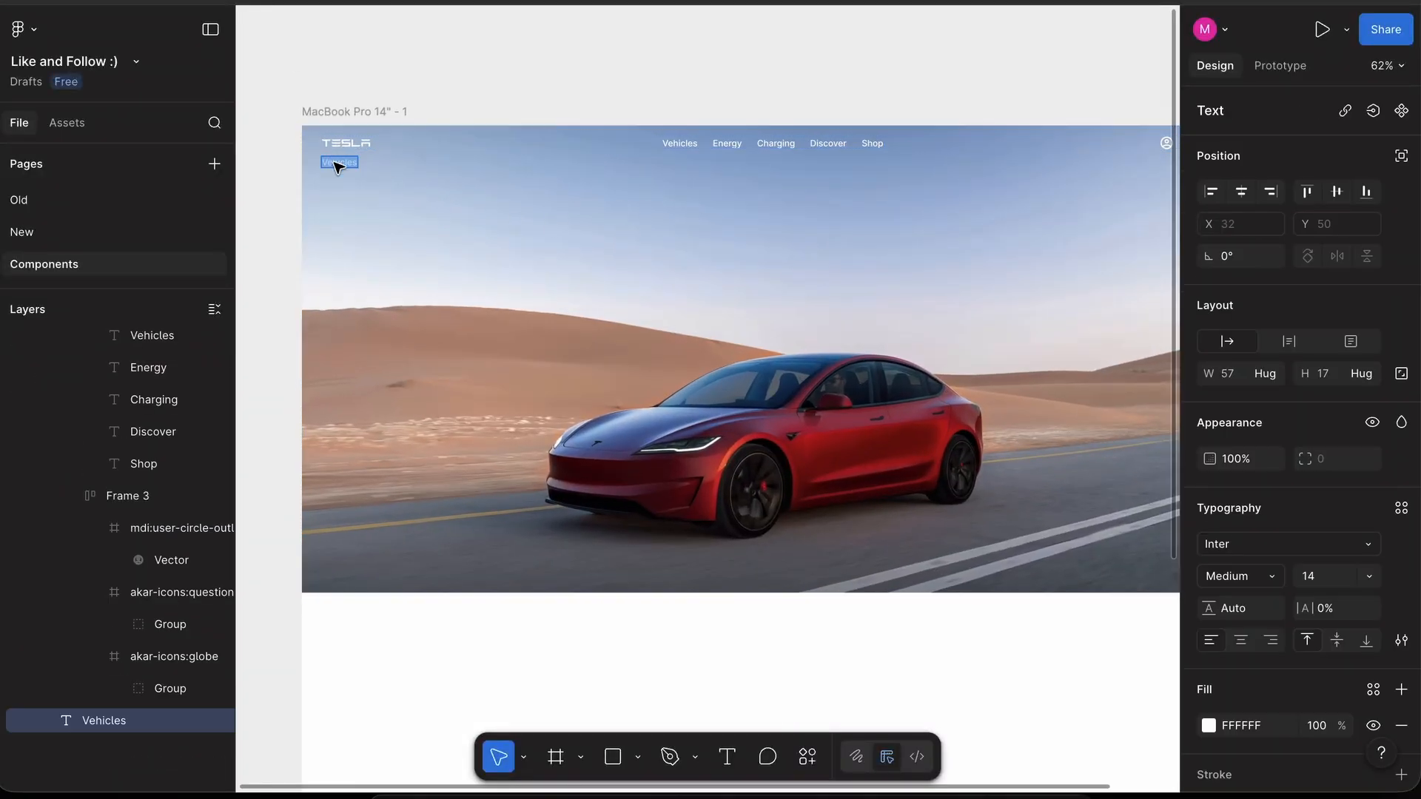
{"action": "type", "text": "Te"}
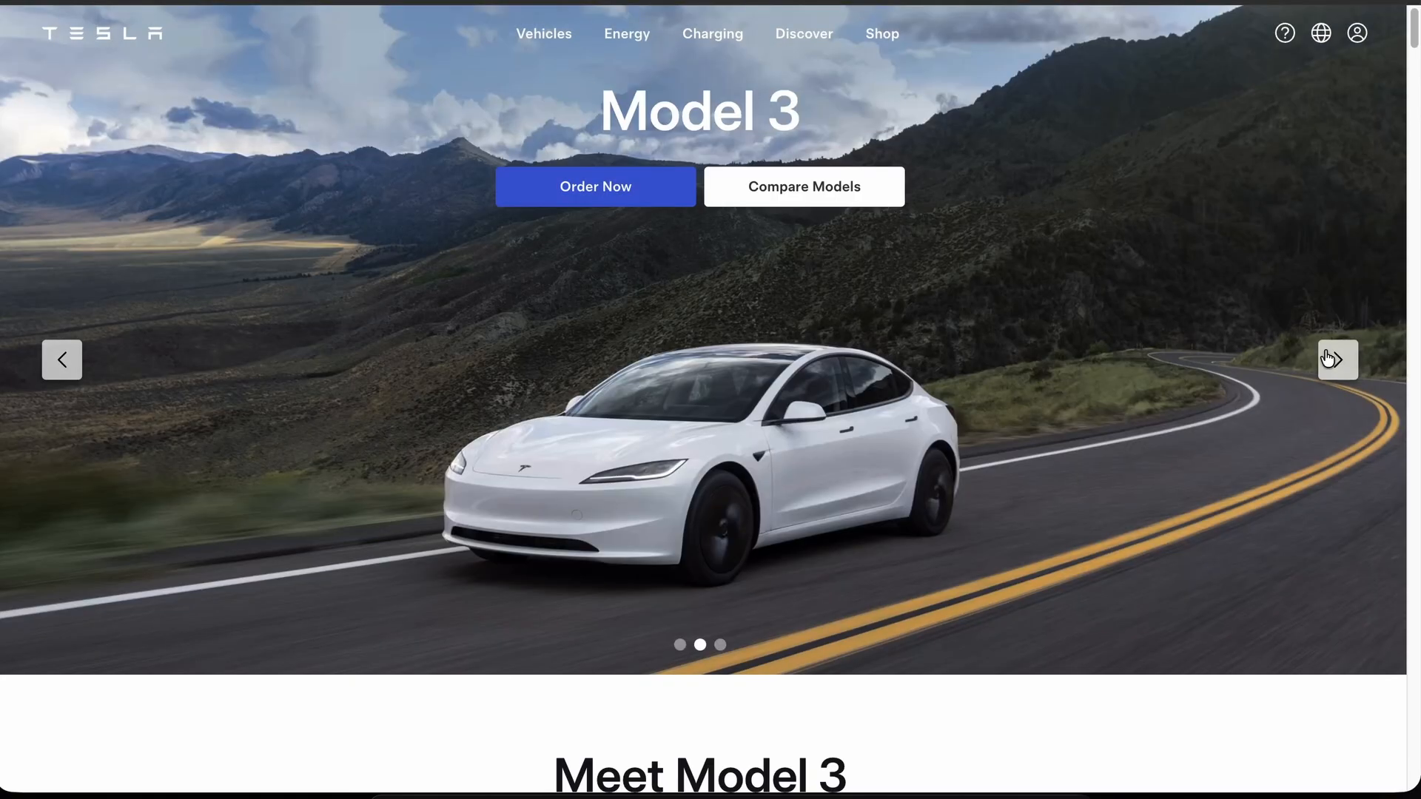
- Copy the Model 3 Performance heading from the Tesla web page and paste it over the text below the logo
{"action": "left_click", "coordinate": [1328, 359]}
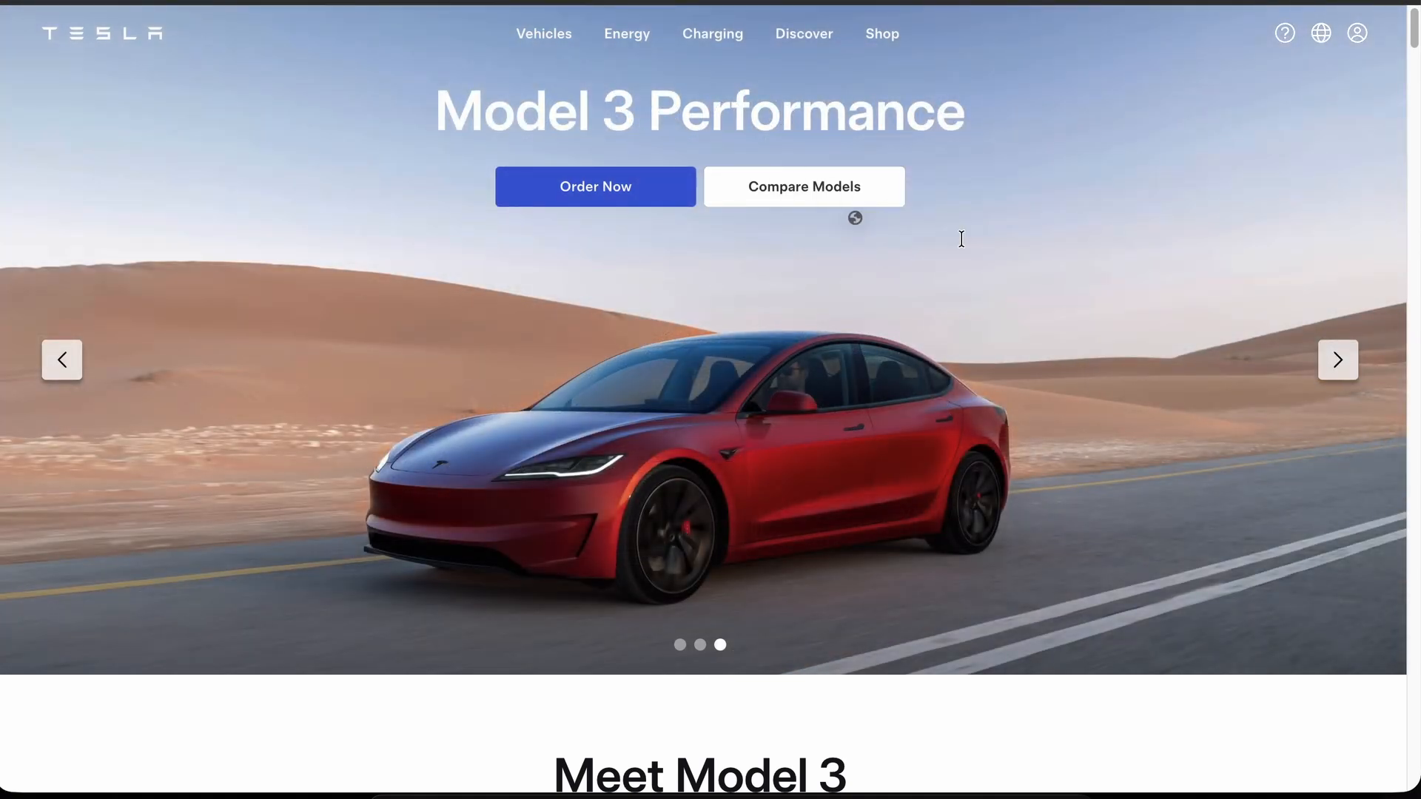
{"action": "triple_click", "coordinate": [542, 116]}
{"action": "key", "text": "super+c"}
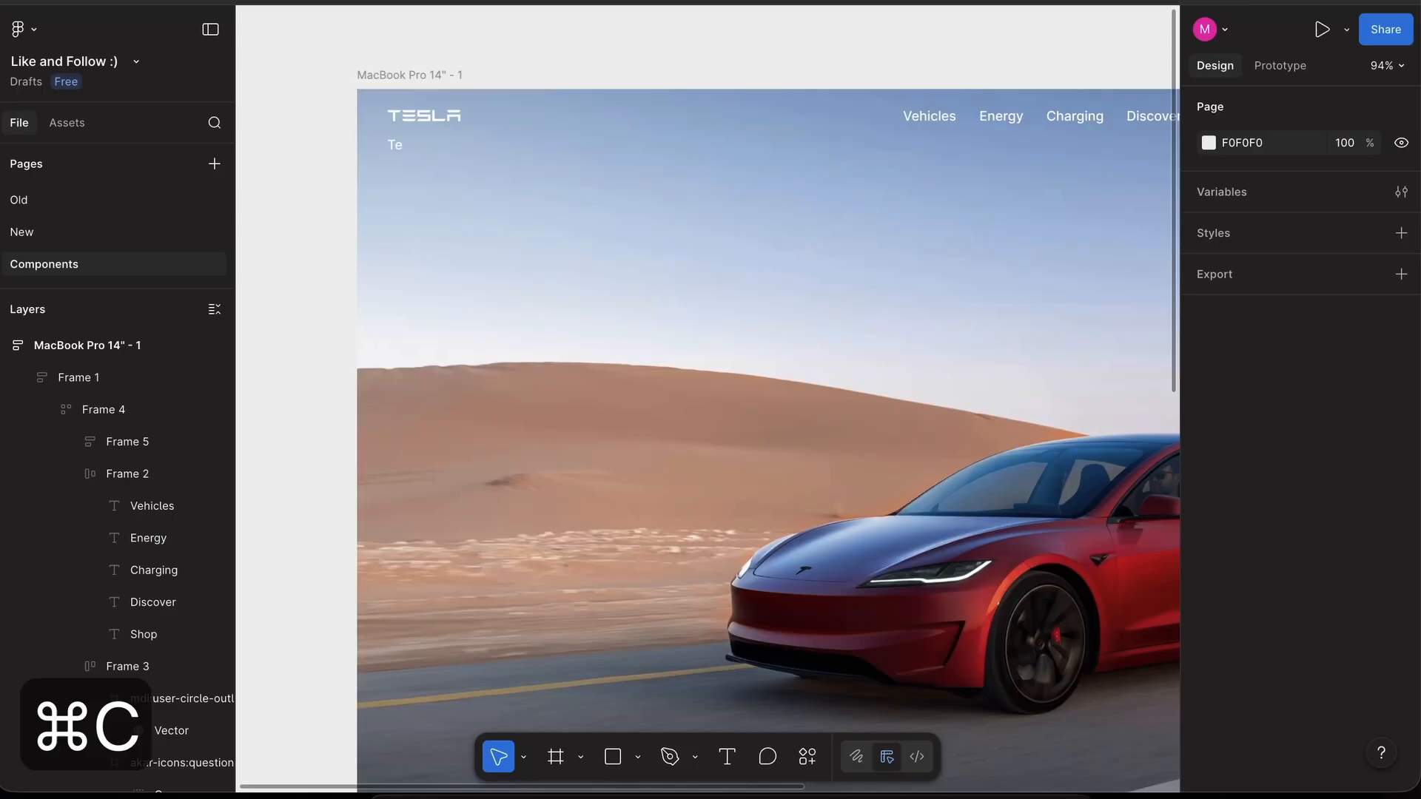
{"action": "double_click", "coordinate": [397, 143]}
{"action": "key", "text": "shift+super+v"}
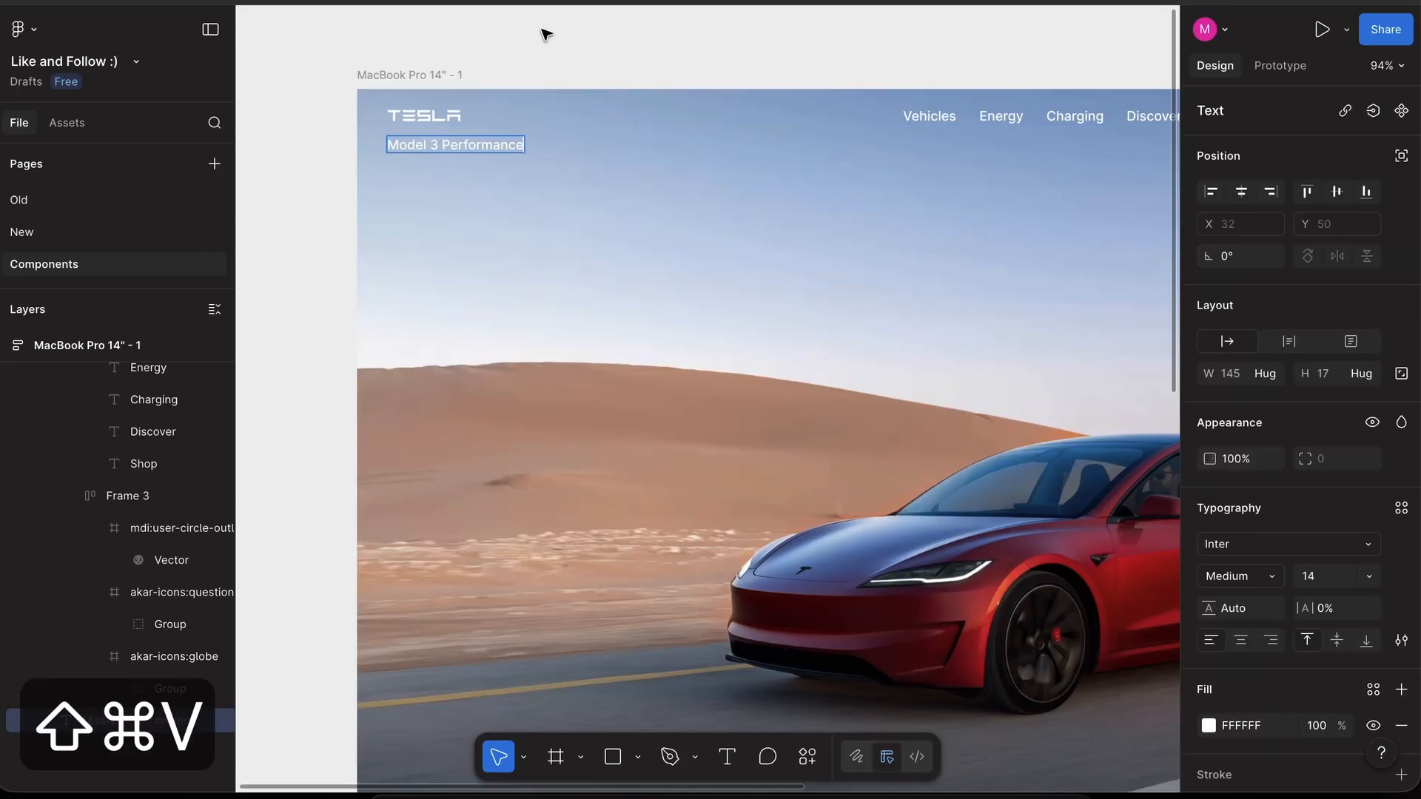
{"action": "scroll", "coordinate": [546, 35], "scroll_direction": "down", "scroll_amount": 5}
{"action": "key", "text": "Escape"}
- Set the Model 3 Performance heading's font size to 64 and reduce it to 48
{"action": "scroll", "coordinate": [546, 32], "scroll_direction": "up", "scroll_amount": 2}
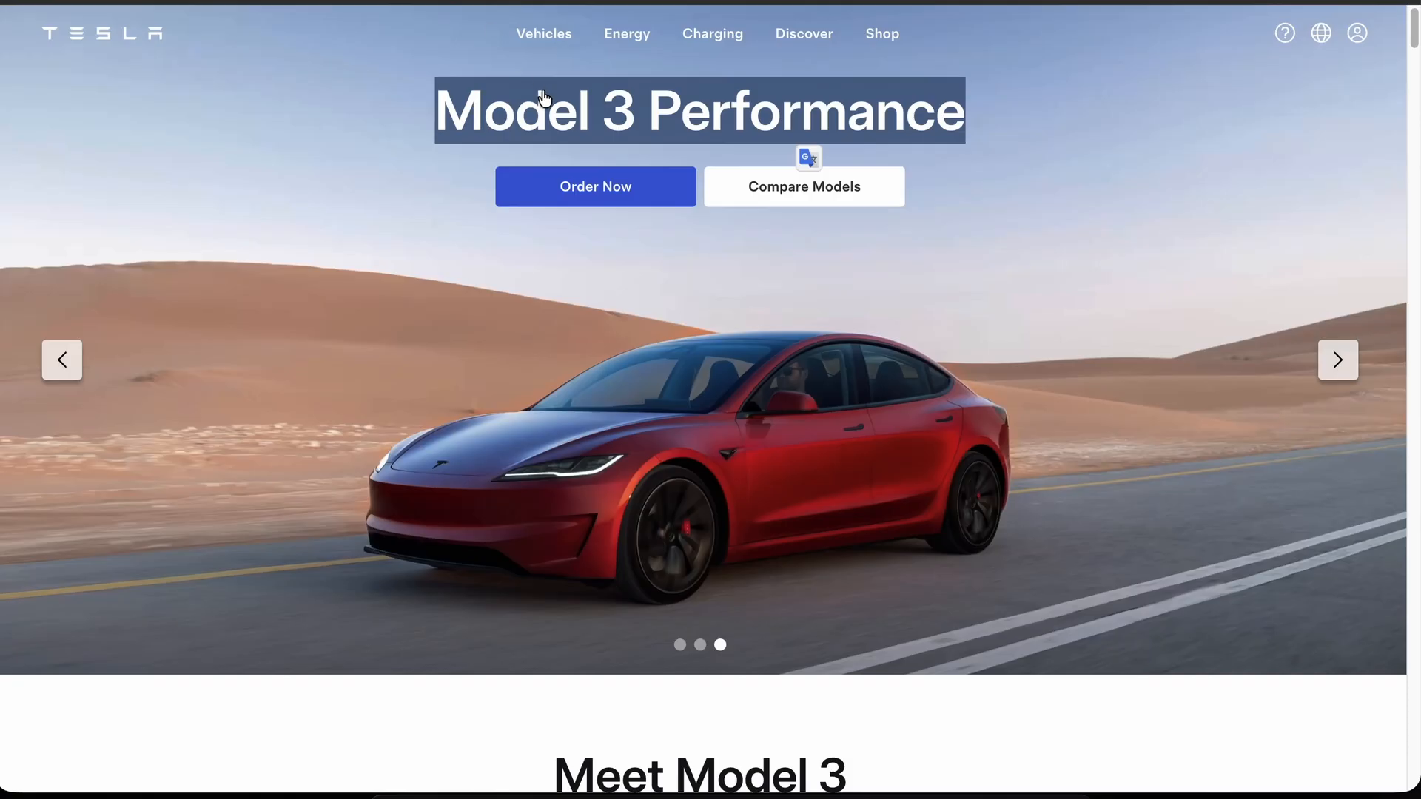
{"action": "left_click", "coordinate": [549, 98]}
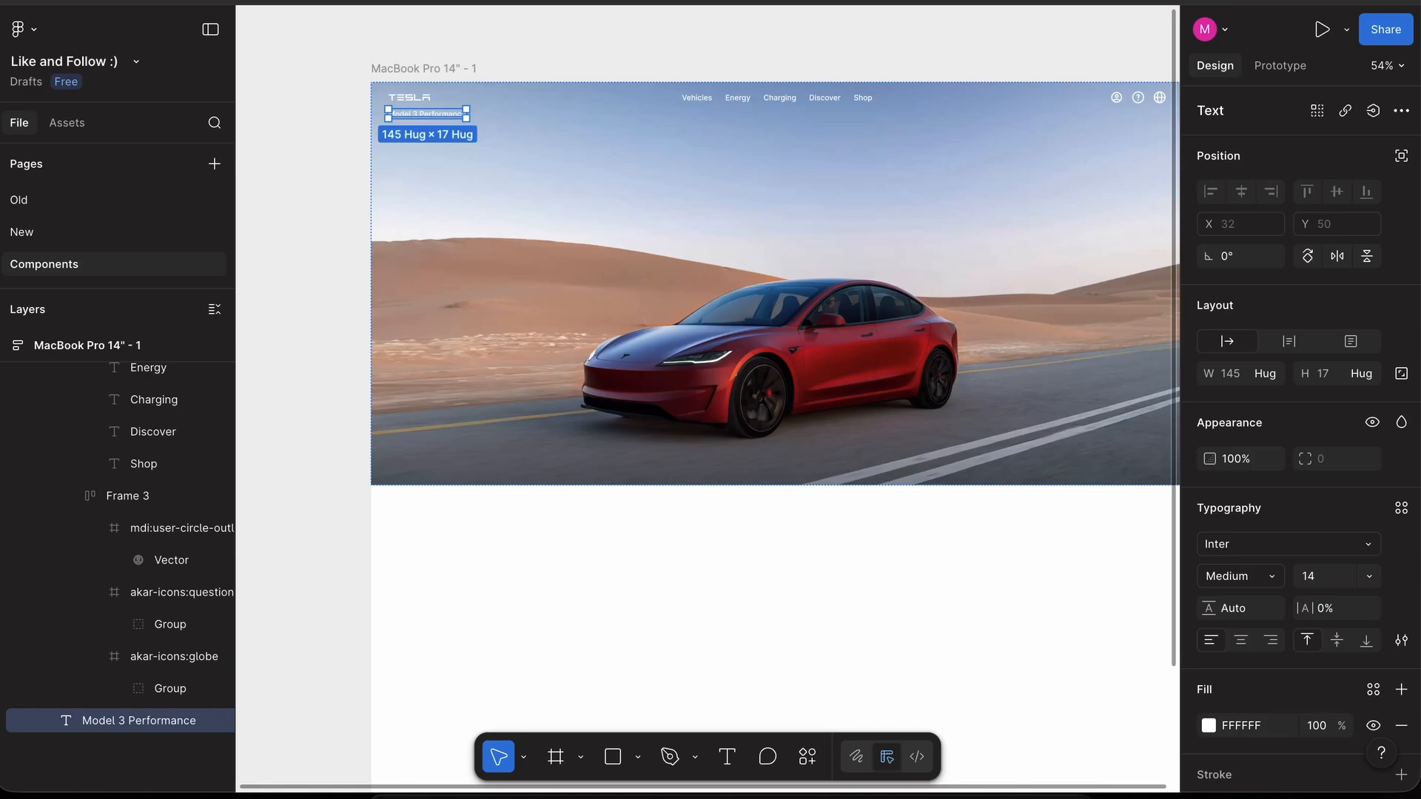
{"action": "type", "text": "64"}
{"action": "key", "text": "Return"}
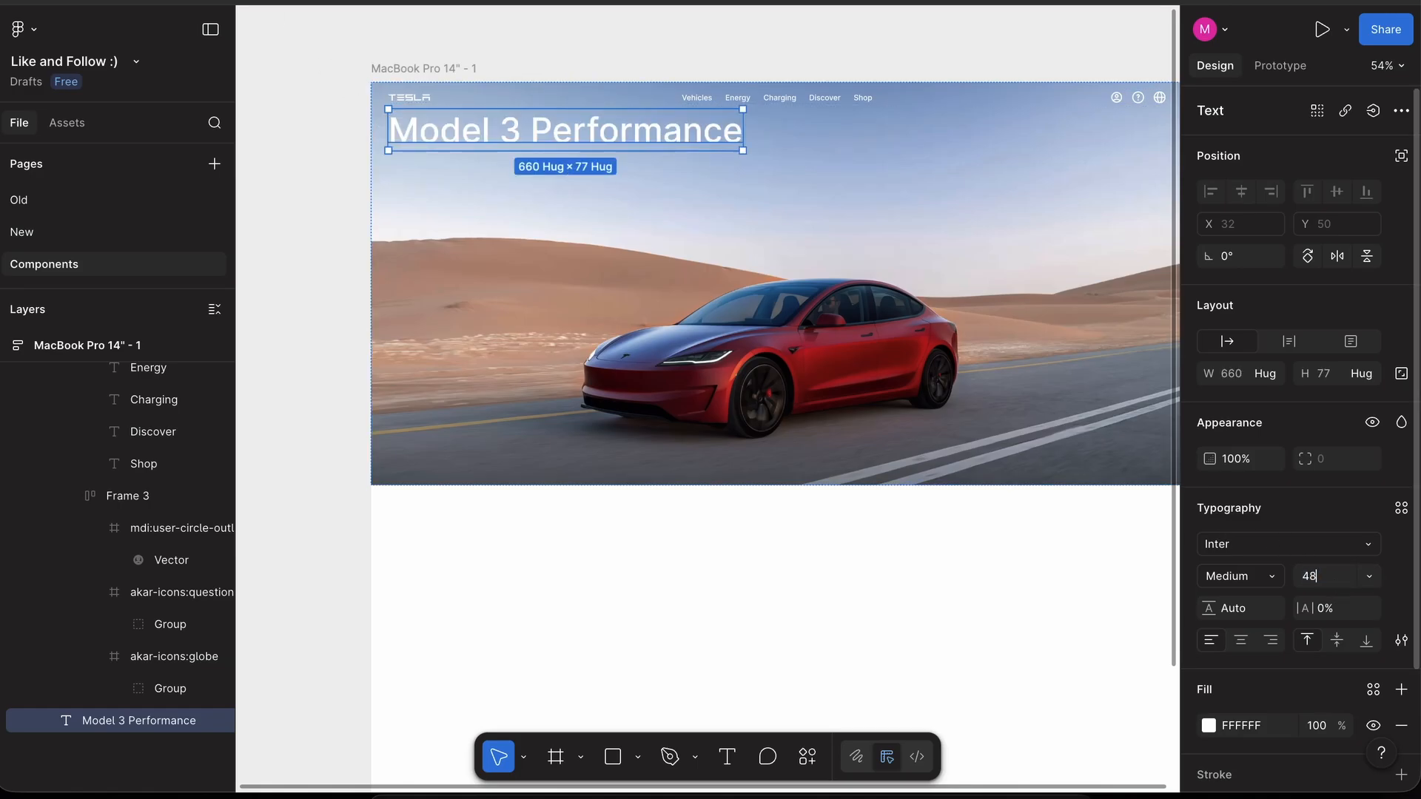
{"action": "type", "text": "48"}
{"action": "key", "text": "Return"}
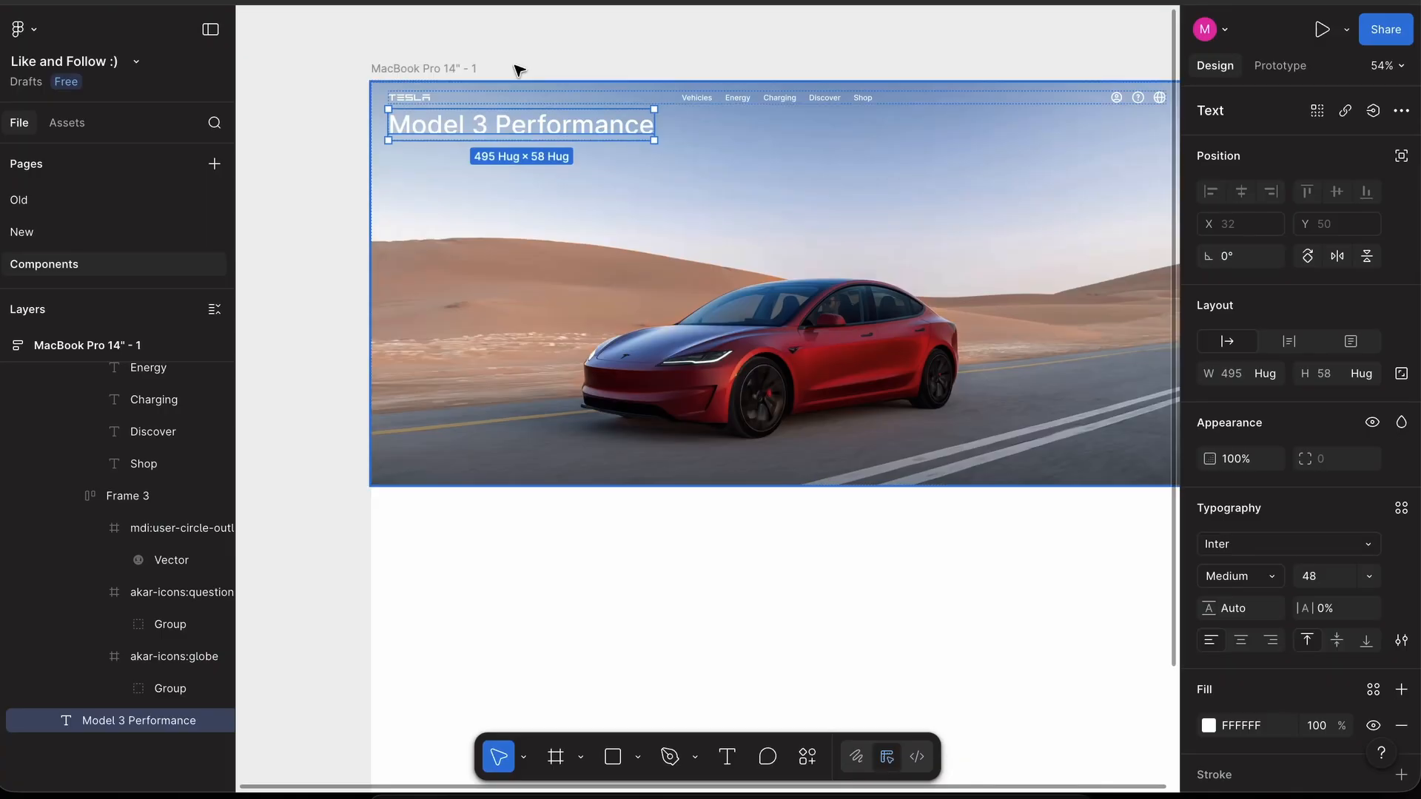
- Duplicate the Model 3 Performance heading and set the copy's font size to 20, and reduce it to 16
{"action": "scroll", "coordinate": [529, 56], "scroll_direction": "up", "scroll_amount": 5}
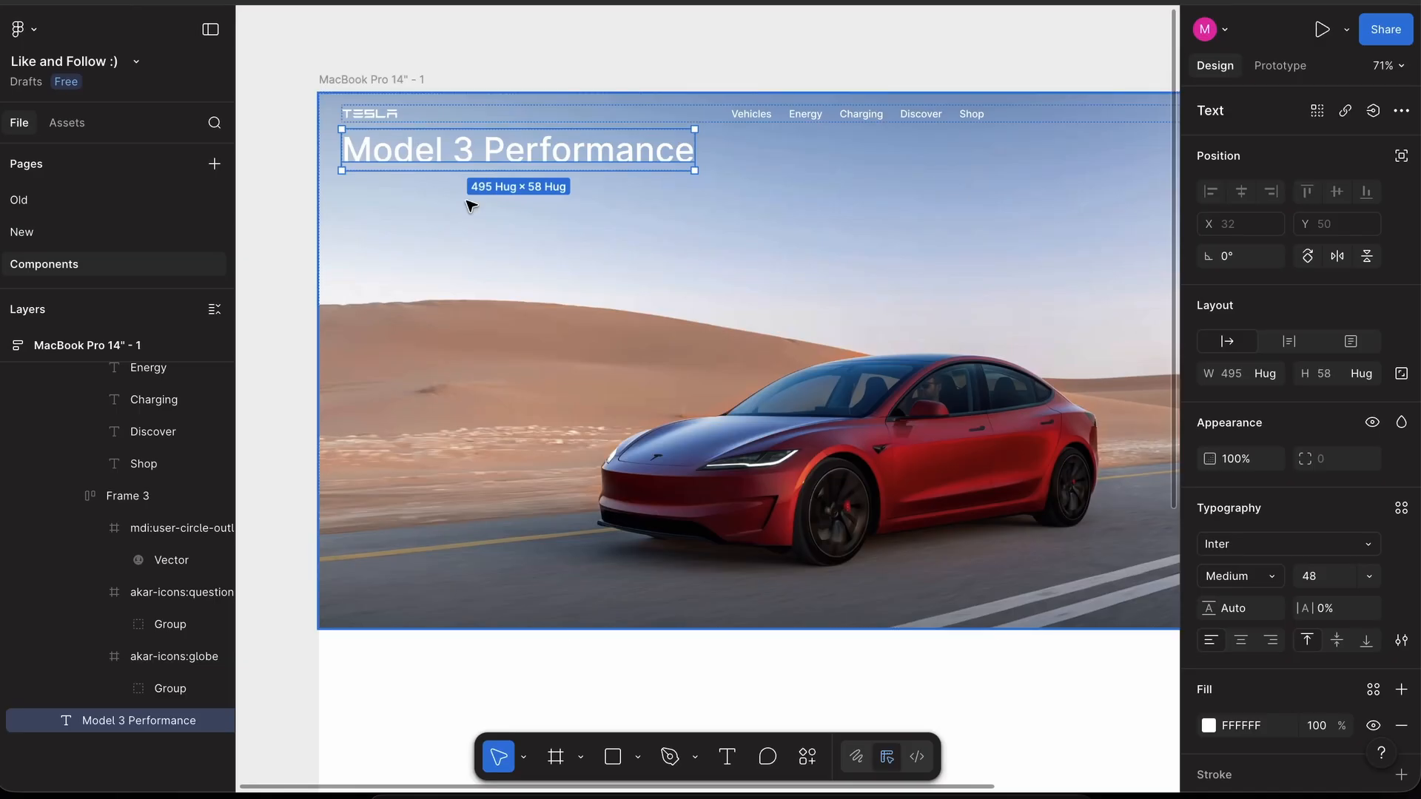
{"action": "key", "text": "super+d"}
{"action": "scroll", "coordinate": [400, 221], "scroll_direction": "up", "scroll_amount": 3}
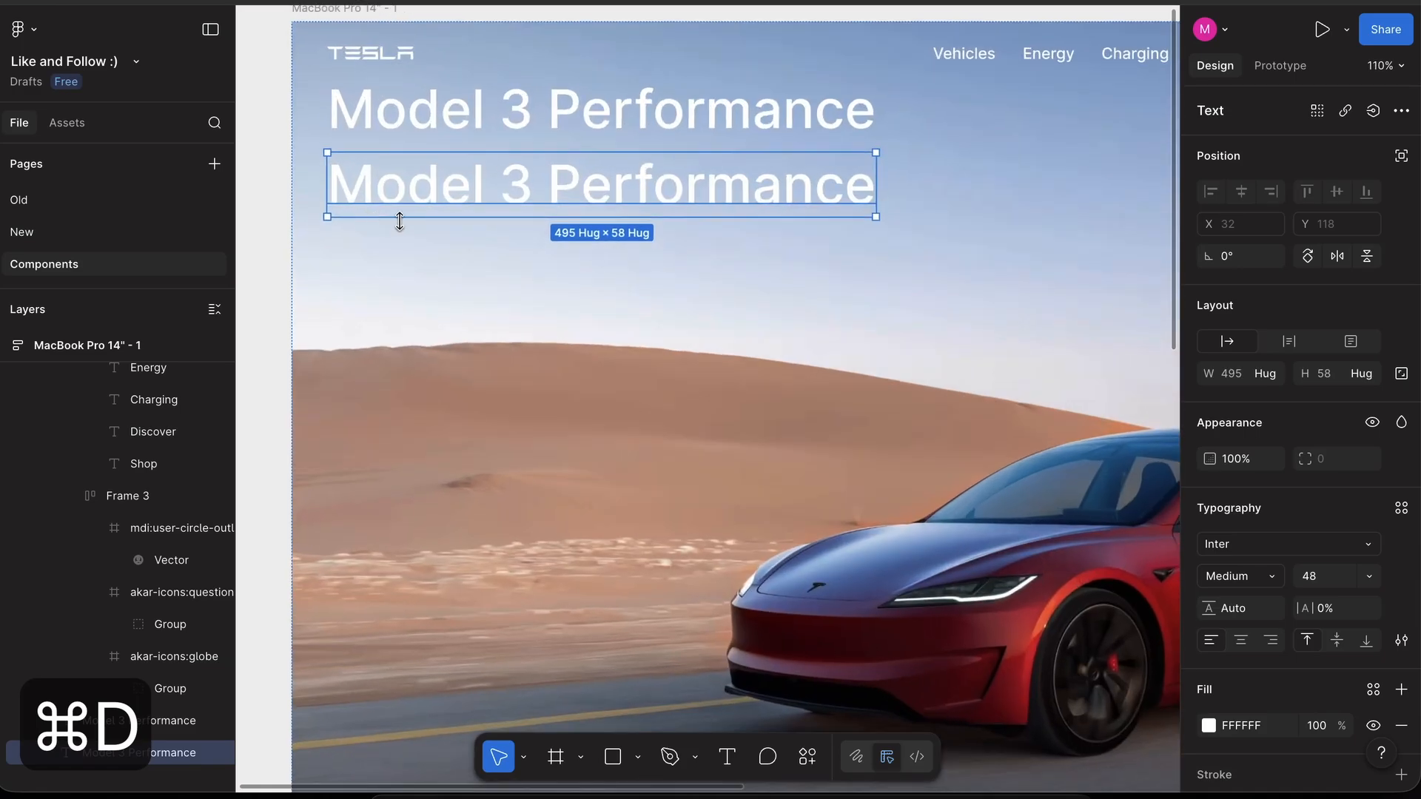
{"action": "left_click", "coordinate": [1324, 583]}
{"action": "type", "text": "20"}
{"action": "key", "text": "Return"}
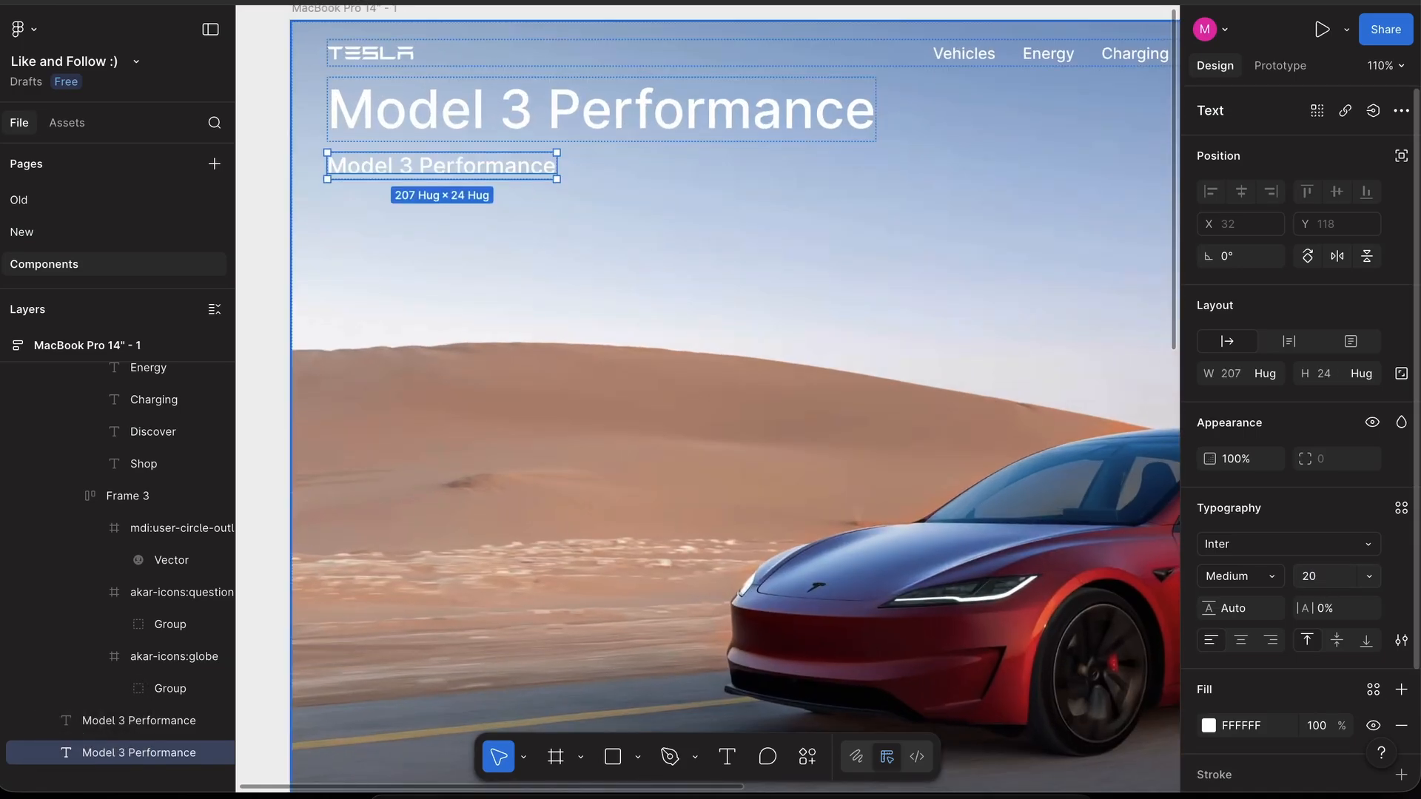
{"action": "type", "text": "16"}
{"action": "key", "text": "Return"}
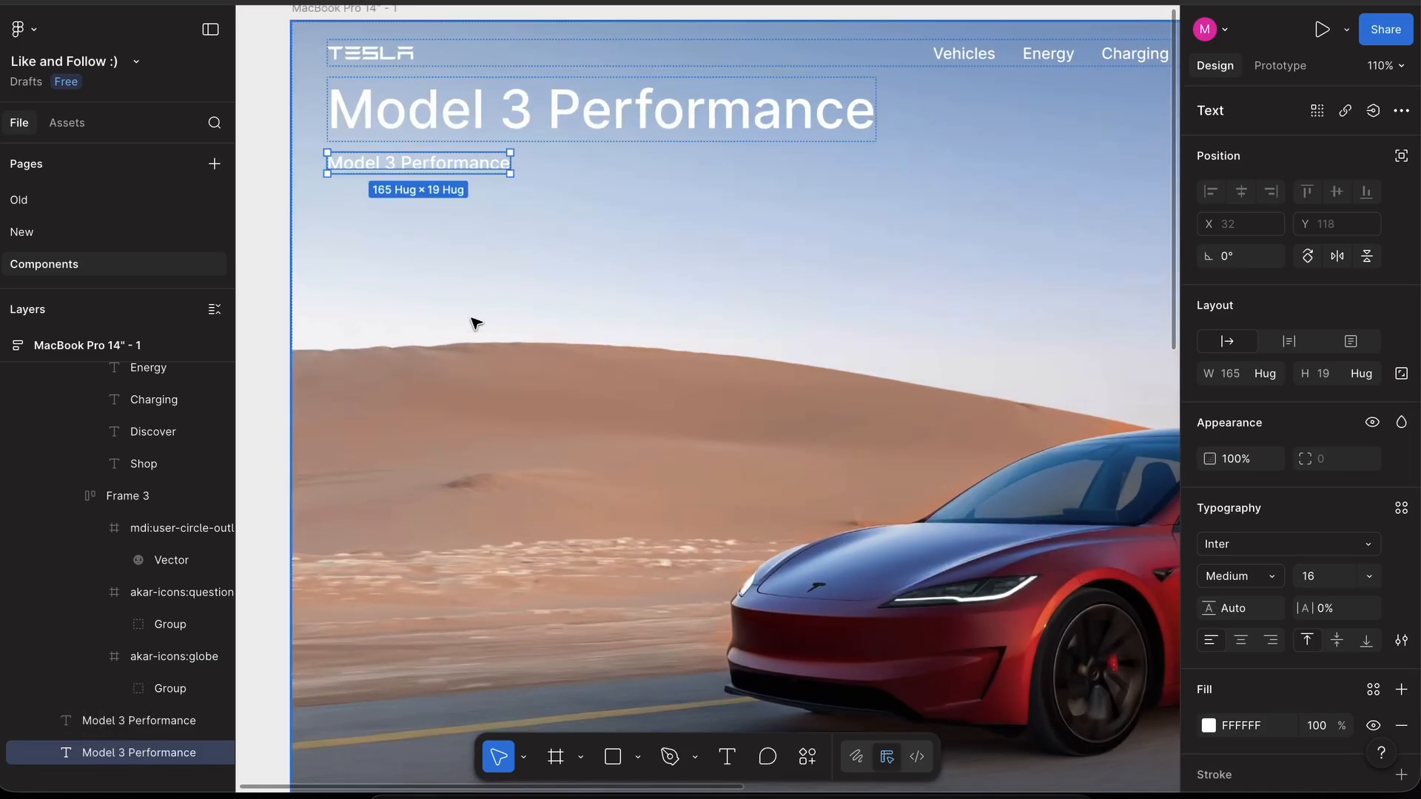
- Wrap the small text in an auto layout frame with vertical padding 8 and horizontal padding 16
{"action": "scroll", "coordinate": [474, 321], "scroll_direction": "up", "scroll_amount": 5}
{"action": "key", "text": "shift+a"}
{"action": "scroll", "coordinate": [476, 323], "scroll_direction": "up", "scroll_amount": 2}
{"action": "scroll", "coordinate": [476, 324], "scroll_direction": "left", "scroll_amount": 1}
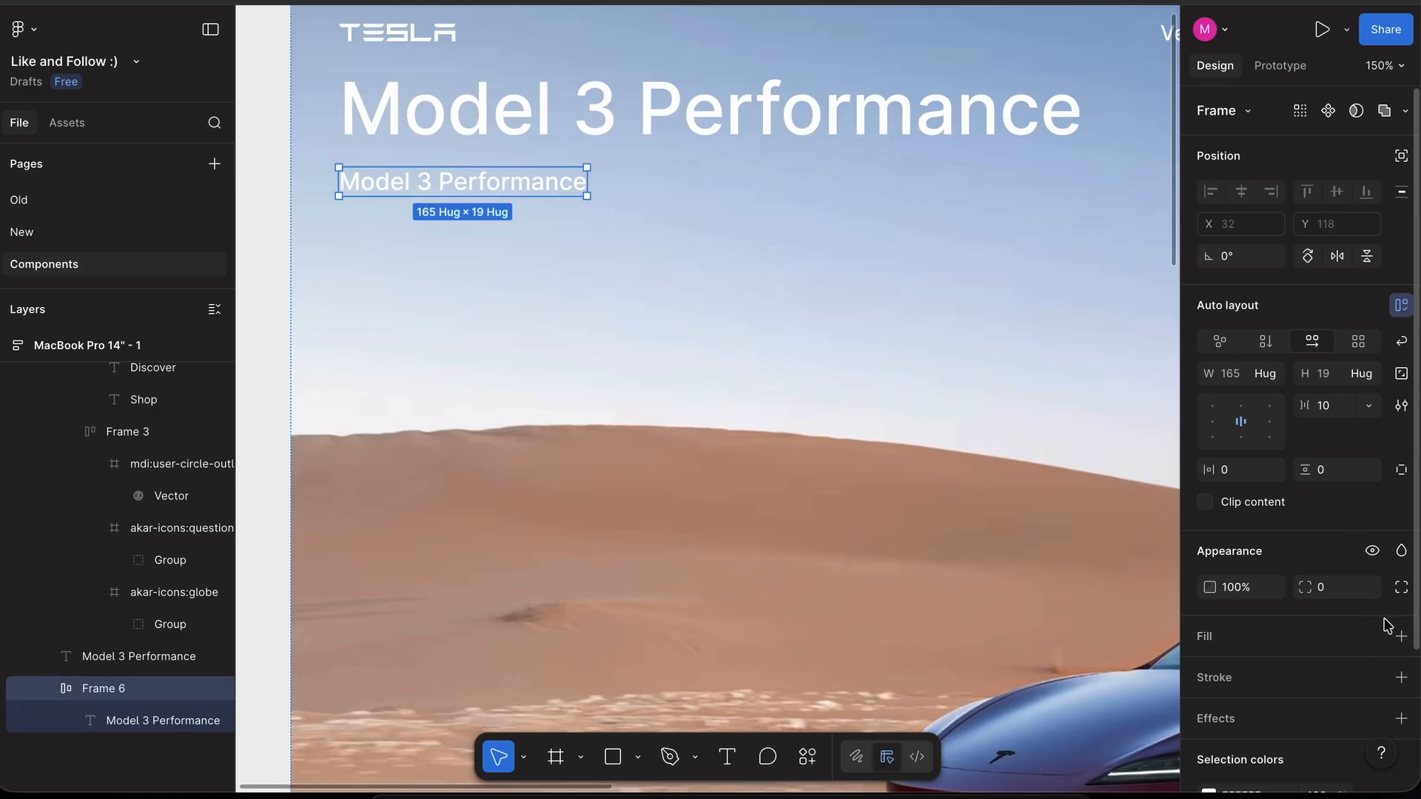
{"action": "left_click", "coordinate": [1335, 478]}
{"action": "type", "text": "8"}
{"action": "key", "text": "Return"}
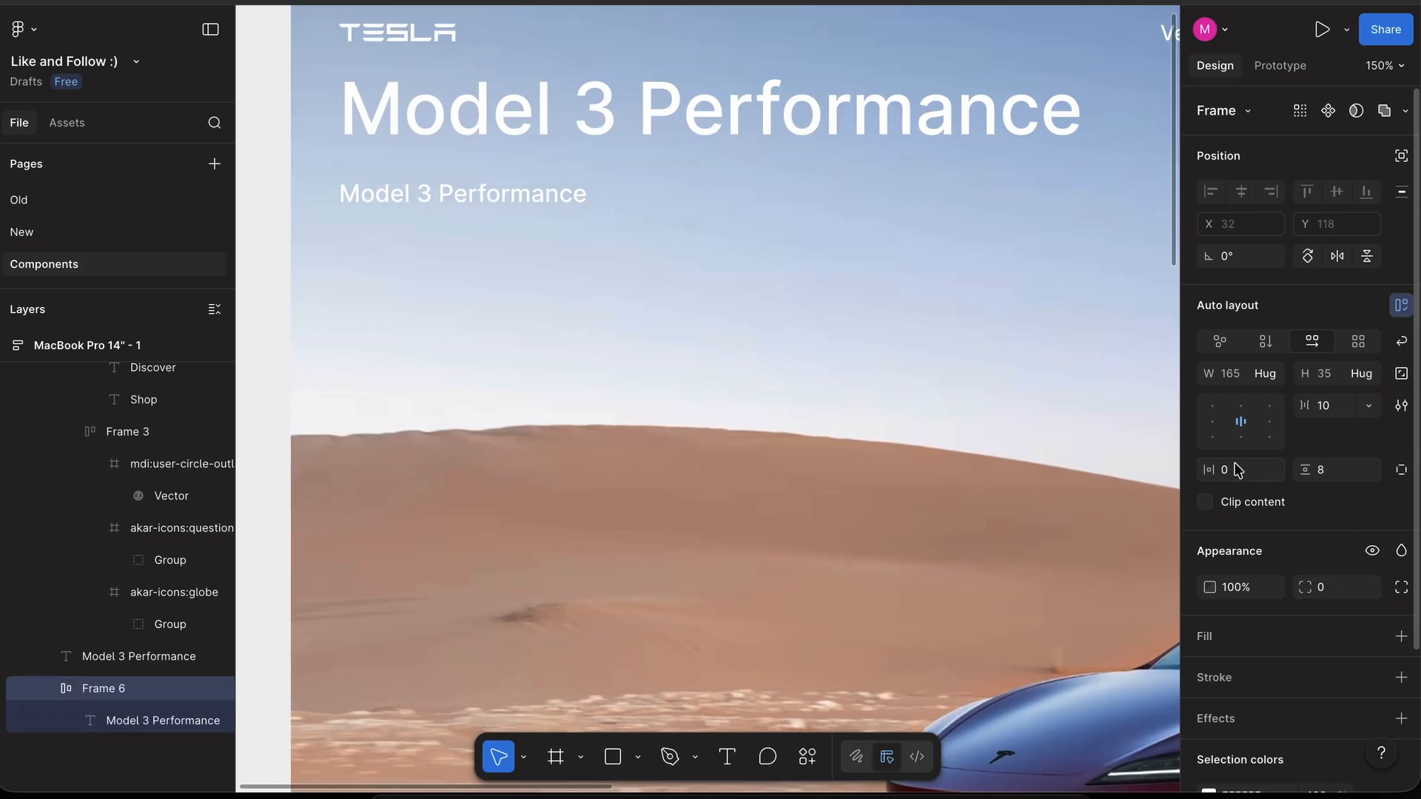
{"action": "left_click", "coordinate": [1248, 478]}
{"action": "type", "text": "16"}
{"action": "key", "text": "Return"}
- Set the button frame's corner radius to 2 and increase it to 4
{"action": "left_click", "coordinate": [1327, 590]}
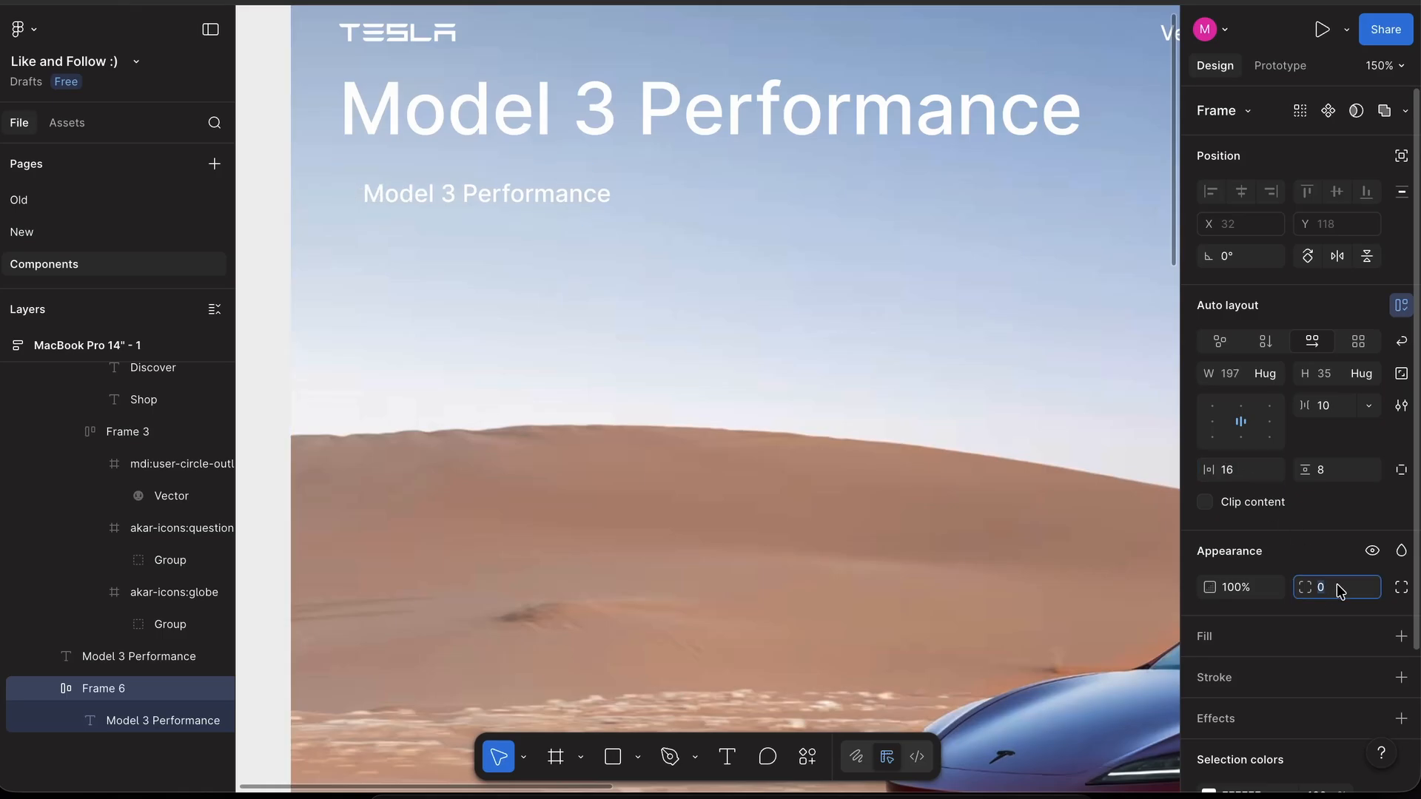
{"action": "type", "text": "2"}
{"action": "key", "text": "Return"}
{"action": "left_click", "coordinate": [1332, 590]}
{"action": "type", "text": "4"}
{"action": "key", "text": "Return"}
- Add a fill to the button frame and shift its colour to the muted blue 8894C2
{"action": "left_click", "coordinate": [1401, 637]}
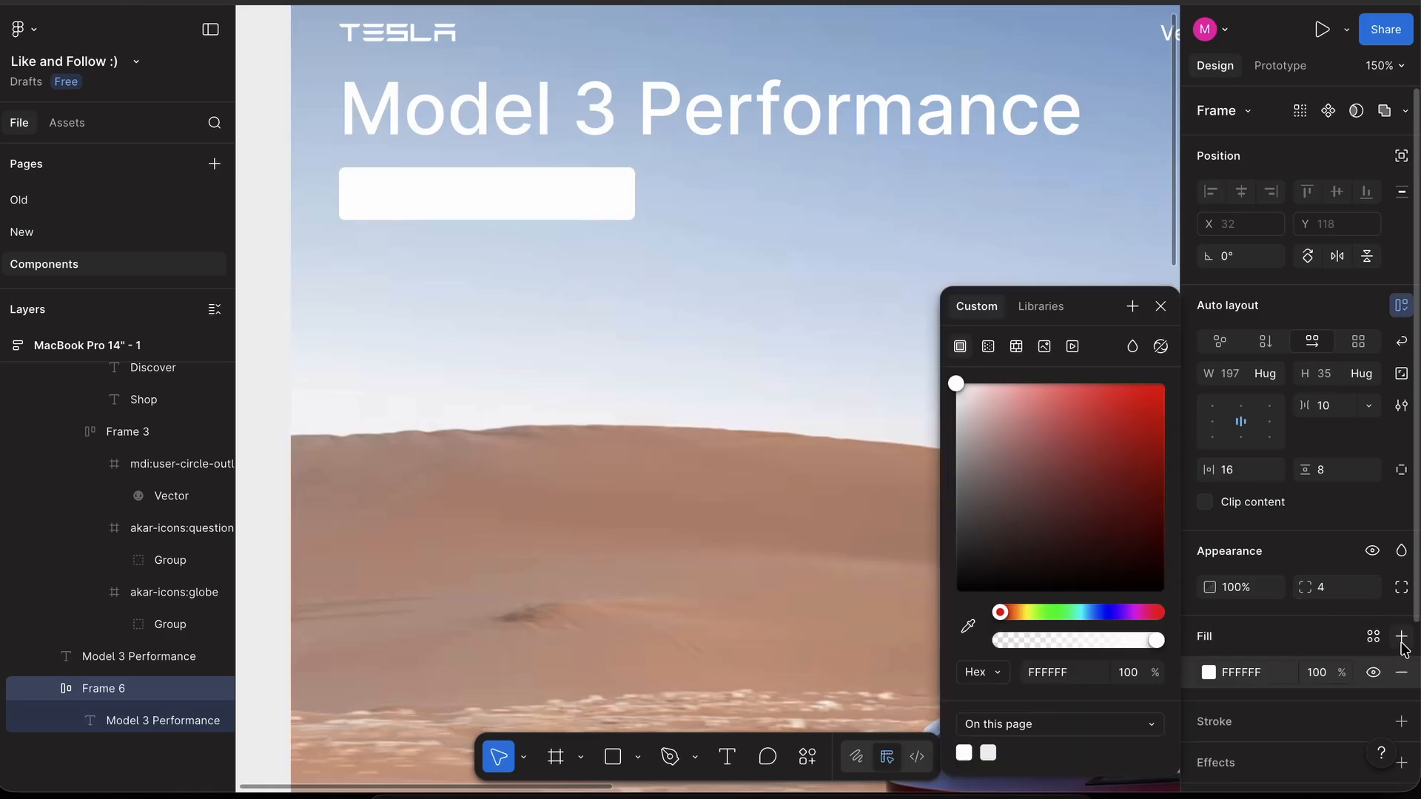
{"action": "mouse_move", "coordinate": [1002, 433]}
{"action": "left_mouse_down"}
{"action": "mouse_move", "coordinate": [971, 433]}
{"action": "mouse_move", "coordinate": [1017, 433]}
{"action": "left_mouse_up"}
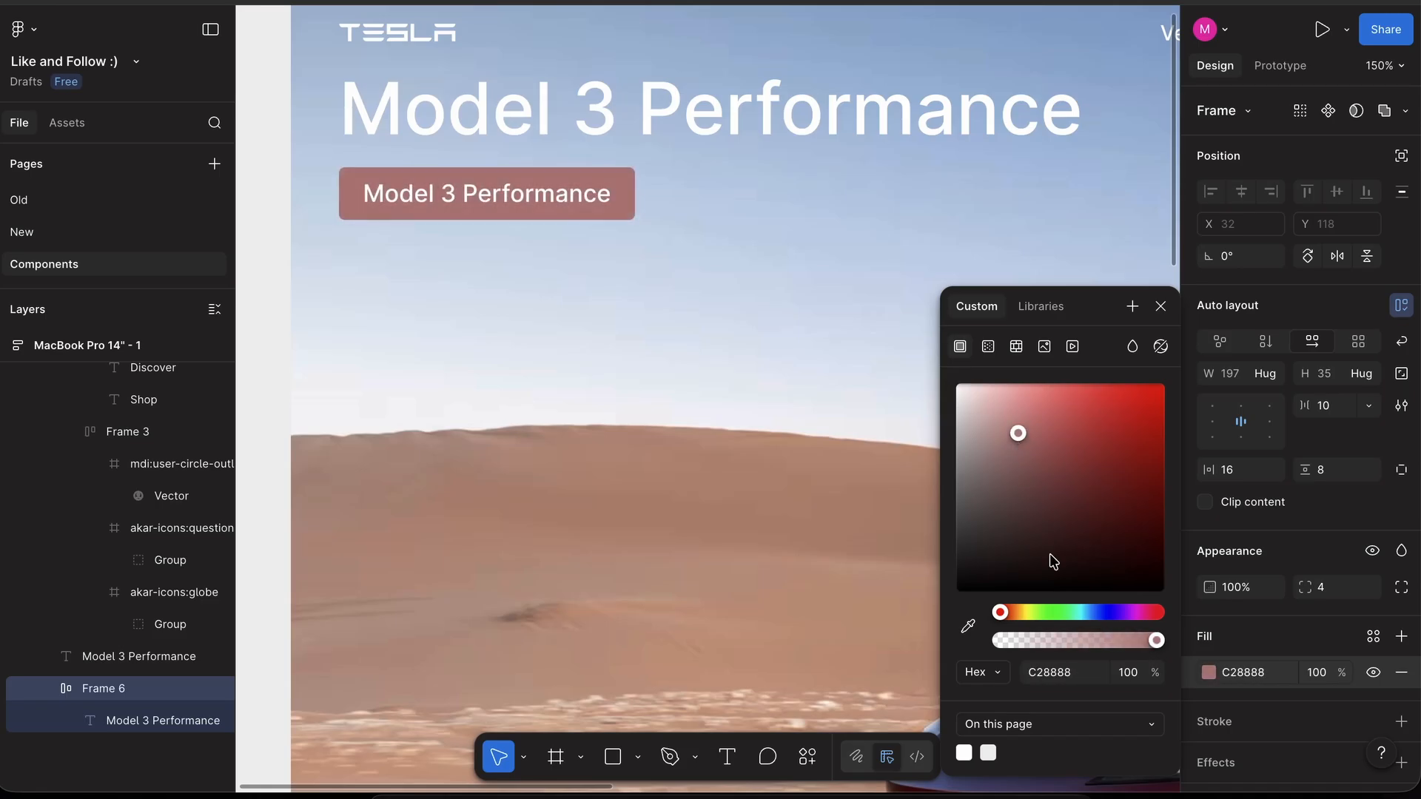
{"action": "left_click", "coordinate": [1101, 612]}
- Capture the Order Now and Compare Models buttons from the Tesla page and place the screenshot beside the MacBook frame
{"action": "scroll", "coordinate": [704, 449], "scroll_direction": "down", "scroll_amount": 3}
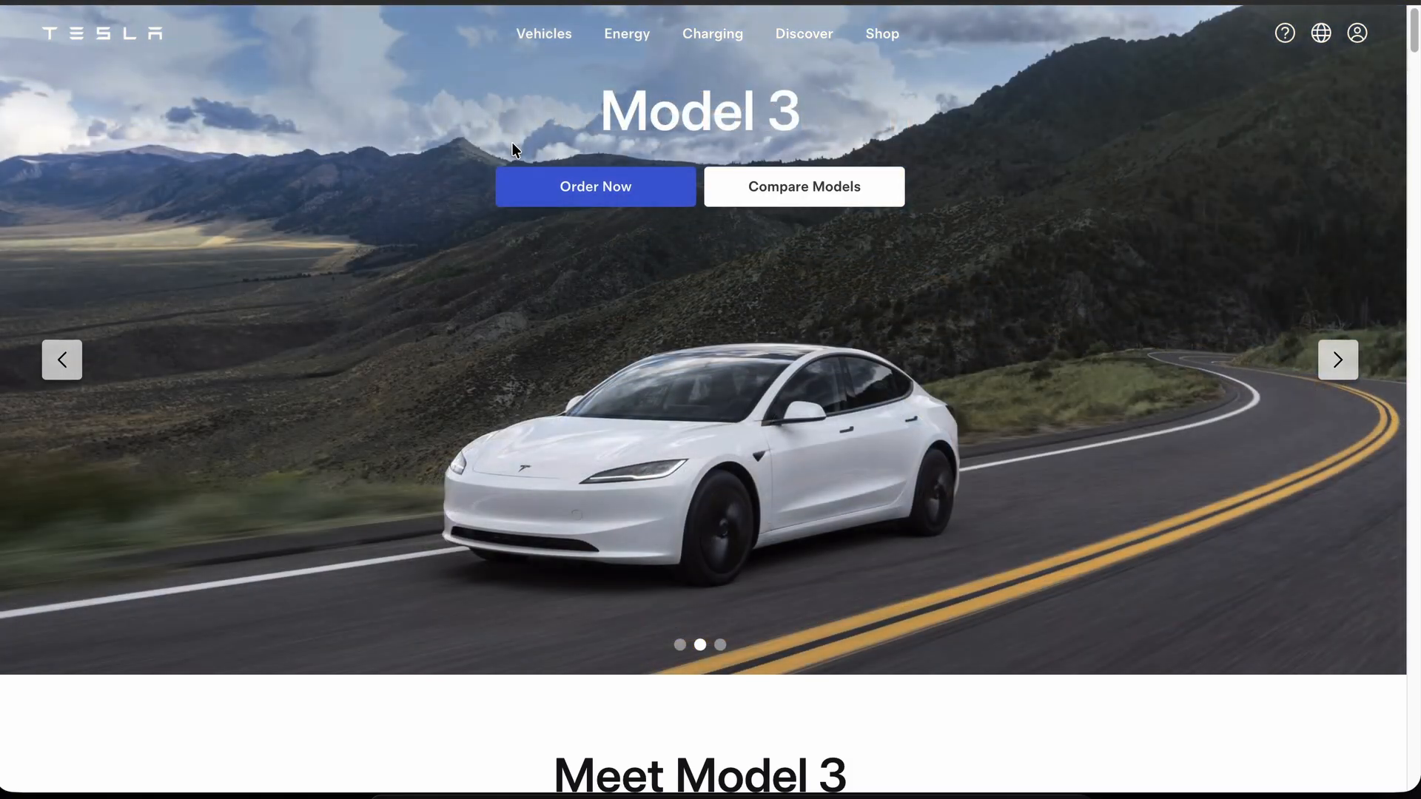
{"action": "key", "text": "super+shift+4"}
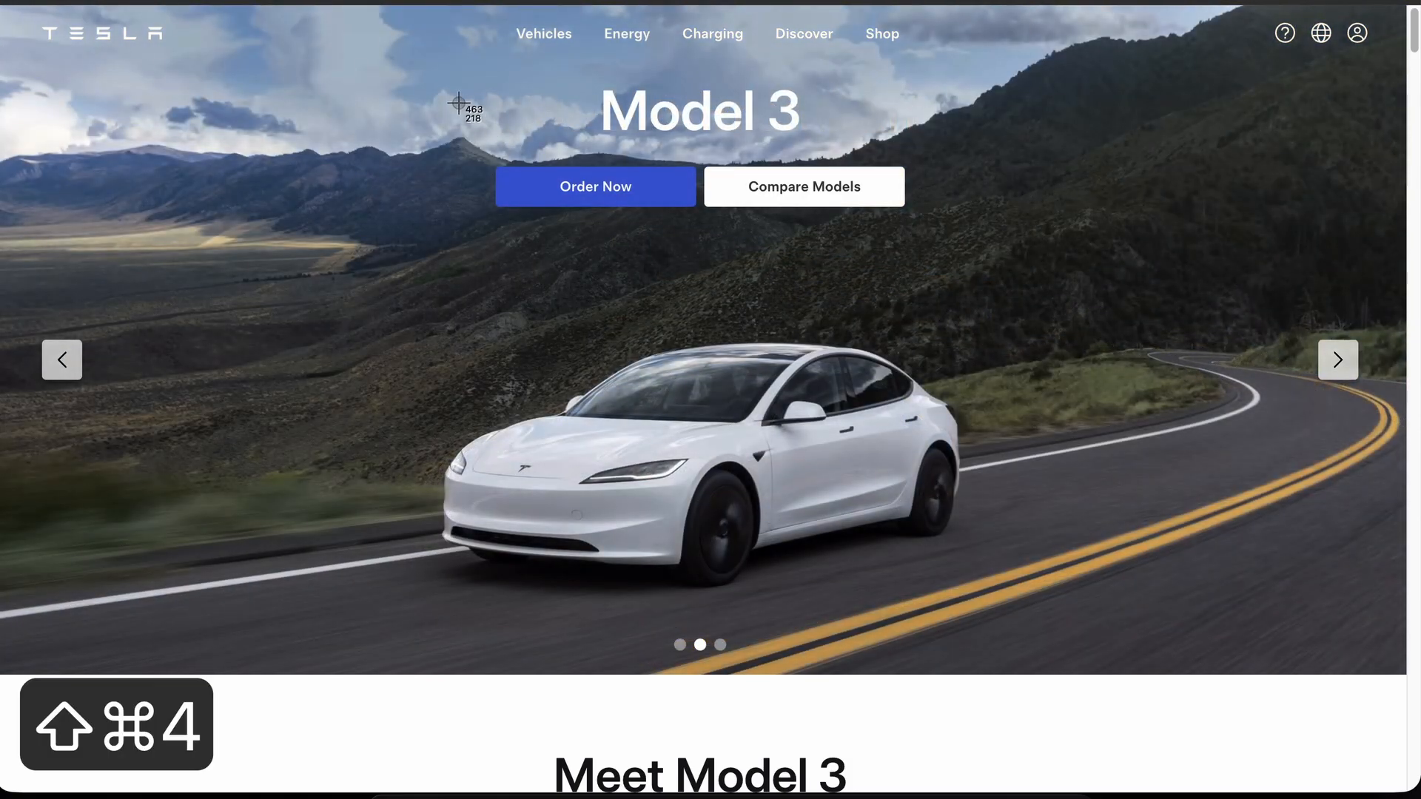
{"action": "left_click_drag", "start_coordinate": [459, 102], "coordinate": [930, 269]}
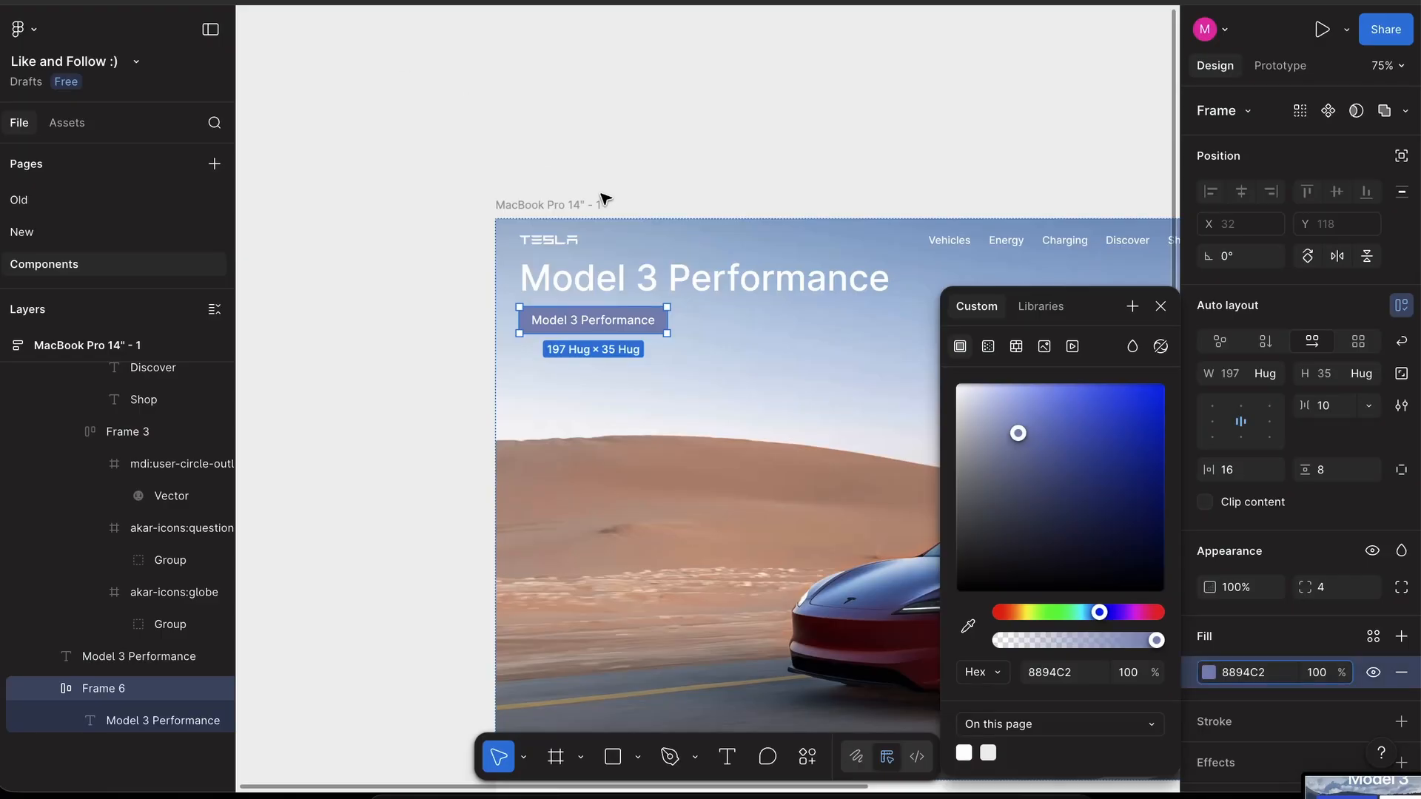
{"action": "scroll", "coordinate": [605, 199], "scroll_direction": "down", "scroll_amount": 4}
{"action": "left_click_drag", "start_coordinate": [1362, 785], "coordinate": [375, 339]}
{"action": "scroll", "coordinate": [355, 304], "scroll_direction": "up", "scroll_amount": 3}
- Fill the button frame with the blue 3E6AE2 sampled from the Order Now button in the reference screenshot
{"action": "left_click", "coordinate": [707, 246]}
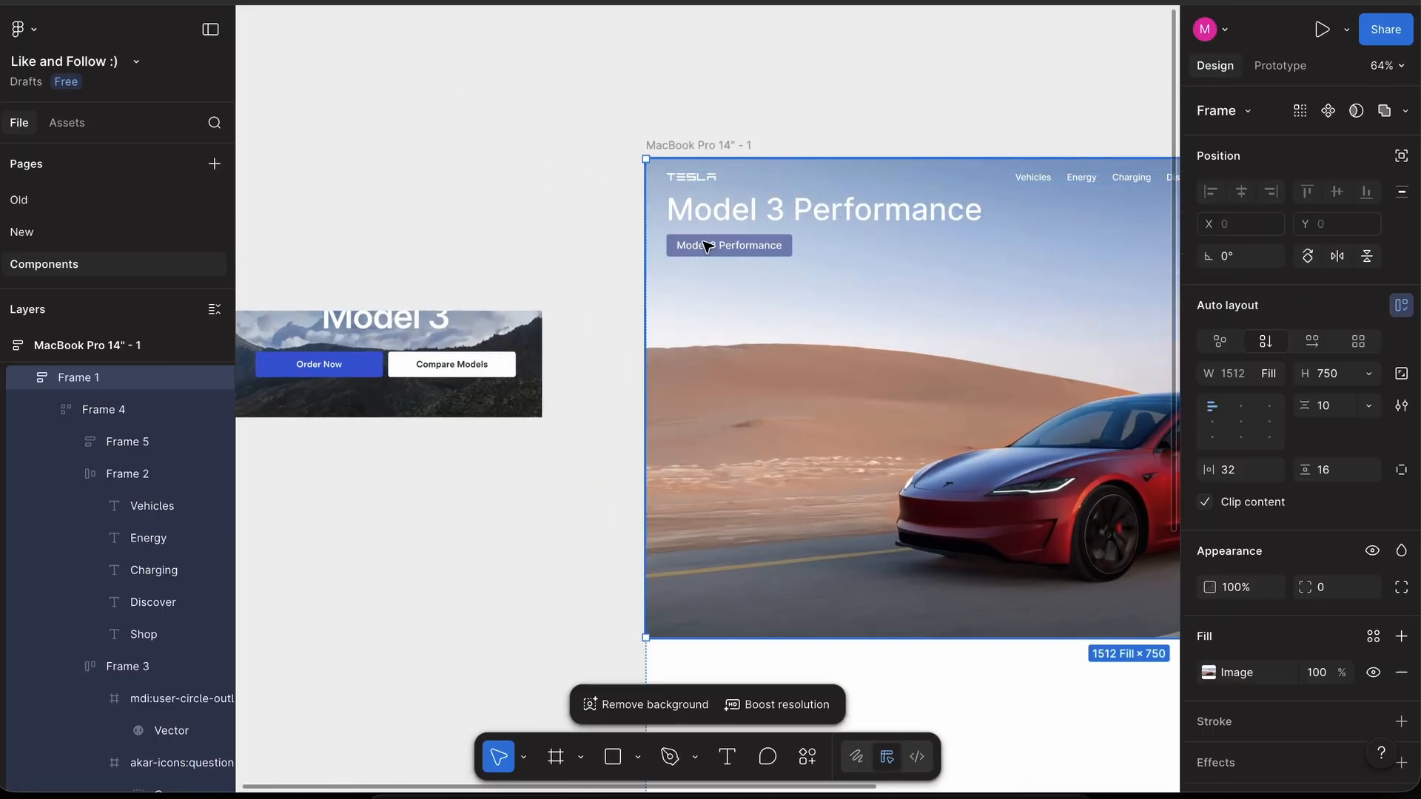
{"action": "double_click", "coordinate": [707, 247]}
{"action": "key", "text": "ctrl+c"}
{"action": "left_click", "coordinate": [369, 367]}
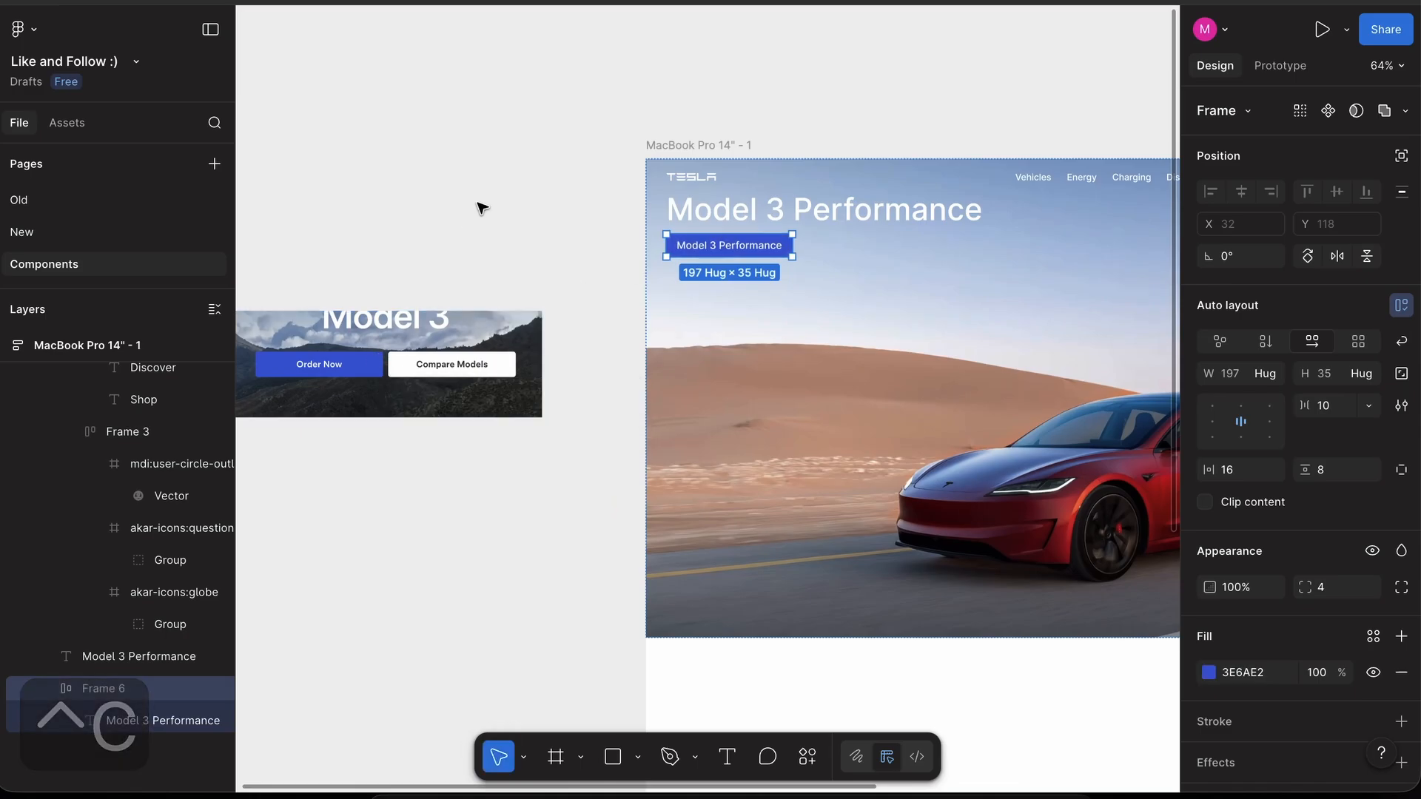
{"action": "left_click", "coordinate": [493, 177]}
{"action": "scroll", "coordinate": [492, 178], "scroll_direction": "left", "scroll_amount": 1}
{"action": "scroll", "coordinate": [492, 177], "scroll_direction": "down", "scroll_amount": 1}
{"action": "scroll", "coordinate": [492, 181], "scroll_direction": "up", "scroll_amount": 3}
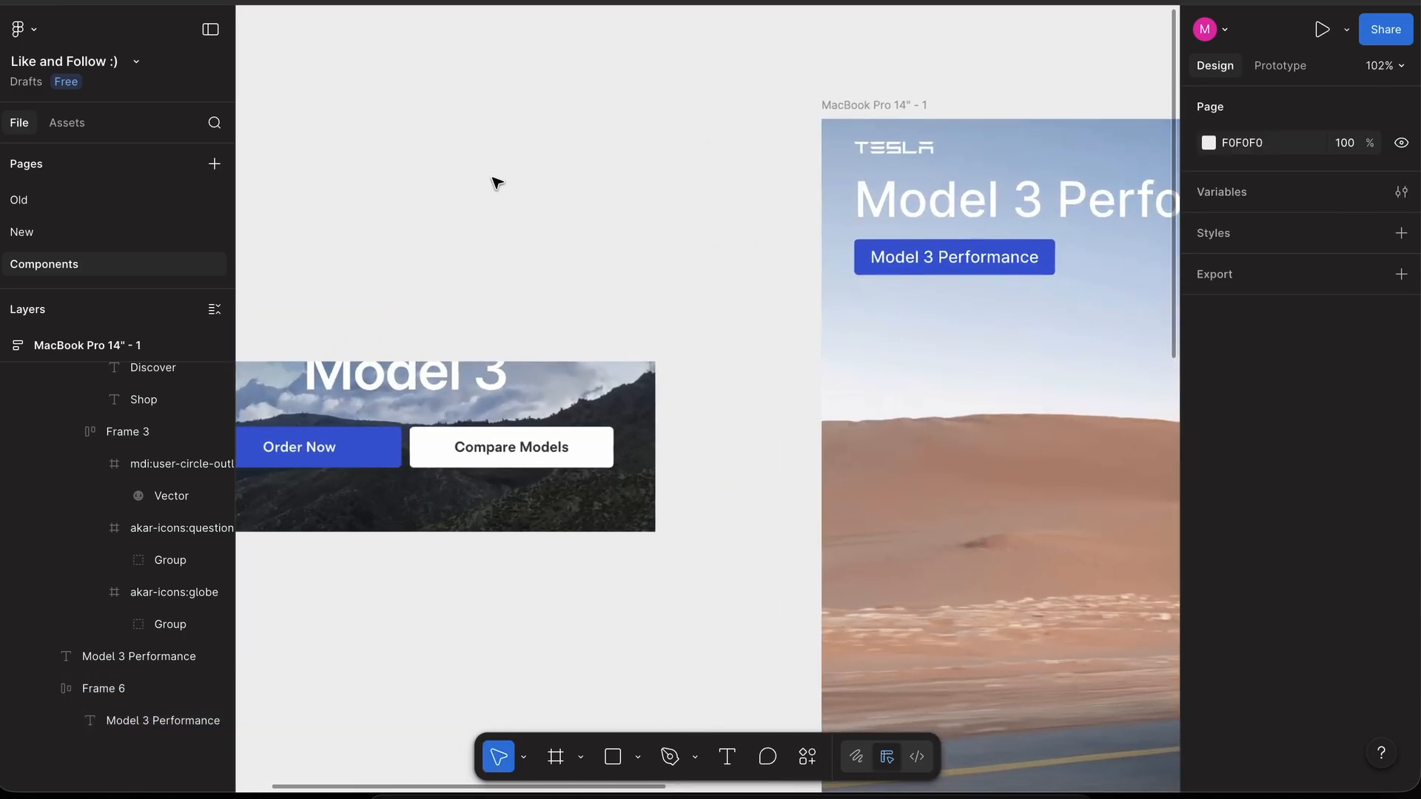
- Replace the blue button's label text with "Order Now"
{"action": "scroll", "coordinate": [558, 181], "scroll_direction": "down", "scroll_amount": 3}
{"action": "double_click", "coordinate": [789, 234]}
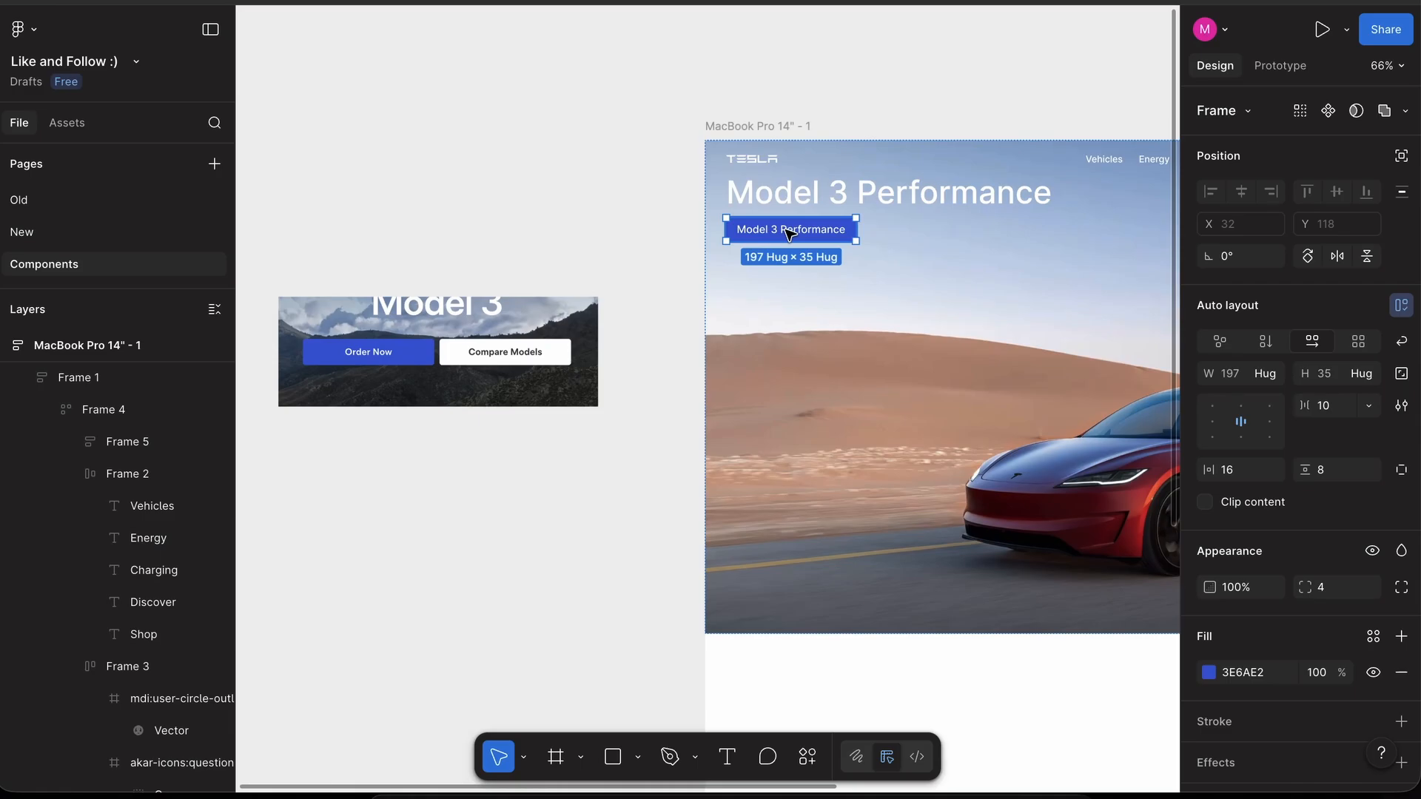
{"action": "scroll", "coordinate": [723, 317], "scroll_direction": "up", "scroll_amount": 2}
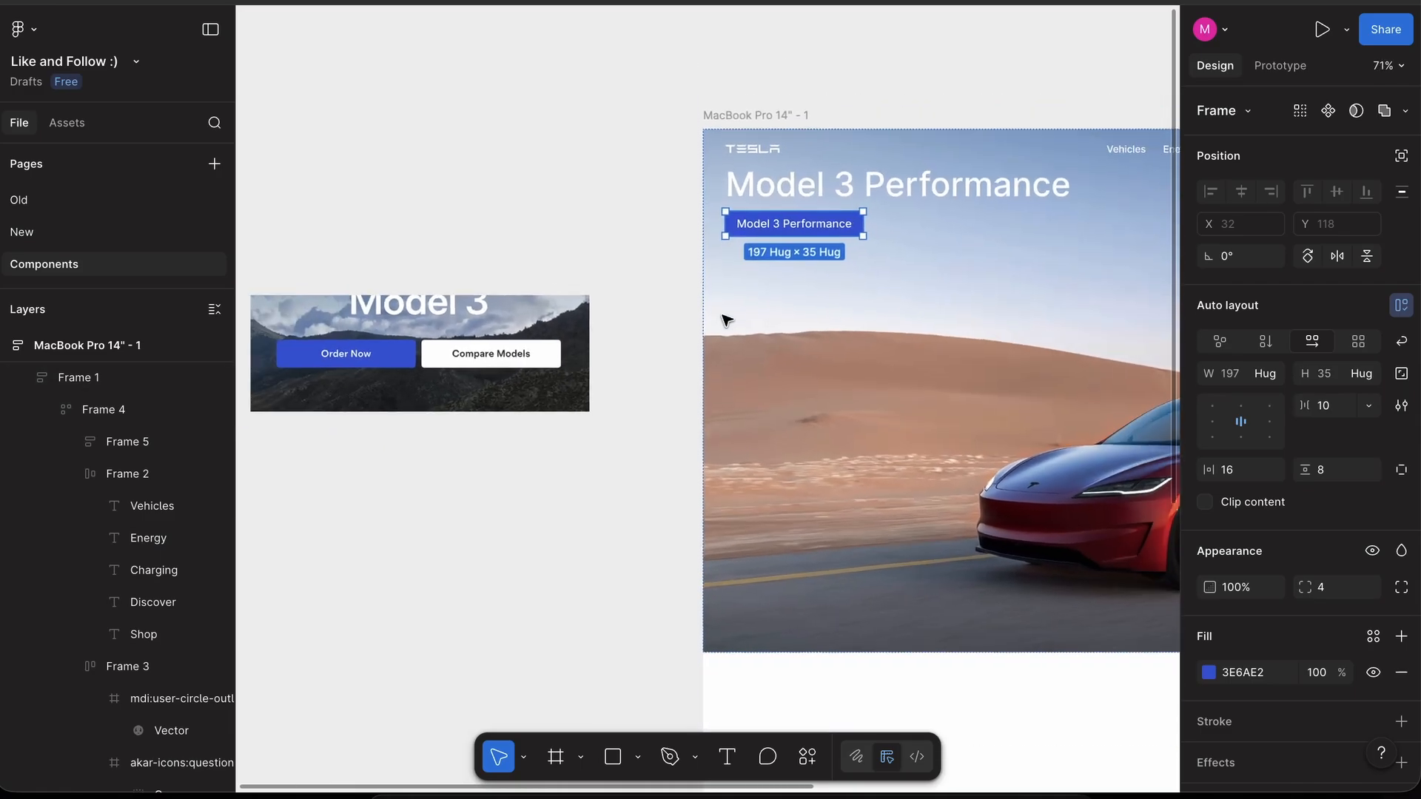
{"action": "double_click", "coordinate": [831, 234]}
{"action": "type", "text": "Order"}
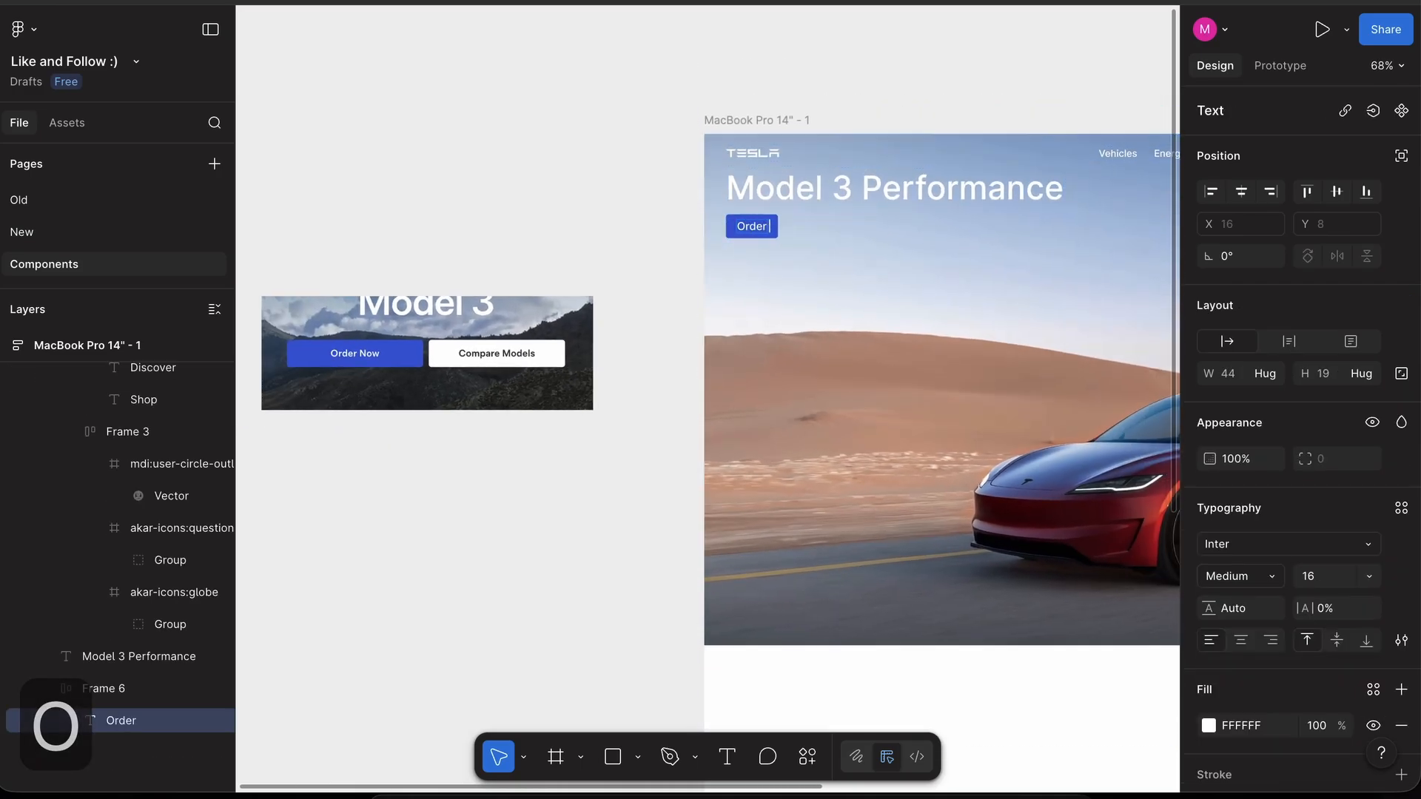
{"action": "type", "text": " Noew"}
{"action": "key", "text": "Escape"}
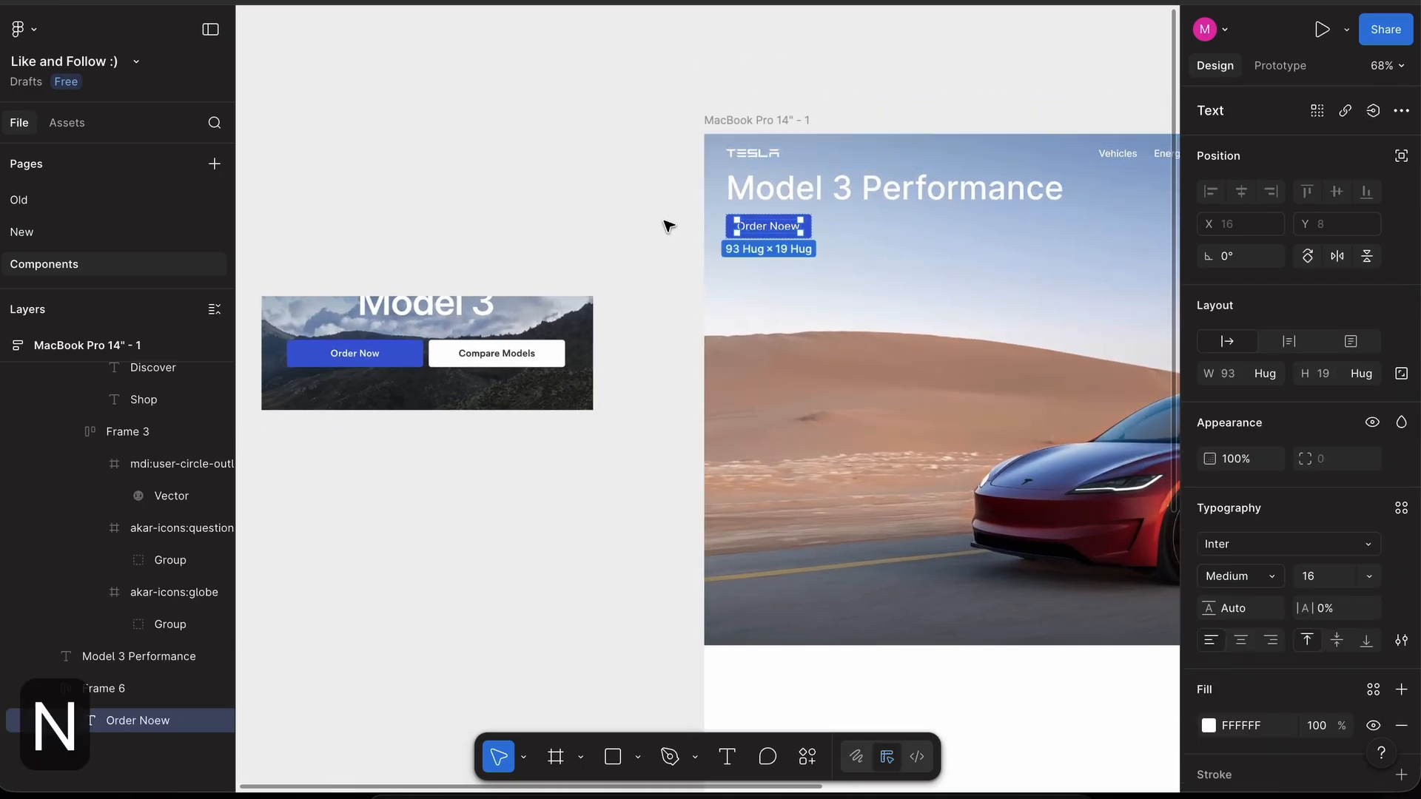
{"action": "double_click", "coordinate": [778, 226]}
{"action": "key", "text": "Left"}
{"action": "key", "text": "BackSpace"}
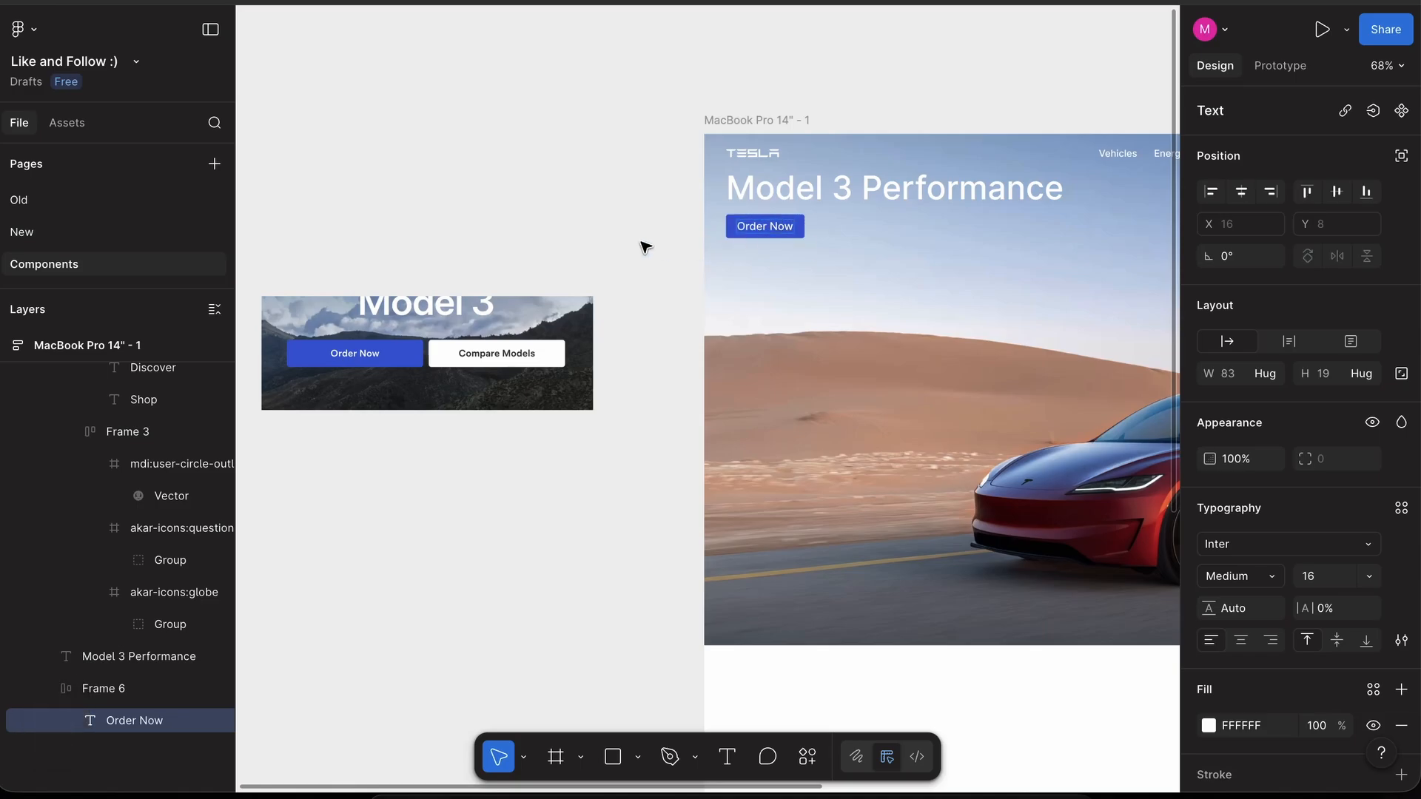
{"action": "key", "text": "Escape"}
- Set the Order Now button frame's vertical padding to 16
{"action": "scroll", "coordinate": [815, 228], "scroll_direction": "up", "scroll_amount": 3}
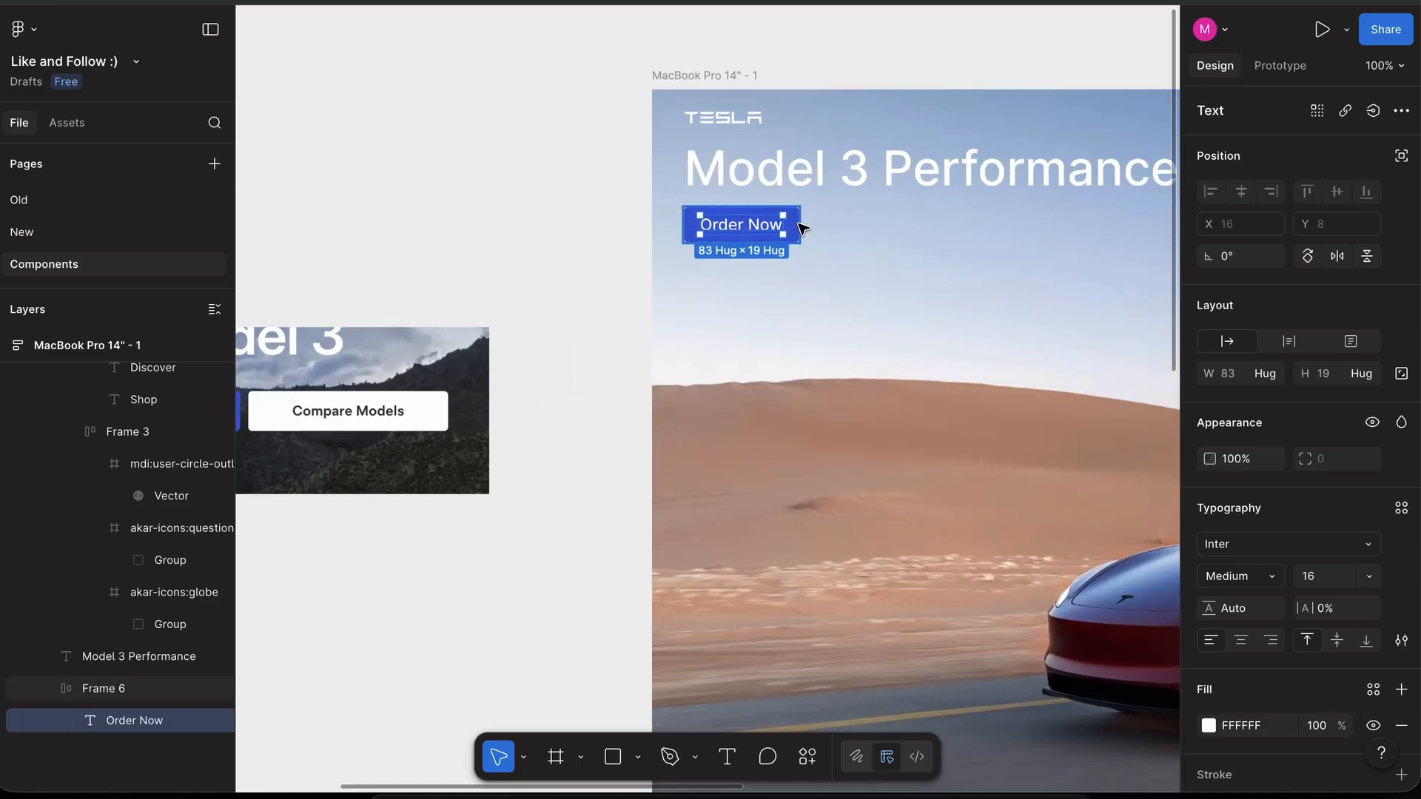
{"action": "key", "text": "Escape"}
{"action": "scroll", "coordinate": [843, 331], "scroll_direction": "down", "scroll_amount": 4}
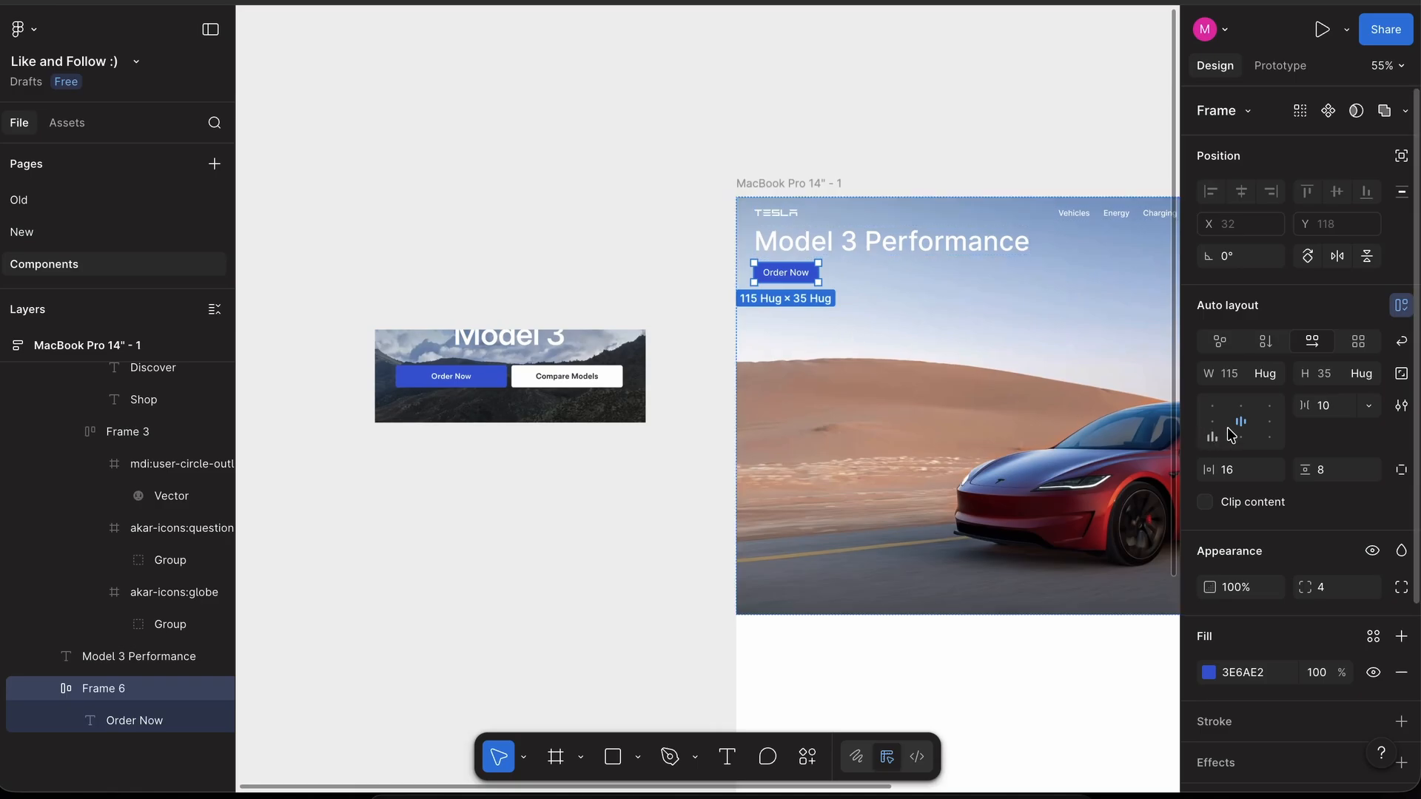
{"action": "left_click", "coordinate": [1322, 469]}
{"action": "type", "text": "16"}
{"action": "key", "text": "Return"}
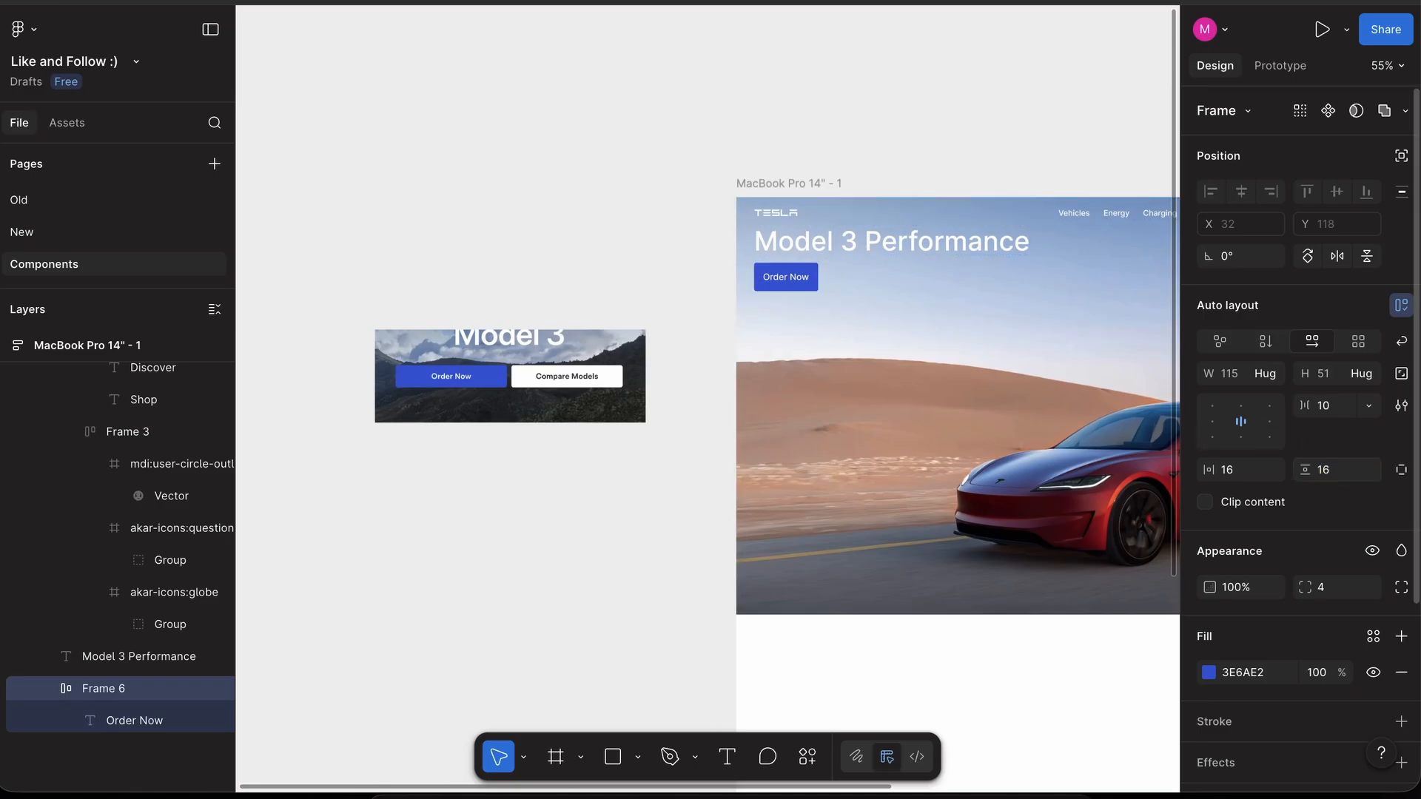
- Try widths of 400, 250 and 200 for the Order Now button frame
{"action": "left_click", "coordinate": [1243, 471]}
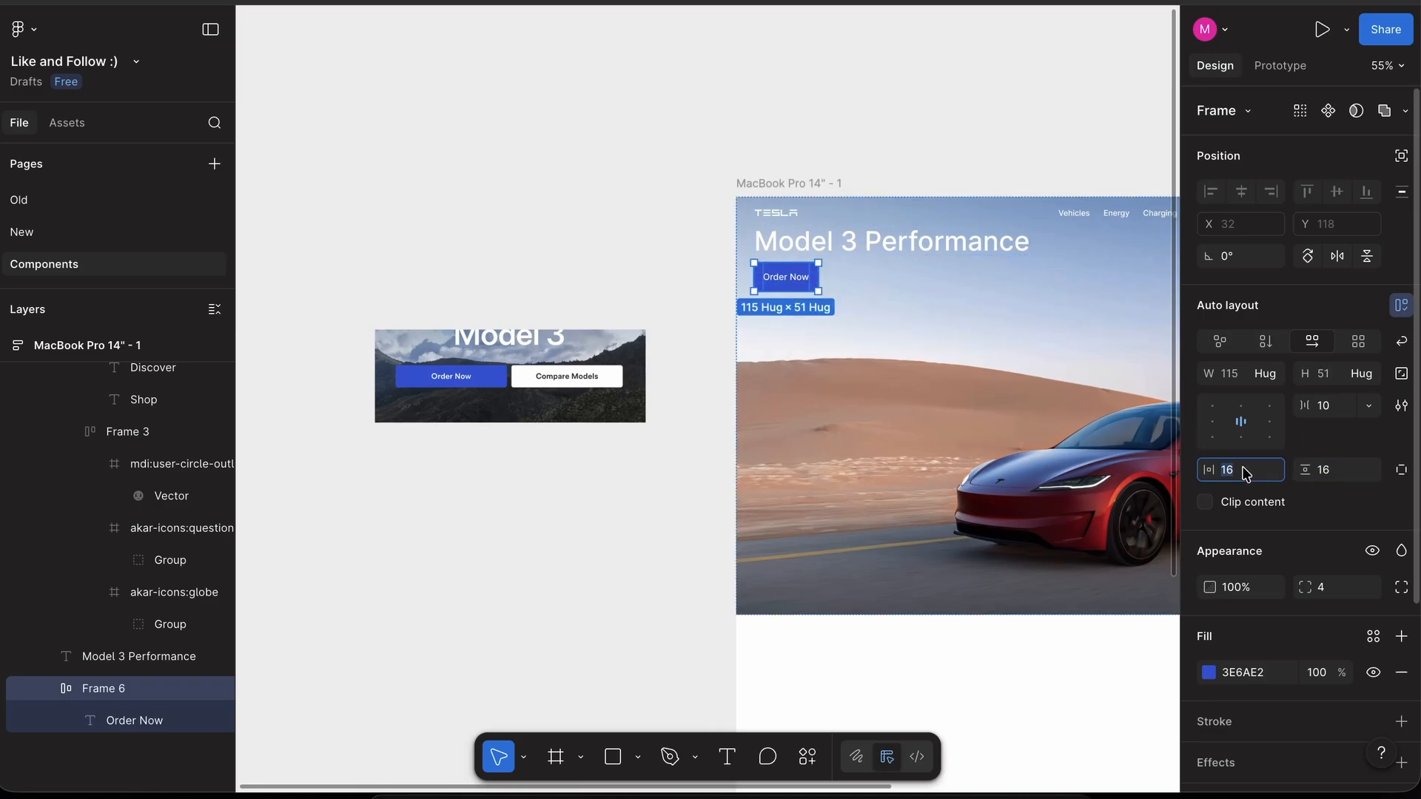
{"action": "left_click", "coordinate": [1230, 373]}
{"action": "type", "text": "400"}
{"action": "key", "text": "Return"}
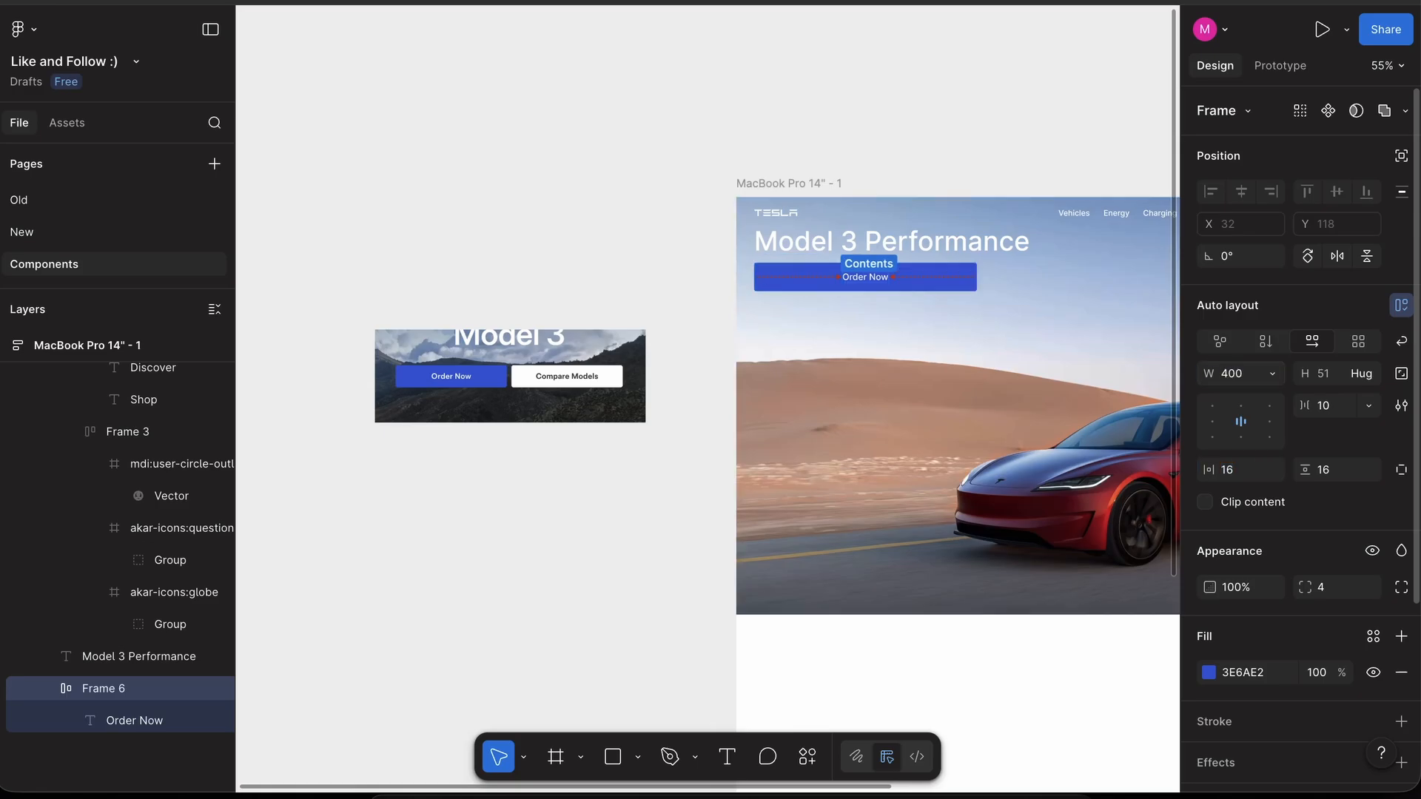
{"action": "left_click", "coordinate": [1245, 376]}
{"action": "type", "text": "2"}
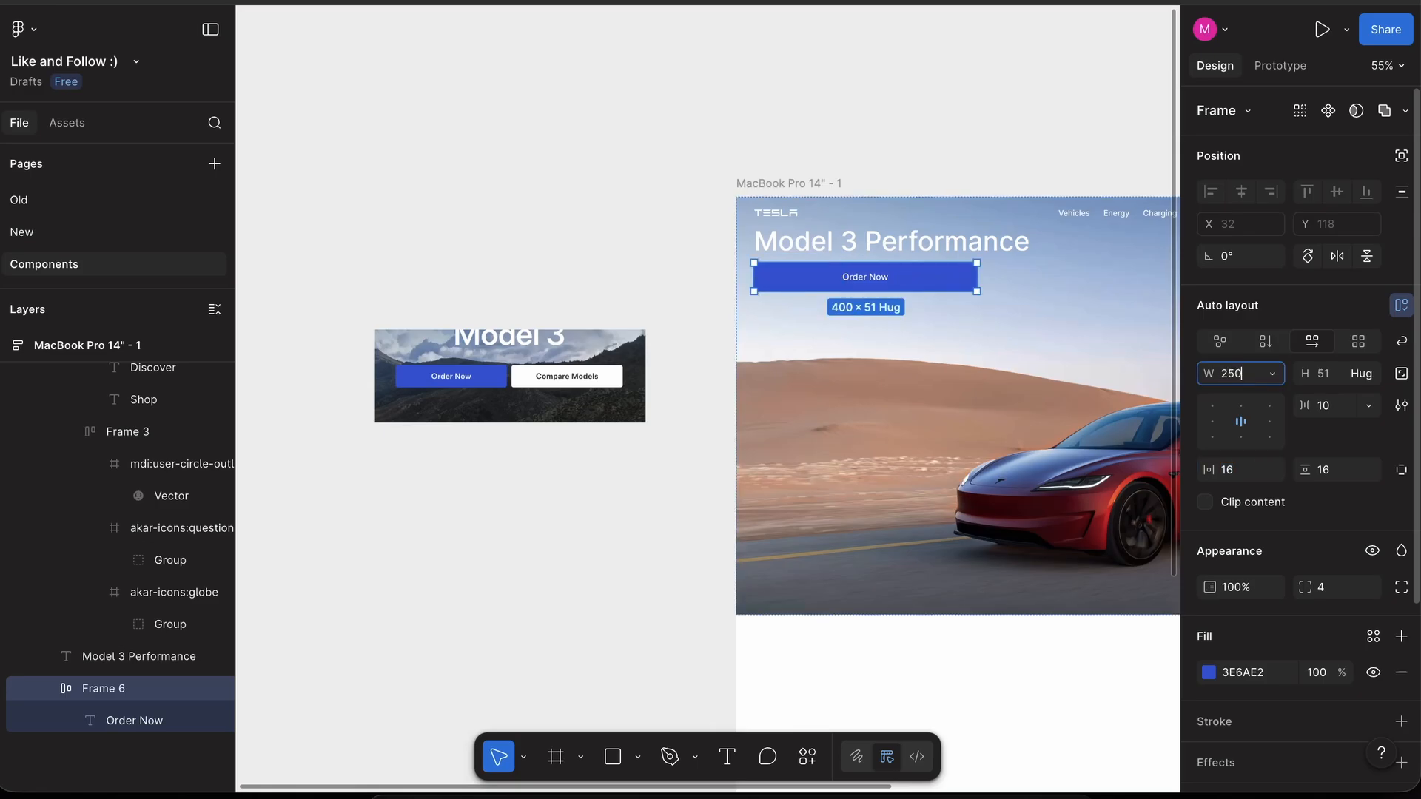
{"action": "type", "text": "50"}
{"action": "key", "text": "Return"}
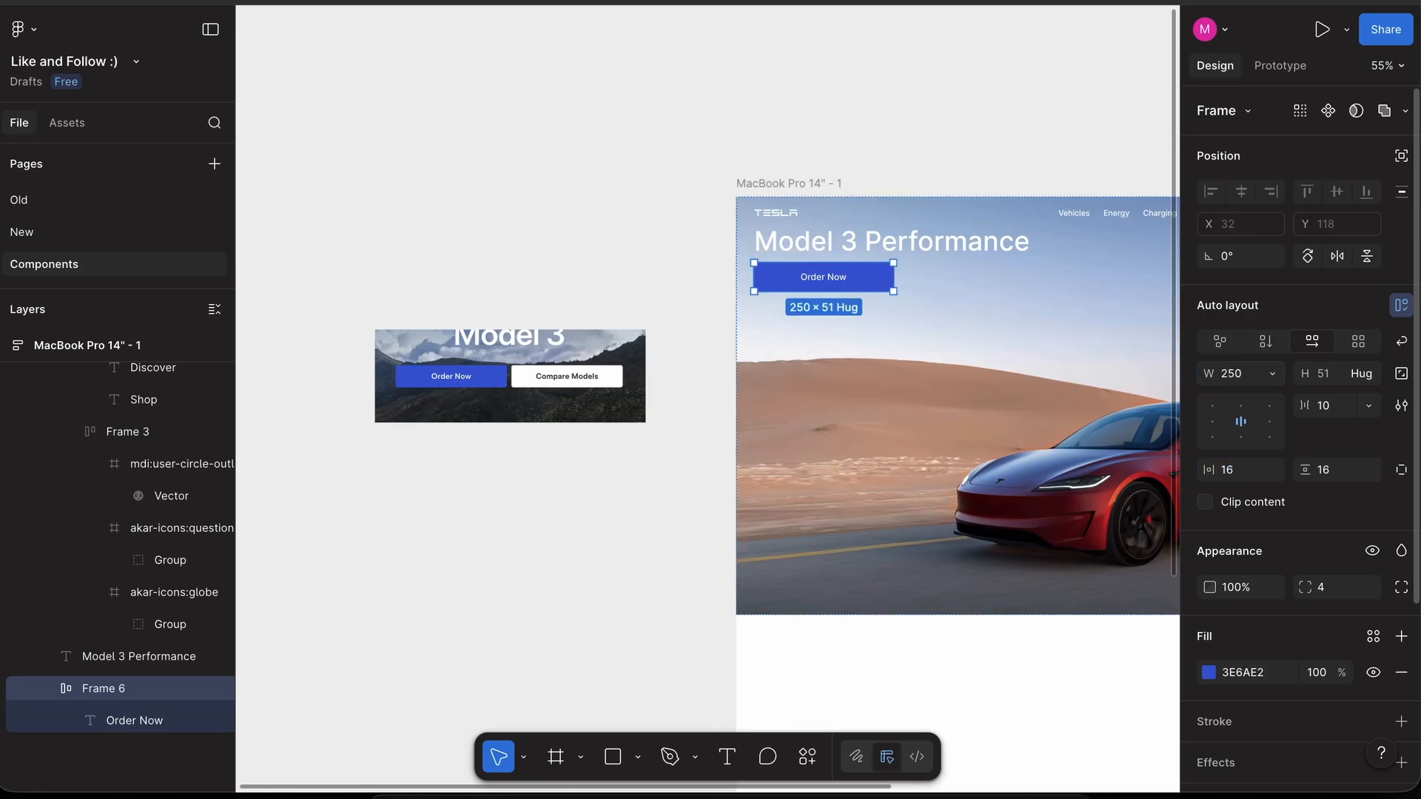
{"action": "left_click", "coordinate": [1244, 376]}
{"action": "key", "text": "Return"}
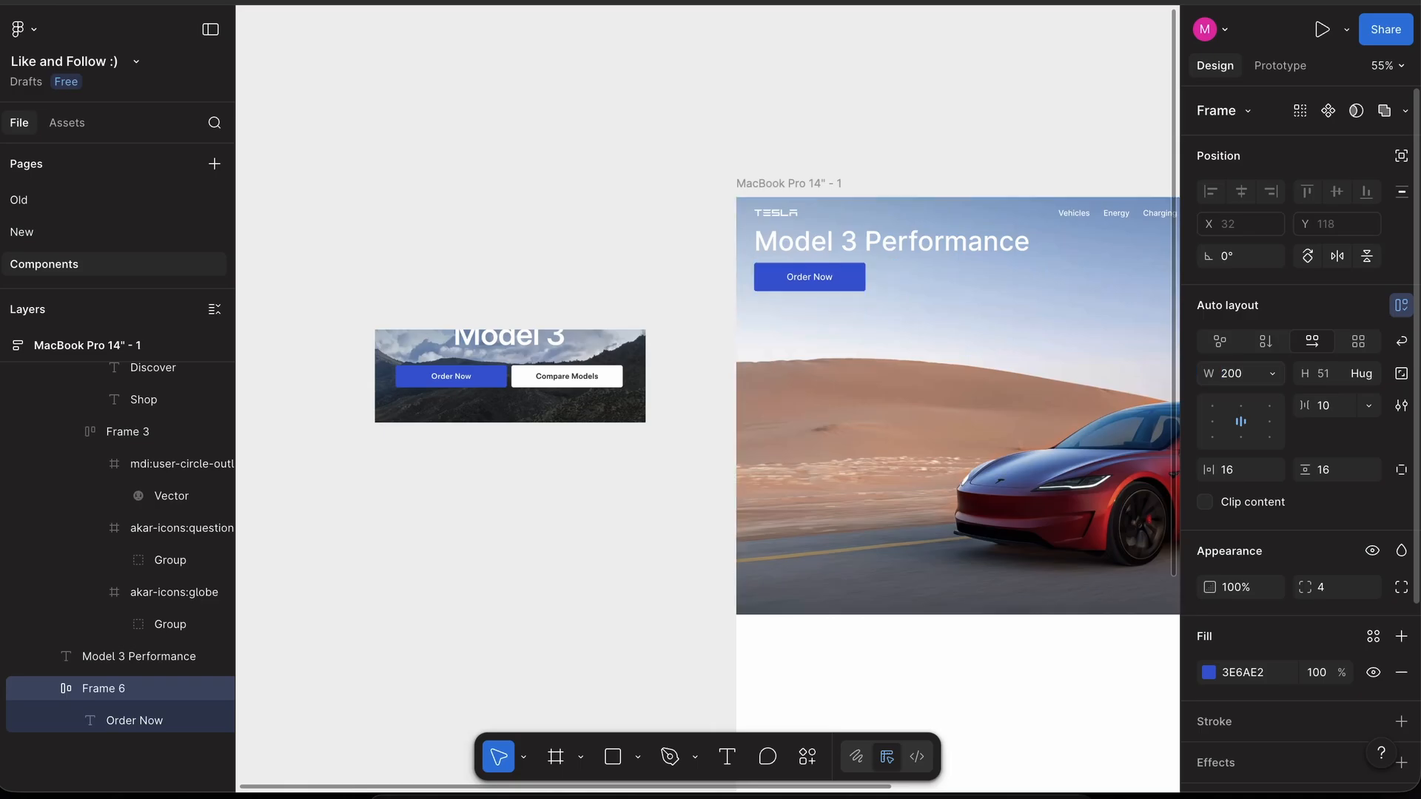
- Set the Order Now button frame's width to 240
{"action": "left_click", "coordinate": [1250, 370]}
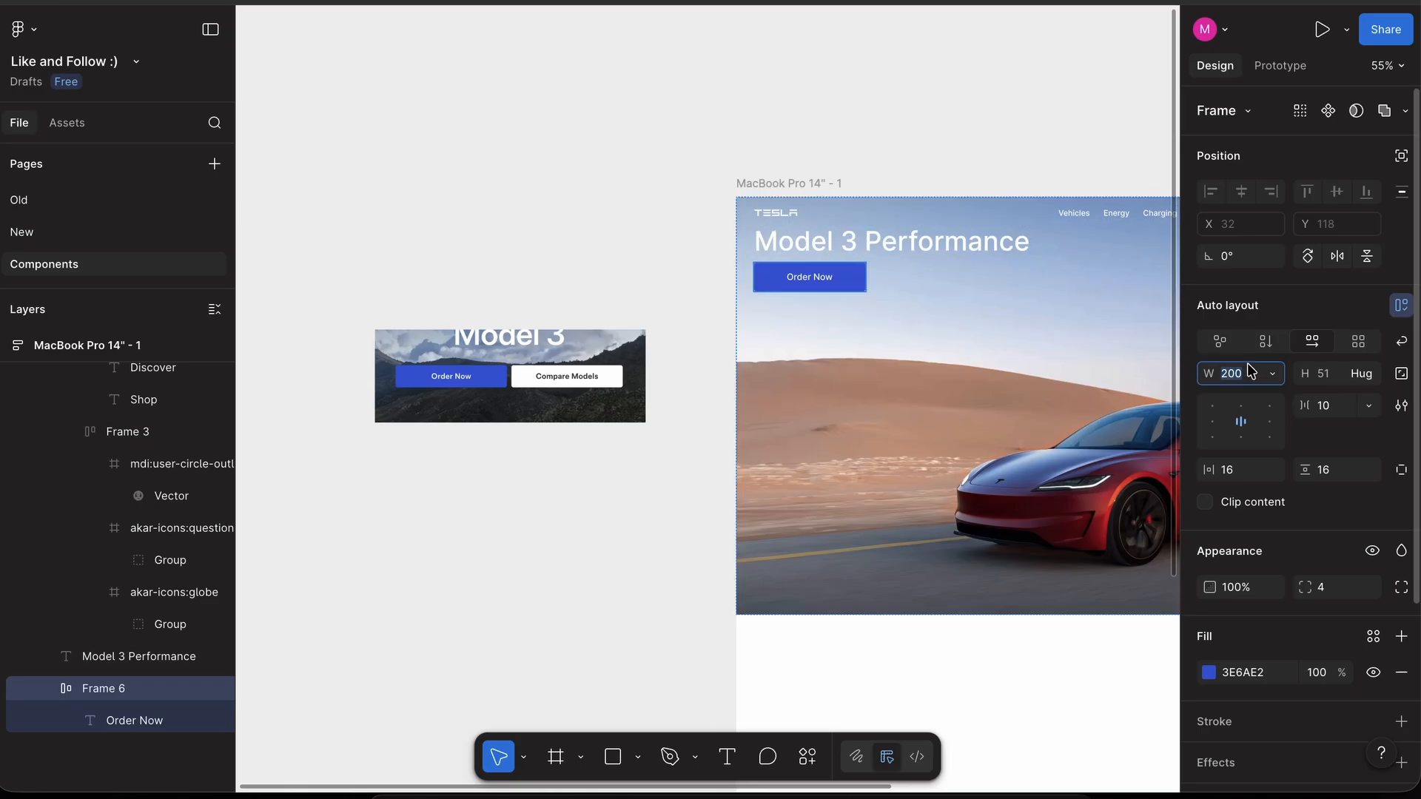
{"action": "key", "text": "Return"}
{"action": "left_click", "coordinate": [641, 256]}
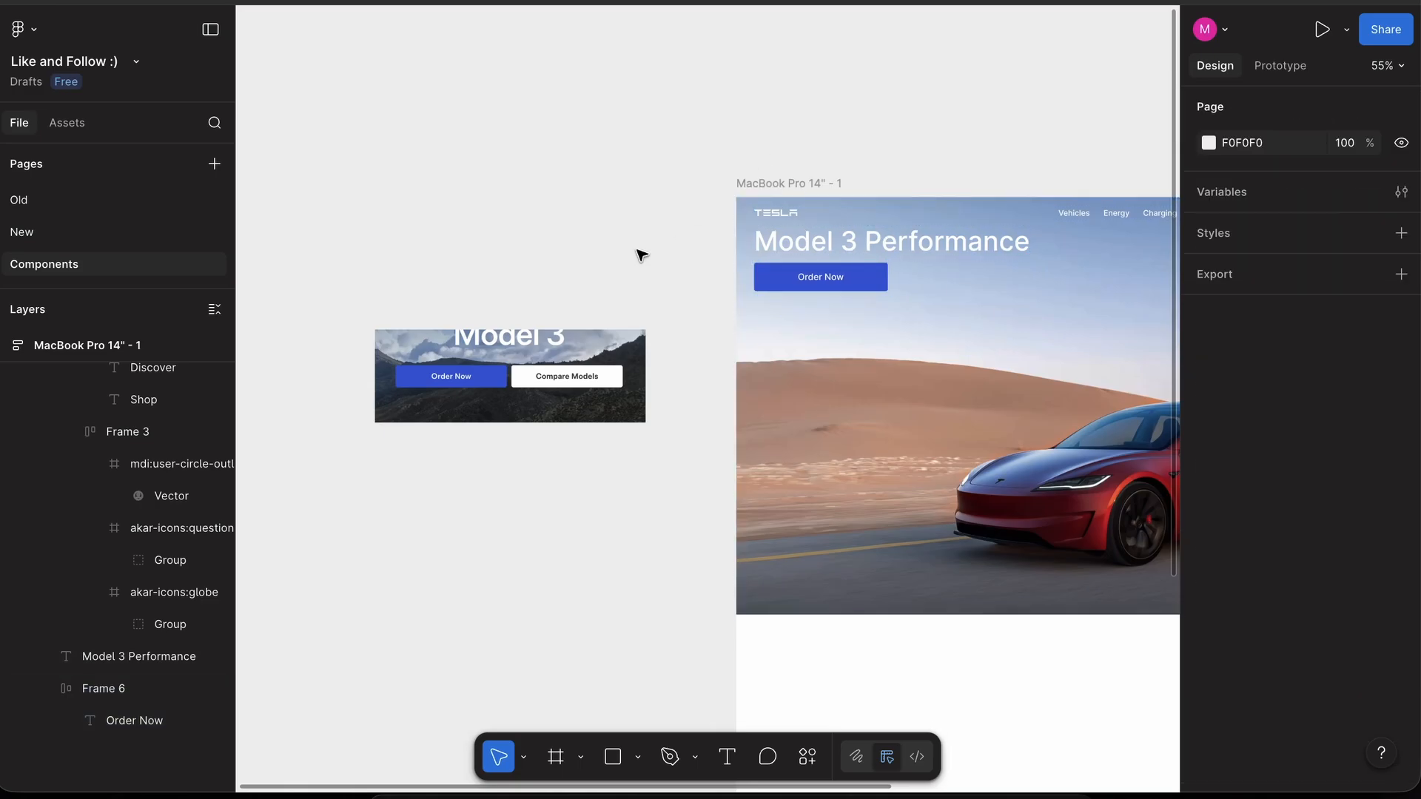
- Duplicate the Order Now button and wrap both buttons in a horizontal auto layout frame
{"action": "scroll", "coordinate": [637, 251], "scroll_direction": "up", "scroll_amount": 3}
{"action": "scroll", "coordinate": [847, 279], "scroll_direction": "down", "scroll_amount": 1}
{"action": "left_click", "coordinate": [912, 288]}
{"action": "left_click", "coordinate": [912, 289]}
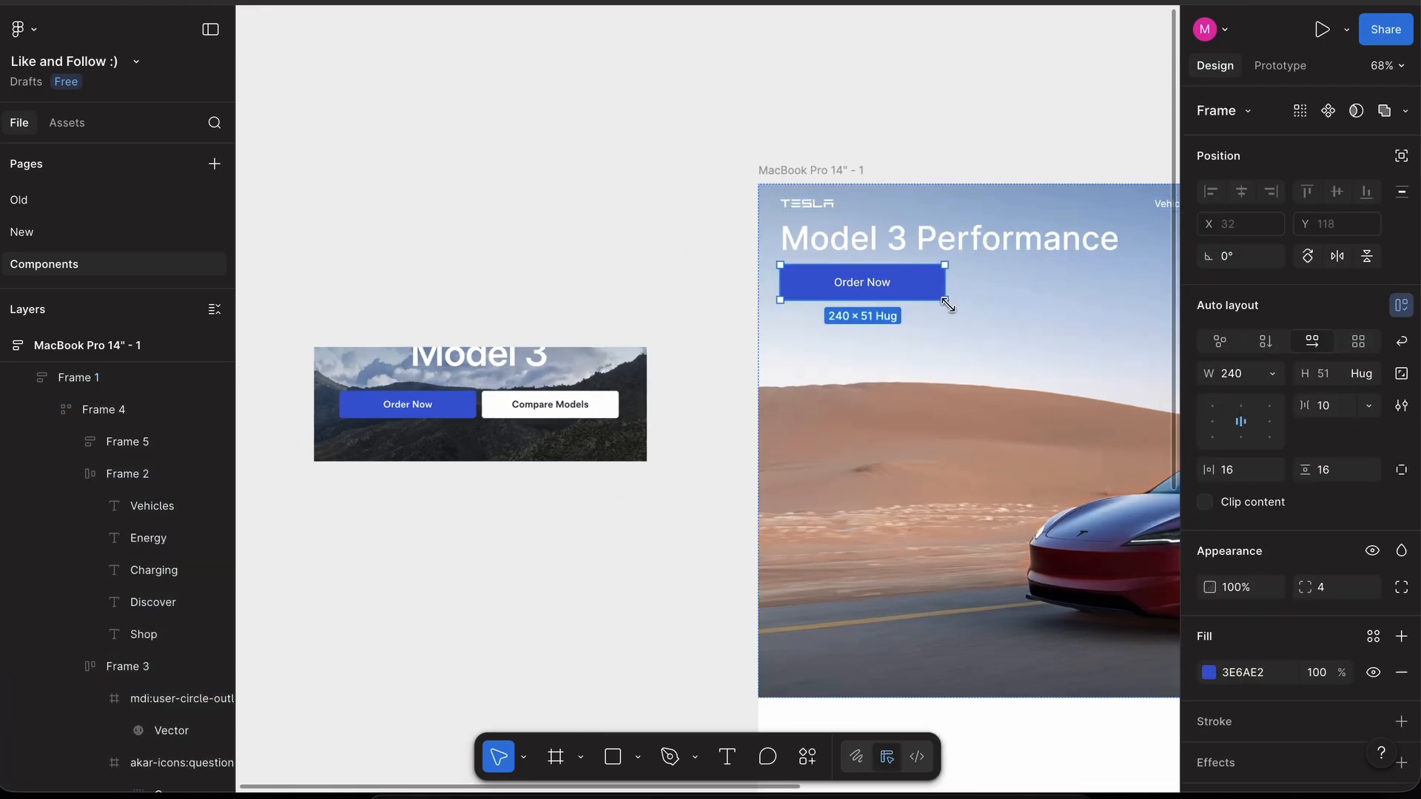
{"action": "key", "text": "super+d"}
{"action": "key", "text": "shift+a"}
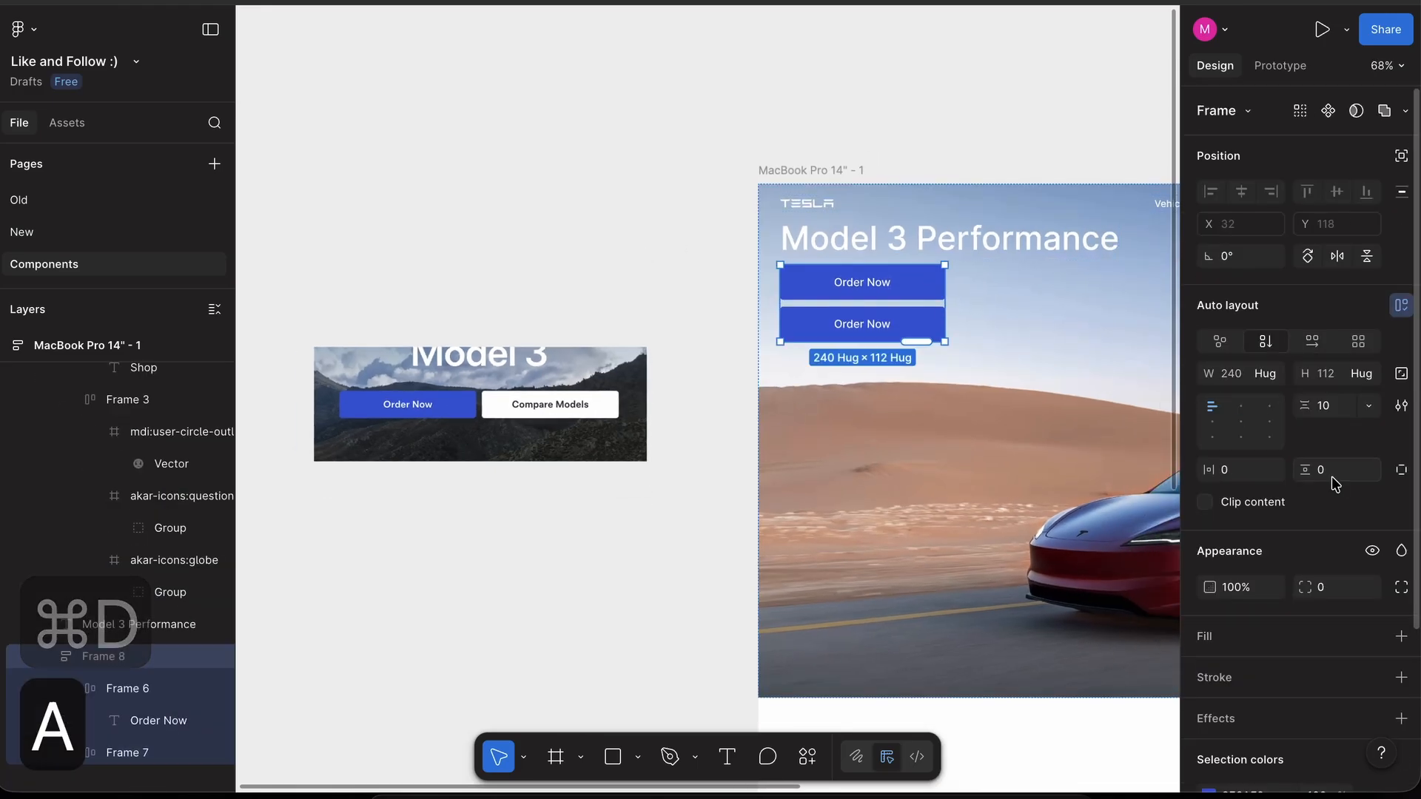
{"action": "left_click", "coordinate": [1313, 341]}
- Set the text colour of the duplicated button's label to 121212
{"action": "left_click", "coordinate": [1002, 292]}
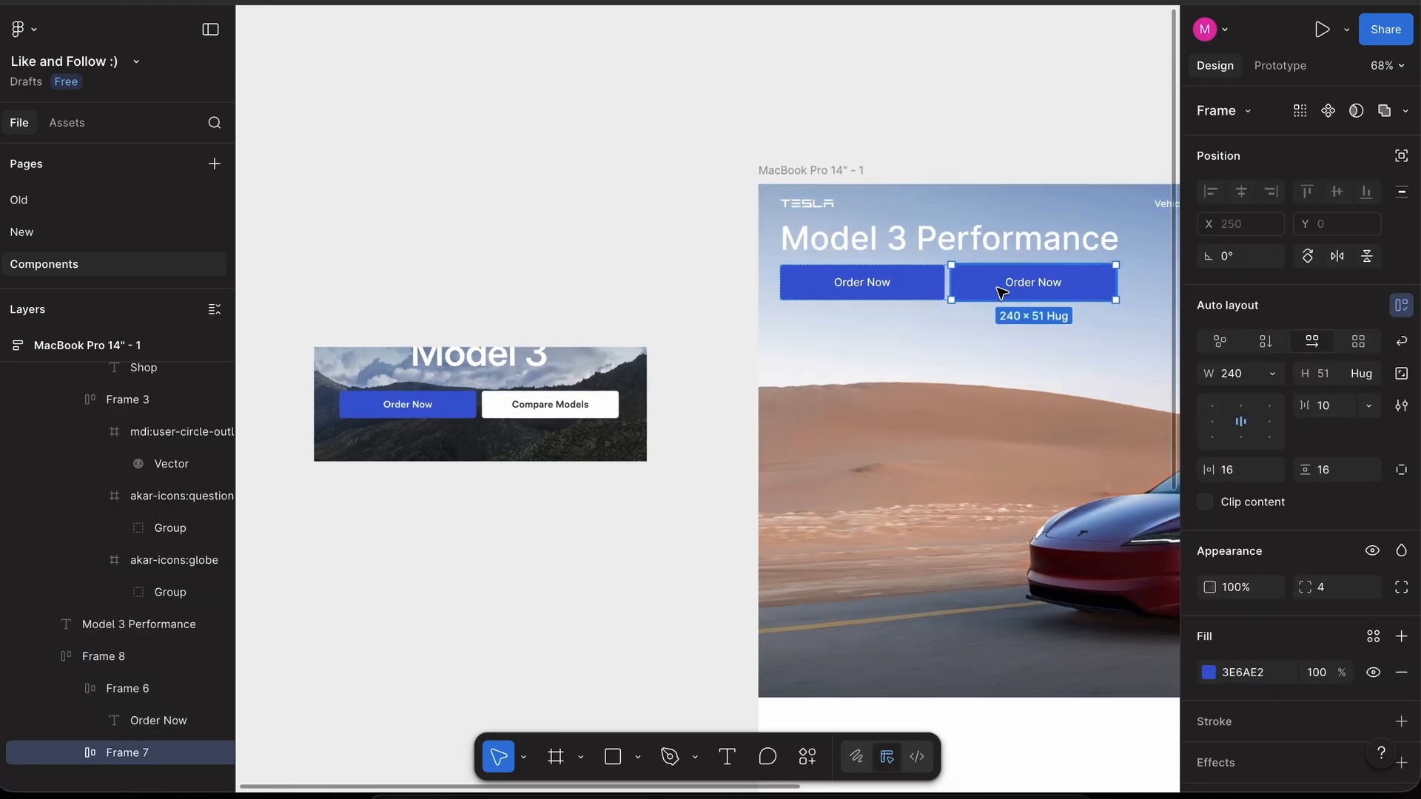
{"action": "left_click", "coordinate": [1006, 291]}
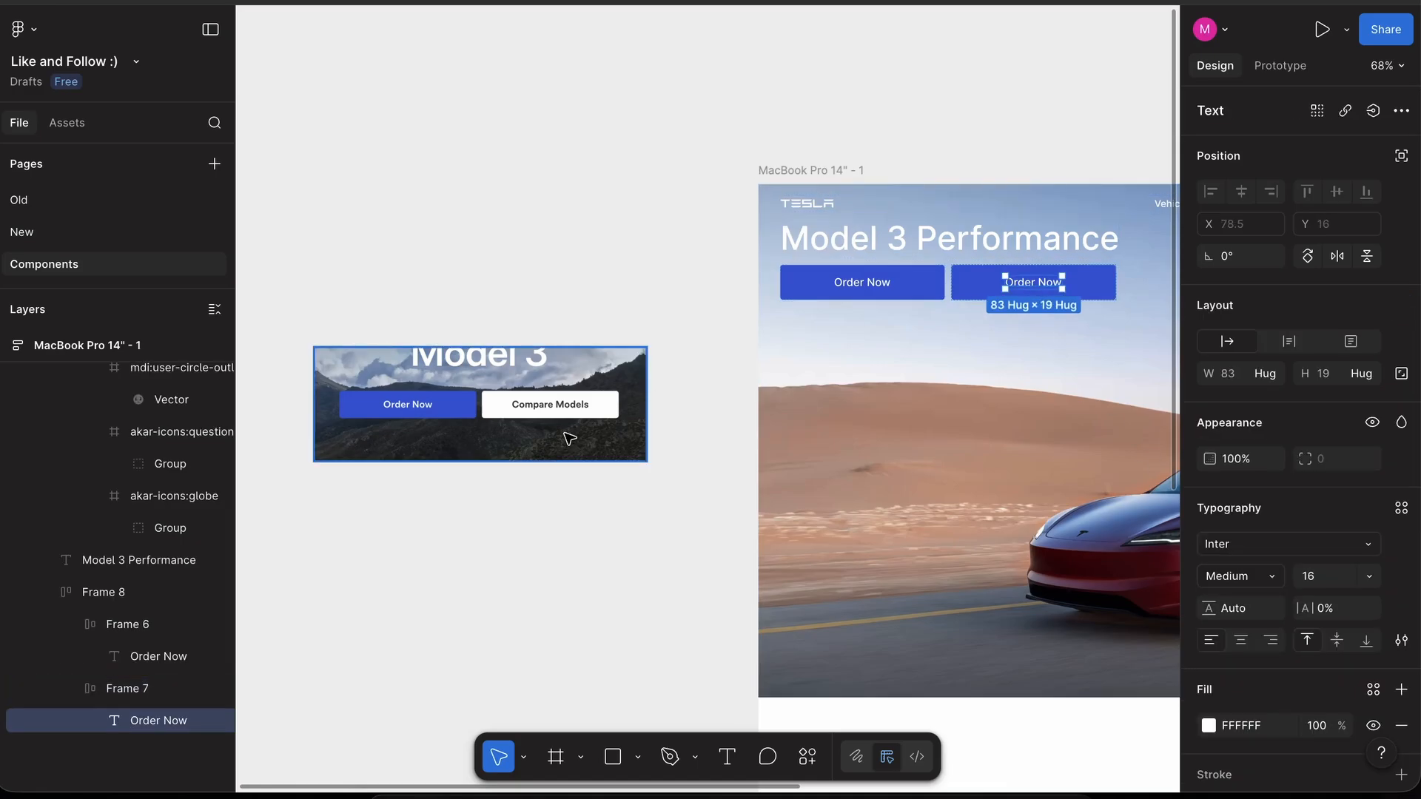
{"action": "left_click", "coordinate": [1233, 729]}
{"action": "type", "text": "121212"}
{"action": "key", "text": "Return"}
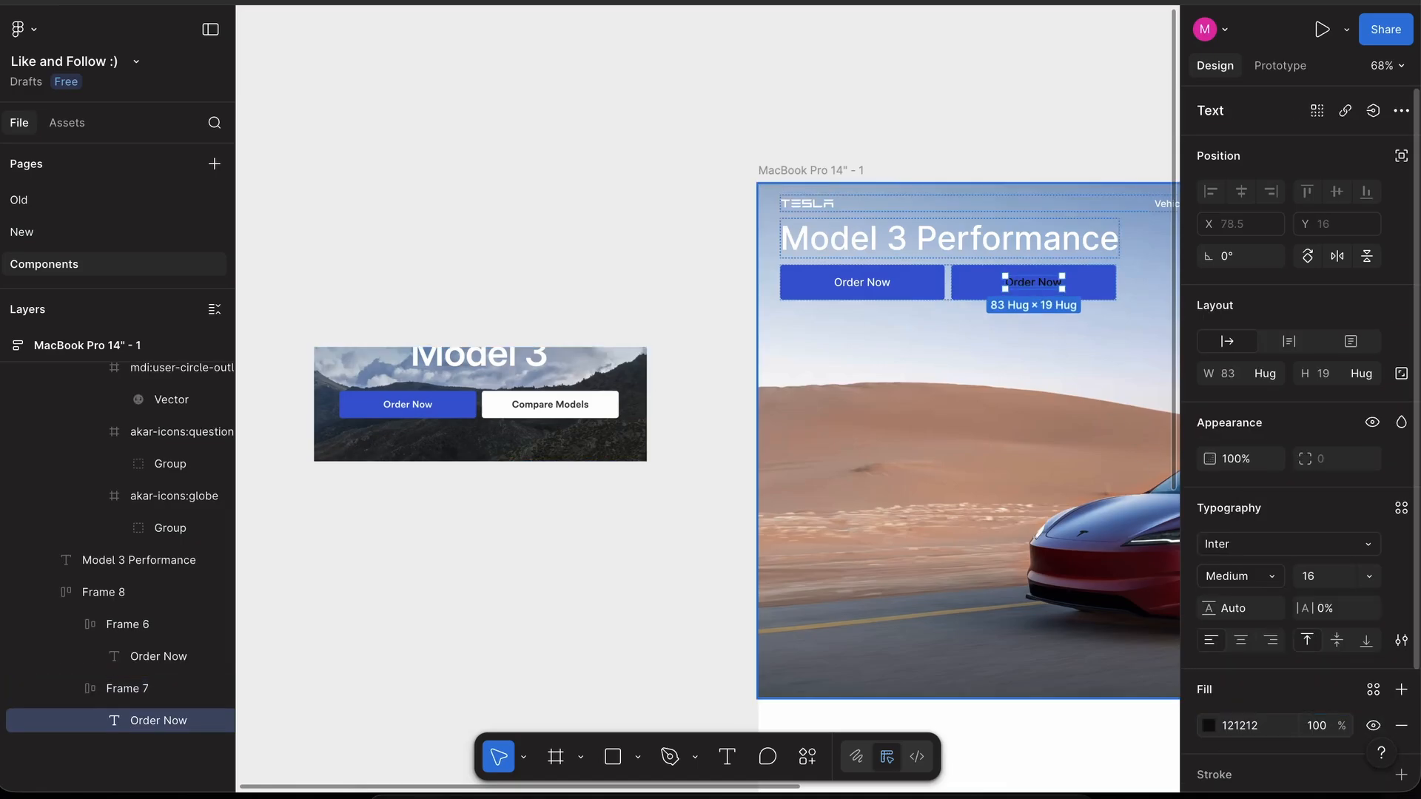
- Change the duplicated button frame's fill colour to white
{"action": "left_click", "coordinate": [1094, 289]}
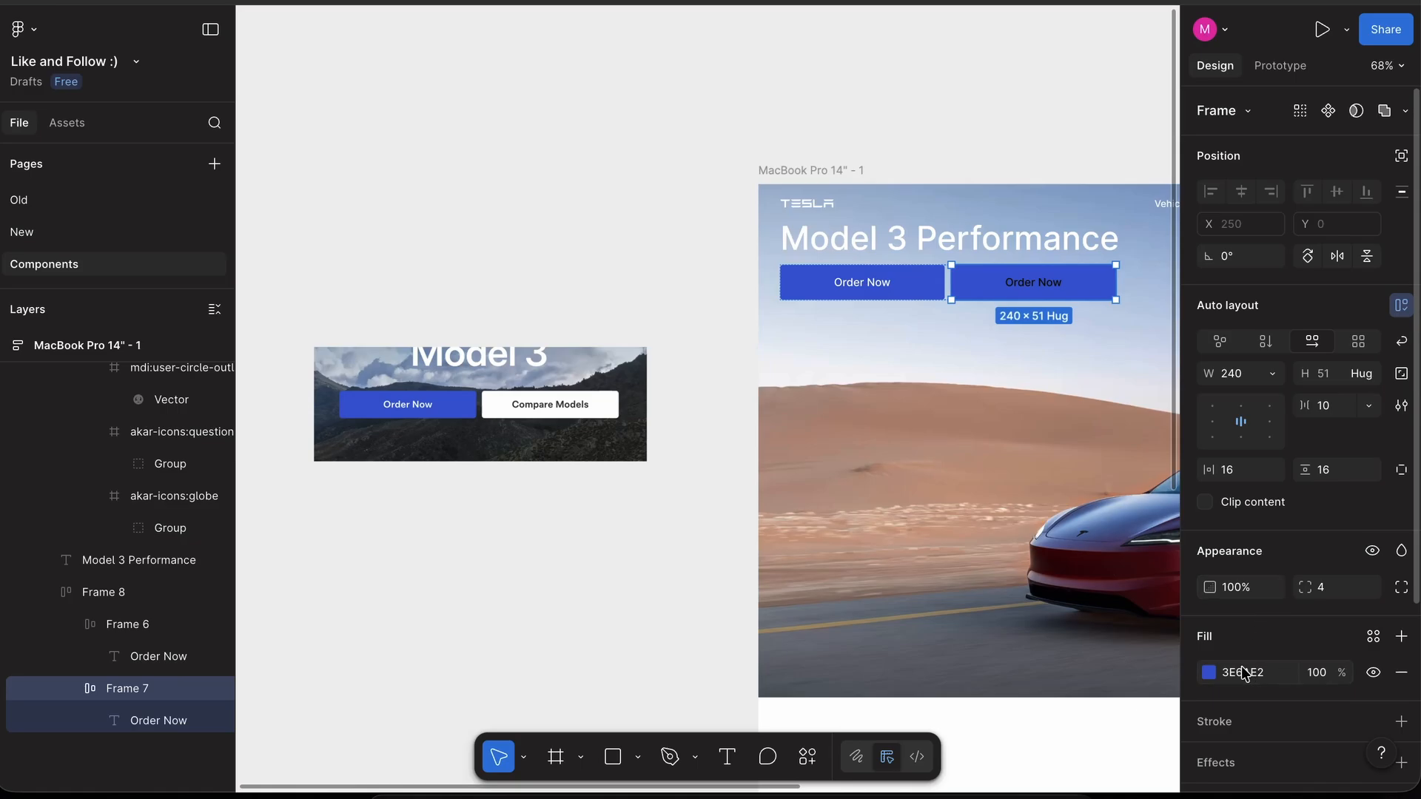
{"action": "left_click", "coordinate": [1209, 672]}
{"action": "left_click_drag", "start_coordinate": [1066, 415], "coordinate": [792, 22]}
{"action": "left_click", "coordinate": [792, 22]}
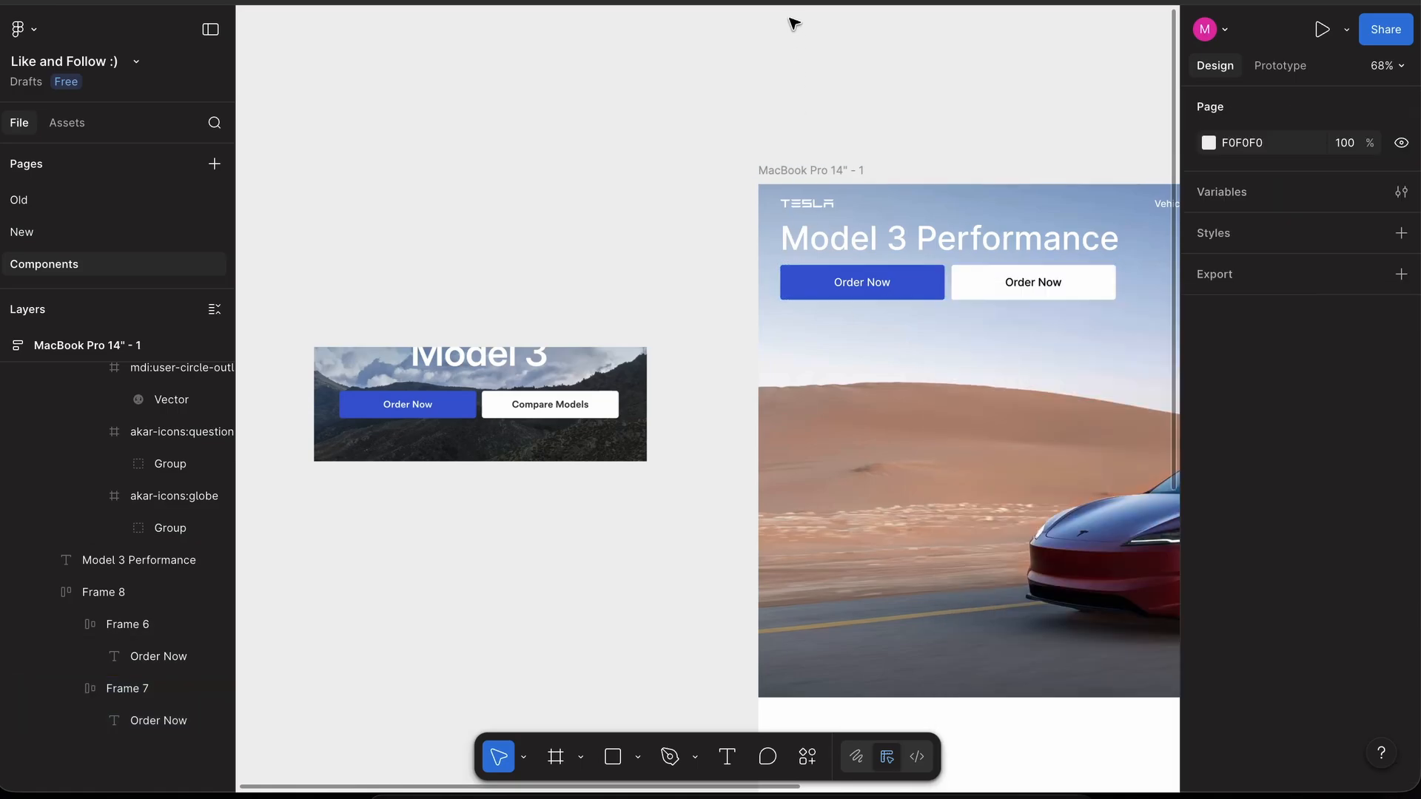
- Replace the white button's label text with "Compare Models"
{"action": "scroll", "coordinate": [792, 22], "scroll_direction": "right", "scroll_amount": 1}
{"action": "double_click", "coordinate": [966, 246]}
{"action": "type", "text": "Com"}
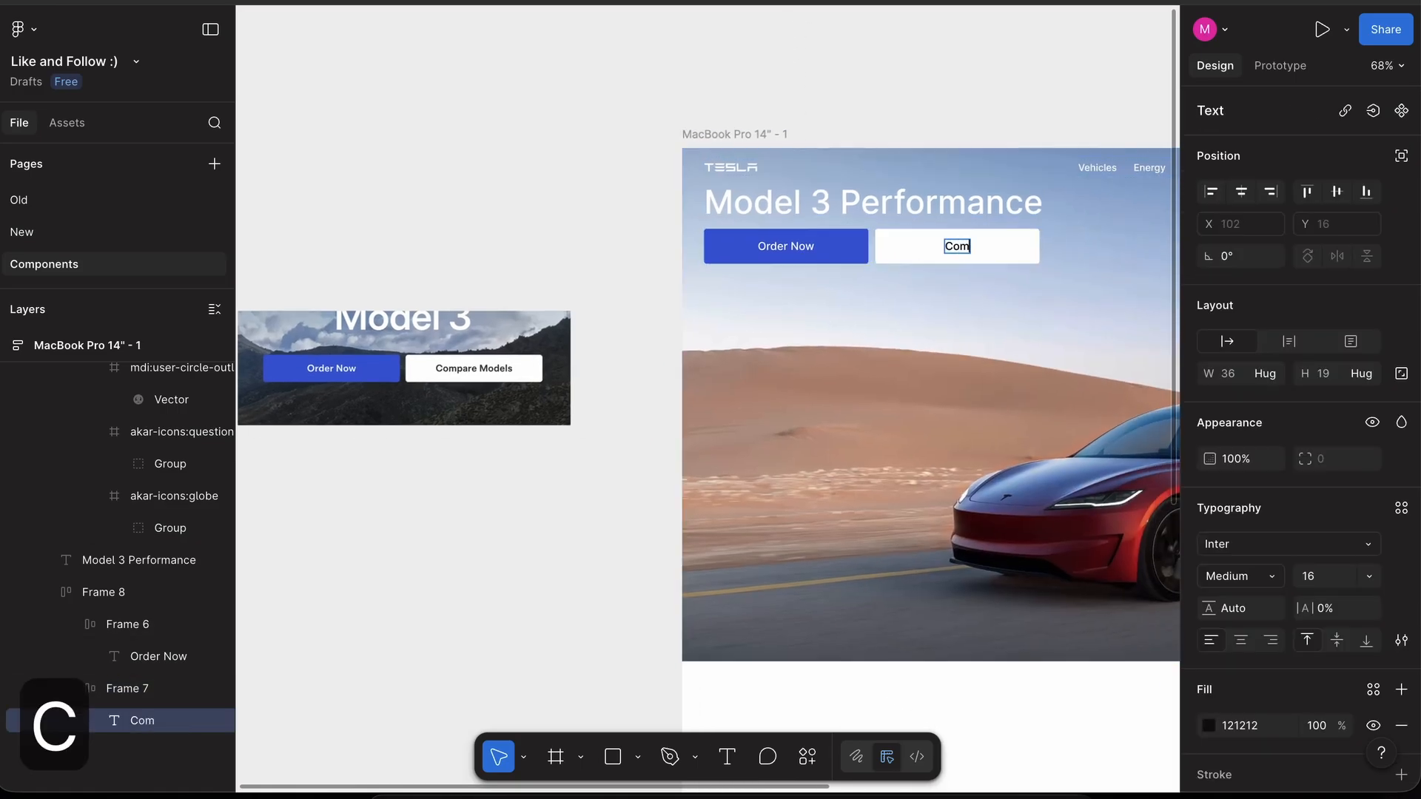
{"action": "type", "text": "pare MOd"}
{"action": "key", "text": "BackSpace"}
{"action": "key", "text": "BackSpace"}
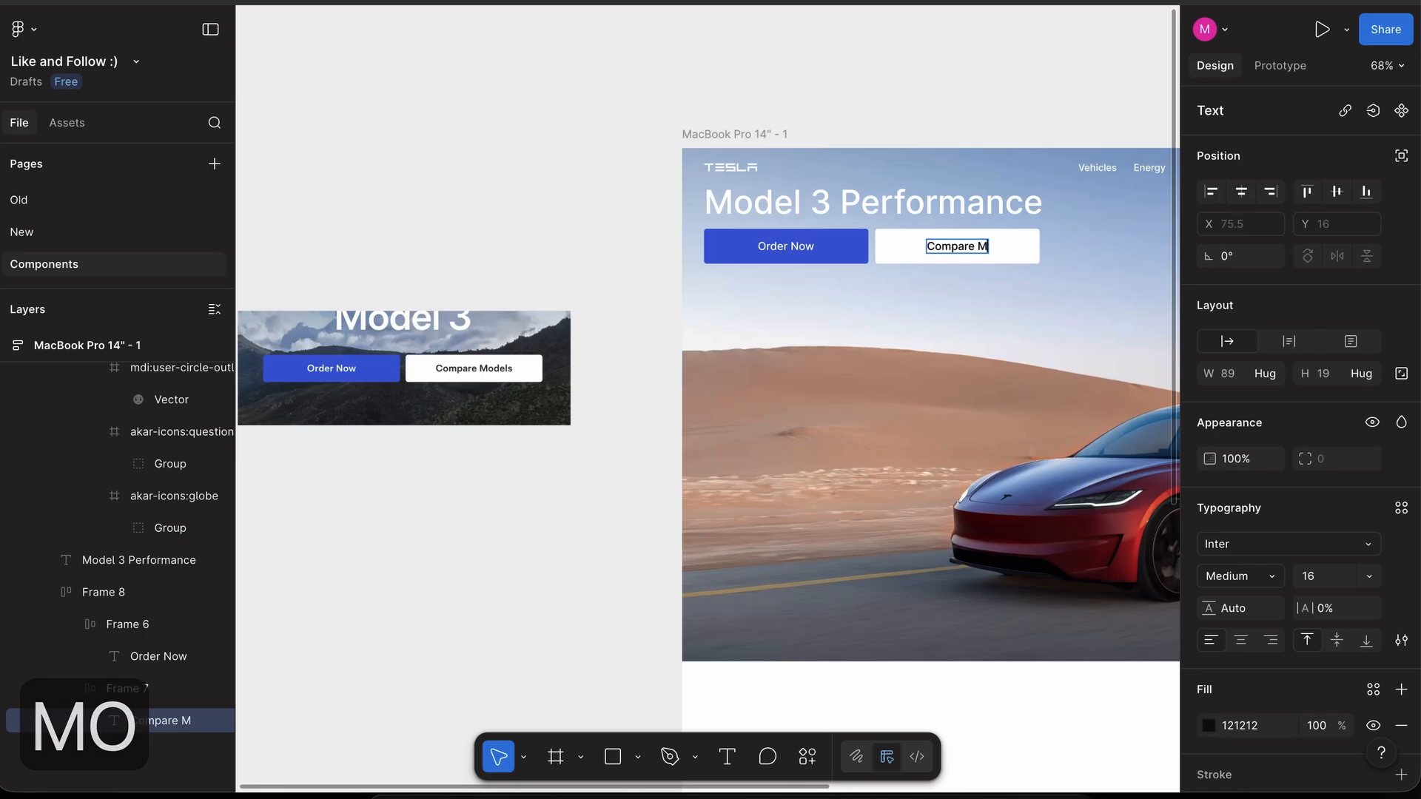
{"action": "type", "text": "odels"}
{"action": "key", "text": "Escape"}
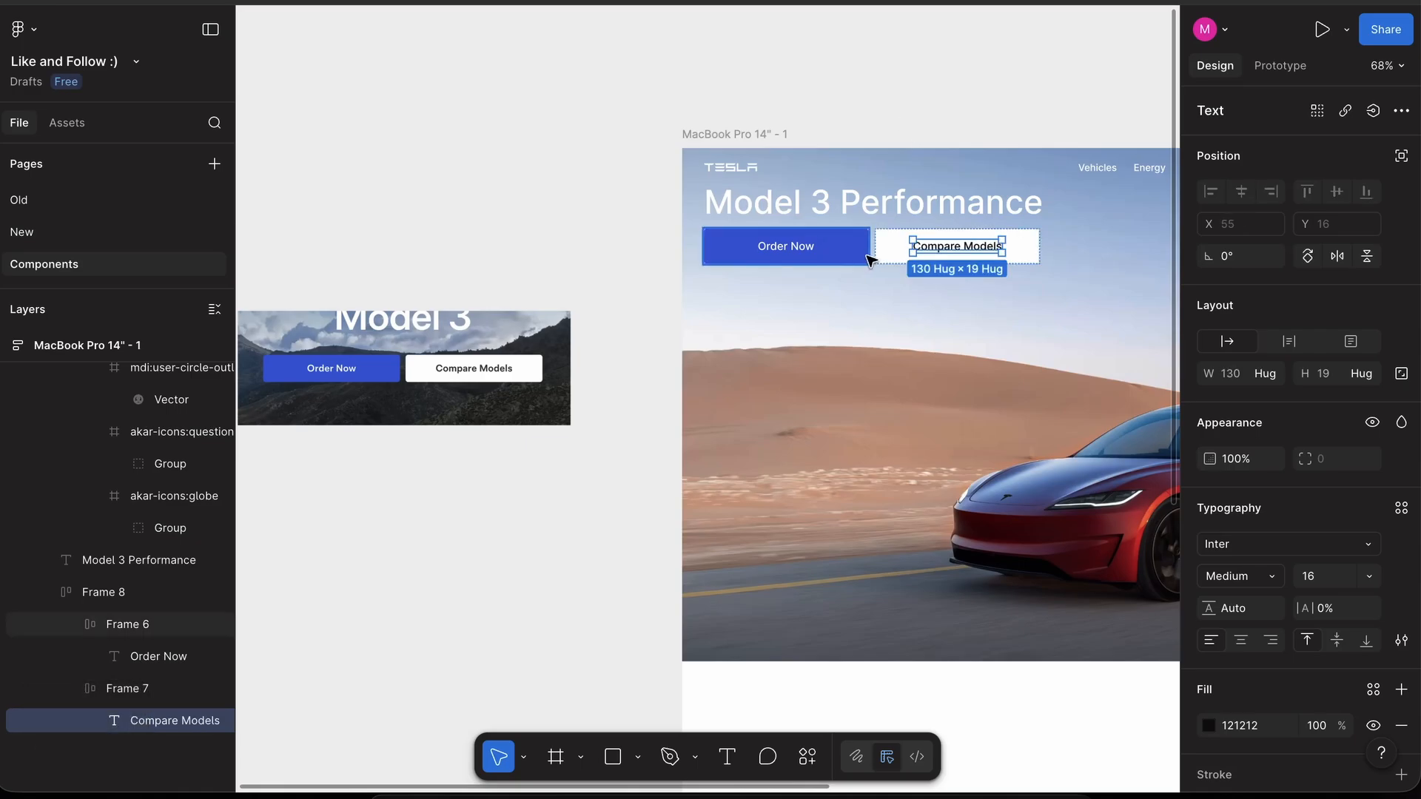
- Wrap the Model 3 Performance heading and the button row together in a vertical auto layout frame
{"action": "left_click", "coordinate": [625, 235]}
{"action": "left_click", "coordinate": [900, 237]}
{"action": "left_click", "coordinate": [918, 215], "text": "shift"}
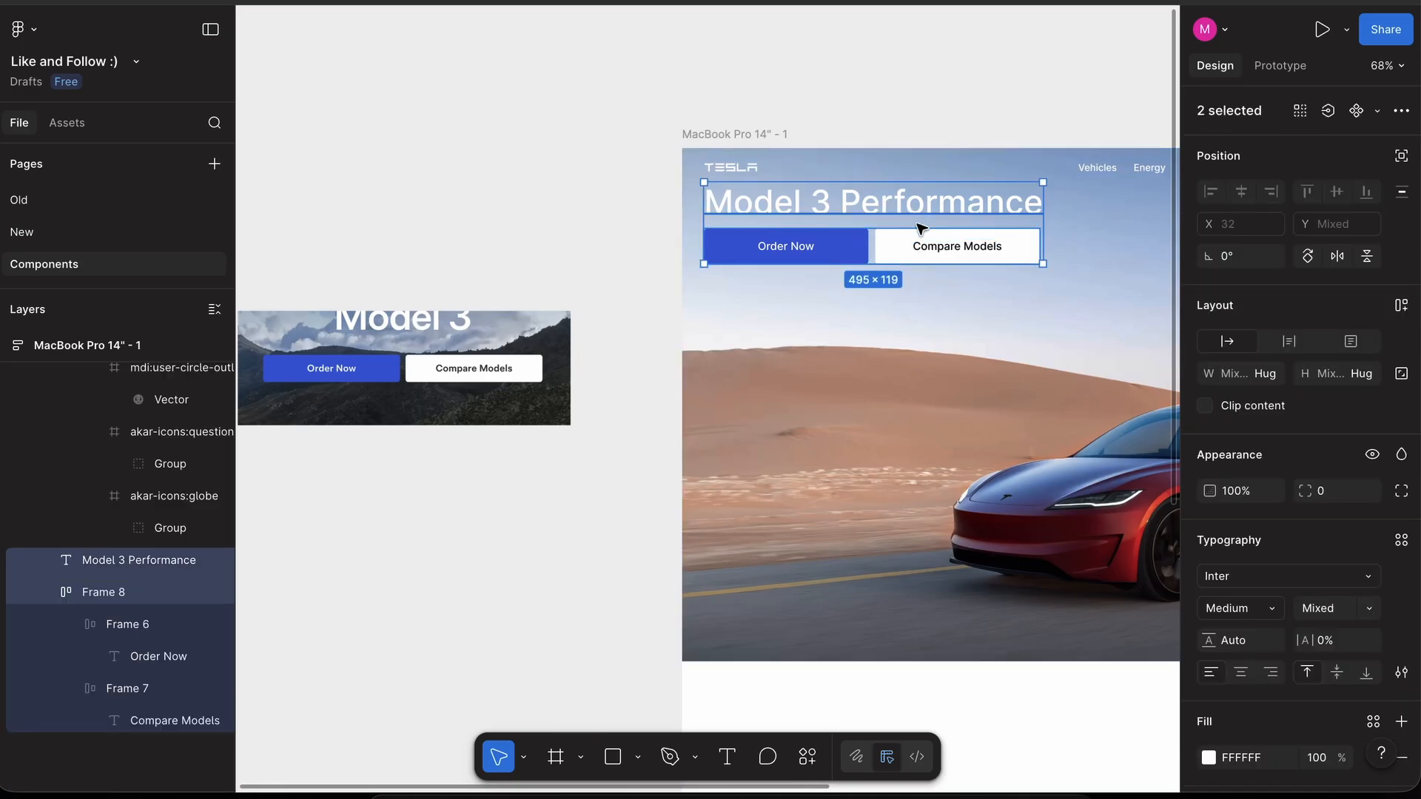
{"action": "key", "text": "shift+a"}
{"action": "scroll", "coordinate": [954, 285], "scroll_direction": "down", "scroll_amount": 5}
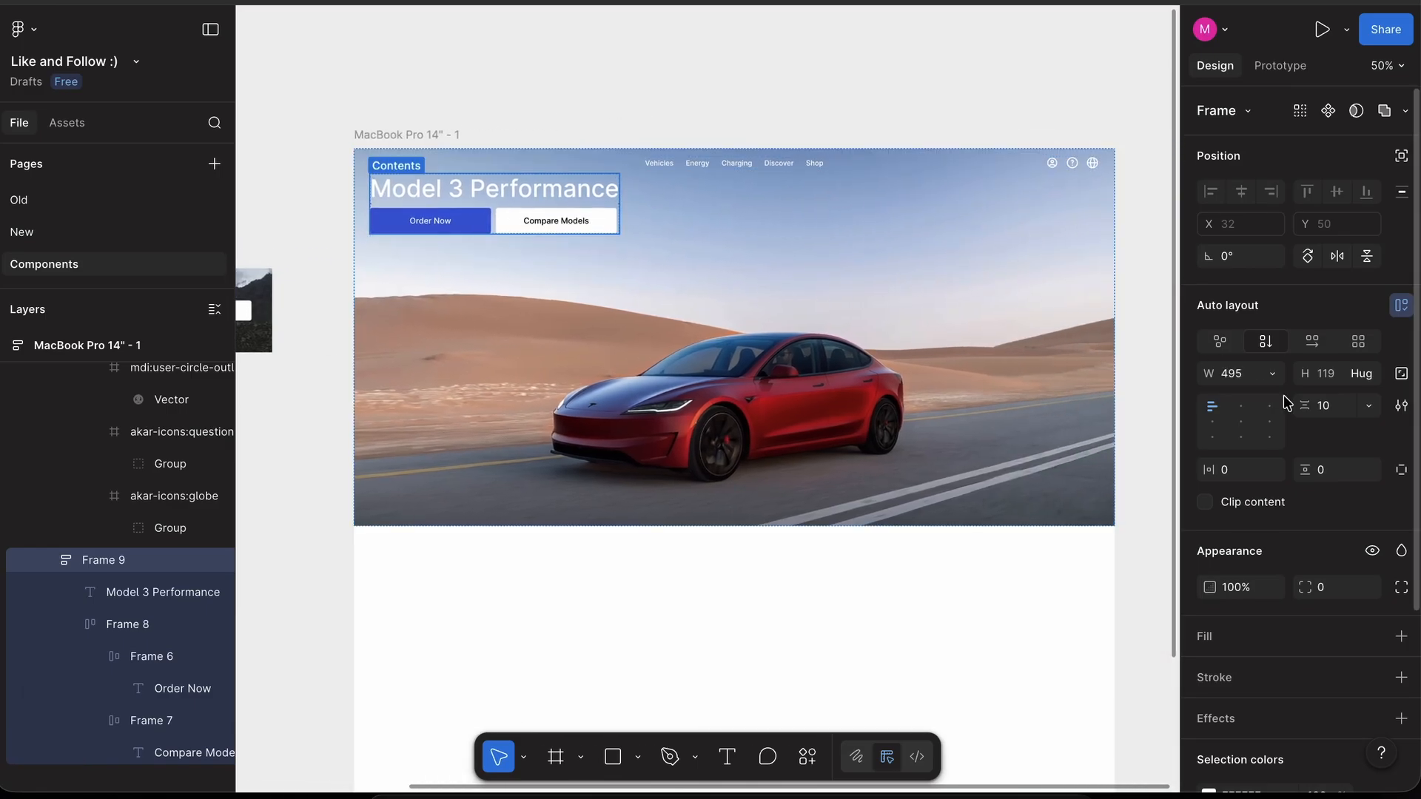
- Make the heading-and-buttons frame fill its container's width and align its contents to the top centre
{"action": "left_click", "coordinate": [1265, 373]}
{"action": "left_click", "coordinate": [1272, 388]}
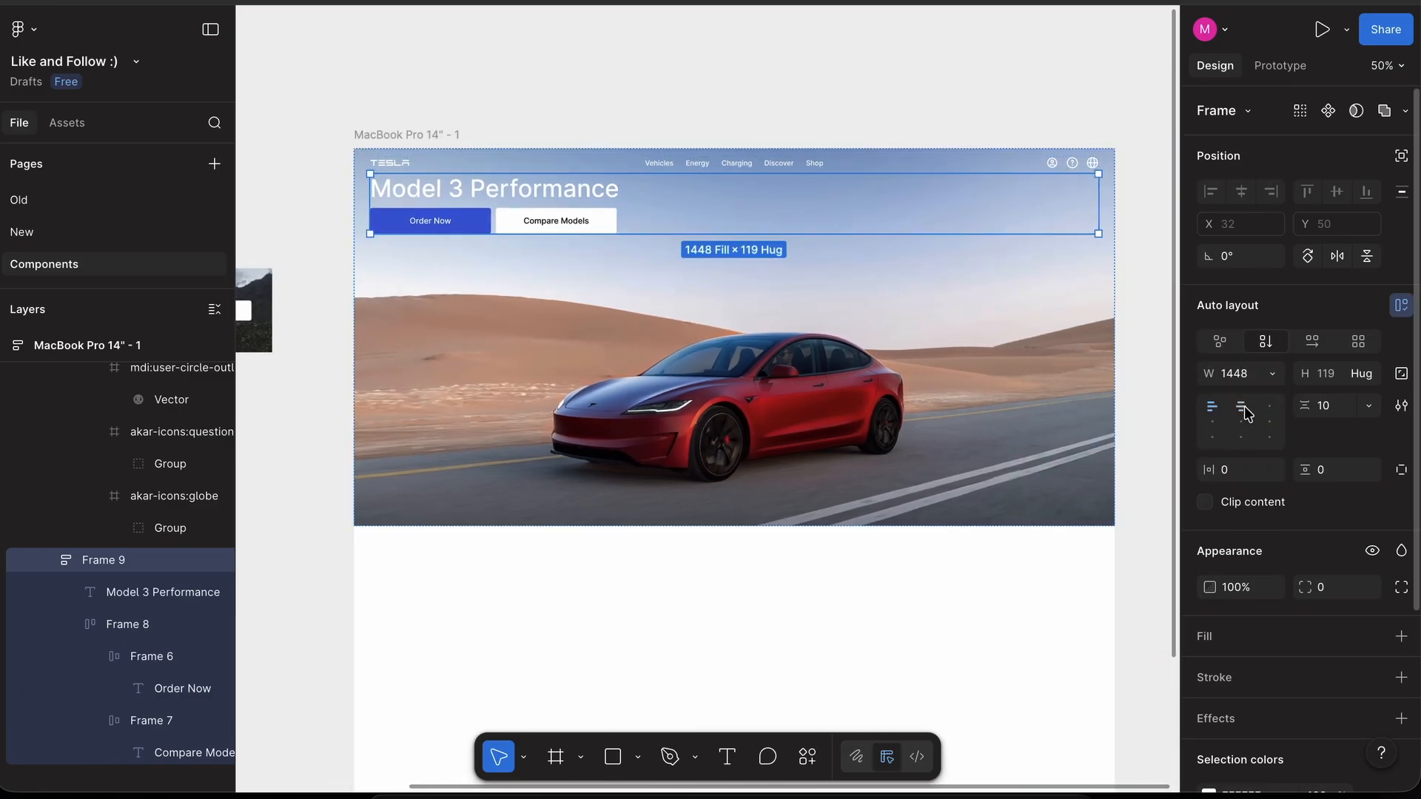
{"action": "left_click", "coordinate": [1243, 406]}
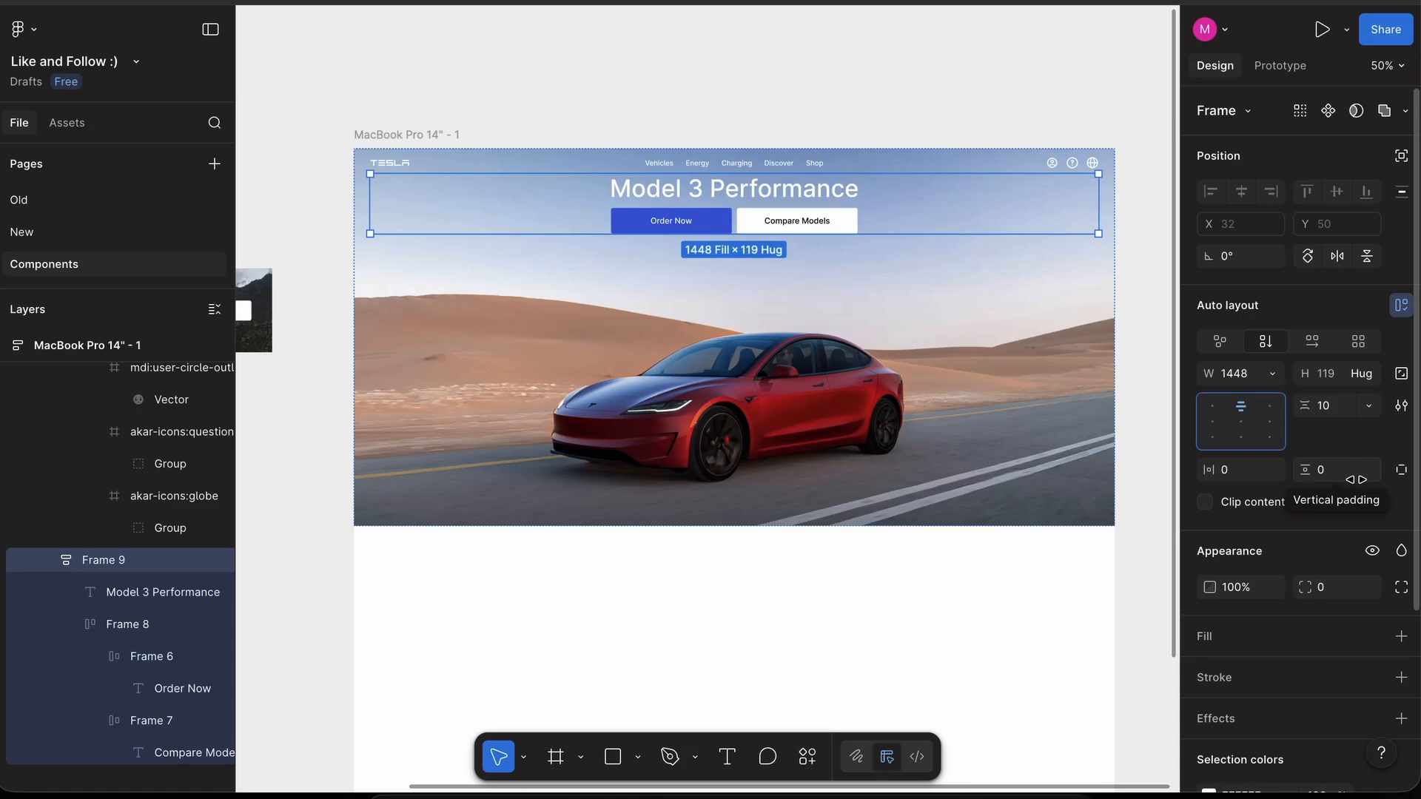
- Give the heading-and-buttons frame individual padding, with a top padding of 48
{"action": "left_click", "coordinate": [1401, 470]}
{"action": "left_click", "coordinate": [1343, 482]}
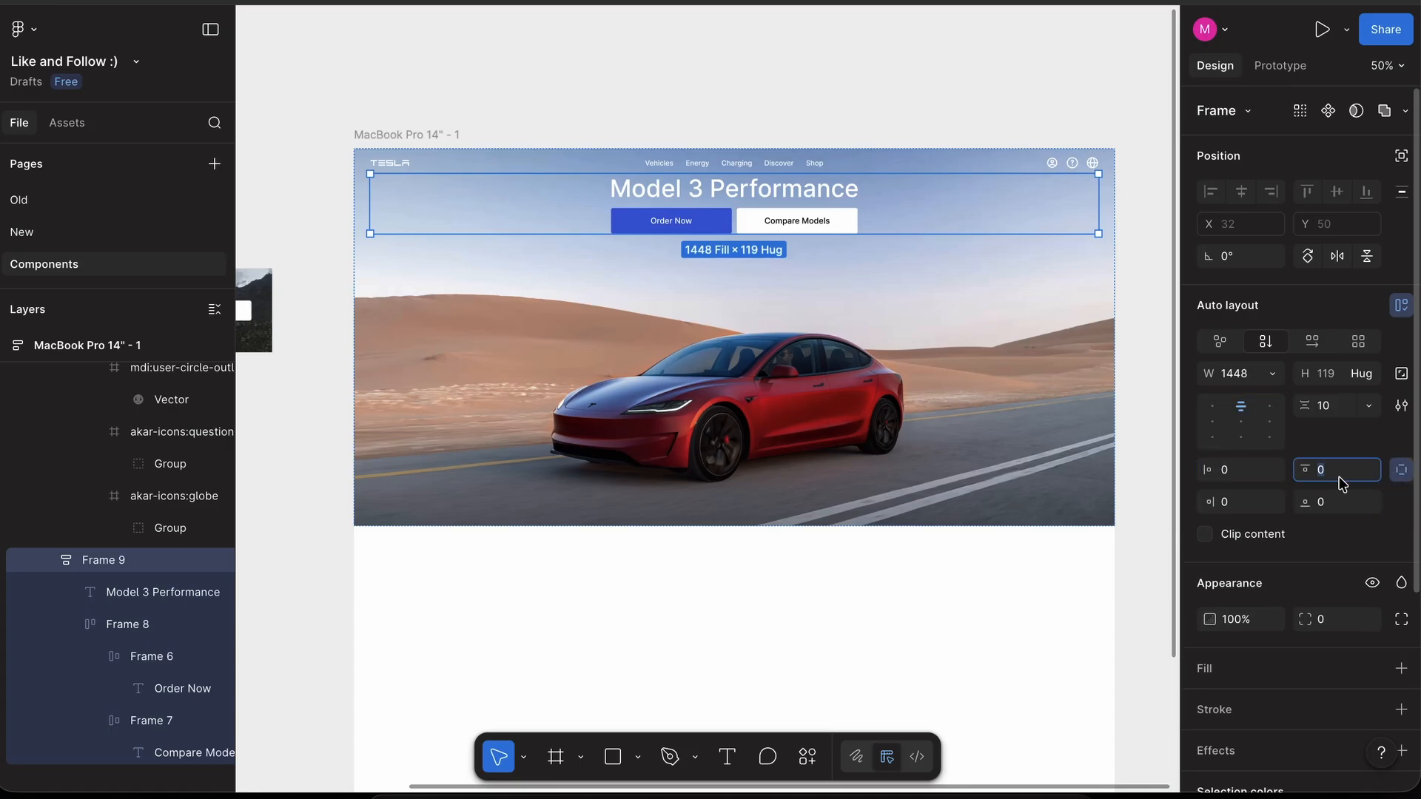
{"action": "type", "text": "48"}
{"action": "key", "text": "Return"}
{"action": "left_click", "coordinate": [874, 97]}
{"action": "scroll", "coordinate": [875, 82], "scroll_direction": "down", "scroll_amount": 3}
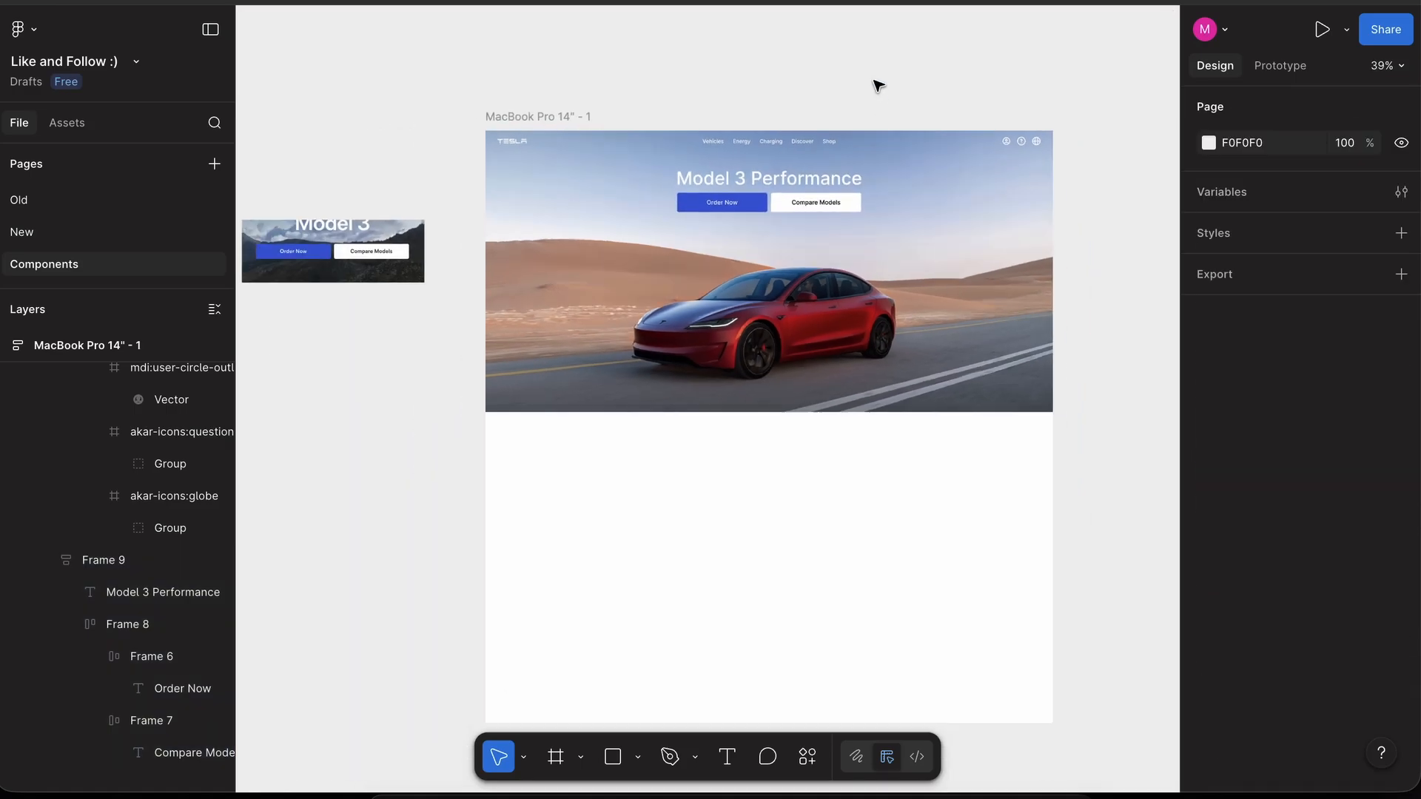
- Set the vertical gap between the Model 3 Performance heading and the button row to 32
{"action": "scroll", "coordinate": [875, 81], "scroll_direction": "up", "scroll_amount": 2}
{"action": "left_click", "coordinate": [814, 214]}
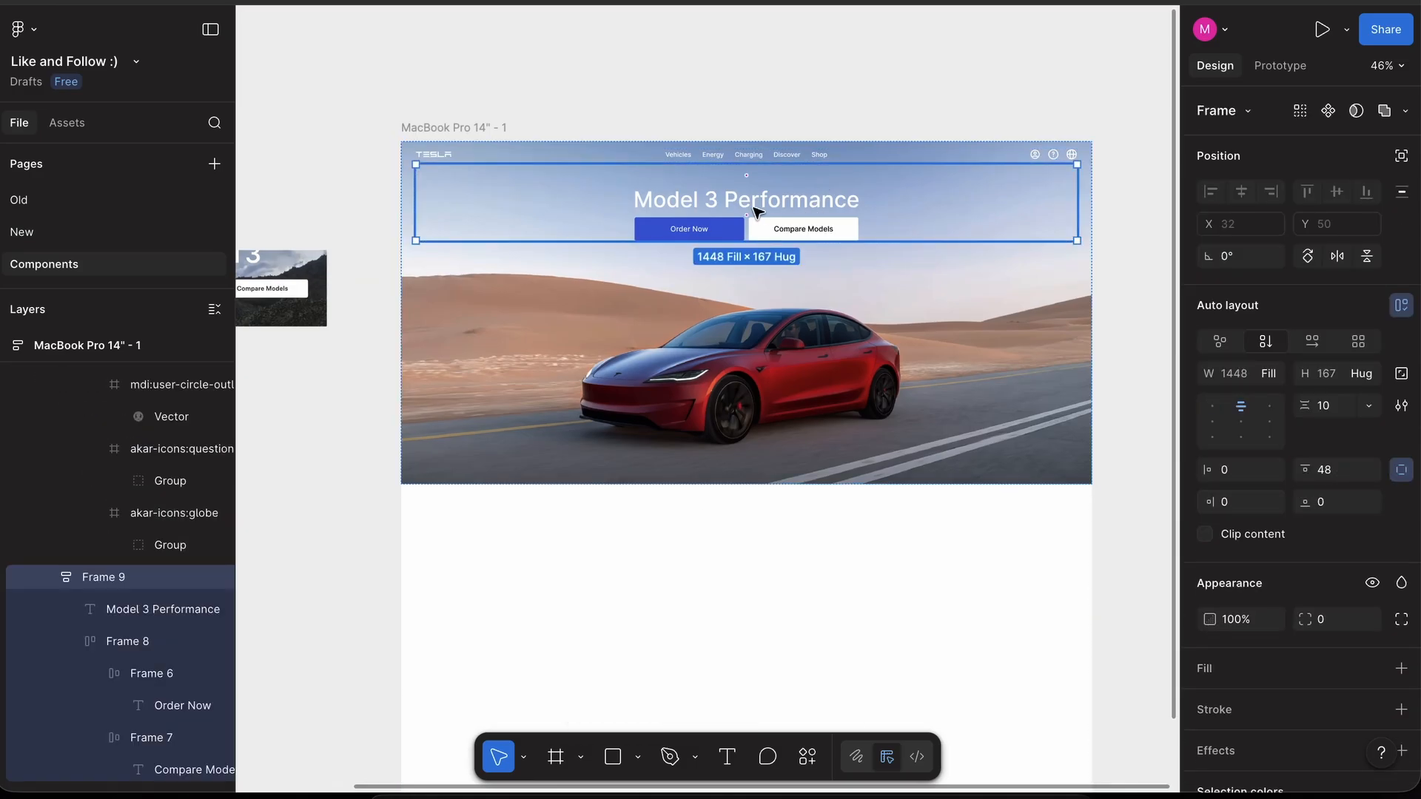
{"action": "scroll", "coordinate": [755, 212], "scroll_direction": "left", "scroll_amount": 3}
{"action": "left_click", "coordinate": [1329, 409]}
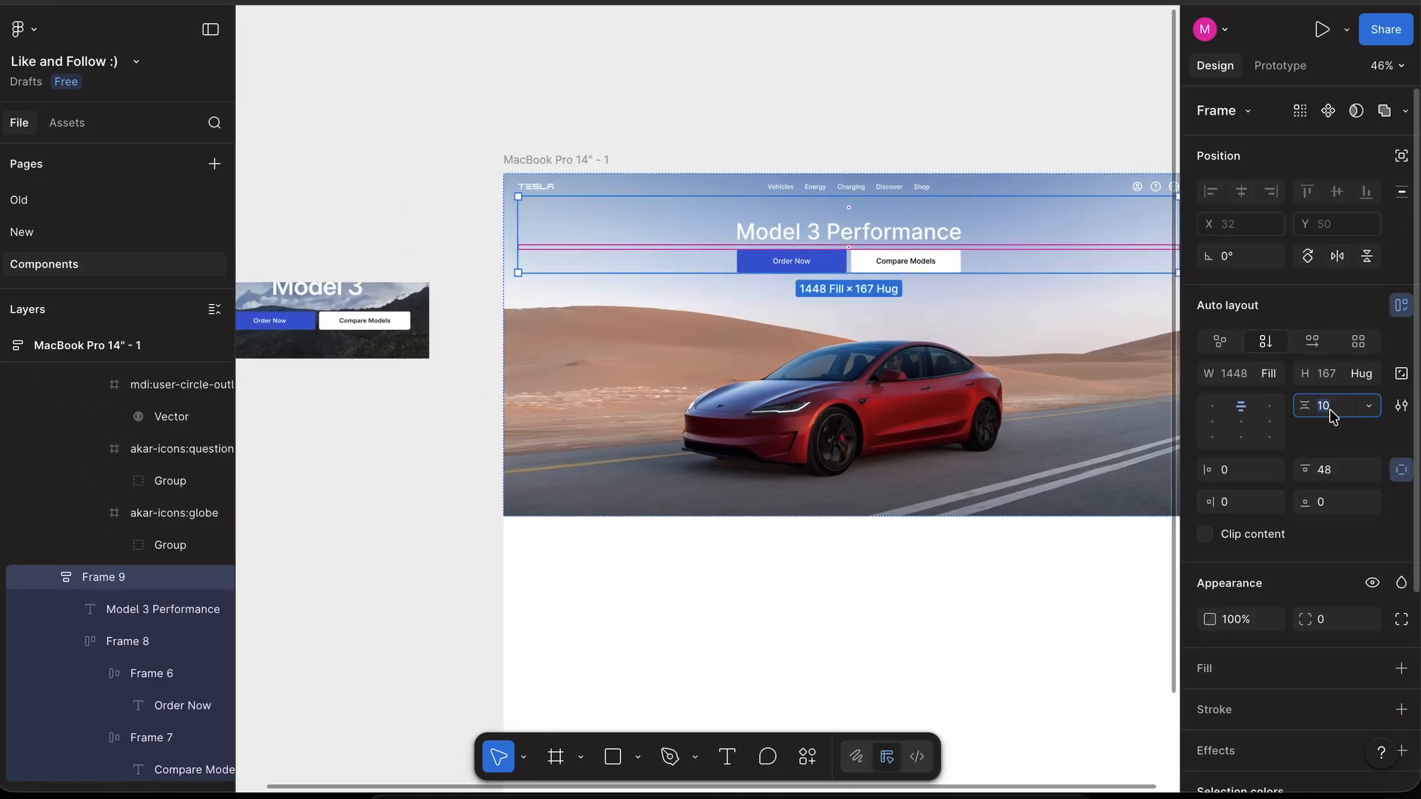
{"action": "type", "text": "32"}
{"action": "key", "text": "Return"}
{"action": "left_click", "coordinate": [945, 80]}
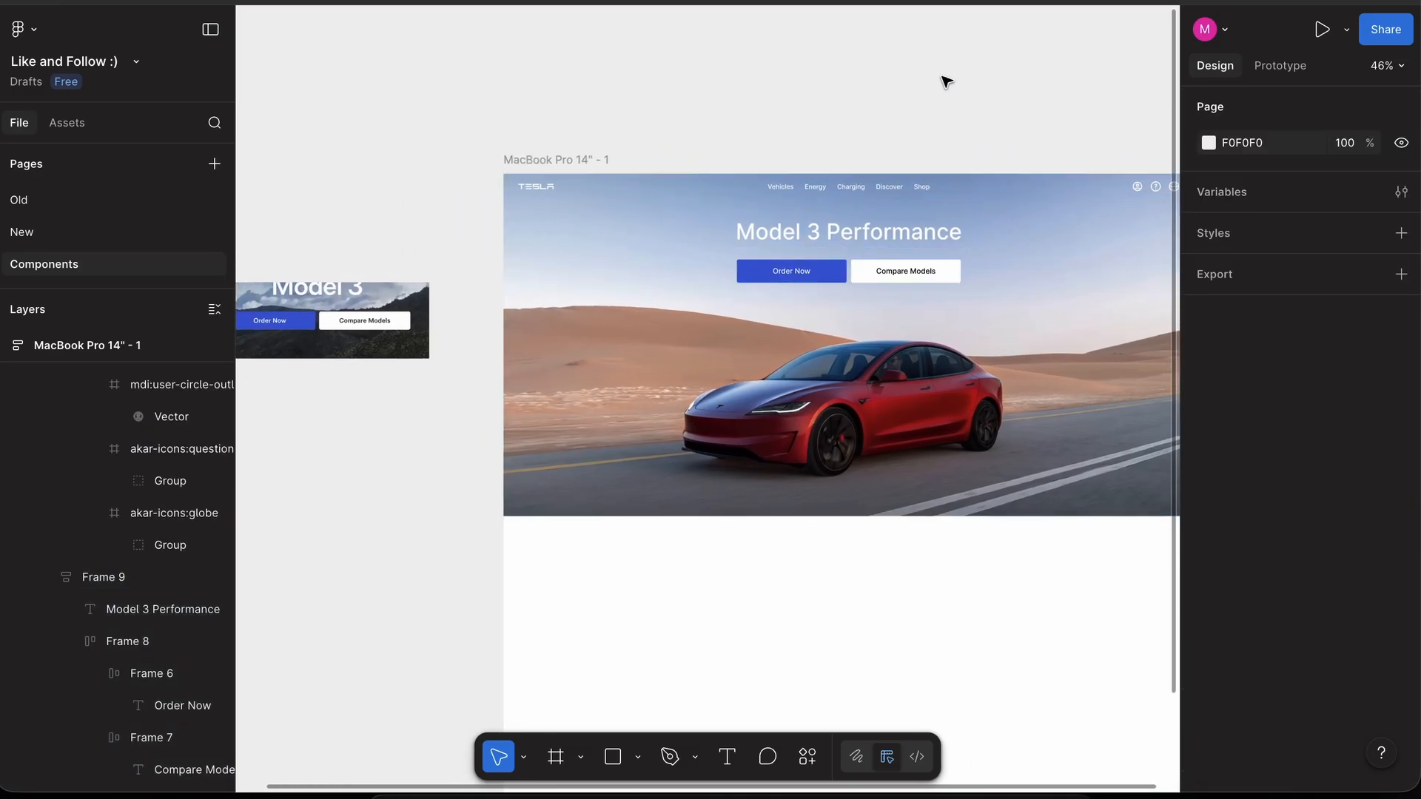
{"action": "scroll", "coordinate": [966, 59], "scroll_direction": "down", "scroll_amount": 5}
{"action": "scroll", "coordinate": [893, 88], "scroll_direction": "up", "scroll_amount": 4}
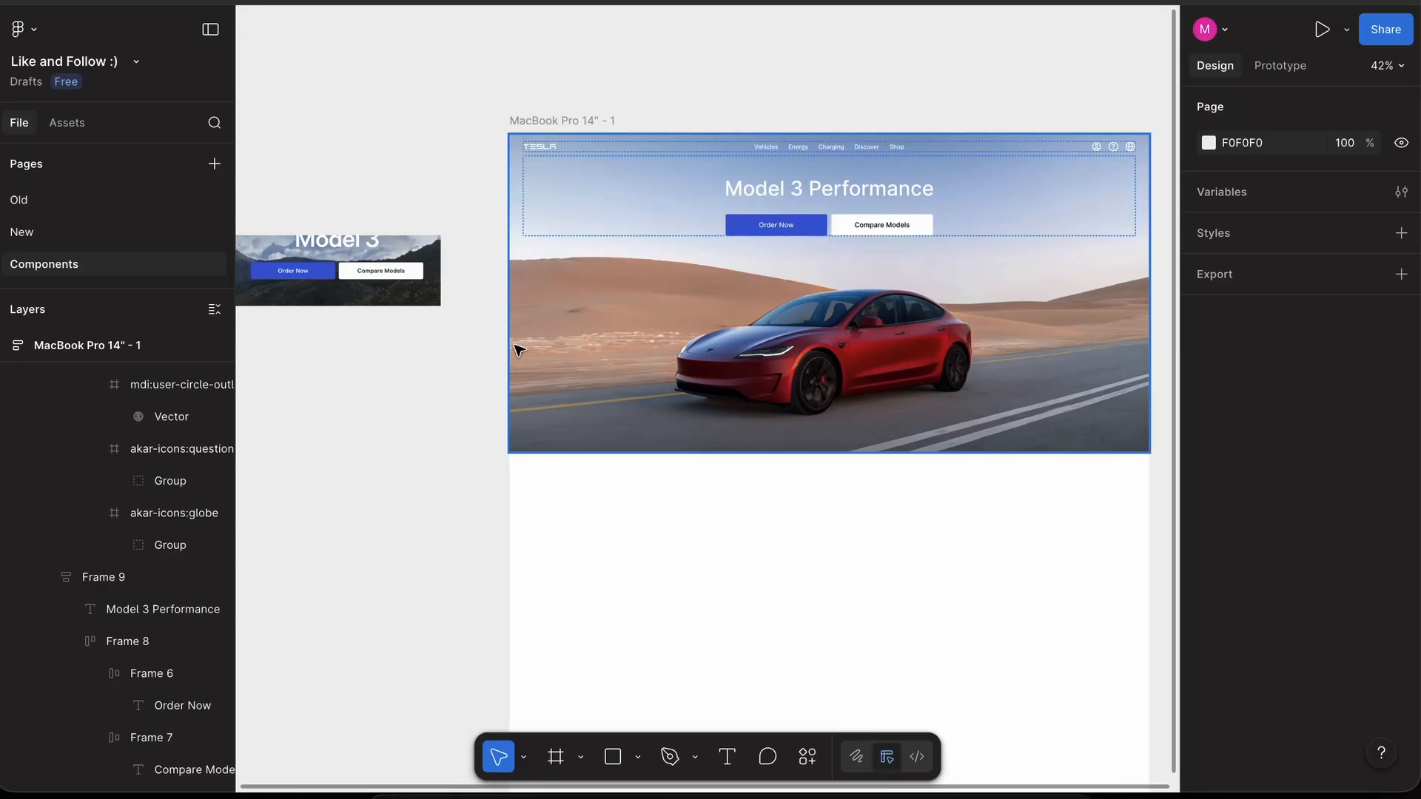
- Open the Iconify plugin and search its icon library for "chev"
{"action": "scroll", "coordinate": [514, 349], "scroll_direction": "left", "scroll_amount": 3}
{"action": "scroll", "coordinate": [491, 377], "scroll_direction": "up", "scroll_amount": 5}
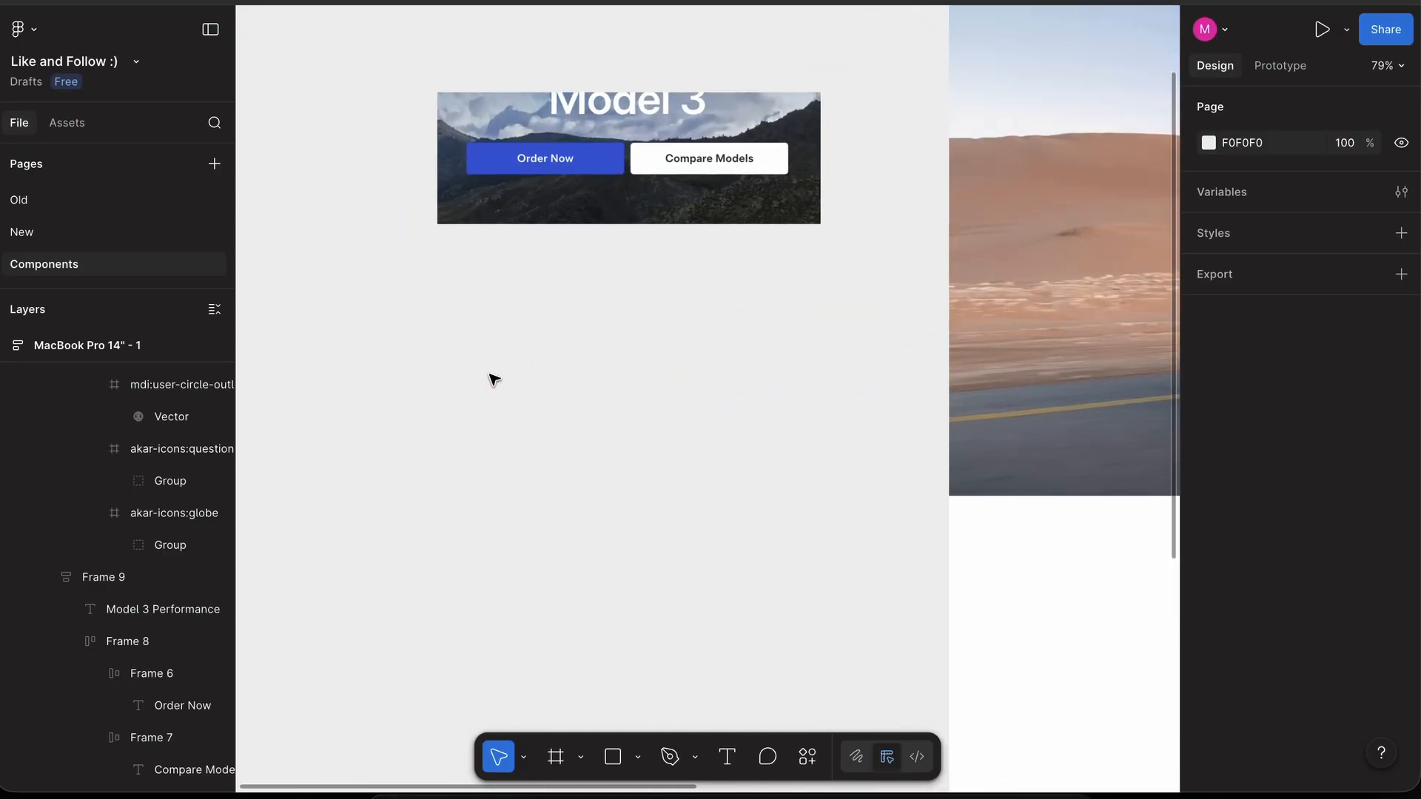
{"action": "scroll", "coordinate": [494, 379], "scroll_direction": "down", "scroll_amount": 3}
{"action": "right_click", "coordinate": [624, 351]}
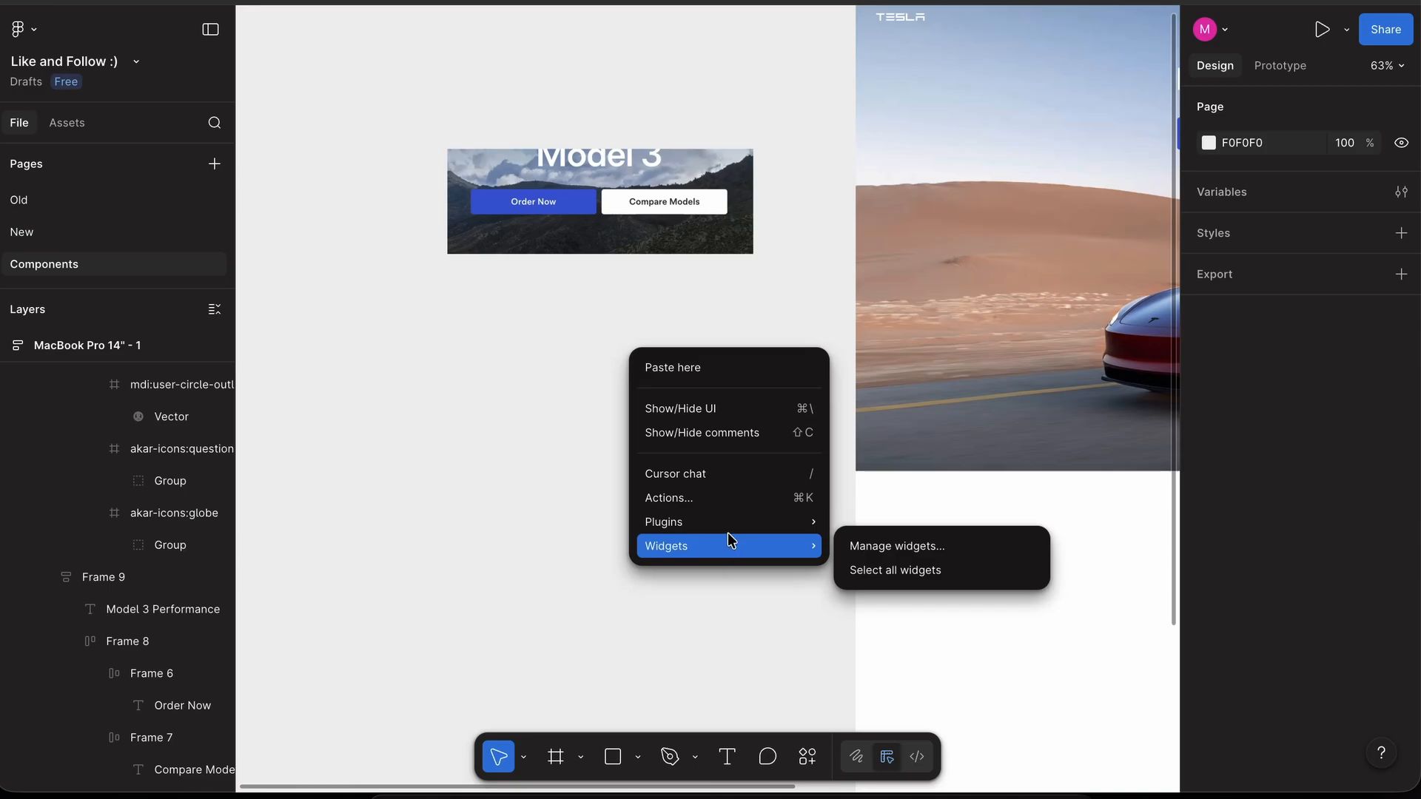
{"action": "mouse_move", "coordinate": [729, 524]}
{"action": "left_click", "coordinate": [894, 552]}
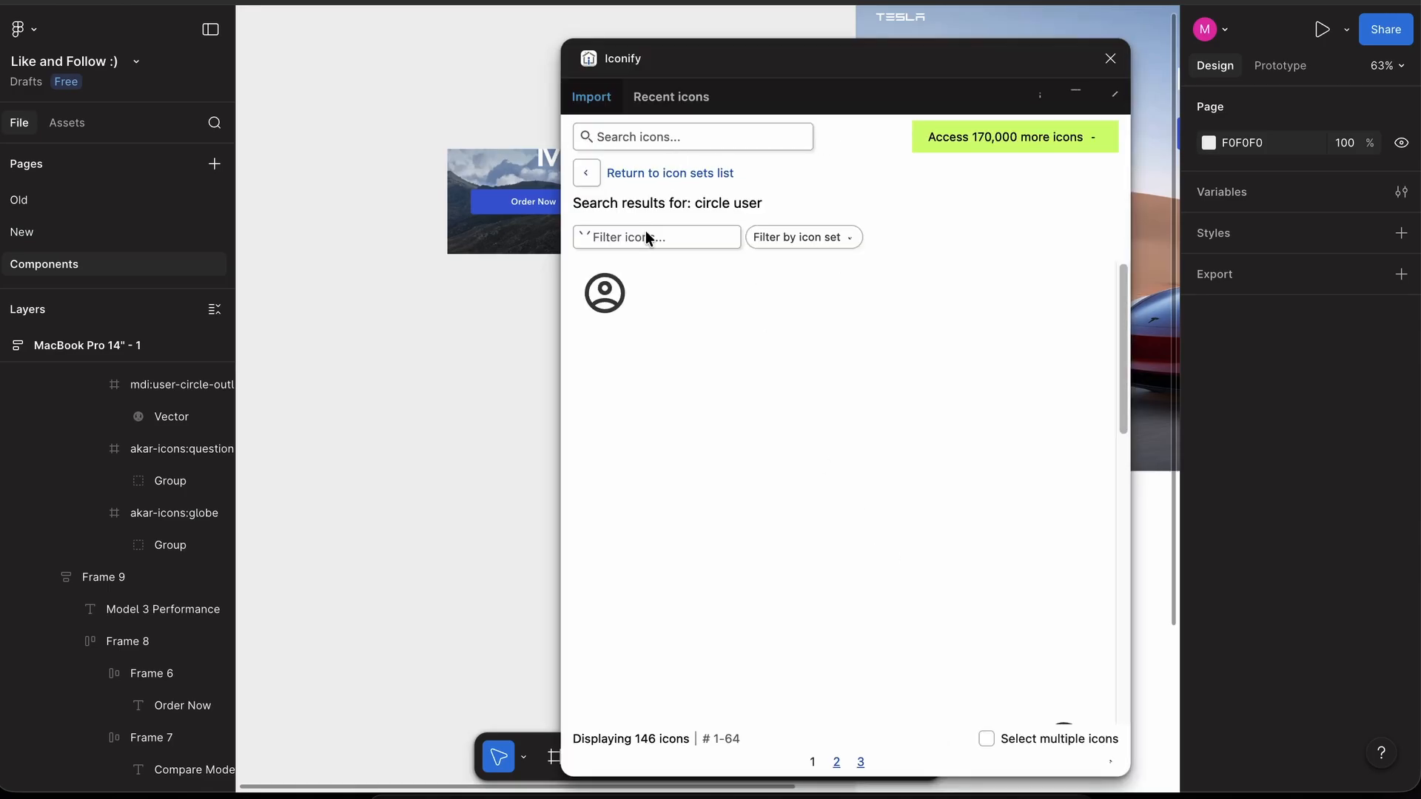
{"action": "left_click", "coordinate": [586, 173]}
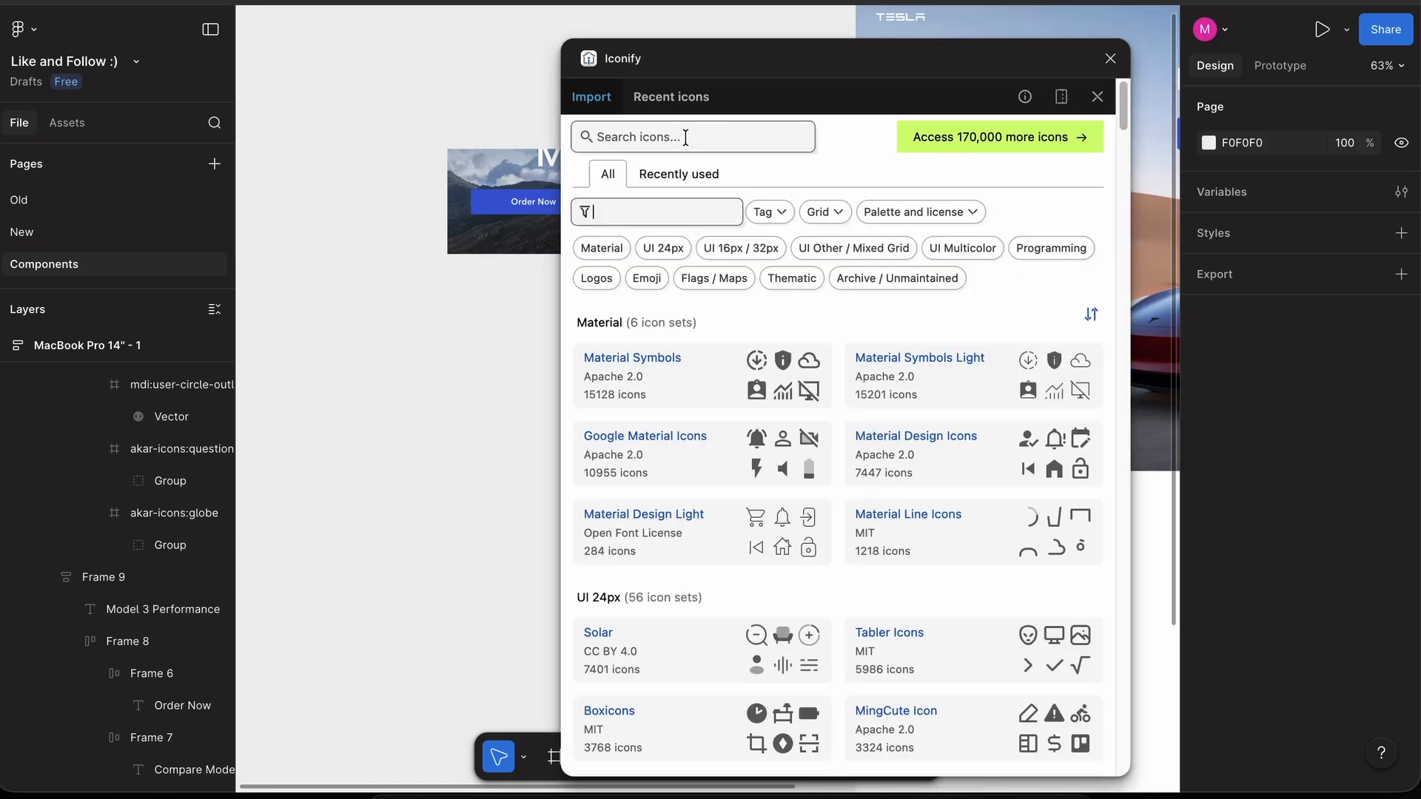
{"action": "type", "text": "chev"}
{"action": "key", "text": "Return"}
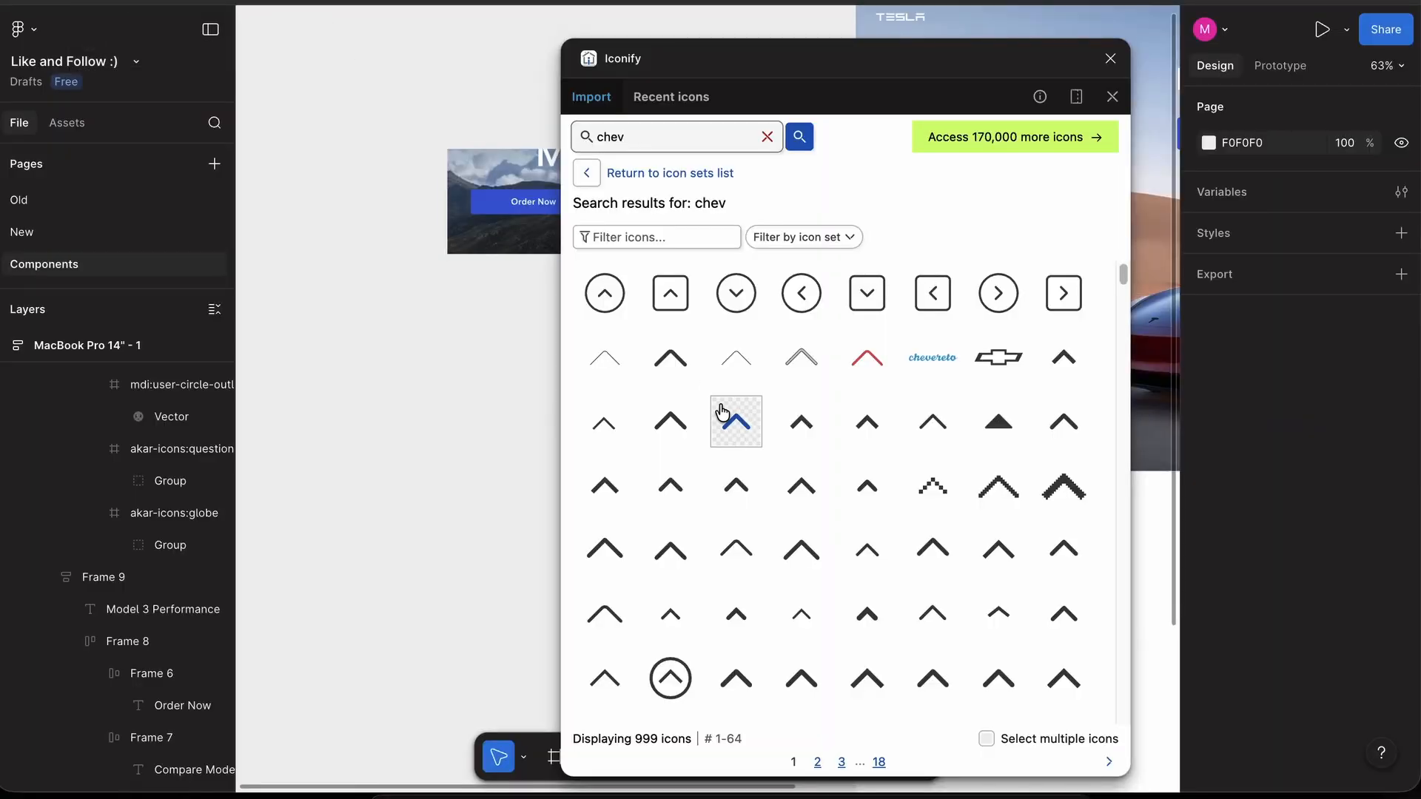
- Import the glyphs:chevron-bold icon as a frame onto the canvas and rotate it 90° so it points left
{"action": "left_click", "coordinate": [674, 362]}
{"action": "left_click", "coordinate": [858, 757]}
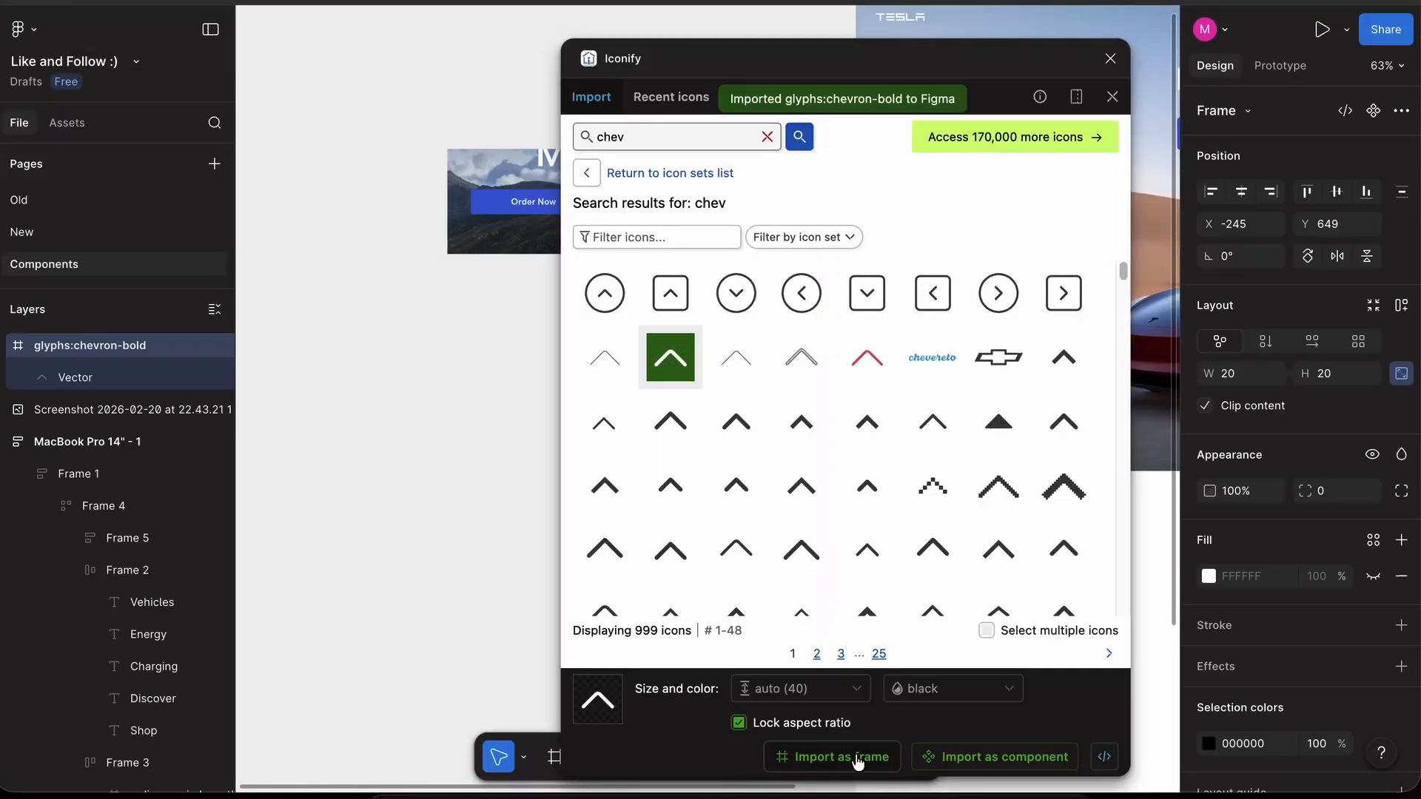
{"action": "left_click", "coordinate": [1107, 57]}
{"action": "scroll", "coordinate": [687, 362], "scroll_direction": "up", "scroll_amount": 5}
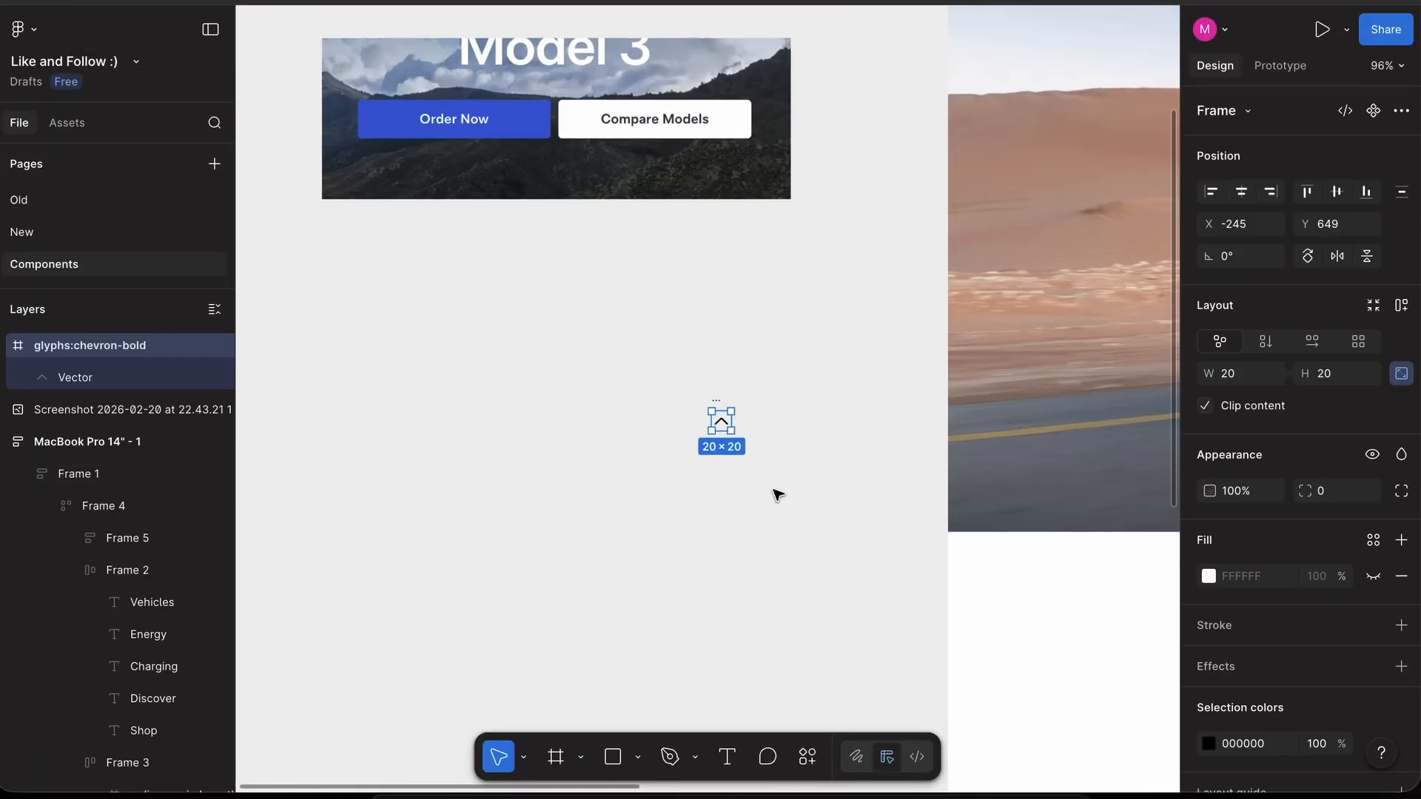
{"action": "left_click_drag", "start_coordinate": [736, 435], "coordinate": [748, 408]}
{"action": "key", "text": "shift+a"}
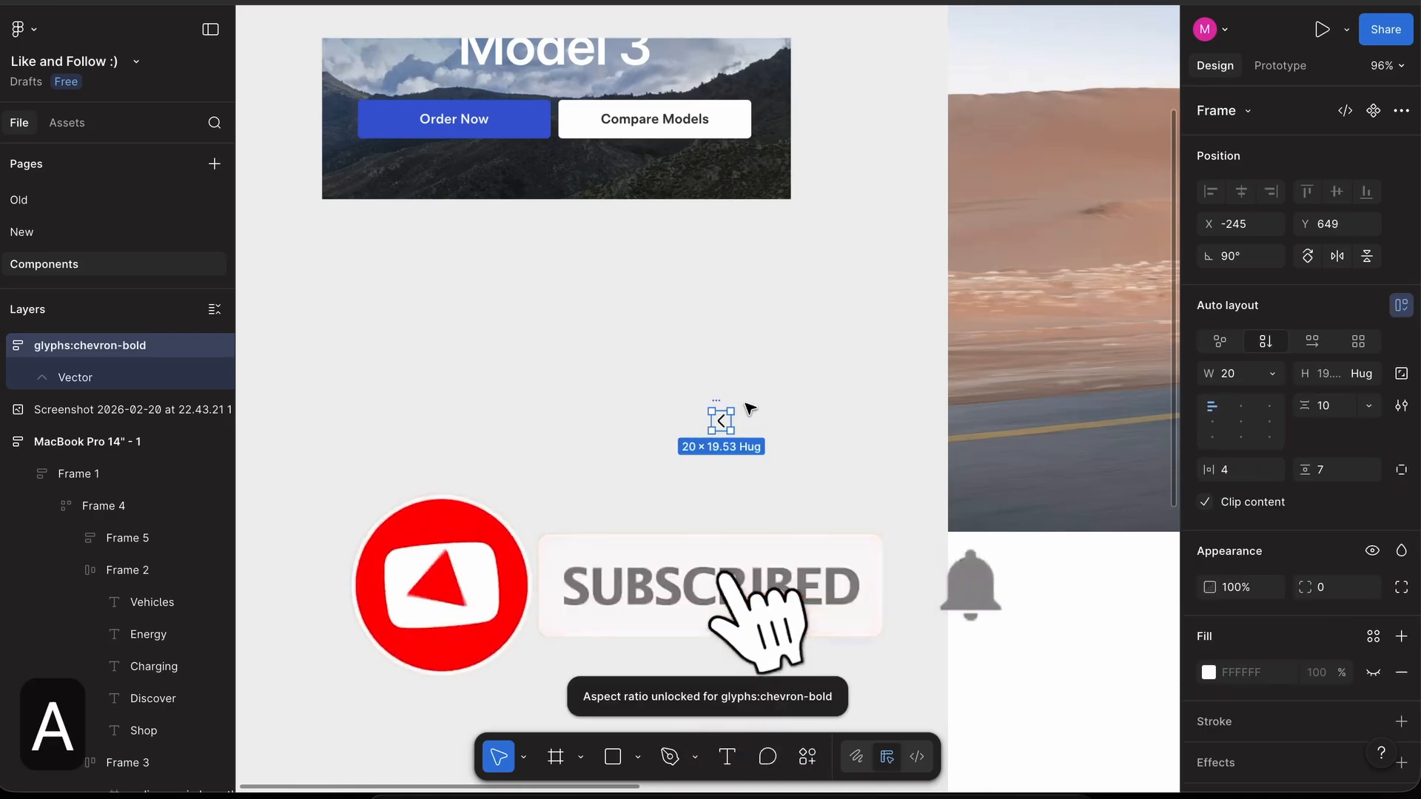
{"action": "scroll", "coordinate": [750, 408], "scroll_direction": "down", "scroll_amount": 3}
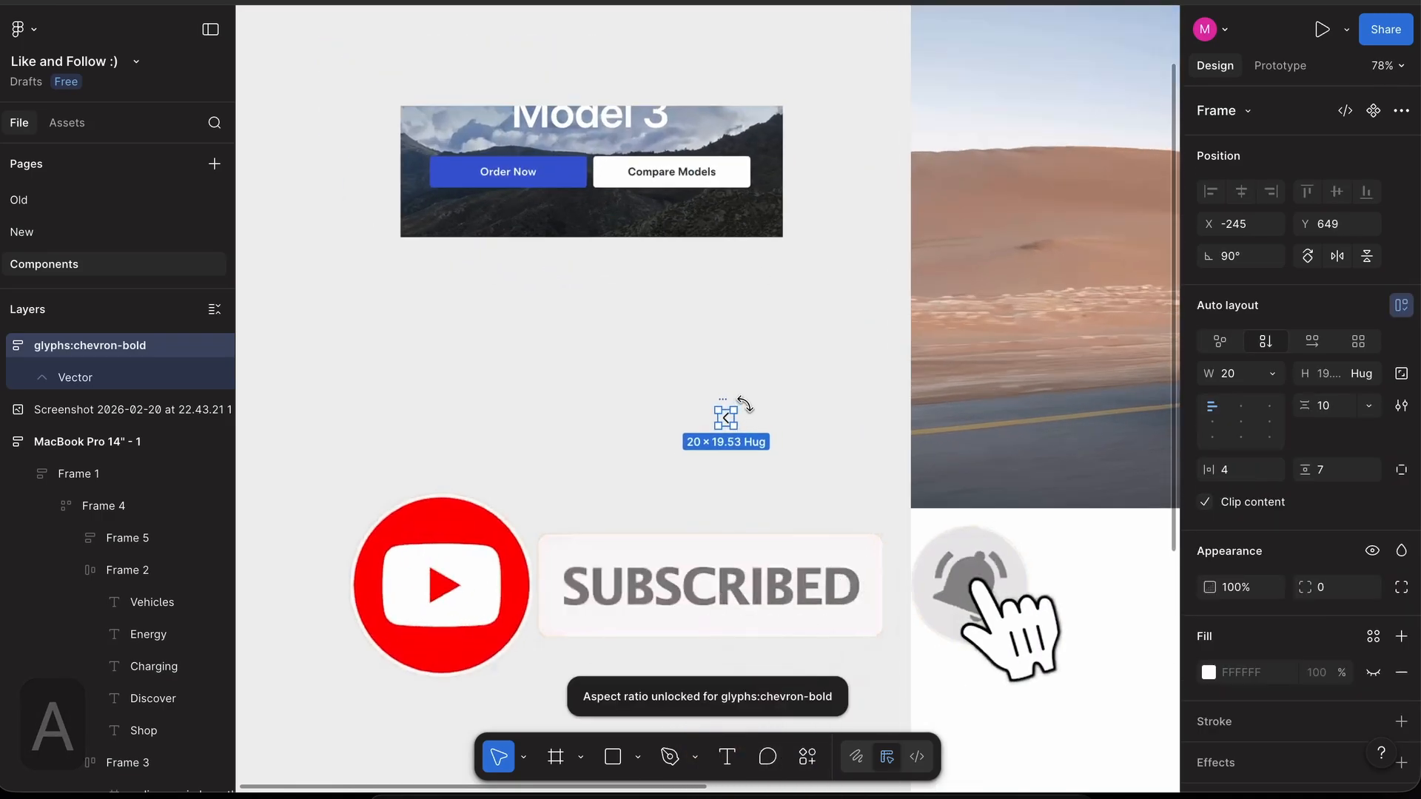
{"action": "left_click", "coordinate": [1272, 375]}
{"action": "left_click", "coordinate": [1273, 374]}
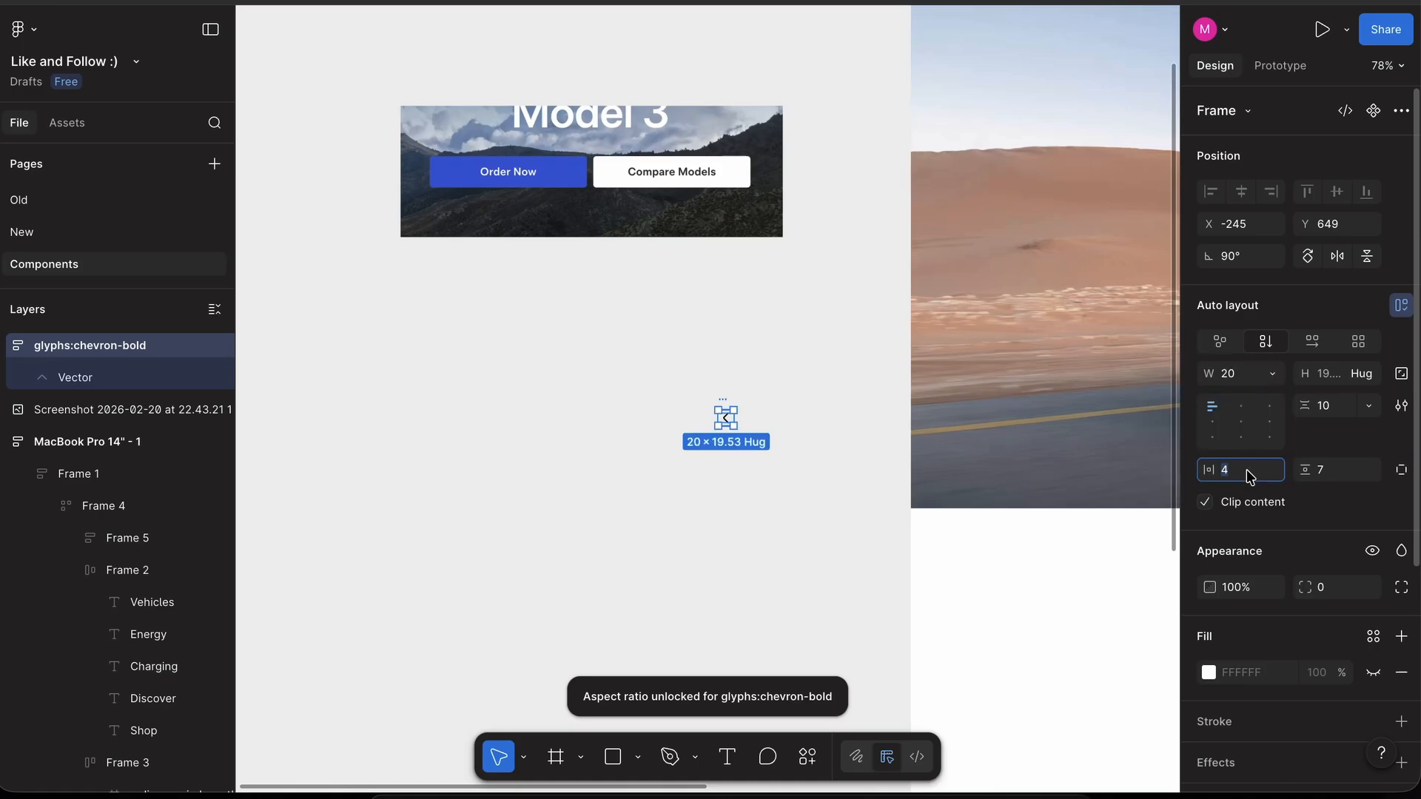
{"action": "left_click", "coordinate": [764, 380]}
{"action": "key", "text": "super+z"}
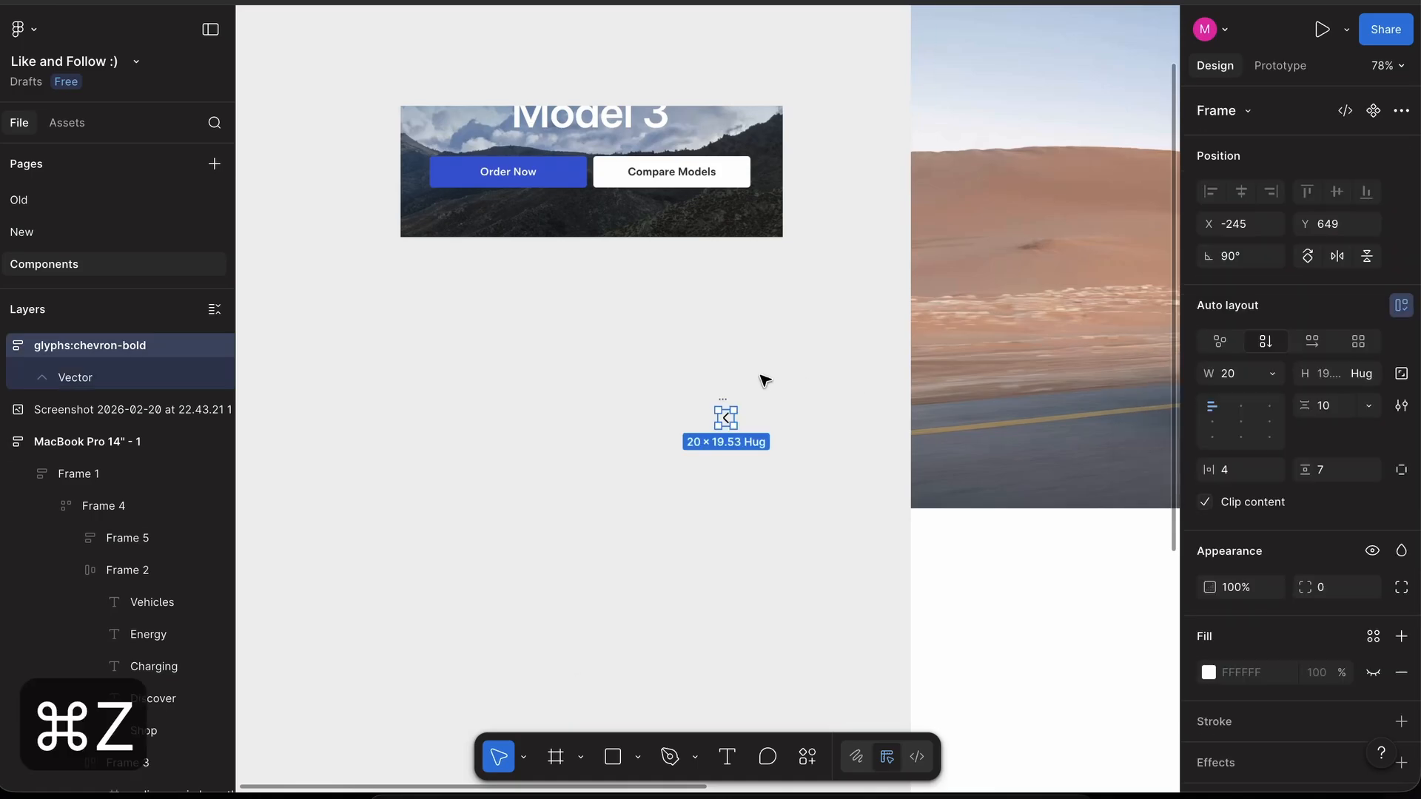
{"action": "key", "text": "super+z"}
- Wrap the rotated chevron icon in a new frame and apply horizontal auto layout to it
{"action": "key", "text": "super+alt+g"}
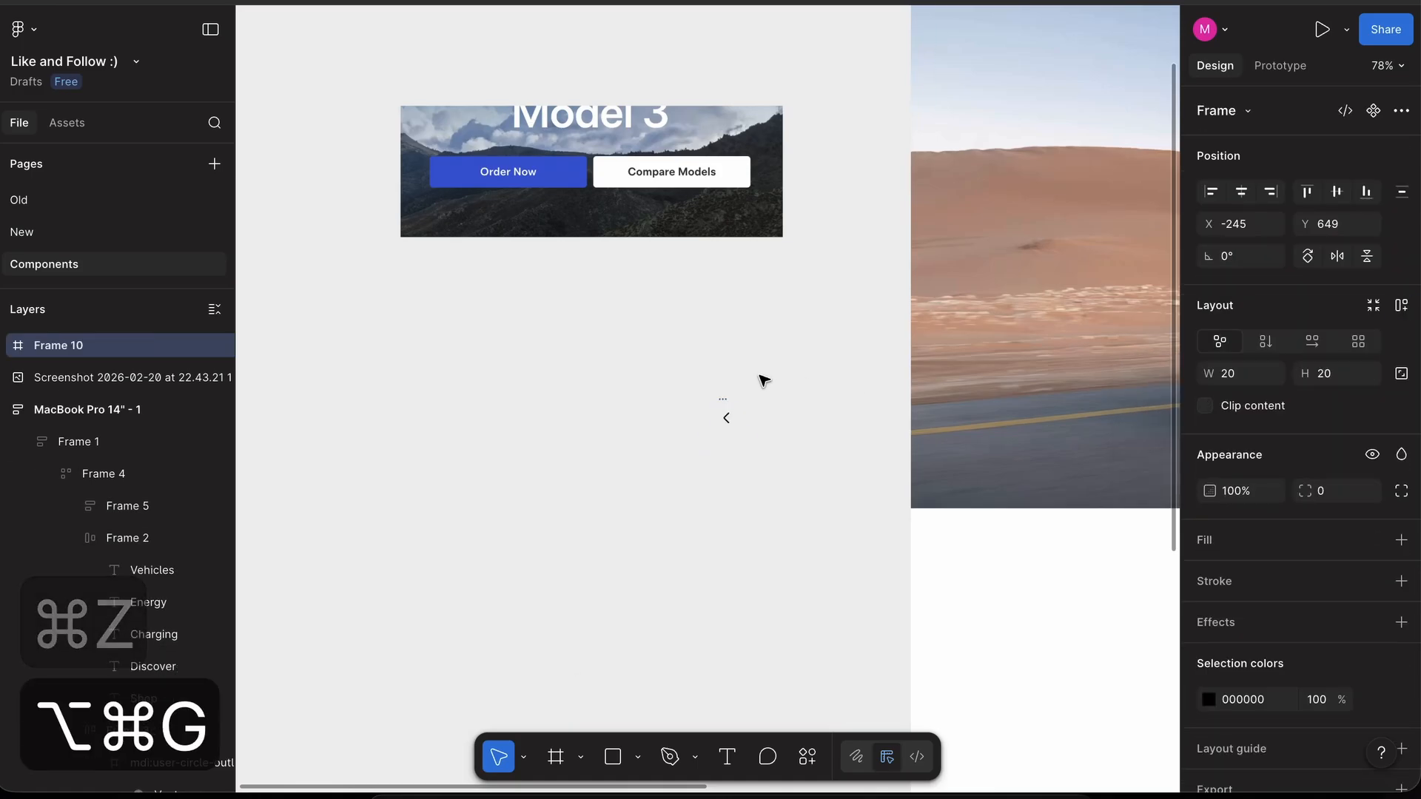
{"action": "key", "text": "shift+a"}
{"action": "scroll", "coordinate": [718, 394], "scroll_direction": "up", "scroll_amount": 5}
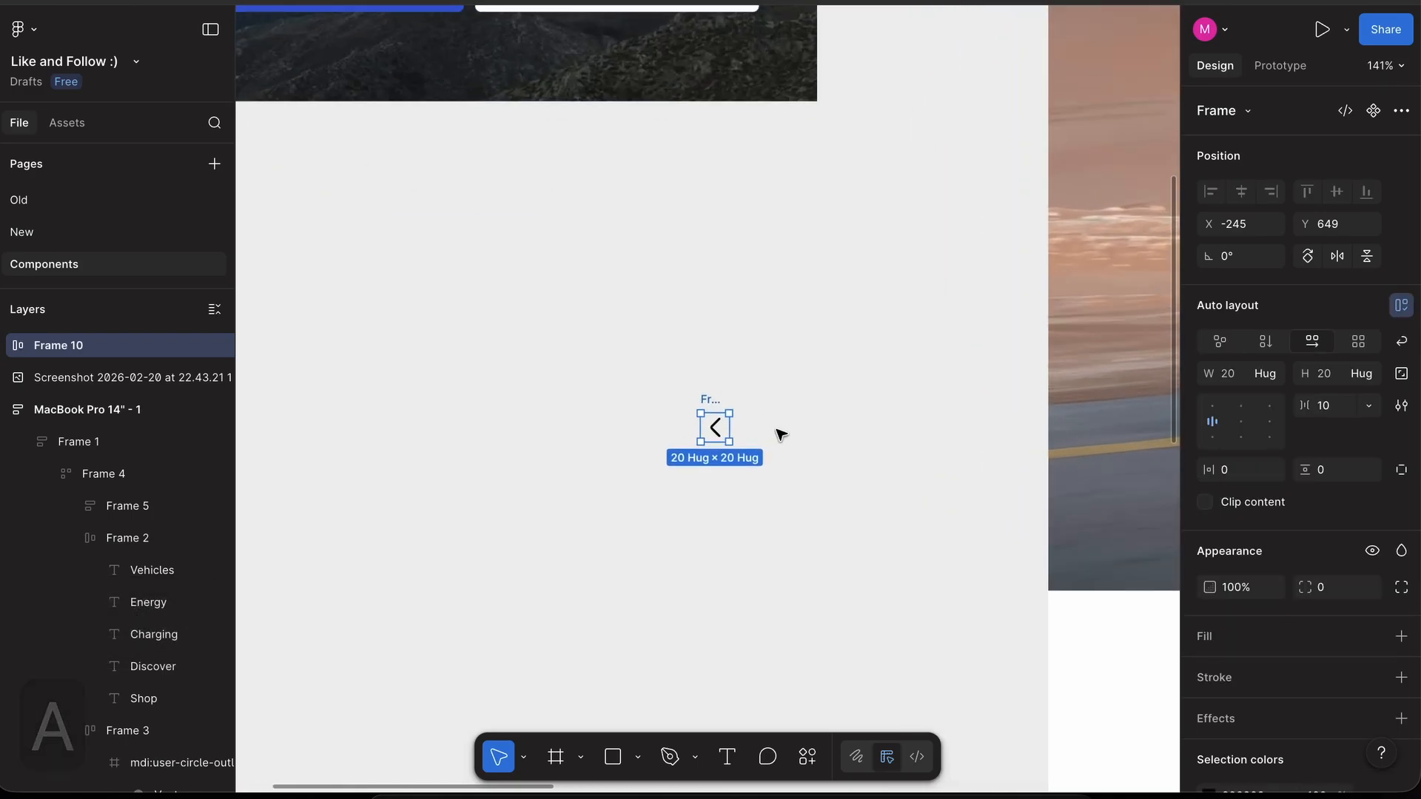
{"action": "left_click", "coordinate": [3, 345]}
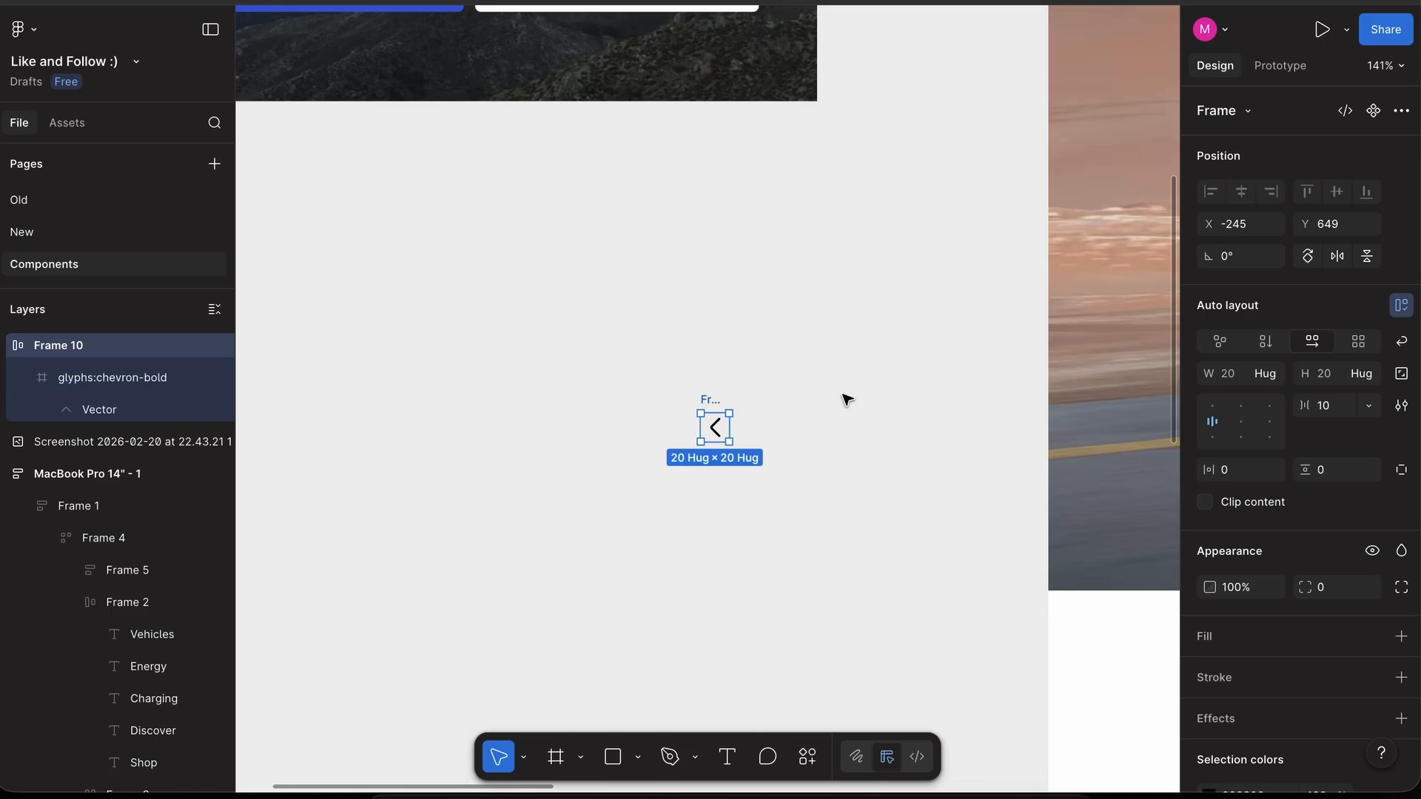
- Set the frame around the chevron icon to 48 by 48 and centre the icon inside it
{"action": "left_click", "coordinate": [1236, 379]}
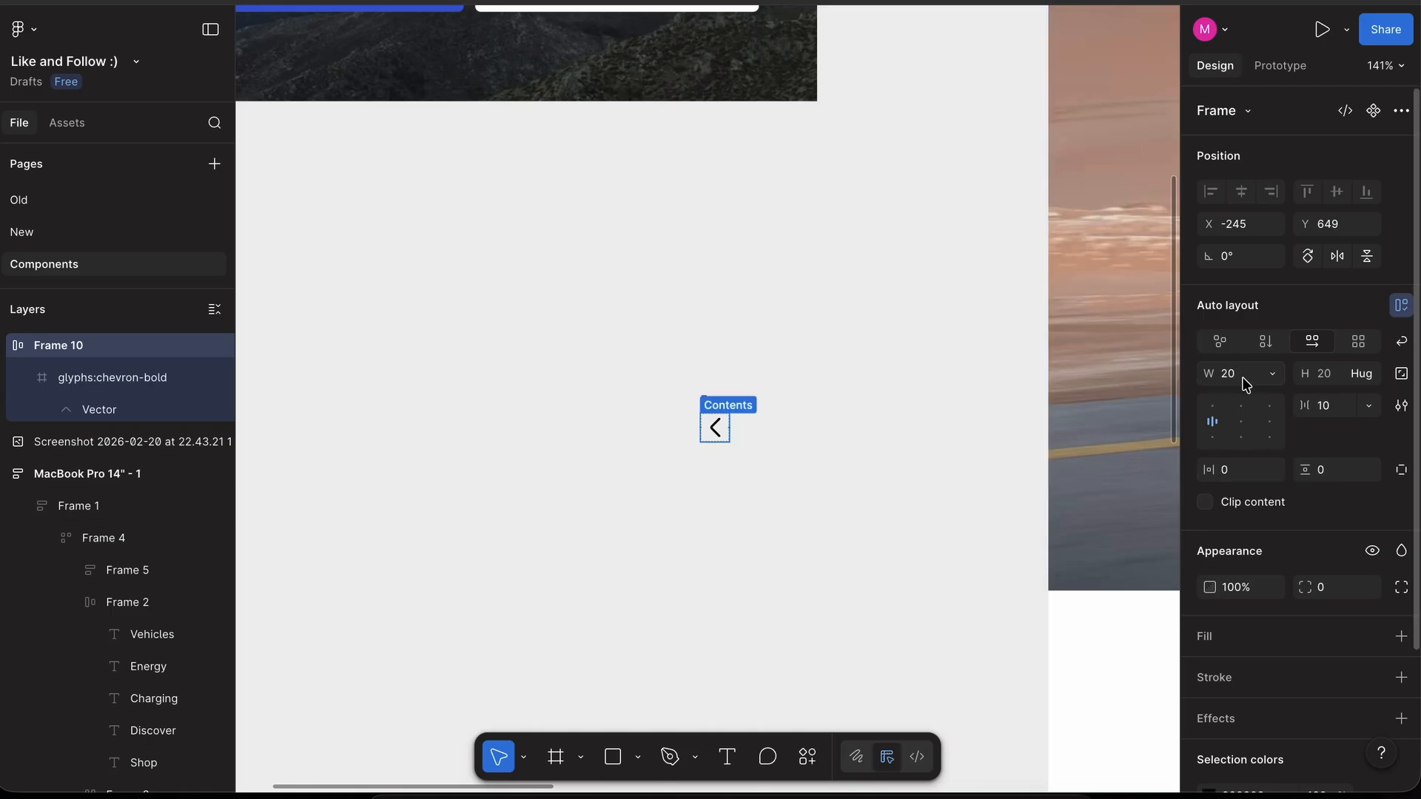
{"action": "type", "text": "48"}
{"action": "left_click", "coordinate": [1341, 379]}
{"action": "type", "text": "48"}
{"action": "key", "text": "Return"}
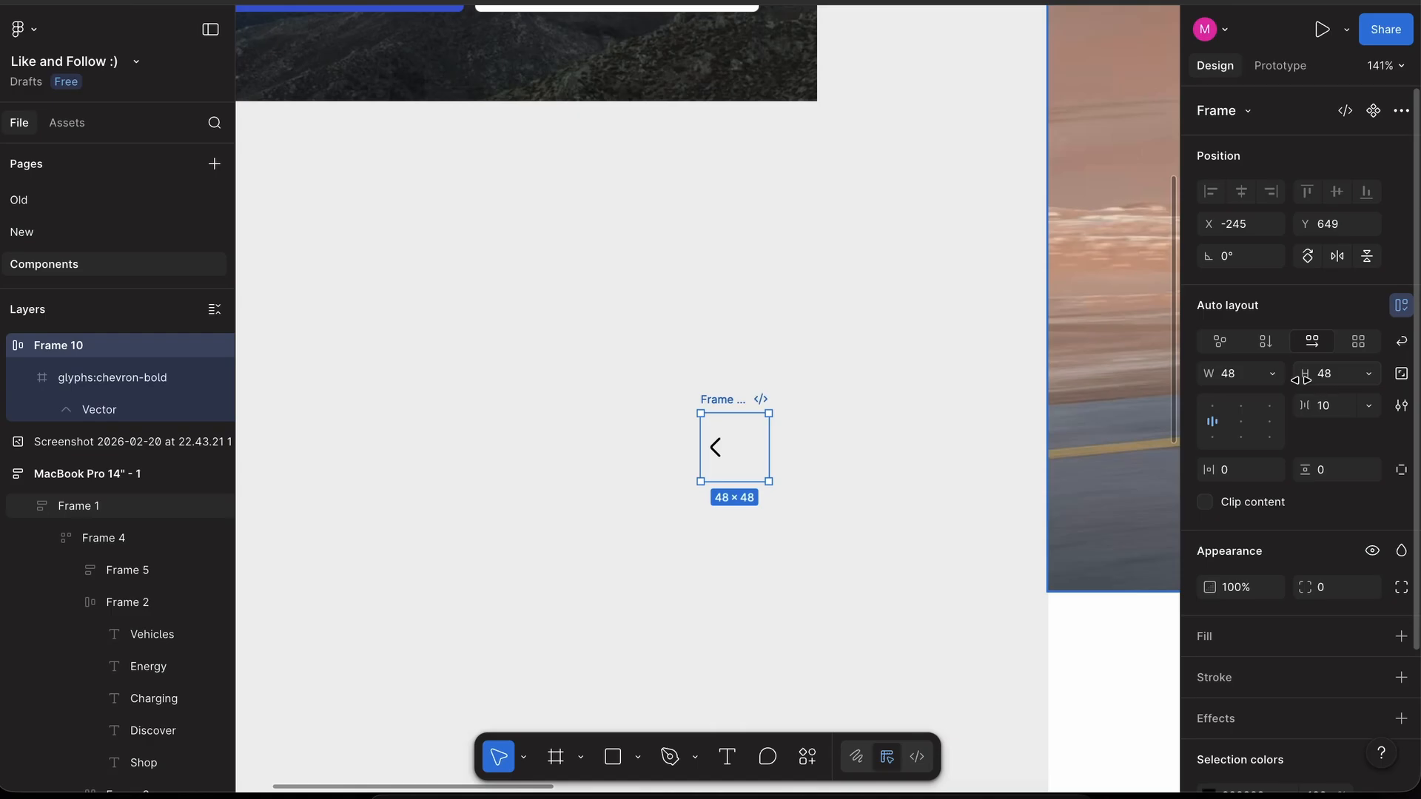
{"action": "left_click", "coordinate": [1241, 422]}
- Give the 48 by 48 chevron frame a white FFFFFF fill and a corner radius of 4
{"action": "scroll", "coordinate": [764, 442], "scroll_direction": "down", "scroll_amount": 5}
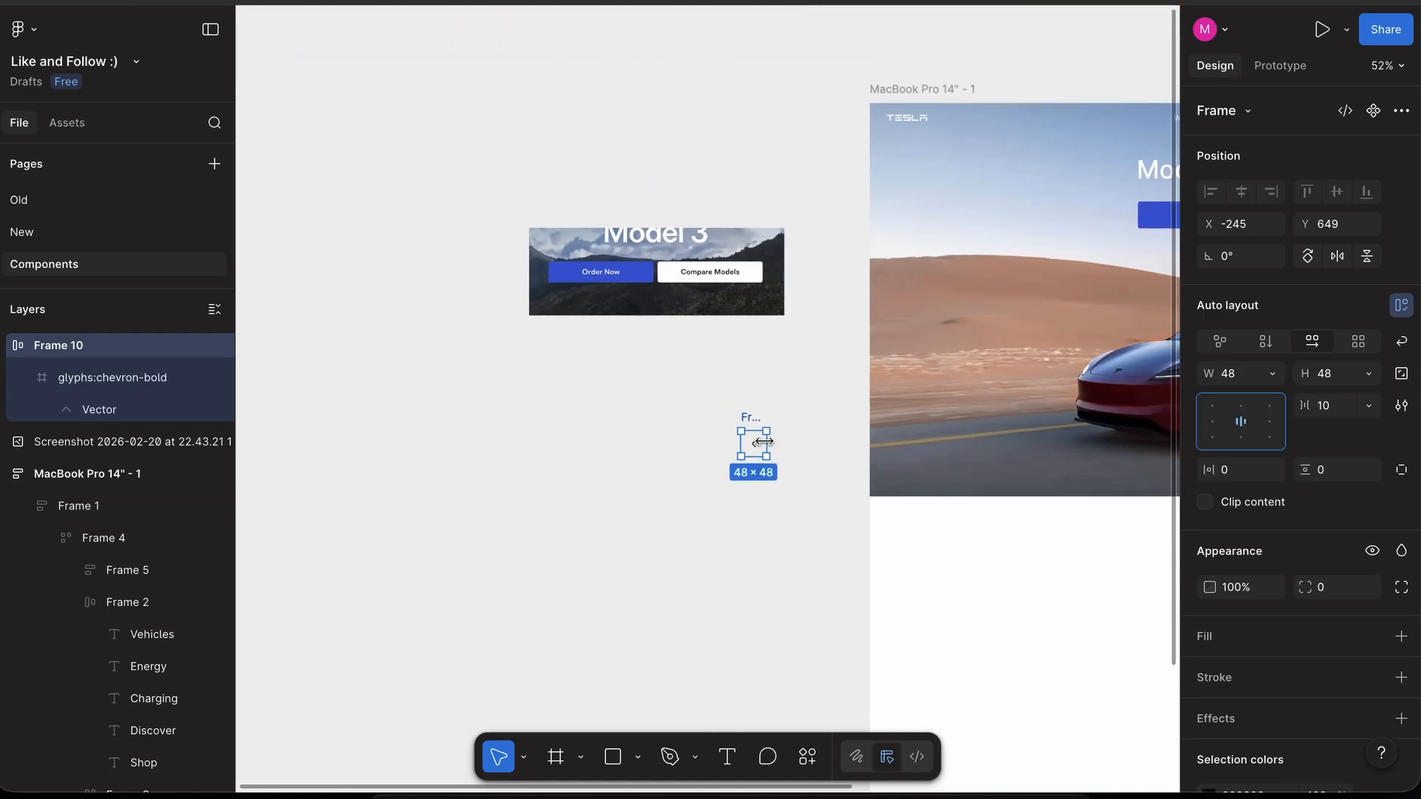
{"action": "scroll", "coordinate": [764, 441], "scroll_direction": "up", "scroll_amount": 3}
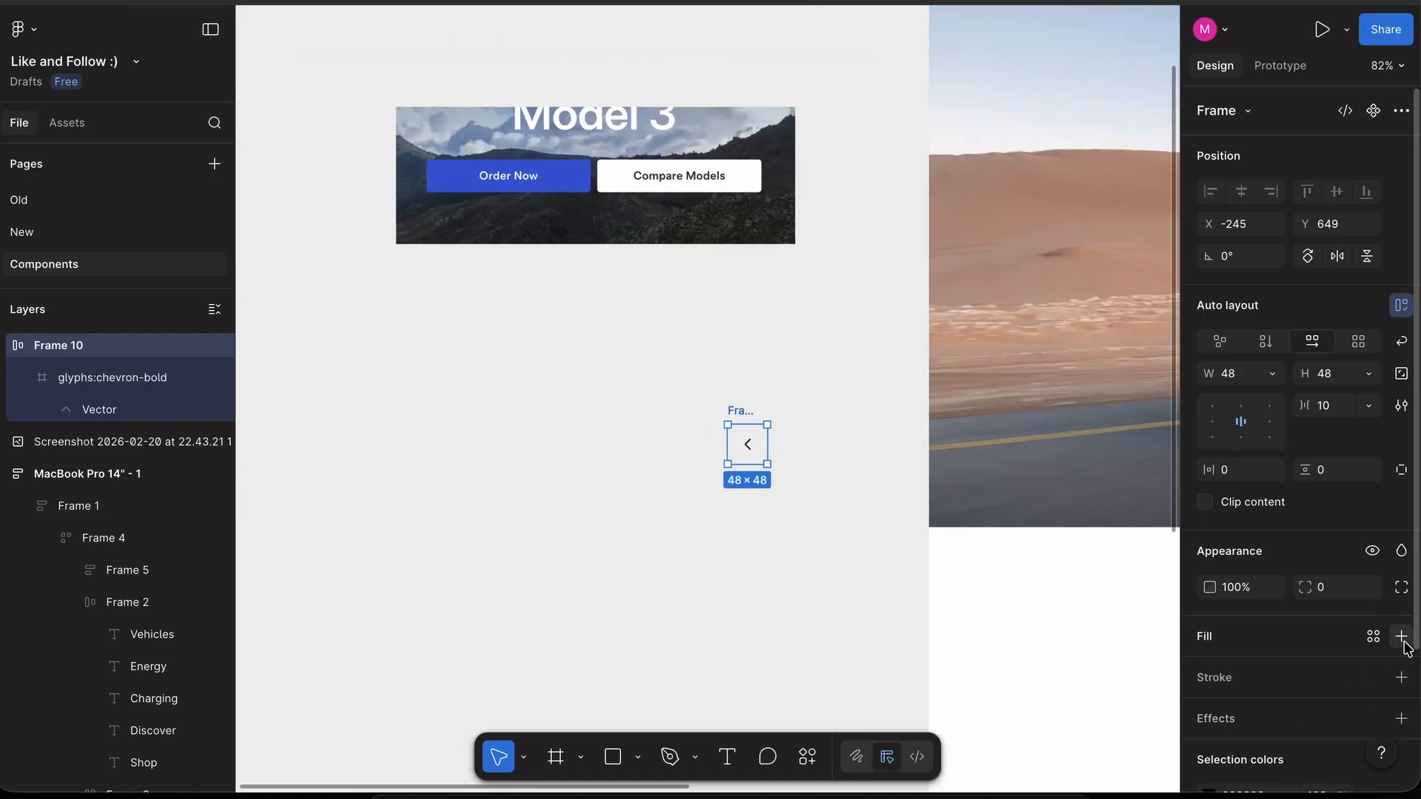
{"action": "left_click", "coordinate": [1401, 637]}
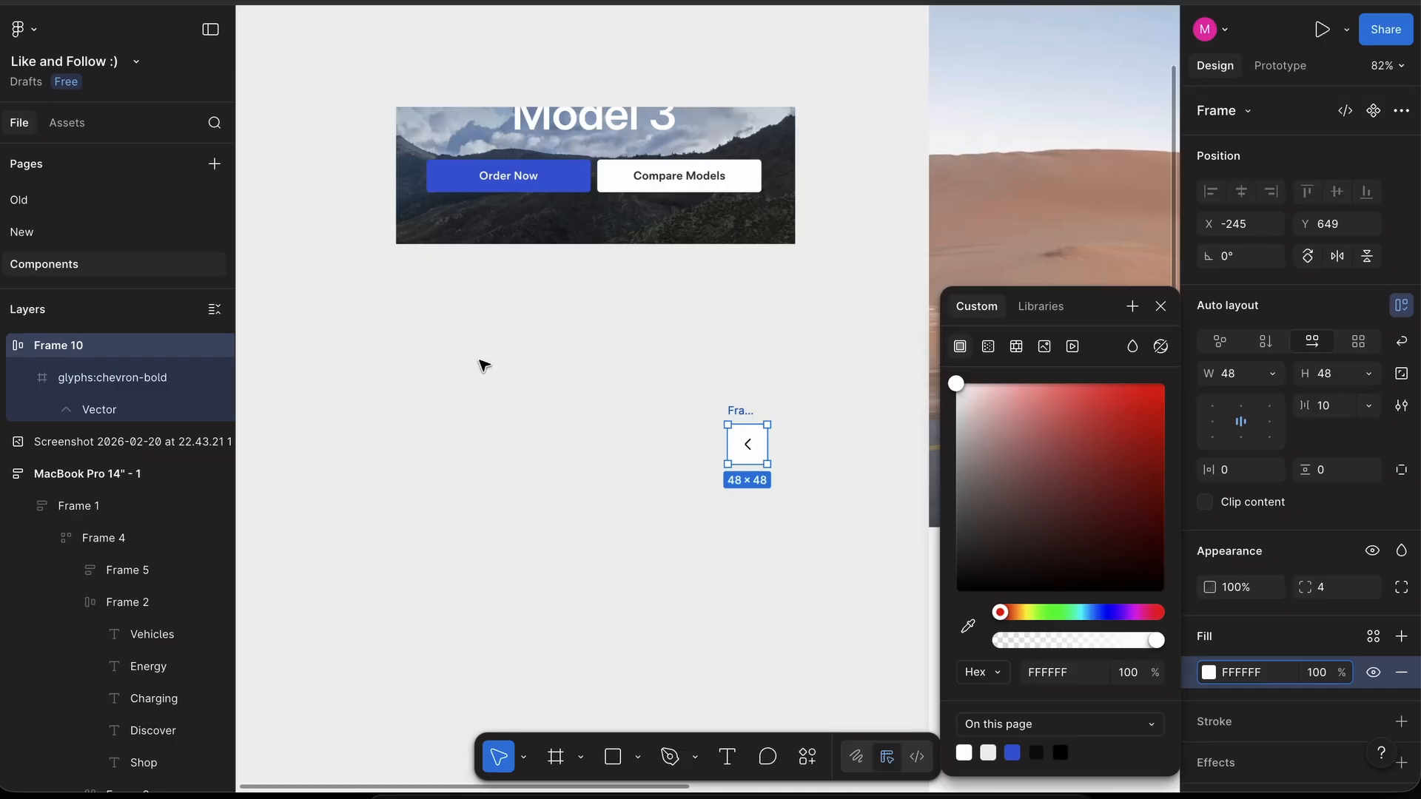
{"action": "left_click", "coordinate": [479, 365]}
- Move the chevron button into the hero frame, below the heading-and-buttons frame
{"action": "scroll", "coordinate": [479, 365], "scroll_direction": "down", "scroll_amount": 5}
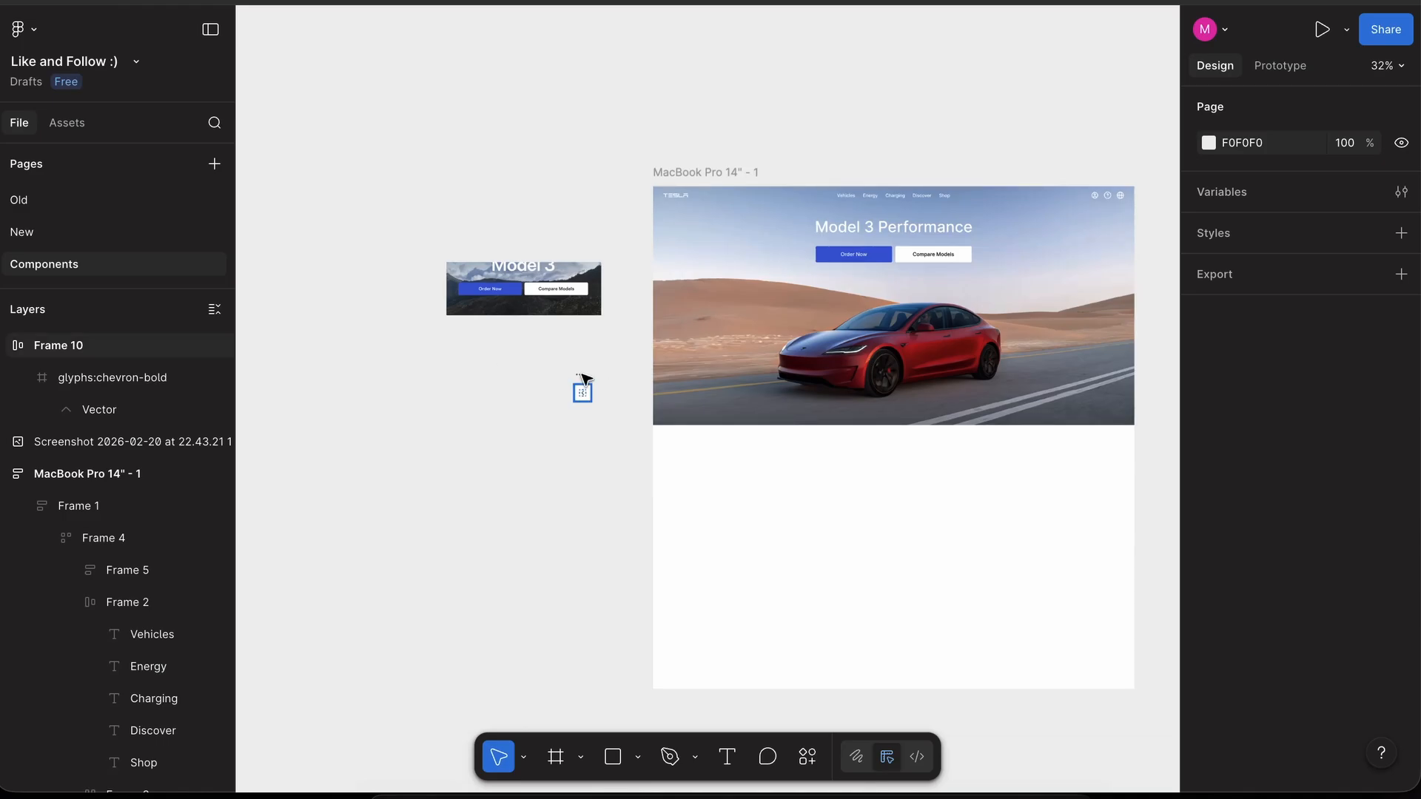
{"action": "left_click_drag", "start_coordinate": [582, 376], "coordinate": [672, 247]}
{"action": "scroll", "coordinate": [682, 263], "scroll_direction": "up", "scroll_amount": 5}
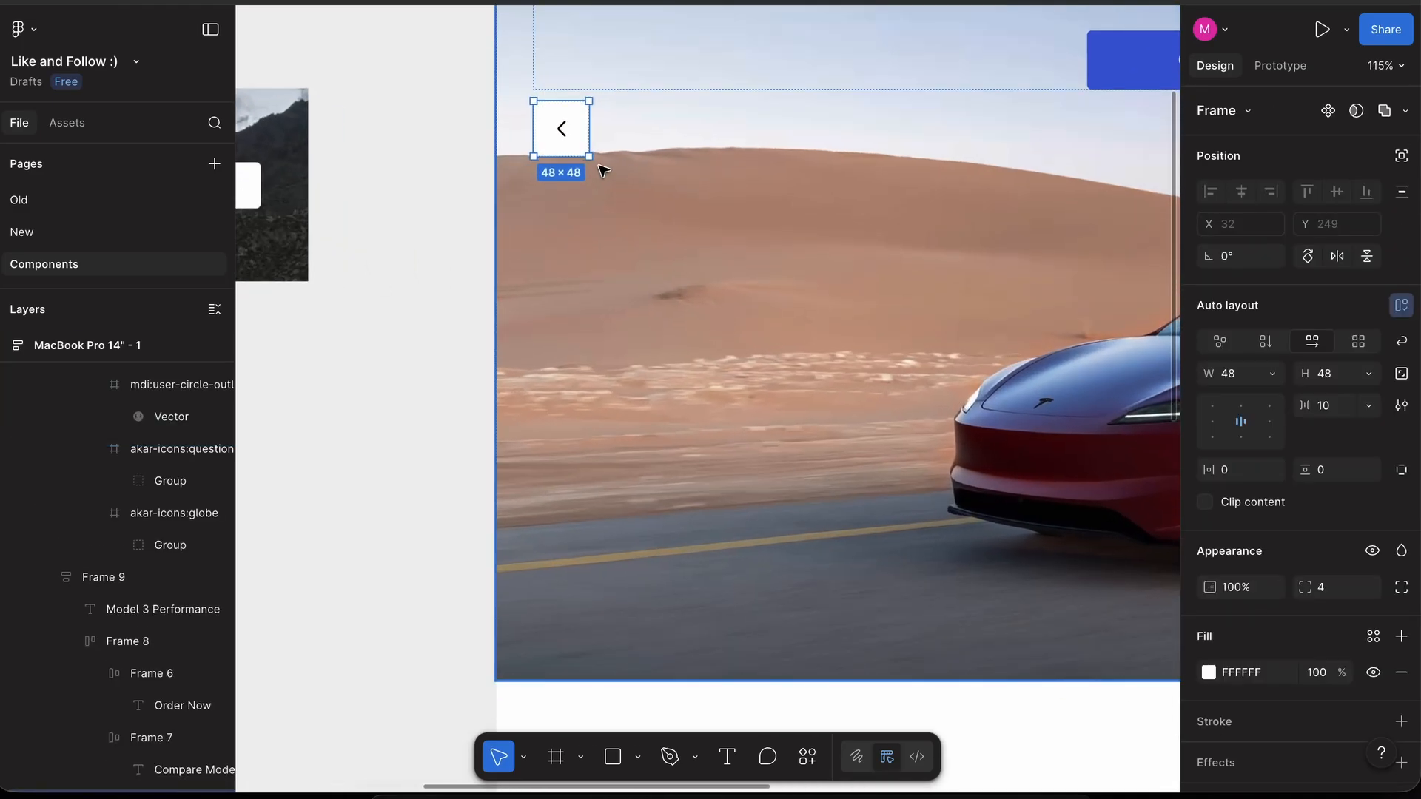
- Scale the chevron icon inside its button proportionally to a height of 24
{"action": "double_click", "coordinate": [566, 130]}
{"action": "left_click", "coordinate": [135, 691]}
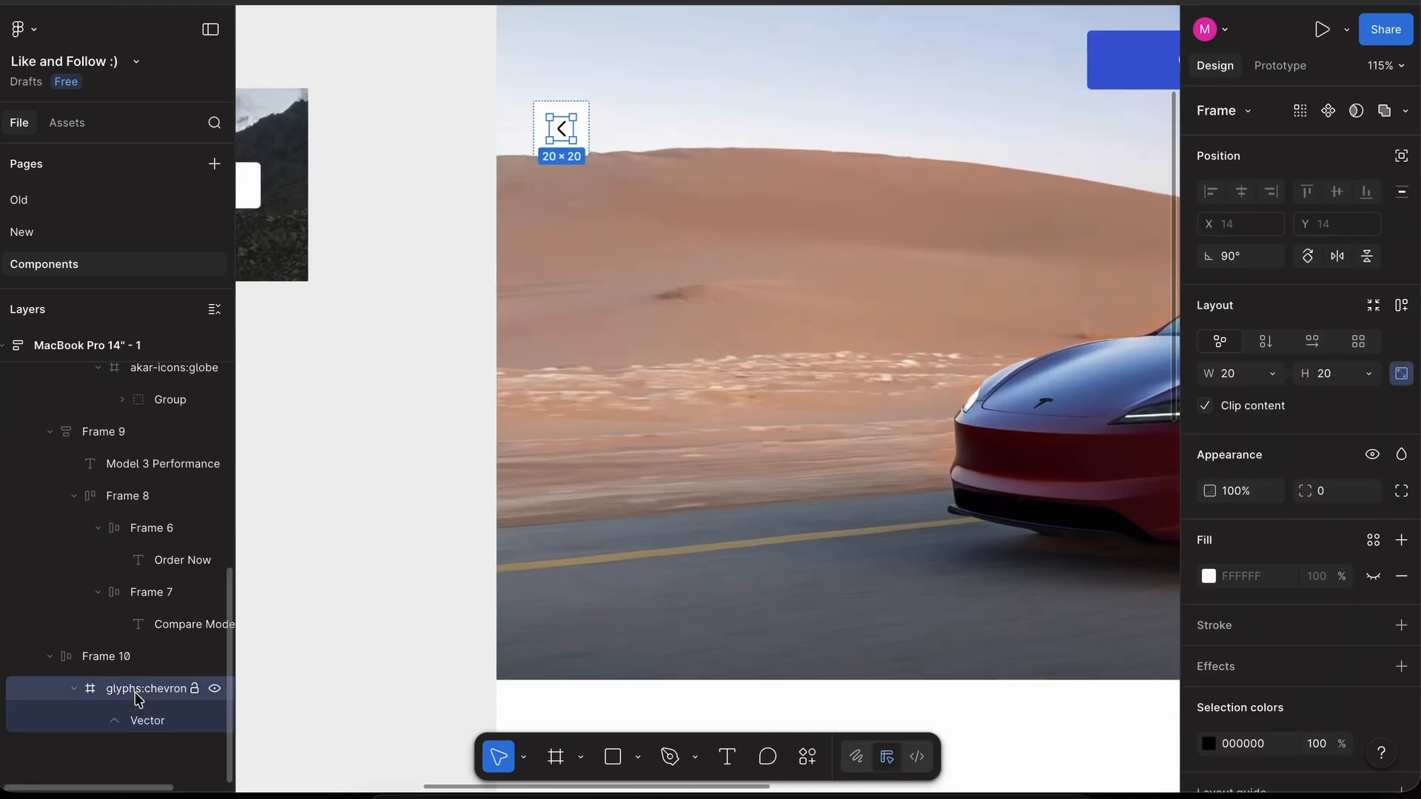
{"action": "key", "text": "k"}
{"action": "left_click", "coordinate": [1342, 502]}
{"action": "type", "text": "24"}
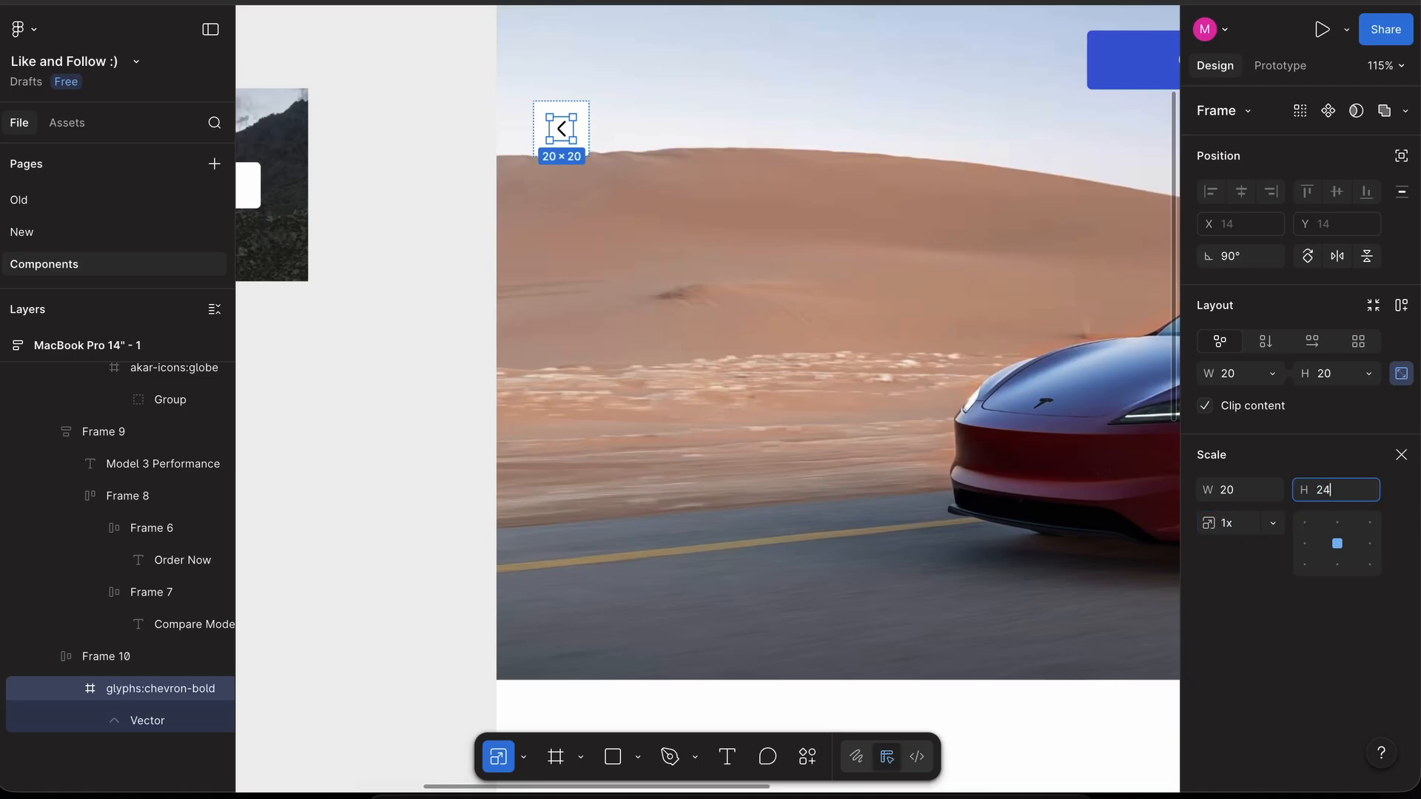
{"action": "key", "text": "Return"}
{"action": "left_click", "coordinate": [472, 299]}
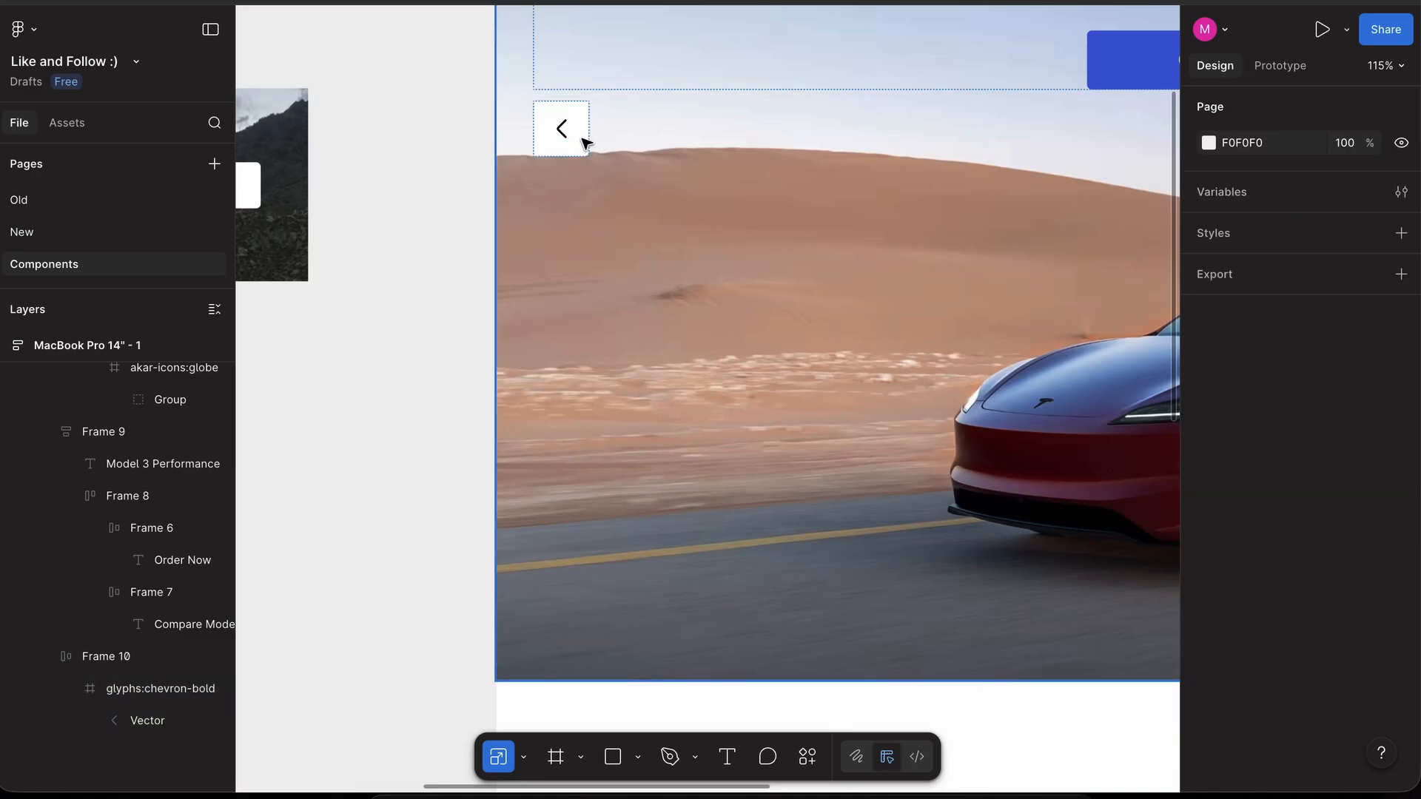
- Duplicate the chevron button and wrap both copies in a horizontal auto layout frame
{"action": "left_click", "coordinate": [585, 142]}
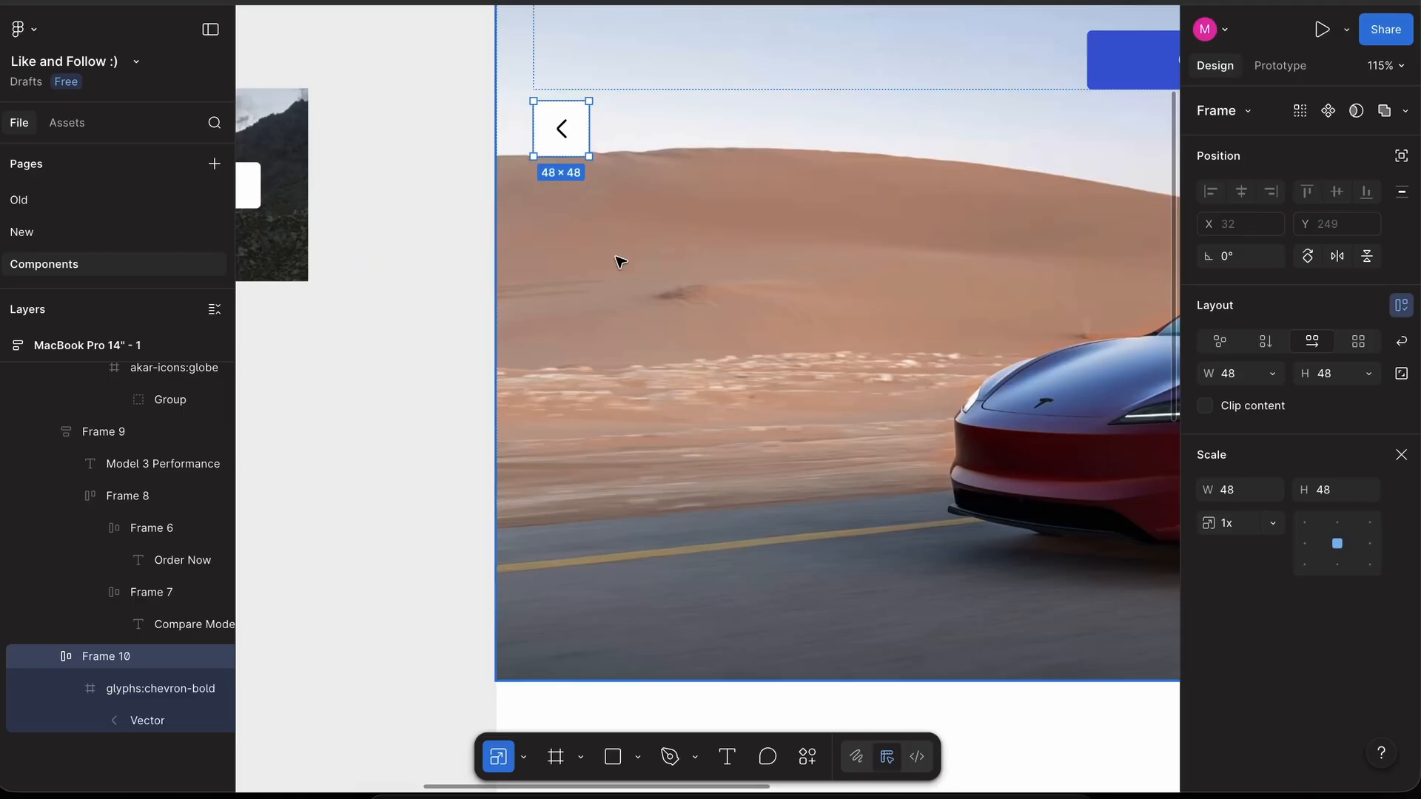
{"action": "left_click", "coordinate": [432, 285]}
{"action": "left_click", "coordinate": [574, 128]}
{"action": "key", "text": "super+d"}
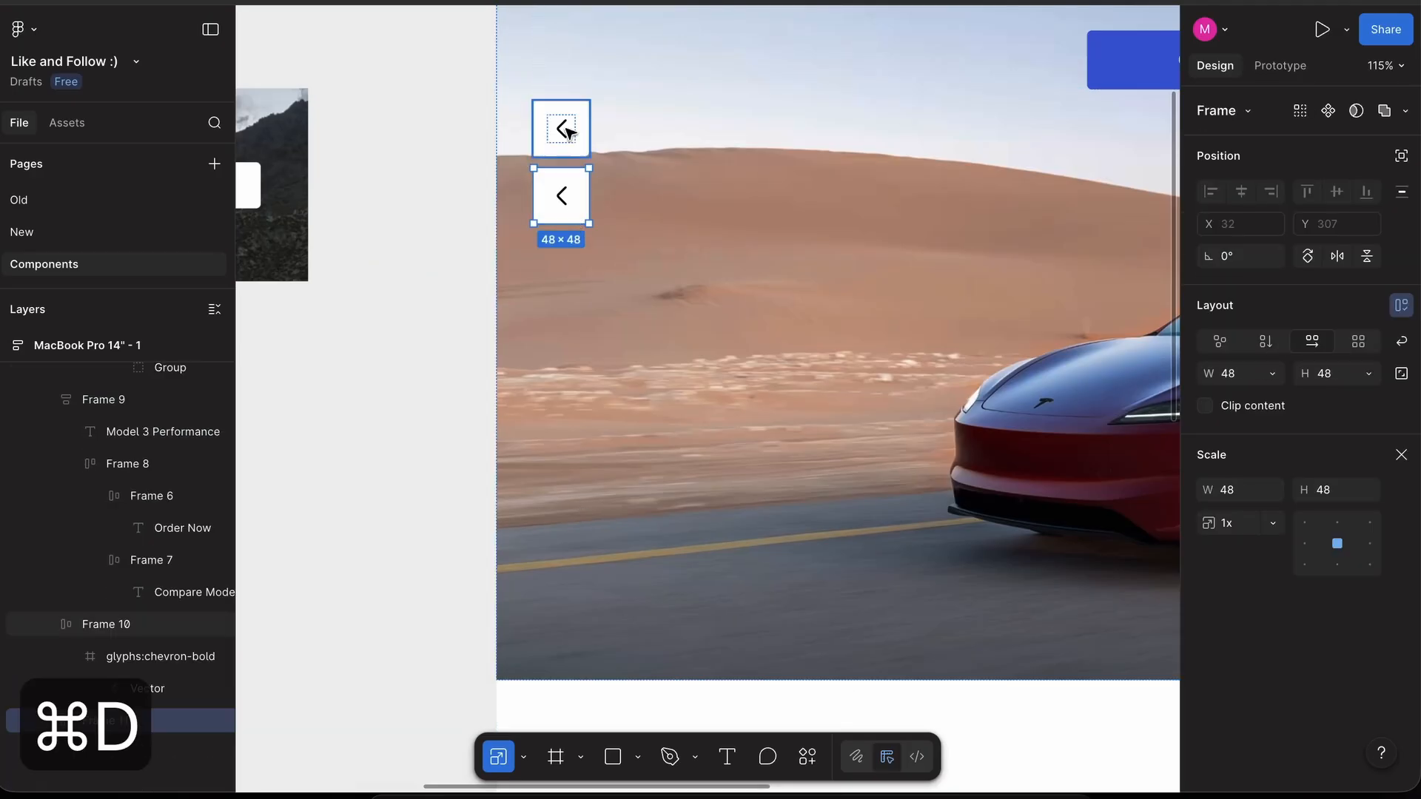
{"action": "left_click", "coordinate": [570, 131], "text": "shift"}
{"action": "key", "text": "shift+a"}
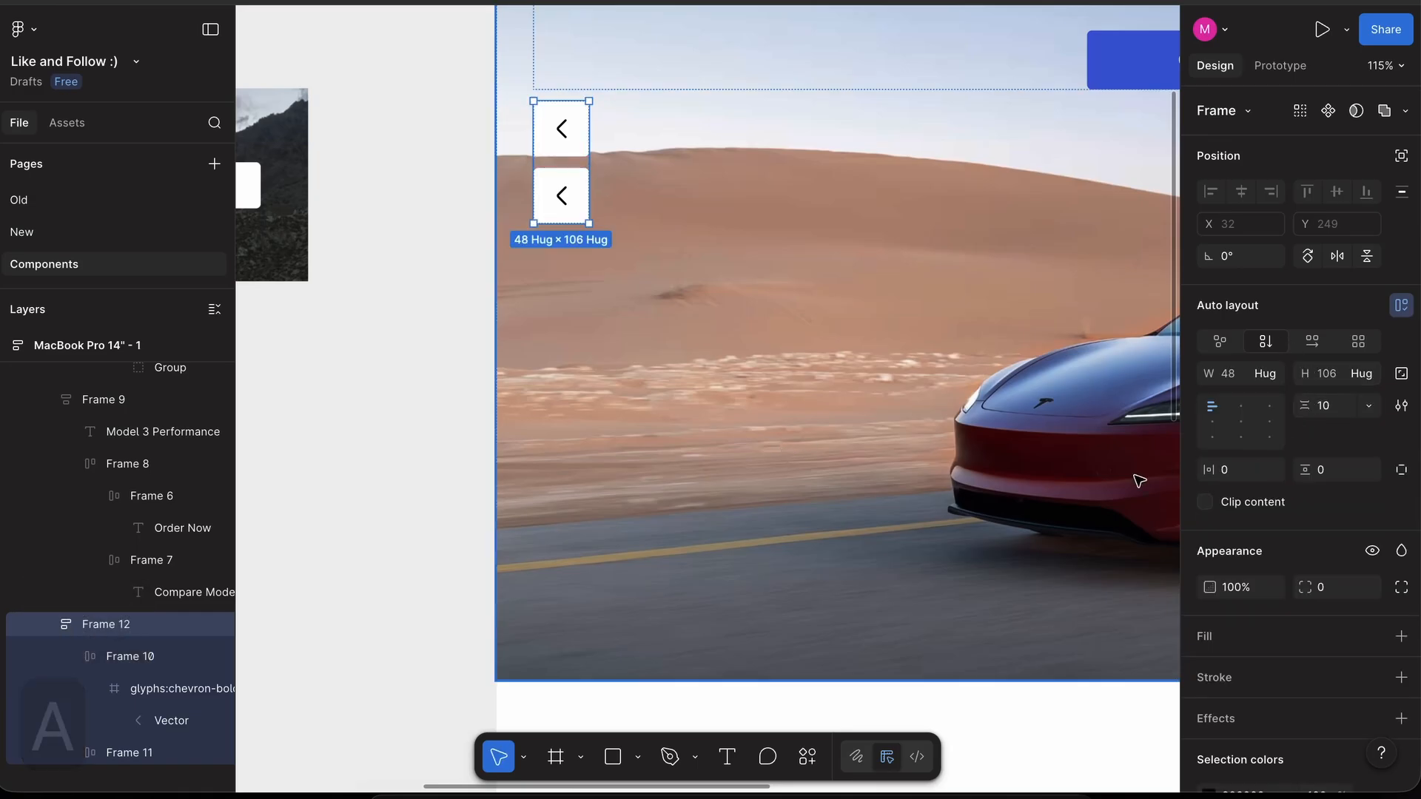
{"action": "scroll", "coordinate": [1140, 481], "scroll_direction": "down", "scroll_amount": 5}
{"action": "left_click", "coordinate": [1313, 341]}
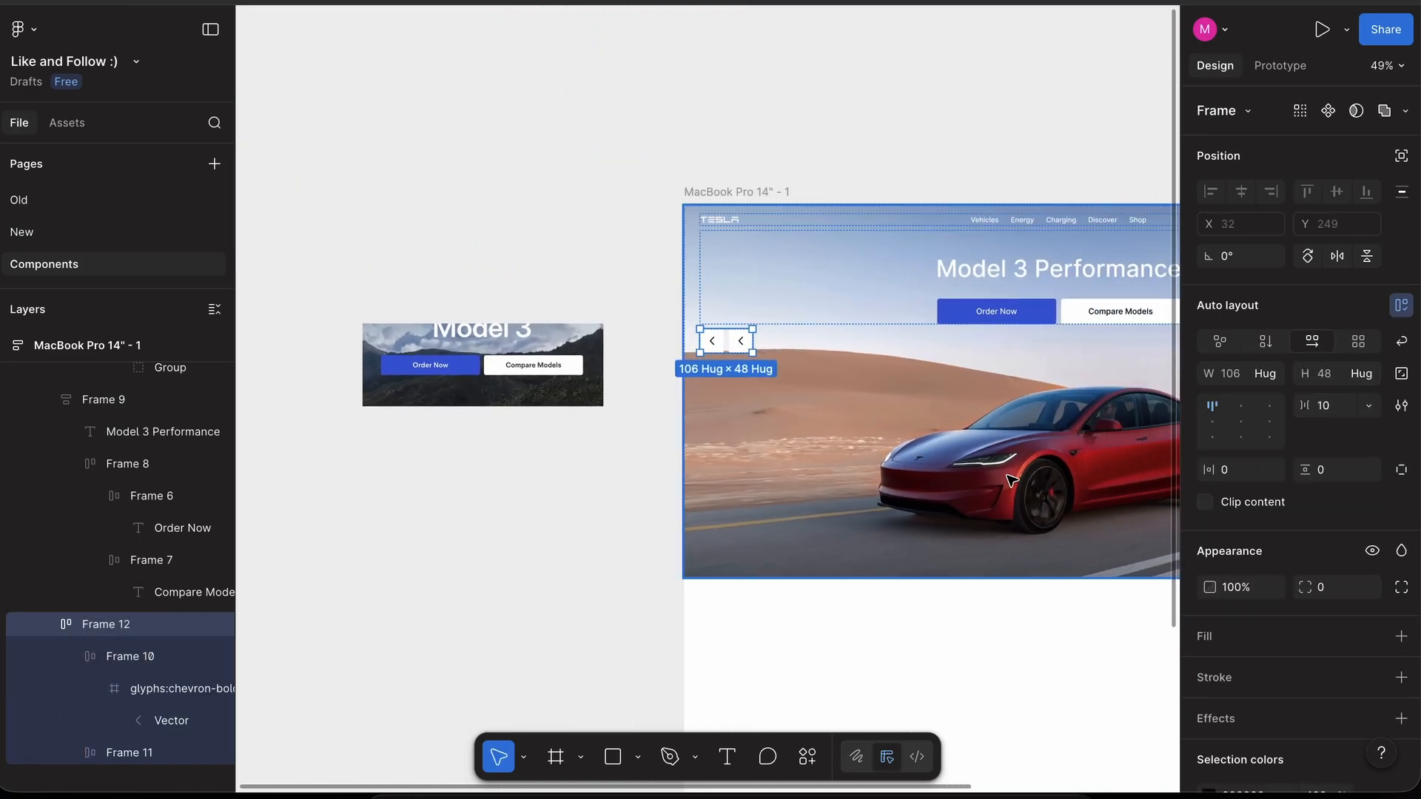
- Make the chevron row fill the hero's width and set its gap to Auto, spreading the two buttons to opposite ends
{"action": "scroll", "coordinate": [1012, 481], "scroll_direction": "right", "scroll_amount": 3}
{"action": "left_click", "coordinate": [1265, 373]}
{"action": "left_click", "coordinate": [1140, 393]}
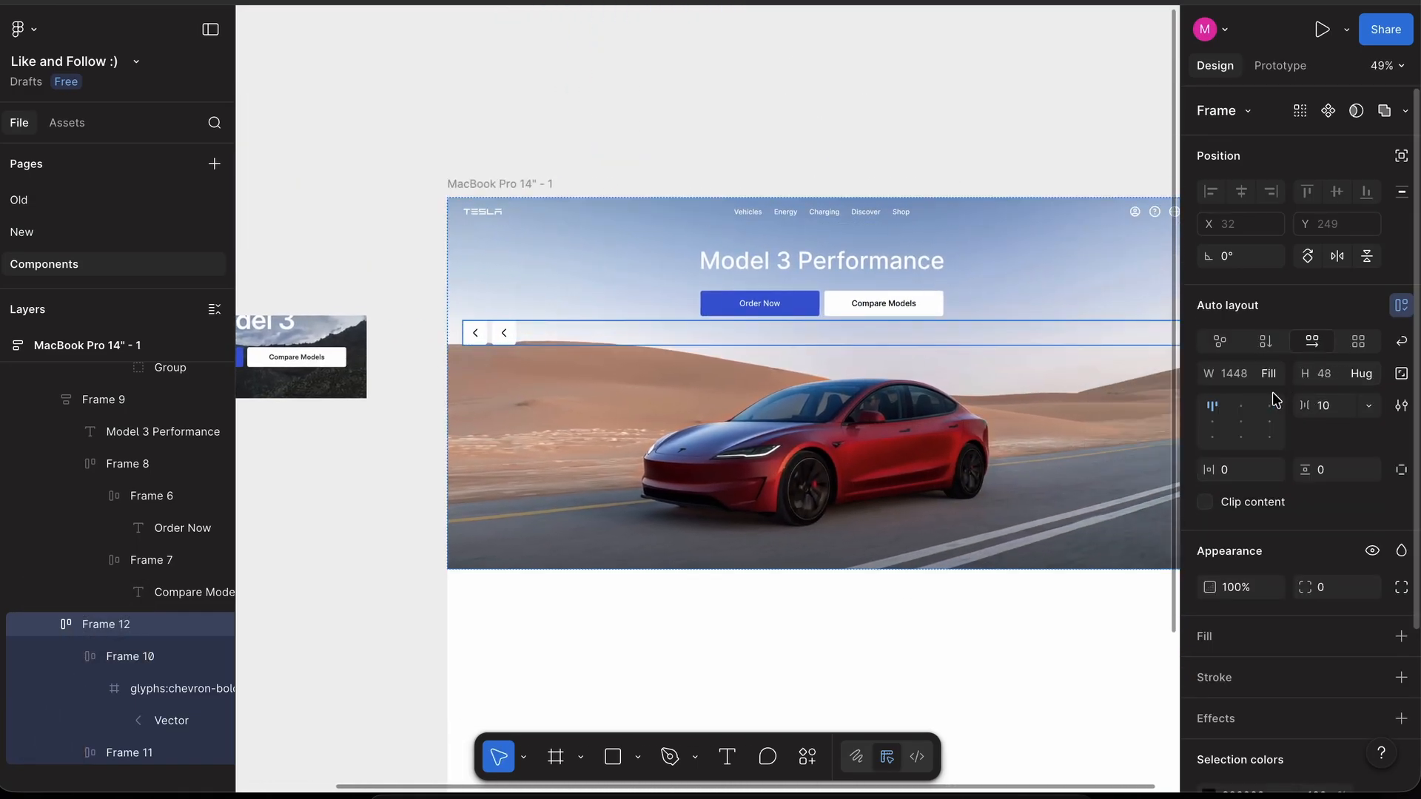
{"action": "double_click", "coordinate": [1216, 411]}
{"action": "scroll", "coordinate": [1057, 416], "scroll_direction": "right", "scroll_amount": 1}
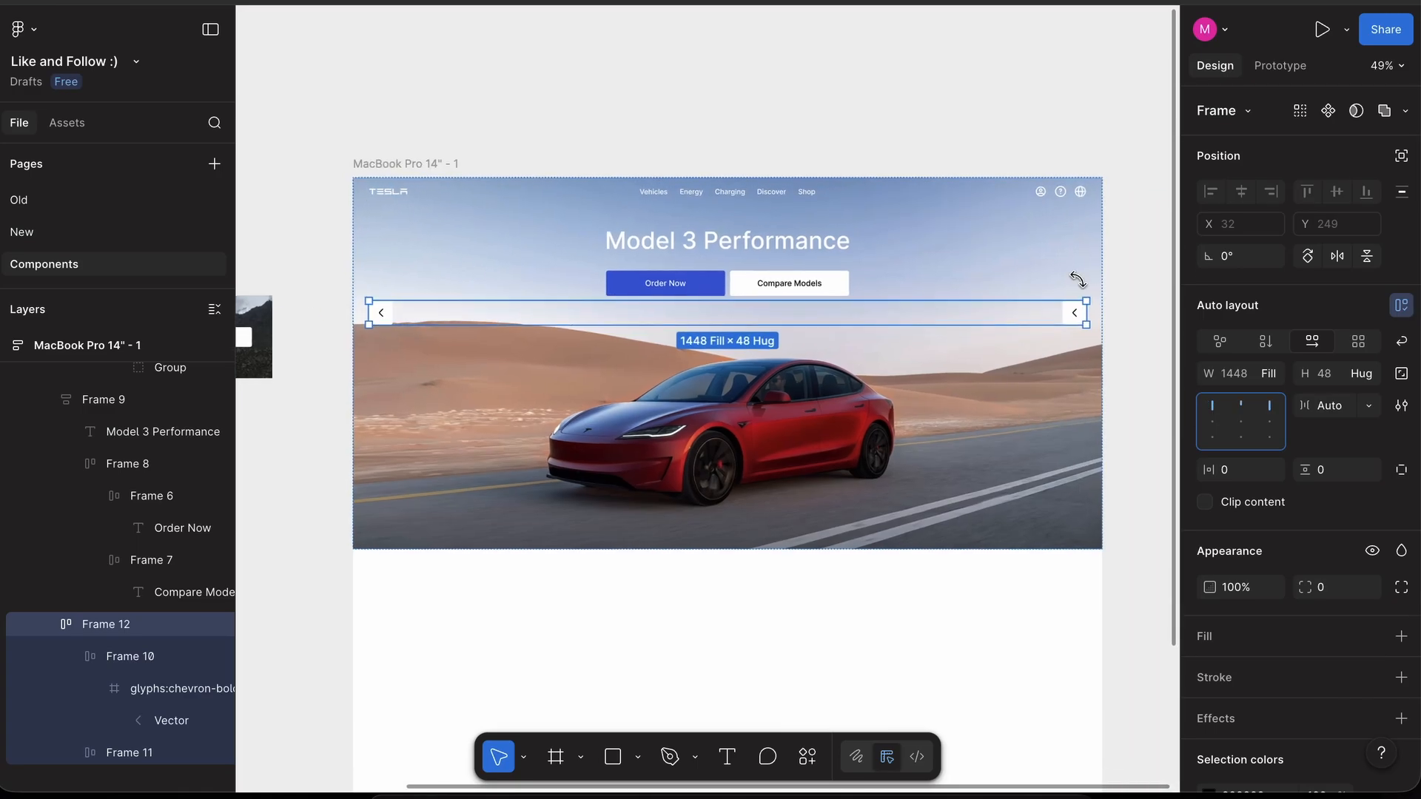
- Rotate the chevron button at the row's far end by 180° so it points right
{"action": "double_click", "coordinate": [1077, 317]}
{"action": "left_click_drag", "start_coordinate": [1094, 323], "coordinate": [1014, 267]}
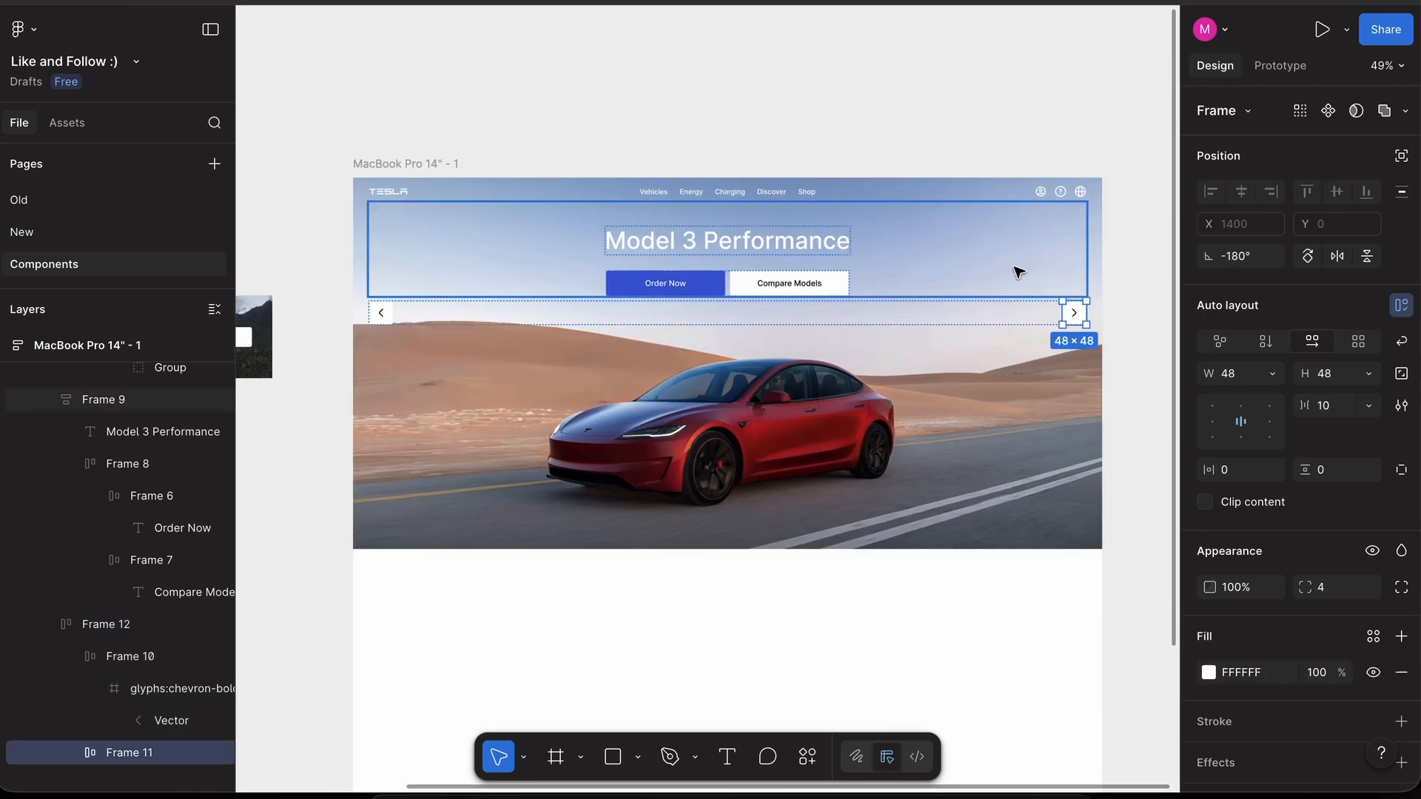
{"action": "left_click", "coordinate": [1021, 319]}
{"action": "left_click", "coordinate": [1125, 400]}
- Set the vertical padding of the chevron row to 64
{"action": "scroll", "coordinate": [1124, 397], "scroll_direction": "down", "scroll_amount": 2}
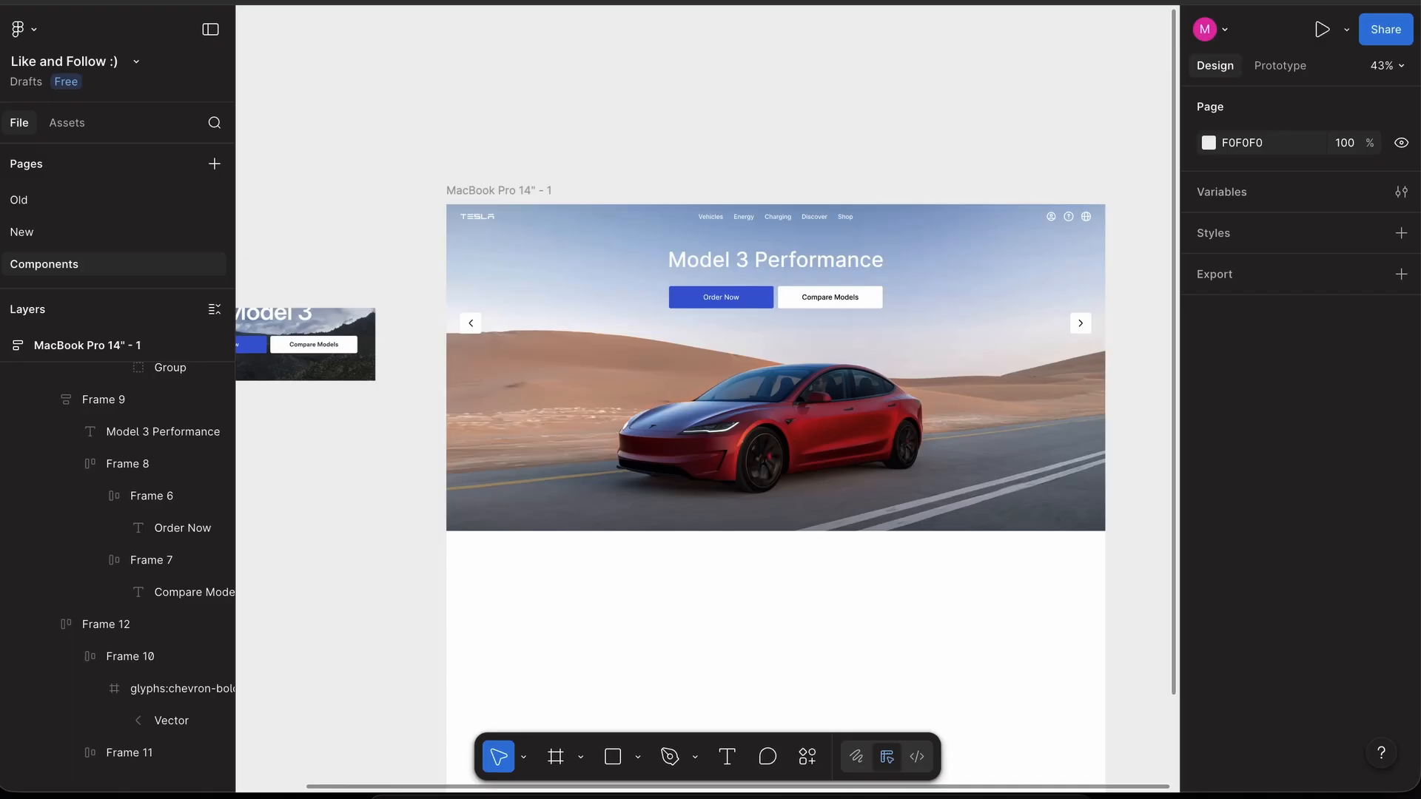
{"action": "scroll", "coordinate": [625, 326], "scroll_direction": "up", "scroll_amount": 2}
{"action": "double_click", "coordinate": [643, 323]}
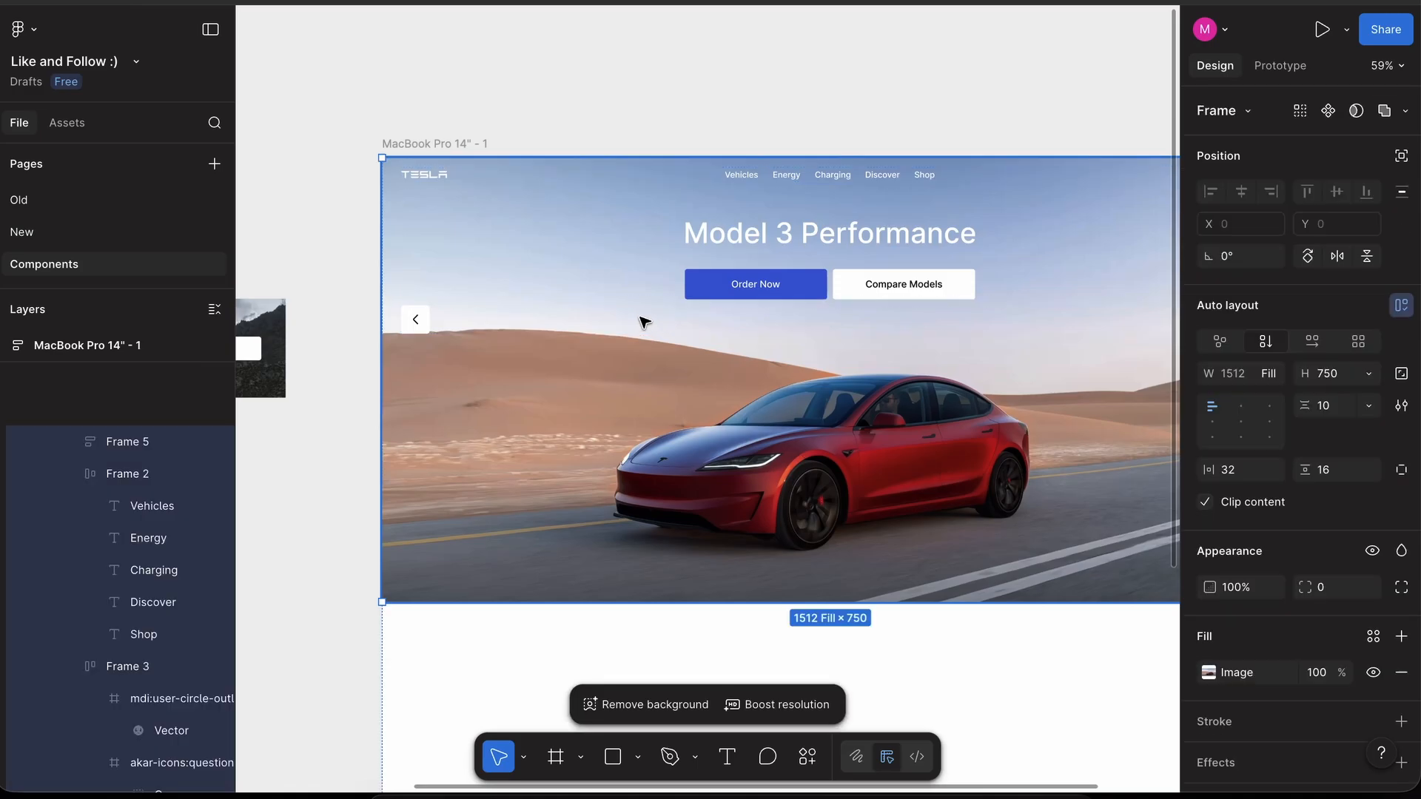
{"action": "scroll", "coordinate": [747, 370], "scroll_direction": "right", "scroll_amount": 2}
{"action": "scroll", "coordinate": [747, 370], "scroll_direction": "down", "scroll_amount": 1}
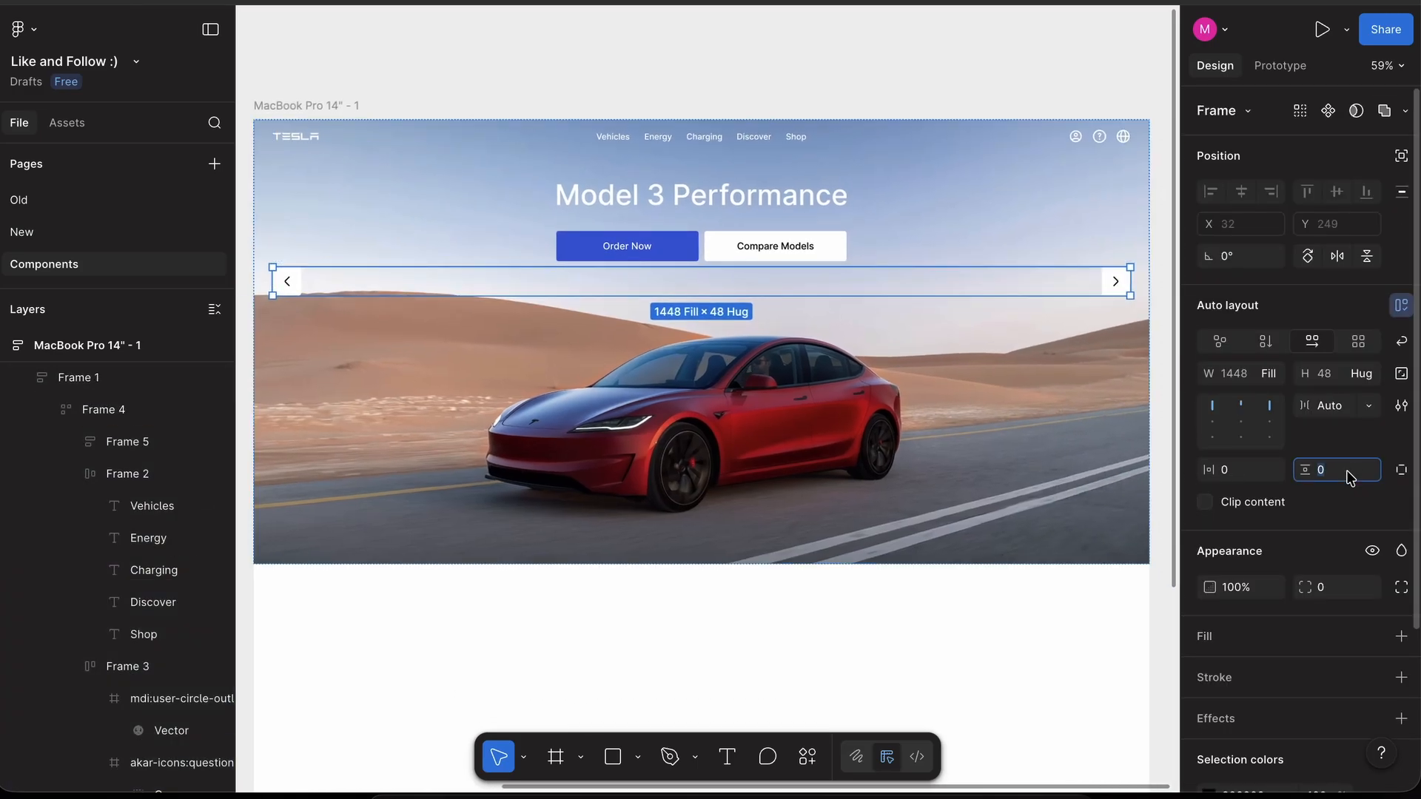
{"action": "type", "text": "64"}
{"action": "key", "text": "Return"}
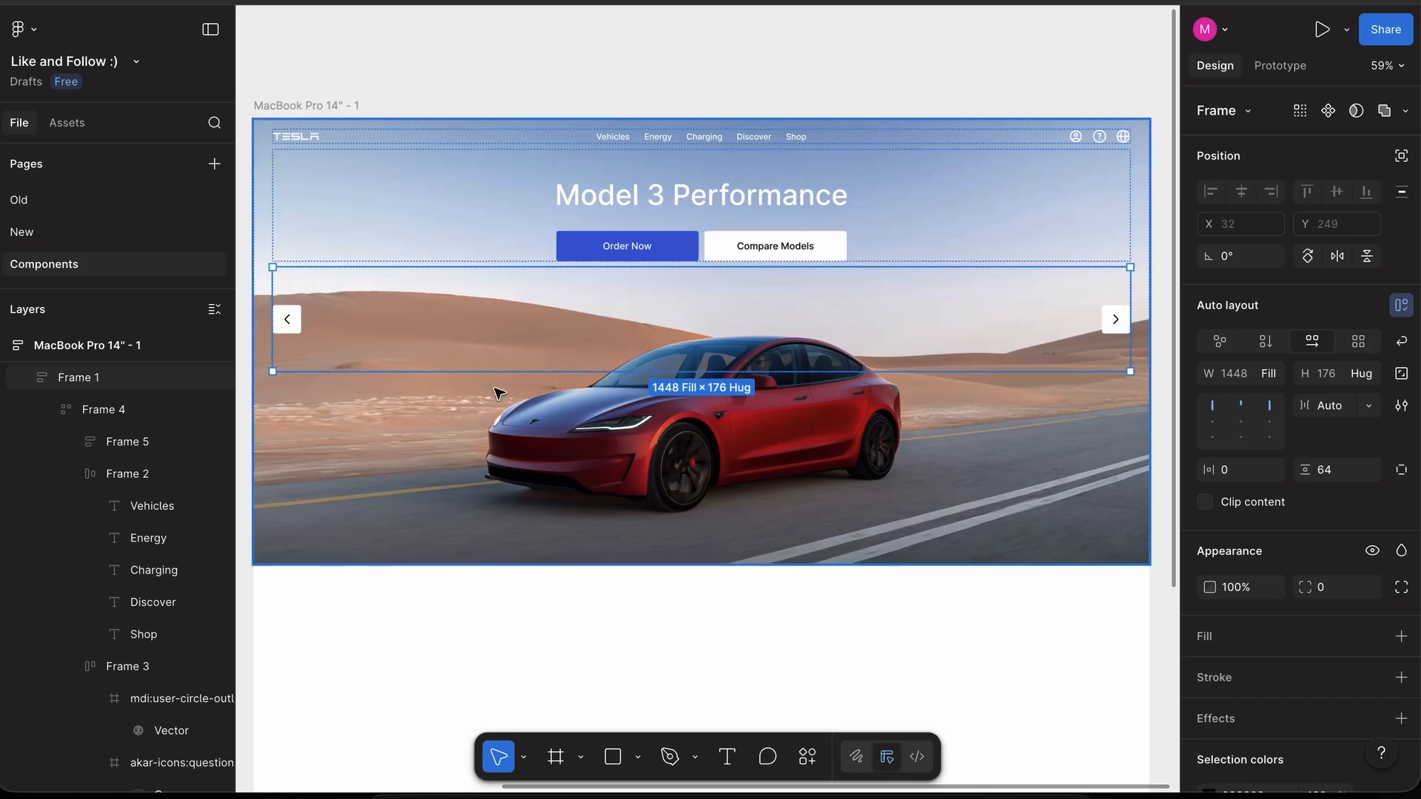
- Make the chevron row ignore the hero's auto layout and centre it vertically within the hero
{"action": "left_click", "coordinate": [294, 326]}
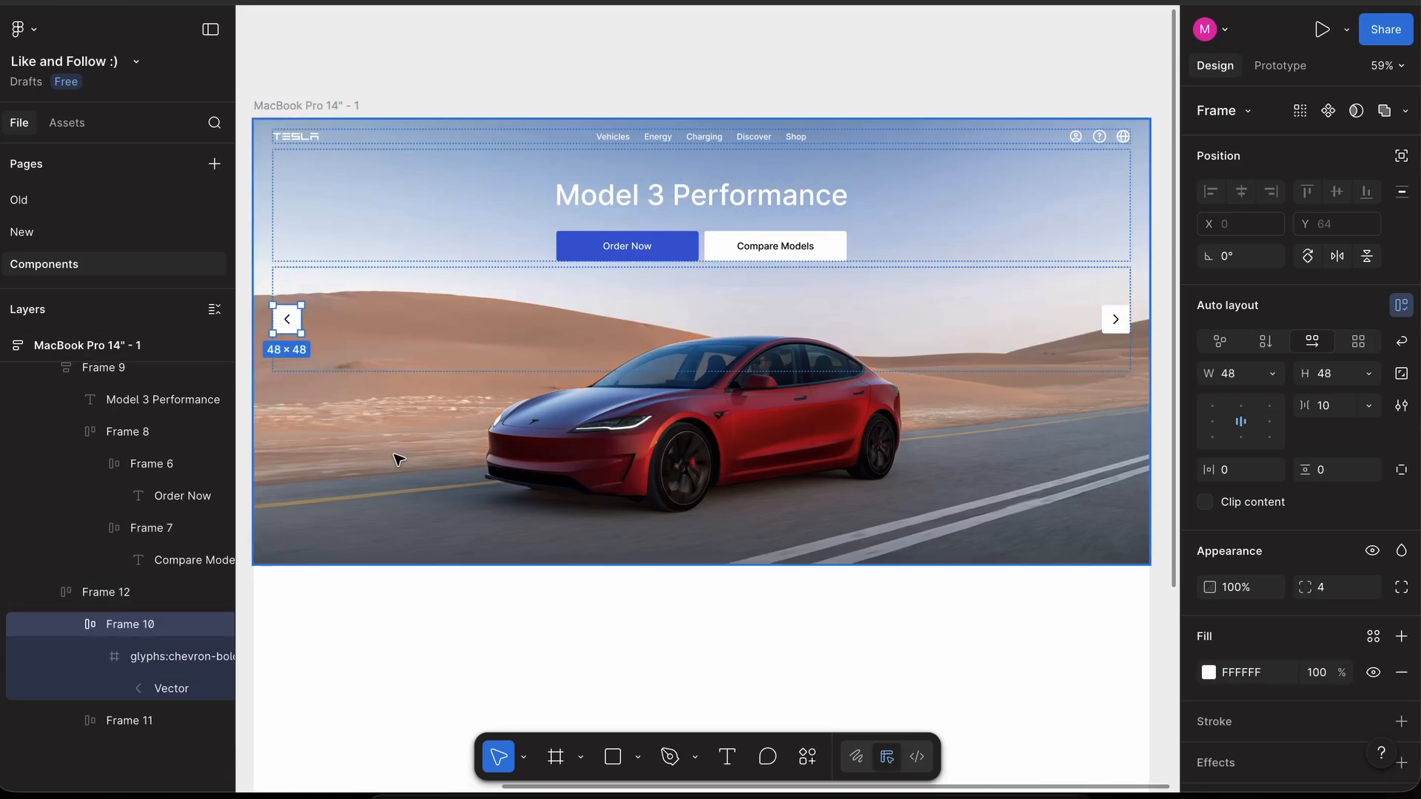
{"action": "left_click", "coordinate": [411, 366]}
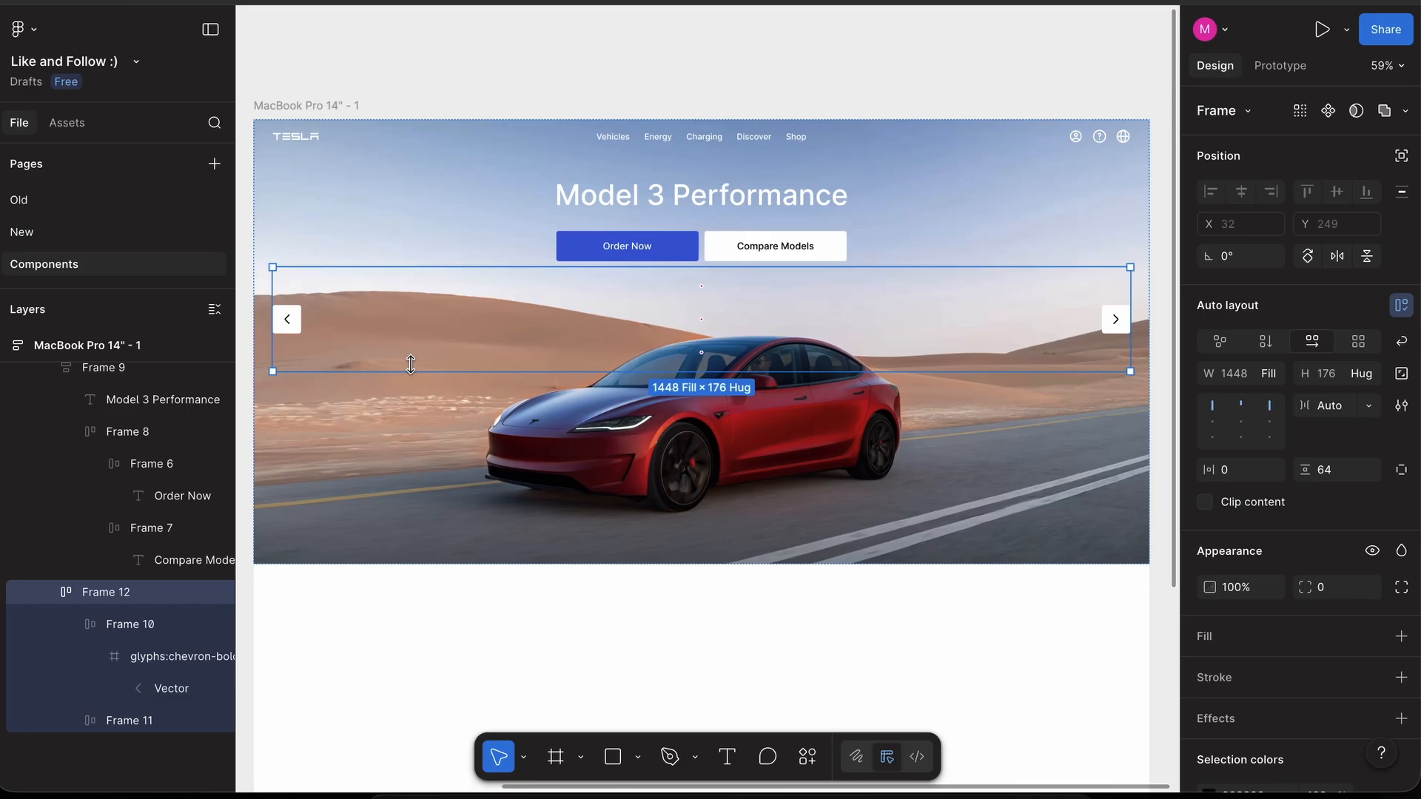
{"action": "left_click", "coordinate": [1401, 157]}
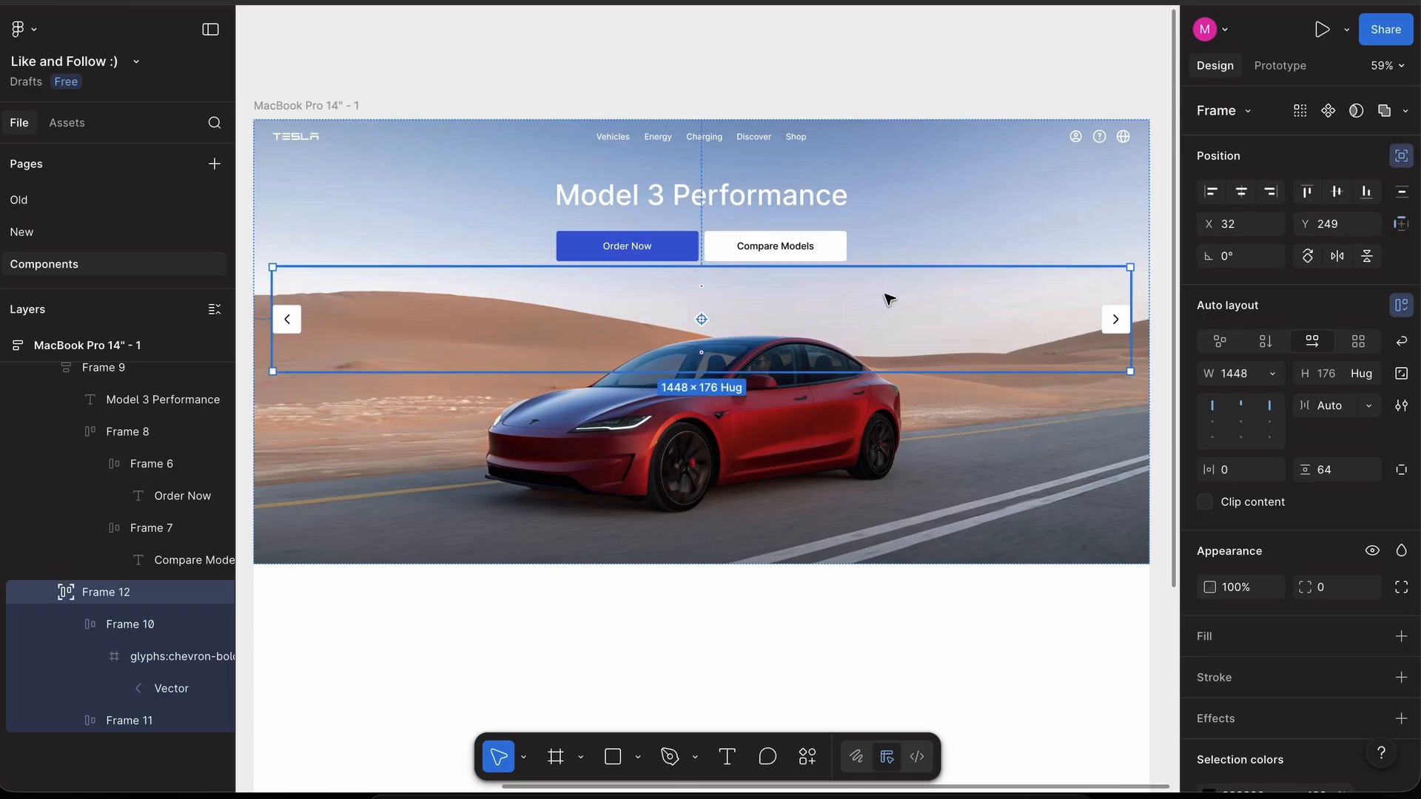
{"action": "left_click_drag", "start_coordinate": [657, 330], "coordinate": [659, 337]}
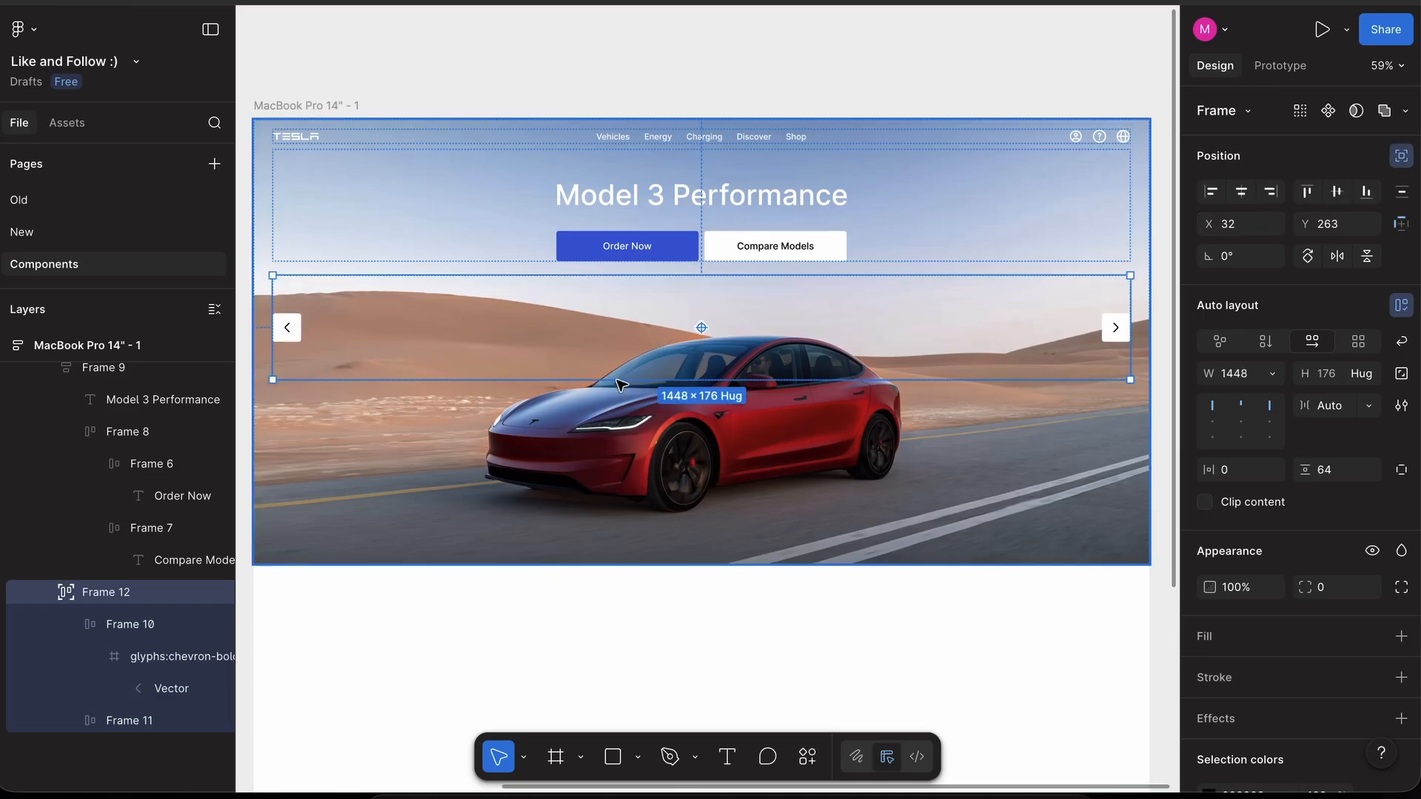
{"action": "left_click", "coordinate": [1338, 192]}
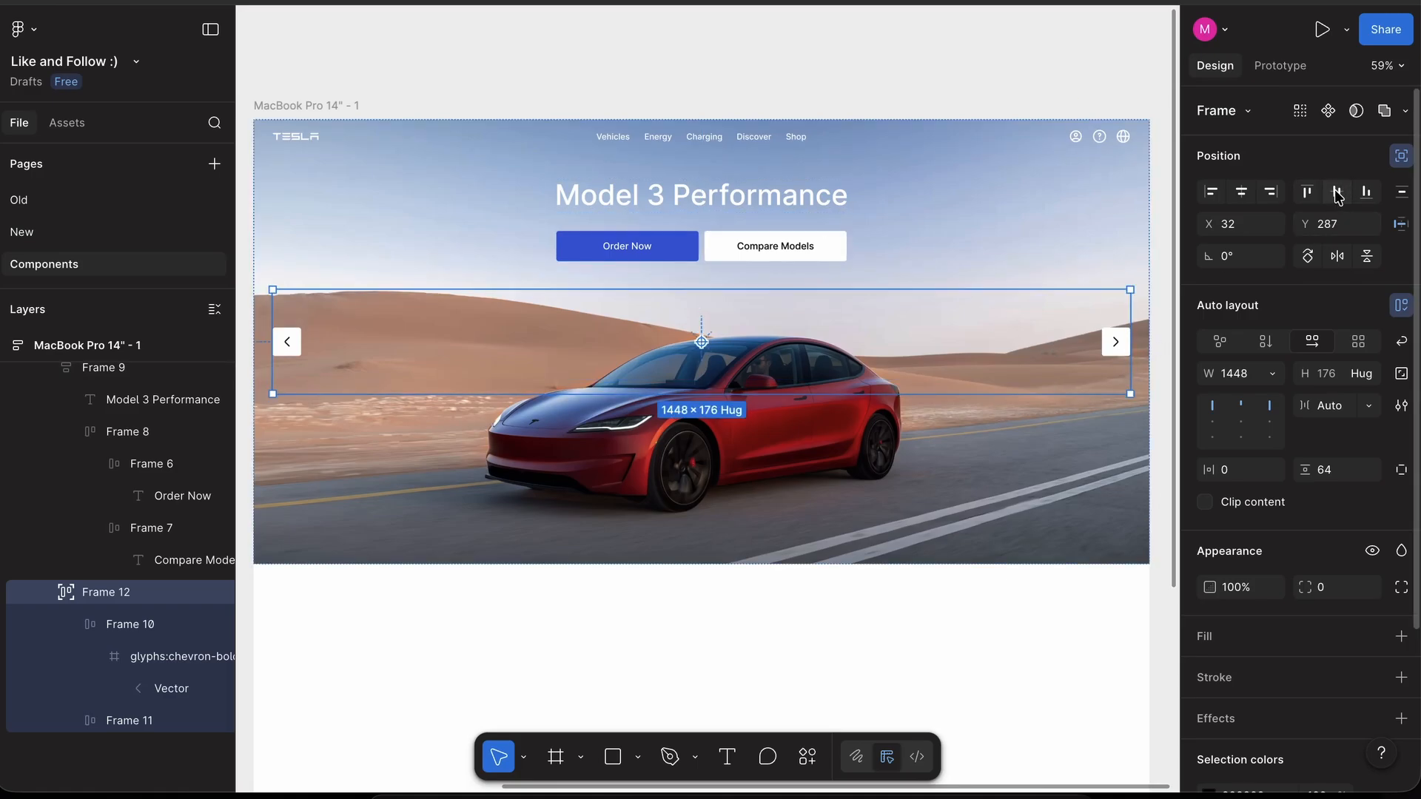
{"action": "left_click", "coordinate": [926, 52]}
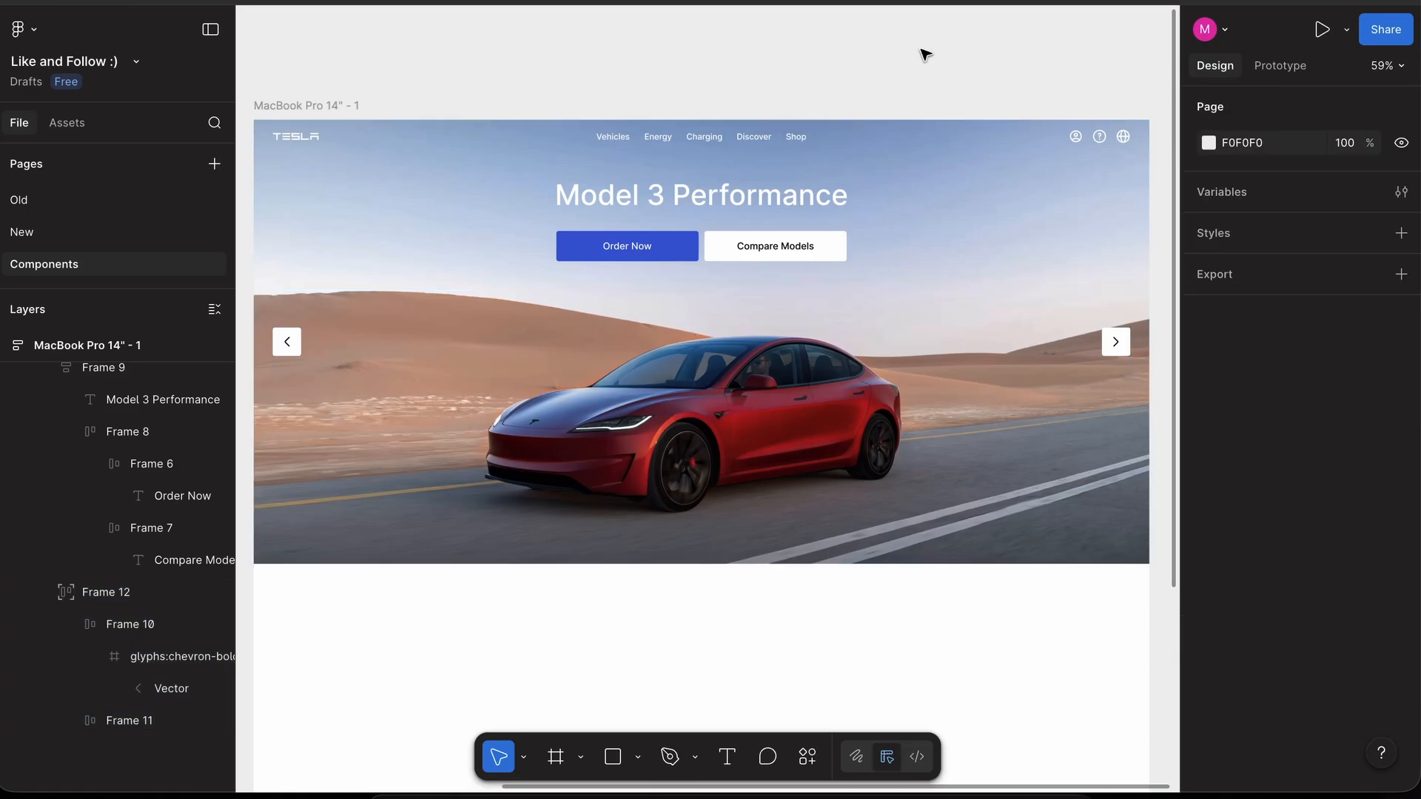
- Set the opacity of the chevron row to 80%
{"action": "left_click", "coordinate": [290, 347]}
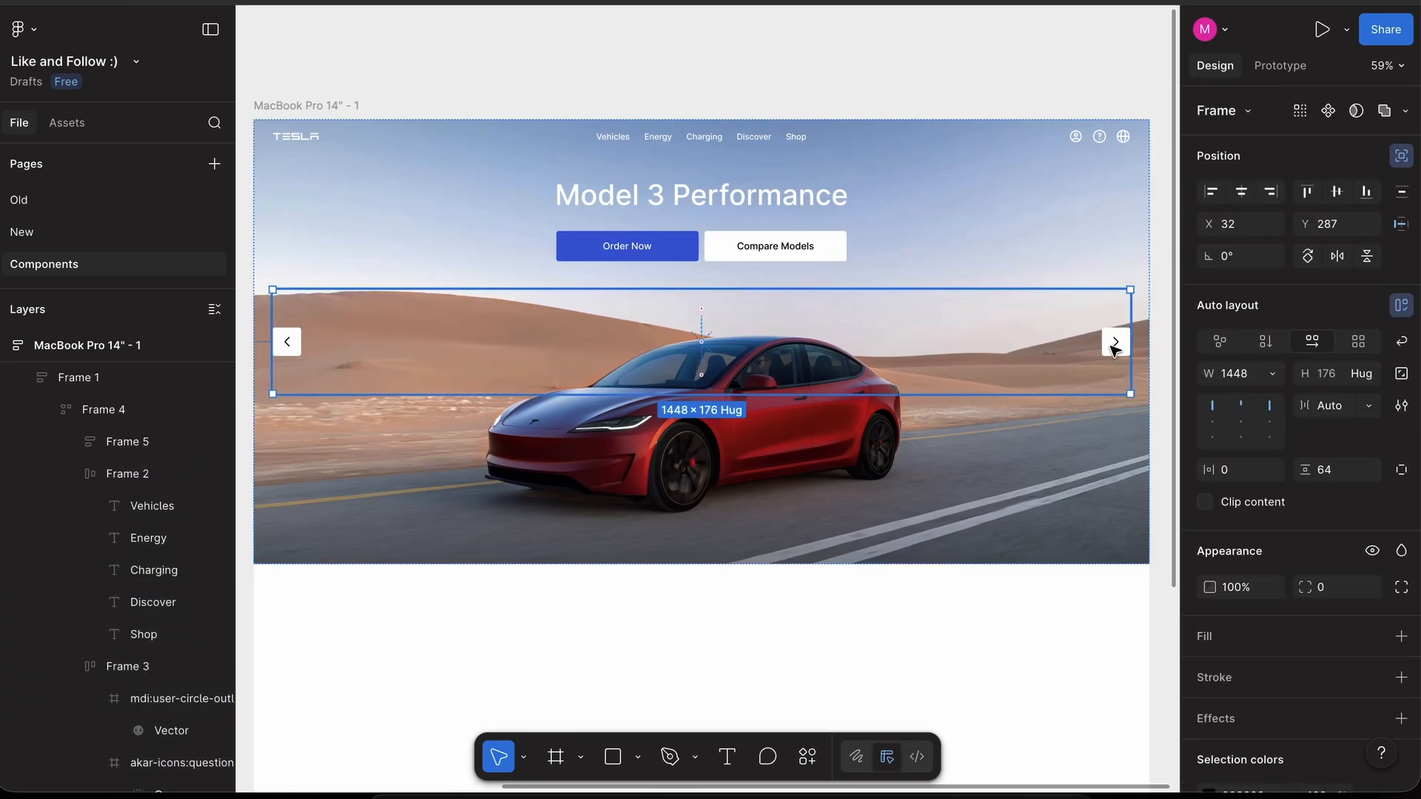
{"action": "left_click", "coordinate": [1250, 590]}
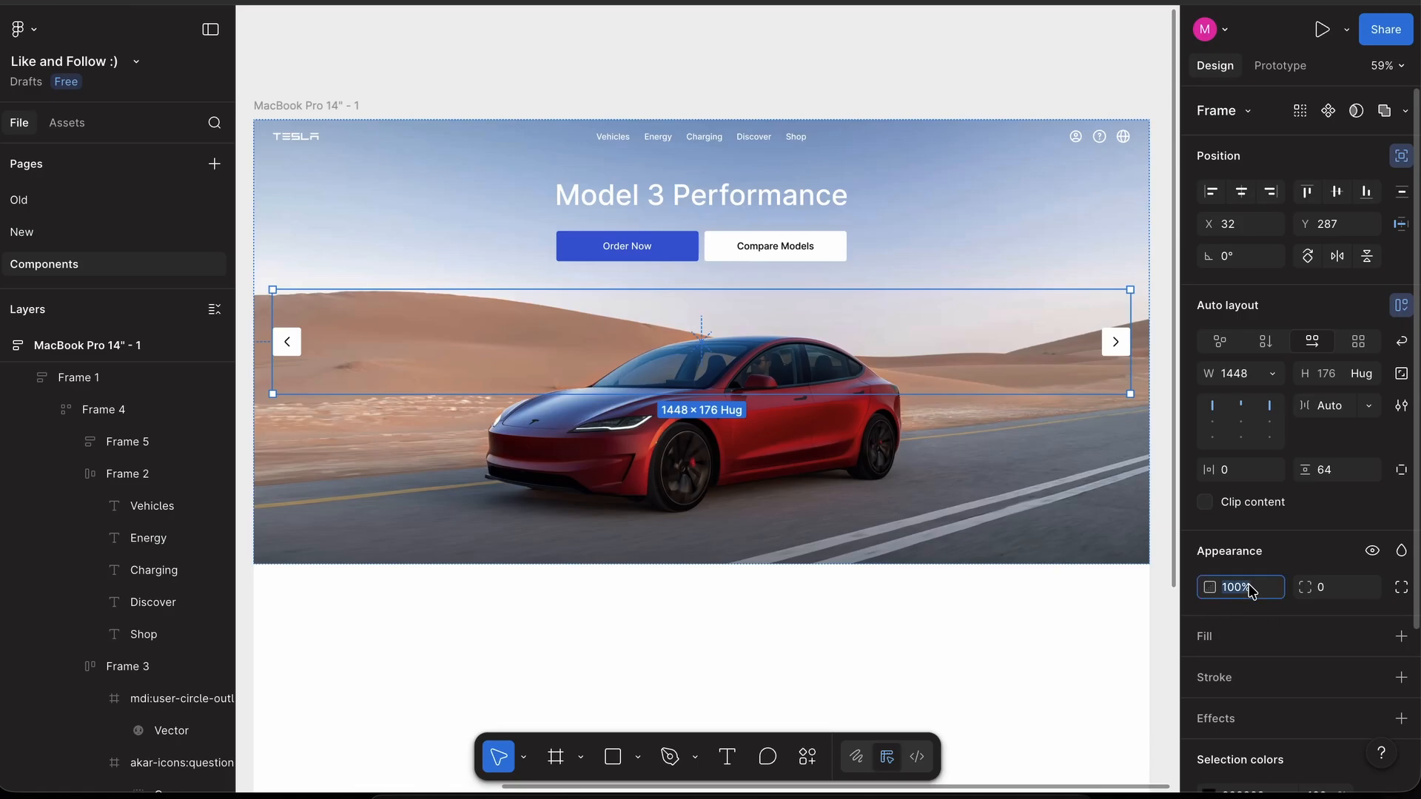
{"action": "type", "text": "80"}
{"action": "key", "text": "Return"}
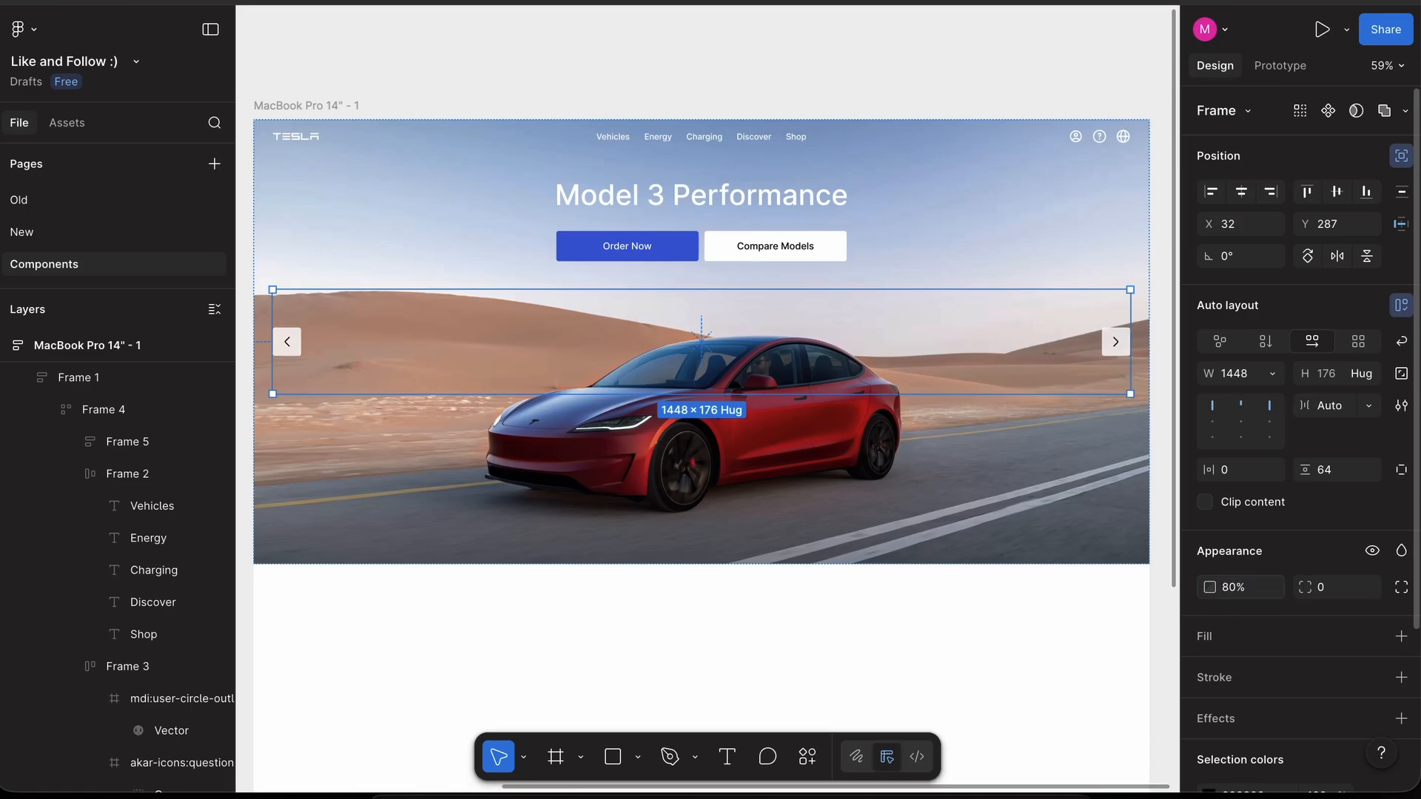
{"action": "left_click", "coordinate": [824, 86]}
{"action": "scroll", "coordinate": [824, 82], "scroll_direction": "down", "scroll_amount": 2}
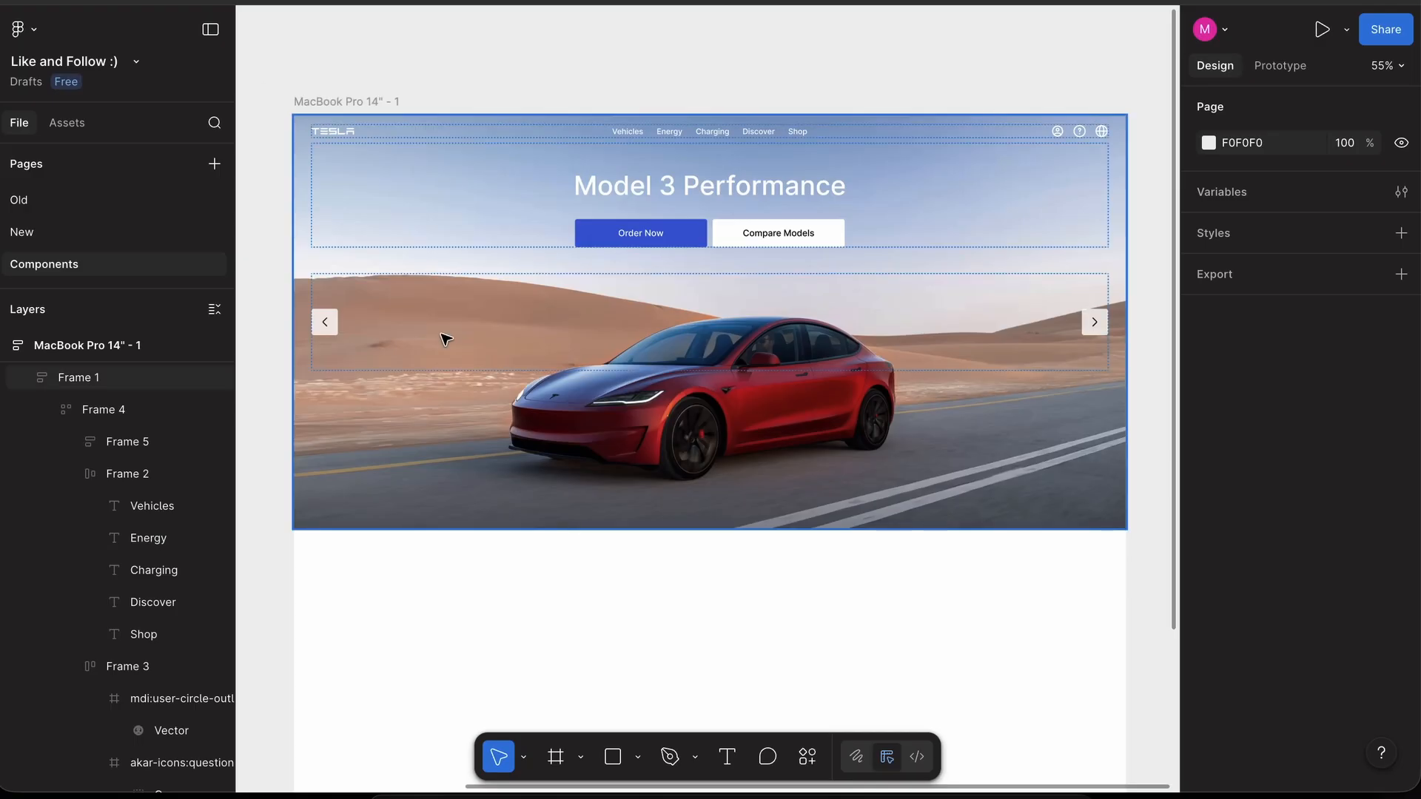
- Create three 16 × 16 circles spaced 9 apart beside the page and wrap them in a horizontal auto layout frame
{"action": "scroll", "coordinate": [444, 336], "scroll_direction": "down", "scroll_amount": 3}
{"action": "scroll", "coordinate": [441, 337], "scroll_direction": "left", "scroll_amount": 2}
{"action": "scroll", "coordinate": [442, 337], "scroll_direction": "up", "scroll_amount": 1}
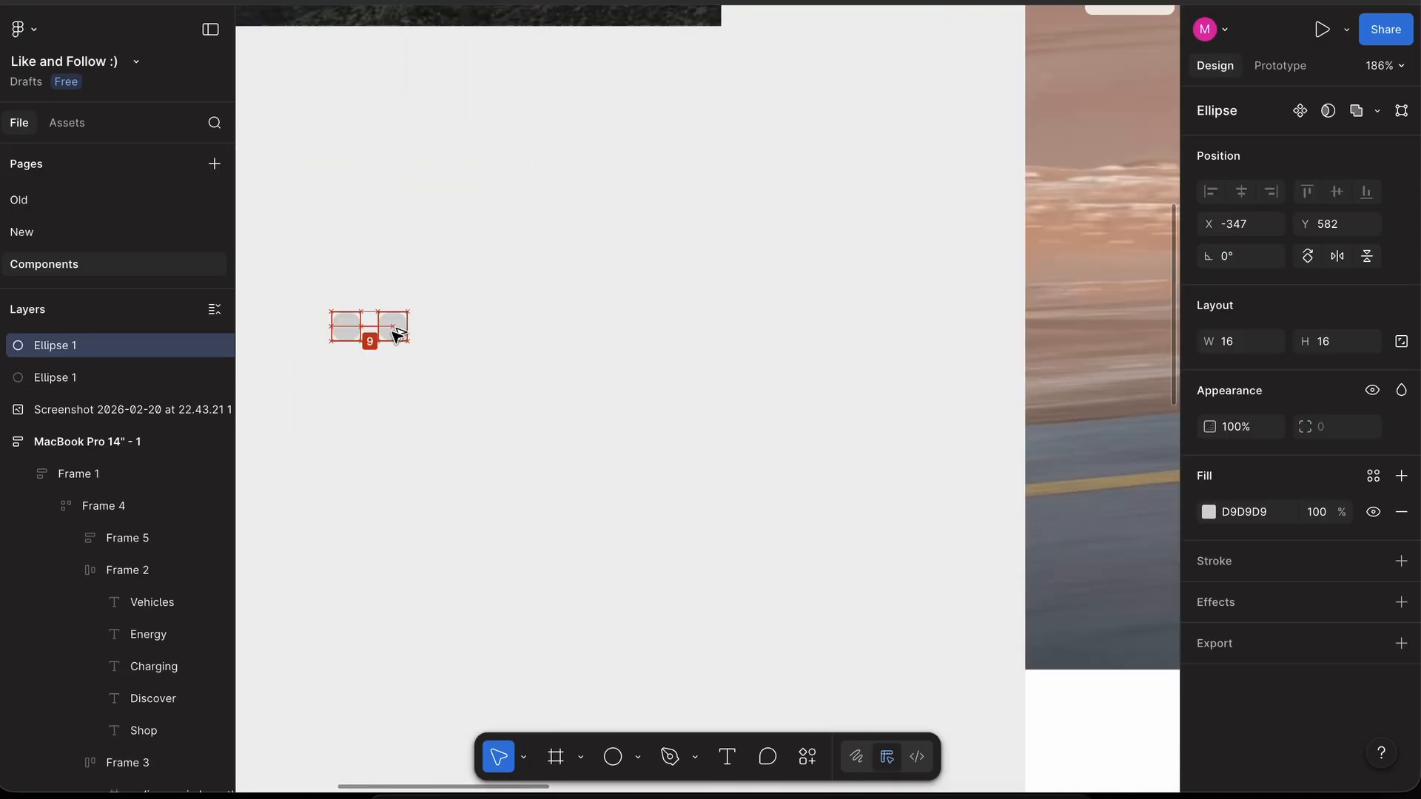
{"action": "key", "text": "super+d"}
{"action": "scroll", "coordinate": [370, 326], "scroll_direction": "down", "scroll_amount": 3}
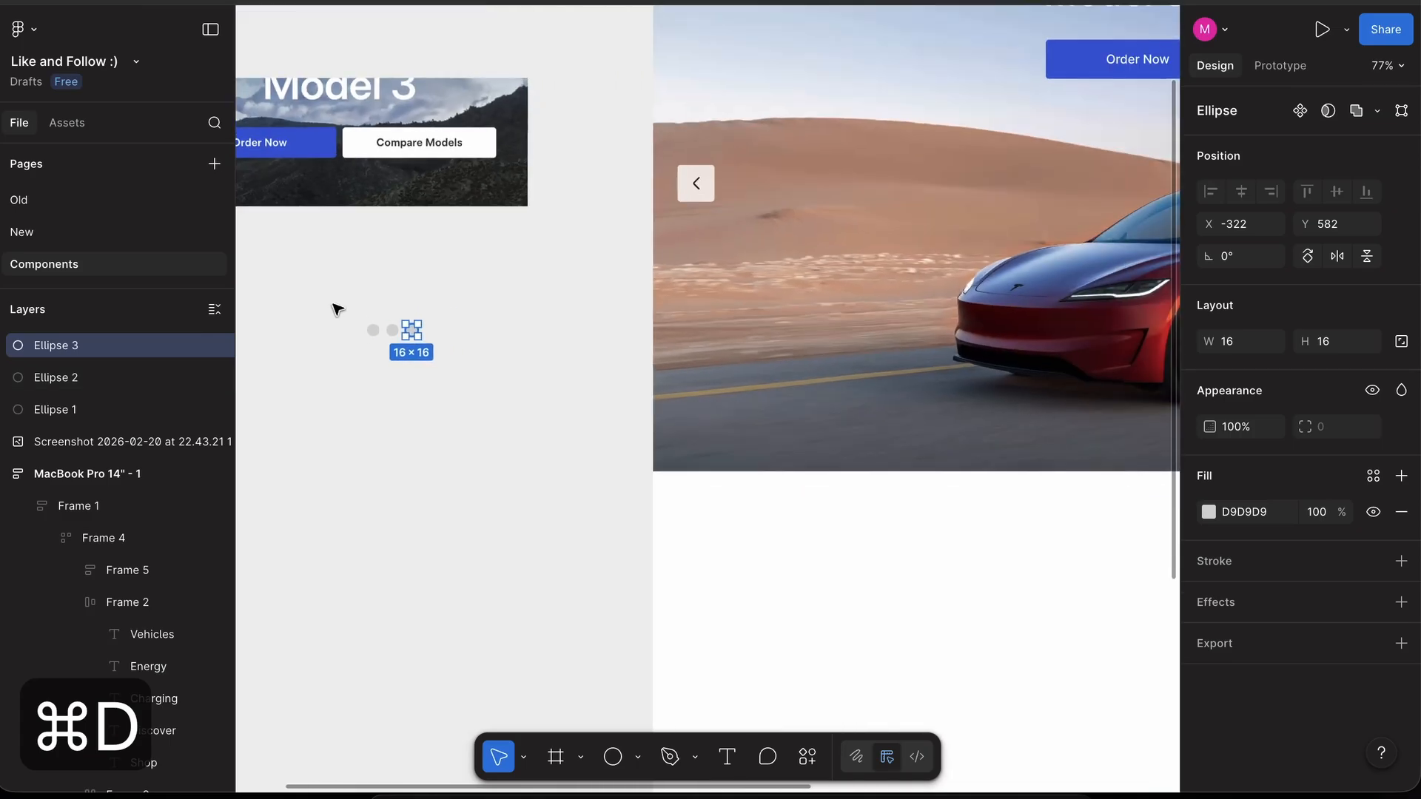
{"action": "left_click_drag", "start_coordinate": [337, 309], "coordinate": [511, 388]}
{"action": "key", "text": "shift+a"}
{"action": "scroll", "coordinate": [536, 406], "scroll_direction": "down", "scroll_amount": 3}
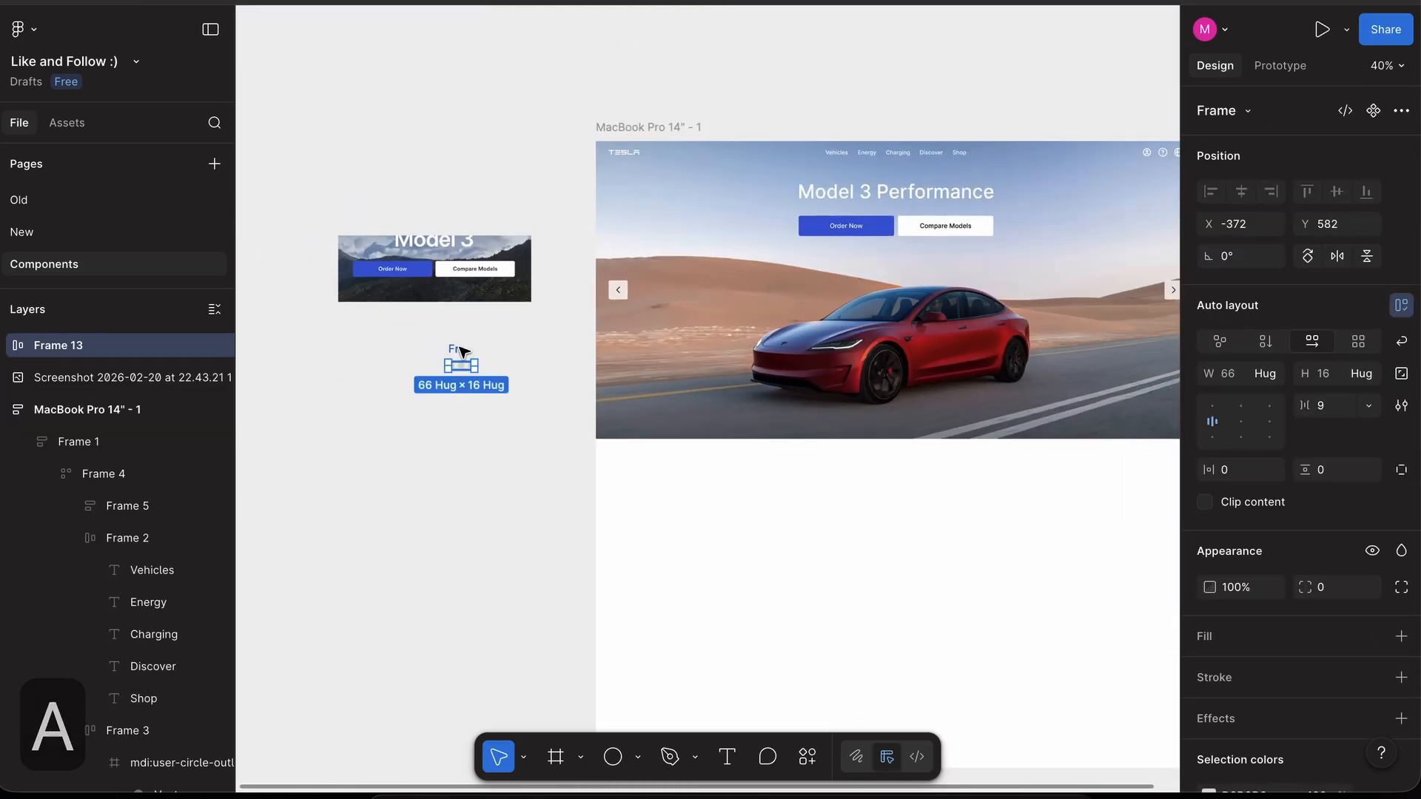
- Move the dots frame into the hero below the two buttons and make its height fill the container
{"action": "left_click_drag", "start_coordinate": [459, 350], "coordinate": [620, 231]}
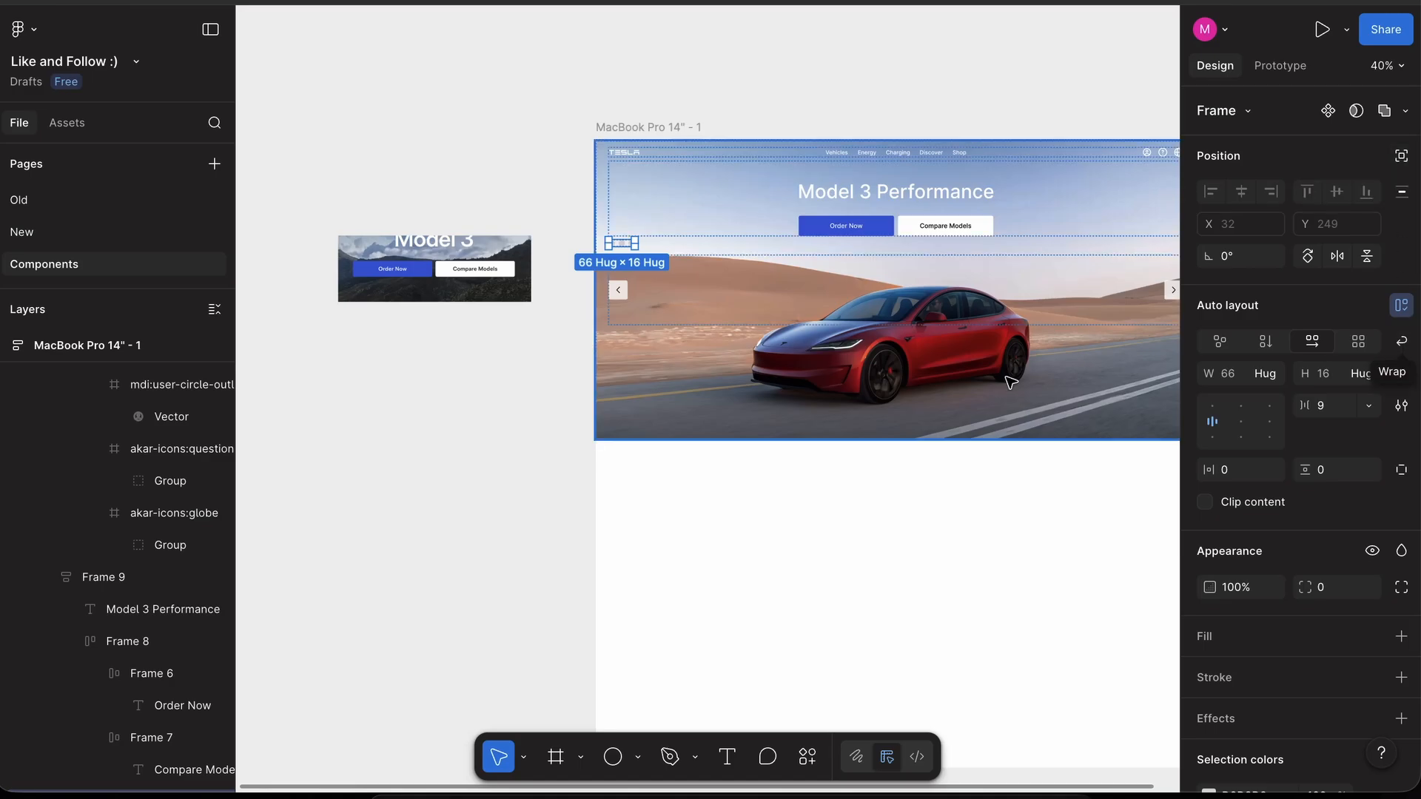
{"action": "scroll", "coordinate": [1009, 381], "scroll_direction": "right", "scroll_amount": 2}
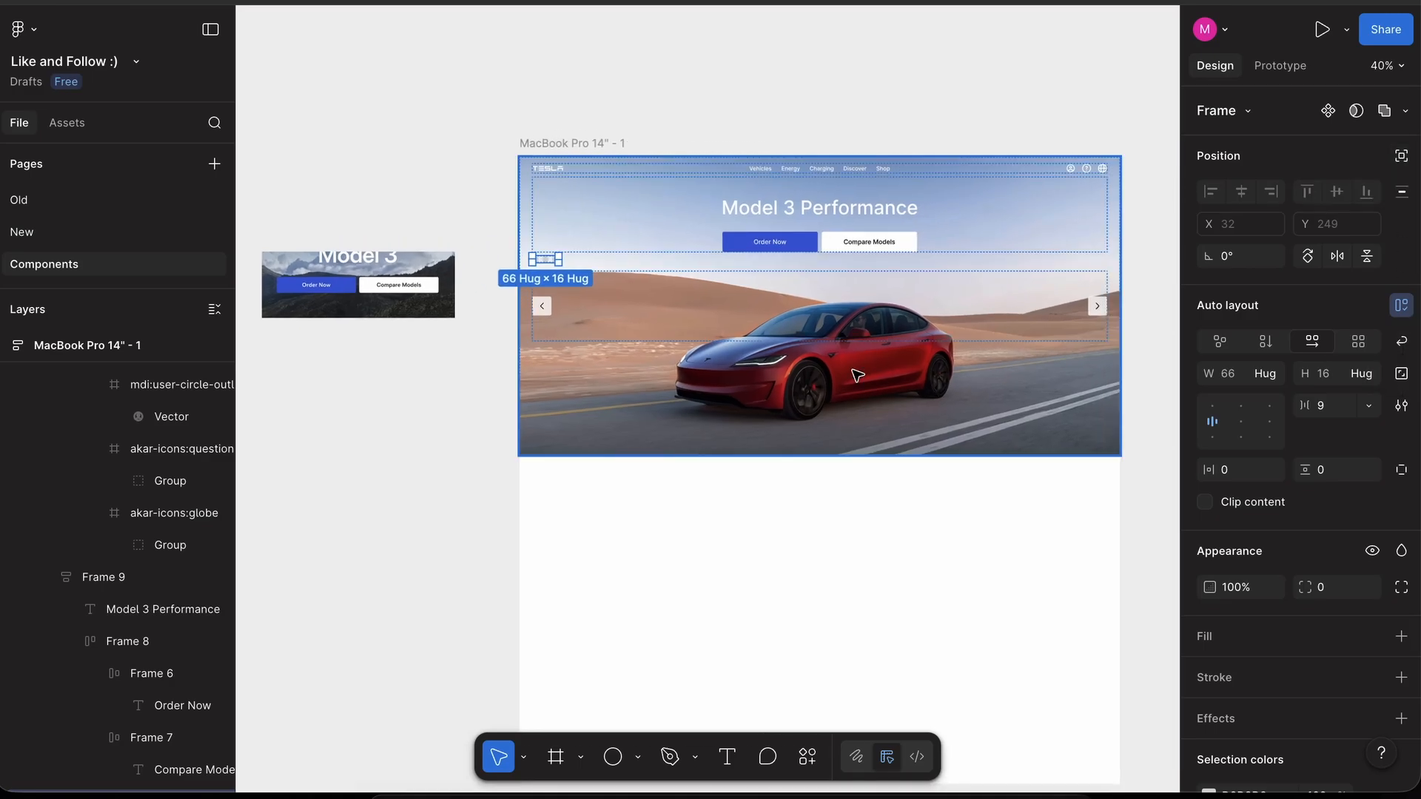
{"action": "scroll", "coordinate": [858, 375], "scroll_direction": "up", "scroll_amount": 2}
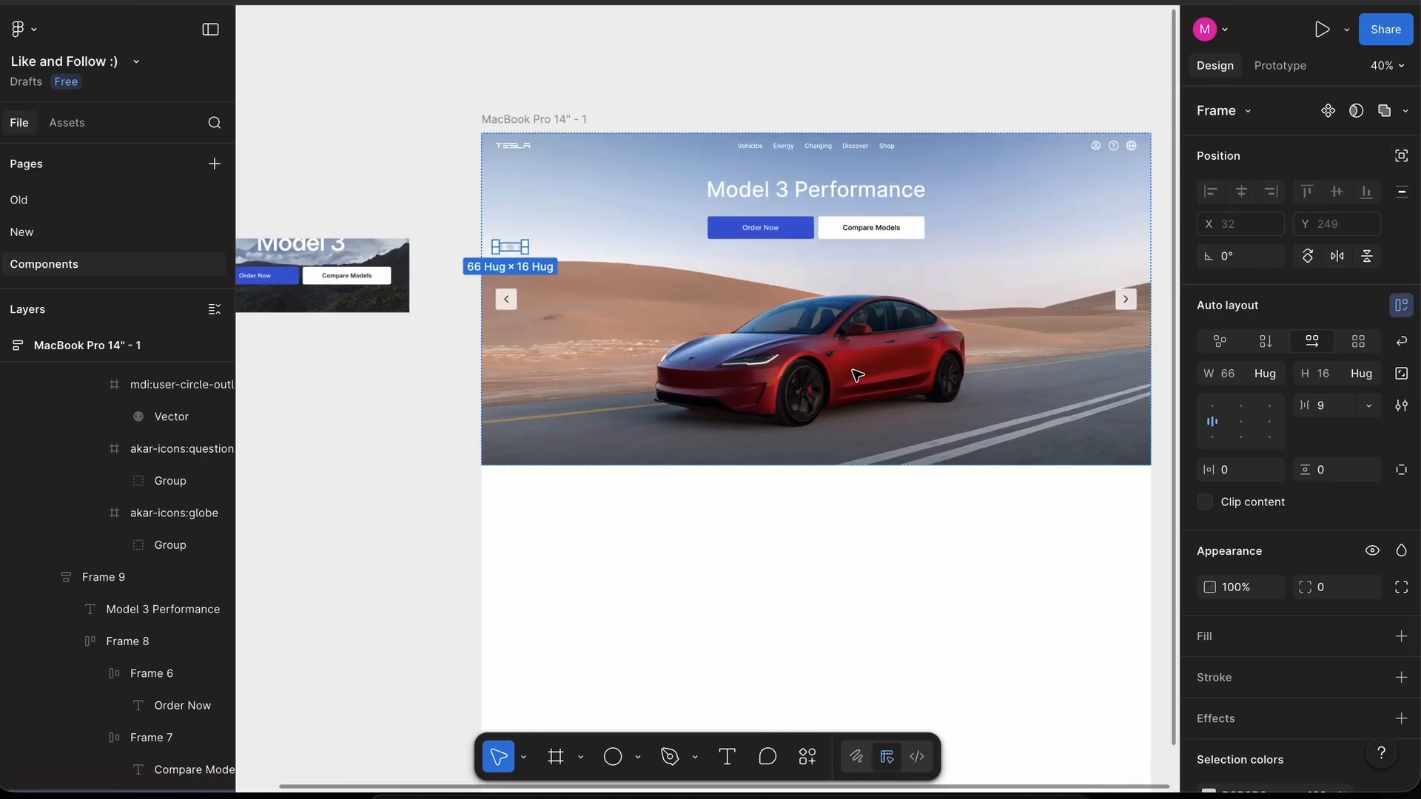
{"action": "left_click", "coordinate": [1361, 373]}
{"action": "left_click", "coordinate": [1270, 392]}
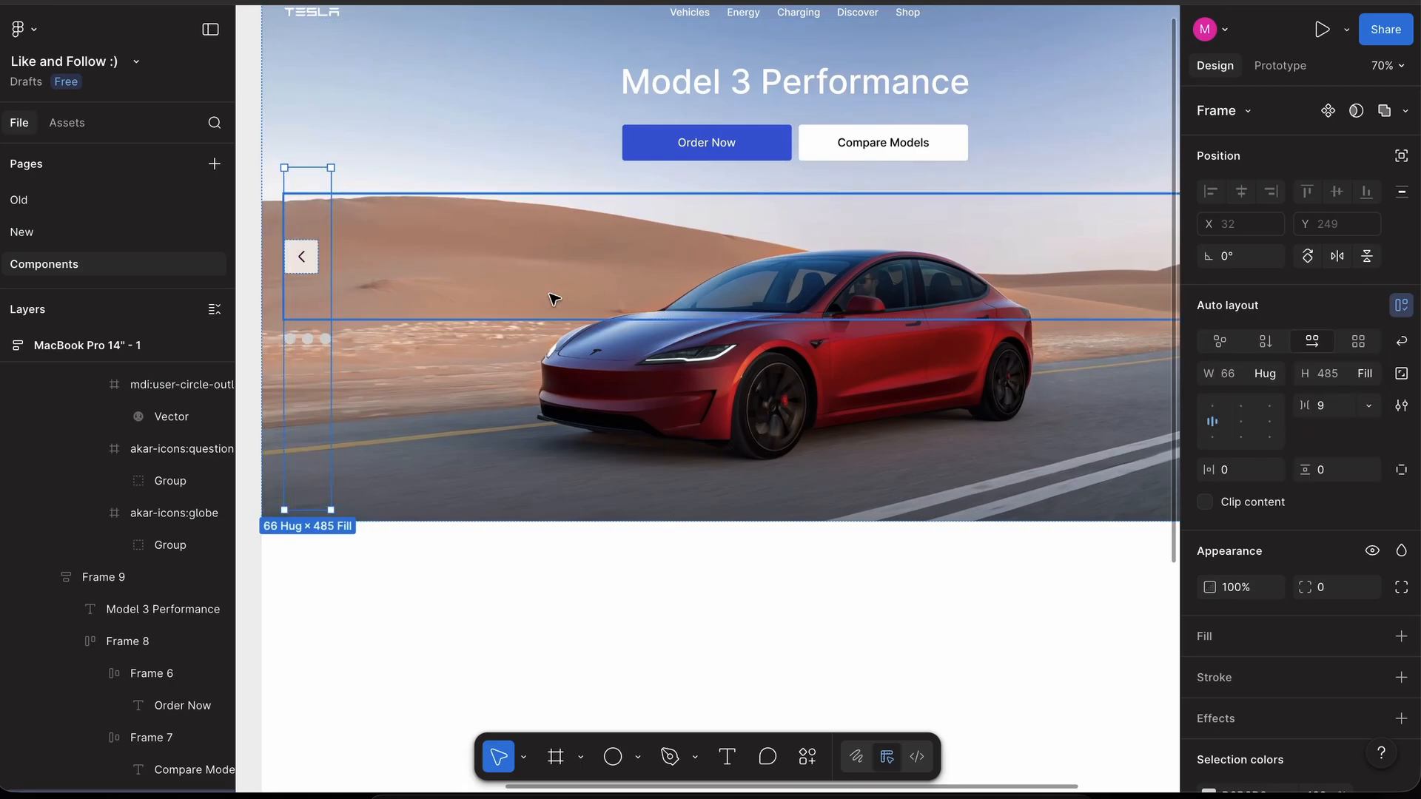
- Make the dots frame fill the hero's width and align the dots to its bottom centre
{"action": "left_click", "coordinate": [1213, 440]}
{"action": "left_click", "coordinate": [1266, 373]}
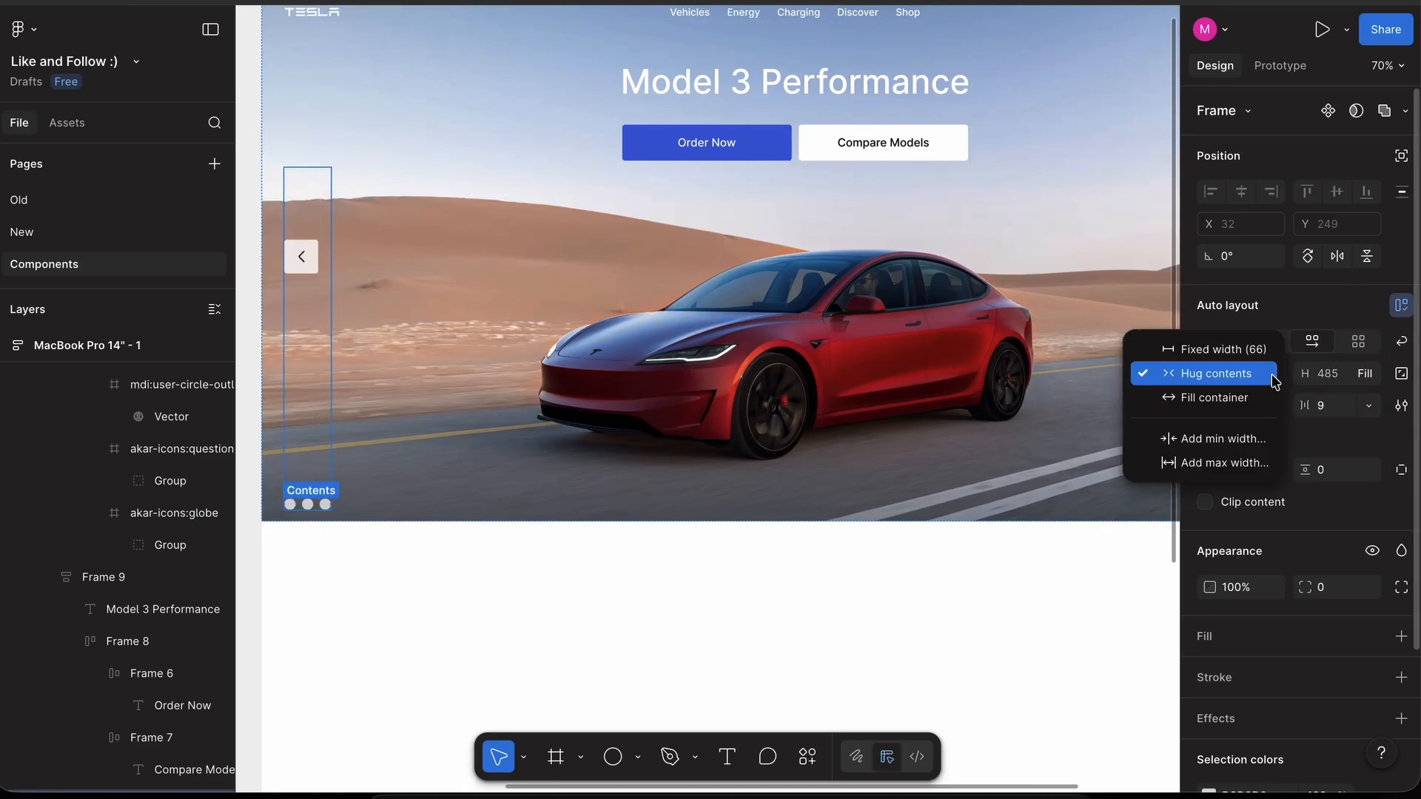
{"action": "left_click", "coordinate": [1250, 396]}
{"action": "scroll", "coordinate": [940, 483], "scroll_direction": "right", "scroll_amount": 3}
{"action": "scroll", "coordinate": [932, 484], "scroll_direction": "down", "scroll_amount": 3}
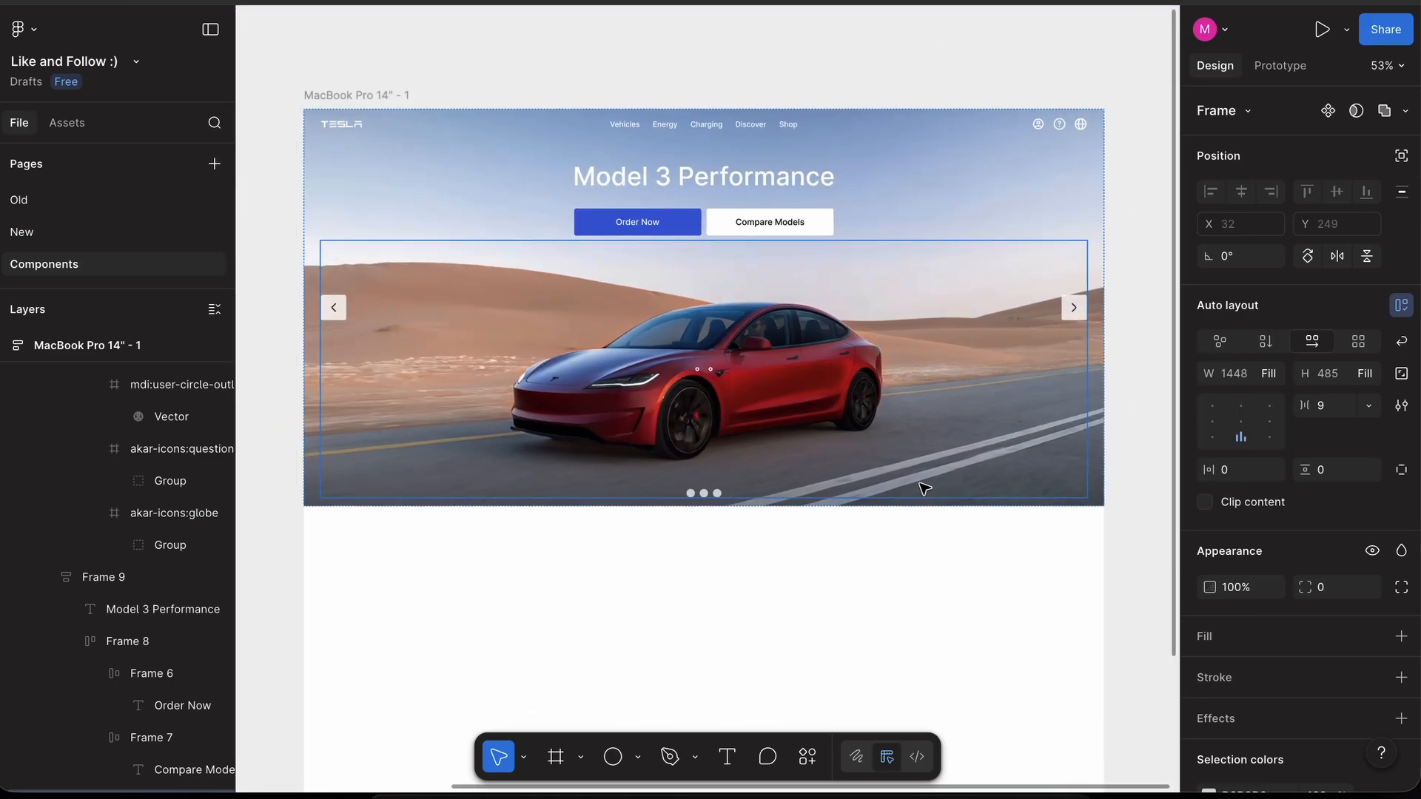
- Change the fill of all three dots to white, FFFFFF
{"action": "scroll", "coordinate": [707, 528], "scroll_direction": "up", "scroll_amount": 6}
{"action": "double_click", "coordinate": [735, 450]}
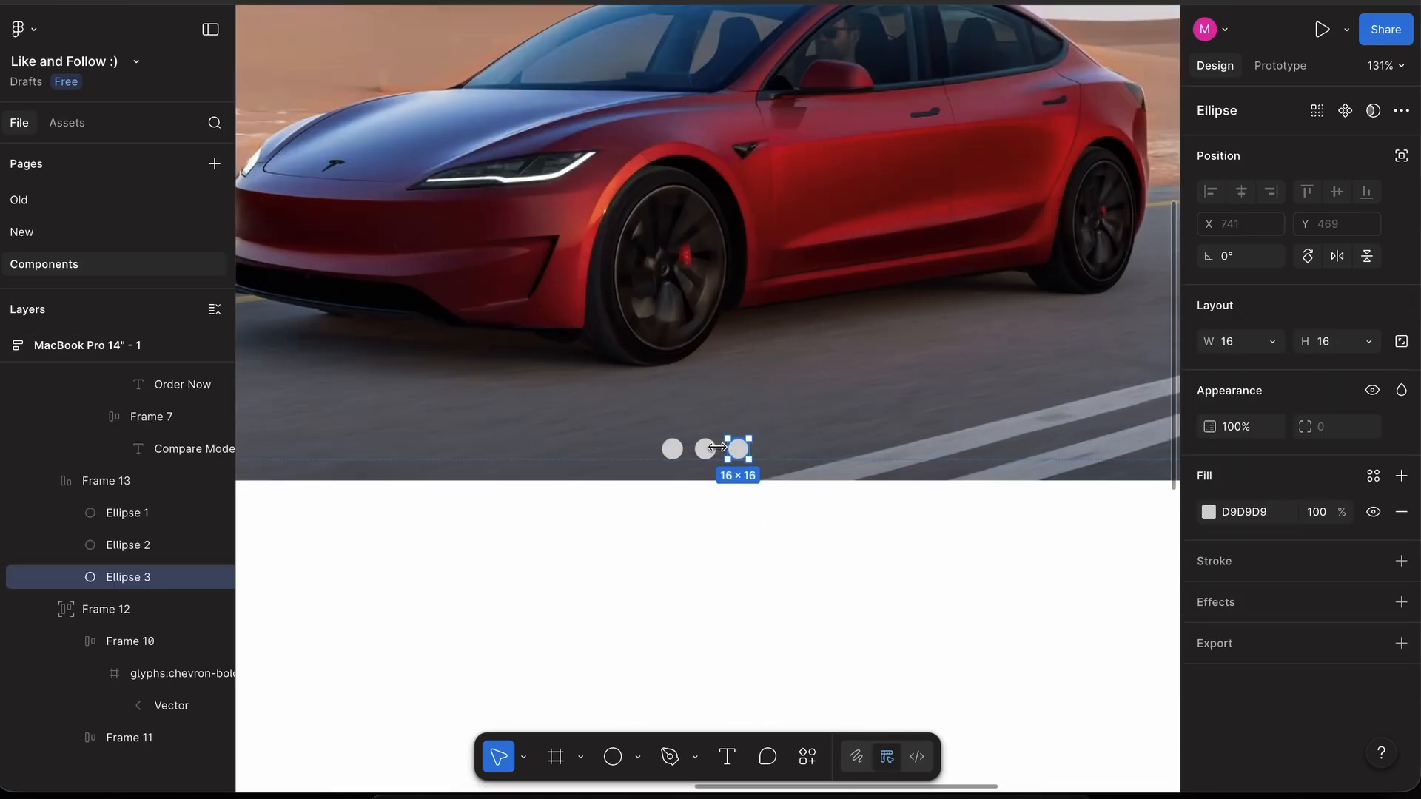
{"action": "left_click", "coordinate": [703, 449], "text": "shift"}
{"action": "left_click", "coordinate": [670, 450], "text": "shift"}
{"action": "left_click", "coordinate": [1210, 512]}
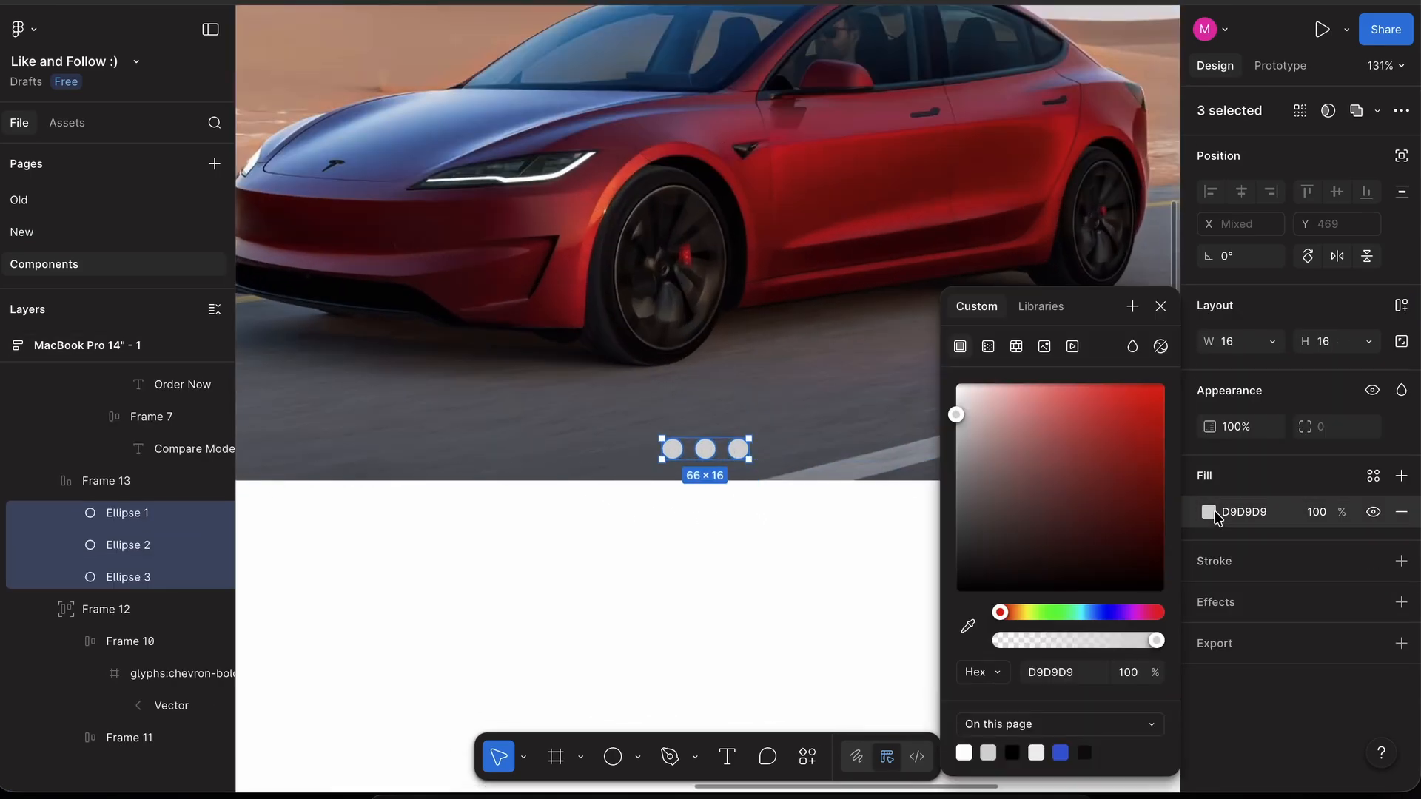
{"action": "left_click_drag", "start_coordinate": [1091, 500], "coordinate": [865, 369]}
- Set the opacity of the first two dots to 60%
{"action": "left_click", "coordinate": [702, 446]}
{"action": "left_click", "coordinate": [672, 447], "text": "shift"}
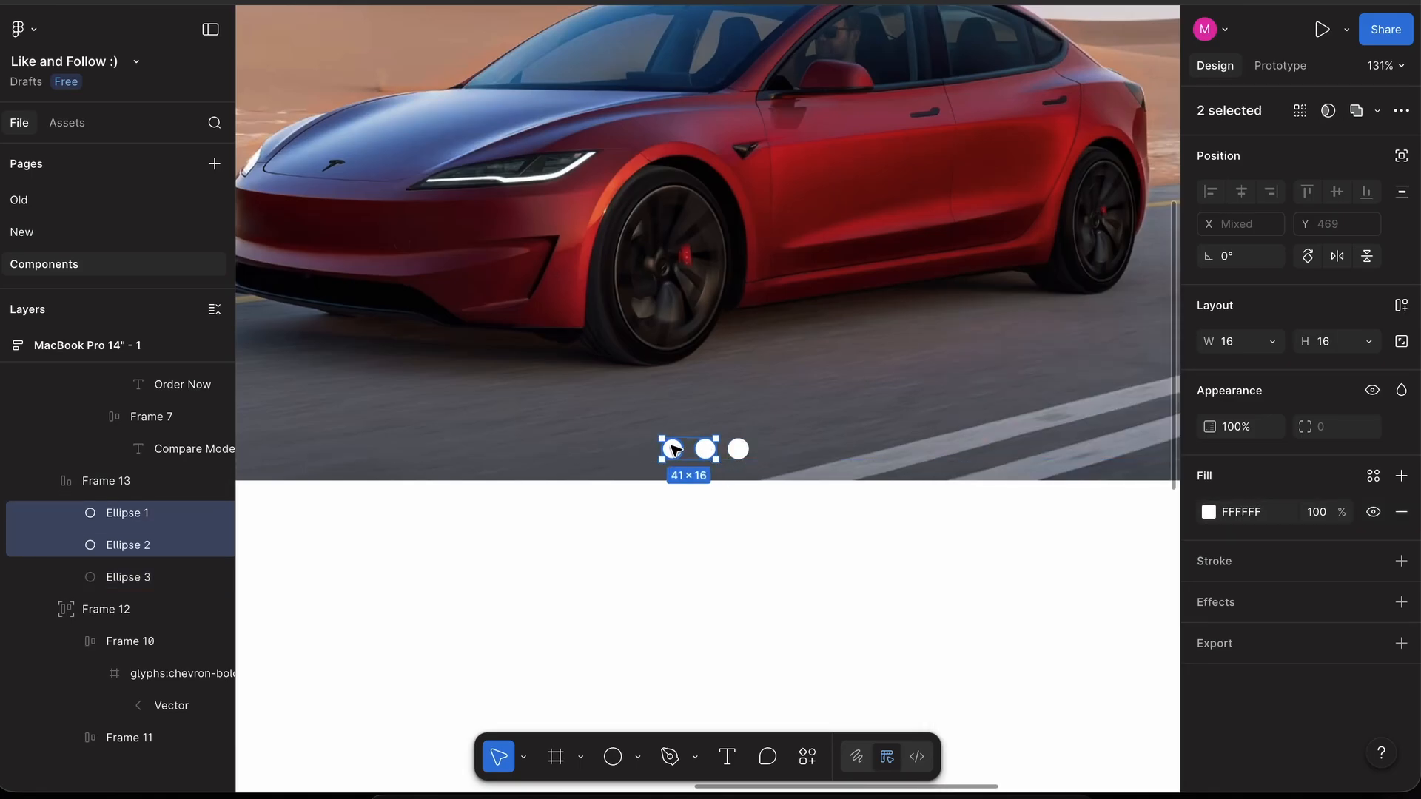
{"action": "key", "text": "6"}
{"action": "scroll", "coordinate": [728, 502], "scroll_direction": "down", "scroll_amount": 5}
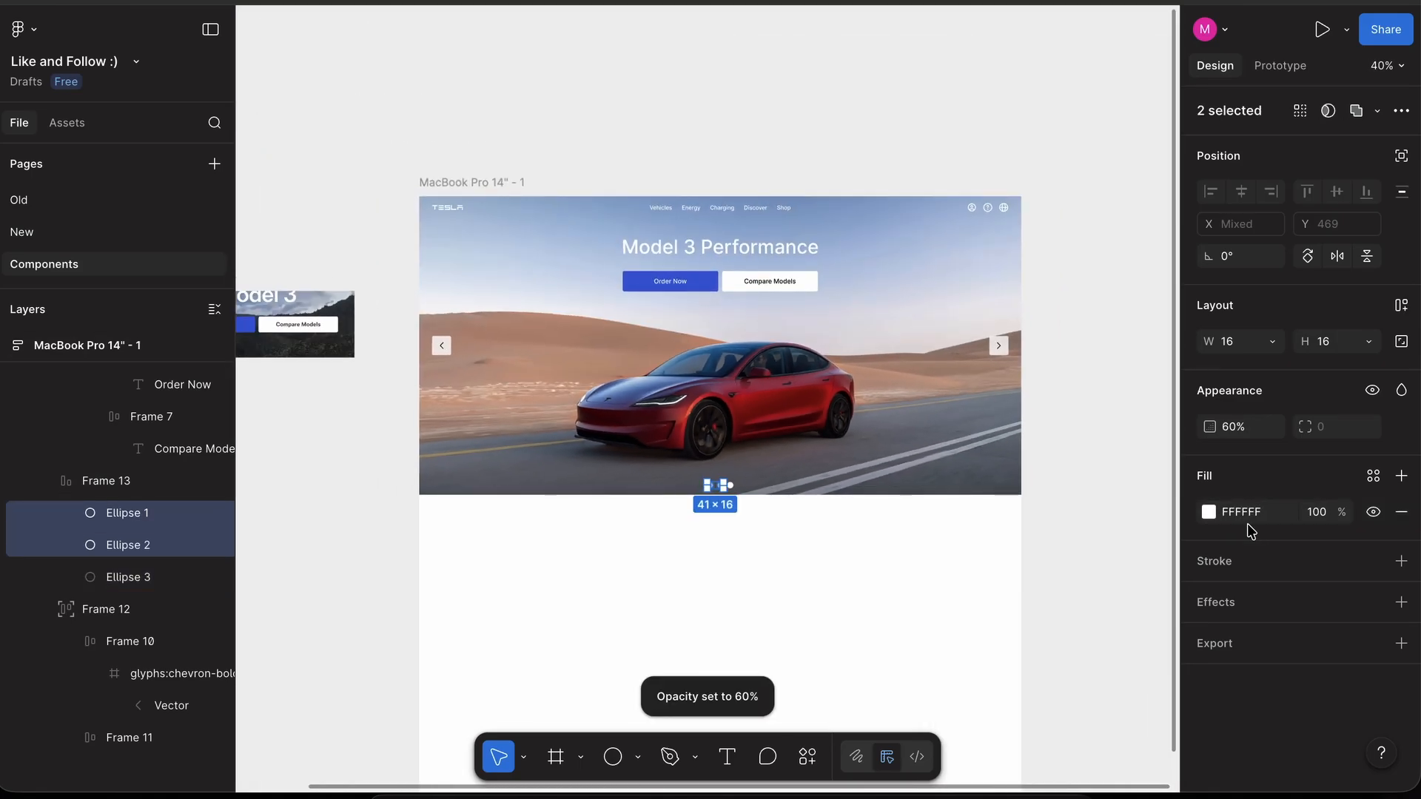
{"action": "left_click", "coordinate": [1085, 464]}
{"action": "scroll", "coordinate": [719, 447], "scroll_direction": "up", "scroll_amount": 3}
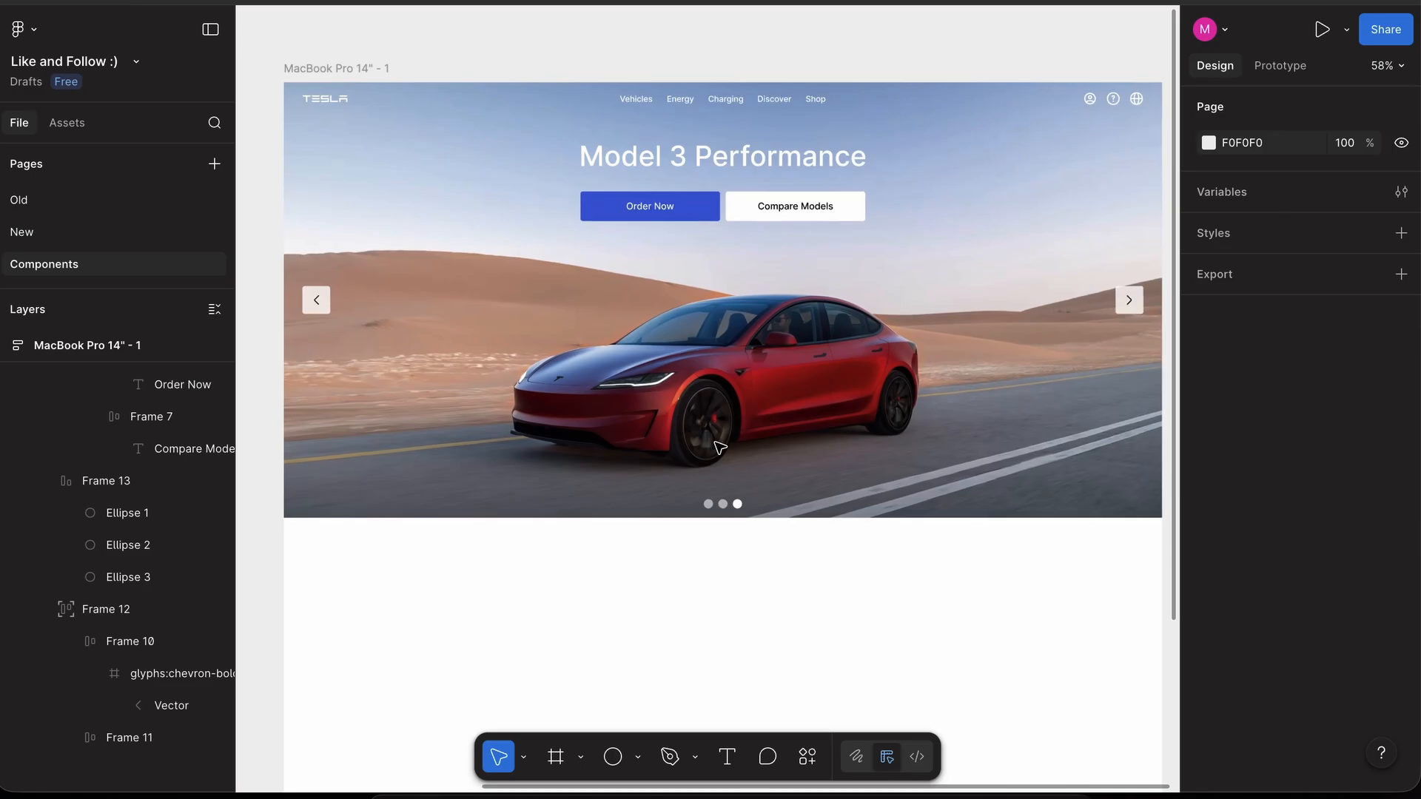
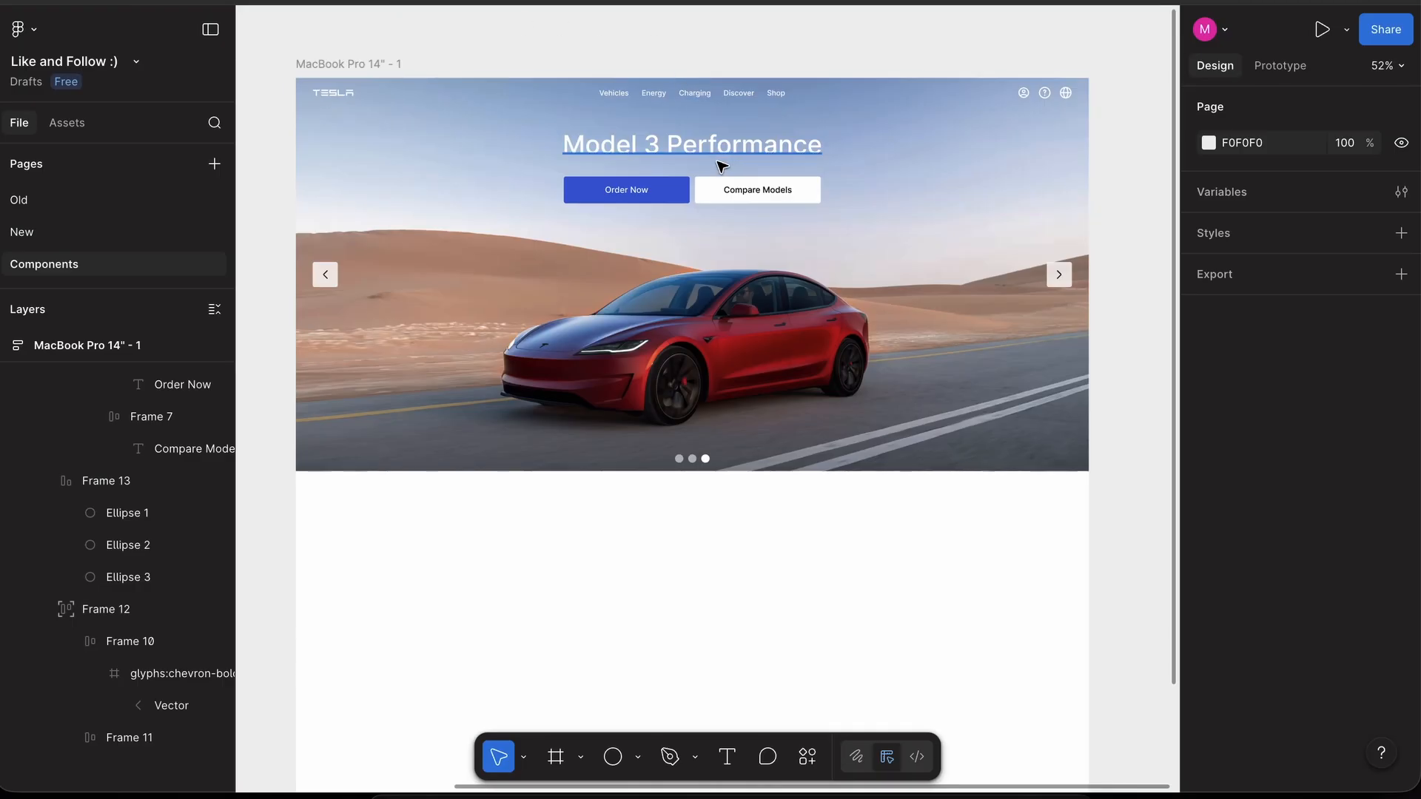
- Change the font weight of the "Model 3 Performance" heading to Semi Bold
{"action": "left_click", "coordinate": [722, 166]}
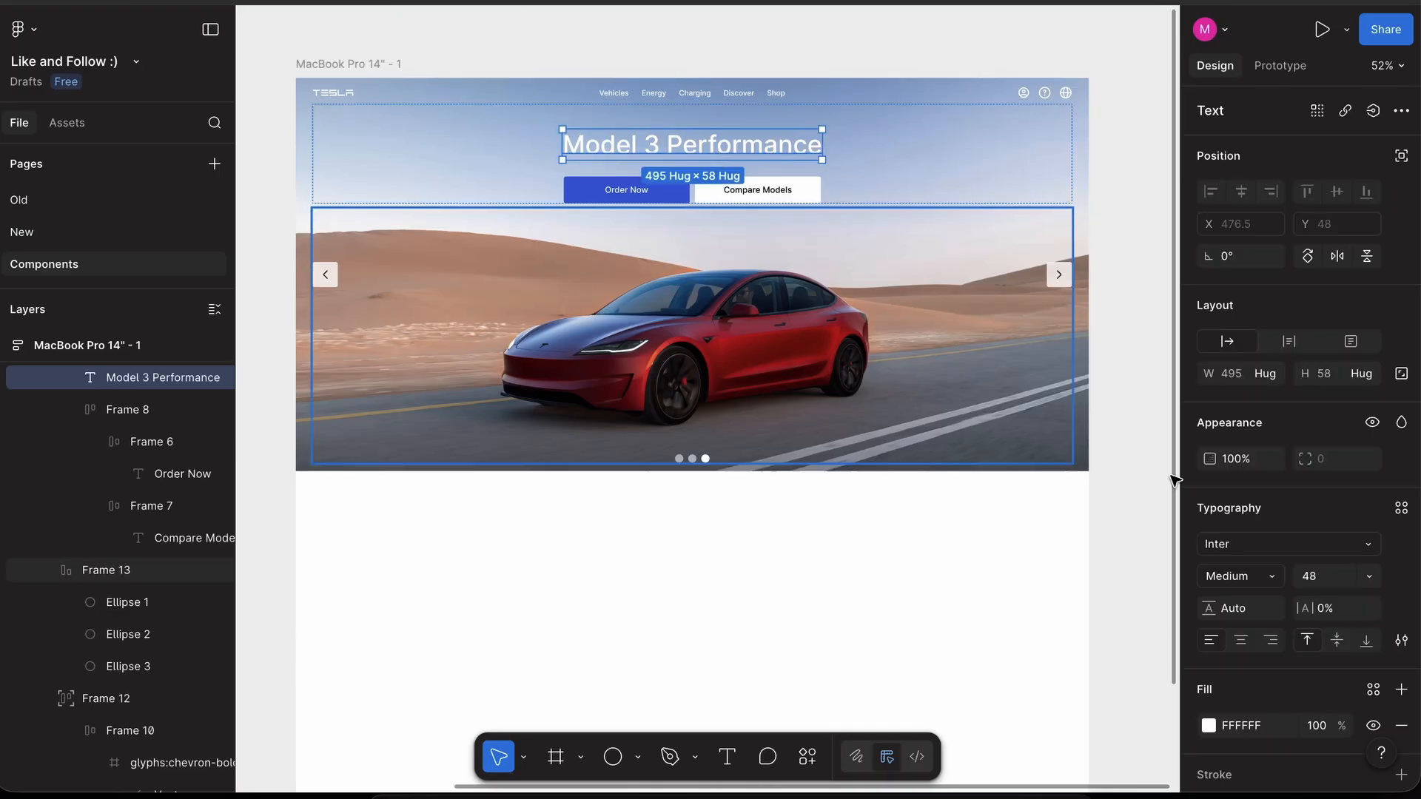
{"action": "left_click", "coordinate": [1234, 576]}
{"action": "left_click", "coordinate": [1245, 596]}
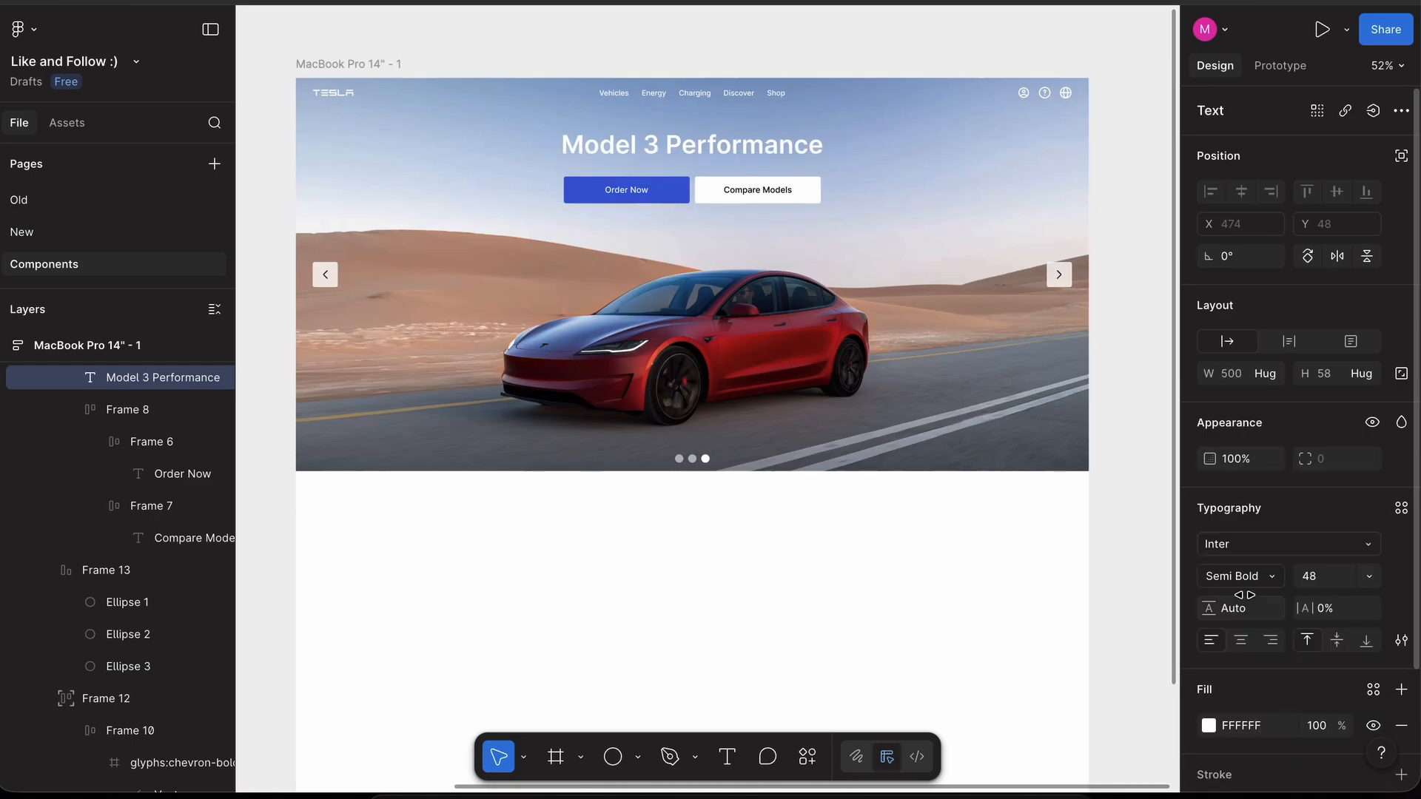
{"action": "left_click", "coordinate": [1138, 361]}
{"action": "scroll", "coordinate": [739, 158], "scroll_direction": "up", "scroll_amount": 2}
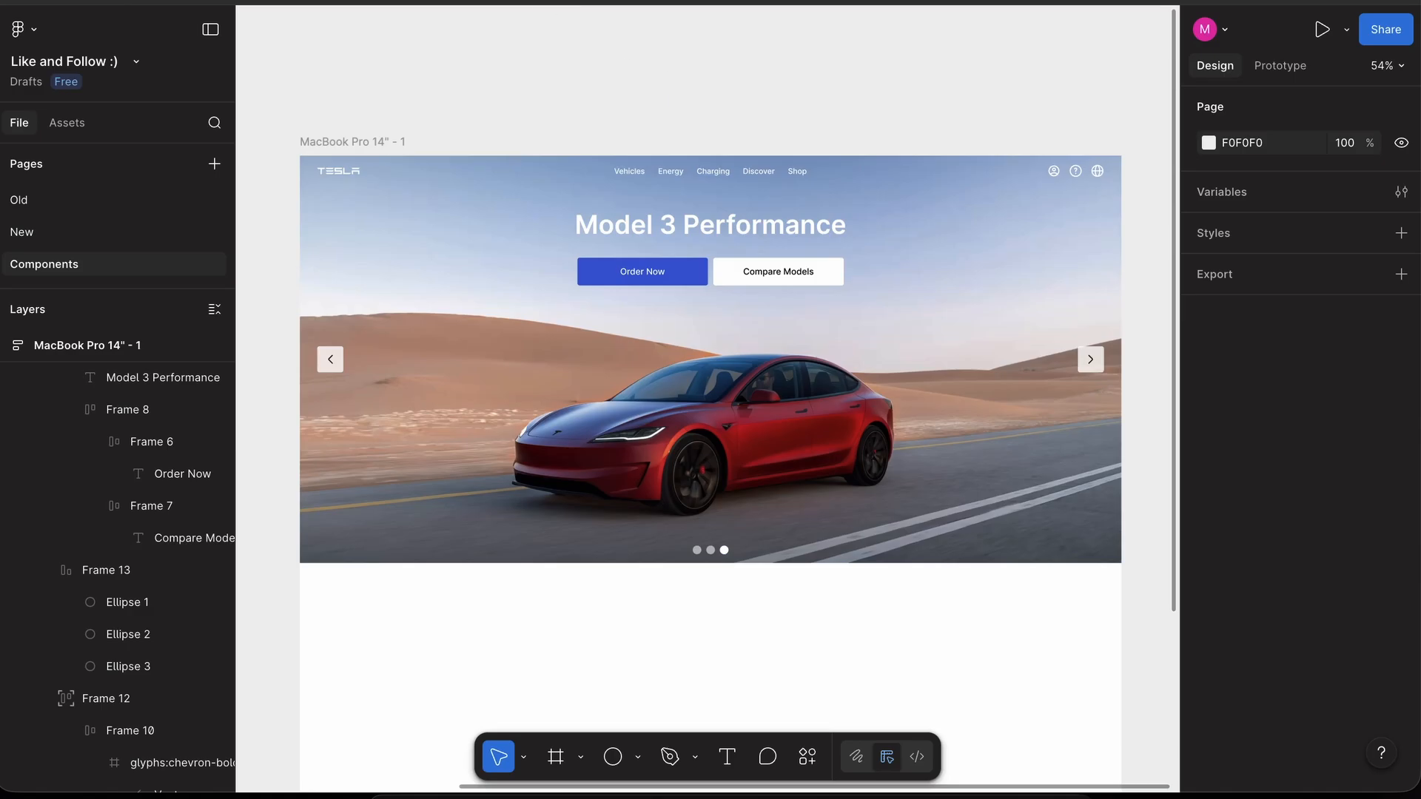
- Switch to the Tesla reference page, examine its hero and the "Meet Model 3" section, and return to Figma
{"action": "left_click", "coordinate": [385, 2]}
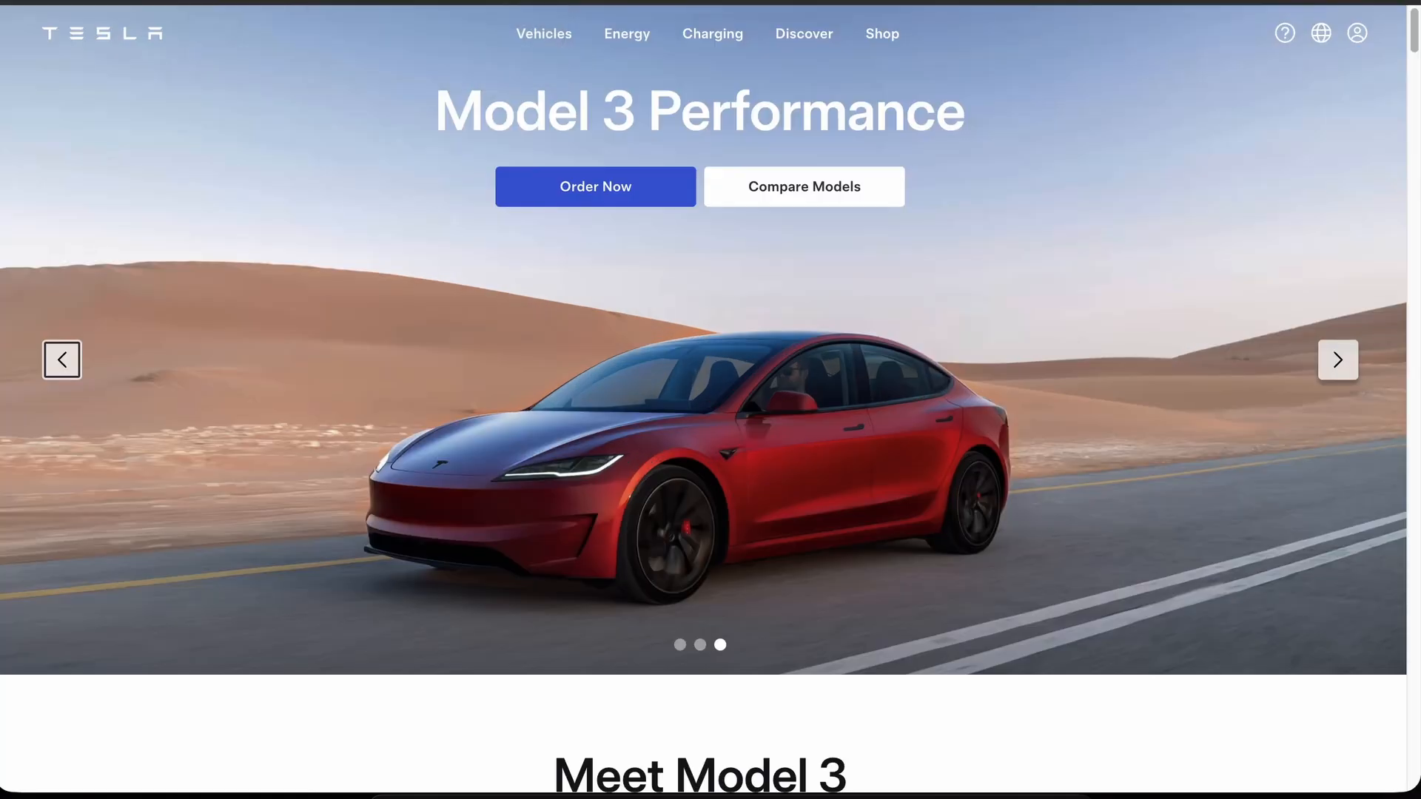
{"action": "scroll", "coordinate": [601, 298], "scroll_direction": "down", "scroll_amount": 9}
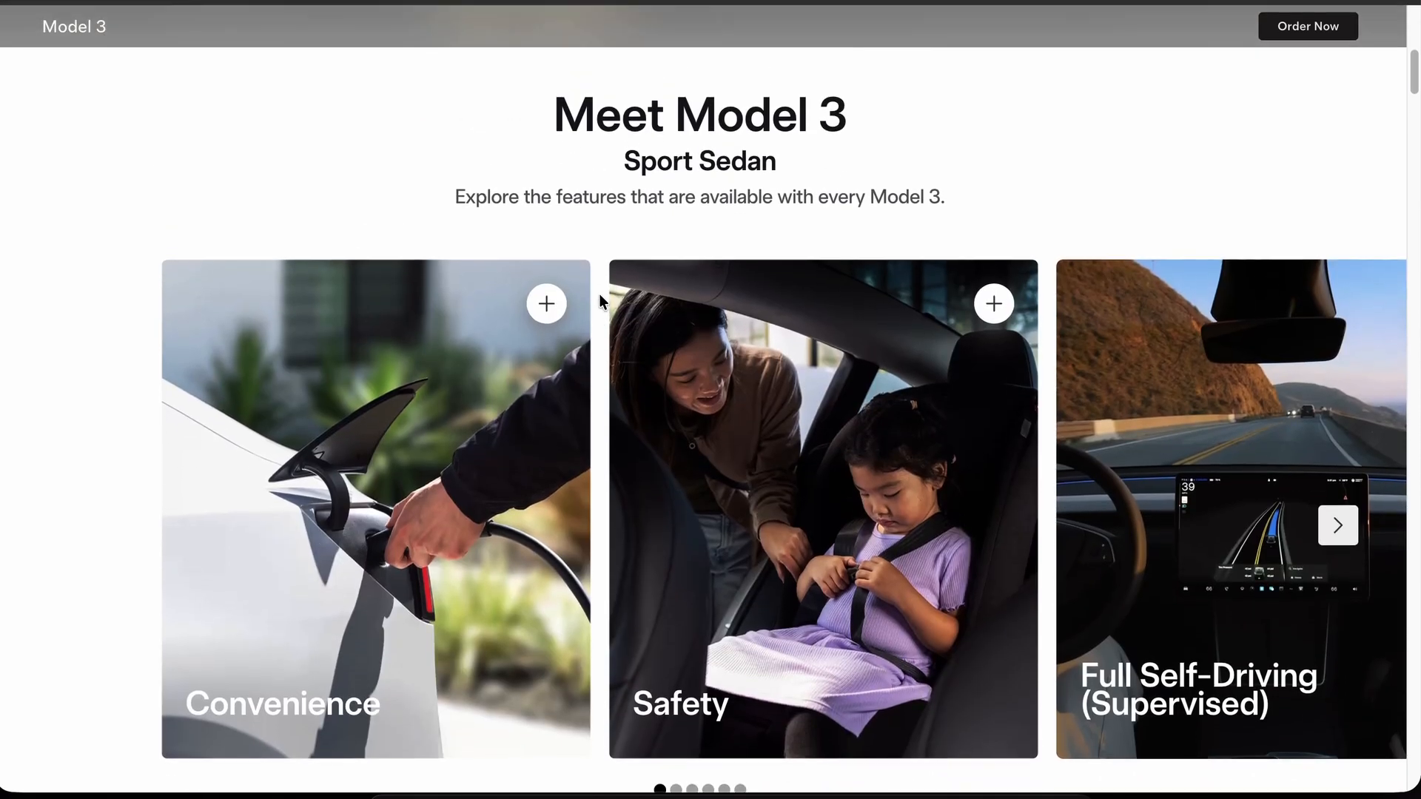
{"action": "left_click", "coordinate": [310, 2]}
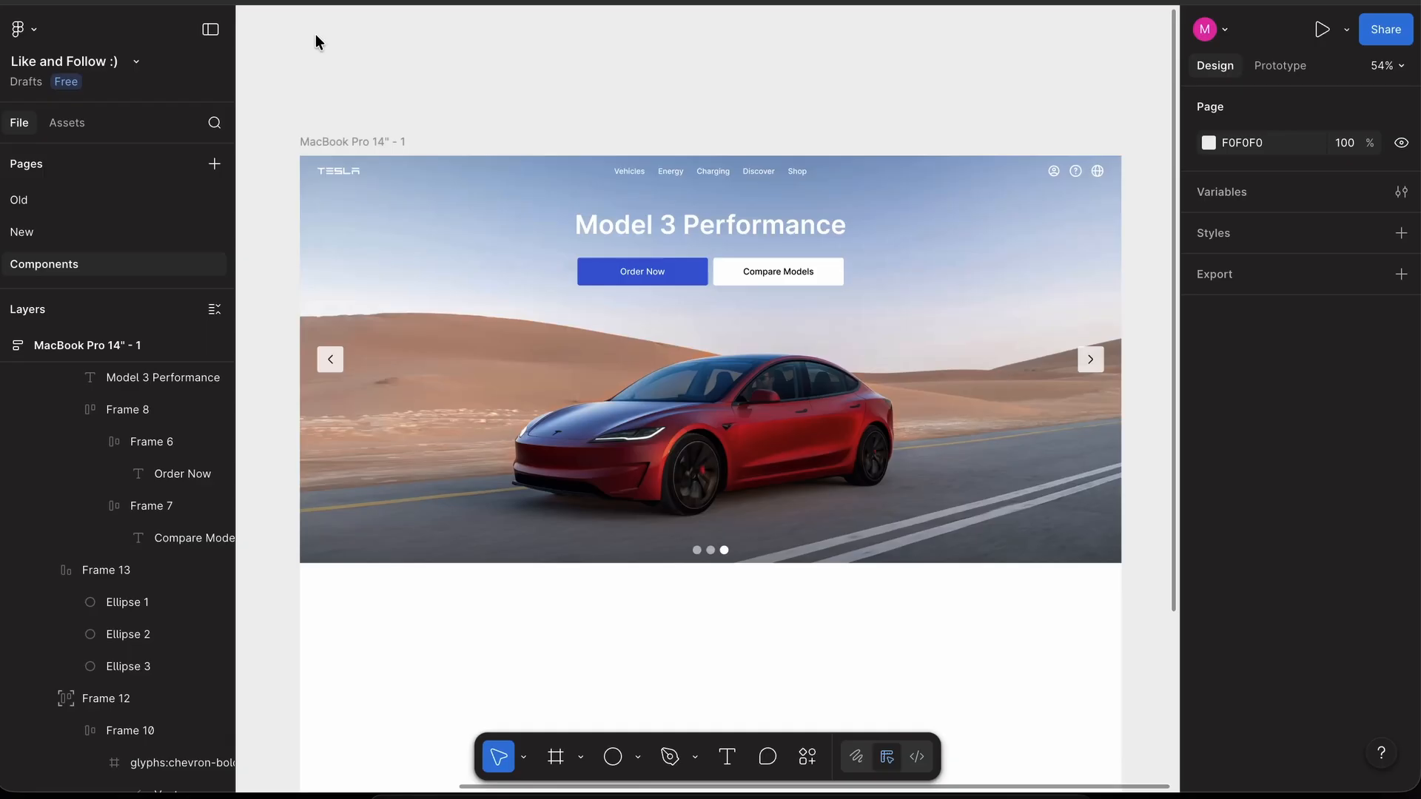
{"action": "scroll", "coordinate": [749, 404], "scroll_direction": "down", "scroll_amount": 5}
{"action": "scroll", "coordinate": [749, 406], "scroll_direction": "down", "scroll_amount": 3}
- Copy the "Meet Model 3" heading, "Sport Sedan" subtitle and description line from the Tesla page, and return to Figma
{"action": "left_click", "coordinate": [696, 1]}
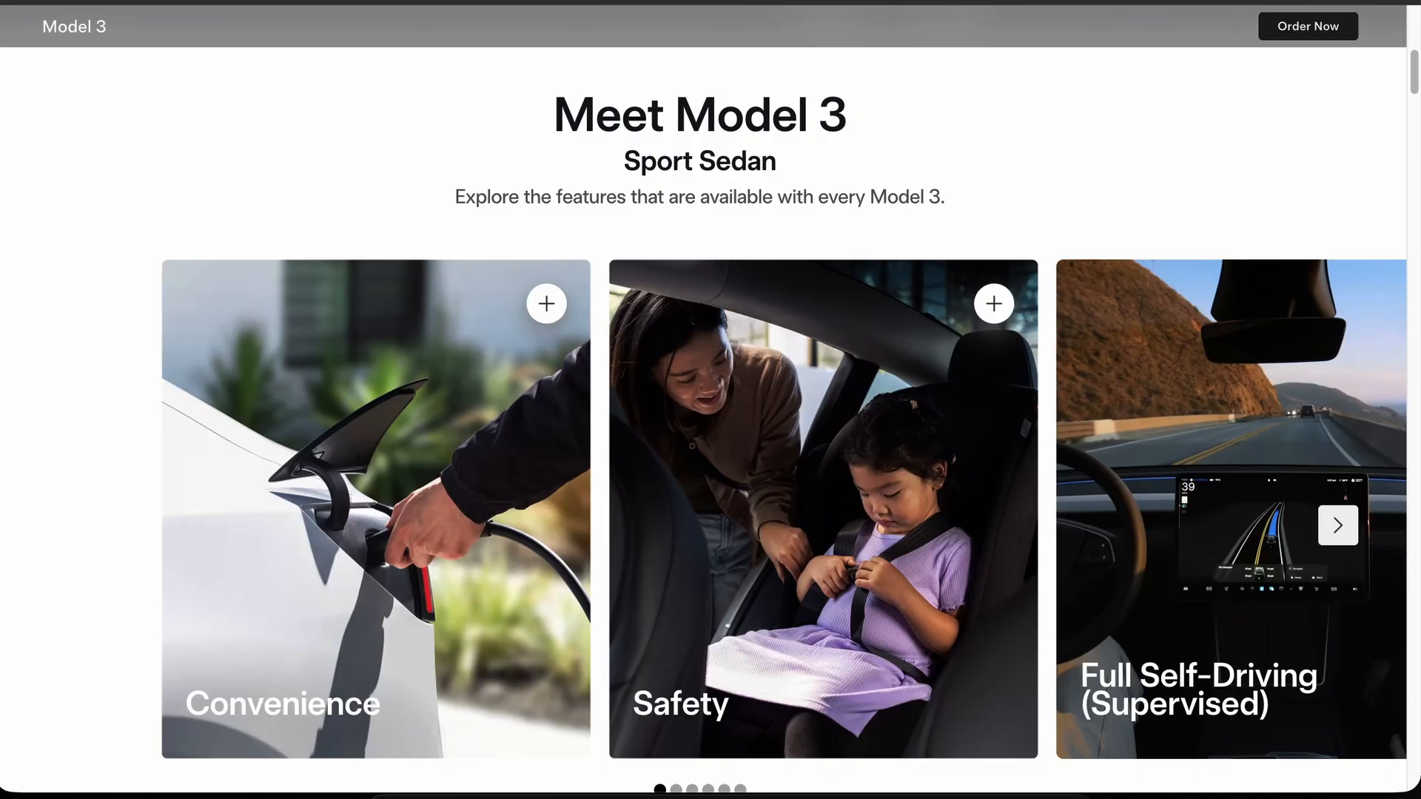
{"action": "left_click_drag", "start_coordinate": [567, 119], "coordinate": [883, 131]}
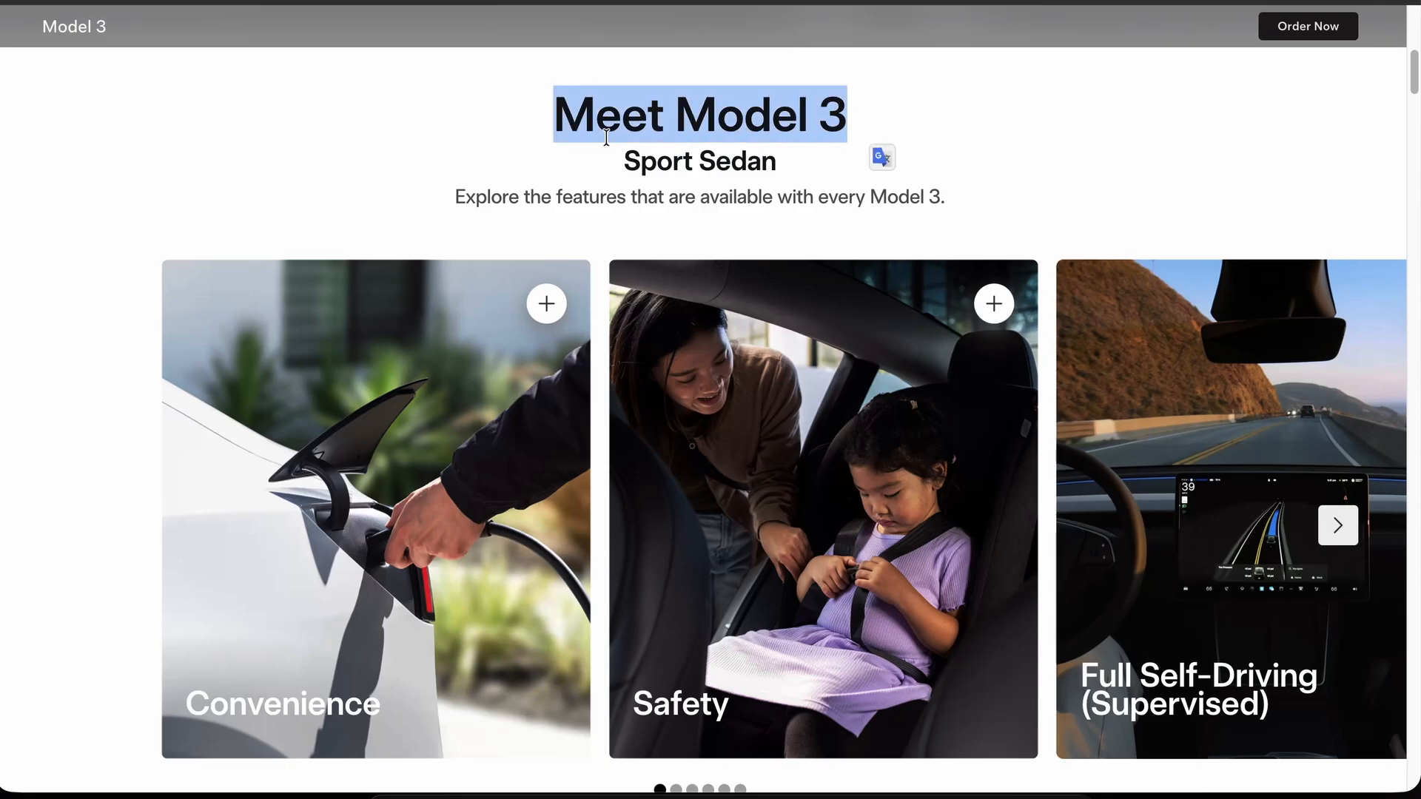
{"action": "left_click_drag", "start_coordinate": [977, 214], "coordinate": [543, 111]}
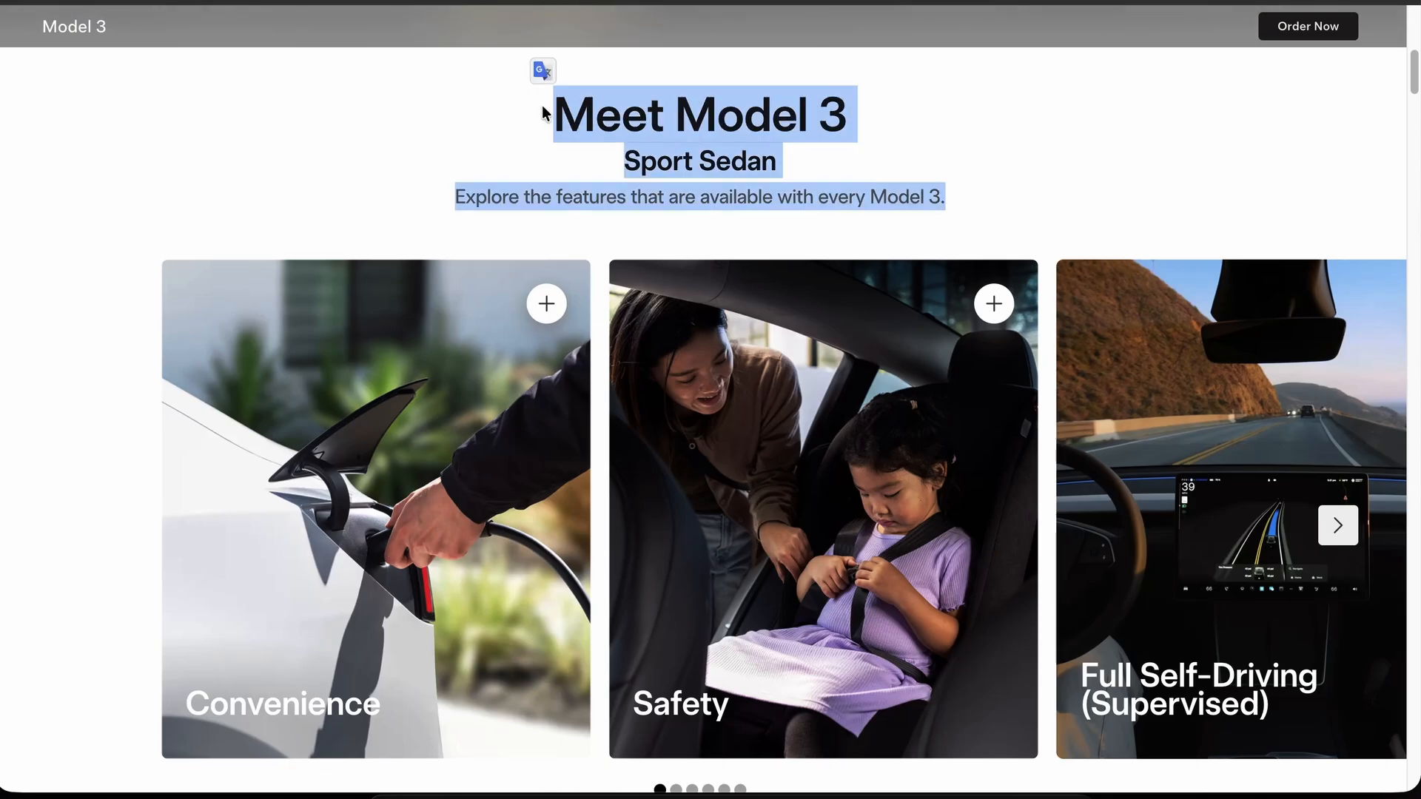
{"action": "key", "text": "super+c"}
{"action": "left_click", "coordinate": [311, 2]}
{"action": "scroll", "coordinate": [710, 318], "scroll_direction": "left", "scroll_amount": 3}
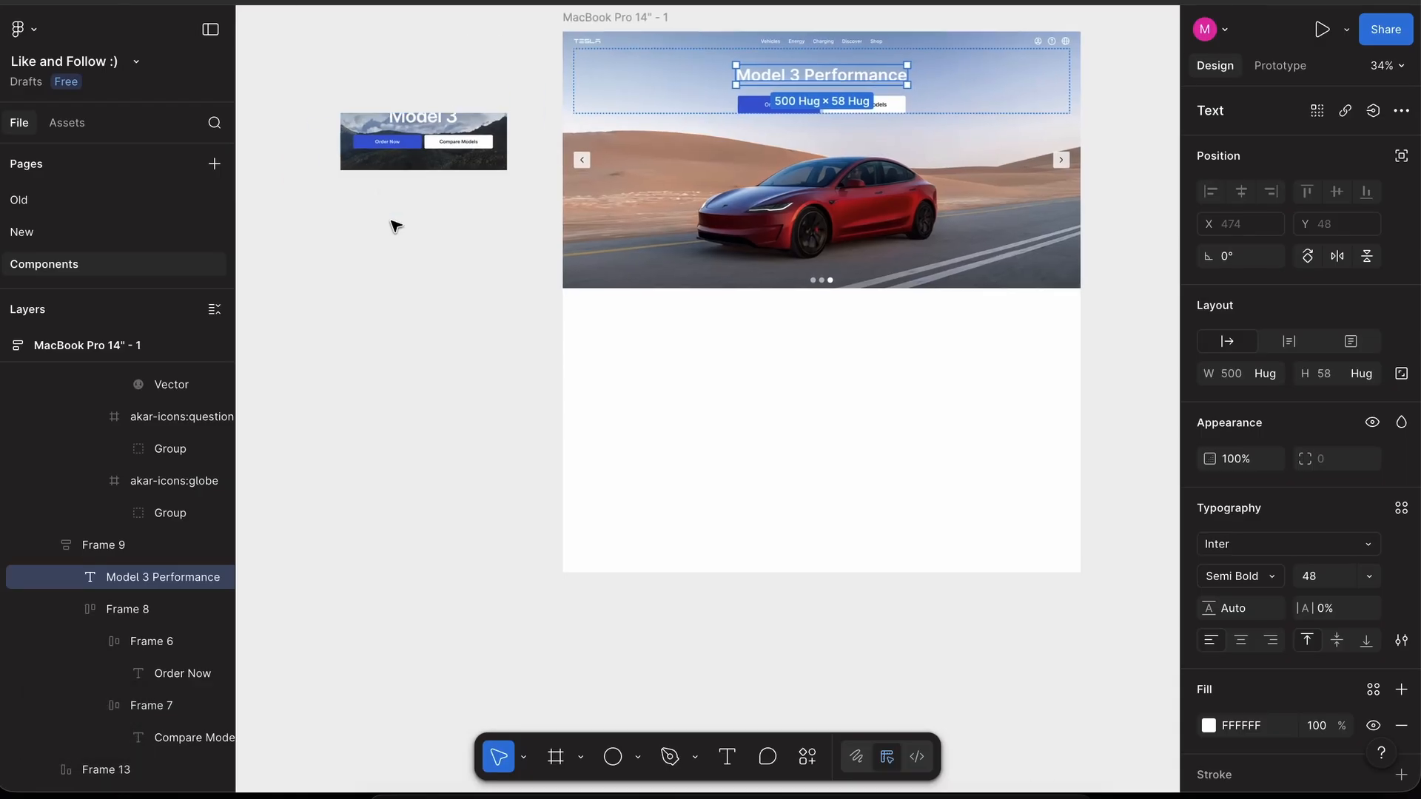
- Delete the leftover reference screenshot beside the page frame
{"action": "left_click", "coordinate": [413, 148]}
{"action": "key", "text": "BackSpace"}
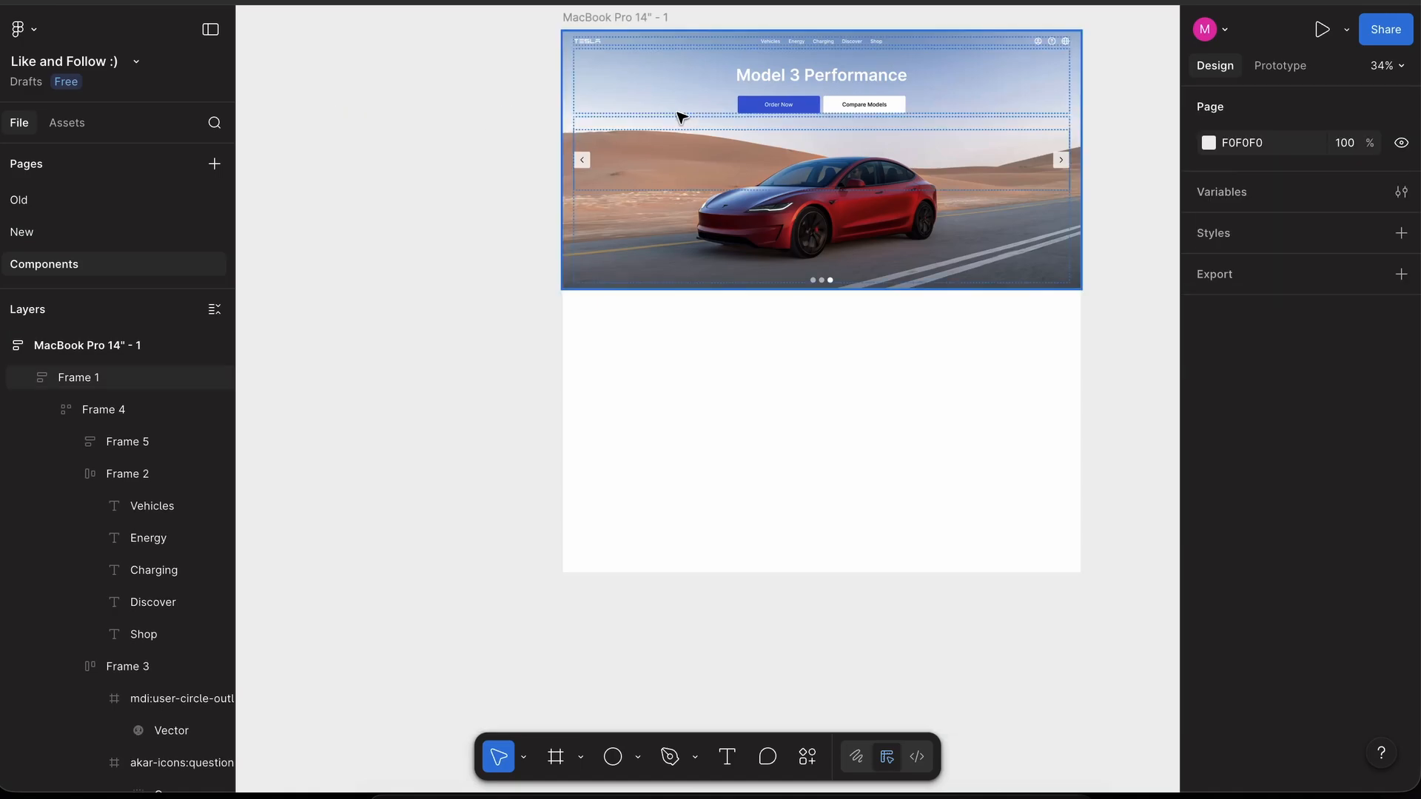
- Place a copy of the "Model 3 Performance" heading below the hero and set its fill to 121212
{"action": "double_click", "coordinate": [763, 73]}
{"action": "left_click_drag", "start_coordinate": [765, 376], "coordinate": [763, 387]}
{"action": "left_click", "coordinate": [1238, 729]}
{"action": "type", "text": "121212"}
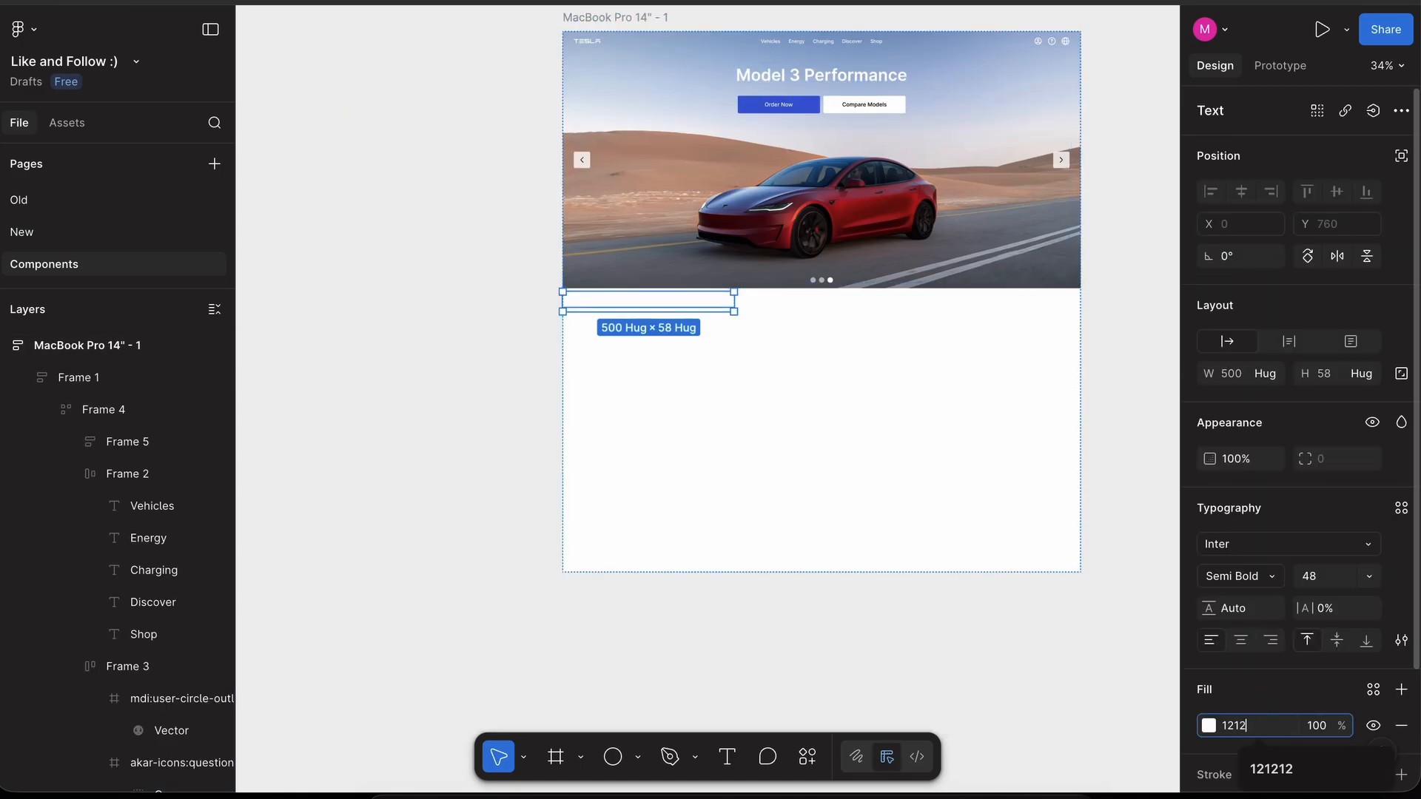
{"action": "key", "text": "Return"}
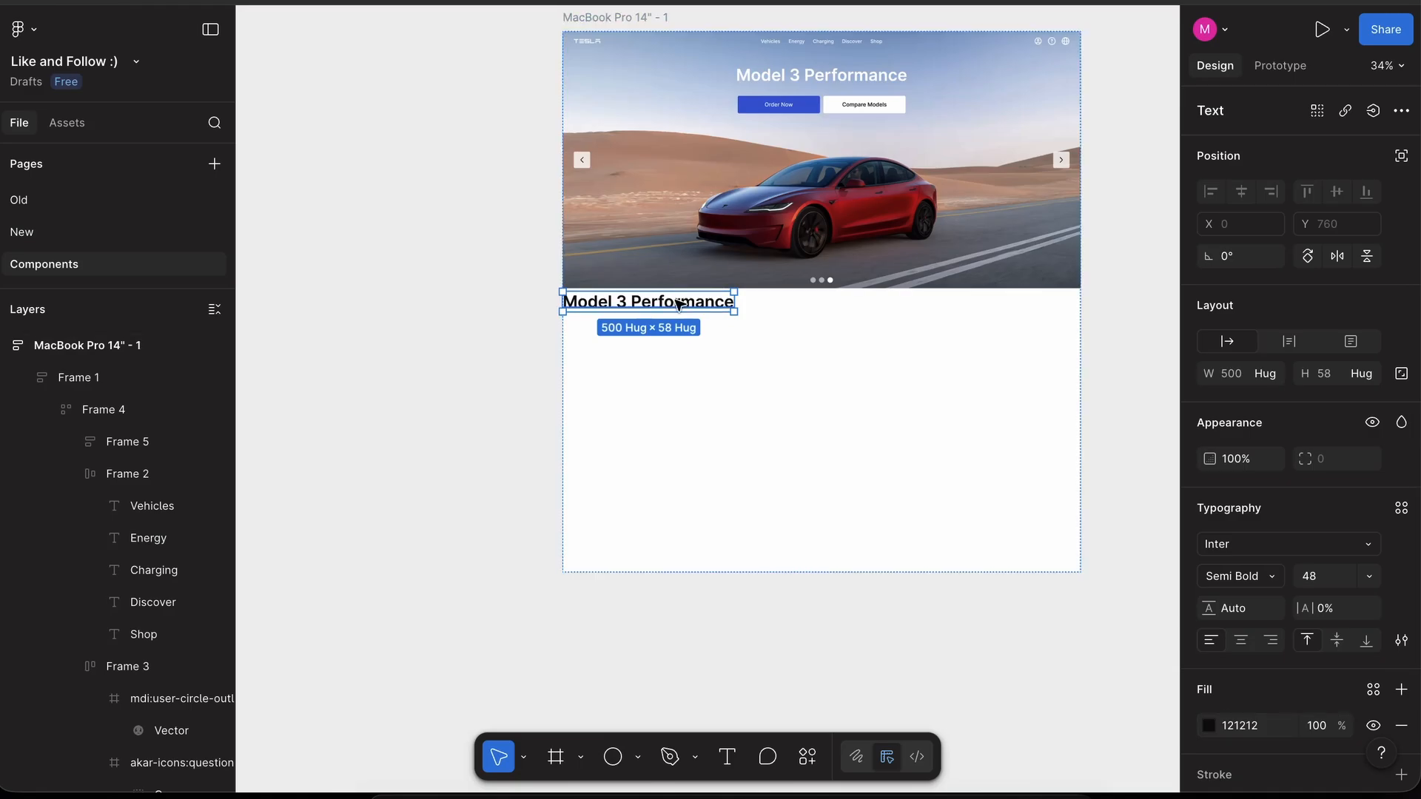
{"action": "left_click", "coordinate": [456, 402]}
- Copy the dark heading beside the page frame, replace its text with the copied Tesla text, and narrow the block to about 561 px
{"action": "left_click_drag", "start_coordinate": [628, 306], "coordinate": [345, 379]}
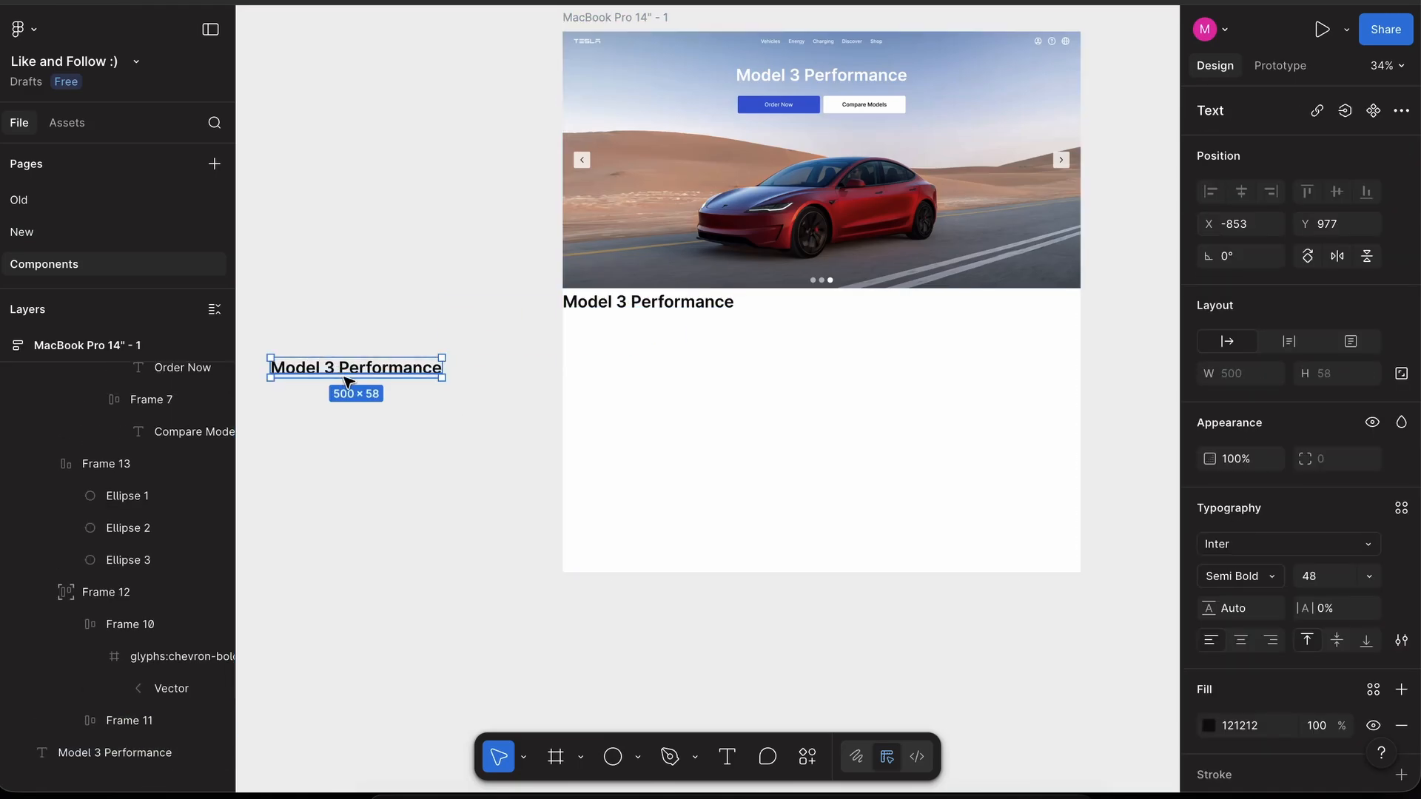
{"action": "double_click", "coordinate": [345, 379]}
{"action": "key", "text": "super+v"}
{"action": "key", "text": "Escape"}
{"action": "scroll", "coordinate": [415, 320], "scroll_direction": "down", "scroll_amount": 3}
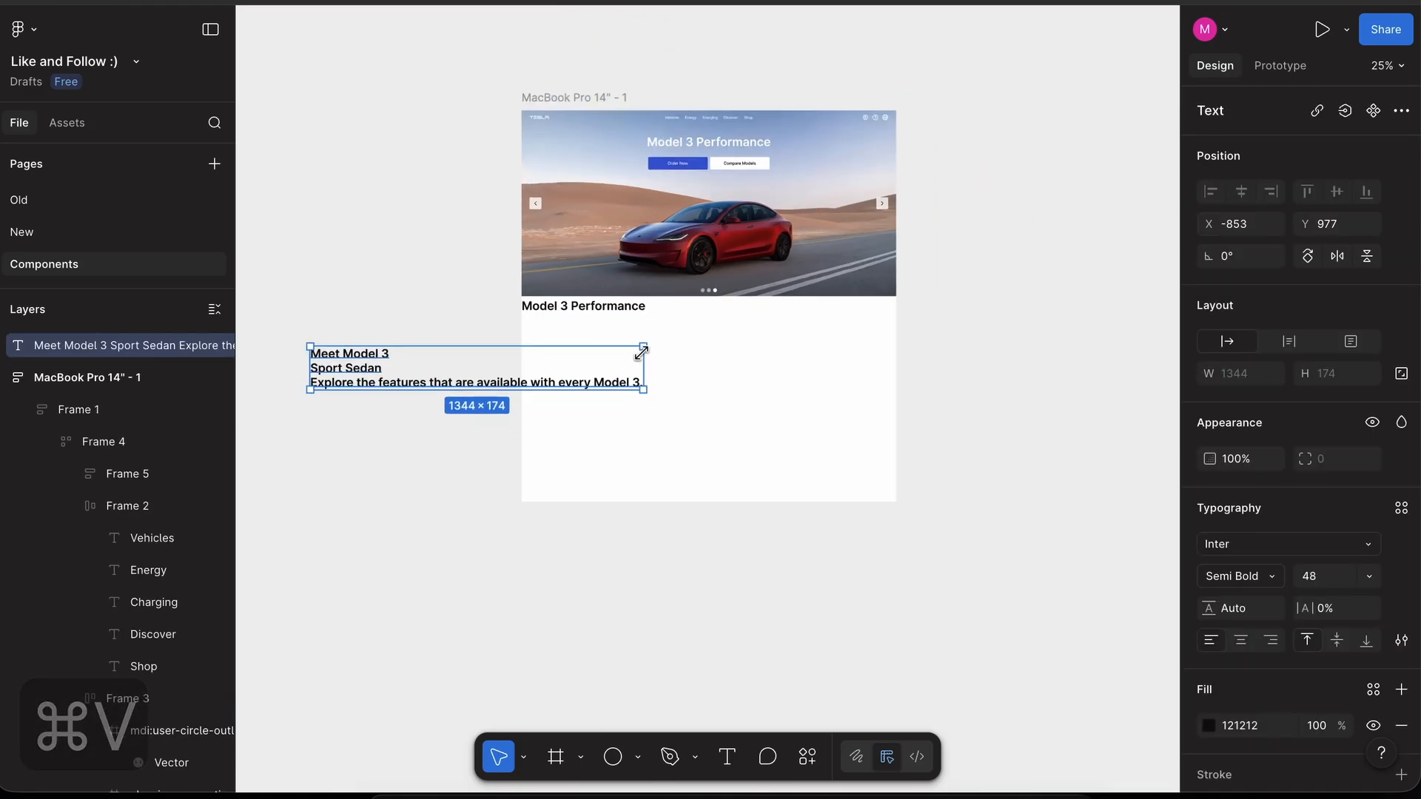
{"action": "left_click_drag", "start_coordinate": [641, 366], "coordinate": [448, 366]}
{"action": "scroll", "coordinate": [449, 366], "scroll_direction": "up", "scroll_amount": 3}
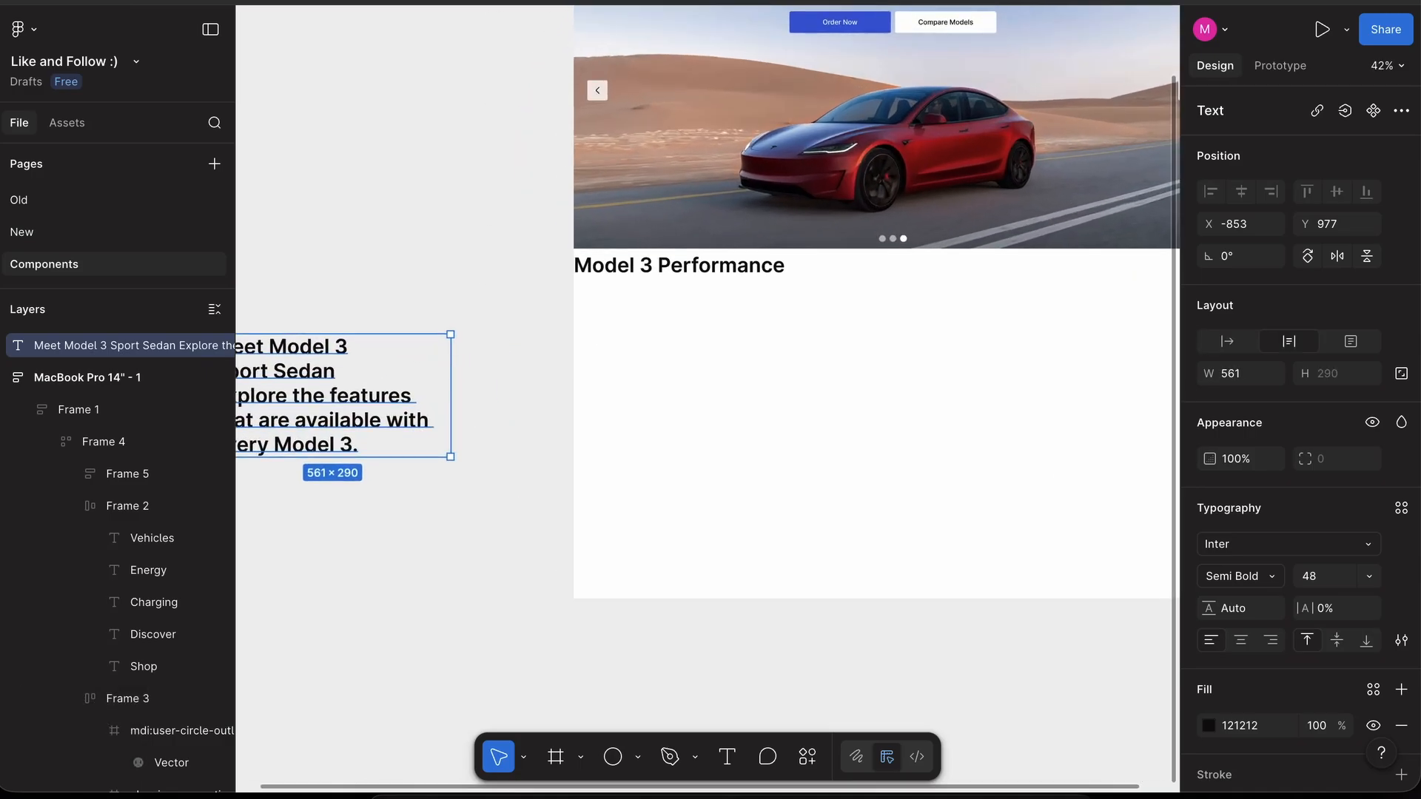
- Wrap the heading below the hero in a centred vertical auto layout frame with its width set to Fill
{"action": "left_click", "coordinate": [726, 267]}
{"action": "scroll", "coordinate": [725, 272], "scroll_direction": "right", "scroll_amount": 3}
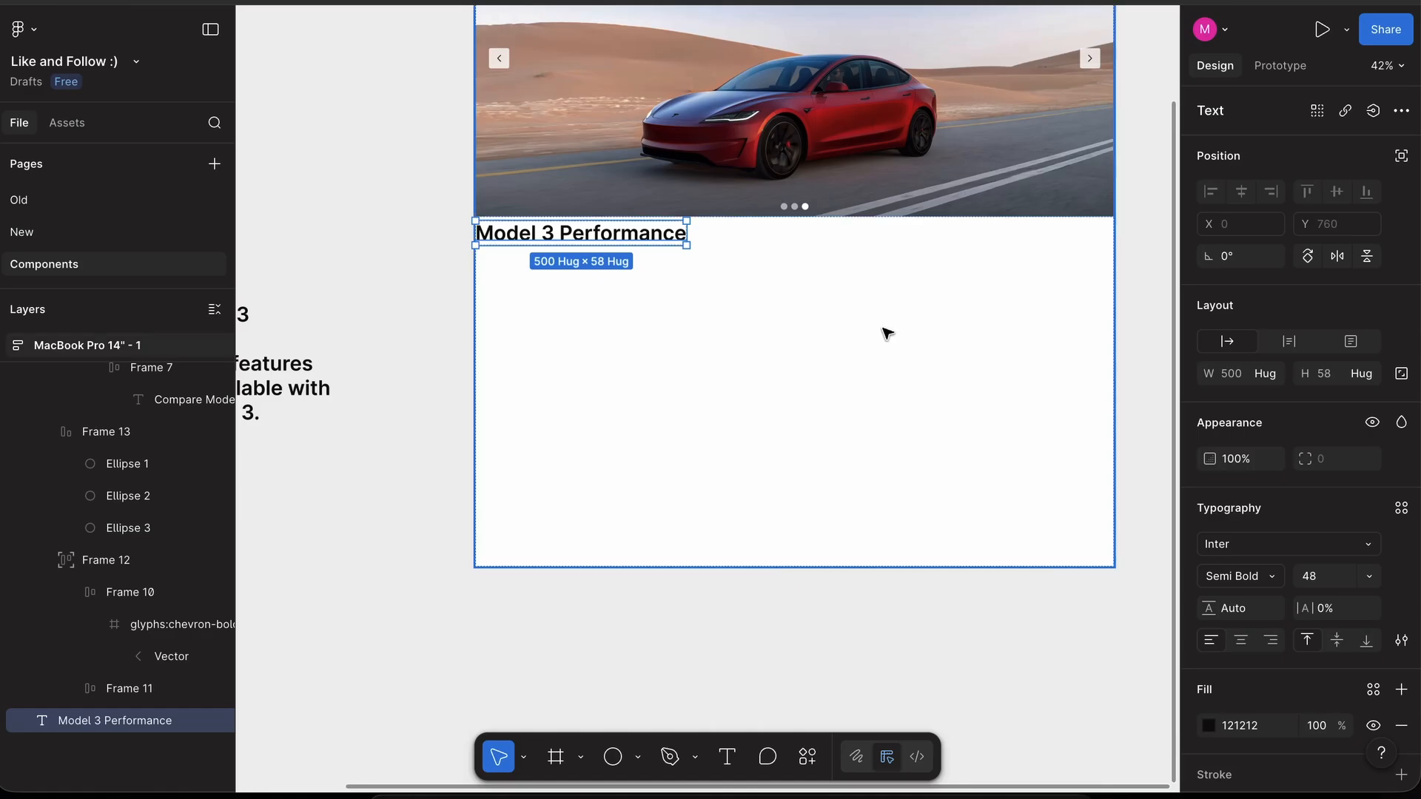
{"action": "key", "text": "shift+a"}
{"action": "left_click", "coordinate": [1266, 373]}
{"action": "left_click", "coordinate": [1265, 400]}
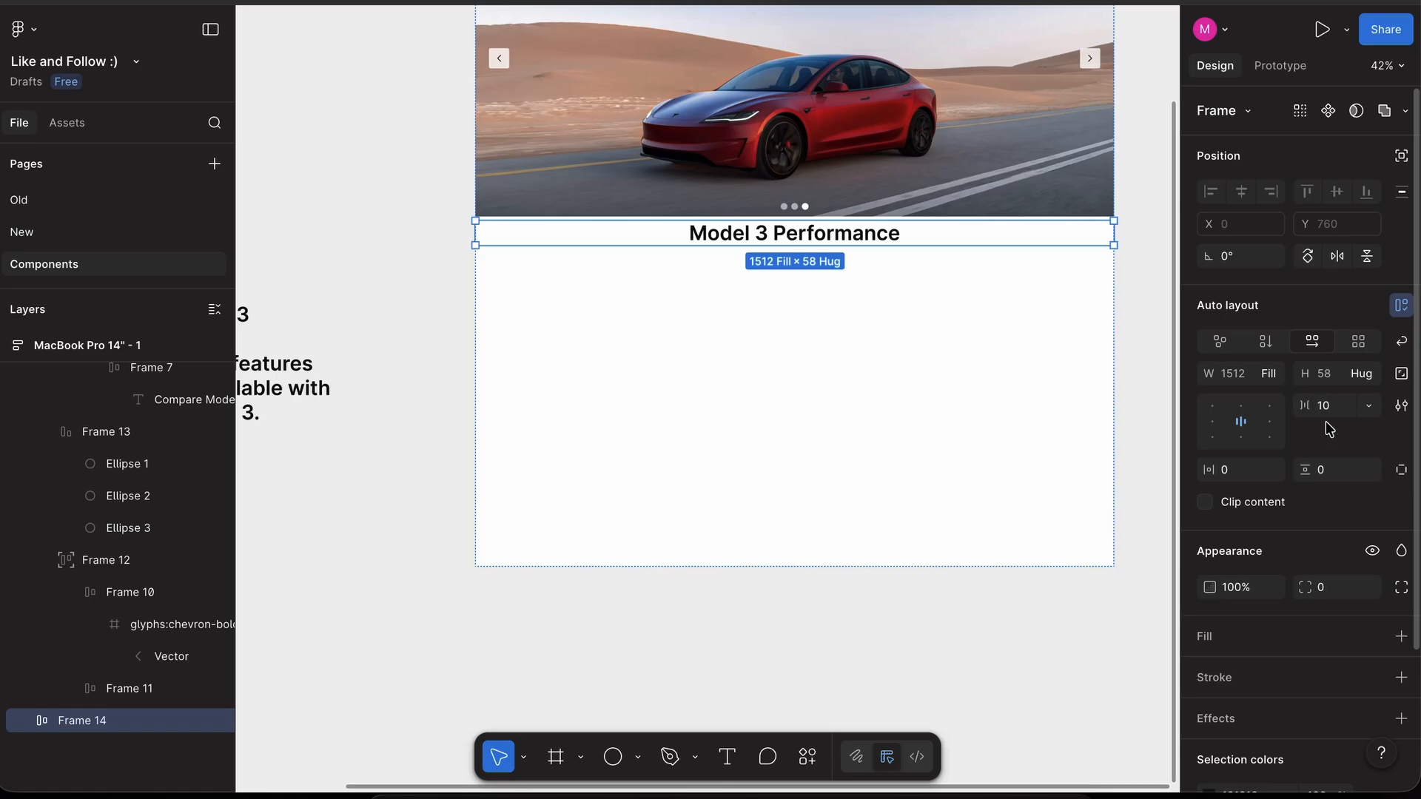
{"action": "scroll", "coordinate": [925, 374], "scroll_direction": "left", "scroll_amount": 3}
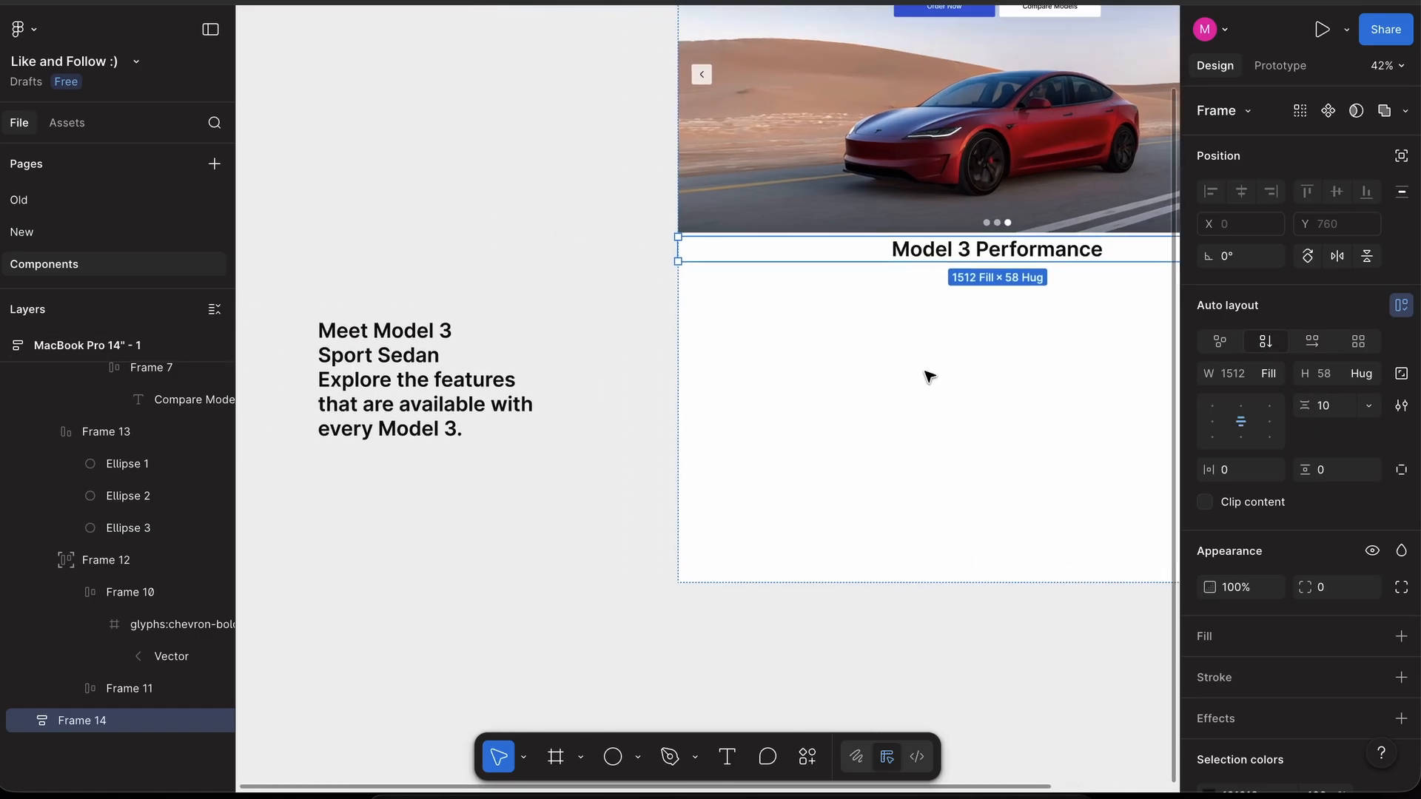
- Duplicate the heading twice inside the new auto layout frame to make three stacked lines
{"action": "key", "text": "Return"}
{"action": "key", "text": "super+d"}
{"action": "key", "text": "super+d"}
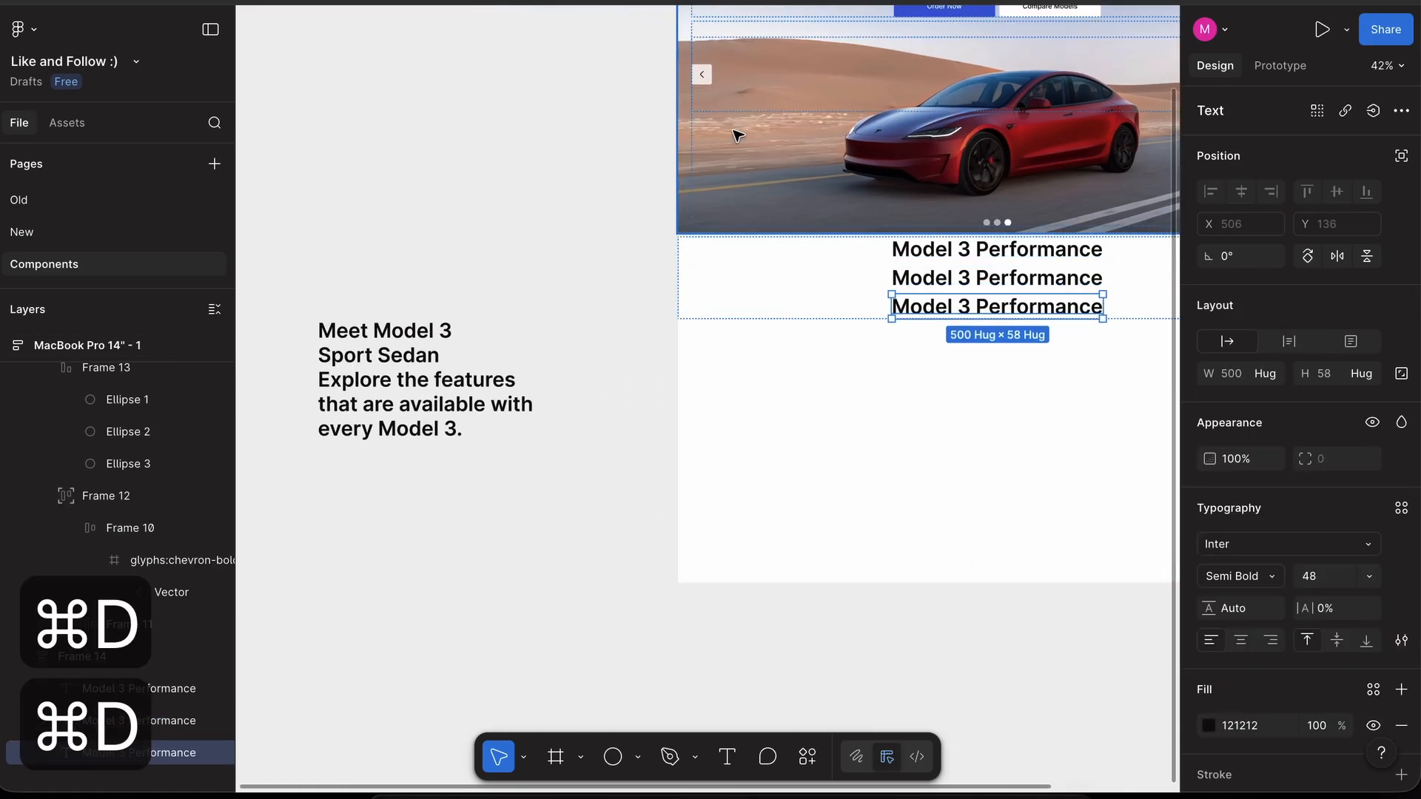
- Check the Tesla page, return to Figma, and replace the second heading line with "Sport Sedan" copied from the side text block
{"action": "double_click", "coordinate": [346, 363]}
{"action": "double_click", "coordinate": [333, 354]}
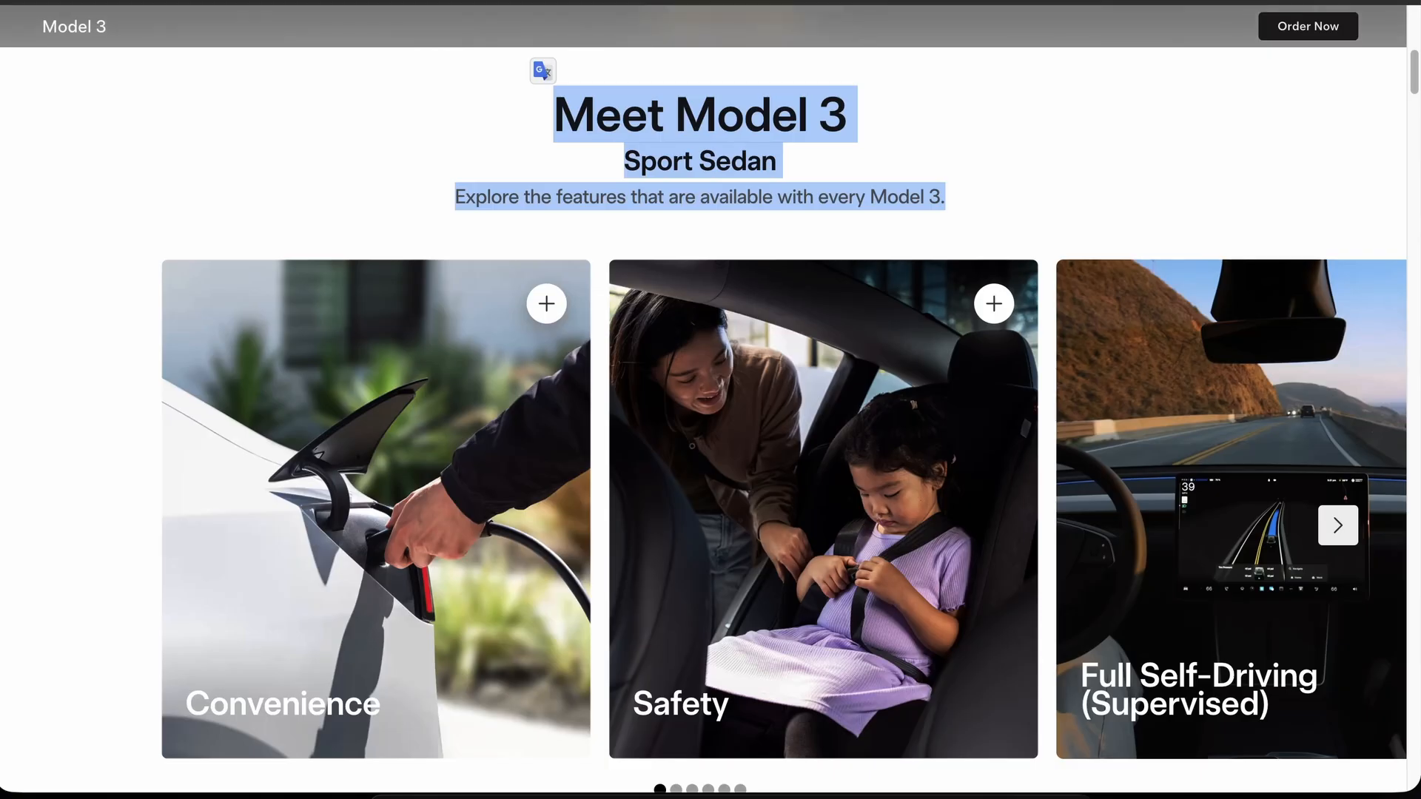
{"action": "left_click", "coordinate": [403, 135]}
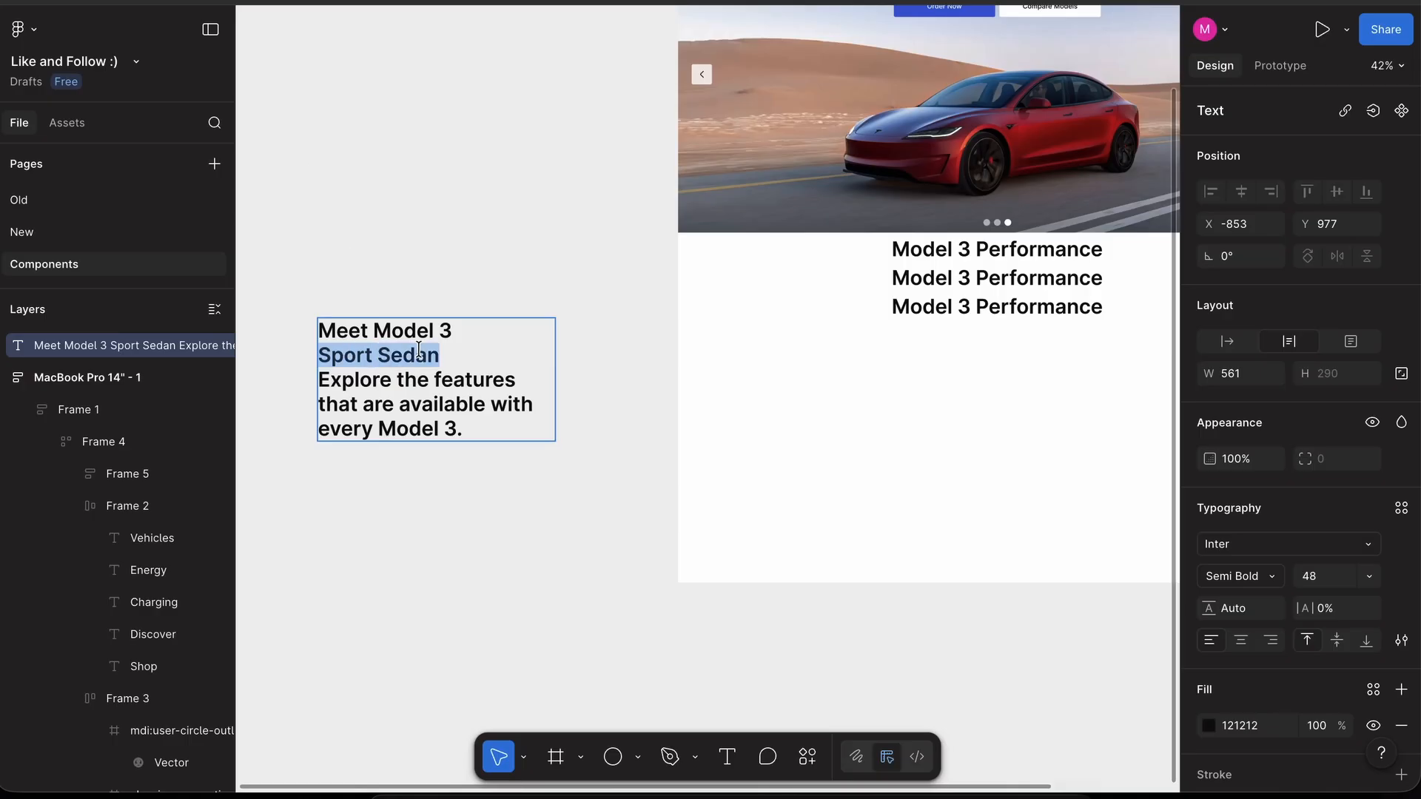
{"action": "key", "text": "super+c"}
{"action": "double_click", "coordinate": [999, 280]}
{"action": "key", "text": "super+a"}
{"action": "key", "text": "shift+super+v"}
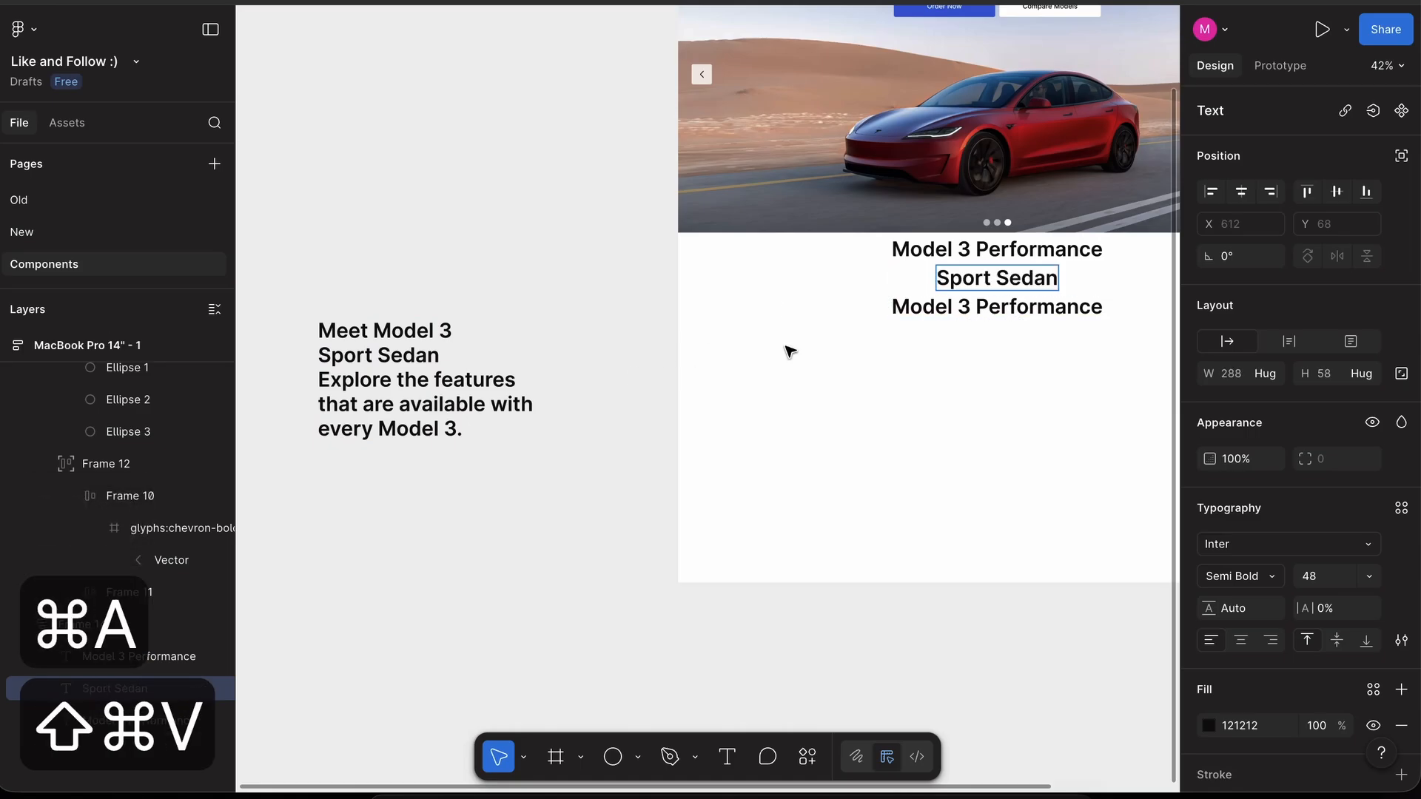
- Replace the third heading line with "Explore the features that are available with every Model 3." copied from the side text block
{"action": "double_click", "coordinate": [320, 380]}
{"action": "left_click_drag", "start_coordinate": [319, 380], "coordinate": [502, 422]}
{"action": "key", "text": "super+c"}
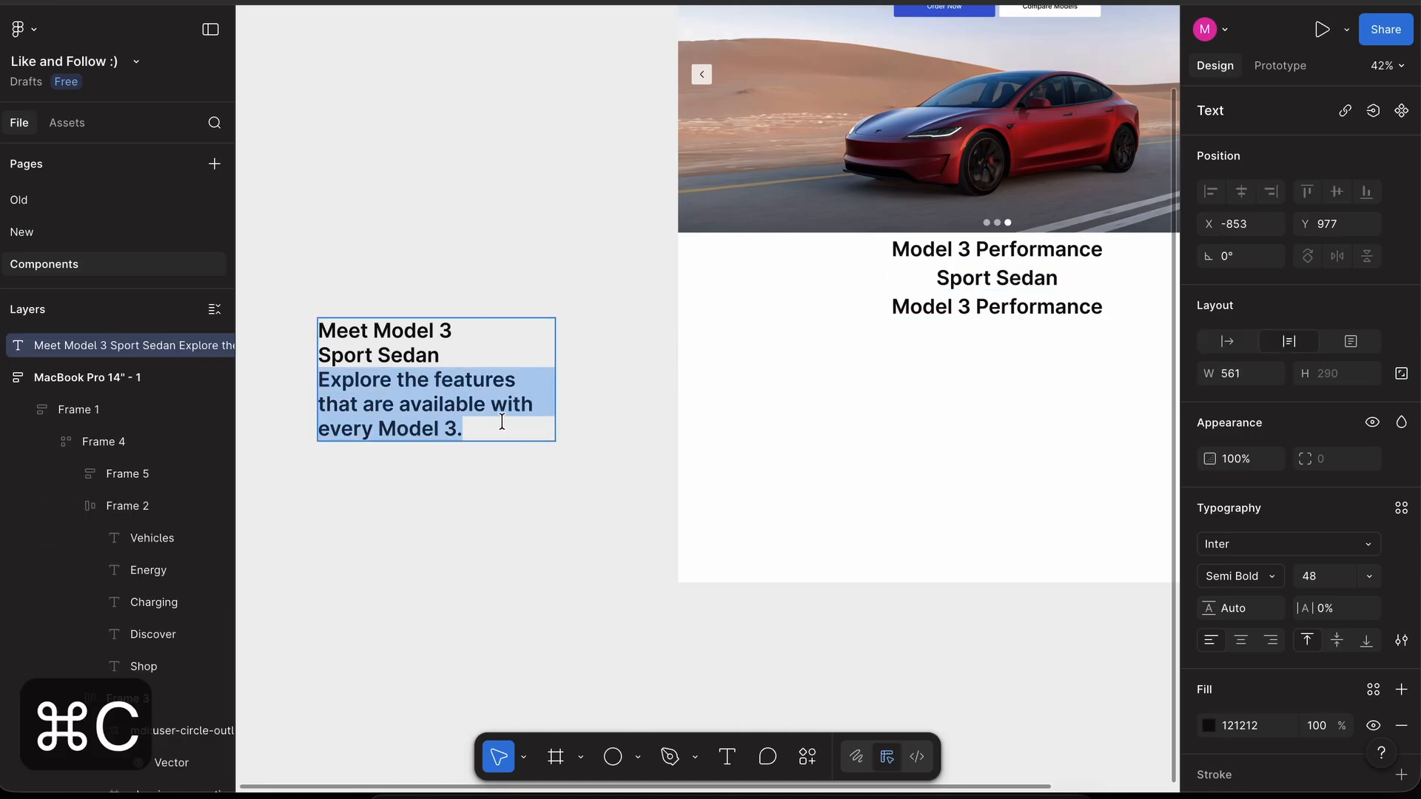
{"action": "double_click", "coordinate": [1008, 310]}
{"action": "key", "text": "super+a"}
{"action": "key", "text": "shift+super+v"}
{"action": "left_click", "coordinate": [553, 322]}
{"action": "scroll", "coordinate": [559, 323], "scroll_direction": "right", "scroll_amount": 3}
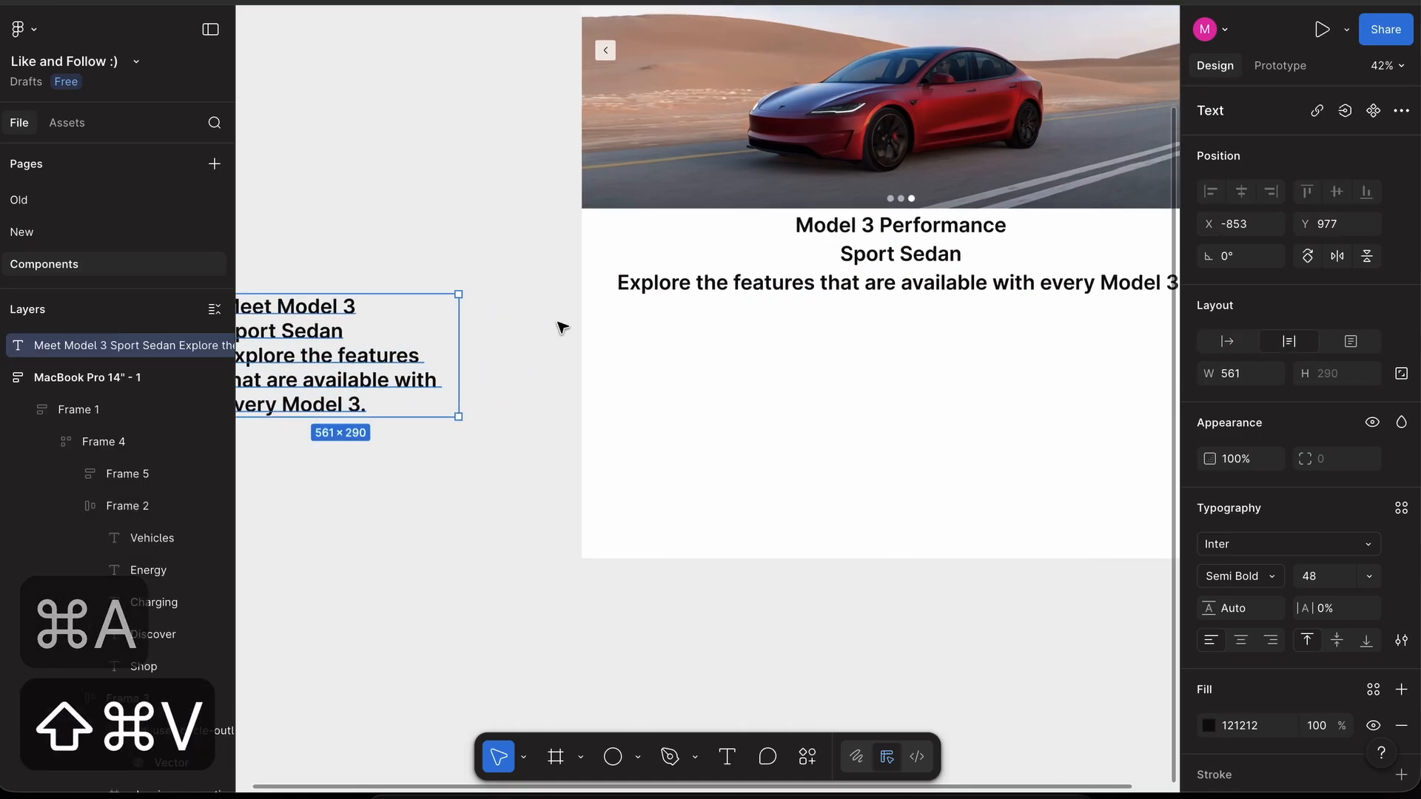
- Compare the text with the Tesla page and, back in Figma, set the "Sport Sedan" font size to 28 and the description's to 20
{"action": "scroll", "coordinate": [563, 328], "scroll_direction": "down", "scroll_amount": 3}
{"action": "scroll", "coordinate": [561, 327], "scroll_direction": "up", "scroll_amount": 5}
{"action": "scroll", "coordinate": [561, 325], "scroll_direction": "down", "scroll_amount": 2}
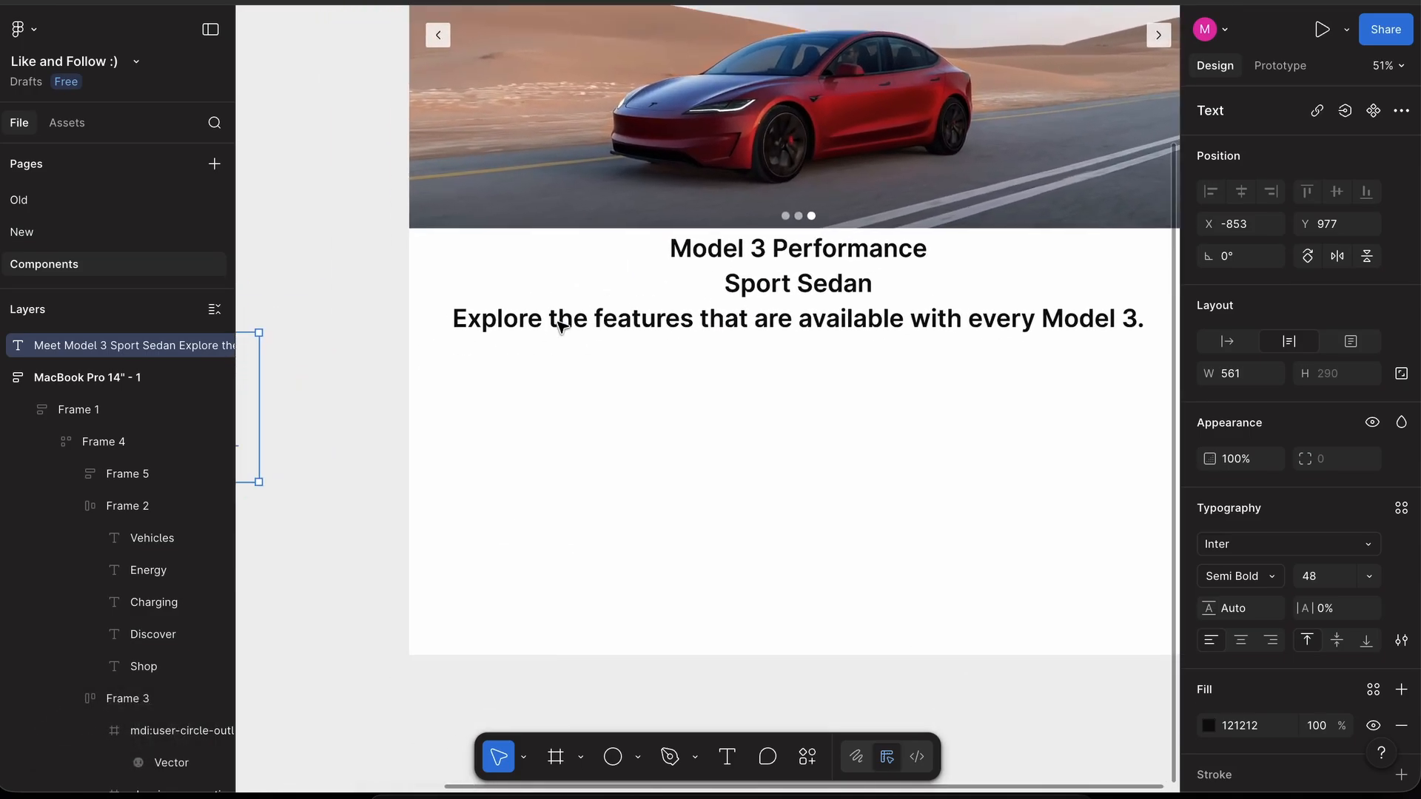
{"action": "scroll", "coordinate": [561, 320], "scroll_direction": "down", "scroll_amount": 5}
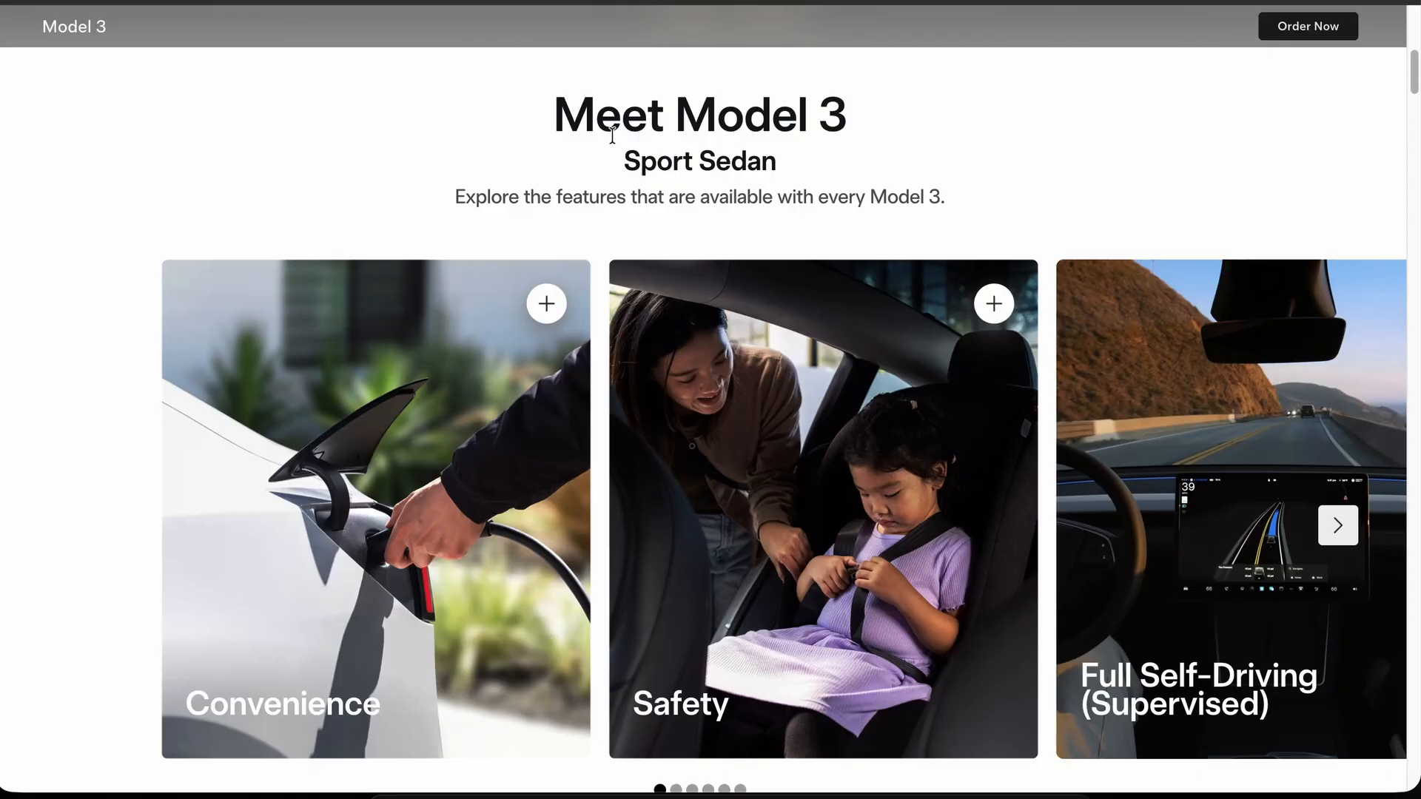
{"action": "scroll", "coordinate": [608, 126], "scroll_direction": "up", "scroll_amount": 8}
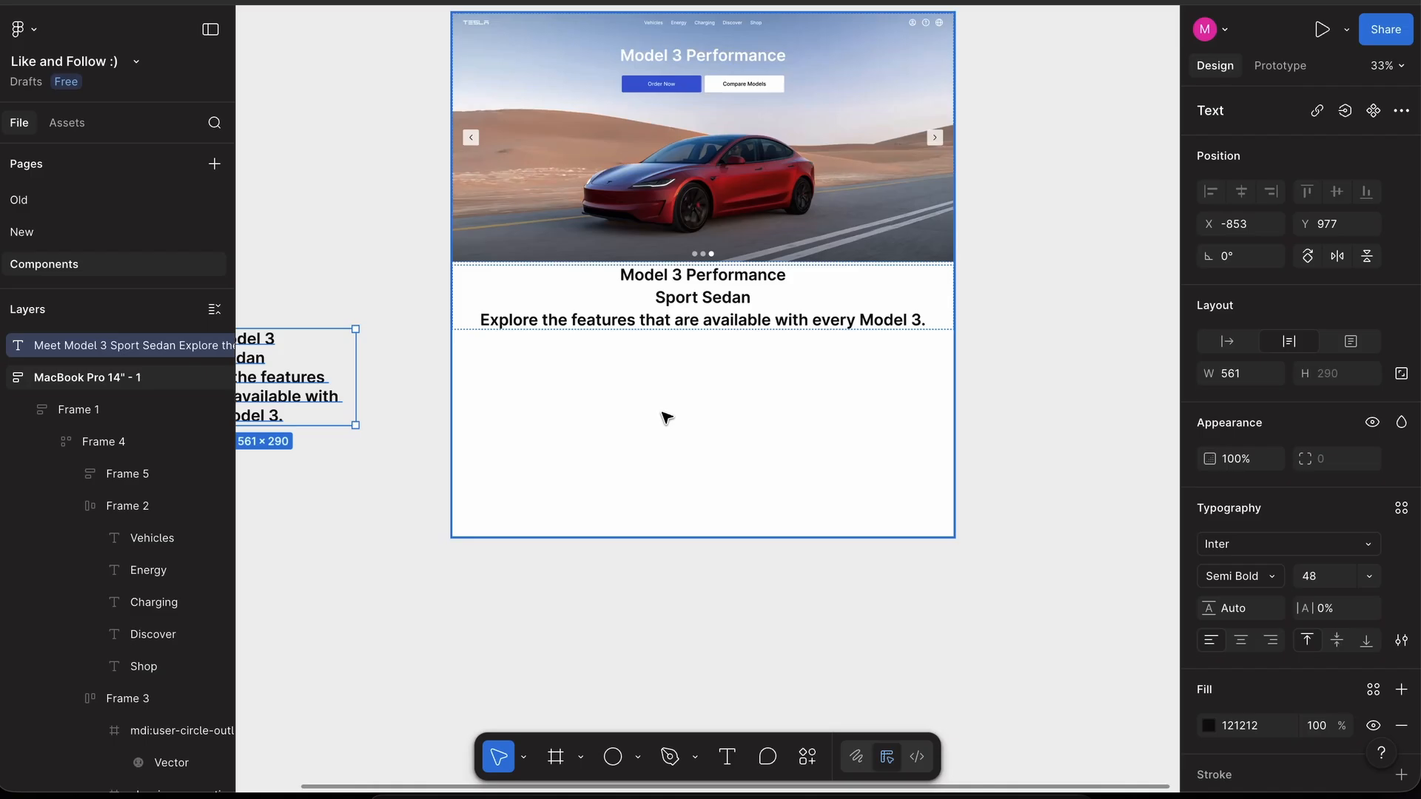
{"action": "scroll", "coordinate": [666, 416], "scroll_direction": "up", "scroll_amount": 3}
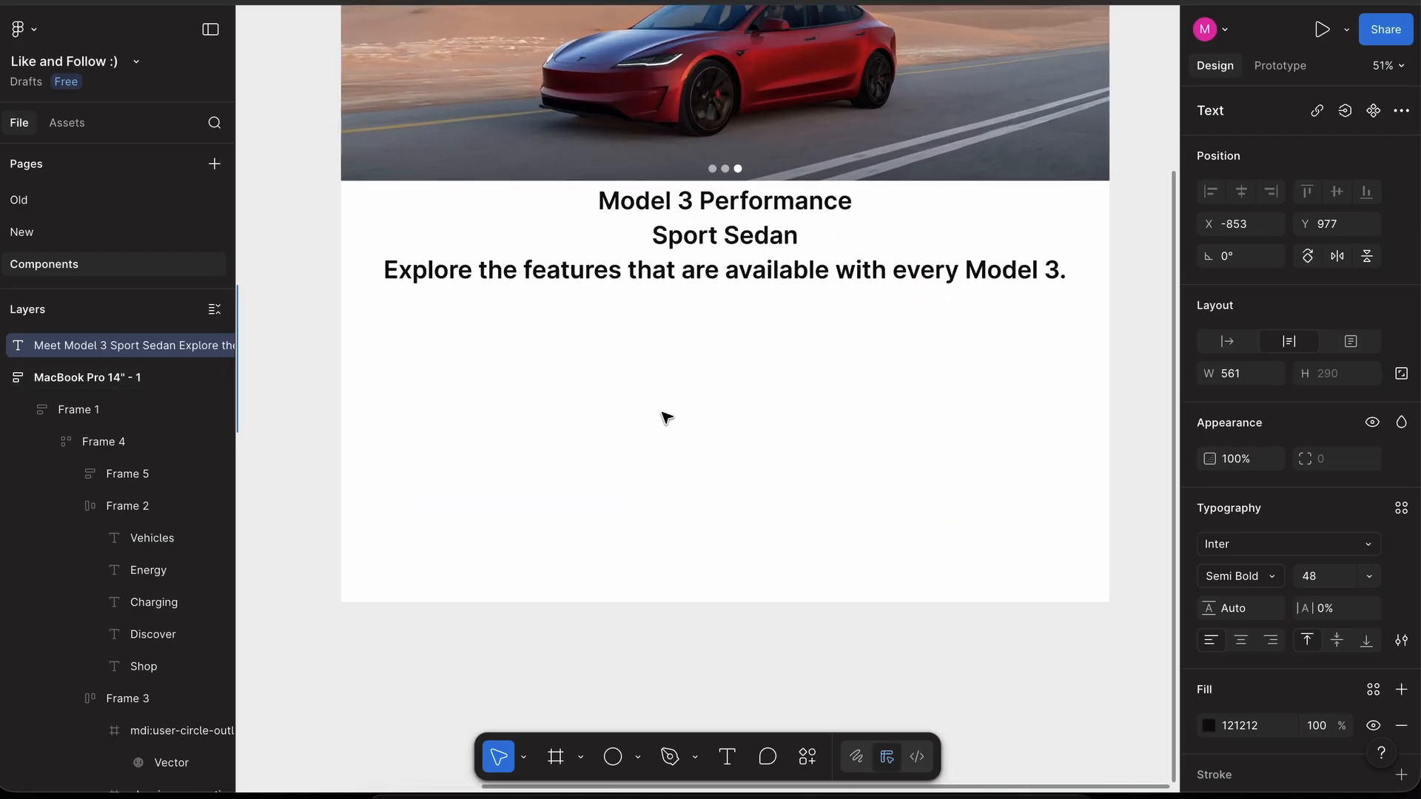
{"action": "left_click", "coordinate": [755, 207]}
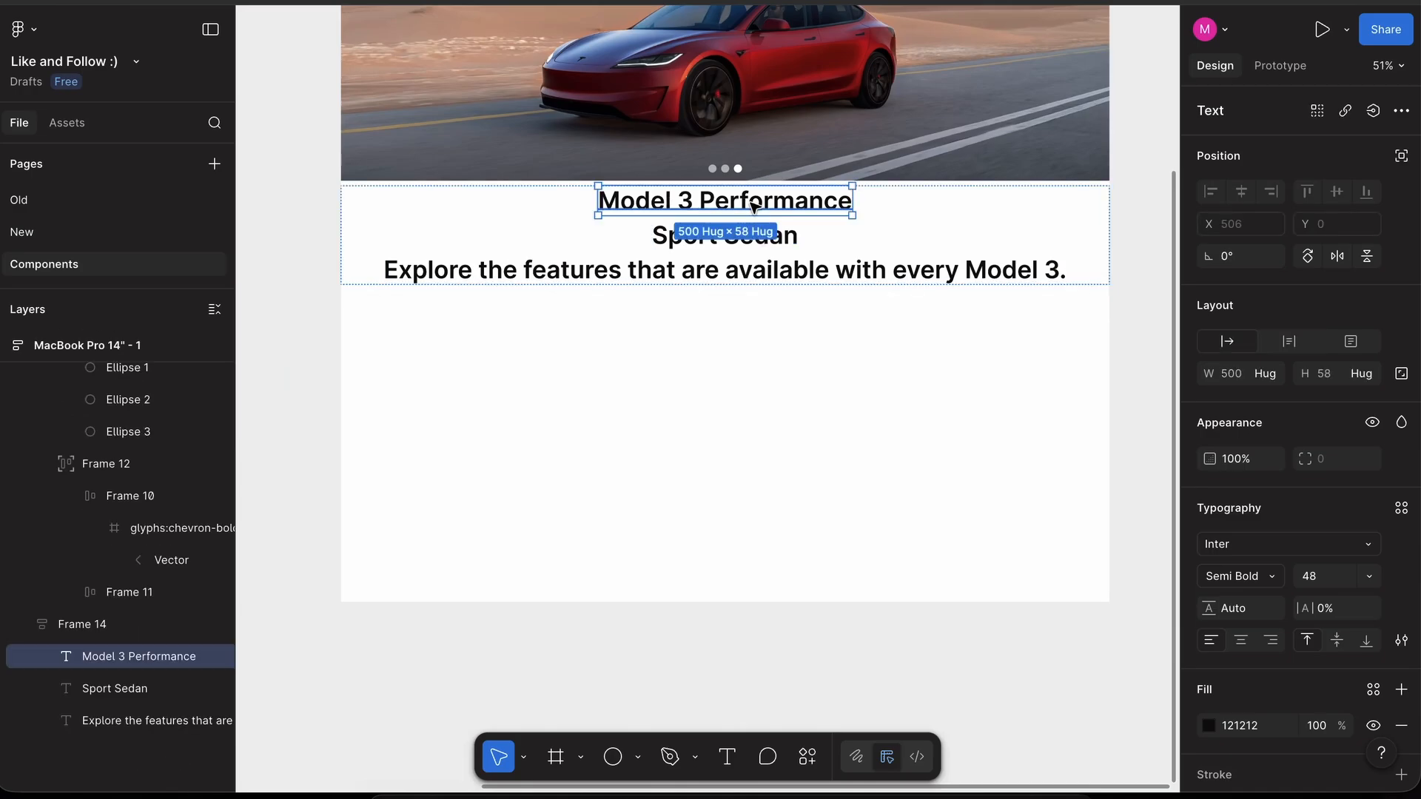
{"action": "left_click", "coordinate": [740, 235]}
{"action": "left_click", "coordinate": [1331, 577]}
{"action": "type", "text": "28"}
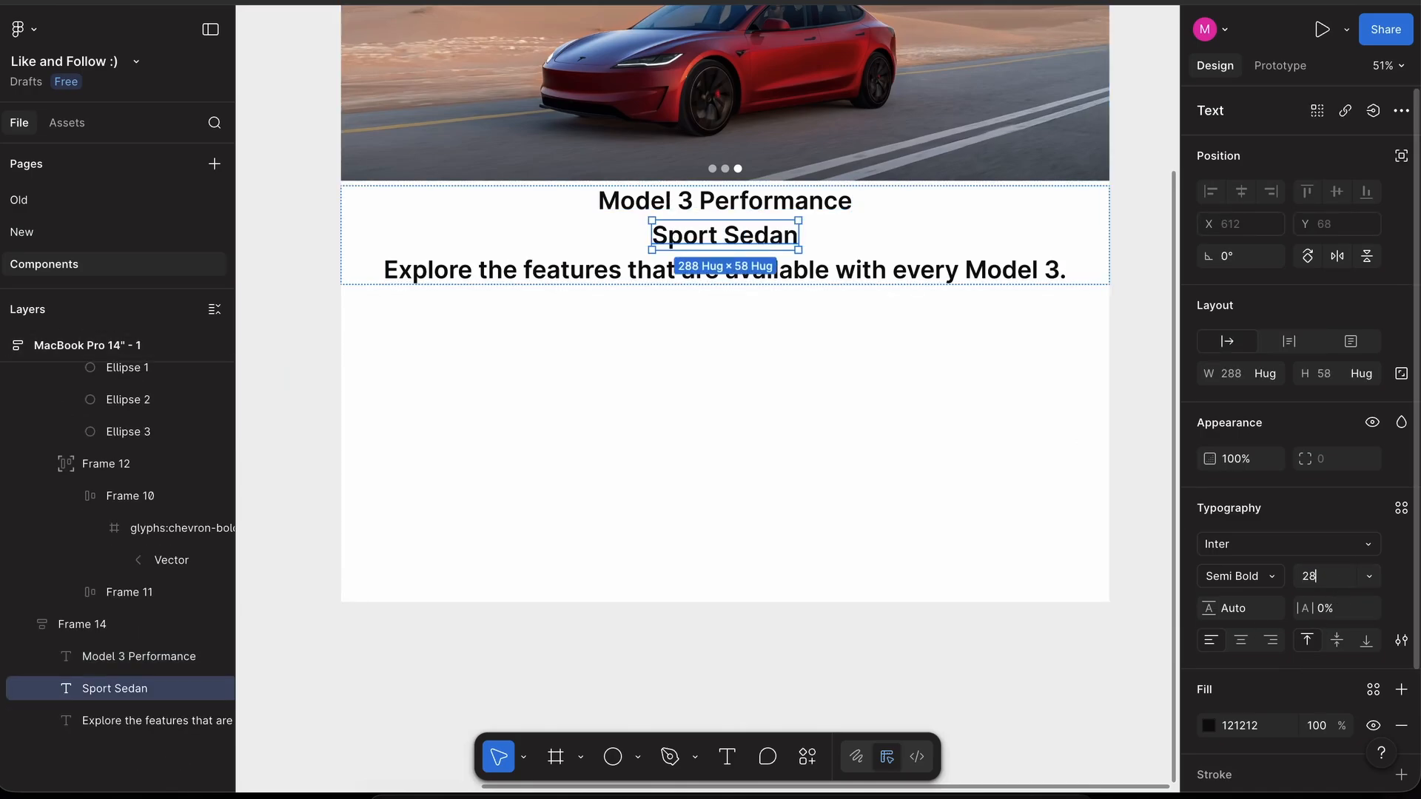
{"action": "key", "text": "Return"}
{"action": "left_click", "coordinate": [993, 259]}
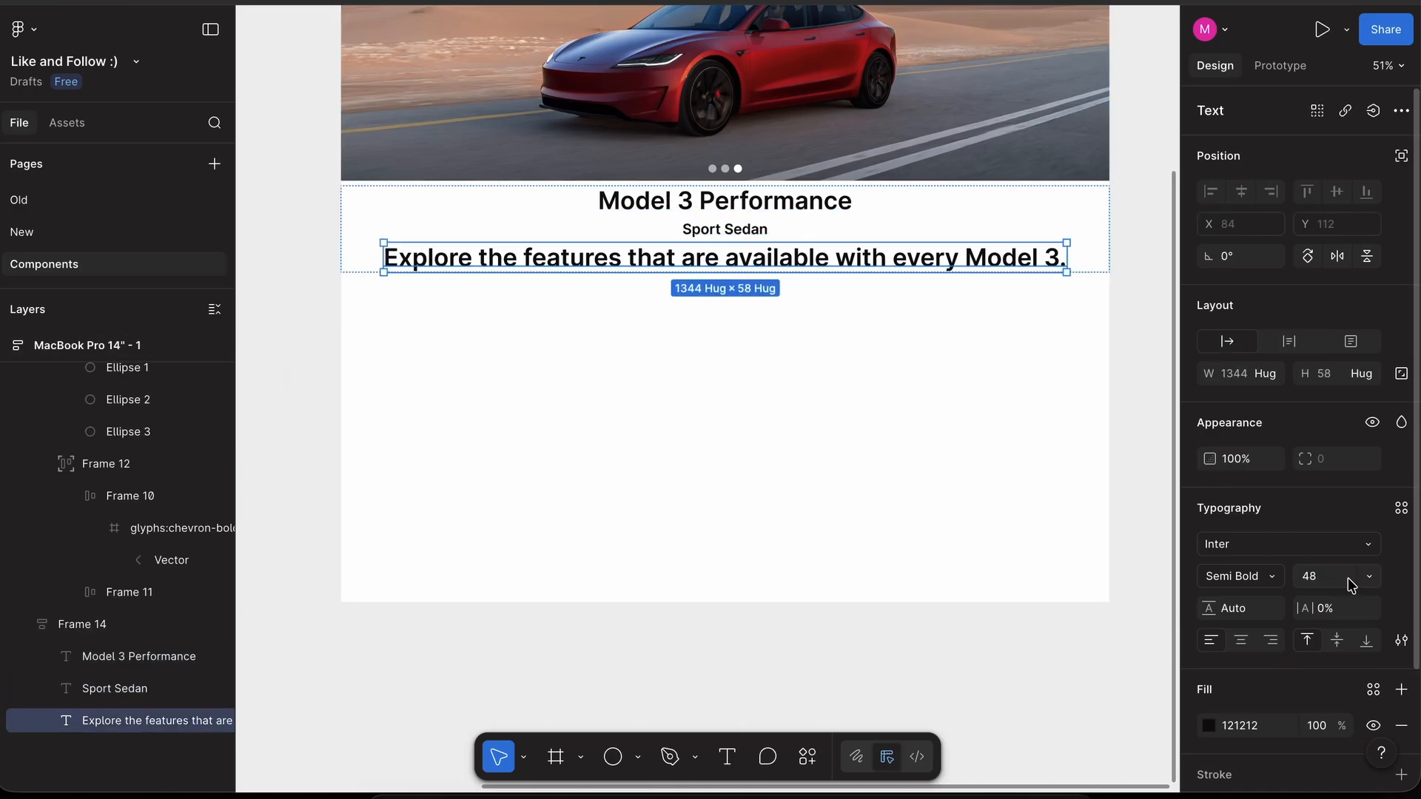
{"action": "key", "text": "Return"}
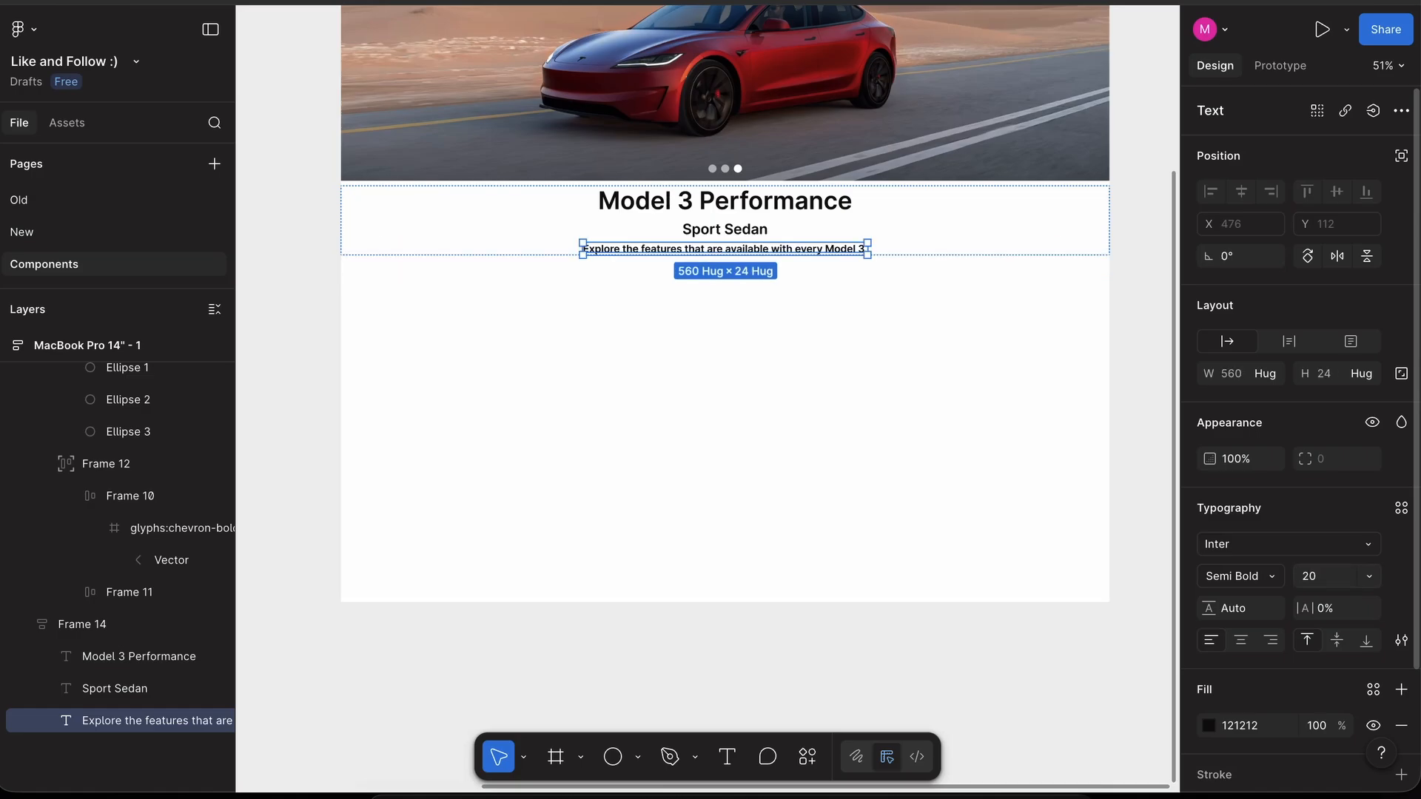
- Set the top padding of the three-line text frame to 64
{"action": "left_click", "coordinate": [1022, 209]}
{"action": "left_click", "coordinate": [1401, 472]}
{"action": "left_click", "coordinate": [1337, 473]}
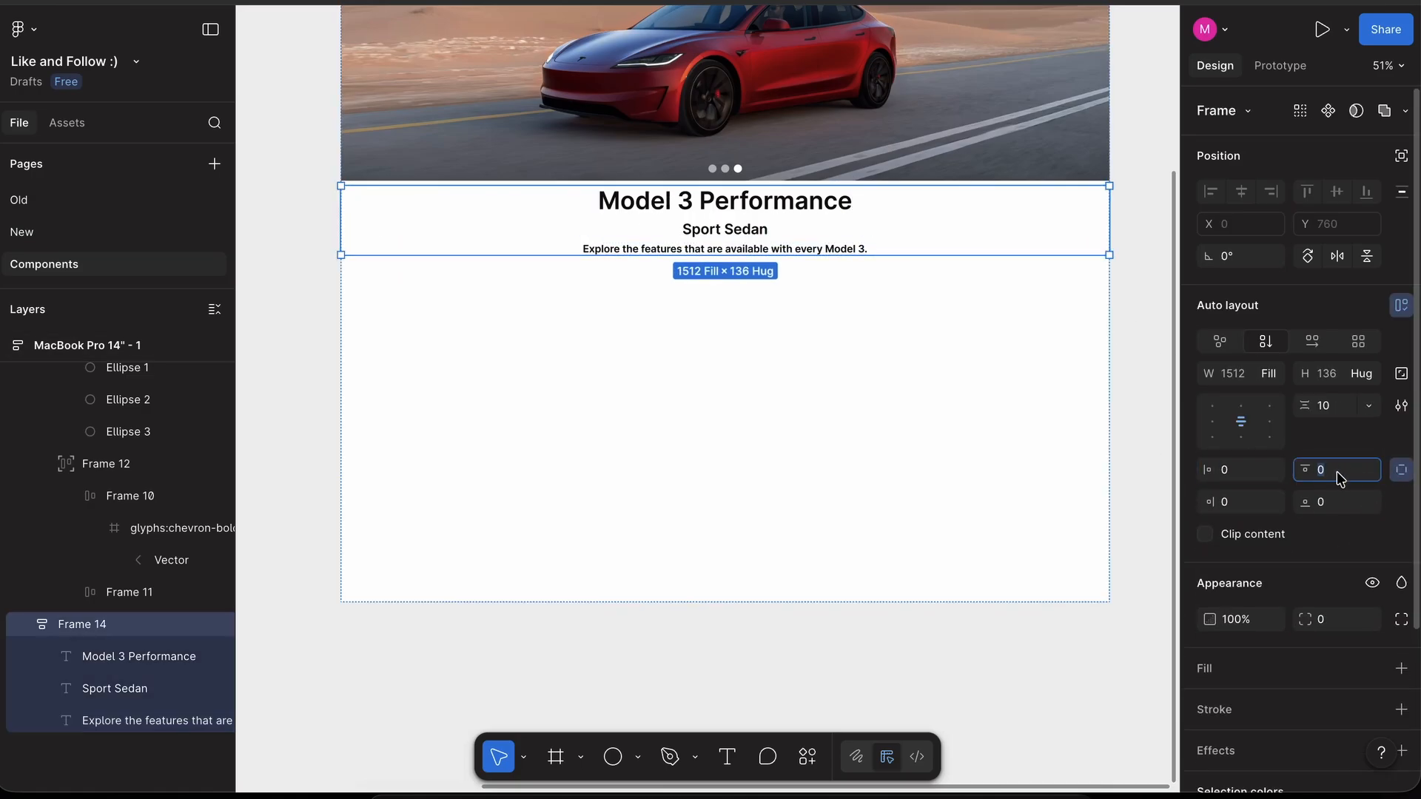
{"action": "type", "text": "64"}
{"action": "key", "text": "Return"}
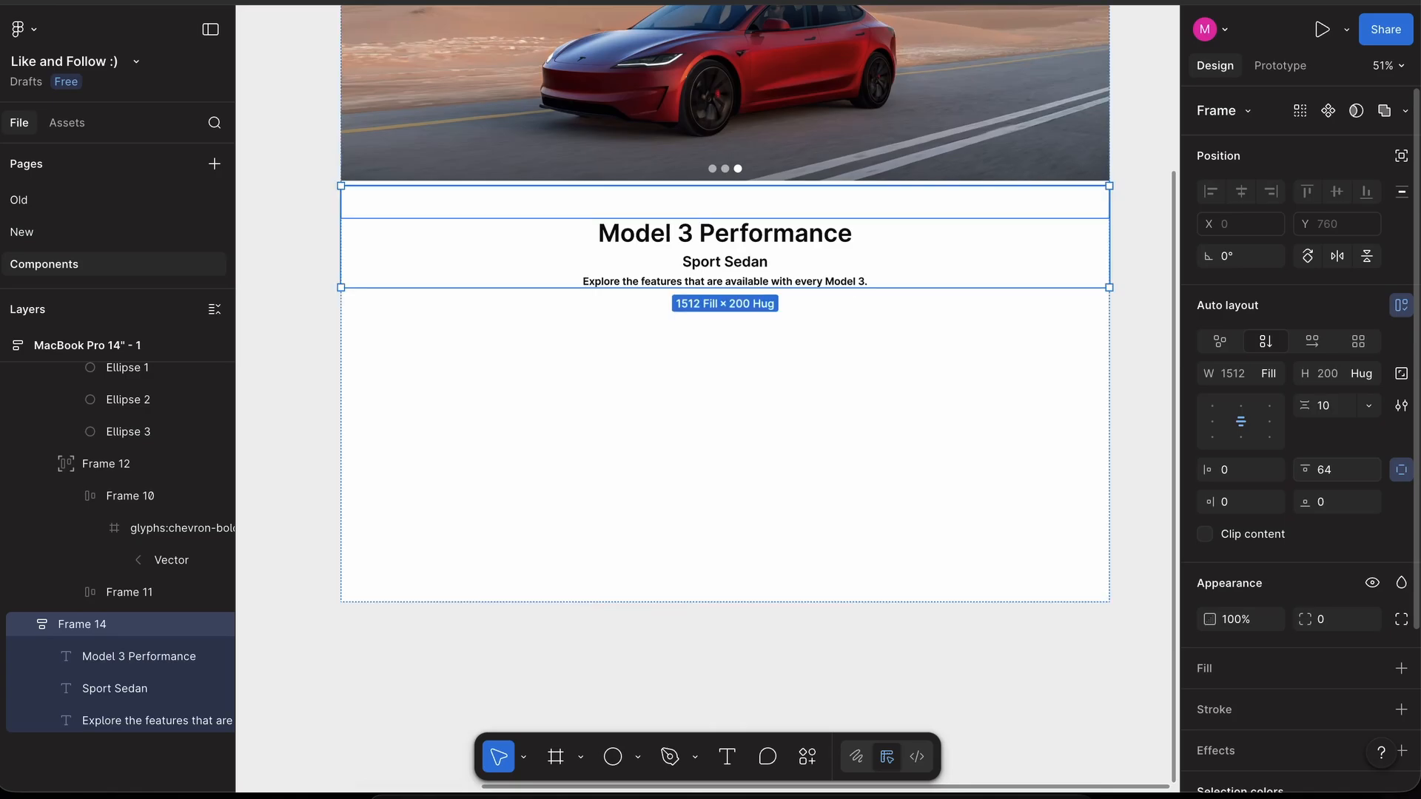
- Delete the pasted source text block beside the page frame
{"action": "scroll", "coordinate": [904, 529], "scroll_direction": "down", "scroll_amount": 3}
{"action": "scroll", "coordinate": [905, 529], "scroll_direction": "down", "scroll_amount": 1}
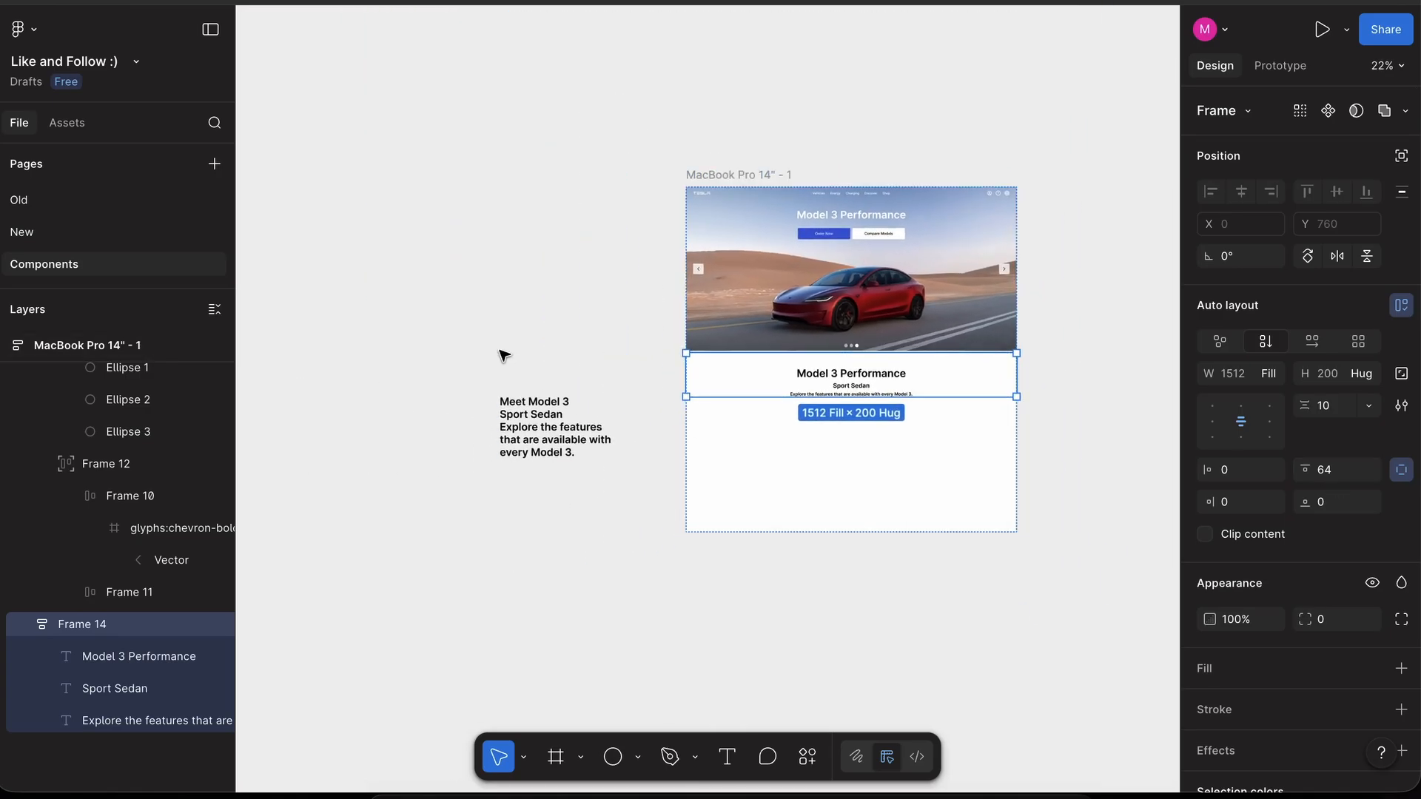
{"action": "left_click_drag", "start_coordinate": [503, 356], "coordinate": [649, 530]}
{"action": "key", "text": "Delete"}
{"action": "scroll", "coordinate": [812, 517], "scroll_direction": "up", "scroll_amount": 2}
{"action": "scroll", "coordinate": [811, 518], "scroll_direction": "right", "scroll_amount": 2}
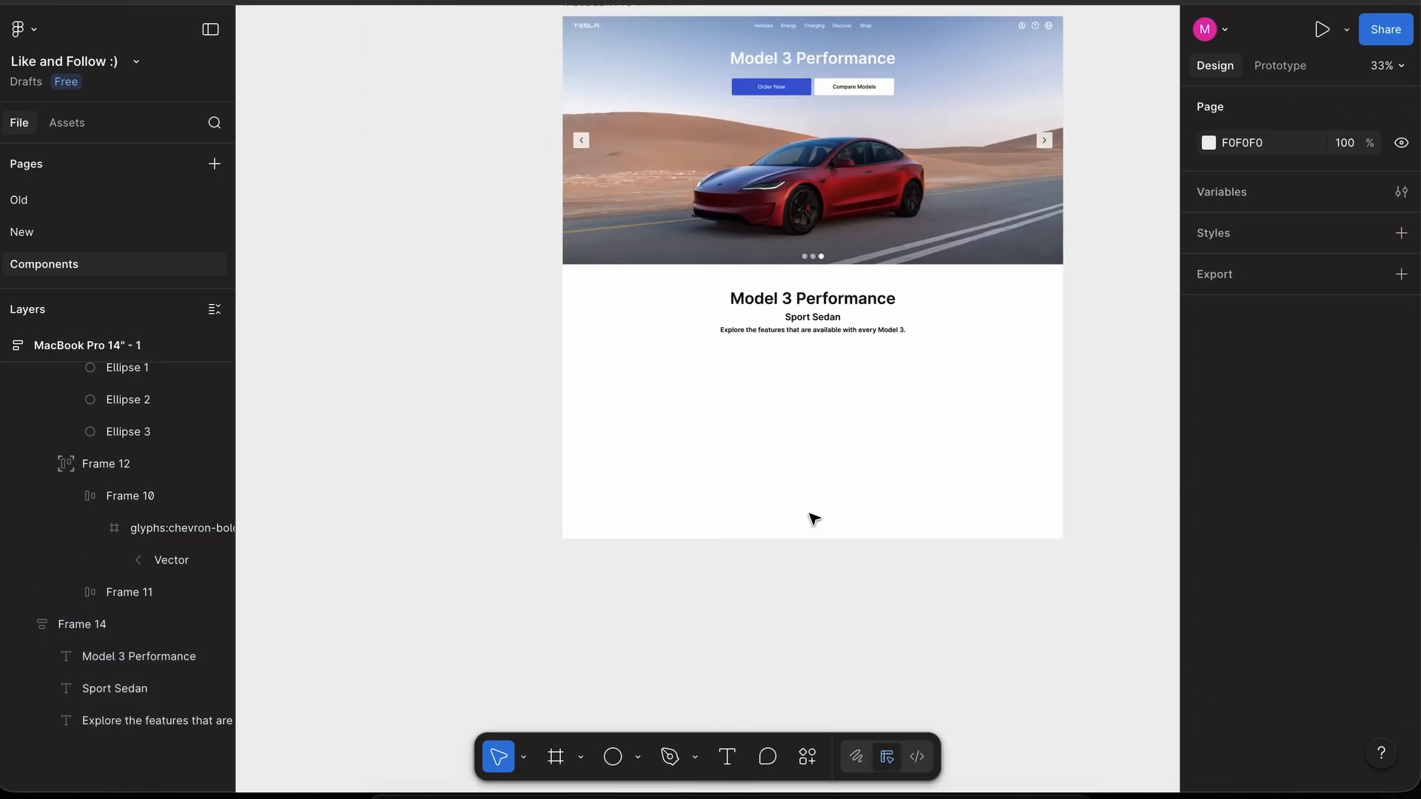
- Switch to the Tesla page, examine the "Meet Model 3" text spacing and description line, and return to Figma
{"action": "scroll", "coordinate": [814, 519], "scroll_direction": "up", "scroll_amount": 2}
{"action": "left_click", "coordinate": [837, 243]}
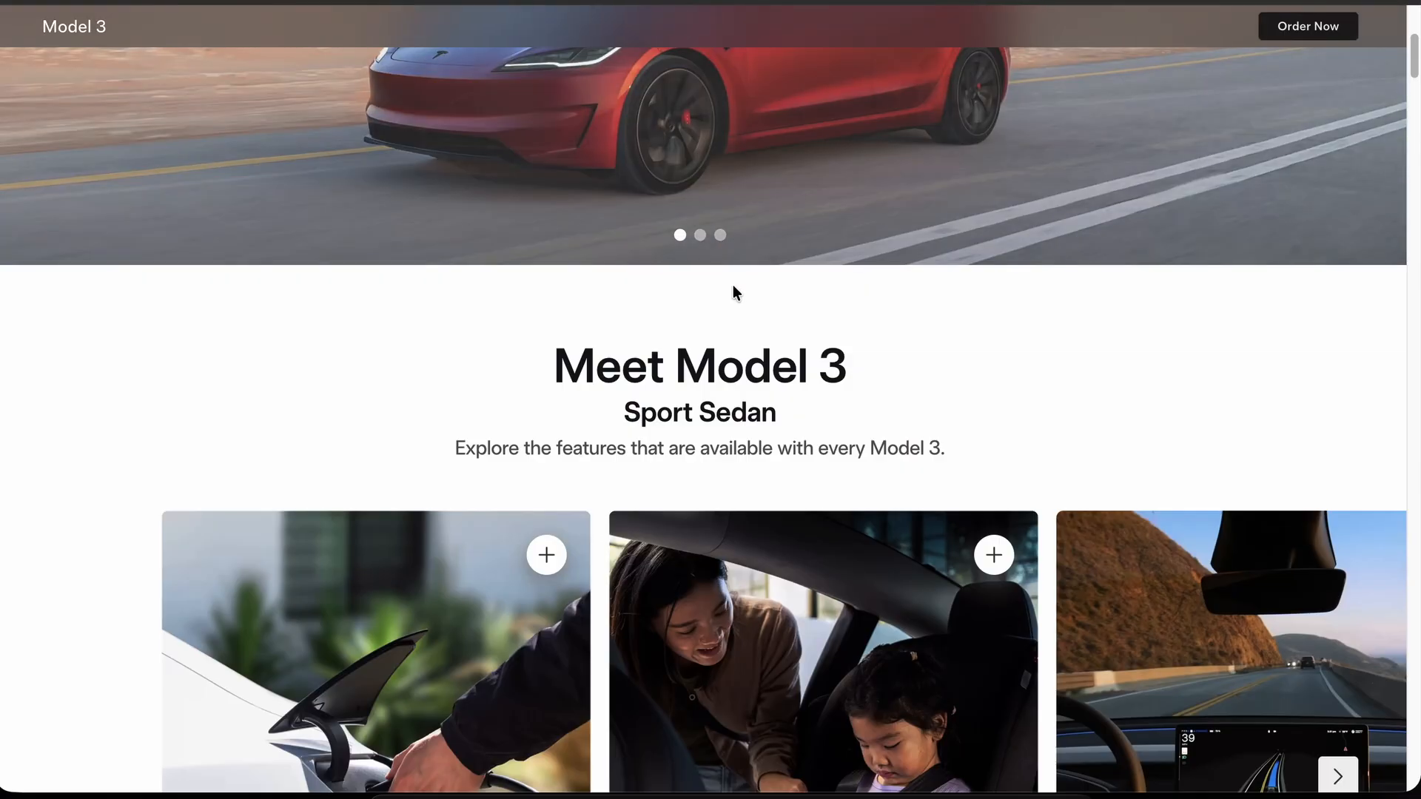
{"action": "scroll", "coordinate": [733, 292], "scroll_direction": "down", "scroll_amount": 1}
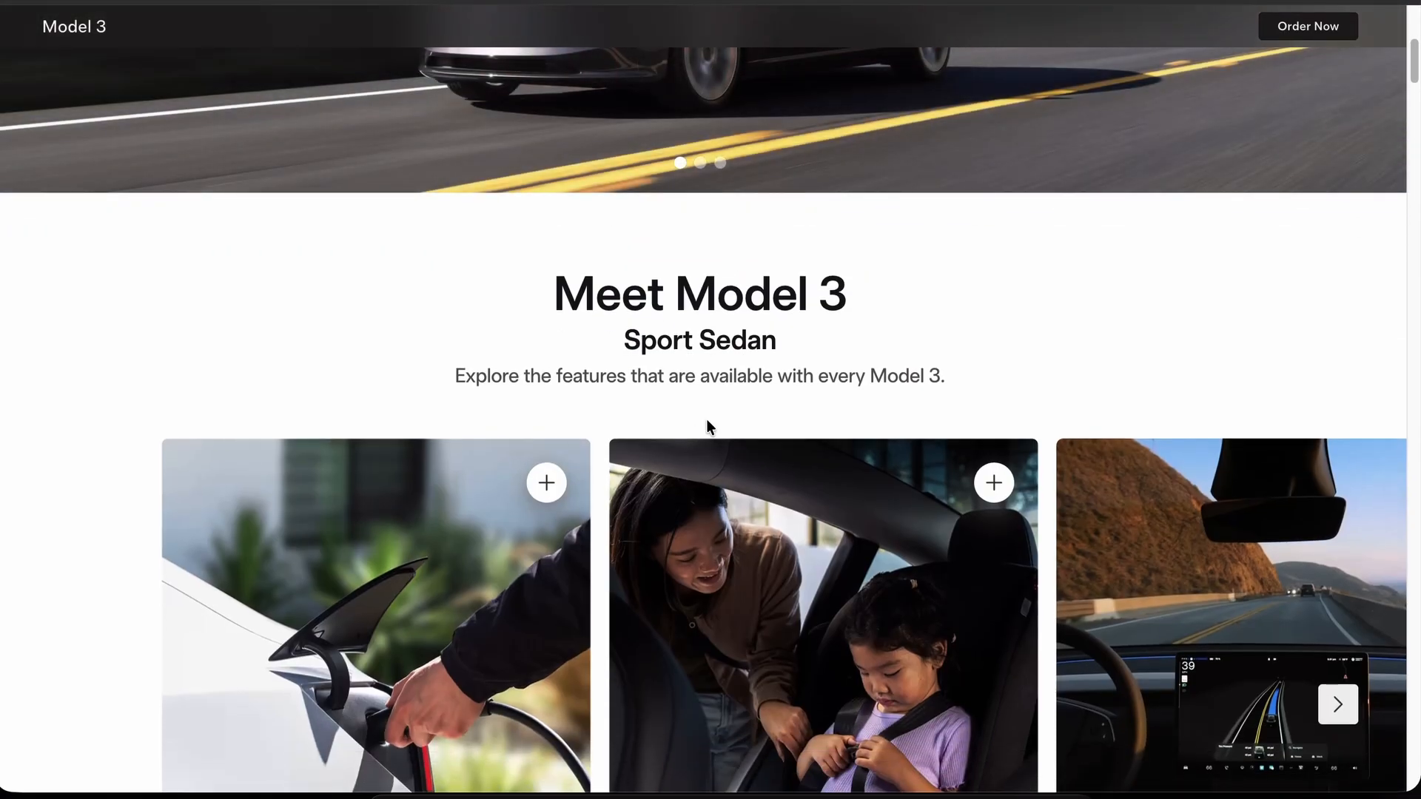
{"action": "left_click_drag", "start_coordinate": [635, 376], "coordinate": [464, 376]}
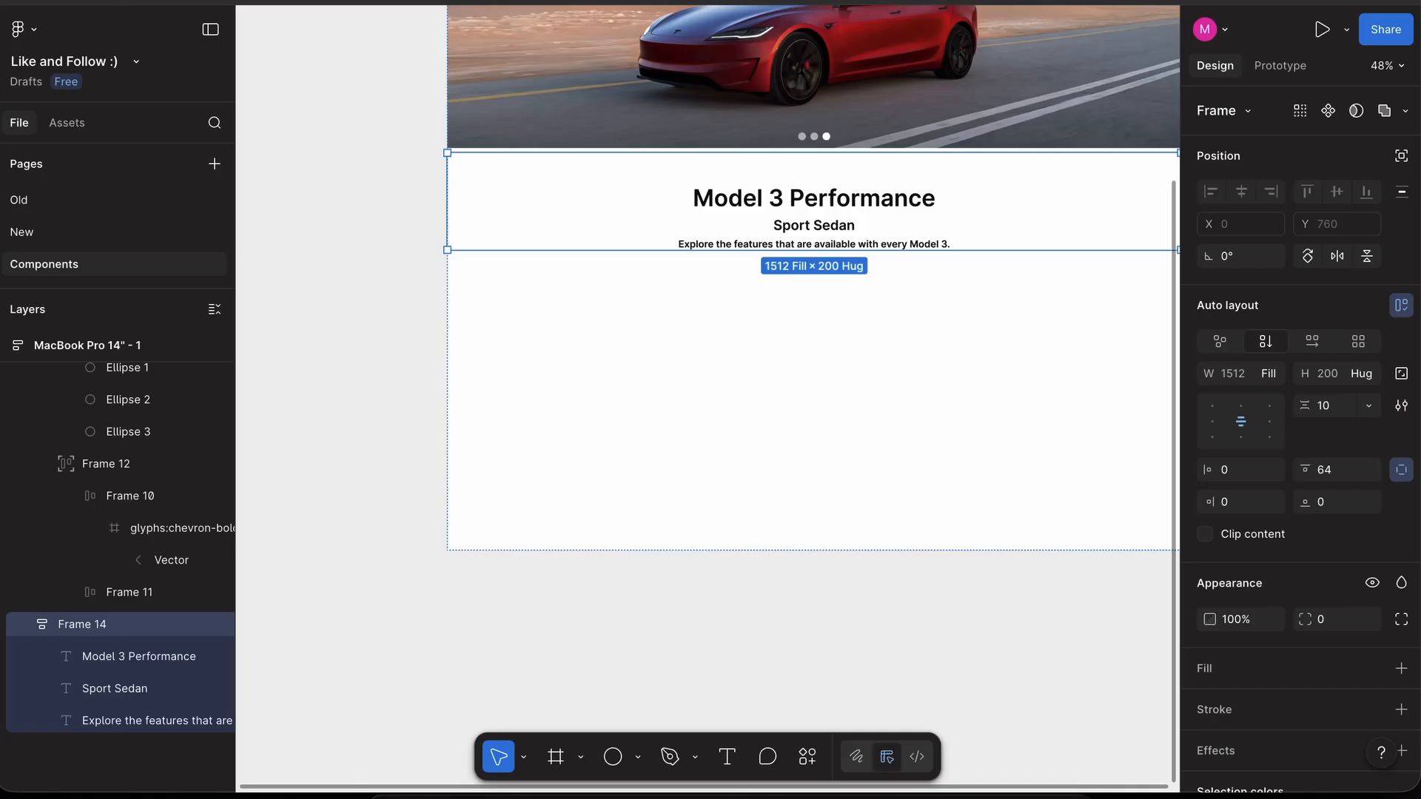
- Try an 80% opacity on the description line and restore it to 100%
{"action": "left_click", "coordinate": [773, 238]}
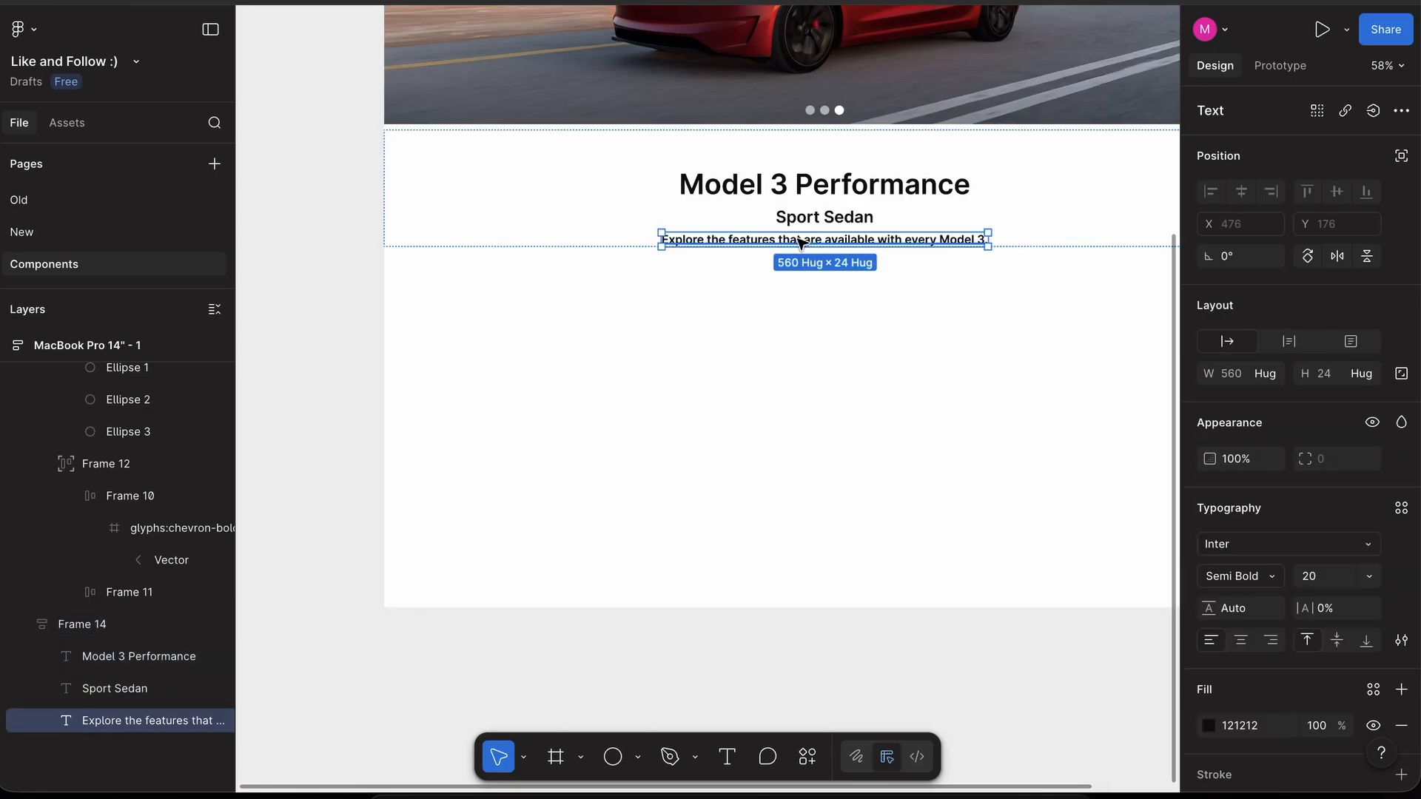
{"action": "key", "text": "8"}
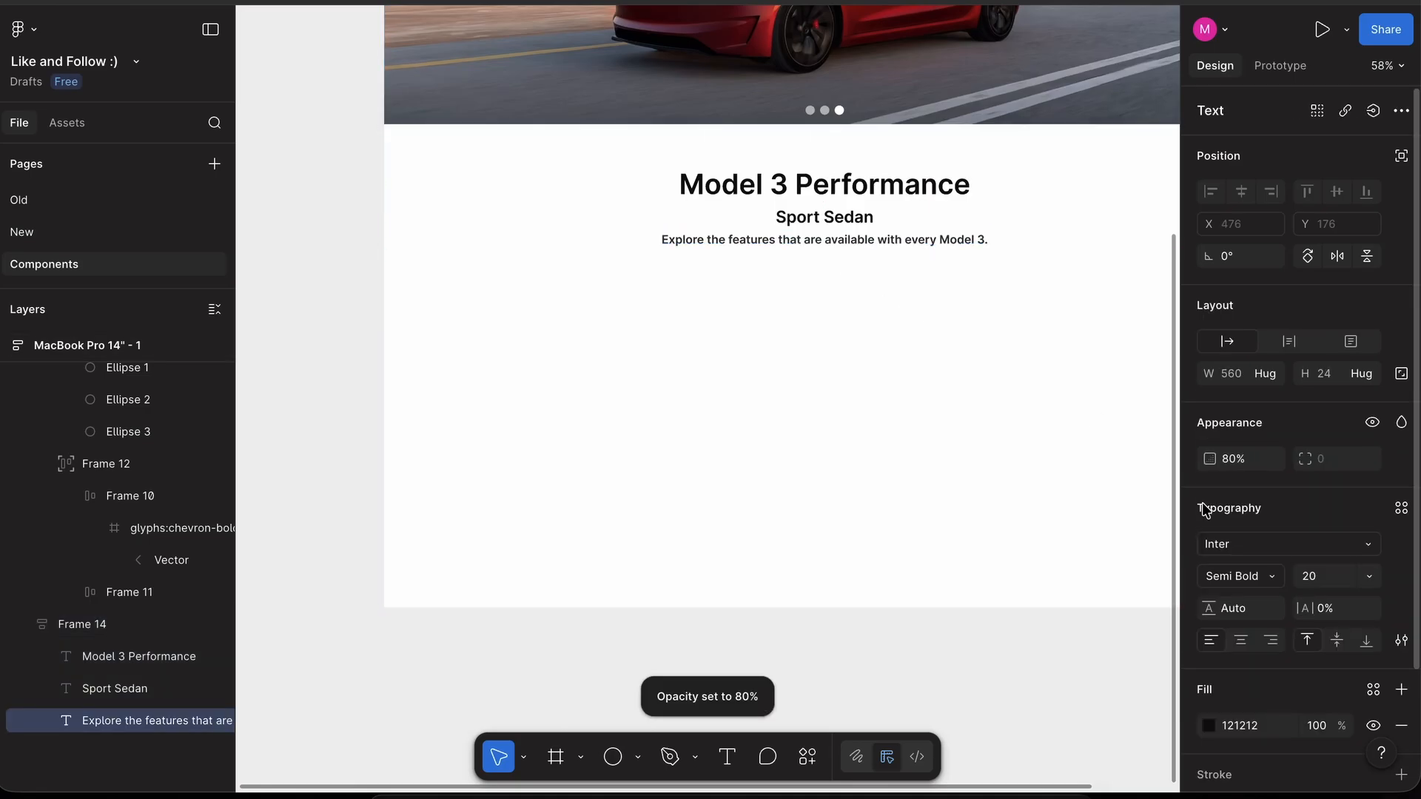
{"action": "key", "text": "0"}
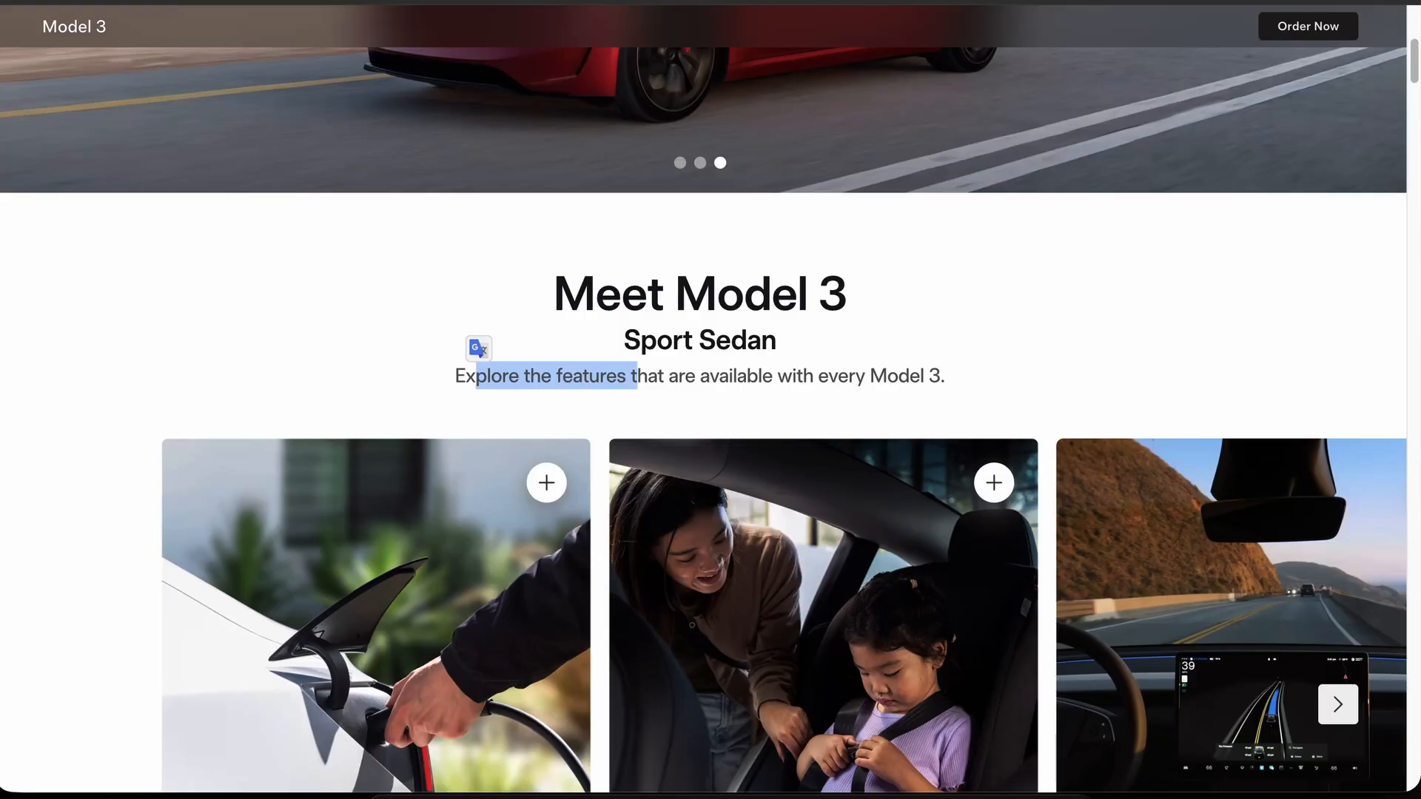
- Capture a screenshot of the "Meet Model 3" text block on the Tesla page and bring it onto the Figma canvas
{"action": "left_click", "coordinate": [487, 289]}
{"action": "key", "text": "super+shift+4"}
{"action": "left_click_drag", "start_coordinate": [476, 254], "coordinate": [690, 430]}
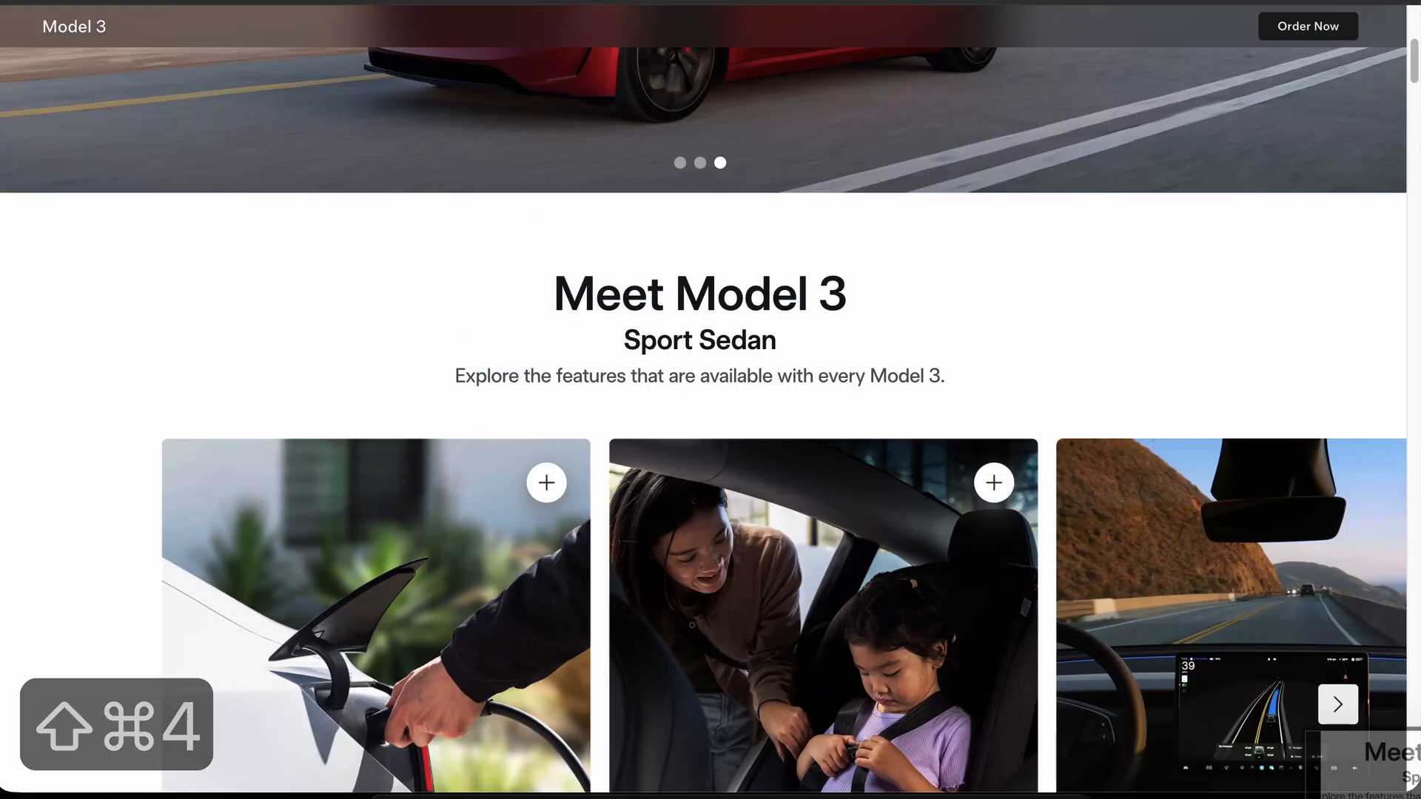
{"action": "left_click_drag", "start_coordinate": [1323, 775], "coordinate": [257, 363]}
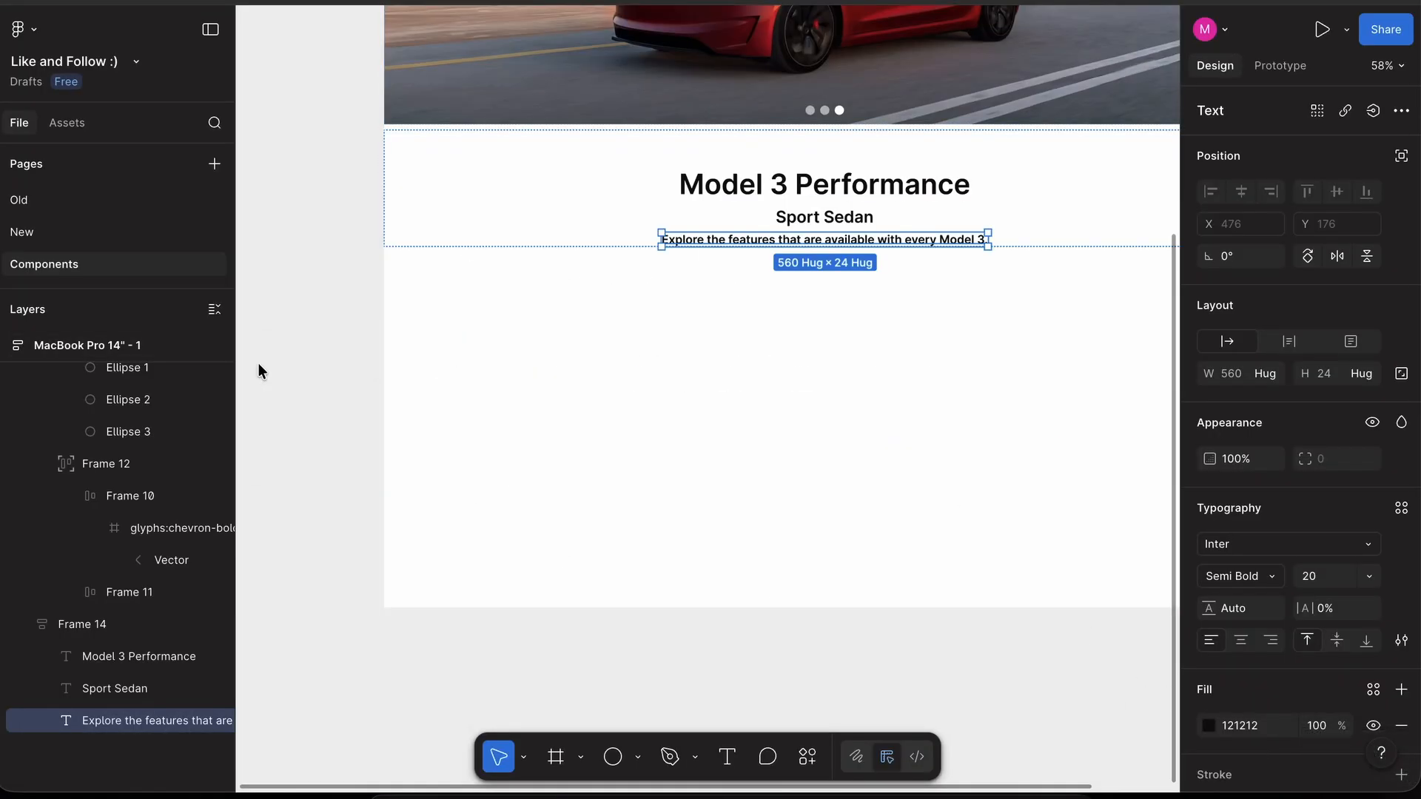
- Recolour the description line with the grey 5D5E62 sampled from the reference screenshot, and delete that screenshot
{"action": "left_click", "coordinate": [787, 268], "text": "super"}
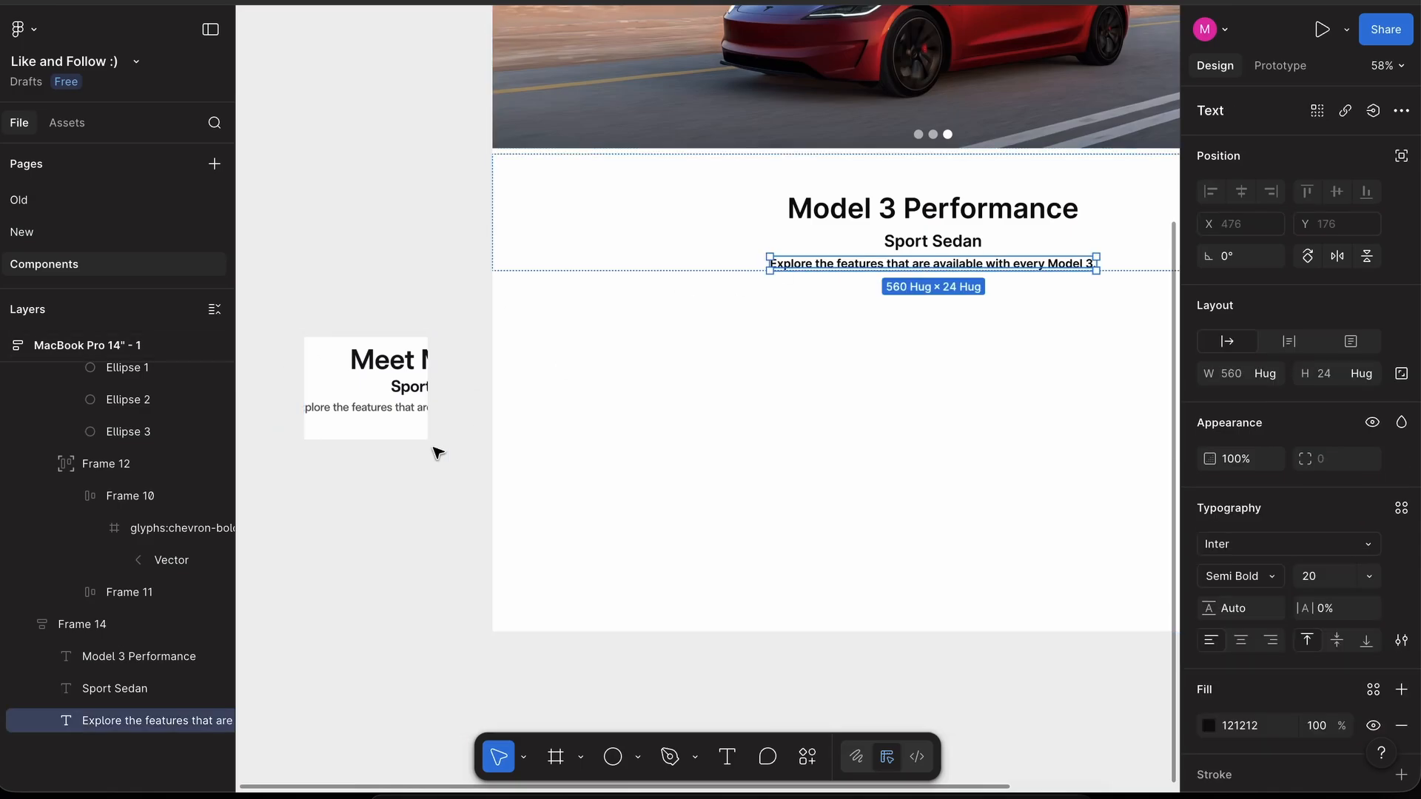
{"action": "scroll", "coordinate": [434, 447], "scroll_direction": "up", "scroll_amount": 10}
{"action": "key", "text": "ctrl+c"}
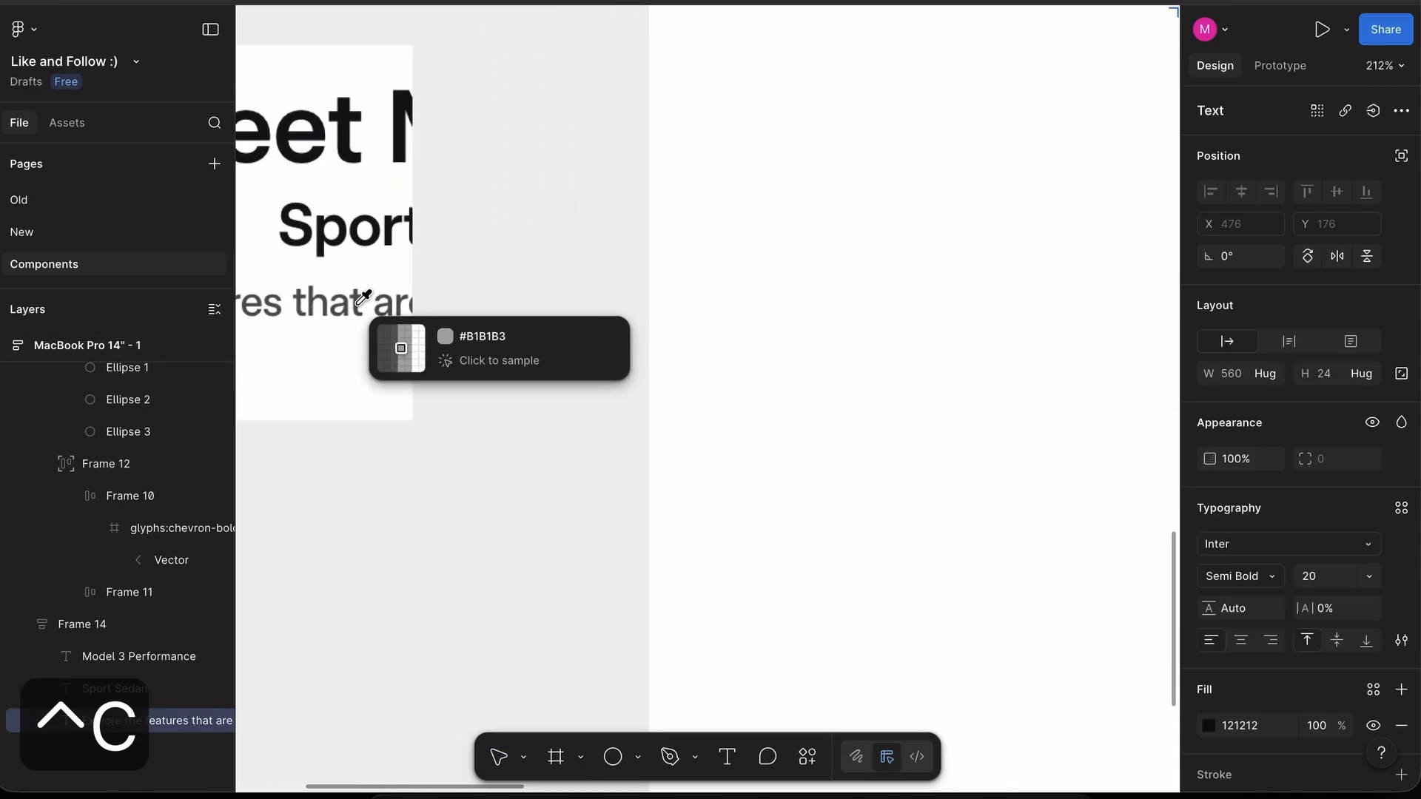
{"action": "left_click", "coordinate": [358, 307]}
{"action": "scroll", "coordinate": [437, 533], "scroll_direction": "down", "scroll_amount": 10}
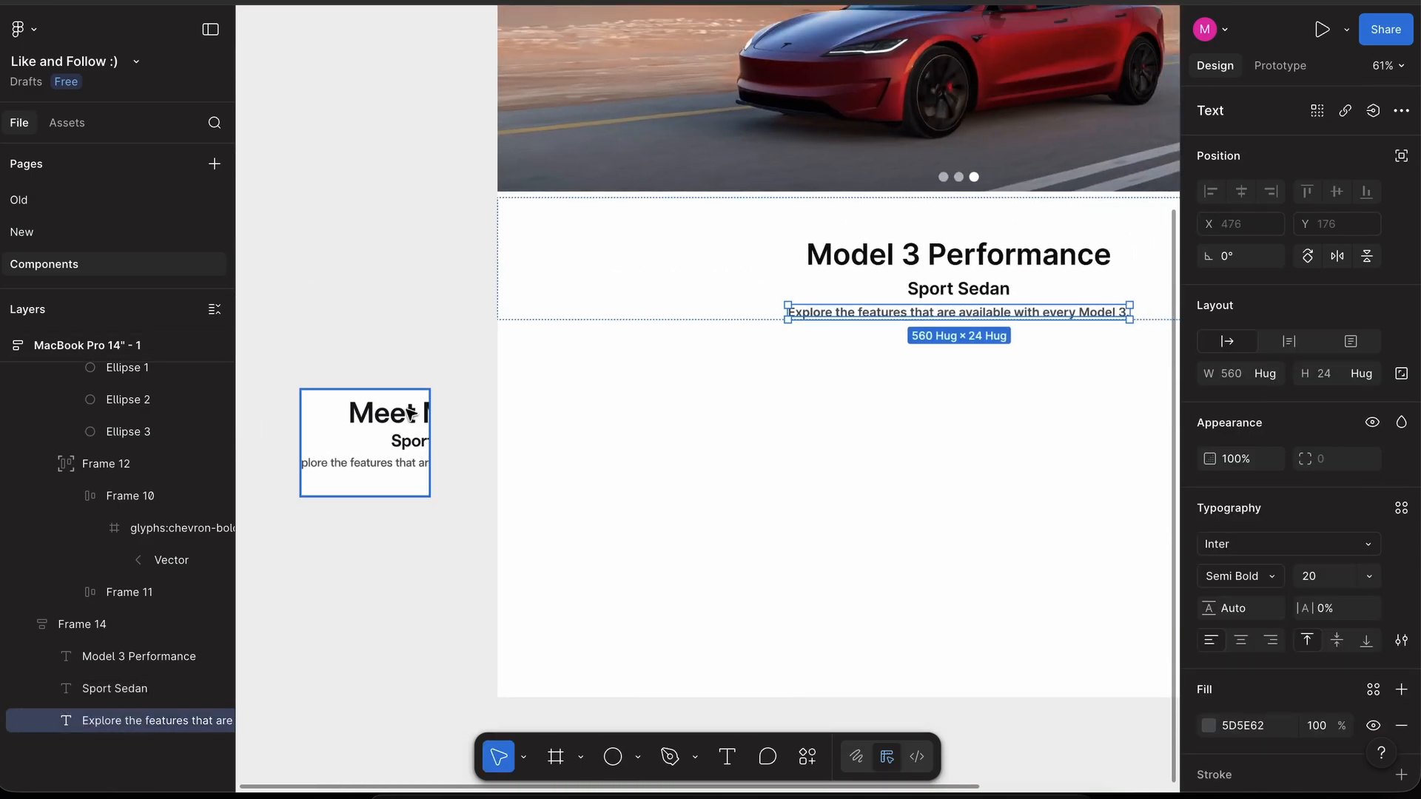
{"action": "left_click", "coordinate": [390, 464]}
{"action": "key", "text": "Delete"}
- Capture a screenshot of the Convenience and Safety feature cards on the Tesla page and place it beside the page frame in Figma
{"action": "scroll", "coordinate": [441, 232], "scroll_direction": "right", "scroll_amount": 3}
{"action": "scroll", "coordinate": [441, 232], "scroll_direction": "down", "scroll_amount": 2}
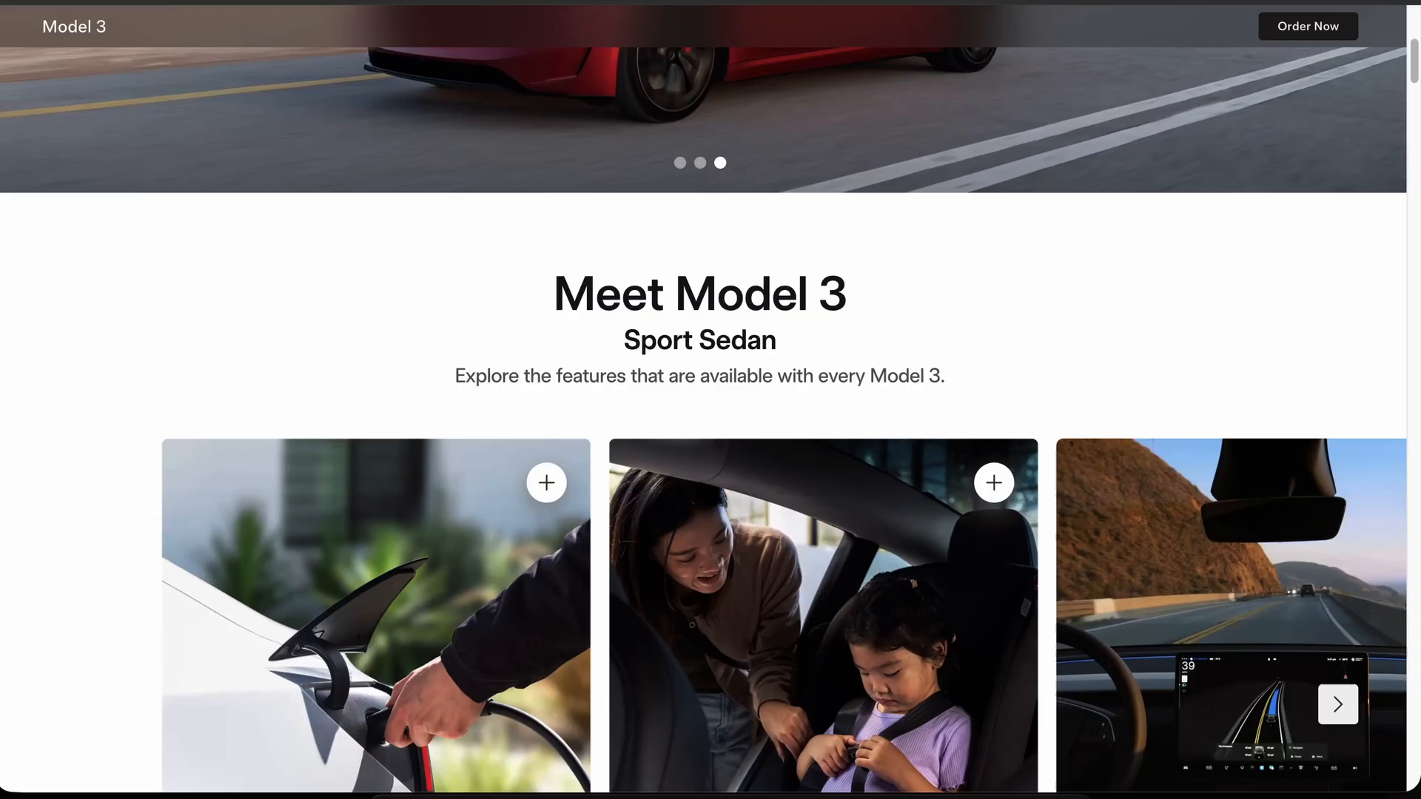
{"action": "scroll", "coordinate": [580, 309], "scroll_direction": "down", "scroll_amount": 1}
{"action": "scroll", "coordinate": [580, 310], "scroll_direction": "down", "scroll_amount": 4}
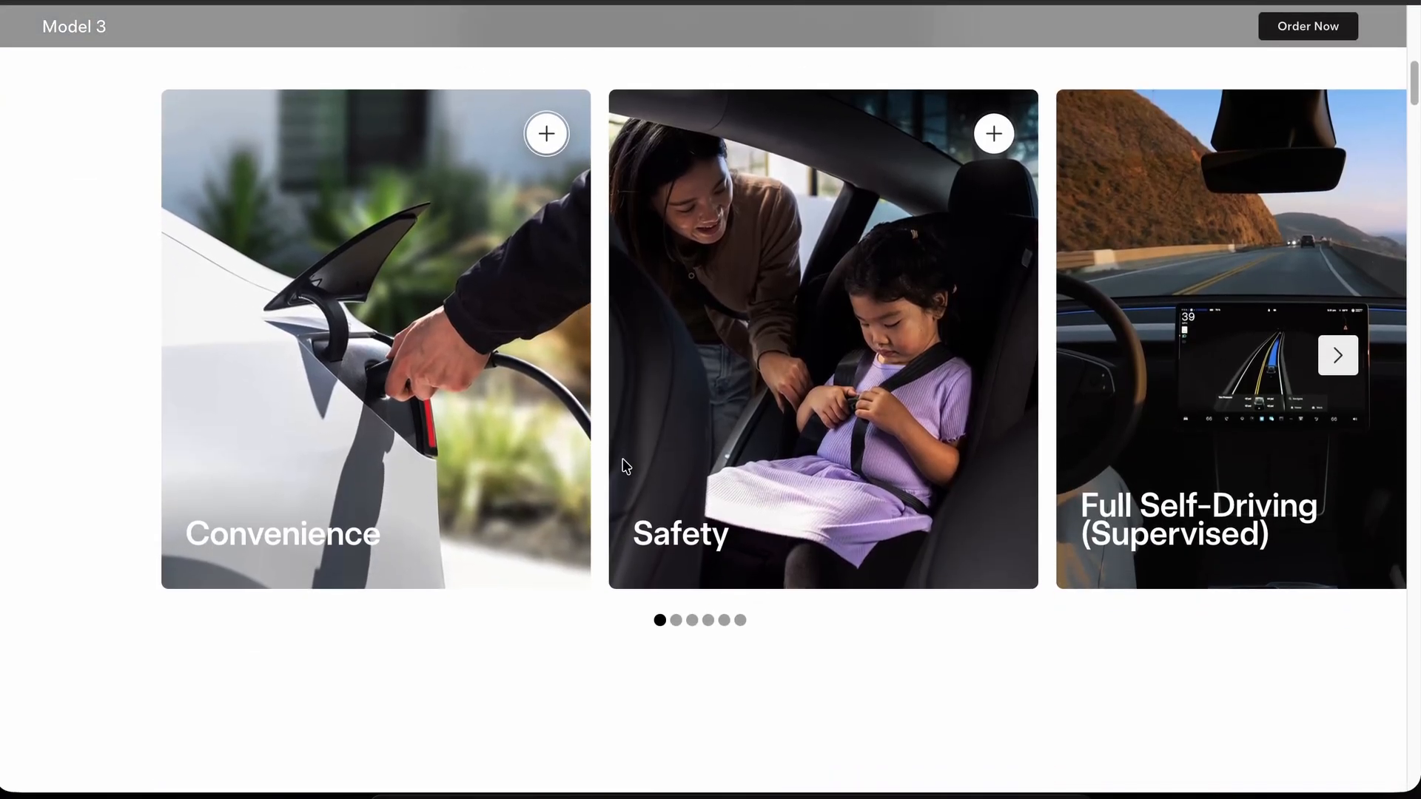
{"action": "scroll", "coordinate": [624, 465], "scroll_direction": "up", "scroll_amount": 1}
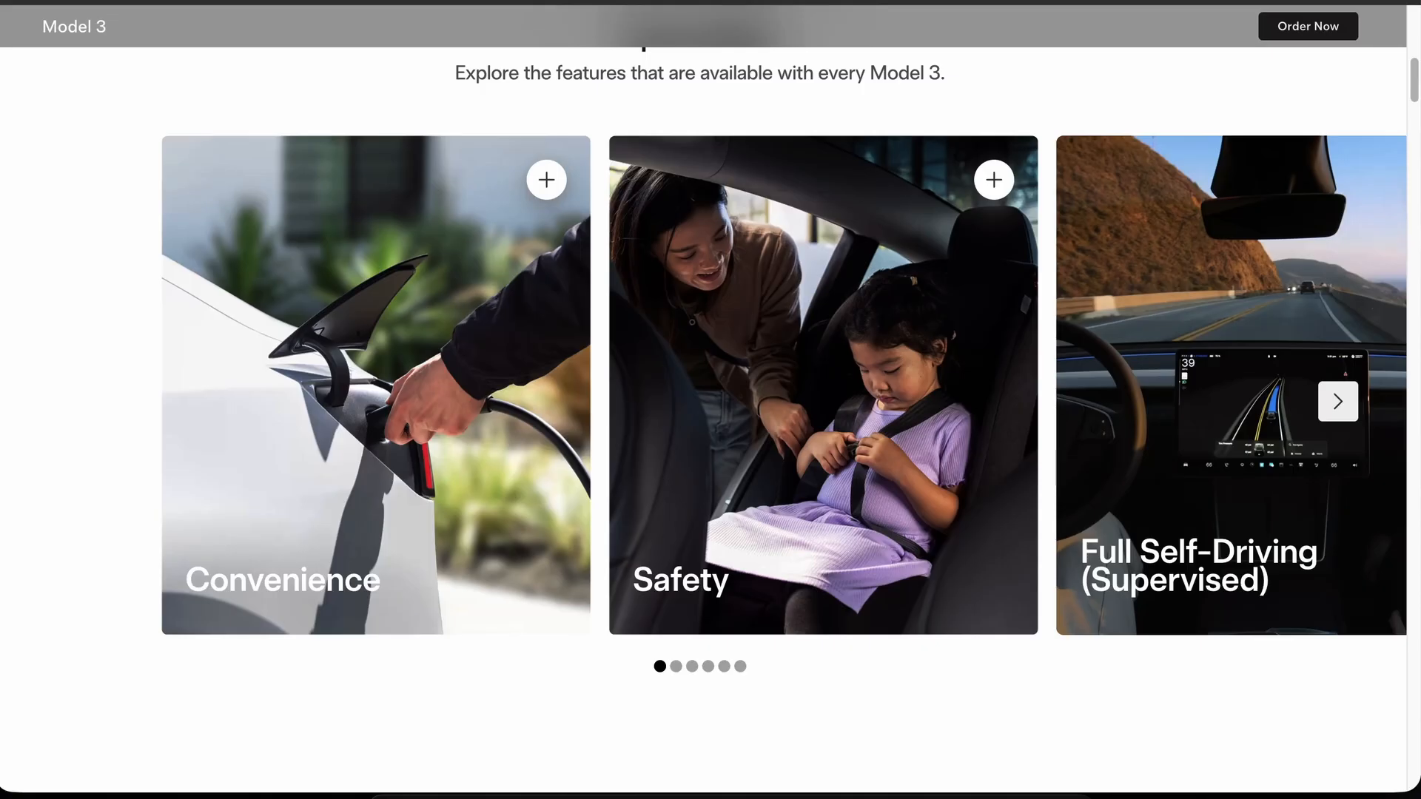
{"action": "key", "text": "shift+super+4"}
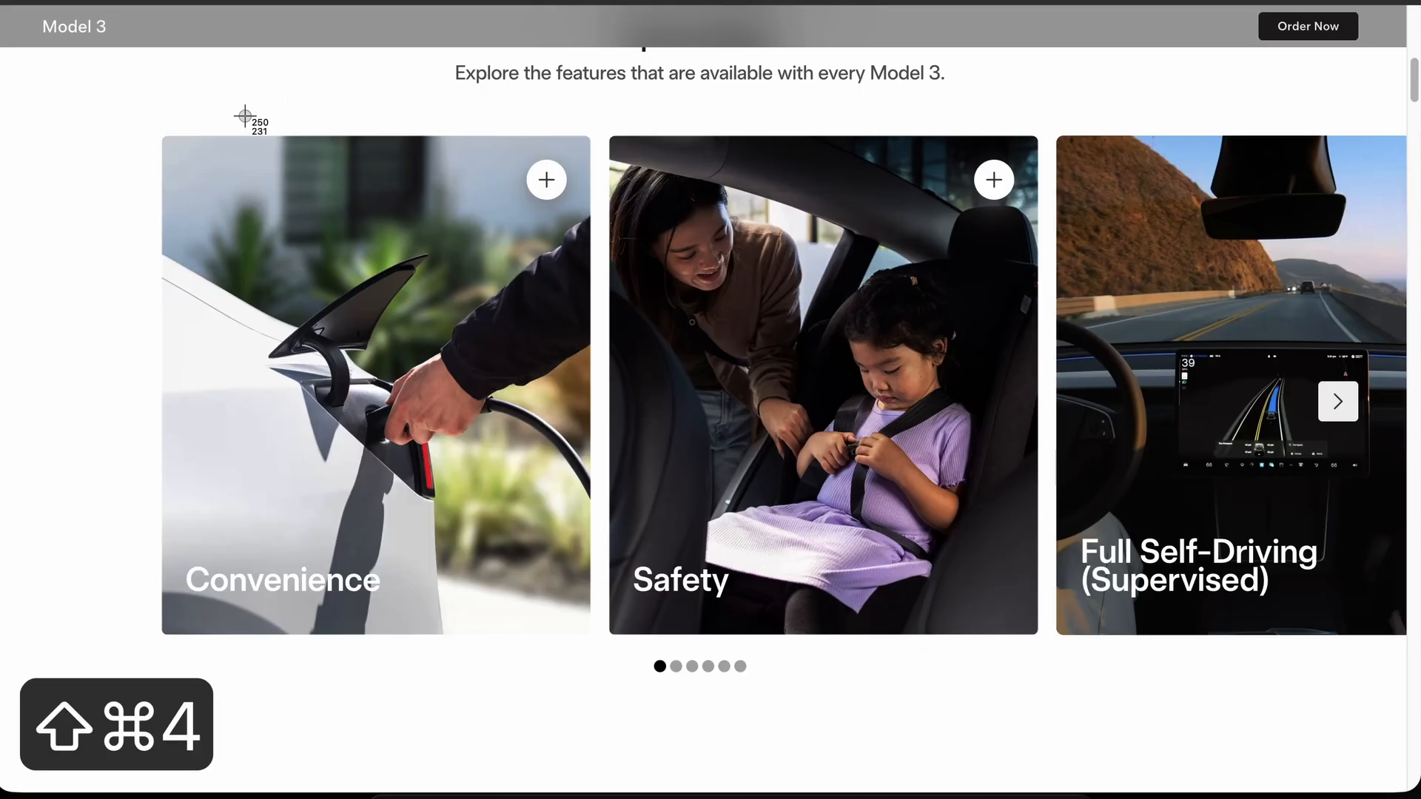
{"action": "left_click_drag", "start_coordinate": [121, 84], "coordinate": [1107, 717]}
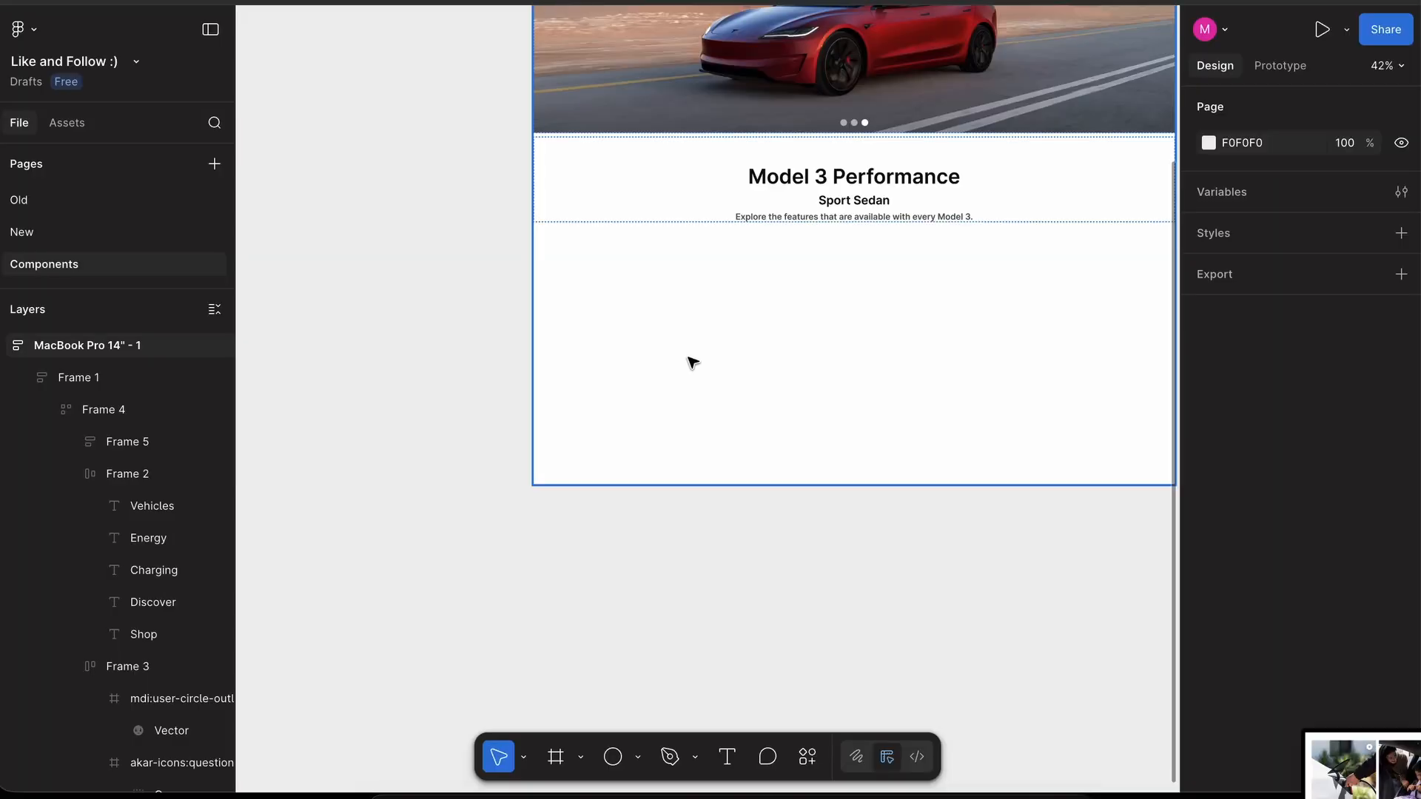
{"action": "scroll", "coordinate": [693, 362], "scroll_direction": "down", "scroll_amount": 3}
{"action": "left_click_drag", "start_coordinate": [1361, 766], "coordinate": [479, 245]}
{"action": "scroll", "coordinate": [387, 424], "scroll_direction": "up", "scroll_amount": 3}
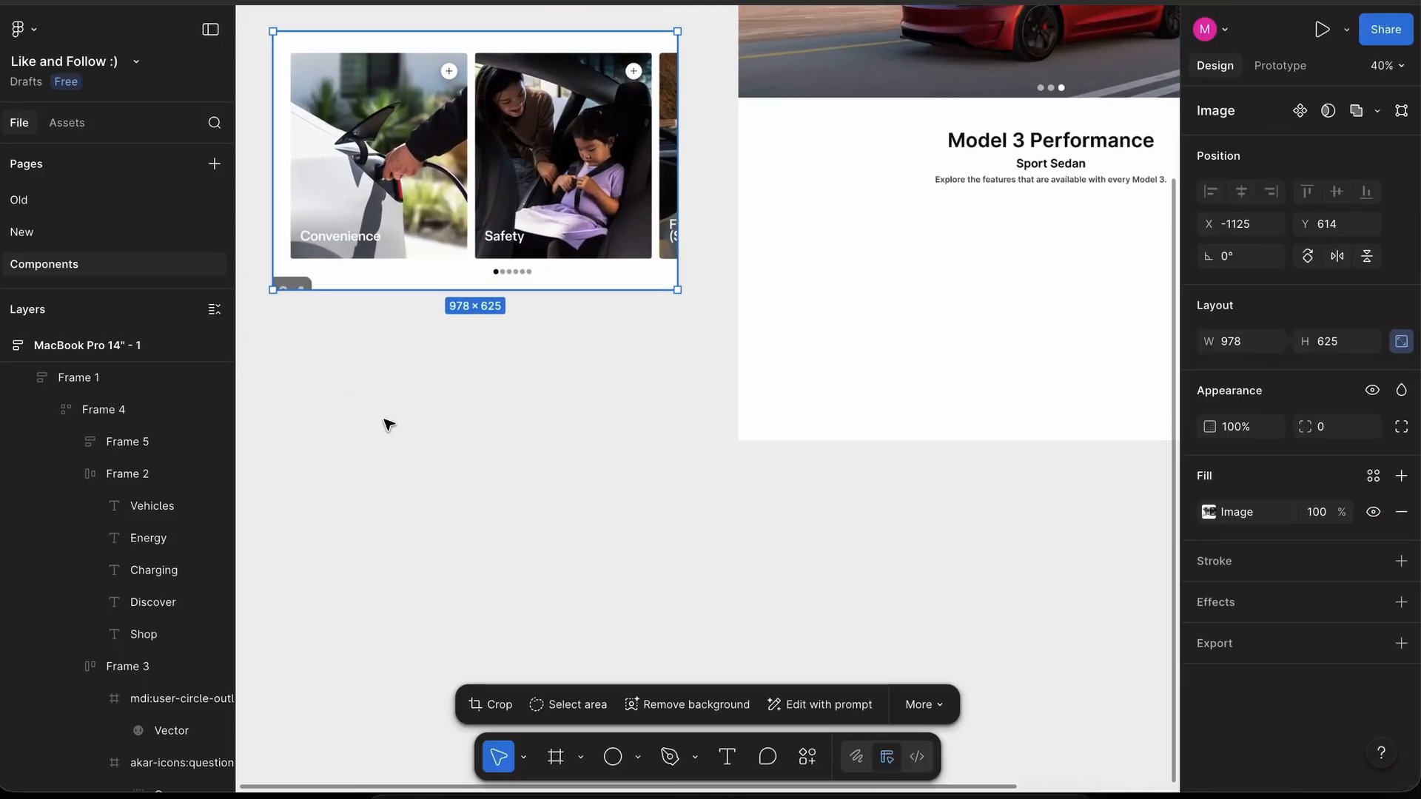
{"action": "scroll", "coordinate": [383, 420], "scroll_direction": "left", "scroll_amount": 1}
- Draw a card frame about 398 × 459 below the feature cards screenshot
{"action": "left_click", "coordinate": [387, 424]}
{"action": "scroll", "coordinate": [387, 423], "scroll_direction": "up", "scroll_amount": 4}
{"action": "key", "text": "f"}
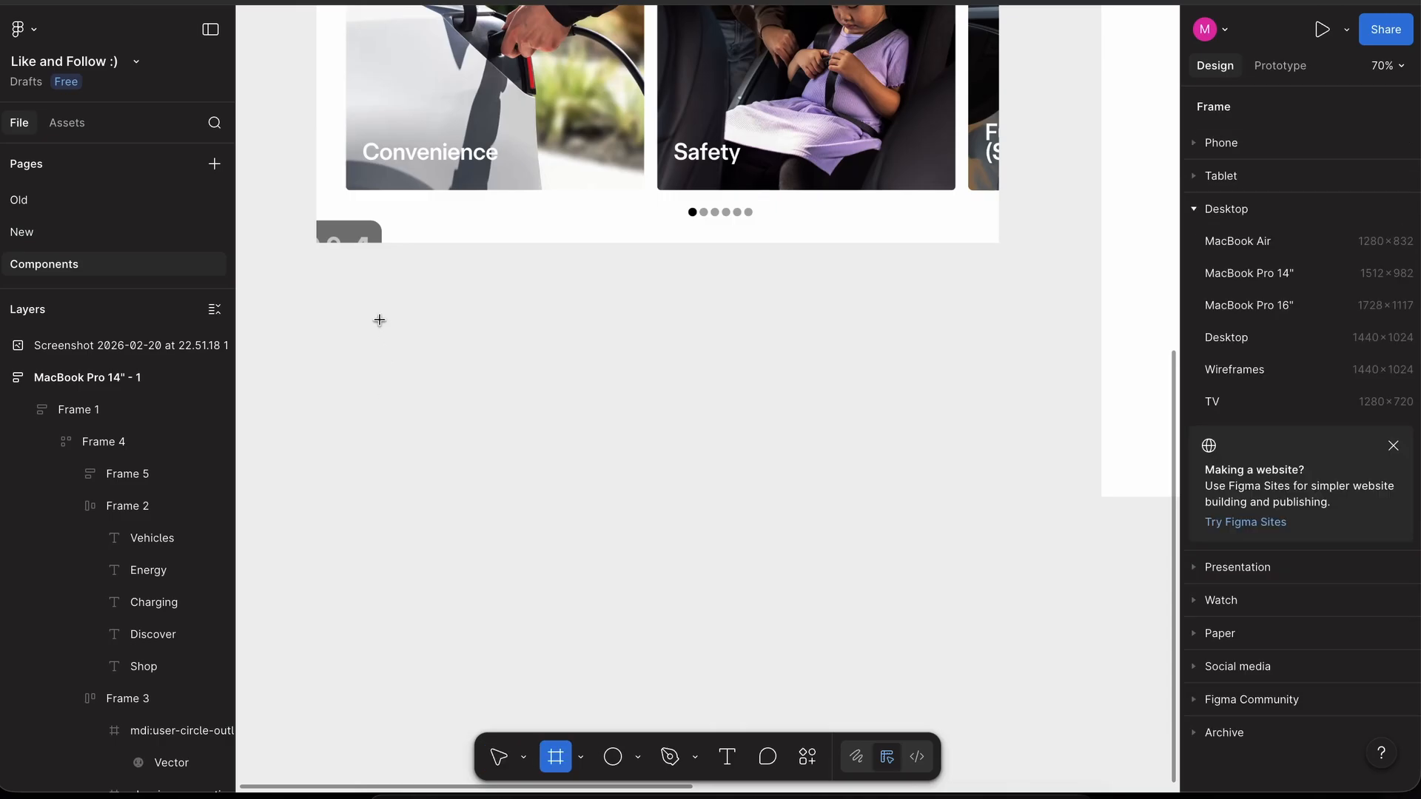
{"action": "left_click_drag", "start_coordinate": [379, 321], "coordinate": [657, 641]}
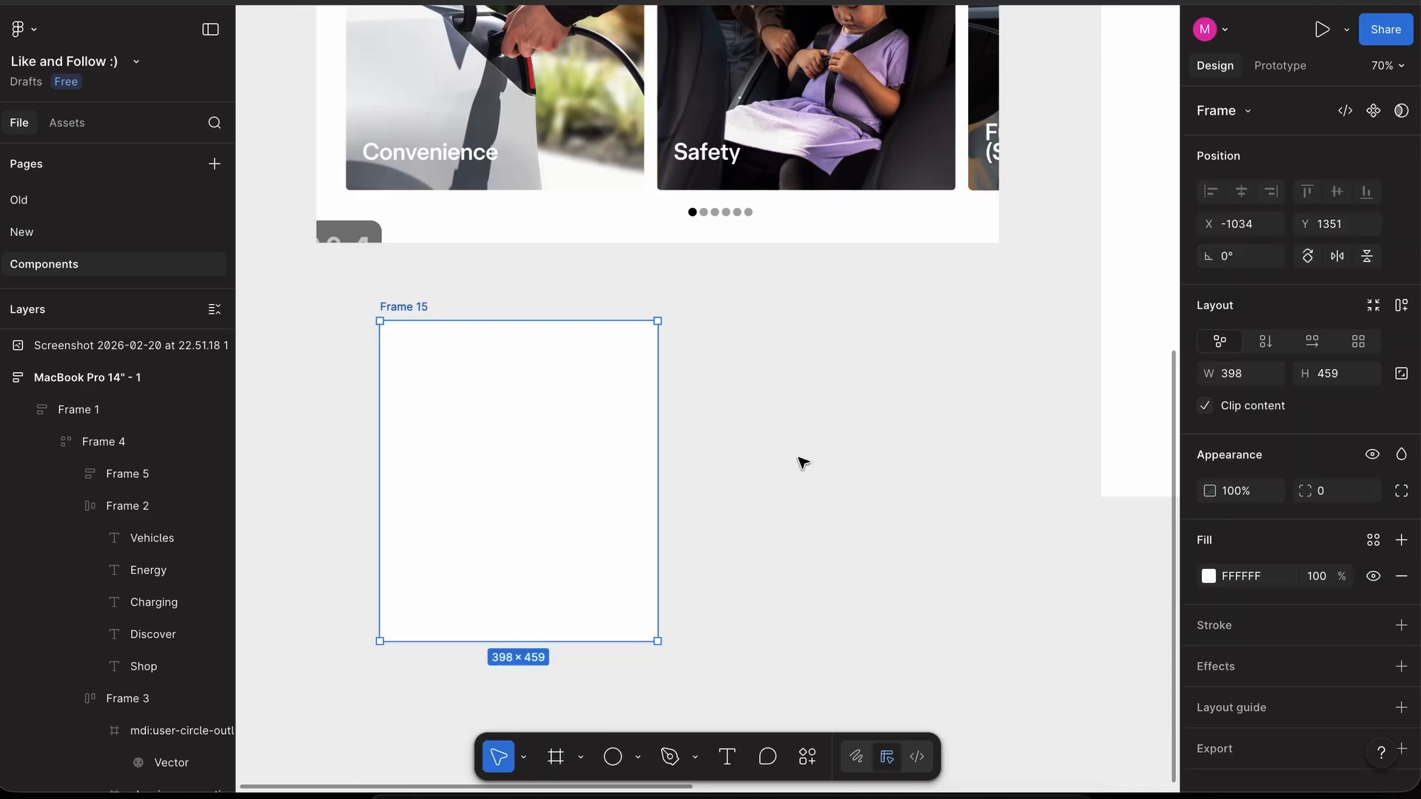
{"action": "scroll", "coordinate": [725, 353], "scroll_direction": "down", "scroll_amount": 5}
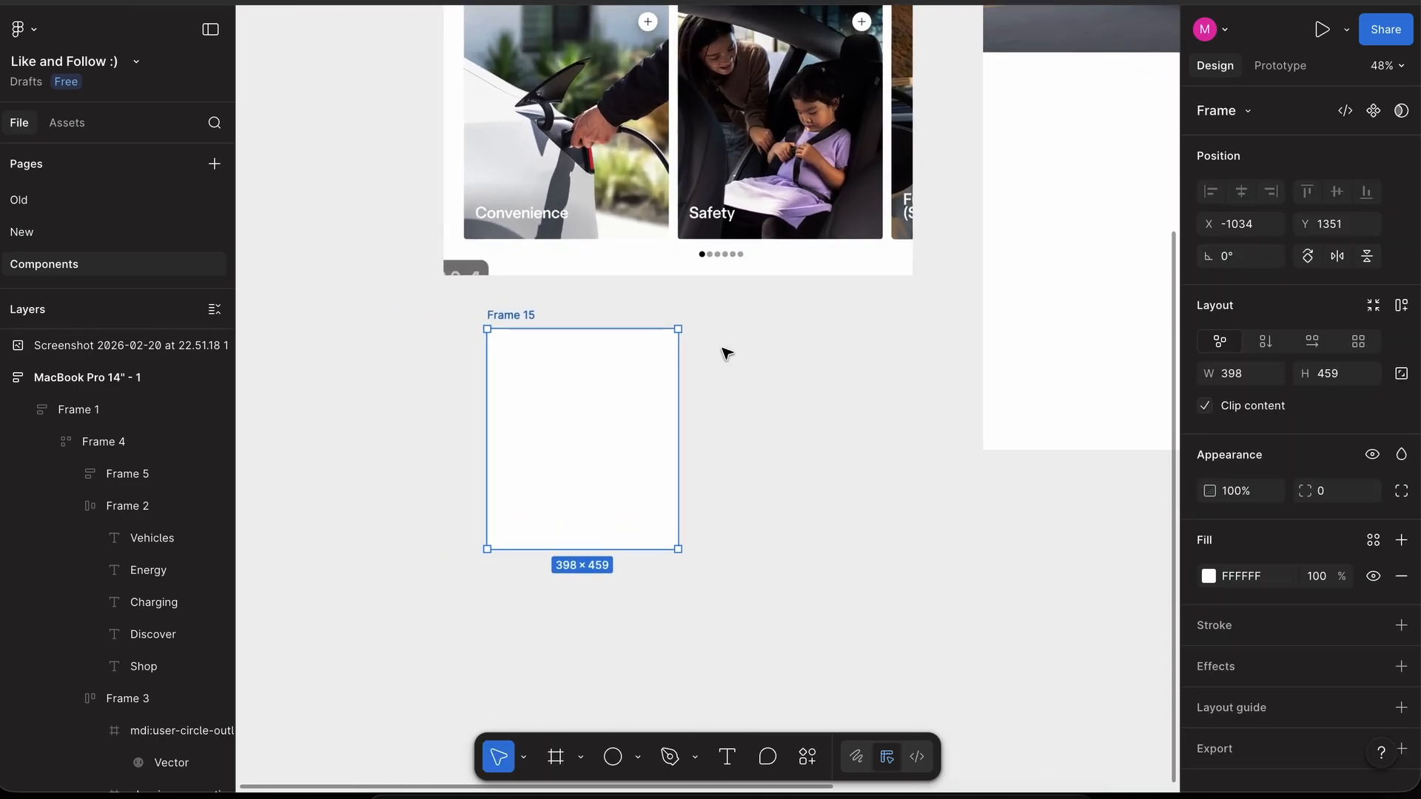
- Copy the "Sport Sedan" subtitle into the lower-left area of the new card frame
{"action": "scroll", "coordinate": [724, 353], "scroll_direction": "right", "scroll_amount": 3}
{"action": "double_click", "coordinate": [1036, 172]}
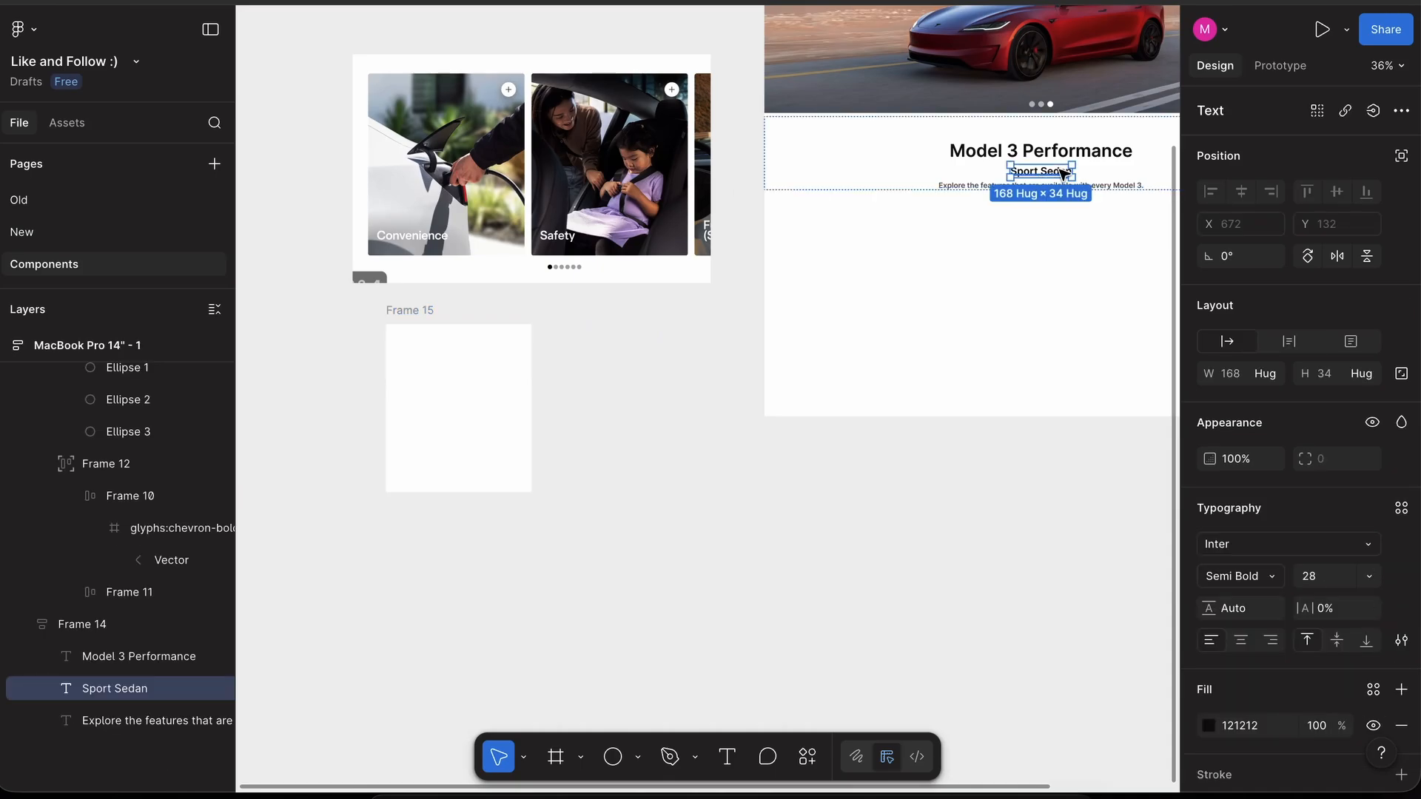
{"action": "left_click_drag", "start_coordinate": [1036, 172], "coordinate": [455, 472]}
{"action": "scroll", "coordinate": [455, 474], "scroll_direction": "left", "scroll_amount": 3}
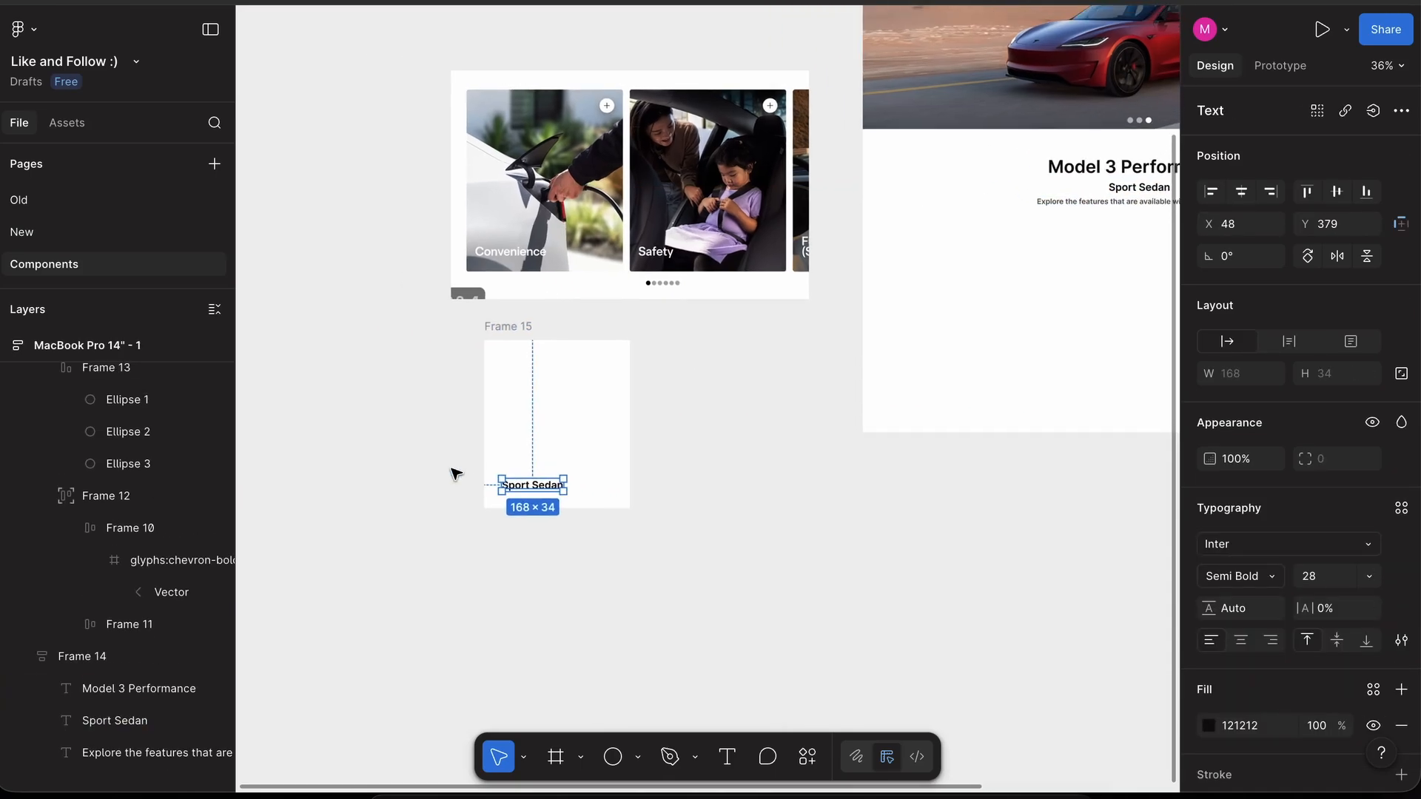
{"action": "scroll", "coordinate": [566, 445], "scroll_direction": "up", "scroll_amount": 5}
{"action": "left_click", "coordinate": [403, 485]}
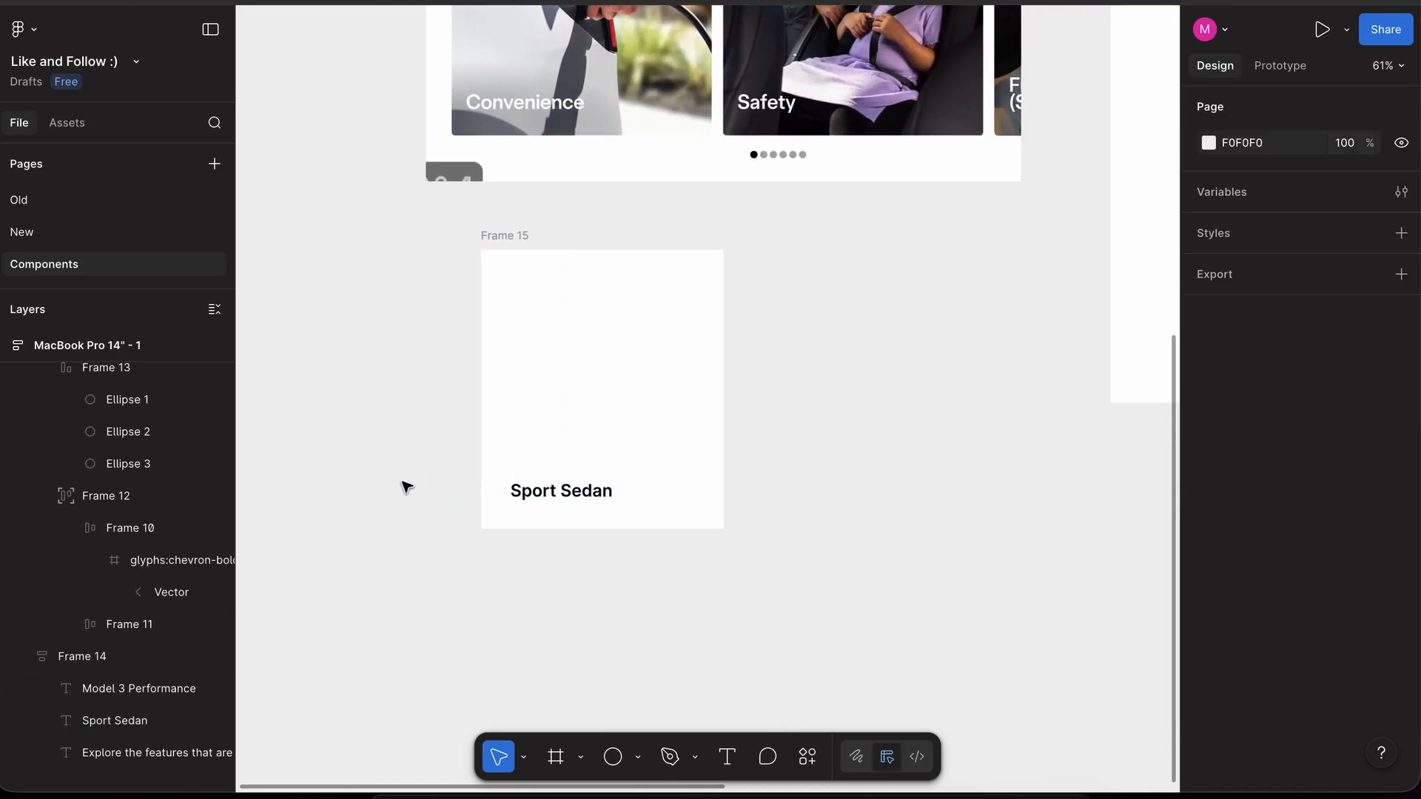
- Open the Iconify plugin and search its icons for "plus"
{"action": "right_click", "coordinate": [406, 481]}
{"action": "mouse_move", "coordinate": [482, 661]}
{"action": "left_click", "coordinate": [466, 371]}
{"action": "scroll", "coordinate": [467, 371], "scroll_direction": "up", "scroll_amount": 4}
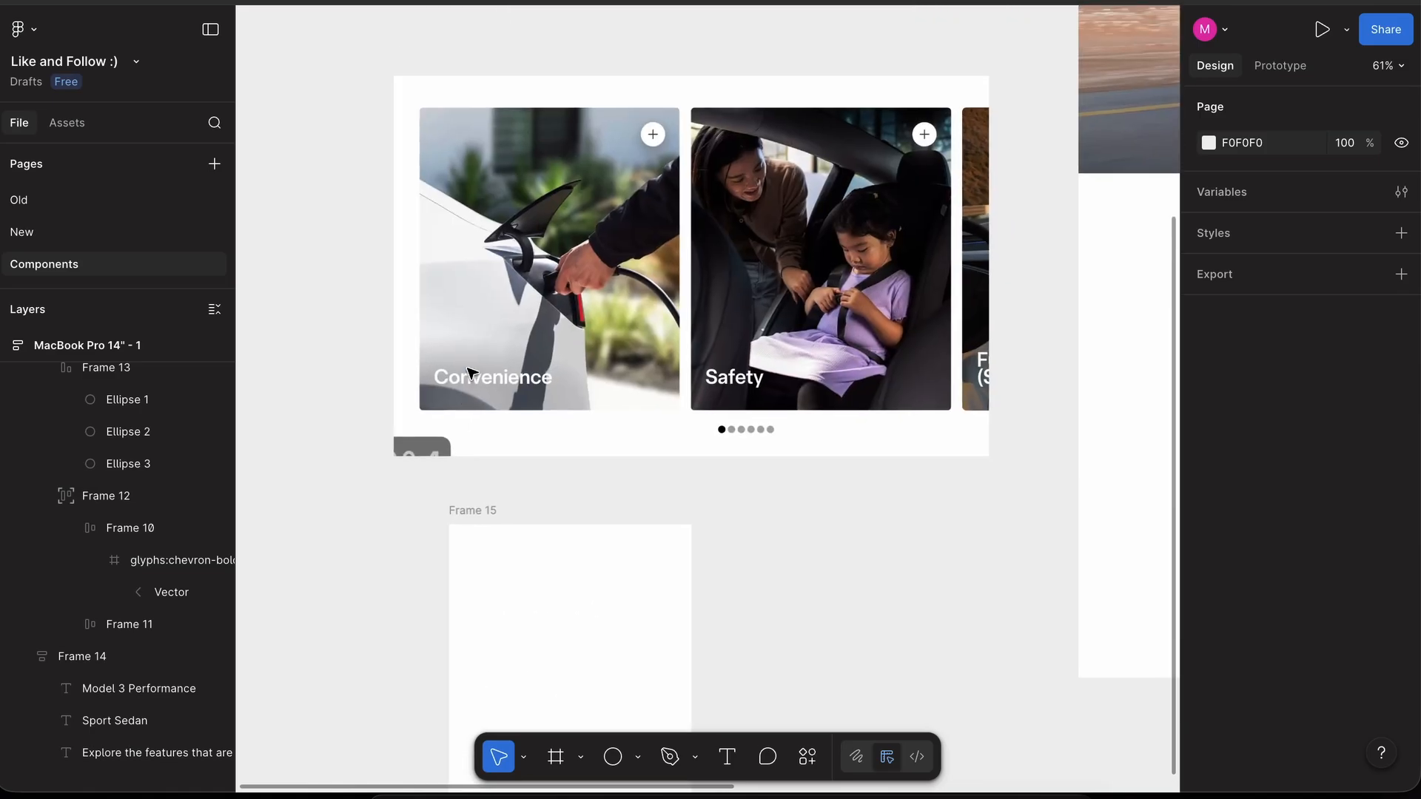
{"action": "scroll", "coordinate": [466, 371], "scroll_direction": "down", "scroll_amount": 5}
{"action": "right_click", "coordinate": [427, 411]}
{"action": "mouse_move", "coordinate": [508, 580]}
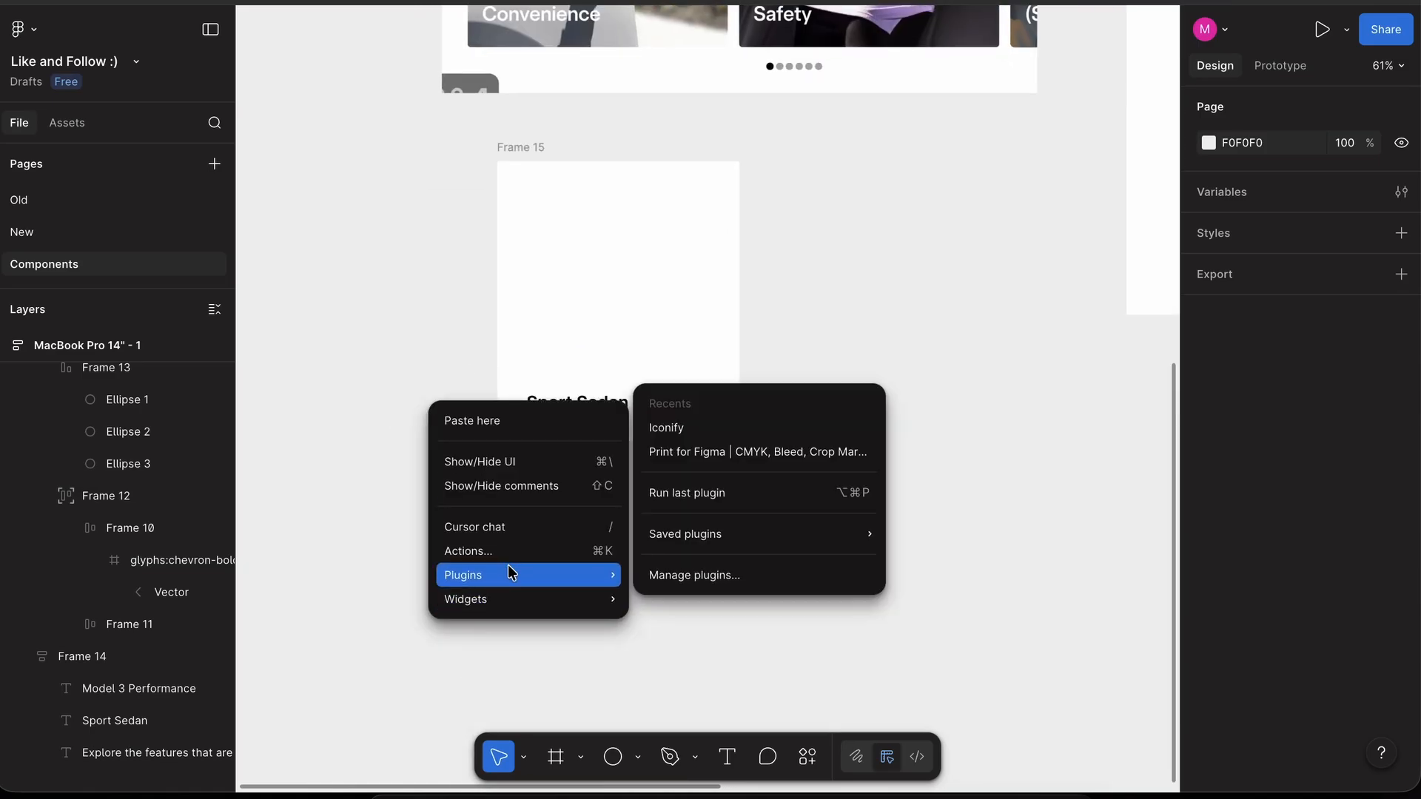
{"action": "left_click", "coordinate": [729, 416]}
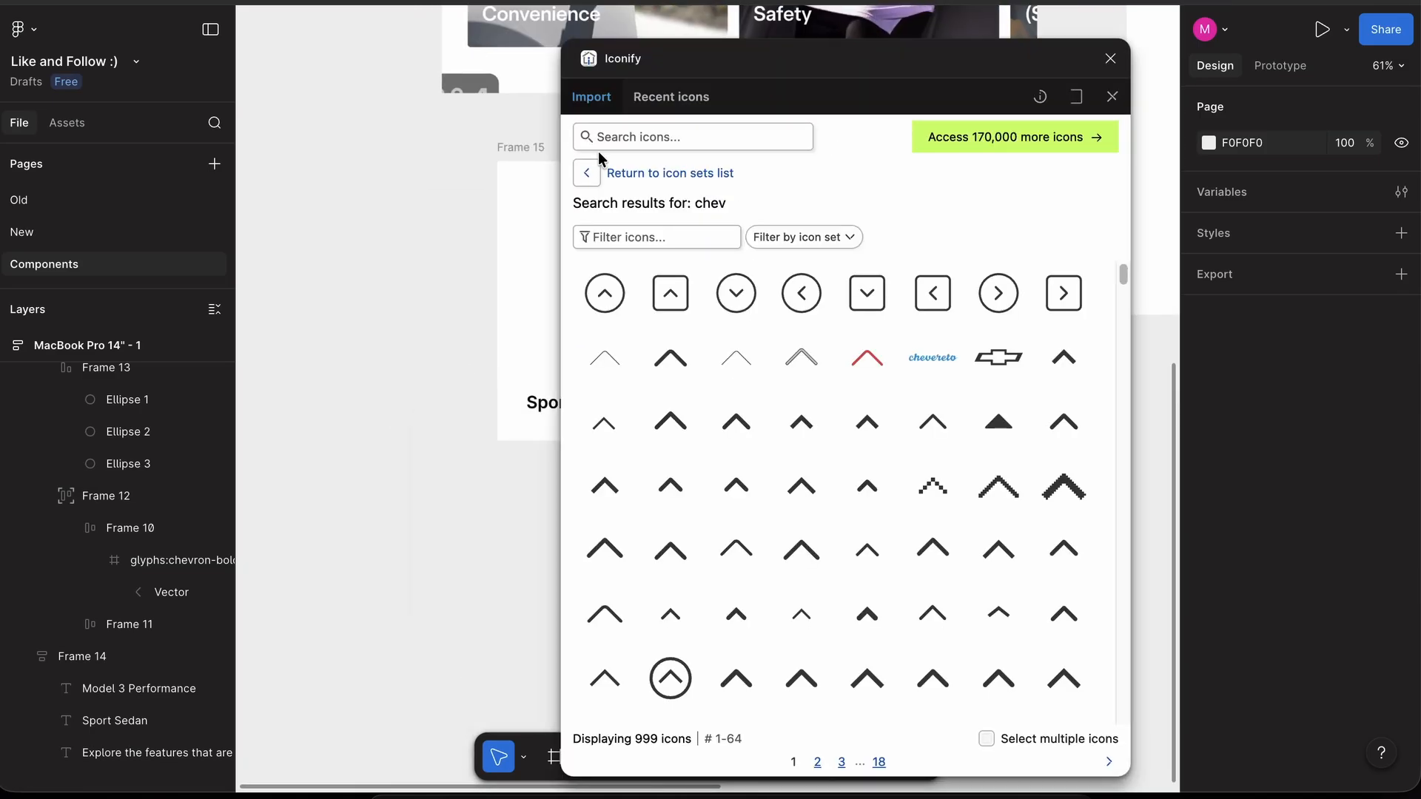
{"action": "left_click", "coordinate": [592, 173]}
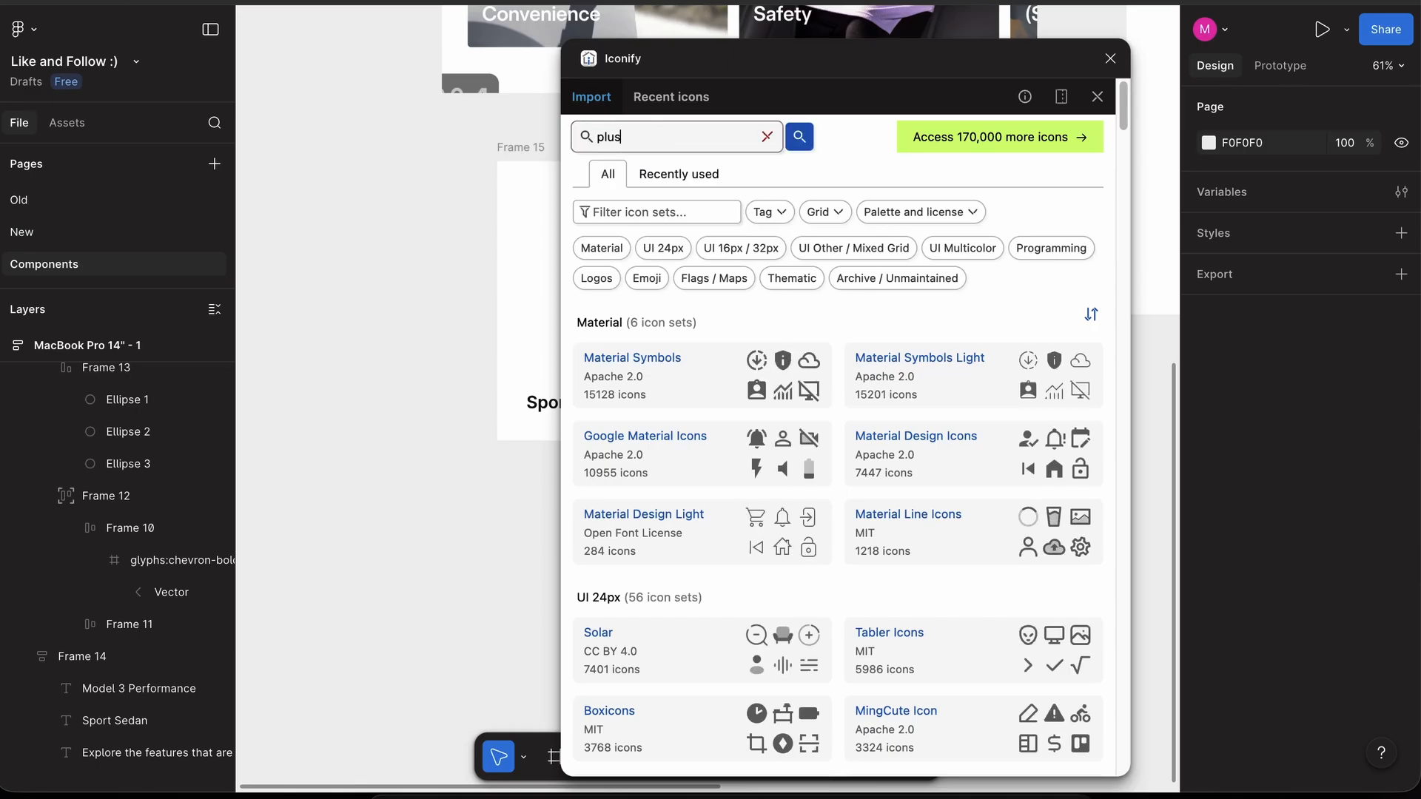
{"action": "key", "text": "Return"}
{"action": "scroll", "coordinate": [746, 308], "scroll_direction": "down", "scroll_amount": 1}
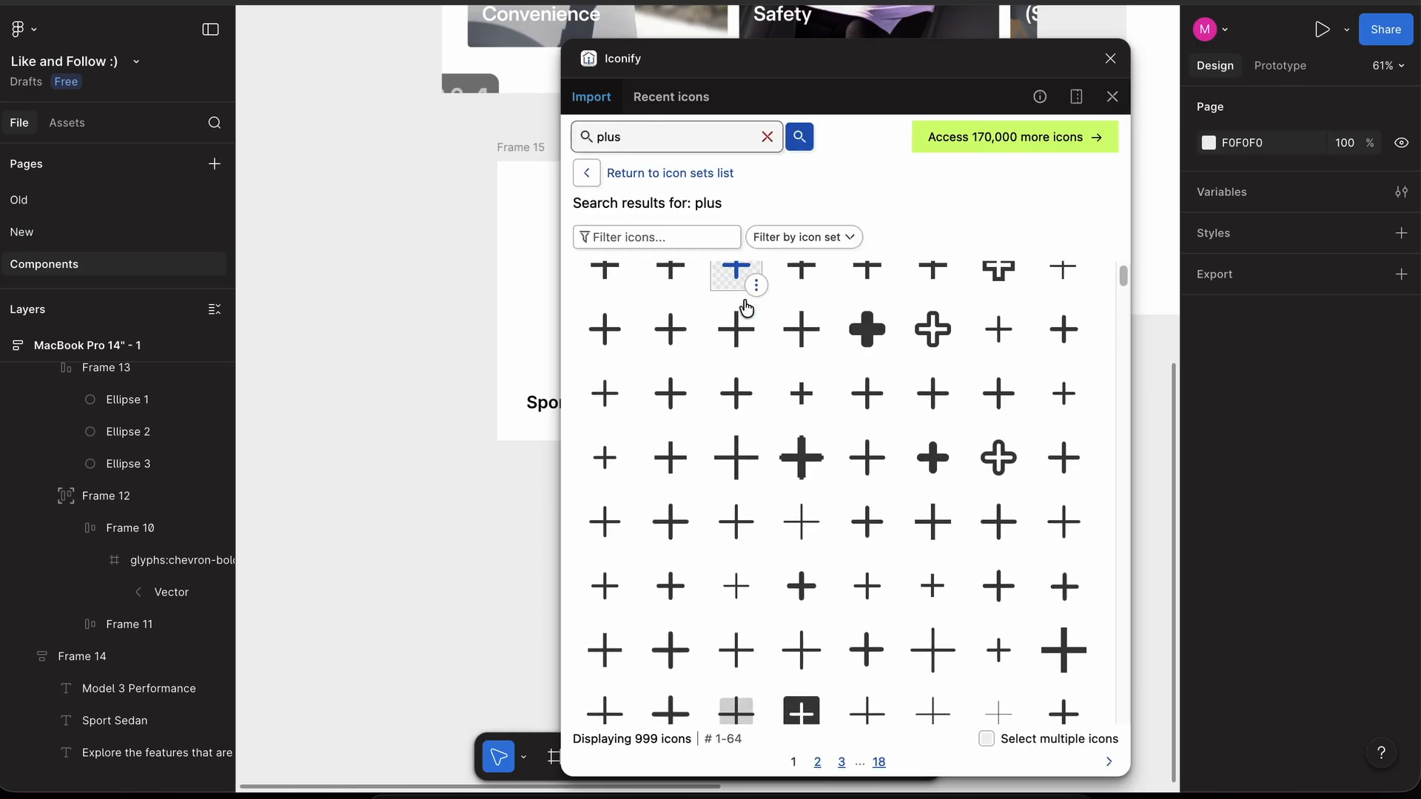
- Import the prime:plus icon as a frame, close Iconify and position the icon over the card's upper-right corner
{"action": "scroll", "coordinate": [746, 308], "scroll_direction": "down", "scroll_amount": 1}
{"action": "left_click", "coordinate": [599, 485]}
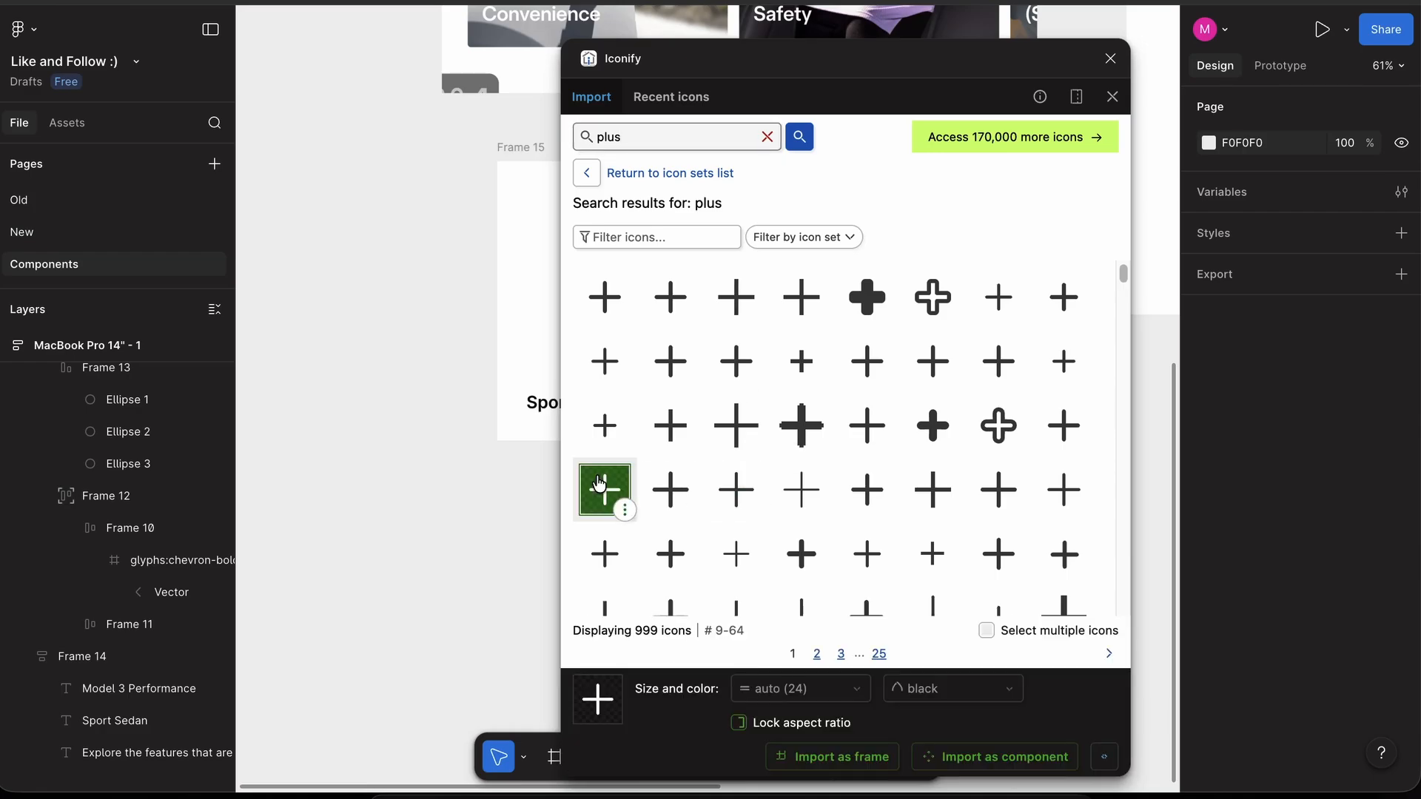
{"action": "left_click", "coordinate": [628, 512]}
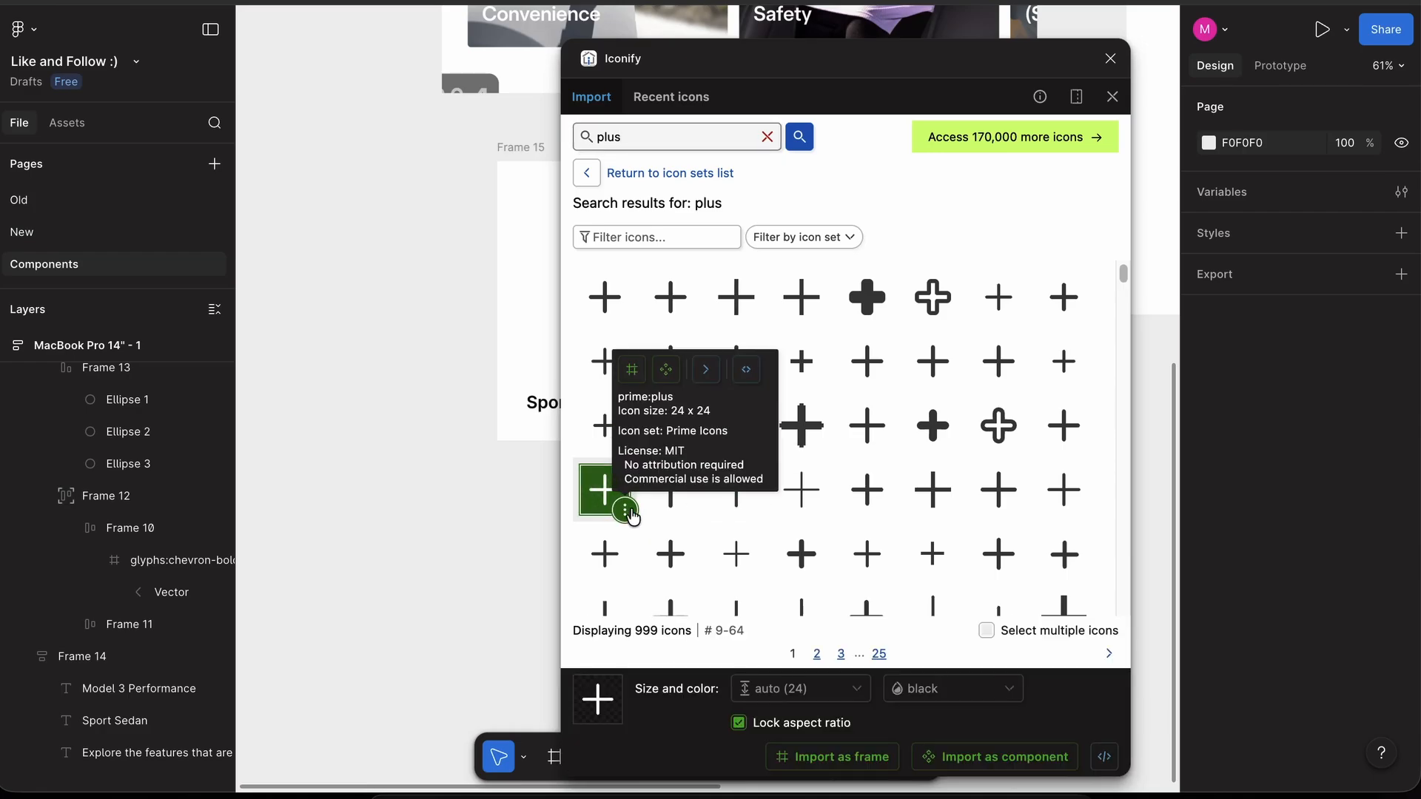
{"action": "left_click", "coordinate": [632, 370]}
{"action": "left_click", "coordinate": [1112, 58]}
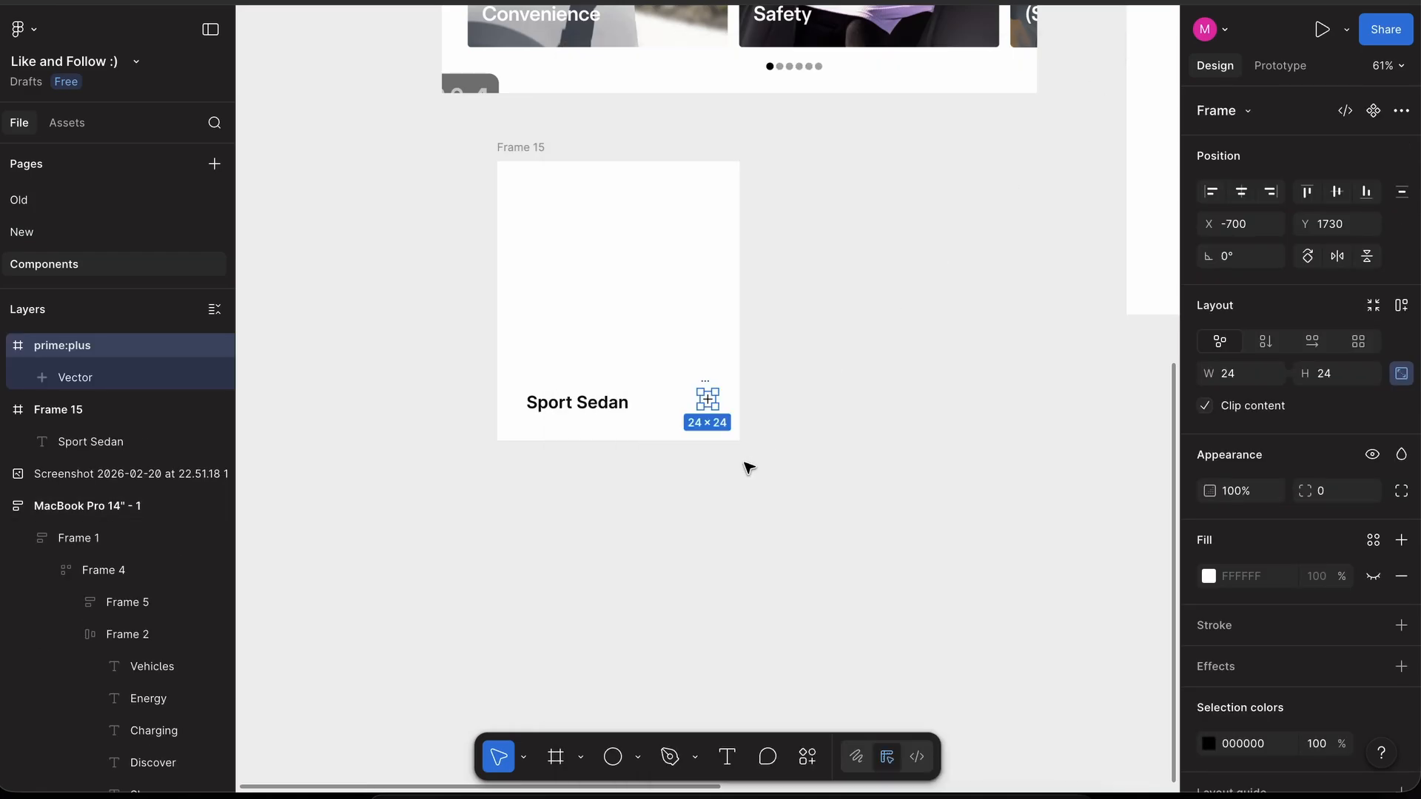
{"action": "left_click_drag", "start_coordinate": [707, 400], "coordinate": [803, 312]}
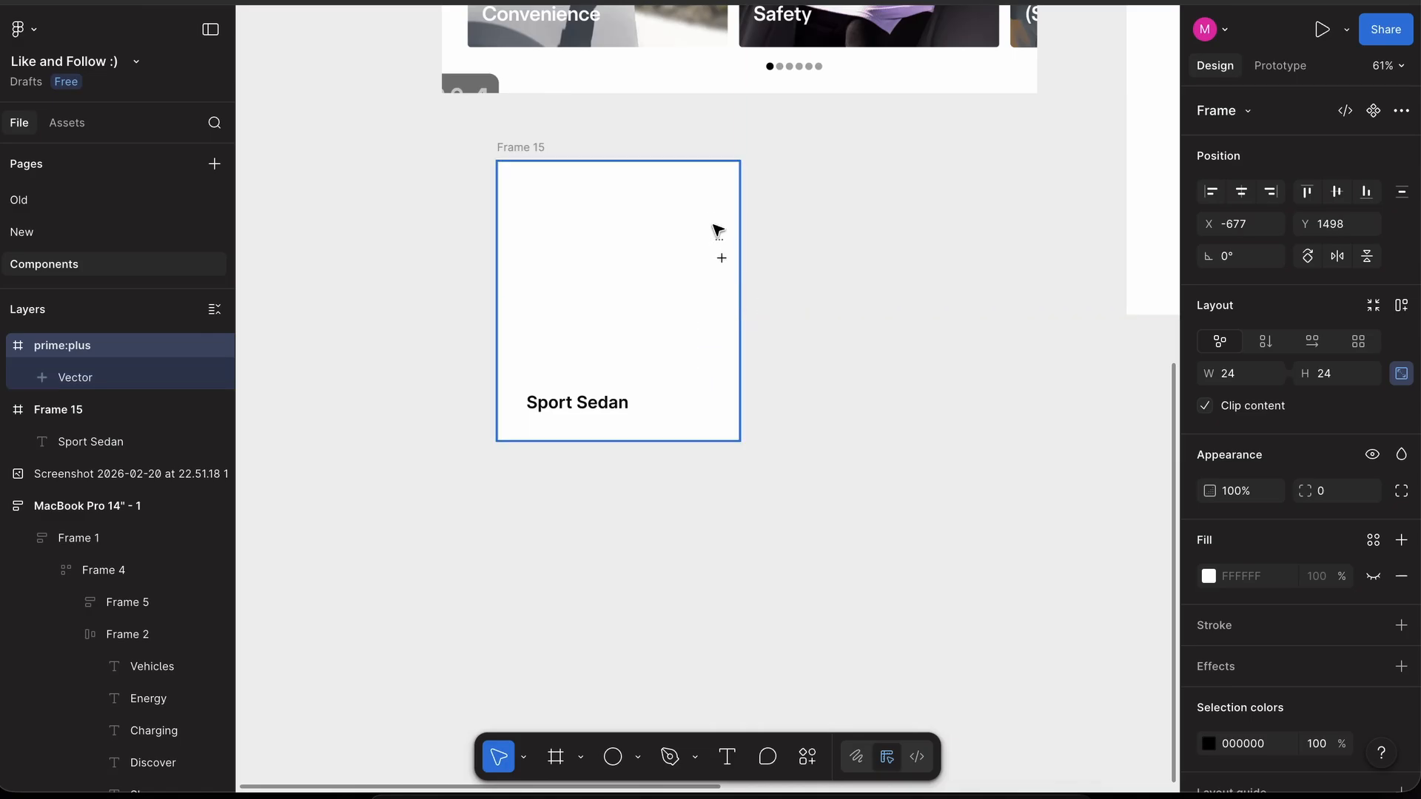
{"action": "left_click_drag", "start_coordinate": [693, 185], "coordinate": [700, 184]}
{"action": "scroll", "coordinate": [701, 185], "scroll_direction": "up", "scroll_amount": 4}
{"action": "scroll", "coordinate": [701, 185], "scroll_direction": "down", "scroll_amount": 2}
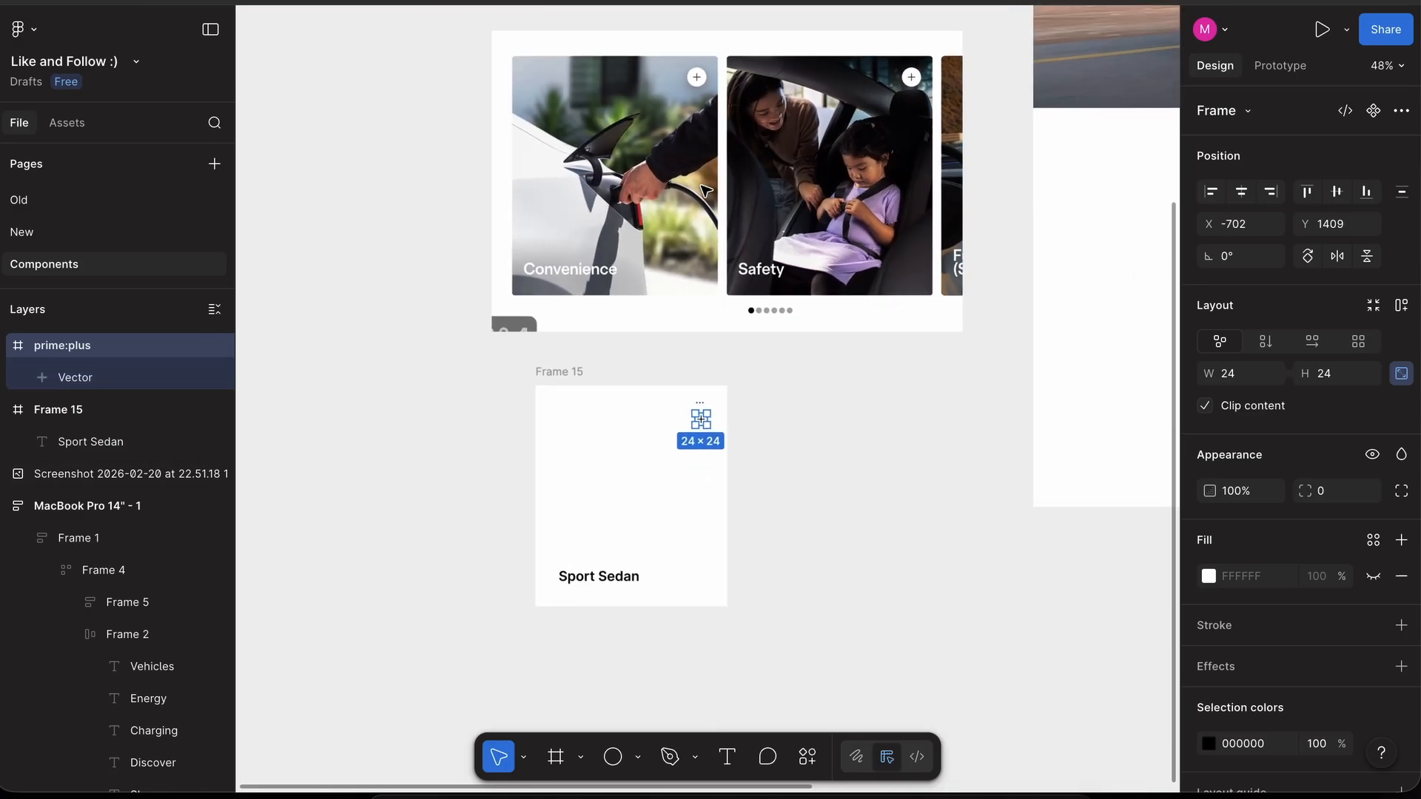
{"action": "scroll", "coordinate": [701, 185], "scroll_direction": "down", "scroll_amount": 2}
{"action": "scroll", "coordinate": [657, 301], "scroll_direction": "up", "scroll_amount": 4}
- Set the card frame's corner radius to 8
{"action": "left_click", "coordinate": [532, 224]}
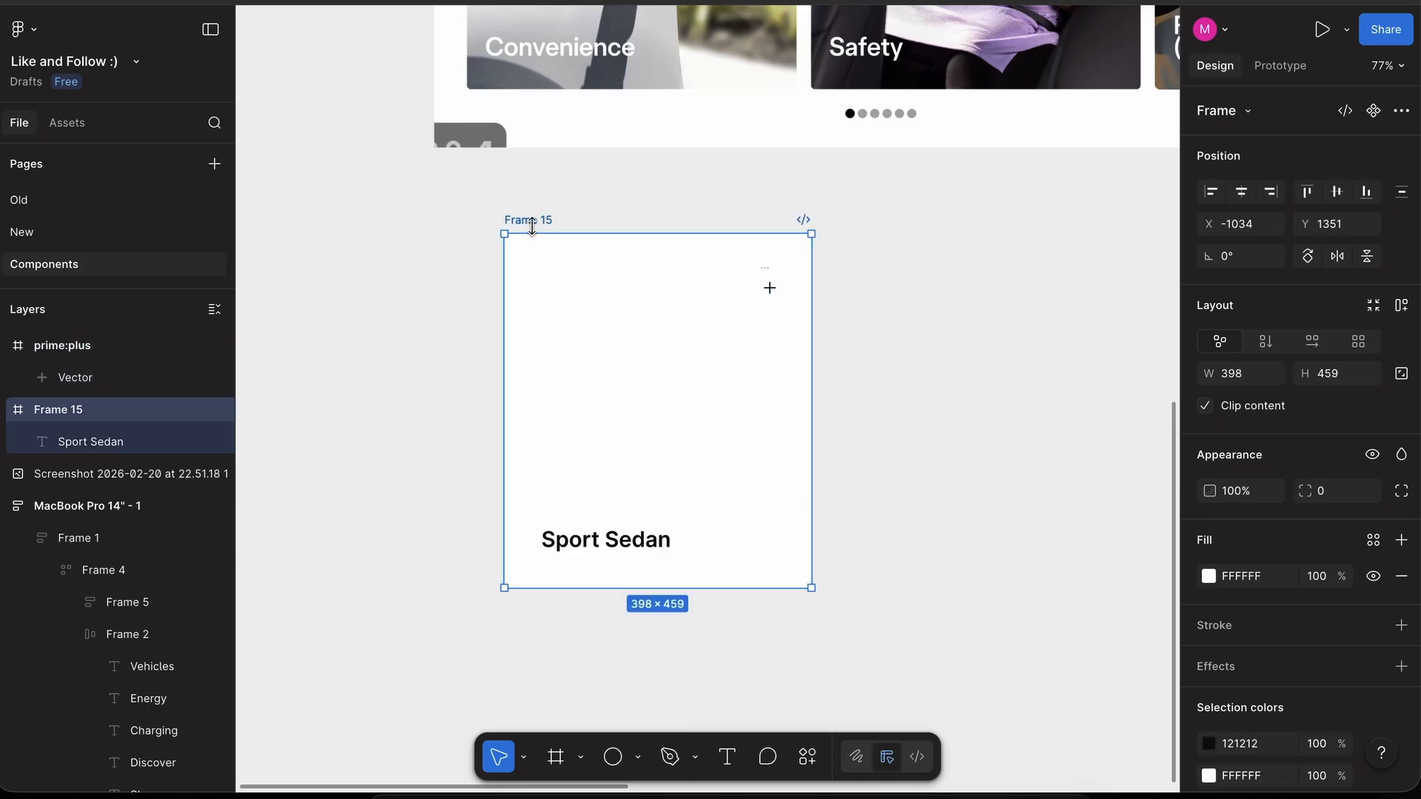
{"action": "scroll", "coordinate": [562, 336], "scroll_direction": "down", "scroll_amount": 4}
{"action": "scroll", "coordinate": [562, 336], "scroll_direction": "up", "scroll_amount": 2}
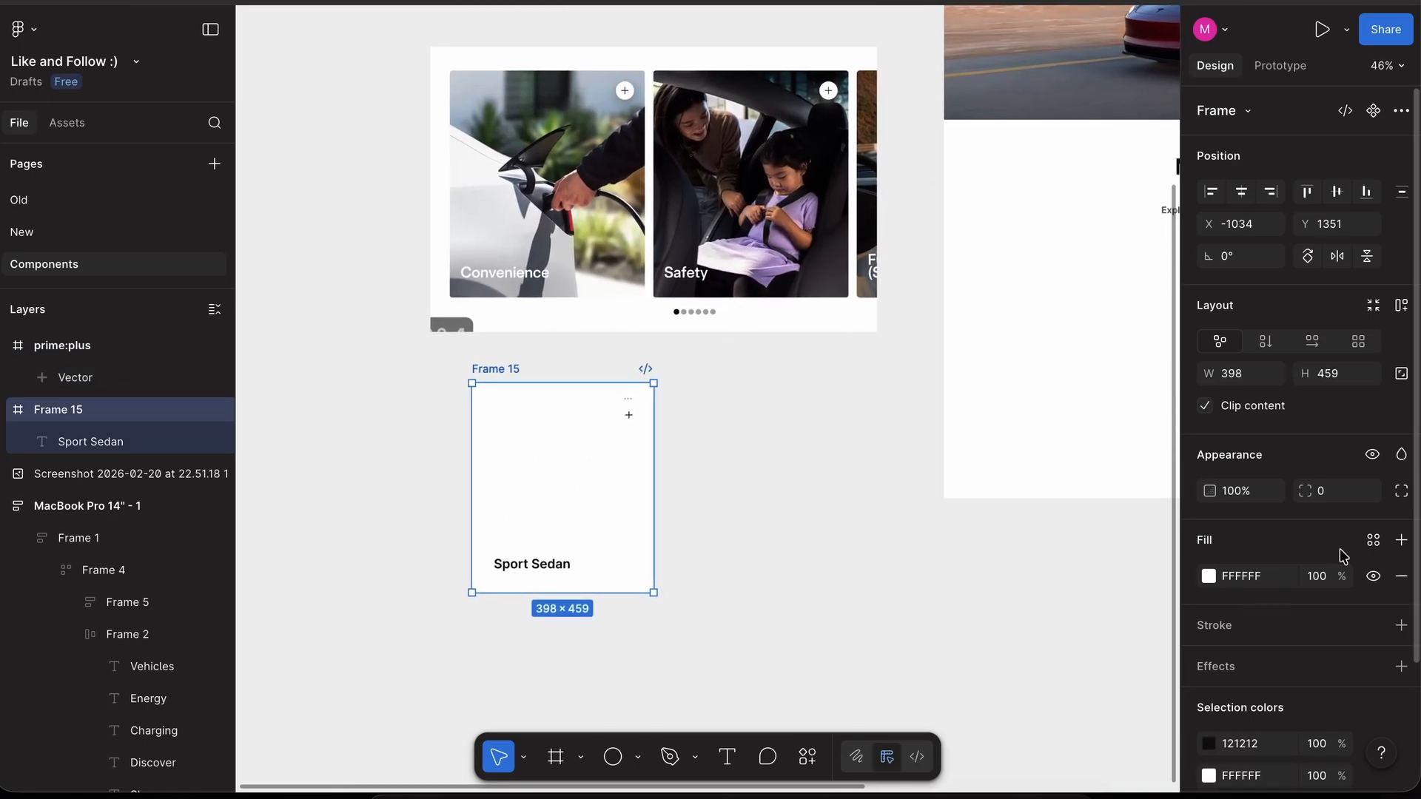
{"action": "left_click", "coordinate": [811, 605]}
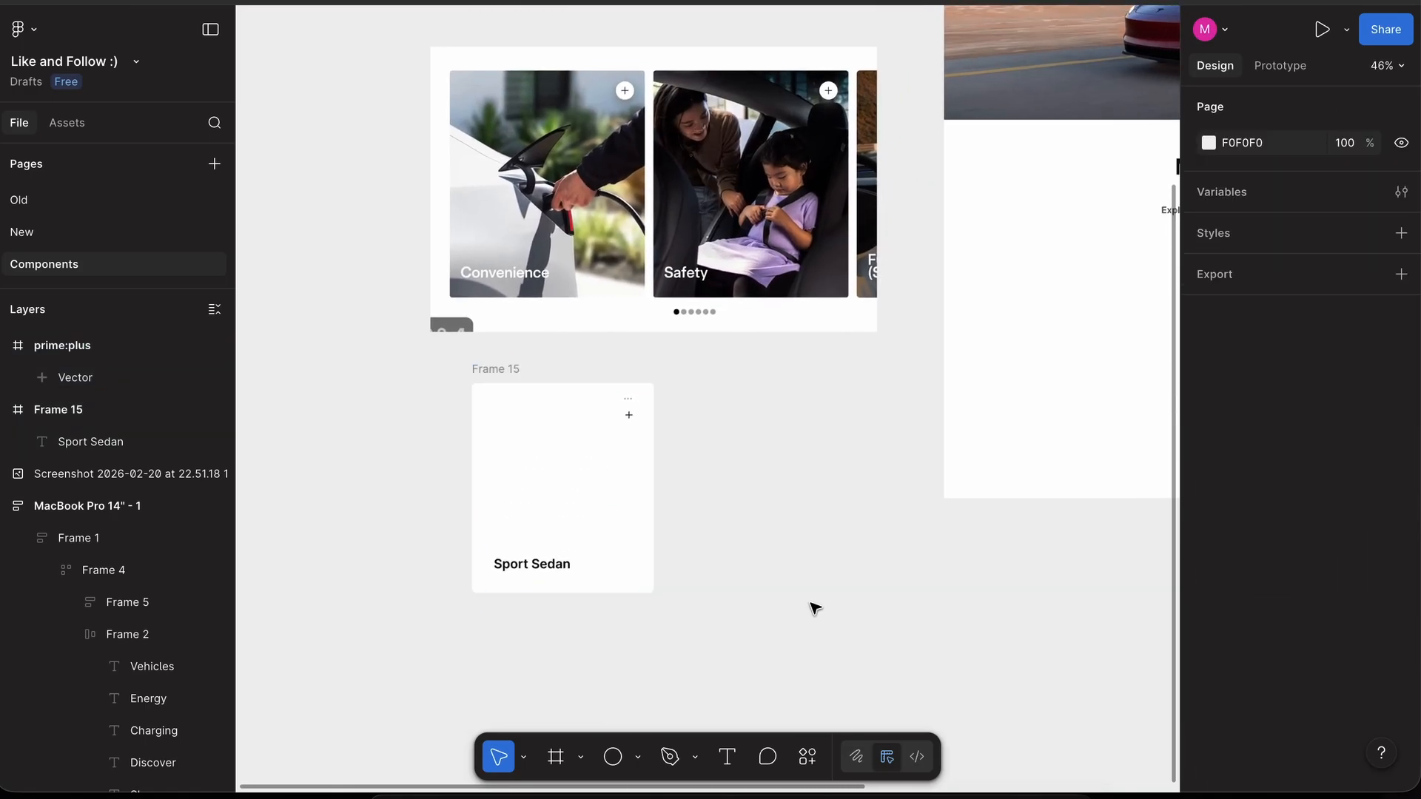
- Add auto layout to the card frame and resize it to about 454 × 636
{"action": "left_click", "coordinate": [492, 381]}
{"action": "key", "text": "shift+a"}
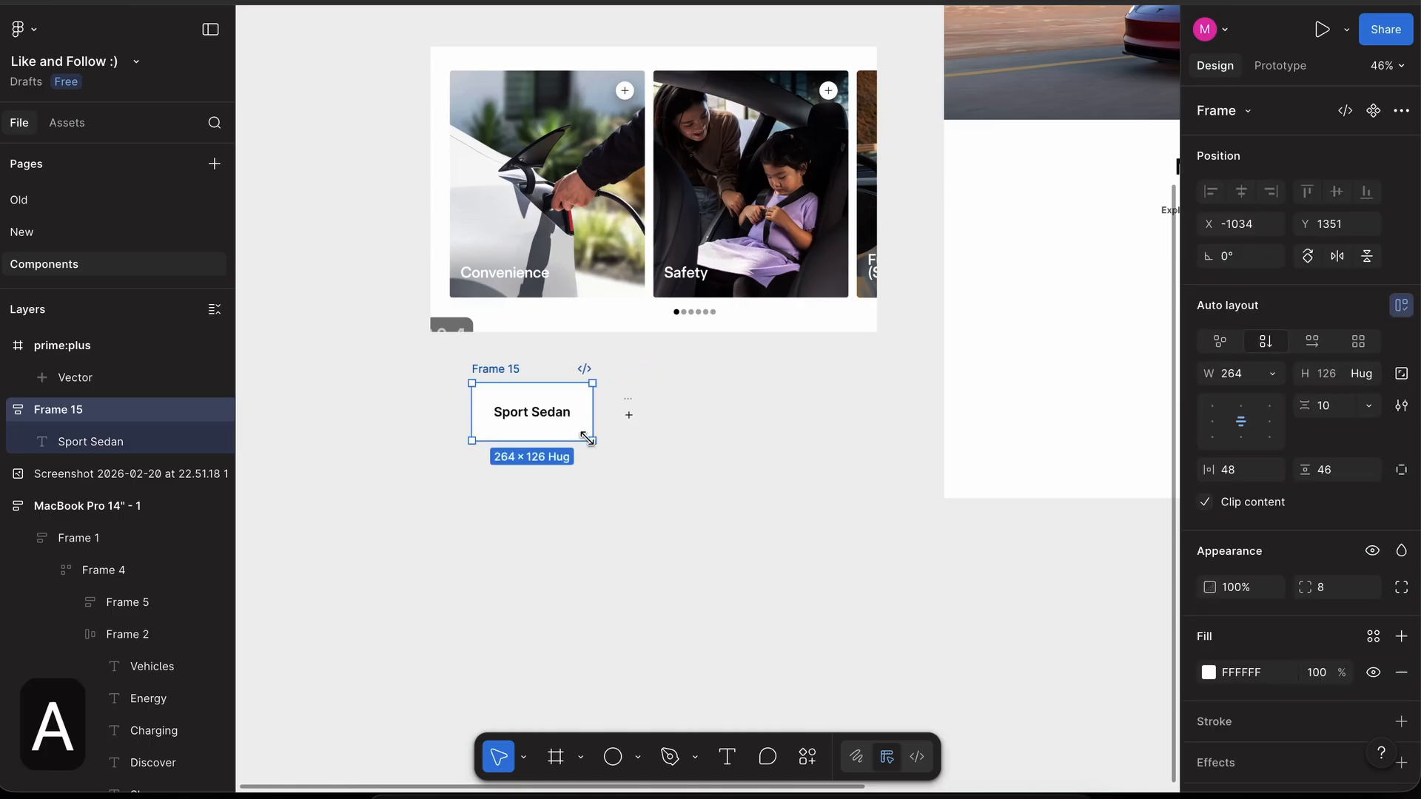
{"action": "left_click_drag", "start_coordinate": [600, 459], "coordinate": [678, 674]}
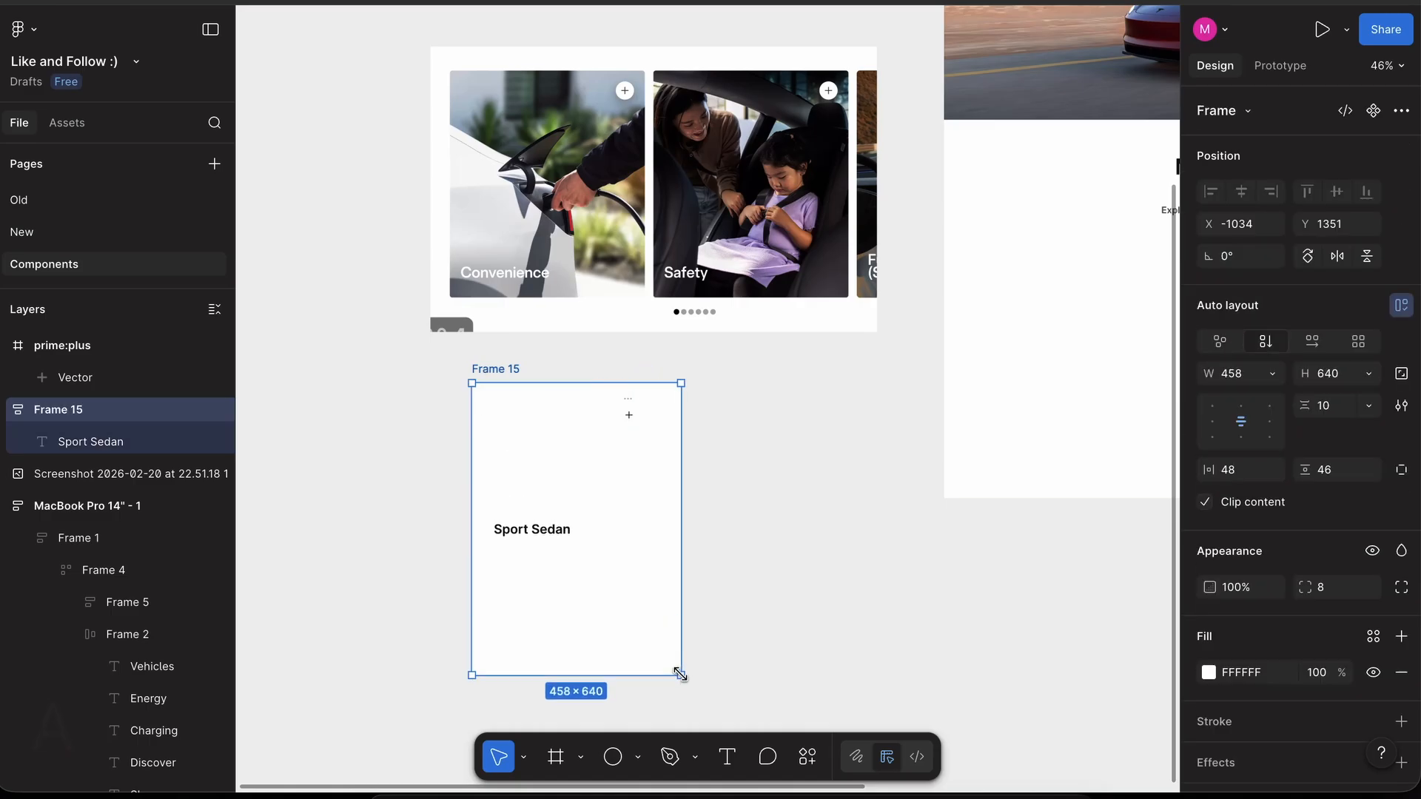
- Move the plus icon into the card's auto layout above the "Sport Sedan" text and select the card frame
{"action": "left_click", "coordinate": [627, 400]}
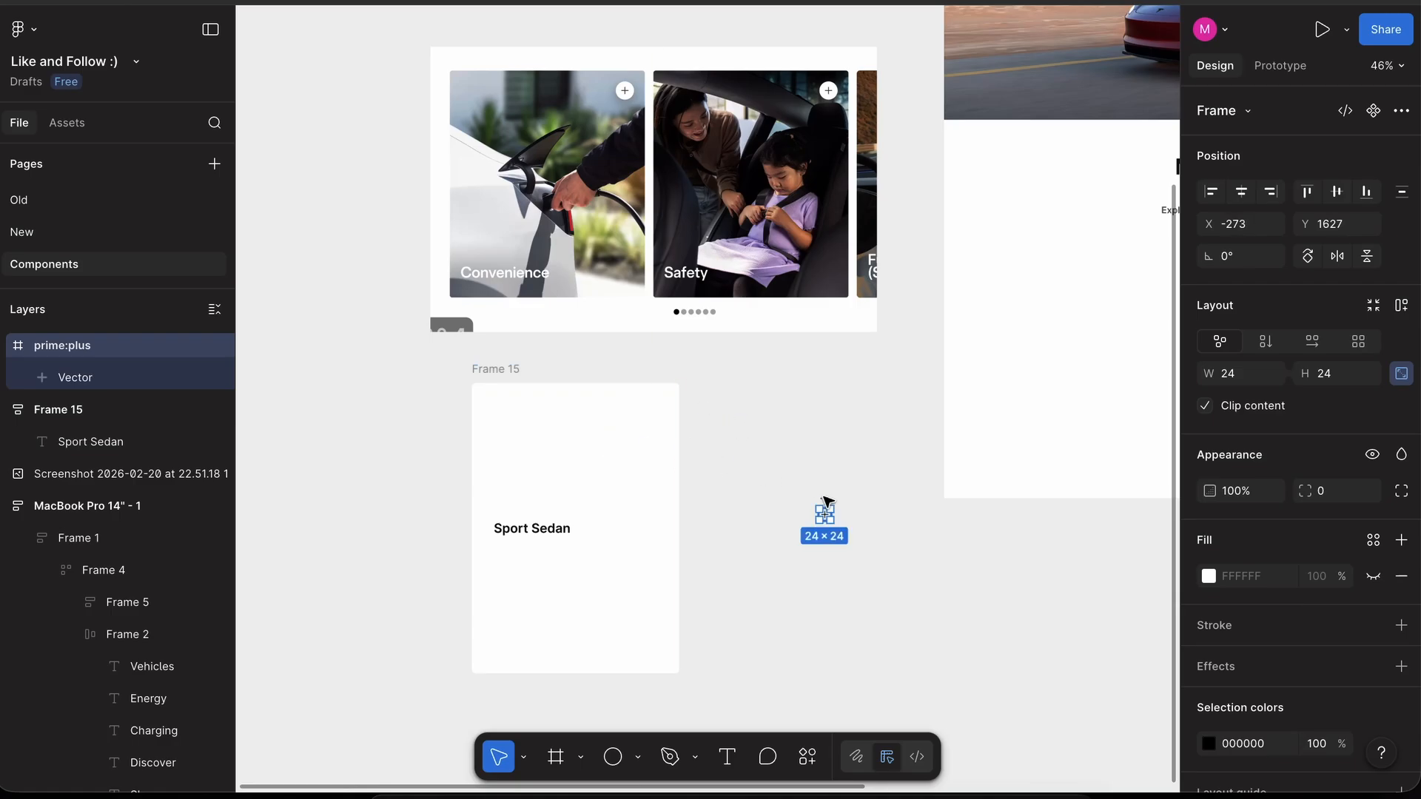
{"action": "left_click_drag", "start_coordinate": [827, 502], "coordinate": [623, 447]}
{"action": "left_click", "coordinate": [625, 467]}
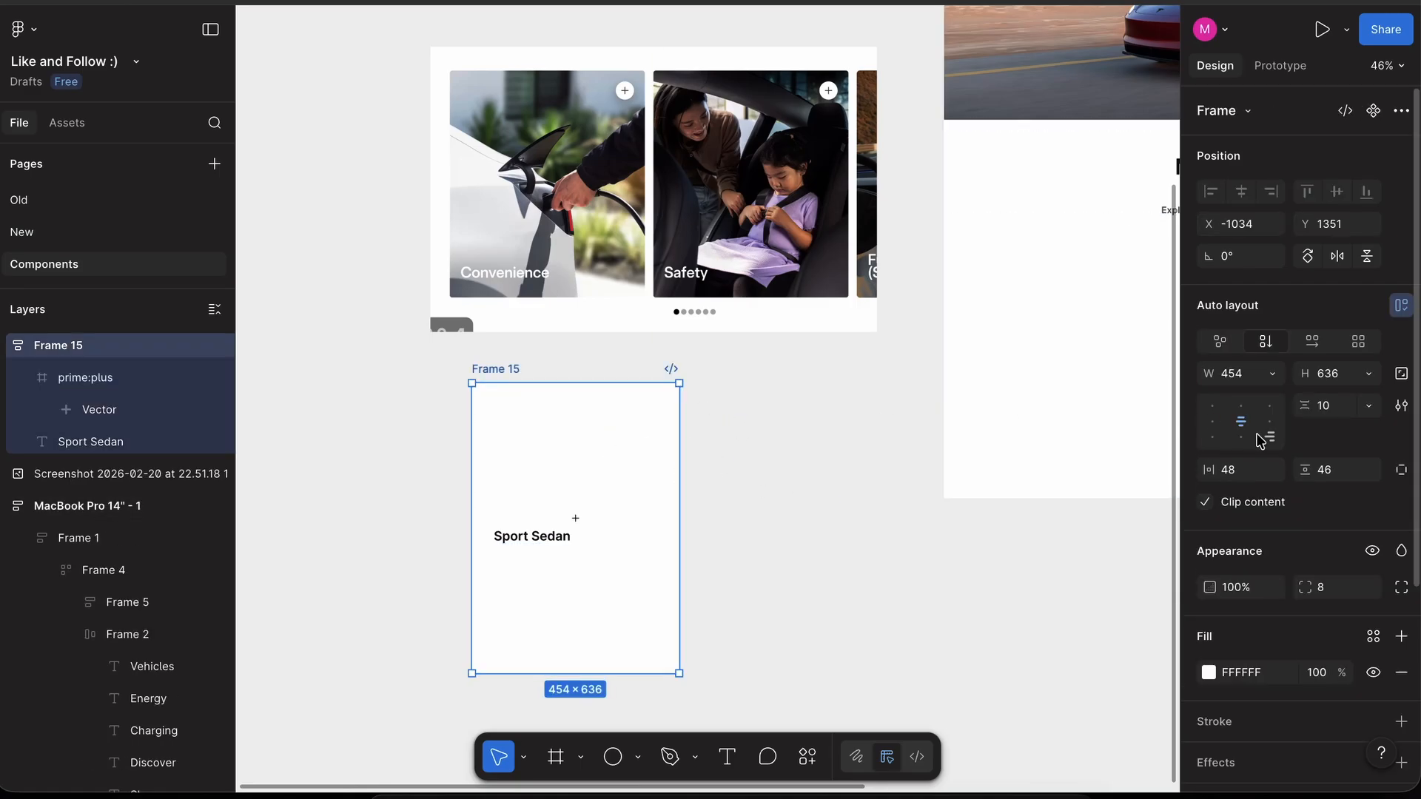
- Set the card's vertical gap to Auto and align its contents to the right
{"action": "left_click", "coordinate": [1369, 406]}
{"action": "left_click", "coordinate": [1353, 443]}
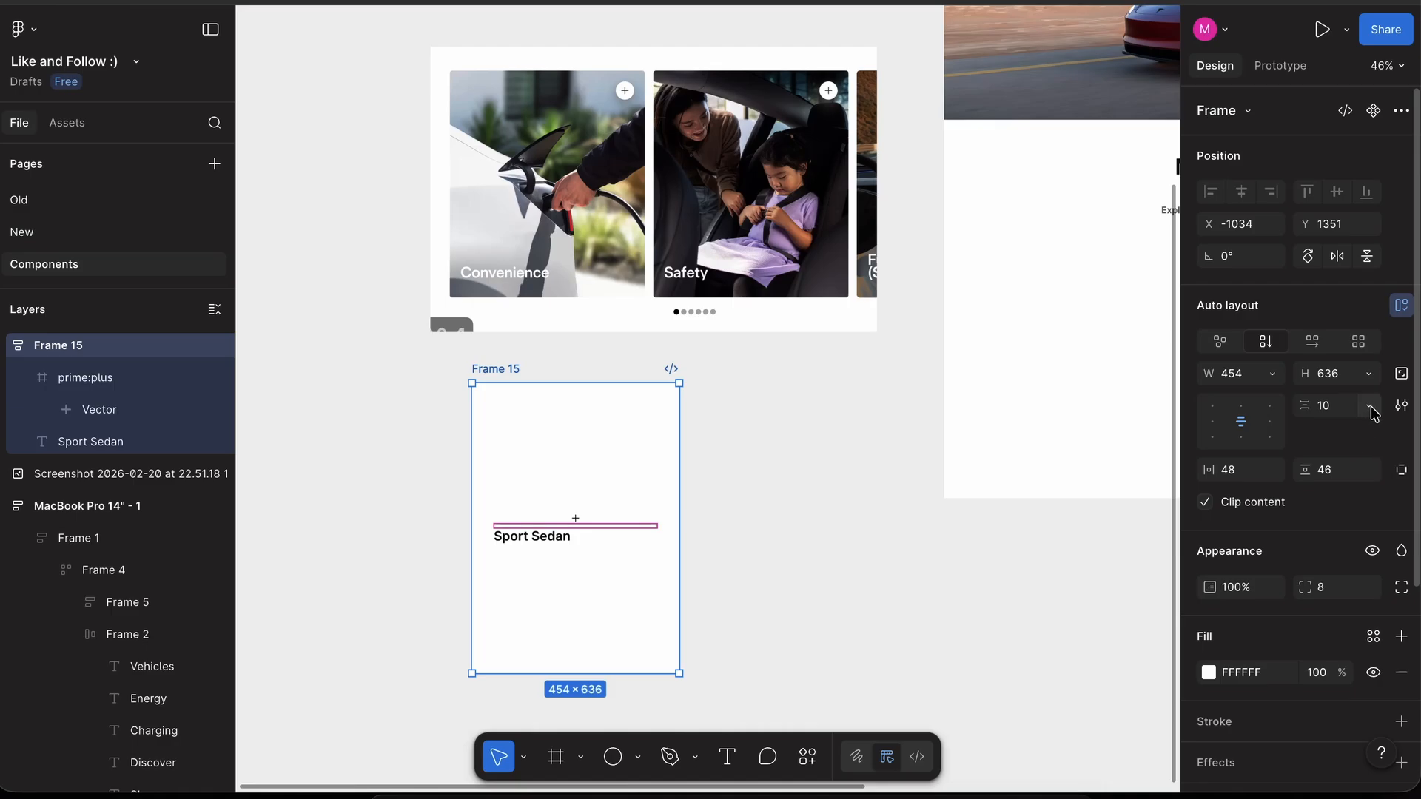
{"action": "left_click", "coordinate": [1370, 407]}
{"action": "left_click", "coordinate": [1347, 431]}
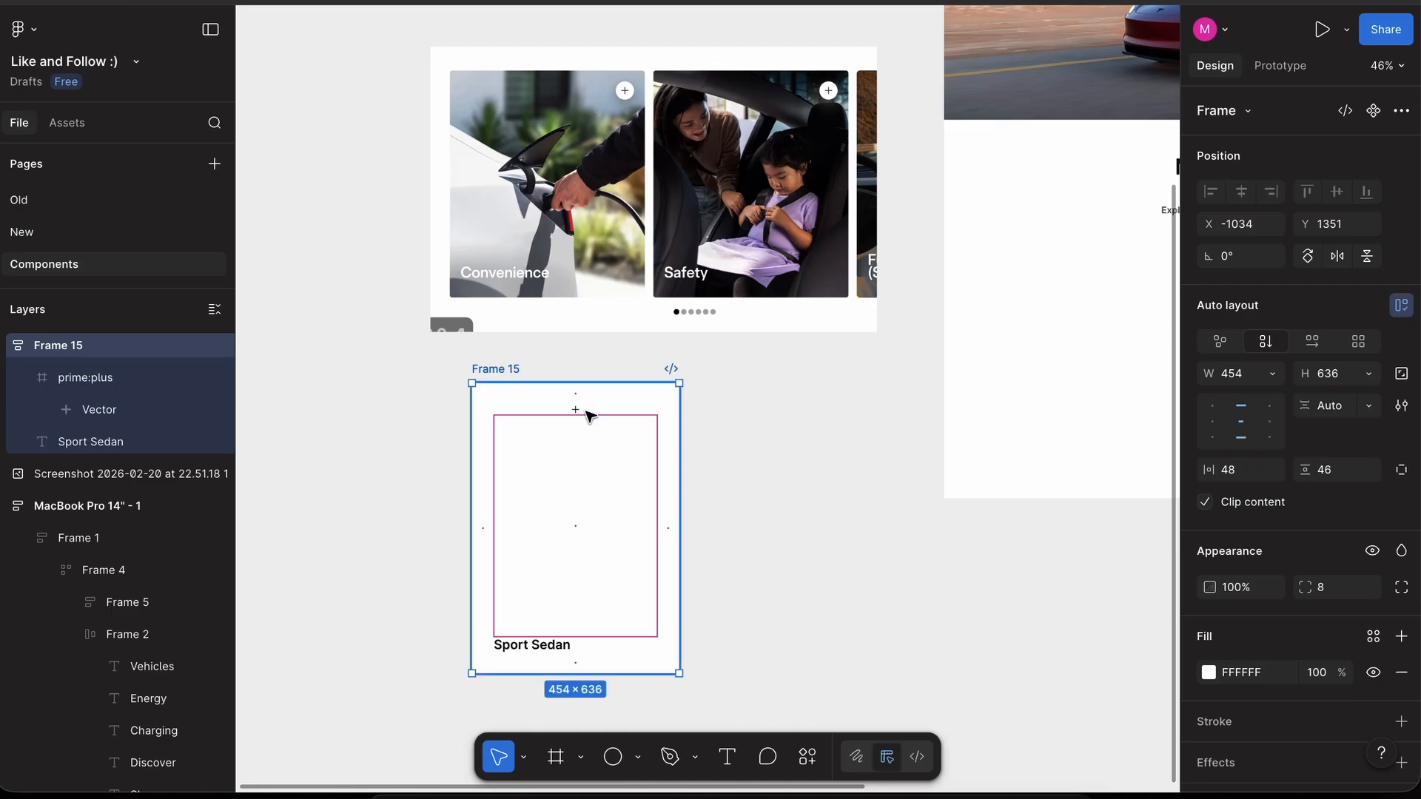
{"action": "left_click", "coordinate": [576, 410]}
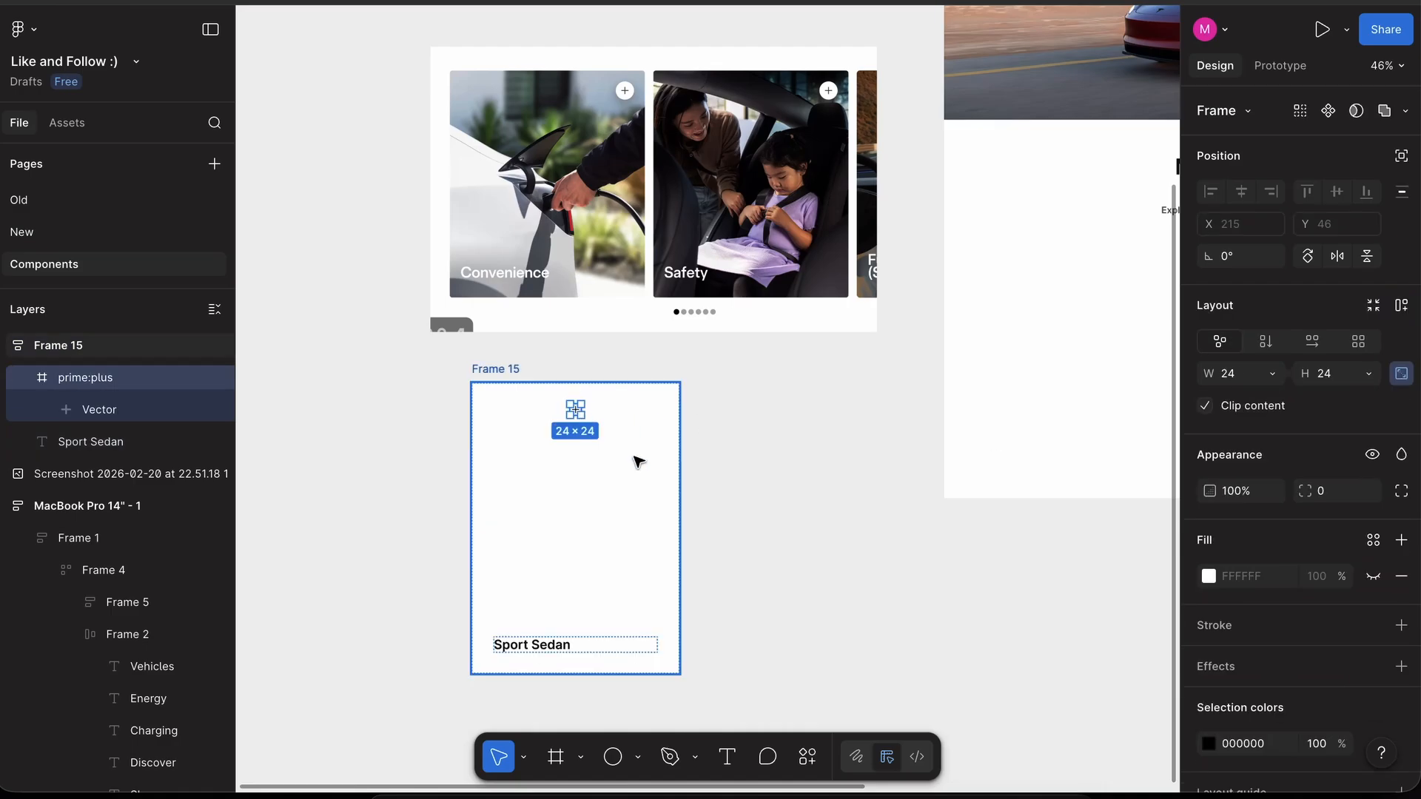
{"action": "left_click", "coordinate": [633, 548]}
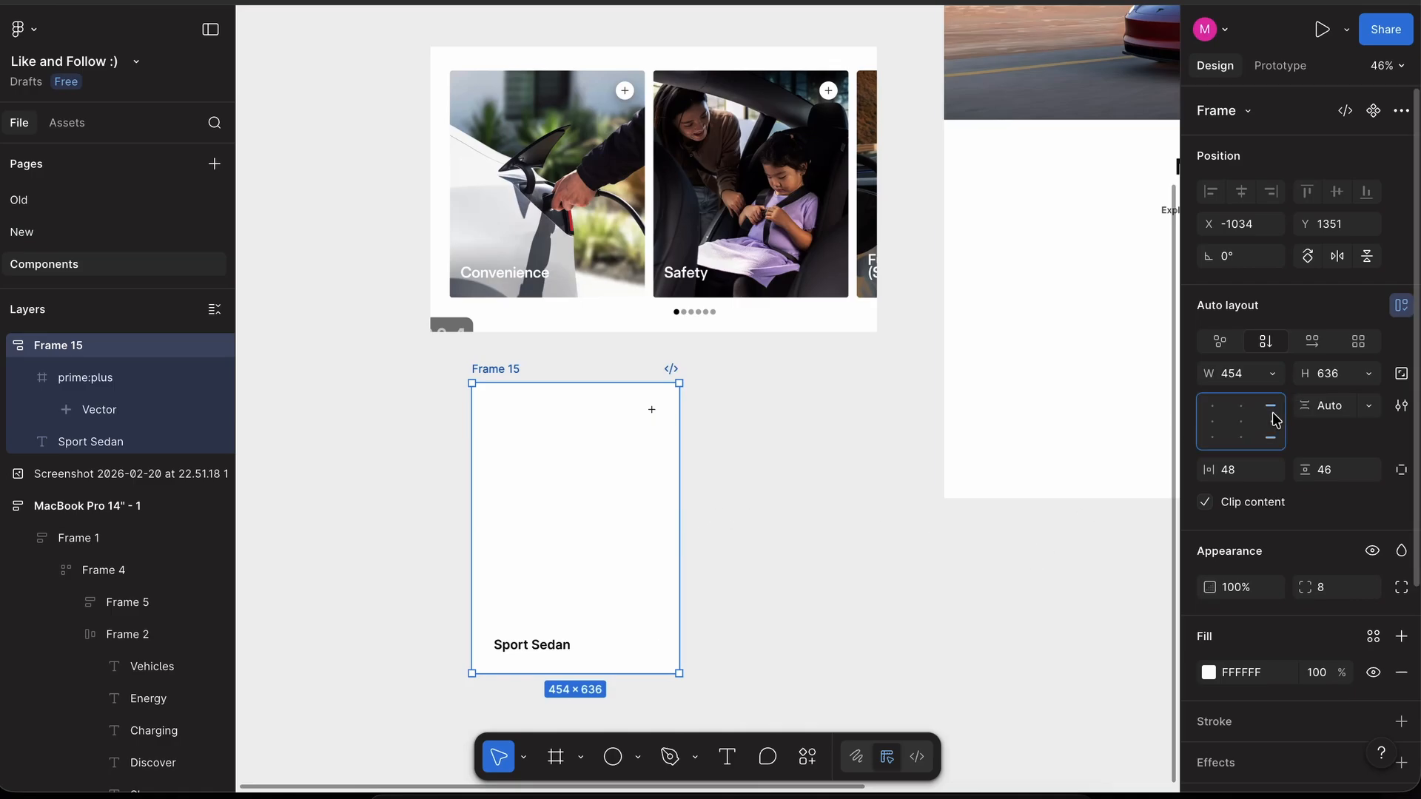
- Replace the "Sport Sedan" text at the bottom of the card with "Convenience"
{"action": "scroll", "coordinate": [518, 645], "scroll_direction": "up", "scroll_amount": 3}
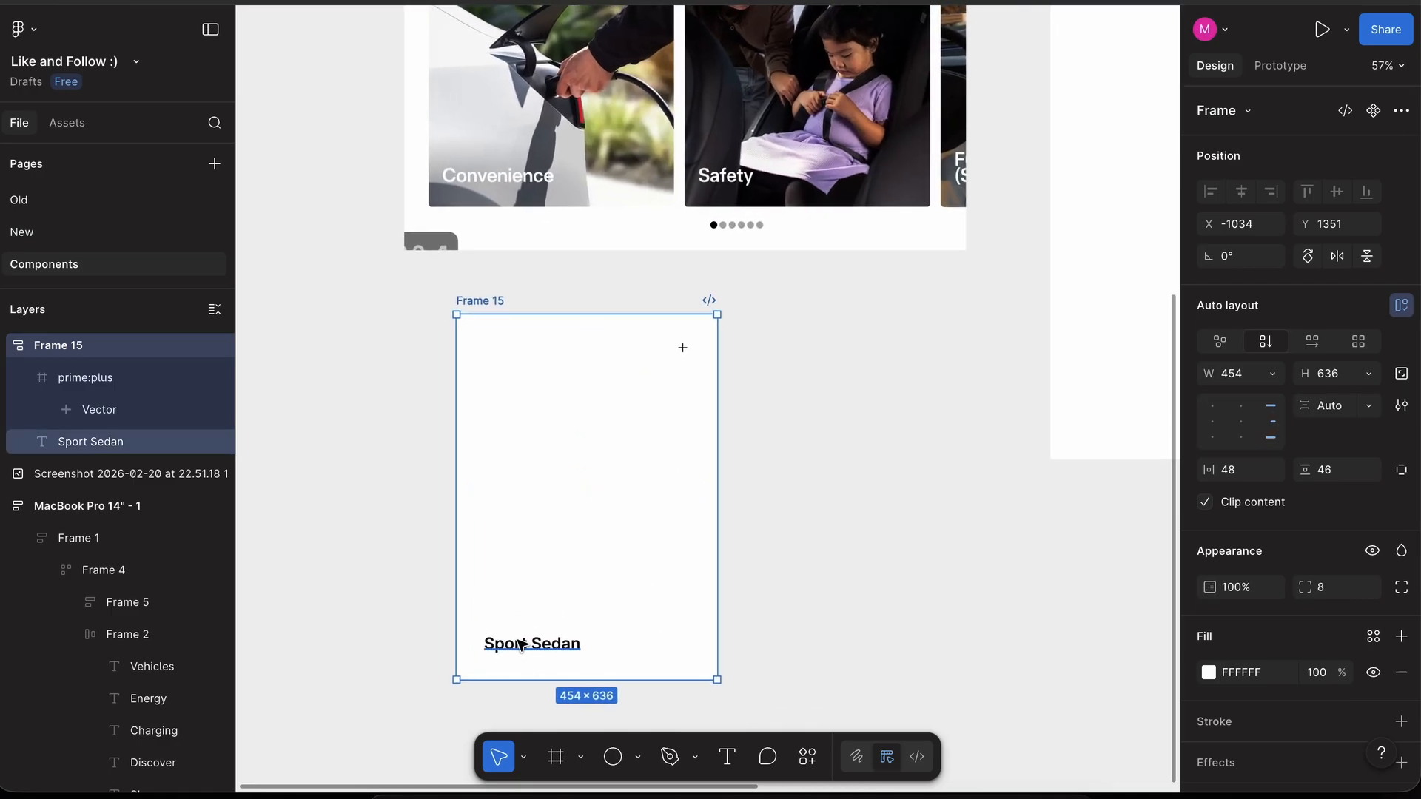
{"action": "double_click", "coordinate": [522, 645]}
{"action": "type", "text": "Con"}
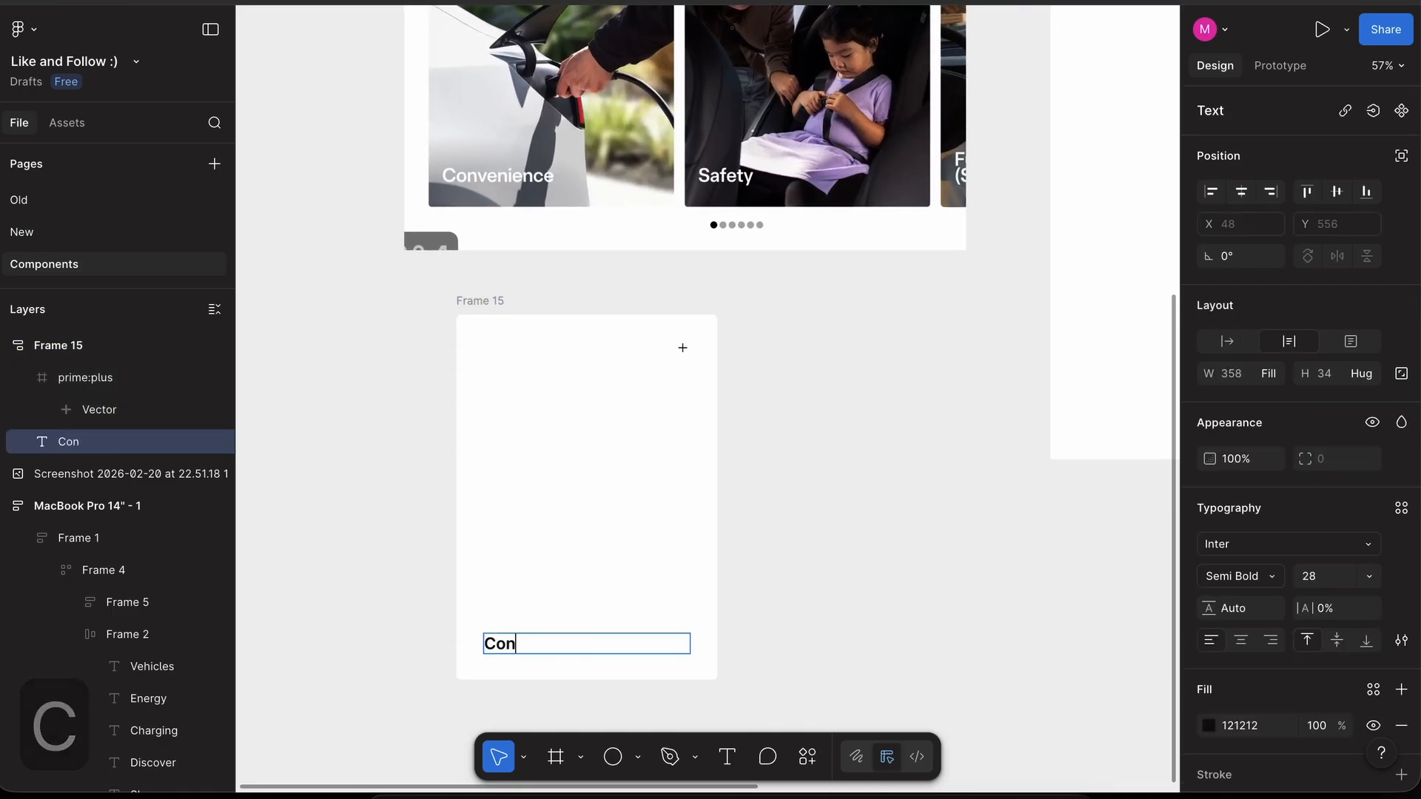
{"action": "type", "text": "venience"}
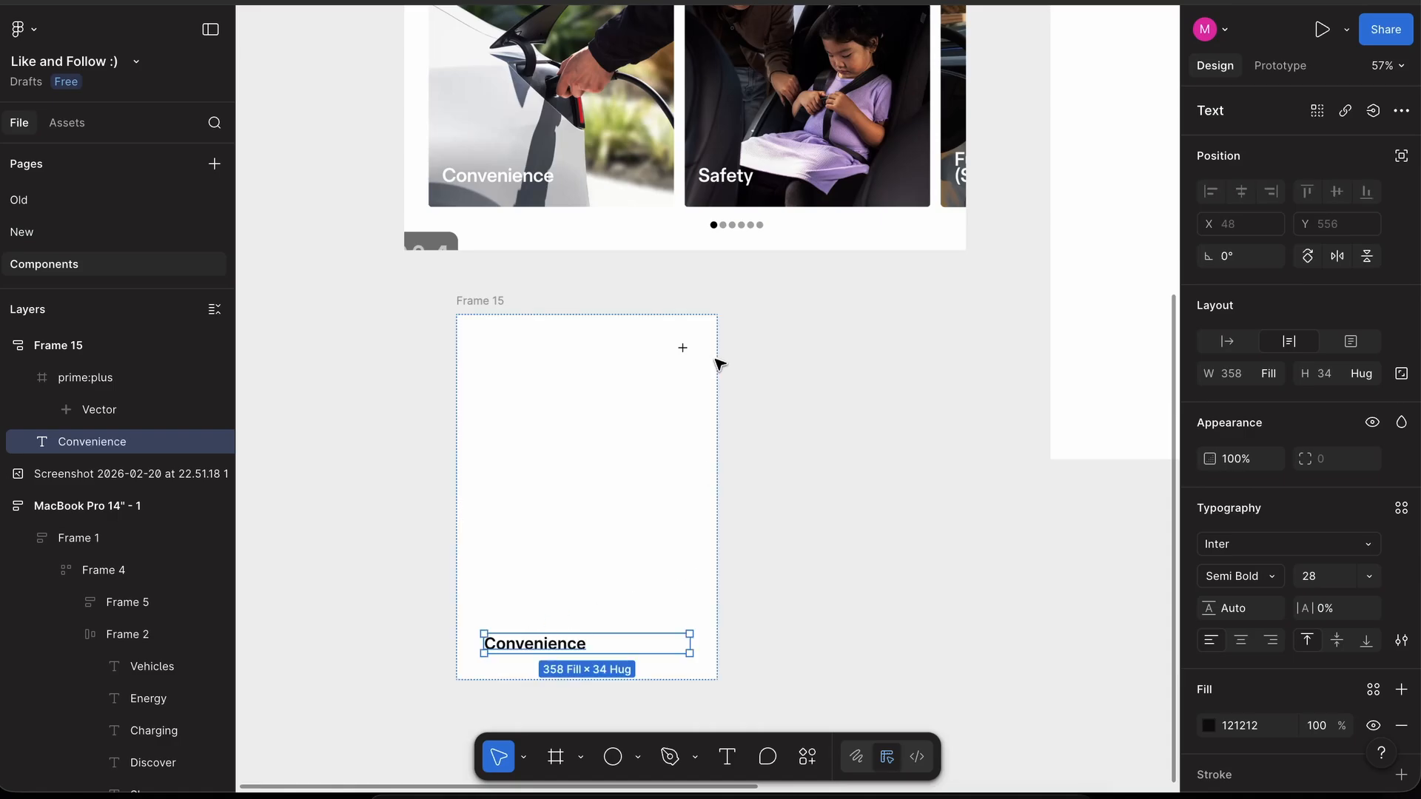
- Wrap the card's plus icon in its own auto layout frame
{"action": "left_click", "coordinate": [682, 347]}
{"action": "scroll", "coordinate": [683, 348], "scroll_direction": "down", "scroll_amount": 2}
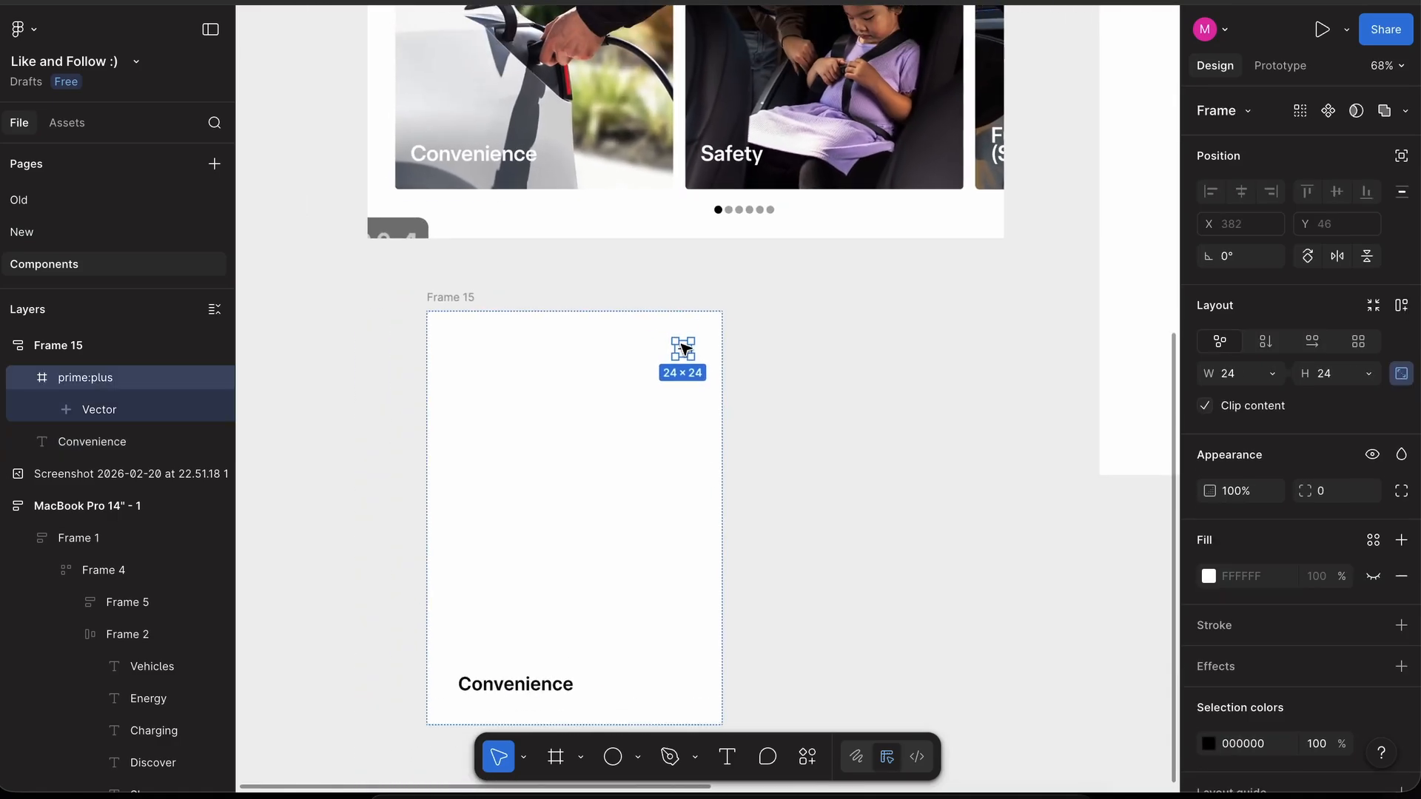
{"action": "key", "text": "alt+super+g"}
{"action": "key", "text": "shift+a"}
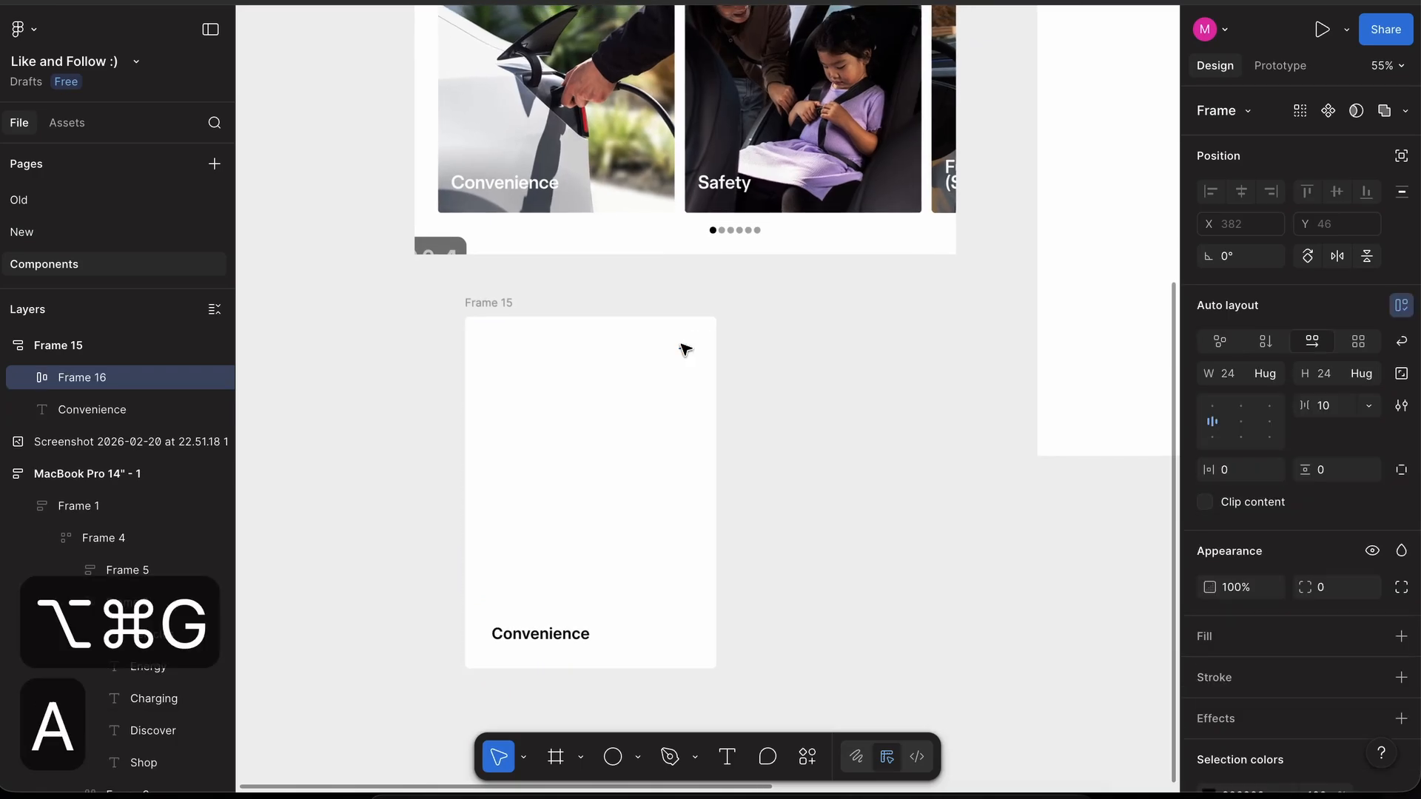
- Set the frame around the plus icon to 40 wide and 40 high
{"action": "scroll", "coordinate": [683, 347], "scroll_direction": "up", "scroll_amount": 5}
{"action": "scroll", "coordinate": [768, 360], "scroll_direction": "down", "scroll_amount": 4}
{"action": "scroll", "coordinate": [765, 358], "scroll_direction": "up", "scroll_amount": 3}
{"action": "scroll", "coordinate": [766, 359], "scroll_direction": "down", "scroll_amount": 3}
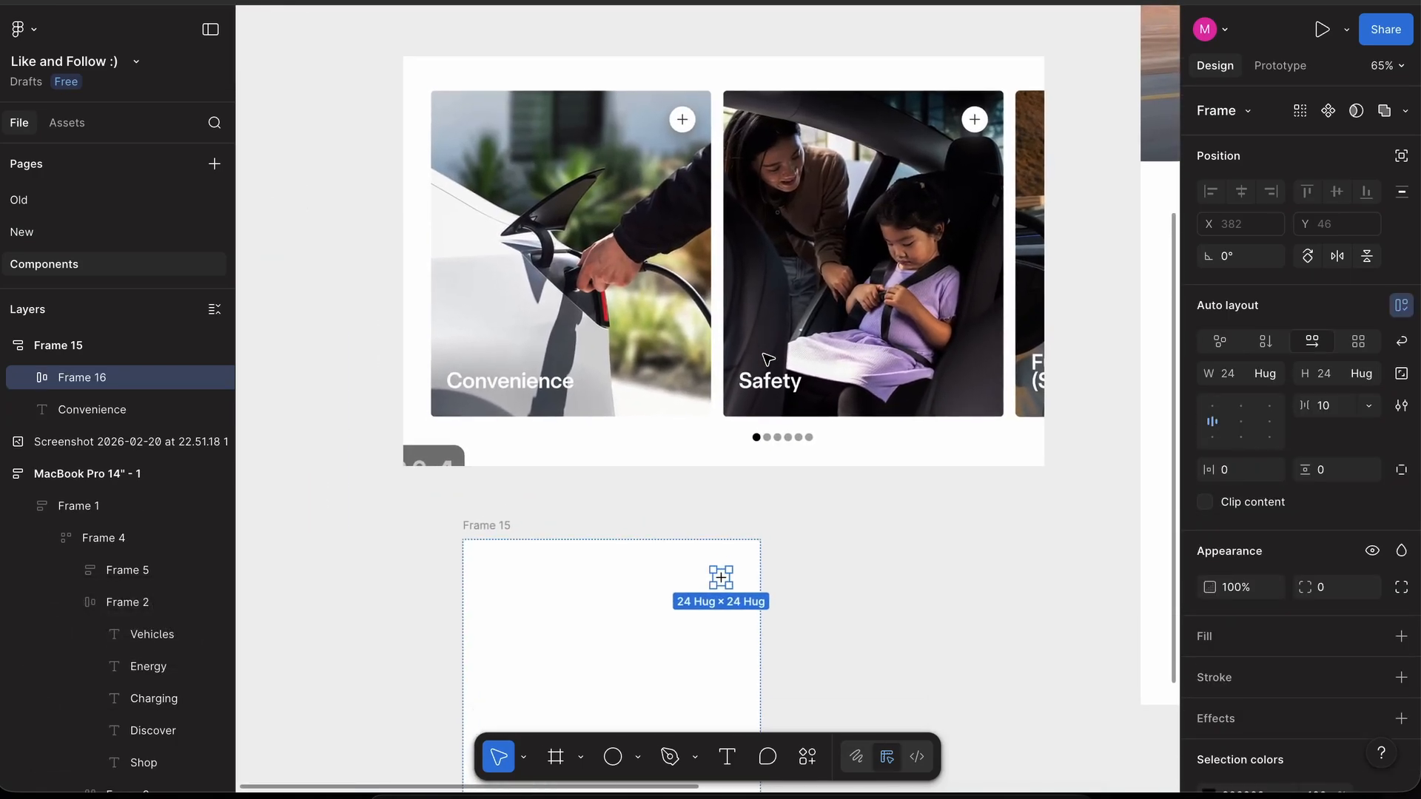
{"action": "scroll", "coordinate": [1037, 454], "scroll_direction": "down", "scroll_amount": 2}
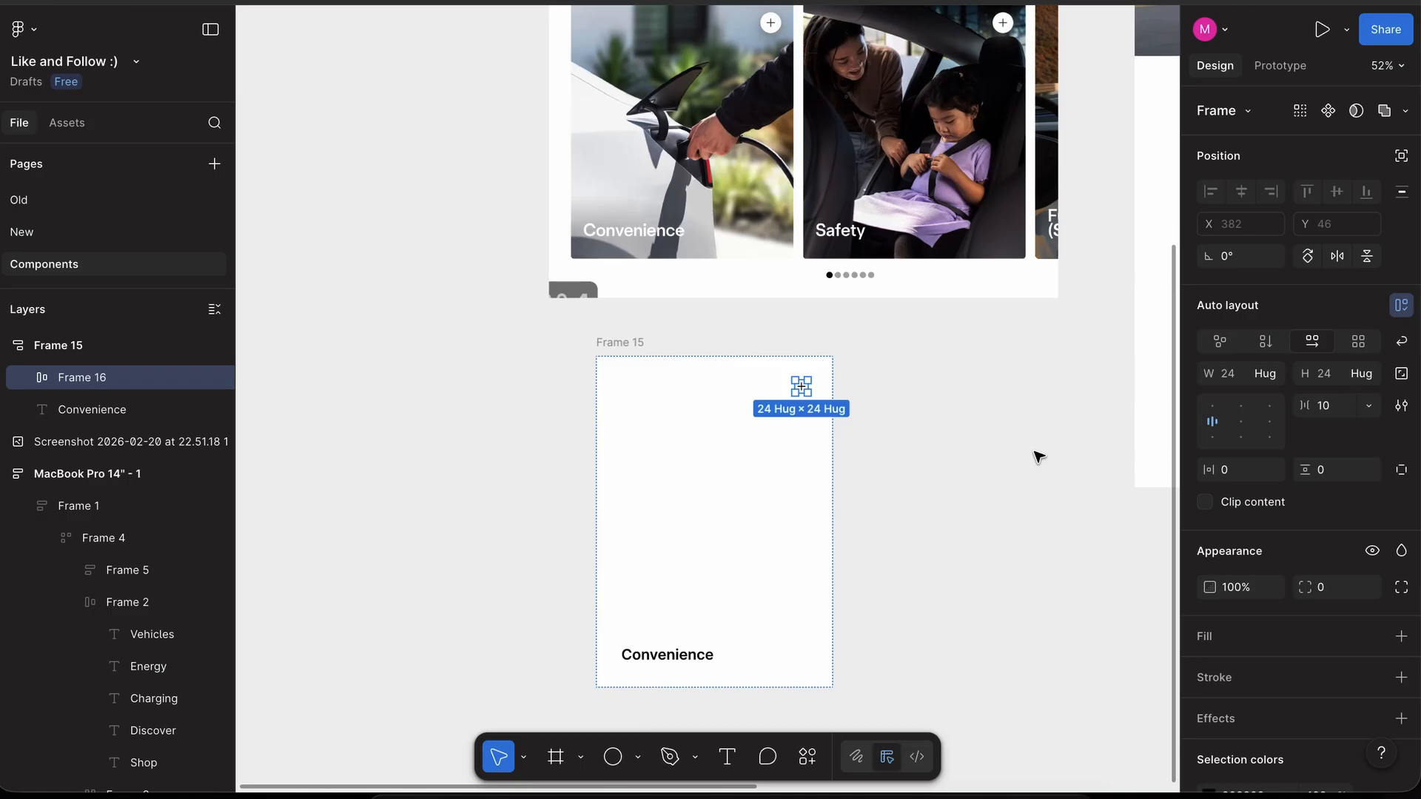
{"action": "scroll", "coordinate": [1037, 453], "scroll_direction": "up", "scroll_amount": 2}
{"action": "left_click", "coordinate": [1229, 377]}
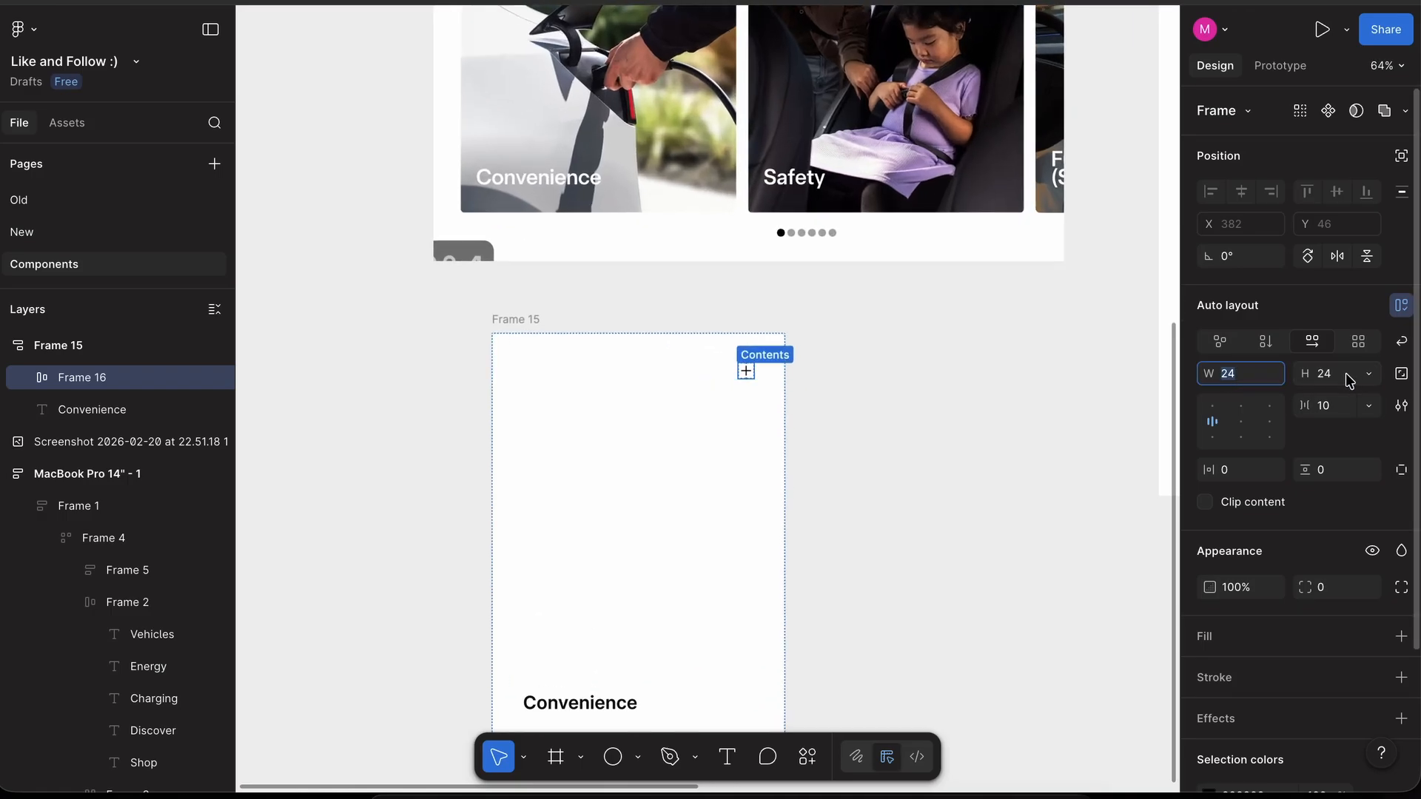
{"action": "key", "text": "Tab"}
{"action": "type", "text": "40"}
{"action": "key", "text": "Return"}
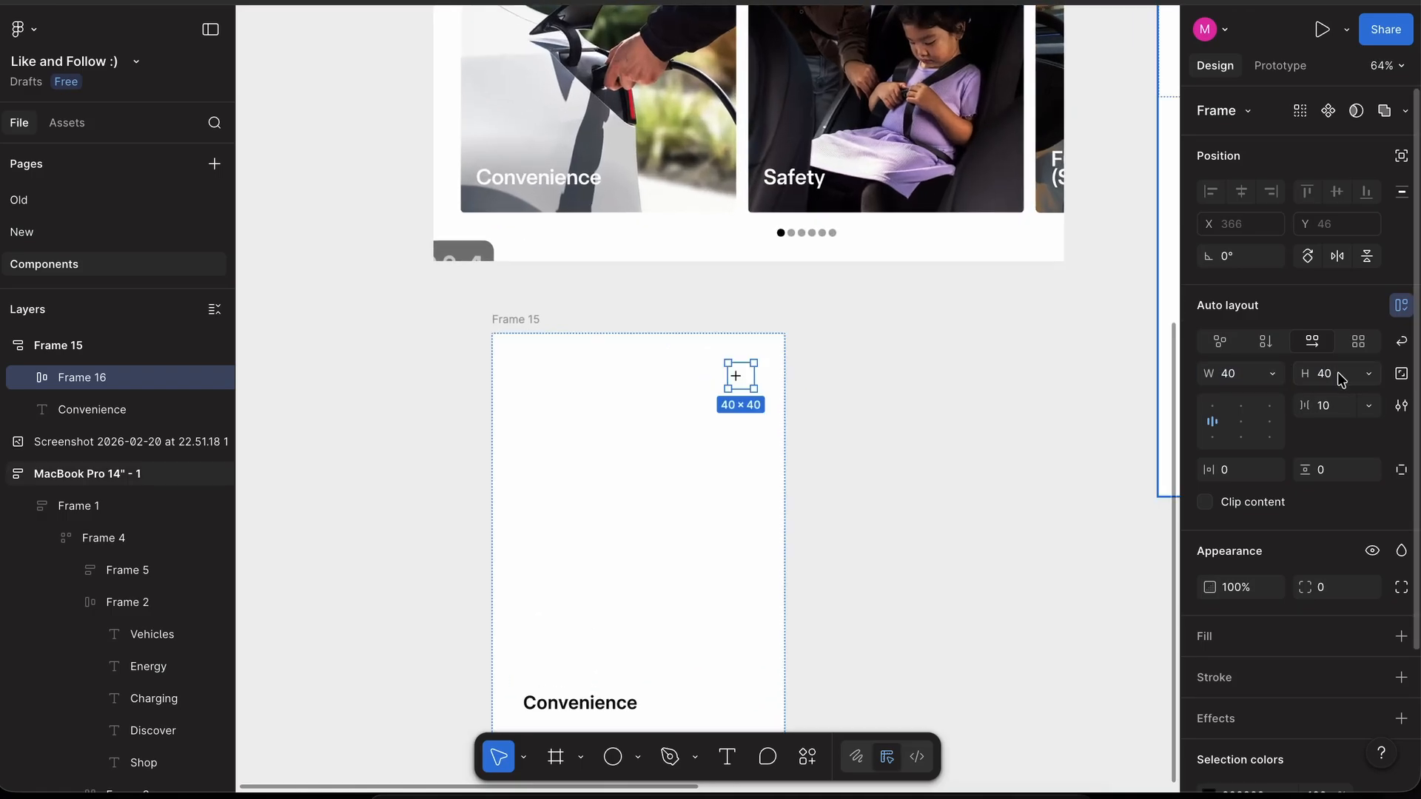
- Centre the plus icon in its frame and give the frame a white FFFFFF fill and a corner radius of 128
{"action": "left_click", "coordinate": [1243, 426]}
{"action": "left_click", "coordinate": [1403, 640]}
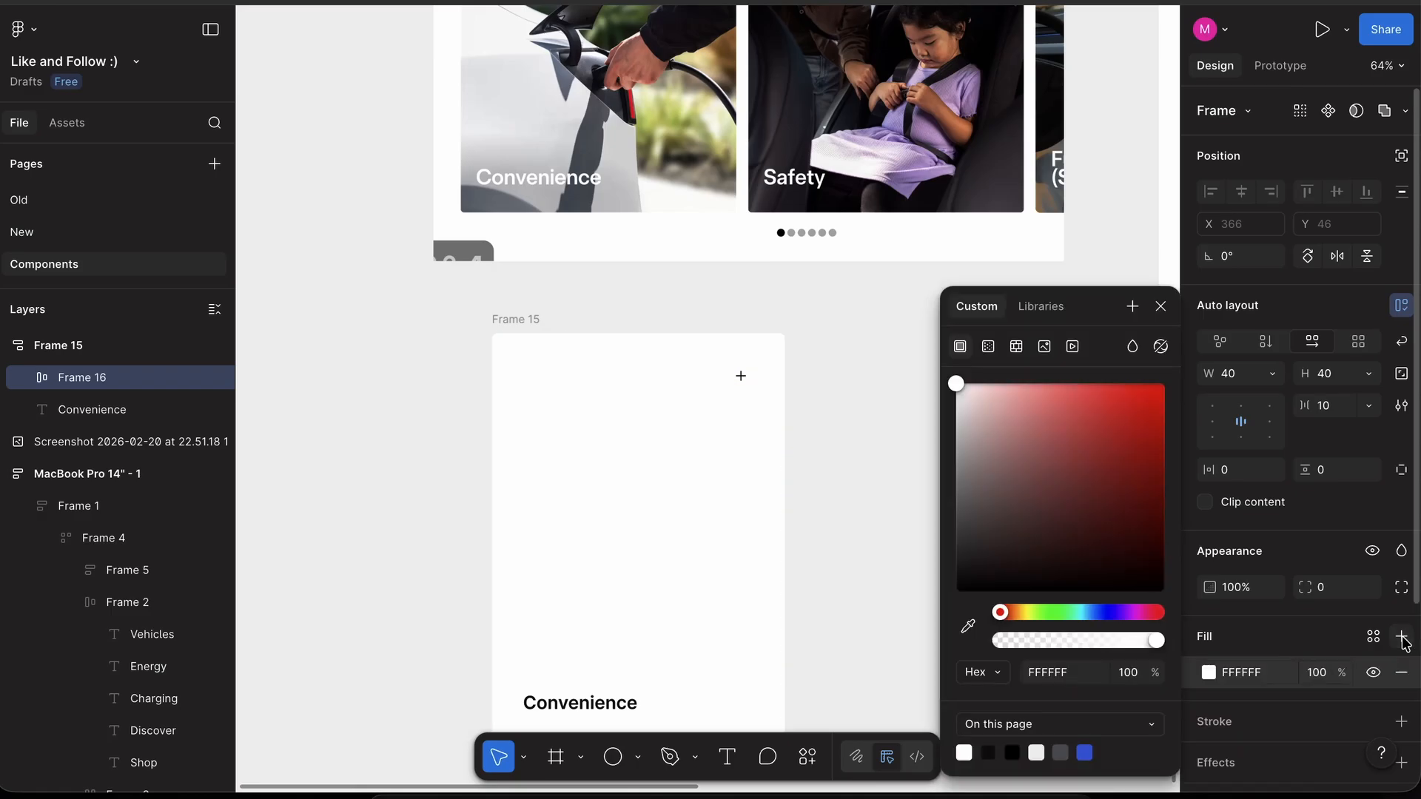
{"action": "left_click", "coordinate": [1340, 592]}
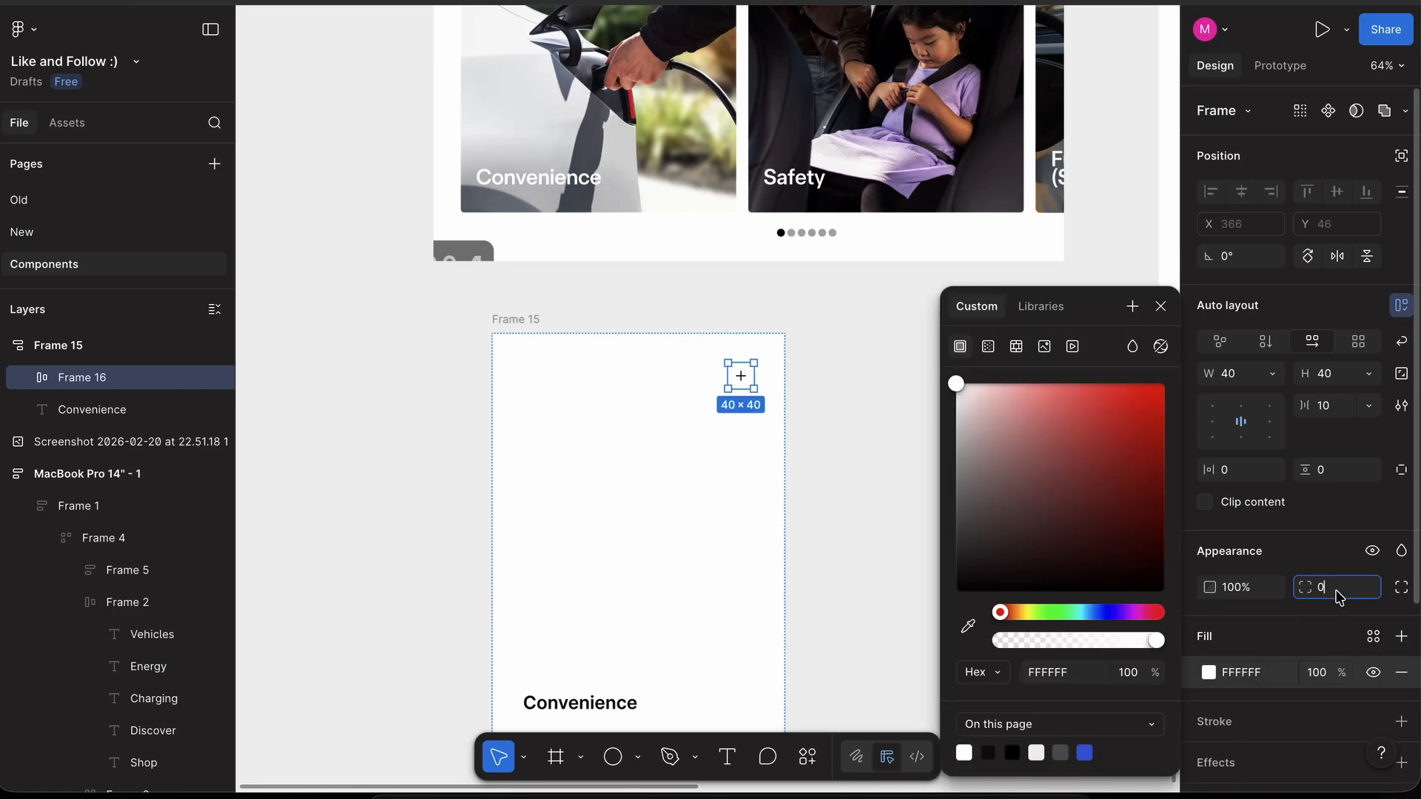
{"action": "type", "text": "128"}
{"action": "key", "text": "Tab"}
{"action": "scroll", "coordinate": [1301, 612], "scroll_direction": "down", "scroll_amount": 3}
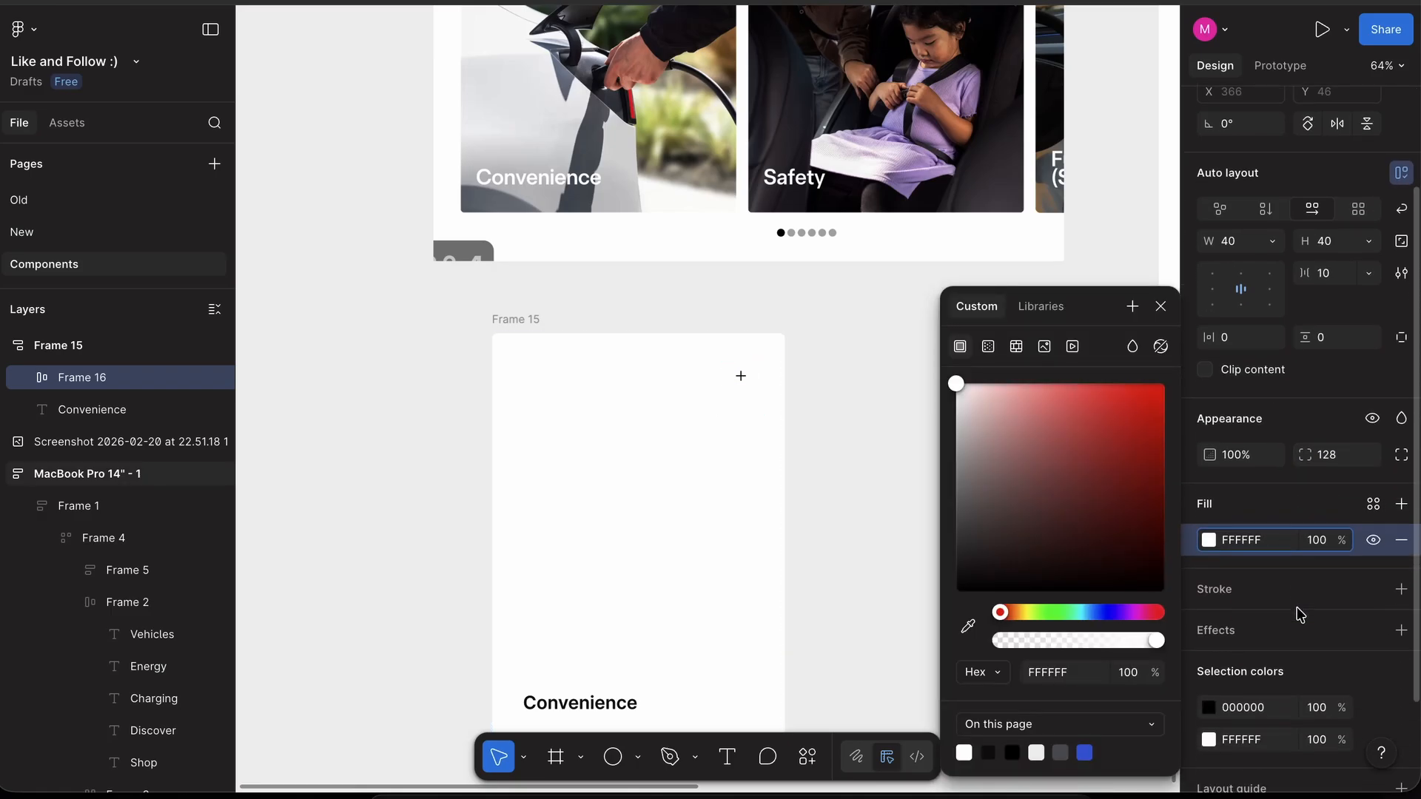
- Add a drop shadow to the round plus button
{"action": "left_click", "coordinate": [1401, 630]}
{"action": "left_click", "coordinate": [909, 398]}
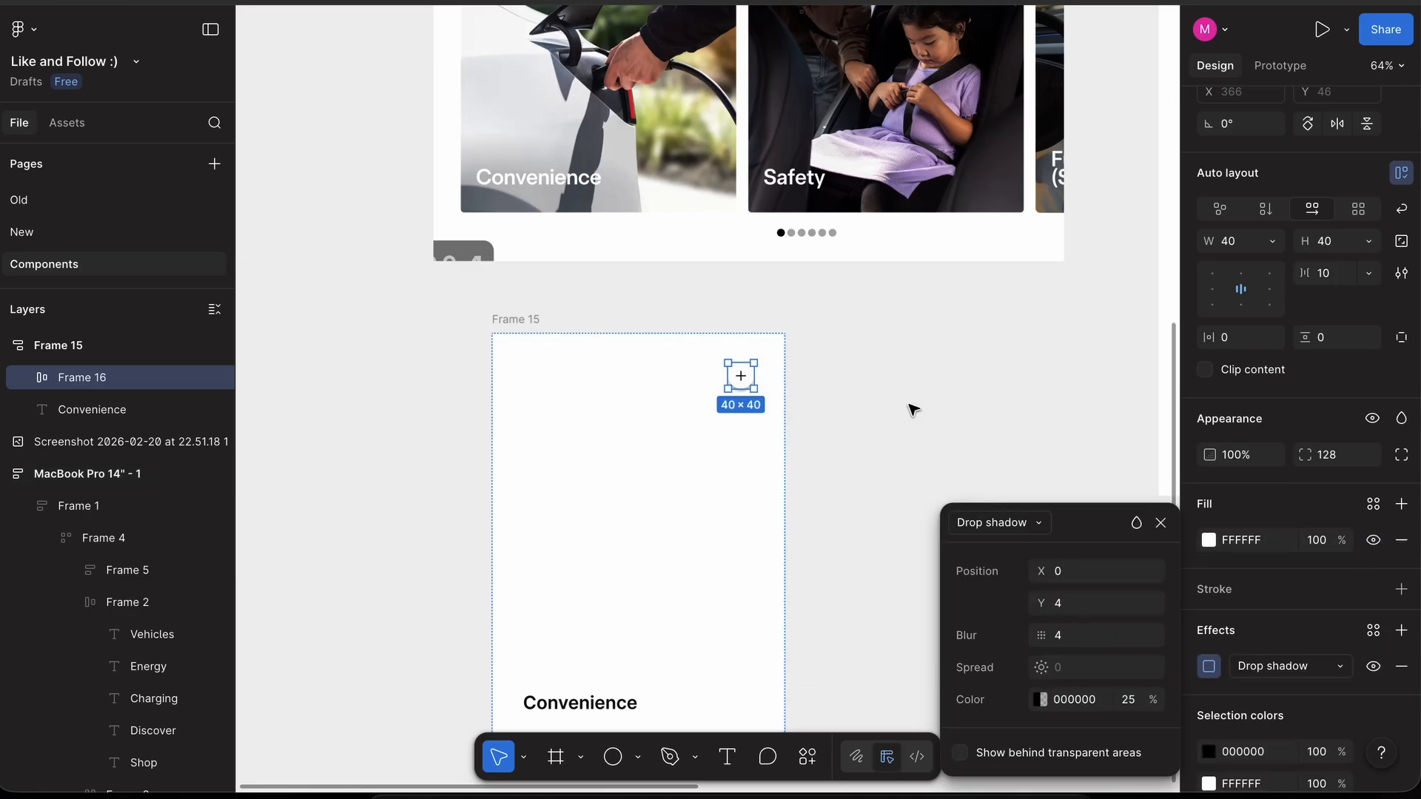
{"action": "scroll", "coordinate": [770, 384], "scroll_direction": "up", "scroll_amount": 5}
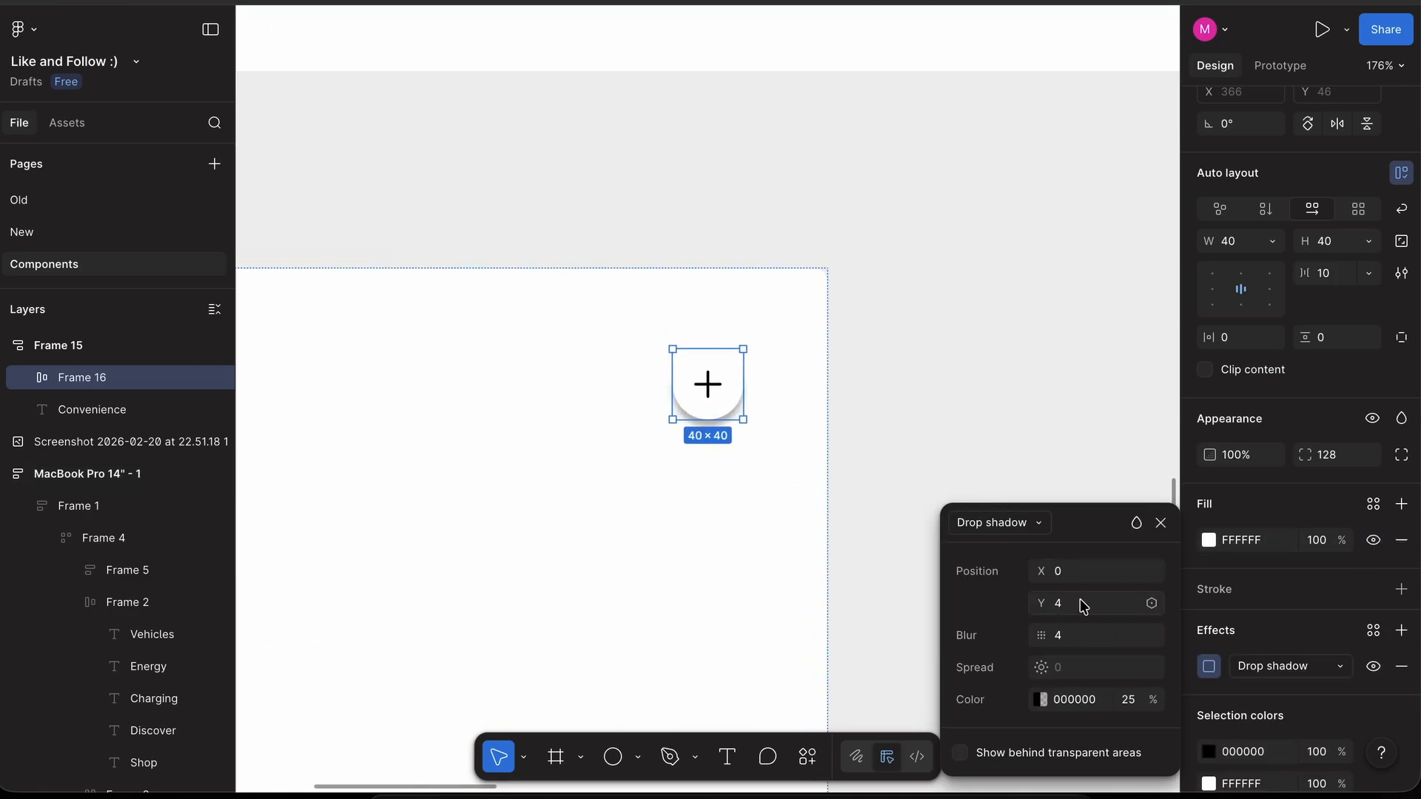
{"action": "left_click", "coordinate": [924, 390]}
{"action": "scroll", "coordinate": [925, 390], "scroll_direction": "down", "scroll_amount": 5}
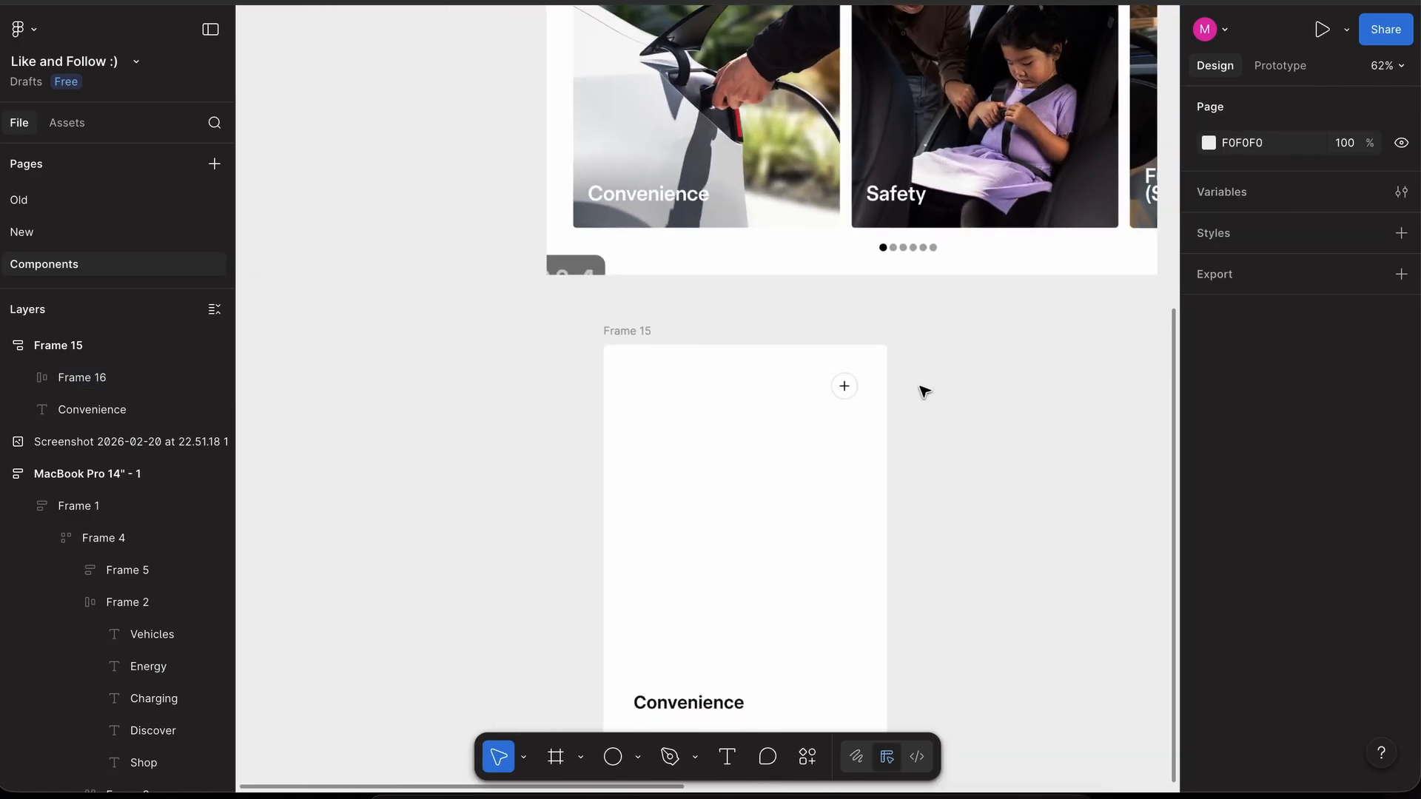
- Set the card frame's right and top padding to 24
{"action": "left_click", "coordinate": [834, 526]}
{"action": "scroll", "coordinate": [834, 525], "scroll_direction": "down", "scroll_amount": 2}
{"action": "scroll", "coordinate": [832, 523], "scroll_direction": "right", "scroll_amount": 1}
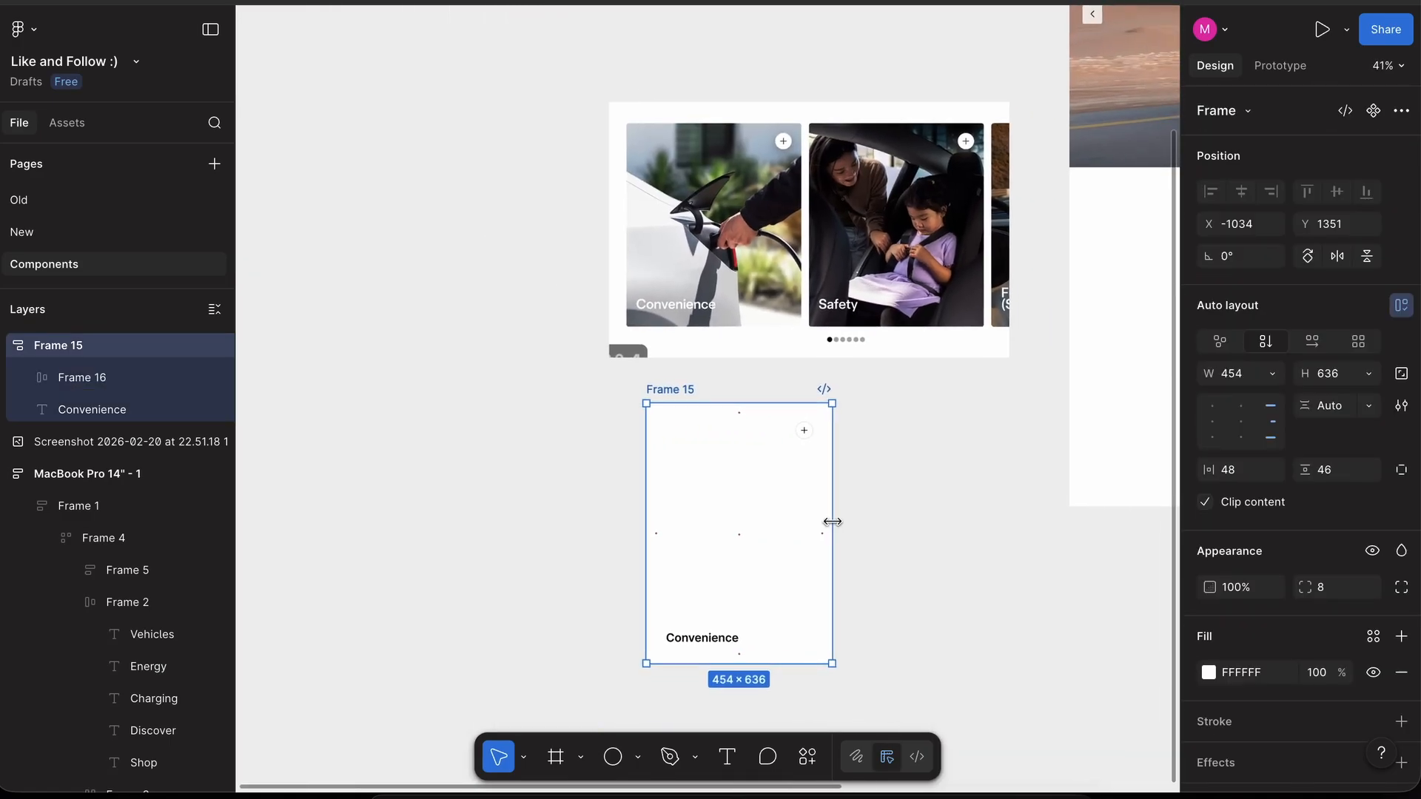
{"action": "scroll", "coordinate": [833, 523], "scroll_direction": "up", "scroll_amount": 2}
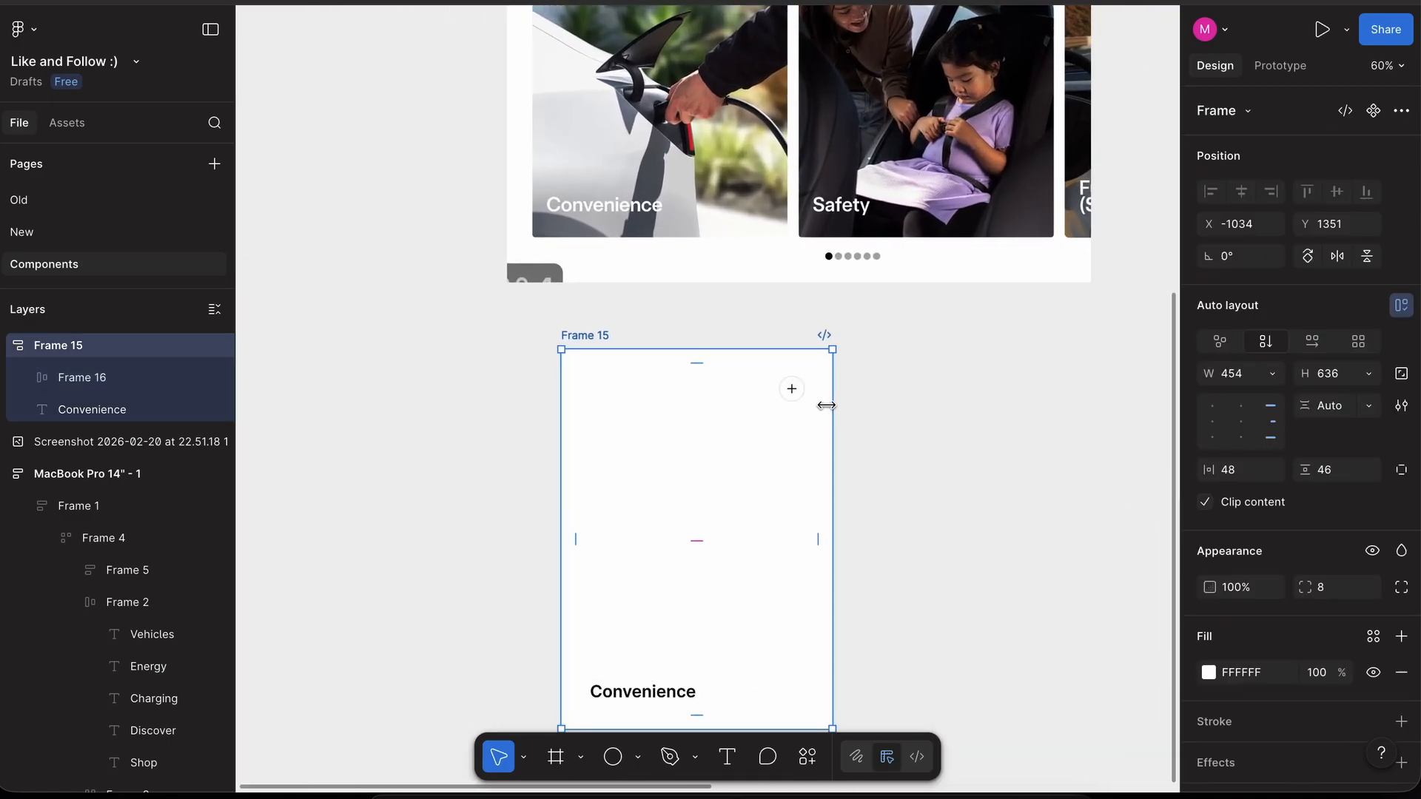
{"action": "scroll", "coordinate": [837, 380], "scroll_direction": "up", "scroll_amount": 3}
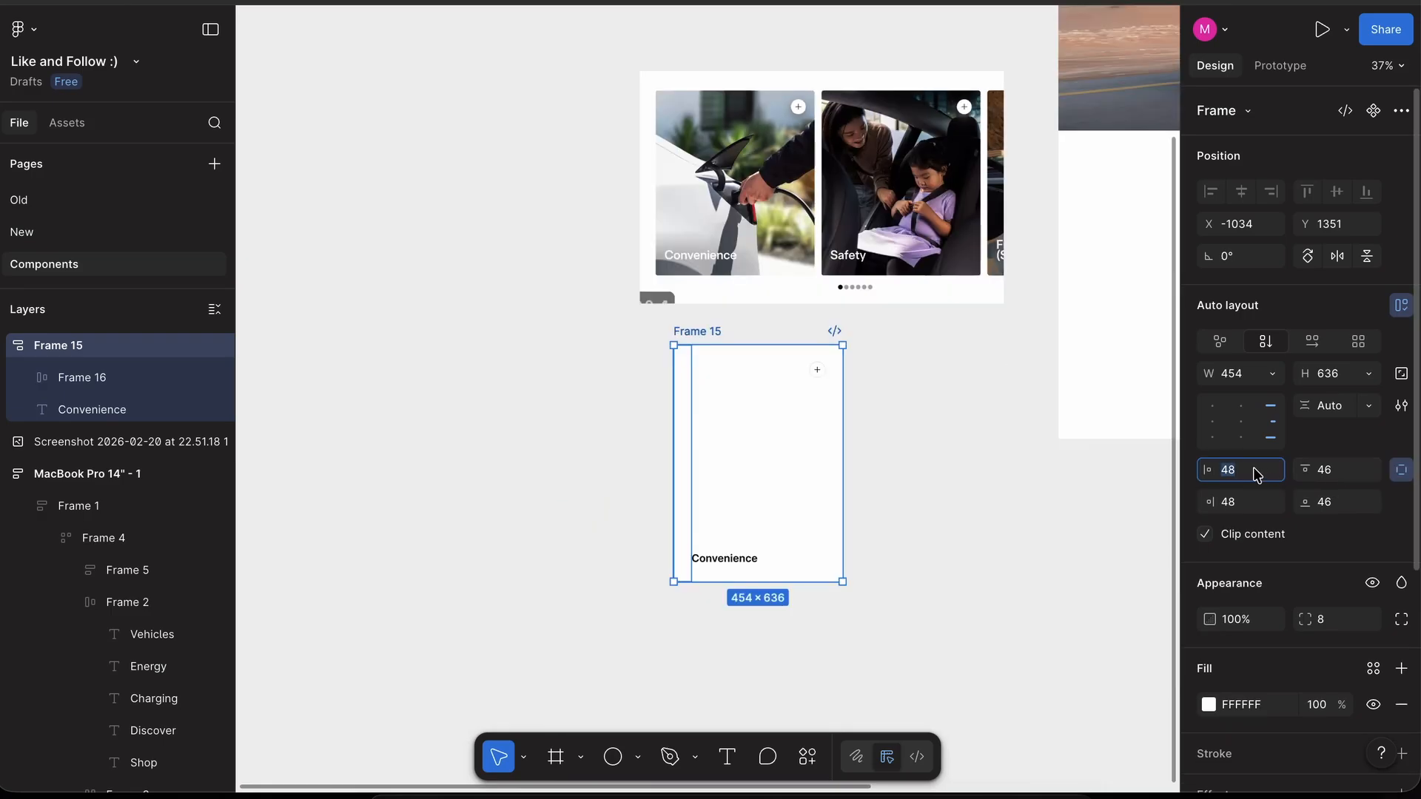
{"action": "left_click", "coordinate": [1251, 502]}
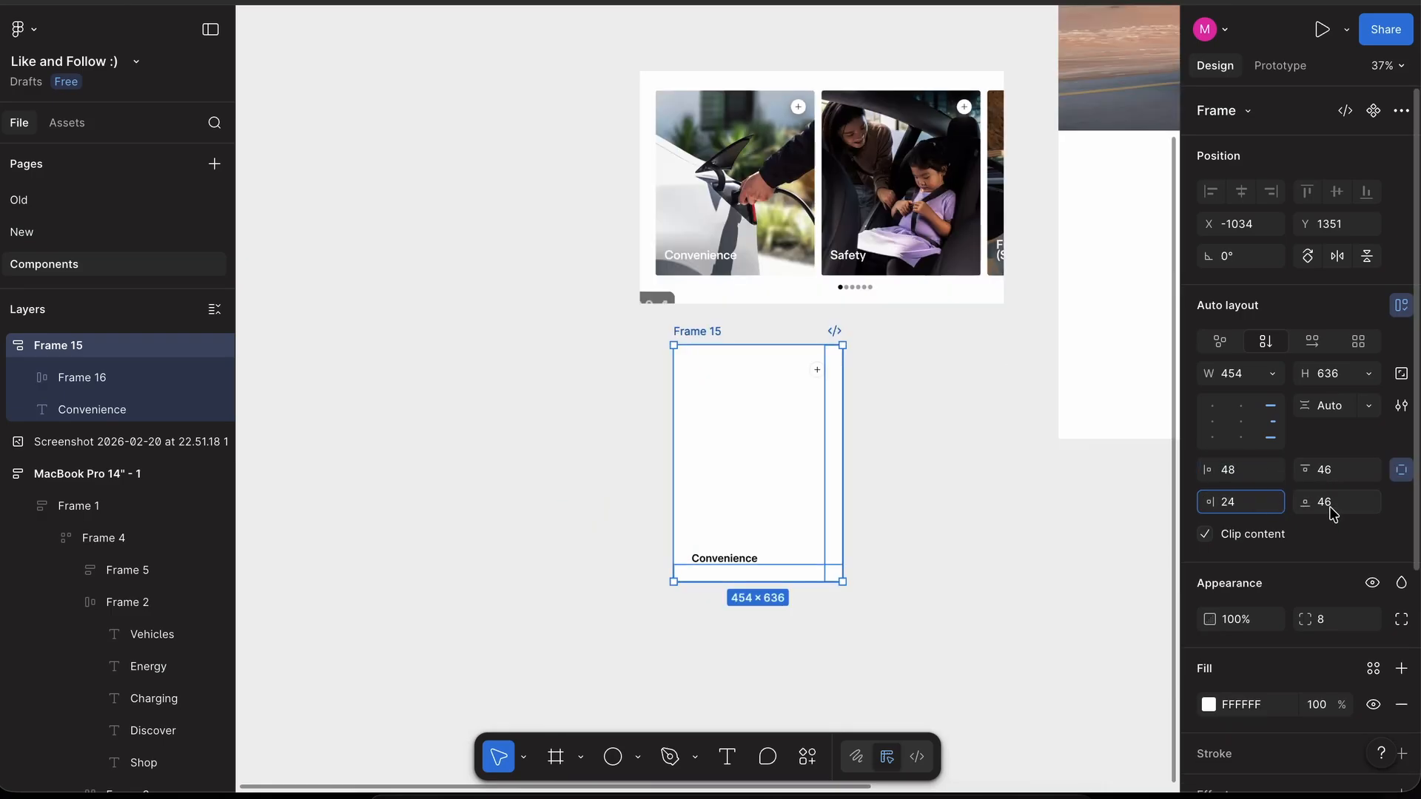
{"action": "left_click", "coordinate": [1341, 469]}
{"action": "type", "text": "24"}
{"action": "key", "text": "Return"}
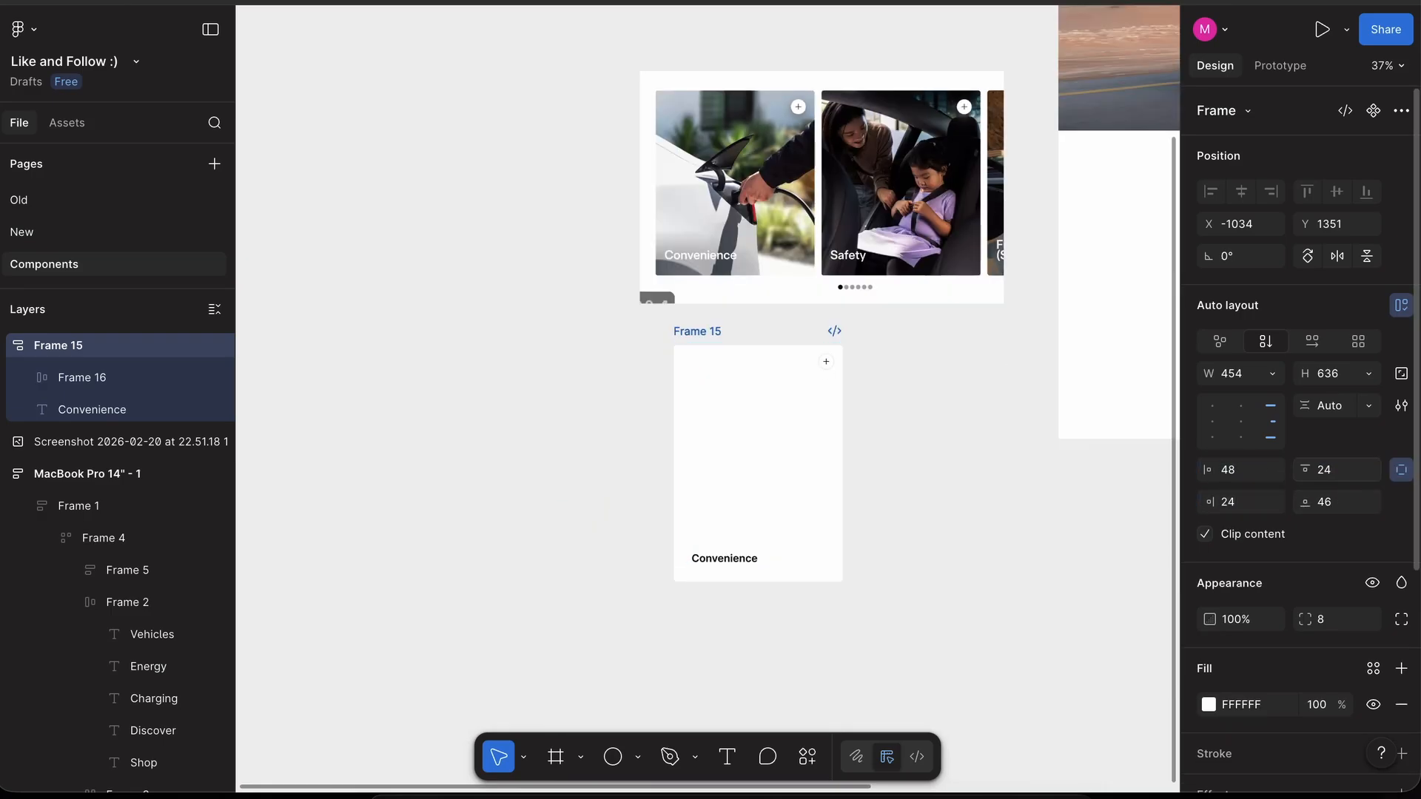
- Set the card frame's top and right padding to 32
{"action": "left_click", "coordinate": [1341, 469]}
{"action": "type", "text": "32"}
{"action": "left_click", "coordinate": [1234, 502]}
{"action": "type", "text": "32"}
{"action": "key", "text": "Return"}
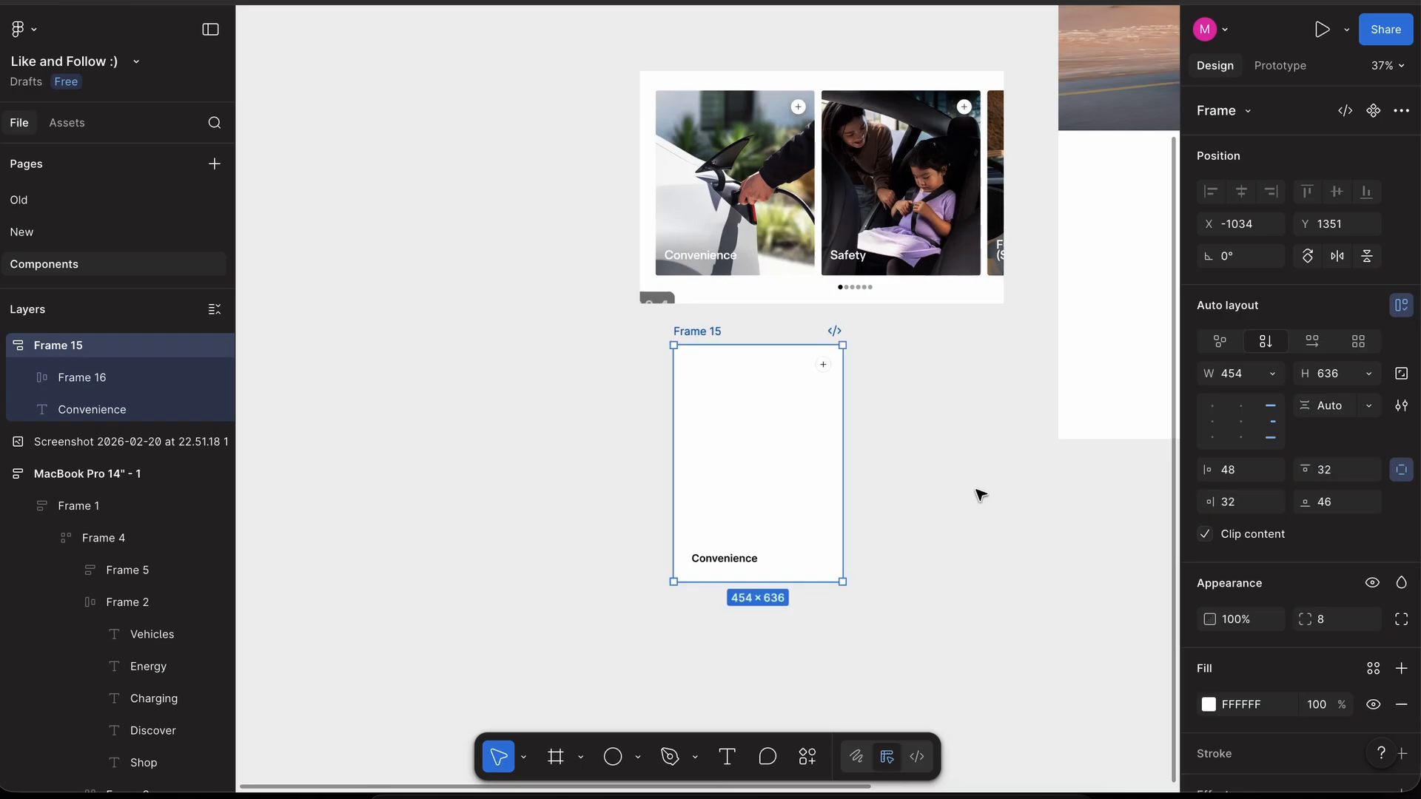
{"action": "scroll", "coordinate": [981, 494], "scroll_direction": "up", "scroll_amount": 3}
{"action": "scroll", "coordinate": [980, 495], "scroll_direction": "up", "scroll_amount": 1}
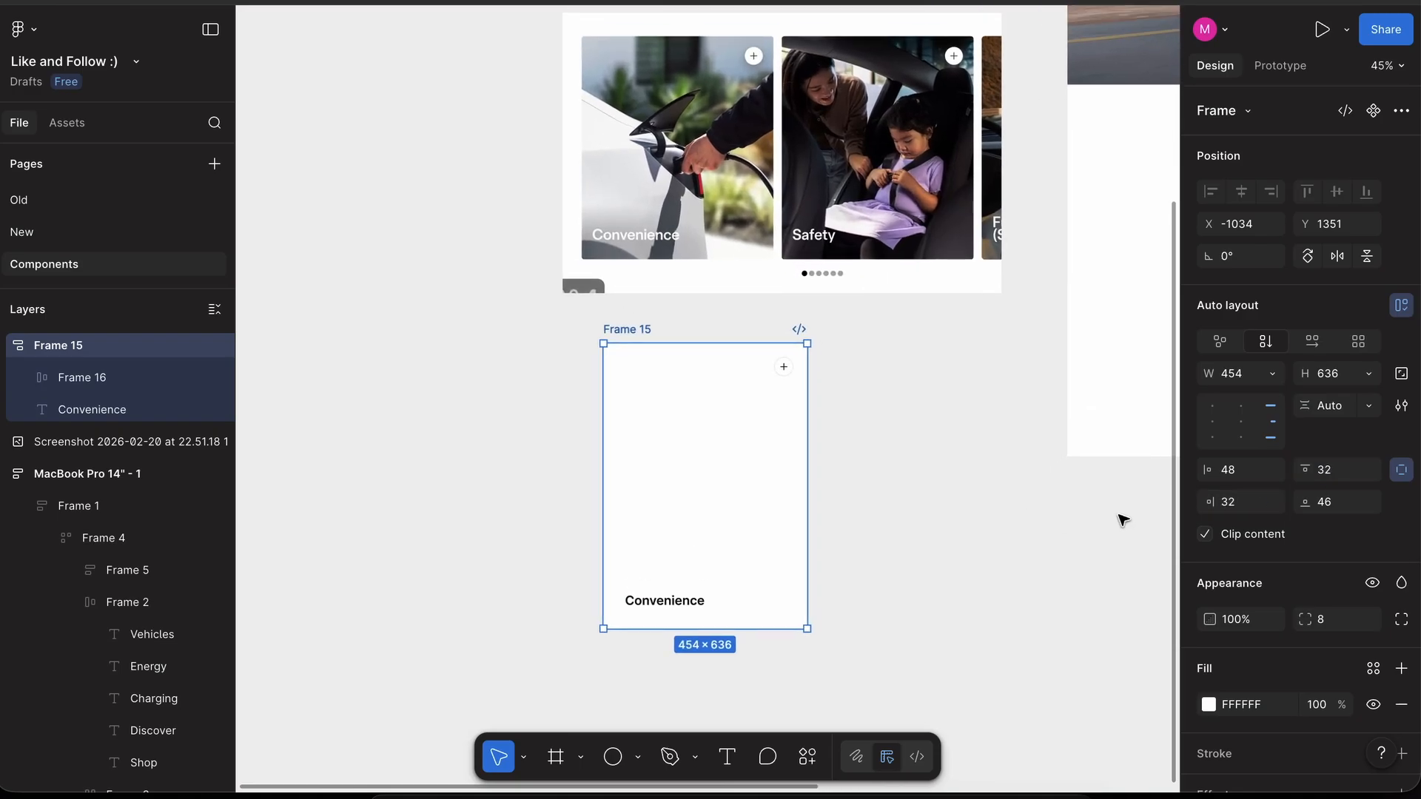
- Set the card frame's left padding to 32 and its bottom padding to 40
{"action": "left_click", "coordinate": [1243, 469]}
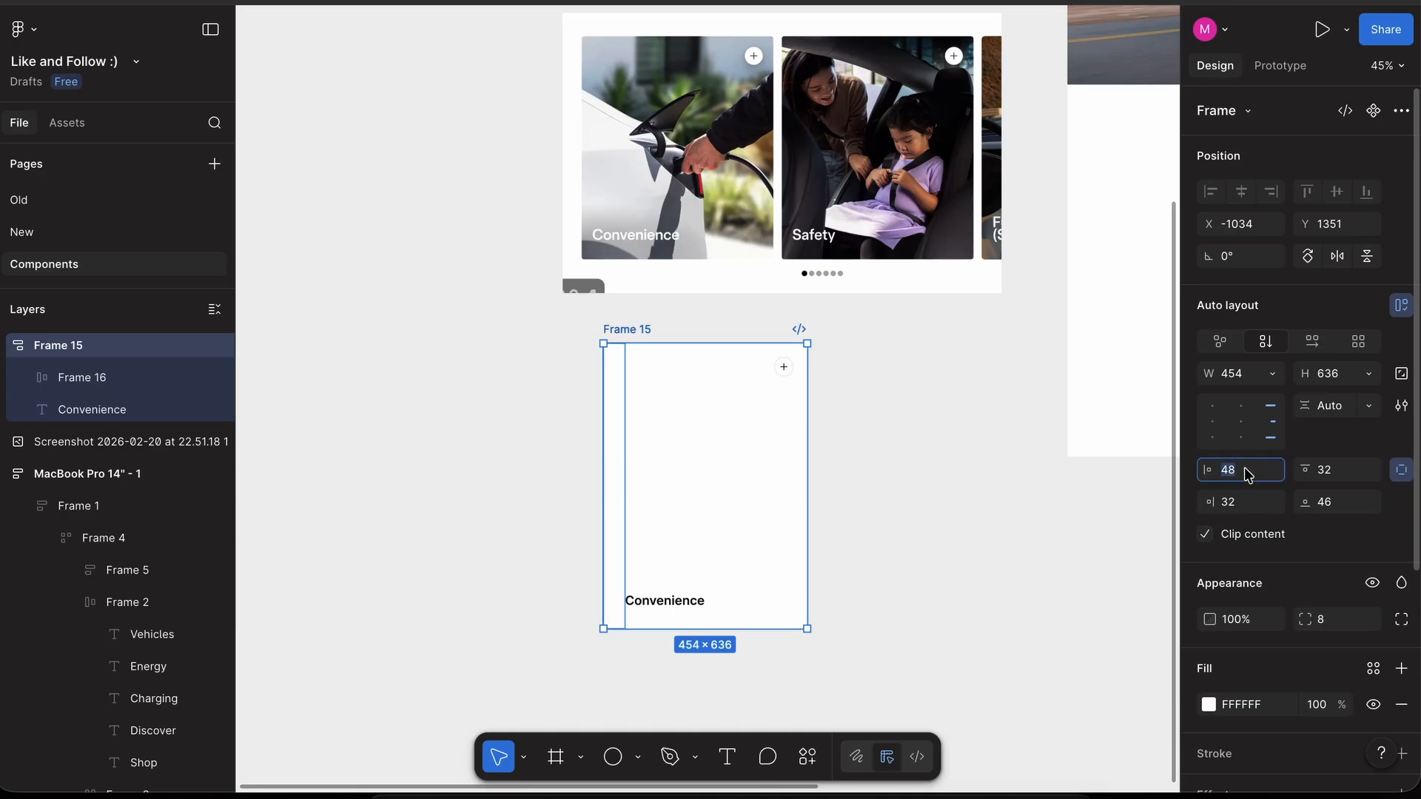
{"action": "type", "text": "32"}
{"action": "key", "text": "Return"}
{"action": "left_click", "coordinate": [1340, 503]}
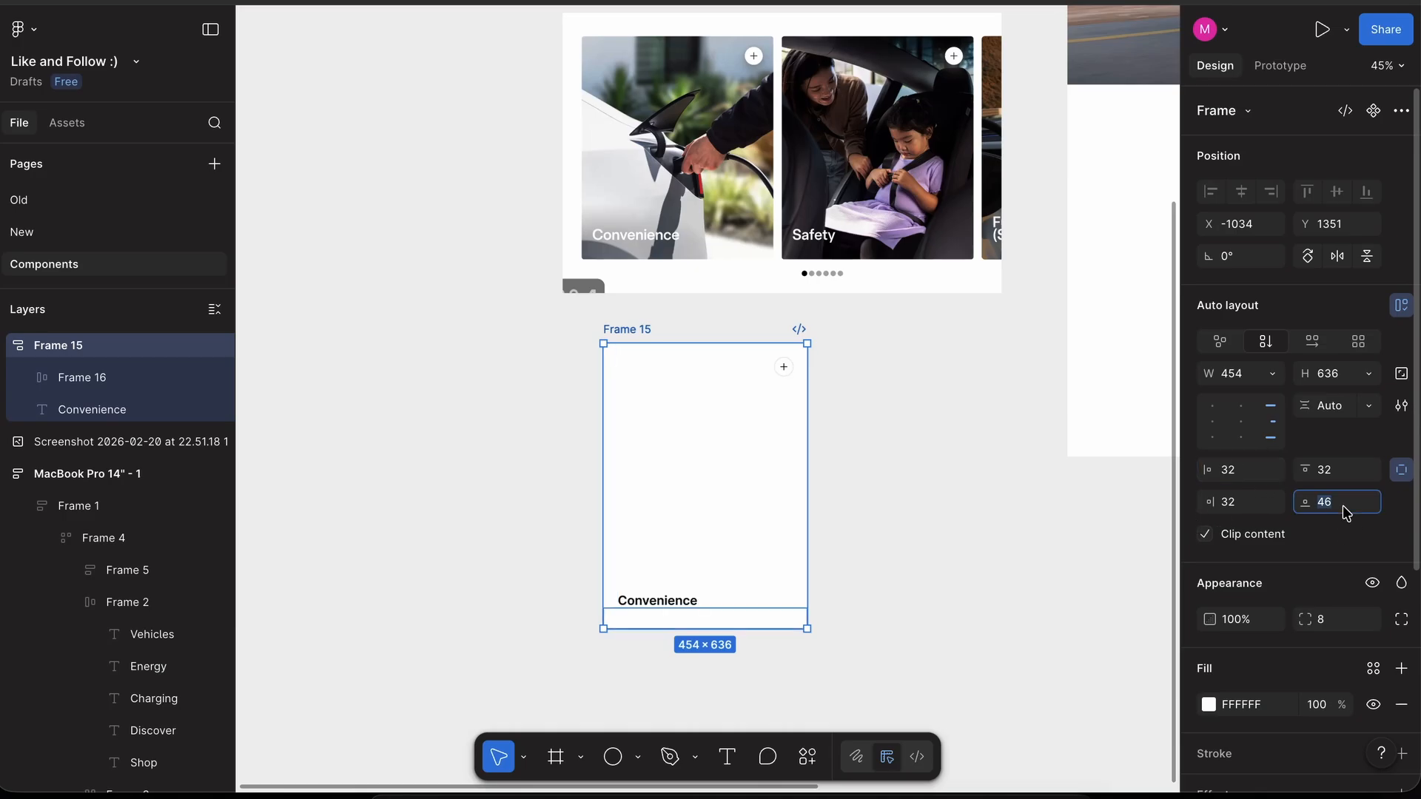
{"action": "type", "text": "32"}
{"action": "key", "text": "Return"}
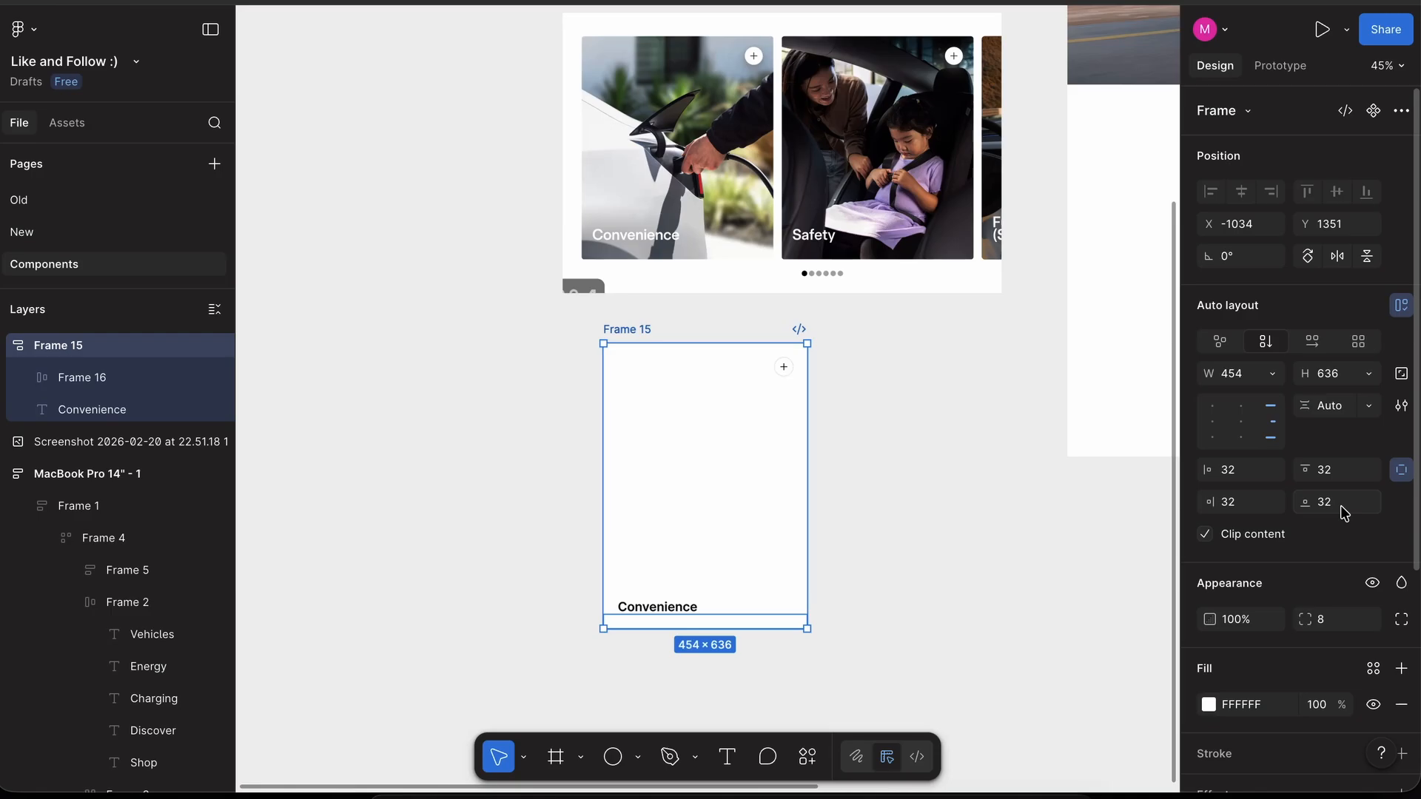
{"action": "left_click", "coordinate": [1340, 503]}
{"action": "type", "text": "40"}
{"action": "key", "text": "Return"}
{"action": "left_click", "coordinate": [980, 478]}
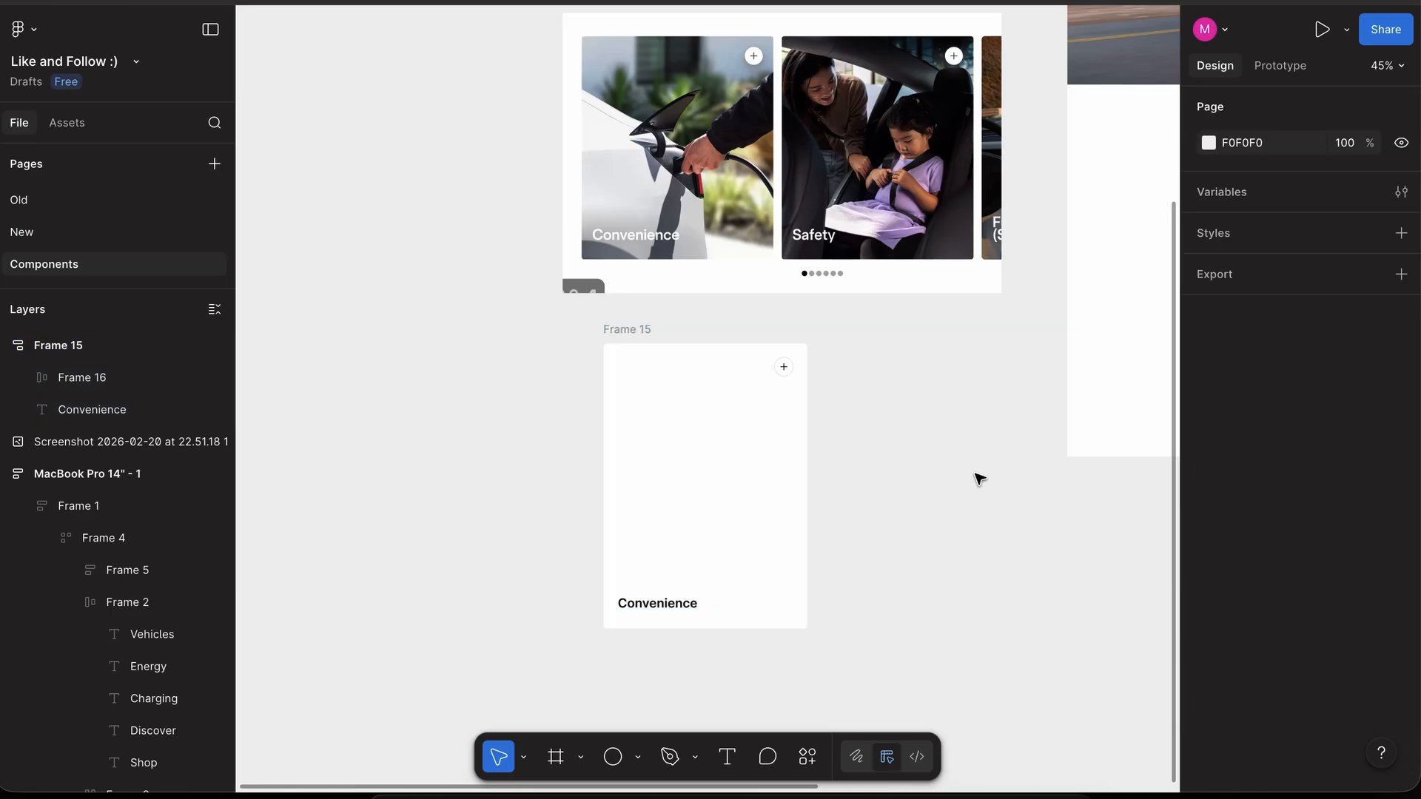
- Move the card to the empty canvas area below and left of the reference screenshot, to about X -1377, Y 1730
{"action": "scroll", "coordinate": [980, 479], "scroll_direction": "down", "scroll_amount": 3}
{"action": "scroll", "coordinate": [980, 479], "scroll_direction": "right", "scroll_amount": 3}
{"action": "scroll", "coordinate": [980, 480], "scroll_direction": "up", "scroll_amount": 4}
{"action": "scroll", "coordinate": [978, 478], "scroll_direction": "left", "scroll_amount": 2}
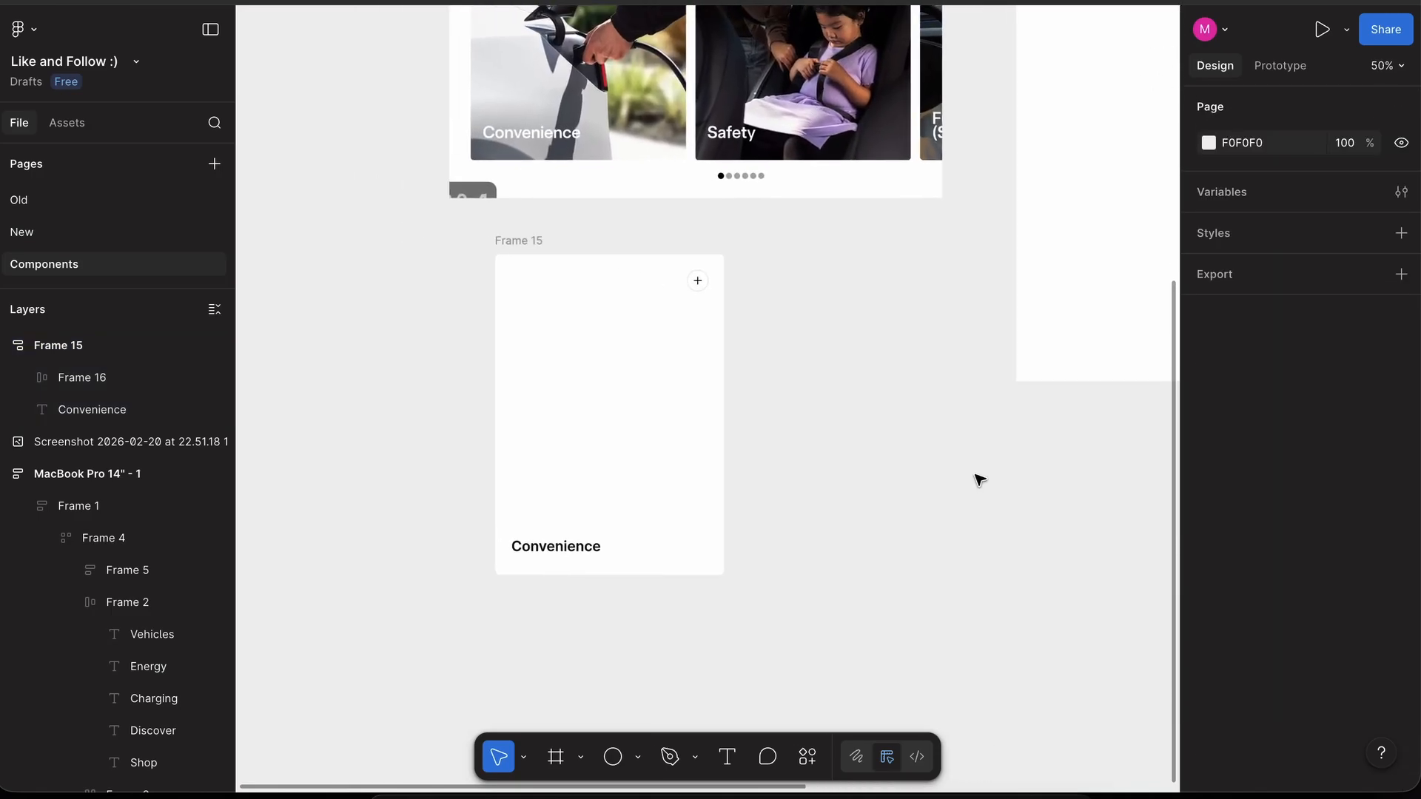
{"action": "scroll", "coordinate": [977, 478], "scroll_direction": "down", "scroll_amount": 3}
{"action": "left_click_drag", "start_coordinate": [780, 330], "coordinate": [691, 451]}
{"action": "scroll", "coordinate": [691, 451], "scroll_direction": "down", "scroll_amount": 3}
{"action": "scroll", "coordinate": [691, 451], "scroll_direction": "right", "scroll_amount": 3}
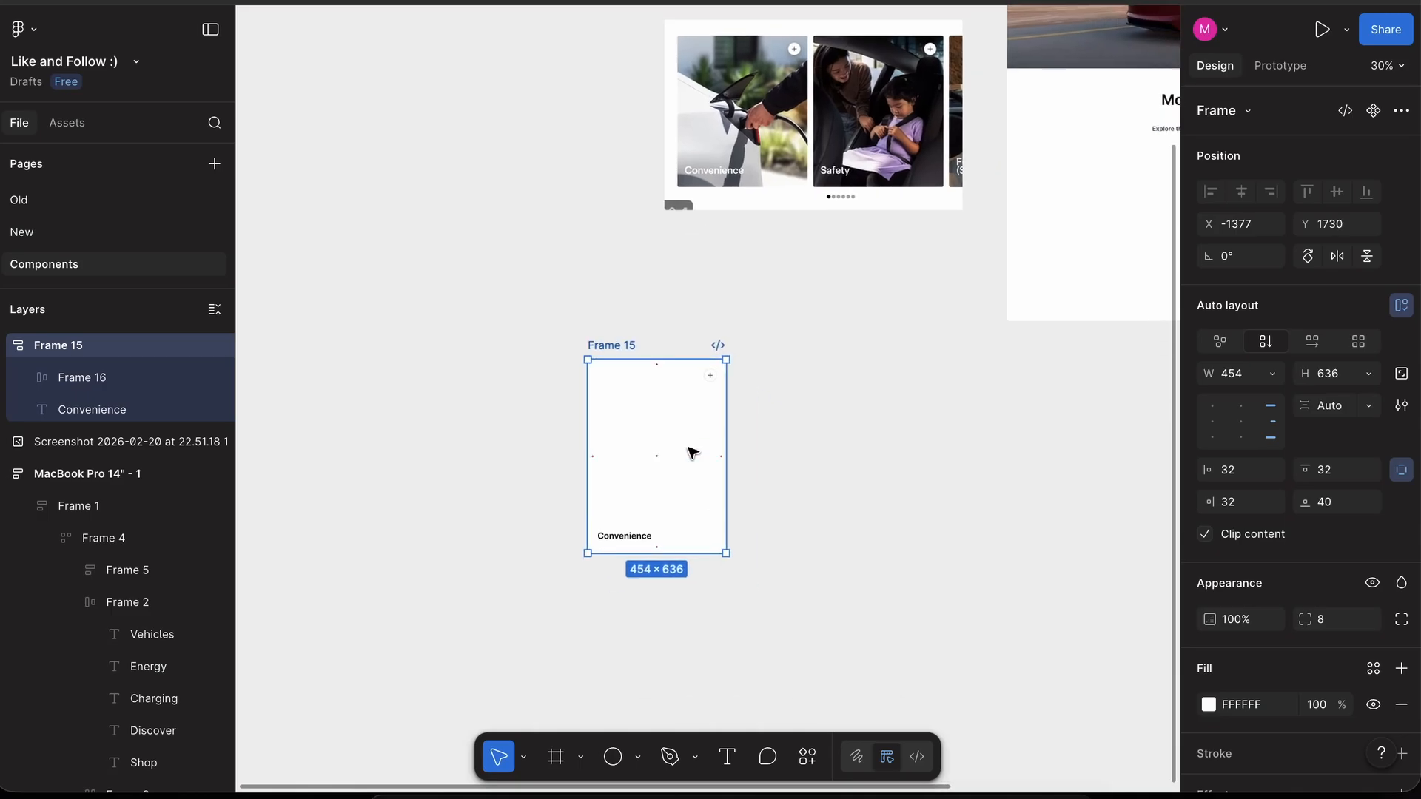
- Duplicate the card three times to its right to form an evenly spaced row of four cards
{"action": "scroll", "coordinate": [580, 308], "scroll_direction": "up", "scroll_amount": 2}
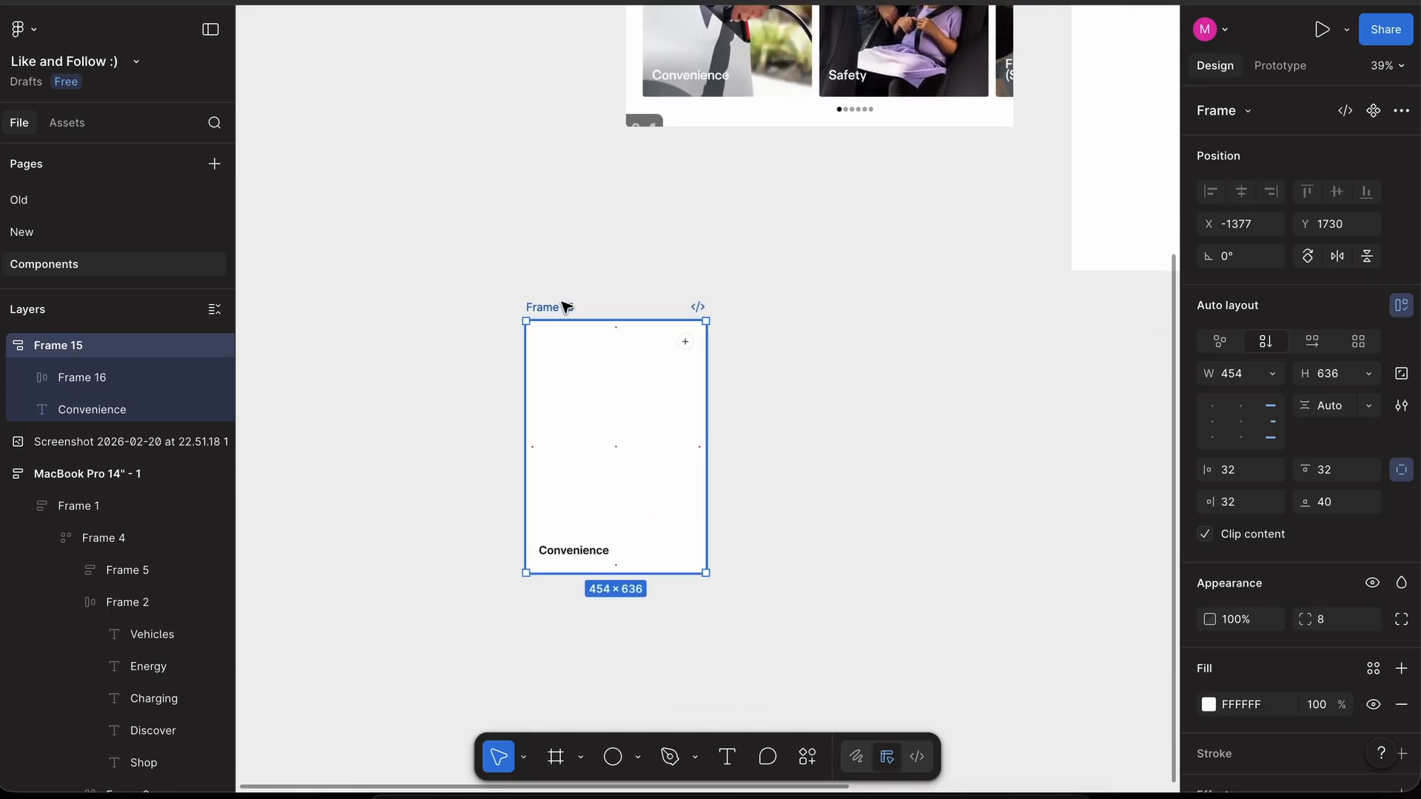
{"action": "left_click_drag", "start_coordinate": [566, 307], "coordinate": [754, 302], "text": "alt"}
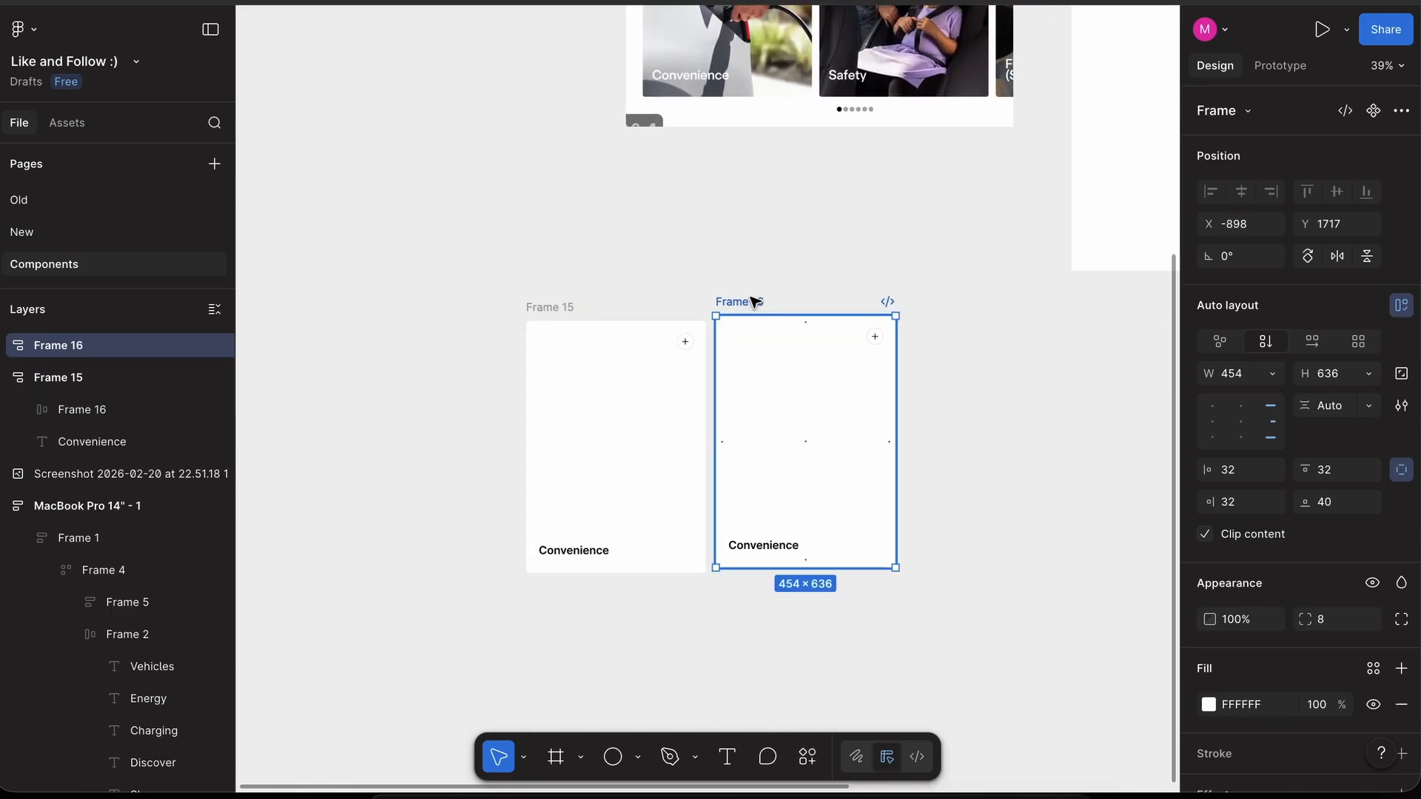
{"action": "key", "text": "super+d"}
{"action": "key", "text": "super+d"}
{"action": "scroll", "coordinate": [745, 304], "scroll_direction": "right", "scroll_amount": 3}
{"action": "scroll", "coordinate": [745, 304], "scroll_direction": "down", "scroll_amount": 3}
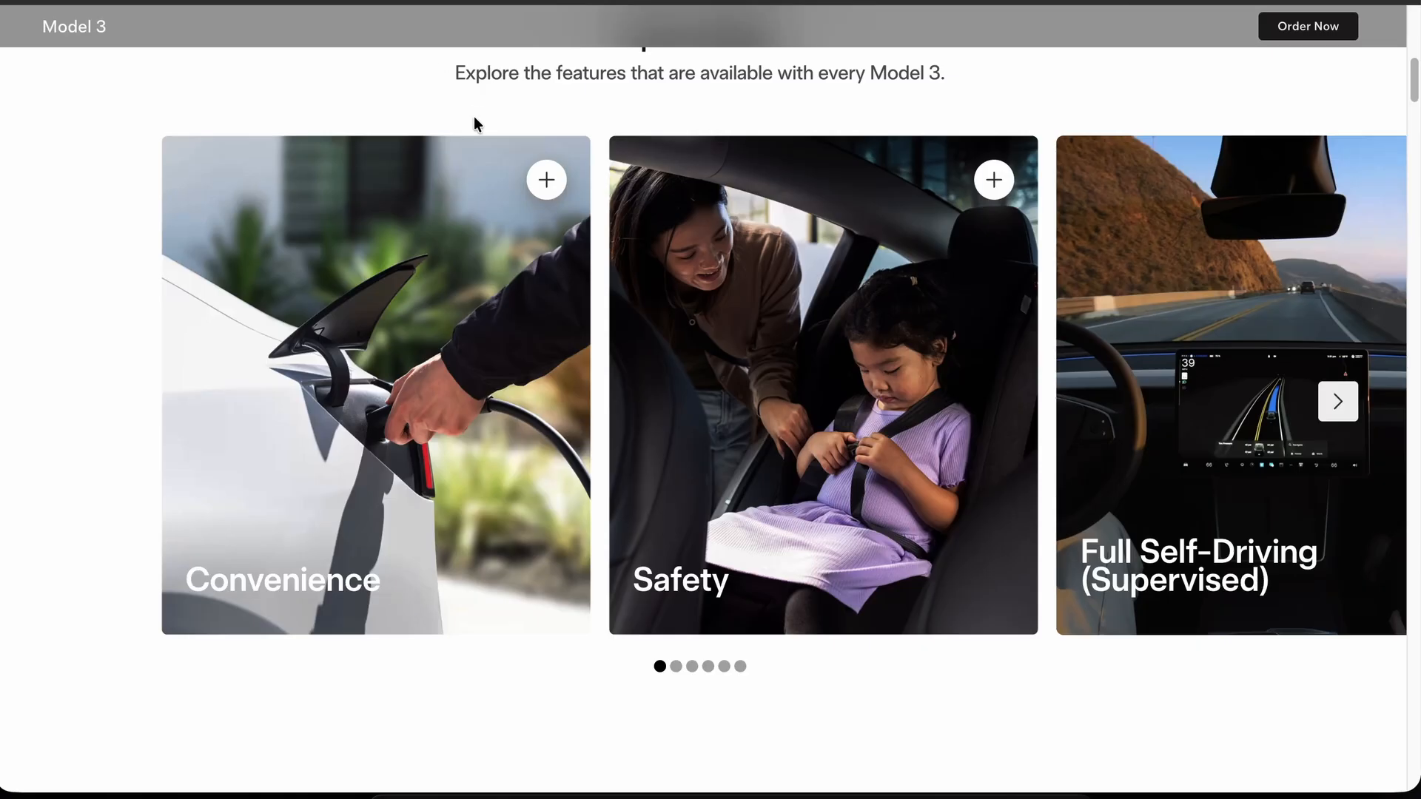
- Copy "Full Self-Driving (Supervised)" from the Model 3 web page and paste it as the third card's title in Figma
{"action": "left_click_drag", "start_coordinate": [1270, 589], "coordinate": [1063, 562]}
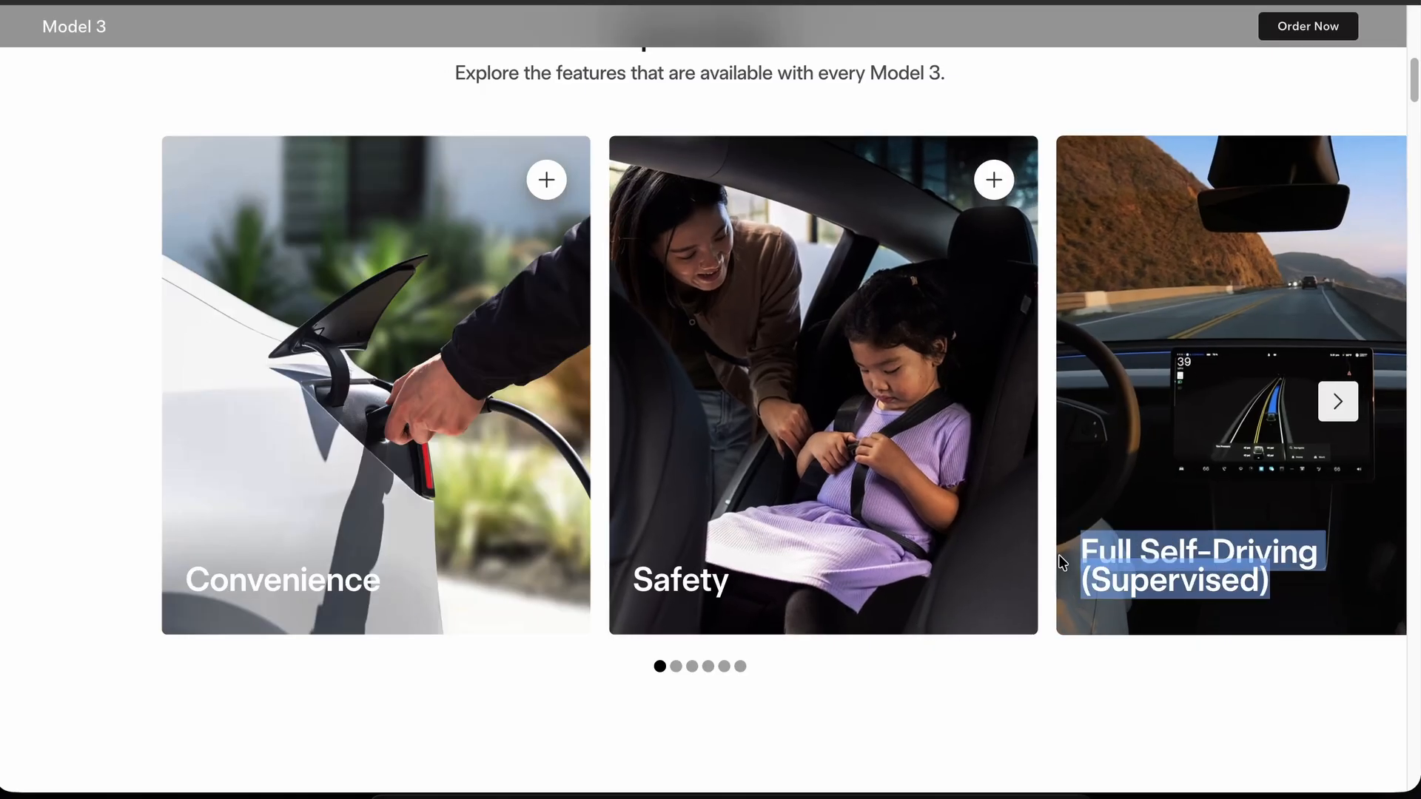
{"action": "key", "text": "super+c"}
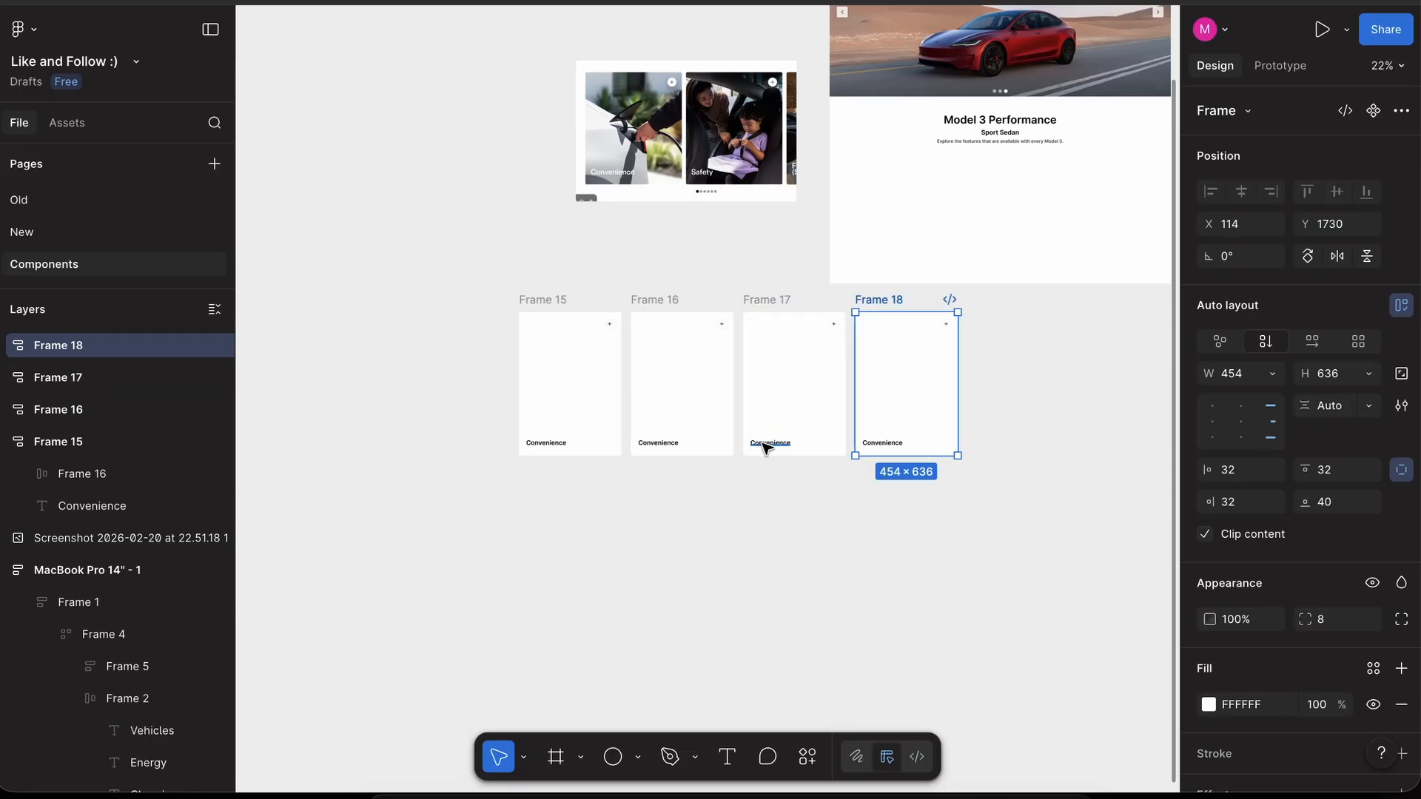
{"action": "double_click", "coordinate": [770, 442]}
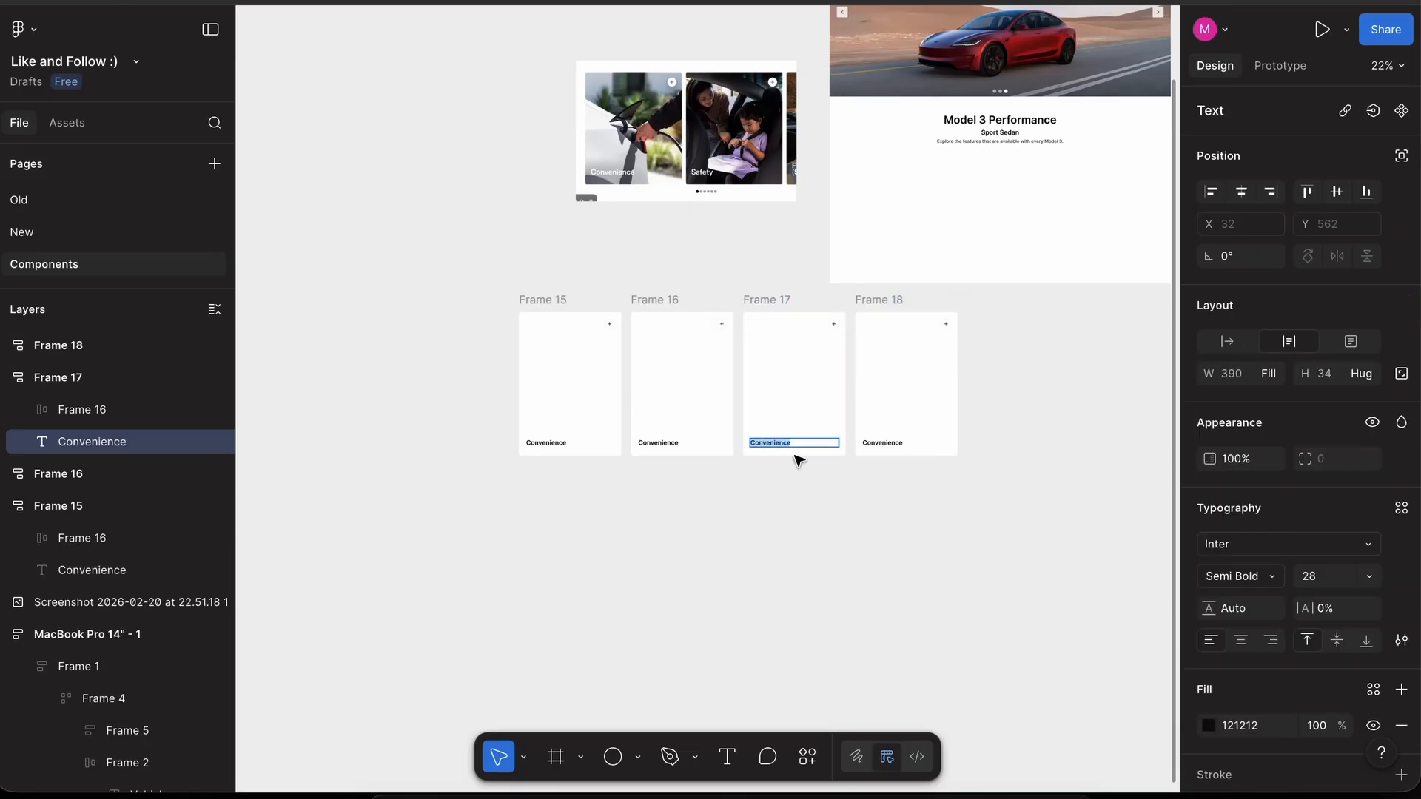
{"action": "key", "text": "super+shift+v"}
- Change the second card's title to "Safety"
{"action": "double_click", "coordinate": [657, 442]}
{"action": "type", "text": "Sa"}
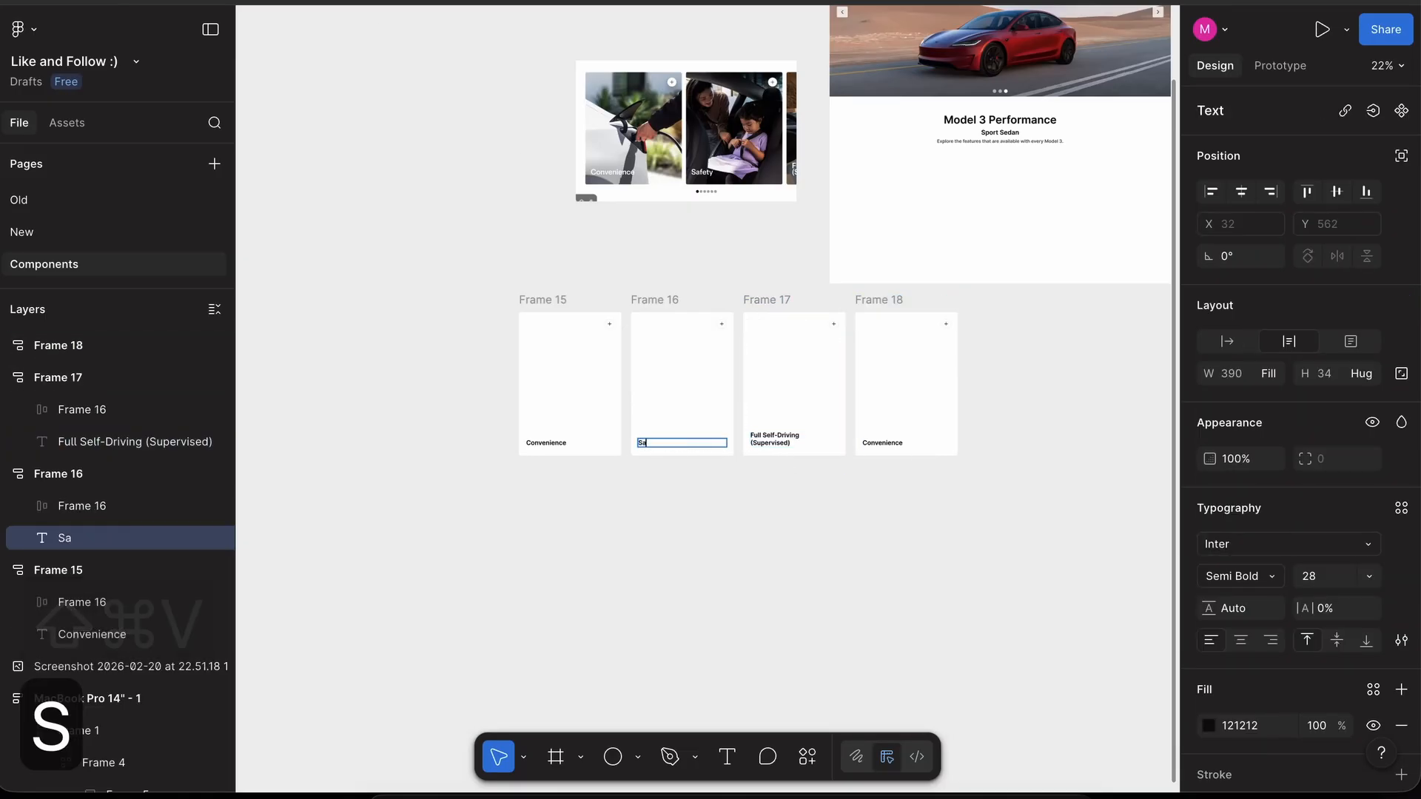
{"action": "type", "text": "fety"}
{"action": "key", "text": "Escape"}
{"action": "scroll", "coordinate": [800, 590], "scroll_direction": "down", "scroll_amount": 1}
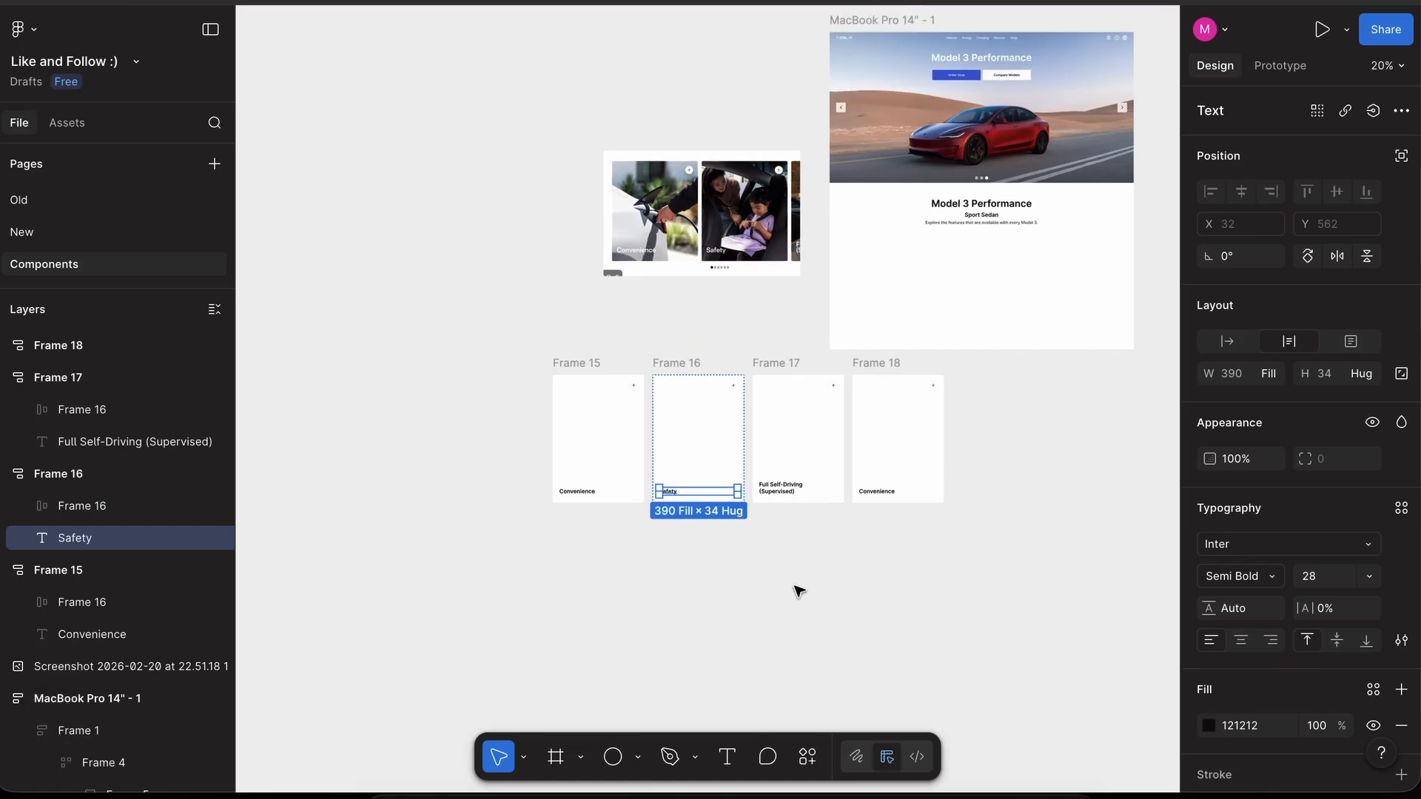
{"action": "scroll", "coordinate": [796, 590], "scroll_direction": "up", "scroll_amount": 2}
{"action": "left_click", "coordinate": [740, 574]}
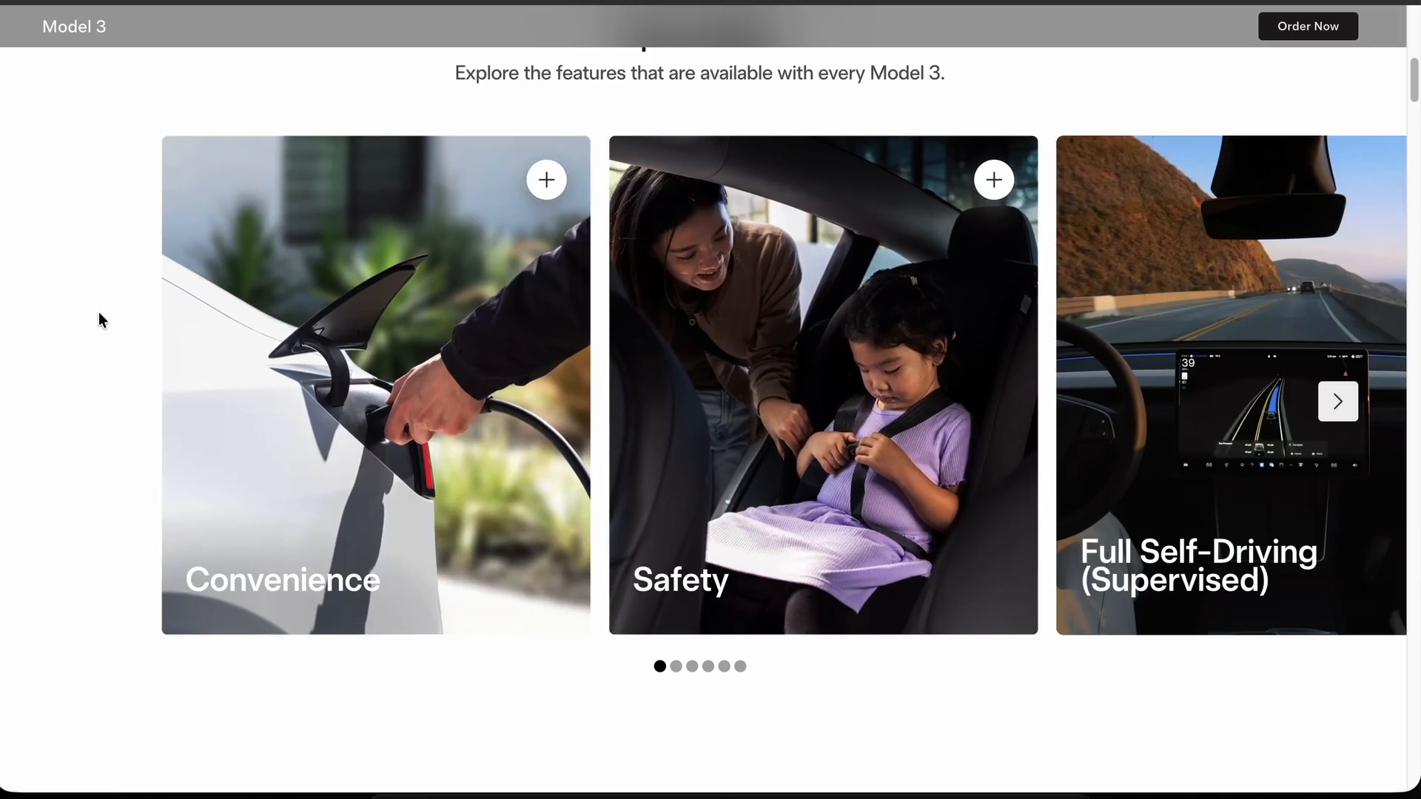
- Switch to the Model 3 web page, inspect the carousel's code, and open the Full Self-Driving card's source image
{"action": "right_click", "coordinate": [436, 456]}
{"action": "left_click", "coordinate": [506, 772]}
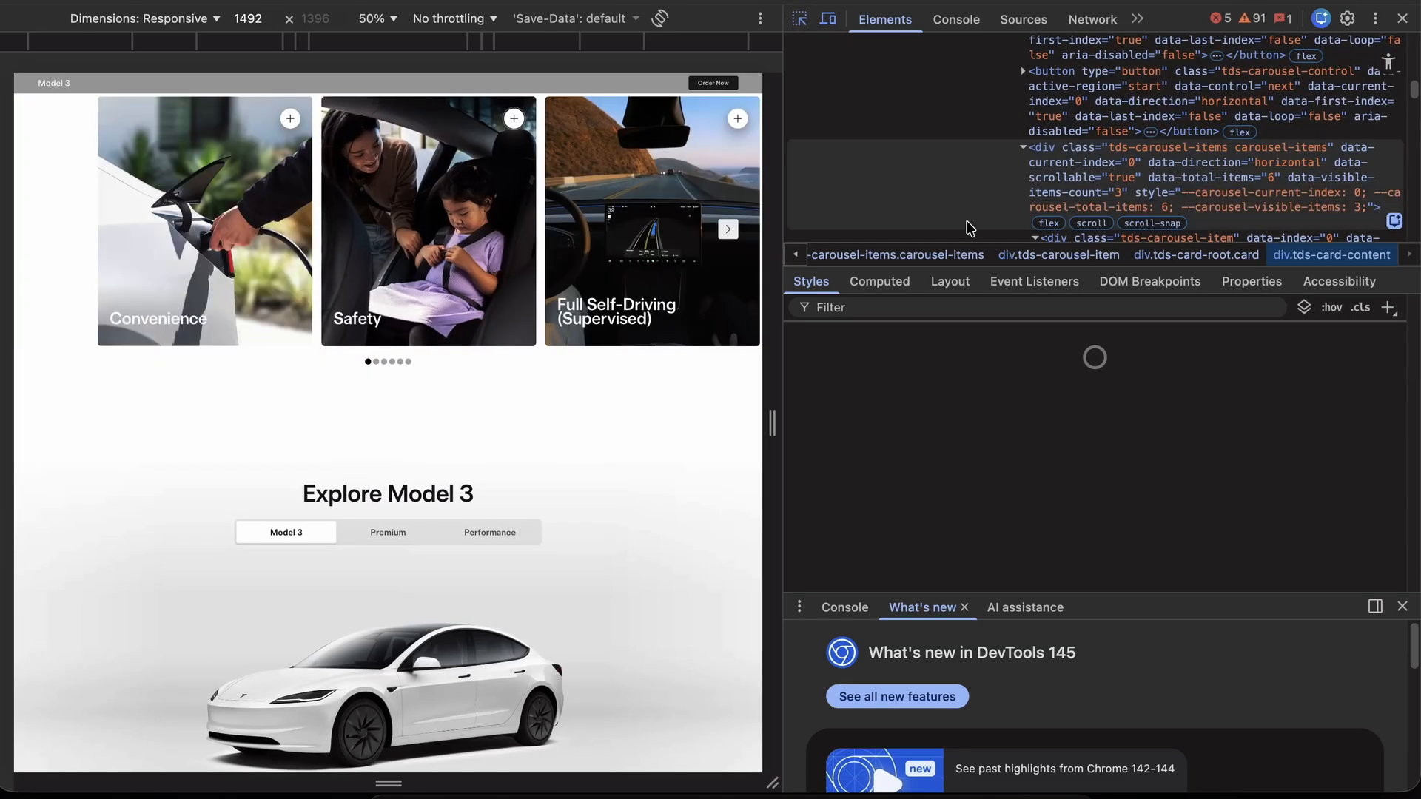
{"action": "scroll", "coordinate": [1110, 156], "scroll_direction": "up", "scroll_amount": 2}
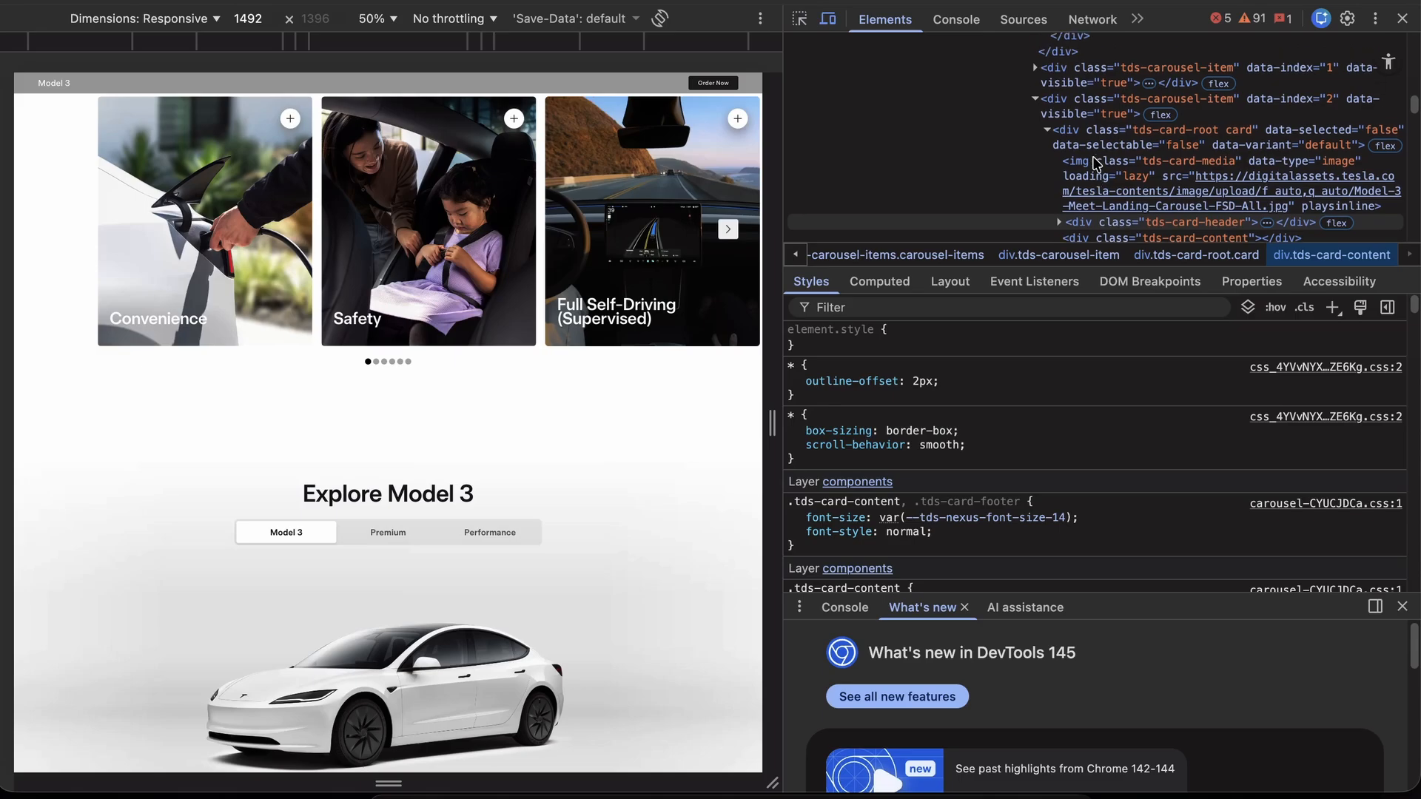
{"action": "mouse_move", "coordinate": [1195, 155]}
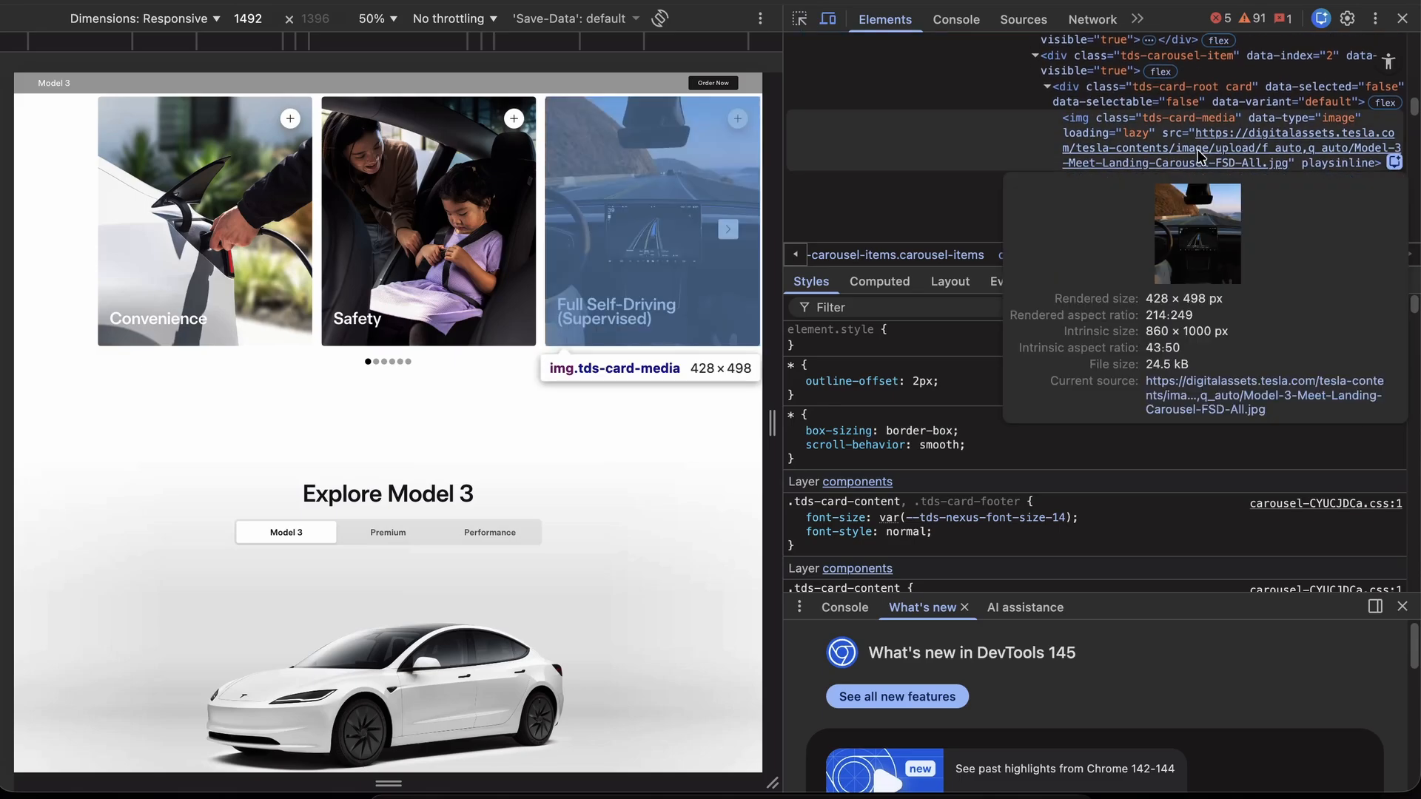
{"action": "left_click", "coordinate": [1185, 395]}
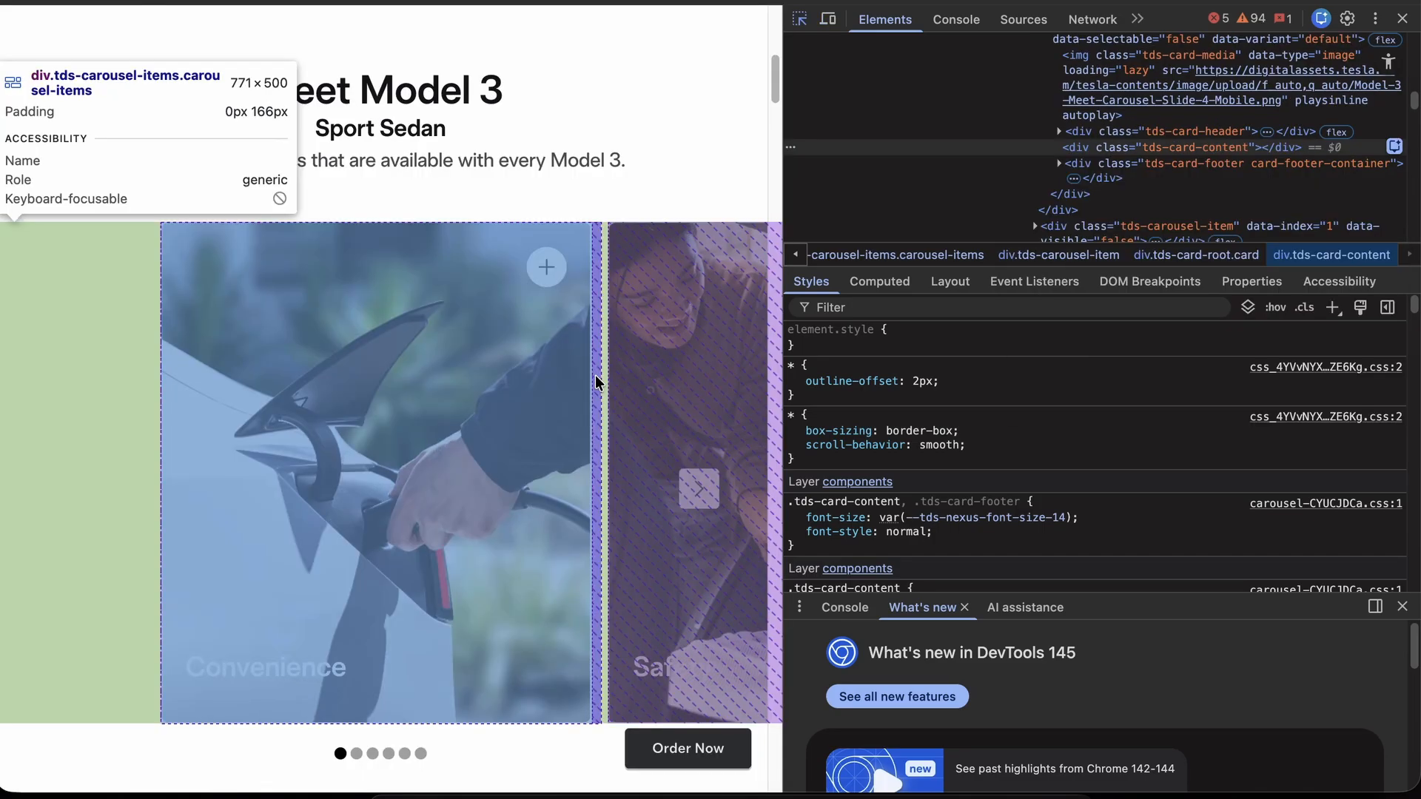
- Open the source images of the Convenience and Safety cards from the inspected carousel code
{"action": "mouse_move", "coordinate": [1188, 97]}
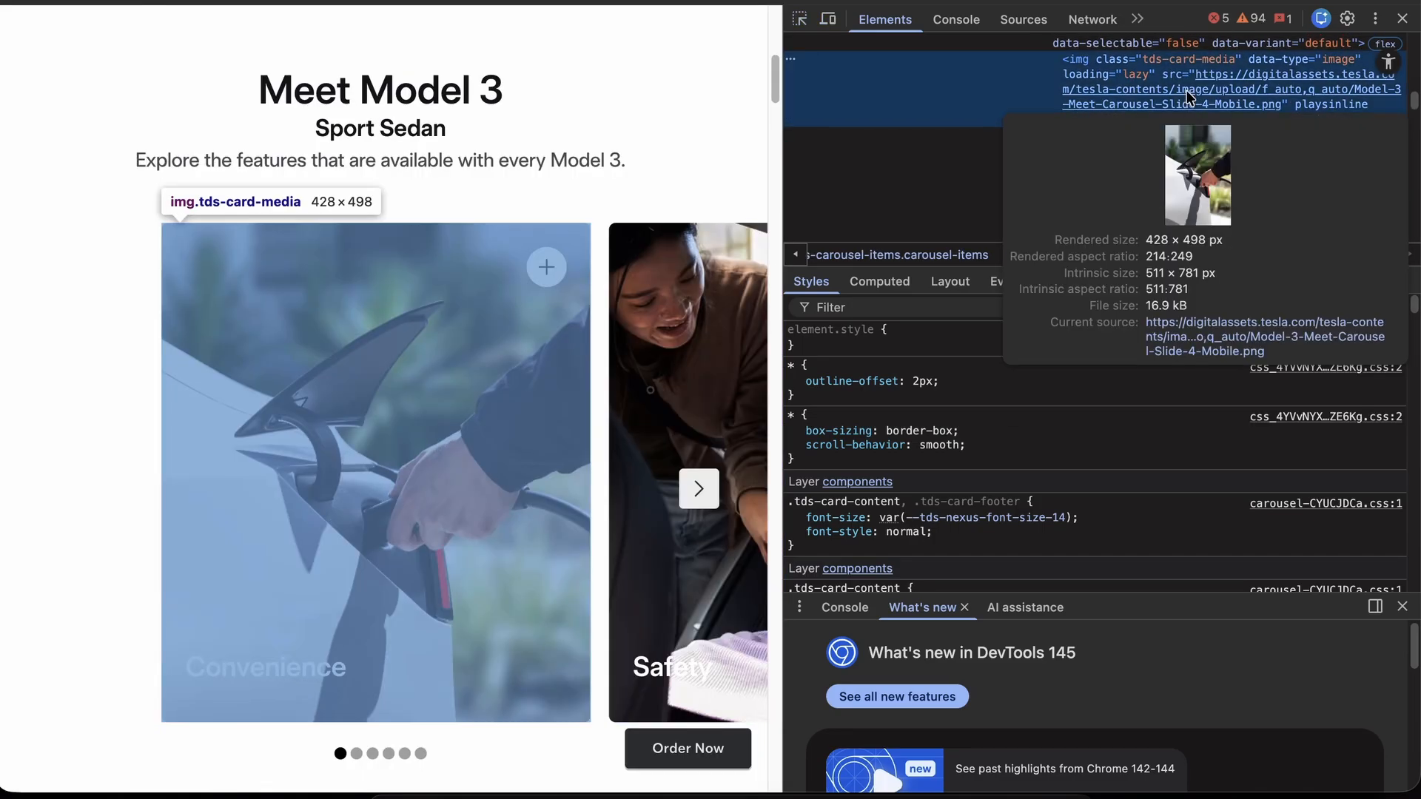
{"action": "left_click", "coordinate": [1197, 109]}
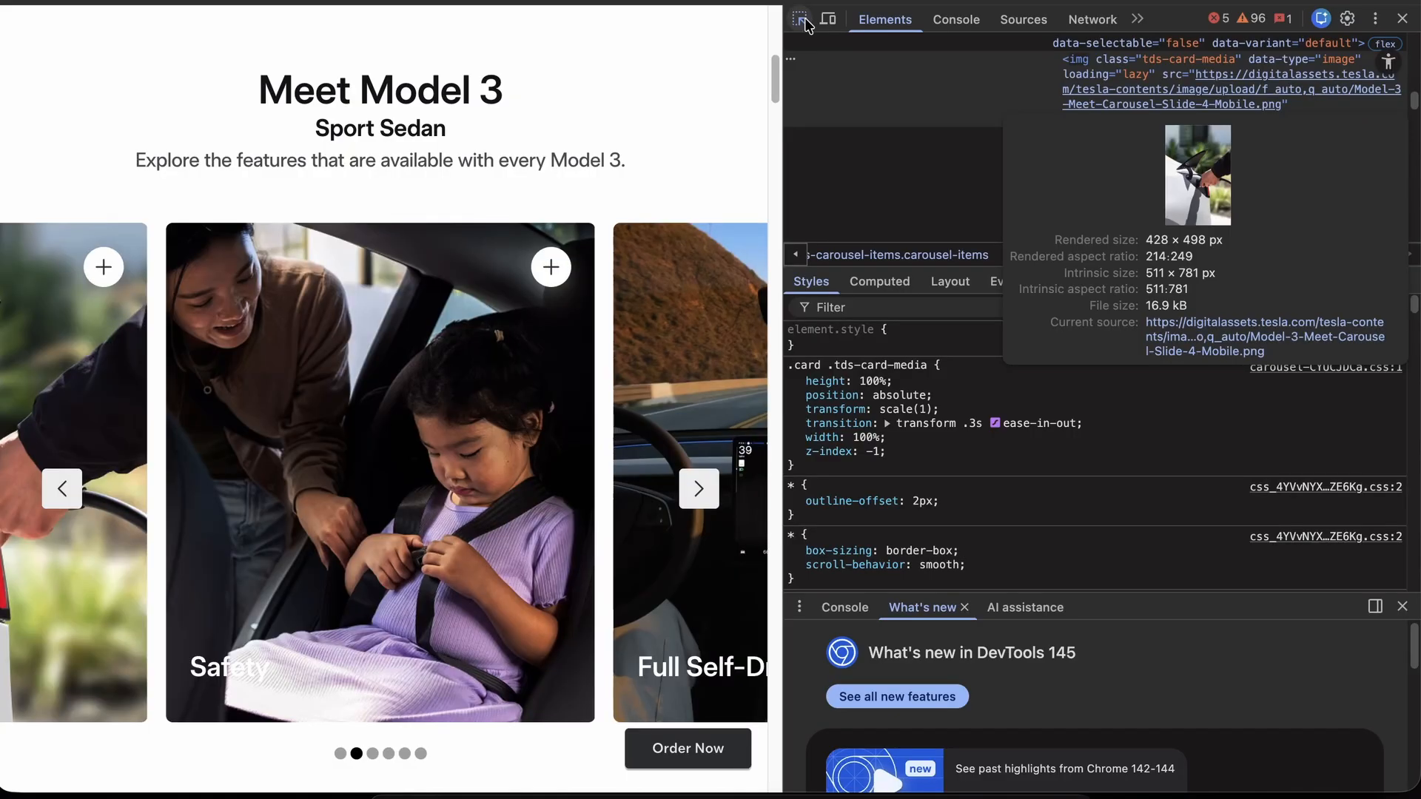
{"action": "left_click", "coordinate": [800, 20]}
{"action": "left_click", "coordinate": [511, 338]}
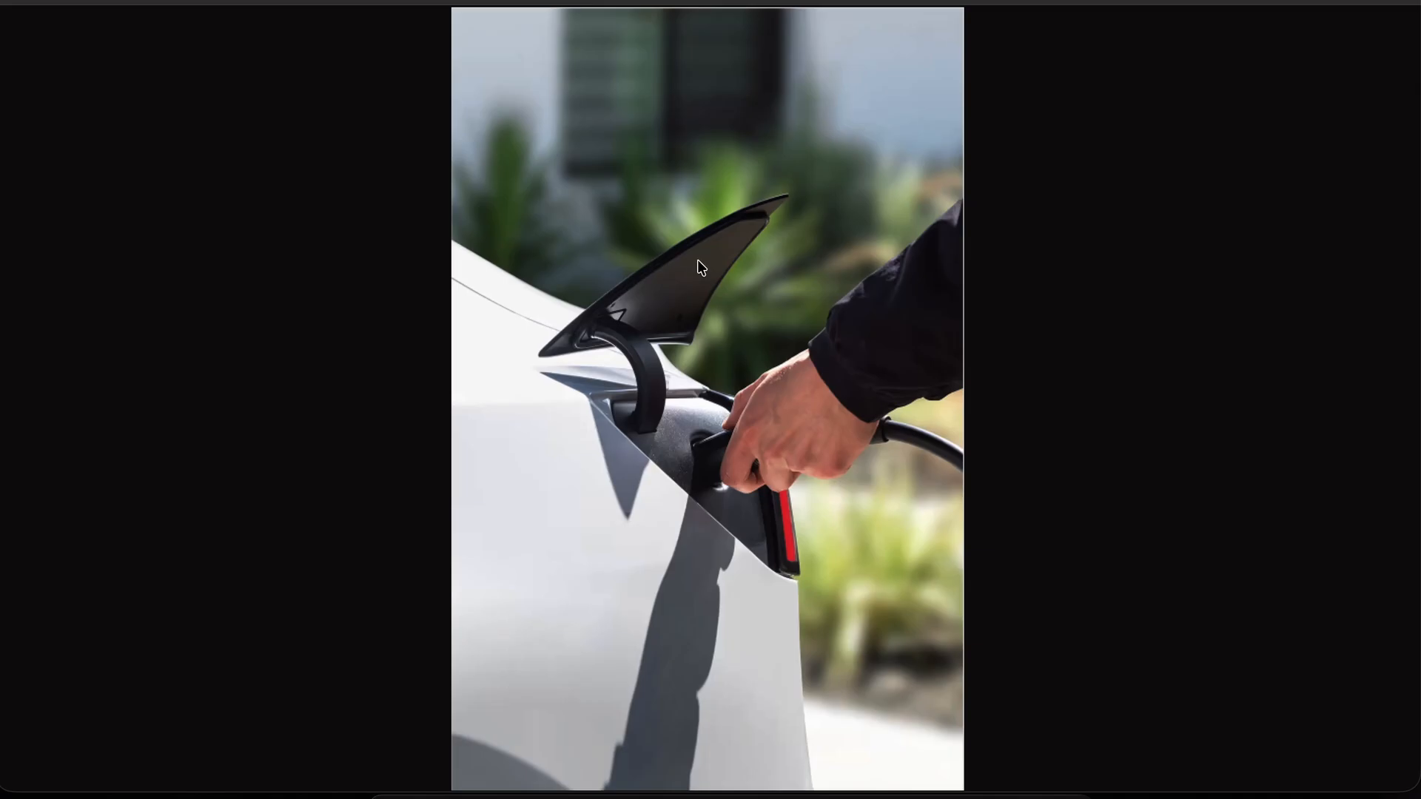
- Copy the Convenience charging image from the browser and paste it as the first card's fill in Figma
{"action": "right_click", "coordinate": [700, 261]}
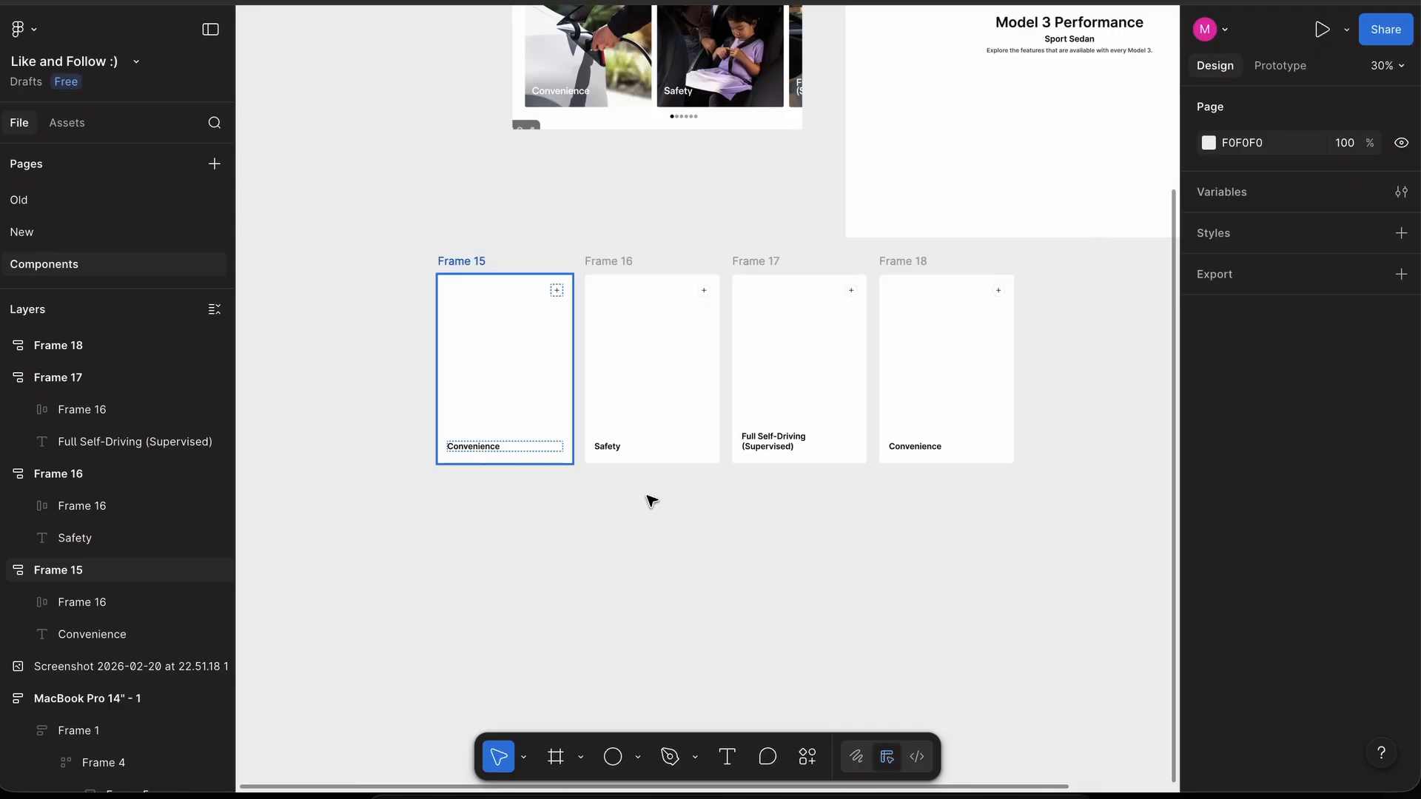
{"action": "left_click", "coordinate": [651, 498]}
{"action": "left_click", "coordinate": [482, 267]}
{"action": "left_click", "coordinate": [483, 266]}
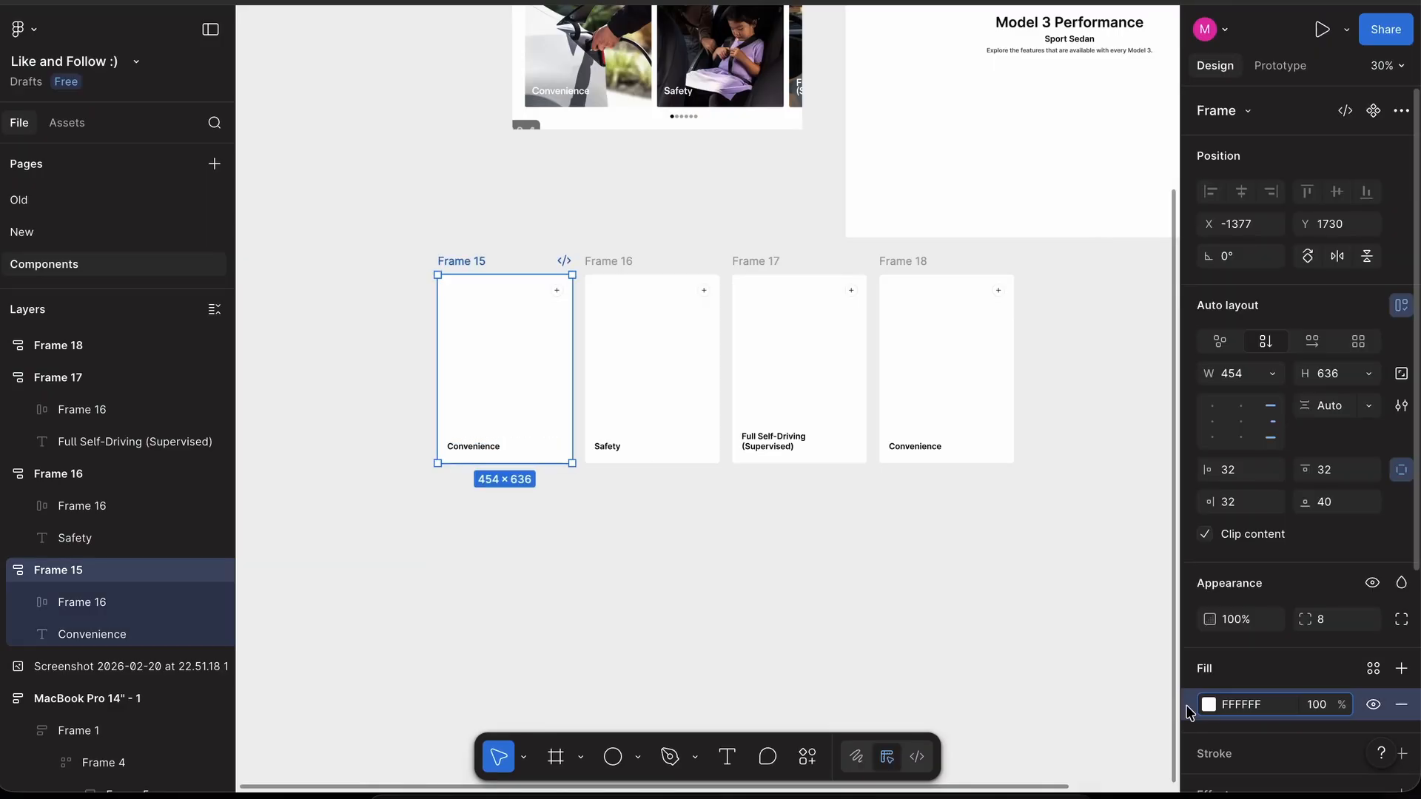
{"action": "key", "text": "super+v"}
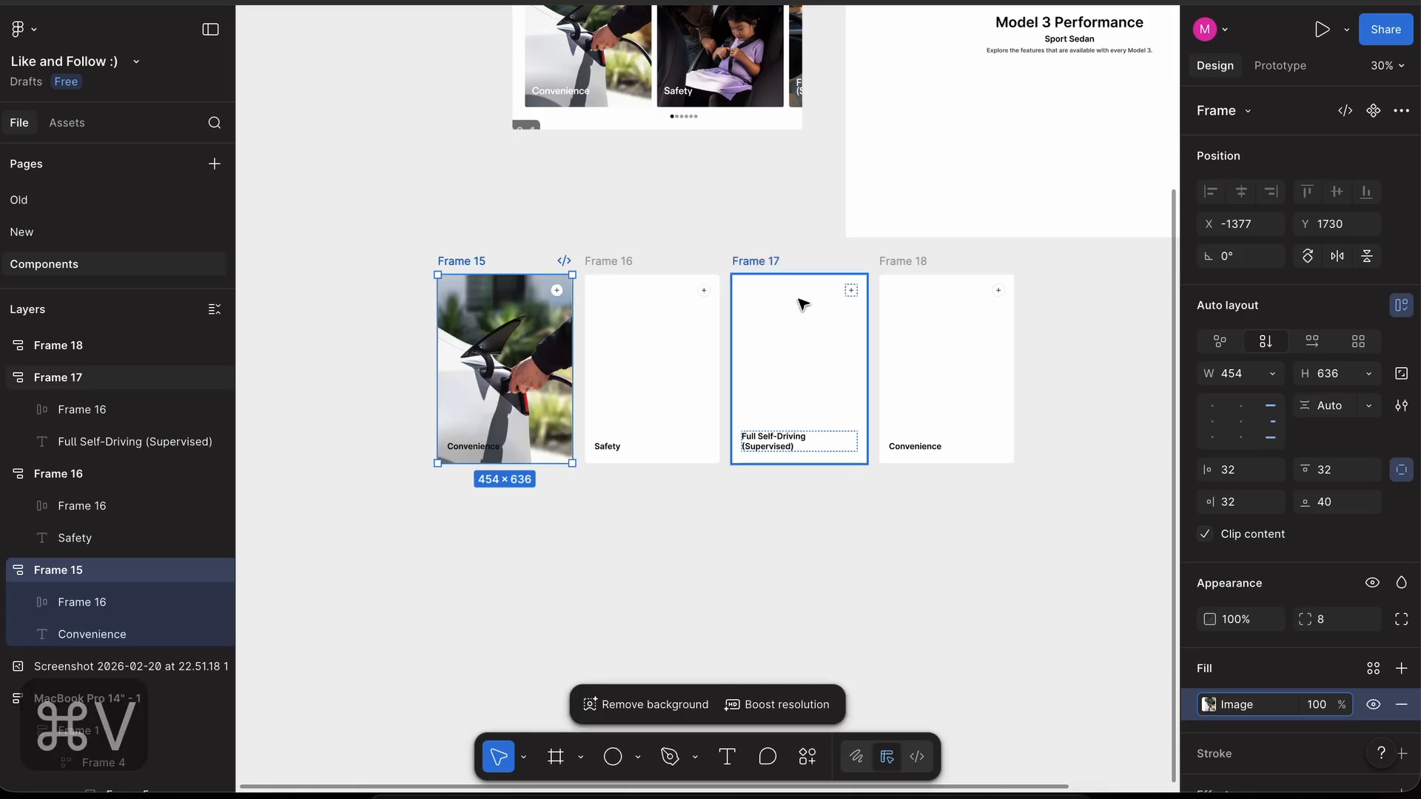
- Set the first card's Convenience title color to white, FFFFFF
{"action": "left_click", "coordinate": [471, 447]}
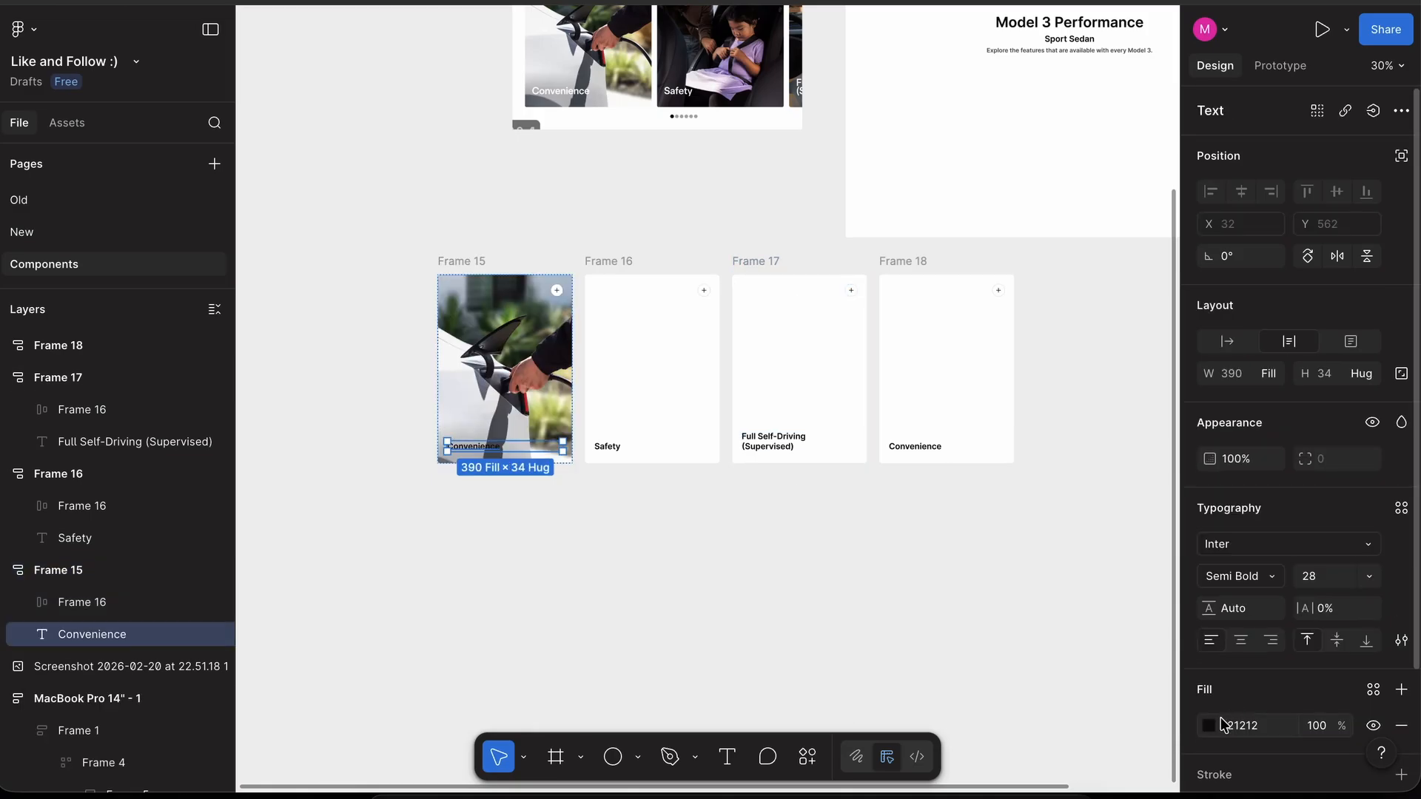
{"action": "left_click", "coordinate": [1208, 724]}
{"action": "left_click_drag", "start_coordinate": [1072, 479], "coordinate": [818, 288]}
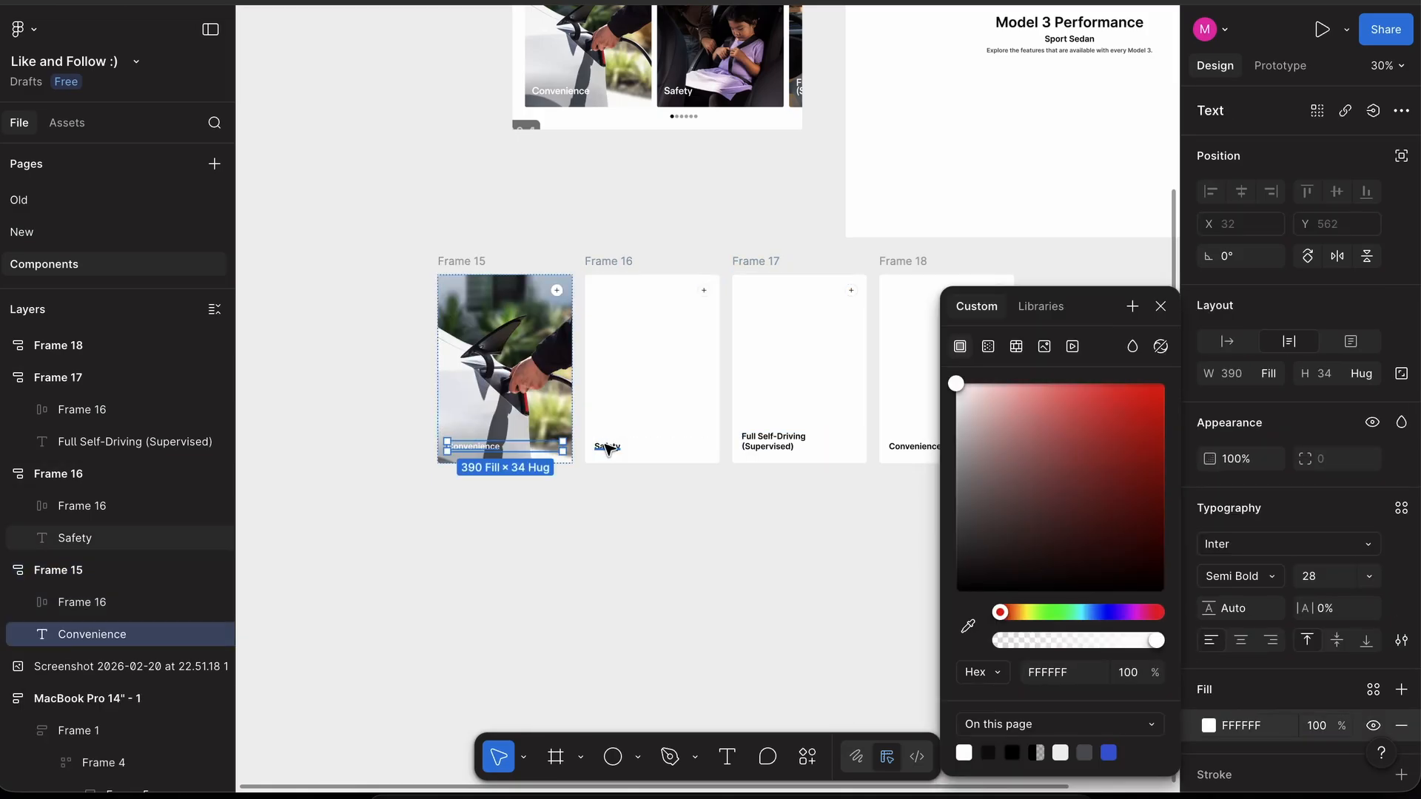
- Set the titles of the second, third and fourth cards to white together
{"action": "left_click", "coordinate": [607, 449]}
{"action": "left_click", "coordinate": [790, 443], "text": "shift"}
{"action": "left_click", "coordinate": [921, 446], "text": "shift"}
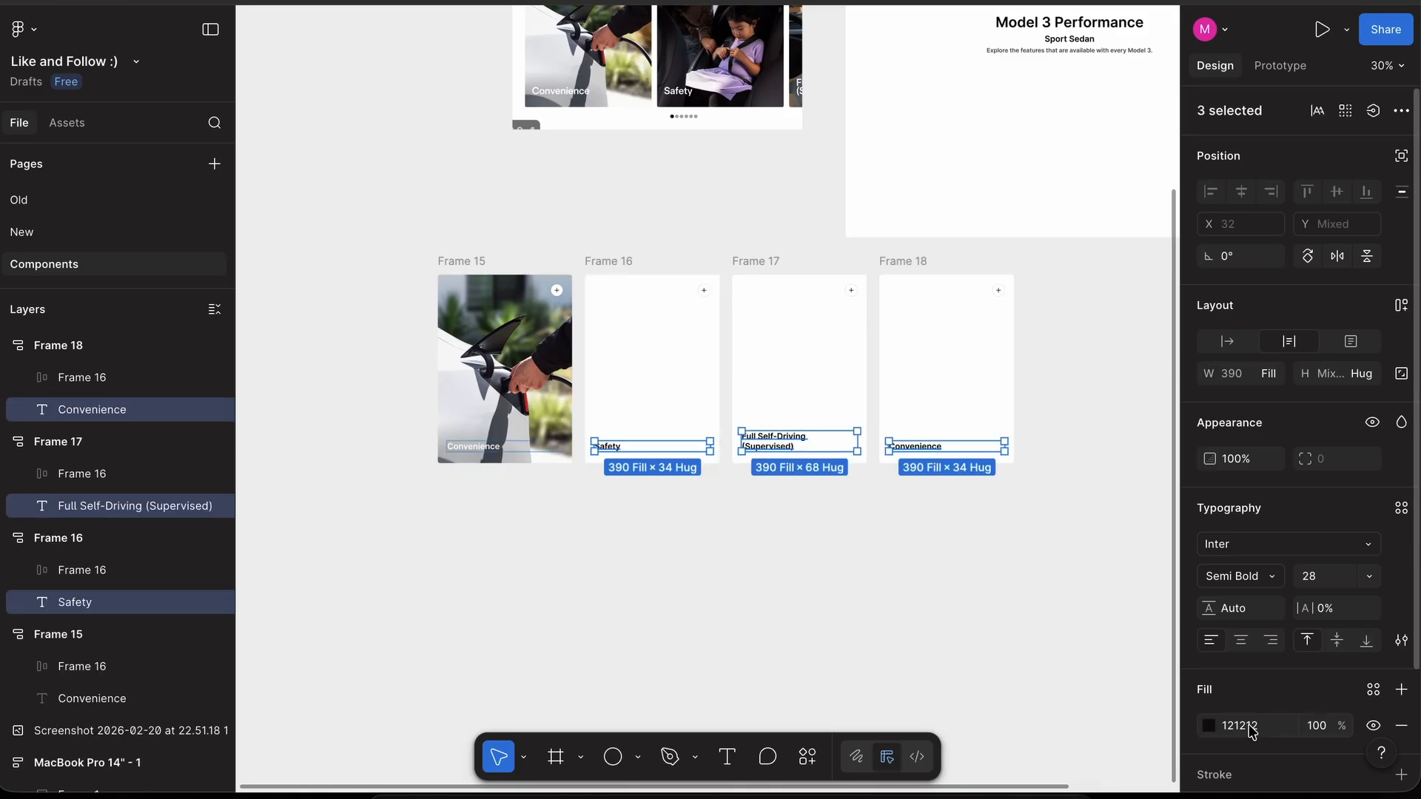
{"action": "left_click", "coordinate": [1211, 726]}
{"action": "left_click_drag", "start_coordinate": [1063, 501], "coordinate": [787, 251]}
{"action": "left_click", "coordinate": [635, 226]}
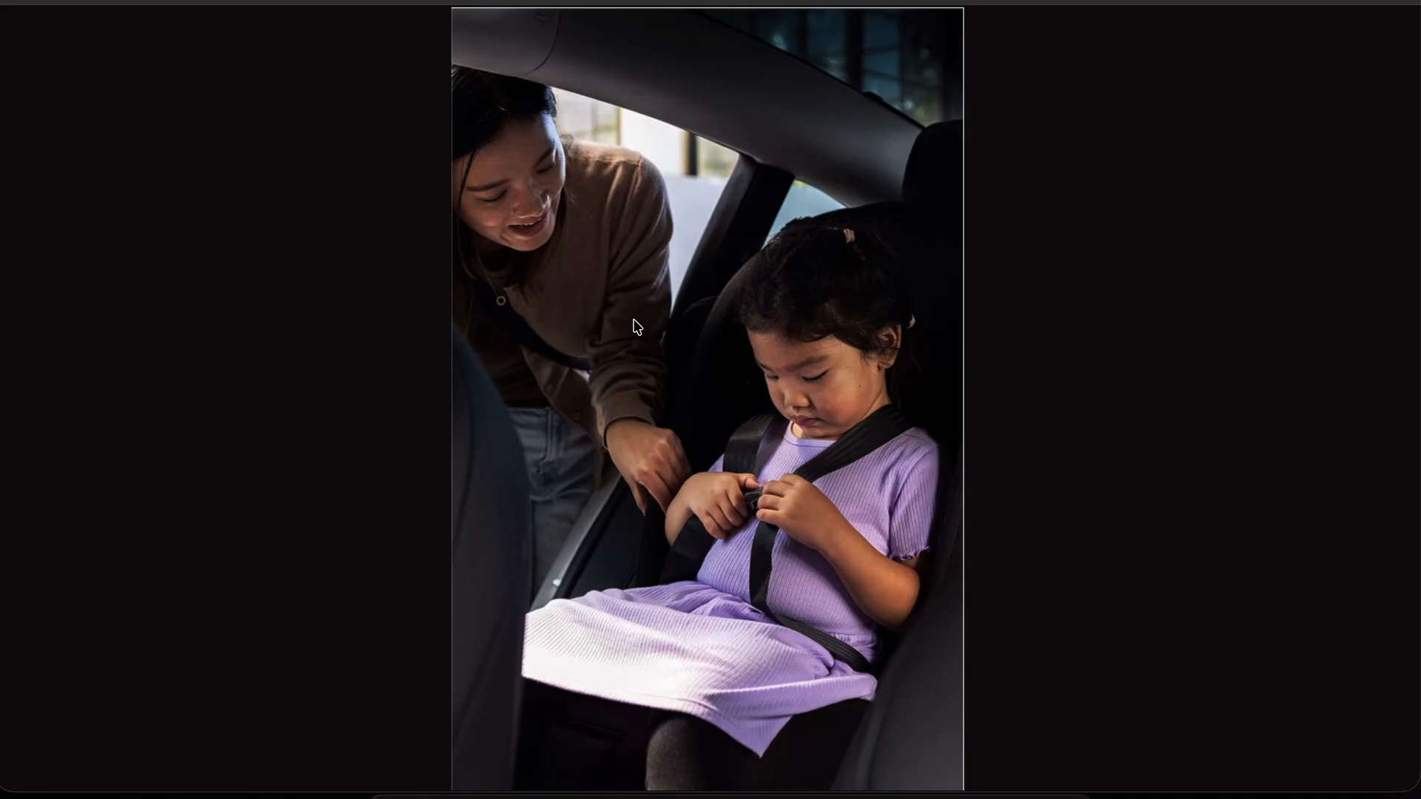
- Copy the Safety image of the child in the car seat from the browser and paste it as the second card's fill in Figma
{"action": "right_click", "coordinate": [637, 328]}
{"action": "left_click", "coordinate": [681, 377]}
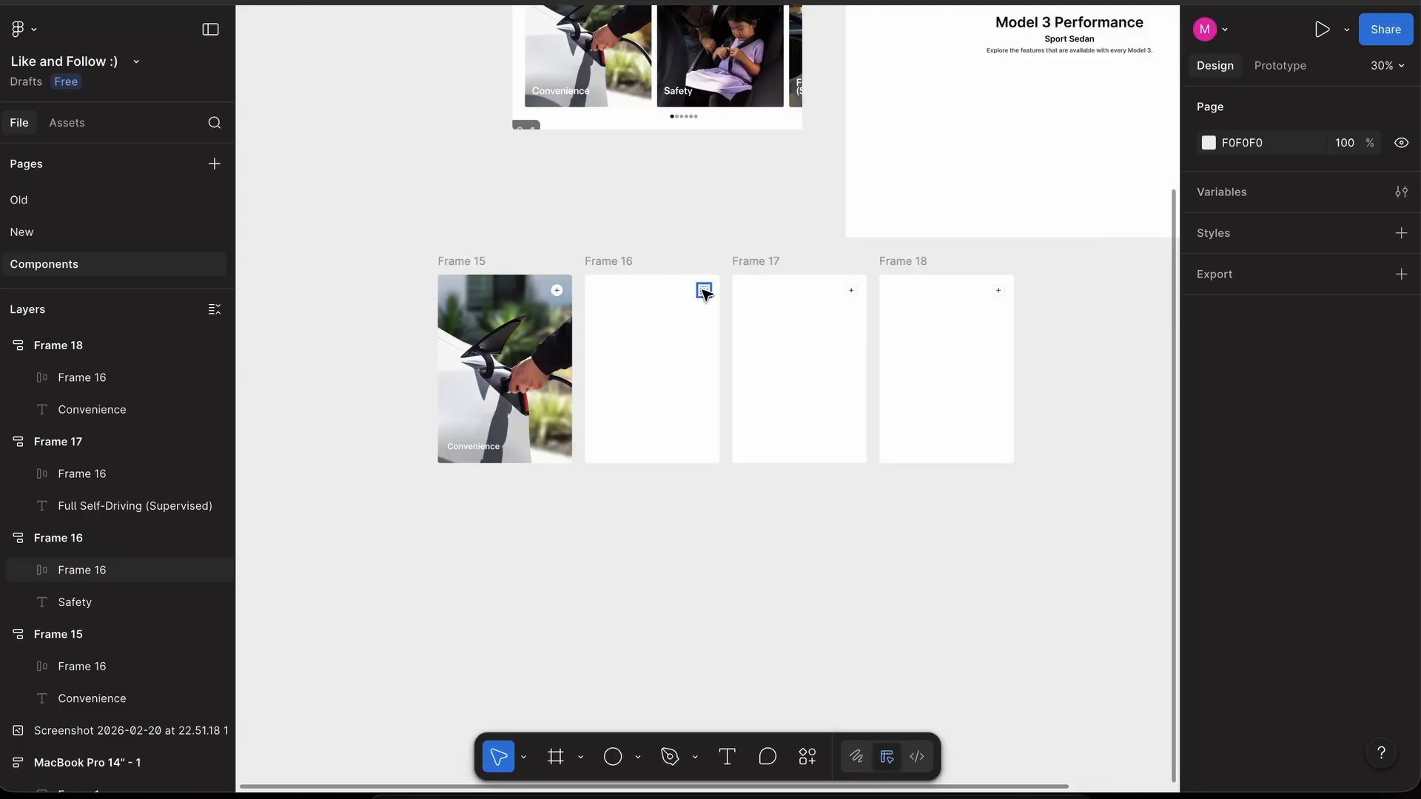
{"action": "left_click", "coordinate": [623, 262]}
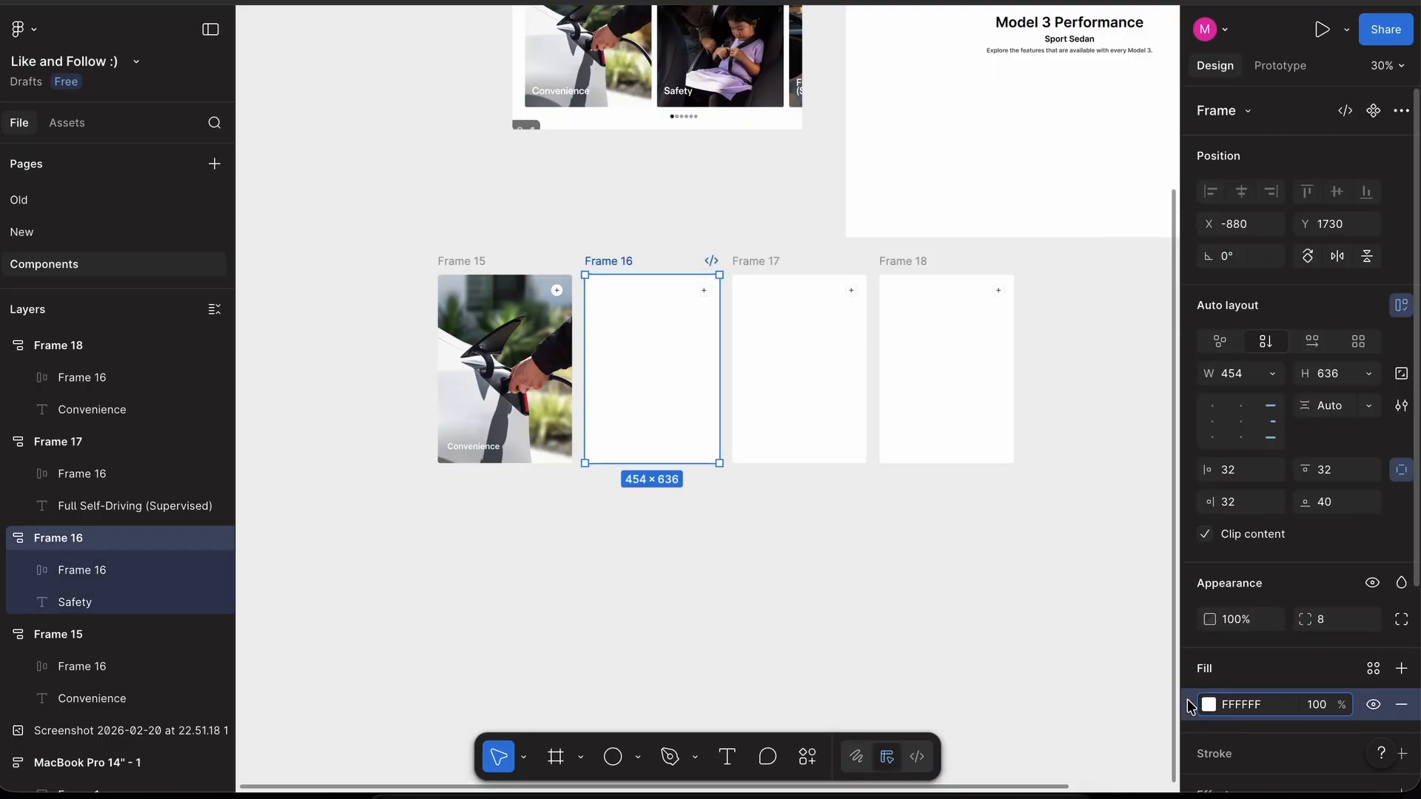
{"action": "key", "text": "super+v"}
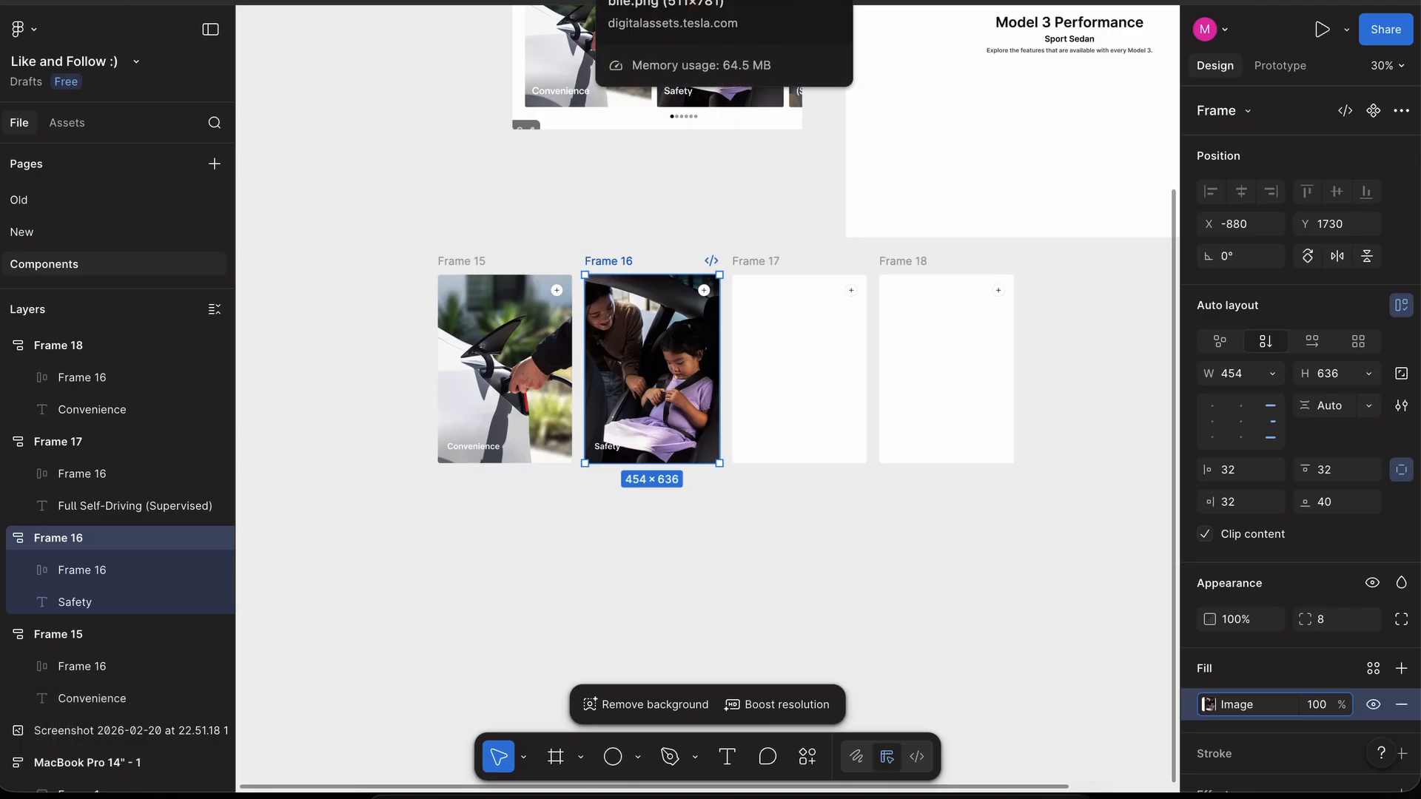
- Copy the Full Self-Driving dashboard image from the browser and paste it as the third card's fill in Figma
{"action": "left_click", "coordinate": [659, 2]}
{"action": "key", "text": "ctrl+Tab"}
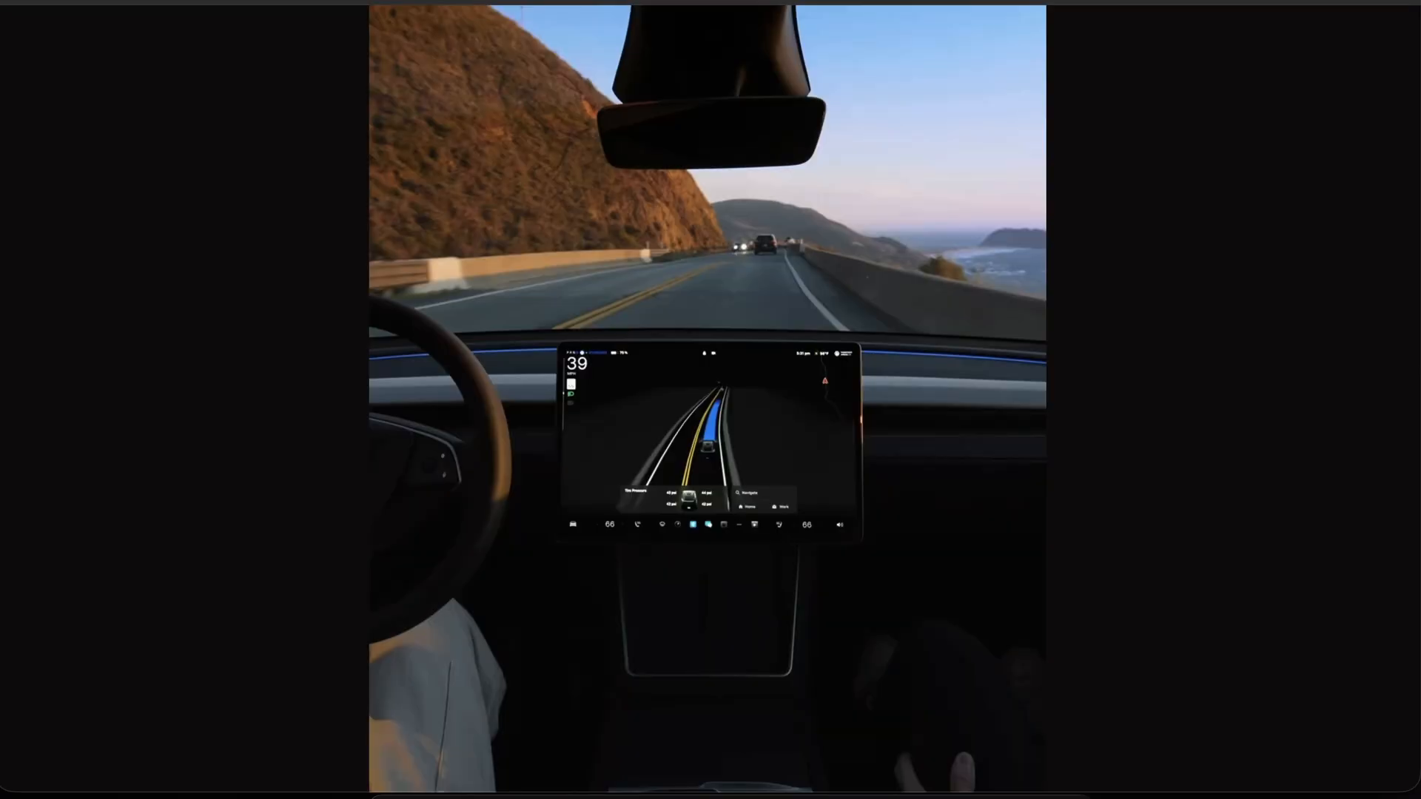
{"action": "right_click", "coordinate": [768, 260]}
{"action": "left_click", "coordinate": [820, 326]}
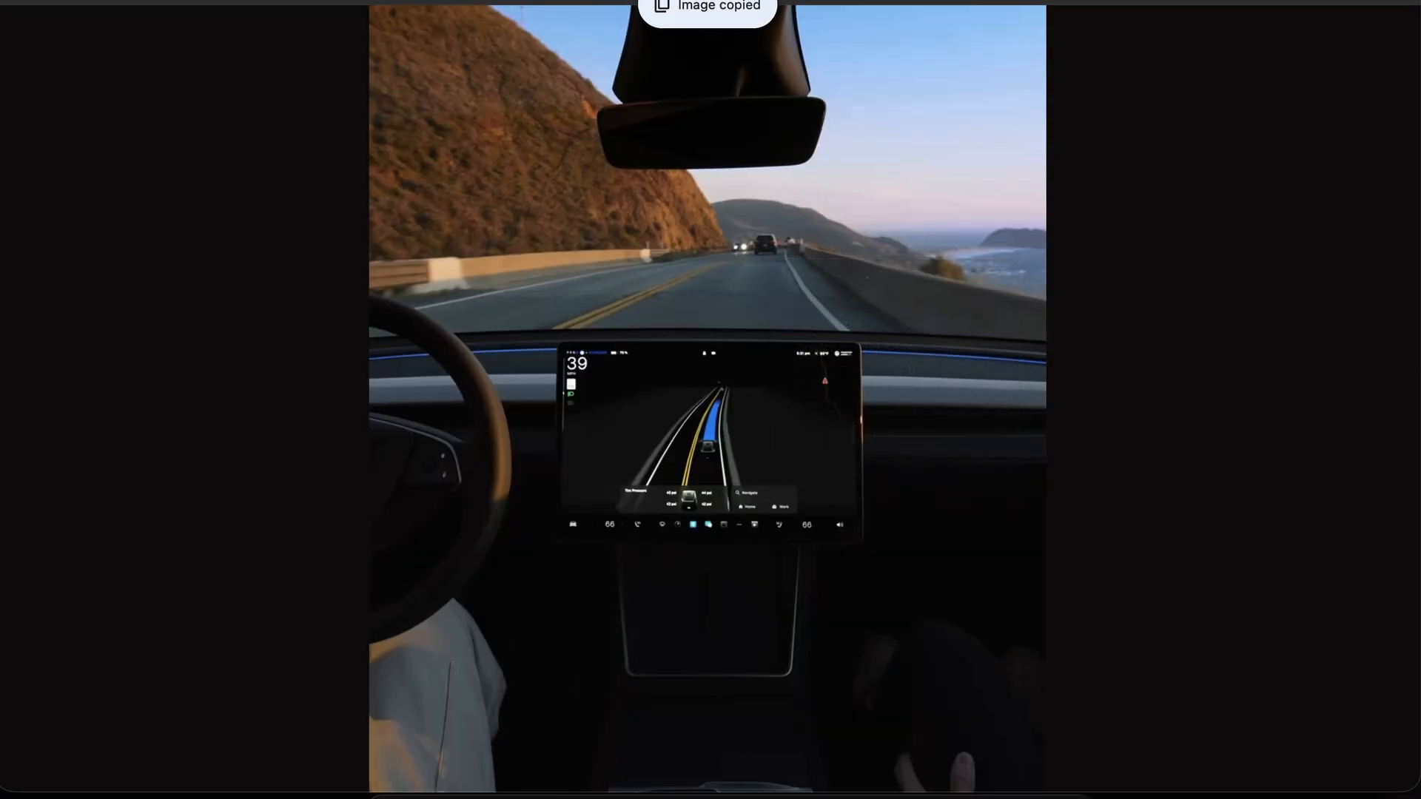
{"action": "key", "text": "ctrl+Tab"}
{"action": "left_click", "coordinate": [738, 262]}
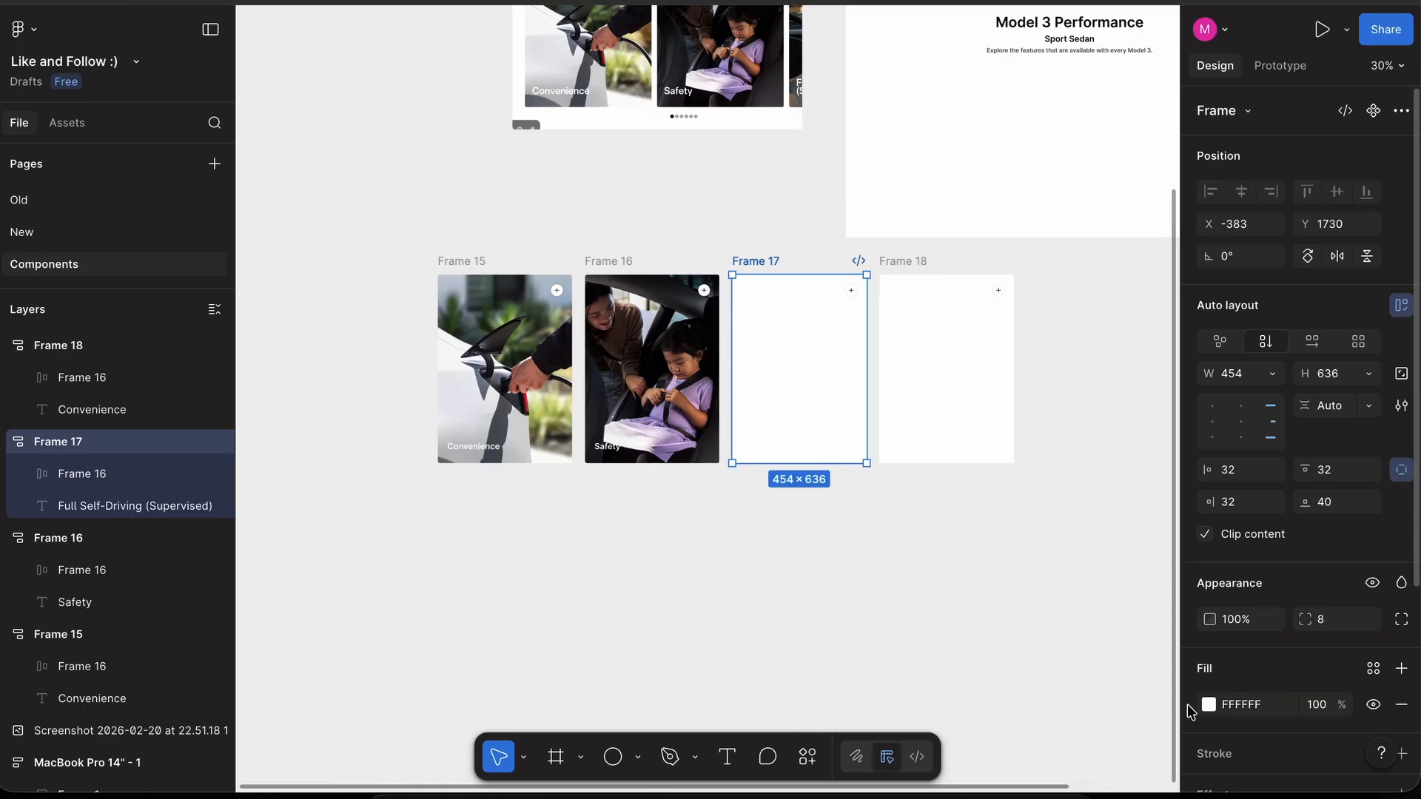
{"action": "key", "text": "super+v"}
{"action": "left_click", "coordinate": [1063, 517]}
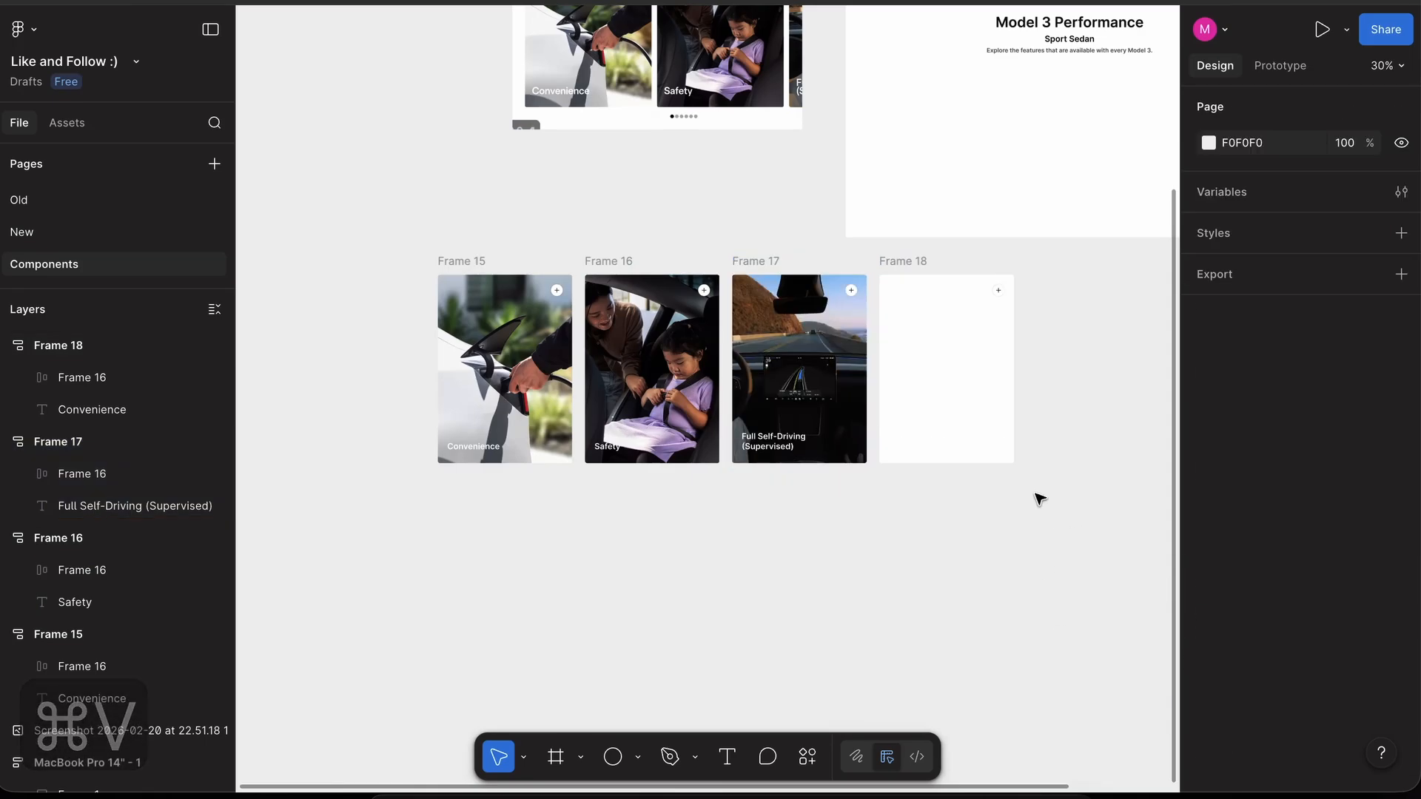
- Close the developer tools on the Model 3 web page and examine how its feature carousel scrolls sideways through the cards
{"action": "left_click_drag", "start_coordinate": [1039, 500], "coordinate": [414, 252]}
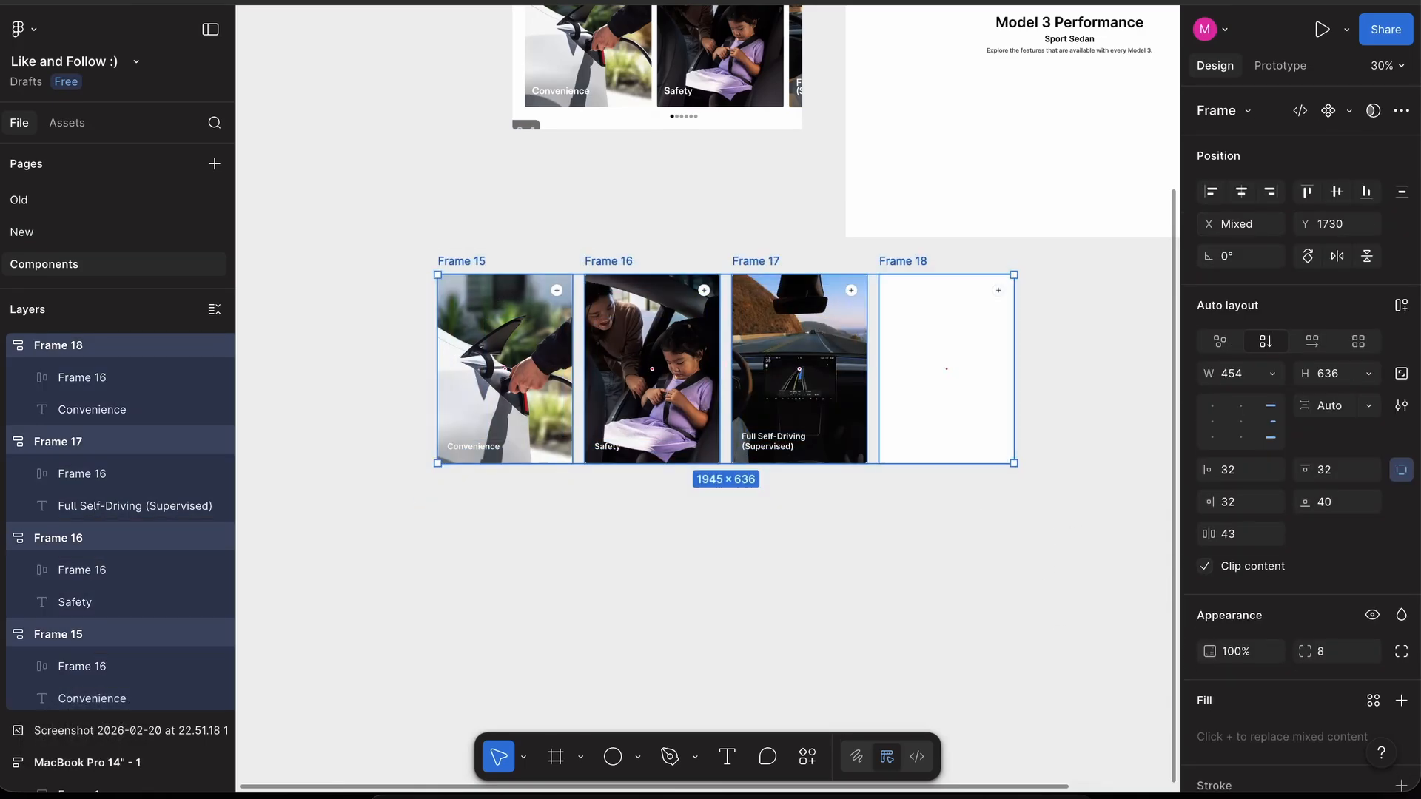
{"action": "key", "text": "ctrl+Tab"}
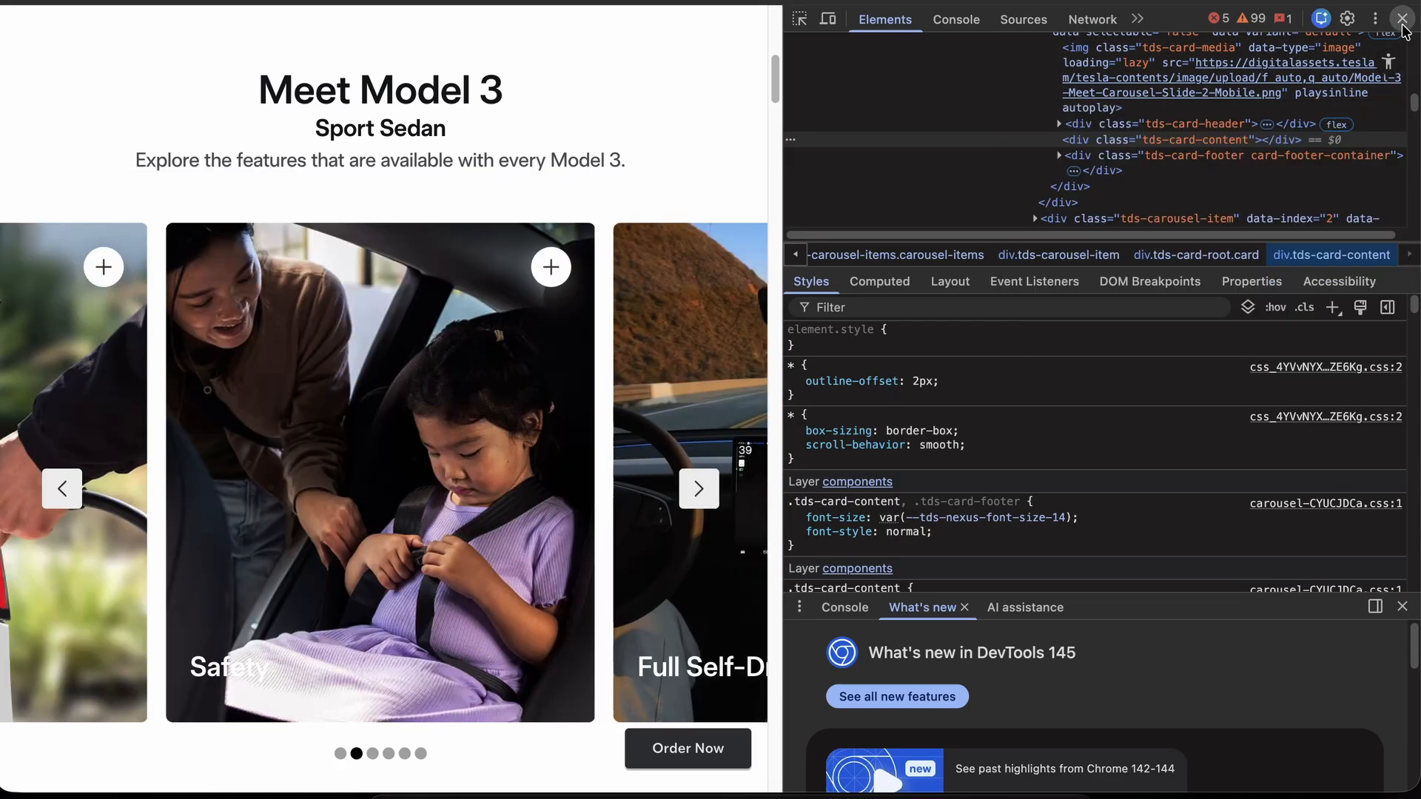
{"action": "left_click", "coordinate": [1402, 21]}
{"action": "scroll", "coordinate": [1152, 383], "scroll_direction": "down", "scroll_amount": 10}
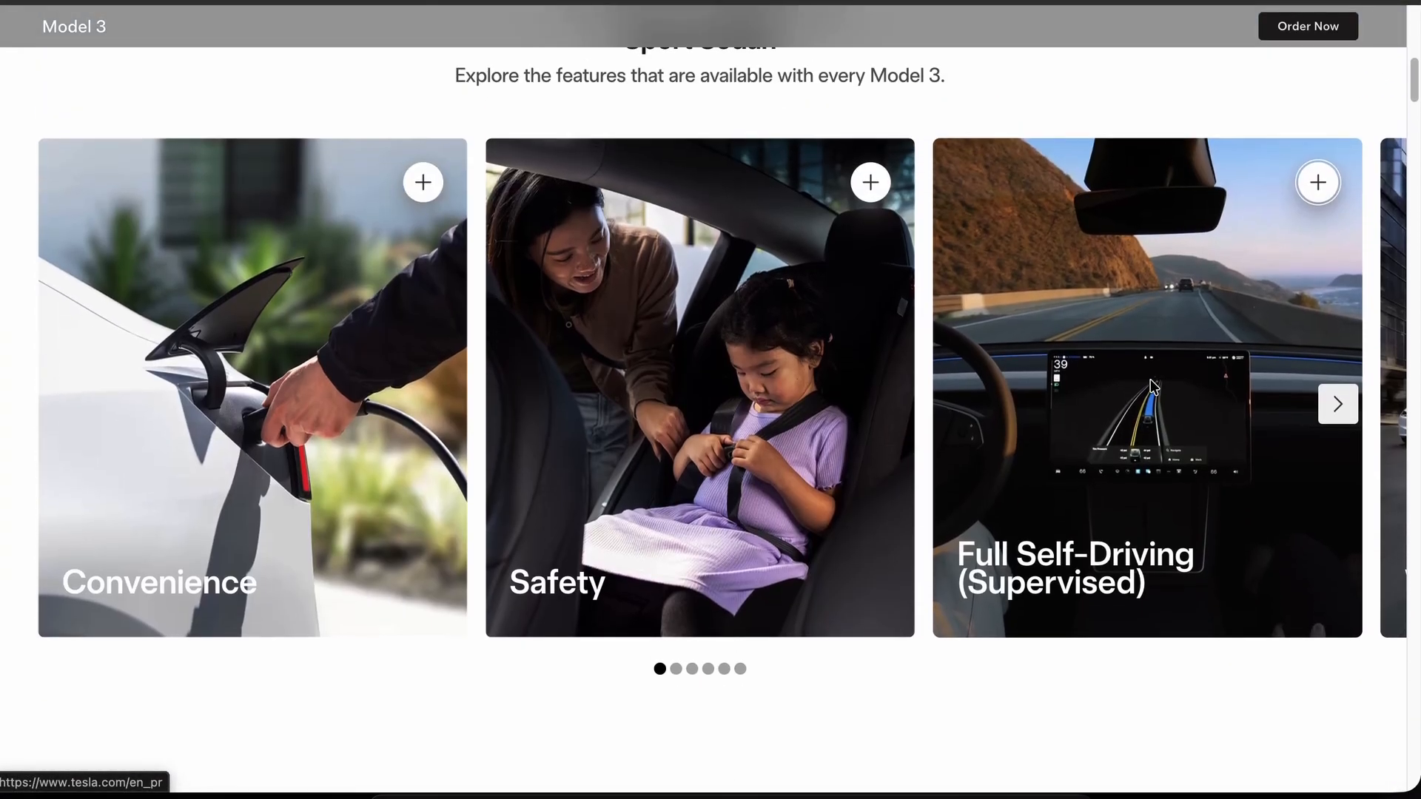
{"action": "scroll", "coordinate": [1152, 382], "scroll_direction": "left", "scroll_amount": 3}
{"action": "scroll", "coordinate": [1152, 382], "scroll_direction": "right", "scroll_amount": 7}
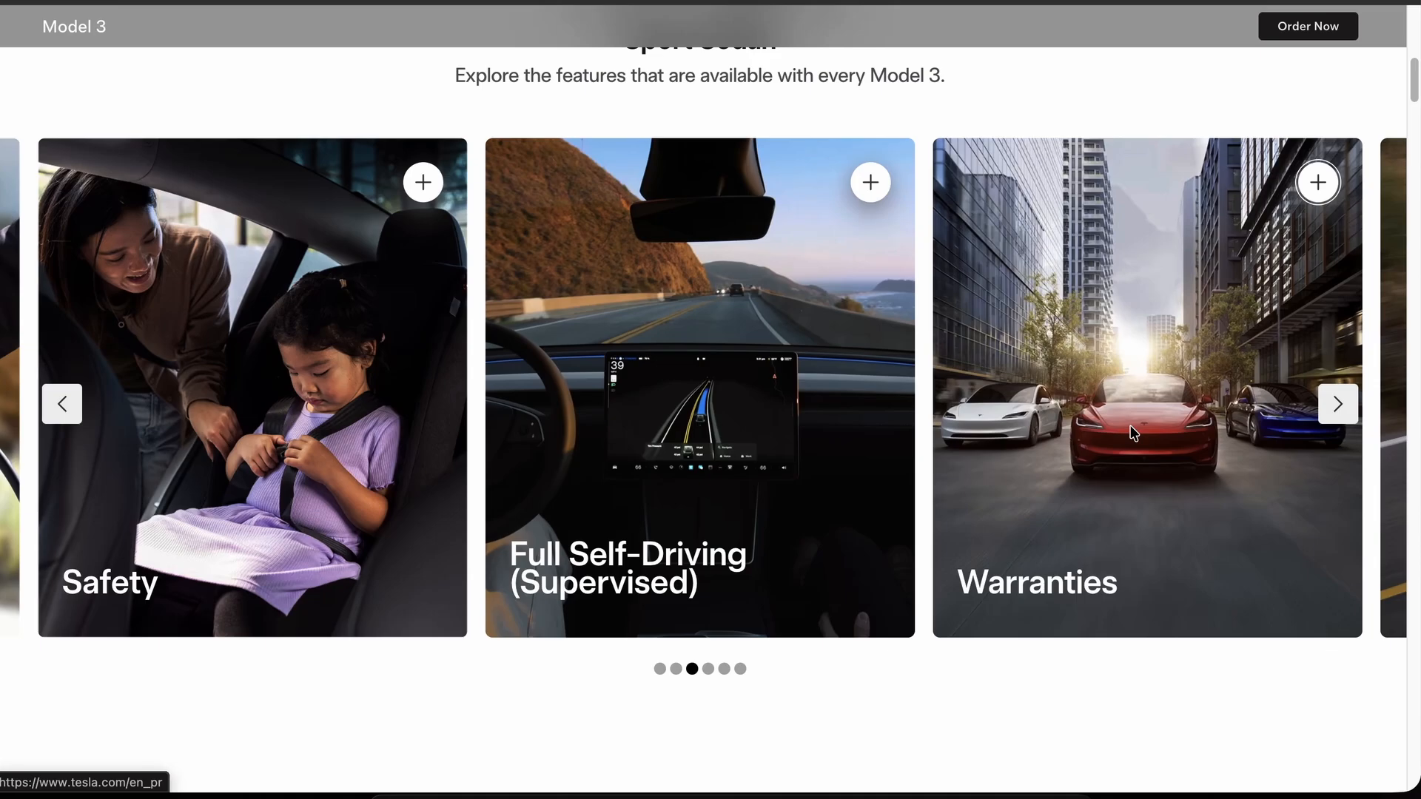
{"action": "scroll", "coordinate": [1132, 433], "scroll_direction": "left", "scroll_amount": 6}
{"action": "scroll", "coordinate": [1132, 433], "scroll_direction": "up", "scroll_amount": 1}
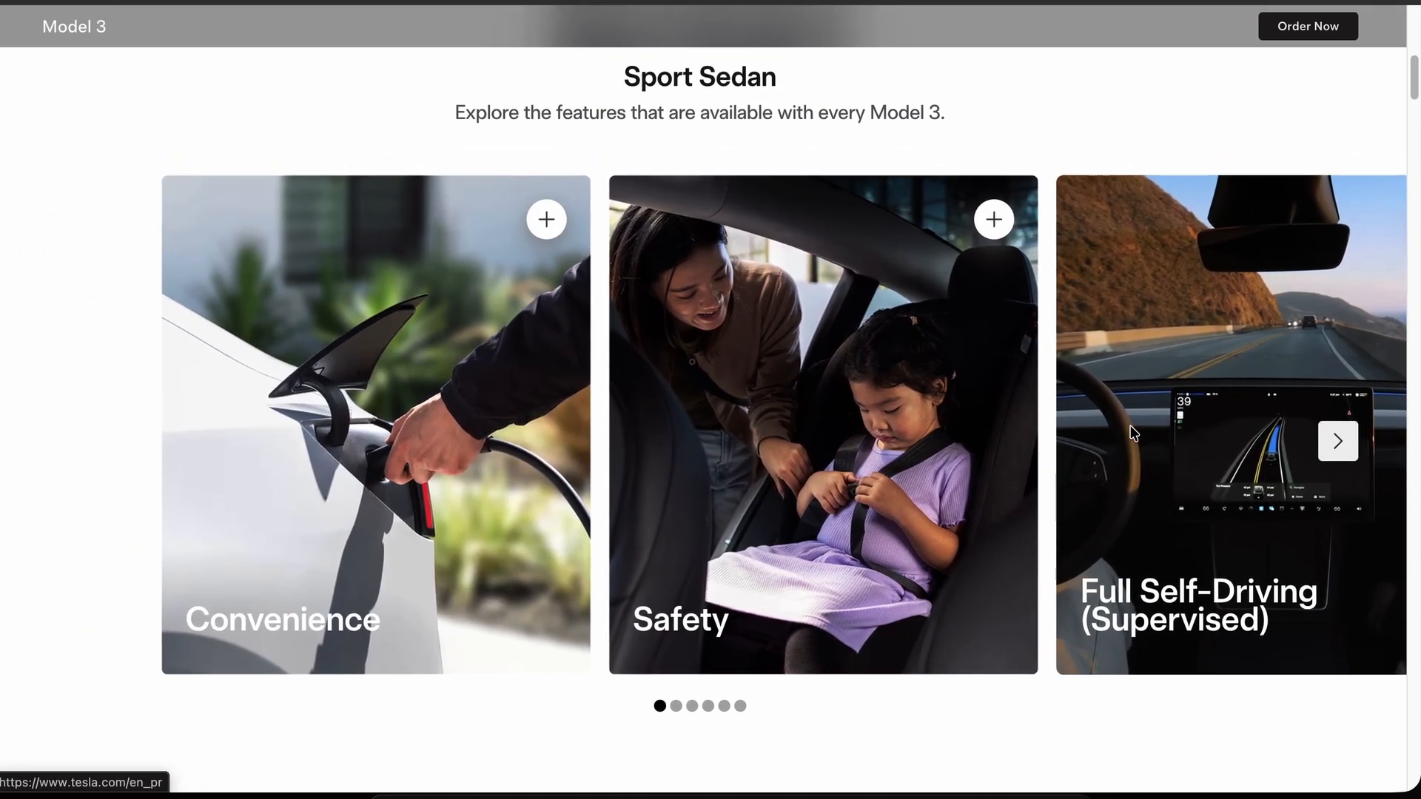
{"action": "scroll", "coordinate": [1132, 433], "scroll_direction": "up", "scroll_amount": 1}
{"action": "scroll", "coordinate": [1133, 433], "scroll_direction": "down", "scroll_amount": 2}
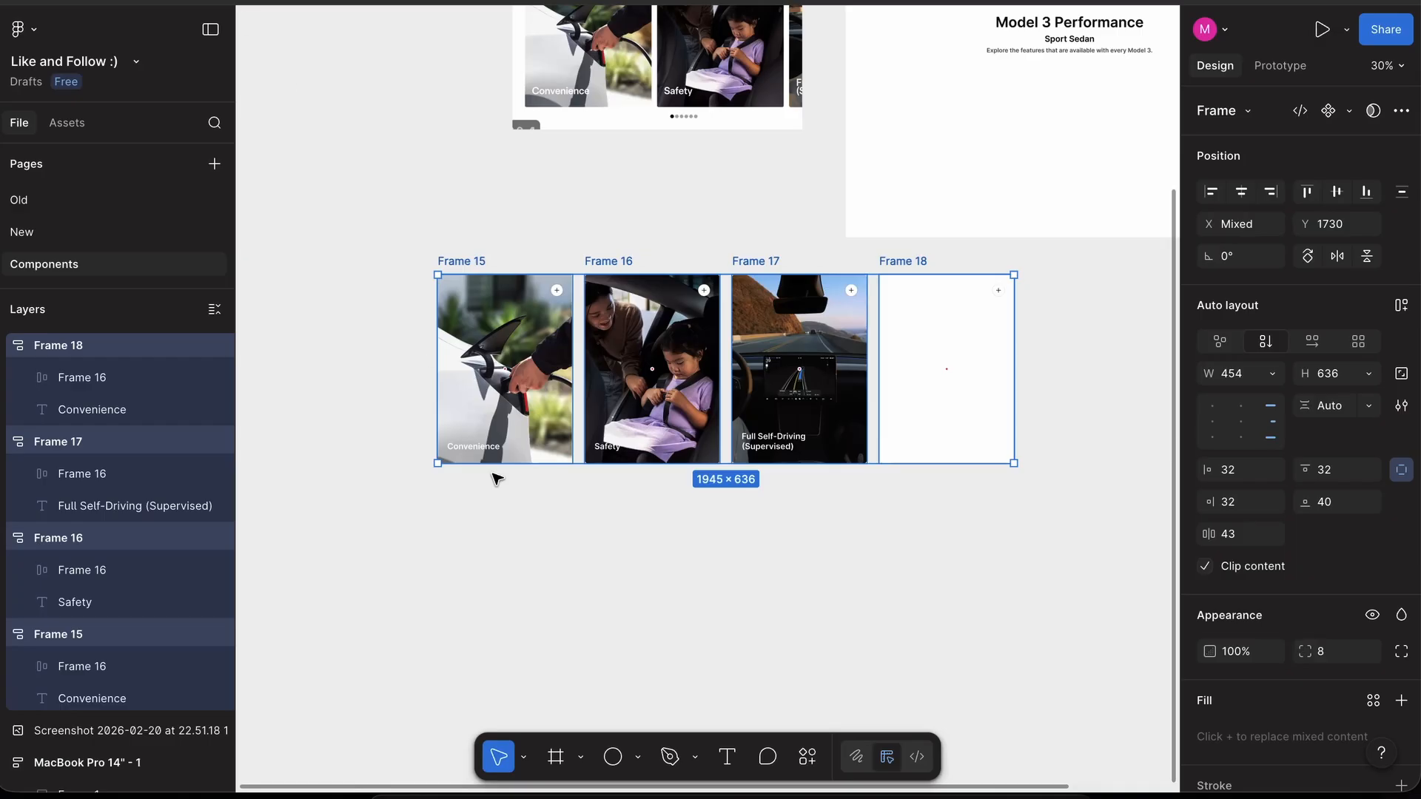
- Wrap all four feature cards in one horizontal auto layout frame in Figma
{"action": "scroll", "coordinate": [644, 637], "scroll_direction": "up", "scroll_amount": 4}
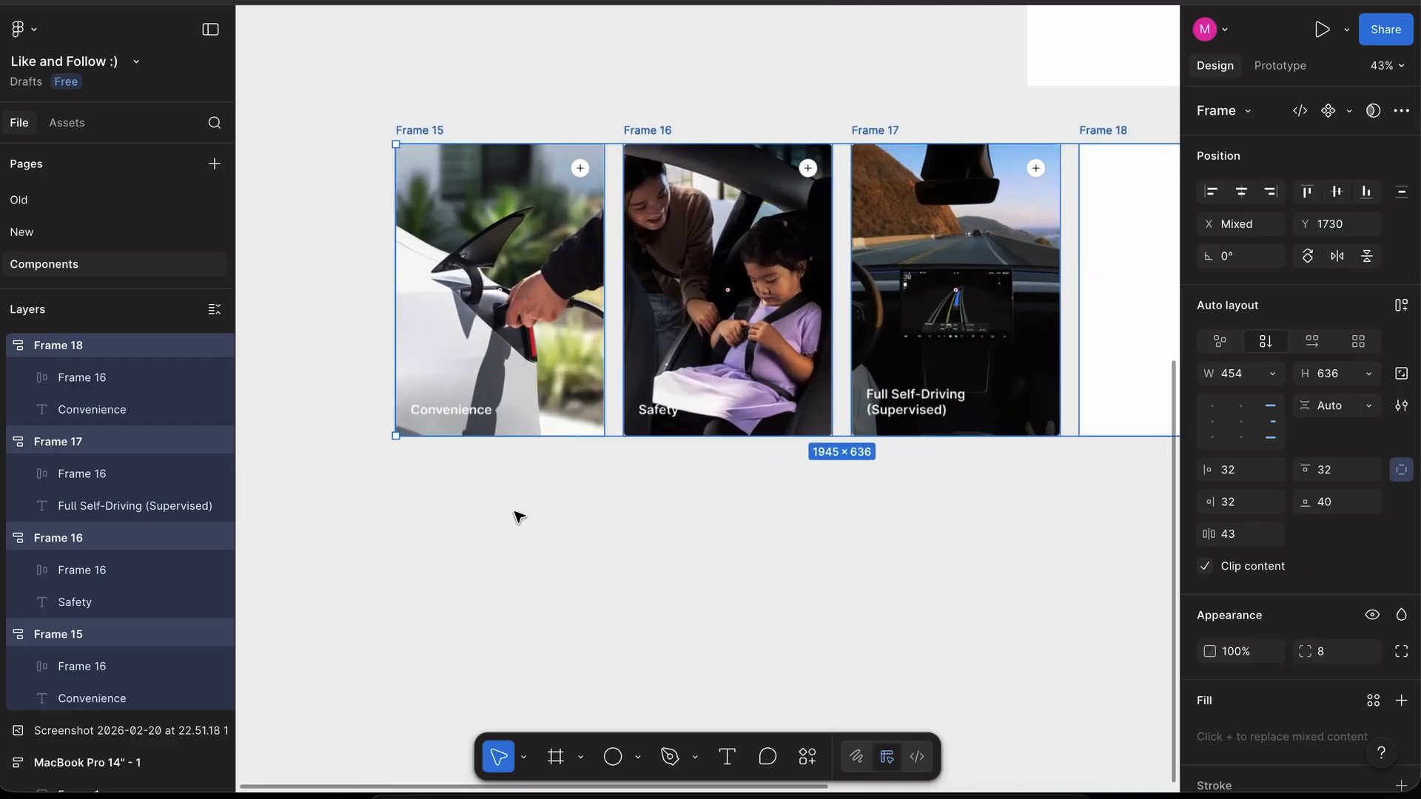
{"action": "left_click", "coordinate": [772, 501]}
{"action": "scroll", "coordinate": [771, 501], "scroll_direction": "down", "scroll_amount": 5}
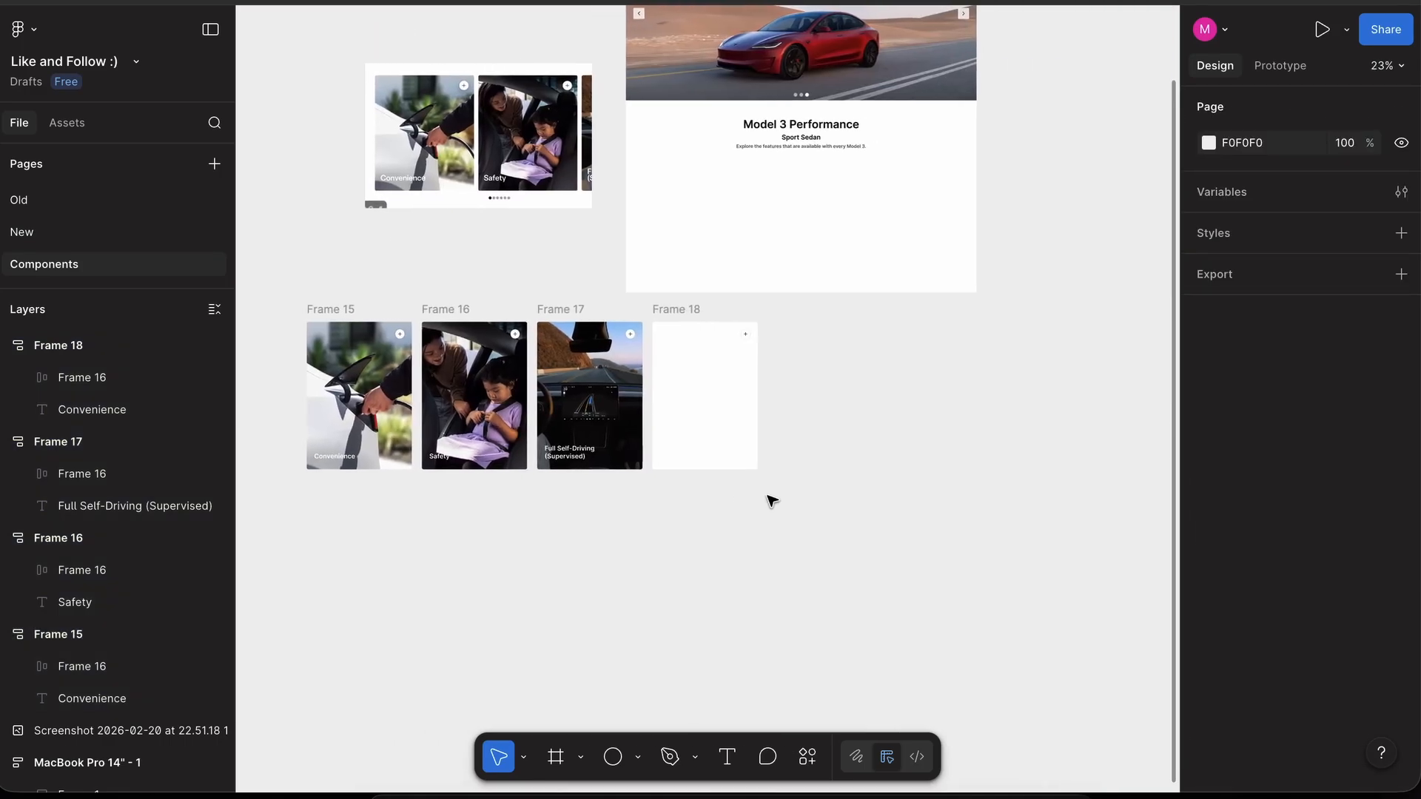
{"action": "scroll", "coordinate": [772, 501], "scroll_direction": "left", "scroll_amount": 3}
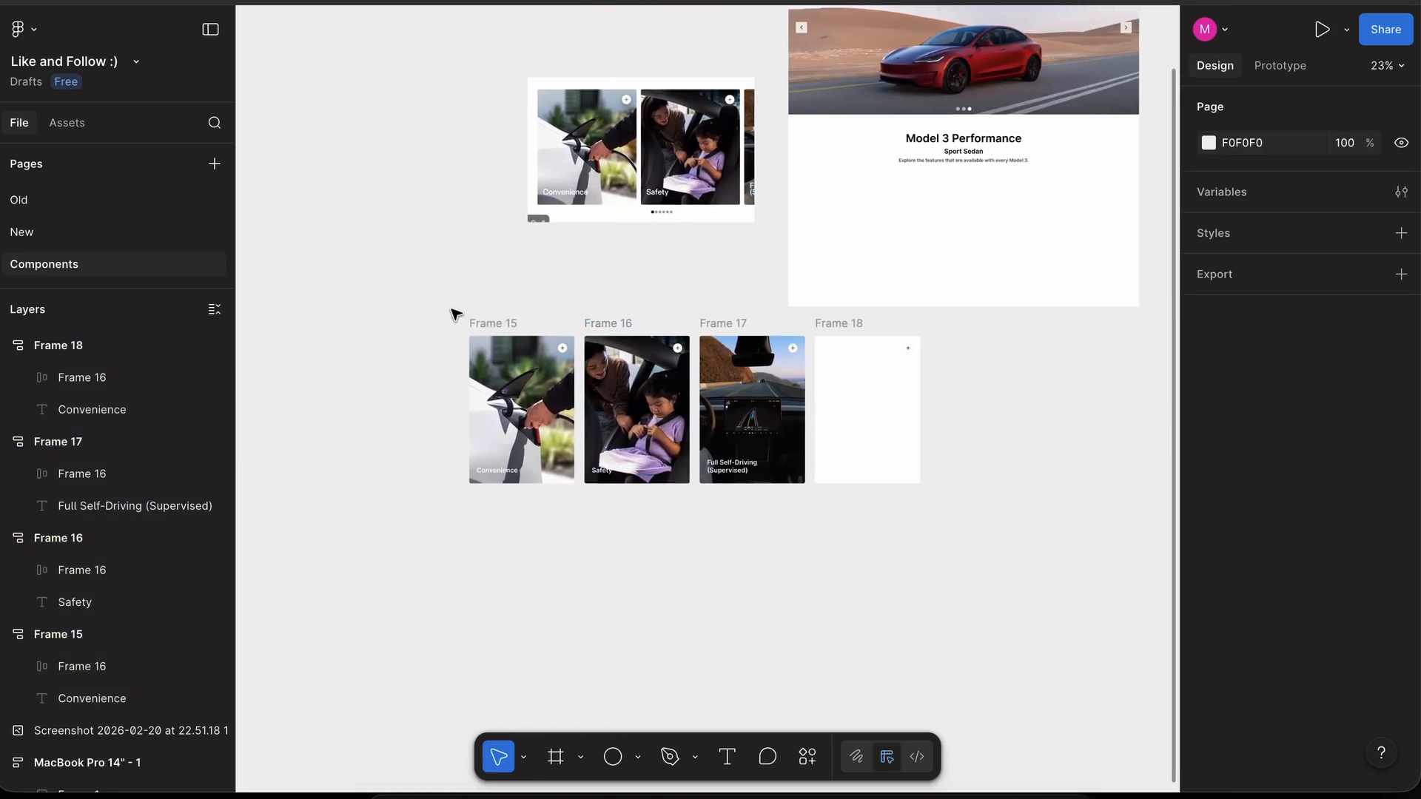
{"action": "left_click_drag", "start_coordinate": [456, 314], "coordinate": [930, 531]}
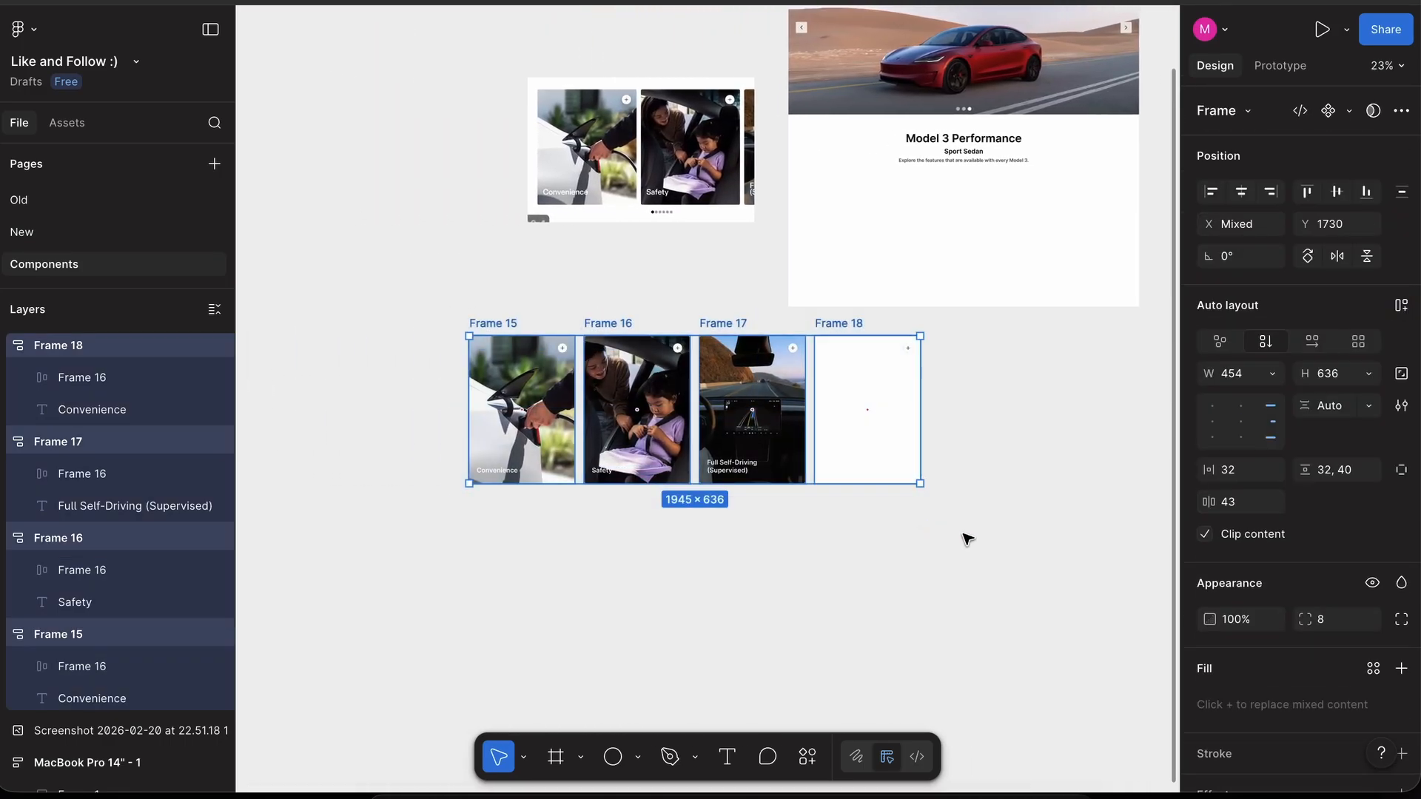
{"action": "key", "text": "shift+a"}
- Move the card row into the MacBook Pro 14" frame, directly below the "Explore the features" text
{"action": "scroll", "coordinate": [962, 533], "scroll_direction": "right", "scroll_amount": 2}
{"action": "left_click_drag", "start_coordinate": [423, 331], "coordinate": [841, 159]}
{"action": "scroll", "coordinate": [1015, 176], "scroll_direction": "up", "scroll_amount": 1}
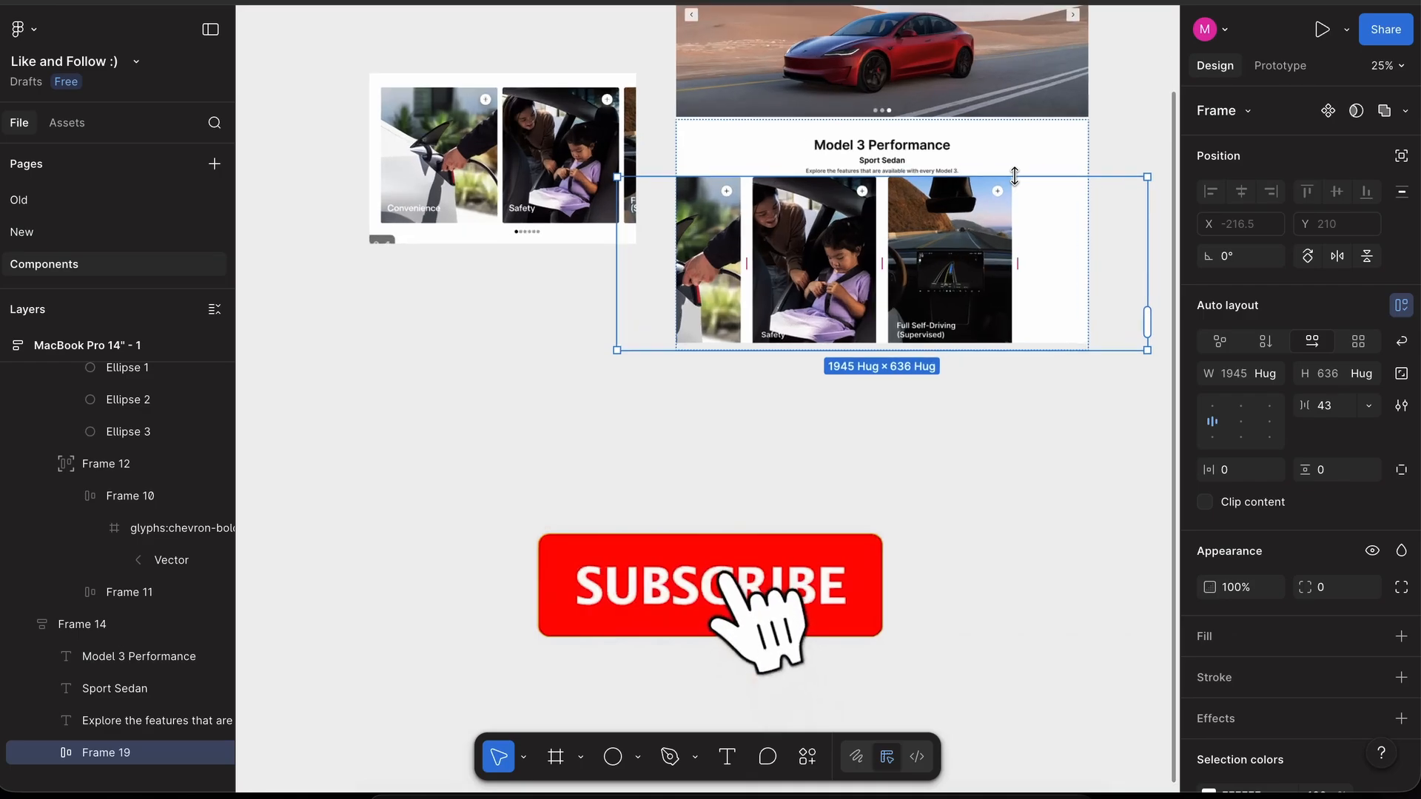
- Narrow the four-card row frame to a width of about 888 inside the MacBook Pro 14" frame
{"action": "scroll", "coordinate": [1080, 245], "scroll_direction": "up", "scroll_amount": 3}
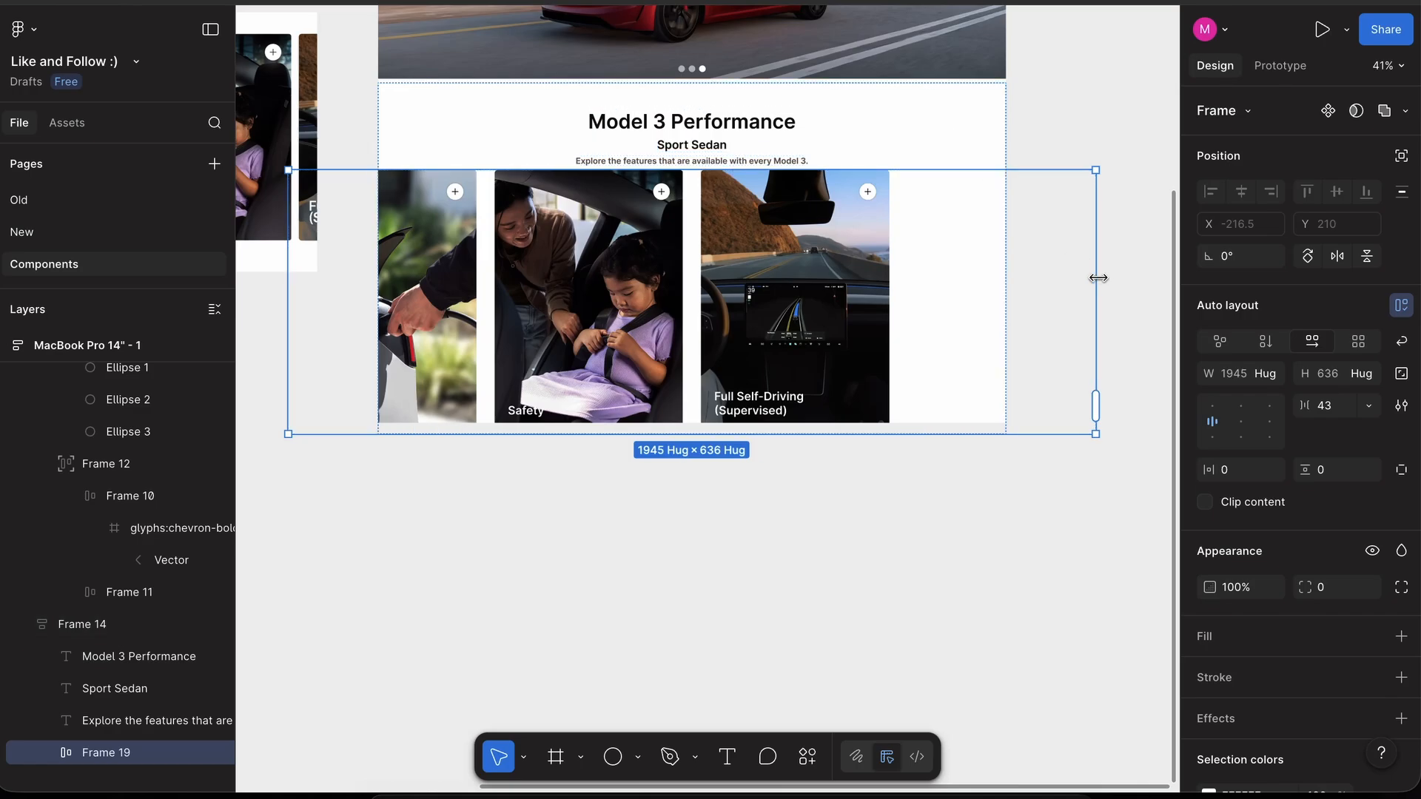
{"action": "left_click_drag", "start_coordinate": [1097, 277], "coordinate": [879, 285]}
{"action": "scroll", "coordinate": [965, 99], "scroll_direction": "up", "scroll_amount": 5}
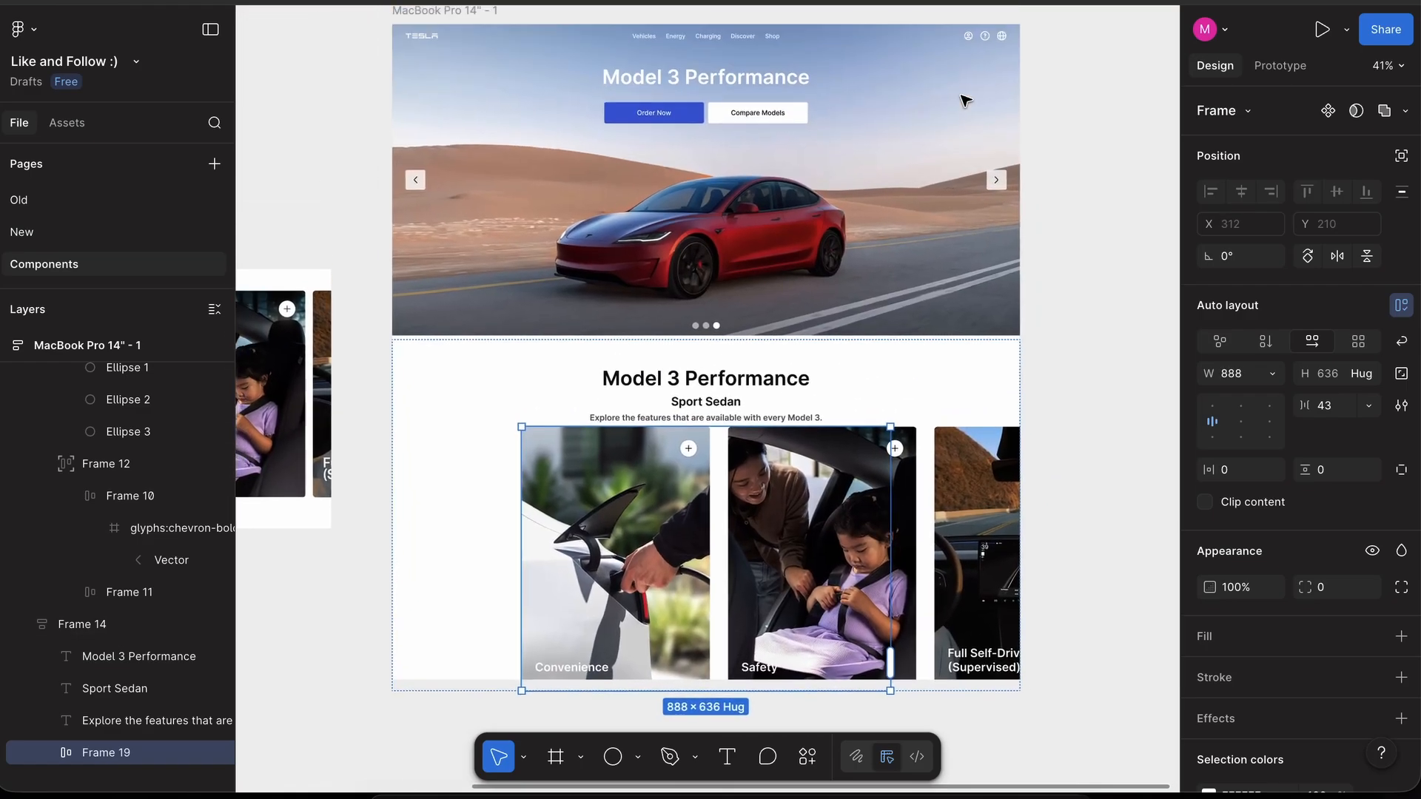
- Extend the MacBook Pro 14" frame downward to a height of about 4124
{"action": "left_click", "coordinate": [503, 18]}
{"action": "scroll", "coordinate": [571, 108], "scroll_direction": "down", "scroll_amount": 3}
{"action": "scroll", "coordinate": [670, 296], "scroll_direction": "down", "scroll_amount": 3}
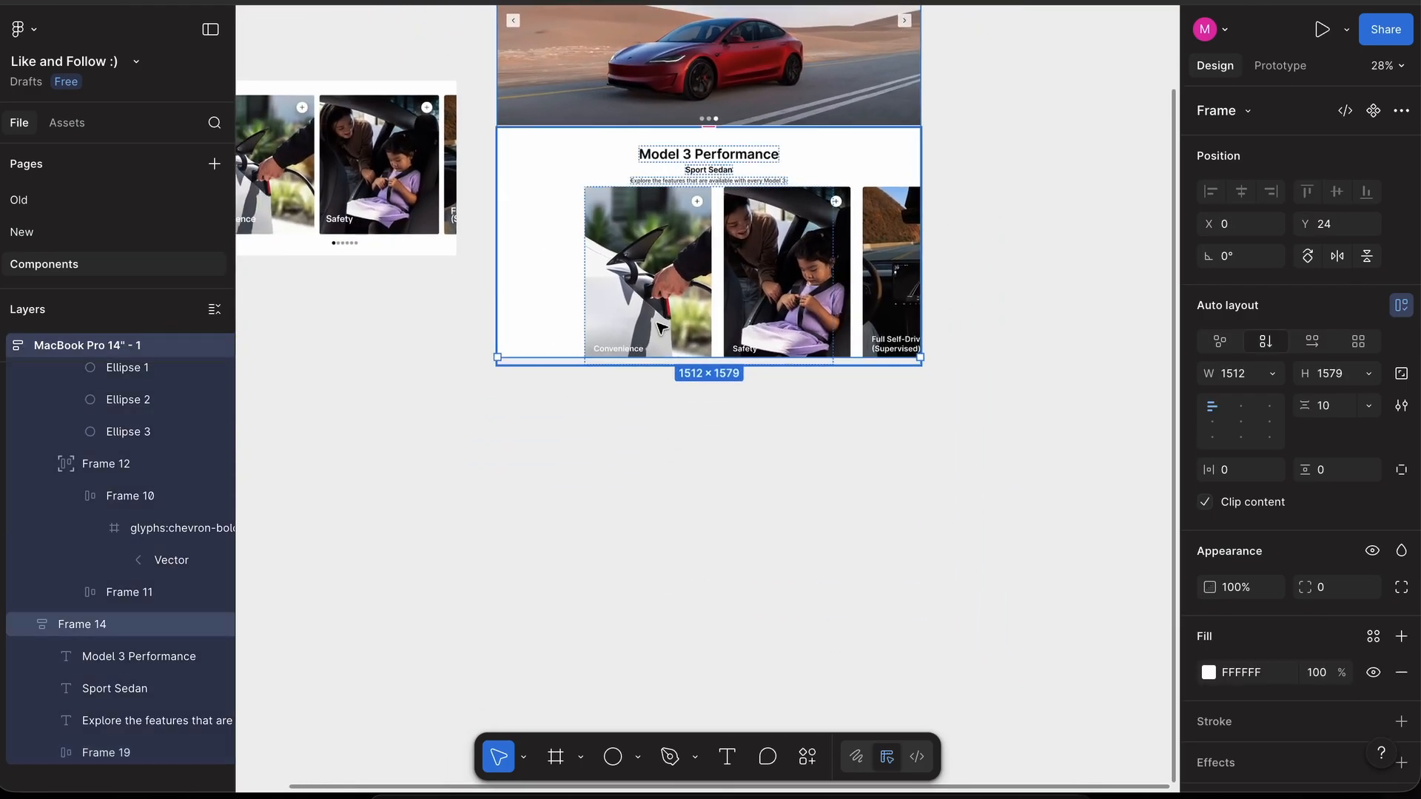
{"action": "left_click_drag", "start_coordinate": [670, 363], "coordinate": [676, 684]}
{"action": "scroll", "coordinate": [736, 501], "scroll_direction": "up", "scroll_amount": 12}
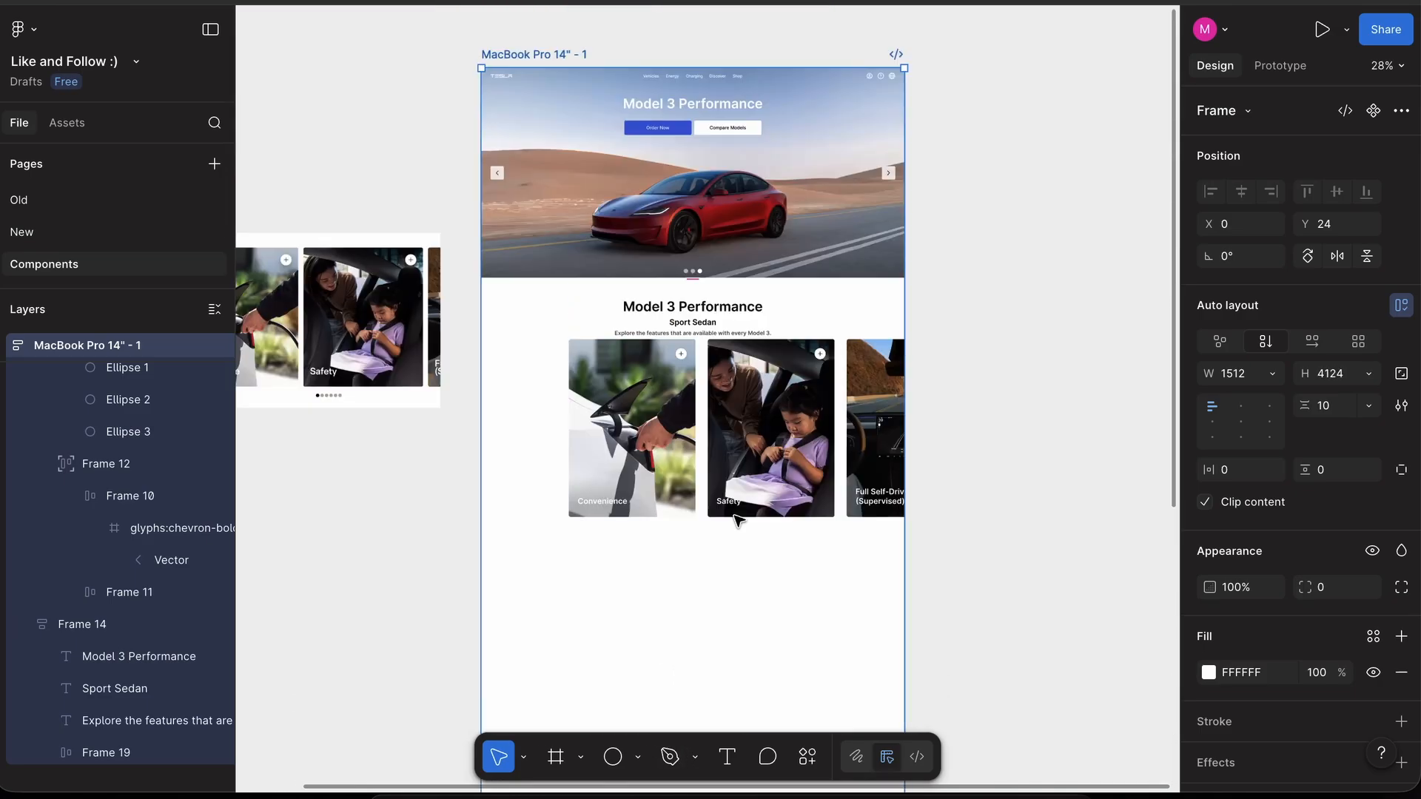
- Check the carousel on the Model 3 web page and set the width of all four feature cards in Figma to 450
{"action": "scroll", "coordinate": [734, 516], "scroll_direction": "down", "scroll_amount": 1}
{"action": "scroll", "coordinate": [701, 575], "scroll_direction": "up", "scroll_amount": 5}
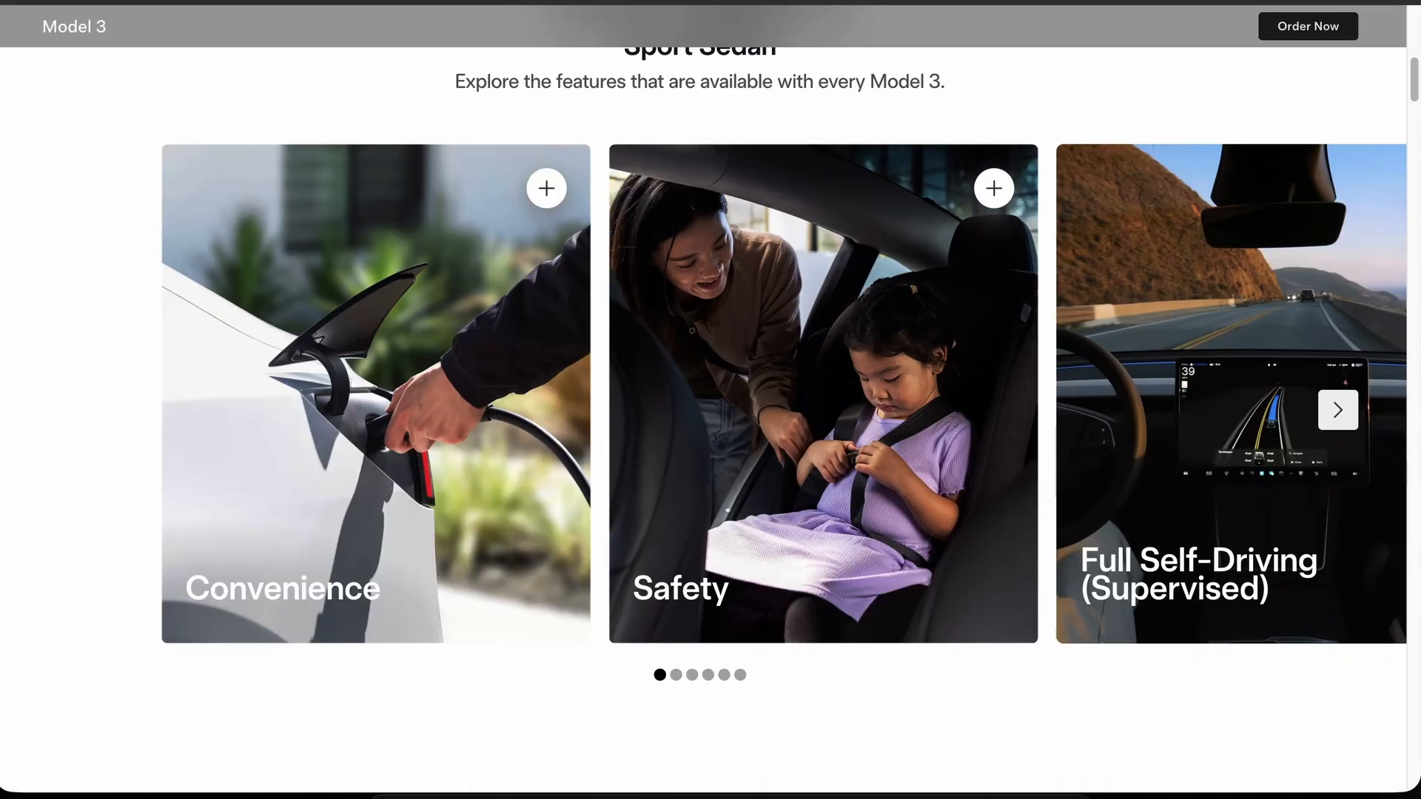
{"action": "scroll", "coordinate": [410, 145], "scroll_direction": "up", "scroll_amount": 1}
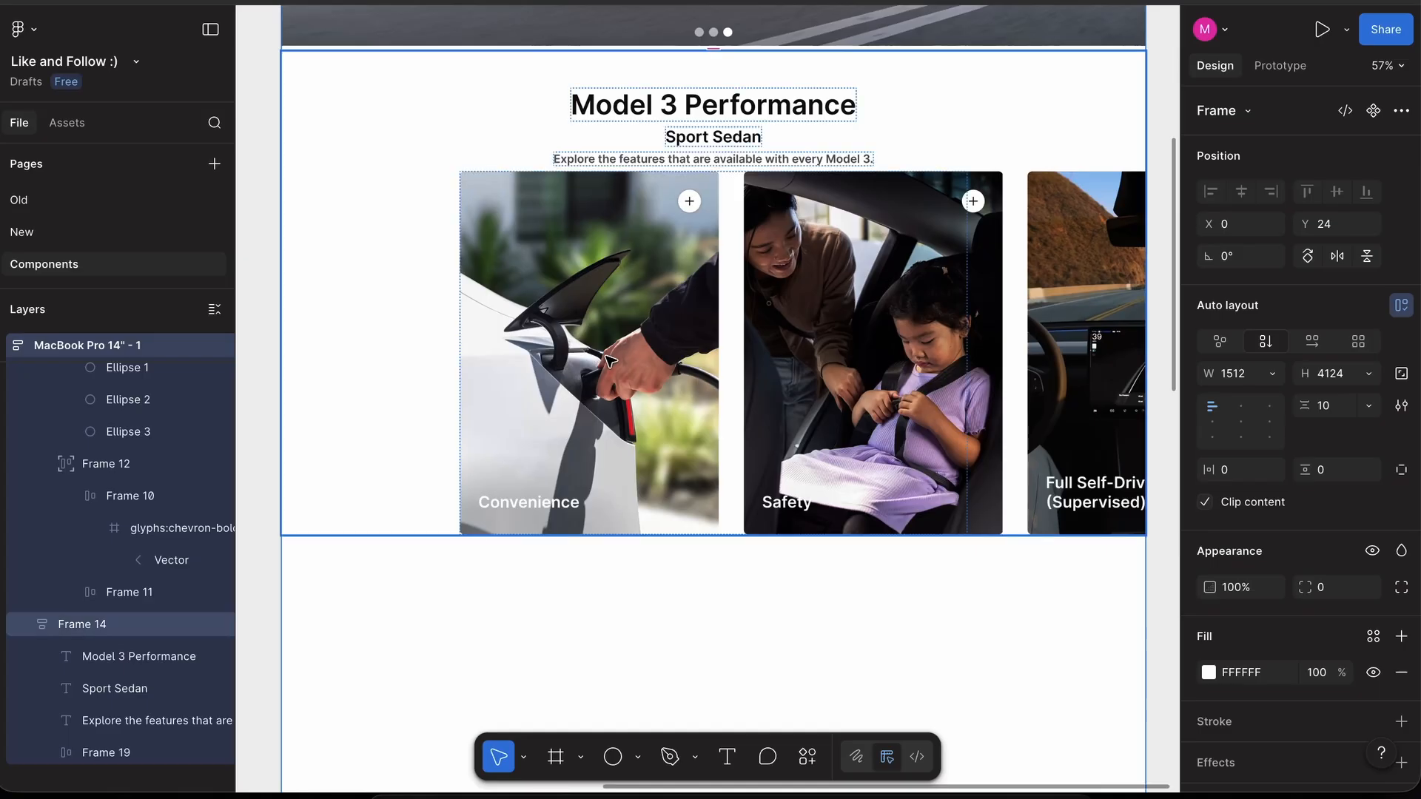
{"action": "left_click", "coordinate": [616, 370]}
{"action": "left_click", "coordinate": [615, 370]}
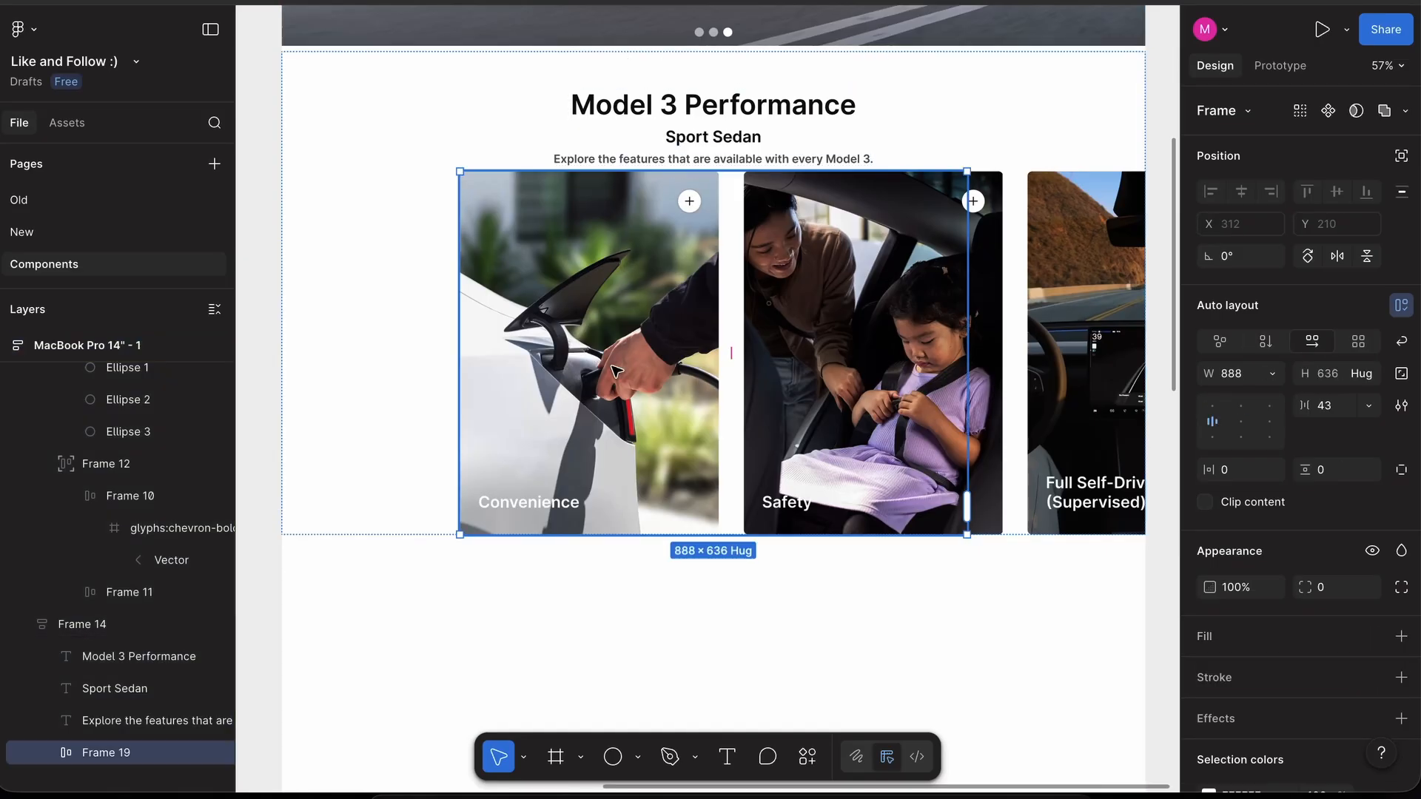
{"action": "left_click", "coordinate": [911, 338], "text": "shift"}
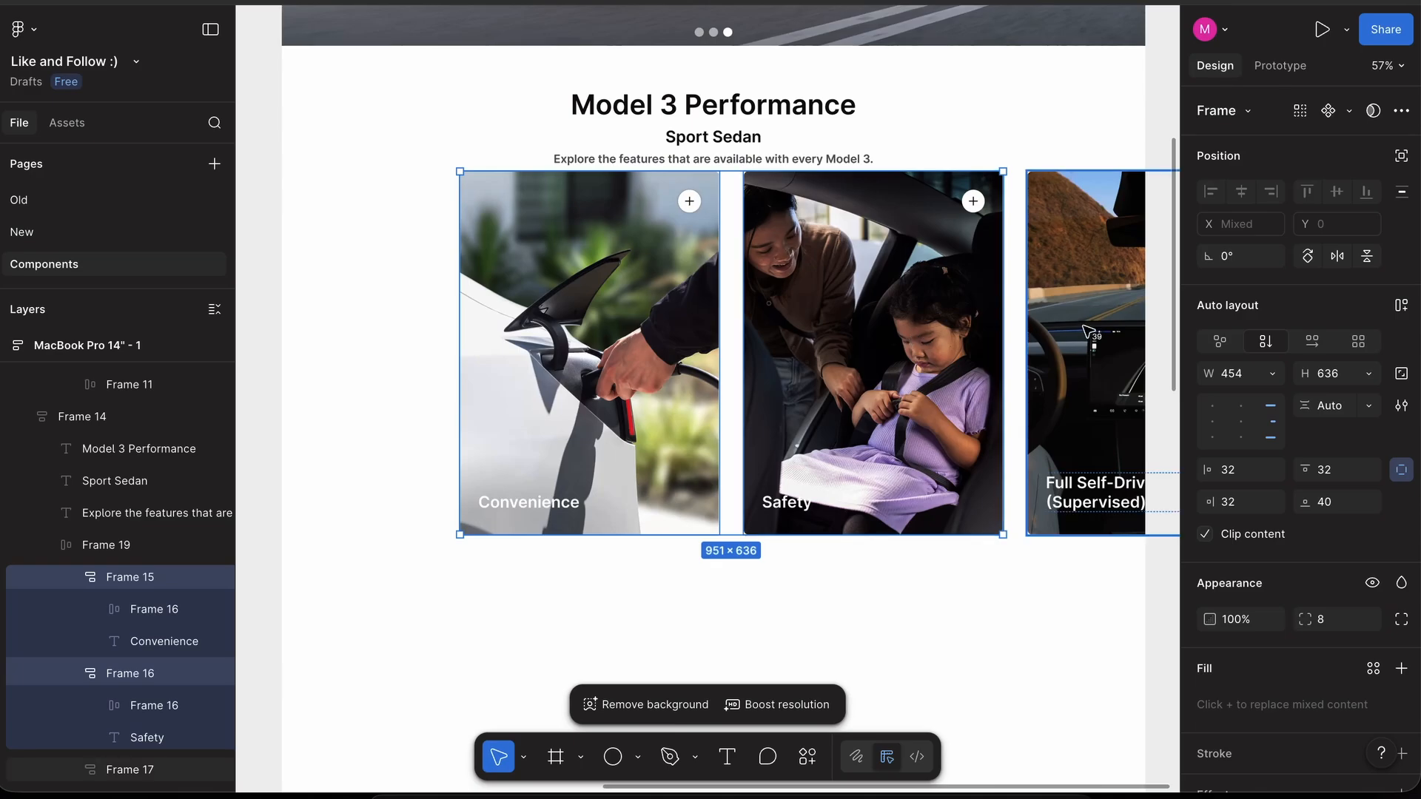
{"action": "left_click", "coordinate": [1058, 333], "text": "shift"}
{"action": "scroll", "coordinate": [1085, 326], "scroll_direction": "down", "scroll_amount": 3}
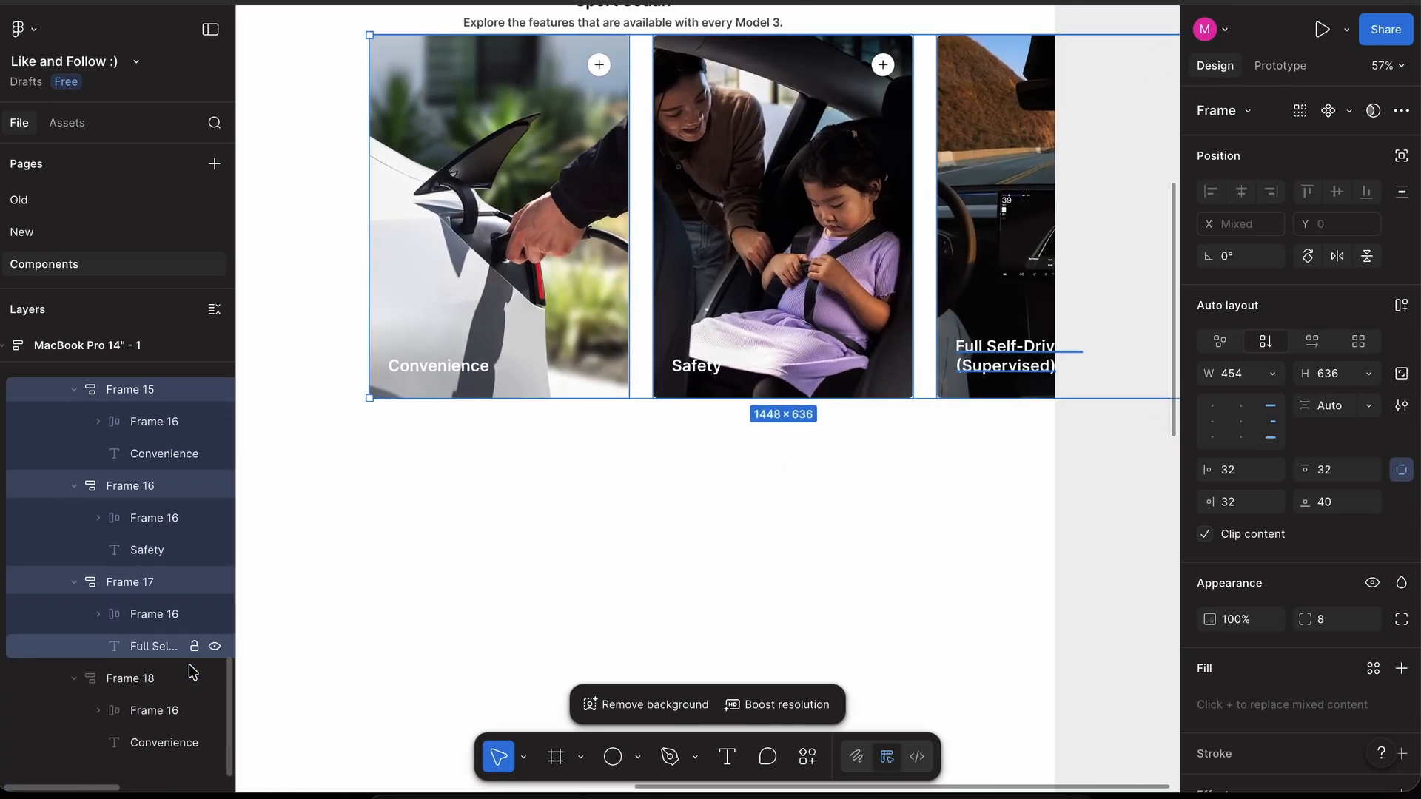
{"action": "left_click", "coordinate": [134, 677]}
{"action": "left_click", "coordinate": [132, 582], "text": "shift"}
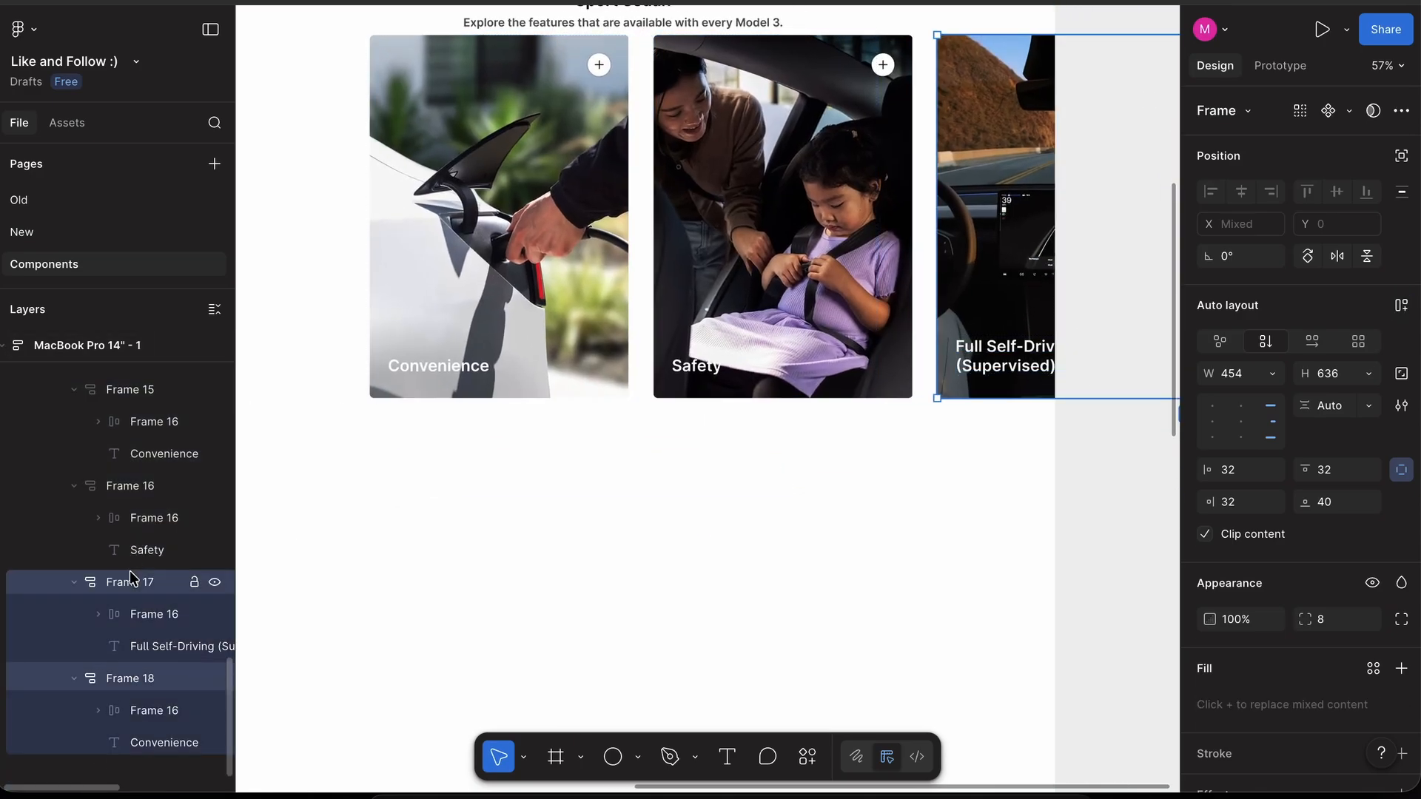
{"action": "left_click", "coordinate": [131, 485], "text": "shift"}
{"action": "left_click", "coordinate": [133, 390], "text": "shift"}
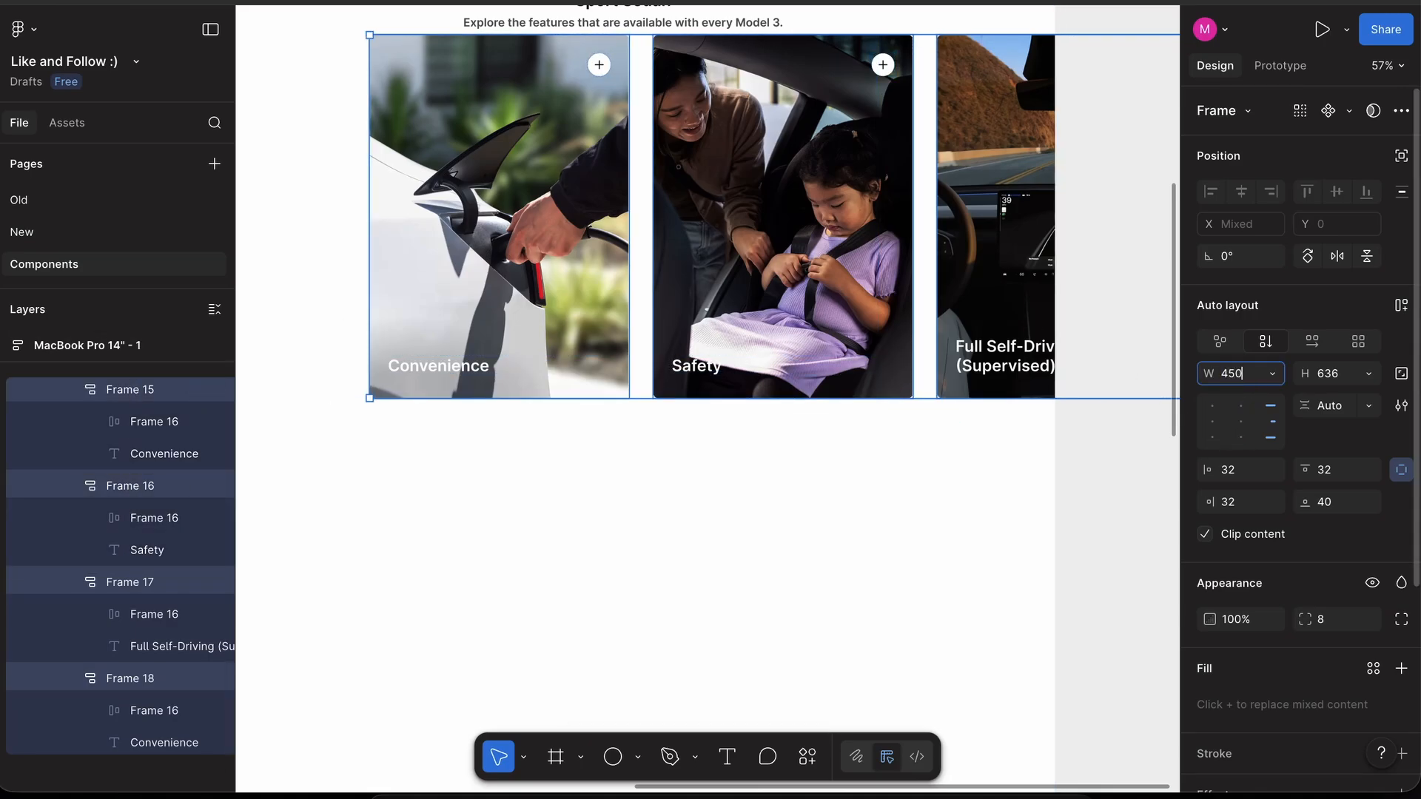
{"action": "key", "text": "Return"}
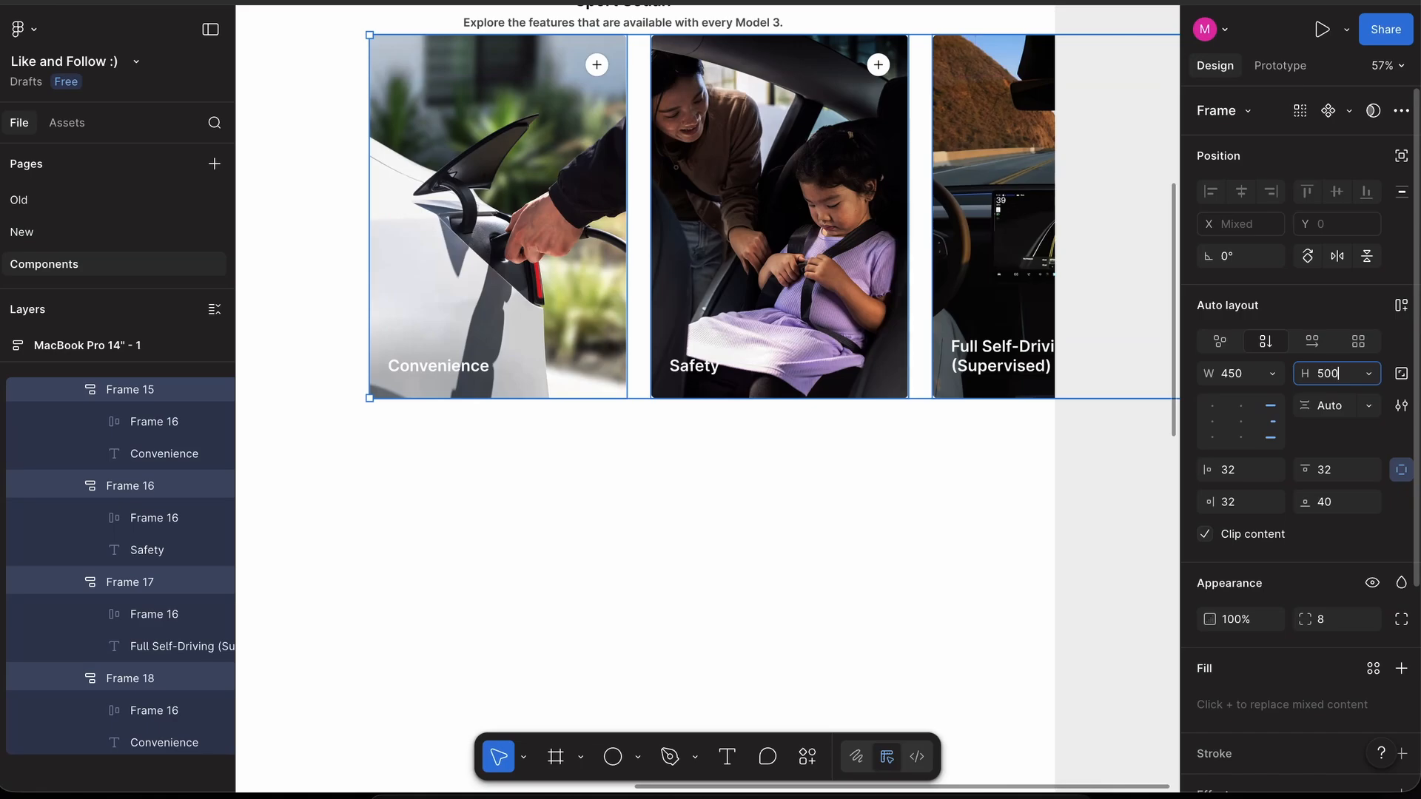
- Try heights of 500 and 600 on the four feature cards and settle on a height of 550
{"action": "type", "text": "500"}
{"action": "key", "text": "Return"}
{"action": "type", "text": "600"}
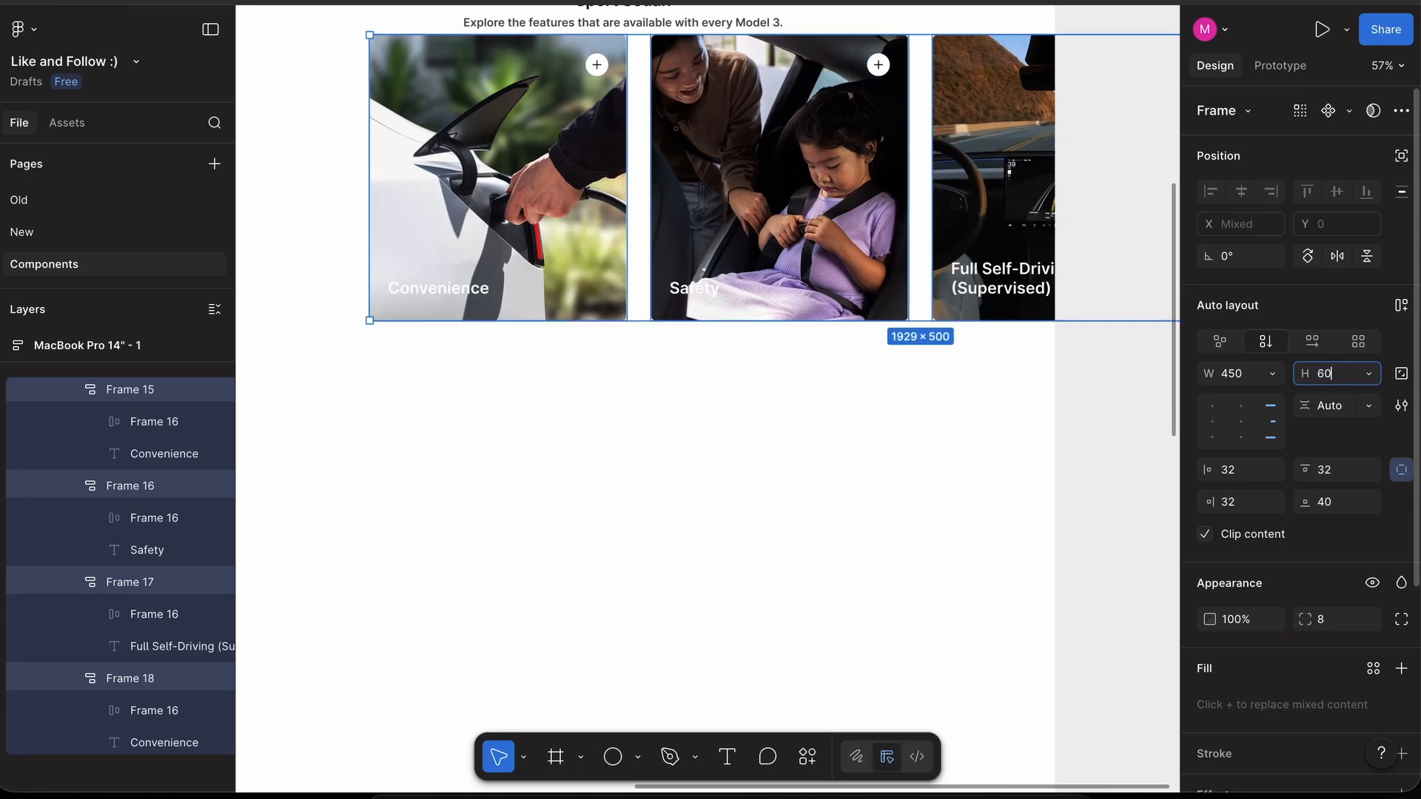
{"action": "key", "text": "Return"}
{"action": "type", "text": "550"}
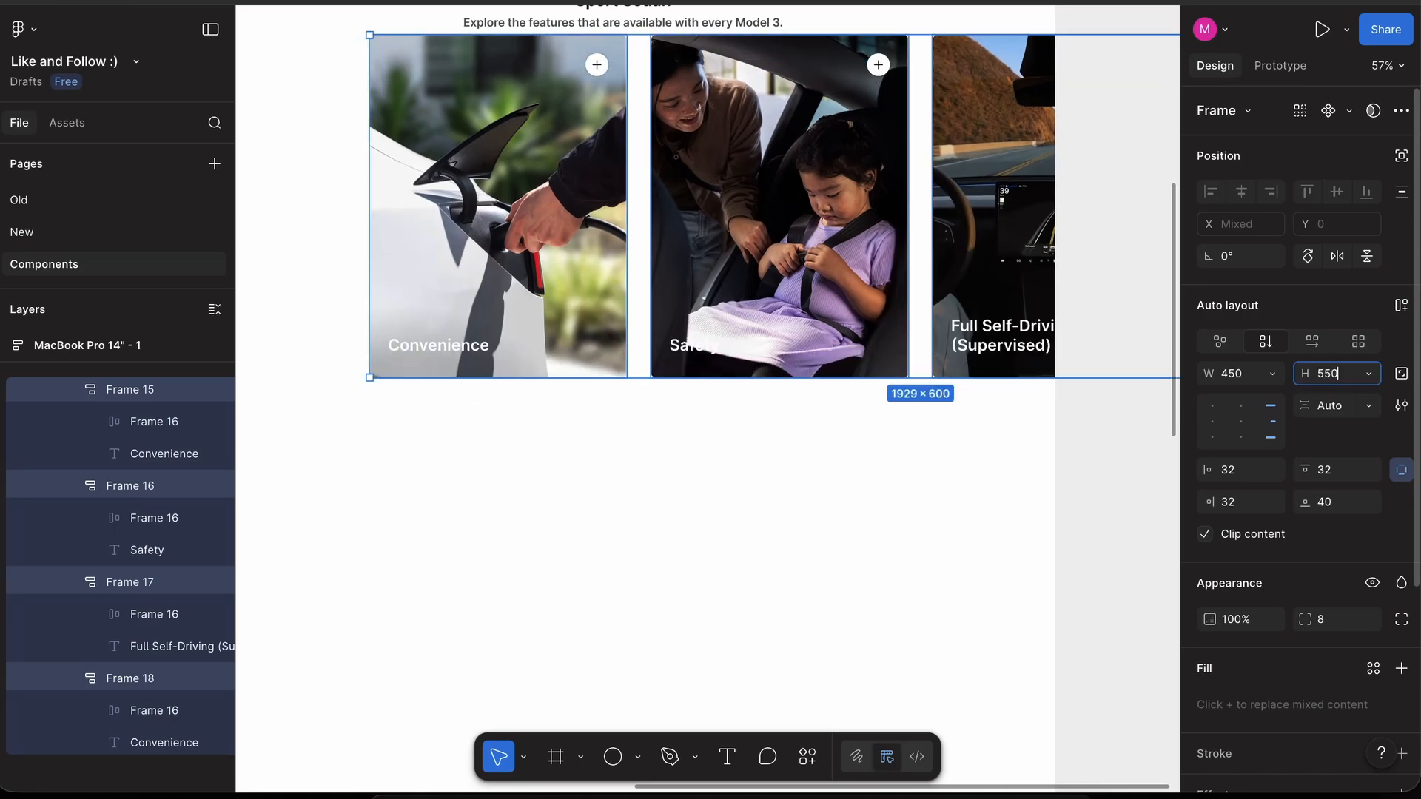
{"action": "key", "text": "Return"}
{"action": "scroll", "coordinate": [1157, 254], "scroll_direction": "up", "scroll_amount": 3}
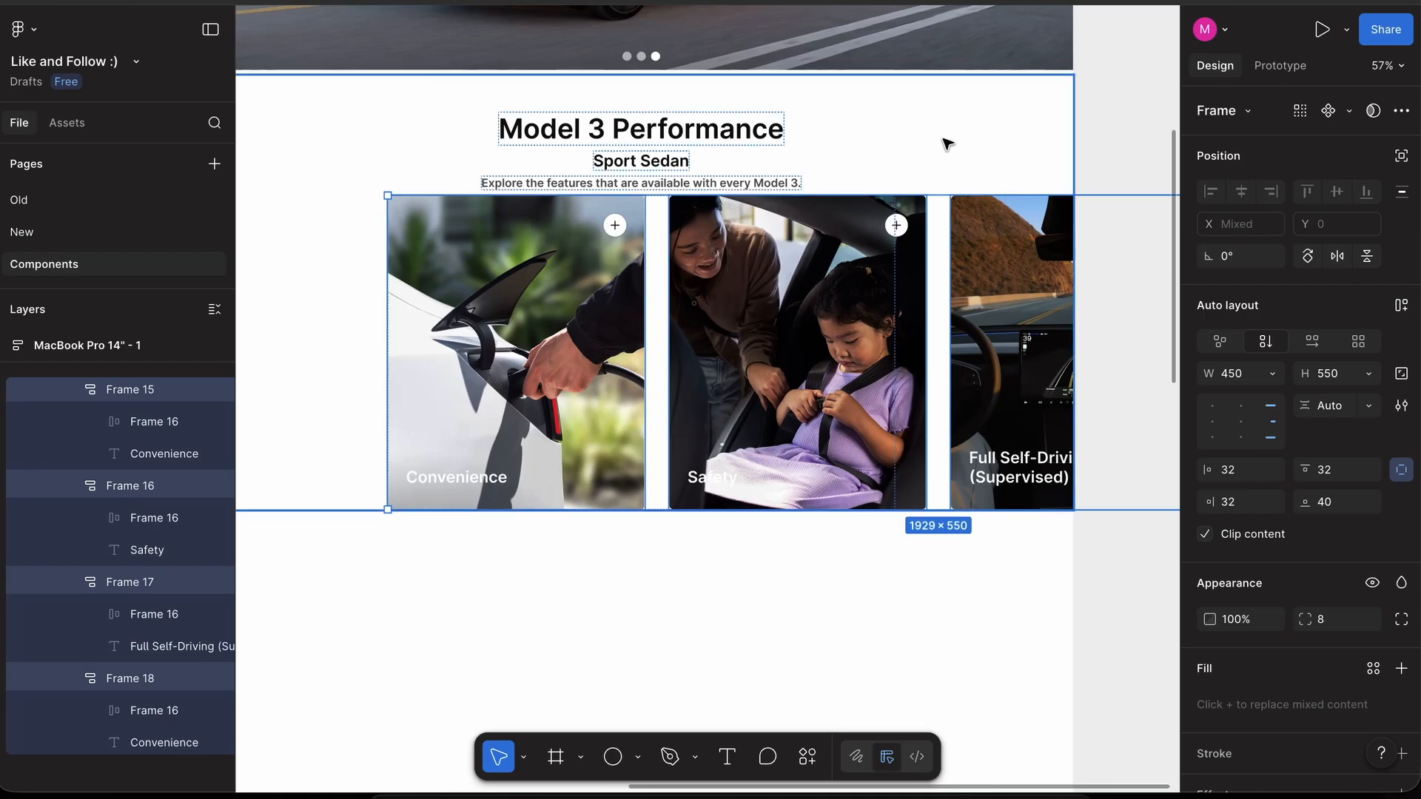
- Left-align the contents of the frame holding the headings and cards, and set its left padding to 256 after trying 128
{"action": "scroll", "coordinate": [949, 155], "scroll_direction": "down", "scroll_amount": 5}
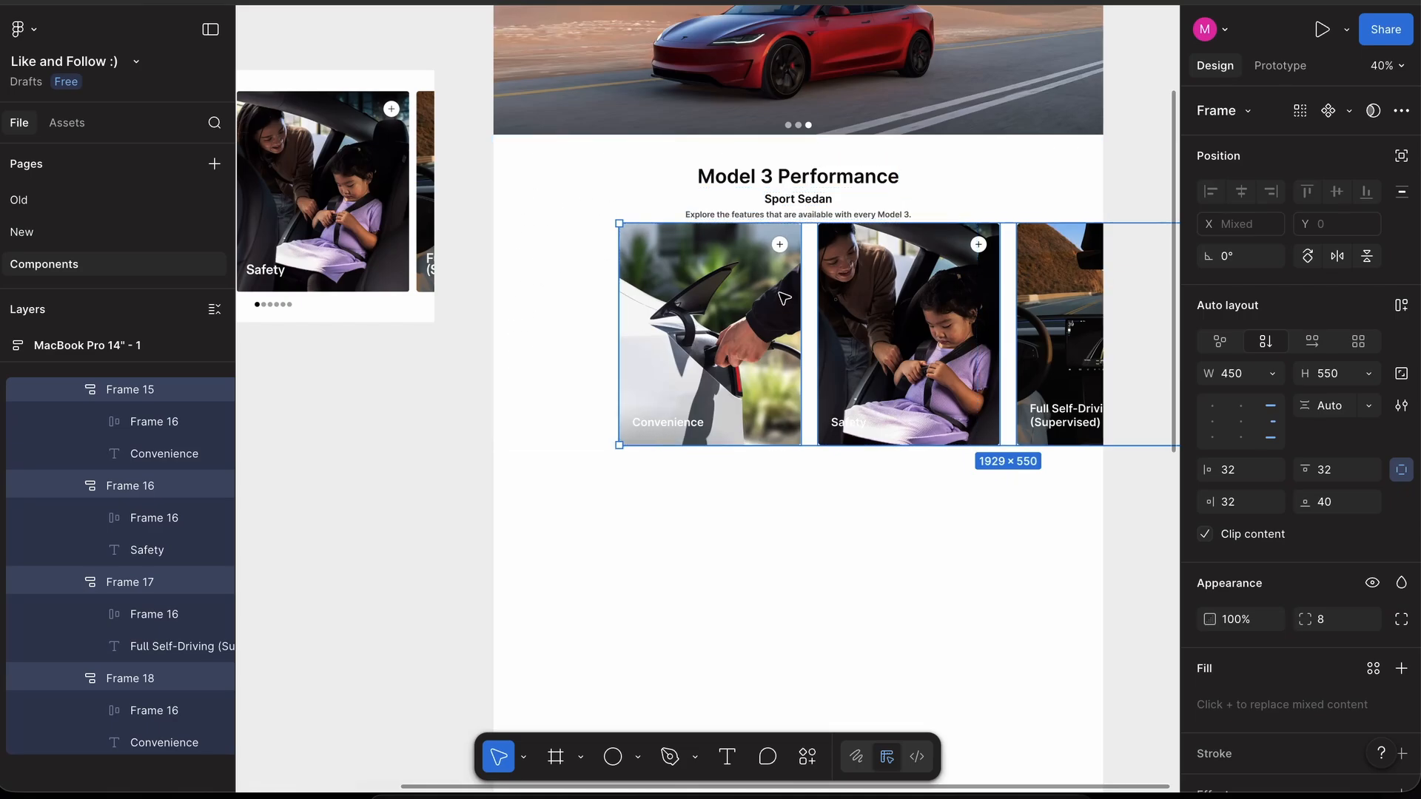
{"action": "left_click", "coordinate": [949, 207]}
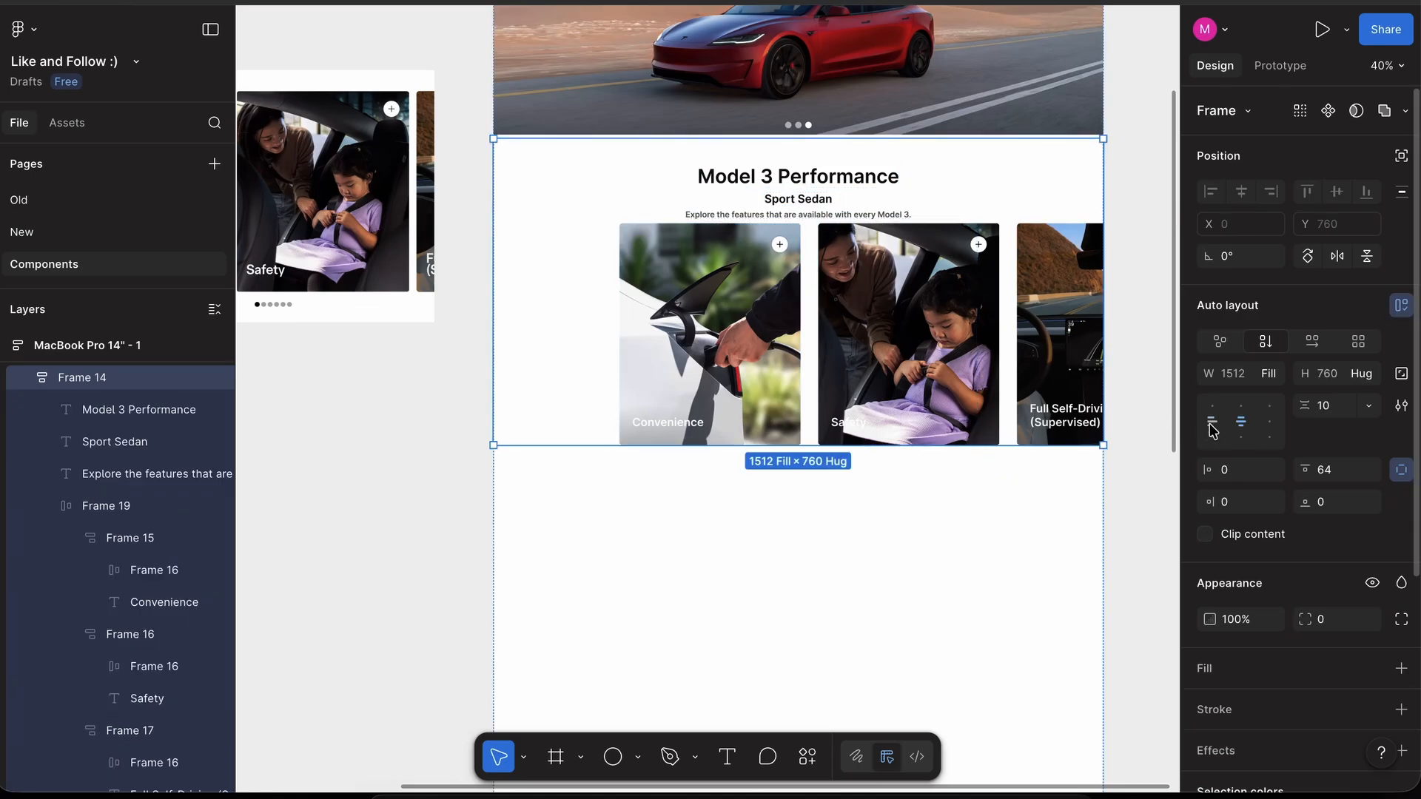
{"action": "left_click", "coordinate": [1211, 425]}
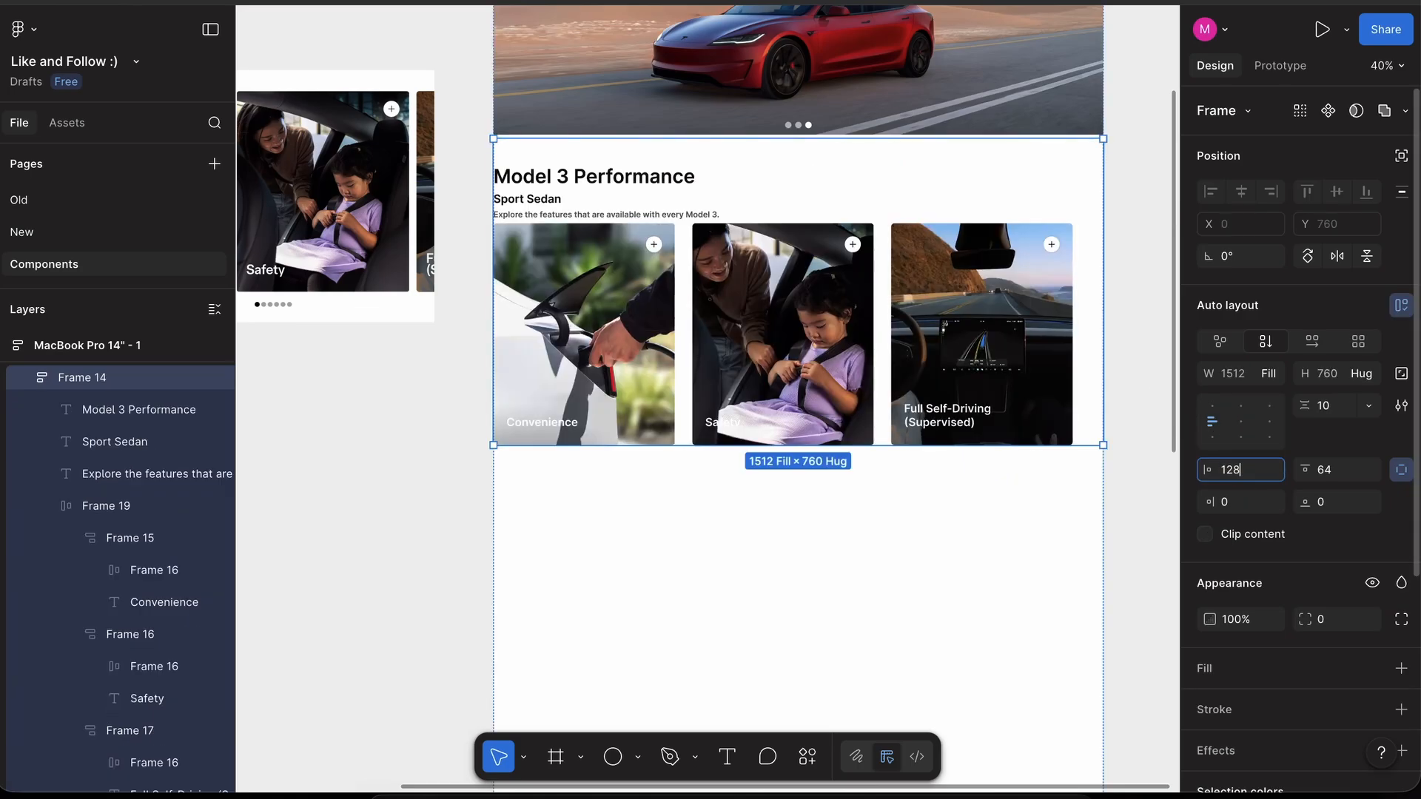
{"action": "type", "text": "128"}
{"action": "key", "text": "Return"}
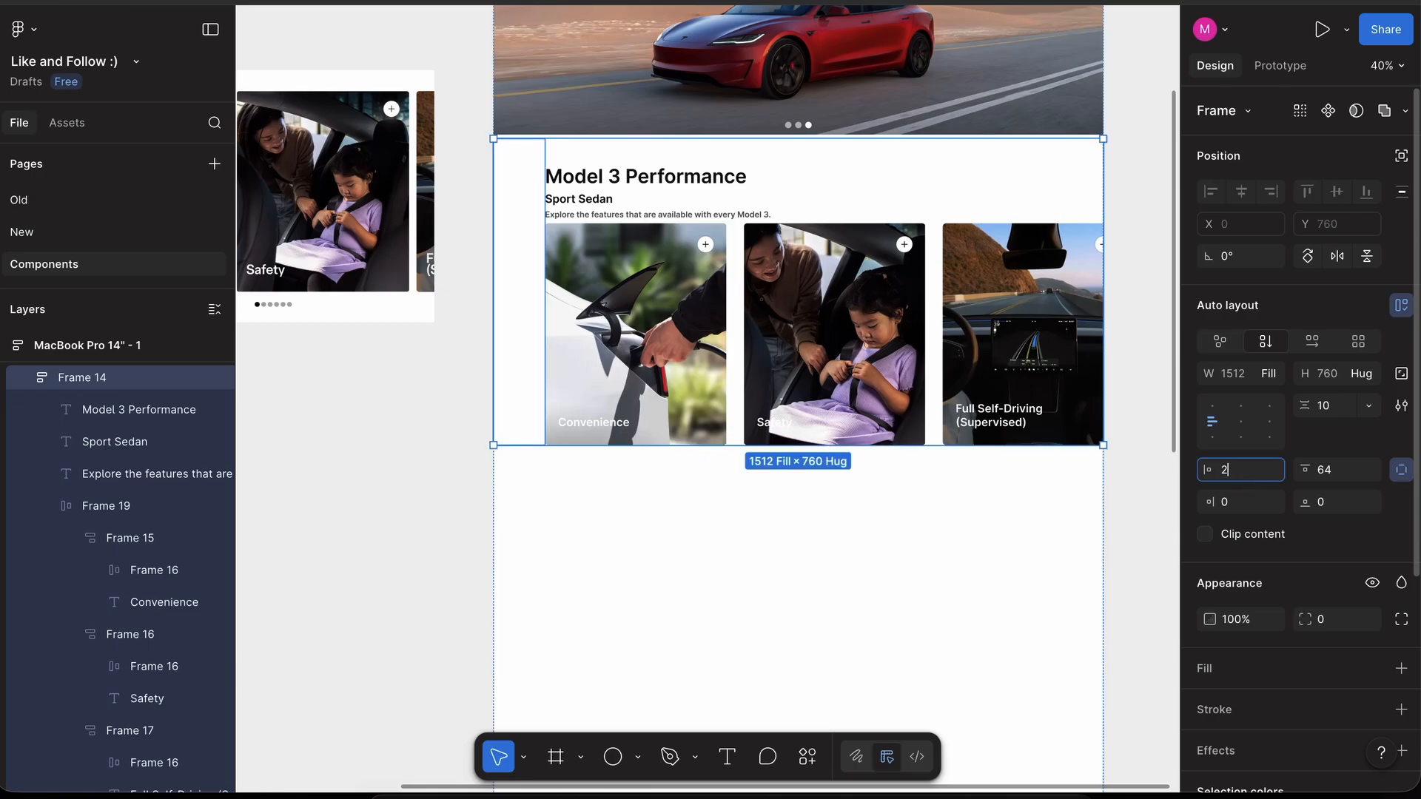
{"action": "type", "text": "256"}
{"action": "key", "text": "Return"}
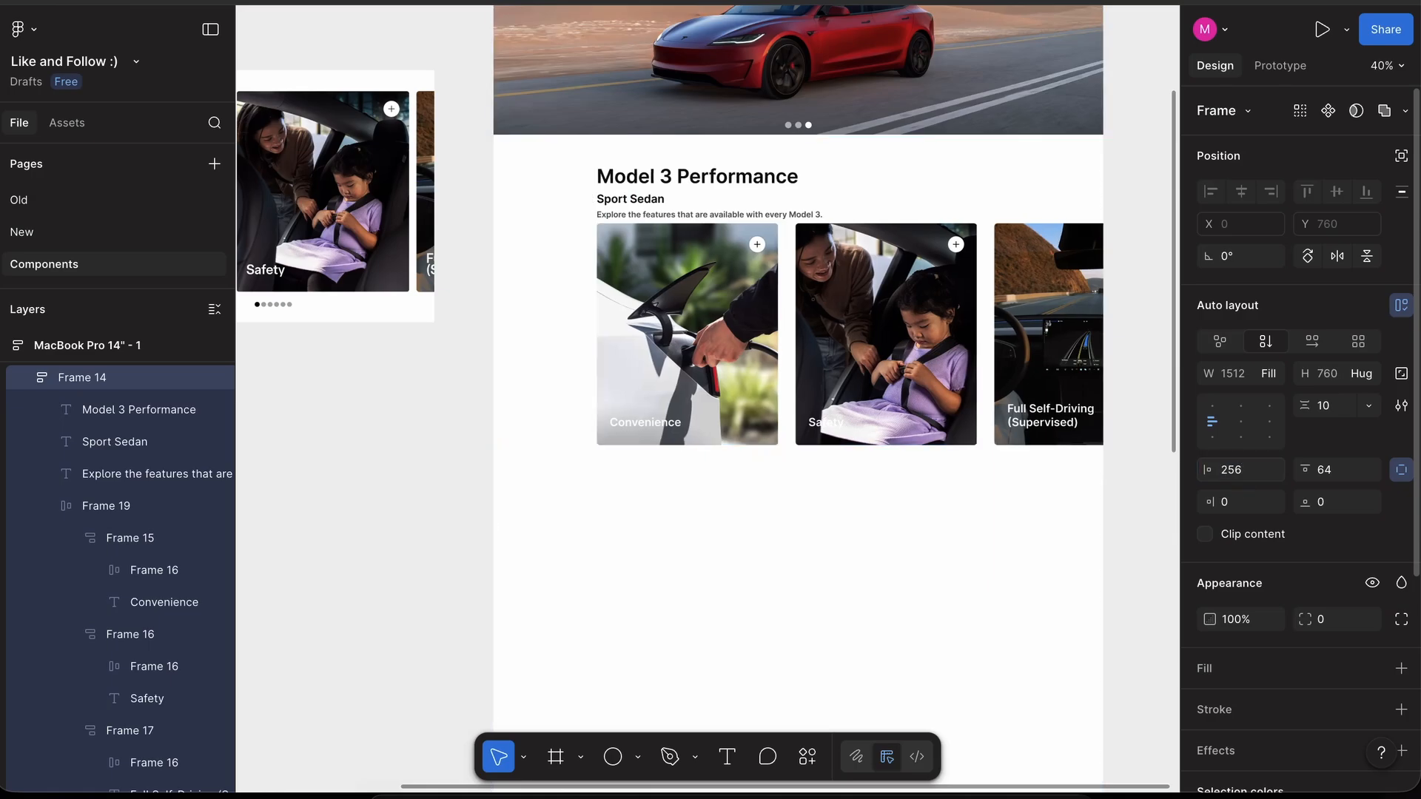
{"action": "scroll", "coordinate": [583, 356], "scroll_direction": "up", "scroll_amount": 3}
{"action": "scroll", "coordinate": [582, 356], "scroll_direction": "right", "scroll_amount": 2}
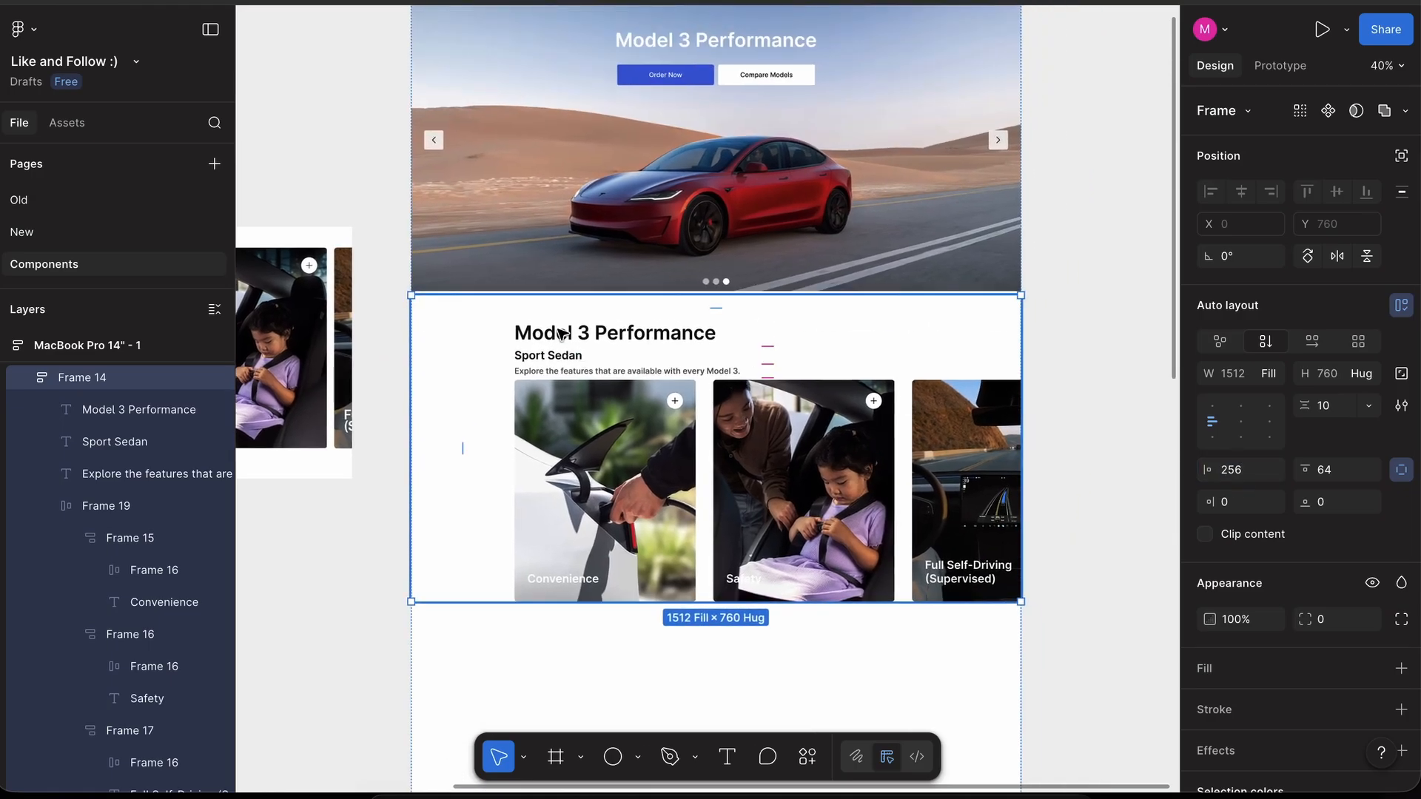
- Wrap the "Model 3 Performance", "Sport Sedan" and "Explore the features" texts in one auto layout frame whose width fills the container
{"action": "left_click", "coordinate": [562, 334]}
{"action": "scroll", "coordinate": [563, 334], "scroll_direction": "up", "scroll_amount": 3}
{"action": "left_click", "coordinate": [544, 370], "text": "shift"}
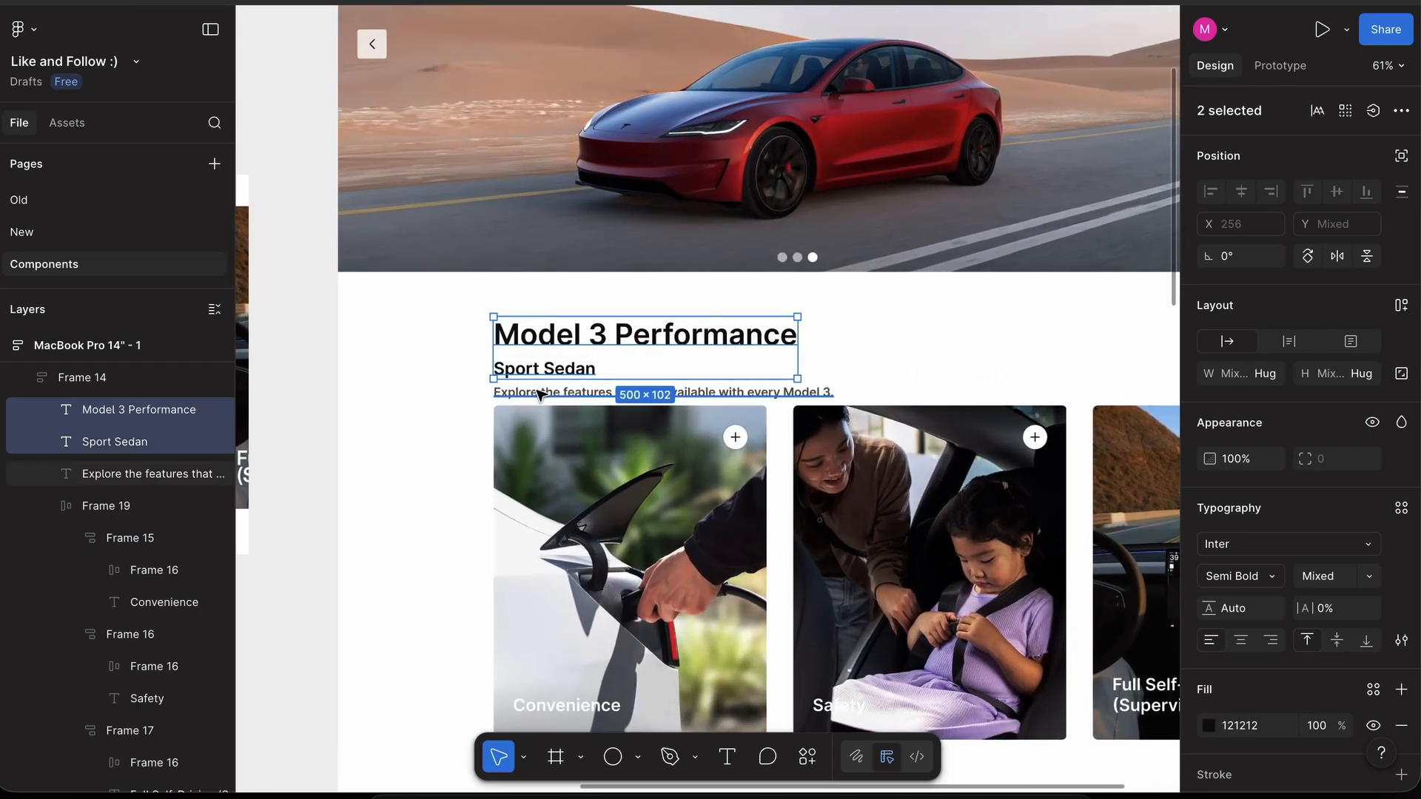
{"action": "left_click", "coordinate": [540, 394], "text": "shift"}
{"action": "key", "text": "shift+a"}
{"action": "scroll", "coordinate": [656, 407], "scroll_direction": "down", "scroll_amount": 3}
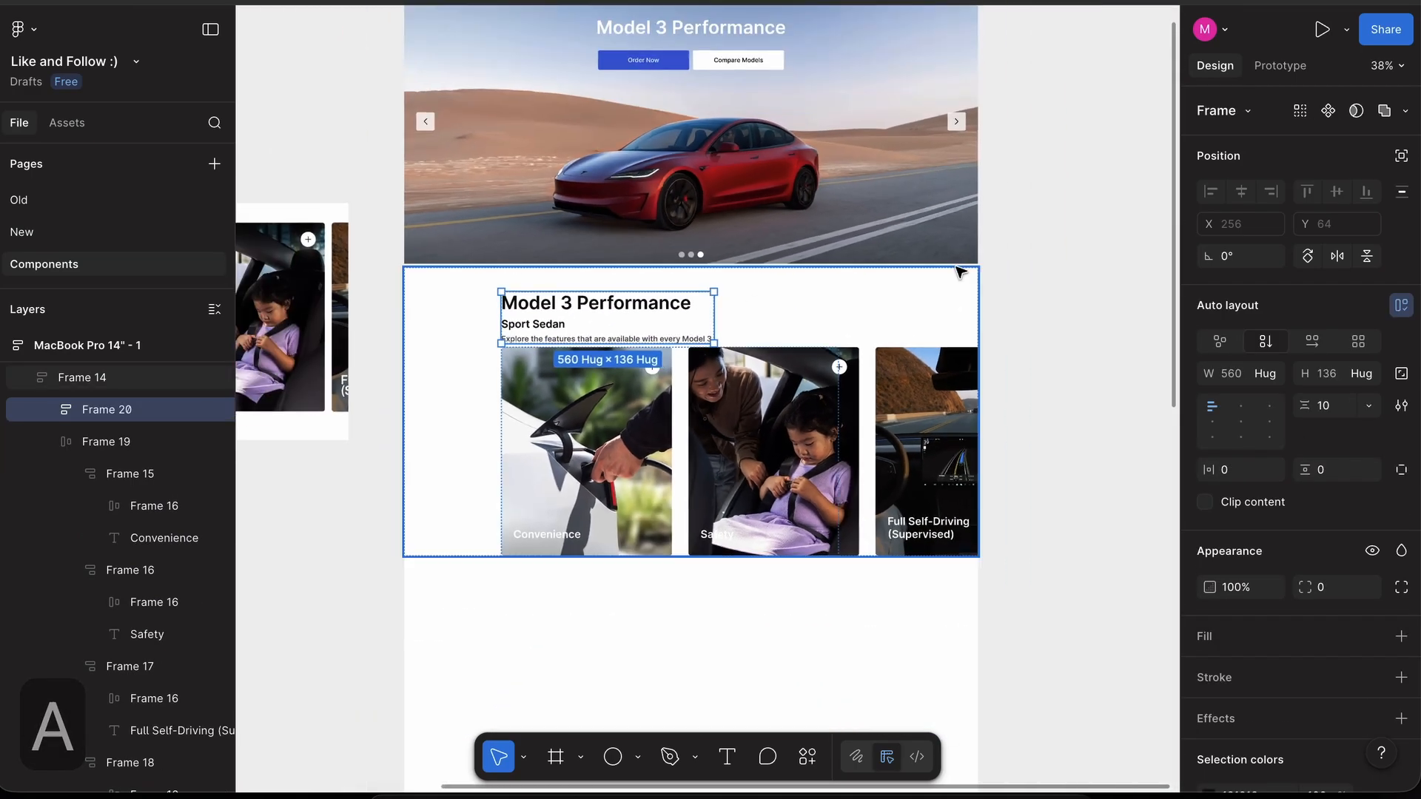
{"action": "left_click", "coordinate": [1264, 373]}
{"action": "left_click", "coordinate": [1177, 393]}
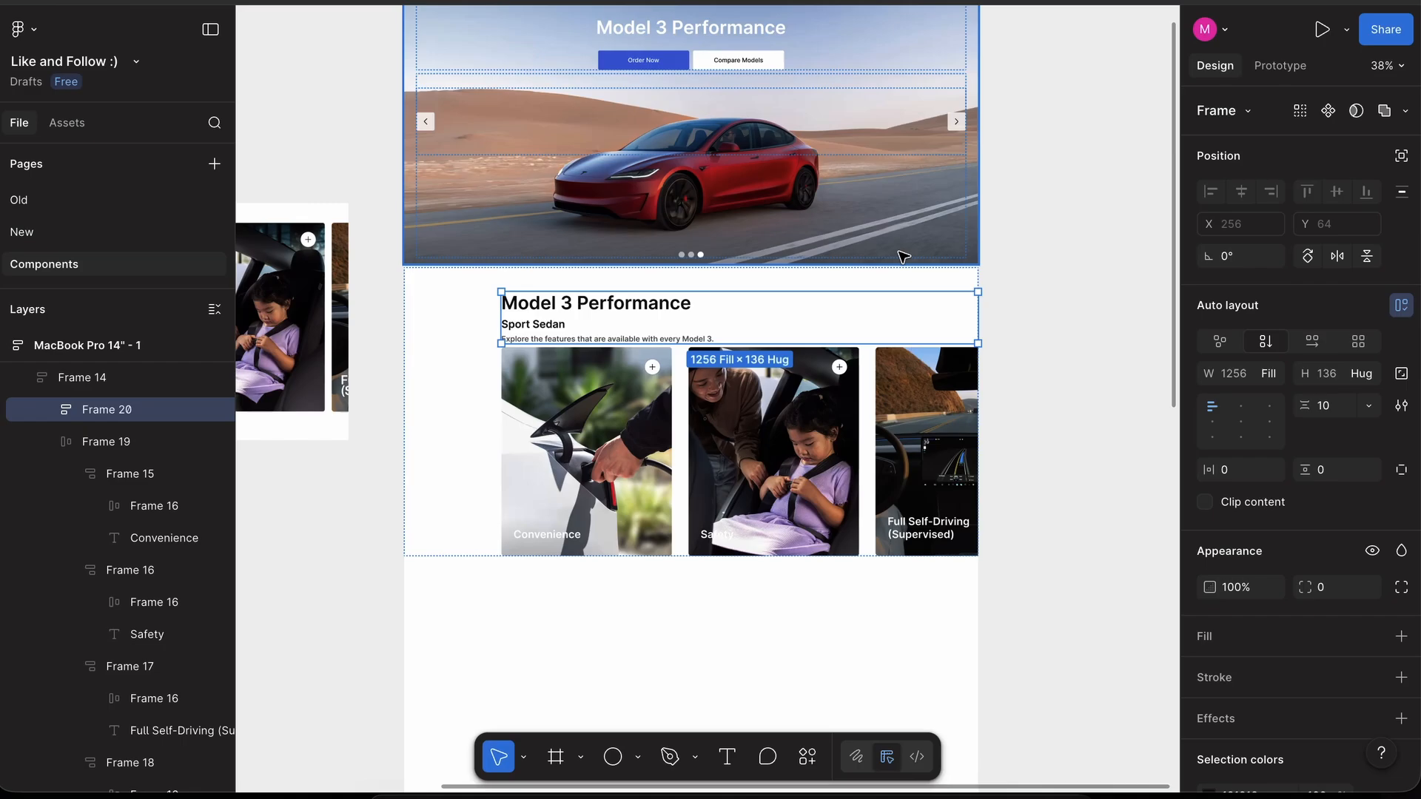
- Set the feature section's right padding to 256 and center the three texts within their heading frame
{"action": "left_click", "coordinate": [904, 286]}
{"action": "key", "text": "ctrl+c"}
{"action": "left_click", "coordinate": [1236, 501]}
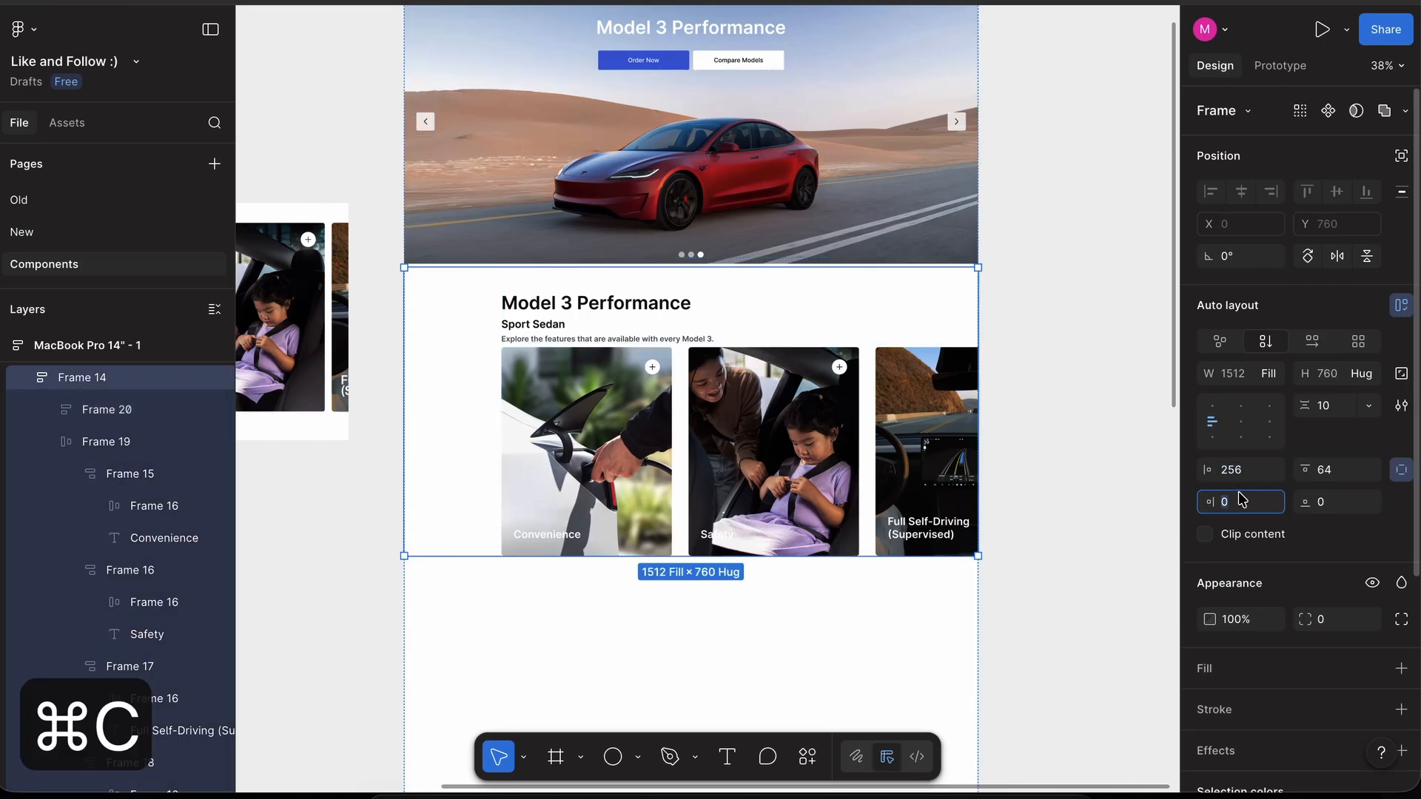
{"action": "key", "text": "ctrl+v"}
{"action": "key", "text": "Return"}
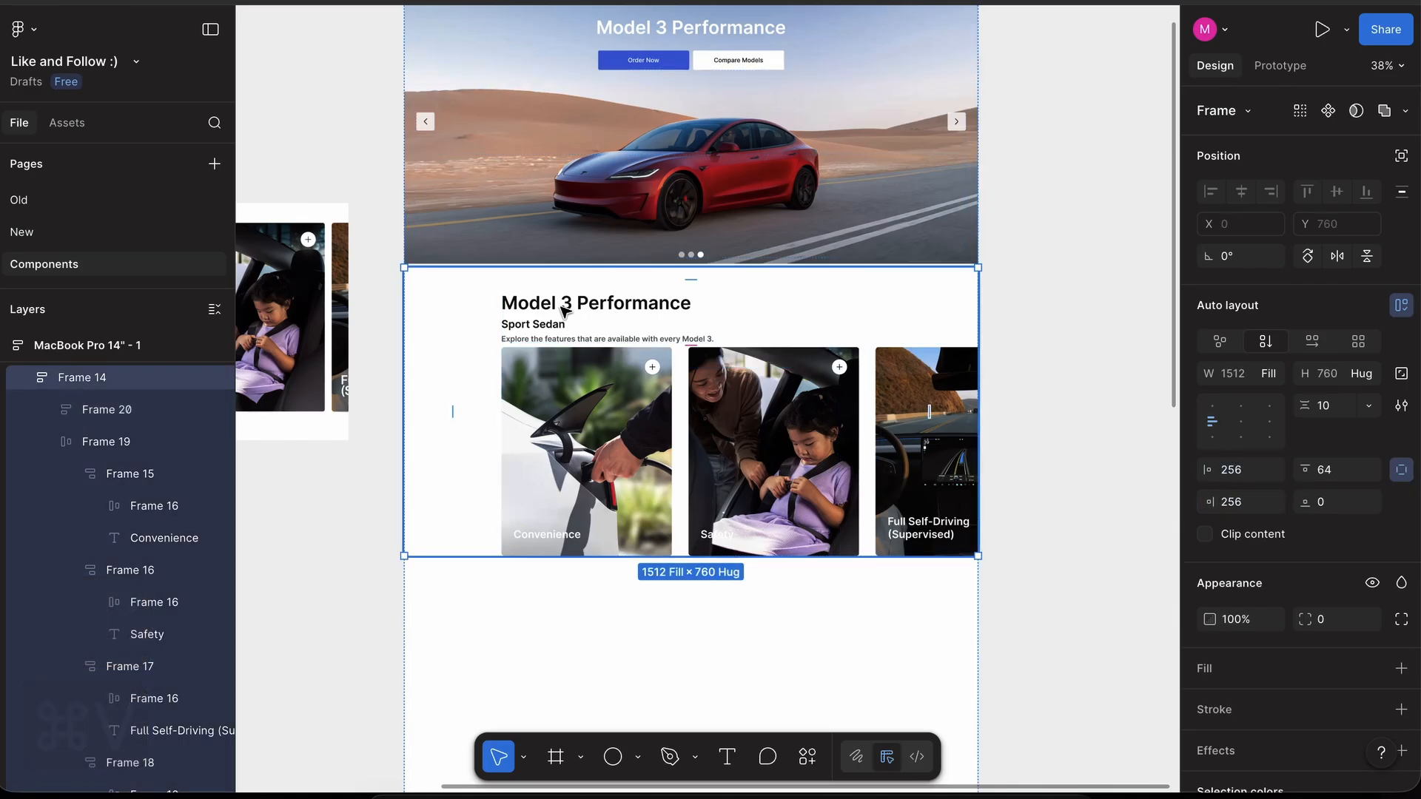
{"action": "left_click", "coordinate": [561, 308]}
{"action": "left_click", "coordinate": [1239, 405]}
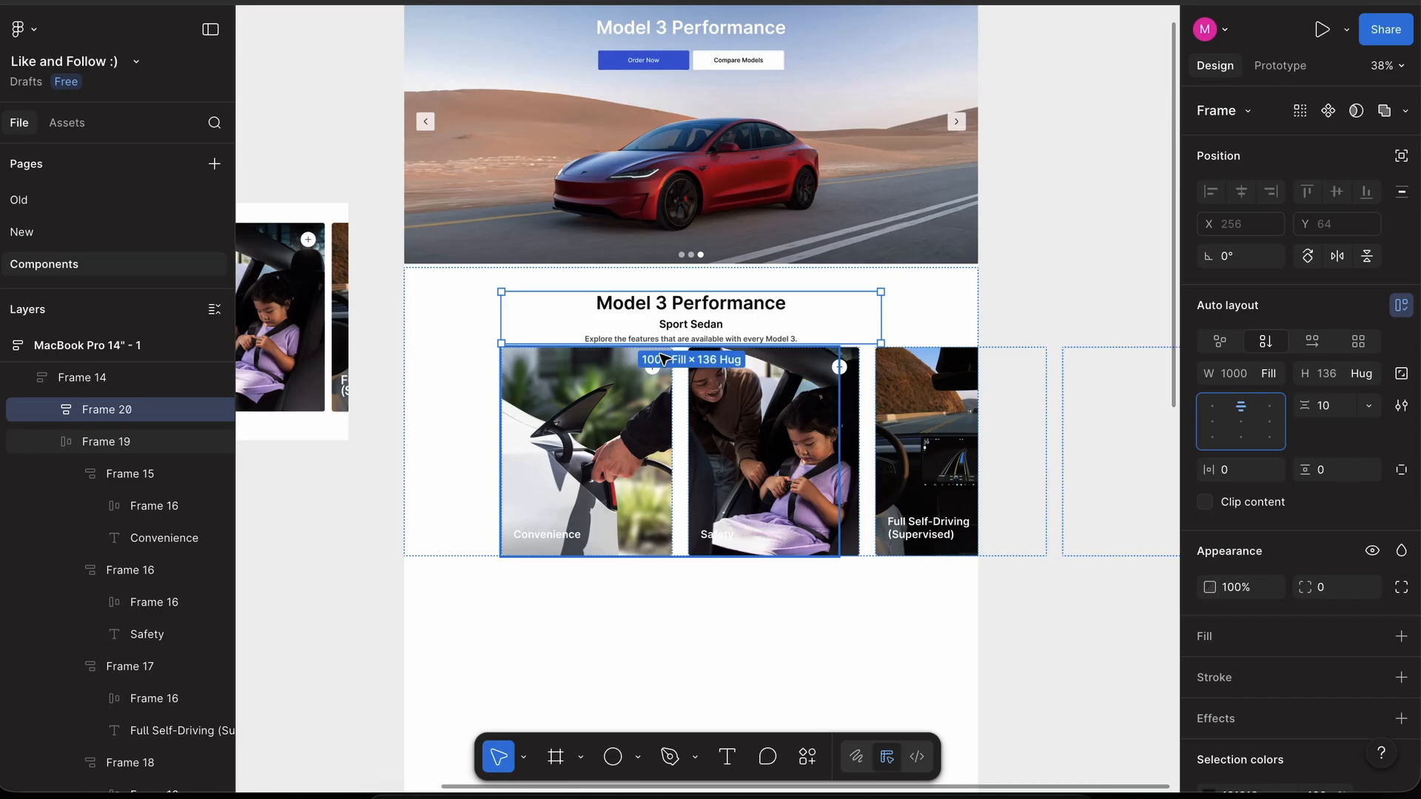
- Set the vertical gap between the heading texts and the card row to 48
{"action": "left_click", "coordinate": [943, 307]}
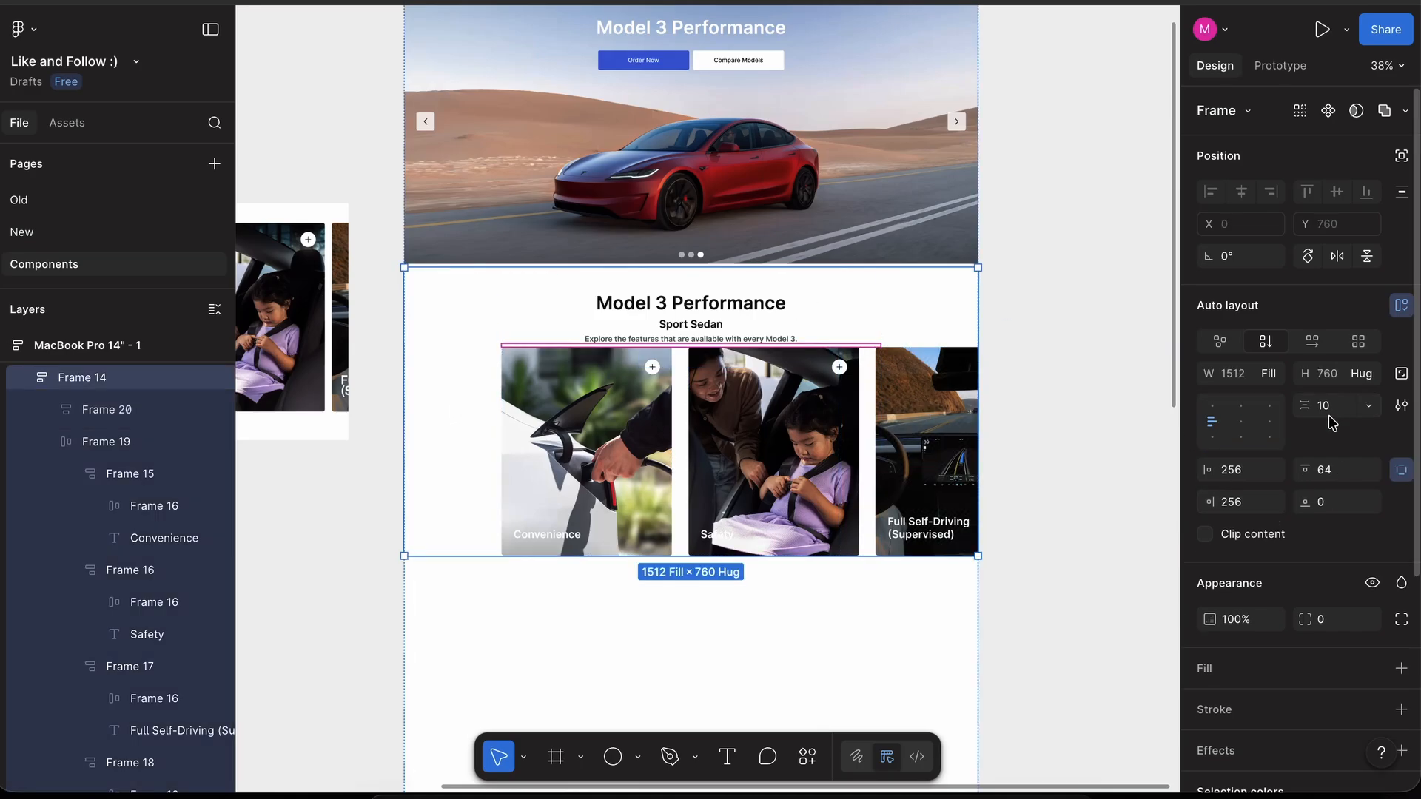
{"action": "type", "text": "48"}
{"action": "key", "text": "Return"}
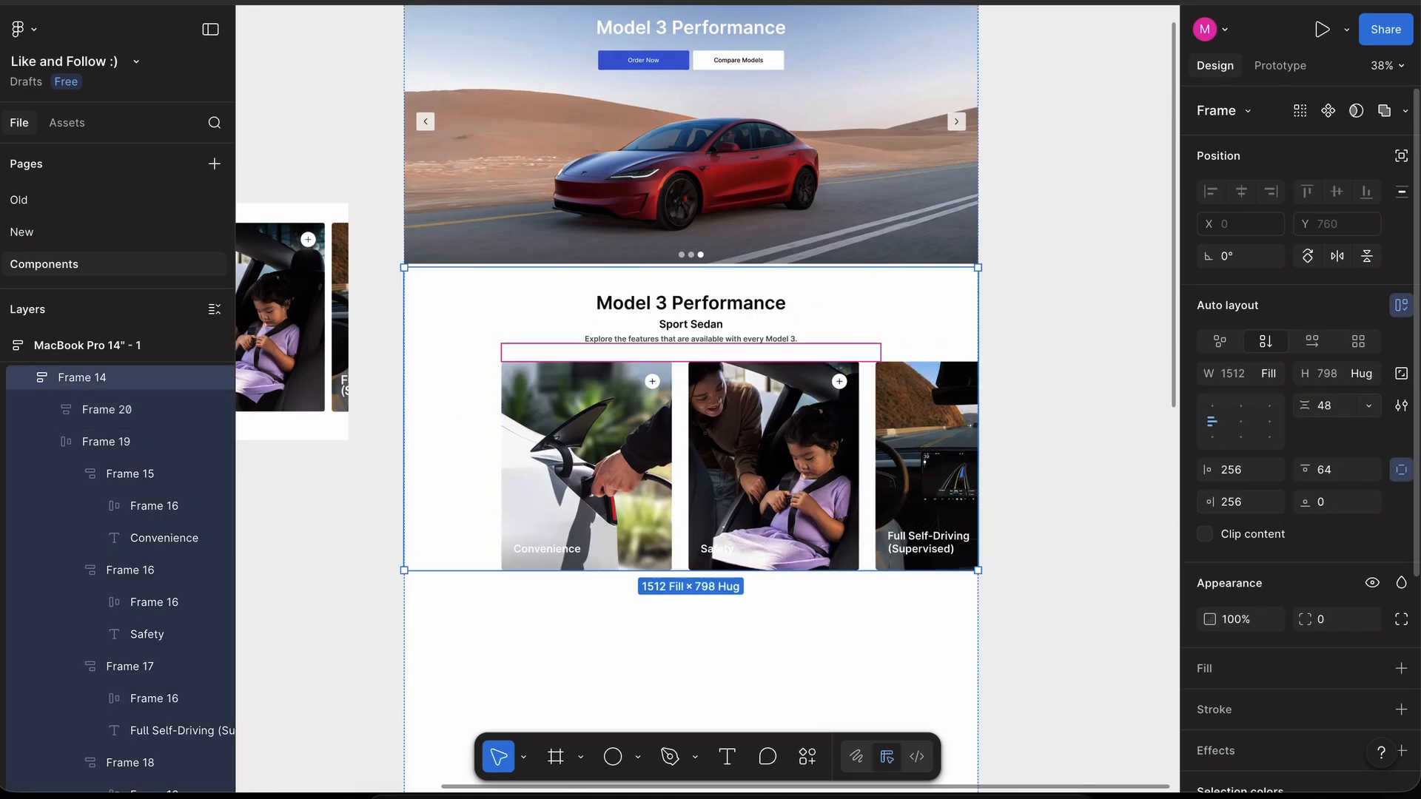
{"action": "scroll", "coordinate": [764, 486], "scroll_direction": "up", "scroll_amount": 3}
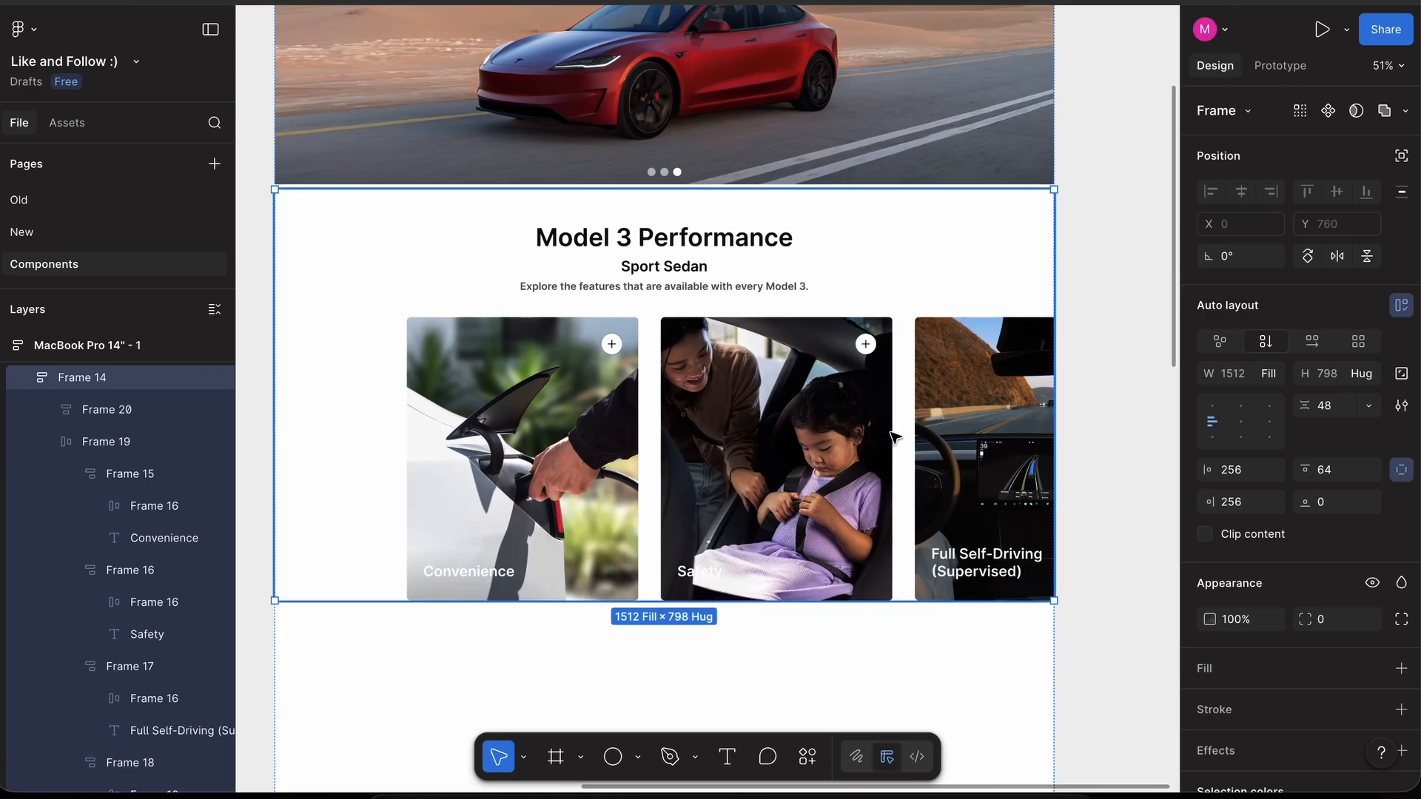
- Try a vertical gap of 64 in the feature section, compare the spacing with the Model 3 web page, and restore 48
{"action": "type", "text": "64"}
{"action": "key", "text": "Return"}
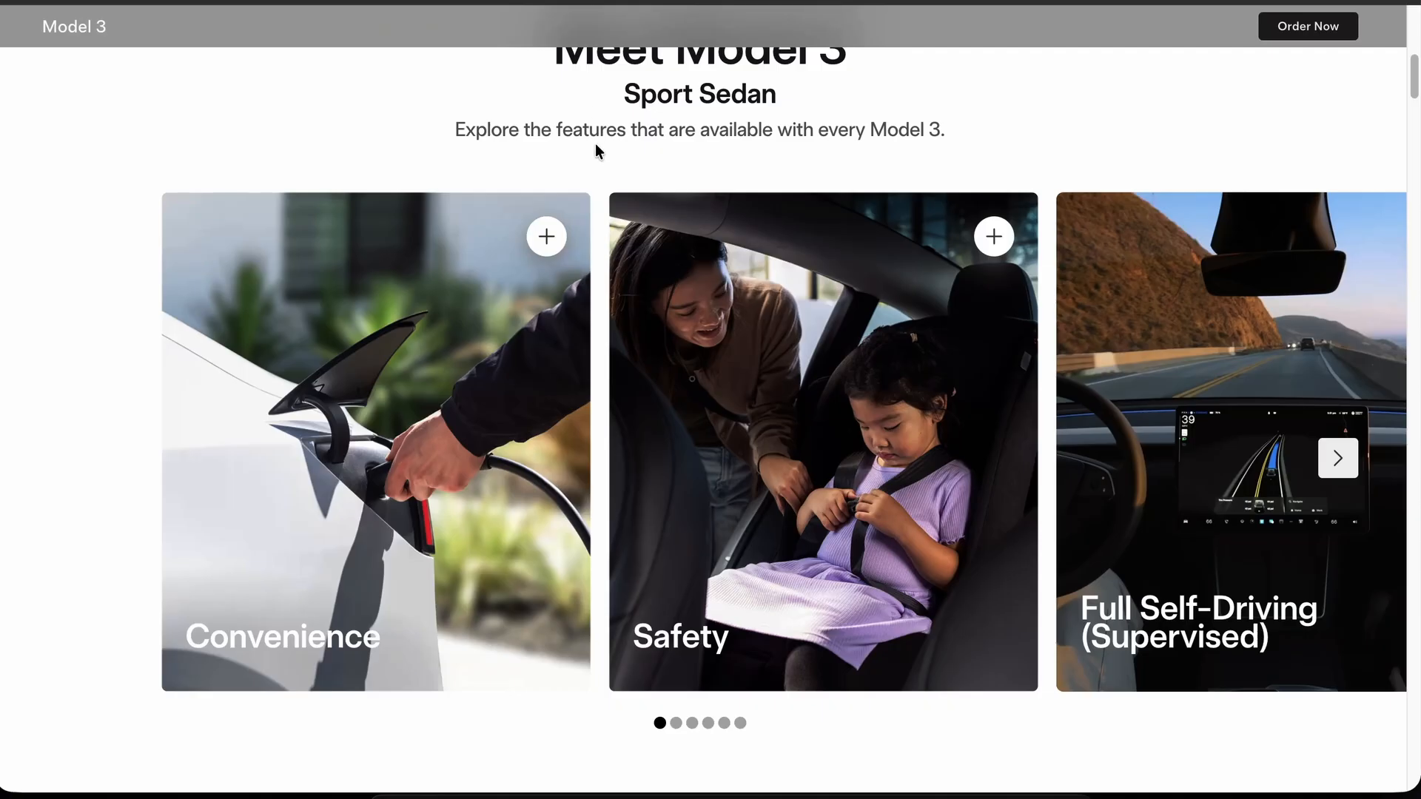
{"action": "scroll", "coordinate": [596, 146], "scroll_direction": "up", "scroll_amount": 1}
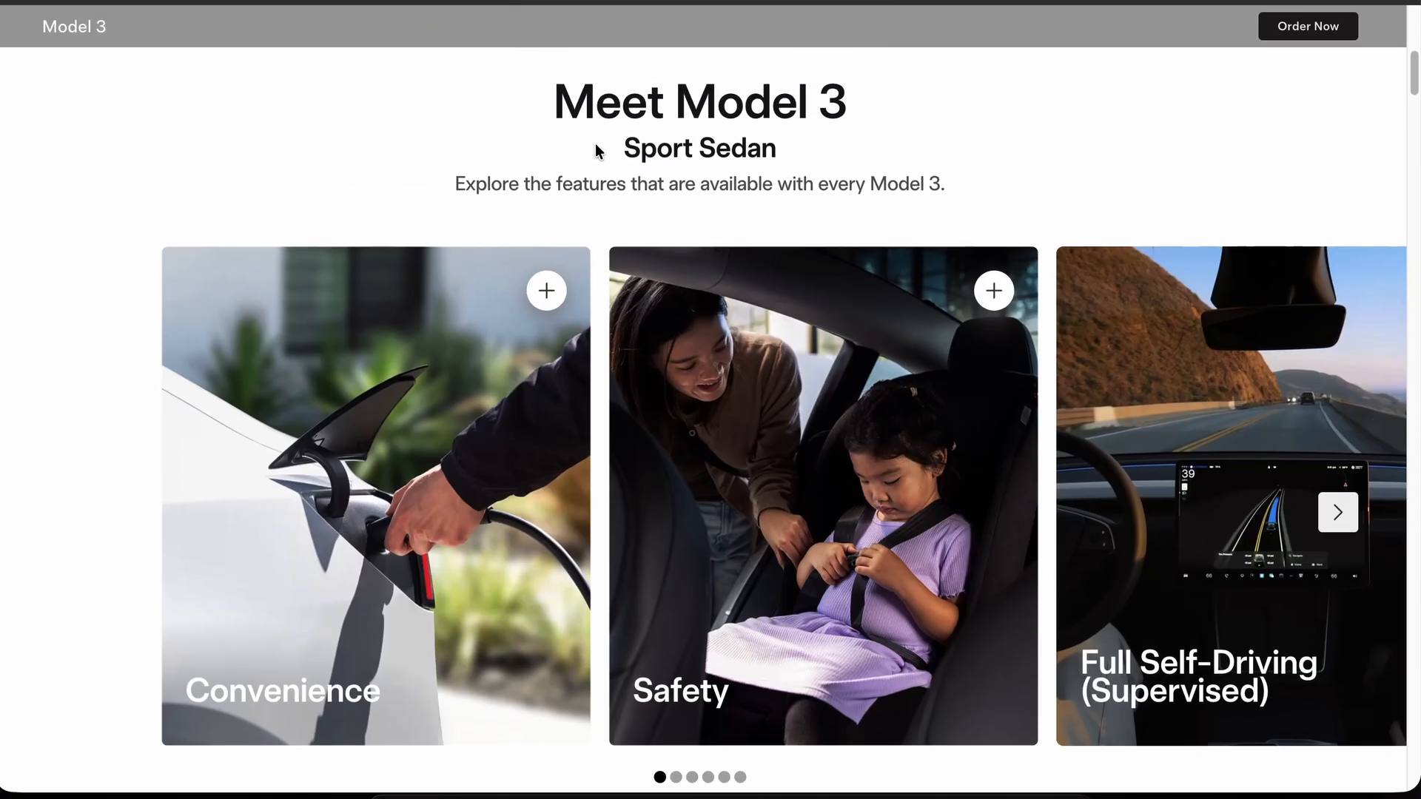
{"action": "scroll", "coordinate": [596, 145], "scroll_direction": "down", "scroll_amount": 1}
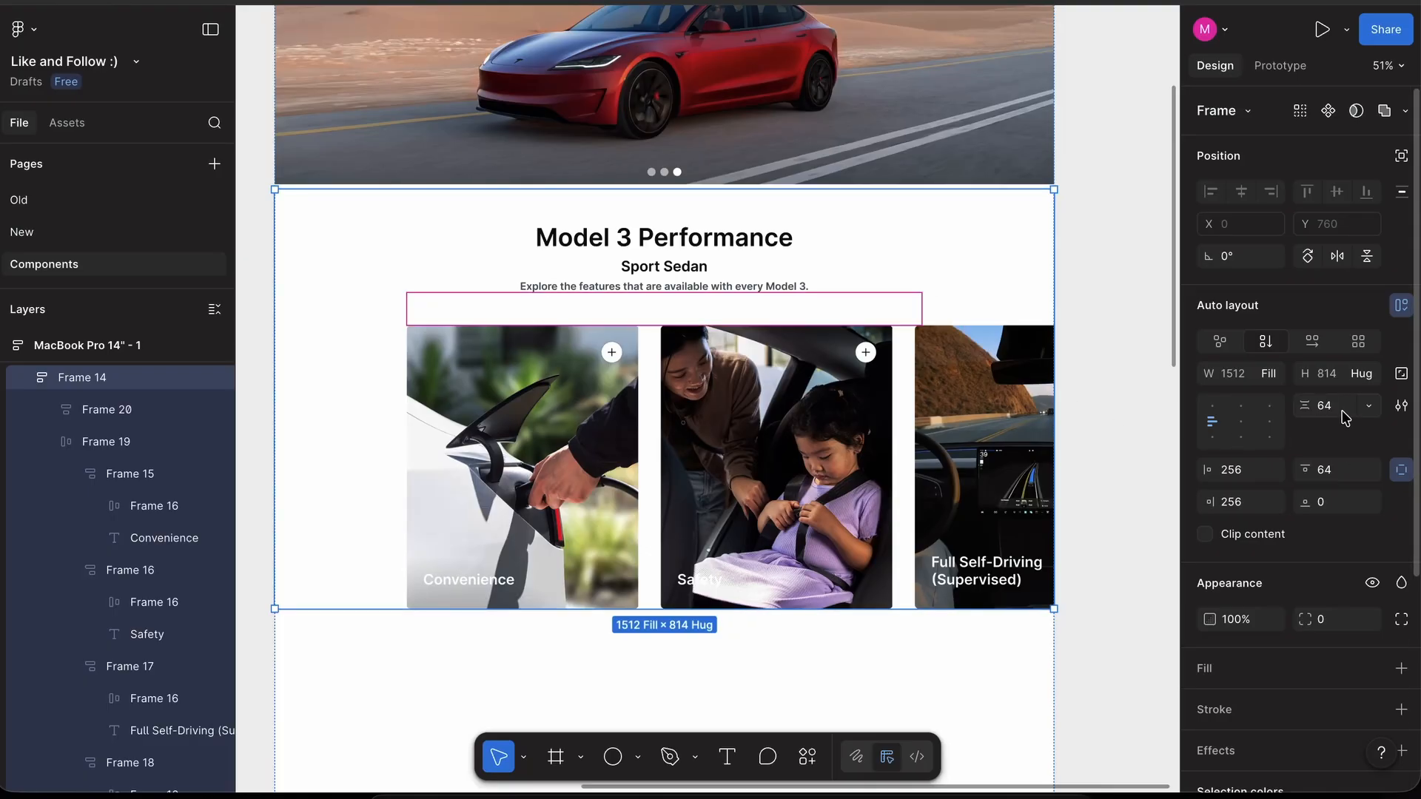
{"action": "key", "text": "Return"}
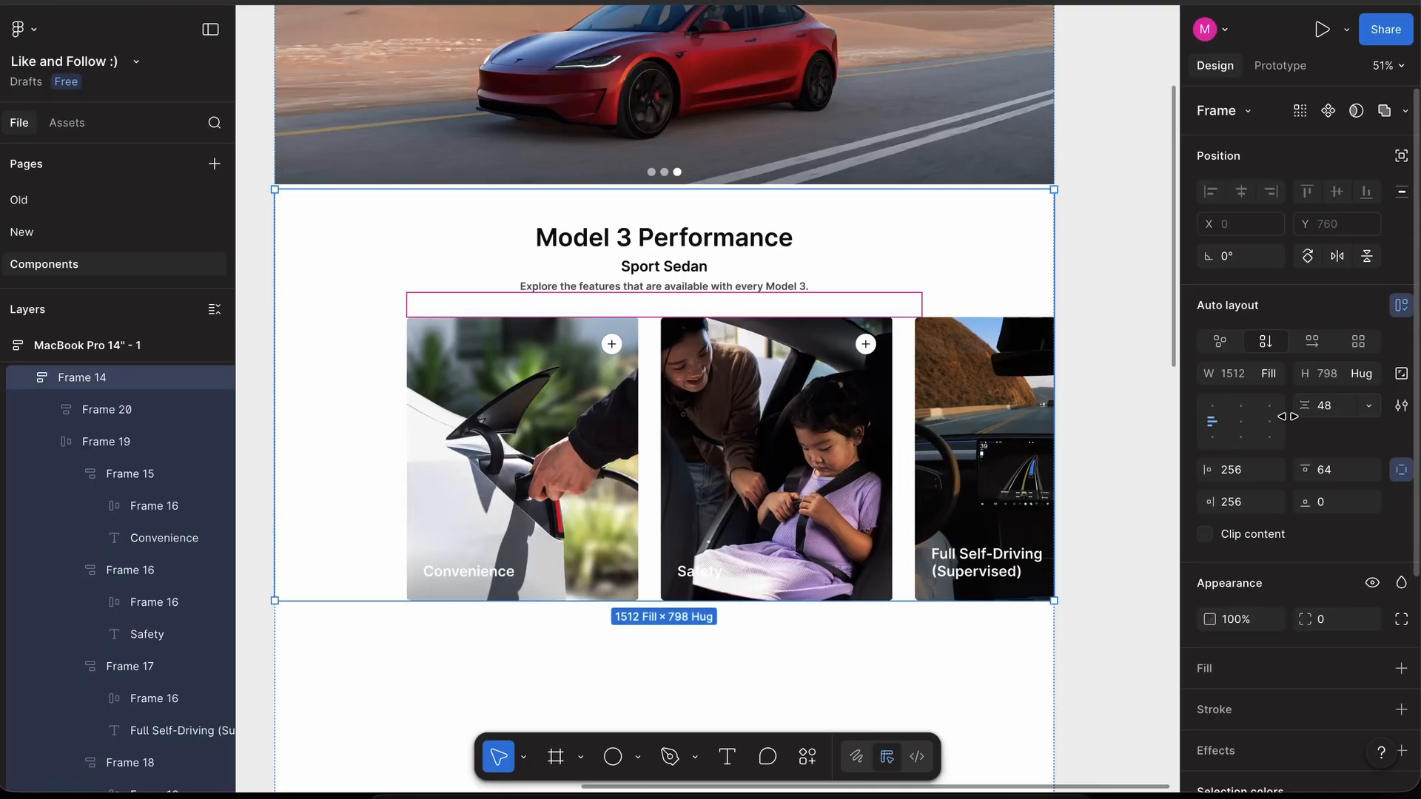
{"action": "scroll", "coordinate": [1132, 428], "scroll_direction": "down", "scroll_amount": 4}
{"action": "scroll", "coordinate": [1132, 429], "scroll_direction": "left", "scroll_amount": 5}
{"action": "scroll", "coordinate": [1132, 429], "scroll_direction": "up", "scroll_amount": 2}
{"action": "left_click", "coordinate": [491, 487]}
{"action": "scroll", "coordinate": [496, 493], "scroll_direction": "left", "scroll_amount": 3}
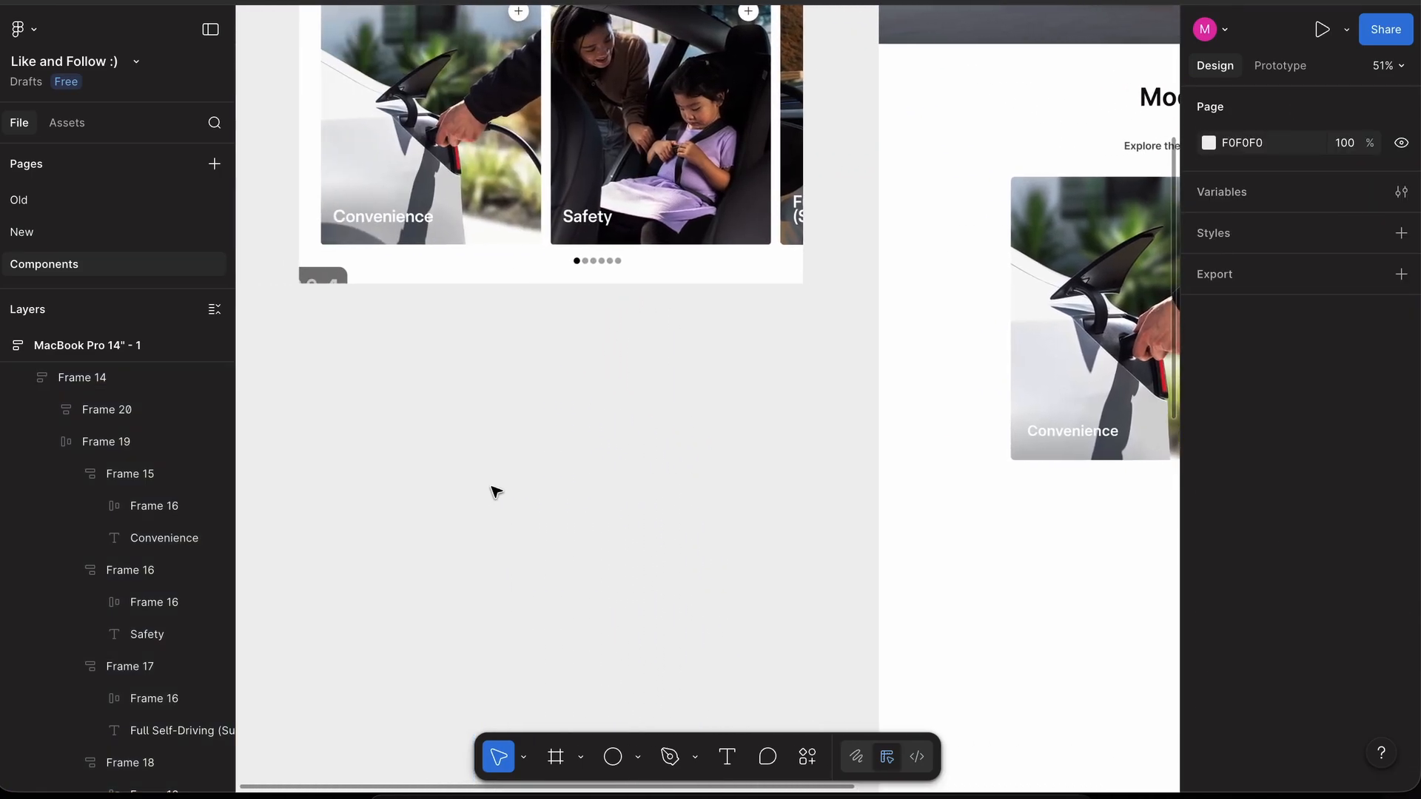
- Draw a small circle between the heading texts and the card row and size it to 16 × 16
{"action": "scroll", "coordinate": [496, 492], "scroll_direction": "up", "scroll_amount": 1}
{"action": "scroll", "coordinate": [496, 492], "scroll_direction": "right", "scroll_amount": 7}
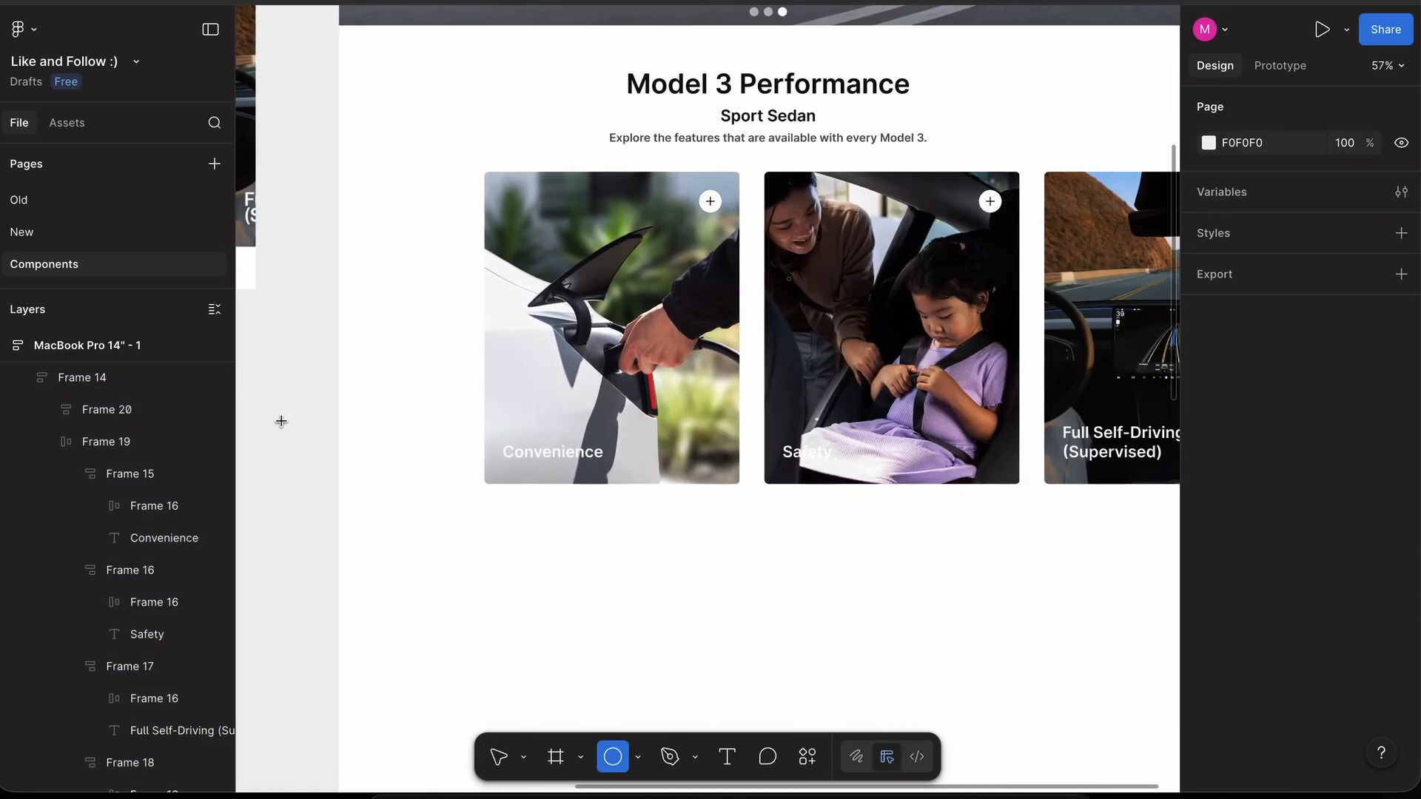
{"action": "left_click_drag", "start_coordinate": [281, 422], "coordinate": [790, 166]}
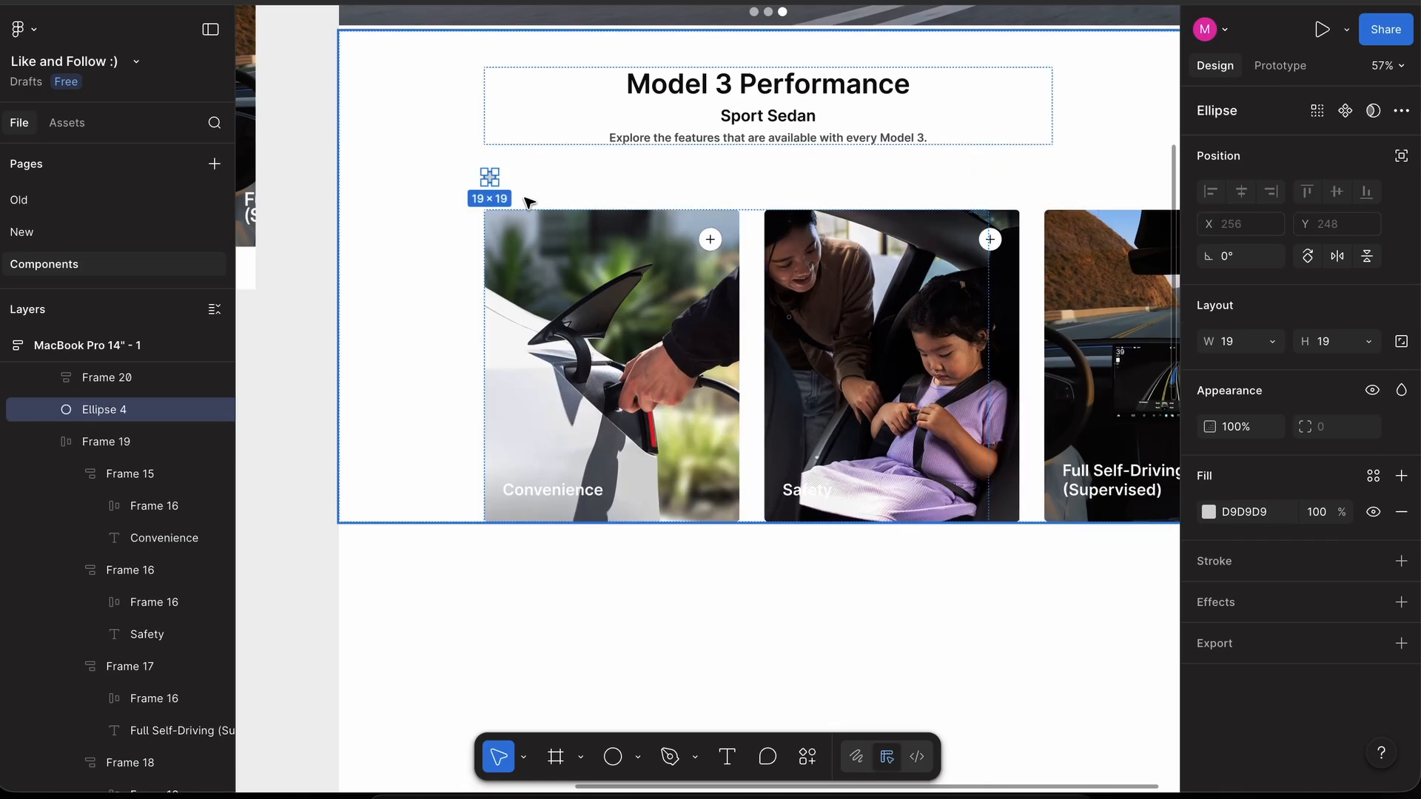
{"action": "scroll", "coordinate": [528, 201], "scroll_direction": "up", "scroll_amount": 5}
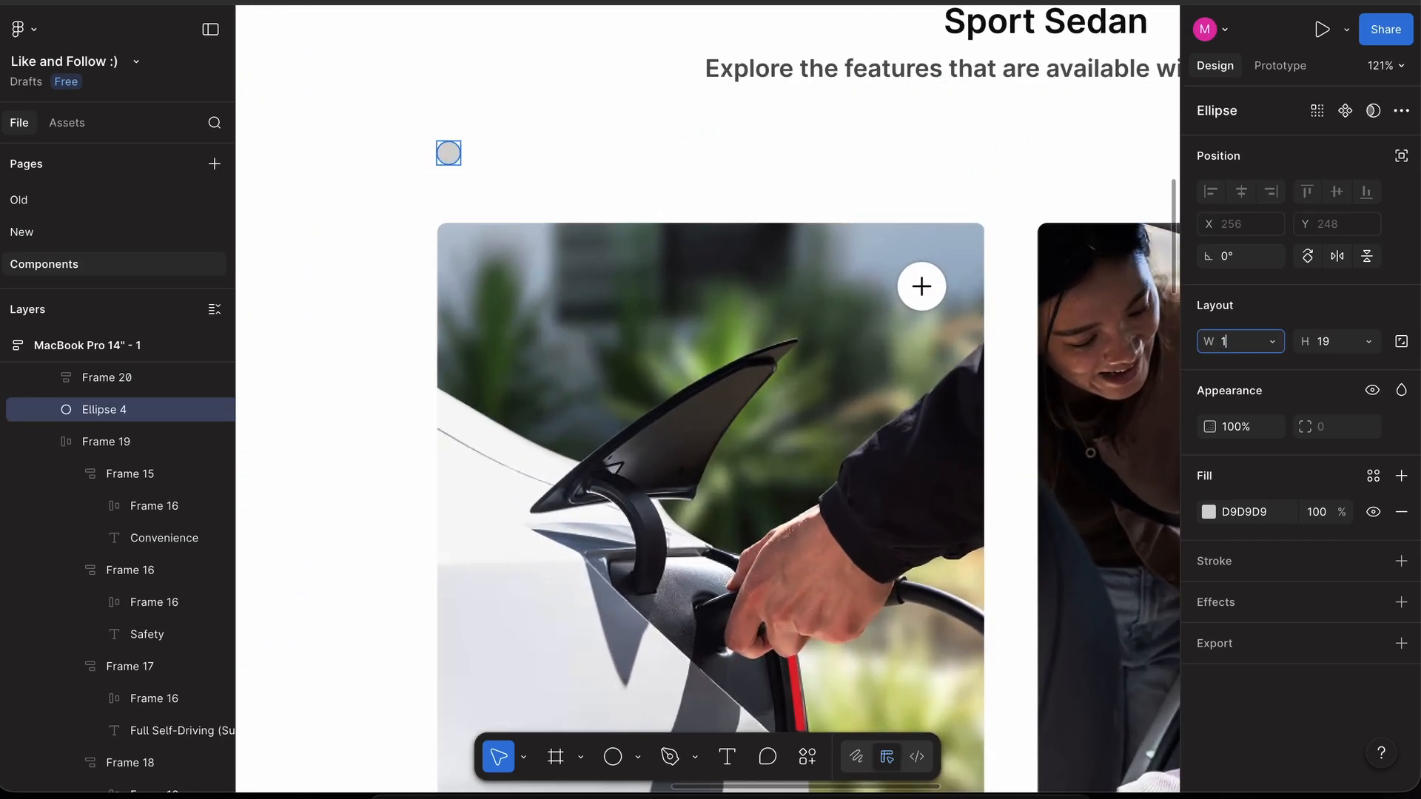
{"action": "key", "text": "Return"}
- Duplicate the circle three times and arrange the four dots in a horizontal auto layout frame
{"action": "key", "text": "super+d"}
{"action": "key", "text": "super+d"}
{"action": "key", "text": "super+d"}
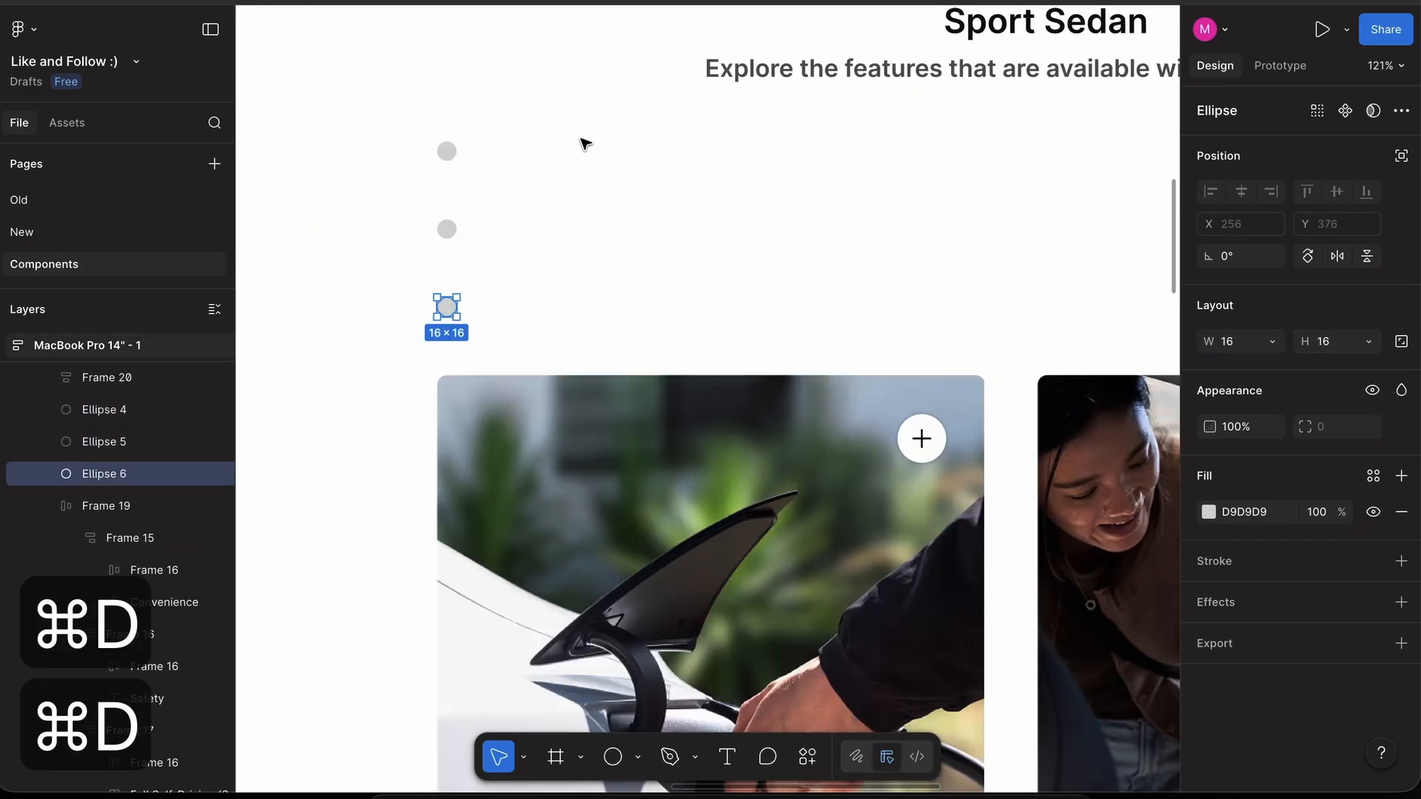
{"action": "left_click", "coordinate": [446, 151], "text": "shift"}
{"action": "left_click", "coordinate": [447, 228], "text": "shift"}
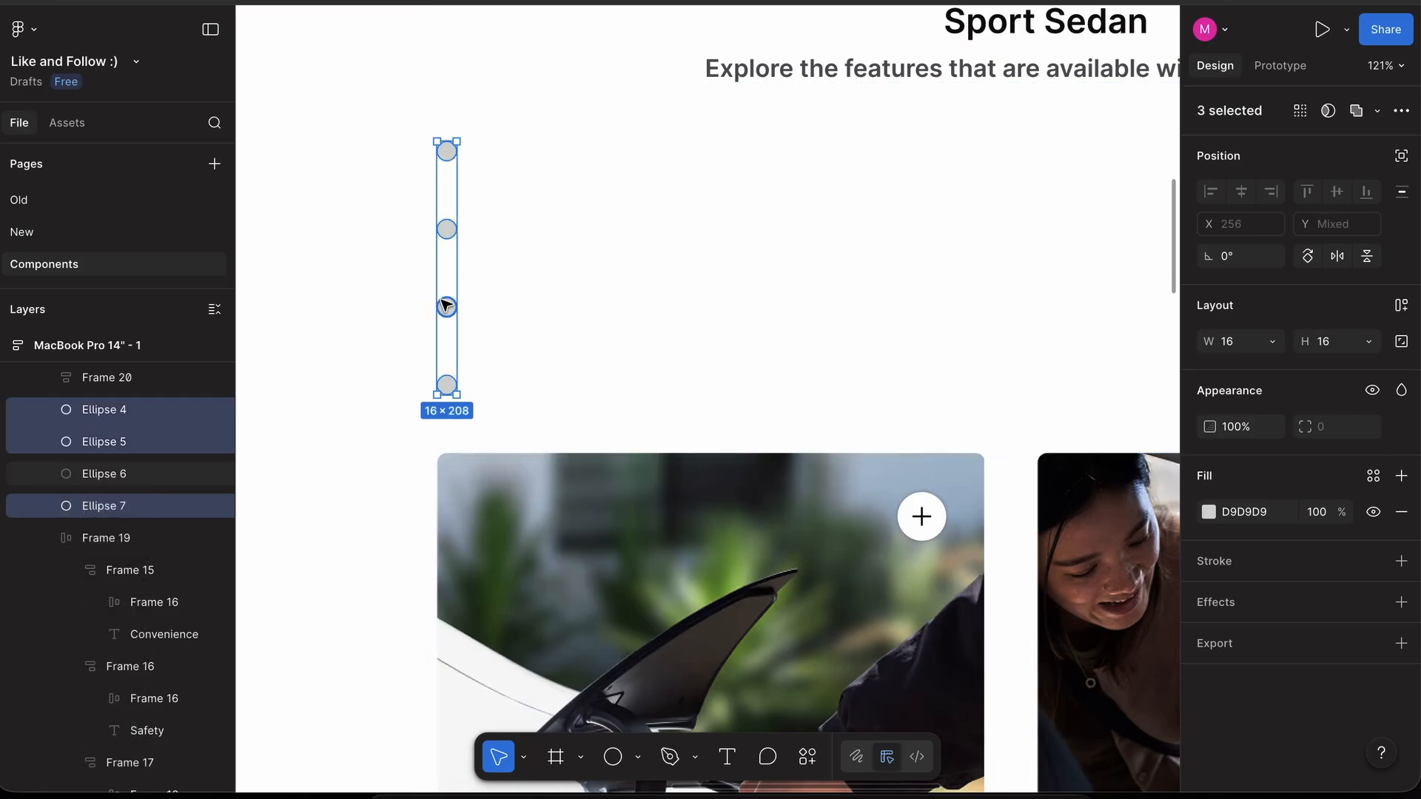
{"action": "left_click", "coordinate": [446, 307], "text": "shift"}
{"action": "key", "text": "shift+a"}
{"action": "left_click", "coordinate": [1313, 342]}
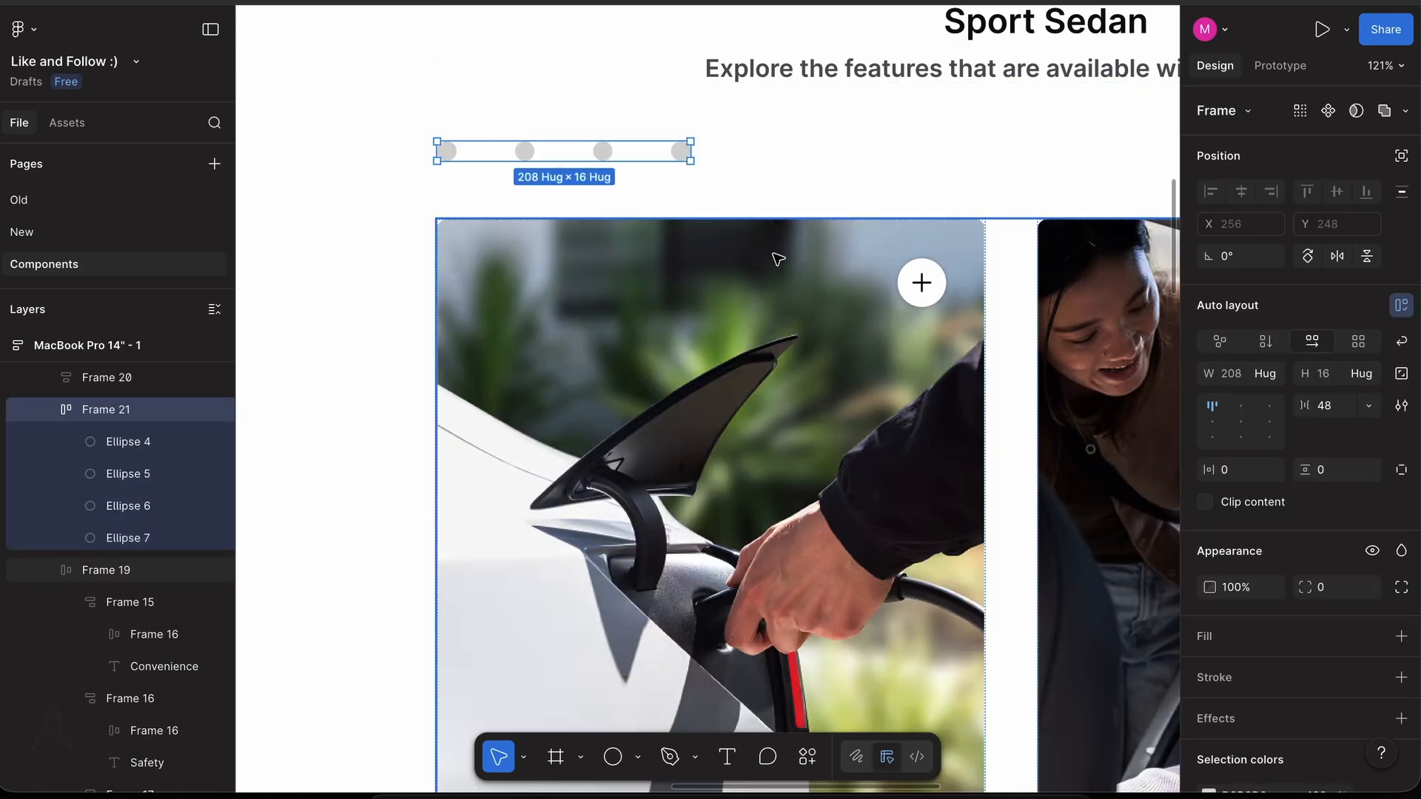
- Make the dot frame's width fill the container and center the dots within it
{"action": "scroll", "coordinate": [777, 259], "scroll_direction": "down", "scroll_amount": 10}
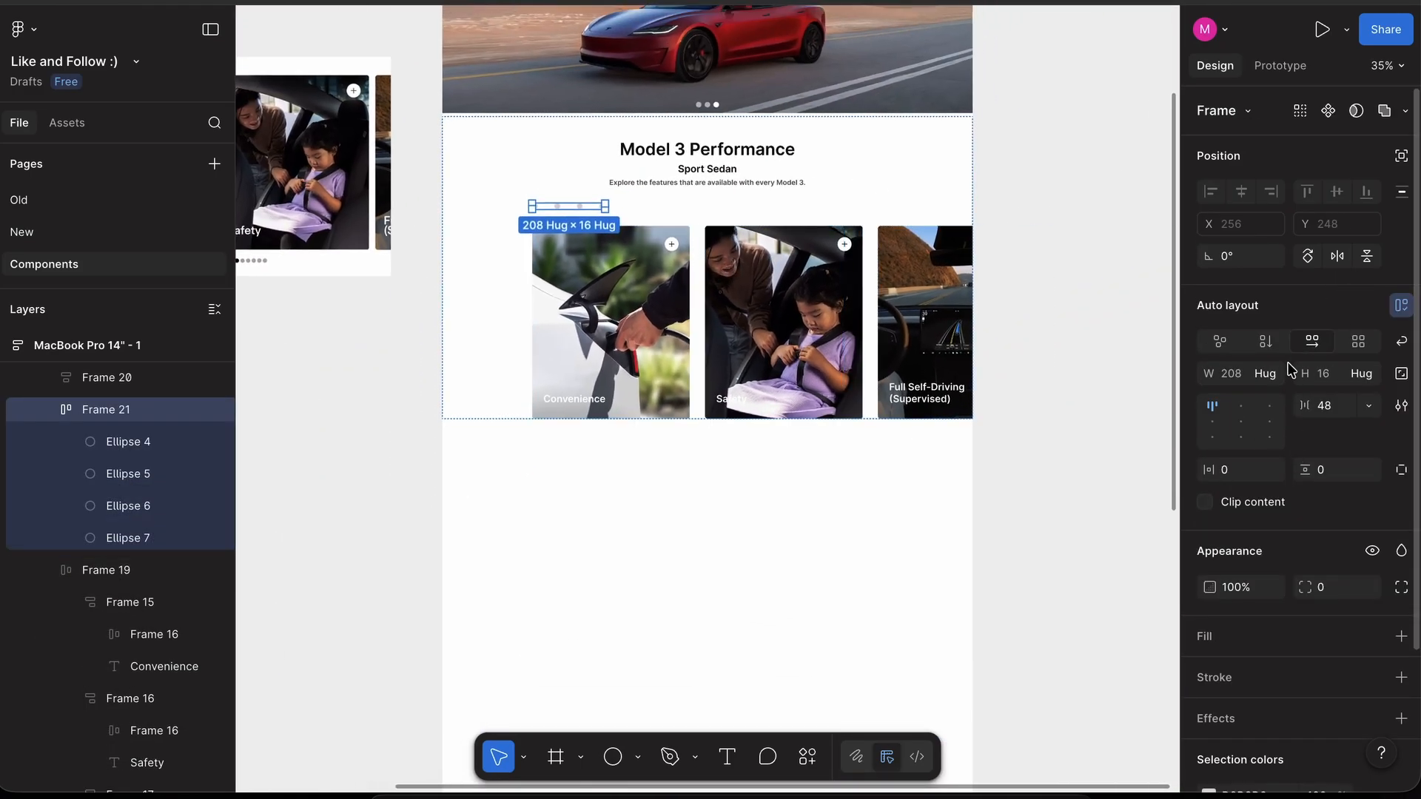
{"action": "left_click", "coordinate": [1279, 378]}
{"action": "left_click", "coordinate": [1267, 395]}
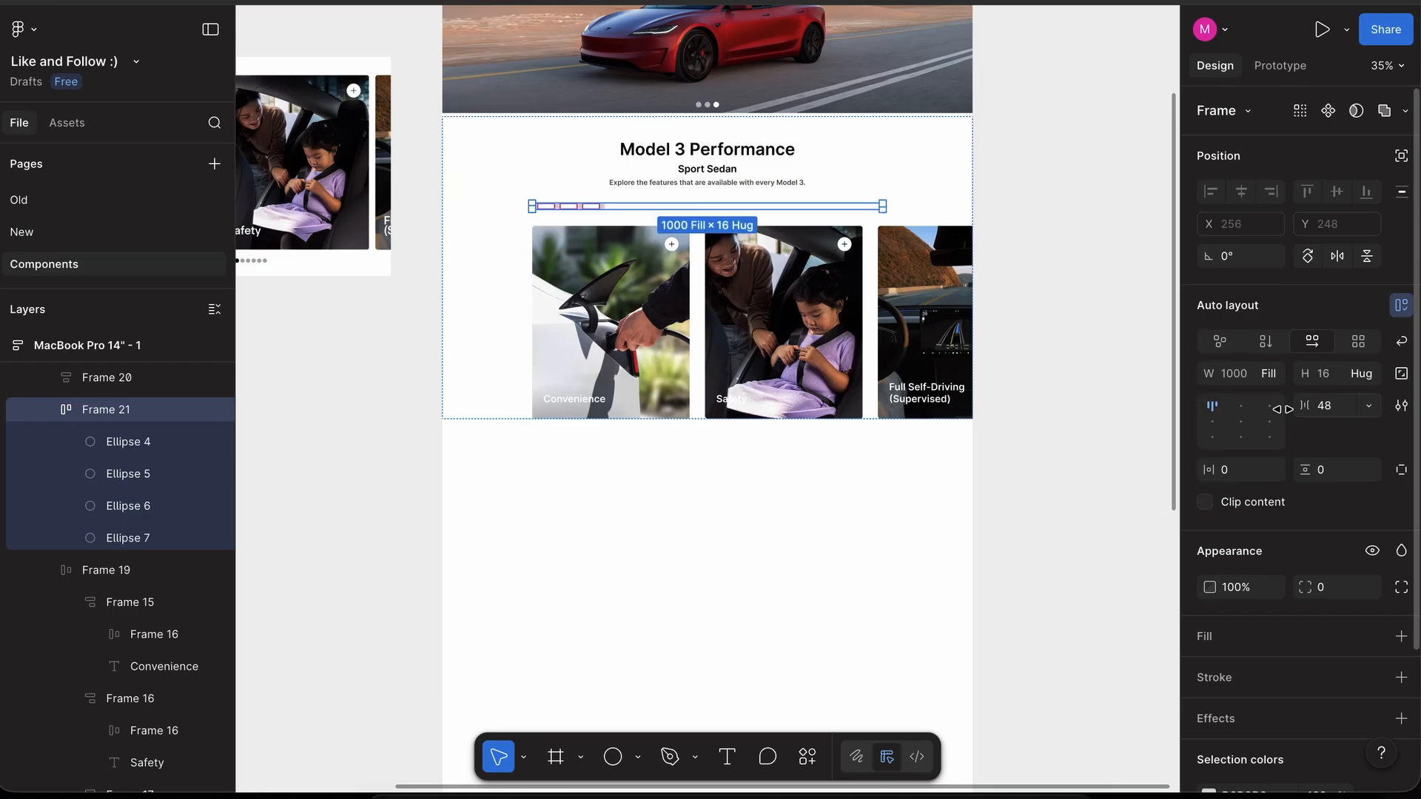
{"action": "scroll", "coordinate": [679, 193], "scroll_direction": "up", "scroll_amount": 3}
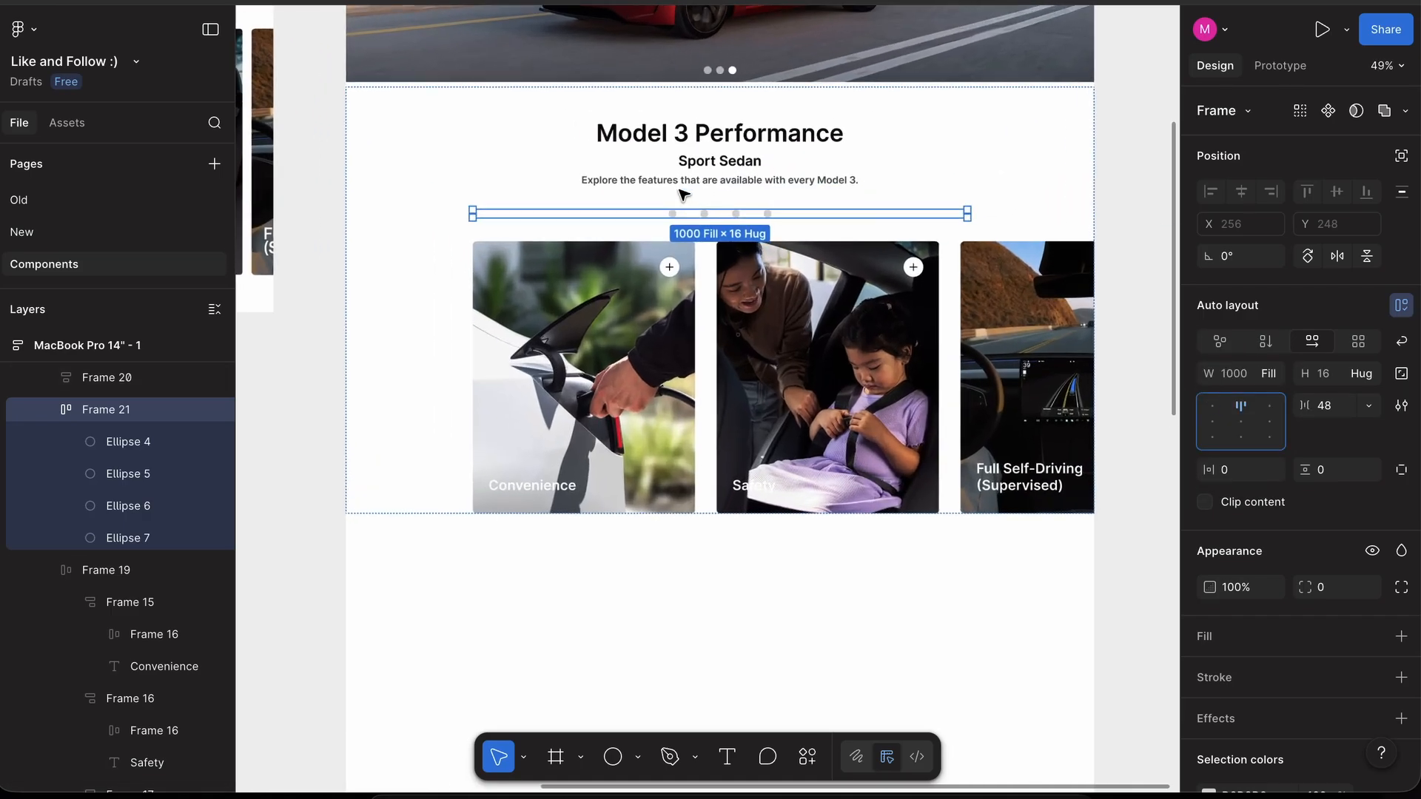
- Move the dot frame below the card row in the feature section
{"action": "left_click", "coordinate": [758, 187]}
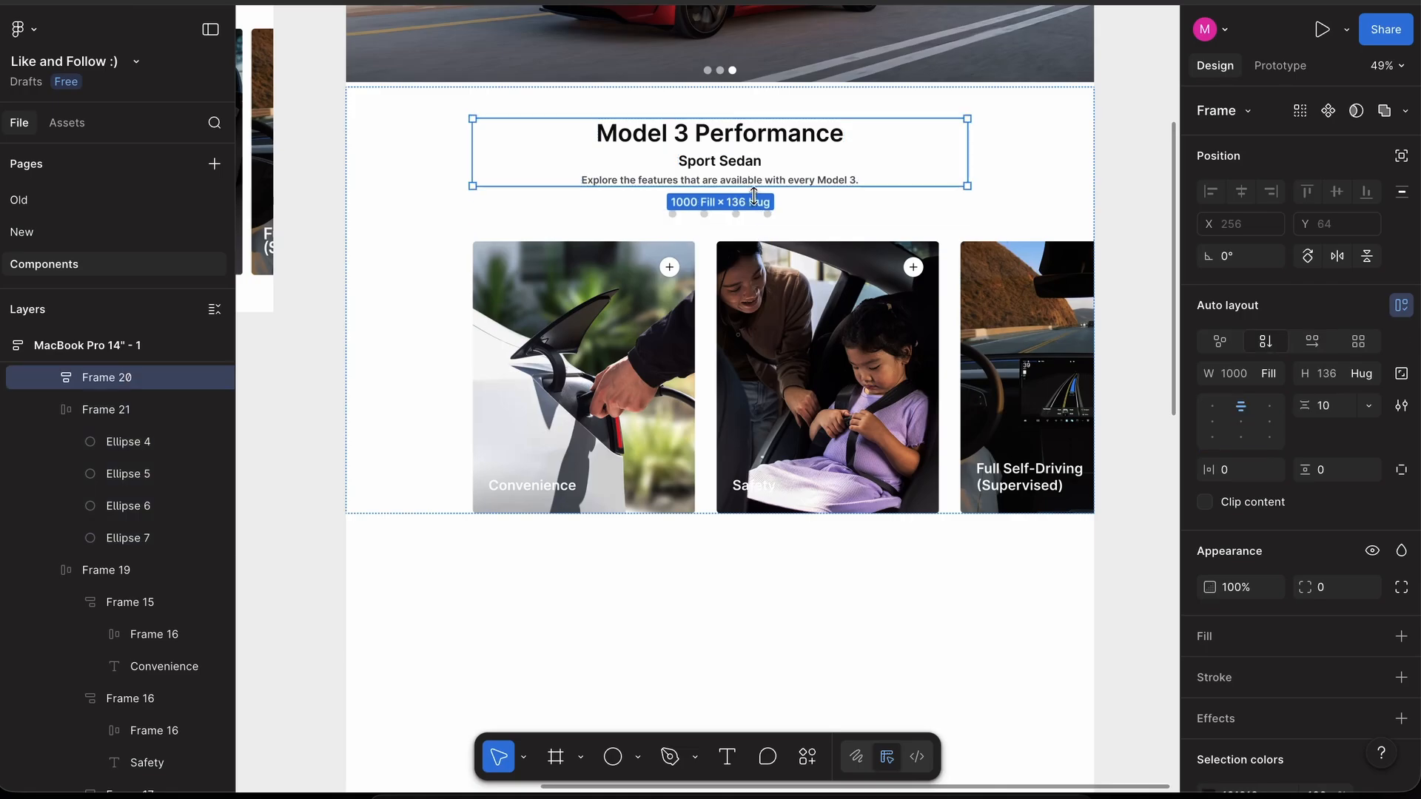
{"action": "left_click", "coordinate": [750, 217]}
{"action": "key", "text": "Down"}
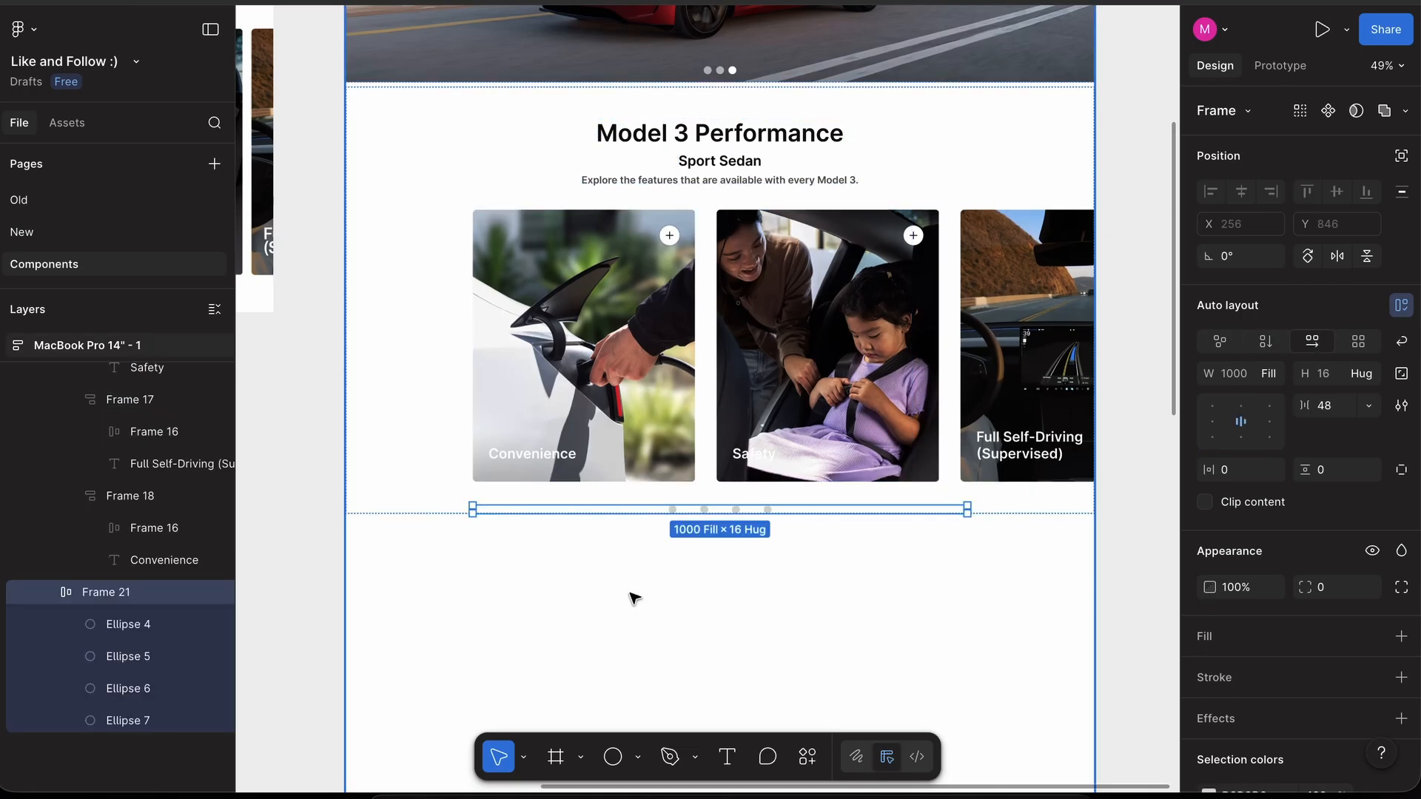
- Duplicate a dot twice so the indicator row has six dots
{"action": "scroll", "coordinate": [632, 596], "scroll_direction": "up", "scroll_amount": 5}
{"action": "left_click", "coordinate": [826, 436]}
{"action": "key", "text": "super+d"}
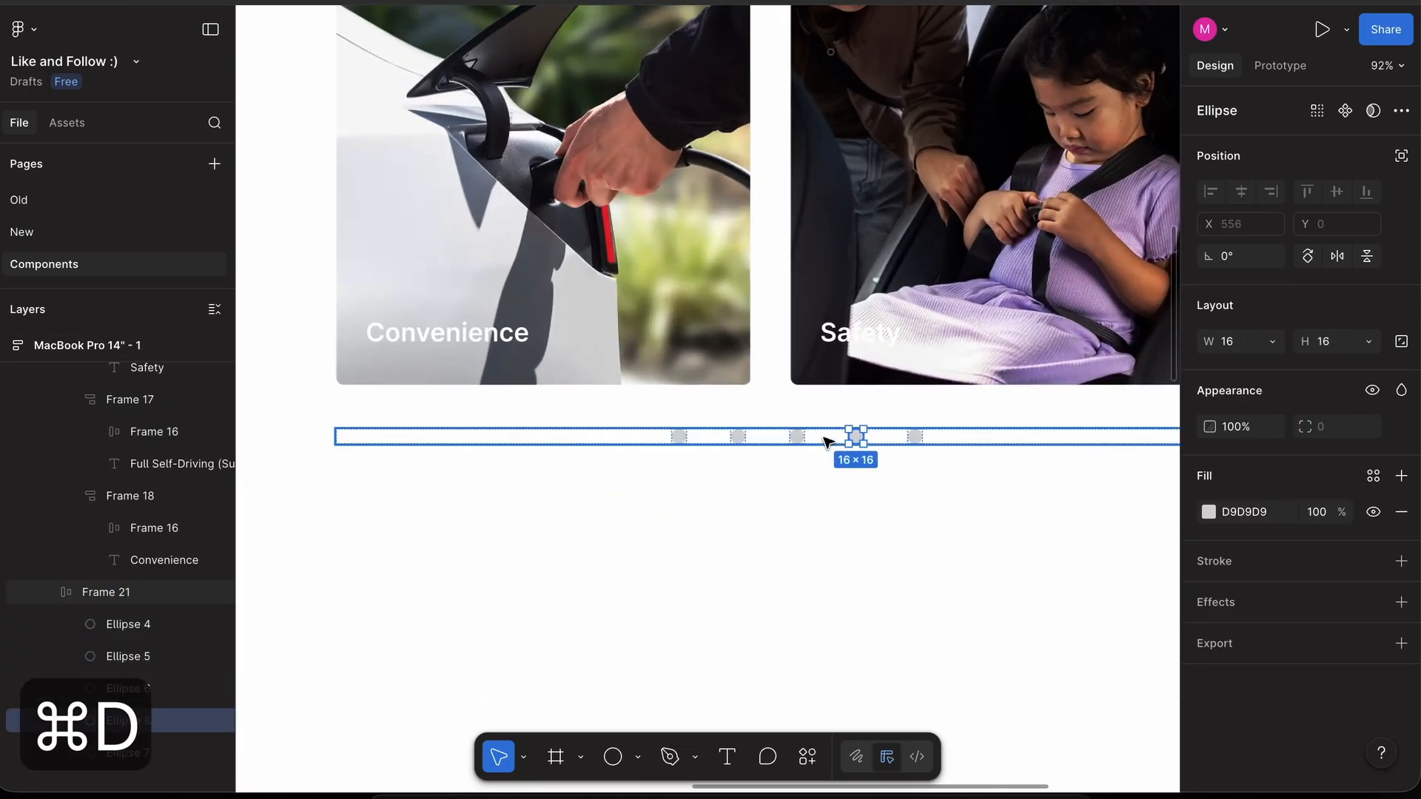
{"action": "key", "text": "super+d"}
- Set the fill color of all six indicator dots to 121212
{"action": "left_click", "coordinate": [651, 437]}
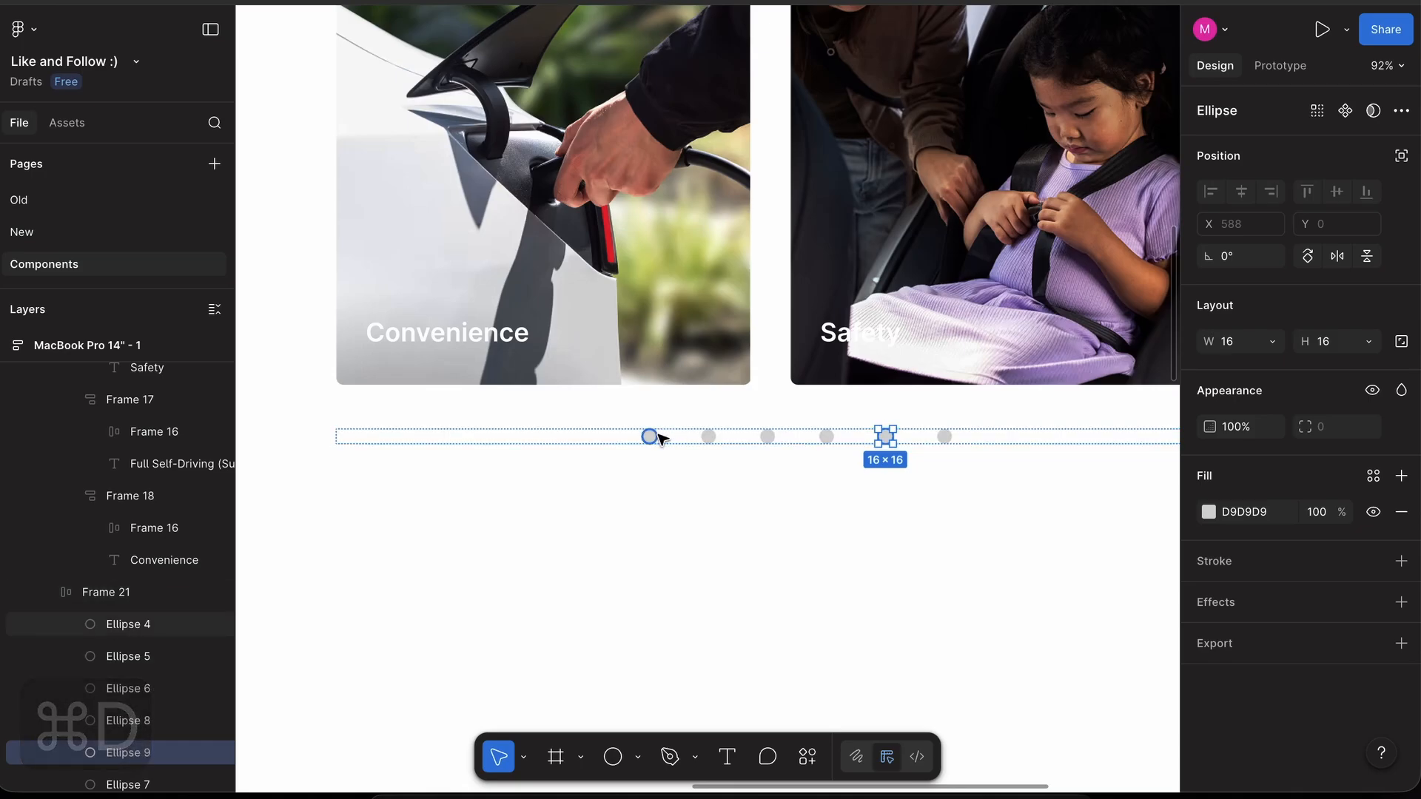
{"action": "scroll", "coordinate": [132, 659], "scroll_direction": "down", "scroll_amount": 2}
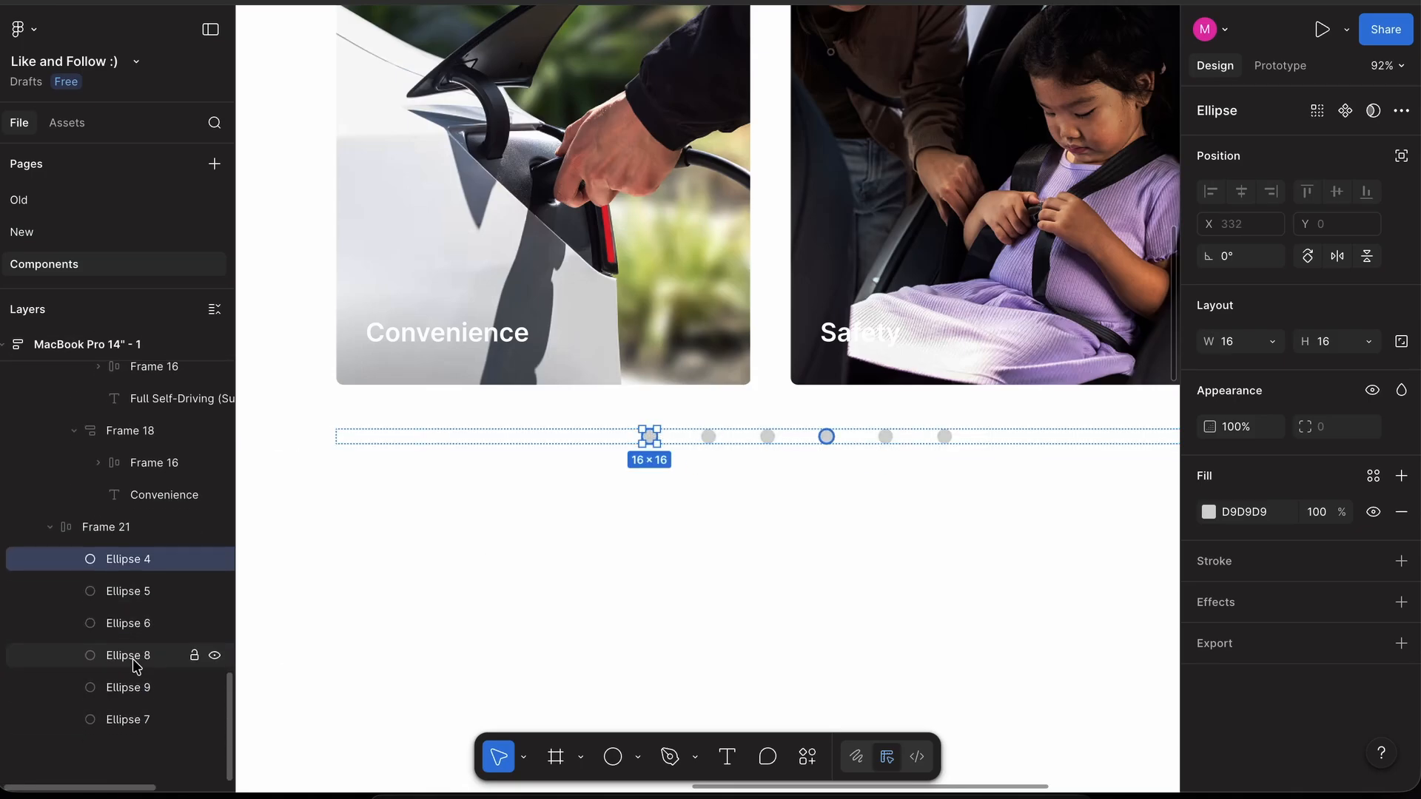
{"action": "left_click", "coordinate": [130, 720], "text": "shift"}
{"action": "left_click", "coordinate": [1251, 512]}
{"action": "type", "text": "121212"}
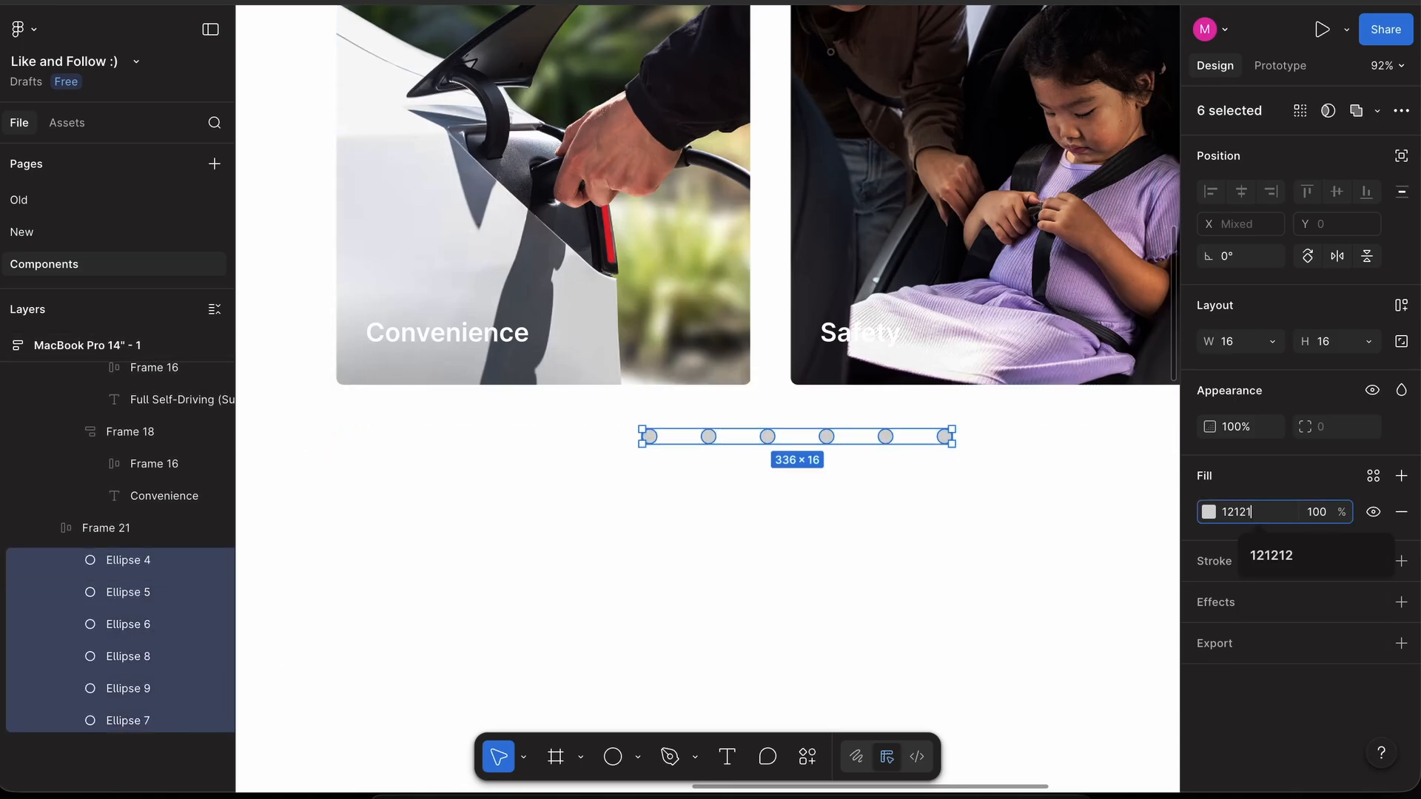
{"action": "key", "text": "Return"}
- Set the opacity of every indicator dot except the first to 50%
{"action": "left_click", "coordinate": [708, 437]}
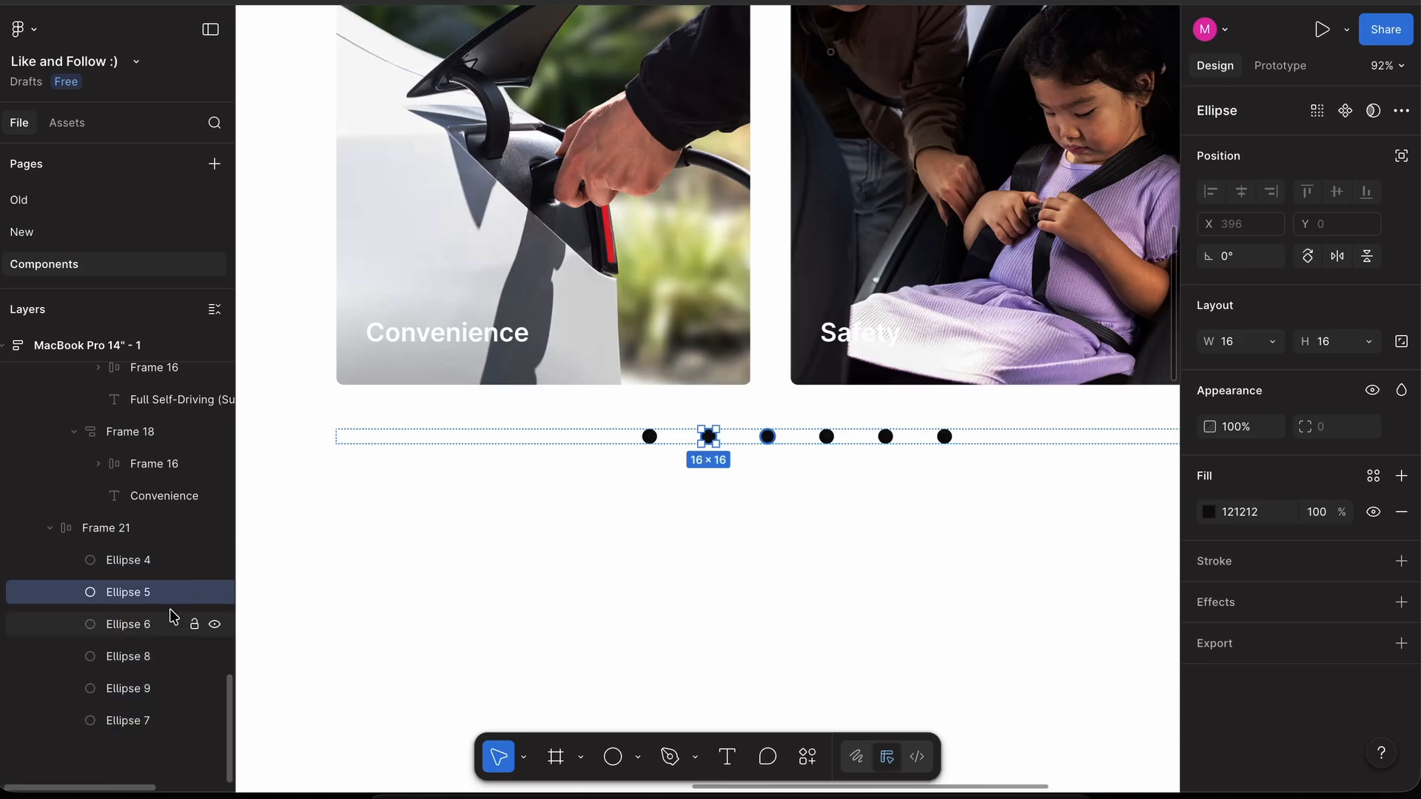
{"action": "left_click", "coordinate": [139, 730], "text": "shift"}
{"action": "key", "text": "5"}
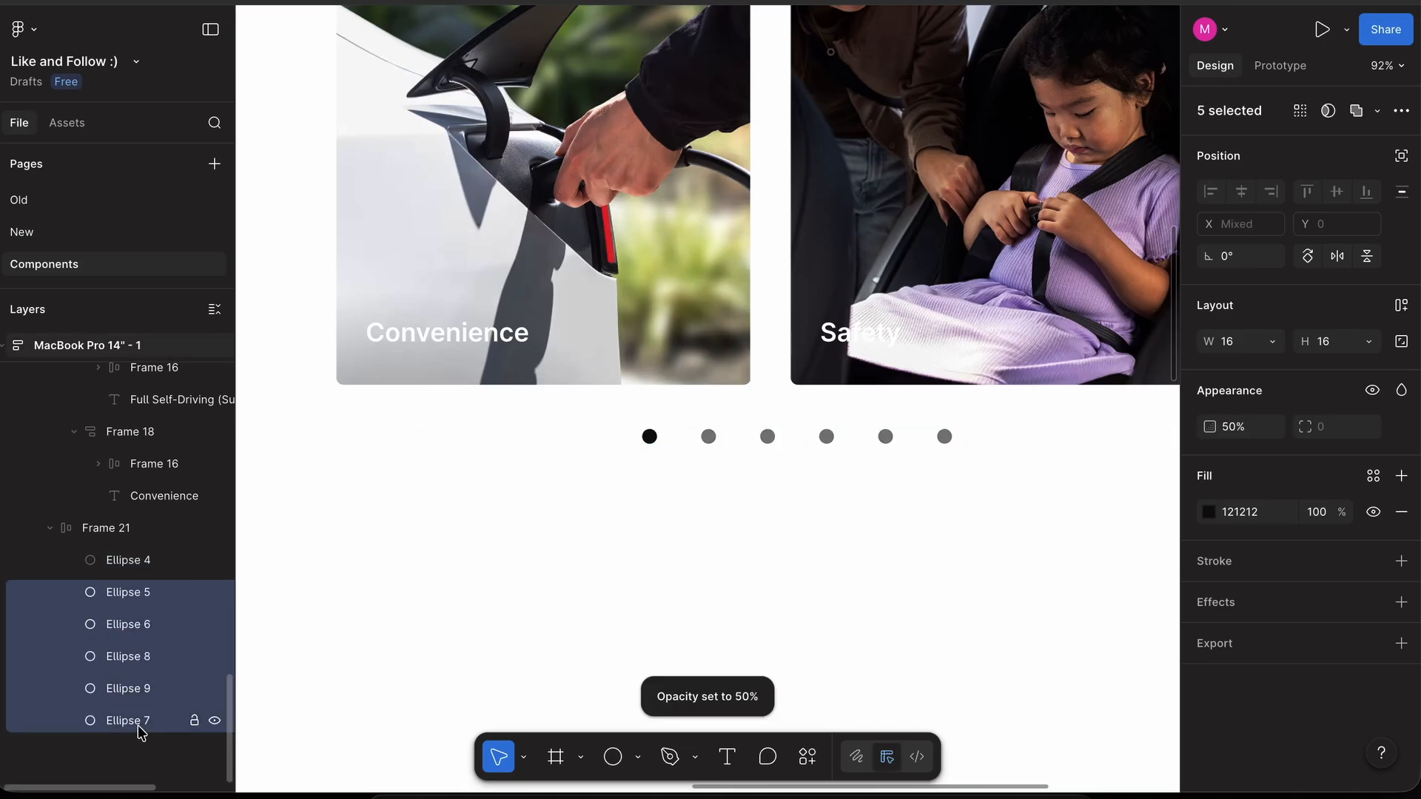
- Set the horizontal gap between the indicator dots to 16
{"action": "left_click", "coordinate": [676, 436]}
{"action": "left_click", "coordinate": [1325, 405]}
{"action": "type", "text": "1"}
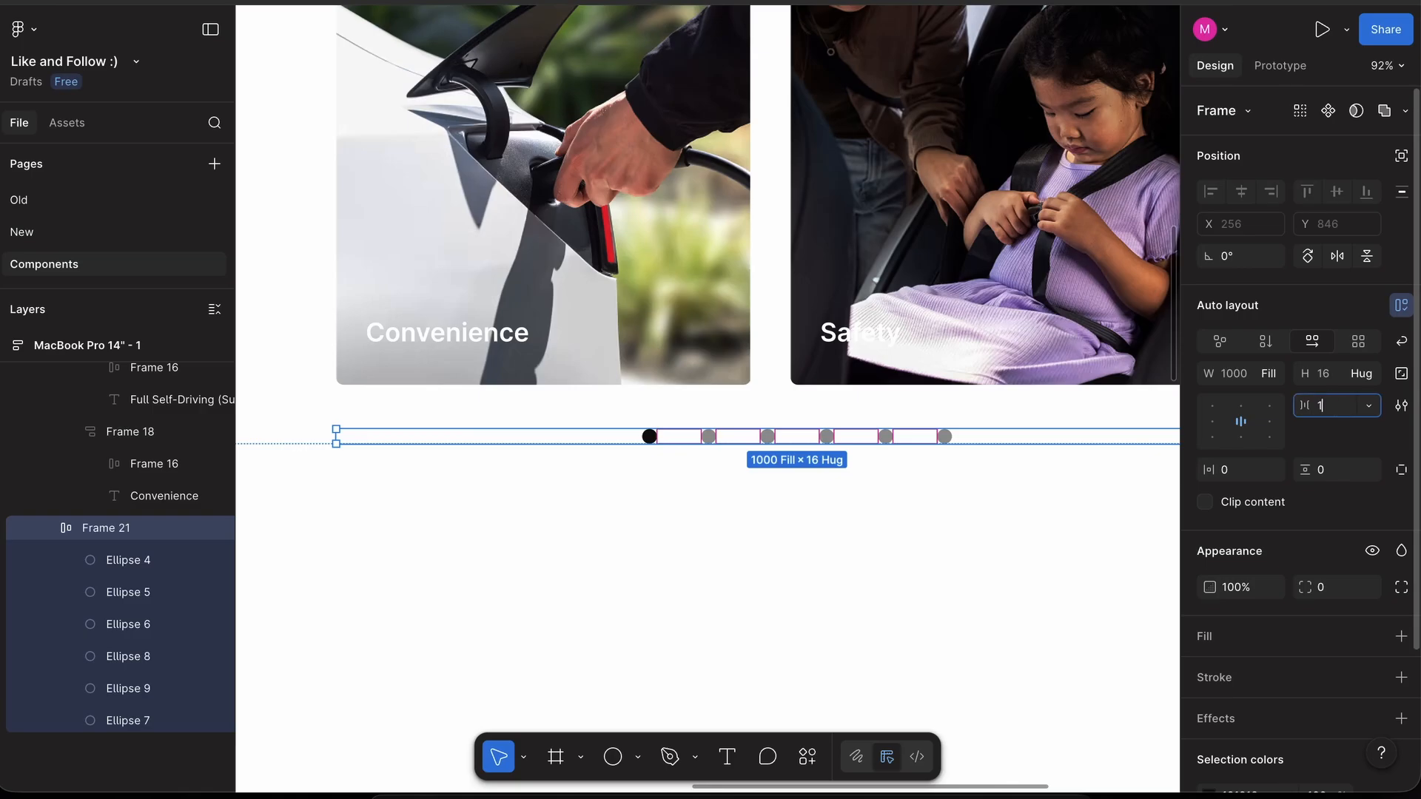
{"action": "type", "text": "6"}
{"action": "key", "text": "Return"}
- Wrap the card row and the dot row in one vertical auto layout frame with a gap of 32
{"action": "scroll", "coordinate": [821, 441], "scroll_direction": "down", "scroll_amount": 8}
{"action": "scroll", "coordinate": [821, 441], "scroll_direction": "up", "scroll_amount": 1}
{"action": "left_click", "coordinate": [811, 398], "text": "shift"}
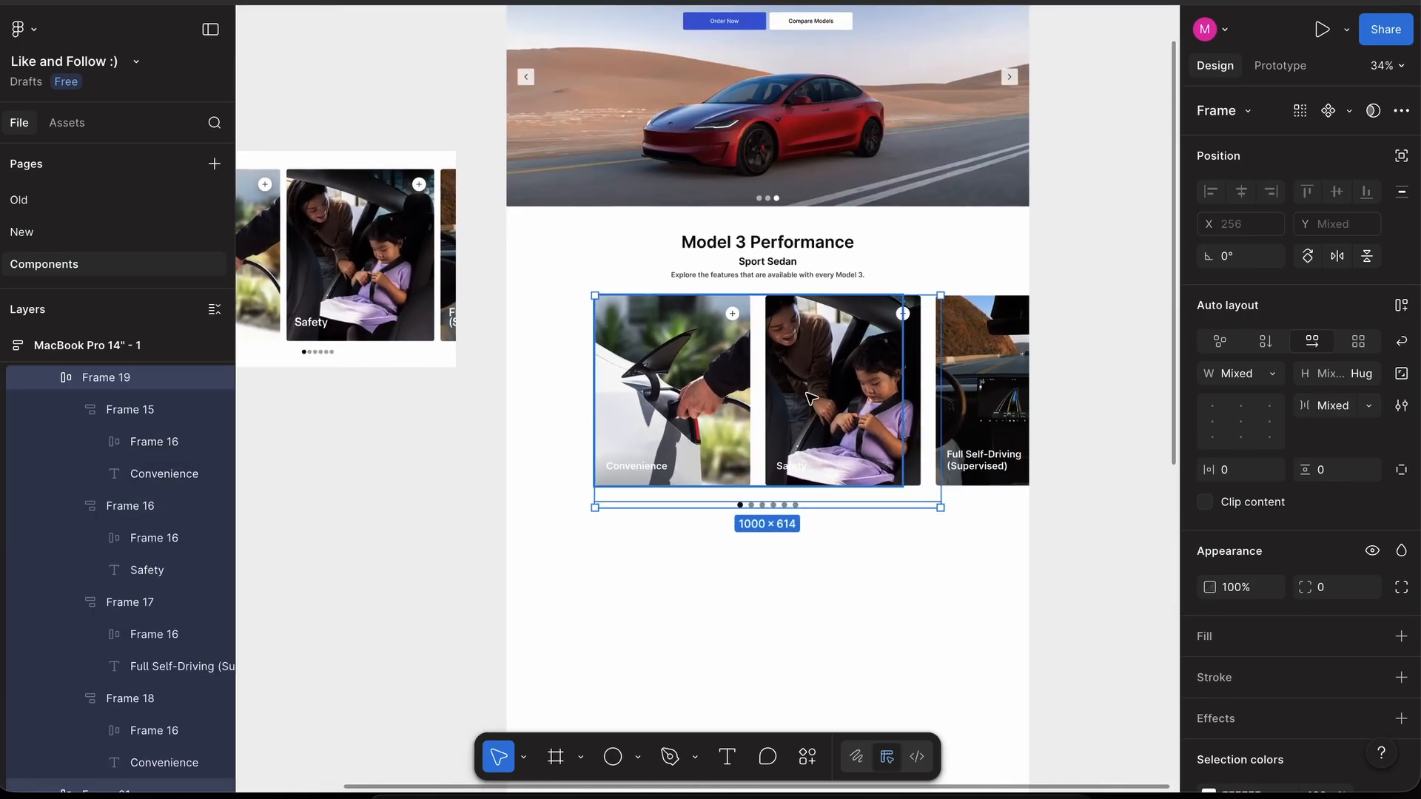
{"action": "scroll", "coordinate": [812, 399], "scroll_direction": "up", "scroll_amount": 5}
{"action": "key", "text": "shift+a"}
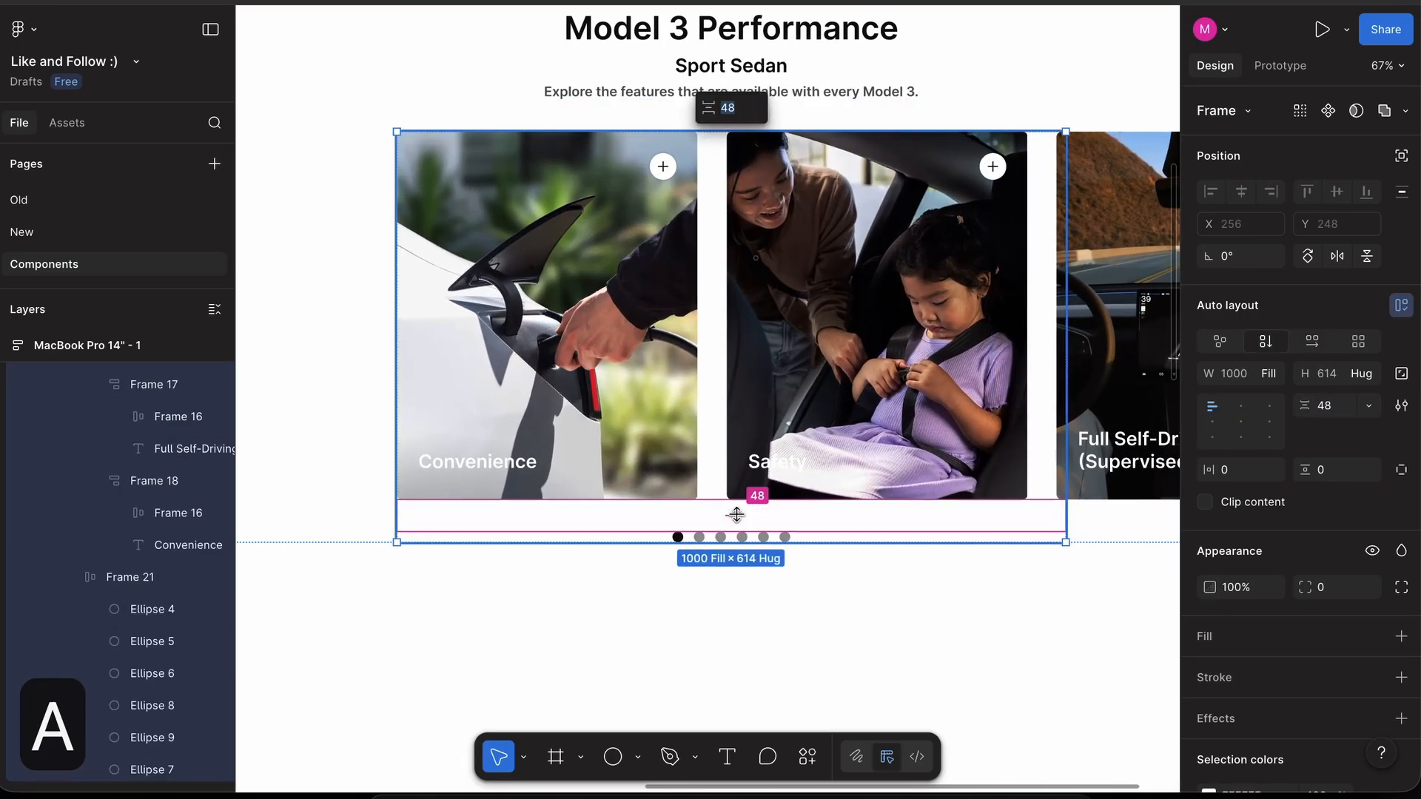
{"action": "left_click_drag", "start_coordinate": [736, 514], "coordinate": [735, 498]}
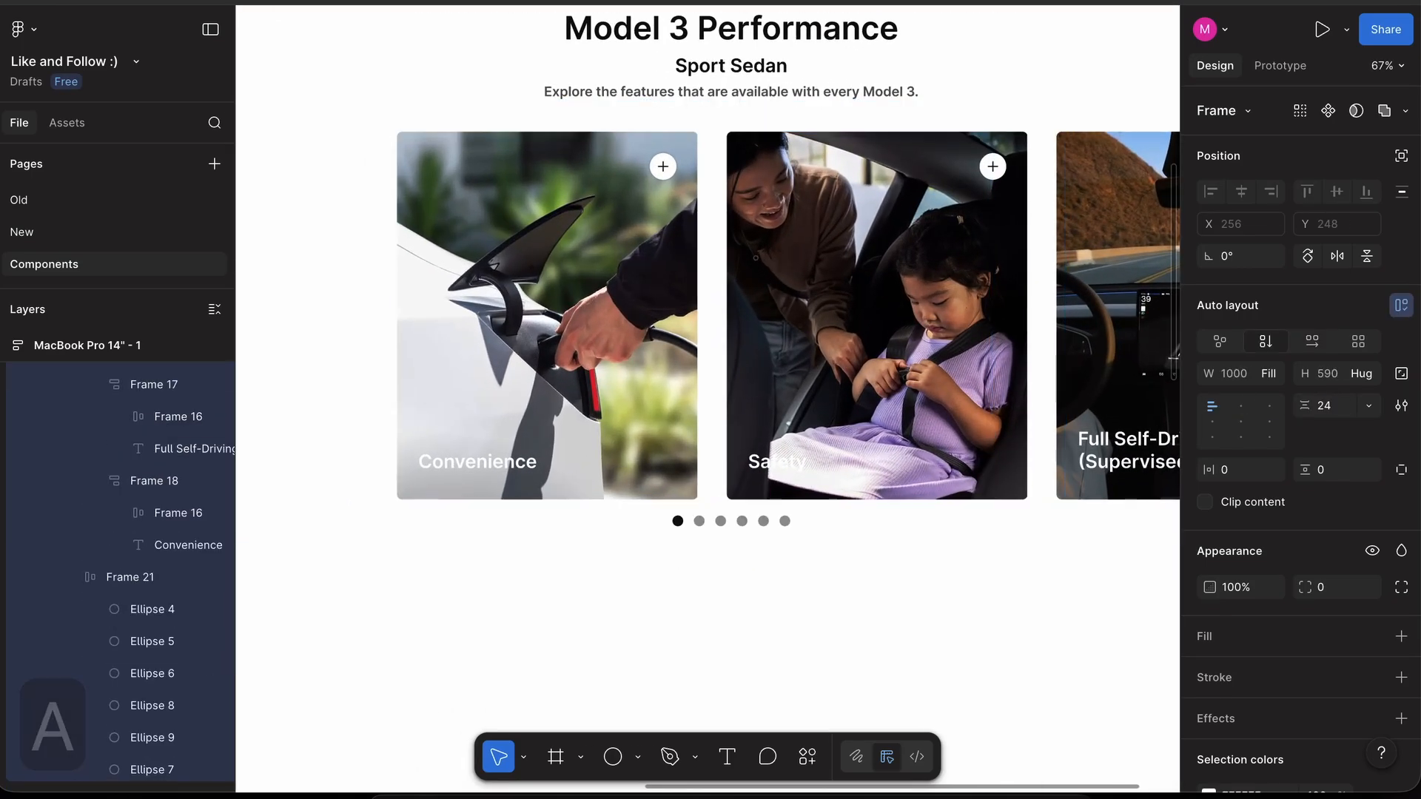
{"action": "left_click", "coordinate": [727, 505]}
{"action": "type", "text": "32"}
{"action": "key", "text": "Return"}
- Compare the feature section's spacing and dots with the Model 3 web page in the browser, including the distance to the "Explore Model 3" section
{"action": "scroll", "coordinate": [728, 505], "scroll_direction": "down", "scroll_amount": 5}
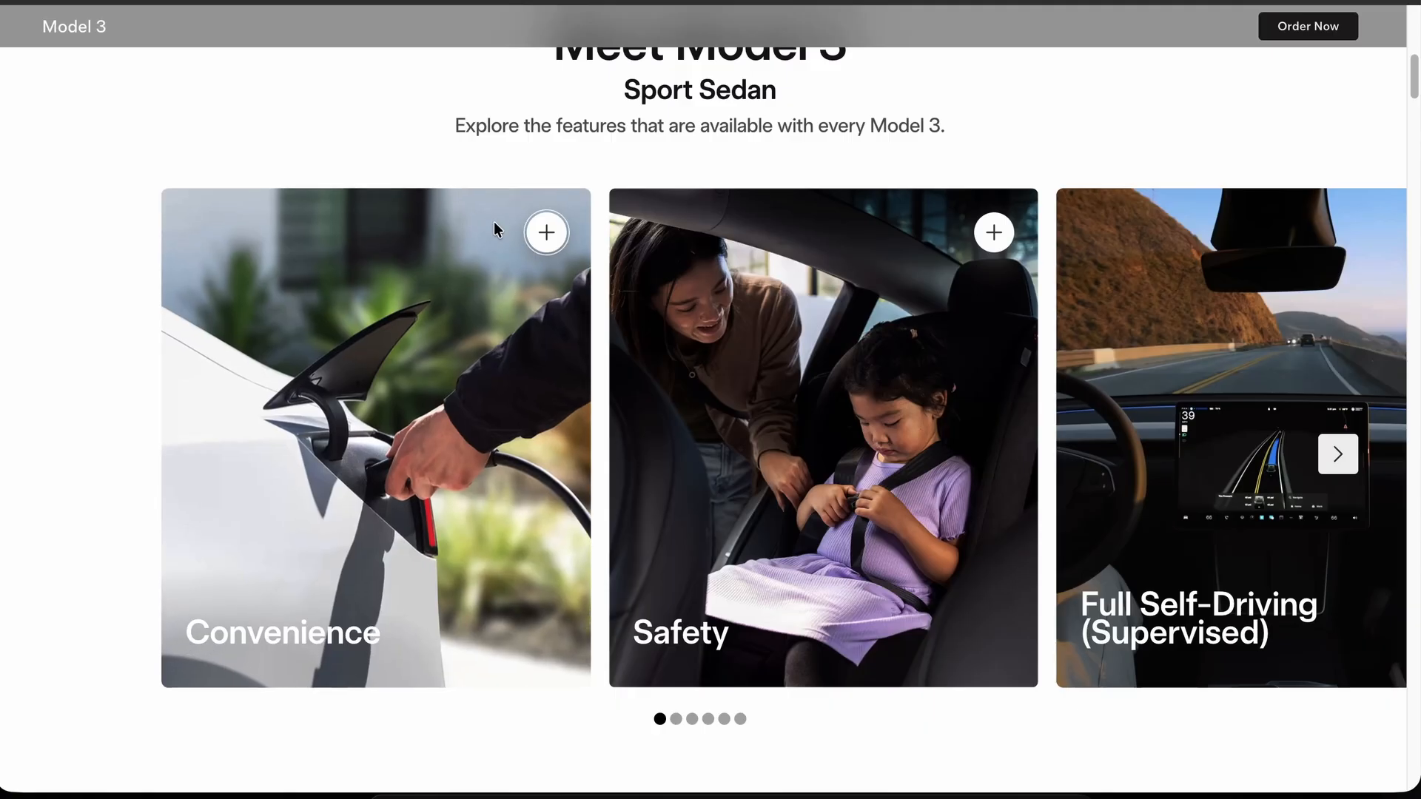
{"action": "scroll", "coordinate": [495, 221], "scroll_direction": "up", "scroll_amount": 3}
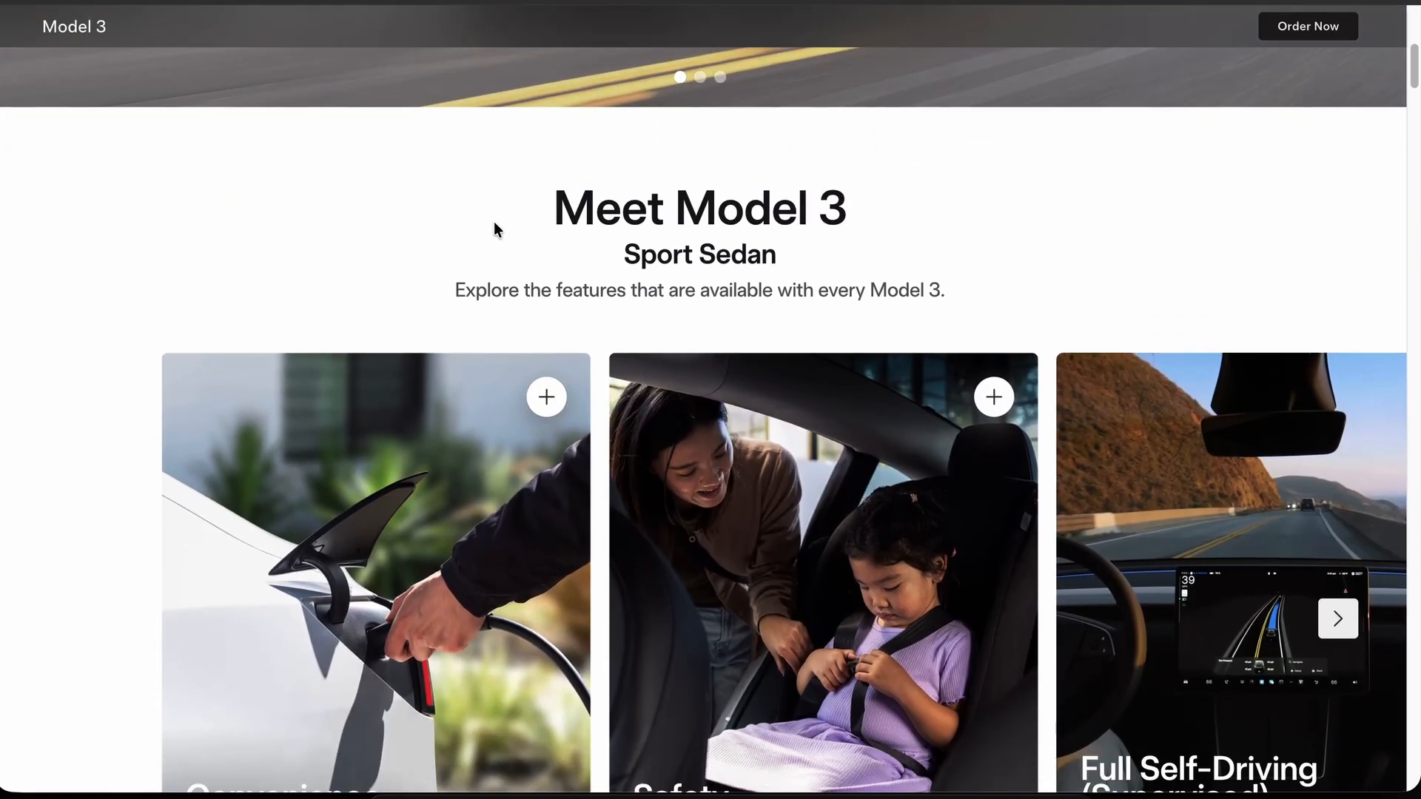
{"action": "scroll", "coordinate": [494, 222], "scroll_direction": "down", "scroll_amount": 3}
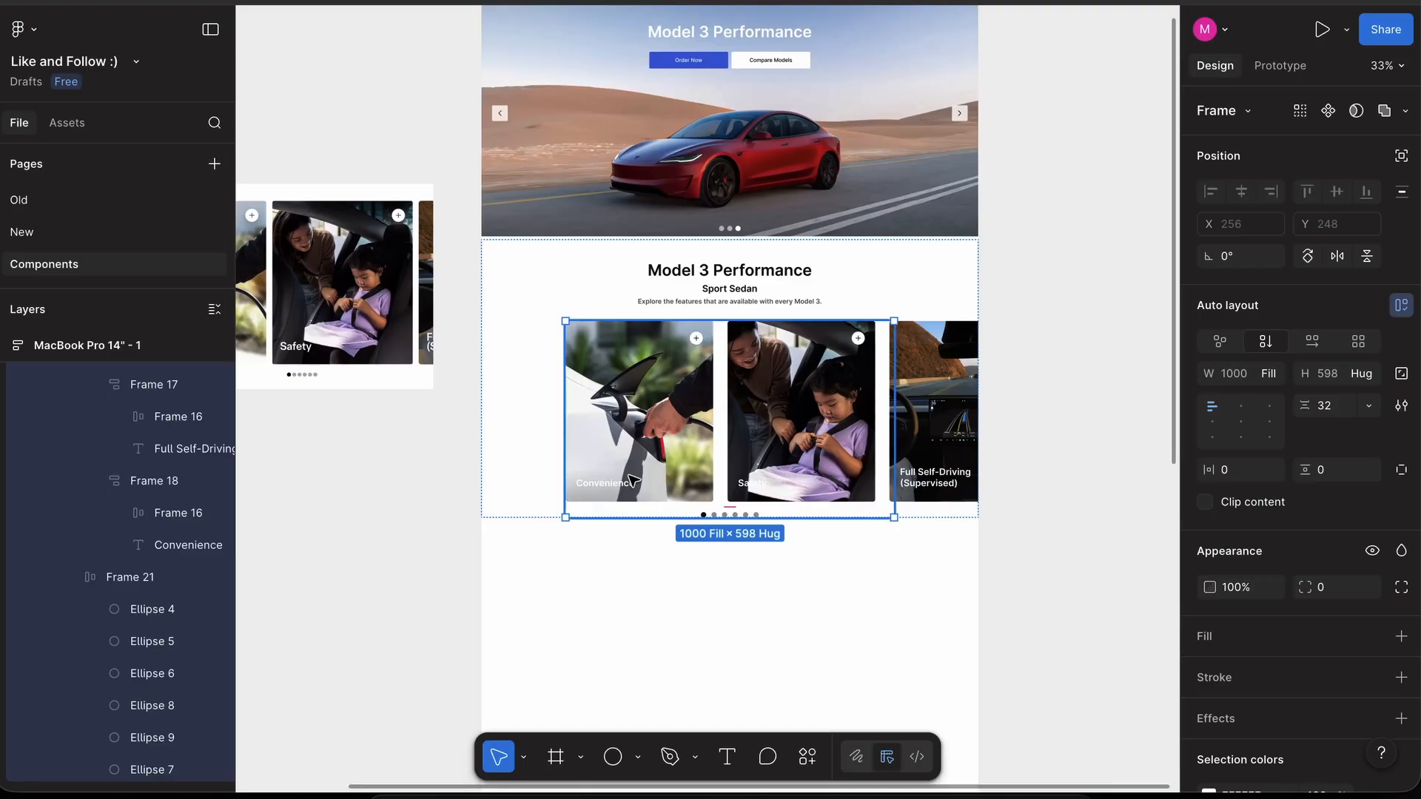
{"action": "left_click", "coordinate": [1133, 348]}
{"action": "scroll", "coordinate": [956, 335], "scroll_direction": "up", "scroll_amount": 2}
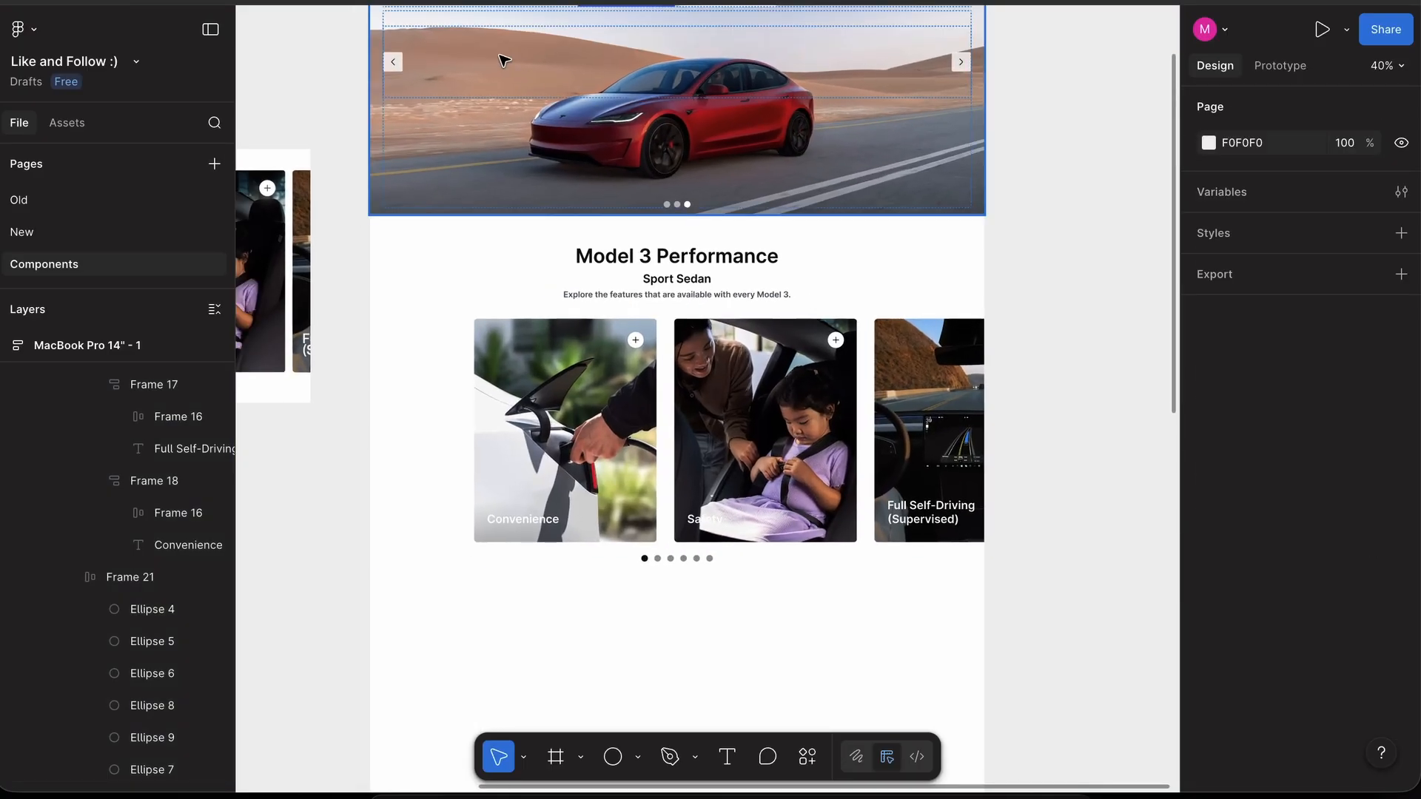
{"action": "scroll", "coordinate": [491, 291], "scroll_direction": "up", "scroll_amount": 3}
{"action": "scroll", "coordinate": [491, 291], "scroll_direction": "down", "scroll_amount": 4}
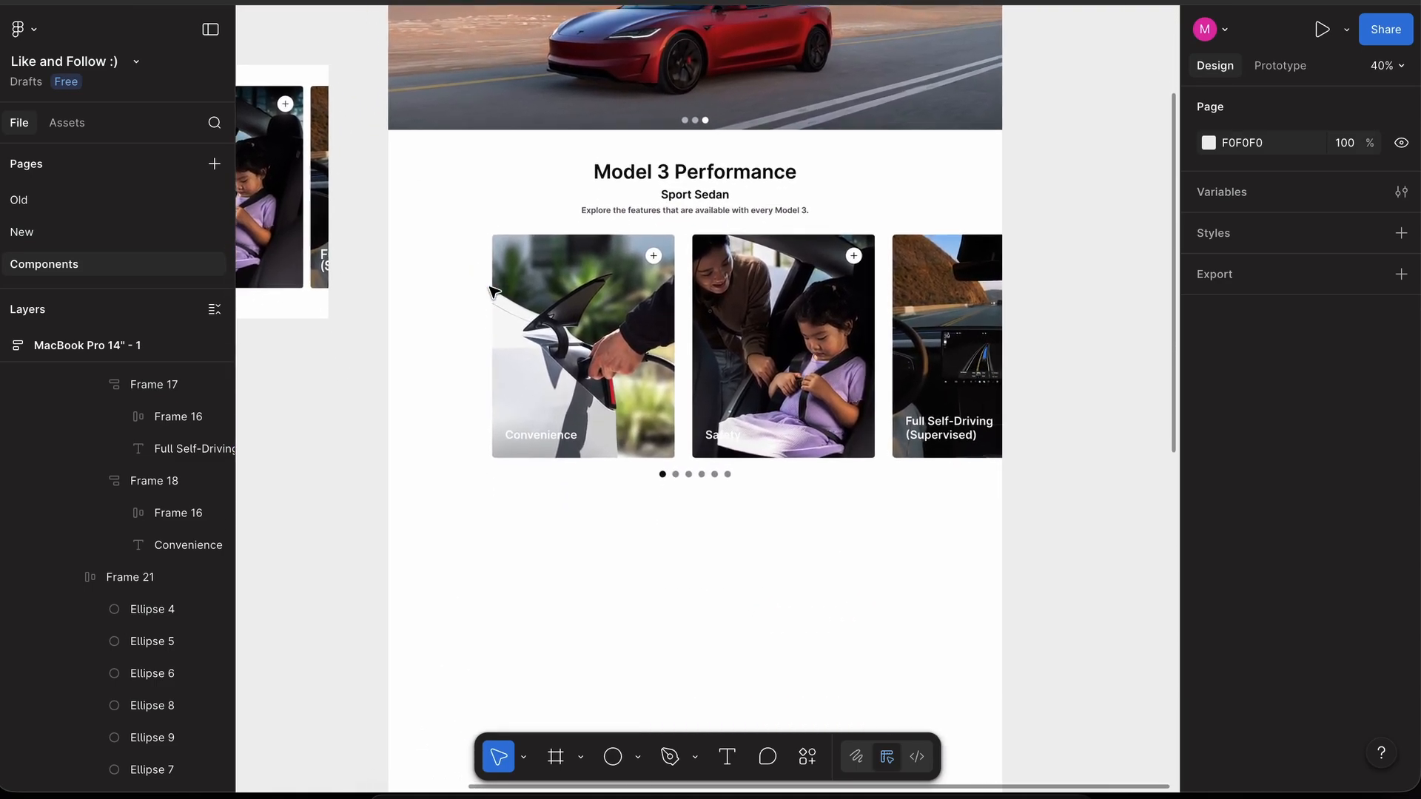
{"action": "scroll", "coordinate": [492, 291], "scroll_direction": "down", "scroll_amount": 3}
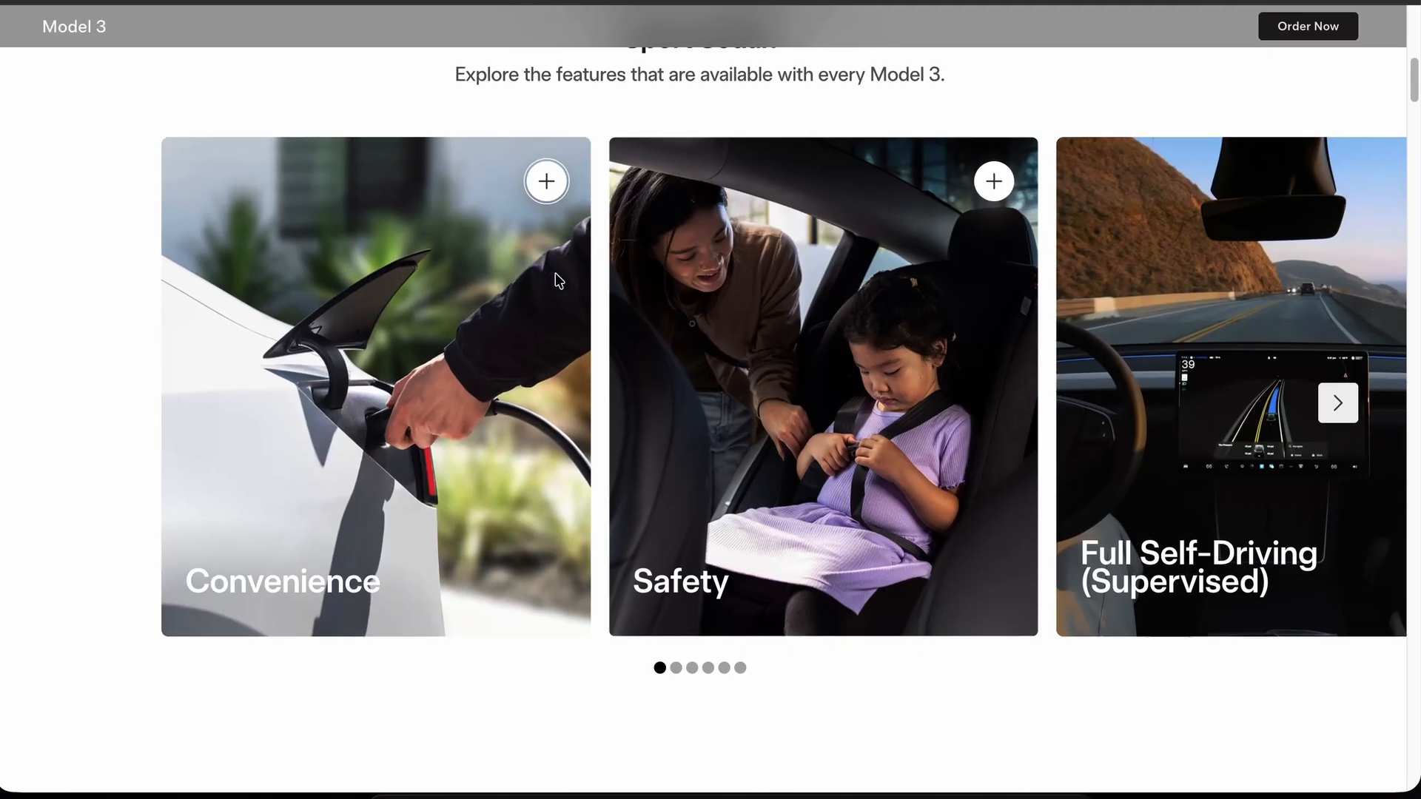
{"action": "scroll", "coordinate": [555, 274], "scroll_direction": "down", "scroll_amount": 15}
{"action": "scroll", "coordinate": [555, 274], "scroll_direction": "up", "scroll_amount": 8}
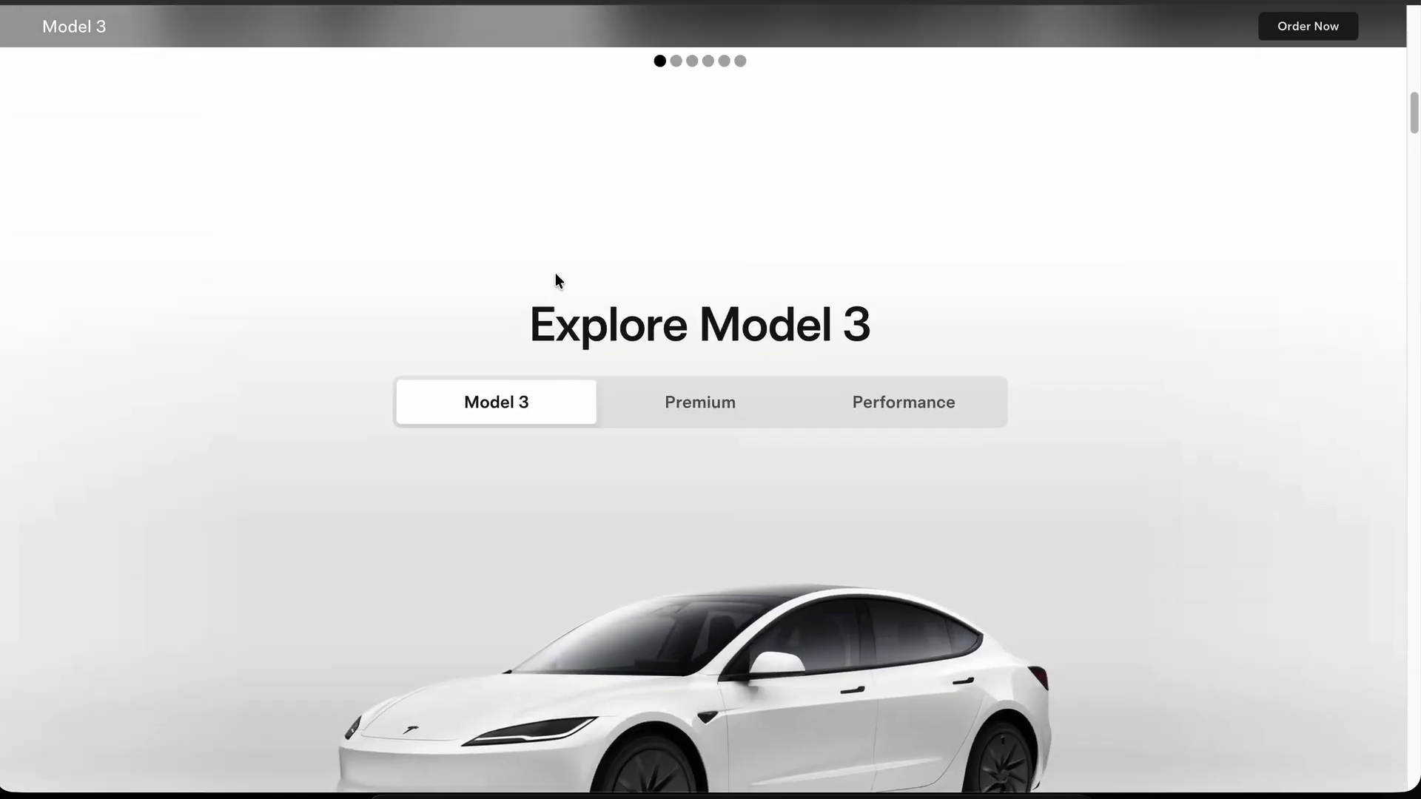
{"action": "scroll", "coordinate": [555, 280], "scroll_direction": "down", "scroll_amount": 3}
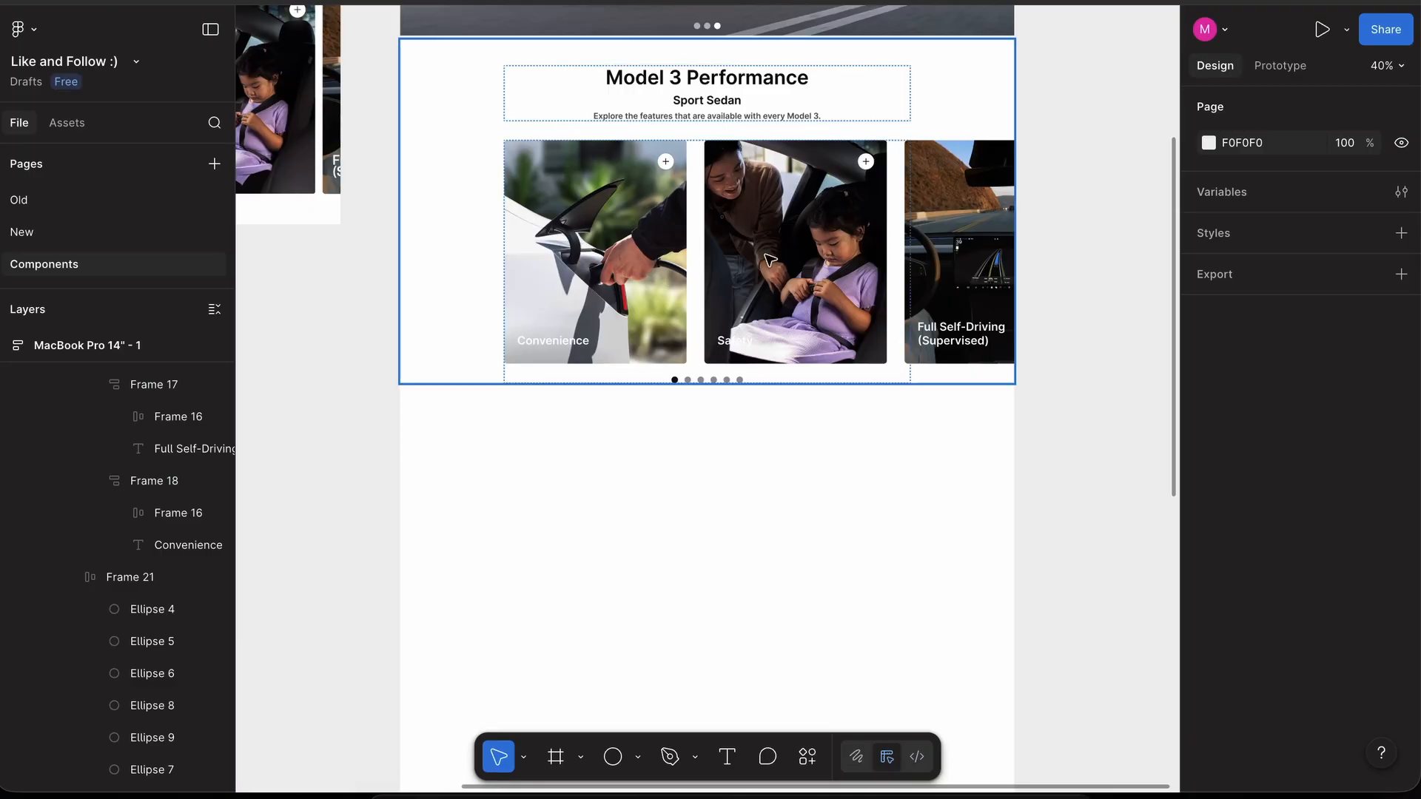
- Duplicate the whole feature section within the MacBook Pro 14" frame
{"action": "left_click", "coordinate": [770, 259]}
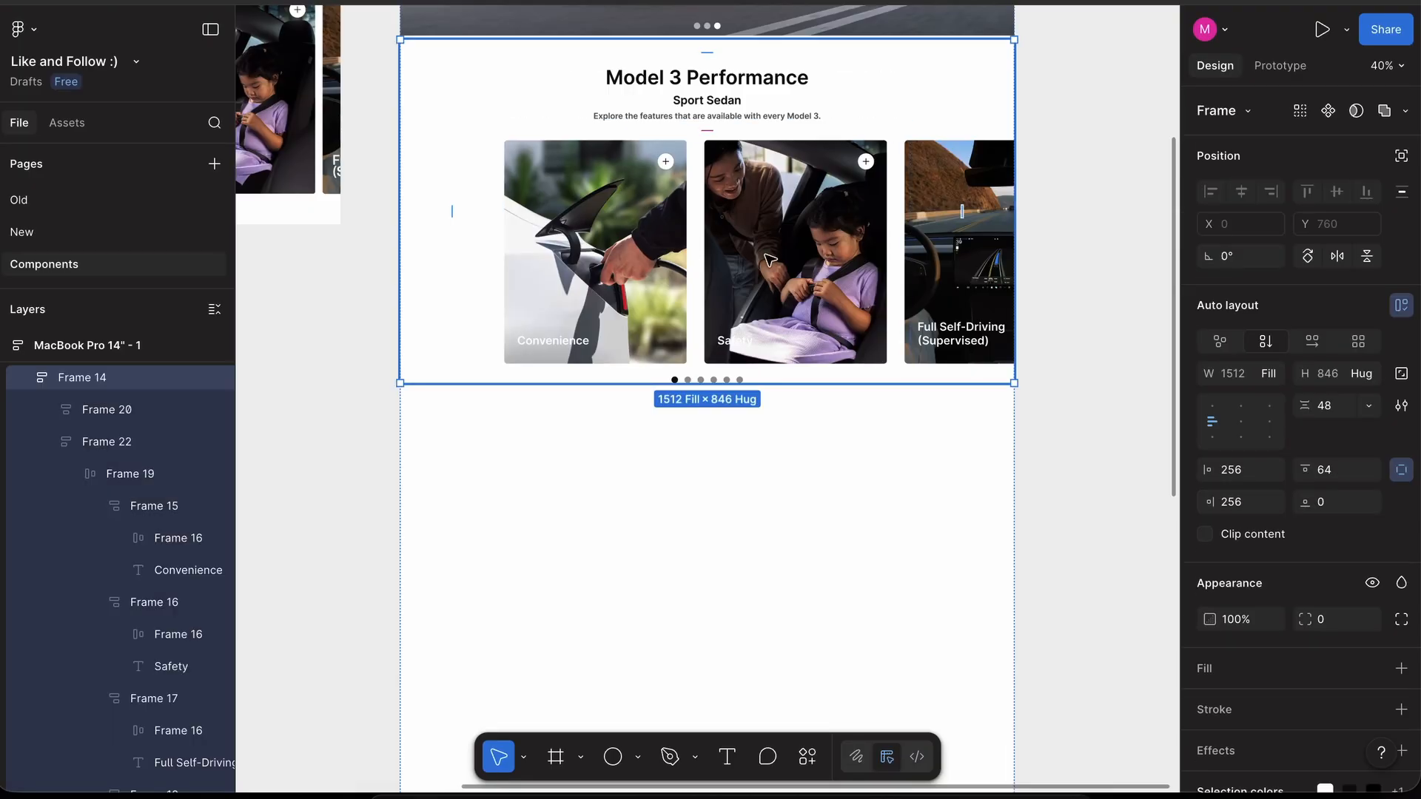
{"action": "key", "text": "super+d"}
{"action": "scroll", "coordinate": [770, 259], "scroll_direction": "down", "scroll_amount": 3}
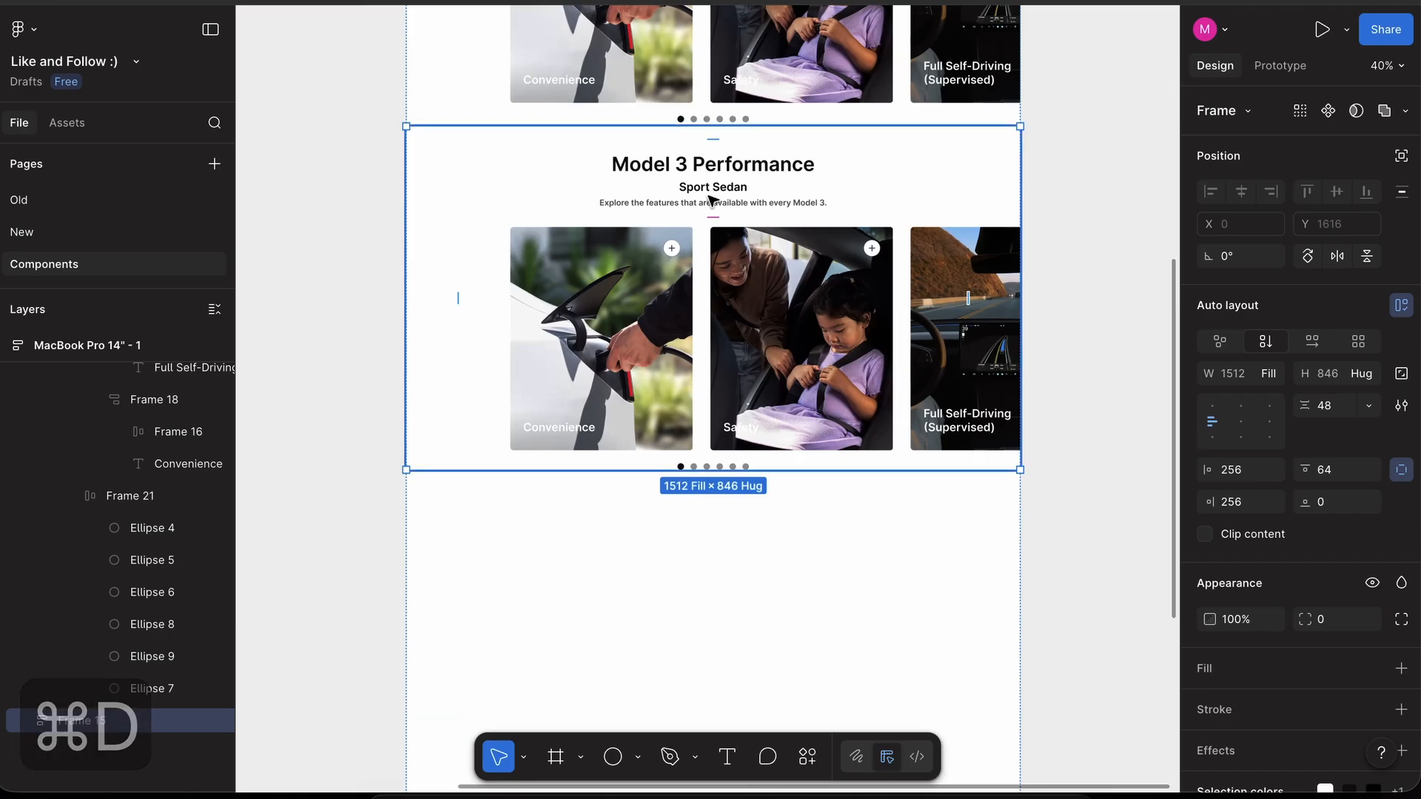
- Increase the vertical gap between the sections of the MacBook Pro 14" frame
{"action": "scroll", "coordinate": [897, 188], "scroll_direction": "up", "scroll_amount": 1}
{"action": "left_click", "coordinate": [1099, 310]}
{"action": "scroll", "coordinate": [1094, 308], "scroll_direction": "up", "scroll_amount": 3}
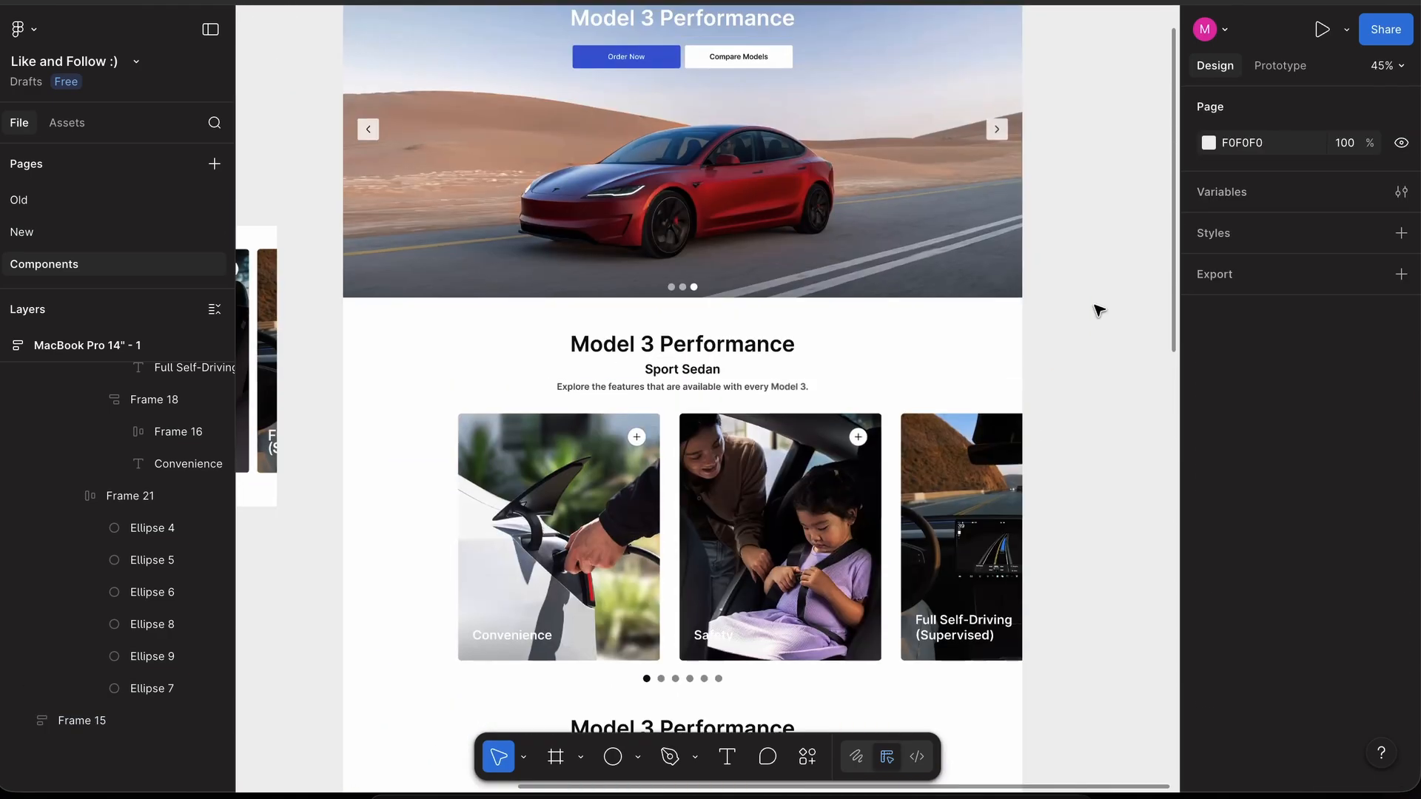
{"action": "scroll", "coordinate": [1095, 308], "scroll_direction": "down", "scroll_amount": 2}
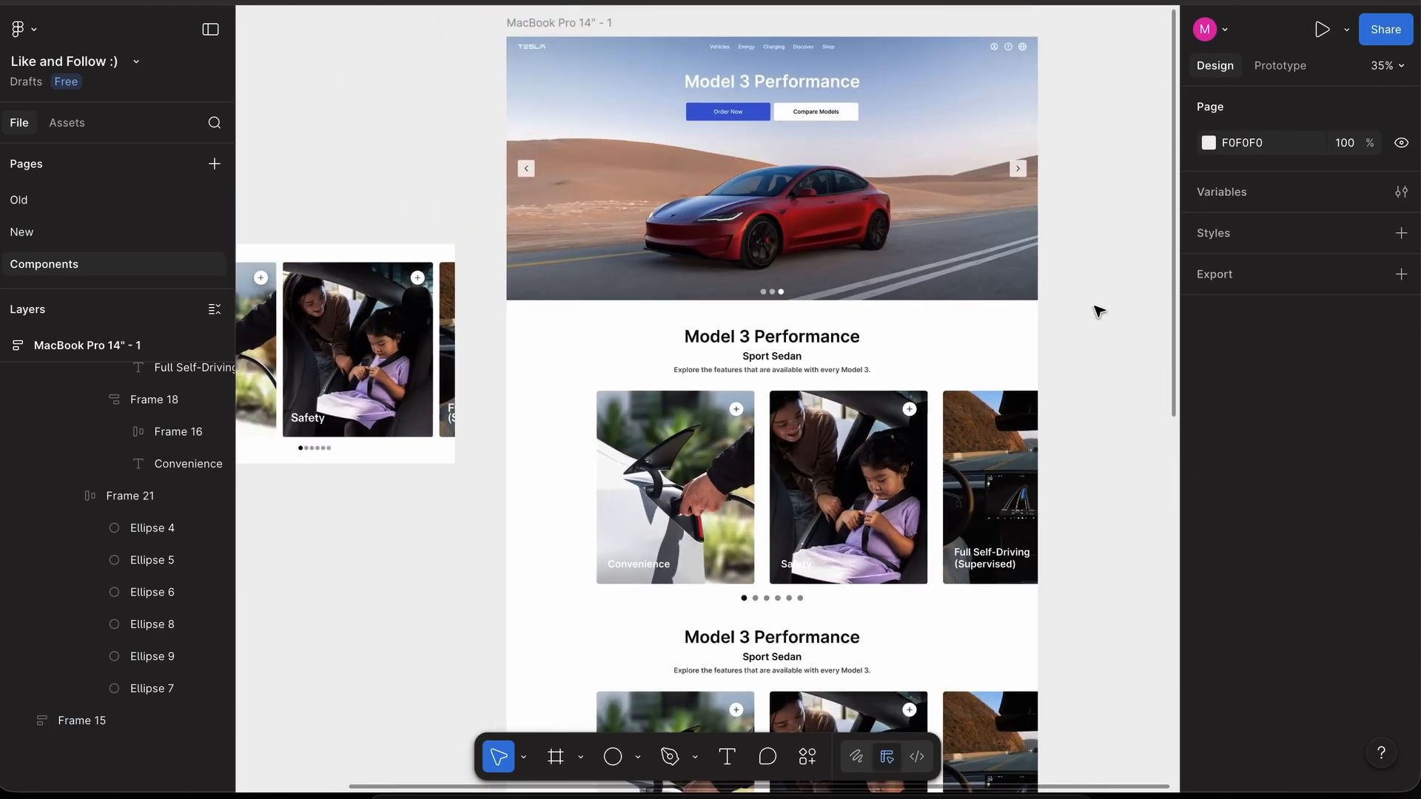
{"action": "left_click", "coordinate": [565, 22]}
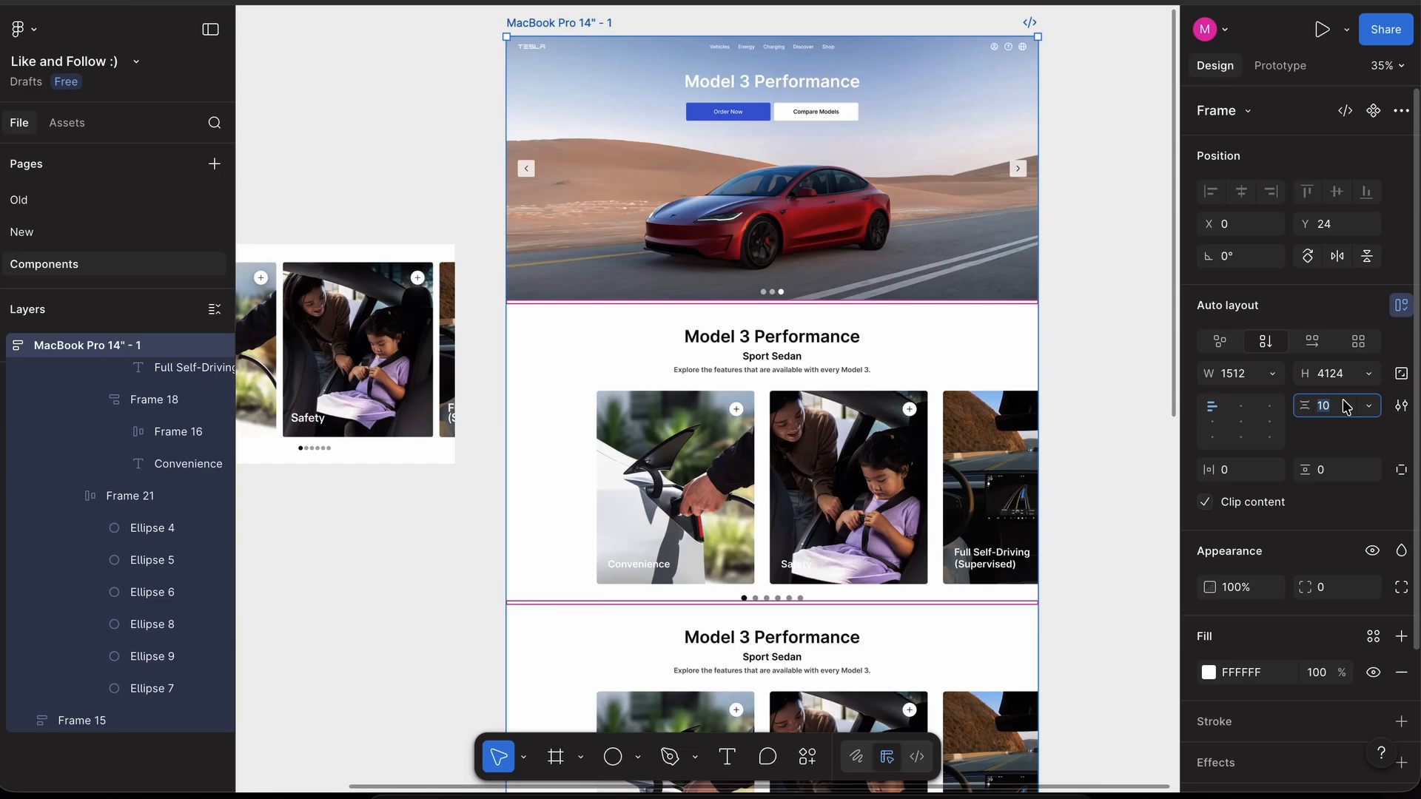
{"action": "key", "text": "Return"}
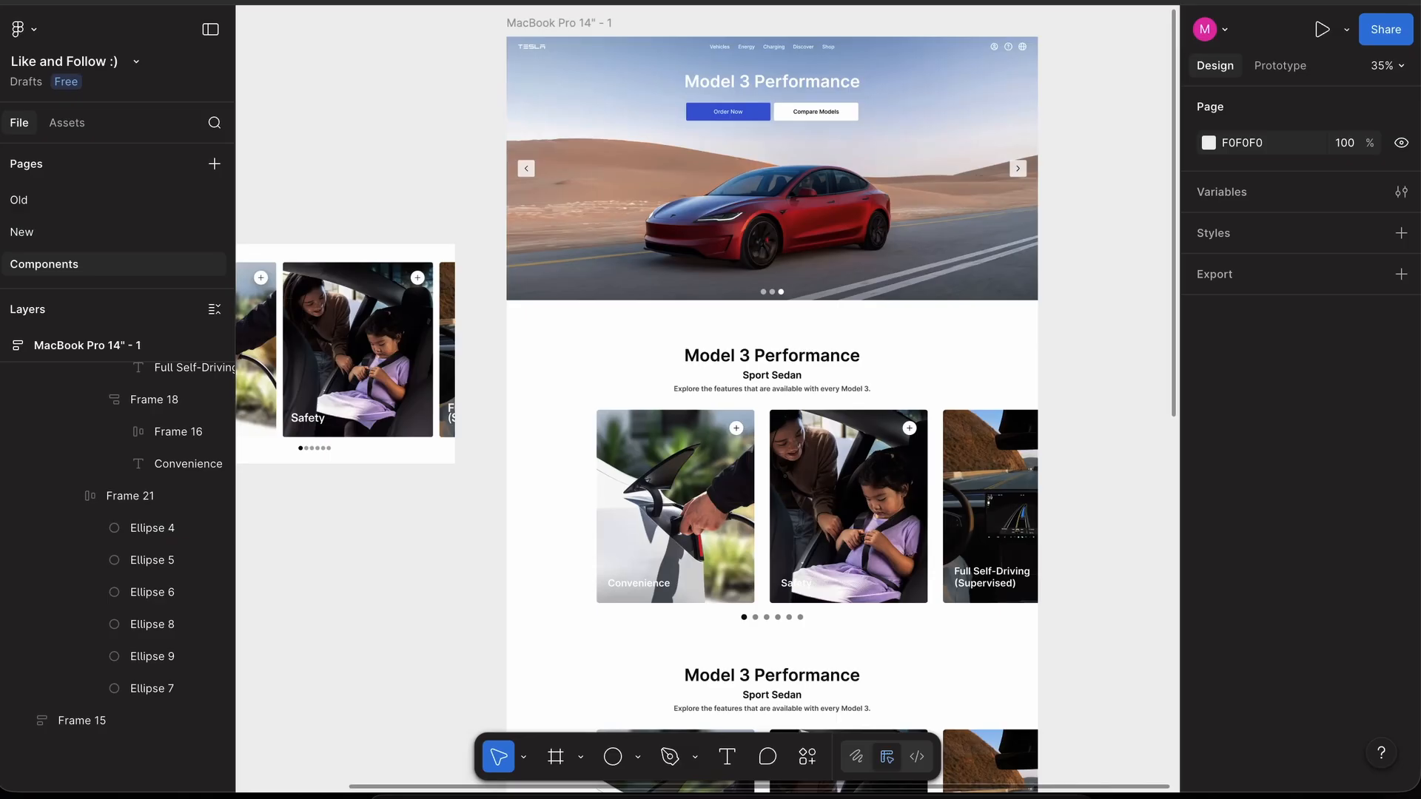
- Replace the duplicated section's heading with "Explore Model 3", copied from the Model 3 web page, without an extra line break
{"action": "scroll", "coordinate": [860, 378], "scroll_direction": "up", "scroll_amount": 3}
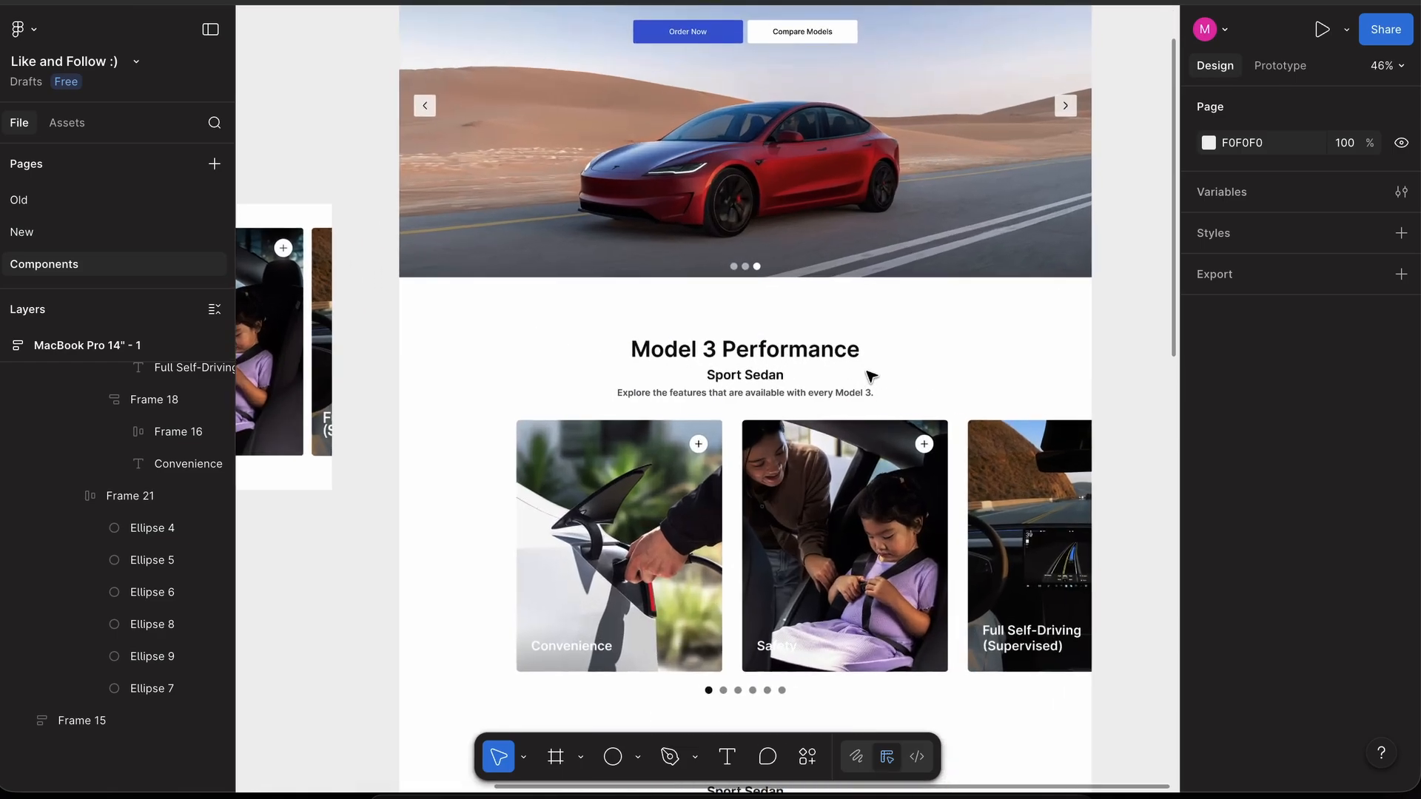
{"action": "scroll", "coordinate": [782, 303], "scroll_direction": "down", "scroll_amount": 10}
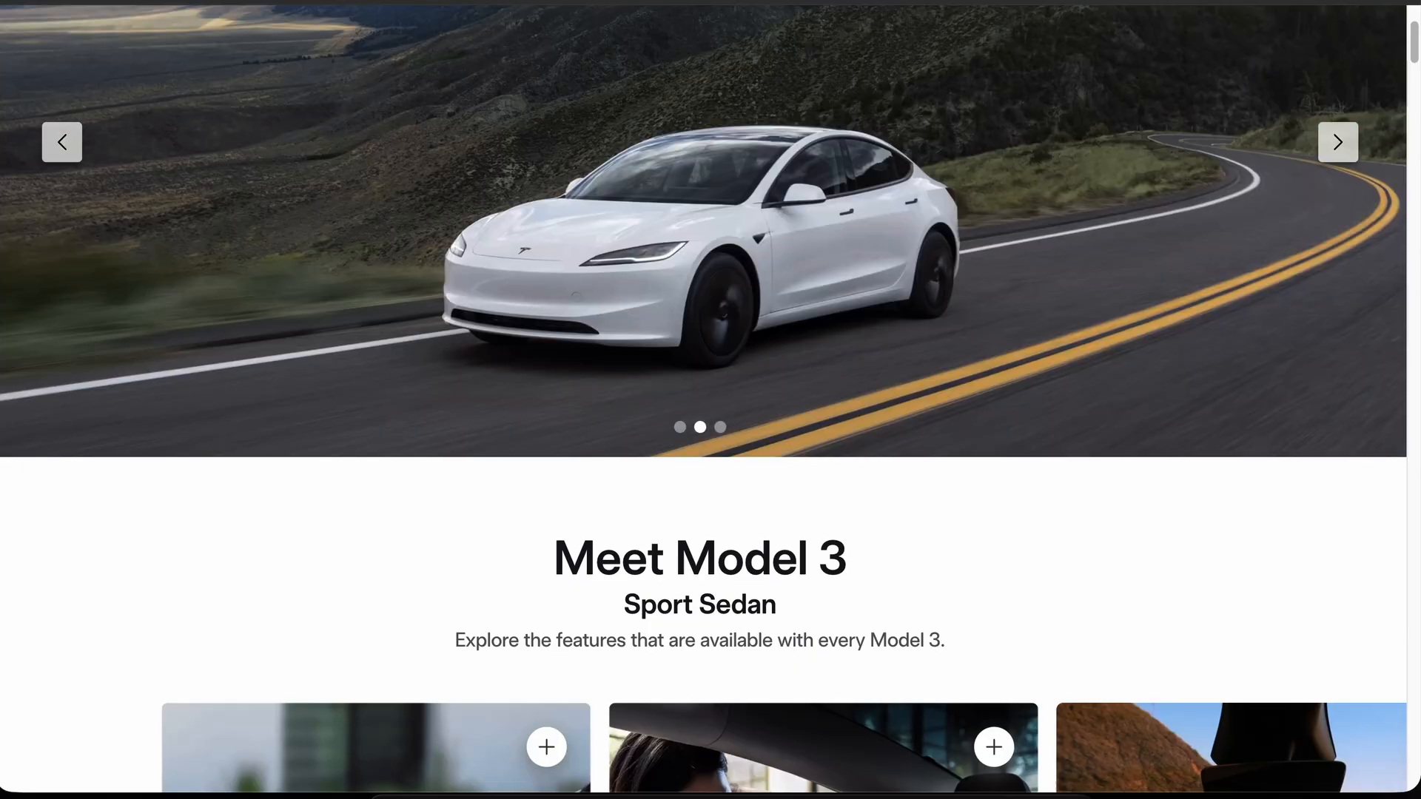
{"action": "scroll", "coordinate": [558, 348], "scroll_direction": "down", "scroll_amount": 10}
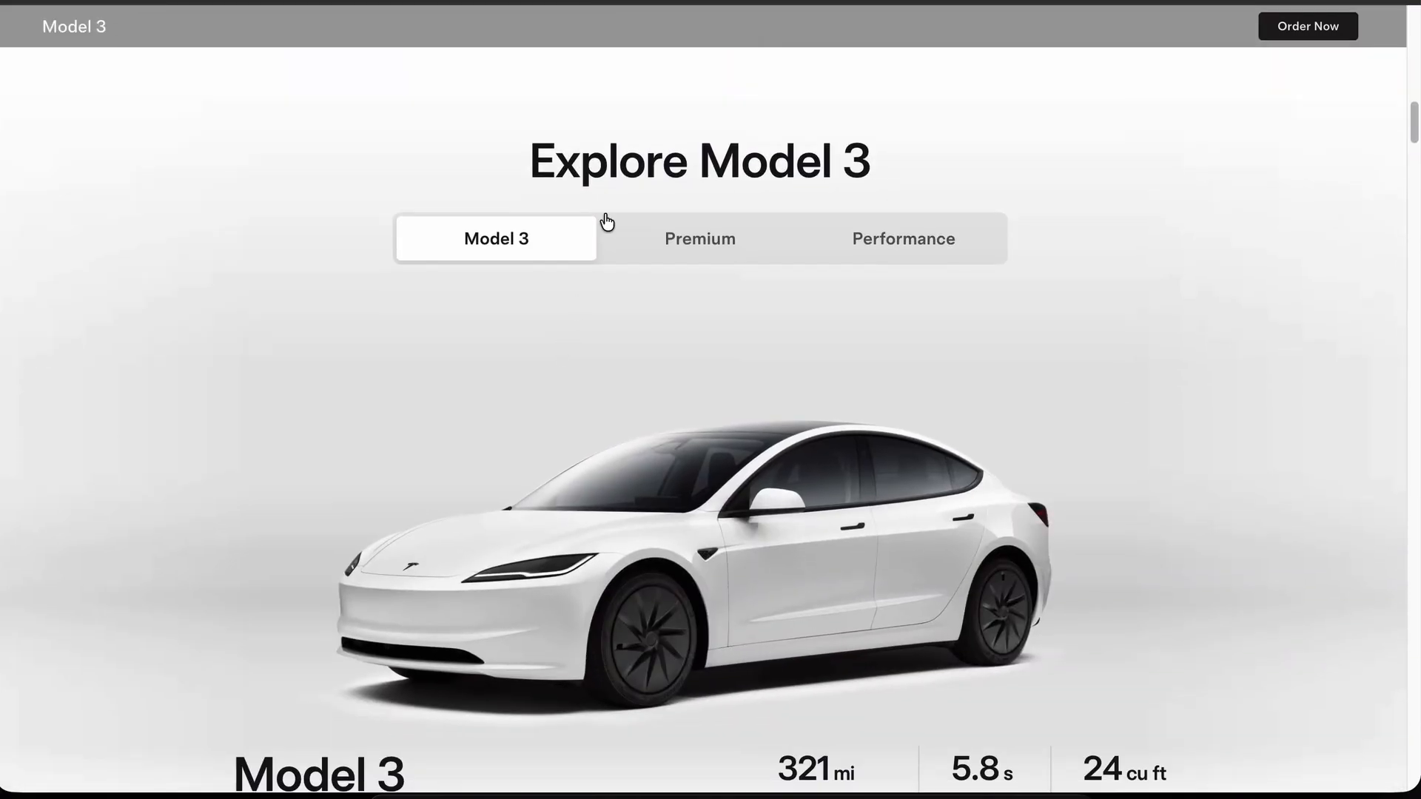
{"action": "left_click_drag", "start_coordinate": [528, 159], "coordinate": [874, 159]}
{"action": "key", "text": "super+c"}
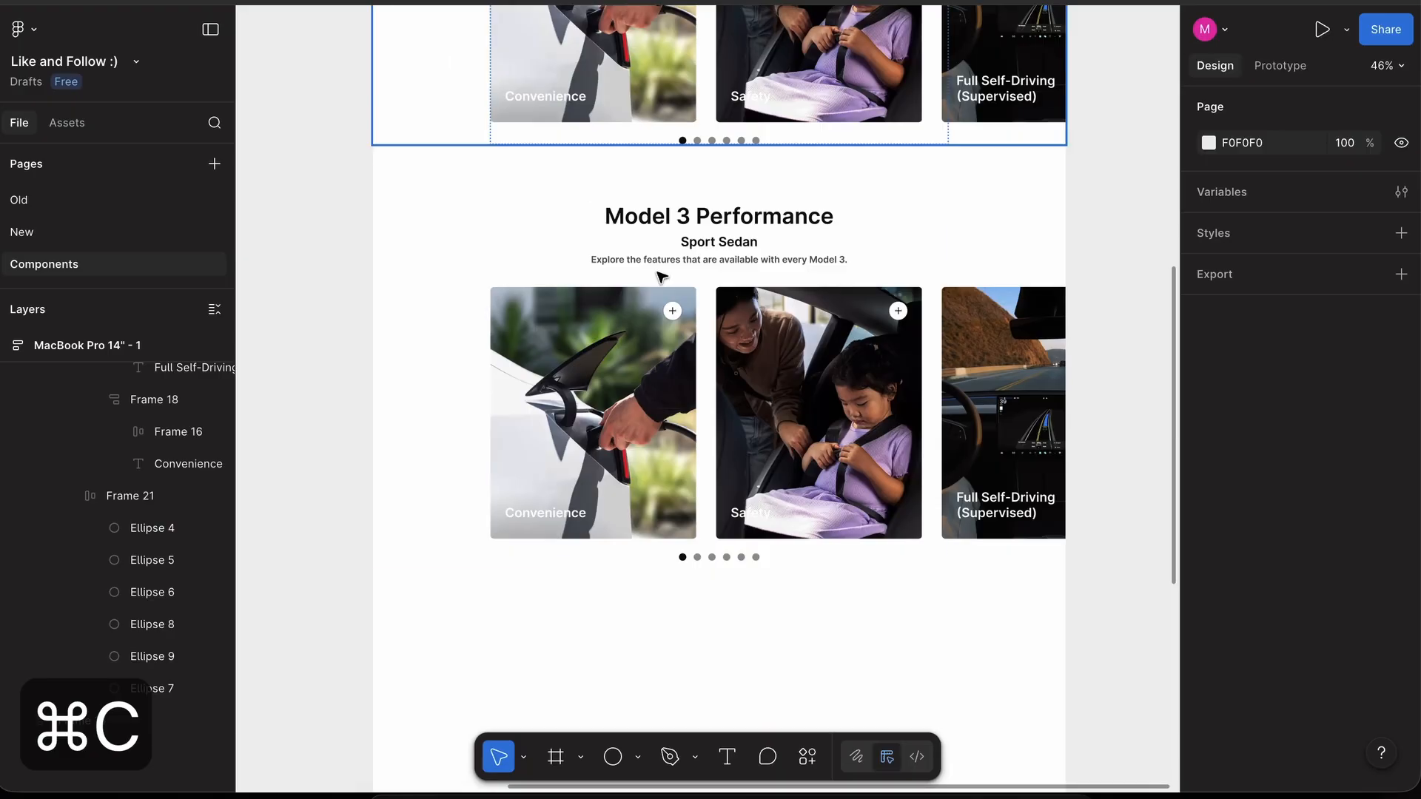
{"action": "double_click", "coordinate": [741, 217]}
{"action": "key", "text": "shift+super+v"}
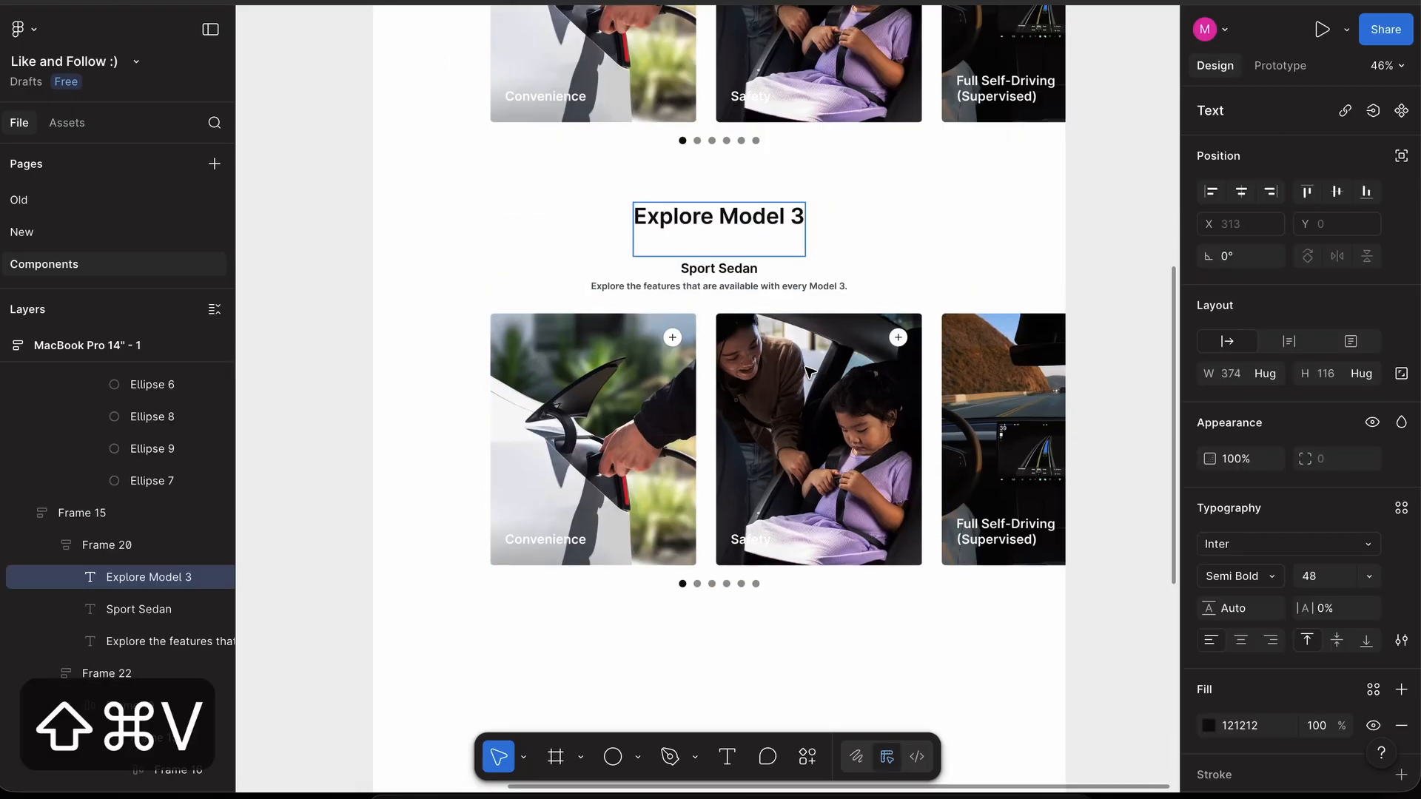
{"action": "key", "text": "BackSpace"}
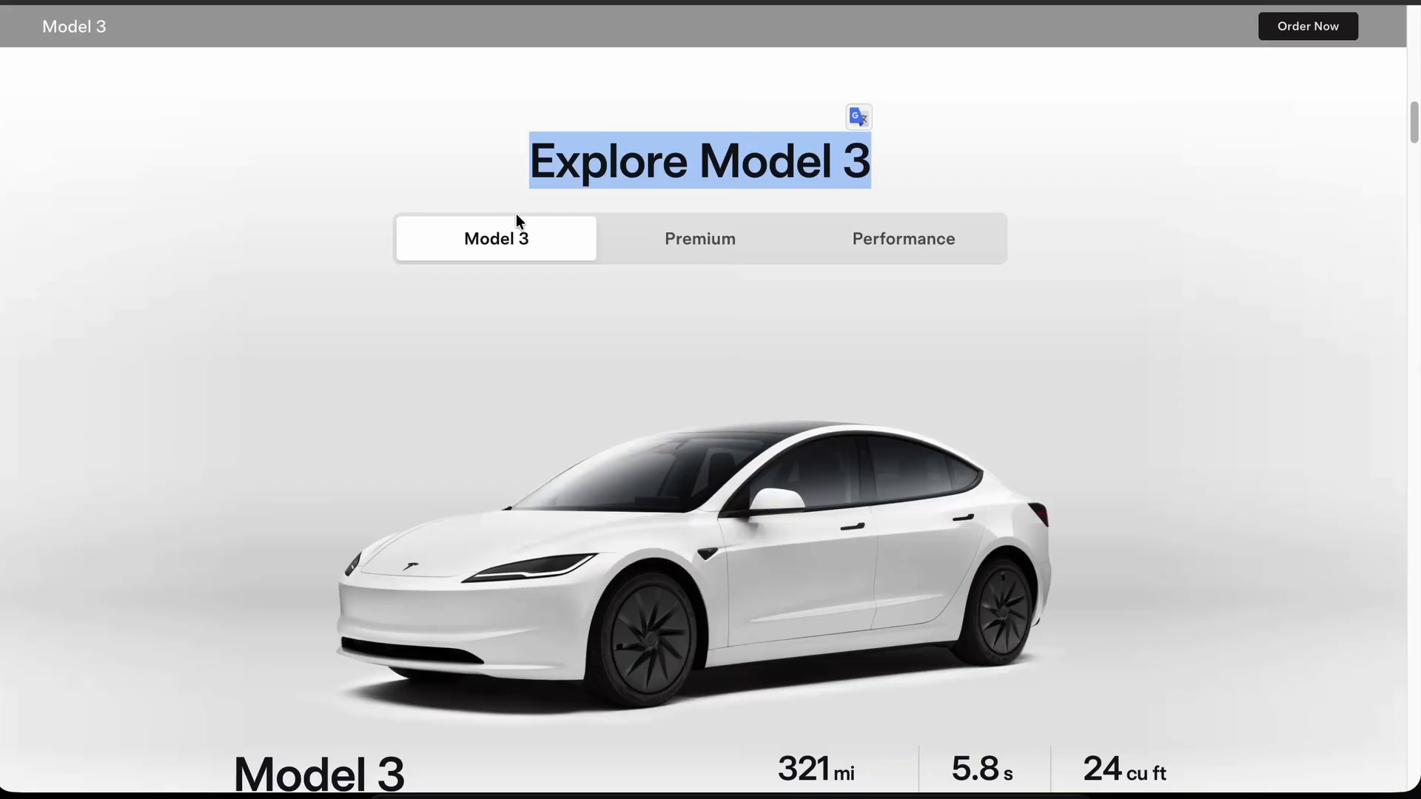
- Examine how the Model 3, Premium and Performance switcher behaves in the "Explore Model 3" section of the web page
{"action": "left_click", "coordinate": [703, 242]}
{"action": "left_click", "coordinate": [907, 242]}
{"action": "left_click", "coordinate": [560, 245]}
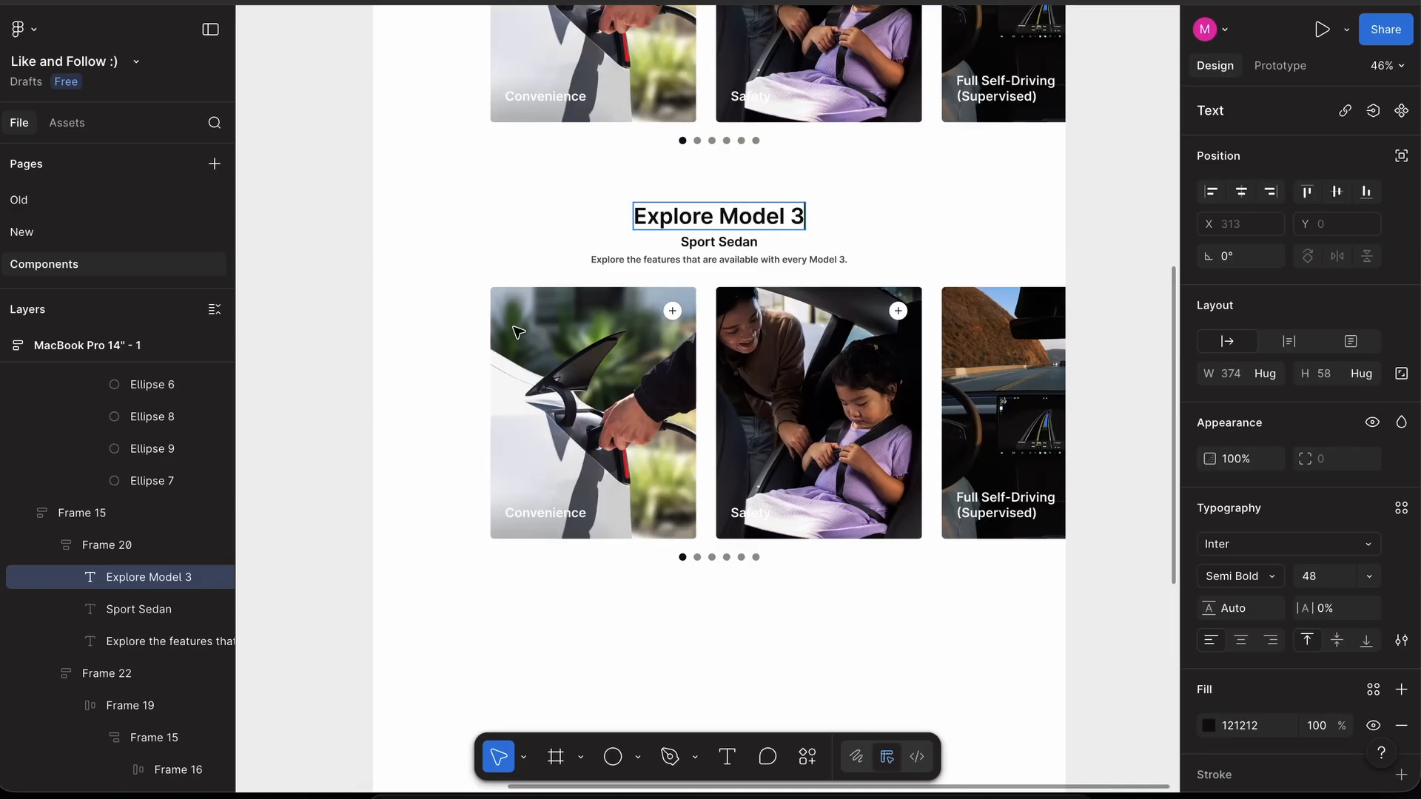
- Delete the "Explore the features" description line beneath the "Explore Model 3" heading
{"action": "scroll", "coordinate": [561, 402], "scroll_direction": "down", "scroll_amount": 3}
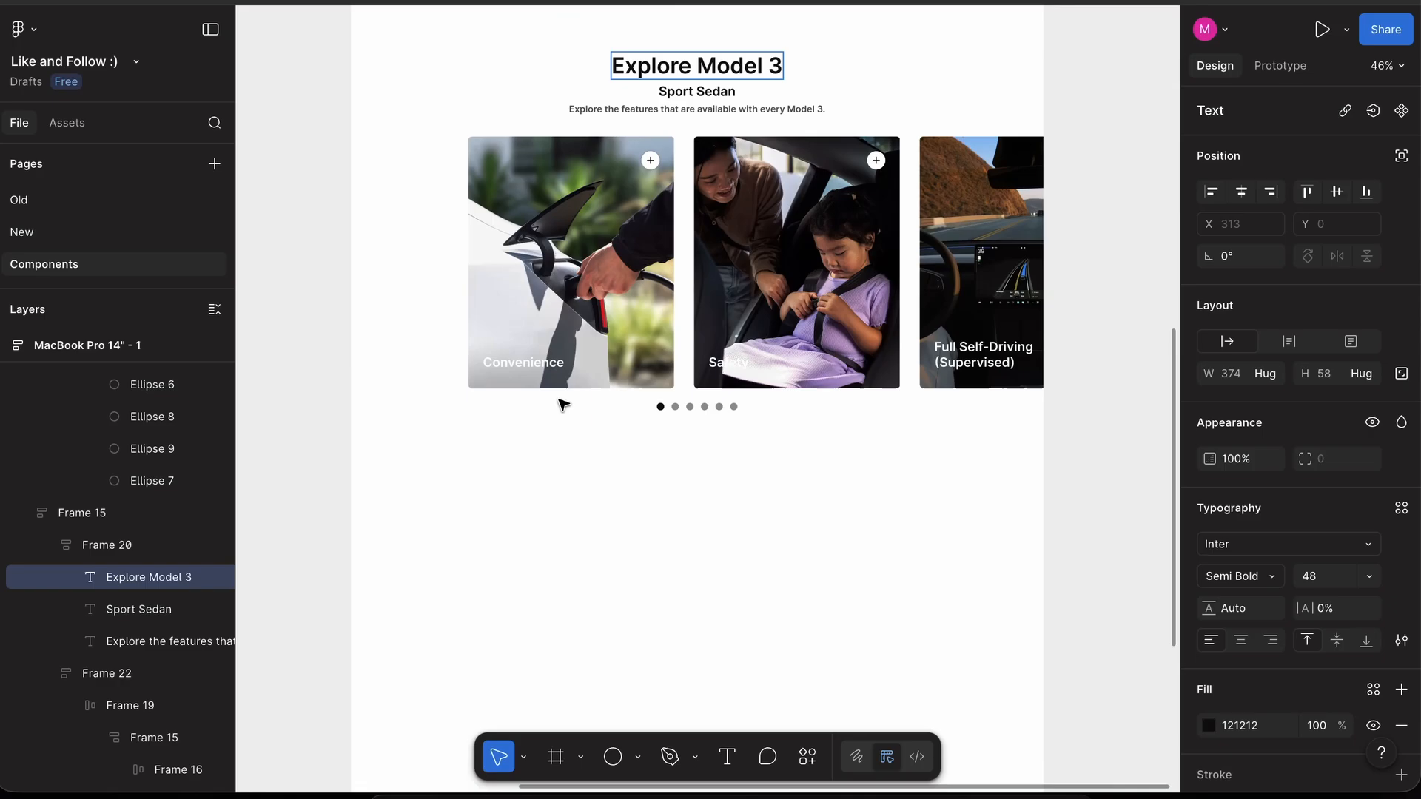
{"action": "scroll", "coordinate": [672, 104], "scroll_direction": "down", "scroll_amount": 1}
{"action": "scroll", "coordinate": [667, 102], "scroll_direction": "up", "scroll_amount": 2}
{"action": "left_click", "coordinate": [670, 139]}
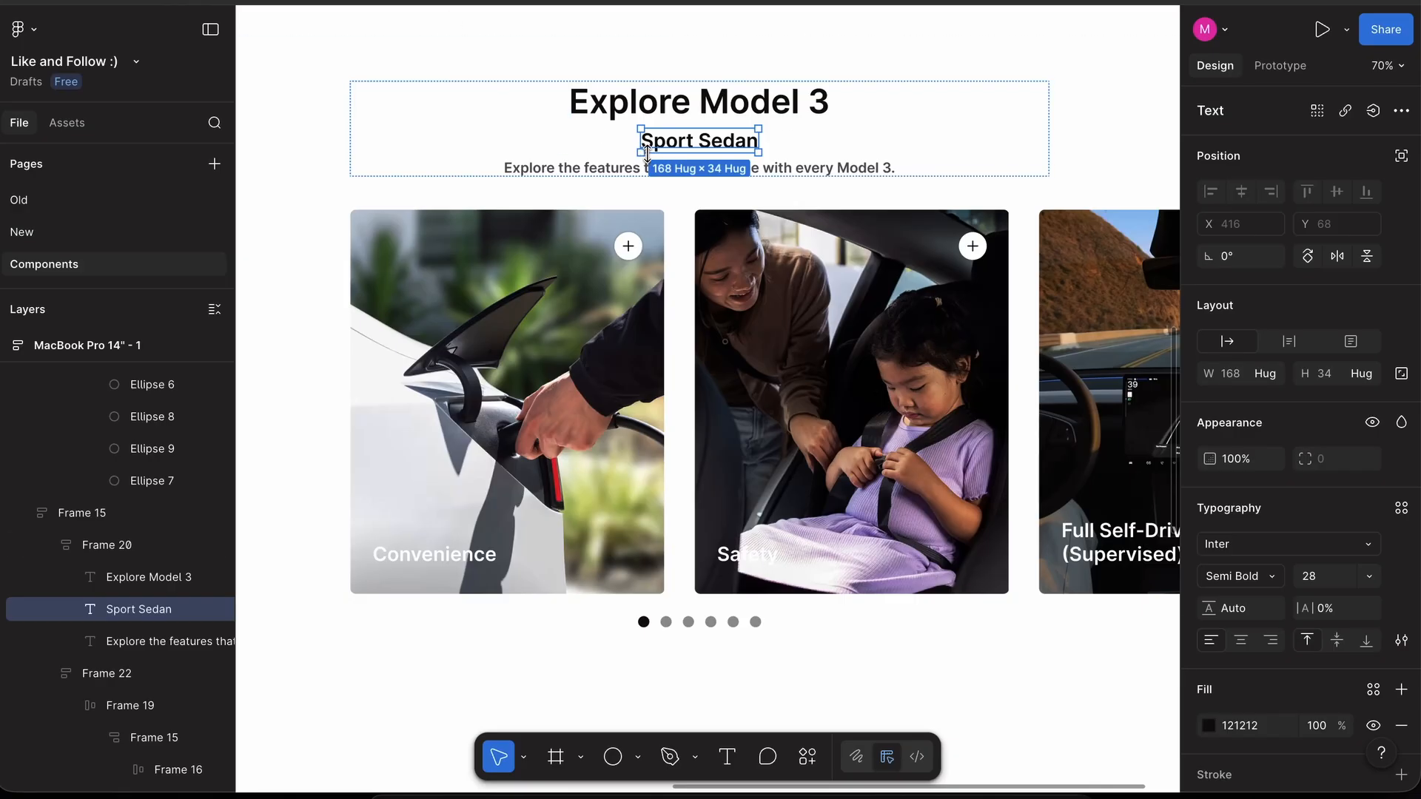
{"action": "left_click", "coordinate": [649, 170]}
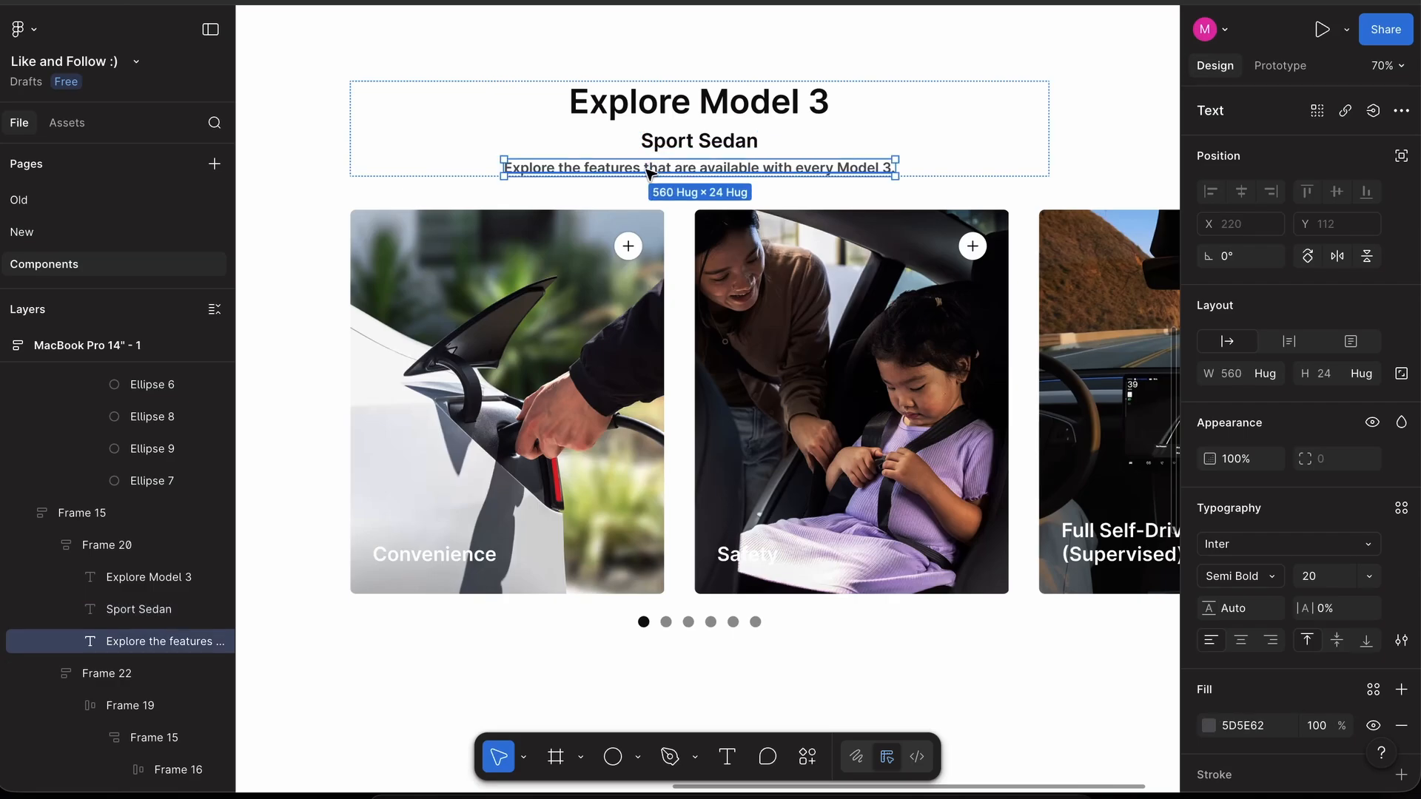
{"action": "key", "text": "Delete"}
- Duplicate the "Sport Sedan" subtitle under "Explore Model 3" twice to get three stacked copies
{"action": "left_click", "coordinate": [668, 140]}
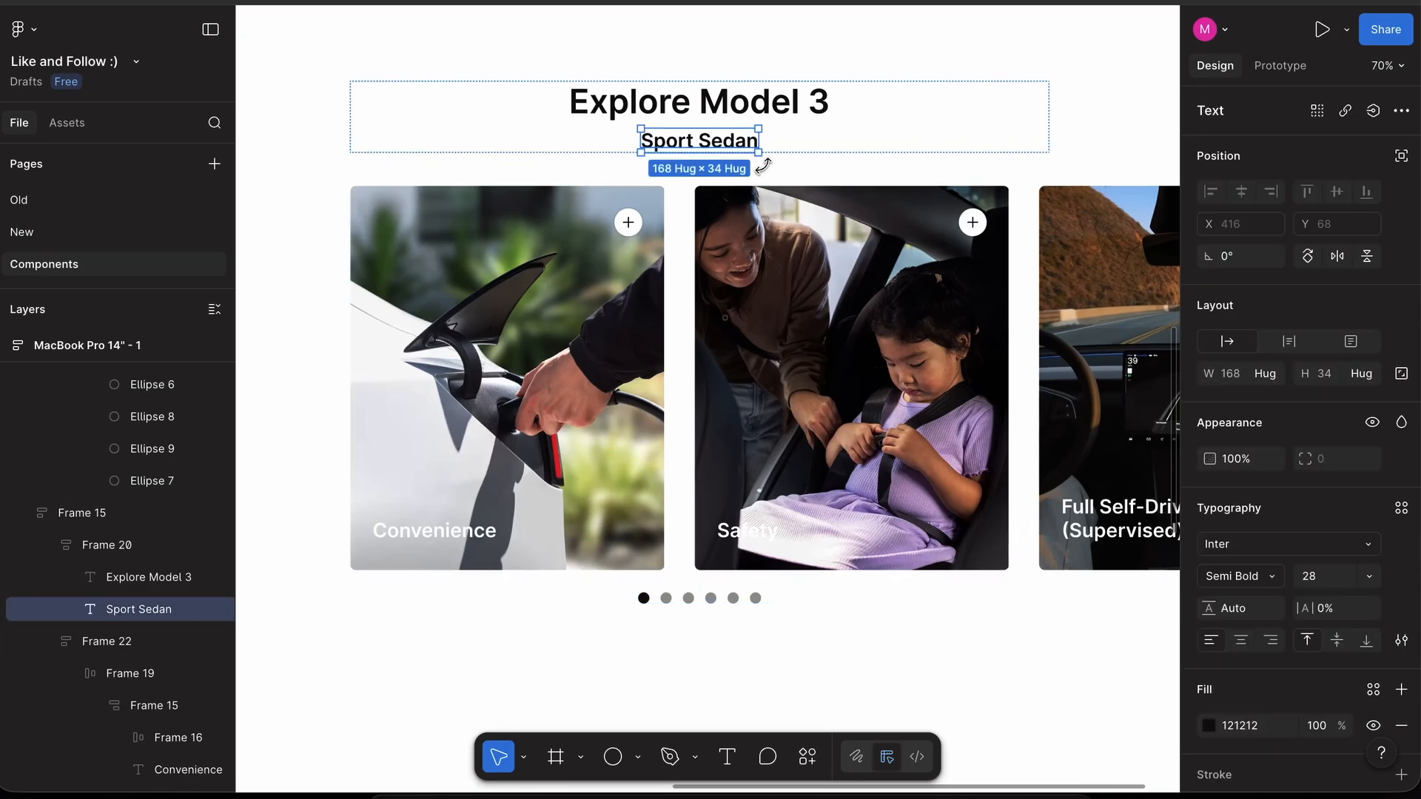
{"action": "scroll", "coordinate": [664, 135], "scroll_direction": "up", "scroll_amount": 5}
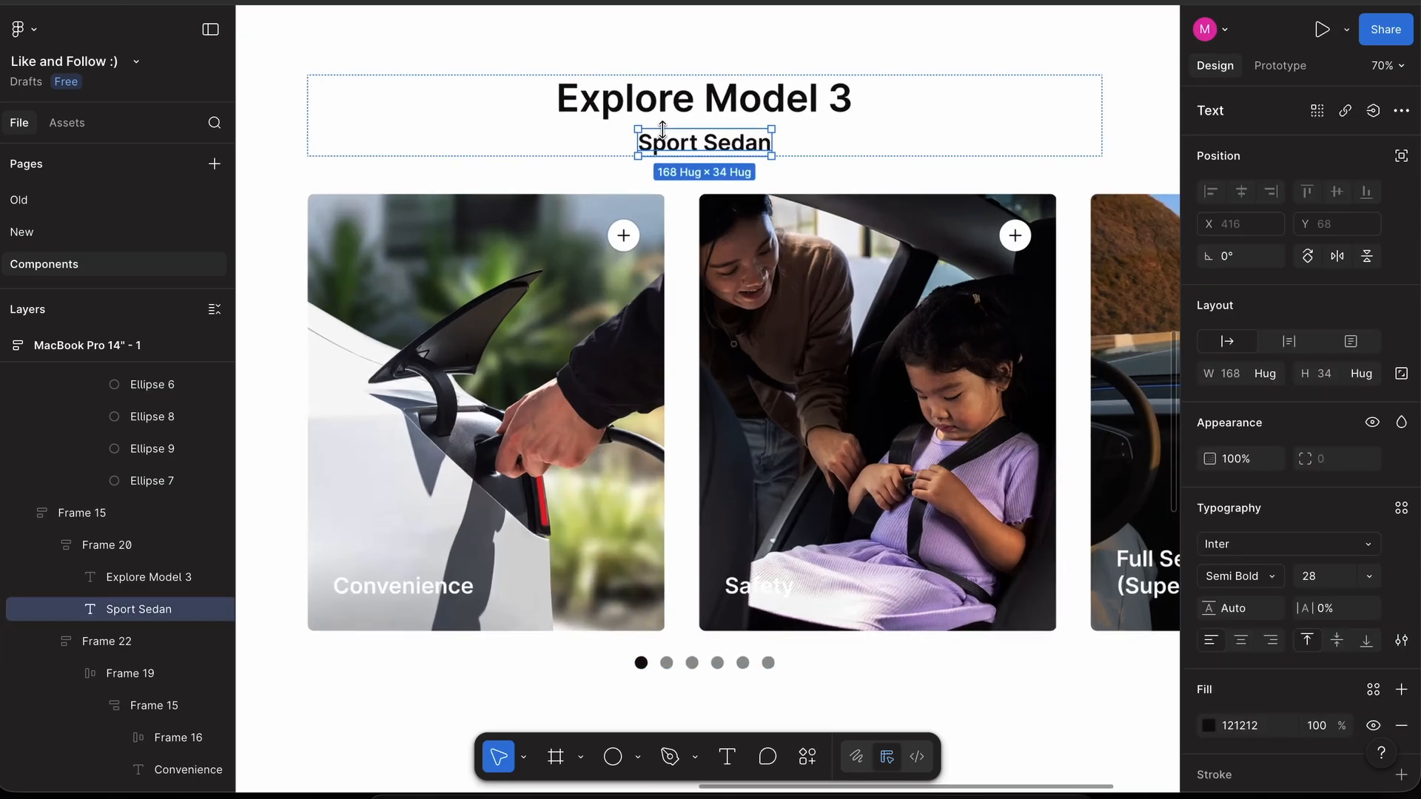
{"action": "key", "text": "super+d"}
{"action": "key", "text": "super+d"}
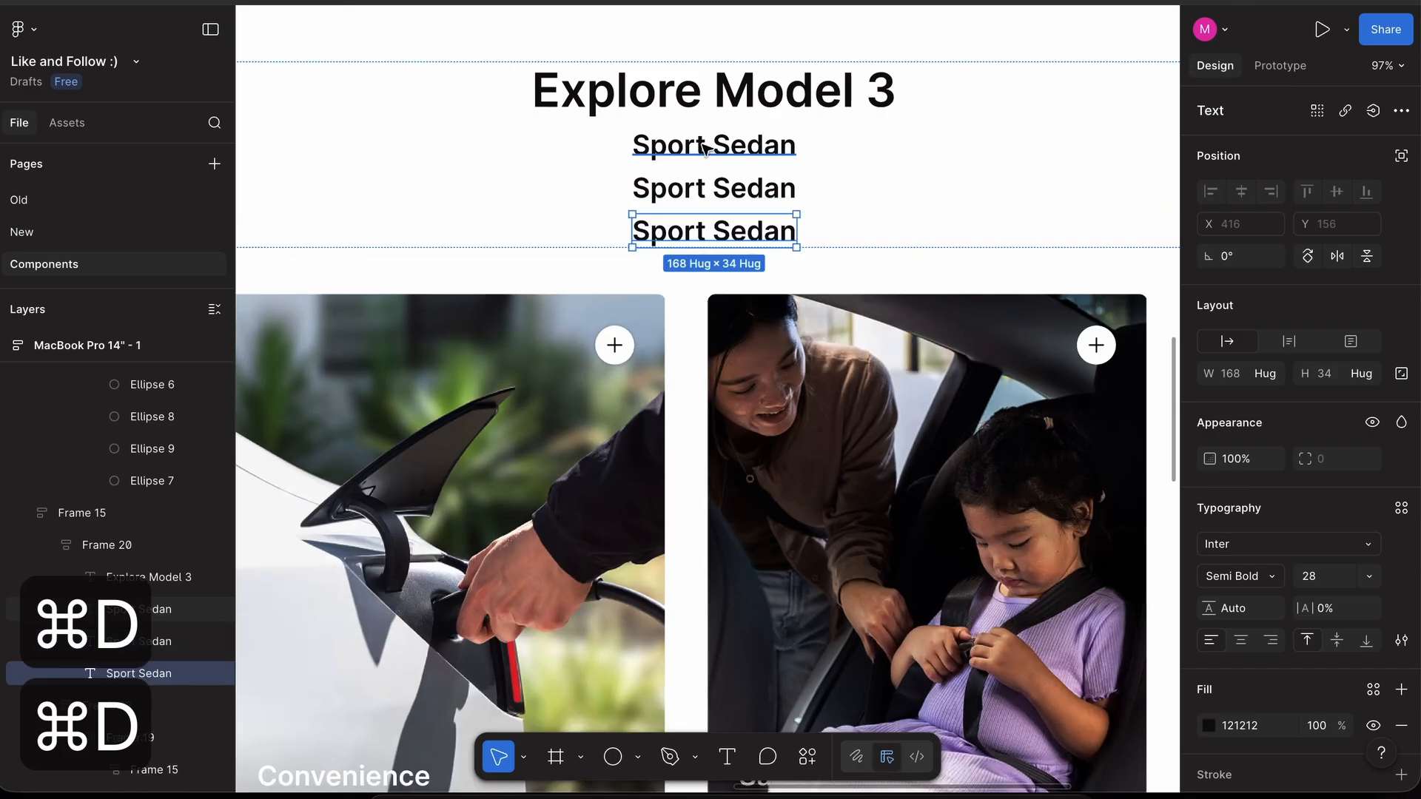
- Wrap the three "Sport Sedan" texts in an auto layout frame with horizontal flow
{"action": "left_click", "coordinate": [701, 146]}
{"action": "left_click", "coordinate": [701, 191], "text": "shift"}
{"action": "left_click", "coordinate": [703, 231], "text": "shift"}
{"action": "key", "text": "shift+a"}
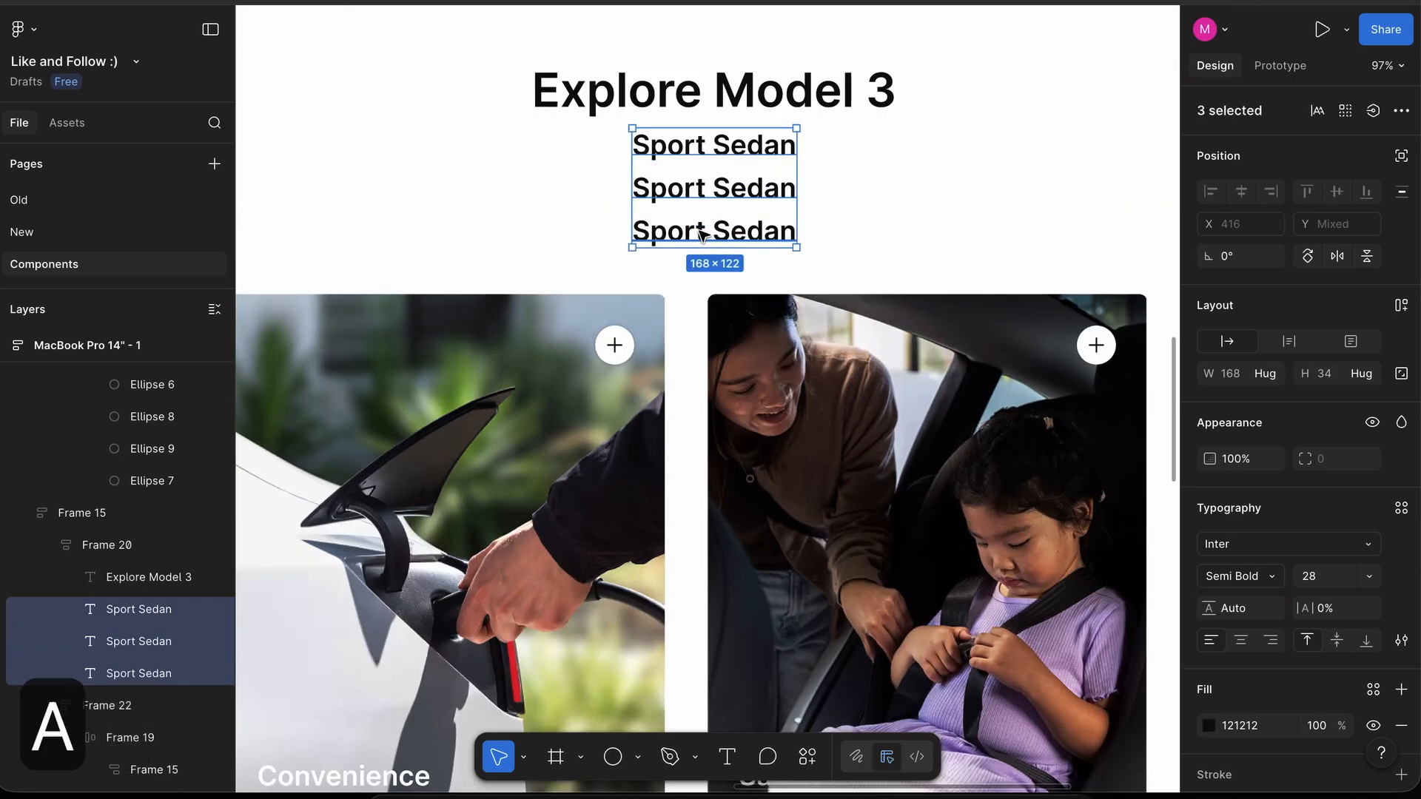
{"action": "left_click", "coordinate": [1312, 341]}
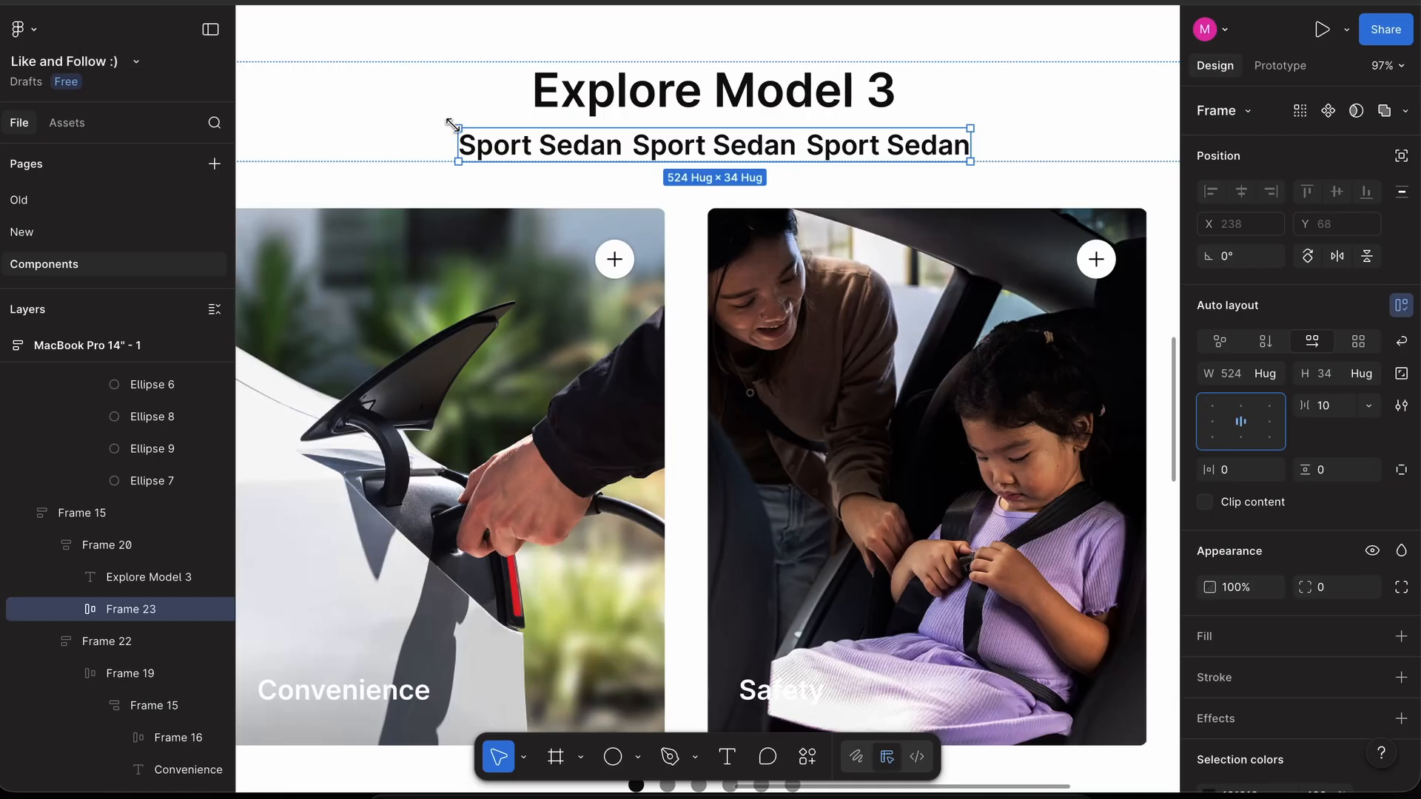
- Change the three labels in the row to "Model 3", "Premium" and "Performance"
{"action": "double_click", "coordinate": [513, 156]}
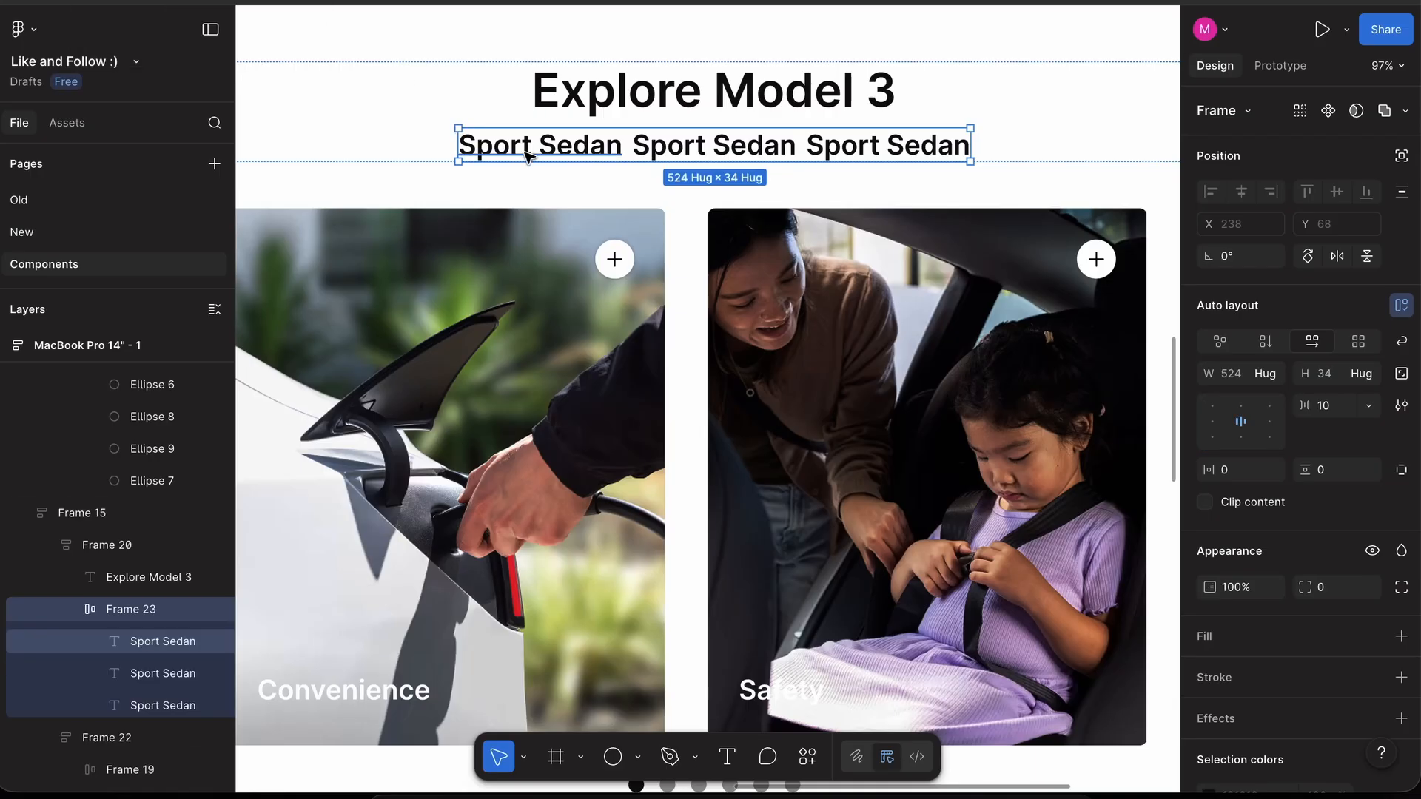
{"action": "key", "text": "Return"}
{"action": "type", "text": "Model 3"}
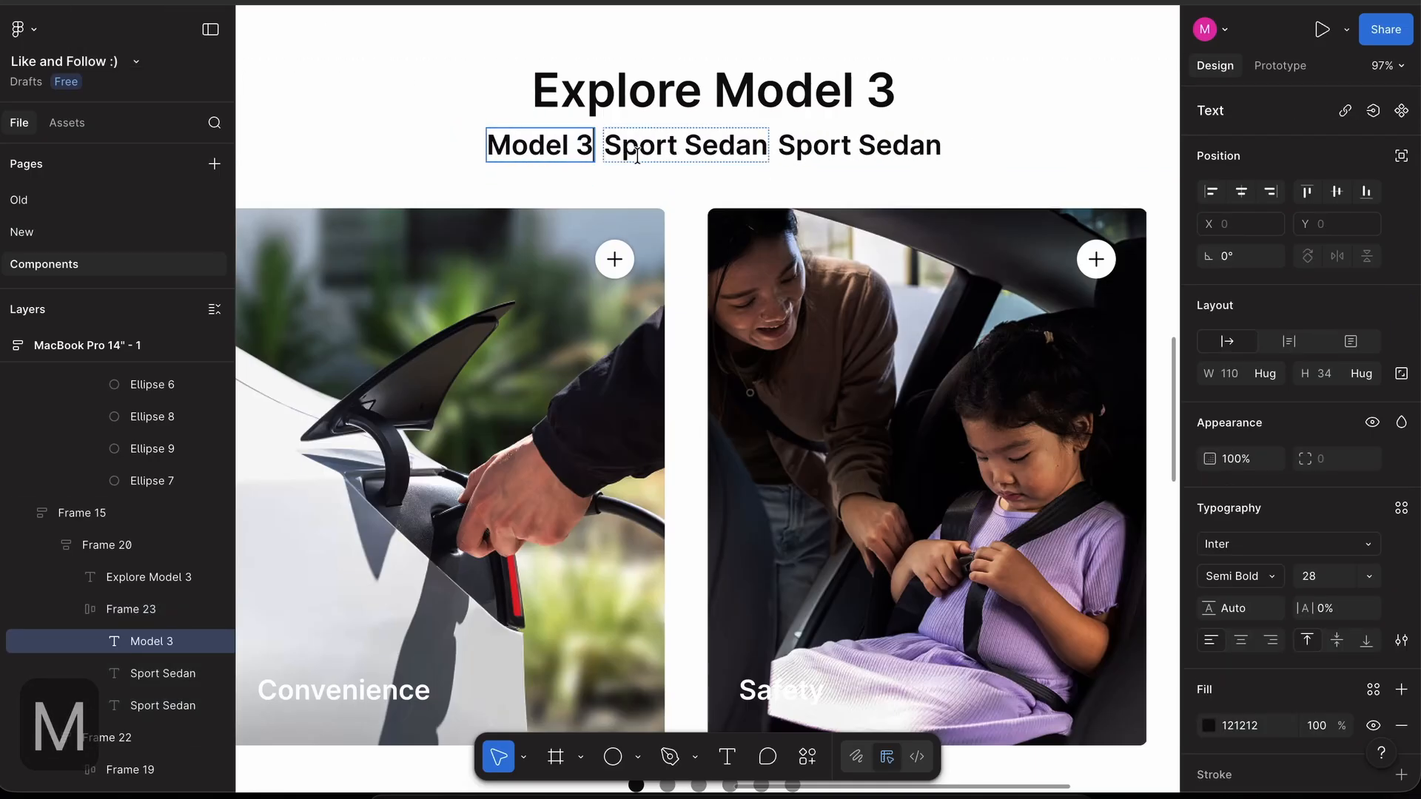
{"action": "key", "text": "Escape"}
{"action": "key", "text": "Tab"}
{"action": "key", "text": "Return"}
{"action": "type", "text": "Premium"}
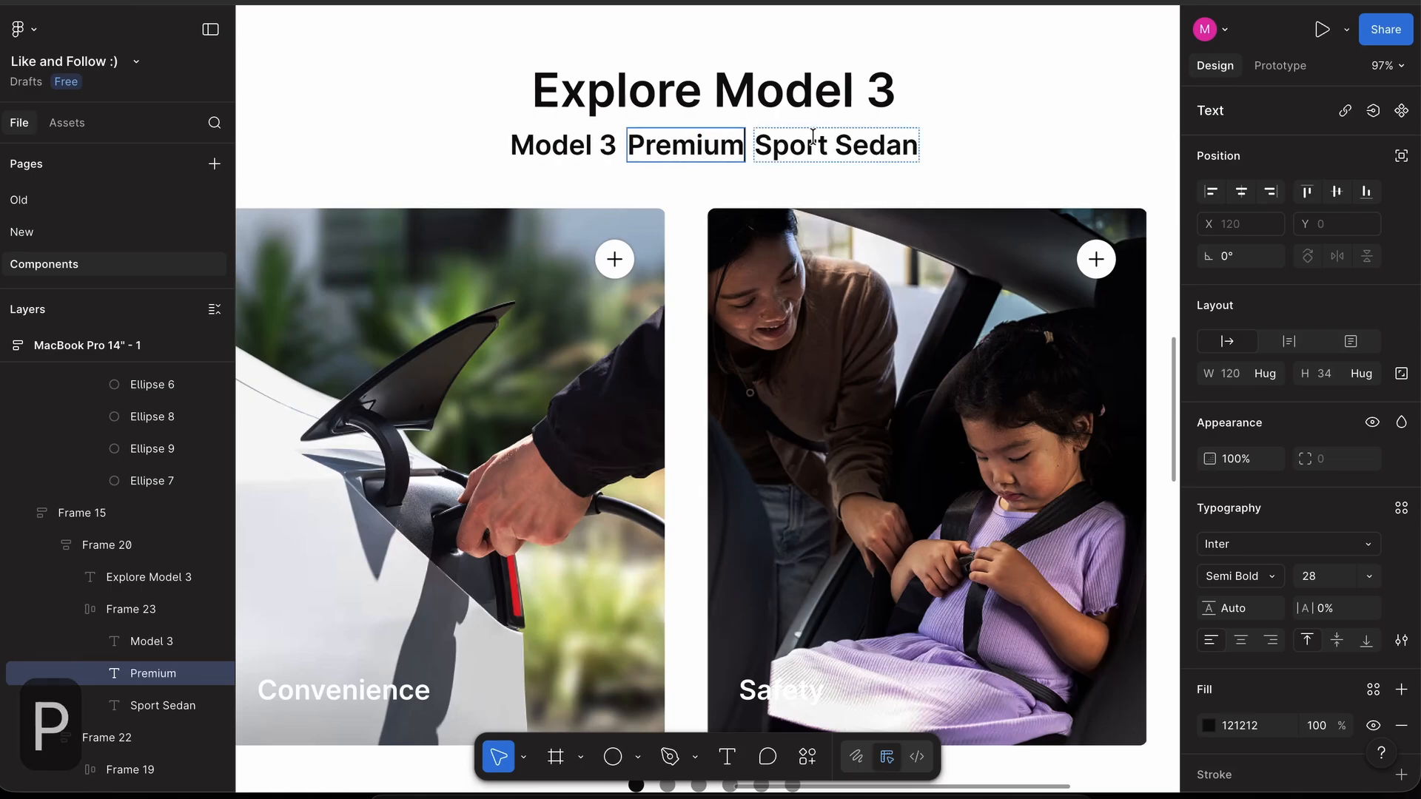
{"action": "key", "text": "Escape"}
{"action": "key", "text": "Tab"}
{"action": "key", "text": "Return"}
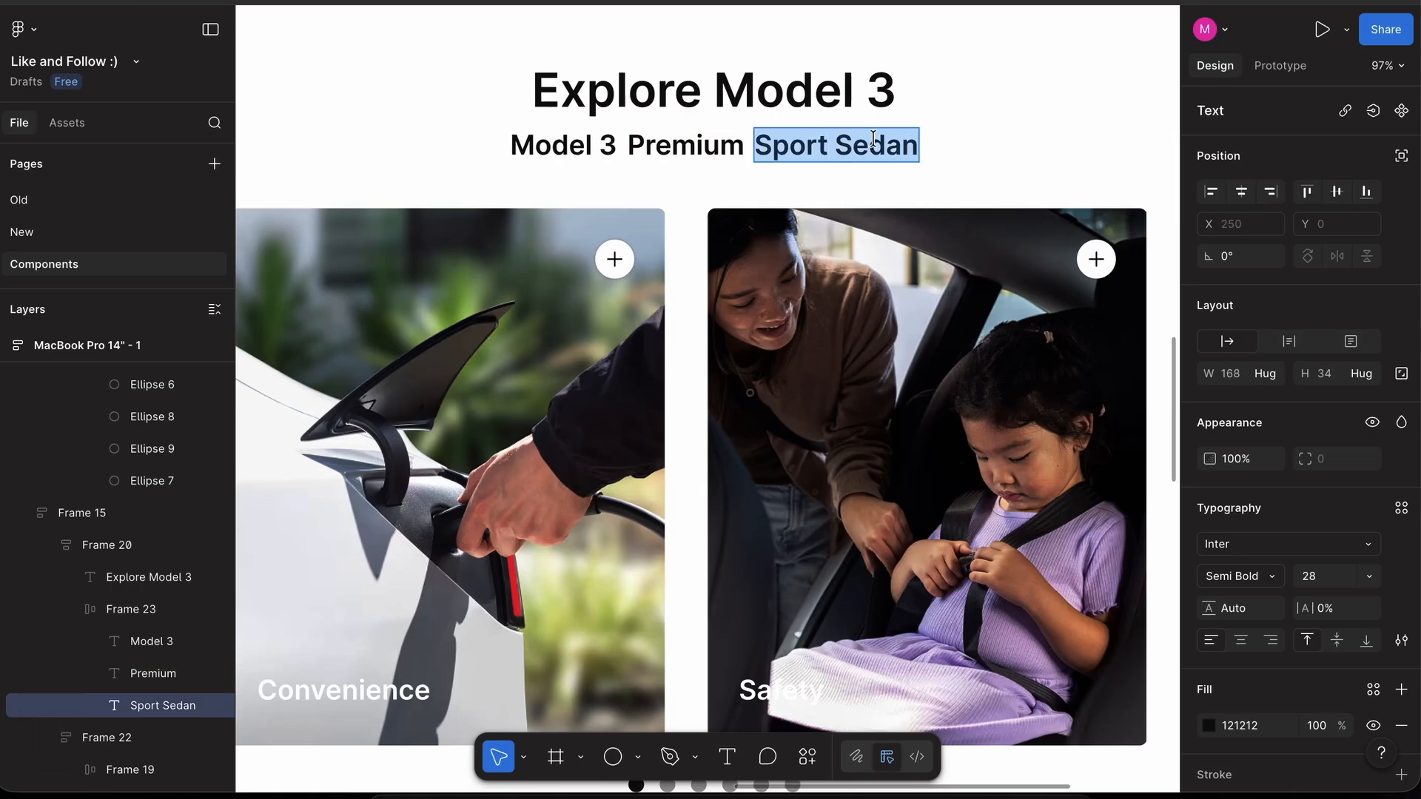
{"action": "type", "text": "Performance"}
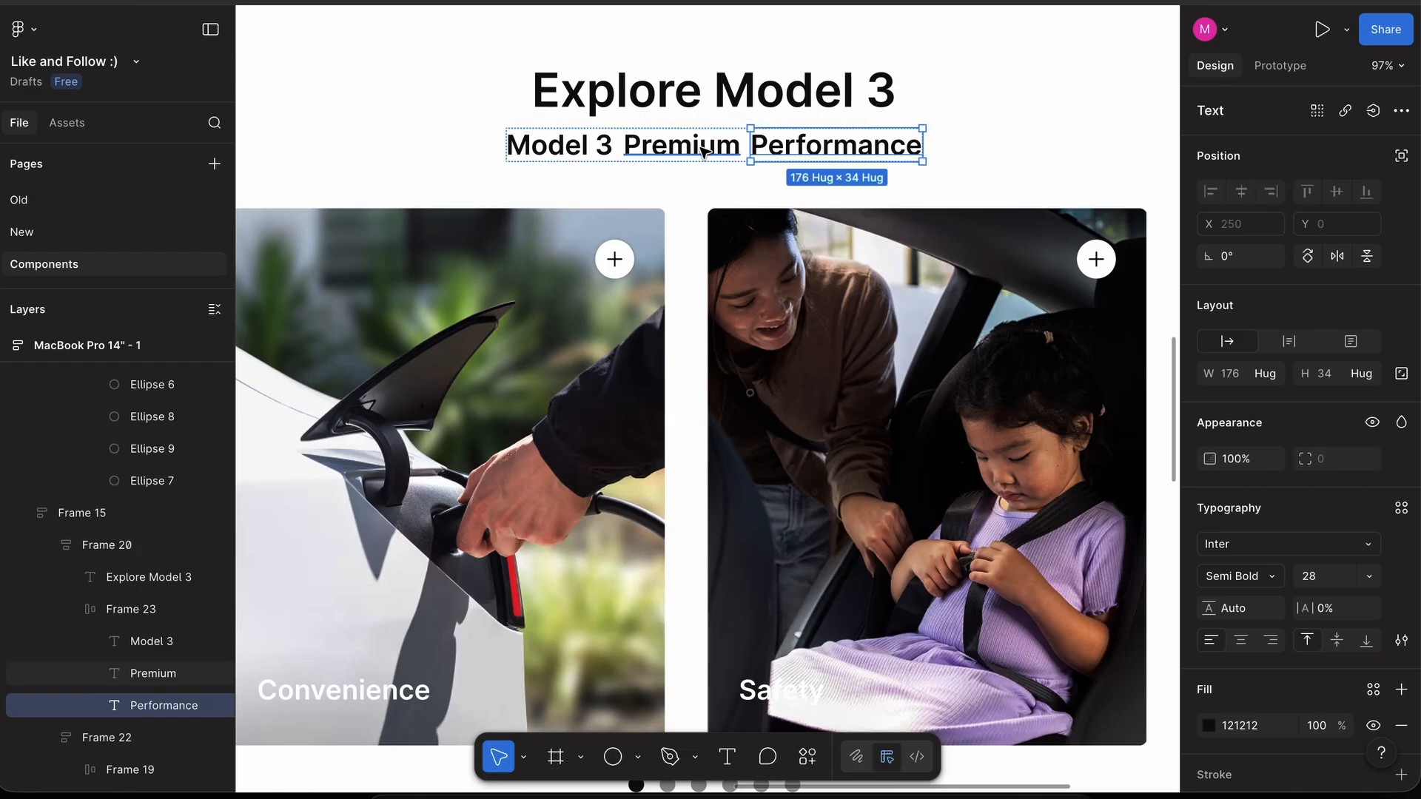
{"action": "left_click", "coordinate": [707, 101]}
{"action": "left_click", "coordinate": [713, 154]}
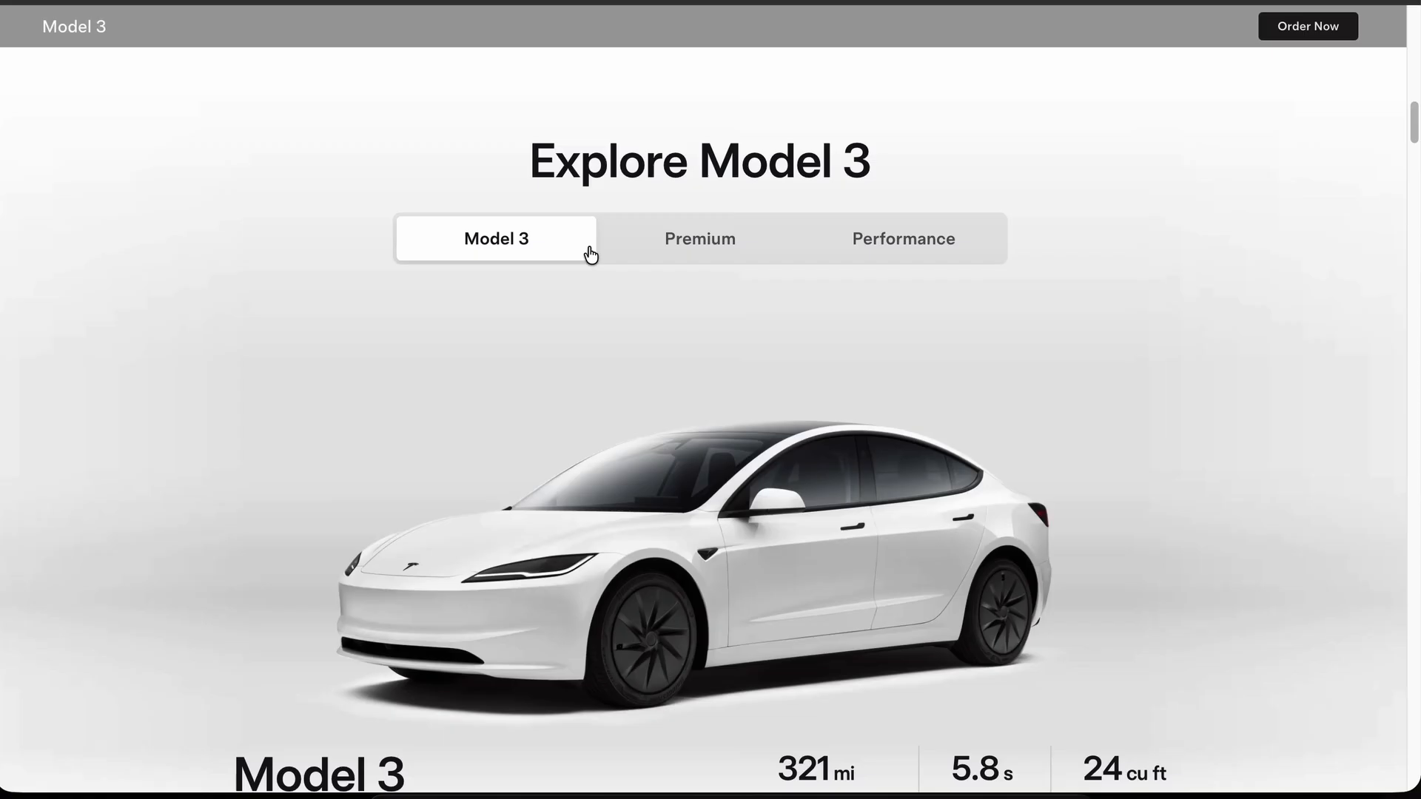
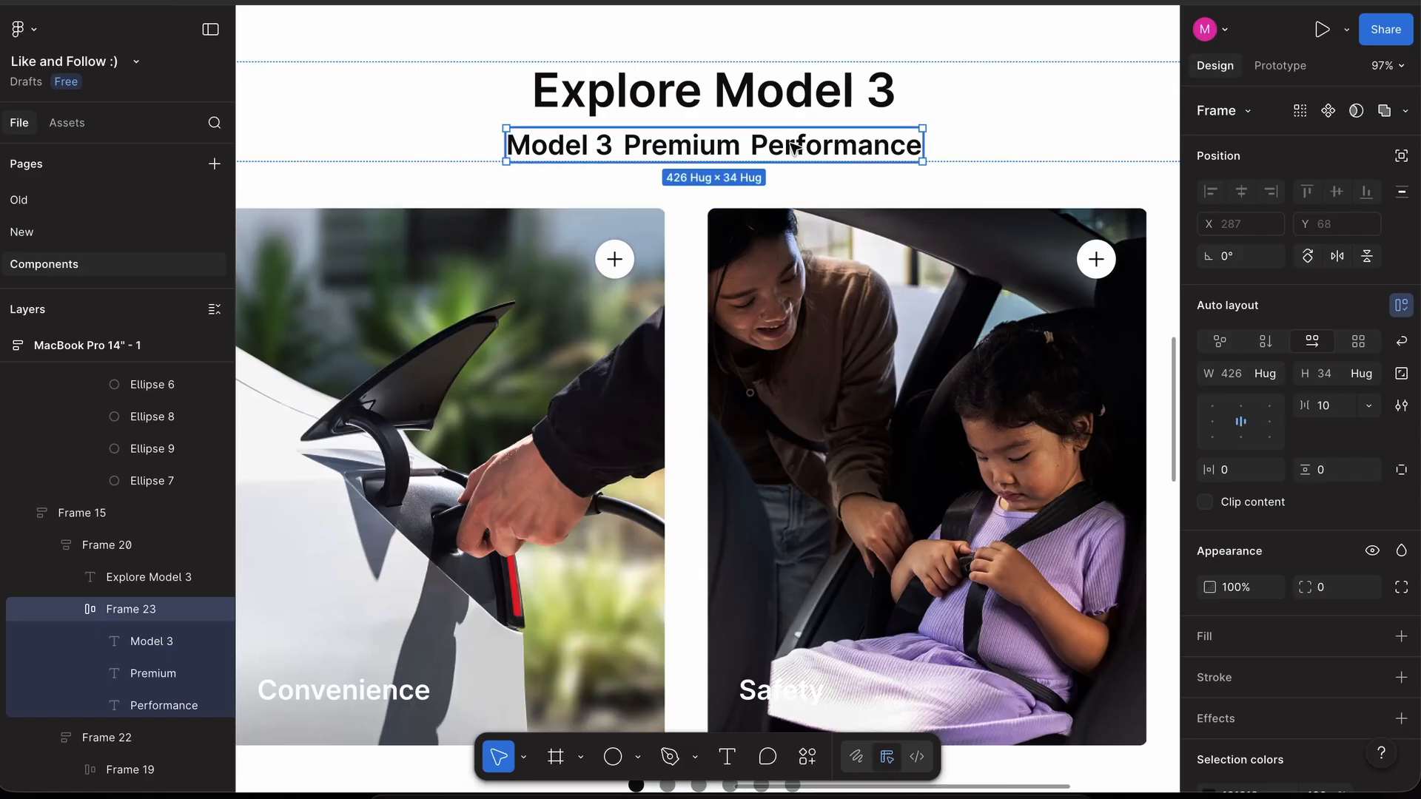
- Delete the card carousel with its indicator dots from the "Explore Model 3" section
{"action": "left_click", "coordinate": [794, 148]}
{"action": "scroll", "coordinate": [794, 148], "scroll_direction": "down", "scroll_amount": 3}
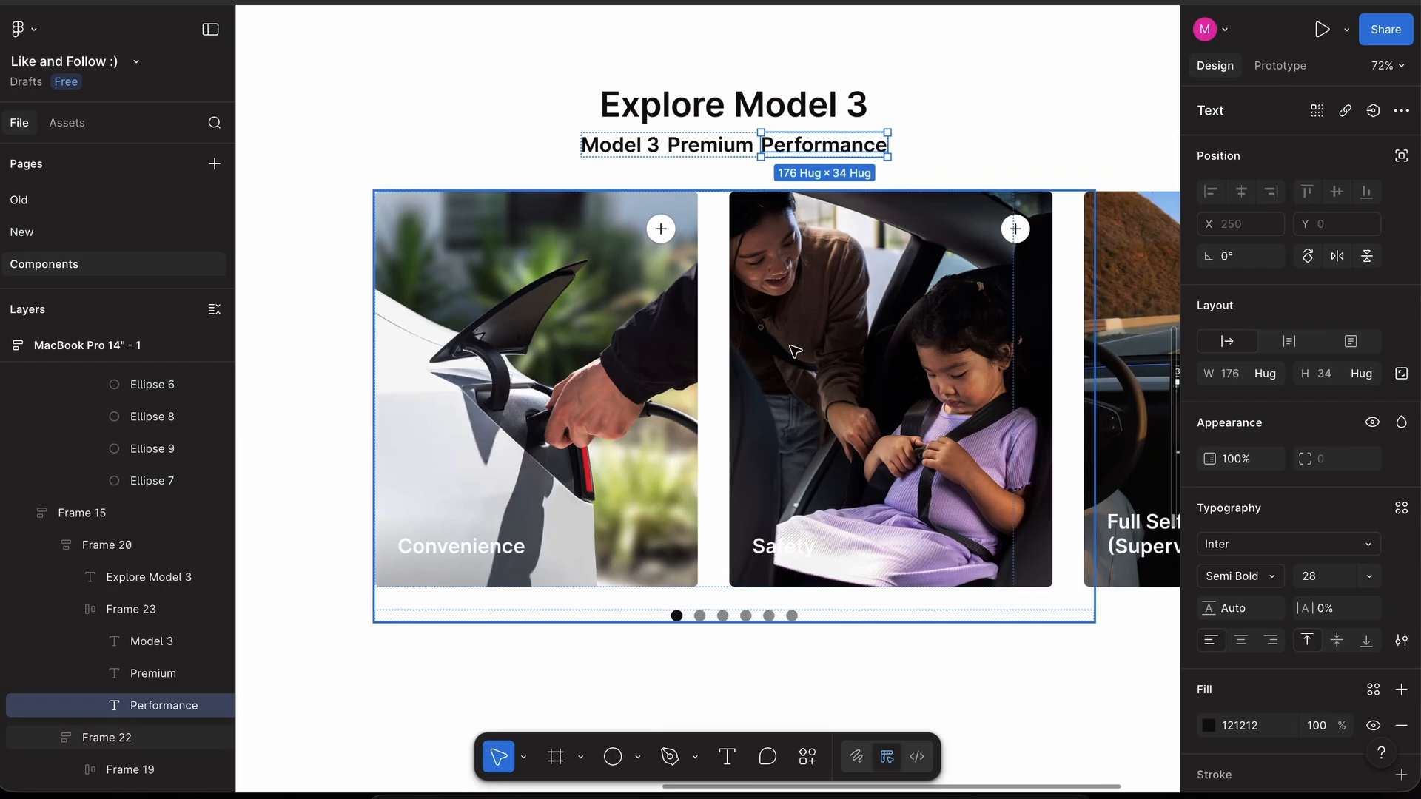
{"action": "left_click", "coordinate": [796, 351]}
{"action": "key", "text": "Delete"}
{"action": "key", "text": "ctrl+z"}
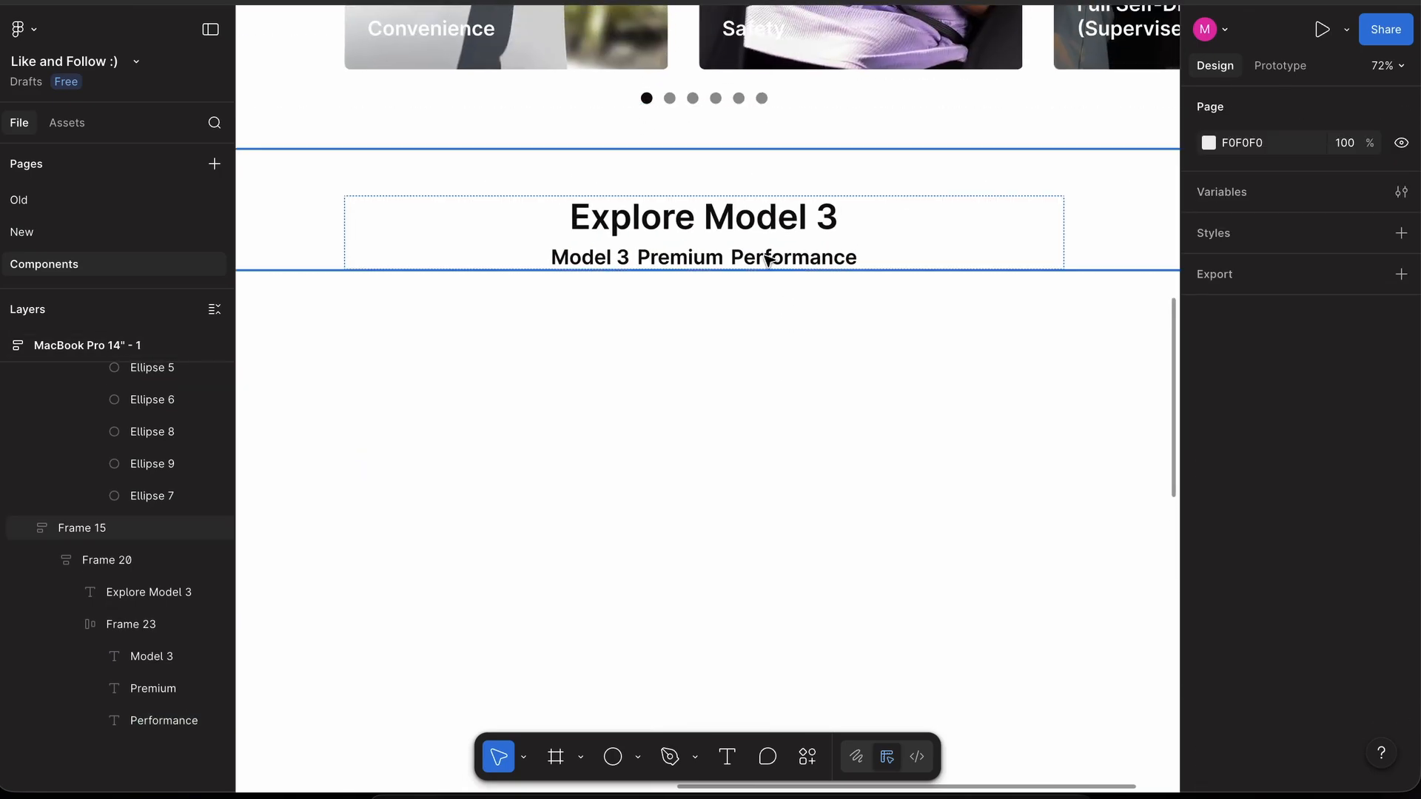
- Wrap the "Performance" label in its own auto layout frame inside the option row
{"action": "left_click", "coordinate": [772, 259]}
{"action": "left_click", "coordinate": [772, 259]}
{"action": "scroll", "coordinate": [772, 259], "scroll_direction": "up", "scroll_amount": 5}
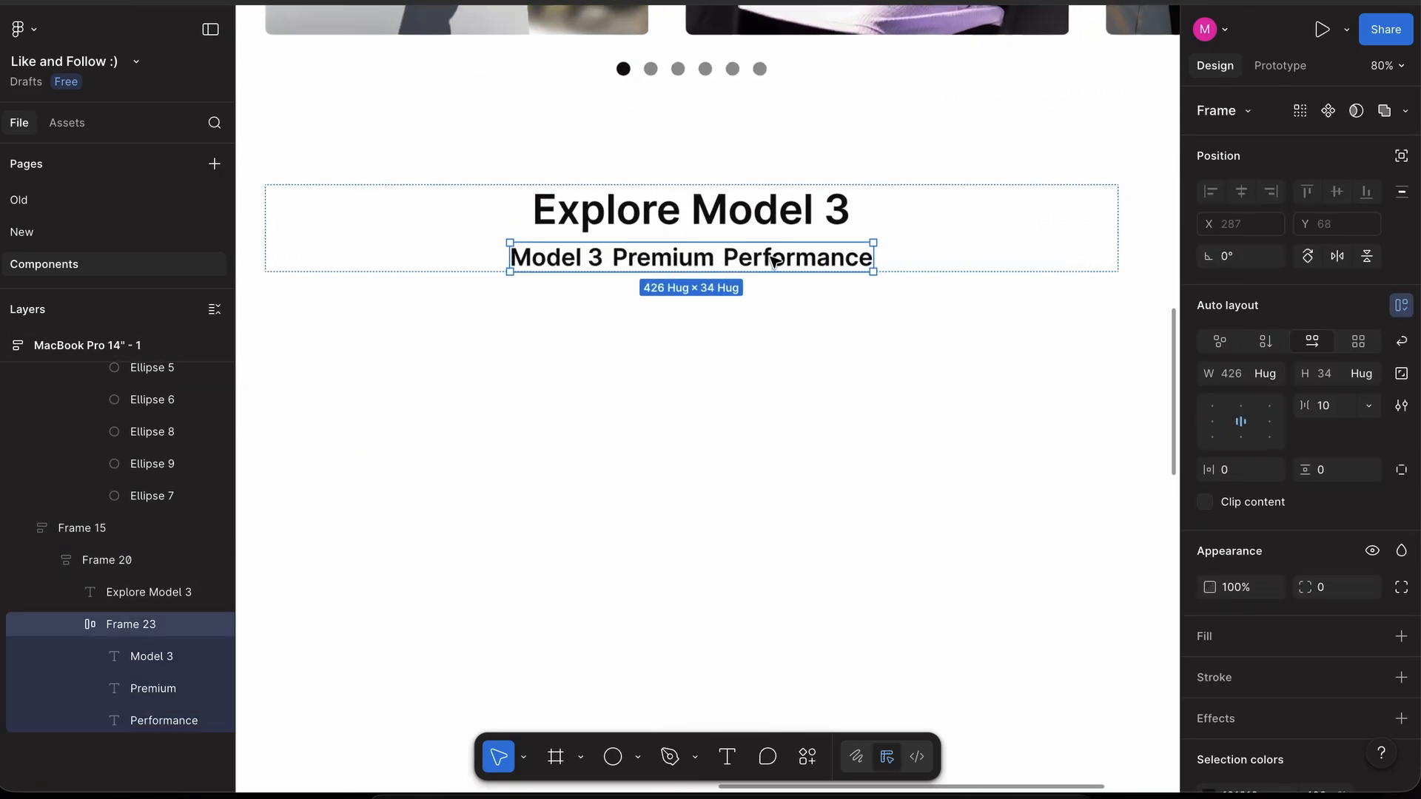
{"action": "left_click", "coordinate": [772, 259]}
{"action": "key", "text": "shift+a"}
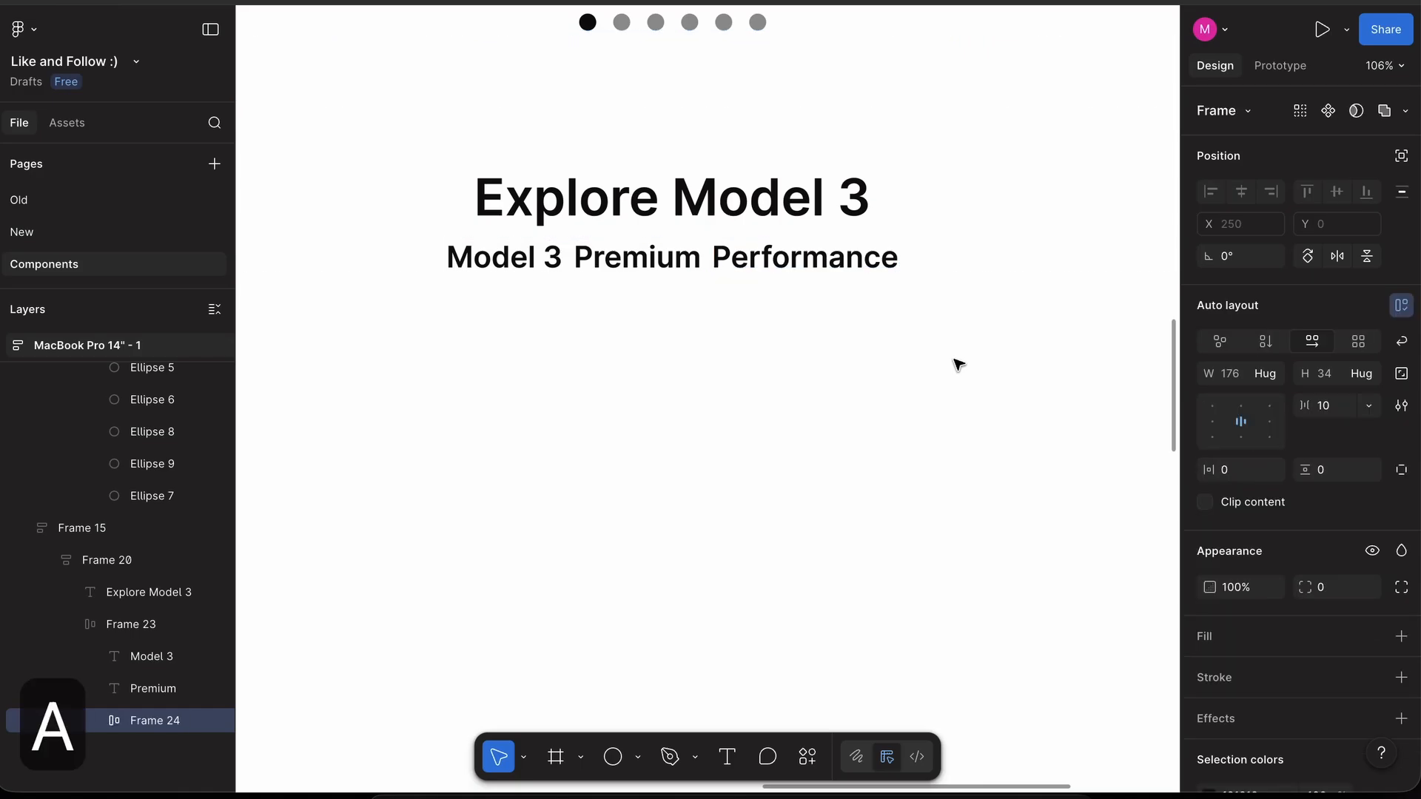
- Add a white fill to the frame around the "Performance" label
{"action": "scroll", "coordinate": [1051, 518], "scroll_direction": "down", "scroll_amount": 10}
{"action": "scroll", "coordinate": [1051, 518], "scroll_direction": "up", "scroll_amount": 3}
{"action": "scroll", "coordinate": [1051, 518], "scroll_direction": "right", "scroll_amount": 3}
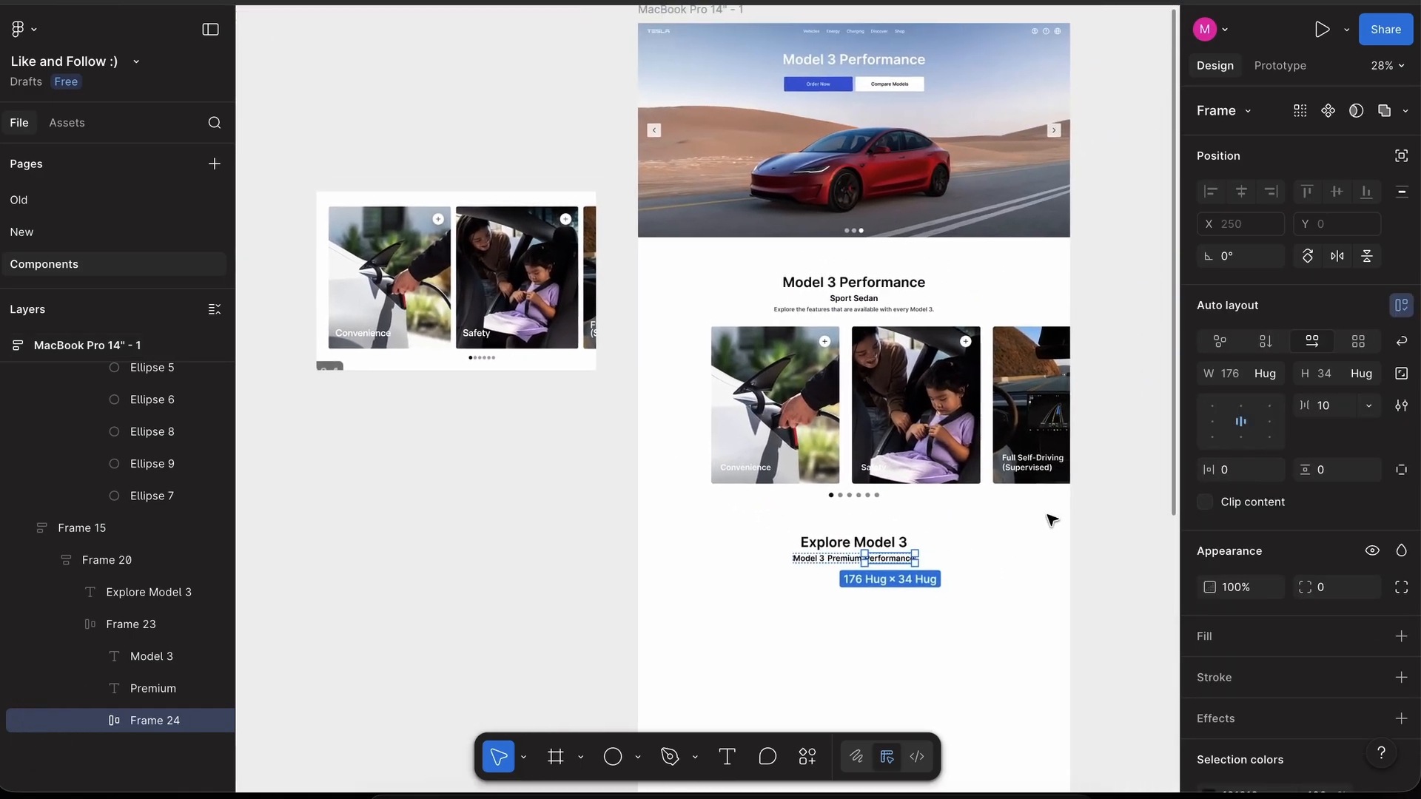
{"action": "scroll", "coordinate": [844, 371], "scroll_direction": "down", "scroll_amount": 4}
{"action": "scroll", "coordinate": [844, 370], "scroll_direction": "right", "scroll_amount": 2}
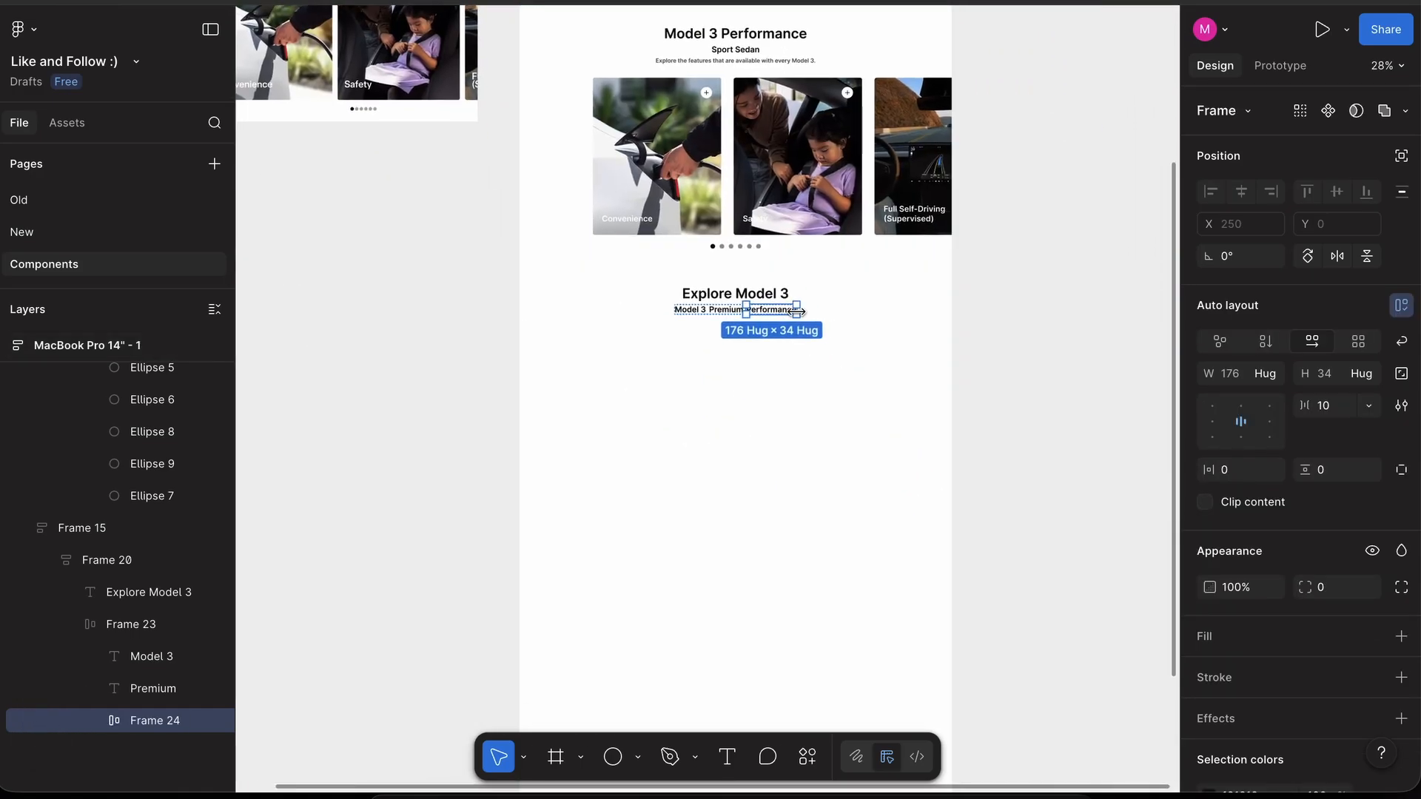
{"action": "scroll", "coordinate": [796, 311], "scroll_direction": "up", "scroll_amount": 5}
{"action": "scroll", "coordinate": [796, 311], "scroll_direction": "left", "scroll_amount": 2}
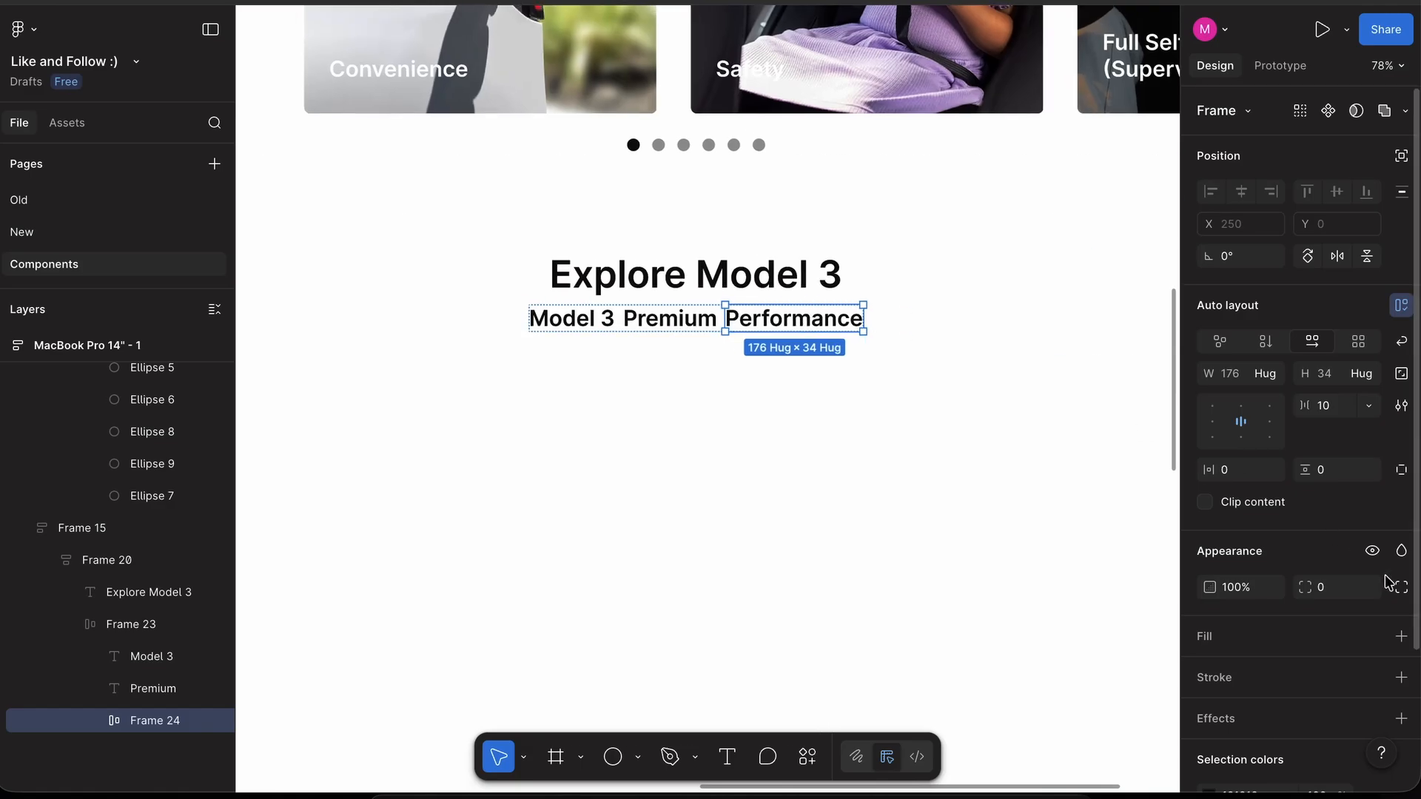
{"action": "left_click", "coordinate": [1401, 636]}
- Give the option row beneath "Explore Model 3" a light grey E9E9E9 fill
{"action": "left_click", "coordinate": [692, 280]}
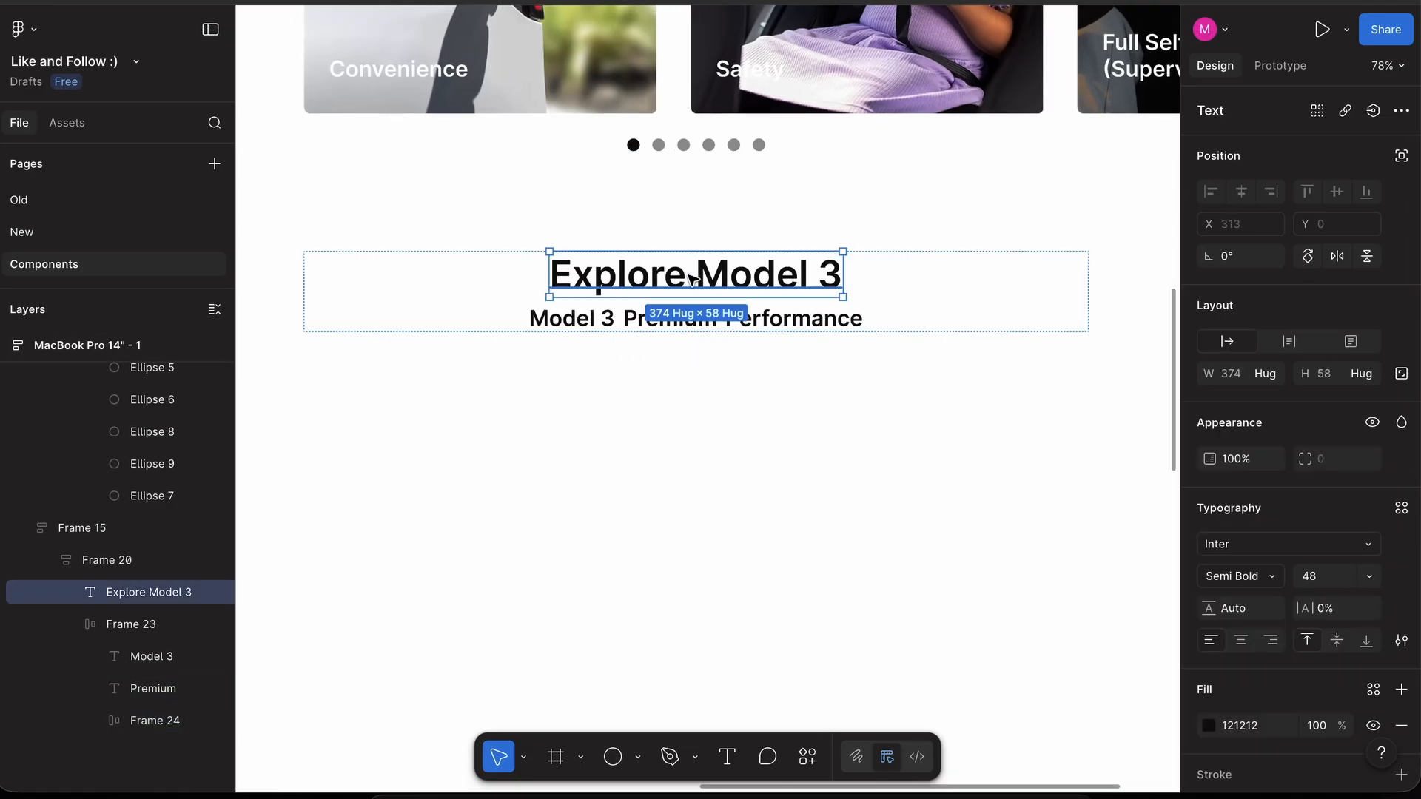
{"action": "left_click", "coordinate": [694, 325]}
{"action": "left_click", "coordinate": [1401, 636]}
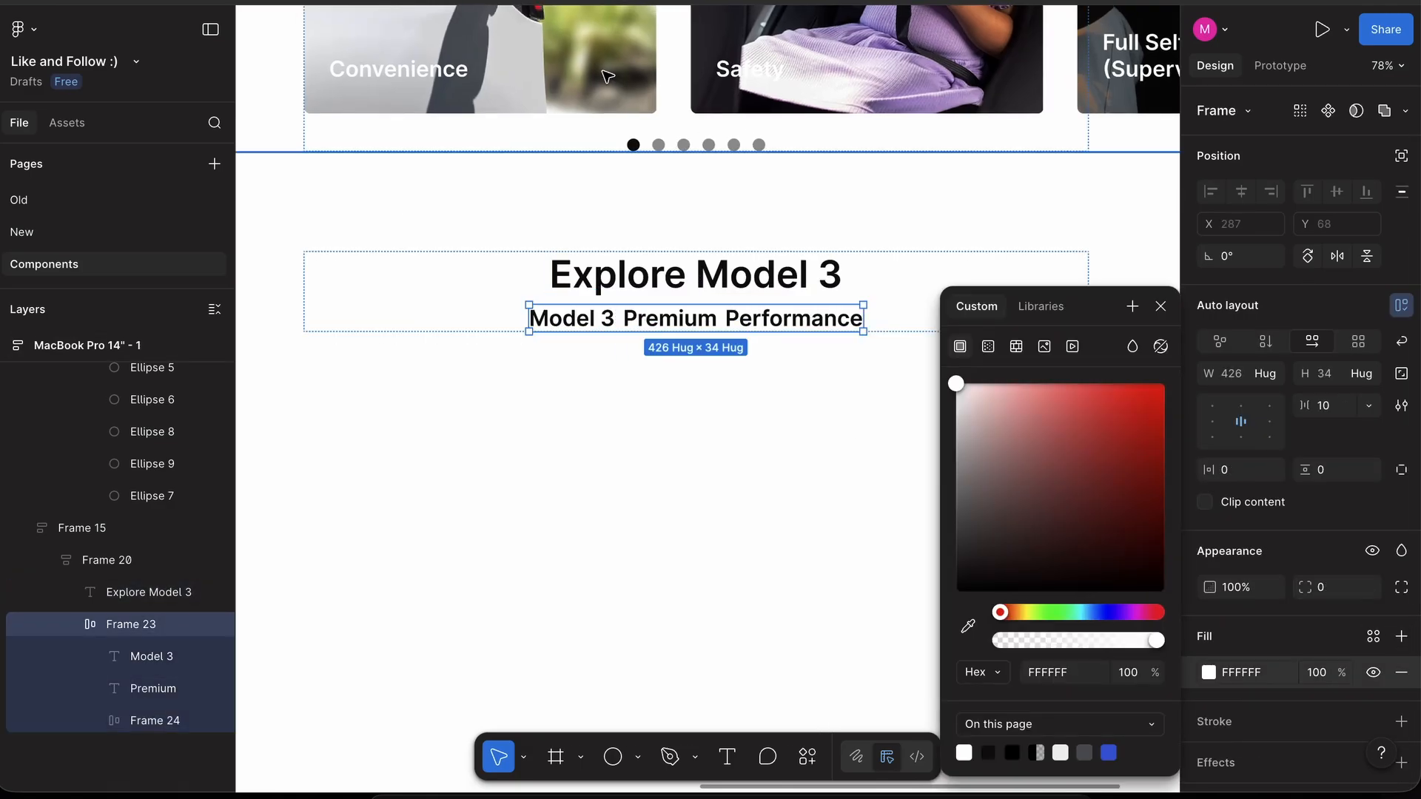
{"action": "scroll", "coordinate": [614, 72], "scroll_direction": "down", "scroll_amount": 5}
{"action": "scroll", "coordinate": [613, 72], "scroll_direction": "left", "scroll_amount": 2}
{"action": "scroll", "coordinate": [614, 71], "scroll_direction": "up", "scroll_amount": 1}
{"action": "left_click_drag", "start_coordinate": [977, 422], "coordinate": [940, 407]}
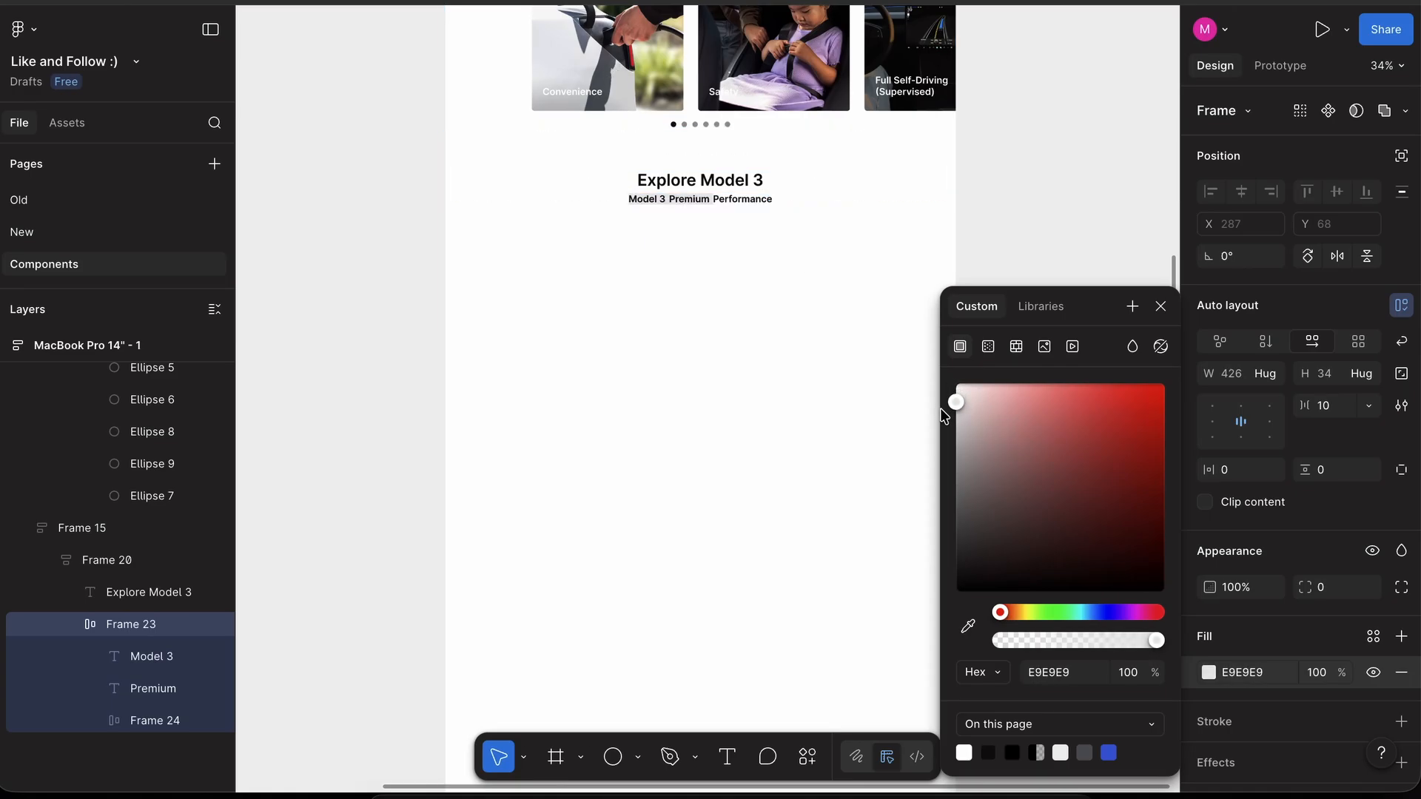
{"action": "left_click", "coordinate": [1075, 235]}
- Set the grey option row's horizontal and vertical padding to 2
{"action": "scroll", "coordinate": [626, 220], "scroll_direction": "up", "scroll_amount": 3}
{"action": "scroll", "coordinate": [624, 217], "scroll_direction": "up", "scroll_amount": 5}
{"action": "left_click", "coordinate": [834, 176]}
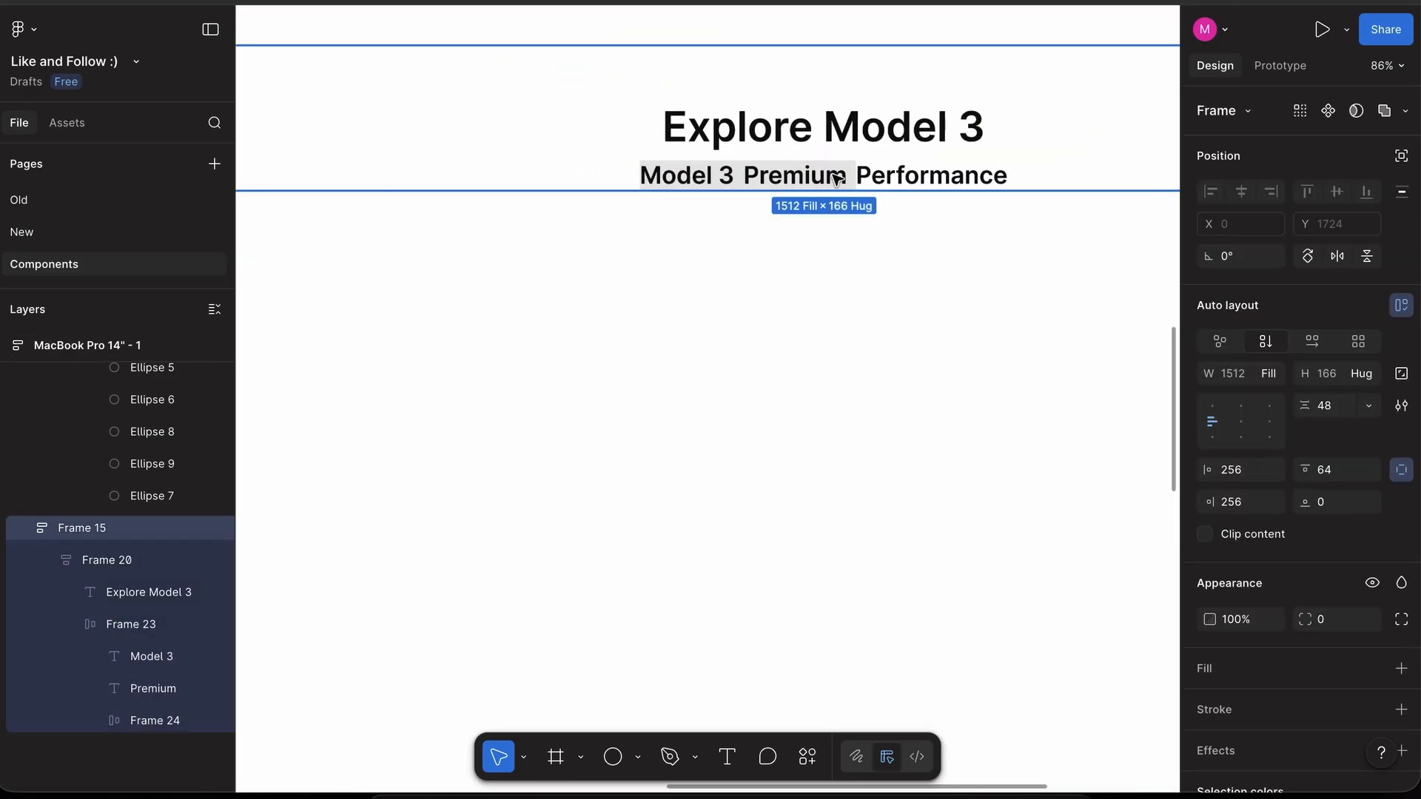
{"action": "double_click", "coordinate": [834, 176]}
{"action": "double_click", "coordinate": [834, 176]}
{"action": "left_click", "coordinate": [923, 139]}
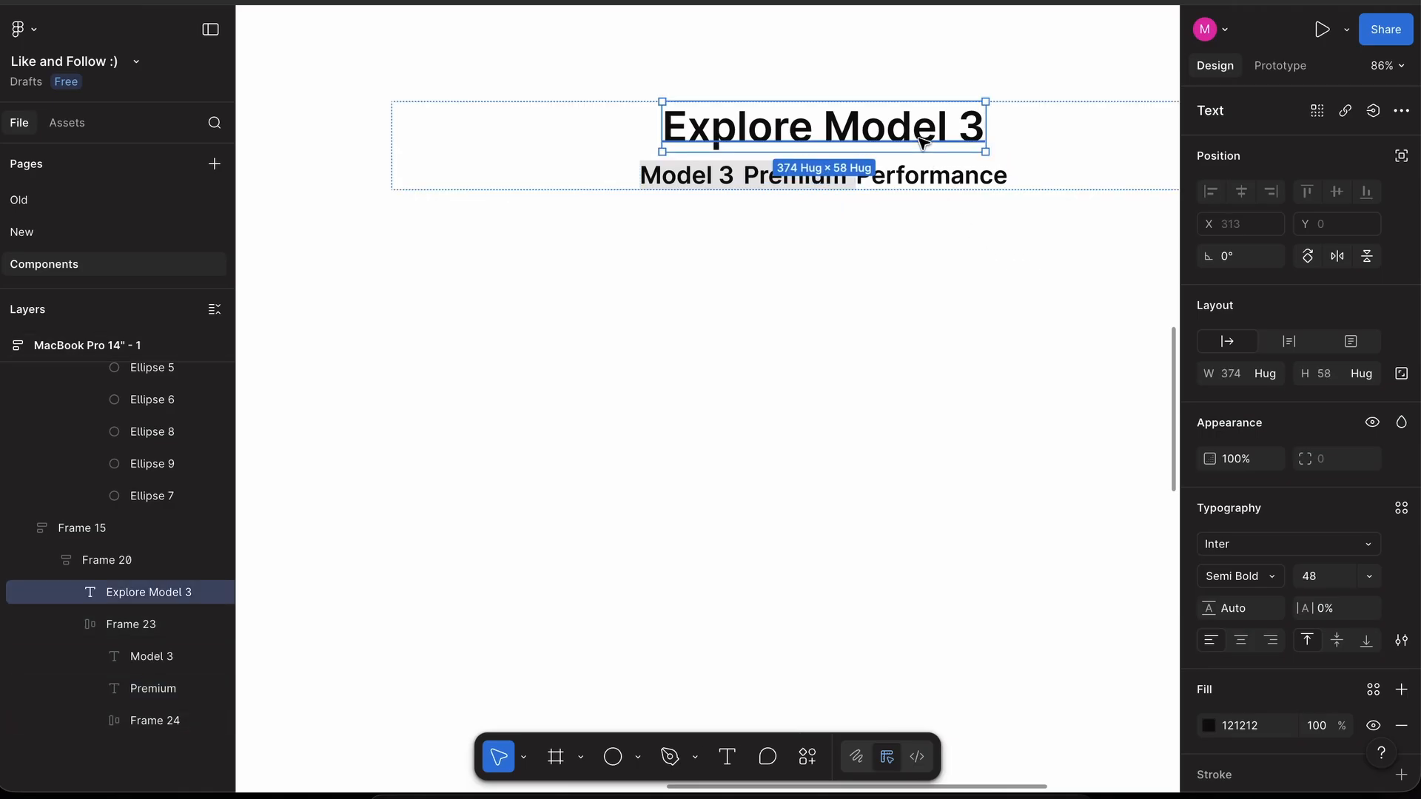
{"action": "left_click", "coordinate": [921, 179]}
{"action": "type", "text": "2"}
{"action": "key", "text": "Tab"}
{"action": "type", "text": "2"}
{"action": "key", "text": "Return"}
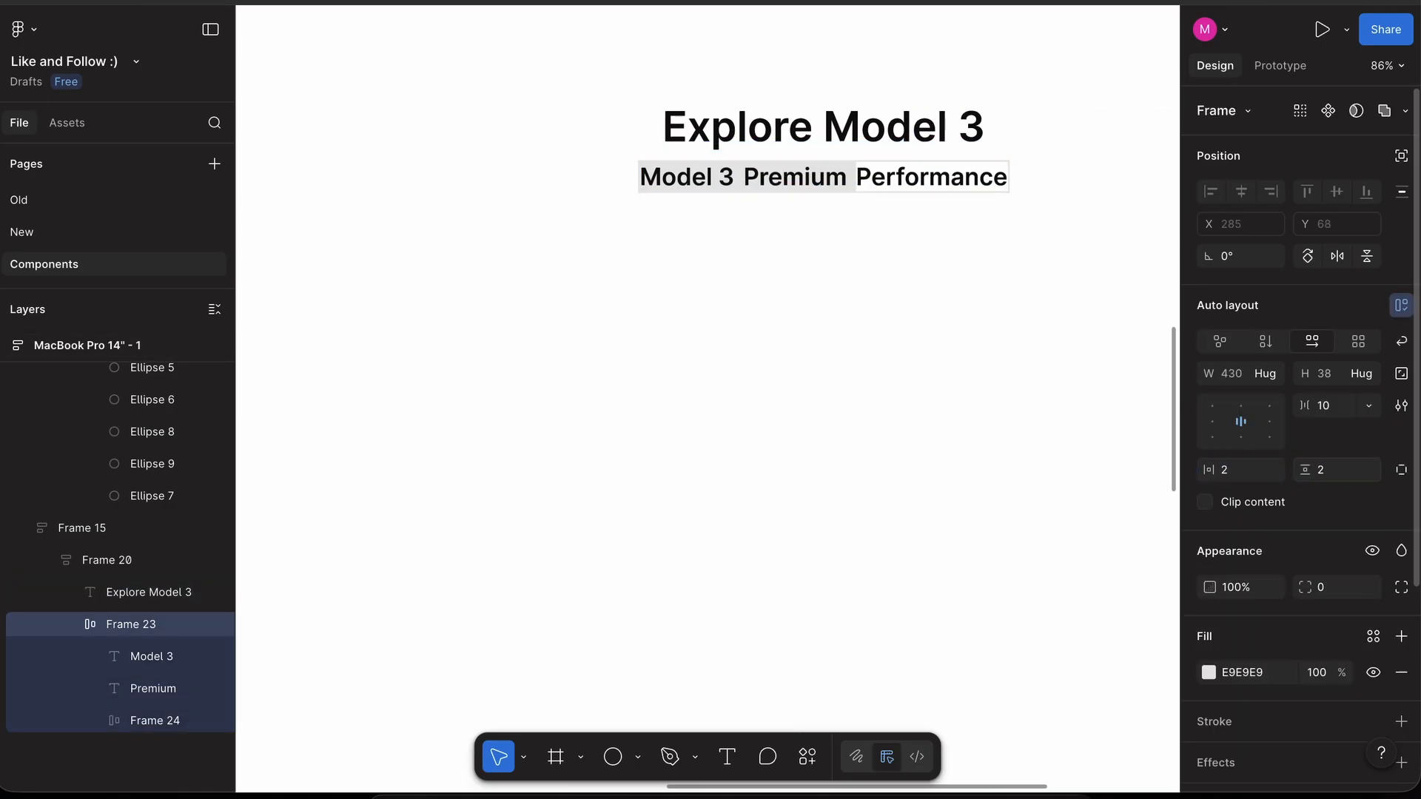
- Set the grey option row's horizontal and vertical padding to 8 and its corner radius to 4
{"action": "left_click", "coordinate": [1248, 478]}
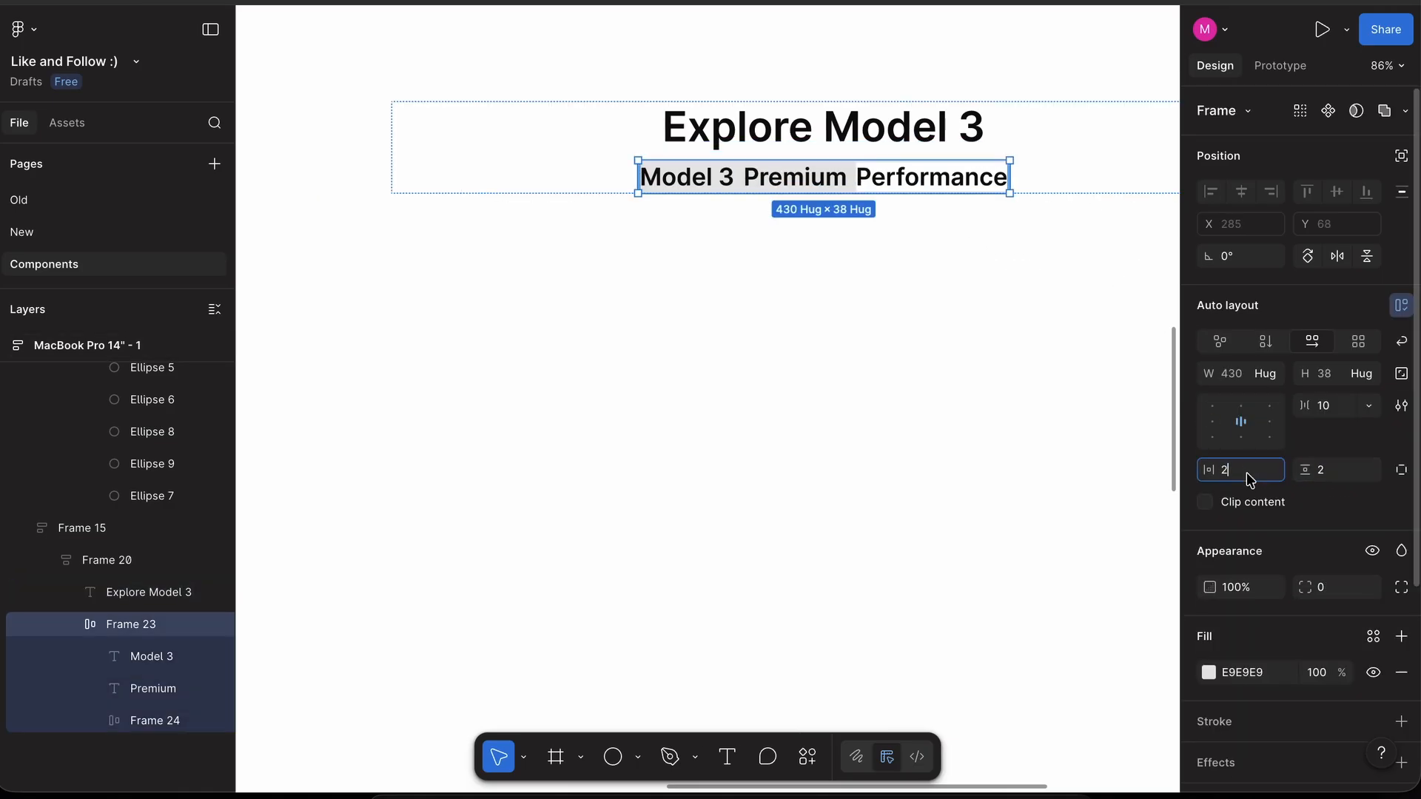
{"action": "type", "text": "8"}
{"action": "left_click", "coordinate": [1321, 469]}
{"action": "type", "text": "8"}
{"action": "key", "text": "Return"}
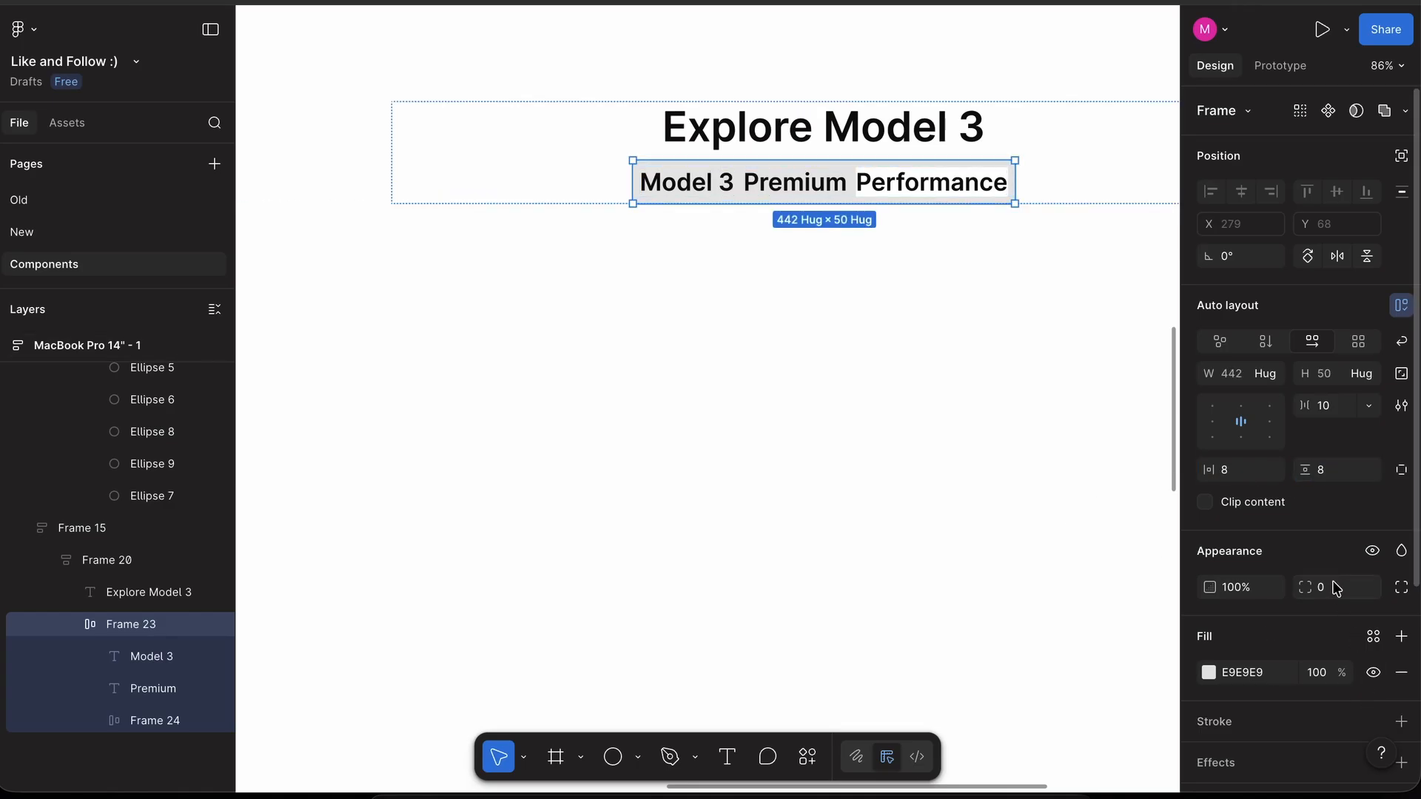
{"action": "key", "text": "Return"}
- Set the spacing between the options in the grey row to 24
{"action": "left_click", "coordinate": [956, 188]}
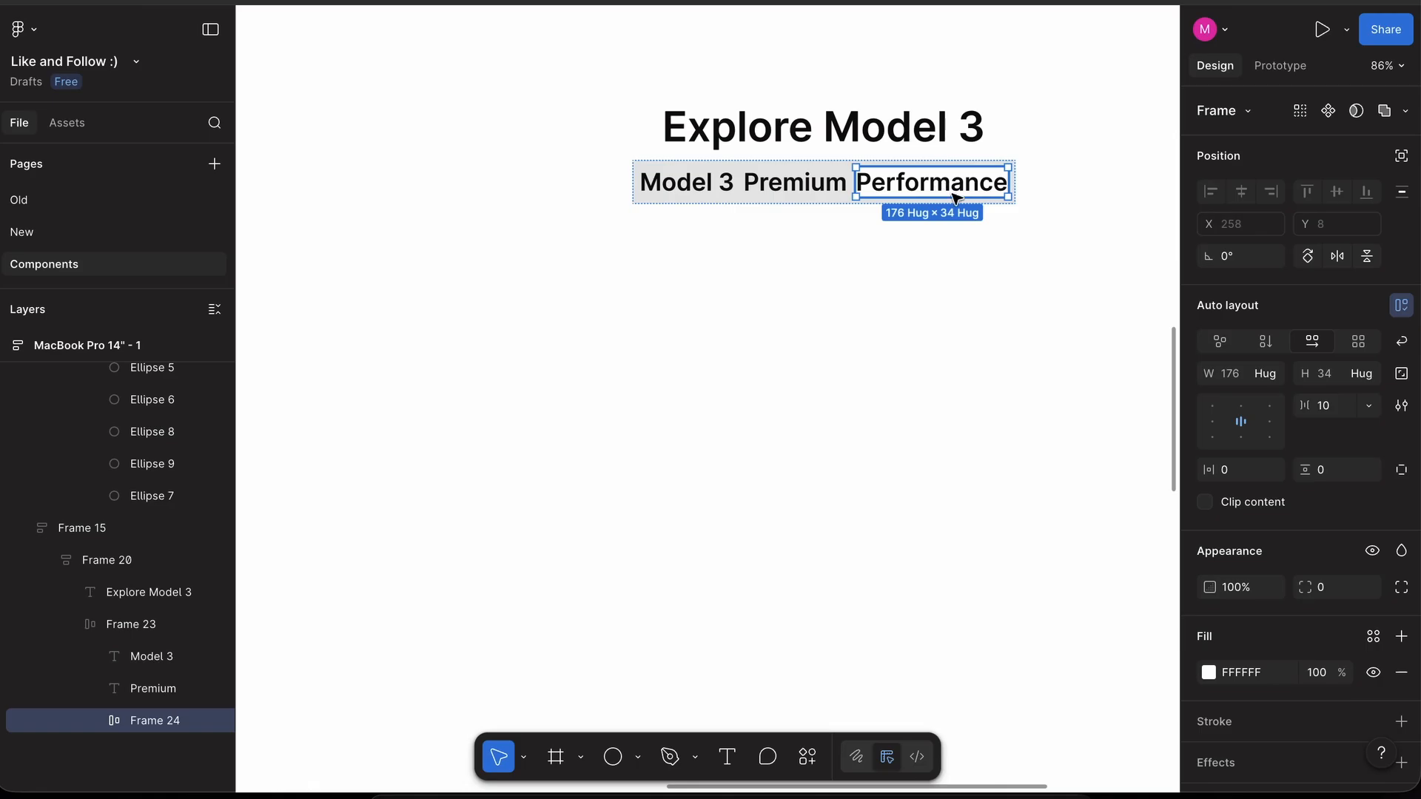
{"action": "scroll", "coordinate": [981, 218], "scroll_direction": "up", "scroll_amount": 3}
{"action": "scroll", "coordinate": [980, 219], "scroll_direction": "up", "scroll_amount": 2}
{"action": "left_click", "coordinate": [755, 133]}
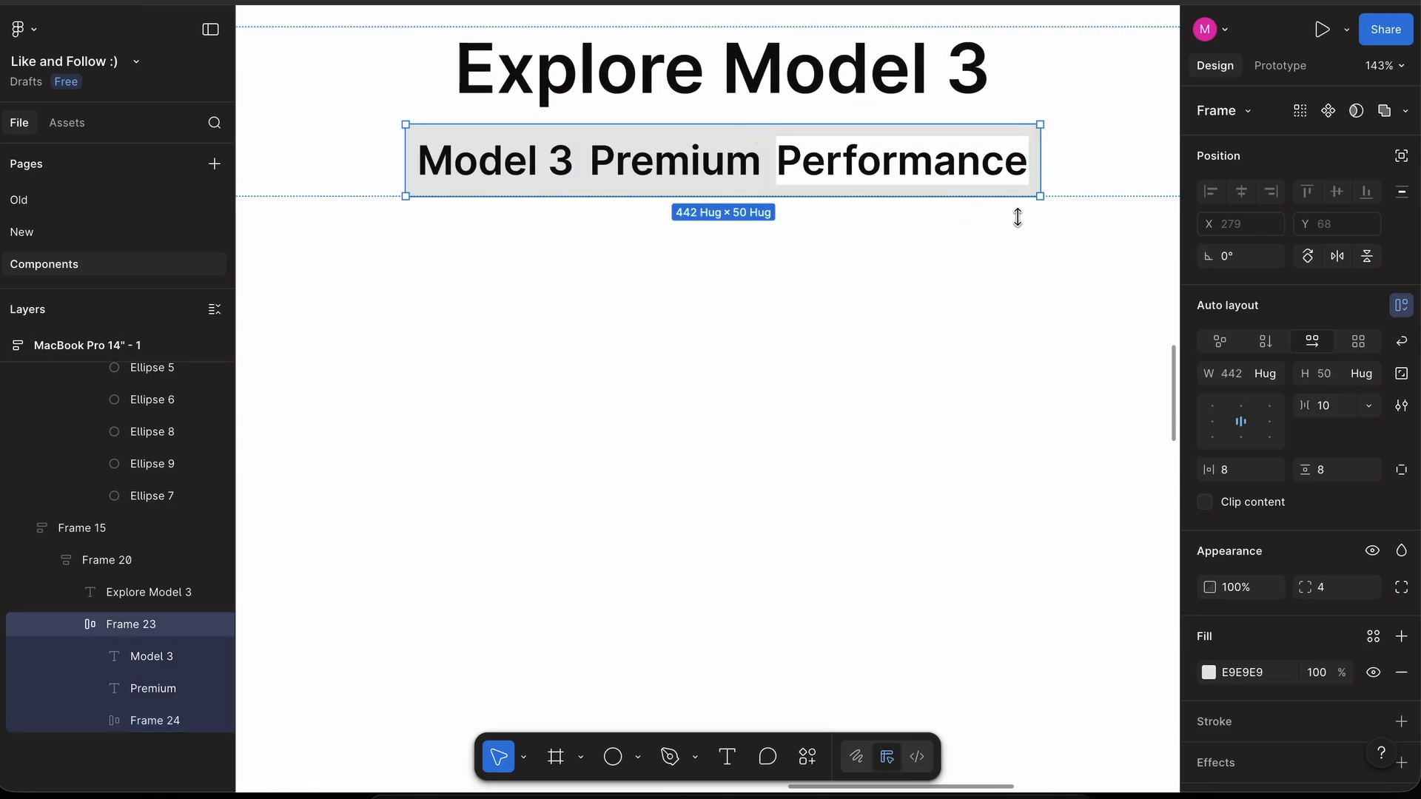
{"action": "left_click", "coordinate": [1345, 412]}
{"action": "type", "text": "24"}
{"action": "key", "text": "Return"}
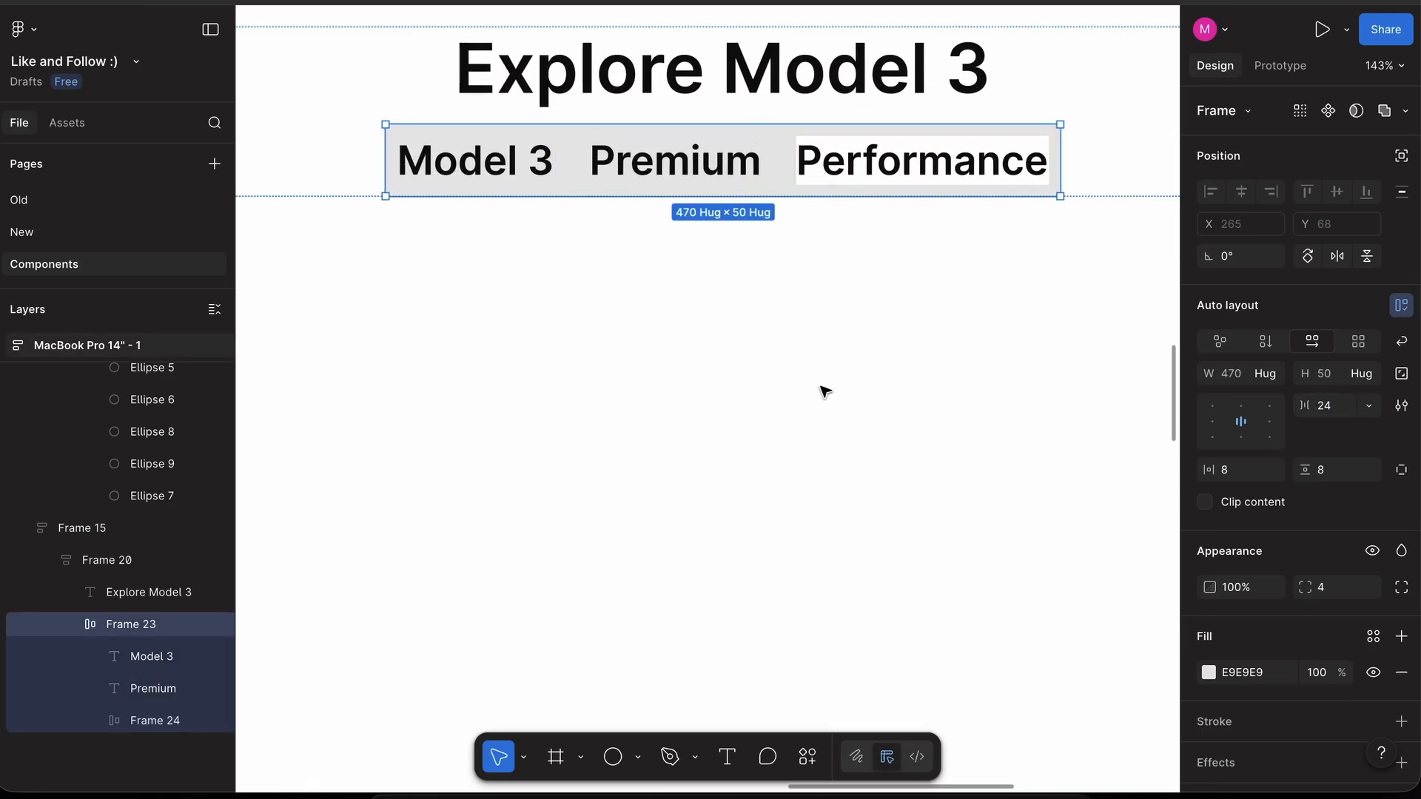
- Set the font size of the "Model 3", "Premium" and "Performance" labels to 20
{"action": "scroll", "coordinate": [467, 48], "scroll_direction": "down", "scroll_amount": 3}
{"action": "left_click", "coordinate": [485, 105]}
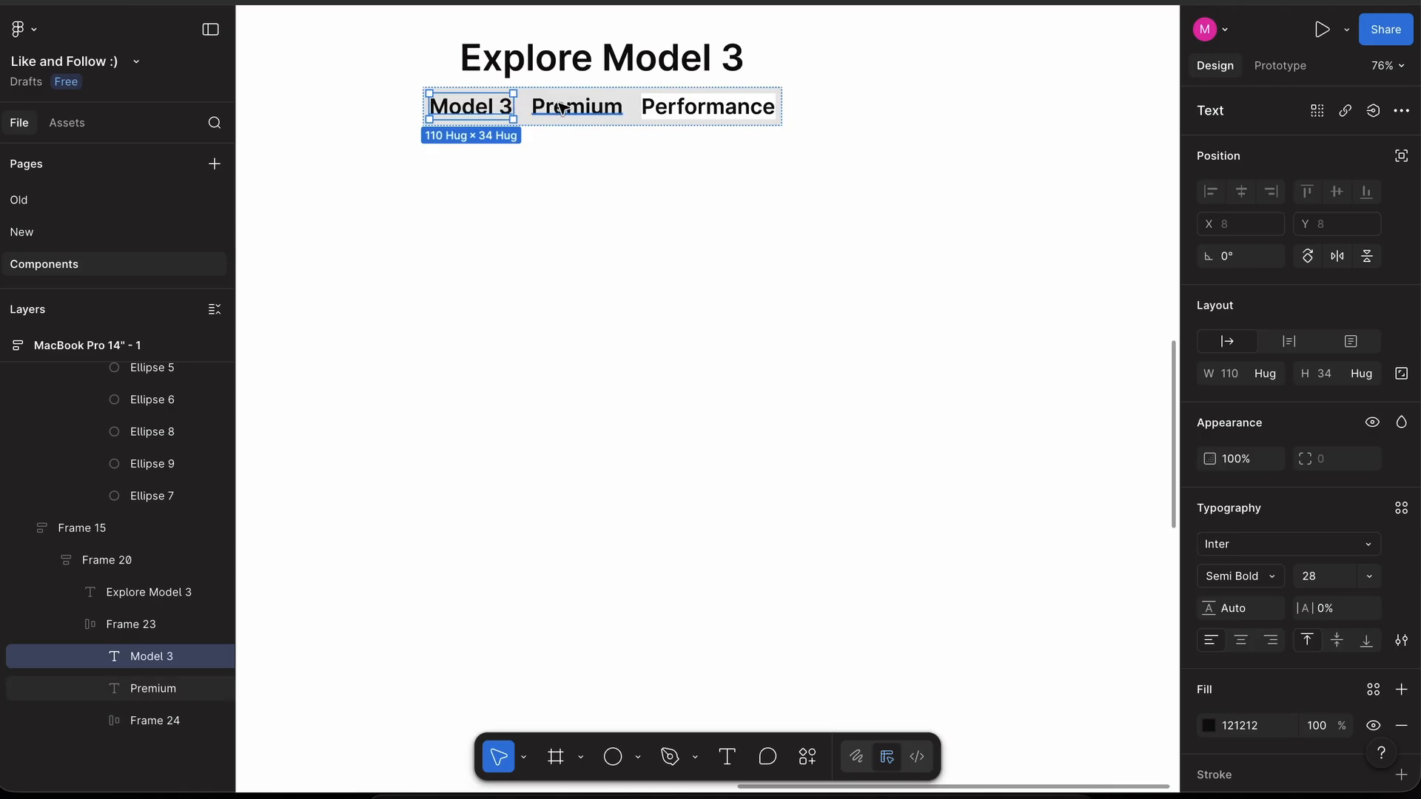
{"action": "left_click", "coordinate": [571, 106], "text": "shift"}
{"action": "left_click", "coordinate": [717, 117], "text": "shift"}
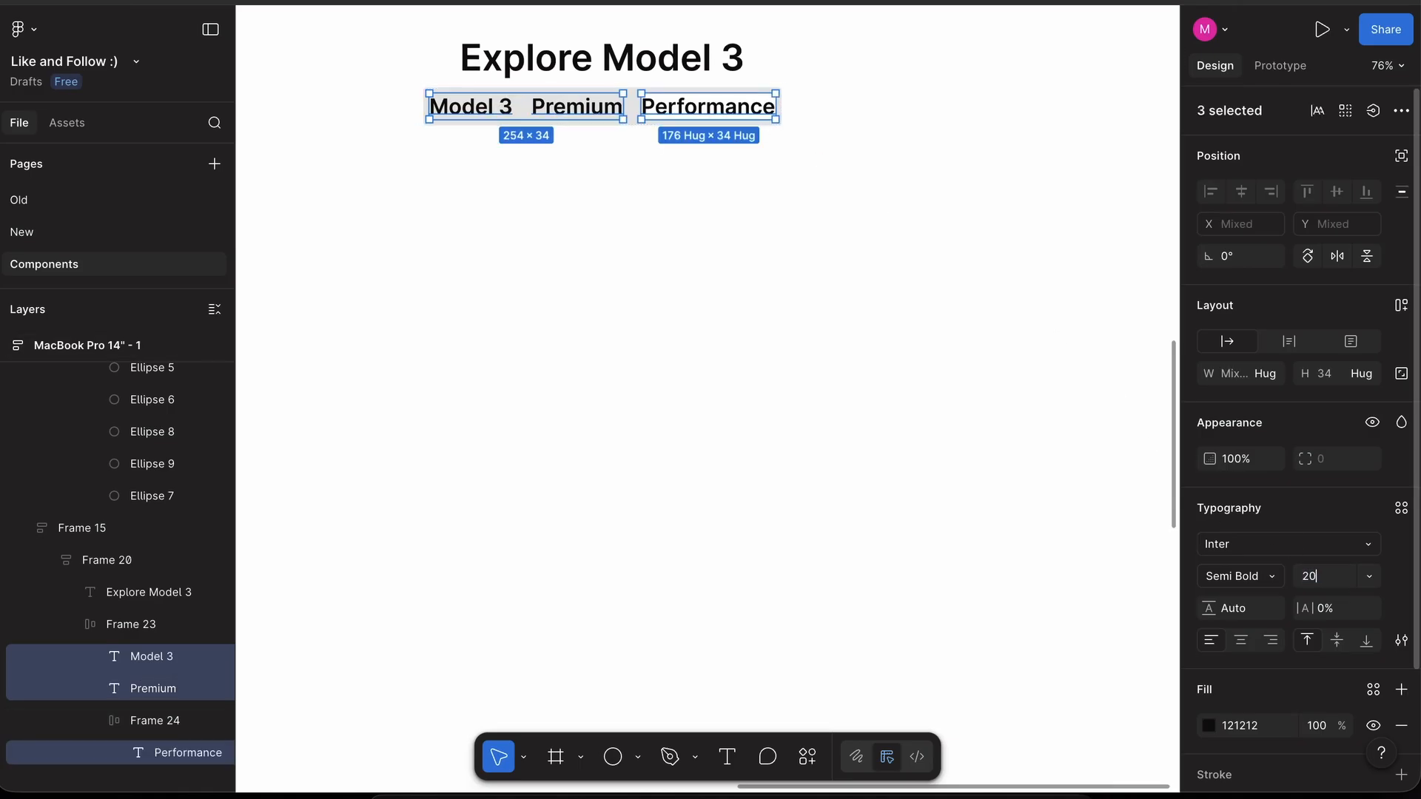
{"action": "type", "text": "20"}
{"action": "key", "text": "Return"}
- Capture the "Explore Model 3" heading and switcher from Tesla's page and place the screenshot in the Figma design as a reference
{"action": "scroll", "coordinate": [1082, 385], "scroll_direction": "up", "scroll_amount": 3}
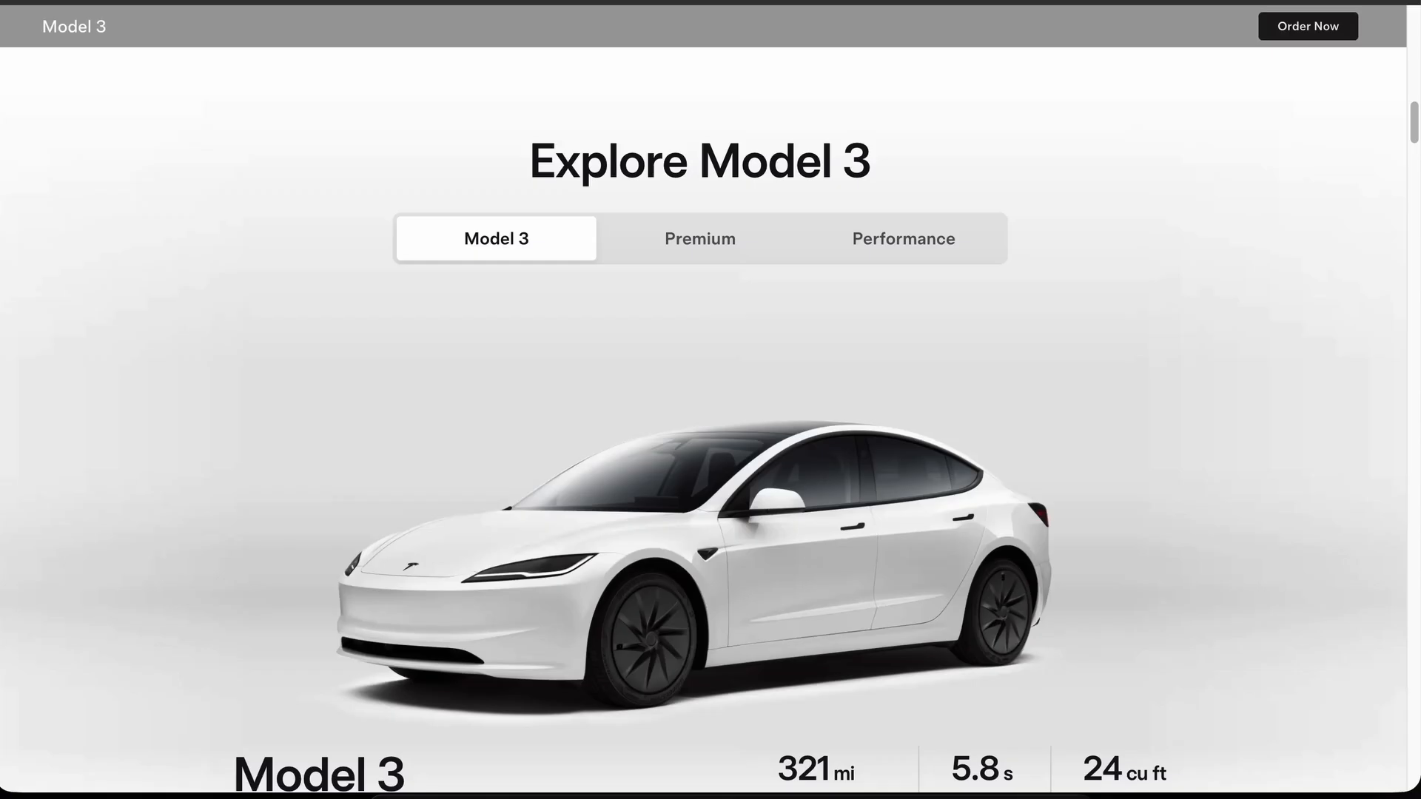
{"action": "key", "text": "shift+super+4"}
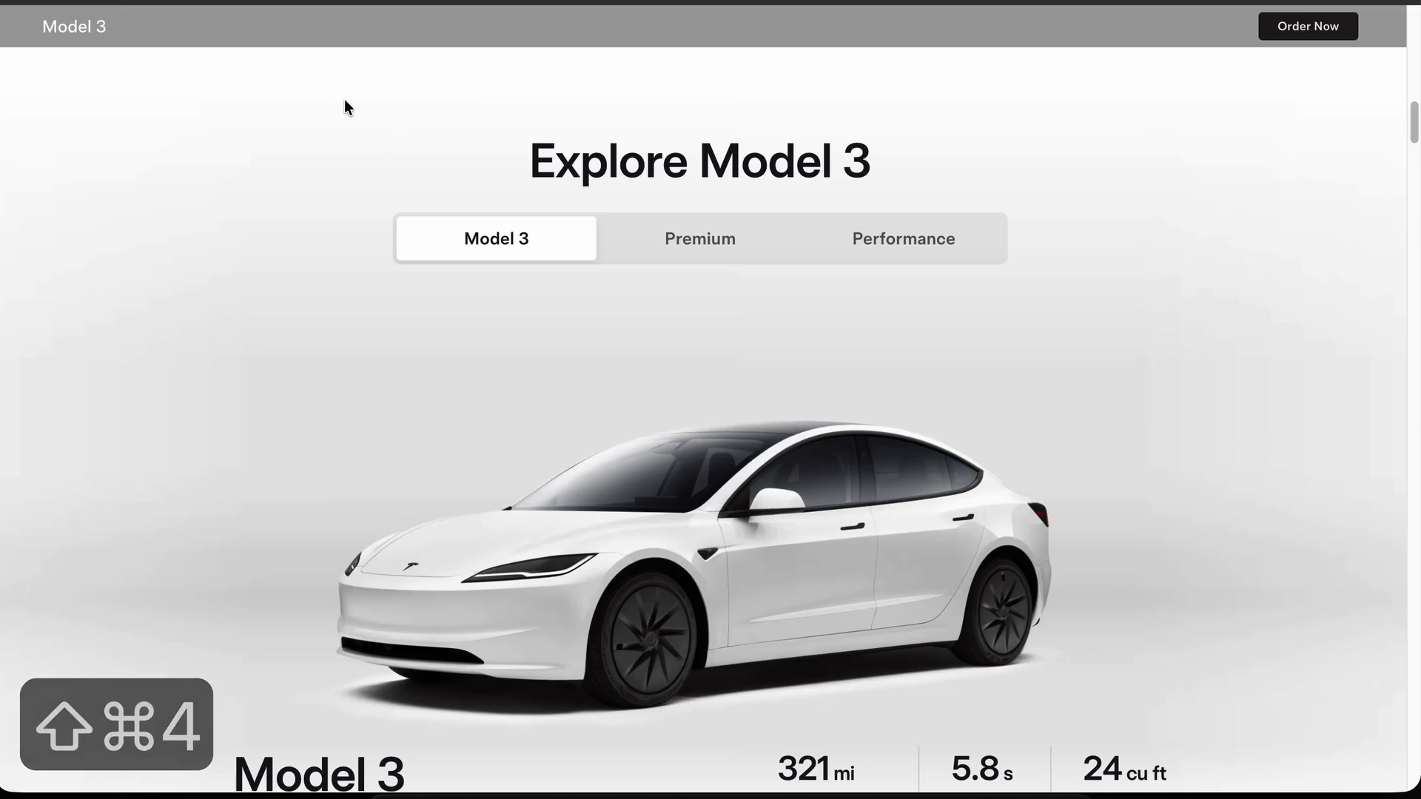
{"action": "left_click_drag", "start_coordinate": [360, 93], "coordinate": [1066, 335]}
{"action": "key", "text": "super+Tab"}
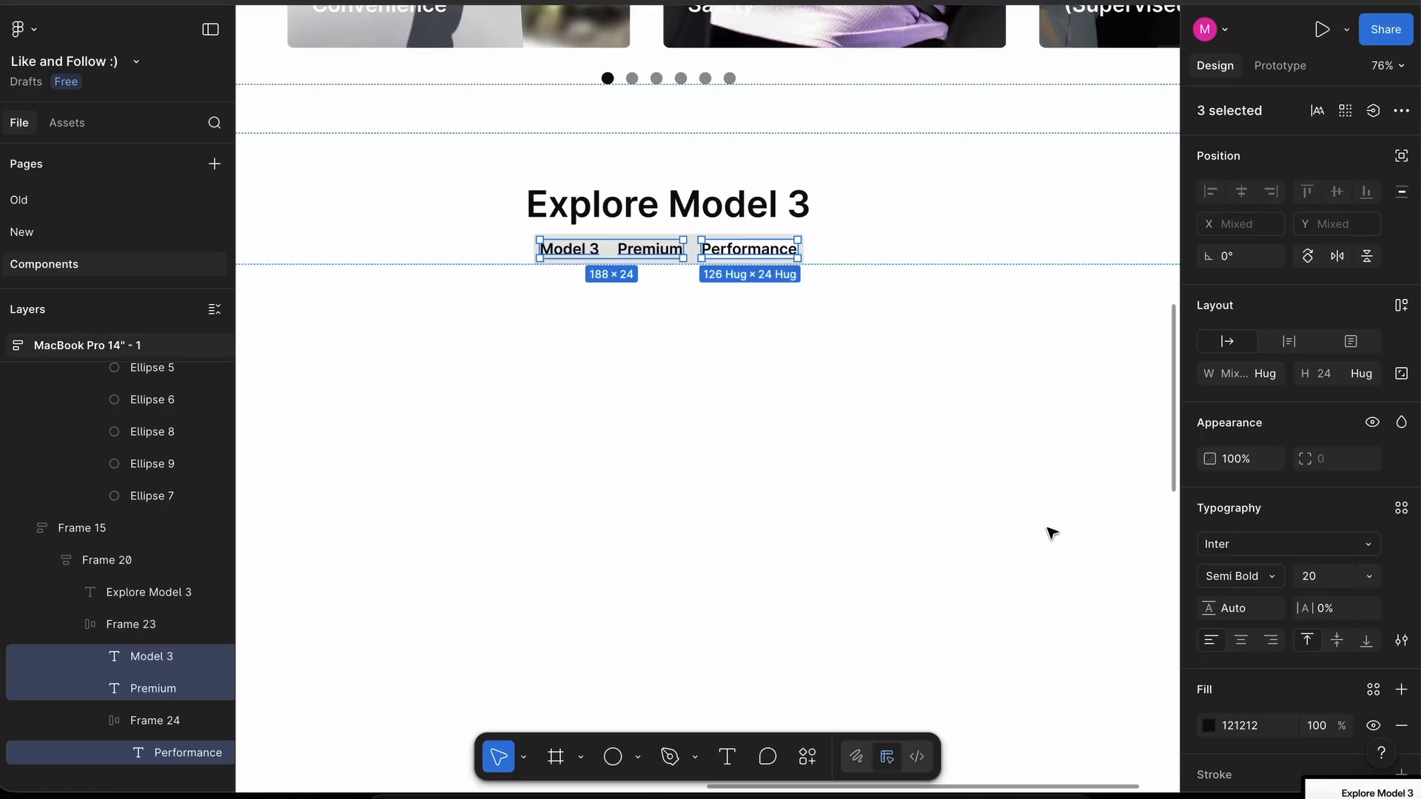
{"action": "left_click_drag", "start_coordinate": [1325, 789], "coordinate": [805, 557]}
{"action": "scroll", "coordinate": [805, 556], "scroll_direction": "down", "scroll_amount": 5}
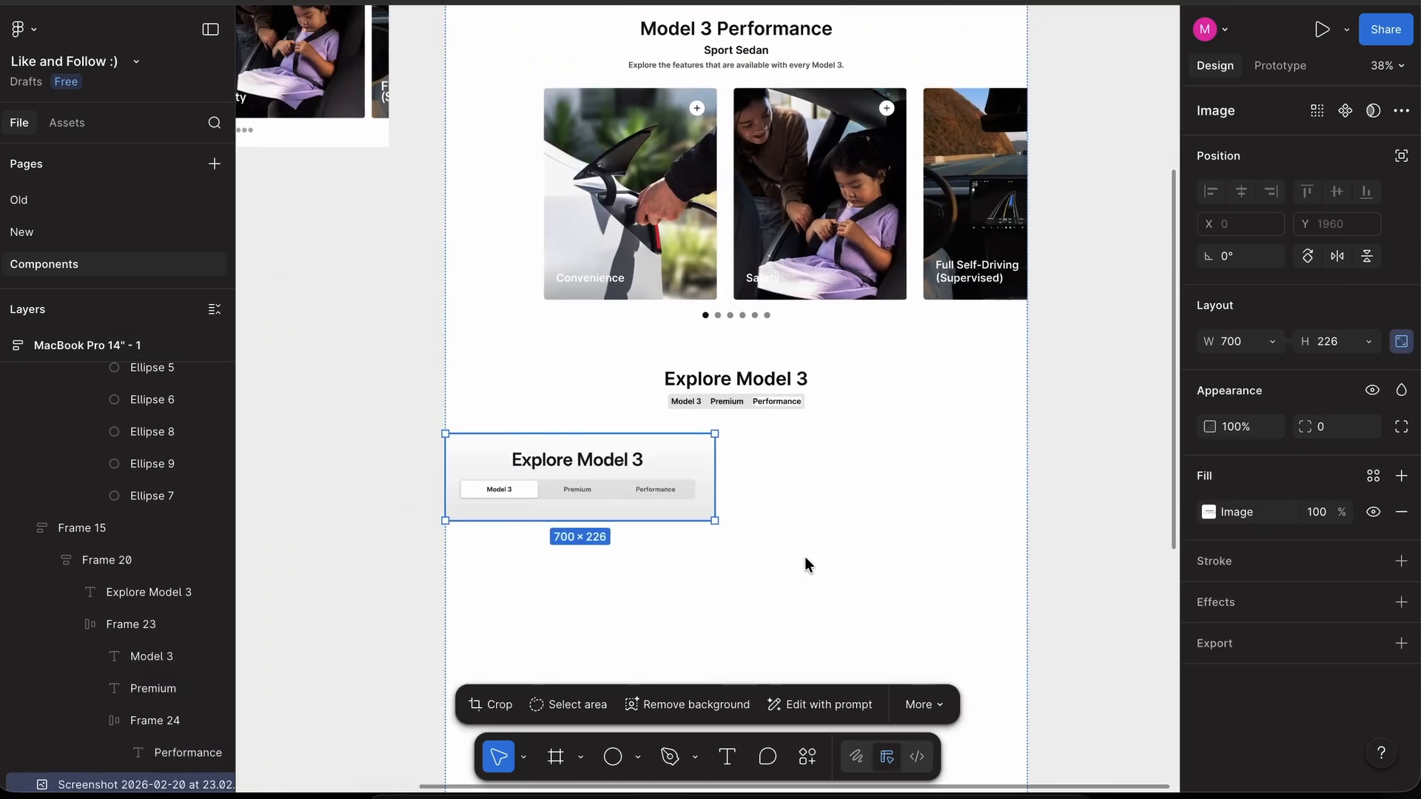
- Recolour the option row's fill to E6E6E6 by sampling the switcher background in the reference screenshot
{"action": "scroll", "coordinate": [648, 496], "scroll_direction": "up", "scroll_amount": 6}
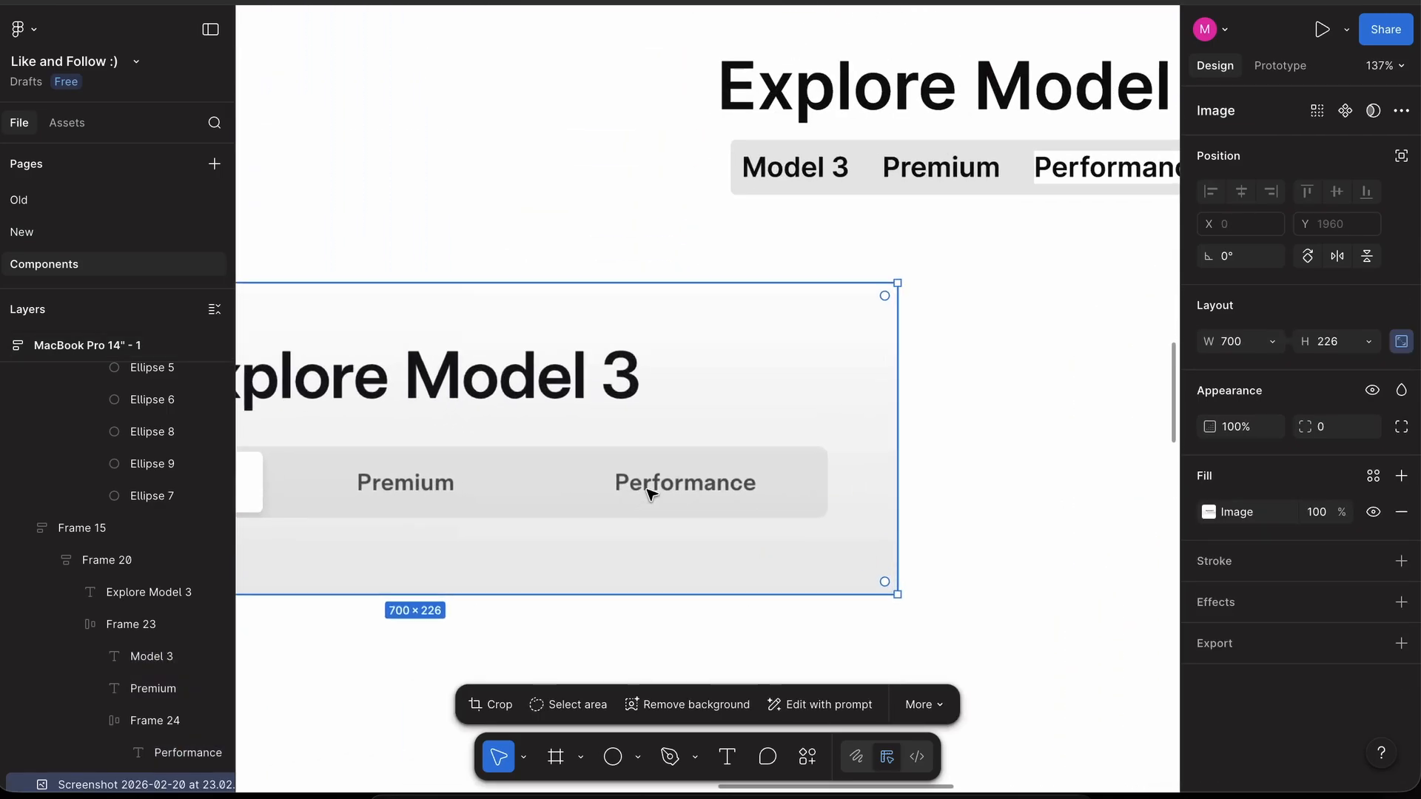
{"action": "scroll", "coordinate": [651, 495], "scroll_direction": "down", "scroll_amount": 2}
{"action": "left_click", "coordinate": [916, 261]}
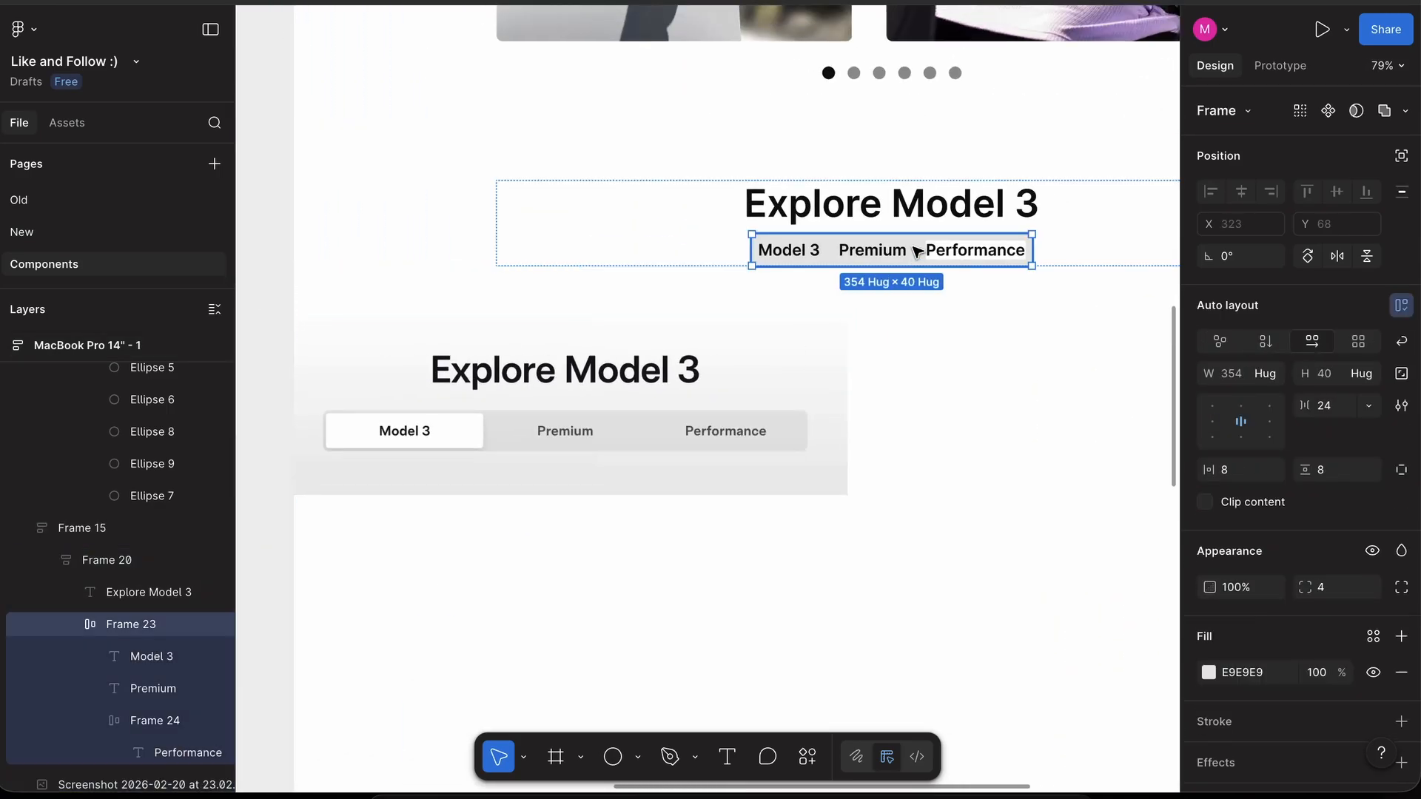
{"action": "key", "text": "ctrl+c"}
{"action": "left_click", "coordinate": [635, 431]}
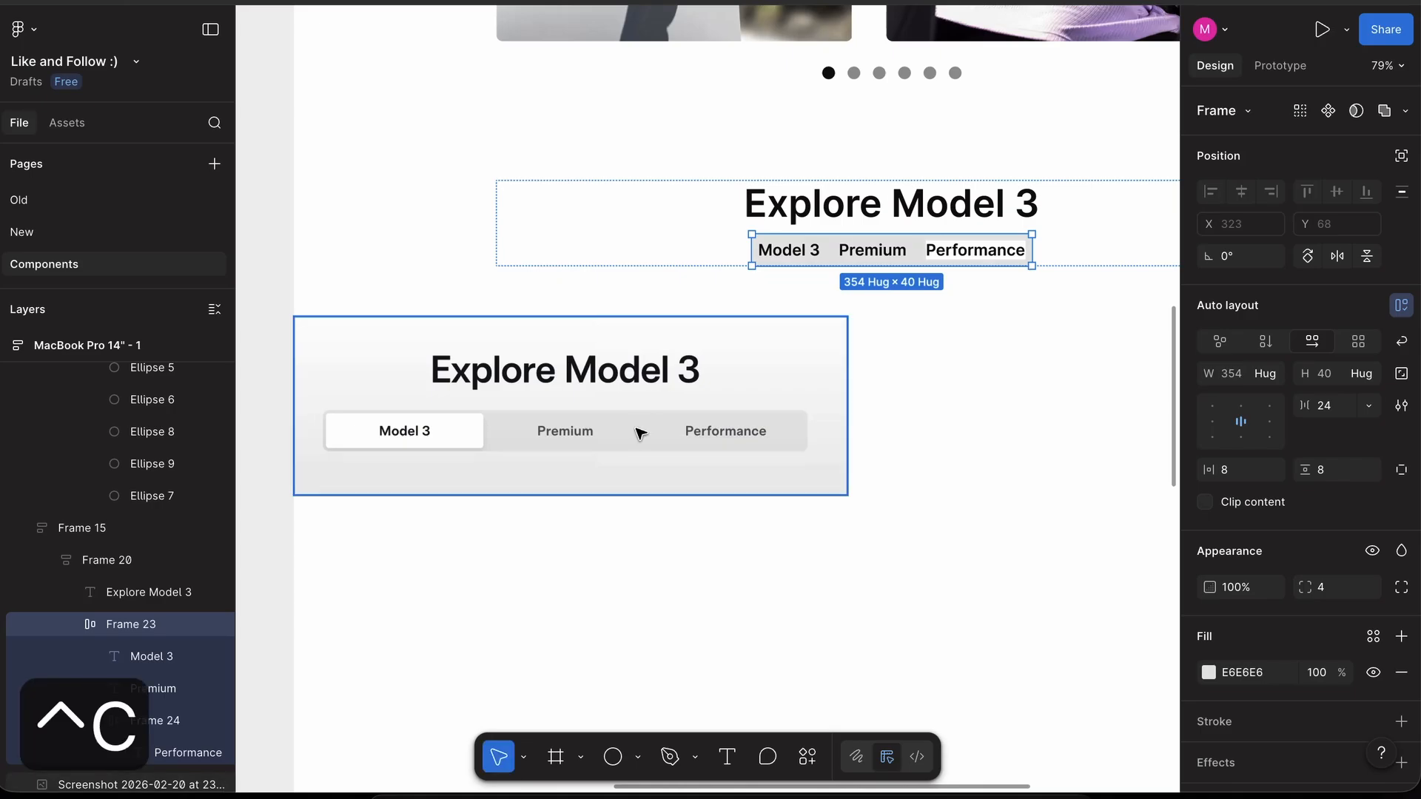
- Recolour the "Model 3" and "Premium" labels to 5D5E62, sampled from the inactive label text in the reference screenshot
{"action": "left_click", "coordinate": [875, 258]}
{"action": "left_click", "coordinate": [789, 249], "text": "shift"}
{"action": "scroll", "coordinate": [530, 467], "scroll_direction": "up", "scroll_amount": 5}
{"action": "key", "text": "ctrl+c"}
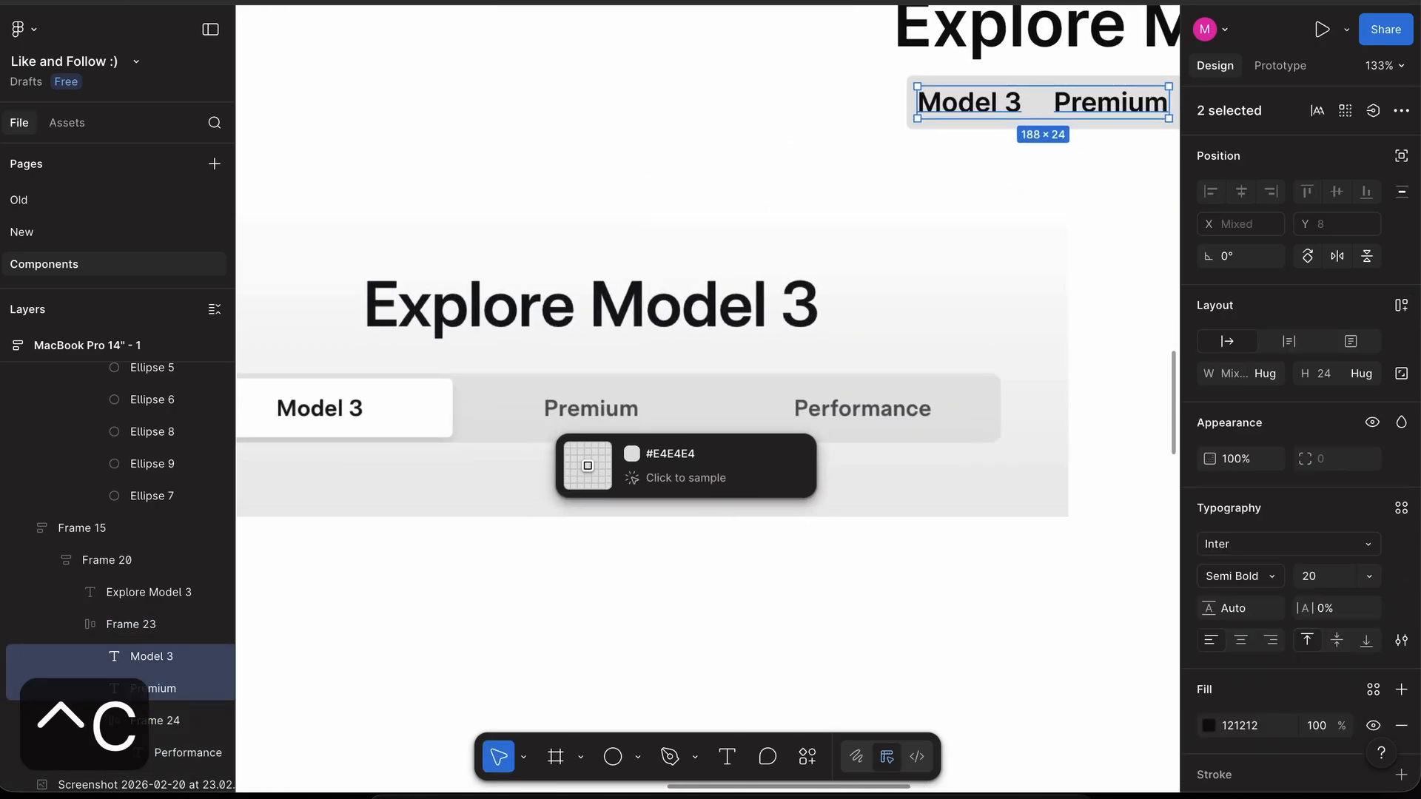
{"action": "left_click", "coordinate": [573, 416]}
{"action": "scroll", "coordinate": [578, 420], "scroll_direction": "down", "scroll_amount": 5}
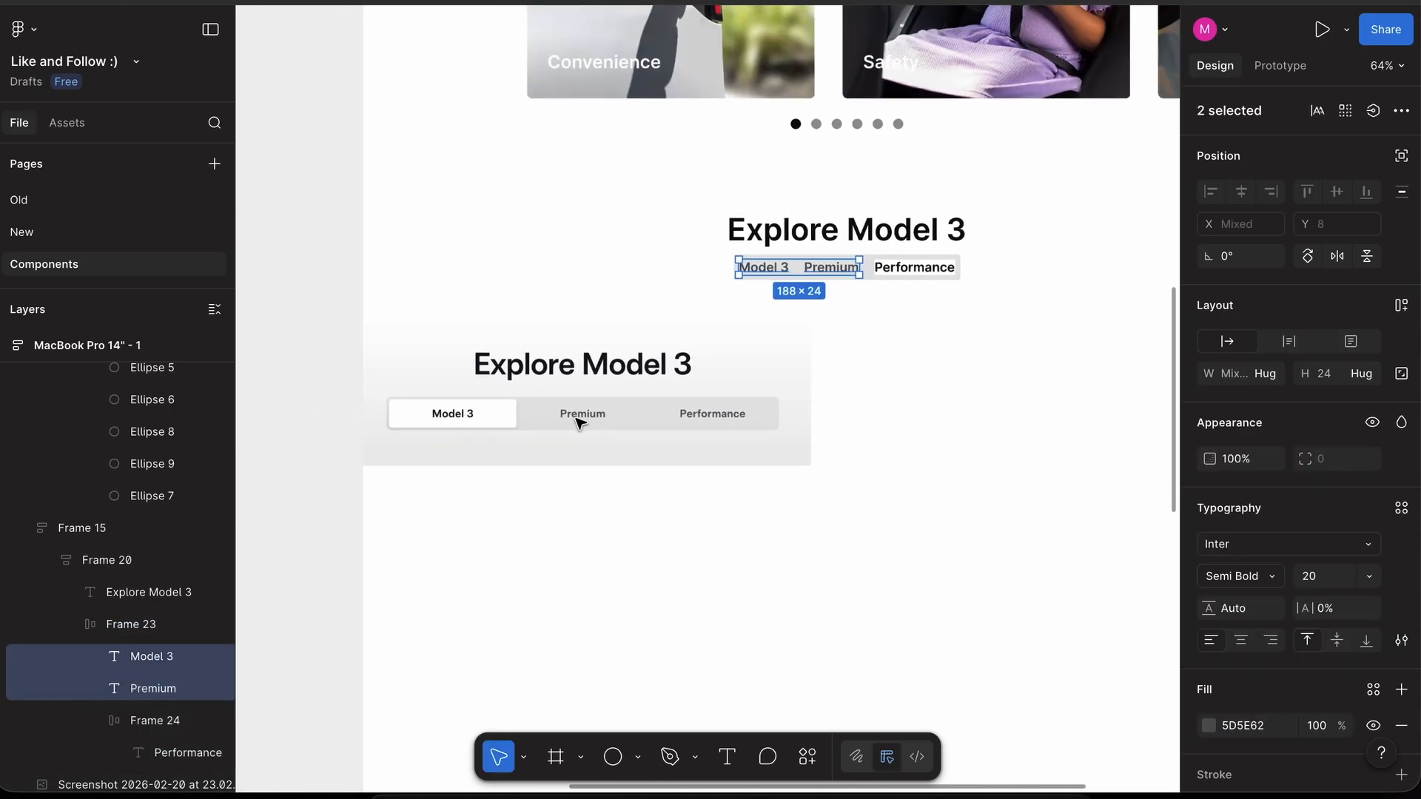
- Set the vertical gap between the "Explore Model 3" heading and the option row to 24
{"action": "scroll", "coordinate": [745, 321], "scroll_direction": "up", "scroll_amount": 2}
{"action": "left_click", "coordinate": [981, 251]}
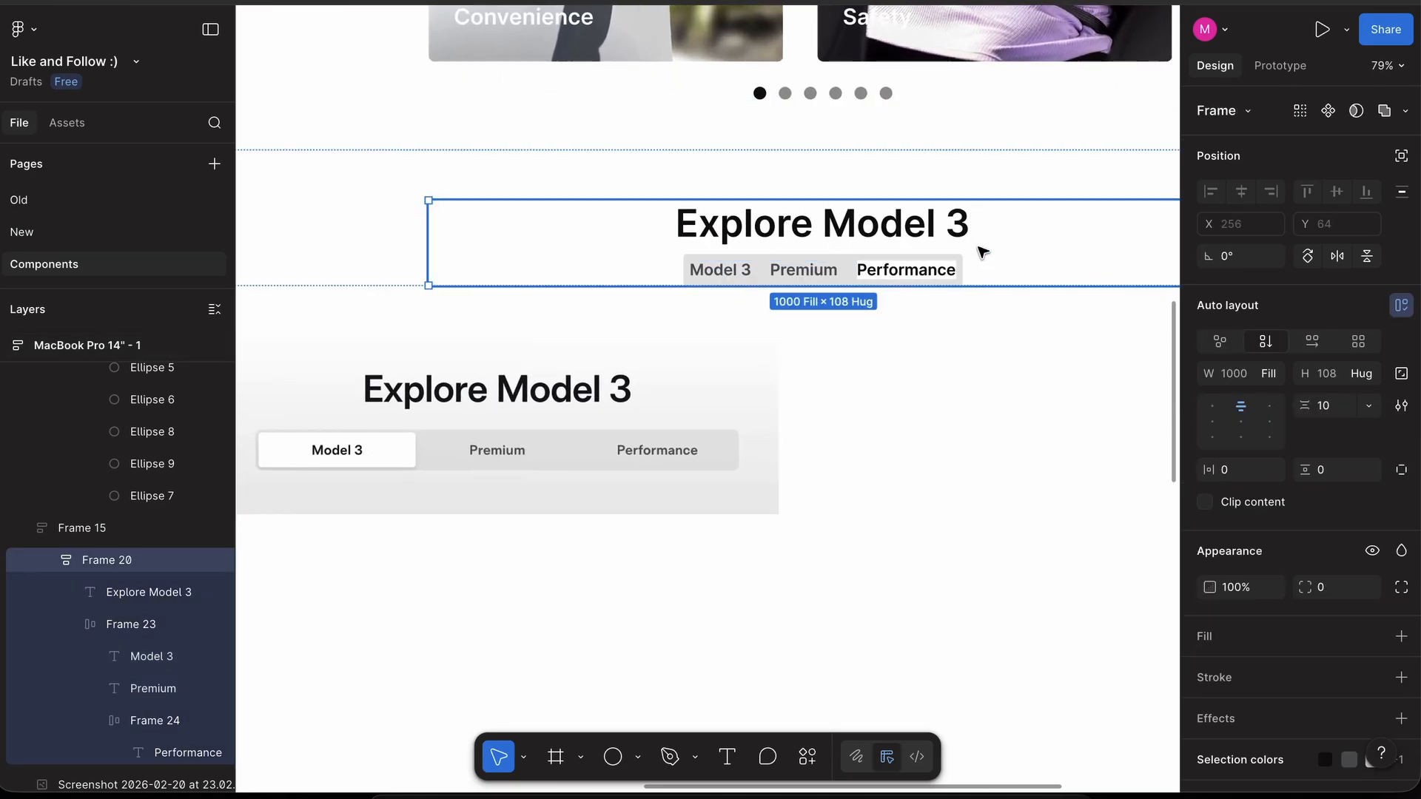
{"action": "left_click", "coordinate": [818, 248]}
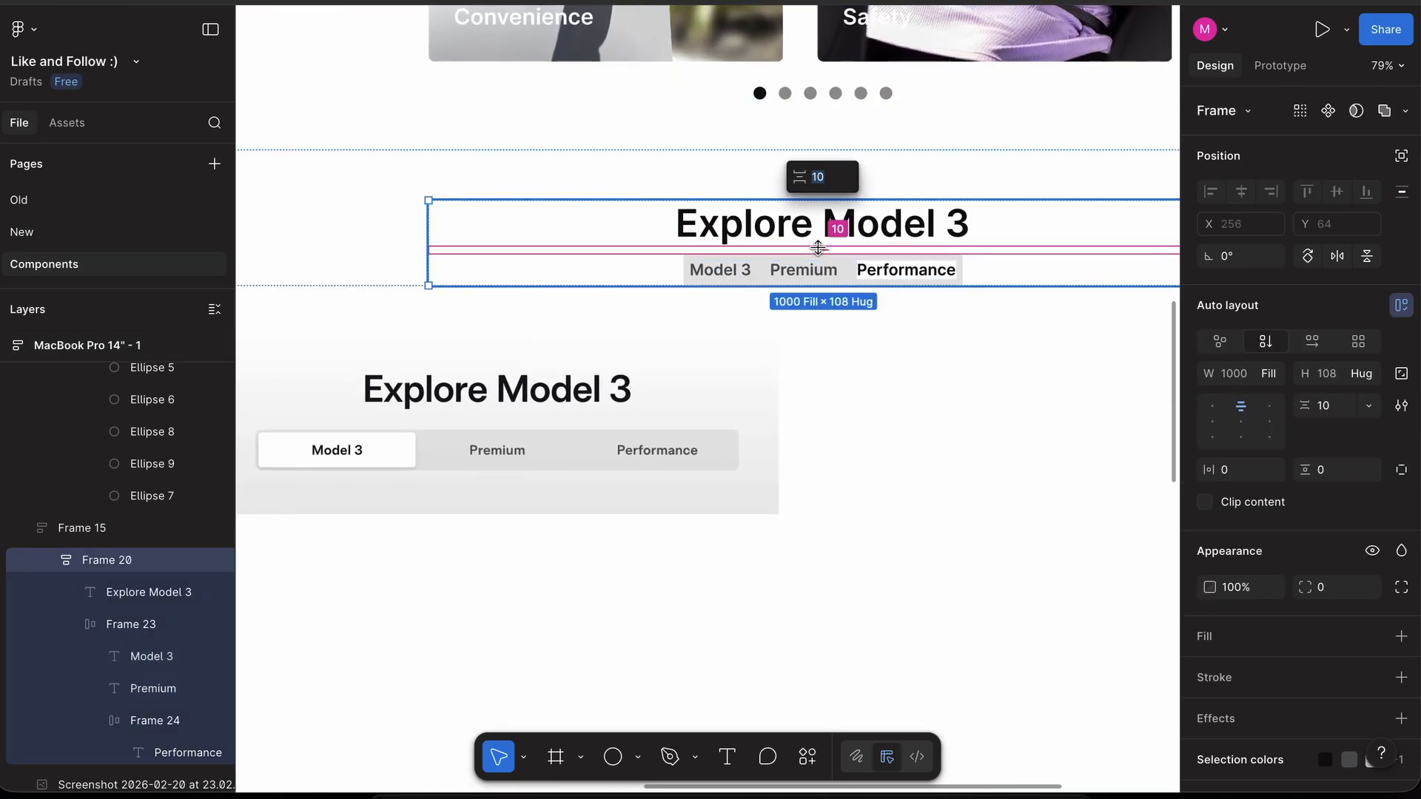
{"action": "type", "text": "24"}
{"action": "key", "text": "Return"}
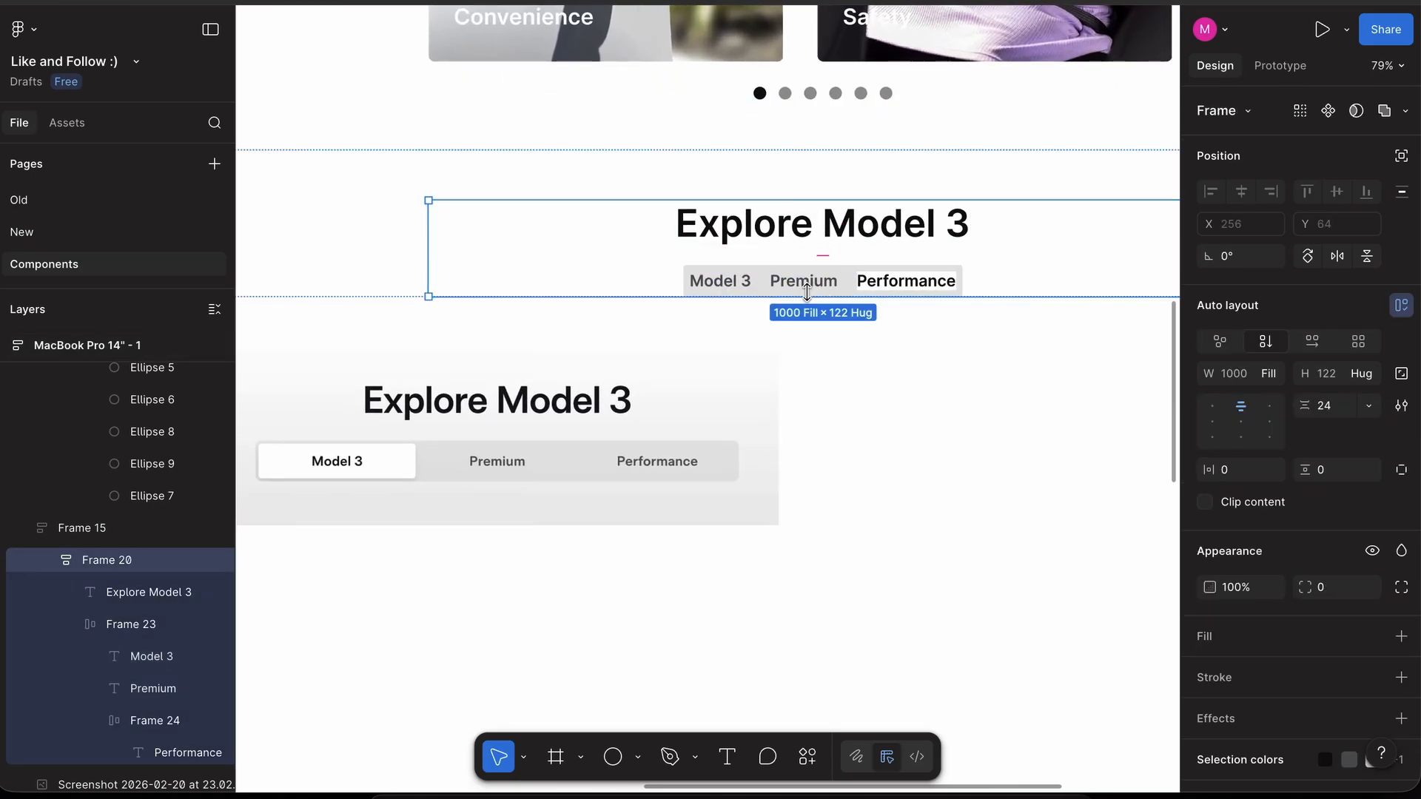
- Set the spacing between the options in the grey row to 32
{"action": "scroll", "coordinate": [807, 280], "scroll_direction": "up", "scroll_amount": 4}
{"action": "scroll", "coordinate": [871, 272], "scroll_direction": "down", "scroll_amount": 5}
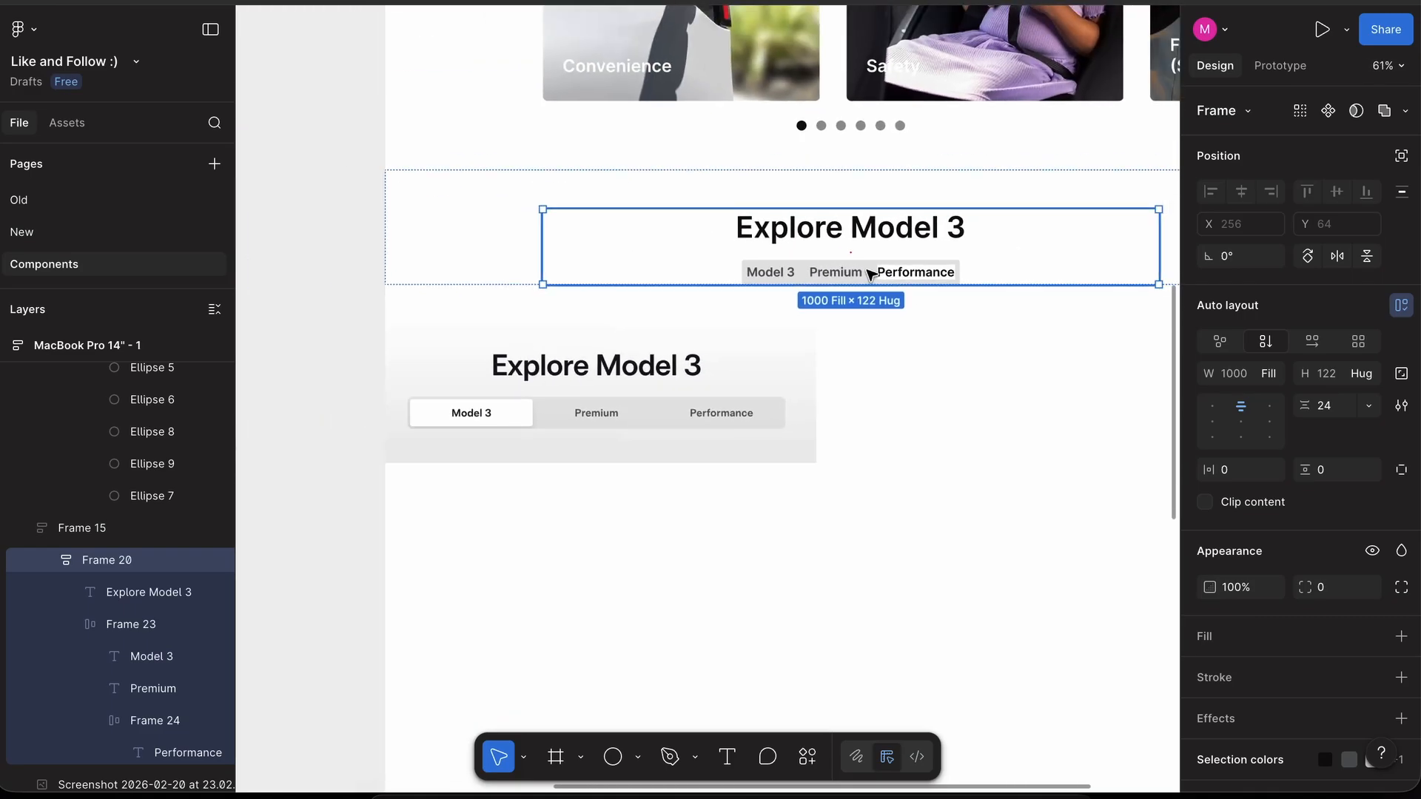
{"action": "left_click", "coordinate": [869, 272]}
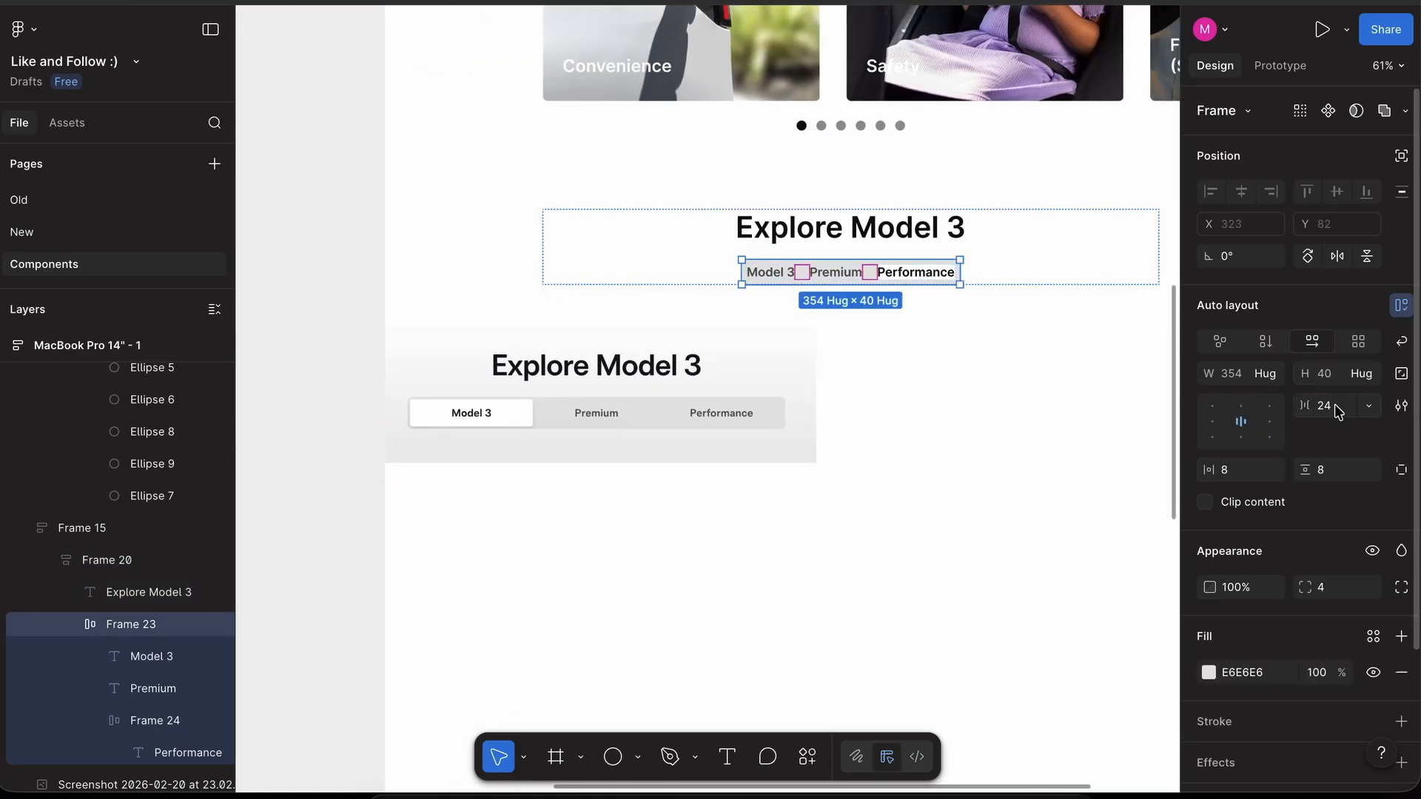
{"action": "type", "text": "32"}
{"action": "key", "text": "Return"}
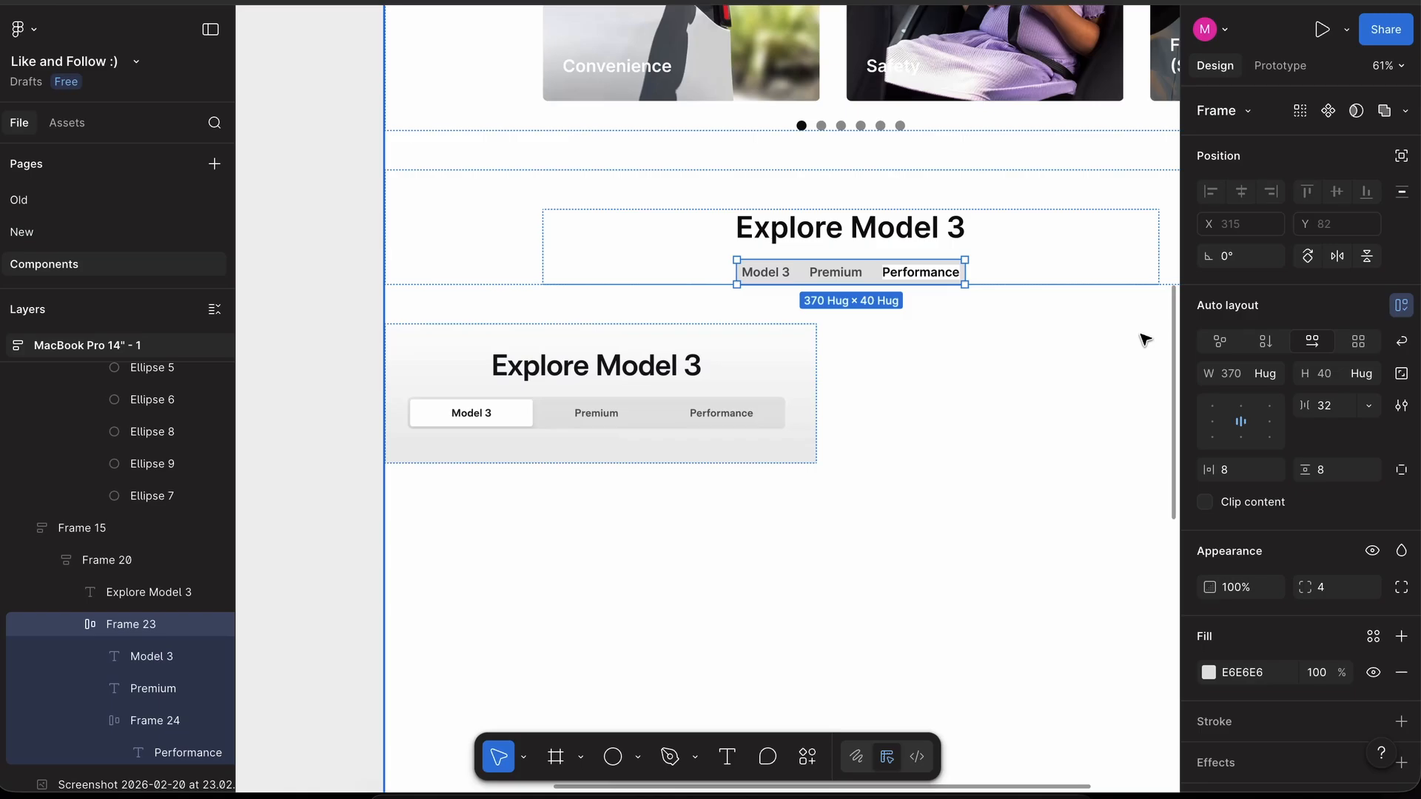
- Give the white frame around "Performance" a vertical padding of 12 and a horizontal padding of 24
{"action": "left_click", "coordinate": [925, 275]}
{"action": "scroll", "coordinate": [921, 274], "scroll_direction": "up", "scroll_amount": 2}
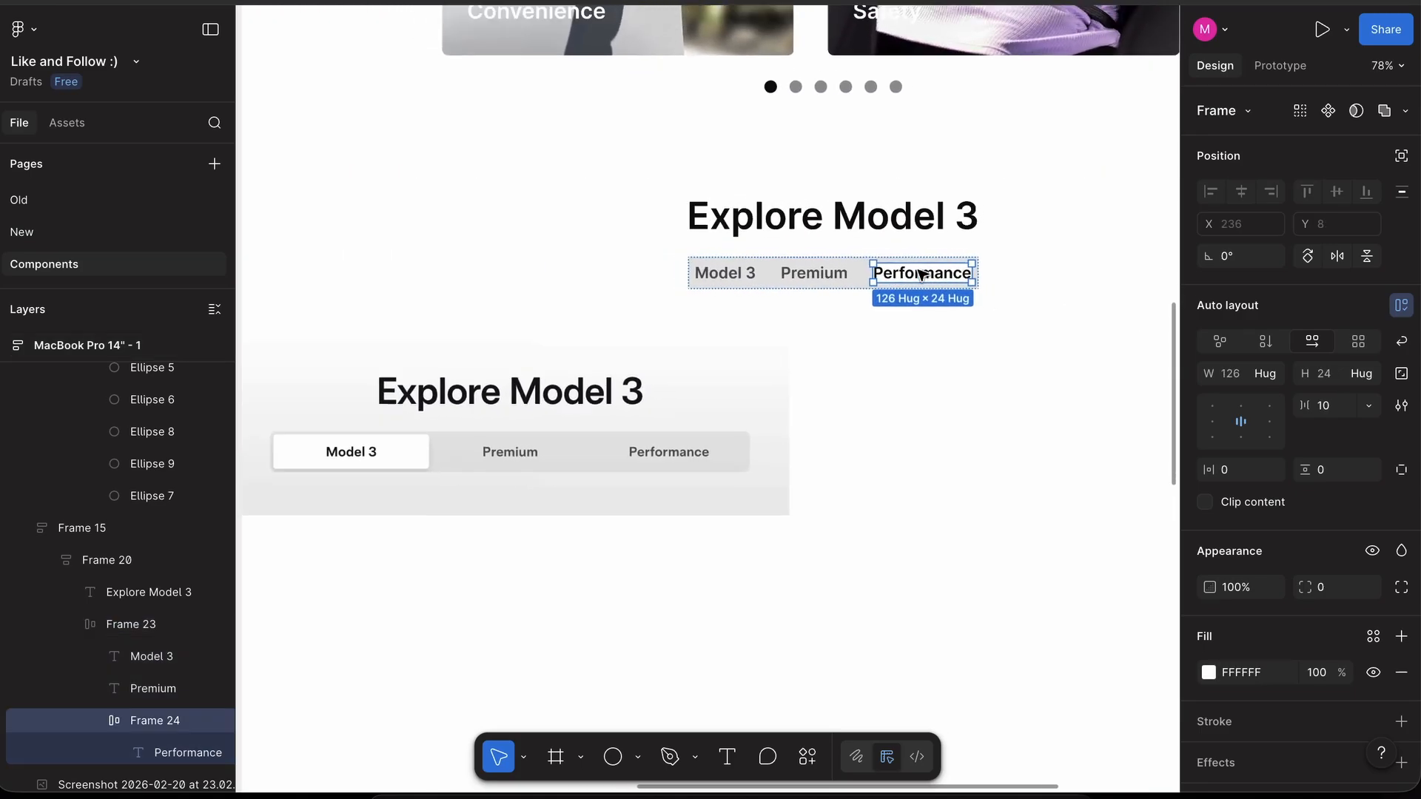
{"action": "scroll", "coordinate": [1032, 370], "scroll_direction": "up", "scroll_amount": 1}
{"action": "type", "text": "1"}
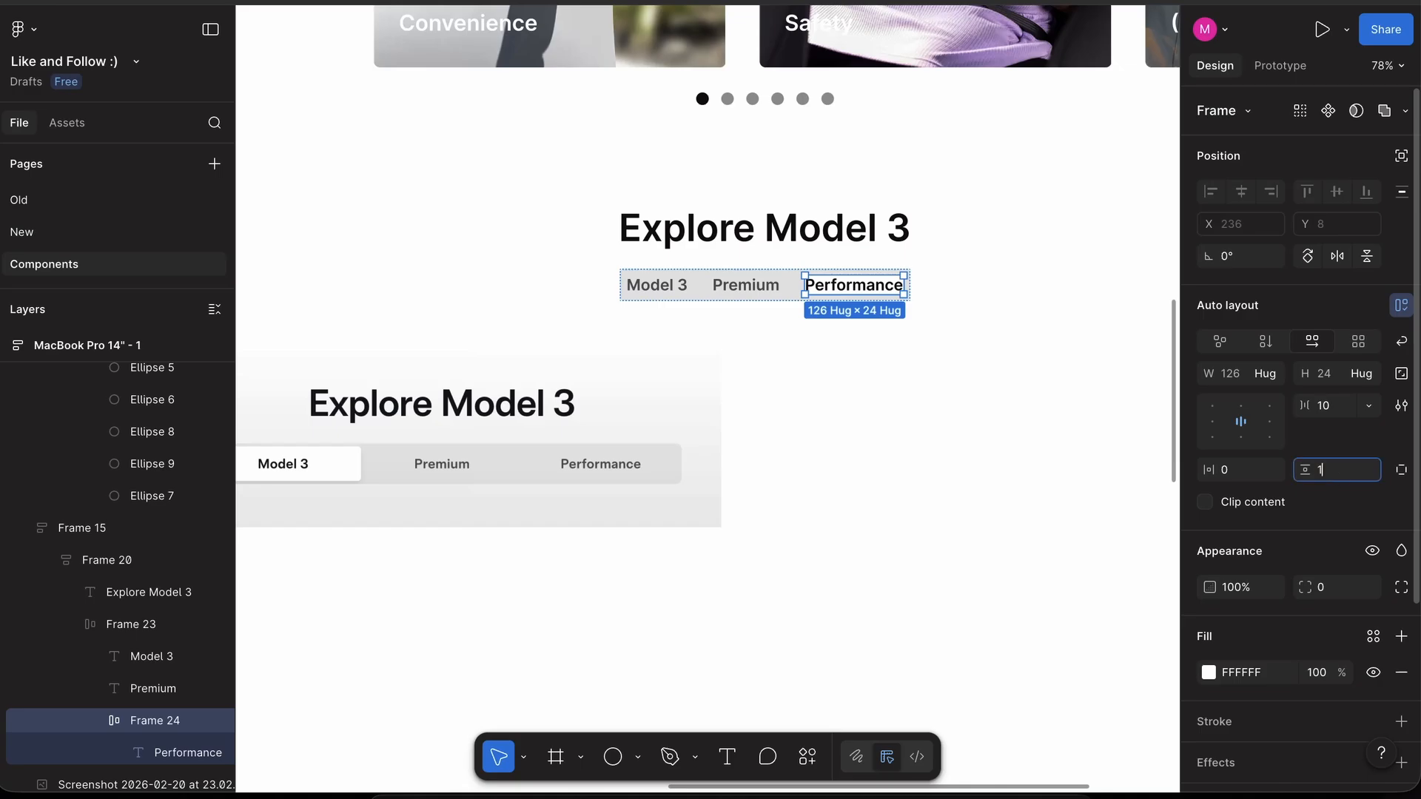
{"action": "type", "text": "6"}
{"action": "key", "text": "Return"}
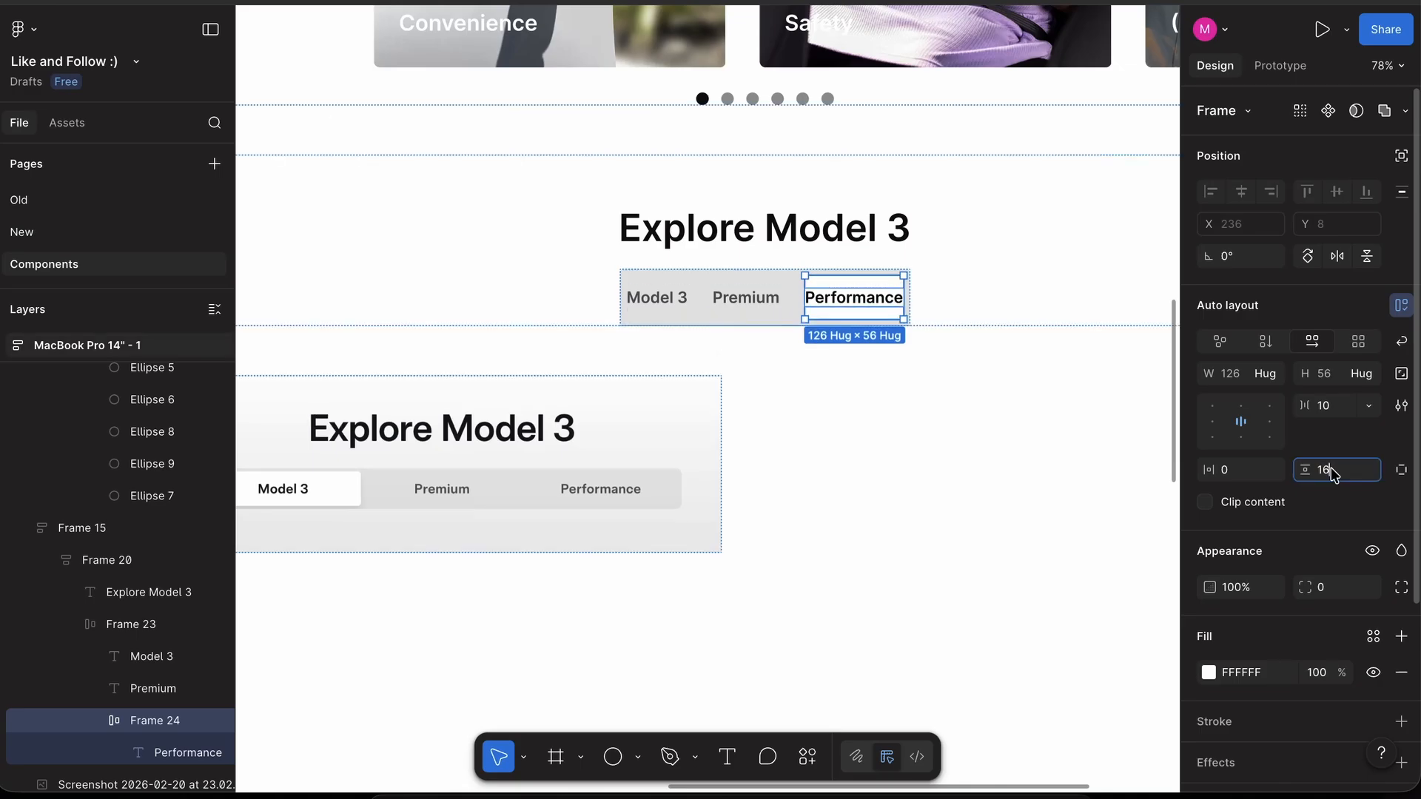
{"action": "type", "text": "2"}
{"action": "key", "text": "Return"}
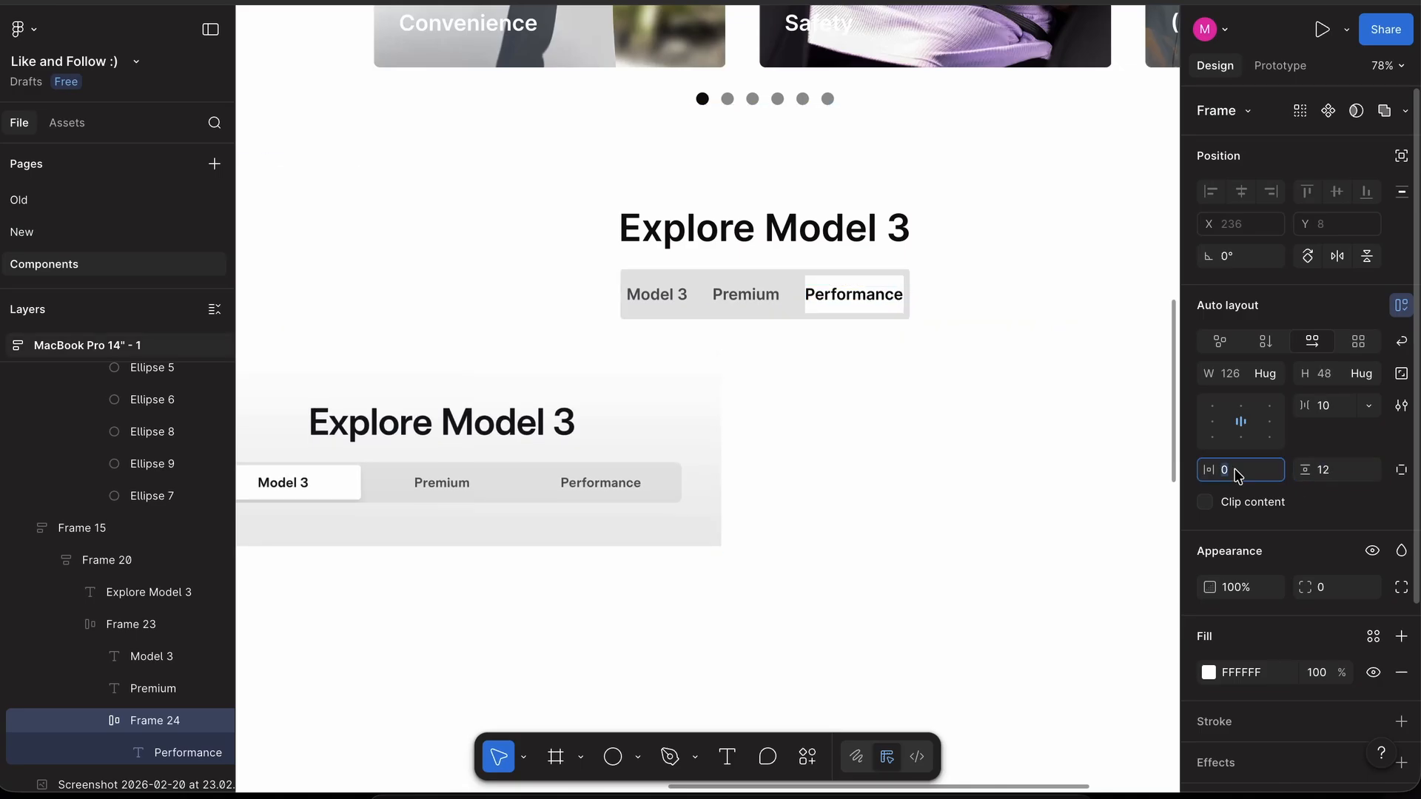
{"action": "type", "text": "24"}
{"action": "key", "text": "Return"}
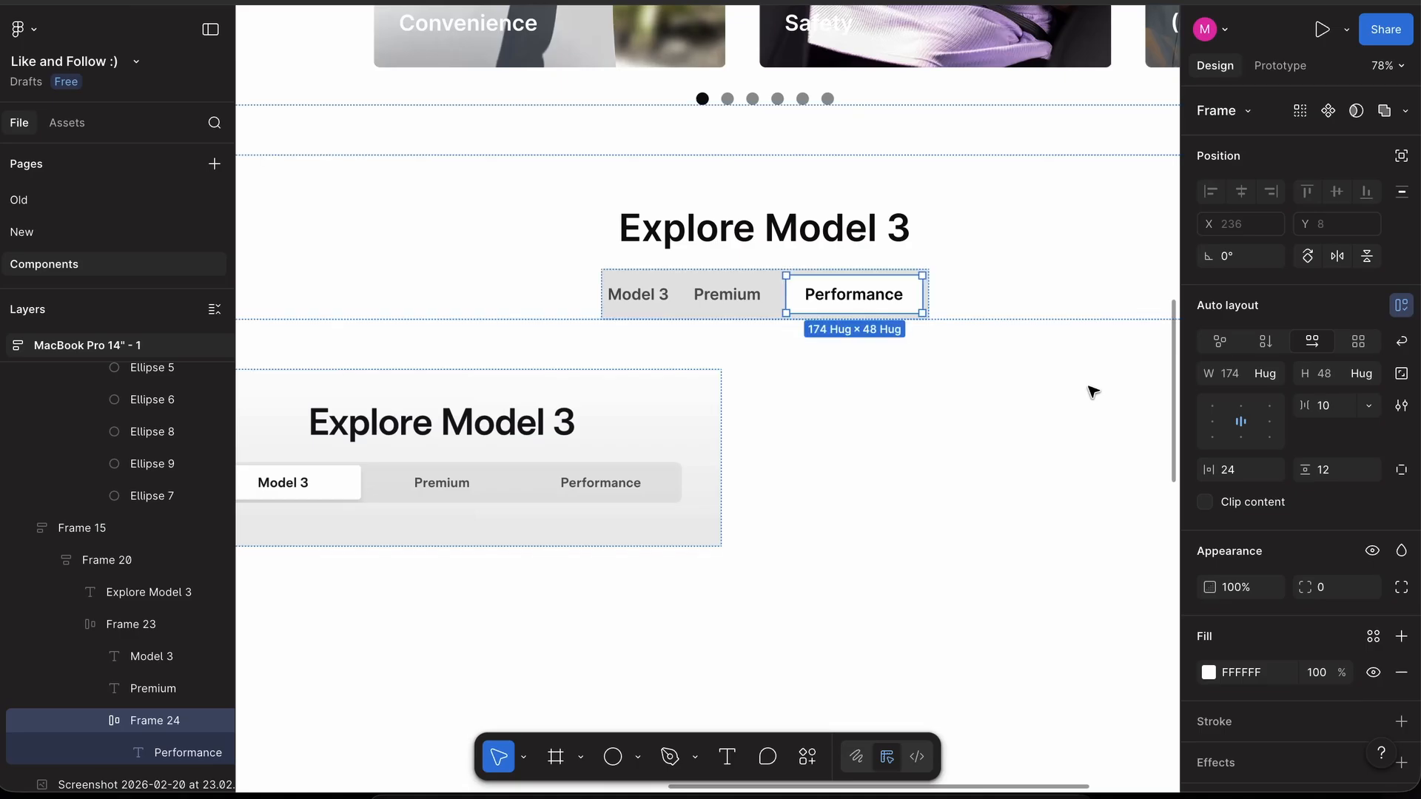
- Wrap the "Premium" and "Model 3" labels each in their own auto layout frame
{"action": "left_click", "coordinate": [735, 300]}
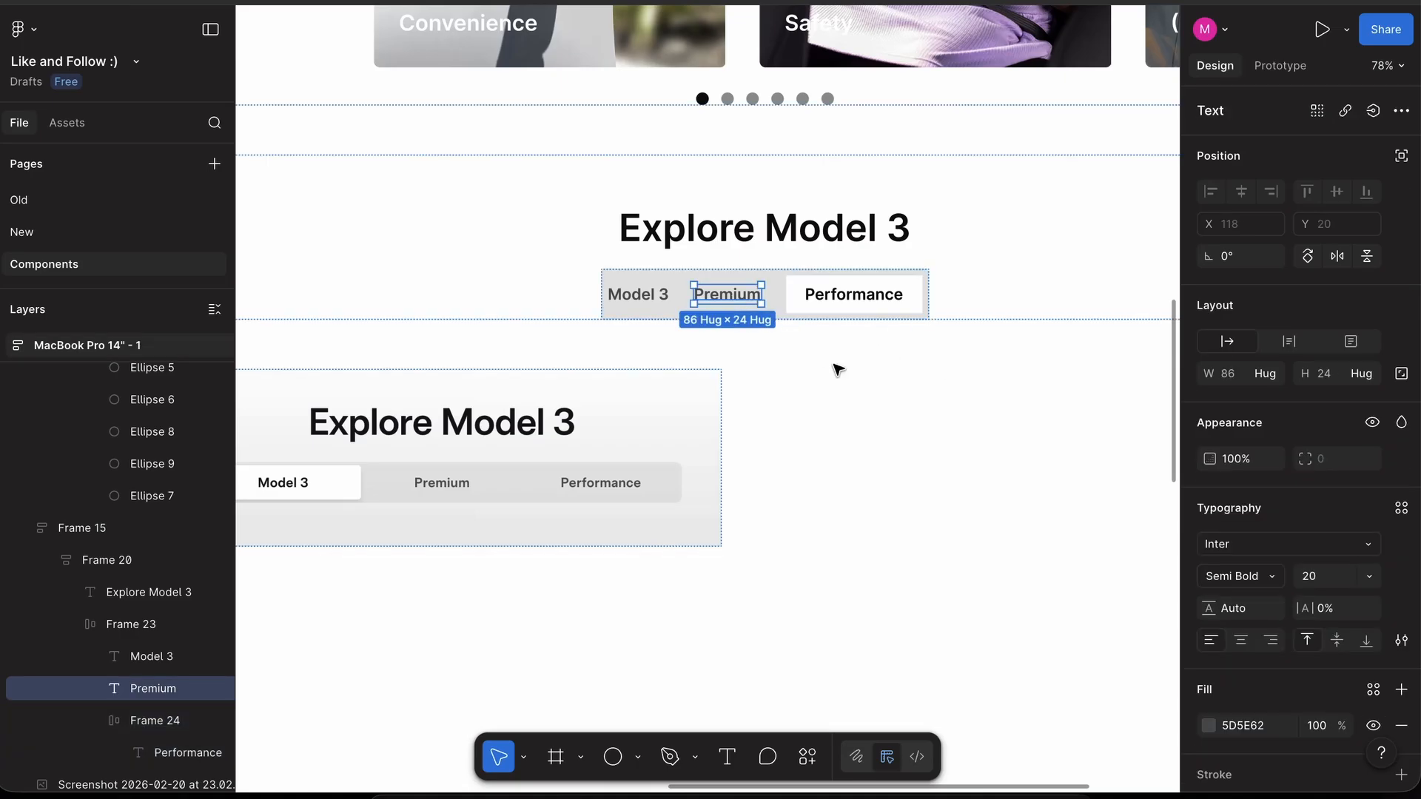
{"action": "scroll", "coordinate": [838, 370], "scroll_direction": "down", "scroll_amount": 3}
{"action": "scroll", "coordinate": [838, 370], "scroll_direction": "up", "scroll_amount": 4}
{"action": "scroll", "coordinate": [838, 370], "scroll_direction": "left", "scroll_amount": 1}
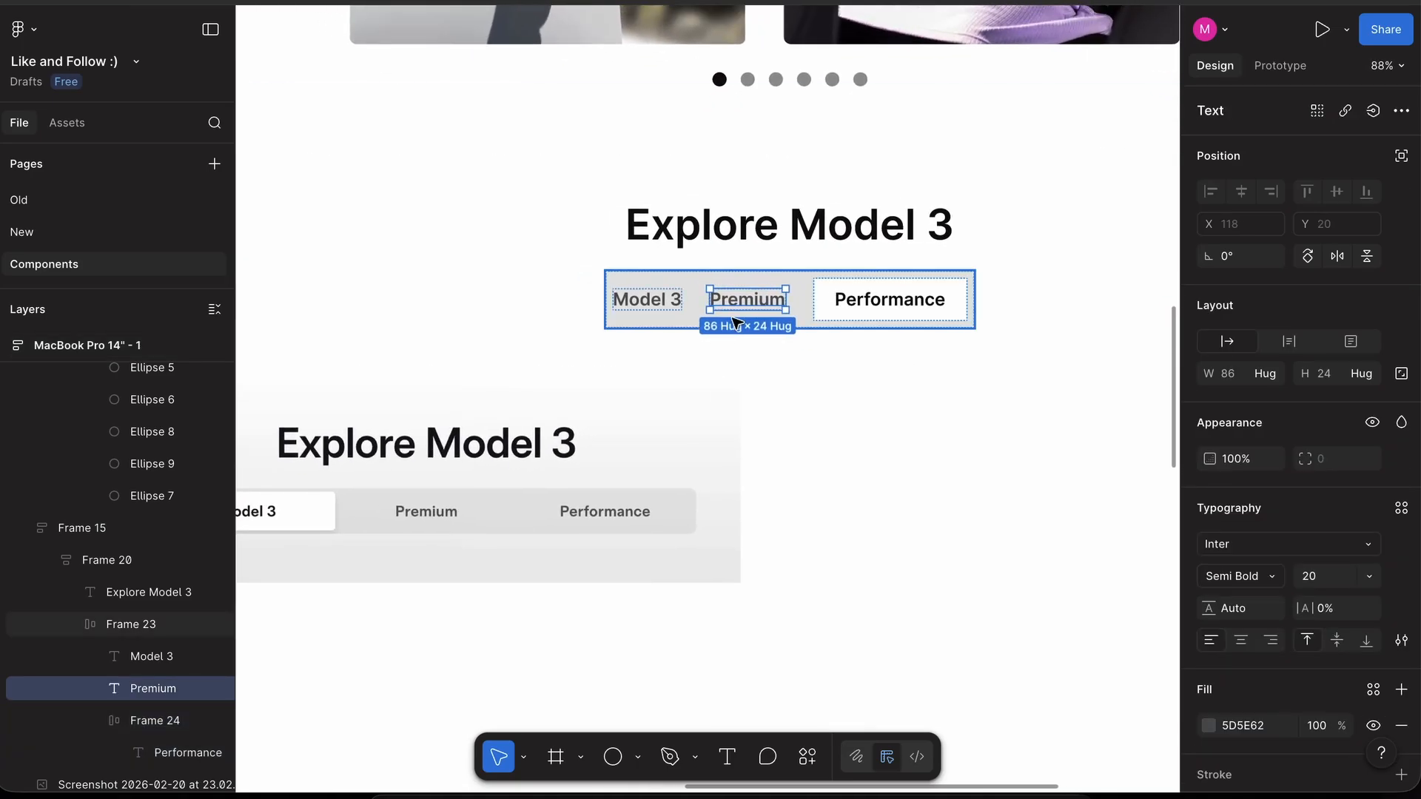
{"action": "key", "text": "shift+a"}
{"action": "left_click", "coordinate": [648, 300]}
{"action": "key", "text": "shift+a"}
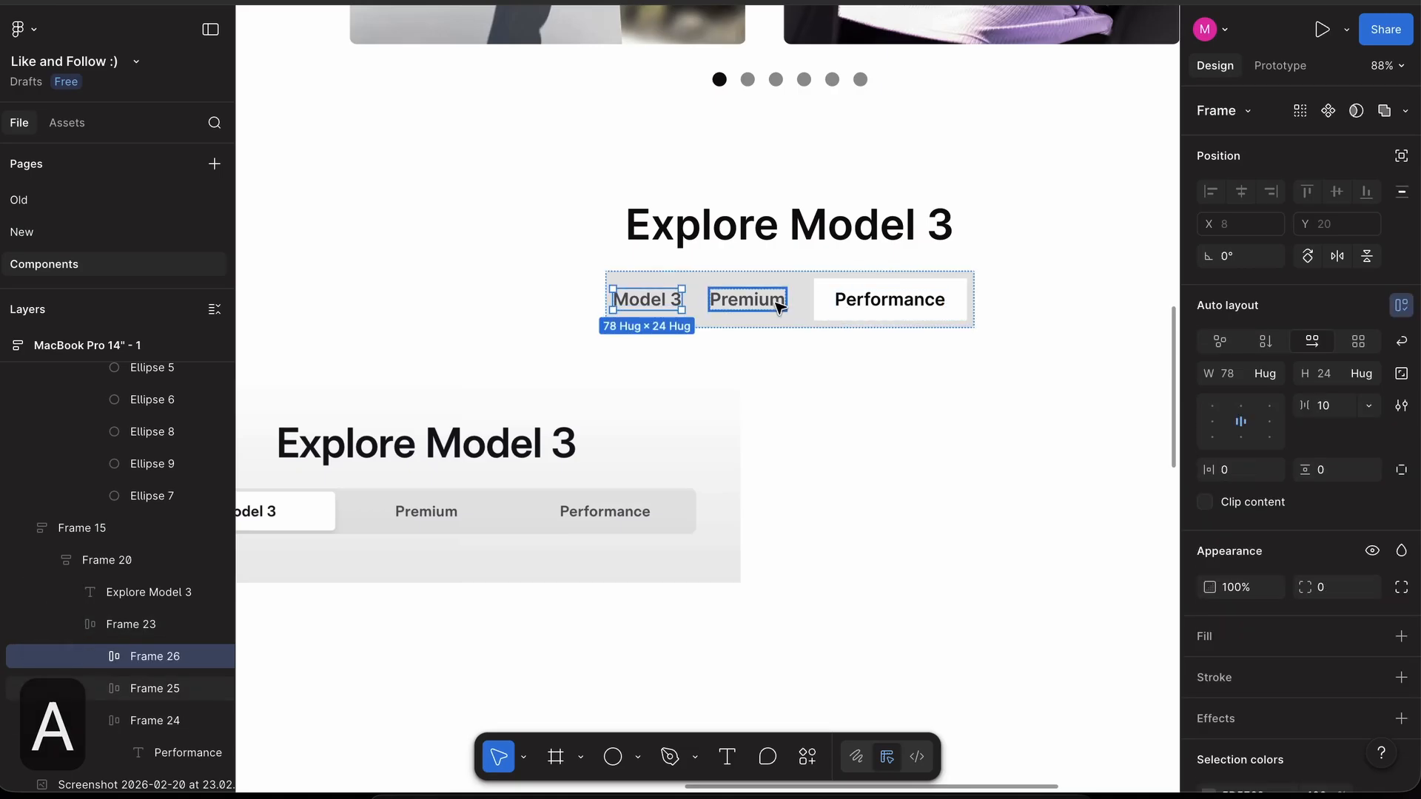
- Set the "Model 3" and "Premium" frames' horizontal padding to 24 and vertical padding to 16
{"action": "left_click", "coordinate": [779, 307], "text": "shift"}
{"action": "left_click", "coordinate": [1243, 469]}
{"action": "type", "text": "24"}
{"action": "key", "text": "Return"}
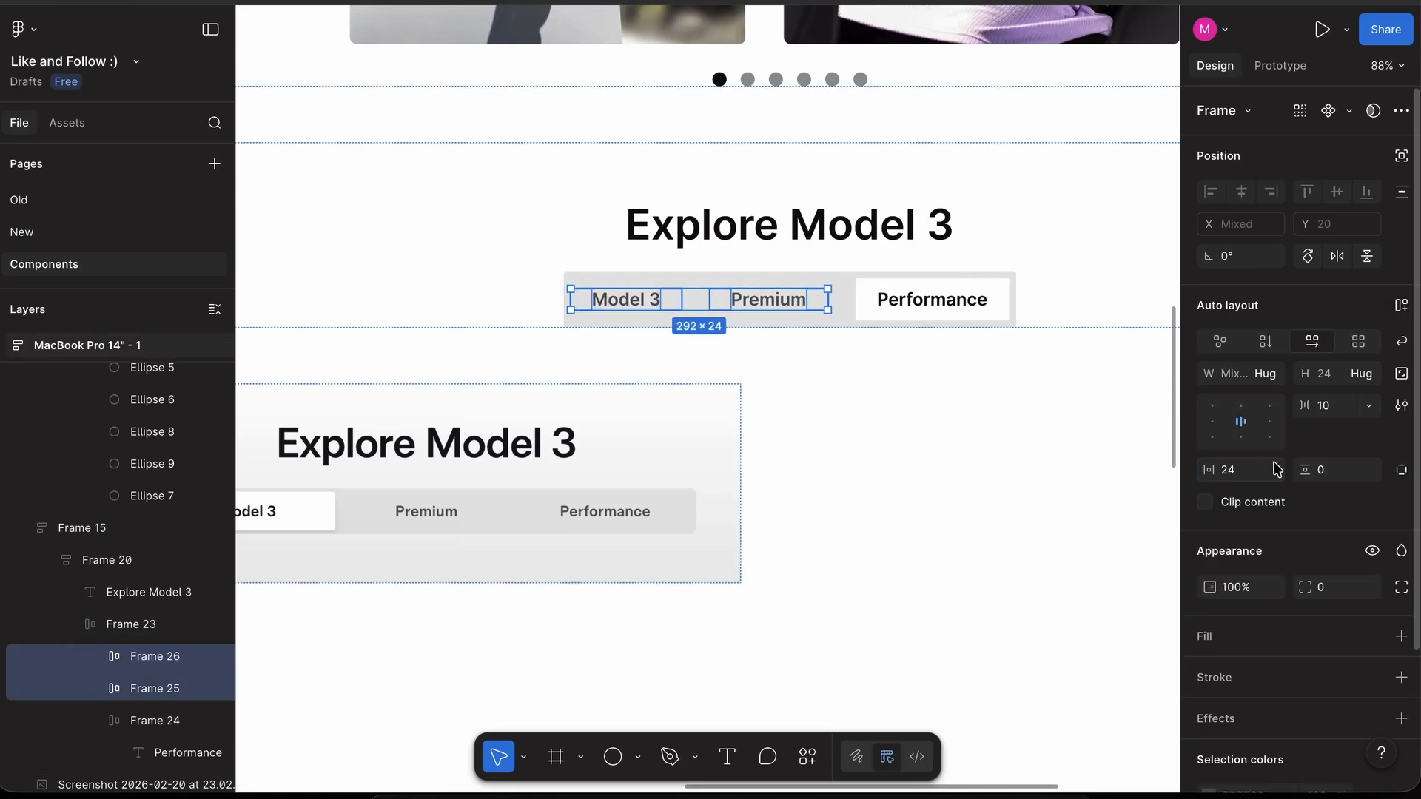
{"action": "left_click", "coordinate": [1325, 469]}
{"action": "type", "text": "16"}
{"action": "key", "text": "Return"}
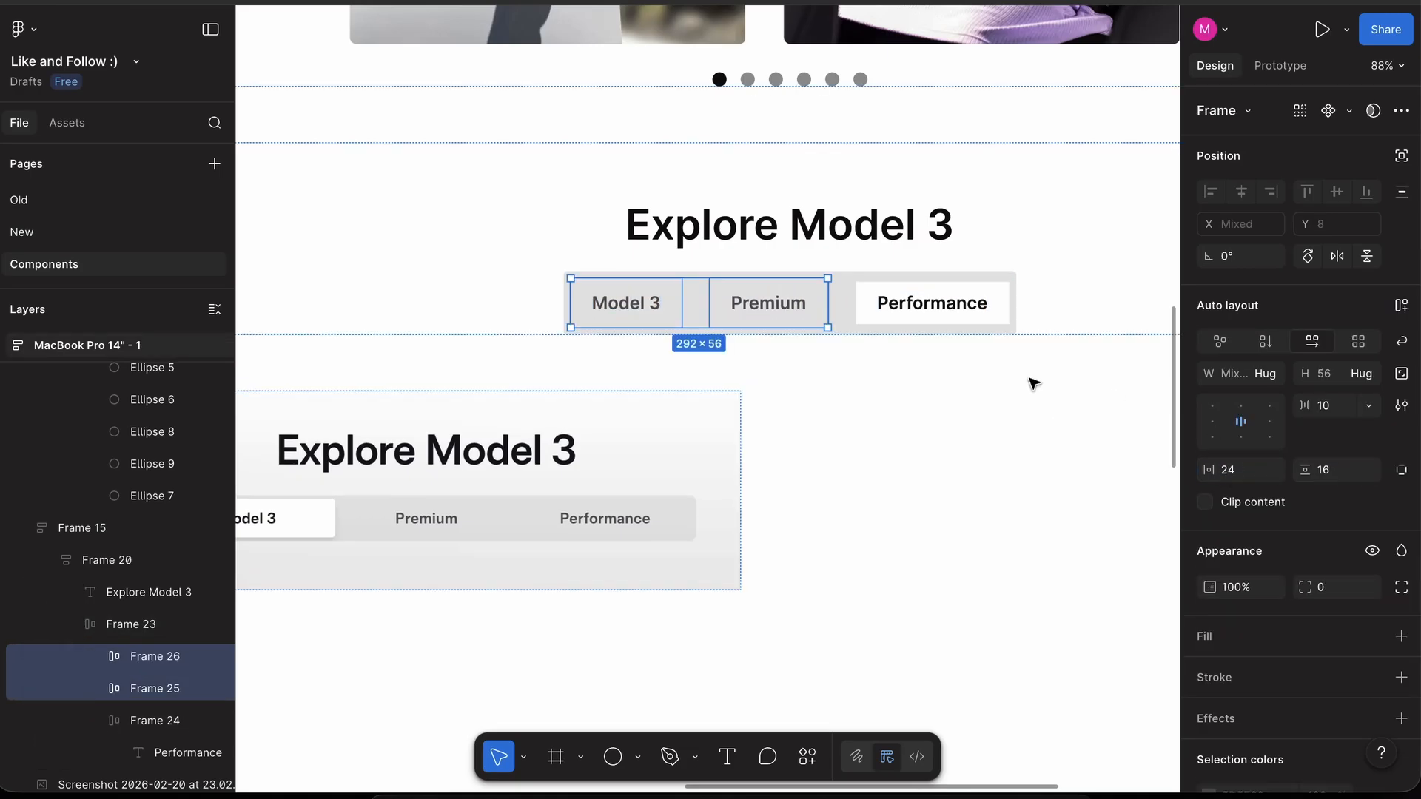
- Set the horizontal padding of the "Model 3", "Premium" and "Performance" frames to 48
{"action": "scroll", "coordinate": [1031, 384], "scroll_direction": "up", "scroll_amount": 5}
{"action": "left_click", "coordinate": [984, 288]}
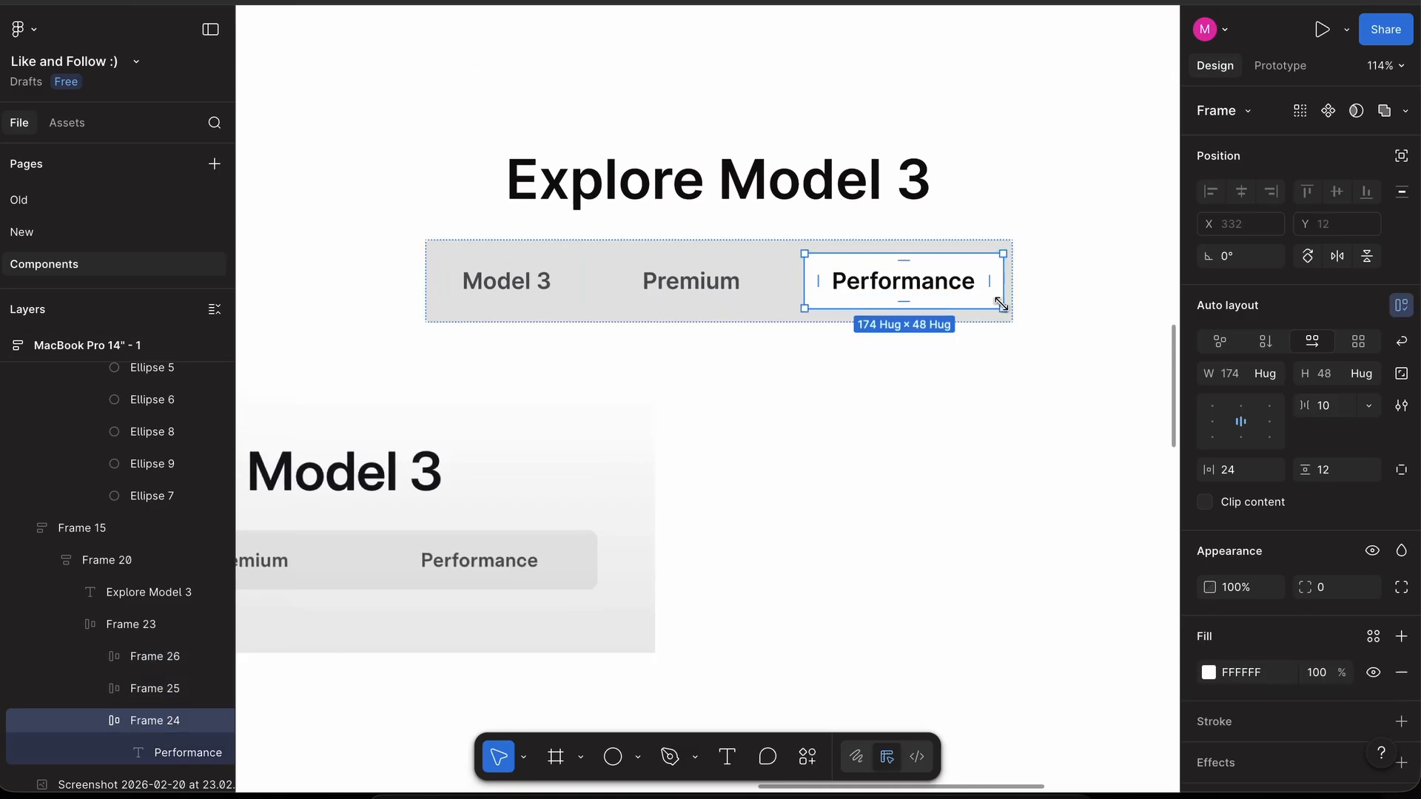
{"action": "scroll", "coordinate": [696, 285], "scroll_direction": "down", "scroll_amount": 5}
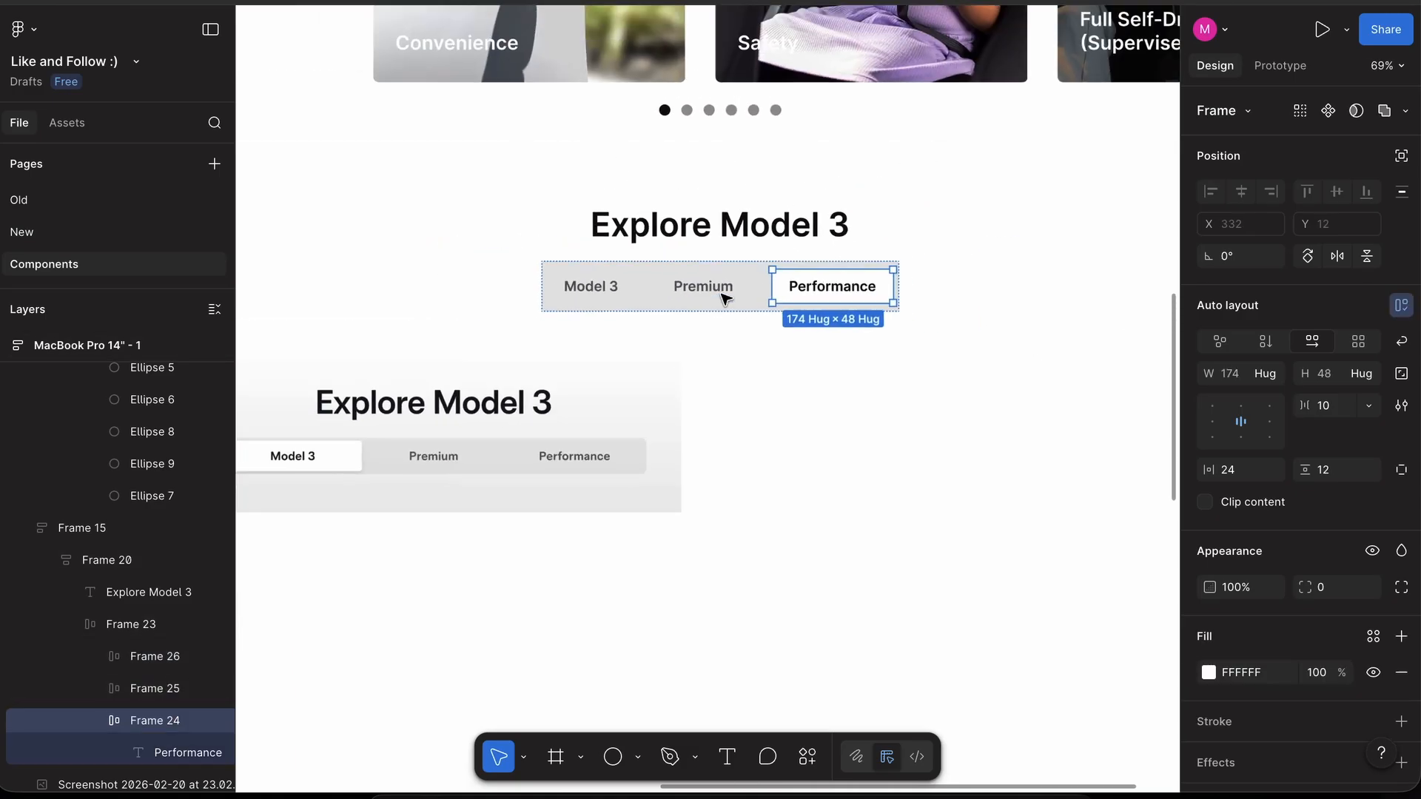
{"action": "left_click", "coordinate": [692, 302]}
{"action": "left_click", "coordinate": [809, 304], "text": "shift"}
{"action": "left_click", "coordinate": [925, 304], "text": "shift"}
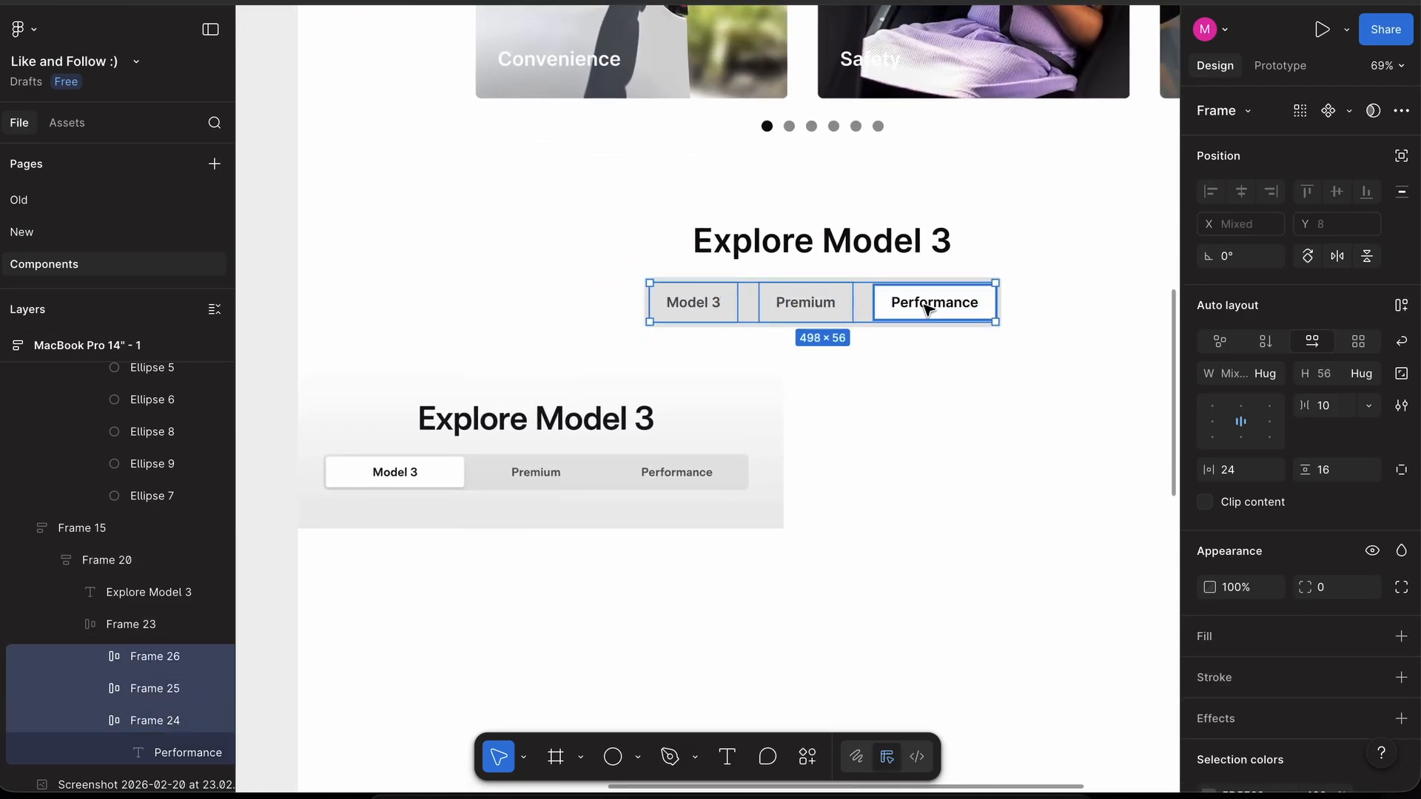
{"action": "left_click", "coordinate": [1236, 471]}
{"action": "type", "text": "32"}
{"action": "key", "text": "Return"}
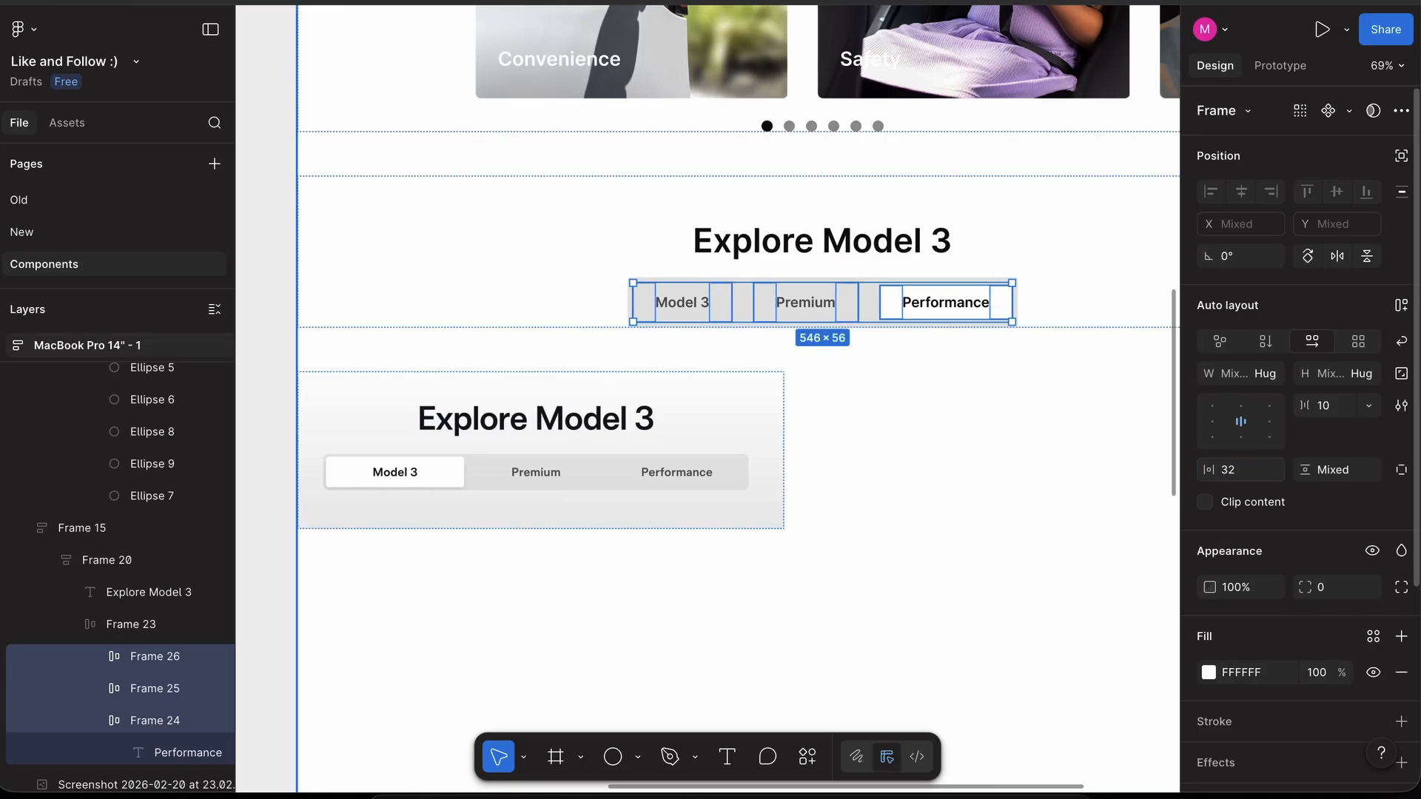
{"action": "left_click", "coordinate": [1238, 472]}
{"action": "key", "text": "Return"}
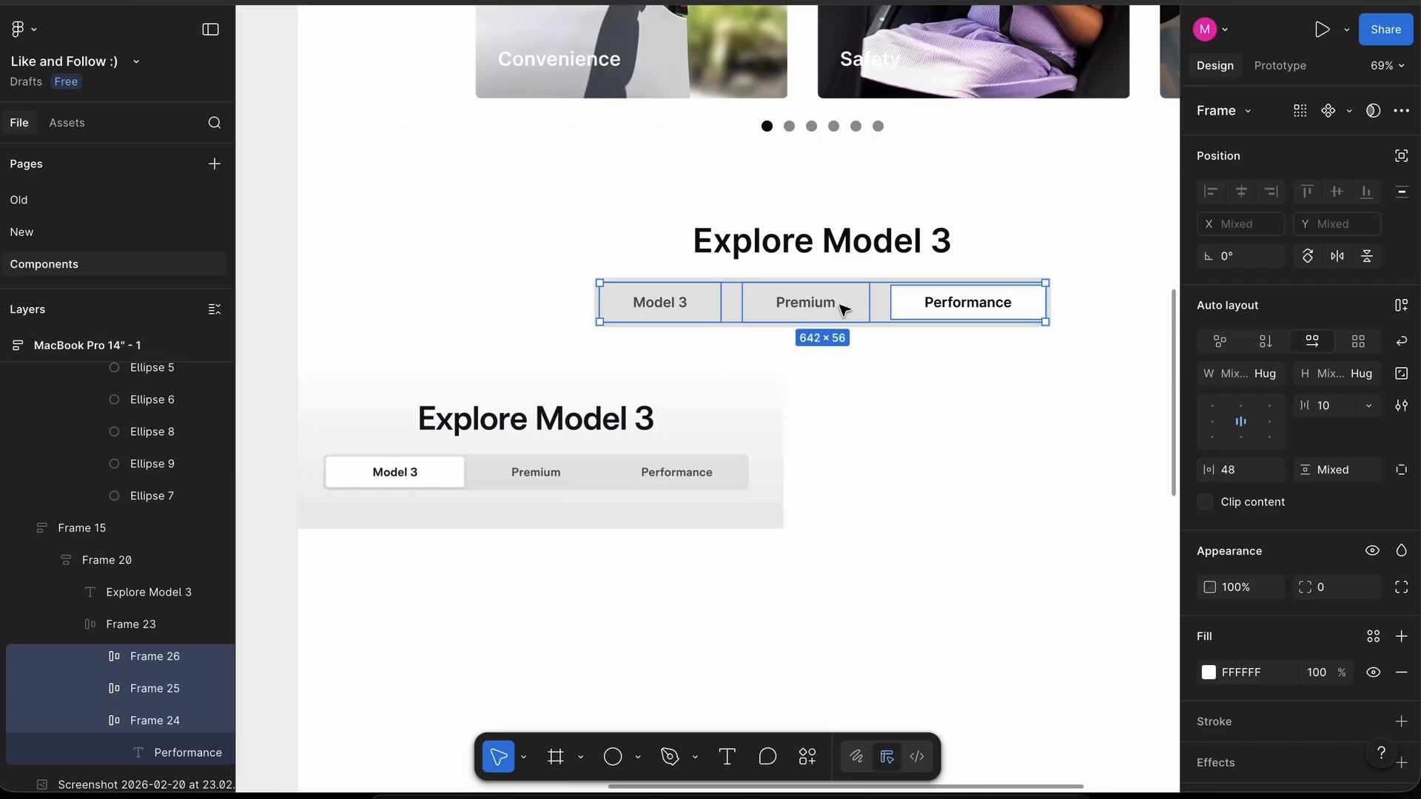
- Compare the option widths in the switcher on Tesla's live Model 3 page with the widths of the three option frames in the design
{"action": "left_click", "coordinate": [856, 349]}
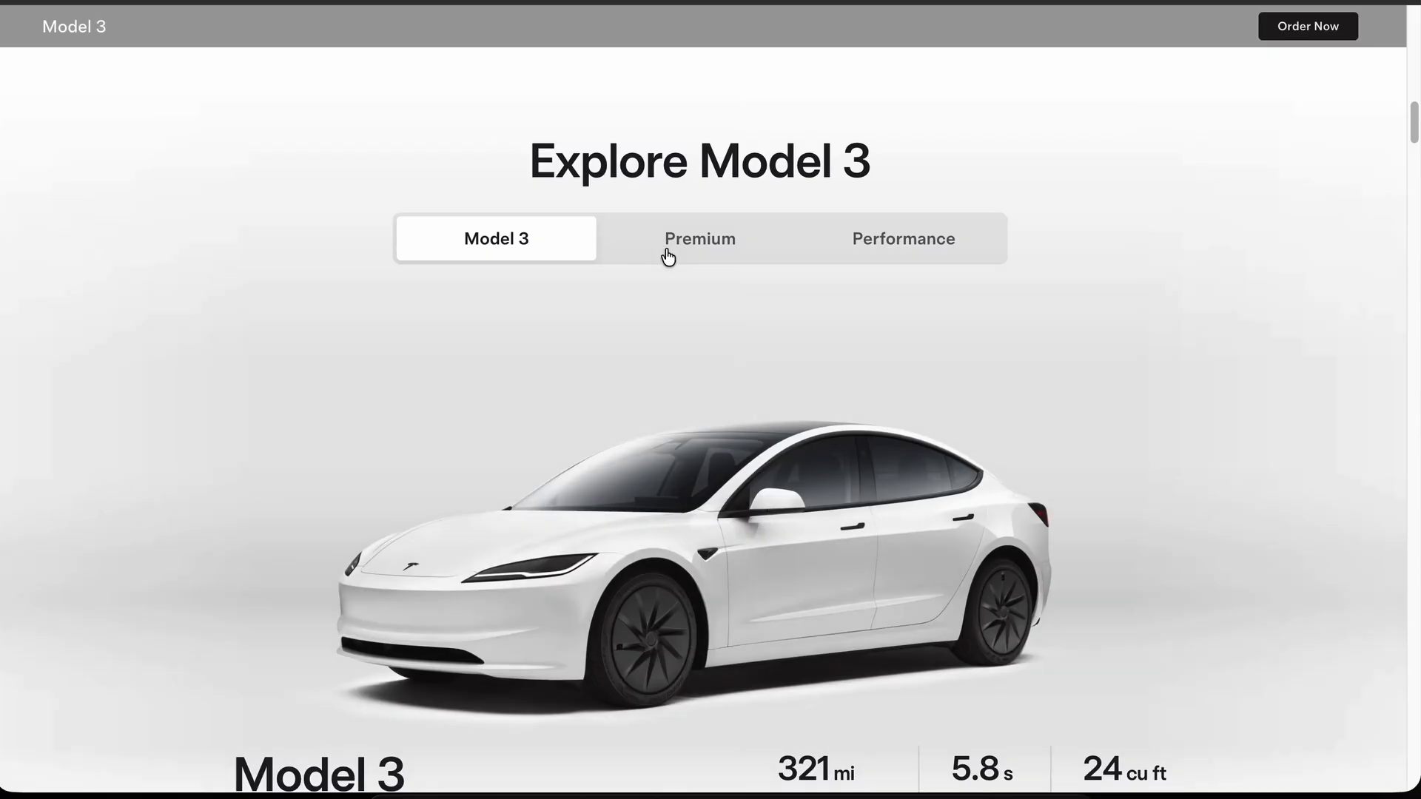
{"action": "left_click", "coordinate": [666, 251]}
{"action": "left_click", "coordinate": [592, 249]}
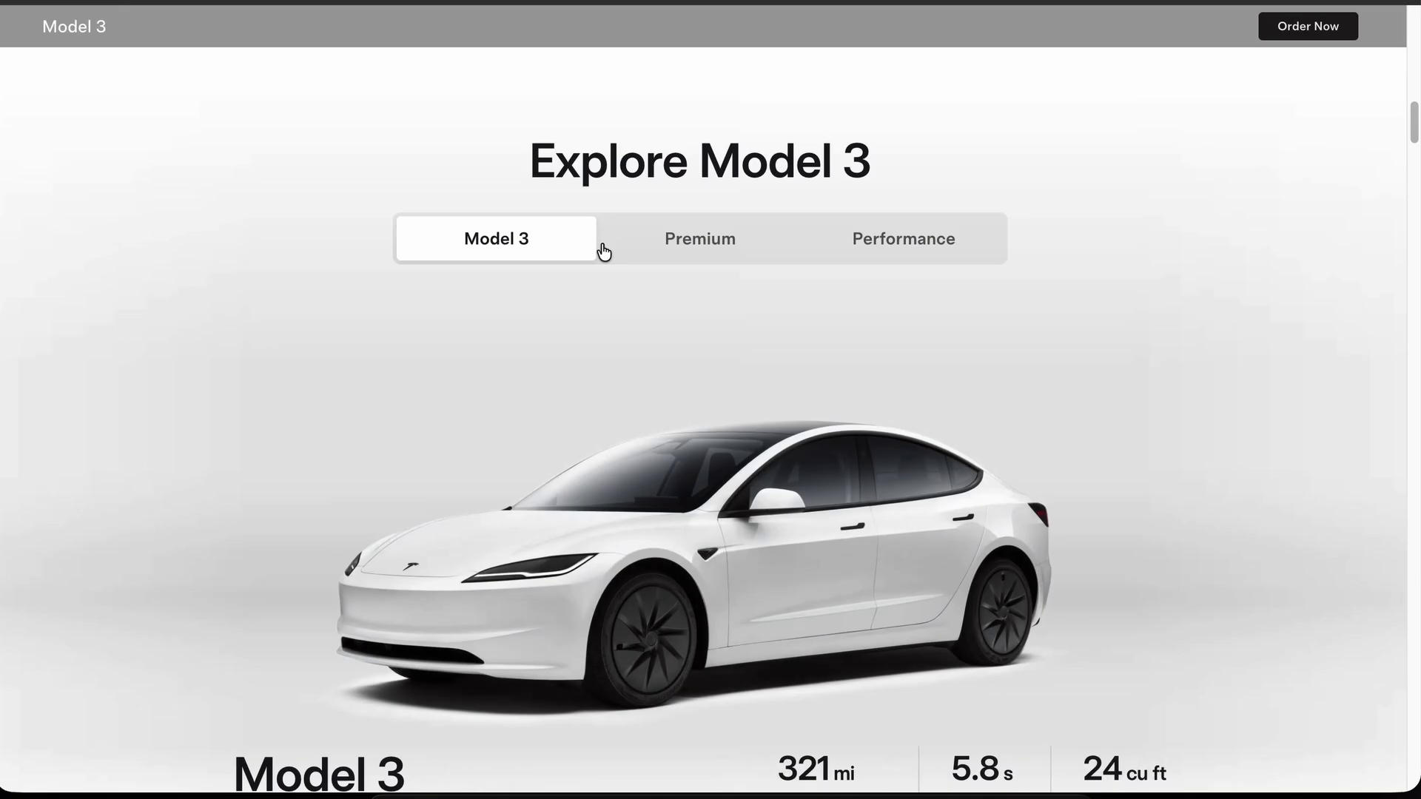
{"action": "left_click", "coordinate": [602, 248]}
{"action": "left_click", "coordinate": [917, 236]}
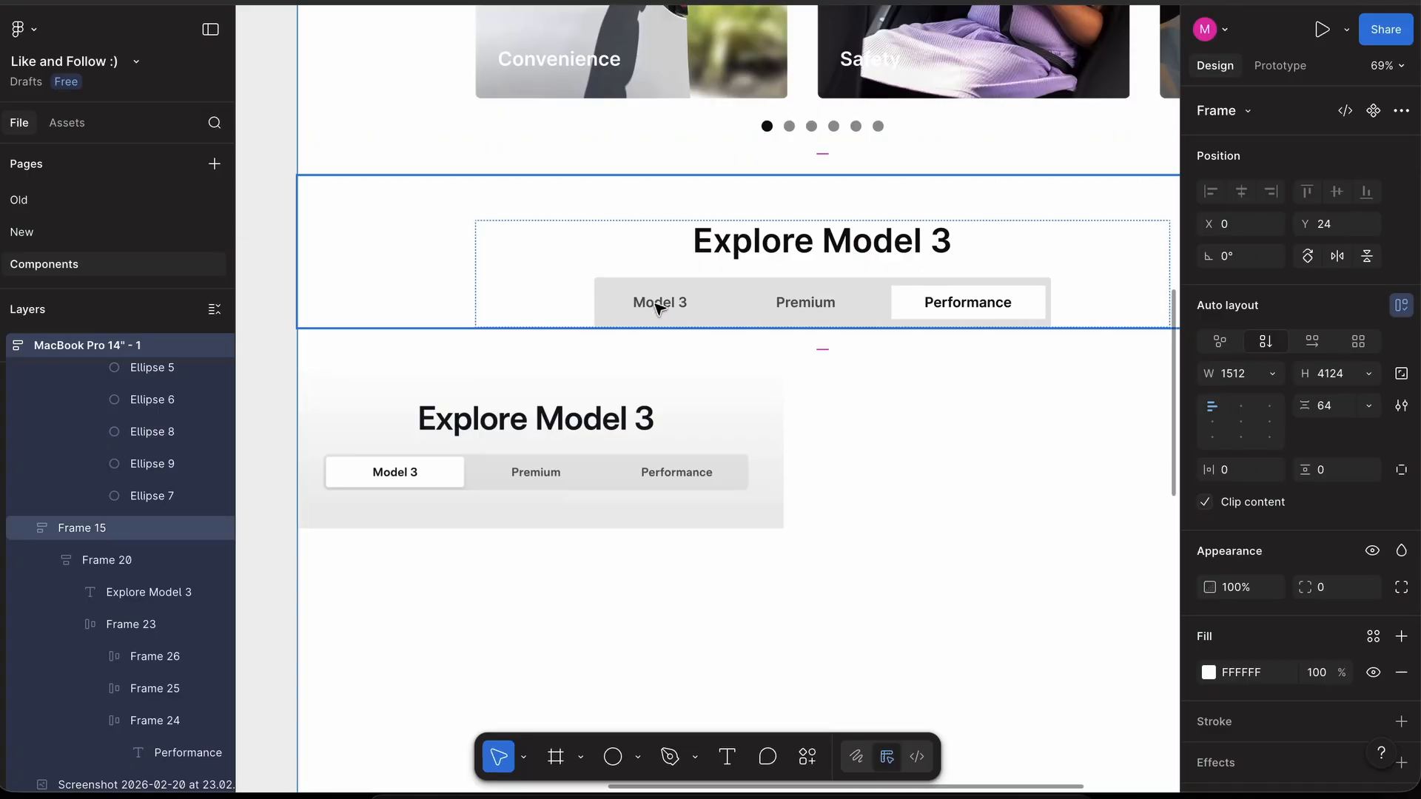
{"action": "left_click", "coordinate": [658, 308]}
{"action": "left_click", "coordinate": [660, 308]}
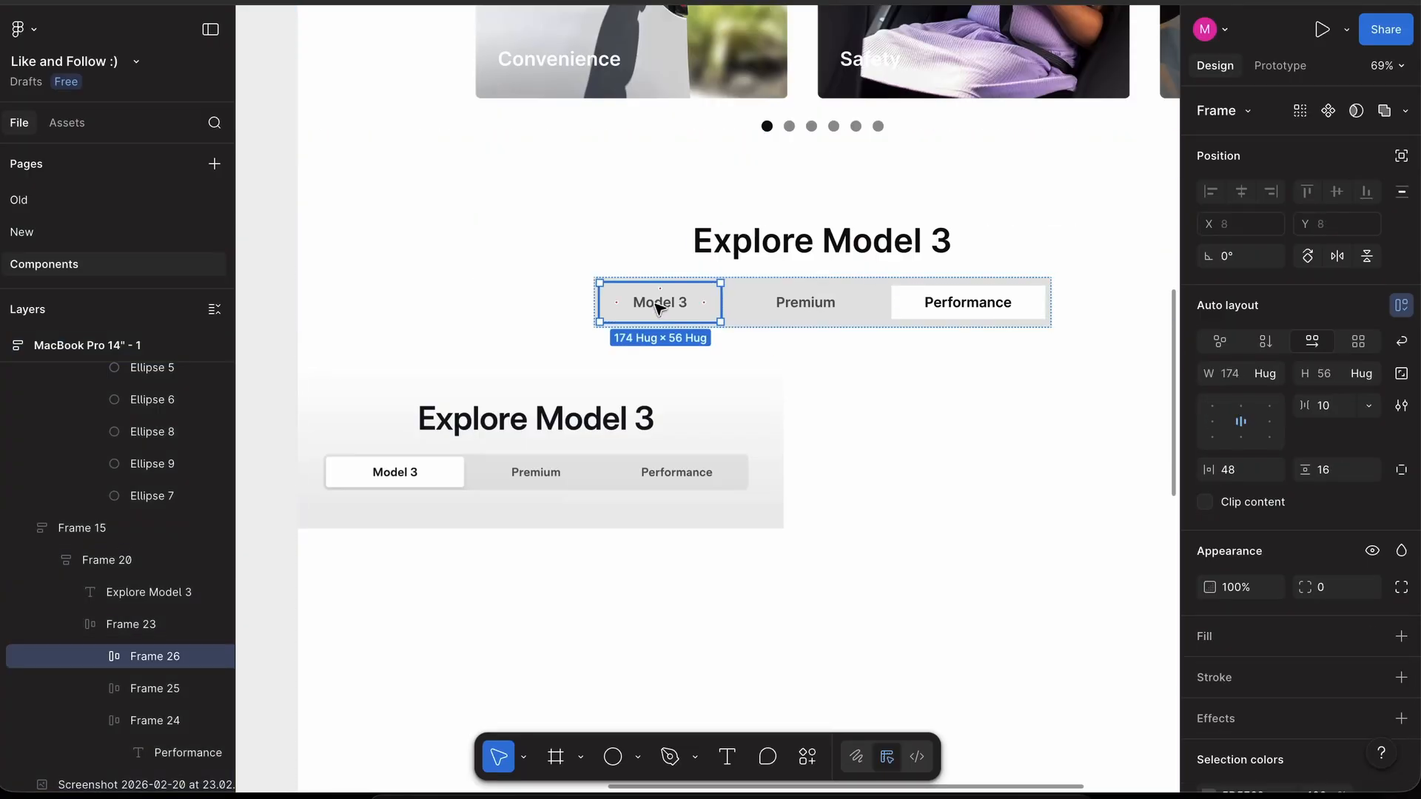
{"action": "left_click", "coordinate": [809, 318]}
{"action": "left_click", "coordinate": [934, 318]}
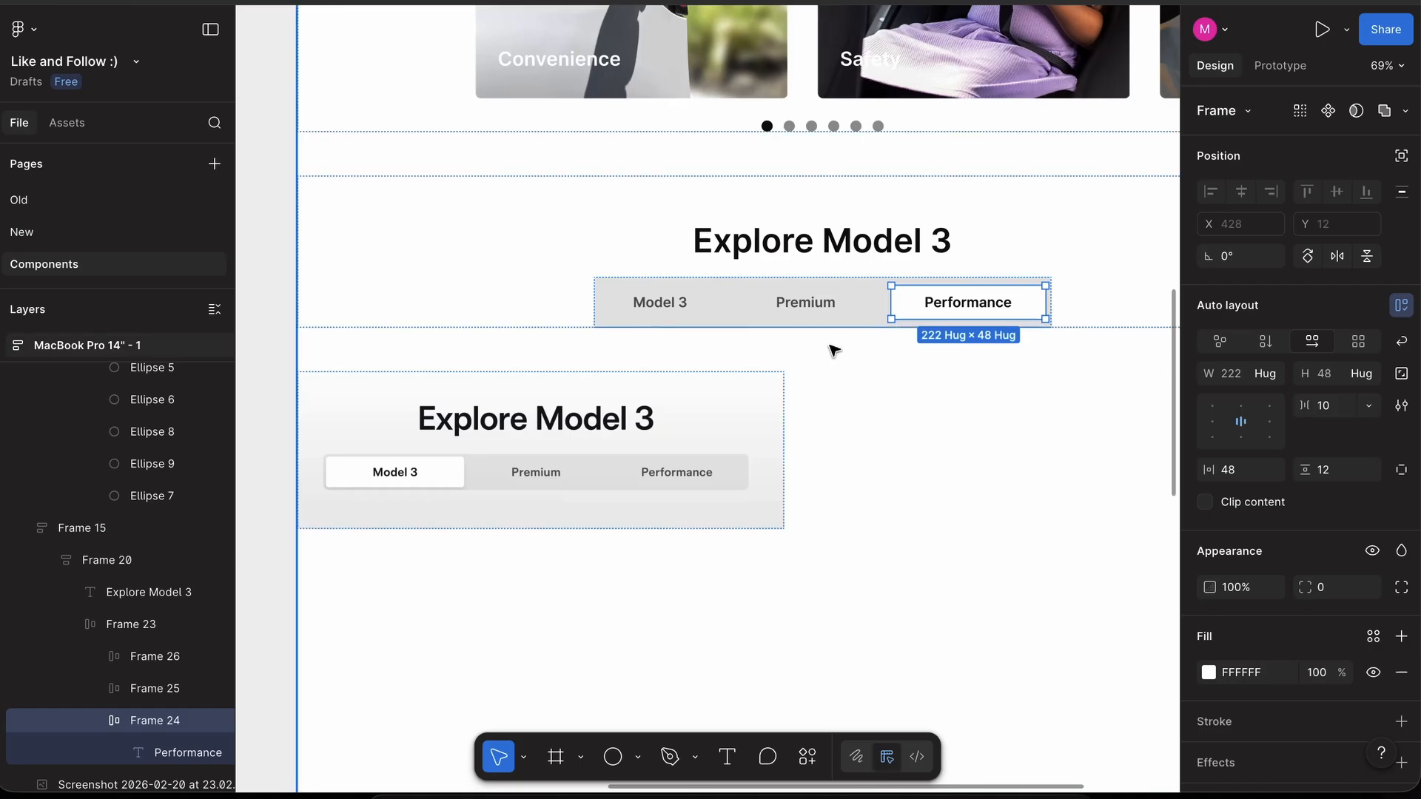
- Give the "Model 3", "Premium" and "Performance" frames a fixed width of 200 each
{"action": "left_click", "coordinate": [806, 303]}
{"action": "left_click", "coordinate": [658, 303], "text": "shift"}
{"action": "left_click", "coordinate": [909, 302], "text": "shift"}
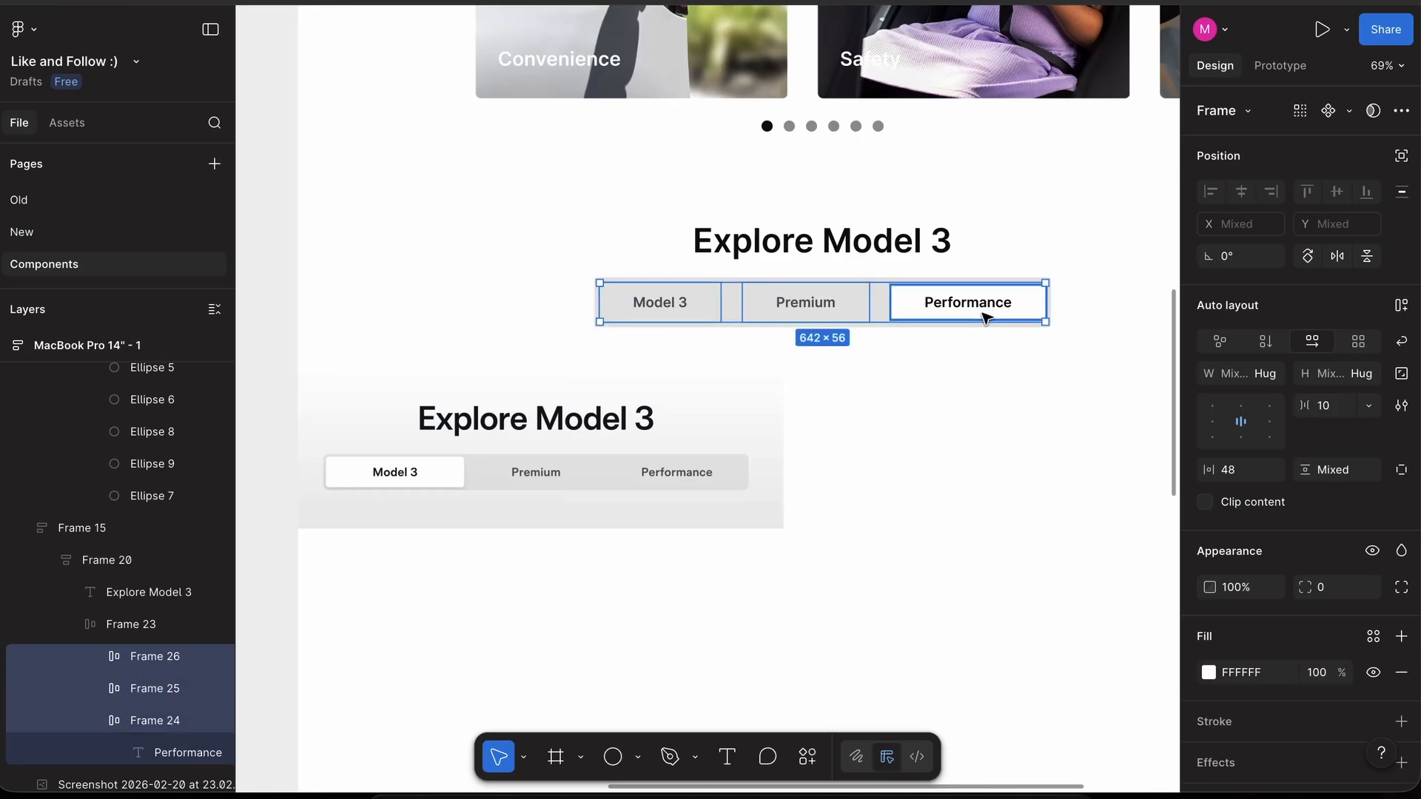
{"action": "left_click", "coordinate": [1252, 374]}
{"action": "type", "text": "200"}
{"action": "key", "text": "Return"}
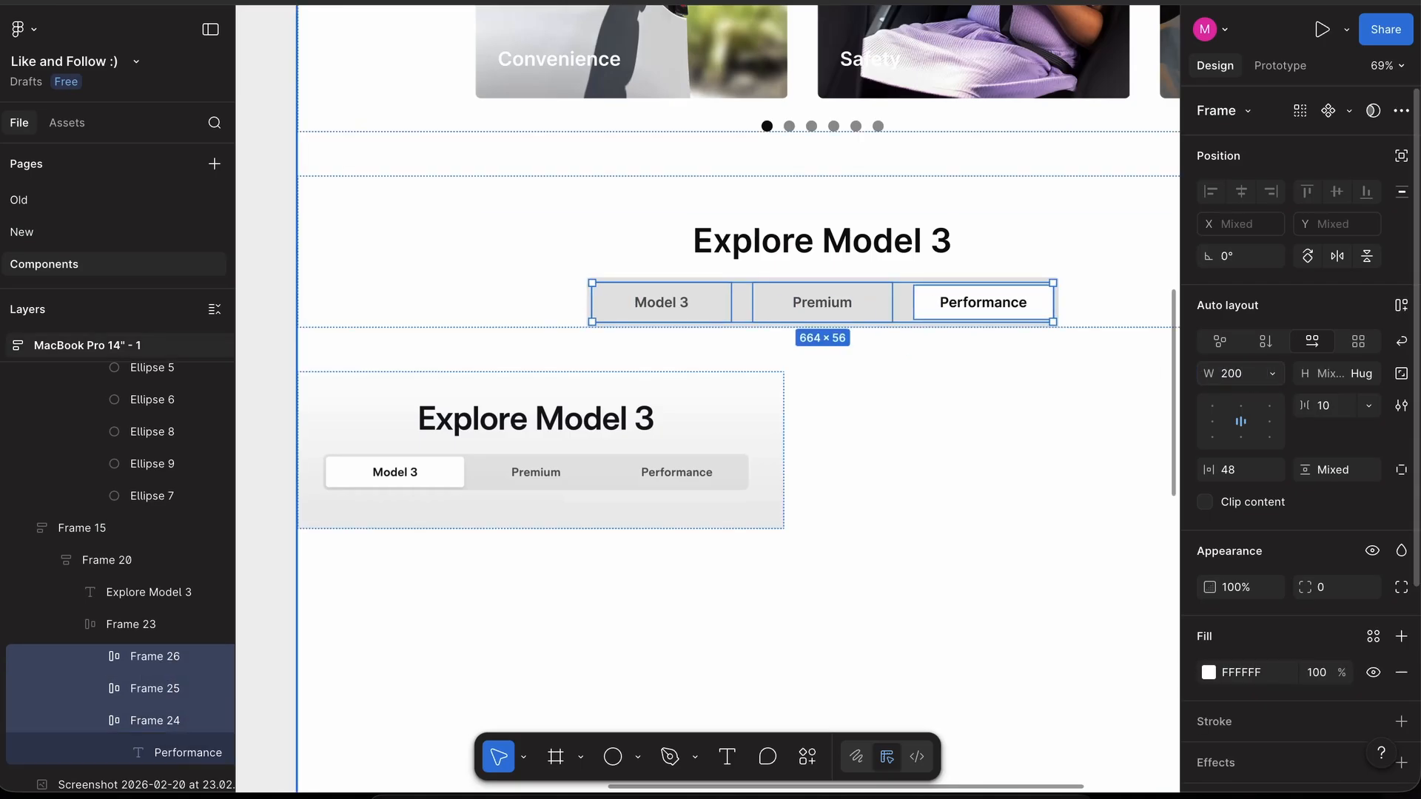
{"action": "left_click", "coordinate": [945, 404]}
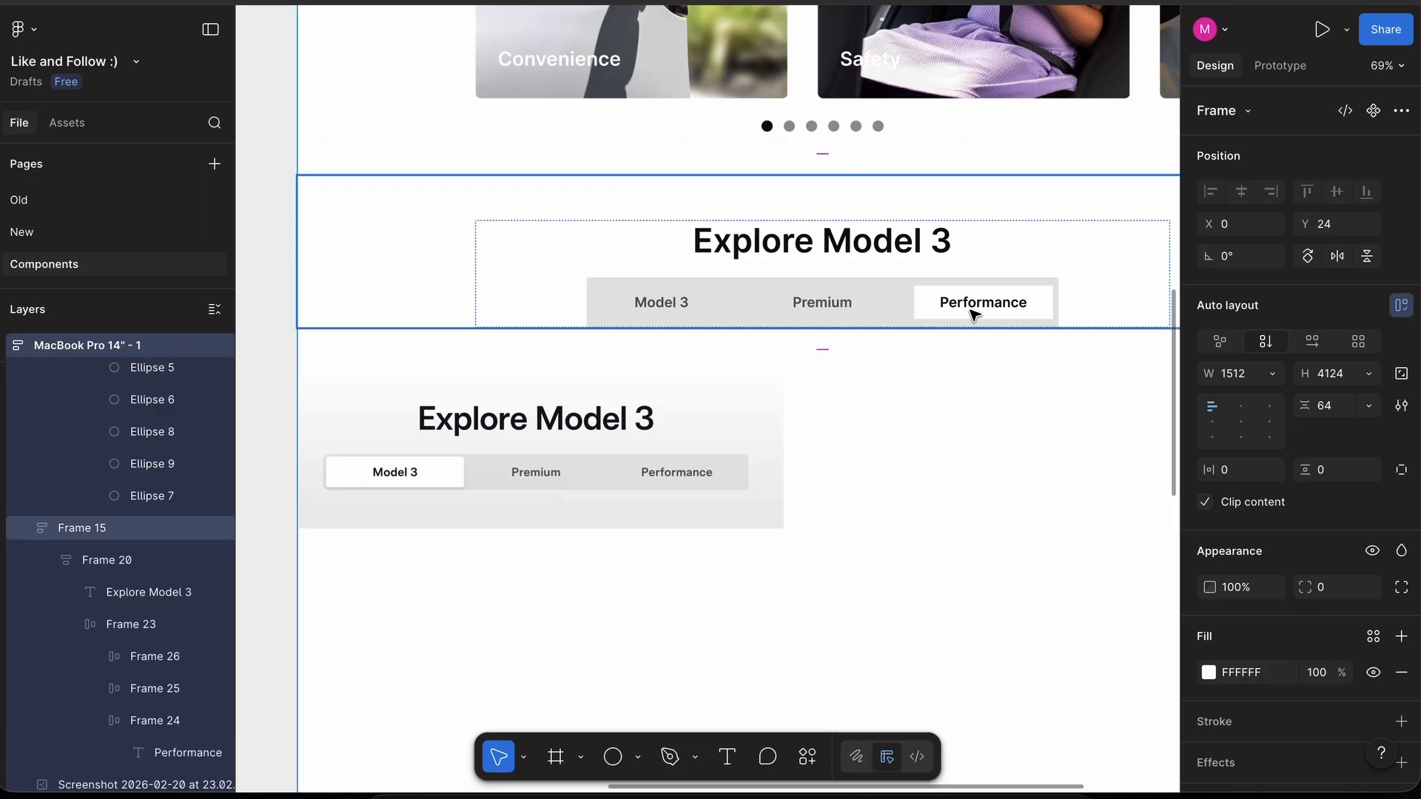
- Exclude the reference screenshot from the auto layout flow and move it horizontally to X 588, beneath the switcher
{"action": "scroll", "coordinate": [966, 326], "scroll_direction": "up", "scroll_amount": 5}
{"action": "left_click", "coordinate": [564, 523]}
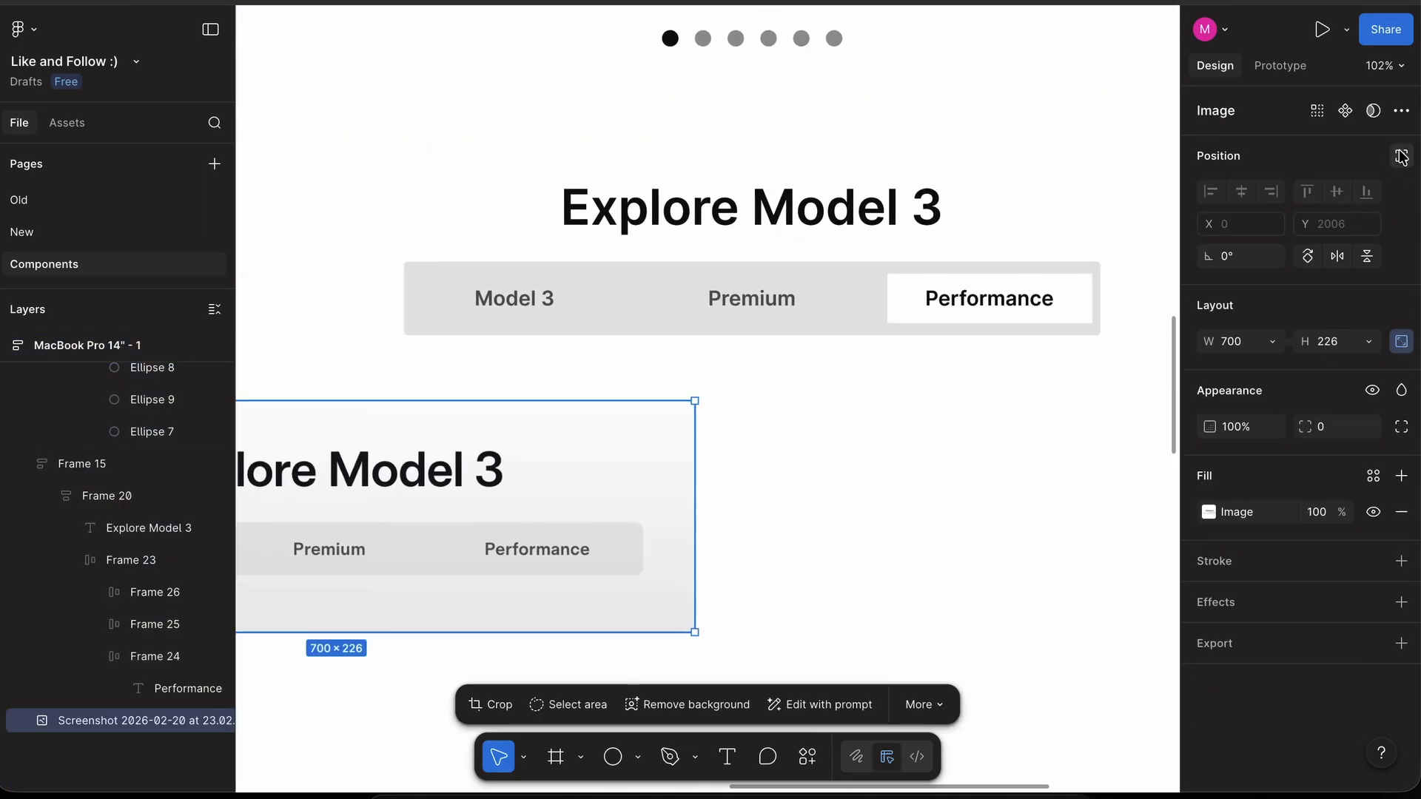
{"action": "left_click_drag", "start_coordinate": [507, 543], "coordinate": [922, 548]}
- Reduce the grey switcher row's horizontal and vertical padding to 4
{"action": "left_click", "coordinate": [823, 283]}
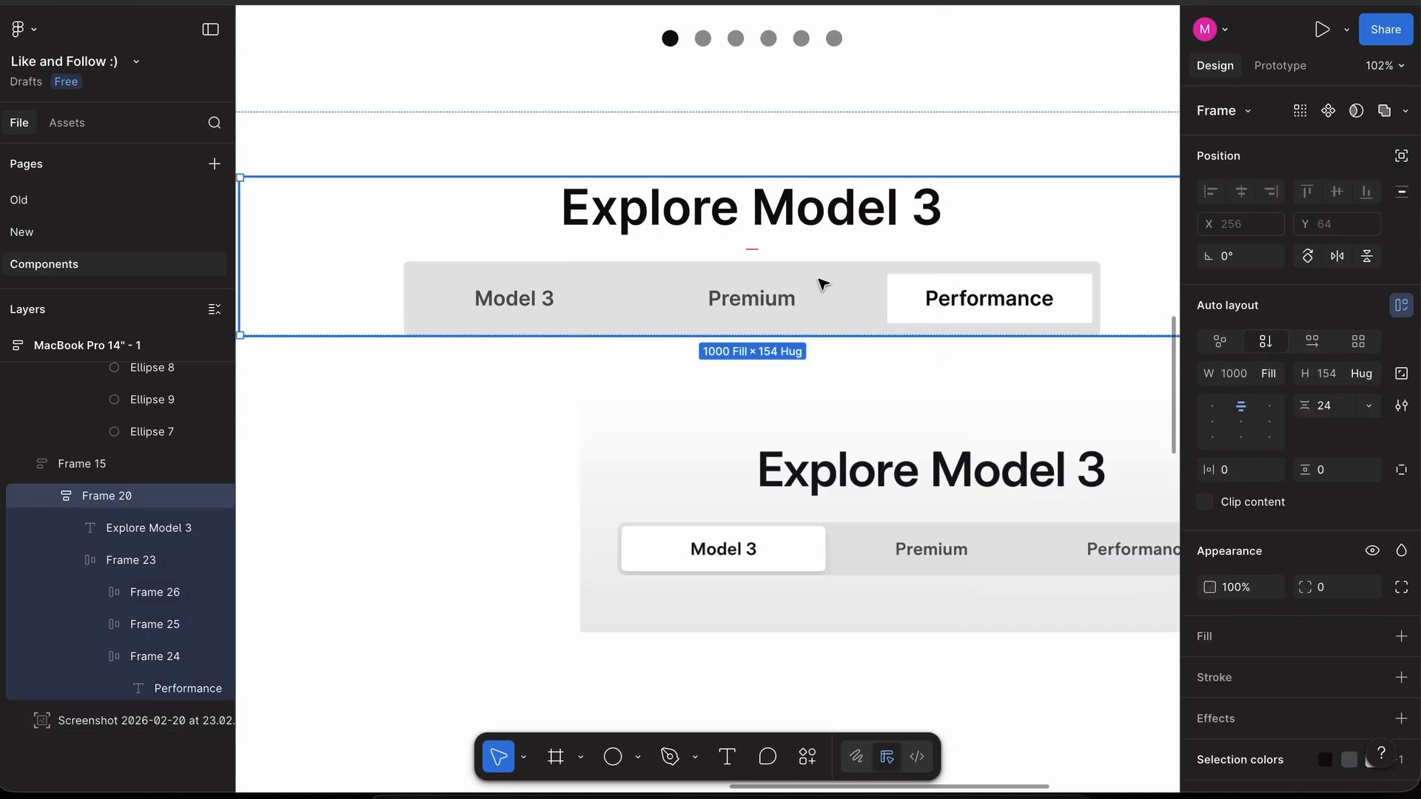
{"action": "left_click", "coordinate": [823, 284]}
{"action": "scroll", "coordinate": [918, 296], "scroll_direction": "up", "scroll_amount": 3}
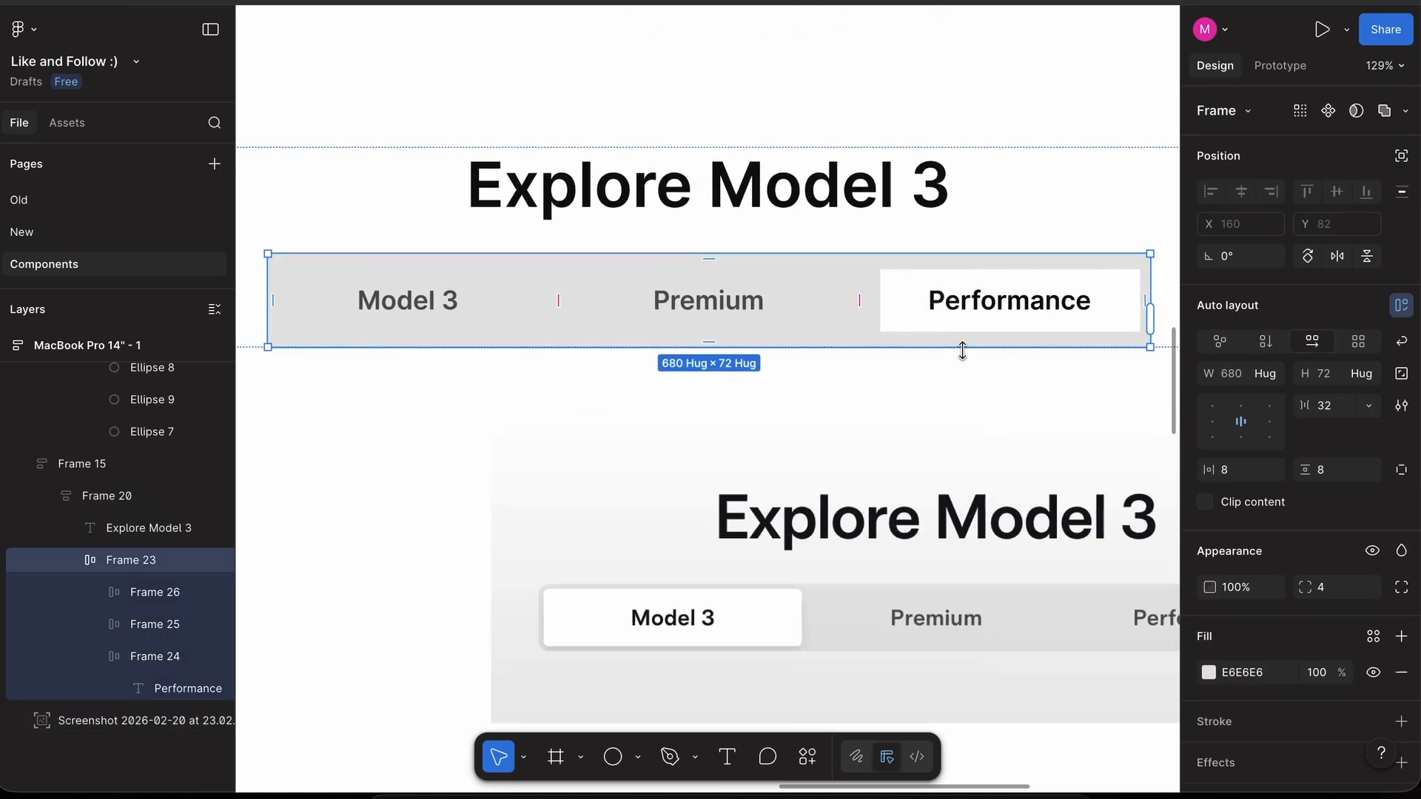
{"action": "left_click", "coordinate": [1336, 467]}
{"action": "type", "text": "4"}
{"action": "left_click", "coordinate": [1248, 471]}
{"action": "type", "text": "4"}
{"action": "key", "text": "Return"}
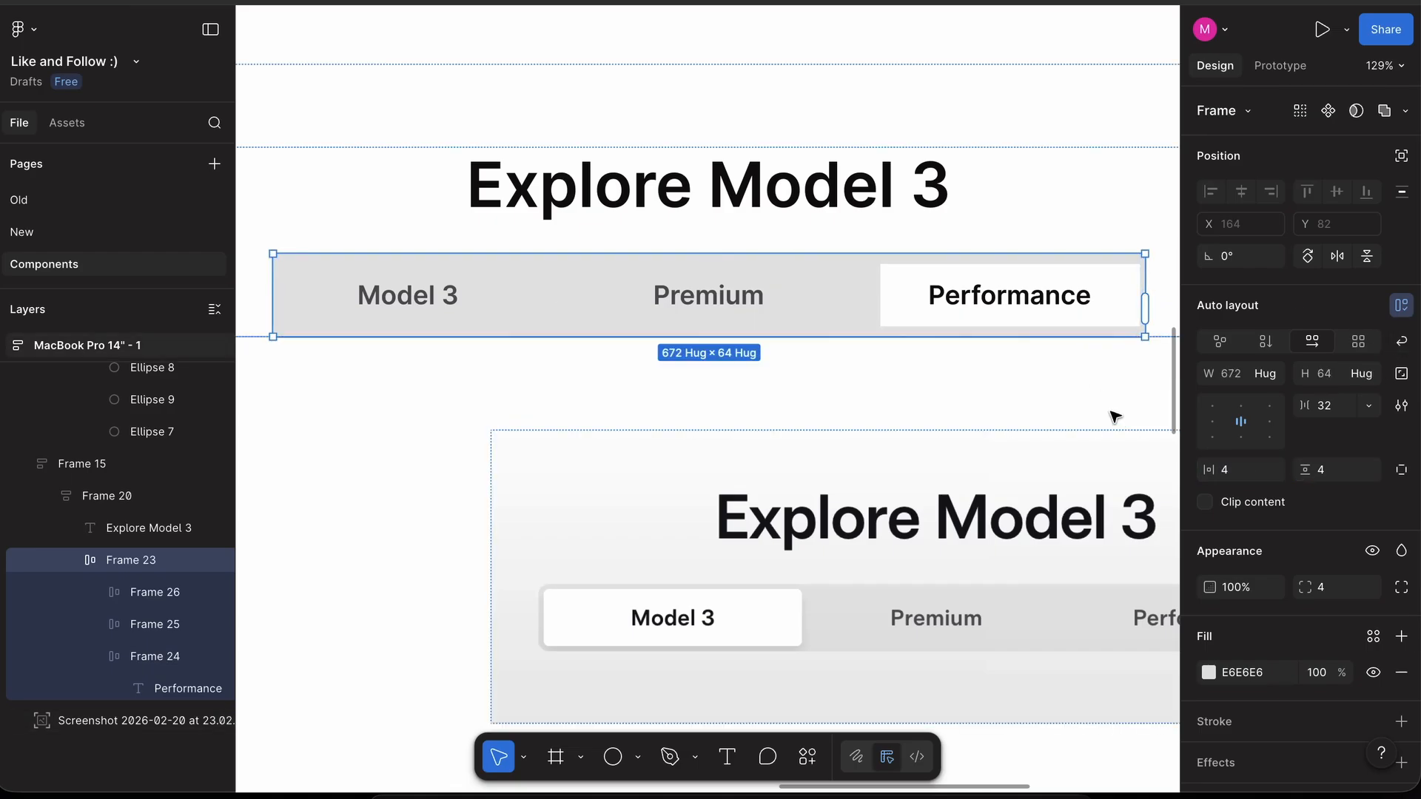
{"action": "left_click", "coordinate": [1059, 412]}
- Check the spacing around the "Performance" frame and set the "Model 3" and "Premium" frames' vertical padding to 12
{"action": "left_click", "coordinate": [1050, 291]}
{"action": "left_click", "coordinate": [1049, 291]}
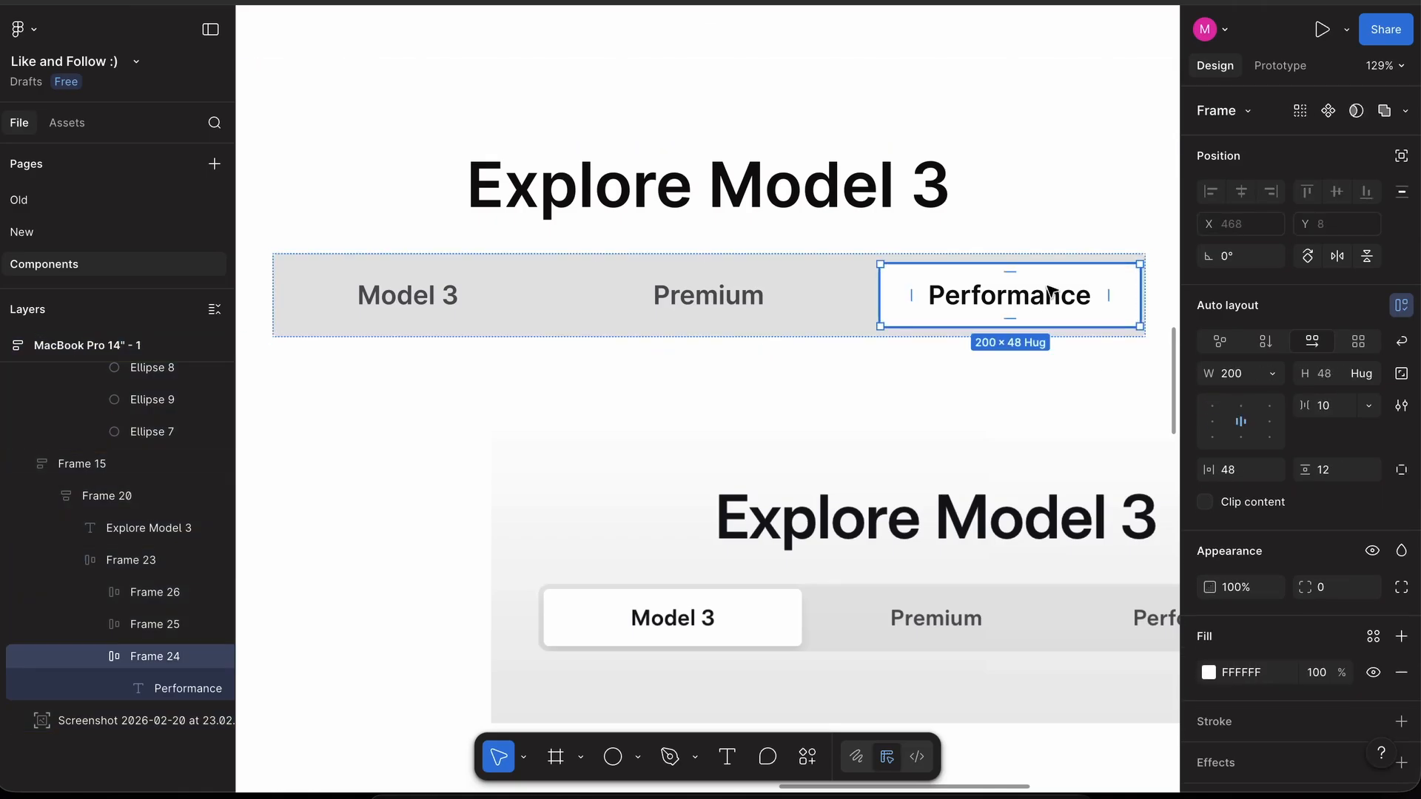
{"action": "key", "text": "alt"}
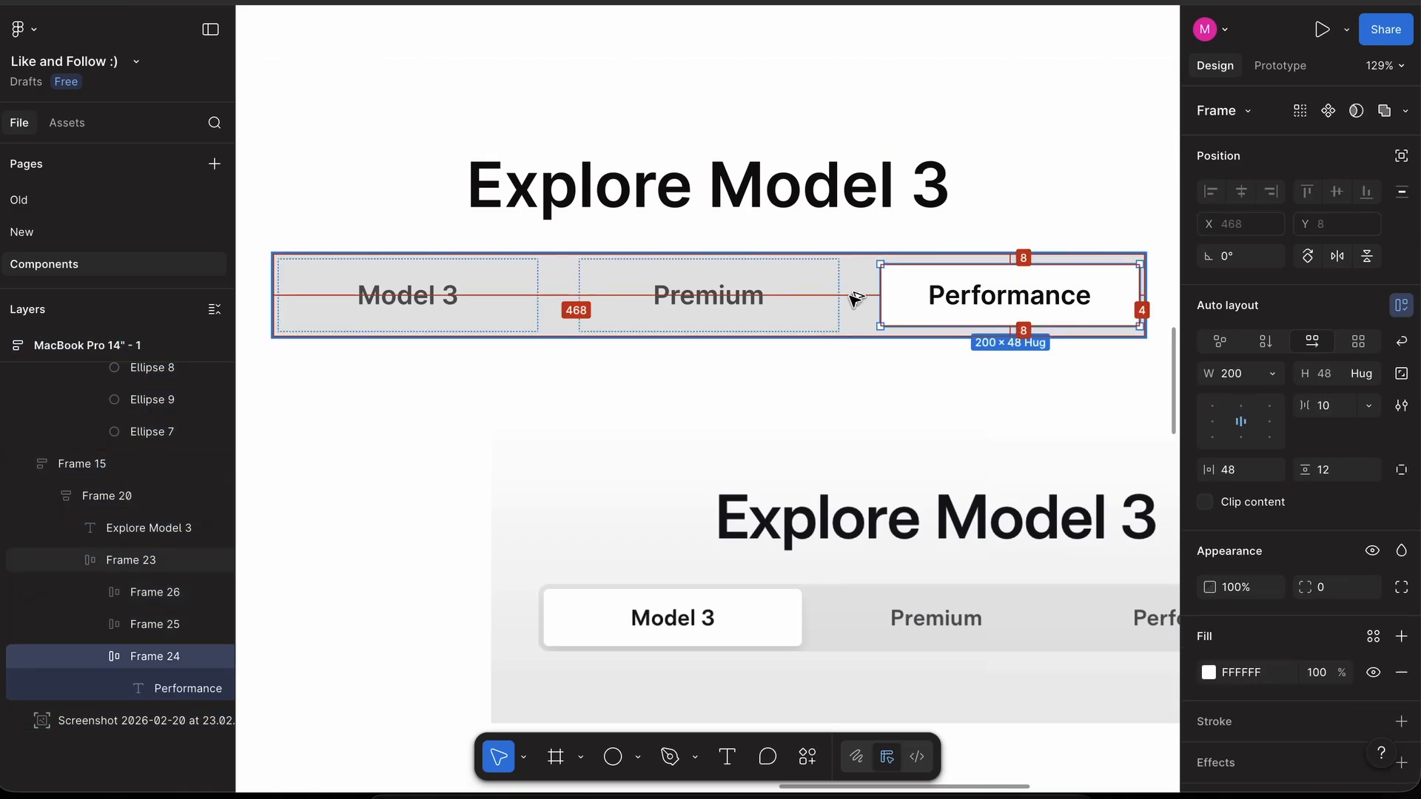
{"action": "left_click", "coordinate": [857, 297]}
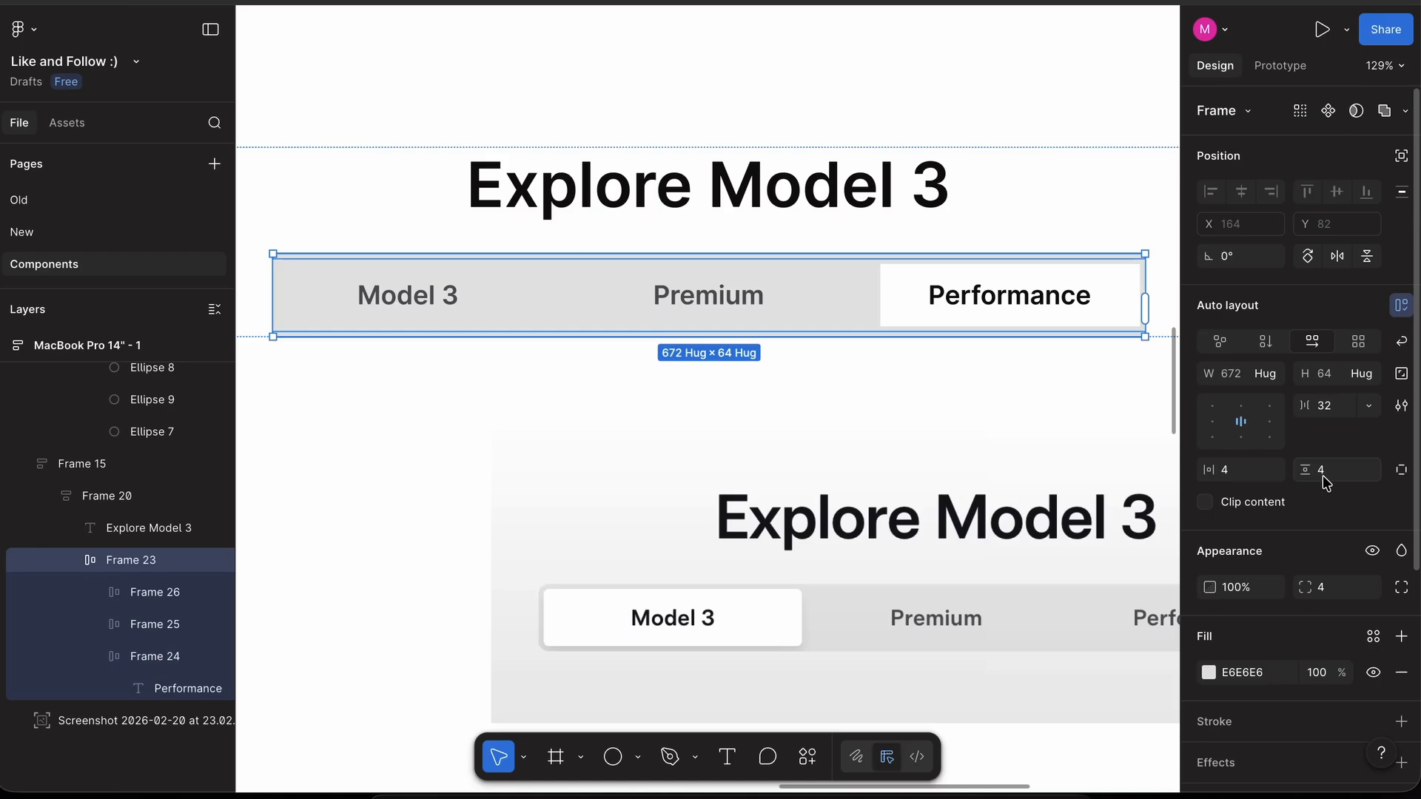
{"action": "left_click", "coordinate": [740, 290]}
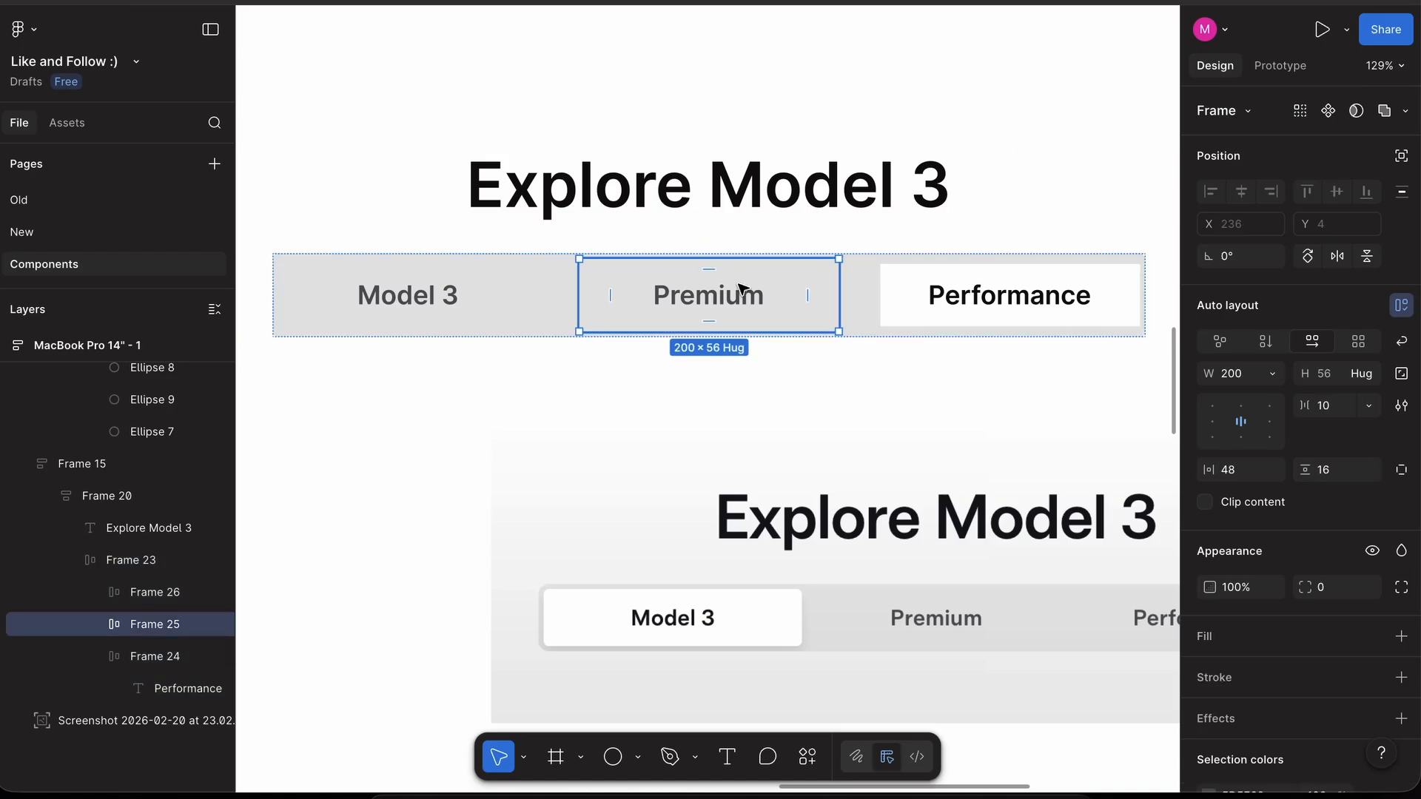
{"action": "left_click", "coordinate": [978, 292]}
{"action": "left_click", "coordinate": [771, 295]}
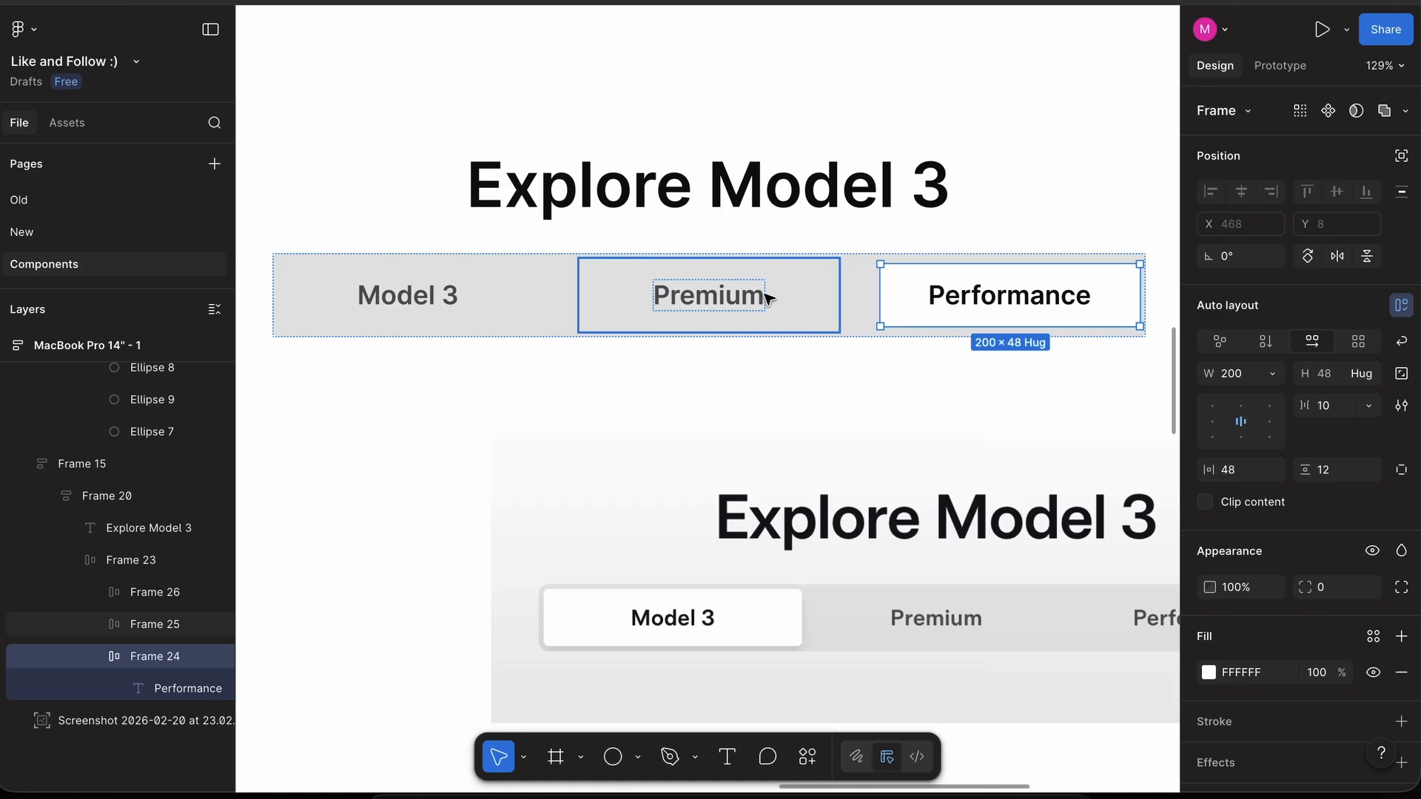
{"action": "left_click", "coordinate": [514, 295], "text": "shift"}
{"action": "left_click", "coordinate": [1343, 469]}
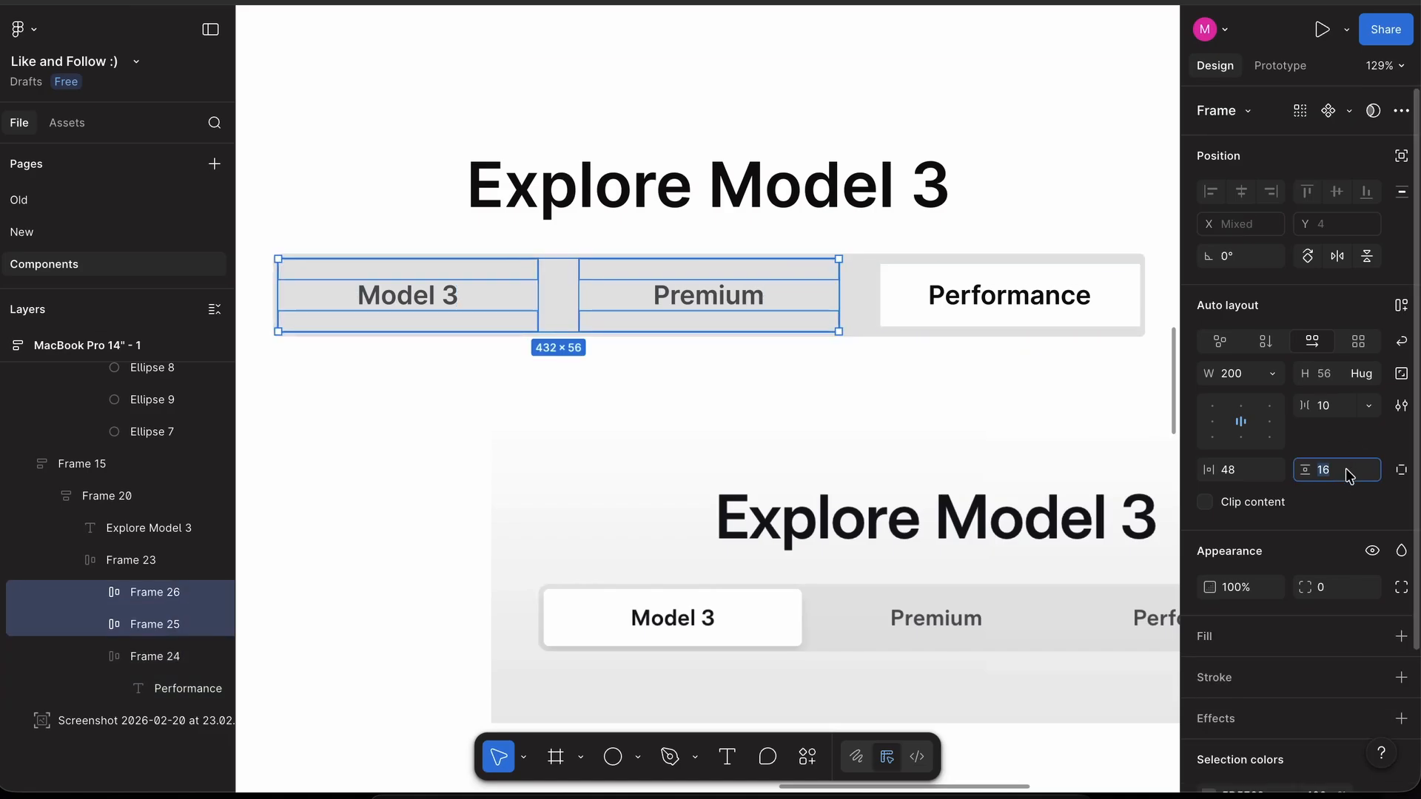
{"action": "type", "text": "12"}
{"action": "key", "text": "Return"}
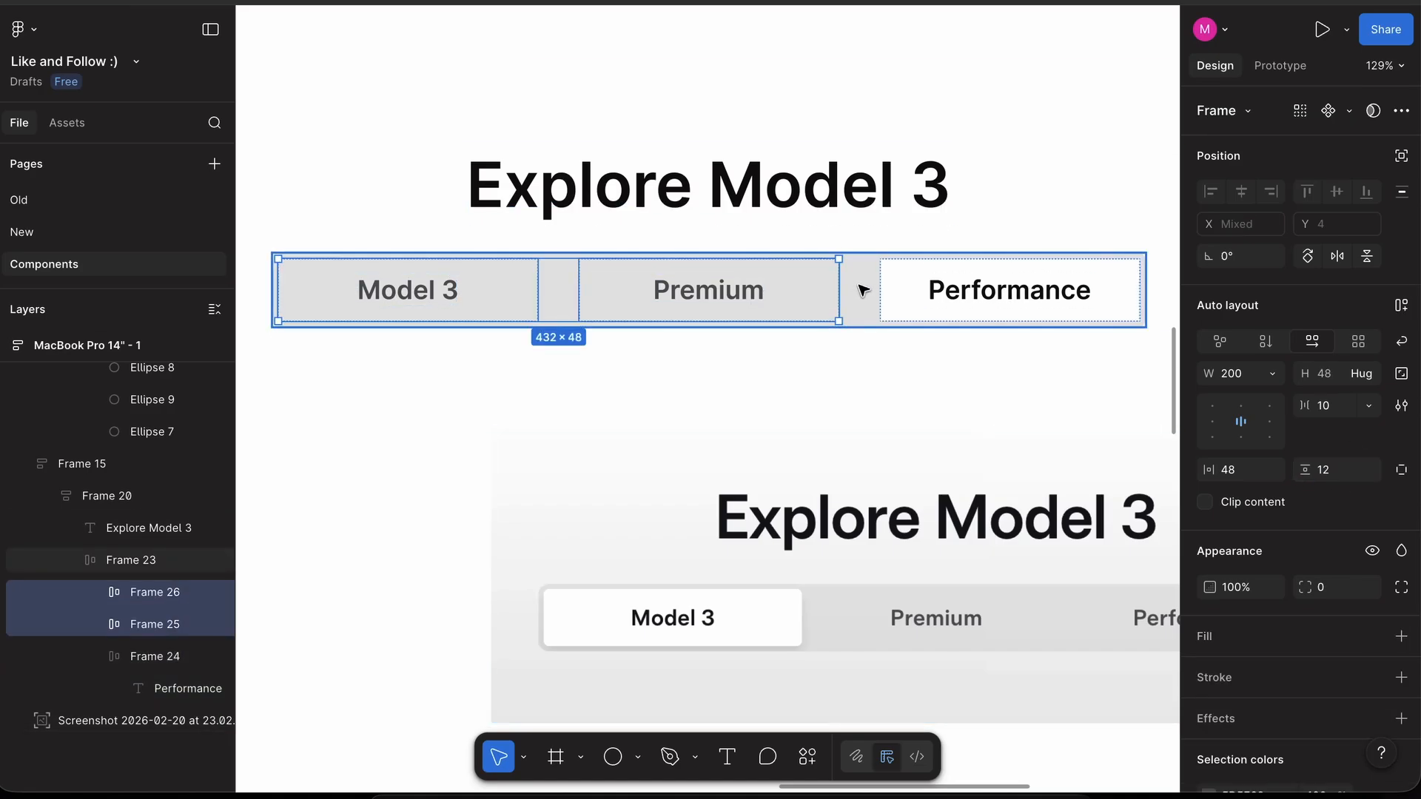
- Round the corners of the white "Performance" frame with a radius of 4
{"action": "left_click", "coordinate": [962, 294]}
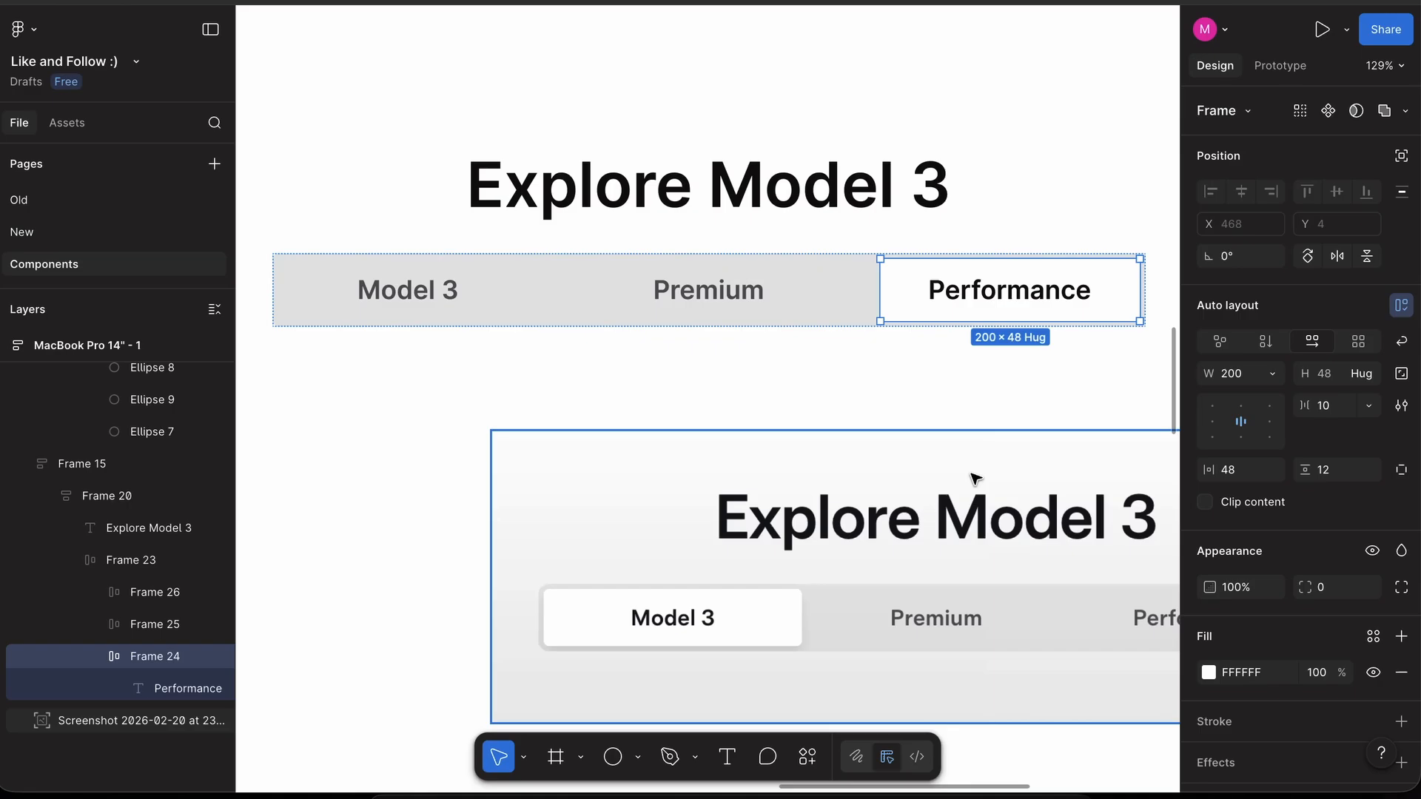
{"action": "left_click", "coordinate": [1325, 588]}
{"action": "type", "text": "4"}
{"action": "key", "text": "Return"}
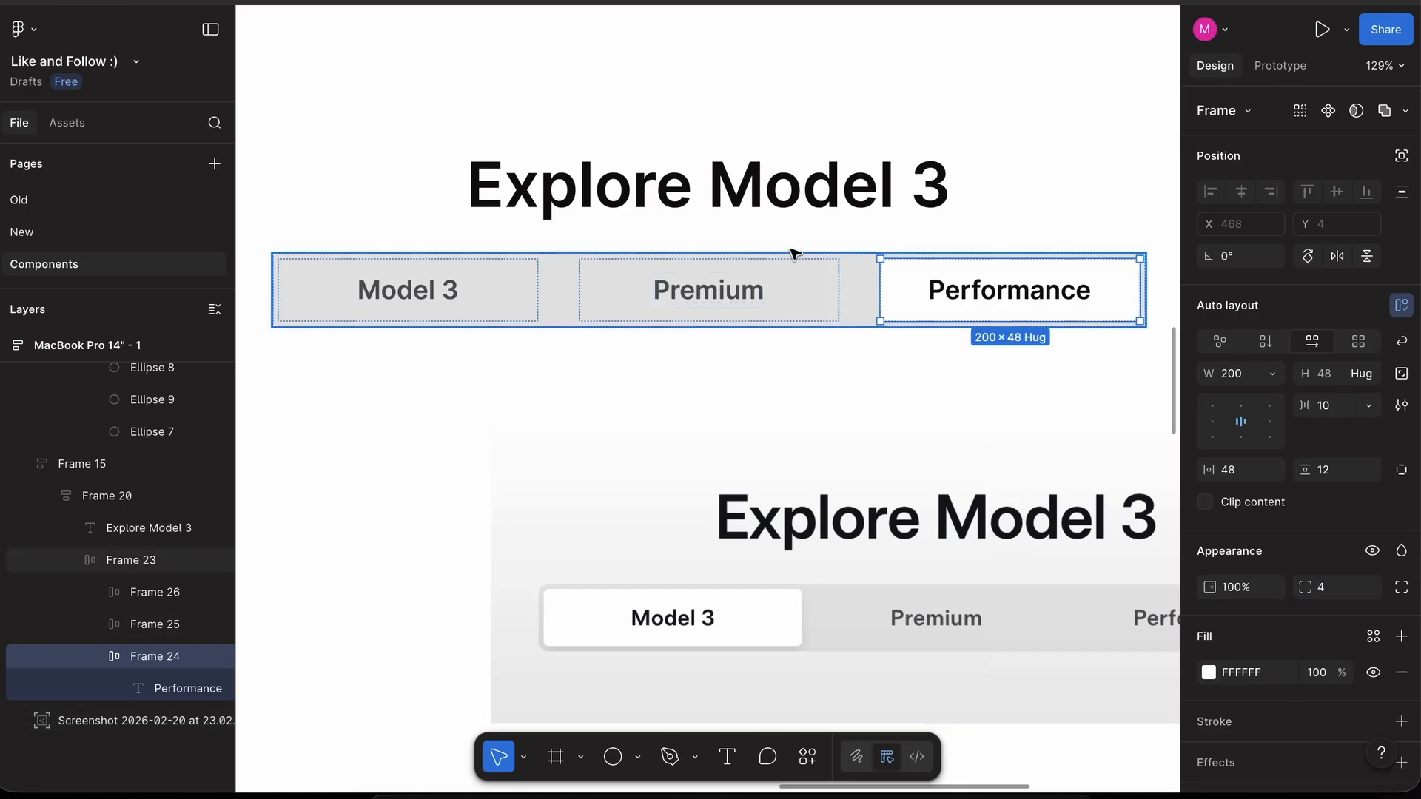
{"action": "left_click", "coordinate": [851, 289]}
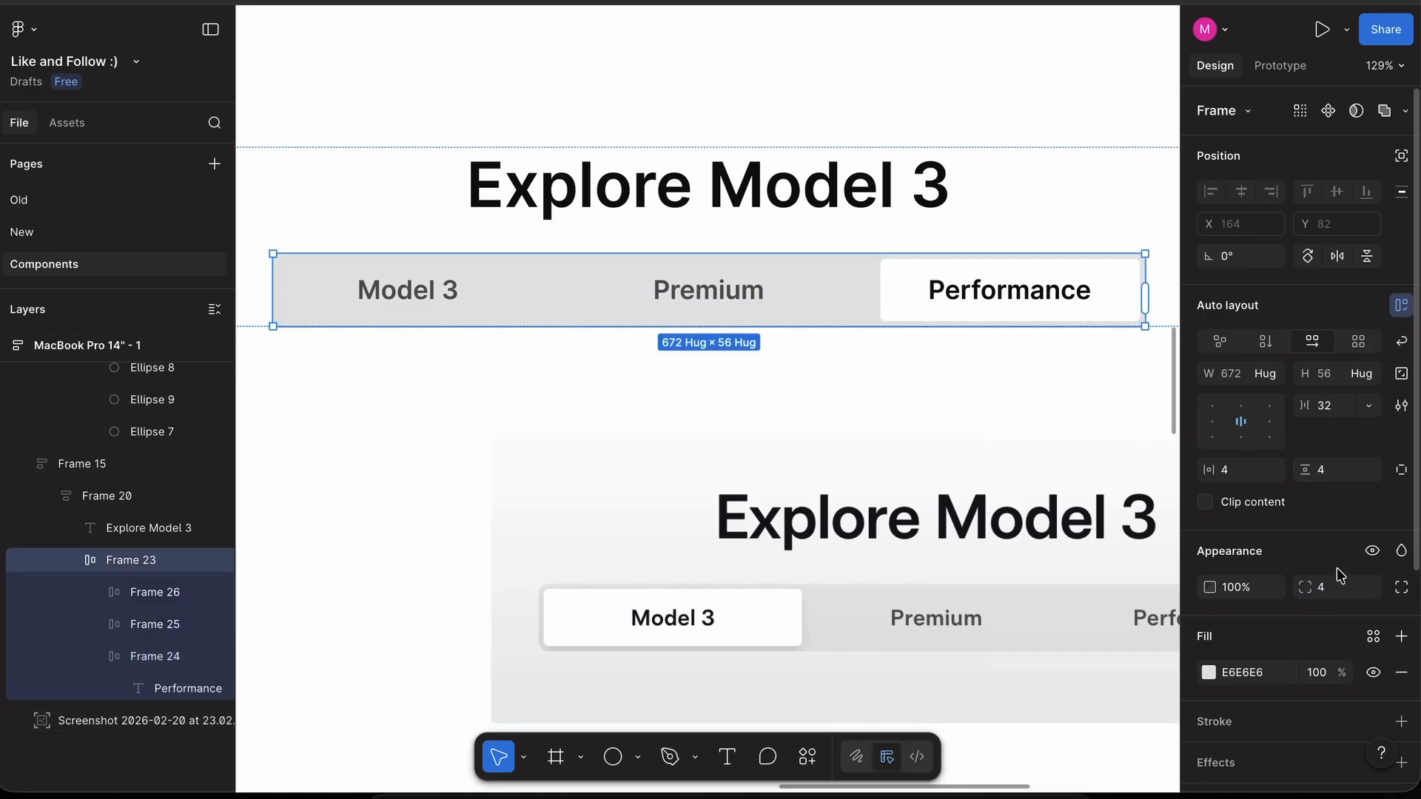
- Add a black drop shadow to the "Performance" frame with a Y offset of 0, blur 4 and 15% opacity
{"action": "left_click", "coordinate": [951, 296]}
{"action": "scroll", "coordinate": [723, 624], "scroll_direction": "up", "scroll_amount": 5}
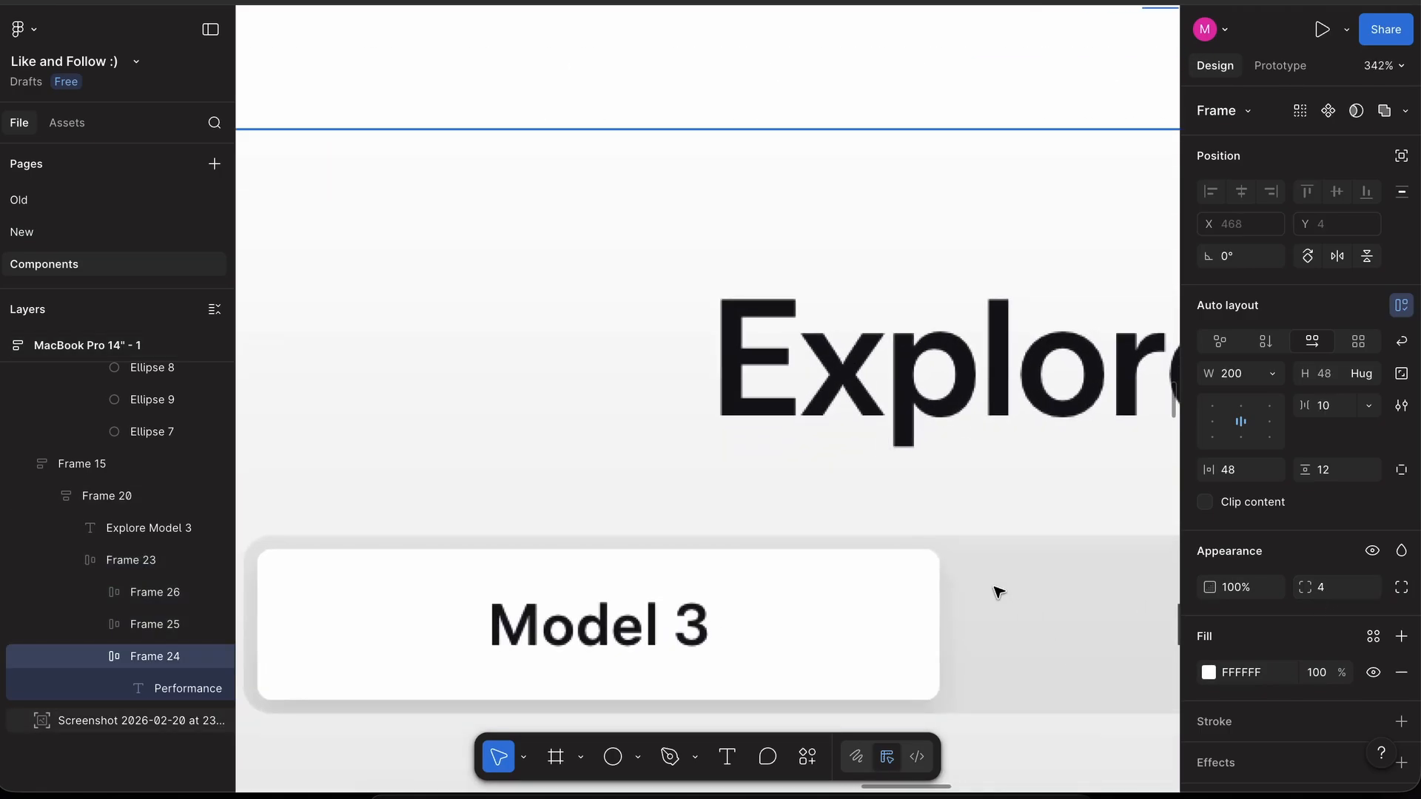
{"action": "scroll", "coordinate": [910, 646], "scroll_direction": "down", "scroll_amount": 6}
{"action": "scroll", "coordinate": [911, 648], "scroll_direction": "right", "scroll_amount": 1}
{"action": "scroll", "coordinate": [996, 349], "scroll_direction": "up", "scroll_amount": 3}
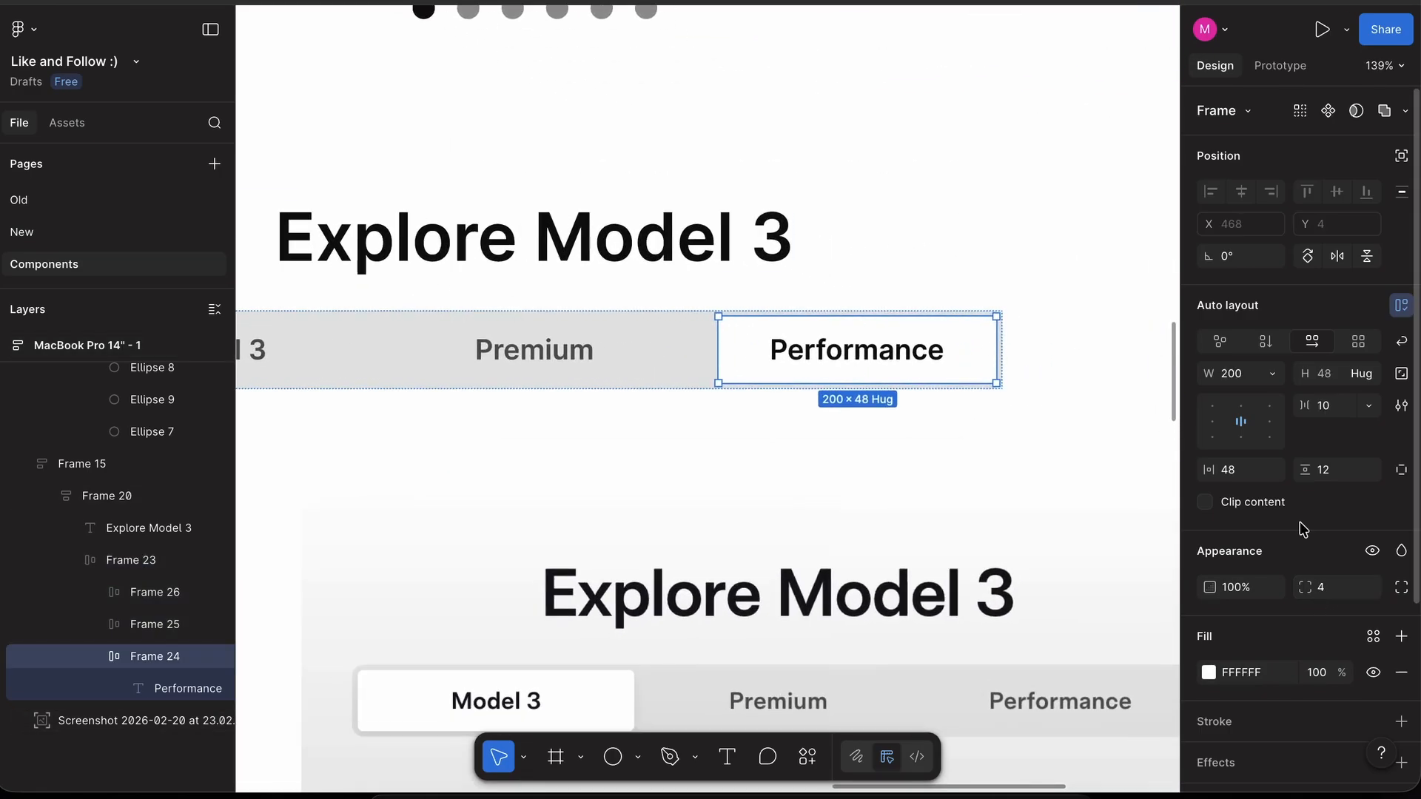
{"action": "scroll", "coordinate": [1301, 529], "scroll_direction": "down", "scroll_amount": 3}
{"action": "left_click", "coordinate": [1403, 525]}
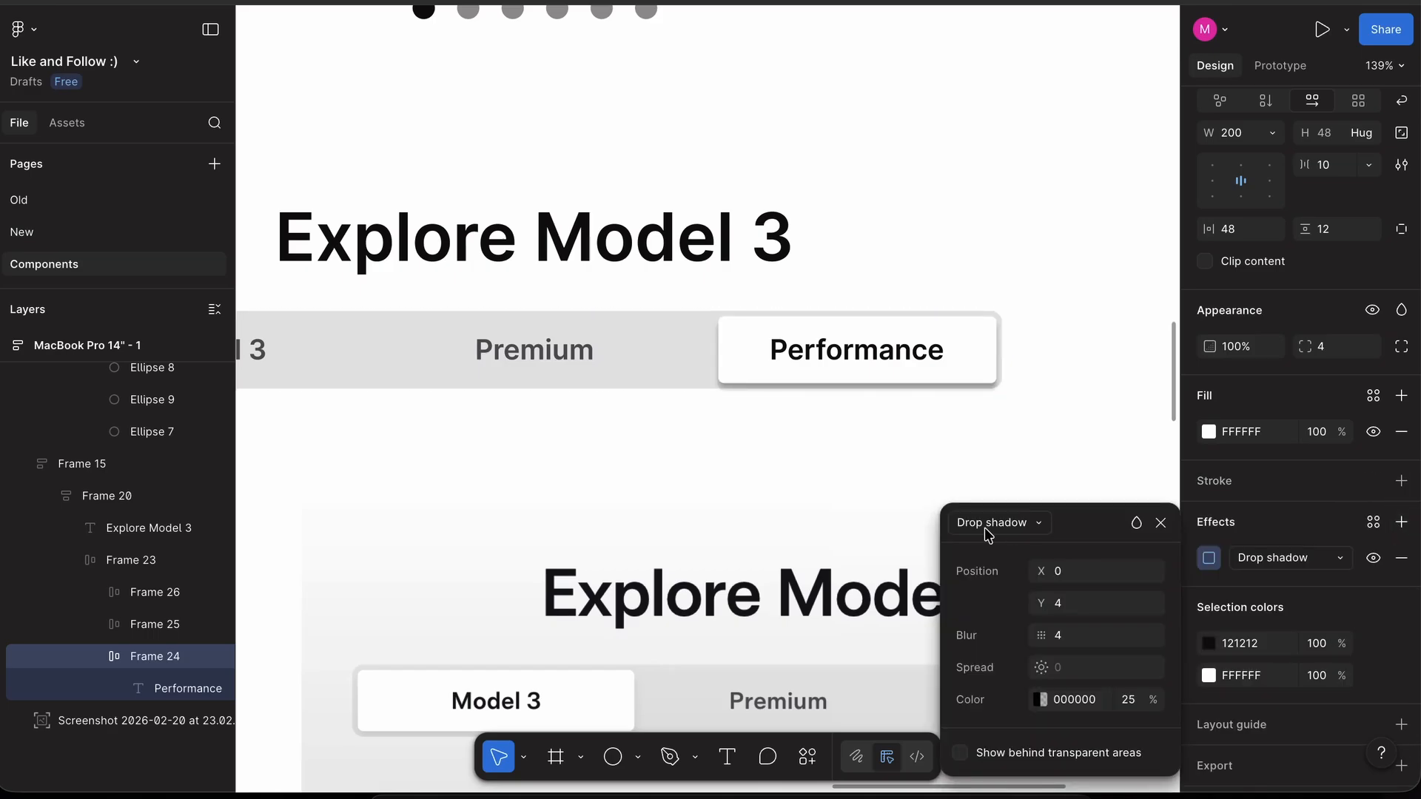
{"action": "left_click", "coordinate": [985, 527]}
{"action": "left_click", "coordinate": [984, 527]}
{"action": "left_click", "coordinate": [1070, 601]}
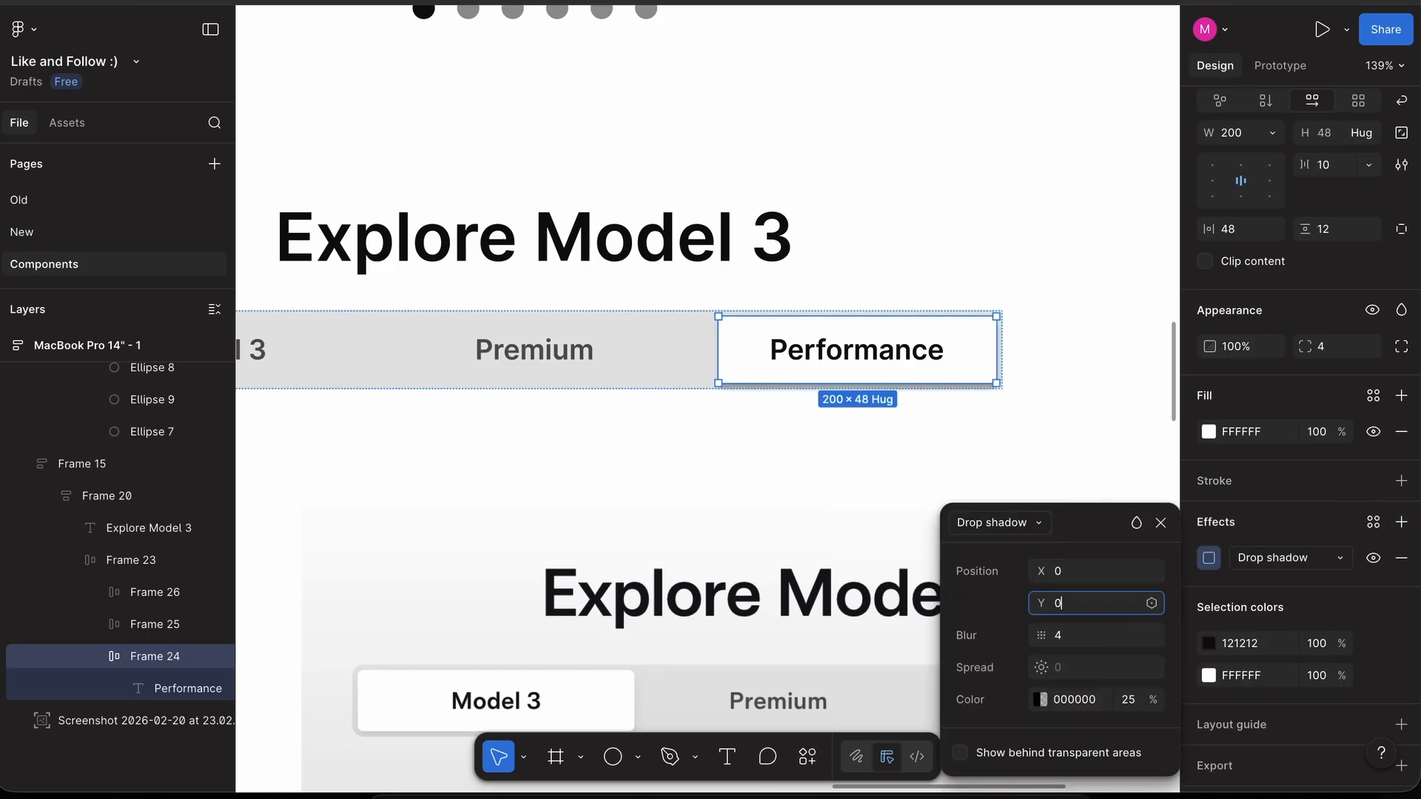
{"action": "left_click", "coordinate": [811, 454]}
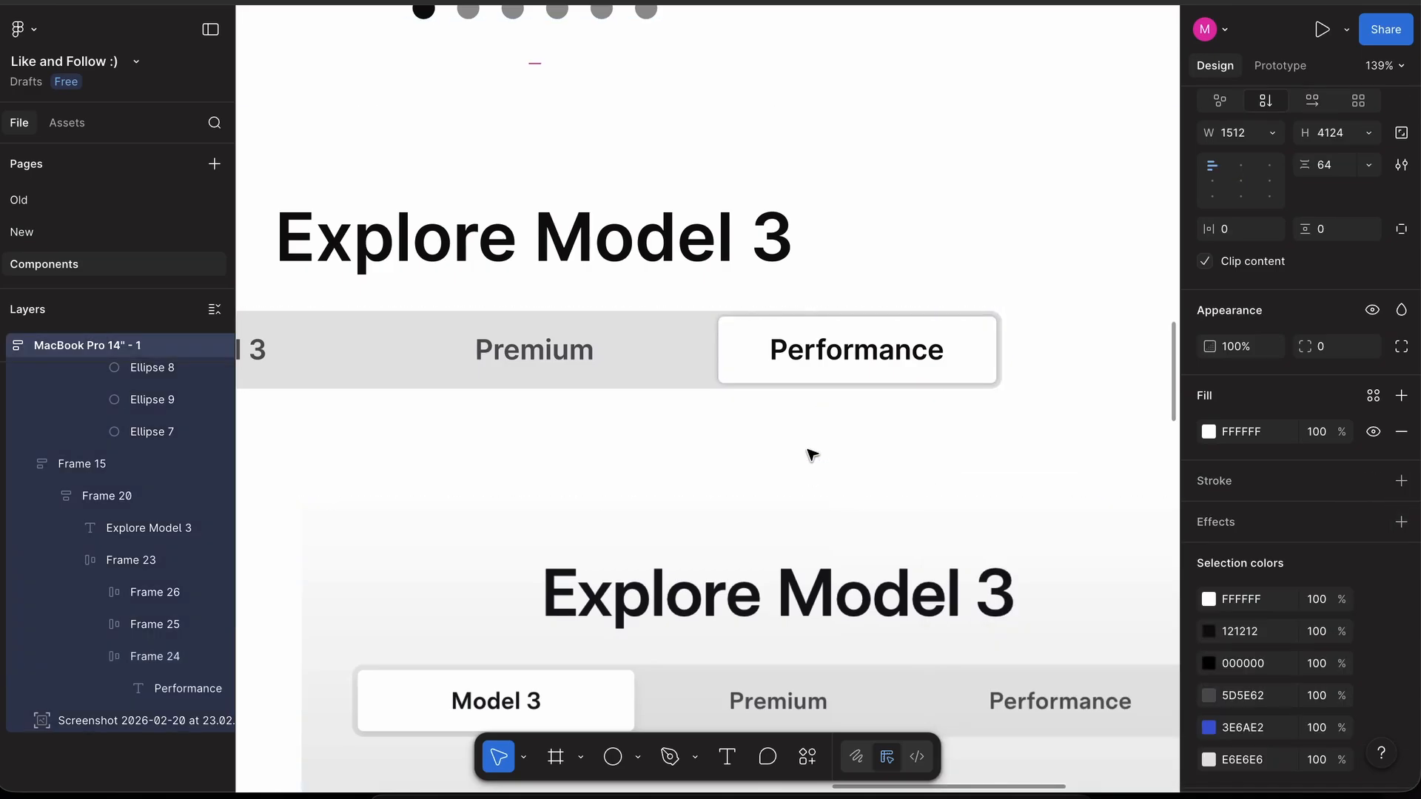
{"action": "left_click", "coordinate": [807, 370]}
{"action": "left_click", "coordinate": [806, 370]}
{"action": "left_click", "coordinate": [807, 370]}
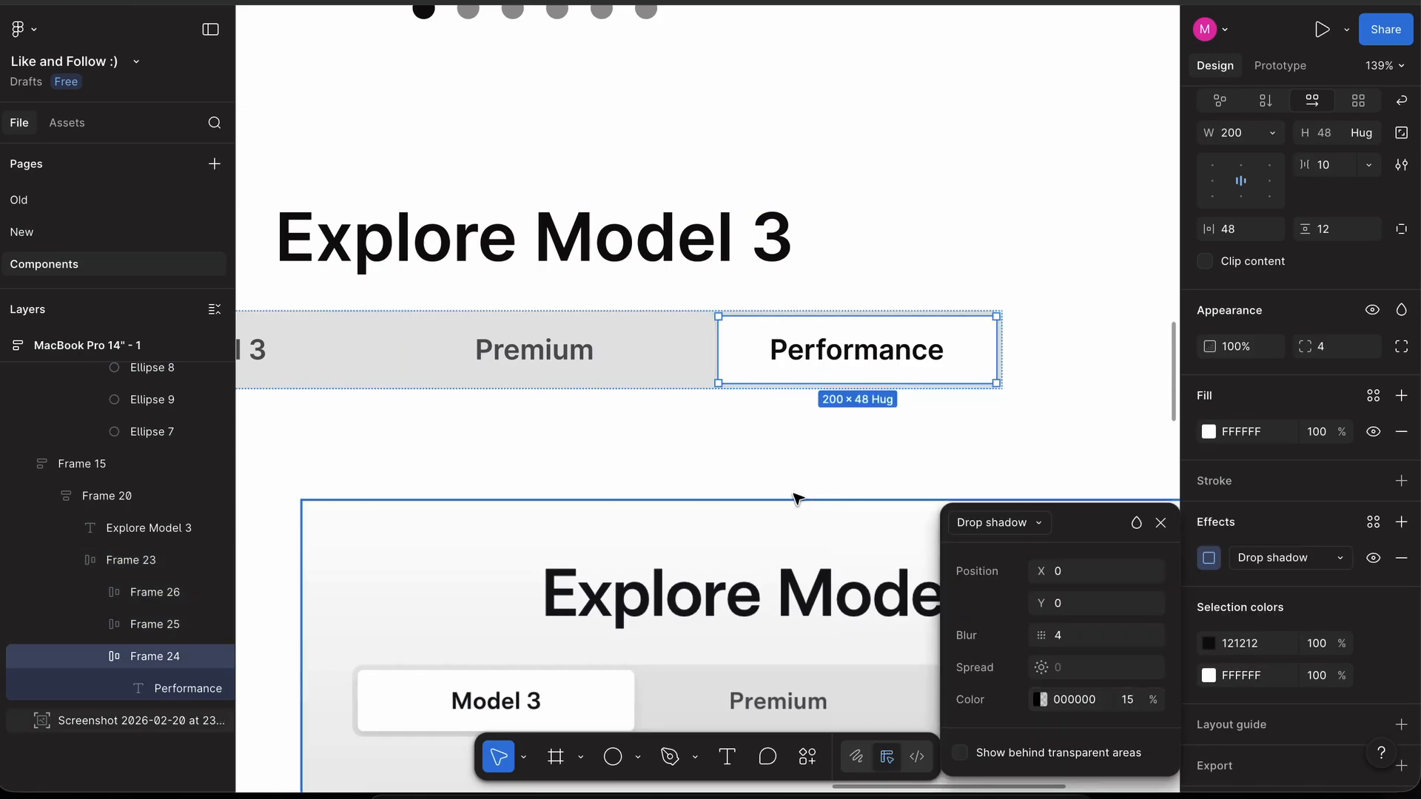
{"action": "left_click", "coordinate": [759, 459]}
- Delete the reference screenshot below the "Explore Model 3" section
{"action": "scroll", "coordinate": [762, 465], "scroll_direction": "down", "scroll_amount": 5}
{"action": "left_click", "coordinate": [786, 513]}
{"action": "scroll", "coordinate": [786, 513], "scroll_direction": "down", "scroll_amount": 3}
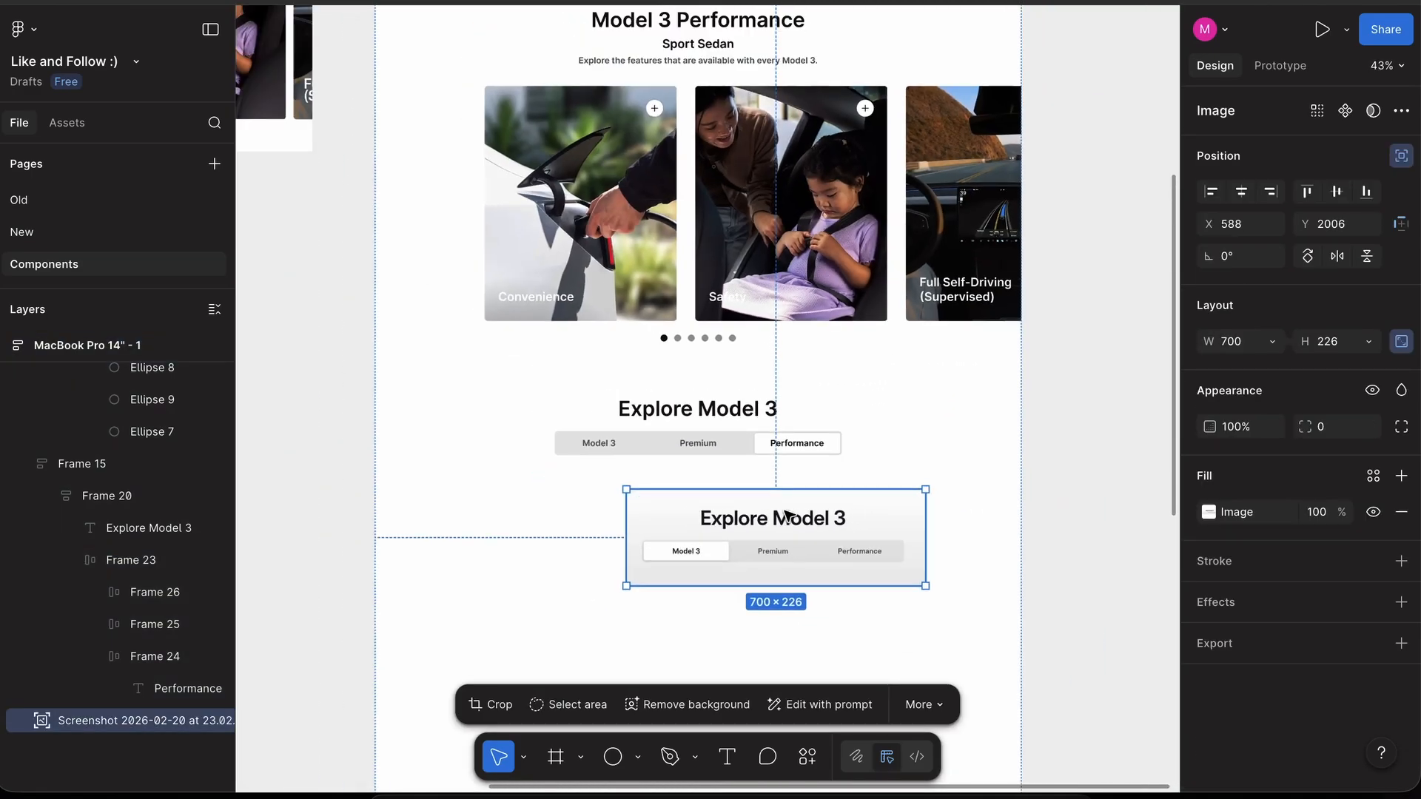
{"action": "key", "text": "Delete"}
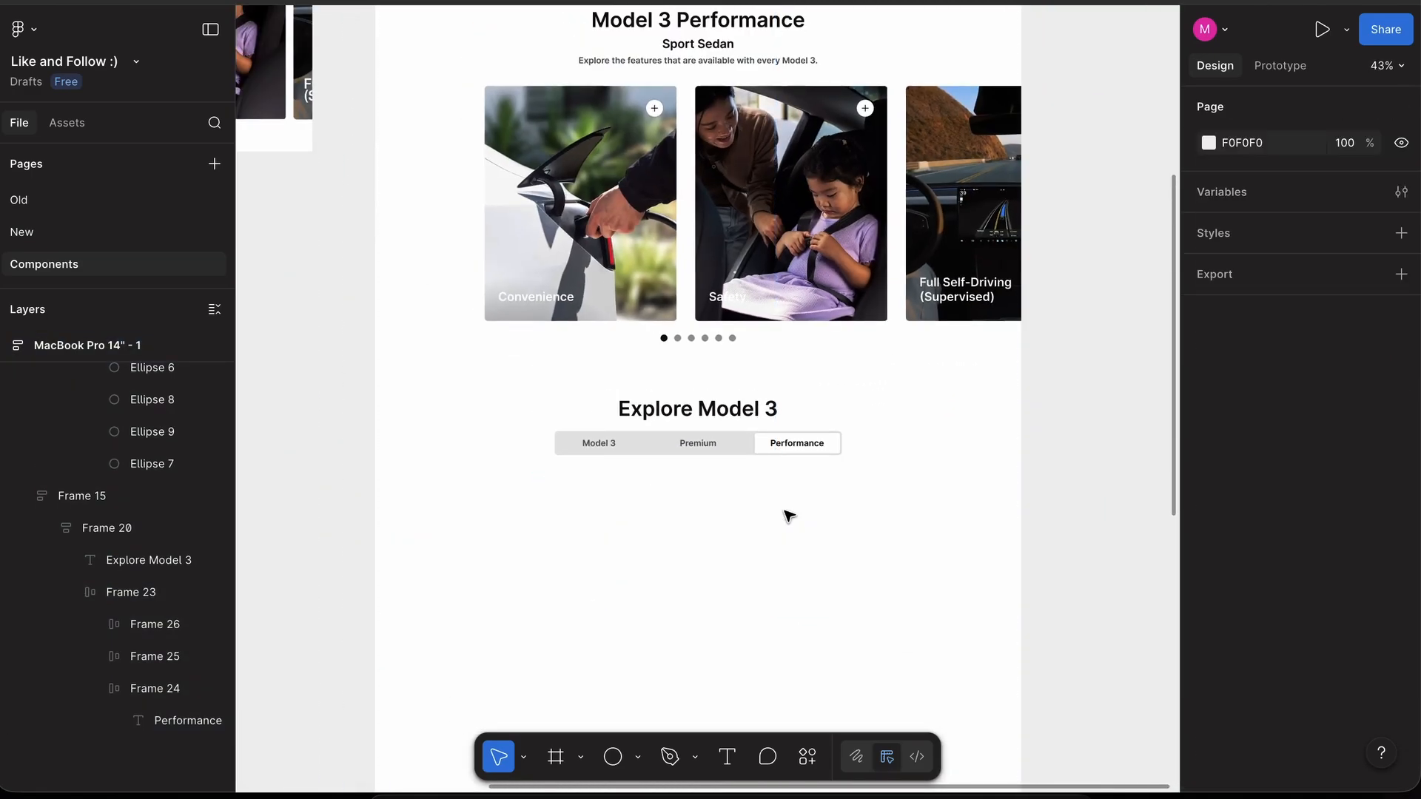
- Restore the deleted "Explore Model 3" reference screenshot and move it outside the page frame, beside the section
{"action": "scroll", "coordinate": [786, 513], "scroll_direction": "down", "scroll_amount": 2}
{"action": "scroll", "coordinate": [788, 514], "scroll_direction": "up", "scroll_amount": 3}
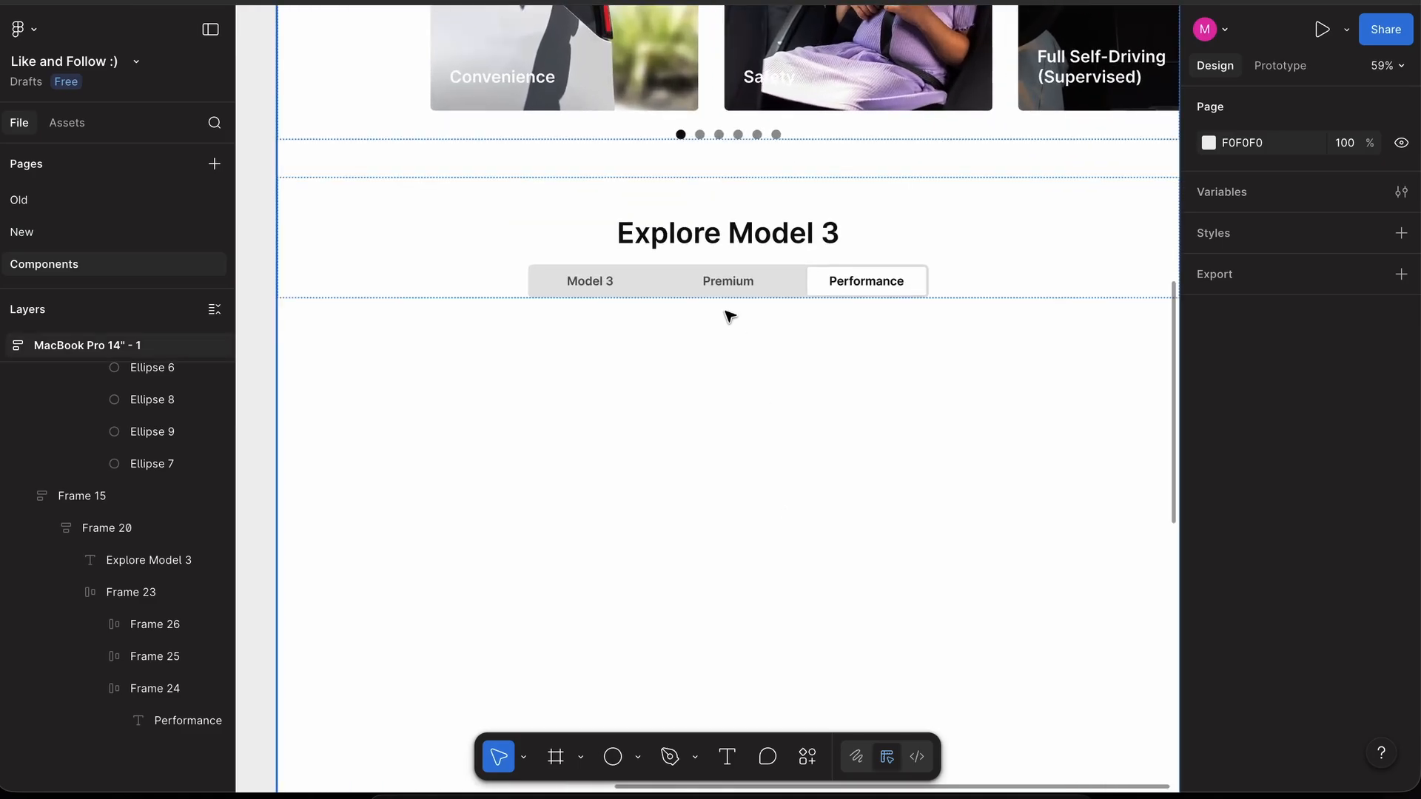
{"action": "key", "text": "super+z"}
{"action": "scroll", "coordinate": [729, 314], "scroll_direction": "down", "scroll_amount": 5}
{"action": "scroll", "coordinate": [729, 315], "scroll_direction": "down", "scroll_amount": 2}
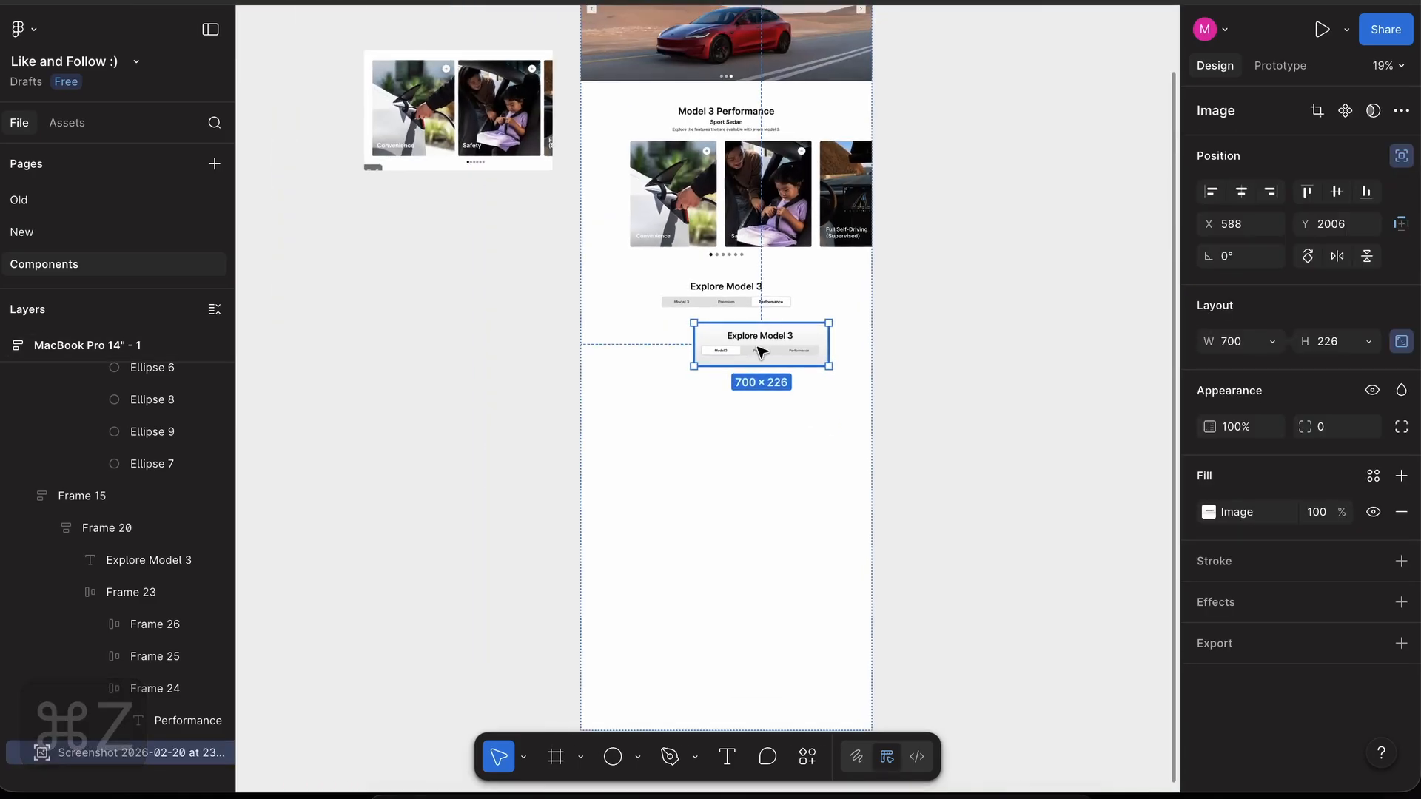
{"action": "left_click_drag", "start_coordinate": [761, 351], "coordinate": [483, 341]}
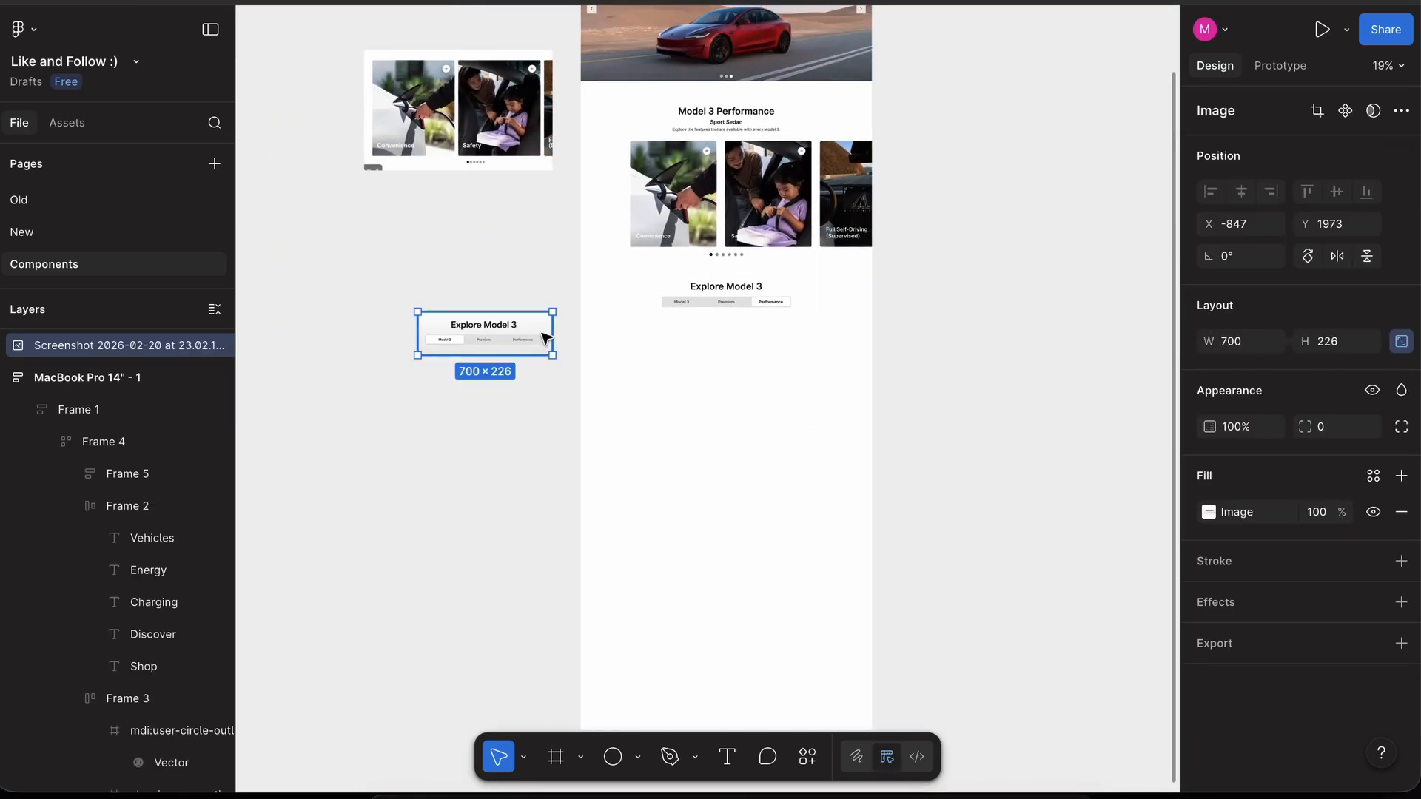
- Set the vertical gap between the "Explore Model 3" heading and the switcher to 32
{"action": "scroll", "coordinate": [544, 338], "scroll_direction": "up", "scroll_amount": 3}
{"action": "left_click", "coordinate": [898, 276]}
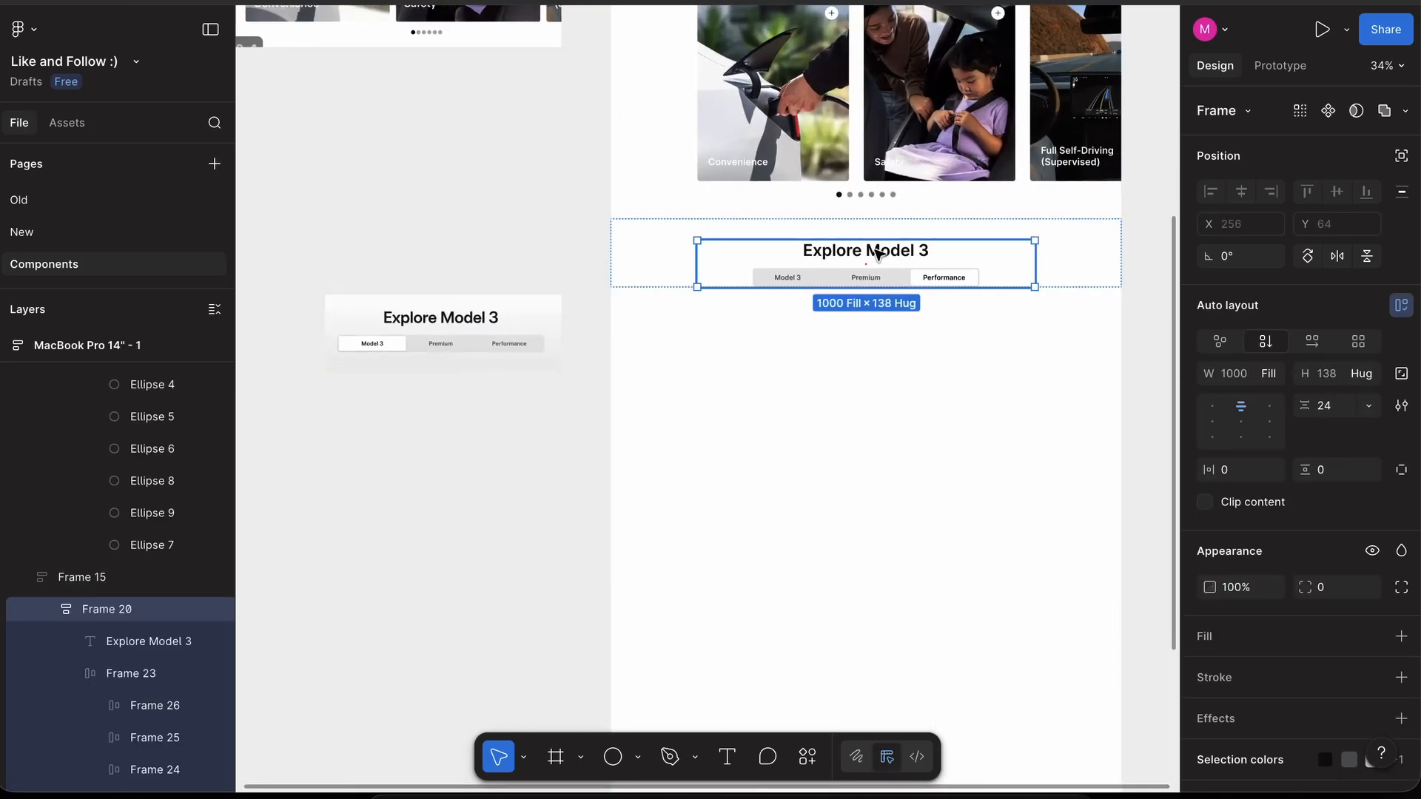
{"action": "scroll", "coordinate": [866, 272], "scroll_direction": "up", "scroll_amount": 3}
{"action": "scroll", "coordinate": [866, 271], "scroll_direction": "down", "scroll_amount": 2}
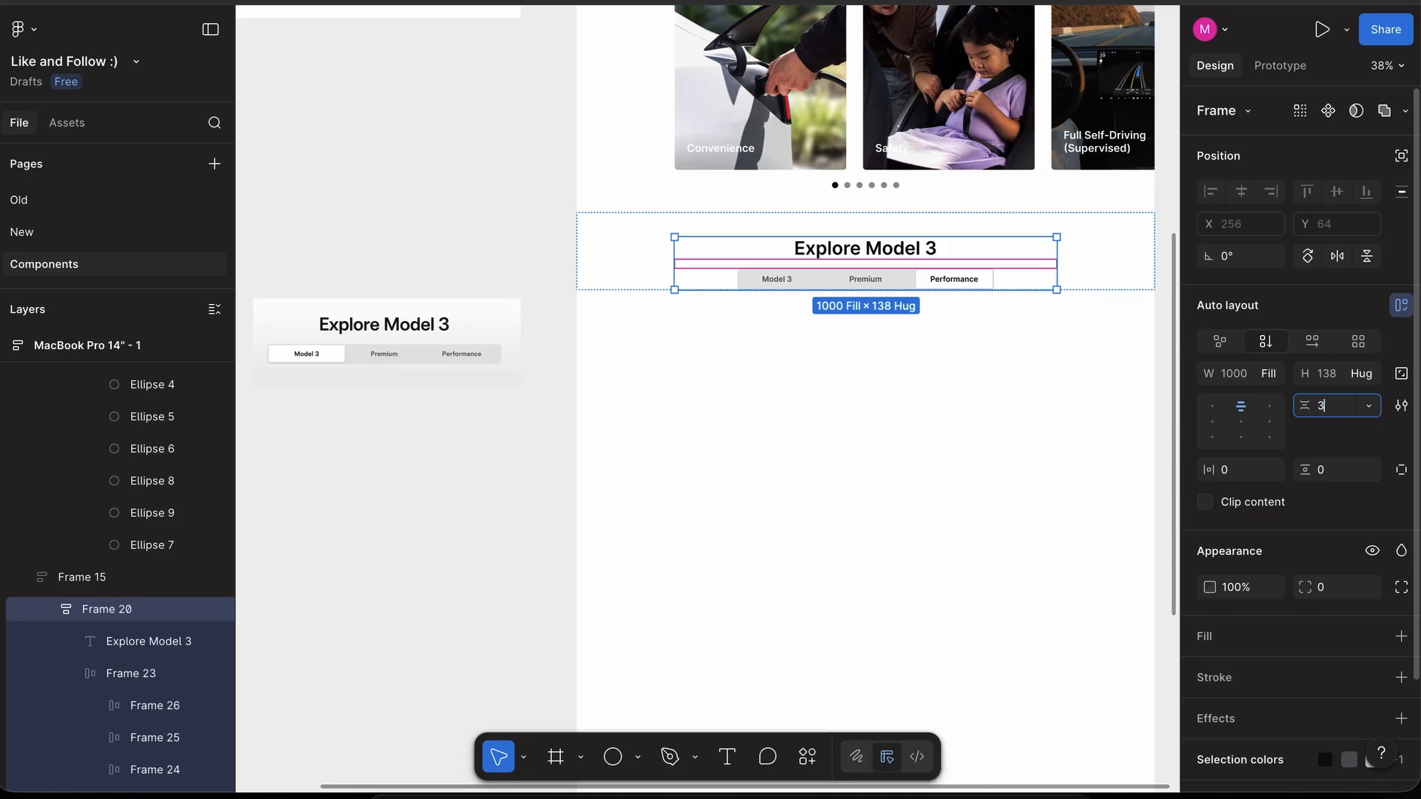
{"action": "type", "text": "32"}
{"action": "key", "text": "Return"}
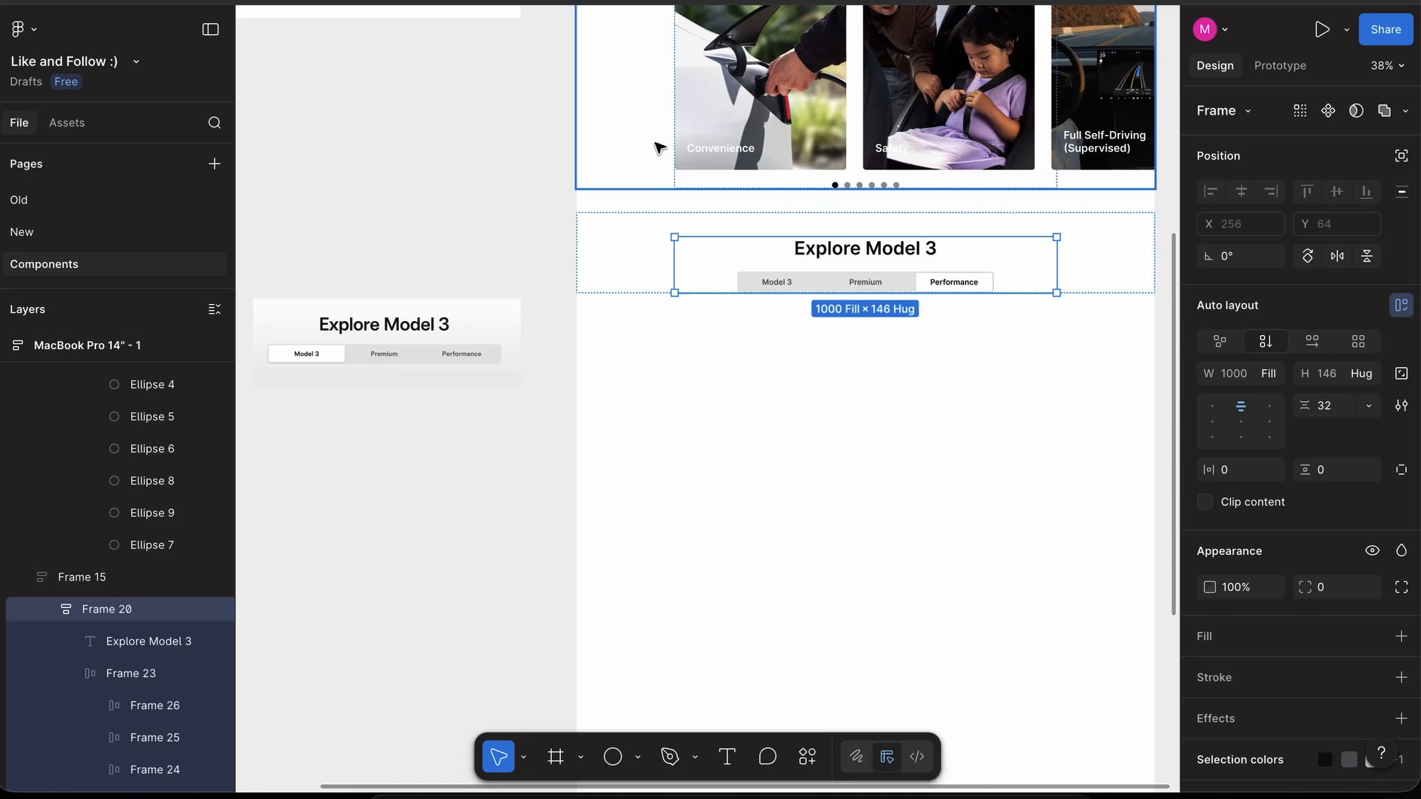
{"action": "left_click", "coordinate": [563, 159]}
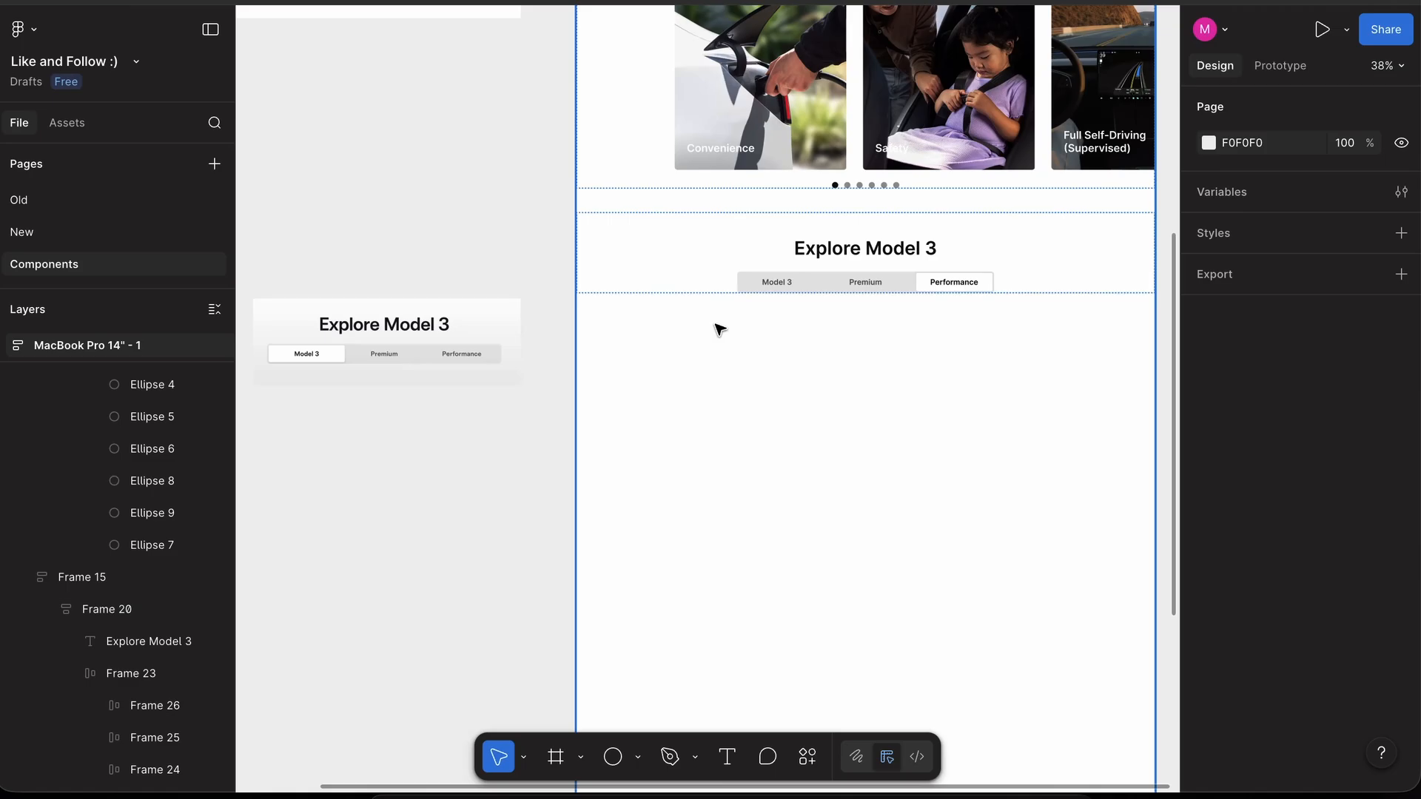
{"action": "scroll", "coordinate": [894, 282], "scroll_direction": "up", "scroll_amount": 5}
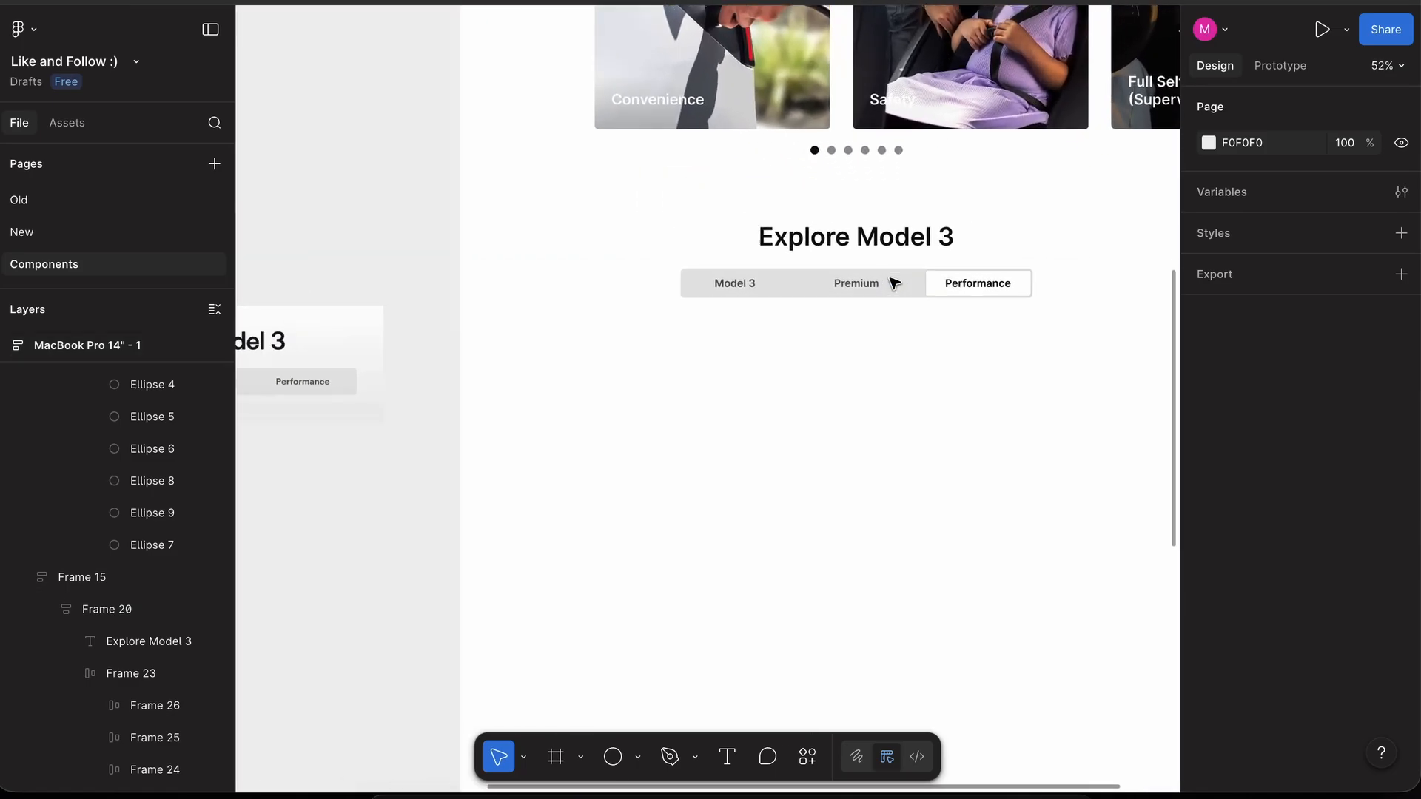
- Switch to Tesla's Model 3 page and copy the red Performance car image from the "Explore Model 3" section
{"action": "scroll", "coordinate": [894, 282], "scroll_direction": "down", "scroll_amount": 4}
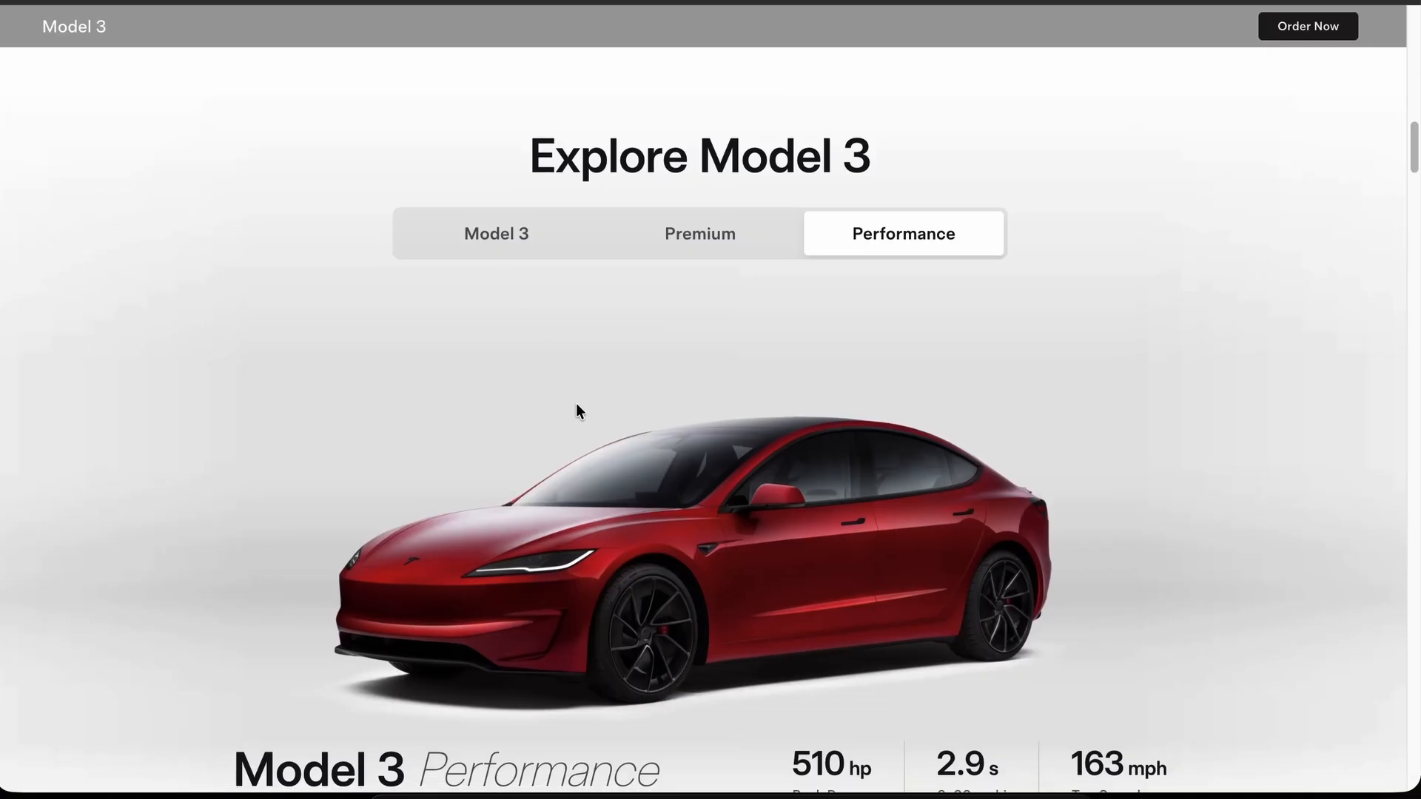
{"action": "scroll", "coordinate": [576, 402], "scroll_direction": "down", "scroll_amount": 2}
{"action": "right_click", "coordinate": [705, 457]}
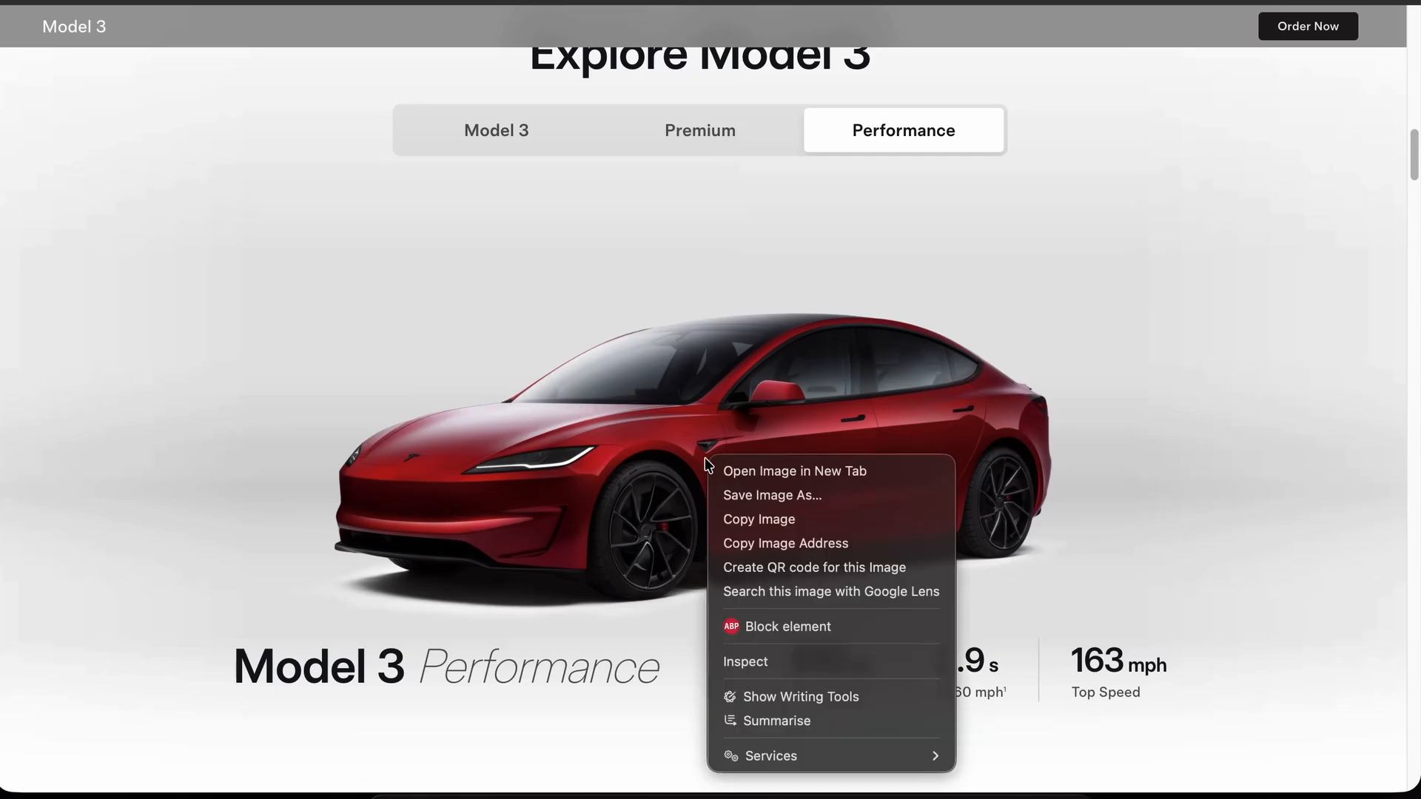
{"action": "left_click", "coordinate": [748, 518]}
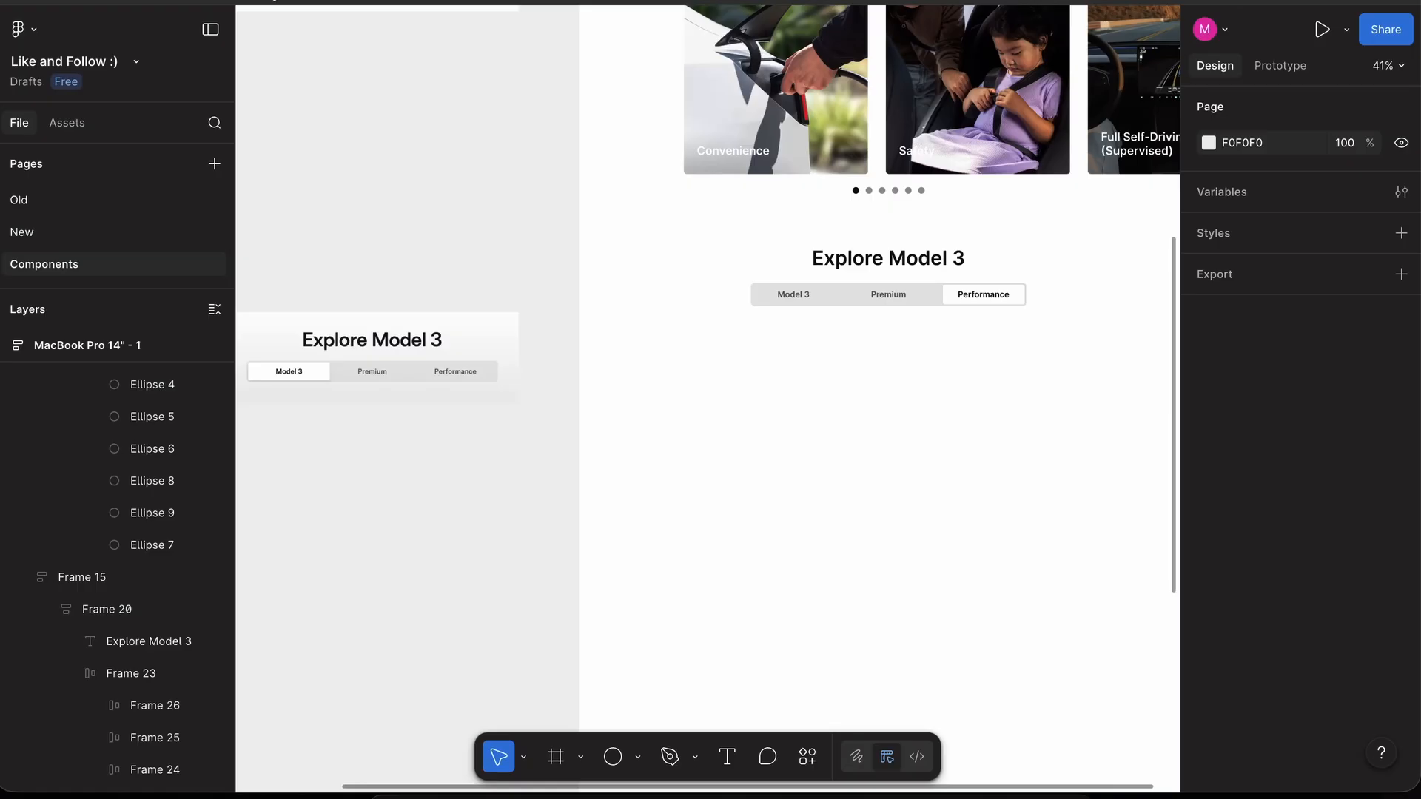
- Try pasting the copied car image directly onto the Figma canvas
{"action": "scroll", "coordinate": [650, 433], "scroll_direction": "down", "scroll_amount": 4}
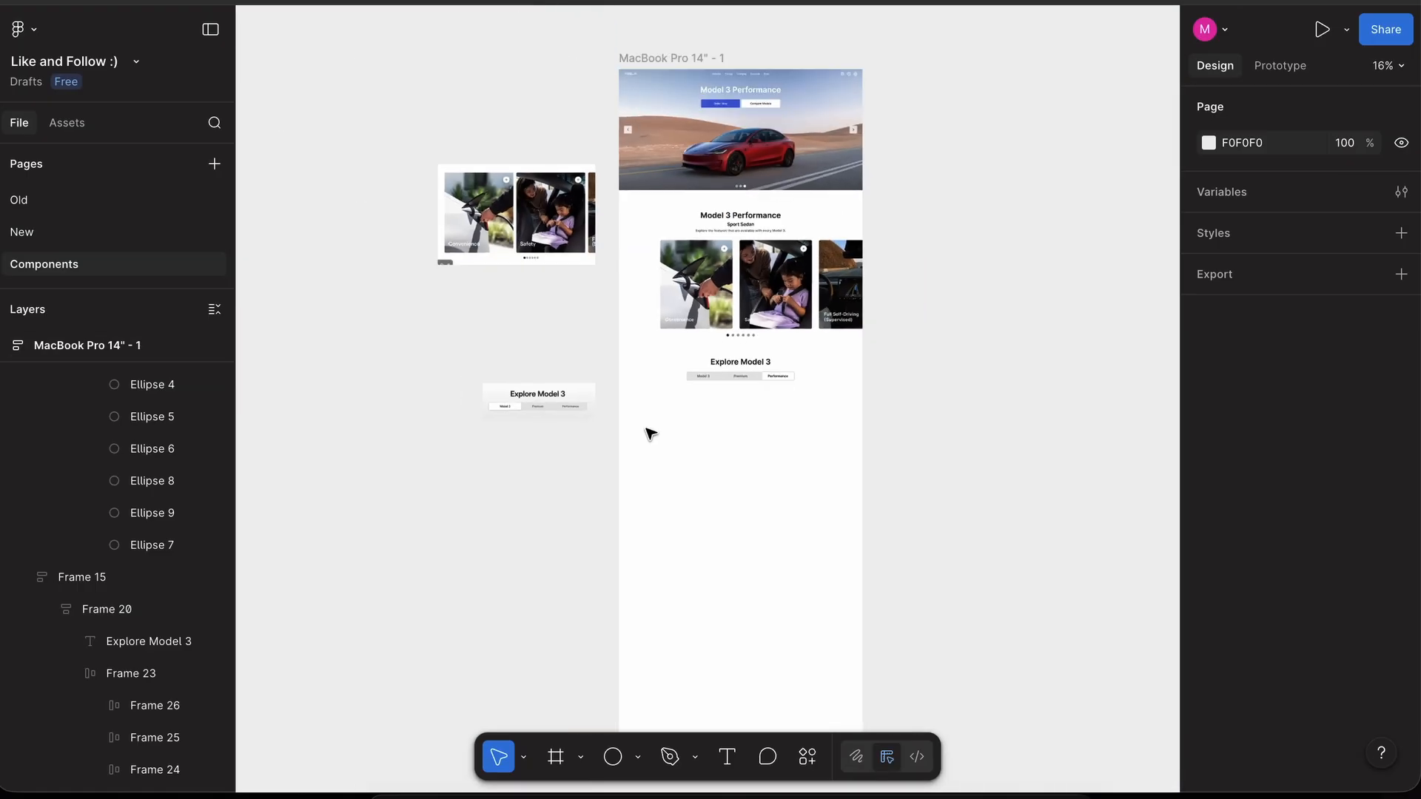
{"action": "scroll", "coordinate": [650, 433], "scroll_direction": "down", "scroll_amount": 2}
{"action": "scroll", "coordinate": [568, 449], "scroll_direction": "left", "scroll_amount": 2}
{"action": "key", "text": "super+v"}
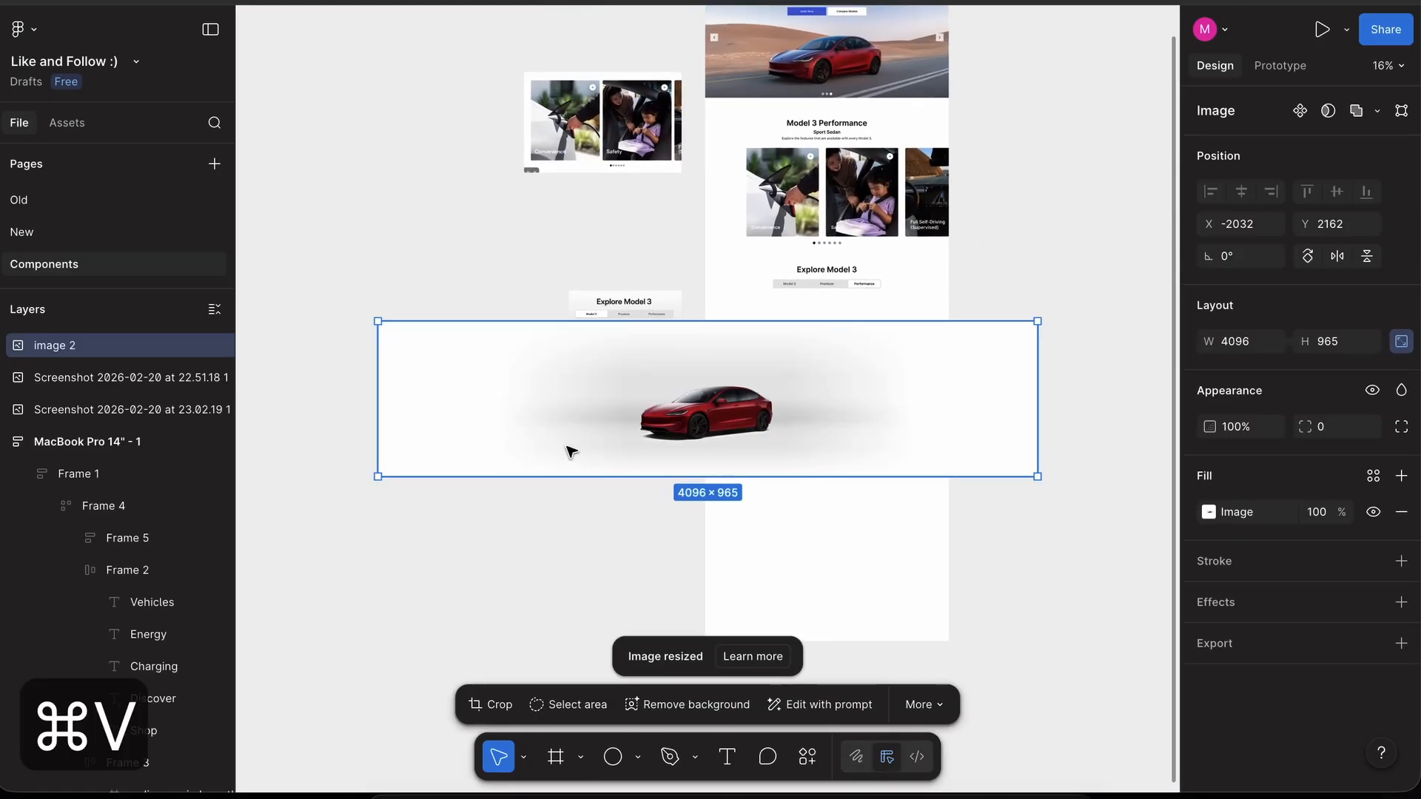
{"action": "key", "text": "super+z"}
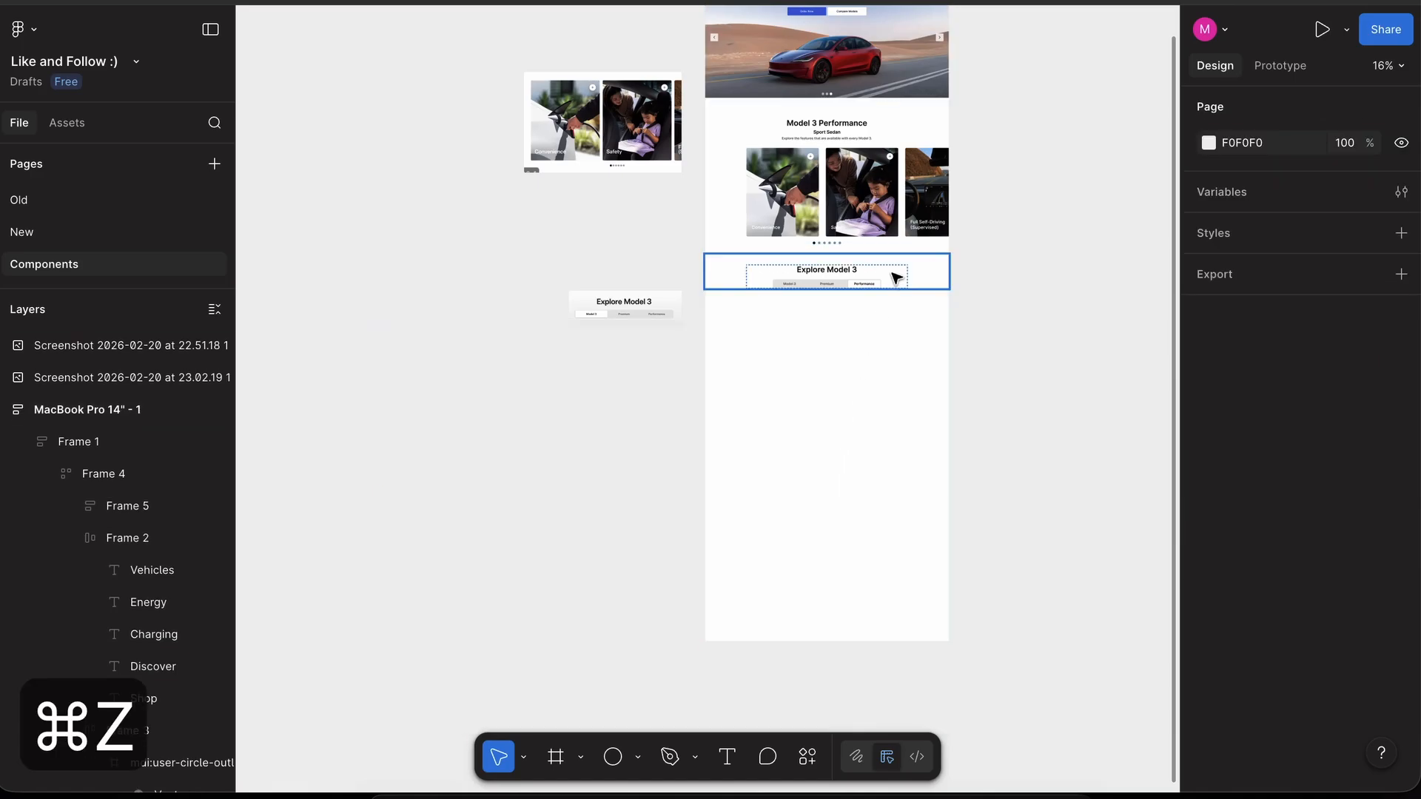
- Add a fill to the whole "Explore Model 3" section frame and replace it with the copied car image
{"action": "left_click", "coordinate": [896, 277]}
{"action": "scroll", "coordinate": [896, 279], "scroll_direction": "up", "scroll_amount": 3}
{"action": "key", "text": "super+v"}
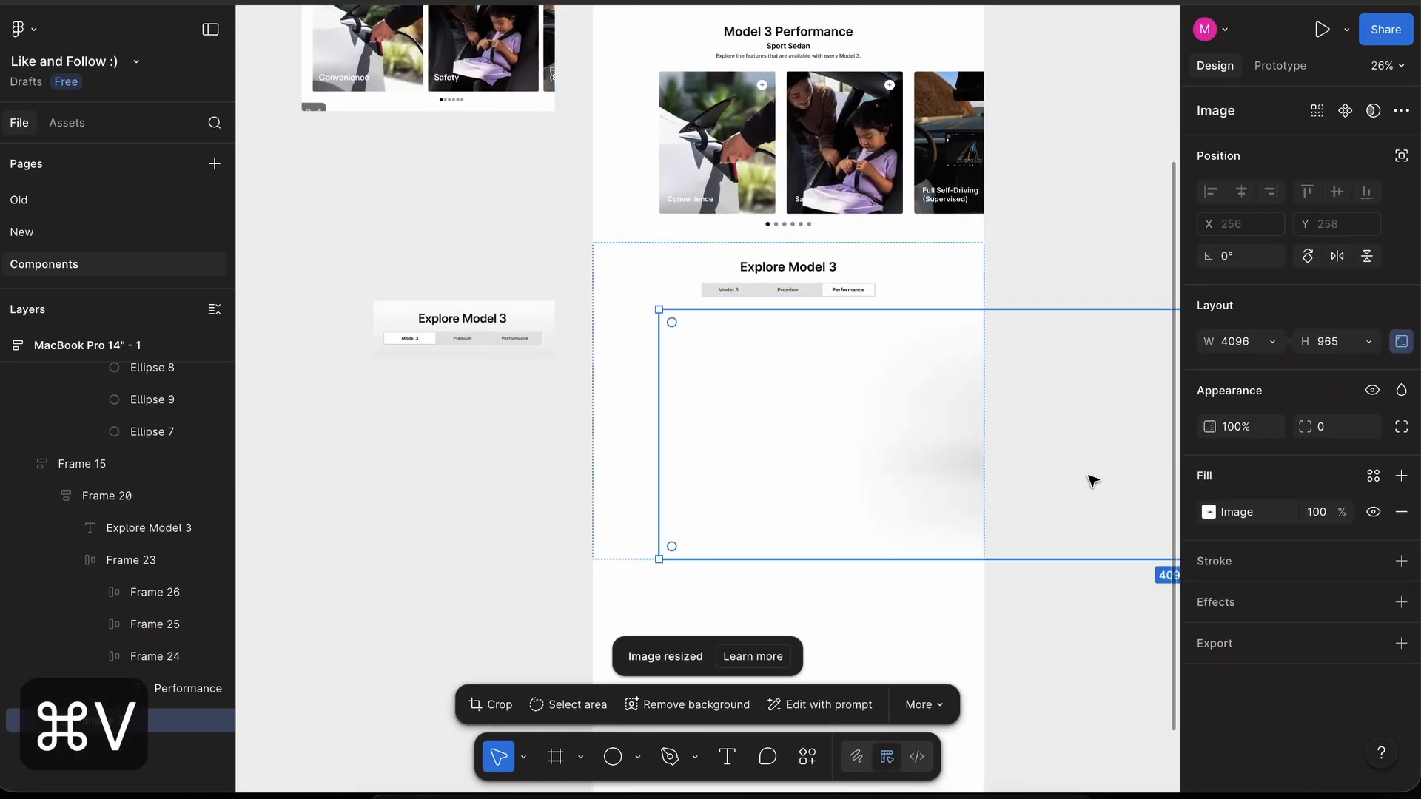
{"action": "key", "text": "super+z"}
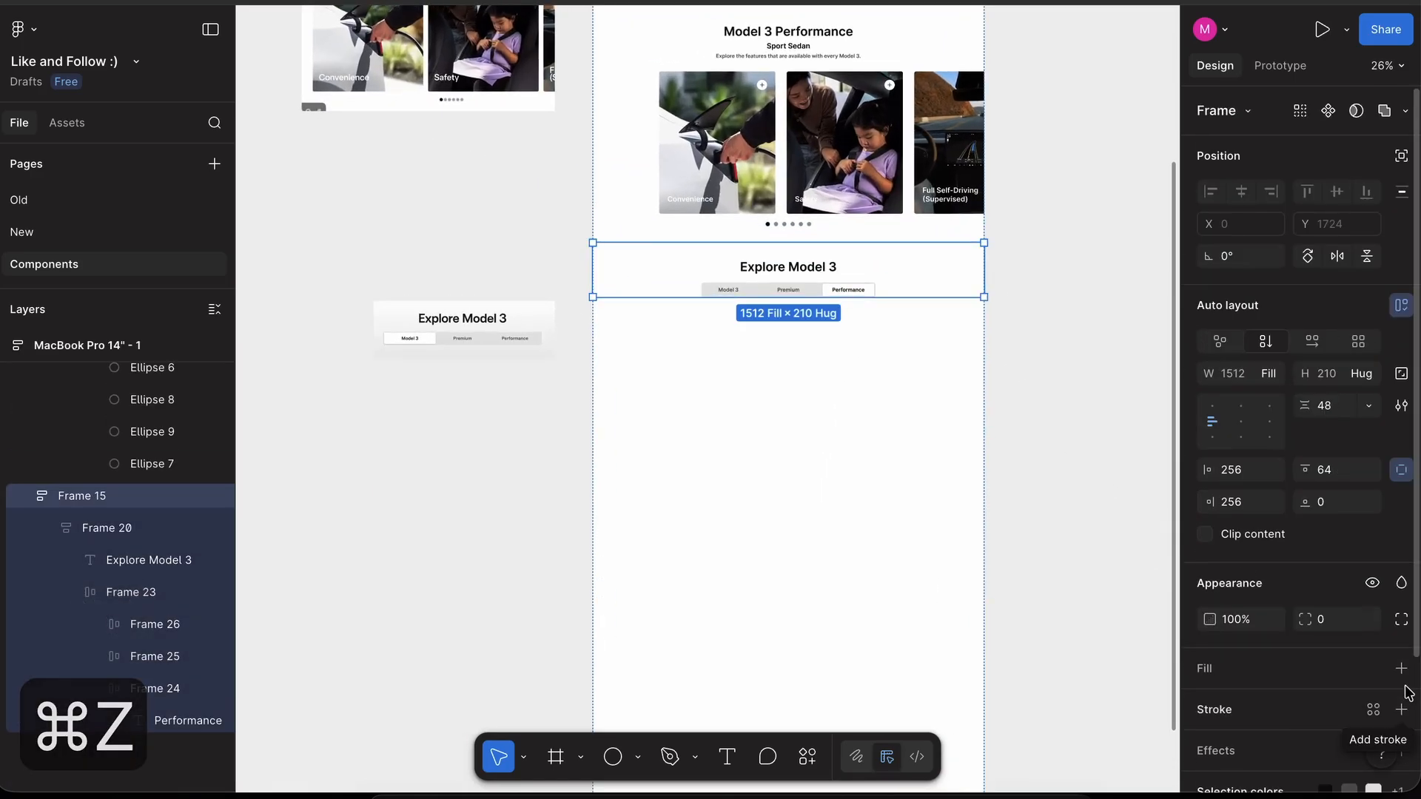
{"action": "left_click", "coordinate": [1401, 669]}
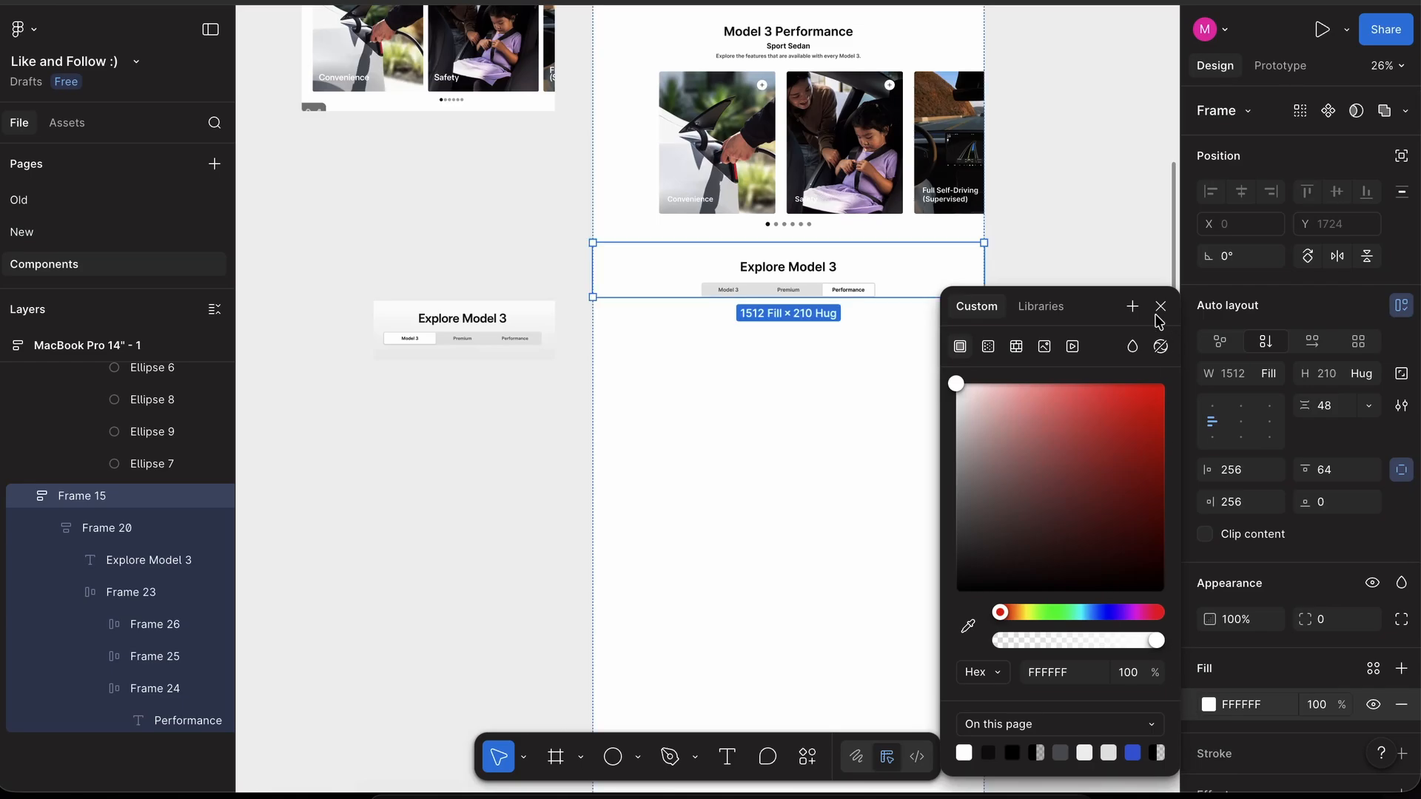
{"action": "left_click", "coordinate": [1160, 306]}
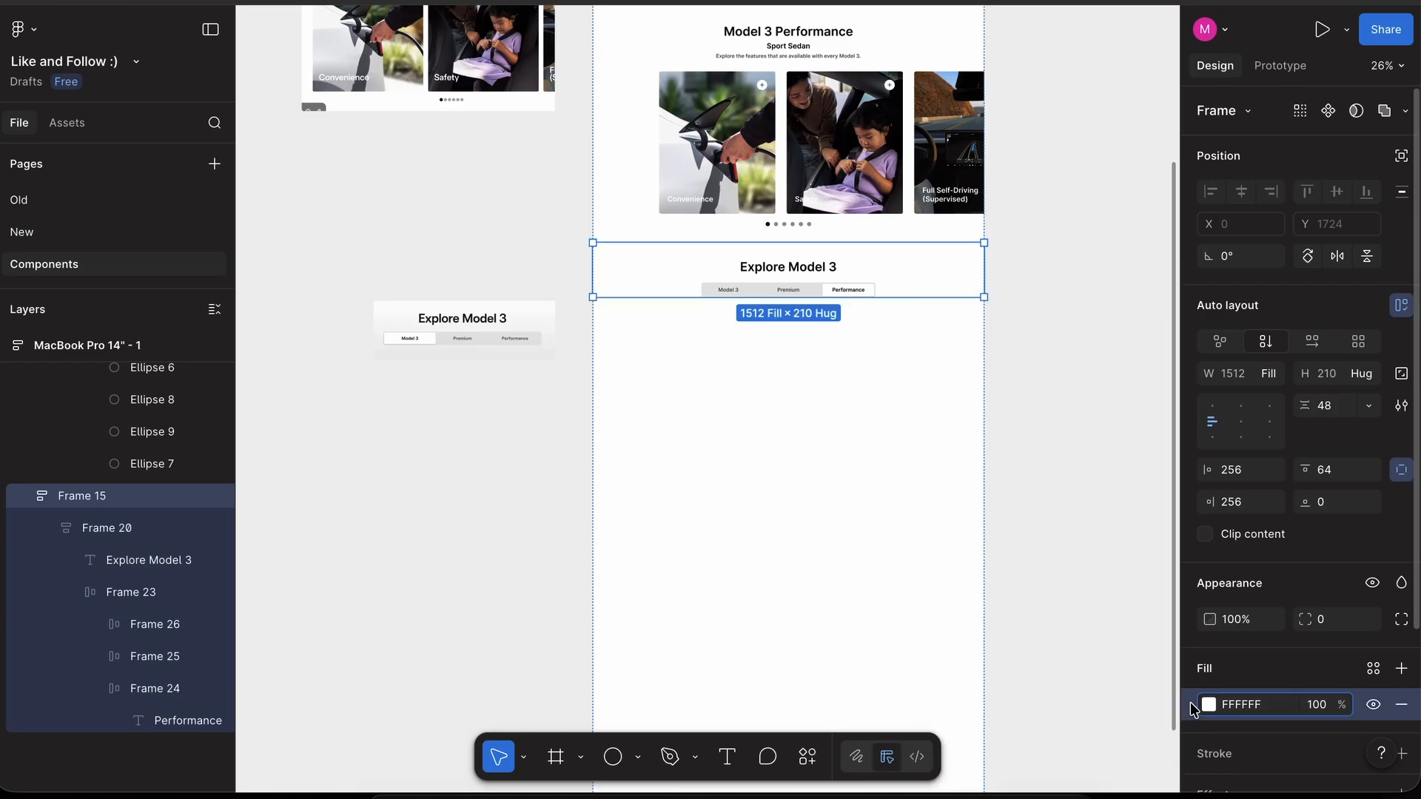
{"action": "key", "text": "super+v"}
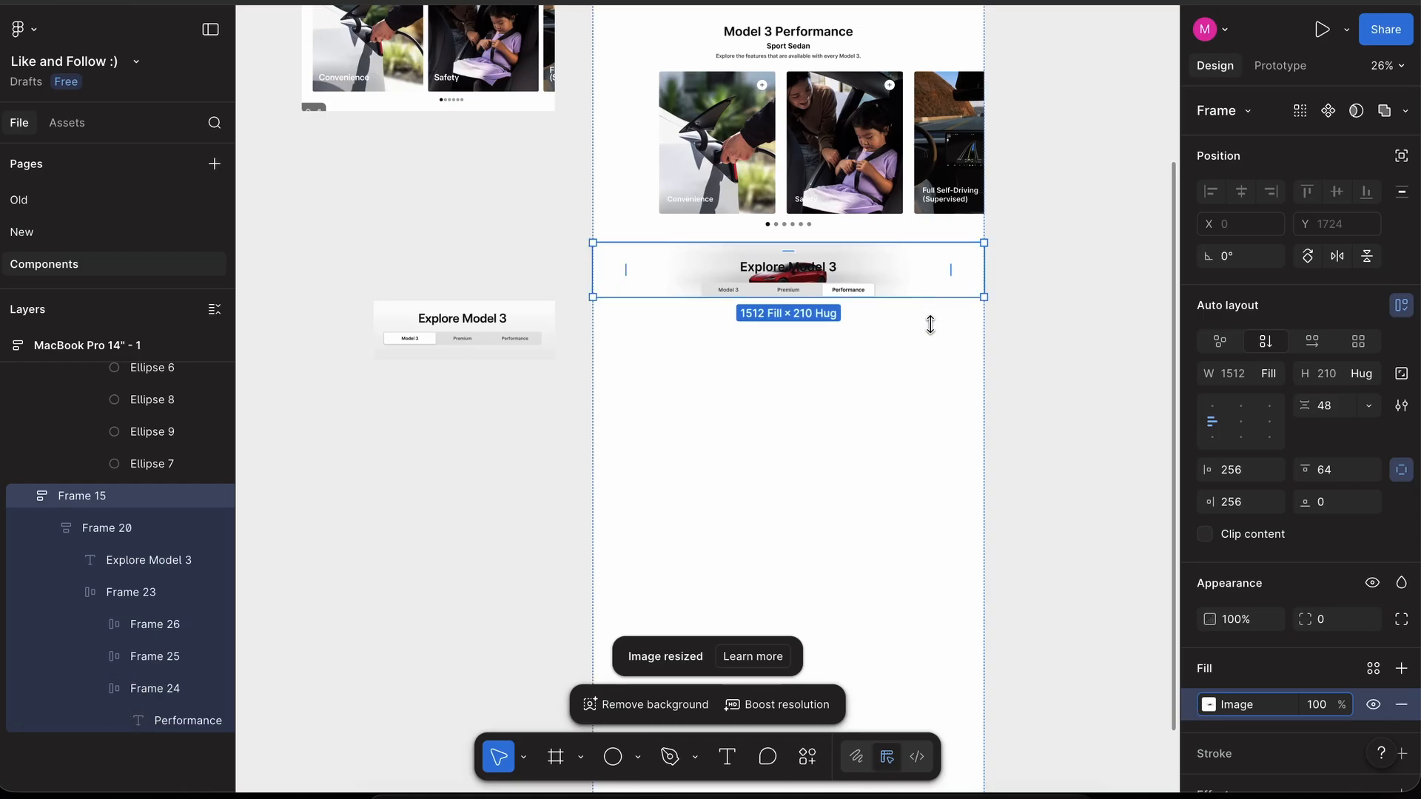
- Extend the section frame's height to about 780 and align its contents to the top left
{"action": "left_click_drag", "start_coordinate": [930, 325], "coordinate": [917, 441]}
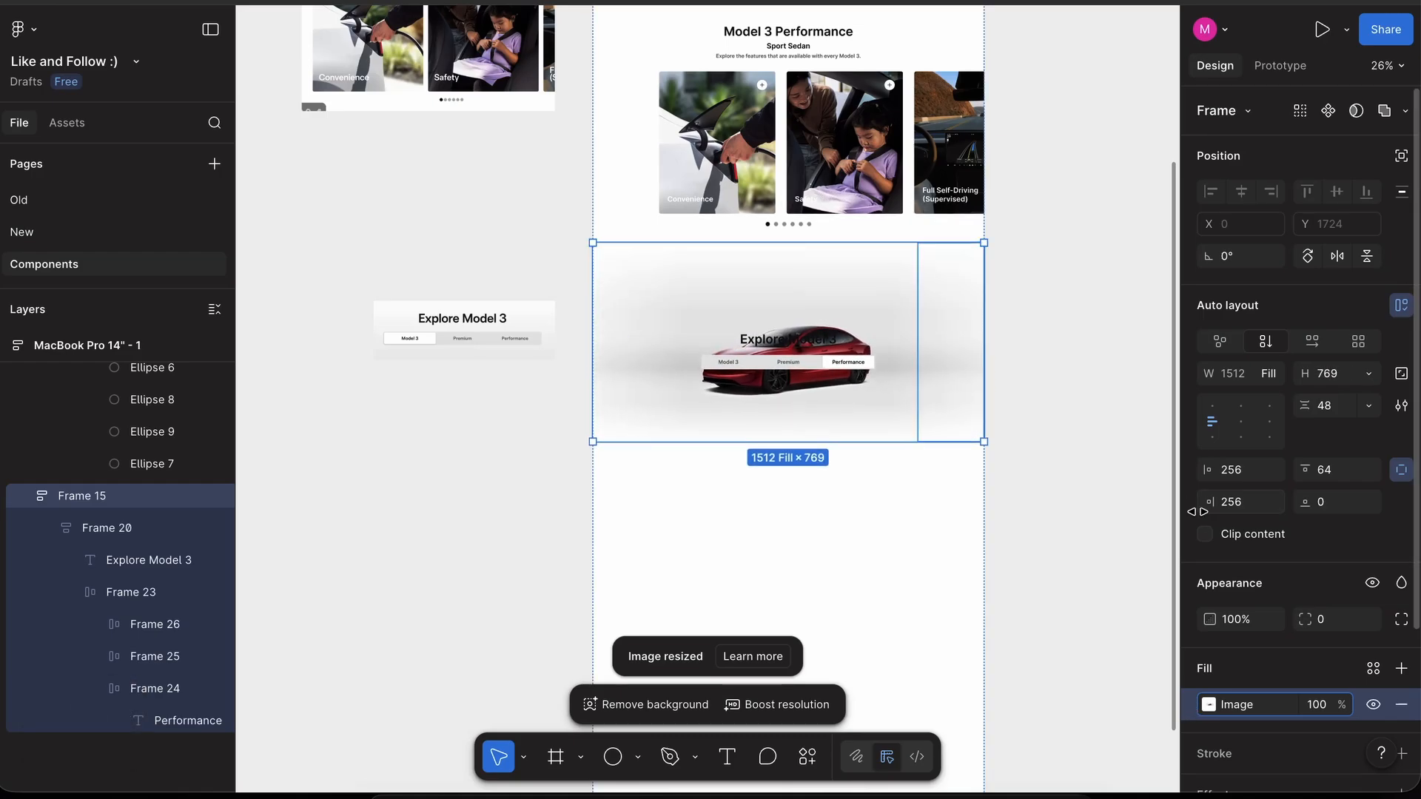
{"action": "left_click", "coordinate": [1215, 409]}
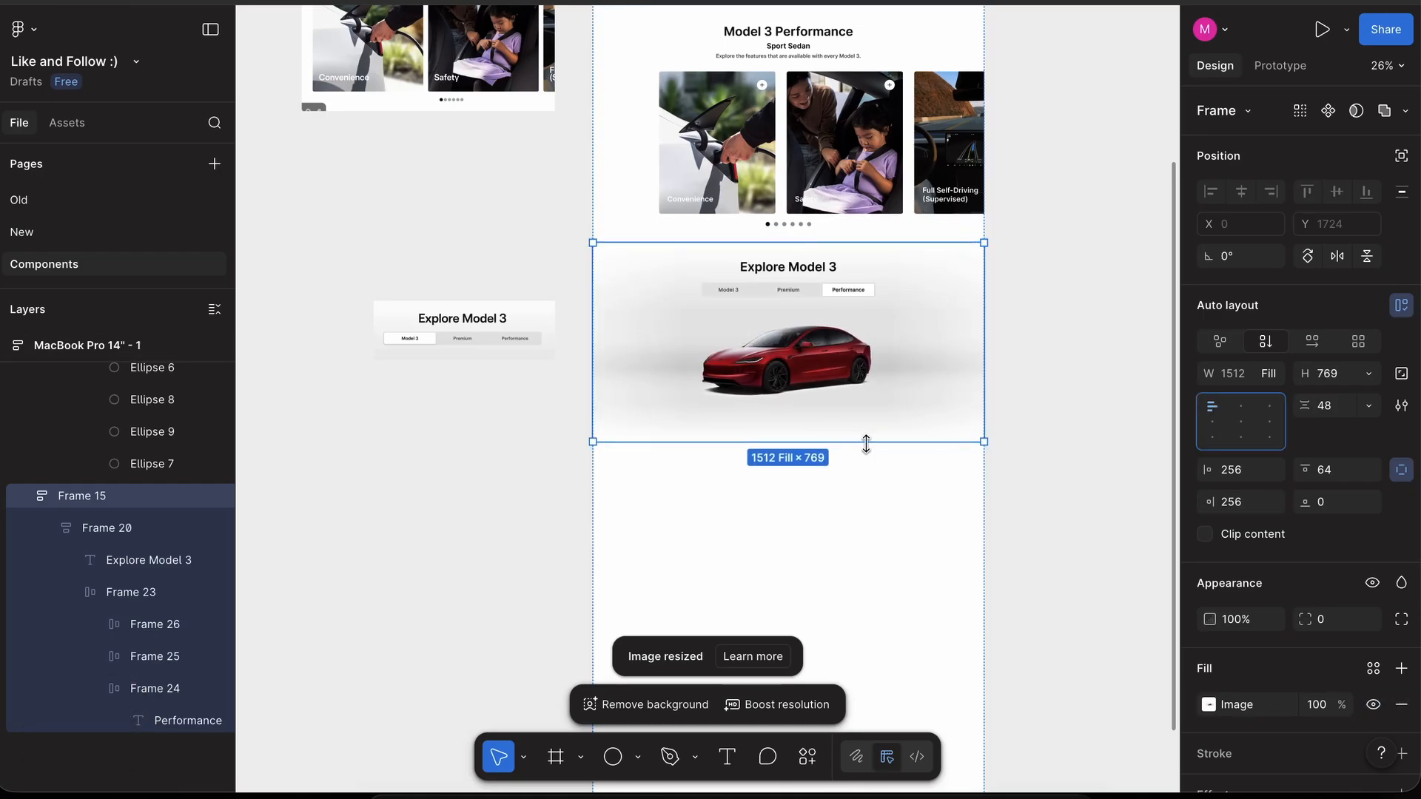
{"action": "mouse_move", "coordinate": [866, 444]}
{"action": "left_mouse_down"}
{"action": "mouse_move", "coordinate": [866, 423]}
{"action": "mouse_move", "coordinate": [869, 445]}
{"action": "left_mouse_up"}
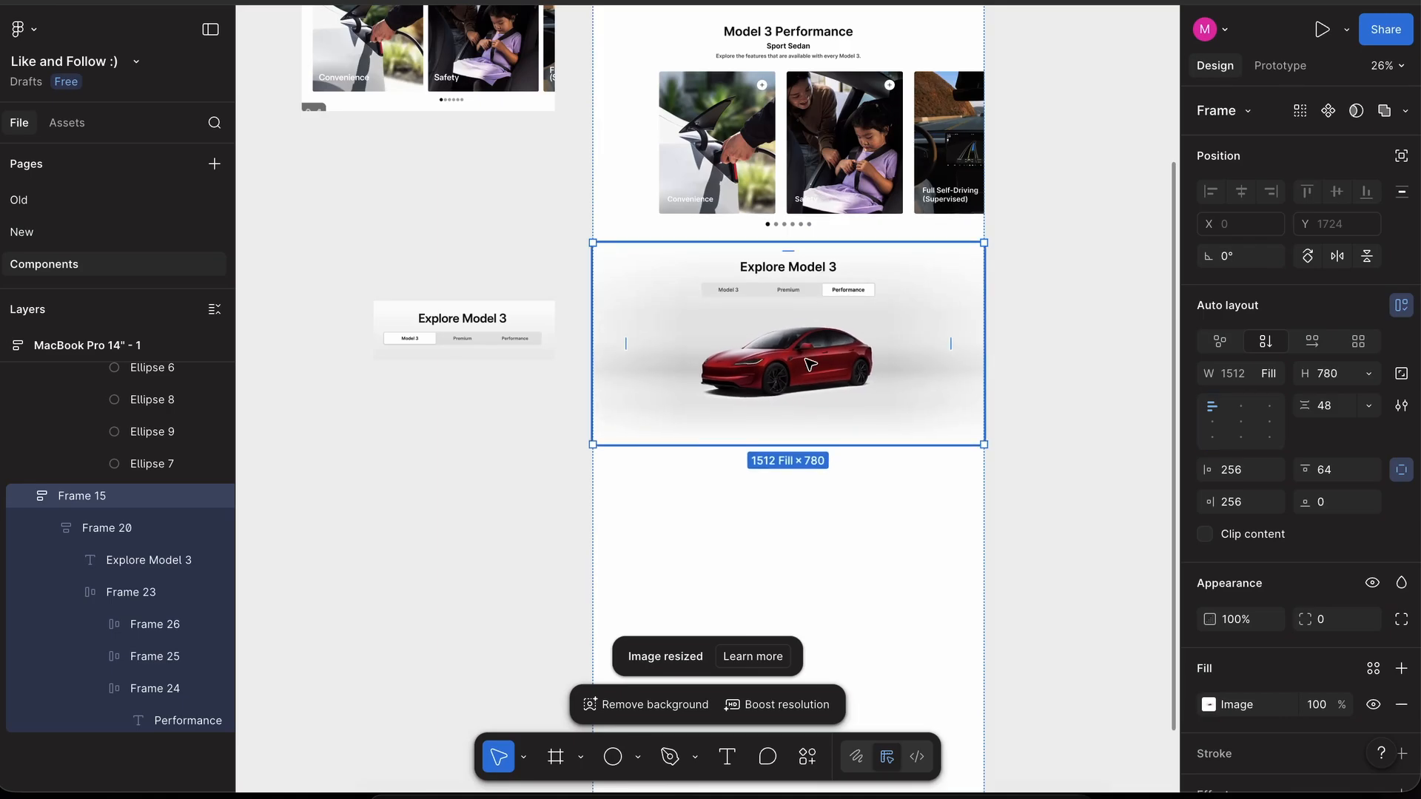
- Place two copies of the "Explore Model 3" heading inside the section frame, stacked below the switcher
{"action": "scroll", "coordinate": [810, 362], "scroll_direction": "up", "scroll_amount": 5}
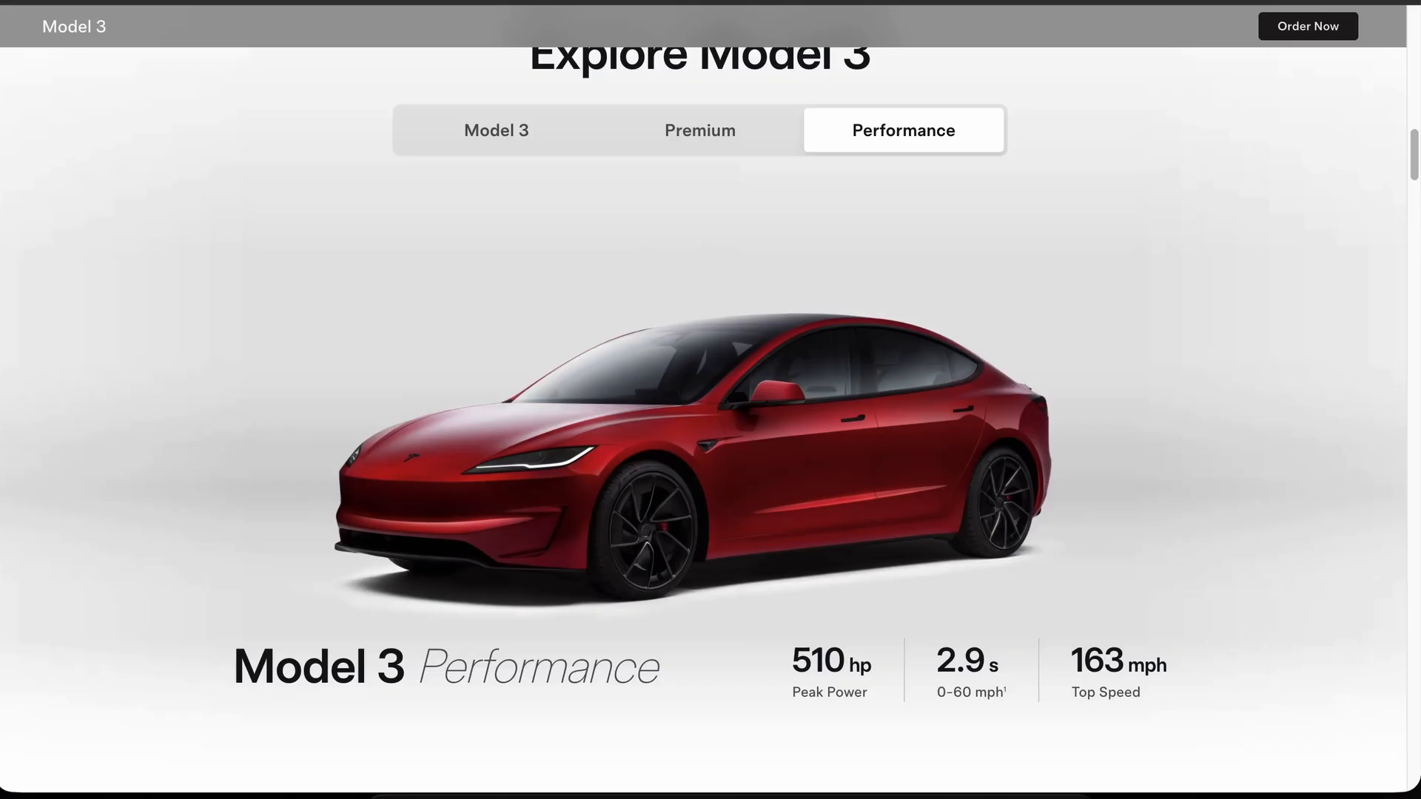
{"action": "scroll", "coordinate": [486, 303], "scroll_direction": "down", "scroll_amount": 1}
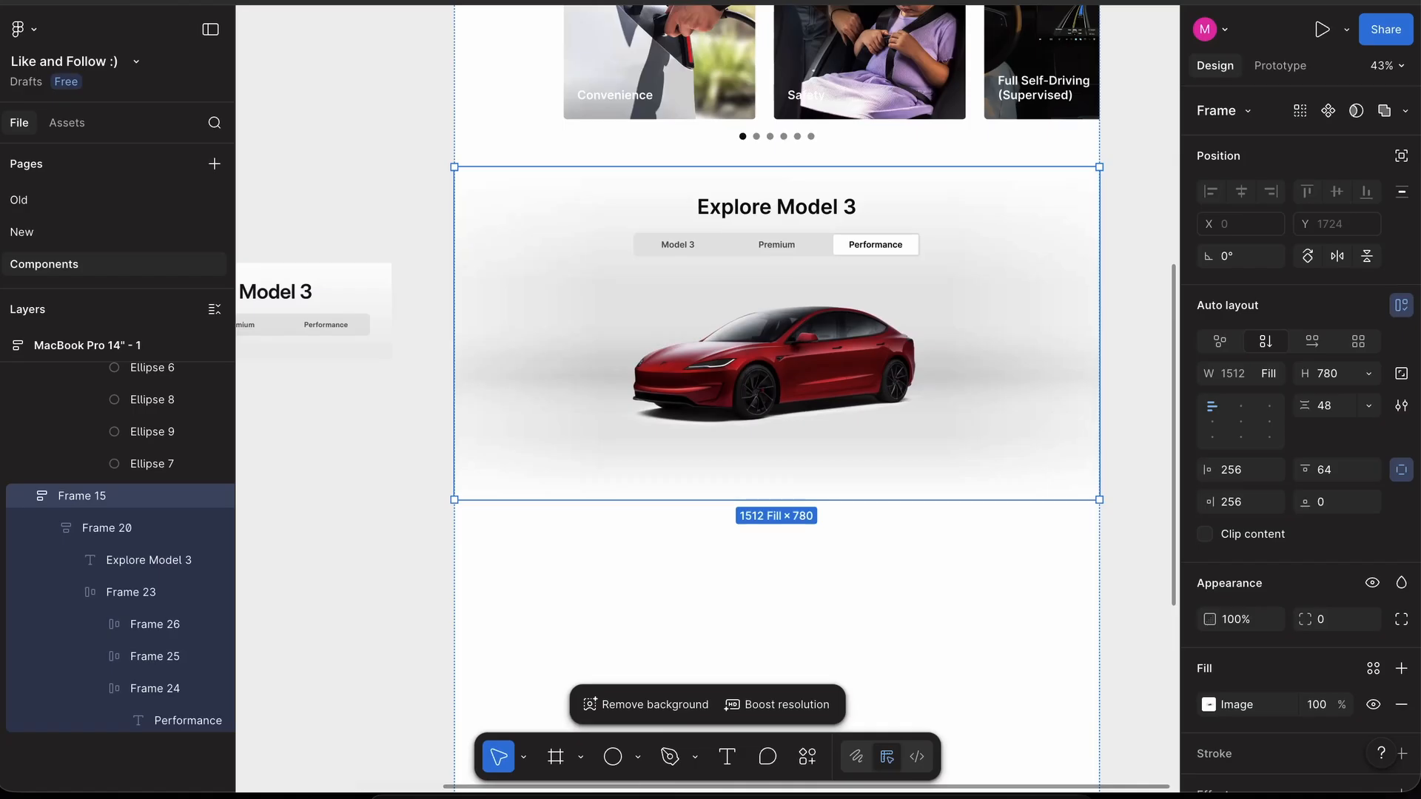
{"action": "double_click", "coordinate": [788, 210]}
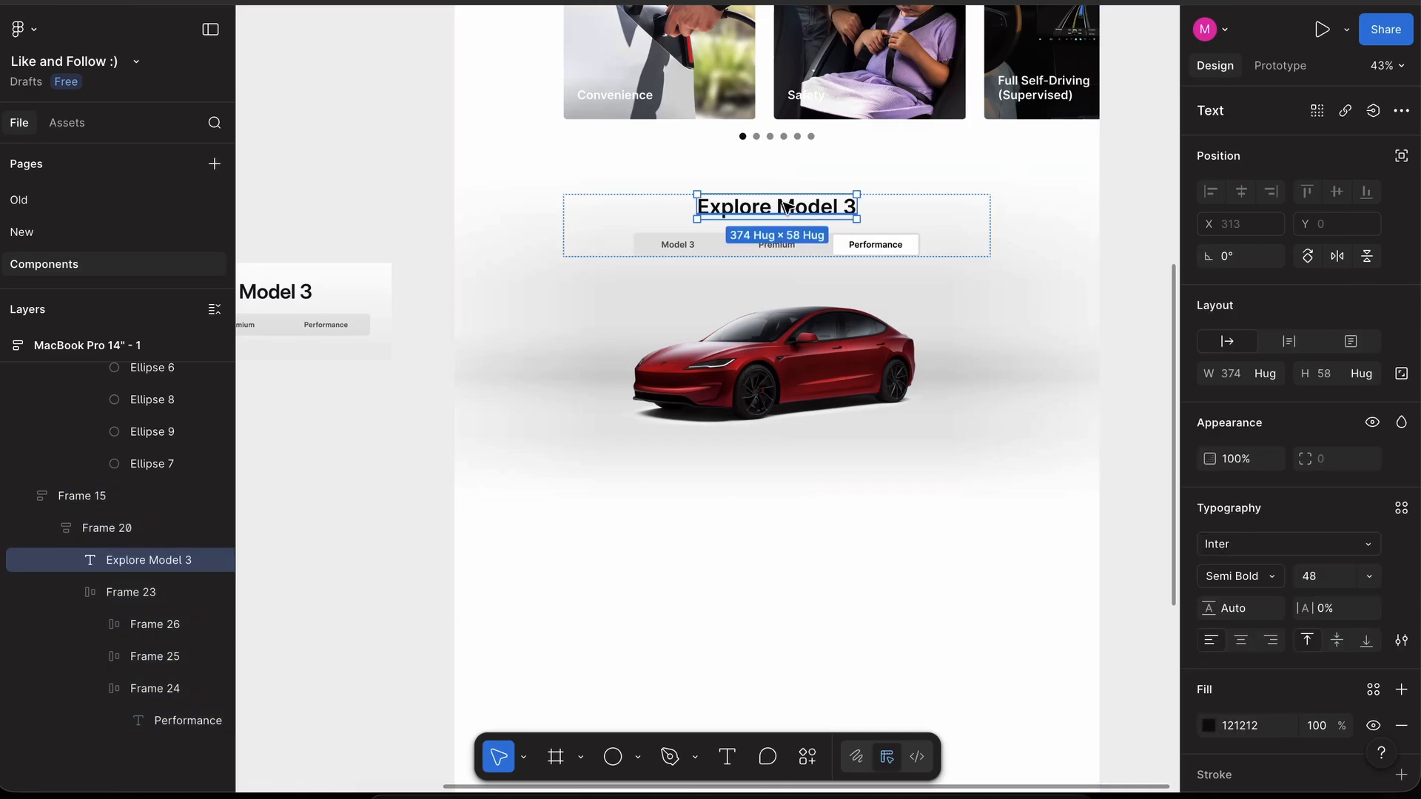
{"action": "left_click_drag", "start_coordinate": [789, 208], "coordinate": [764, 428]}
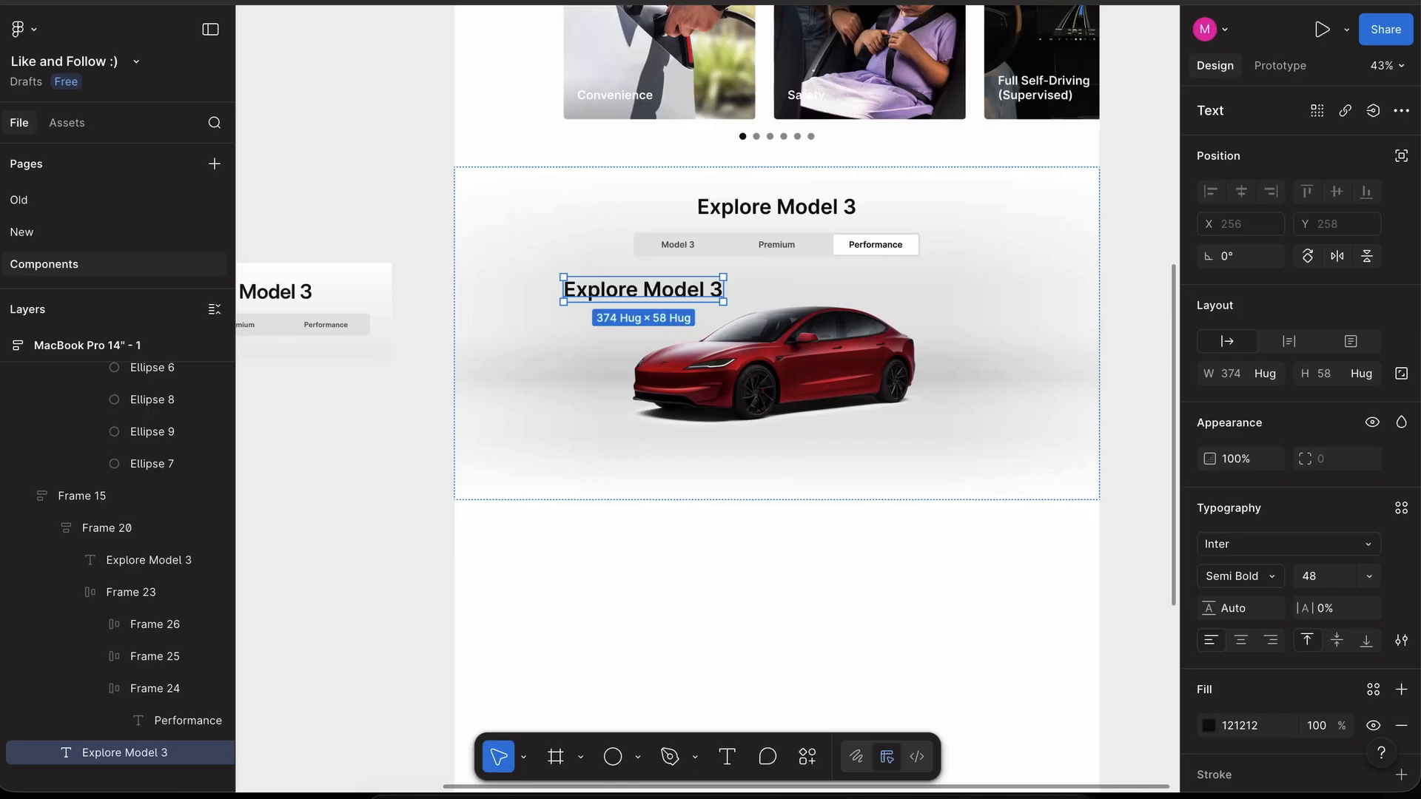
{"action": "key", "text": "super+d"}
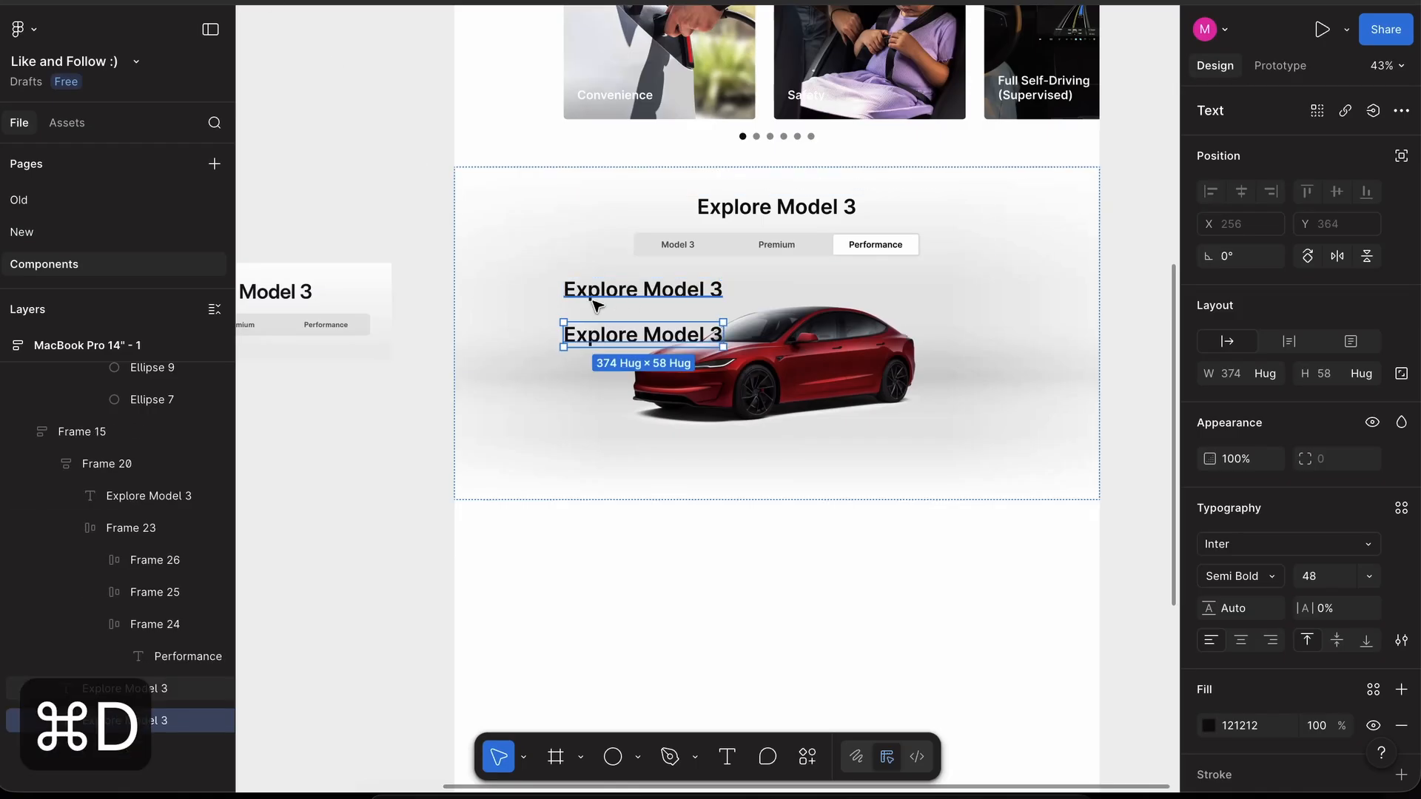
- Change the upper heading copy's text to "Model 3 Performance"
{"action": "scroll", "coordinate": [592, 296], "scroll_direction": "up", "scroll_amount": 3}
{"action": "double_click", "coordinate": [692, 285]}
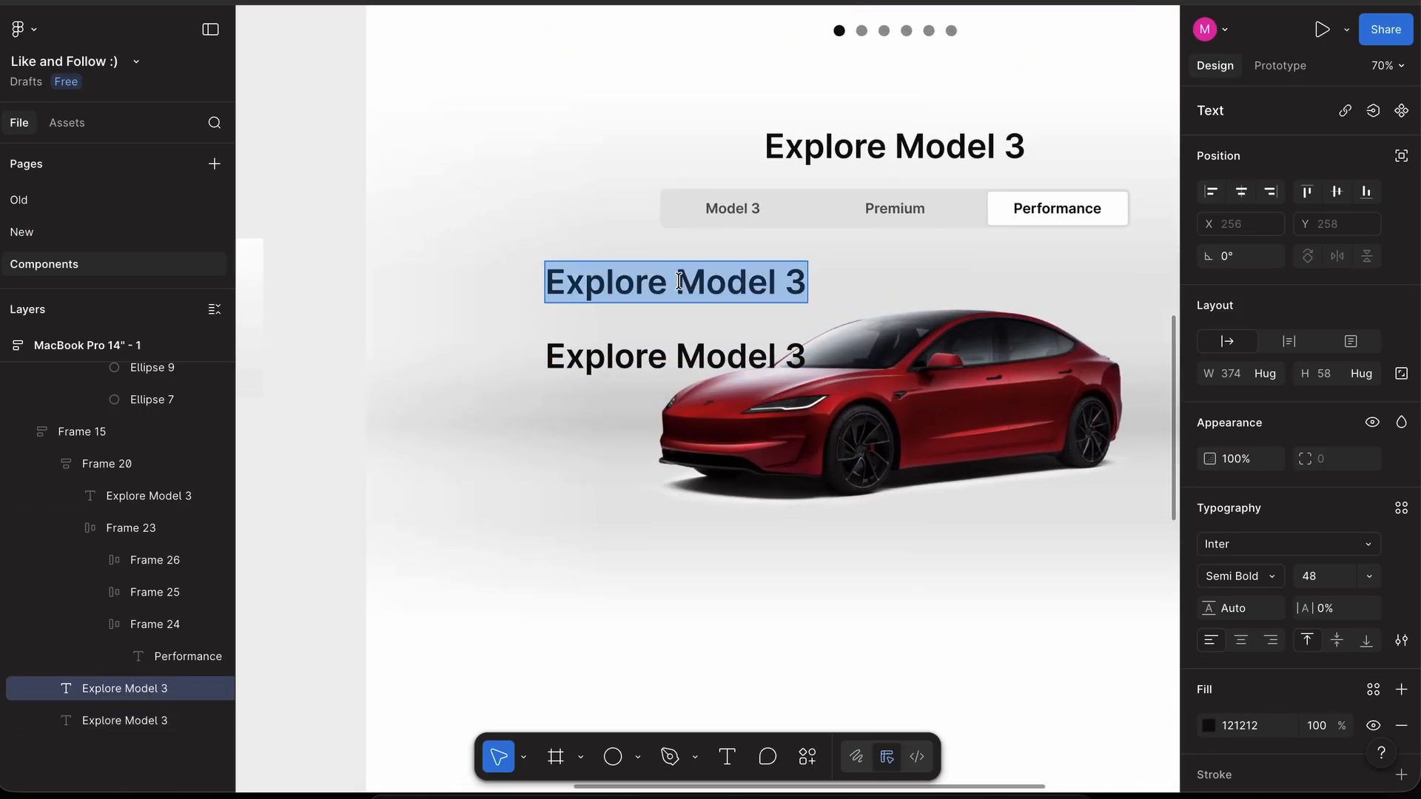
{"action": "type", "text": "Model 3 Performance"}
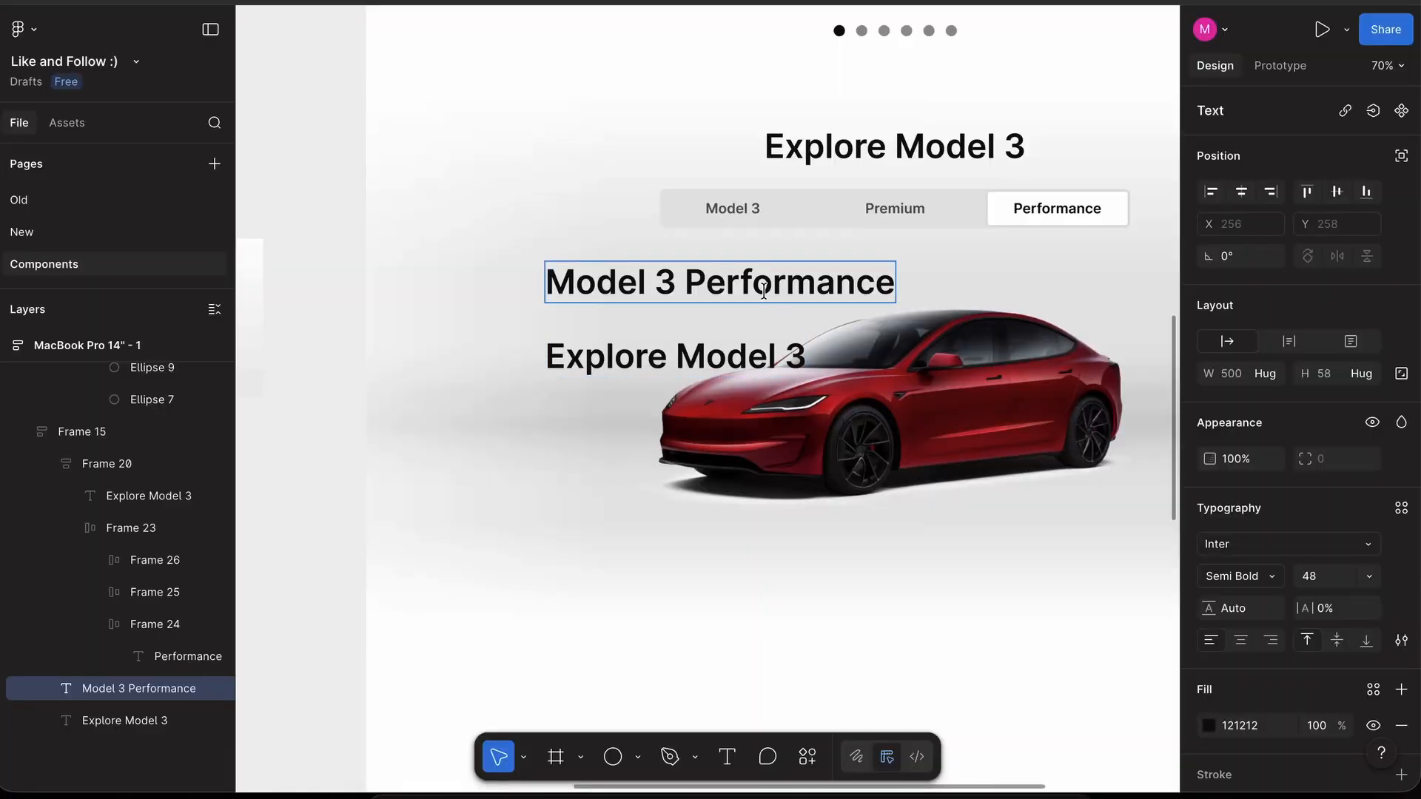
- Set the word "Performance" in the new heading to Extra Light Italic and compare it with the live site
{"action": "double_click", "coordinate": [763, 290]}
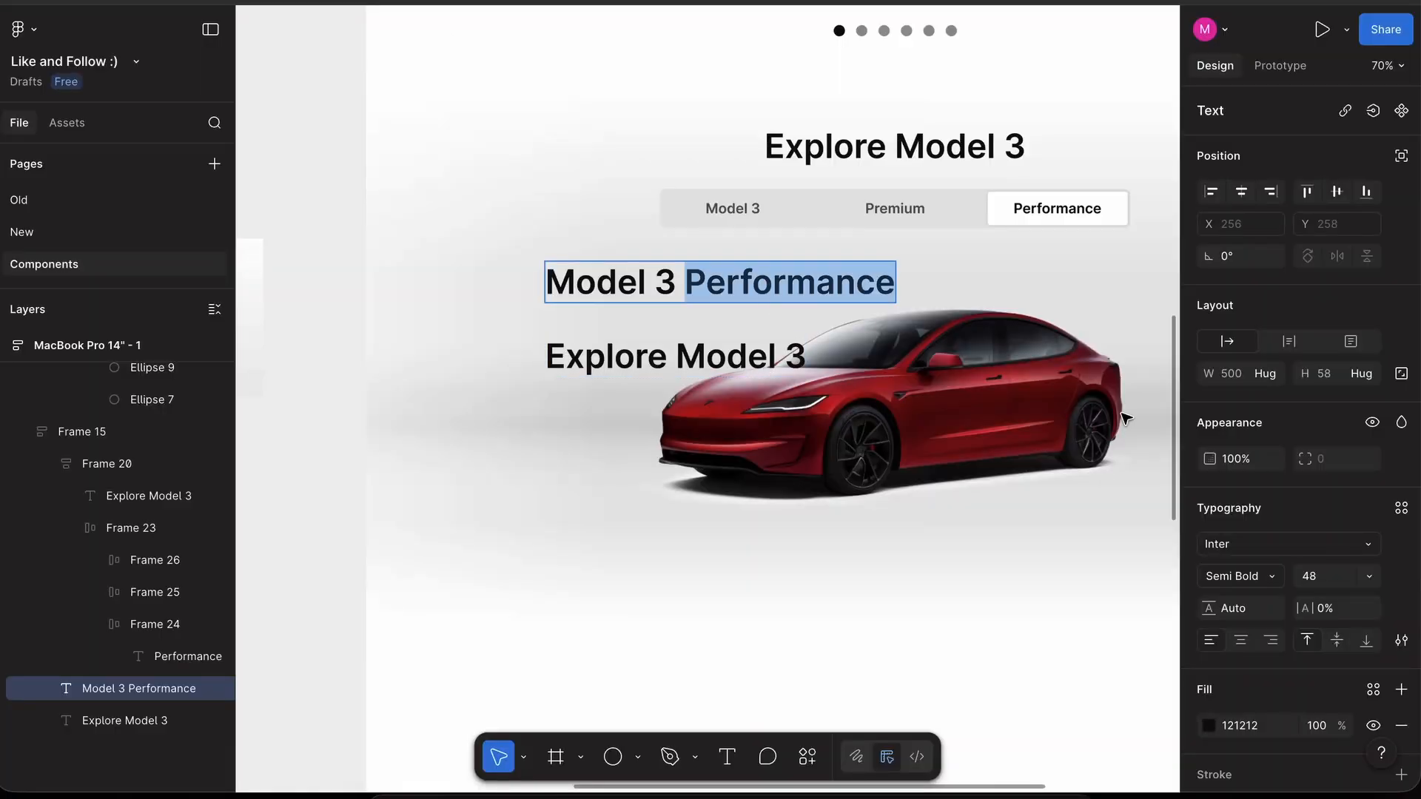
{"action": "left_click", "coordinate": [1250, 575]}
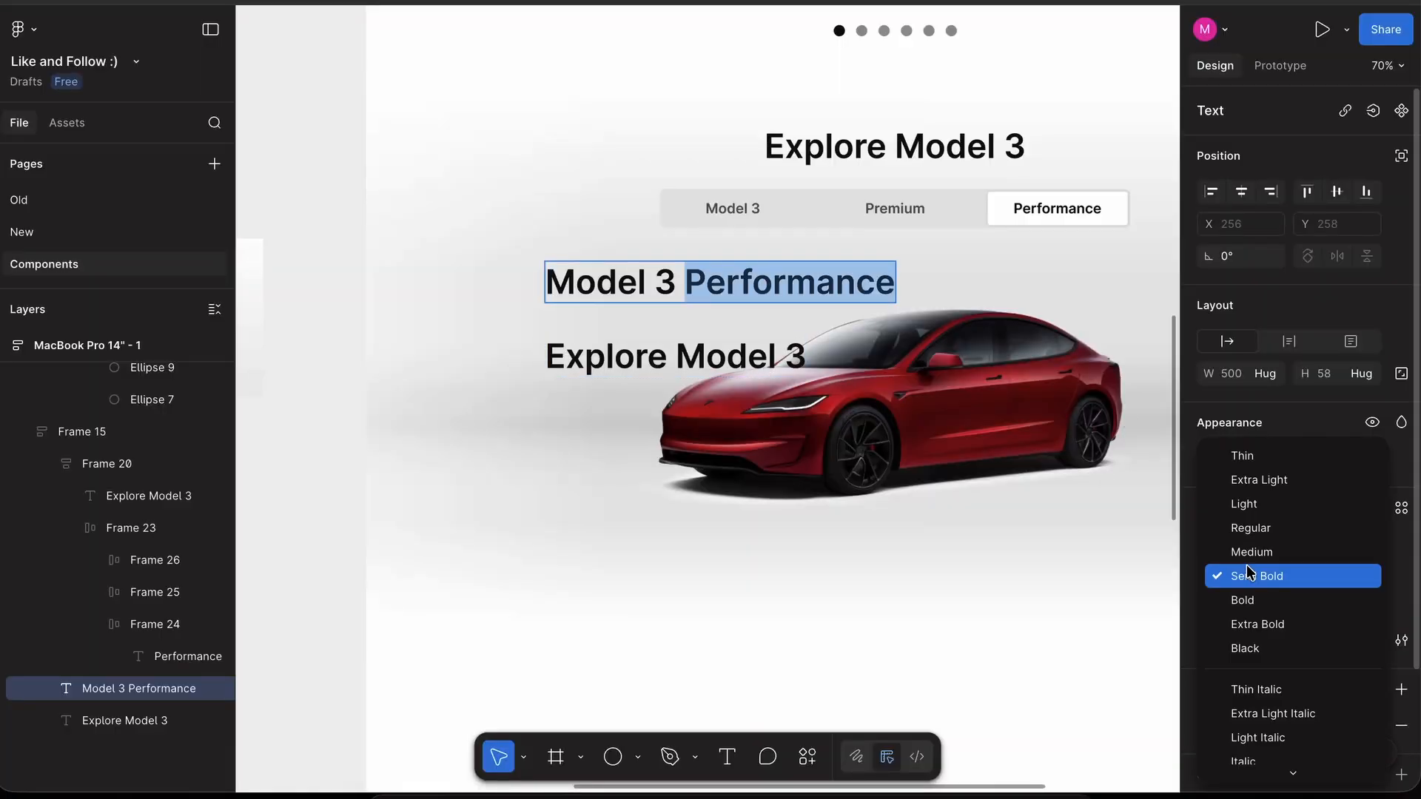
{"action": "scroll", "coordinate": [1249, 570], "scroll_direction": "down", "scroll_amount": 3}
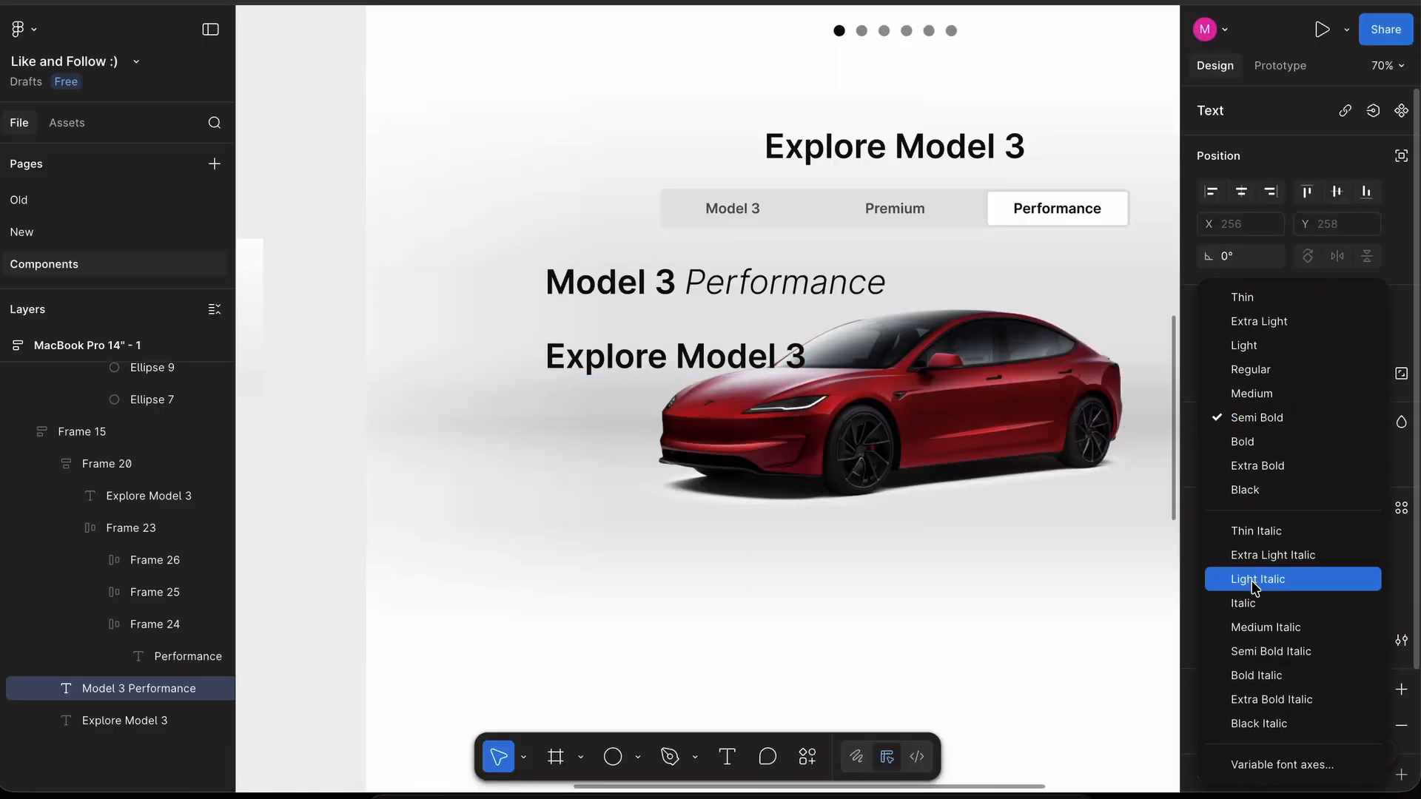
{"action": "left_click", "coordinate": [1253, 556]}
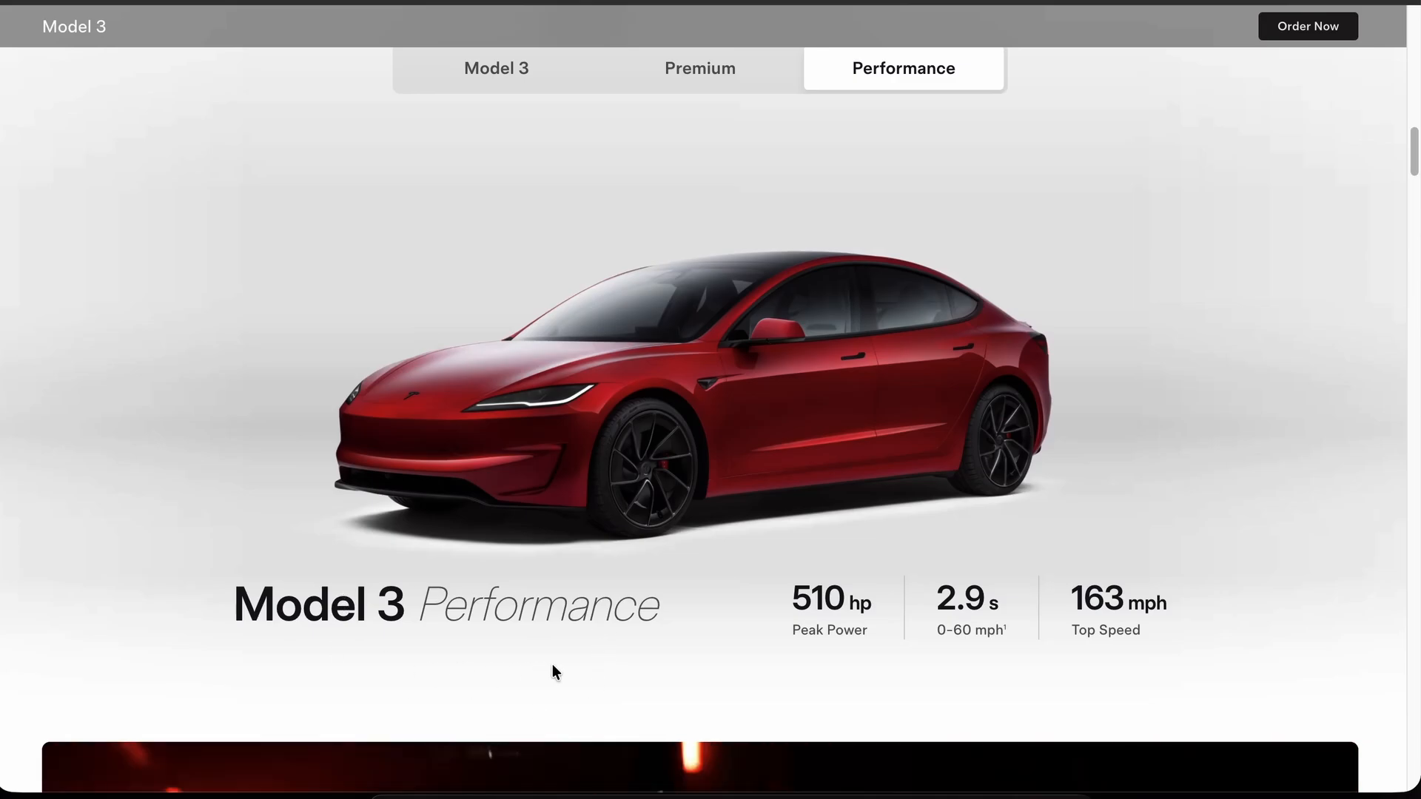
{"action": "left_click_drag", "start_coordinate": [565, 606], "coordinate": [305, 613]}
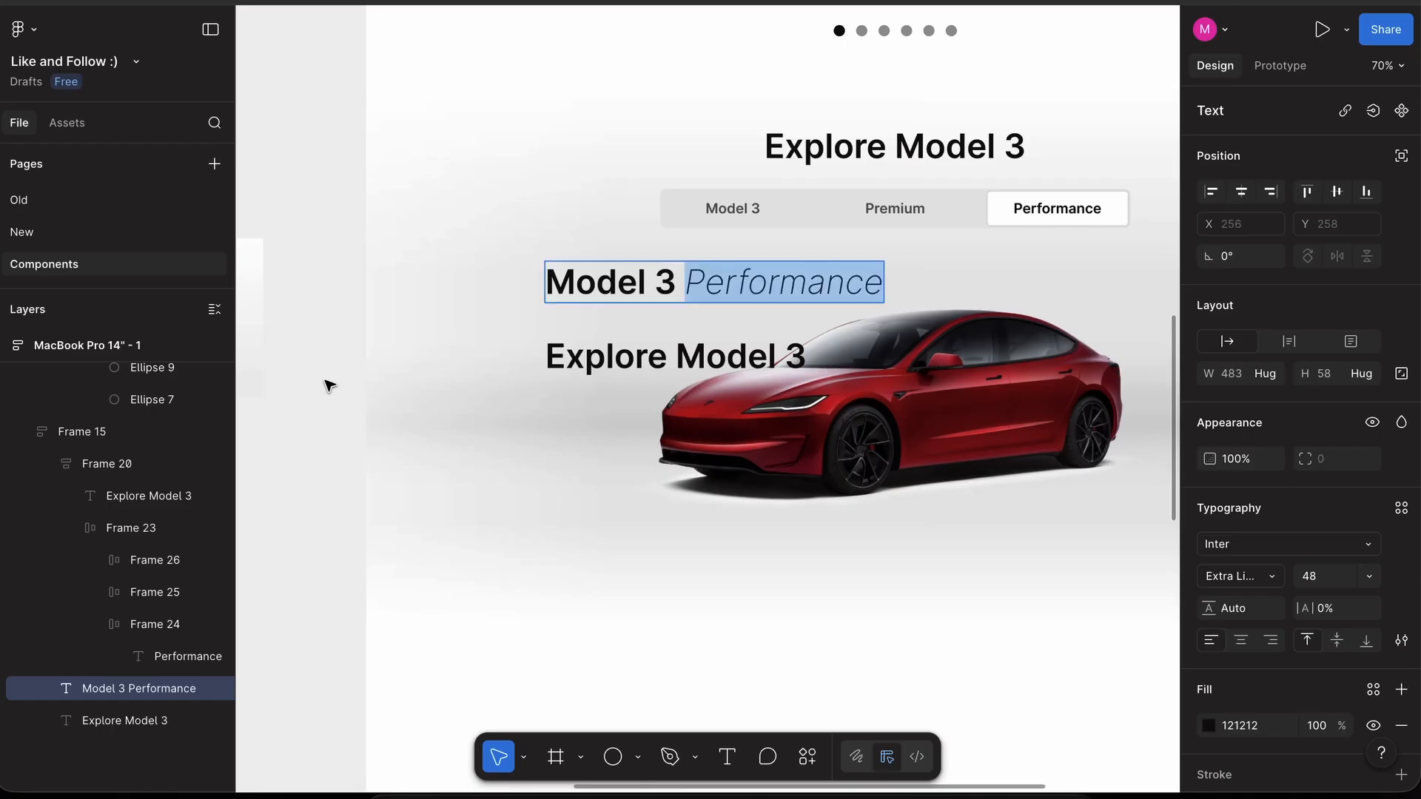
{"action": "key", "text": "Escape"}
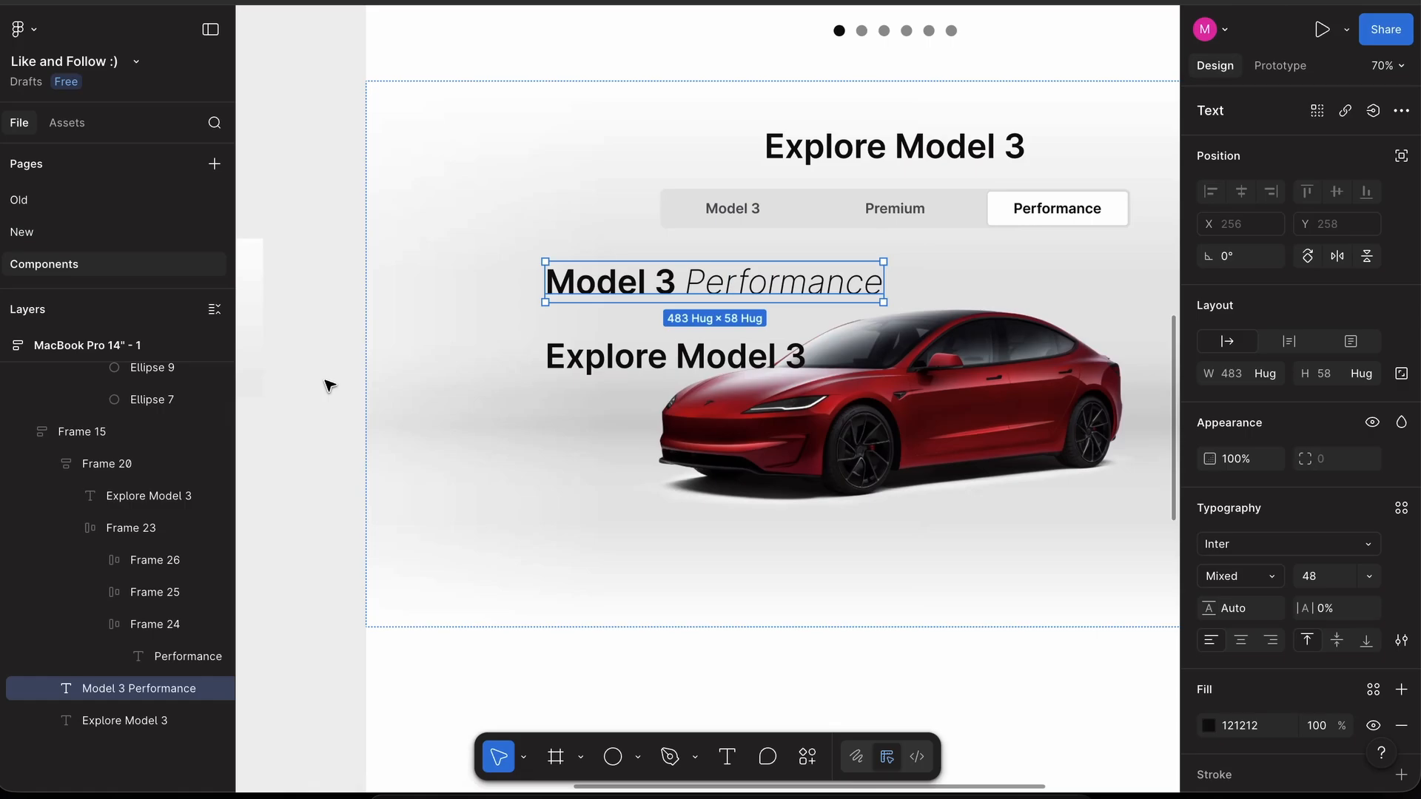
- Check the specs row on the live Tesla page and duplicate the lower "Explore Model 3" heading twice inside the section frame
{"action": "left_click", "coordinate": [329, 385]}
{"action": "scroll", "coordinate": [657, 337], "scroll_direction": "down", "scroll_amount": 5}
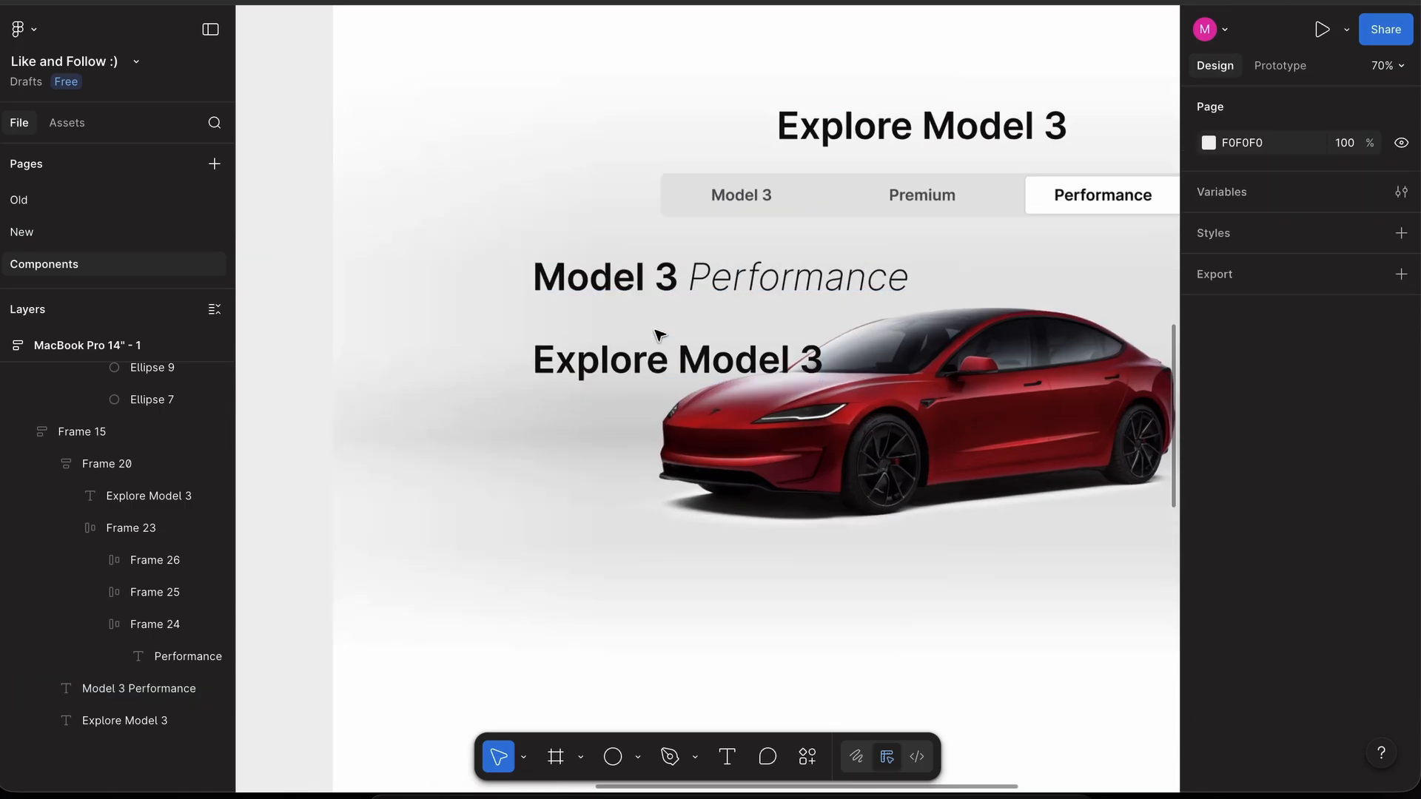
{"action": "scroll", "coordinate": [839, 309], "scroll_direction": "up", "scroll_amount": 2}
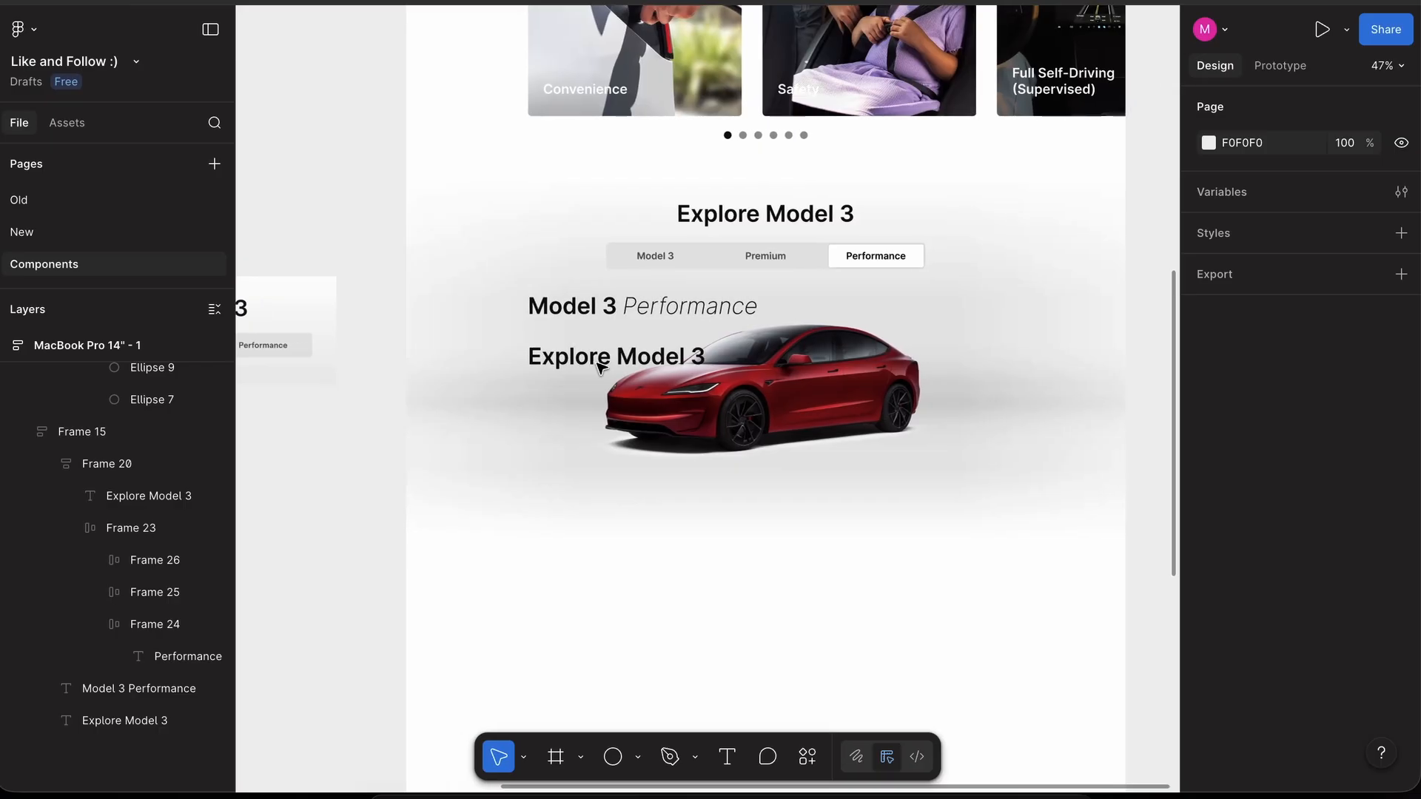
{"action": "scroll", "coordinate": [601, 368], "scroll_direction": "up", "scroll_amount": 1}
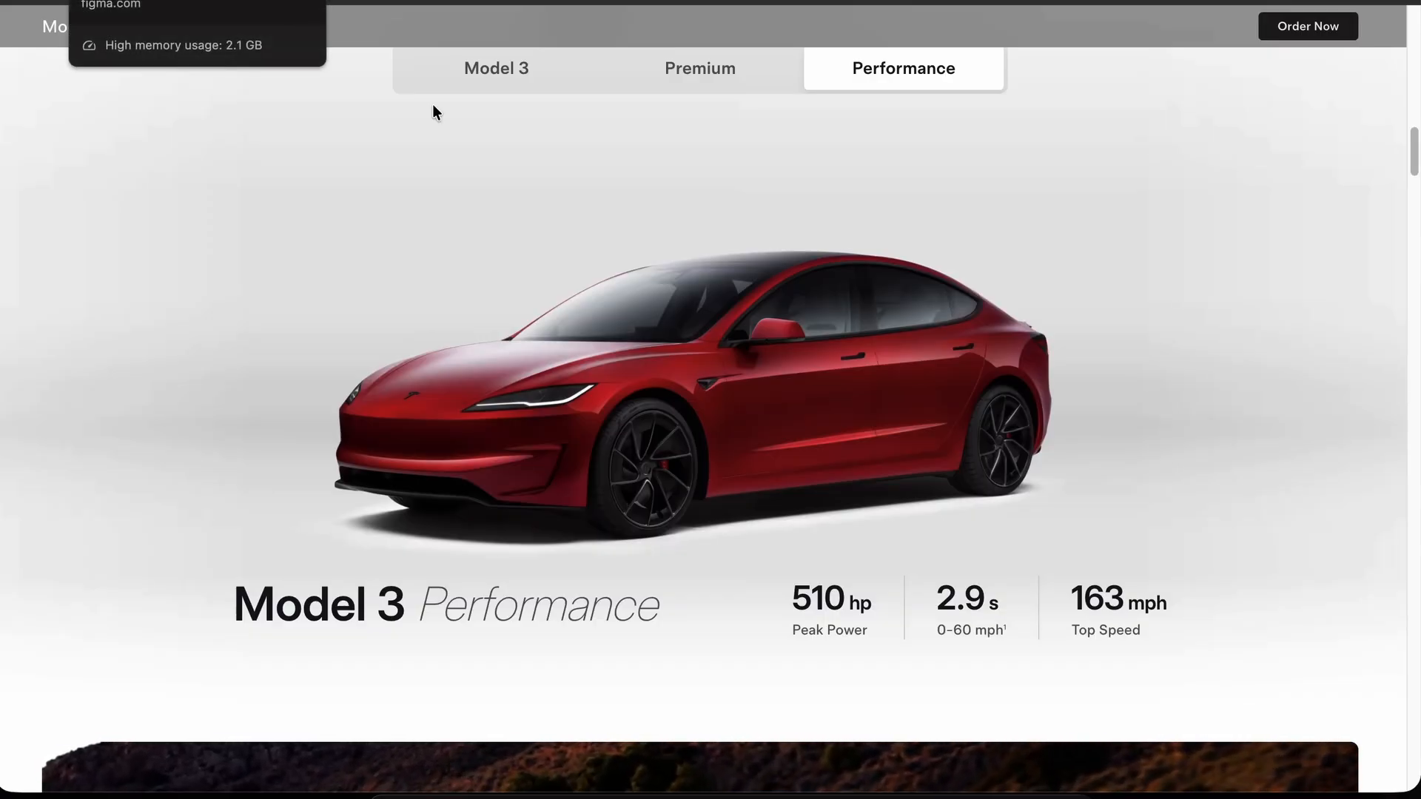
{"action": "key", "text": "ctrl+a"}
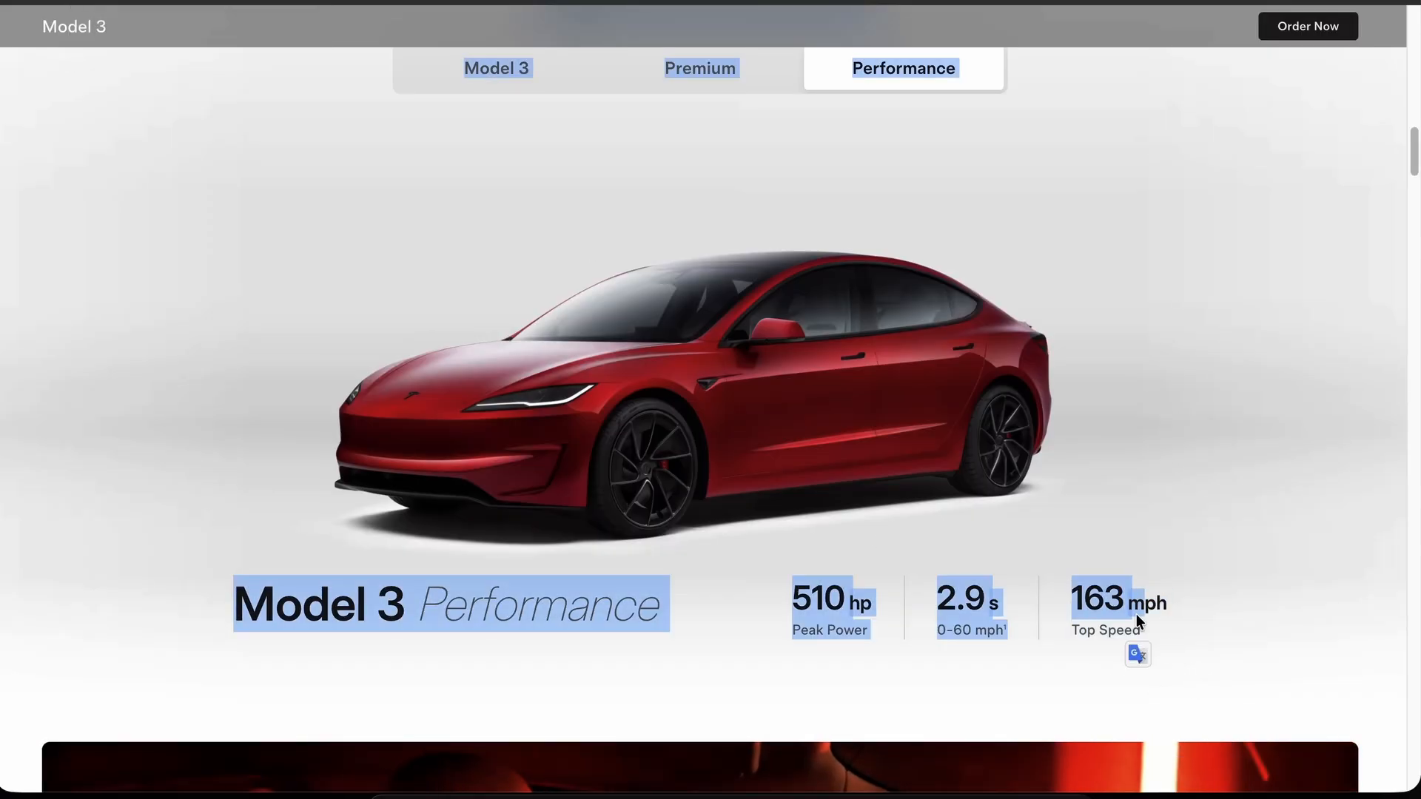
{"action": "left_click", "coordinate": [1132, 636]}
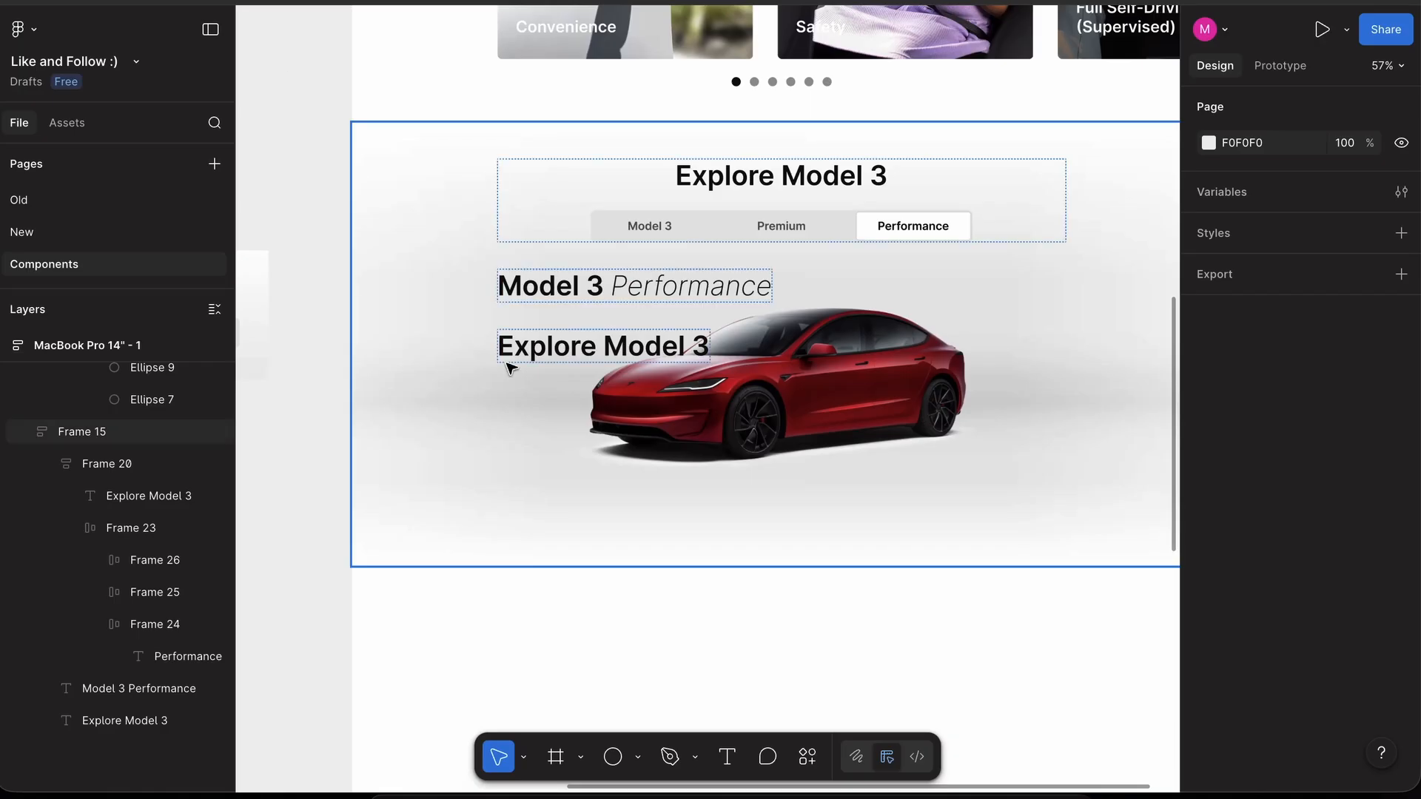
{"action": "scroll", "coordinate": [510, 368], "scroll_direction": "up", "scroll_amount": 3}
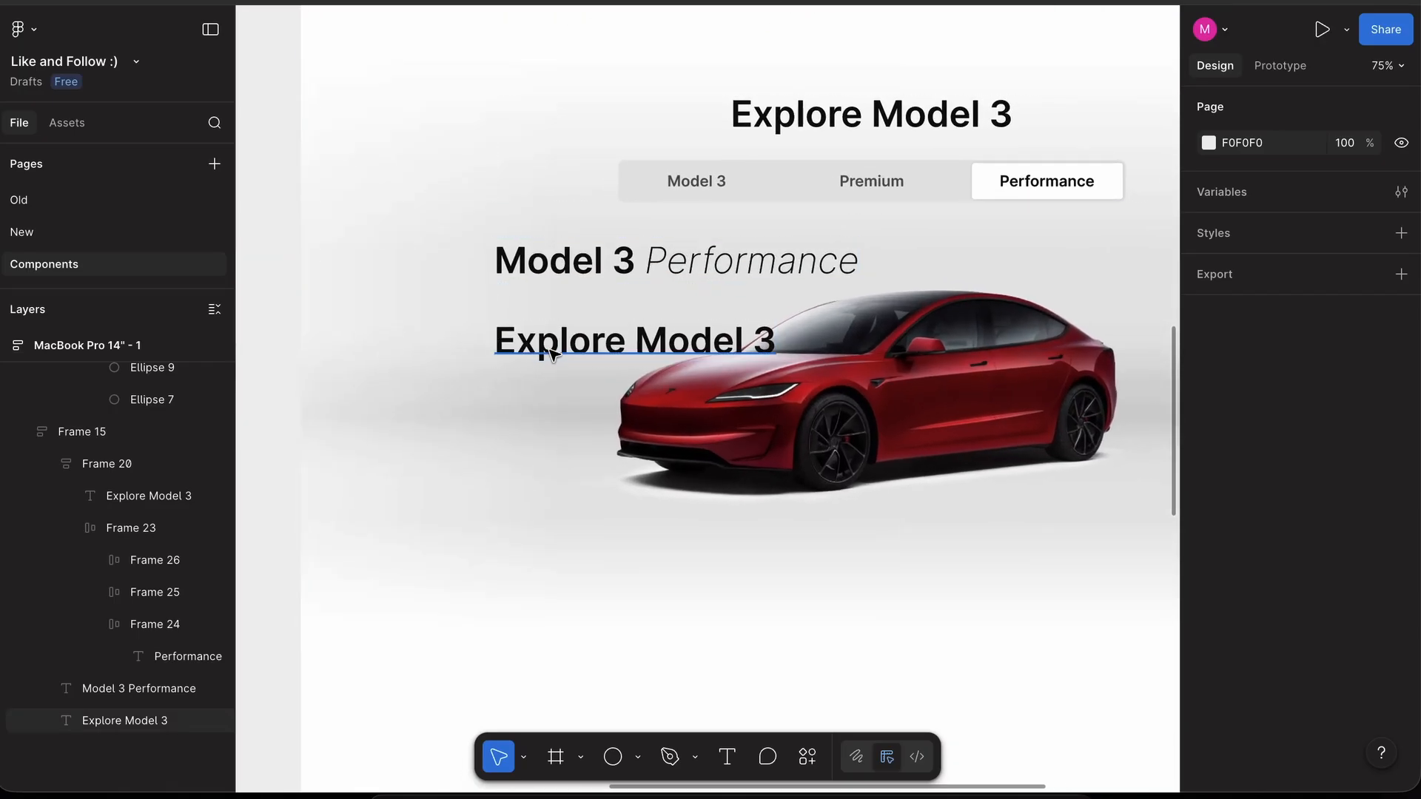
{"action": "left_click", "coordinate": [569, 359]}
{"action": "key", "text": "super+d"}
{"action": "key", "text": "super+d"}
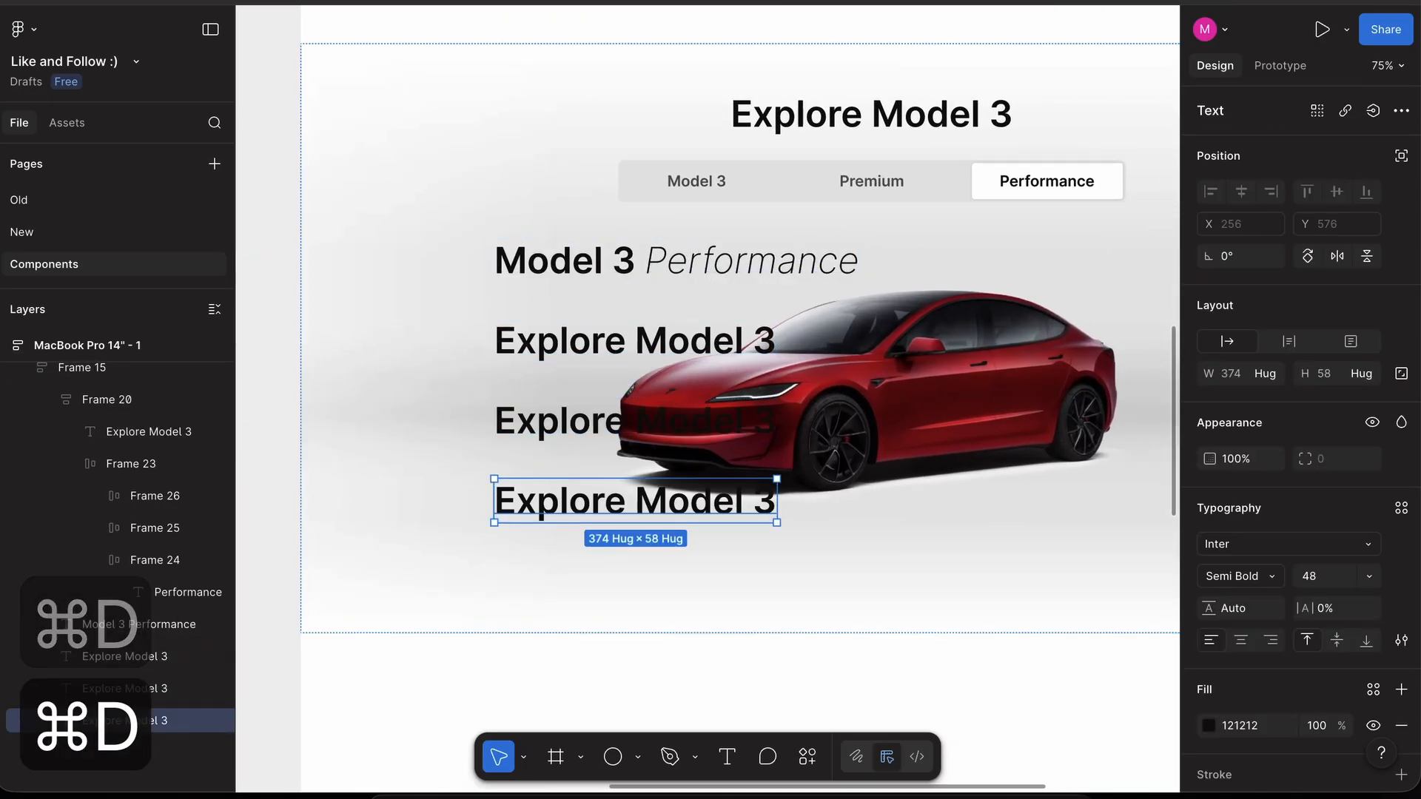
- Change the first of the three stacked heading copies to "510" and the second to "hp"
{"action": "double_click", "coordinate": [614, 345]}
{"action": "type", "text": "510"}
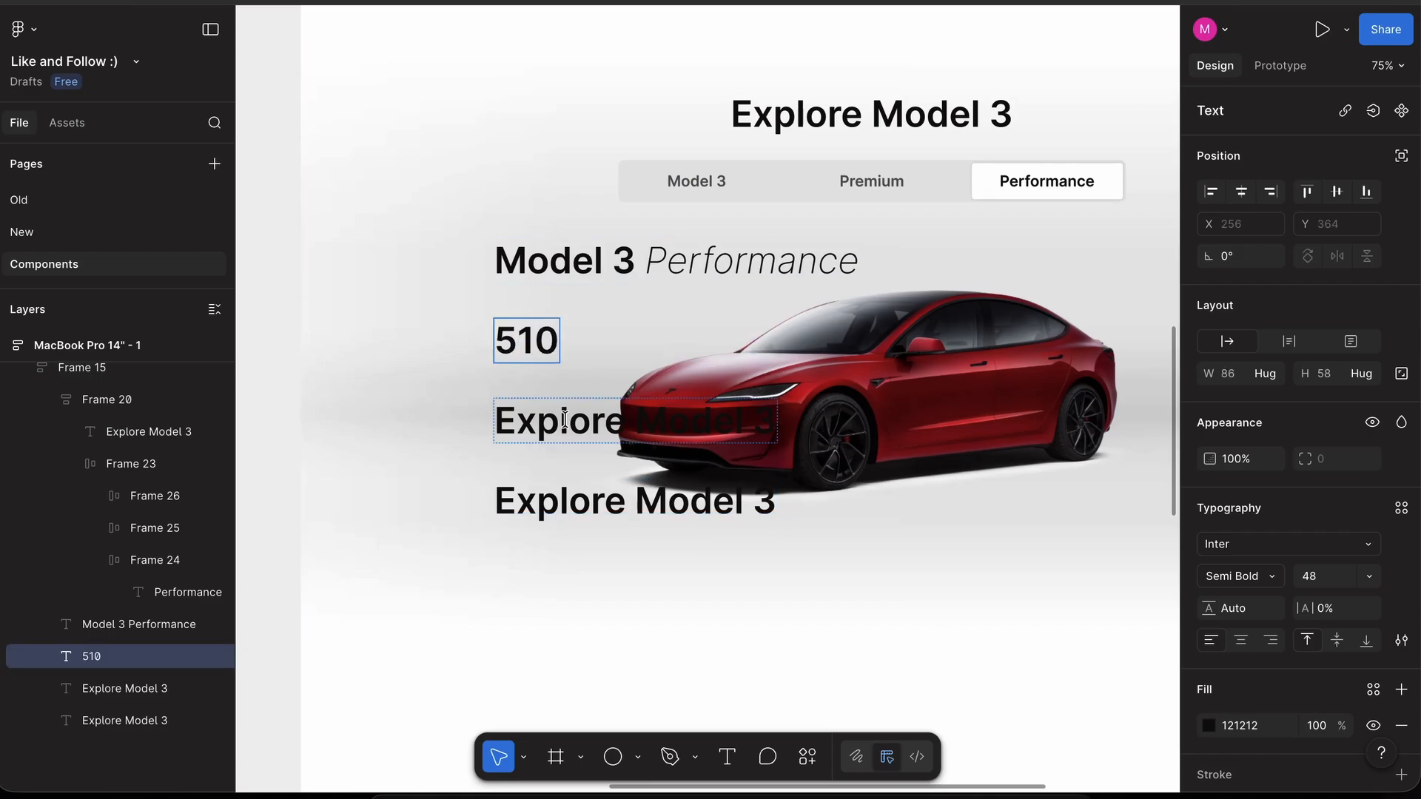
{"action": "double_click", "coordinate": [564, 420]}
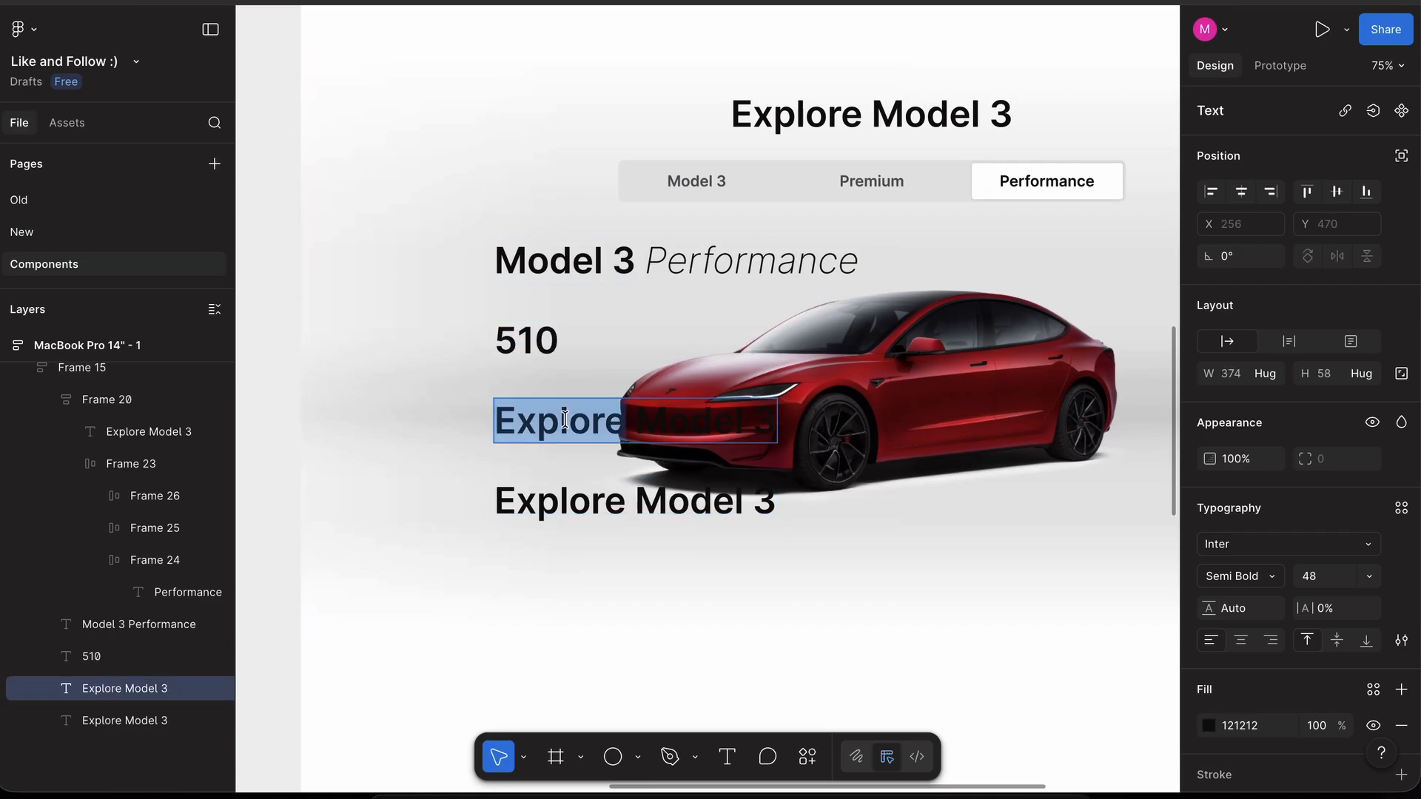
{"action": "key", "text": "super+a"}
{"action": "type", "text": "hp"}
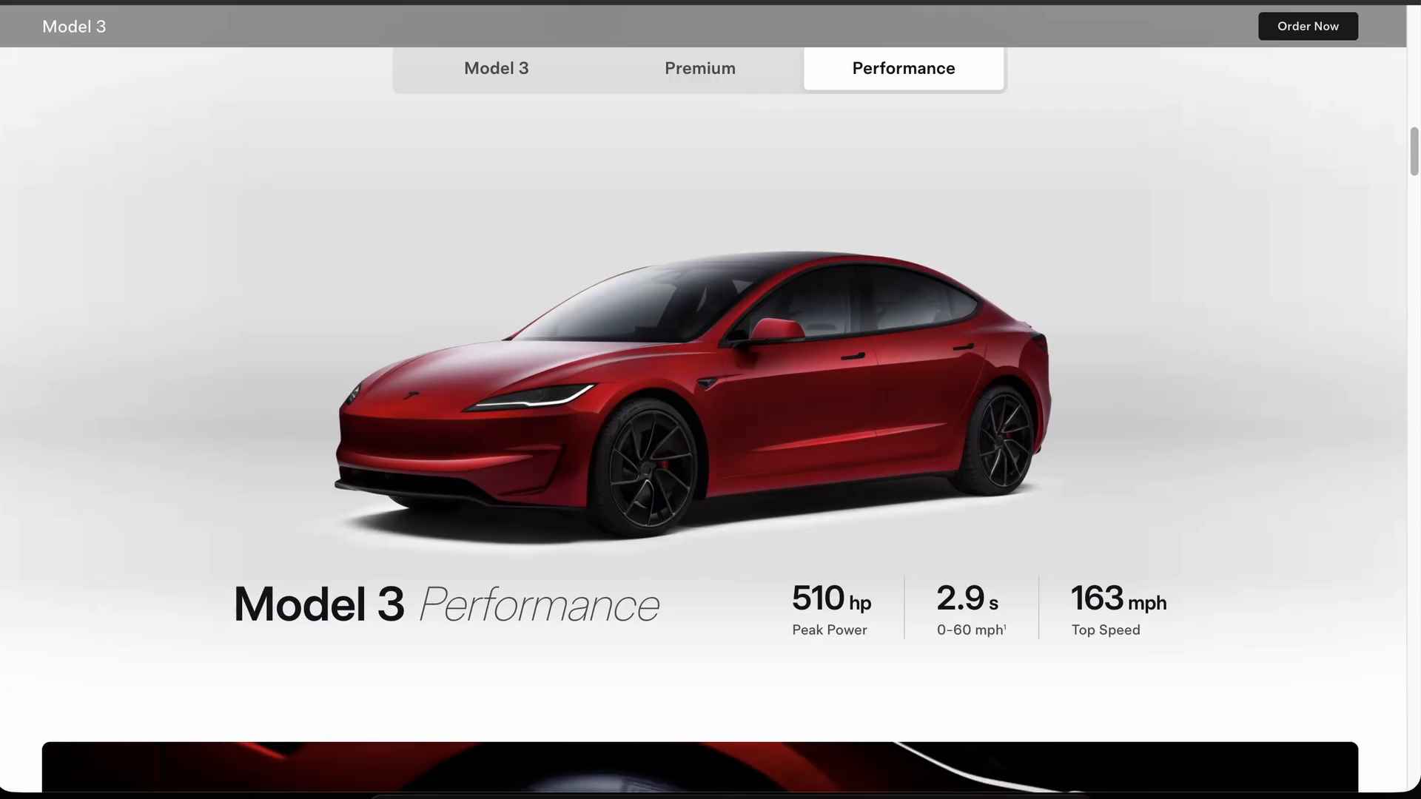
- Copy the "Peak Power" label from the live Tesla page and paste it unformatted over the third heading copy's text
{"action": "triple_click", "coordinate": [806, 628]}
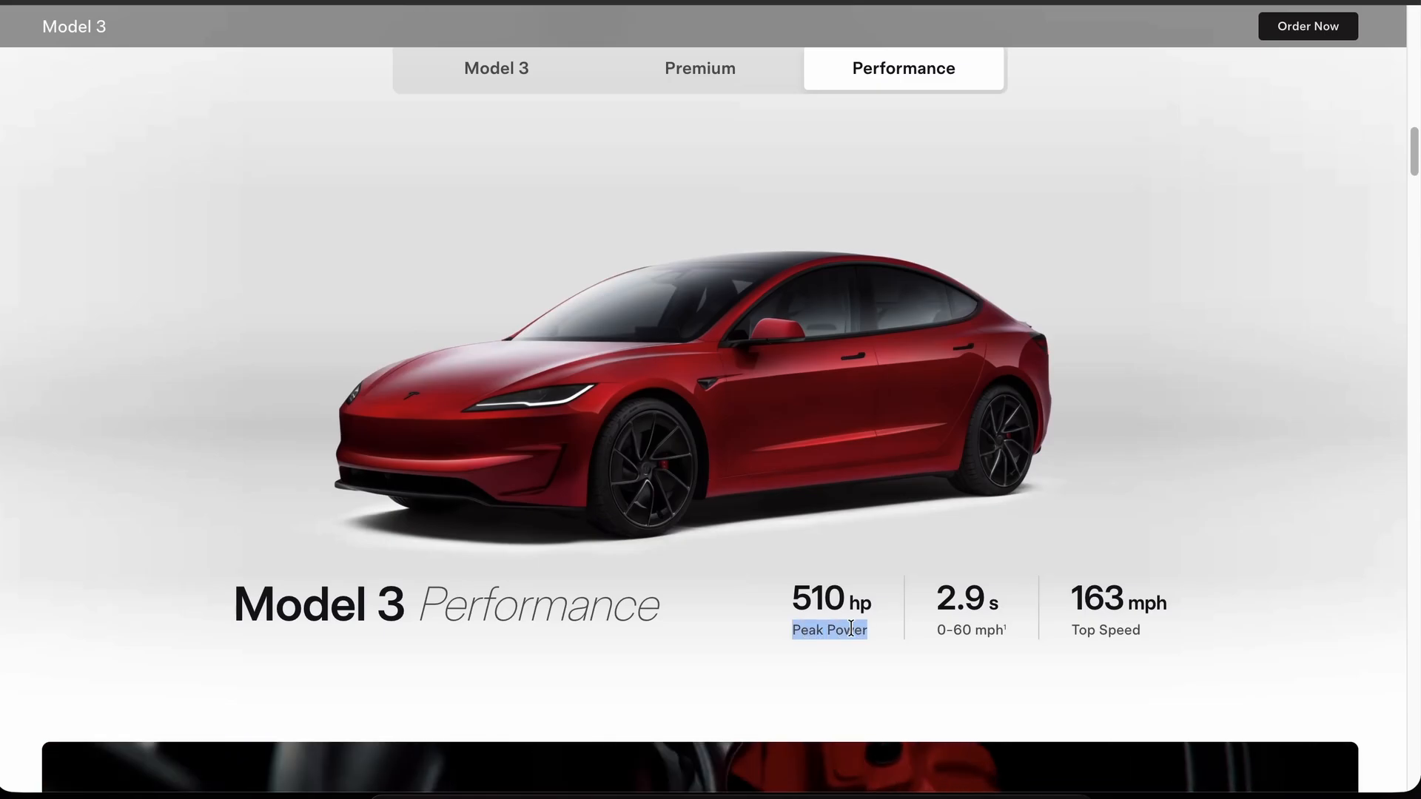
{"action": "key", "text": "super+c"}
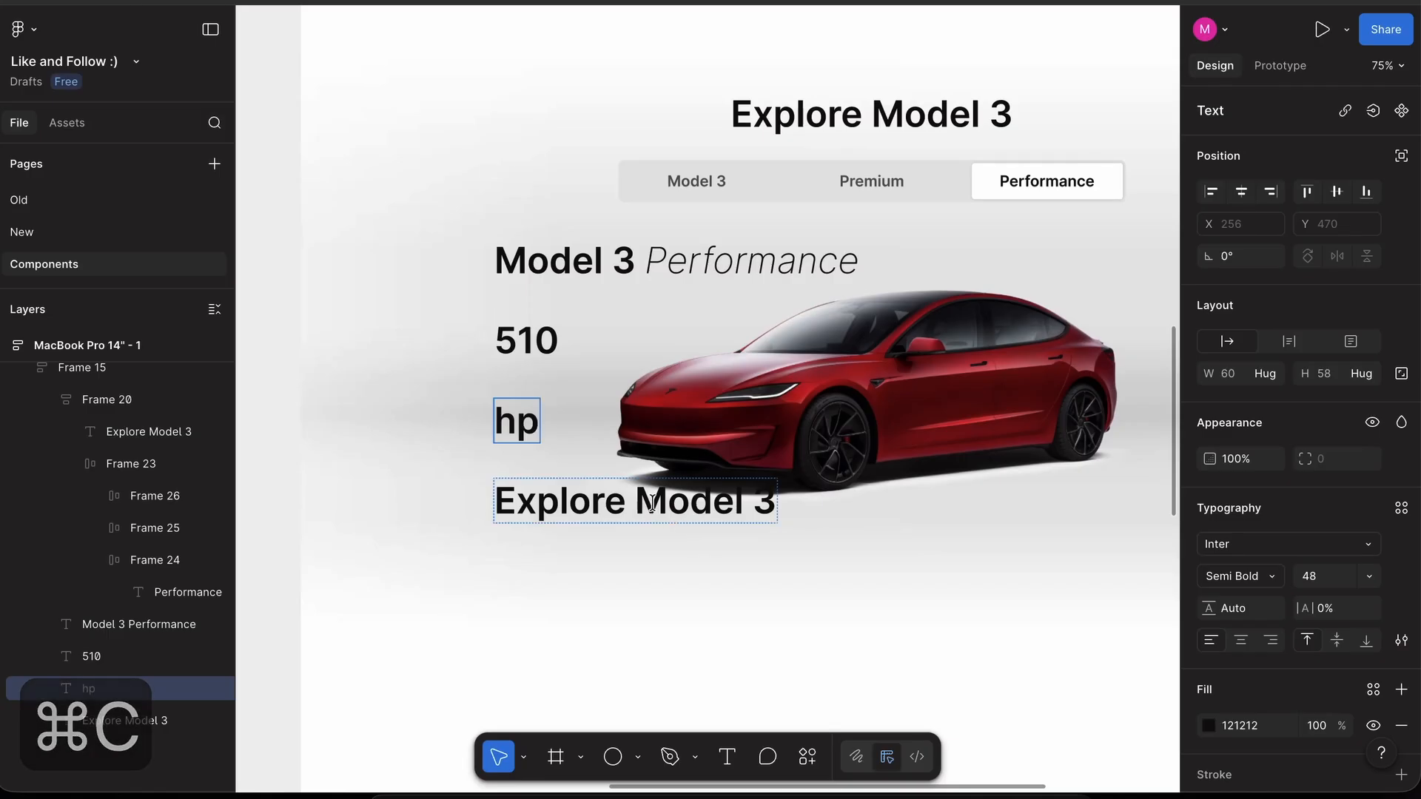
{"action": "double_click", "coordinate": [652, 506]}
{"action": "key", "text": "super+a"}
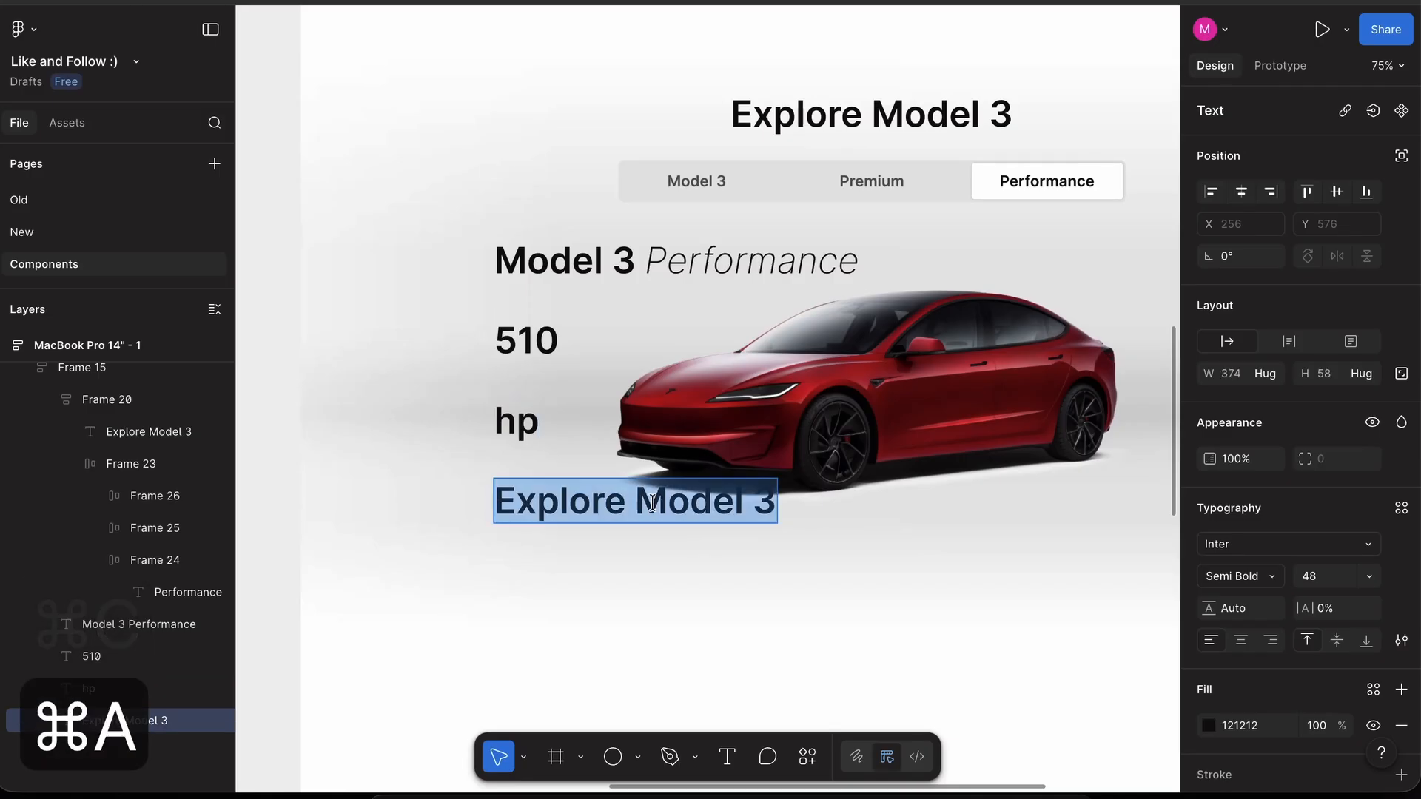
{"action": "key", "text": "shift+super+v"}
{"action": "scroll", "coordinate": [592, 474], "scroll_direction": "left", "scroll_amount": 2}
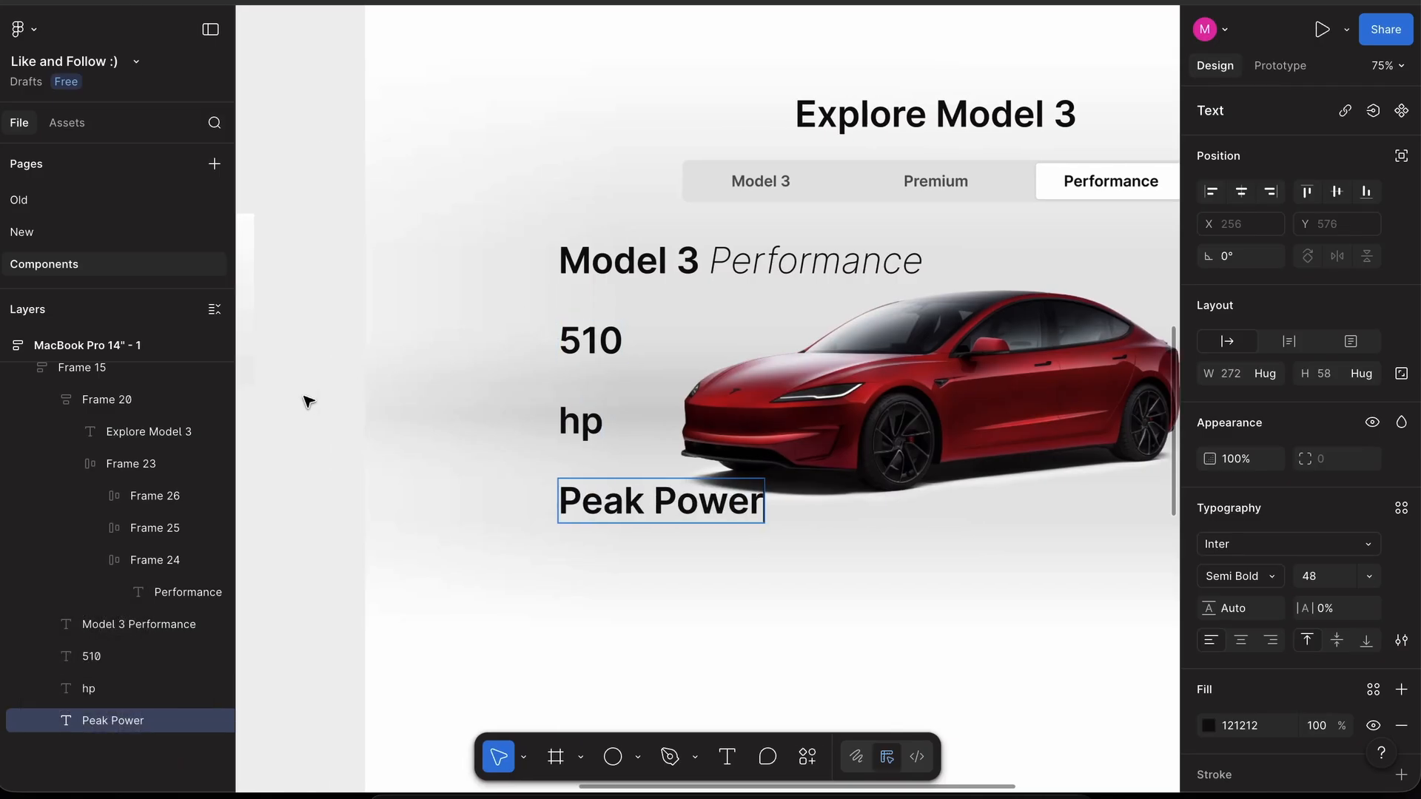
{"action": "key", "text": "Escape"}
- Wrap the "510" and "hp" texts in a horizontal auto layout frame with a gap of 8
{"action": "left_click", "coordinate": [573, 342]}
{"action": "left_click", "coordinate": [581, 422], "text": "shift"}
{"action": "key", "text": "shift+a"}
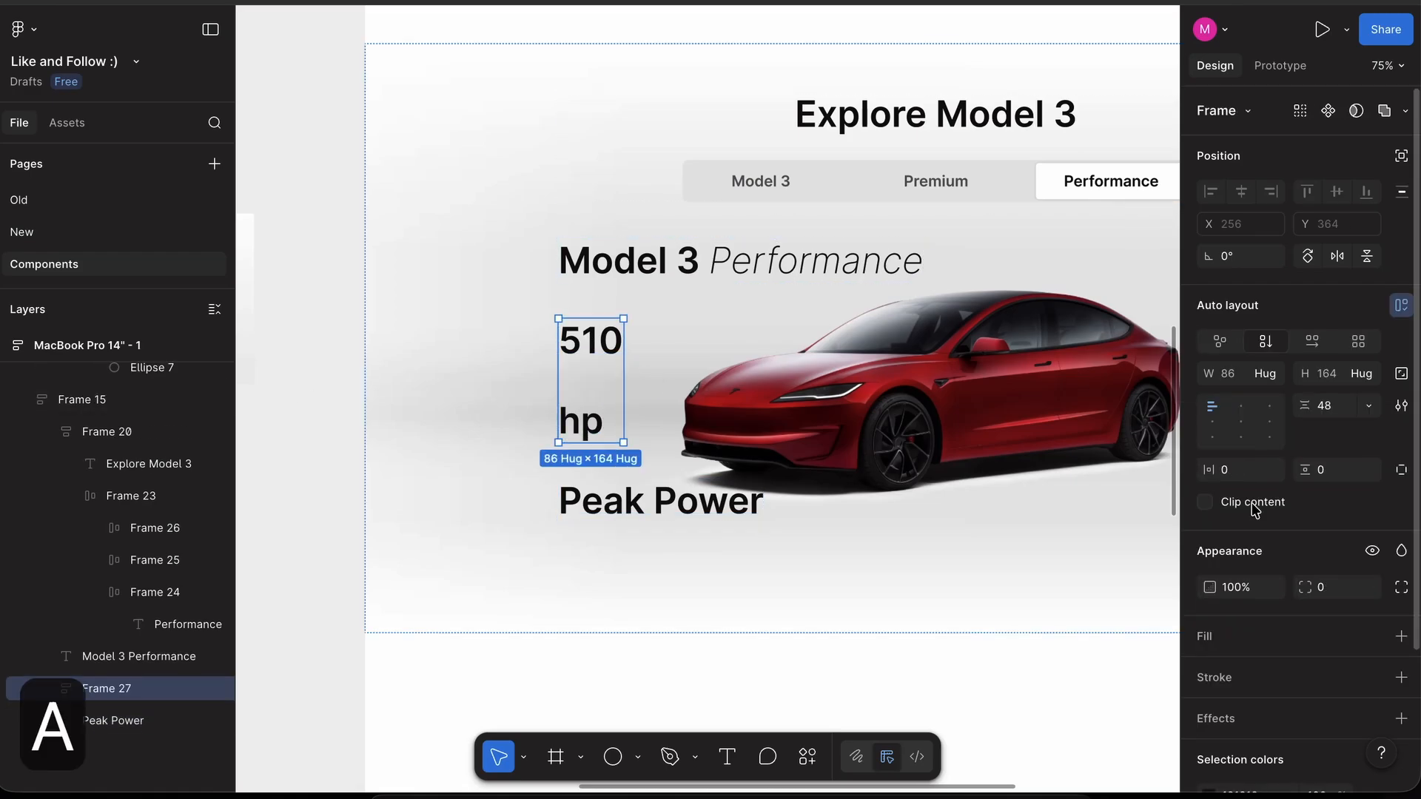
{"action": "left_click", "coordinate": [1307, 344]}
{"action": "scroll", "coordinate": [628, 303], "scroll_direction": "up", "scroll_amount": 5}
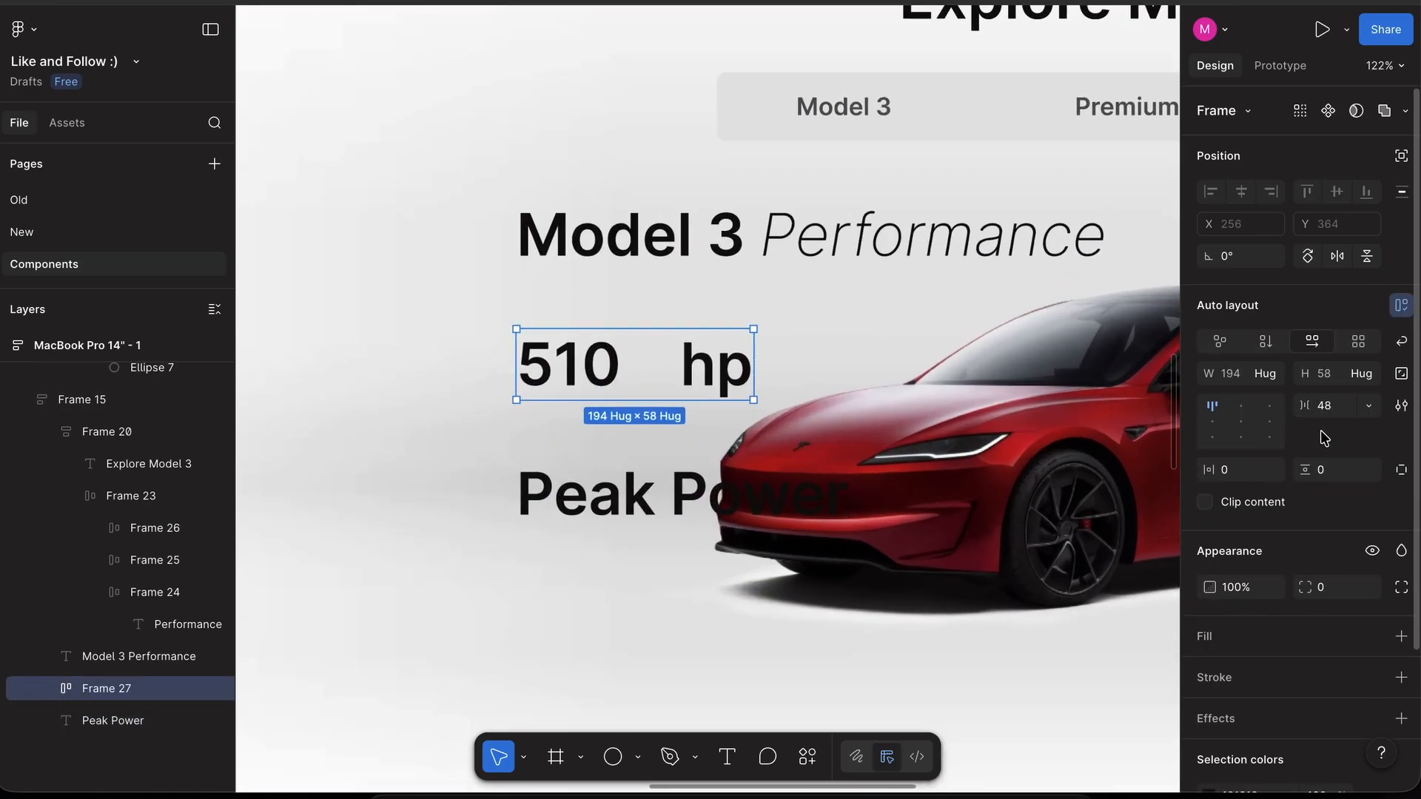
{"action": "type", "text": "8"}
{"action": "key", "text": "Return"}
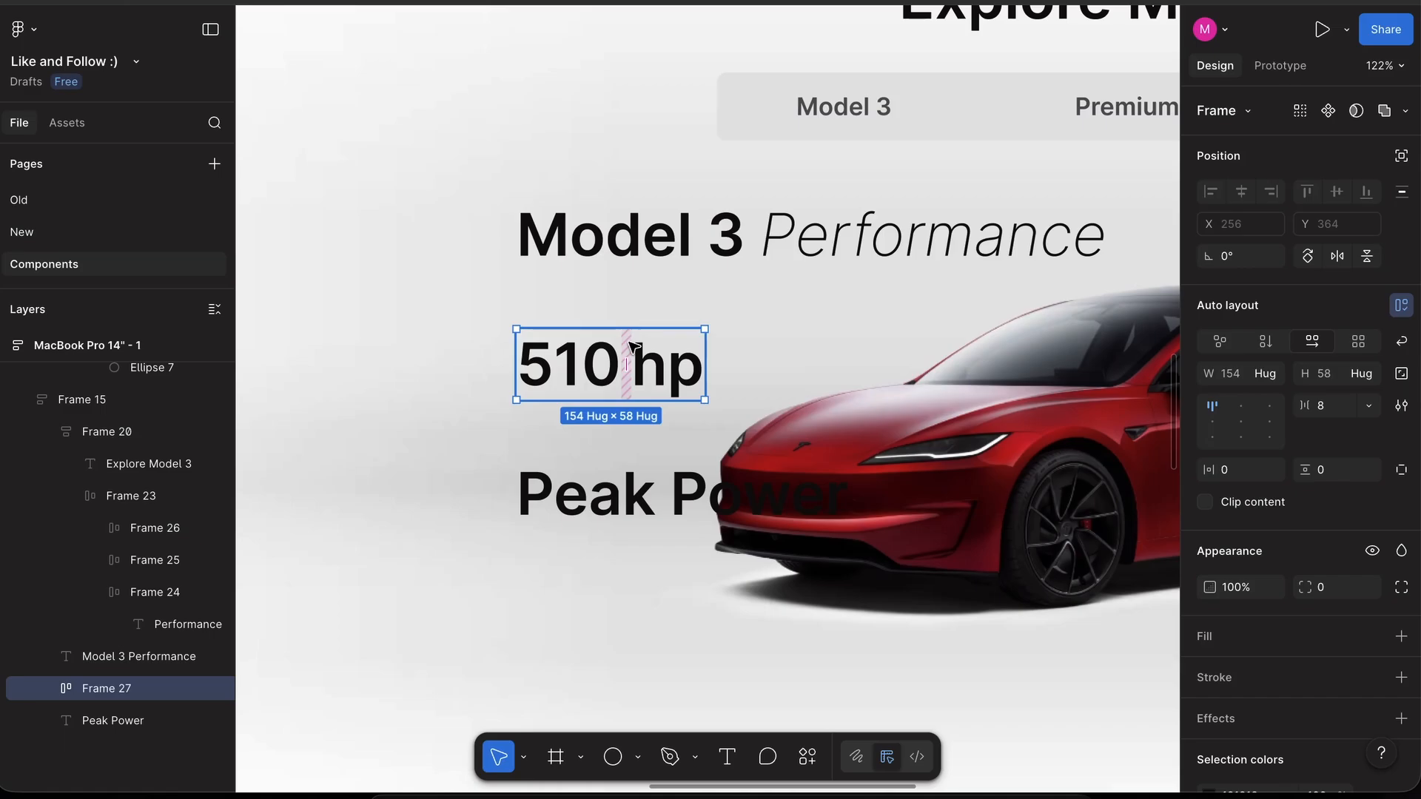
- Set the "510" text to font size 32 and the "hp" text to font size 16
{"action": "double_click", "coordinate": [575, 373]}
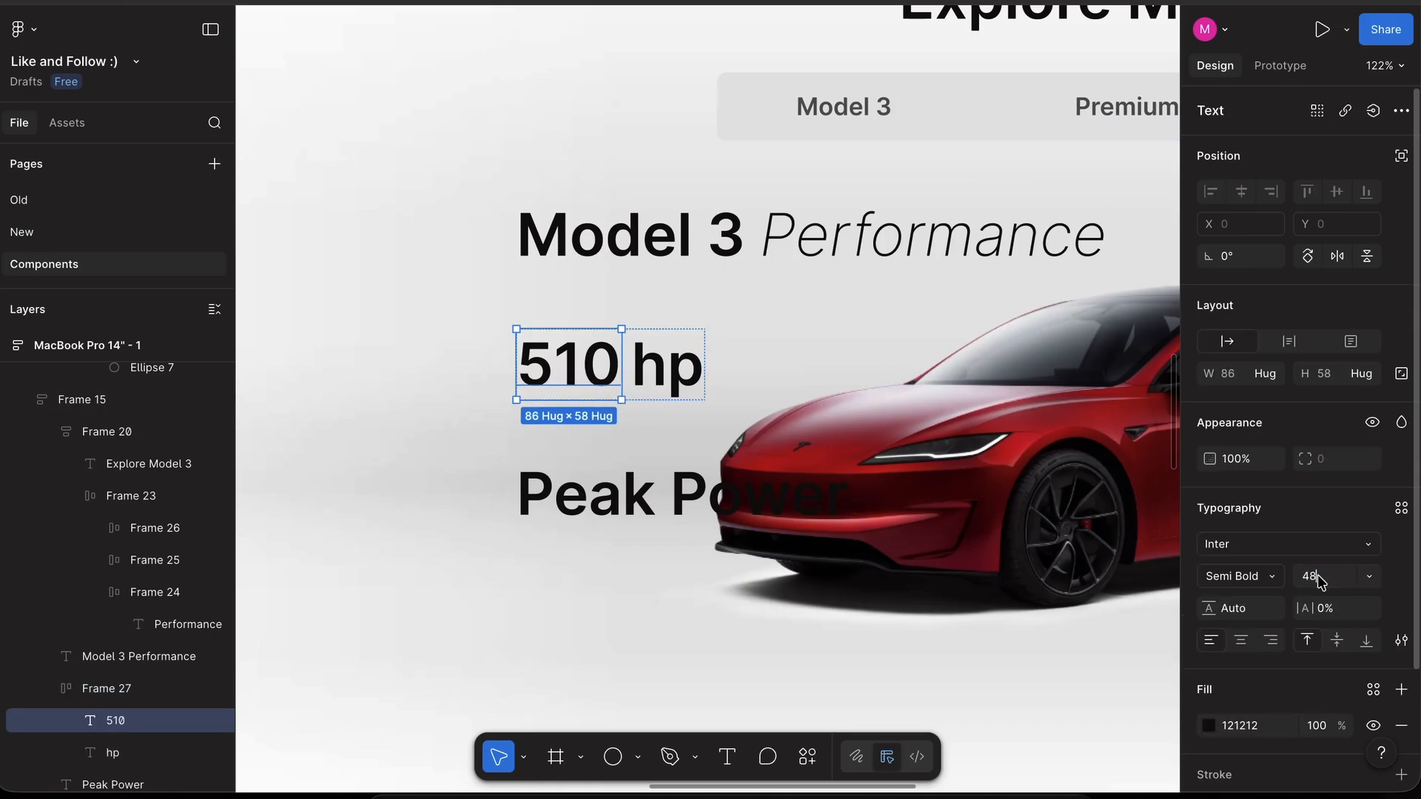
{"action": "type", "text": "24"}
{"action": "key", "text": "Return"}
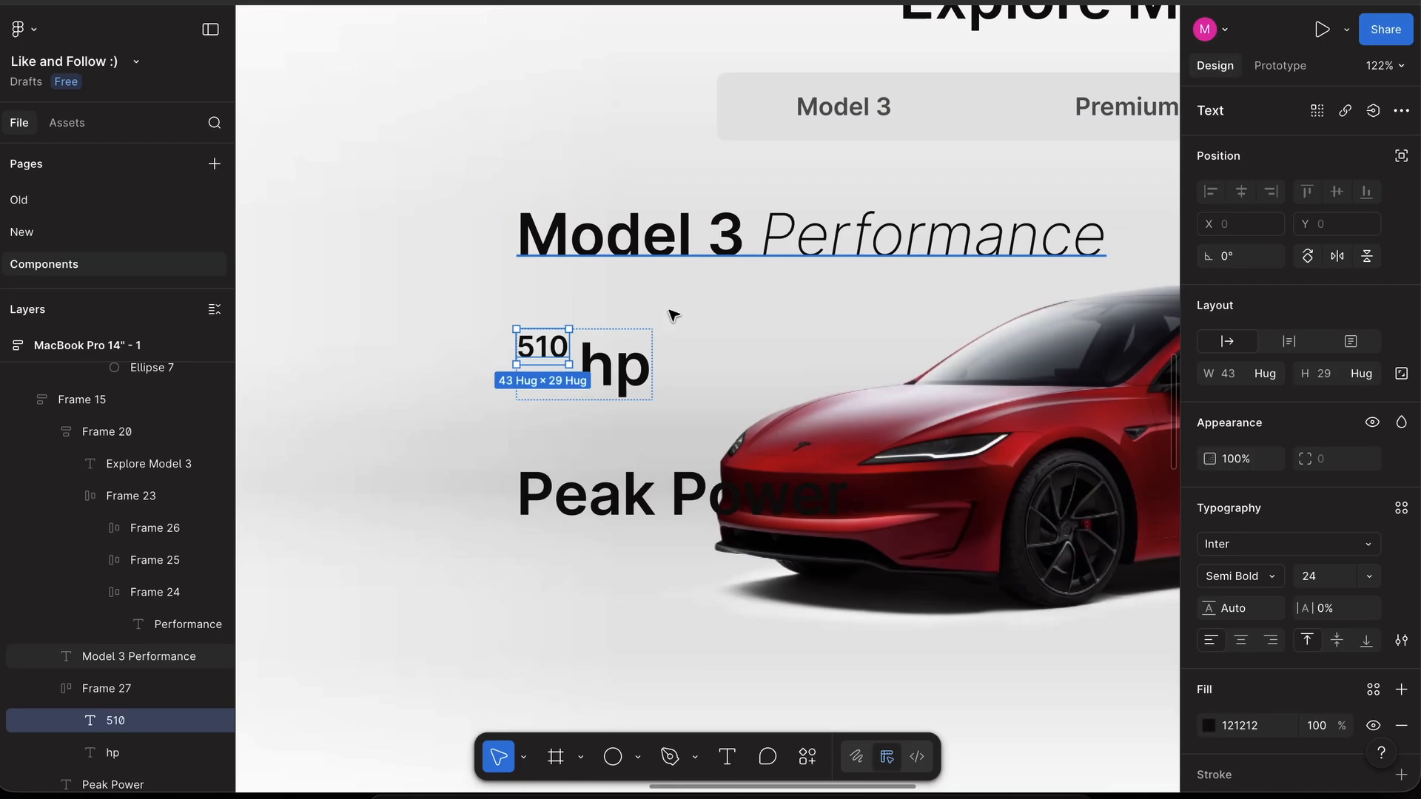
{"action": "type", "text": "32"}
{"action": "key", "text": "Return"}
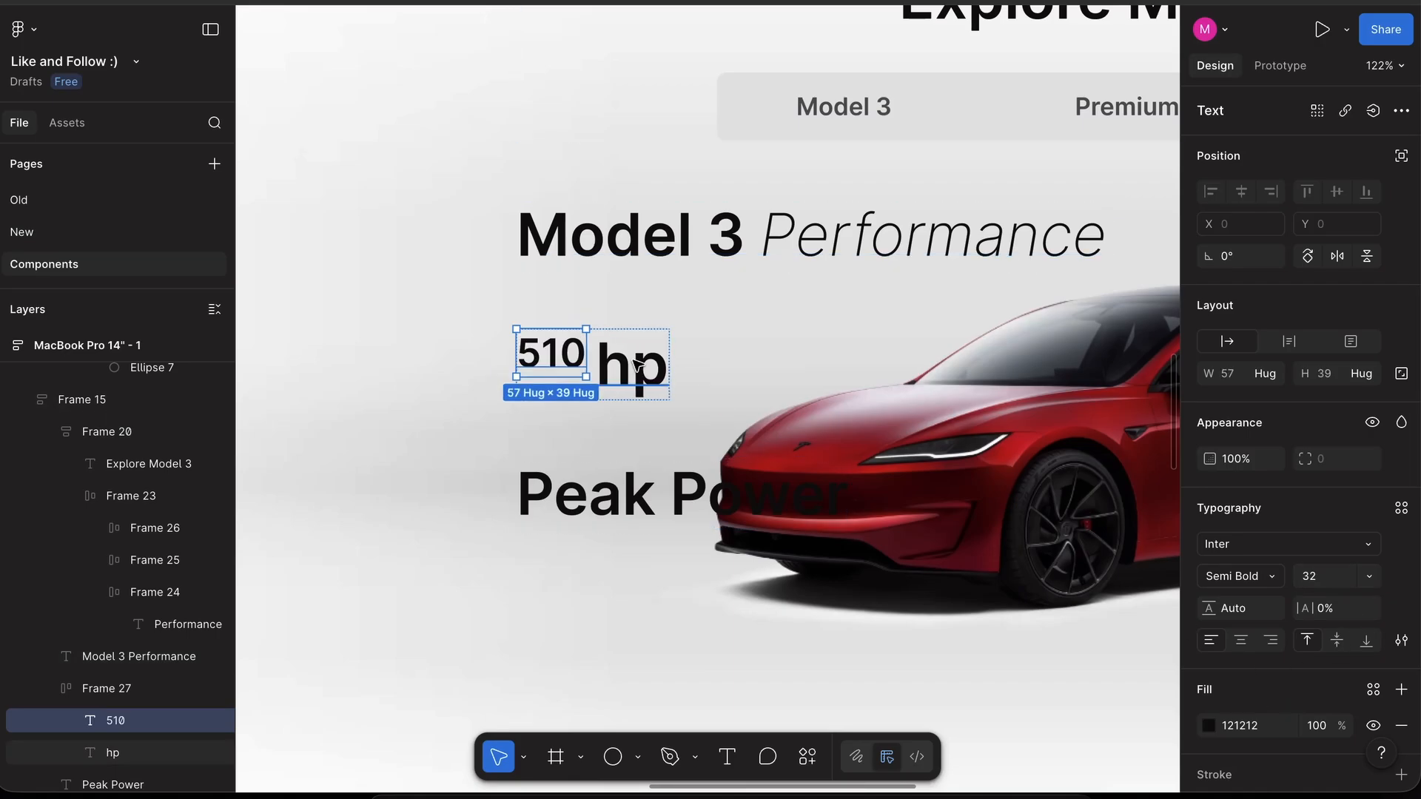
{"action": "key", "text": "Tab"}
{"action": "type", "text": "16"}
{"action": "key", "text": "Return"}
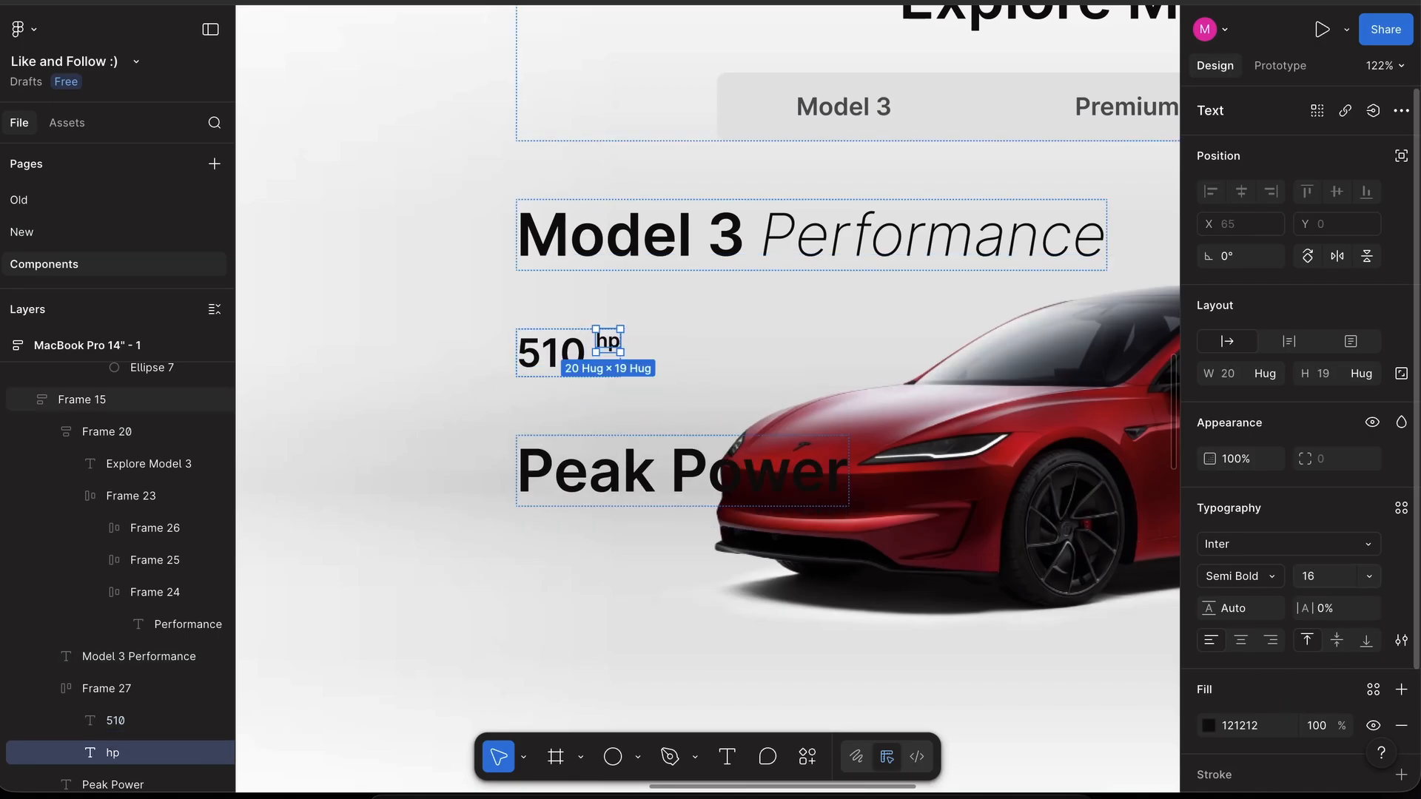
- Align the contents of the "510 hp" frame to the bottom left and extend the "hp" text box's height to 22
{"action": "scroll", "coordinate": [726, 466], "scroll_direction": "up", "scroll_amount": 5}
{"action": "left_click", "coordinate": [657, 301]}
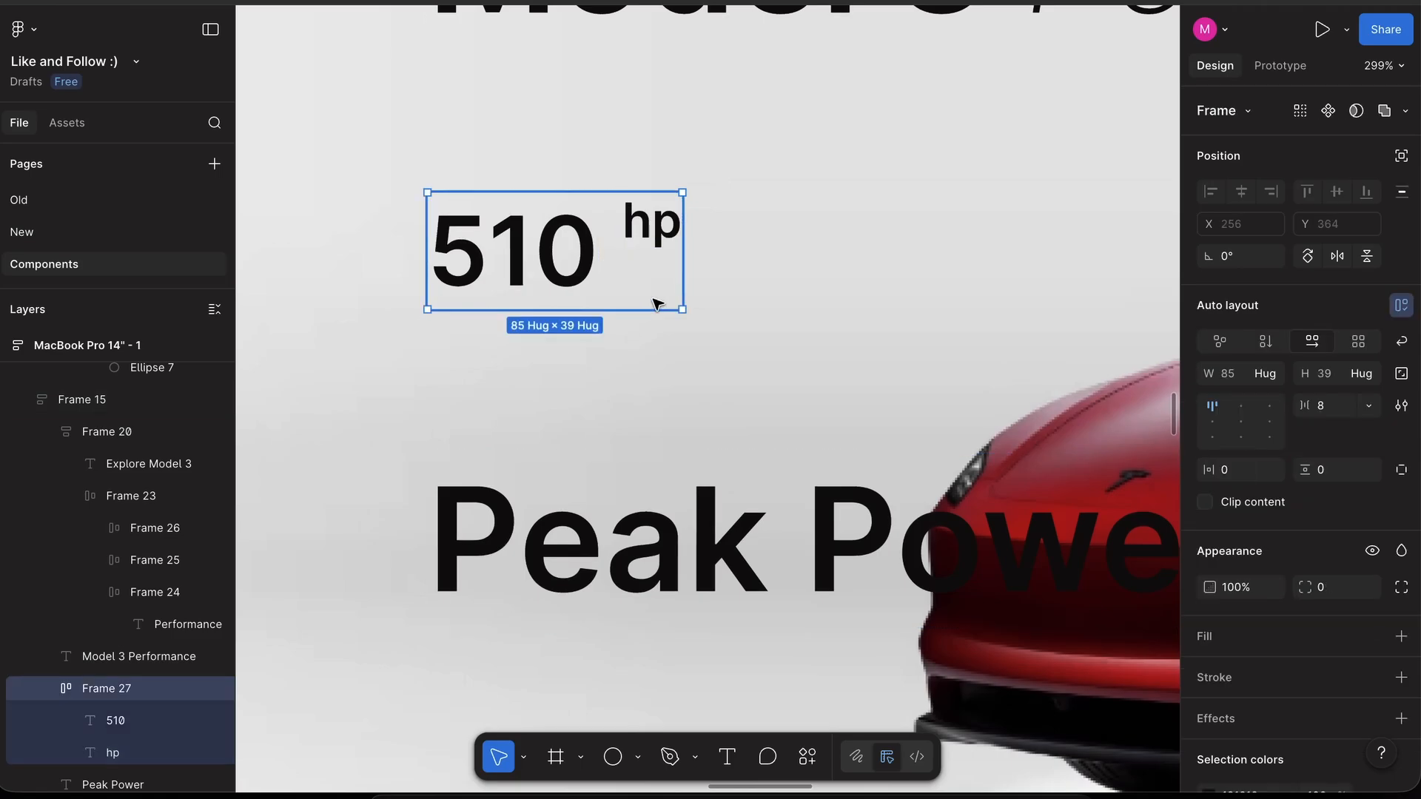
{"action": "left_click", "coordinate": [540, 243]}
{"action": "left_click", "coordinate": [651, 285]}
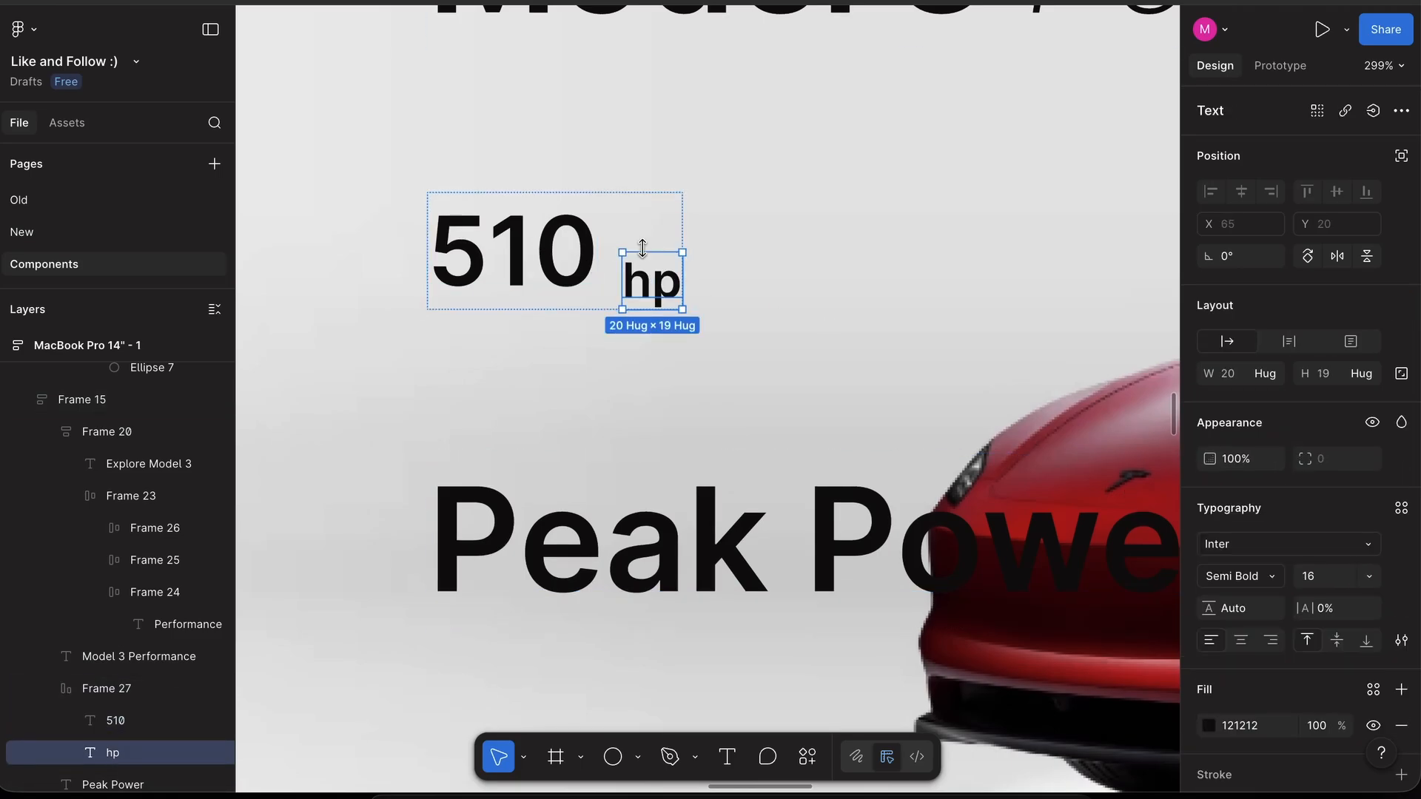
{"action": "left_click_drag", "start_coordinate": [643, 251], "coordinate": [644, 226]}
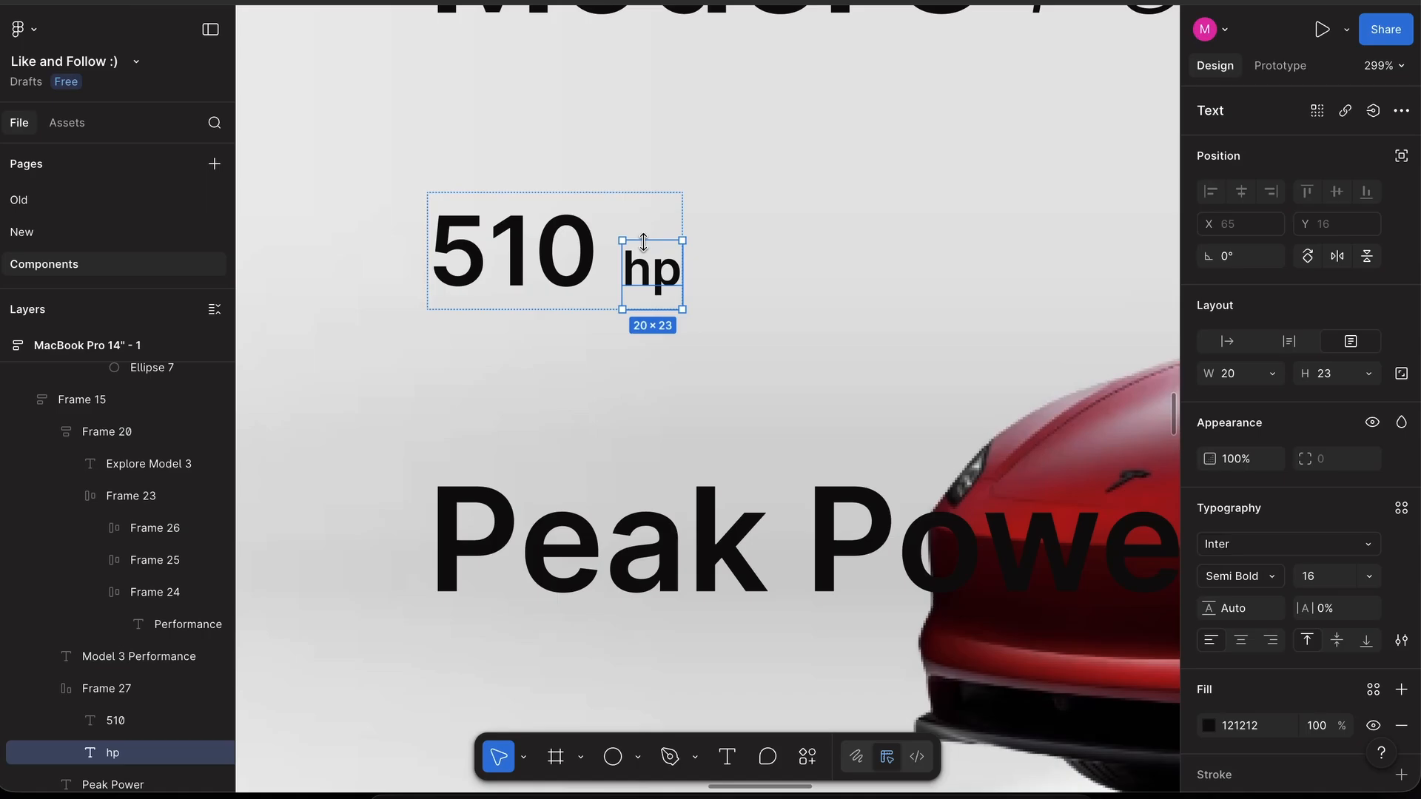
- Show the rulers and place a horizontal guide at Y 2120 along the baseline of the "510" text
{"action": "key", "text": "shift+r"}
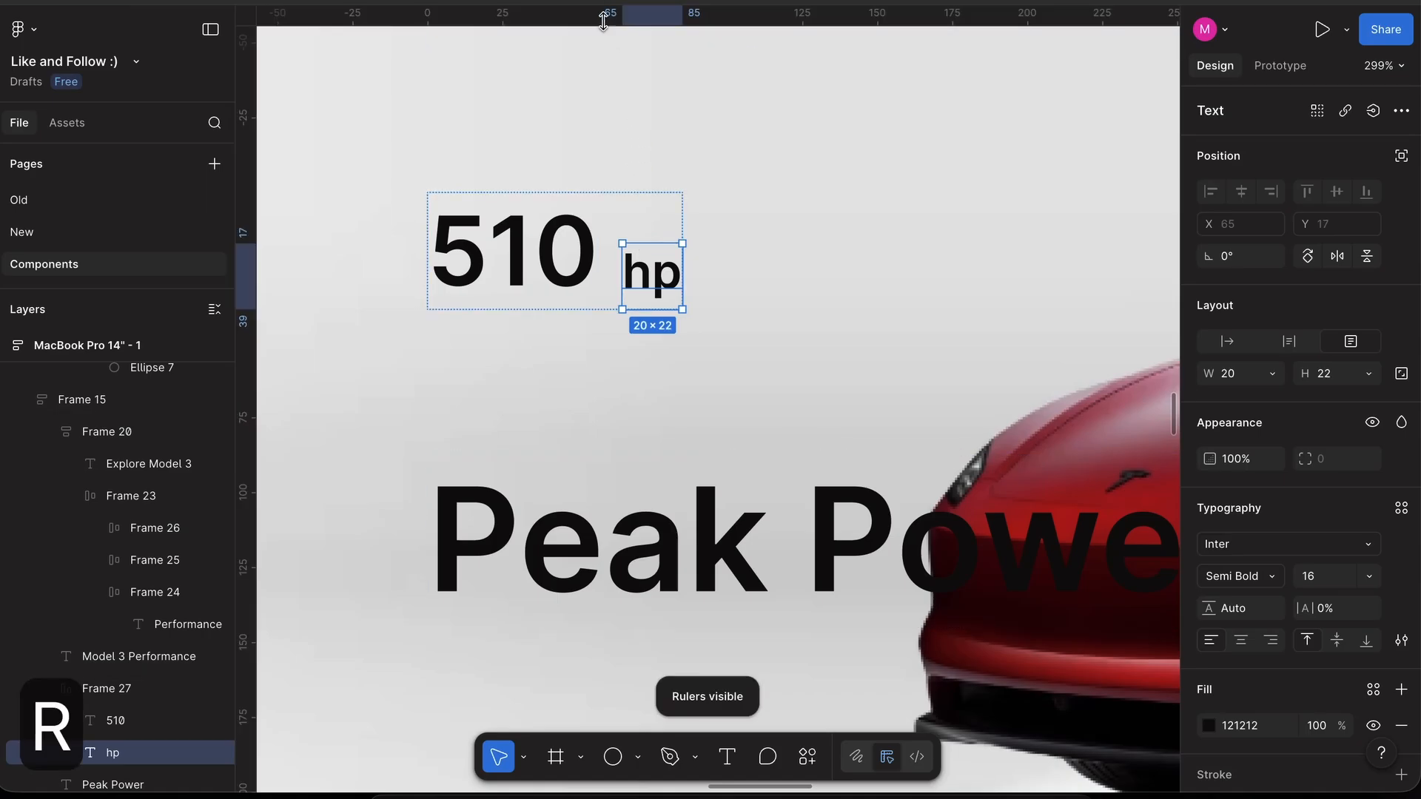
{"action": "left_click_drag", "start_coordinate": [603, 21], "coordinate": [647, 288]}
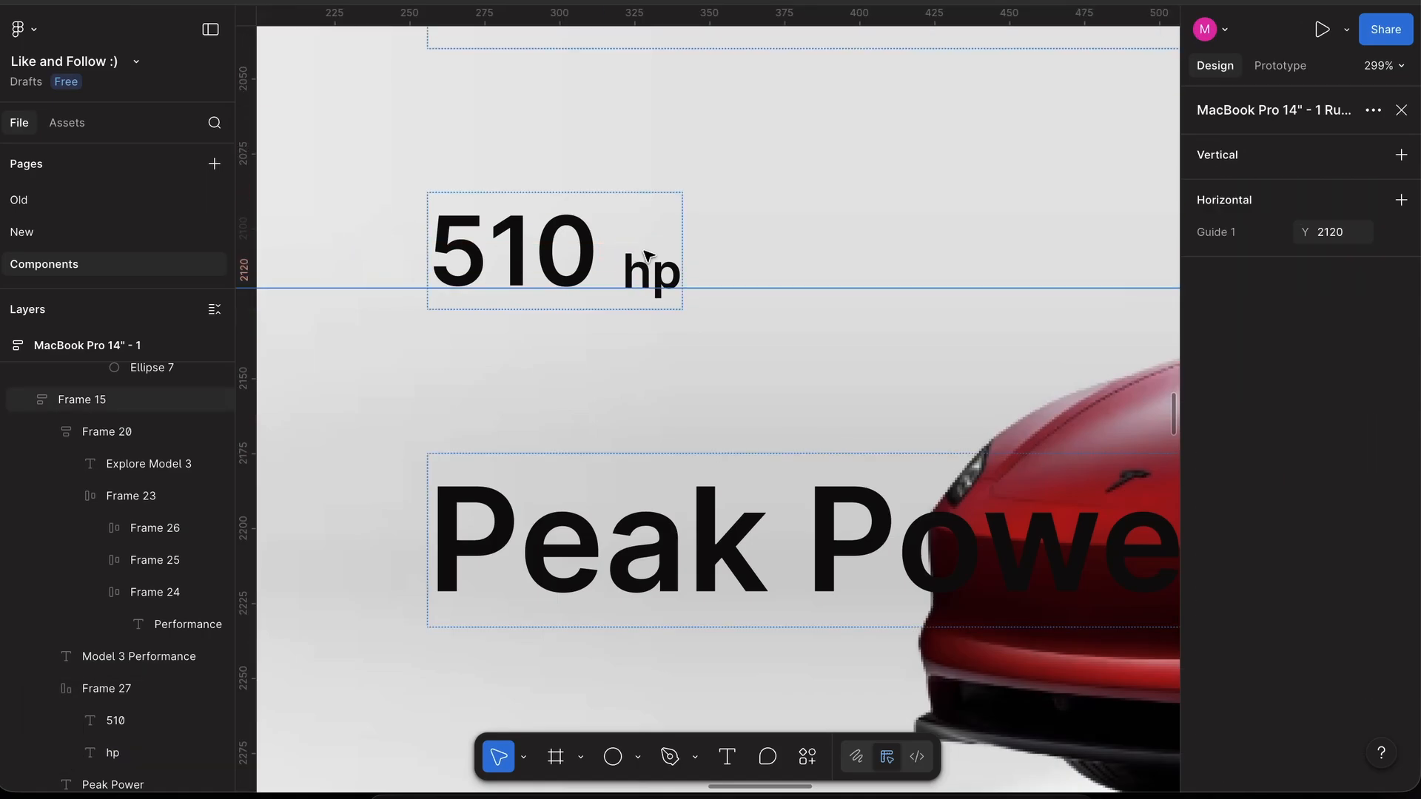
{"action": "scroll", "coordinate": [645, 252], "scroll_direction": "down", "scroll_amount": 5}
{"action": "double_click", "coordinate": [609, 247]}
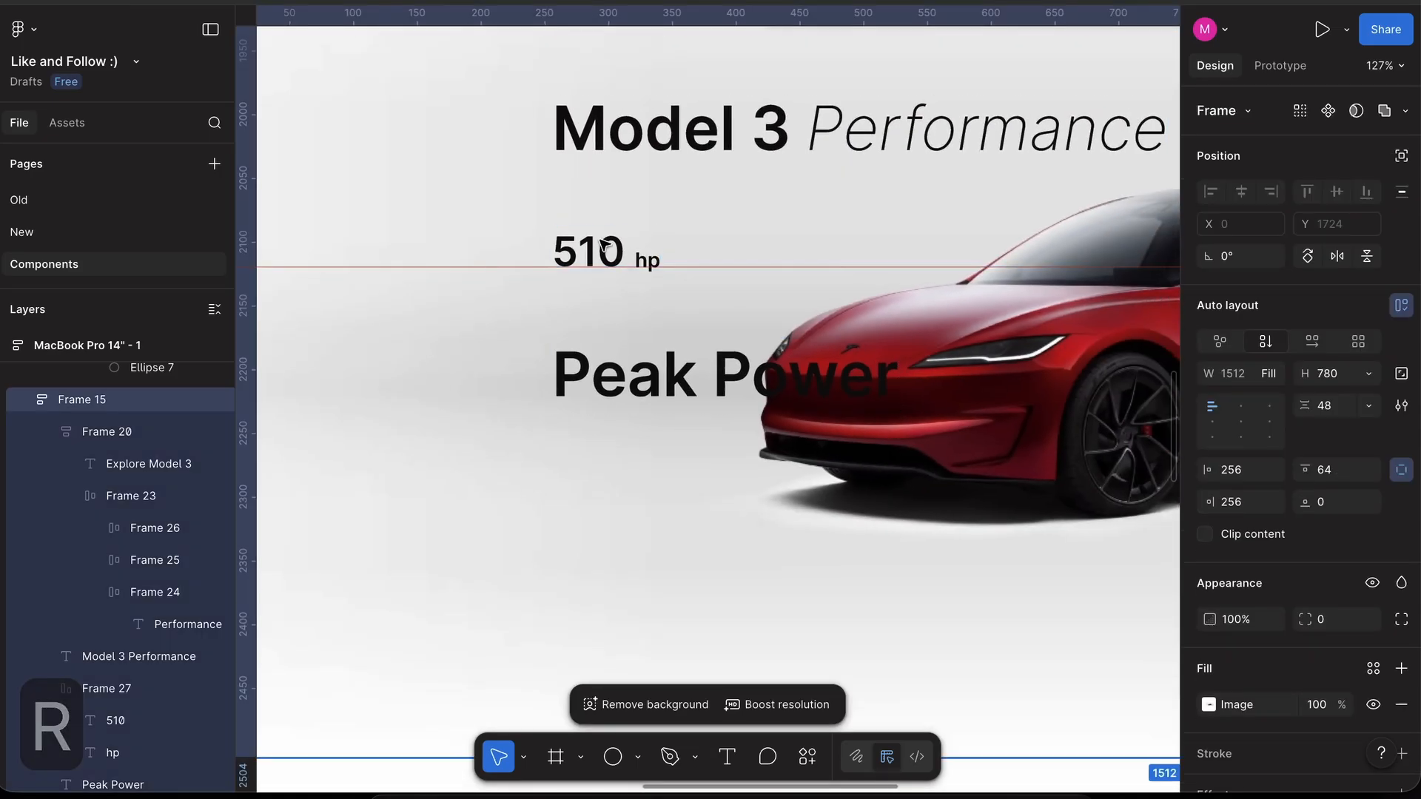
{"action": "key", "text": "super+r"}
{"action": "type", "text": "R"}
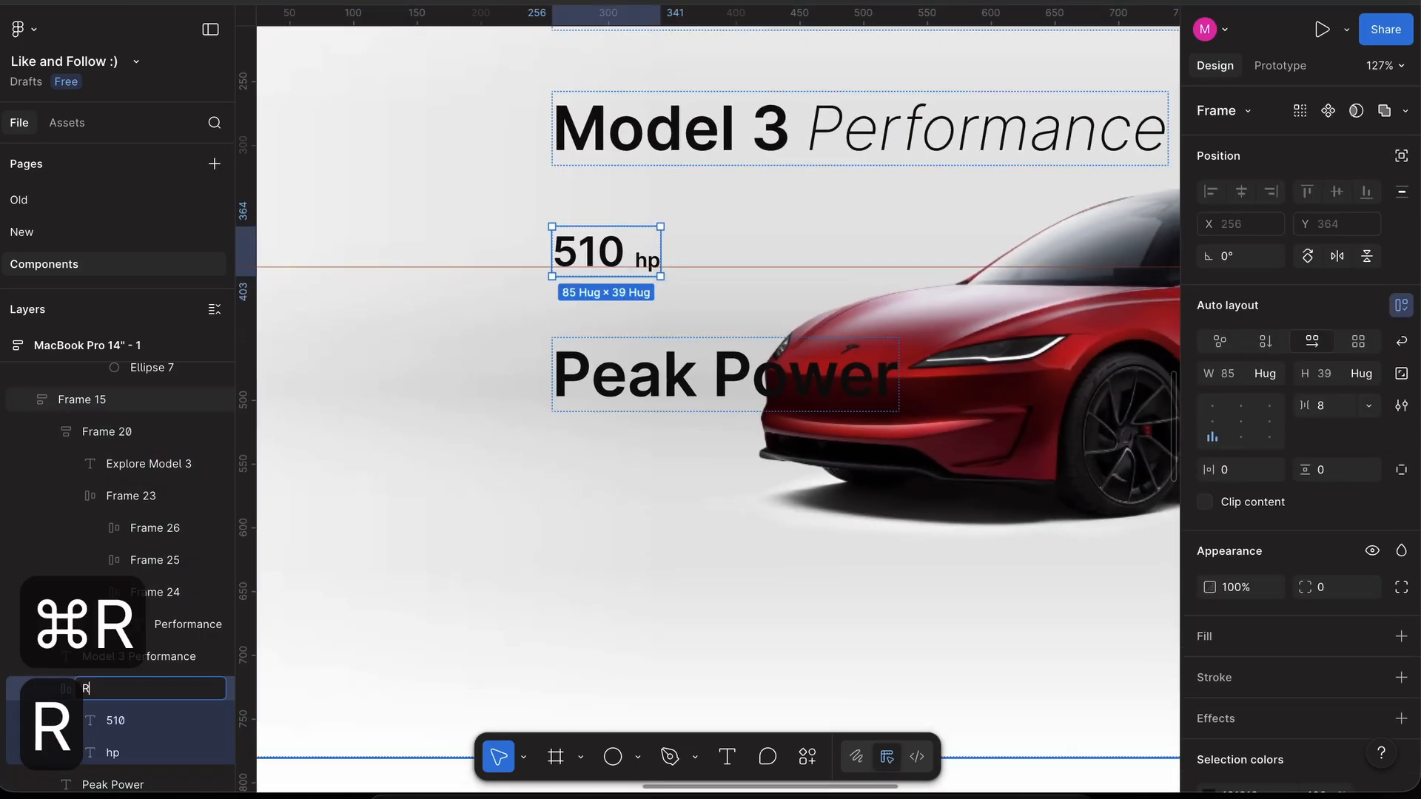
{"action": "key", "text": "Escape"}
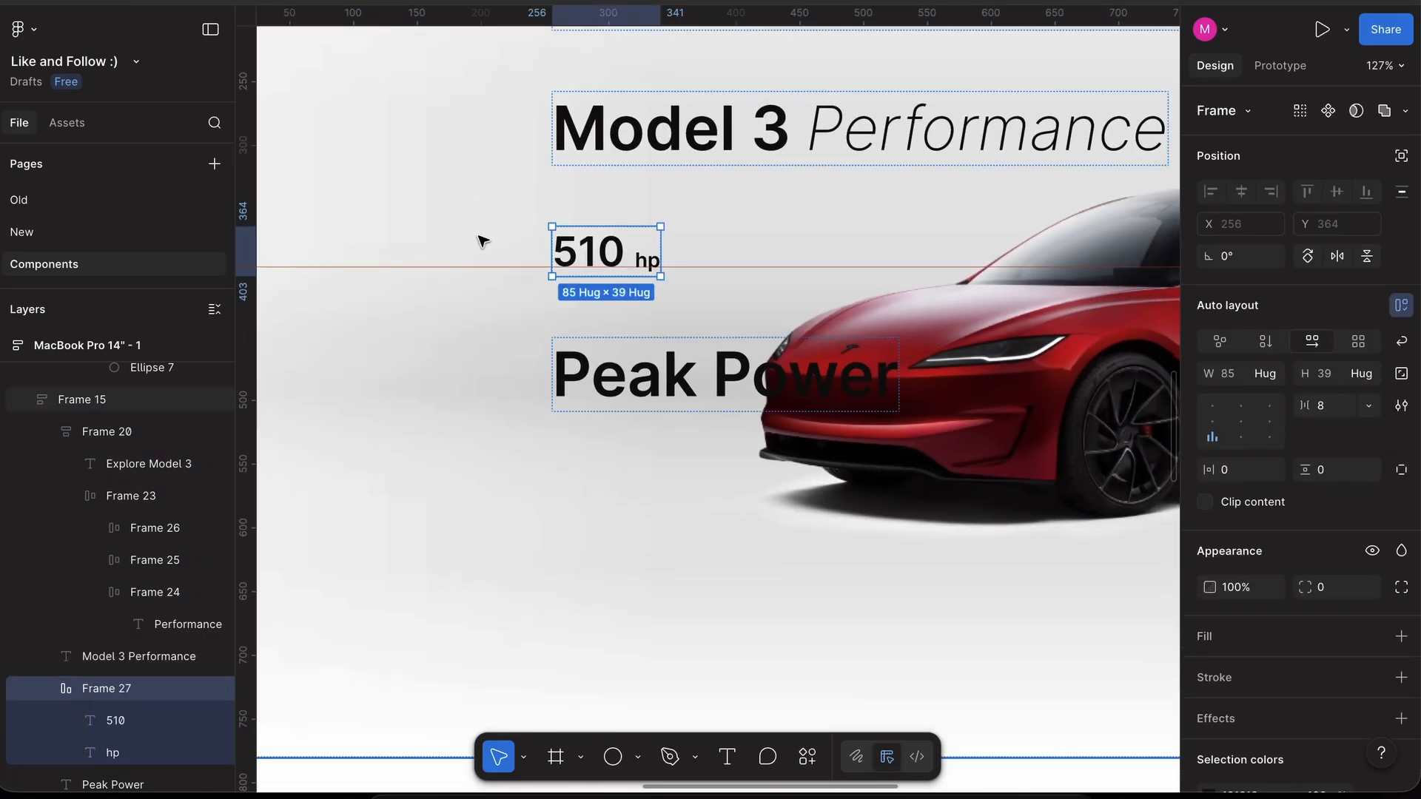
- Deselect the "510 hp" frame and hide the rulers and guide
{"action": "key", "text": "Escape"}
{"action": "key", "text": "shift+r"}
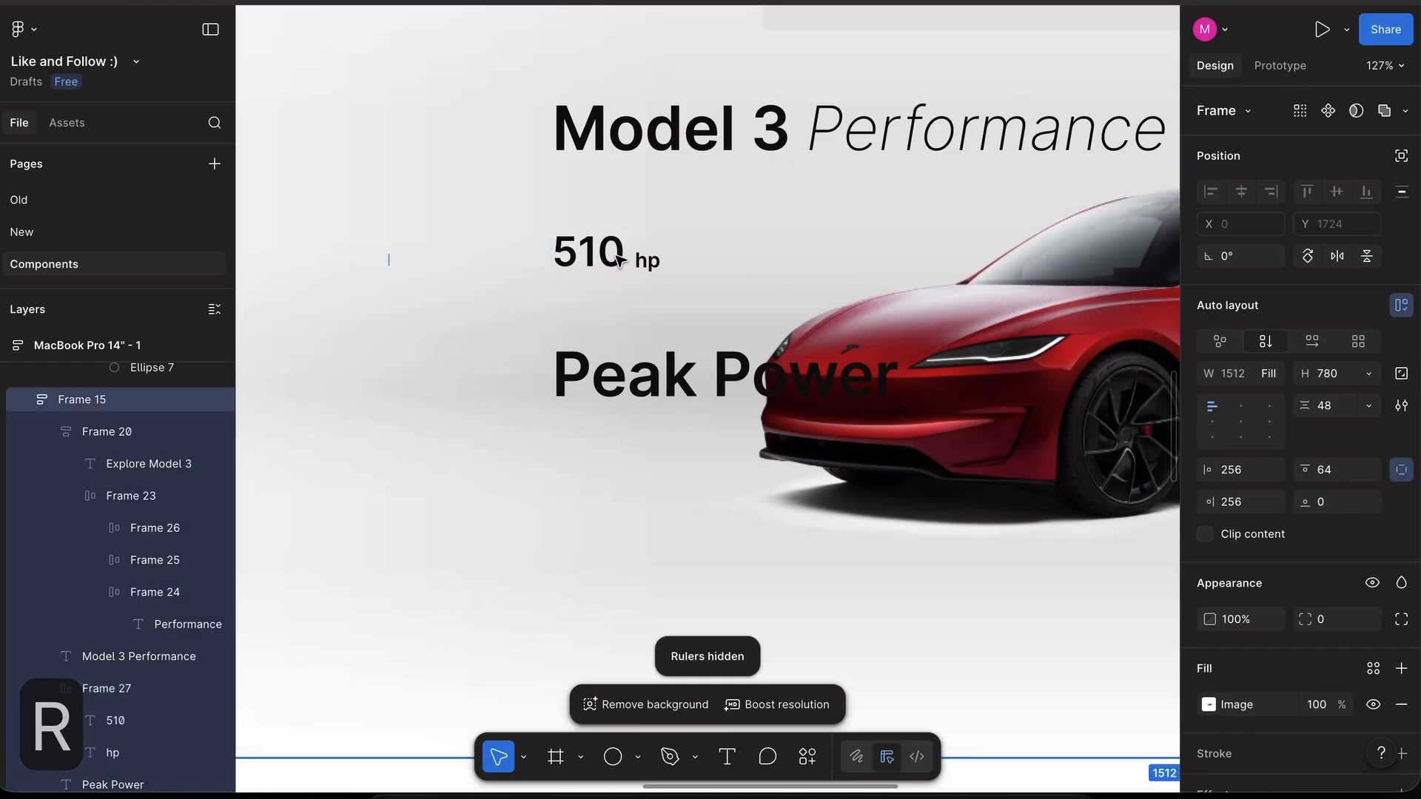
{"action": "left_click", "coordinate": [618, 259]}
- Set the "Peak Power" text below the "510 hp" frame to font size 16
{"action": "double_click", "coordinate": [690, 407]}
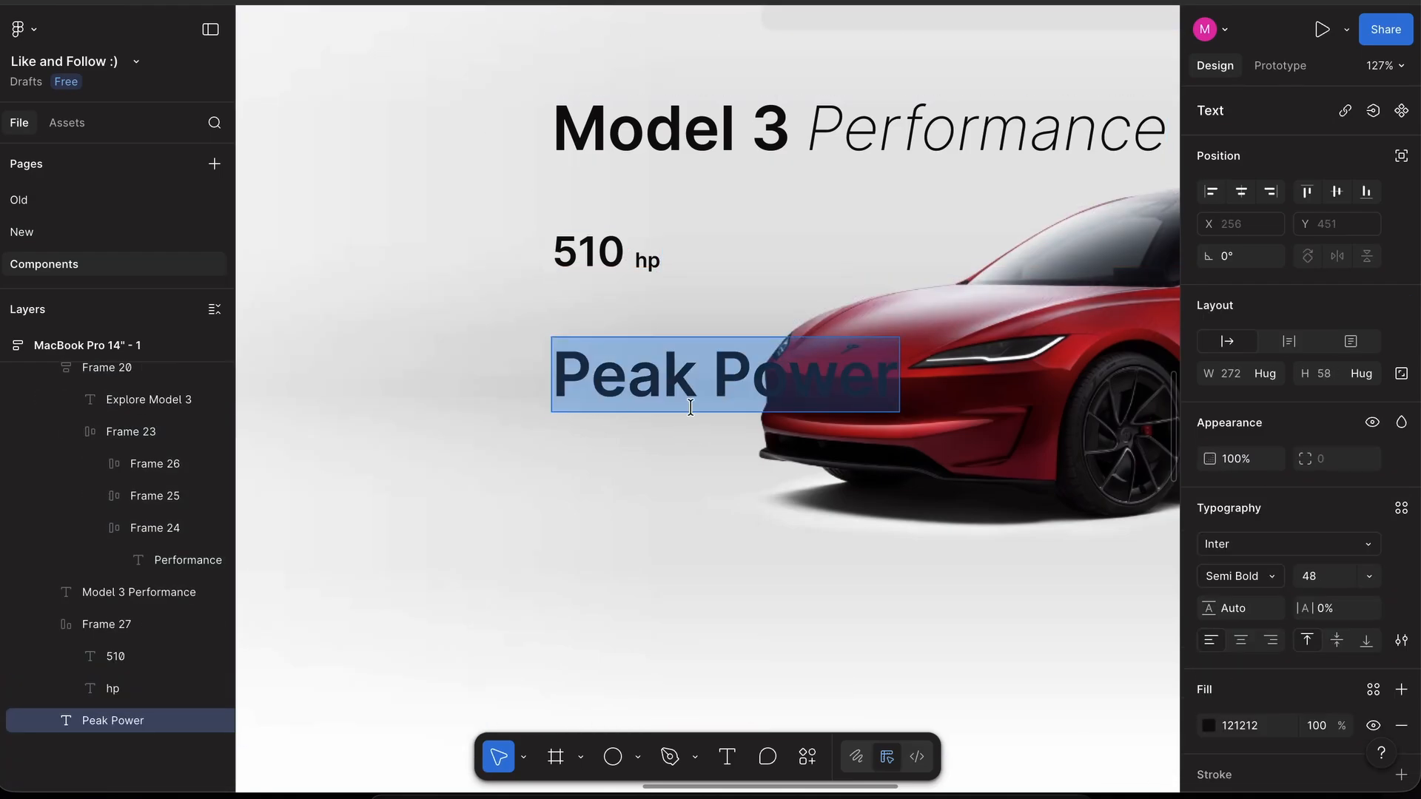
{"action": "key", "text": "Escape"}
{"action": "type", "text": "1"}
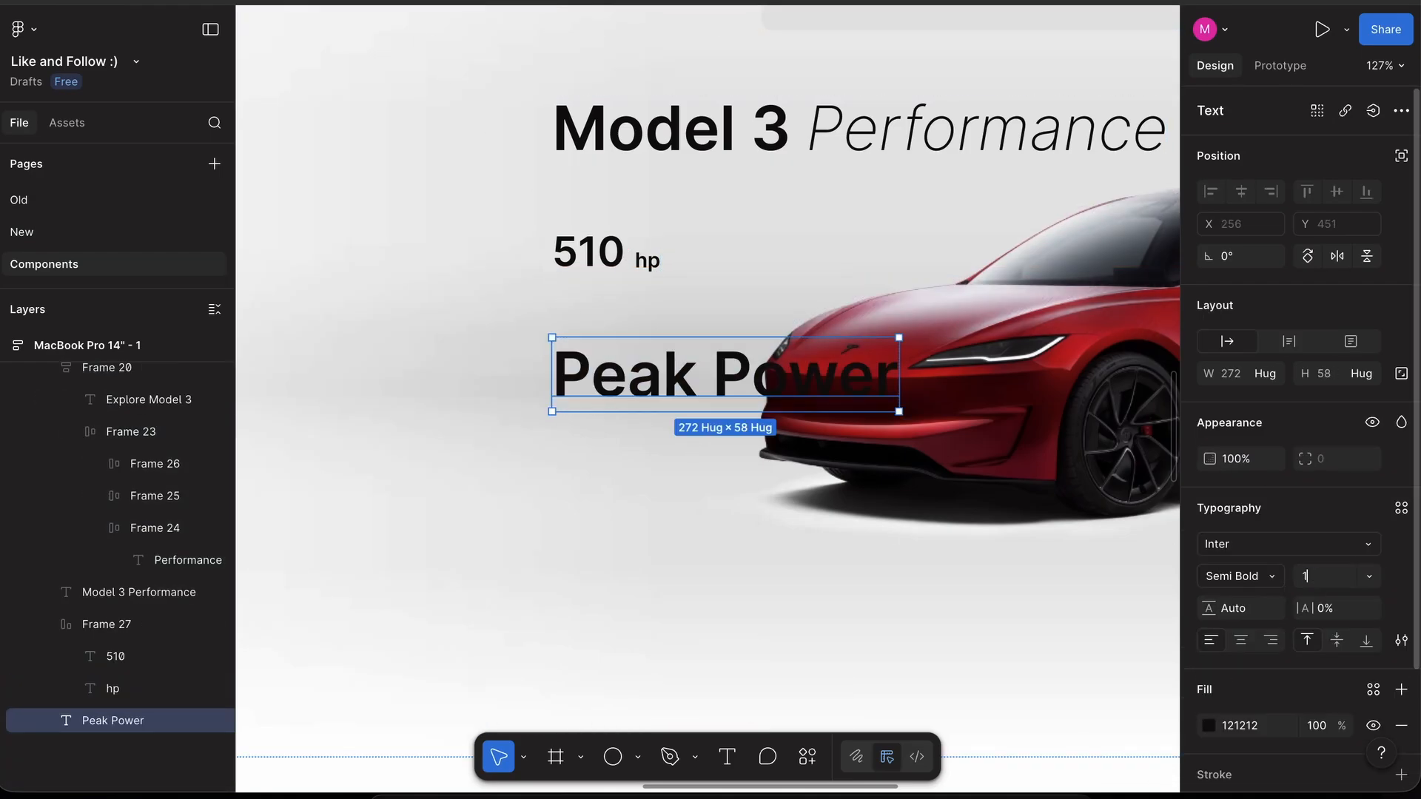
{"action": "type", "text": "6"}
{"action": "key", "text": "Return"}
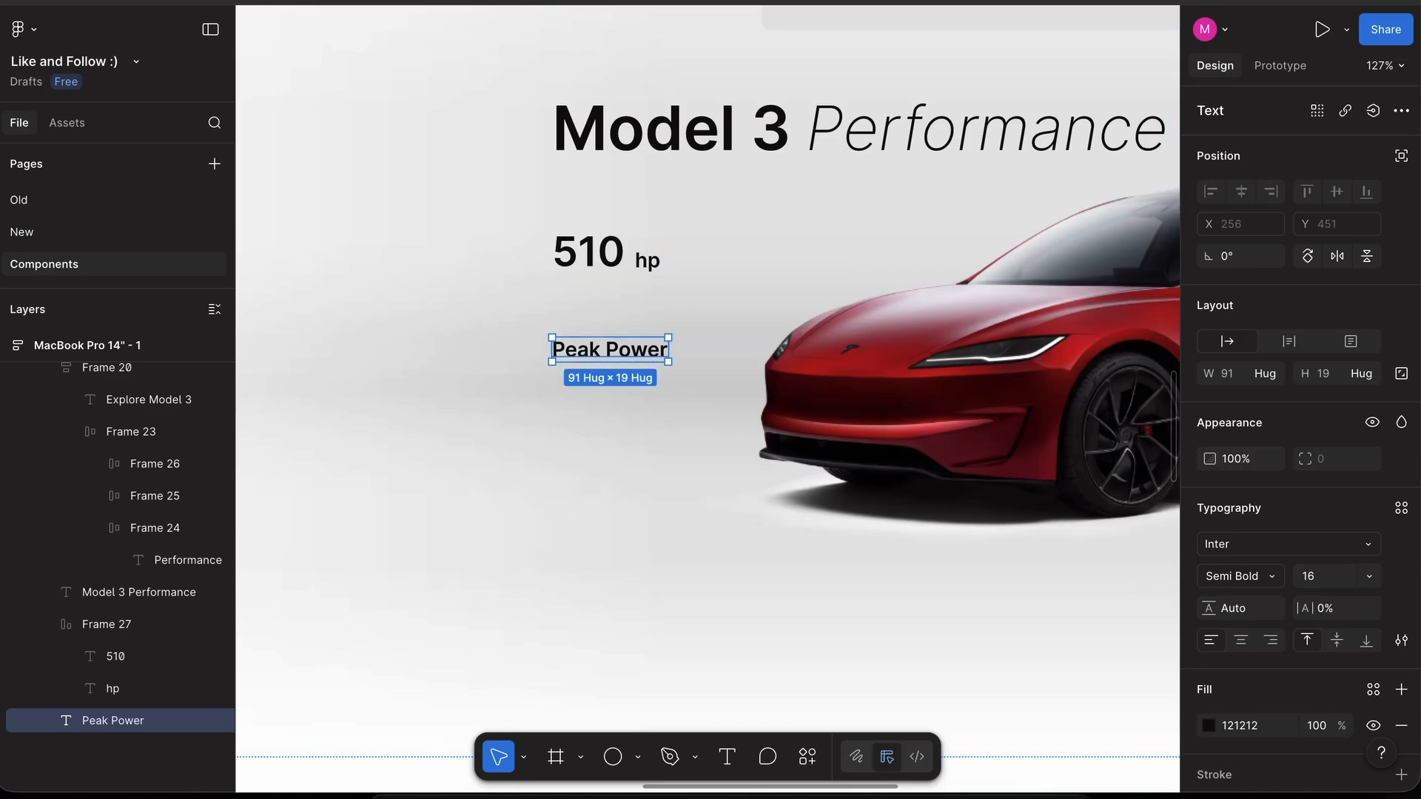
- Compare the "Peak Power" label with the live Tesla page and set its font weight to Regular
{"action": "left_click", "coordinate": [333, 2]}
{"action": "left_click", "coordinate": [407, 2]}
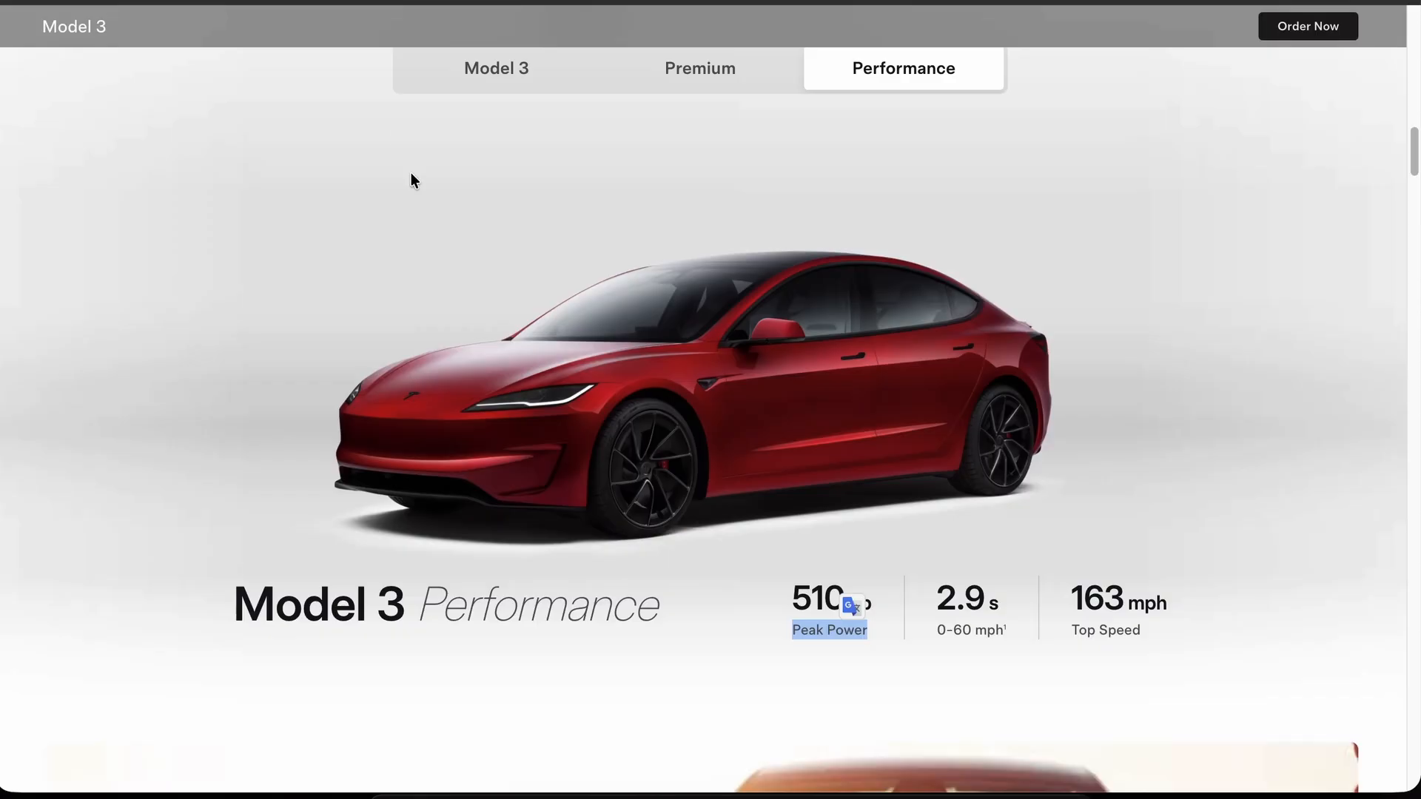
{"action": "left_click", "coordinate": [415, 194]}
{"action": "left_click", "coordinate": [242, 145]}
{"action": "left_click", "coordinate": [229, 2]}
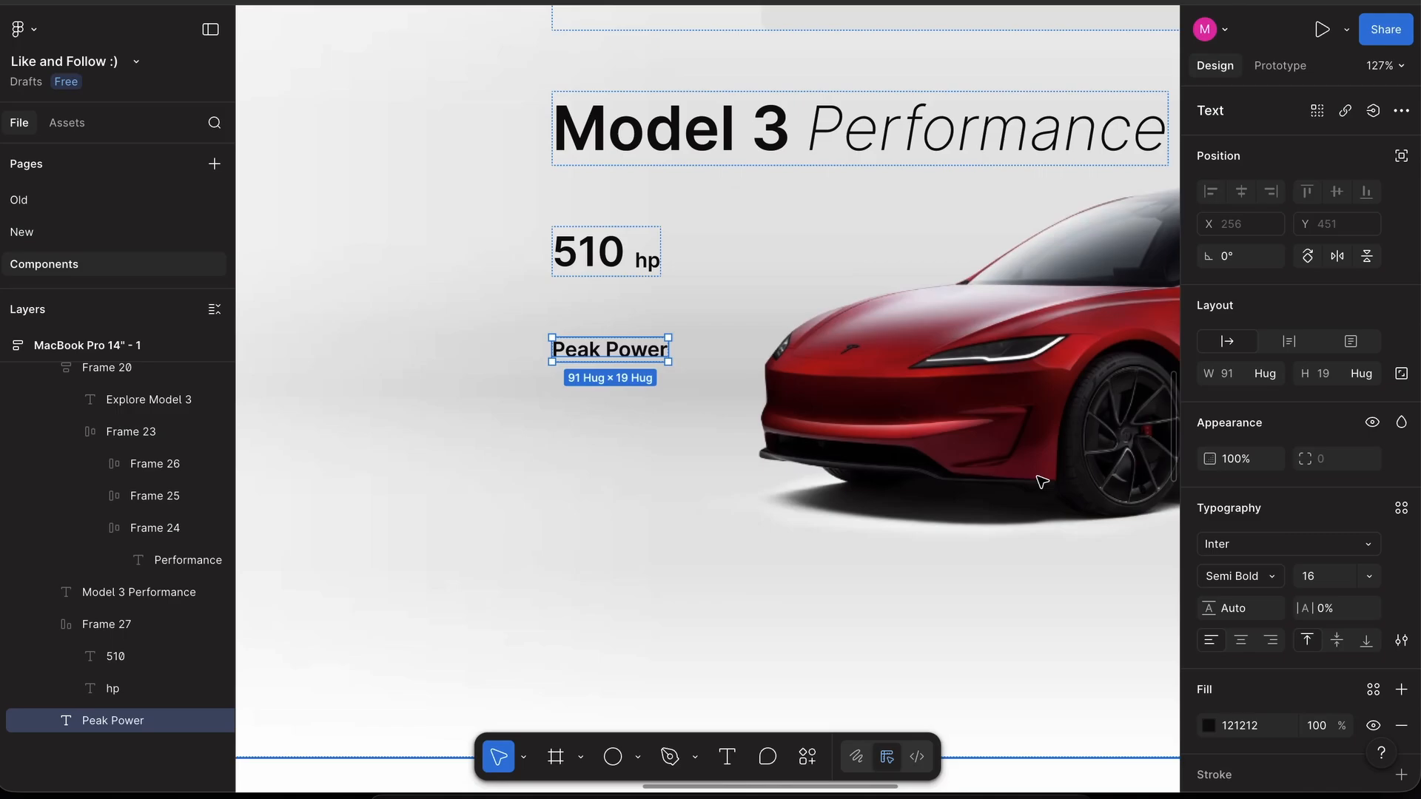
{"action": "left_click", "coordinate": [1248, 577]}
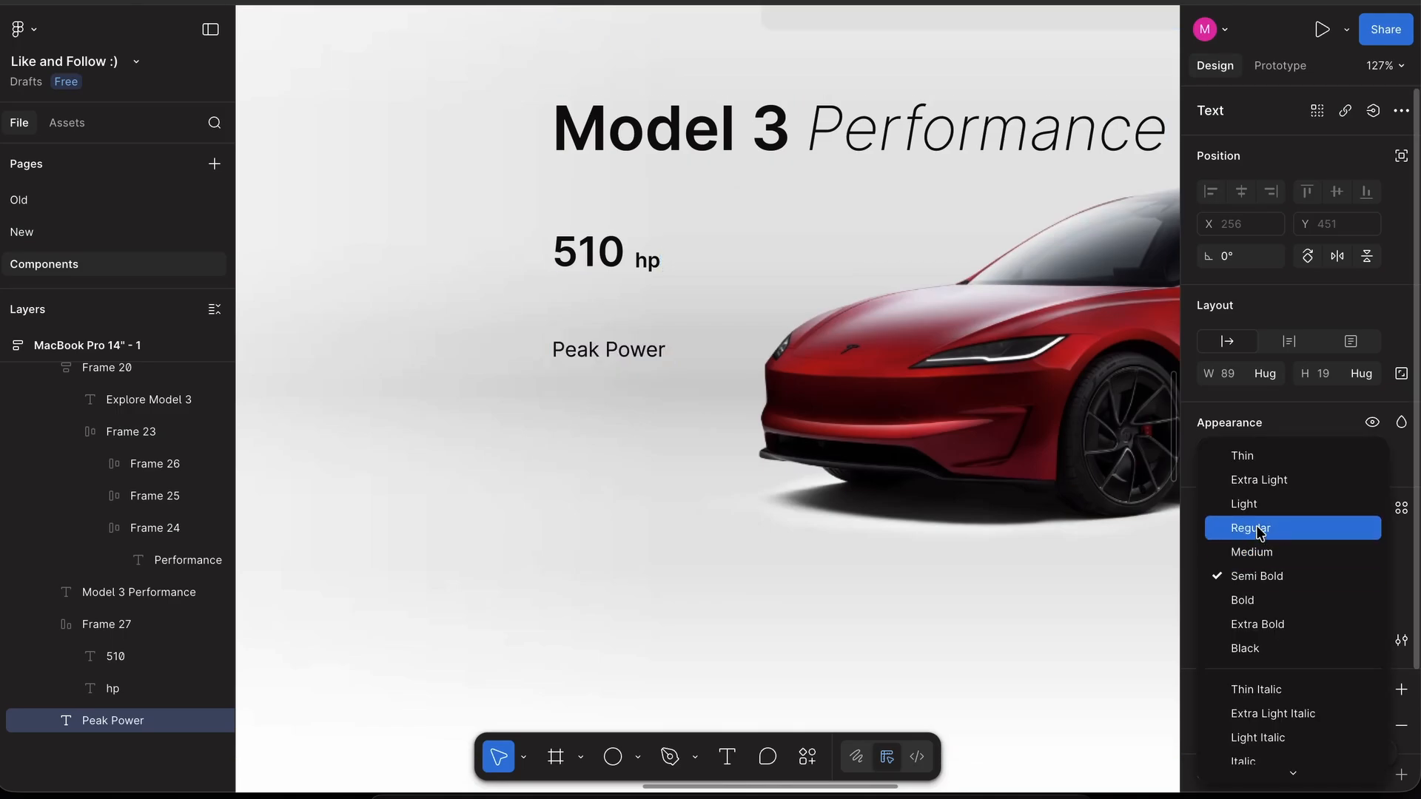
{"action": "left_click", "coordinate": [1254, 527]}
{"action": "left_click", "coordinate": [1259, 576]}
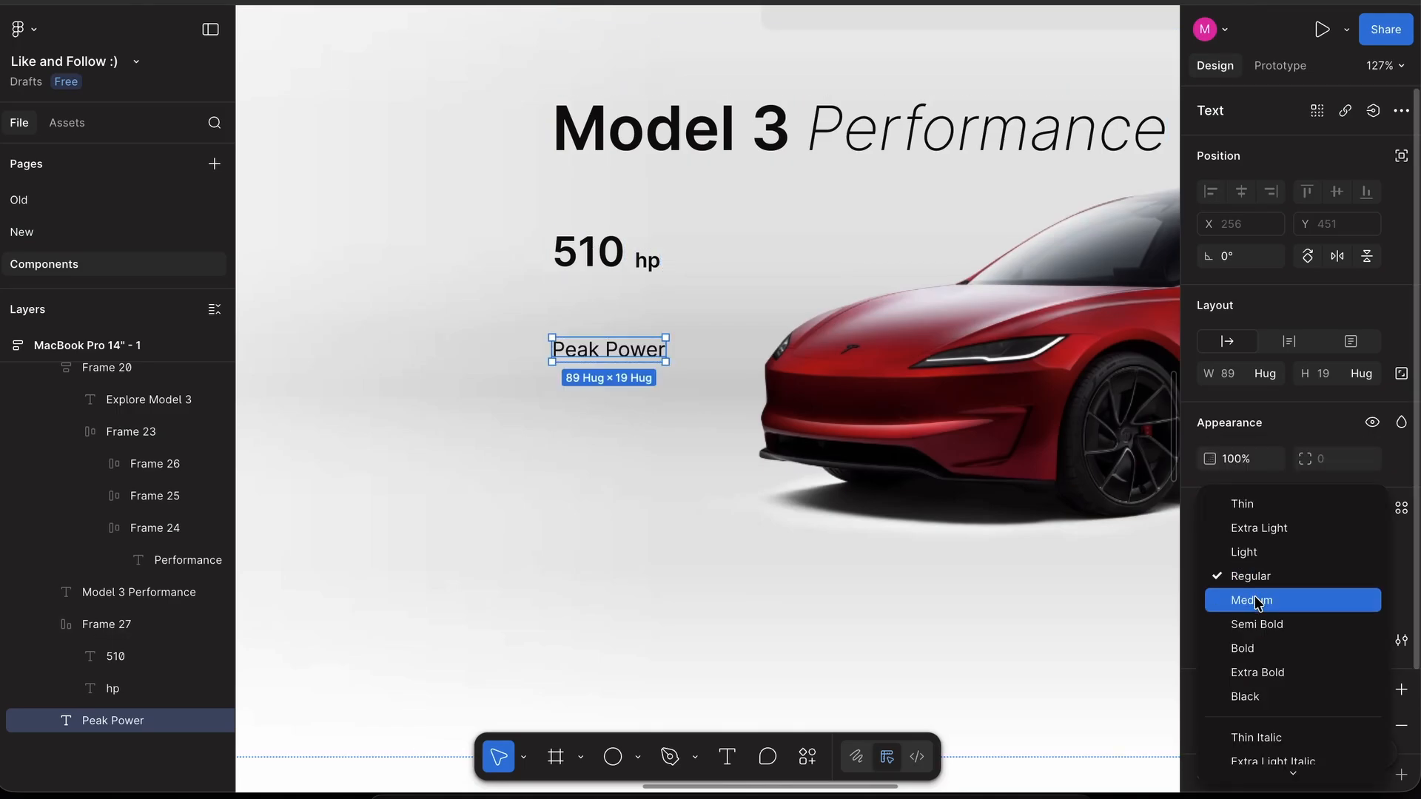
- Set the Peak Power text to Medium weight and group it with the 510 hp row in a vertical auto layout
{"action": "left_click", "coordinate": [1259, 597]}
{"action": "left_click", "coordinate": [592, 251], "text": "shift"}
{"action": "key", "text": "shift+a"}
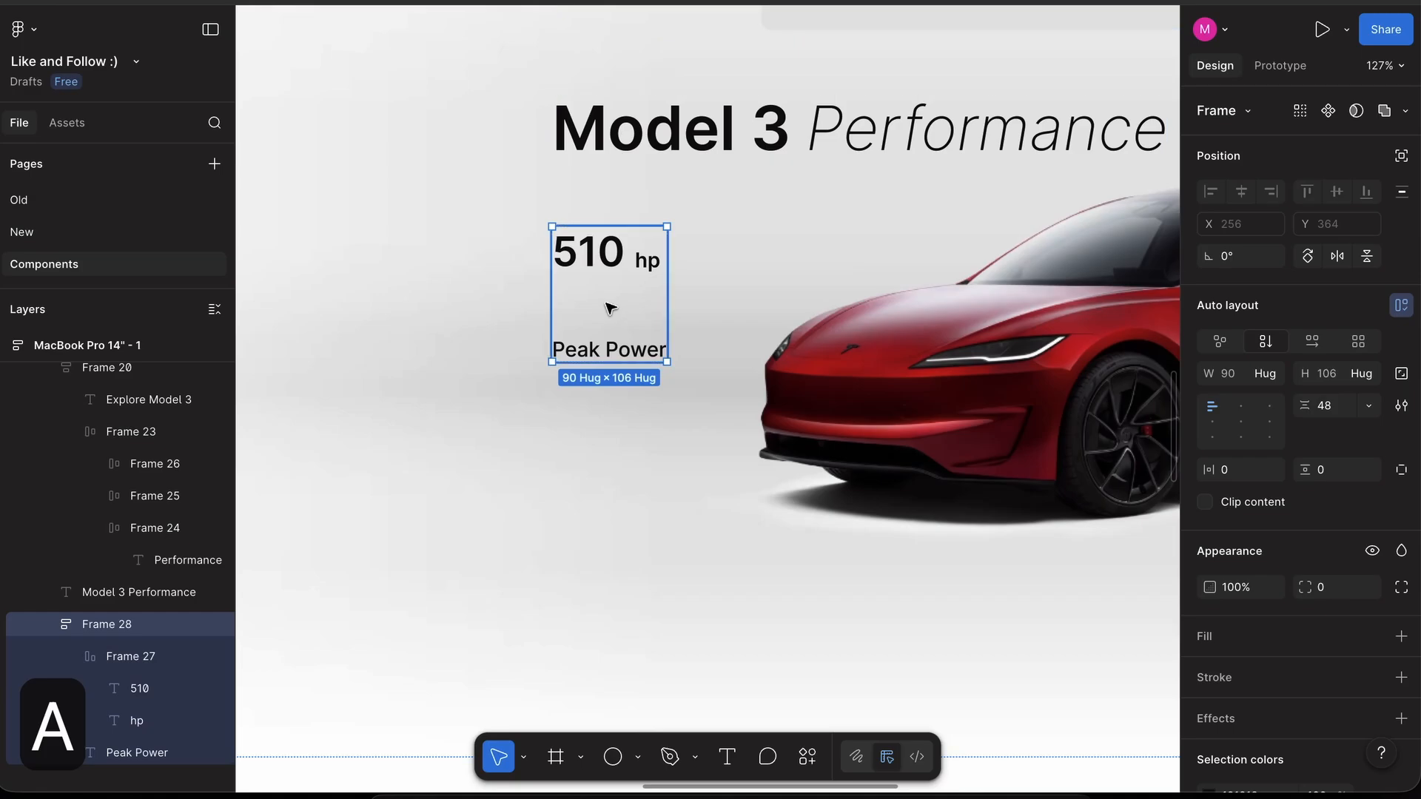
- Tighten the vertical gap between the 510 hp row and the Peak Power label, trying 16 before settling on 8
{"action": "left_click", "coordinate": [1321, 405]}
{"action": "type", "text": "16"}
{"action": "key", "text": "Return"}
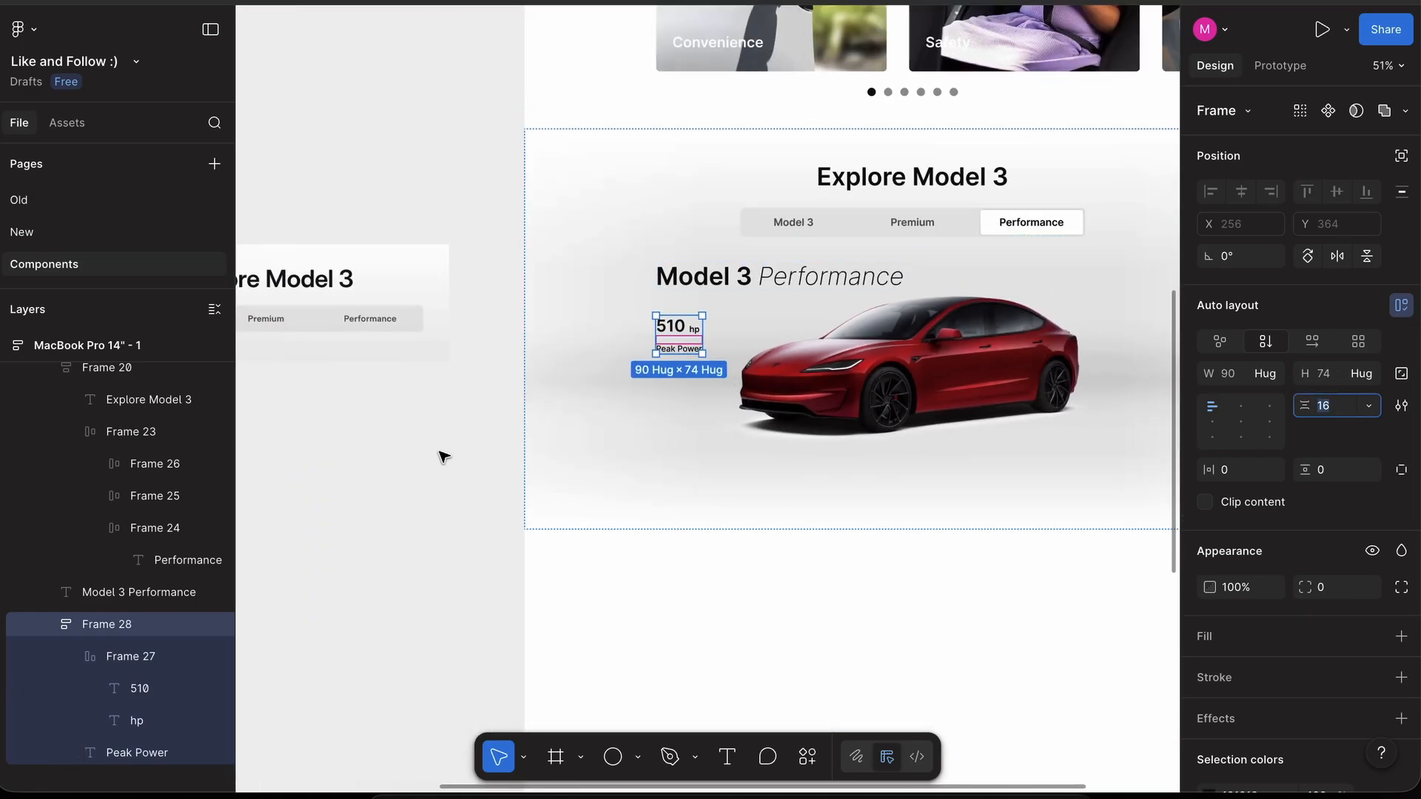
{"action": "type", "text": "8"}
{"action": "key", "text": "Return"}
{"action": "scroll", "coordinate": [742, 376], "scroll_direction": "up", "scroll_amount": 5}
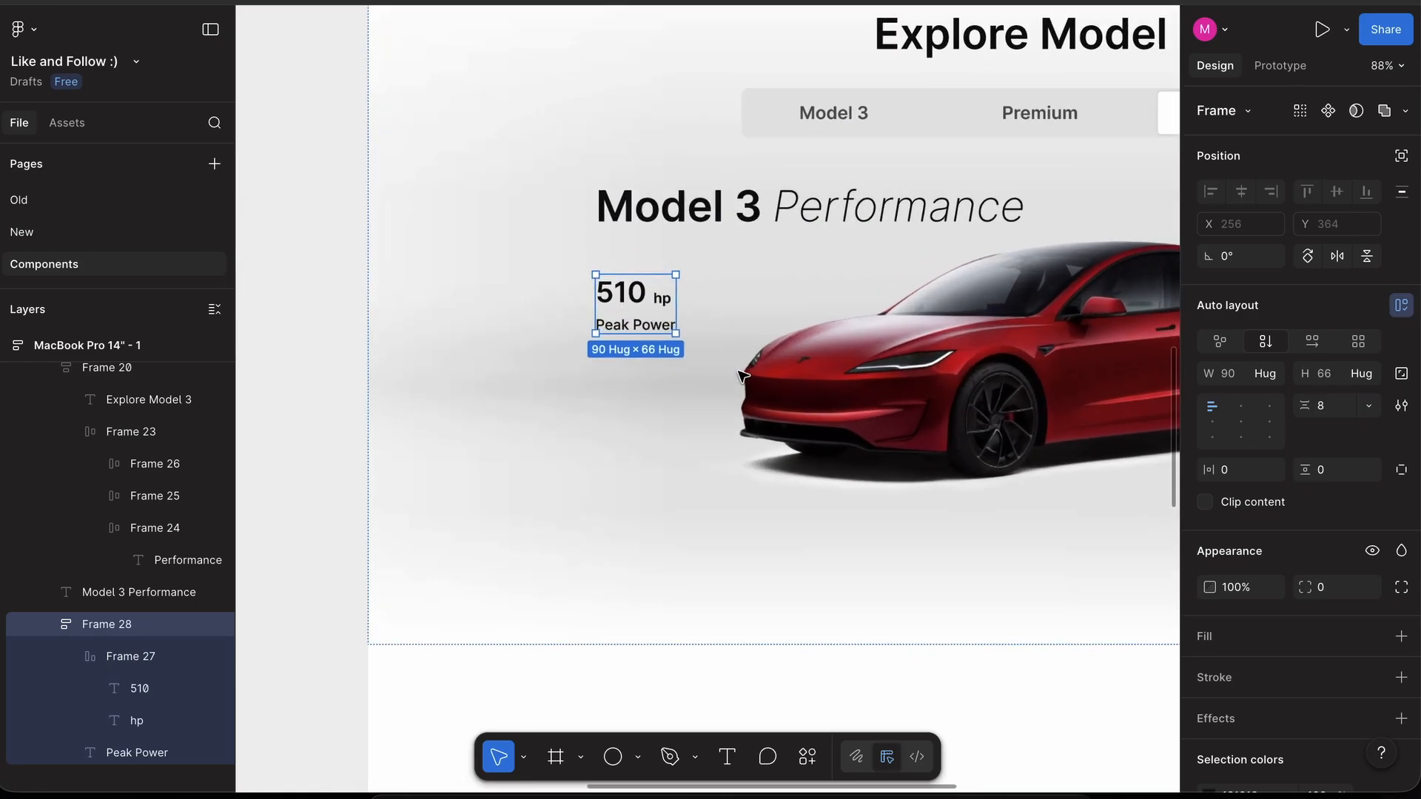
- Compare the Peak Power label with the reference page and set its font size to 14
{"action": "left_click", "coordinate": [323, 384]}
{"action": "double_click", "coordinate": [643, 330]}
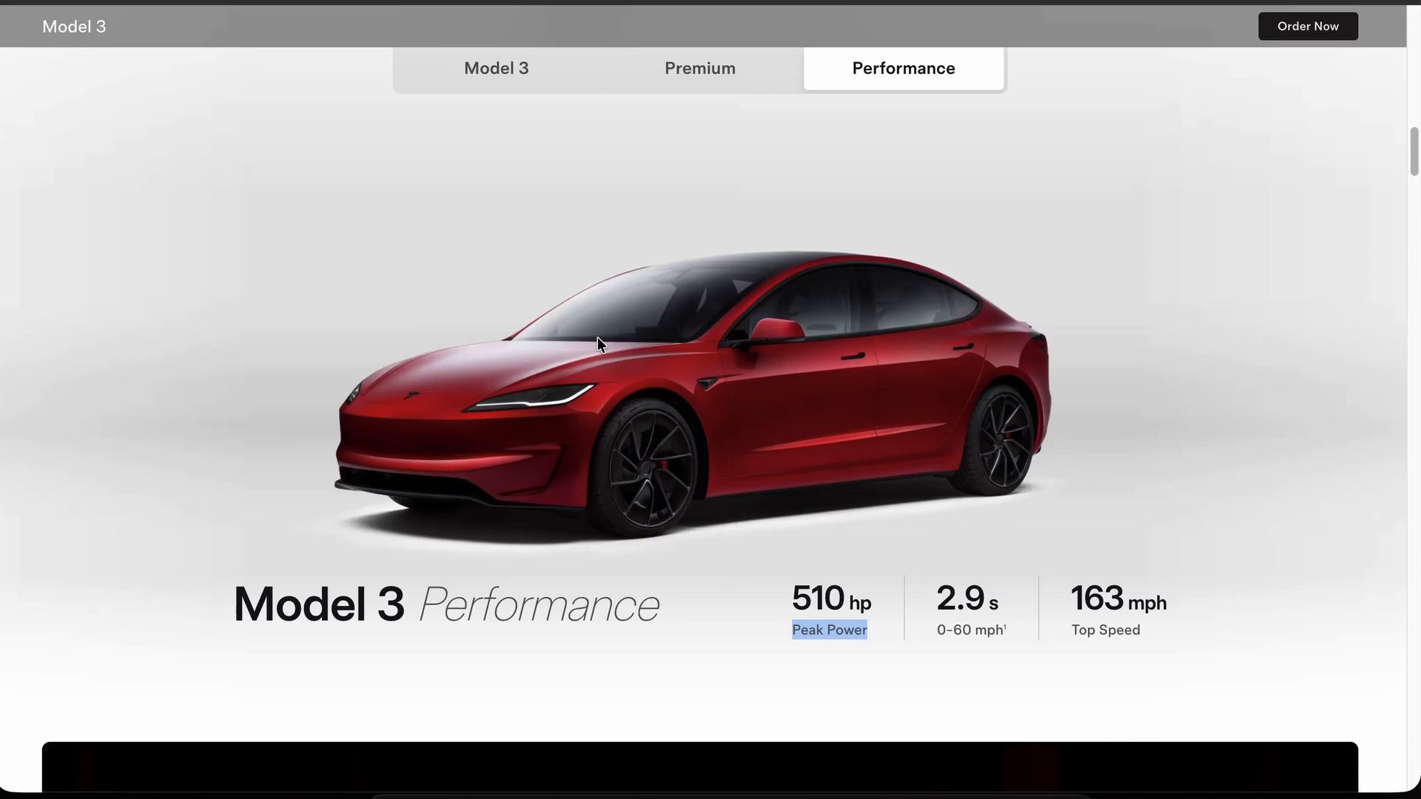
{"action": "left_click", "coordinate": [752, 676]}
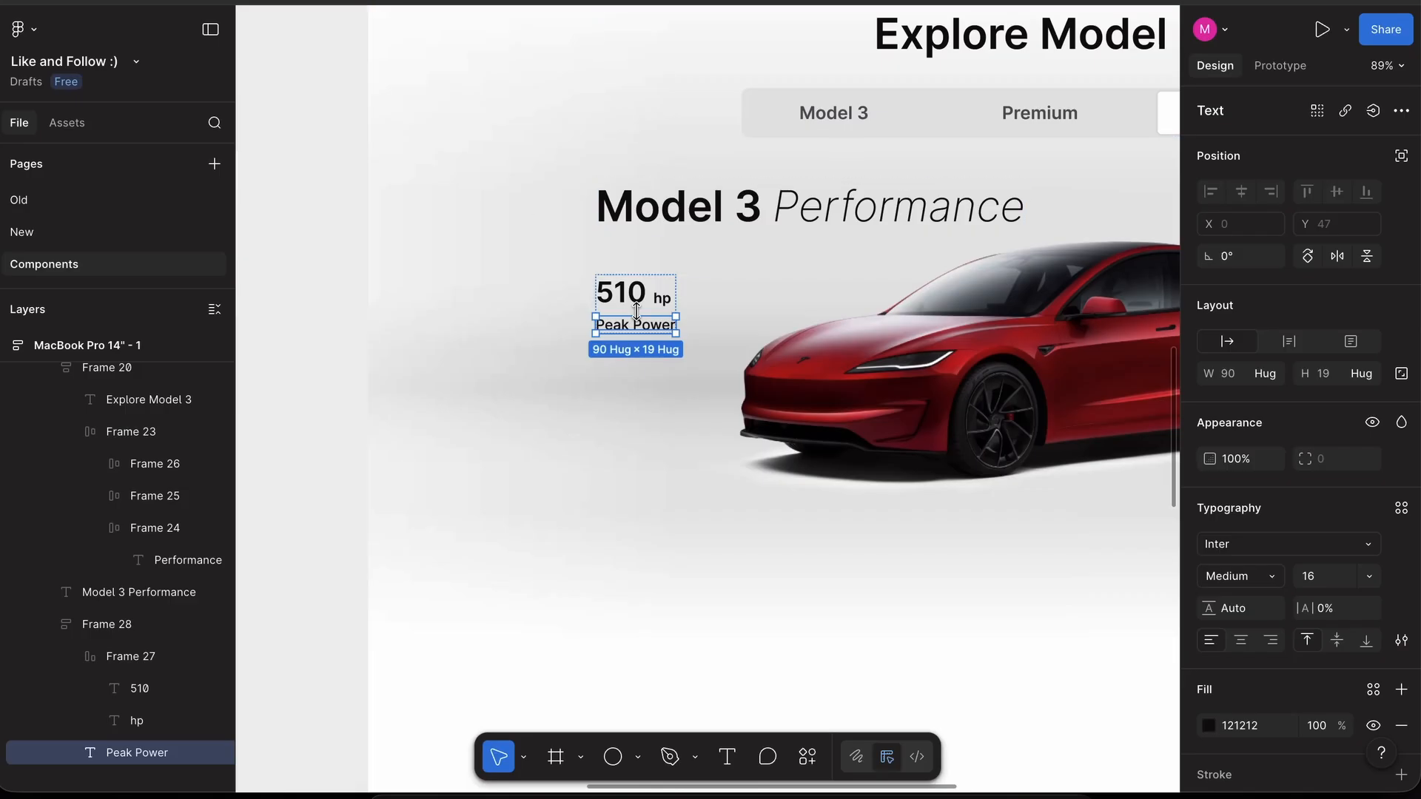
{"action": "type", "text": "4"}
{"action": "key", "text": "Return"}
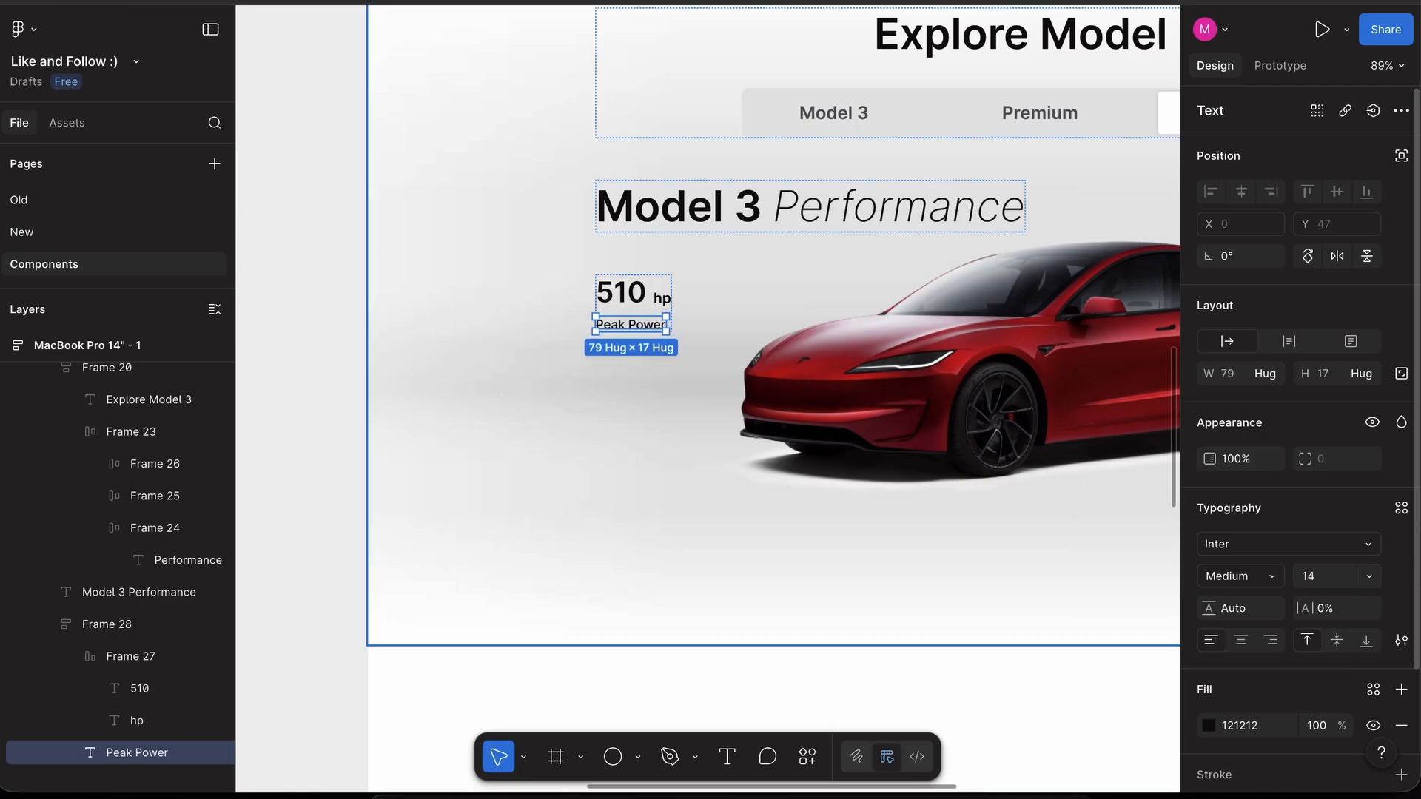
{"action": "left_click", "coordinate": [352, 333]}
- Copy the fill colour 5D5E62 from the "Explore the features" description under the Sport Sedan subtitle
{"action": "left_click", "coordinate": [635, 308]}
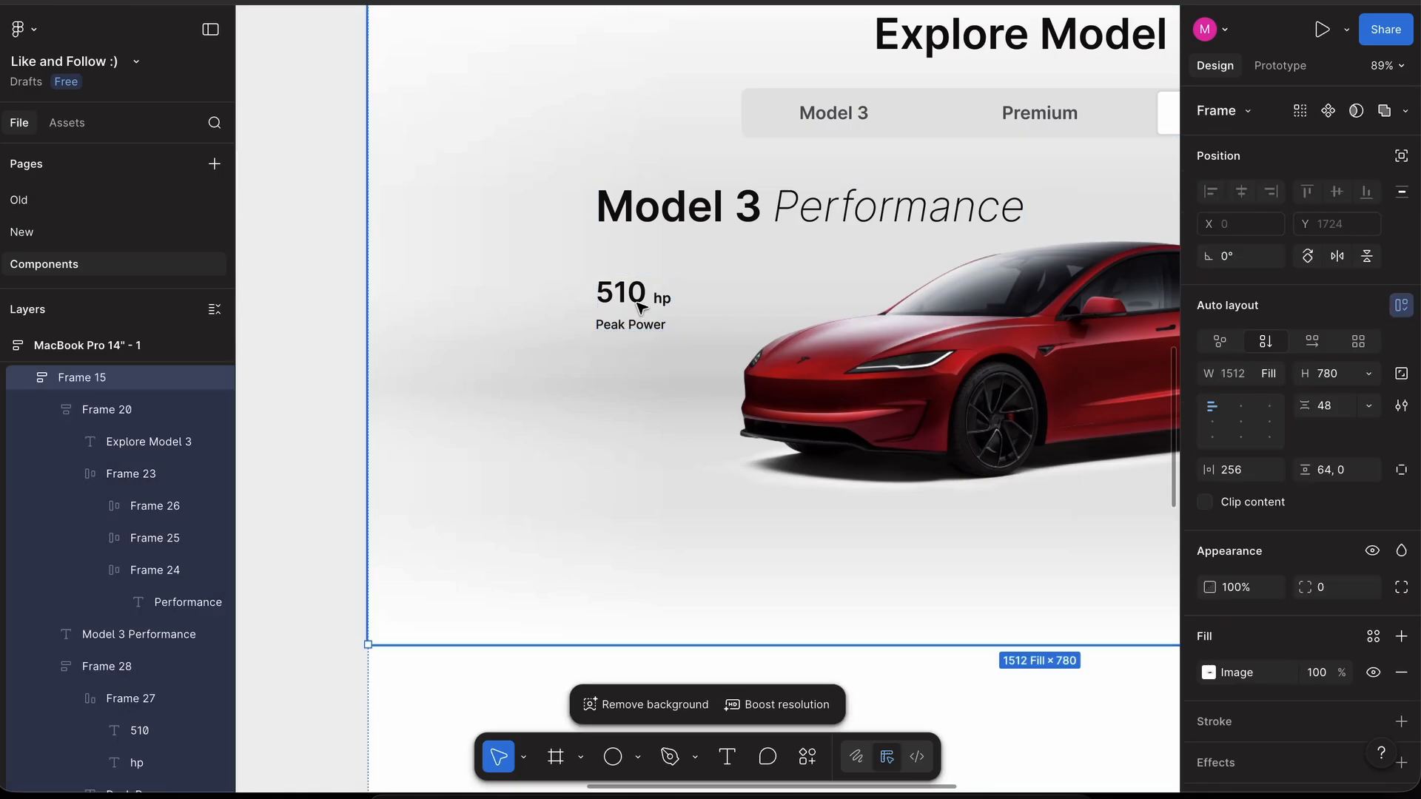
{"action": "double_click", "coordinate": [638, 309]}
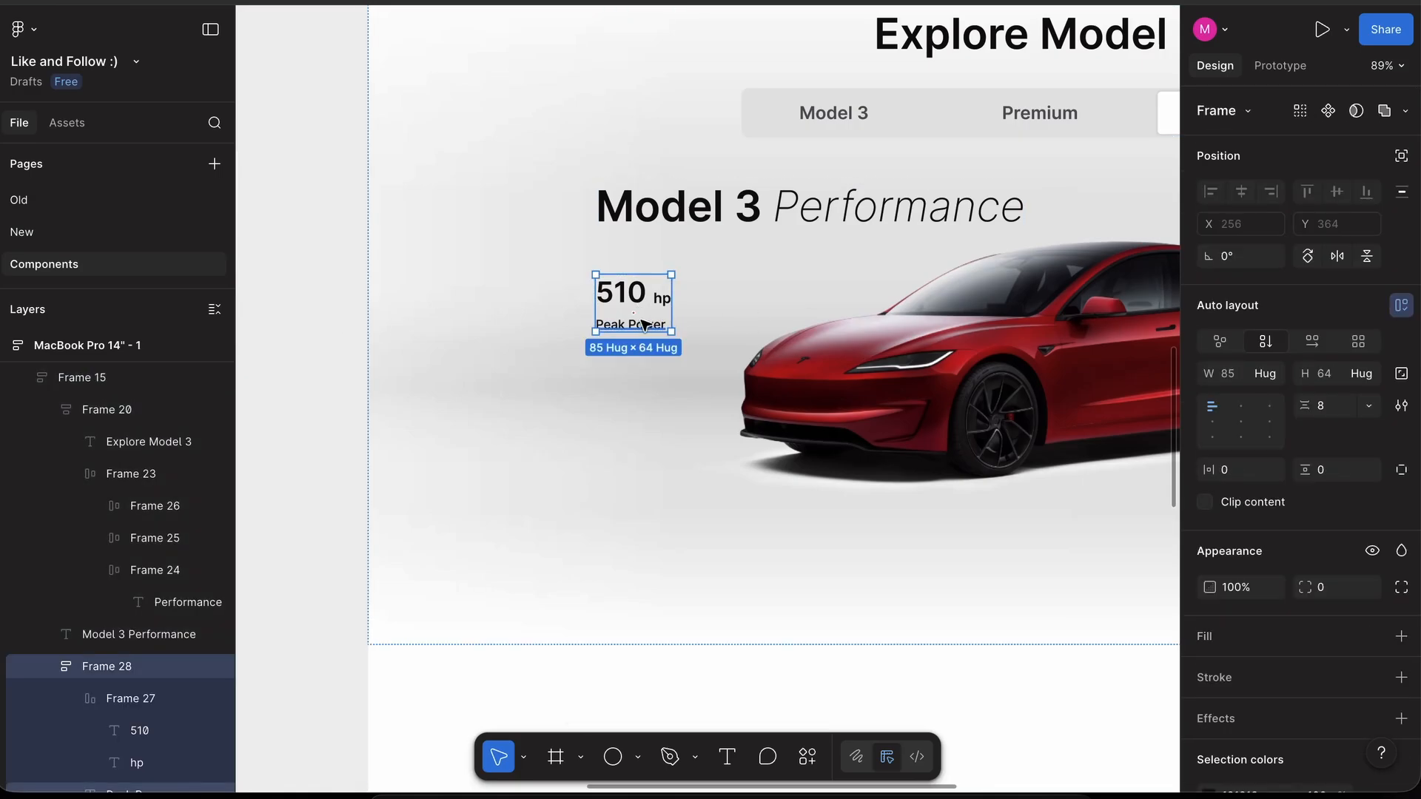
{"action": "left_click", "coordinate": [645, 324]}
{"action": "scroll", "coordinate": [644, 324], "scroll_direction": "down", "scroll_amount": 5}
{"action": "scroll", "coordinate": [863, 121], "scroll_direction": "up", "scroll_amount": 5}
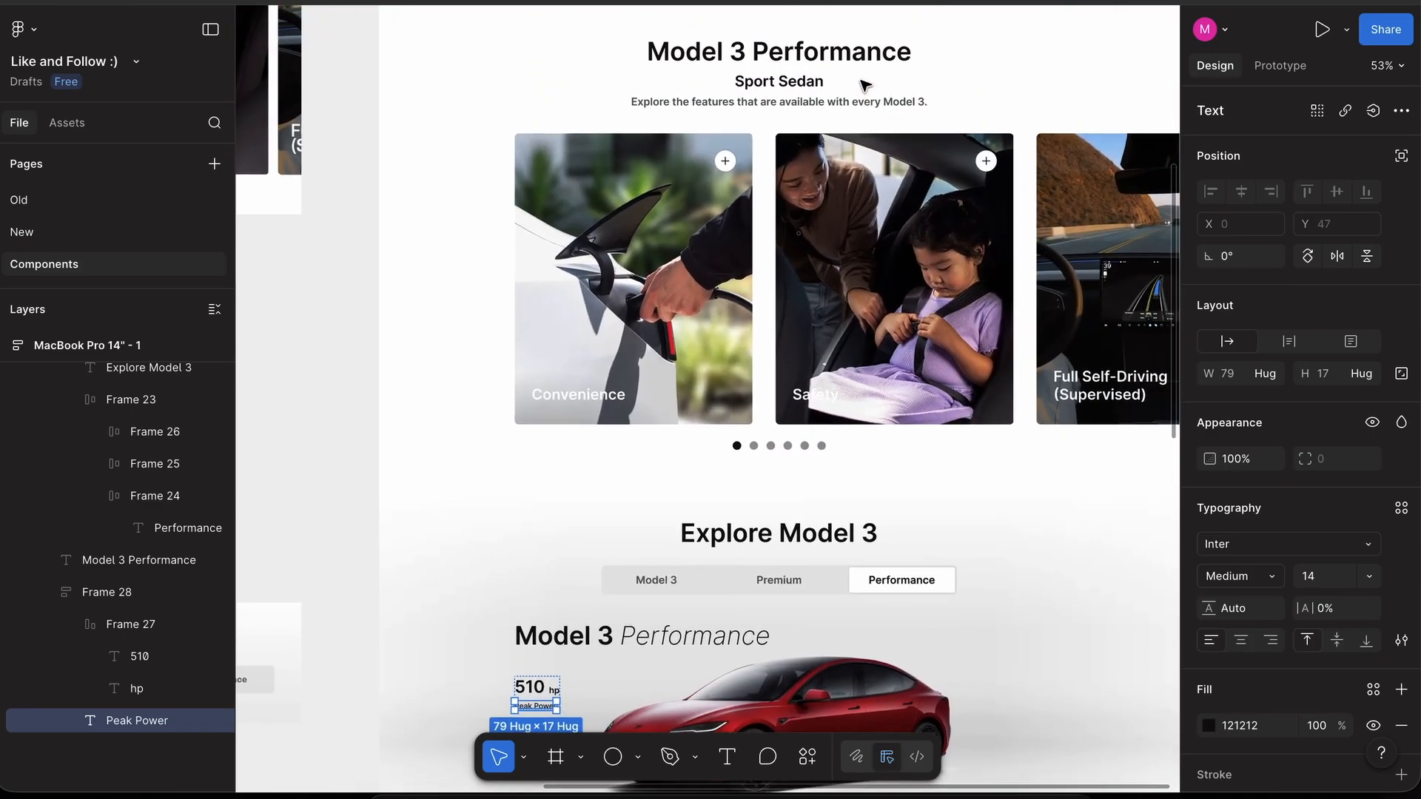
{"action": "left_click", "coordinate": [843, 104]}
{"action": "left_click", "coordinate": [1243, 725]}
{"action": "key", "text": "super+c"}
- Apply the copied fill colour 5D5E62 to the Peak Power label
{"action": "scroll", "coordinate": [841, 621], "scroll_direction": "down", "scroll_amount": 5}
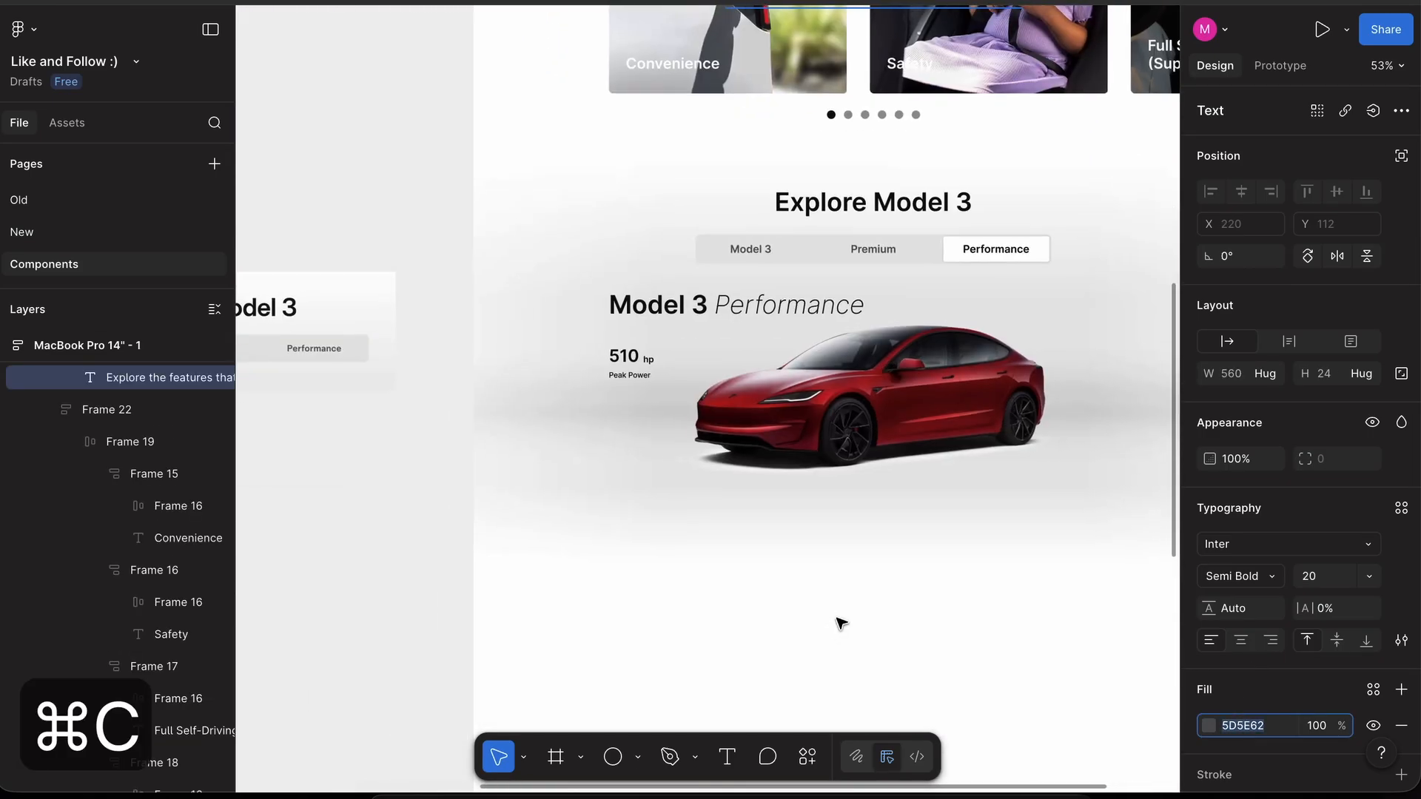
{"action": "scroll", "coordinate": [565, 308], "scroll_direction": "up", "scroll_amount": 5}
{"action": "left_click", "coordinate": [754, 288]}
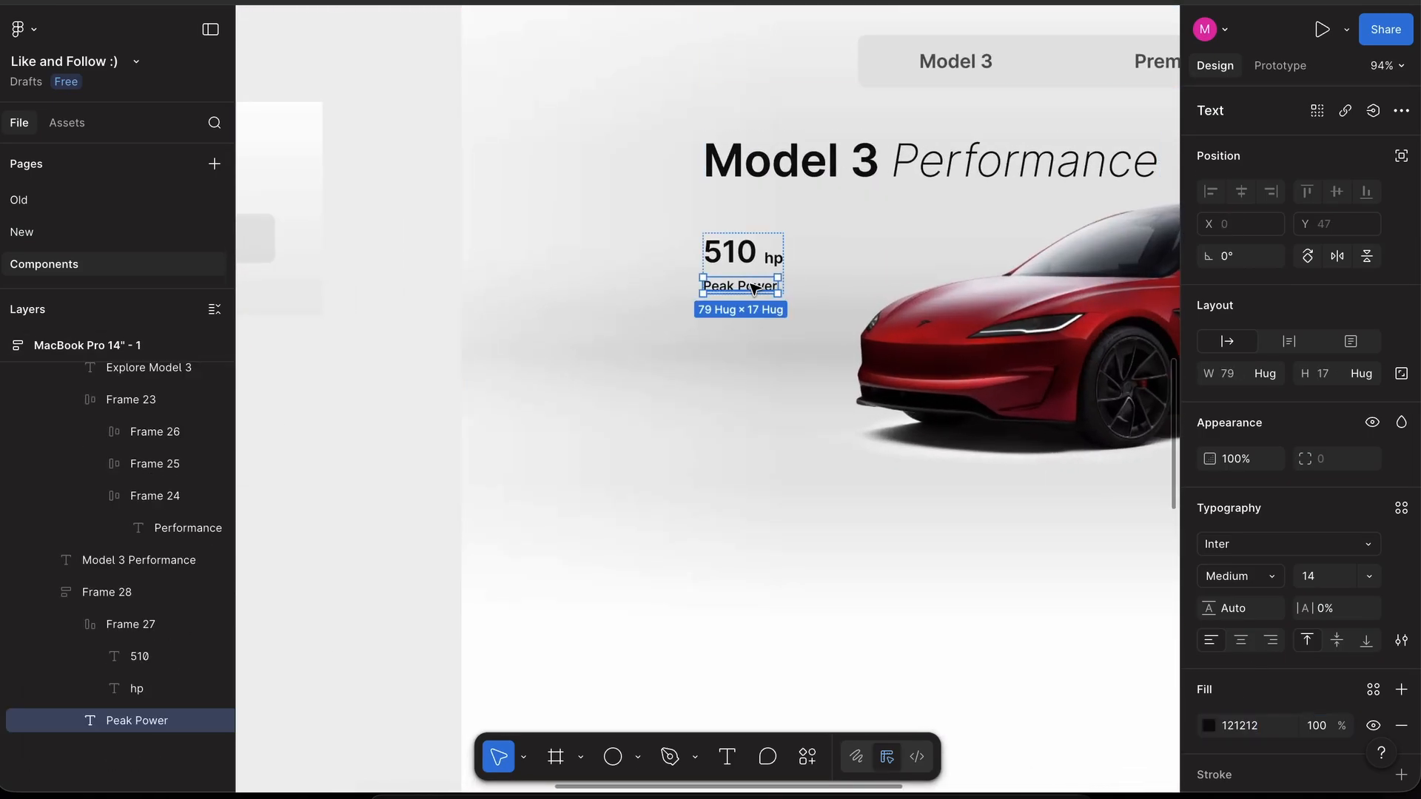
{"action": "left_click", "coordinate": [1283, 733]}
{"action": "key", "text": "super+v"}
{"action": "scroll", "coordinate": [737, 584], "scroll_direction": "down", "scroll_amount": 3}
{"action": "scroll", "coordinate": [736, 584], "scroll_direction": "up", "scroll_amount": 3}
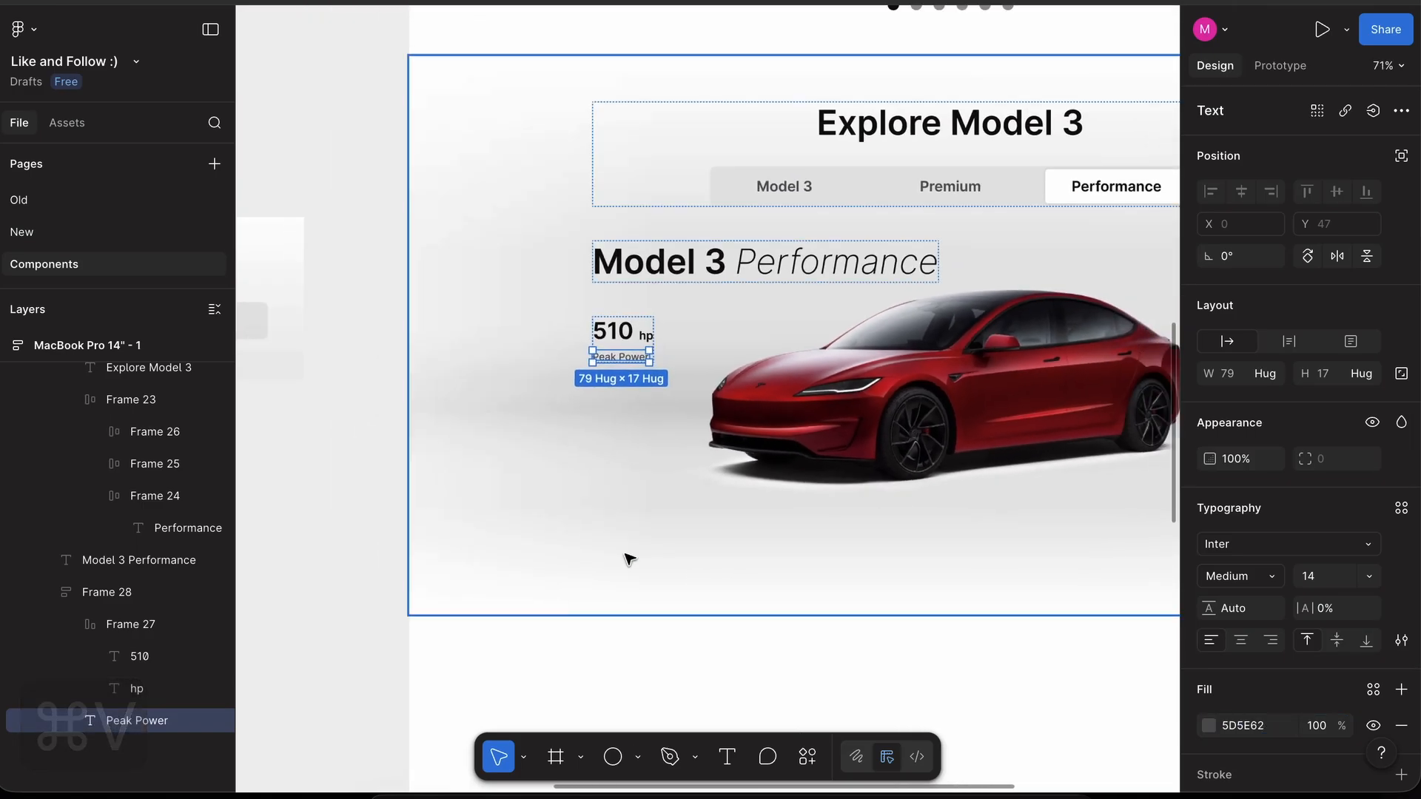
{"action": "left_click", "coordinate": [330, 491]}
- Duplicate the 510 hp Peak Power stat and arrange both copies side by side in a horizontal auto layout
{"action": "left_click", "coordinate": [622, 355]}
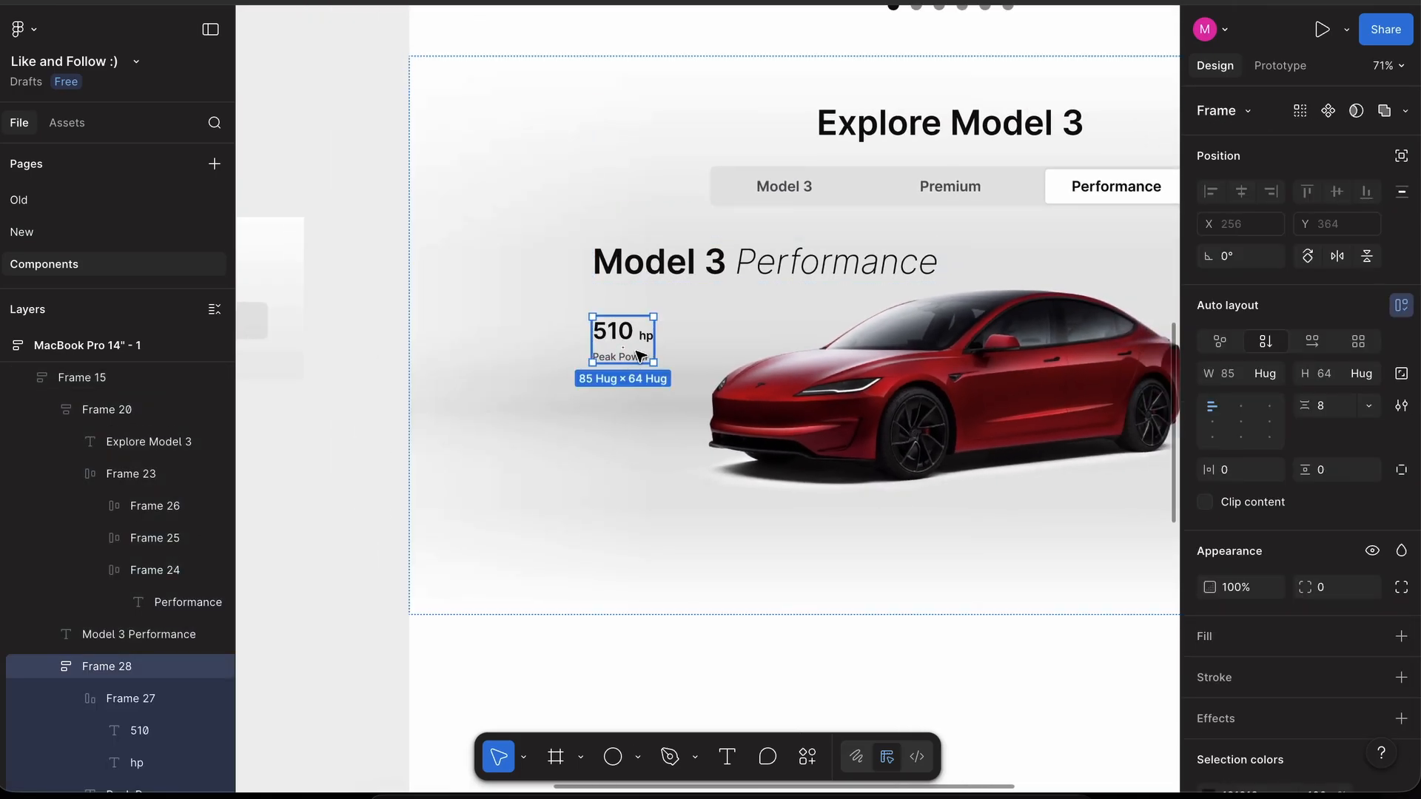
{"action": "key", "text": "super+d"}
{"action": "left_click", "coordinate": [624, 339], "text": "shift"}
{"action": "key", "text": "shift+a"}
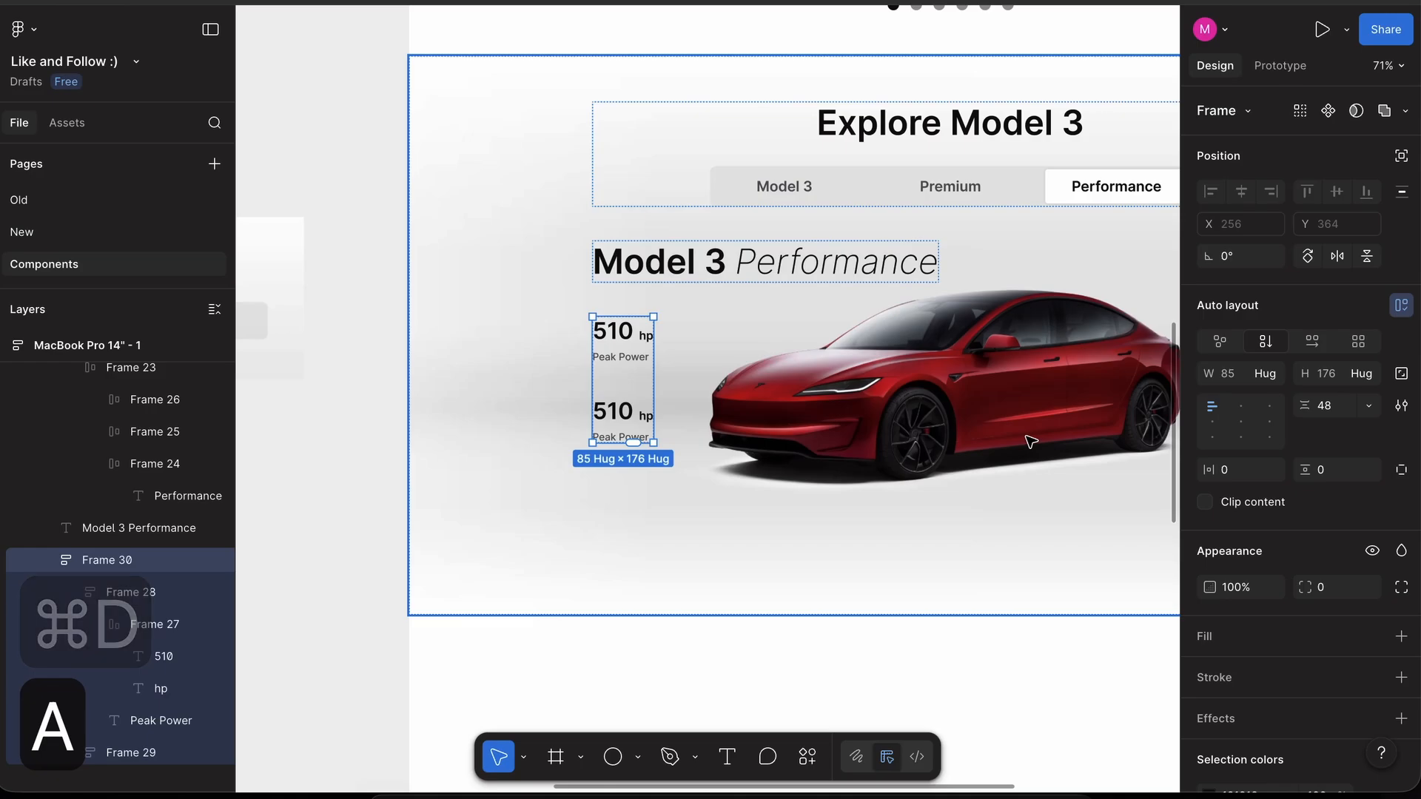
{"action": "left_click", "coordinate": [1313, 342]}
{"action": "scroll", "coordinate": [711, 280], "scroll_direction": "left", "scroll_amount": 2}
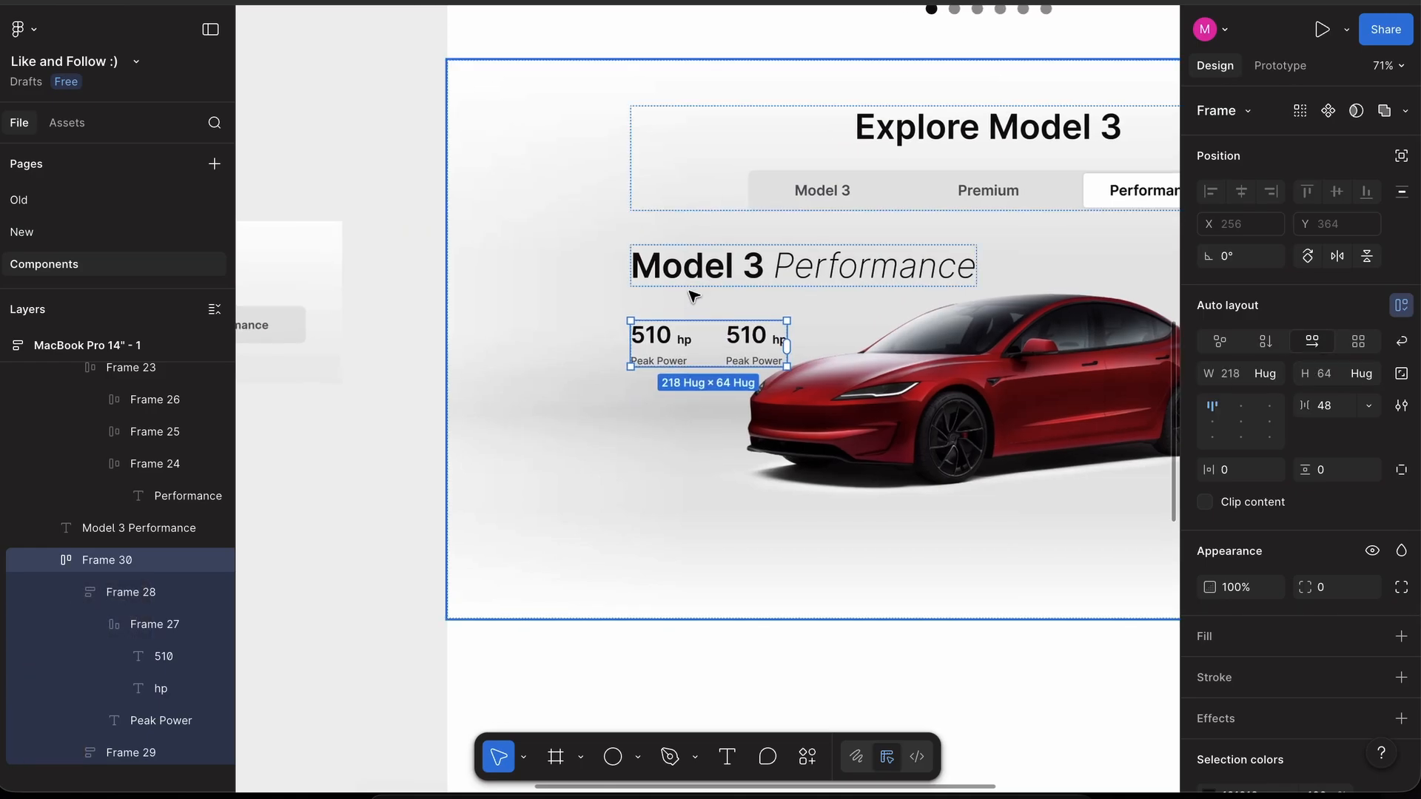
- Draw a vertical line about 57 px long, place it between the two stats and make its height fill the container
{"action": "left_click", "coordinate": [380, 420]}
{"action": "key", "text": "l"}
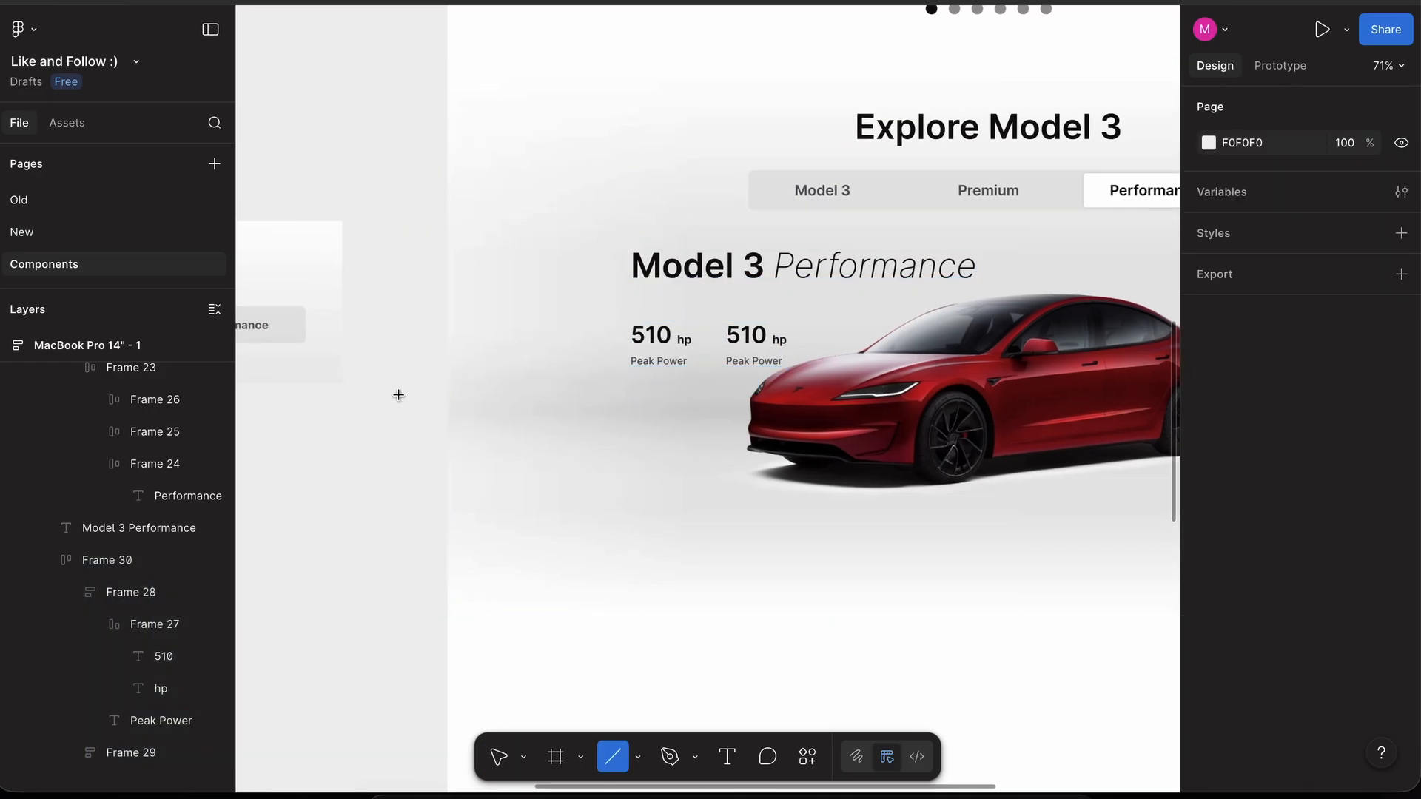
{"action": "mouse_move", "coordinate": [398, 395]}
{"action": "left_mouse_down"}
{"action": "mouse_move", "coordinate": [399, 437]}
{"action": "mouse_move", "coordinate": [725, 336]}
{"action": "left_mouse_up"}
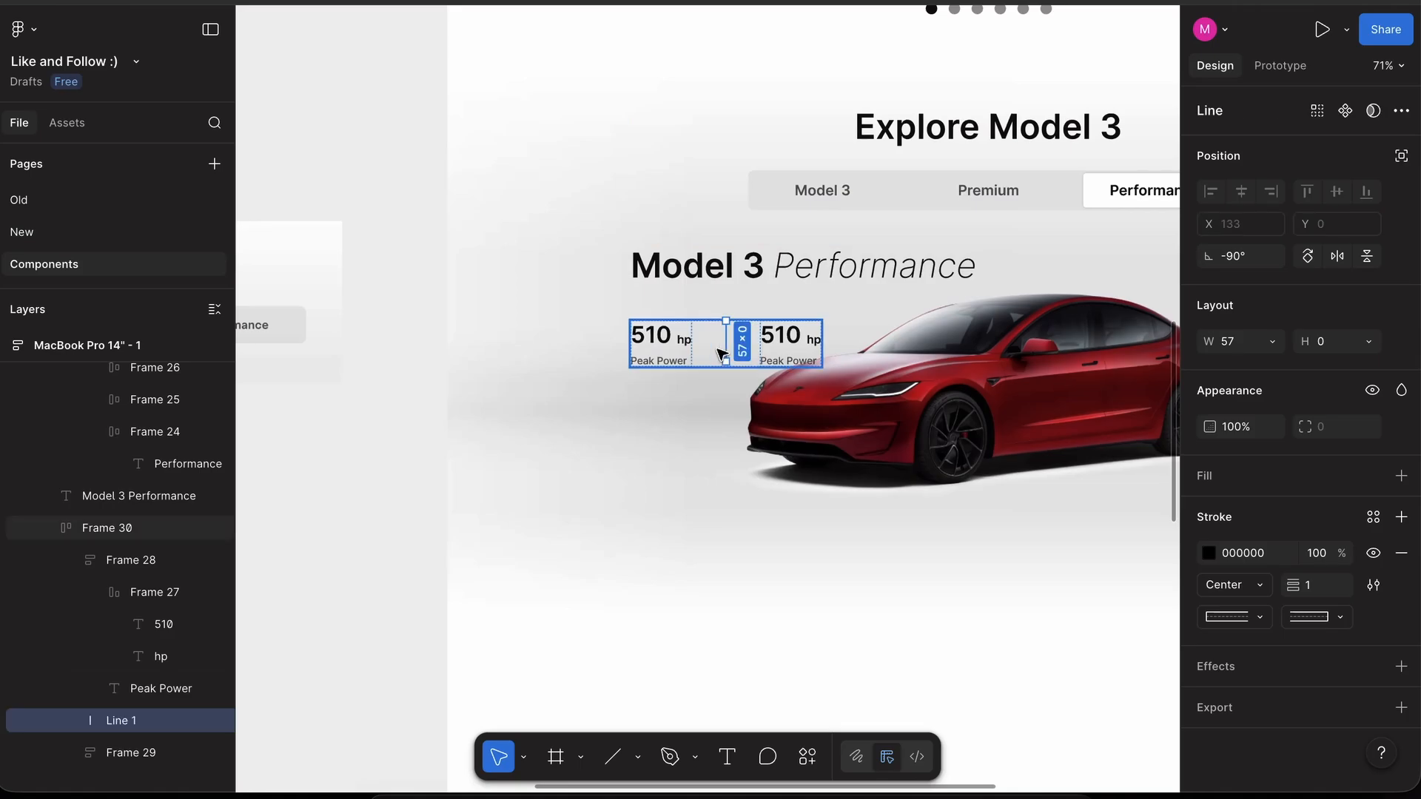
{"action": "scroll", "coordinate": [725, 337], "scroll_direction": "up", "scroll_amount": 5}
{"action": "left_click", "coordinate": [1371, 344]}
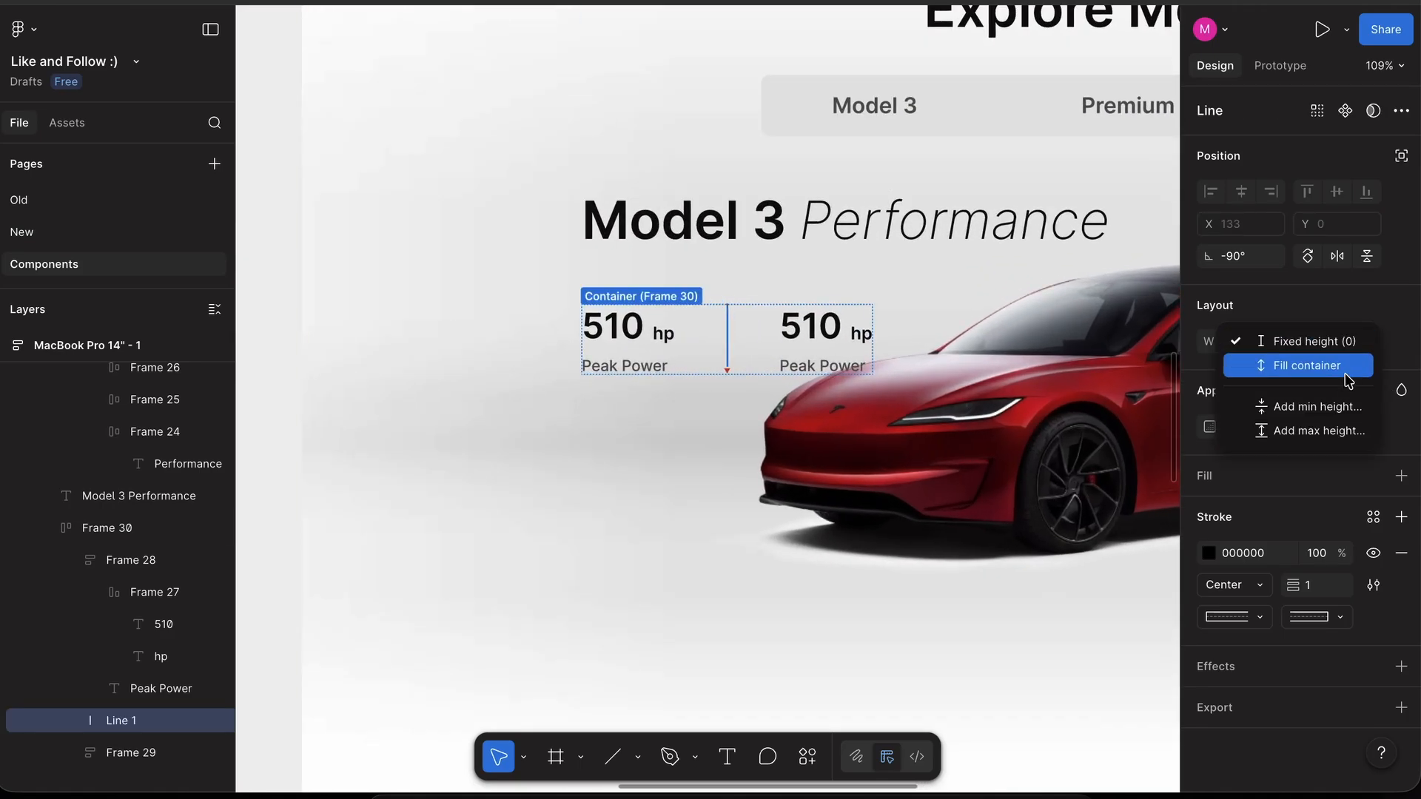
{"action": "left_click", "coordinate": [1344, 373]}
- Set the horizontal gap between the two stats and their divider line to 24
{"action": "left_click", "coordinate": [753, 341]}
{"action": "left_click", "coordinate": [752, 339]}
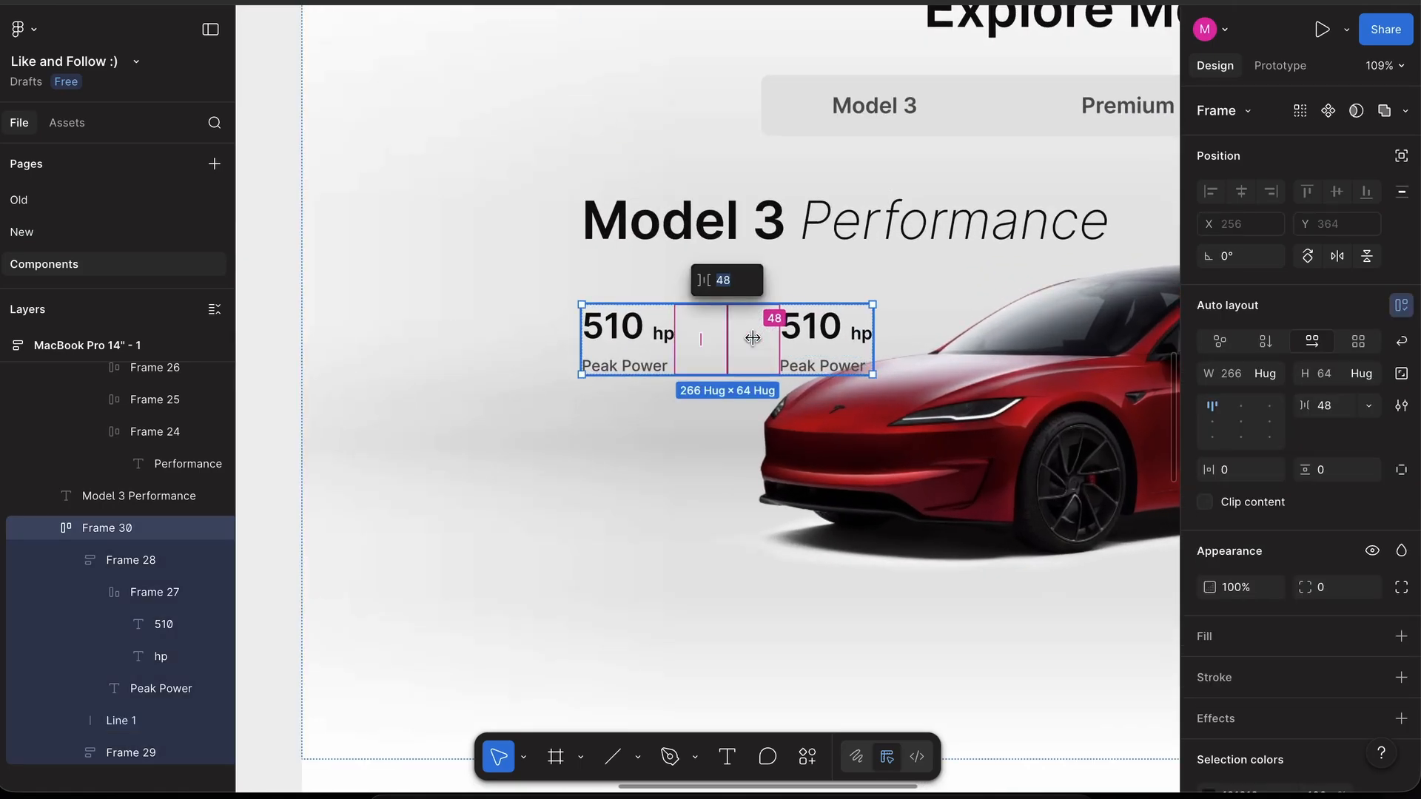
{"action": "key", "text": "Return"}
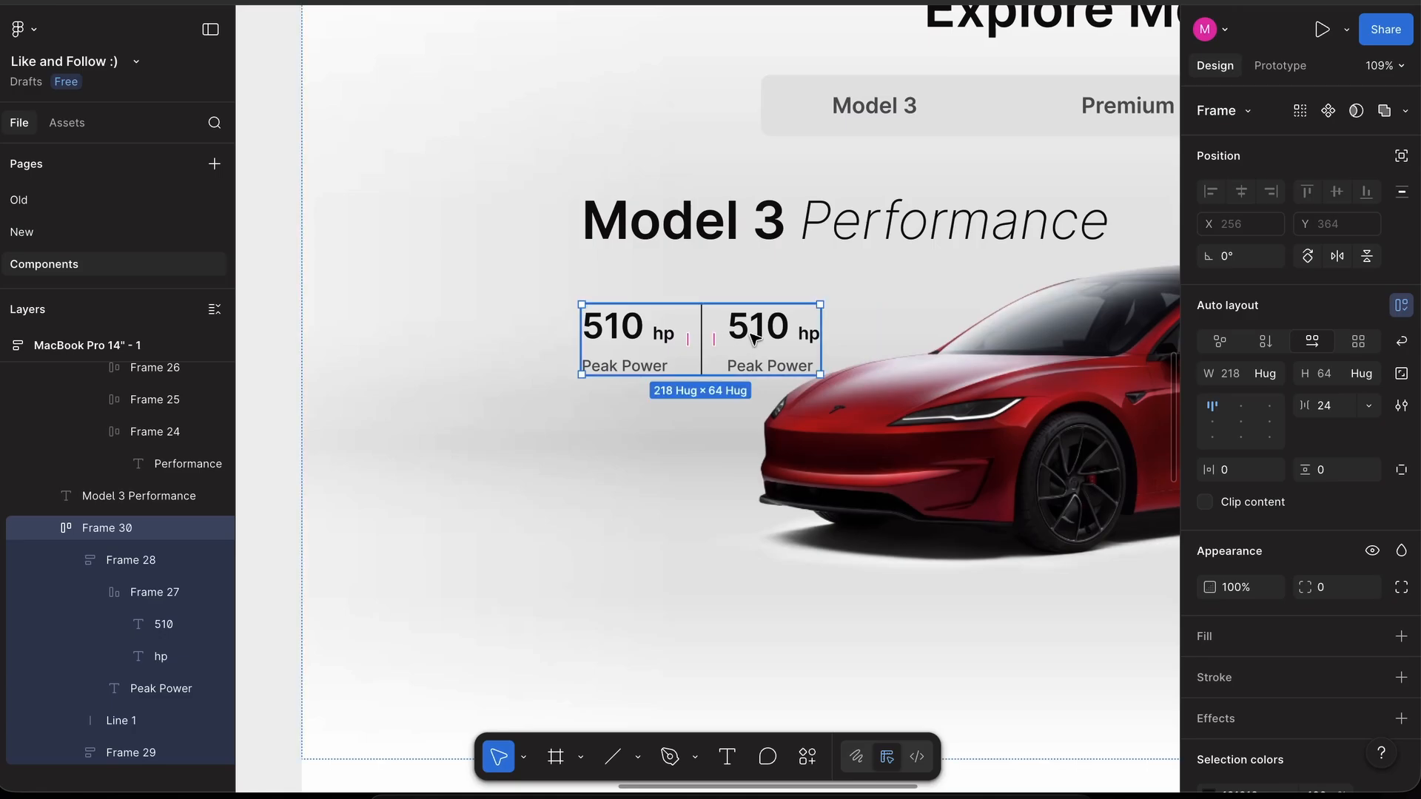
{"action": "left_click", "coordinate": [753, 338]}
- Recolour the divider line's stroke to light grey C8C8C8, keeping the line at 100% opacity
{"action": "left_click", "coordinate": [701, 340]}
{"action": "key", "text": "2"}
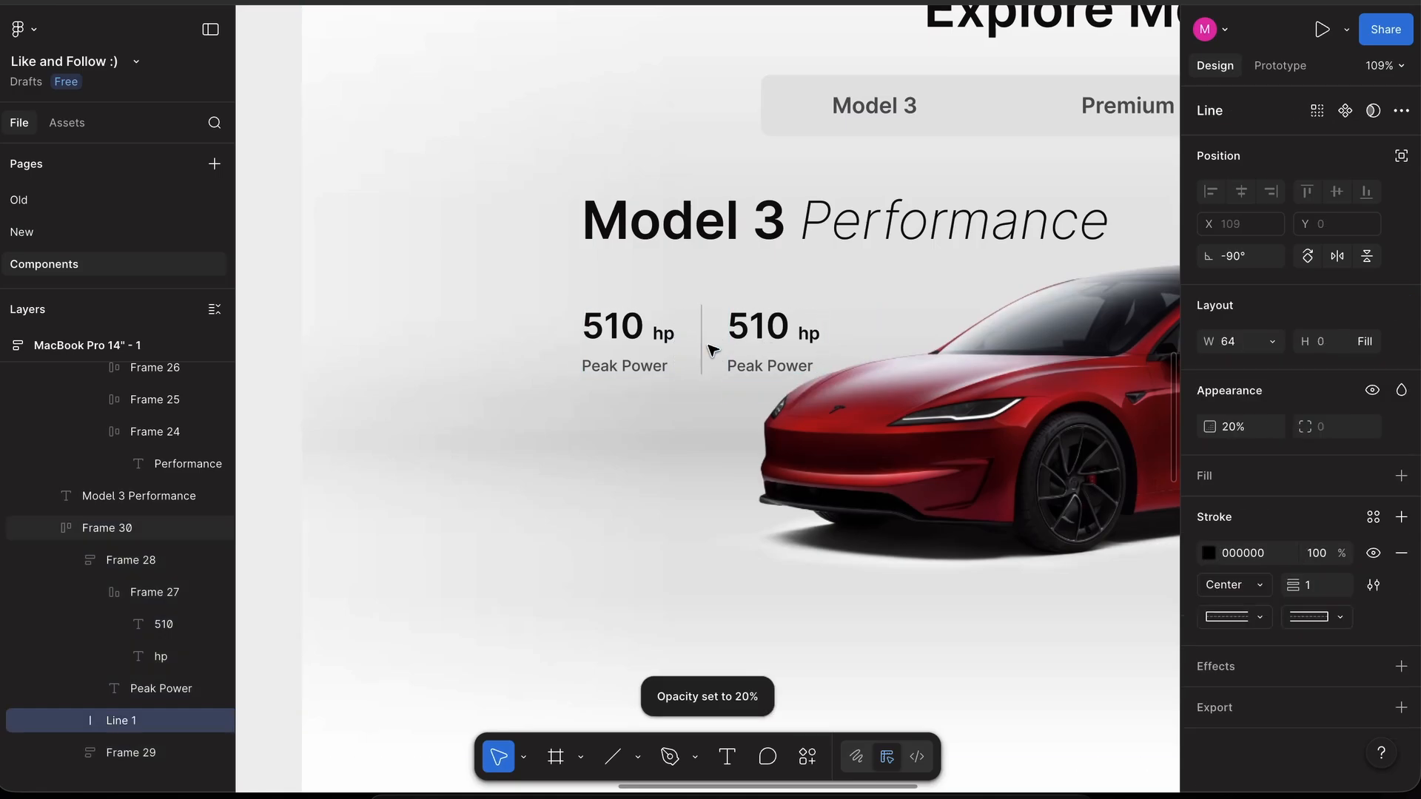
{"action": "scroll", "coordinate": [704, 329], "scroll_direction": "up", "scroll_amount": 5}
{"action": "key", "text": "0"}
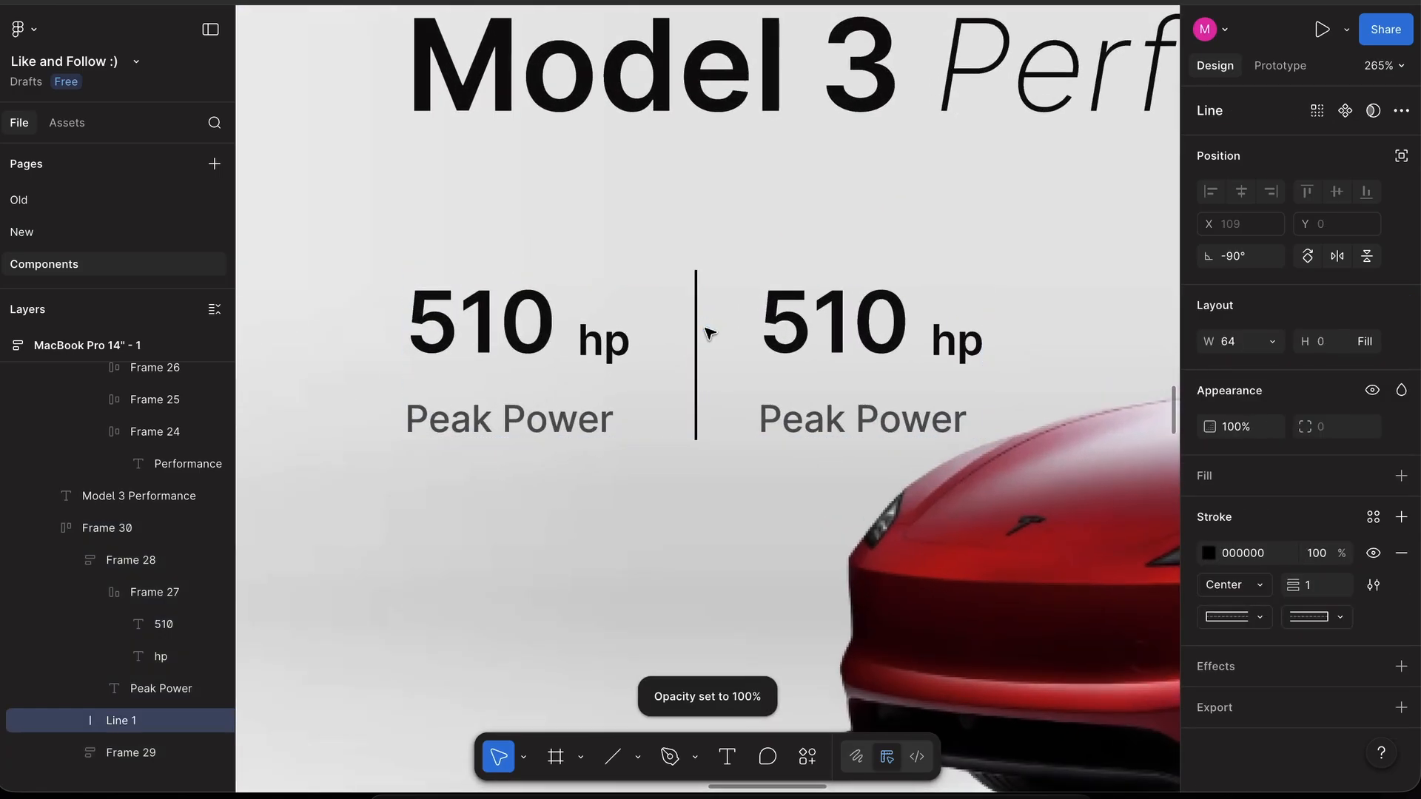
{"action": "left_click", "coordinate": [1209, 557]}
{"action": "left_click_drag", "start_coordinate": [1010, 447], "coordinate": [942, 446]}
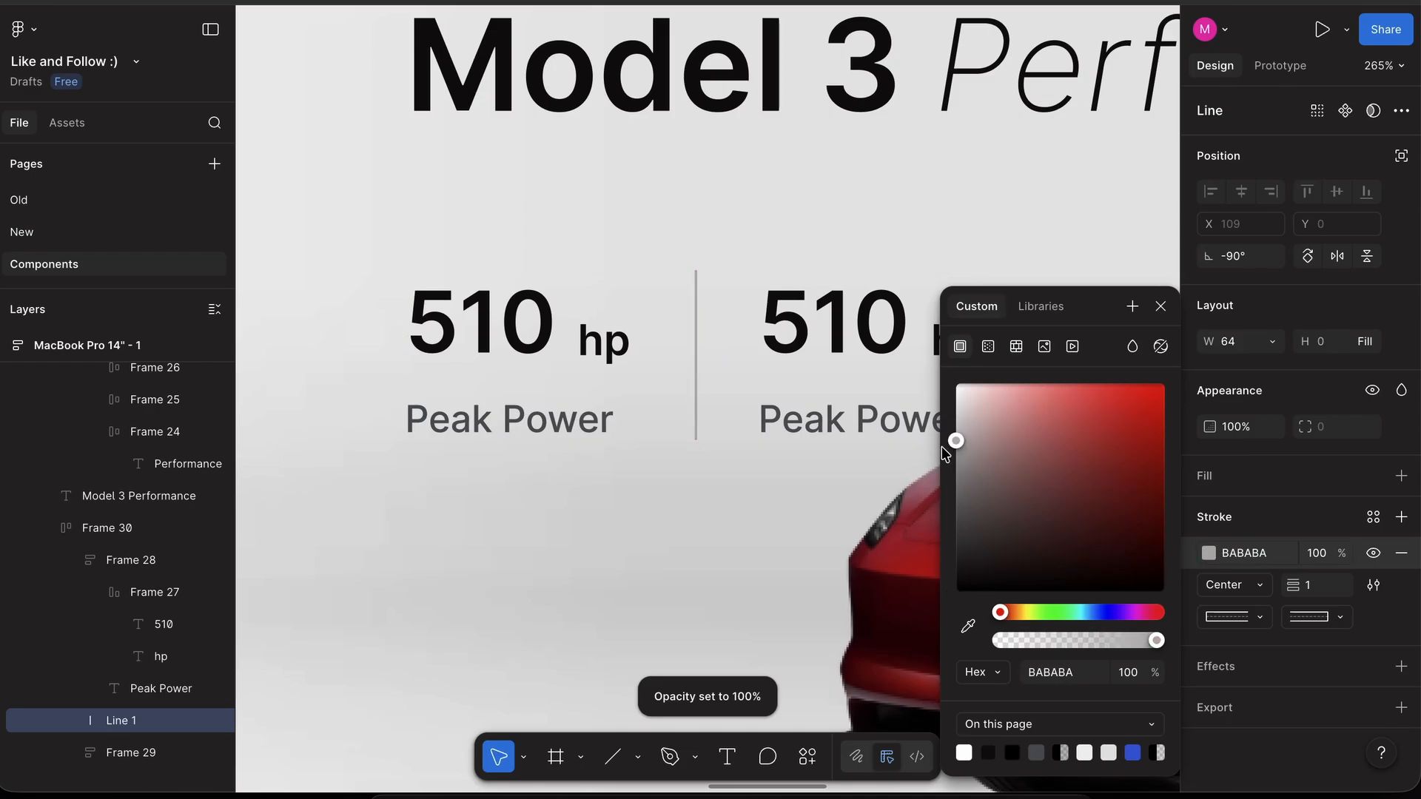
{"action": "left_click", "coordinate": [723, 355]}
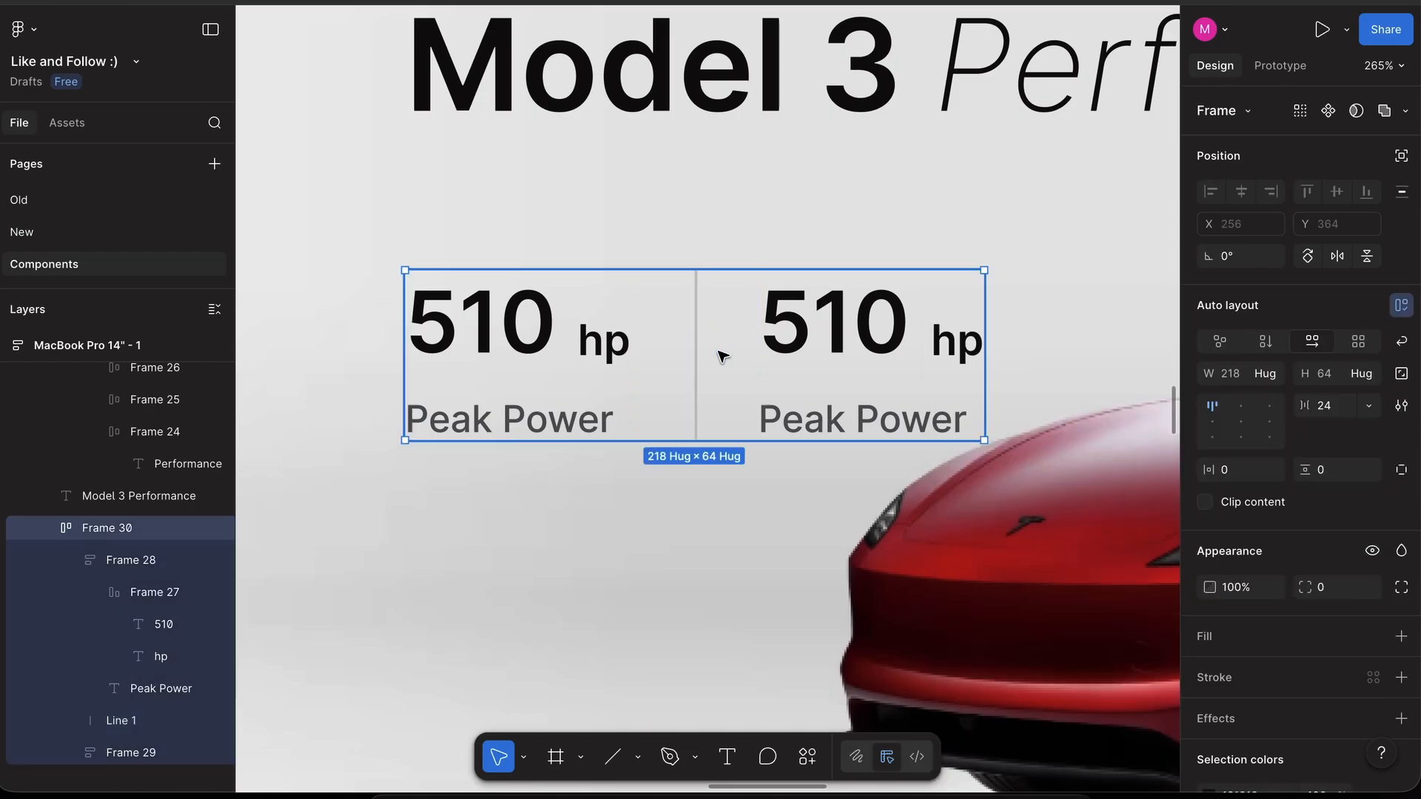
- Duplicate the first stat and the divider line to build a row of three stats separated by two dividers
{"action": "scroll", "coordinate": [703, 392], "scroll_direction": "down", "scroll_amount": 3}
{"action": "scroll", "coordinate": [704, 397], "scroll_direction": "down", "scroll_amount": 2}
{"action": "left_click", "coordinate": [662, 394]}
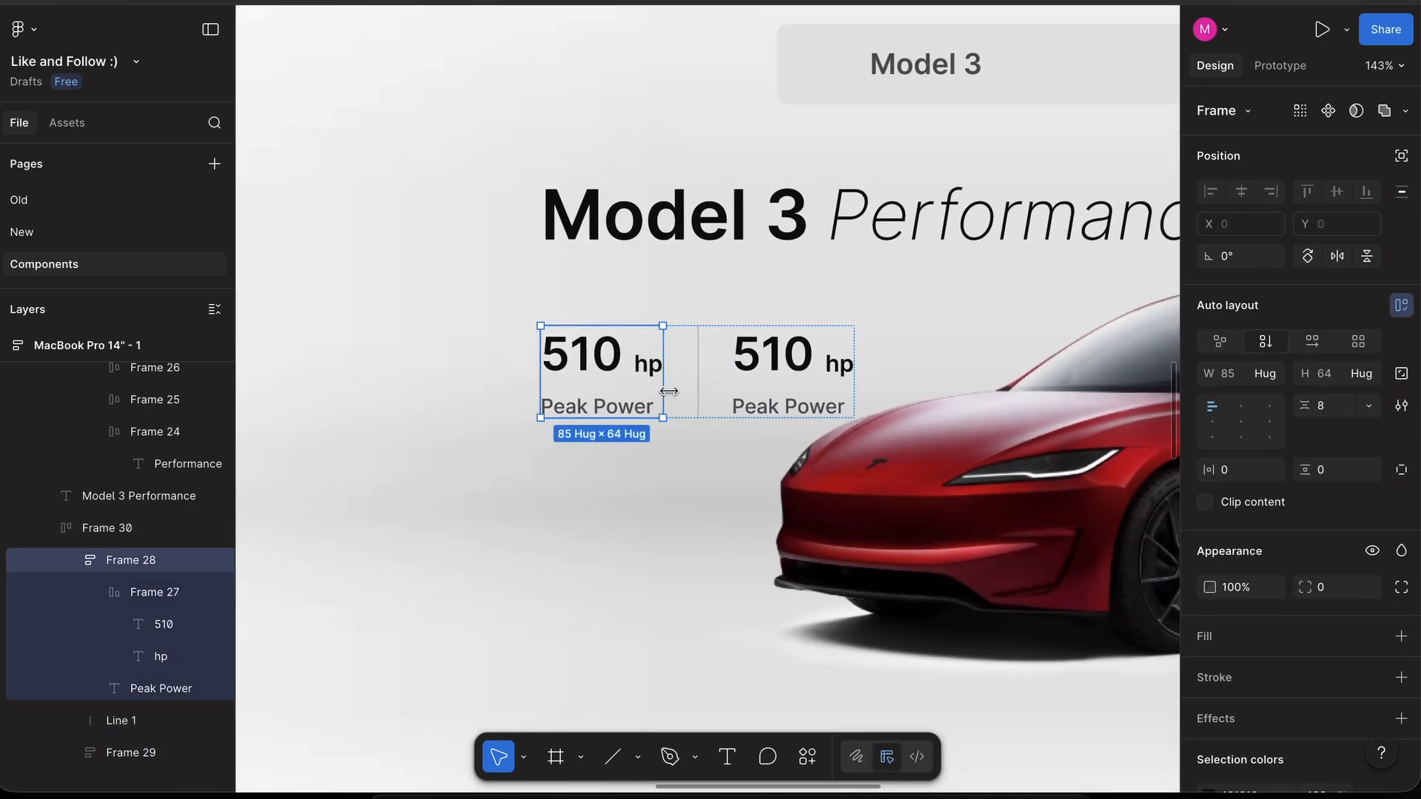
{"action": "key", "text": "super+d"}
{"action": "left_click", "coordinate": [698, 392]}
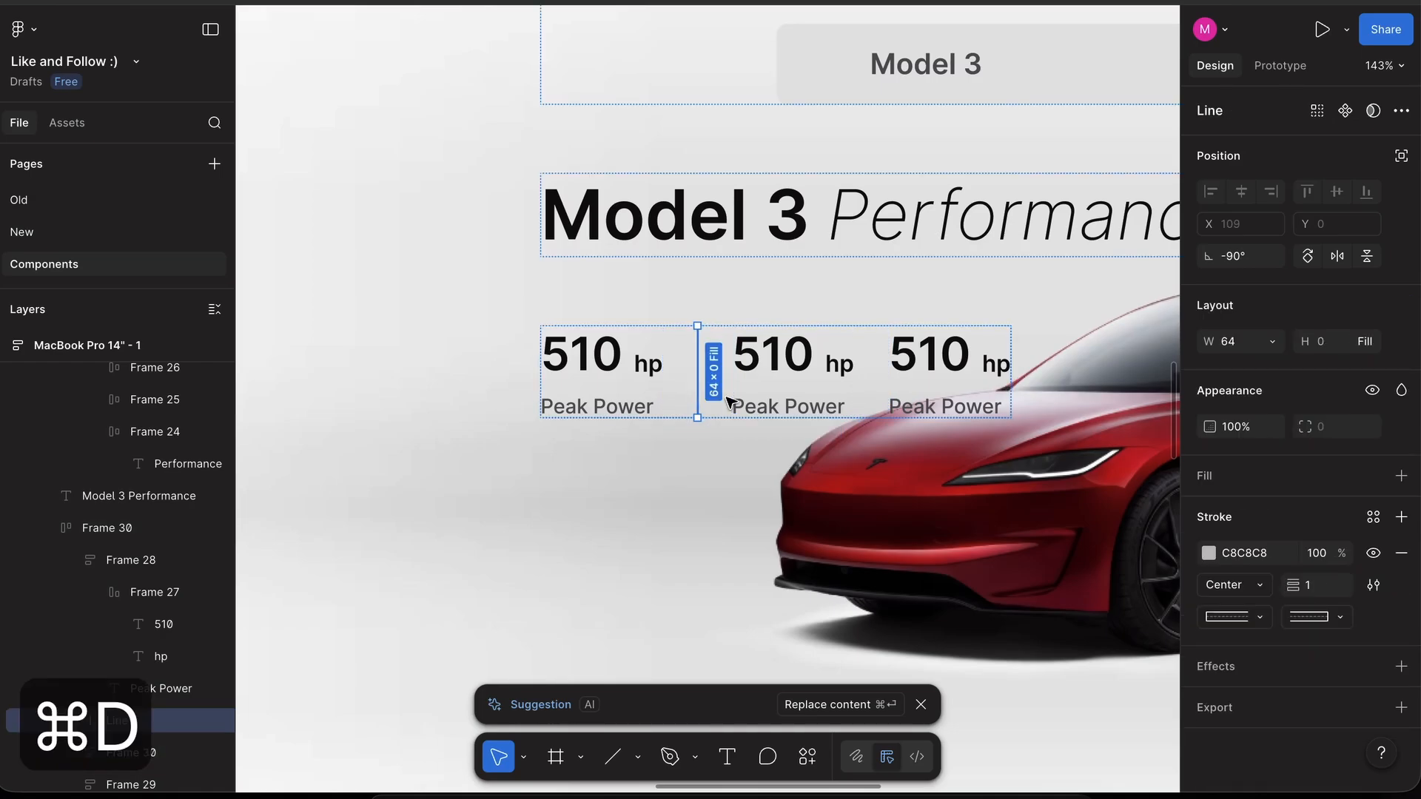
{"action": "key", "text": "super+d"}
- Wrap the Model 3 Performance title and the stats row together in a horizontal auto layout
{"action": "scroll", "coordinate": [733, 402], "scroll_direction": "down", "scroll_amount": 5}
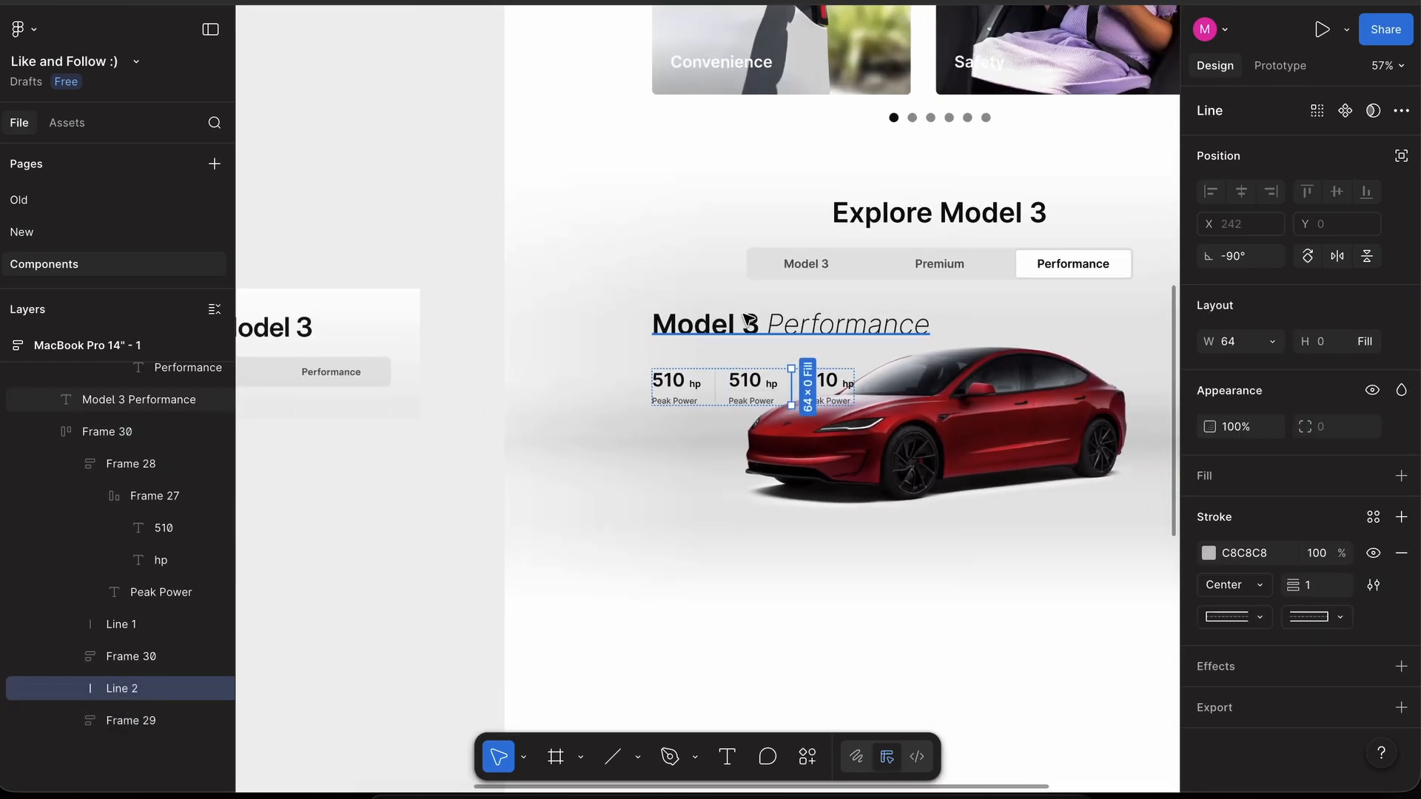
{"action": "left_click", "coordinate": [749, 322]}
{"action": "key", "text": "shift+a"}
{"action": "left_click", "coordinate": [1313, 341]}
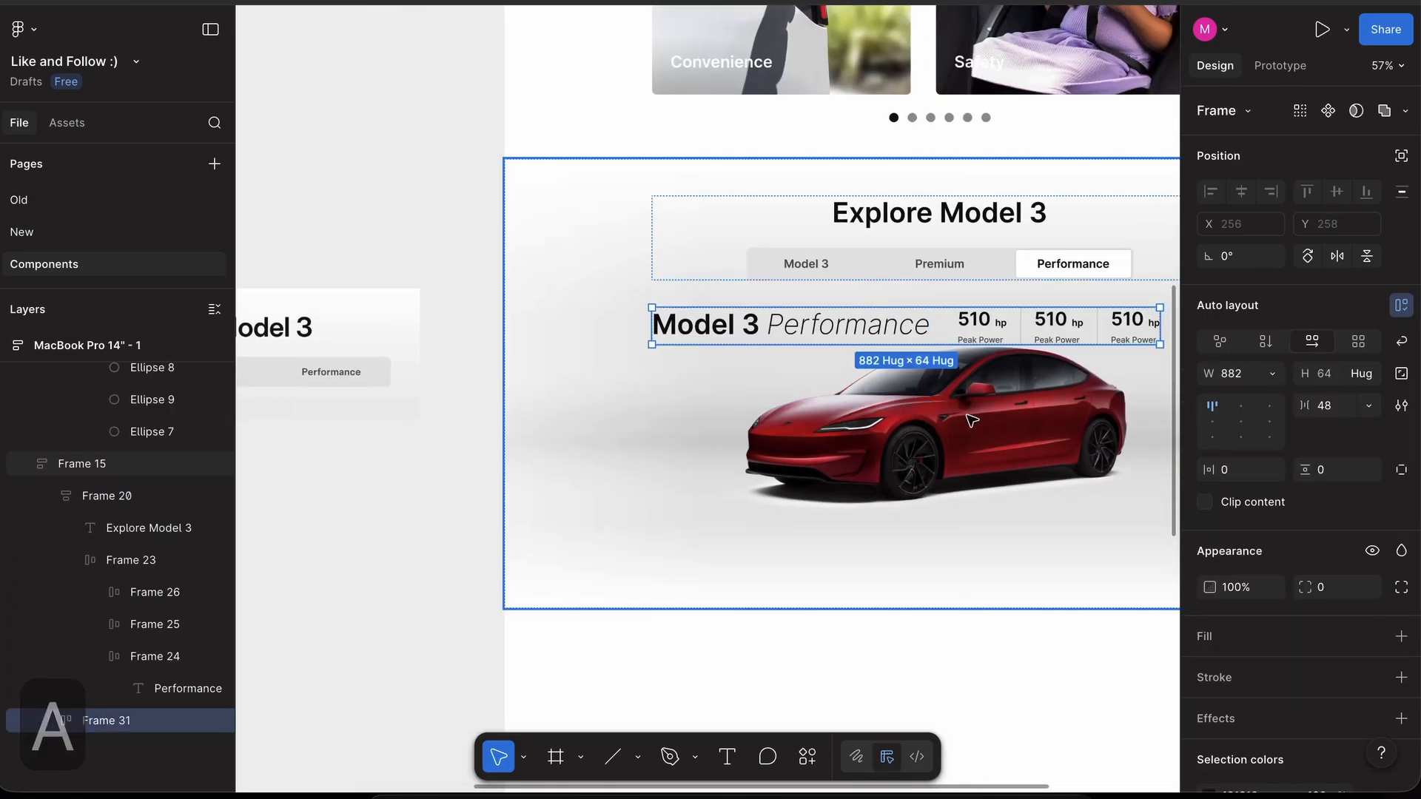
- Check the section's layout on the reference page and set the Explore Model 3 section's left and right padding to 400
{"action": "scroll", "coordinate": [972, 421], "scroll_direction": "right", "scroll_amount": 3}
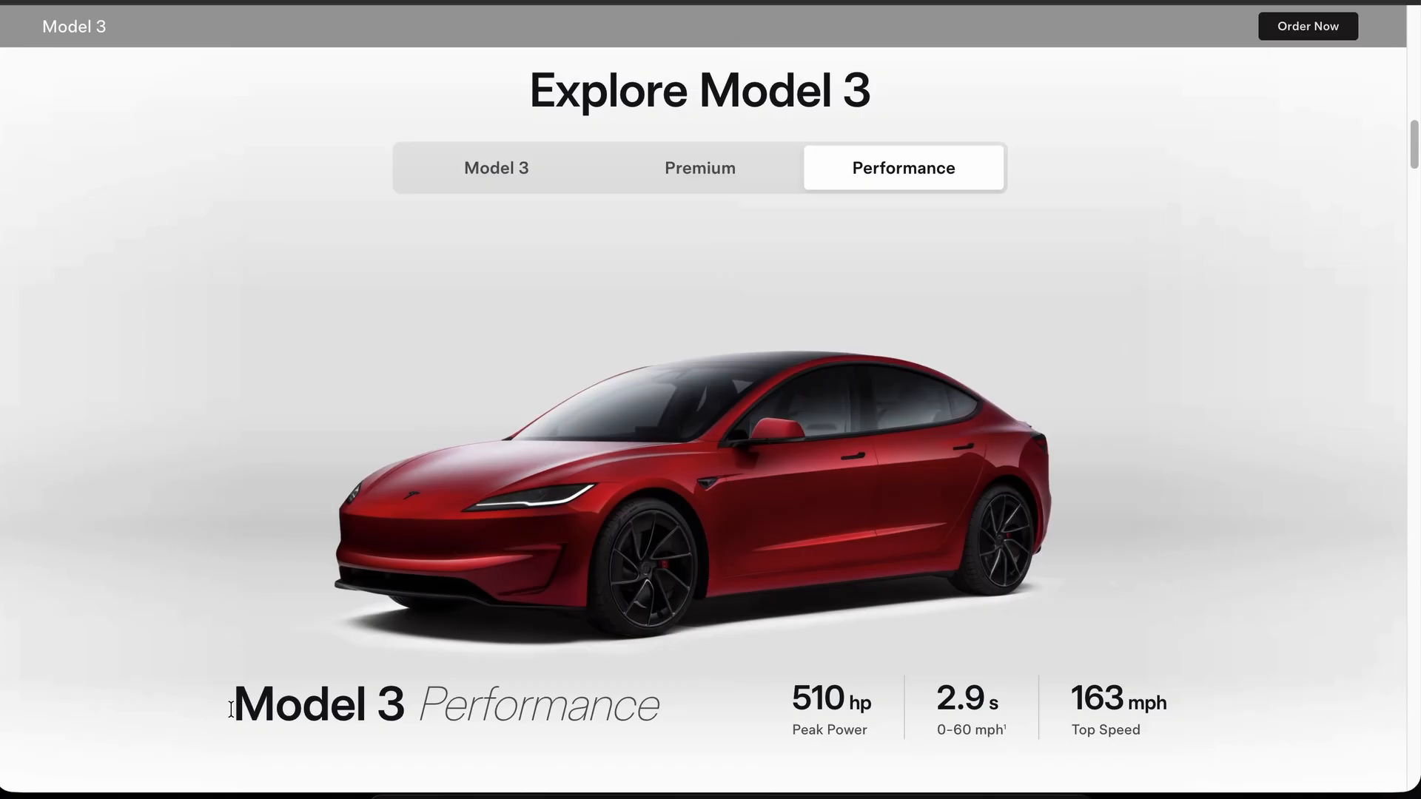
{"action": "scroll", "coordinate": [346, 693], "scroll_direction": "up", "scroll_amount": 5}
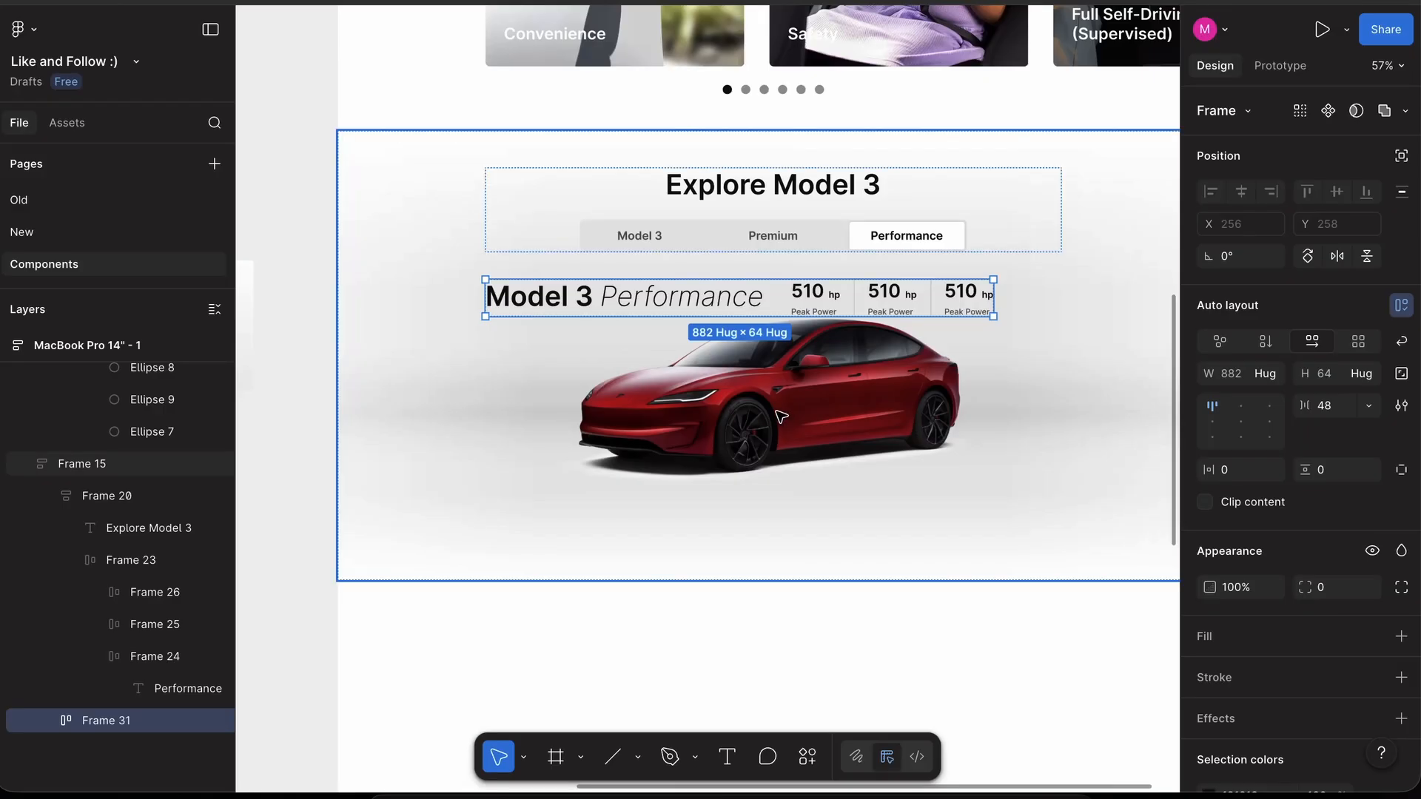
{"action": "left_click", "coordinate": [785, 417]}
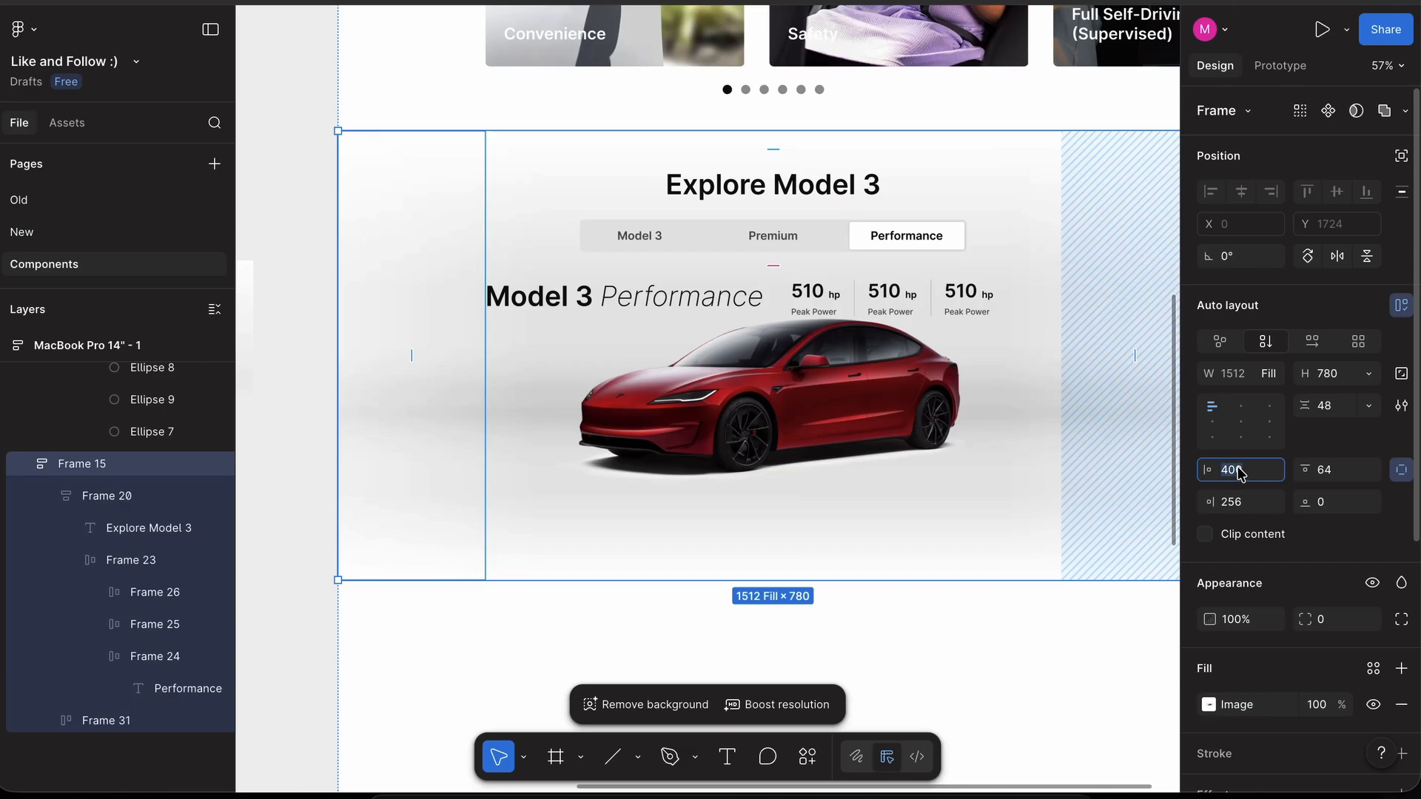
{"action": "key", "text": "Return"}
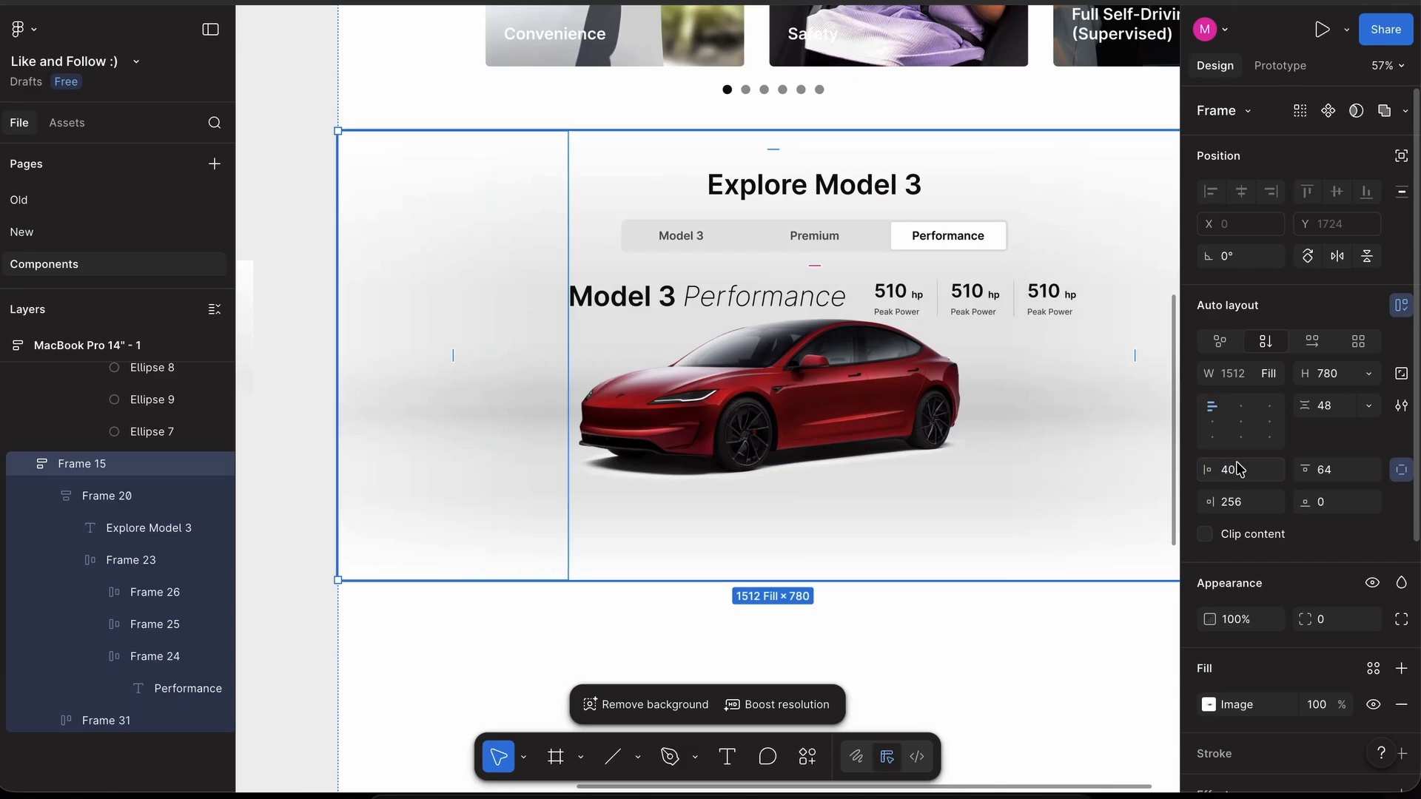
{"action": "key", "text": "ctrl+c"}
{"action": "left_click", "coordinate": [1244, 502]}
{"action": "key", "text": "ctrl+v"}
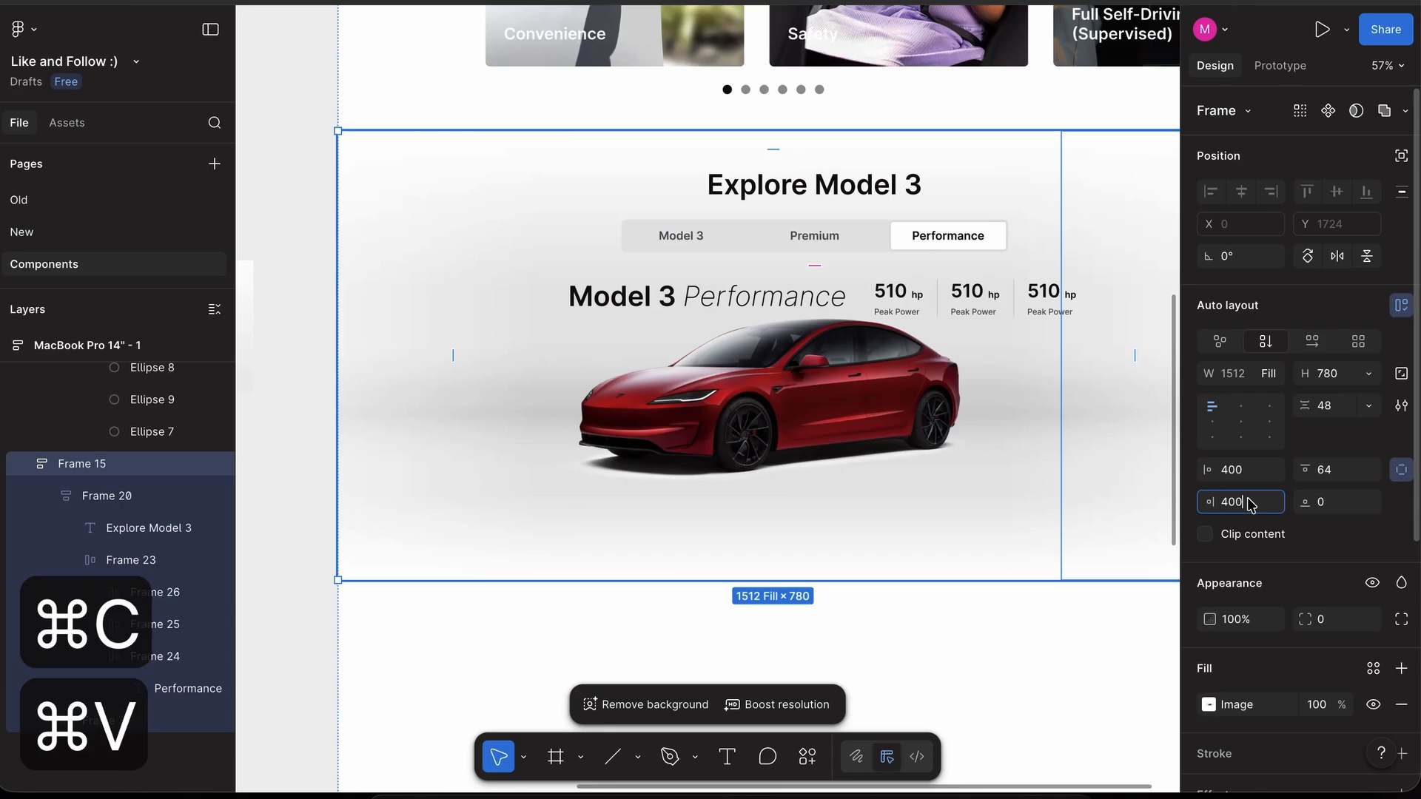
{"action": "key", "text": "Return"}
{"action": "left_click", "coordinate": [870, 254]}
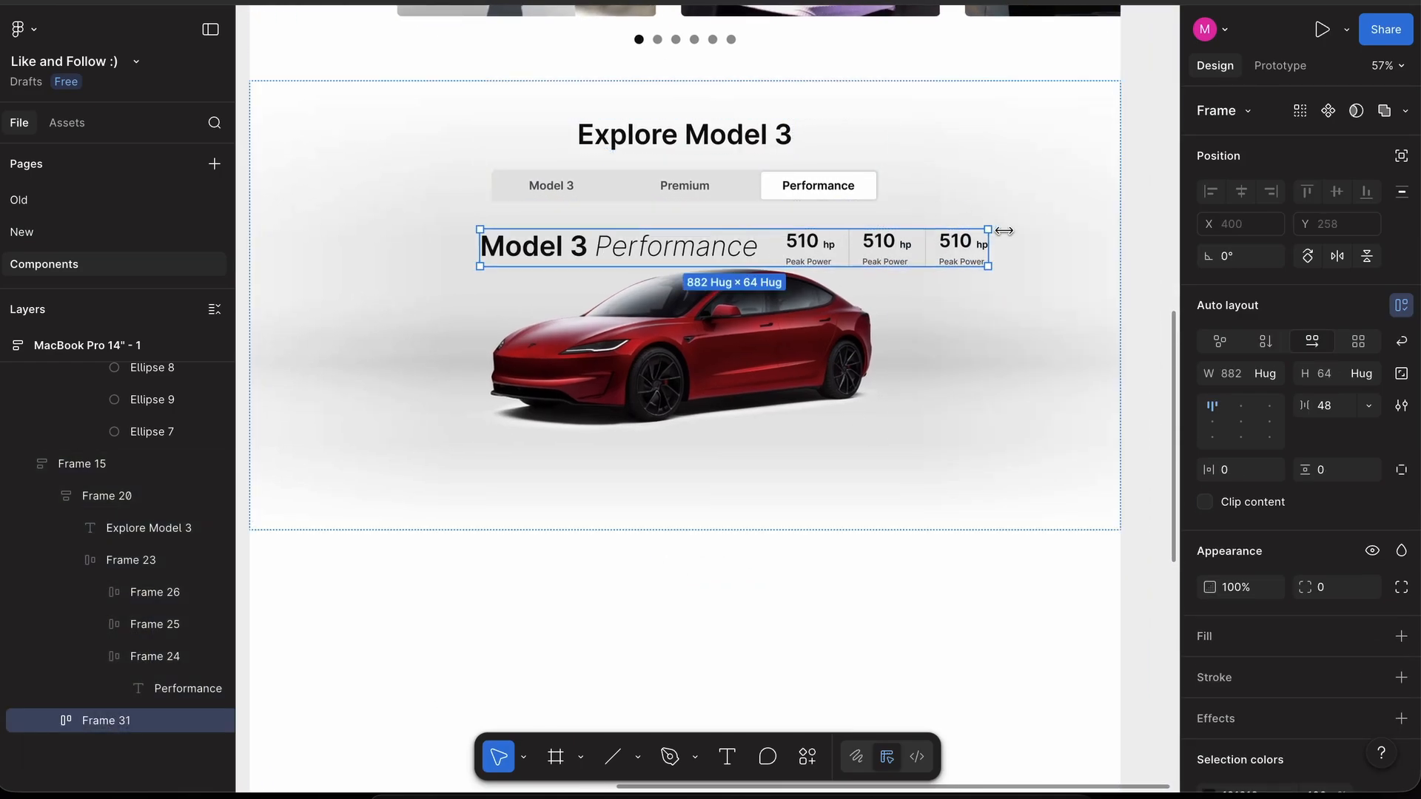
{"action": "left_click", "coordinate": [1014, 201]}
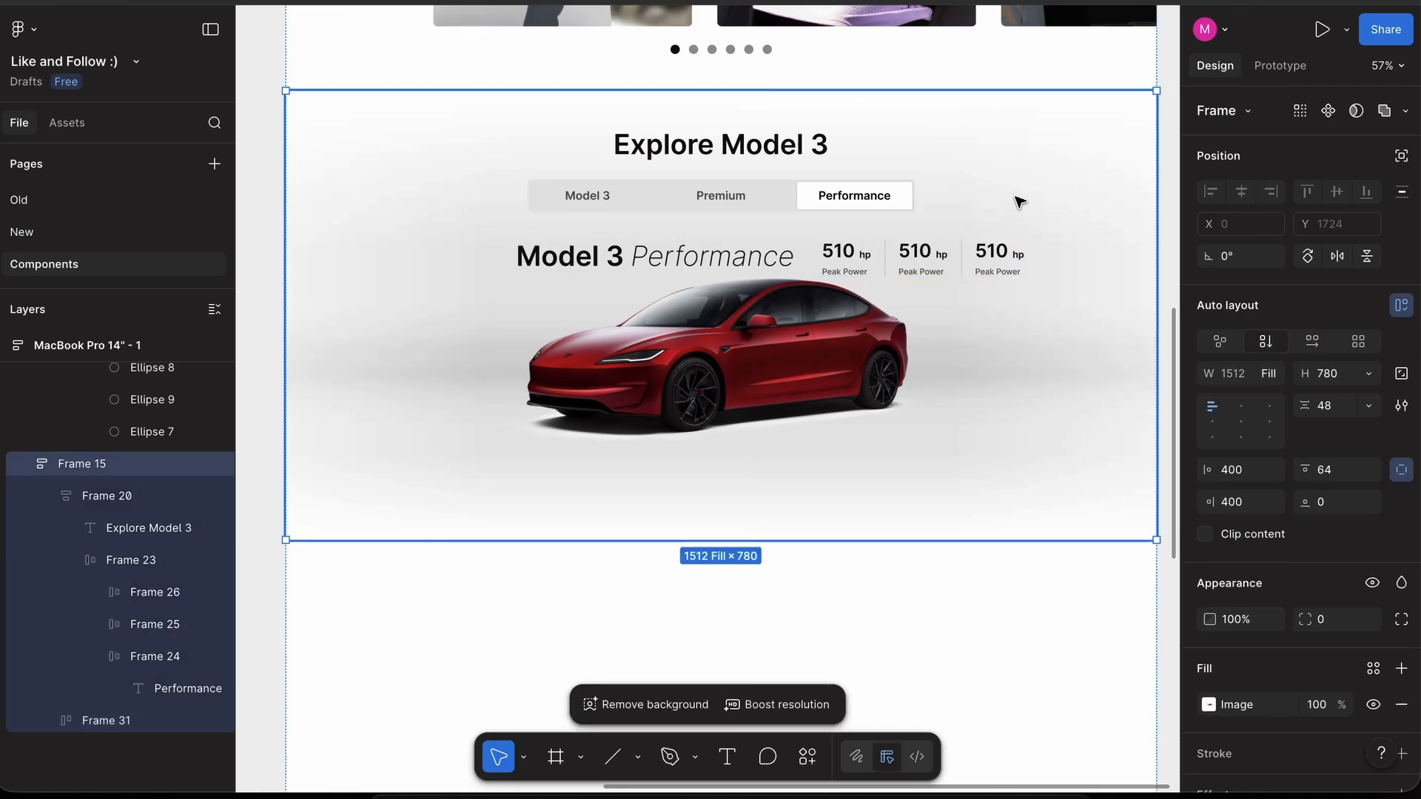
- Align the Explore Model 3 section's contents to top centre and set the Model 3 Performance title's font size to 40
{"action": "left_click", "coordinate": [1240, 407]}
{"action": "left_click", "coordinate": [605, 256]}
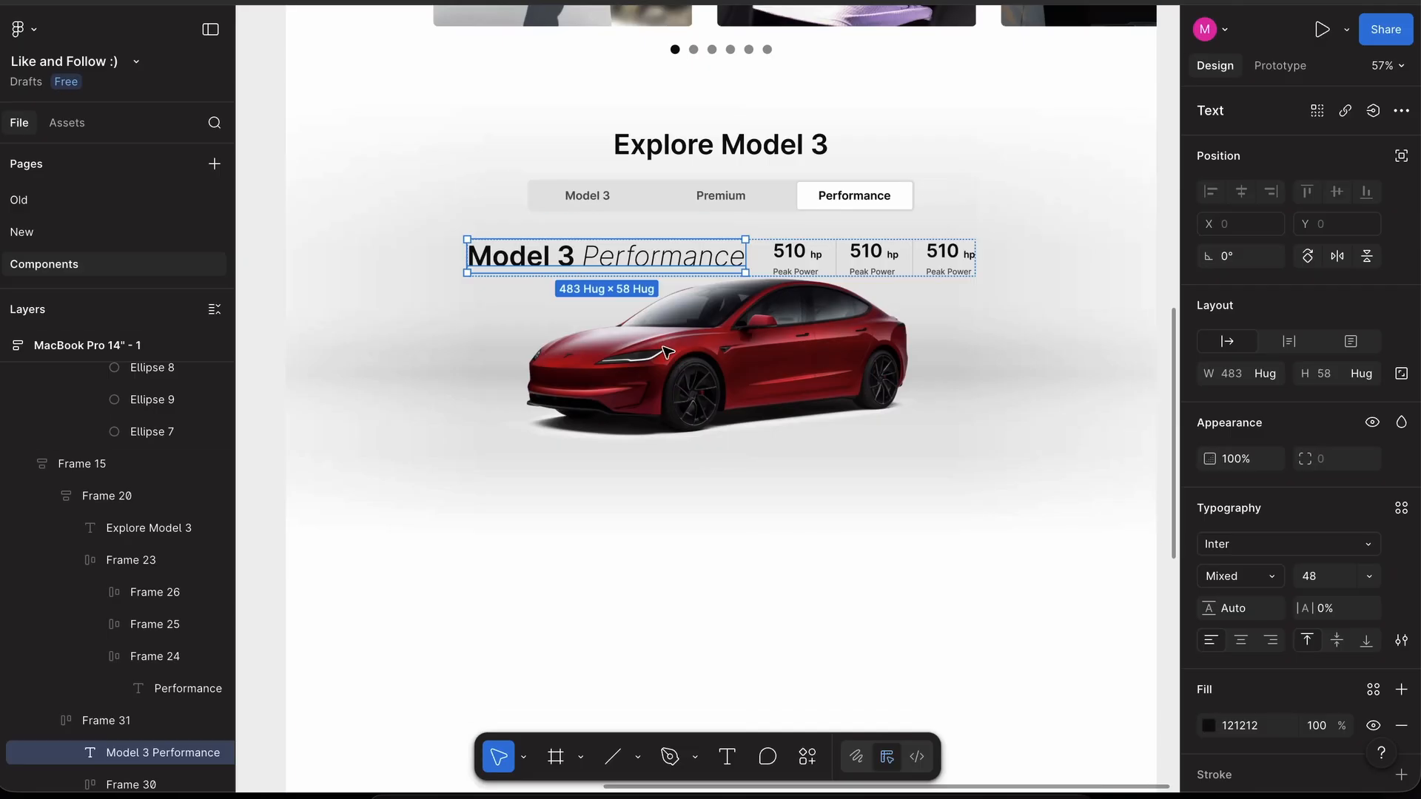
{"action": "scroll", "coordinate": [730, 293], "scroll_direction": "up", "scroll_amount": 3}
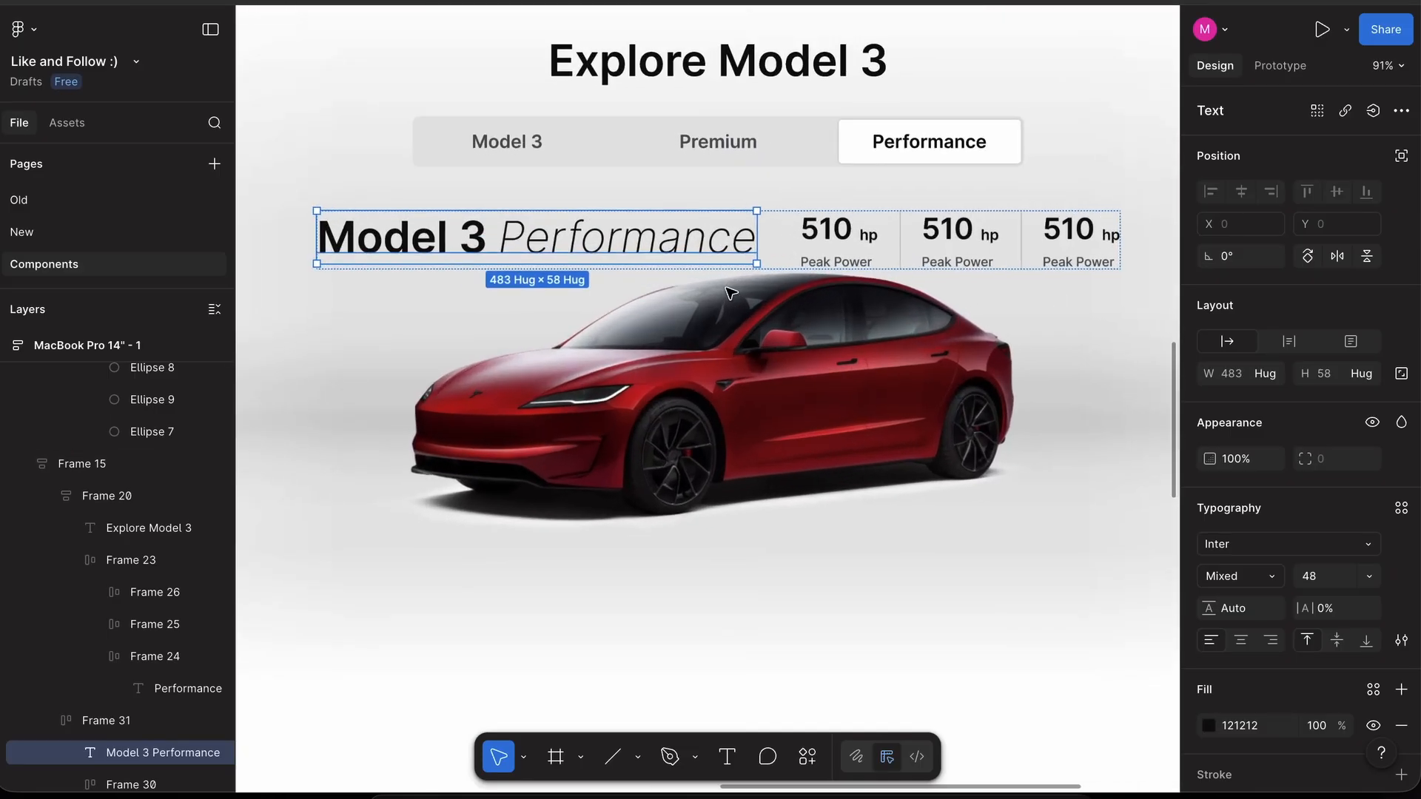
{"action": "left_click", "coordinate": [1309, 580]}
{"action": "type", "text": "40"}
{"action": "key", "text": "Return"}
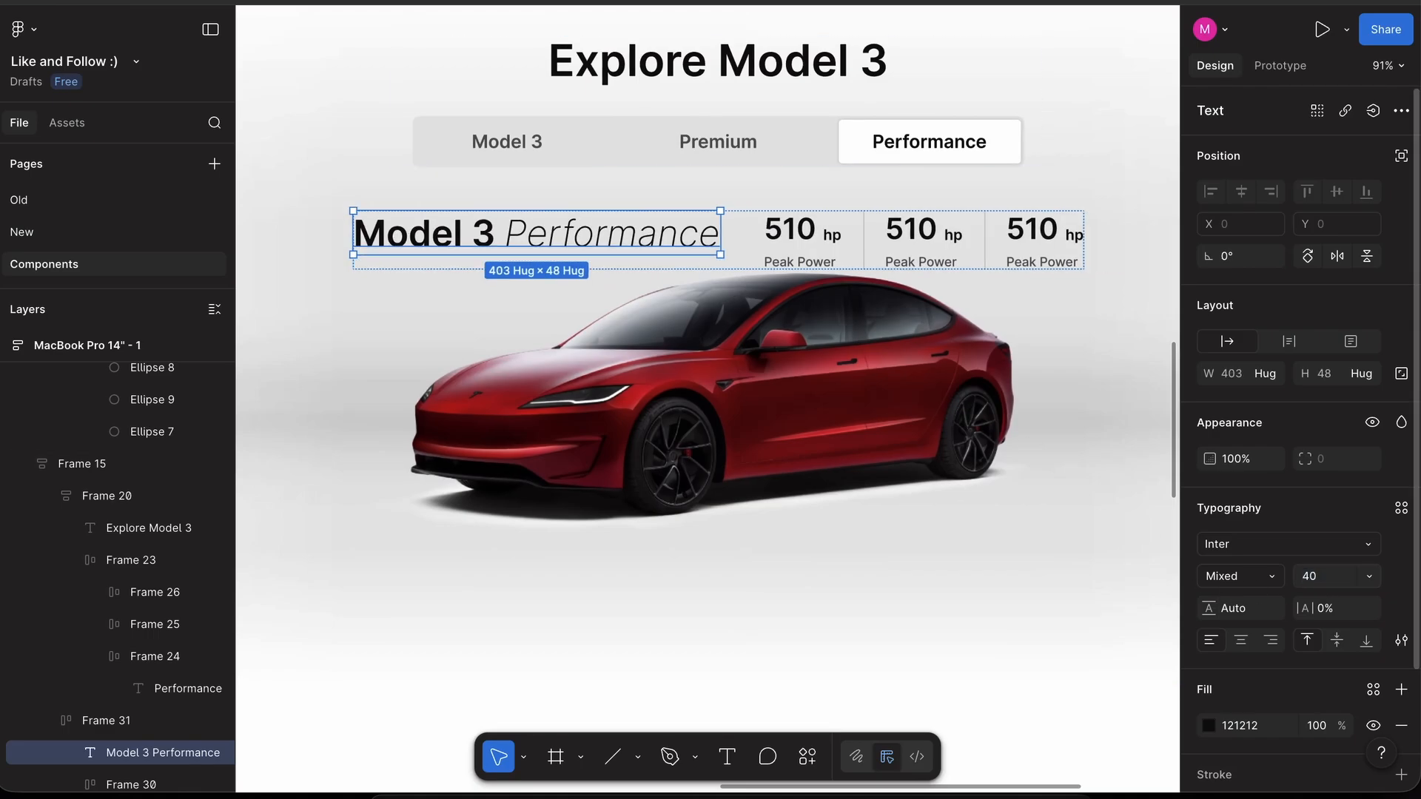
- Set the first stat's 510 value to font size 28 and compare it with its hp unit
{"action": "left_click", "coordinate": [752, 242]}
{"action": "left_click", "coordinate": [801, 231]}
{"action": "scroll", "coordinate": [803, 231], "scroll_direction": "up", "scroll_amount": 5}
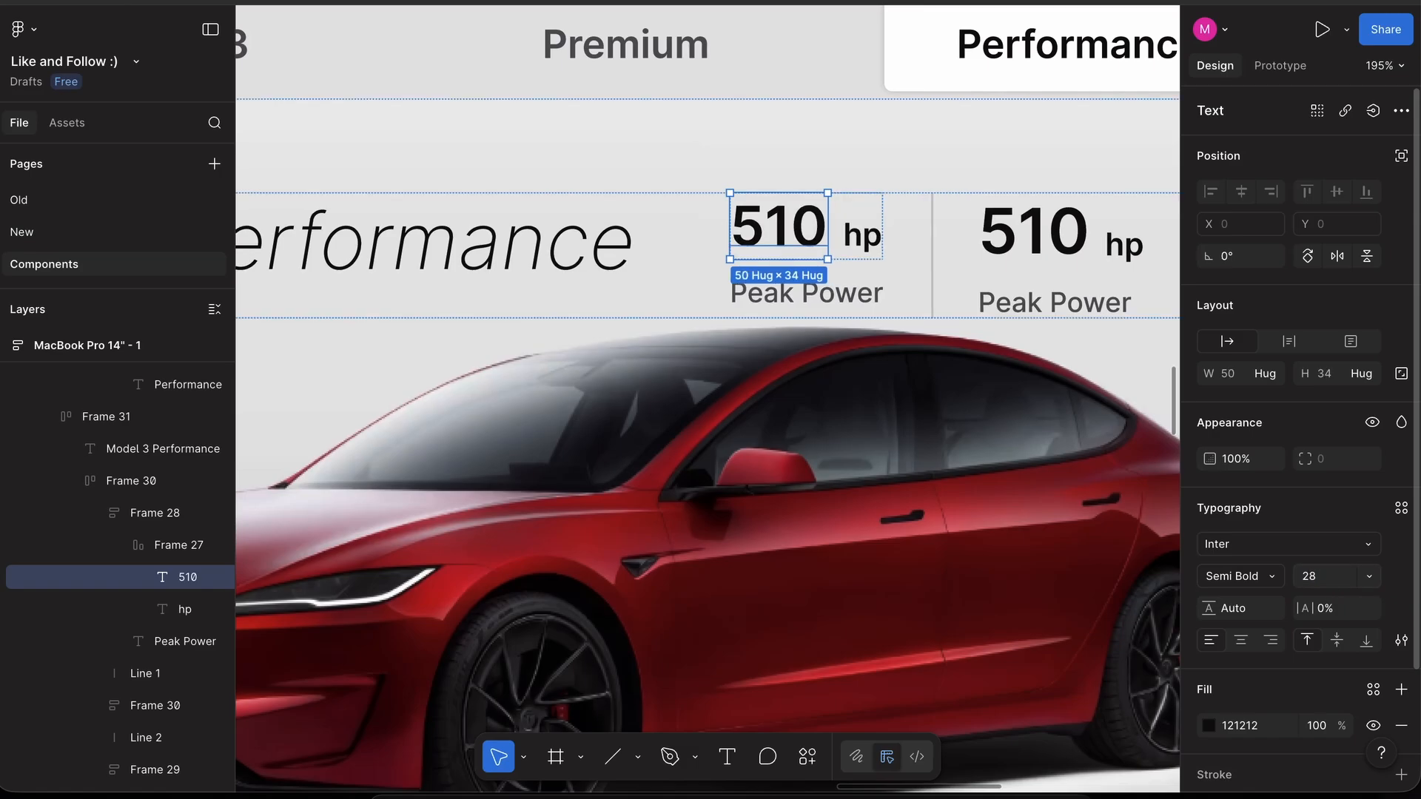
{"action": "left_click", "coordinate": [860, 238]}
{"action": "scroll", "coordinate": [857, 233], "scroll_direction": "up", "scroll_amount": 5}
{"action": "scroll", "coordinate": [853, 227], "scroll_direction": "up", "scroll_amount": 1}
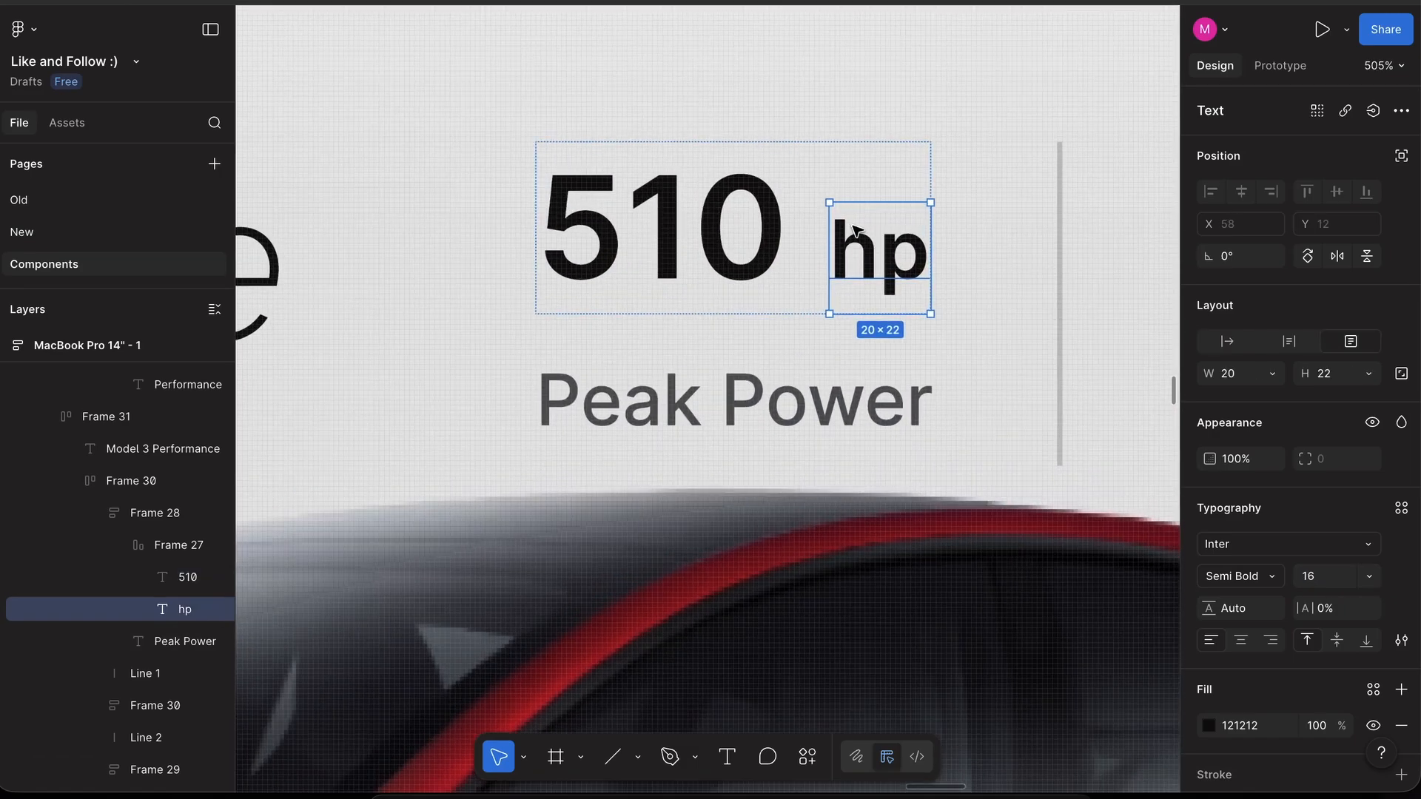
- Show the rulers and place a horizontal guide at the base of the first stat's 510 hp text to check its alignment
{"action": "left_click", "coordinate": [1015, 318]}
{"action": "key", "text": "shift+r"}
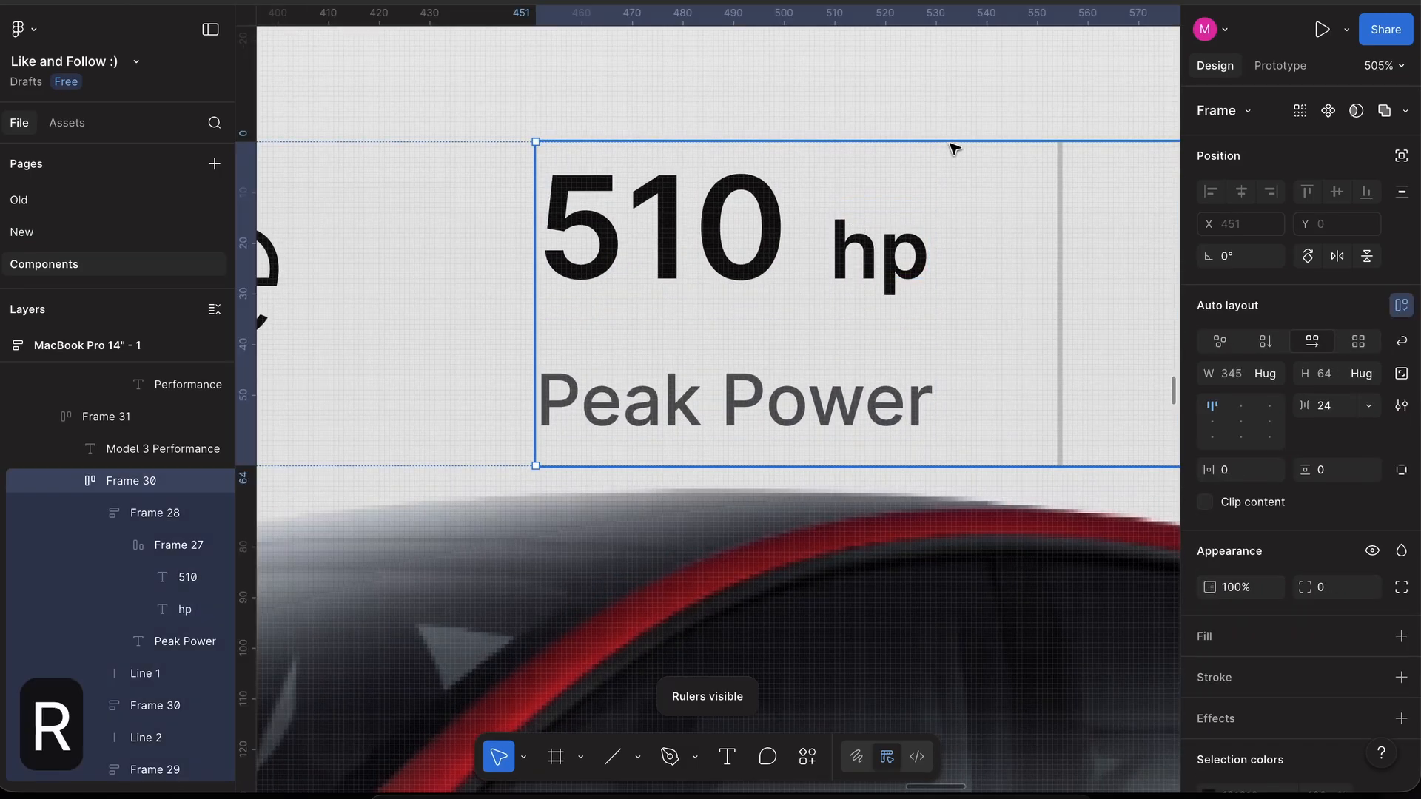
{"action": "left_click_drag", "start_coordinate": [910, 83], "coordinate": [952, 279]}
{"action": "scroll", "coordinate": [974, 255], "scroll_direction": "down", "scroll_amount": 5}
- Set the vertical gap between the first stat's value row and its Peak Power label to 4
{"action": "left_click", "coordinate": [887, 290]}
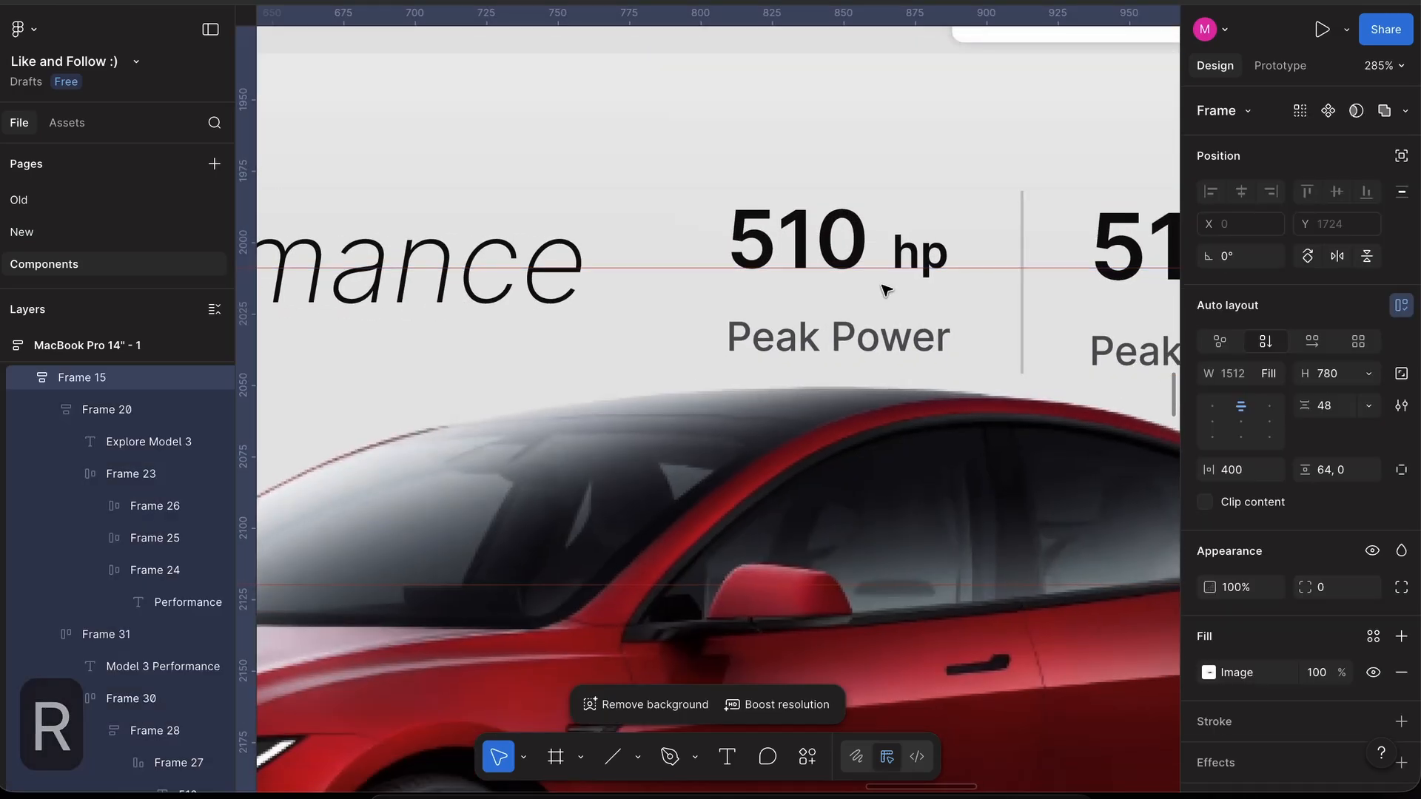
{"action": "double_click", "coordinate": [886, 290]}
{"action": "double_click", "coordinate": [887, 290]}
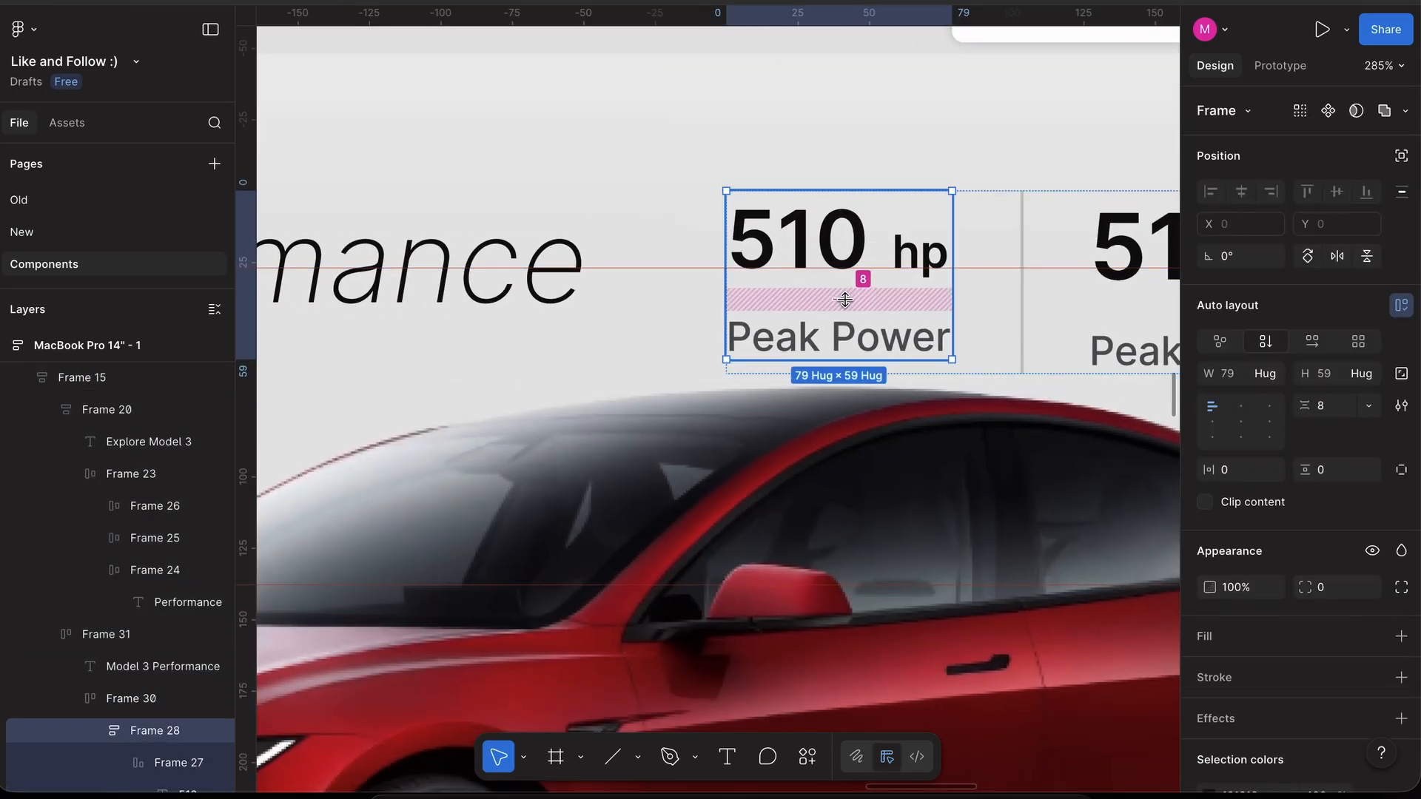
{"action": "left_click", "coordinate": [1331, 405]}
{"action": "type", "text": "4"}
{"action": "key", "text": "Return"}
{"action": "scroll", "coordinate": [815, 443], "scroll_direction": "down", "scroll_amount": 10}
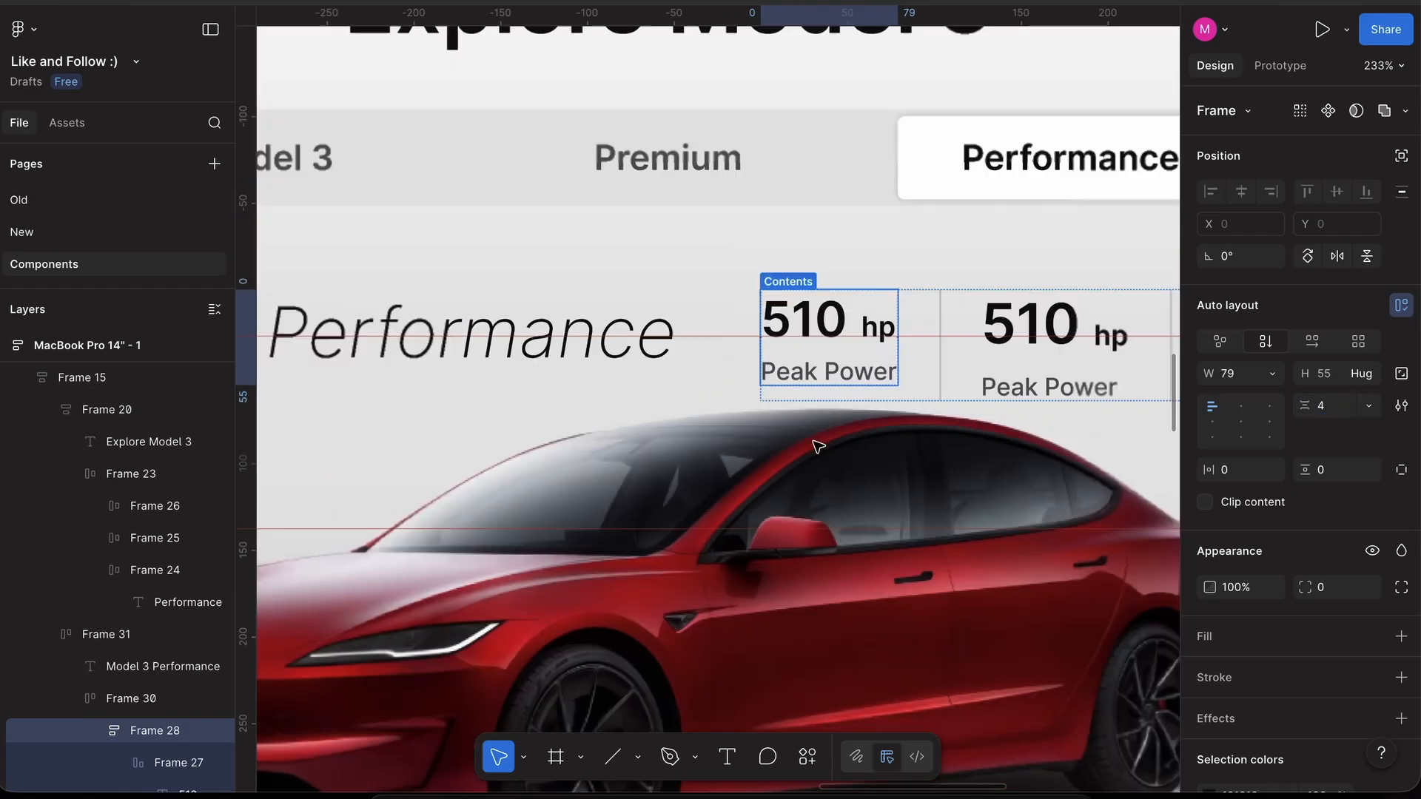
- Hide the rulers and replace the second and third stats with copies of the restyled first stat
{"action": "left_click", "coordinate": [1123, 486]}
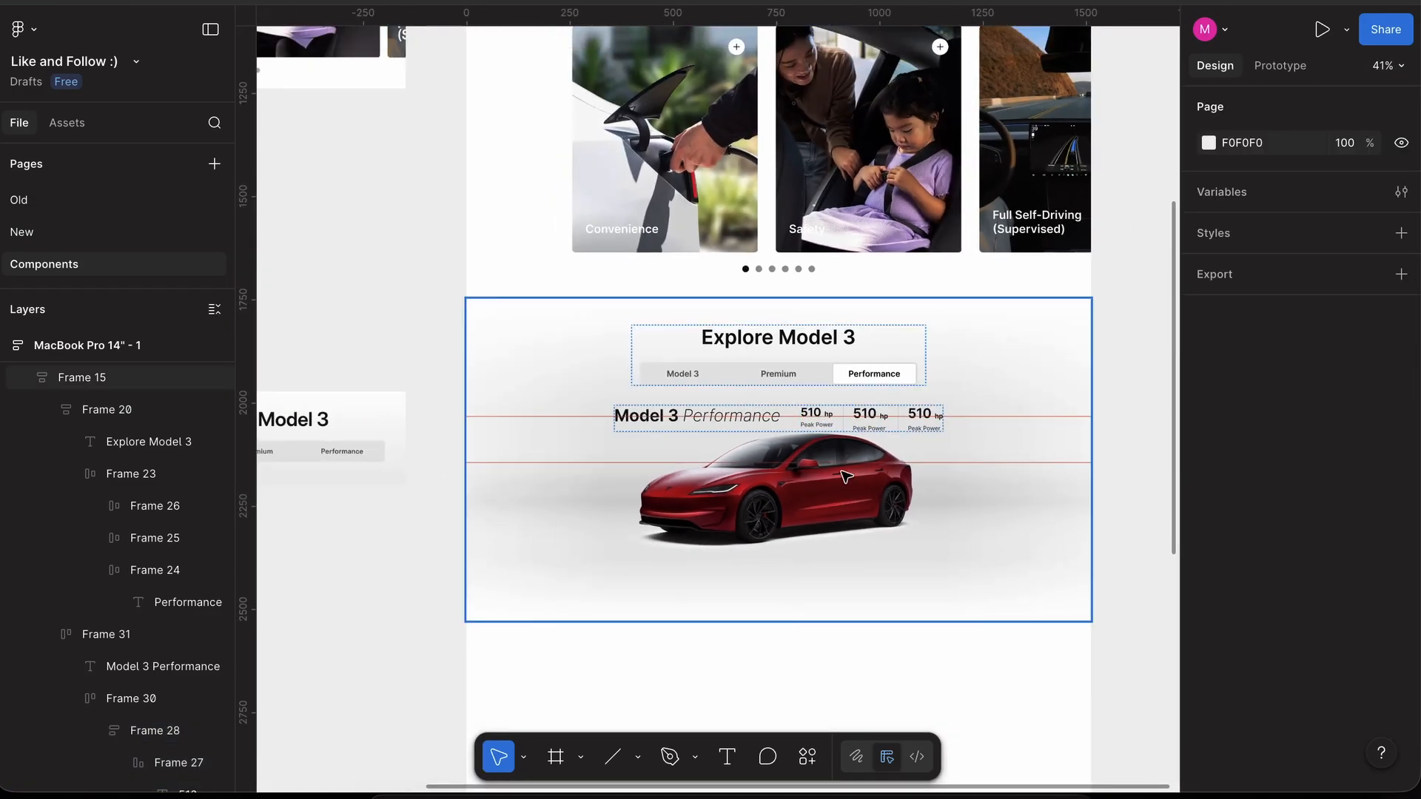
{"action": "scroll", "coordinate": [843, 473], "scroll_direction": "up", "scroll_amount": 5}
{"action": "left_click", "coordinate": [886, 368]}
{"action": "double_click", "coordinate": [883, 363]}
{"action": "left_click", "coordinate": [815, 343]}
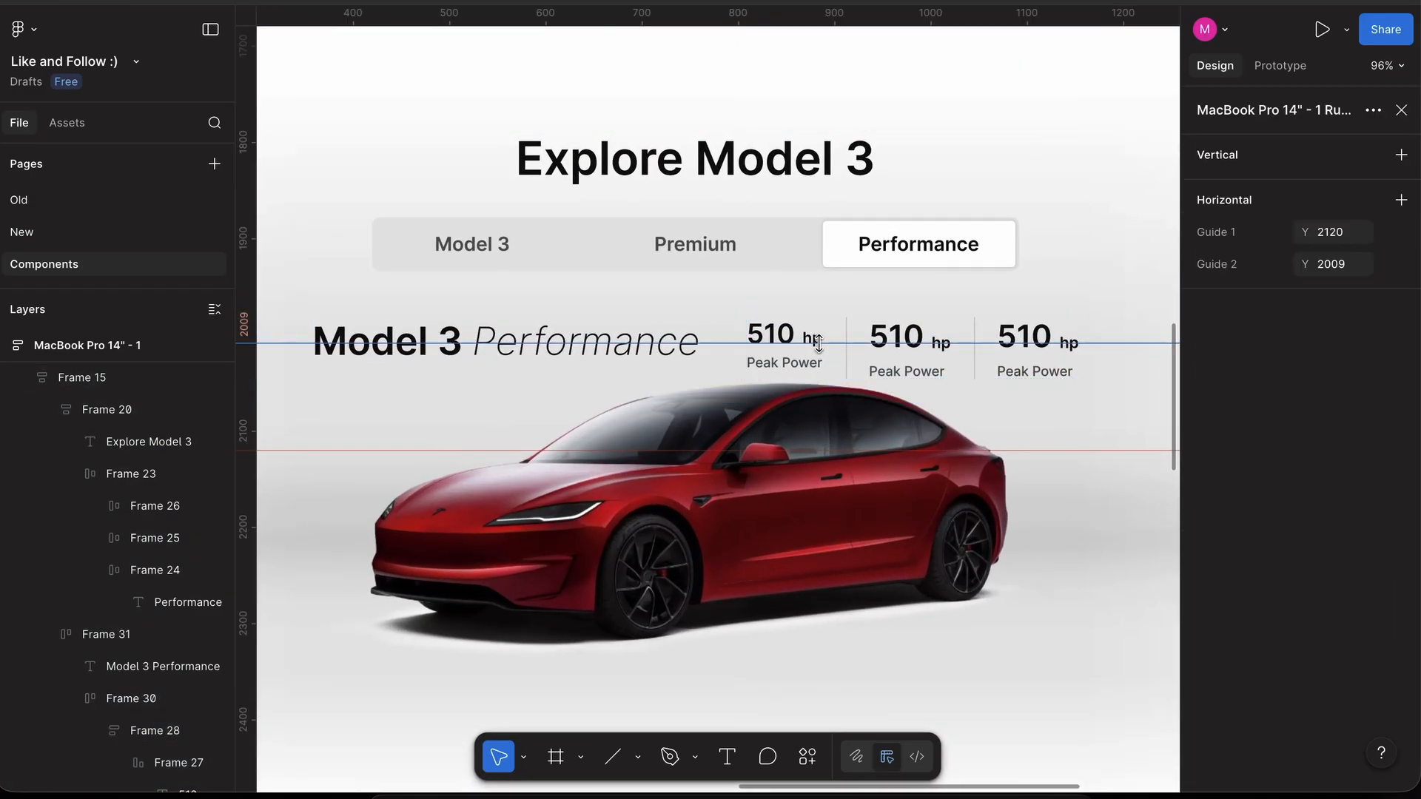
{"action": "double_click", "coordinate": [787, 327]}
{"action": "double_click", "coordinate": [786, 327]}
{"action": "double_click", "coordinate": [790, 332]}
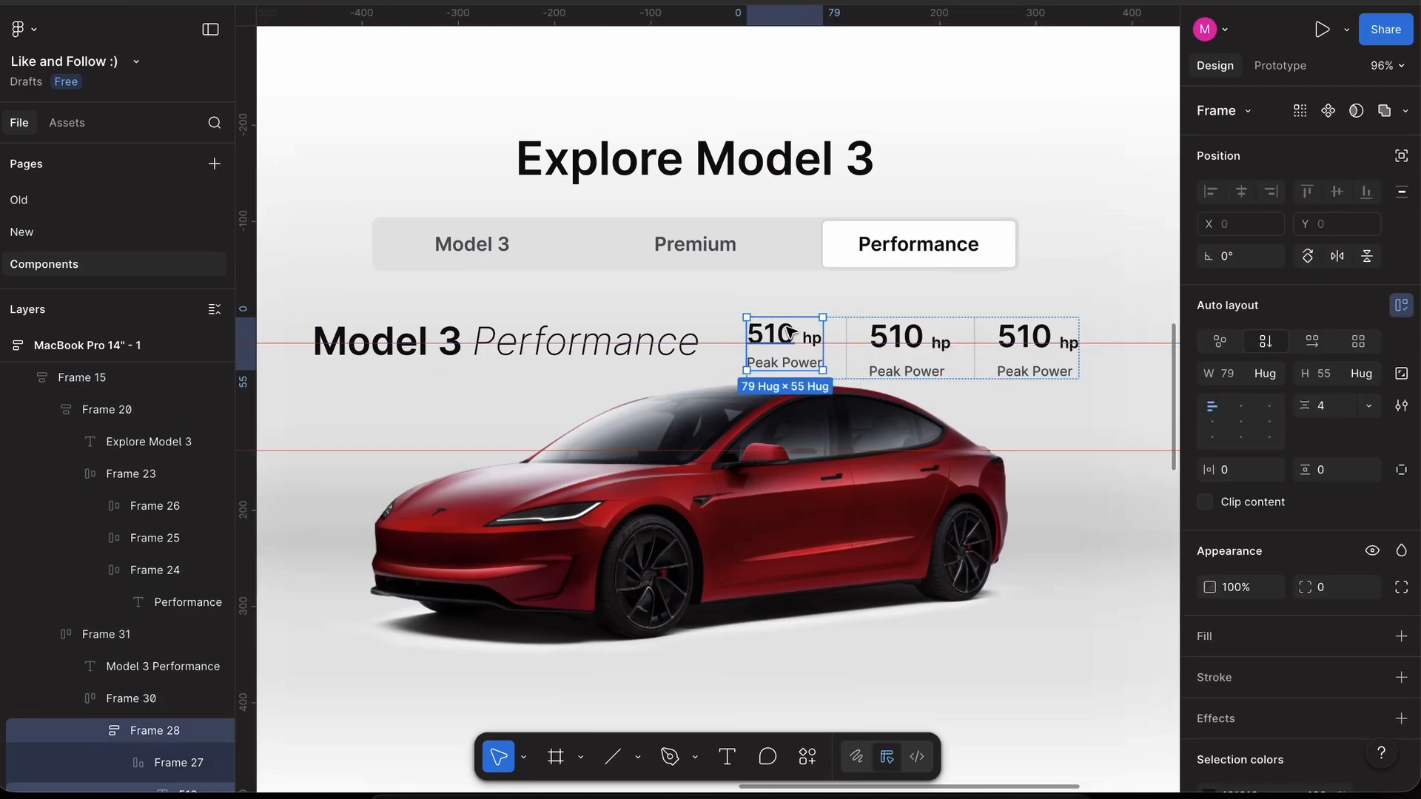
{"action": "key", "text": "super+c"}
{"action": "key", "text": "shift+r"}
{"action": "left_click", "coordinate": [904, 334]}
{"action": "key", "text": "super+z"}
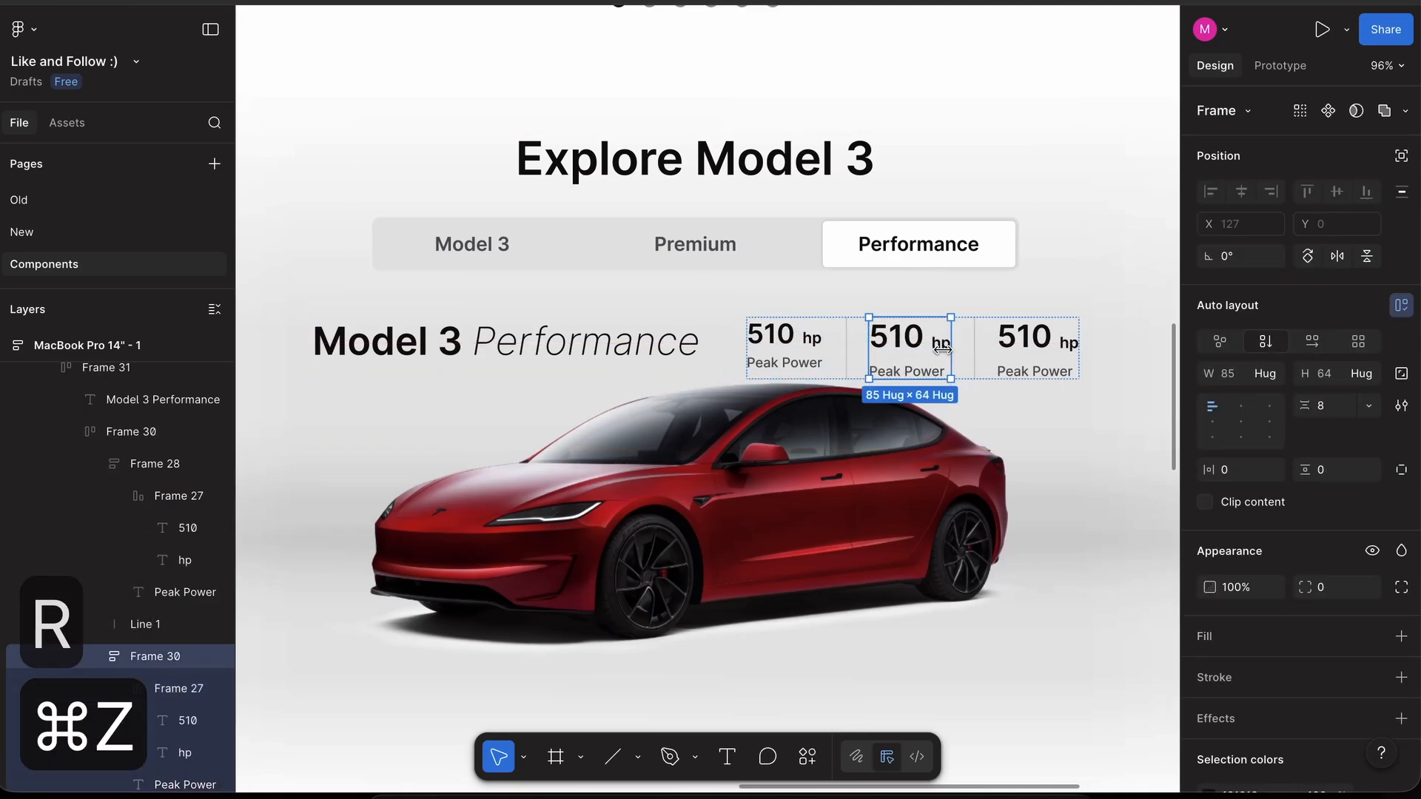
{"action": "key", "text": "super+shift+r"}
{"action": "left_click", "coordinate": [1029, 337]}
{"action": "key", "text": "super+shift+r"}
- Make the title and stats row fill the section's width and set its horizontal gap to Auto
{"action": "left_click", "coordinate": [719, 355]}
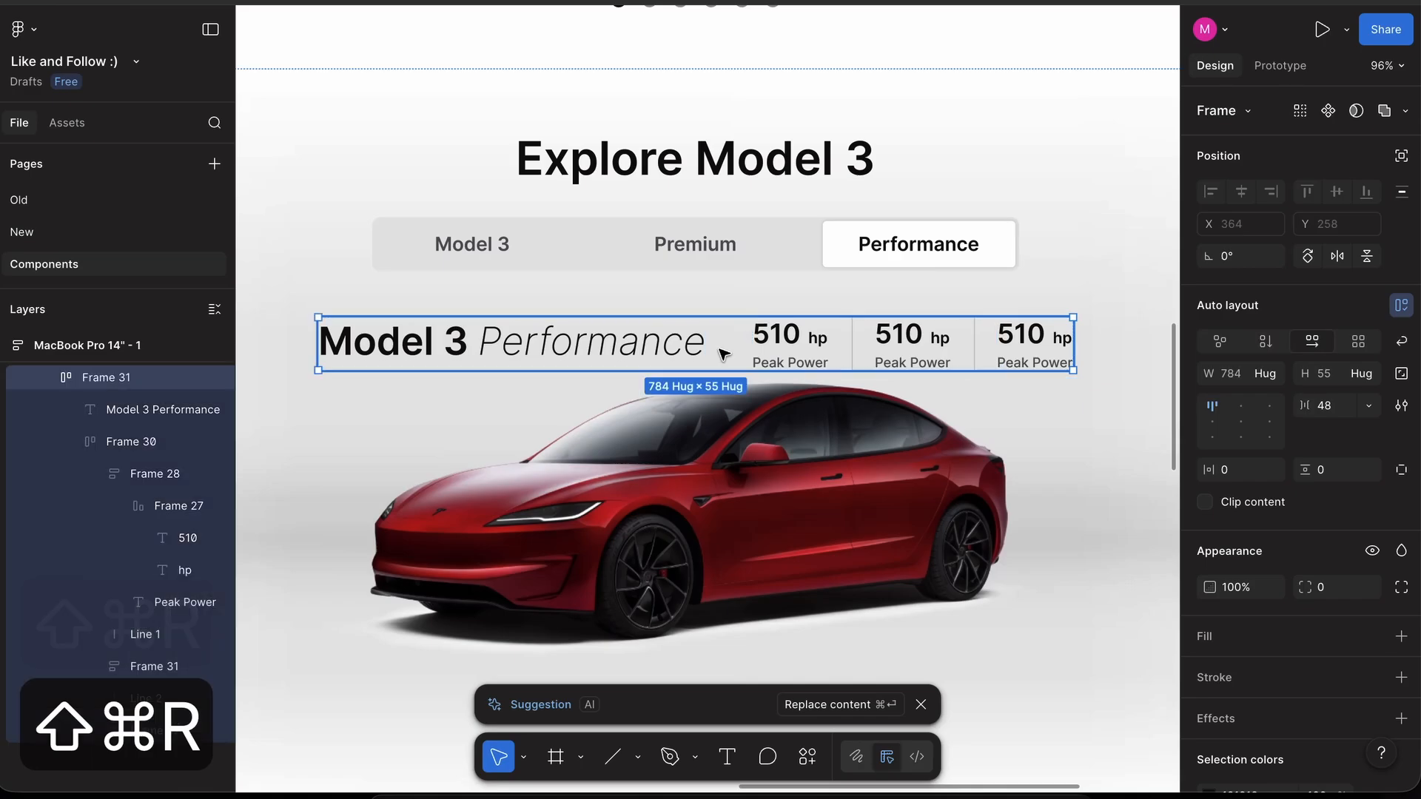
{"action": "scroll", "coordinate": [720, 355], "scroll_direction": "down", "scroll_amount": 5}
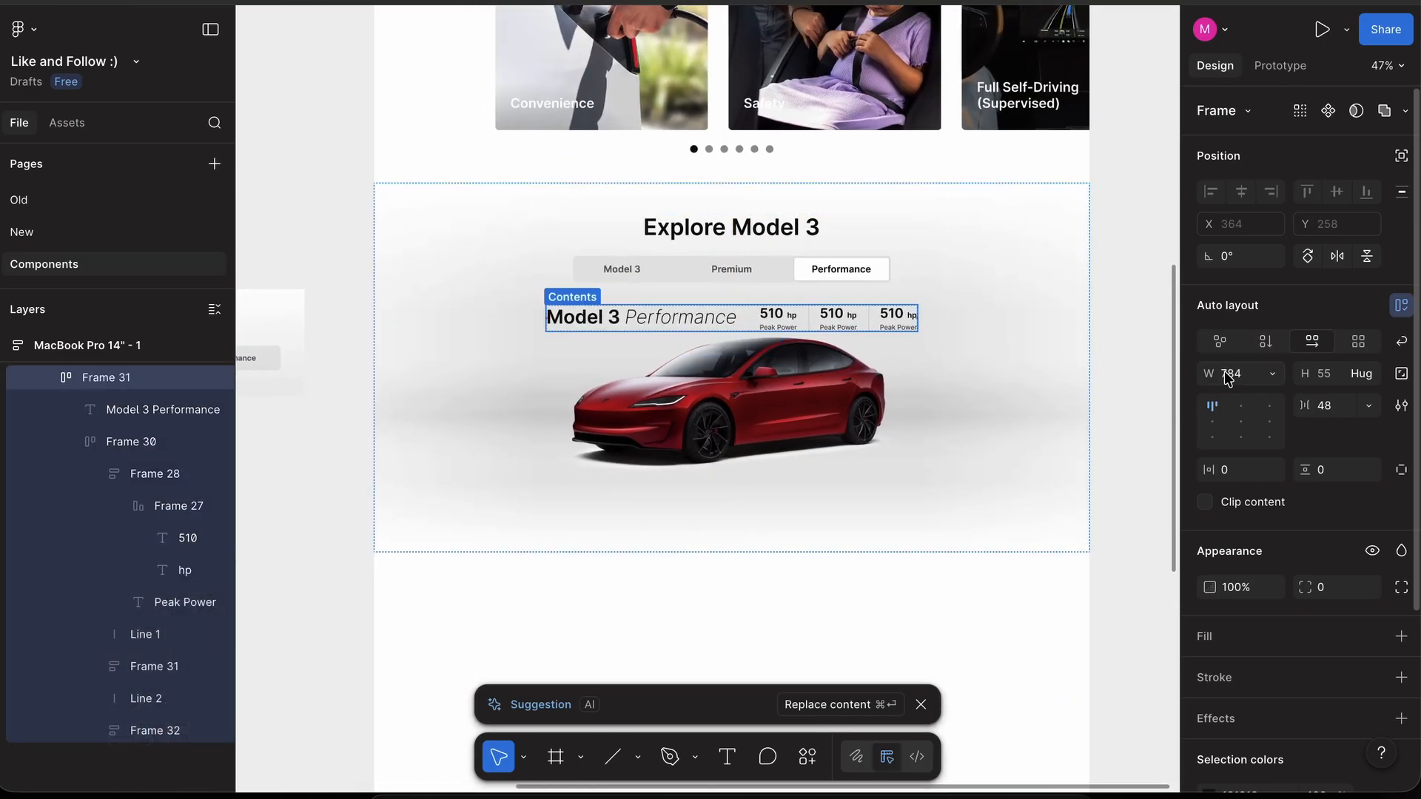
{"action": "left_click", "coordinate": [1276, 376]}
{"action": "left_click", "coordinate": [1273, 398]}
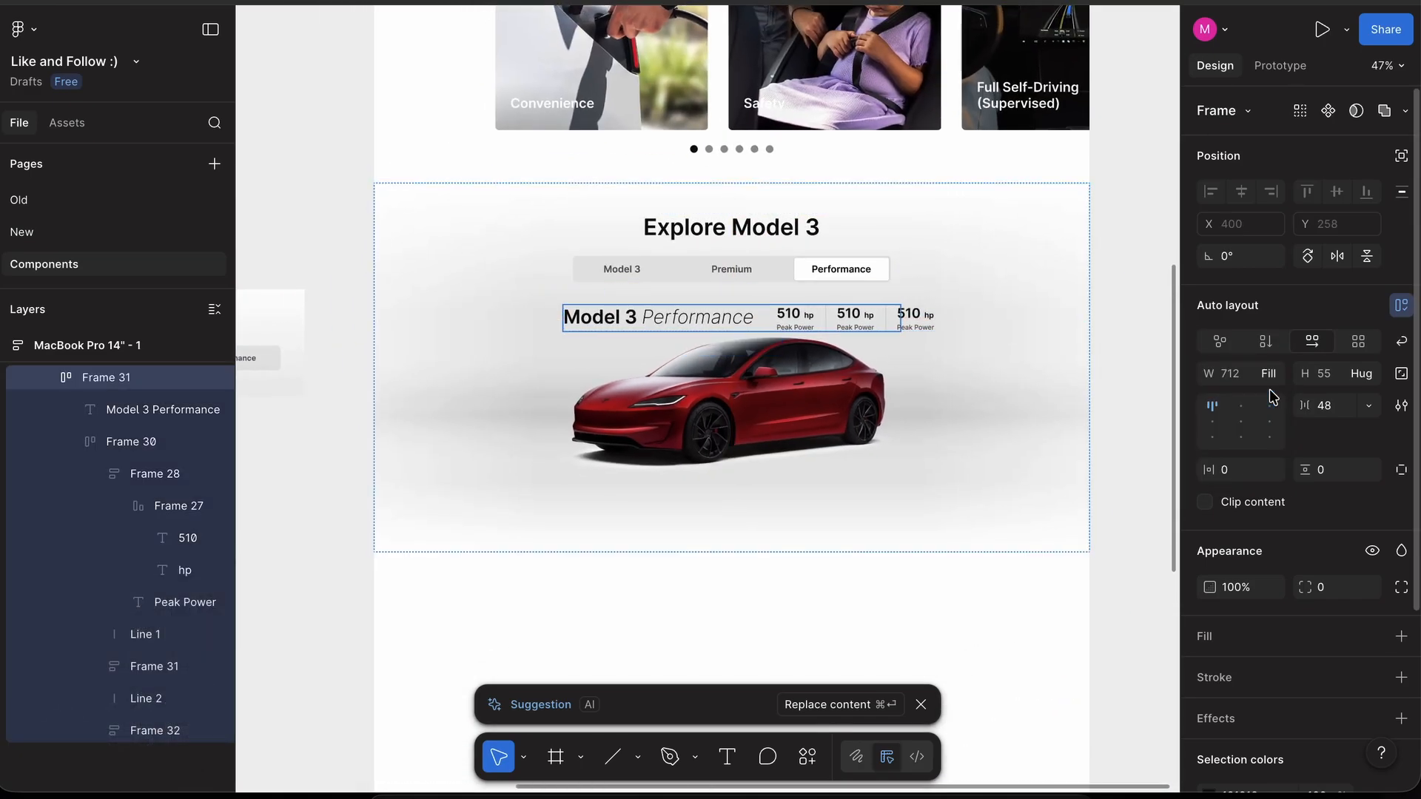
{"action": "left_click", "coordinate": [1369, 407]}
{"action": "left_click", "coordinate": [1373, 427]}
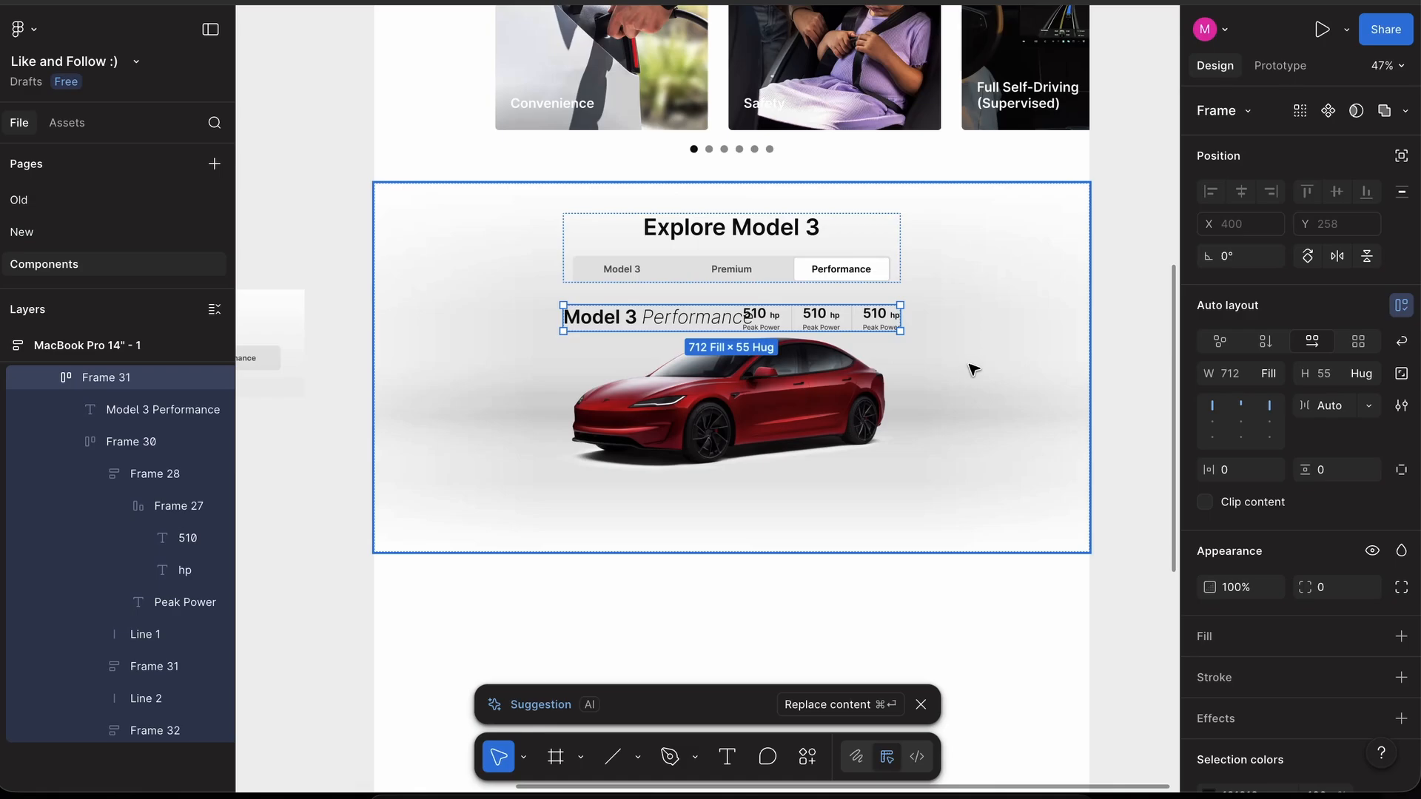
- Stretch the Explore Model 3 section to a height of about 919 and set its left and right padding to 320
{"action": "left_click", "coordinate": [973, 368]}
{"action": "scroll", "coordinate": [844, 385], "scroll_direction": "down", "scroll_amount": 2}
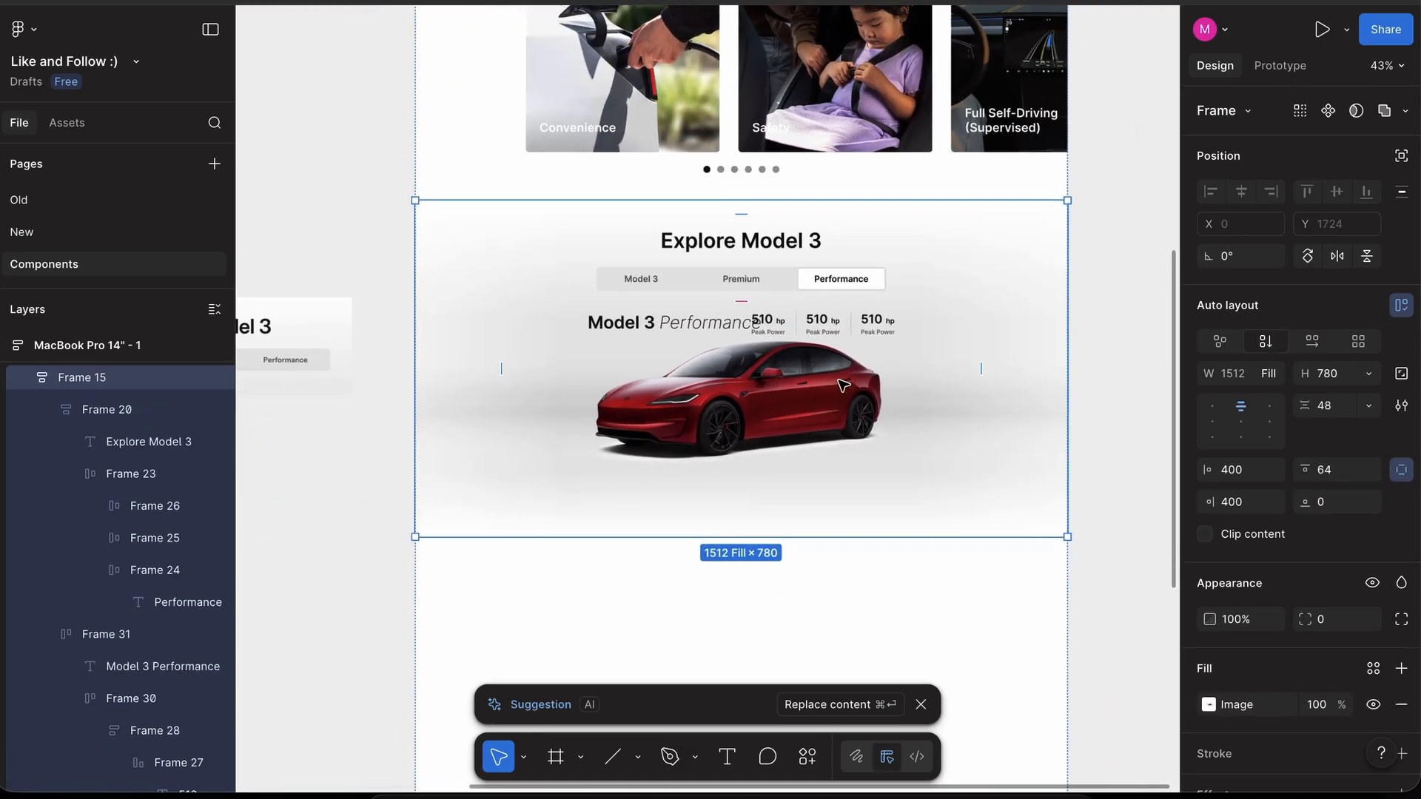
{"action": "left_click_drag", "start_coordinate": [885, 536], "coordinate": [885, 596]}
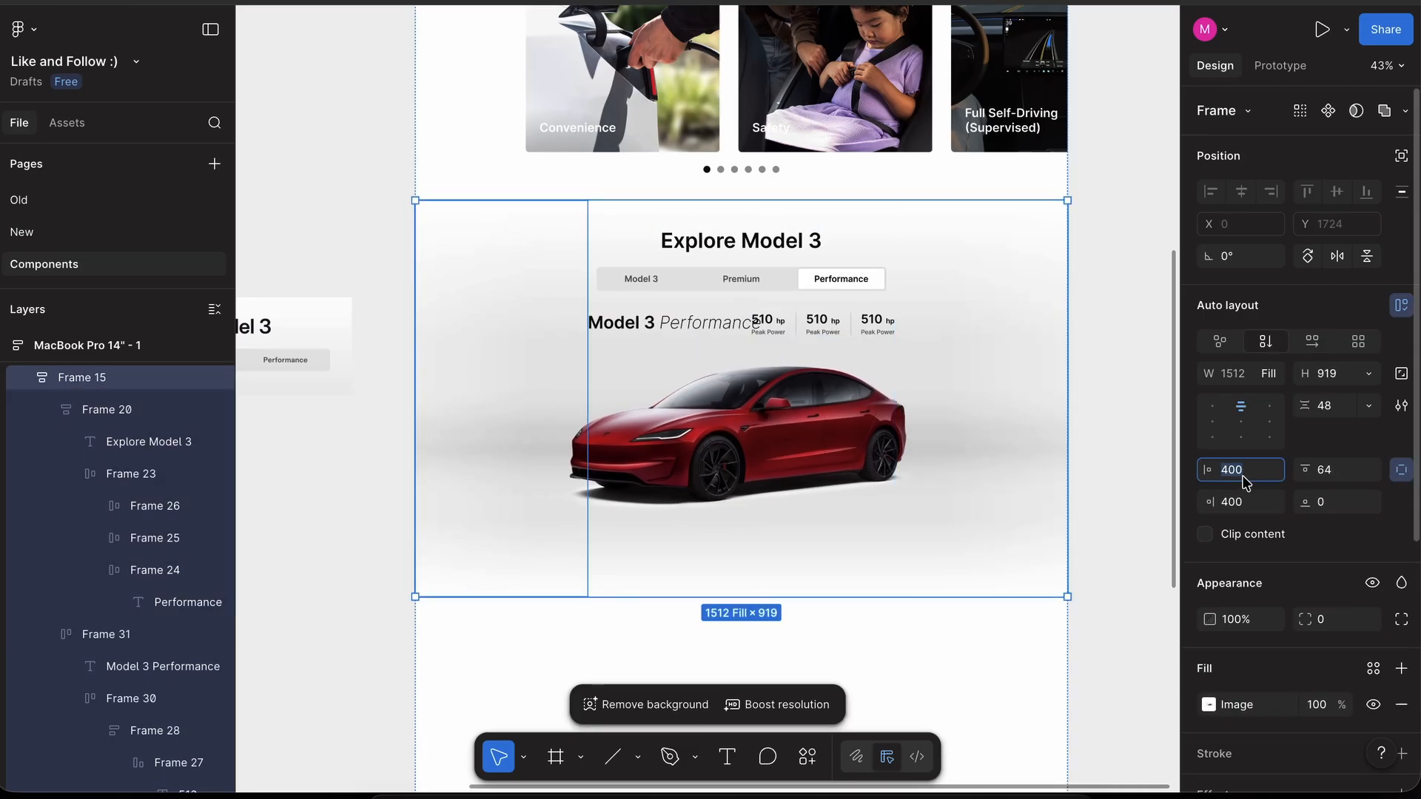
{"action": "left_click", "coordinate": [1251, 500]}
{"action": "type", "text": "3"}
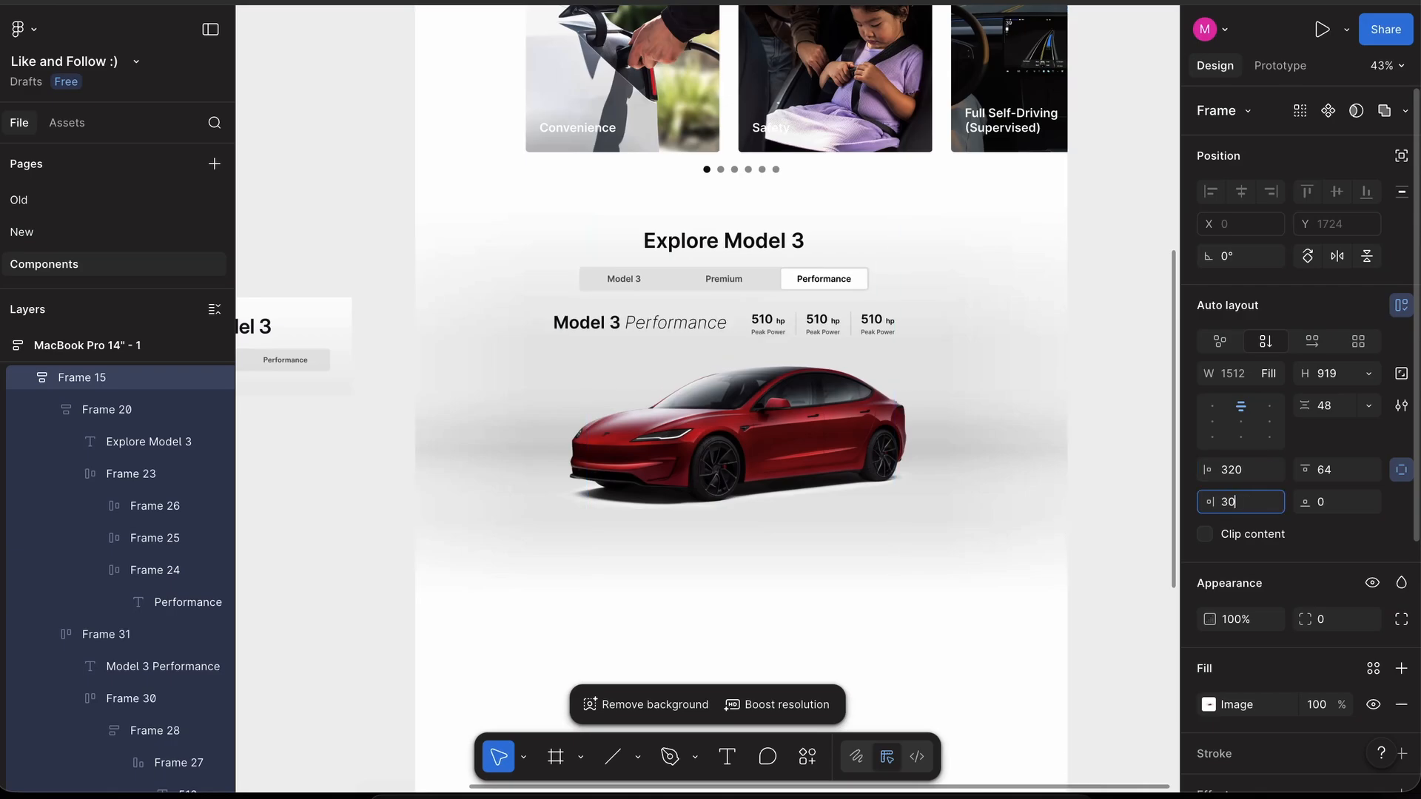
{"action": "type", "text": "20"}
{"action": "key", "text": "Return"}
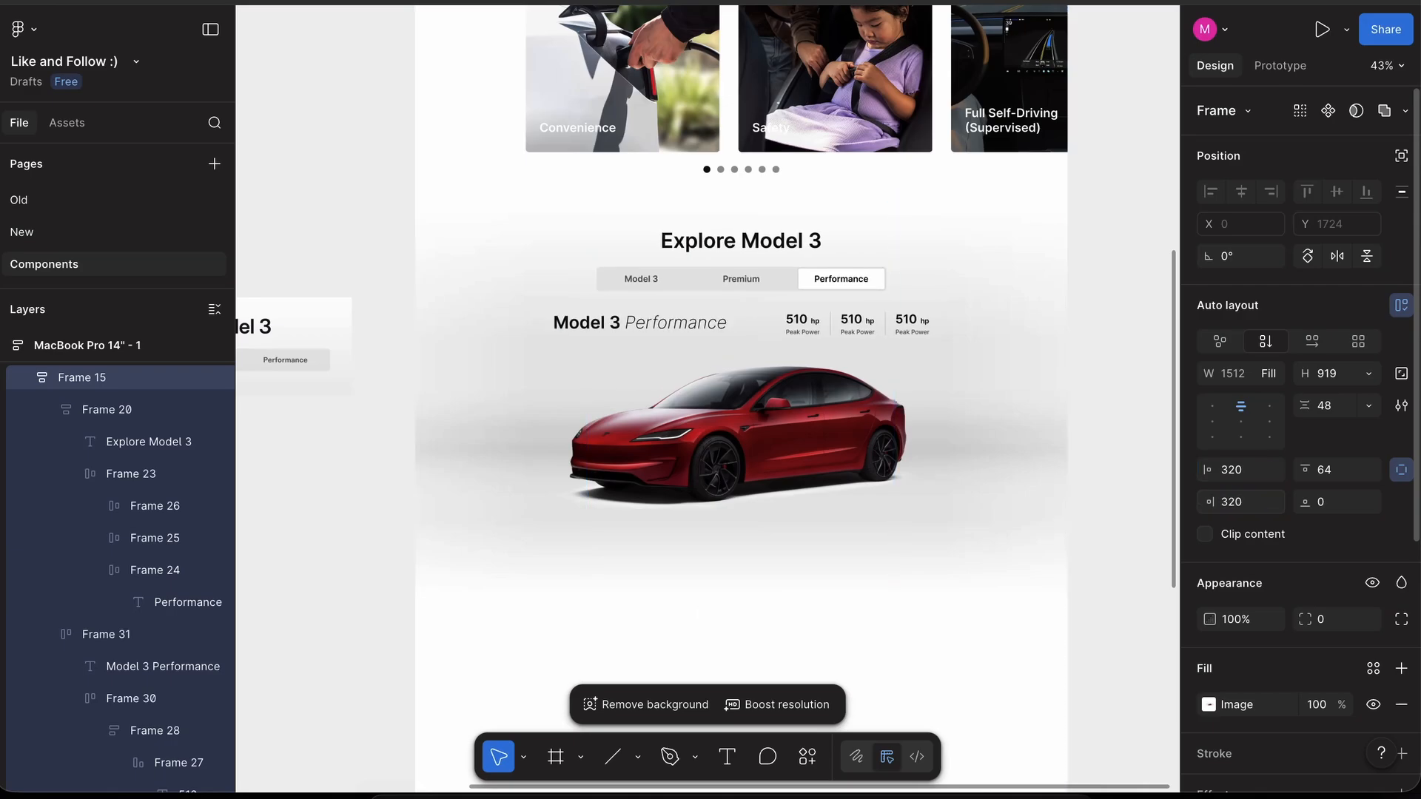
- Set the section's vertical spacing to Auto so the stats row sits below the car, with bottom padding of 64
{"action": "double_click", "coordinate": [1243, 427]}
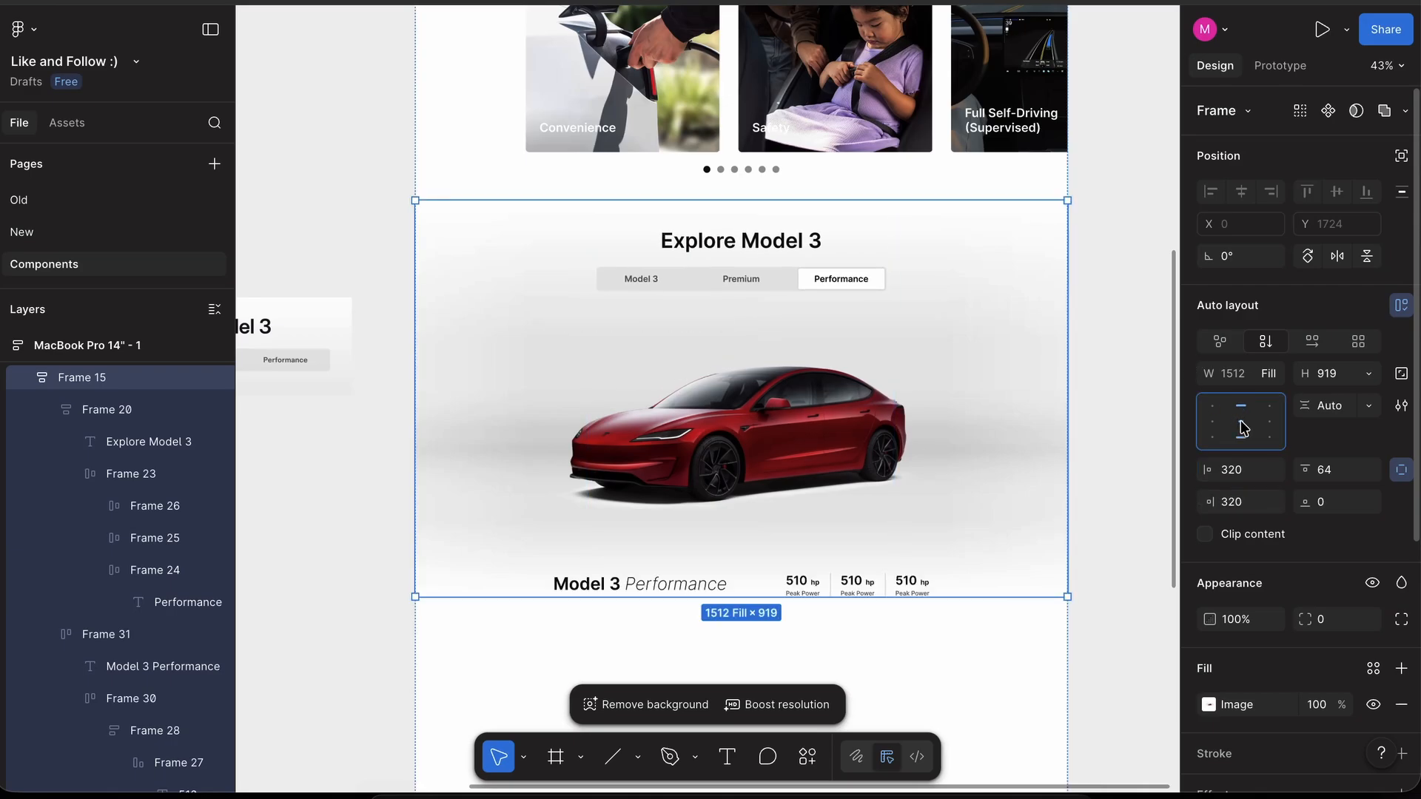
{"action": "scroll", "coordinate": [774, 439], "scroll_direction": "up", "scroll_amount": 3}
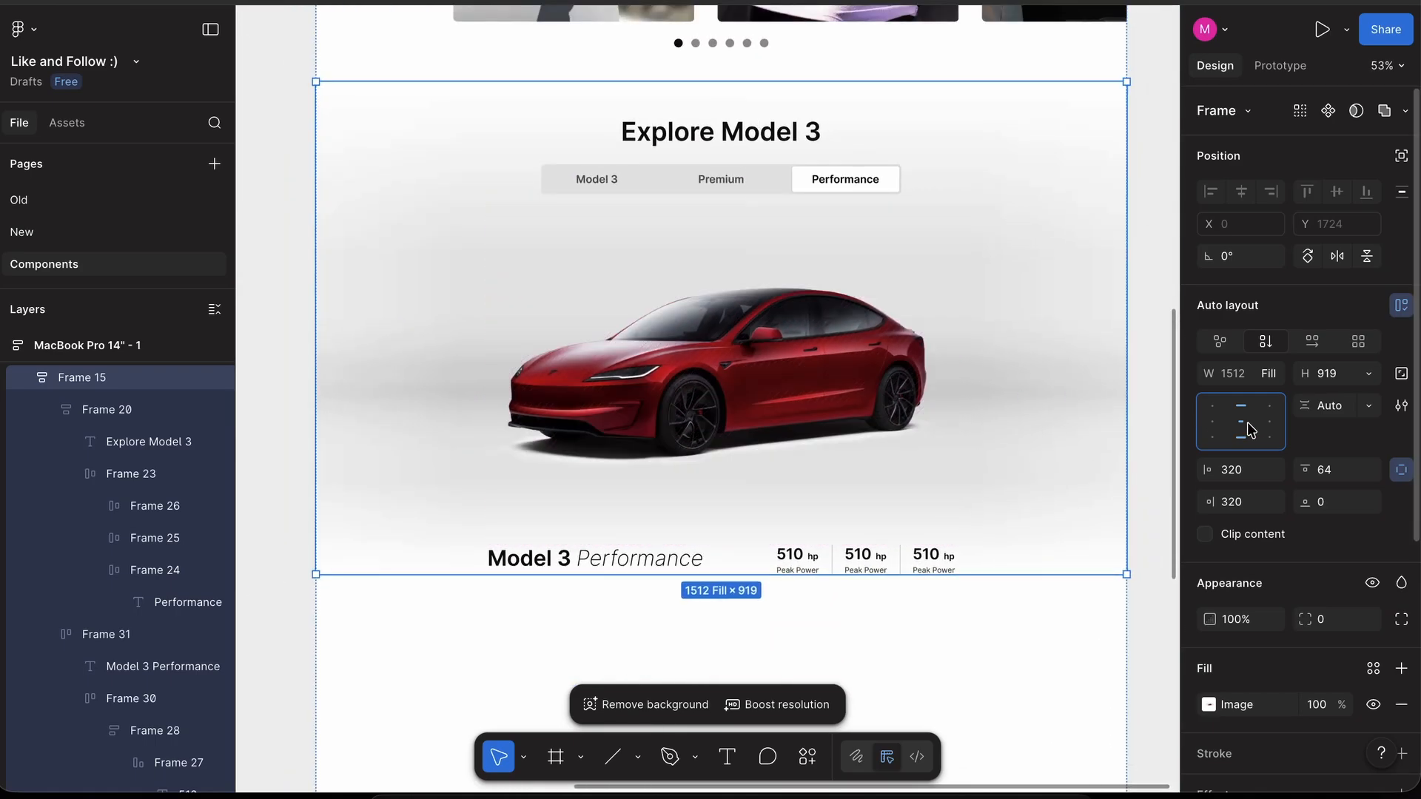
{"action": "type", "text": "64"}
{"action": "key", "text": "Return"}
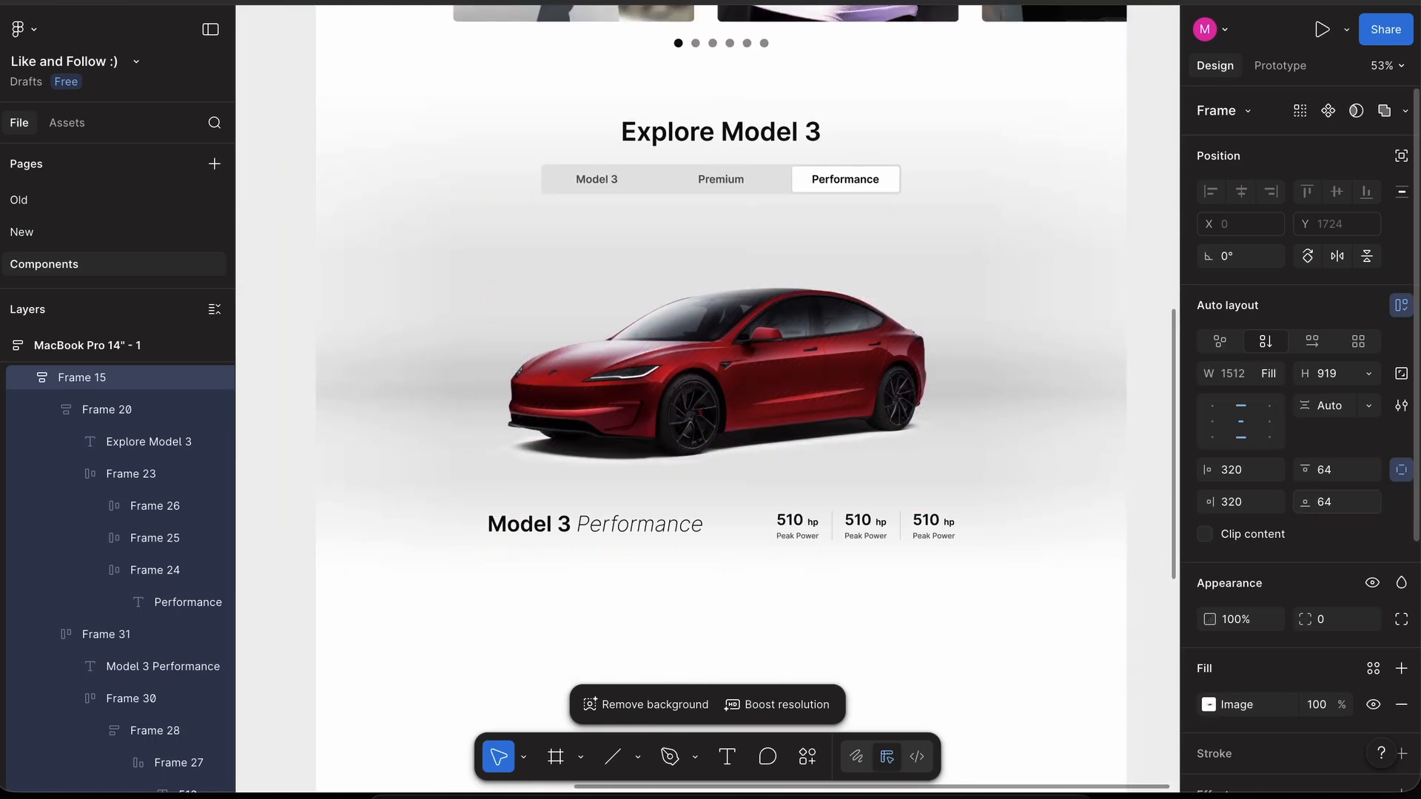
{"action": "scroll", "coordinate": [957, 489], "scroll_direction": "down", "scroll_amount": 6}
{"action": "left_click", "coordinate": [1031, 482]}
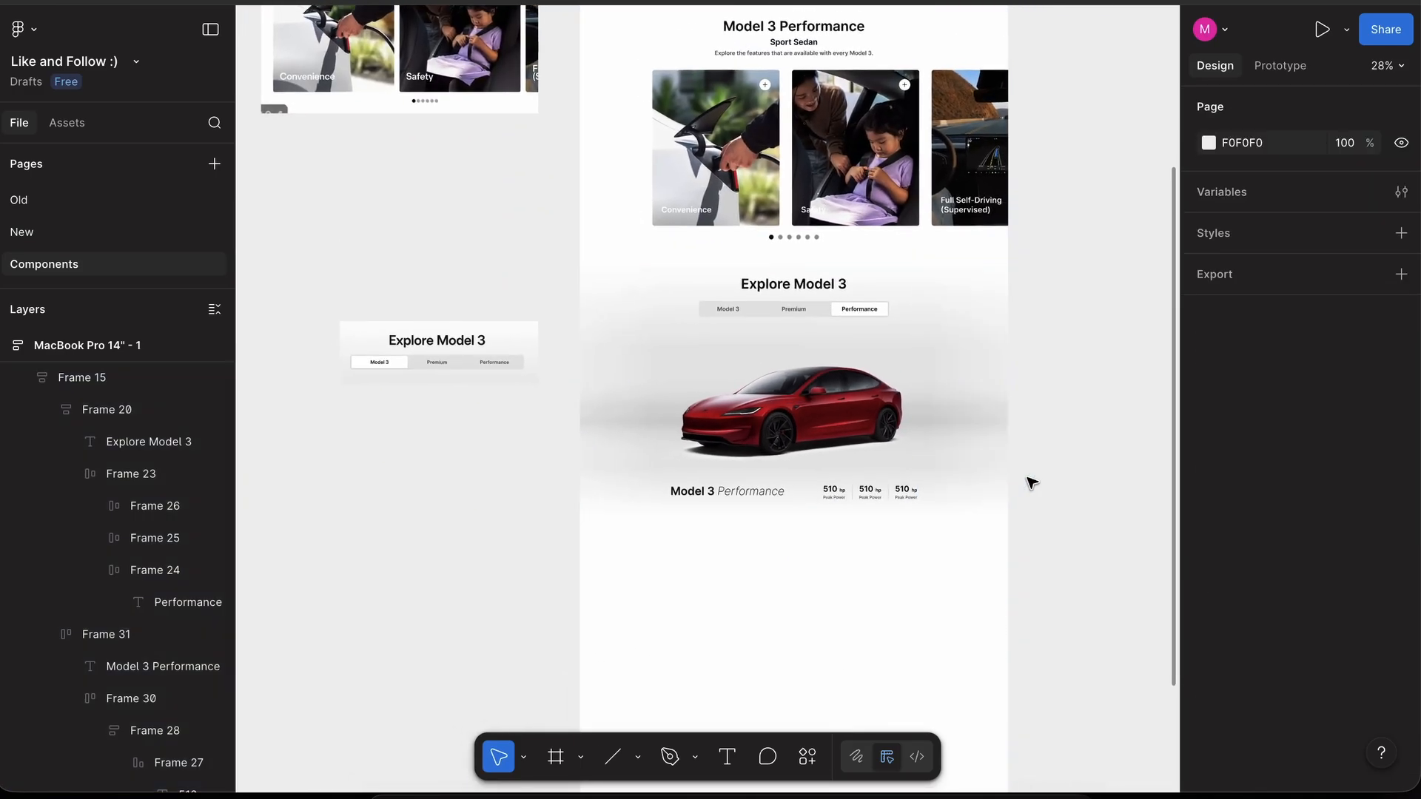
- Copy the 2.9 s figure from the reference page and paste it unformatted over the second stat's 510 value
{"action": "scroll", "coordinate": [892, 425], "scroll_direction": "up", "scroll_amount": 3}
{"action": "scroll", "coordinate": [892, 425], "scroll_direction": "up", "scroll_amount": 3}
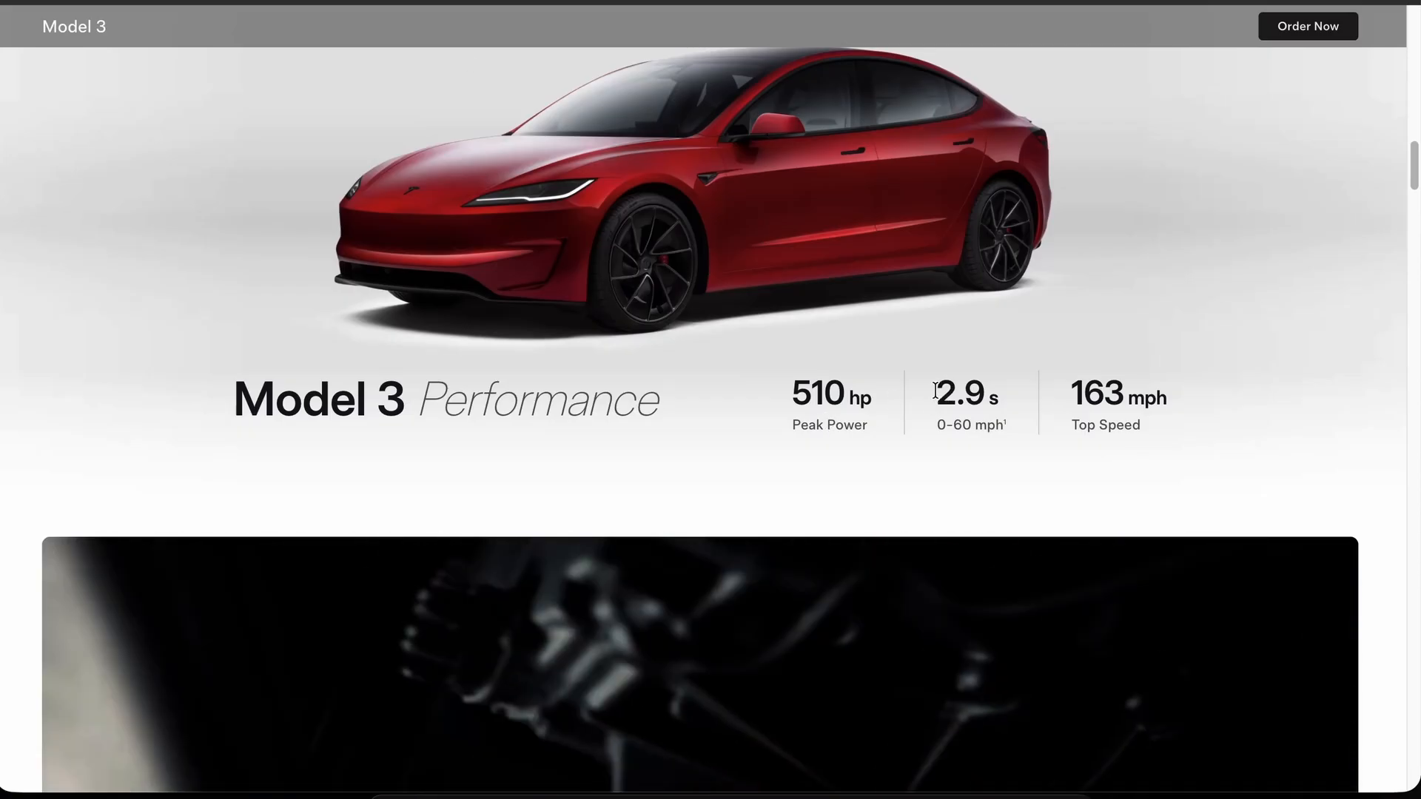
{"action": "left_click_drag", "start_coordinate": [935, 390], "coordinate": [995, 403]}
{"action": "key", "text": "super+c"}
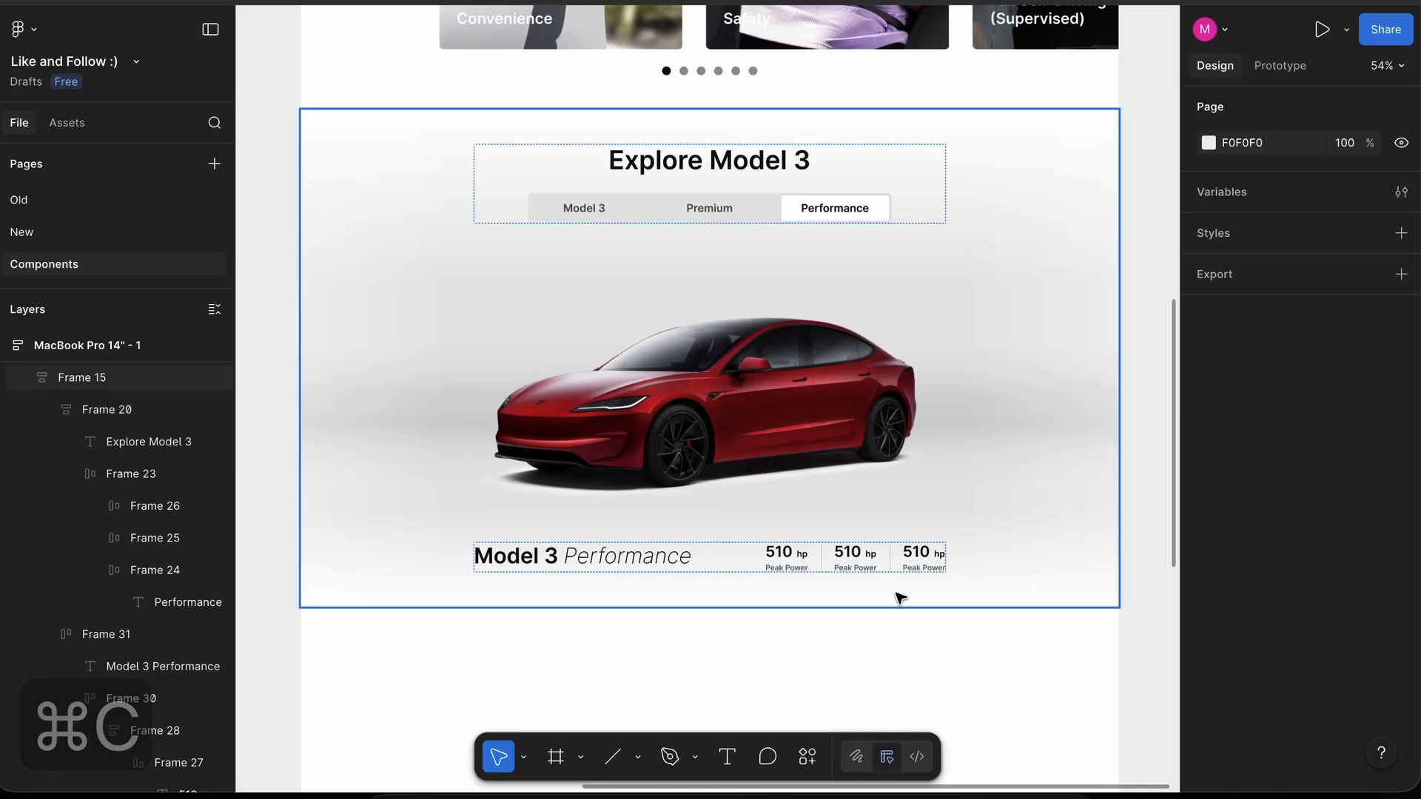
{"action": "scroll", "coordinate": [840, 555], "scroll_direction": "up", "scroll_amount": 5}
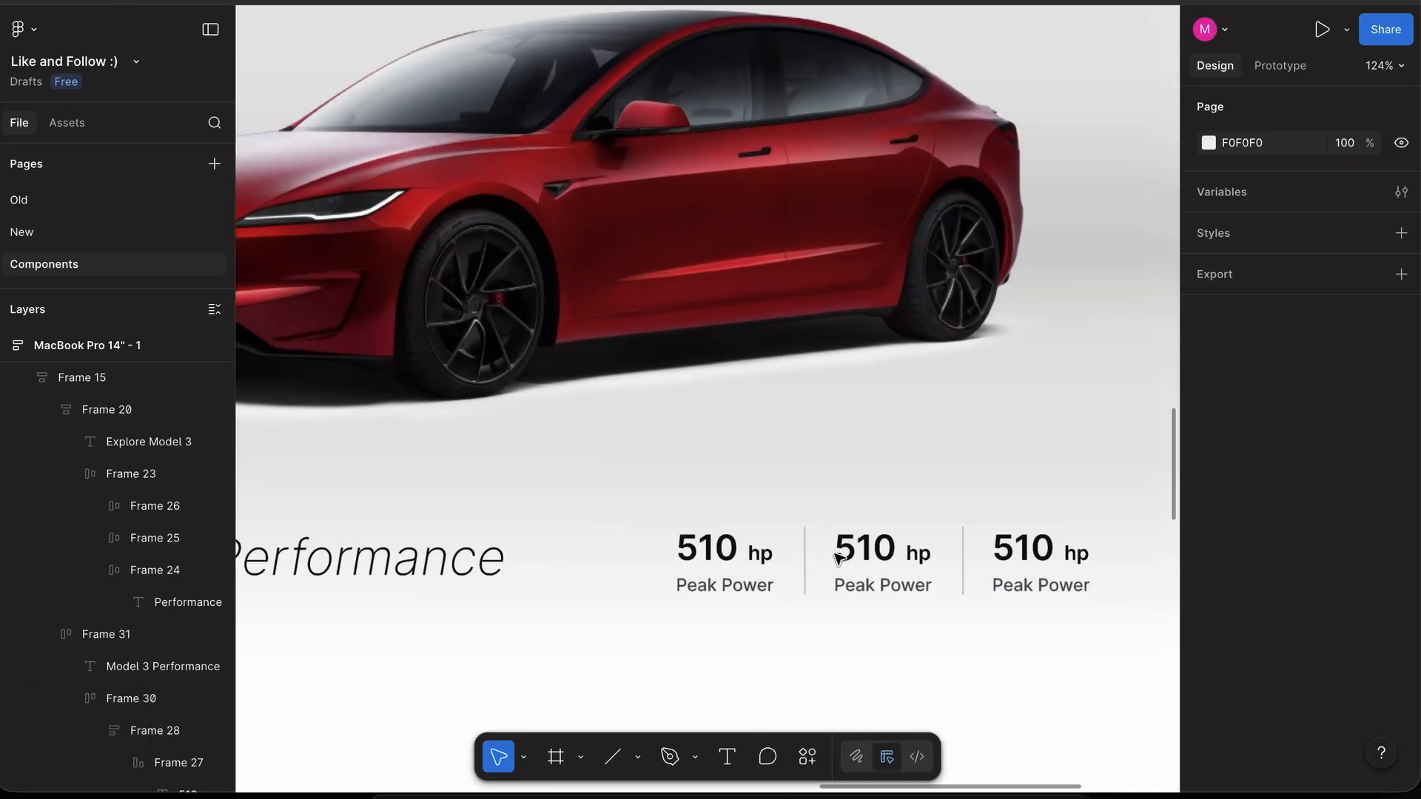
{"action": "double_click", "coordinate": [859, 553]}
{"action": "key", "text": "shift+super+v"}
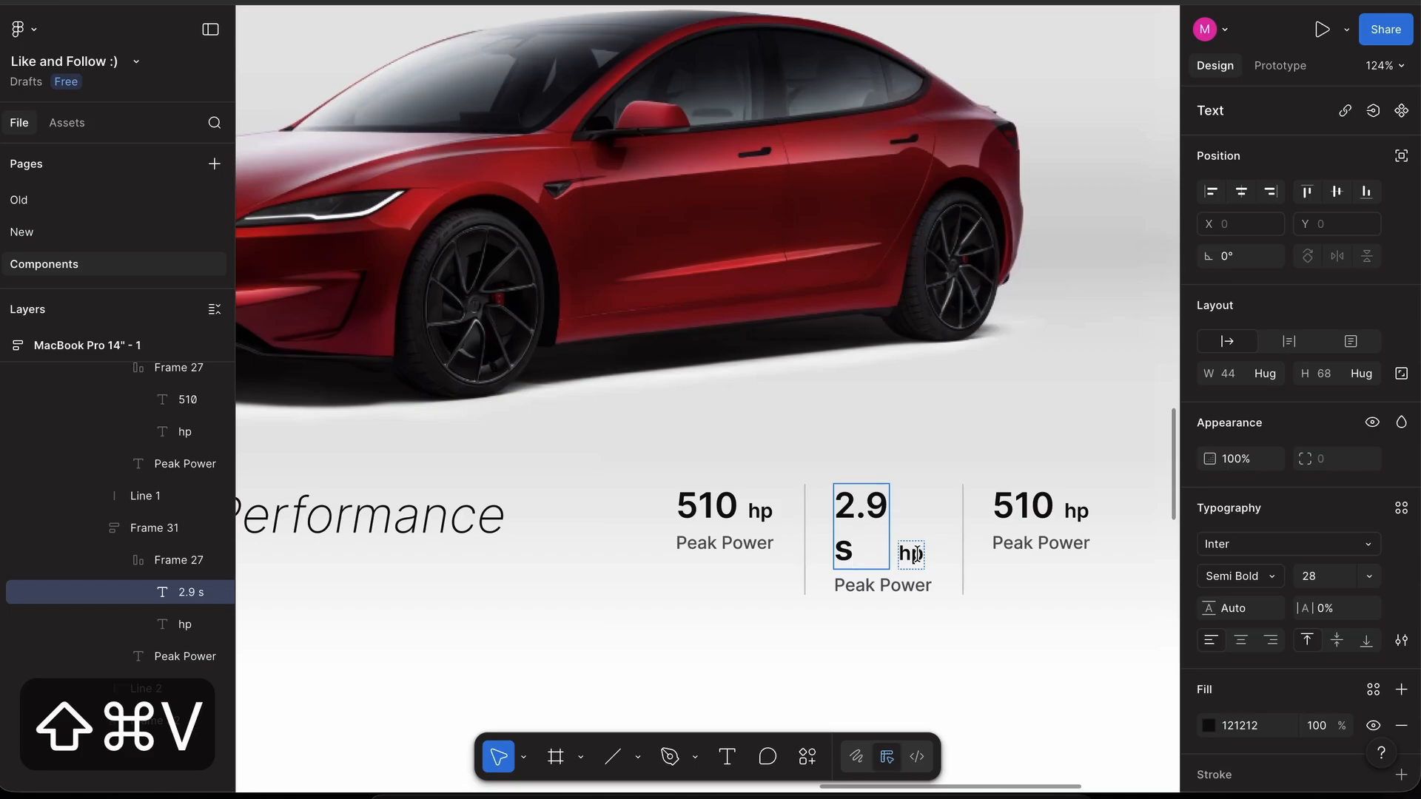
- Move the s from the second stat's value into its unit text in place of hp, leaving 2.9 as the value
{"action": "key", "text": "shift+Left"}
{"action": "key", "text": "super+x"}
{"action": "left_click", "coordinate": [909, 555]}
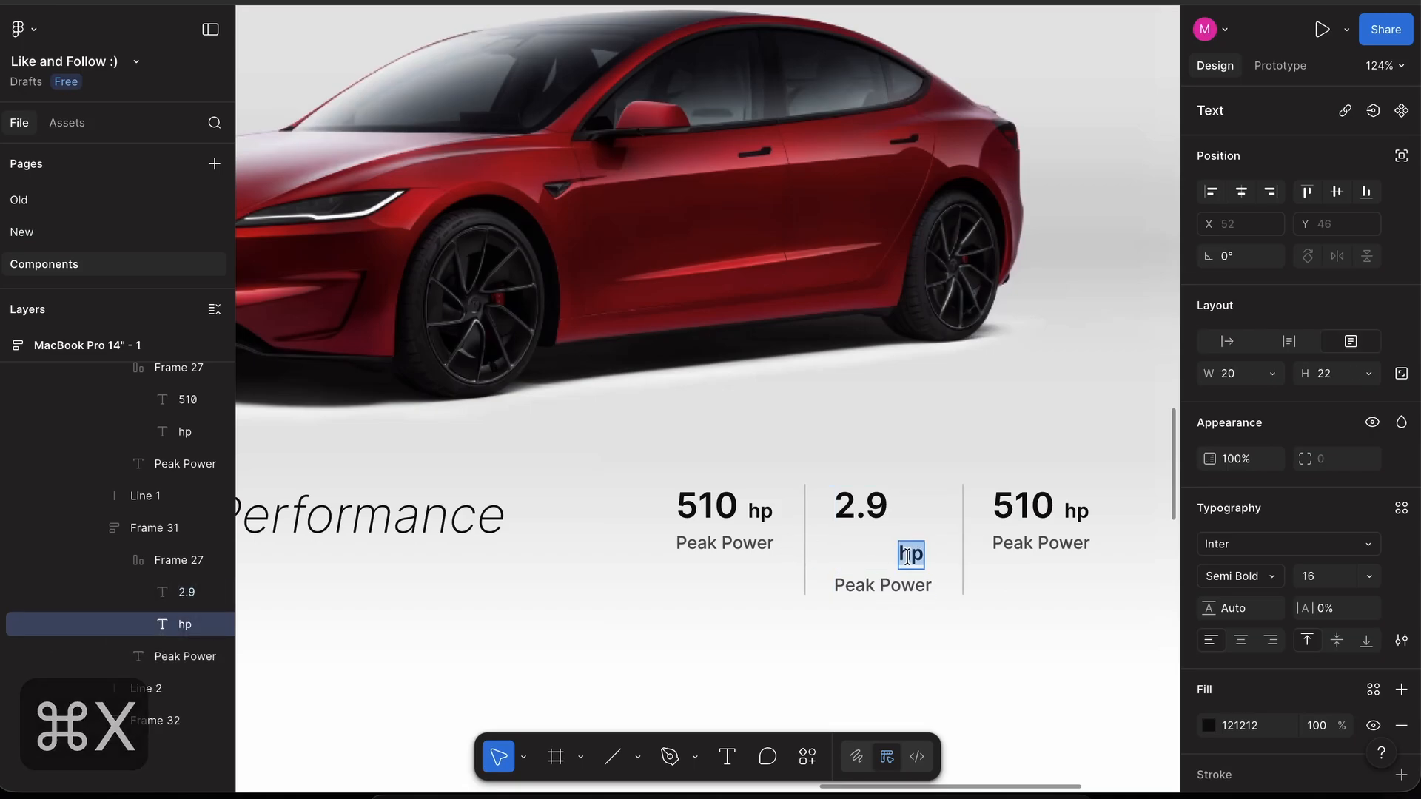
{"action": "key", "text": "super+v"}
{"action": "key", "text": "super+a"}
{"action": "key", "text": "super+z"}
{"action": "key", "text": "super+z"}
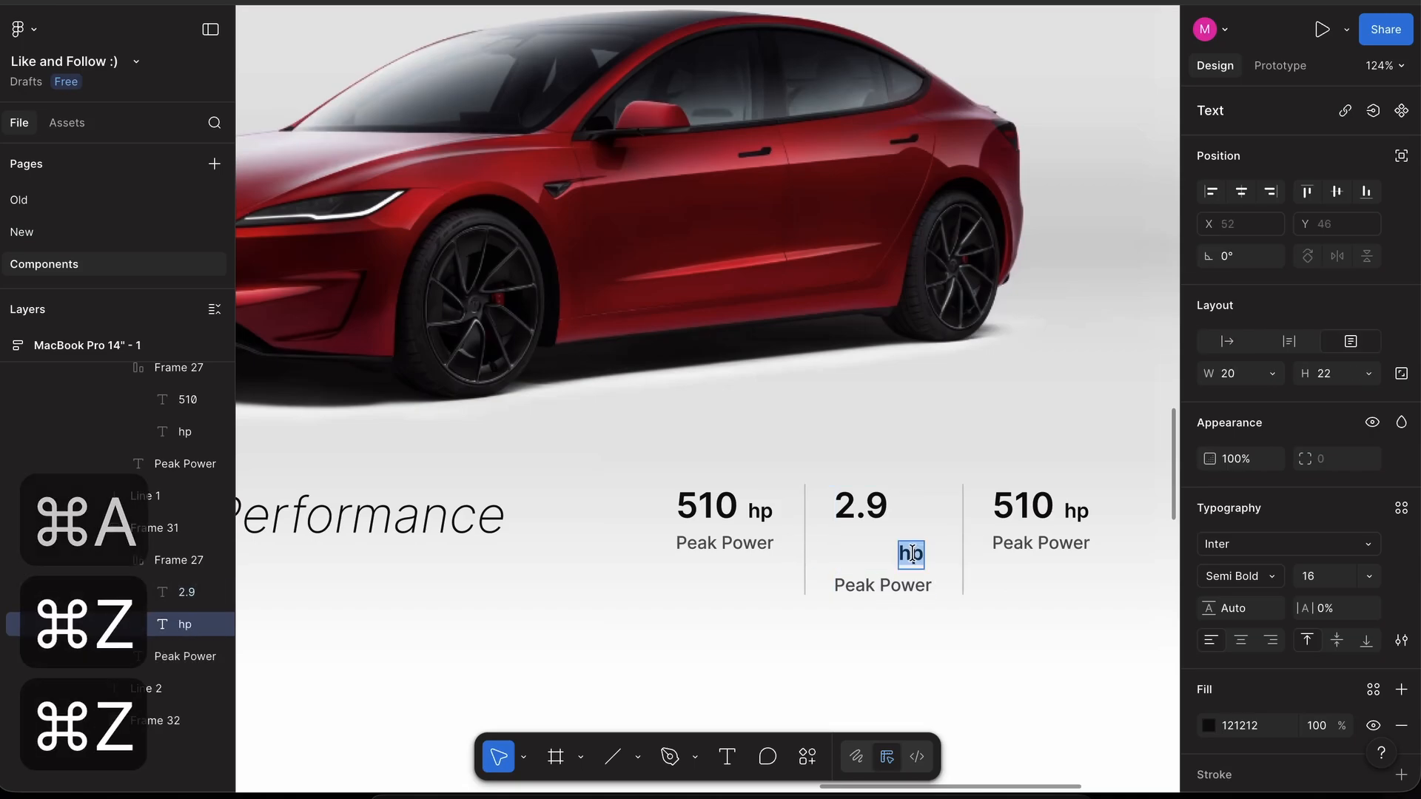
{"action": "key", "text": "shift+super+v"}
{"action": "left_click", "coordinate": [849, 549]}
{"action": "key", "text": "BackSpace"}
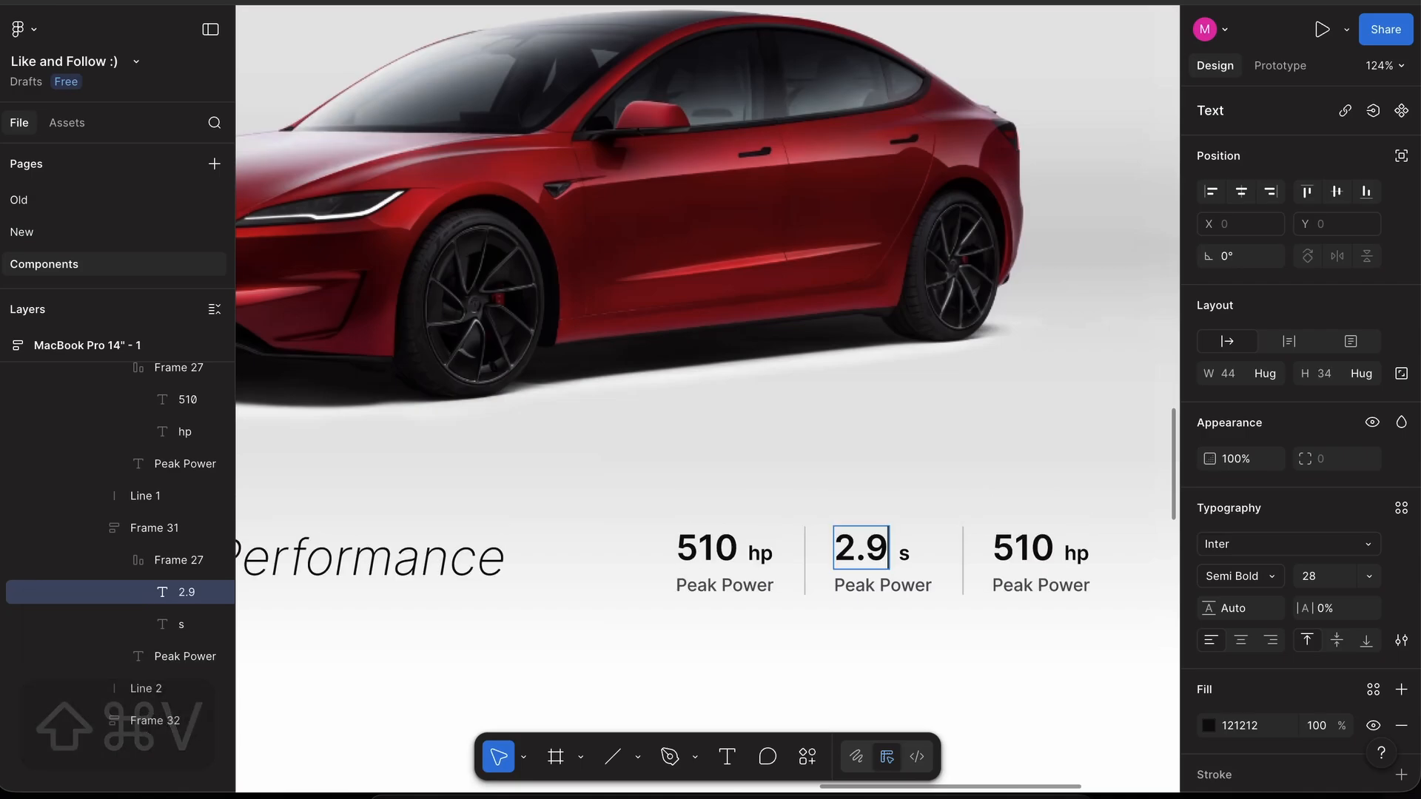
- Set the gap between value and unit to 4 in all three stats
{"action": "left_click", "coordinate": [908, 536]}
{"action": "double_click", "coordinate": [750, 544], "text": "shift"}
{"action": "left_click", "coordinate": [880, 542], "text": "shift"}
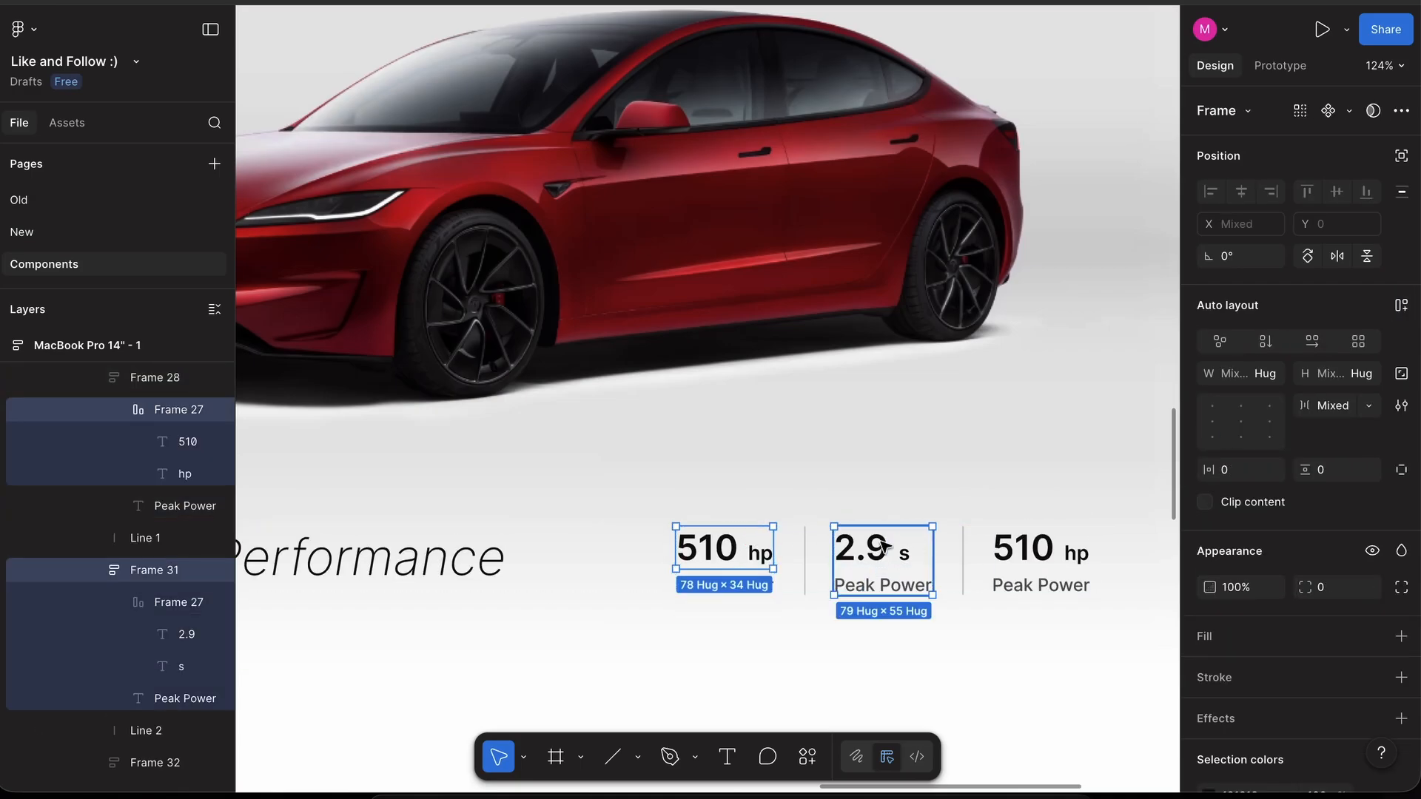
{"action": "left_click", "coordinate": [882, 544], "text": "shift"}
{"action": "double_click", "coordinate": [1030, 549], "text": "shift"}
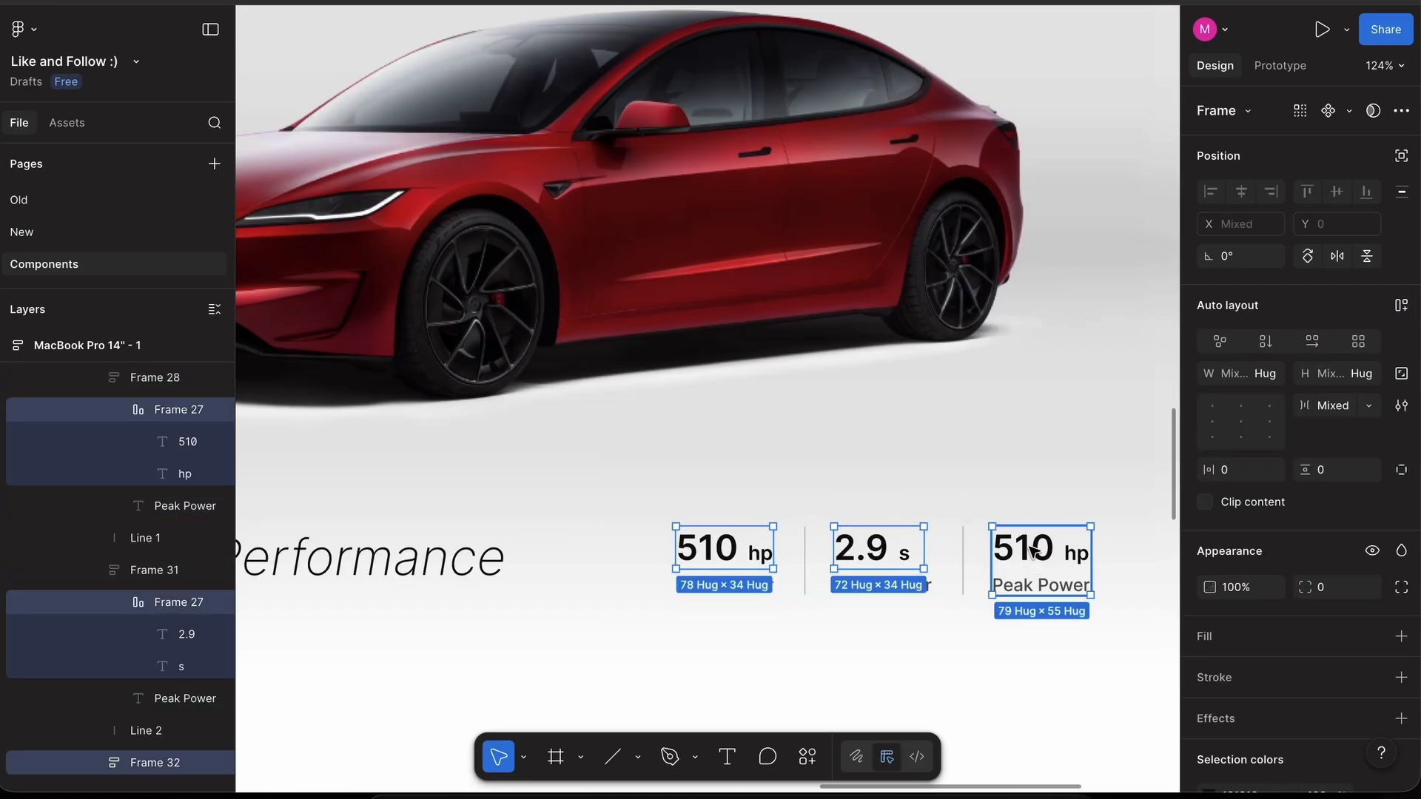
{"action": "left_click", "coordinate": [1332, 406]}
{"action": "type", "text": "4"}
{"action": "key", "text": "Return"}
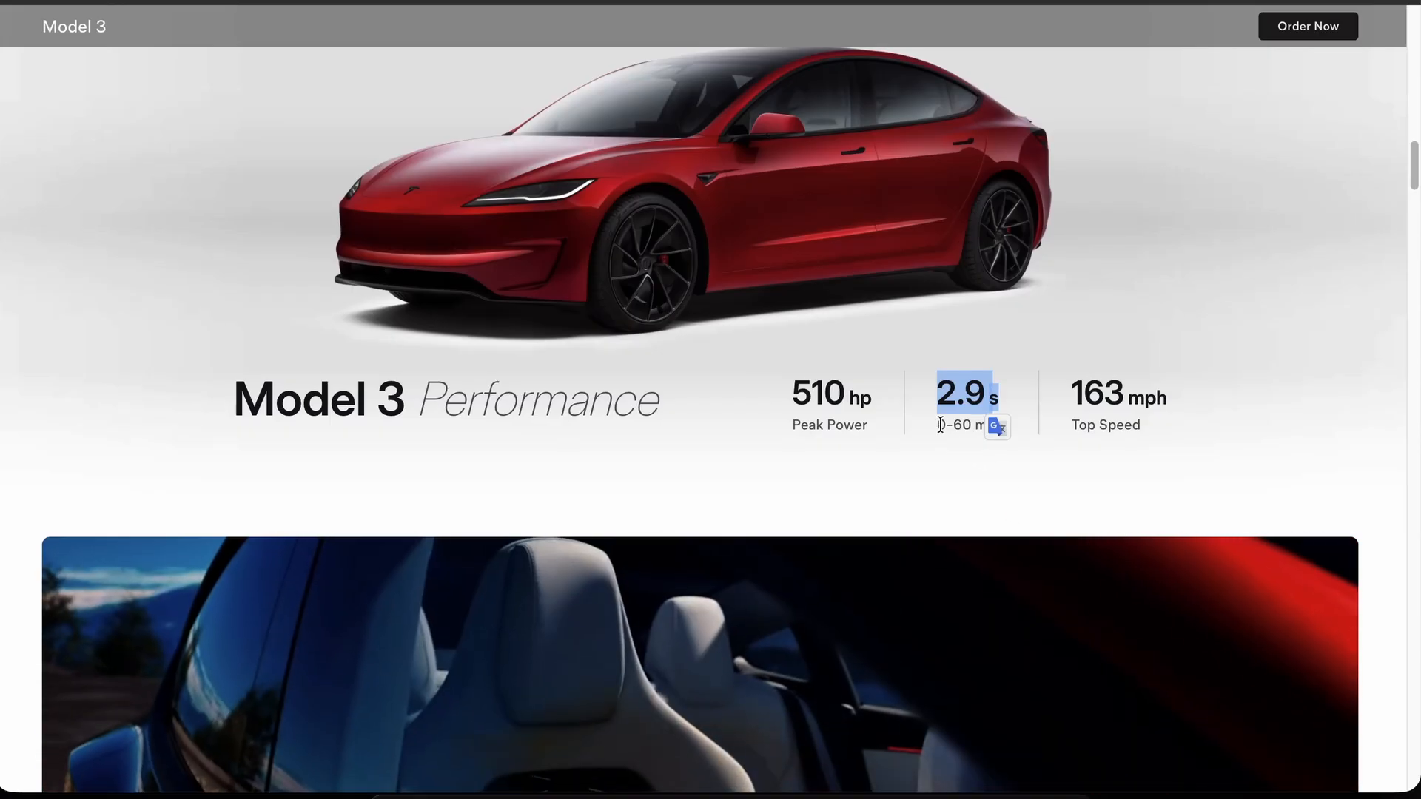
- Copy the 0-60 mph label from the reference page and paste it unformatted over the second stat's Peak Power label
{"action": "left_click_drag", "start_coordinate": [937, 424], "coordinate": [997, 425]}
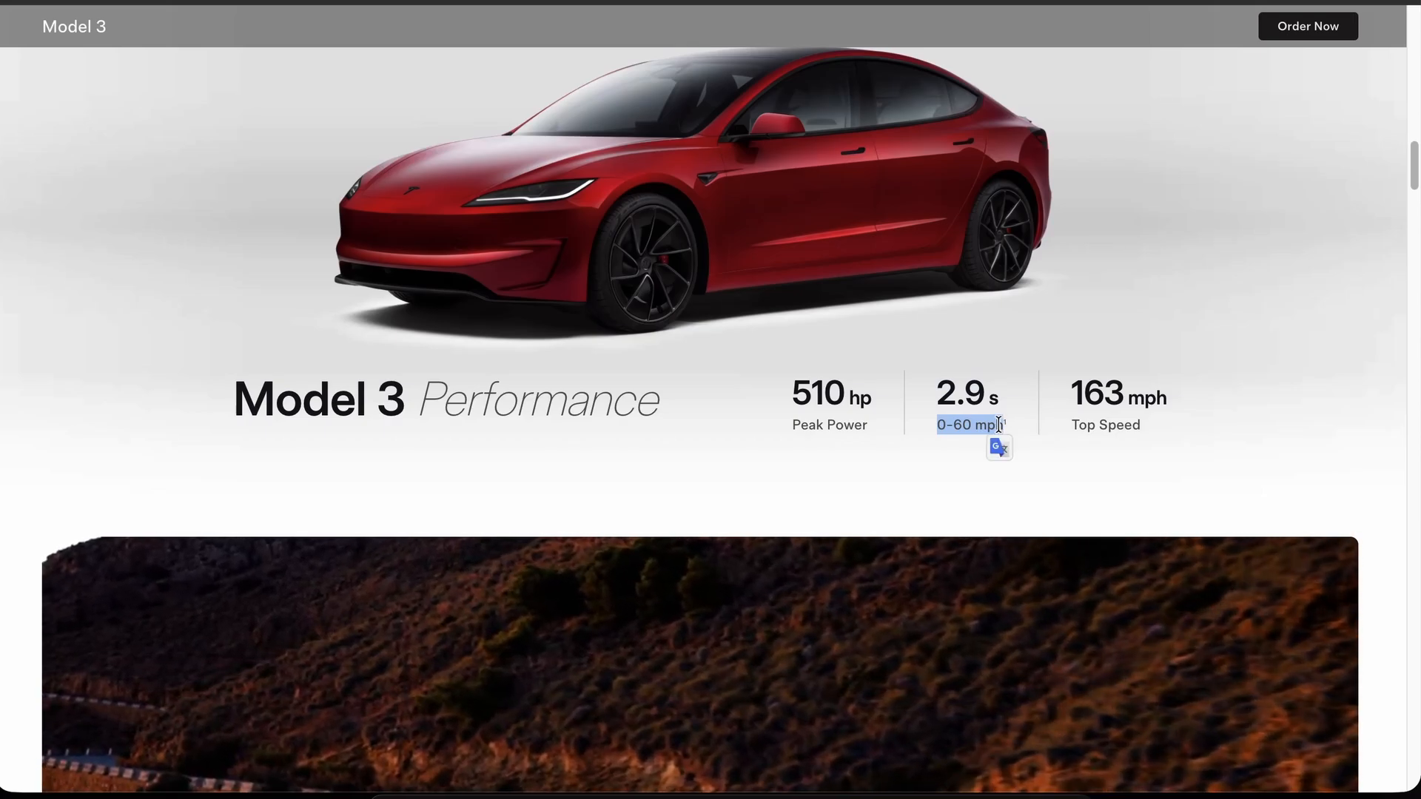
{"action": "key", "text": "super+c"}
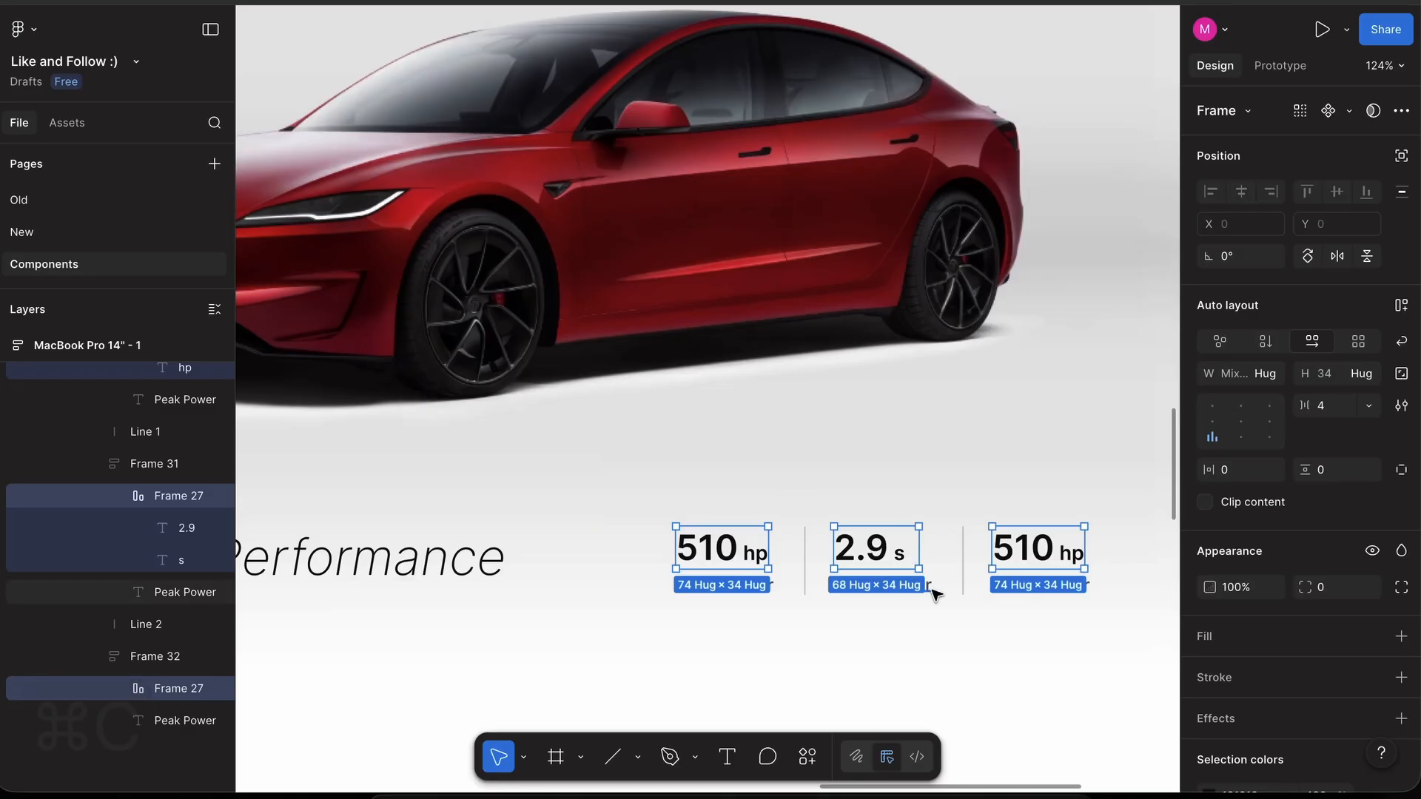
{"action": "double_click", "coordinate": [921, 585]}
{"action": "key", "text": "shift+super+v"}
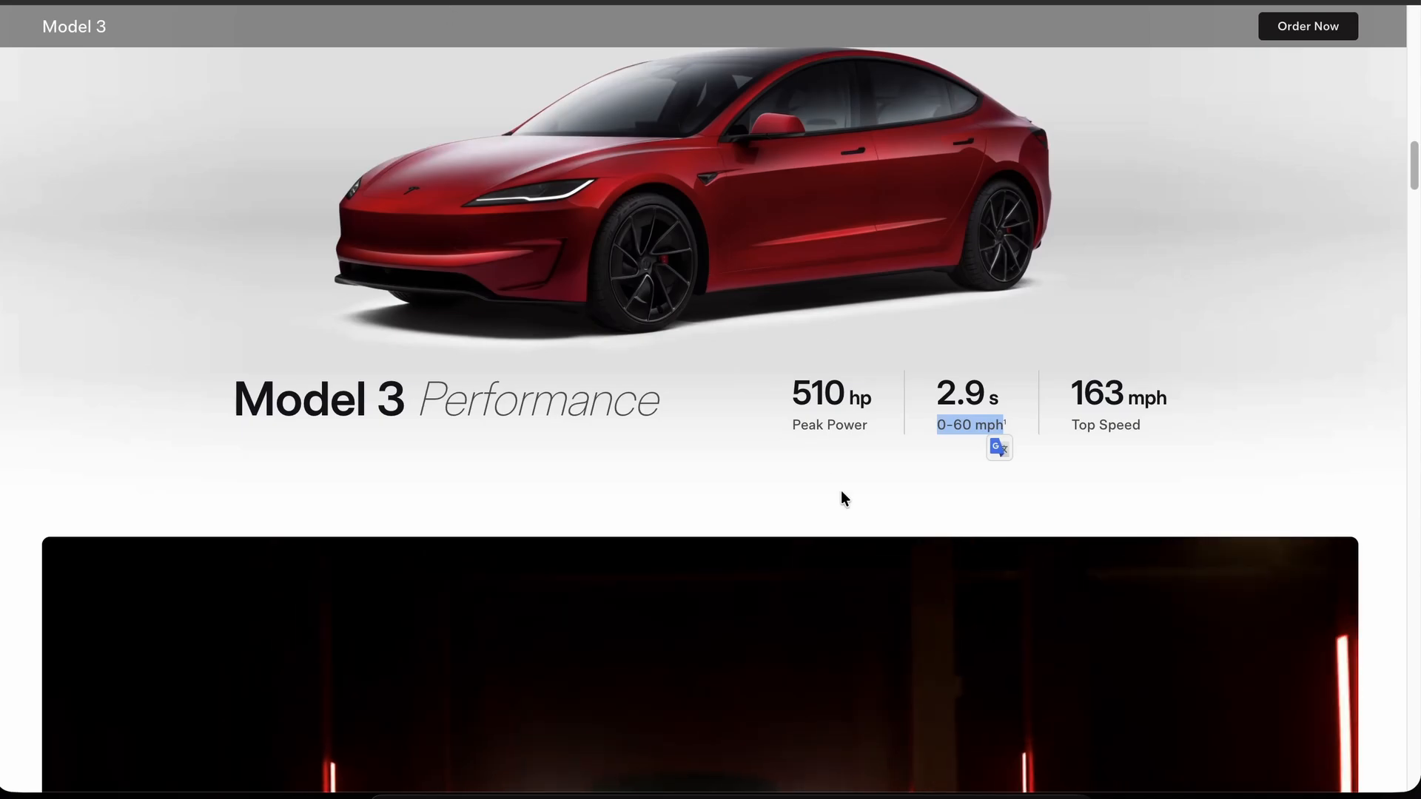
- Copy the 163 figure from the reference page and paste it unformatted over the third stat's 510 value
{"action": "left_click", "coordinate": [851, 505]}
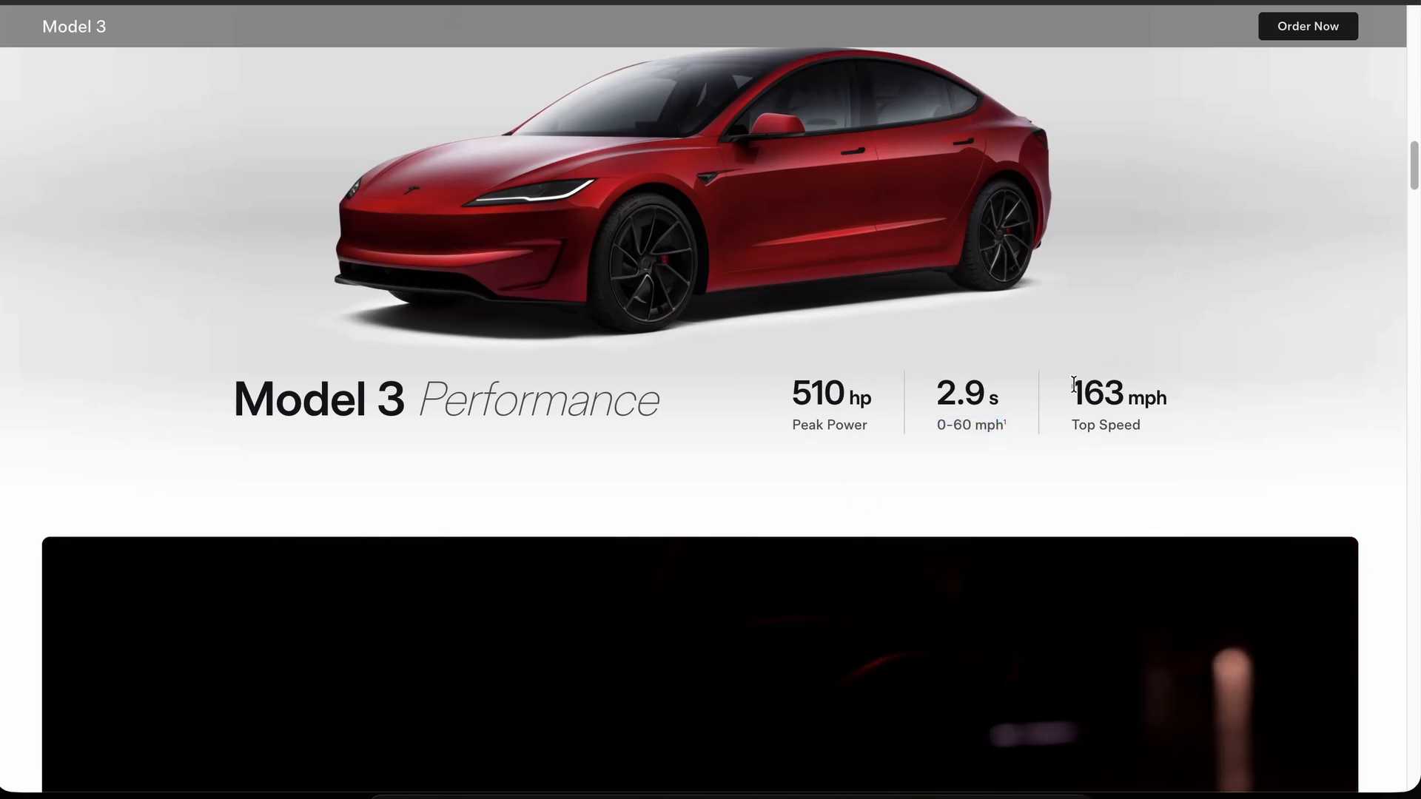
{"action": "left_click_drag", "start_coordinate": [1074, 385], "coordinate": [1124, 389]}
{"action": "key", "text": "super+c"}
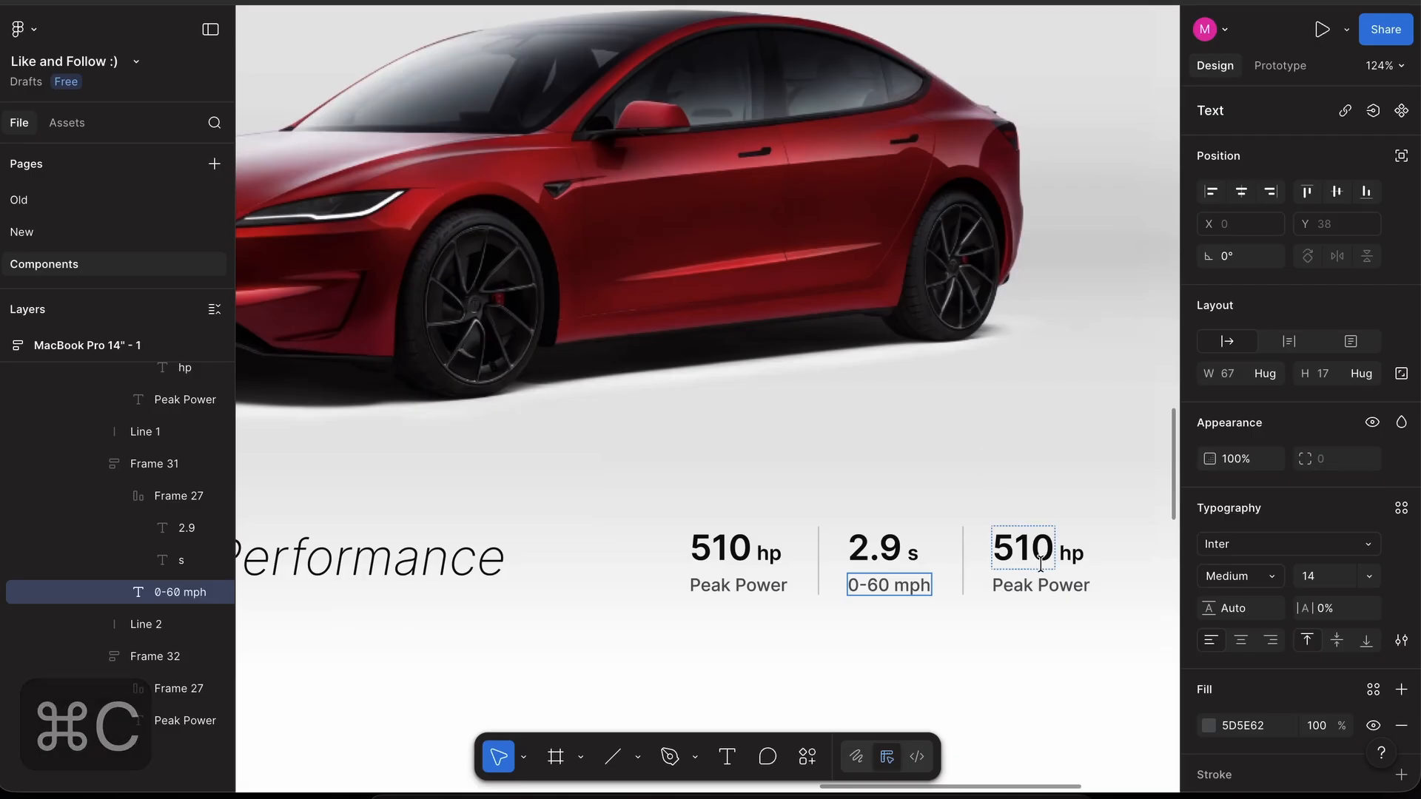
{"action": "double_click", "coordinate": [1041, 564]}
{"action": "key", "text": "super+a"}
{"action": "key", "text": "super+shift+v"}
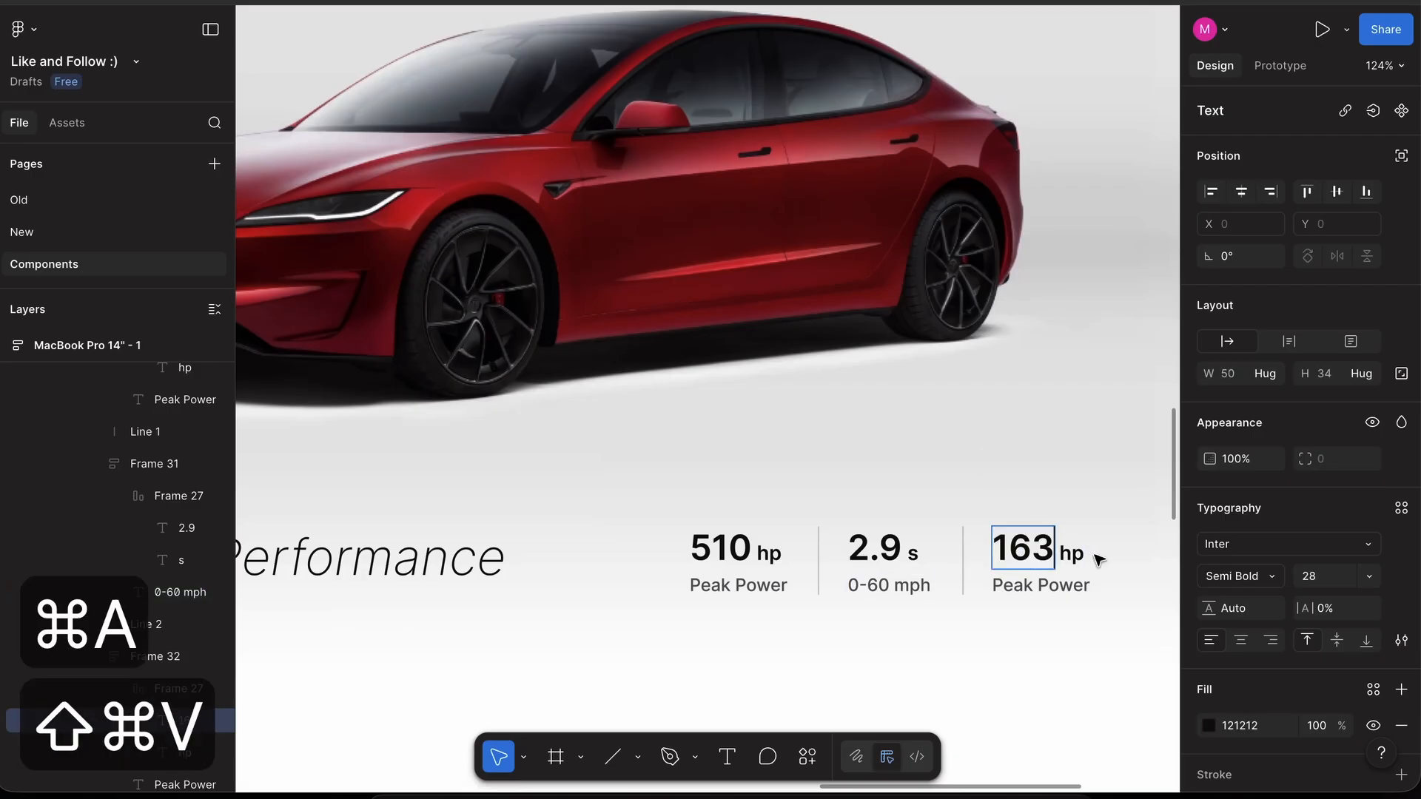
- Replace the third stat's unit text with mph and set that text to auto width
{"action": "key", "text": "super+shift+v"}
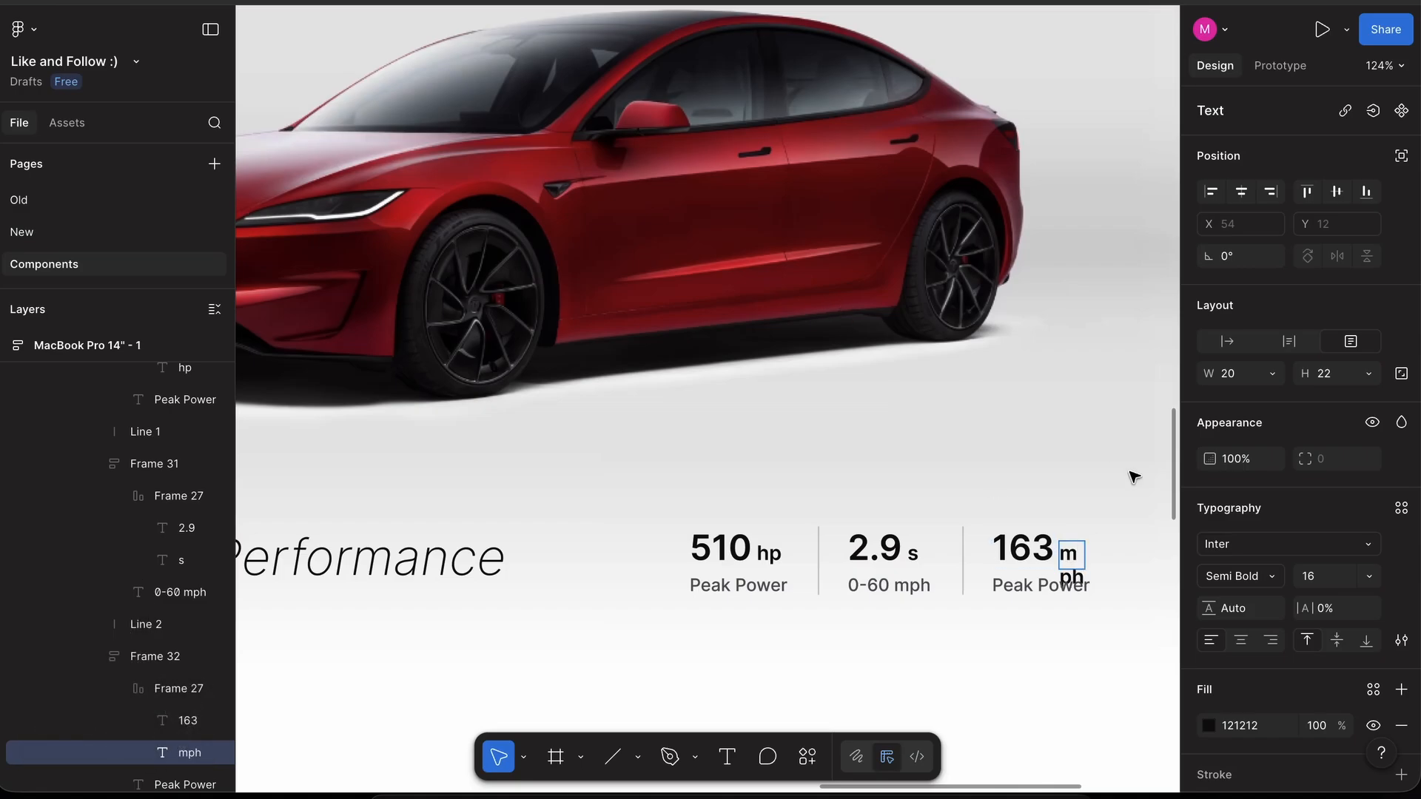
{"action": "key", "text": "super+a"}
{"action": "left_click", "coordinate": [1220, 340]}
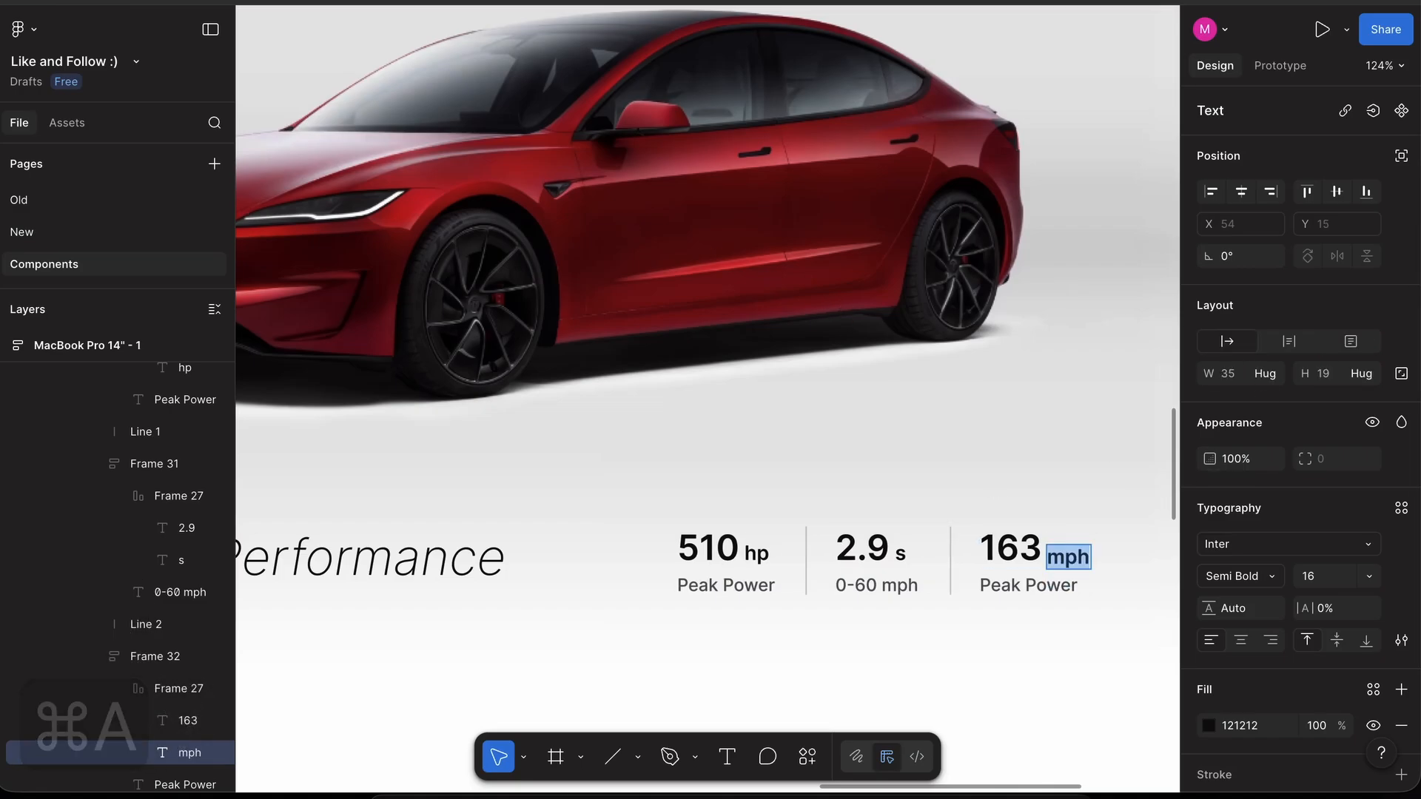
- Copy the Top Speed label from the reference page and paste it unformatted over the third stat's Peak Power label
{"action": "key", "text": "super+Tab"}
{"action": "triple_click", "coordinate": [1109, 425]}
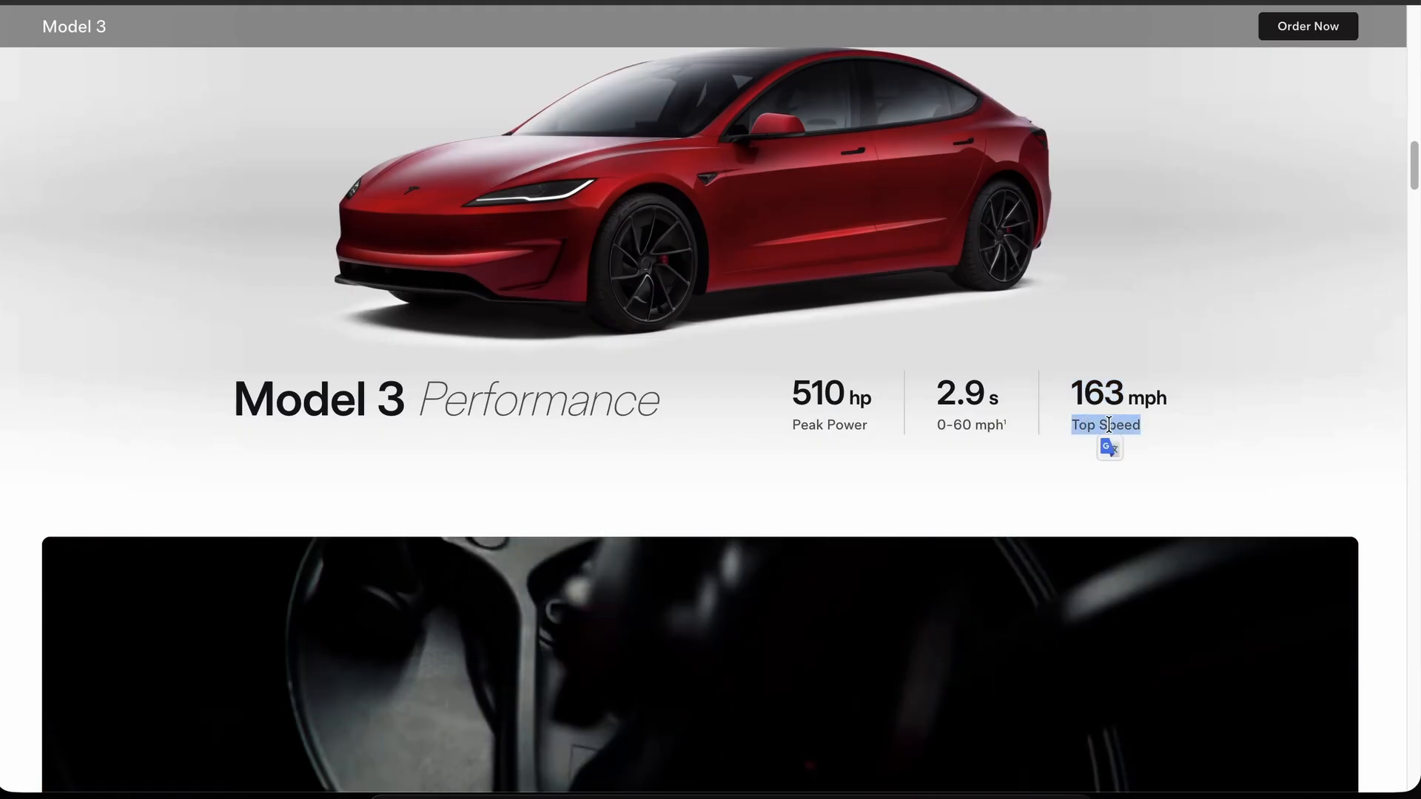
{"action": "key", "text": "super+c"}
{"action": "key", "text": "super+Tab"}
{"action": "left_click", "coordinate": [1047, 585]}
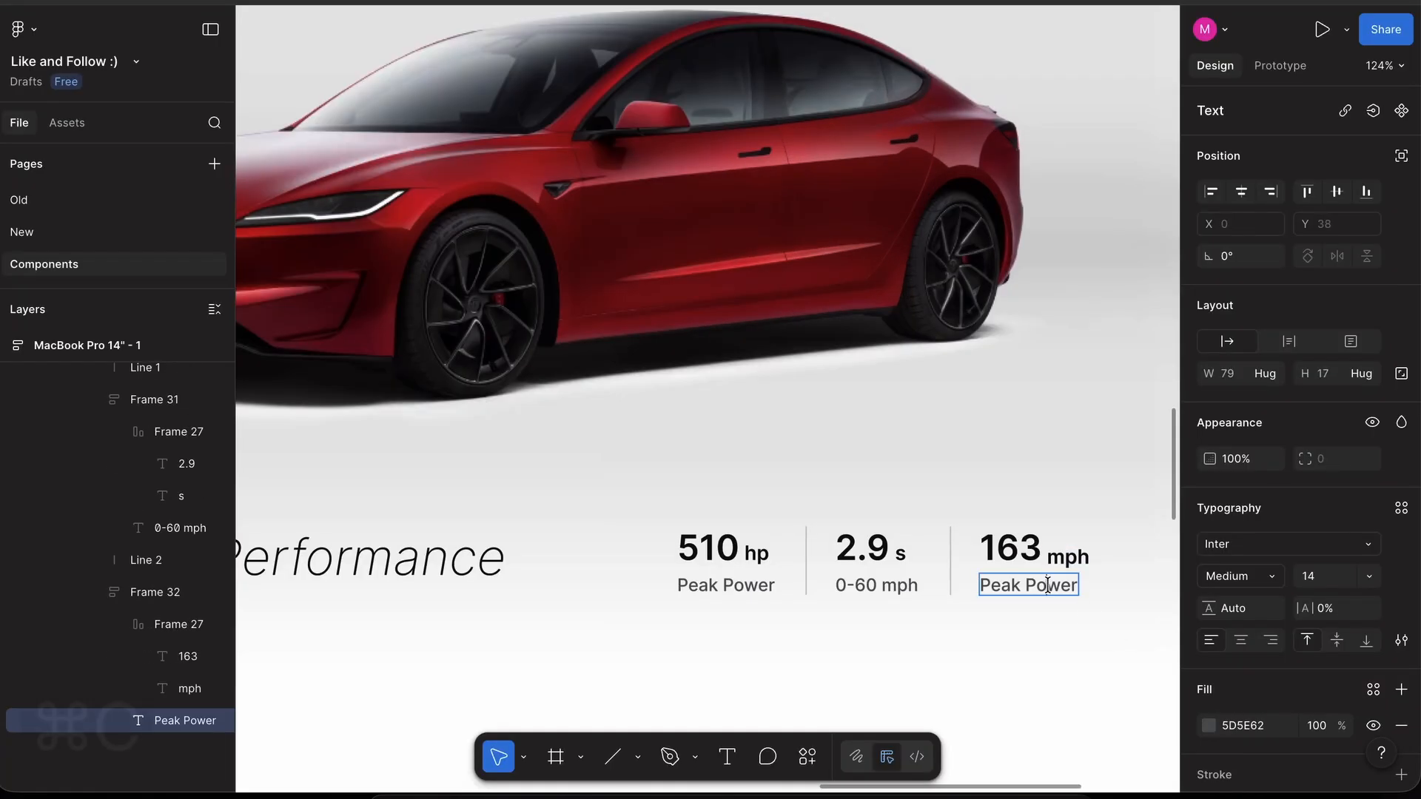
{"action": "key", "text": "super+a"}
{"action": "key", "text": "shift+super+v"}
- Review the whole Explore Model 3 section, checking the car, the title and the row of three stats
{"action": "scroll", "coordinate": [1094, 625], "scroll_direction": "down", "scroll_amount": 5}
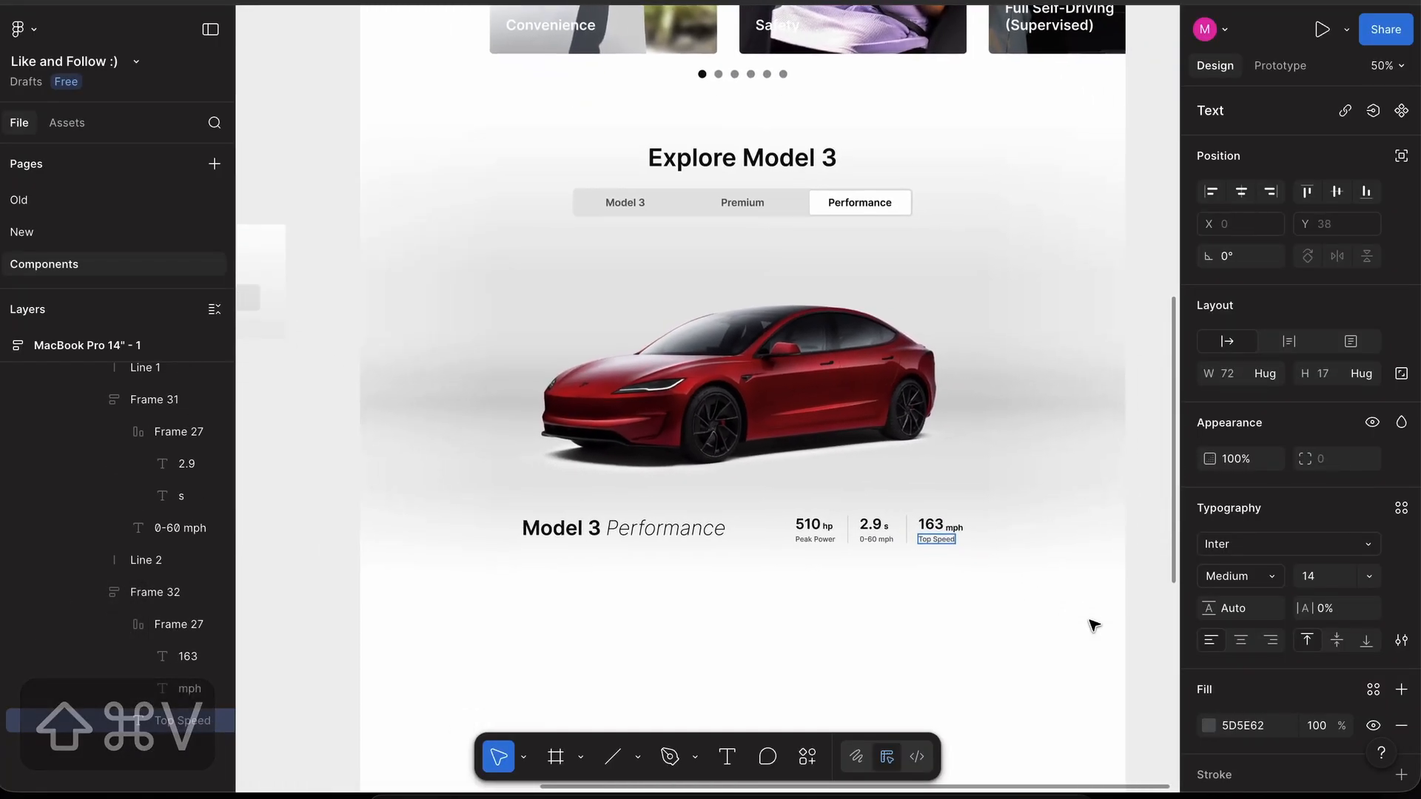
{"action": "scroll", "coordinate": [1093, 625], "scroll_direction": "down", "scroll_amount": 3}
{"action": "left_click", "coordinate": [1157, 597]}
{"action": "scroll", "coordinate": [1159, 603], "scroll_direction": "down", "scroll_amount": 2}
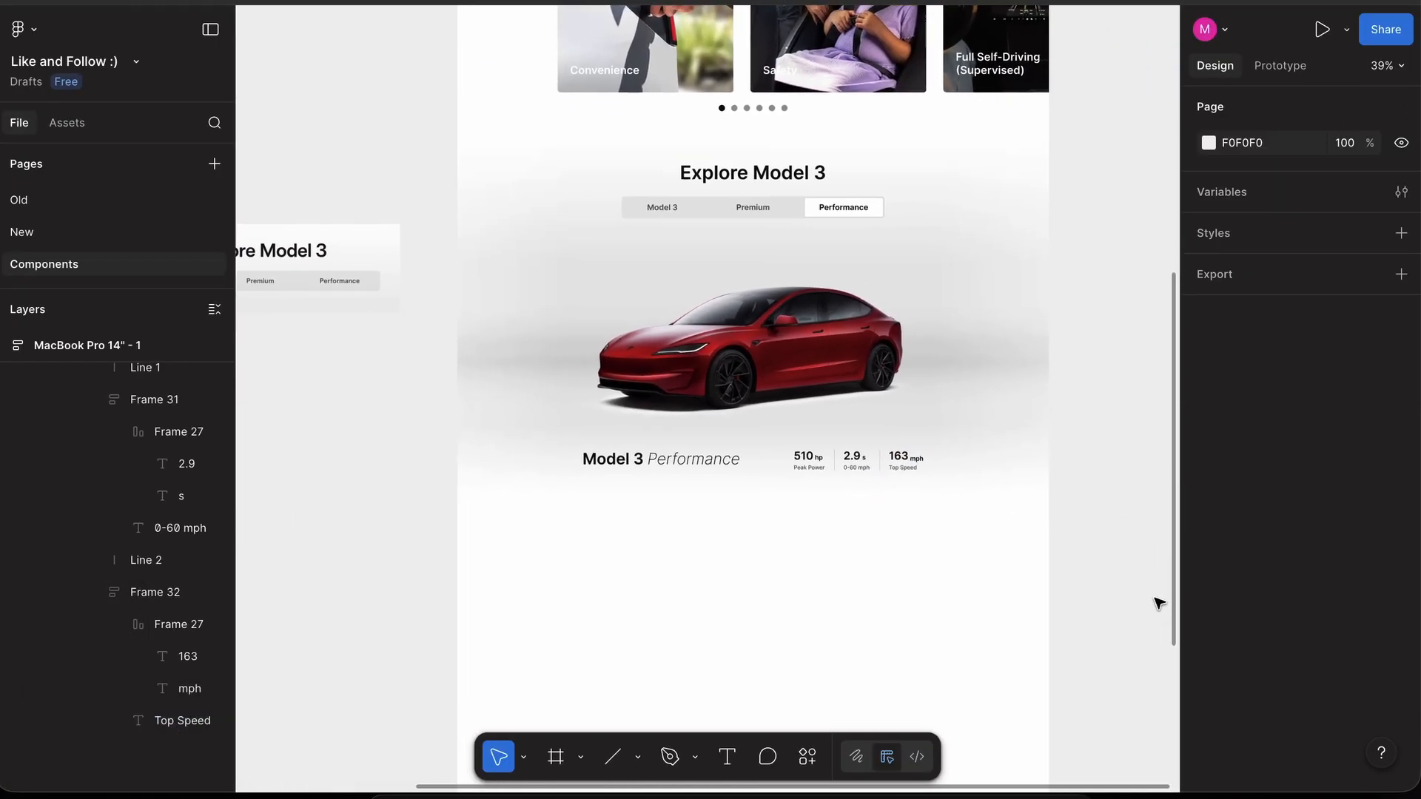
{"action": "scroll", "coordinate": [1159, 603], "scroll_direction": "up", "scroll_amount": 10}
{"action": "scroll", "coordinate": [1117, 499], "scroll_direction": "down", "scroll_amount": 8}
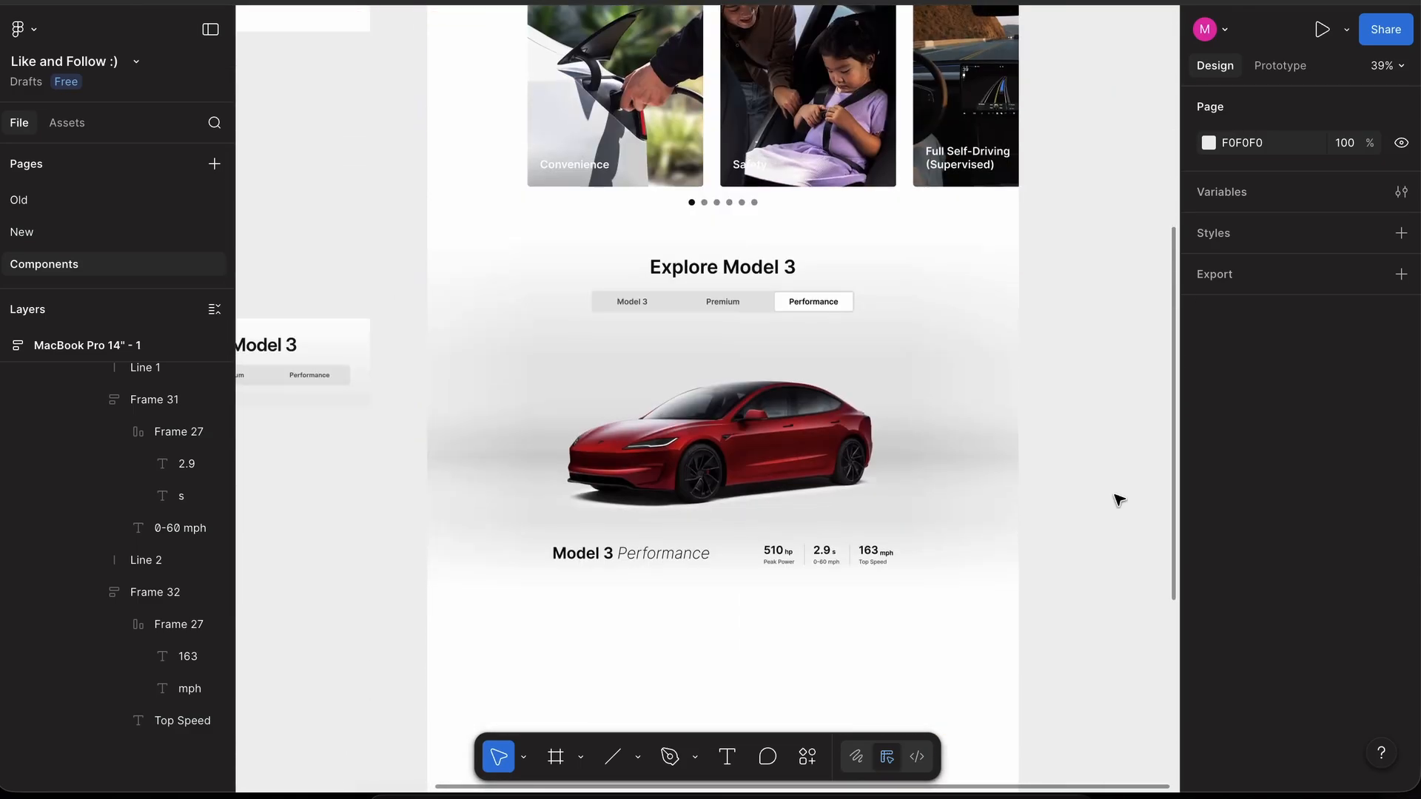
{"action": "scroll", "coordinate": [1118, 499], "scroll_direction": "down", "scroll_amount": 3}
{"action": "scroll", "coordinate": [738, 254], "scroll_direction": "up", "scroll_amount": 2}
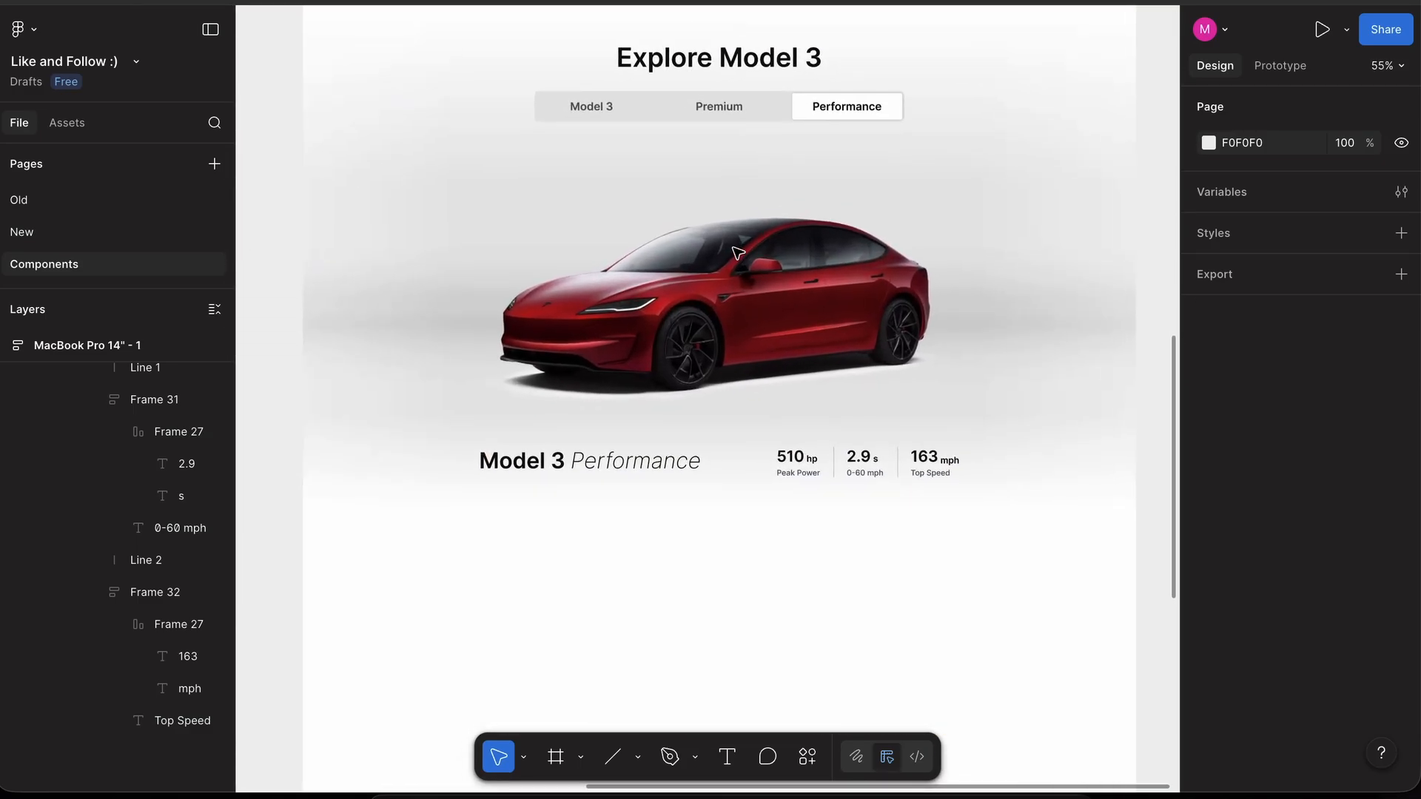
{"action": "scroll", "coordinate": [738, 370], "scroll_direction": "up", "scroll_amount": 2}
{"action": "left_click", "coordinate": [738, 507]}
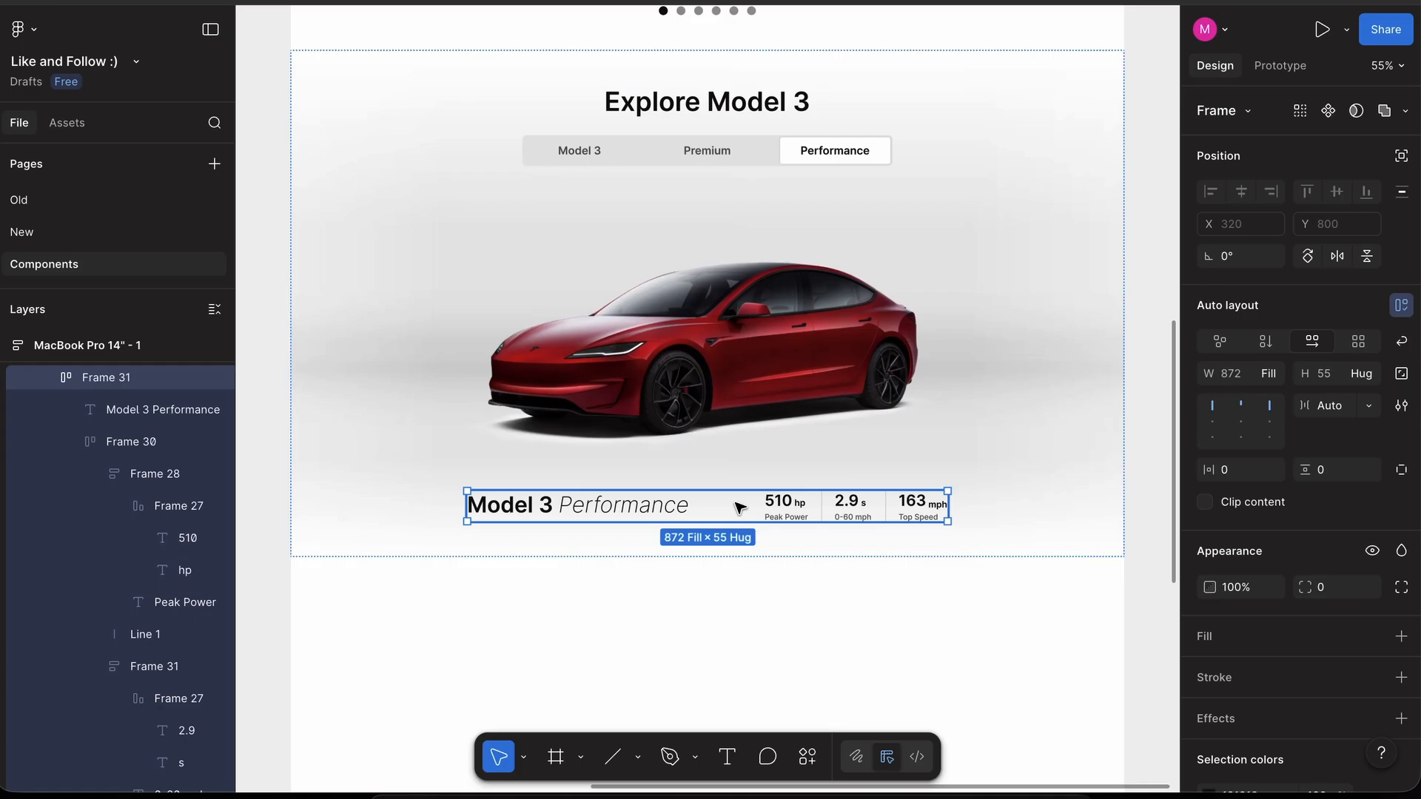
{"action": "left_click", "coordinate": [268, 446]}
{"action": "scroll", "coordinate": [268, 446], "scroll_direction": "down", "scroll_amount": 1}
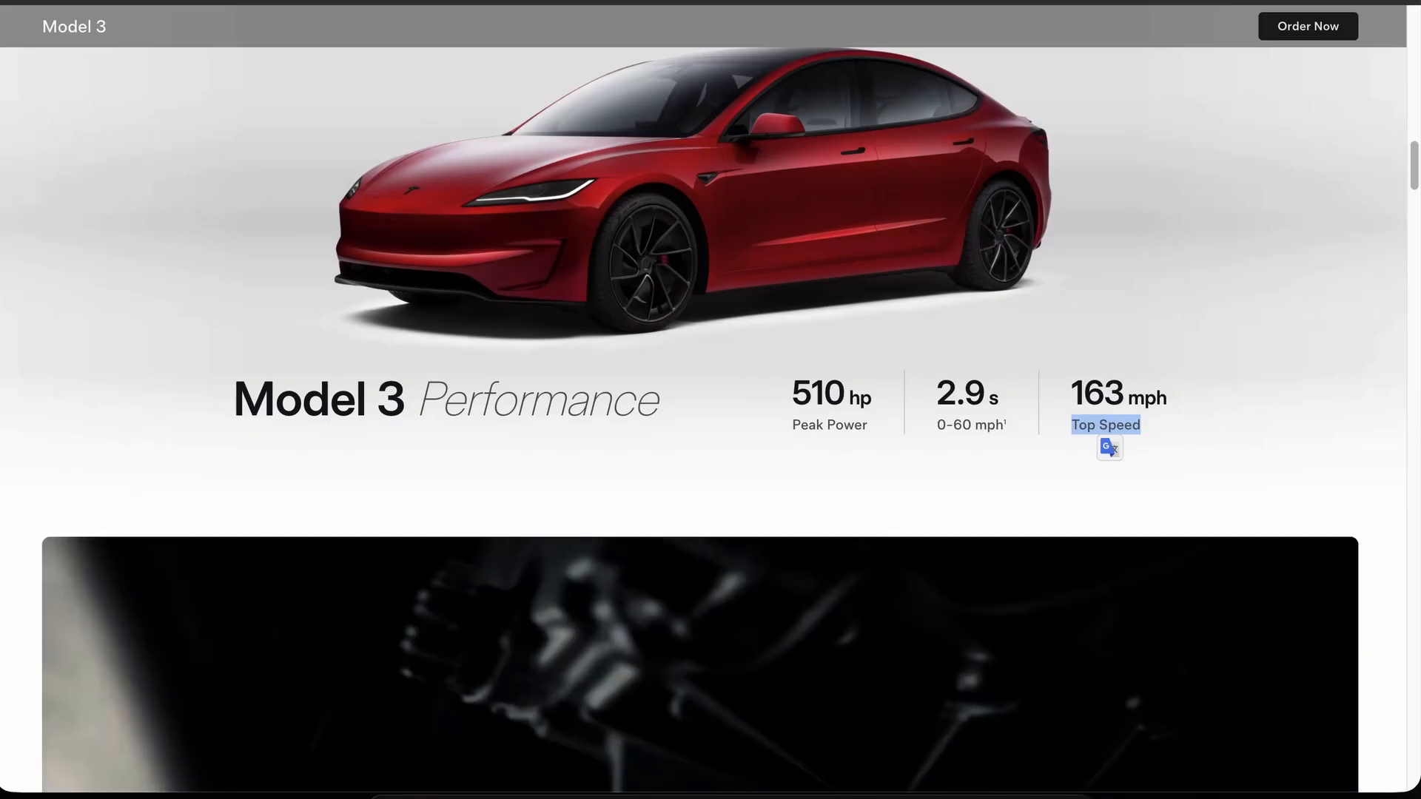
- Pause the video above Next-Level Performance on the reference page and inspect its element in the developer tools
{"action": "scroll", "coordinate": [441, 379], "scroll_direction": "down", "scroll_amount": 10}
{"action": "scroll", "coordinate": [442, 379], "scroll_direction": "up", "scroll_amount": 5}
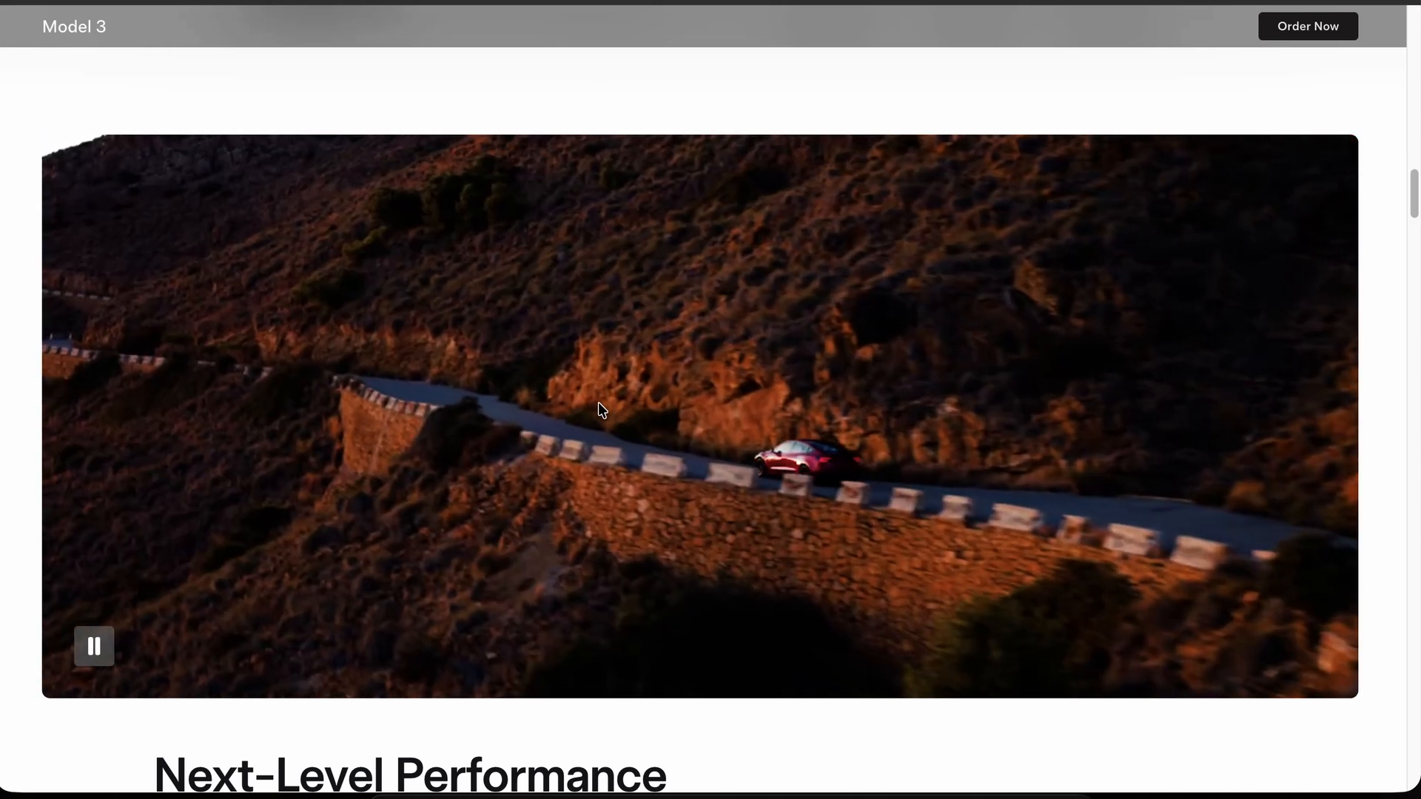
{"action": "right_click", "coordinate": [600, 405]}
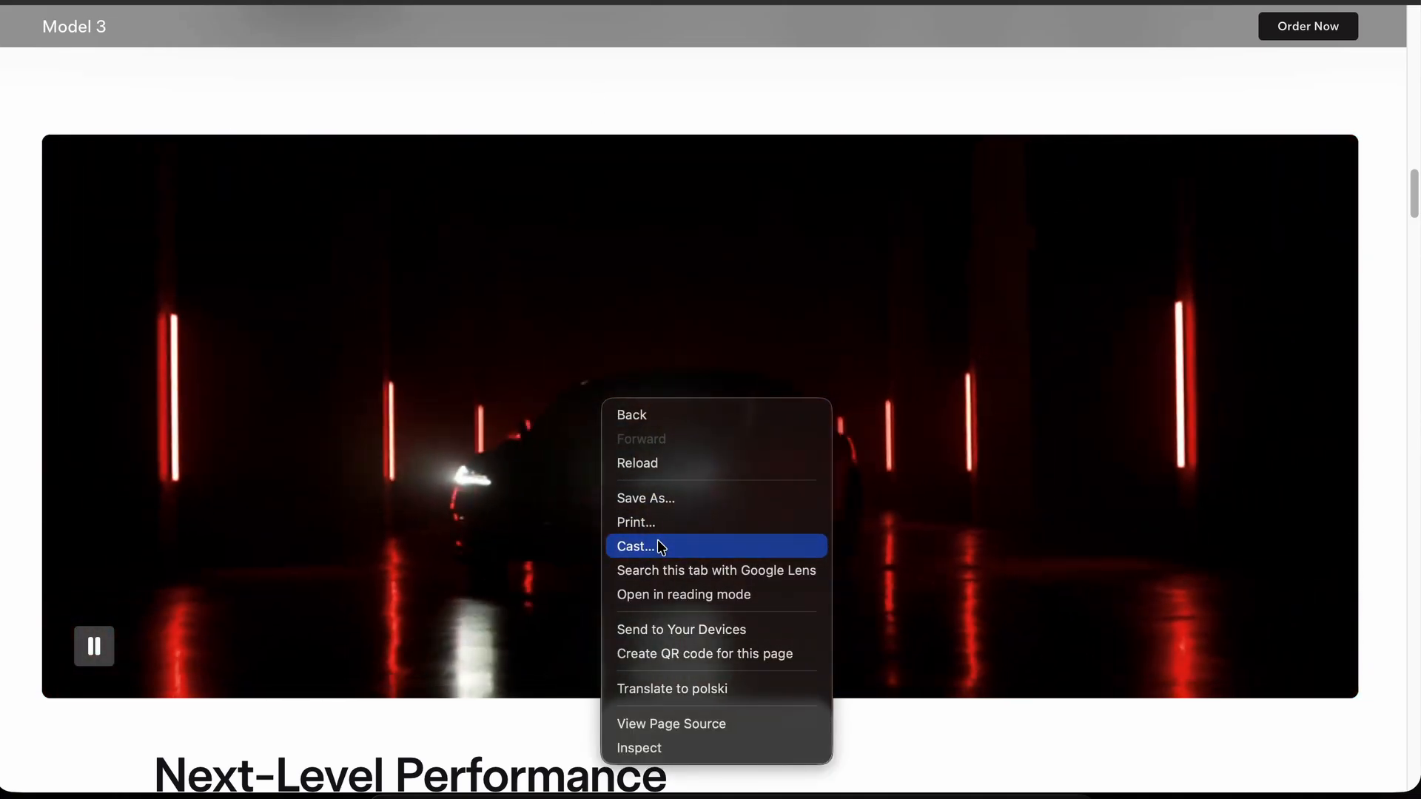
{"action": "left_click", "coordinate": [682, 88]}
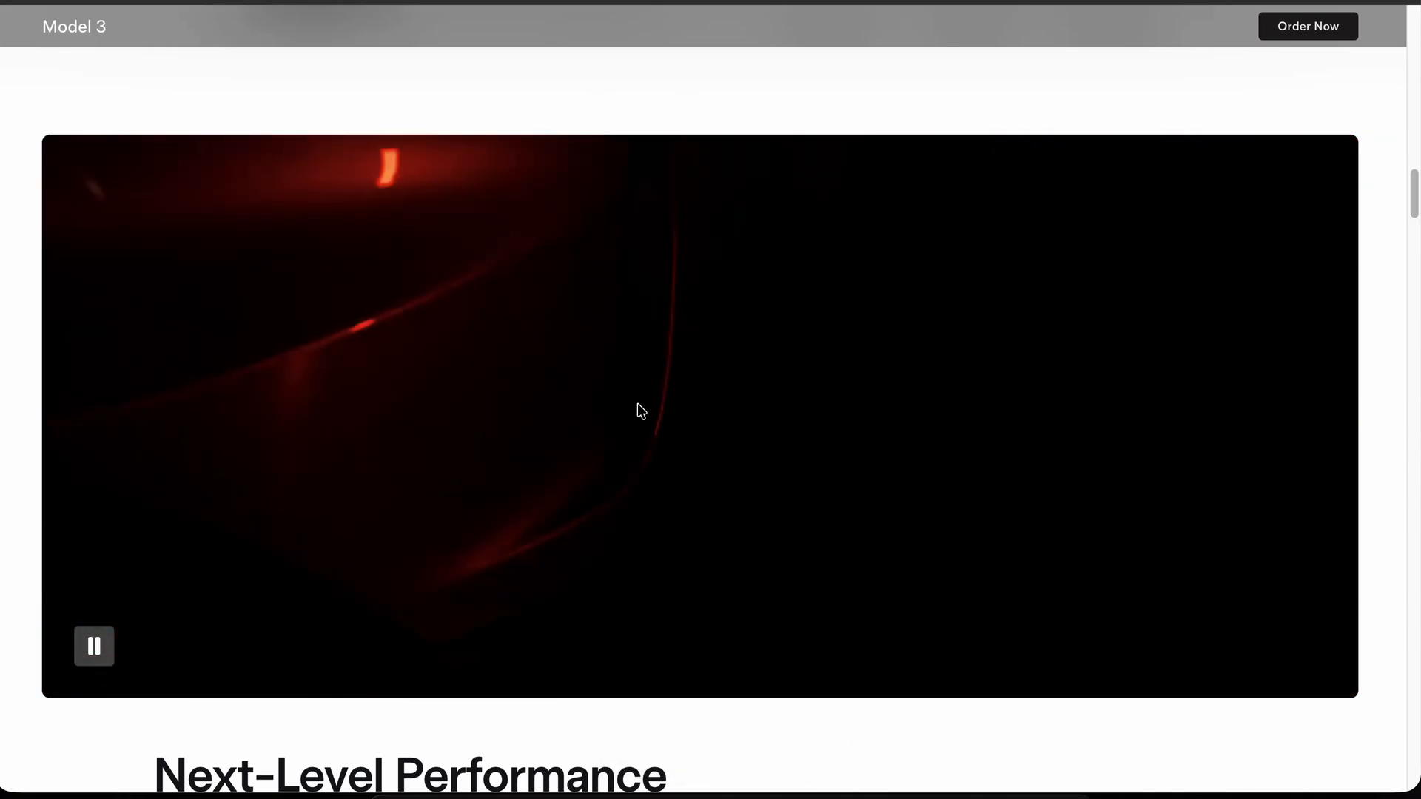
{"action": "left_click", "coordinate": [98, 653]}
{"action": "right_click", "coordinate": [470, 557]}
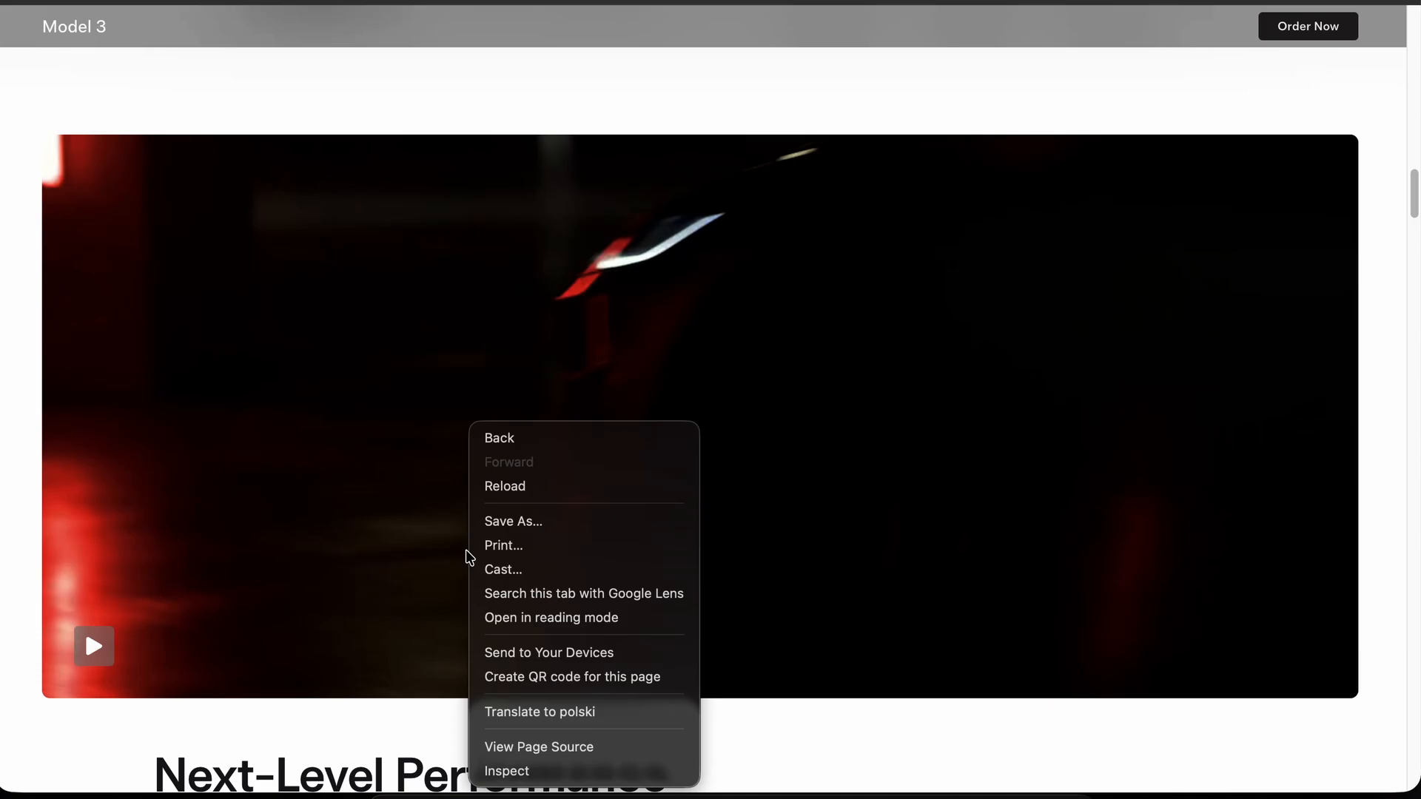
{"action": "left_click", "coordinate": [536, 772]}
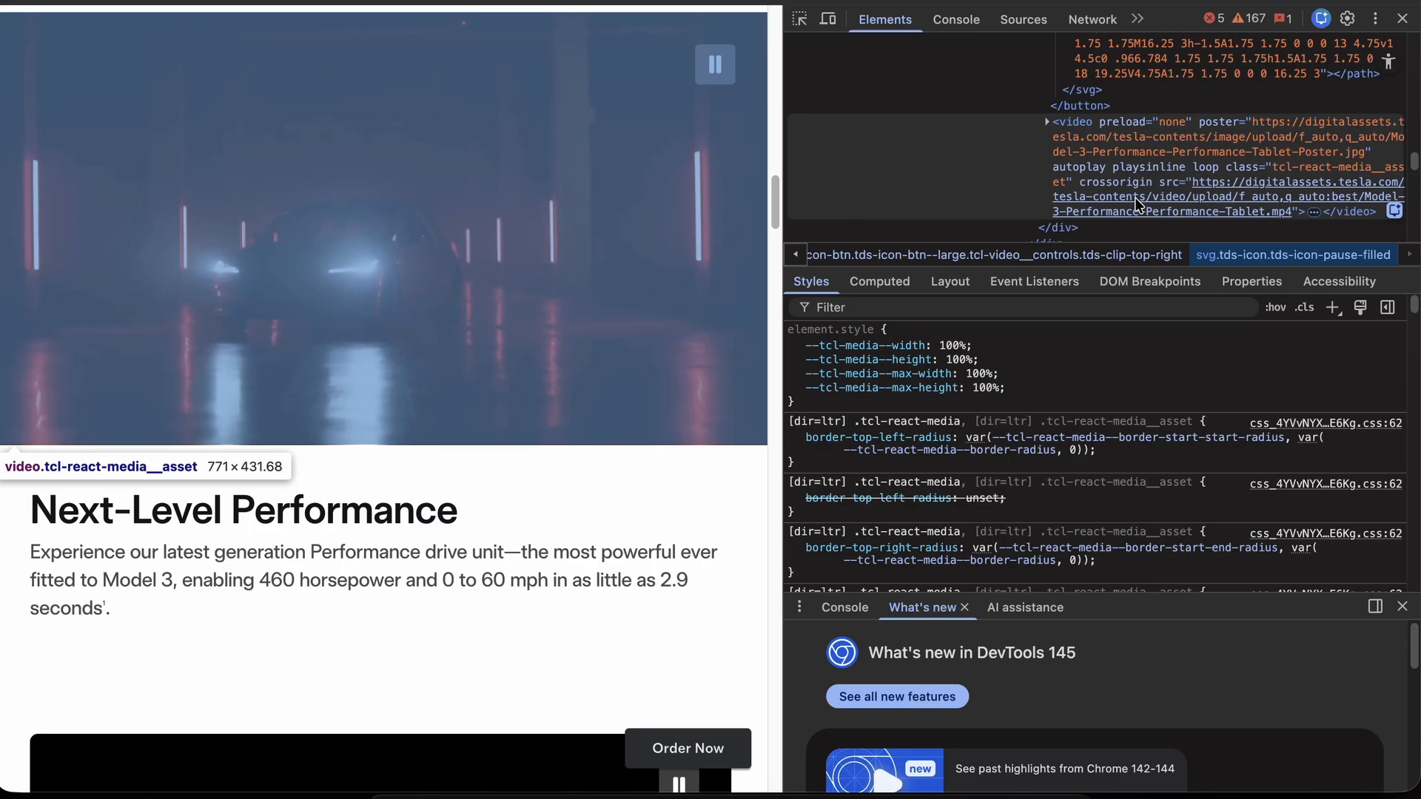
- Copy the performance video's mp4 source address from its markup, open it in the browser and bring up the video's options
{"action": "double_click", "coordinate": [1135, 197]}
{"action": "key", "text": "super+c"}
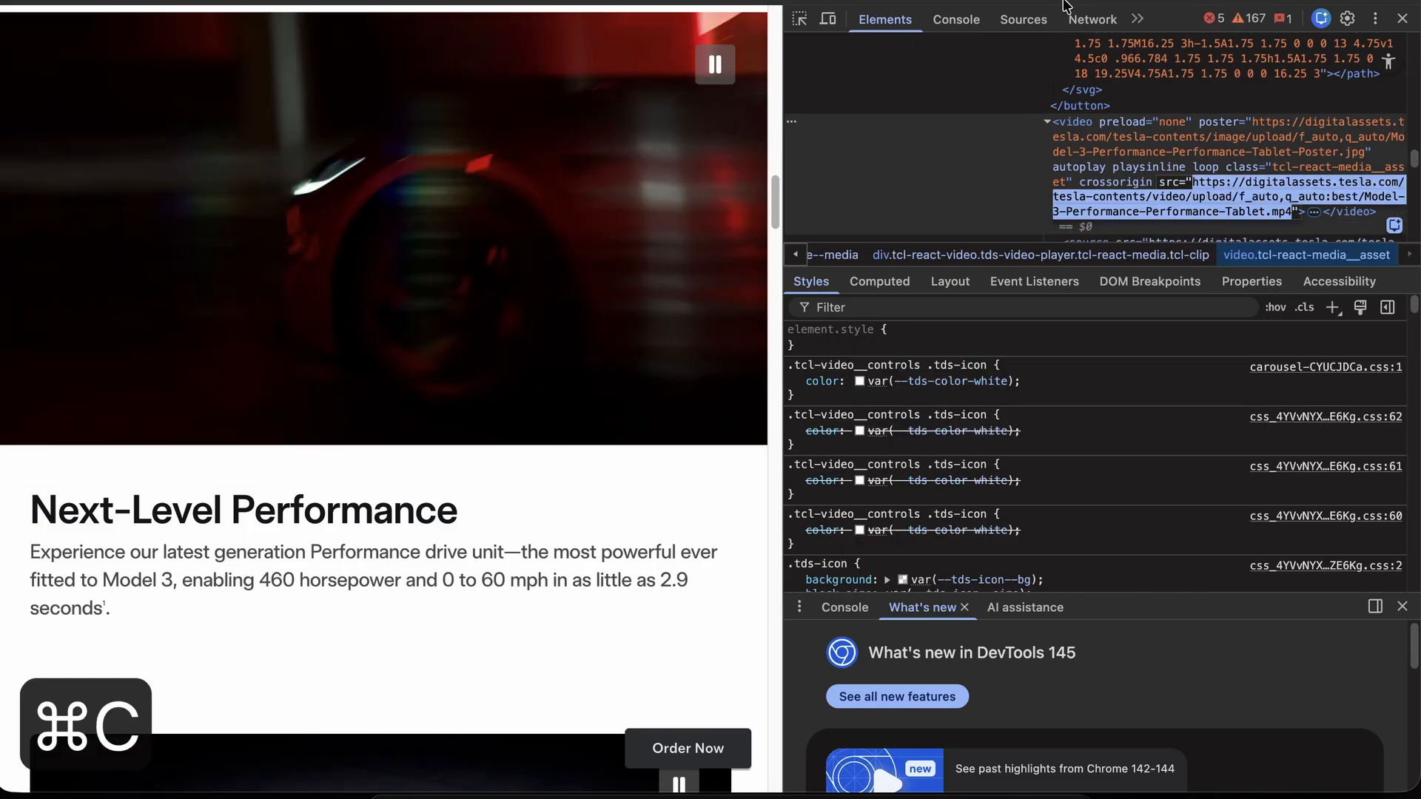
{"action": "key", "text": "super+v"}
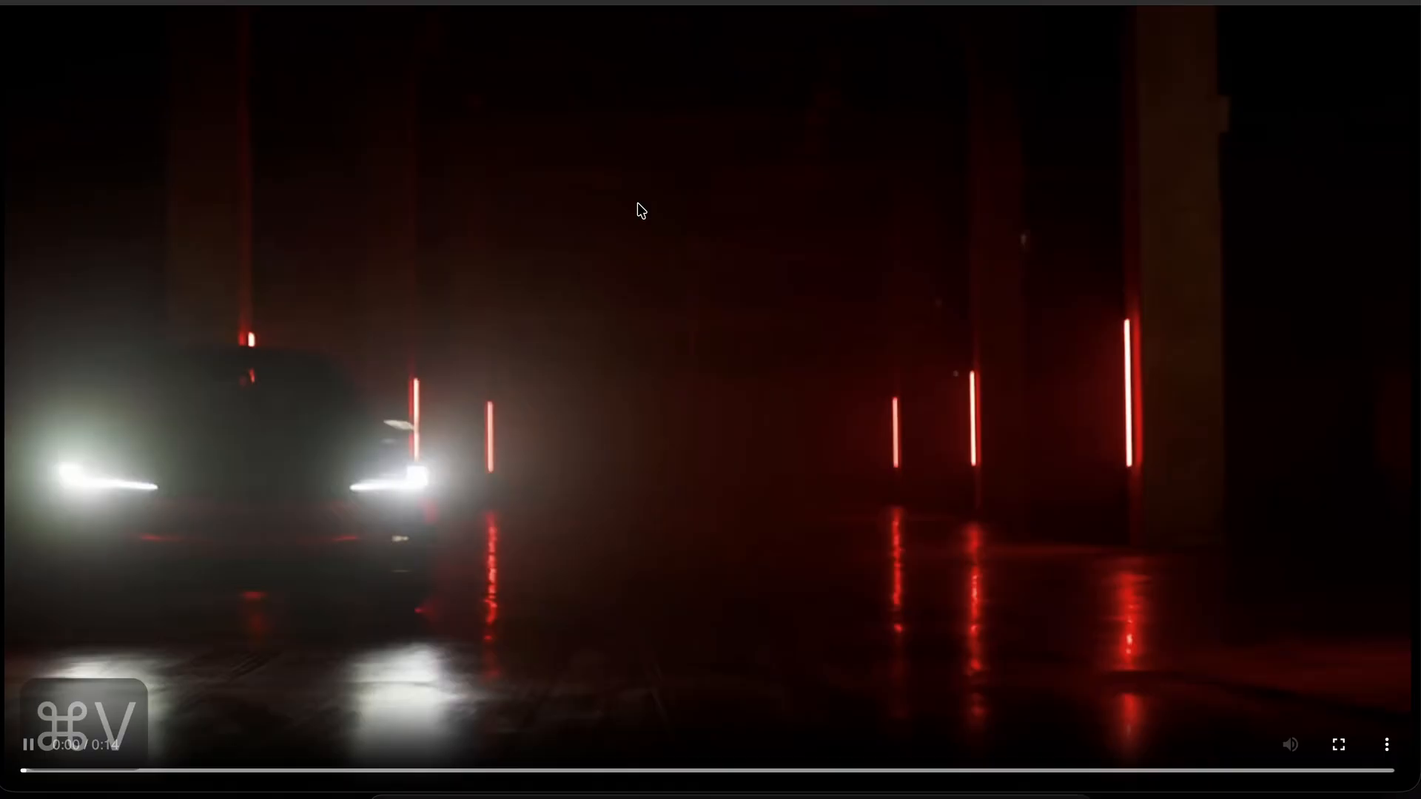
{"action": "right_click", "coordinate": [728, 299]}
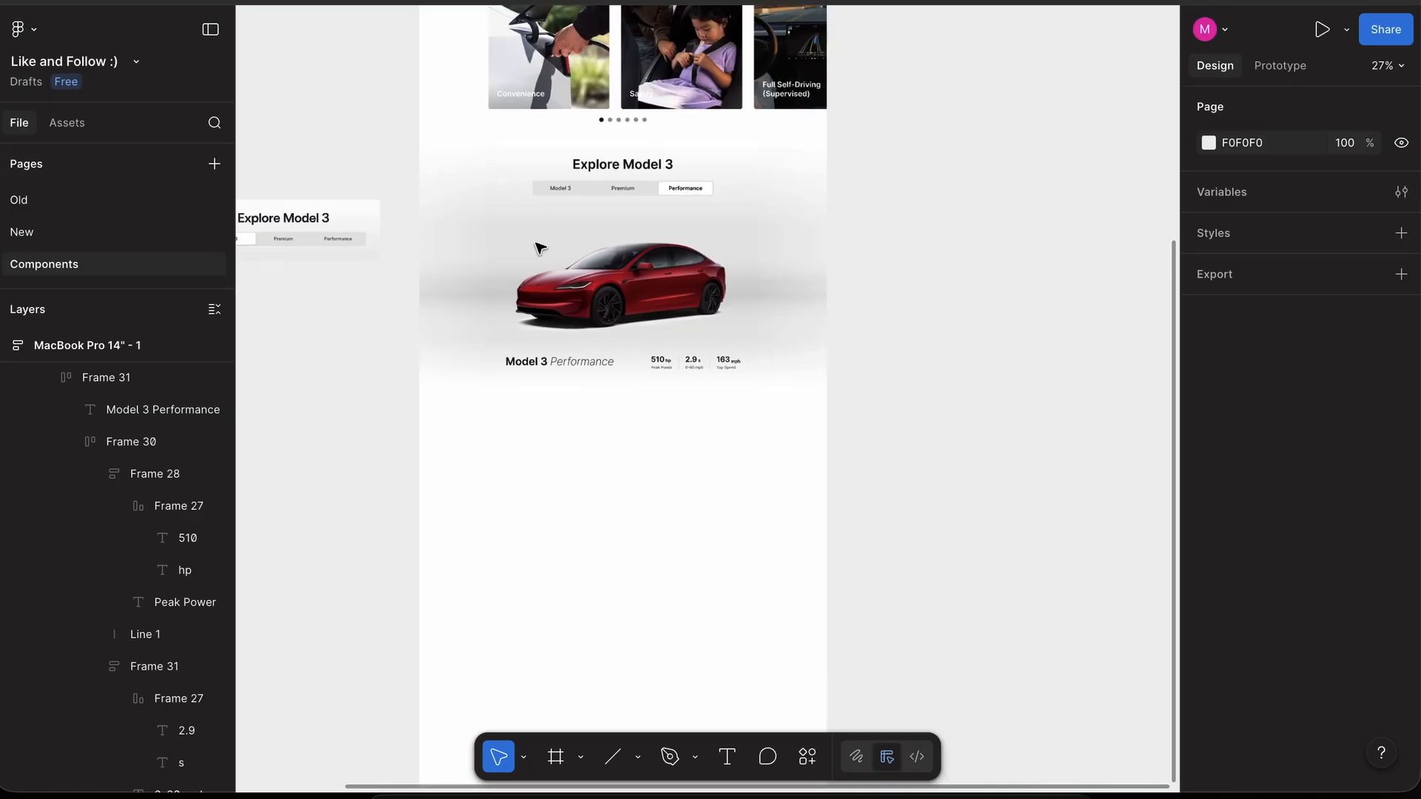
- Draw a frame about 1319 × 495 in the empty page area below the Model 3 Performance stats row
{"action": "scroll", "coordinate": [540, 248], "scroll_direction": "down", "scroll_amount": 3}
{"action": "scroll", "coordinate": [540, 248], "scroll_direction": "left", "scroll_amount": 3}
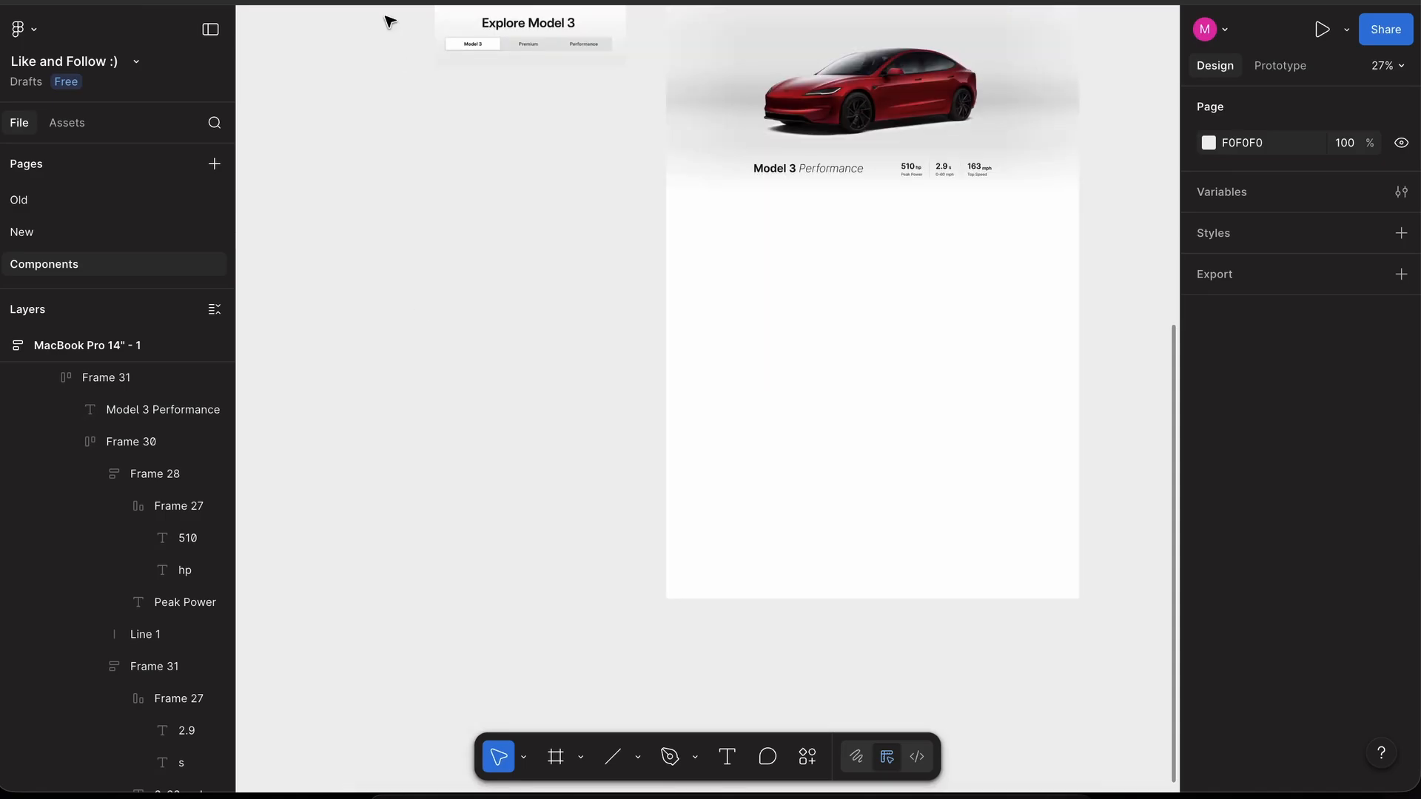
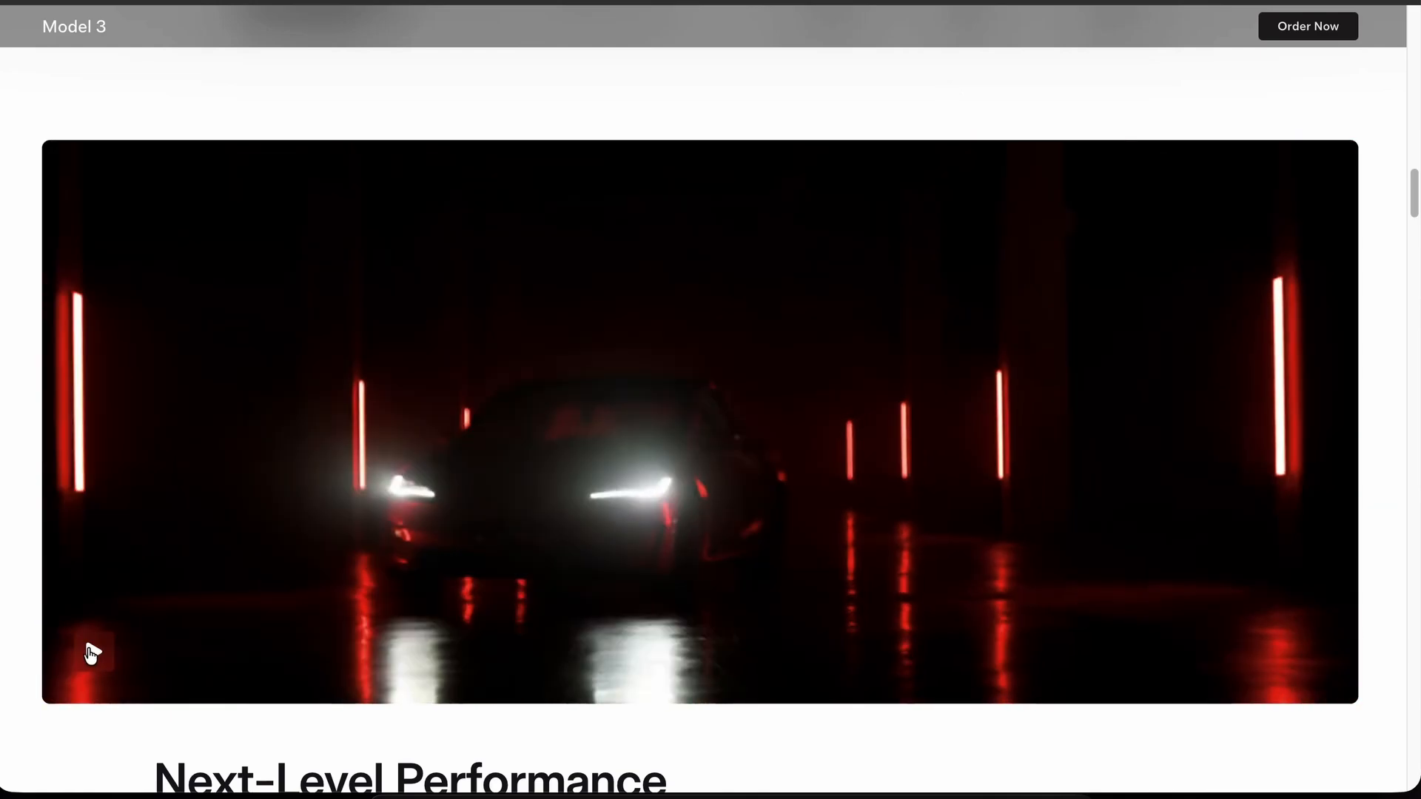
{"action": "left_click", "coordinate": [94, 651]}
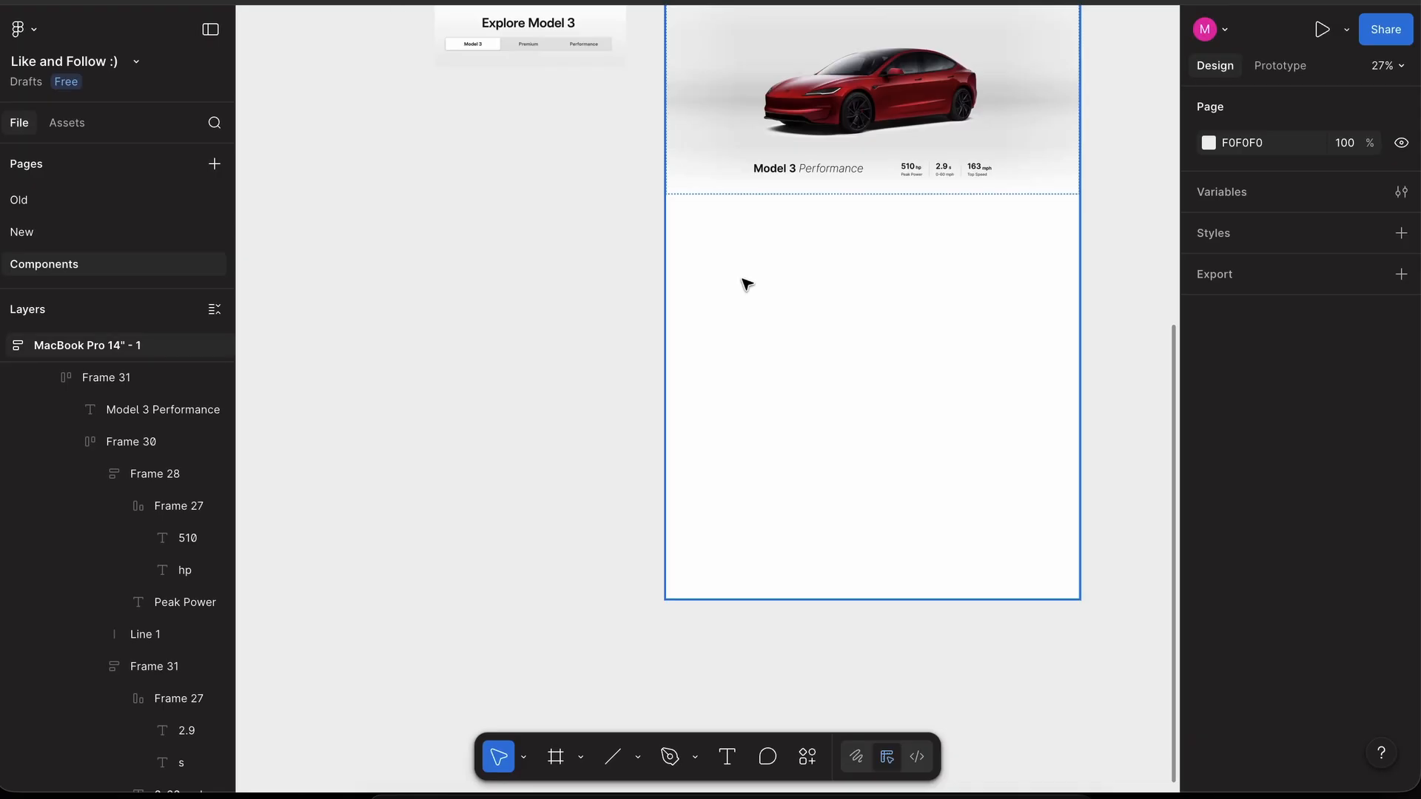
{"action": "key", "text": "f"}
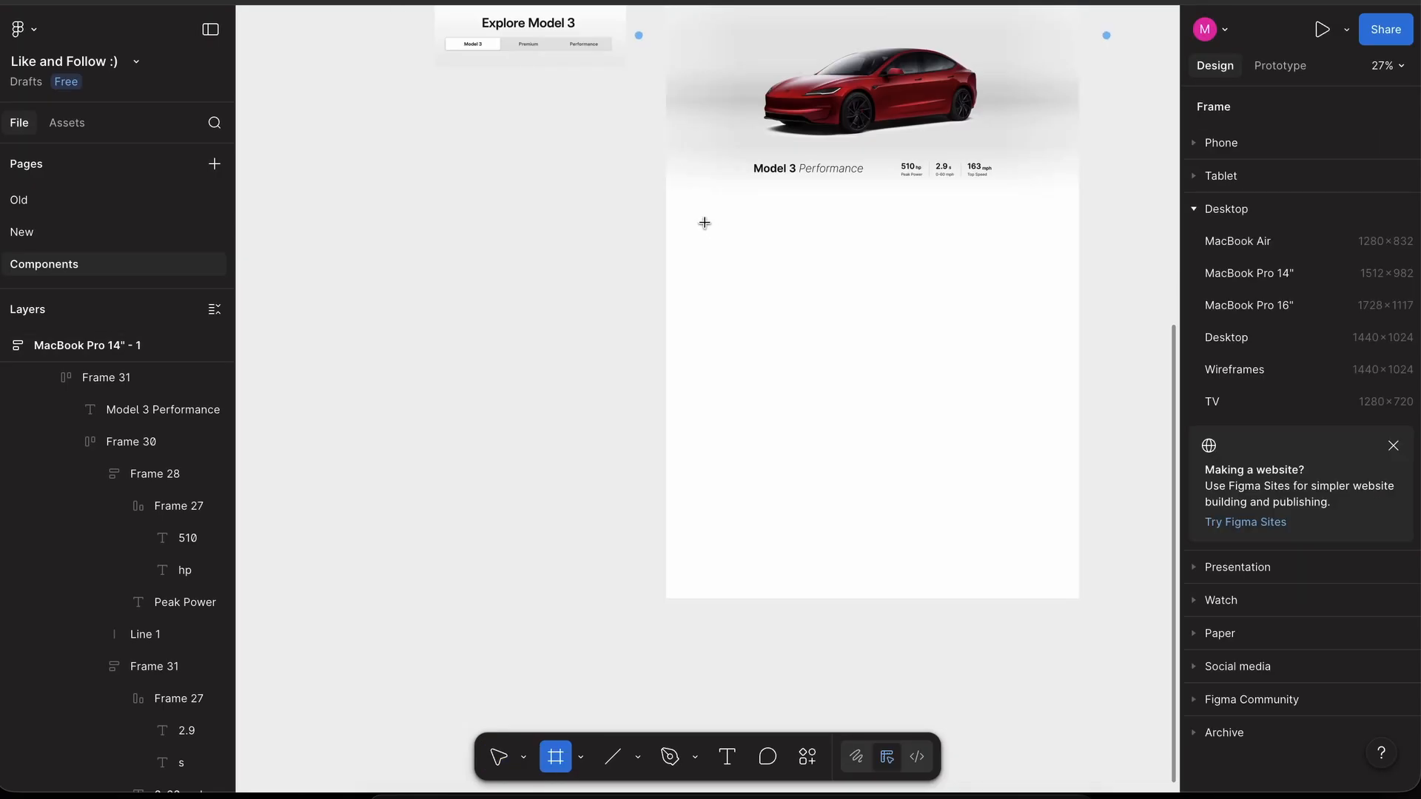
{"action": "left_click_drag", "start_coordinate": [704, 222], "coordinate": [1065, 358]}
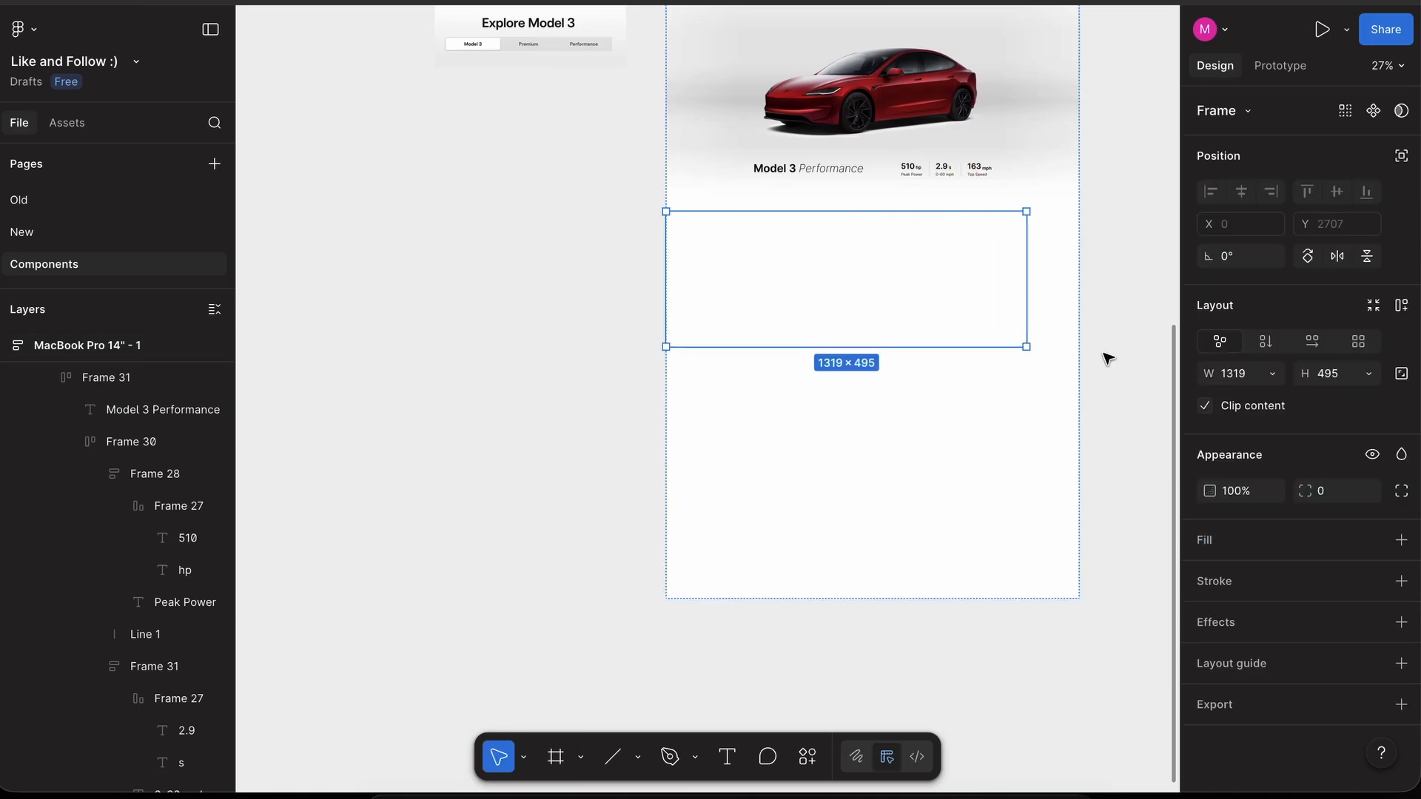
- Add a fill to the new frame and replace it with the pasted still image of the reference video
{"action": "scroll", "coordinate": [1104, 355], "scroll_direction": "up", "scroll_amount": 3}
{"action": "left_click", "coordinate": [1401, 540]}
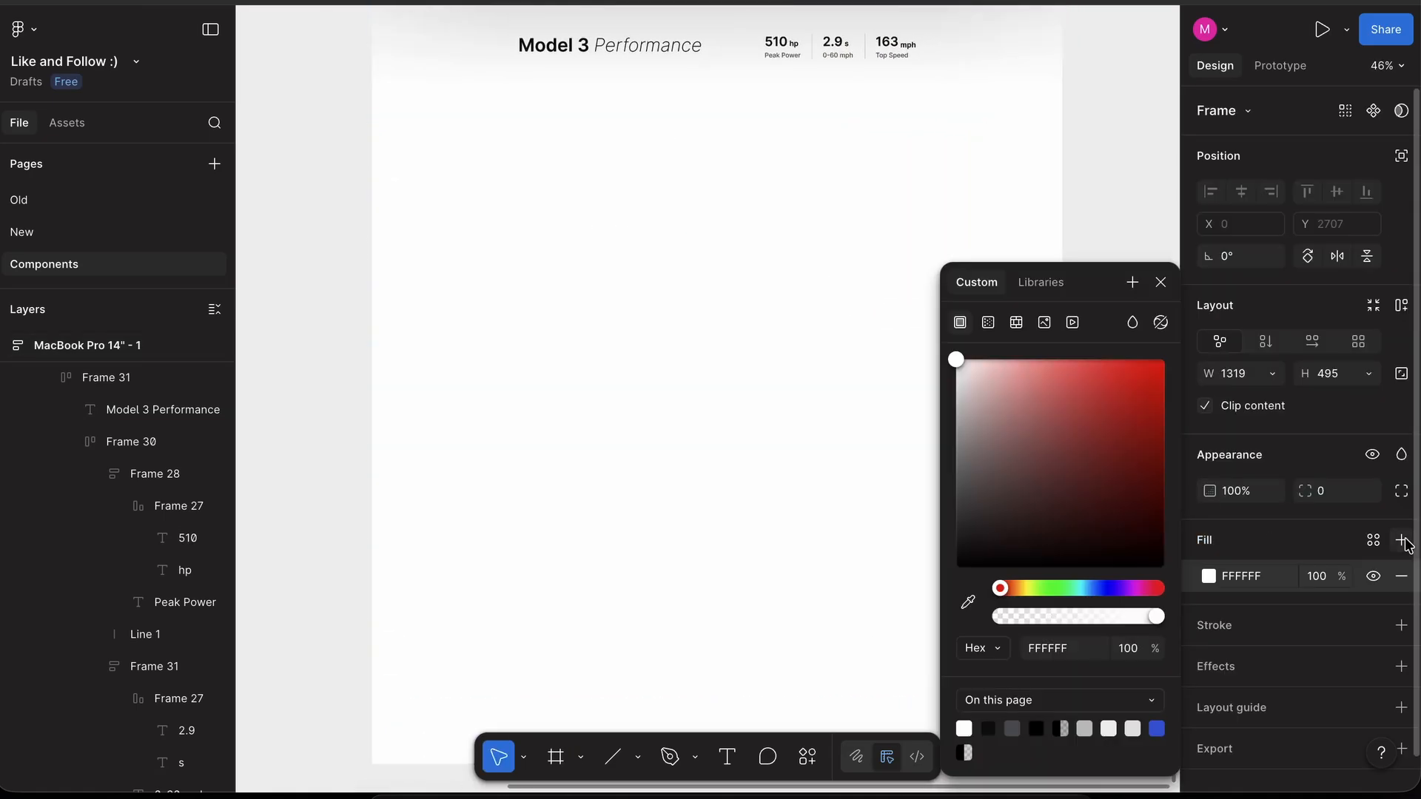
{"action": "left_click", "coordinate": [1118, 184]}
{"action": "left_click", "coordinate": [857, 229]}
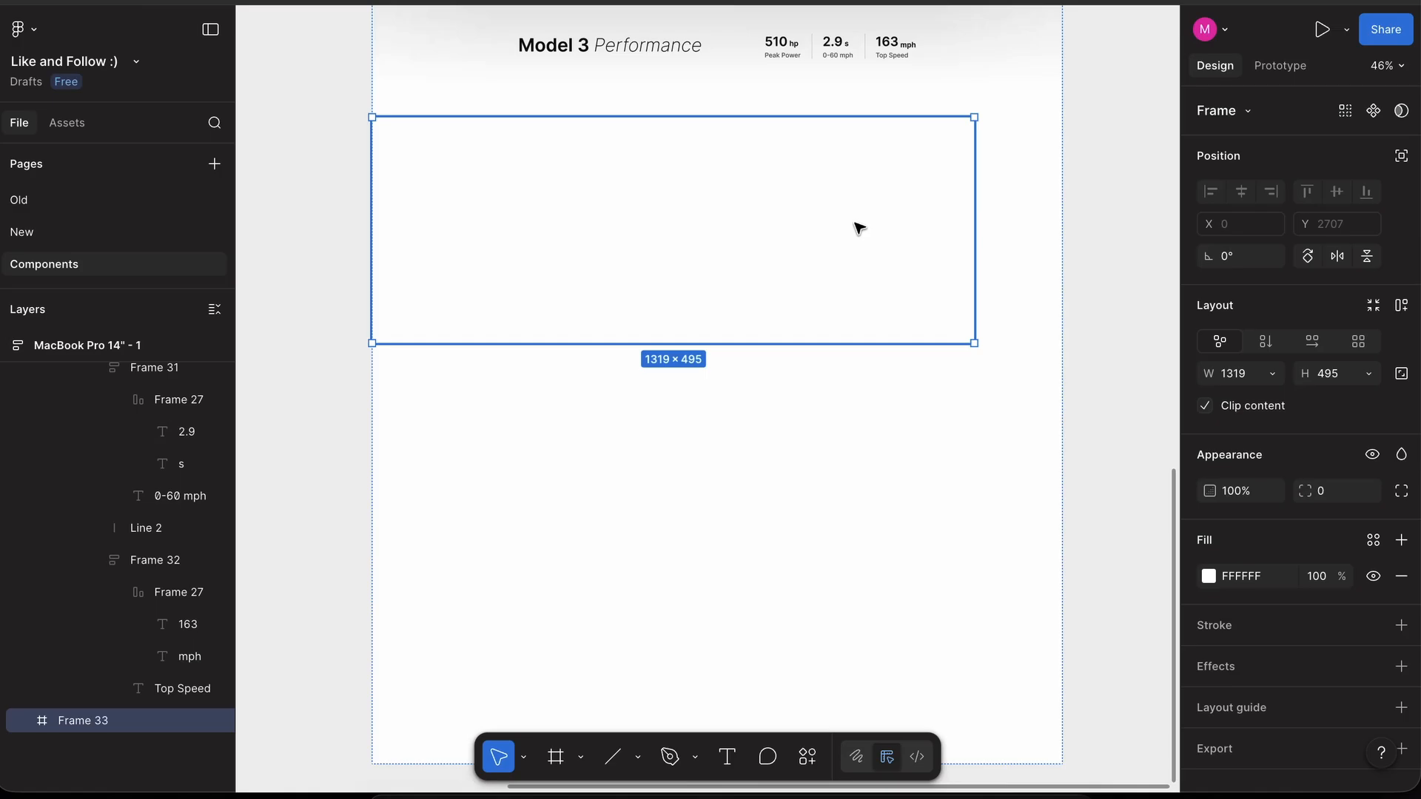
{"action": "left_click", "coordinate": [1186, 581]}
{"action": "key", "text": "super+v"}
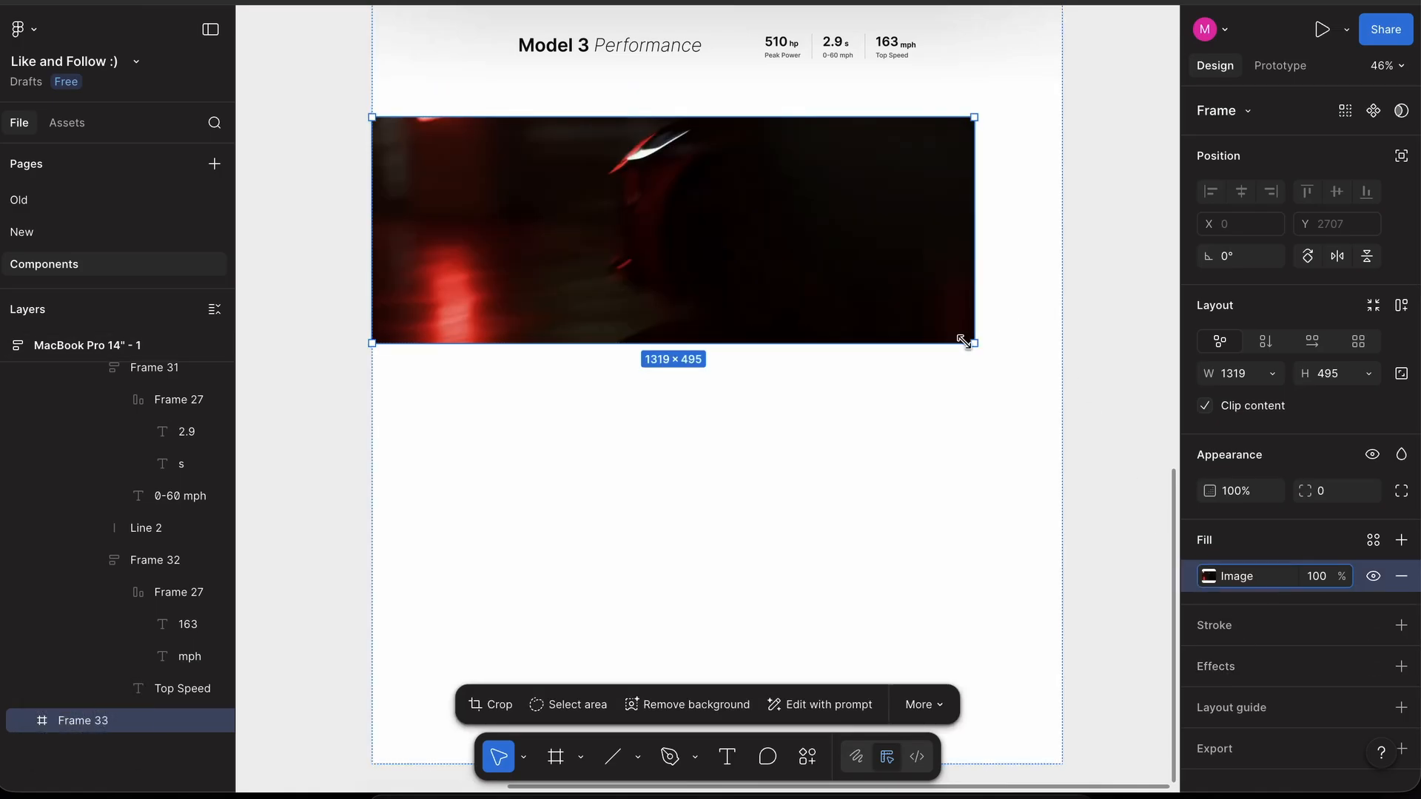
- Enlarge the image frame to about 1356 wide and set its height to 600
{"action": "left_click_drag", "start_coordinate": [971, 340], "coordinate": [992, 378]}
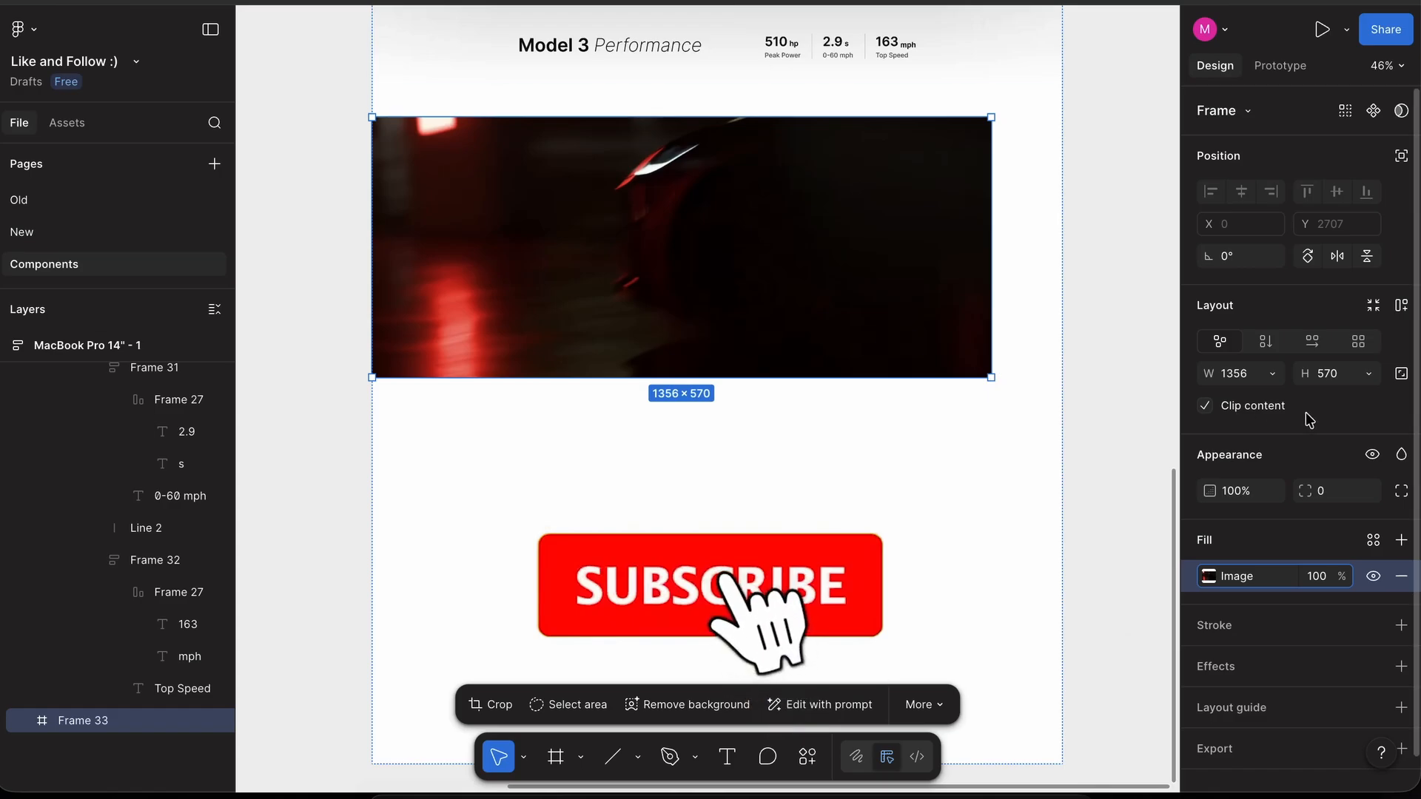
{"action": "left_click", "coordinate": [1332, 374]}
{"action": "type", "text": "600"}
{"action": "key", "text": "Return"}
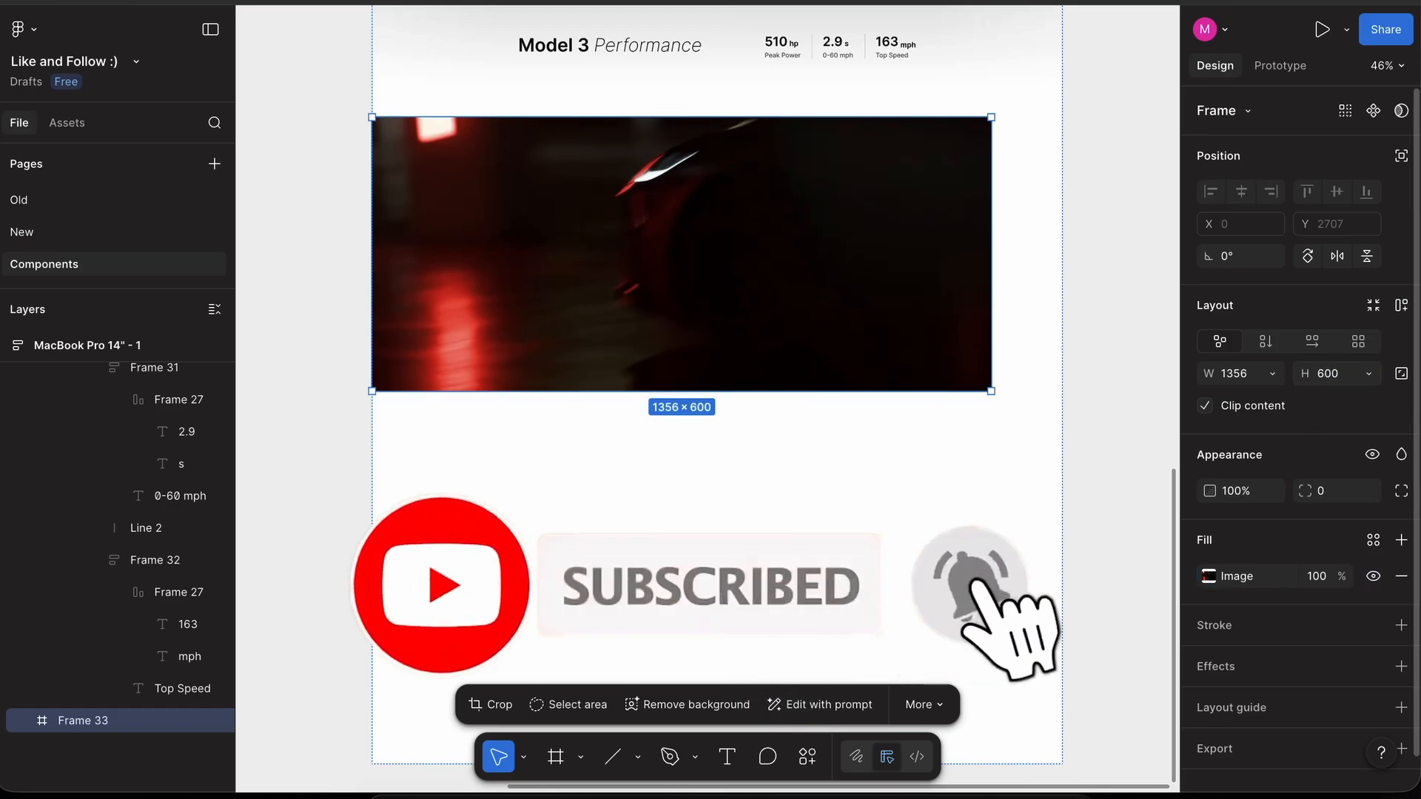
{"action": "left_click", "coordinate": [1025, 330]}
{"action": "key", "text": "super+c"}
{"action": "left_click", "coordinate": [967, 308]}
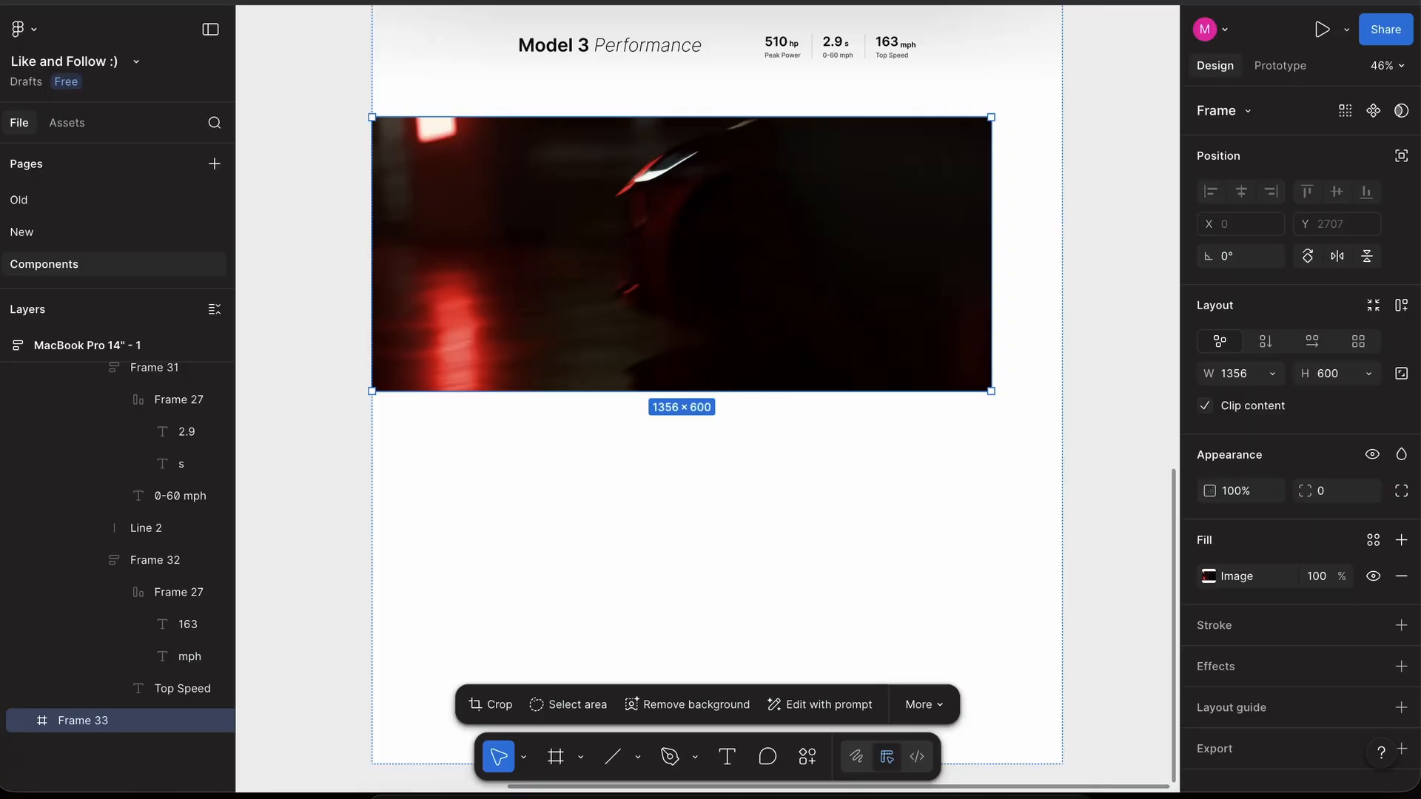
- Set the image frame's width to 1416 by subtracting 96 from the page width of 1512
{"action": "key", "text": "super+v"}
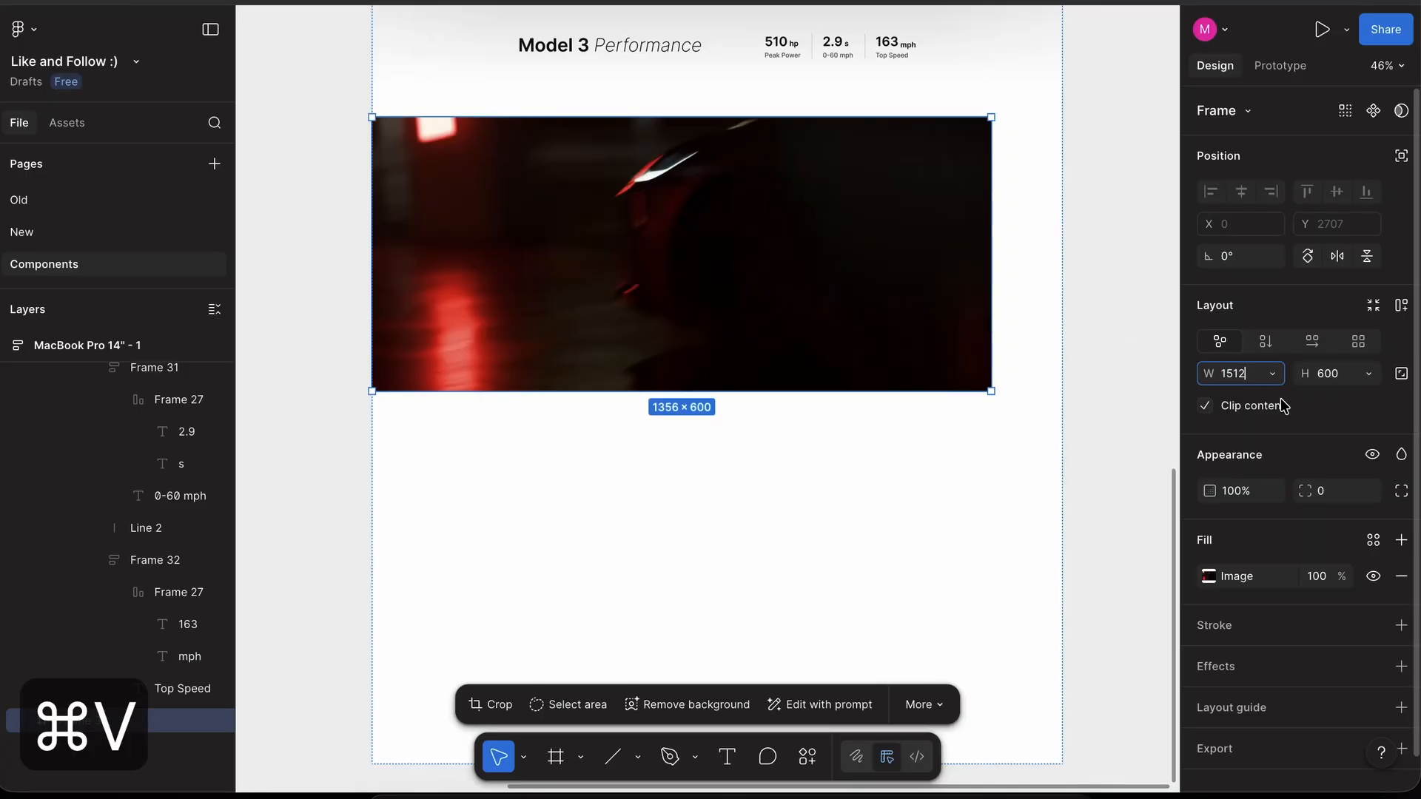
{"action": "type", "text": "-"}
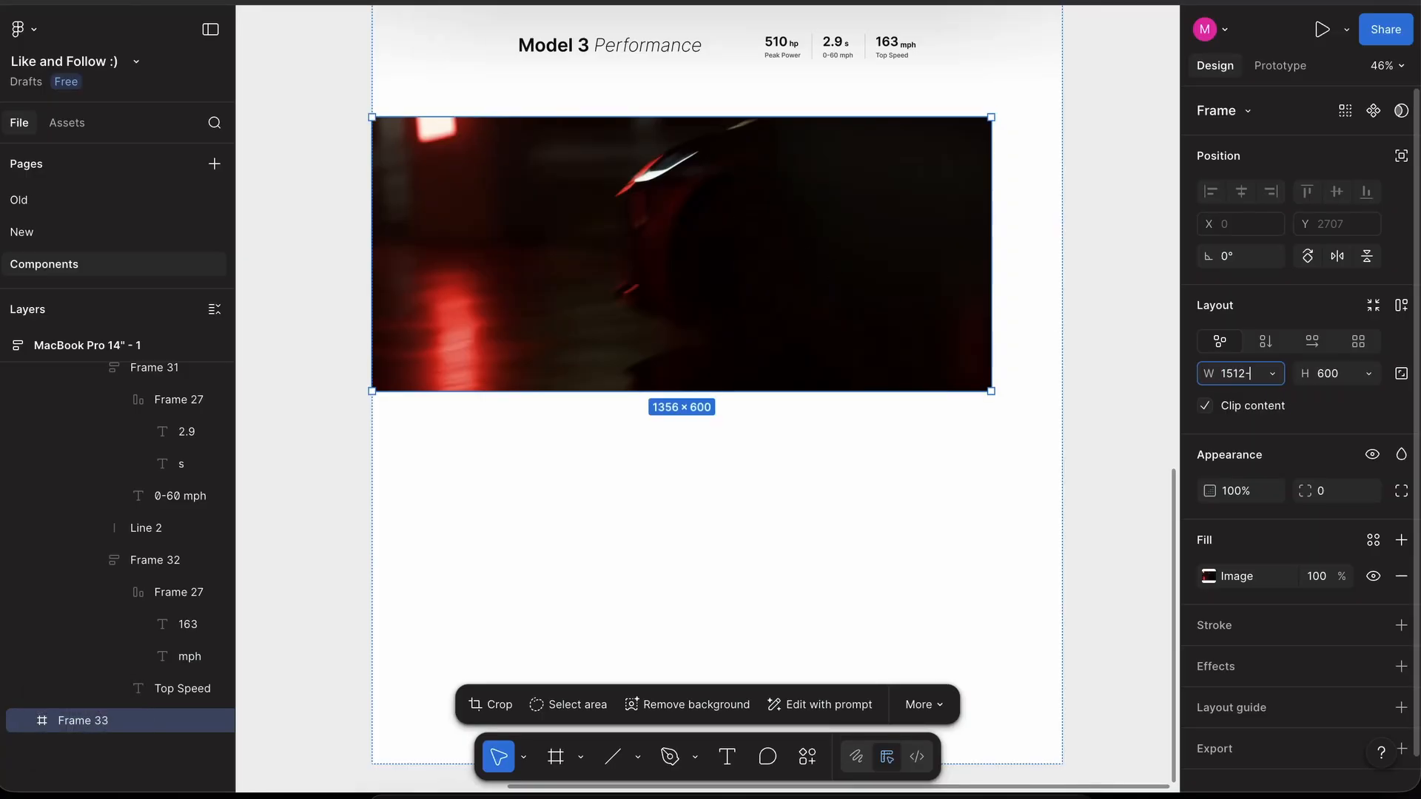
{"action": "type", "text": "96"}
{"action": "key", "text": "Return"}
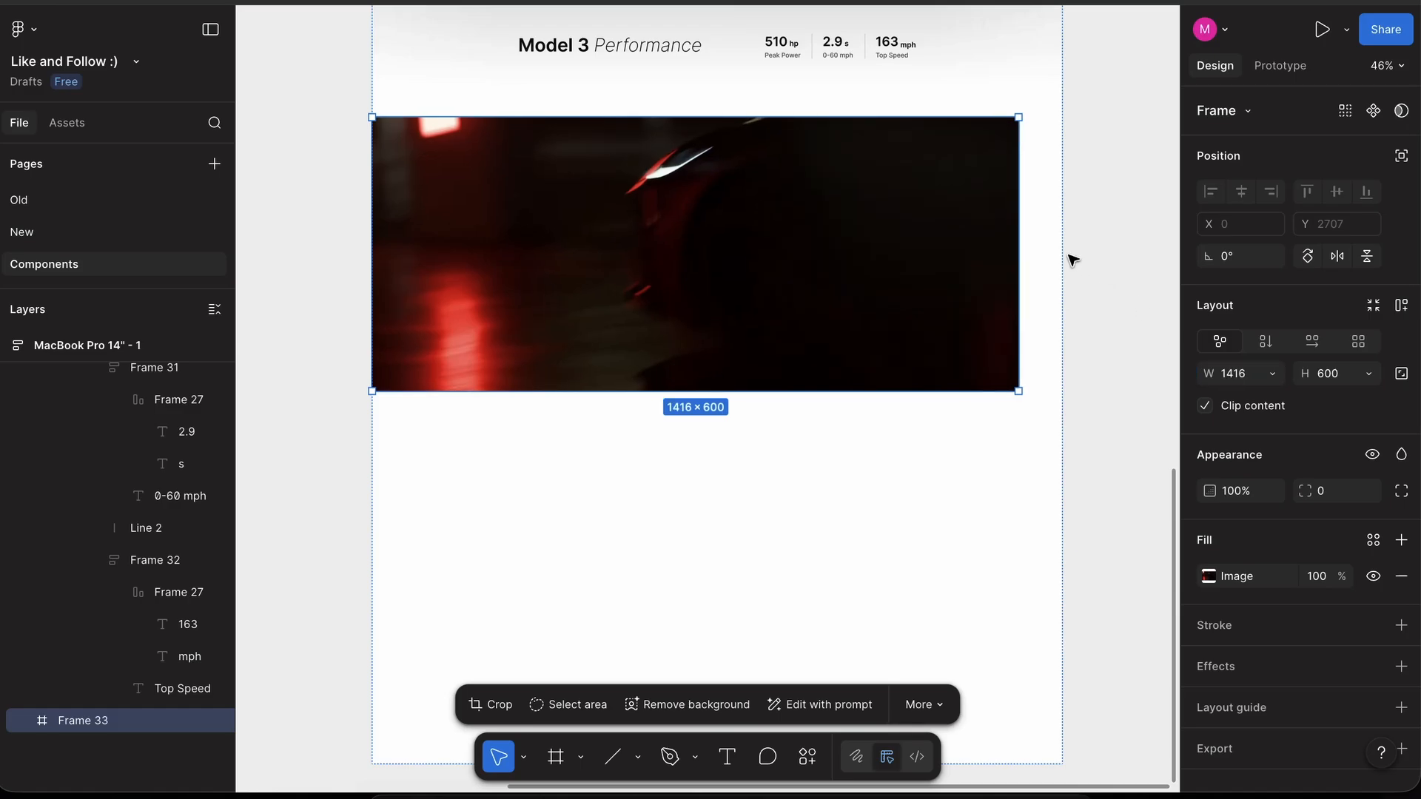
- Align the contents of the MacBook Pro page frame to top center so the image frame sits centered
{"action": "left_click", "coordinate": [1036, 242]}
{"action": "left_click", "coordinate": [1241, 405]}
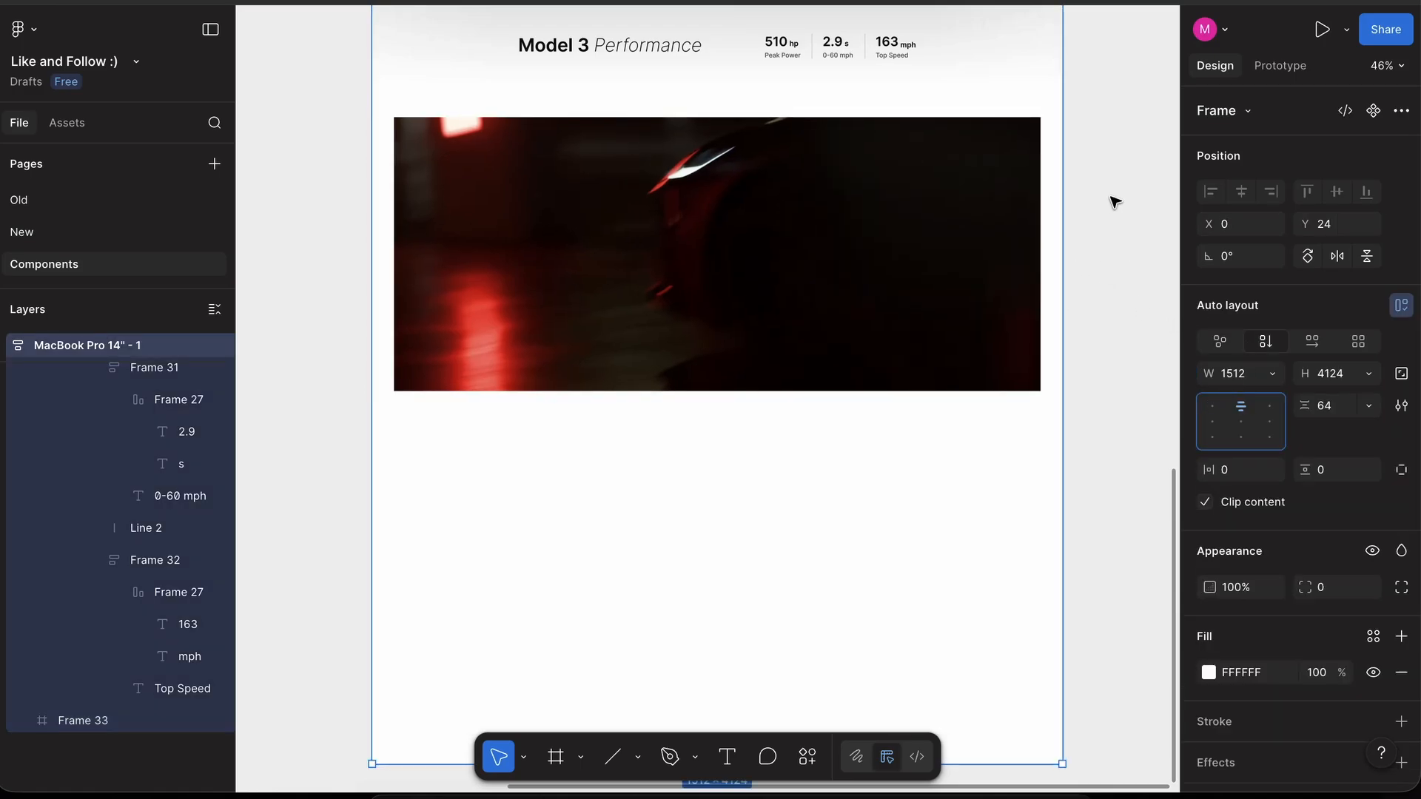
{"action": "scroll", "coordinate": [1113, 201], "scroll_direction": "up", "scroll_amount": 2}
{"action": "left_click", "coordinate": [993, 276]}
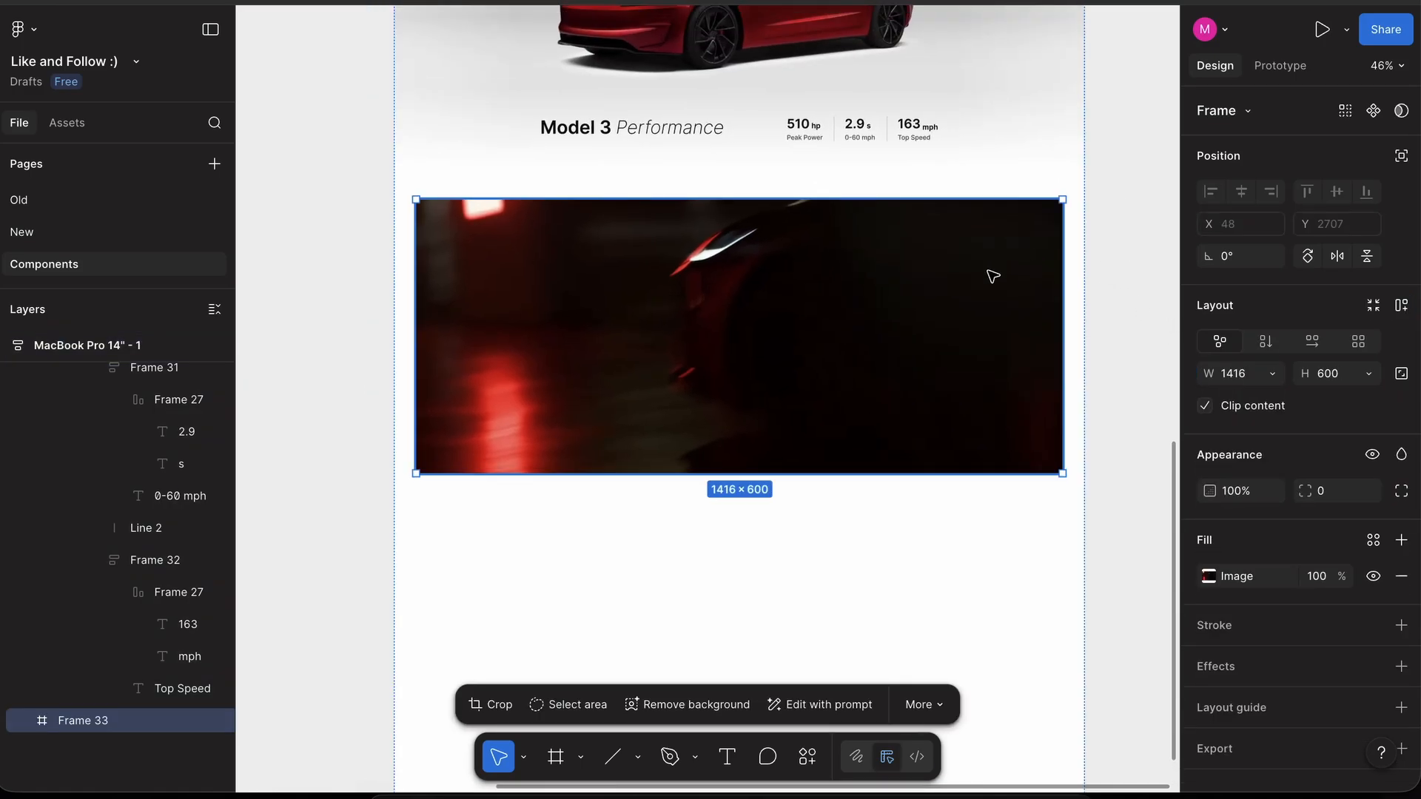
{"action": "scroll", "coordinate": [992, 276], "scroll_direction": "up", "scroll_amount": 3}
{"action": "scroll", "coordinate": [1036, 318], "scroll_direction": "down", "scroll_amount": 3}
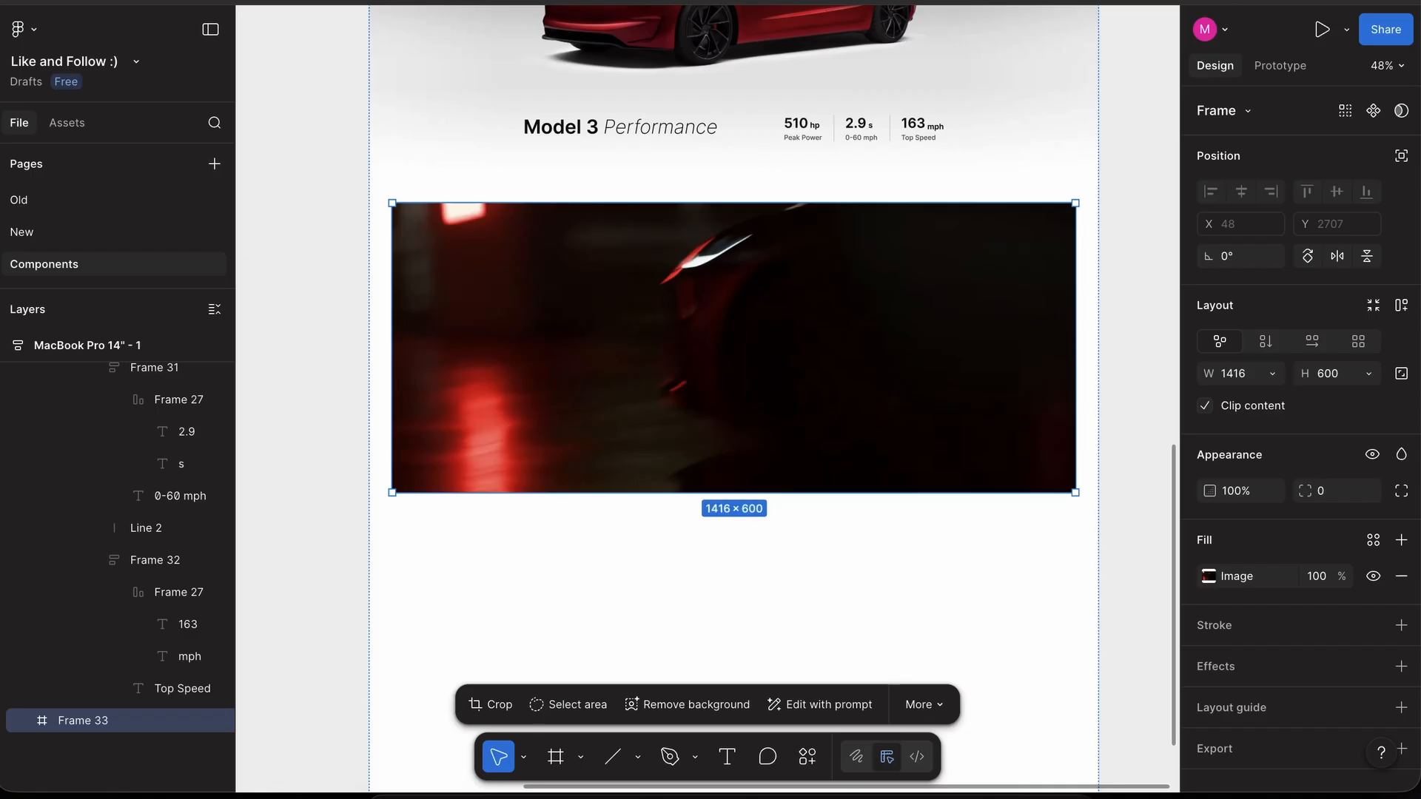
- Open the Iconify plugin and search its icons for "play"
{"action": "left_click", "coordinate": [293, 368]}
{"action": "scroll", "coordinate": [293, 368], "scroll_direction": "left", "scroll_amount": 1}
{"action": "right_click", "coordinate": [295, 361]}
{"action": "mouse_move", "coordinate": [376, 533]}
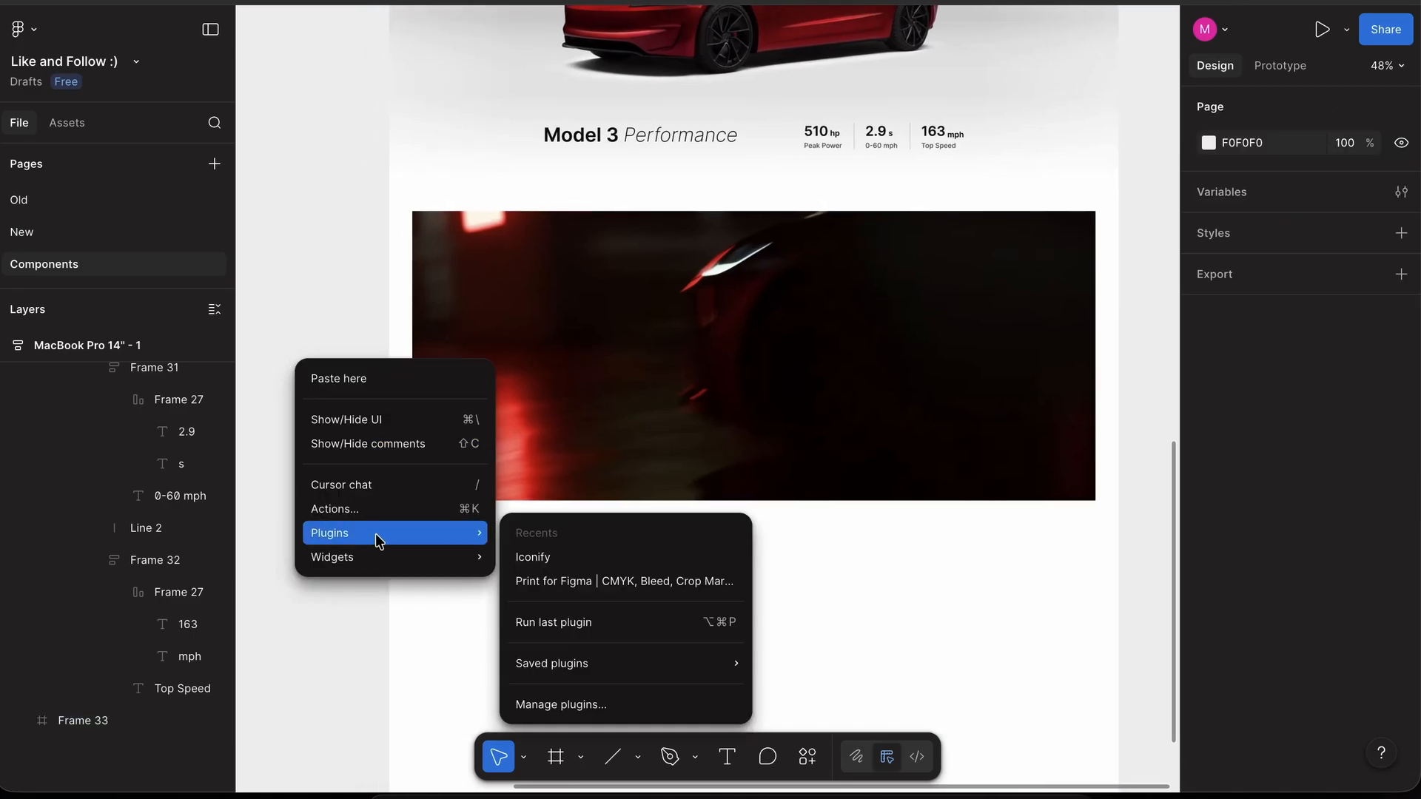
{"action": "left_click", "coordinate": [583, 562]}
{"action": "left_click", "coordinate": [718, 136]}
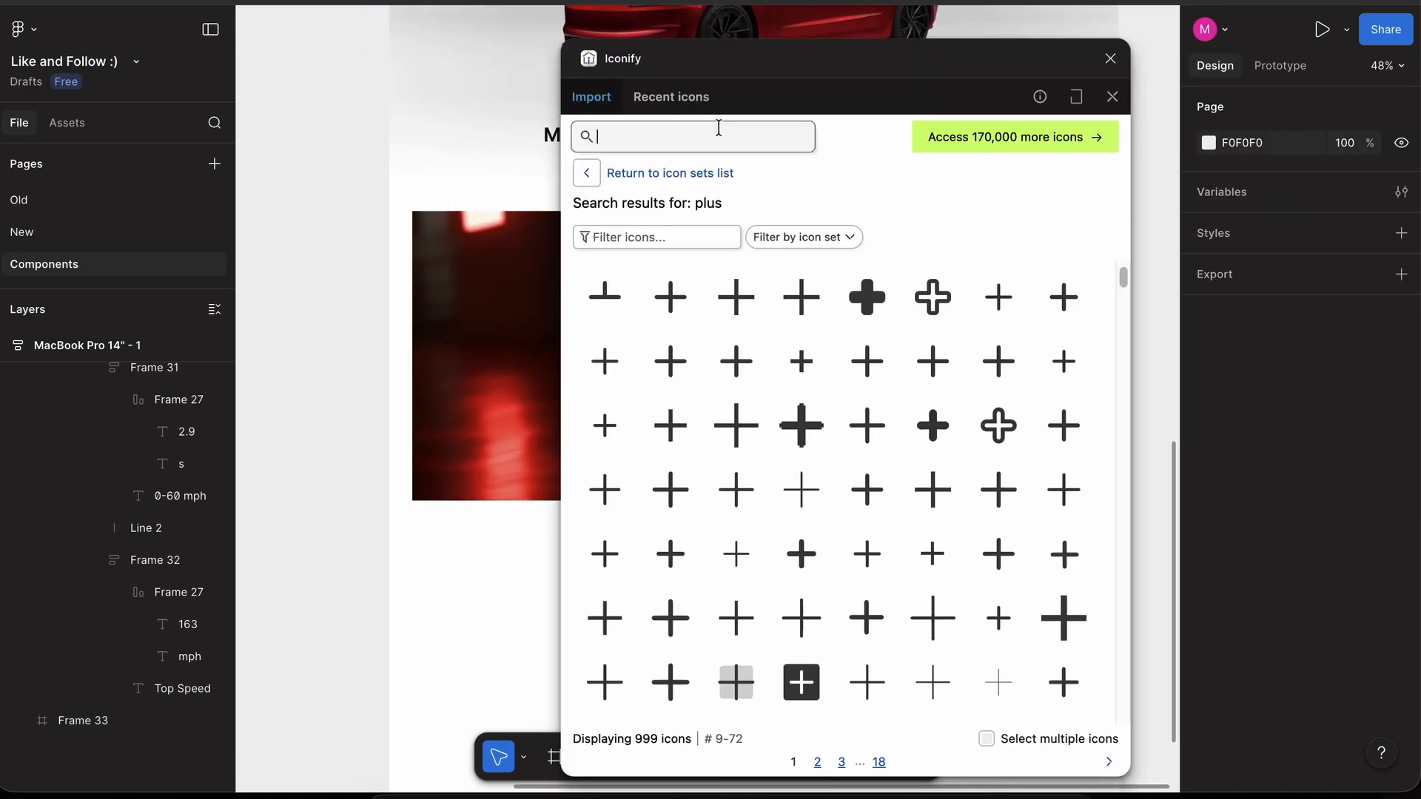
{"action": "type", "text": "play"}
{"action": "key", "text": "Return"}
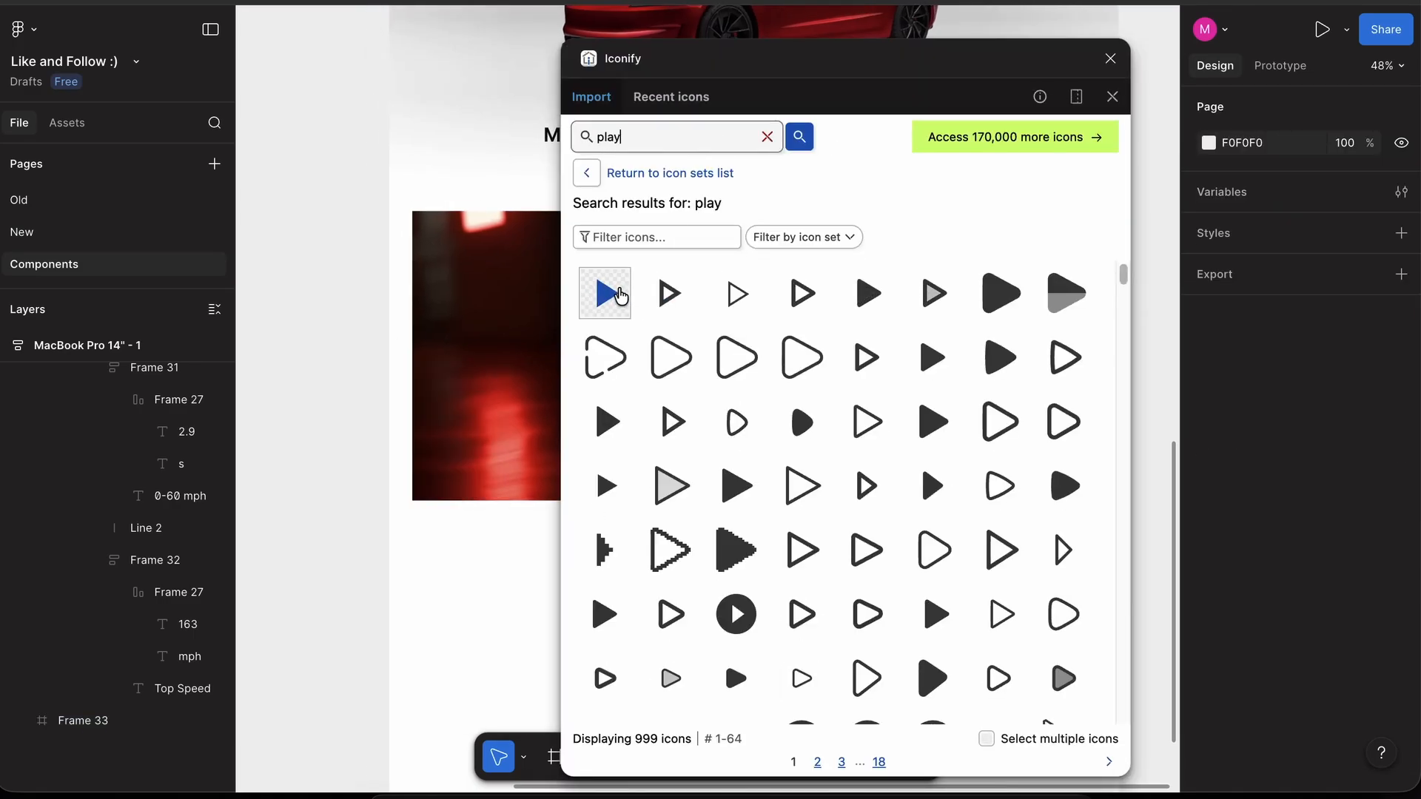
- Import the line-md:play-filled icon as a frame, close the plugin and place the icon inside the video image frame
{"action": "left_click", "coordinate": [875, 301]}
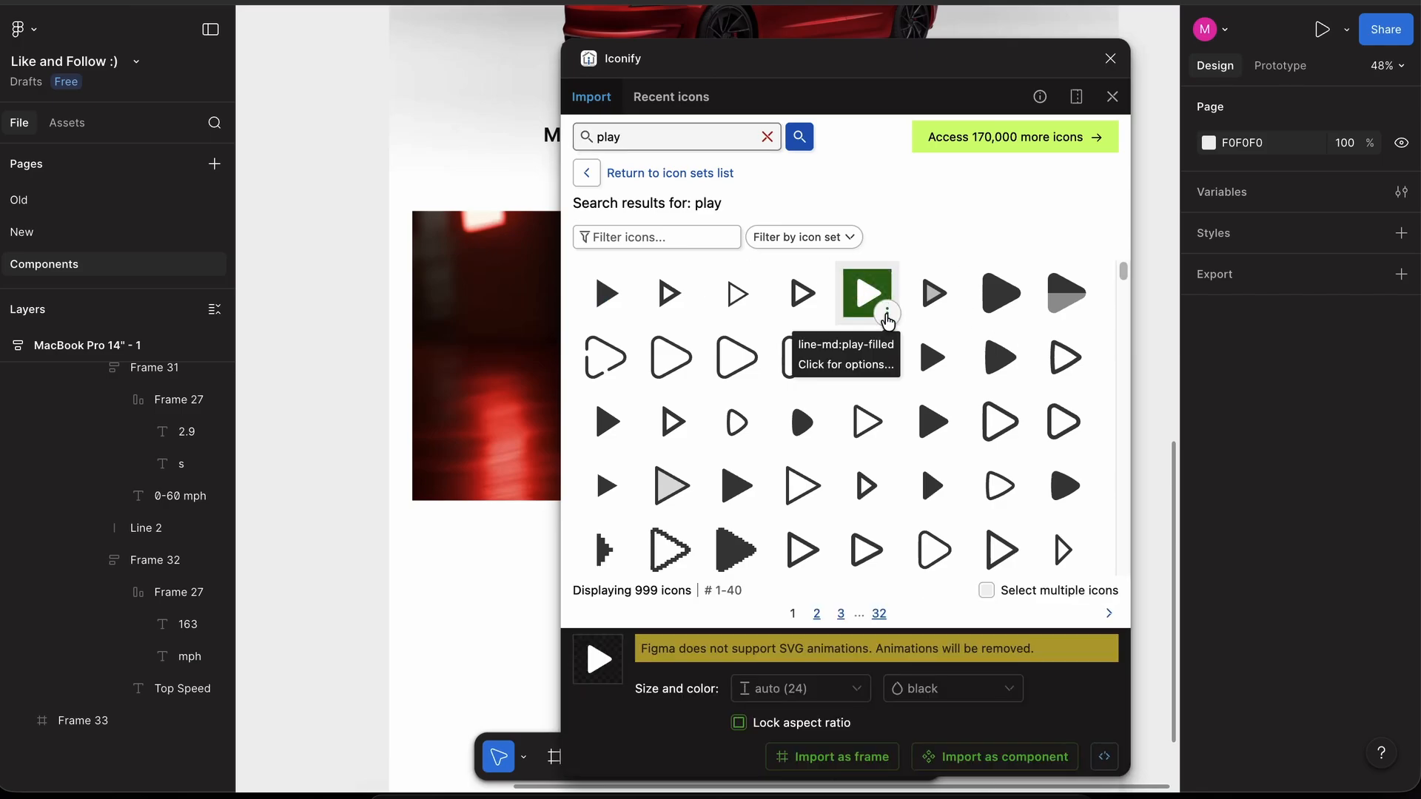
{"action": "left_click", "coordinate": [888, 314]}
{"action": "left_click", "coordinate": [751, 363]}
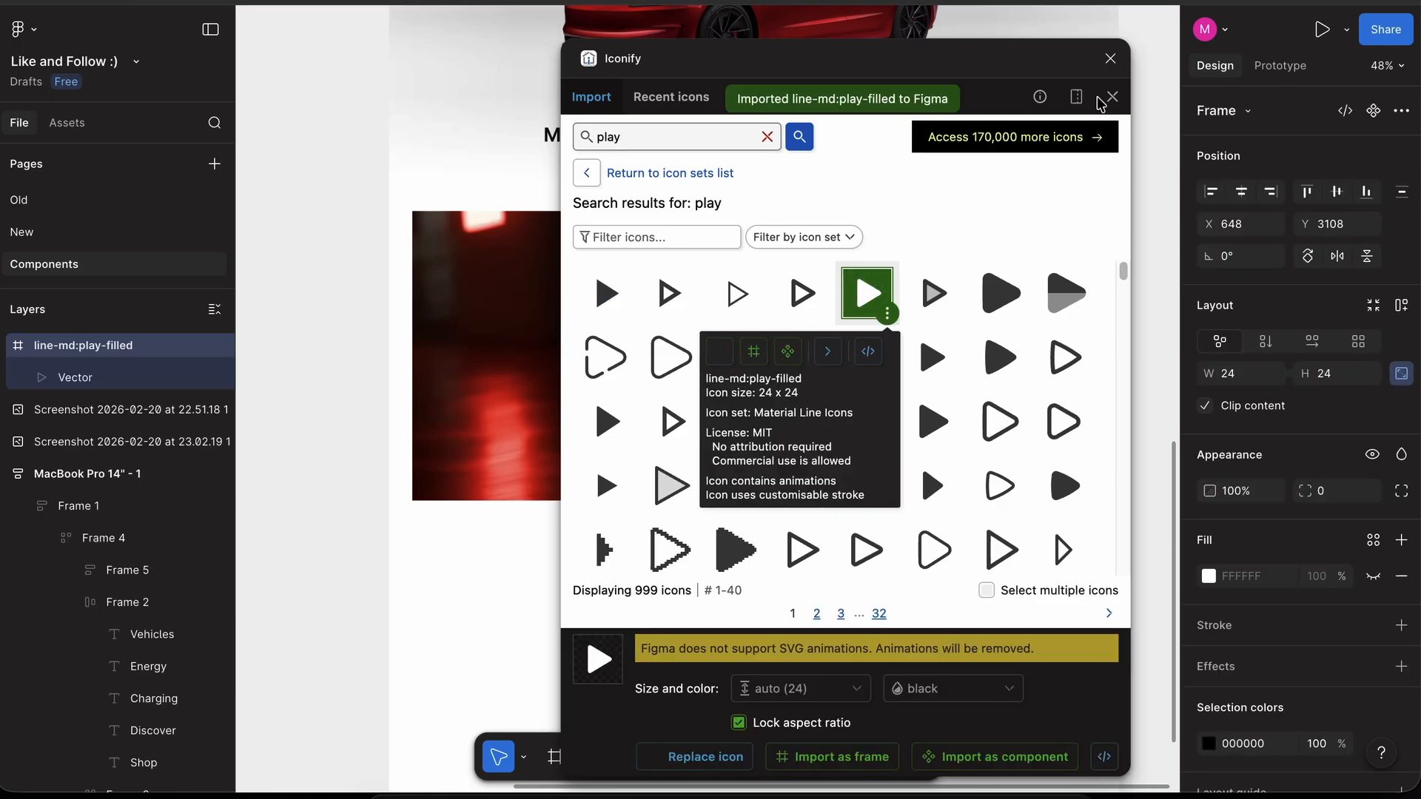
{"action": "left_click", "coordinate": [1110, 58]}
{"action": "left_click_drag", "start_coordinate": [709, 383], "coordinate": [526, 382]}
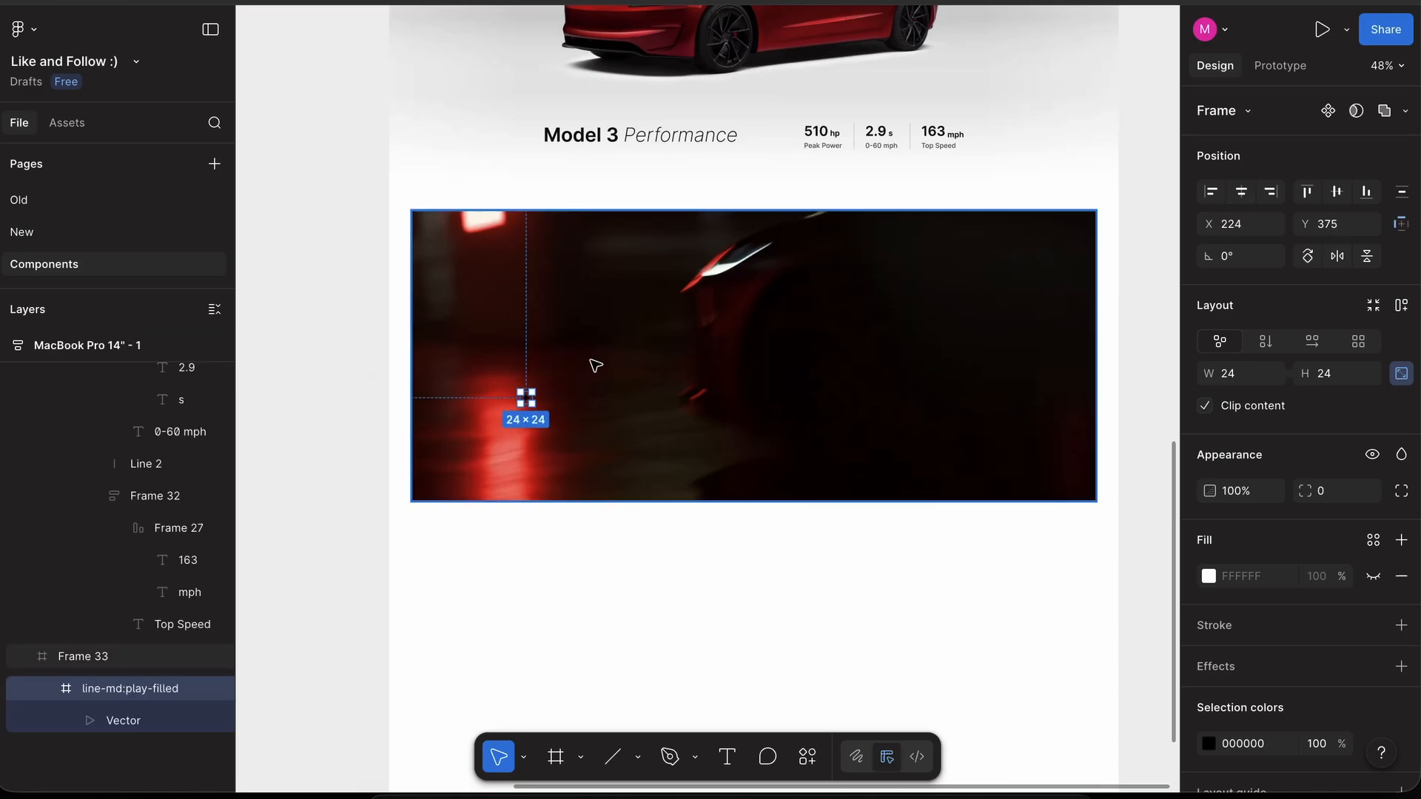
- Apply auto layout to the video image frame and restore its size to 1416 × 600
{"action": "scroll", "coordinate": [626, 368], "scroll_direction": "up", "scroll_amount": 3}
{"action": "left_click", "coordinate": [627, 367]}
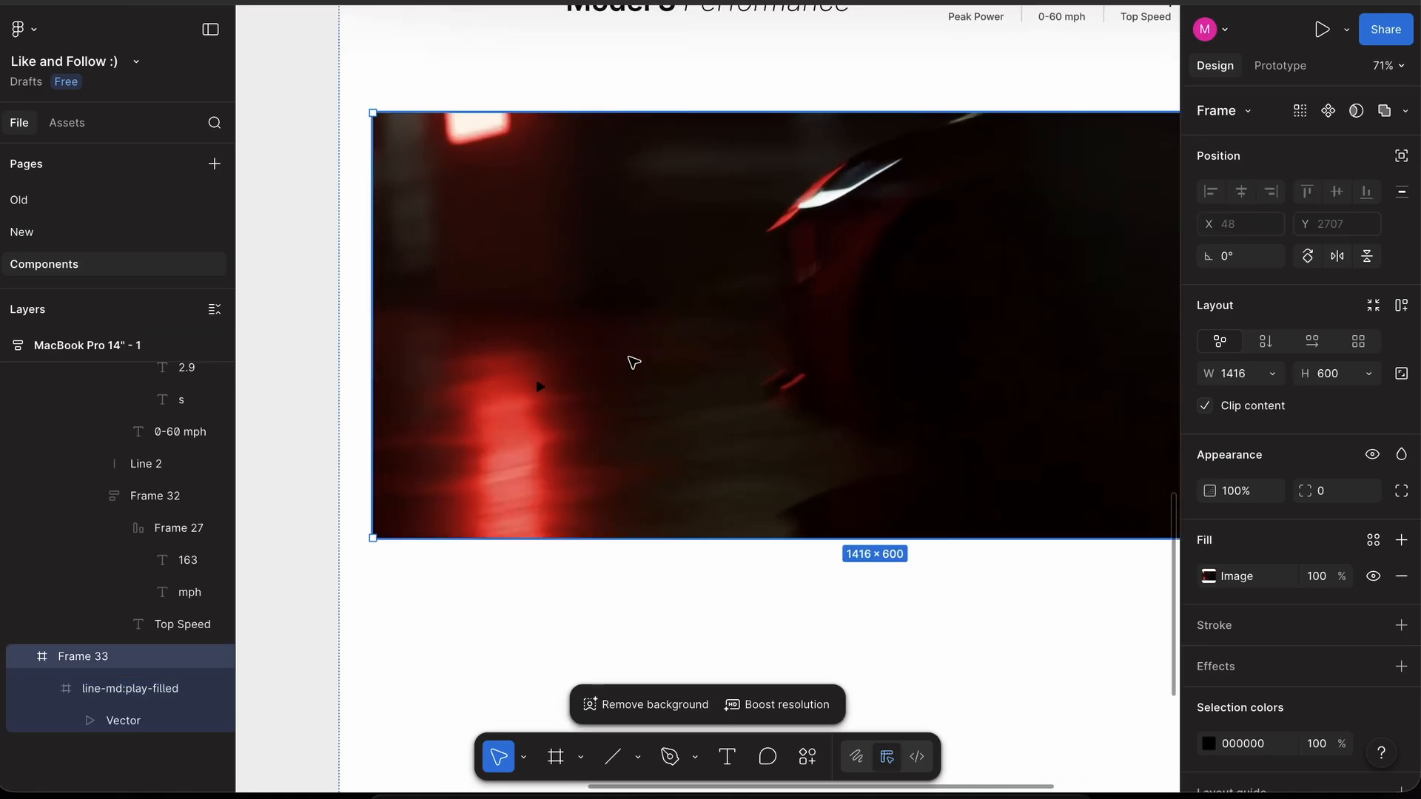
{"action": "scroll", "coordinate": [634, 363], "scroll_direction": "down", "scroll_amount": 2}
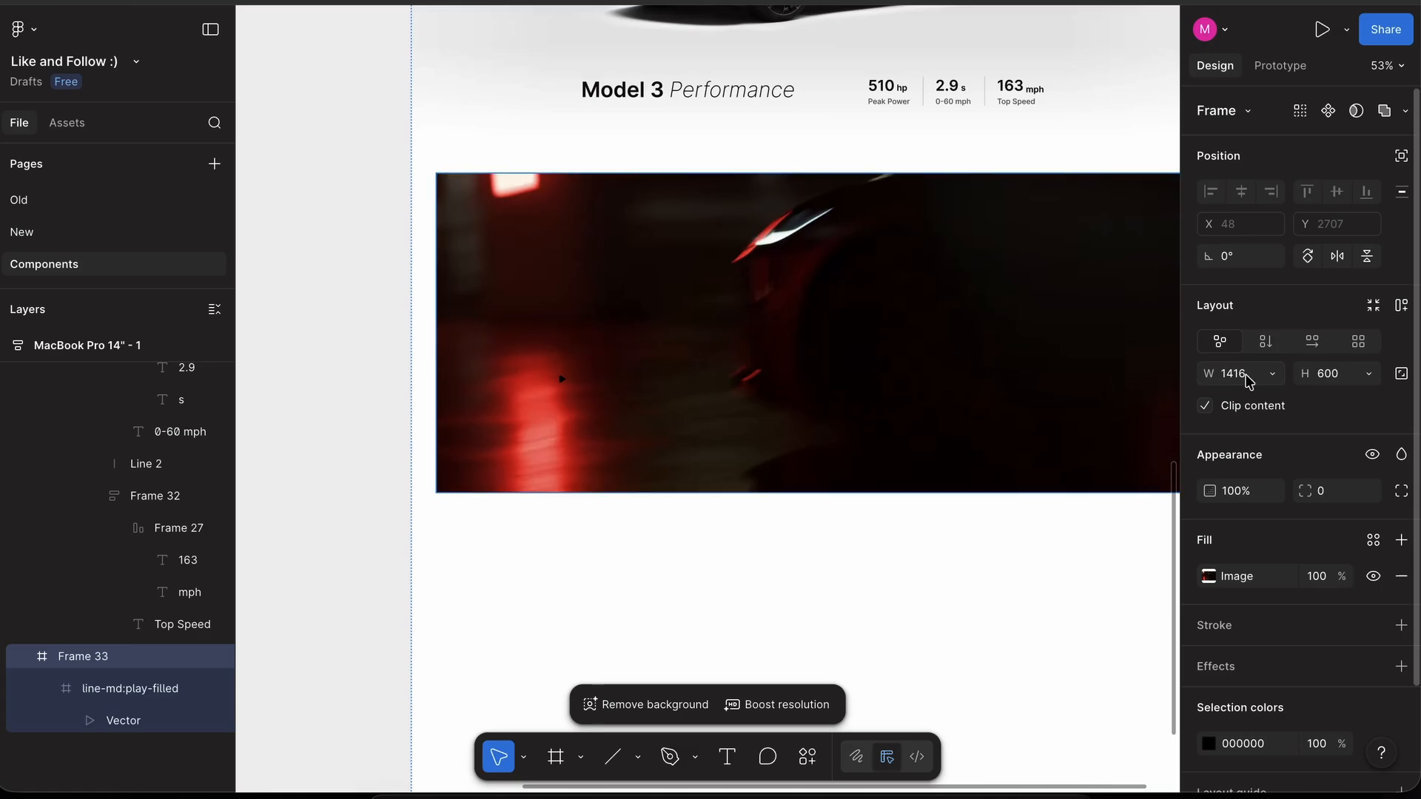
{"action": "key", "text": "super+c"}
{"action": "key", "text": "shift+a"}
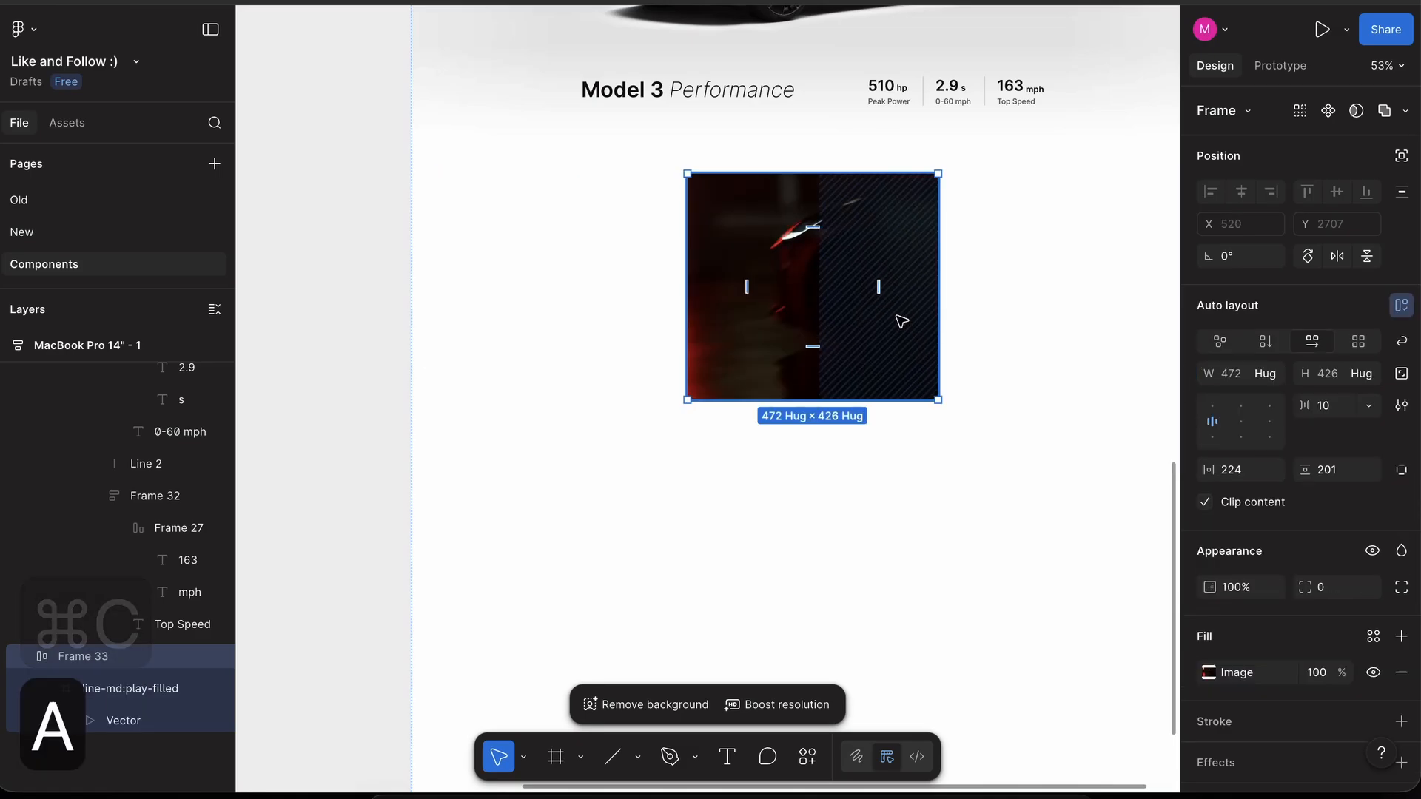
{"action": "left_click", "coordinate": [1243, 377]}
{"action": "key", "text": "super+v"}
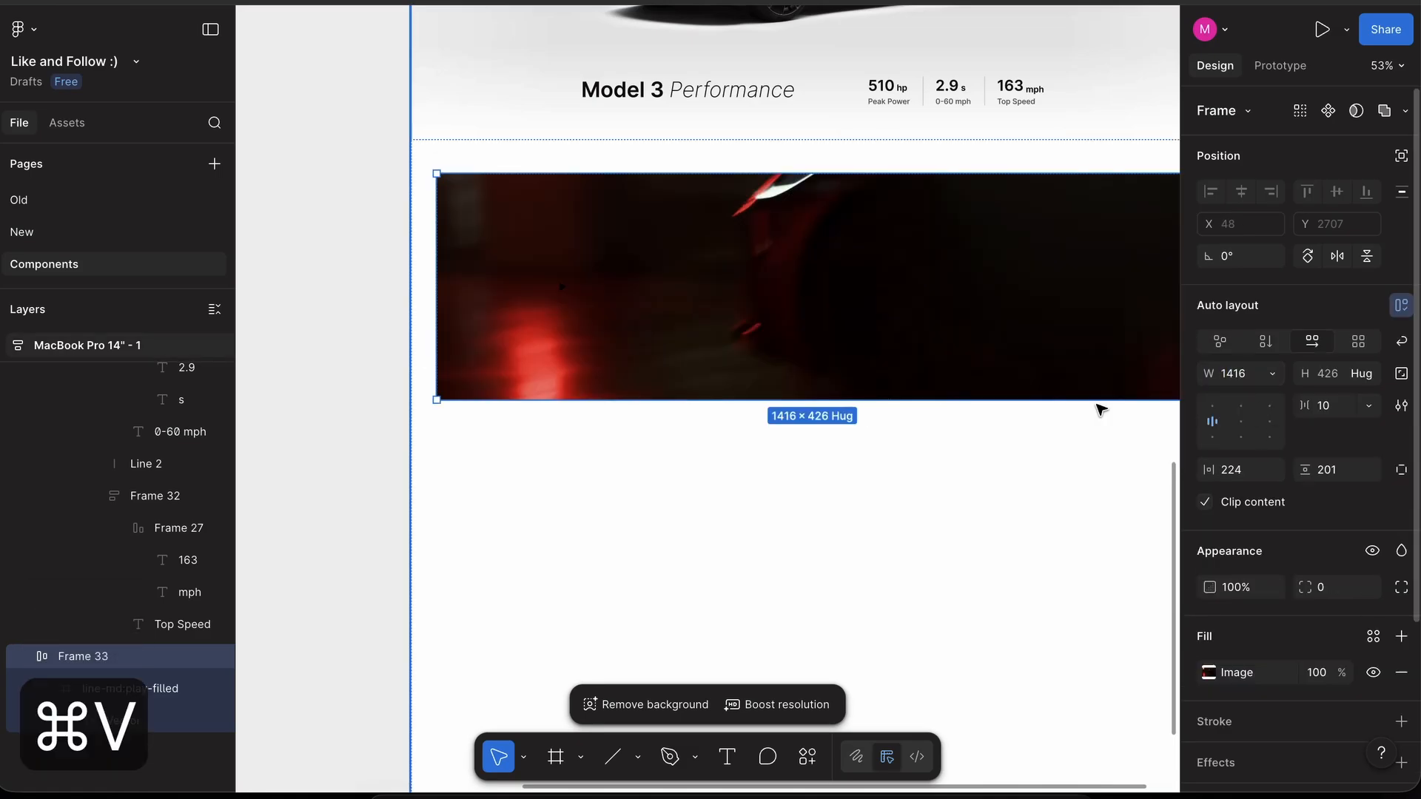
{"action": "scroll", "coordinate": [1022, 414], "scroll_direction": "right", "scroll_amount": 2}
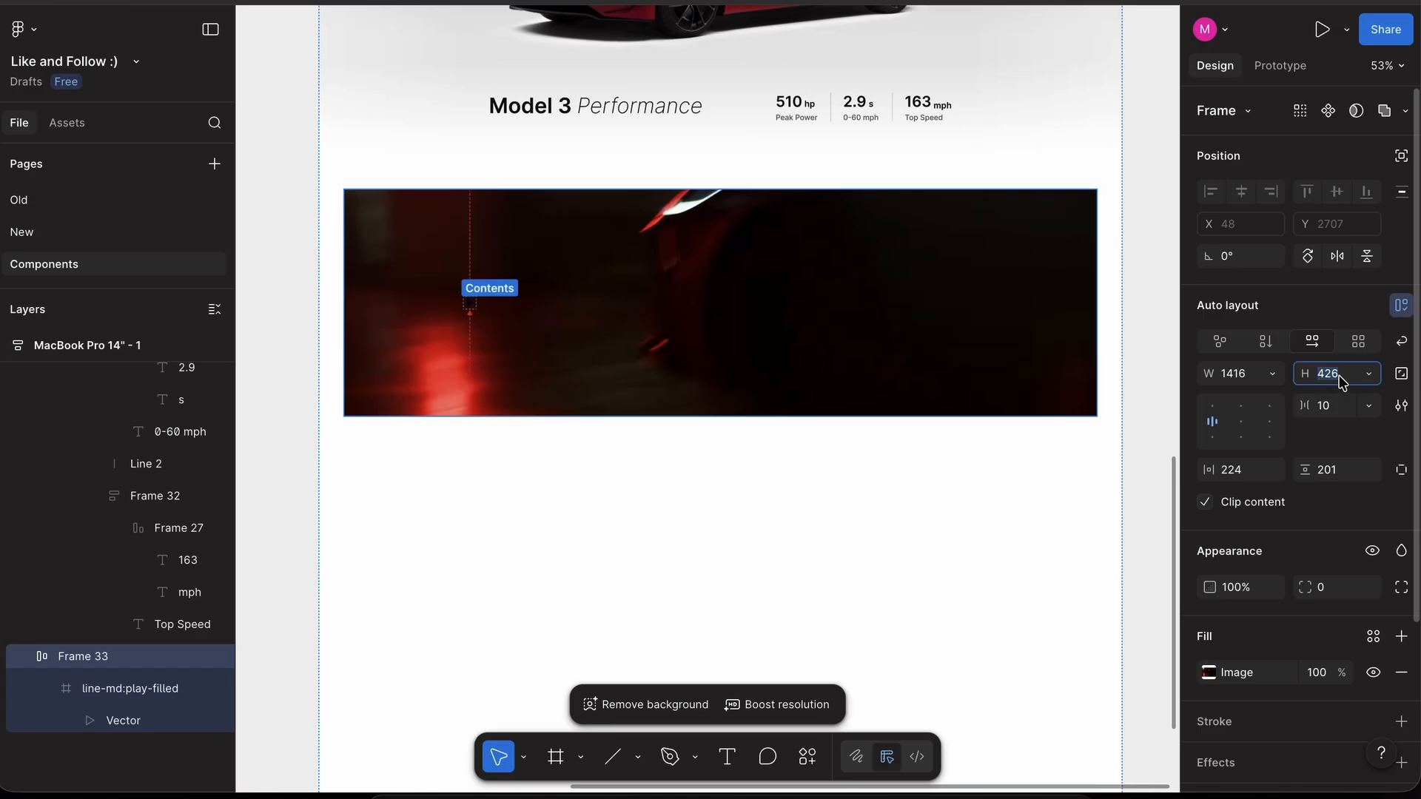
{"action": "type", "text": "600"}
{"action": "key", "text": "Return"}
{"action": "left_click", "coordinate": [1254, 470]}
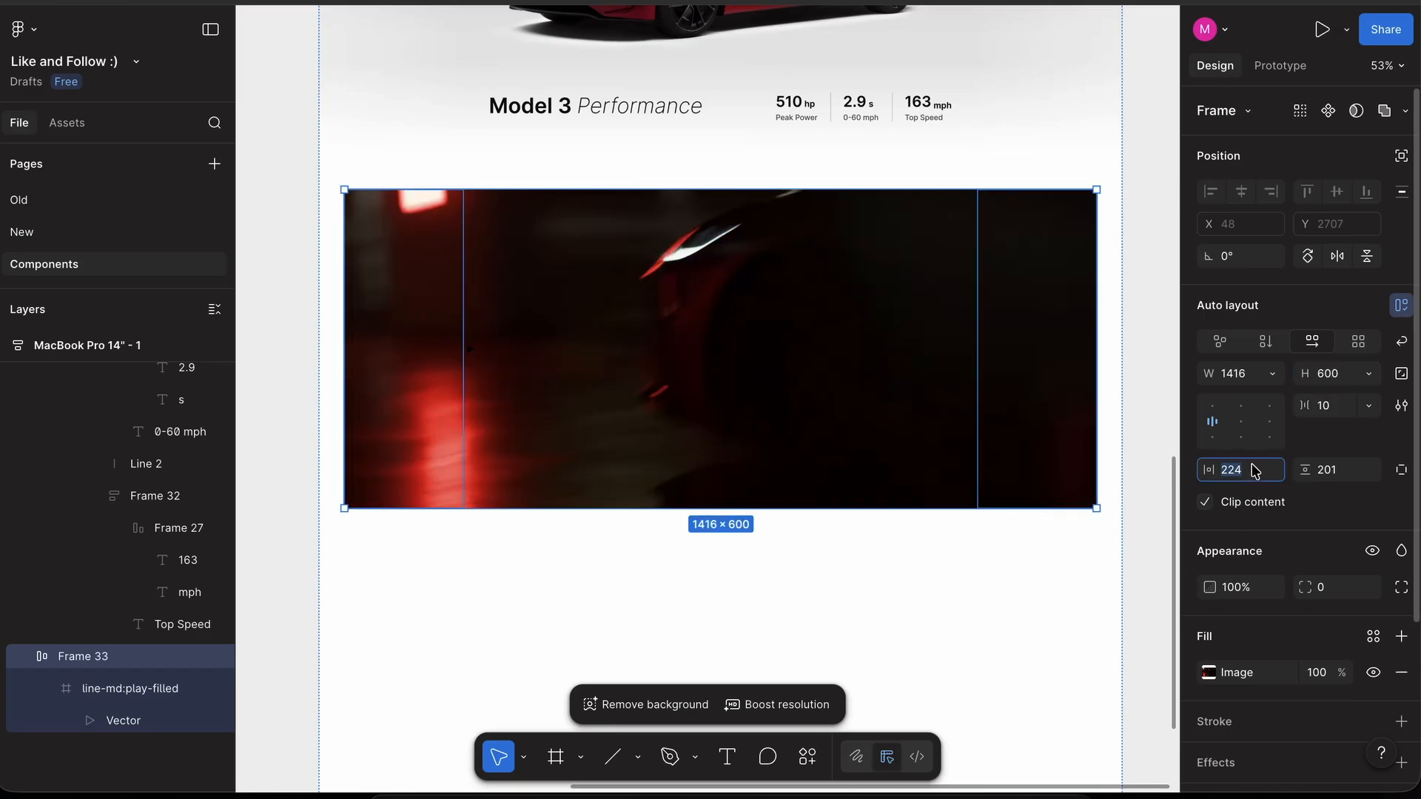
- Wrap the play icon in its own auto layout frame and give that frame a FFFFFF fill at 40% opacity
{"action": "left_click", "coordinate": [189, 688]}
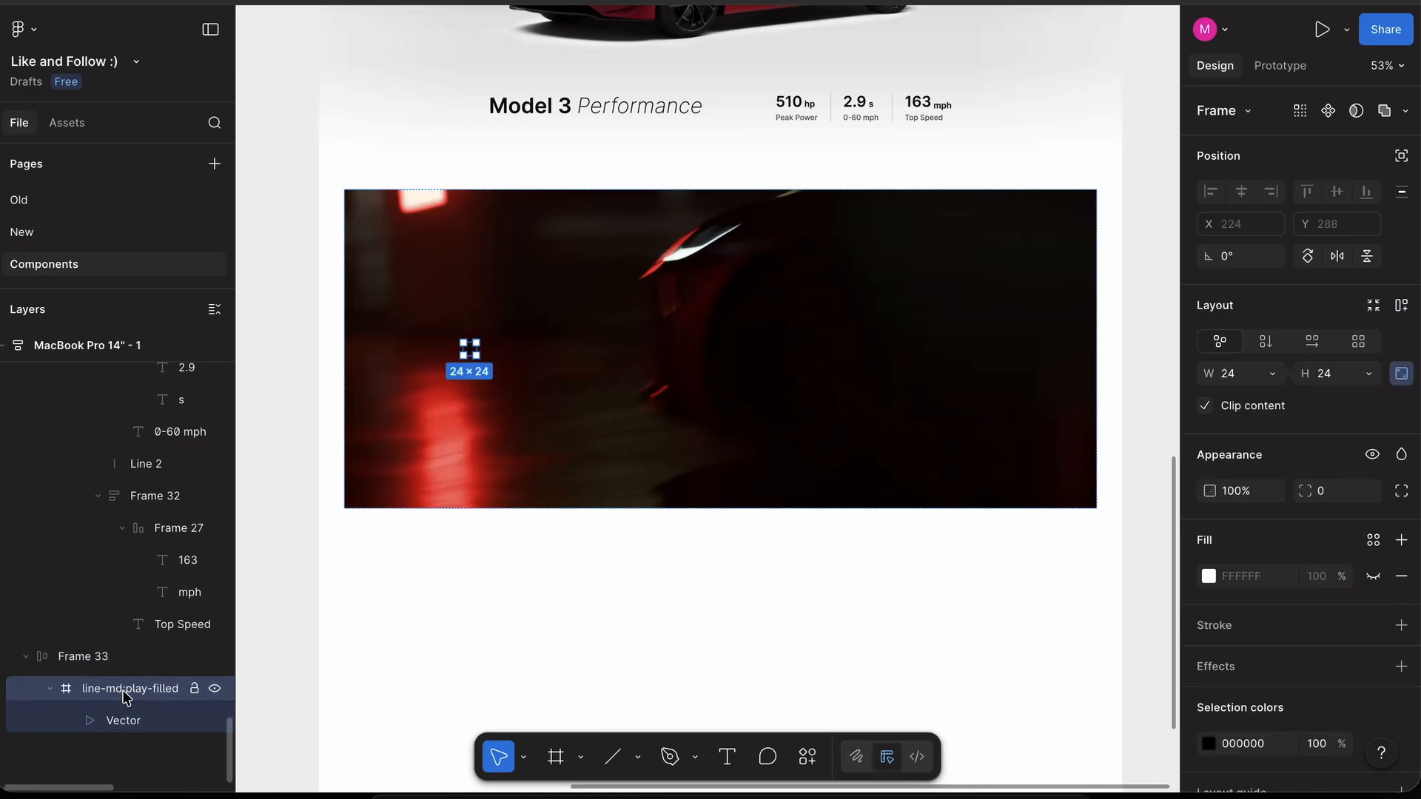
{"action": "scroll", "coordinate": [437, 397], "scroll_direction": "up", "scroll_amount": 5}
{"action": "key", "text": "alt+super+g"}
{"action": "key", "text": "shift+a"}
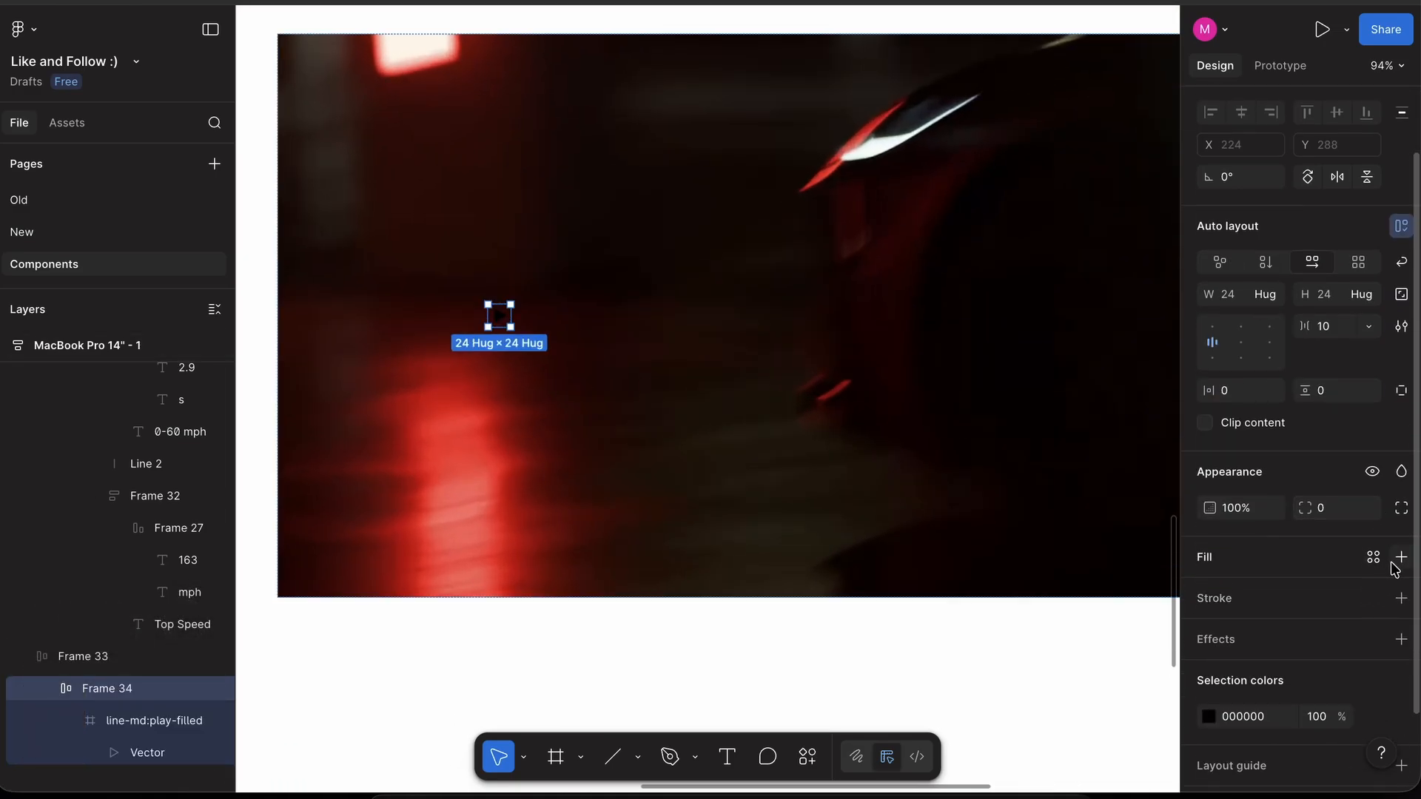
{"action": "left_click", "coordinate": [1396, 563]}
{"action": "left_click", "coordinate": [1318, 595]}
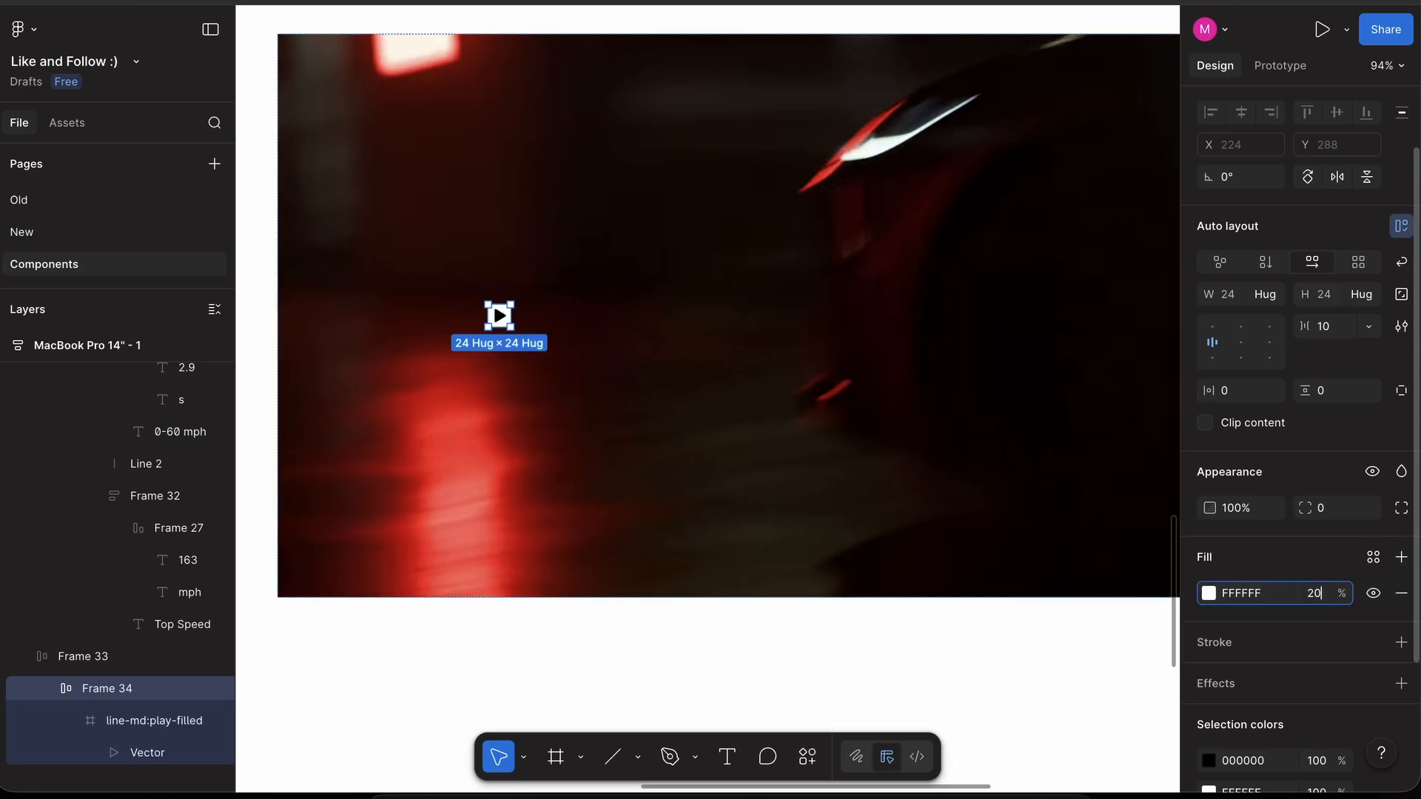
{"action": "key", "text": "Return"}
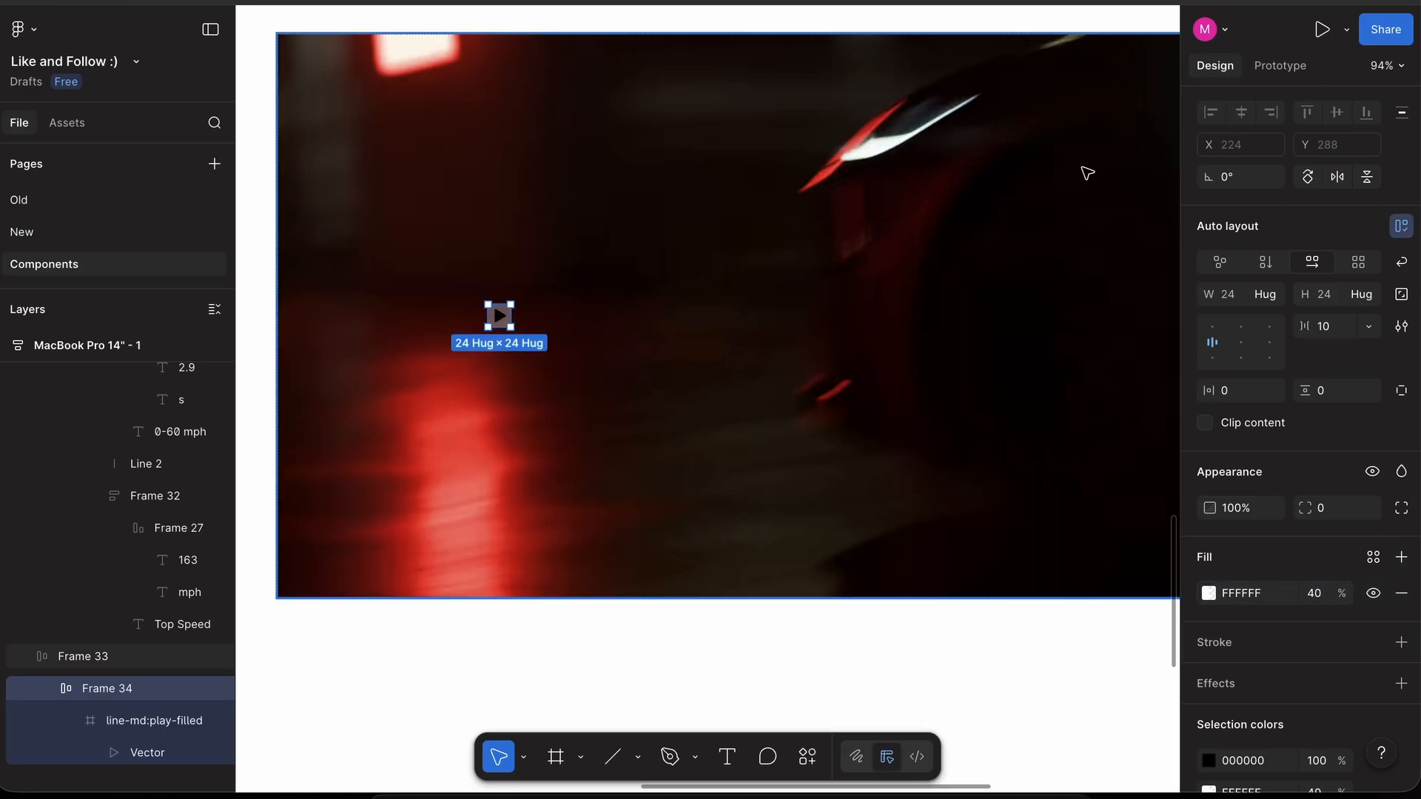
- Size the play button frame to 40 × 40, center its icon and set its corner radius to 8
{"action": "left_click", "coordinate": [1232, 291]}
{"action": "left_click", "coordinate": [1321, 296]}
{"action": "type", "text": "40"}
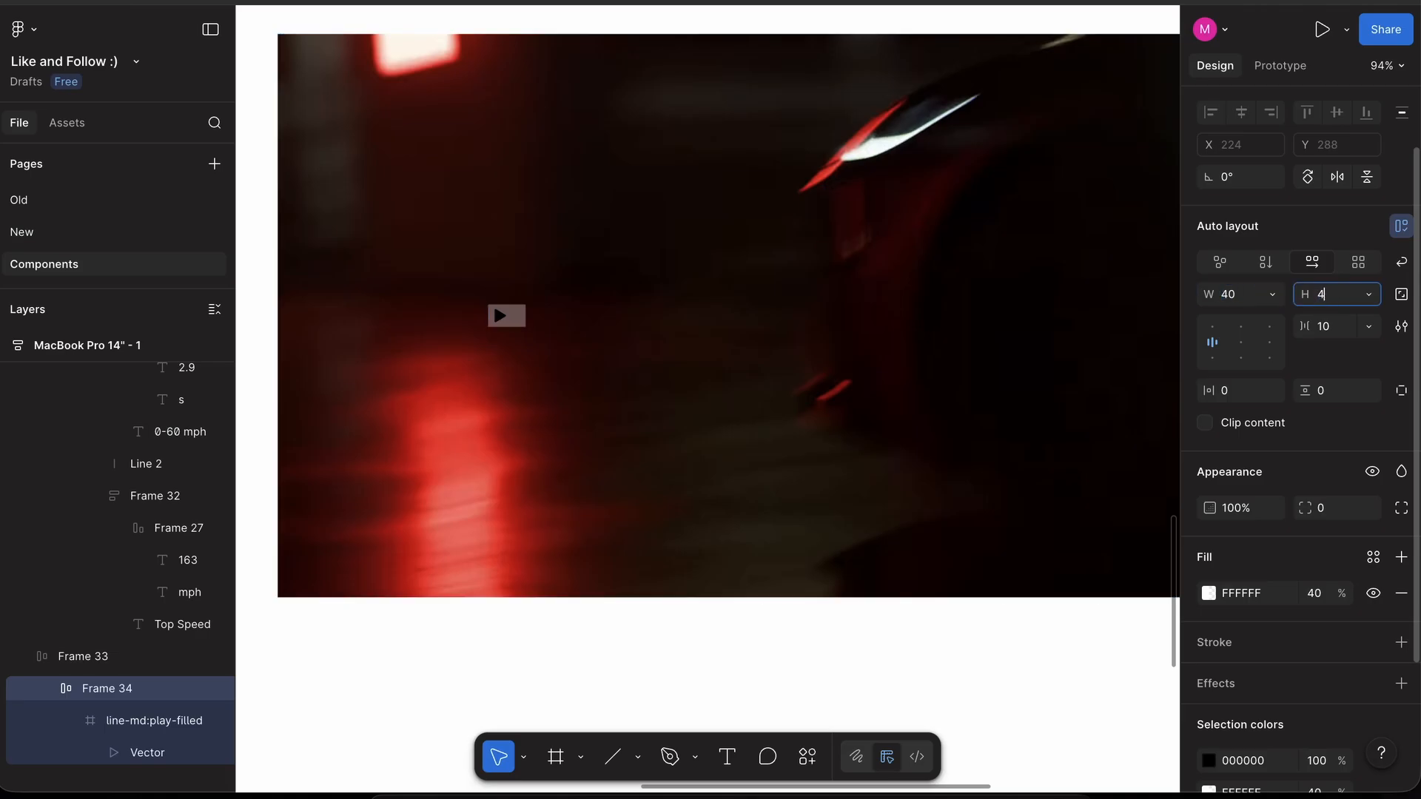
{"action": "key", "text": "Return"}
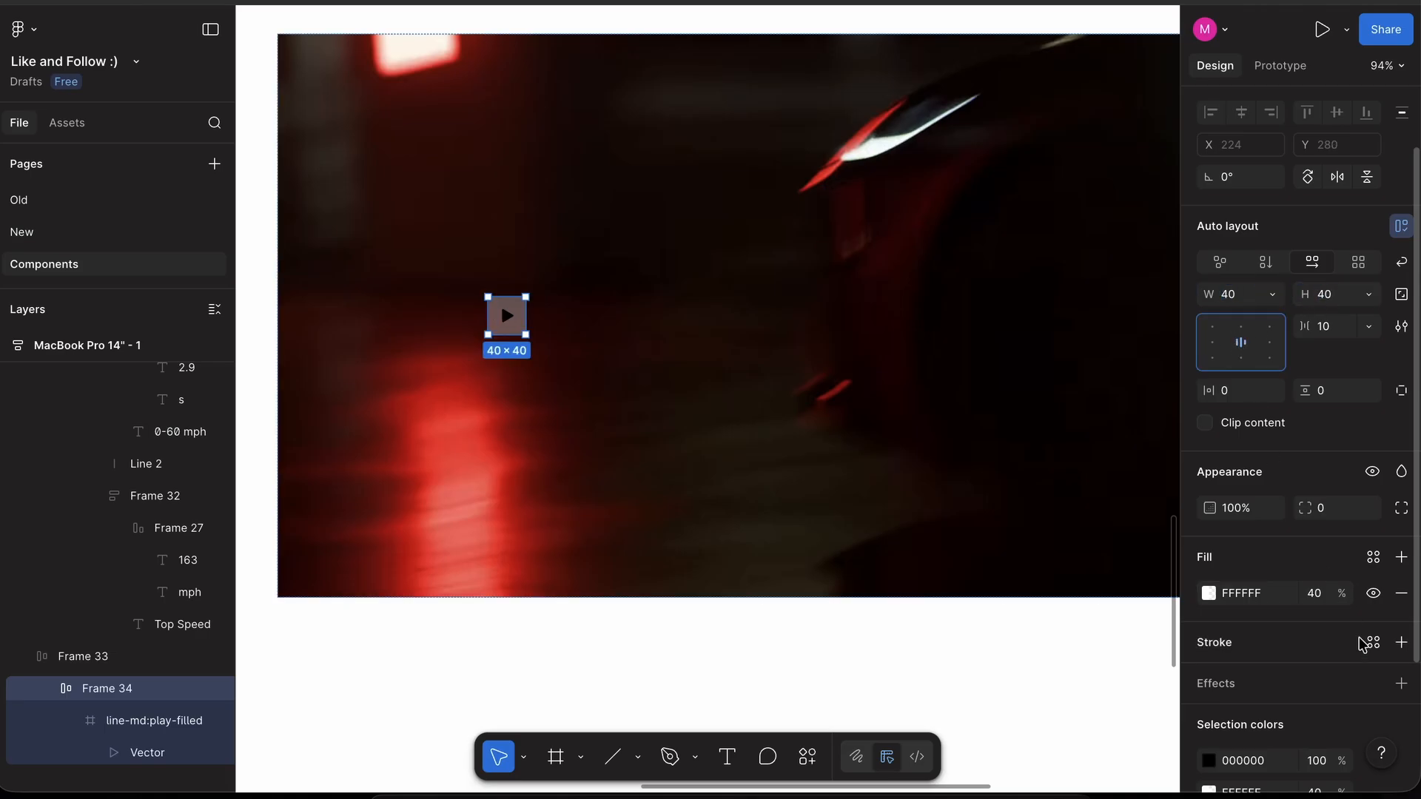
{"action": "type", "text": "8"}
{"action": "key", "text": "Return"}
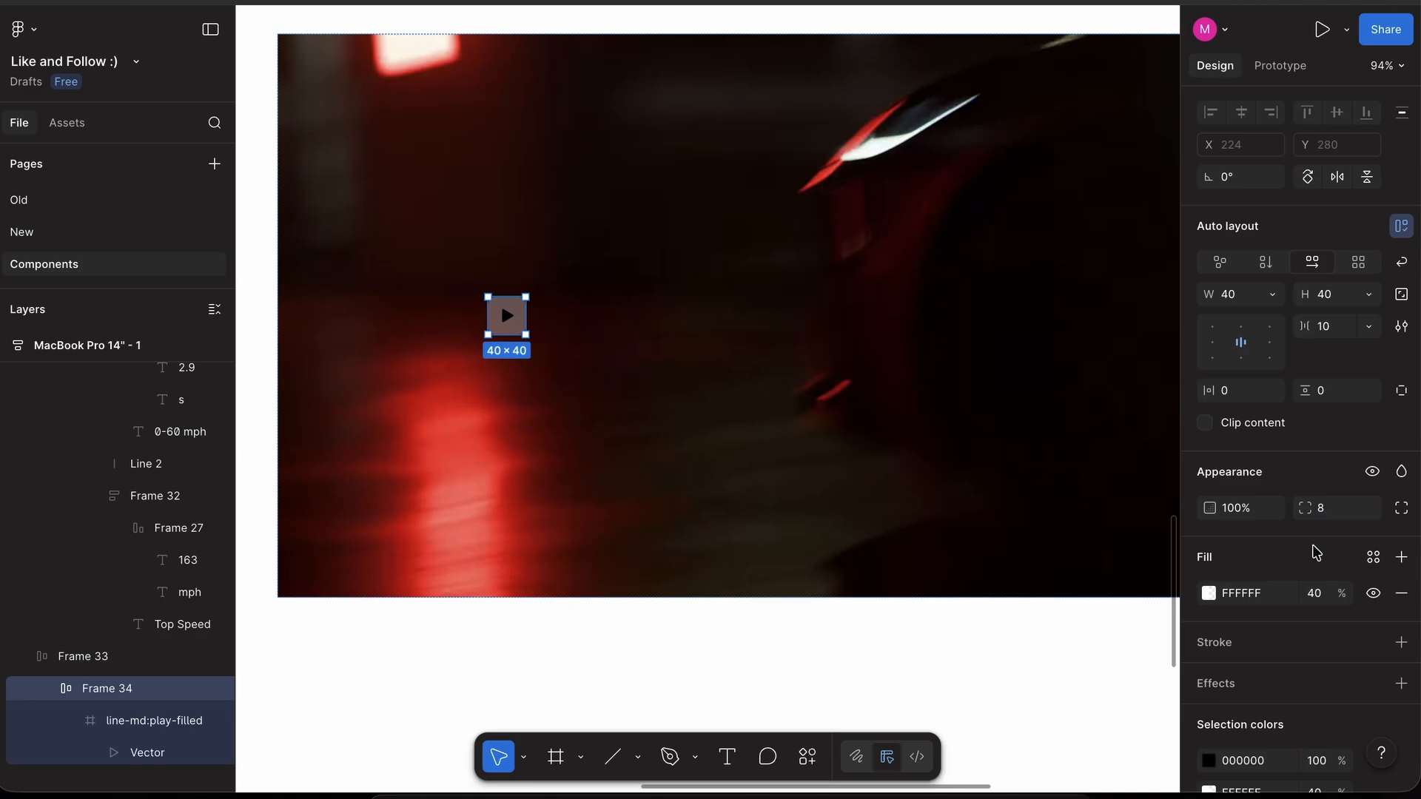
- Align the video frame's content to its bottom-left corner and set horizontal and vertical padding to 48
{"action": "left_click", "coordinate": [843, 410]}
{"action": "scroll", "coordinate": [844, 411], "scroll_direction": "down", "scroll_amount": 5}
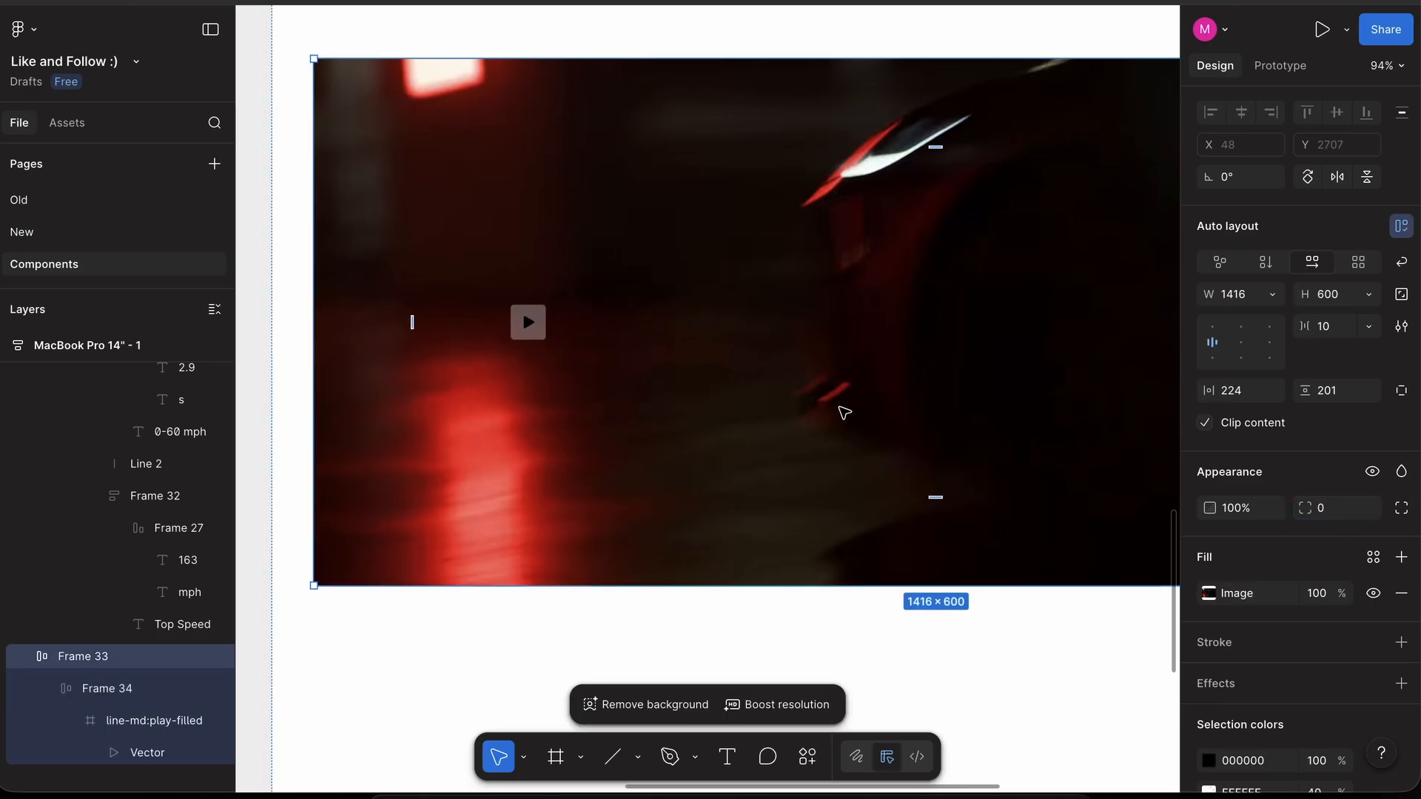
{"action": "scroll", "coordinate": [844, 412], "scroll_direction": "right", "scroll_amount": 3}
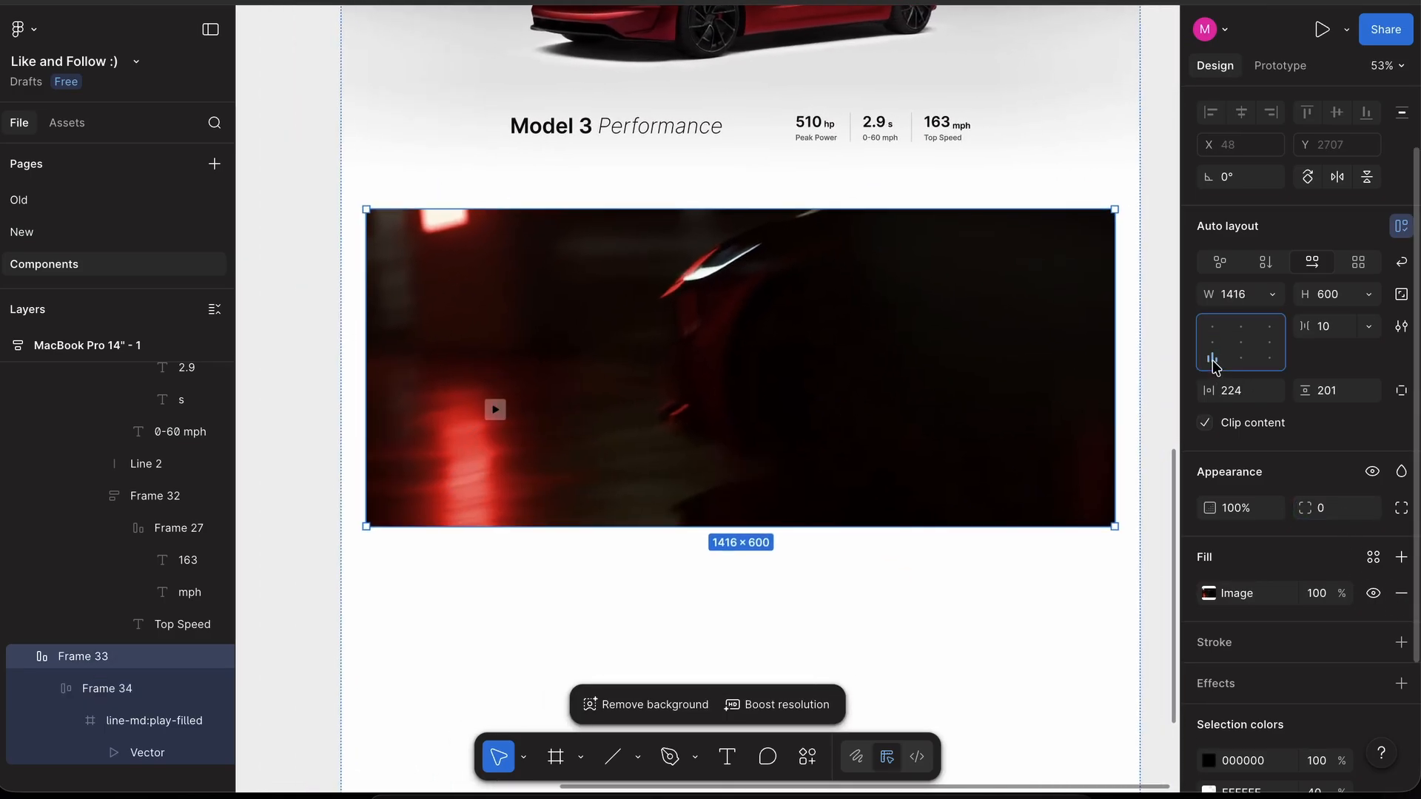
{"action": "type", "text": "48"}
{"action": "key", "text": "Tab"}
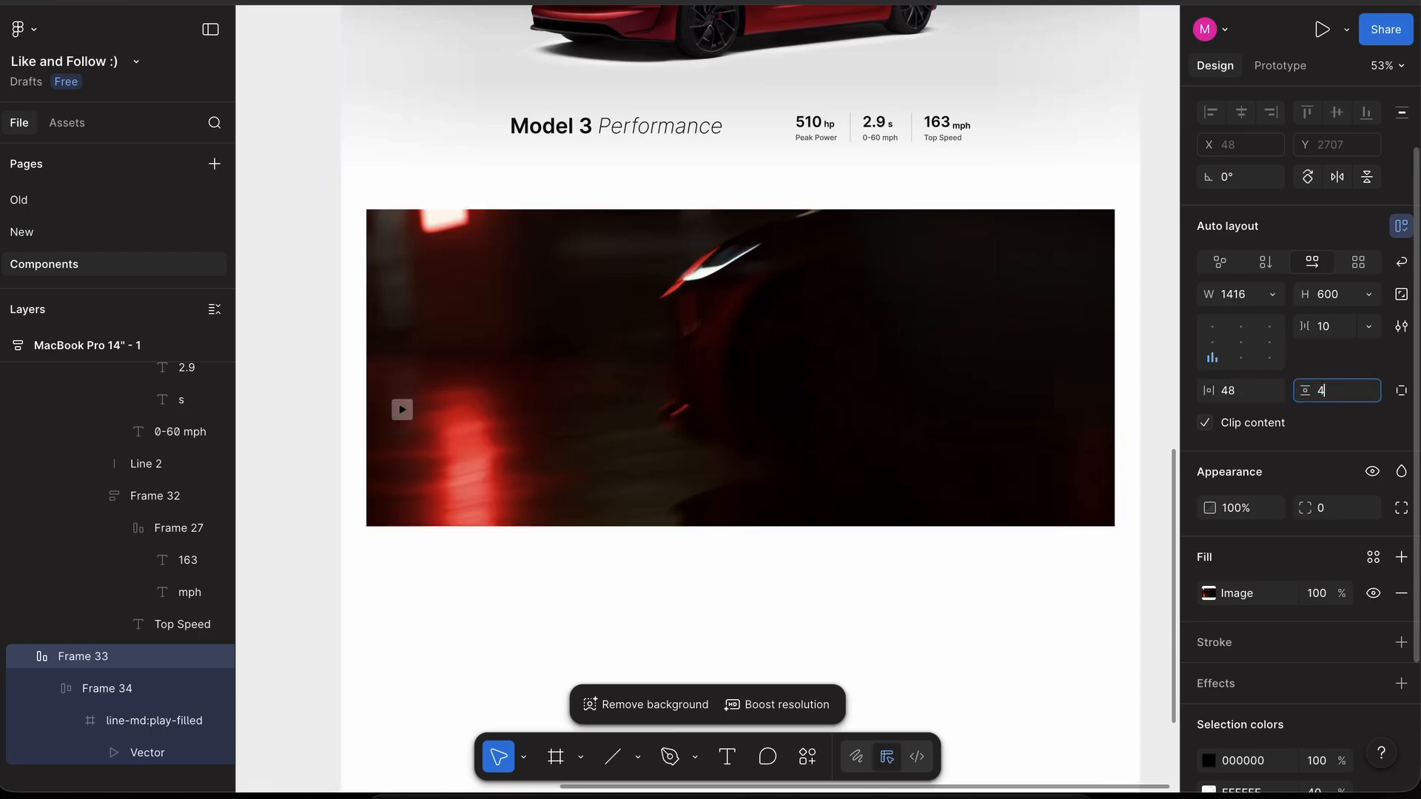
{"action": "type", "text": "48"}
{"action": "key", "text": "Return"}
{"action": "left_click", "coordinate": [1170, 384]}
{"action": "scroll", "coordinate": [1170, 383], "scroll_direction": "up", "scroll_amount": 2}
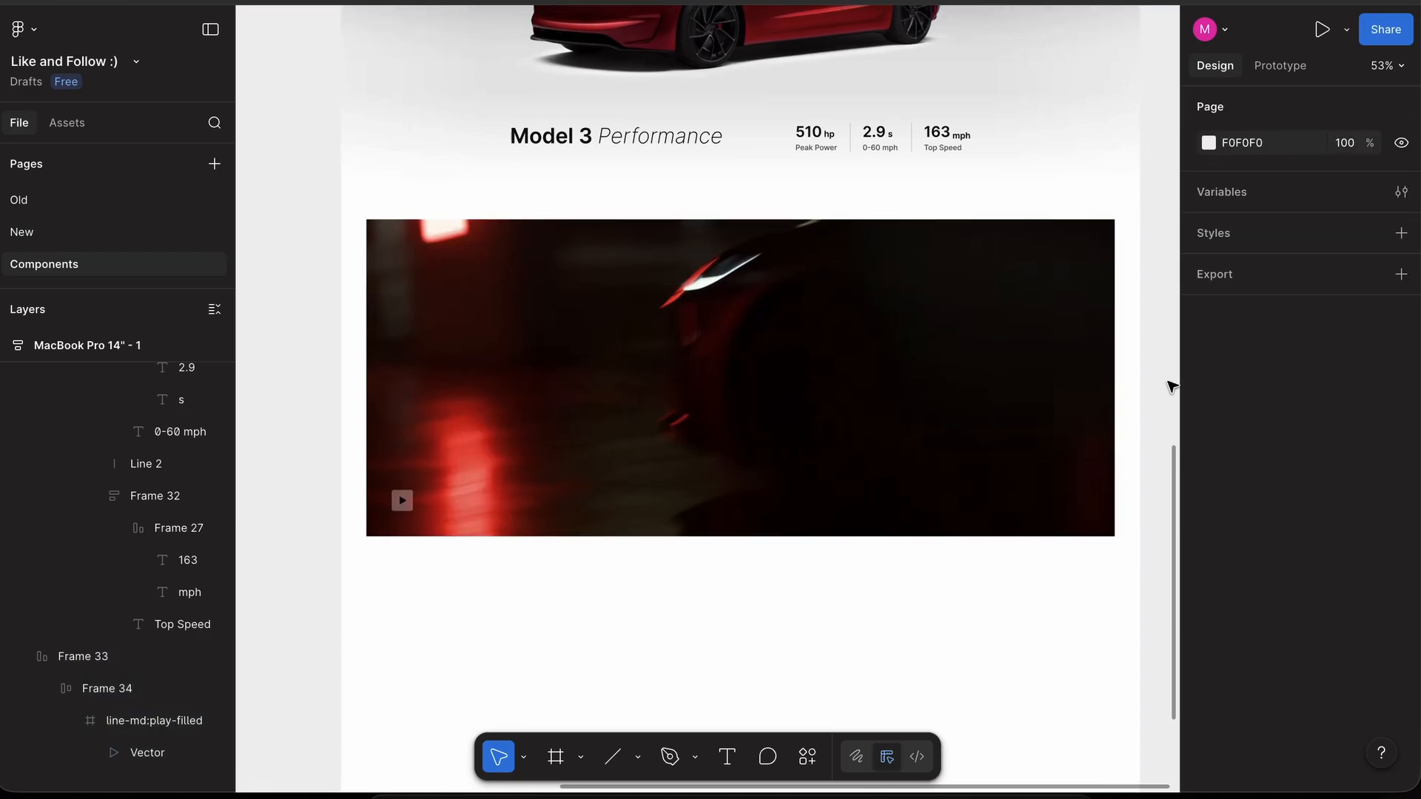
- Round the video frame's corners to 16 and compare the block with the reference page
{"action": "left_click", "coordinate": [1019, 365]}
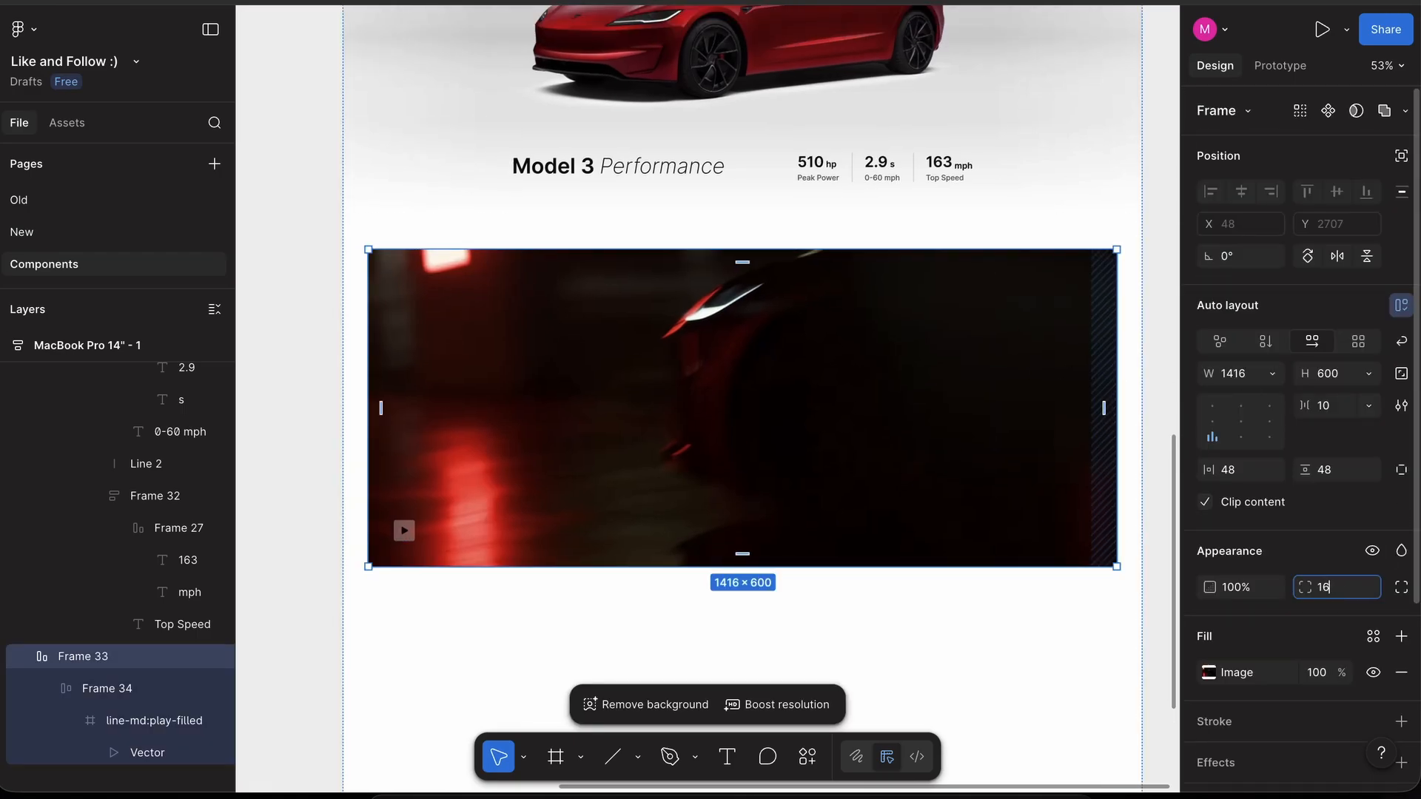
{"action": "key", "text": "Escape"}
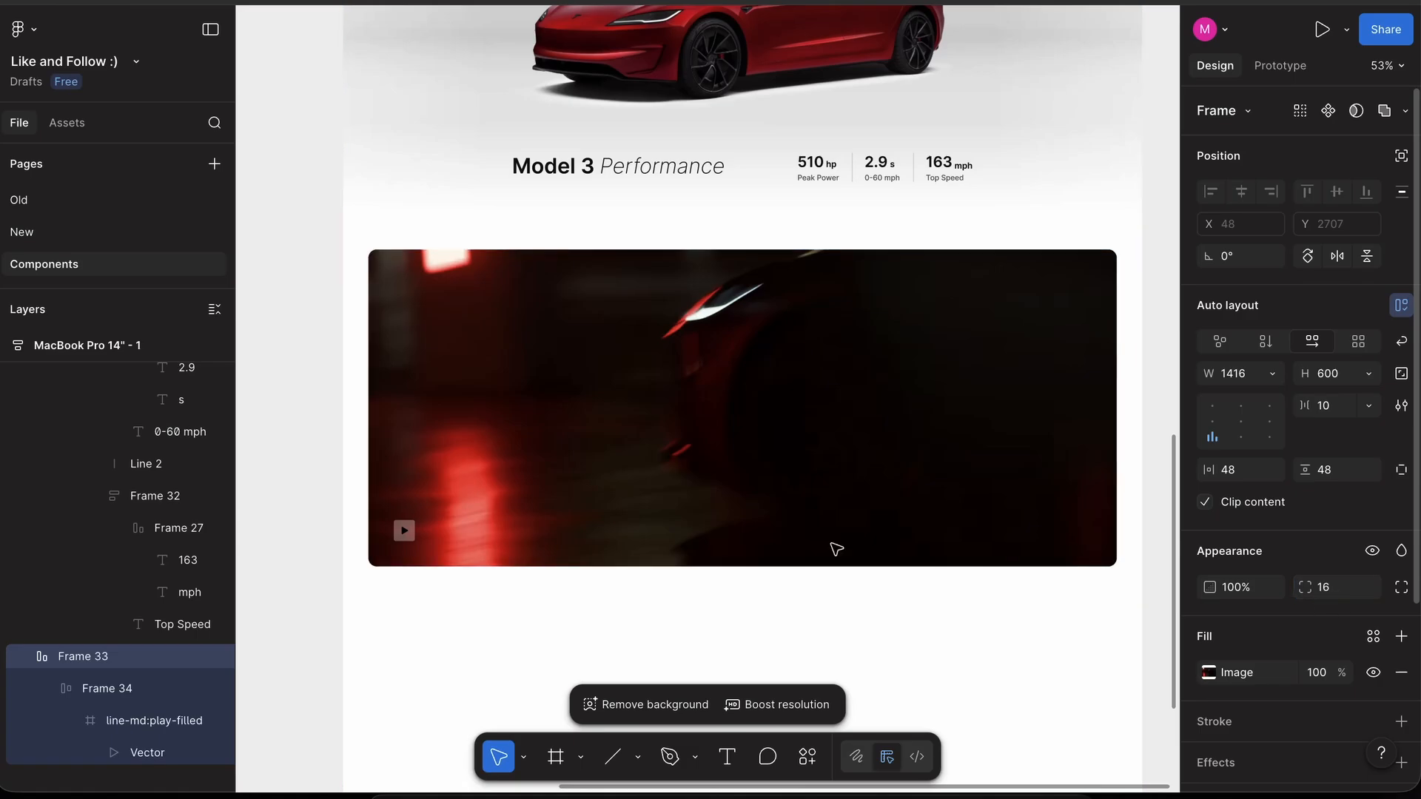
{"action": "left_click", "coordinate": [303, 427]}
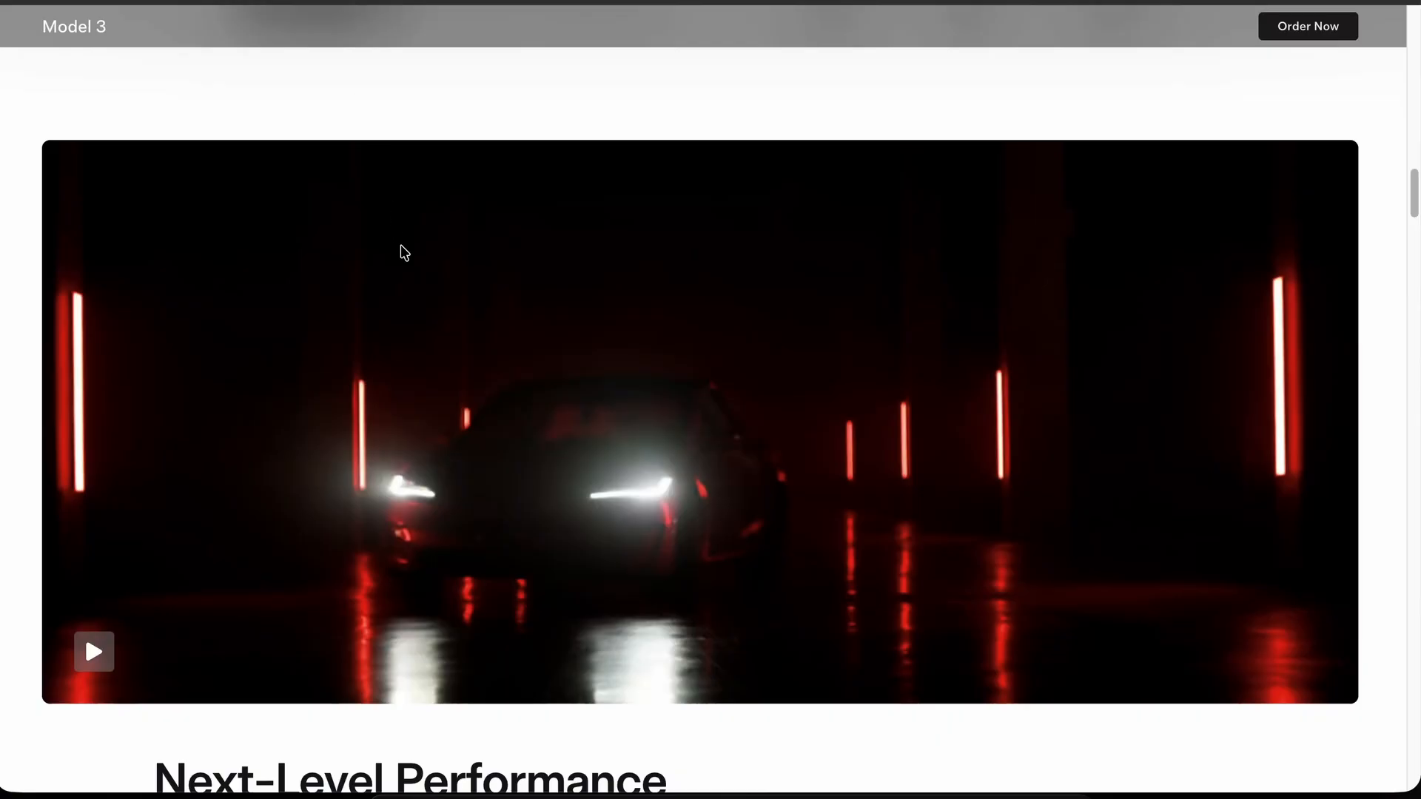
{"action": "scroll", "coordinate": [404, 253], "scroll_direction": "up", "scroll_amount": 1}
{"action": "scroll", "coordinate": [404, 253], "scroll_direction": "down", "scroll_amount": 1}
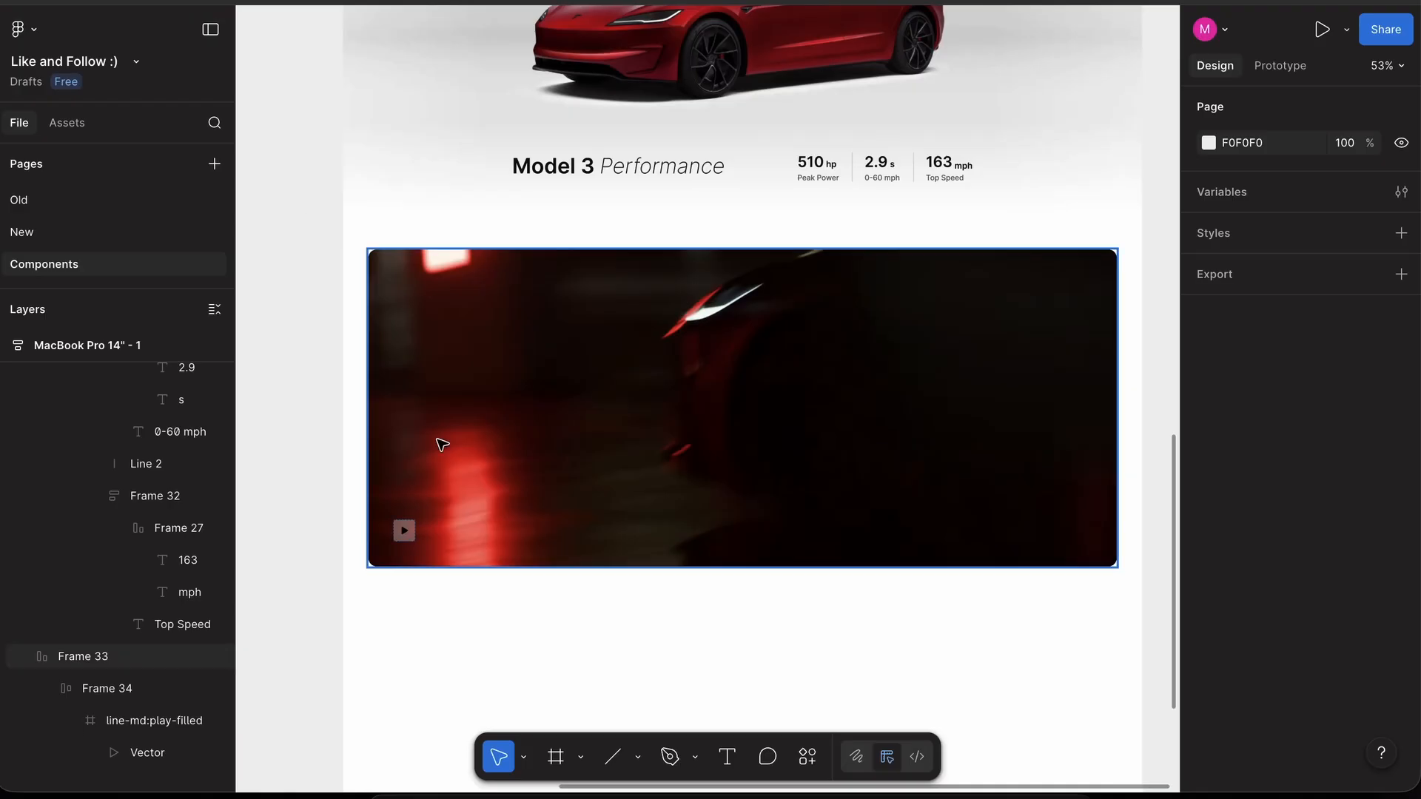
- Change the stroke color of the play icon's vector to FFFFFF
{"action": "scroll", "coordinate": [409, 444], "scroll_direction": "up", "scroll_amount": 5}
{"action": "left_click", "coordinate": [380, 596]}
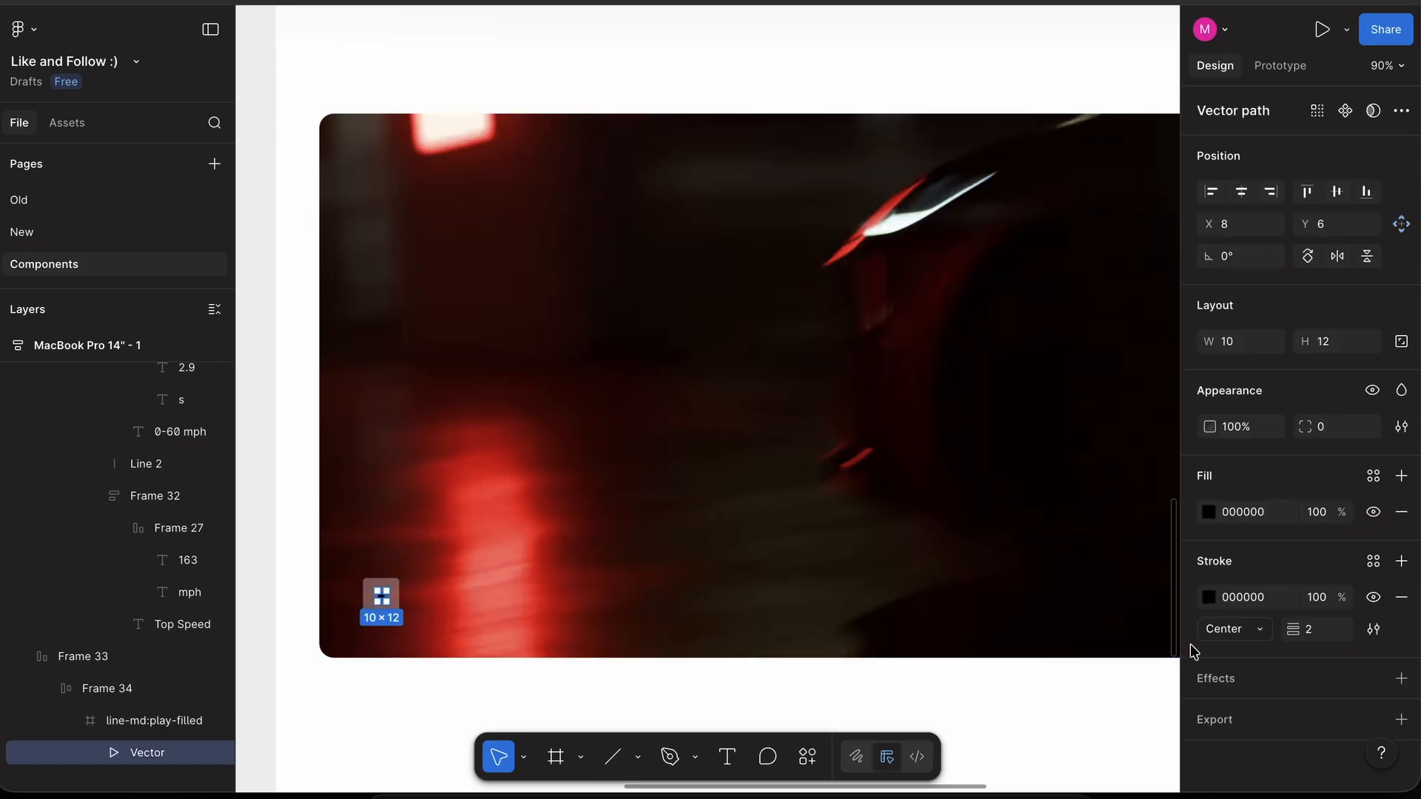
{"action": "left_click", "coordinate": [1214, 603]}
{"action": "left_click_drag", "start_coordinate": [1064, 453], "coordinate": [882, 291]}
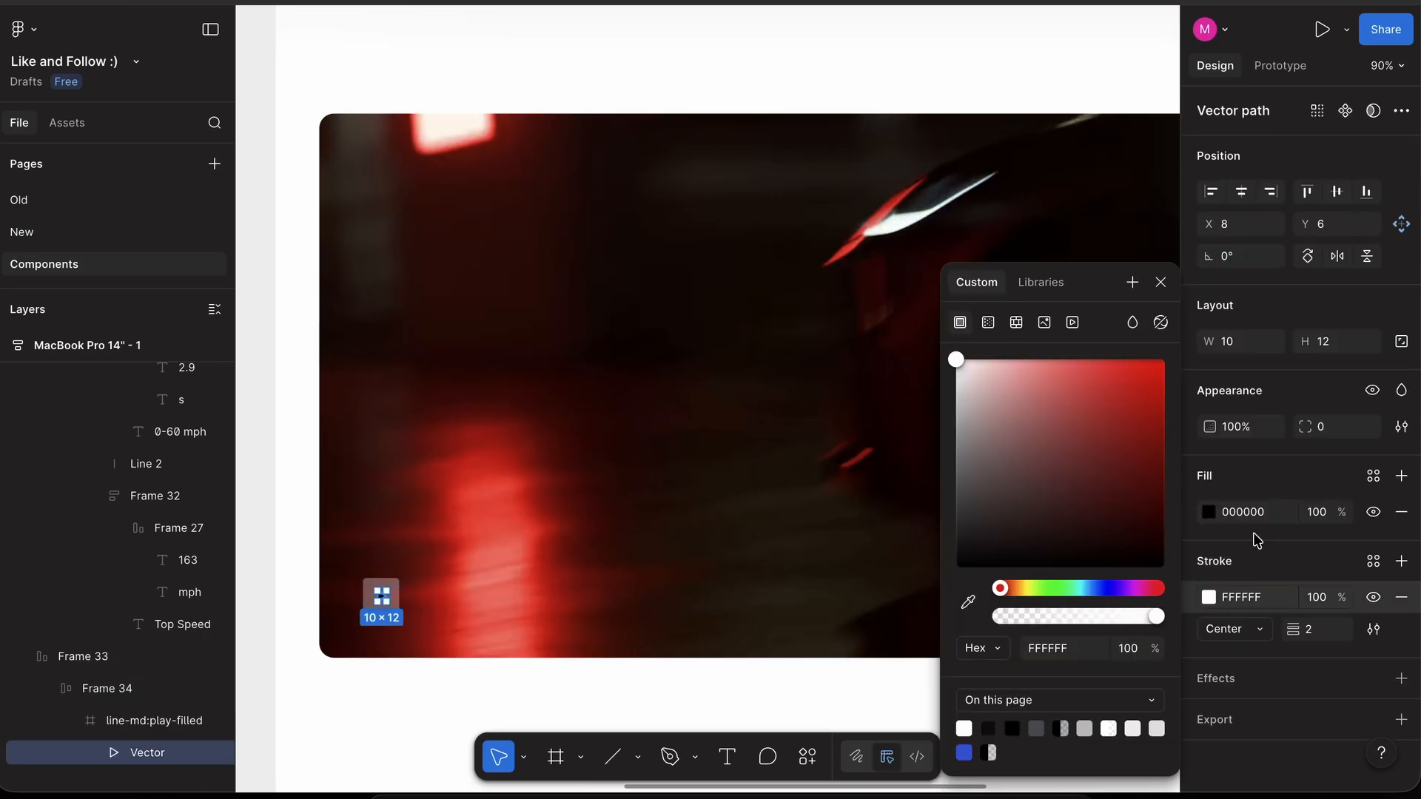
- Set the fill color of the play icon's vector to FFFFFF
{"action": "left_click", "coordinate": [1205, 512]}
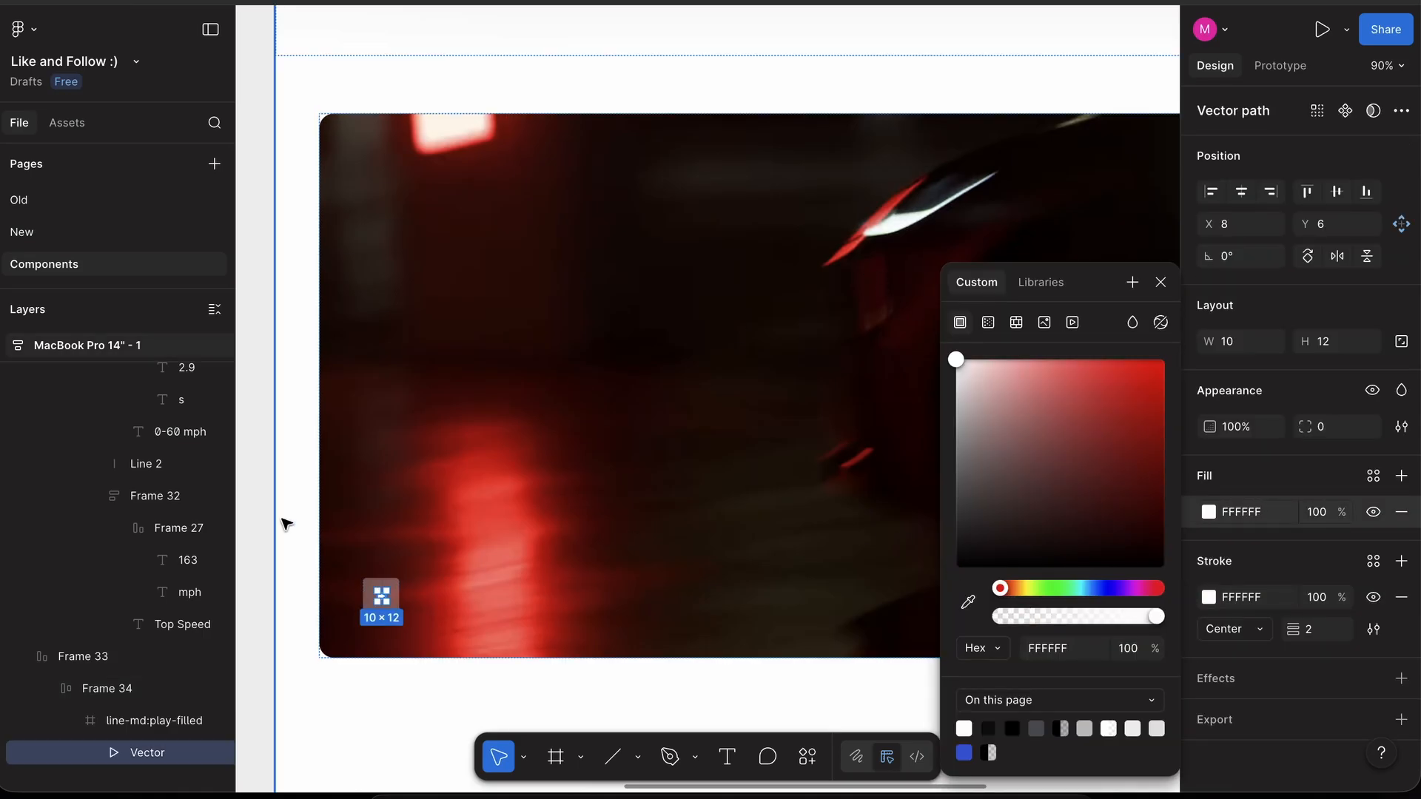
{"action": "left_click", "coordinate": [253, 523]}
- Set the height of the performance video frame to 800
{"action": "scroll", "coordinate": [254, 523], "scroll_direction": "down", "scroll_amount": 5}
{"action": "left_click", "coordinate": [390, 463]}
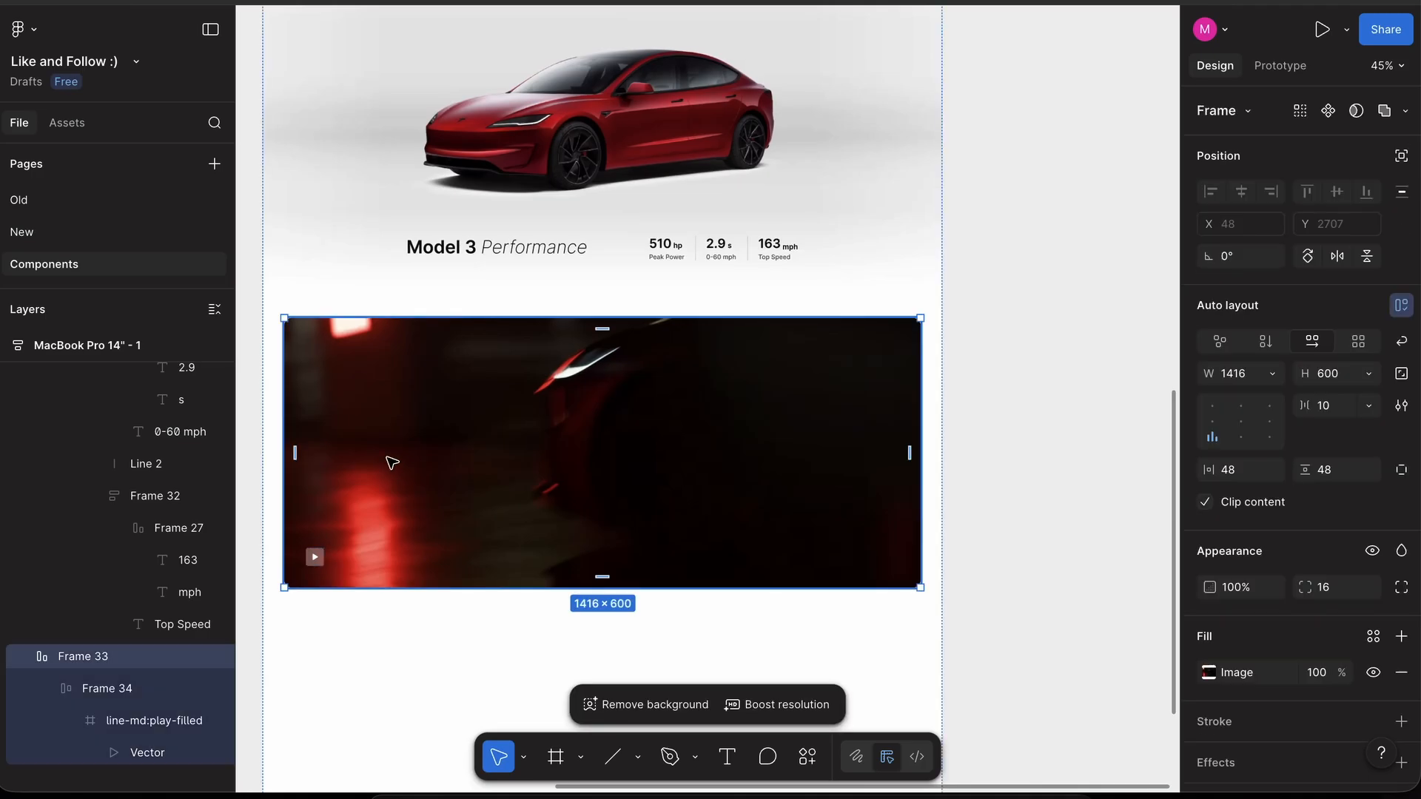
{"action": "scroll", "coordinate": [392, 464], "scroll_direction": "left", "scroll_amount": 1}
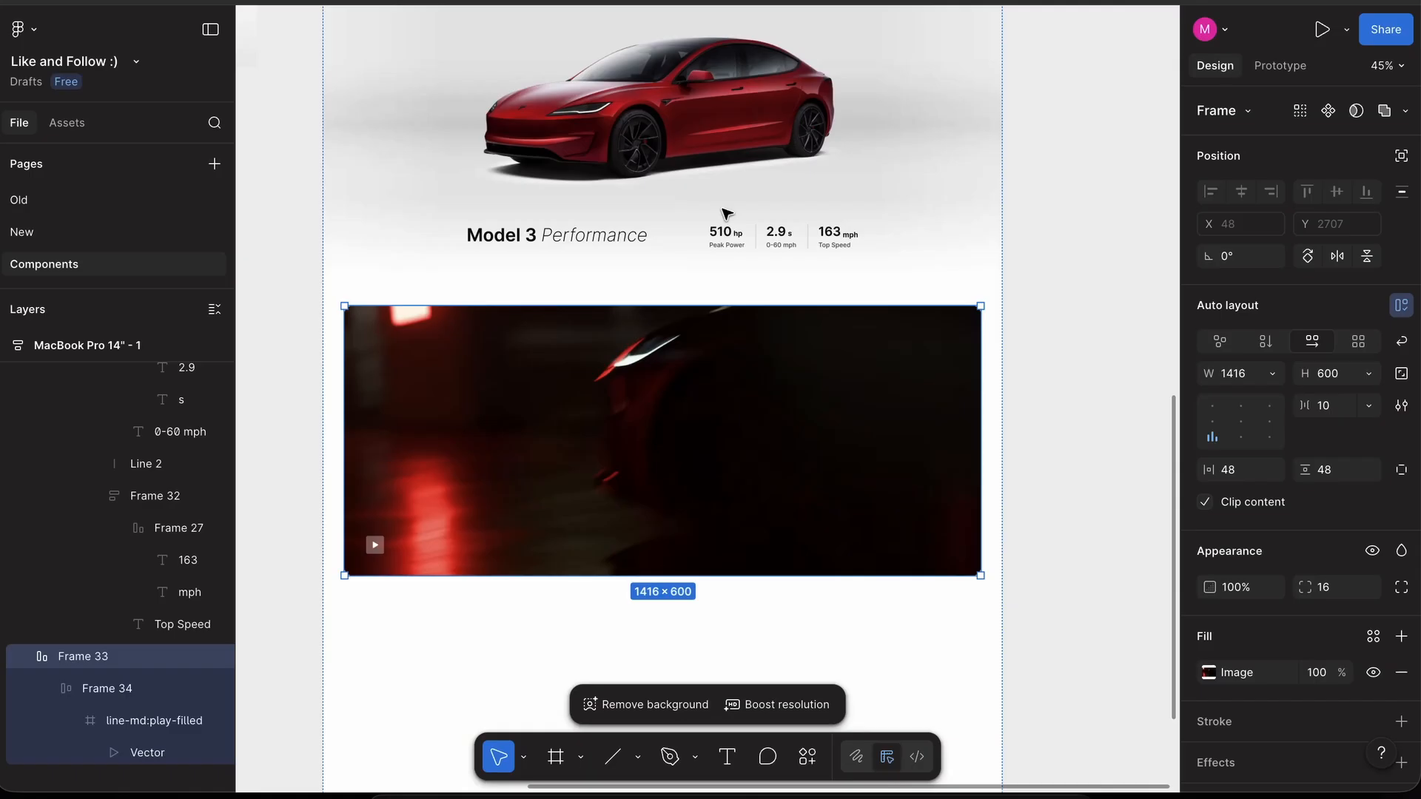
{"action": "left_click", "coordinate": [1332, 373]}
{"action": "type", "text": "800"}
{"action": "key", "text": "Return"}
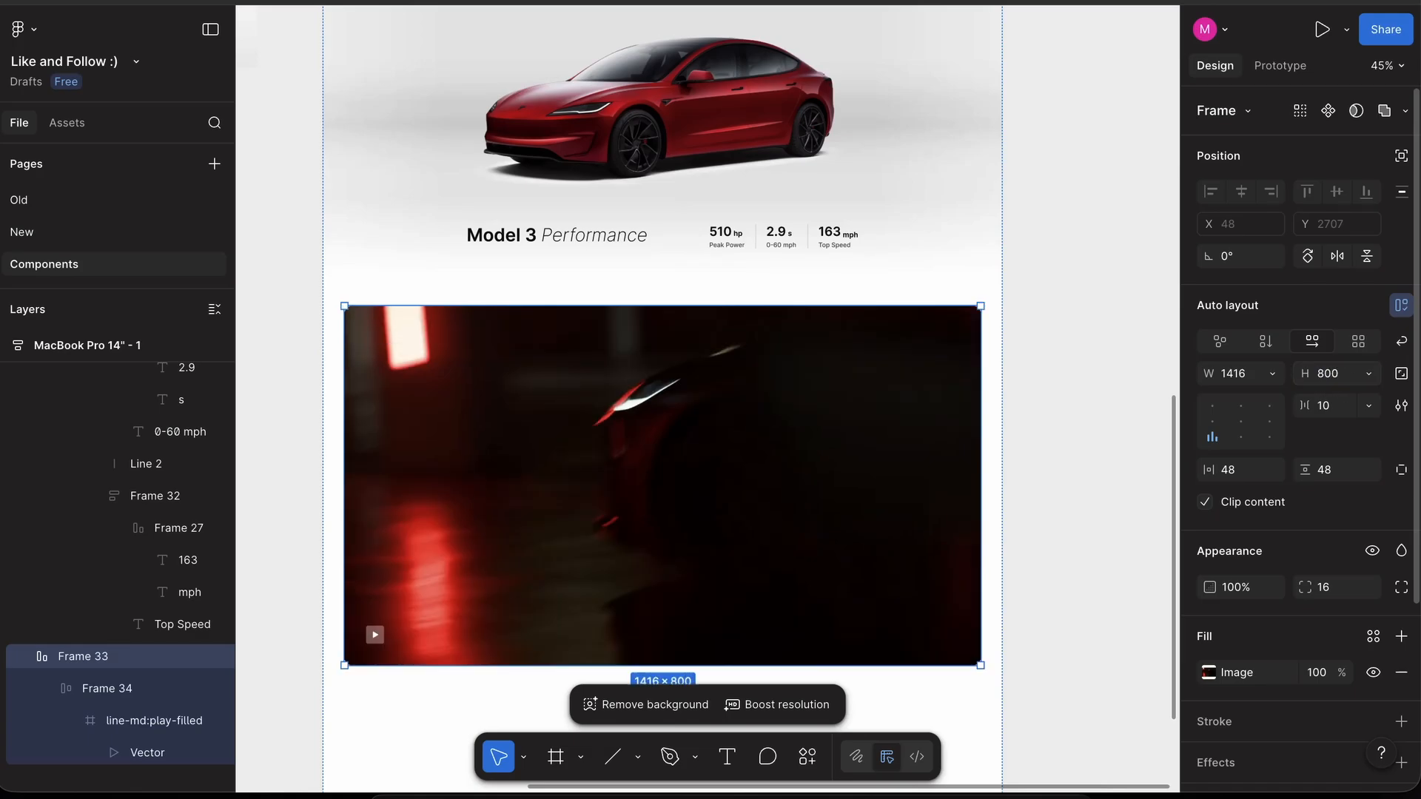
{"action": "left_click", "coordinate": [1058, 410]}
- Compare the enlarged video block with the reference page and examine the heading and paragraph beneath the reference video
{"action": "scroll", "coordinate": [1059, 410], "scroll_direction": "left", "scroll_amount": 2}
{"action": "scroll", "coordinate": [1060, 411], "scroll_direction": "down", "scroll_amount": 3, "text": "ctrl"}
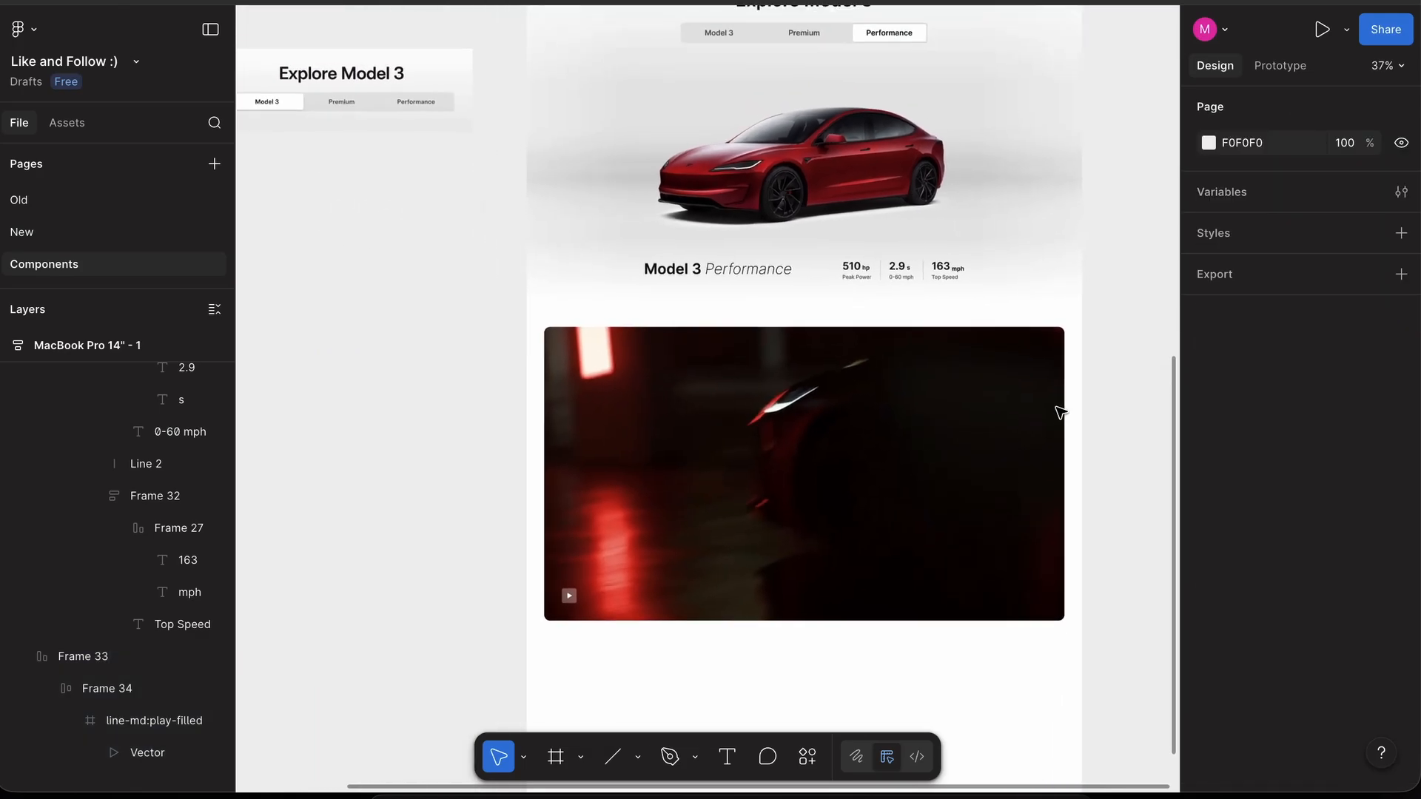
{"action": "scroll", "coordinate": [1060, 411], "scroll_direction": "up", "scroll_amount": 10}
{"action": "scroll", "coordinate": [1060, 411], "scroll_direction": "down", "scroll_amount": 10}
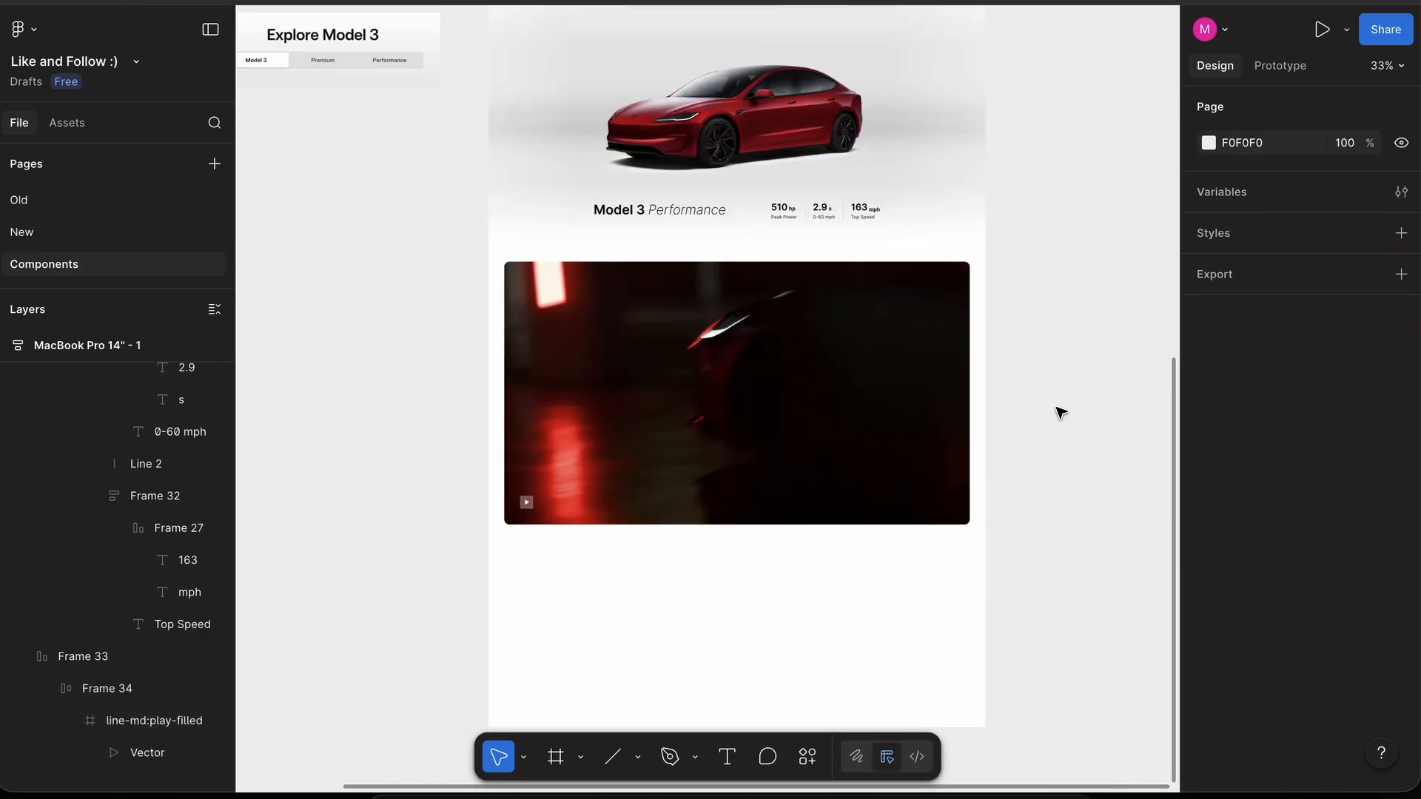
{"action": "scroll", "coordinate": [824, 193], "scroll_direction": "up", "scroll_amount": 3, "text": "ctrl"}
{"action": "left_click", "coordinate": [758, 489]}
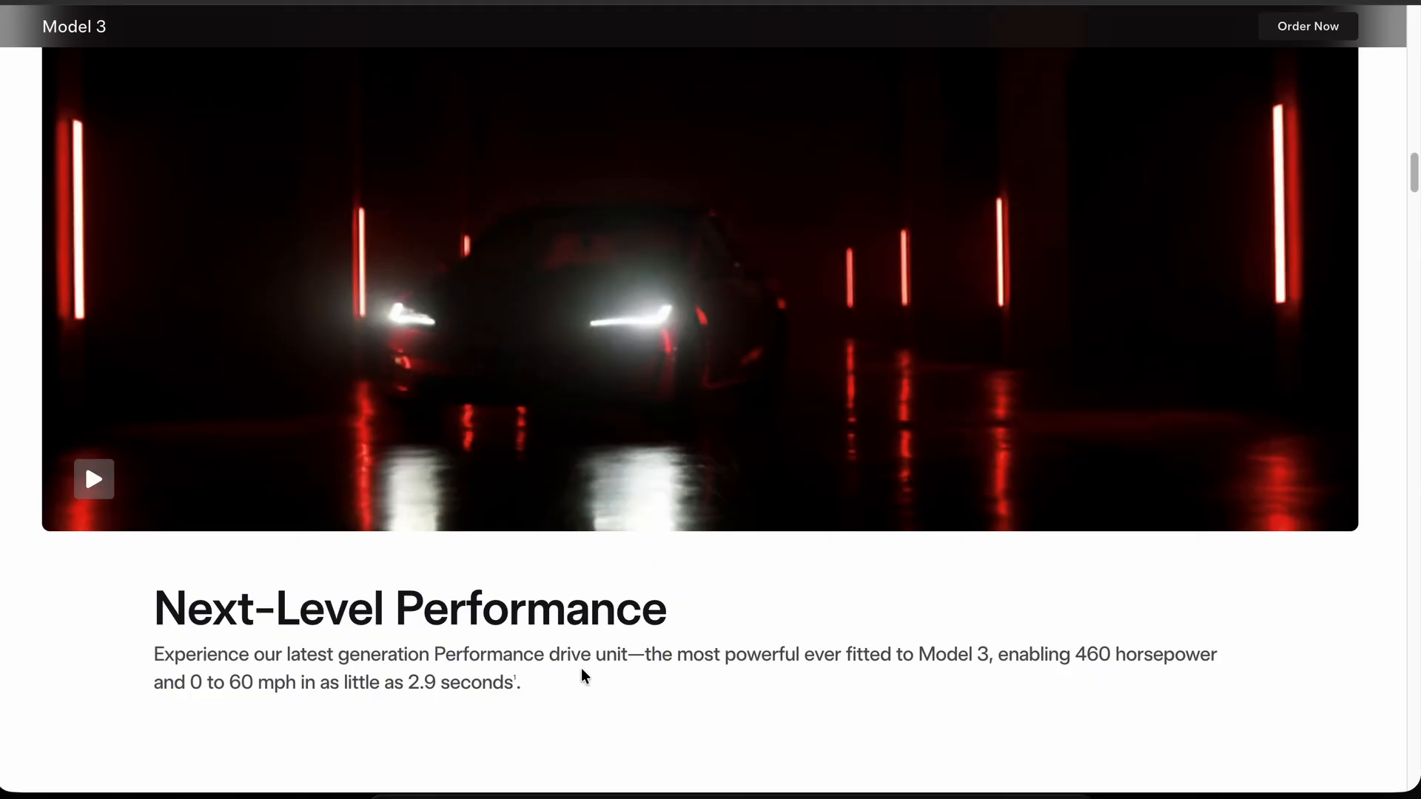
{"action": "scroll", "coordinate": [585, 676], "scroll_direction": "down", "scroll_amount": 1}
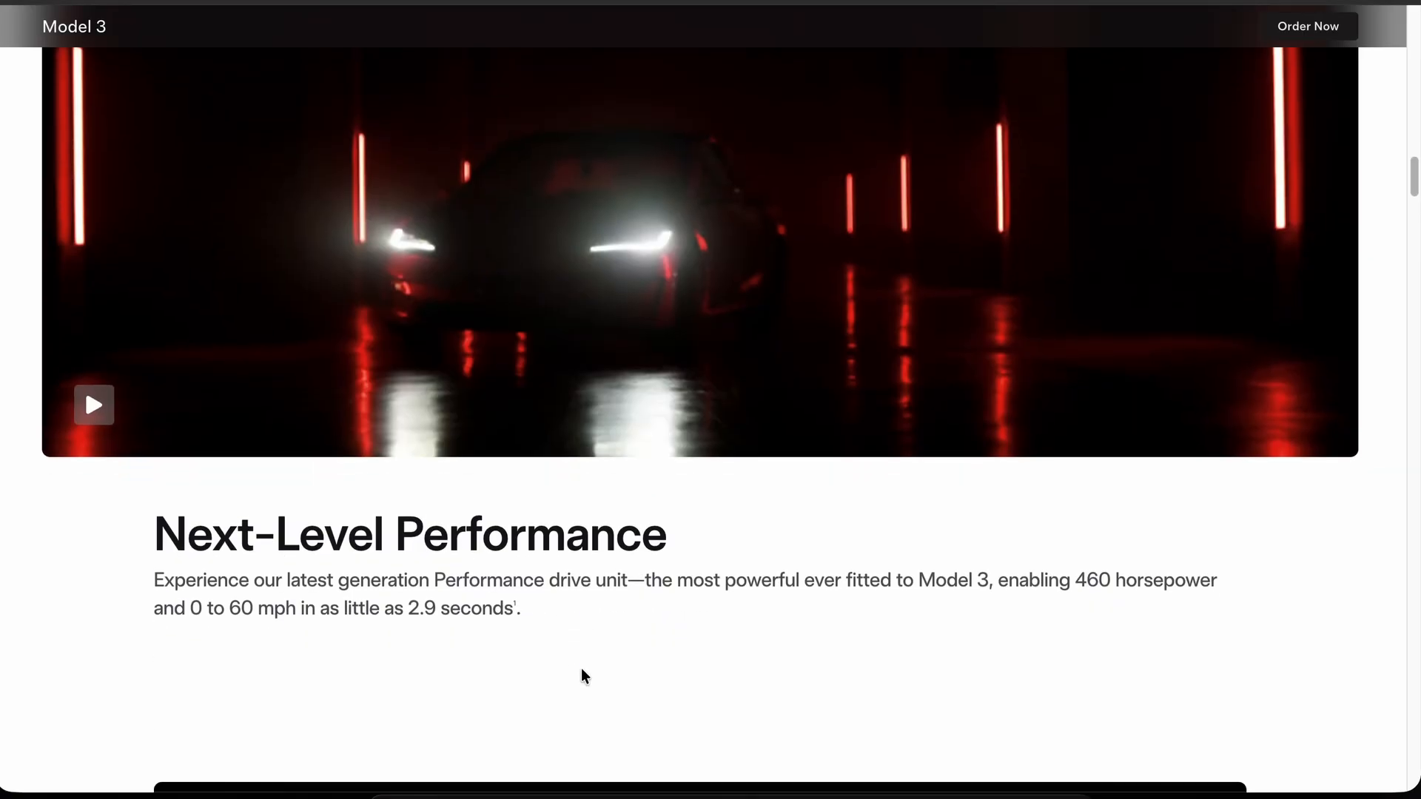
{"action": "scroll", "coordinate": [237, 596], "scroll_direction": "down", "scroll_amount": 8}
{"action": "scroll", "coordinate": [237, 596], "scroll_direction": "up", "scroll_amount": 6}
{"action": "scroll", "coordinate": [239, 592], "scroll_direction": "up", "scroll_amount": 2}
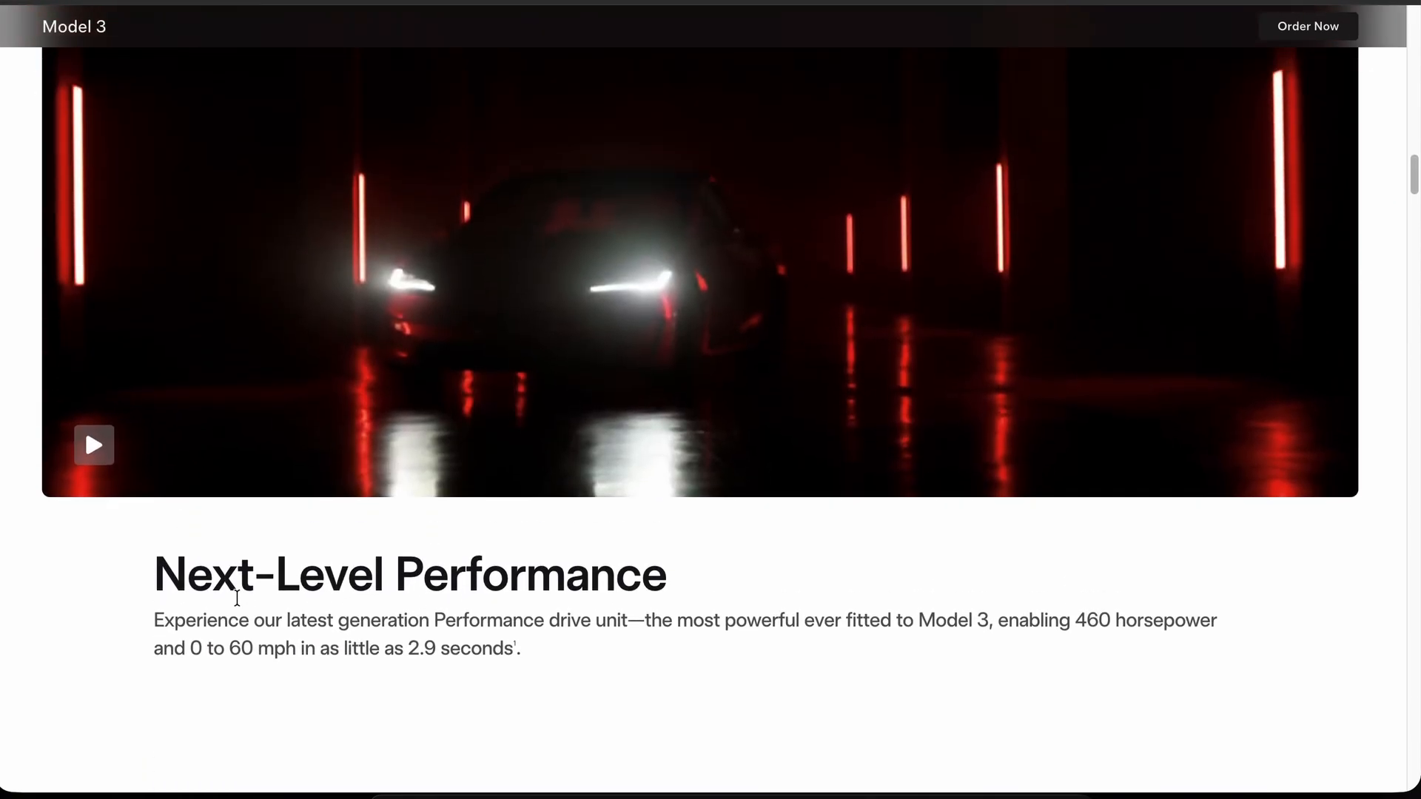
{"action": "left_click_drag", "start_coordinate": [541, 656], "coordinate": [153, 571]}
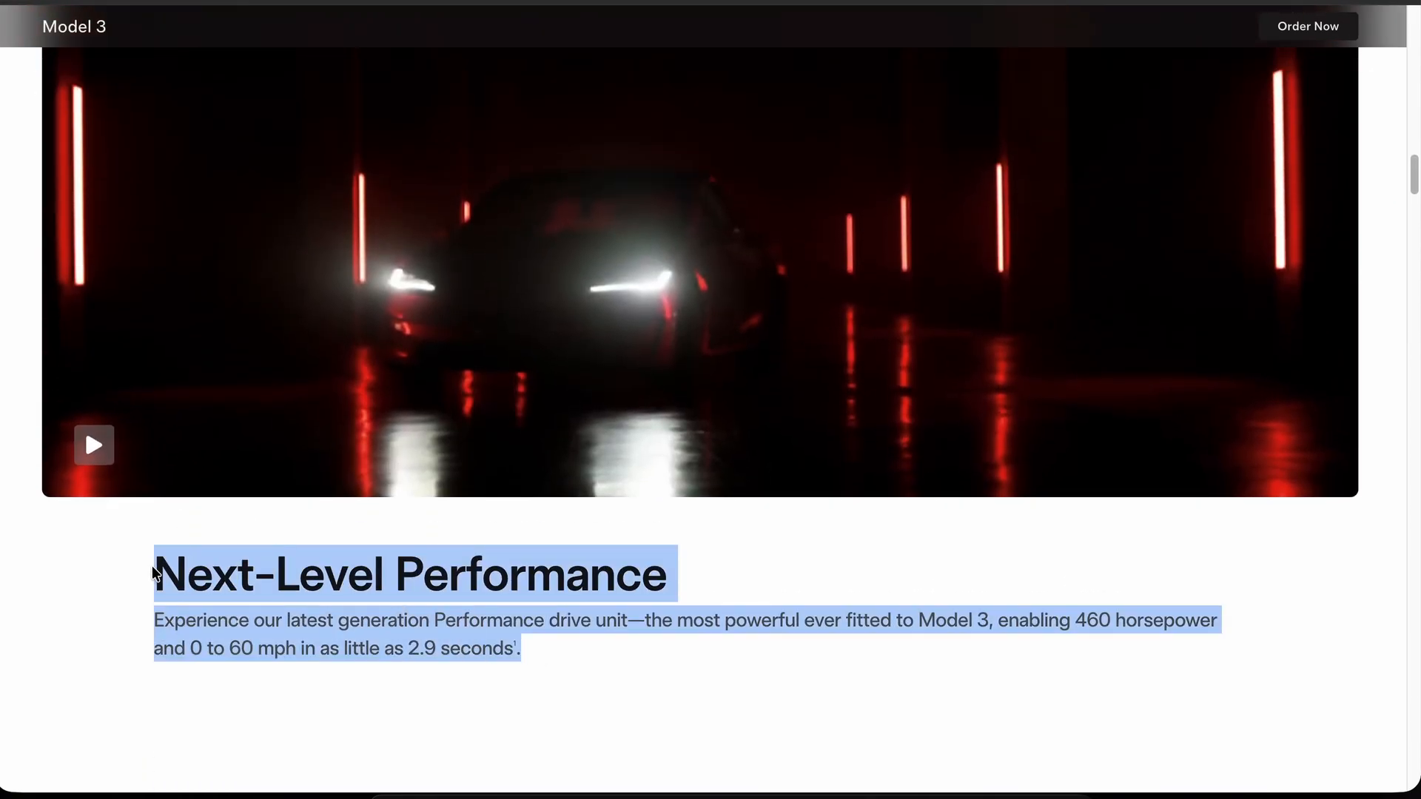
{"action": "left_click", "coordinate": [153, 571]}
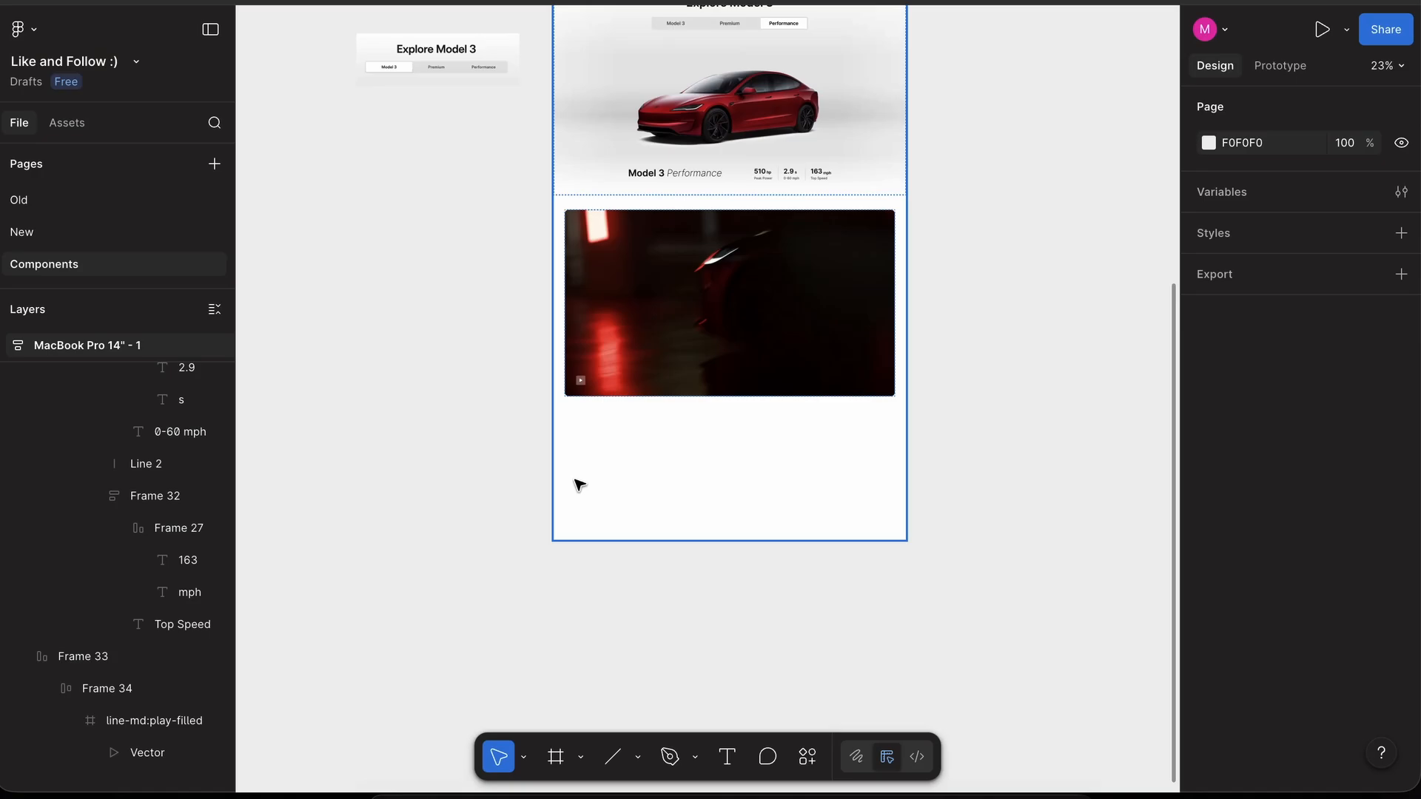
- Place two copies of the "Explore Model 3" heading text below the video frame
{"action": "scroll", "coordinate": [704, 174], "scroll_direction": "up", "scroll_amount": 5}
{"action": "left_click", "coordinate": [699, 105]}
{"action": "scroll", "coordinate": [701, 104], "scroll_direction": "down", "scroll_amount": 2}
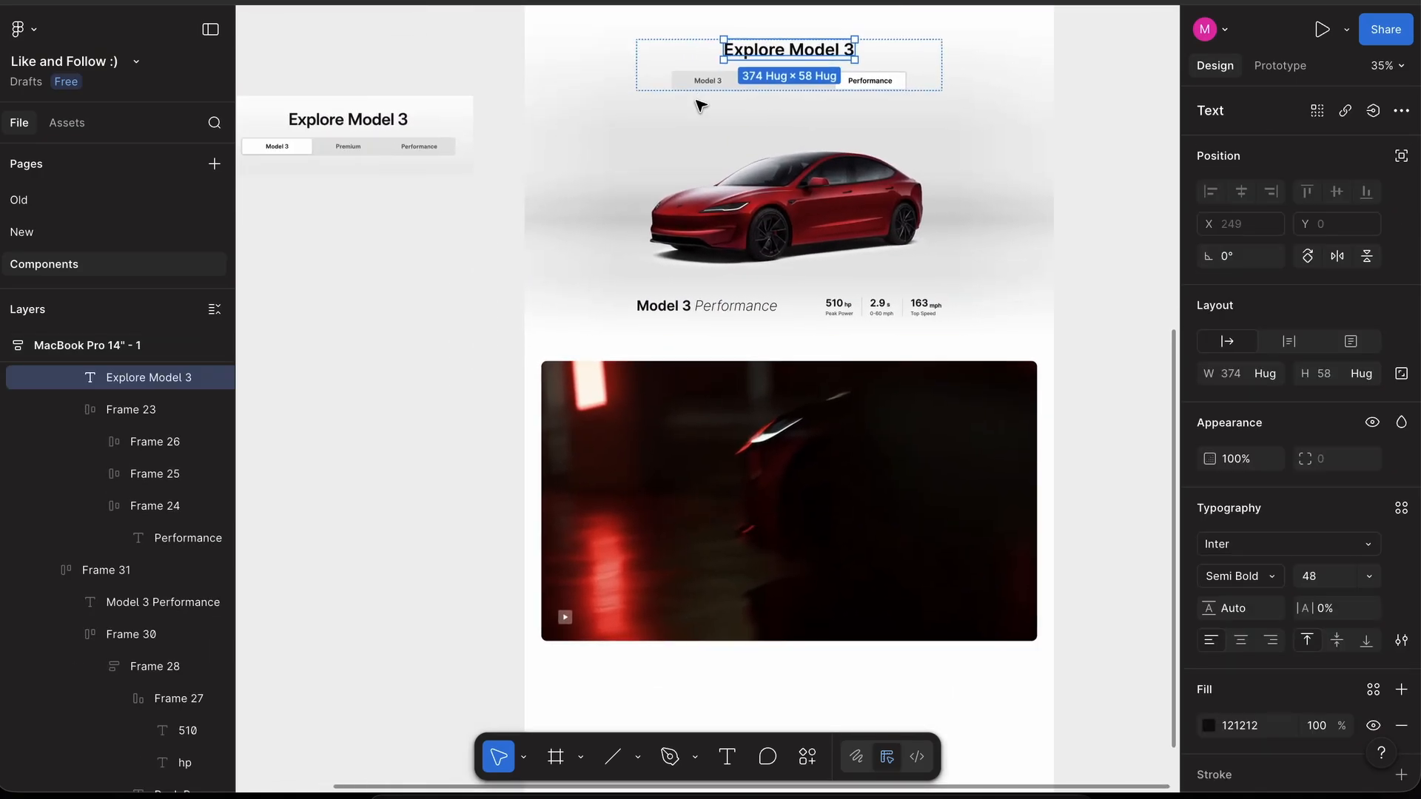
{"action": "scroll", "coordinate": [740, 74], "scroll_direction": "left", "scroll_amount": 2}
{"action": "left_click_drag", "start_coordinate": [768, 681], "coordinate": [767, 676]}
{"action": "scroll", "coordinate": [767, 676], "scroll_direction": "down", "scroll_amount": 3}
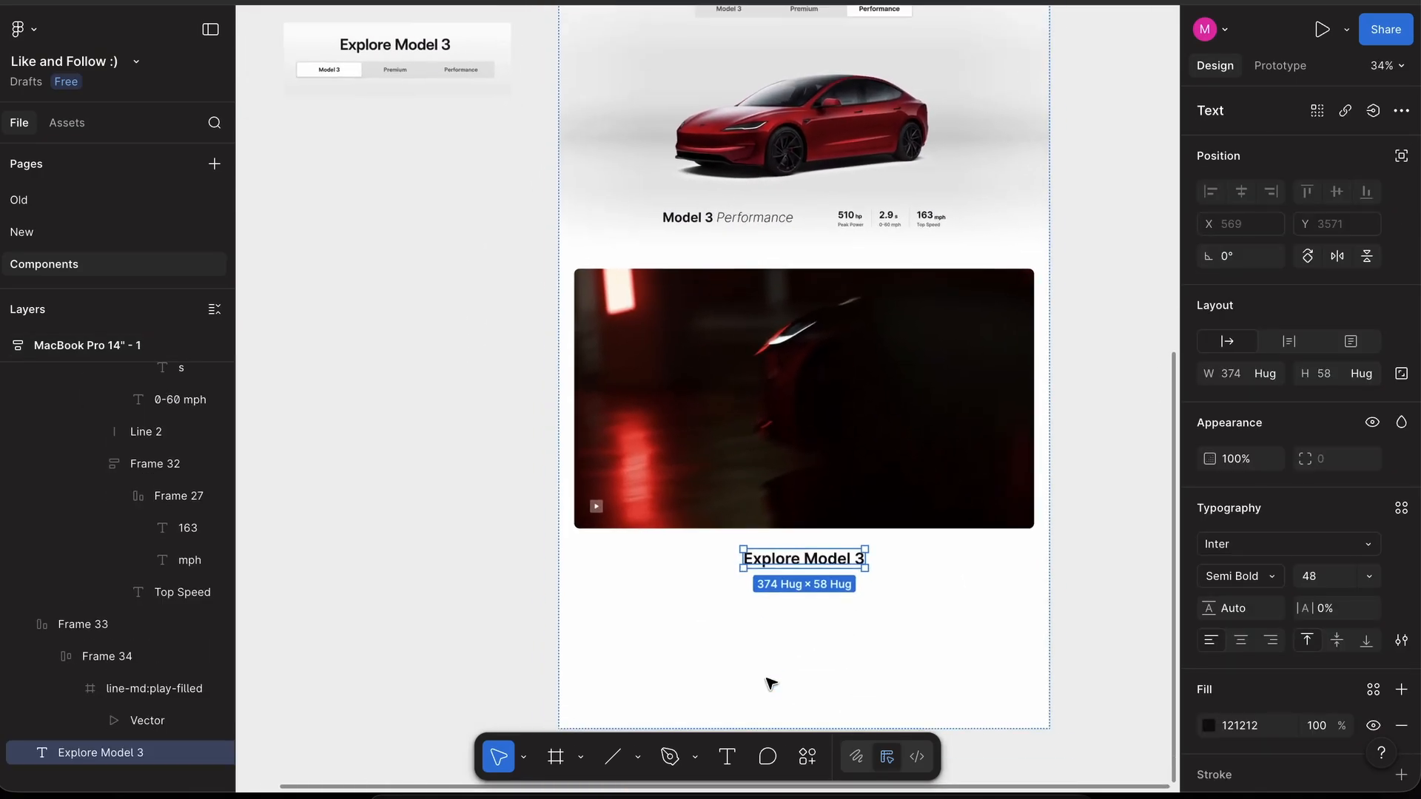
{"action": "key", "text": "super+d"}
{"action": "scroll", "coordinate": [820, 626], "scroll_direction": "down", "scroll_amount": 2}
- Replace the upper copied heading with "Next-Level Performance" copied from the reference page
{"action": "scroll", "coordinate": [821, 629], "scroll_direction": "up", "scroll_amount": 3}
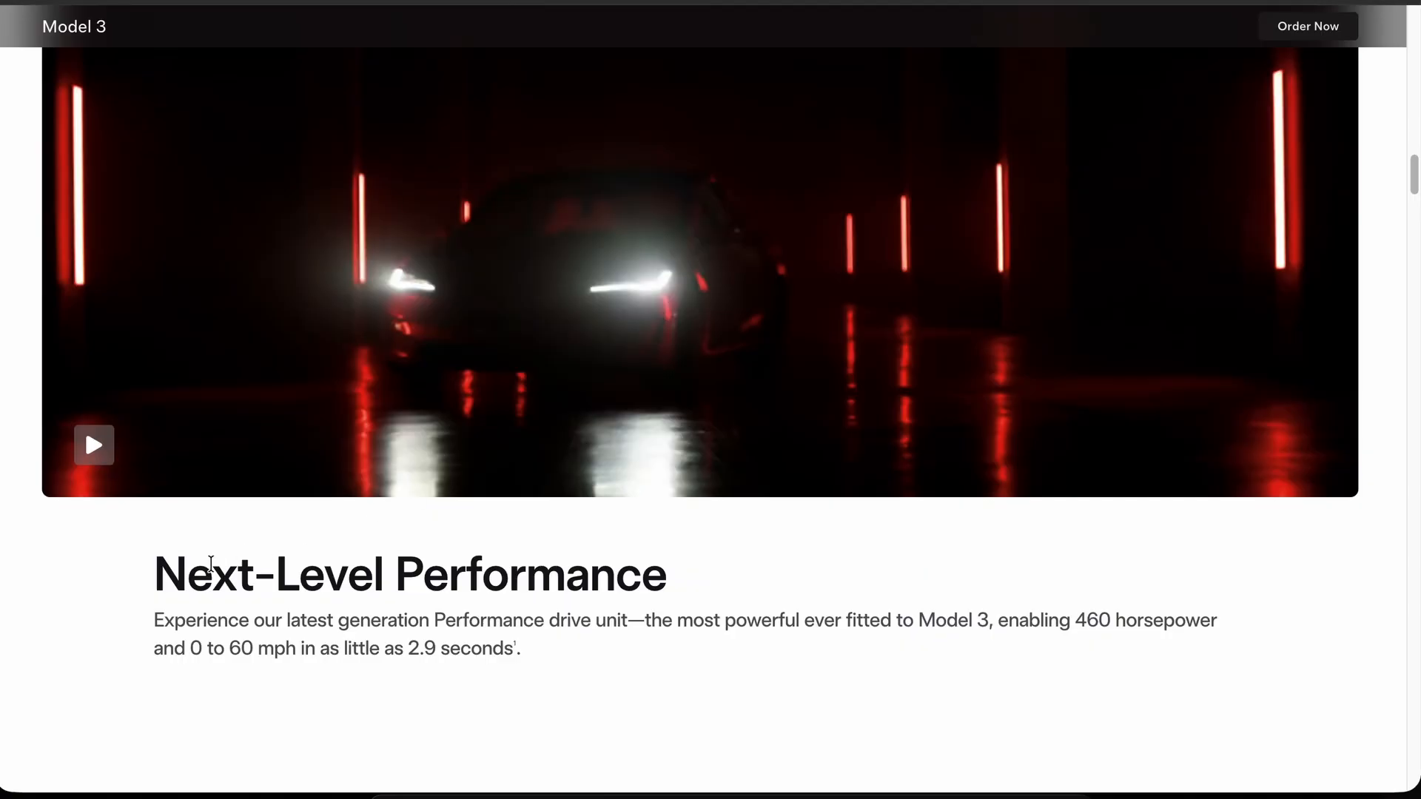
{"action": "triple_click", "coordinate": [211, 564]}
{"action": "key", "text": "super+c"}
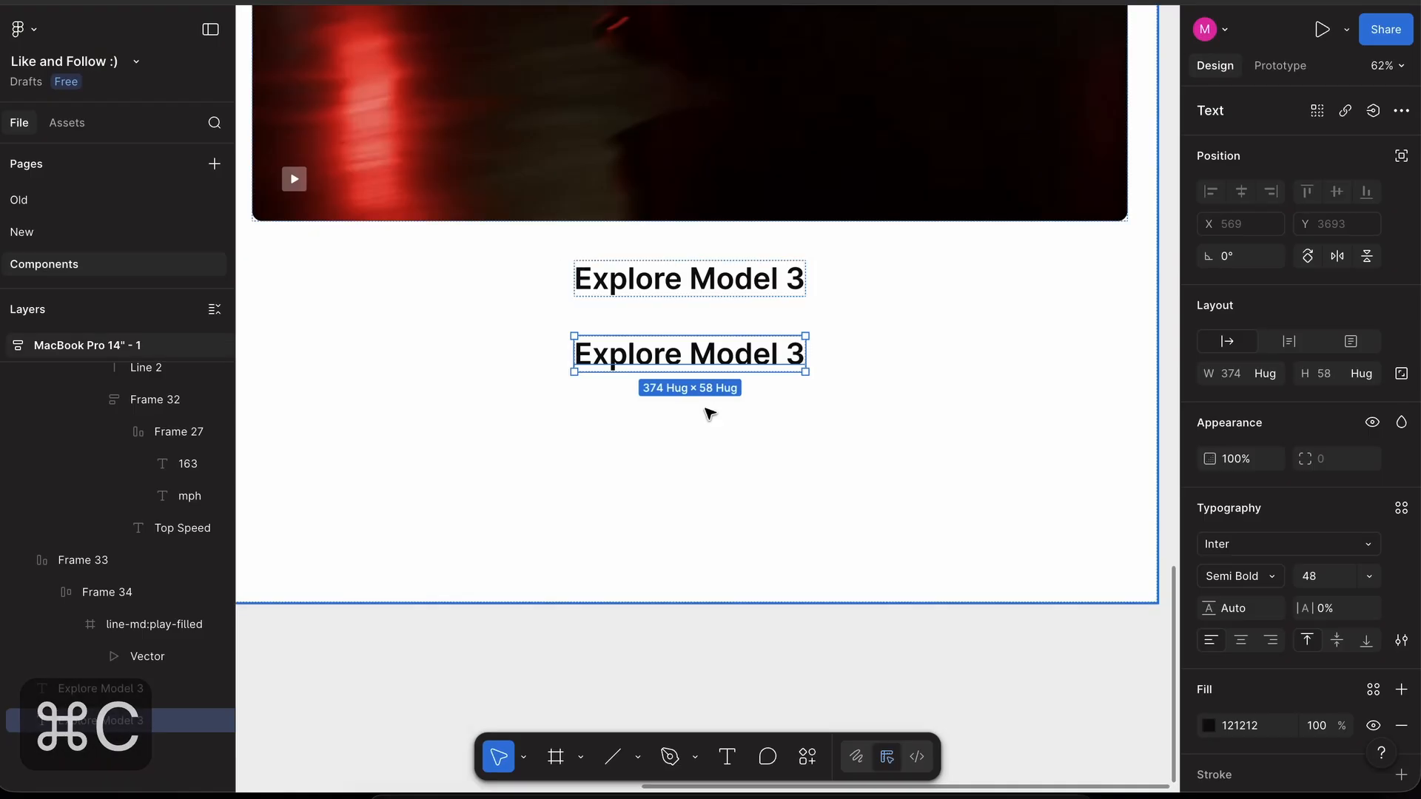
{"action": "left_click", "coordinate": [714, 279]}
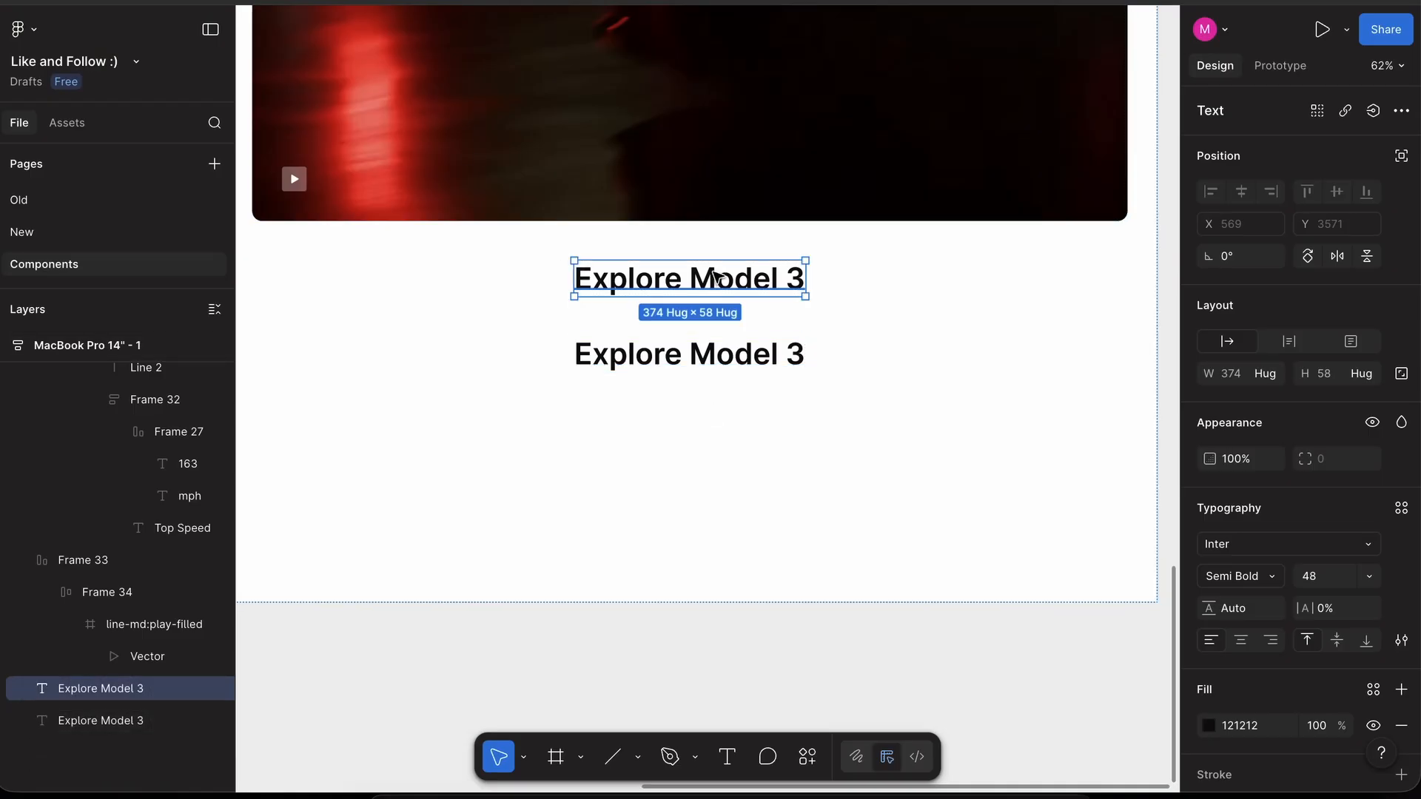
{"action": "double_click", "coordinate": [716, 279]}
{"action": "key", "text": "super+shift+v"}
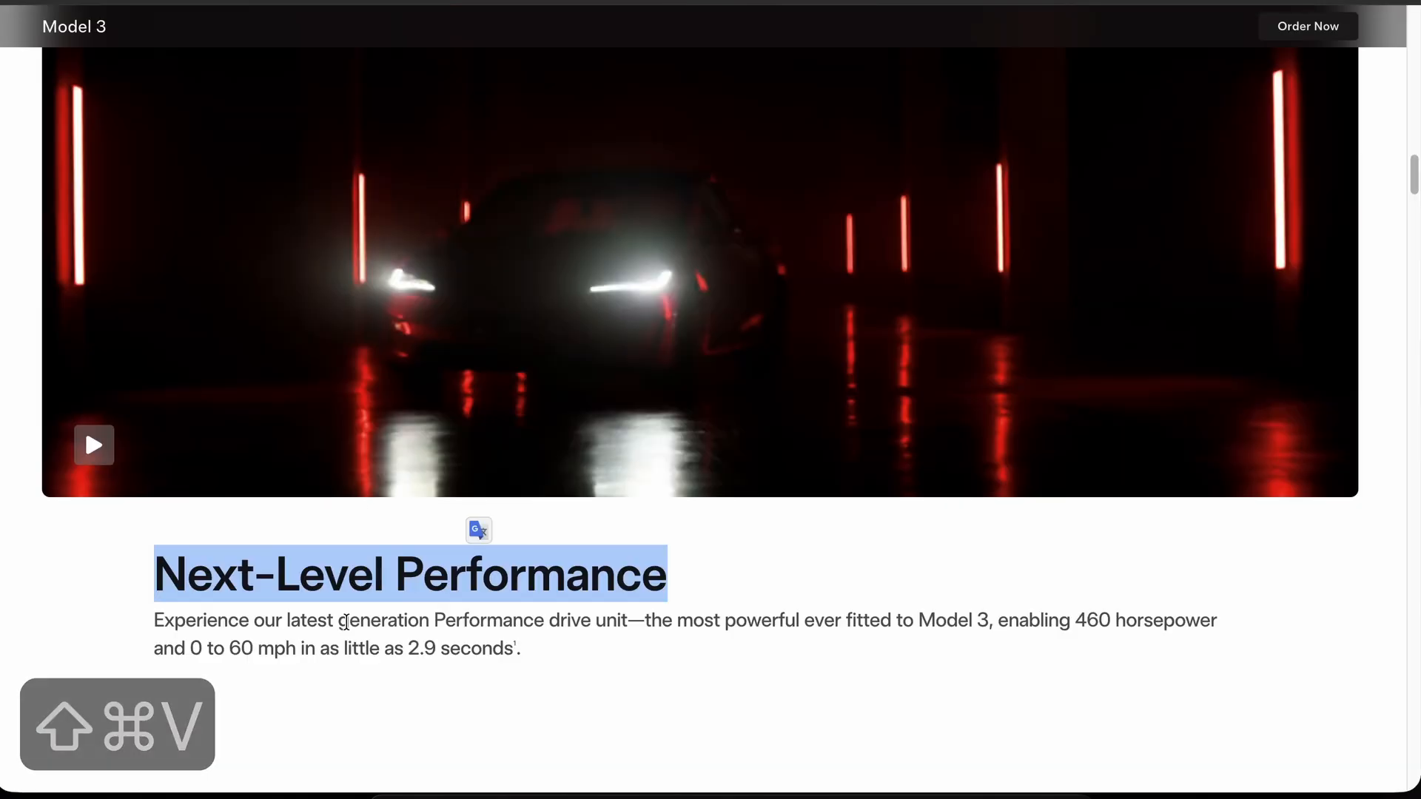
- Replace the lower copied heading with the "Experience our latest generation Performance drive unit" paragraph from the reference page
{"action": "double_click", "coordinate": [159, 619]}
{"action": "left_click_drag", "start_coordinate": [159, 619], "coordinate": [549, 648]}
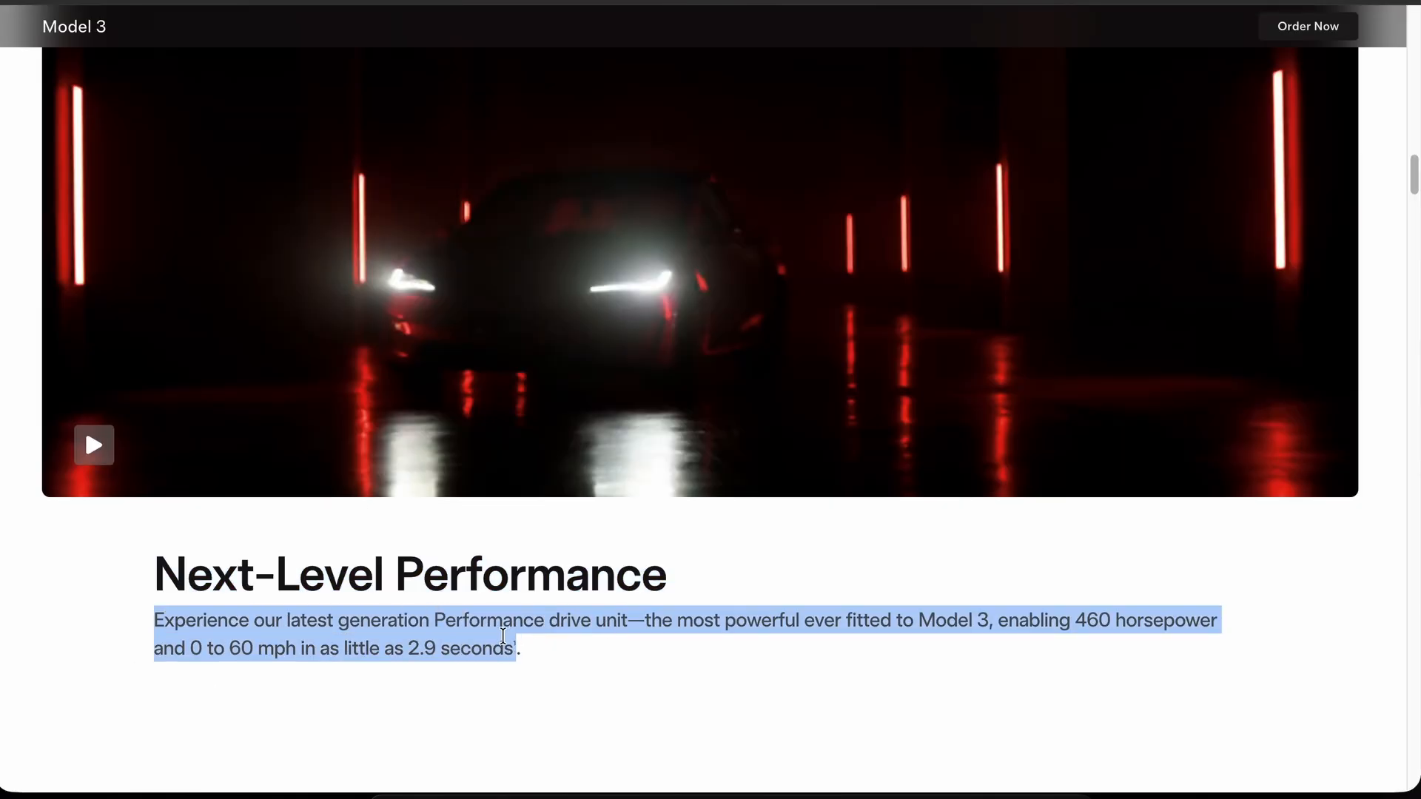
{"action": "key", "text": "super+c"}
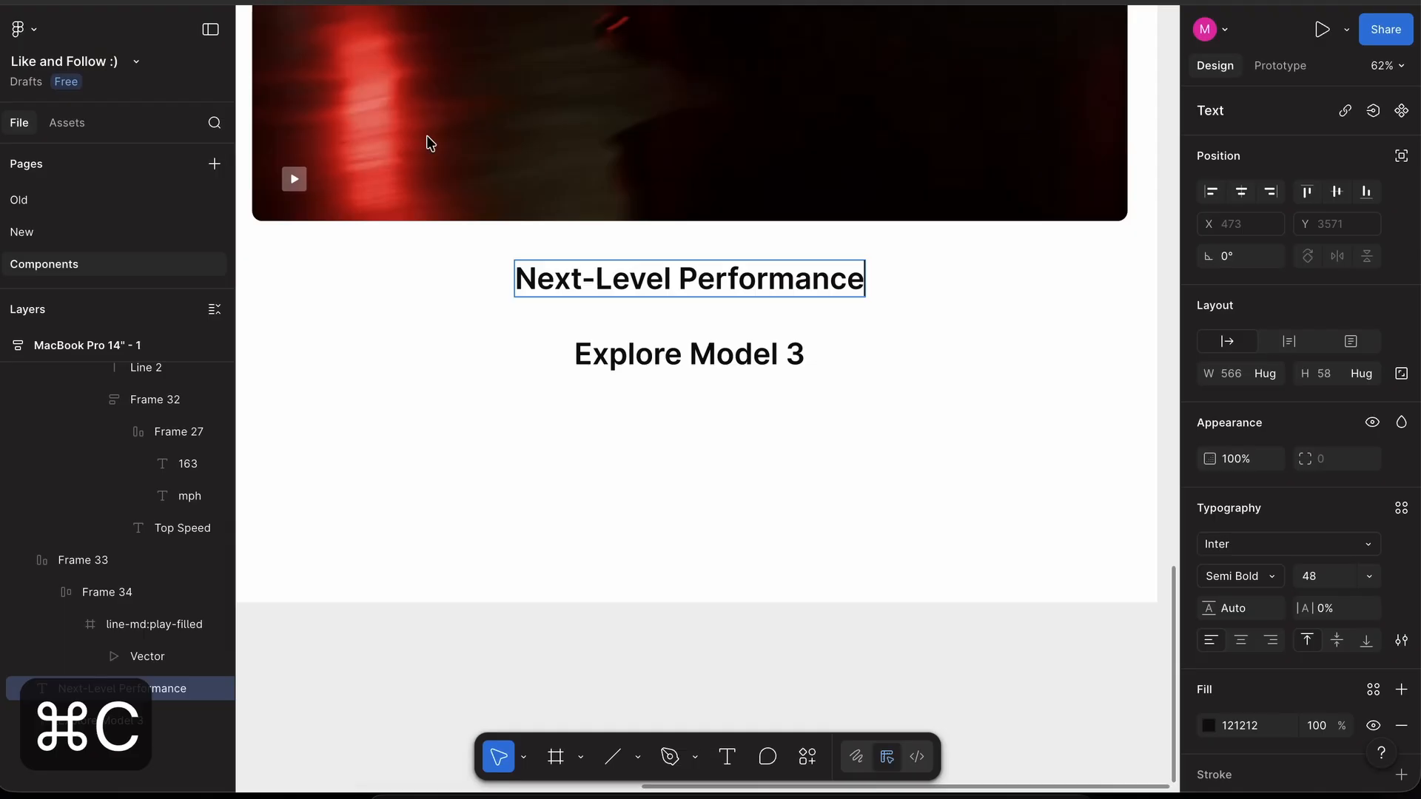
{"action": "key", "text": "Tab"}
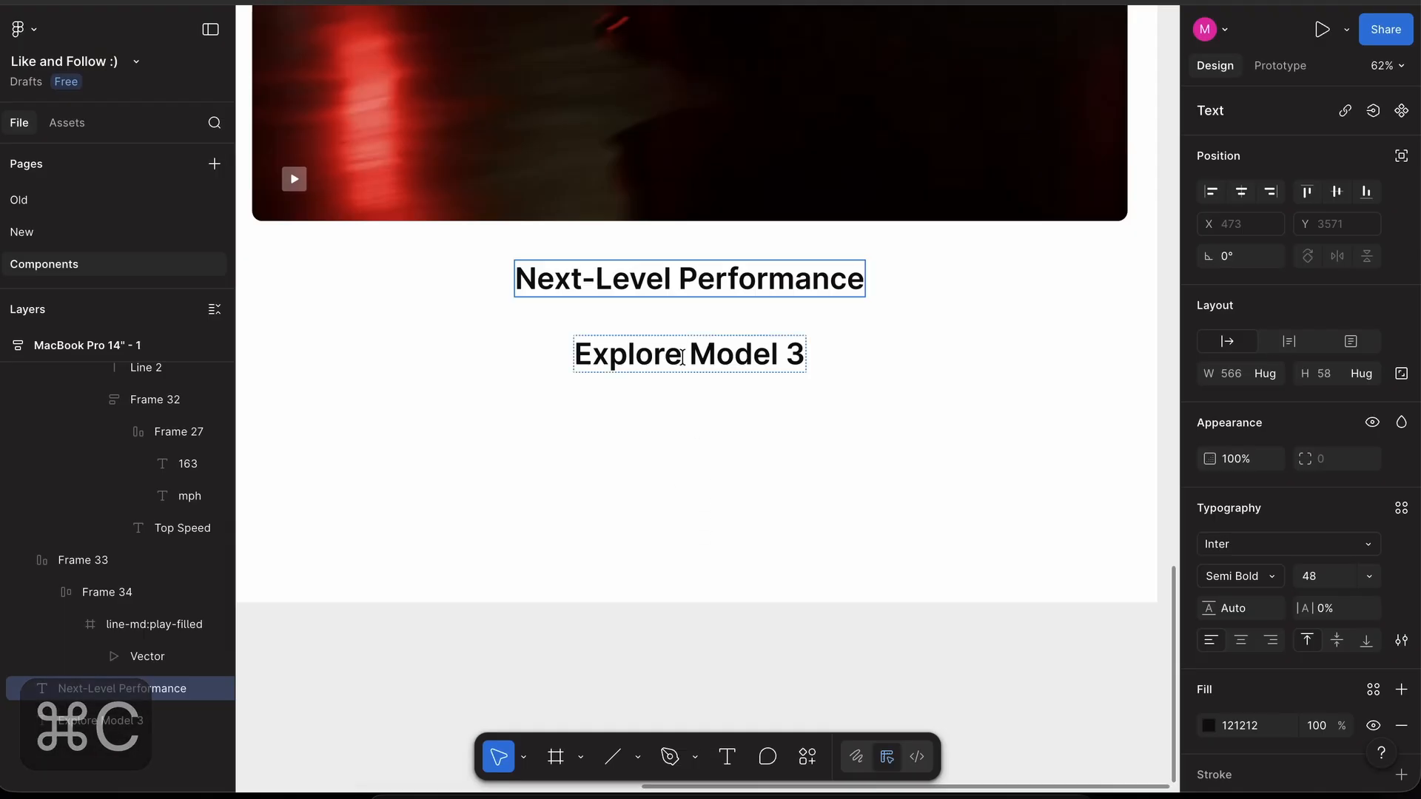
{"action": "key", "text": "Return"}
{"action": "key", "text": "super+a"}
{"action": "key", "text": "super+shift+v"}
- Set the font size of the pasted paragraph to 20
{"action": "scroll", "coordinate": [730, 657], "scroll_direction": "down", "scroll_amount": 5}
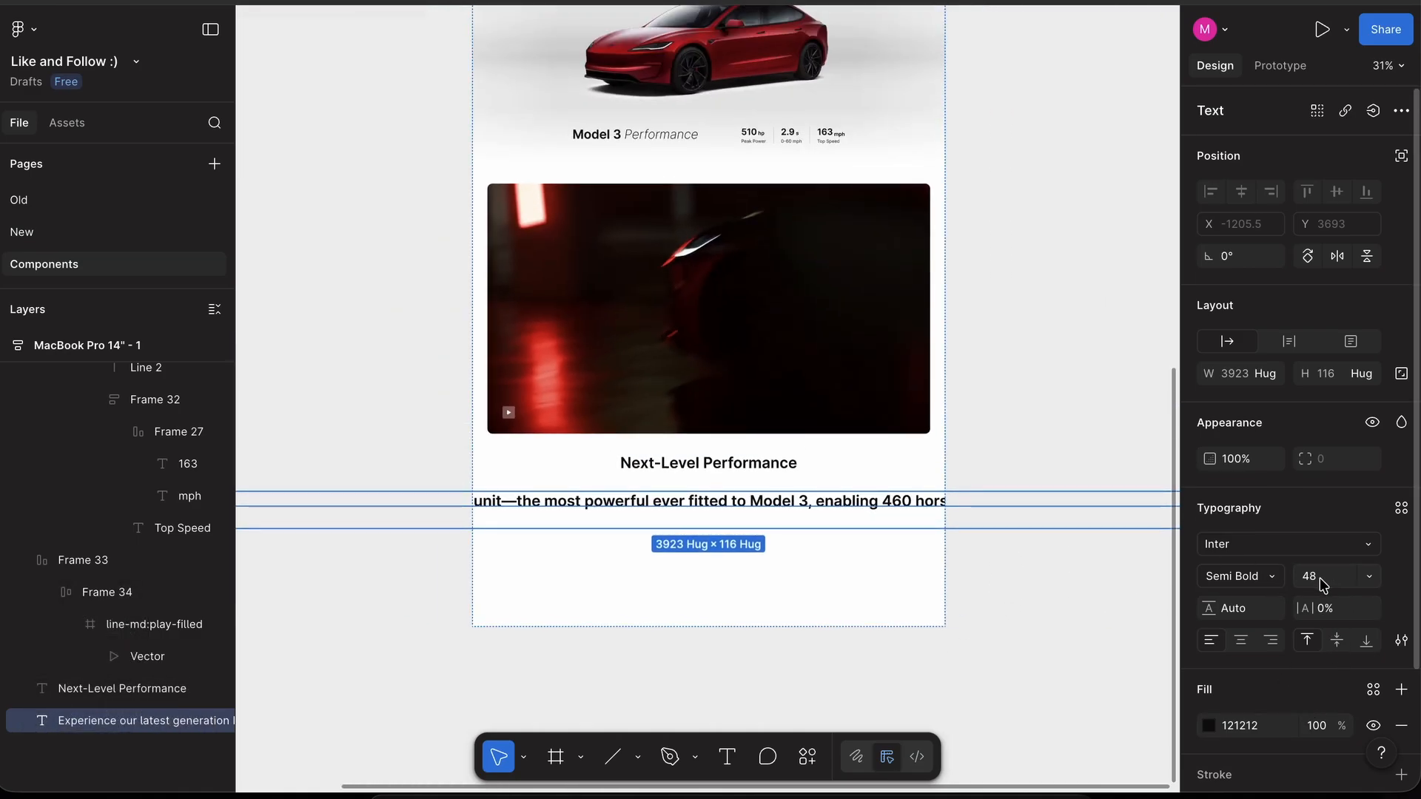
{"action": "type", "text": "20"}
{"action": "key", "text": "Return"}
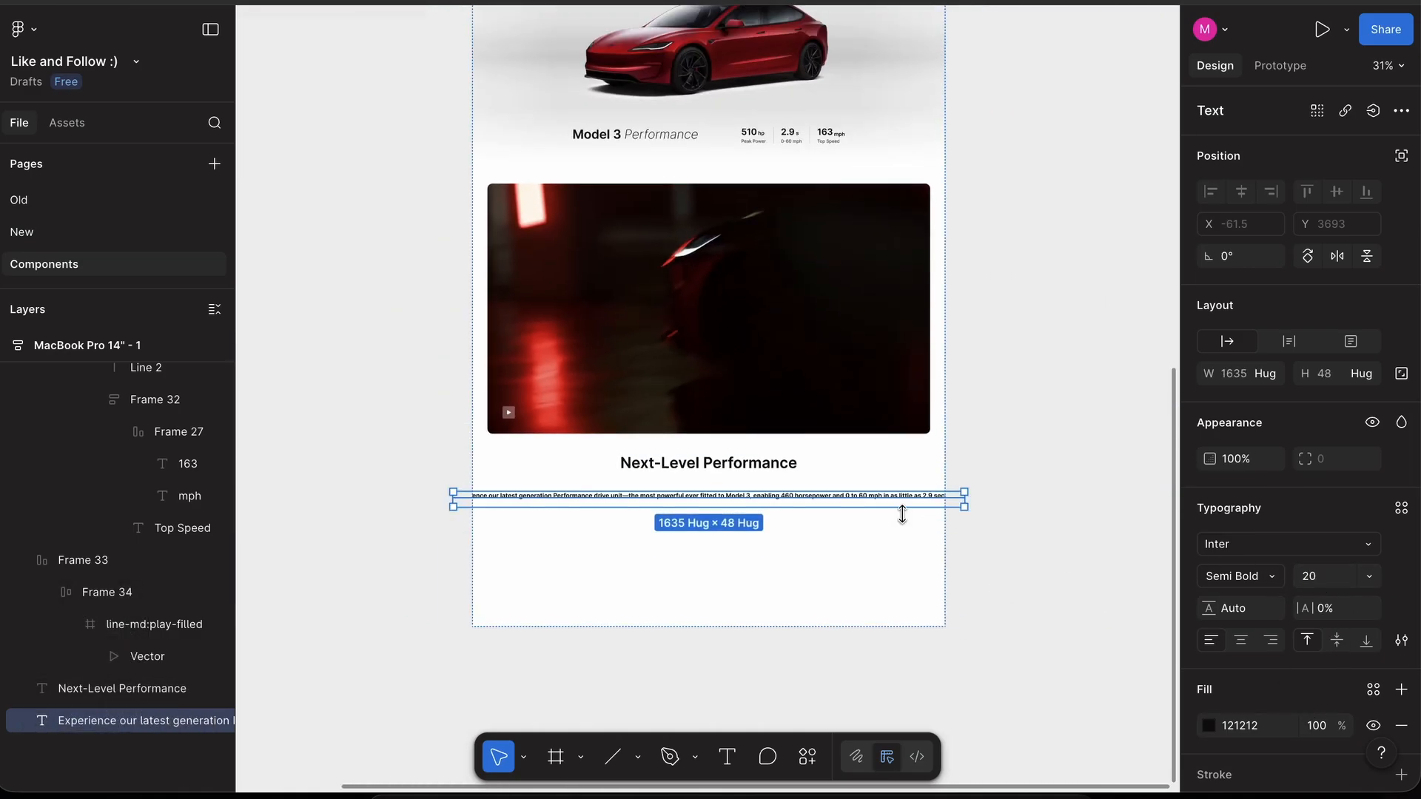
- Group the heading and paragraph in an auto layout frame and set its width to fill the container
{"action": "scroll", "coordinate": [901, 511], "scroll_direction": "up", "scroll_amount": 3}
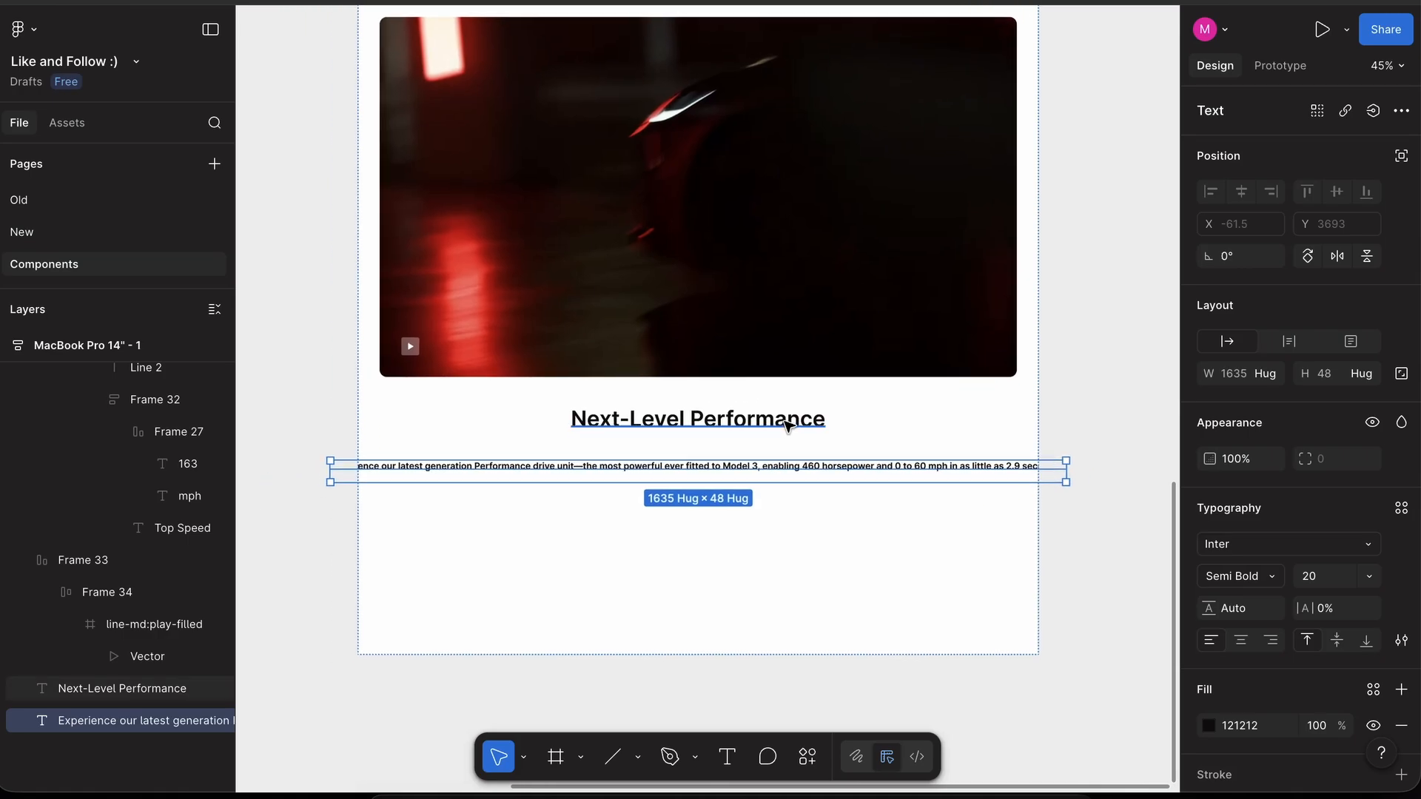
{"action": "left_click", "coordinate": [787, 425], "text": "shift"}
{"action": "key", "text": "shift+a"}
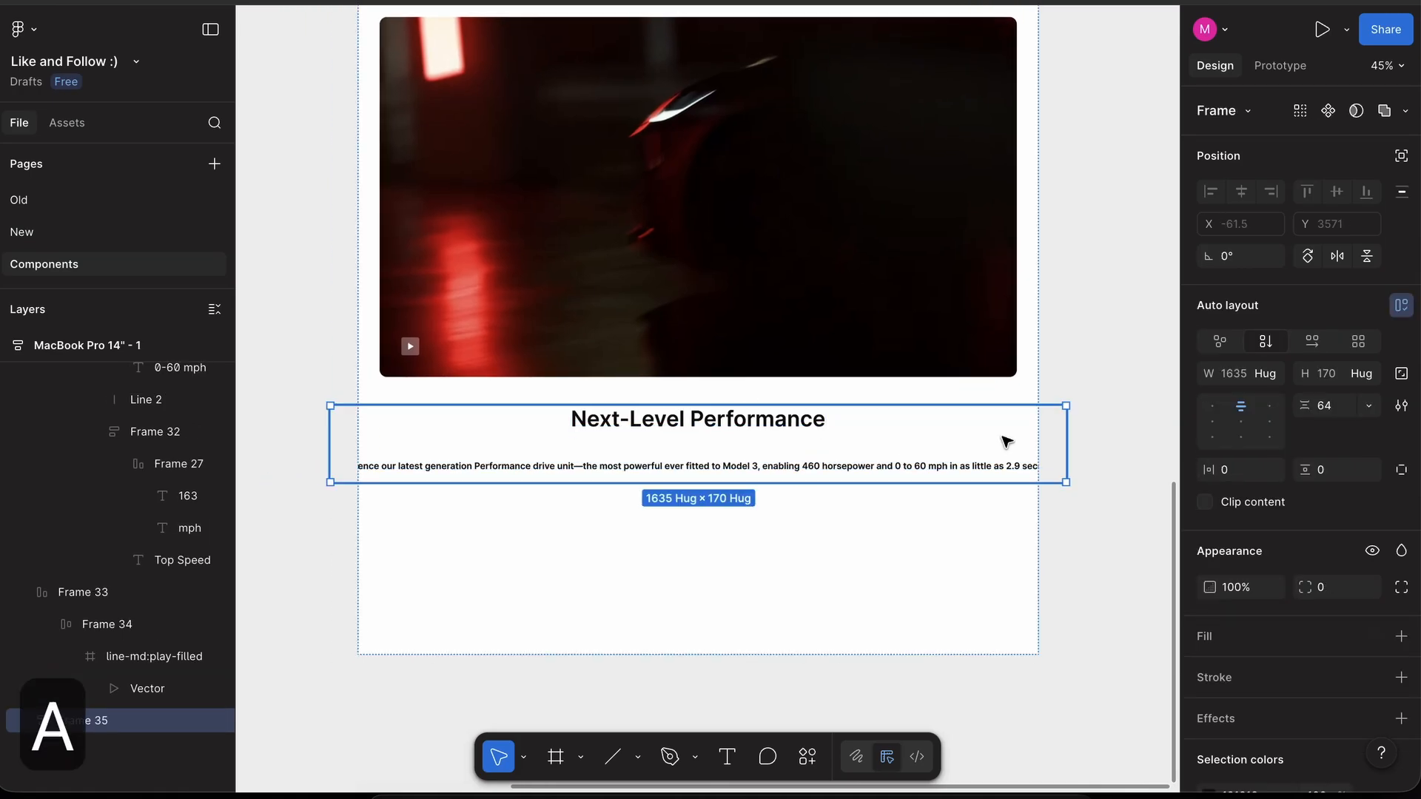
{"action": "left_click", "coordinate": [1272, 374]}
{"action": "left_click", "coordinate": [1270, 394]}
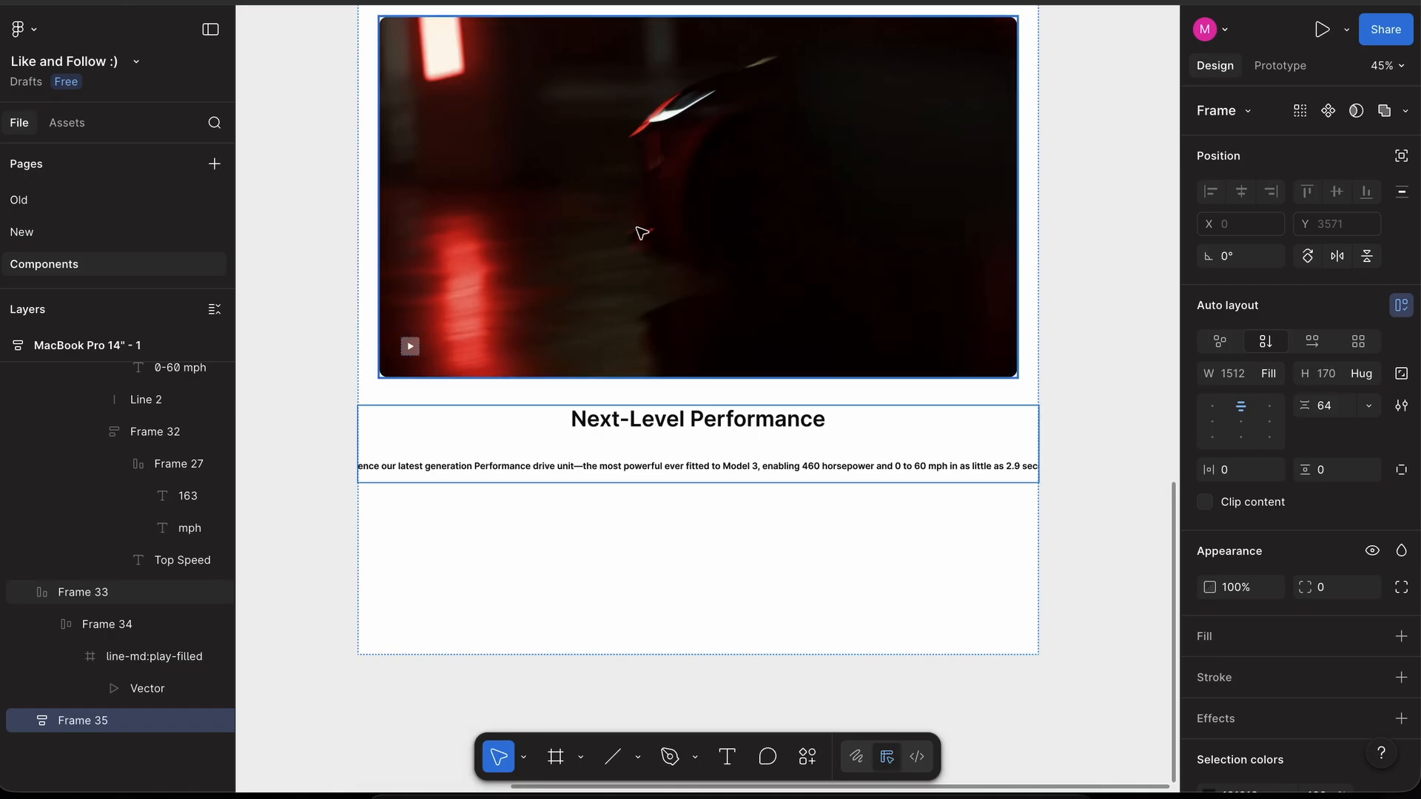
- Combine the video frame and the text frame in a vertical auto layout with a gap of 32
{"action": "left_click", "coordinate": [642, 233], "text": "shift"}
{"action": "key", "text": "shift+a"}
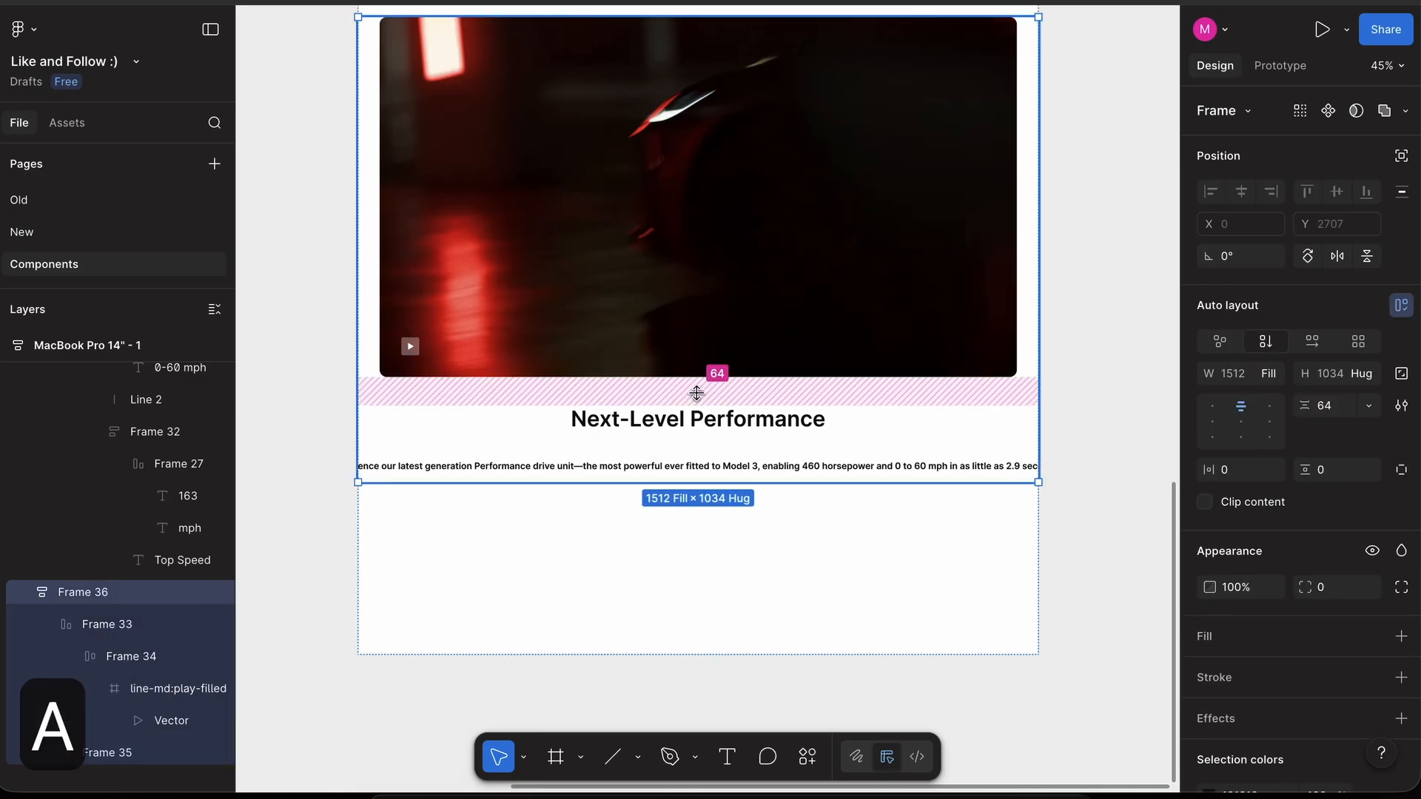
{"action": "key", "text": "Return"}
{"action": "scroll", "coordinate": [608, 379], "scroll_direction": "up", "scroll_amount": 3}
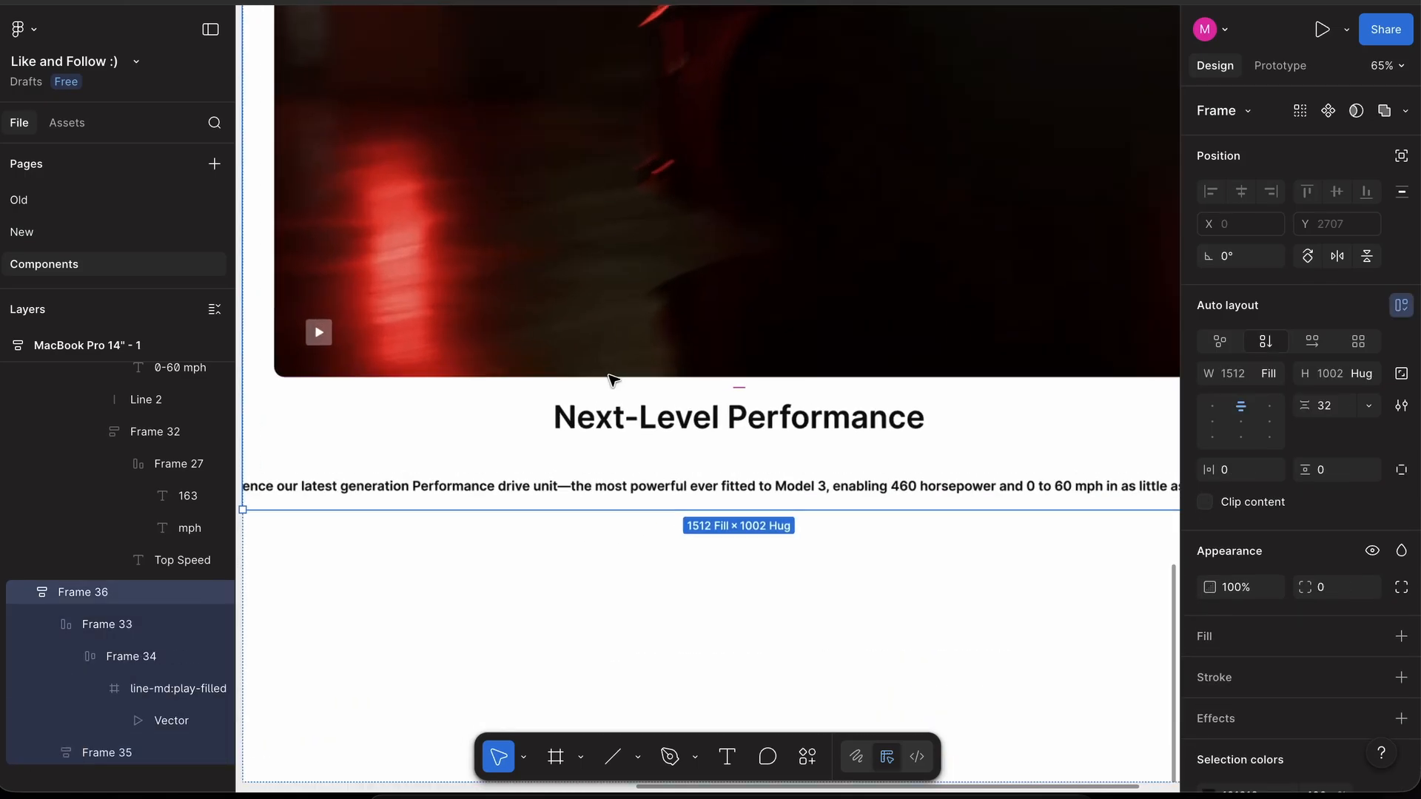
- Set the text frame's gap to 24, align its content top left and set horizontal padding to 128
{"action": "left_click", "coordinate": [691, 437]}
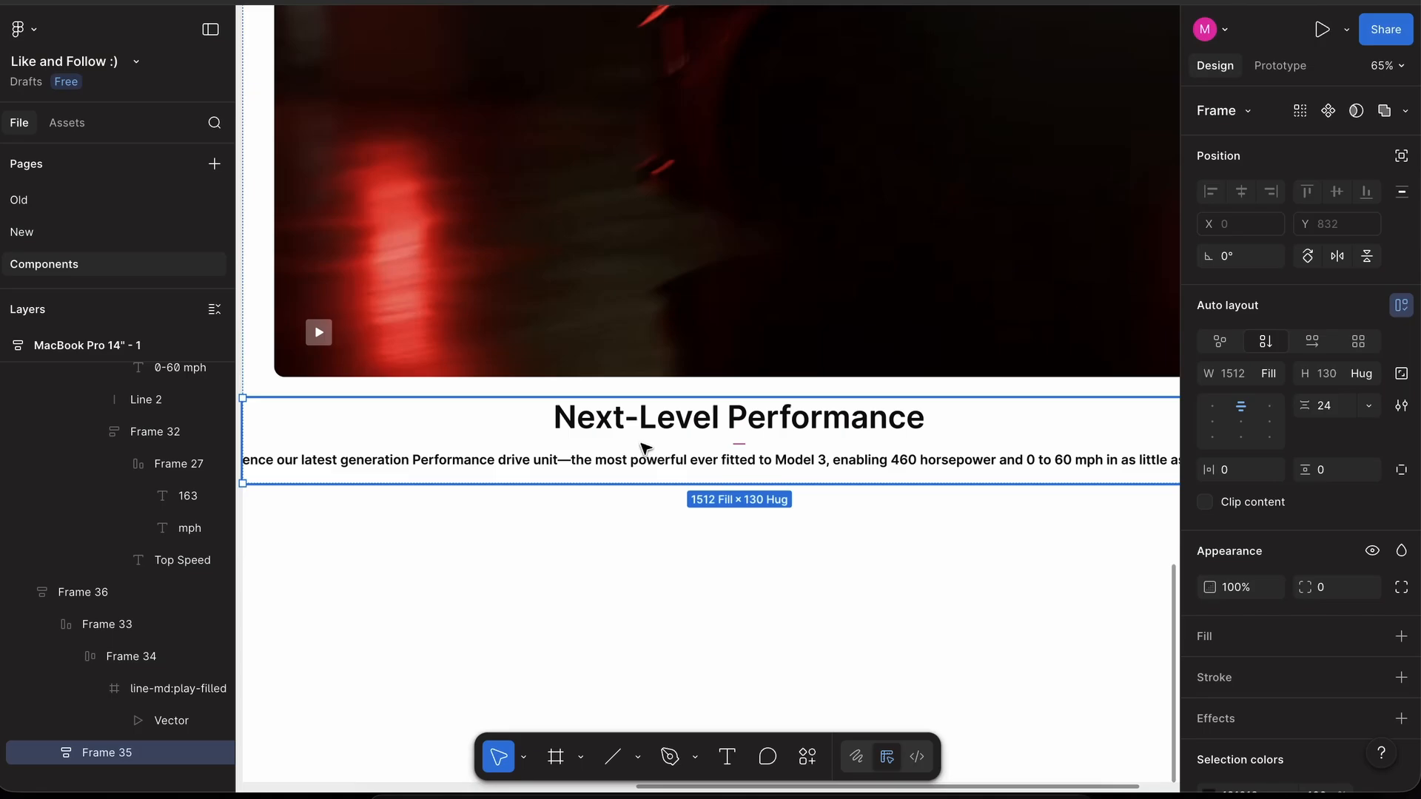
{"action": "left_click", "coordinate": [1214, 406]}
{"action": "scroll", "coordinate": [837, 463], "scroll_direction": "left", "scroll_amount": 3}
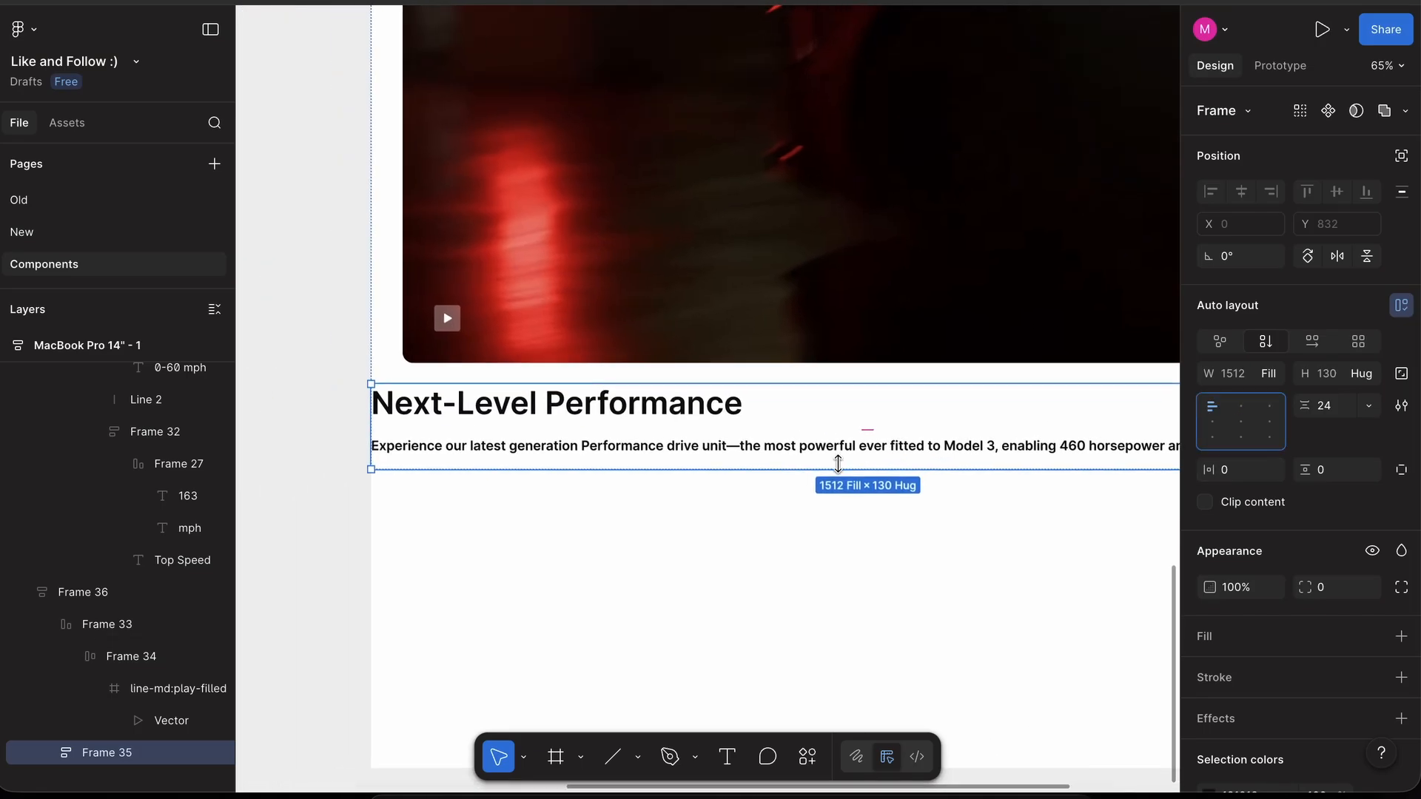
{"action": "type", "text": "128"}
{"action": "key", "text": "Return"}
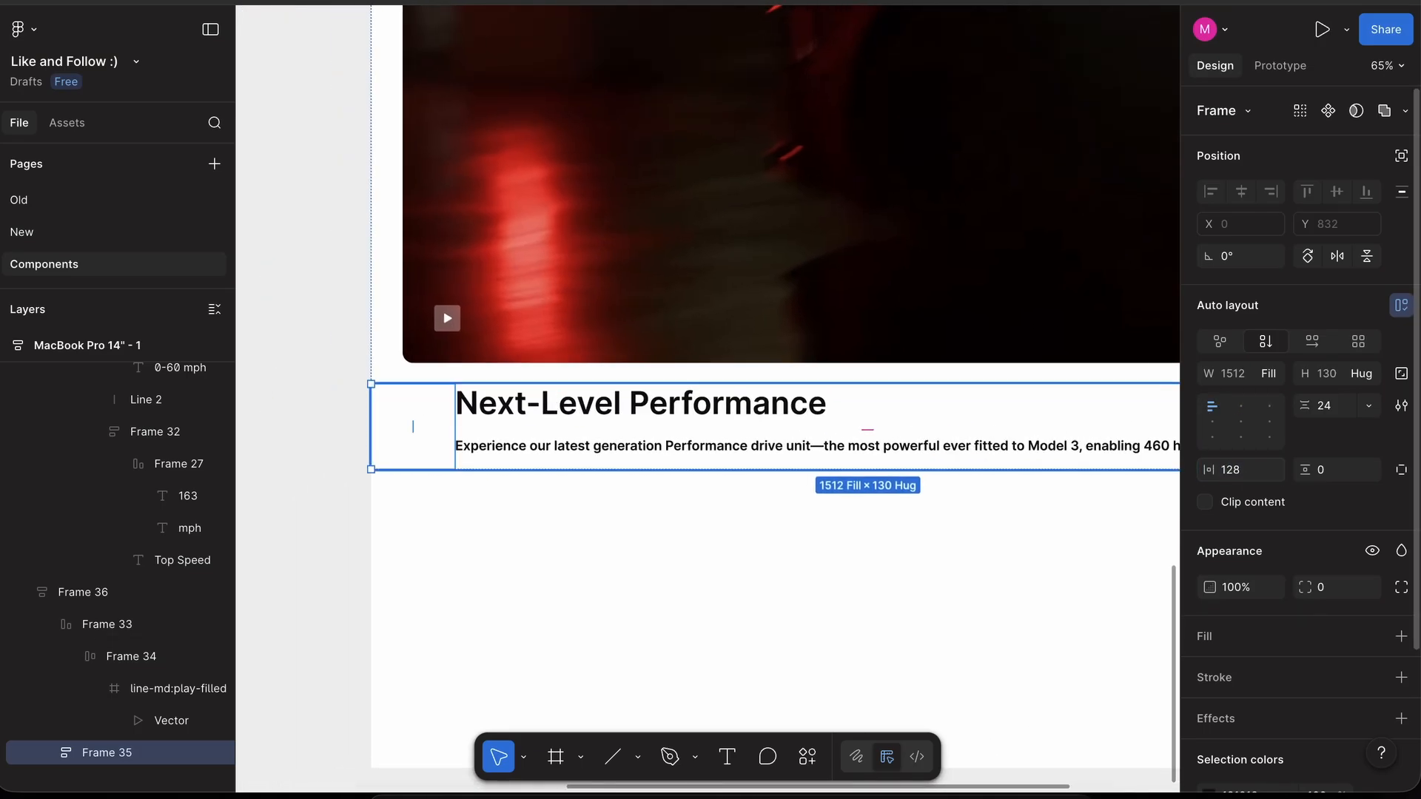
- Set the paragraph's width to fill its container so the text wraps within the frame
{"action": "double_click", "coordinate": [590, 450]}
{"action": "scroll", "coordinate": [590, 450], "scroll_direction": "right", "scroll_amount": 3}
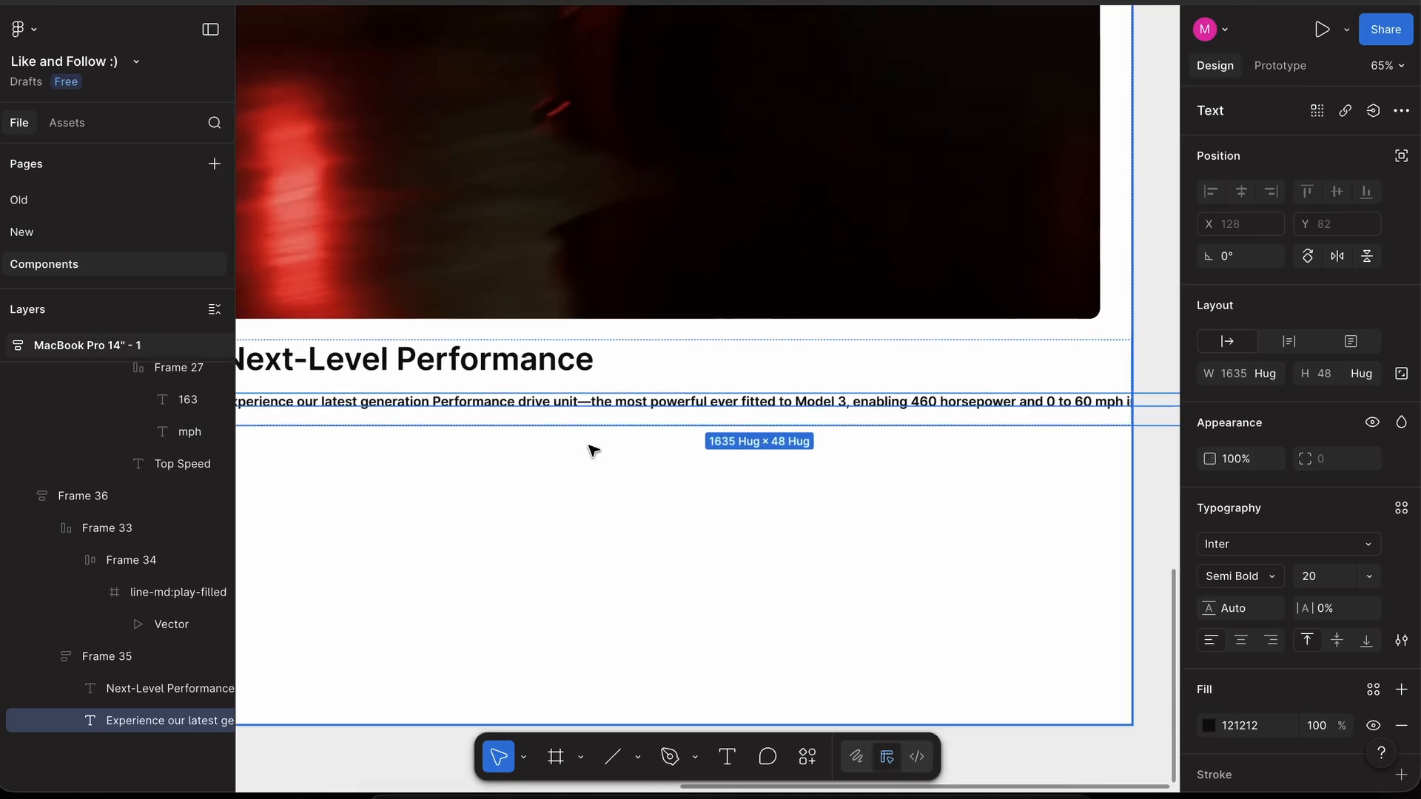
{"action": "scroll", "coordinate": [590, 450], "scroll_direction": "down", "scroll_amount": 4}
{"action": "left_click", "coordinate": [1276, 374]}
{"action": "left_click", "coordinate": [1276, 398]}
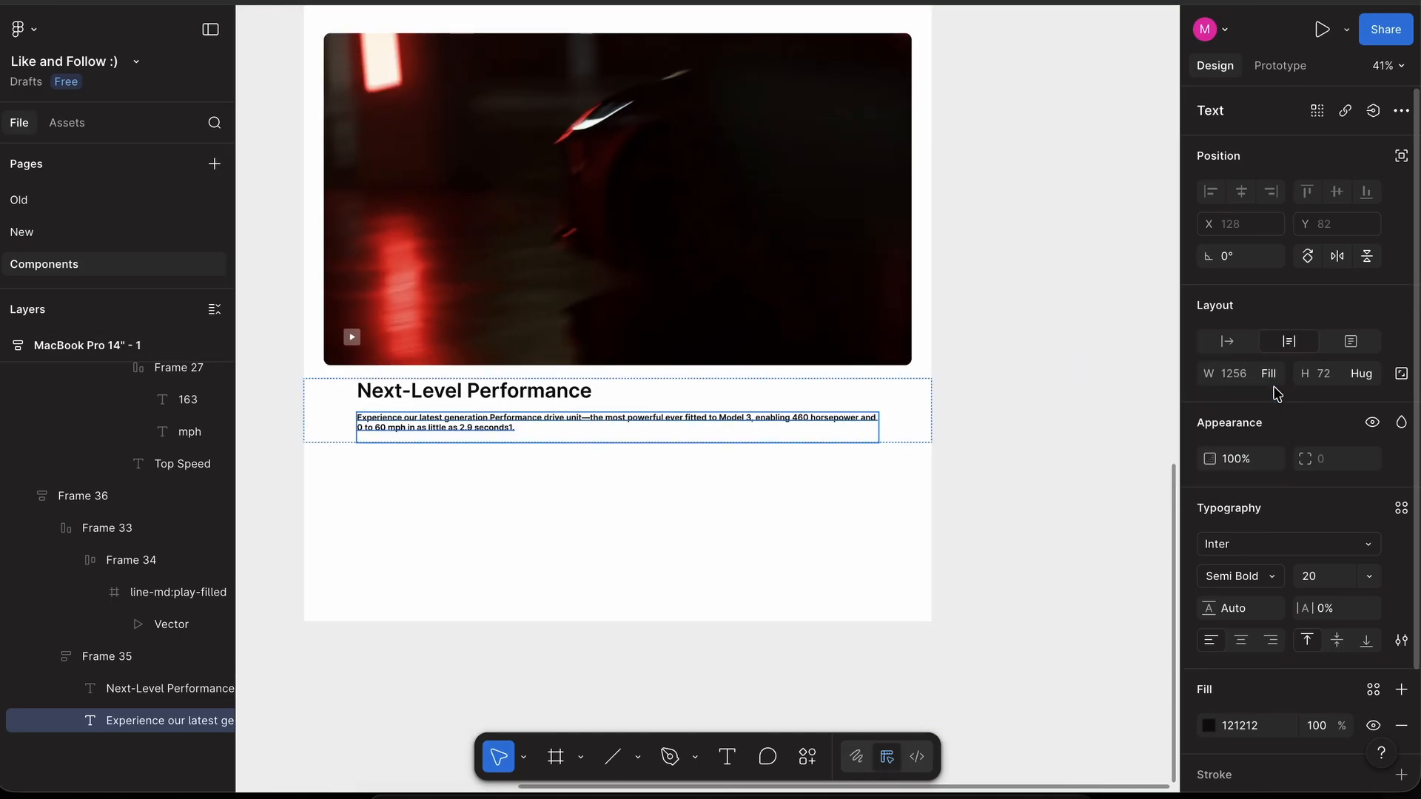
- Remove the empty last line from the paragraph text below the heading
{"action": "scroll", "coordinate": [566, 407], "scroll_direction": "up", "scroll_amount": 5}
{"action": "double_click", "coordinate": [471, 412]}
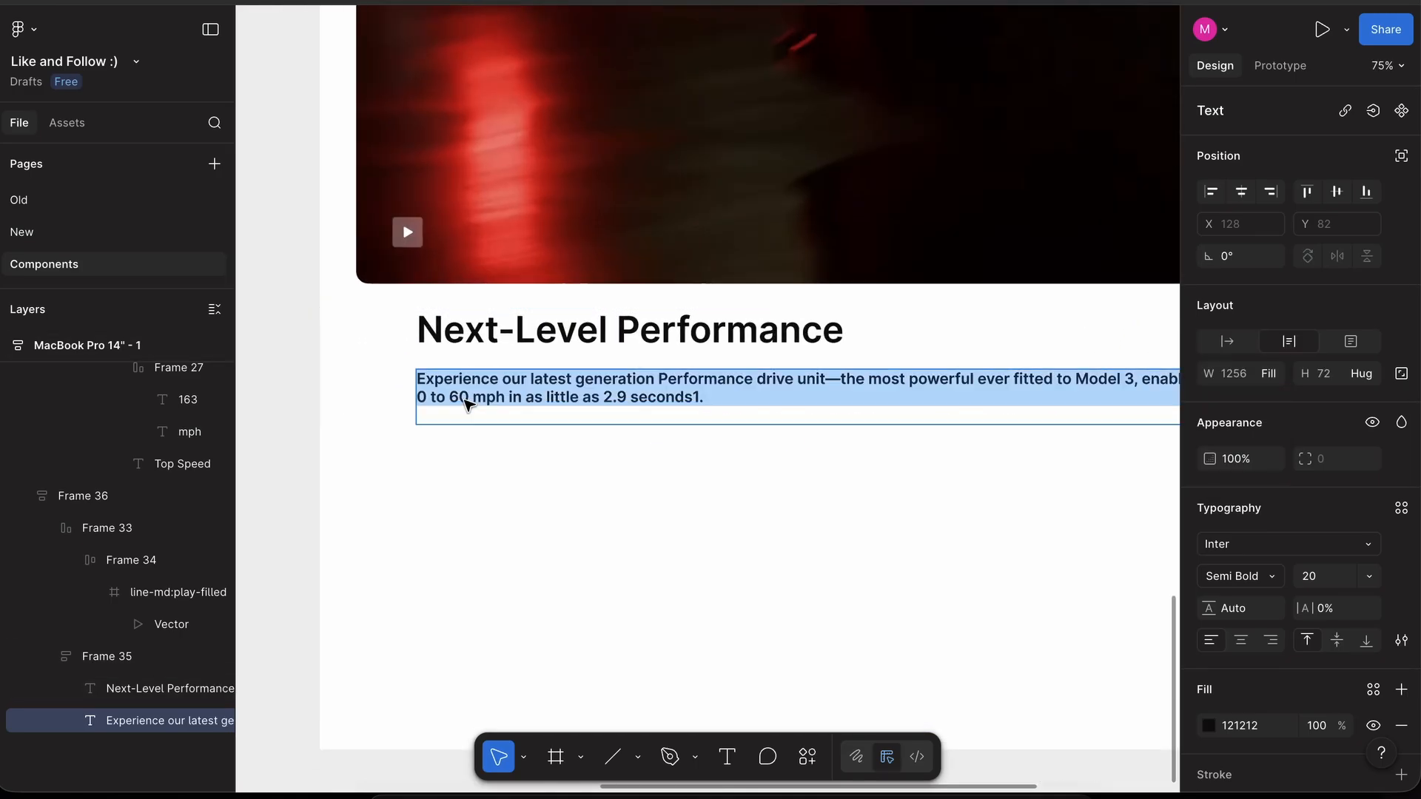
{"action": "left_click", "coordinate": [464, 410]}
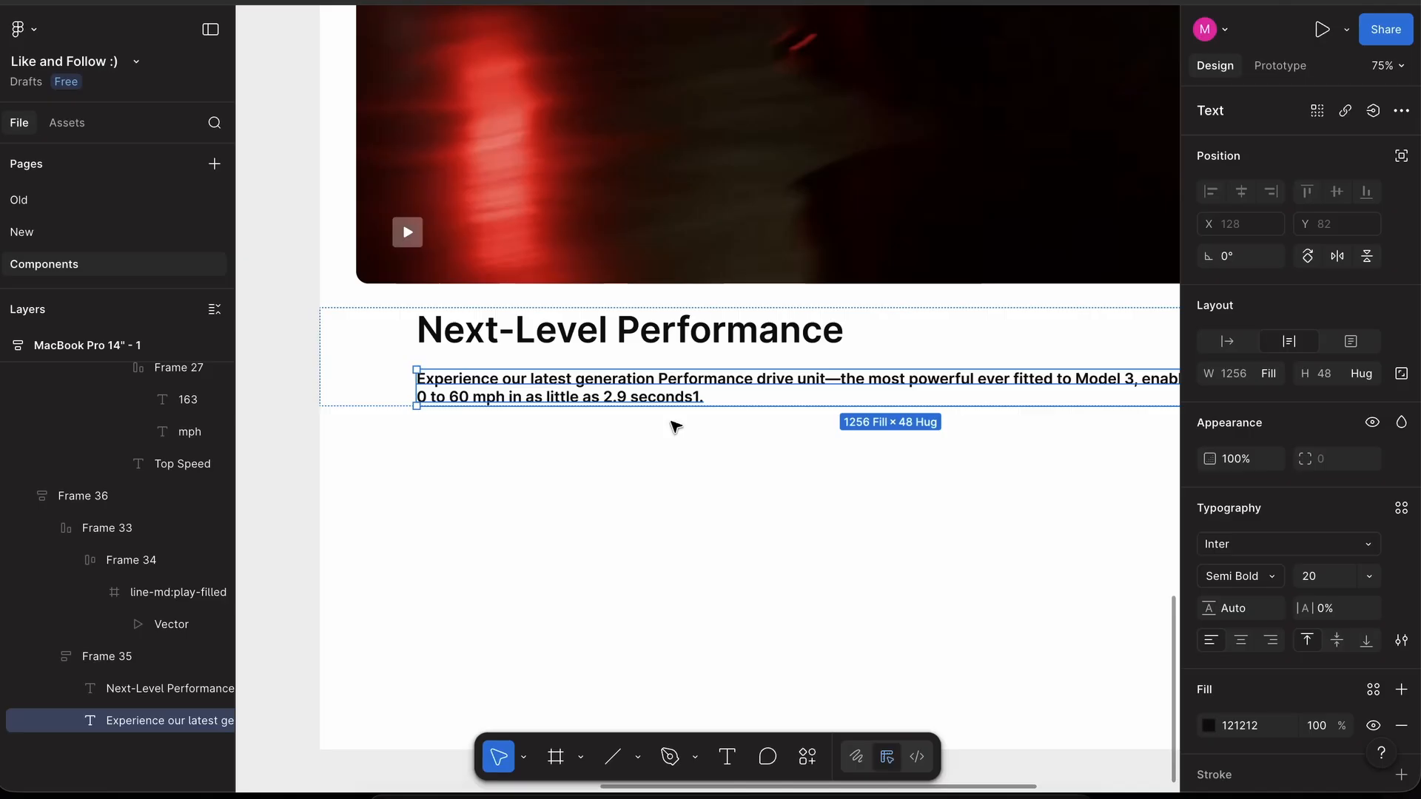
- Set the paragraph's font weight to Medium and match its fill to the Peak Power label's 5D5E62
{"action": "left_click", "coordinate": [1233, 576]}
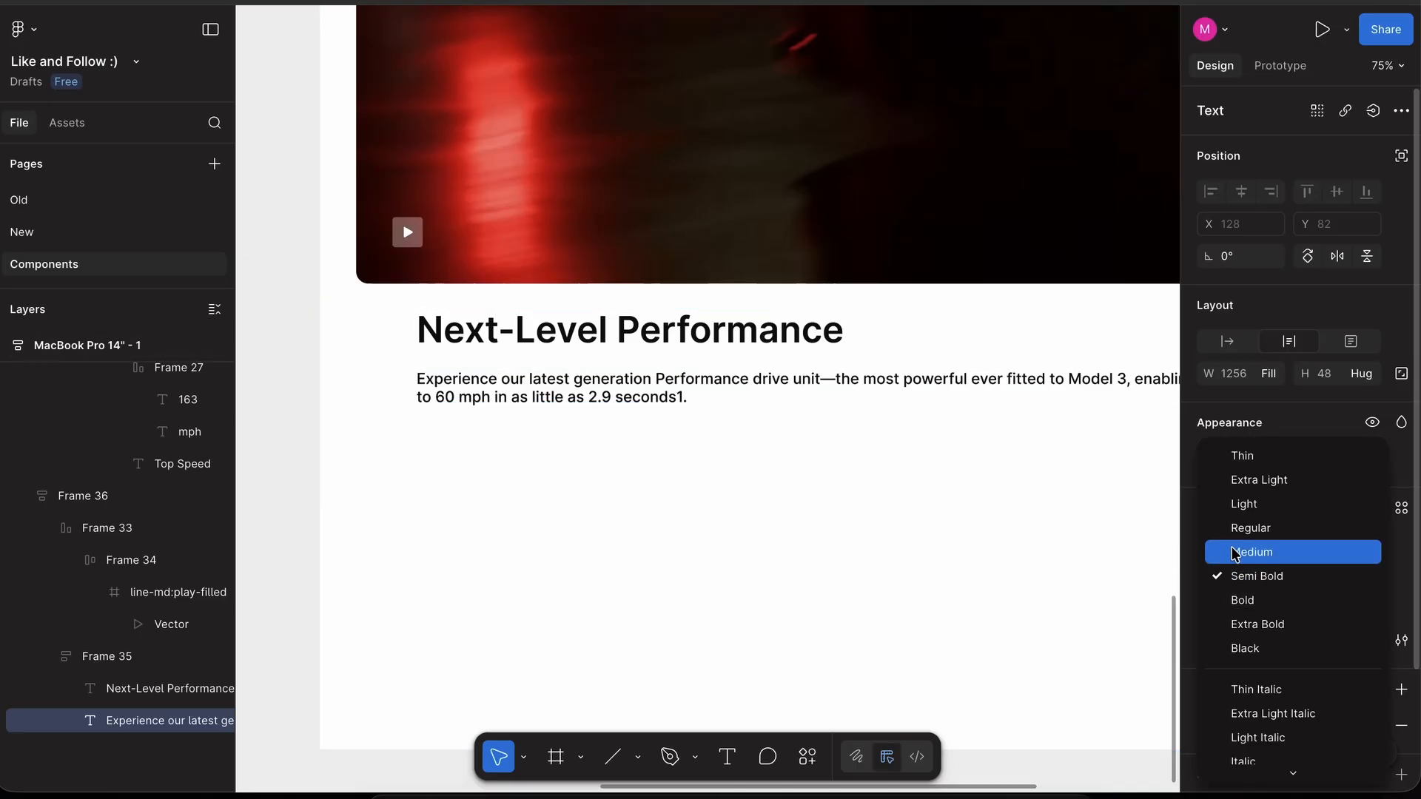
{"action": "left_click", "coordinate": [1228, 551]}
{"action": "scroll", "coordinate": [796, 510], "scroll_direction": "down", "scroll_amount": 5}
{"action": "scroll", "coordinate": [800, 514], "scroll_direction": "up", "scroll_amount": 2}
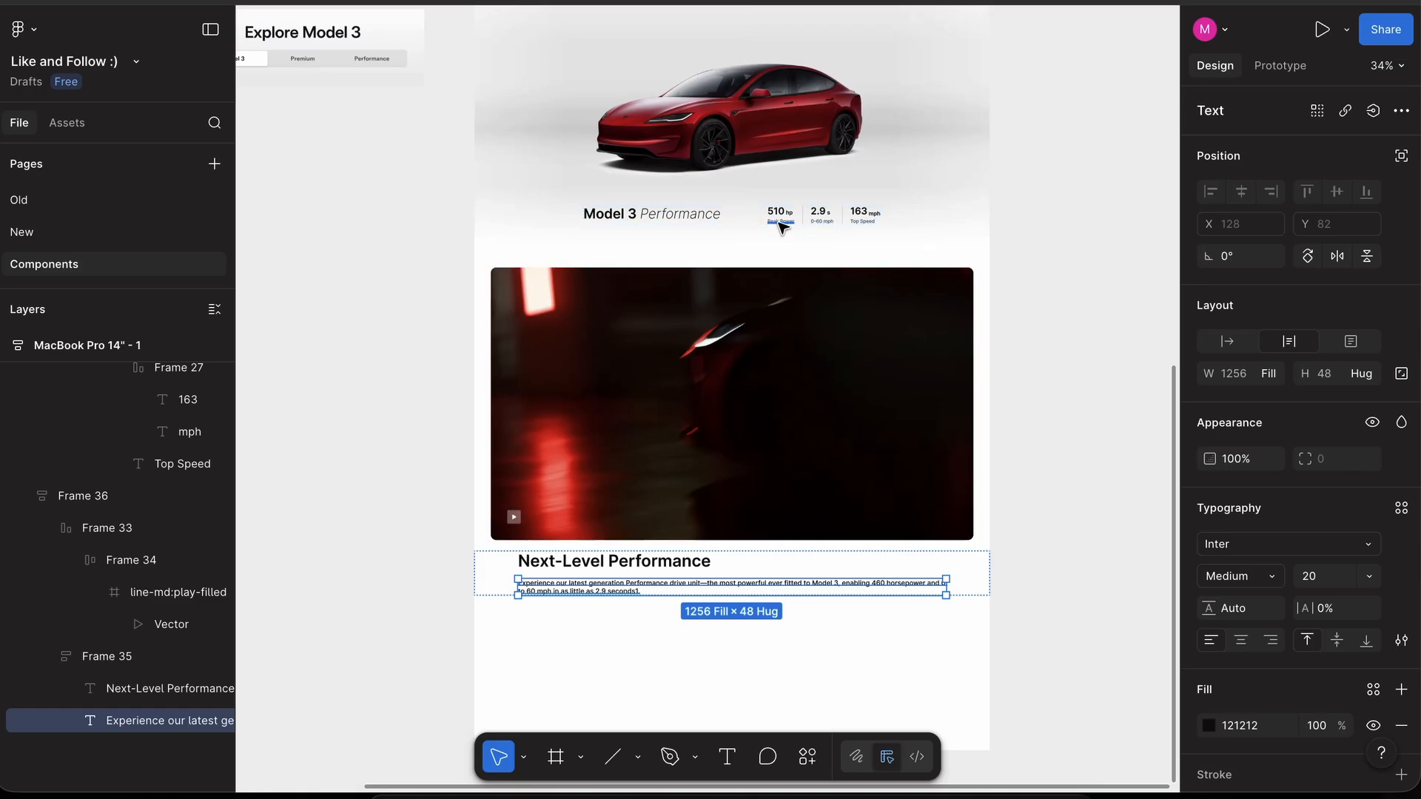
{"action": "left_click", "coordinate": [783, 226]}
{"action": "left_click", "coordinate": [1256, 725]}
{"action": "key", "text": "super+c"}
{"action": "scroll", "coordinate": [619, 624], "scroll_direction": "up", "scroll_amount": 3}
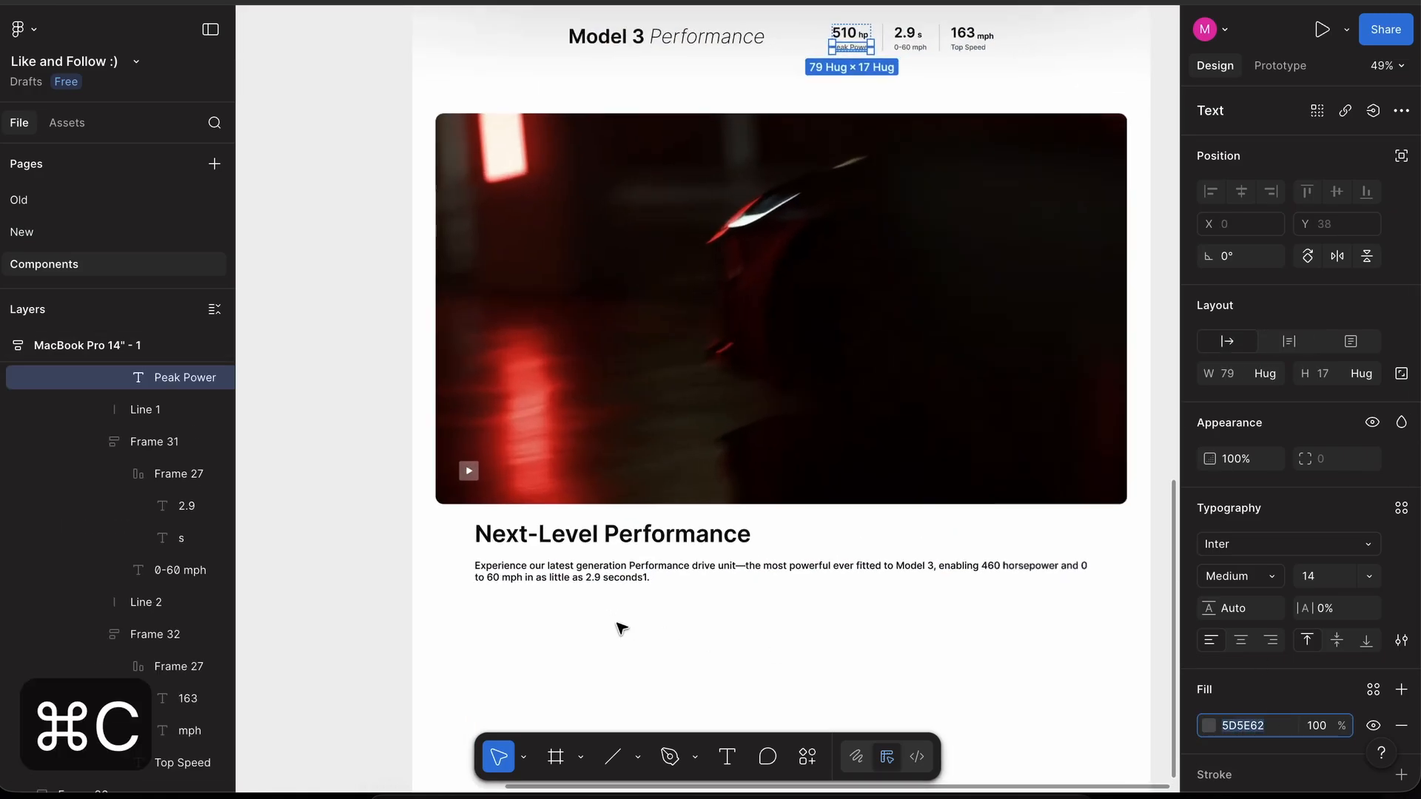
{"action": "left_click", "coordinate": [592, 571]}
{"action": "key", "text": "super+v"}
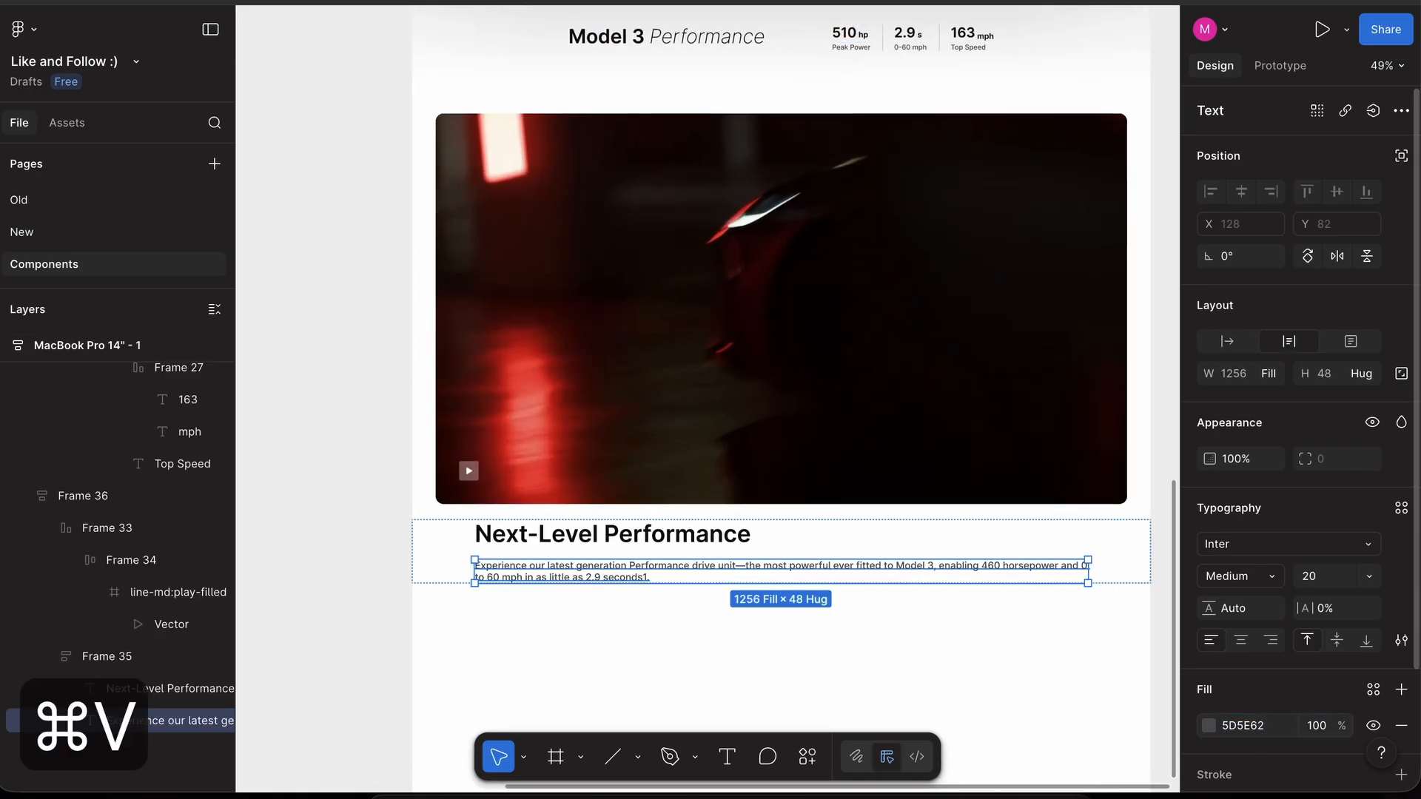
{"action": "left_click", "coordinate": [330, 220]}
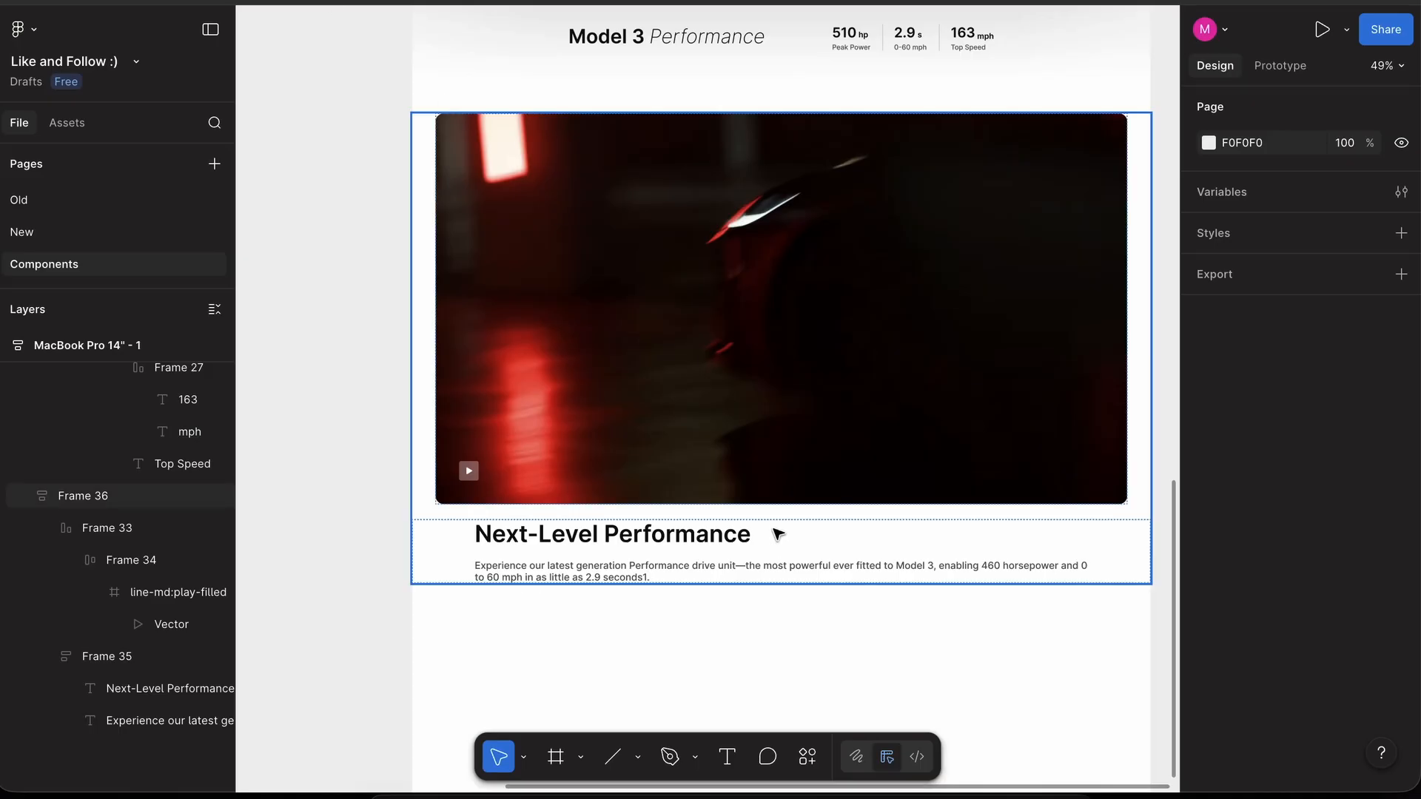
- Set the vertical gap between the video frame and the Next-Level Performance text frame to 48
{"action": "left_click", "coordinate": [778, 535]}
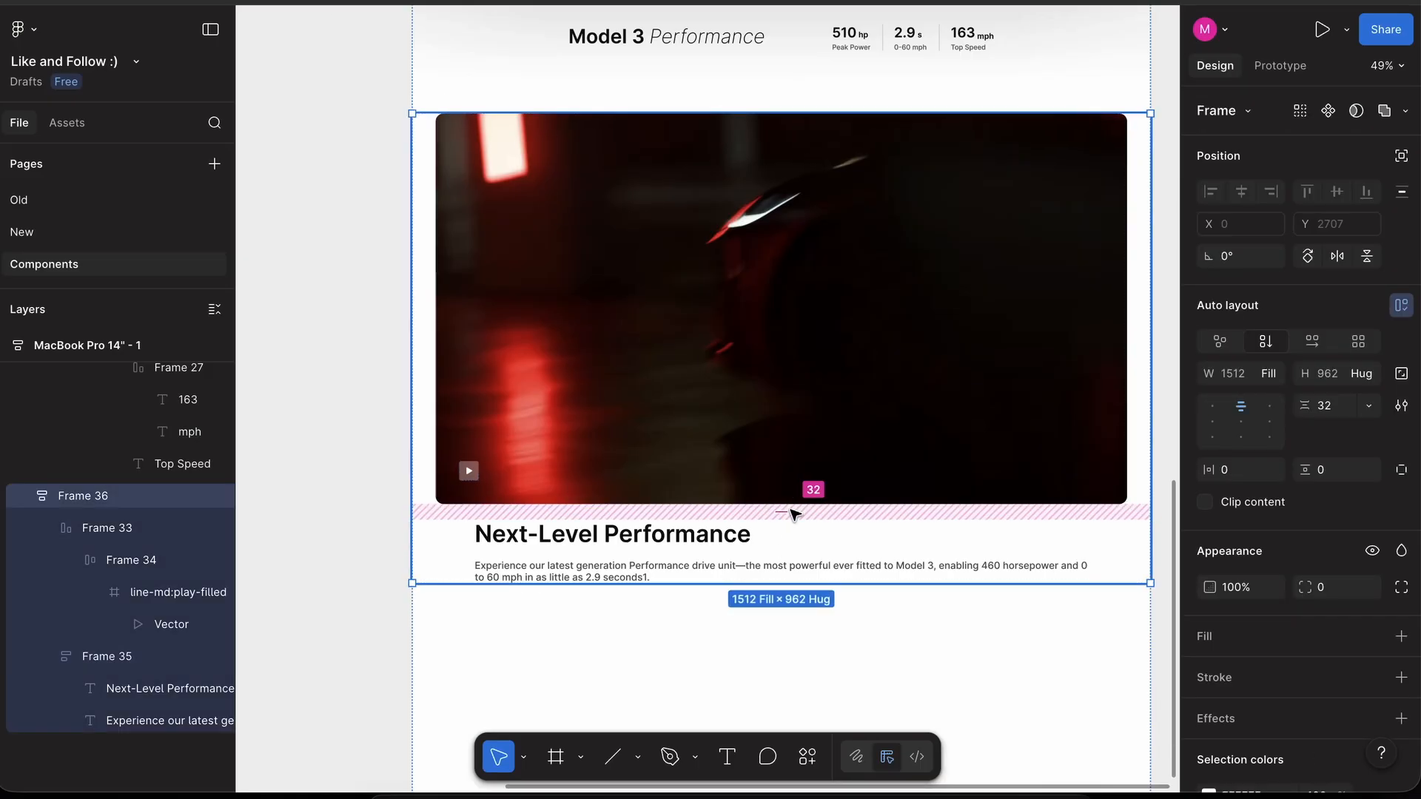
{"action": "left_click", "coordinate": [791, 512]}
{"action": "type", "text": "64"}
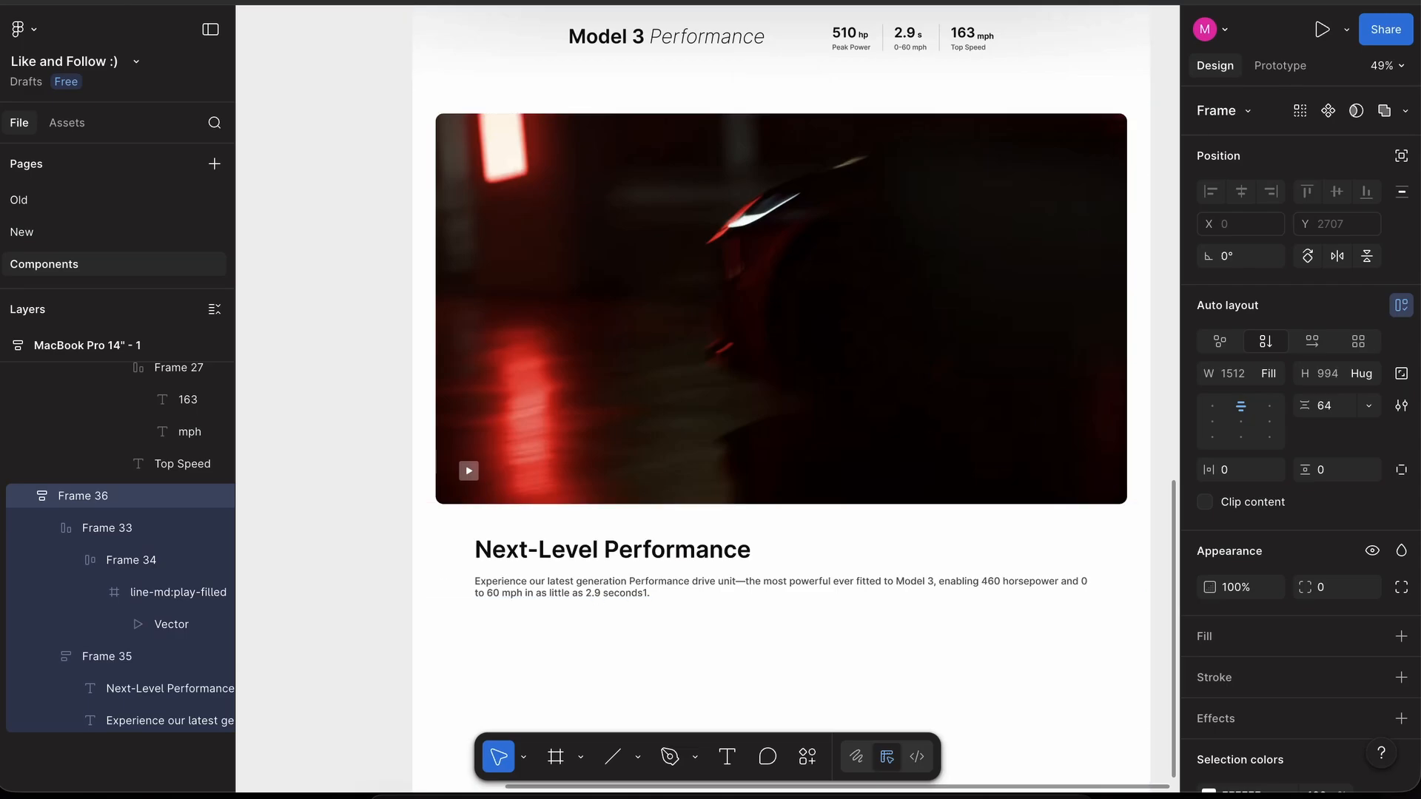
{"action": "left_click_drag", "start_coordinate": [783, 518], "coordinate": [784, 511]}
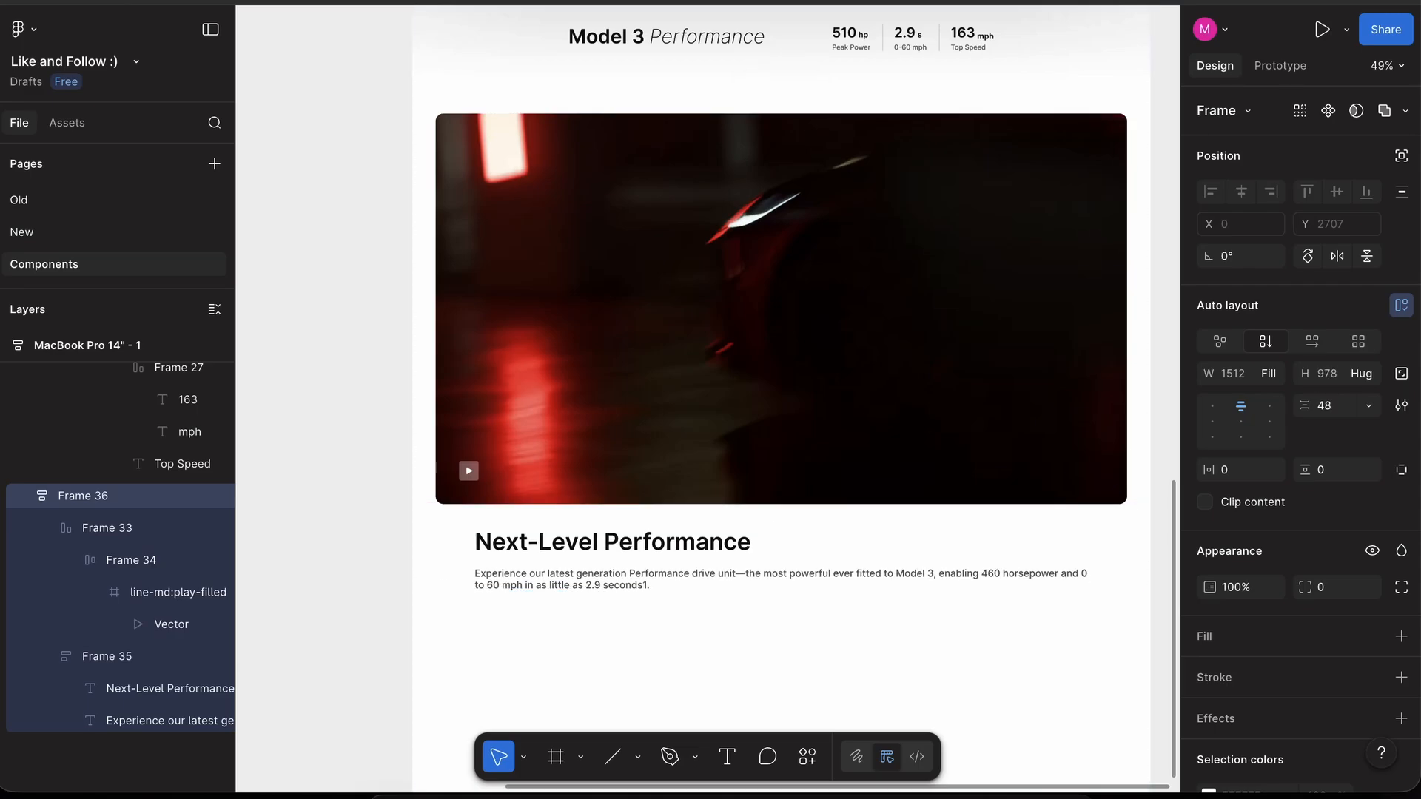
{"action": "scroll", "coordinate": [679, 362], "scroll_direction": "down", "scroll_amount": 2}
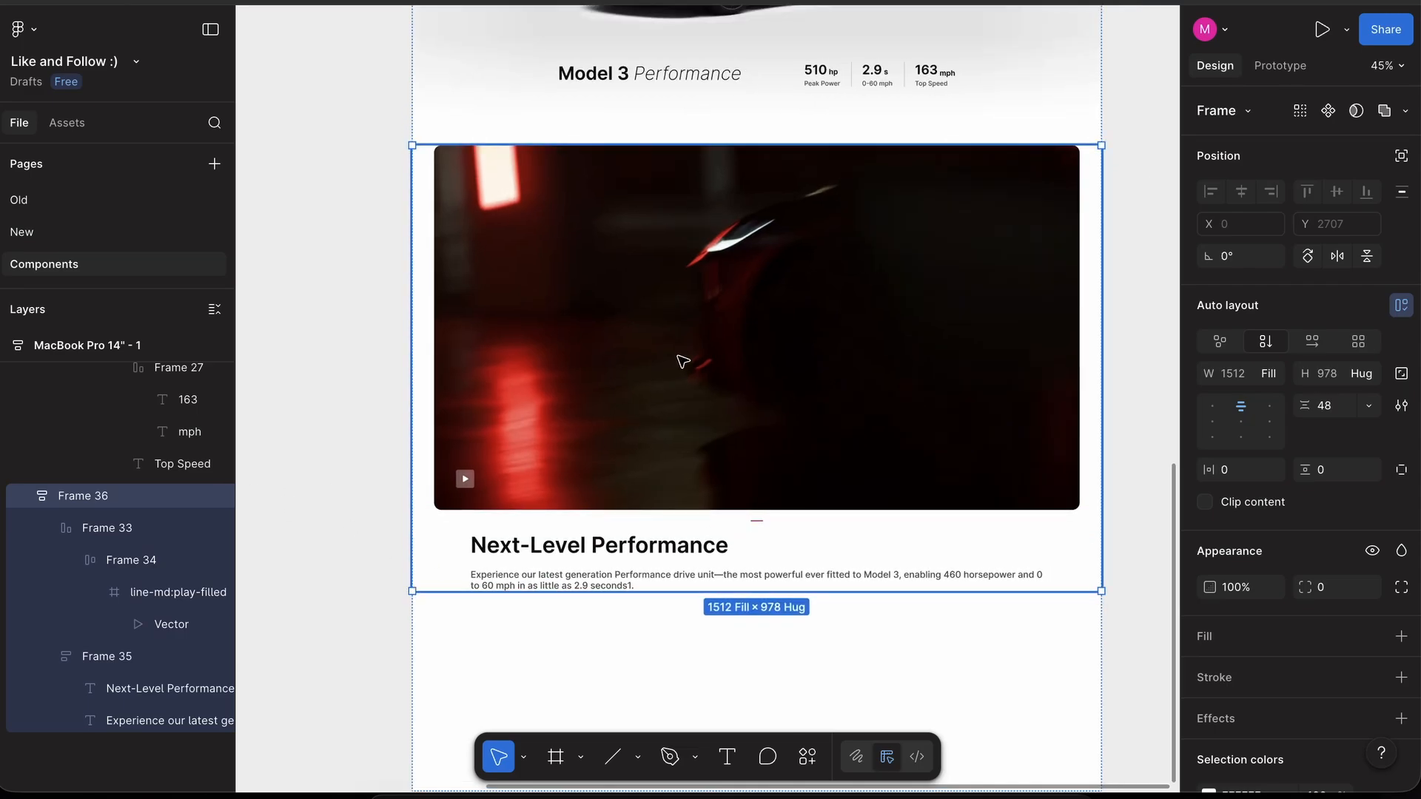
- Set the video frame's height to 600 to match the reference proportions
{"action": "left_click", "coordinate": [683, 361]}
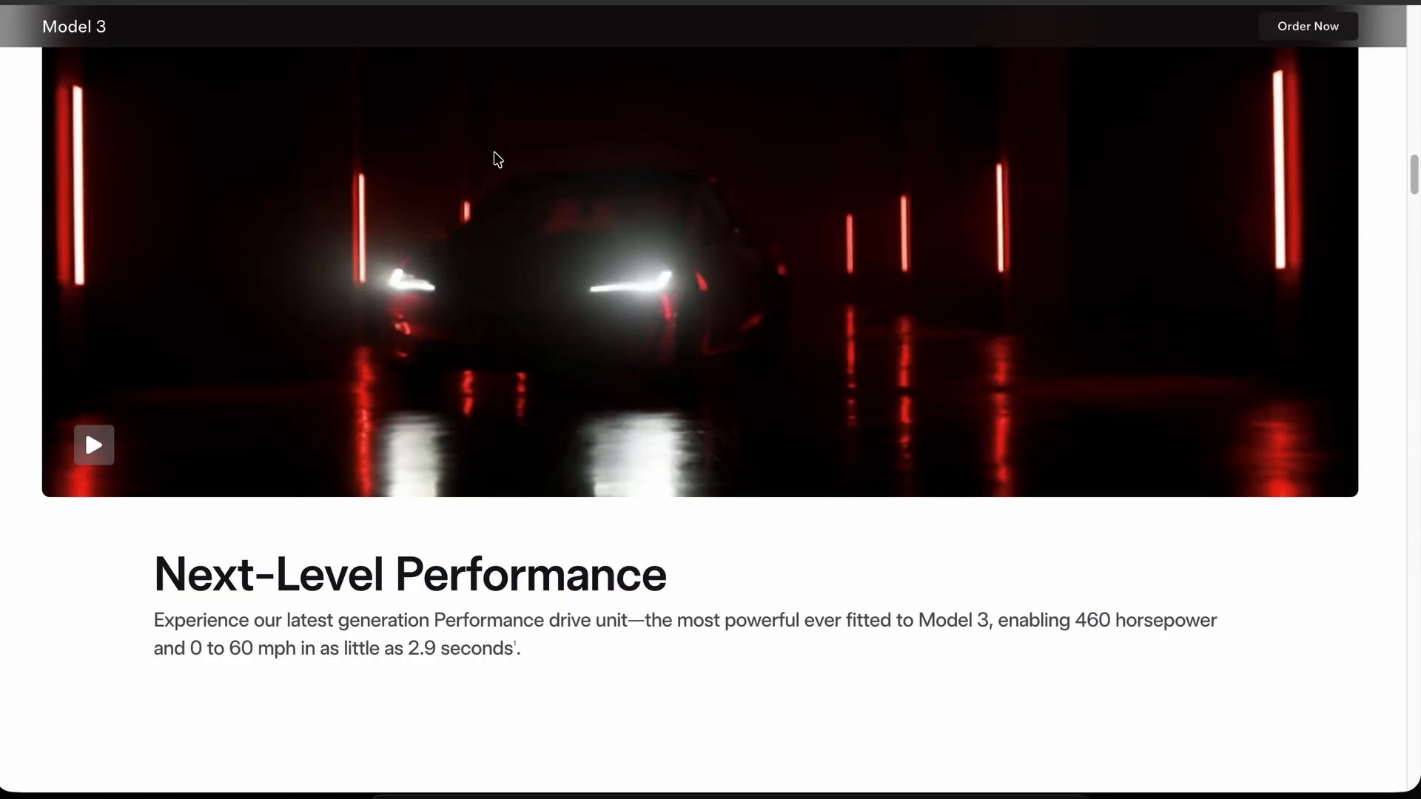
{"action": "scroll", "coordinate": [493, 157], "scroll_direction": "up", "scroll_amount": 3}
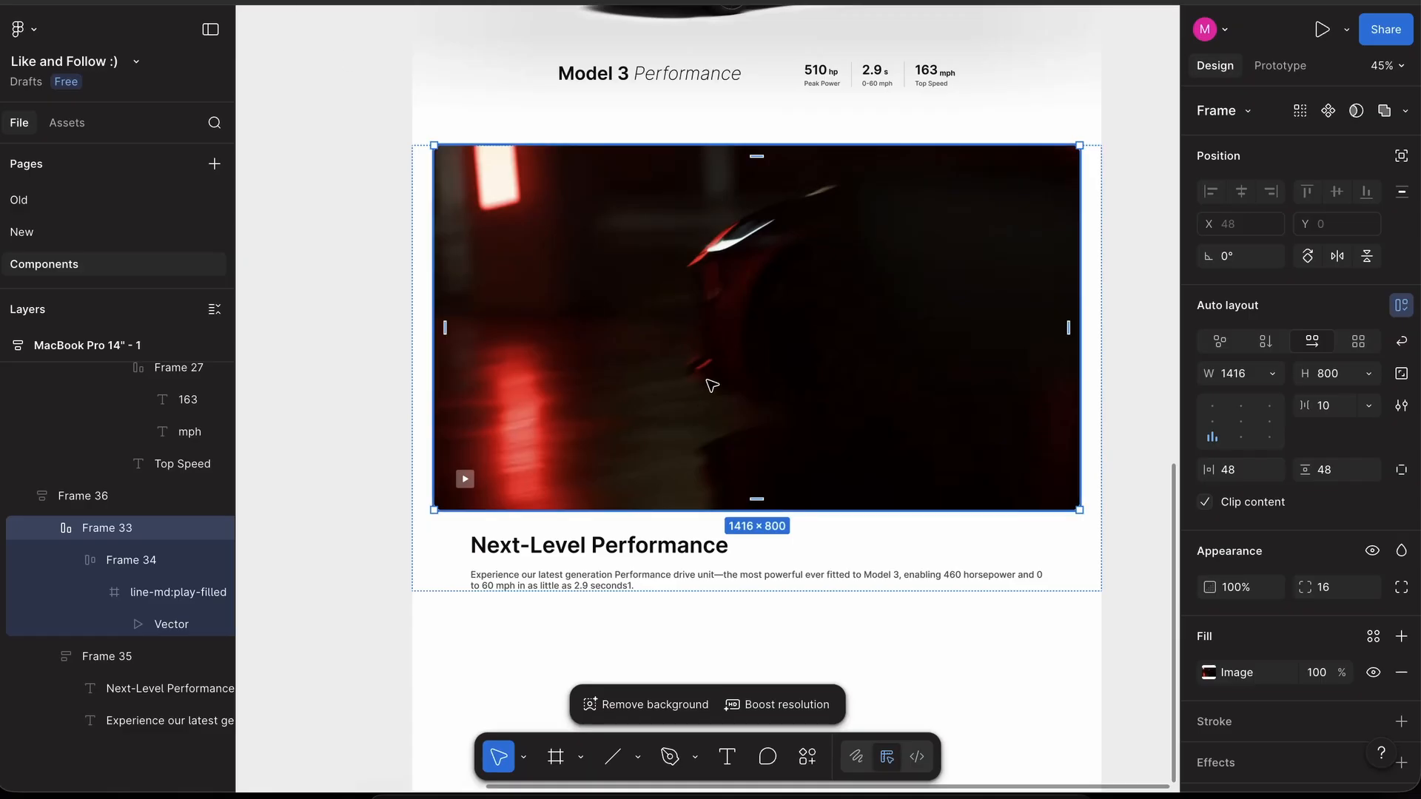
{"action": "key", "text": "Return"}
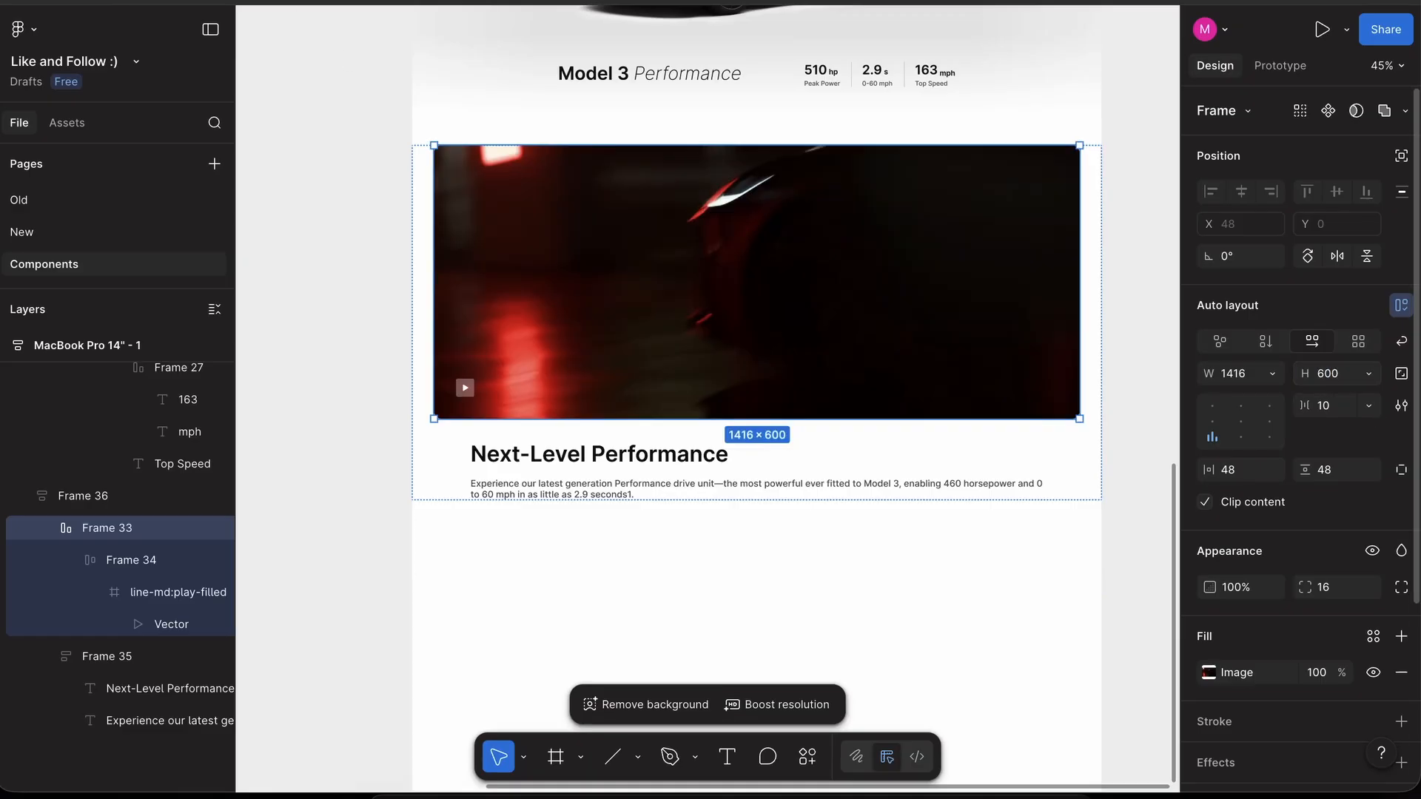
{"action": "left_click", "coordinate": [1154, 412]}
{"action": "scroll", "coordinate": [1154, 413], "scroll_direction": "up", "scroll_amount": 1}
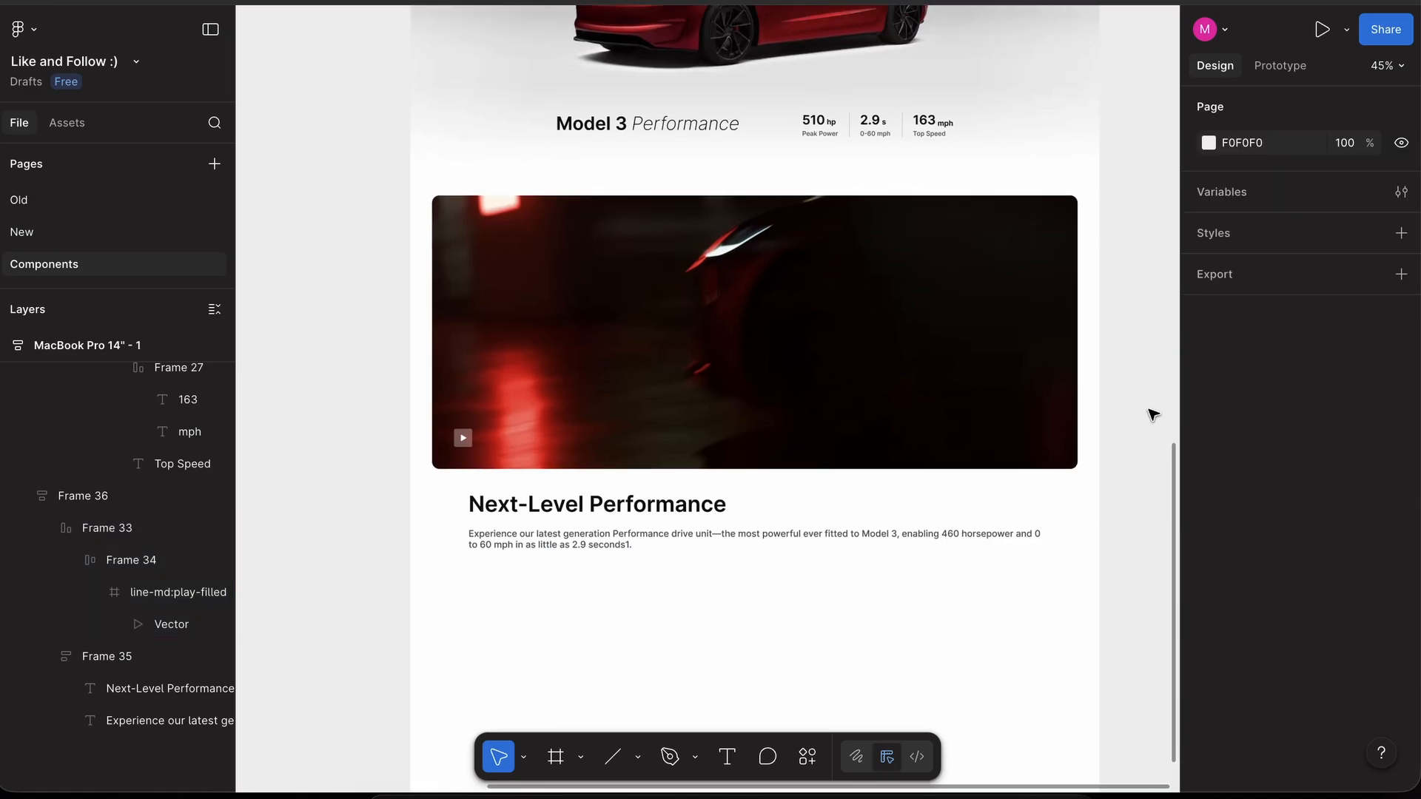
- Compare the layout and spacing of the feature cards, Explore Model 3 and video sections on the Tesla reference page with the Figma design
{"action": "scroll", "coordinate": [1136, 400], "scroll_direction": "up", "scroll_amount": 2}
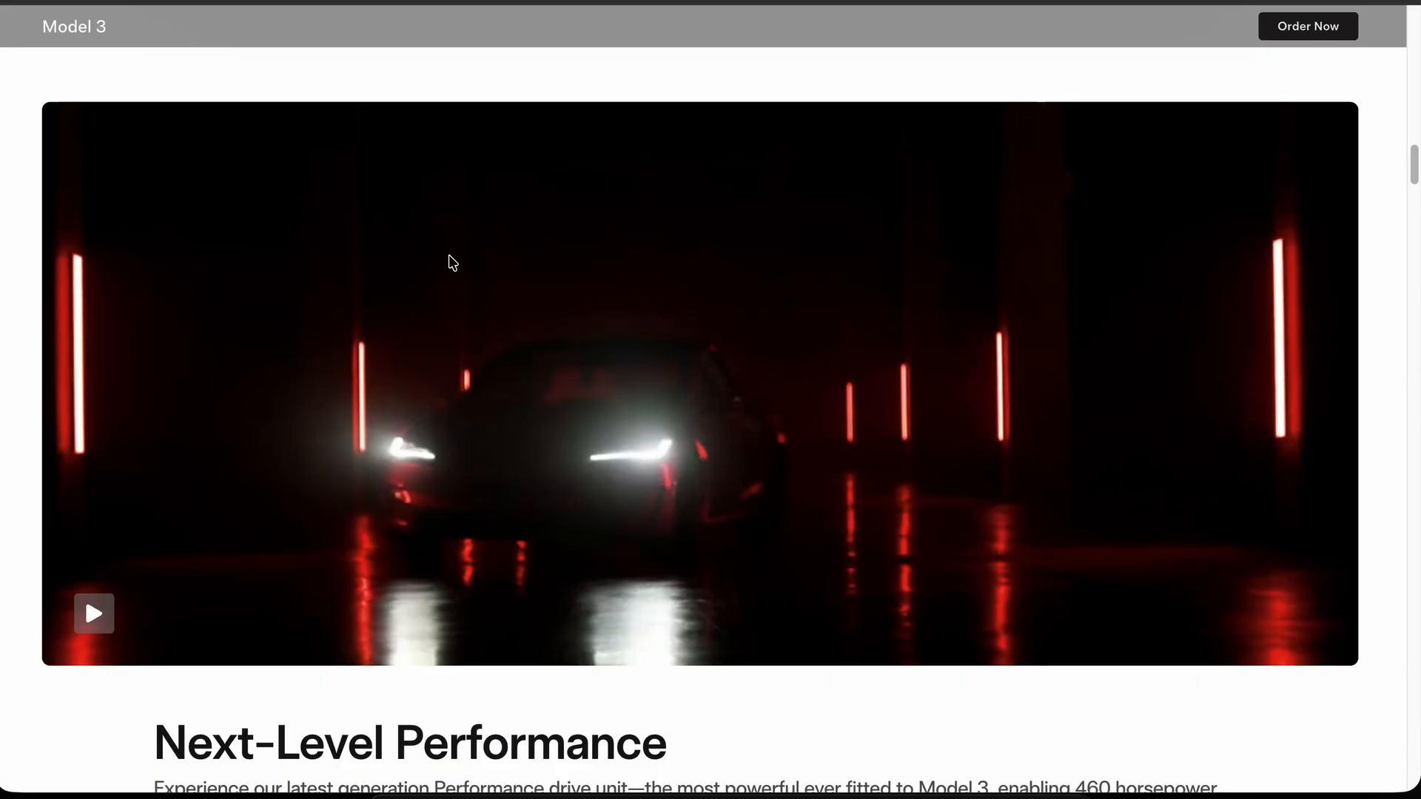
{"action": "scroll", "coordinate": [495, 407], "scroll_direction": "down", "scroll_amount": 2}
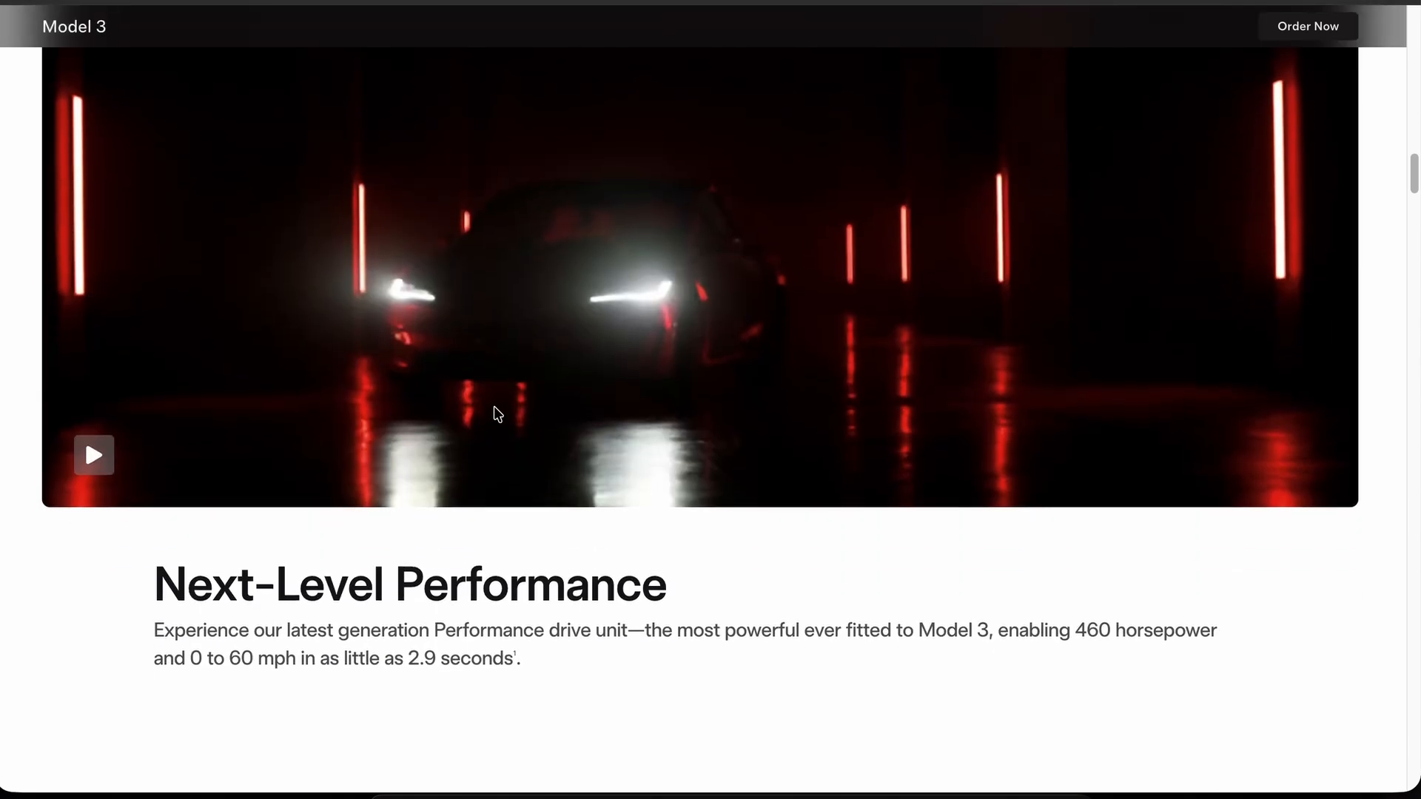
{"action": "scroll", "coordinate": [497, 415], "scroll_direction": "up", "scroll_amount": 4}
{"action": "scroll", "coordinate": [495, 412], "scroll_direction": "down", "scroll_amount": 2}
{"action": "scroll", "coordinate": [494, 410], "scroll_direction": "up", "scroll_amount": 3}
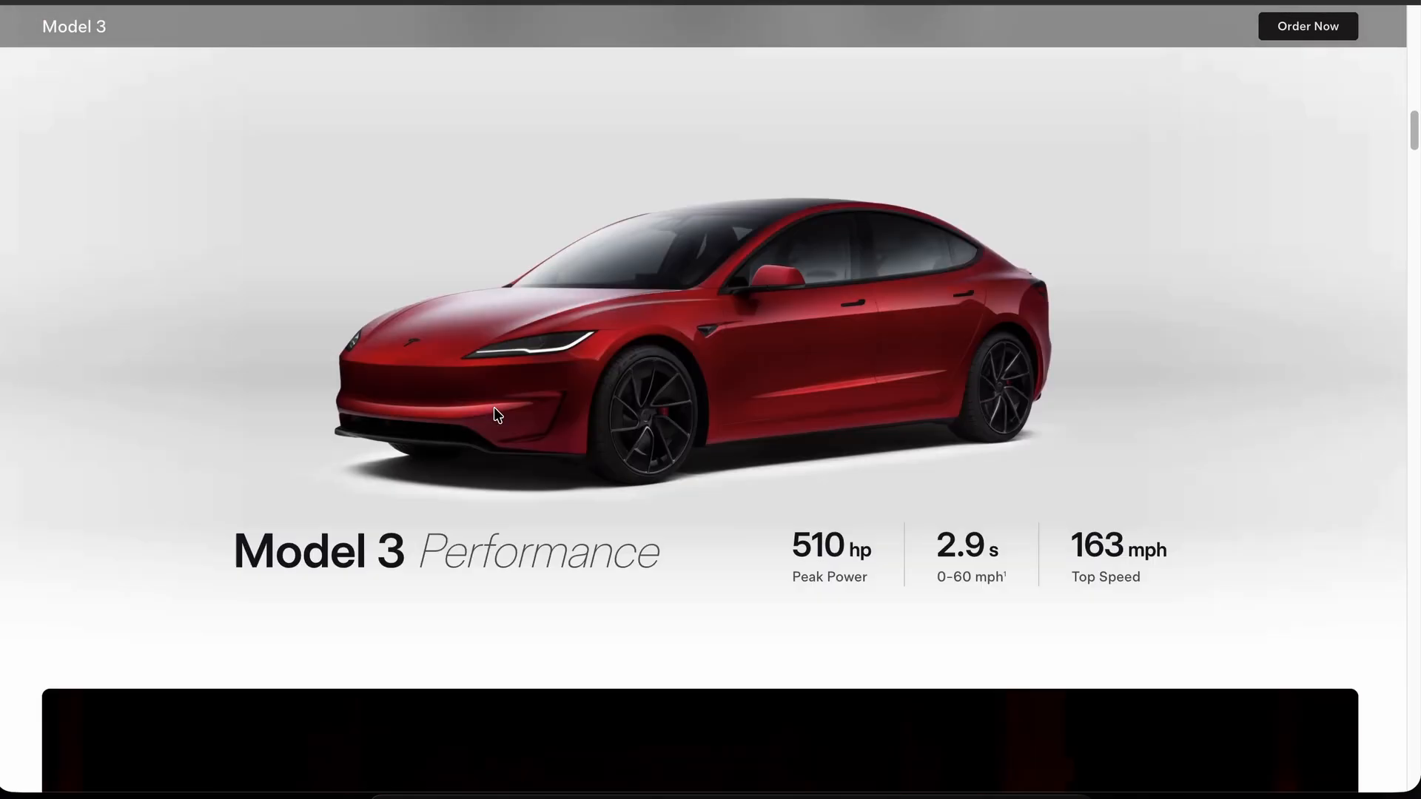
{"action": "scroll", "coordinate": [494, 407], "scroll_direction": "down", "scroll_amount": 10}
{"action": "scroll", "coordinate": [495, 407], "scroll_direction": "down", "scroll_amount": 1}
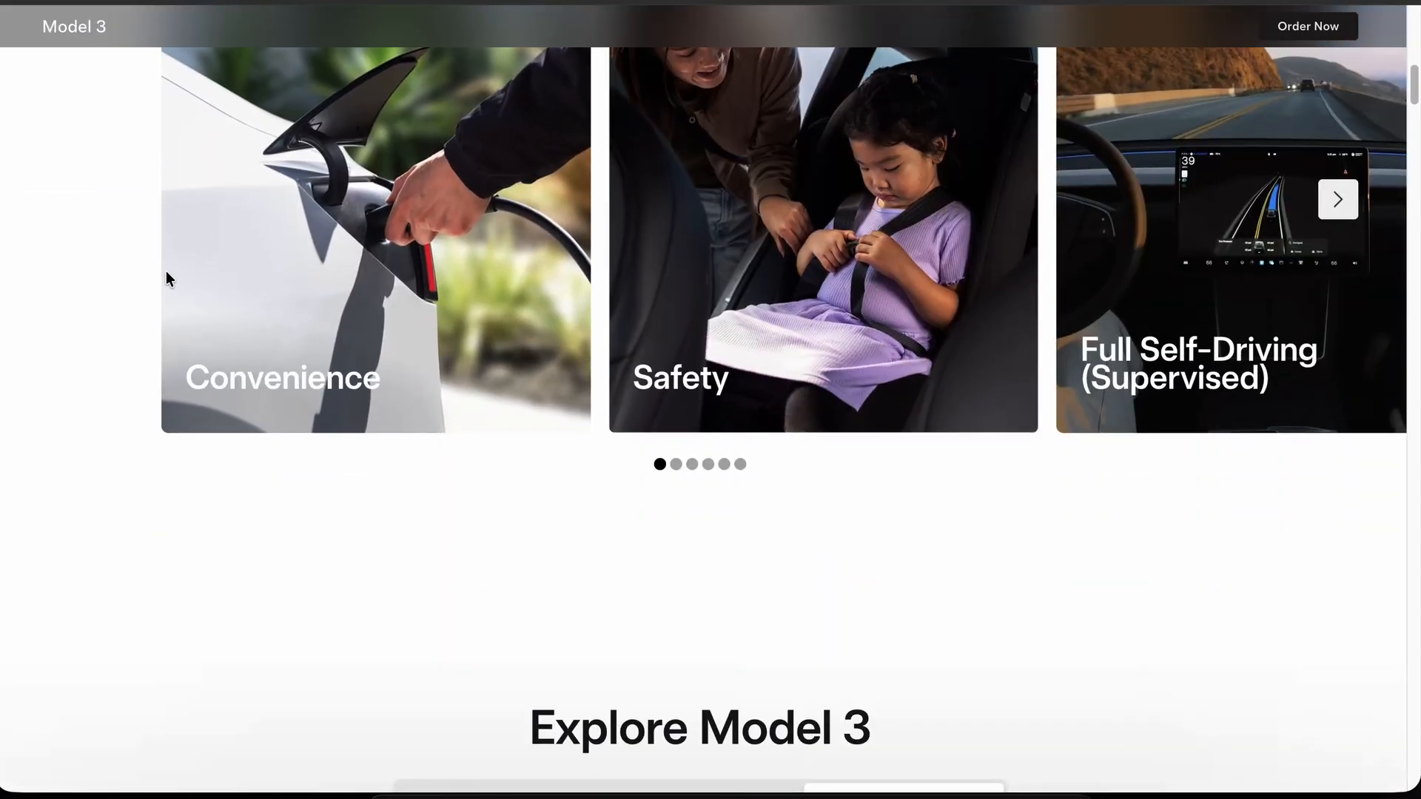
{"action": "scroll", "coordinate": [162, 273], "scroll_direction": "down", "scroll_amount": 15}
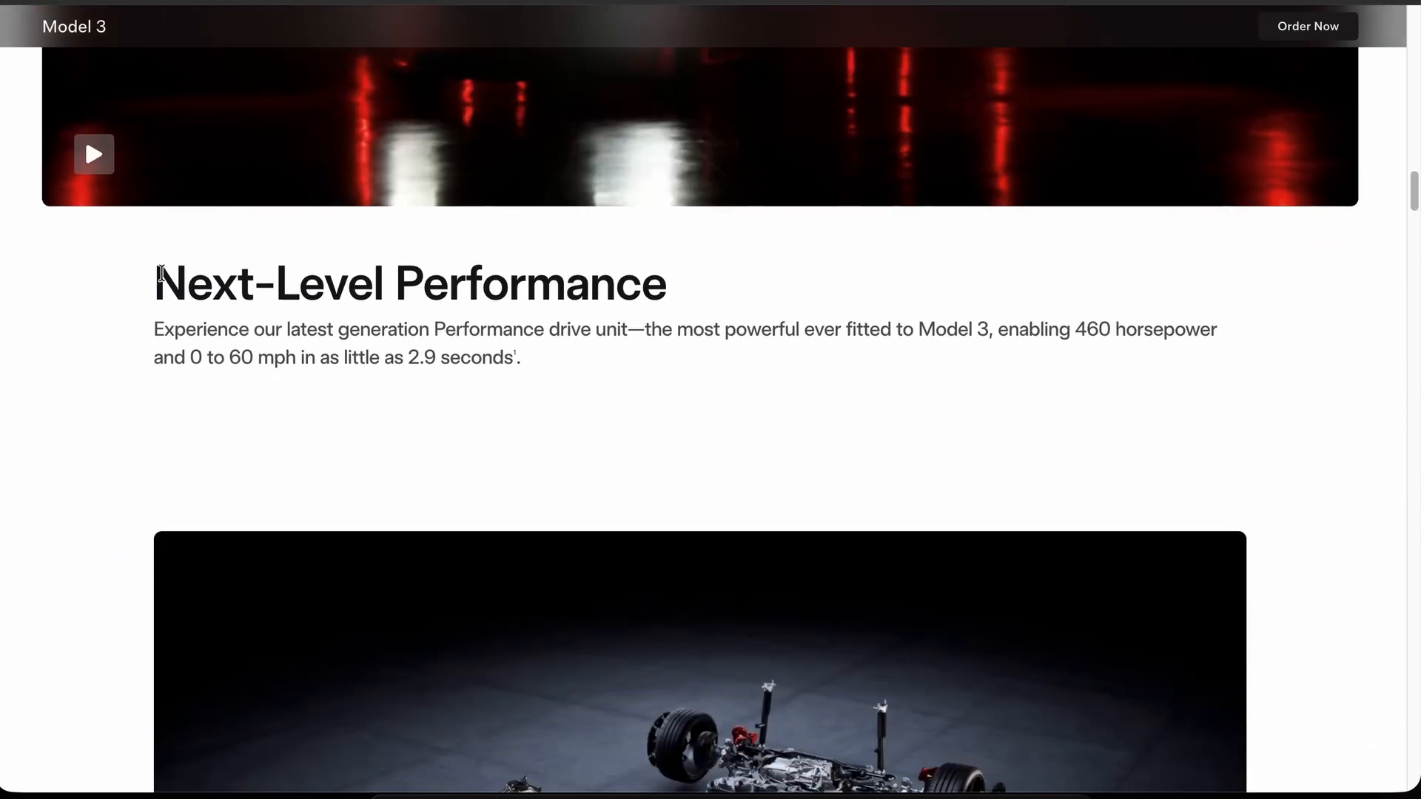
{"action": "scroll", "coordinate": [159, 232], "scroll_direction": "up", "scroll_amount": 12}
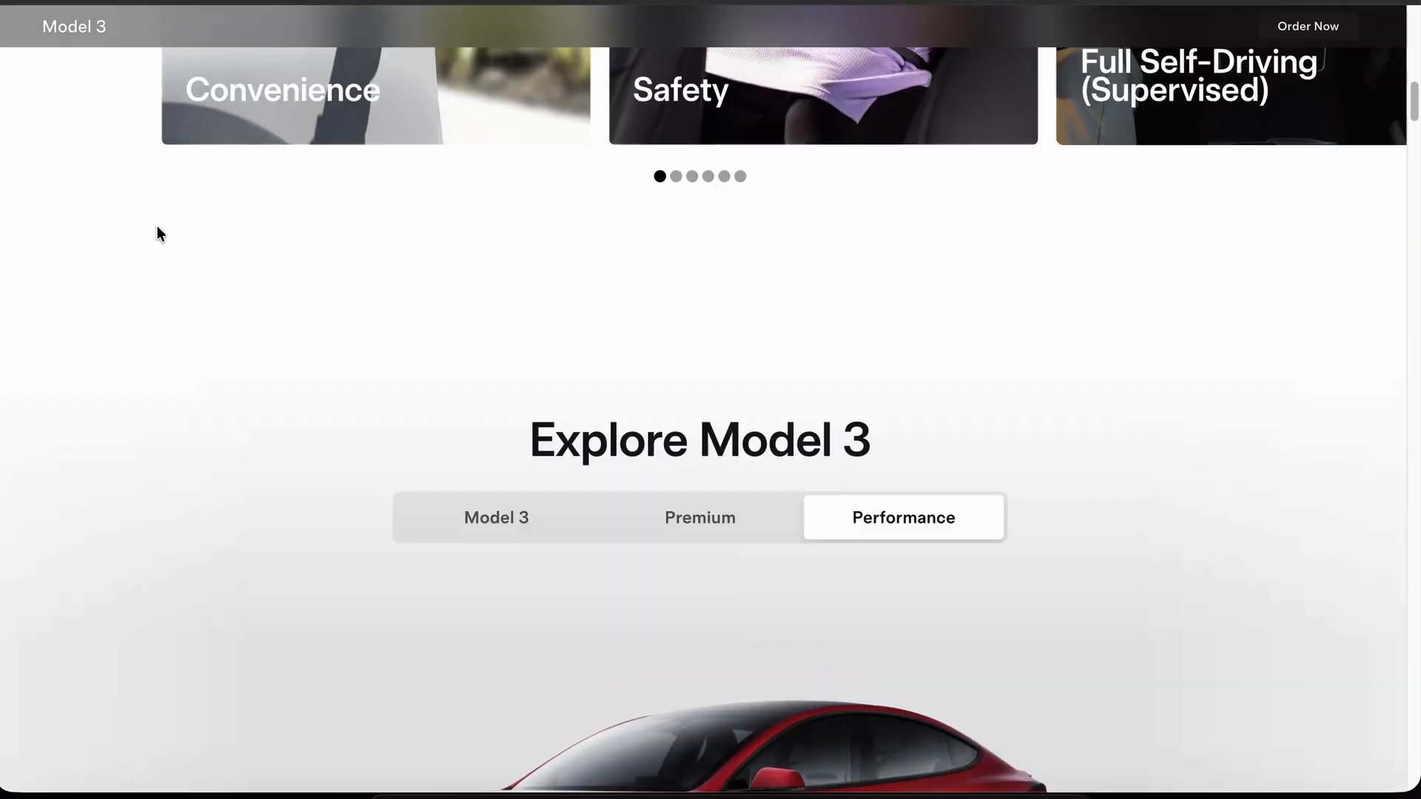
{"action": "scroll", "coordinate": [157, 227], "scroll_direction": "up", "scroll_amount": 5}
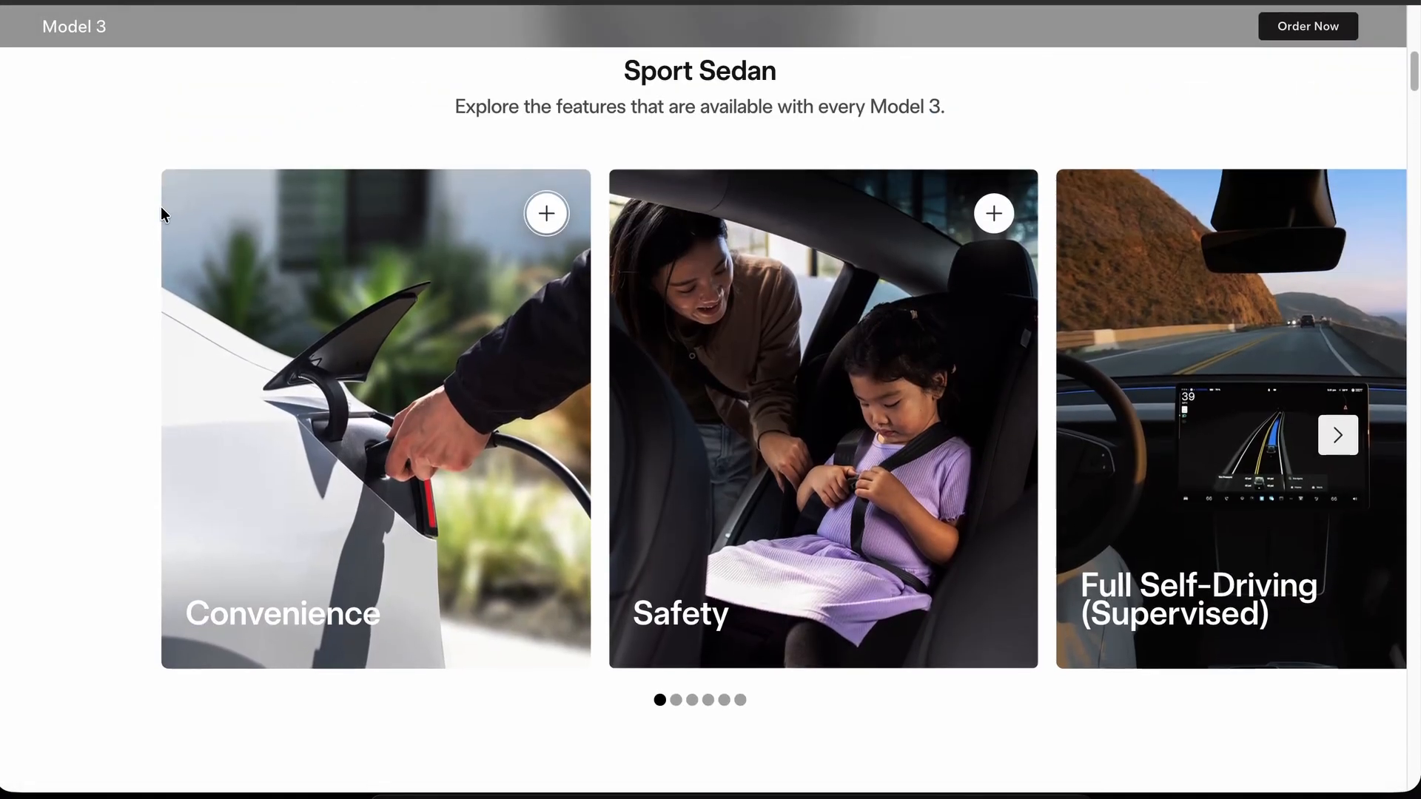
{"action": "scroll", "coordinate": [161, 211], "scroll_direction": "down", "scroll_amount": 15}
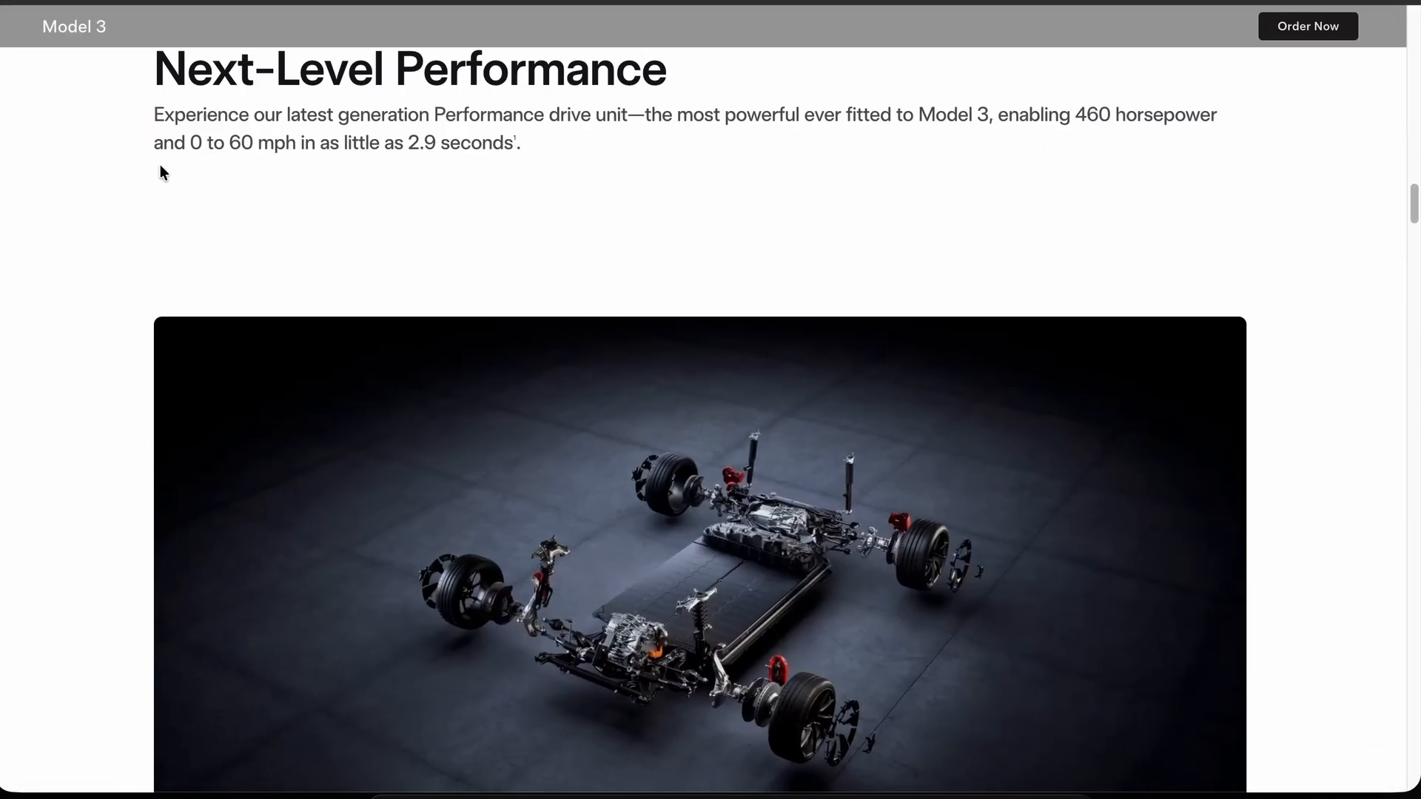
{"action": "scroll", "coordinate": [175, 148], "scroll_direction": "up", "scroll_amount": 2}
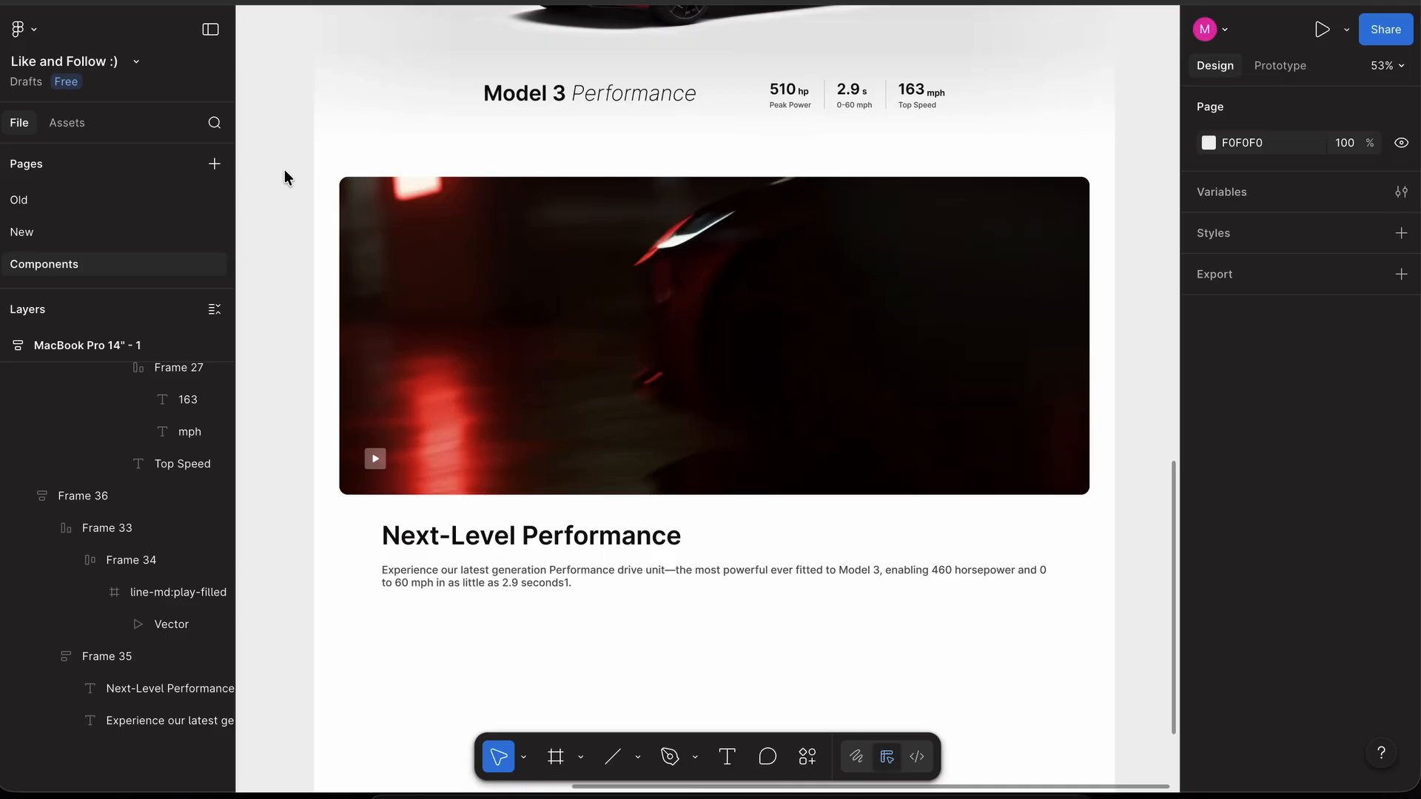
{"action": "scroll", "coordinate": [470, 479], "scroll_direction": "down", "scroll_amount": 3}
{"action": "scroll", "coordinate": [471, 479], "scroll_direction": "down", "scroll_amount": 5, "text": "ctrl"}
{"action": "scroll", "coordinate": [474, 480], "scroll_direction": "up", "scroll_amount": 4}
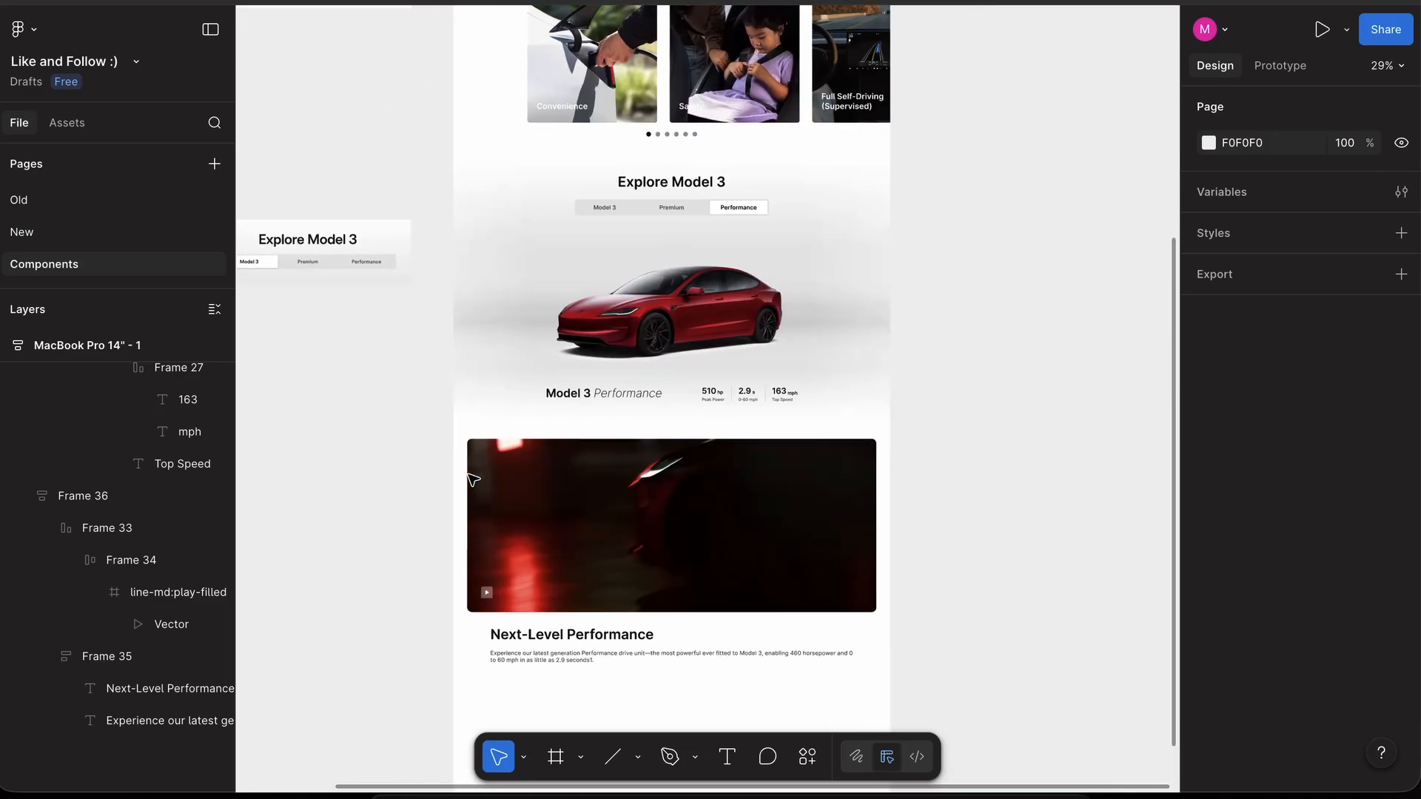
- Examine the image sections below Next-Level Performance on the Tesla reference page, checking their widths, headings and spacing
{"action": "scroll", "coordinate": [474, 480], "scroll_direction": "down", "scroll_amount": 2}
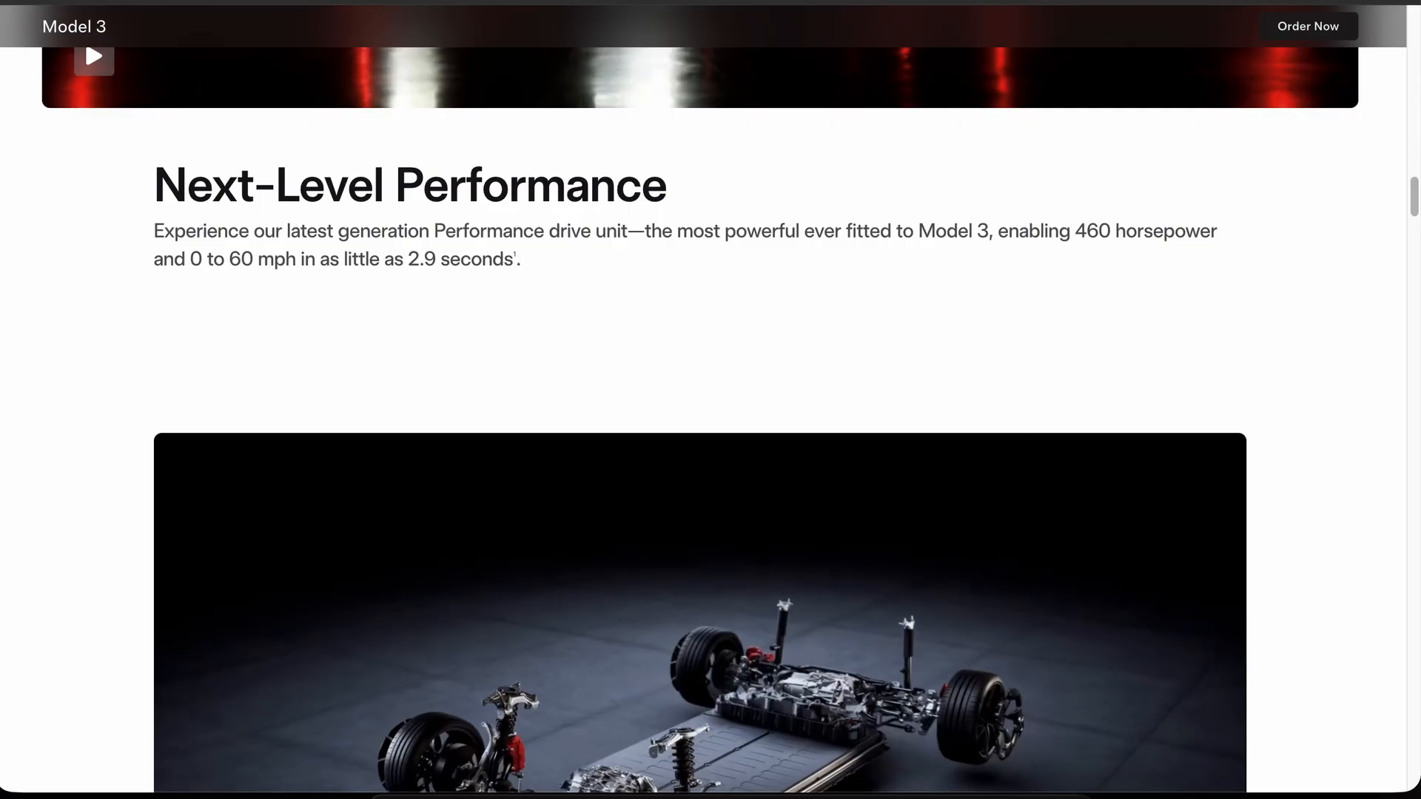
{"action": "scroll", "coordinate": [584, 523], "scroll_direction": "down", "scroll_amount": 8}
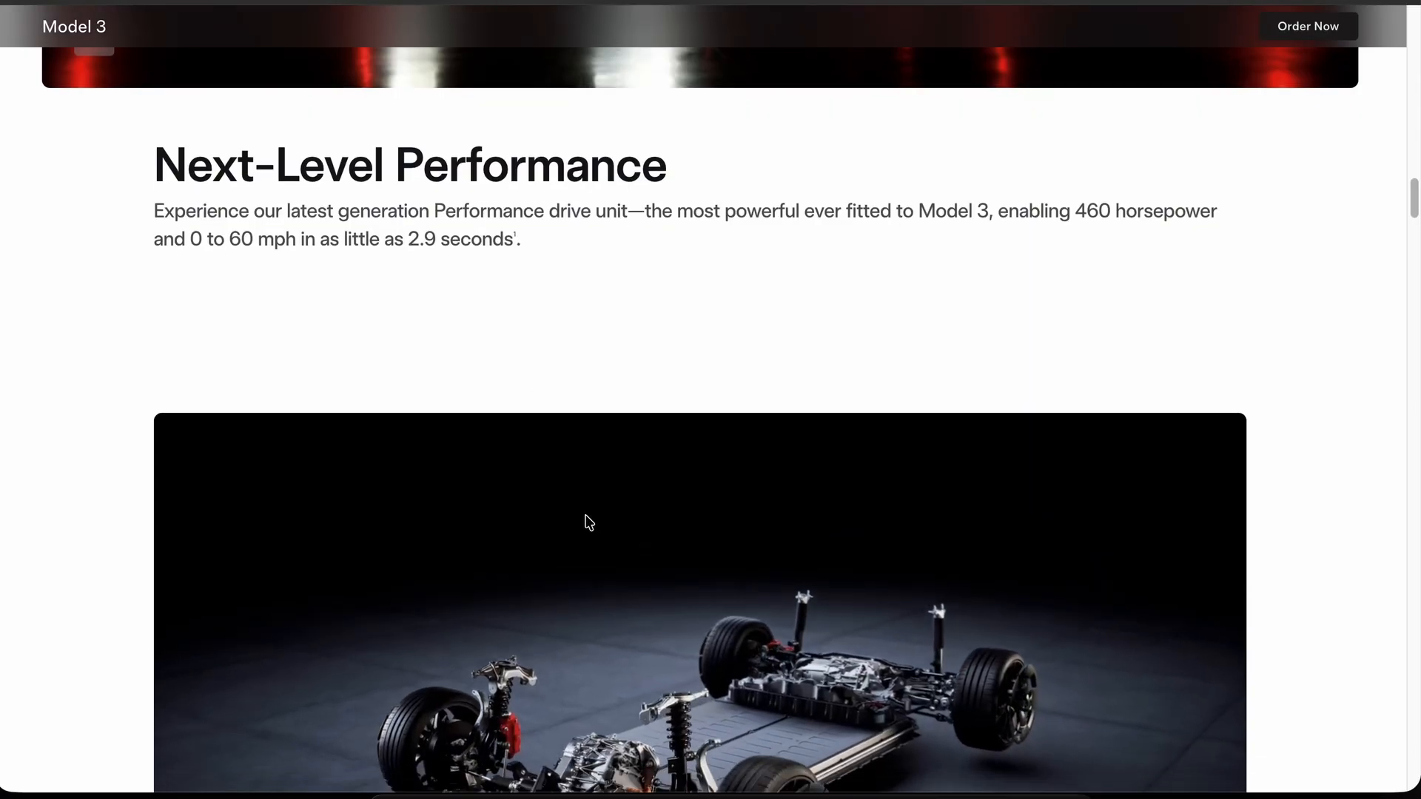
{"action": "scroll", "coordinate": [585, 516], "scroll_direction": "down", "scroll_amount": 6}
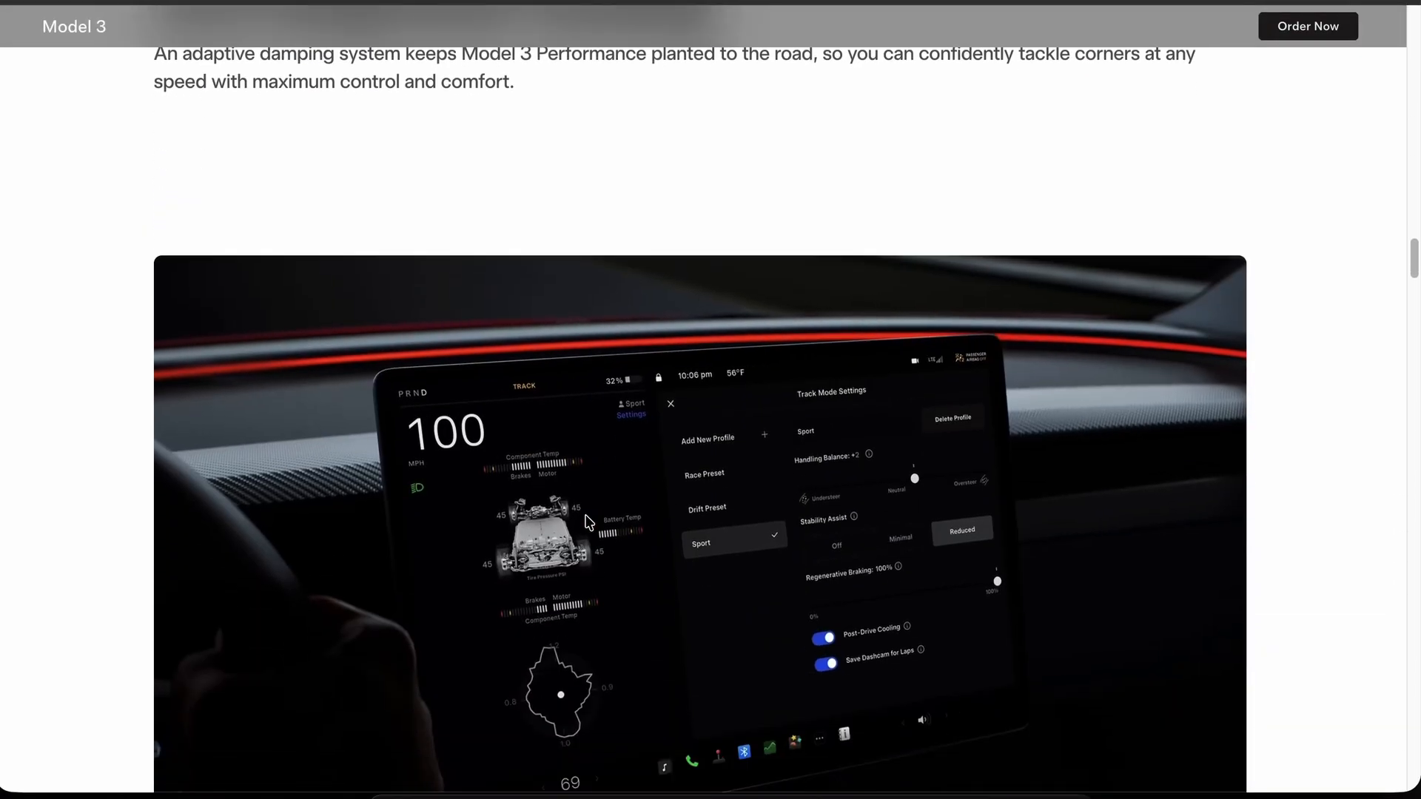
{"action": "scroll", "coordinate": [588, 522], "scroll_direction": "up", "scroll_amount": 12}
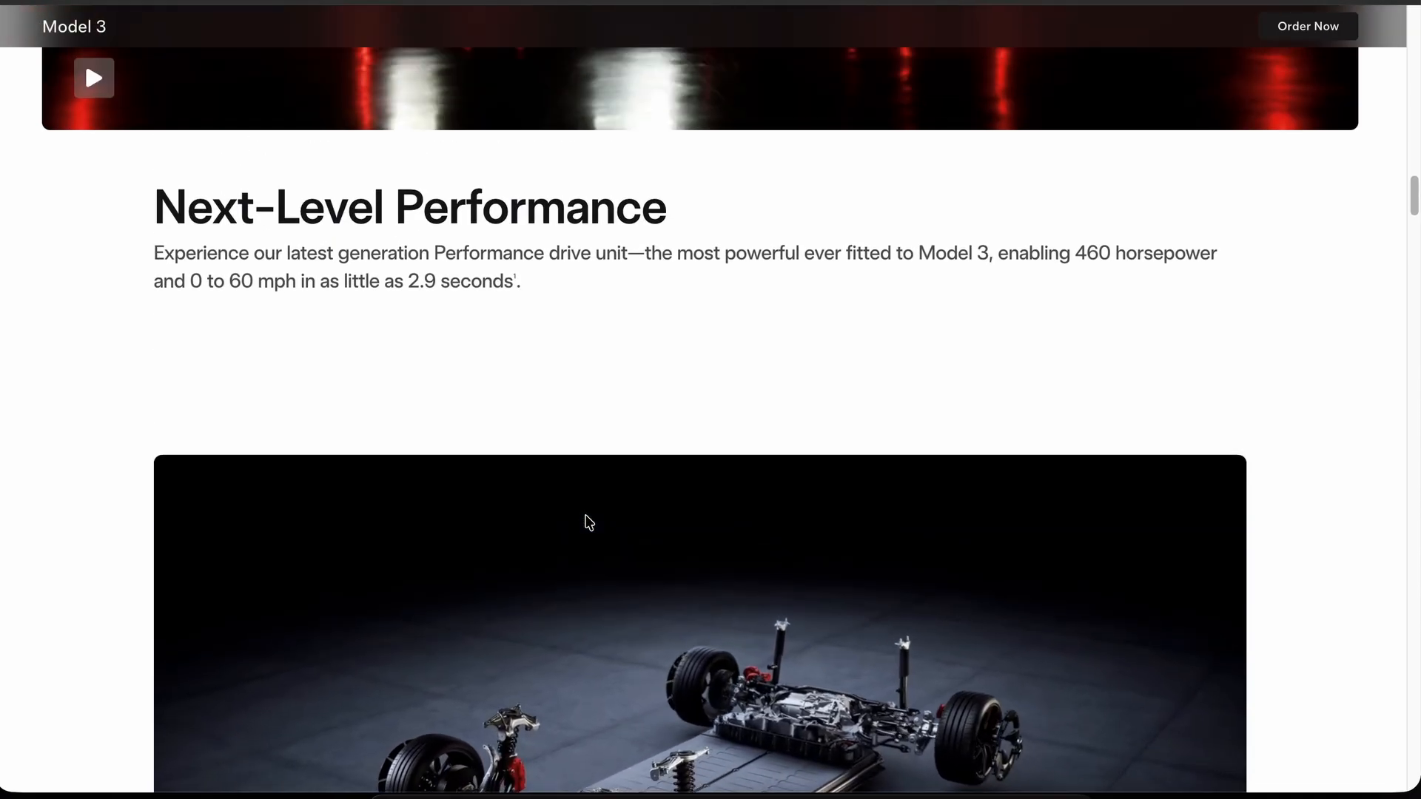
{"action": "scroll", "coordinate": [589, 524], "scroll_direction": "down", "scroll_amount": 12}
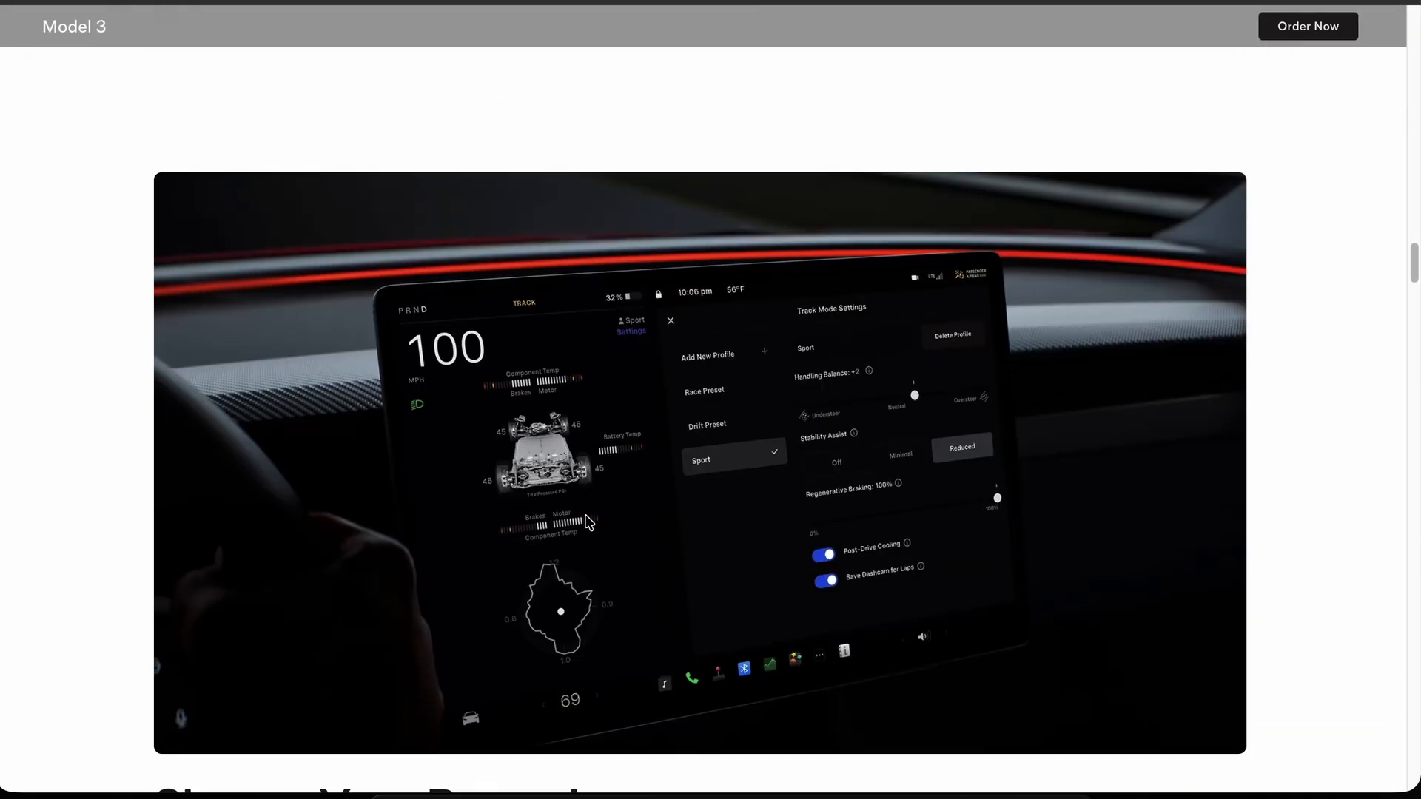
{"action": "scroll", "coordinate": [589, 523], "scroll_direction": "down", "scroll_amount": 7}
{"action": "scroll", "coordinate": [584, 520], "scroll_direction": "up", "scroll_amount": 14}
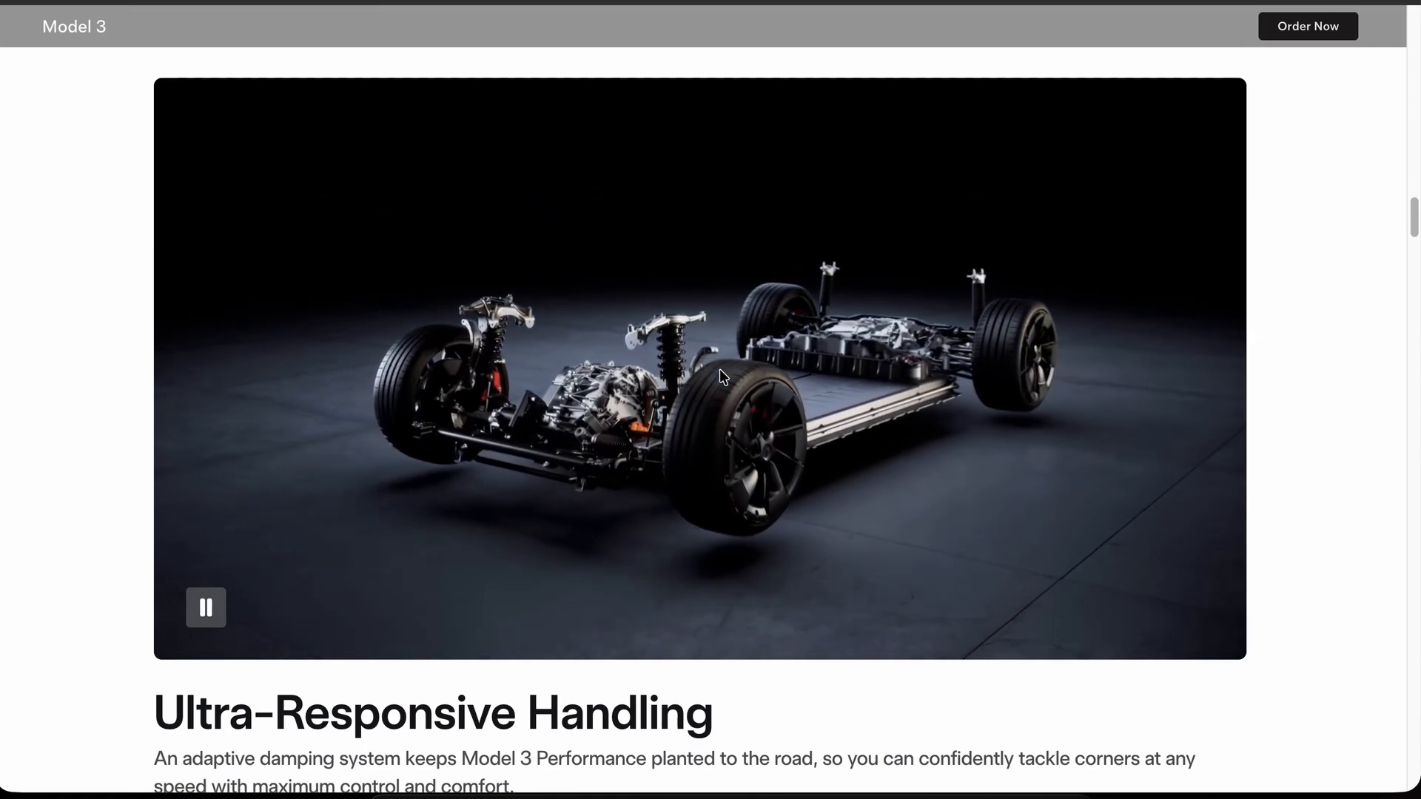
{"action": "scroll", "coordinate": [720, 372], "scroll_direction": "up", "scroll_amount": 9}
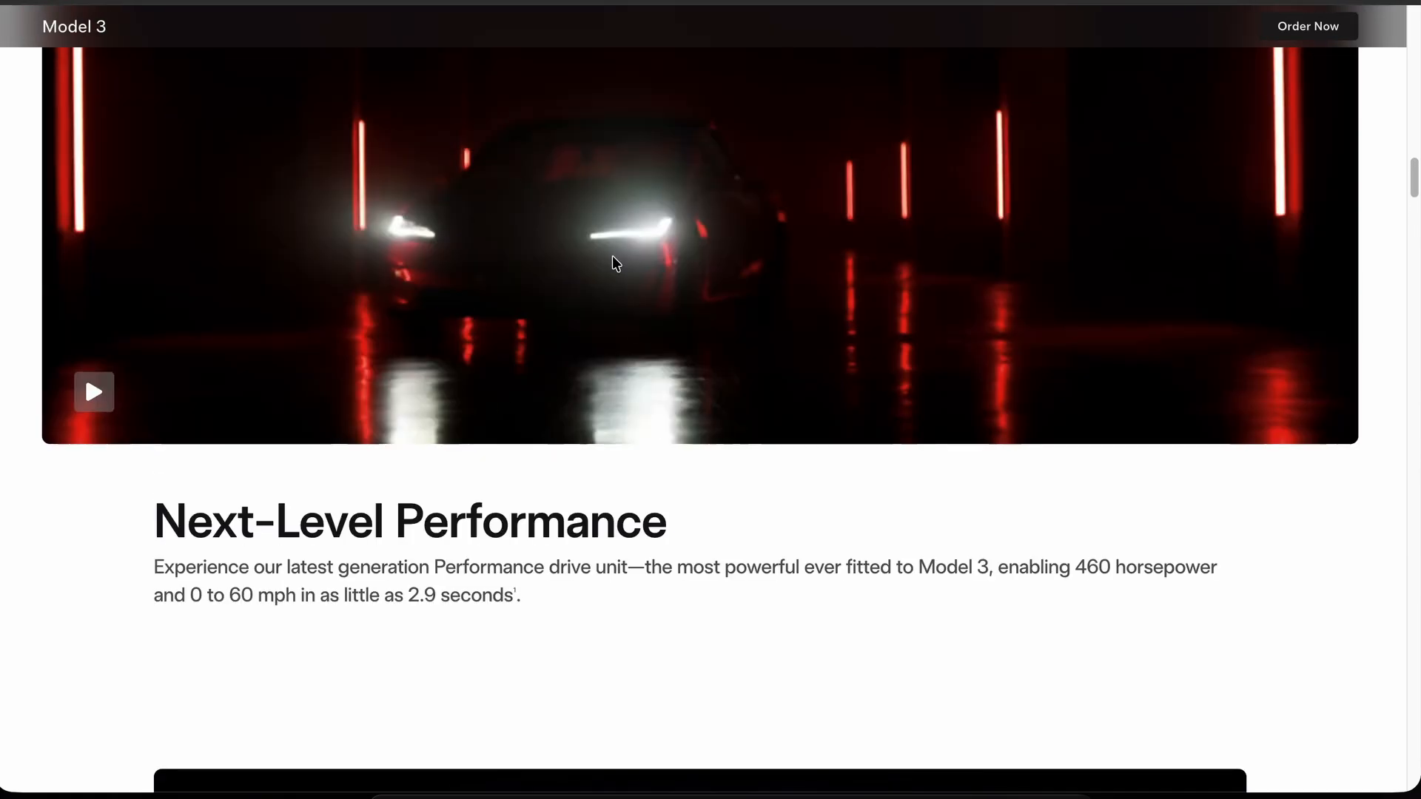
{"action": "scroll", "coordinate": [614, 263], "scroll_direction": "up", "scroll_amount": 2}
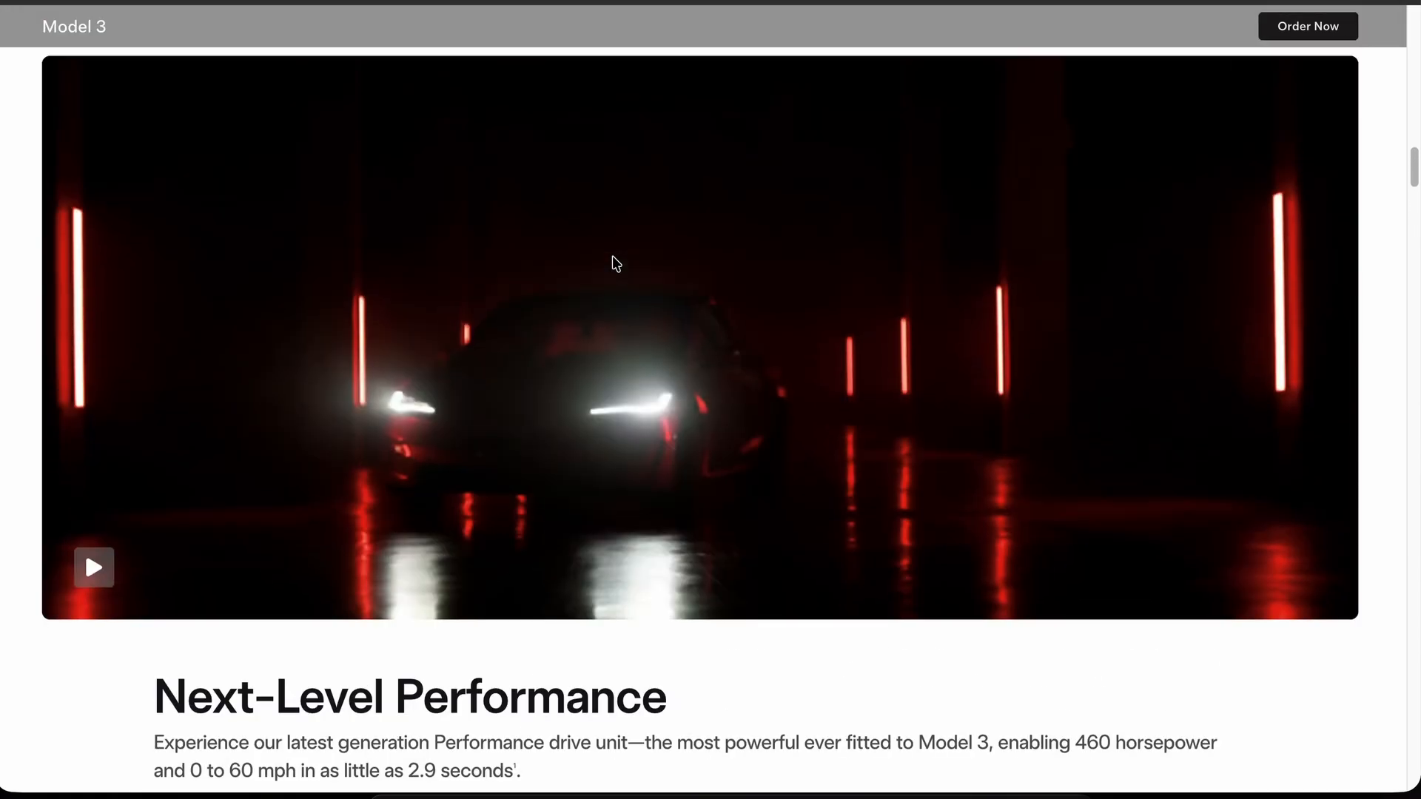
{"action": "scroll", "coordinate": [615, 261], "scroll_direction": "down", "scroll_amount": 2}
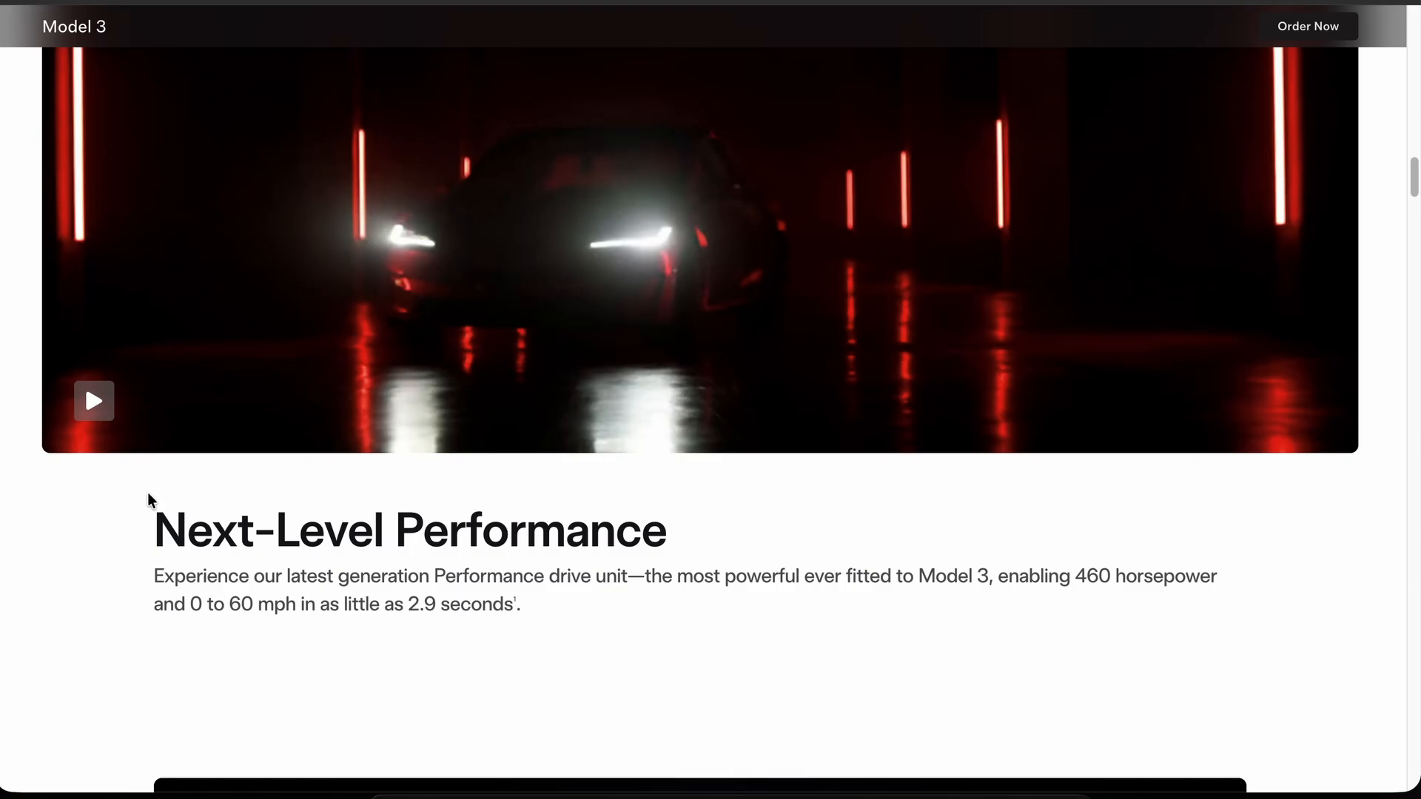
{"action": "scroll", "coordinate": [151, 492], "scroll_direction": "down", "scroll_amount": 8}
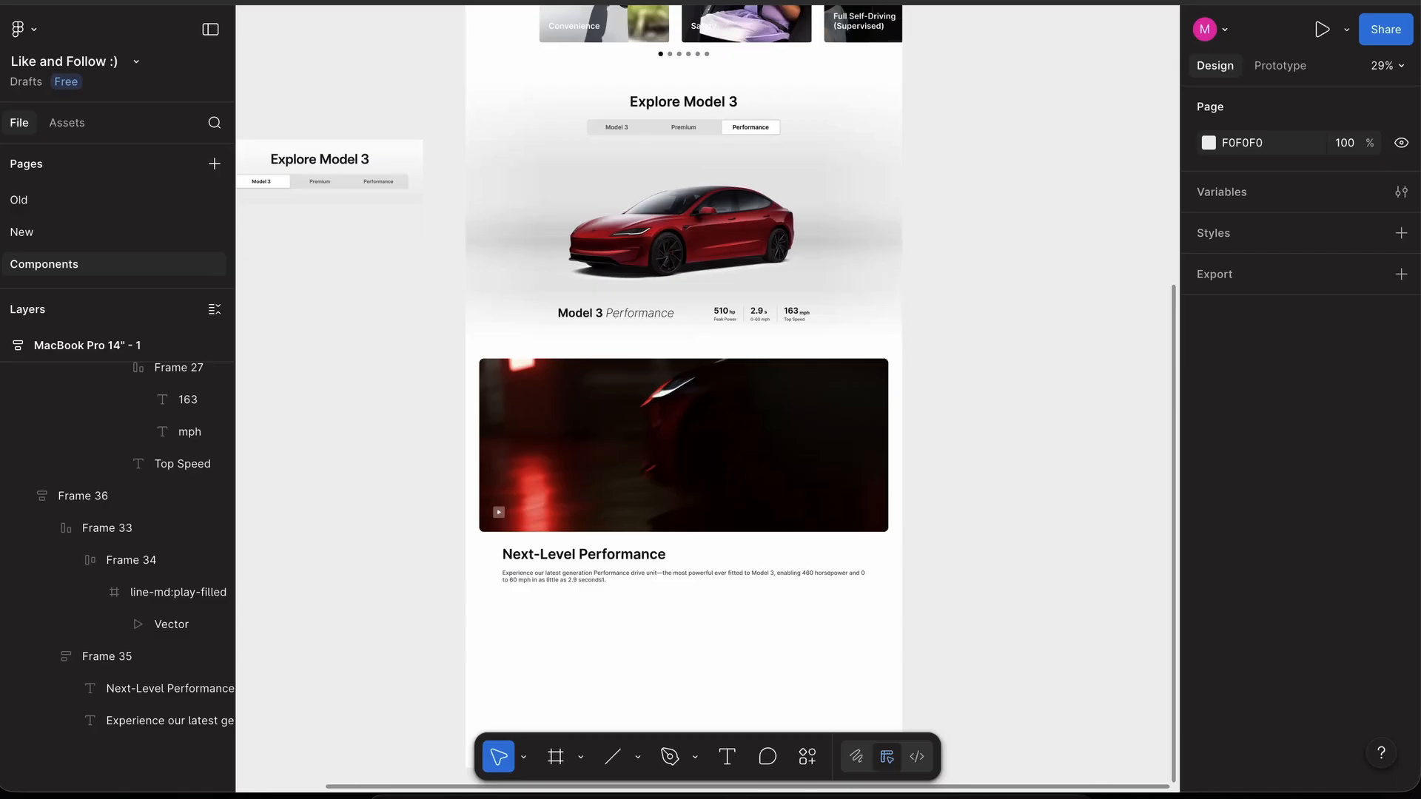
- In Figma, duplicate the section containing the video frame and the Next-Level Performance text below the original
{"action": "left_click", "coordinate": [700, 508]}
{"action": "key", "text": "super+d"}
{"action": "scroll", "coordinate": [853, 575], "scroll_direction": "down", "scroll_amount": 5}
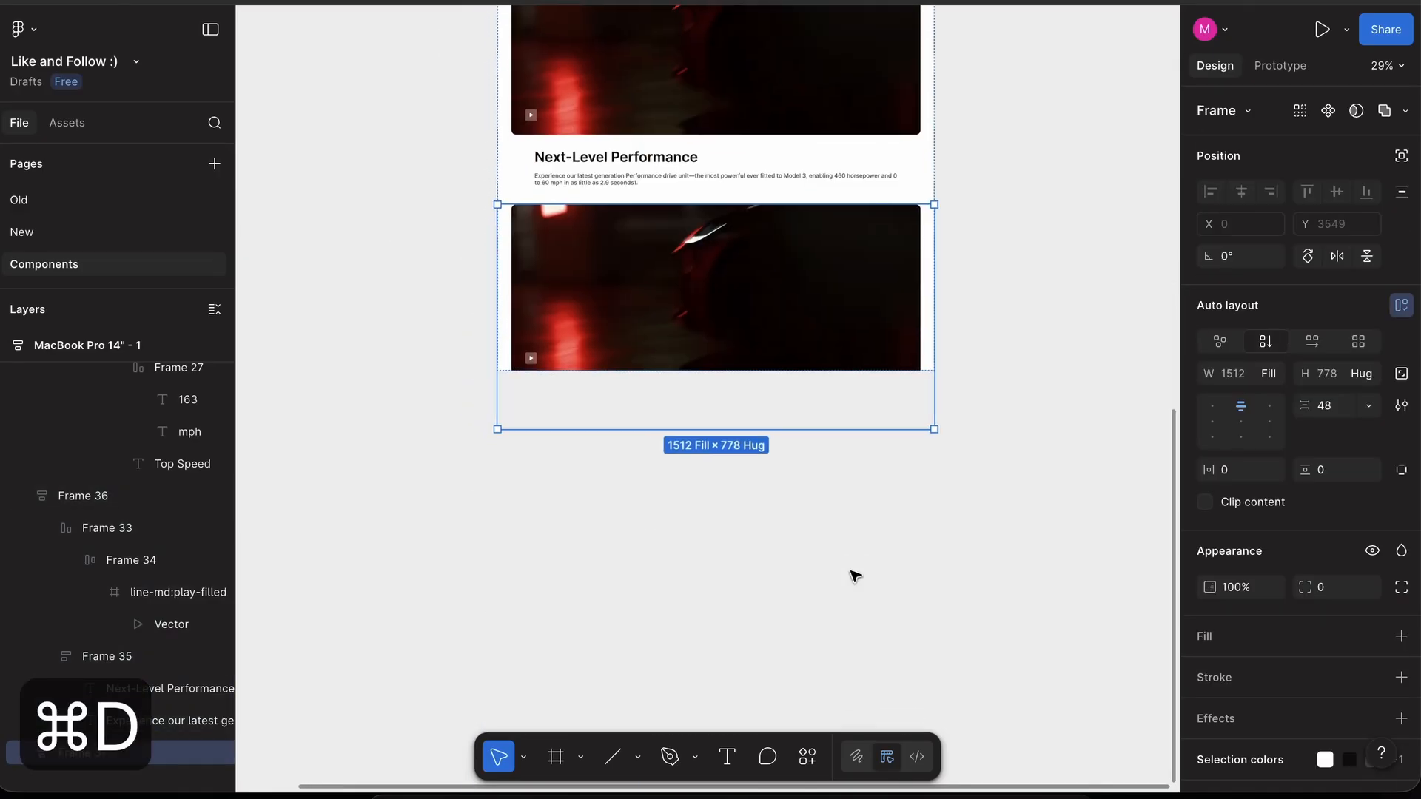
{"action": "scroll", "coordinate": [729, 289], "scroll_direction": "up", "scroll_amount": 15}
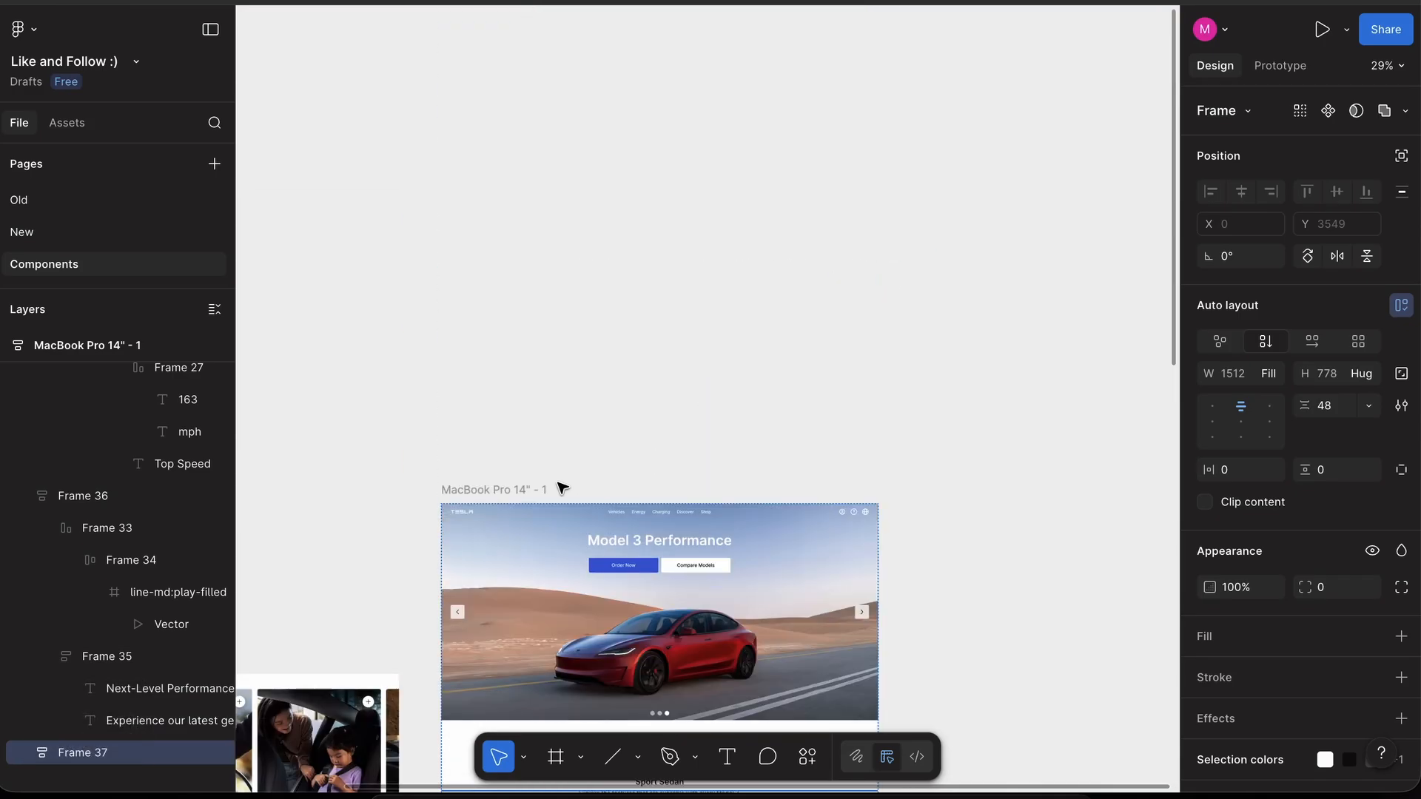
- Extend the MacBook Pro 14" - 1 frame downward to a height of about 7930, making room for the duplicated section
{"action": "left_click", "coordinate": [568, 489]}
{"action": "scroll", "coordinate": [701, 508], "scroll_direction": "down", "scroll_amount": 20}
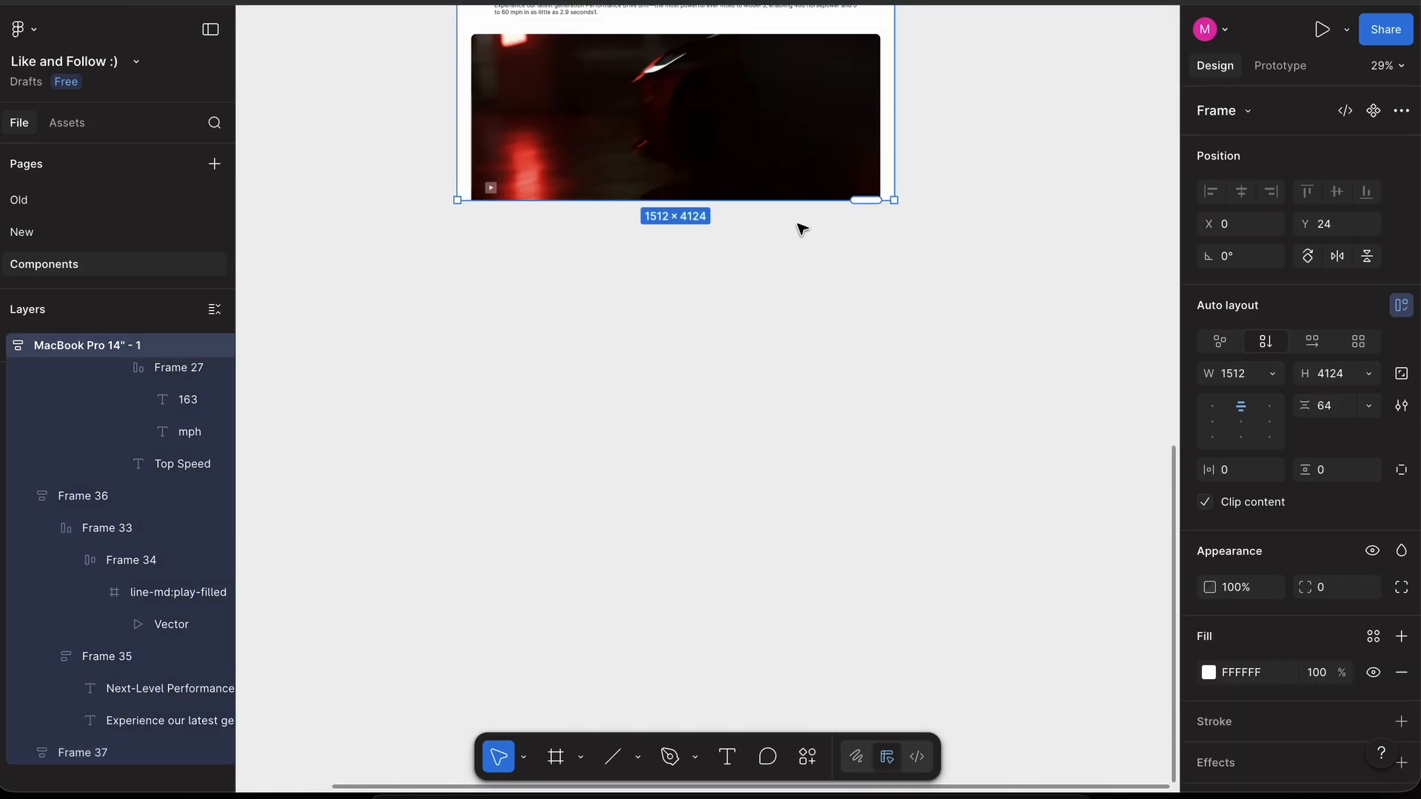
{"action": "left_click_drag", "start_coordinate": [797, 206], "coordinate": [787, 743]}
{"action": "scroll", "coordinate": [574, 555], "scroll_direction": "up", "scroll_amount": 5}
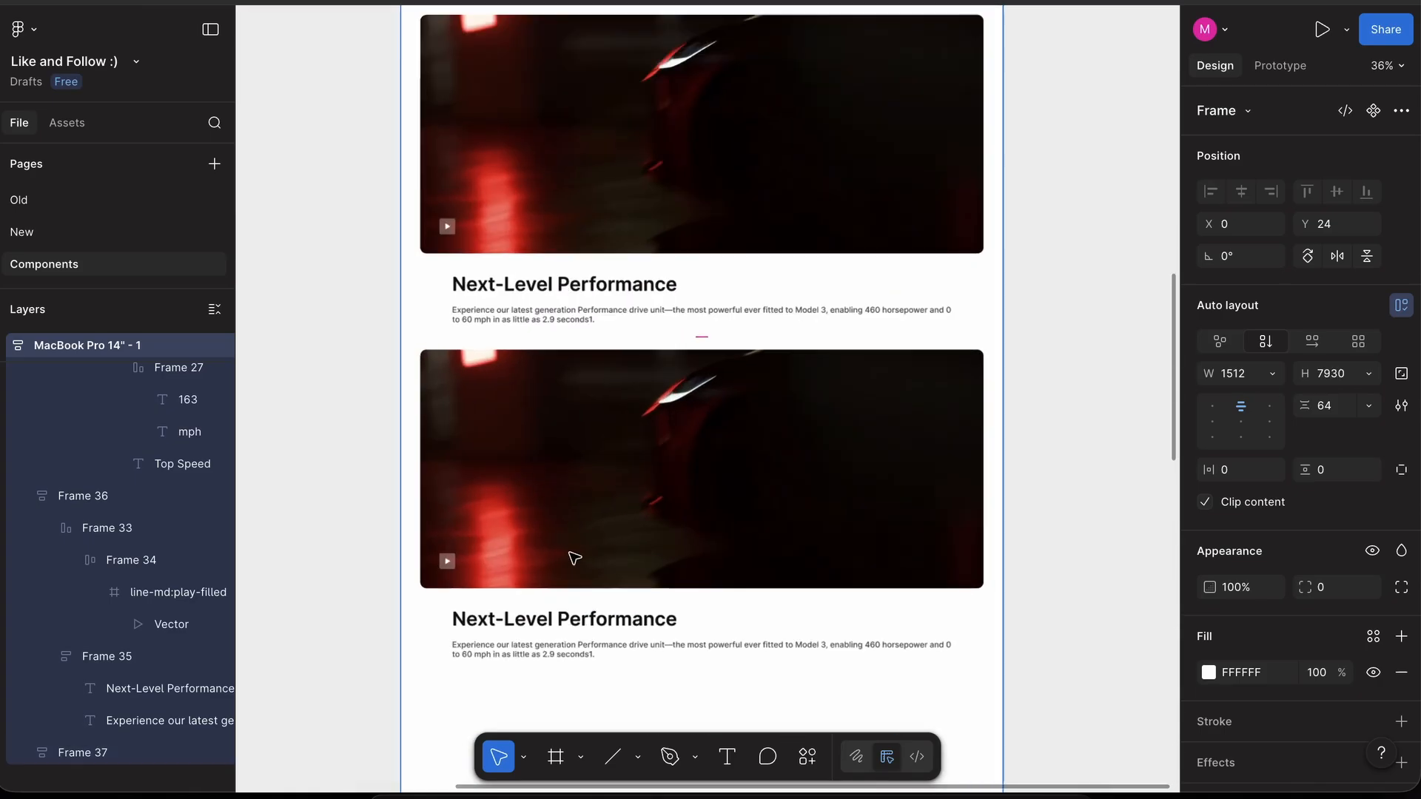
- Set the image frame in the duplicated Next-Level Performance section to fill its container's width
{"action": "left_click", "coordinate": [698, 494]}
{"action": "scroll", "coordinate": [698, 493], "scroll_direction": "down", "scroll_amount": 5}
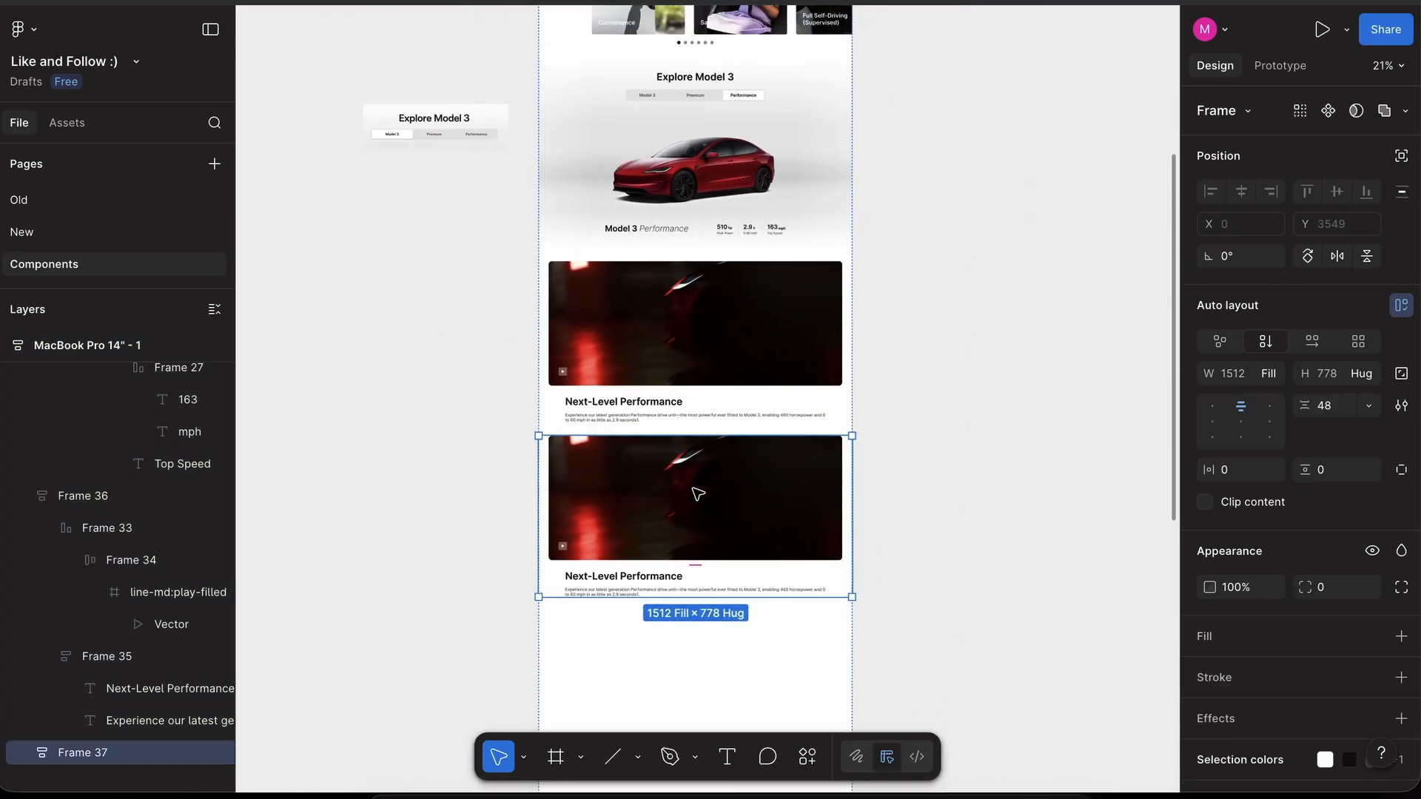
{"action": "scroll", "coordinate": [698, 494], "scroll_direction": "up", "scroll_amount": 3}
{"action": "scroll", "coordinate": [552, 465], "scroll_direction": "up", "scroll_amount": 4}
{"action": "left_click", "coordinate": [501, 328]}
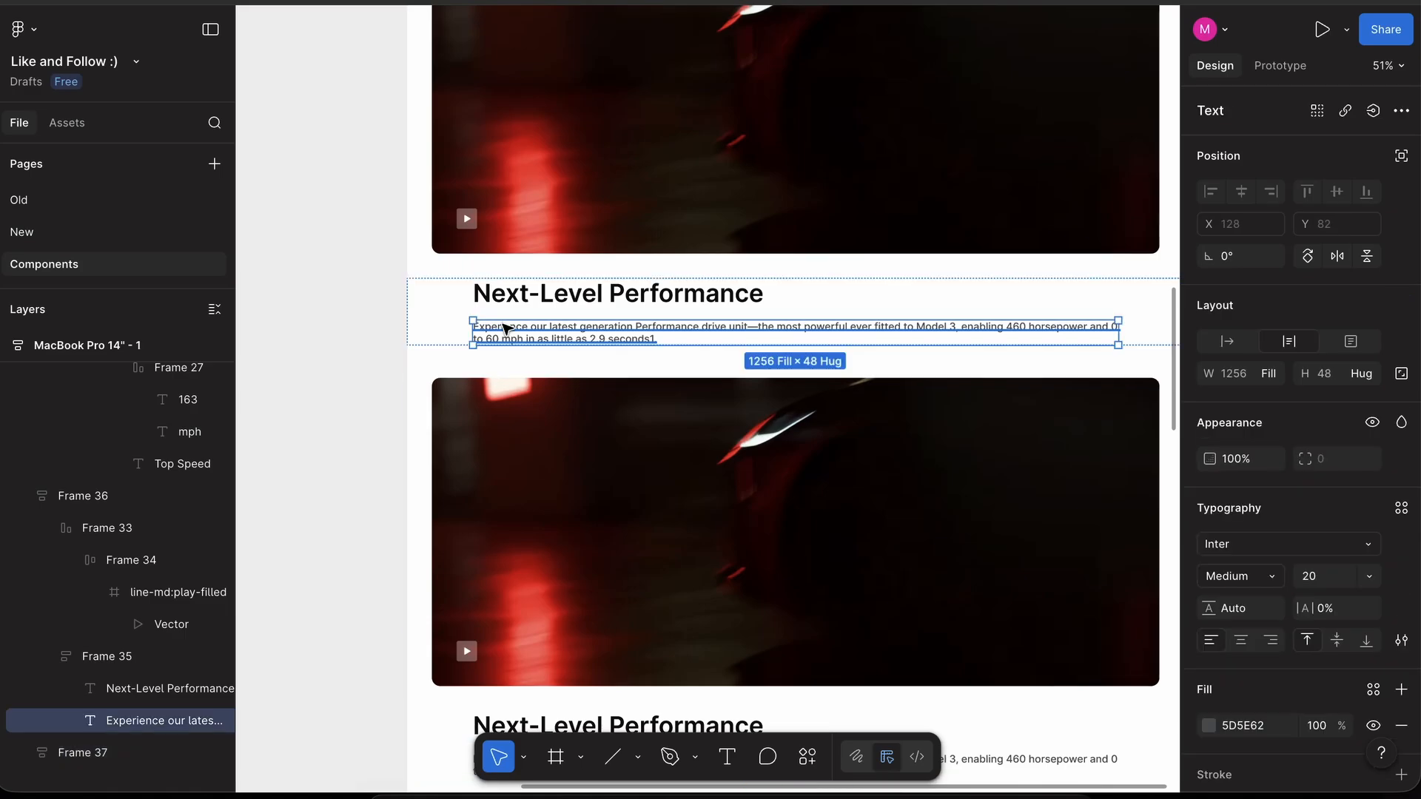
{"action": "left_click", "coordinate": [436, 414]}
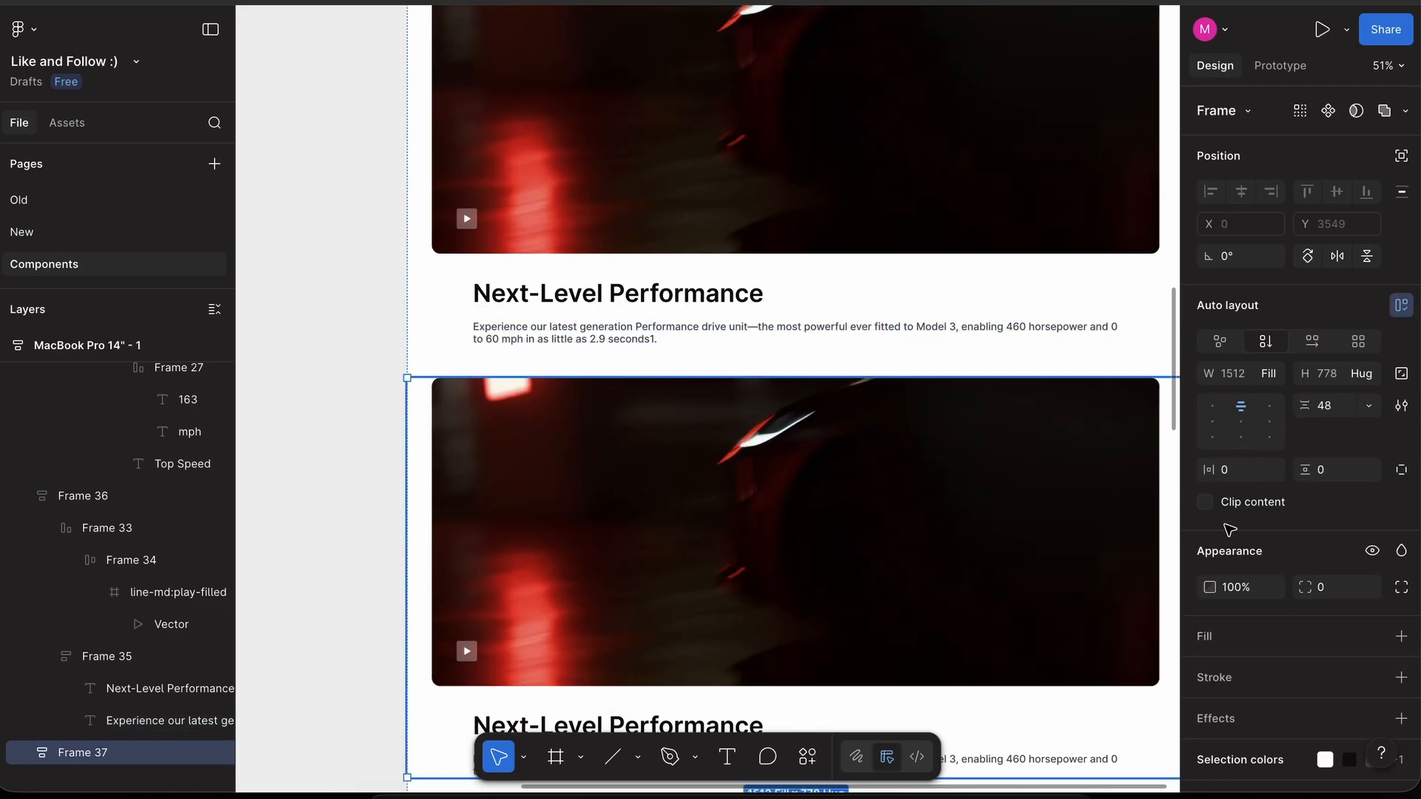
{"action": "scroll", "coordinate": [783, 594], "scroll_direction": "down", "scroll_amount": 3}
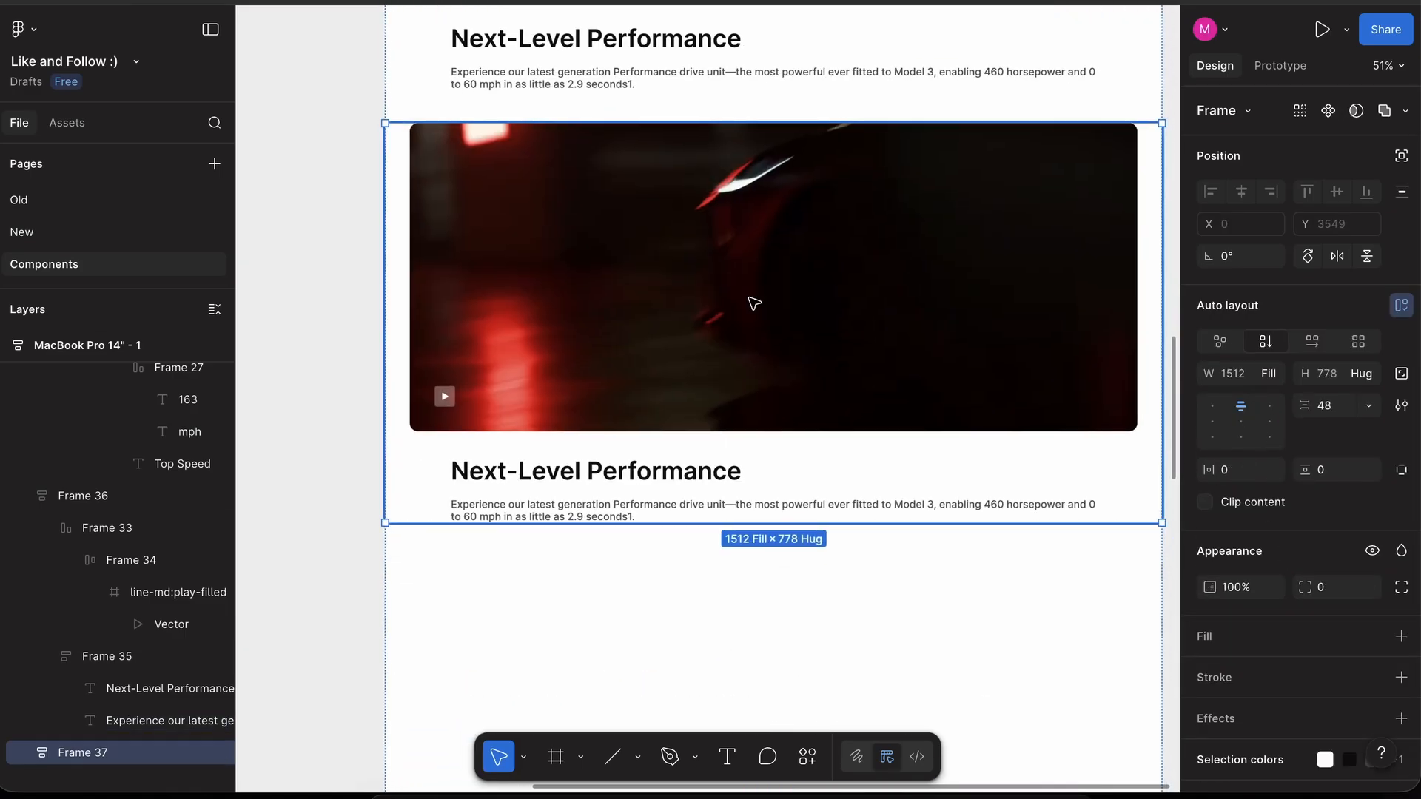
{"action": "left_click", "coordinate": [754, 303]}
{"action": "left_click", "coordinate": [1267, 368]}
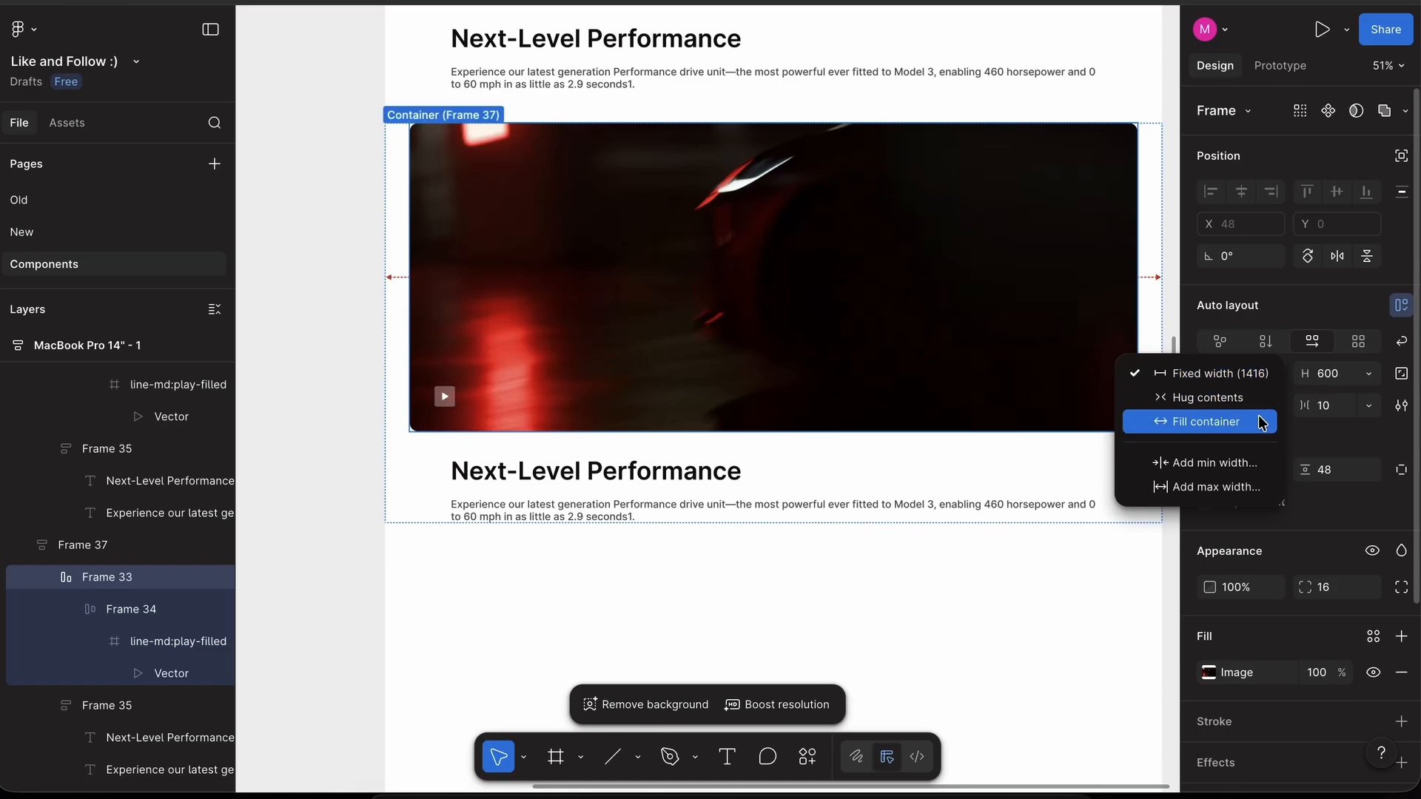
{"action": "left_click", "coordinate": [1263, 415]}
- Set the horizontal padding of the duplicated section's text block to 0 and that of the whole section to 128
{"action": "left_click", "coordinate": [1133, 481]}
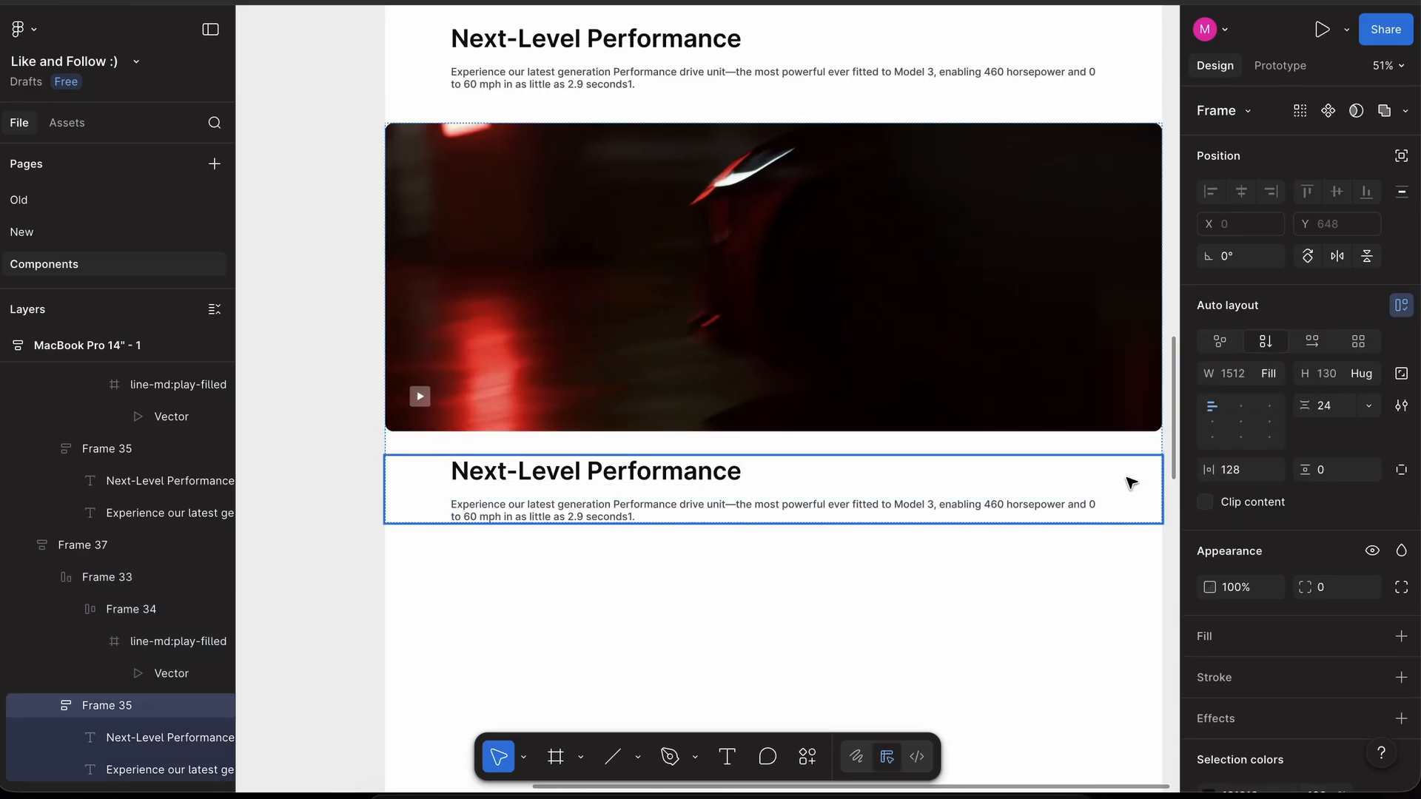
{"action": "type", "text": "0"}
{"action": "key", "text": "Return"}
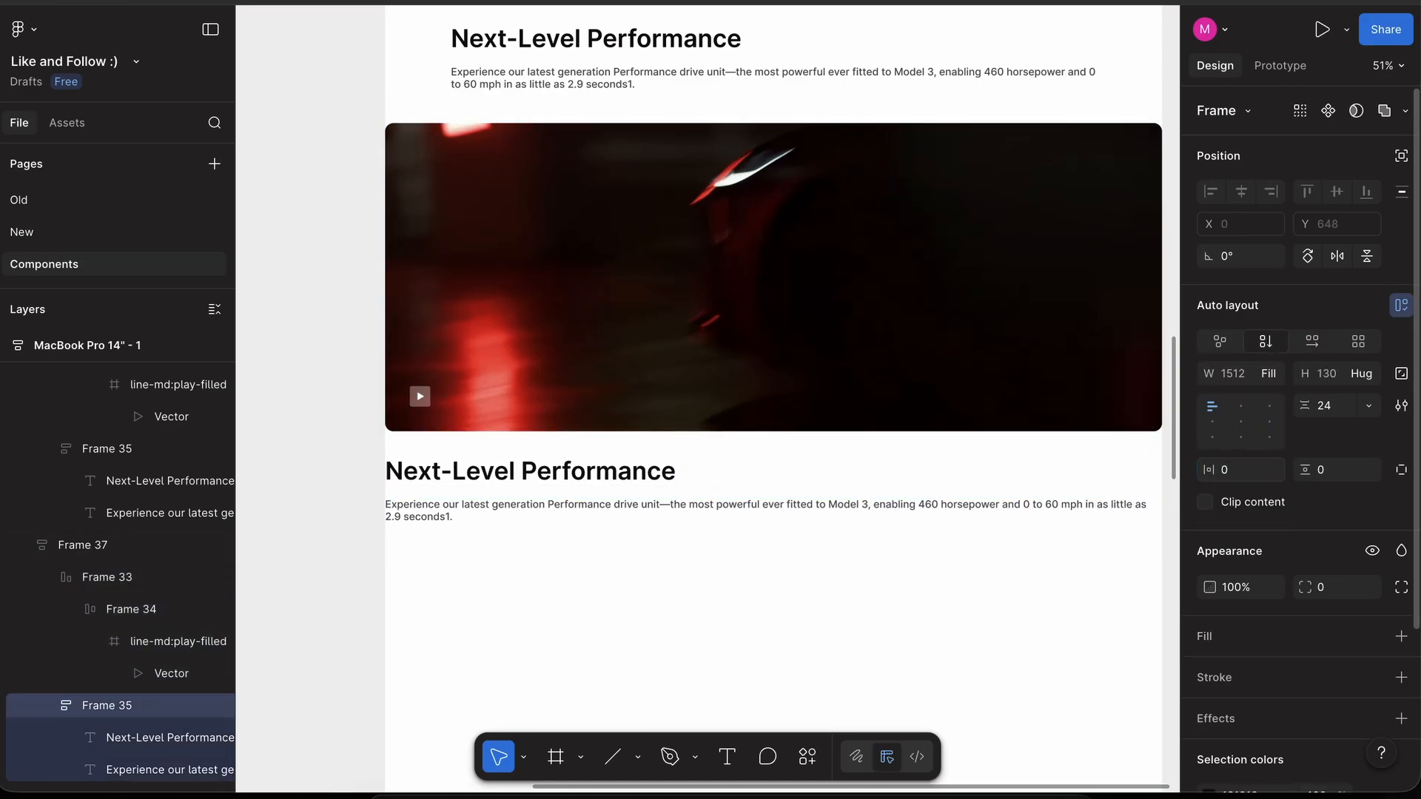
{"action": "left_click", "coordinate": [1125, 441]}
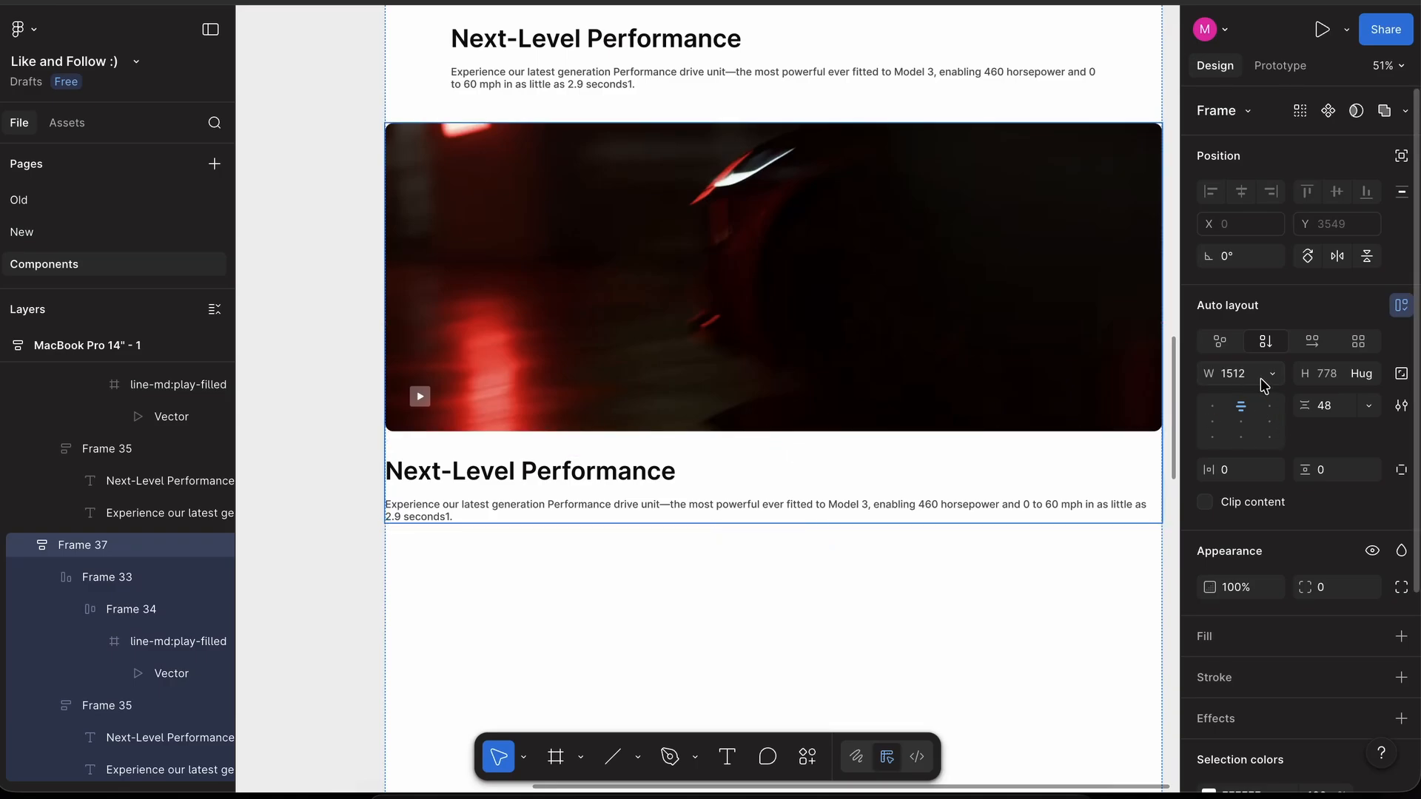
{"action": "type", "text": "128"}
{"action": "key", "text": "Return"}
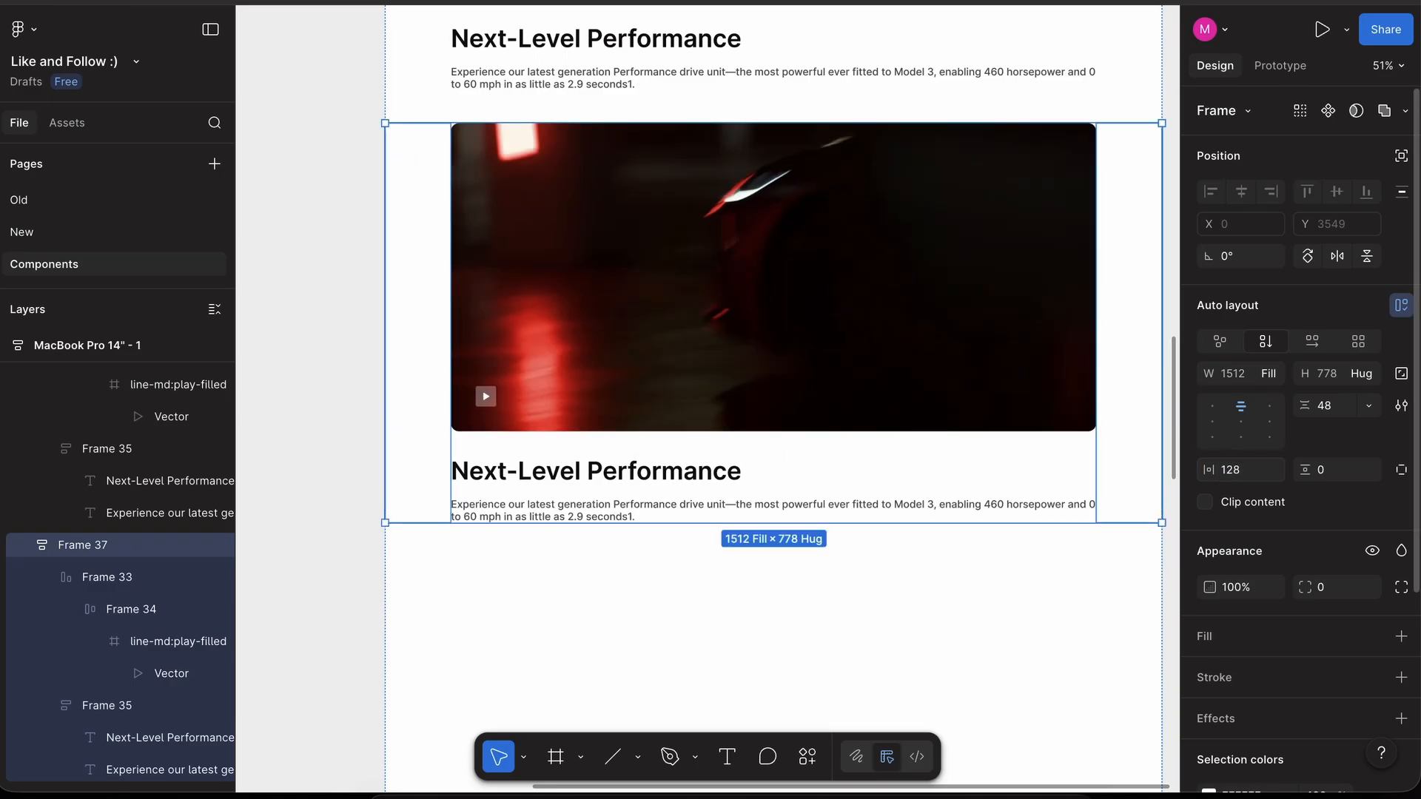
- Switch to the Tesla reference page, inspect the Ultra-Responsive Handling video and open its source file from the copied URL
{"action": "scroll", "coordinate": [708, 330], "scroll_direction": "up", "scroll_amount": 2}
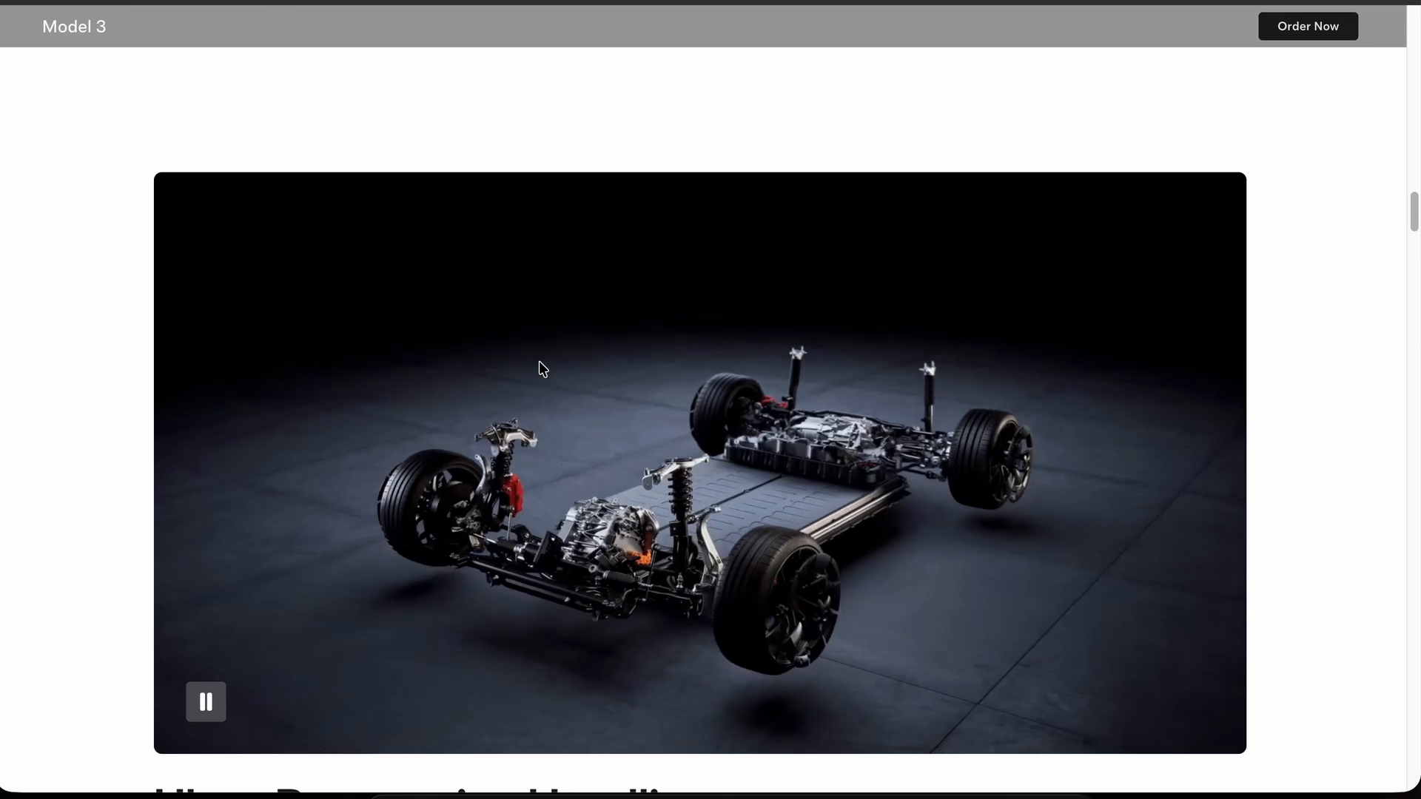
{"action": "scroll", "coordinate": [538, 361], "scroll_direction": "down", "scroll_amount": 1}
{"action": "right_click", "coordinate": [540, 359]}
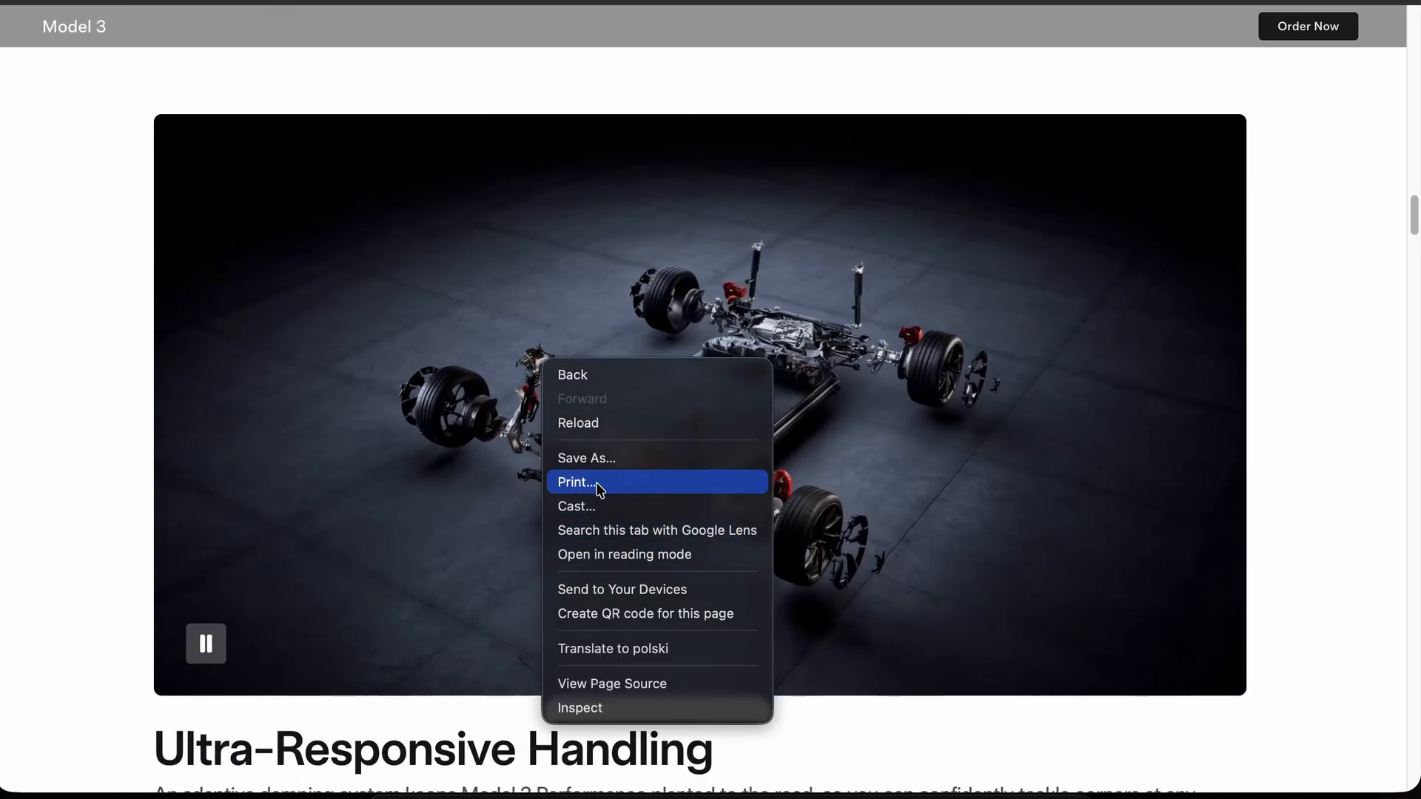
{"action": "left_click", "coordinate": [462, 498]}
{"action": "right_click", "coordinate": [618, 503]}
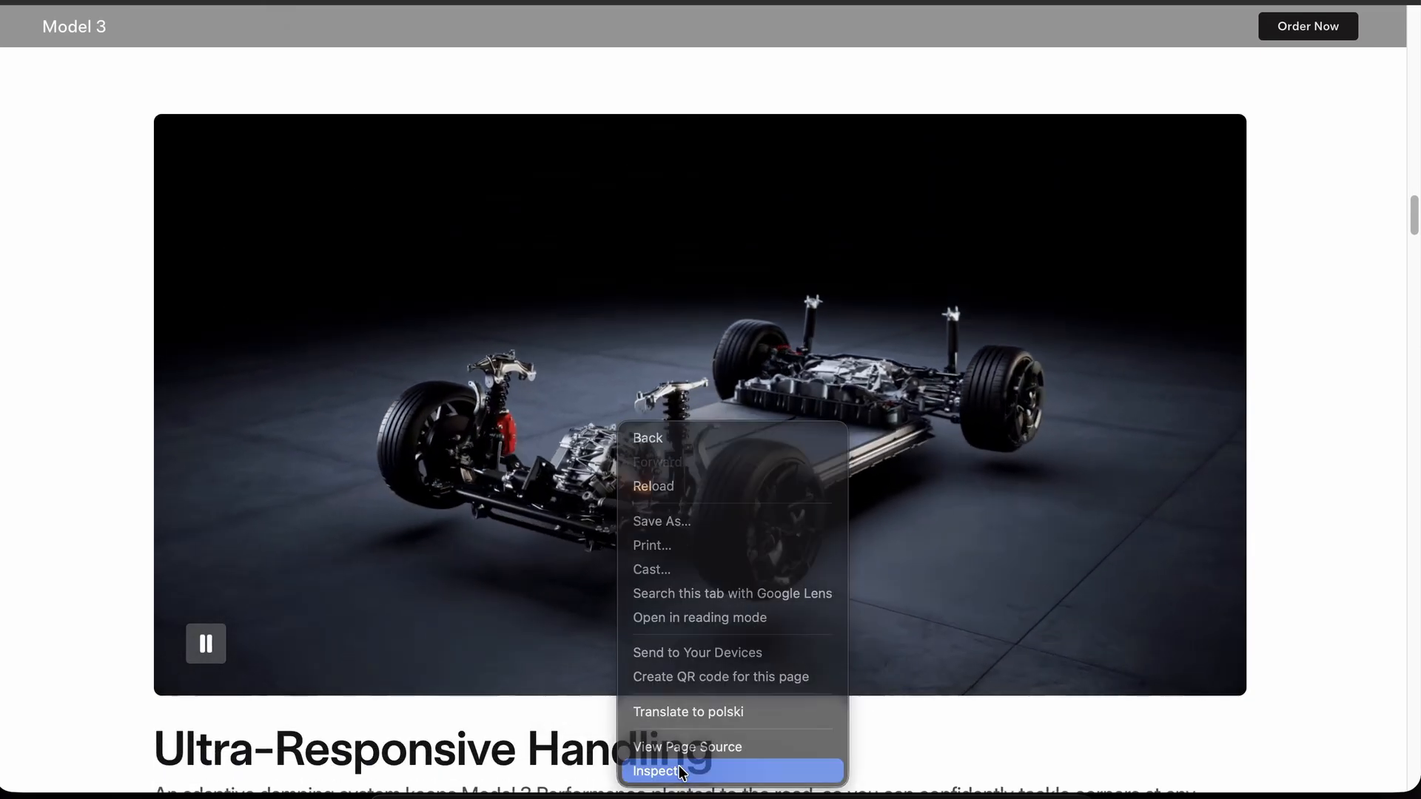
{"action": "left_click", "coordinate": [683, 769]}
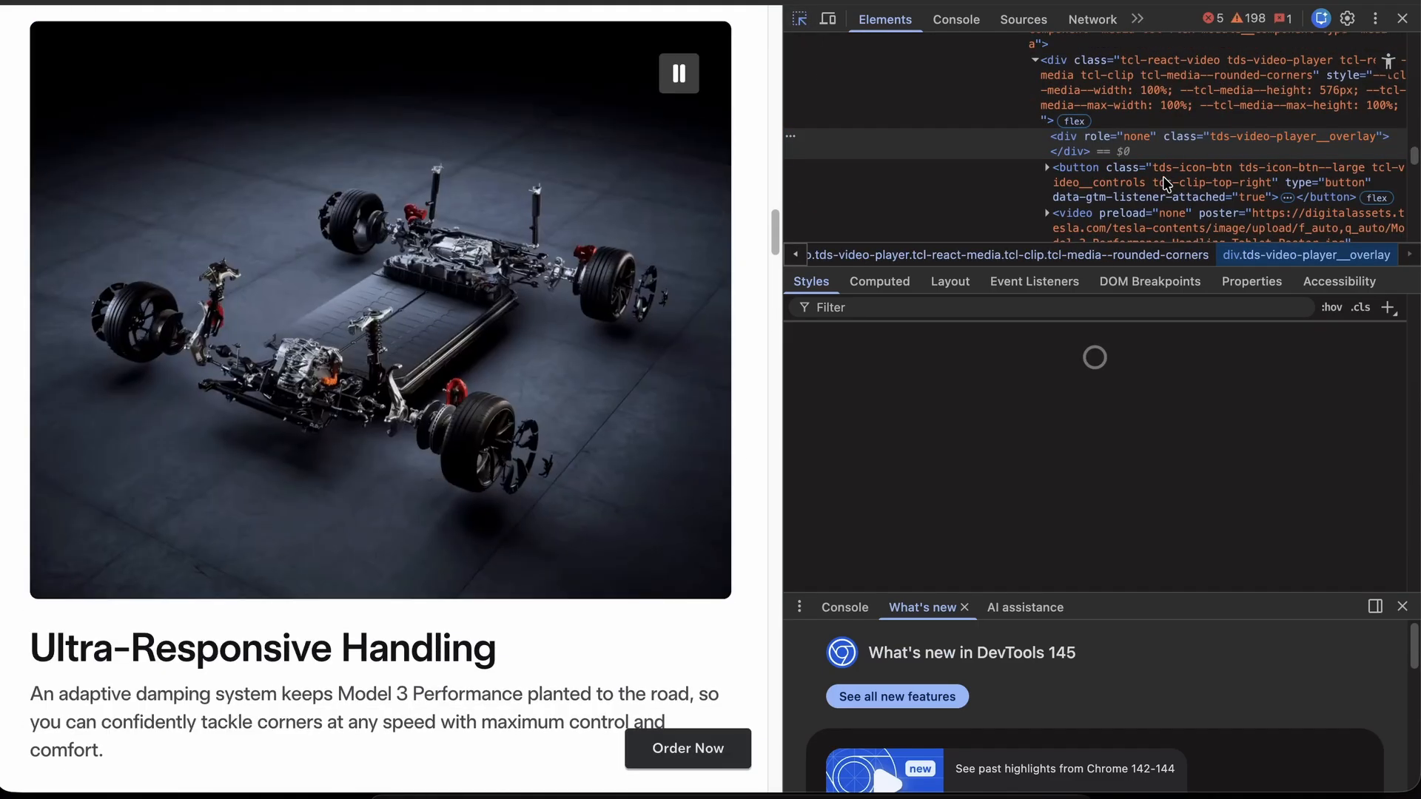
{"action": "scroll", "coordinate": [1146, 152], "scroll_direction": "down", "scroll_amount": 1}
{"action": "double_click", "coordinate": [1189, 177]}
{"action": "key", "text": "super+c"}
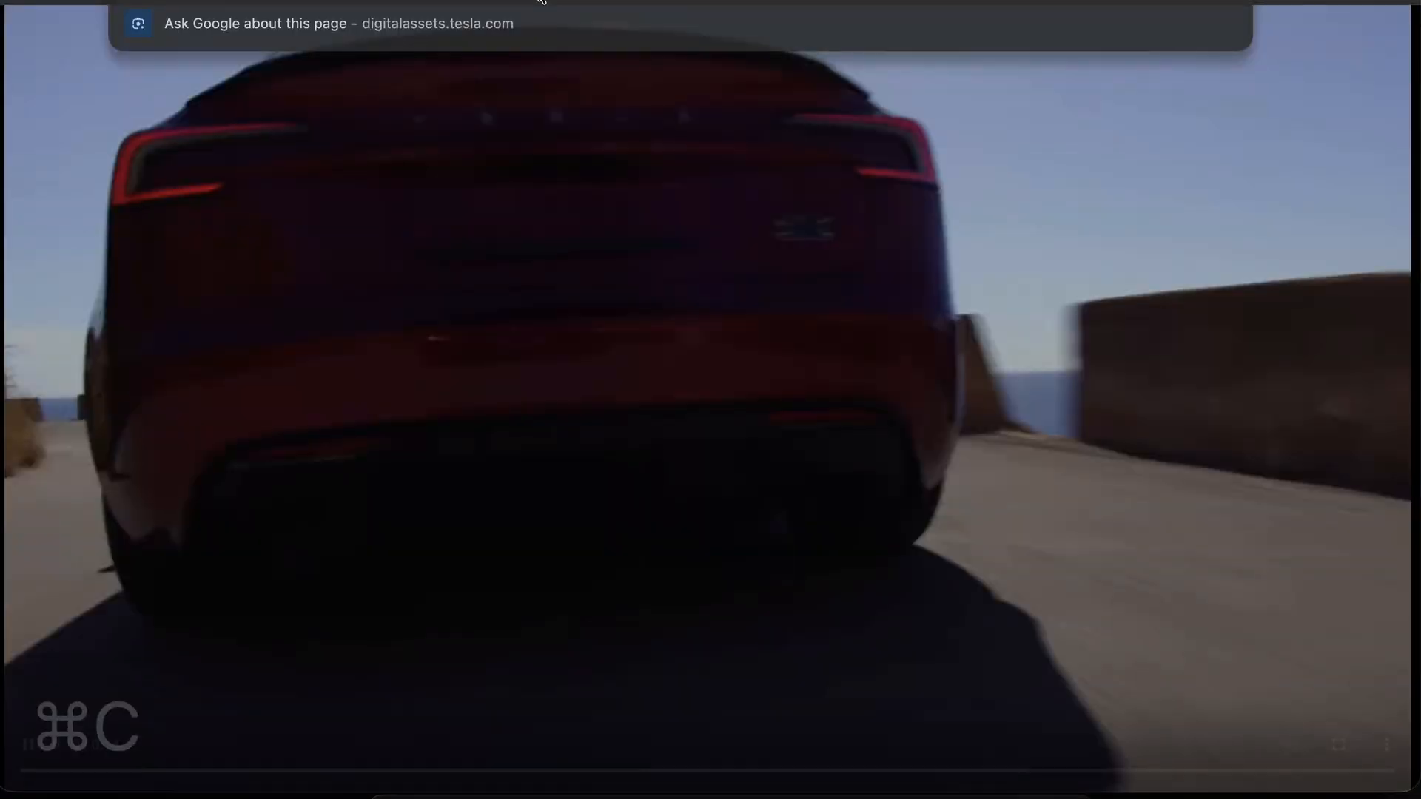
{"action": "key", "text": "super+v"}
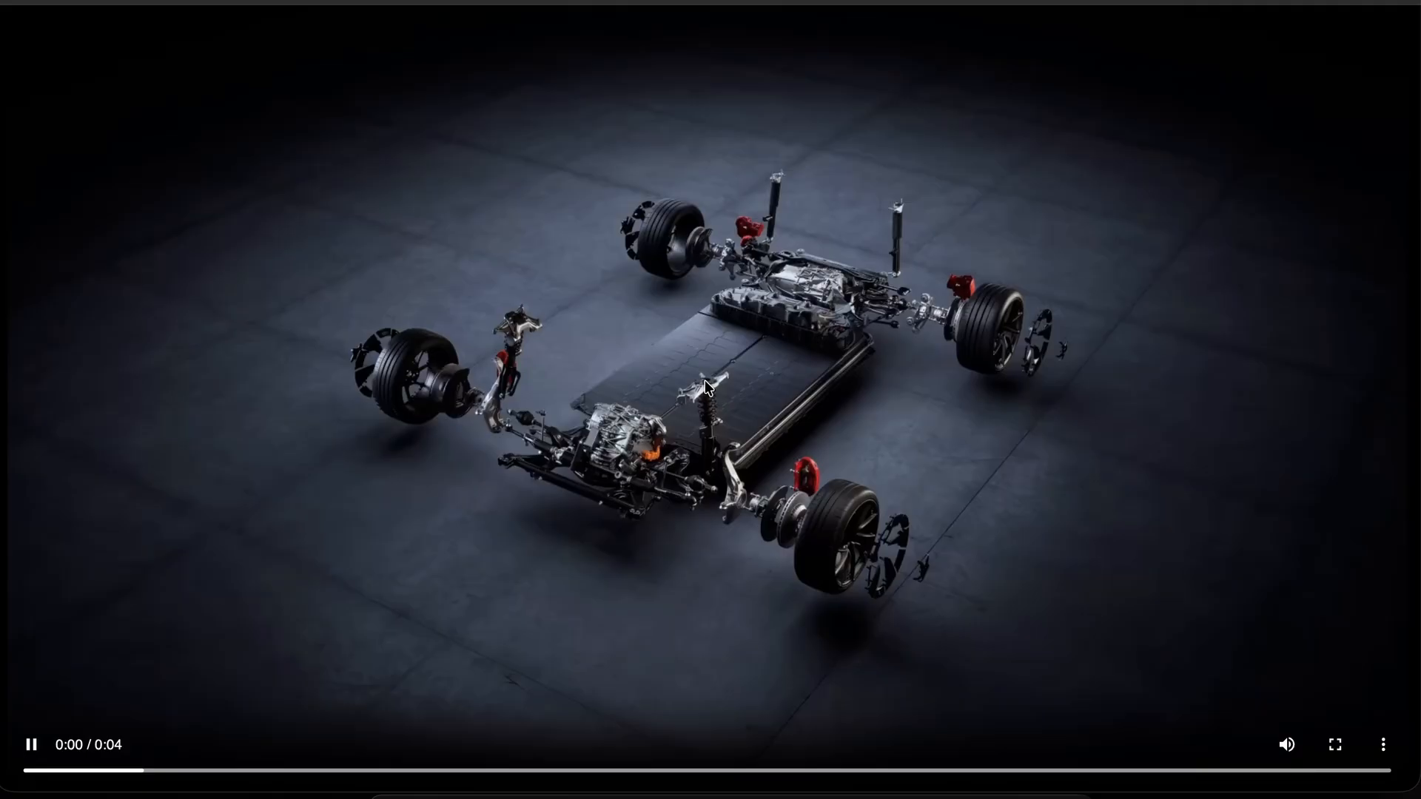
- Copy a frame of the chassis video and use it in Figma as the image fill of the duplicated section's frame
{"action": "right_click", "coordinate": [710, 380]}
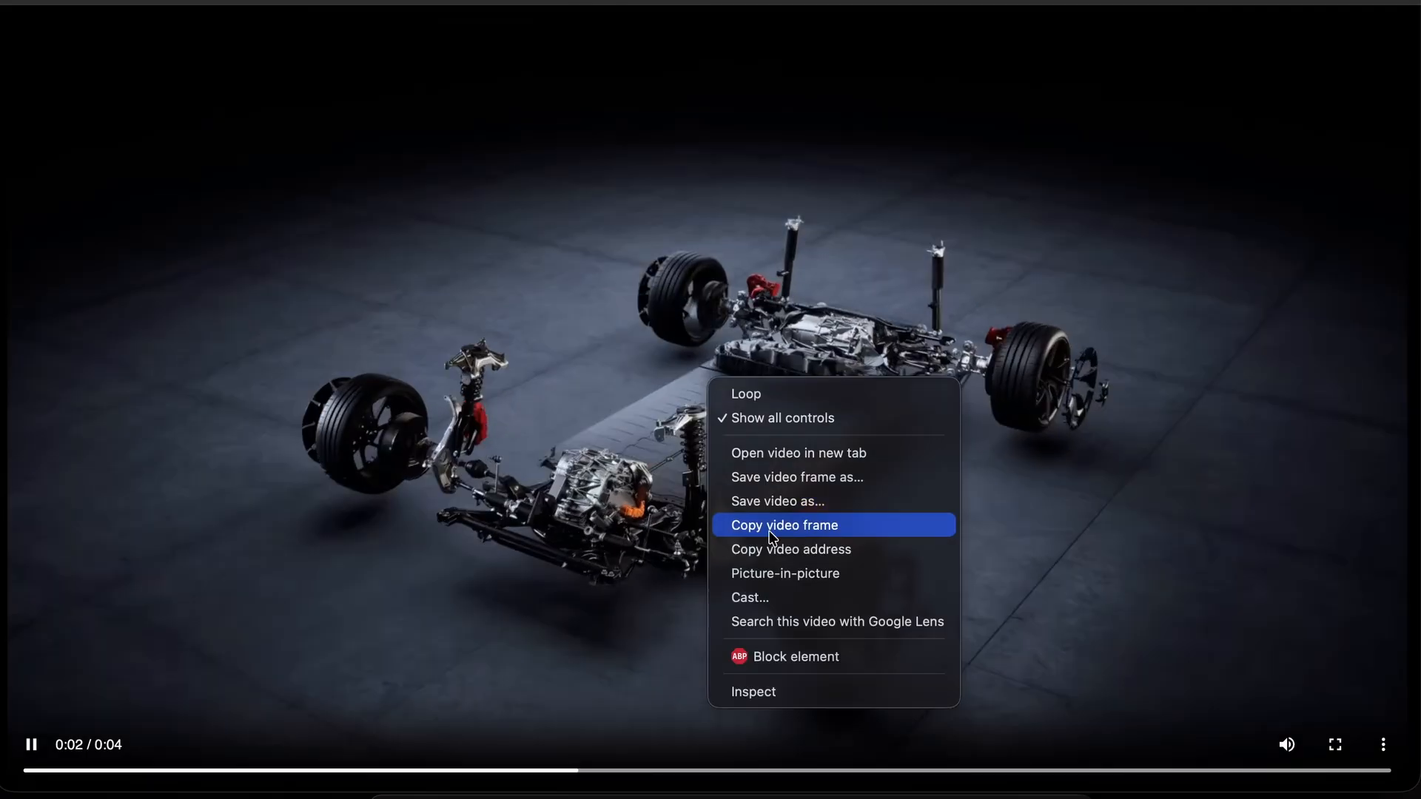
{"action": "left_click", "coordinate": [772, 527]}
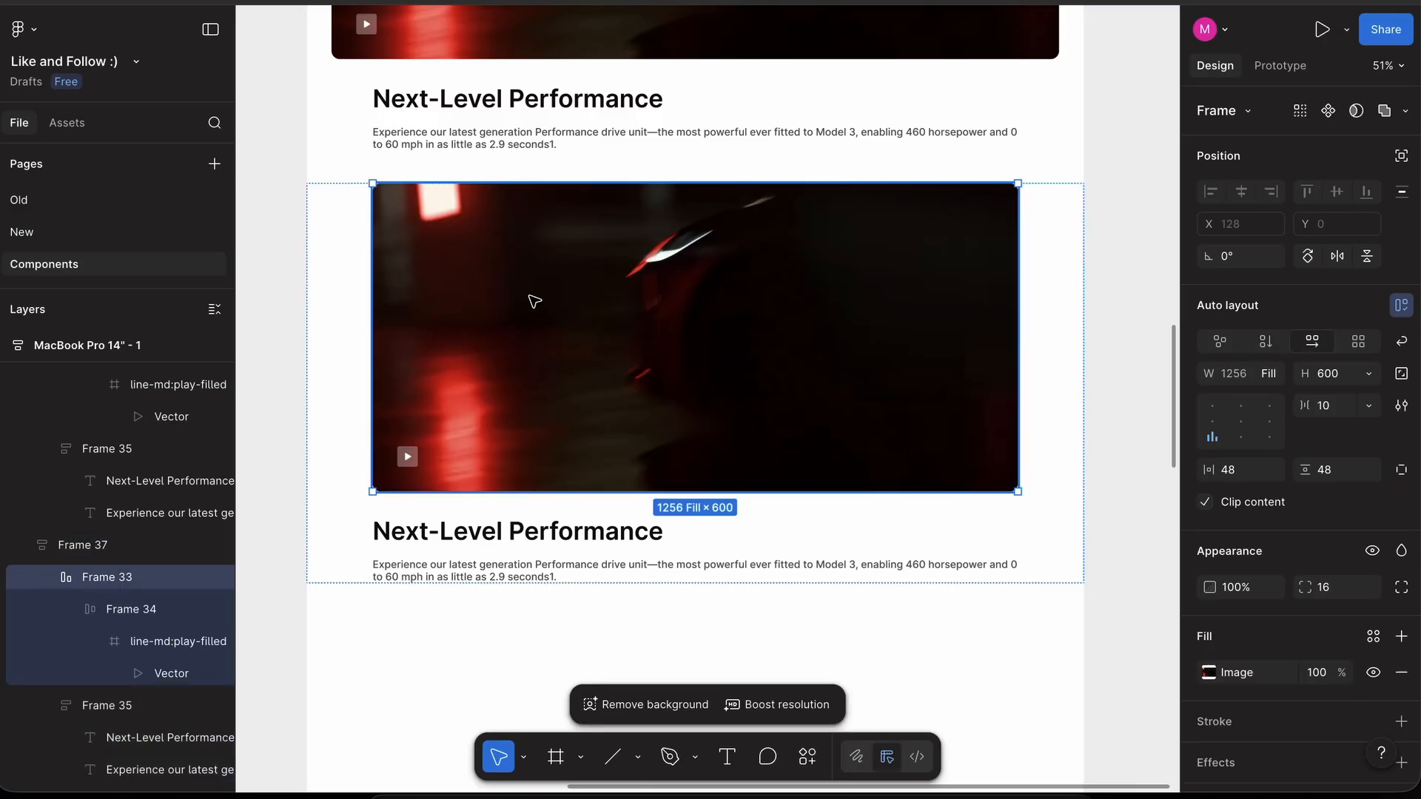
{"action": "key", "text": "super+v"}
{"action": "key", "text": "super+z"}
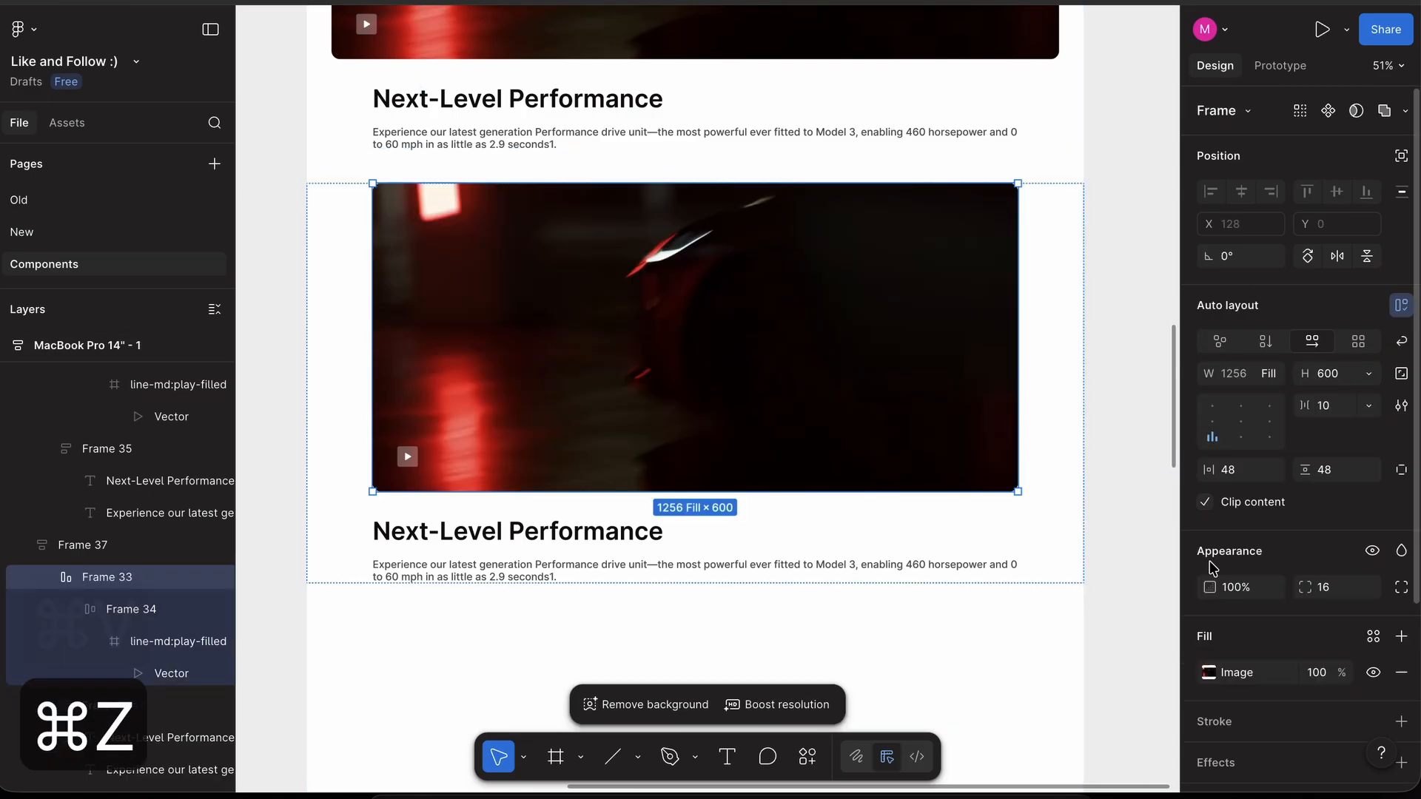
{"action": "key", "text": "super+v"}
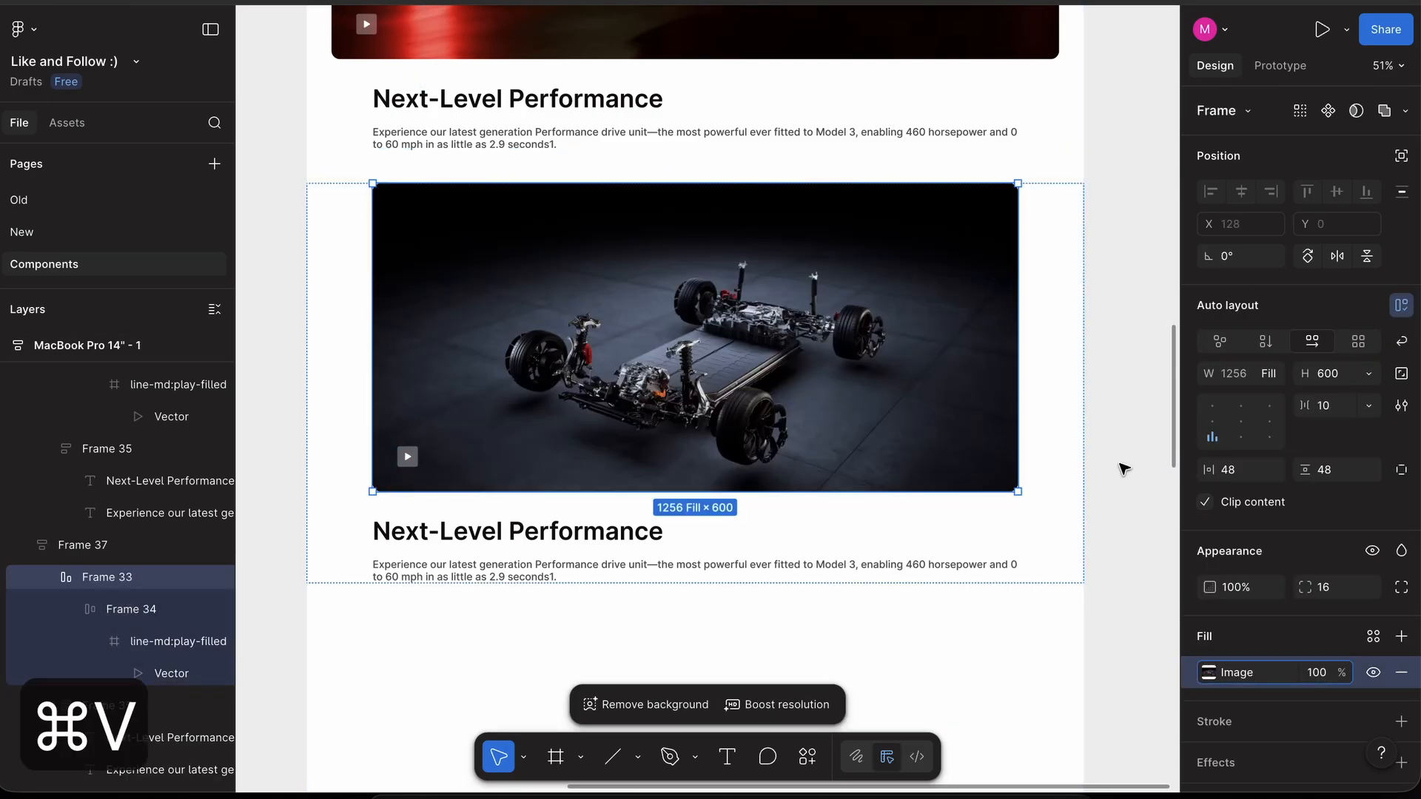
{"action": "left_click", "coordinate": [1122, 469]}
{"action": "scroll", "coordinate": [1123, 469], "scroll_direction": "left", "scroll_amount": 2}
{"action": "scroll", "coordinate": [1123, 469], "scroll_direction": "down", "scroll_amount": 1}
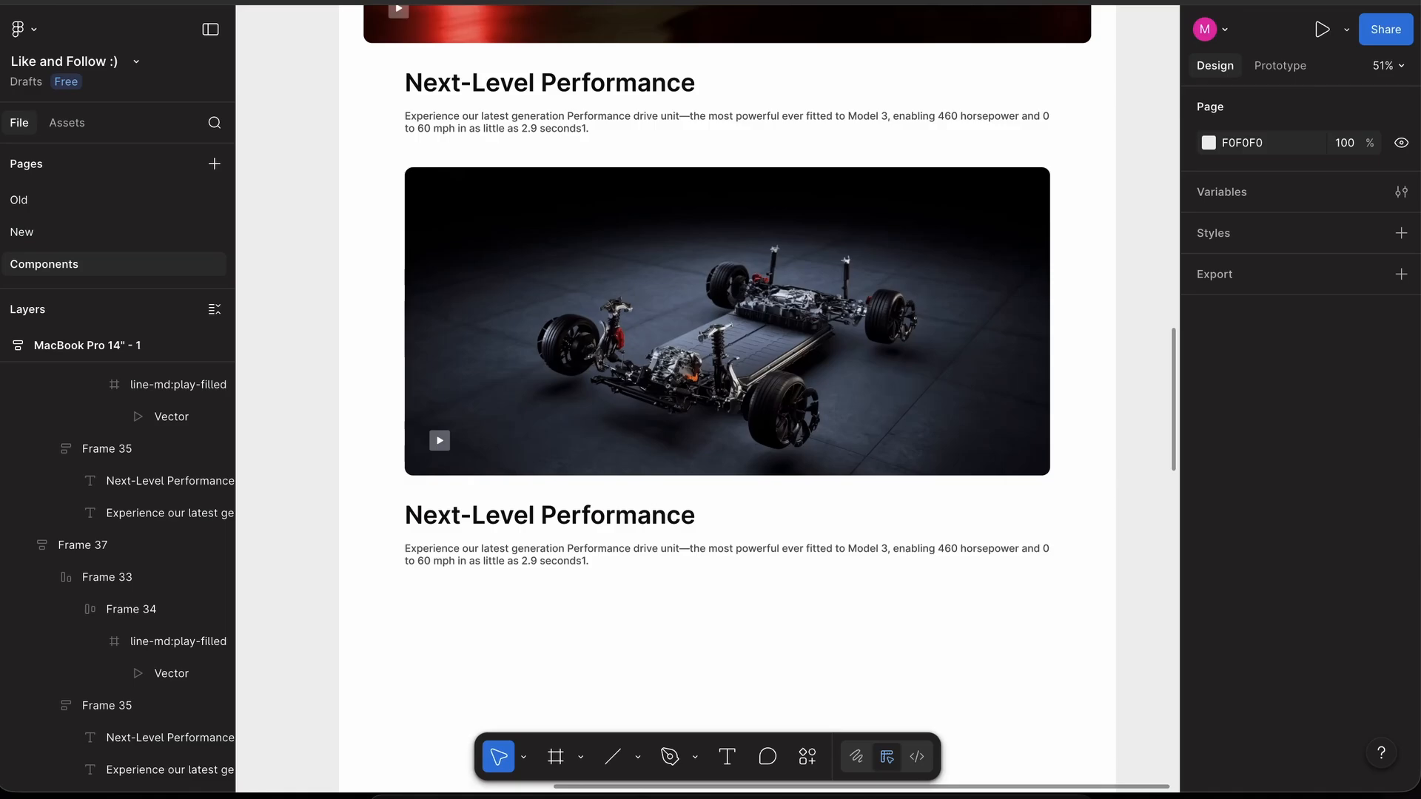
- Return to the Tesla reference page, close the developer tools and locate the Ultra-Responsive Handling section
{"action": "key", "text": "super+Tab"}
{"action": "scroll", "coordinate": [460, 422], "scroll_direction": "down", "scroll_amount": 2}
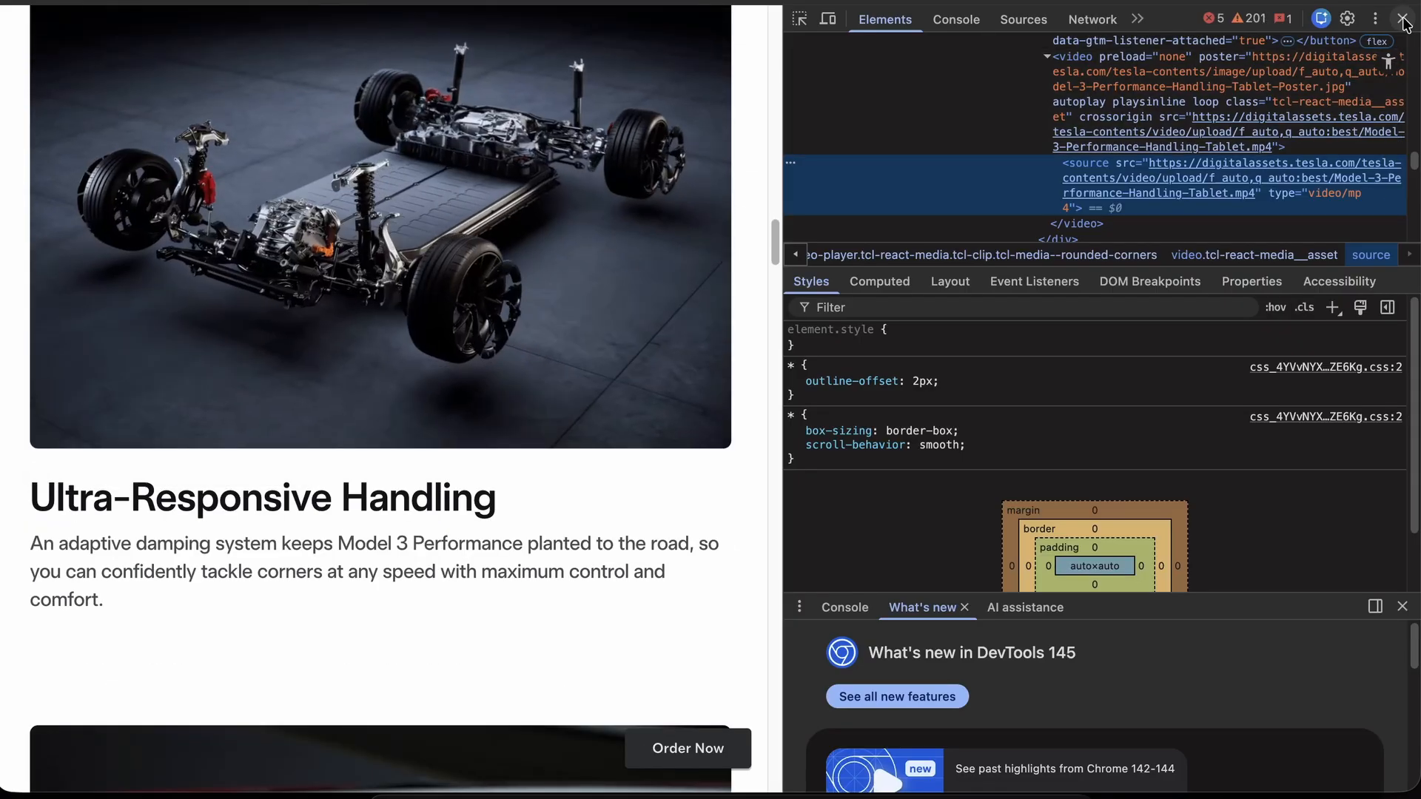
{"action": "left_click", "coordinate": [1403, 20]}
{"action": "scroll", "coordinate": [803, 368], "scroll_direction": "up", "scroll_amount": 20}
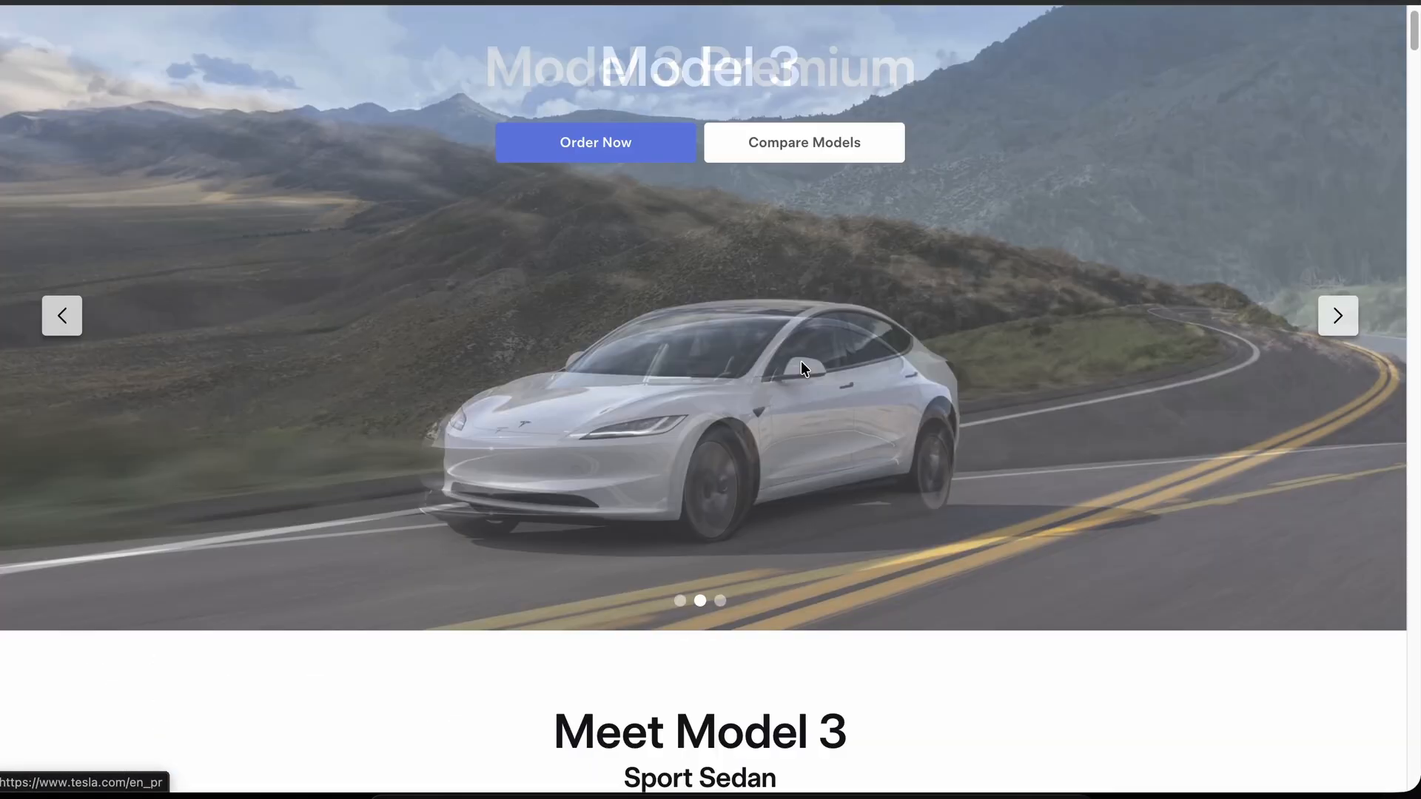
{"action": "scroll", "coordinate": [804, 368], "scroll_direction": "down", "scroll_amount": 12}
{"action": "scroll", "coordinate": [802, 364], "scroll_direction": "down", "scroll_amount": 20}
{"action": "scroll", "coordinate": [803, 364], "scroll_direction": "up", "scroll_amount": 10}
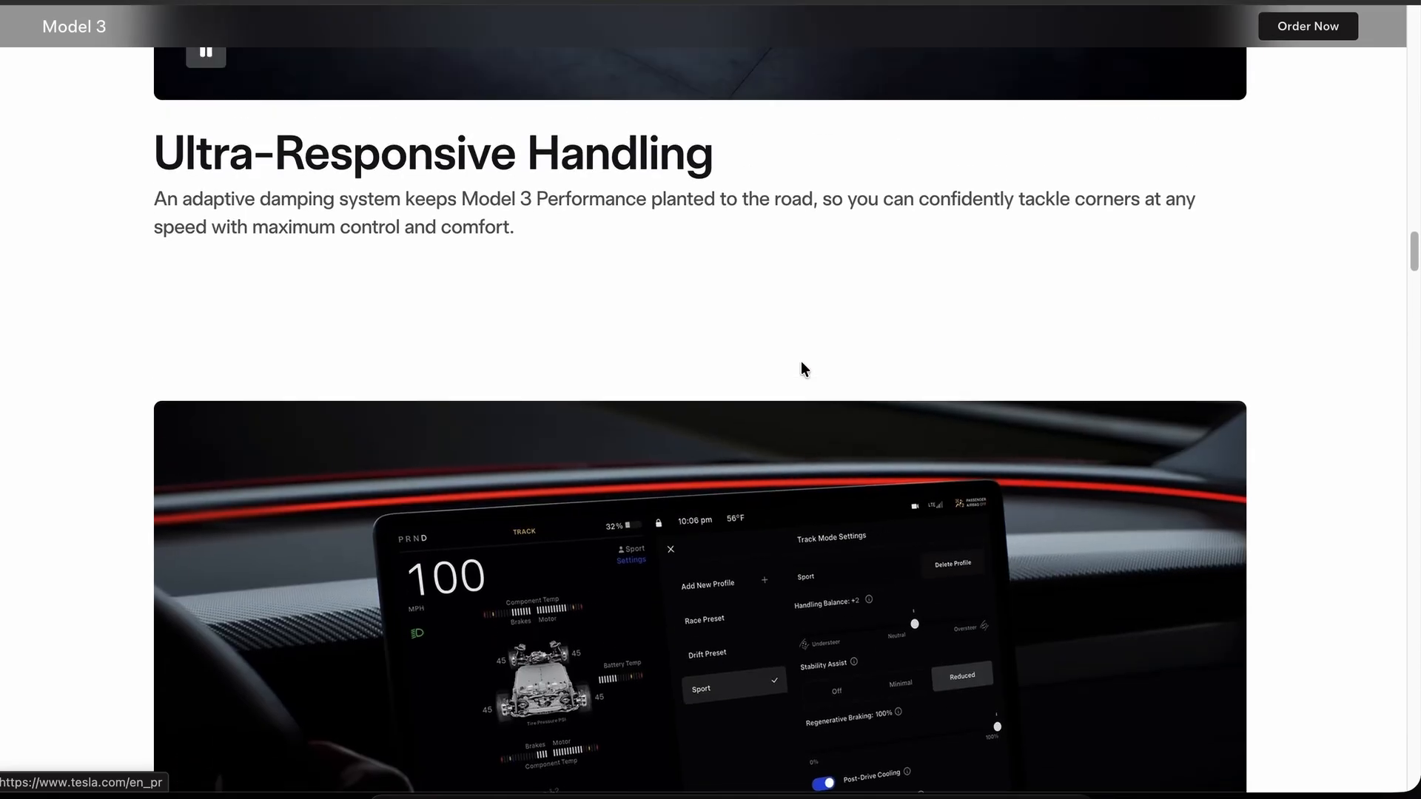
{"action": "scroll", "coordinate": [801, 361], "scroll_direction": "down", "scroll_amount": 9}
{"action": "scroll", "coordinate": [799, 367], "scroll_direction": "up", "scroll_amount": 12}
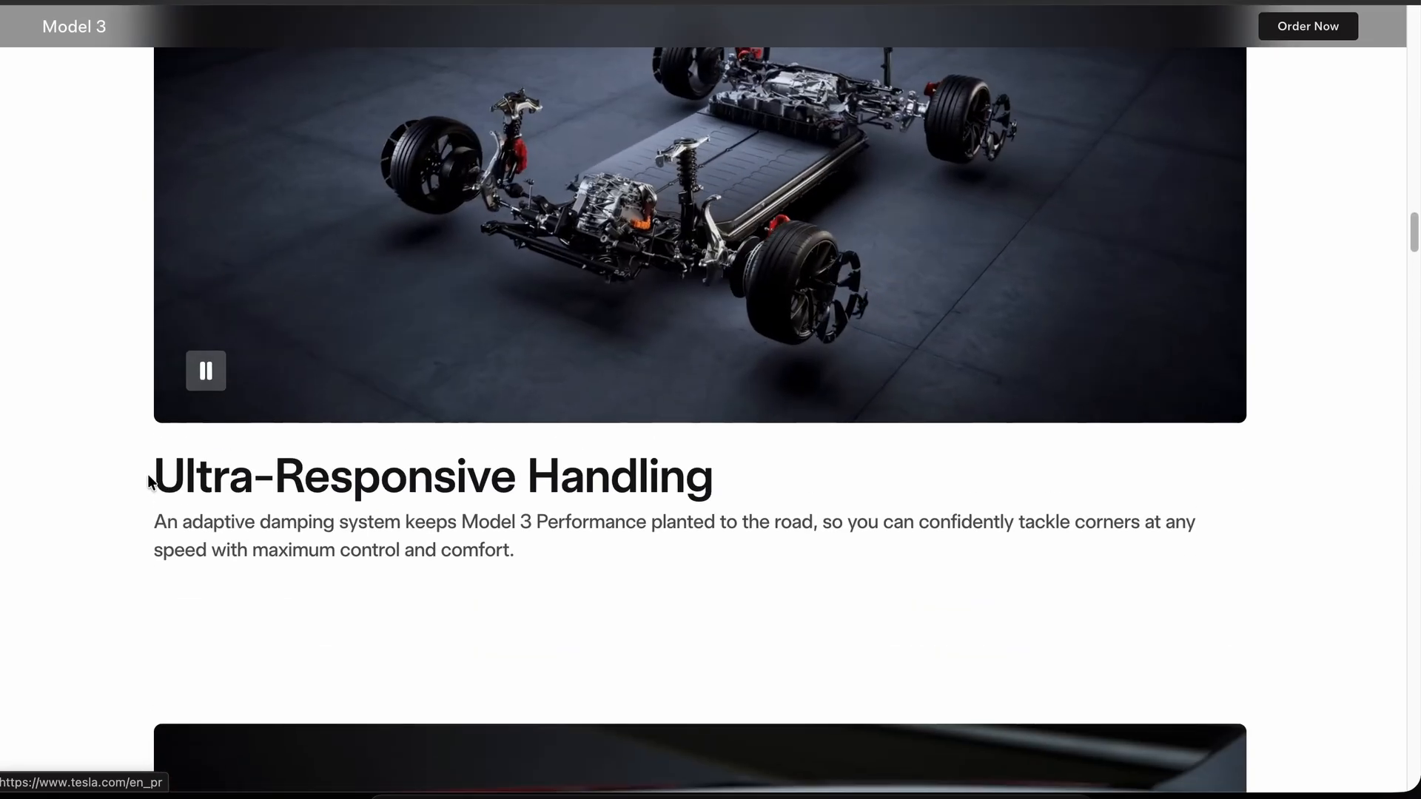
- Copy the heading "Ultra-Responsive Handling" from the Tesla page and replace the duplicated section's heading with it in Figma
{"action": "left_click_drag", "start_coordinate": [150, 483], "coordinate": [714, 485]}
{"action": "key", "text": "super+c"}
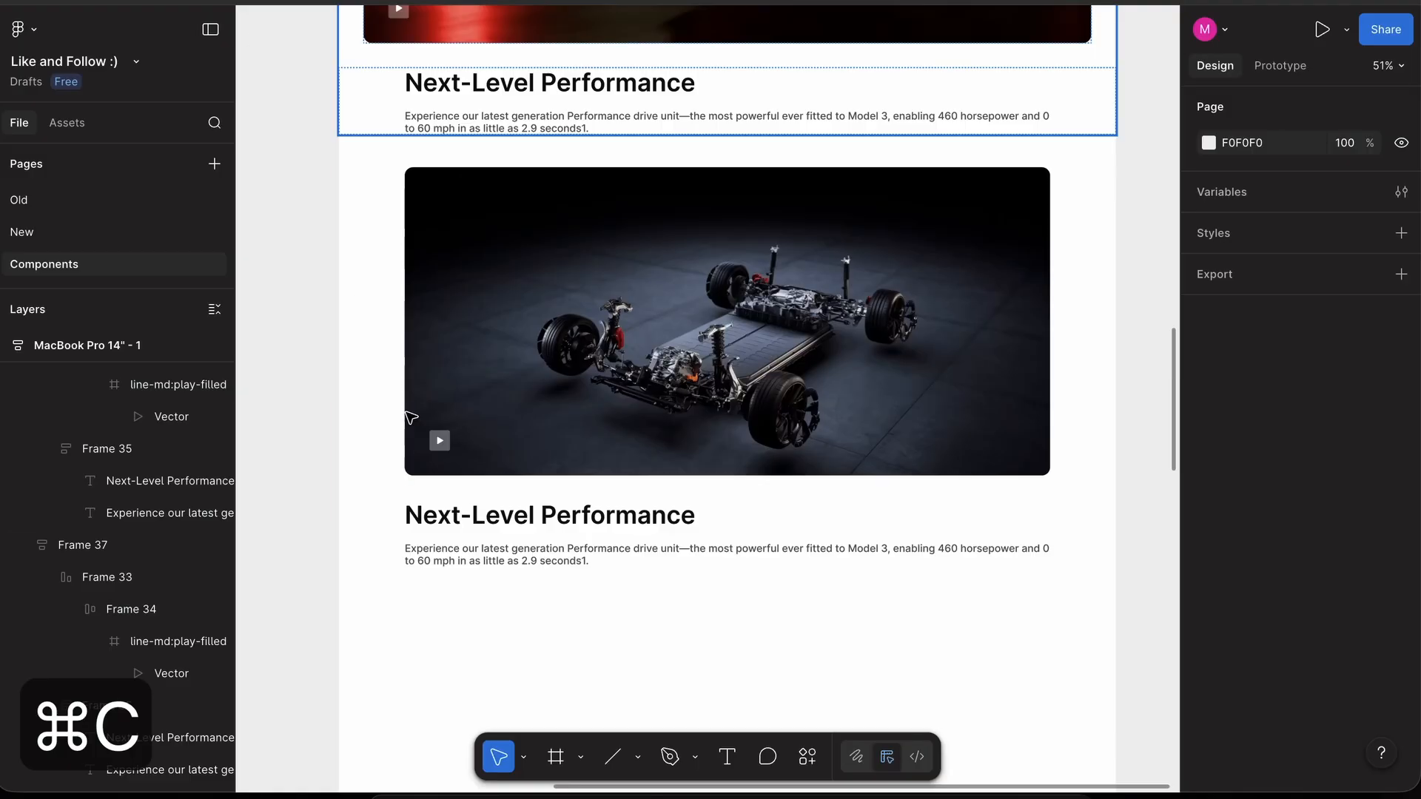
{"action": "double_click", "coordinate": [481, 517]}
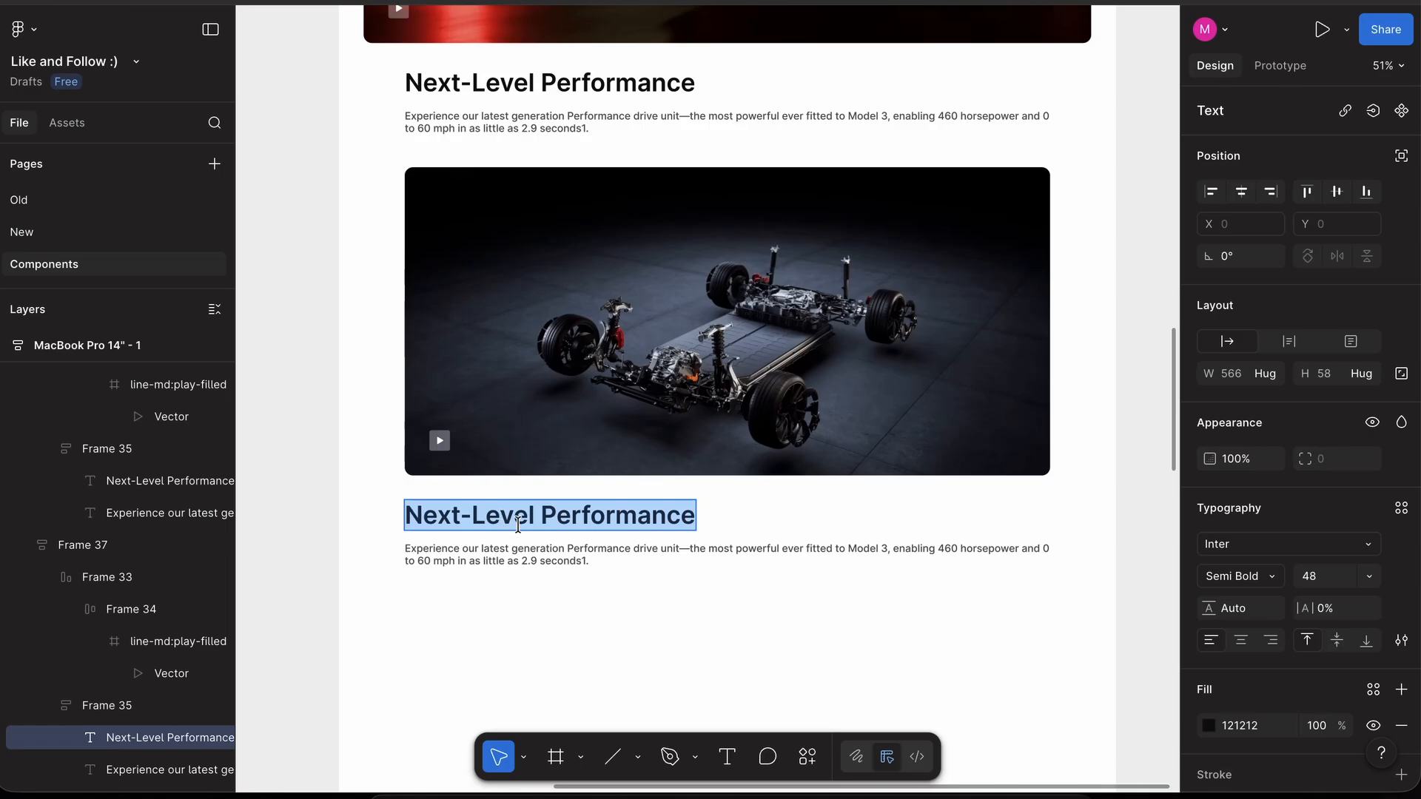
{"action": "key", "text": "shift+super+v"}
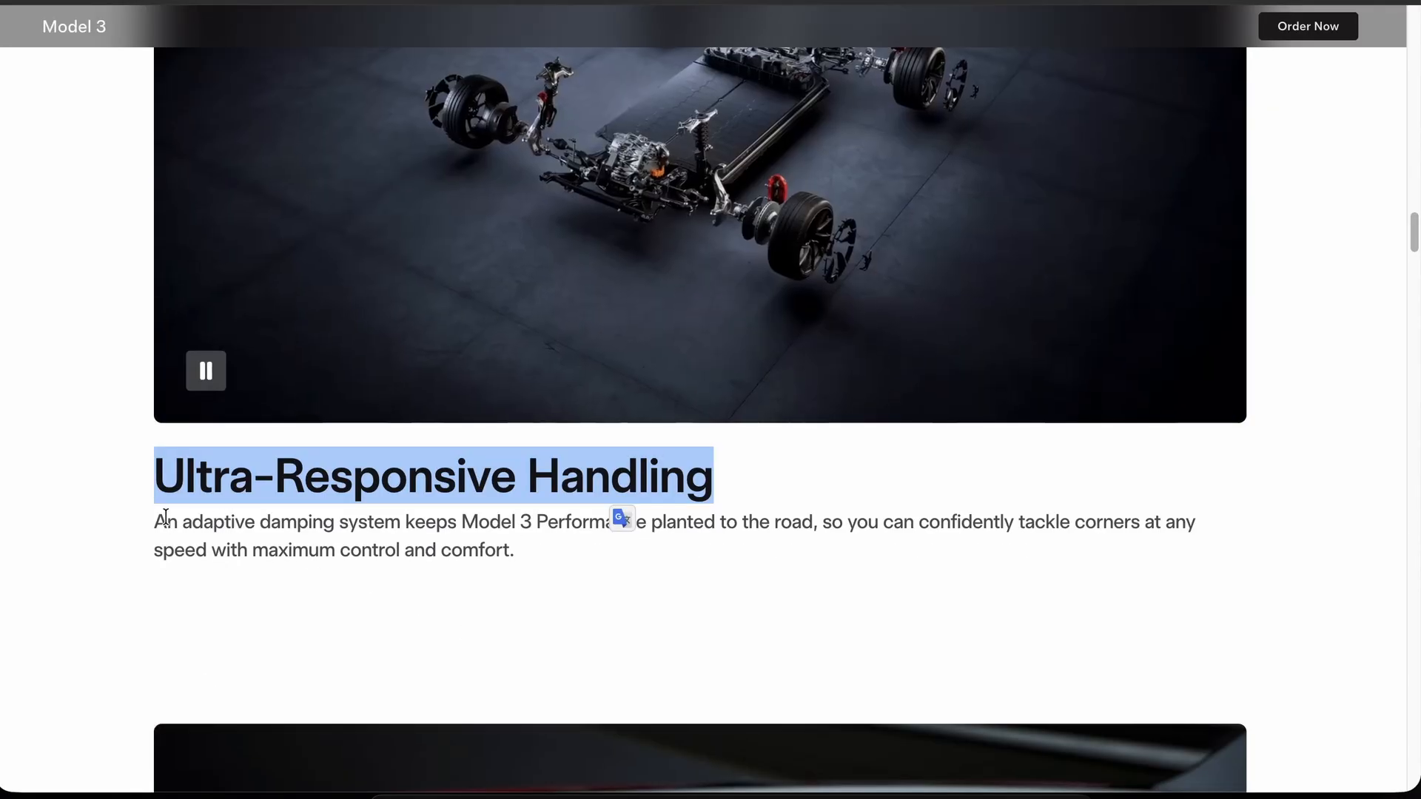
- Replace the duplicated section's description with the adaptive damping system paragraph copied from the Tesla page
{"action": "left_click_drag", "start_coordinate": [154, 520], "coordinate": [486, 549]}
{"action": "key", "text": "super+c"}
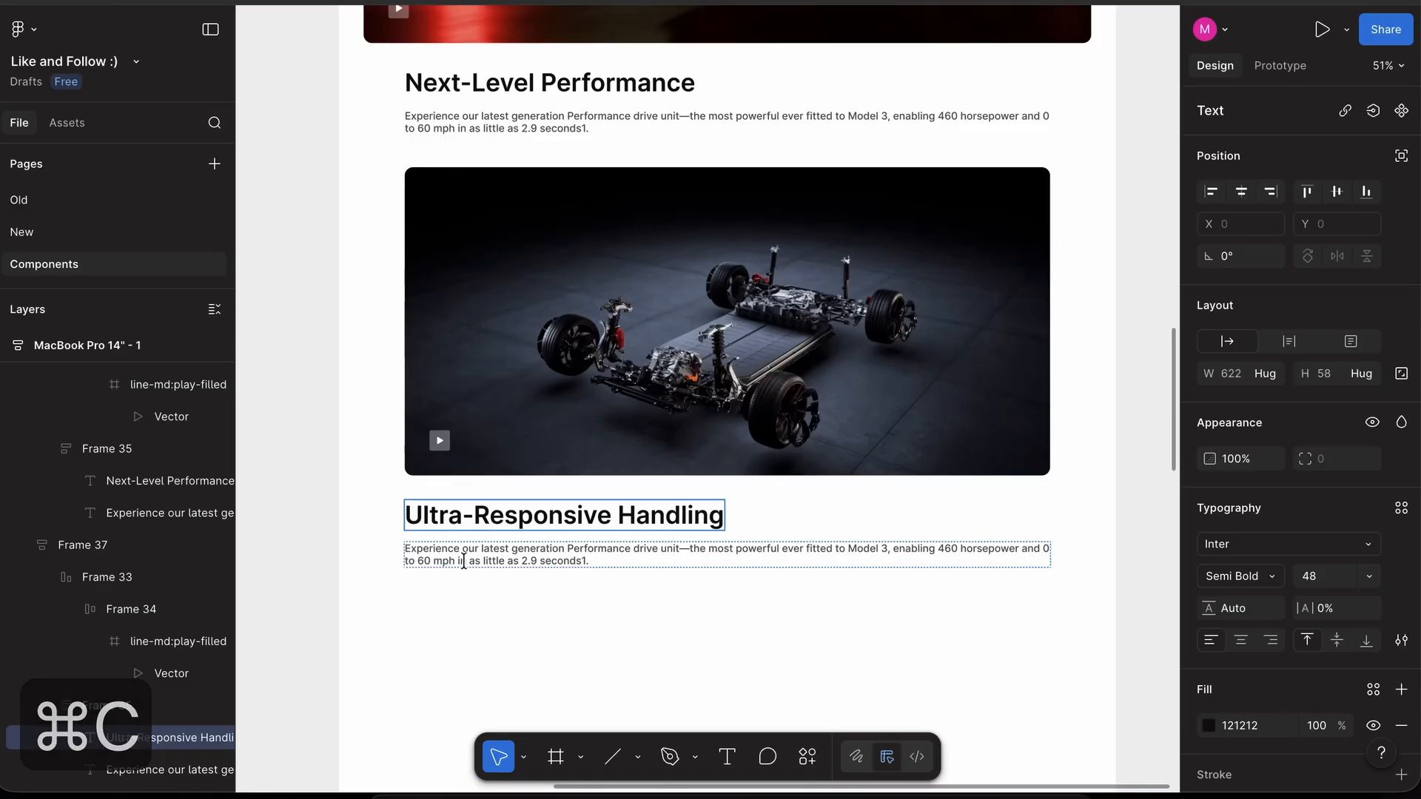
{"action": "double_click", "coordinate": [463, 563]}
{"action": "key", "text": "super+a"}
{"action": "key", "text": "shift+super+v"}
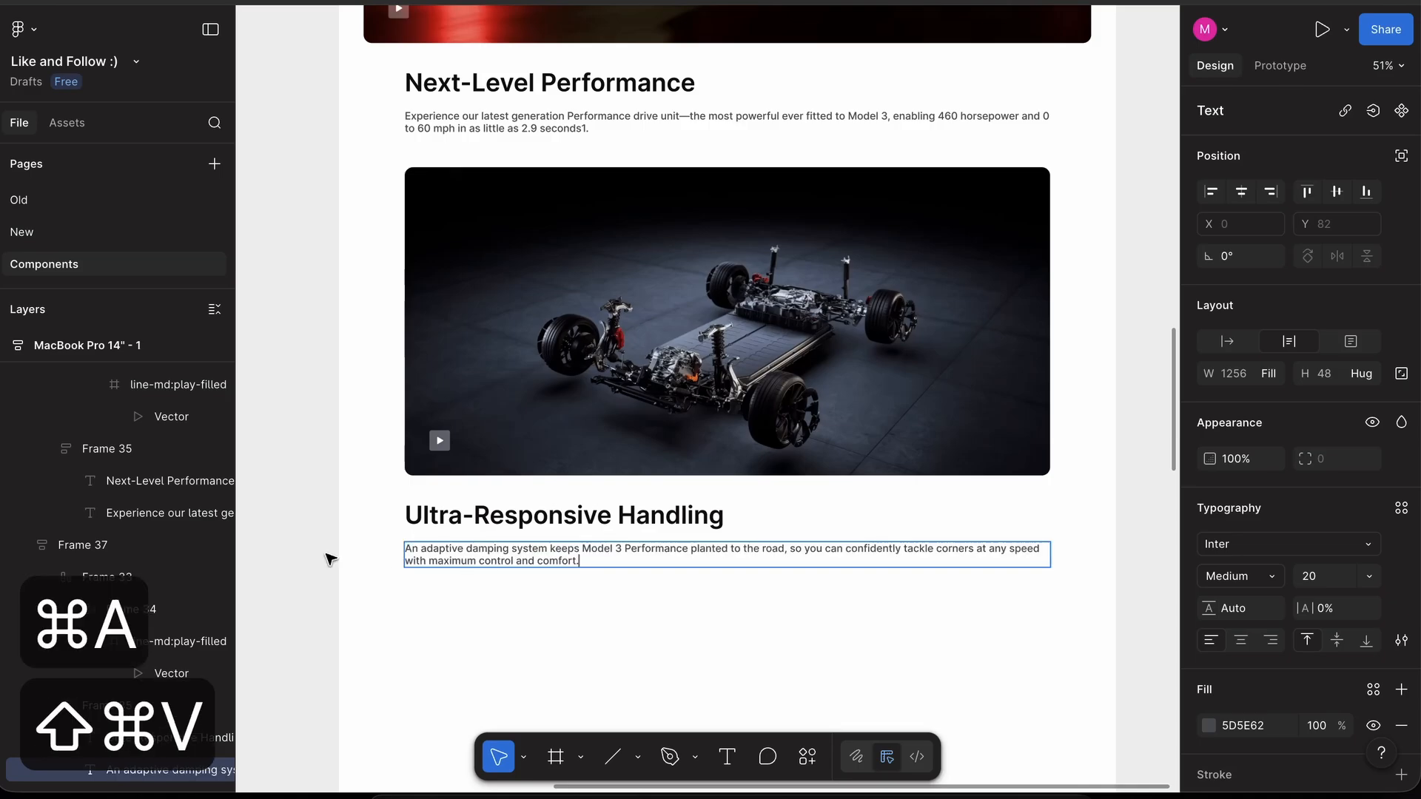
{"action": "left_click", "coordinate": [326, 545]}
- Duplicate the Ultra-Responsive Handling section directly below itself in the page frame
{"action": "left_click", "coordinate": [649, 519]}
{"action": "key", "text": "super+d"}
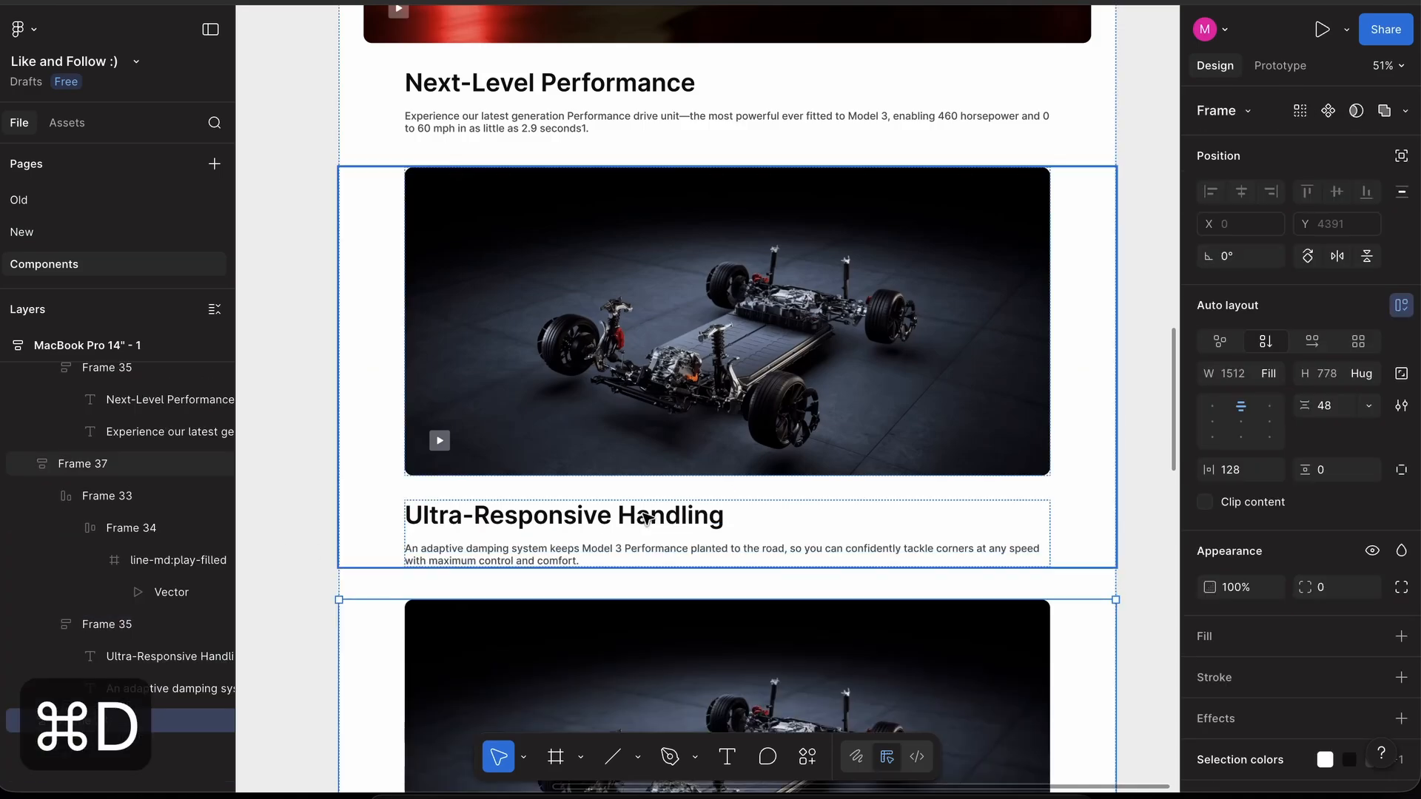
{"action": "scroll", "coordinate": [648, 520], "scroll_direction": "down", "scroll_amount": 5}
{"action": "scroll", "coordinate": [648, 519], "scroll_direction": "down", "scroll_amount": 4}
{"action": "scroll", "coordinate": [648, 519], "scroll_direction": "up", "scroll_amount": 3}
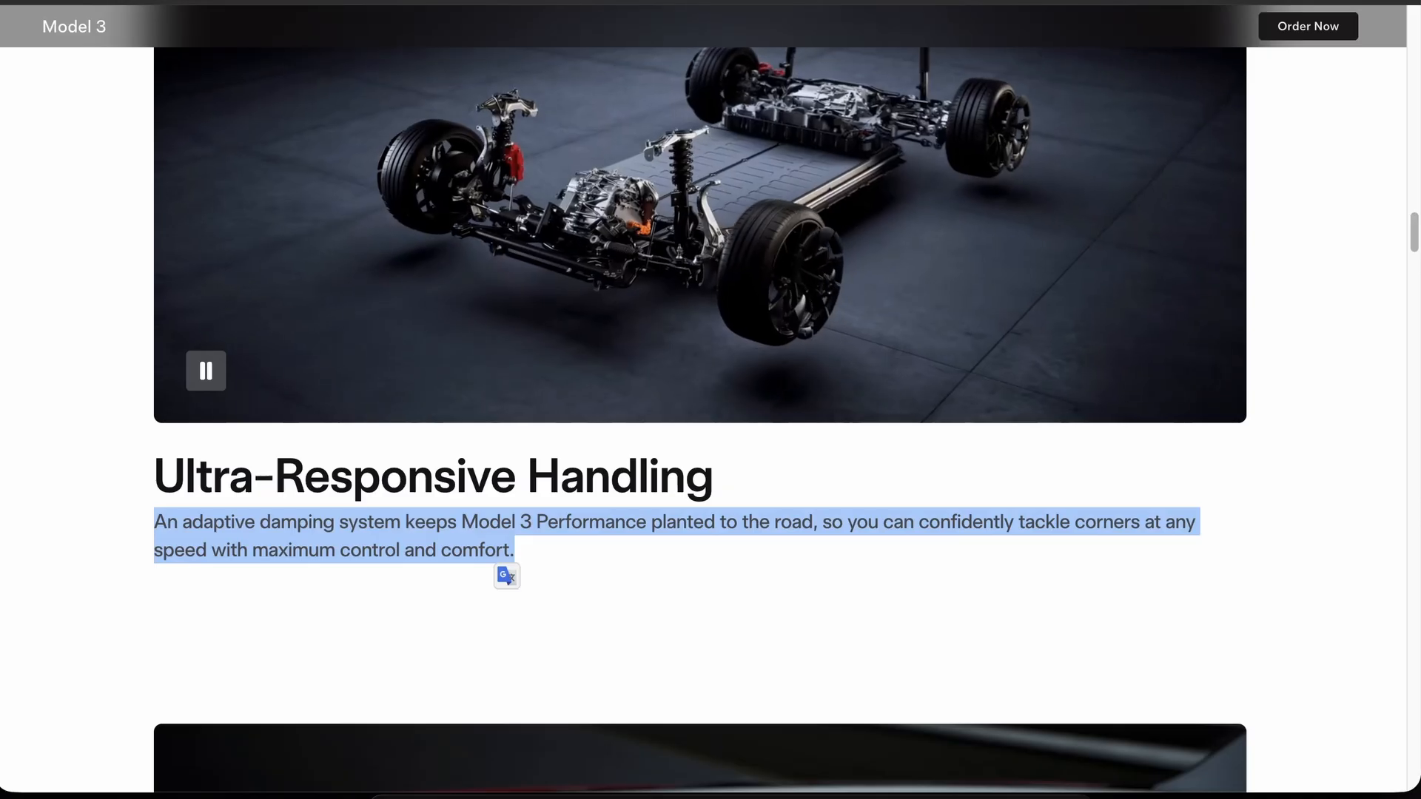
- On the Tesla reference page, copy the Track Mode touchscreen image above the Shatter Your Record heading
{"action": "scroll", "coordinate": [462, 395], "scroll_direction": "down", "scroll_amount": 4}
{"action": "scroll", "coordinate": [462, 395], "scroll_direction": "down", "scroll_amount": 6}
{"action": "right_click", "coordinate": [472, 292]}
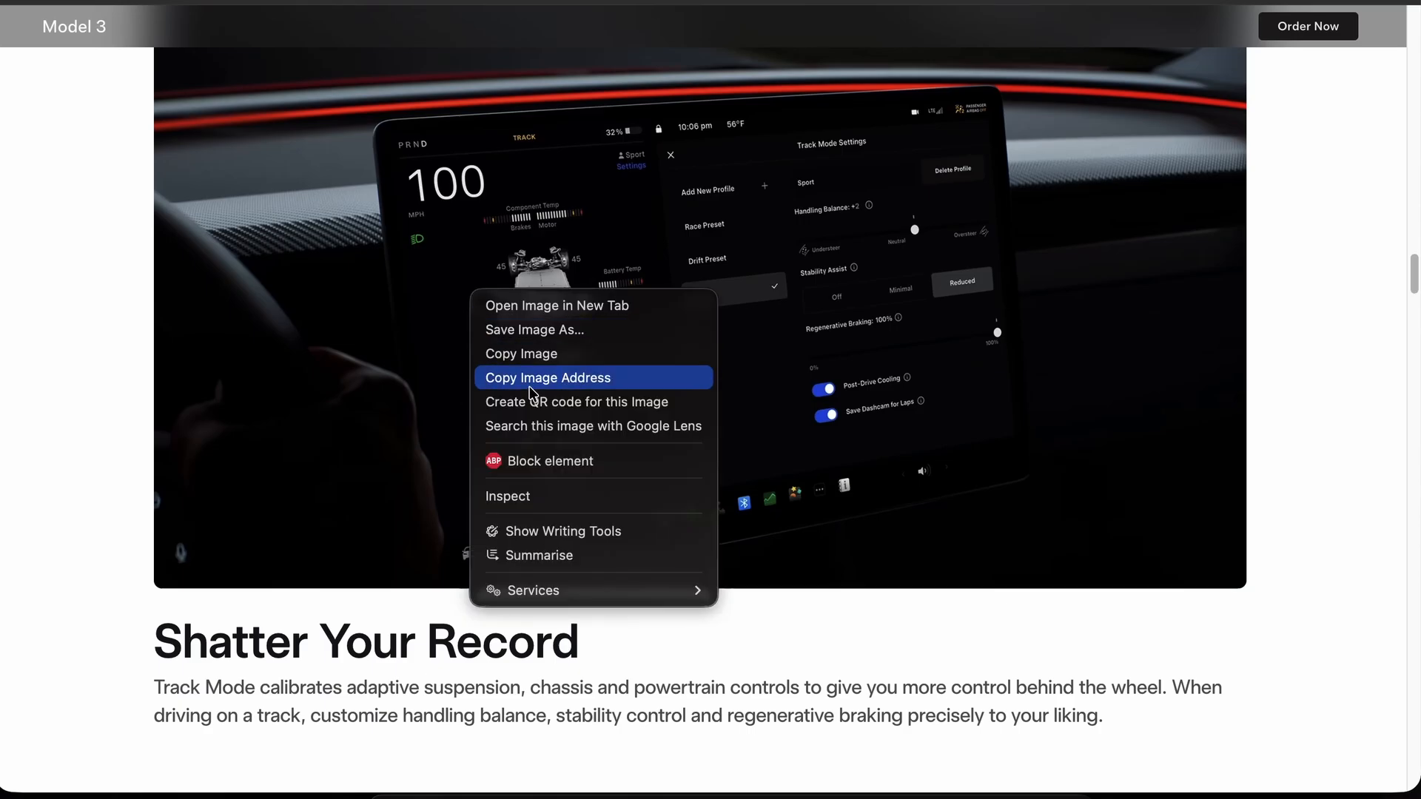
{"action": "left_click", "coordinate": [530, 355]}
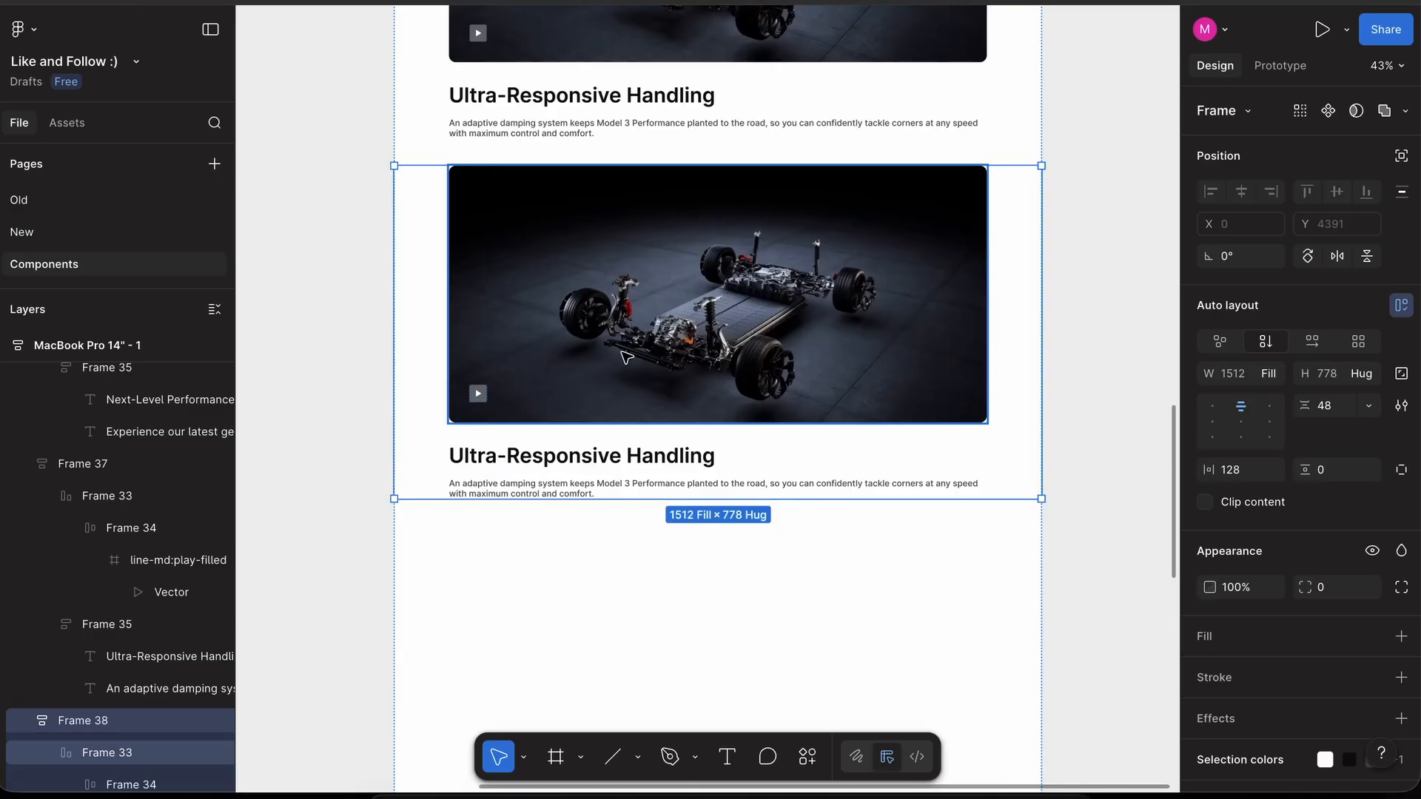
- In Figma, replace the lowest duplicated section's chassis image with the copied Track Mode touchscreen image and delete its play badge
{"action": "key", "text": "super+v"}
{"action": "key", "text": "super+z"}
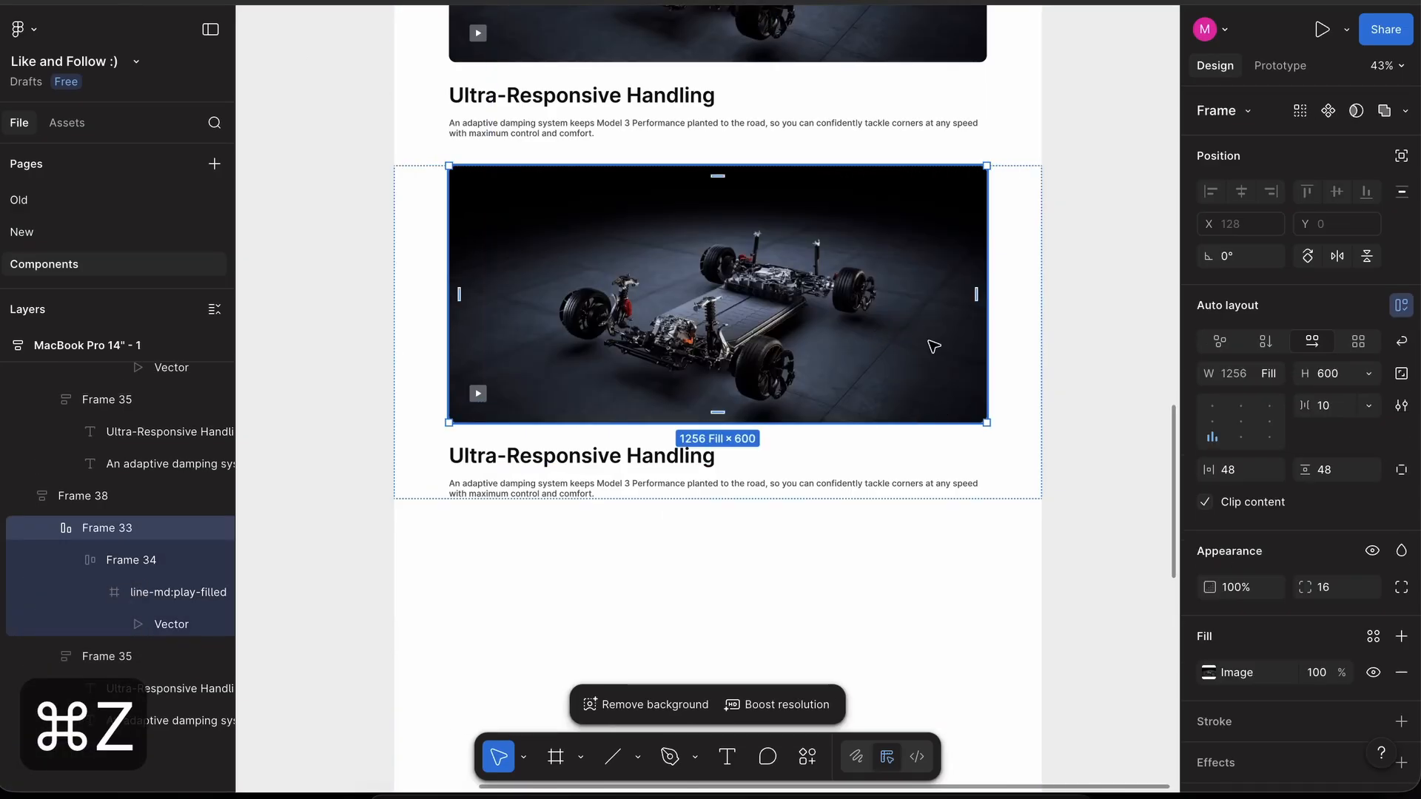
{"action": "key", "text": "super+v"}
{"action": "left_click", "coordinate": [1082, 419]}
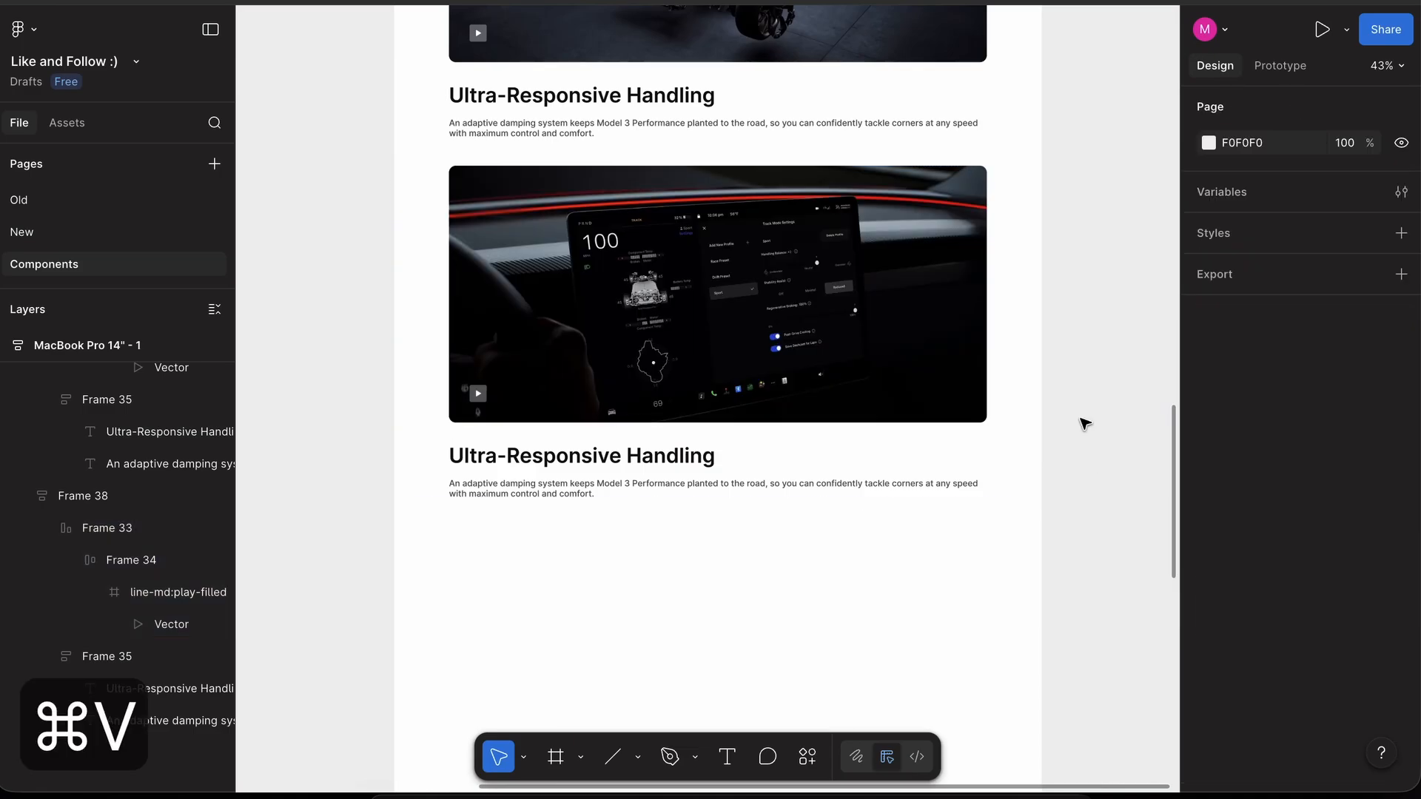
{"action": "left_click", "coordinate": [481, 404]}
{"action": "double_click", "coordinate": [479, 402]}
{"action": "double_click", "coordinate": [479, 394]}
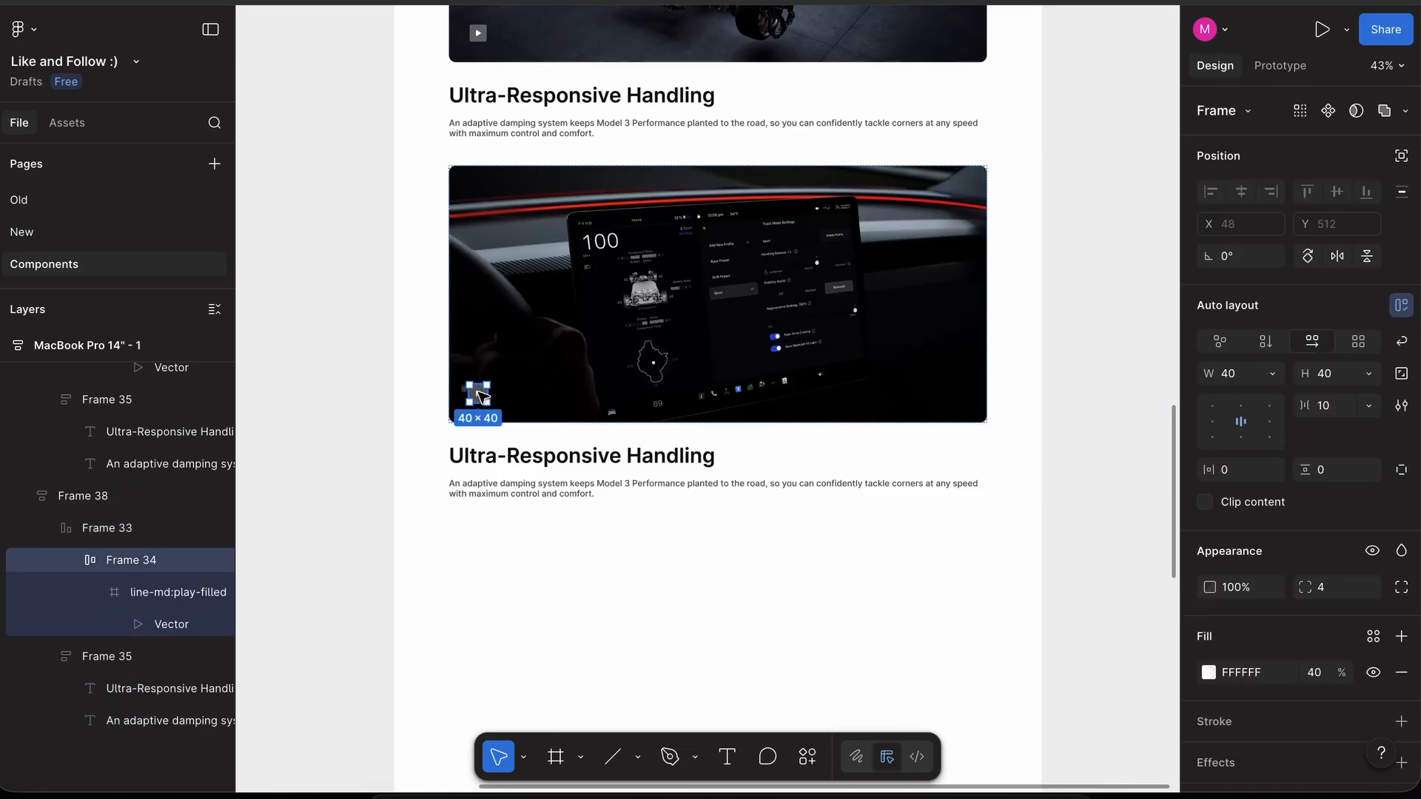
{"action": "key", "text": "Delete"}
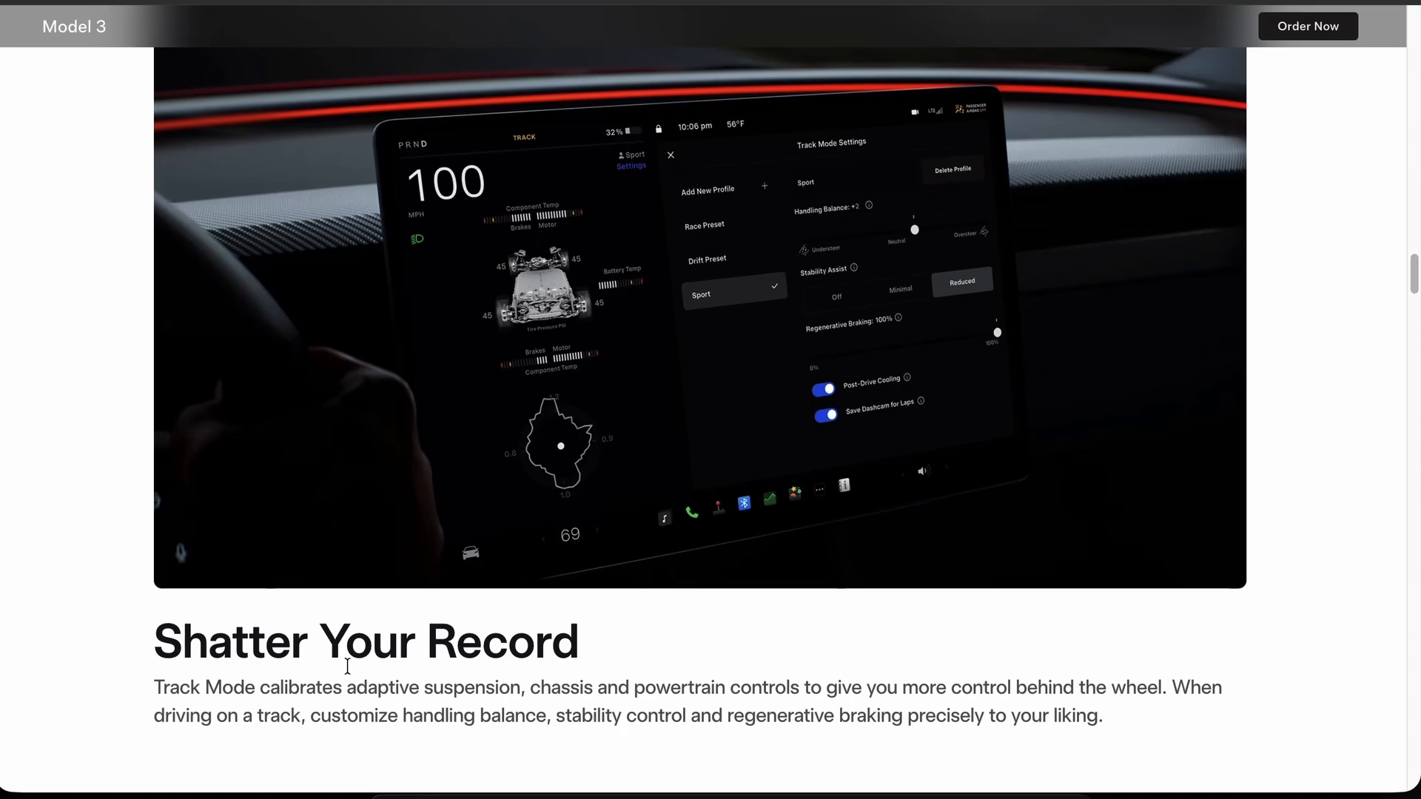
- Copy the heading "Shatter Your Record" from the Tesla page and replace the duplicated section's heading with it in Figma
{"action": "scroll", "coordinate": [349, 666], "scroll_direction": "down", "scroll_amount": 5}
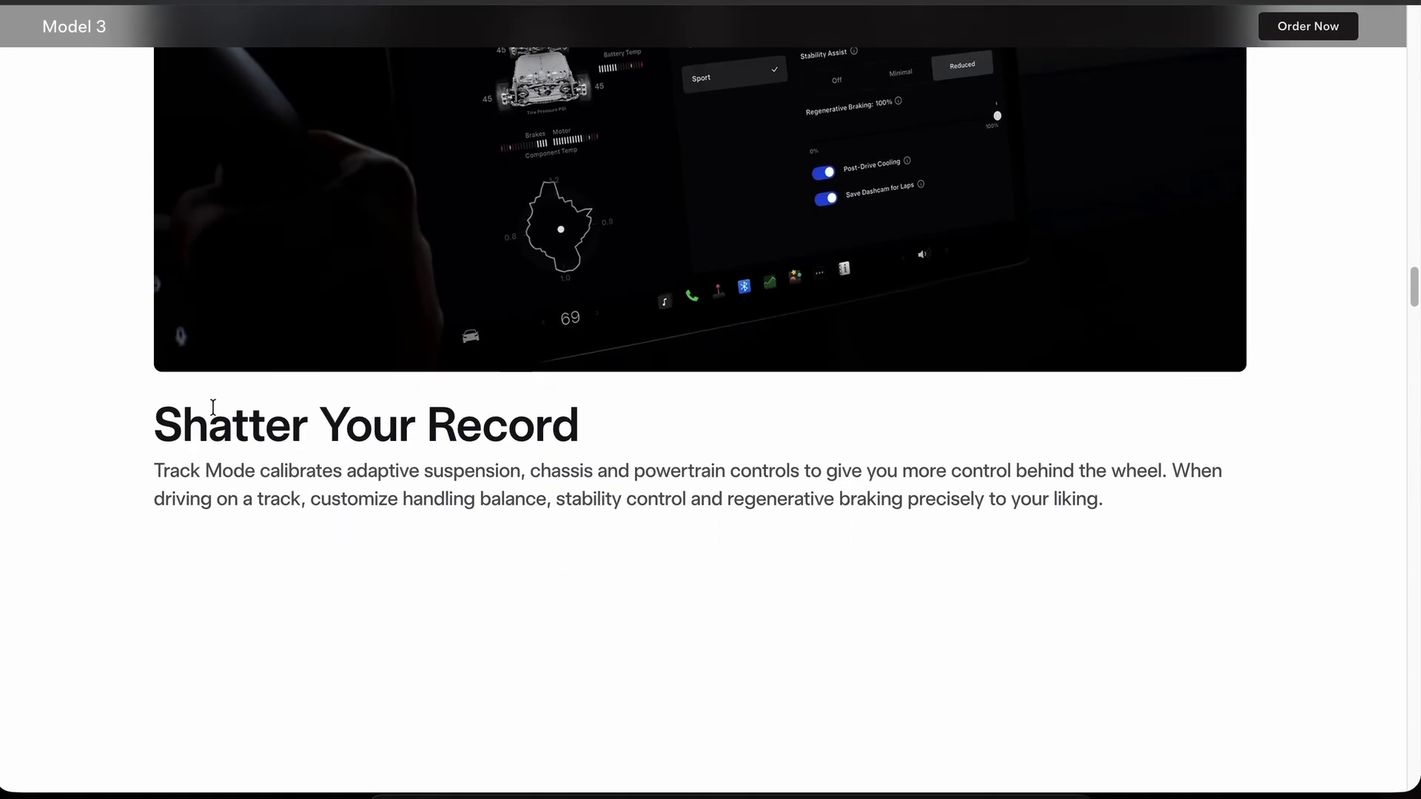
{"action": "left_click_drag", "start_coordinate": [154, 426], "coordinate": [581, 425]}
{"action": "key", "text": "super+c"}
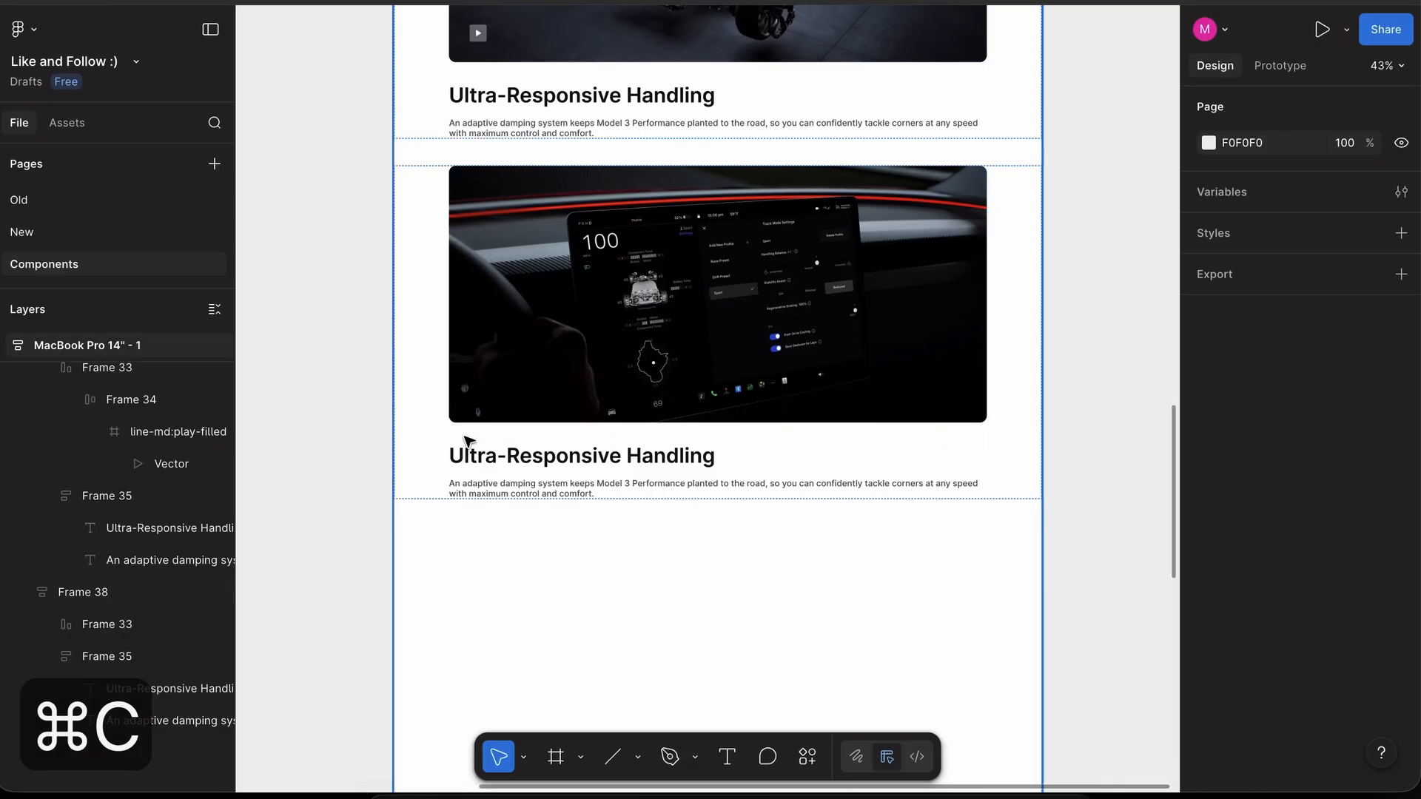
{"action": "double_click", "coordinate": [527, 458]}
{"action": "key", "text": "shift+super+v"}
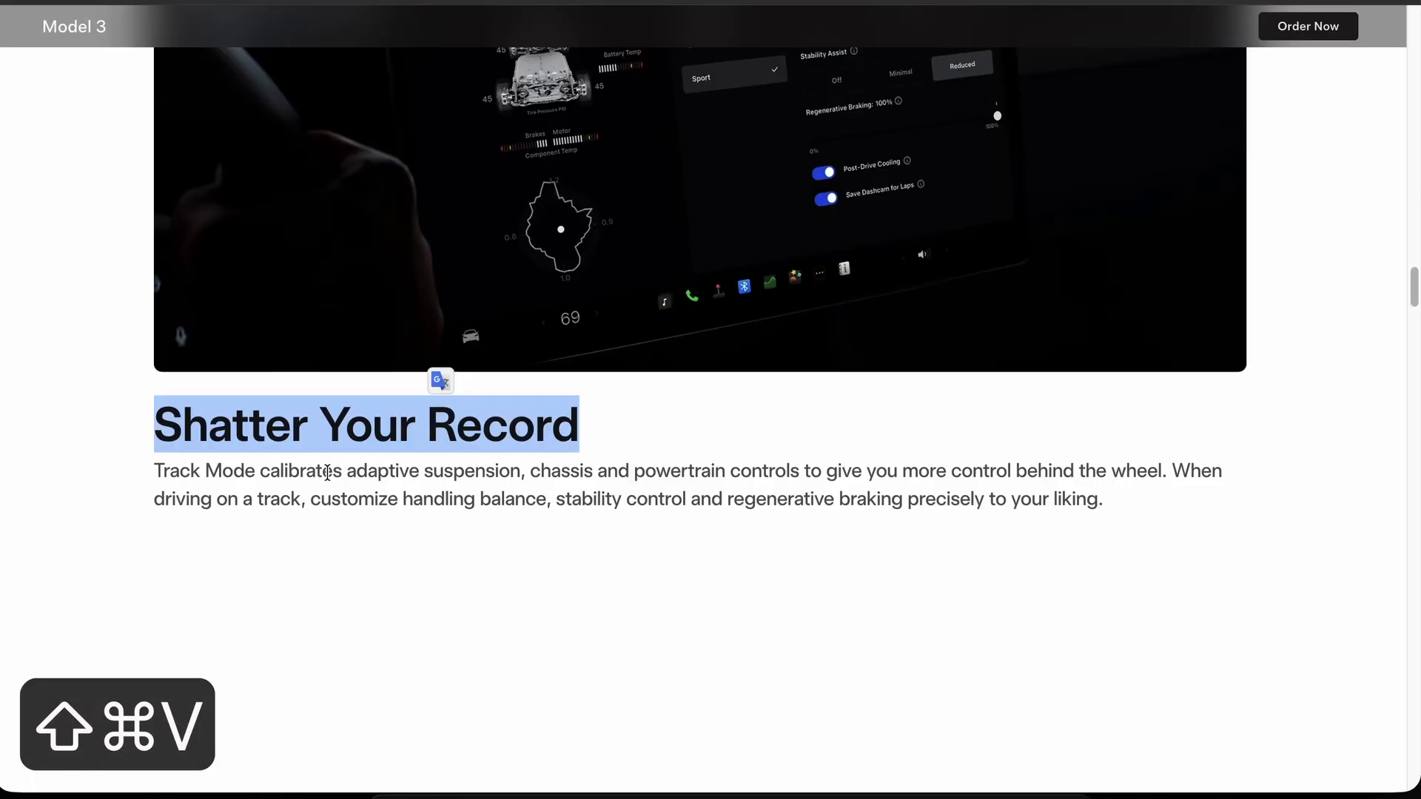
- Replace the description under Shatter Your Record with the Track Mode paragraph copied from the Tesla page
{"action": "left_click_drag", "start_coordinate": [154, 470], "coordinate": [1140, 504]}
{"action": "key", "text": "super+c"}
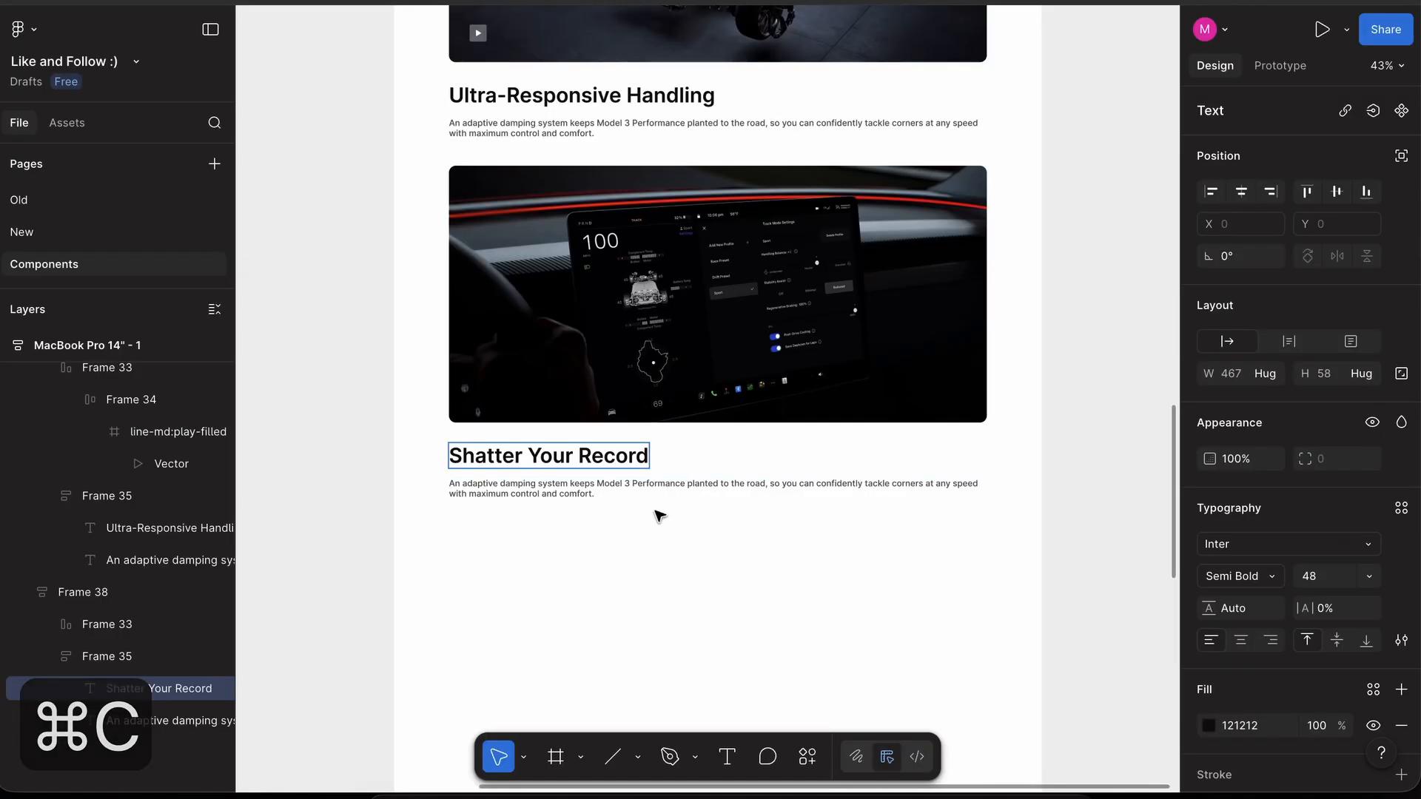
{"action": "left_click", "coordinate": [592, 485]}
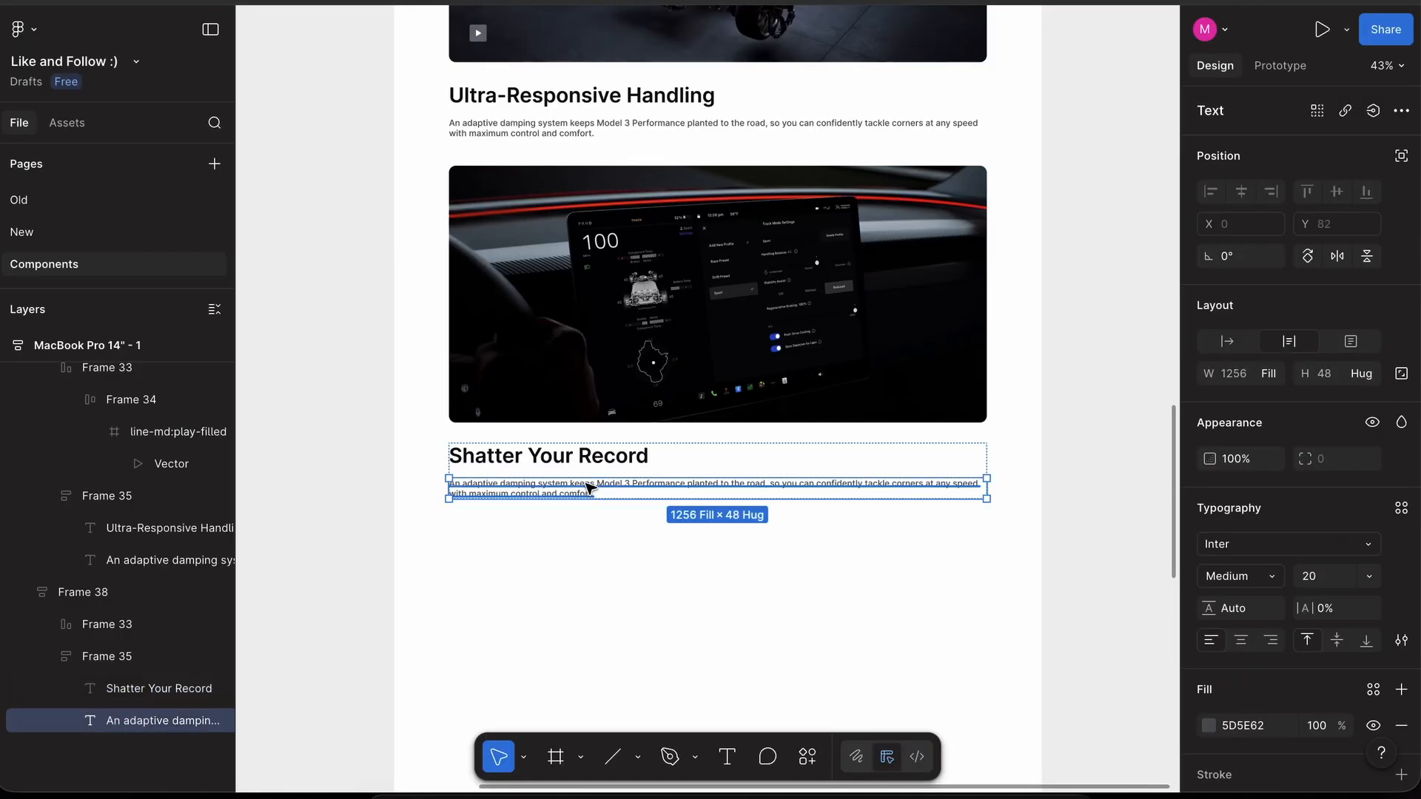
{"action": "key", "text": "Return"}
{"action": "key", "text": "shift+super+v"}
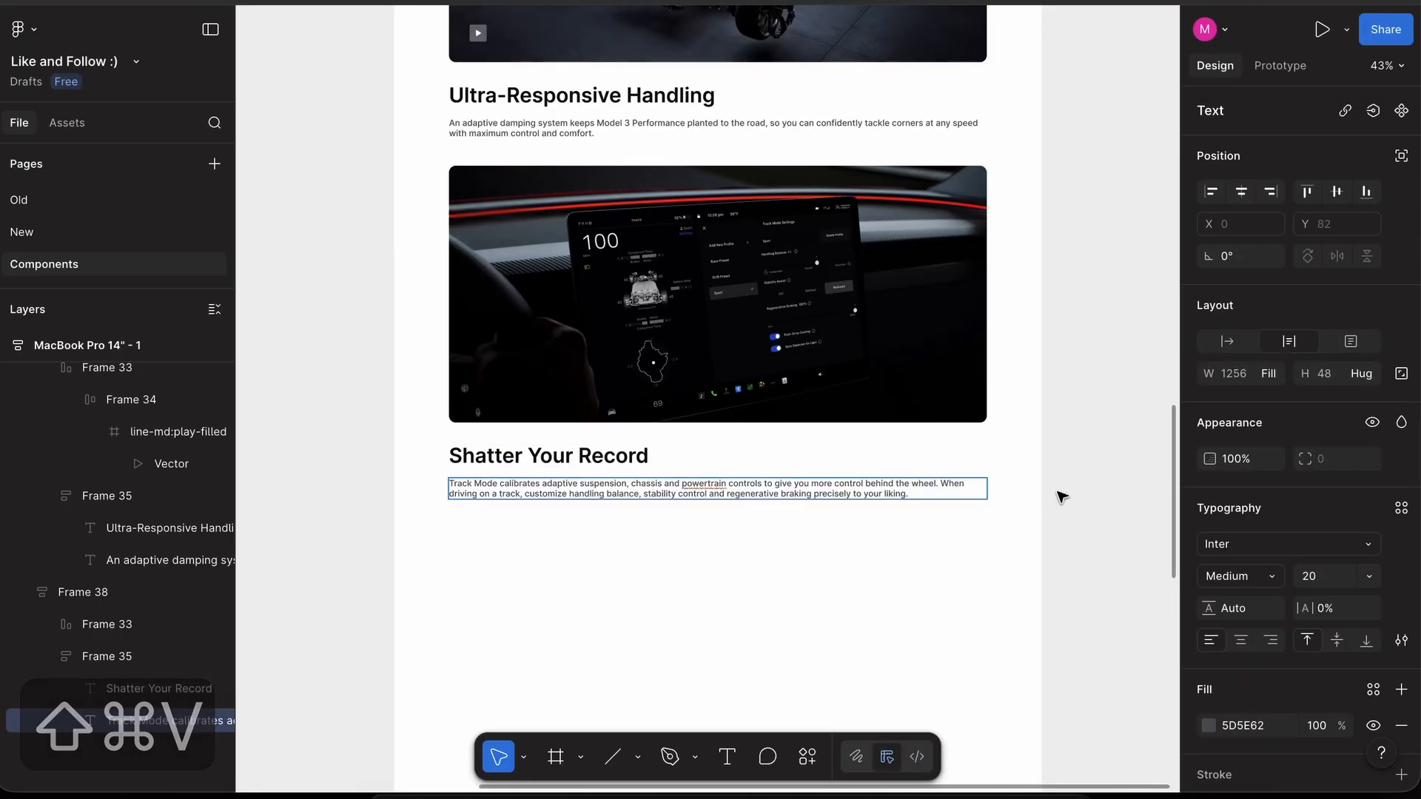
{"action": "left_click", "coordinate": [1063, 496]}
- Examine the layout of the Advanced Aerodynamics section on the Tesla reference page
{"action": "scroll", "coordinate": [1064, 495], "scroll_direction": "up", "scroll_amount": 10}
{"action": "scroll", "coordinate": [1066, 493], "scroll_direction": "down", "scroll_amount": 6}
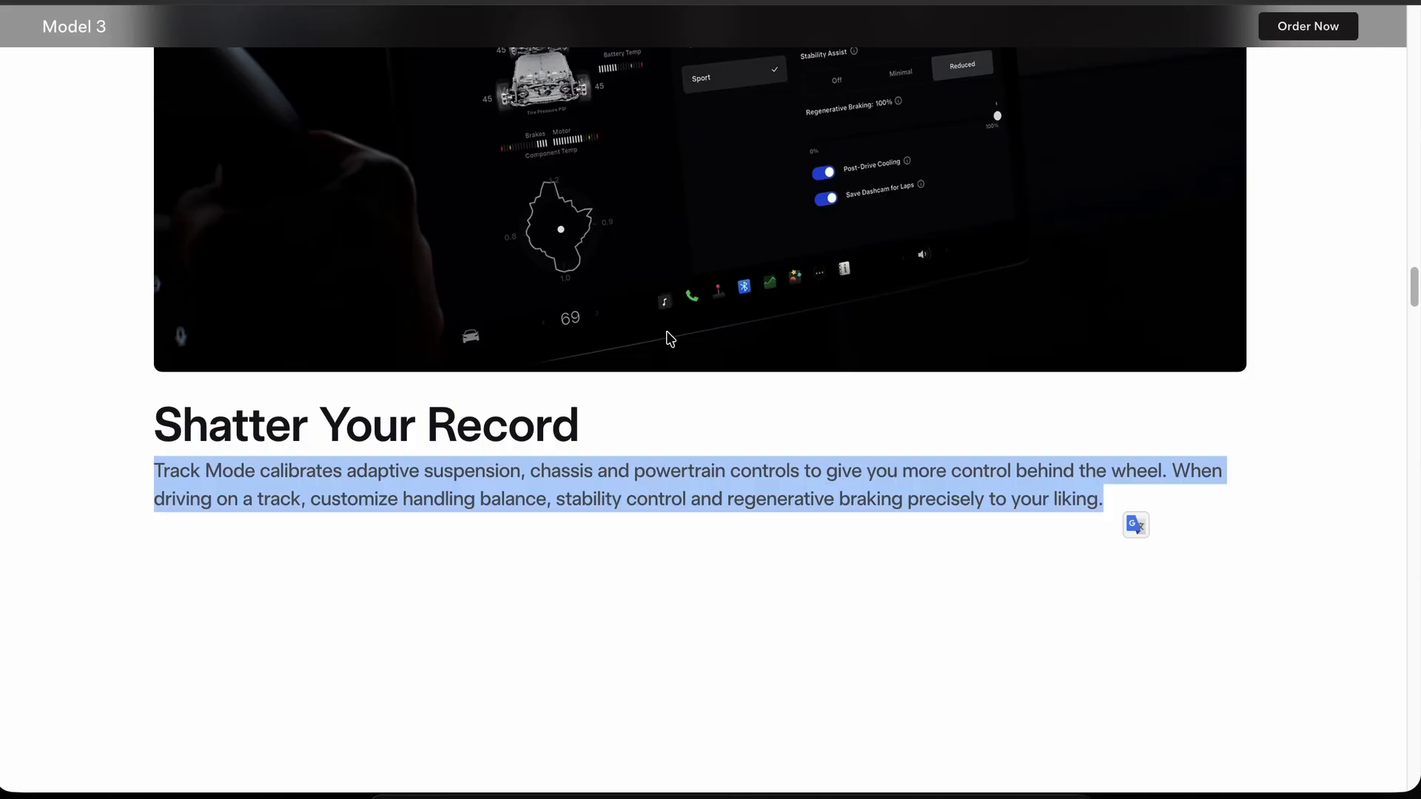
{"action": "scroll", "coordinate": [670, 339], "scroll_direction": "down", "scroll_amount": 3}
{"action": "scroll", "coordinate": [667, 333], "scroll_direction": "down", "scroll_amount": 4}
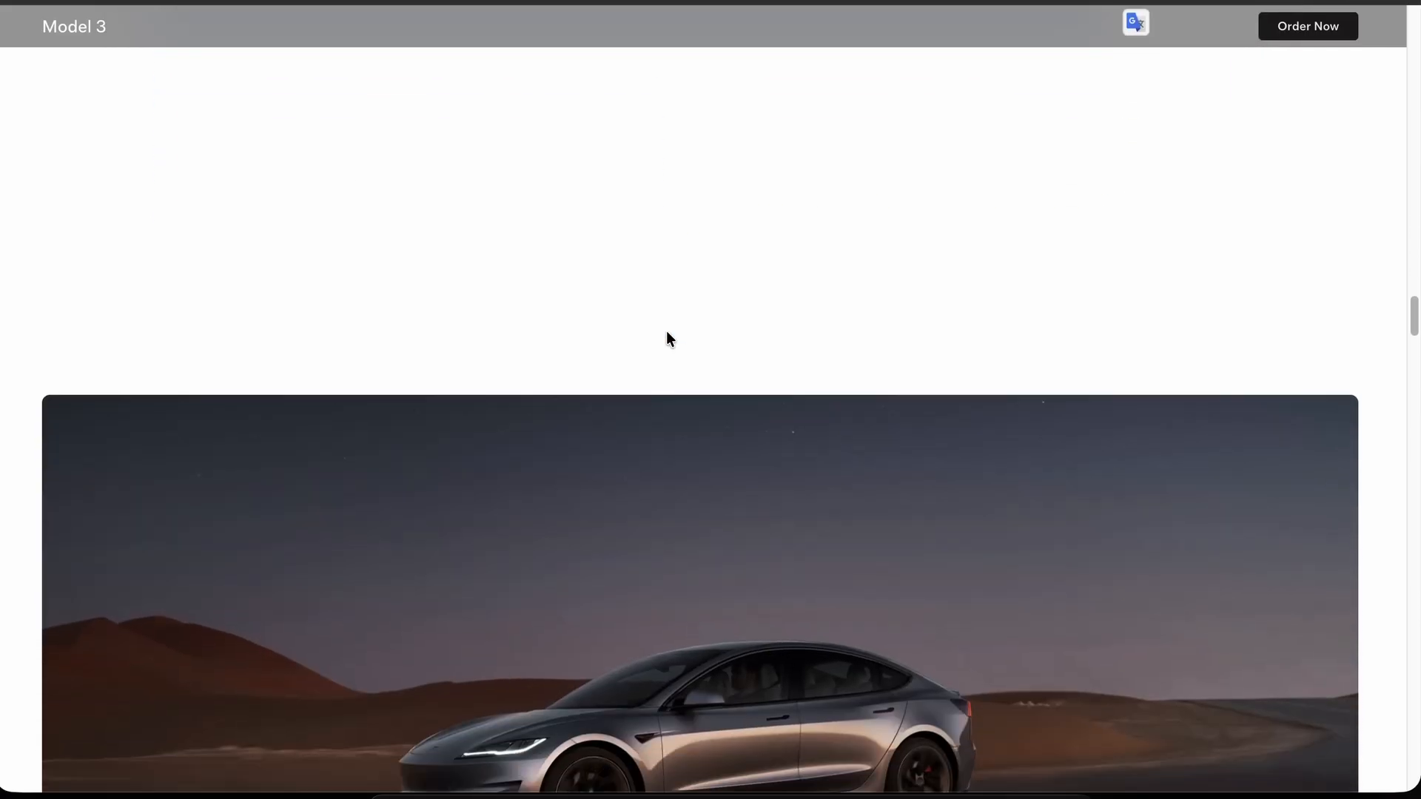
{"action": "scroll", "coordinate": [667, 333], "scroll_direction": "down", "scroll_amount": 4}
{"action": "scroll", "coordinate": [667, 333], "scroll_direction": "down", "scroll_amount": 10}
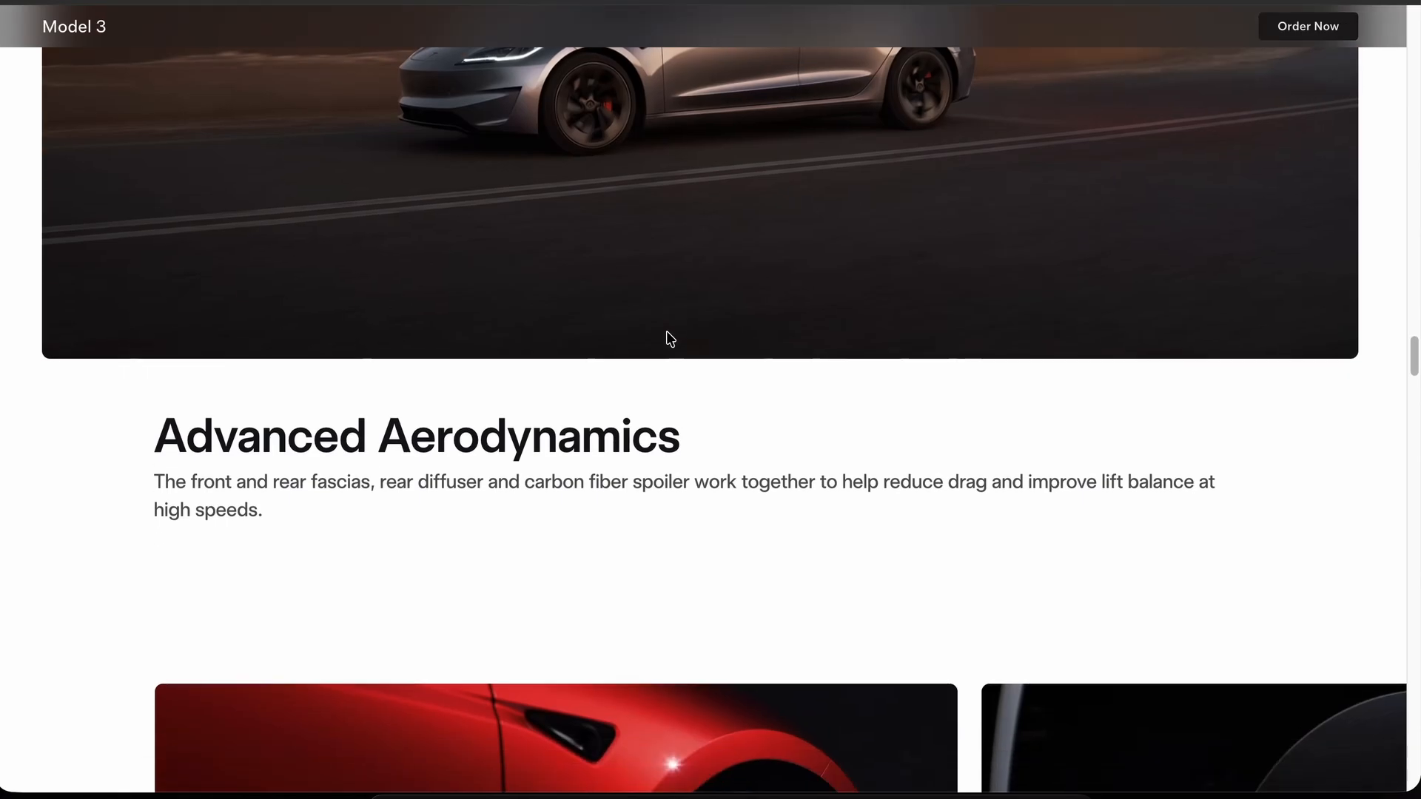
{"action": "scroll", "coordinate": [669, 339], "scroll_direction": "up", "scroll_amount": 12}
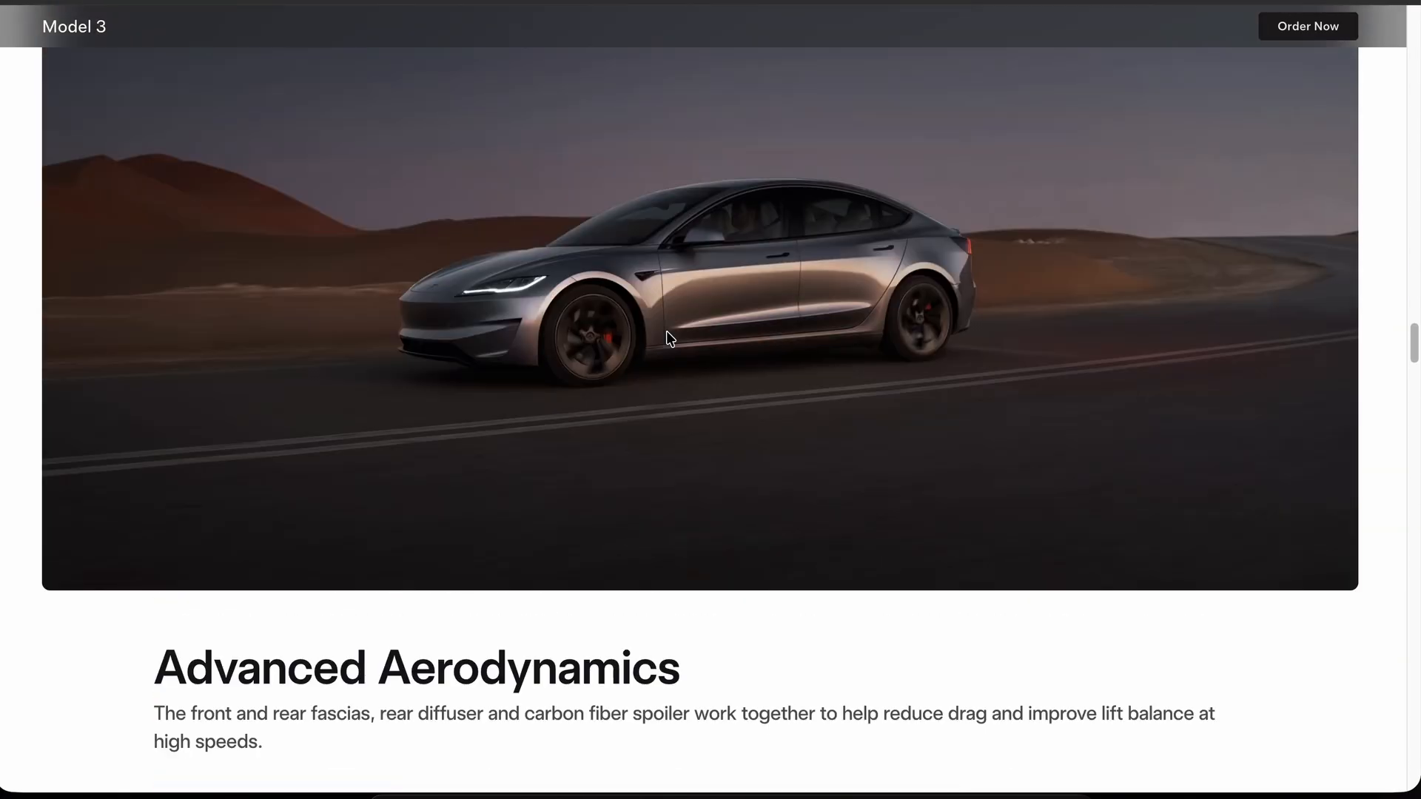
{"action": "scroll", "coordinate": [670, 339], "scroll_direction": "down", "scroll_amount": 2}
{"action": "scroll", "coordinate": [669, 335], "scroll_direction": "down", "scroll_amount": 4}
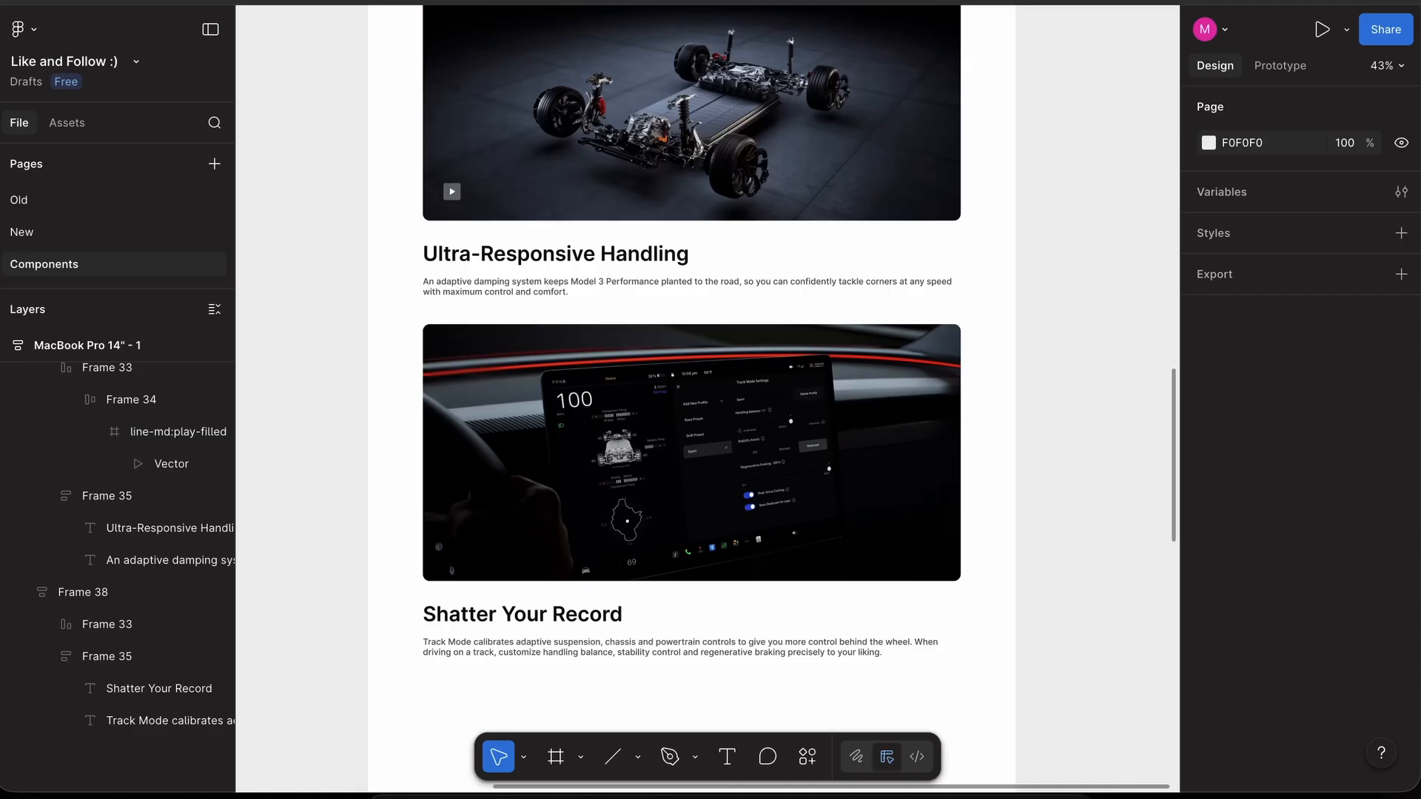
- In Figma, duplicate the Next-Level Performance section and move the copy below the Shatter Your Record section
{"action": "scroll", "coordinate": [509, 362], "scroll_direction": "up", "scroll_amount": 5}
{"action": "scroll", "coordinate": [509, 363], "scroll_direction": "up", "scroll_amount": 3}
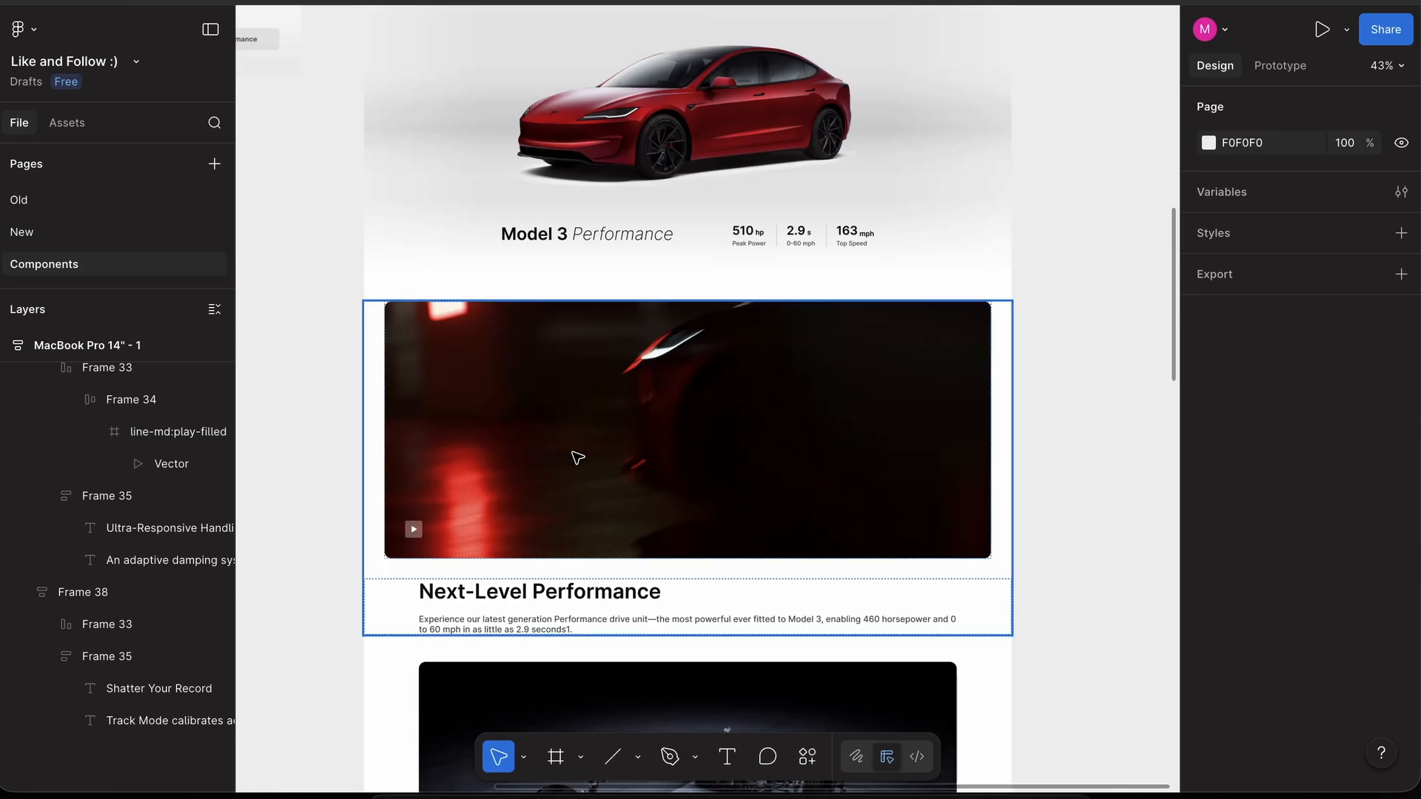
{"action": "left_click", "coordinate": [574, 459]}
{"action": "scroll", "coordinate": [703, 508], "scroll_direction": "down", "scroll_amount": 5}
{"action": "key", "text": "super+d"}
{"action": "scroll", "coordinate": [704, 514], "scroll_direction": "down", "scroll_amount": 11}
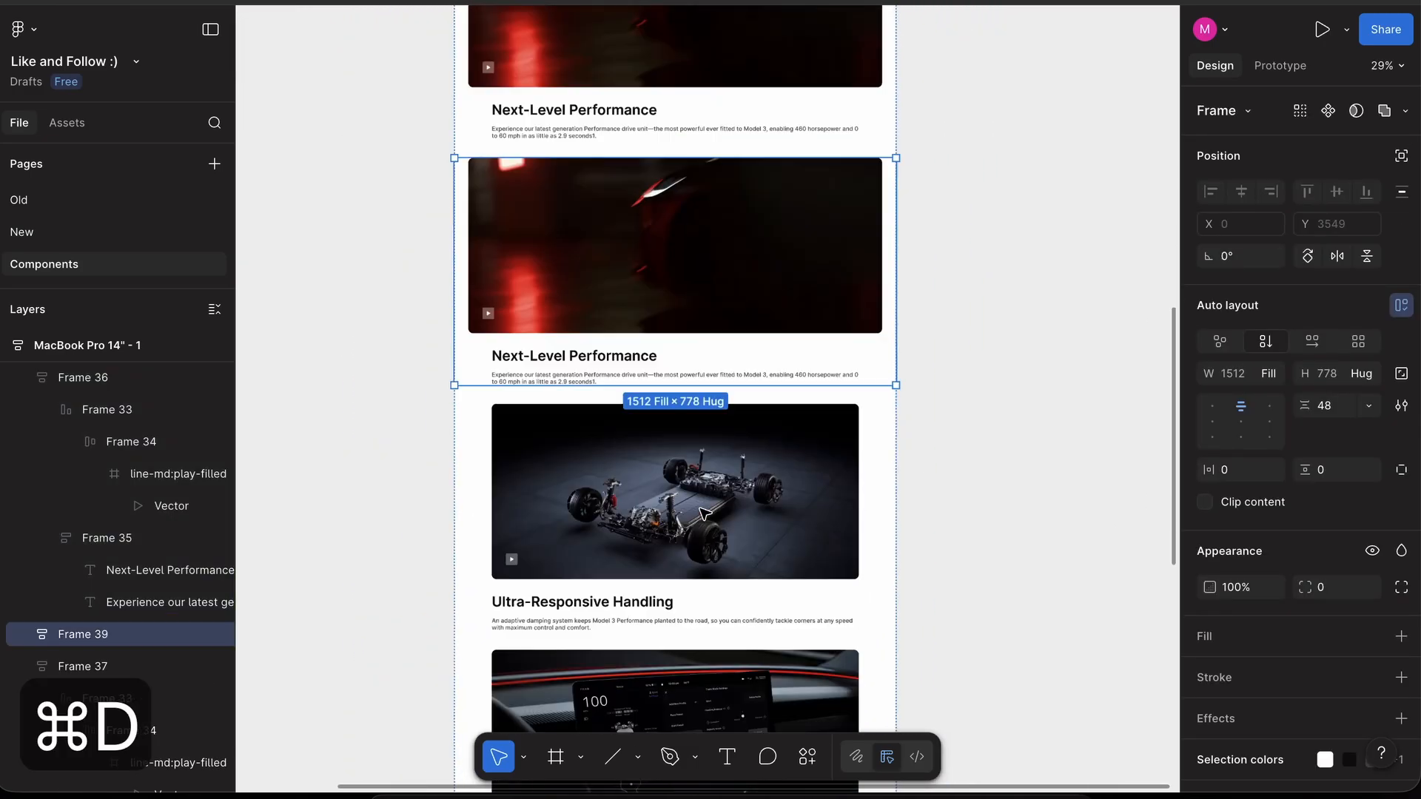
{"action": "key", "text": "Down"}
{"action": "key", "text": "Down"}
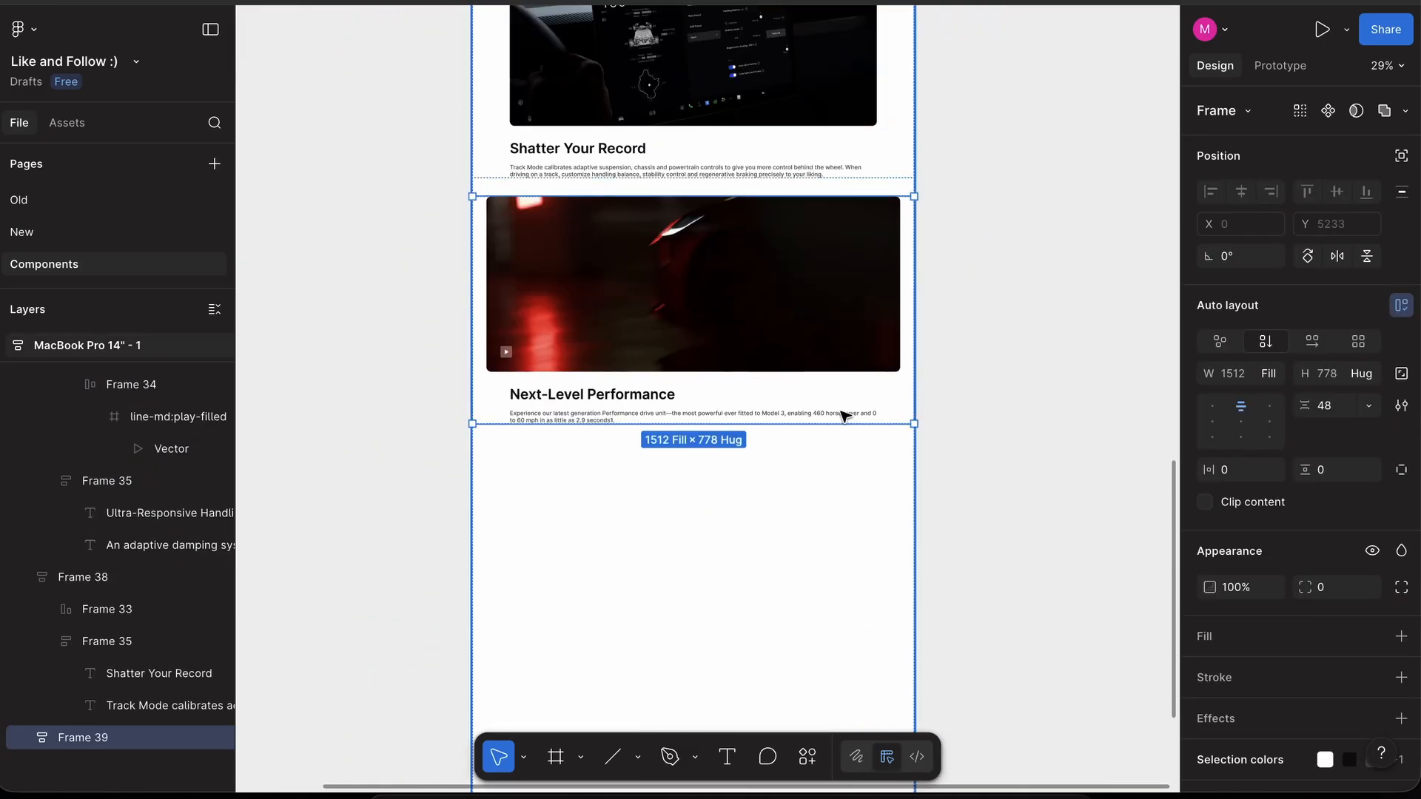
{"action": "left_click", "coordinate": [945, 409]}
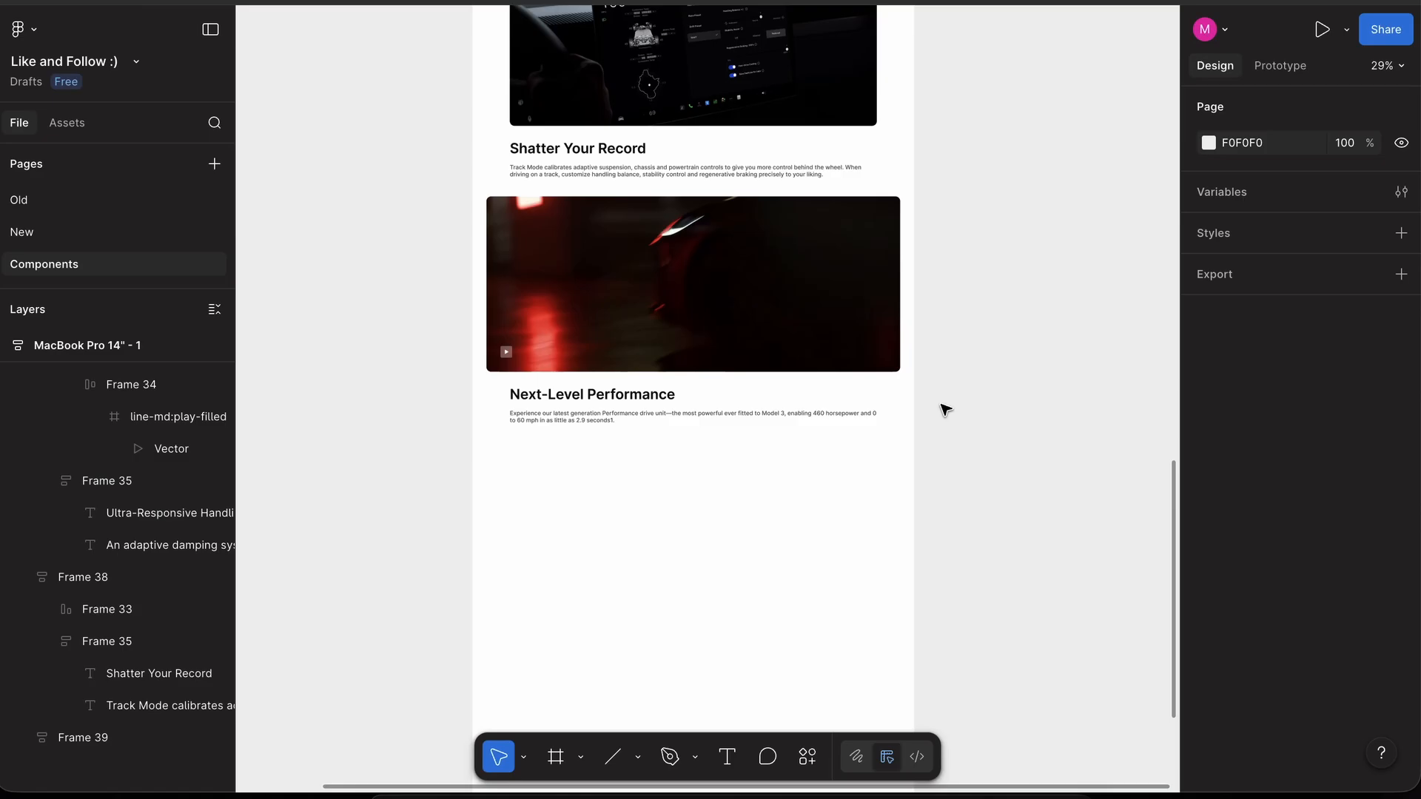
{"action": "scroll", "coordinate": [945, 409], "scroll_direction": "up", "scroll_amount": 3}
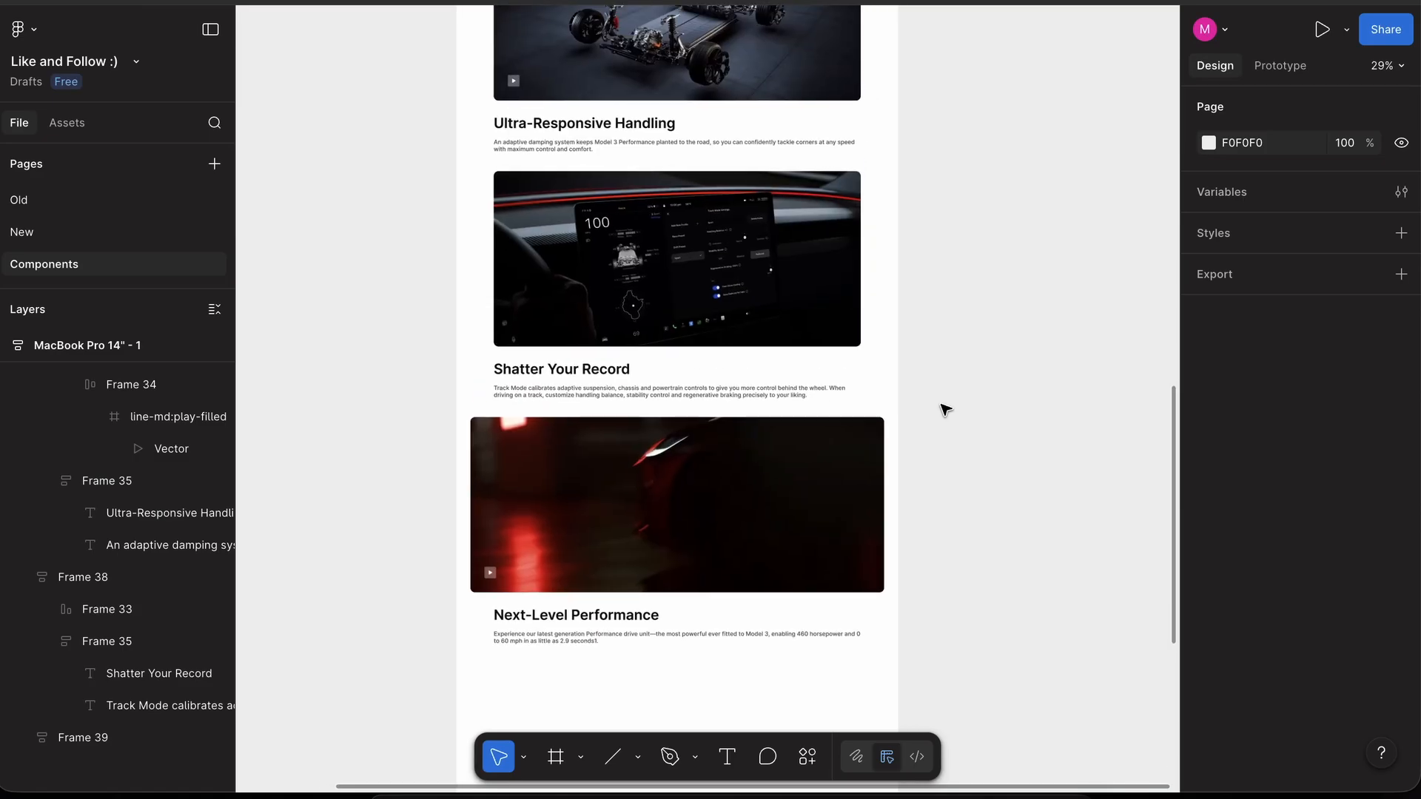
{"action": "scroll", "coordinate": [353, 241], "scroll_direction": "down", "scroll_amount": 1}
{"action": "scroll", "coordinate": [352, 242], "scroll_direction": "right", "scroll_amount": 1}
{"action": "left_click", "coordinate": [531, 364]}
- On the Tesla reference page, copy the desert-road car image above the Advanced Aerodynamics heading
{"action": "scroll", "coordinate": [531, 363], "scroll_direction": "up", "scroll_amount": 3}
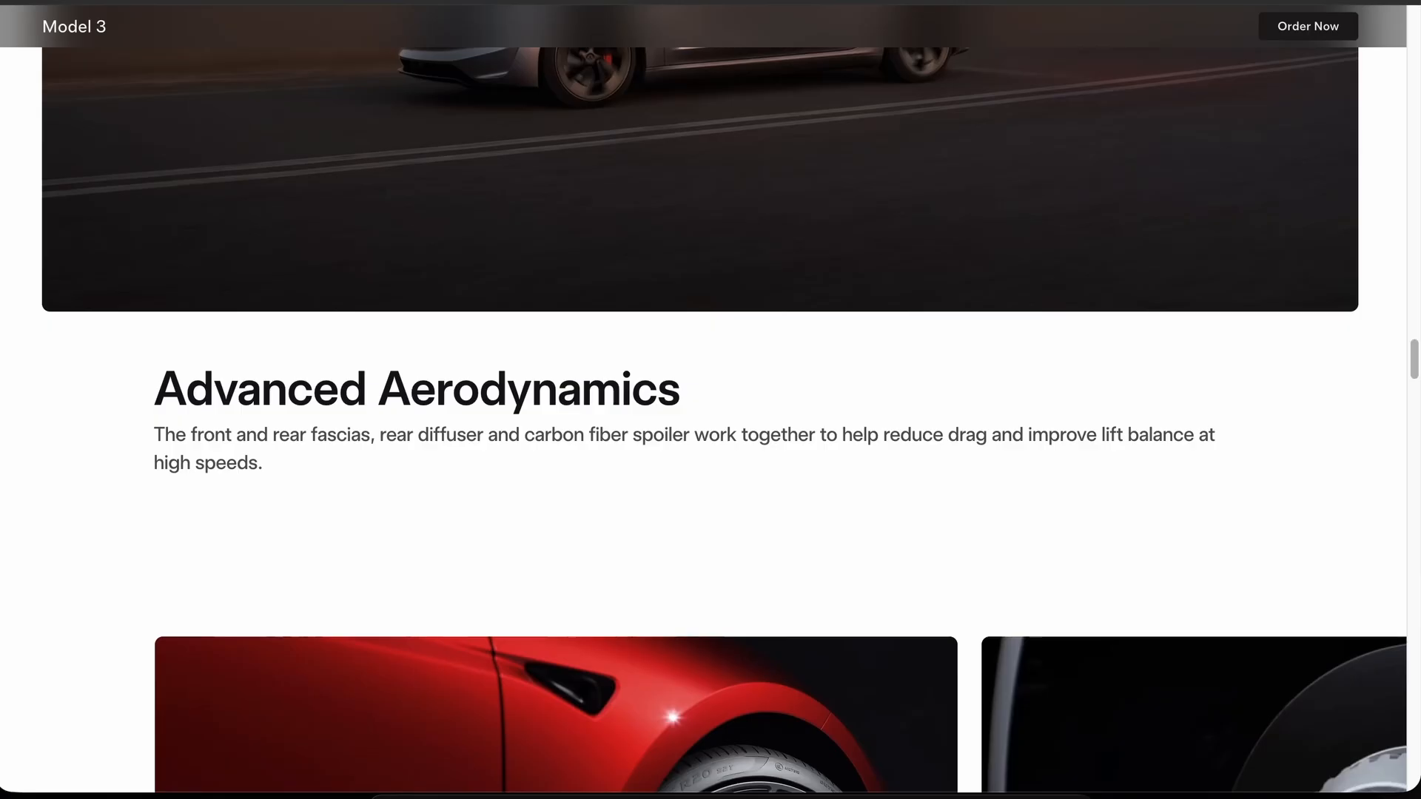
{"action": "scroll", "coordinate": [442, 289], "scroll_direction": "up", "scroll_amount": 1}
{"action": "scroll", "coordinate": [442, 288], "scroll_direction": "up", "scroll_amount": 5}
{"action": "scroll", "coordinate": [442, 288], "scroll_direction": "down", "scroll_amount": 3}
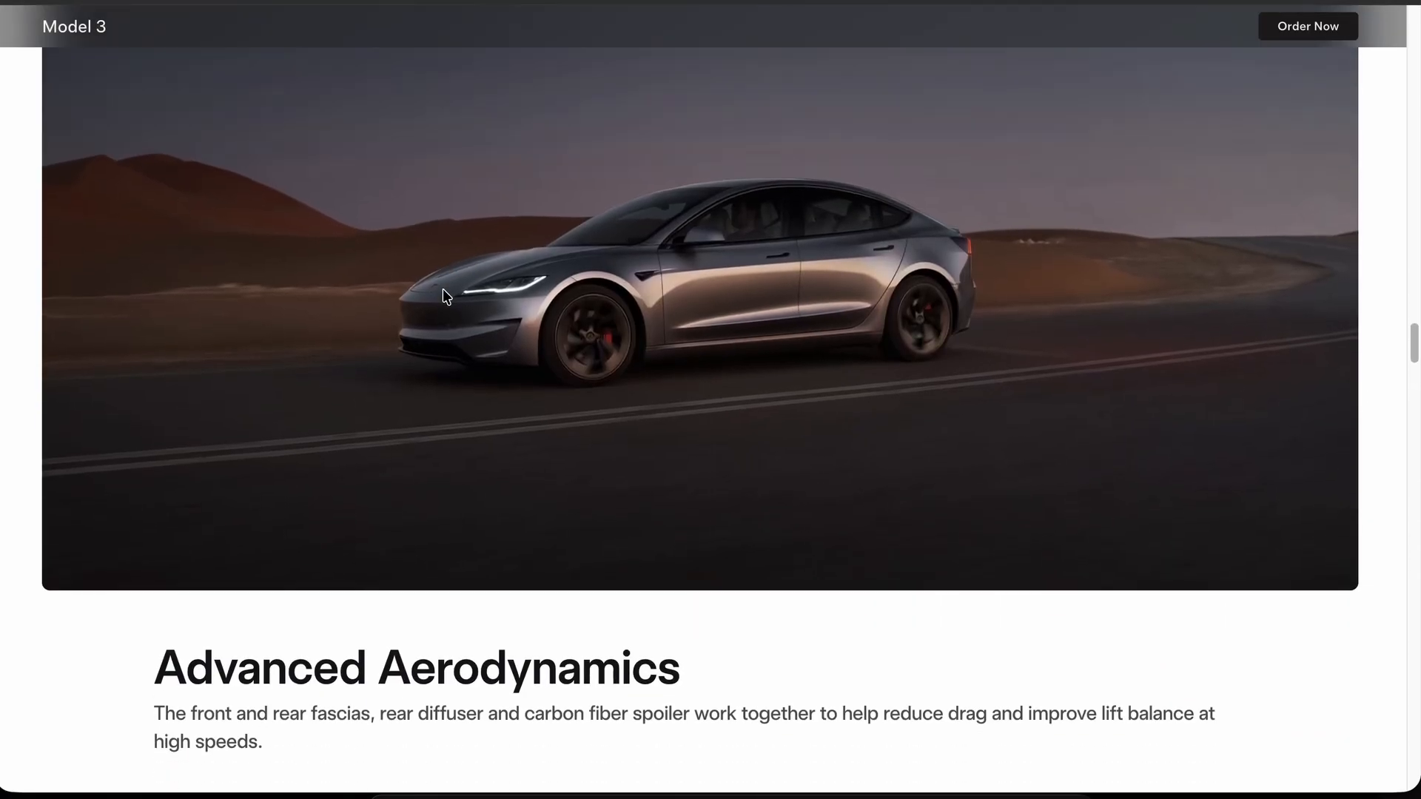
{"action": "scroll", "coordinate": [651, 191], "scroll_direction": "up", "scroll_amount": 4}
{"action": "scroll", "coordinate": [438, 315], "scroll_direction": "down", "scroll_amount": 3}
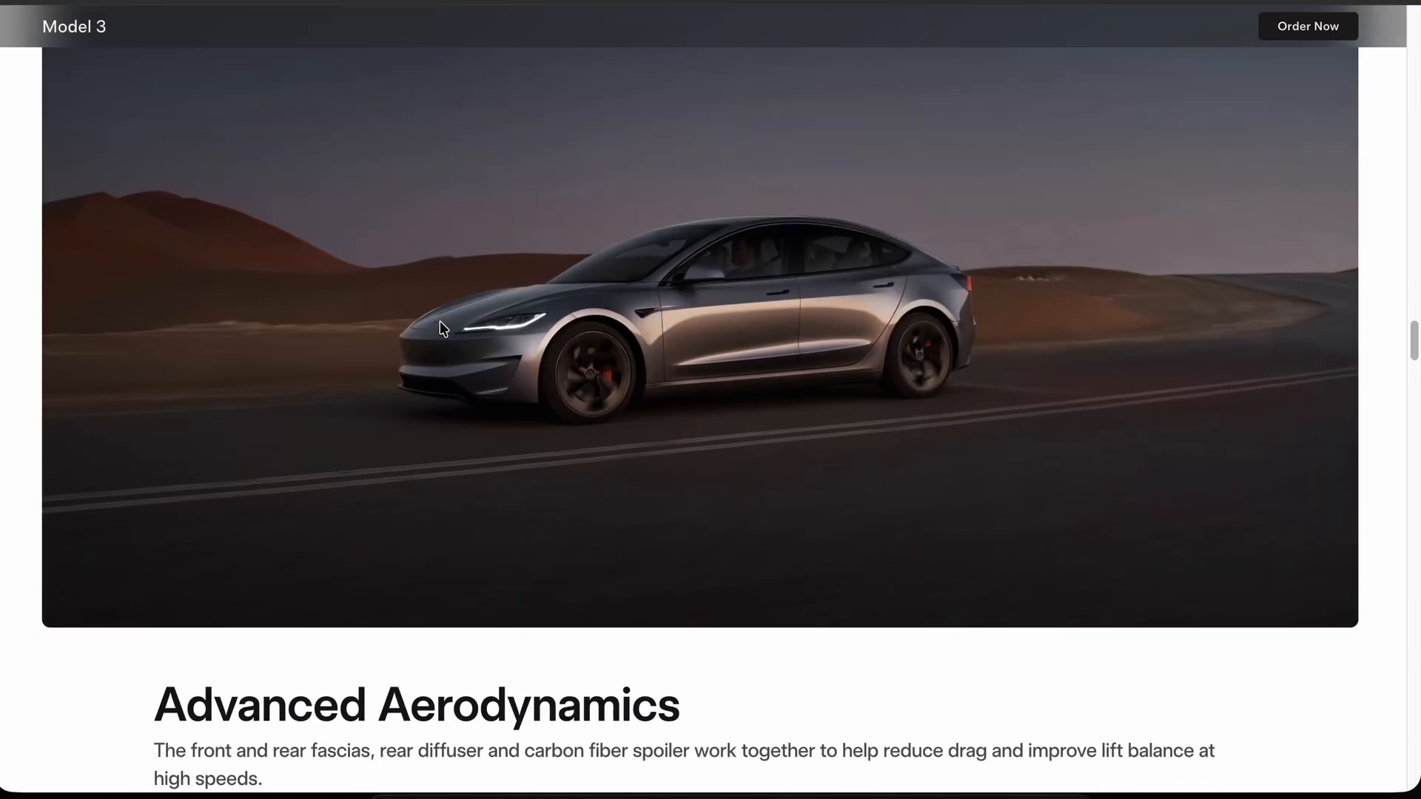
{"action": "scroll", "coordinate": [601, 281], "scroll_direction": "up", "scroll_amount": 2}
{"action": "right_click", "coordinate": [699, 335]}
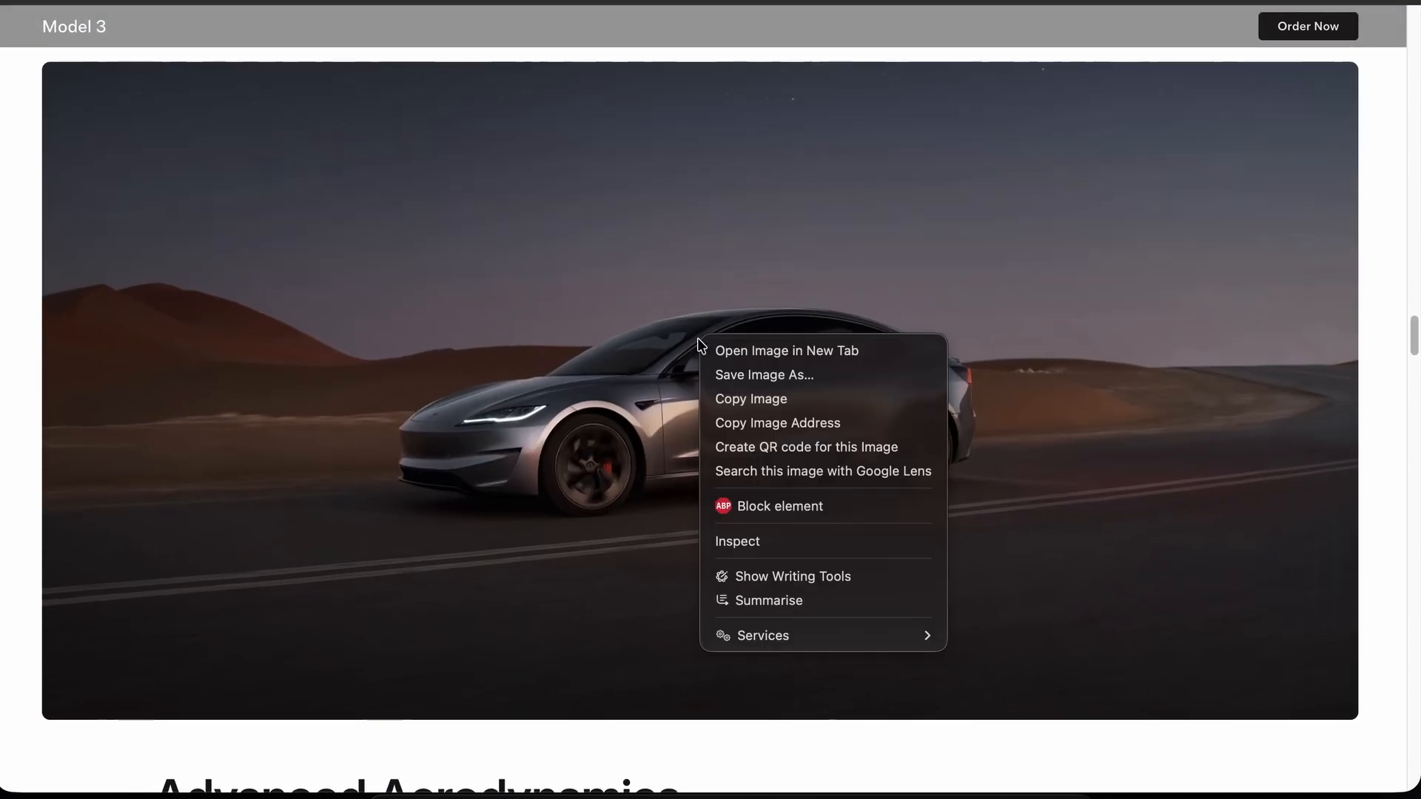
{"action": "left_click", "coordinate": [733, 404]}
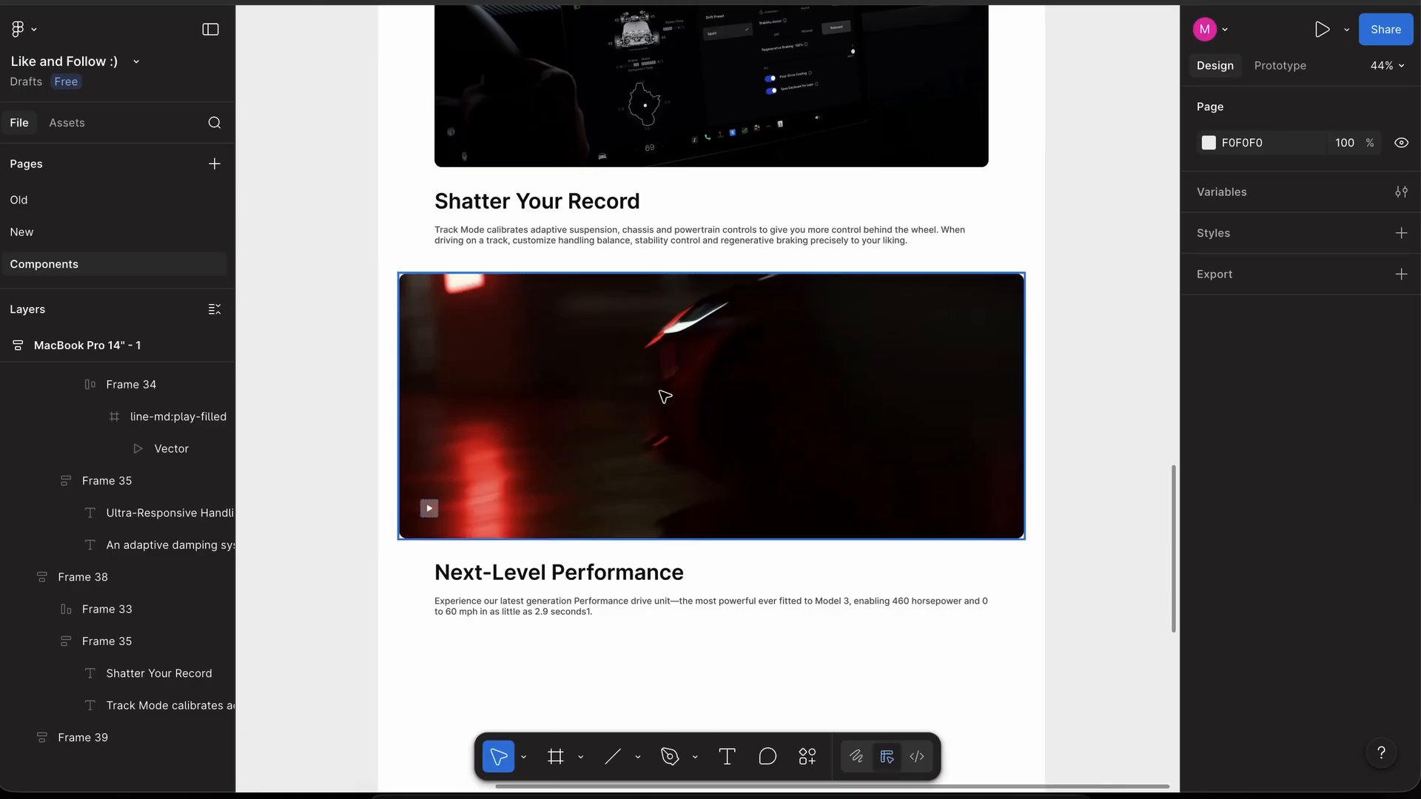
- In Figma, replace the new bottom section's image with the copied desert-road car image and delete its play badge
{"action": "key", "text": "super+v"}
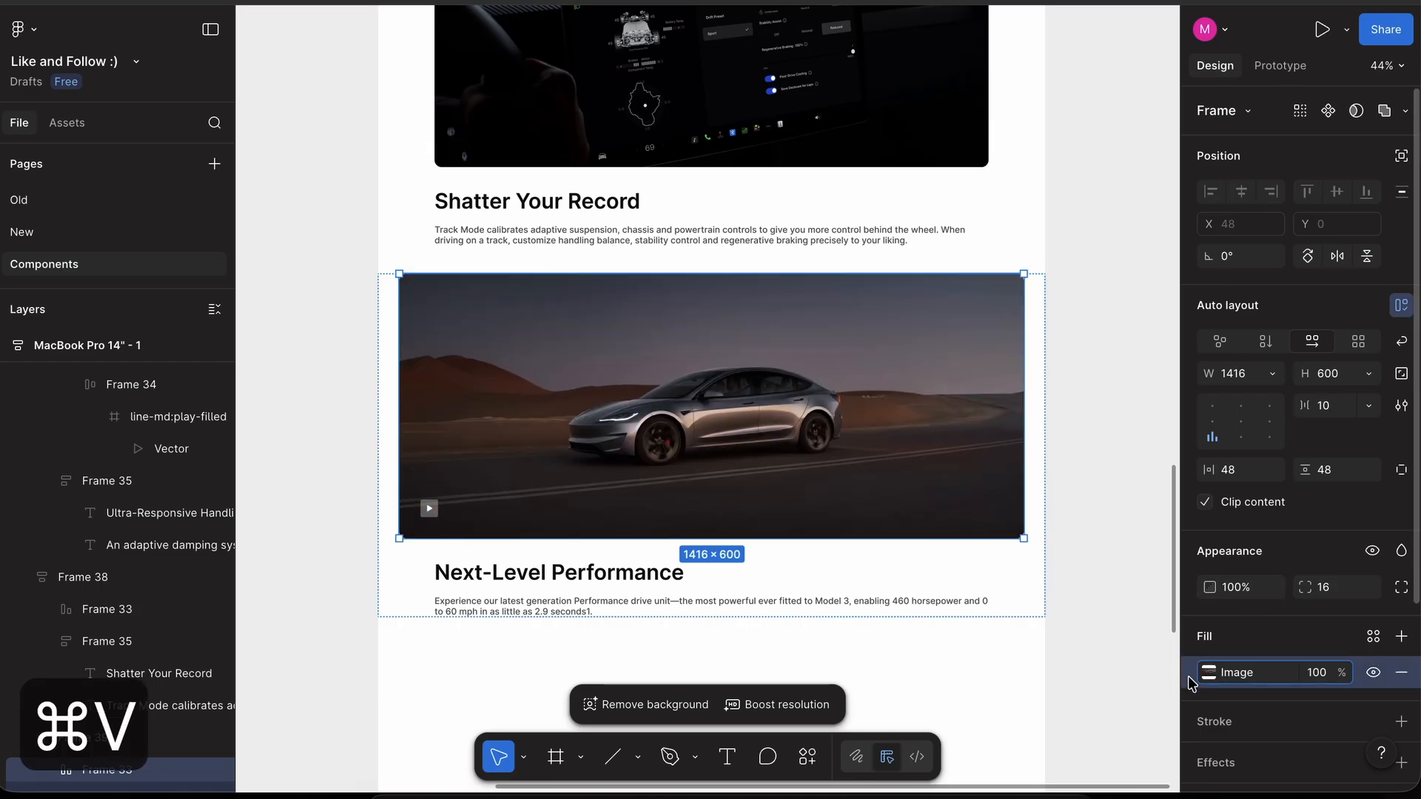
{"action": "double_click", "coordinate": [429, 511]}
{"action": "key", "text": "BackSpace"}
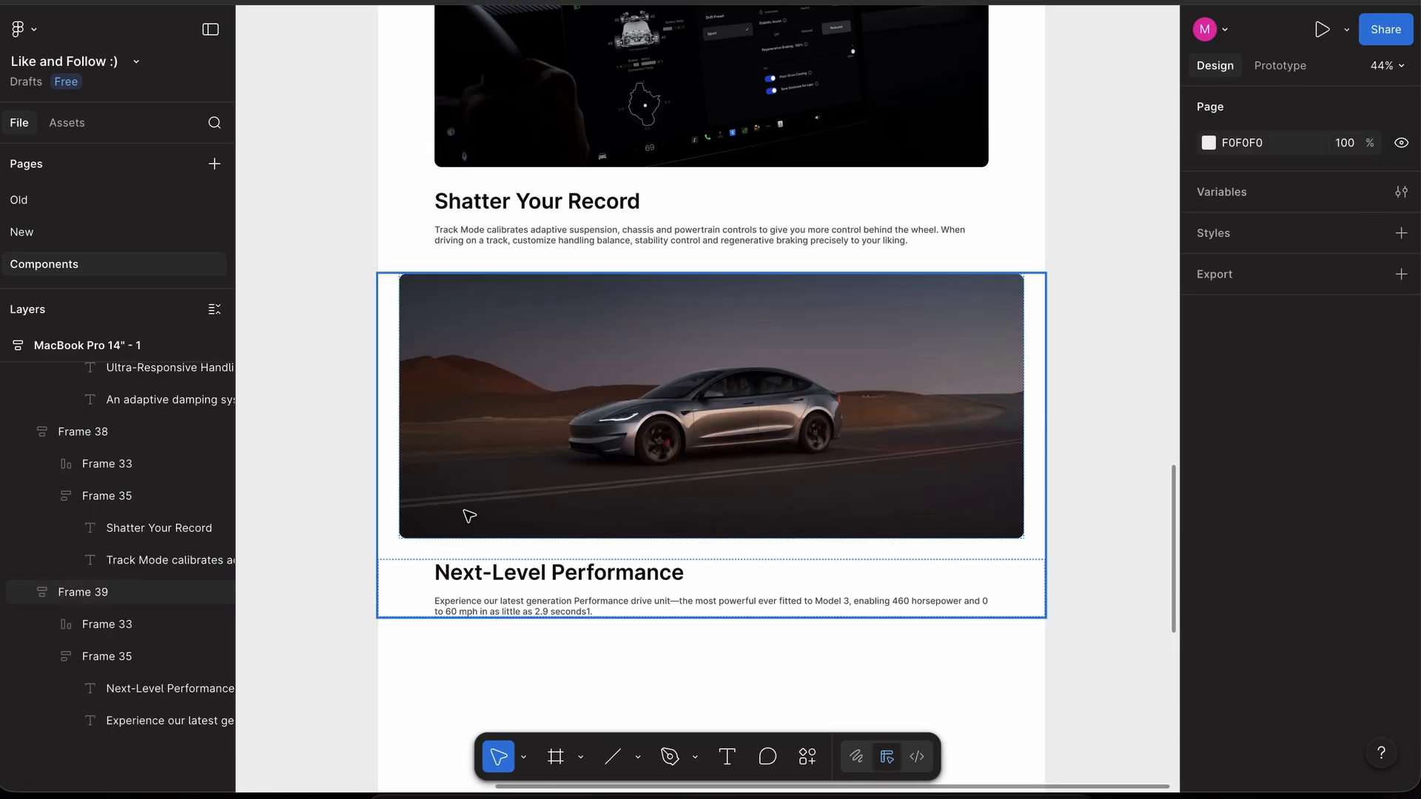
- Copy the heading "Advanced Aerodynamics" from the Tesla page and replace the bottom section's heading with it in Figma
{"action": "scroll", "coordinate": [466, 512], "scroll_direction": "down", "scroll_amount": 3}
{"action": "scroll", "coordinate": [466, 512], "scroll_direction": "up", "scroll_amount": 3}
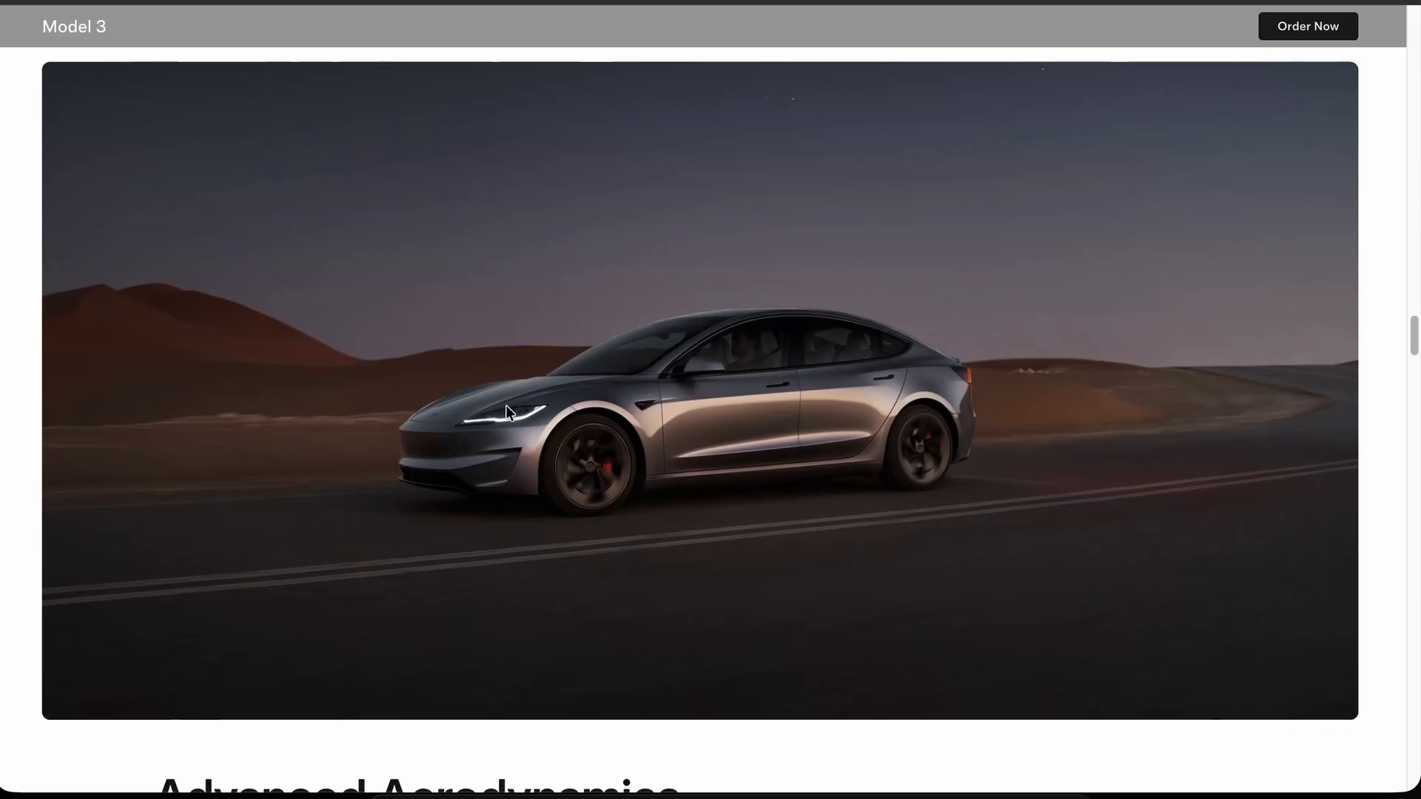
{"action": "scroll", "coordinate": [279, 482], "scroll_direction": "down", "scroll_amount": 4}
{"action": "double_click", "coordinate": [247, 485]}
{"action": "left_click_drag", "start_coordinate": [247, 485], "coordinate": [492, 495]}
{"action": "key", "text": "super+c"}
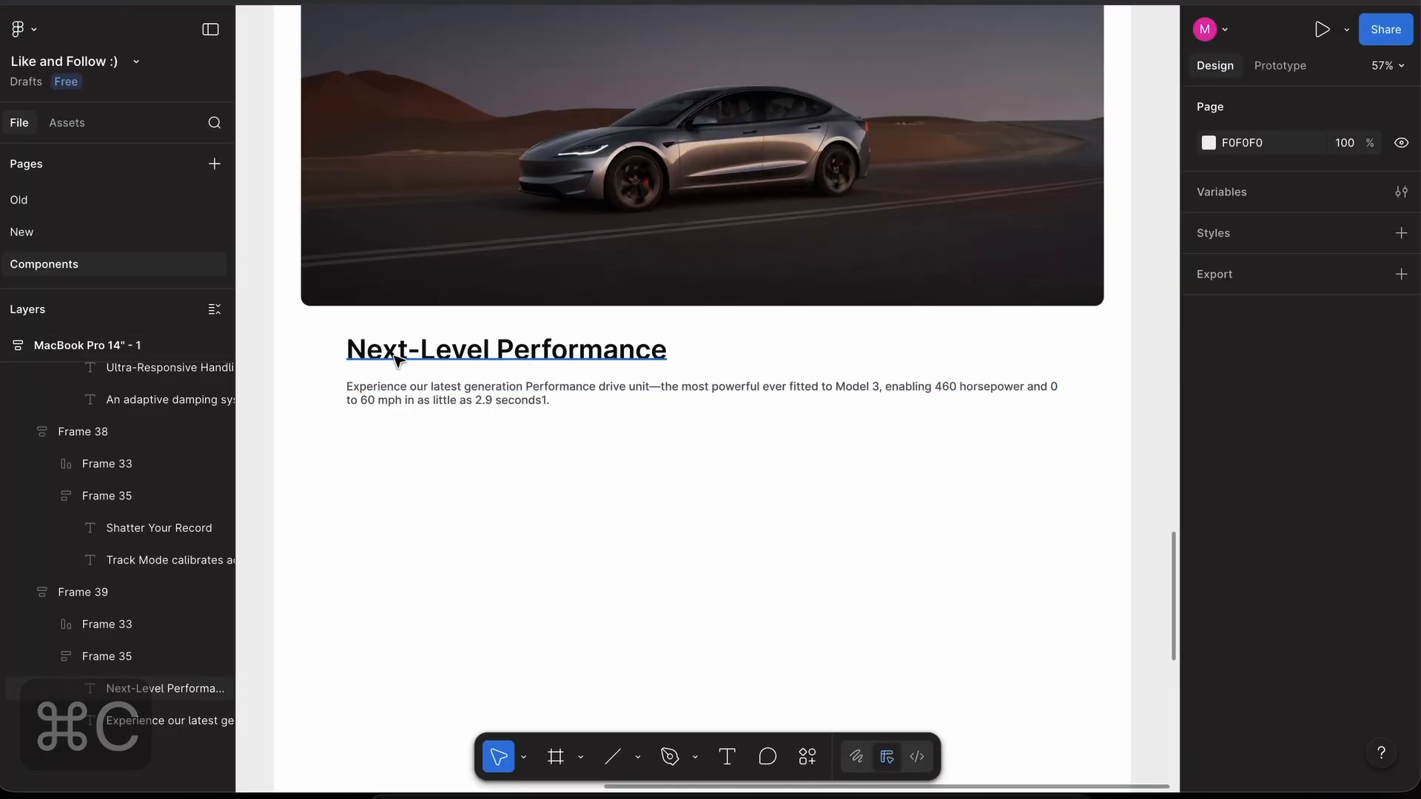
{"action": "double_click", "coordinate": [399, 351]}
{"action": "key", "text": "shift+super+v"}
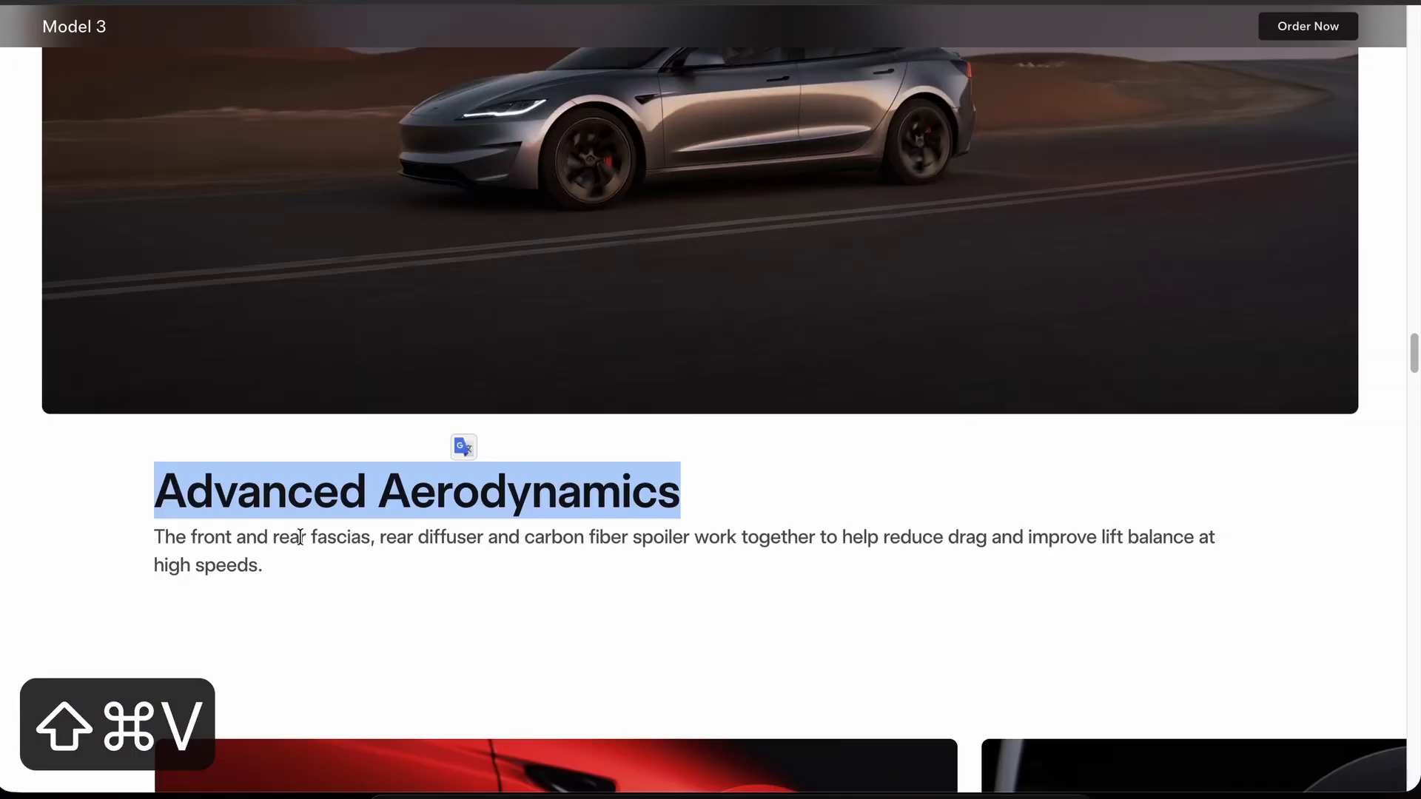
- Replace the description under Advanced Aerodynamics with the paragraph about fascias, rear diffuser and carbon fiber spoiler from the Tesla page
{"action": "left_click_drag", "start_coordinate": [154, 535], "coordinate": [249, 555]}
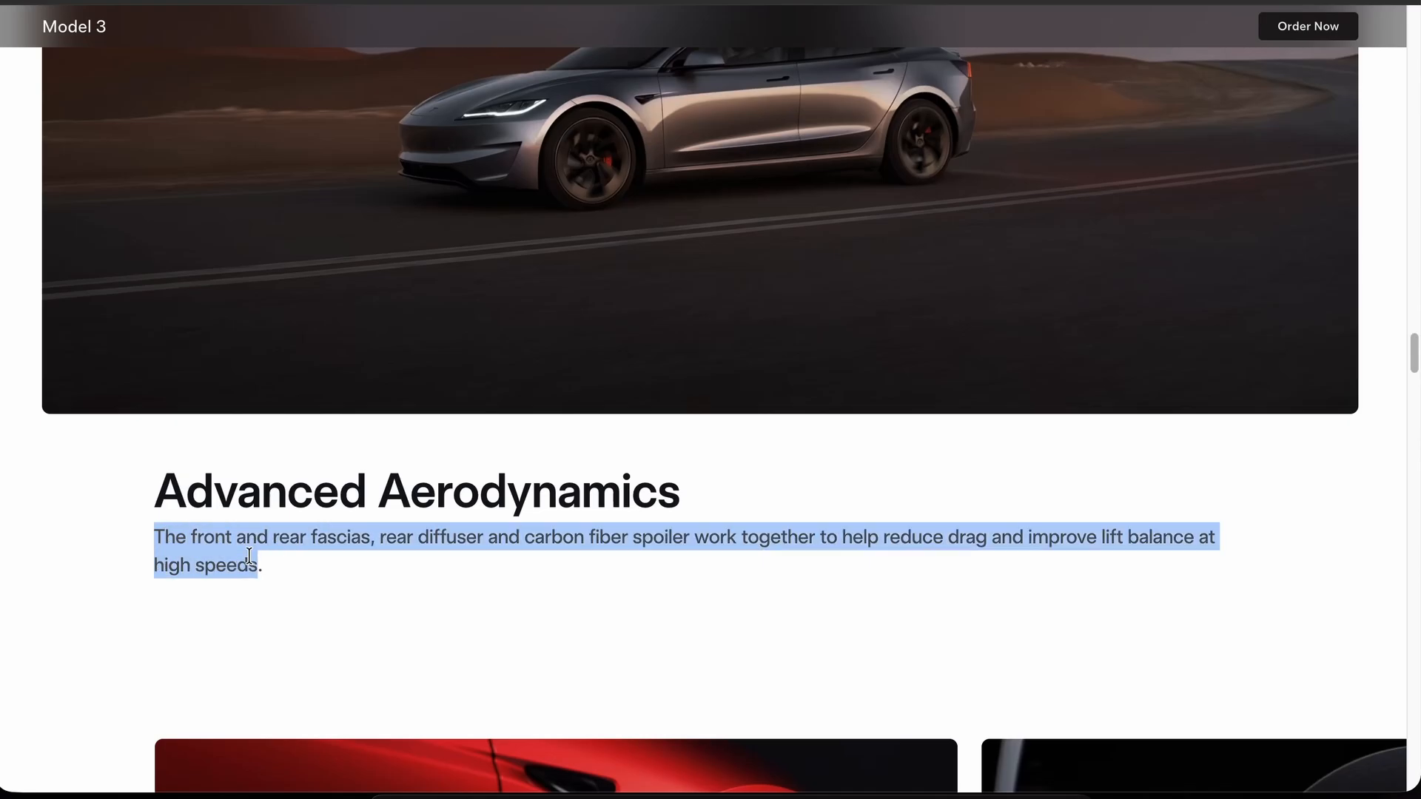
{"action": "key", "text": "super+c"}
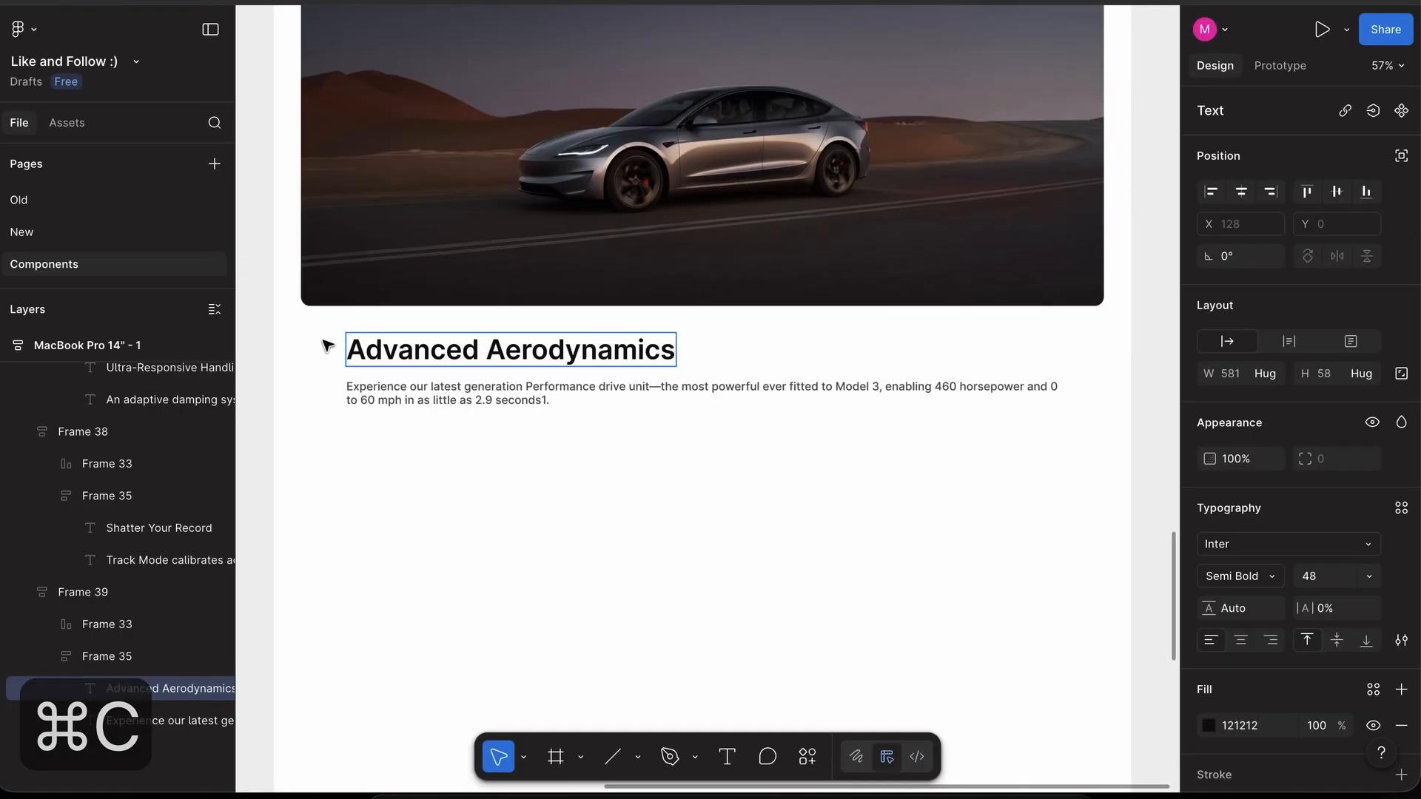
{"action": "double_click", "coordinate": [415, 389]}
{"action": "key", "text": "super+a"}
{"action": "key", "text": "shift+super+v"}
{"action": "scroll", "coordinate": [498, 498], "scroll_direction": "down", "scroll_amount": 3}
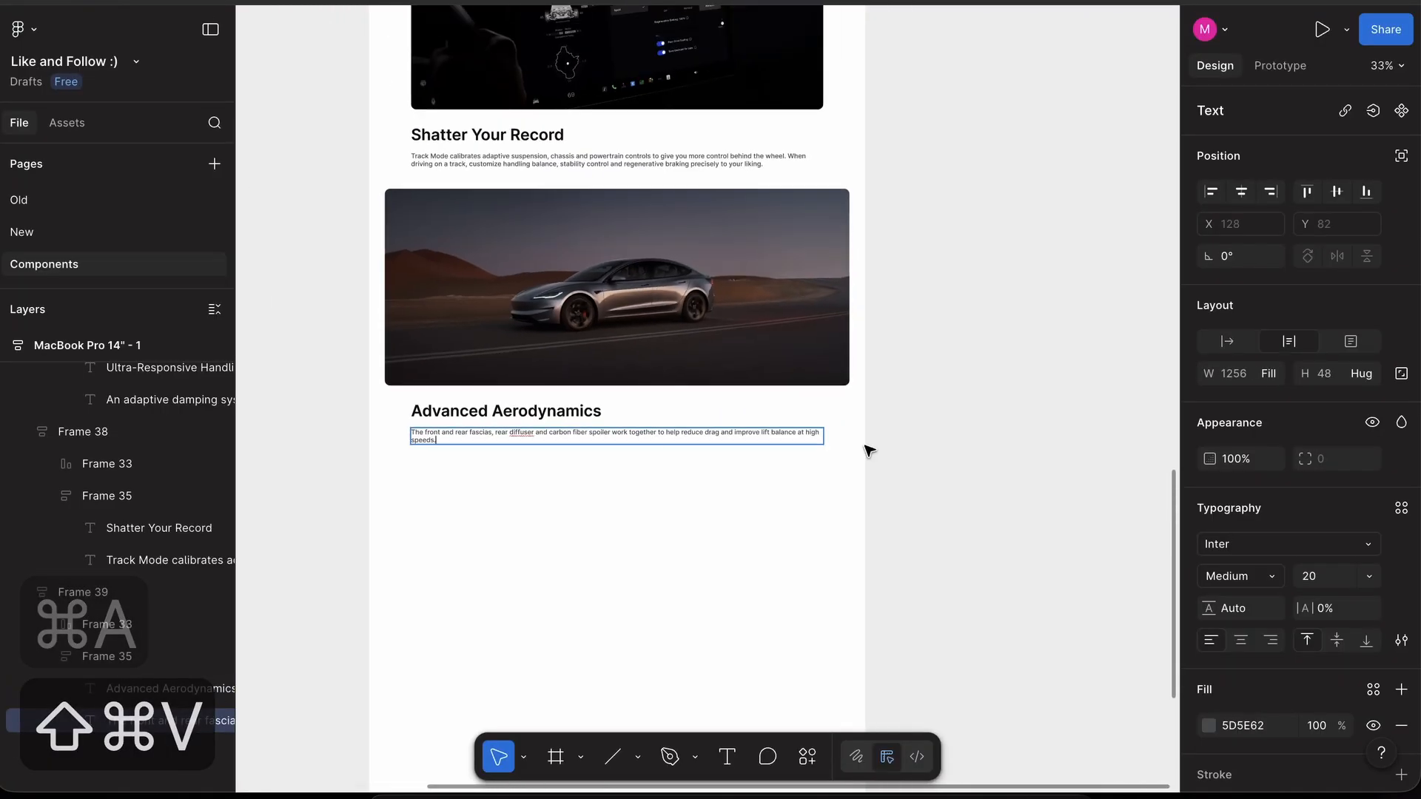
{"action": "key", "text": "Escape"}
{"action": "left_click", "coordinate": [903, 454]}
{"action": "scroll", "coordinate": [904, 454], "scroll_direction": "up", "scroll_amount": 5}
{"action": "scroll", "coordinate": [888, 457], "scroll_direction": "down", "scroll_amount": 3}
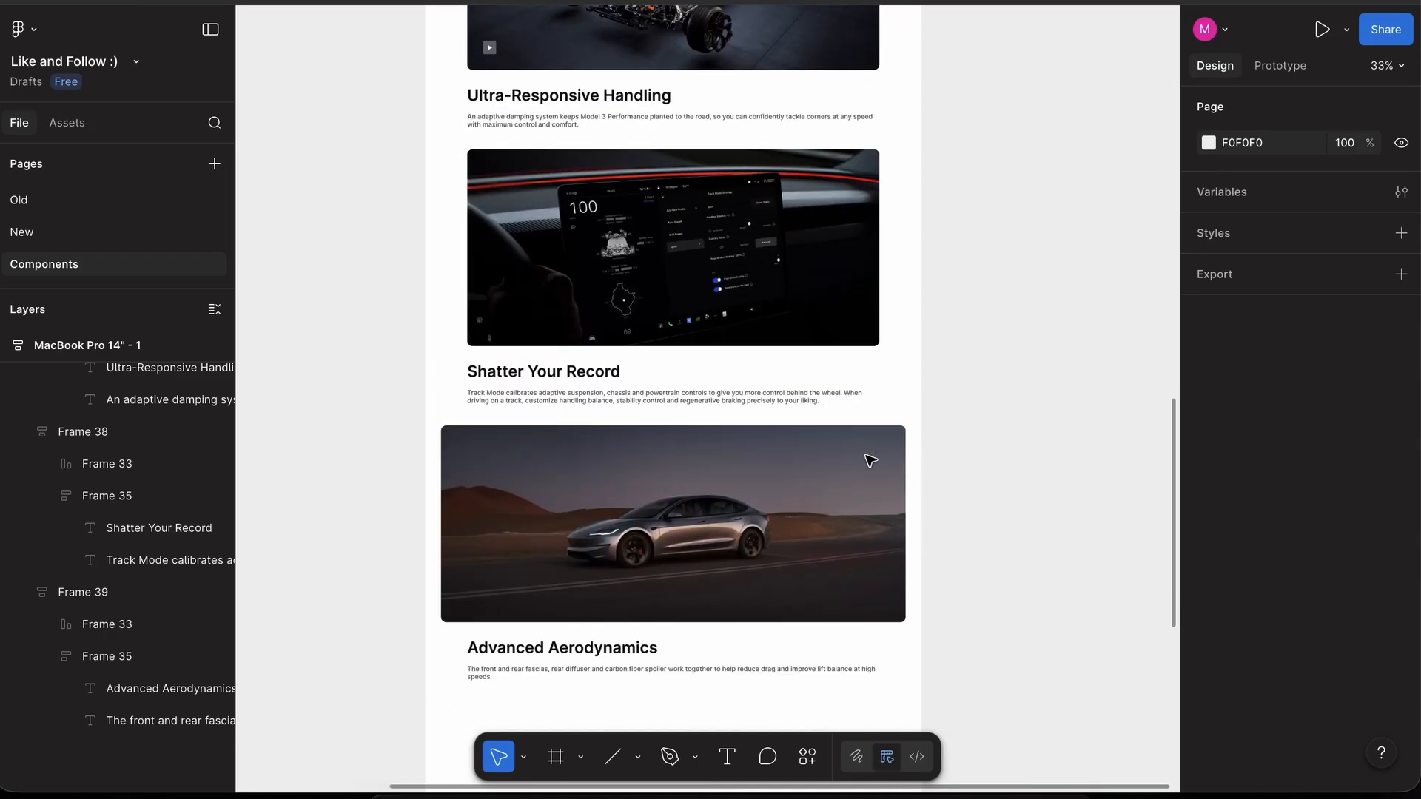
{"action": "scroll", "coordinate": [657, 464], "scroll_direction": "up", "scroll_amount": 2}
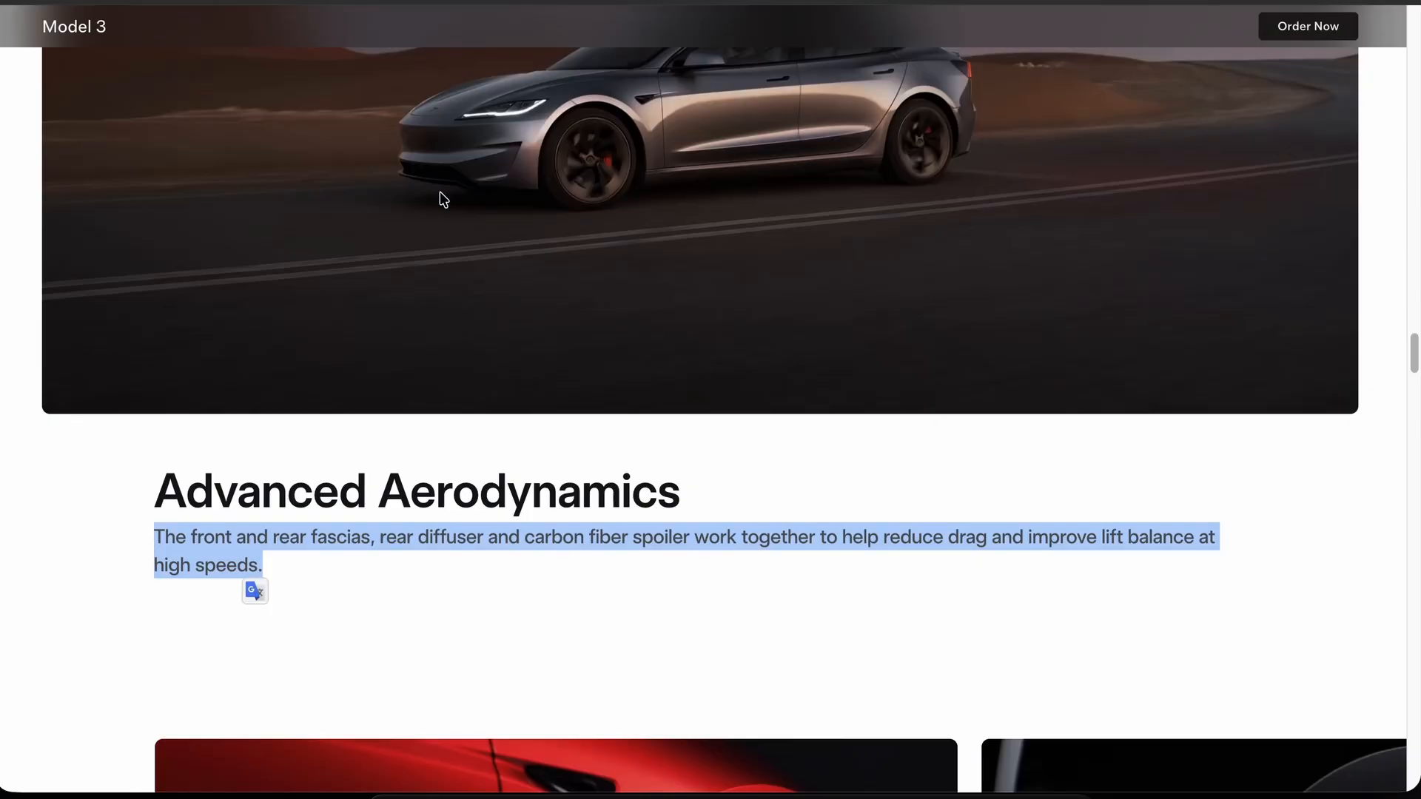
- Check the gap above the desert-road car image on the Tesla page, and set the Shatter Your Record section's bottom padding to 256 in Figma
{"action": "scroll", "coordinate": [456, 242], "scroll_direction": "up", "scroll_amount": 14}
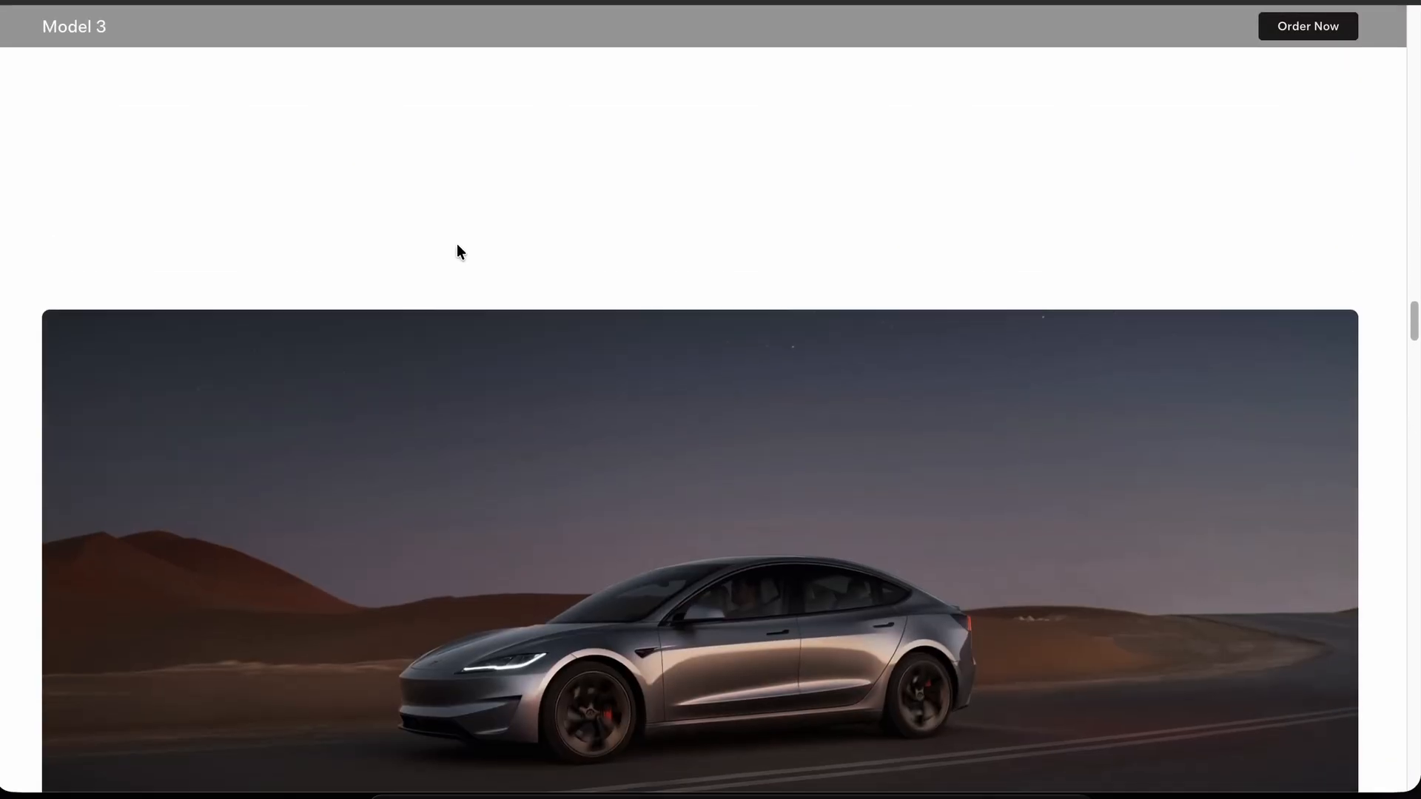
{"action": "scroll", "coordinate": [456, 243], "scroll_direction": "down", "scroll_amount": 6}
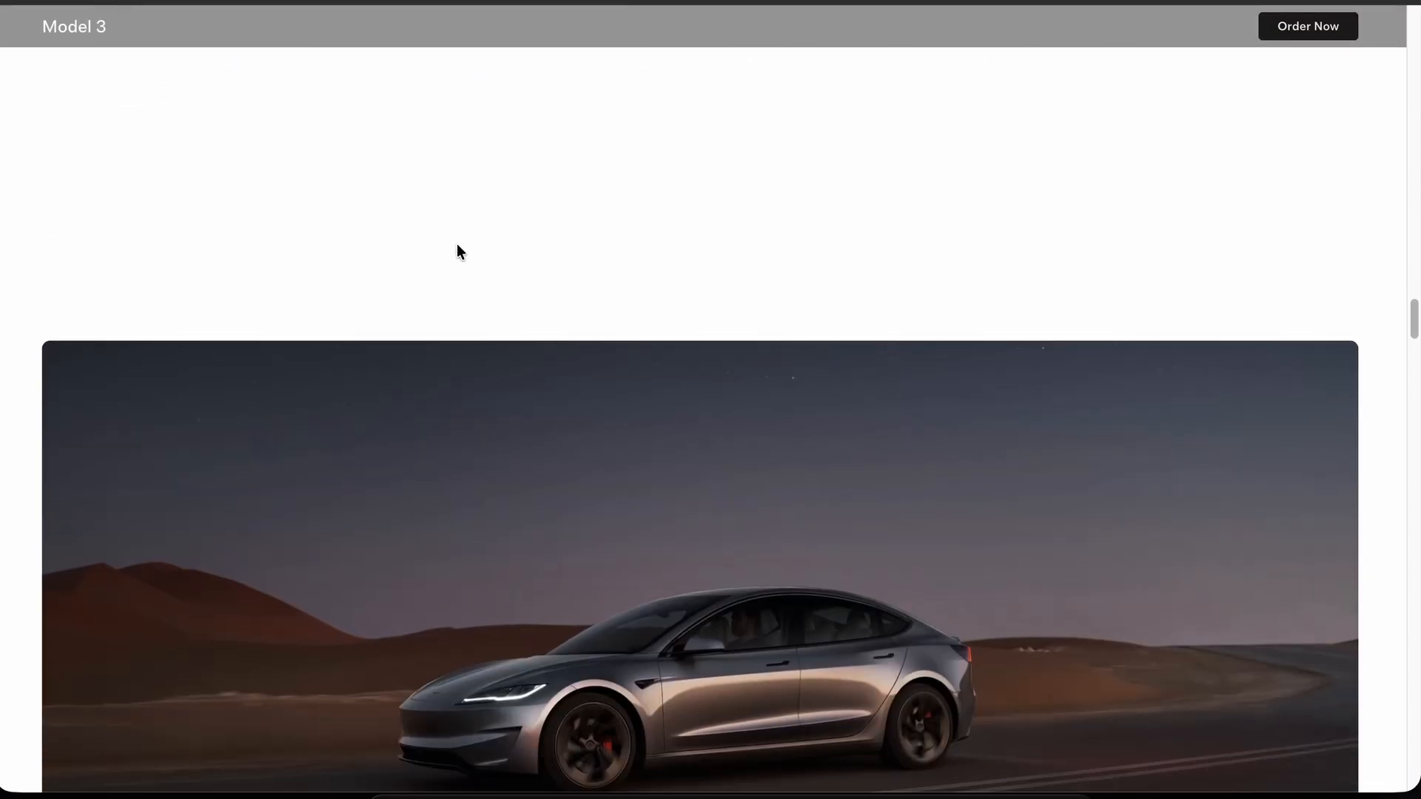
{"action": "scroll", "coordinate": [457, 247], "scroll_direction": "up", "scroll_amount": 2}
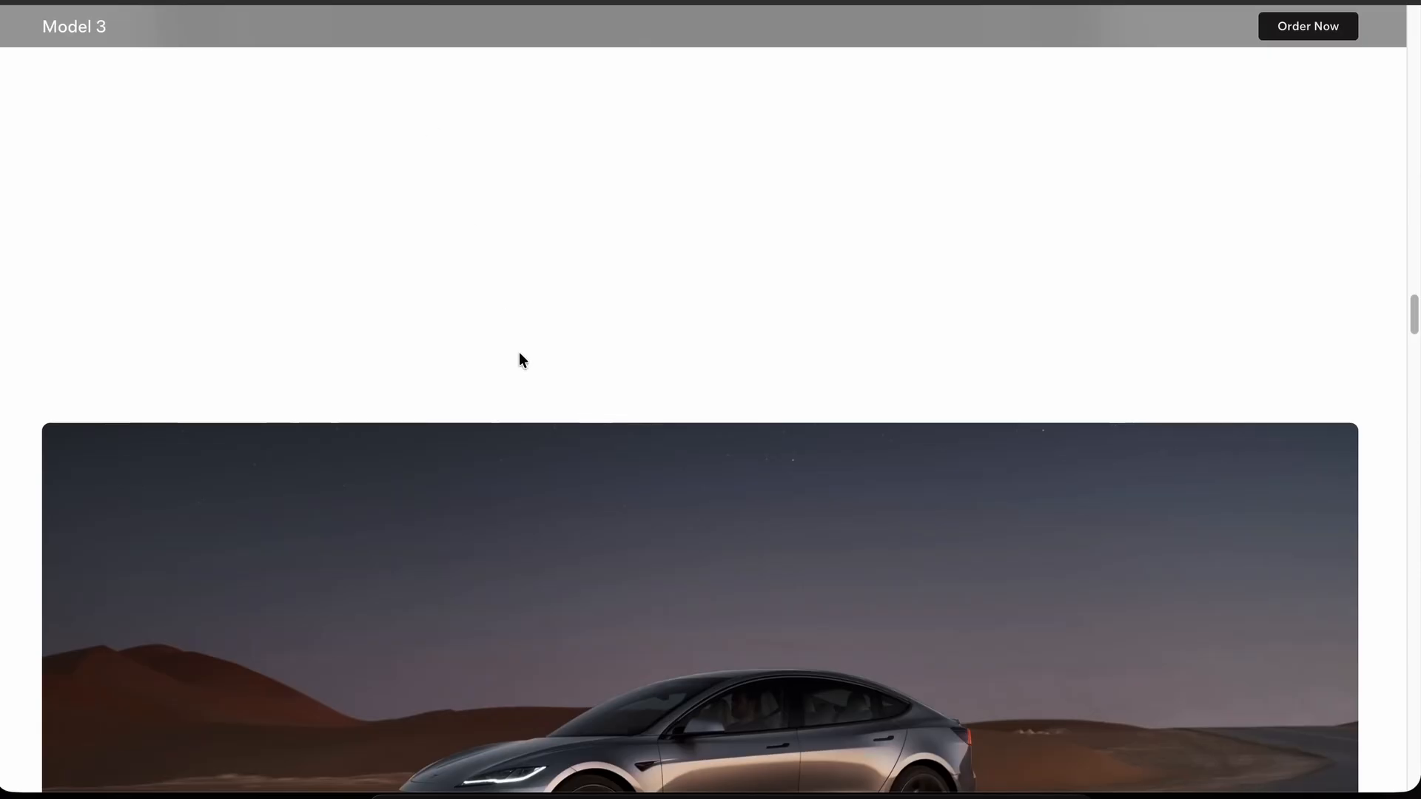
{"action": "scroll", "coordinate": [518, 352], "scroll_direction": "up", "scroll_amount": 4}
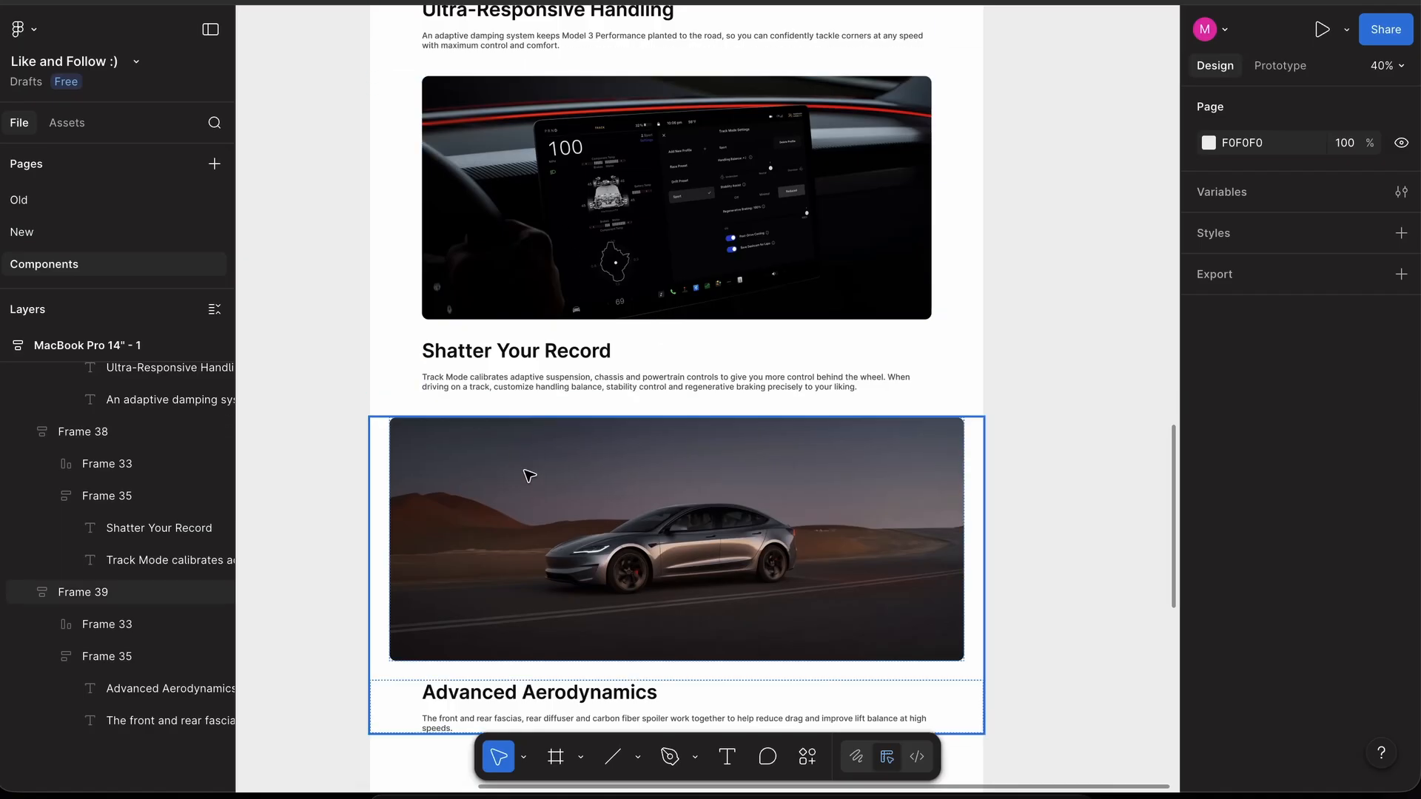
{"action": "left_click", "coordinate": [709, 340]}
{"action": "scroll", "coordinate": [981, 555], "scroll_direction": "down", "scroll_amount": 3}
{"action": "left_click", "coordinate": [1387, 471]}
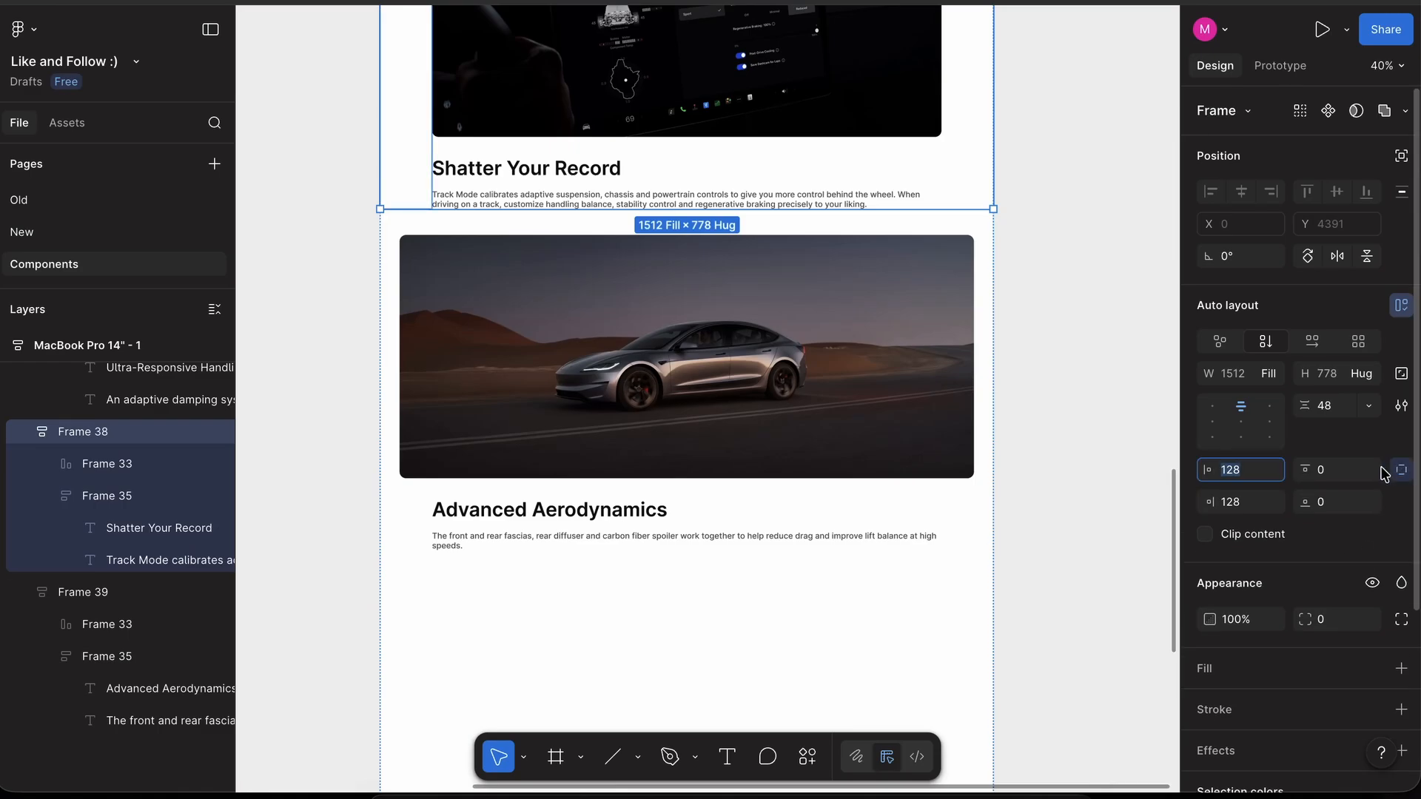
{"action": "type", "text": "256"}
{"action": "key", "text": "Return"}
{"action": "left_click", "coordinate": [1068, 313]}
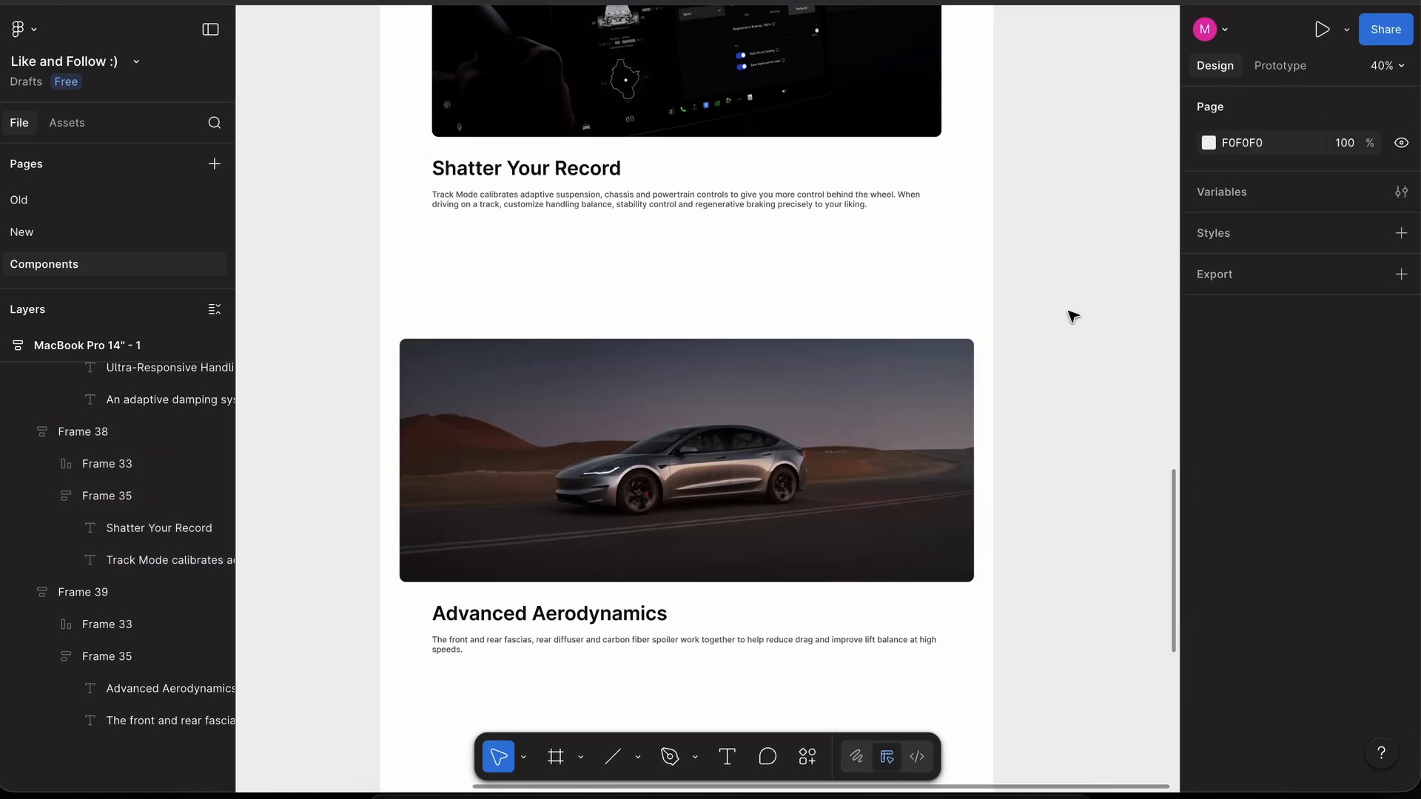
- Compare the section gaps with the Tesla page and set the bottom padding of the Next-Level Performance and Ultra-Responsive Handling sections to 64 in Figma
{"action": "scroll", "coordinate": [1072, 317], "scroll_direction": "up", "scroll_amount": 10}
{"action": "scroll", "coordinate": [1073, 317], "scroll_direction": "down", "scroll_amount": 2}
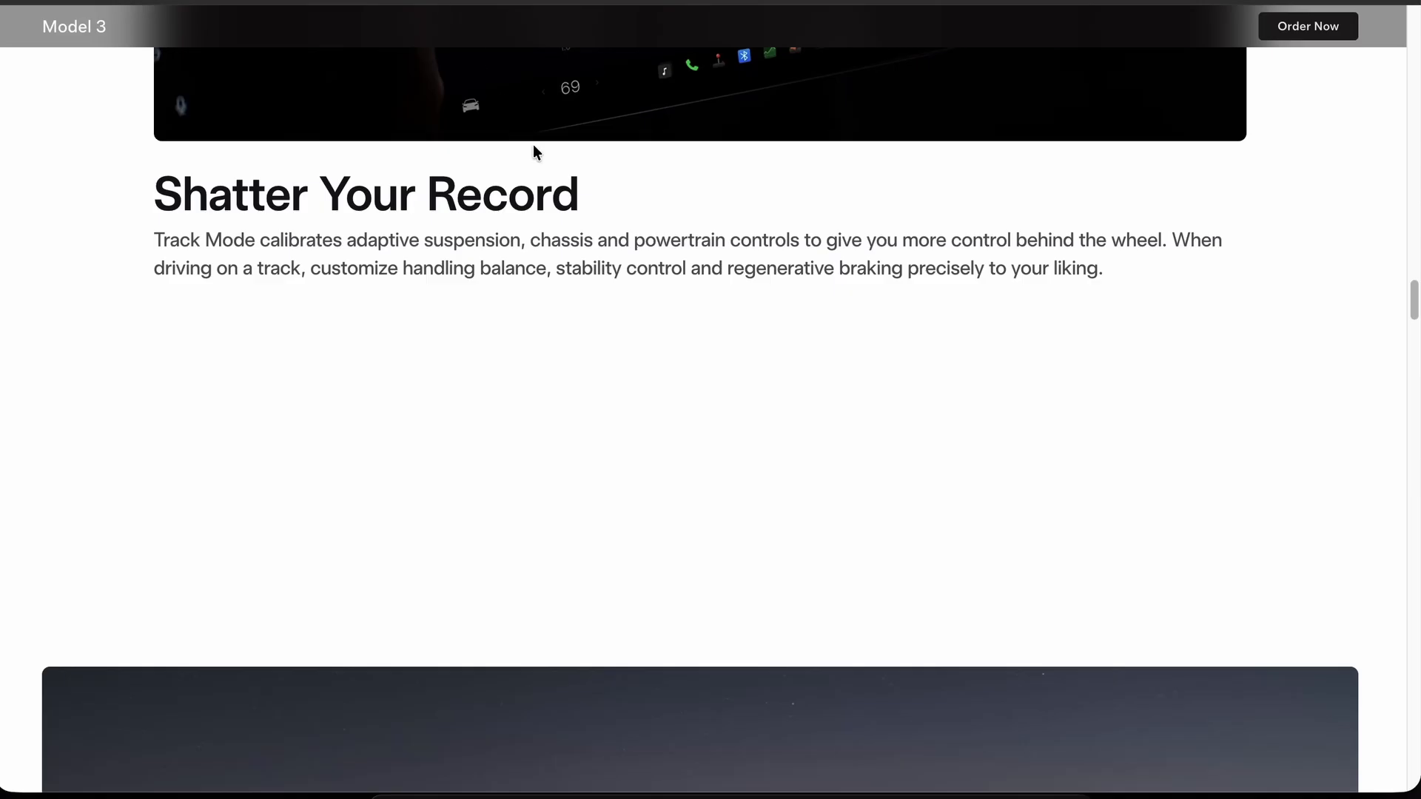
{"action": "scroll", "coordinate": [533, 144], "scroll_direction": "up", "scroll_amount": 12}
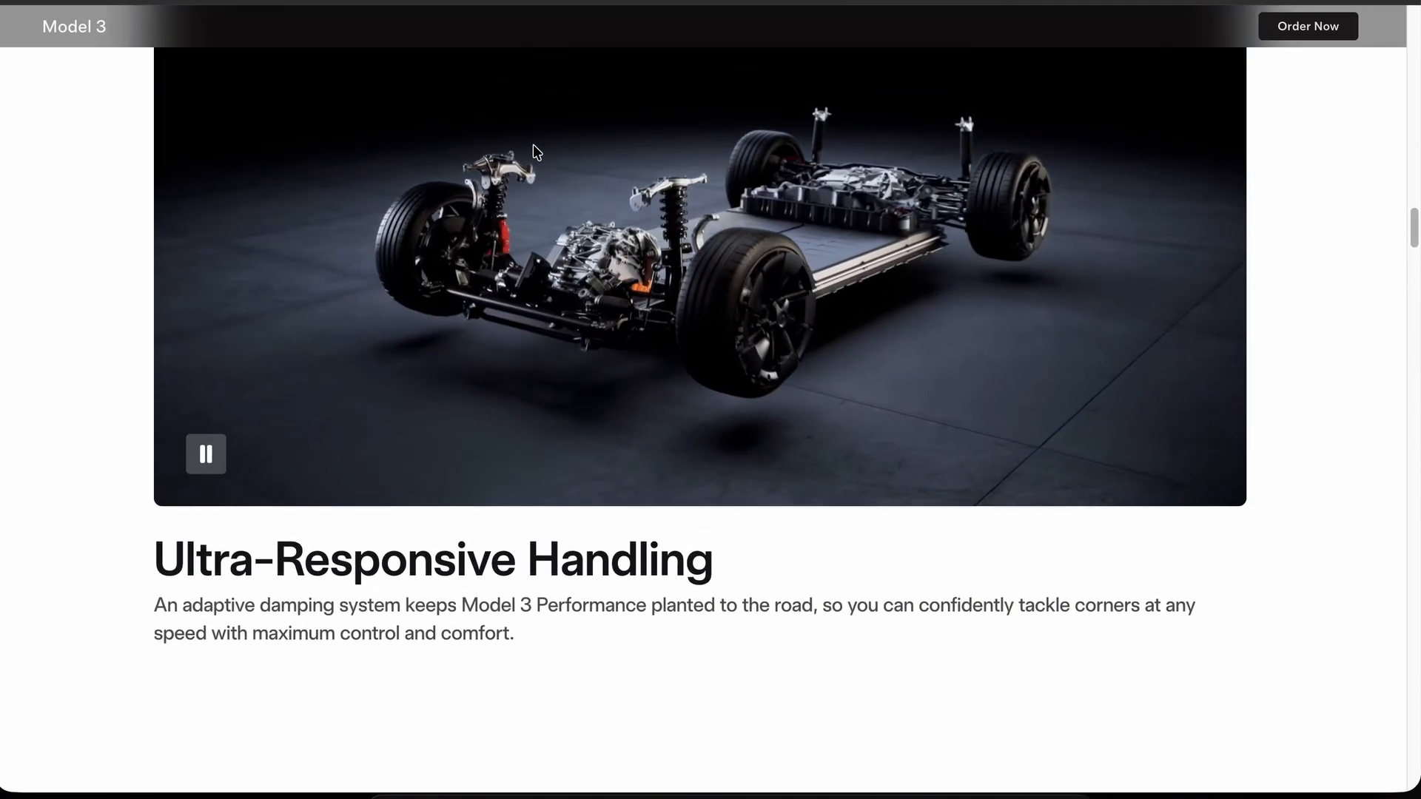
{"action": "scroll", "coordinate": [537, 152], "scroll_direction": "up", "scroll_amount": 10}
{"action": "scroll", "coordinate": [398, 524], "scroll_direction": "down", "scroll_amount": 4}
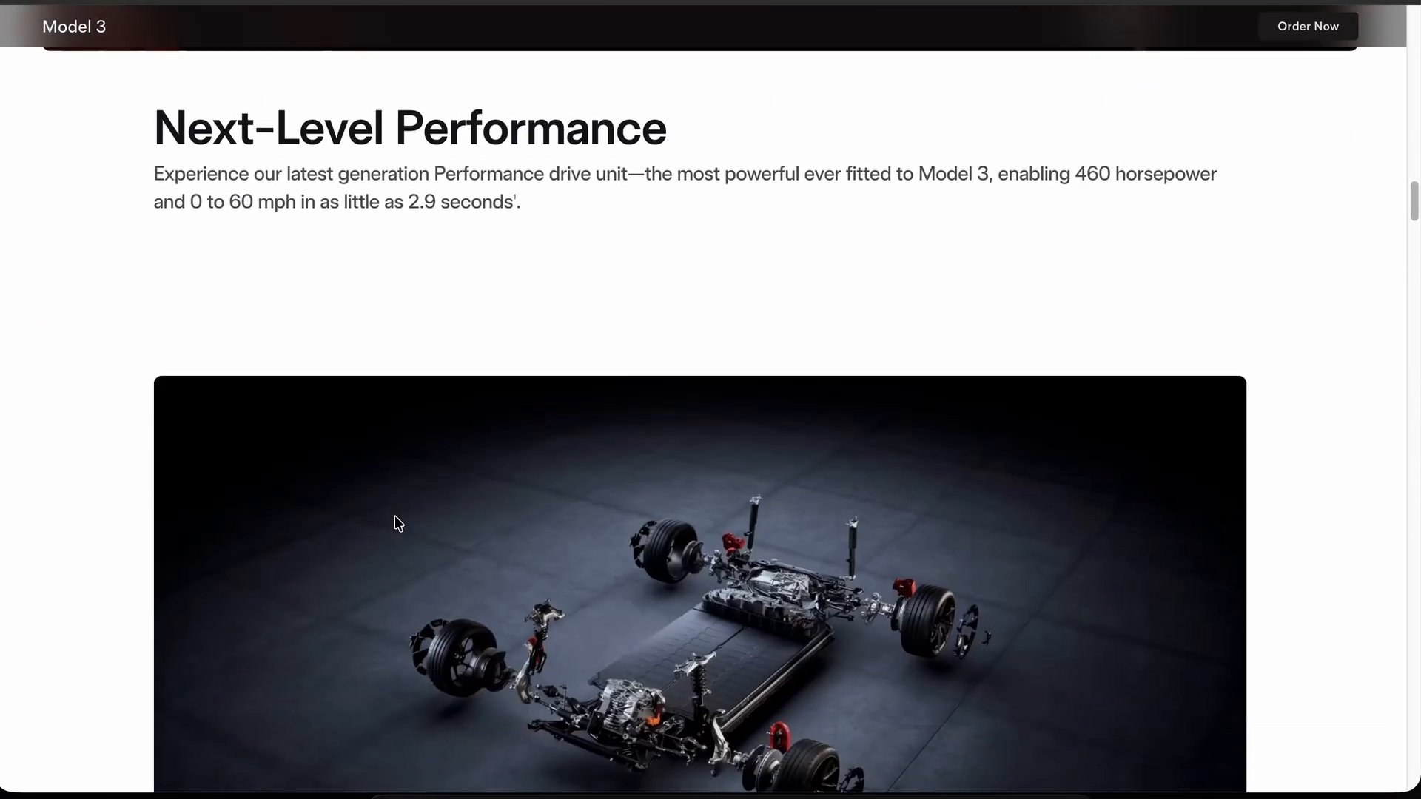
{"action": "scroll", "coordinate": [397, 523], "scroll_direction": "down", "scroll_amount": 2}
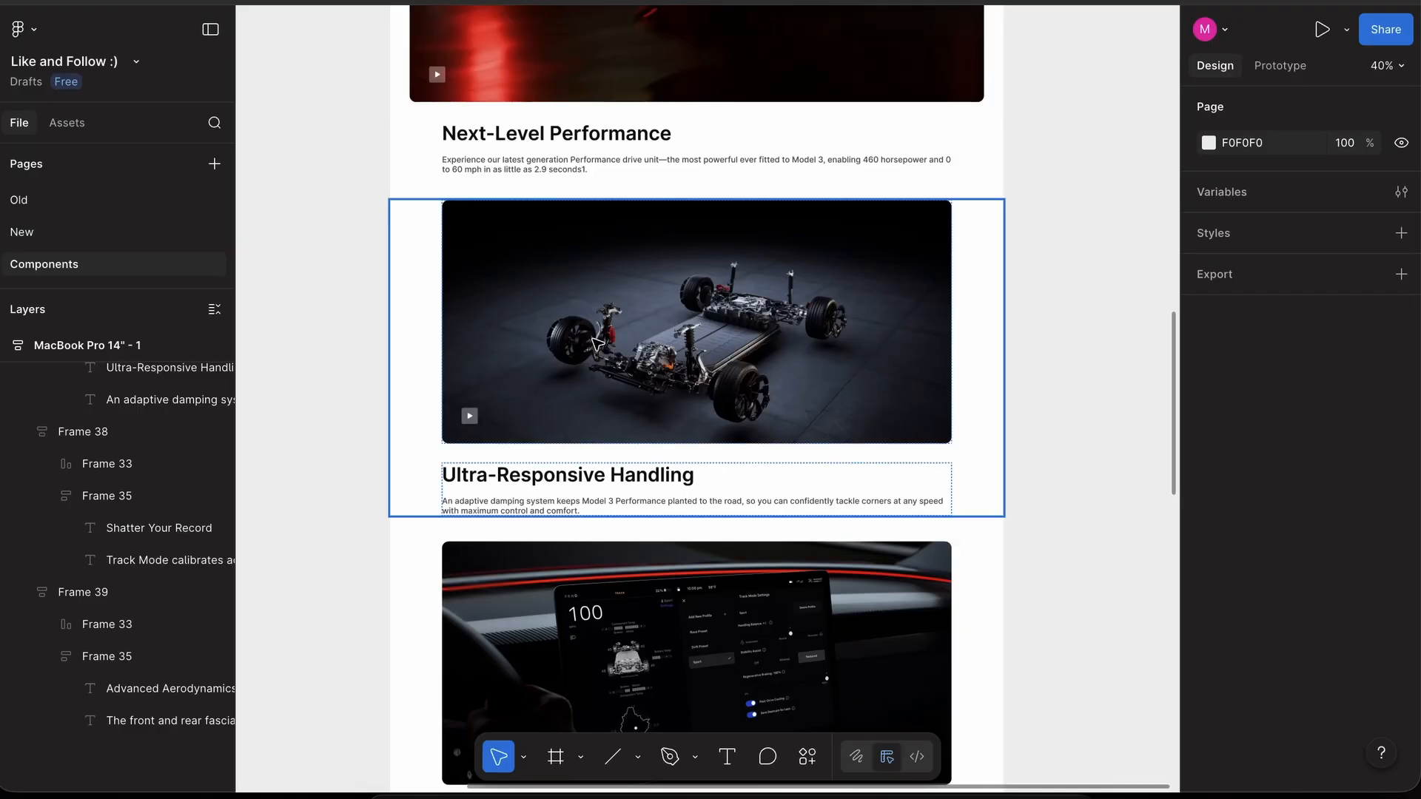
{"action": "left_click", "coordinate": [576, 321]}
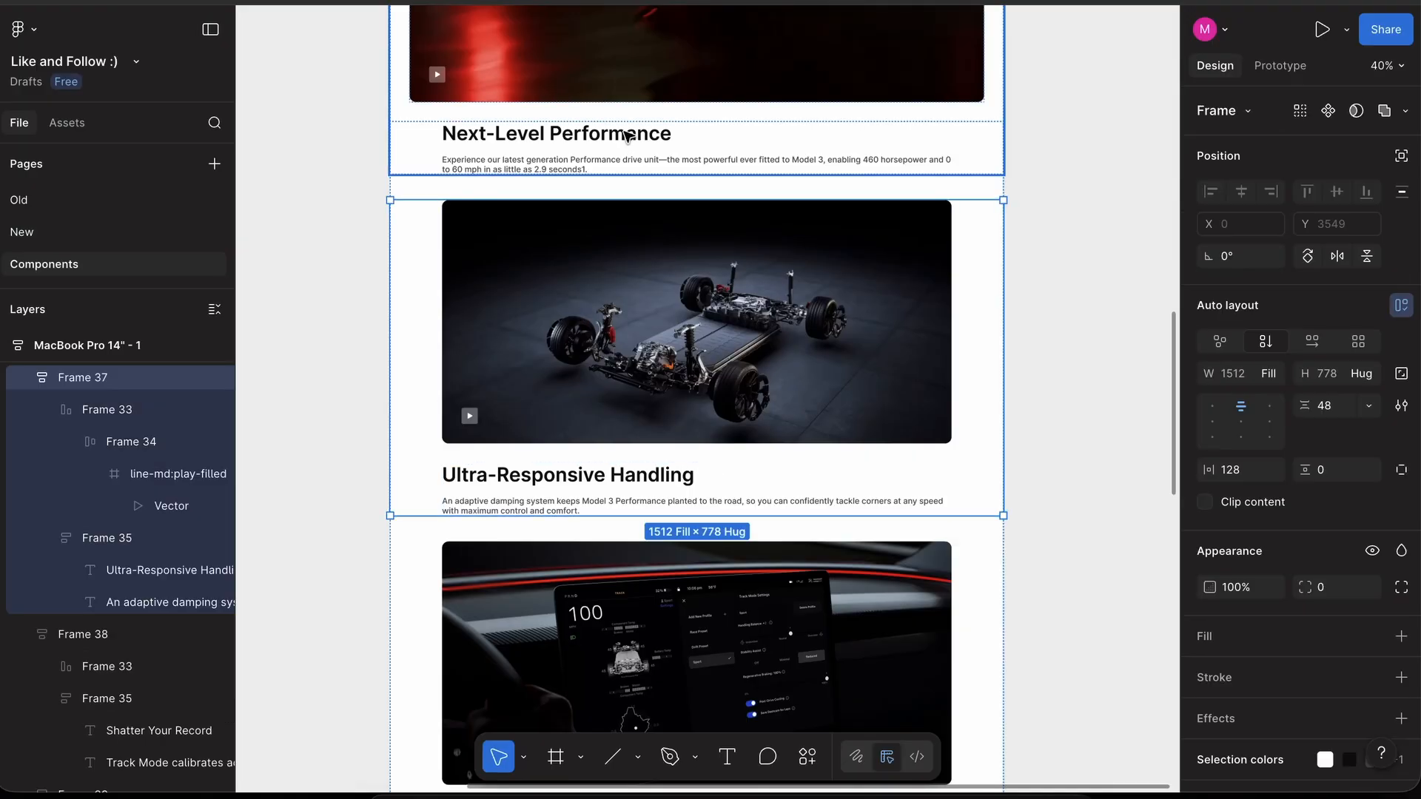
{"action": "left_click", "coordinate": [625, 135], "text": "shift"}
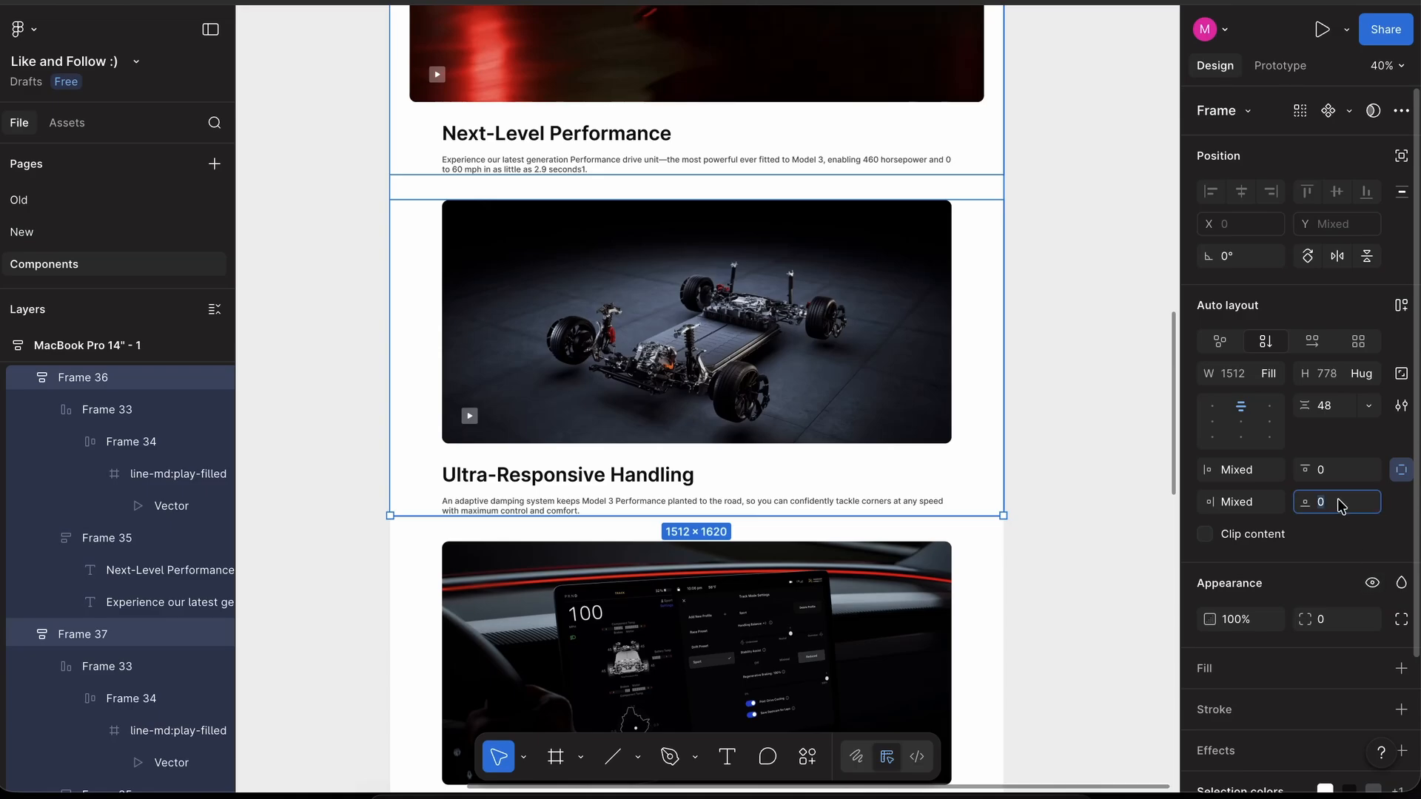
{"action": "type", "text": "64"}
{"action": "key", "text": "Return"}
{"action": "left_click", "coordinate": [1082, 343]}
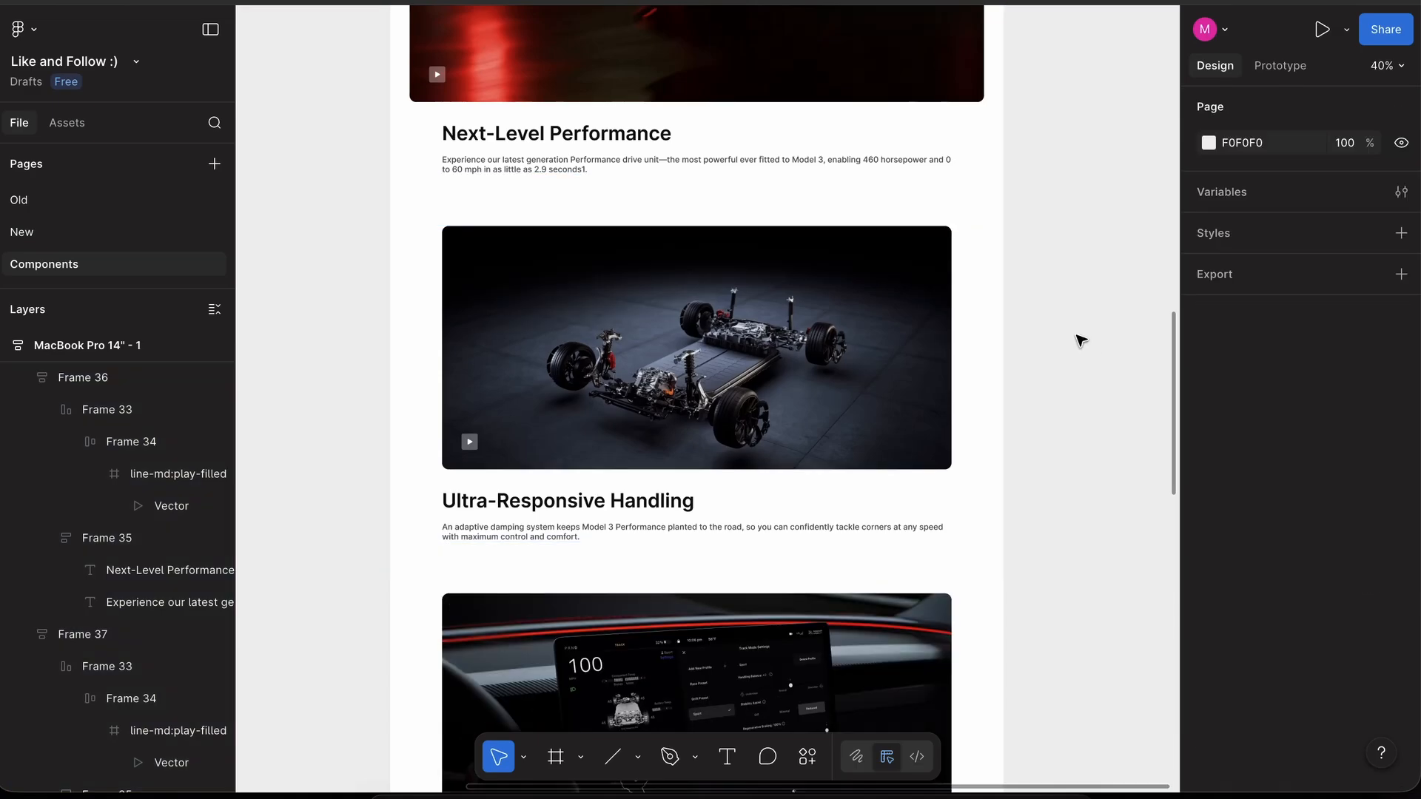
- Review the vertical spacing of the Figma sections from Model 3 Performance down to Advanced Aerodynamics
{"action": "scroll", "coordinate": [1080, 340], "scroll_direction": "up", "scroll_amount": 5}
{"action": "scroll", "coordinate": [1081, 341], "scroll_direction": "down", "scroll_amount": 5}
{"action": "scroll", "coordinate": [1070, 346], "scroll_direction": "up", "scroll_amount": 10}
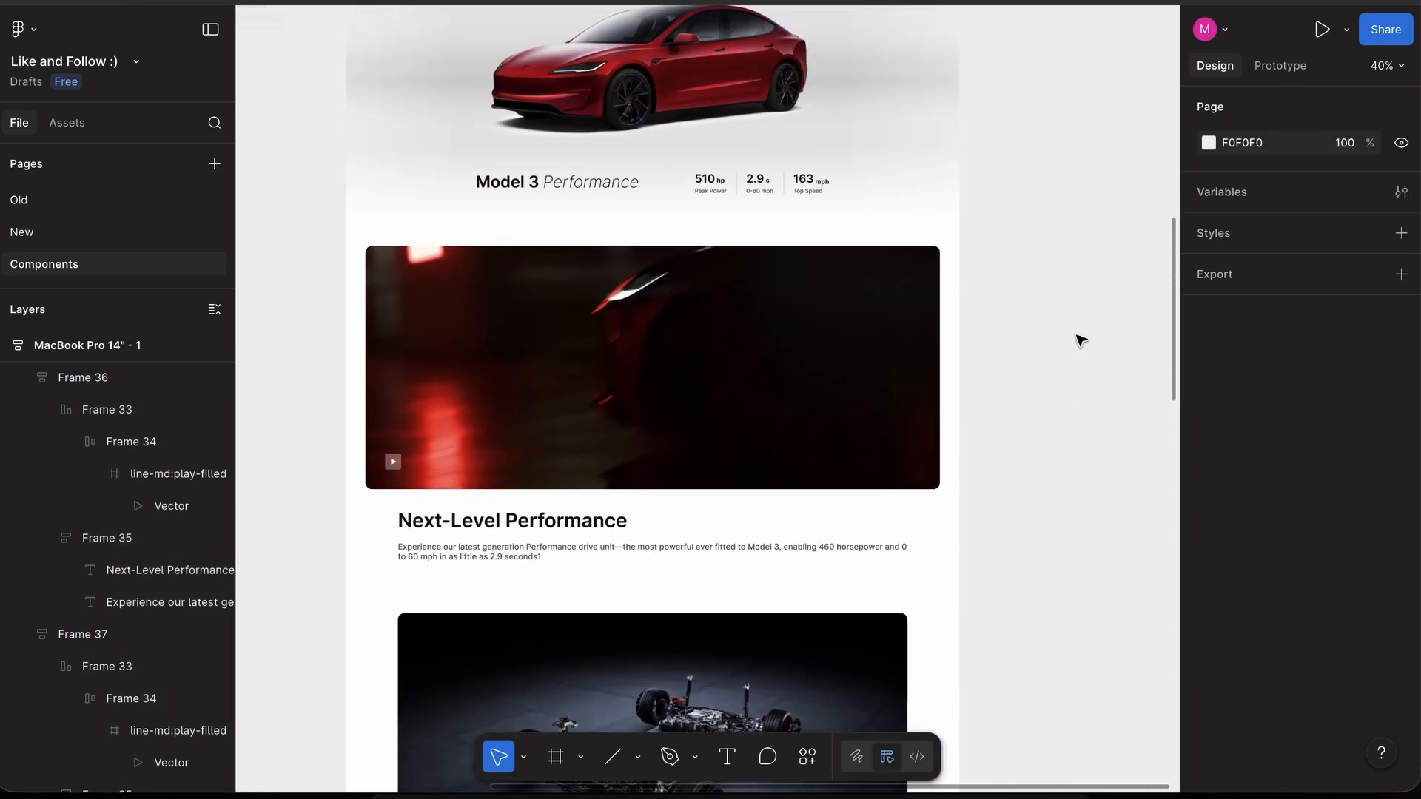
{"action": "left_click", "coordinate": [916, 441]}
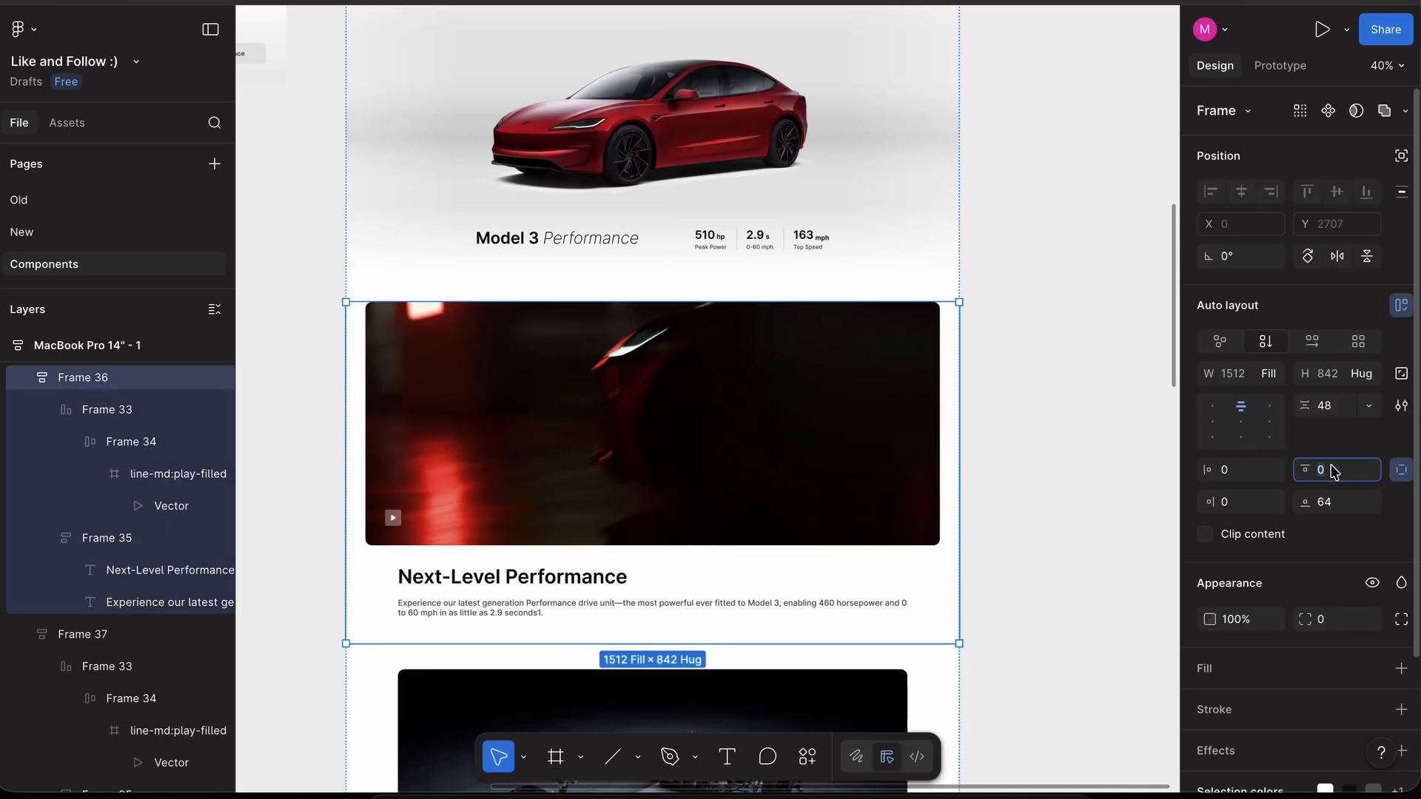
{"action": "left_click", "coordinate": [1092, 422]}
{"action": "scroll", "coordinate": [1092, 421], "scroll_direction": "down", "scroll_amount": 5}
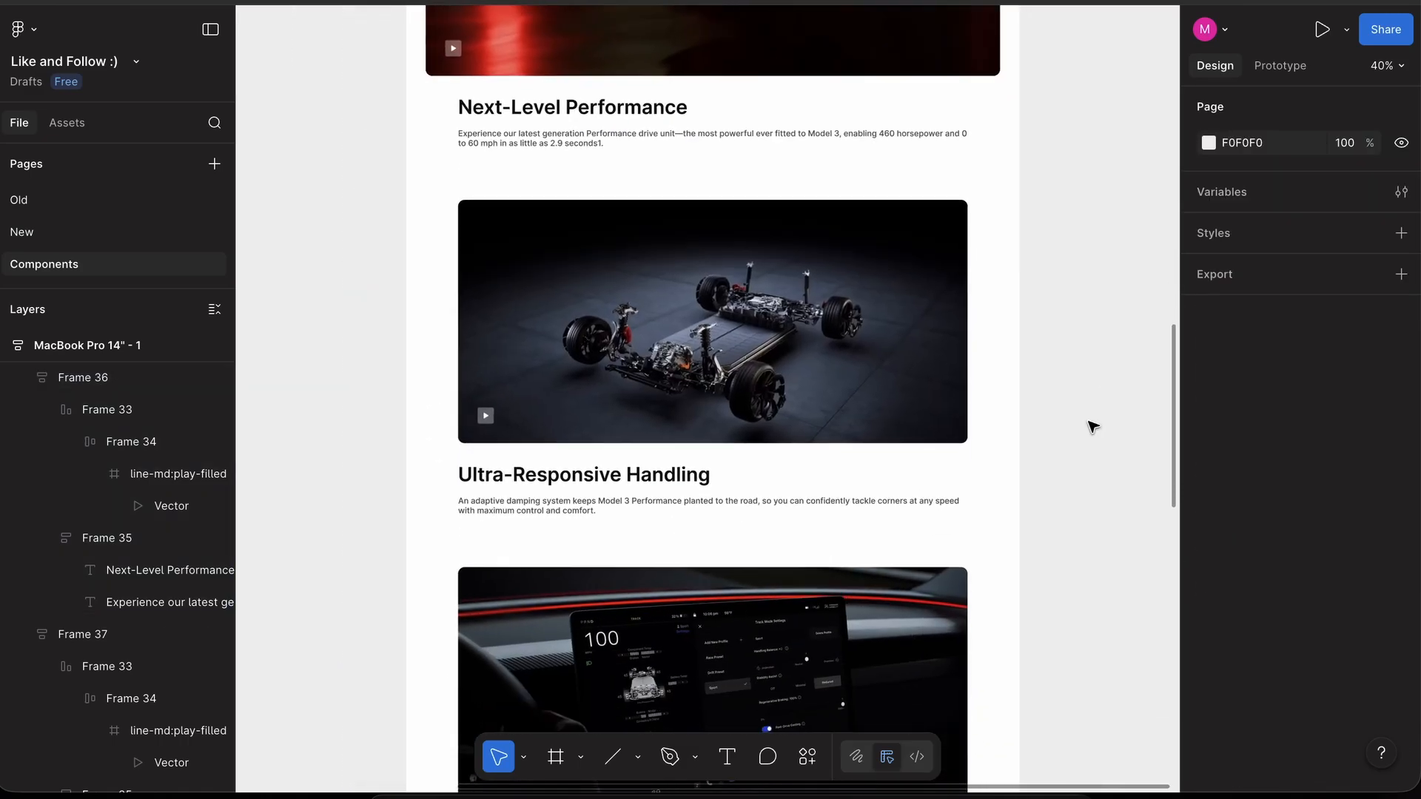
{"action": "scroll", "coordinate": [1092, 427], "scroll_direction": "down", "scroll_amount": 10}
{"action": "scroll", "coordinate": [1092, 427], "scroll_direction": "up", "scroll_amount": 3}
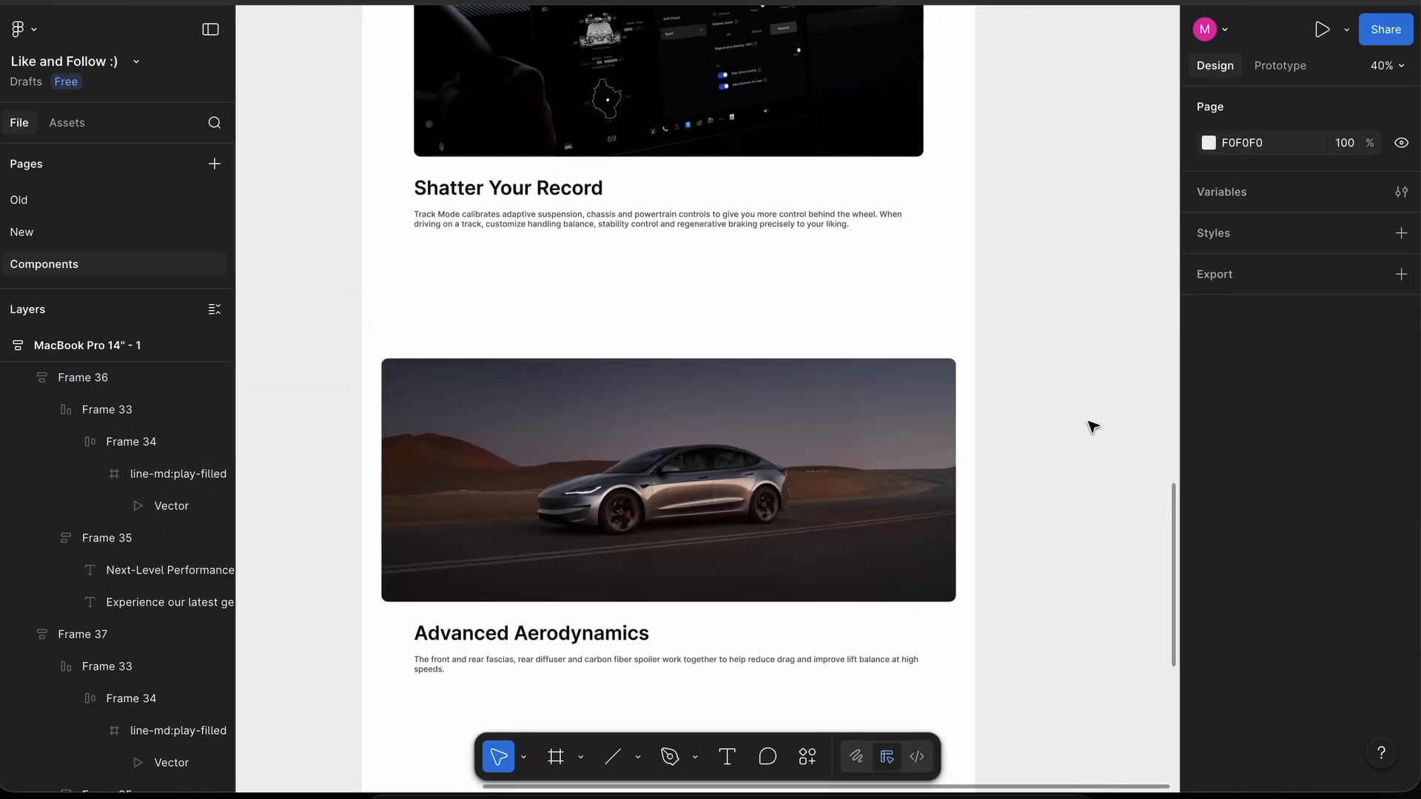
{"action": "scroll", "coordinate": [1092, 427], "scroll_direction": "down", "scroll_amount": 5}
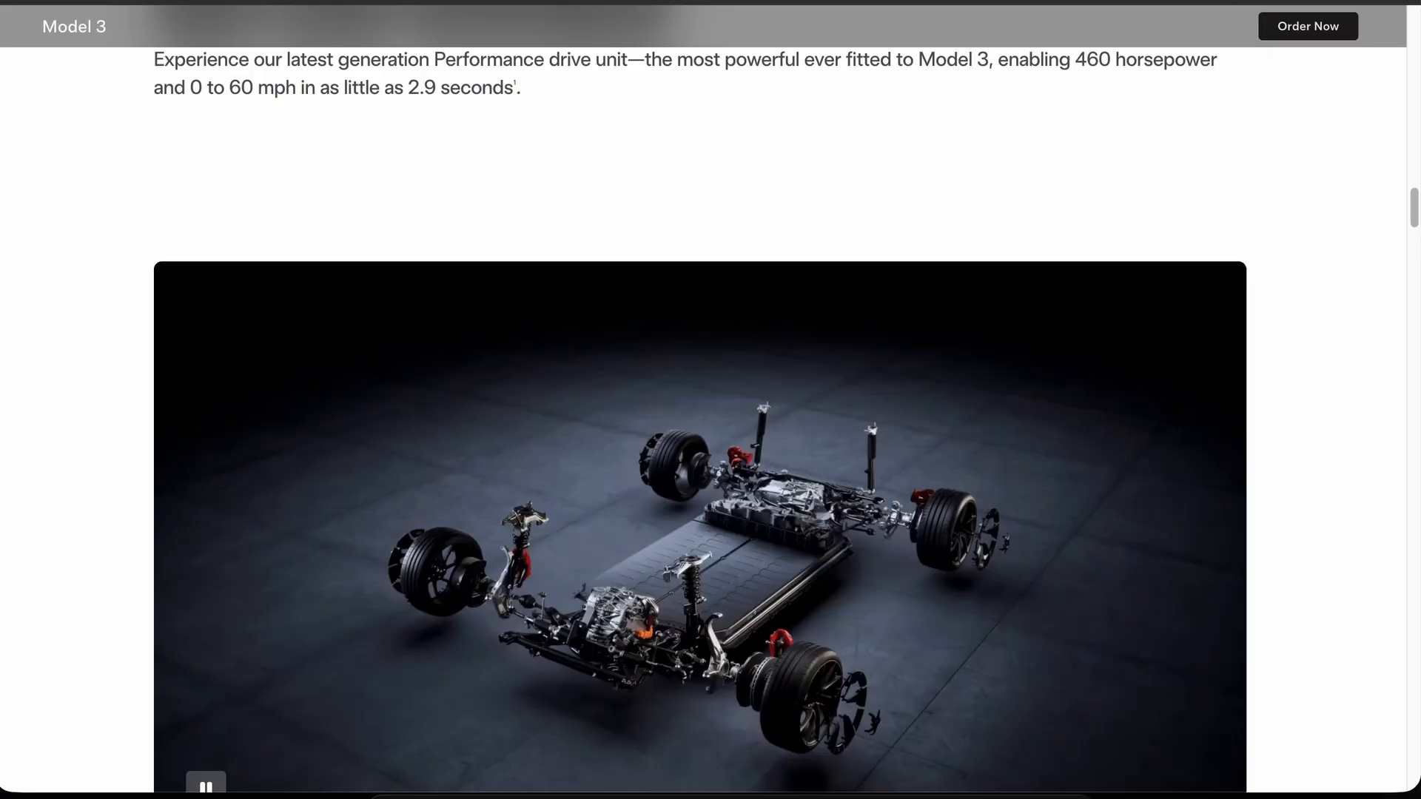
- Examine the Tesla page's carousel below Advanced Aerodynamics, from Forged Performance Wheels through Performance Brakes to Performance Chassis
{"action": "scroll", "coordinate": [510, 348], "scroll_direction": "down", "scroll_amount": 3}
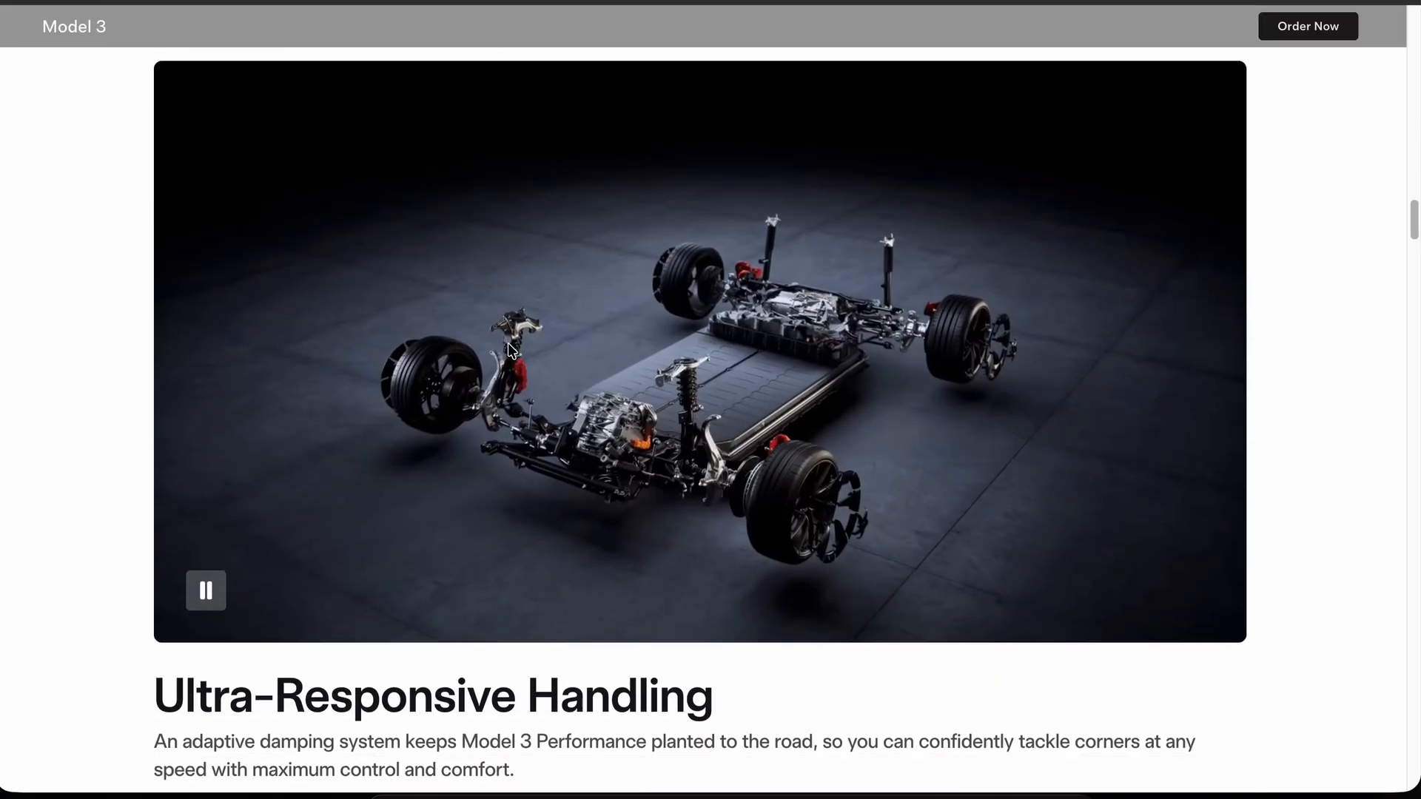
{"action": "scroll", "coordinate": [509, 348], "scroll_direction": "down", "scroll_amount": 15}
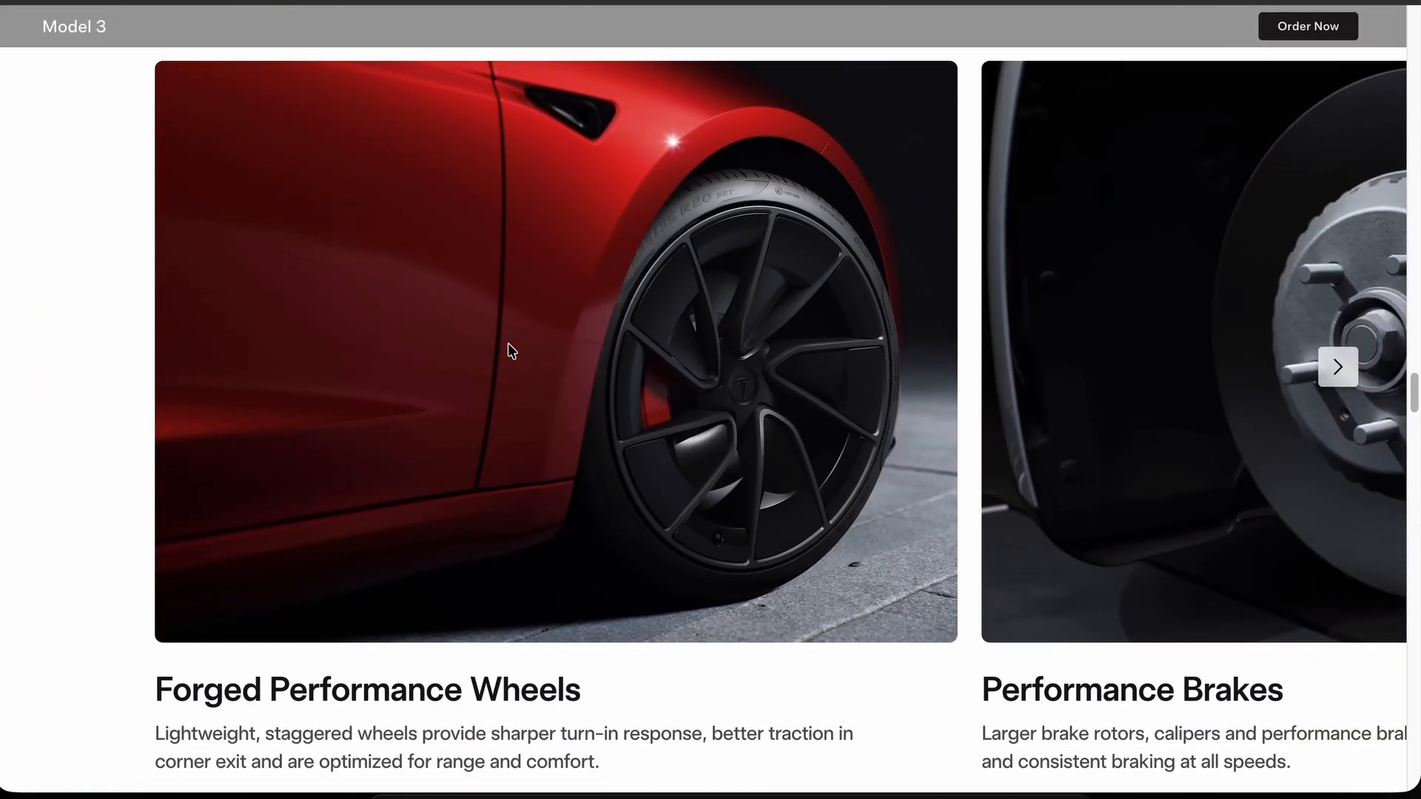
{"action": "scroll", "coordinate": [564, 411], "scroll_direction": "down", "scroll_amount": 2}
{"action": "scroll", "coordinate": [572, 420], "scroll_direction": "up", "scroll_amount": 2}
{"action": "scroll", "coordinate": [571, 421], "scroll_direction": "right", "scroll_amount": 15}
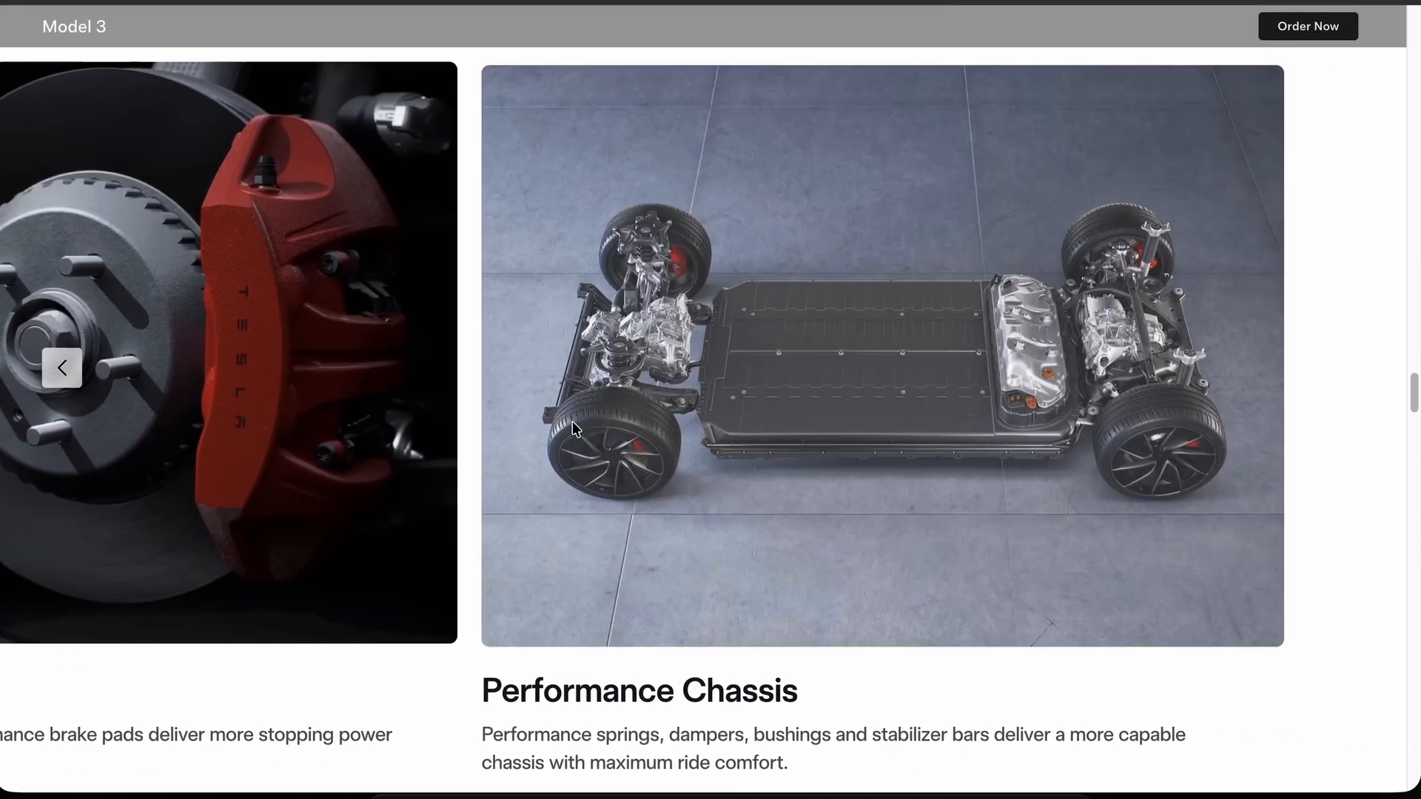
{"action": "scroll", "coordinate": [572, 420], "scroll_direction": "left", "scroll_amount": 15}
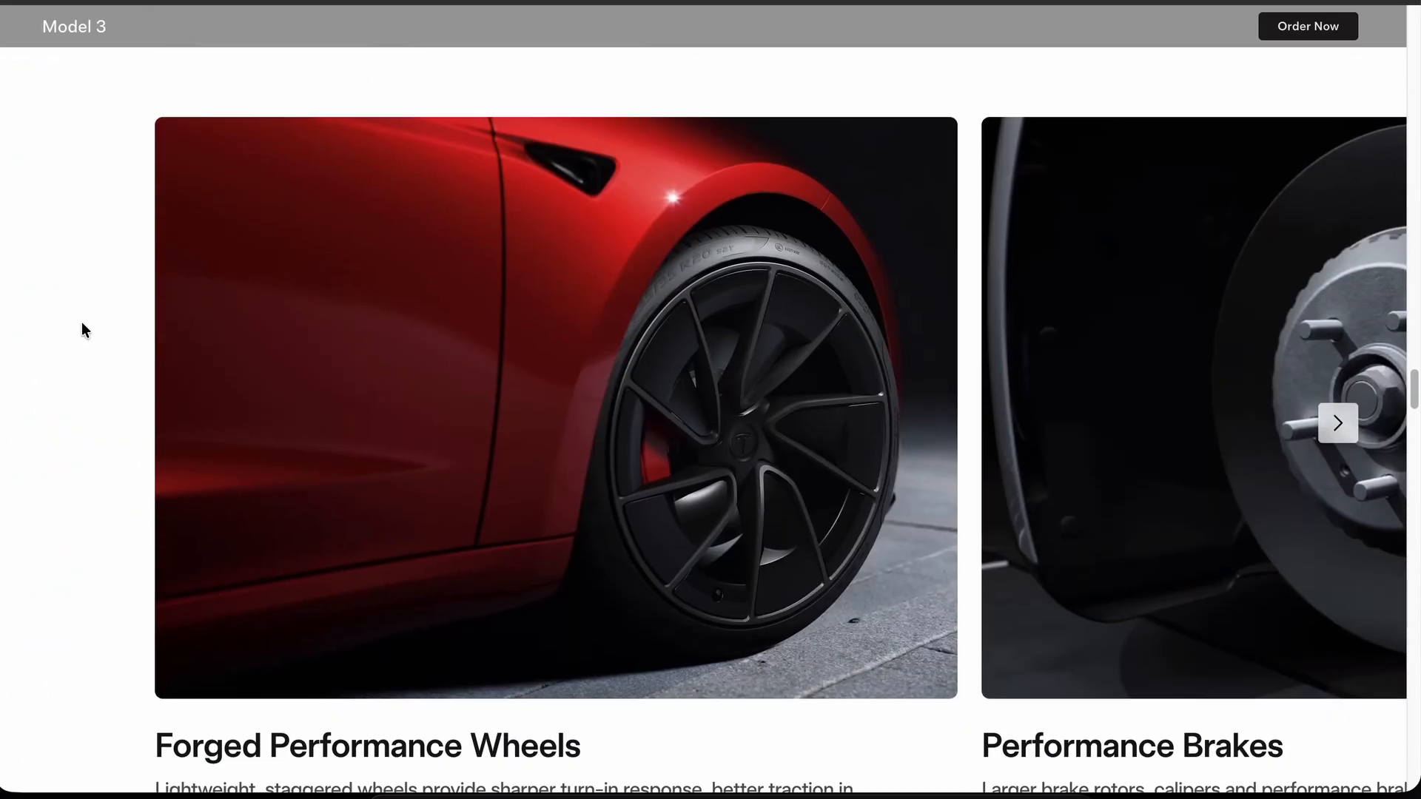
{"action": "scroll", "coordinate": [83, 324], "scroll_direction": "down", "scroll_amount": 2}
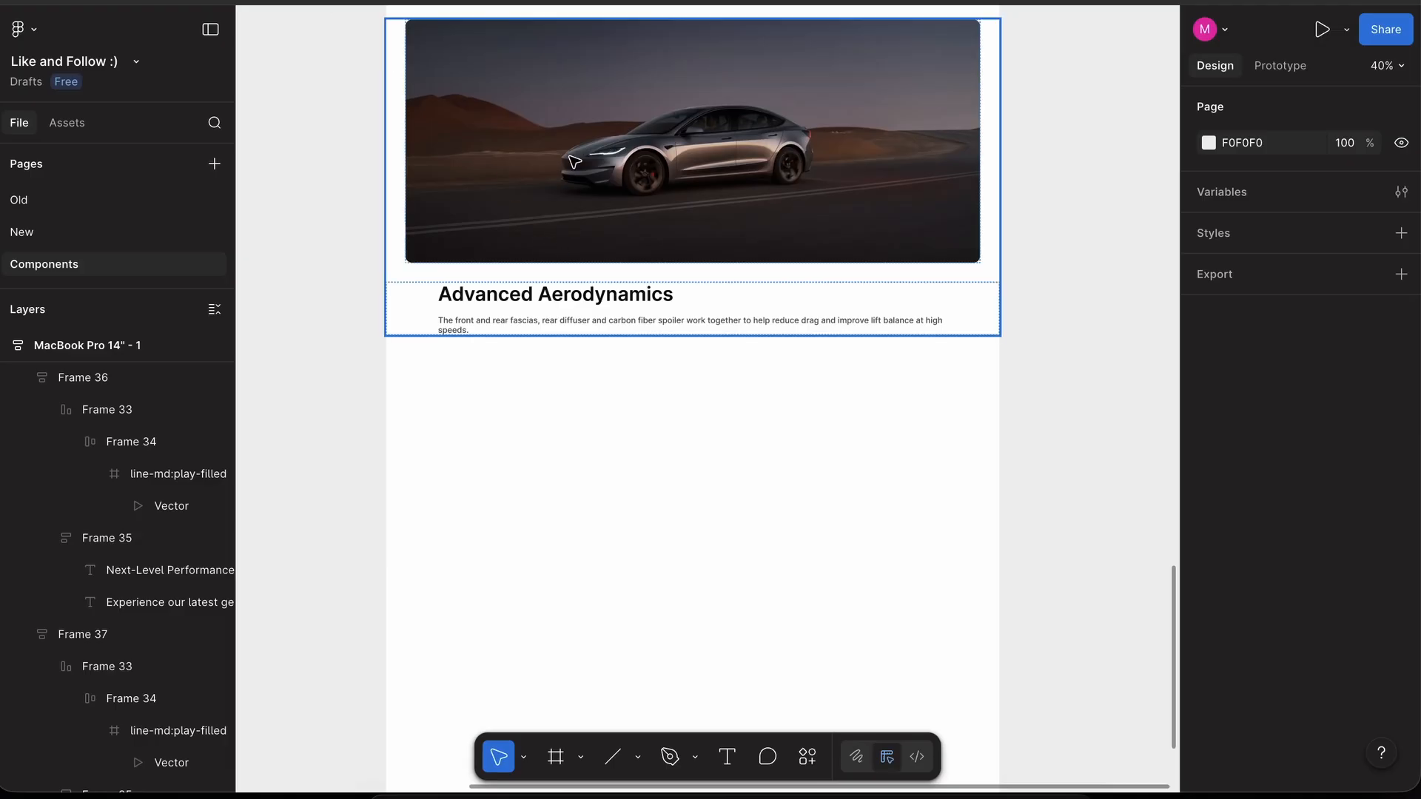
- Duplicate the Advanced Aerodynamics section in Figma so the copy sits directly beneath the original
{"action": "left_click", "coordinate": [594, 163]}
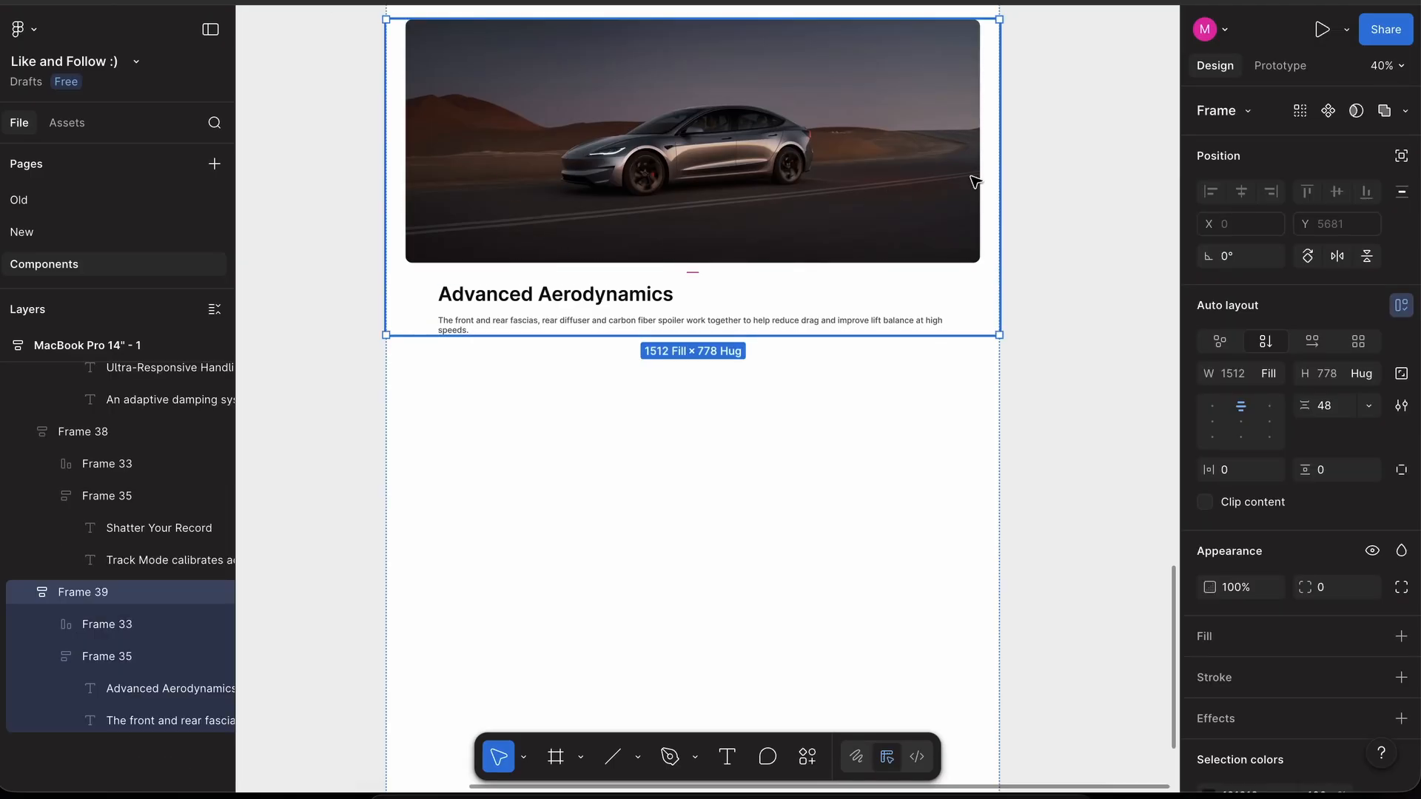
{"action": "scroll", "coordinate": [838, 171], "scroll_direction": "down", "scroll_amount": 5}
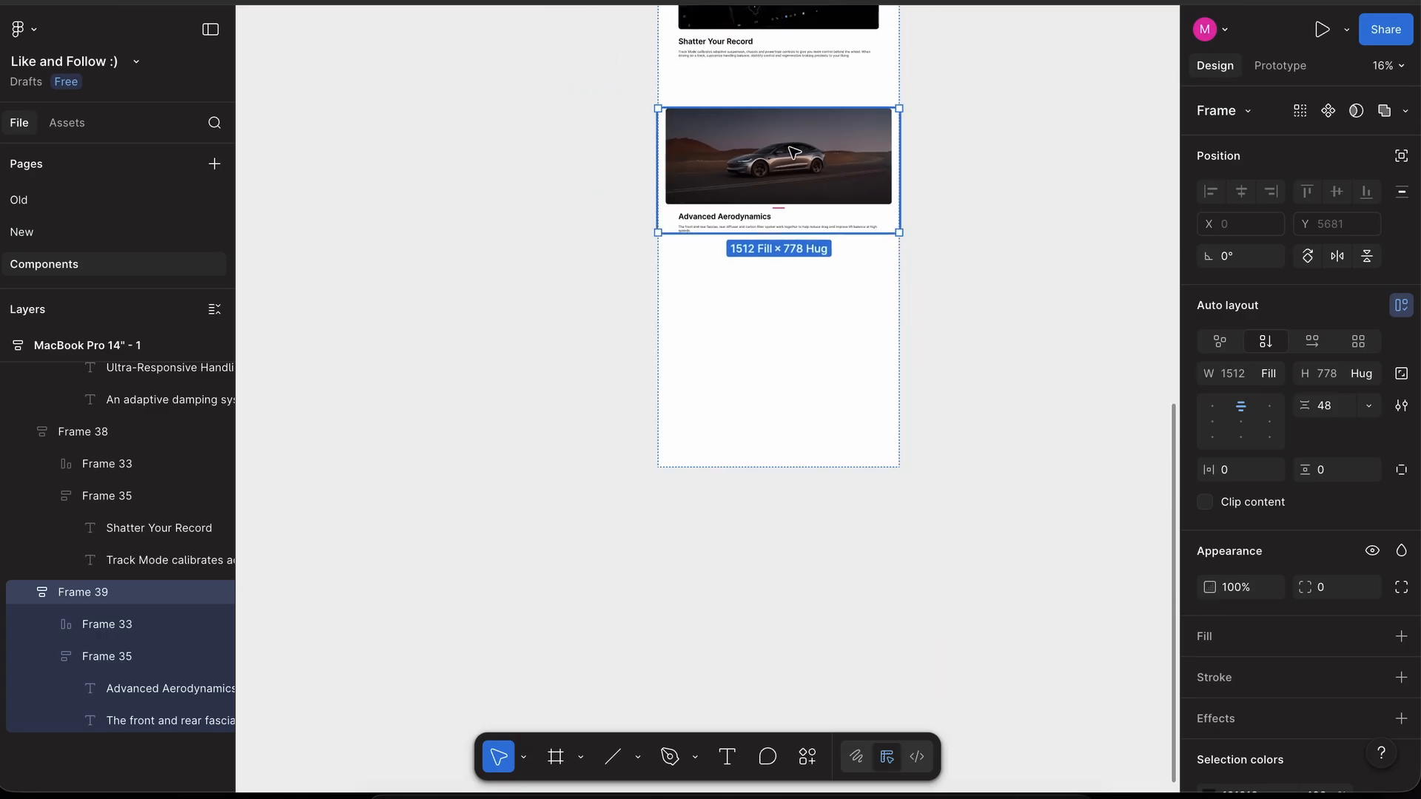
{"action": "key", "text": "super+d"}
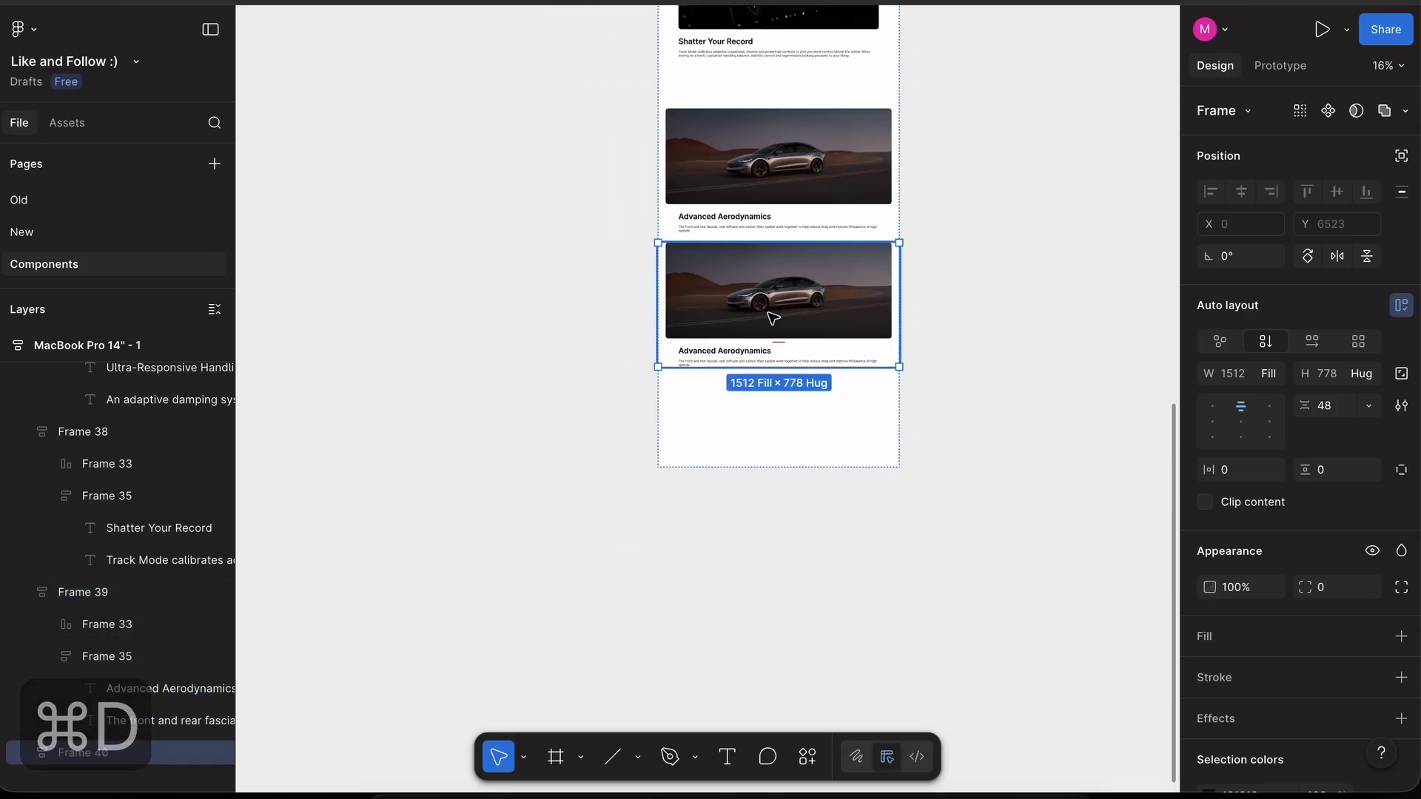
{"action": "scroll", "coordinate": [770, 322], "scroll_direction": "up", "scroll_amount": 3}
{"action": "scroll", "coordinate": [770, 328], "scroll_direction": "up", "scroll_amount": 2}
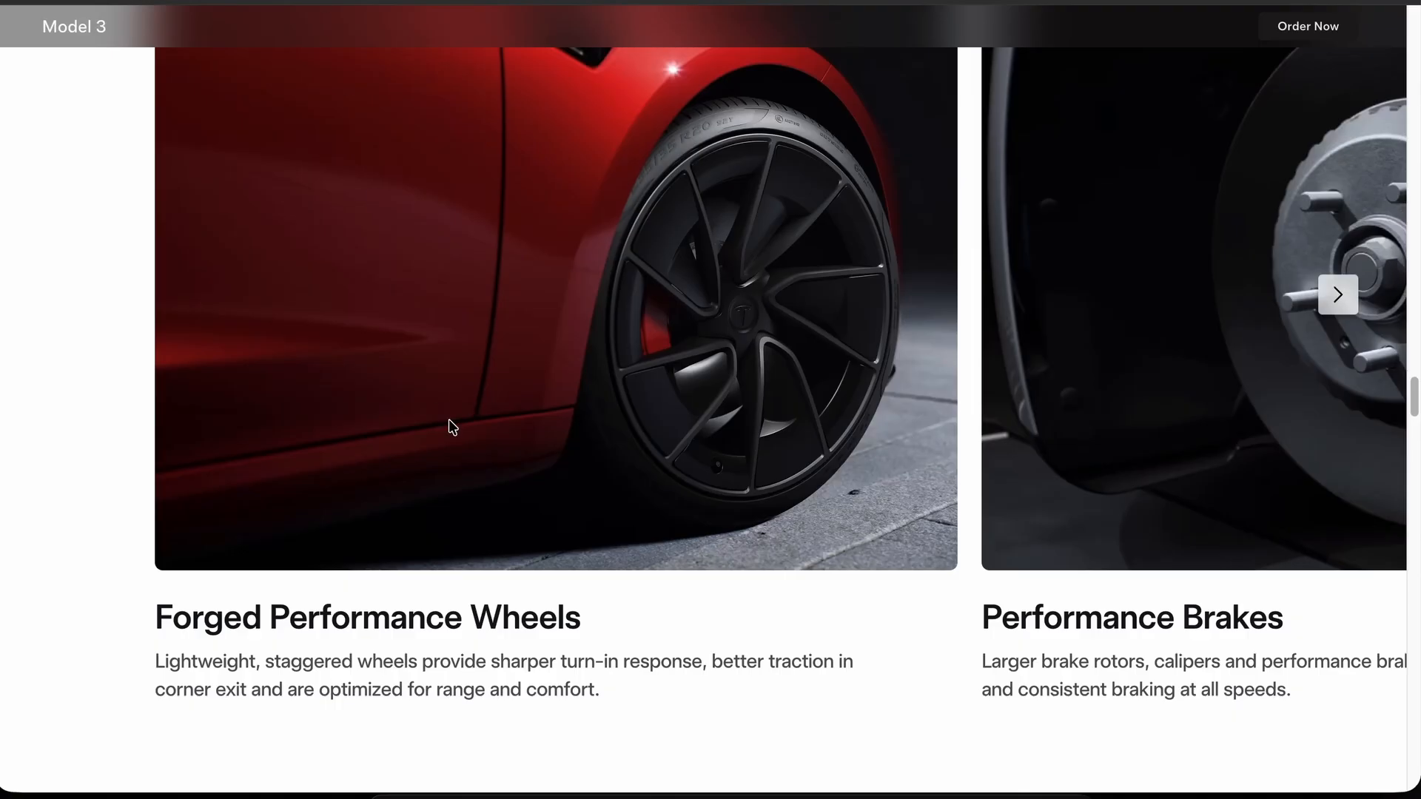
- On the Tesla page, copy the red car wheel image above the Forged Performance Wheels heading
{"action": "scroll", "coordinate": [448, 419], "scroll_direction": "up", "scroll_amount": 3}
{"action": "scroll", "coordinate": [447, 413], "scroll_direction": "down", "scroll_amount": 3}
{"action": "right_click", "coordinate": [495, 226]}
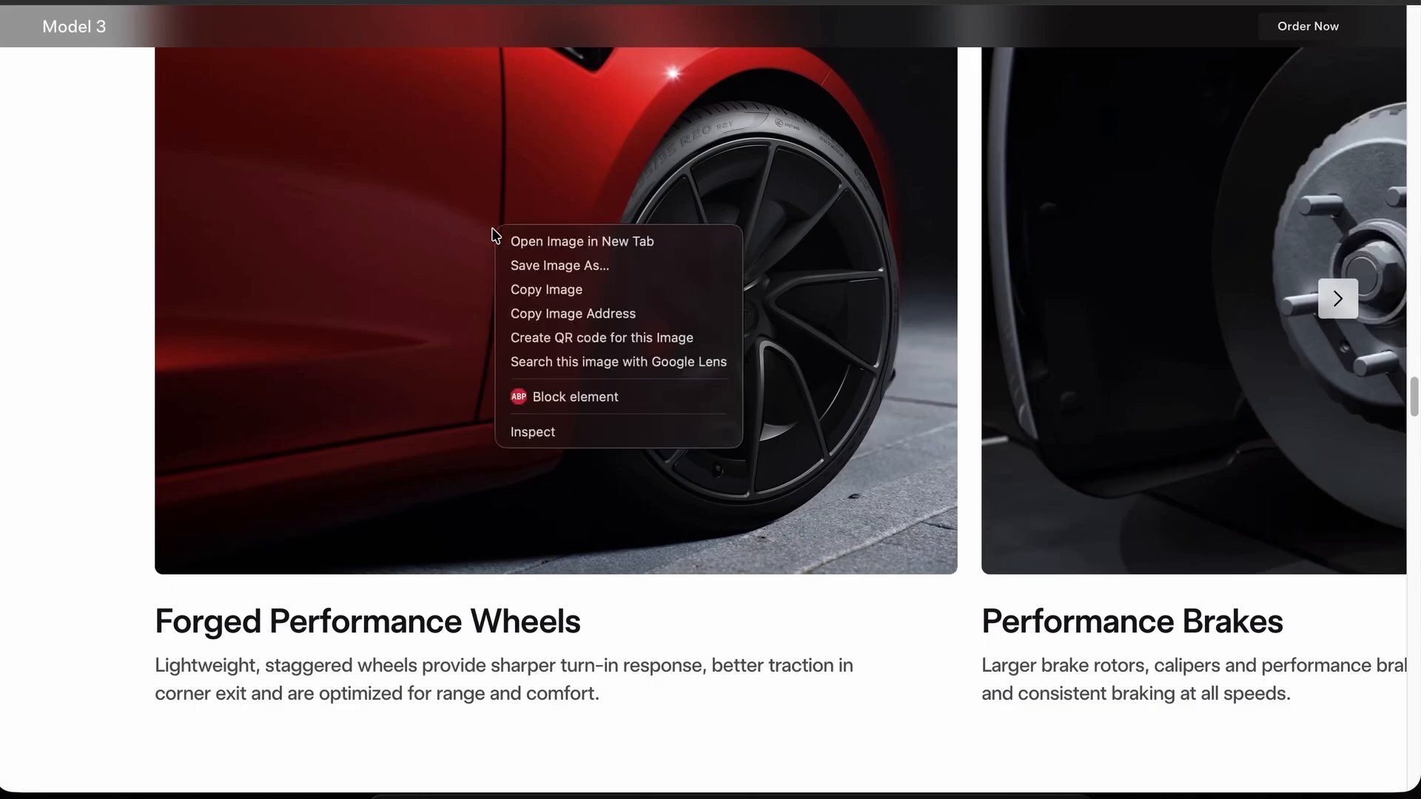
{"action": "left_click", "coordinate": [548, 289]}
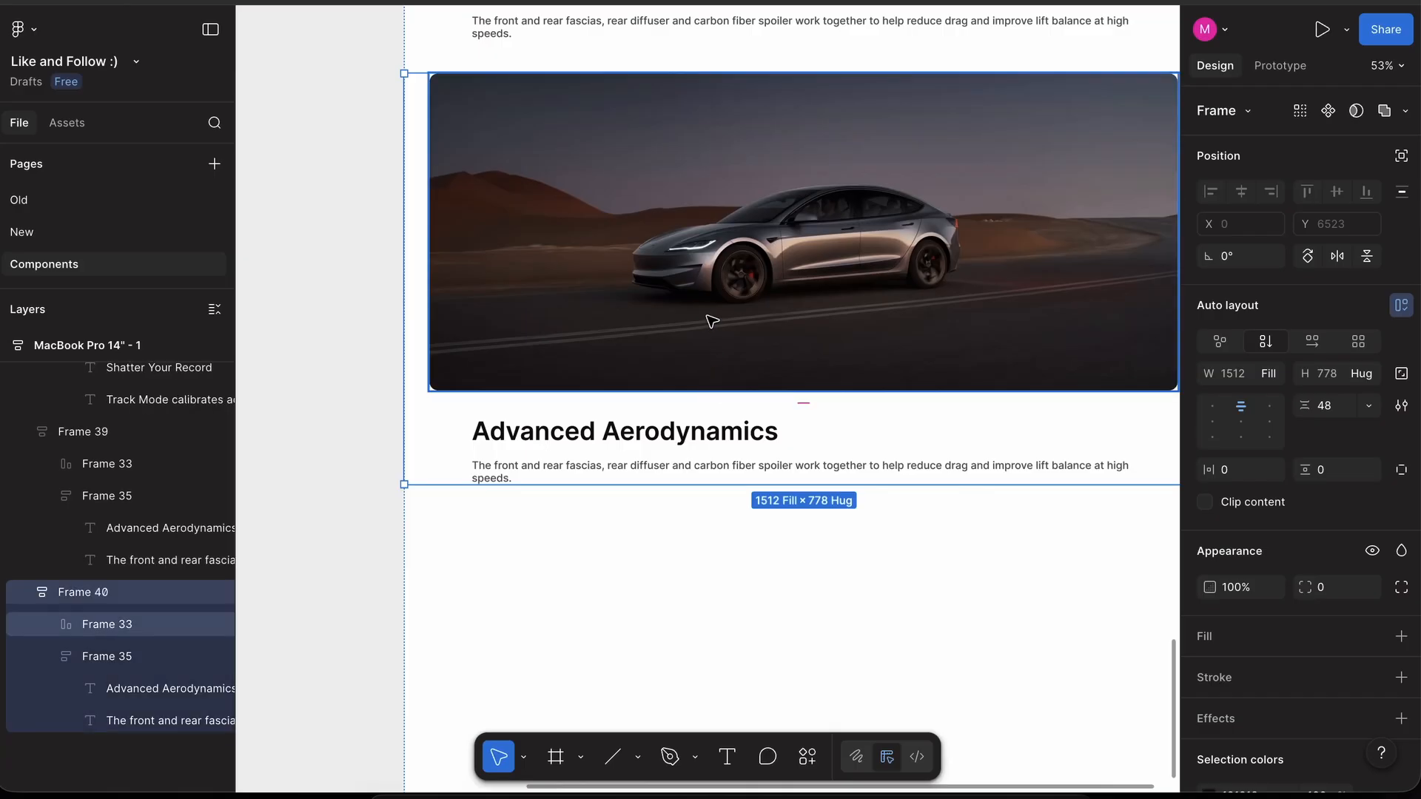
- In Figma, replace the duplicated section's desert-road image with the copied wheel image
{"action": "left_click", "coordinate": [712, 321]}
{"action": "key", "text": "super+v"}
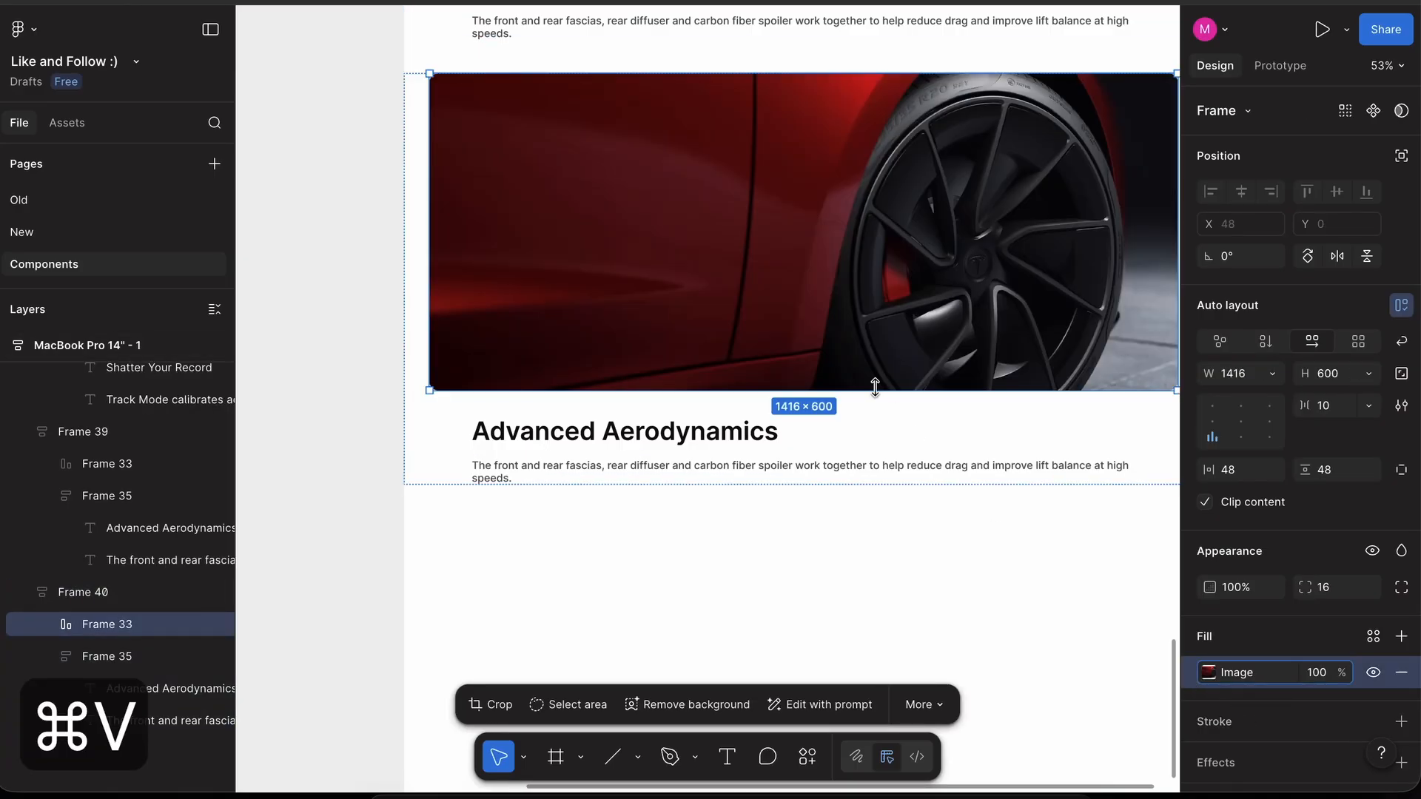
{"action": "scroll", "coordinate": [957, 469], "scroll_direction": "right", "scroll_amount": 3}
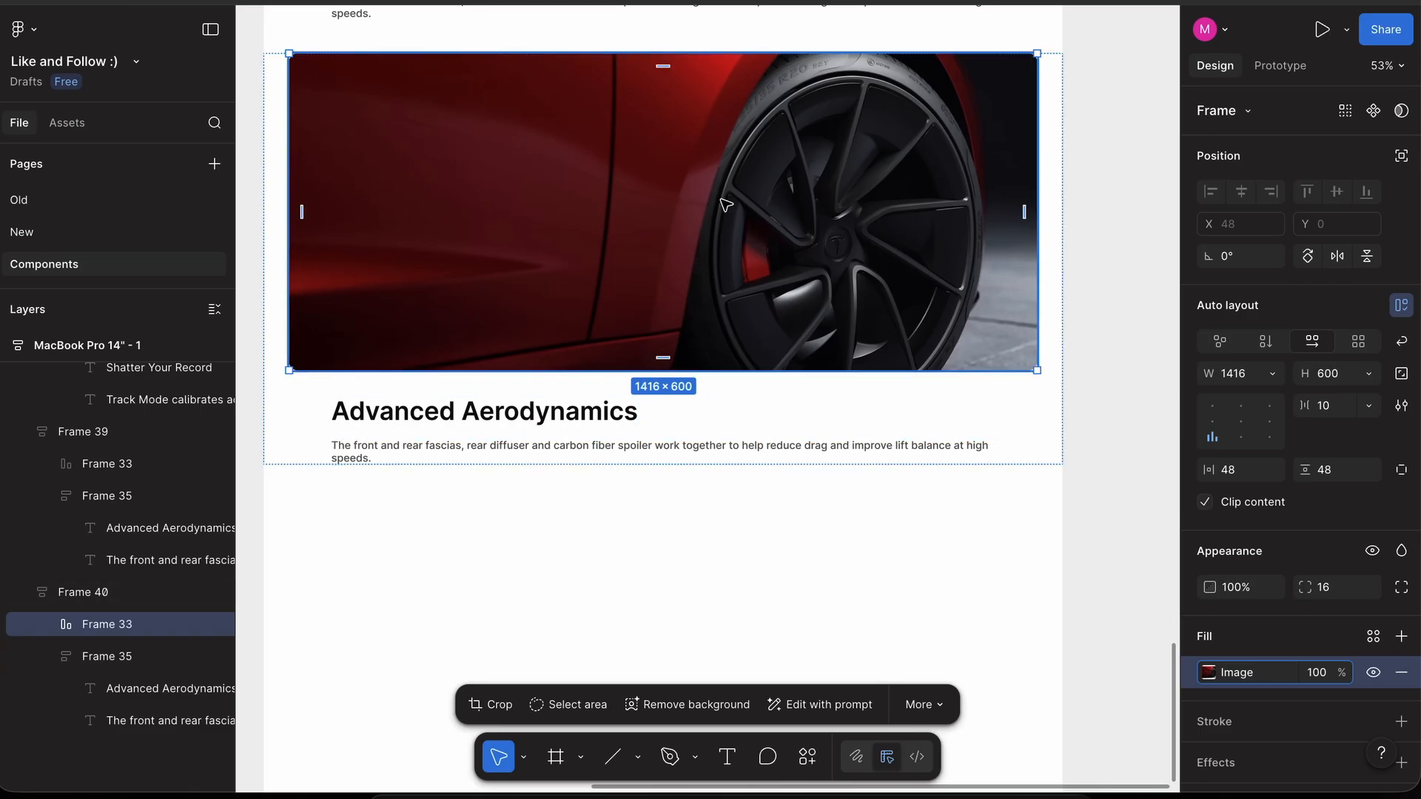
{"action": "left_click", "coordinate": [1125, 382]}
{"action": "scroll", "coordinate": [1126, 382], "scroll_direction": "down", "scroll_amount": 3}
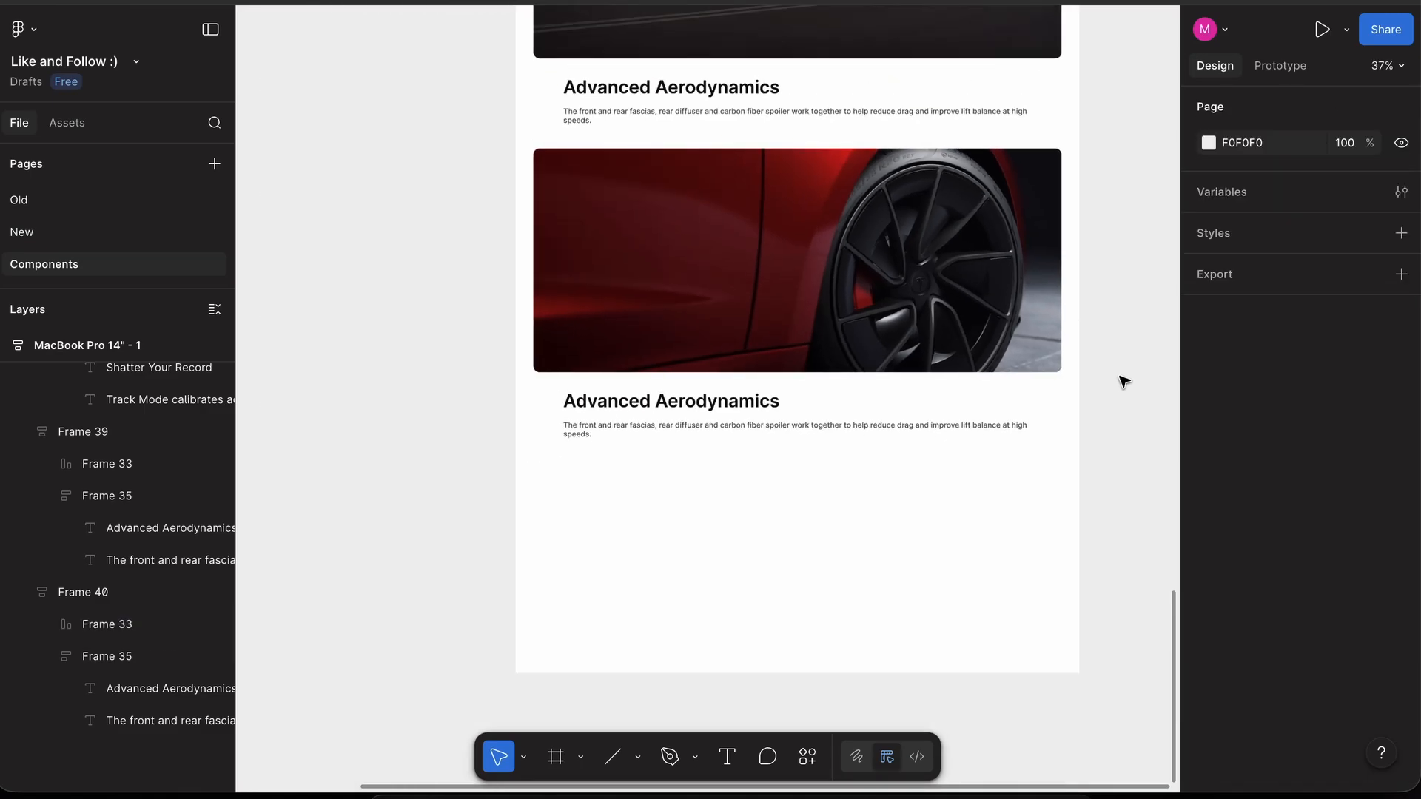
- Draw a rectangle about 168 by 230, place it between the duplicated section's image and heading, and fill it with the copied wheel image
{"action": "scroll", "coordinate": [1107, 359], "scroll_direction": "down", "scroll_amount": 2}
{"action": "scroll", "coordinate": [1089, 336], "scroll_direction": "up", "scroll_amount": 2}
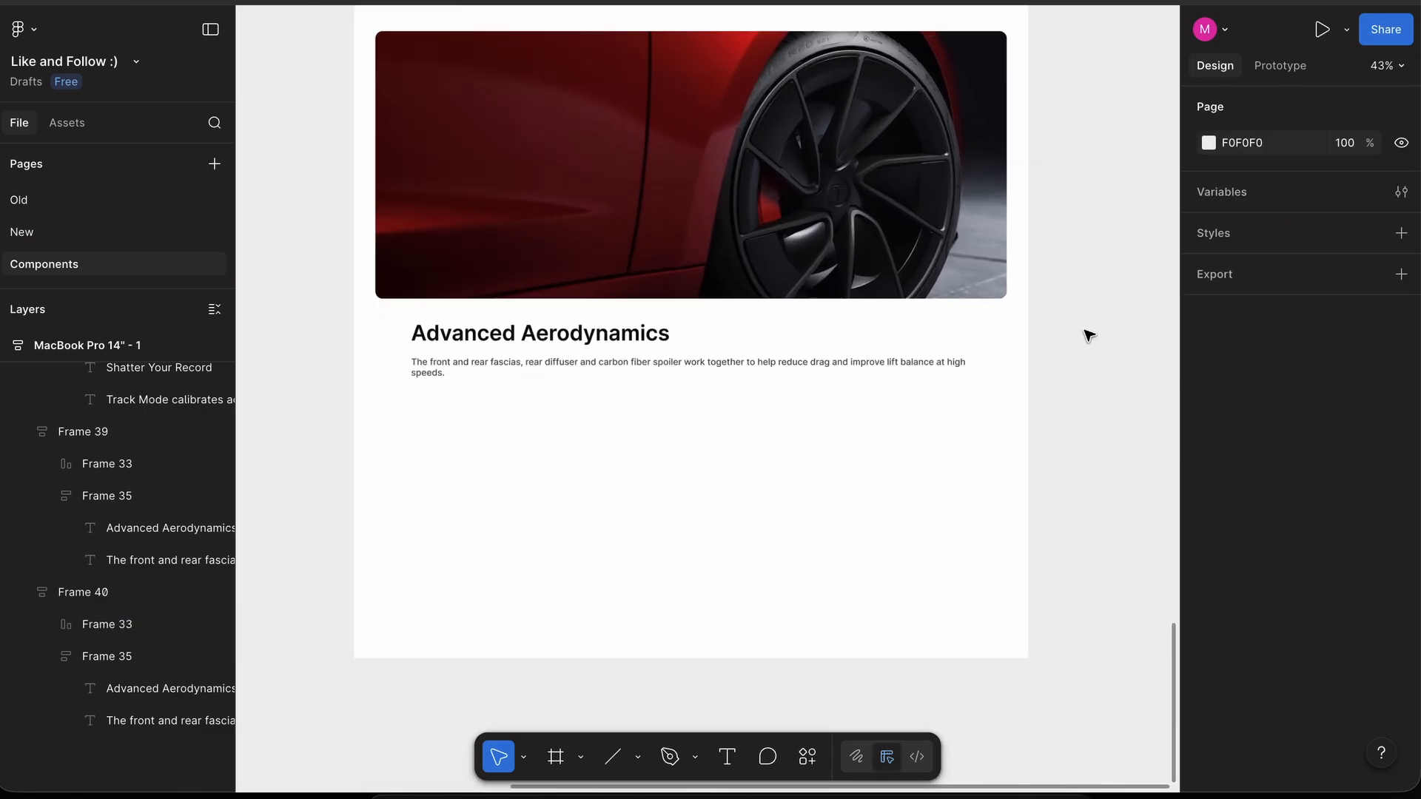
{"action": "key", "text": "r"}
{"action": "left_click_drag", "start_coordinate": [1045, 305], "coordinate": [1128, 417]}
{"action": "left_click_drag", "start_coordinate": [834, 302], "coordinate": [801, 370]}
{"action": "key", "text": "super+v"}
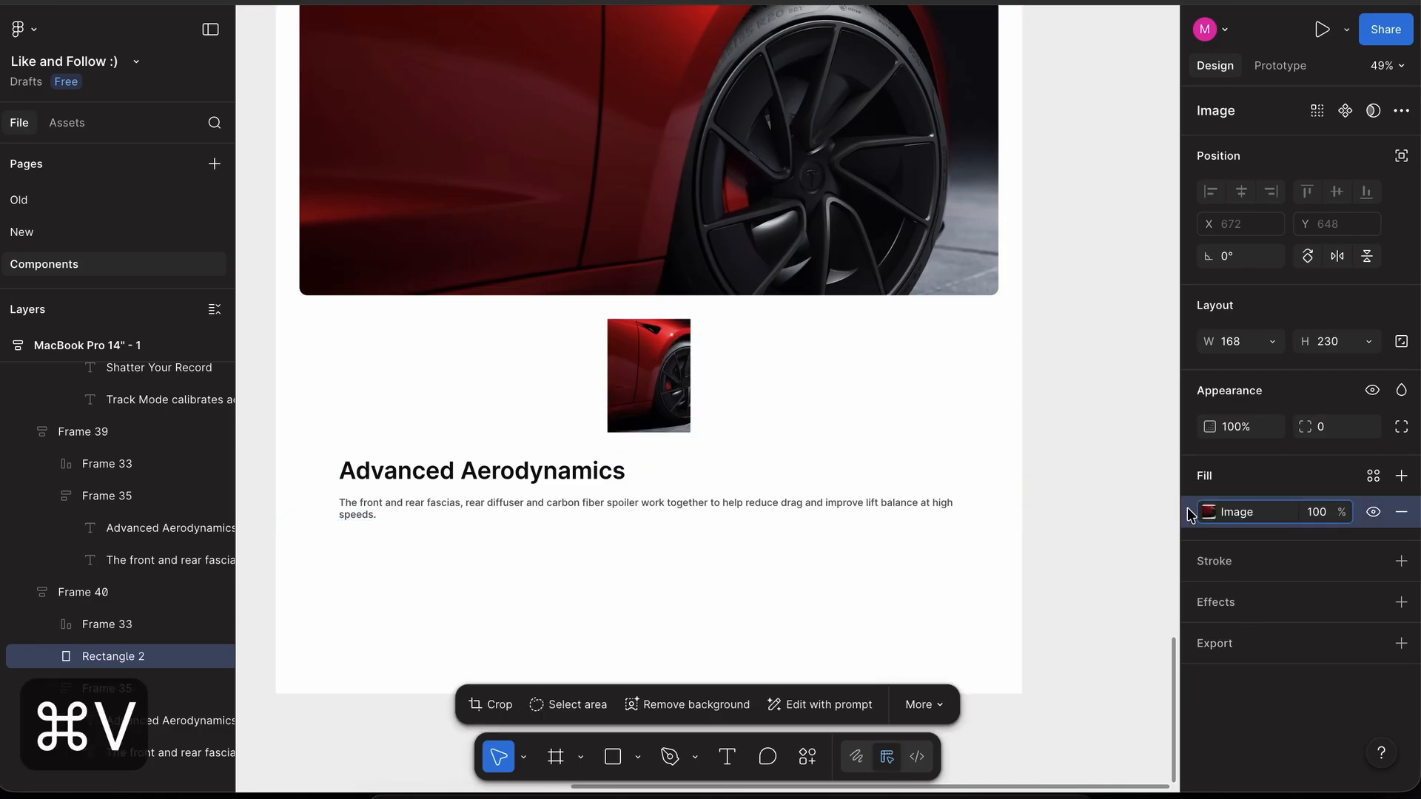
- Give the small wheel image a corner radius of 16, matching the large image above it
{"action": "left_click", "coordinate": [1110, 400]}
{"action": "left_click", "coordinate": [875, 293]}
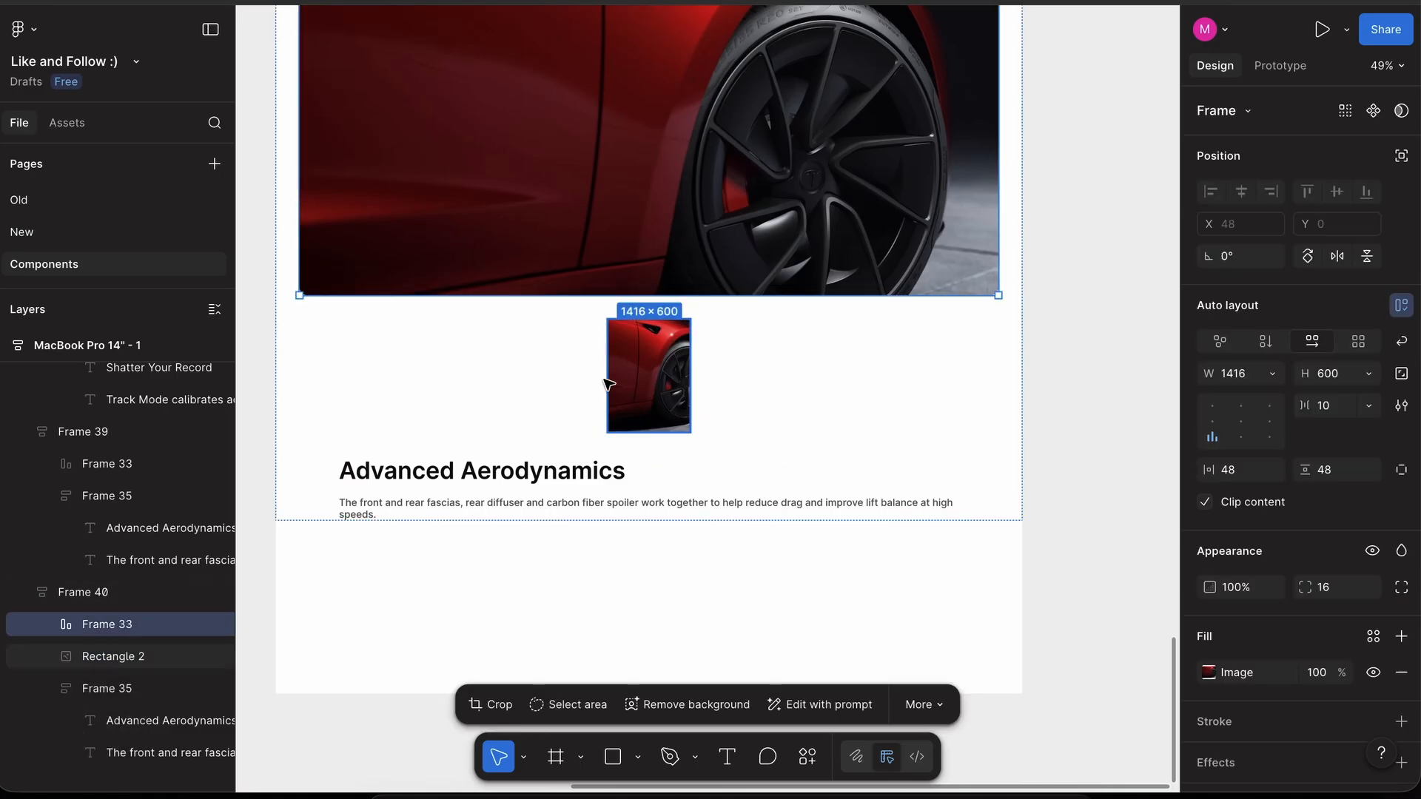
{"action": "left_click", "coordinate": [641, 387]}
{"action": "type", "text": "16"}
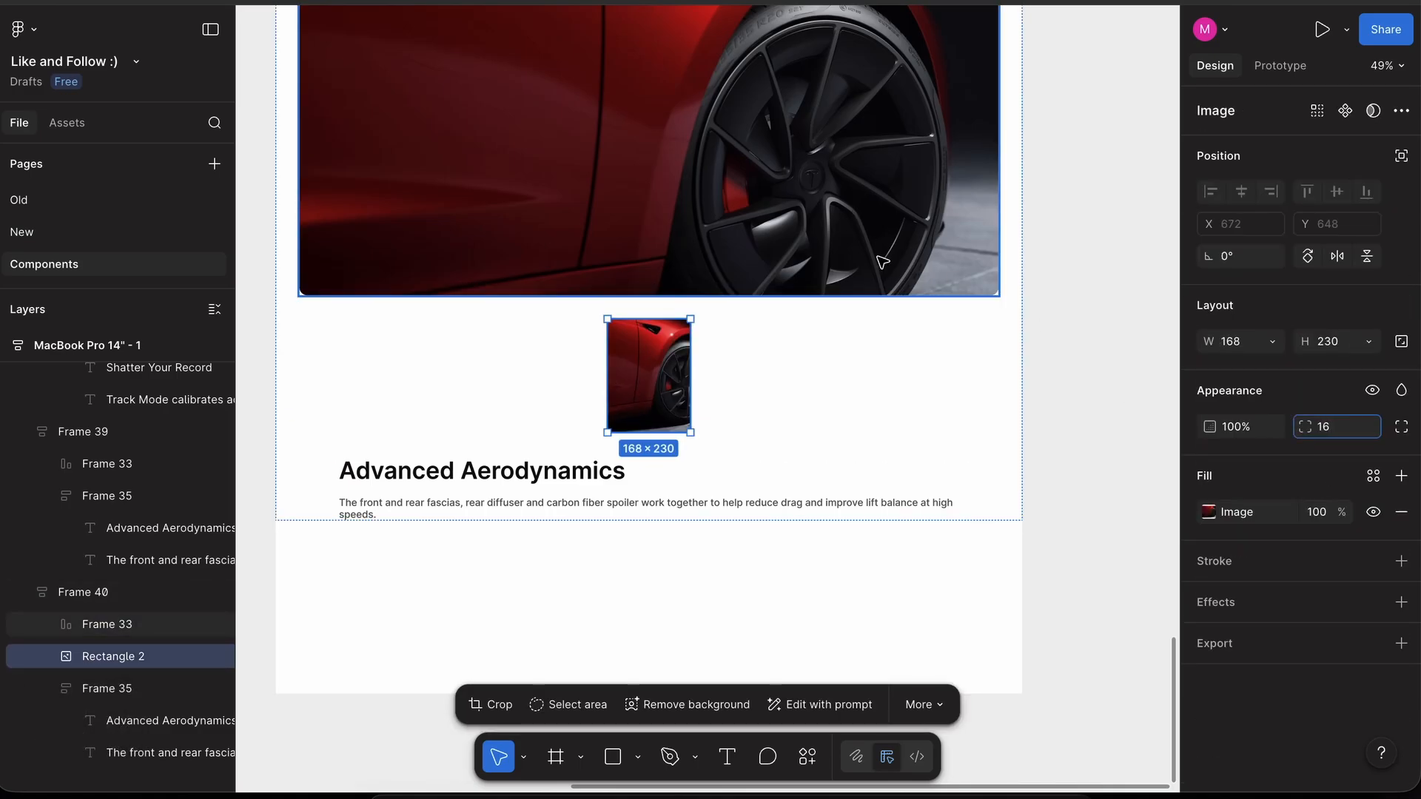
- Delete the large wheel image frame and set the width of the frame holding the small image to hug its contents
{"action": "left_click", "coordinate": [696, 193]}
{"action": "key", "text": "Delete"}
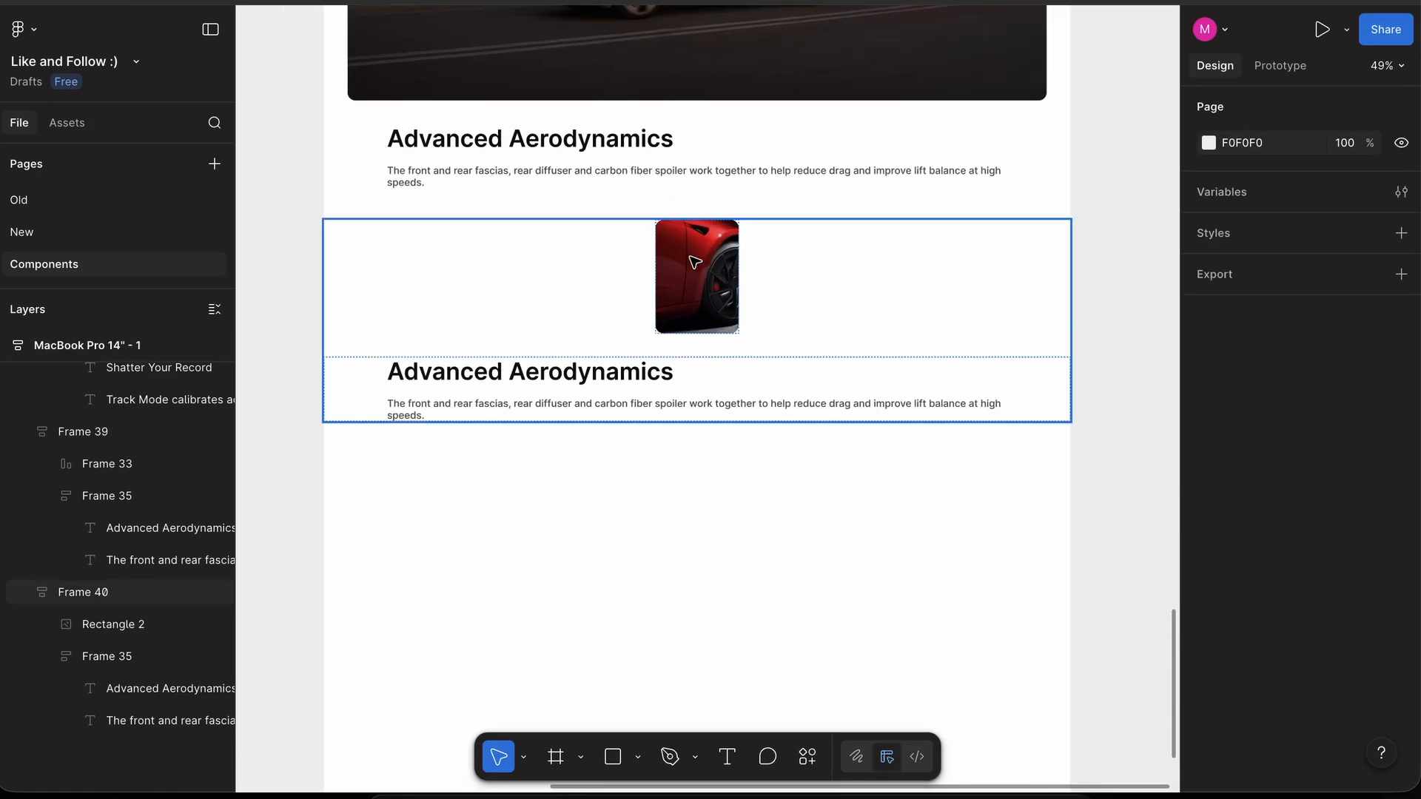
{"action": "left_click", "coordinate": [692, 261]}
{"action": "left_click", "coordinate": [848, 332]}
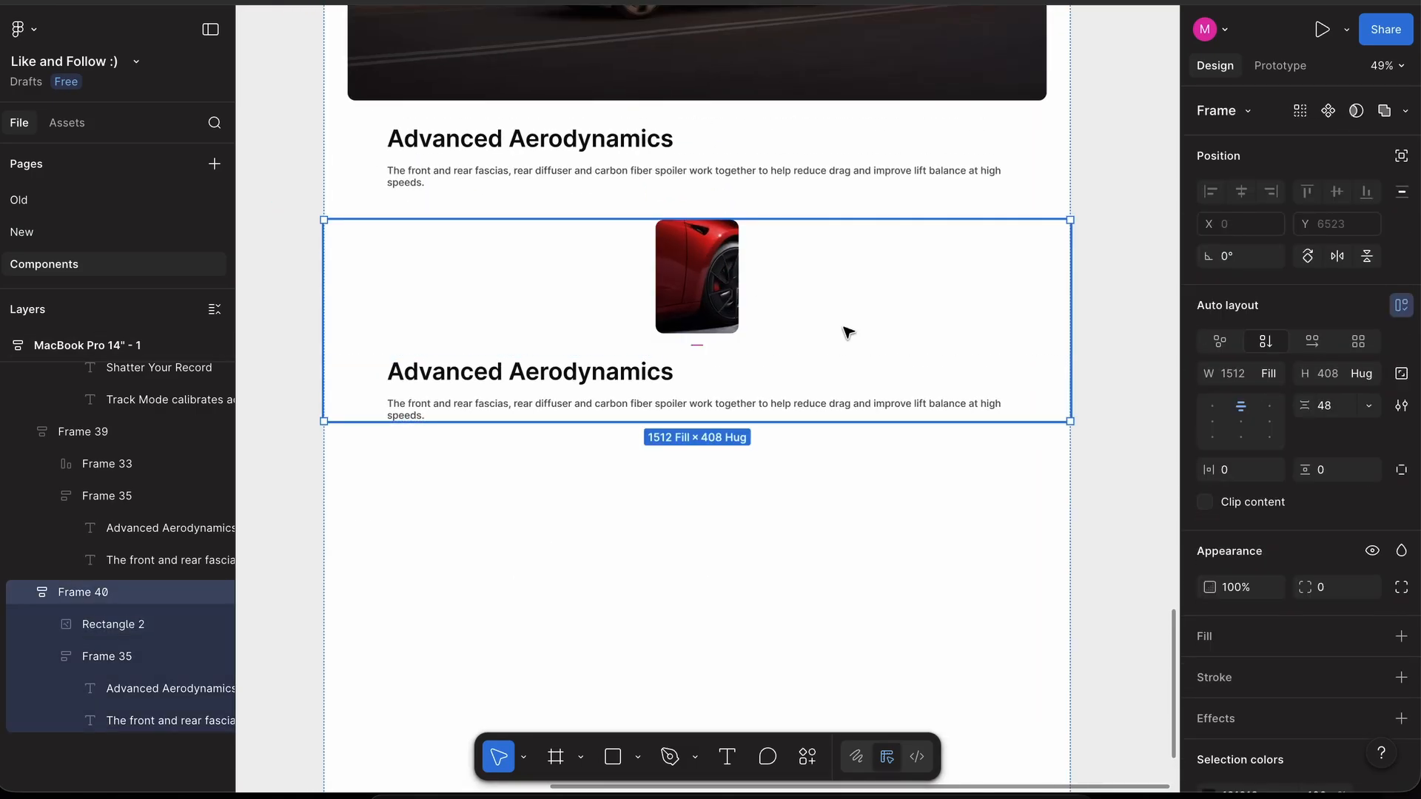
{"action": "left_click", "coordinate": [1273, 382]}
{"action": "left_click", "coordinate": [1267, 353]}
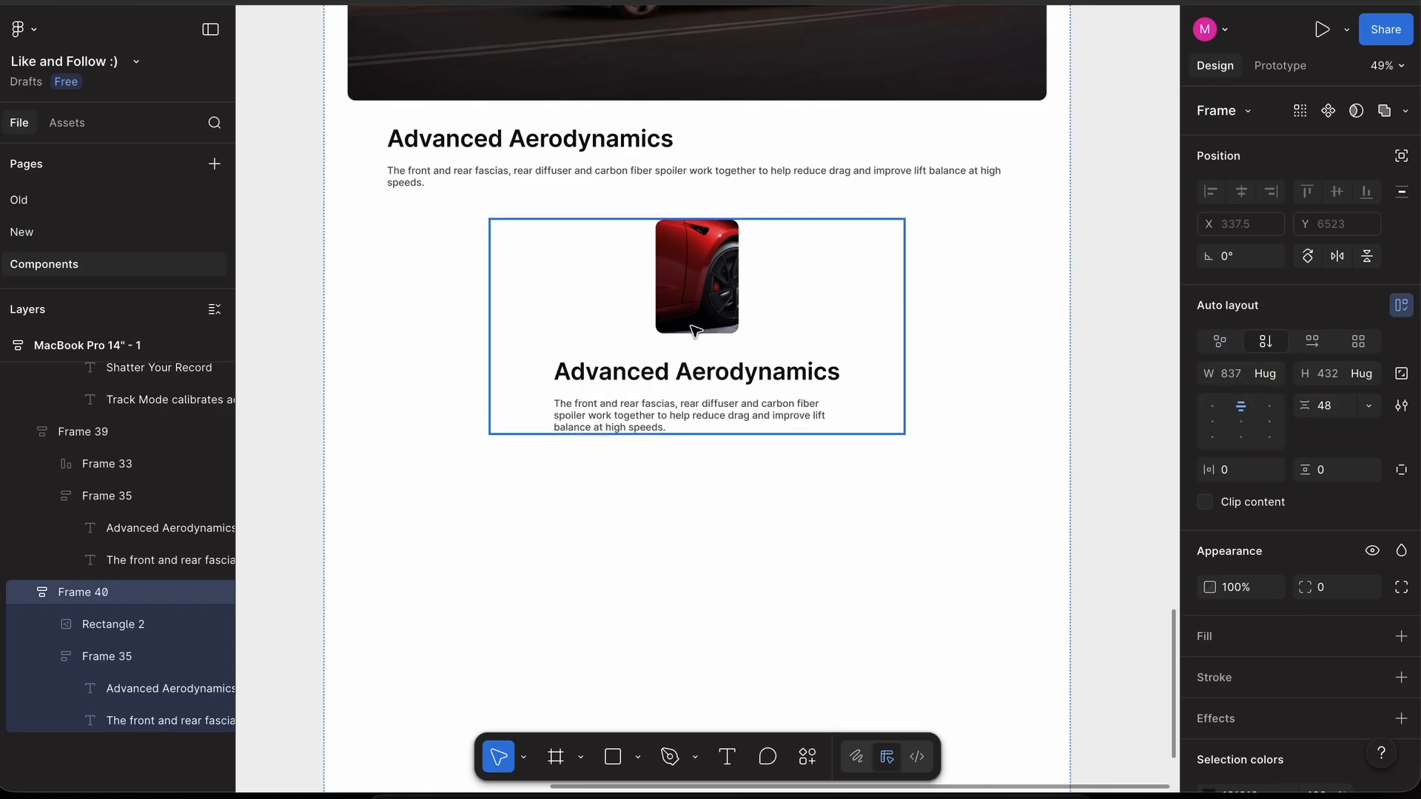
- Set the horizontal padding of the frame holding the heading and description under the small image to 0
{"action": "scroll", "coordinate": [695, 330], "scroll_direction": "up", "scroll_amount": 5}
{"action": "left_click", "coordinate": [814, 446]}
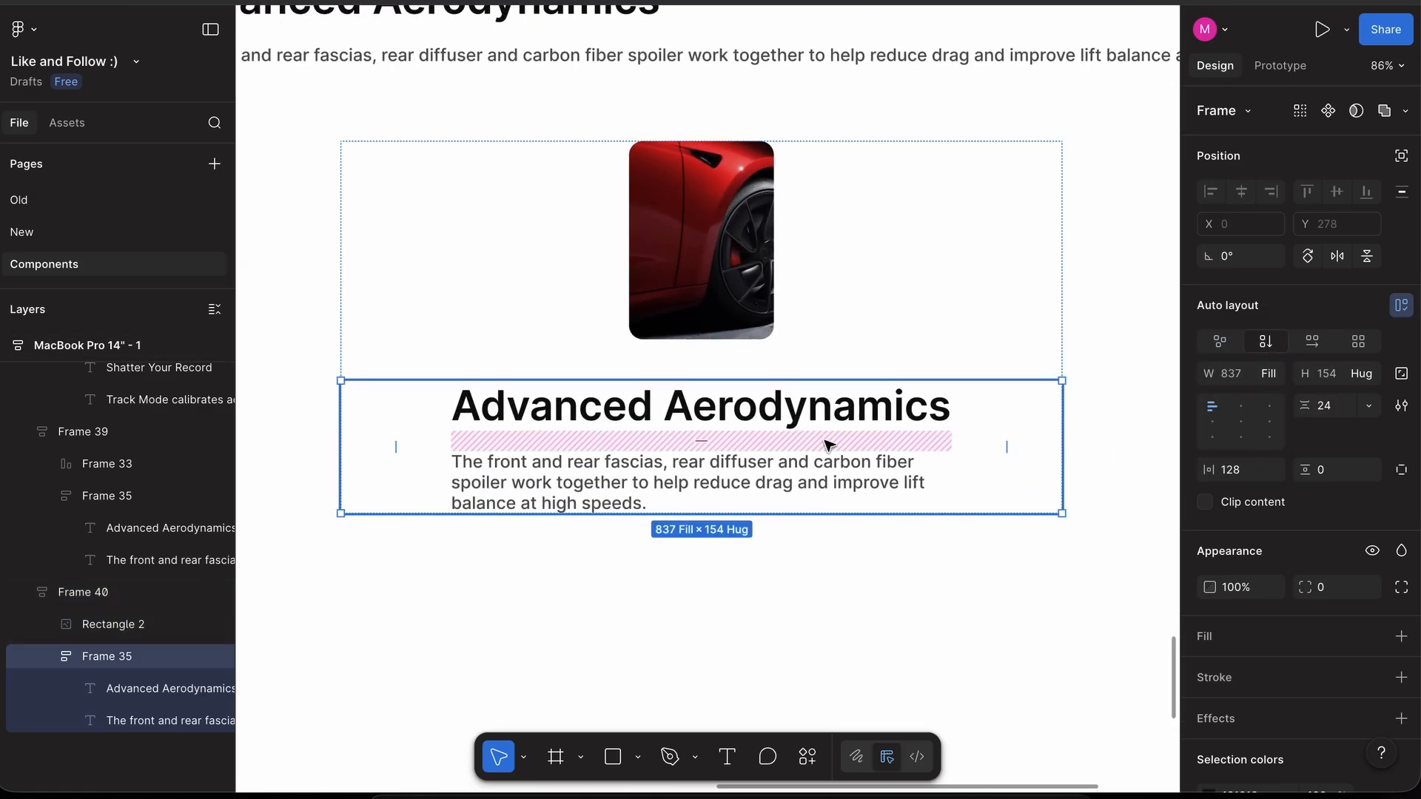
{"action": "right_click", "coordinate": [853, 446]}
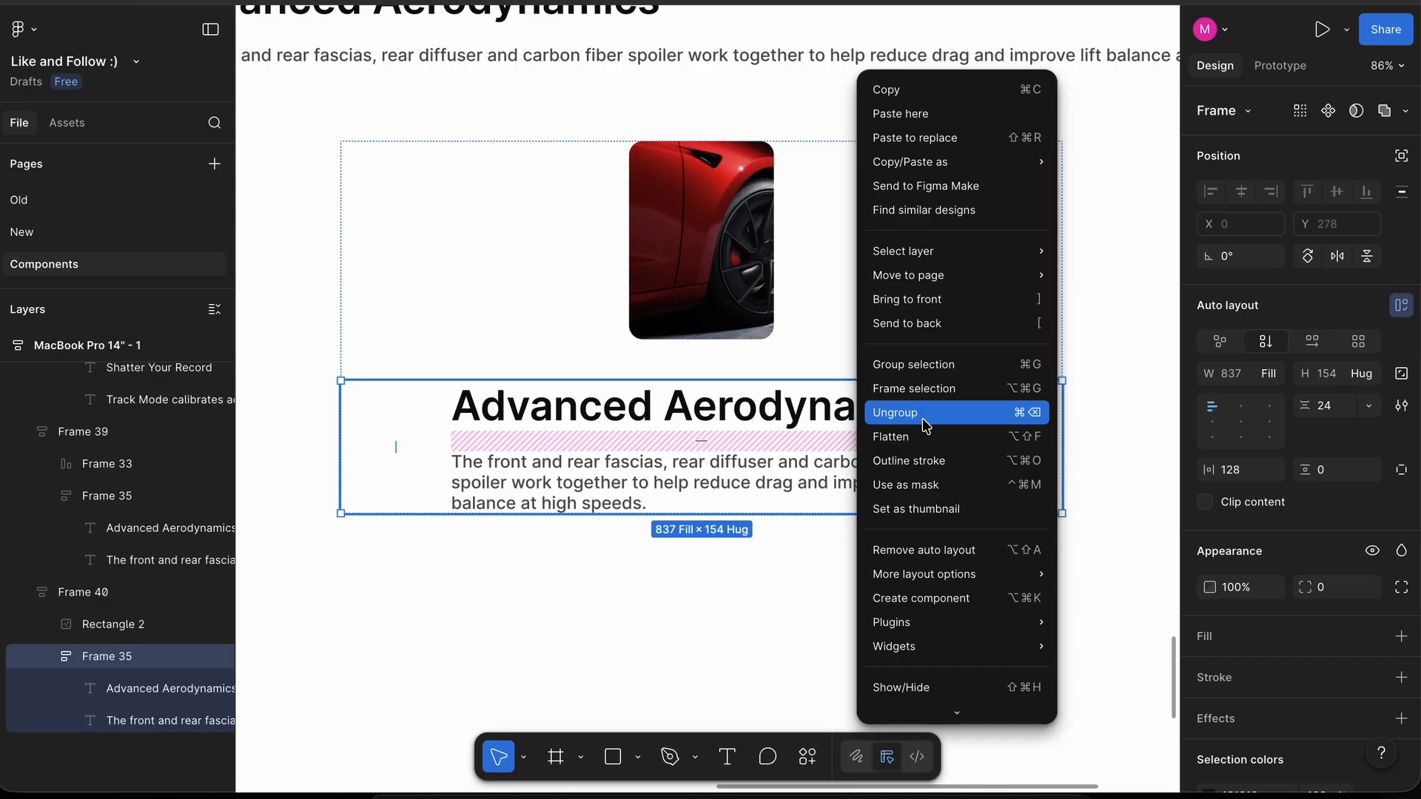
{"action": "key", "text": "Escape"}
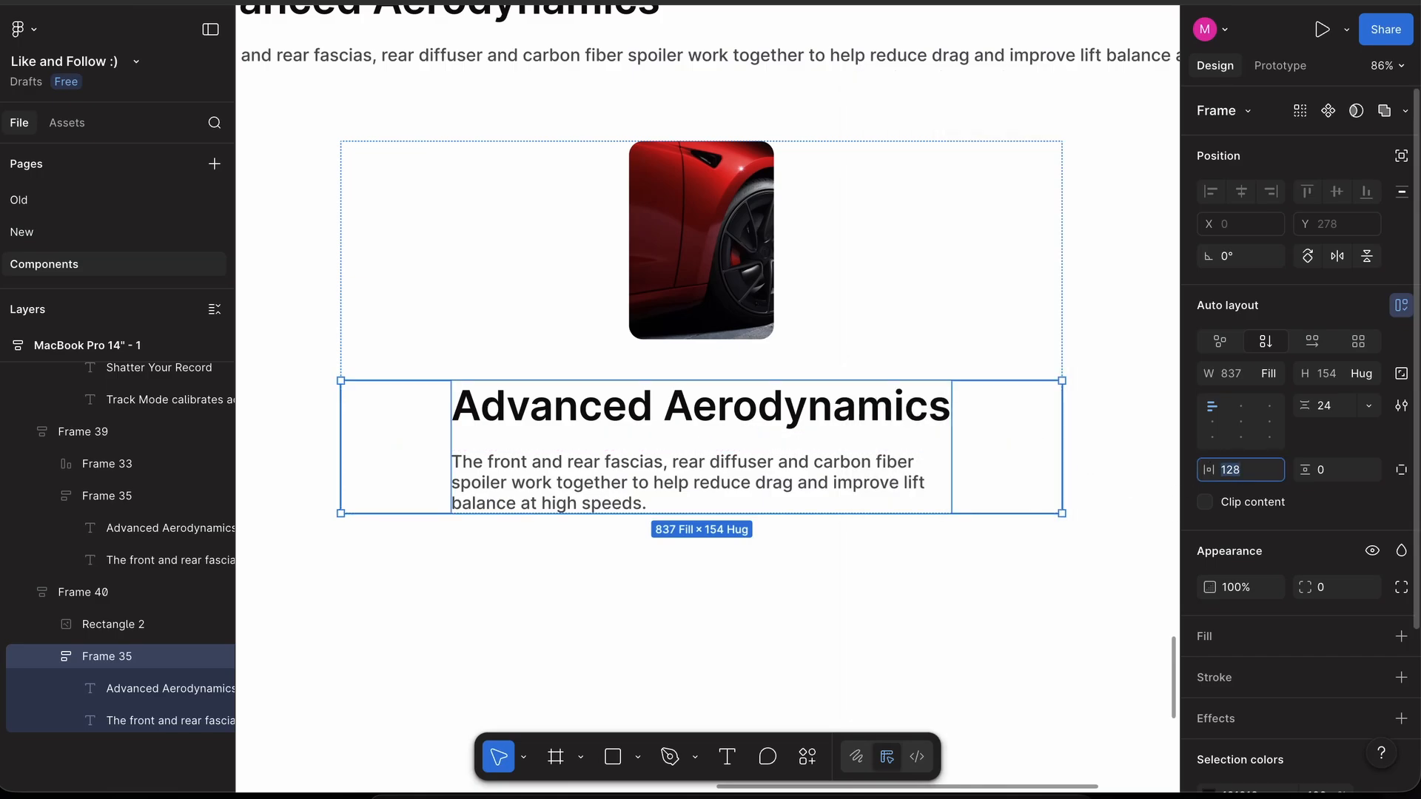
{"action": "type", "text": "0"}
{"action": "key", "text": "Return"}
- Make the small wheel image fill its container's width and stretch it taller
{"action": "left_click", "coordinate": [857, 319]}
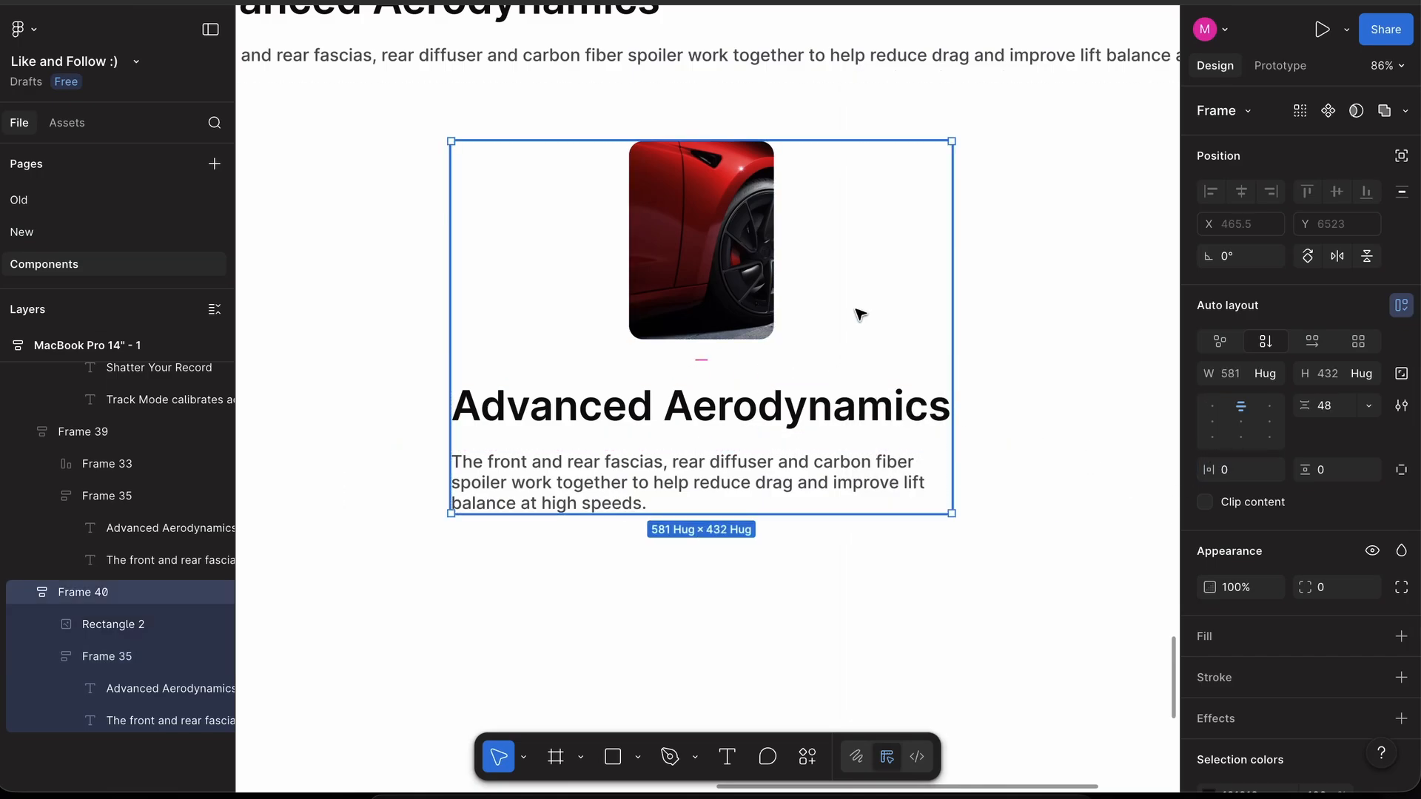
{"action": "scroll", "coordinate": [857, 318], "scroll_direction": "down", "scroll_amount": 3}
{"action": "left_click", "coordinate": [692, 265]}
{"action": "left_click", "coordinate": [1271, 346]}
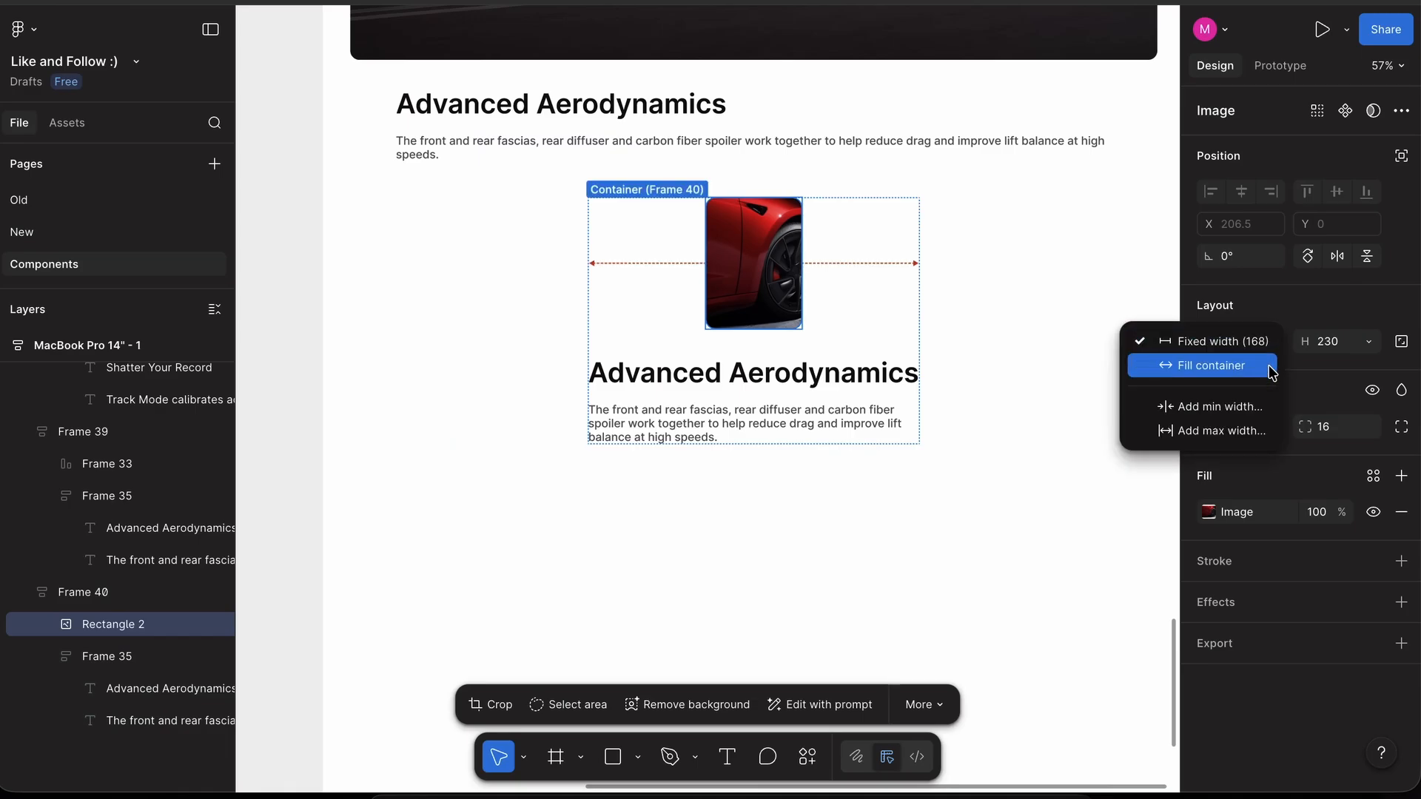
{"action": "left_click", "coordinate": [1268, 366]}
{"action": "left_click_drag", "start_coordinate": [884, 327], "coordinate": [884, 421]}
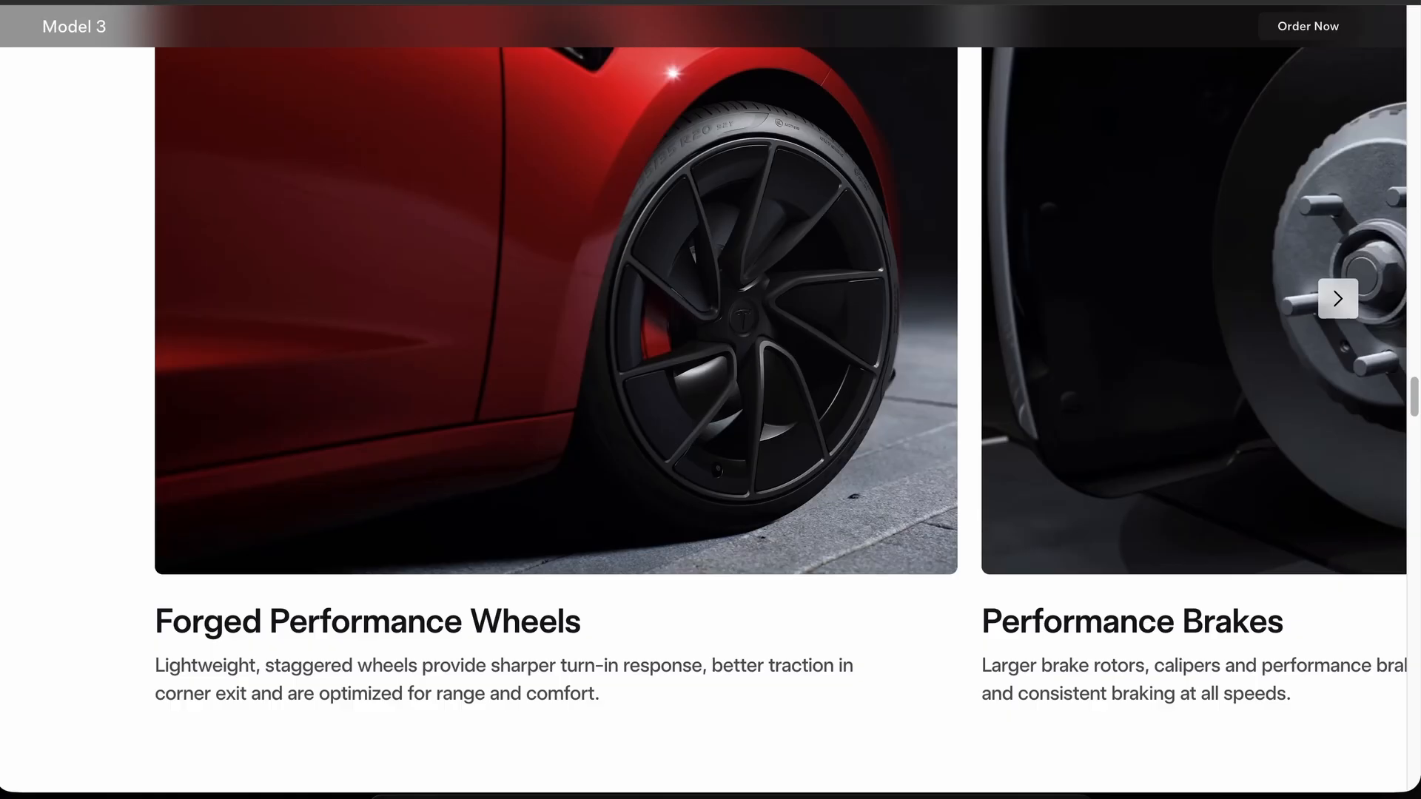
- Check the wheel image's proportions on the reference page and resize the card image to 700 by 500
{"action": "scroll", "coordinate": [411, 319], "scroll_direction": "up", "scroll_amount": 2}
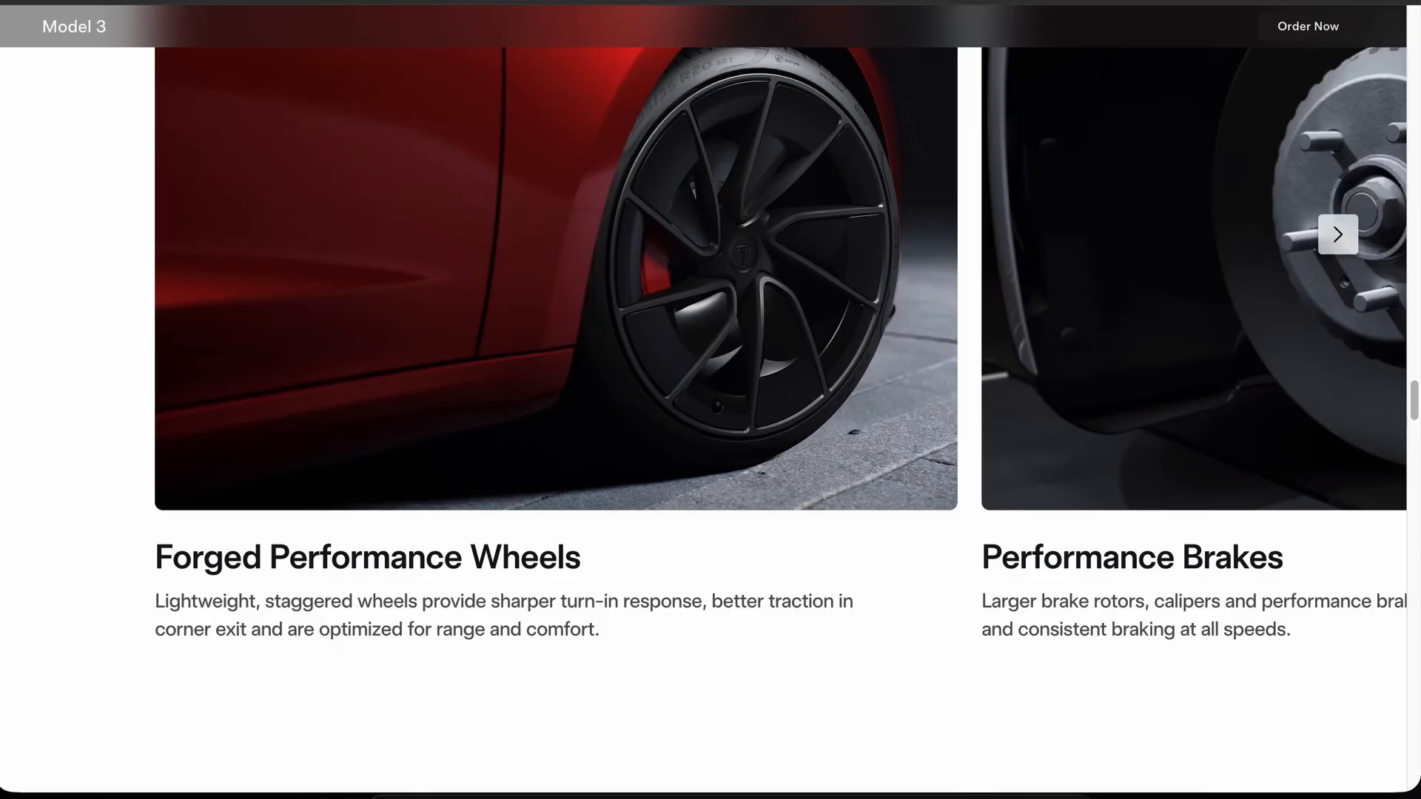
{"action": "scroll", "coordinate": [522, 344], "scroll_direction": "up", "scroll_amount": 3}
{"action": "scroll", "coordinate": [522, 343], "scroll_direction": "down", "scroll_amount": 2}
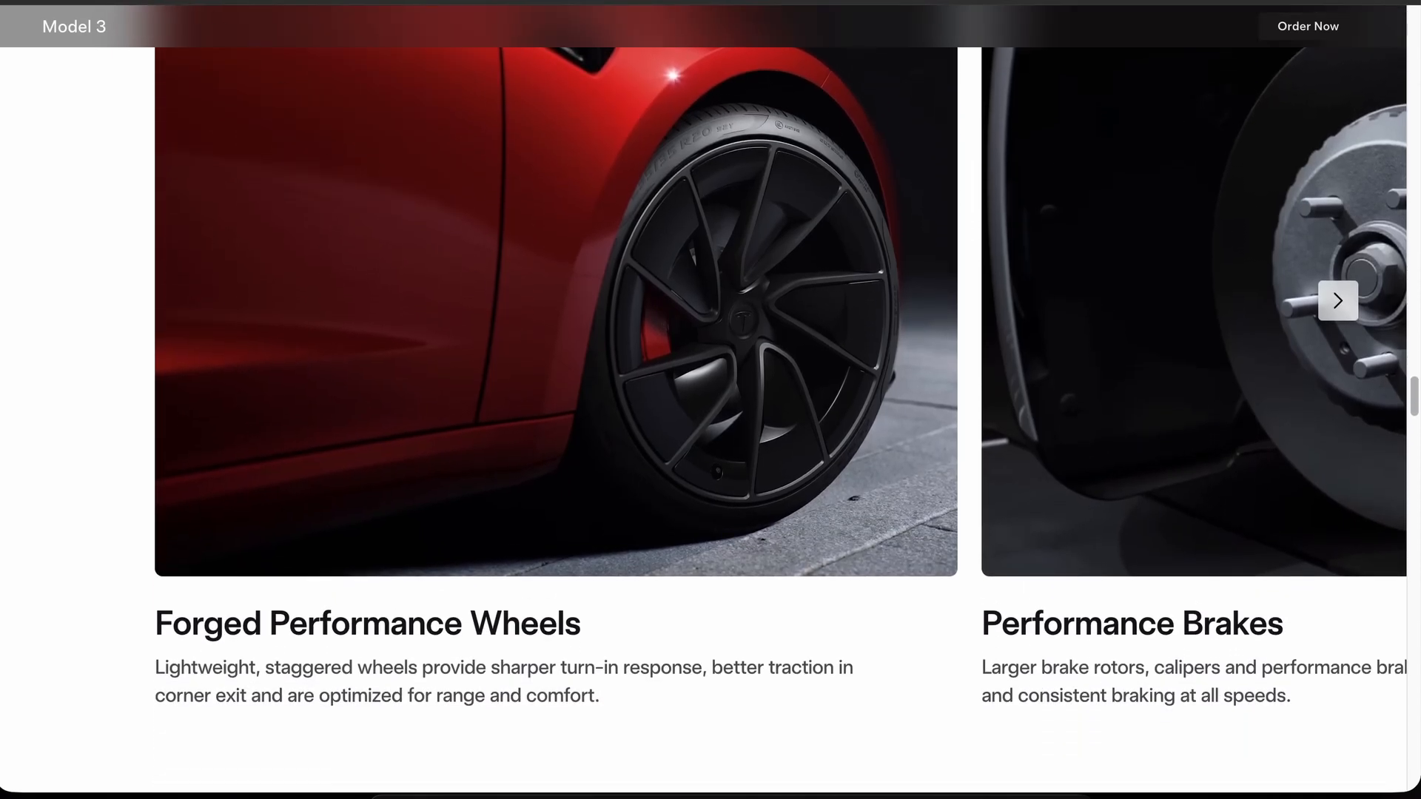
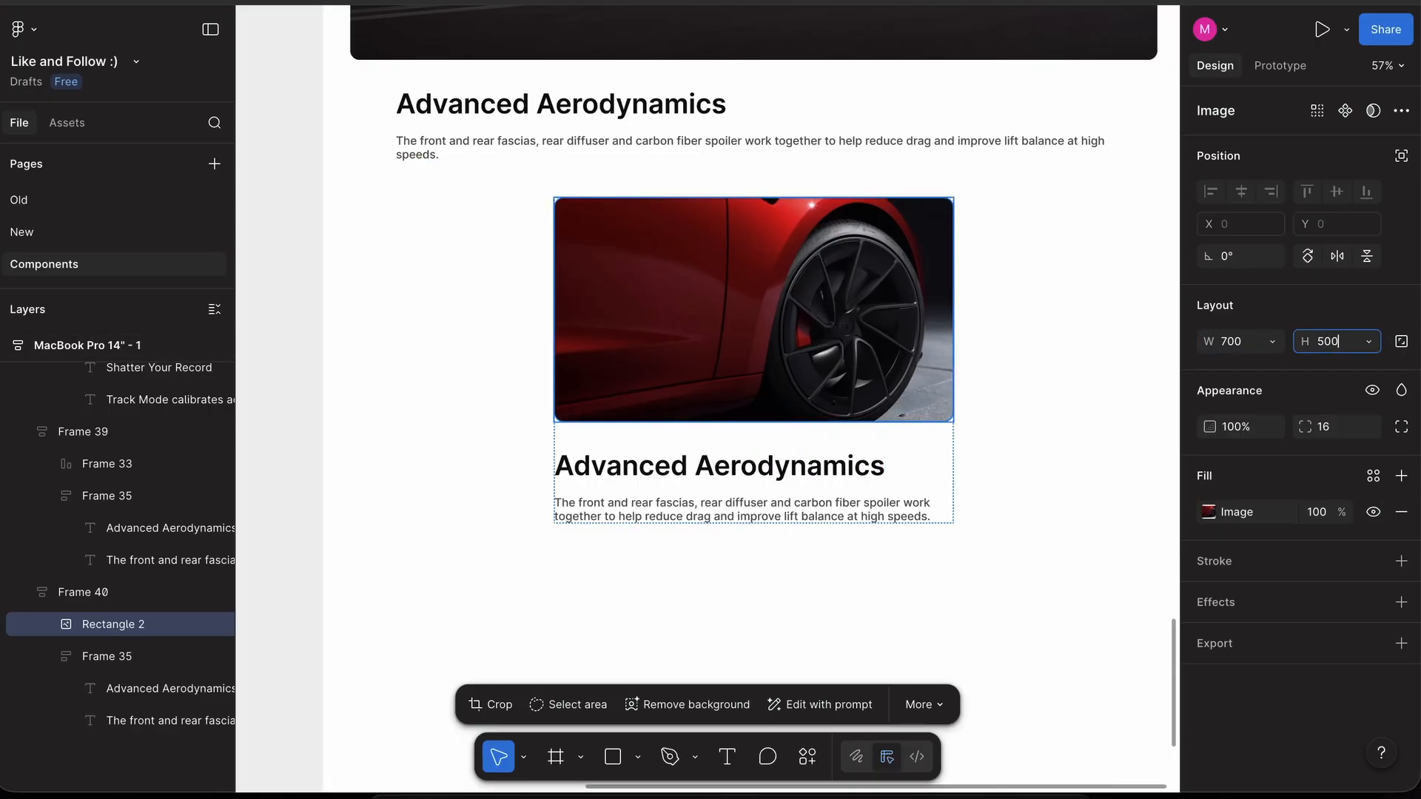
{"action": "key", "text": "Return"}
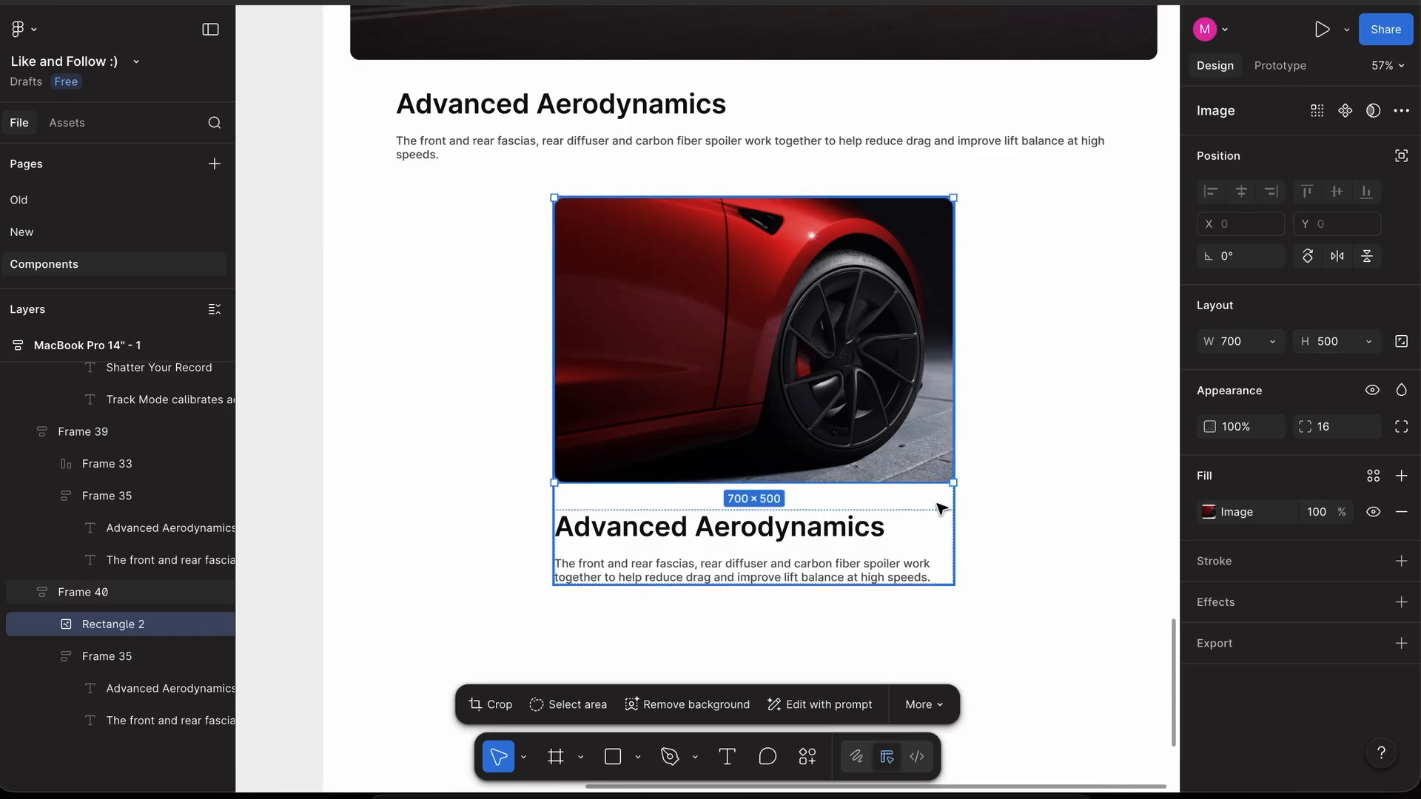
- Set the width of the card's wheel image to 800
{"action": "left_click", "coordinate": [941, 509]}
{"action": "scroll", "coordinate": [942, 509], "scroll_direction": "right", "scroll_amount": 2}
{"action": "double_click", "coordinate": [763, 318]}
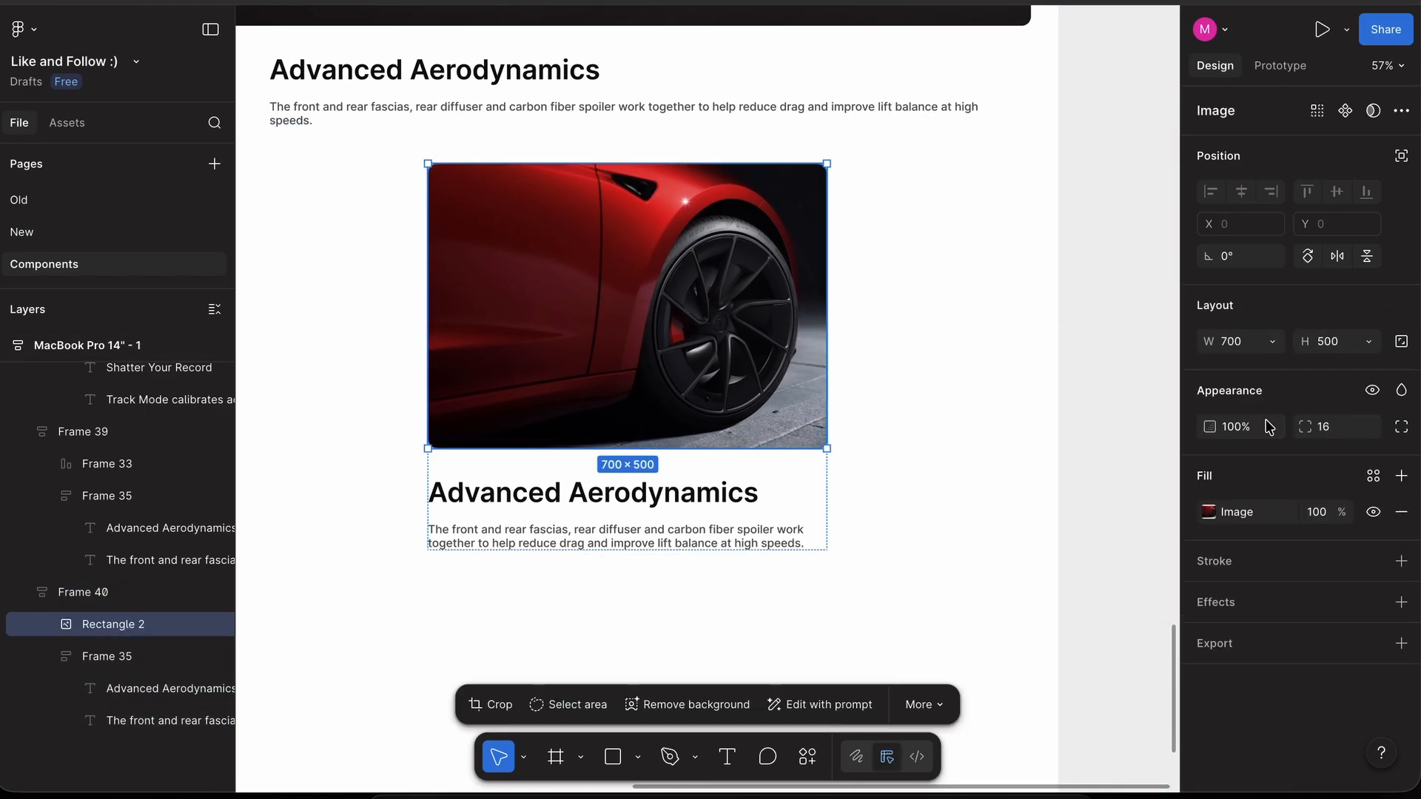
{"action": "type", "text": "800"}
{"action": "key", "text": "Return"}
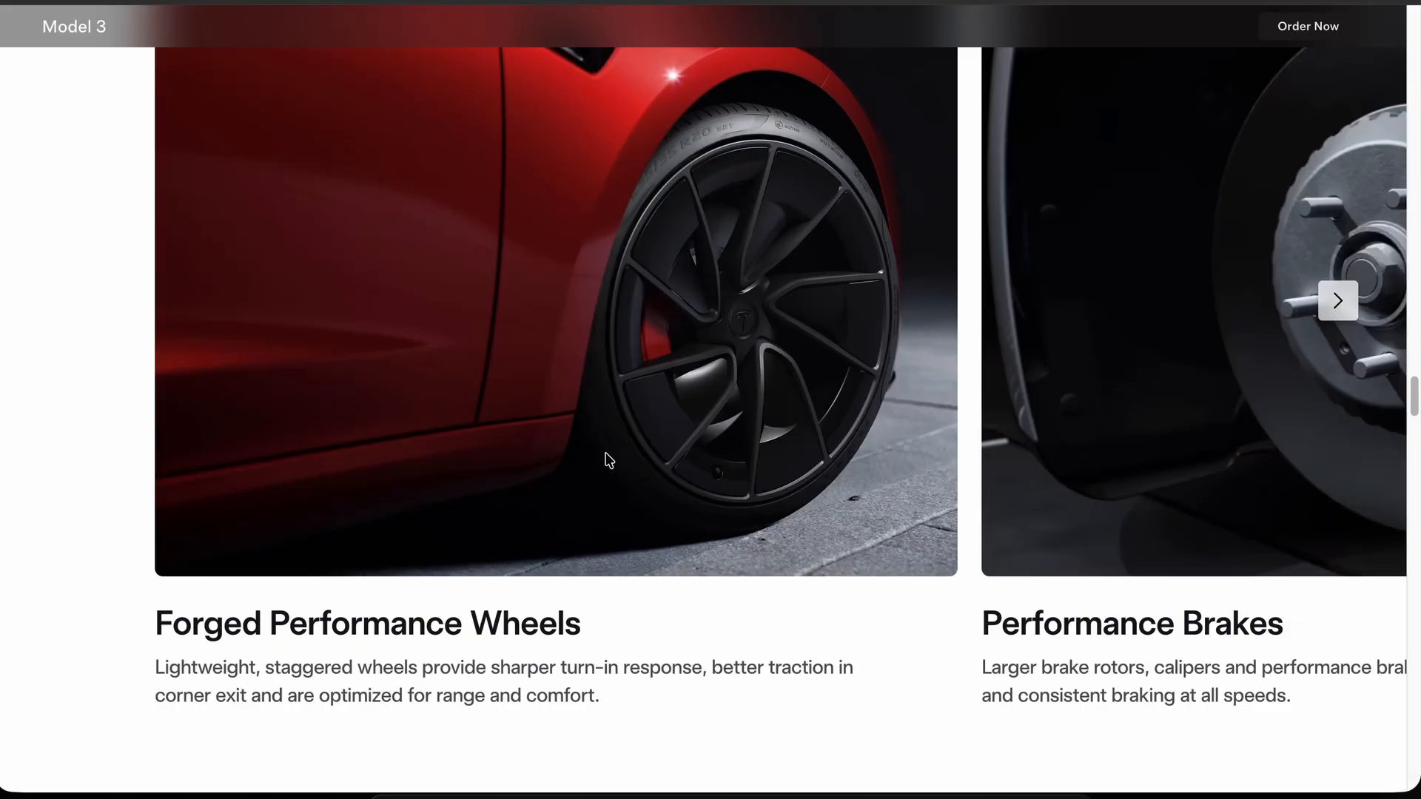
- Copy the "Forged Performance Wheels" heading from the reference page and paste it unformatted over the card's heading
{"action": "scroll", "coordinate": [610, 468], "scroll_direction": "down", "scroll_amount": 1}
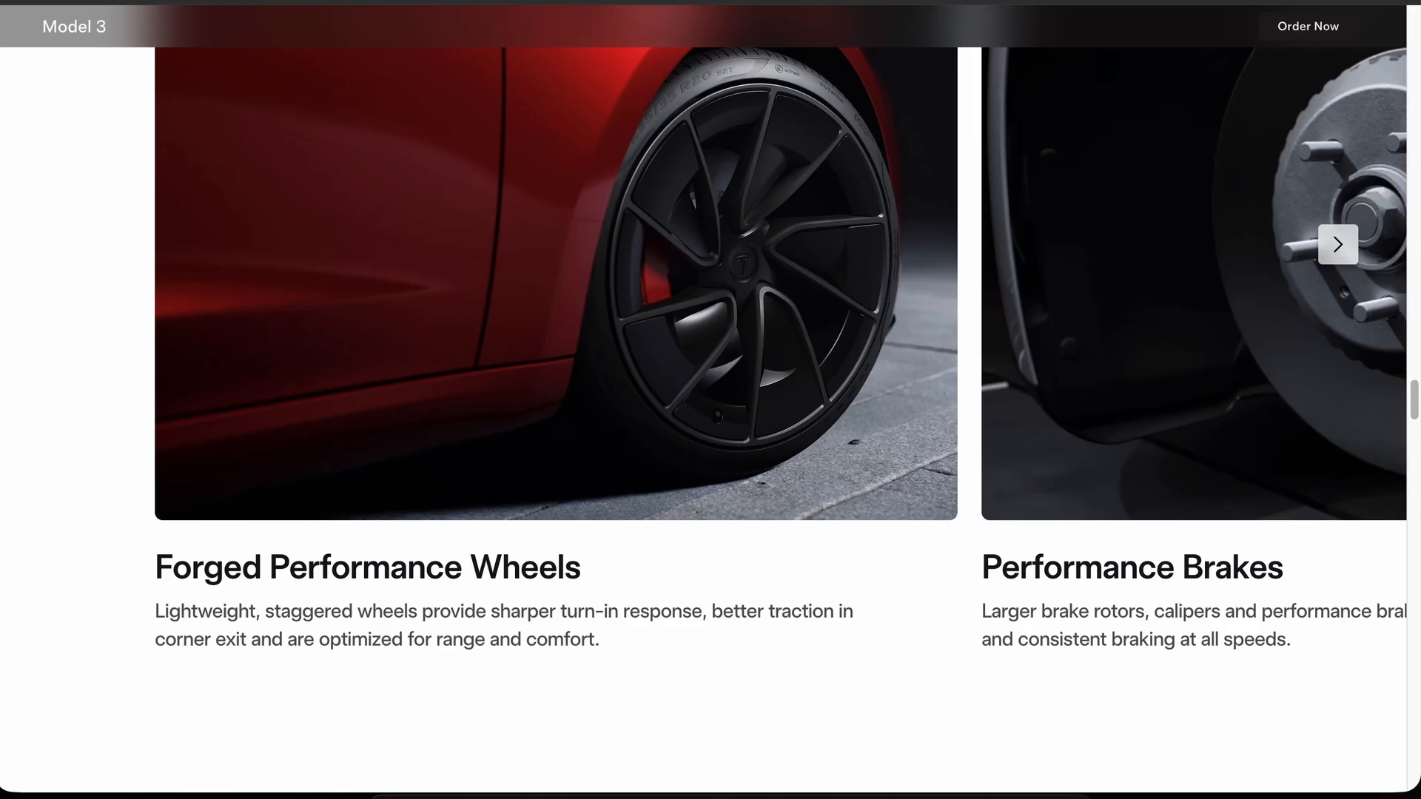
{"action": "scroll", "coordinate": [339, 548], "scroll_direction": "up", "scroll_amount": 1}
{"action": "left_click_drag", "start_coordinate": [194, 585], "coordinate": [584, 626]}
{"action": "key", "text": "super+c"}
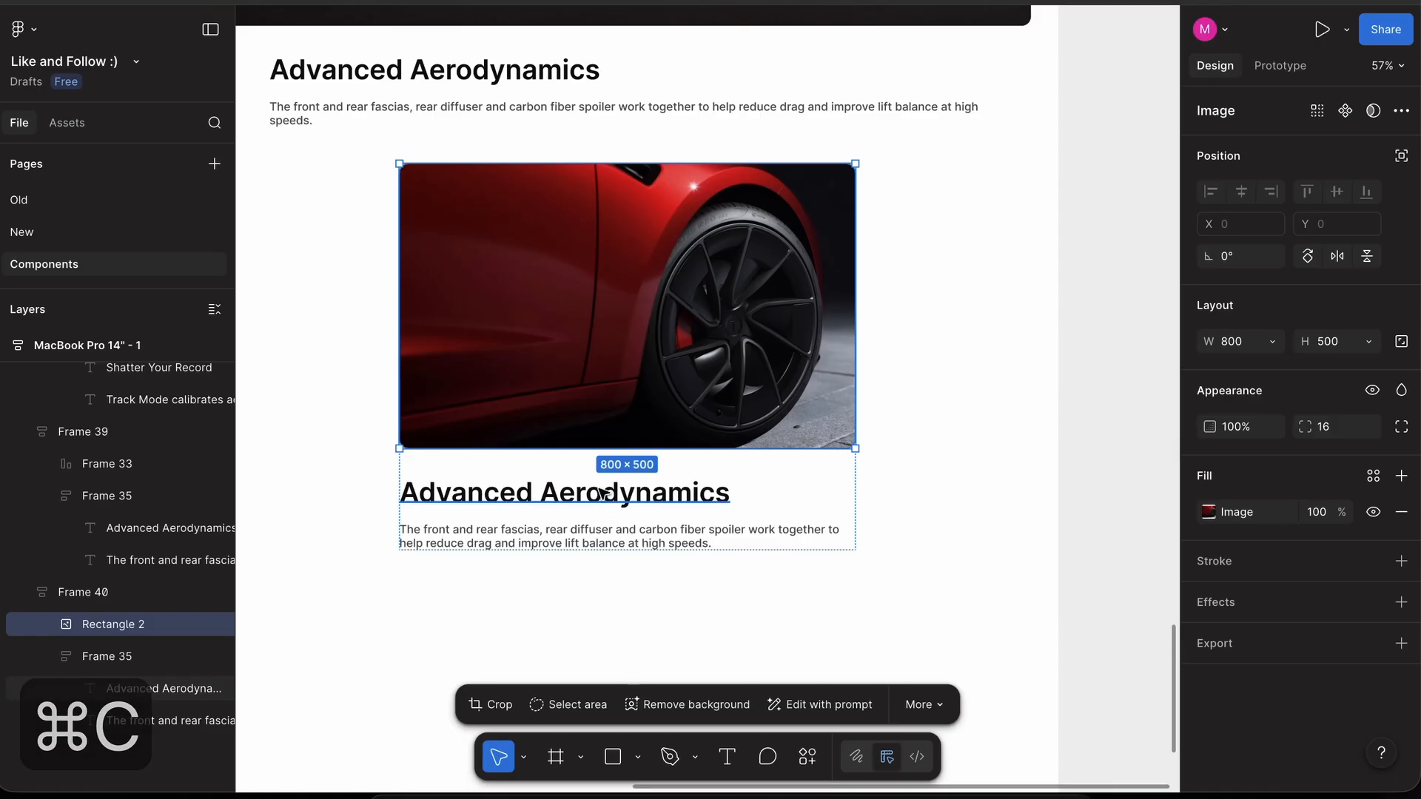
{"action": "double_click", "coordinate": [604, 494]}
{"action": "key", "text": "shift+super+v"}
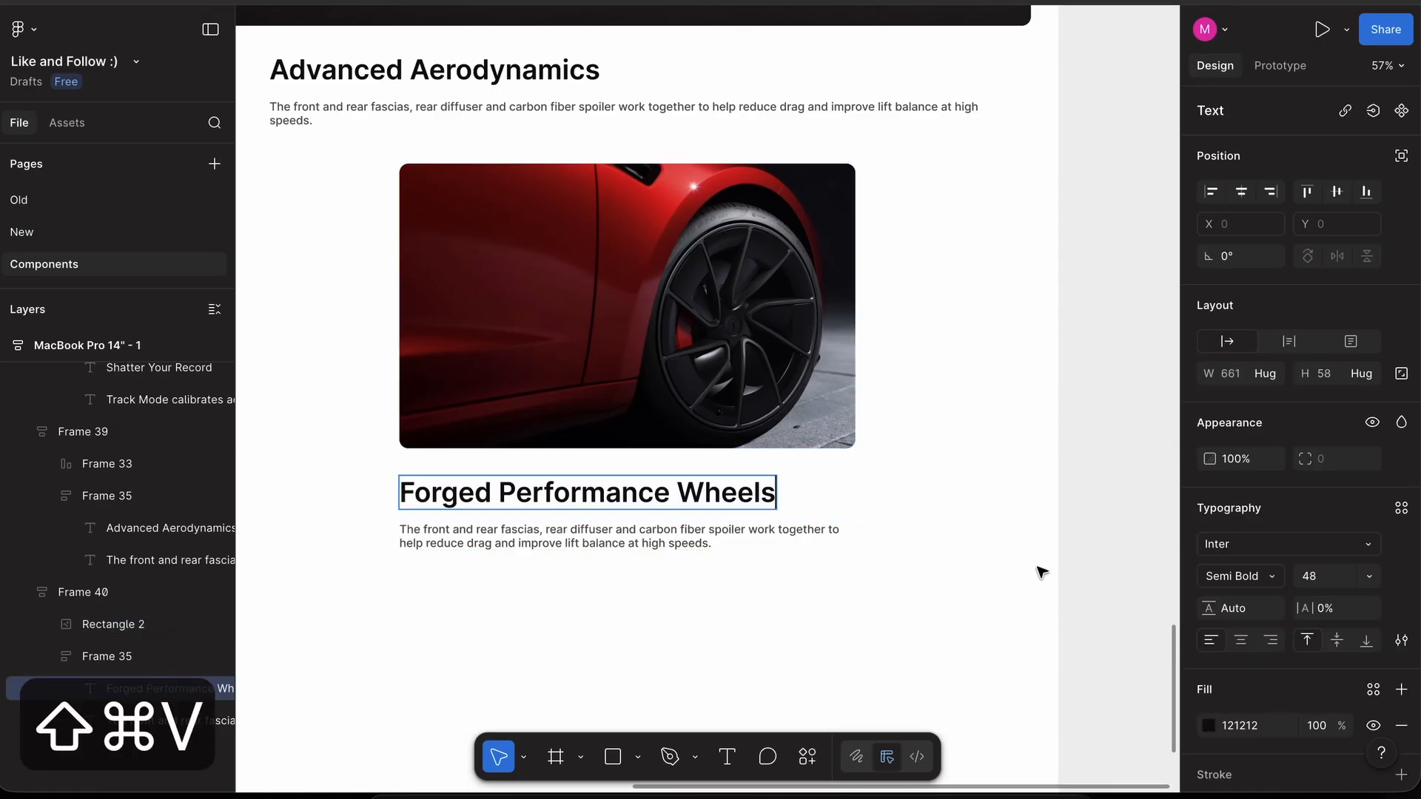
- Set the font size of the "Forged Performance Wheels" heading to 40
{"action": "key", "text": "super+a"}
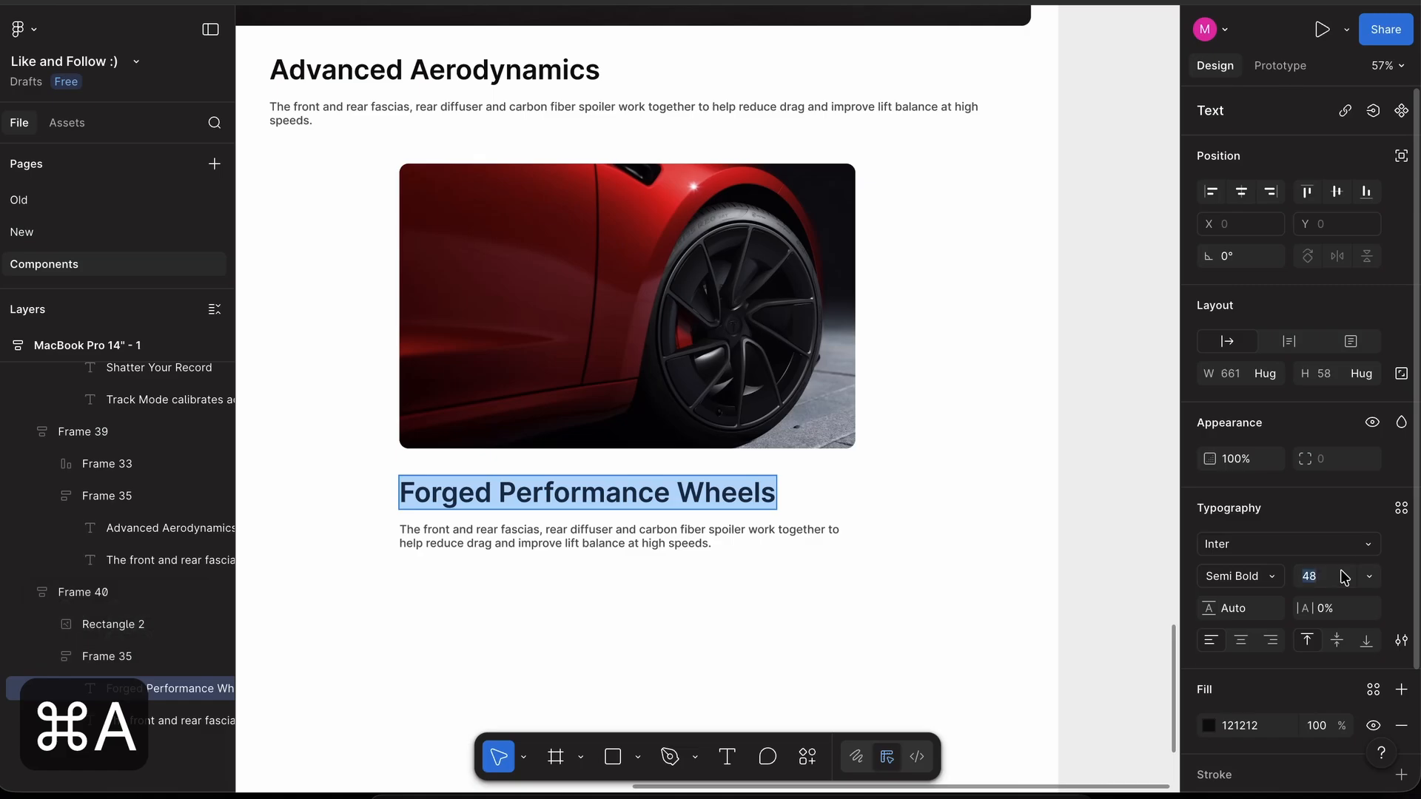
{"action": "type", "text": "40"}
{"action": "key", "text": "Return"}
{"action": "key", "text": "Return"}
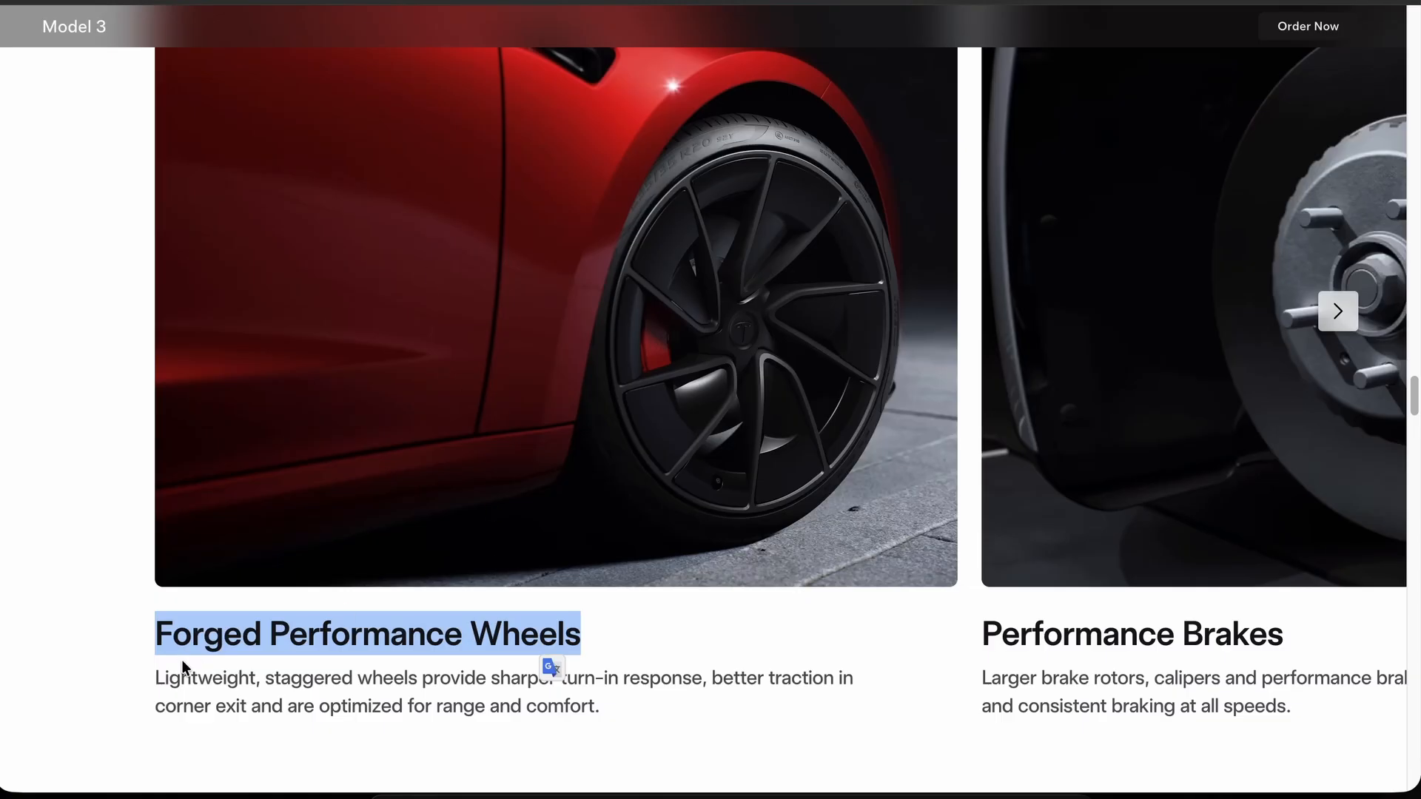
- Replace the card's description with the full "Lightweight, staggered wheels…" text copied from the reference page, including its final period
{"action": "double_click", "coordinate": [184, 676]}
{"action": "left_click_drag", "start_coordinate": [183, 677], "coordinate": [551, 712]}
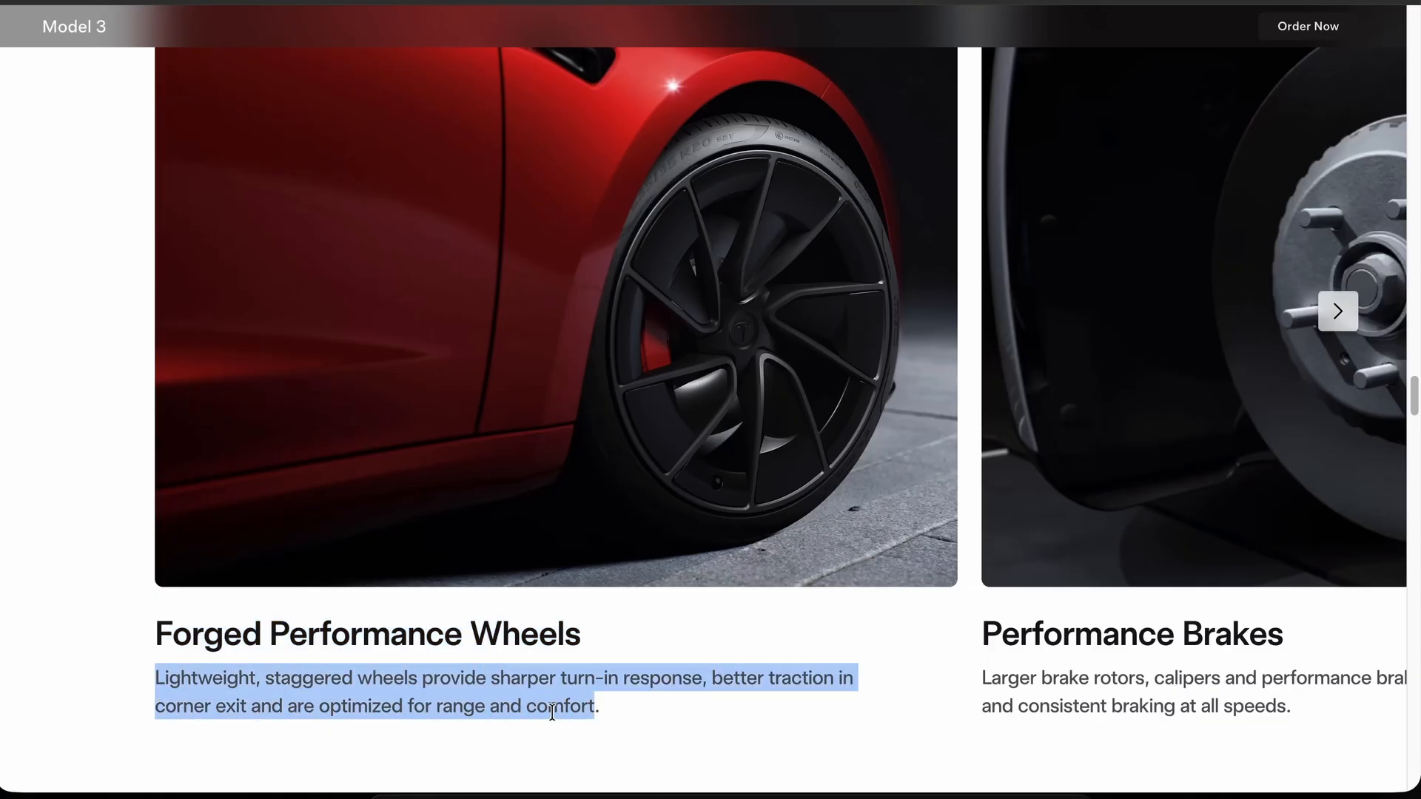
{"action": "key", "text": "super+c"}
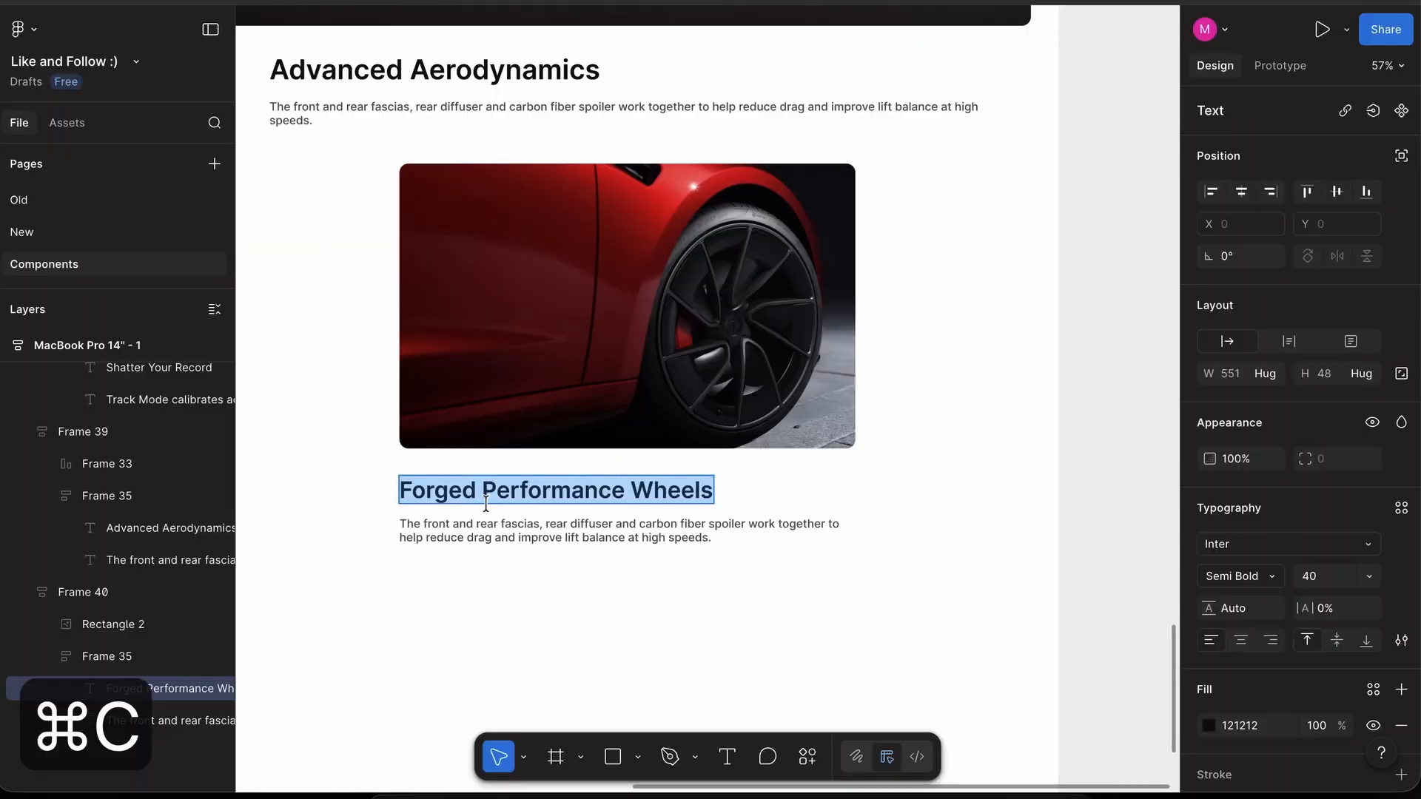
{"action": "double_click", "coordinate": [555, 530]}
{"action": "key", "text": "super+a"}
{"action": "key", "text": "super+shift+v"}
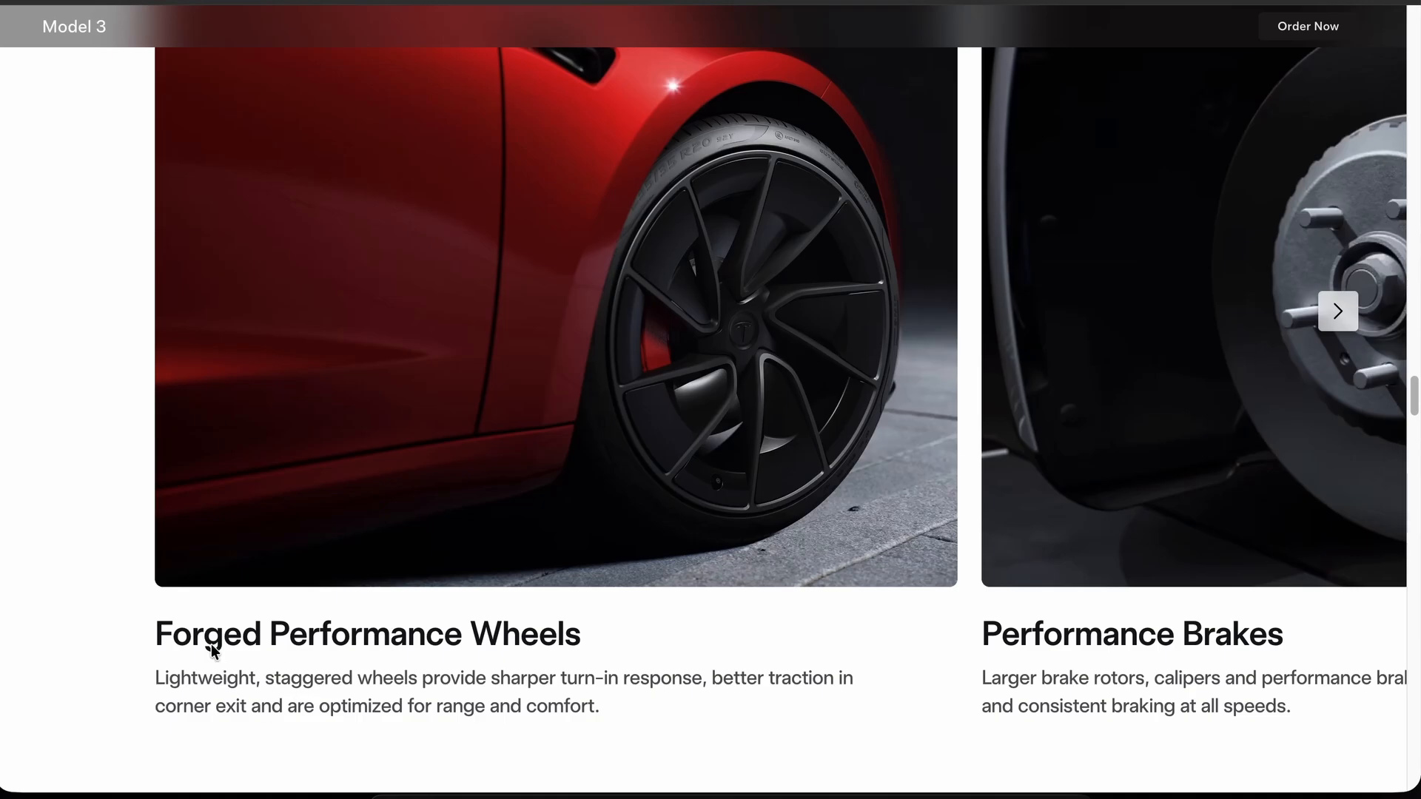
{"action": "left_click_drag", "start_coordinate": [157, 678], "coordinate": [641, 733]}
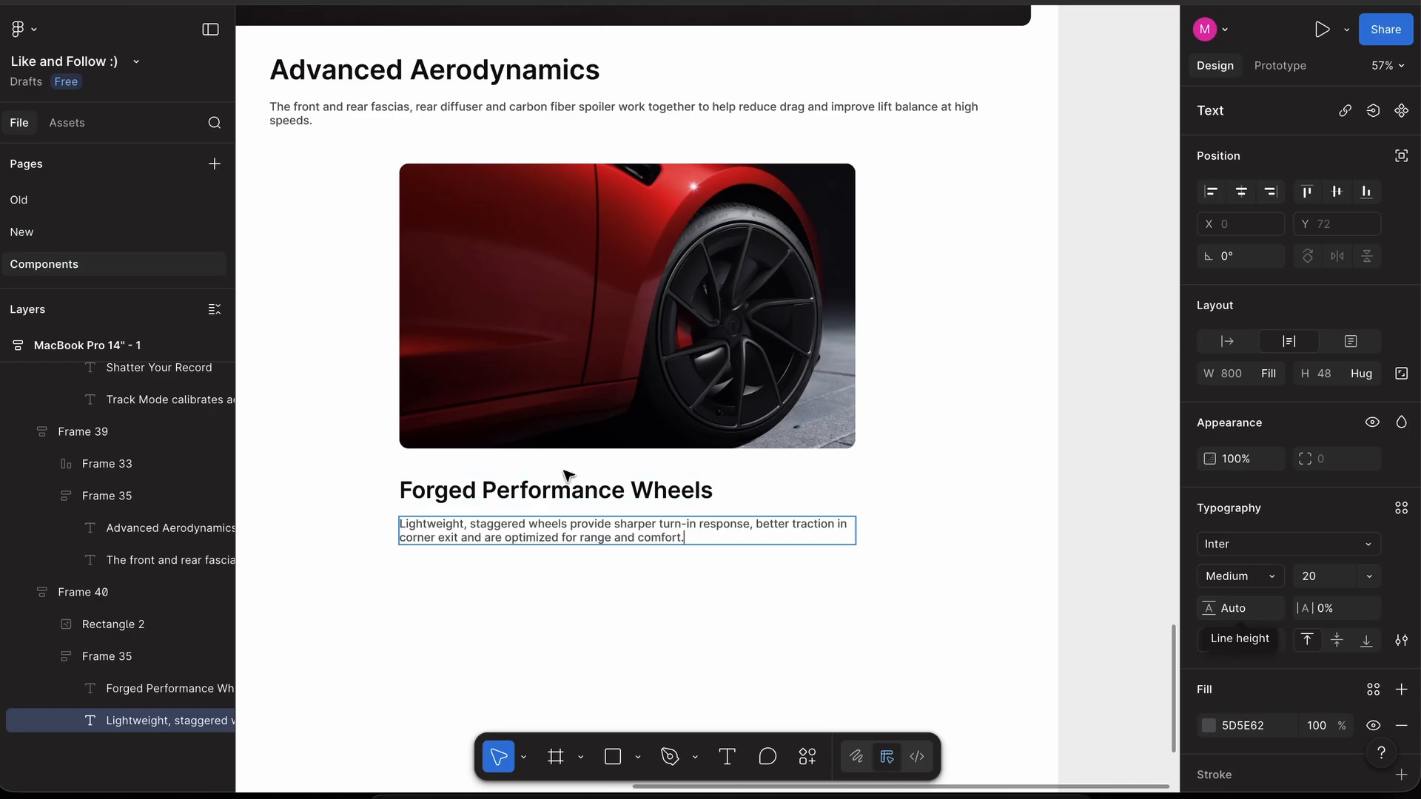
{"action": "key", "text": "Escape"}
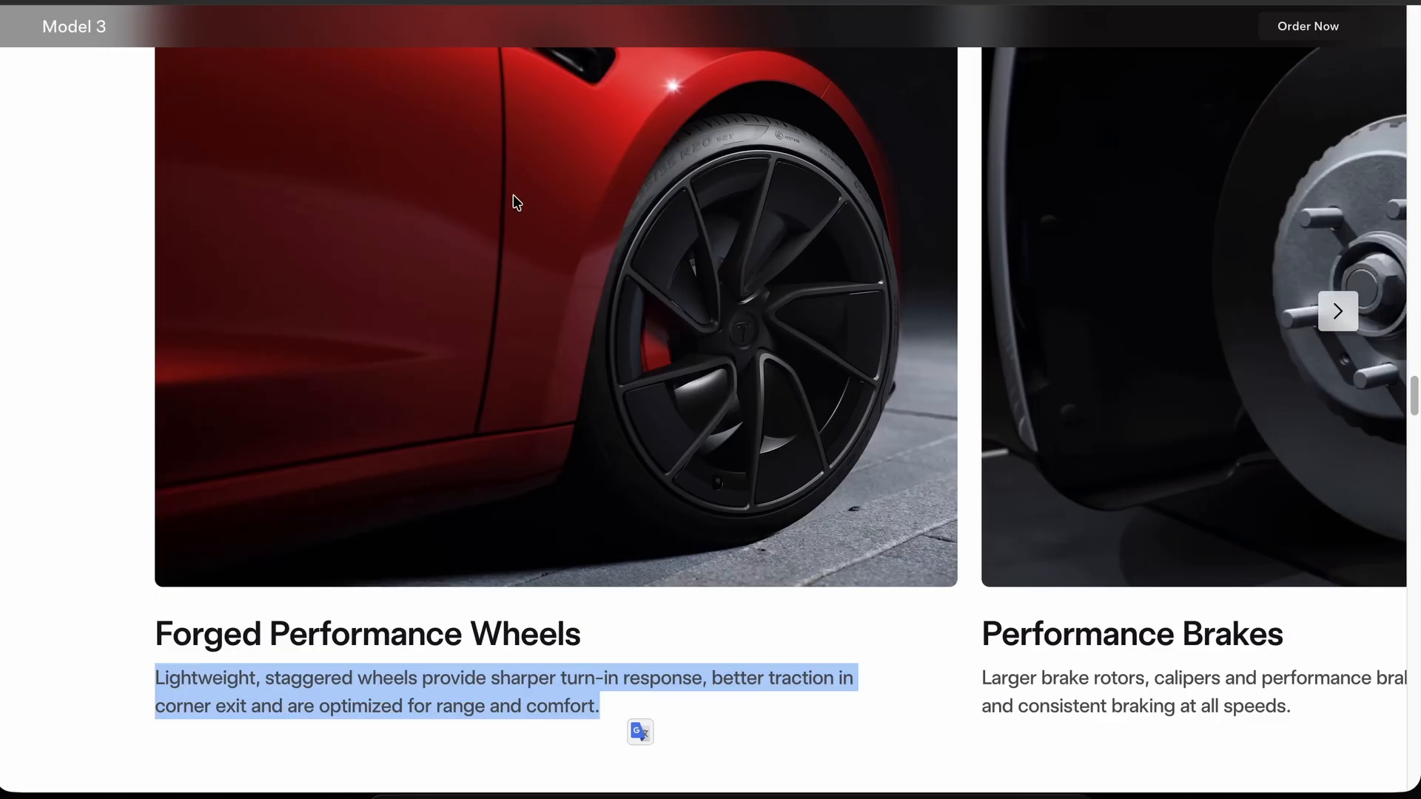
{"action": "left_click", "coordinate": [794, 641]}
{"action": "scroll", "coordinate": [794, 641], "scroll_direction": "up", "scroll_amount": 2}
{"action": "scroll", "coordinate": [795, 641], "scroll_direction": "down", "scroll_amount": 2}
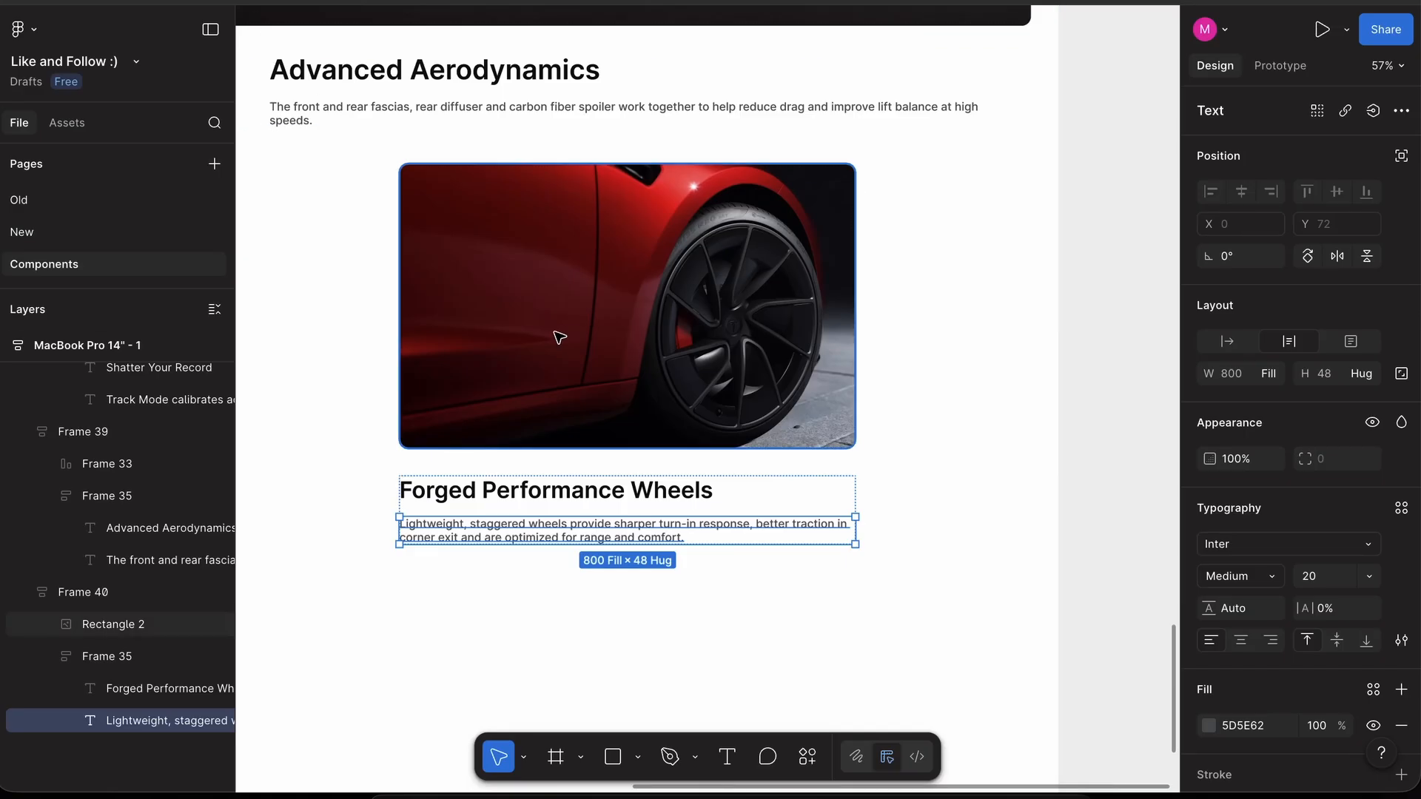
- Duplicate the Forged Performance Wheels card and wrap both cards in an auto layout frame
{"action": "left_click", "coordinate": [1019, 411]}
{"action": "left_click", "coordinate": [678, 402]}
{"action": "scroll", "coordinate": [678, 402], "scroll_direction": "down", "scroll_amount": 3}
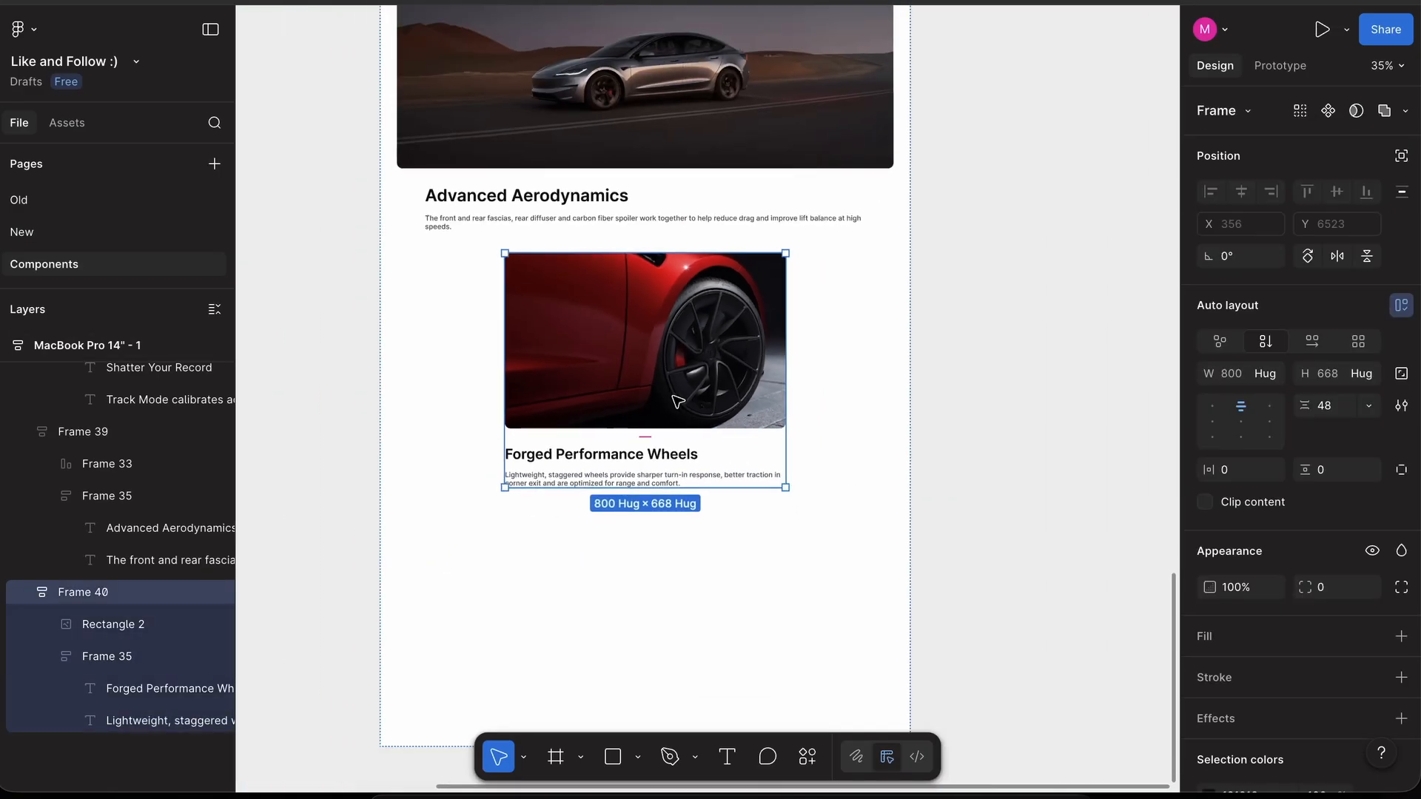
{"action": "scroll", "coordinate": [689, 396], "scroll_direction": "up", "scroll_amount": 2}
{"action": "key", "text": "super+d"}
{"action": "key", "text": "shift+a"}
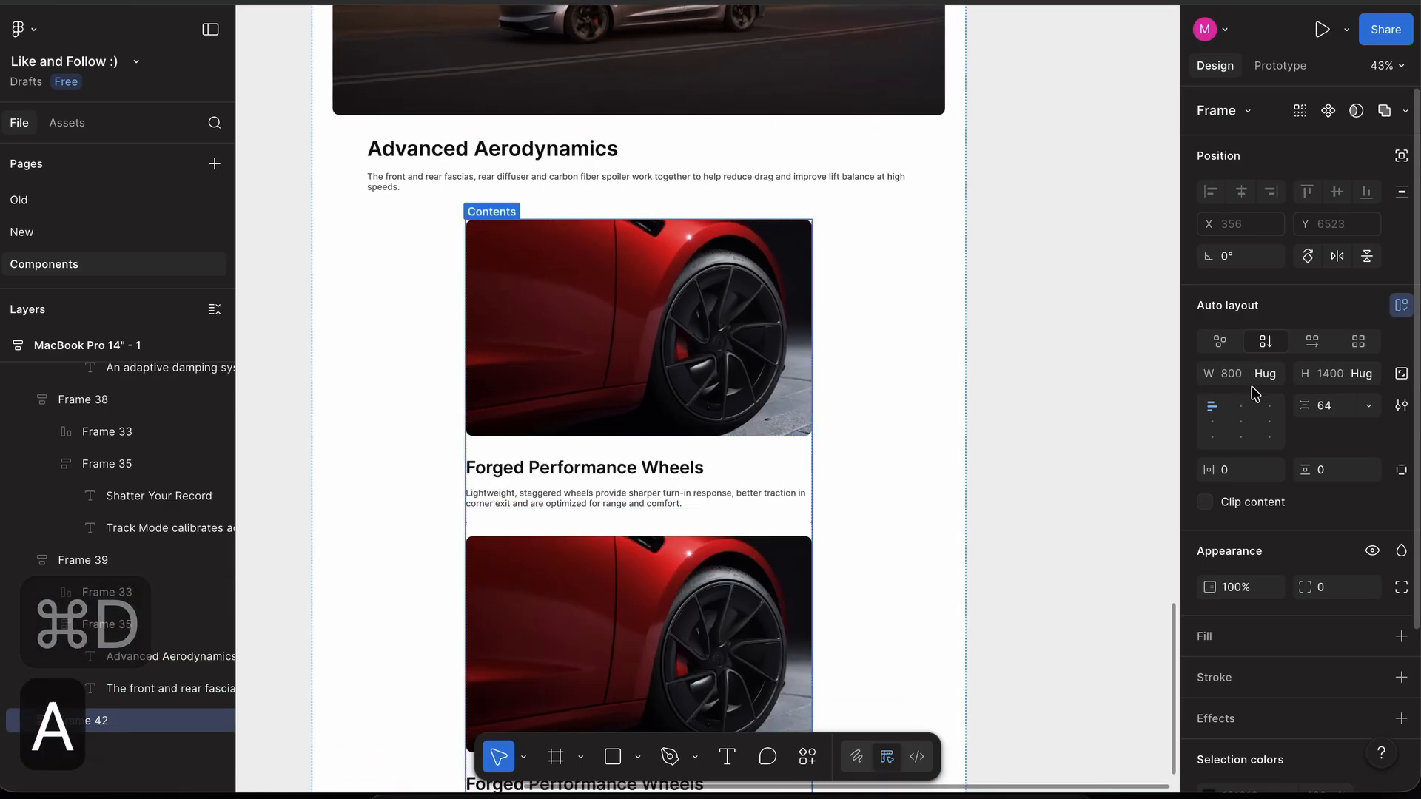
- Switch the cards' auto layout to a horizontal flow and duplicate a card to make a row of three
{"action": "left_click", "coordinate": [1269, 375]}
{"action": "left_click", "coordinate": [1268, 349]}
{"action": "left_click", "coordinate": [1310, 346]}
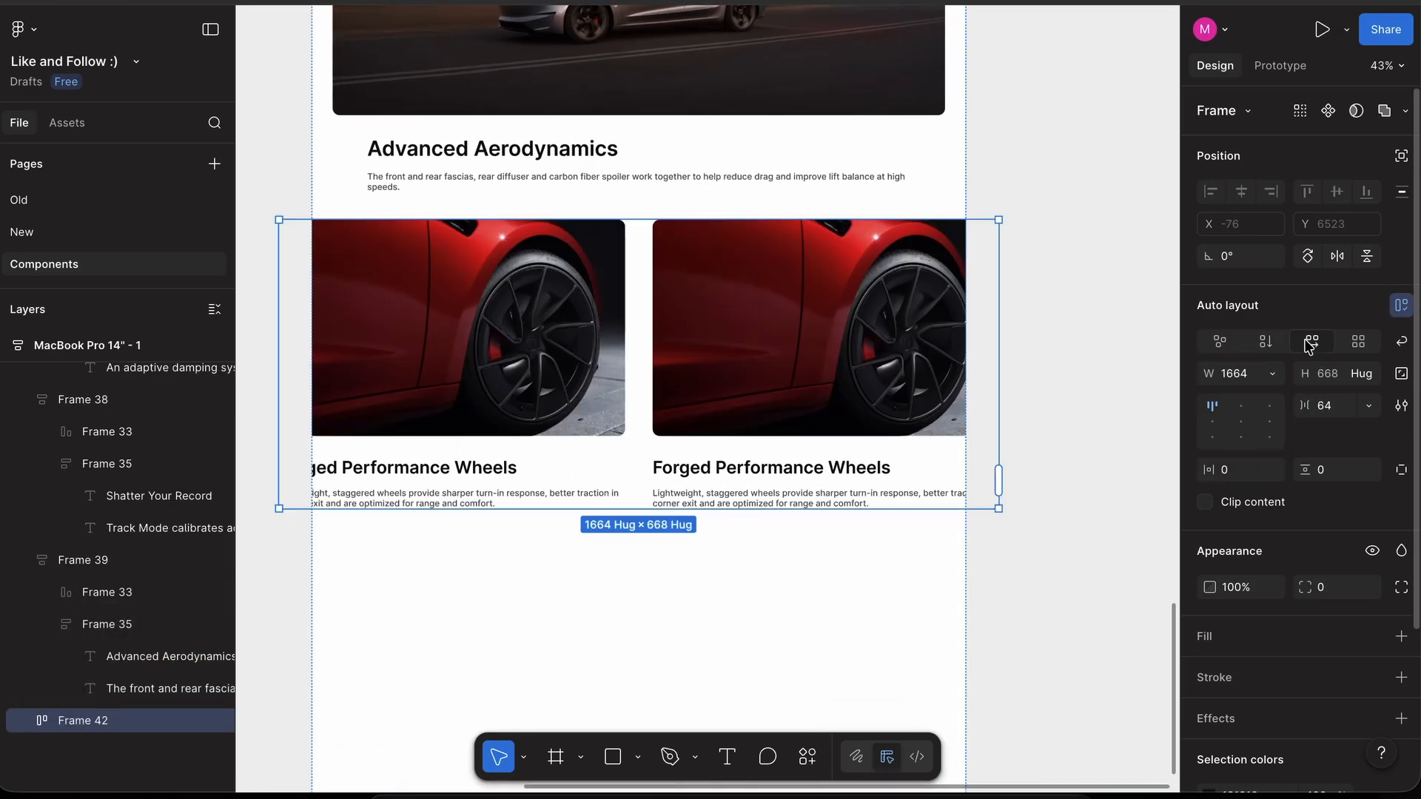
{"action": "left_click", "coordinate": [932, 459]}
{"action": "key", "text": "super+d"}
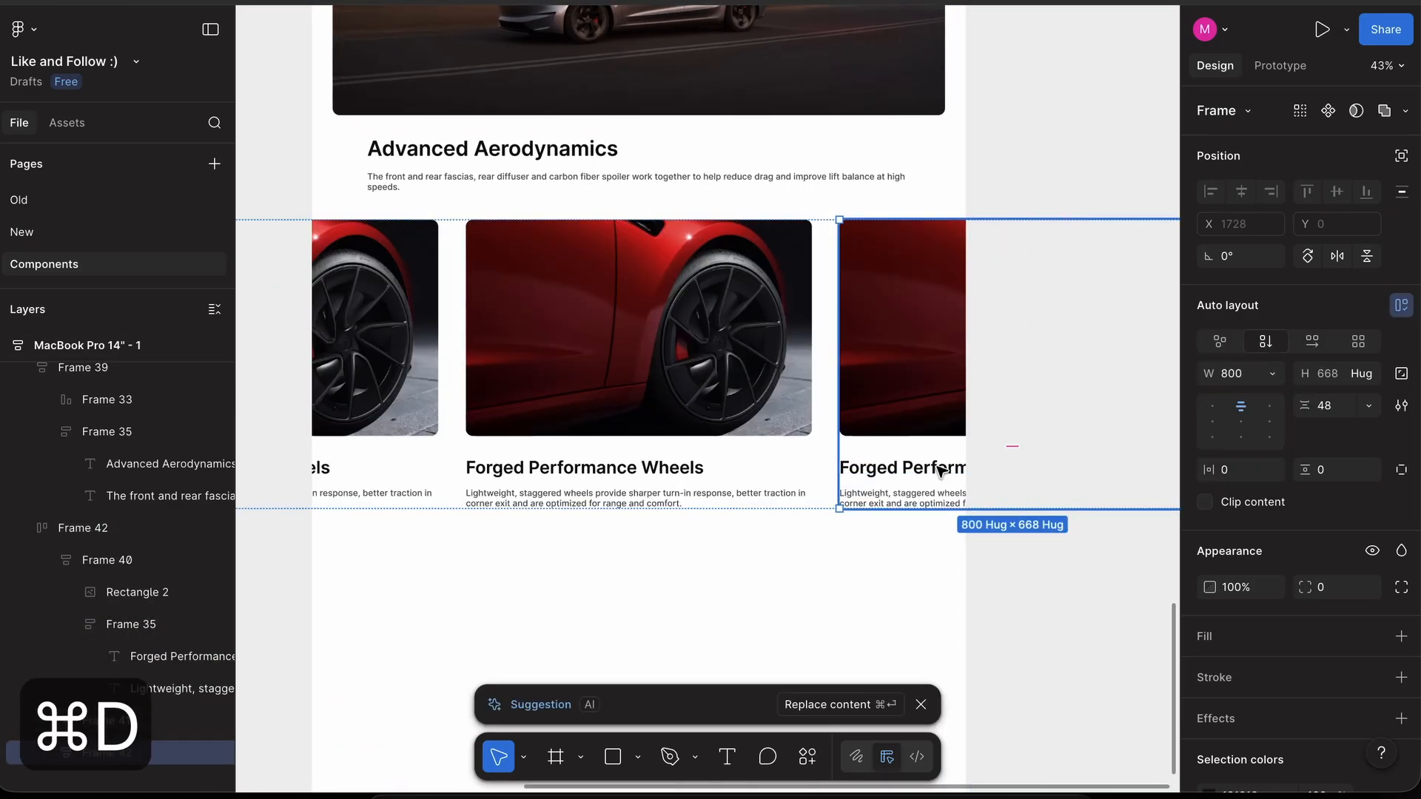
- Try to make the three-card row fill the width of its container
{"action": "left_click", "coordinate": [823, 402]}
{"action": "scroll", "coordinate": [823, 400], "scroll_direction": "down", "scroll_amount": 5}
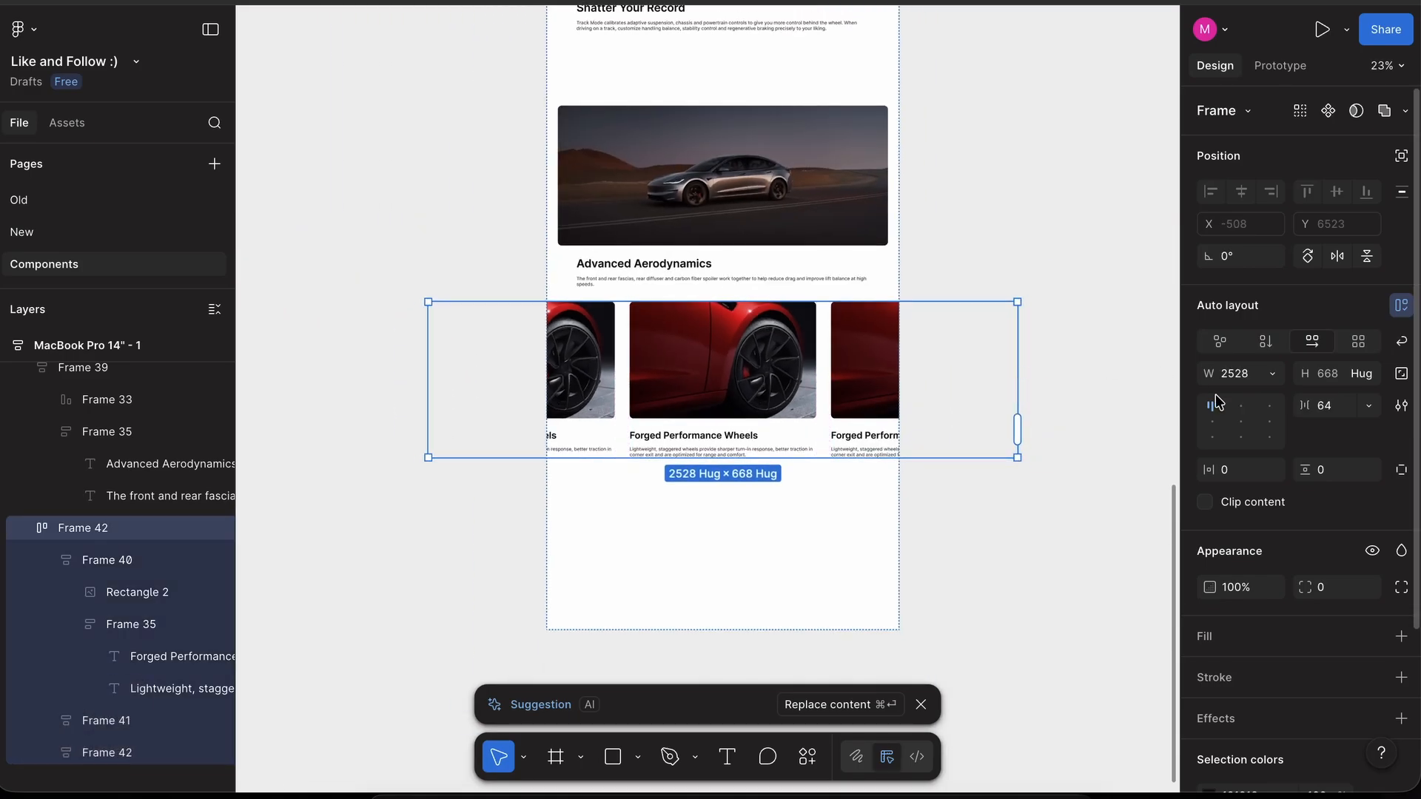
{"action": "left_click", "coordinate": [1271, 374]}
{"action": "left_click", "coordinate": [1270, 398]}
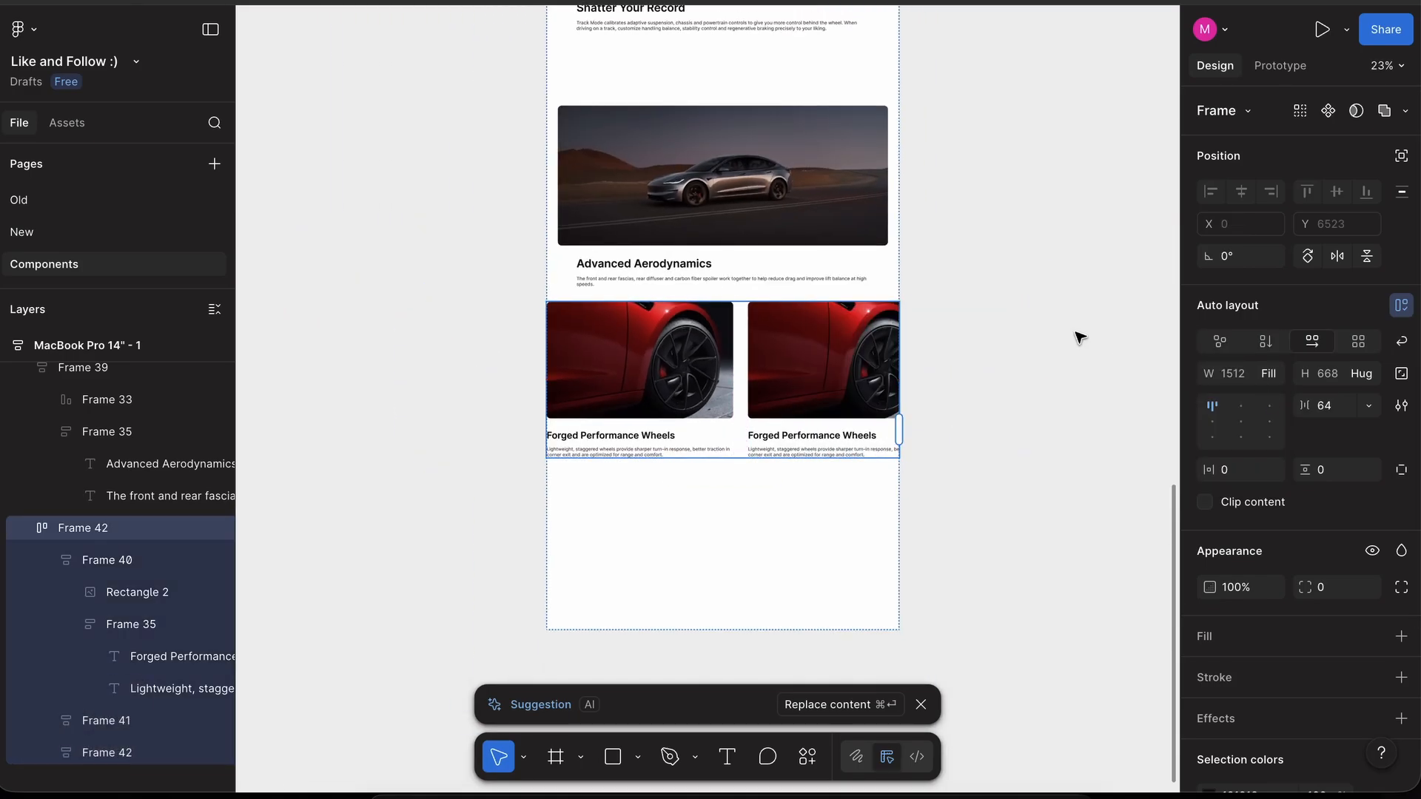
{"action": "key", "text": "super+z"}
{"action": "scroll", "coordinate": [948, 326], "scroll_direction": "up", "scroll_amount": 2}
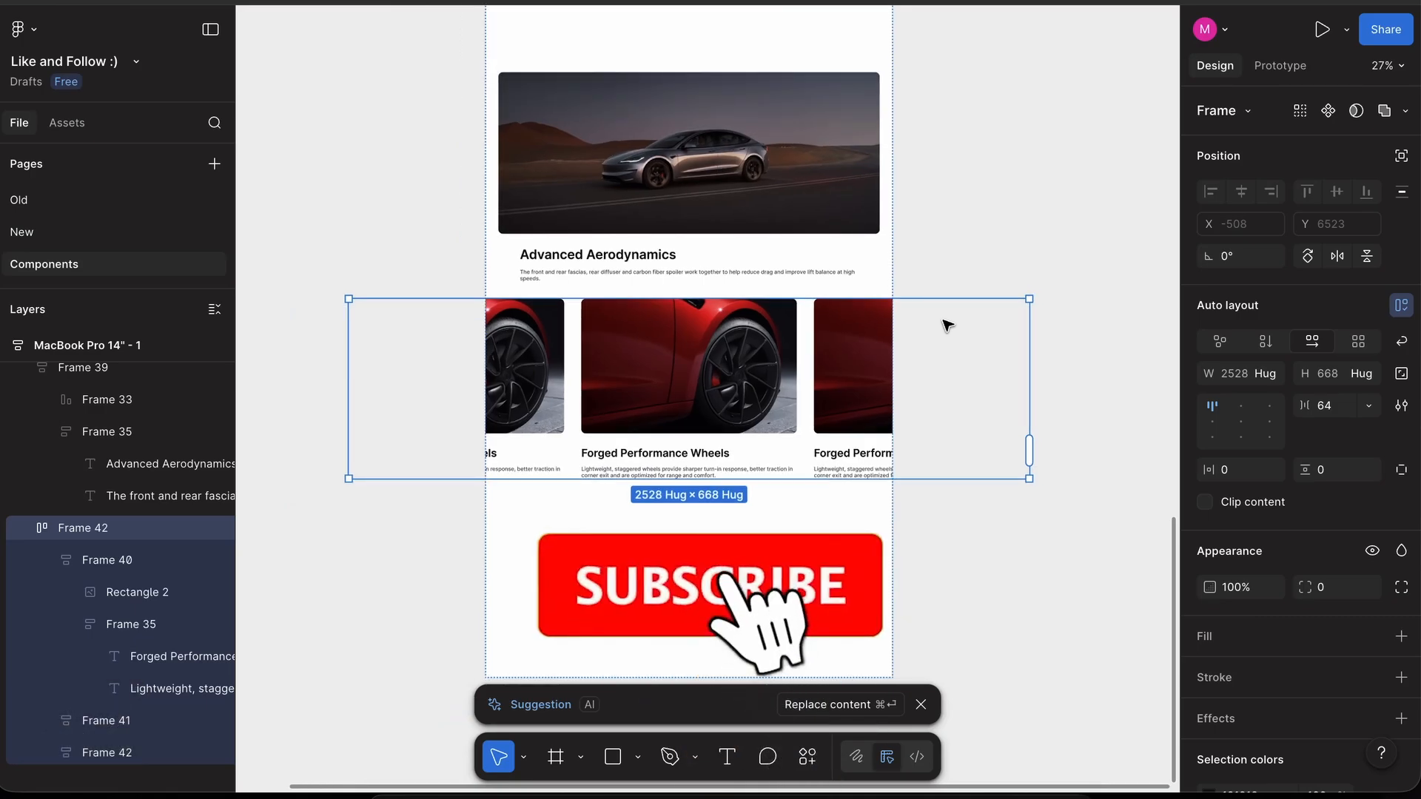
- Wrap the card row in an auto layout frame that fills its container's width, with 128 horizontal padding
{"action": "key", "text": "alt+super+g"}
{"action": "scroll", "coordinate": [947, 326], "scroll_direction": "up", "scroll_amount": 2}
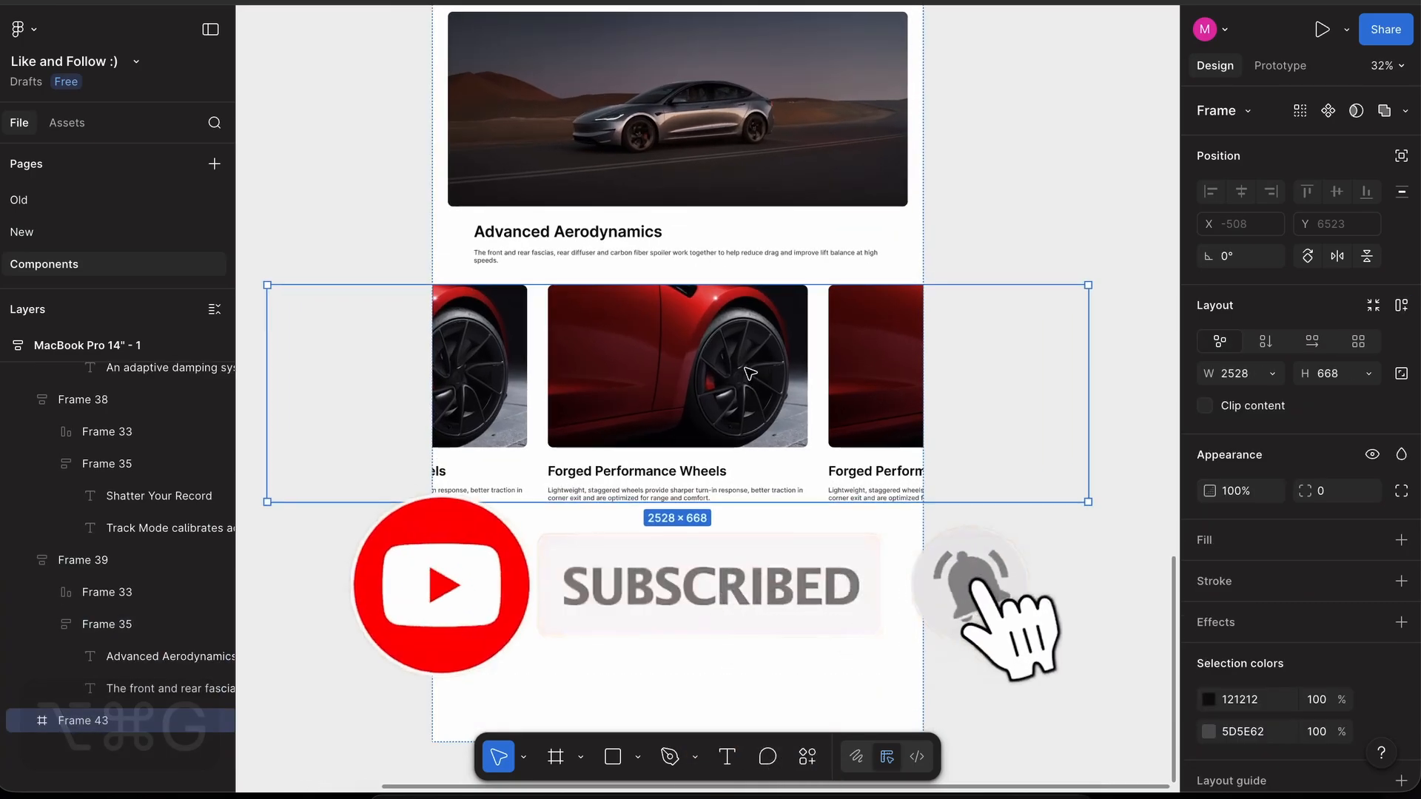
{"action": "key", "text": "shift+a"}
{"action": "left_click", "coordinate": [1268, 373]}
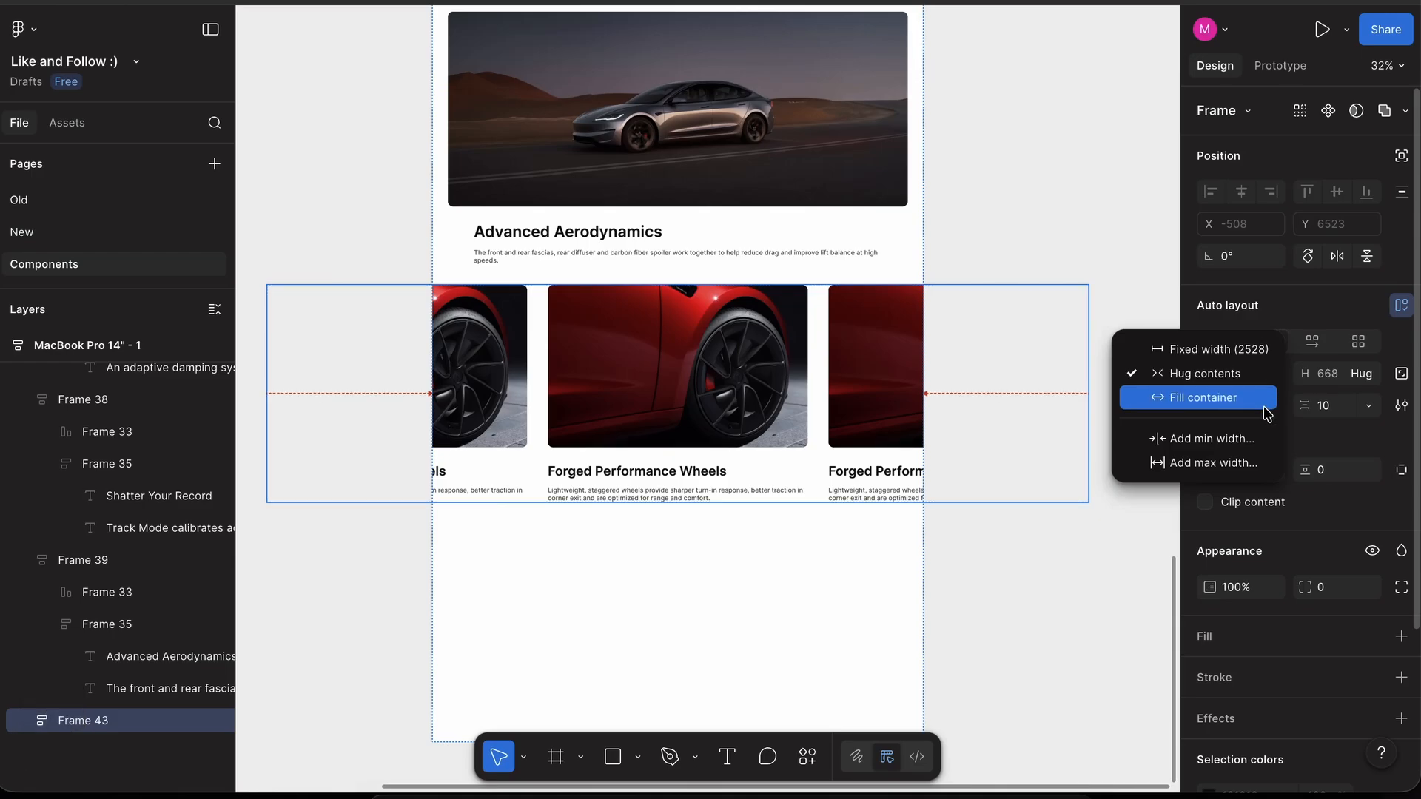
{"action": "left_click", "coordinate": [1184, 399]}
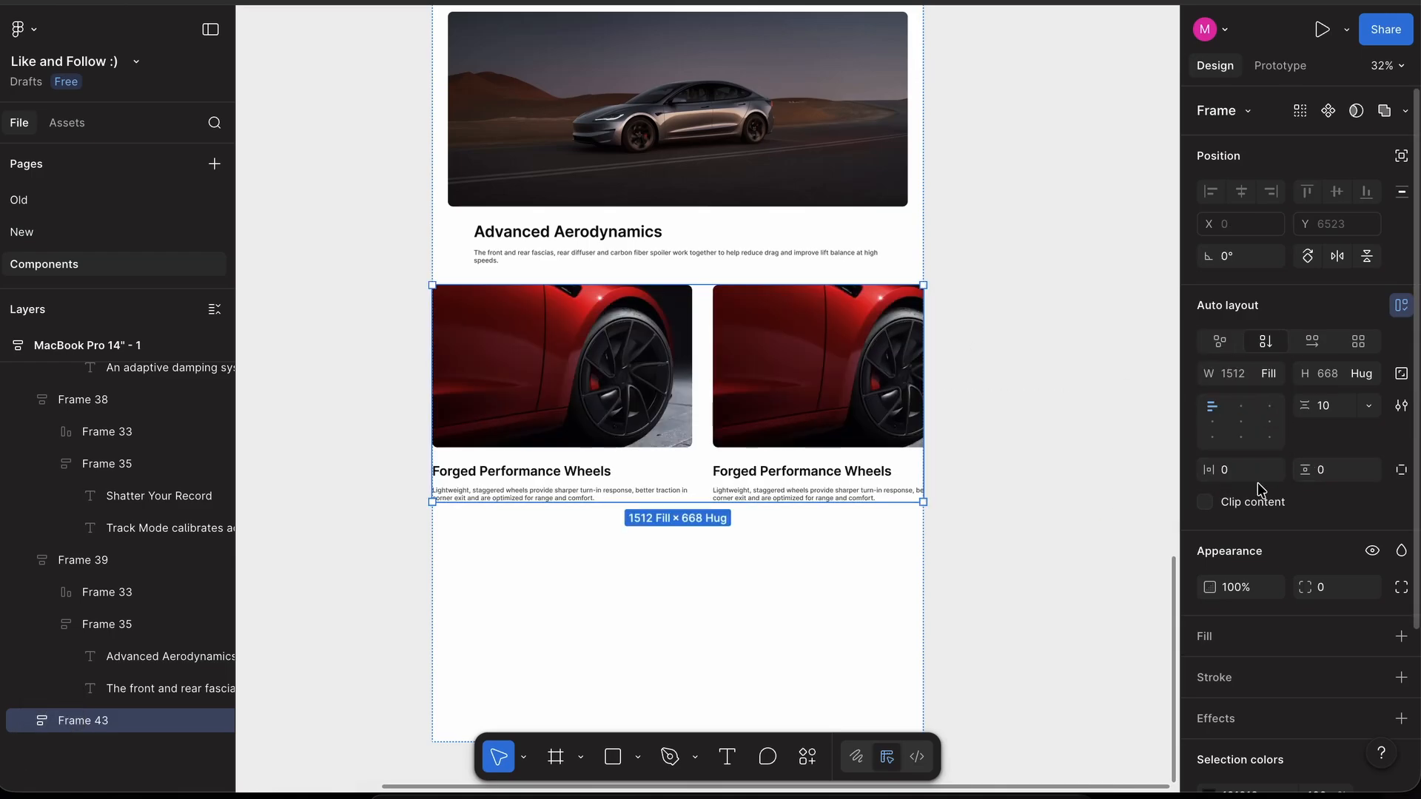
{"action": "type", "text": "128"}
{"action": "key", "text": "Return"}
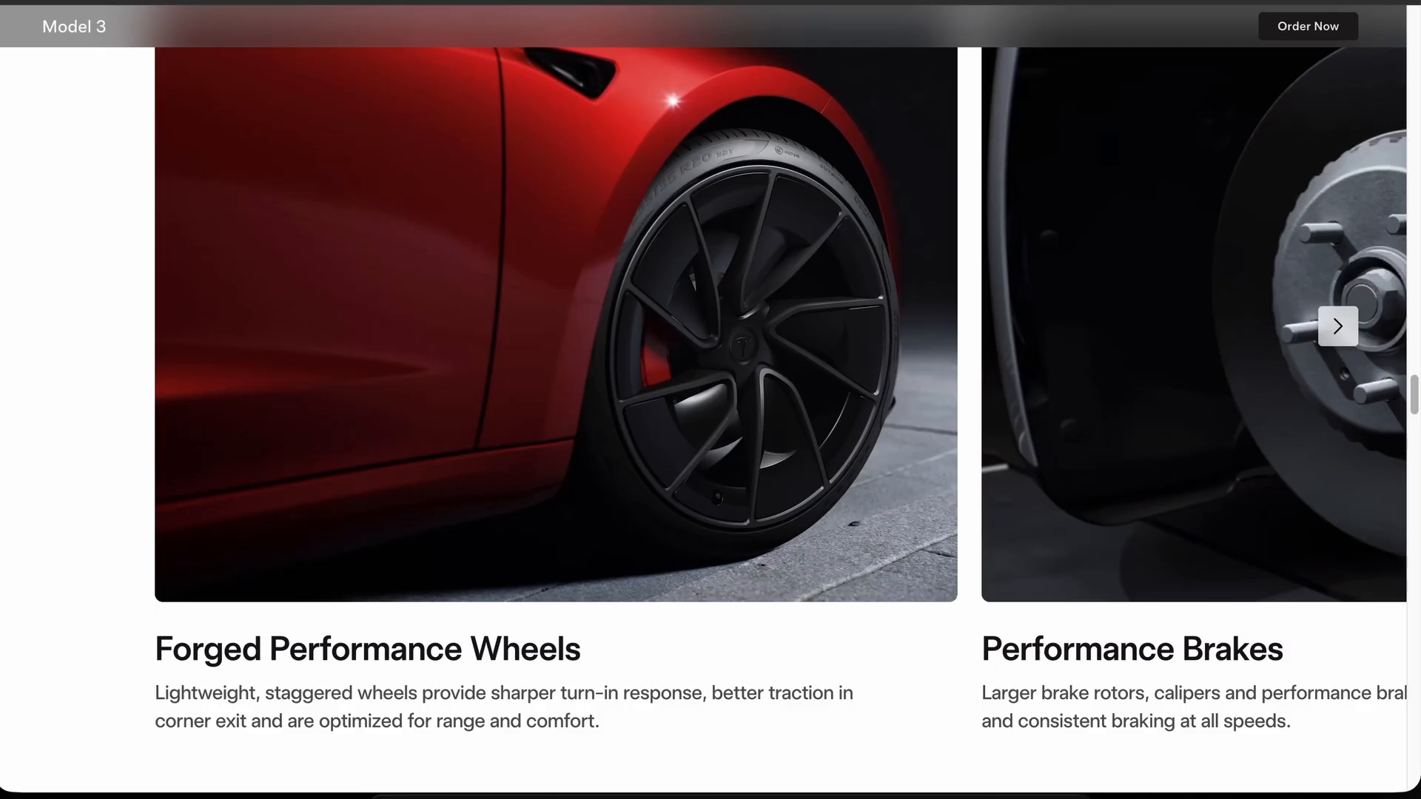
- Check the spacing above the cards on the reference page and set the card section's vertical padding to 64
{"action": "scroll", "coordinate": [482, 235], "scroll_direction": "up", "scroll_amount": 7}
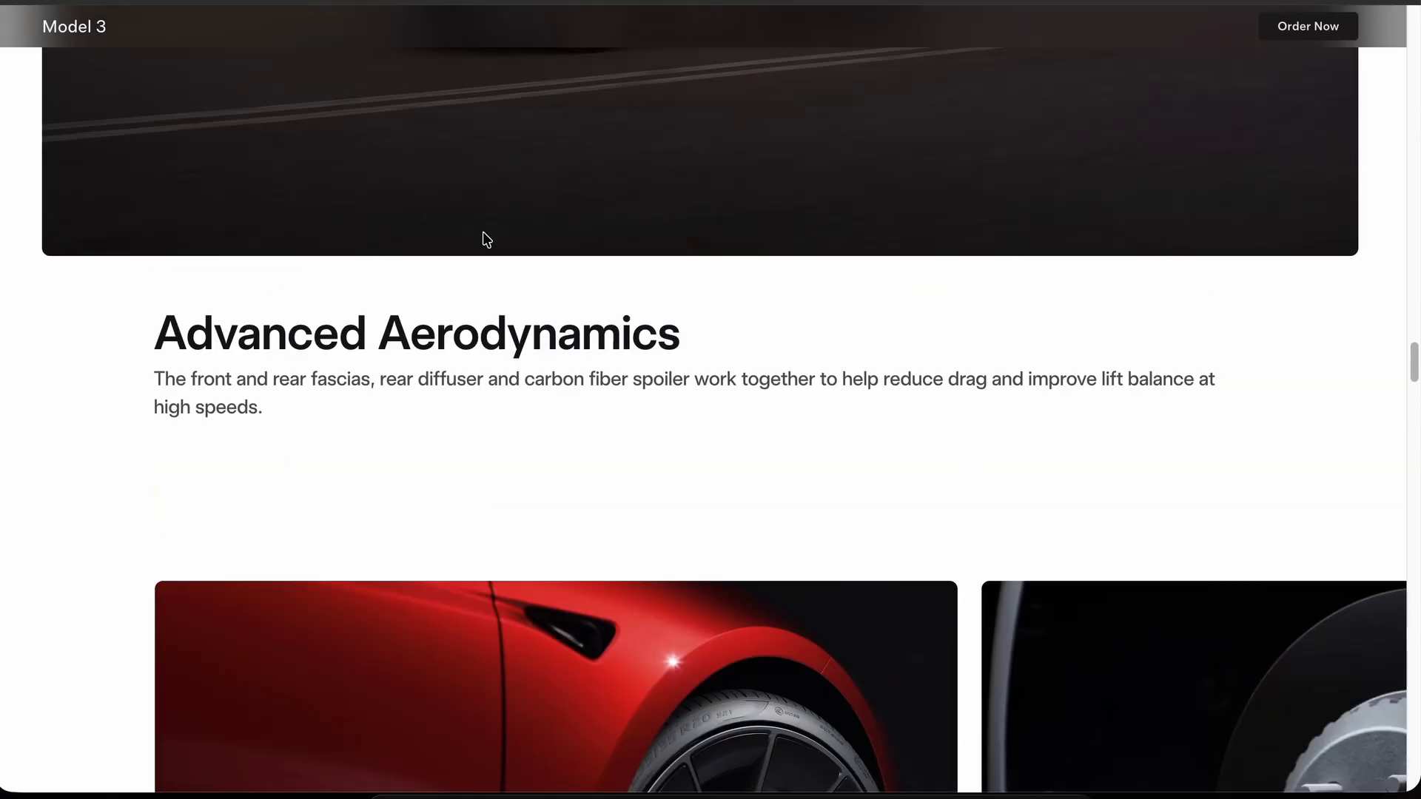
{"action": "scroll", "coordinate": [482, 235], "scroll_direction": "down", "scroll_amount": 5}
{"action": "scroll", "coordinate": [482, 235], "scroll_direction": "up", "scroll_amount": 1}
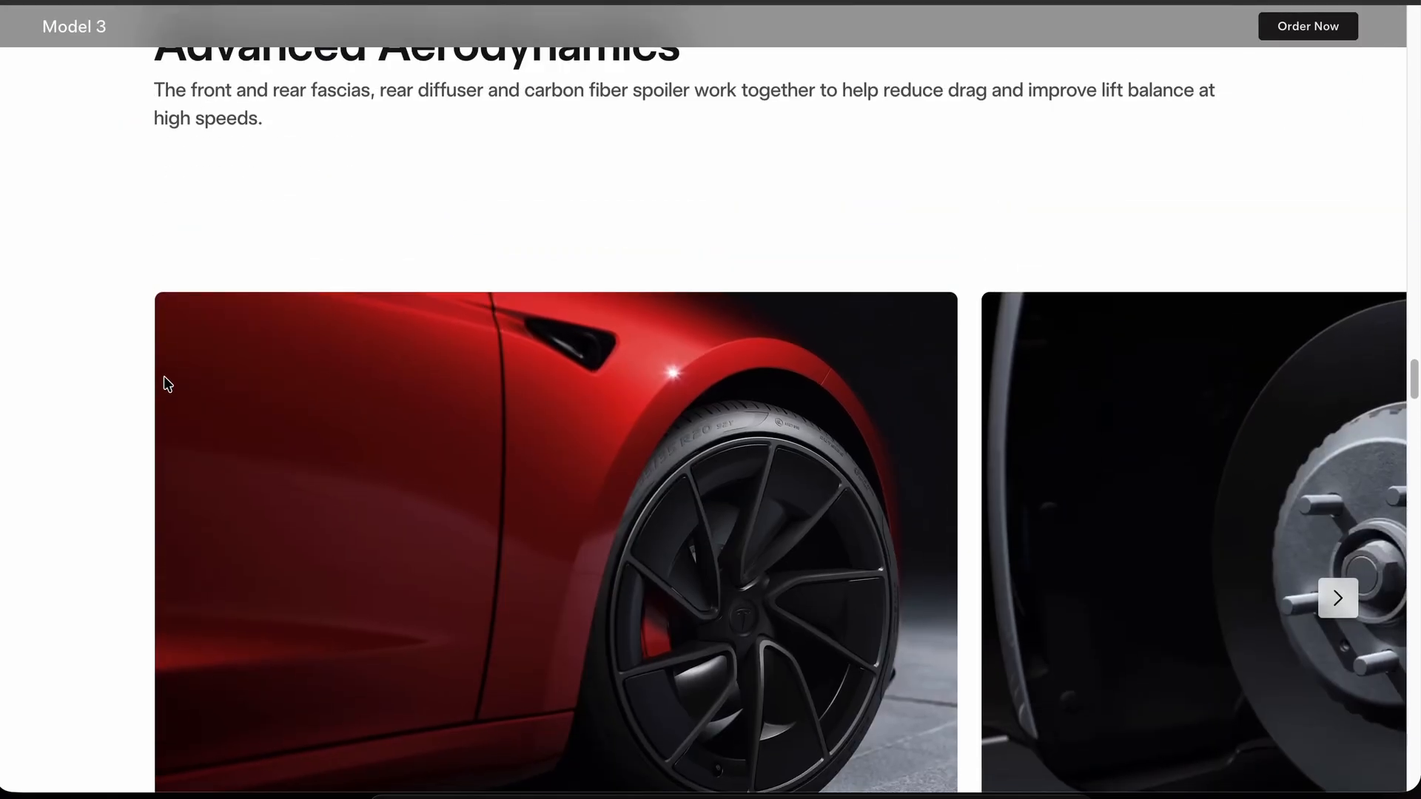
{"action": "scroll", "coordinate": [177, 467], "scroll_direction": "up", "scroll_amount": 2}
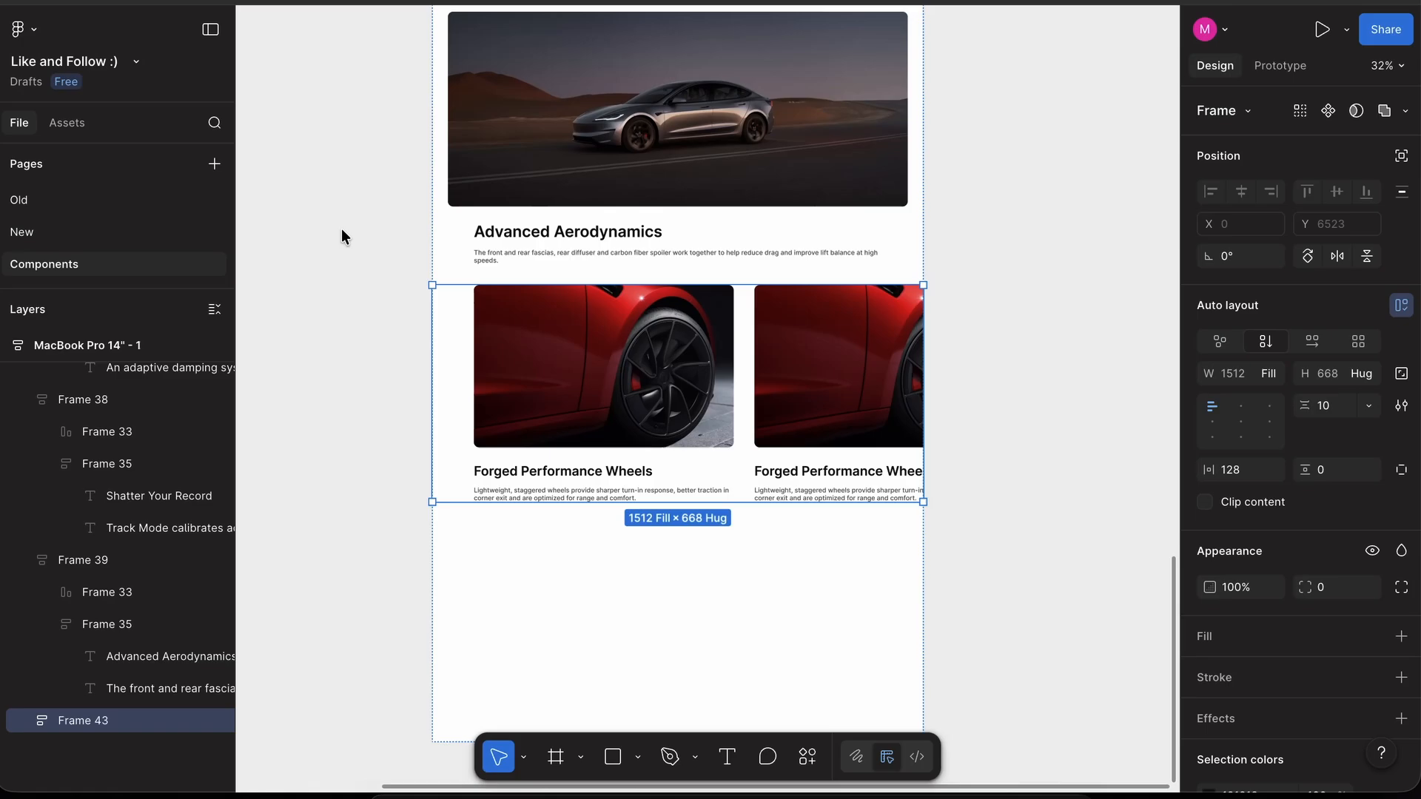
{"action": "scroll", "coordinate": [444, 362], "scroll_direction": "up", "scroll_amount": 5}
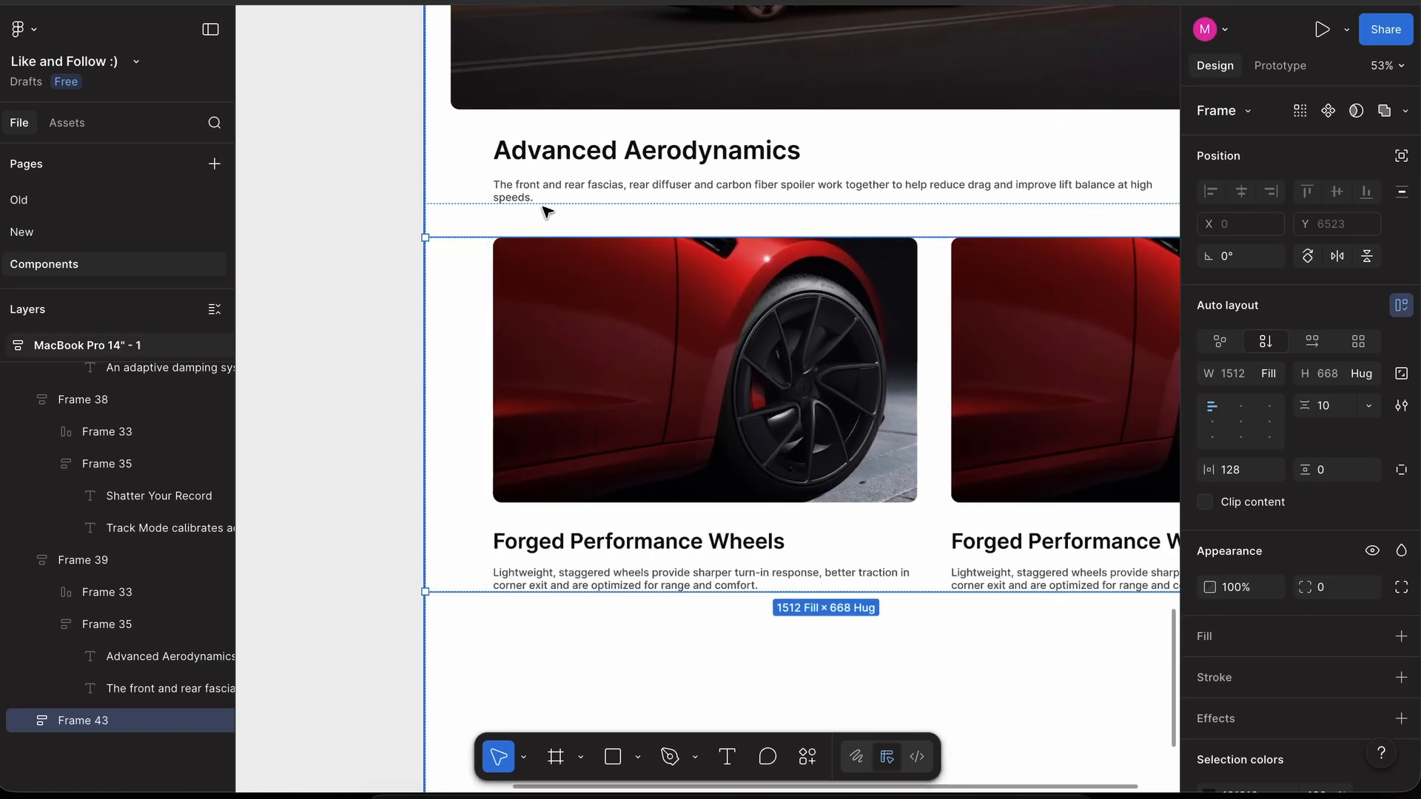
{"action": "left_click", "coordinate": [527, 162]}
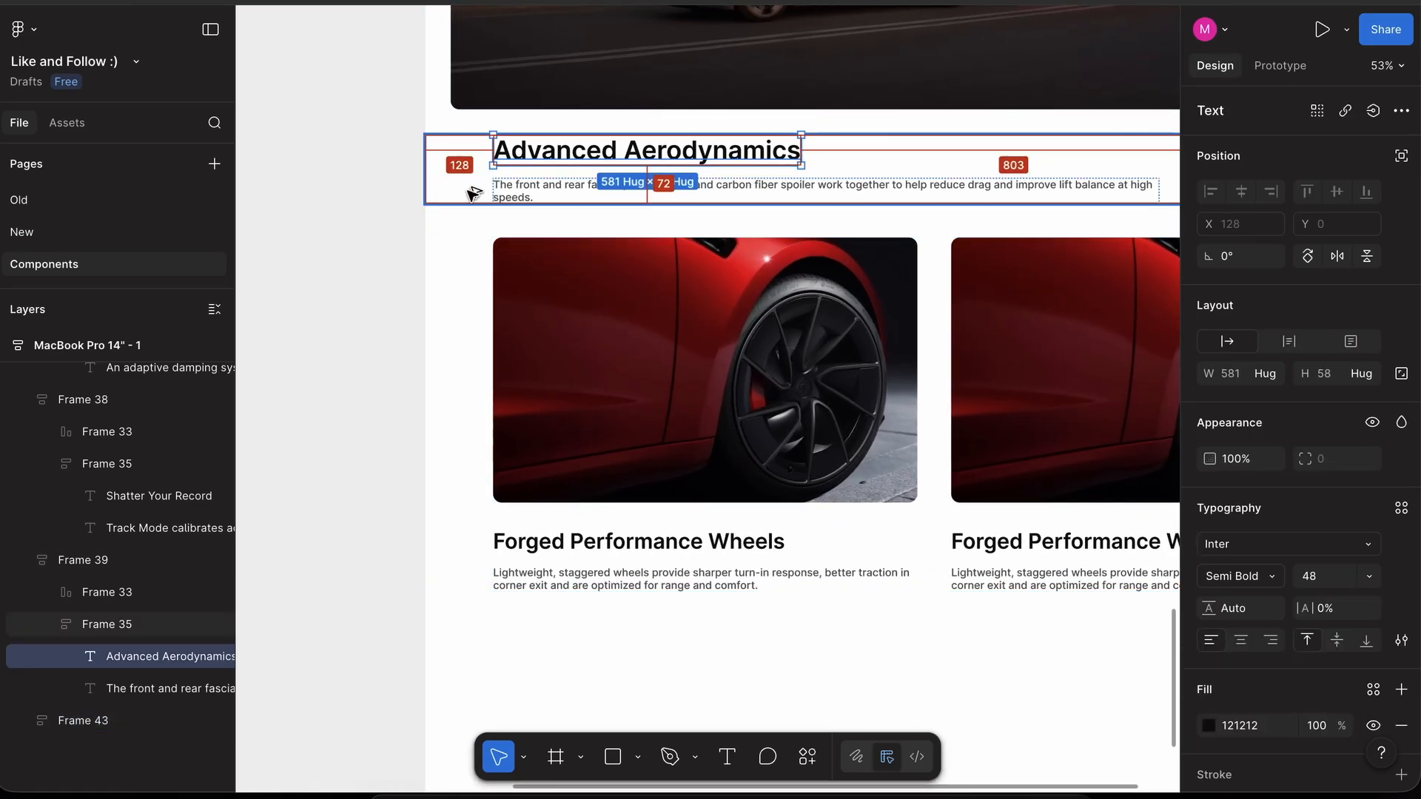
{"action": "left_click", "coordinate": [508, 371]}
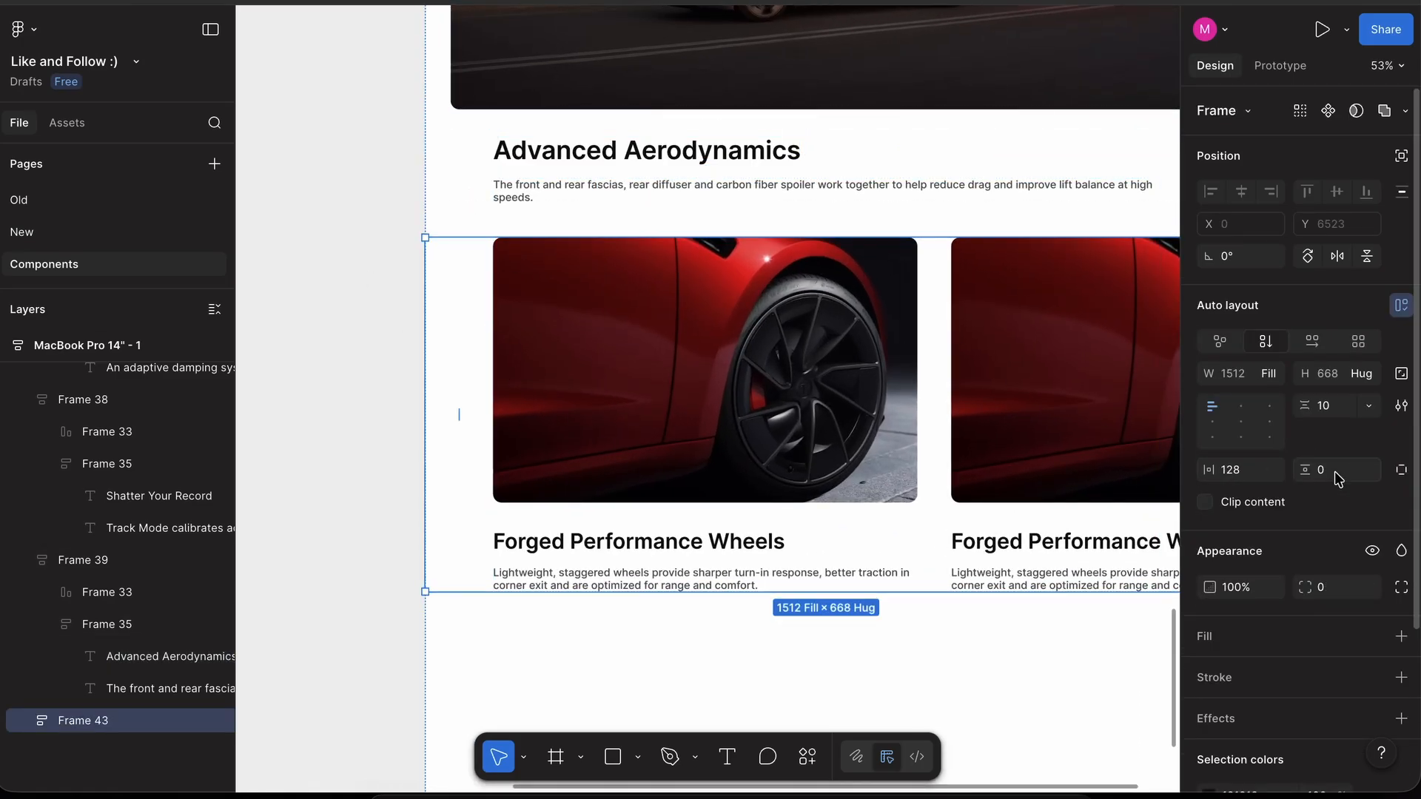
{"action": "type", "text": "64"}
{"action": "key", "text": "Return"}
- Increase the vertical padding of the frame around the card row to 128
{"action": "scroll", "coordinate": [751, 244], "scroll_direction": "down", "scroll_amount": 3}
{"action": "scroll", "coordinate": [751, 244], "scroll_direction": "right", "scroll_amount": 3}
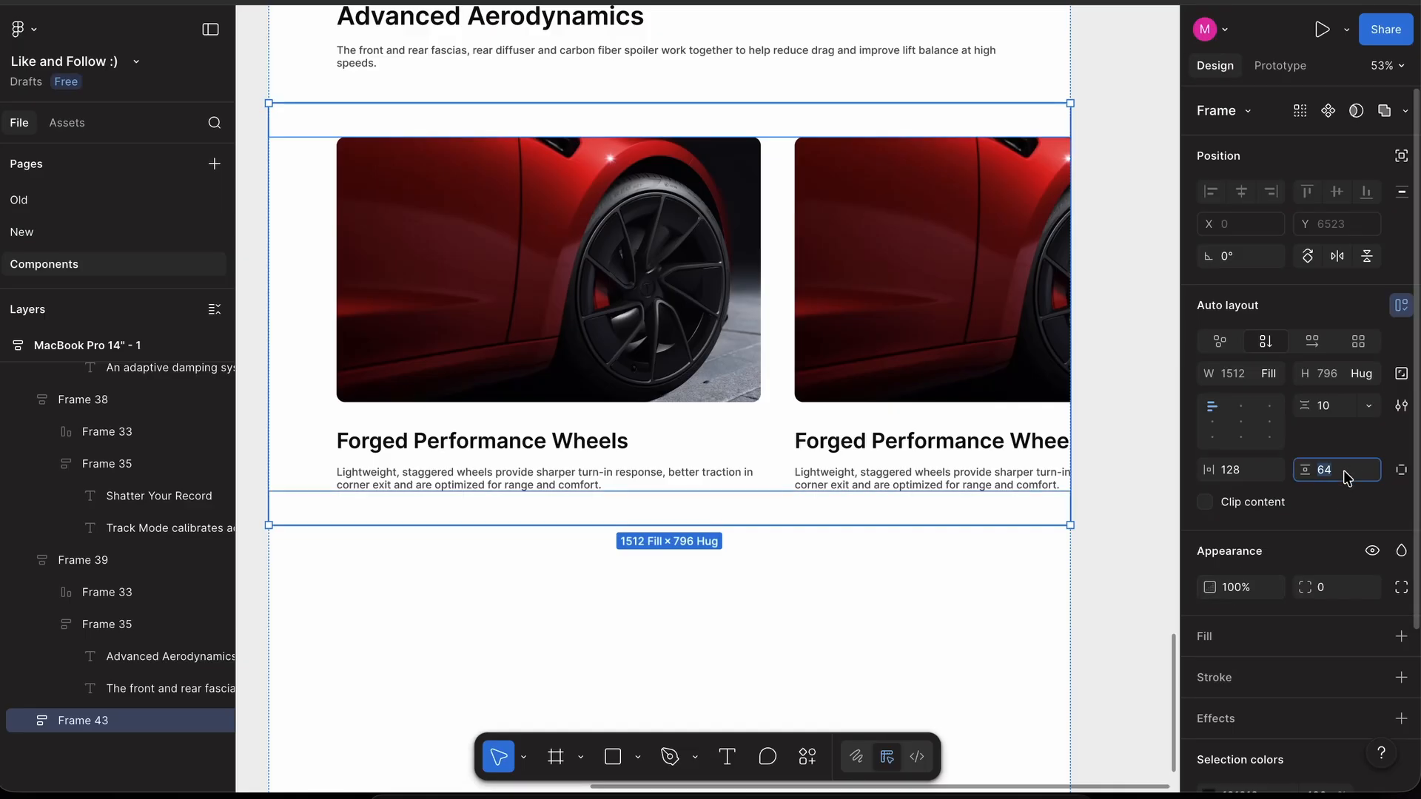
{"action": "type", "text": "128"}
{"action": "key", "text": "Return"}
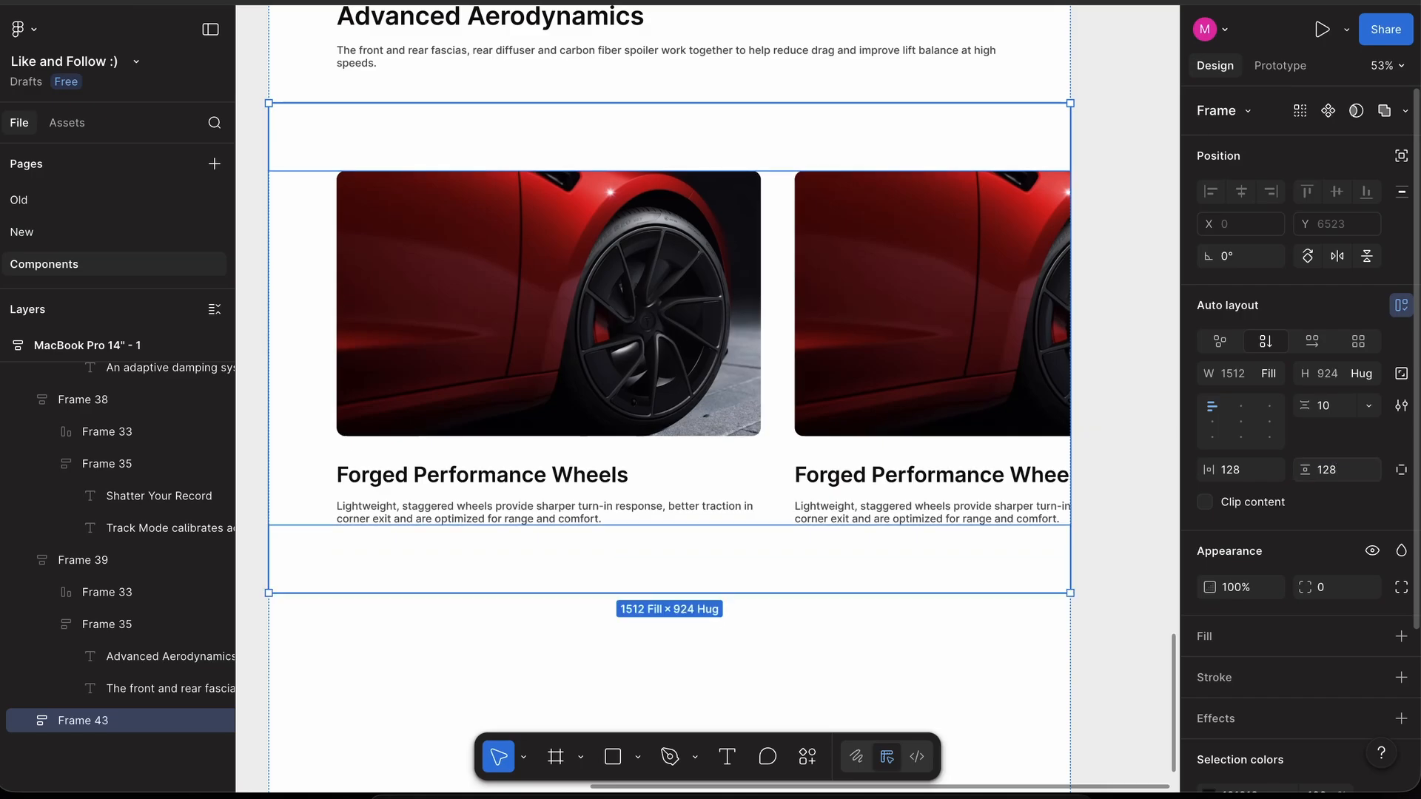
- Compare the spacing around and between the feature cards with the reference page
{"action": "left_click", "coordinate": [1113, 330]}
{"action": "scroll", "coordinate": [1114, 331], "scroll_direction": "up", "scroll_amount": 3}
{"action": "scroll", "coordinate": [814, 222], "scroll_direction": "down", "scroll_amount": 3}
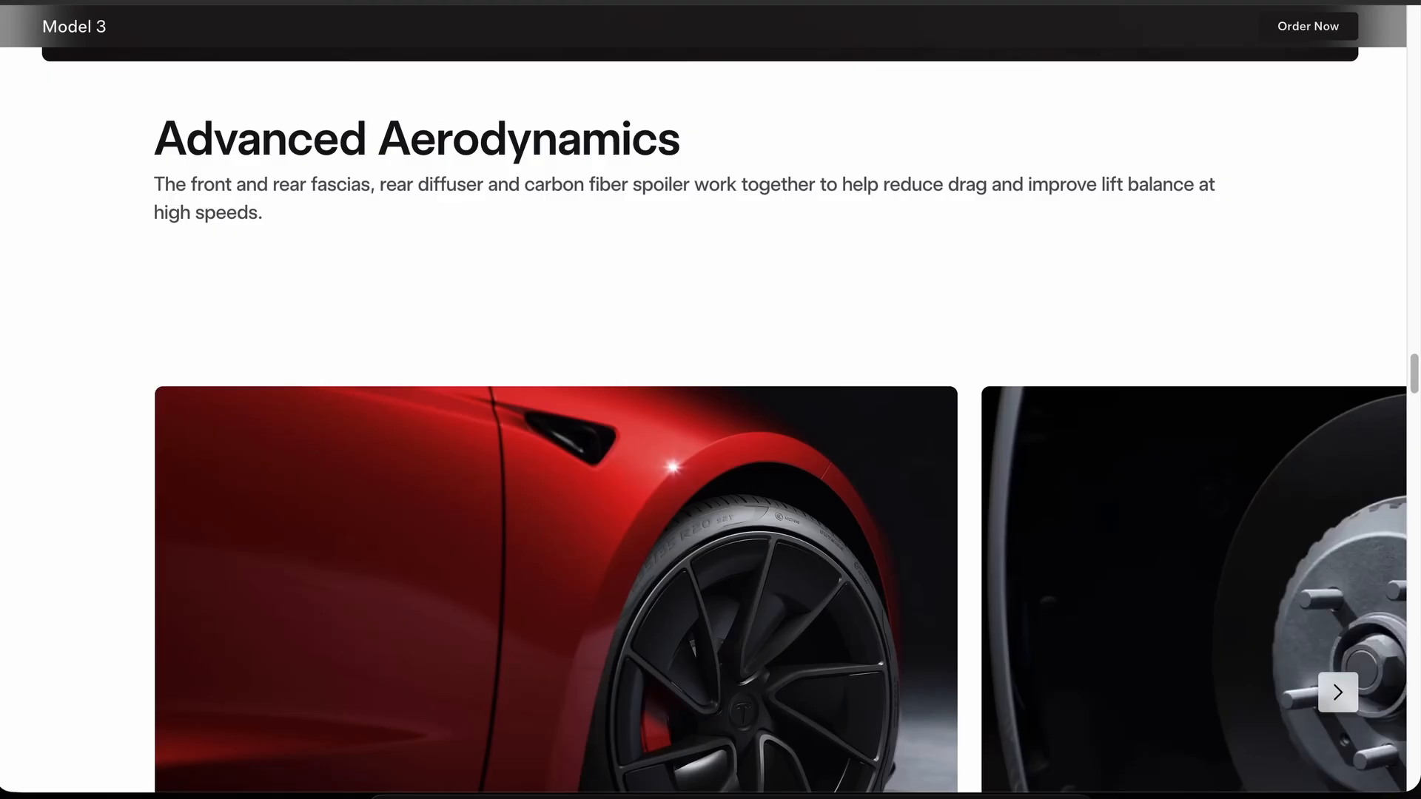
{"action": "scroll", "coordinate": [545, 318], "scroll_direction": "down", "scroll_amount": 5}
{"action": "scroll", "coordinate": [544, 318], "scroll_direction": "down", "scroll_amount": 6}
{"action": "scroll", "coordinate": [545, 318], "scroll_direction": "up", "scroll_amount": 8}
{"action": "scroll", "coordinate": [545, 319], "scroll_direction": "down", "scroll_amount": 1}
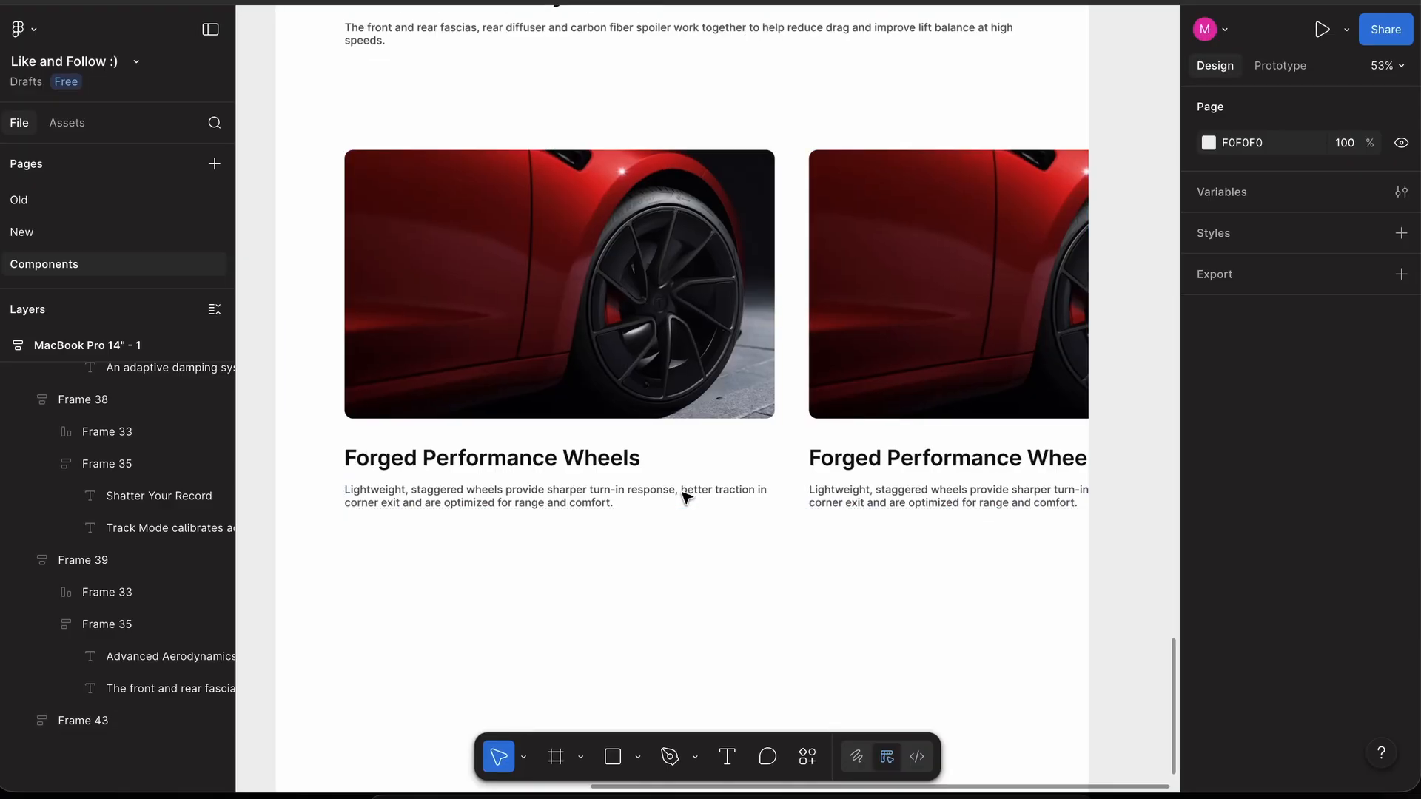
- Set the gap between the cards in the row to 32 and refine it to 48
{"action": "scroll", "coordinate": [824, 308], "scroll_direction": "up", "scroll_amount": 3}
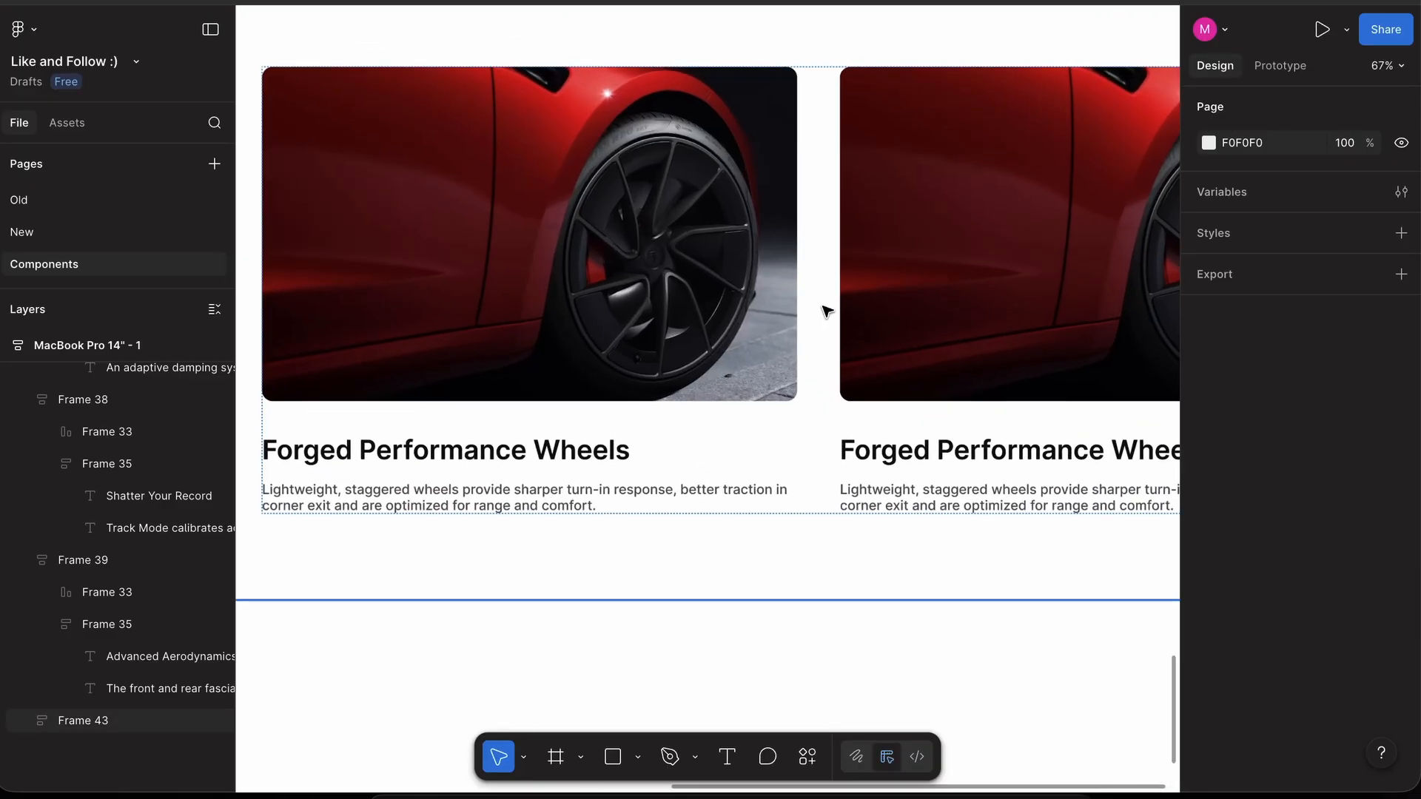
{"action": "left_click", "coordinate": [827, 311]}
{"action": "left_click", "coordinate": [822, 294]}
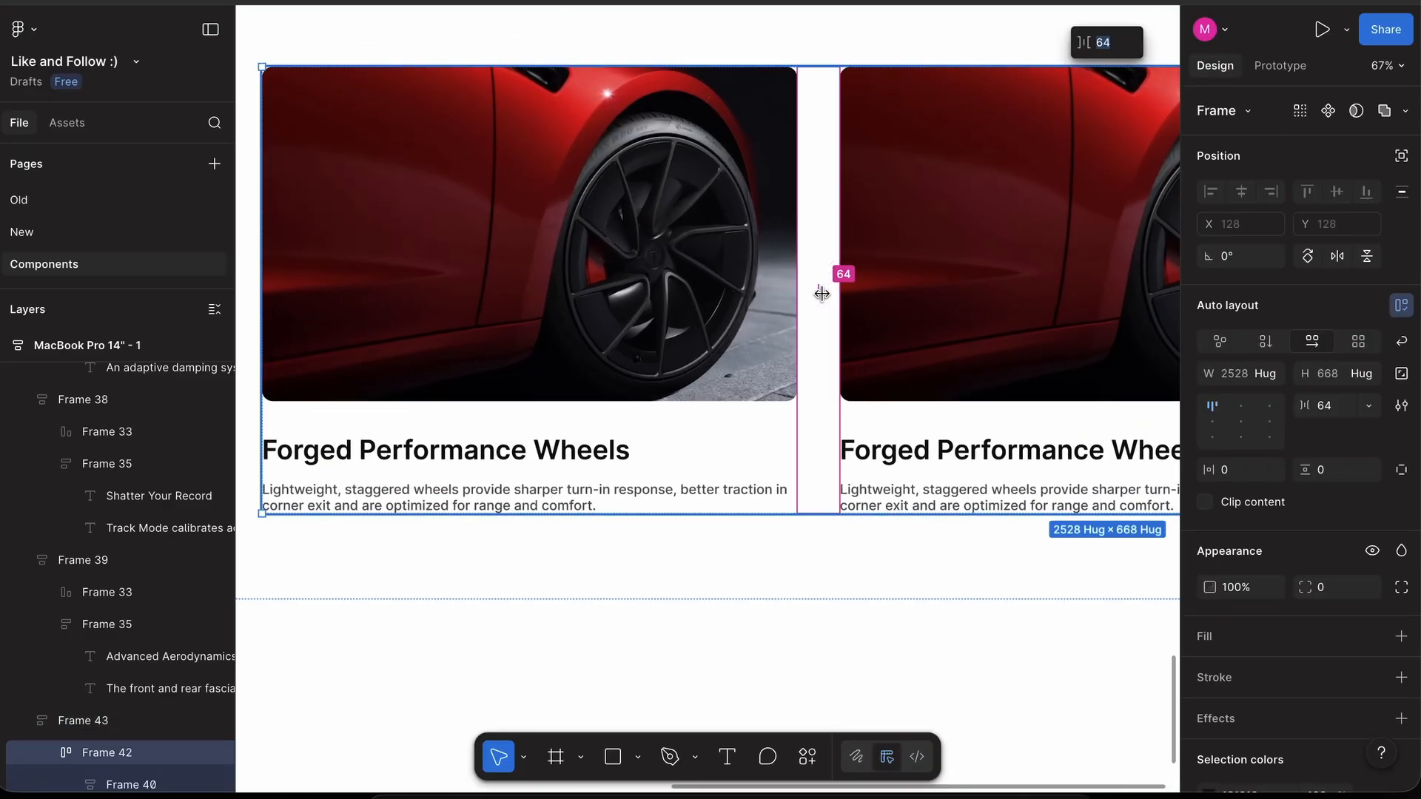
{"action": "type", "text": "32"}
{"action": "key", "text": "Return"}
{"action": "left_click", "coordinate": [809, 291]}
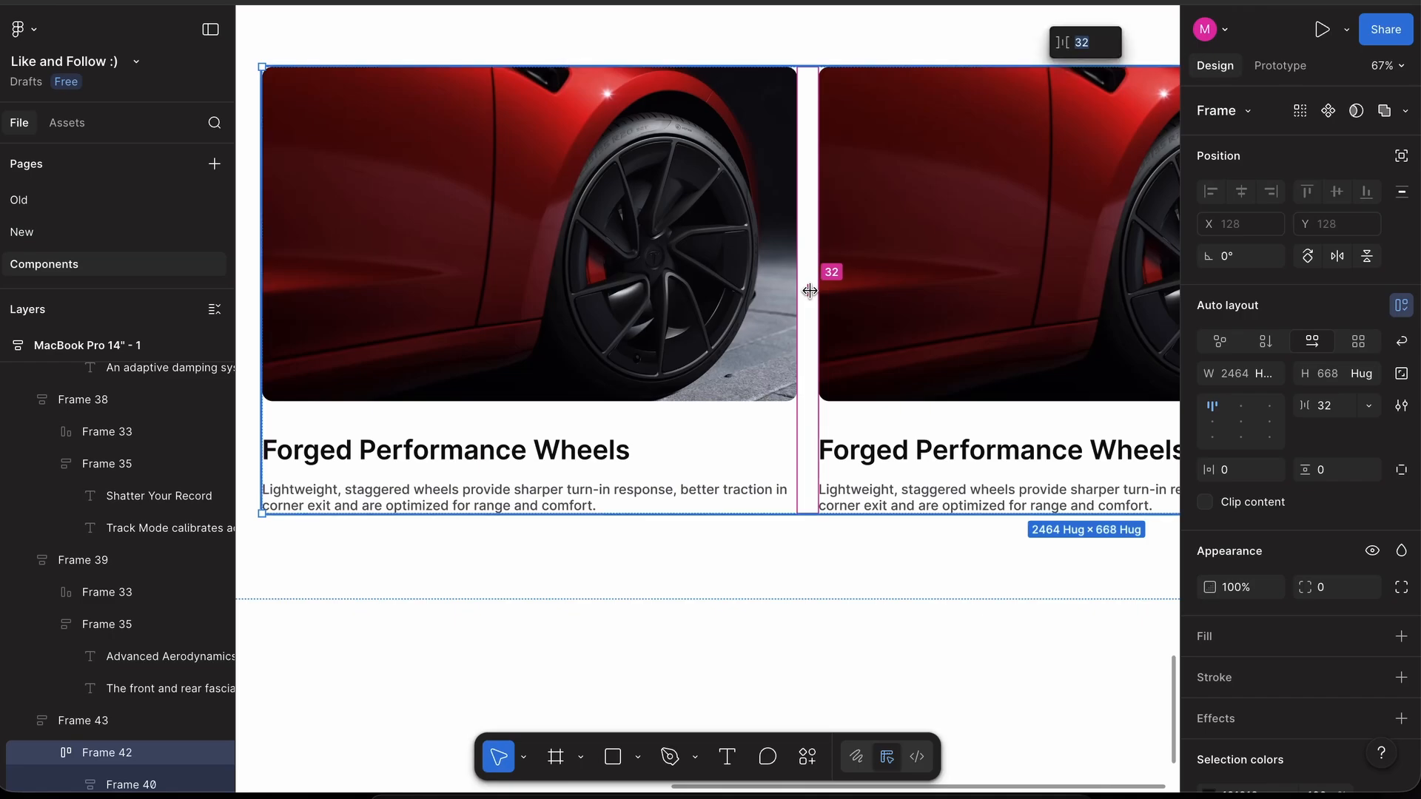
{"action": "type", "text": "48"}
{"action": "key", "text": "Return"}
- Compare the image proportions with the reference page and set the first two card images' height to 600
{"action": "scroll", "coordinate": [1088, 251], "scroll_direction": "down", "scroll_amount": 5}
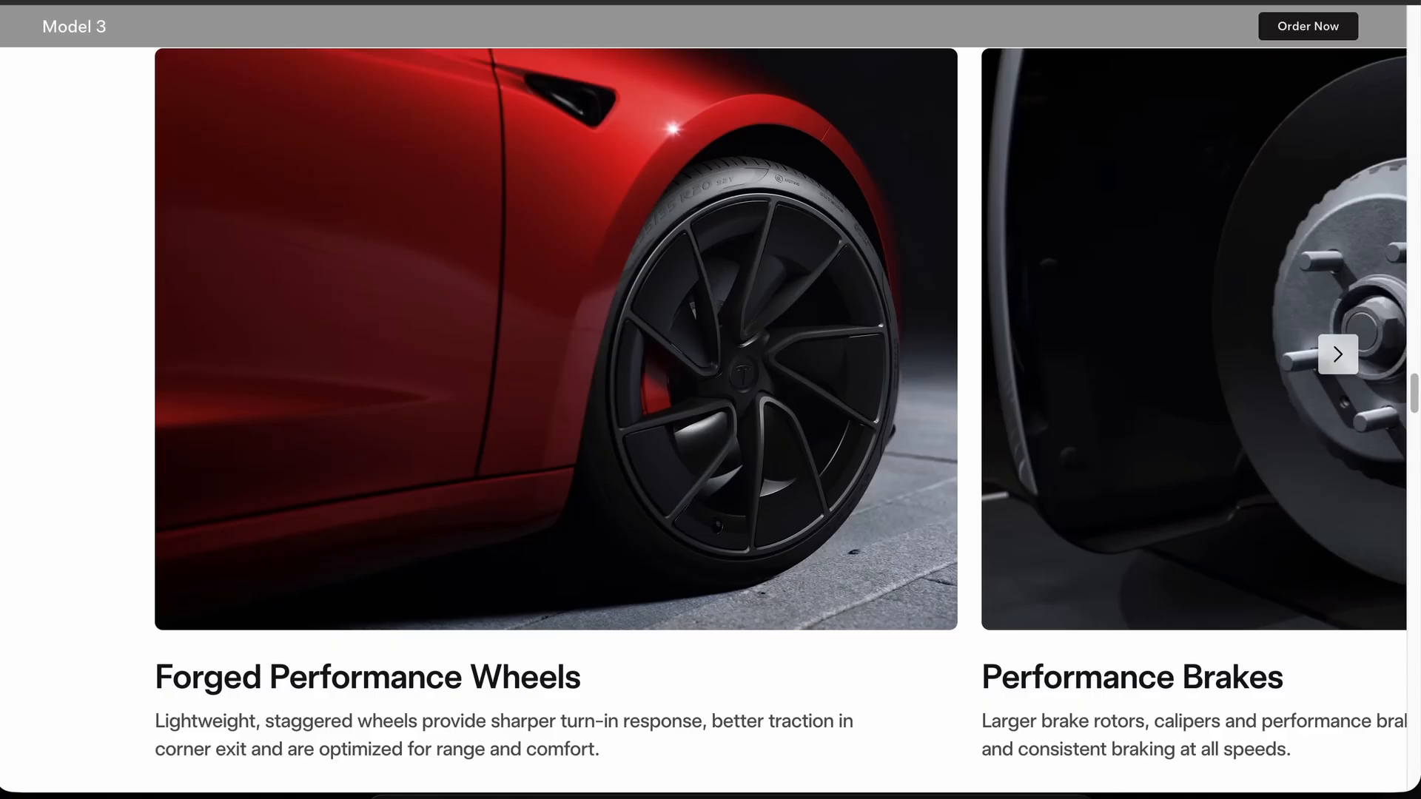
{"action": "scroll", "coordinate": [391, 91], "scroll_direction": "up", "scroll_amount": 2}
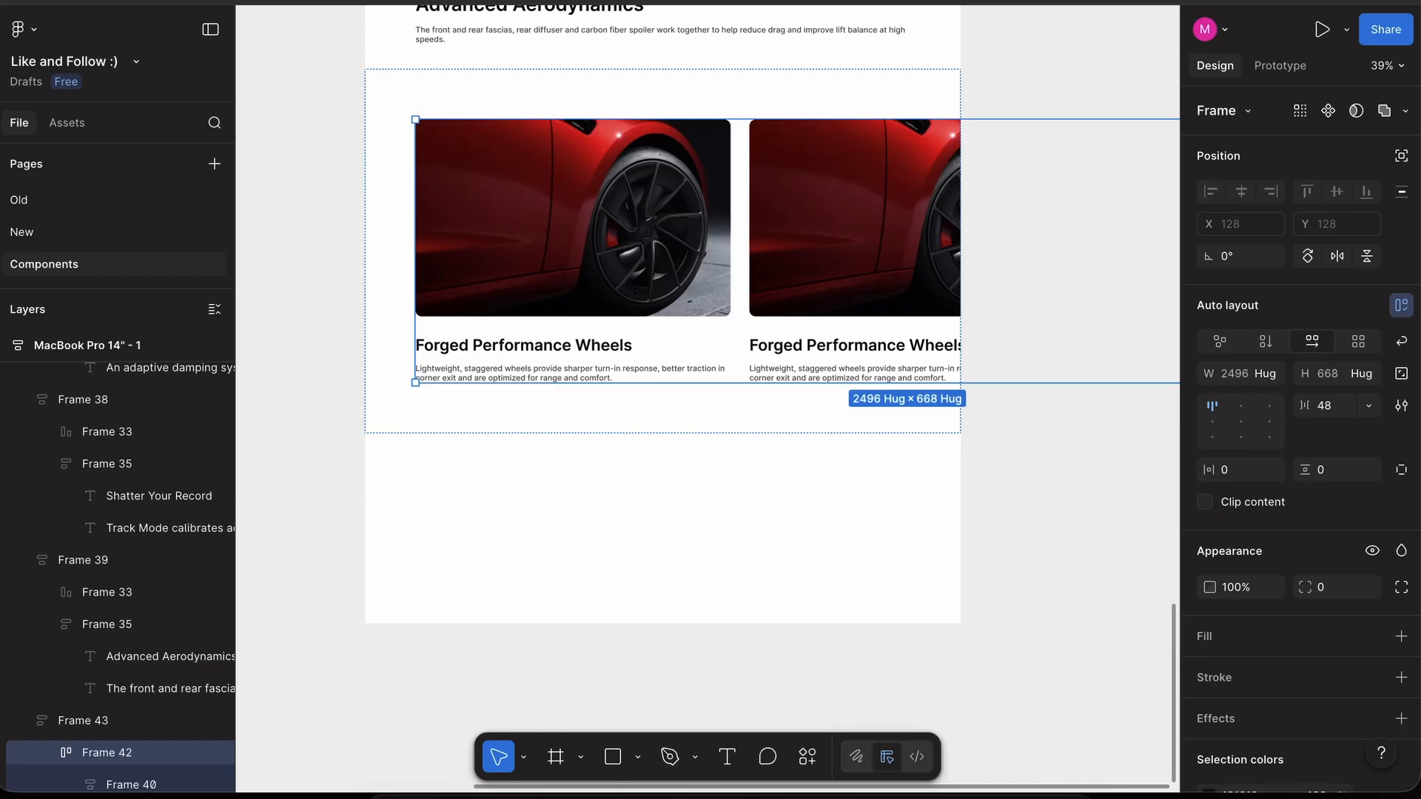
{"action": "left_click", "coordinate": [492, 177]}
{"action": "left_click", "coordinate": [807, 226], "text": "shift"}
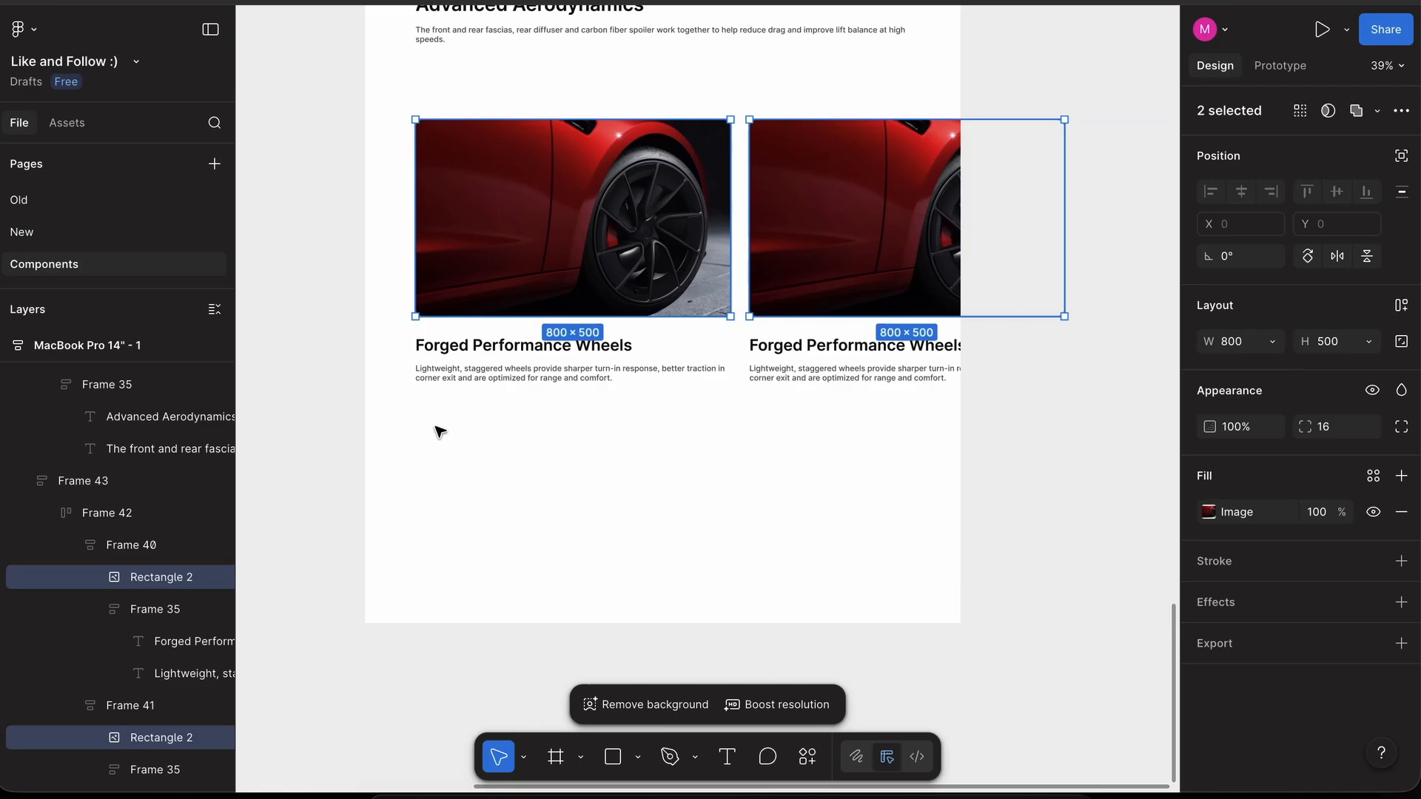
{"action": "left_click", "coordinate": [1345, 341]}
{"action": "type", "text": "60"}
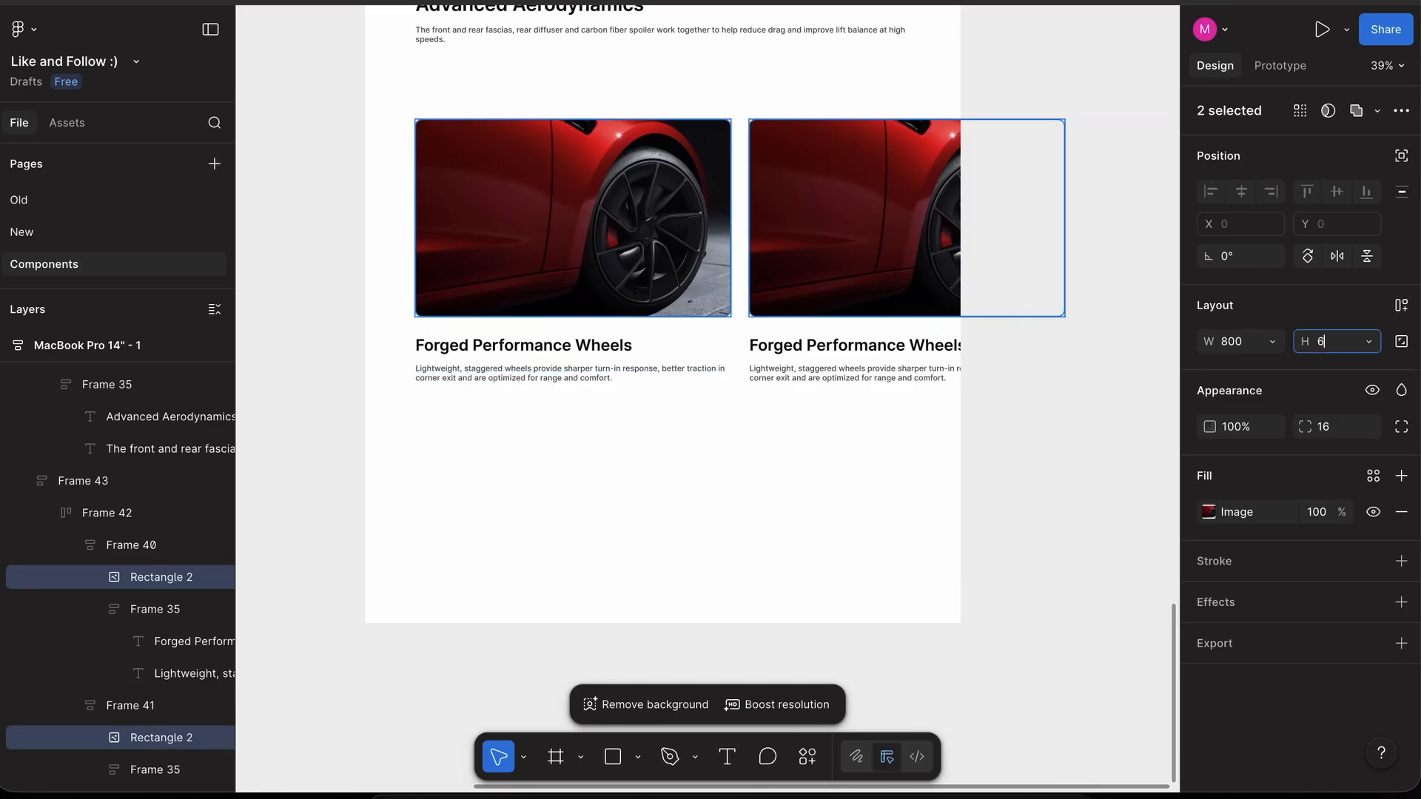
{"action": "key", "text": "Return"}
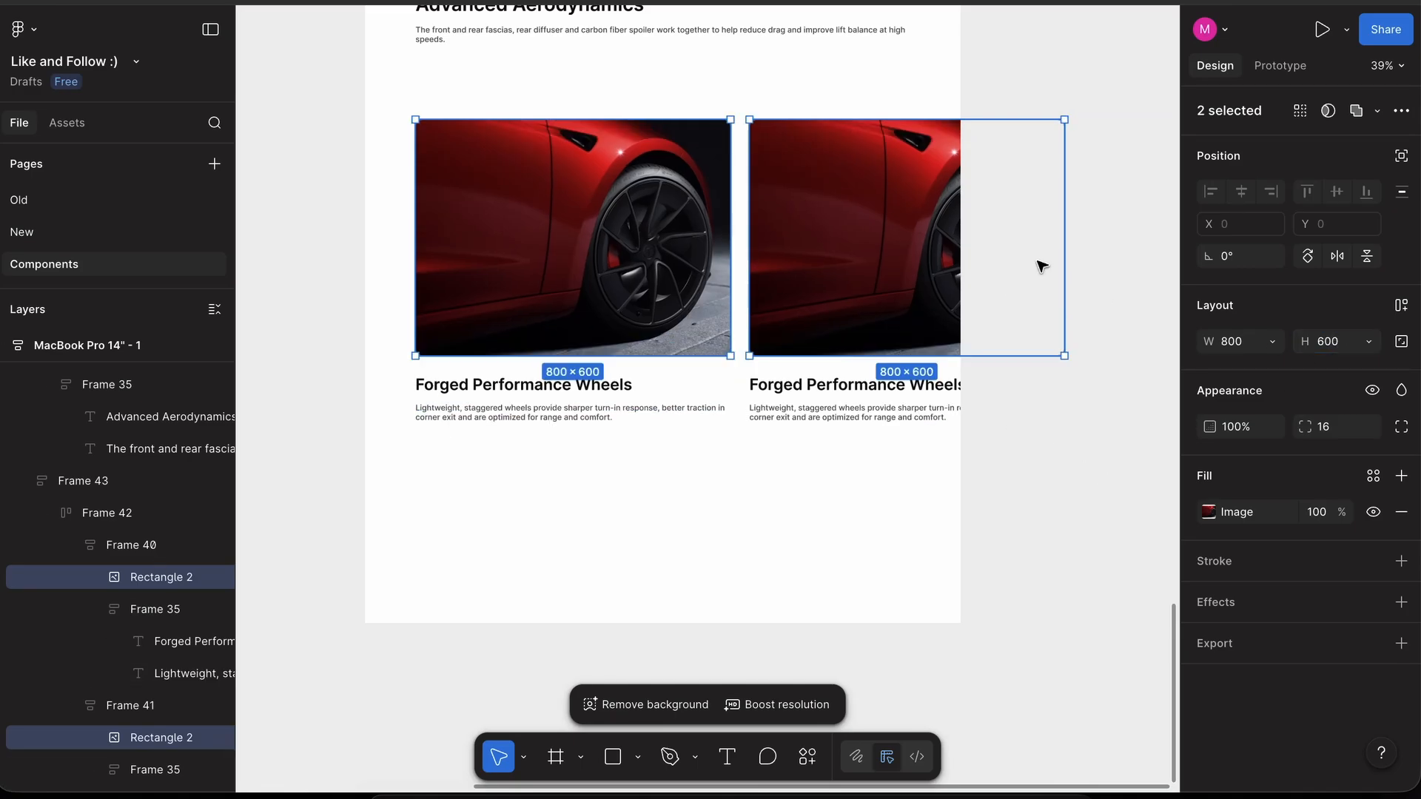
{"action": "left_click", "coordinate": [1103, 267]}
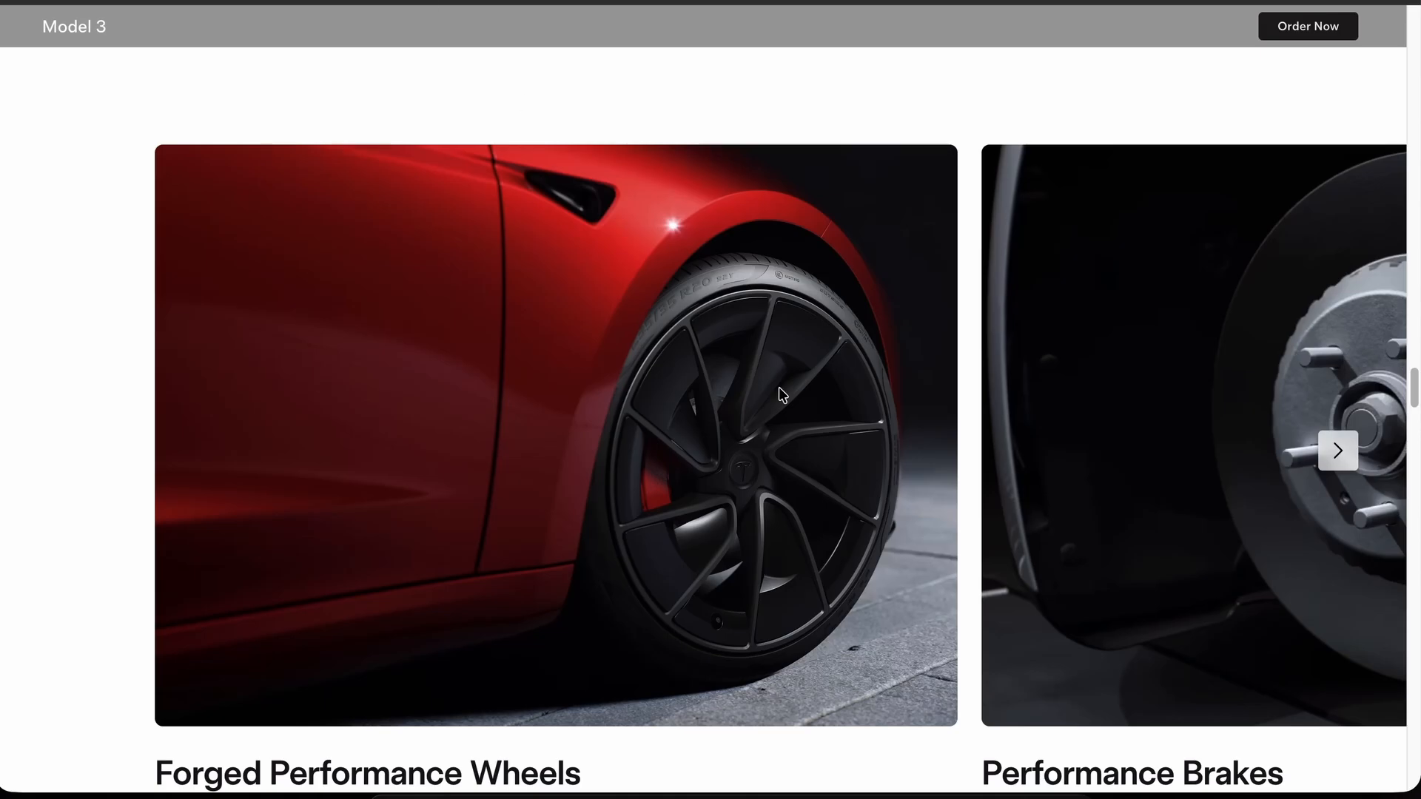
- Replace the second card's heading with "Performance Brakes" copied from the reference page
{"action": "scroll", "coordinate": [943, 565], "scroll_direction": "down", "scroll_amount": 3}
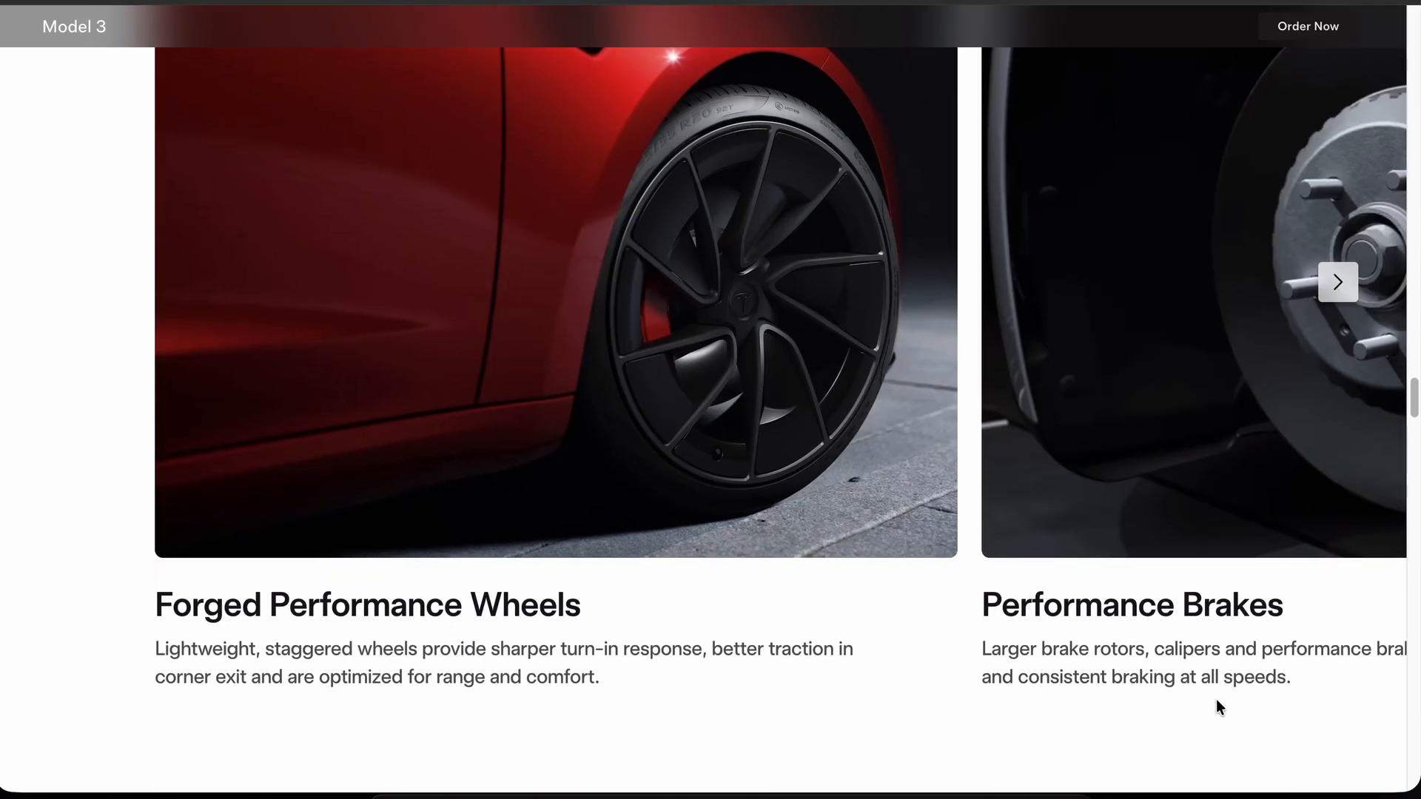
{"action": "scroll", "coordinate": [1147, 426], "scroll_direction": "right", "scroll_amount": 8}
{"action": "left_click_drag", "start_coordinate": [572, 638], "coordinate": [422, 663]}
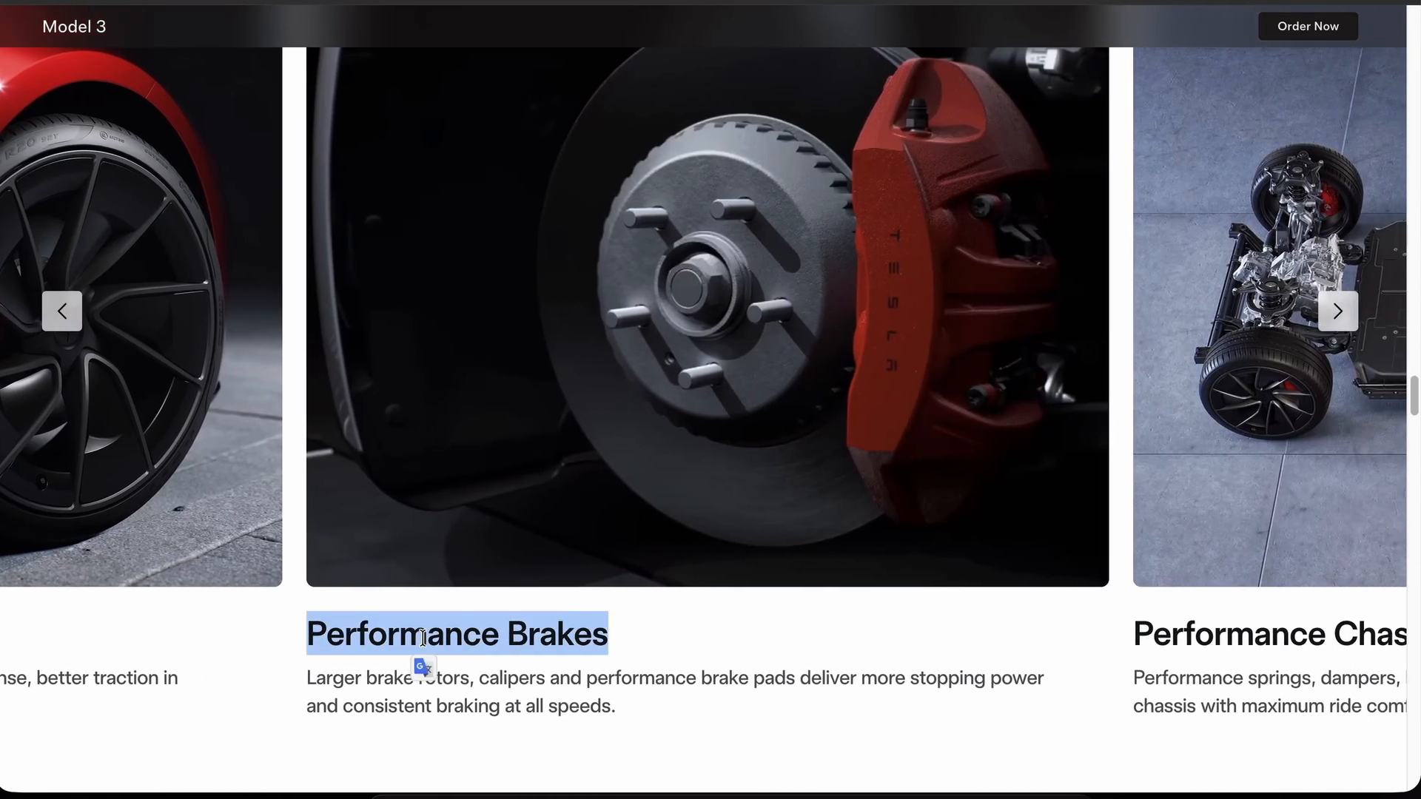
{"action": "key", "text": "super+c"}
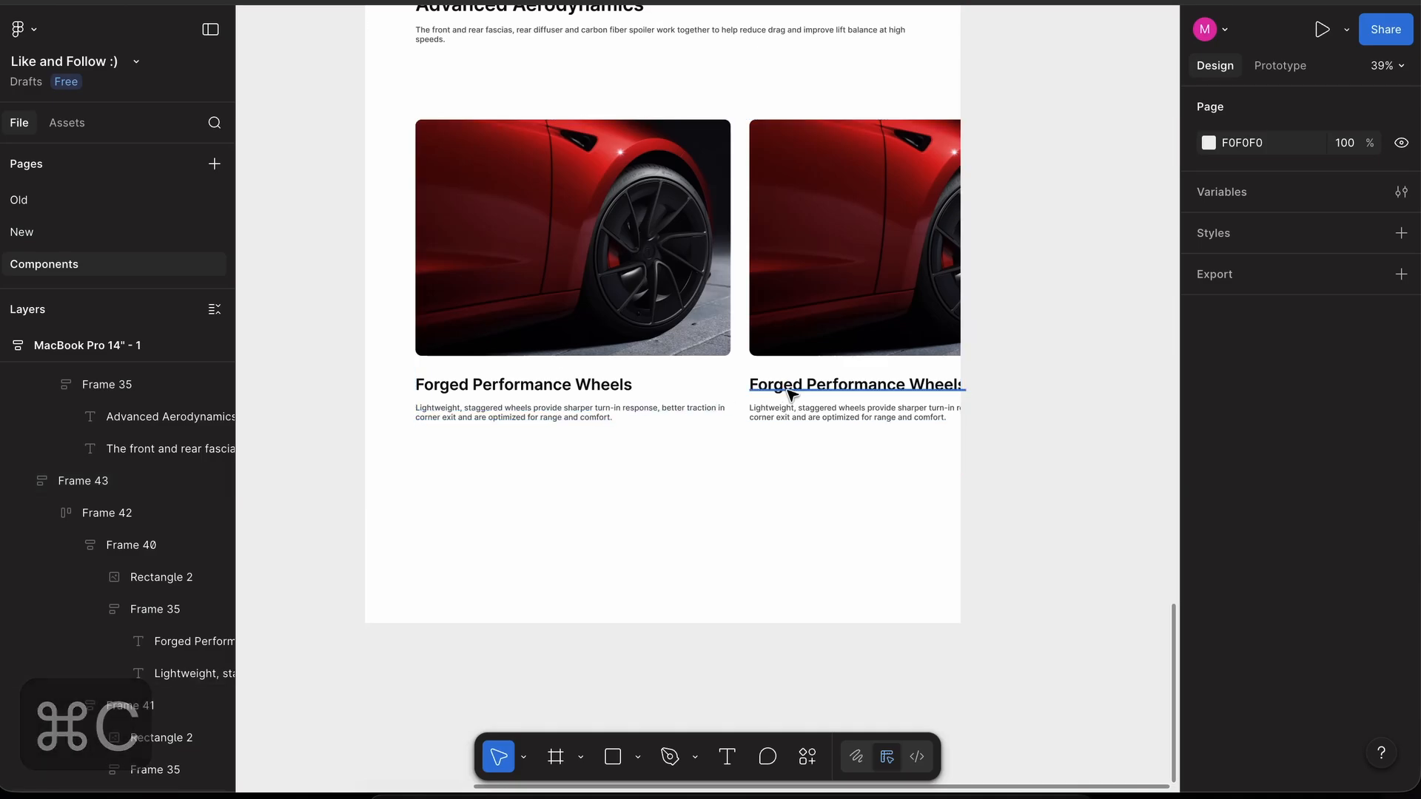
{"action": "double_click", "coordinate": [790, 385]}
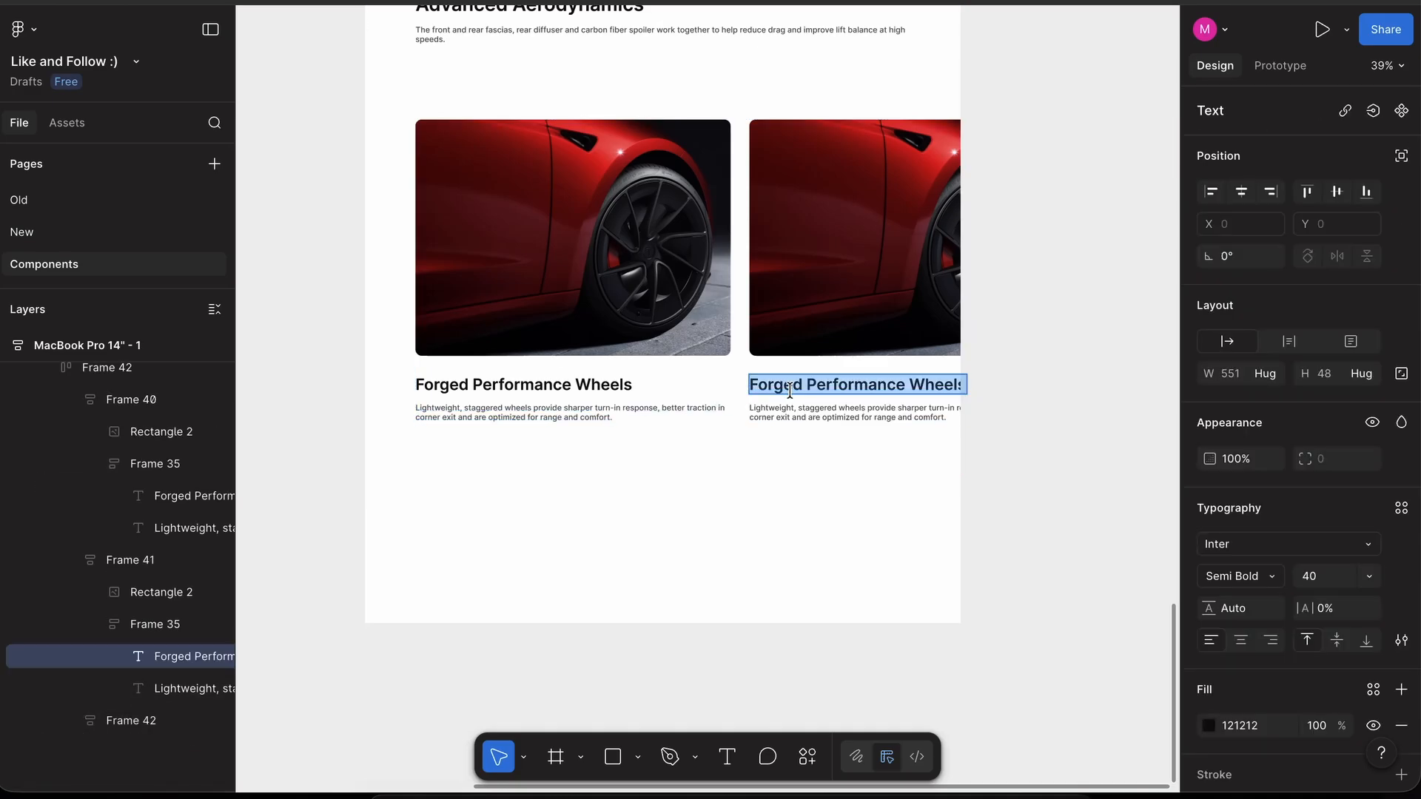
{"action": "key", "text": "super+shift+v"}
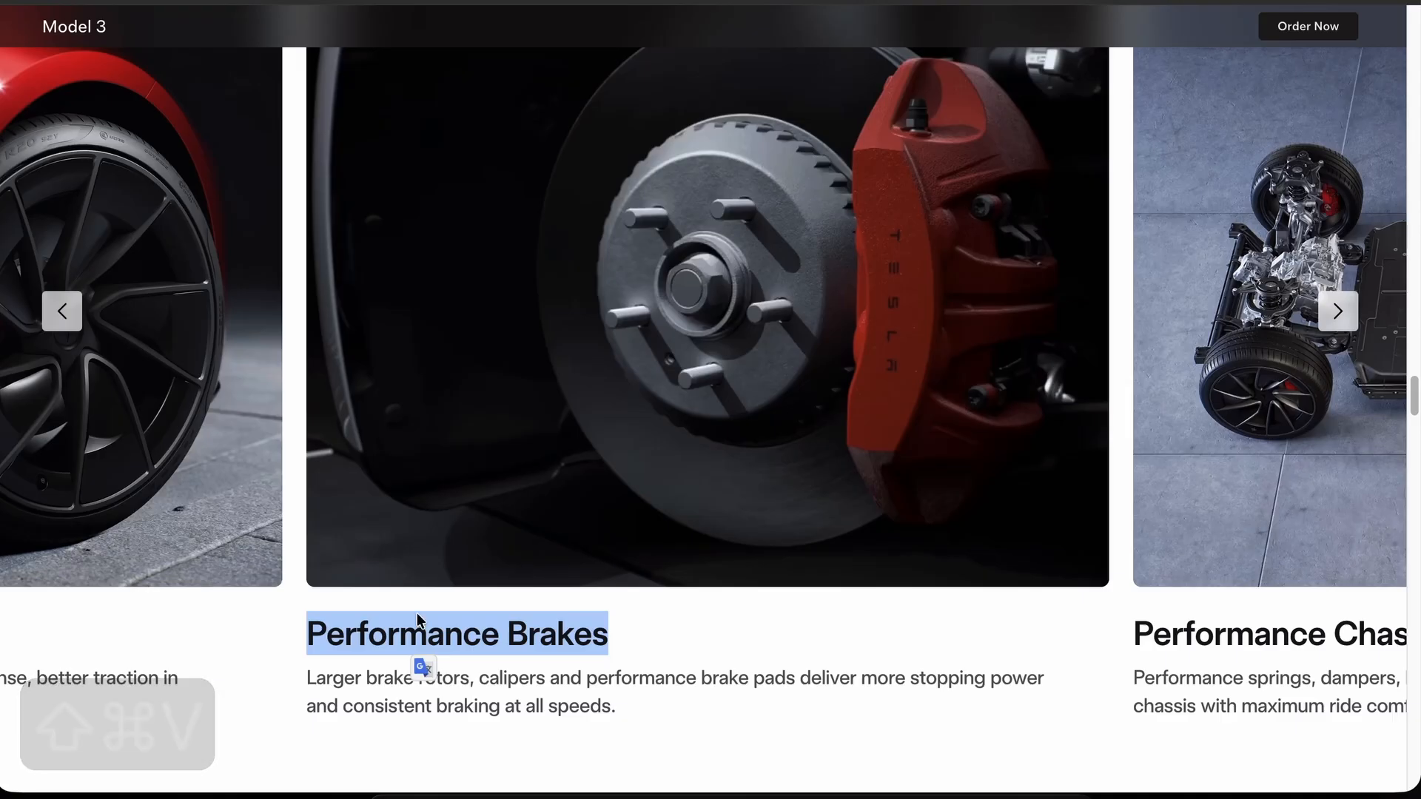
- Replace the second card's description with the "Larger brake rotors, calipers and performance brake pads…" text copied from the reference page
{"action": "left_click_drag", "start_coordinate": [307, 678], "coordinate": [601, 712]}
{"action": "key", "text": "super+c"}
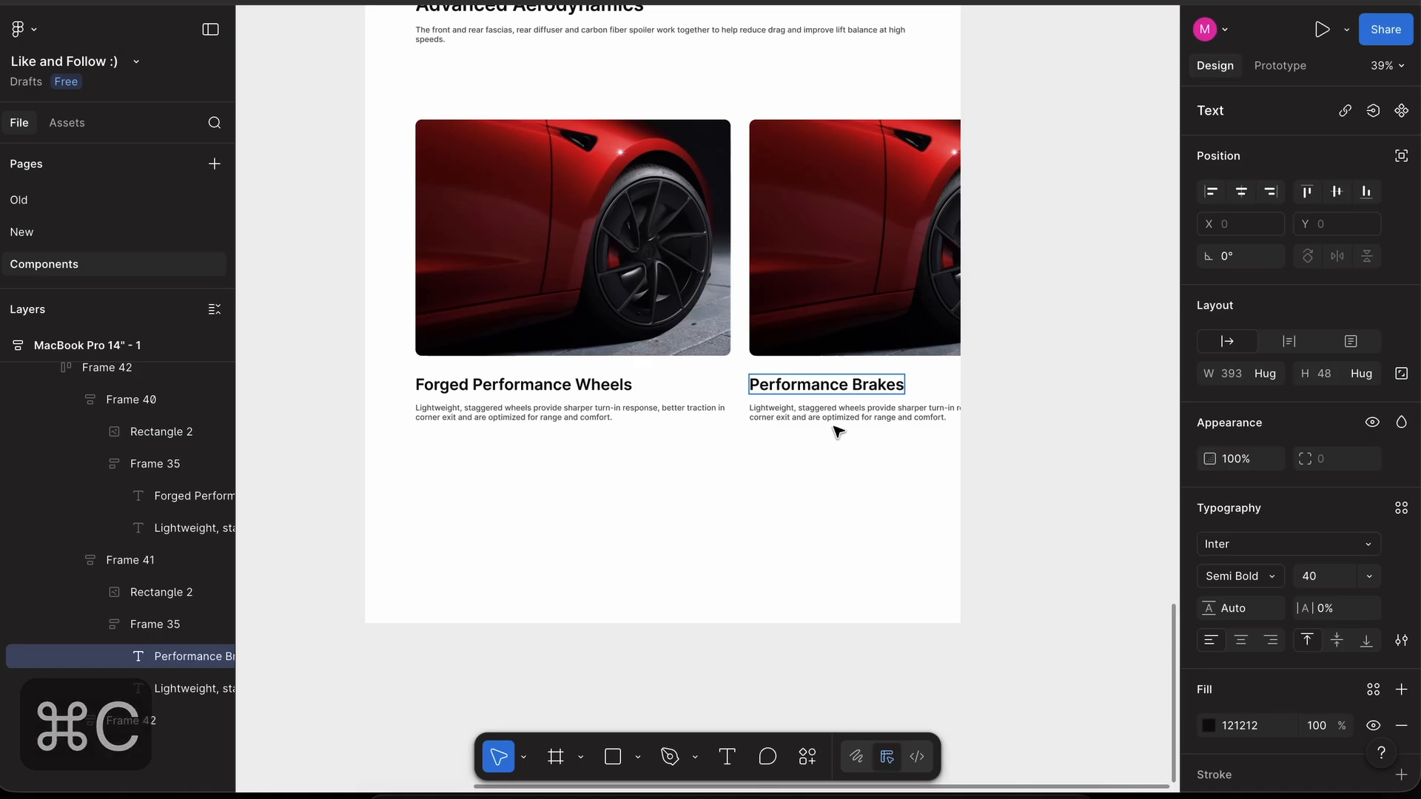
{"action": "double_click", "coordinate": [830, 411]}
{"action": "key", "text": "super+a"}
{"action": "key", "text": "super+shift+v"}
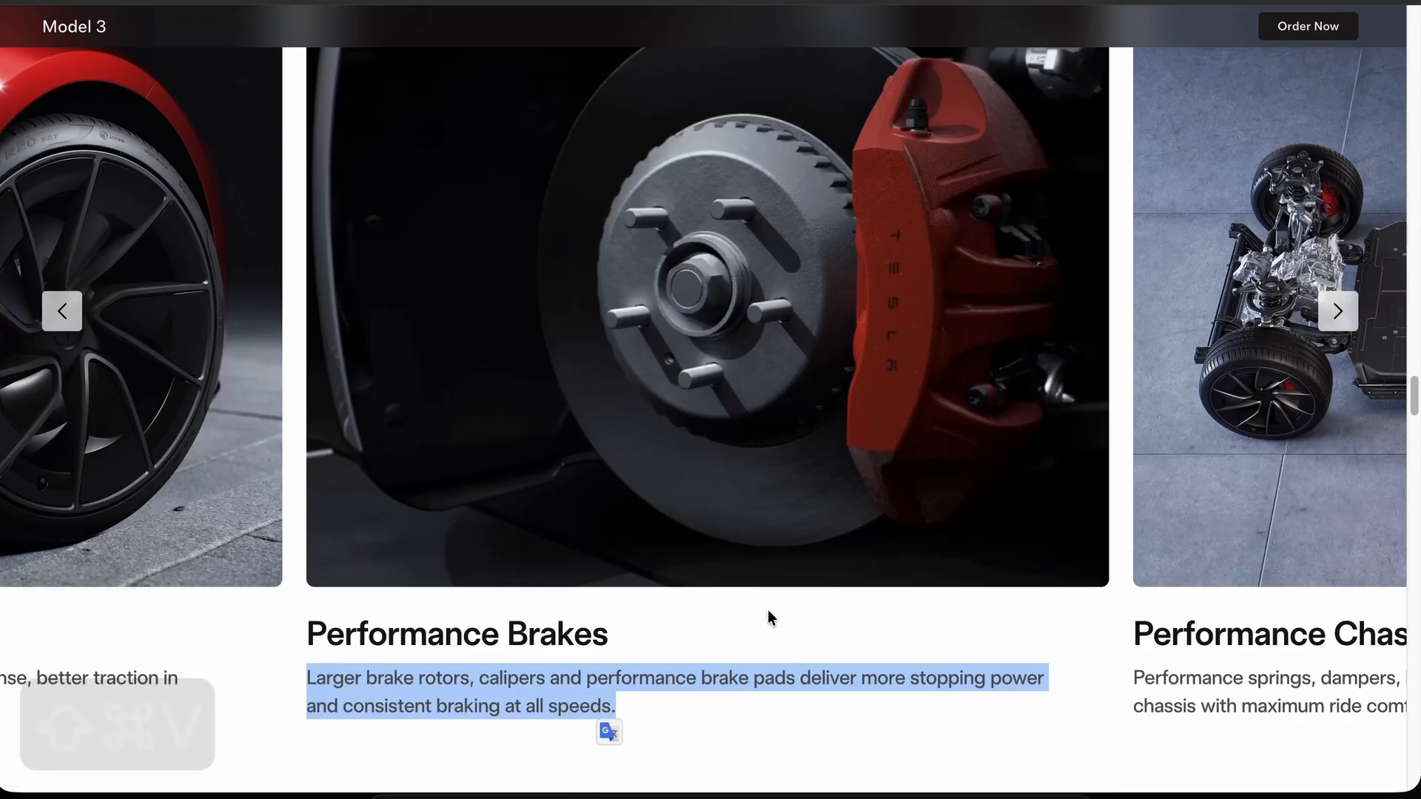
- Copy the brake disc image from the reference page and paste it over the second card's picture
{"action": "left_click", "coordinate": [770, 619]}
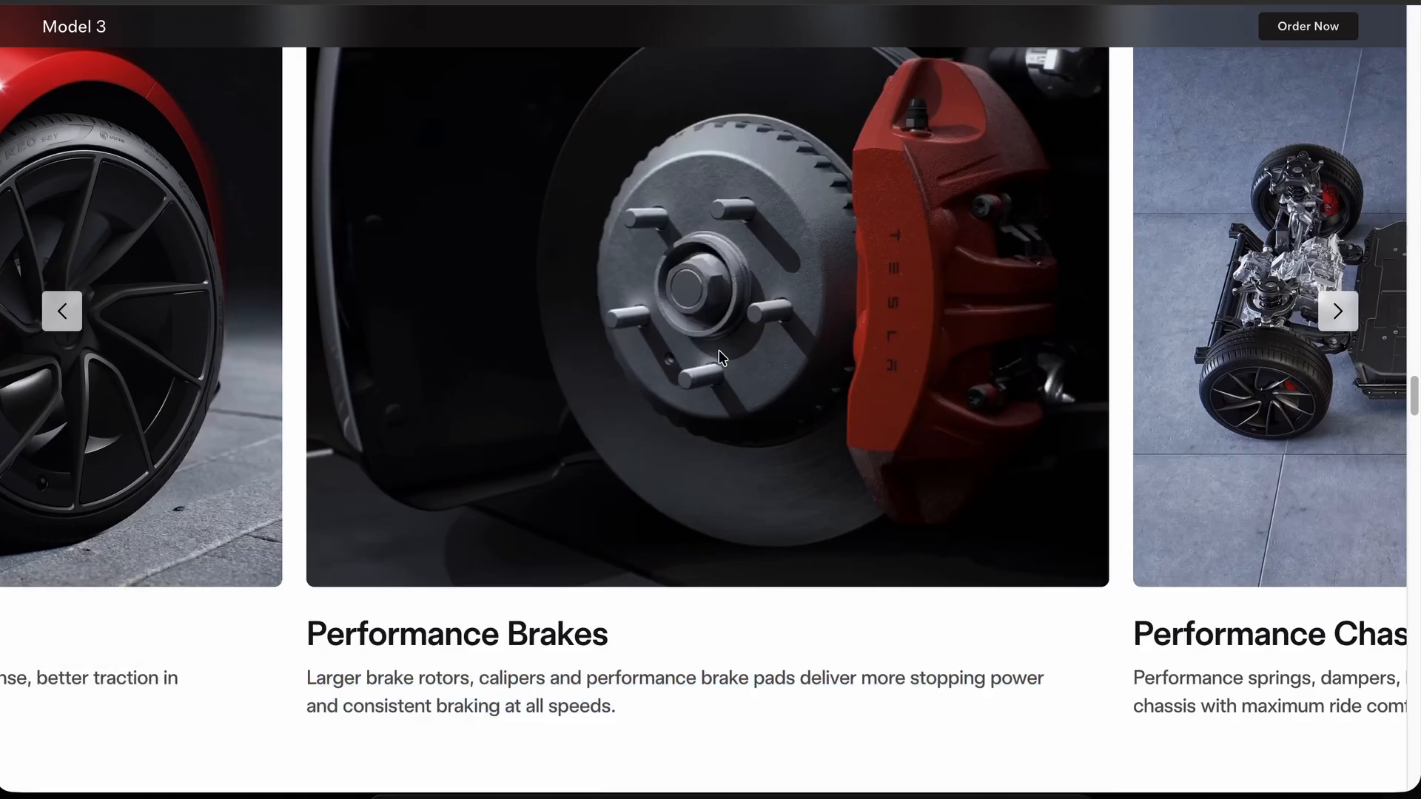
{"action": "right_click", "coordinate": [722, 353]}
{"action": "left_click", "coordinate": [762, 411]}
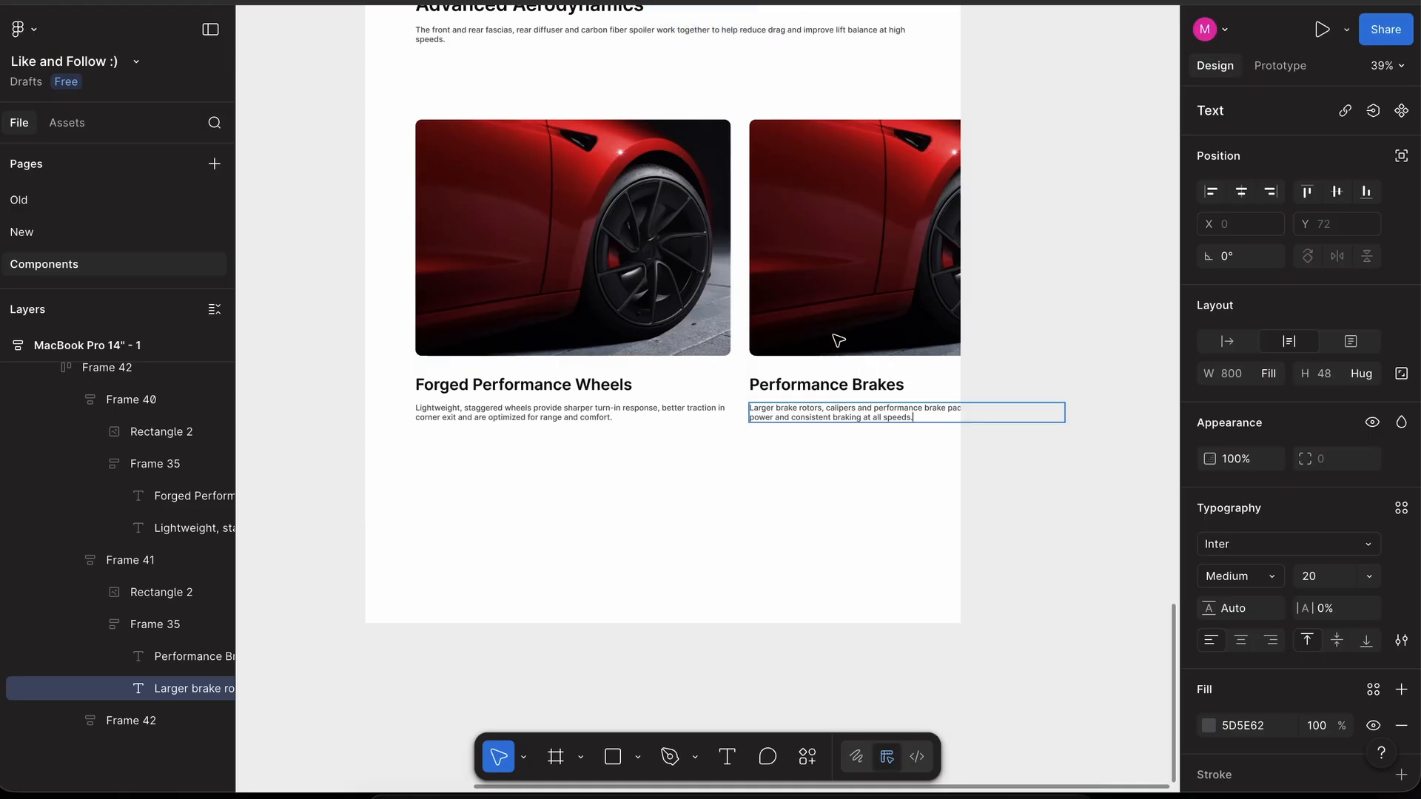
{"action": "left_click", "coordinate": [871, 291]}
{"action": "key", "text": "super+v"}
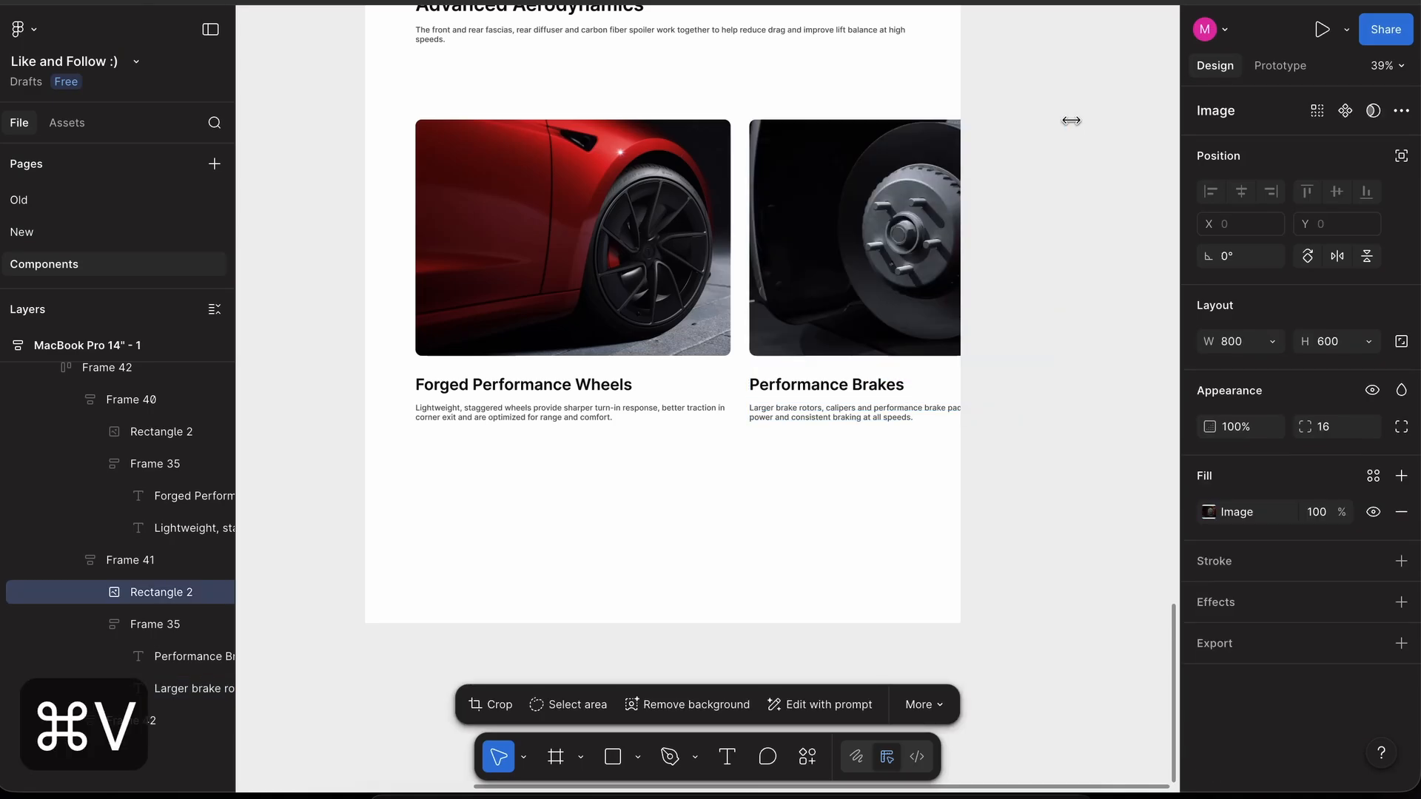
{"action": "left_click", "coordinate": [1036, 70]}
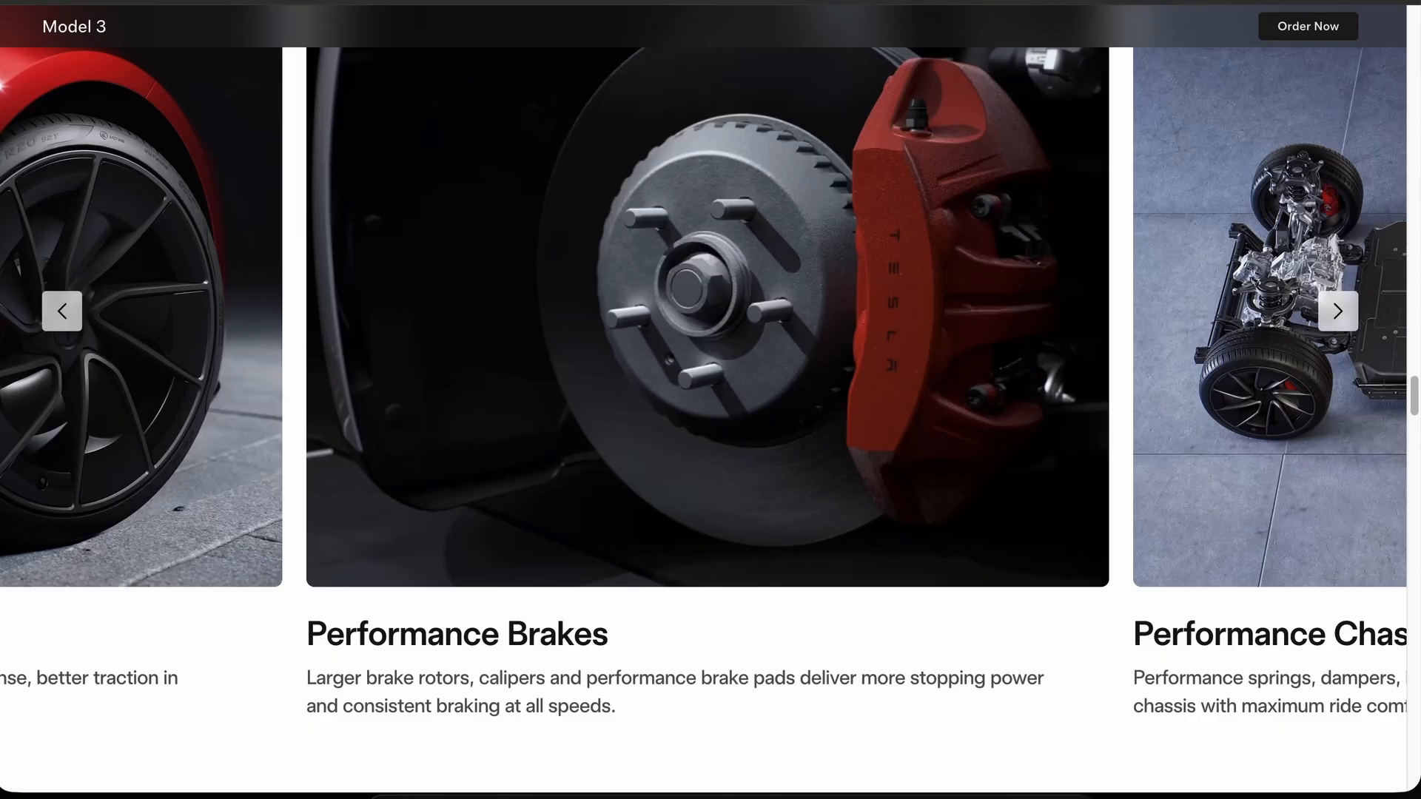
{"action": "scroll", "coordinate": [541, 333], "scroll_direction": "up", "scroll_amount": 2}
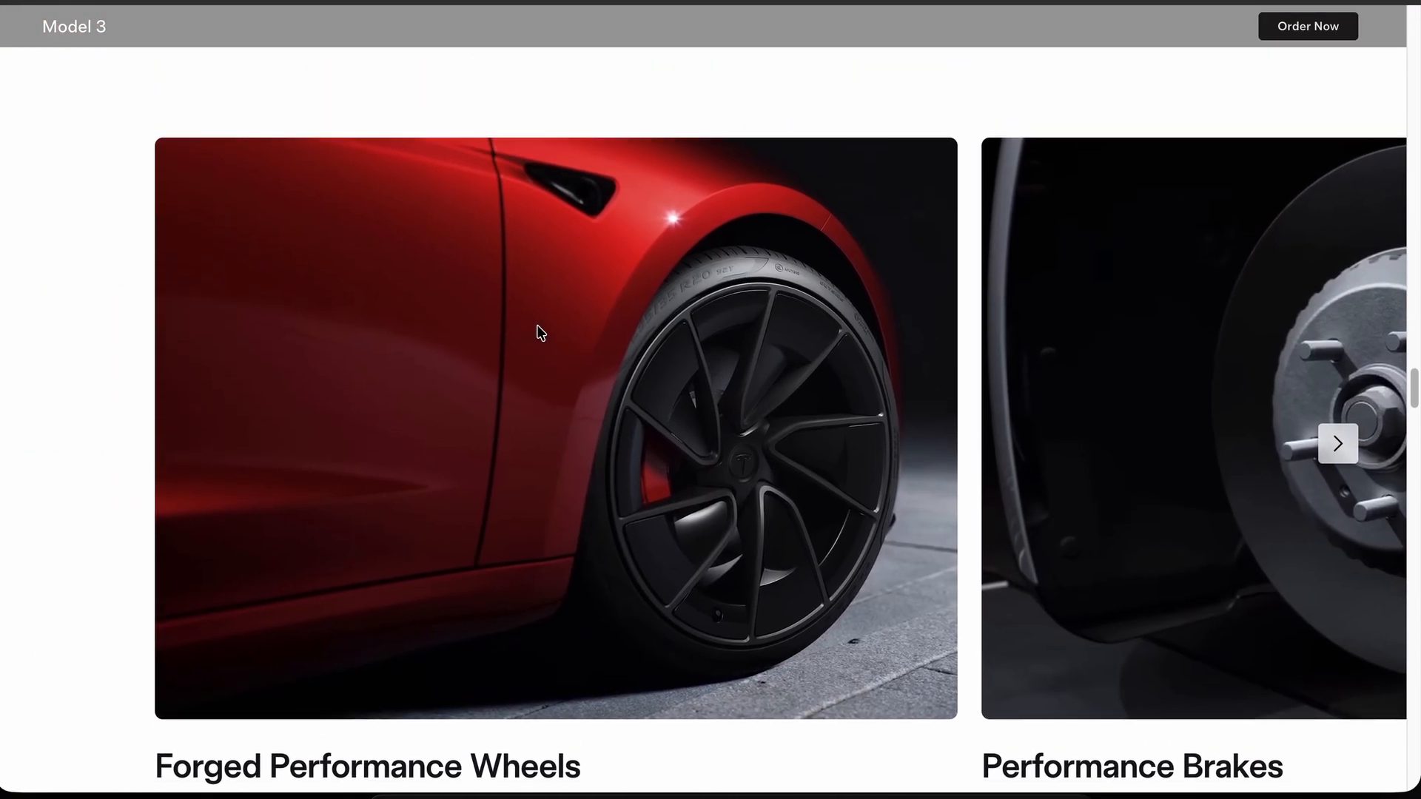
- Set the width of the wheel and brake disc card images to 900
{"action": "scroll", "coordinate": [541, 333], "scroll_direction": "down", "scroll_amount": 1}
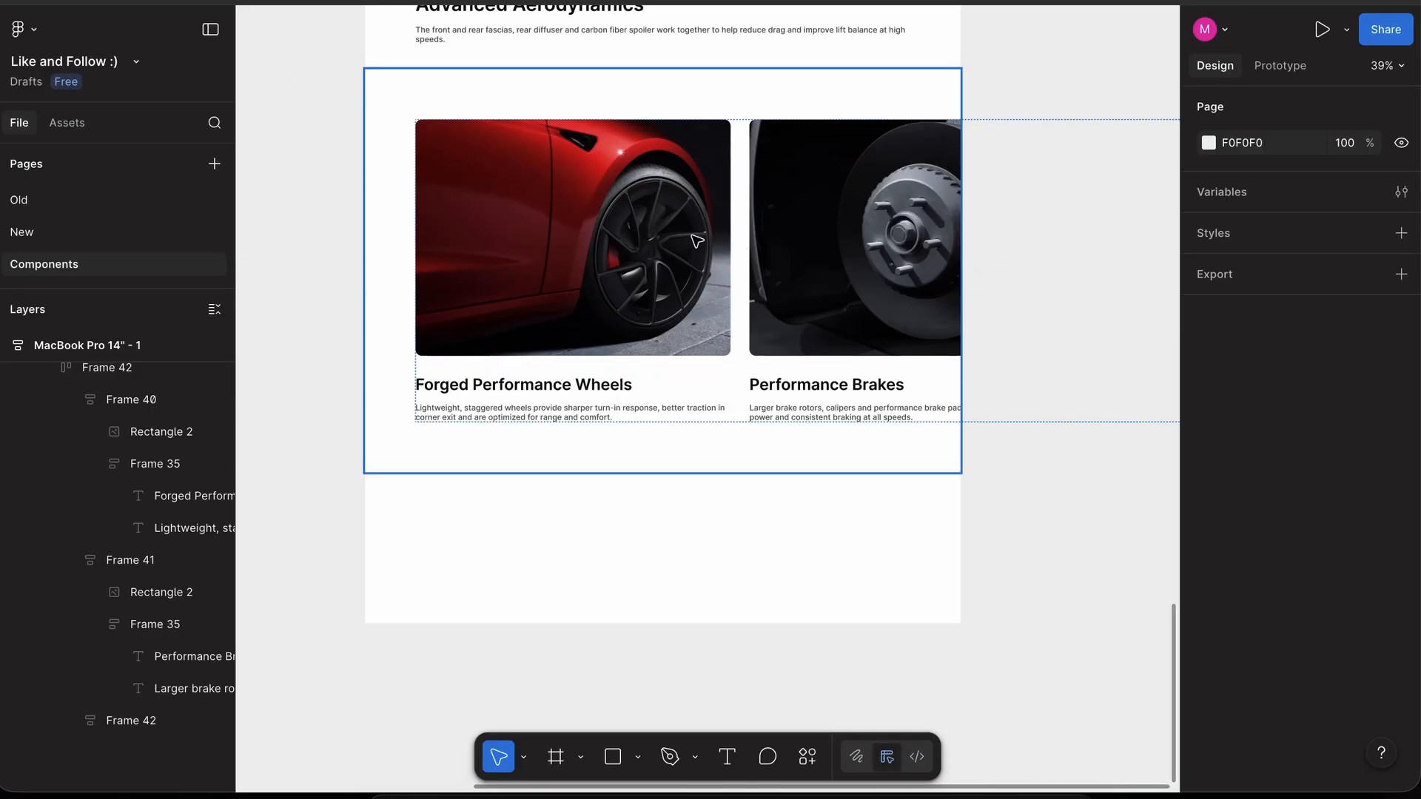
{"action": "scroll", "coordinate": [697, 240], "scroll_direction": "up", "scroll_amount": 3}
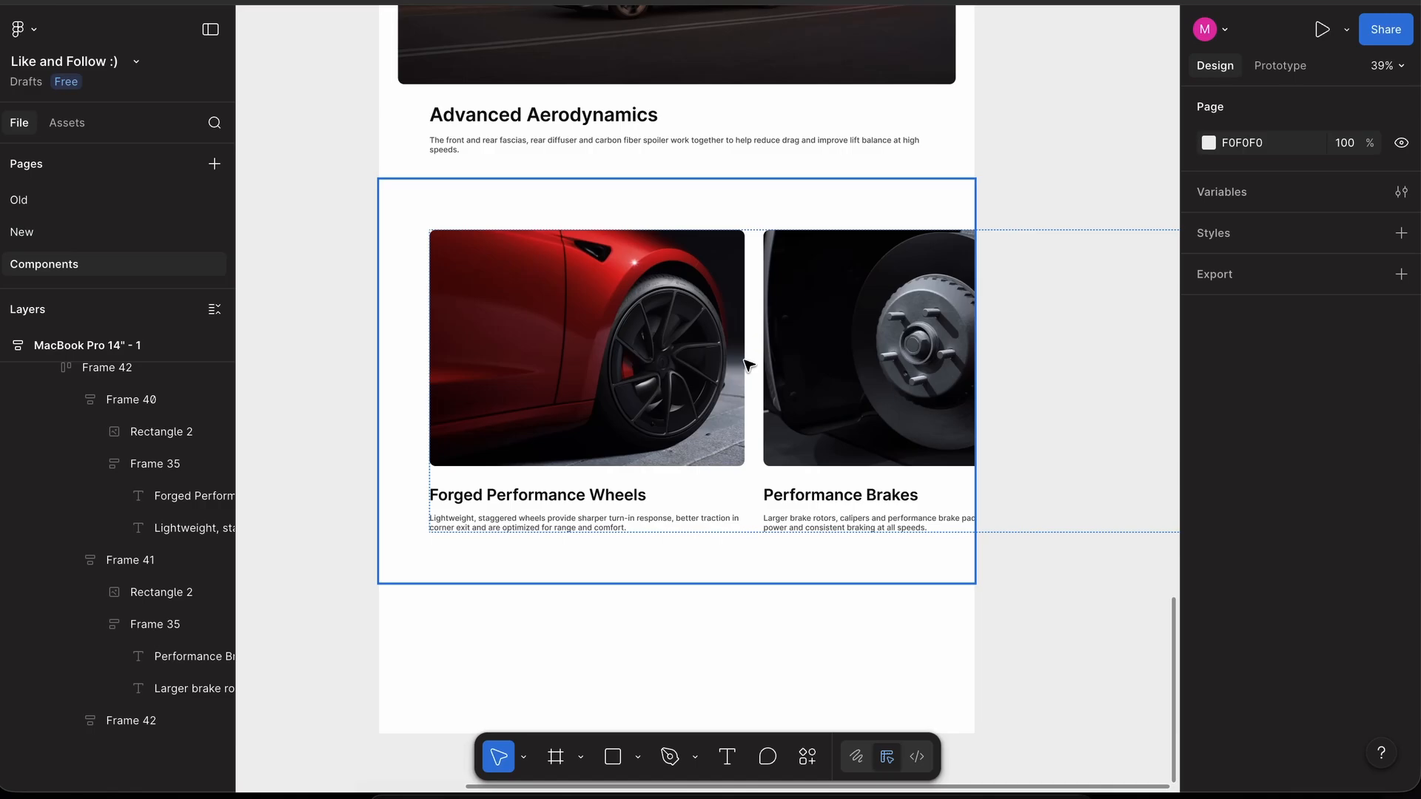
{"action": "scroll", "coordinate": [747, 364], "scroll_direction": "up", "scroll_amount": 3}
{"action": "scroll", "coordinate": [747, 364], "scroll_direction": "down", "scroll_amount": 2}
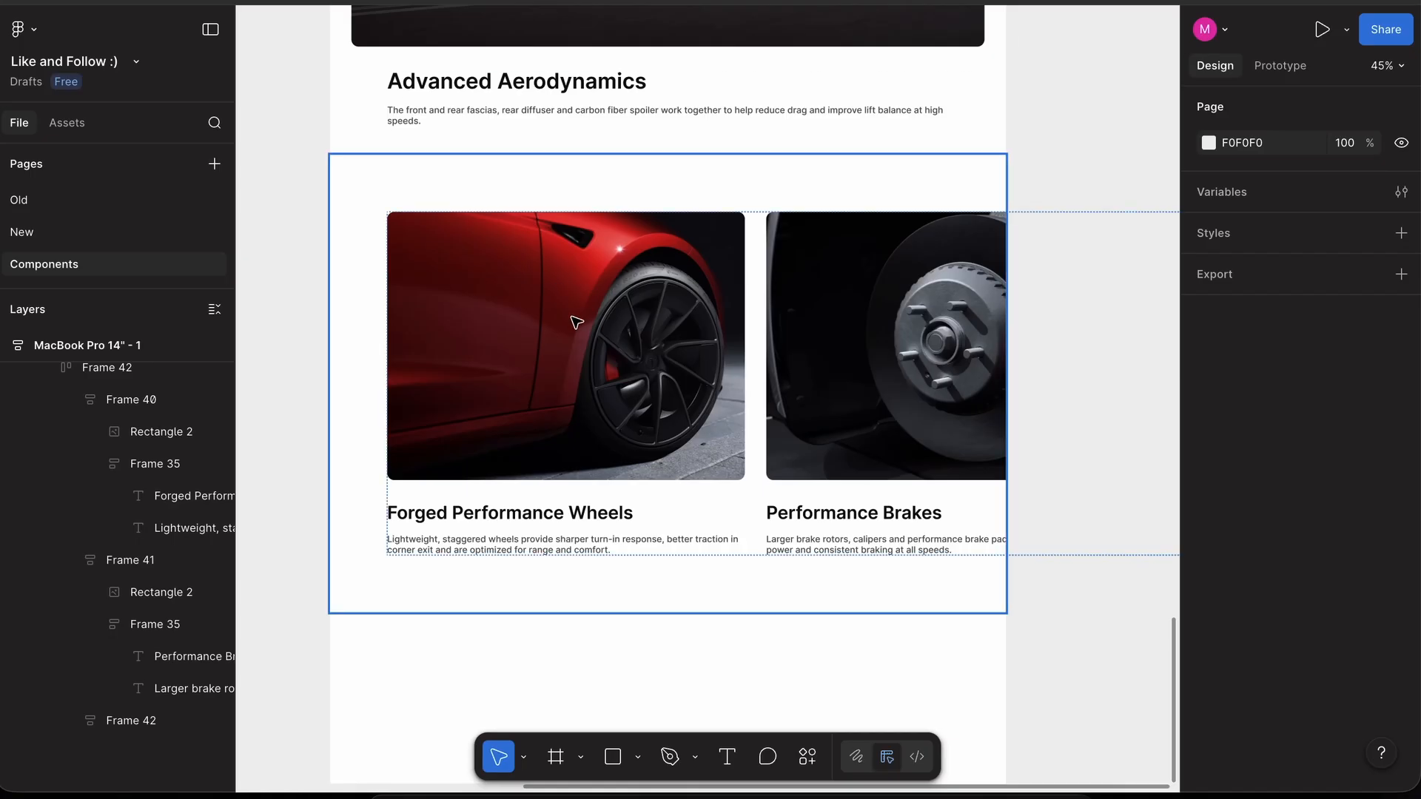
{"action": "left_click", "coordinate": [571, 314]}
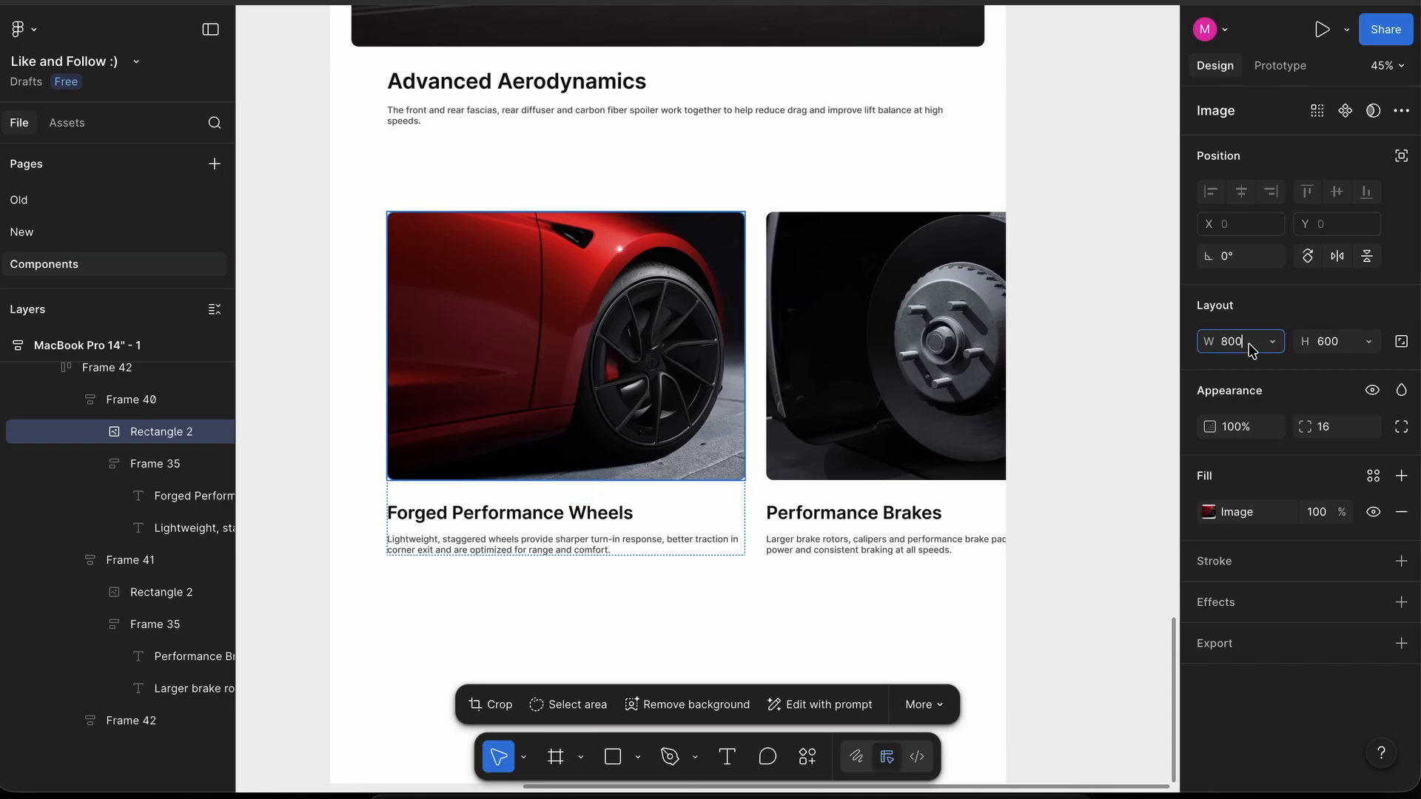
{"action": "key", "text": "Return"}
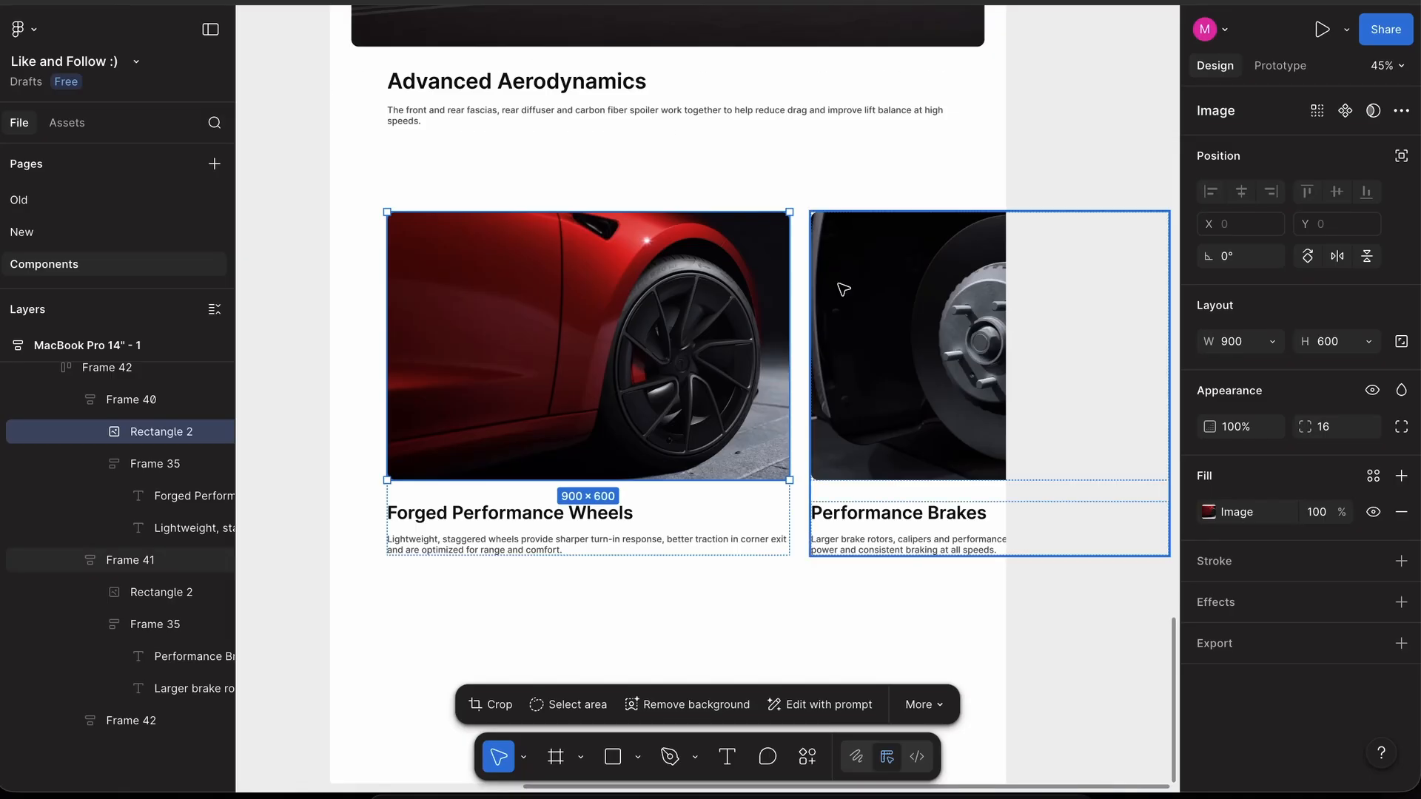
{"action": "left_click", "coordinate": [881, 315]}
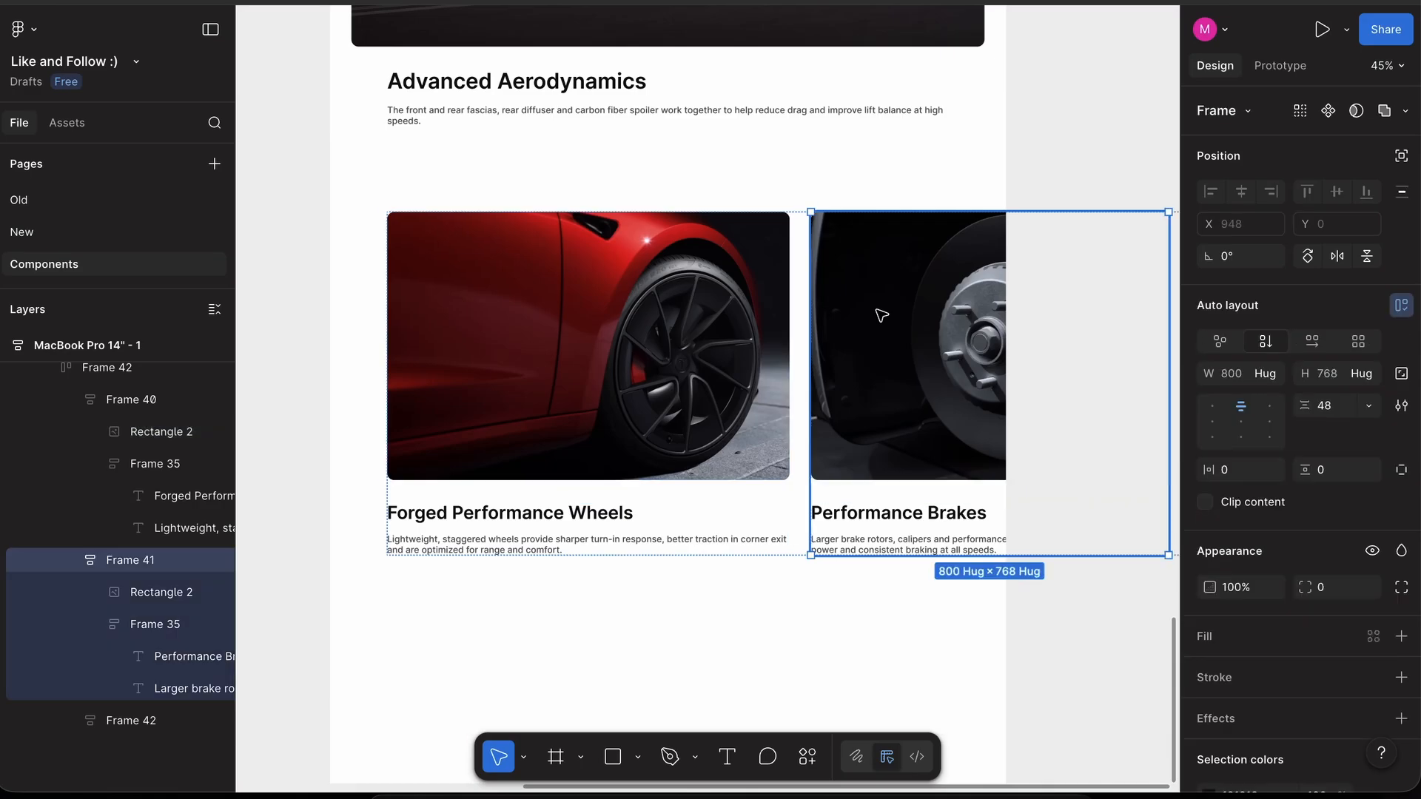
{"action": "left_click", "coordinate": [910, 332]}
{"action": "type", "text": "900"}
{"action": "key", "text": "Return"}
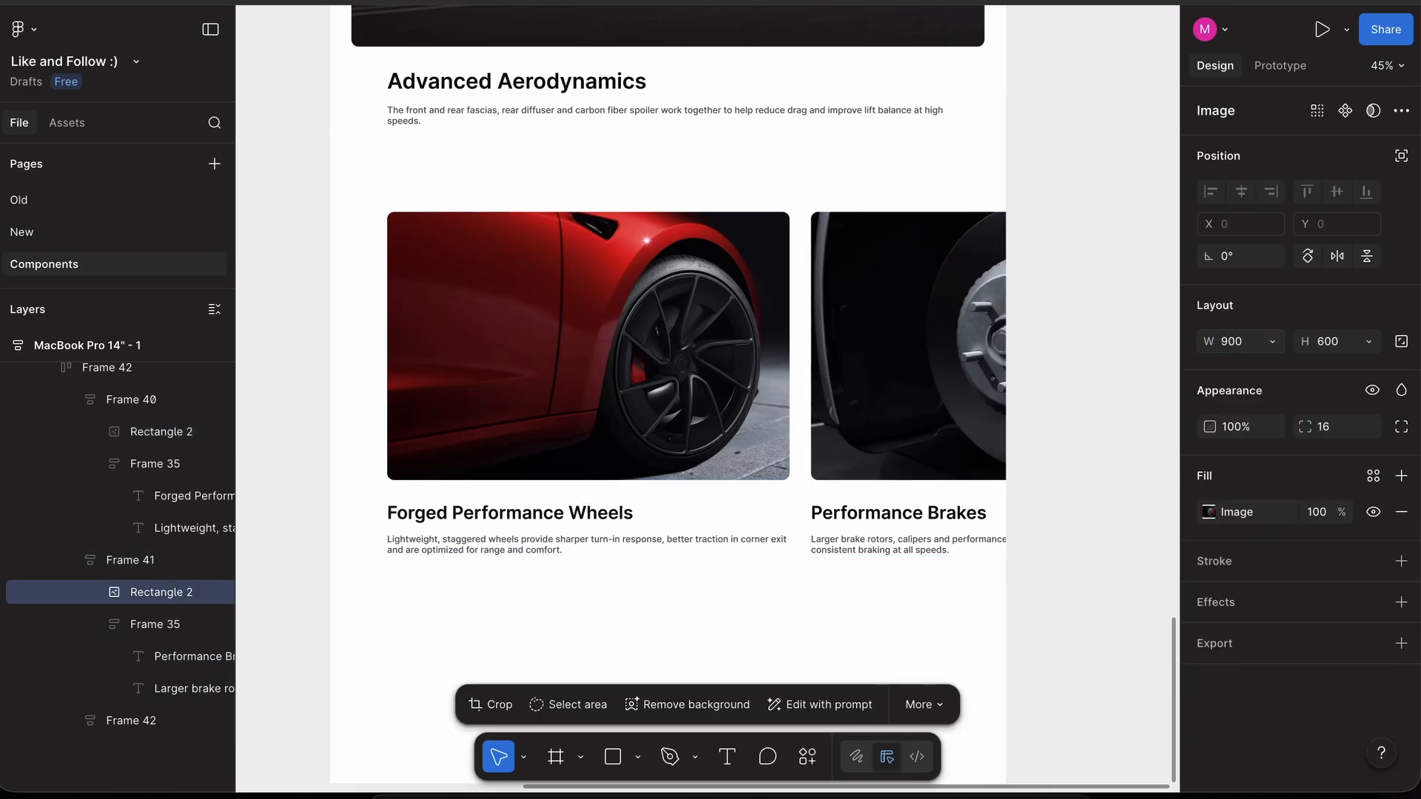
- Place a copy of the hero carousel's arrow row on the empty canvas below the page
{"action": "left_click", "coordinate": [1084, 154]}
{"action": "scroll", "coordinate": [1085, 156], "scroll_direction": "down", "scroll_amount": 5}
{"action": "scroll", "coordinate": [1085, 155], "scroll_direction": "up", "scroll_amount": 1}
{"action": "scroll", "coordinate": [1085, 155], "scroll_direction": "up", "scroll_amount": 15}
{"action": "scroll", "coordinate": [1085, 155], "scroll_direction": "right", "scroll_amount": 2}
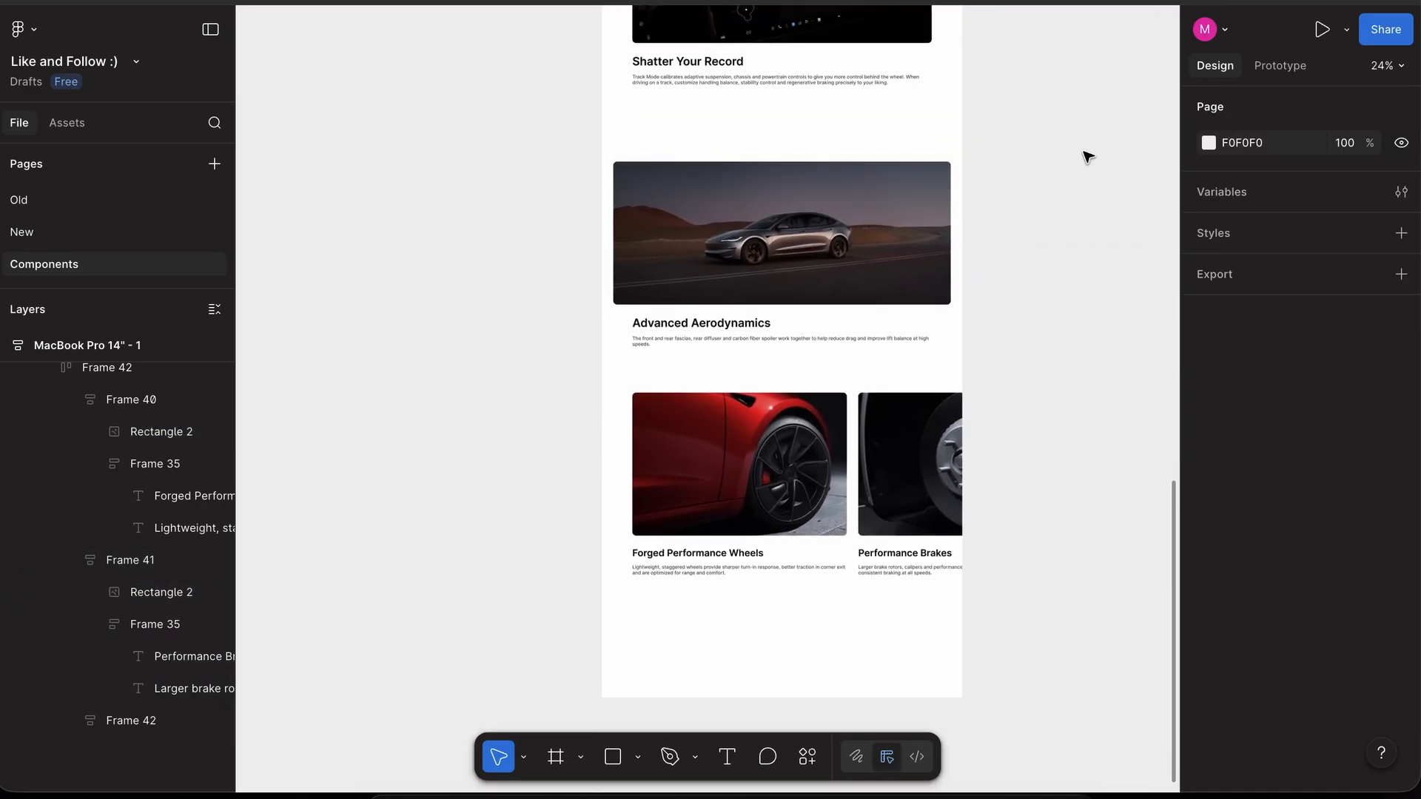
{"action": "scroll", "coordinate": [920, 197], "scroll_direction": "up", "scroll_amount": 5}
{"action": "scroll", "coordinate": [919, 197], "scroll_direction": "left", "scroll_amount": 1}
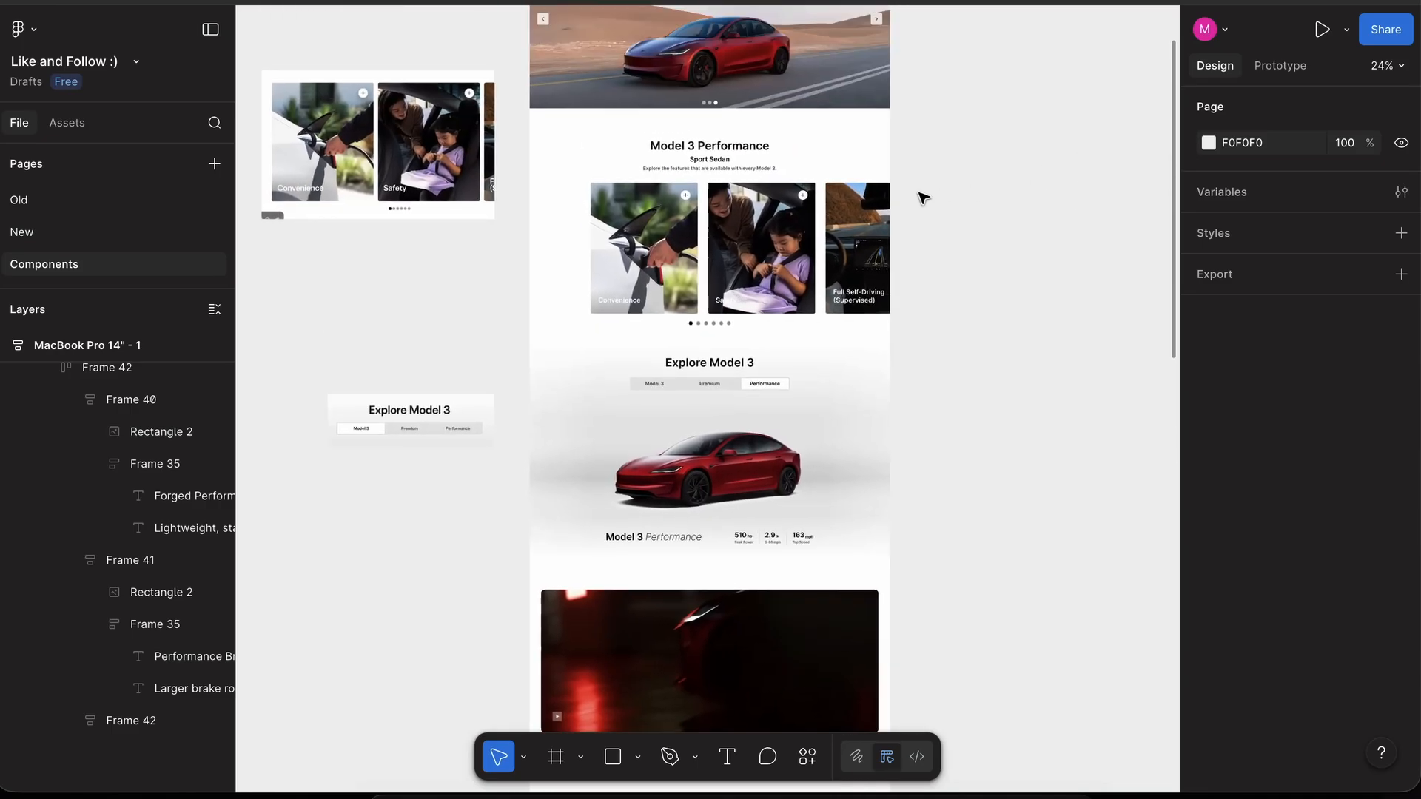
{"action": "double_click", "coordinate": [873, 38]}
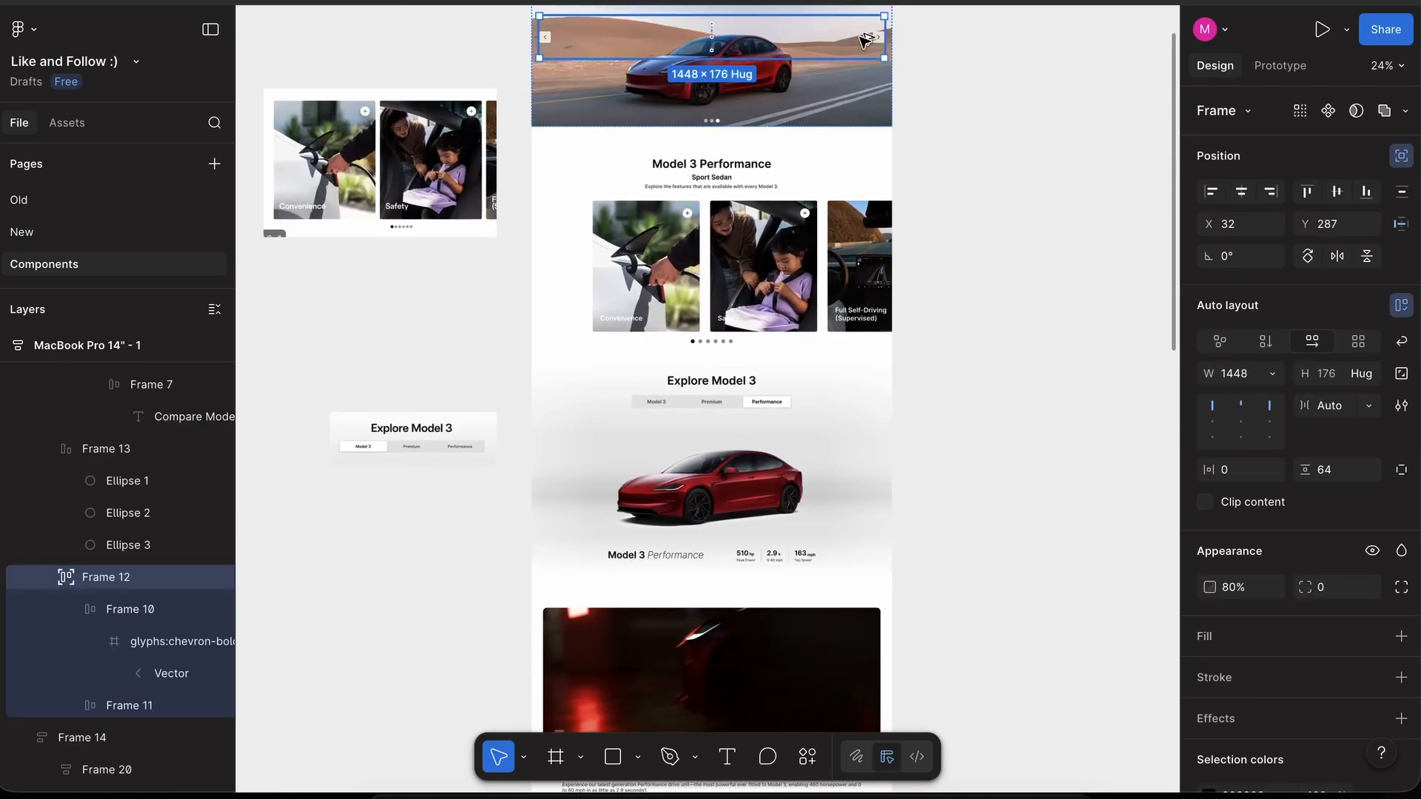
{"action": "left_click_drag", "start_coordinate": [864, 40], "coordinate": [865, 623]}
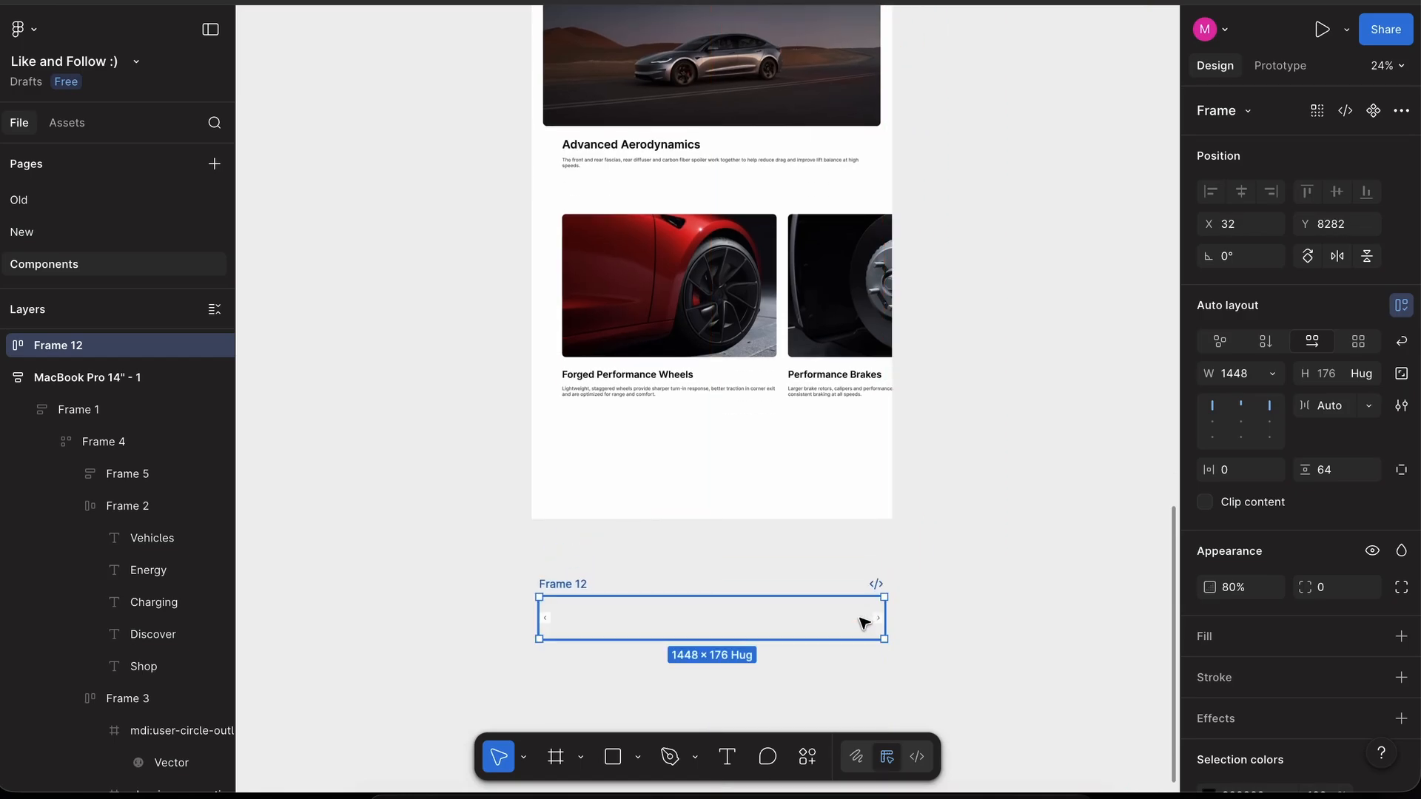
{"action": "left_click_drag", "start_coordinate": [548, 584], "coordinate": [334, 584]}
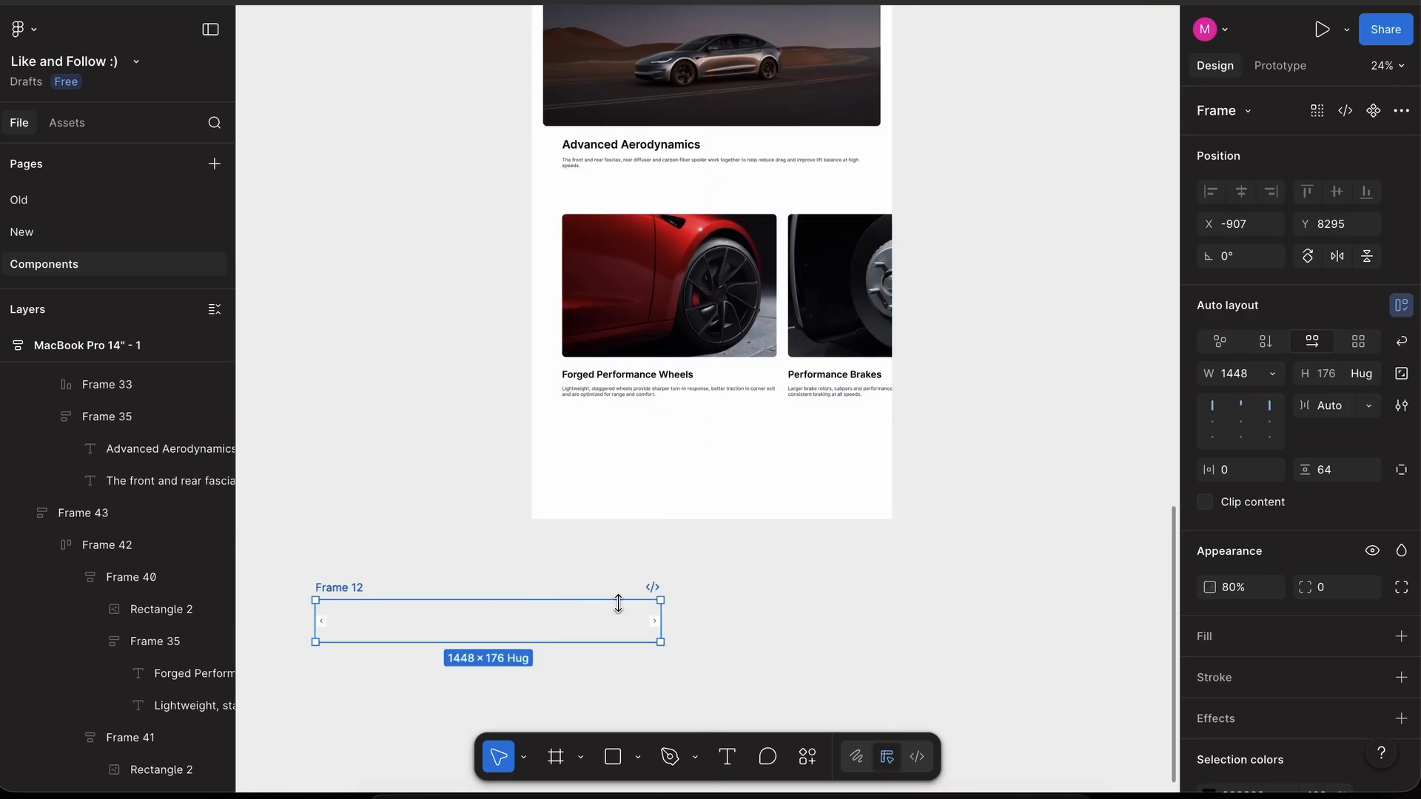
- Move the copied row's right-pointing arrow button into the feature card row and make it ignore auto layout
{"action": "left_click", "coordinate": [654, 624]}
{"action": "left_click_drag", "start_coordinate": [654, 625], "coordinate": [790, 302]}
{"action": "scroll", "coordinate": [834, 295], "scroll_direction": "up", "scroll_amount": 5}
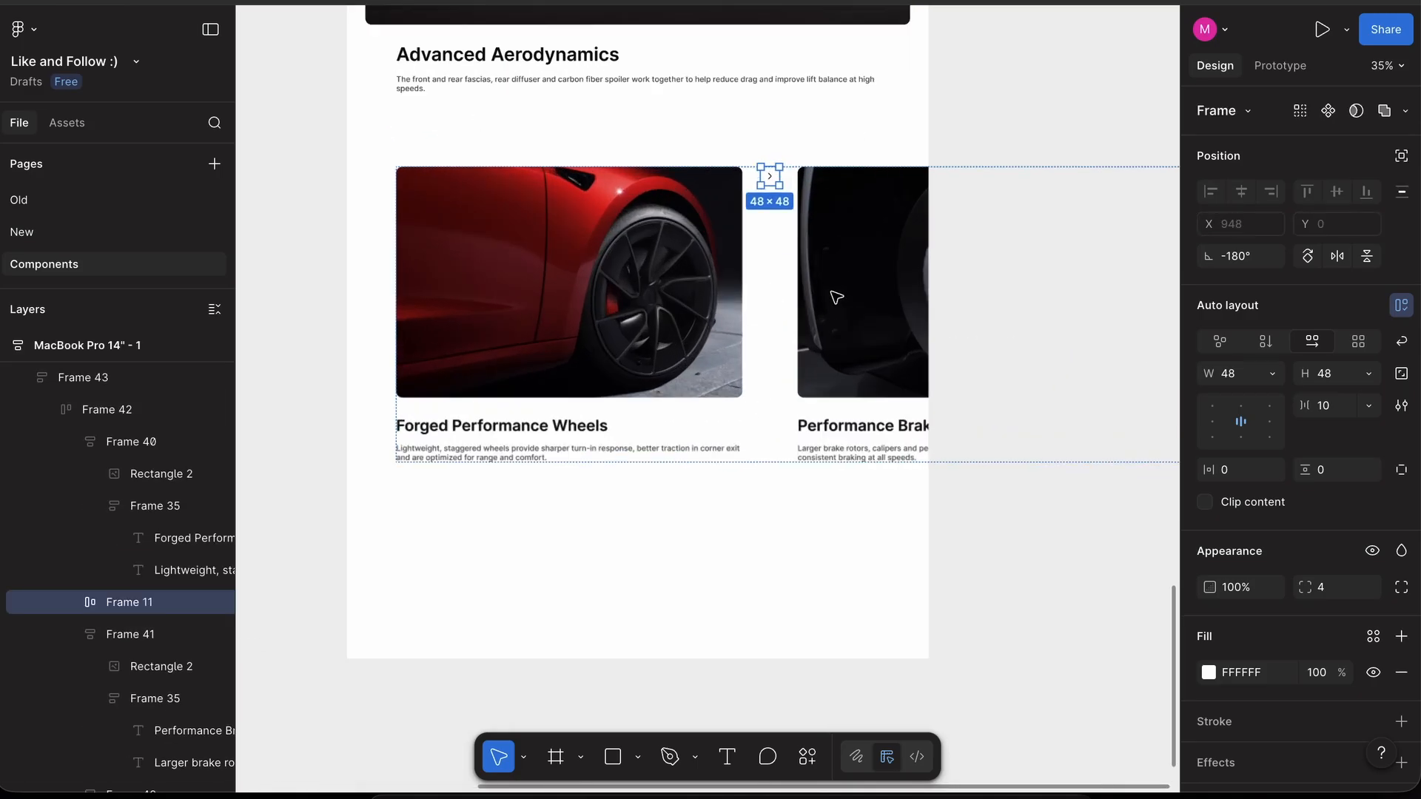
{"action": "left_click", "coordinate": [1404, 160]}
{"action": "scroll", "coordinate": [832, 238], "scroll_direction": "up", "scroll_amount": 5}
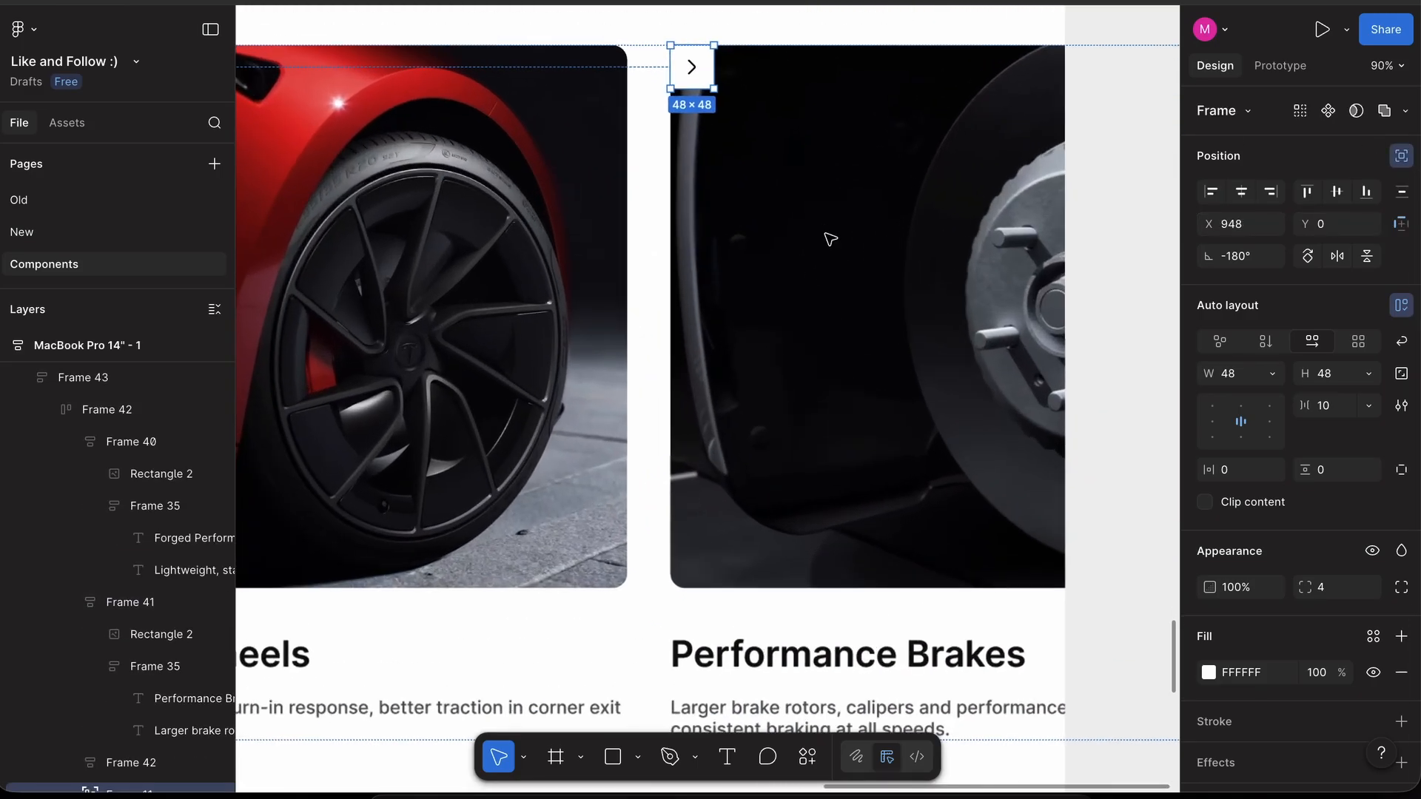
- Position the arrow button over the Performance Brakes image at about X 1272, Y 276
{"action": "left_click_drag", "start_coordinate": [709, 85], "coordinate": [806, 318]}
{"action": "scroll", "coordinate": [807, 320], "scroll_direction": "down", "scroll_amount": 5}
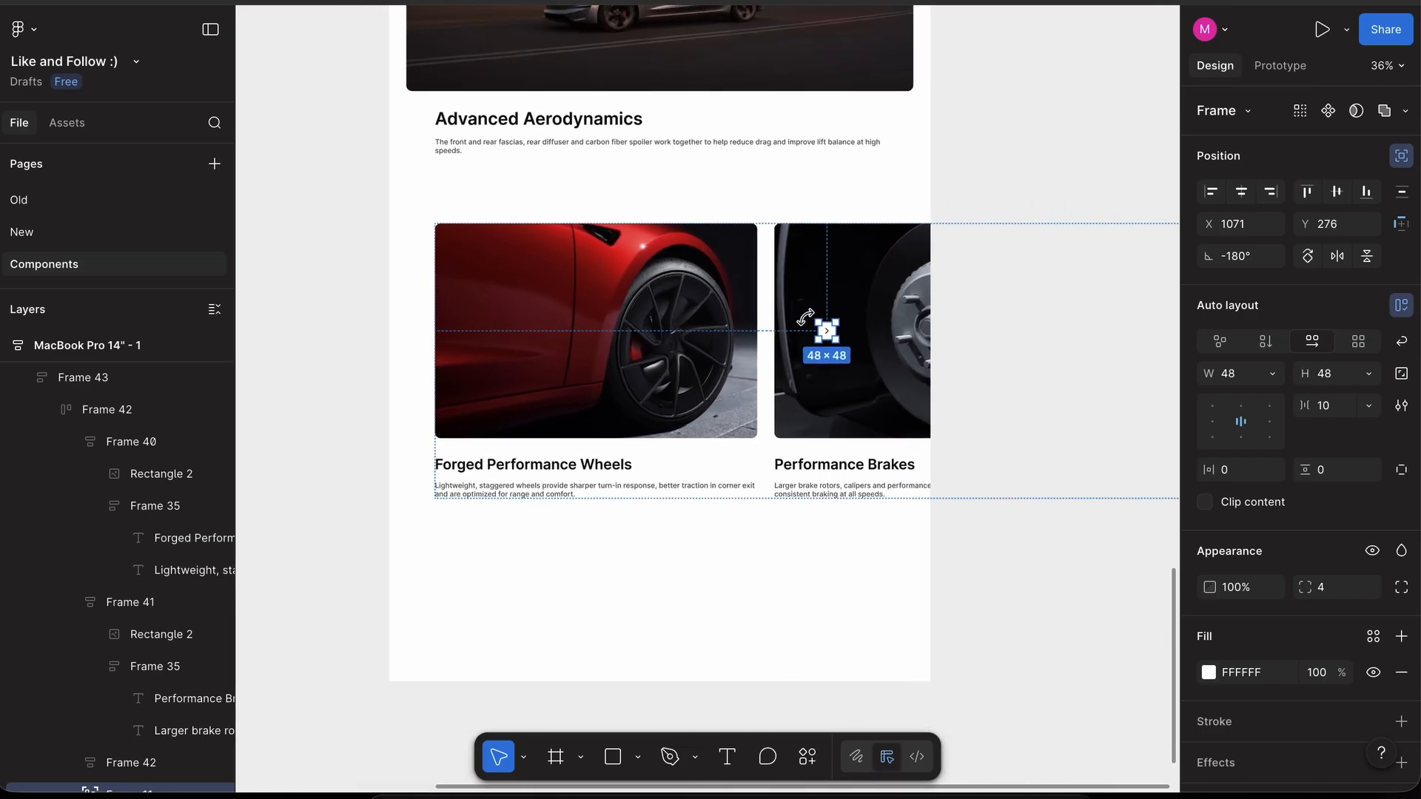
{"action": "scroll", "coordinate": [805, 319], "scroll_direction": "up", "scroll_amount": 2}
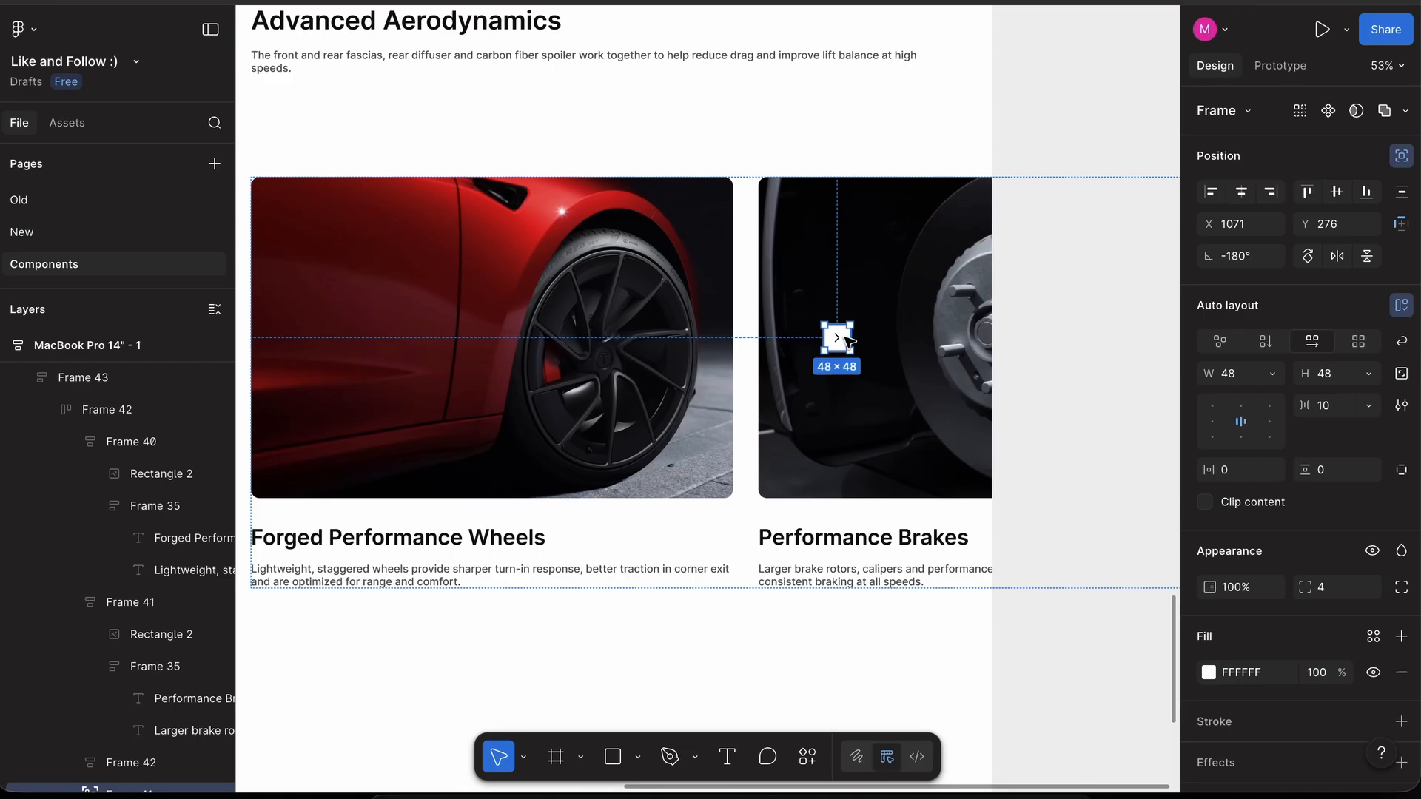
{"action": "scroll", "coordinate": [848, 341], "scroll_direction": "up", "scroll_amount": 3}
{"action": "left_click_drag", "start_coordinate": [844, 343], "coordinate": [1019, 344]}
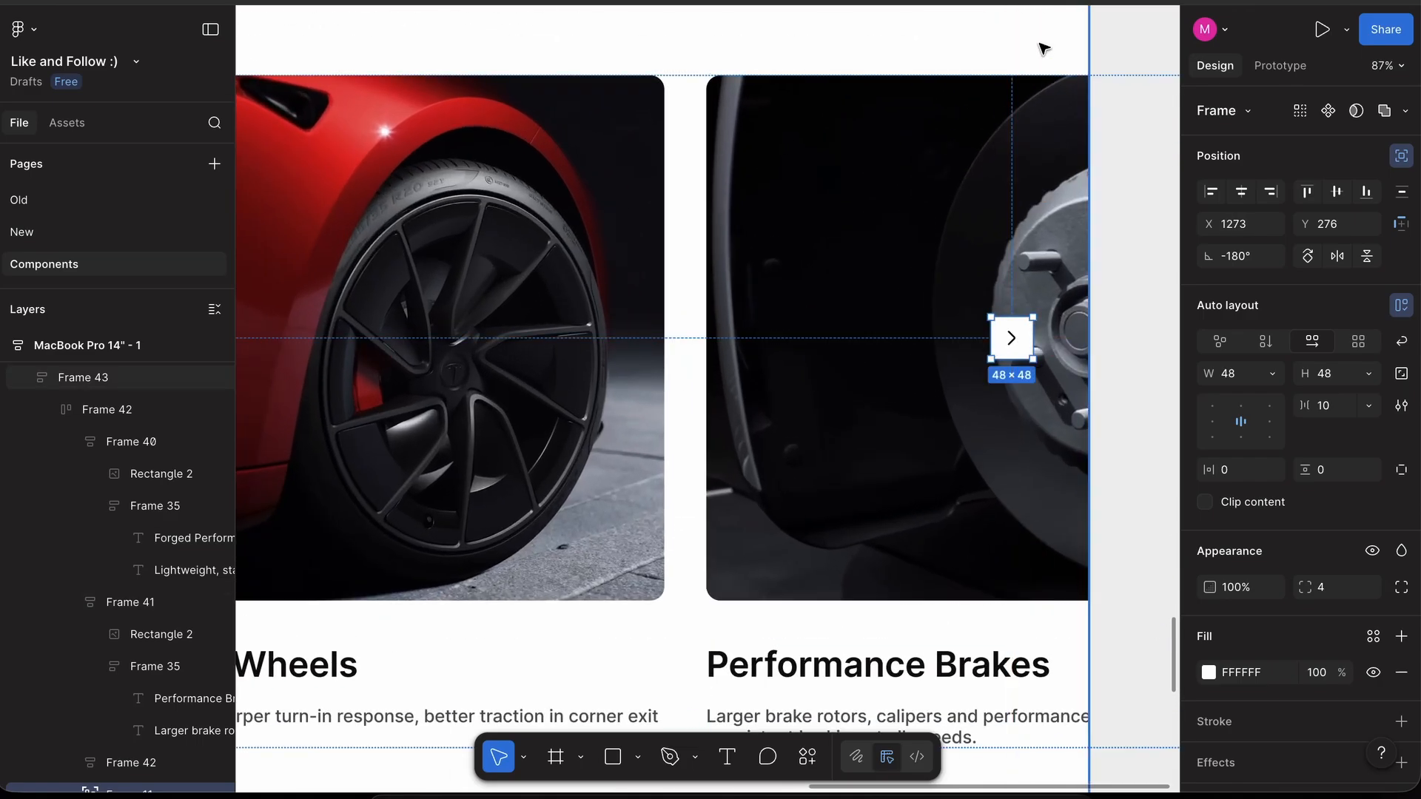
{"action": "scroll", "coordinate": [1044, 49], "scroll_direction": "down", "scroll_amount": 5}
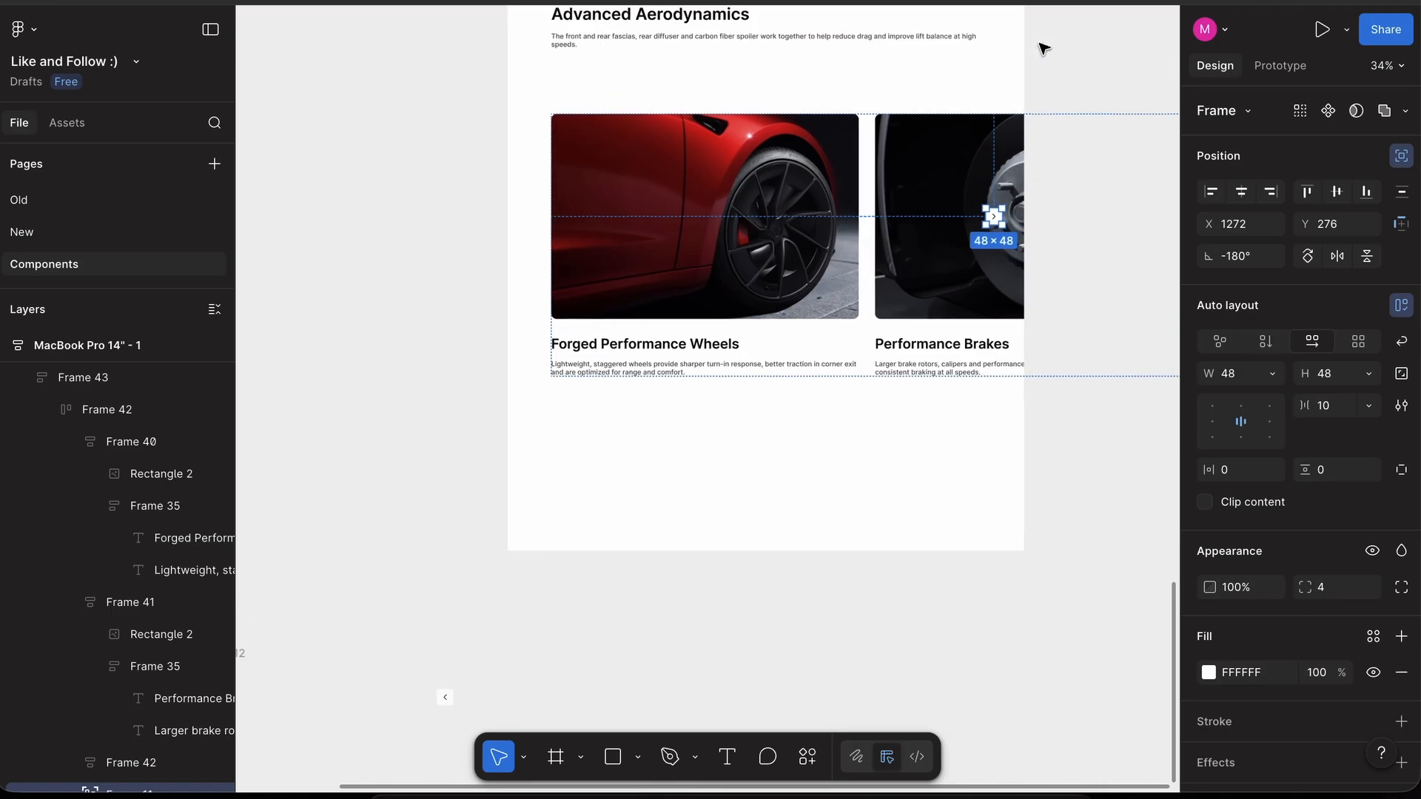
- Delete the leftover arrow row from the canvas below the page
{"action": "scroll", "coordinate": [514, 704], "scroll_direction": "down", "scroll_amount": 3}
{"action": "scroll", "coordinate": [458, 637], "scroll_direction": "down", "scroll_amount": 2}
{"action": "left_click", "coordinate": [398, 570]}
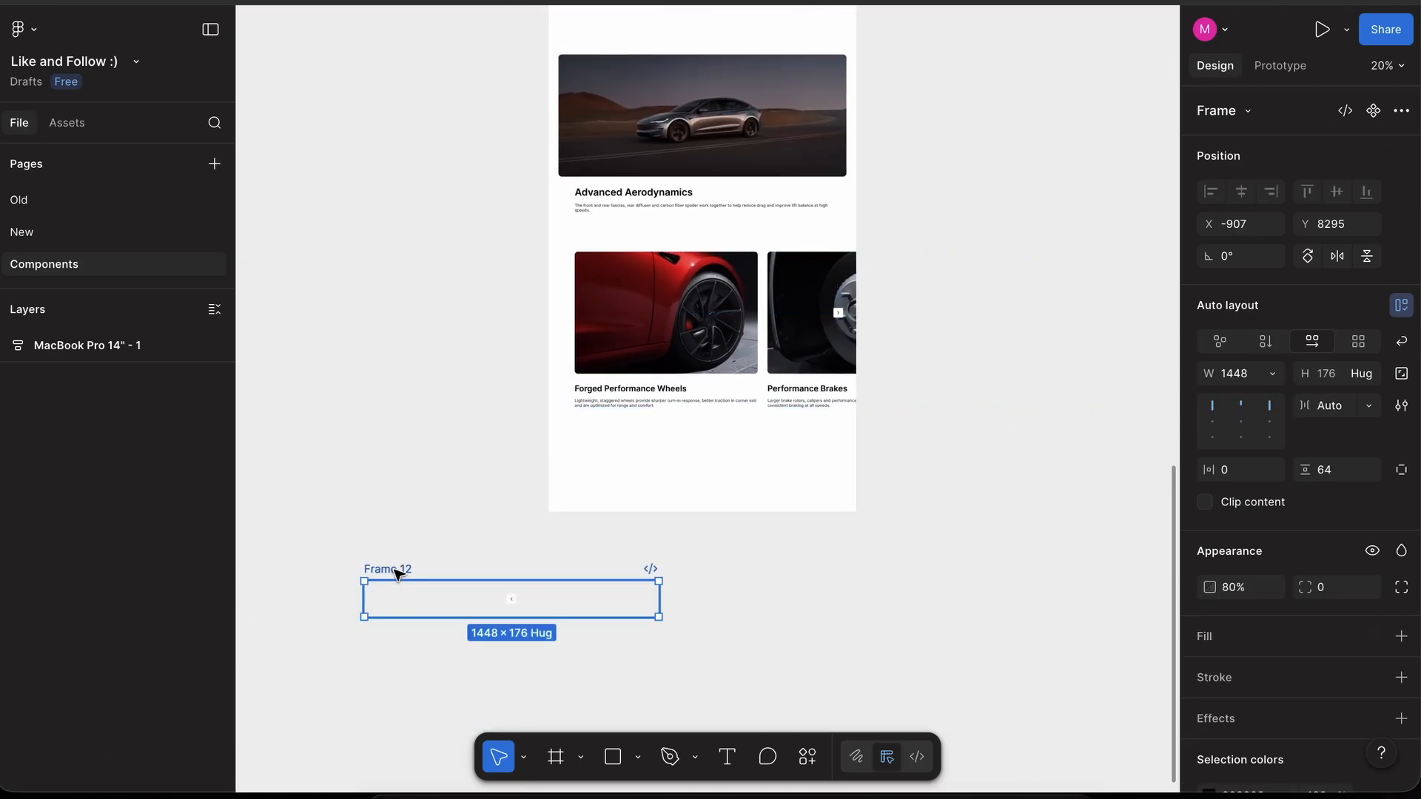
{"action": "key", "text": "Delete"}
{"action": "scroll", "coordinate": [755, 180], "scroll_direction": "up", "scroll_amount": 5}
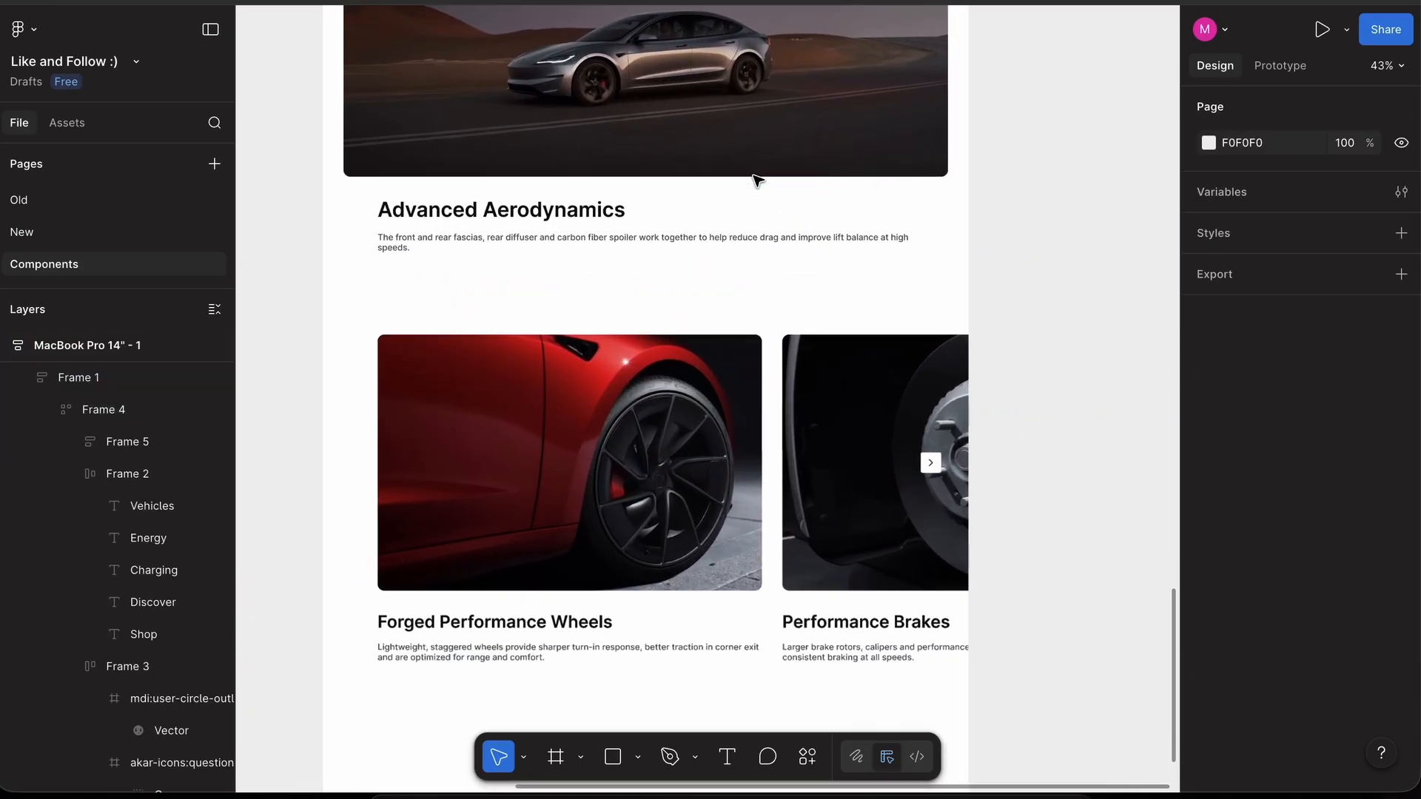
- Examine the reference page's sections around the feature cards, comparing the Advanced Aerodynamics and Premium Interior layouts
{"action": "scroll", "coordinate": [755, 181], "scroll_direction": "down", "scroll_amount": 3}
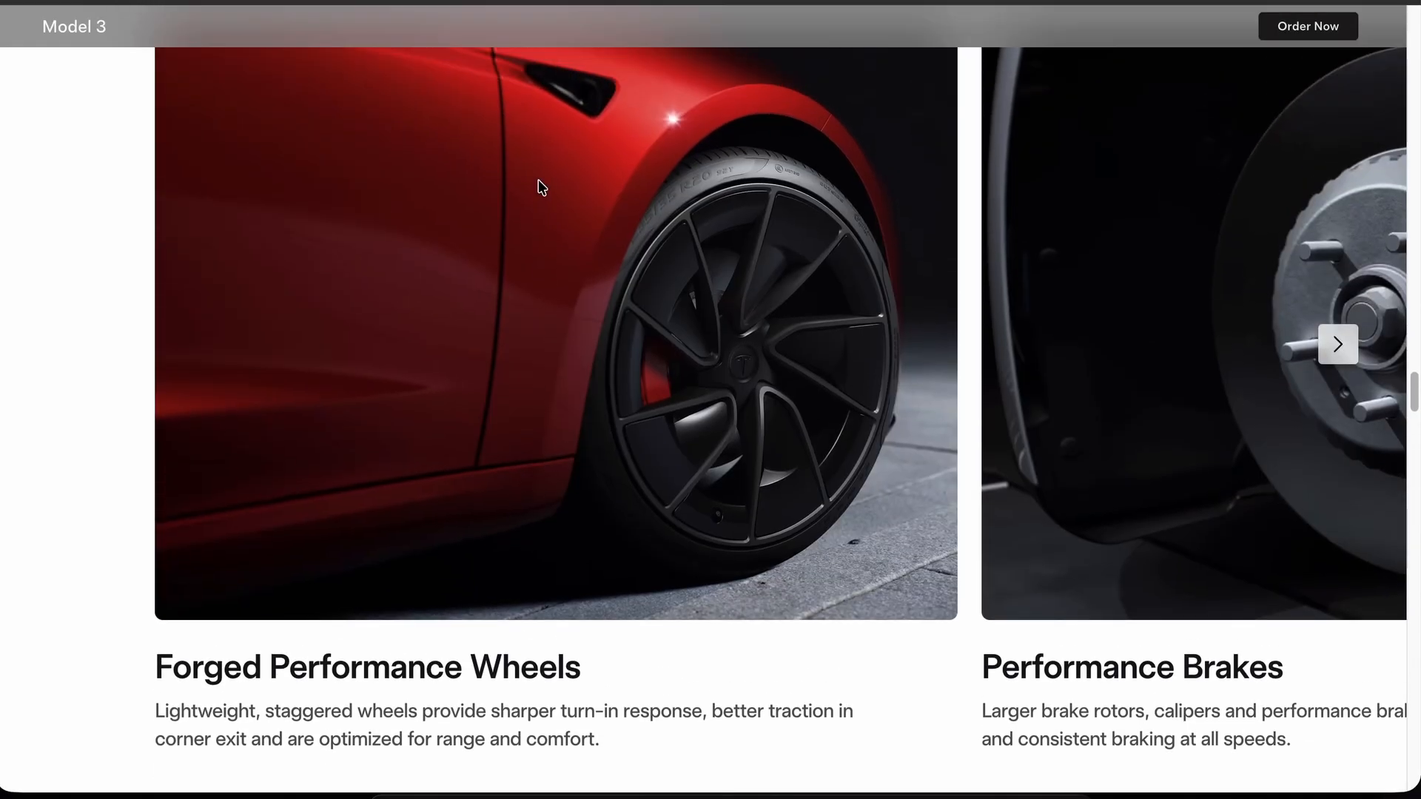
{"action": "scroll", "coordinate": [538, 181], "scroll_direction": "down", "scroll_amount": 10}
{"action": "scroll", "coordinate": [538, 181], "scroll_direction": "down", "scroll_amount": 7}
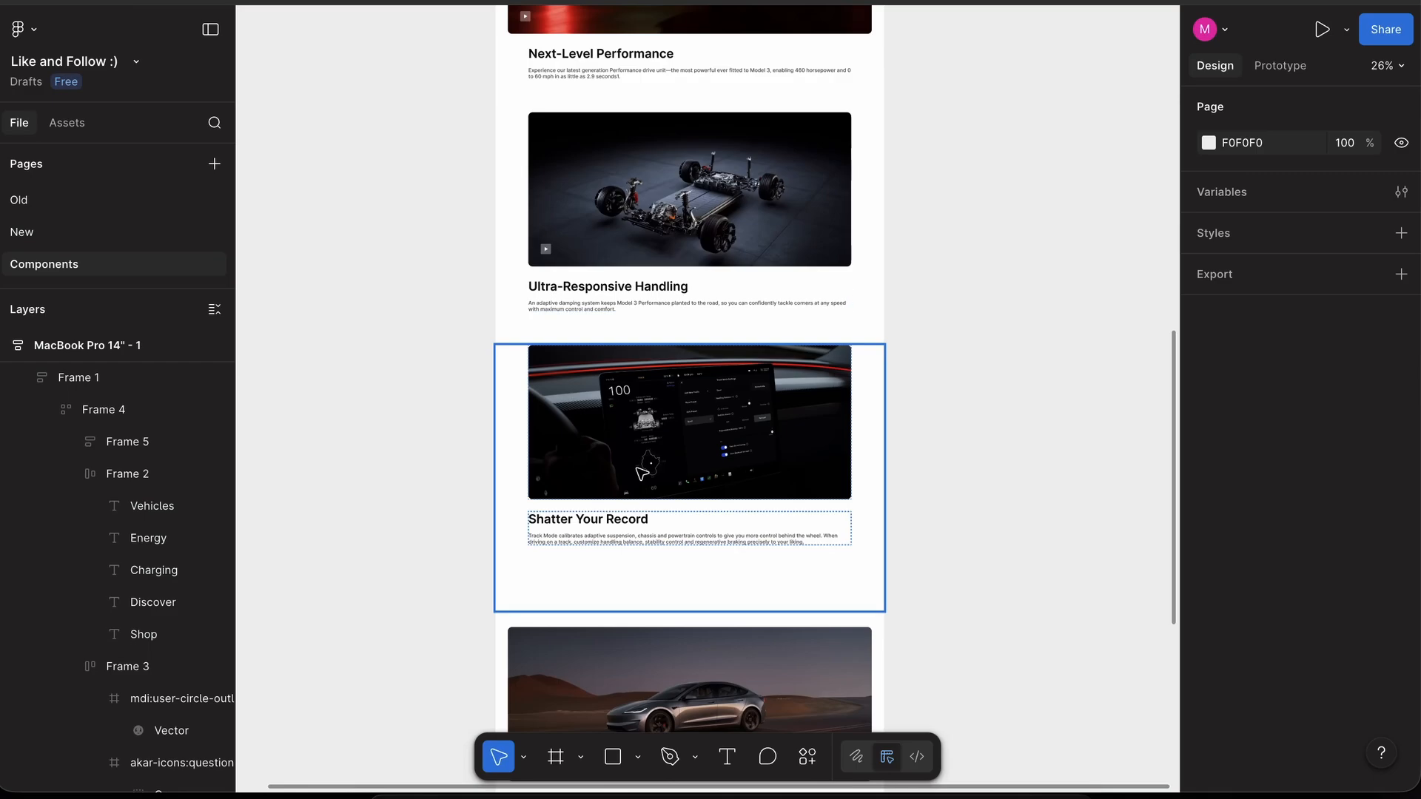
{"action": "scroll", "coordinate": [641, 474], "scroll_direction": "down", "scroll_amount": 5}
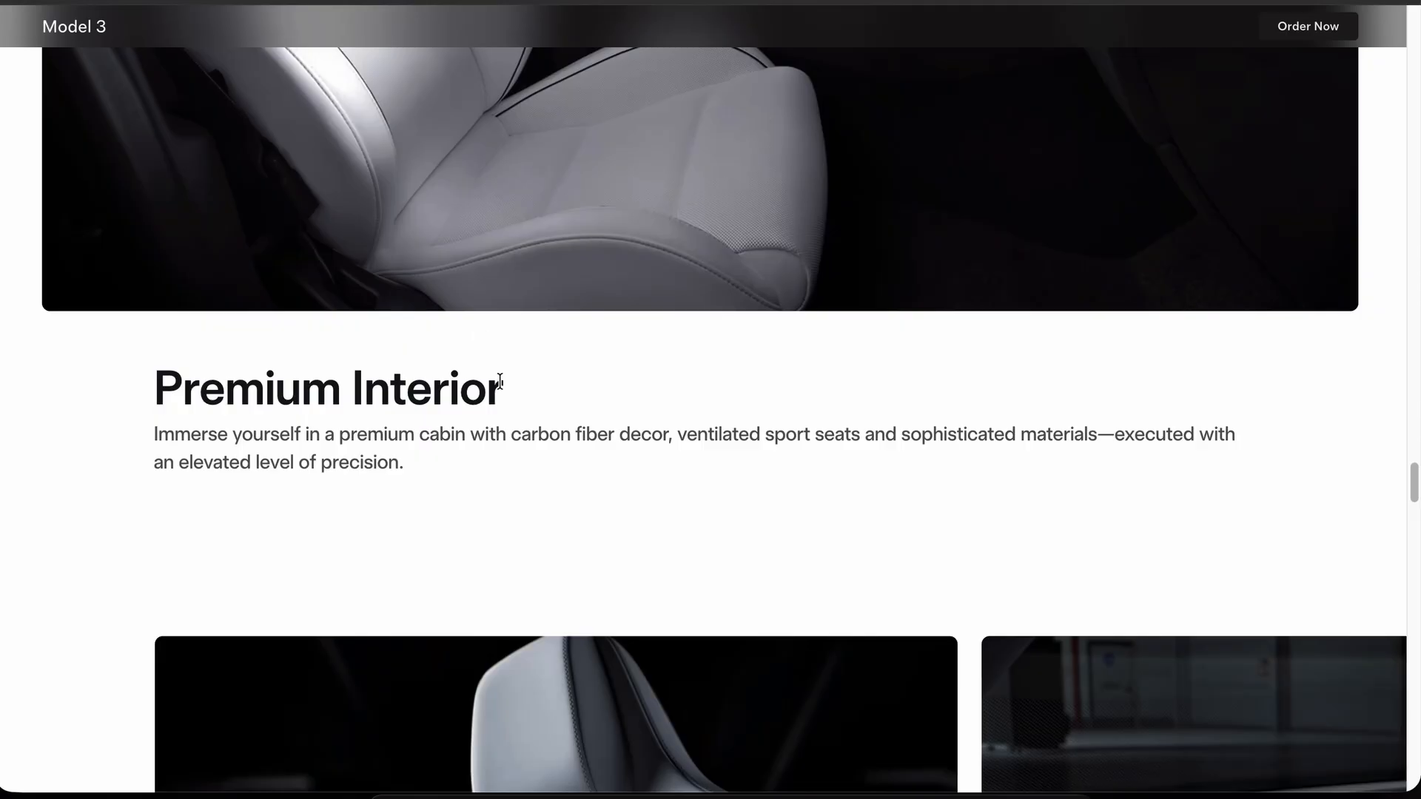
{"action": "scroll", "coordinate": [499, 380], "scroll_direction": "up", "scroll_amount": 15}
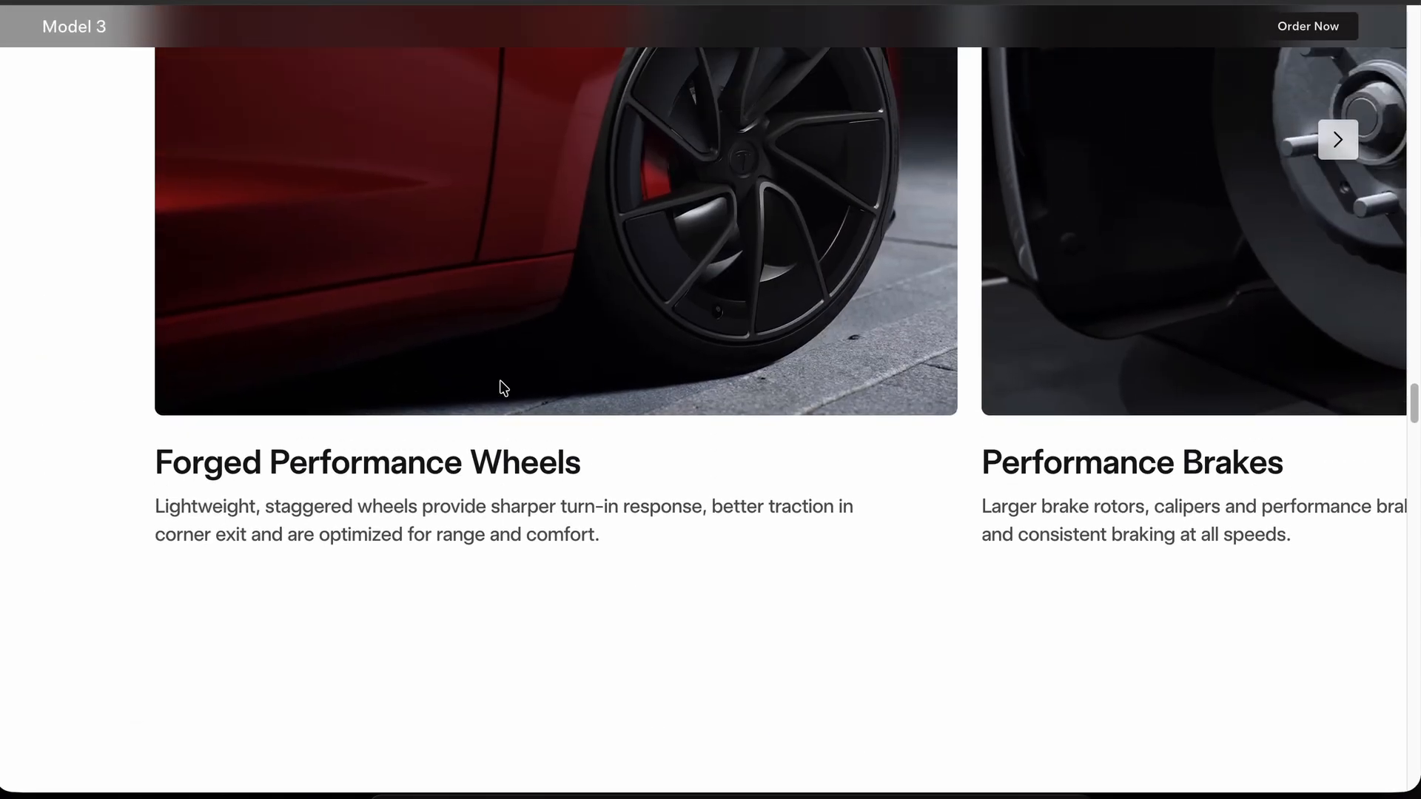
{"action": "scroll", "coordinate": [500, 379], "scroll_direction": "up", "scroll_amount": 13}
{"action": "scroll", "coordinate": [499, 379], "scroll_direction": "down", "scroll_amount": 20}
{"action": "scroll", "coordinate": [632, 521], "scroll_direction": "down", "scroll_amount": 4}
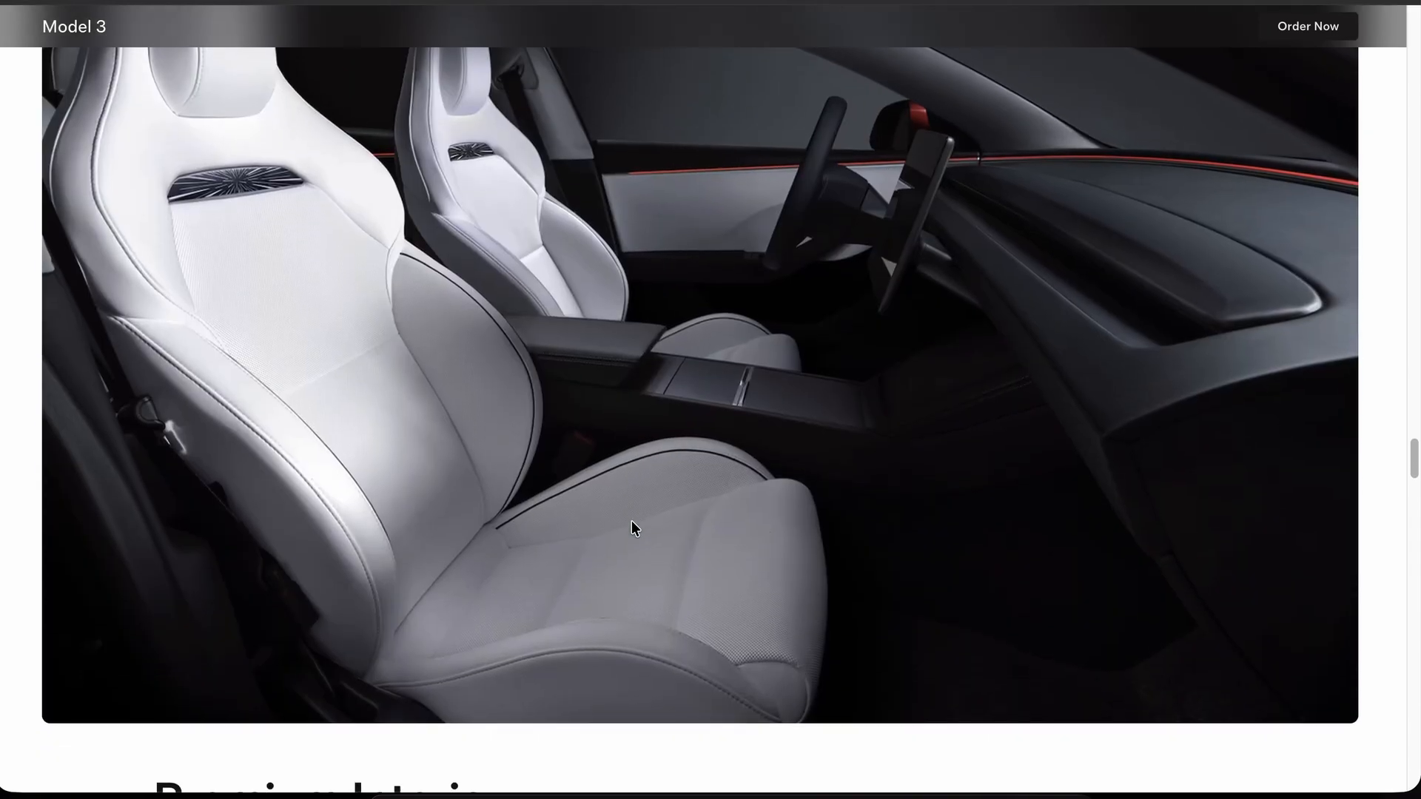
{"action": "scroll", "coordinate": [628, 469], "scroll_direction": "up", "scroll_amount": 20}
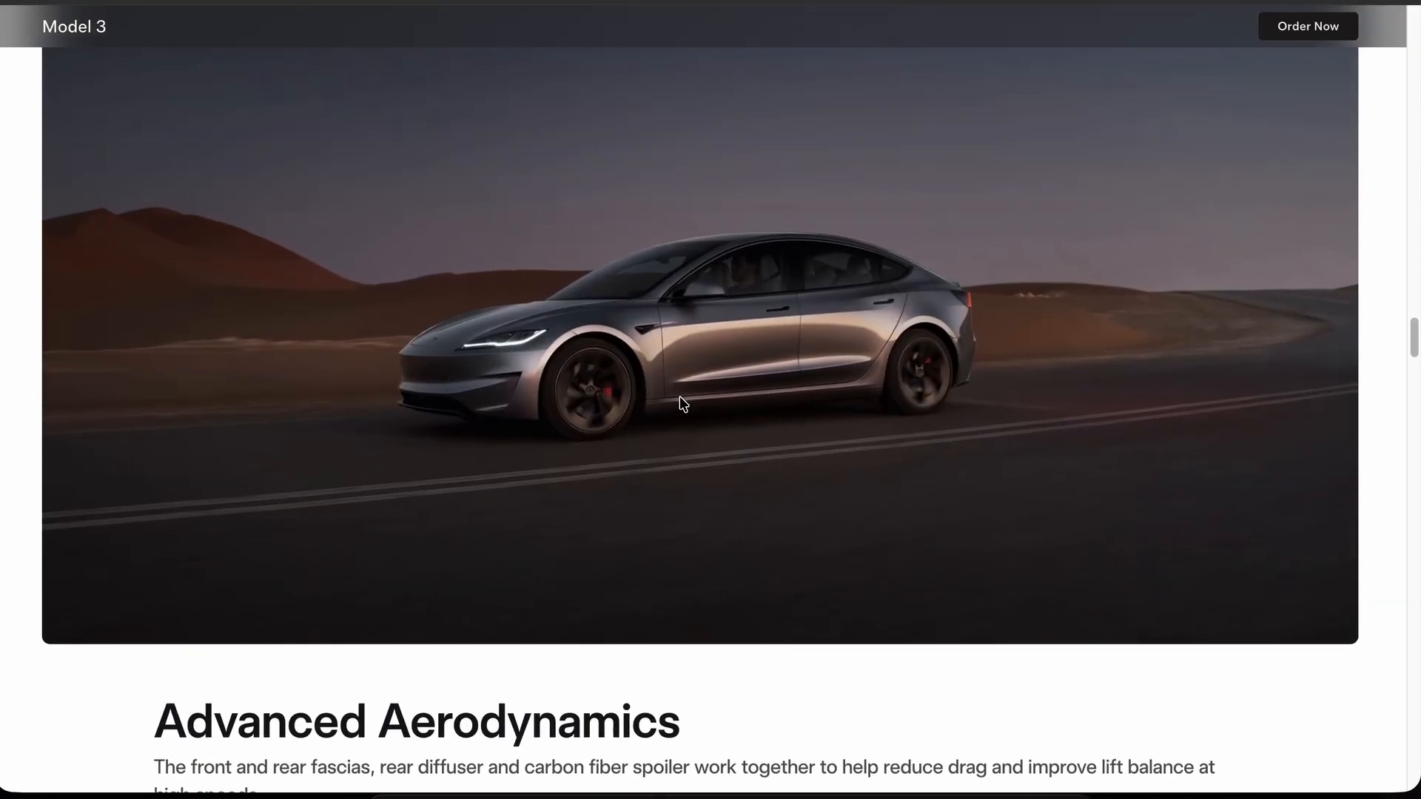
{"action": "scroll", "coordinate": [680, 397], "scroll_direction": "down", "scroll_amount": 20}
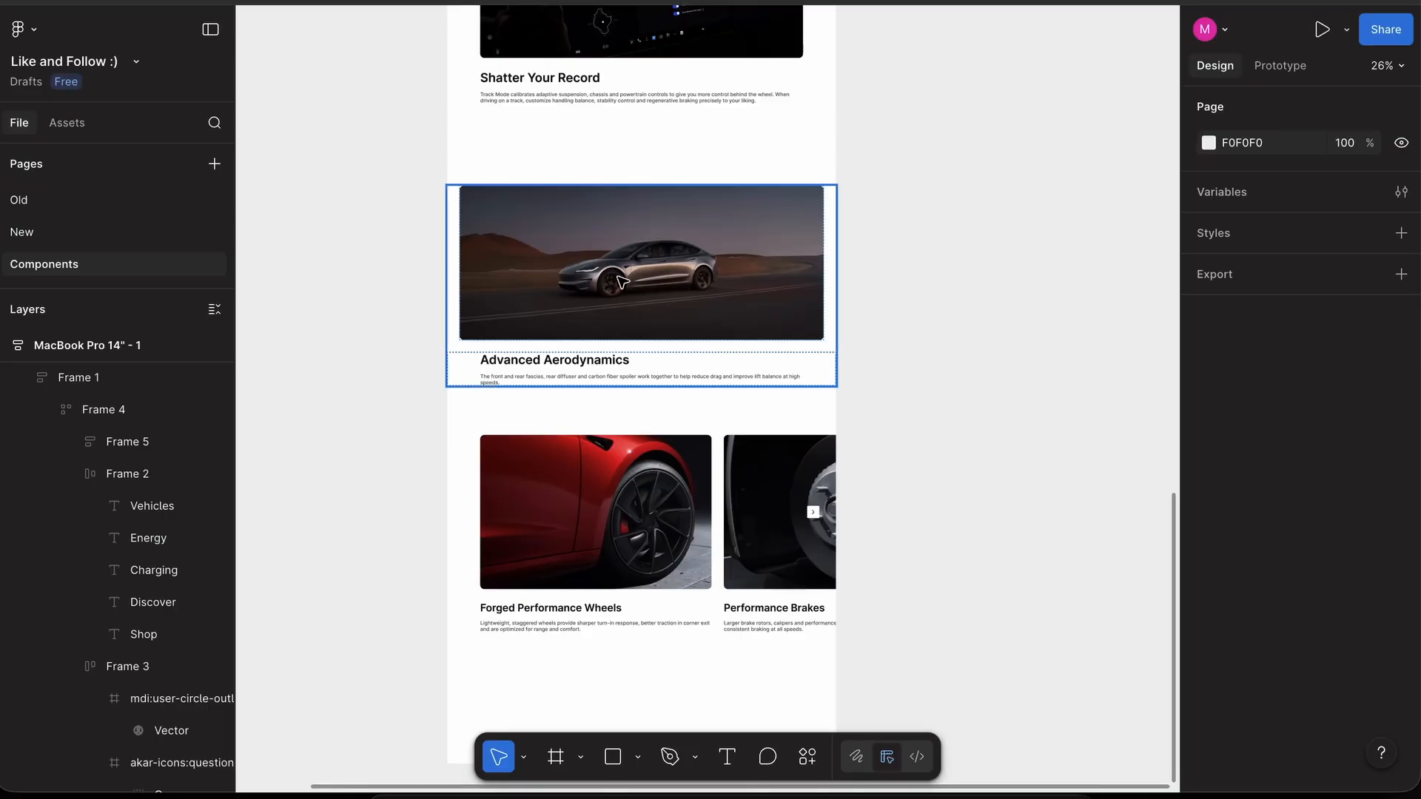
- Duplicate the Advanced Aerodynamics section at the end of the page, below the feature card row
{"action": "left_click", "coordinate": [622, 281]}
{"action": "scroll", "coordinate": [885, 339], "scroll_direction": "down", "scroll_amount": 3}
{"action": "key", "text": "super+d"}
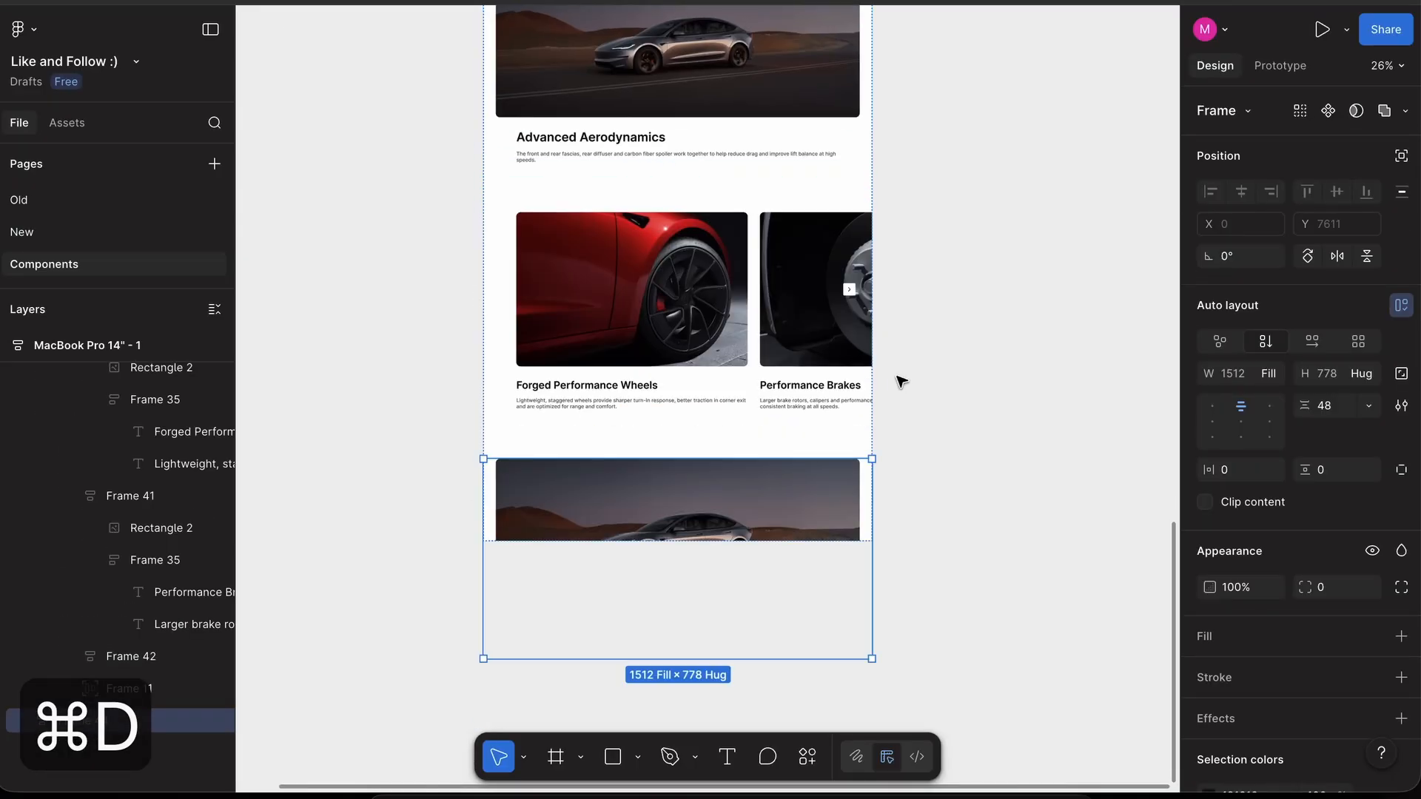
{"action": "scroll", "coordinate": [863, 452], "scroll_direction": "up", "scroll_amount": 2}
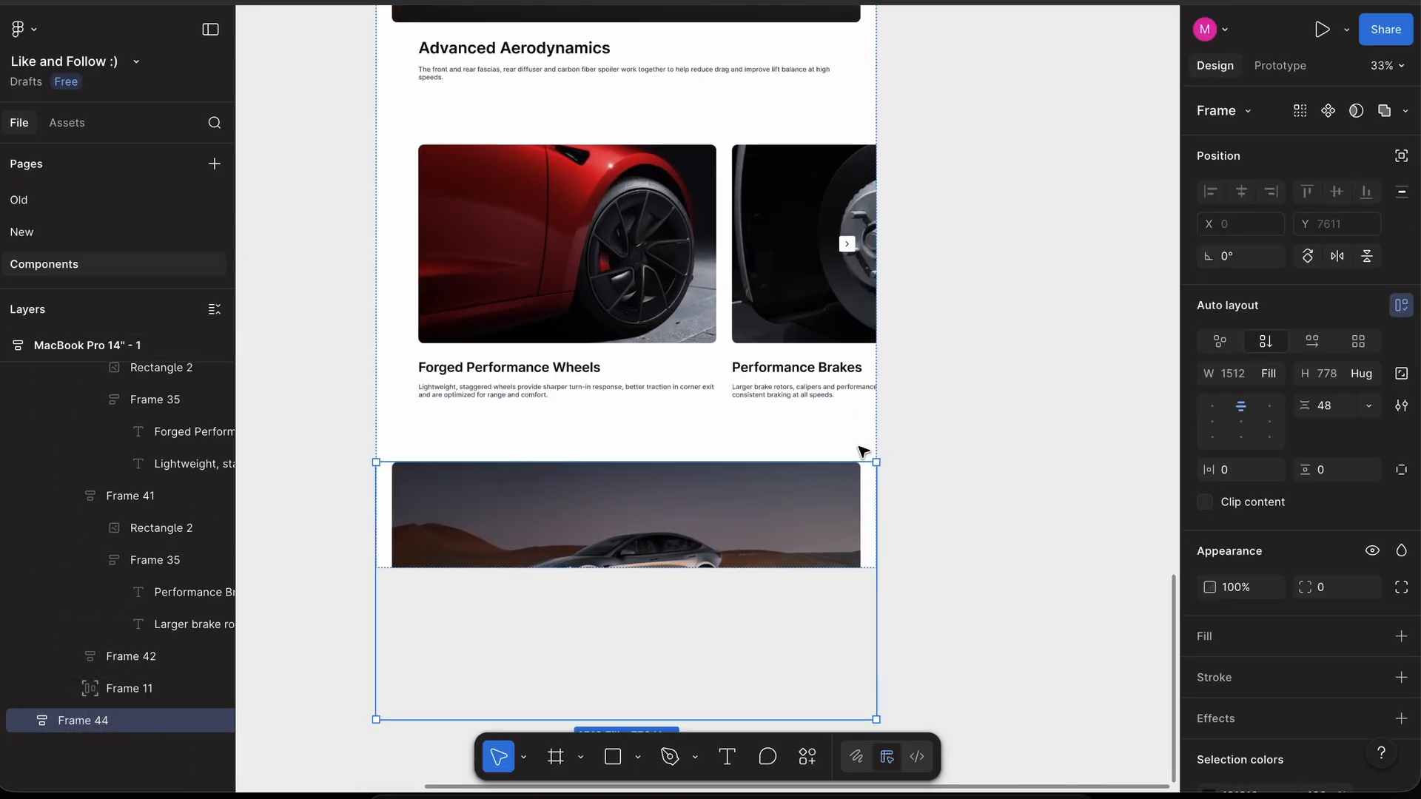
- Make the page frame's height hug its contents and set its bottom padding to 256
{"action": "left_click", "coordinate": [850, 453]}
{"action": "scroll", "coordinate": [851, 452], "scroll_direction": "down", "scroll_amount": 2}
{"action": "scroll", "coordinate": [850, 452], "scroll_direction": "left", "scroll_amount": 1}
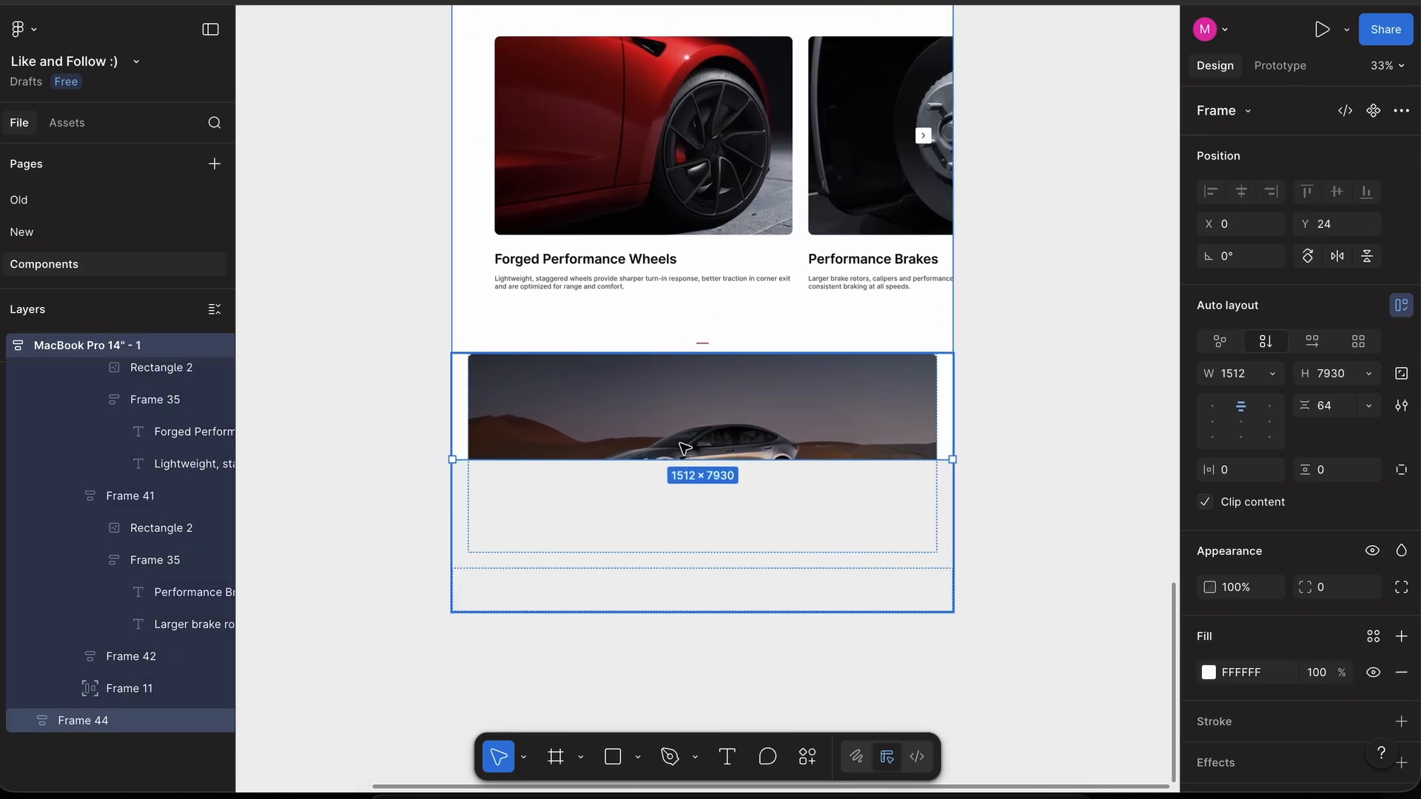
{"action": "left_click", "coordinate": [1369, 374]}
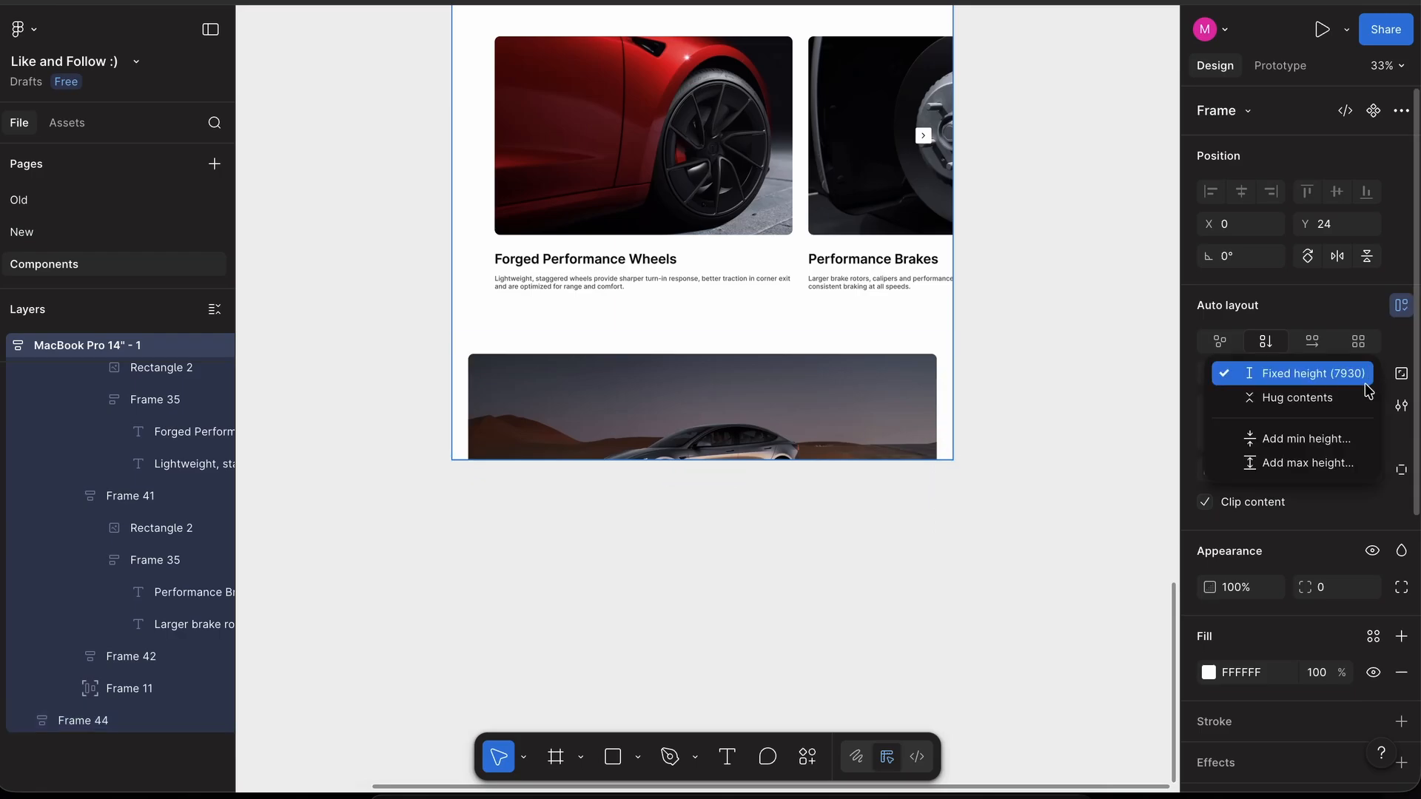
{"action": "left_click", "coordinate": [1365, 398]}
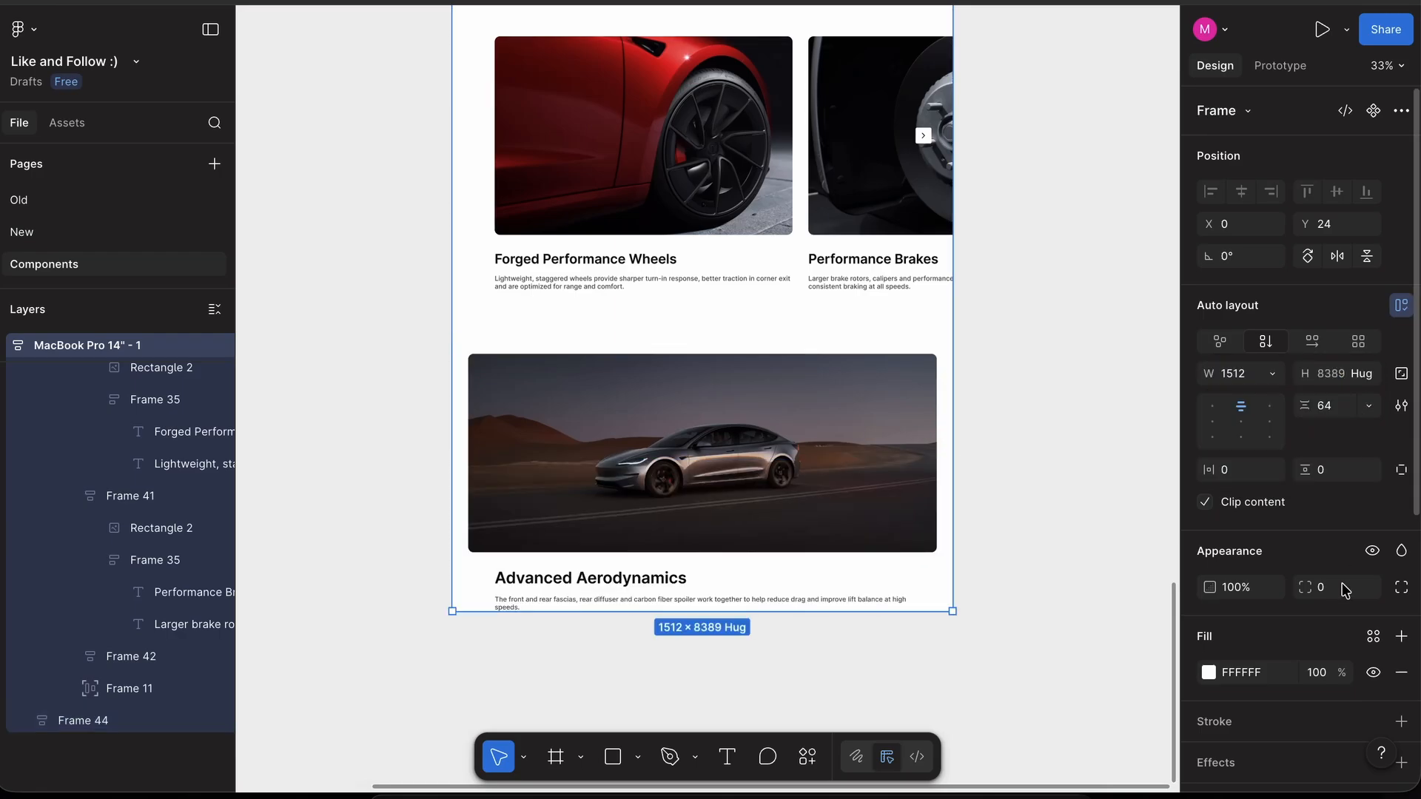
{"action": "left_click", "coordinate": [1401, 470]}
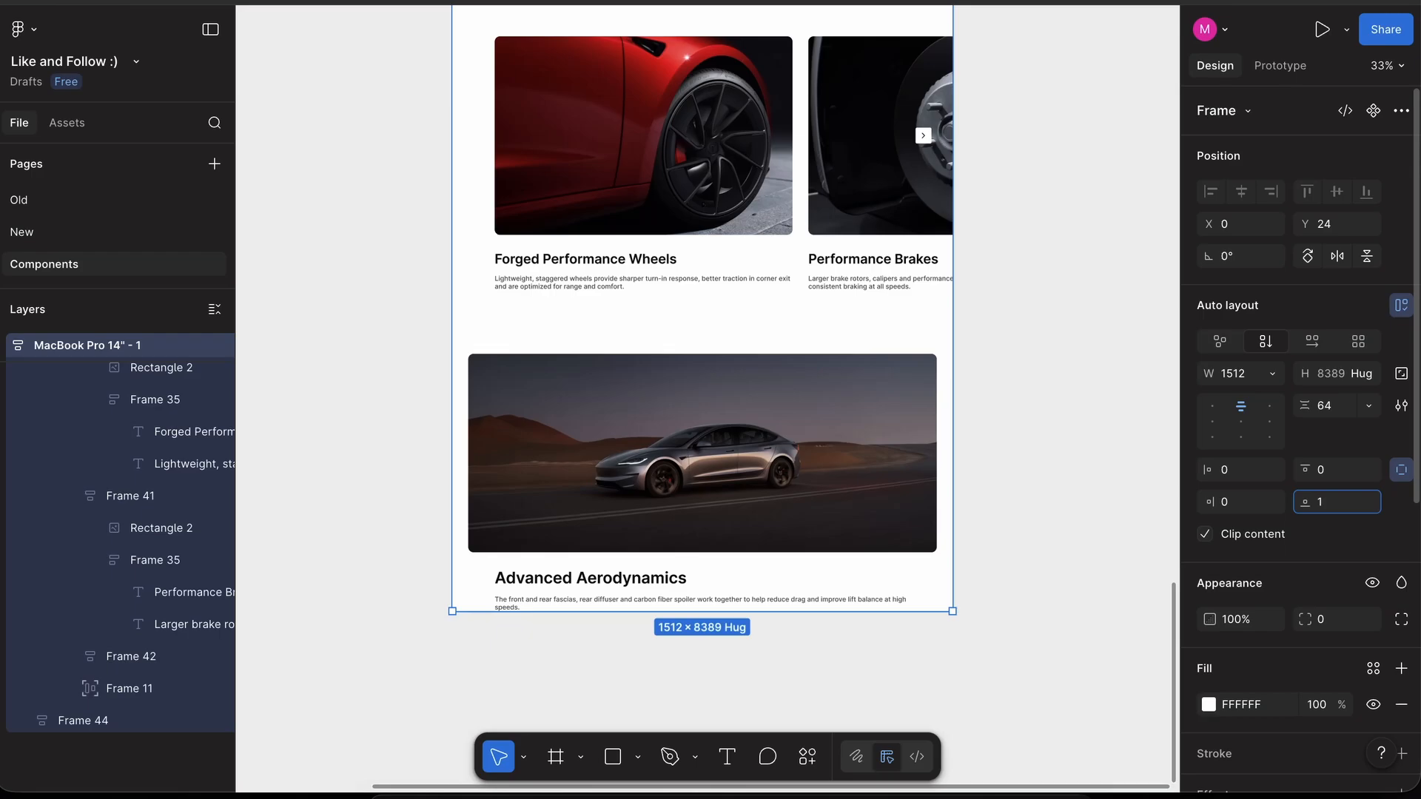
{"action": "type", "text": "256"}
{"action": "key", "text": "Return"}
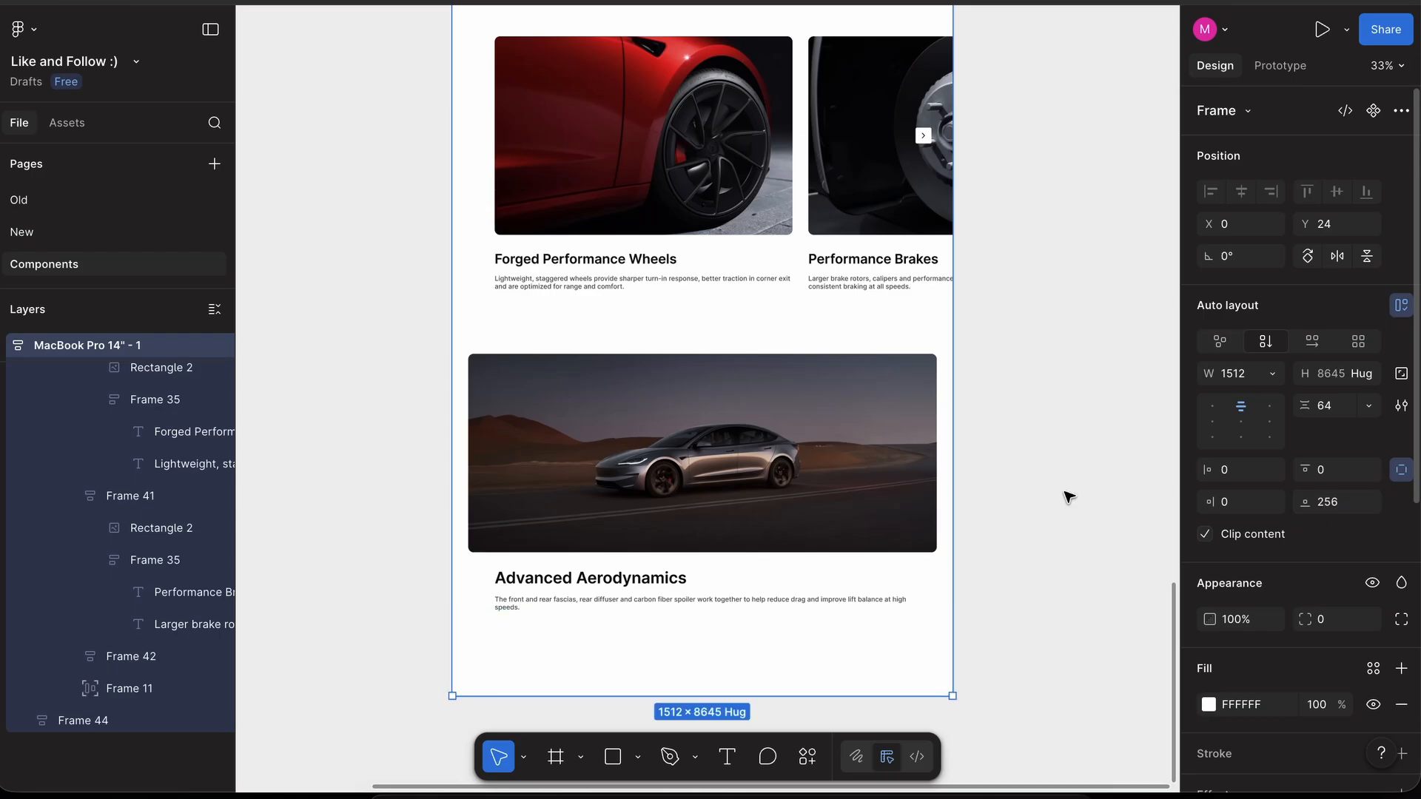
{"action": "scroll", "coordinate": [1001, 411], "scroll_direction": "down", "scroll_amount": 3}
{"action": "left_click", "coordinate": [1001, 411]}
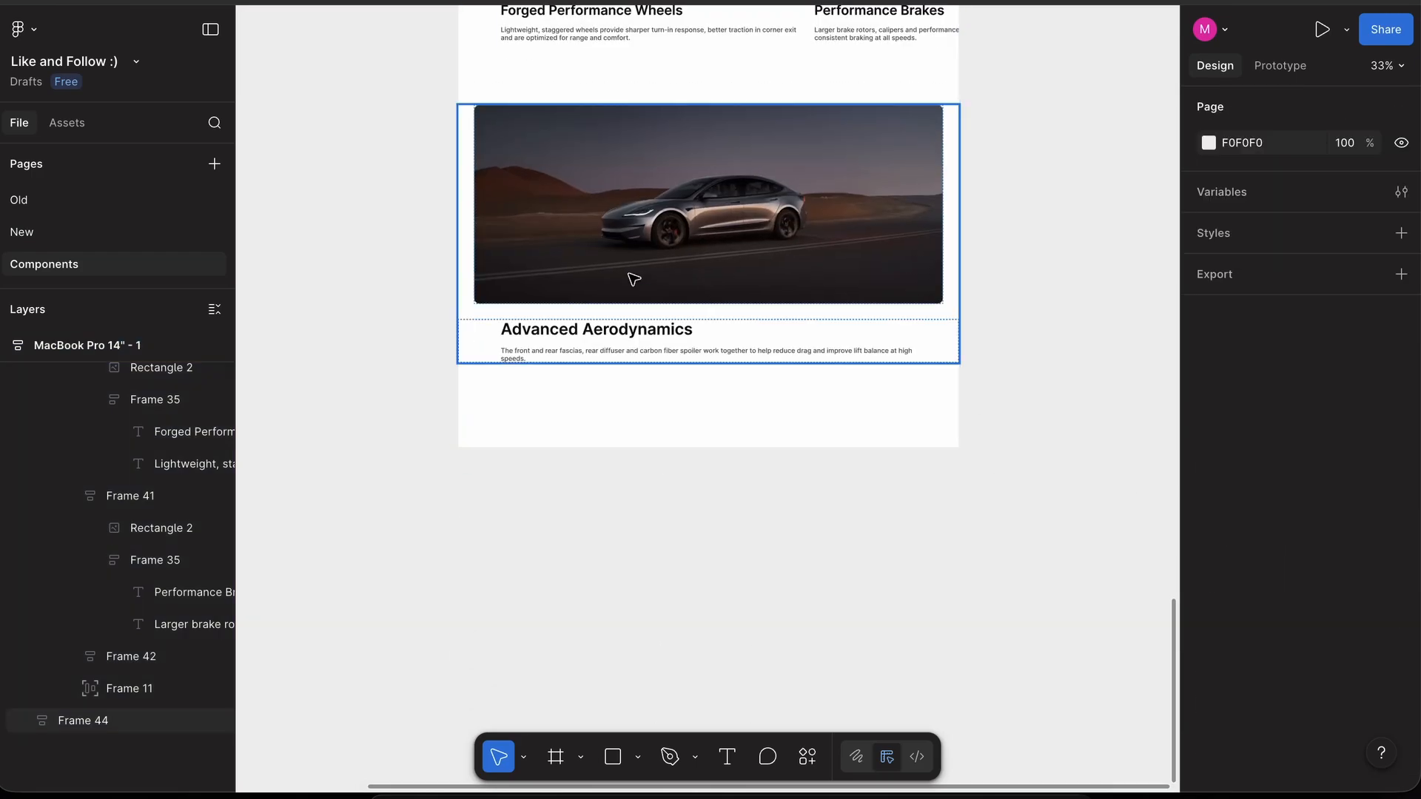
- Copy the Premium Interior photo from the reference page and use it as the image of the duplicated bottom section
{"action": "scroll", "coordinate": [634, 279], "scroll_direction": "up", "scroll_amount": 3}
{"action": "scroll", "coordinate": [530, 345], "scroll_direction": "up", "scroll_amount": 2}
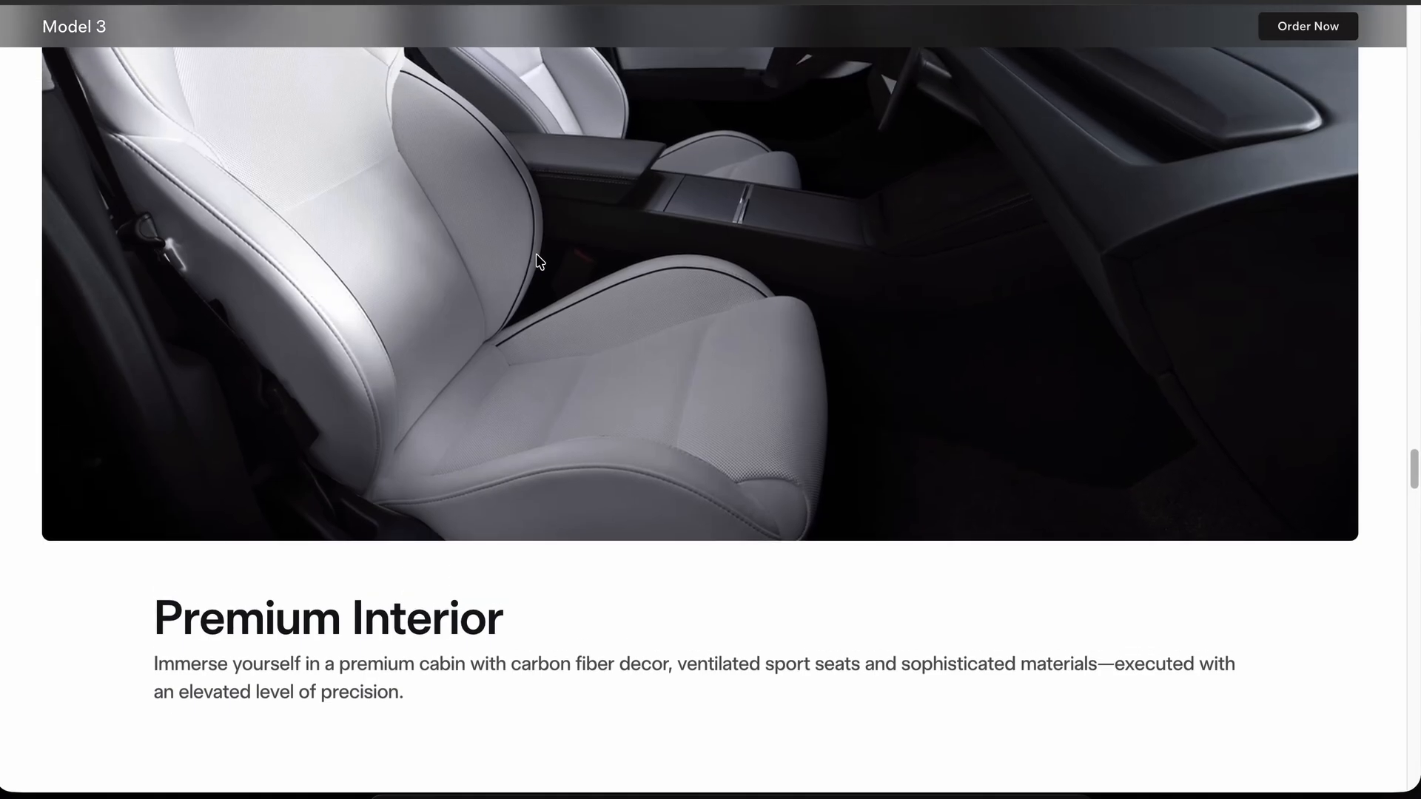
{"action": "right_click", "coordinate": [532, 252]}
{"action": "left_click", "coordinate": [592, 313]}
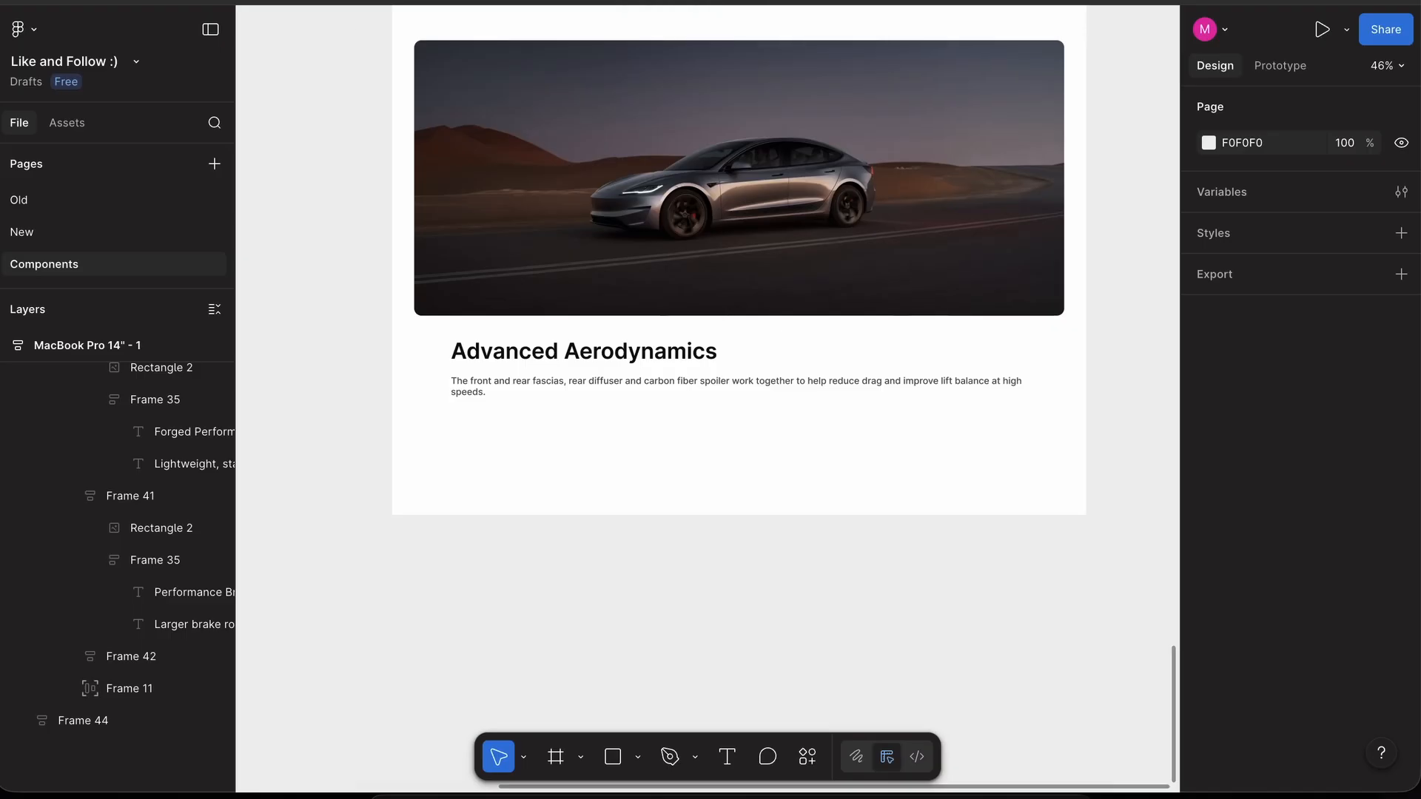
{"action": "left_click", "coordinate": [627, 241]}
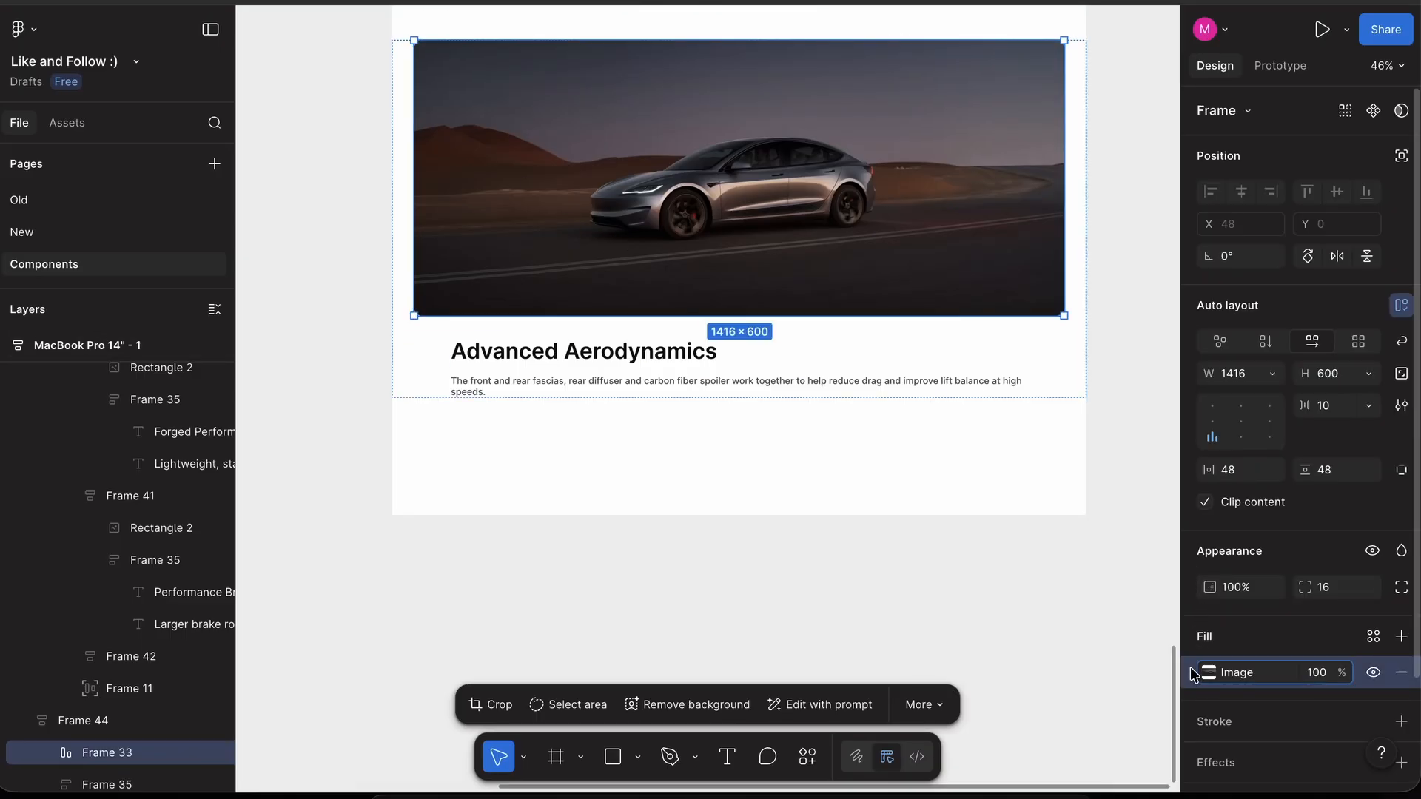
{"action": "key", "text": "super+v"}
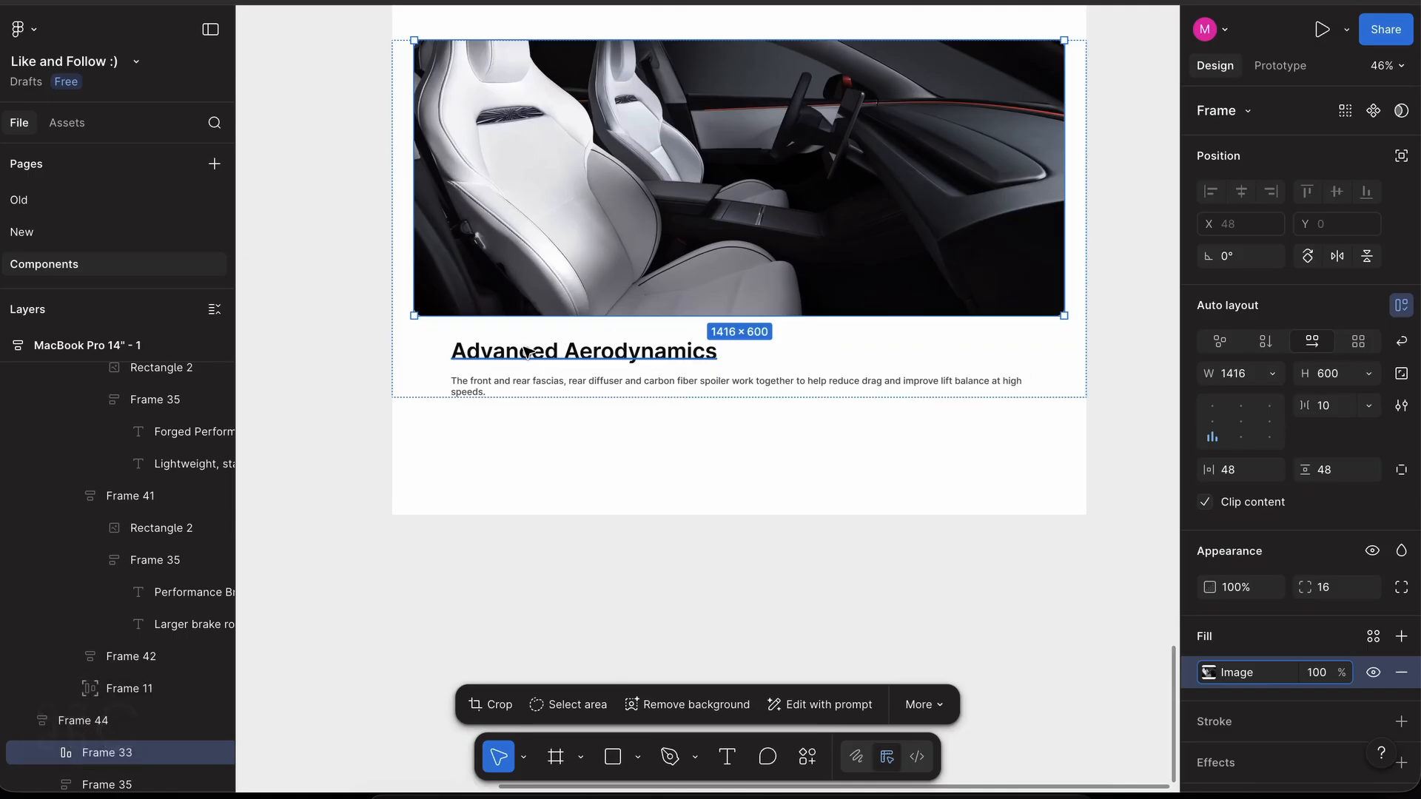
- Replace the duplicated bottom section's Advanced Aerodynamics heading with "Premium Interior"
{"action": "left_click", "coordinate": [527, 352]}
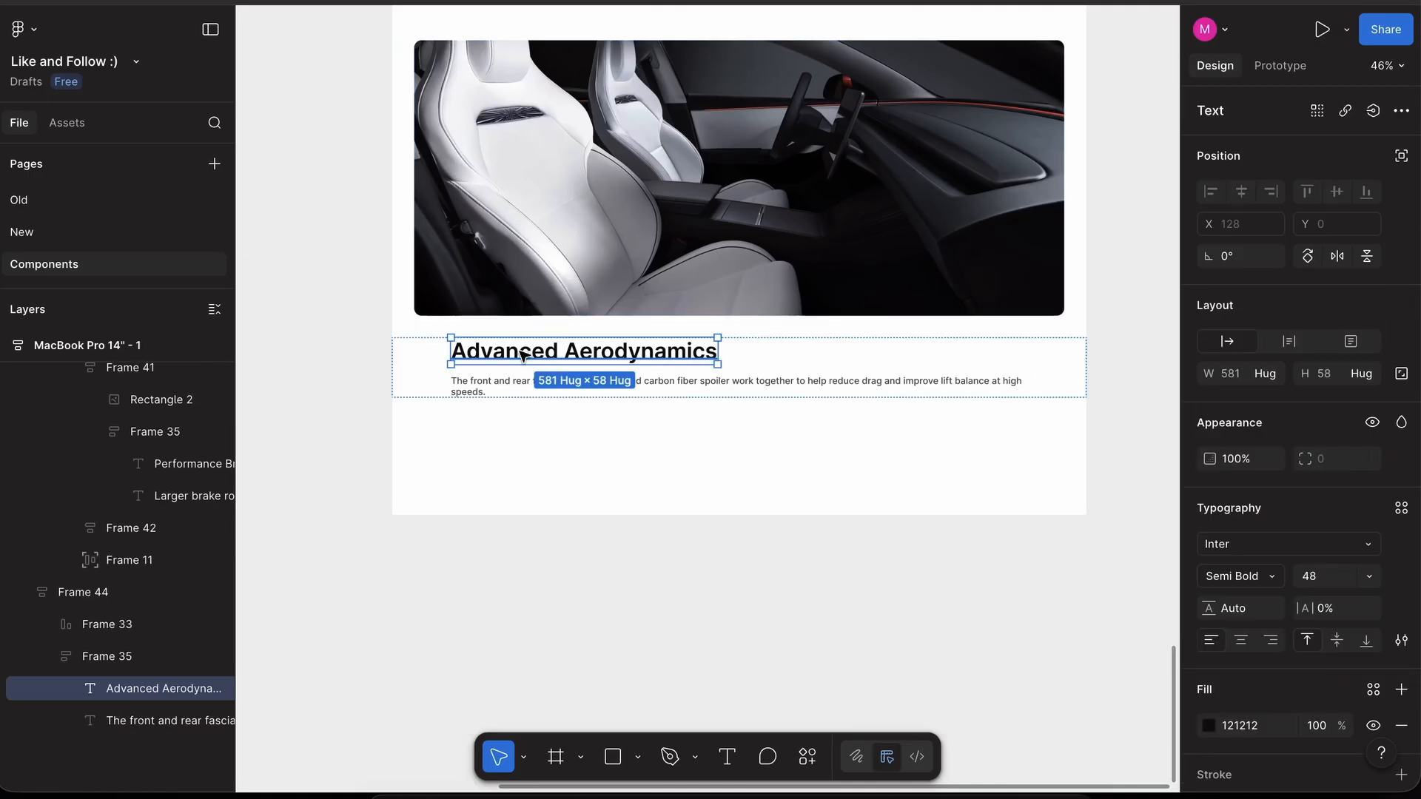
{"action": "double_click", "coordinate": [533, 352]}
{"action": "key", "text": "shift+super+v"}
{"action": "left_click", "coordinate": [371, 338]}
{"action": "scroll", "coordinate": [370, 338], "scroll_direction": "down", "scroll_amount": 3}
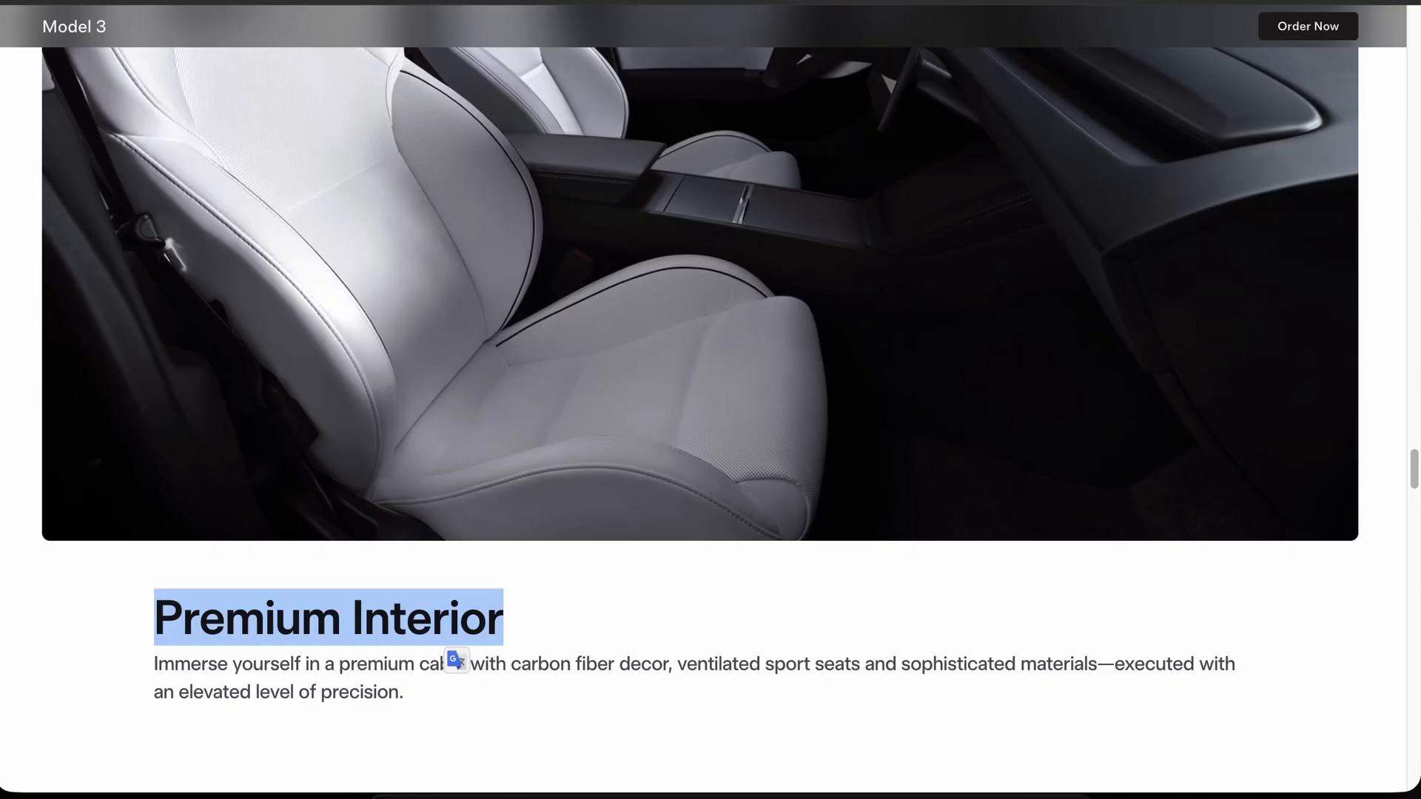
- Duplicate the Forged Performance Wheels and Performance Brakes card row at the end of the page, below Premium Interior
{"action": "scroll", "coordinate": [456, 614], "scroll_direction": "down", "scroll_amount": 10}
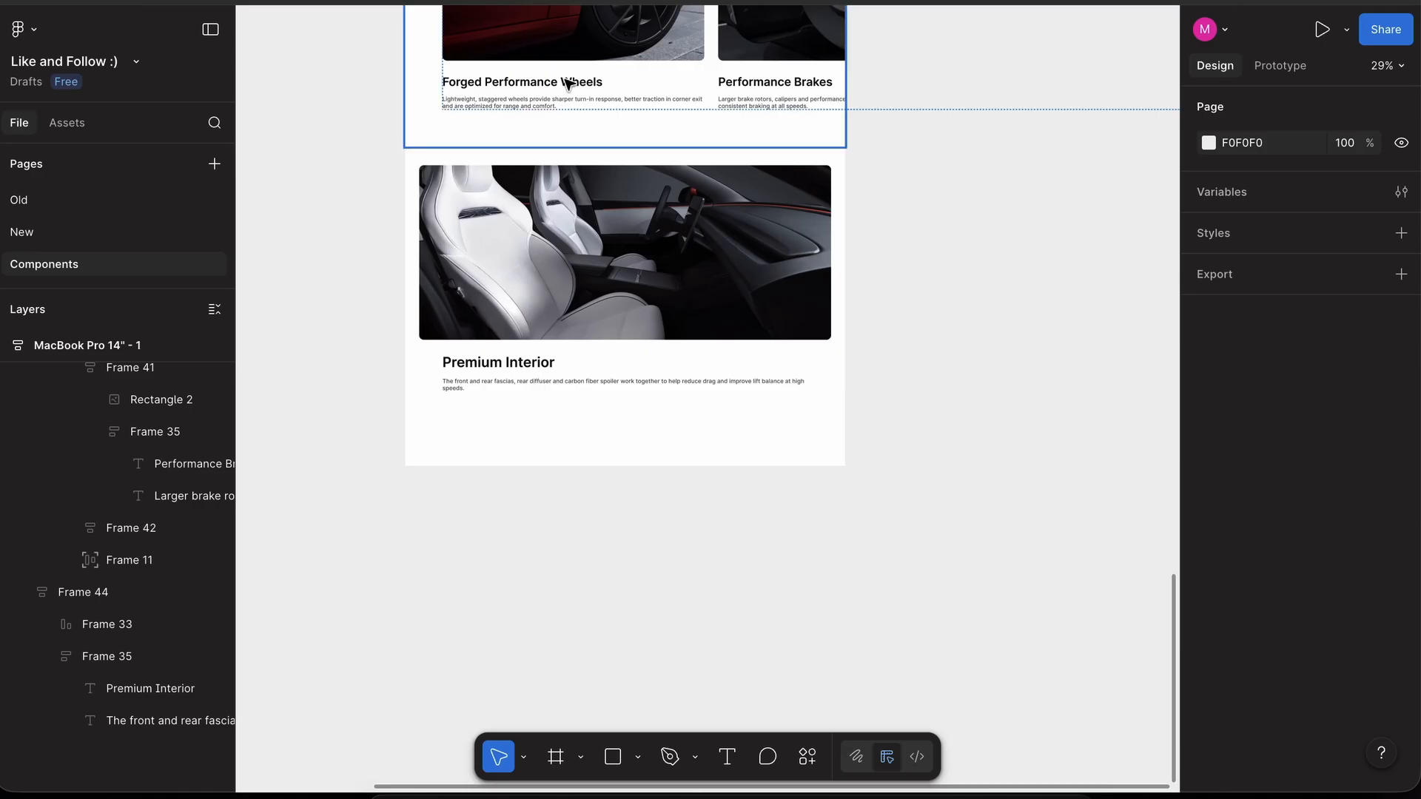
{"action": "left_click", "coordinate": [568, 84]}
{"action": "scroll", "coordinate": [568, 84], "scroll_direction": "up", "scroll_amount": 5}
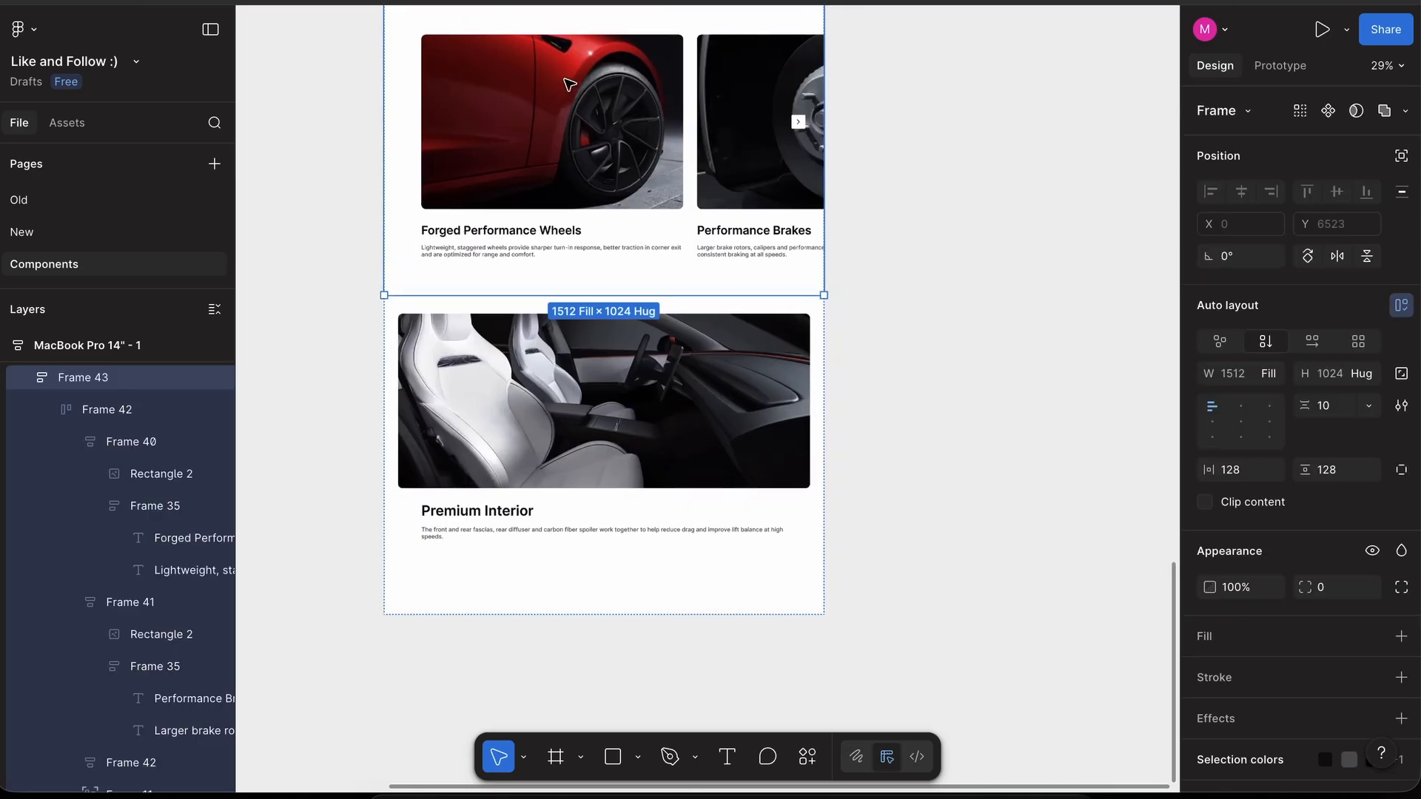
{"action": "key", "text": "super+d"}
{"action": "scroll", "coordinate": [673, 140], "scroll_direction": "down", "scroll_amount": 6}
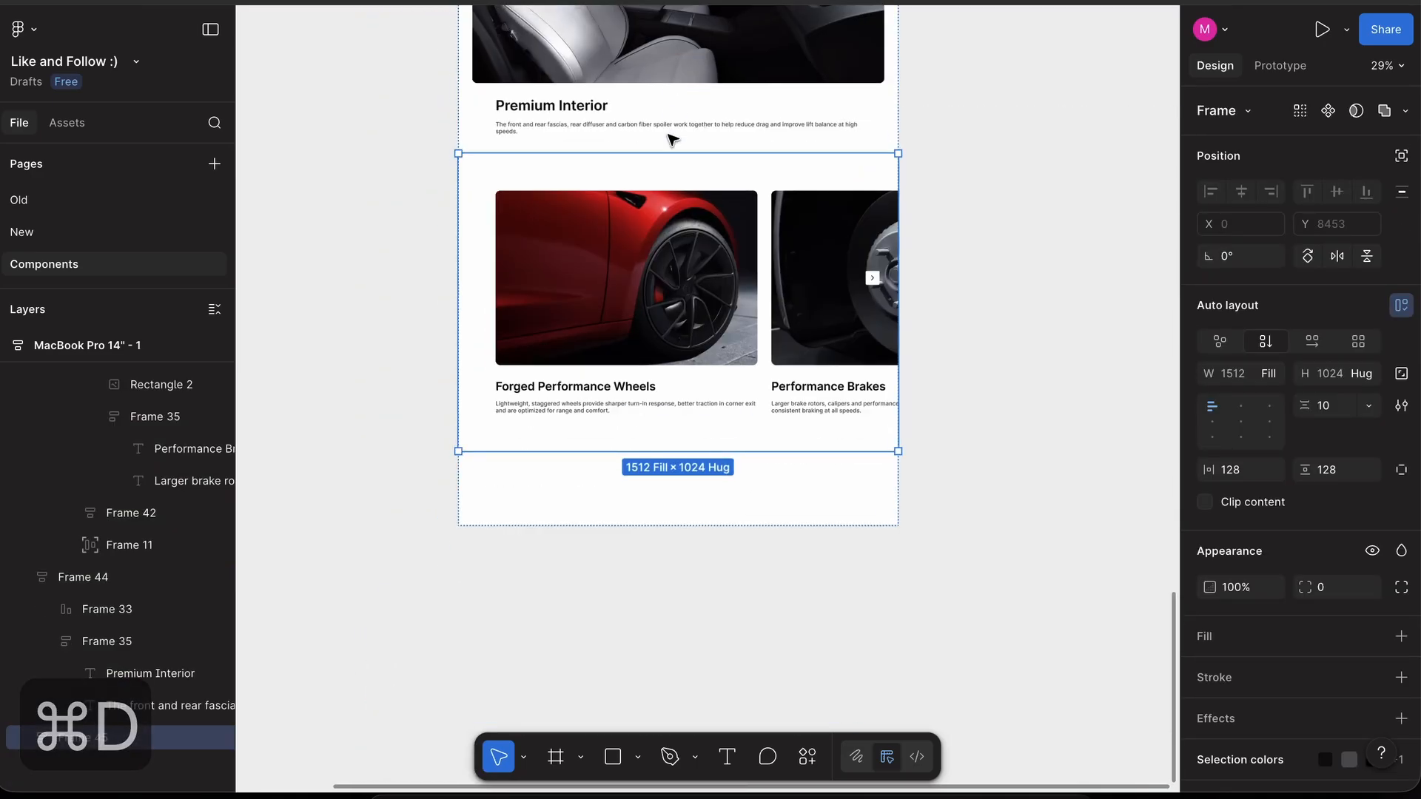
- Replace the first card's image in the duplicated row with the reference page's Ventilated Sport Seats photo
{"action": "scroll", "coordinate": [676, 168], "scroll_direction": "up", "scroll_amount": 4}
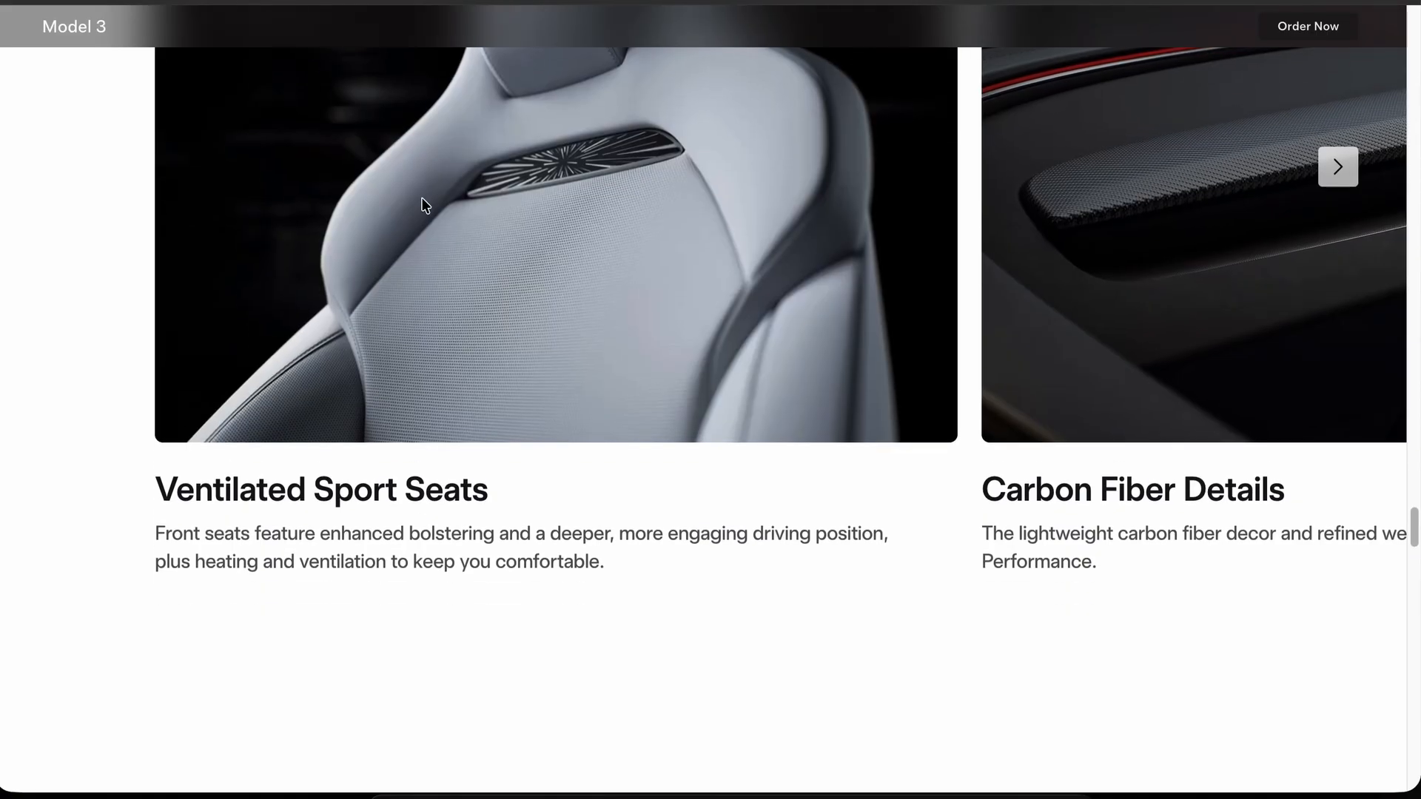
{"action": "scroll", "coordinate": [459, 196], "scroll_direction": "down", "scroll_amount": 1}
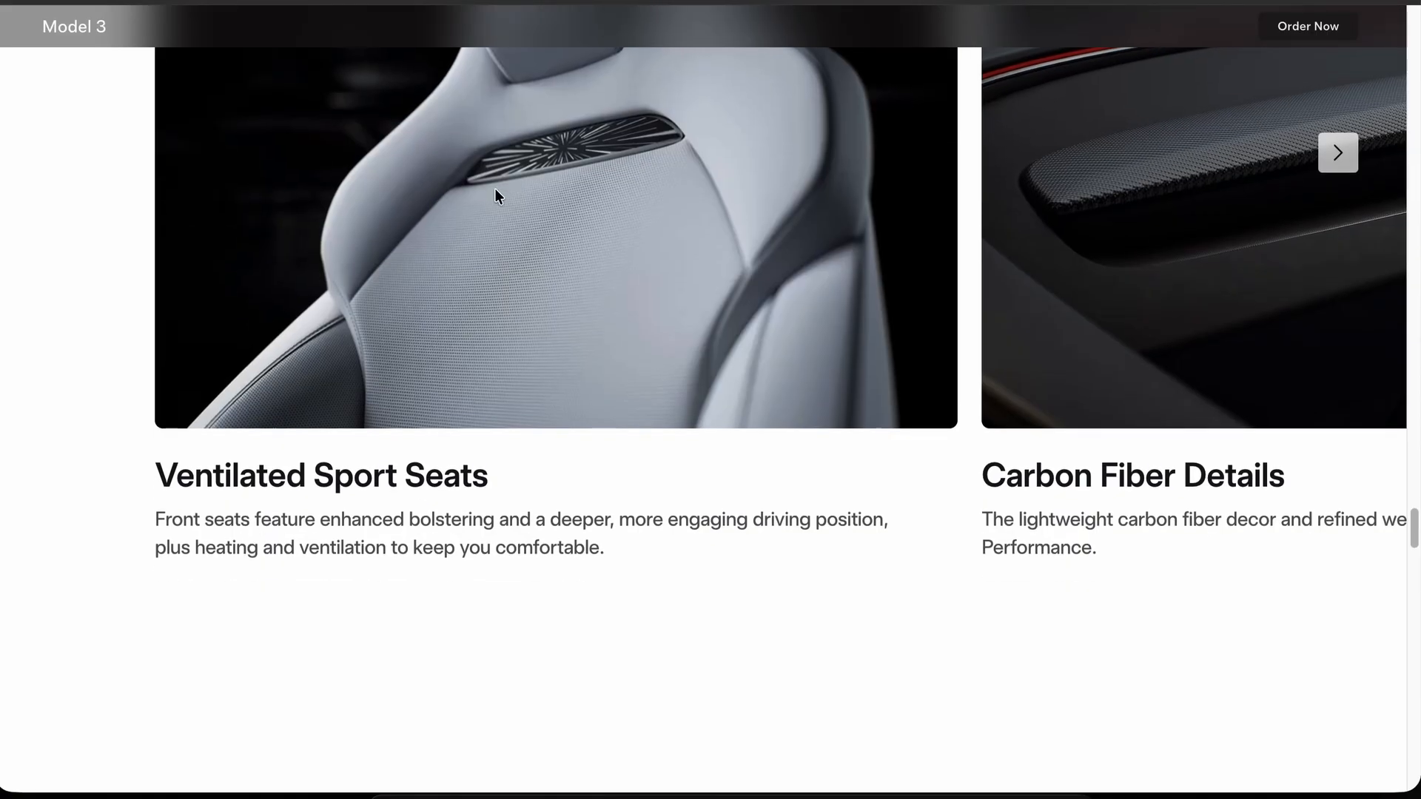
{"action": "right_click", "coordinate": [495, 189]}
{"action": "left_click", "coordinate": [562, 250]}
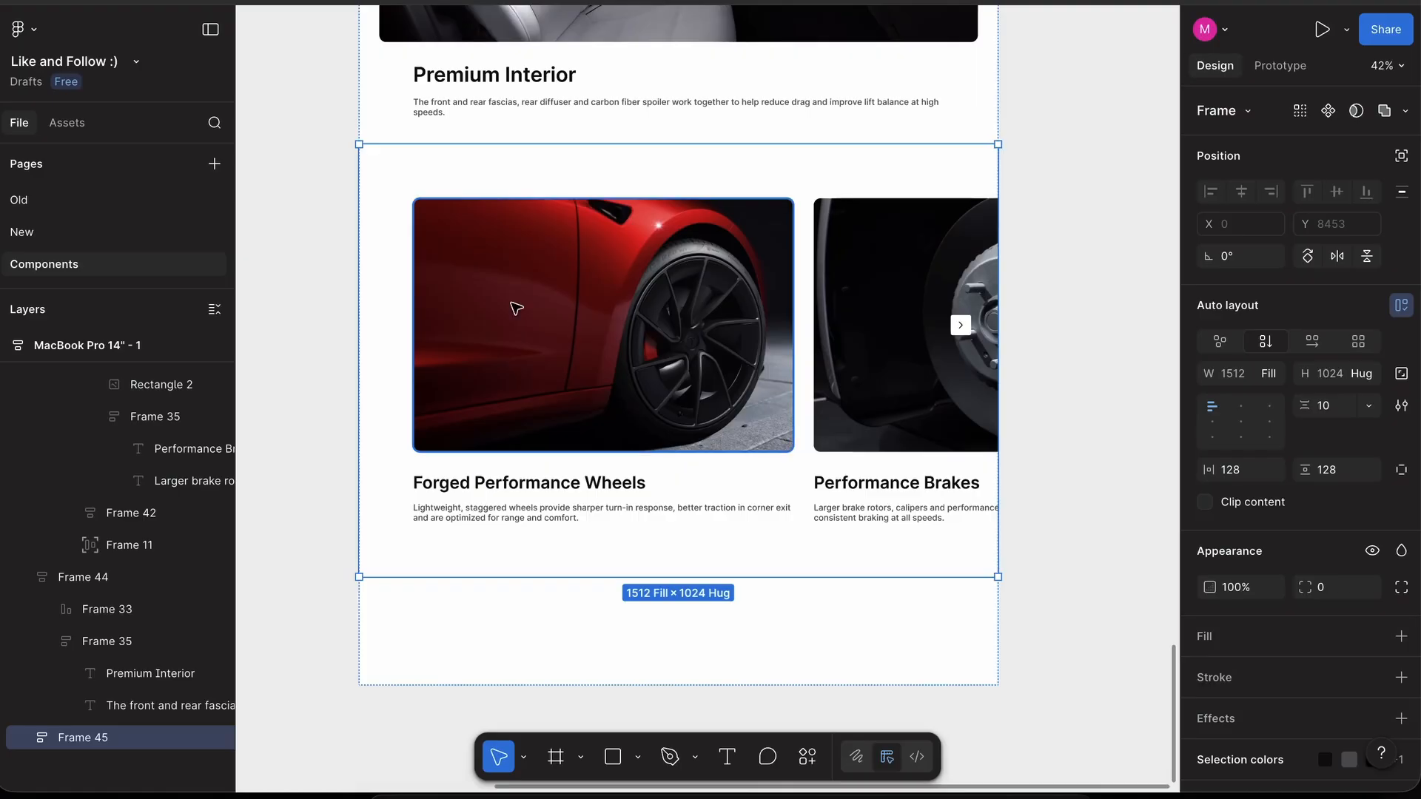
{"action": "double_click", "coordinate": [514, 308]}
{"action": "key", "text": "super+v"}
{"action": "key", "text": "super+z"}
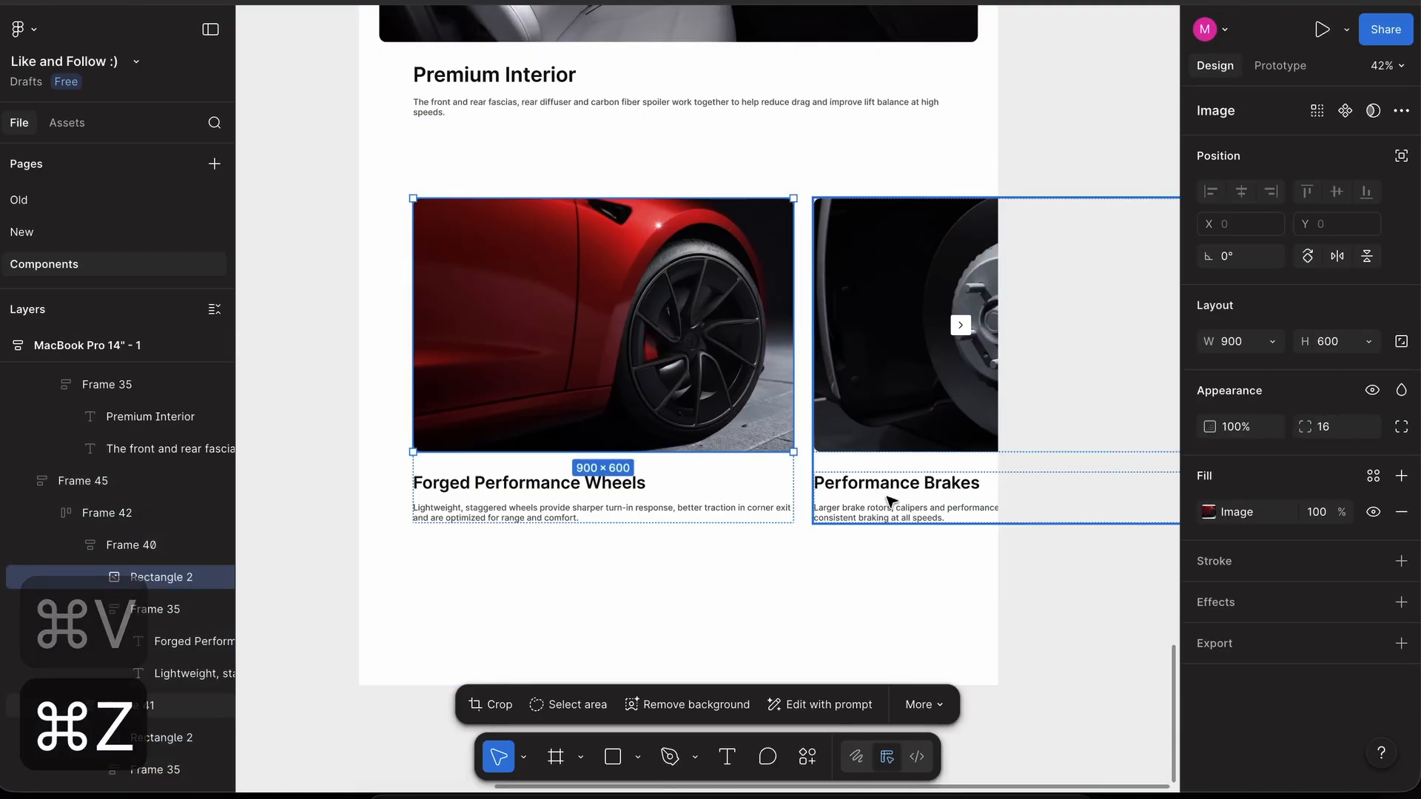
{"action": "key", "text": "super+v"}
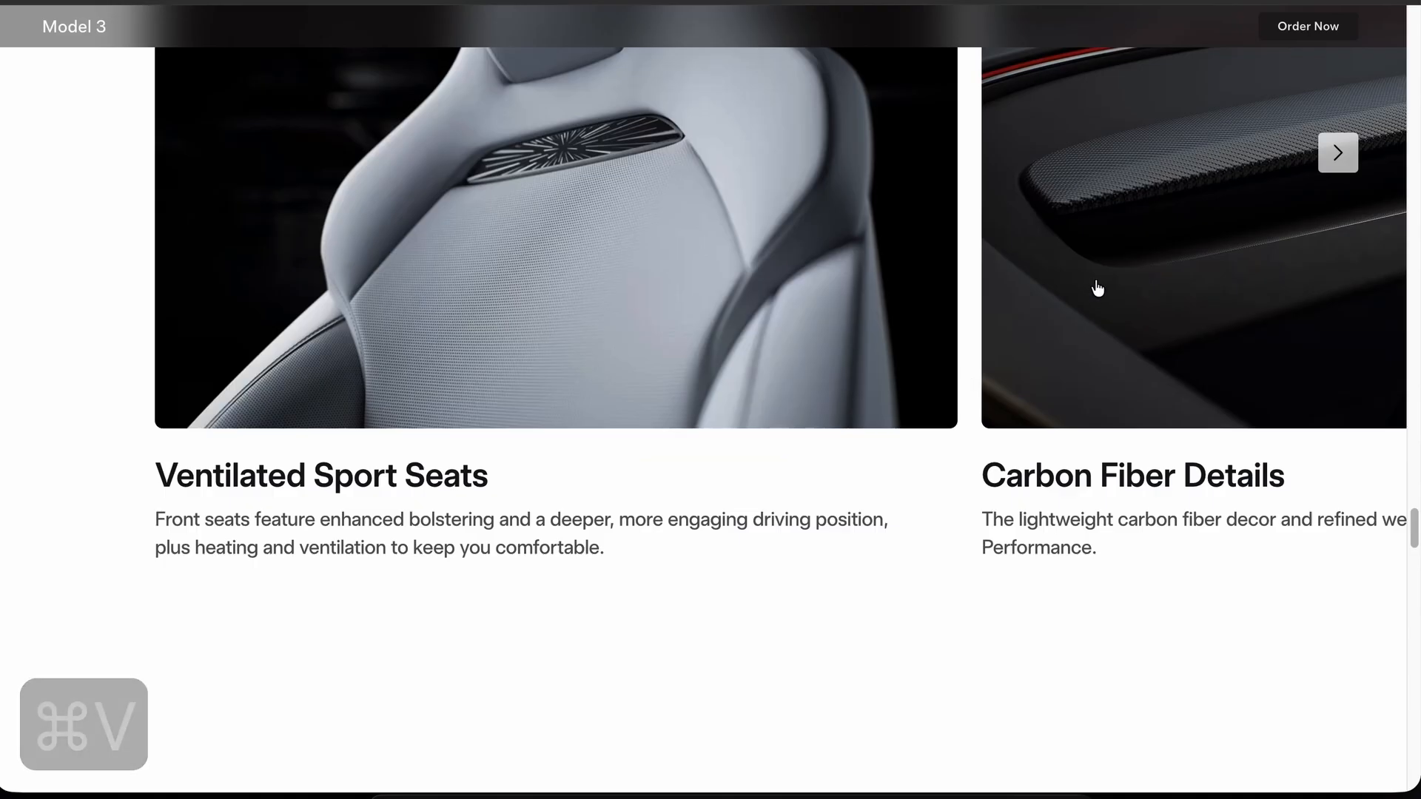
- Replace the second card's image in the duplicated row with the reference page's Carbon Fiber Details photo
{"action": "right_click", "coordinate": [1096, 285]}
{"action": "left_click", "coordinate": [1159, 341]}
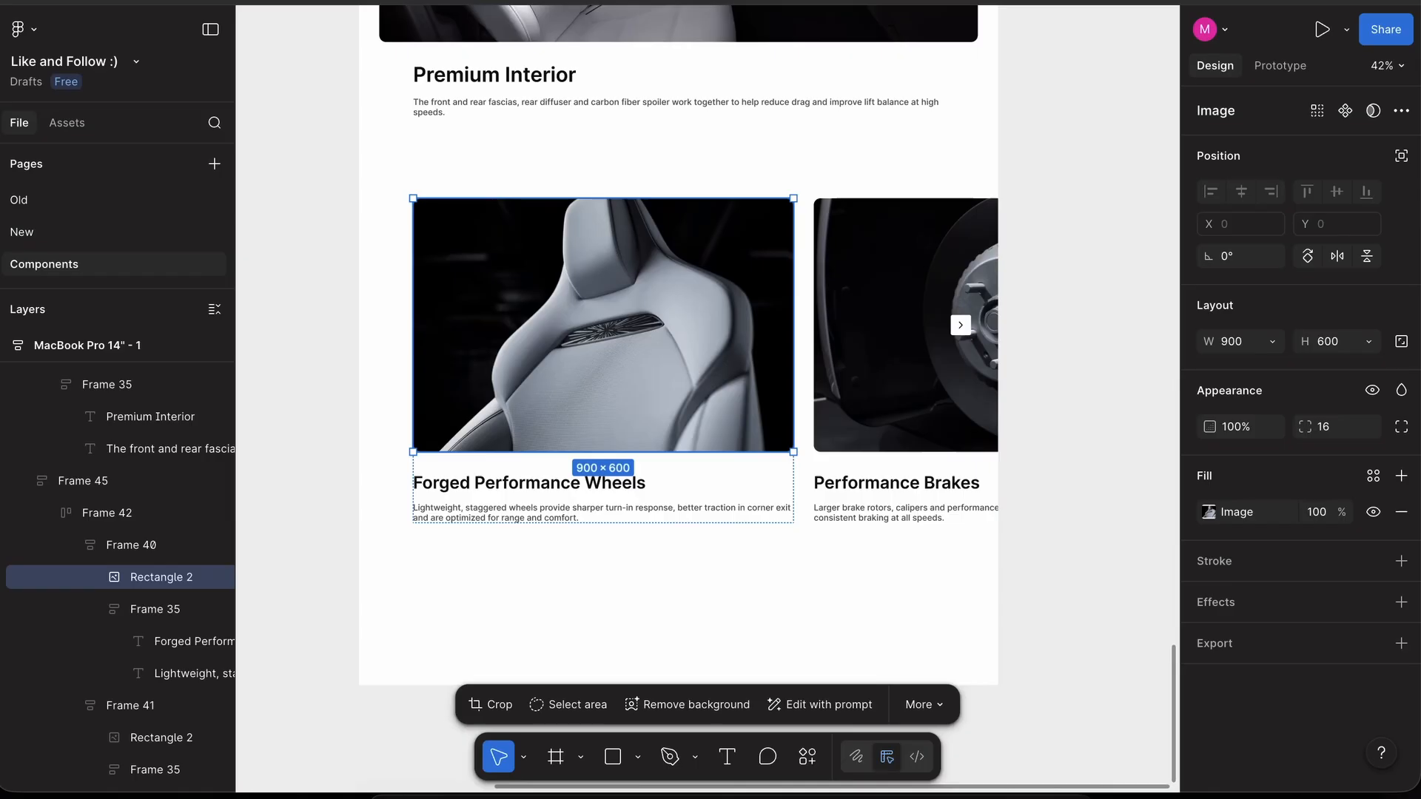
{"action": "left_click", "coordinate": [916, 397]}
{"action": "key", "text": "super+v"}
{"action": "left_click", "coordinate": [1080, 642]}
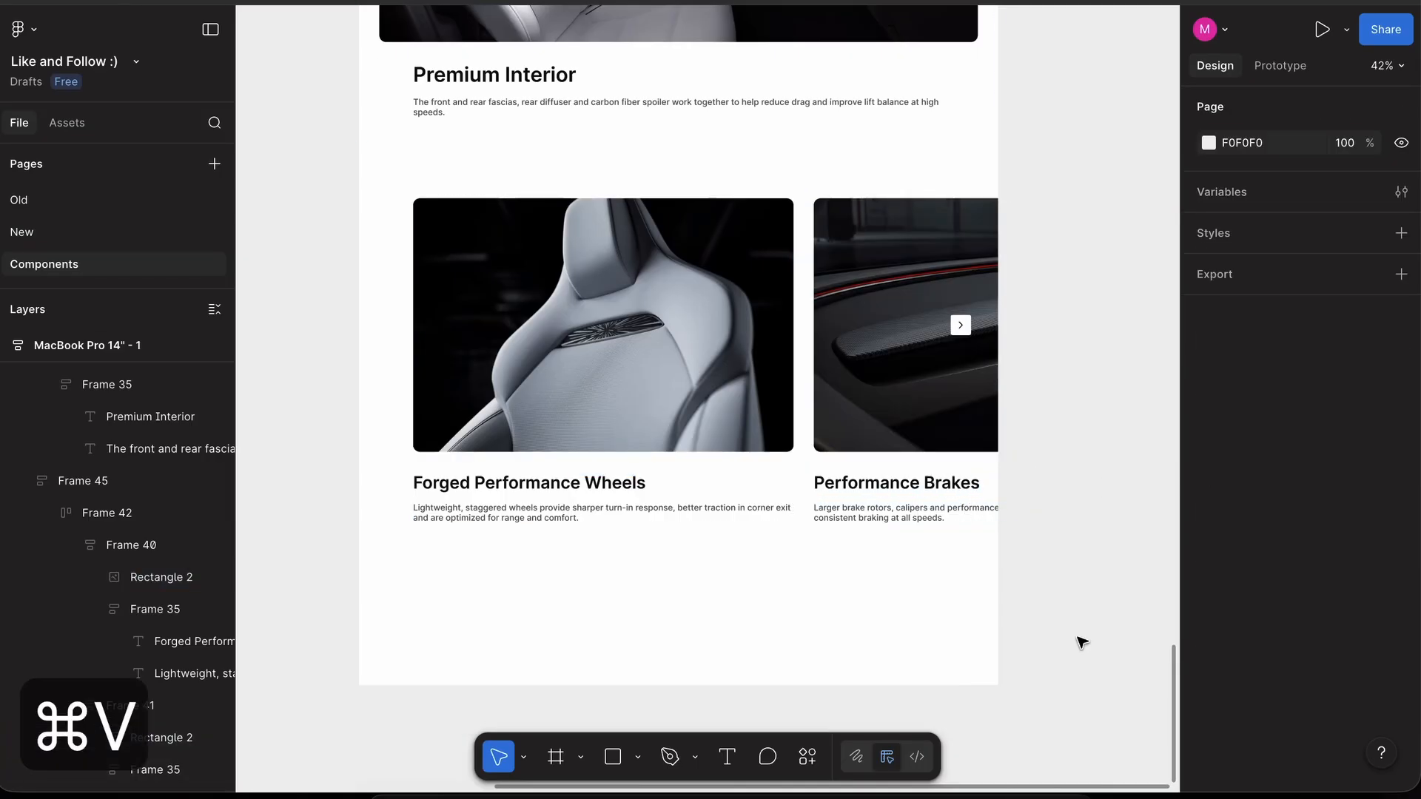
- Copy the seat card's title from the reference page and set the first card's title to "Ventilated Sport Seats"
{"action": "scroll", "coordinate": [1066, 613], "scroll_direction": "down", "scroll_amount": 4}
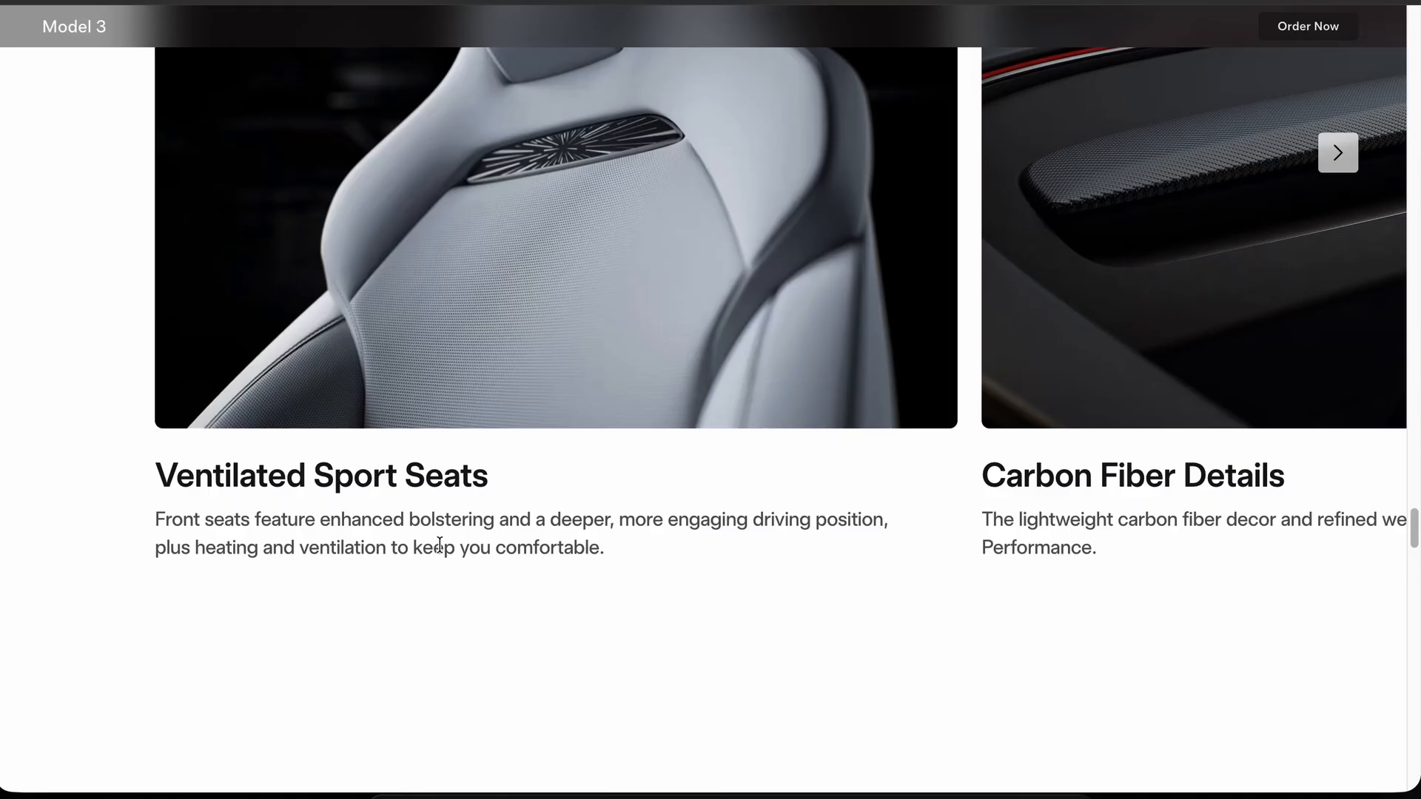
{"action": "scroll", "coordinate": [428, 489], "scroll_direction": "up", "scroll_amount": 2}
{"action": "left_click_drag", "start_coordinate": [199, 474], "coordinate": [425, 658]}
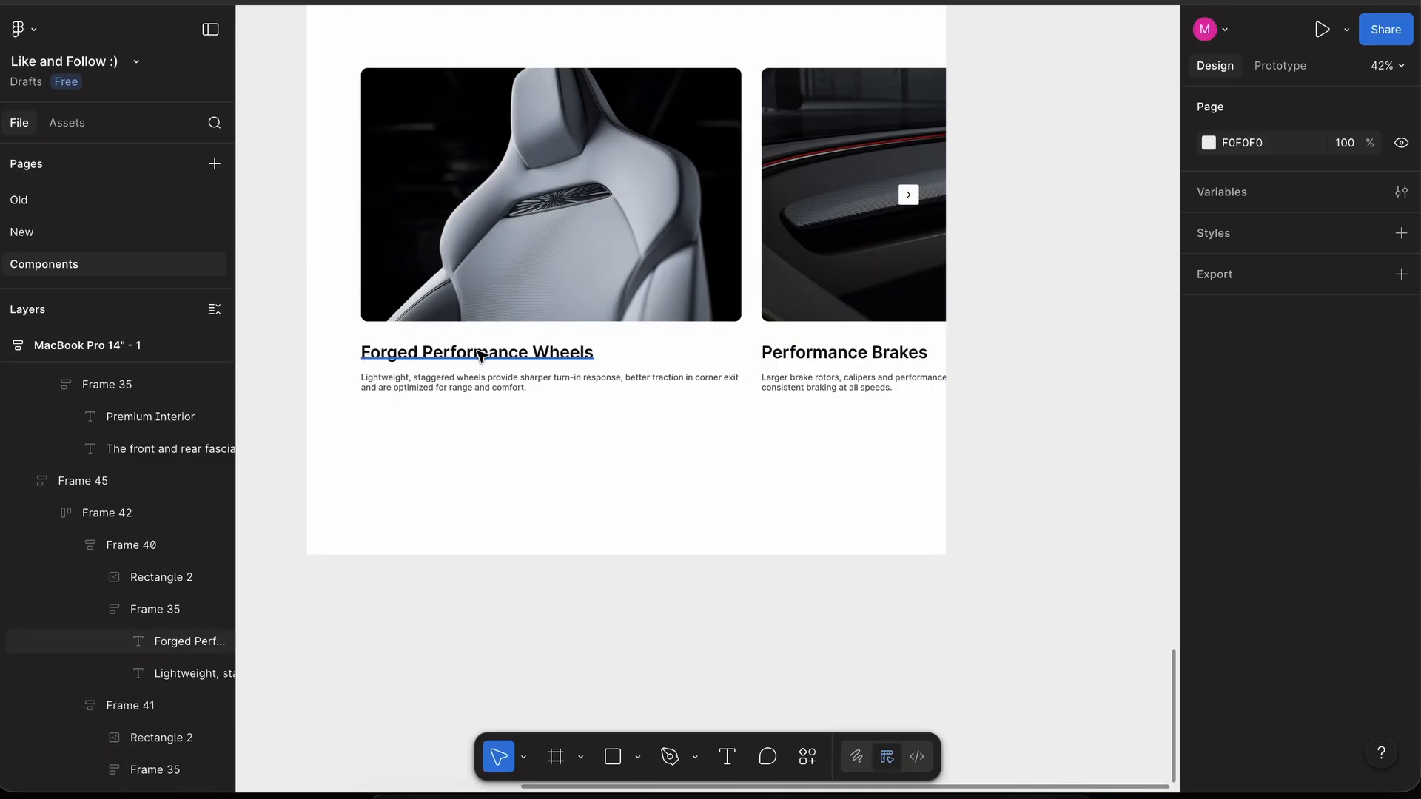
{"action": "left_click", "coordinate": [480, 356]}
{"action": "key", "text": "shift+super+v"}
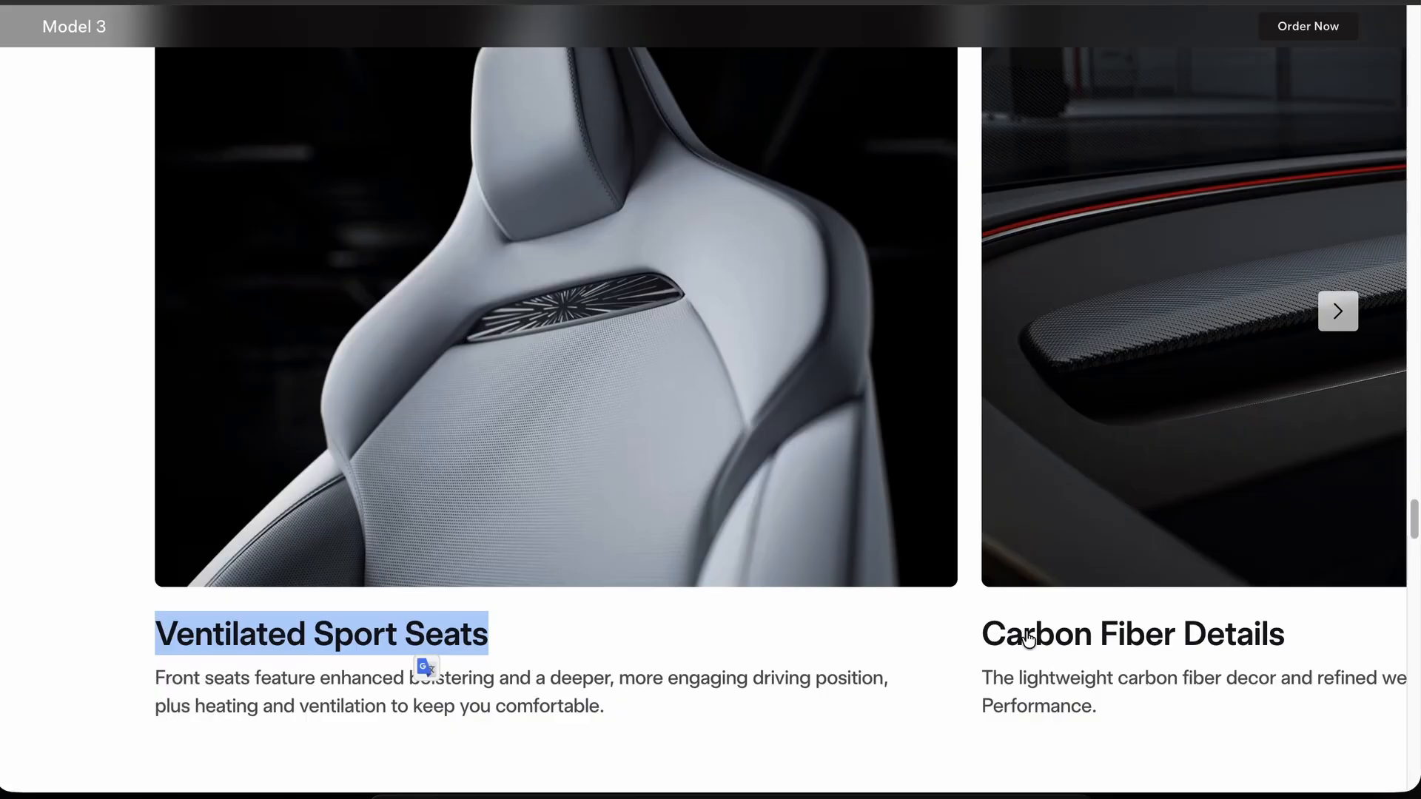
- Copy the neighbouring card's title from the reference page and set the second card's title to "Carbon Fiber Details"
{"action": "left_click", "coordinate": [1028, 638]}
{"action": "left_click_drag", "start_coordinate": [613, 637], "coordinate": [461, 636]}
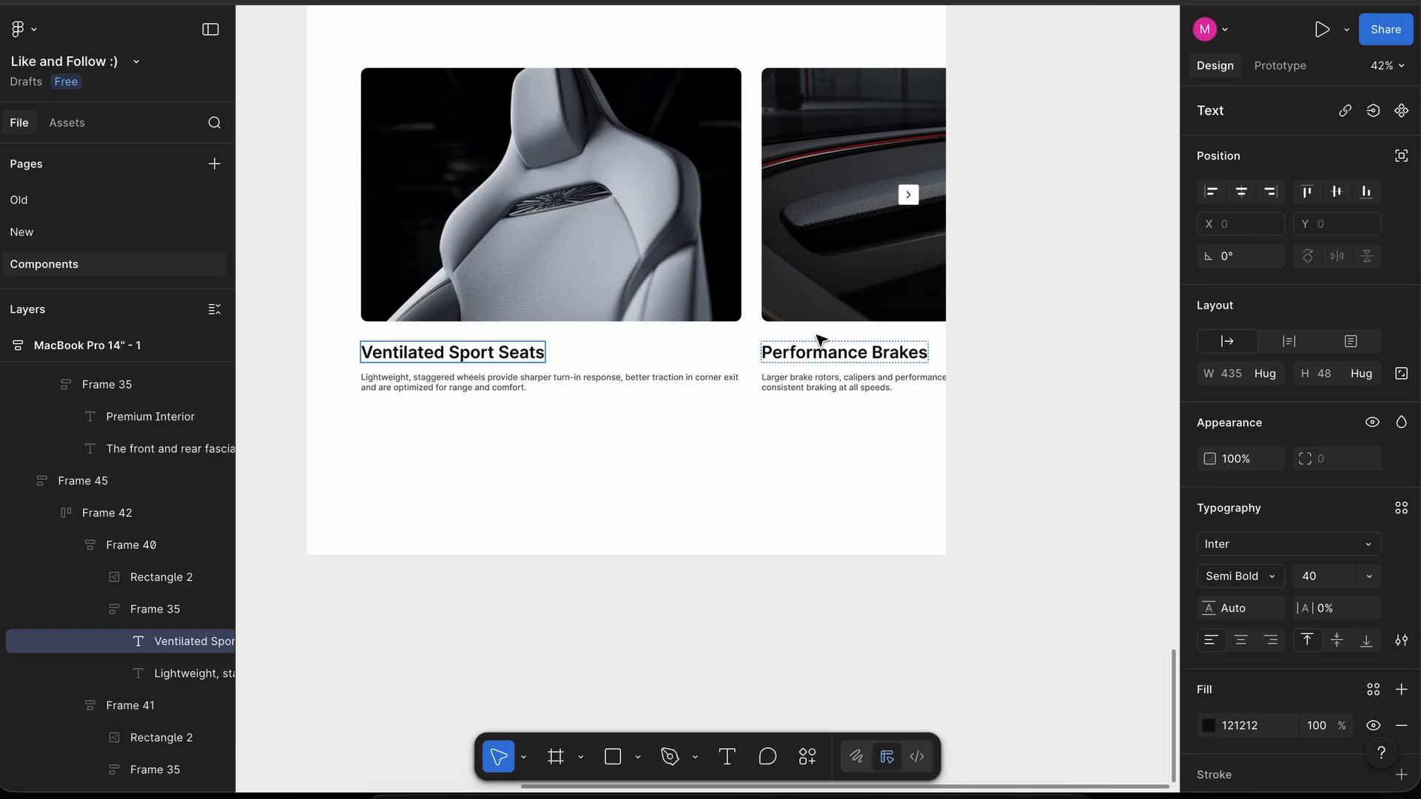
{"action": "double_click", "coordinate": [818, 349]}
{"action": "key", "text": "super+a"}
{"action": "key", "text": "super+shift+v"}
{"action": "left_click", "coordinate": [1014, 437]}
{"action": "scroll", "coordinate": [1015, 437], "scroll_direction": "up", "scroll_amount": 2}
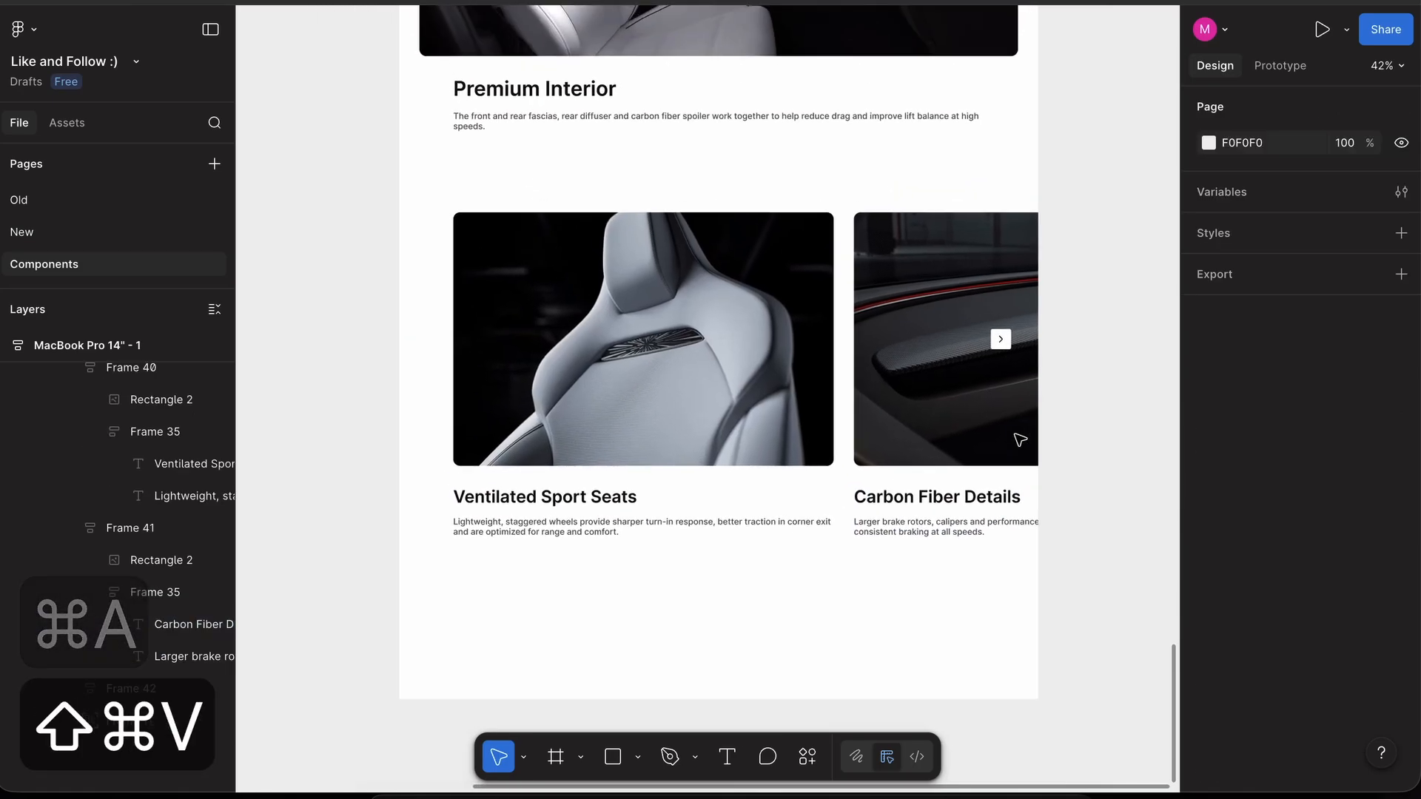
- Duplicate the Next-Level Performance video section and move the copy to the end of the page, below the interior card row
{"action": "scroll", "coordinate": [1020, 439], "scroll_direction": "down", "scroll_amount": 3}
{"action": "scroll", "coordinate": [1020, 439], "scroll_direction": "down", "scroll_amount": 3}
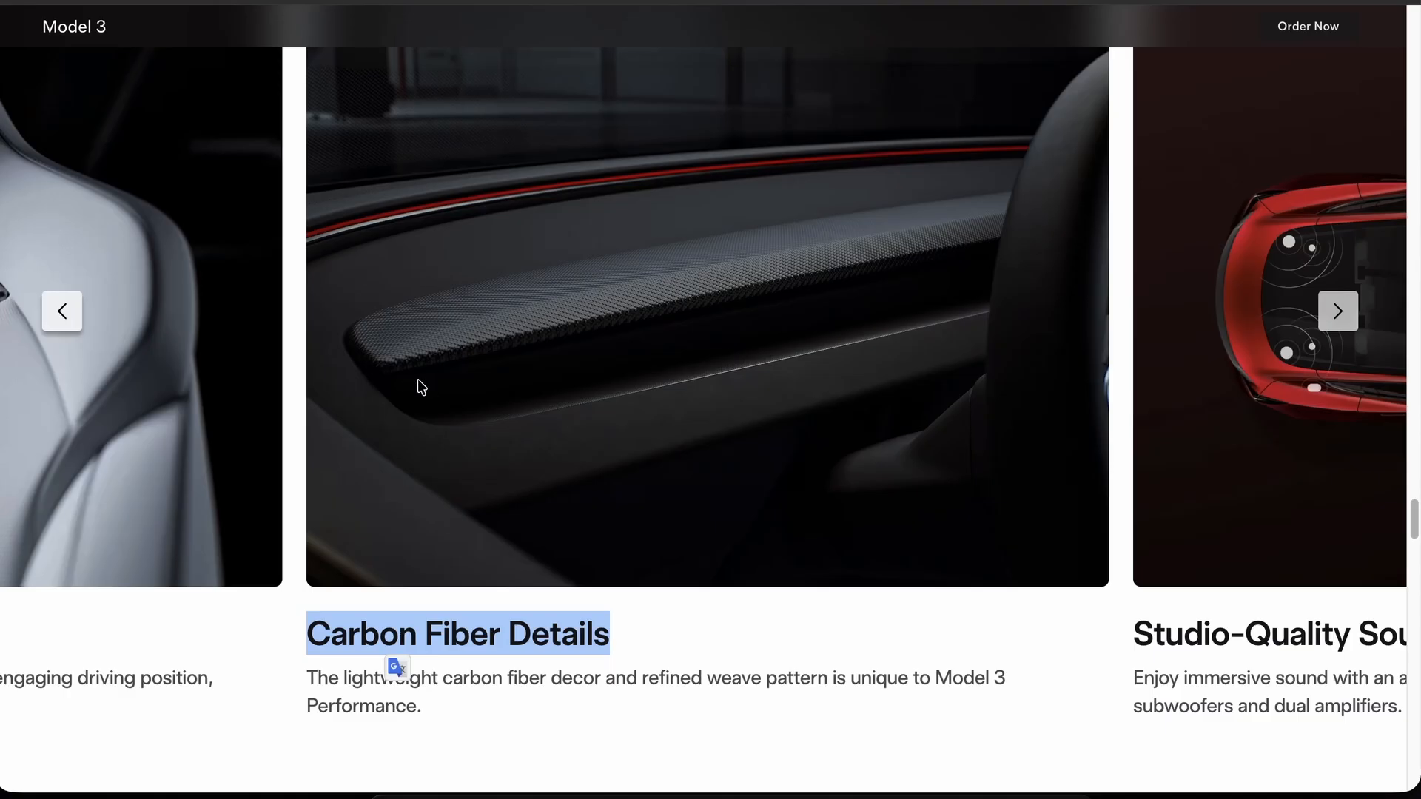
{"action": "scroll", "coordinate": [408, 384], "scroll_direction": "down", "scroll_amount": 10}
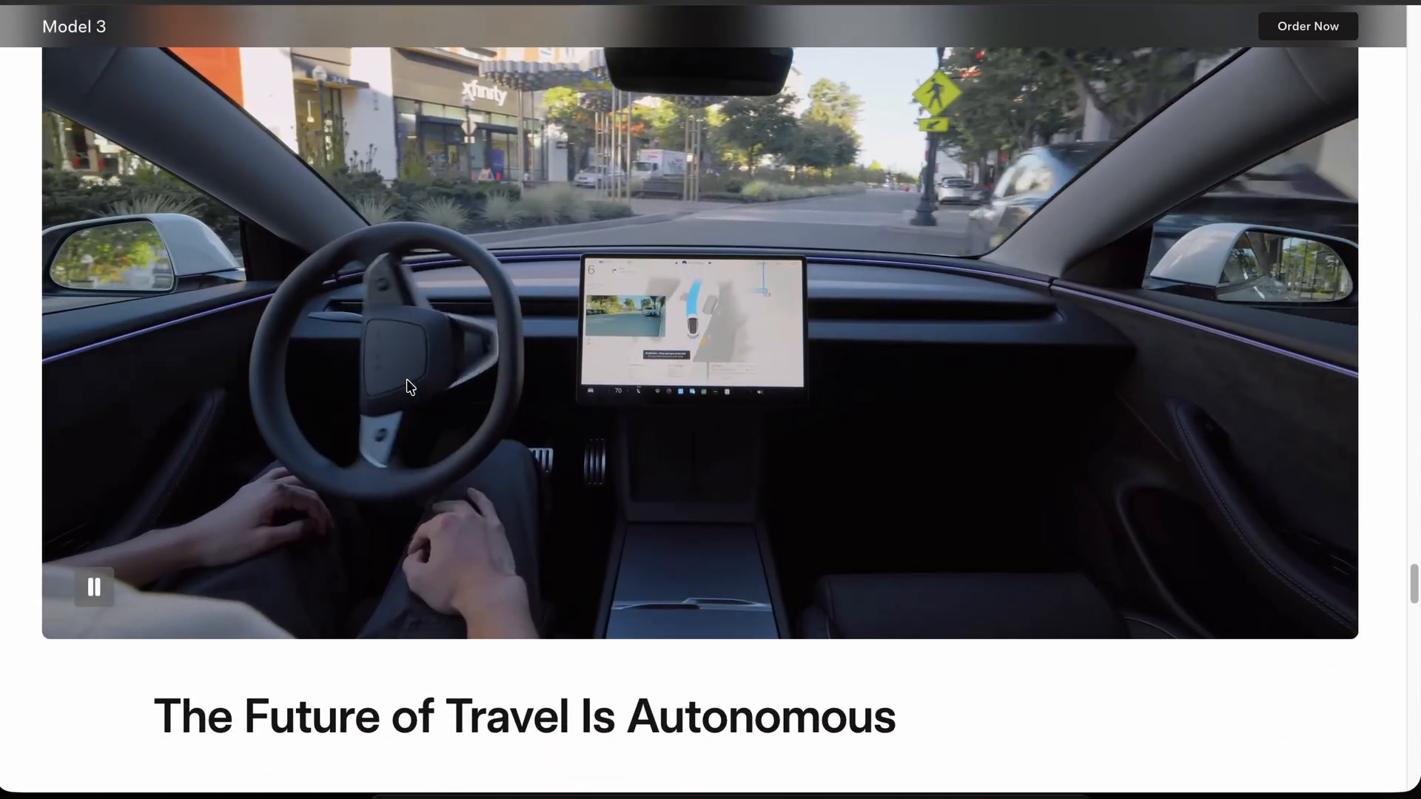
{"action": "scroll", "coordinate": [406, 379], "scroll_direction": "down", "scroll_amount": 5}
{"action": "scroll", "coordinate": [406, 379], "scroll_direction": "up", "scroll_amount": 3}
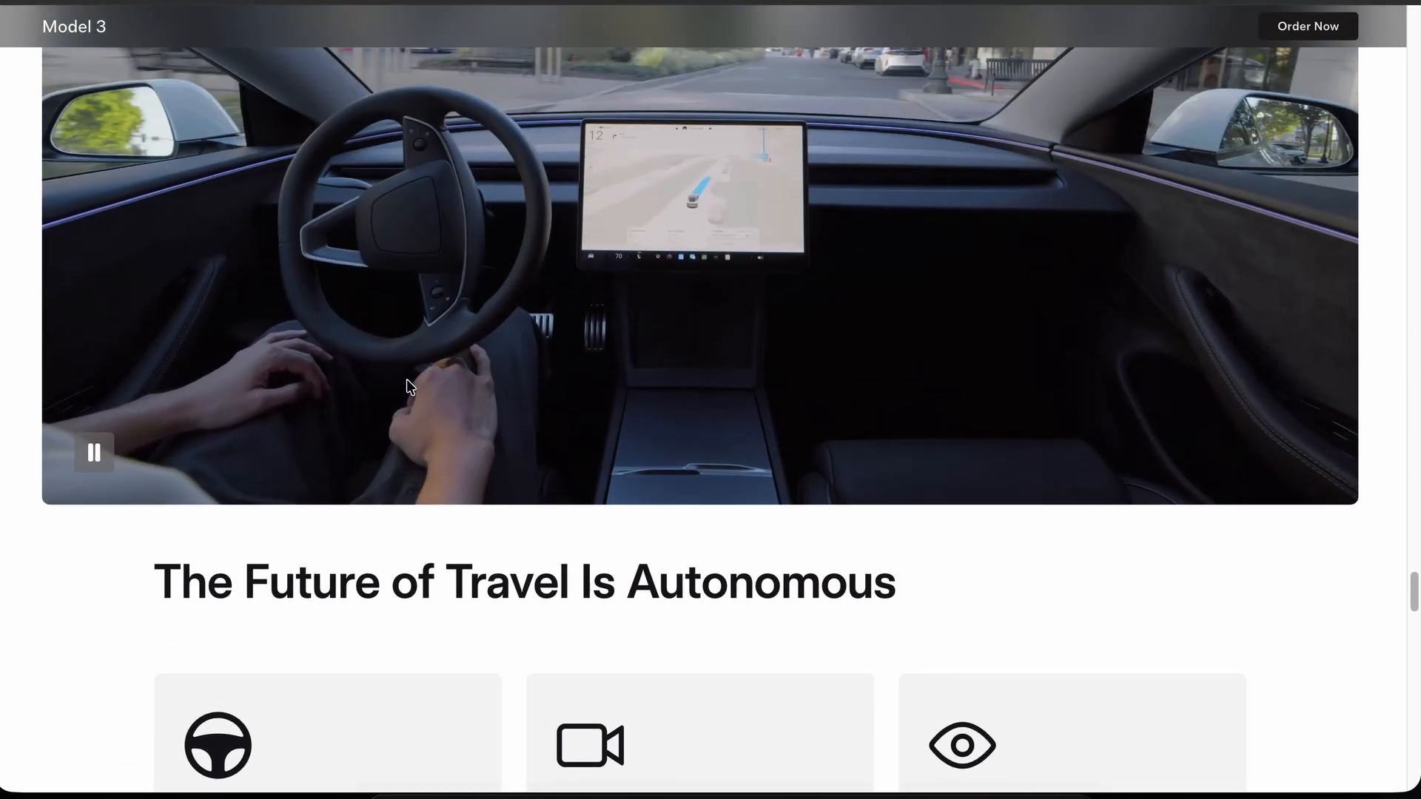
{"action": "scroll", "coordinate": [407, 379], "scroll_direction": "up", "scroll_amount": 3}
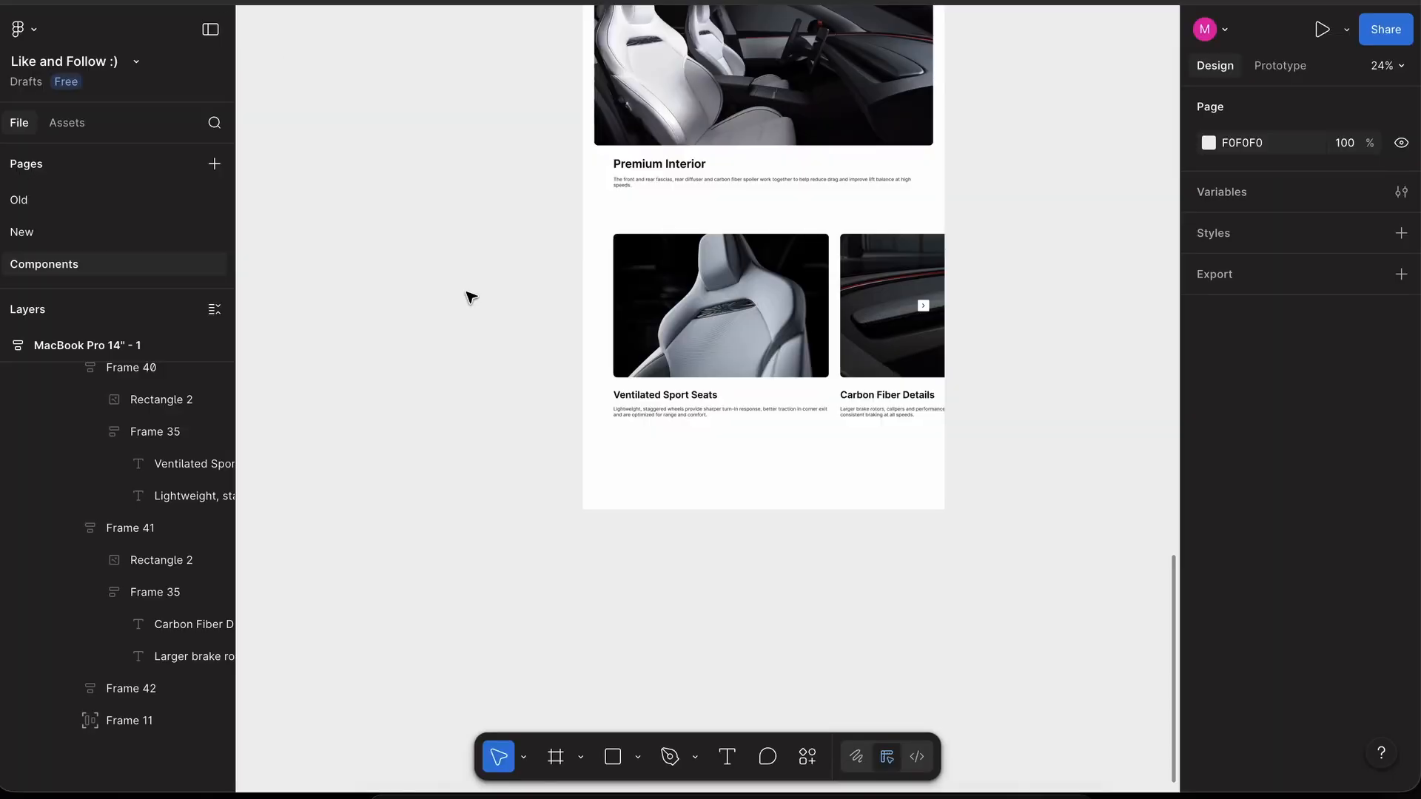
{"action": "scroll", "coordinate": [468, 298], "scroll_direction": "up", "scroll_amount": 5}
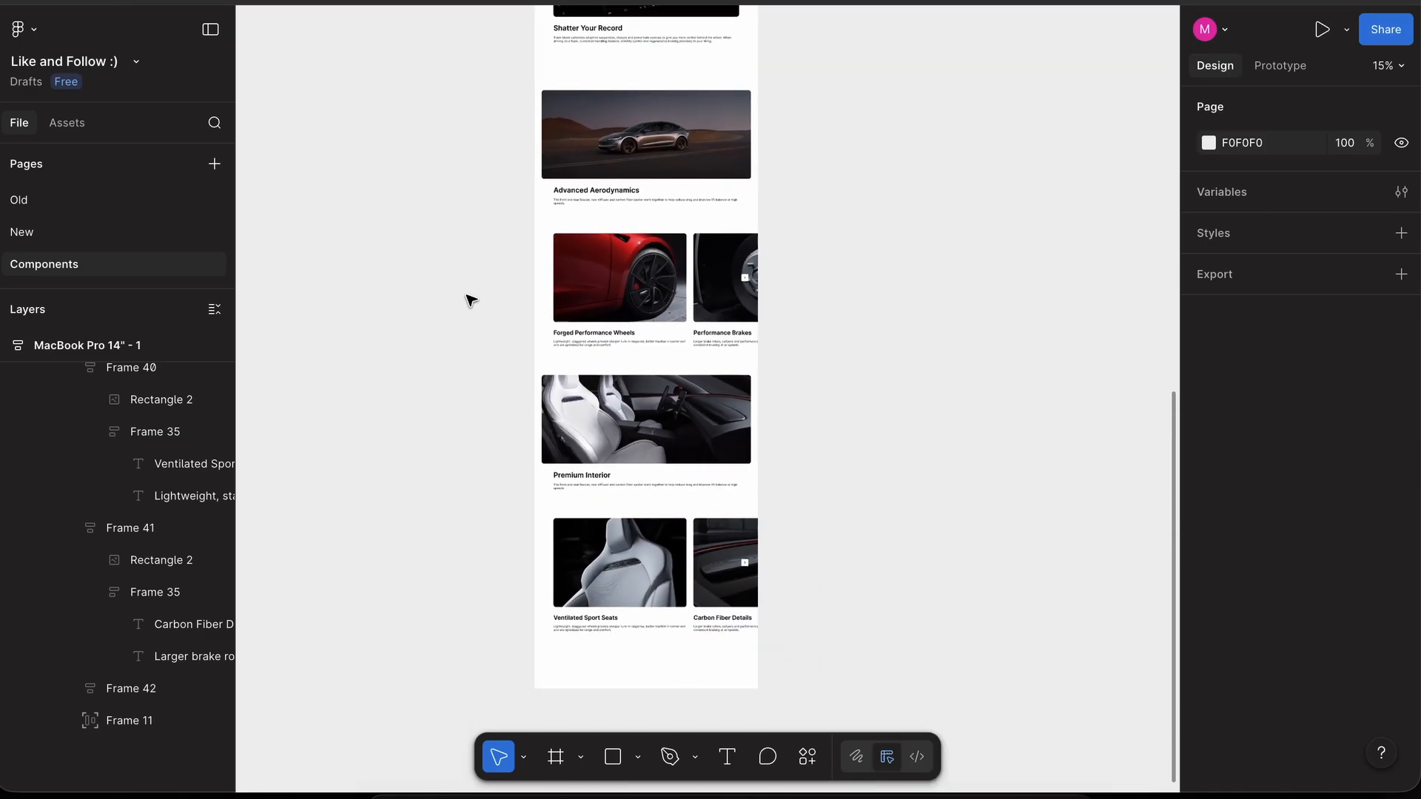
{"action": "scroll", "coordinate": [467, 298], "scroll_direction": "up", "scroll_amount": 10}
{"action": "left_click", "coordinate": [621, 239]}
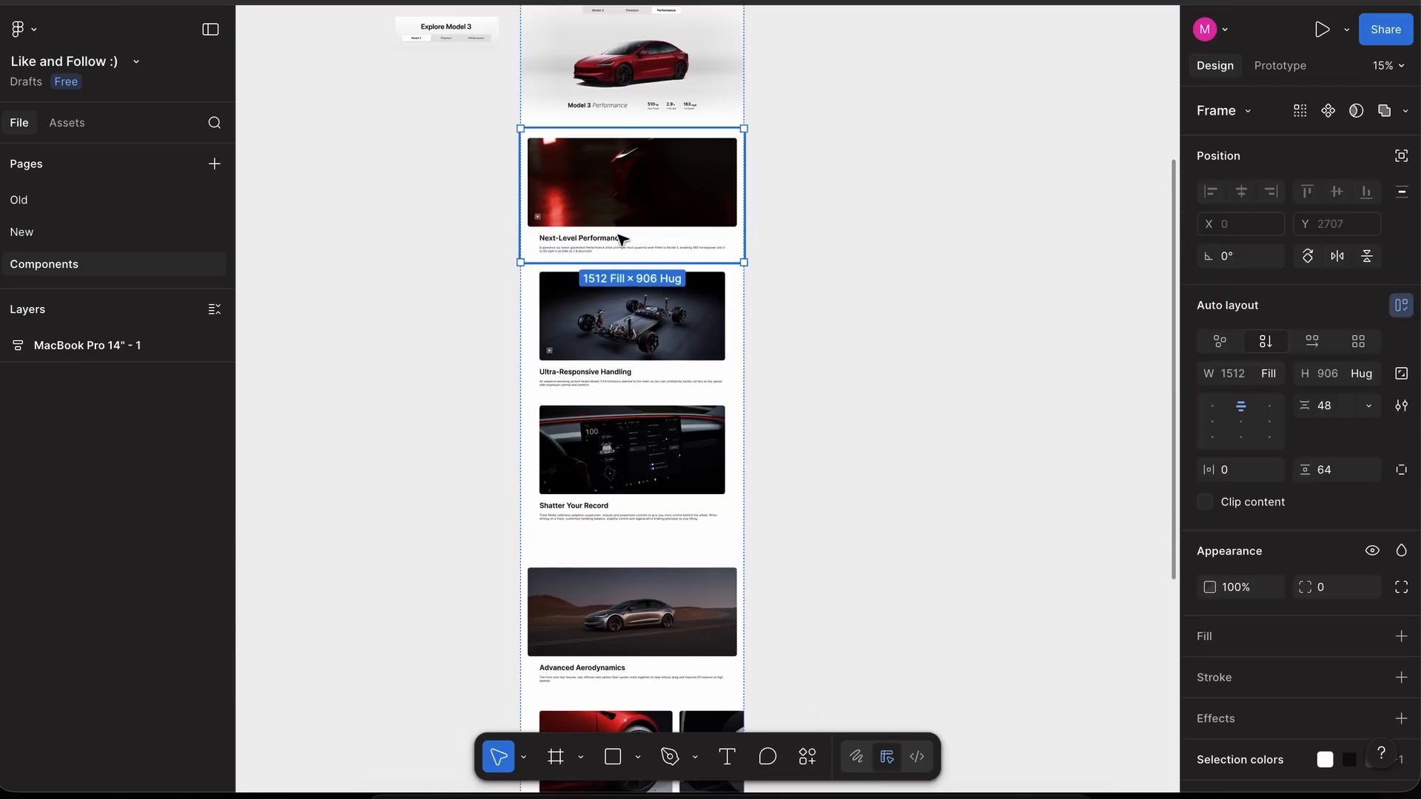
{"action": "key", "text": "super+d"}
{"action": "key", "text": "Down"}
{"action": "key", "text": "Down"}
{"action": "key", "text": "Down"}
{"action": "key", "text": "Down"}
{"action": "key", "text": "Down"}
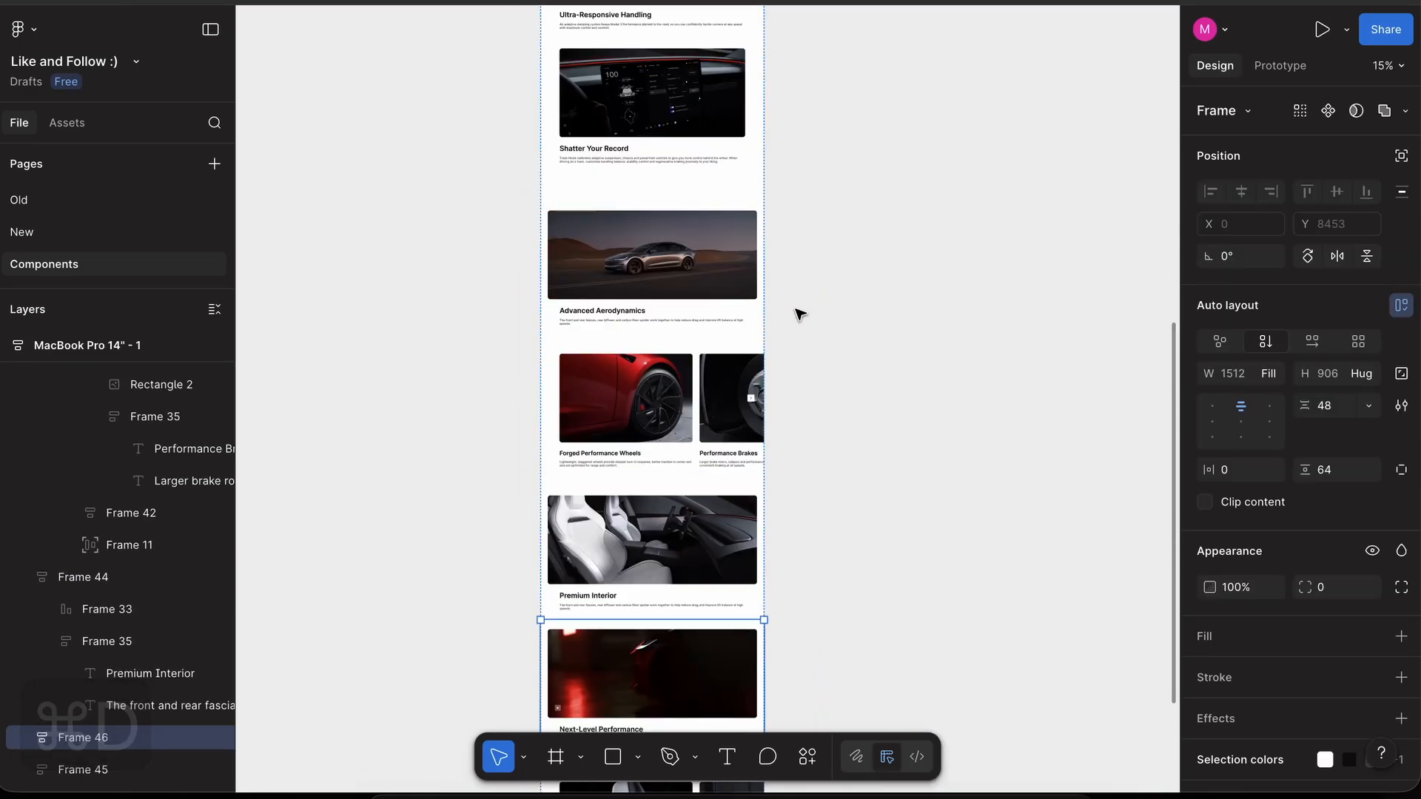
{"action": "scroll", "coordinate": [799, 314], "scroll_direction": "down", "scroll_amount": 5}
{"action": "key", "text": "Down"}
{"action": "scroll", "coordinate": [712, 317], "scroll_direction": "up", "scroll_amount": 5}
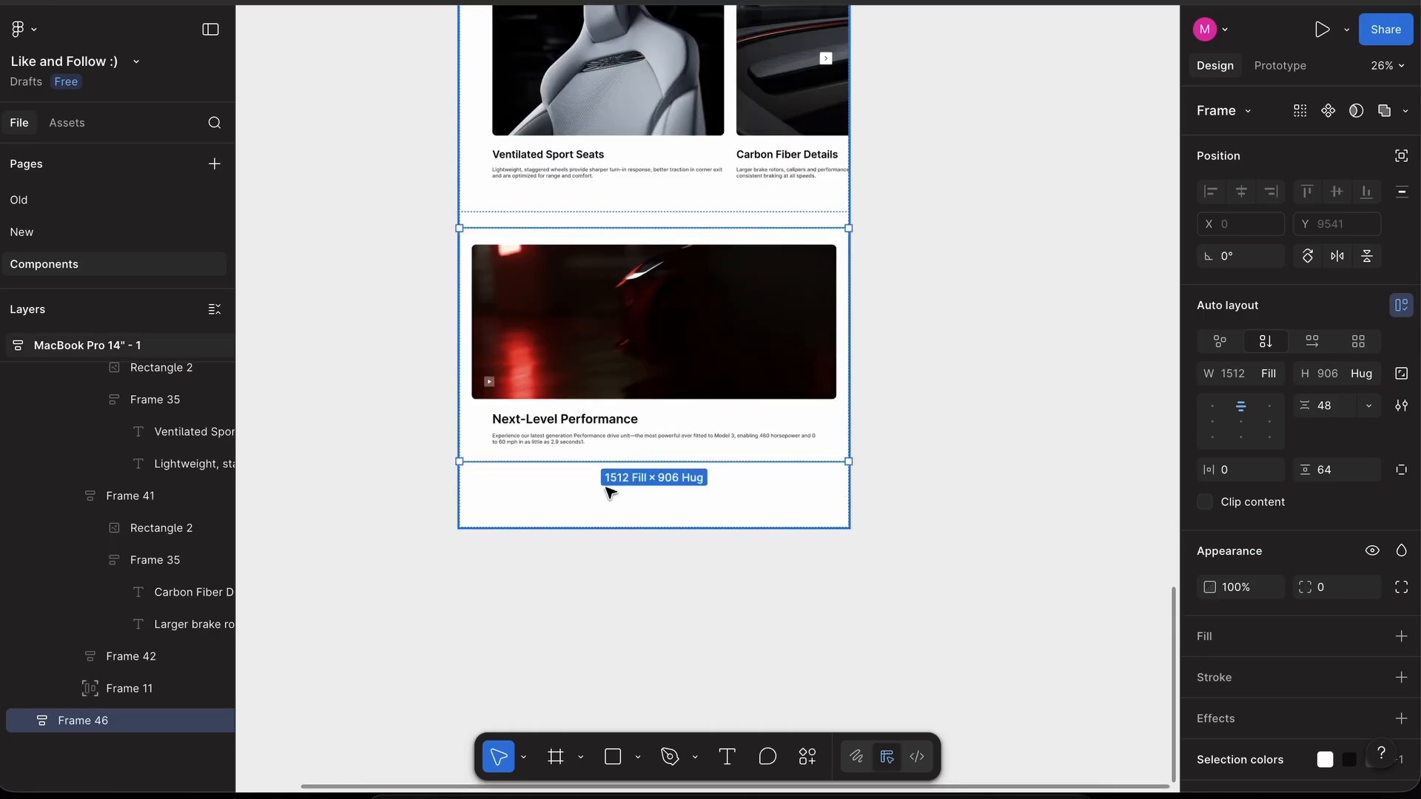
- Inspect the autonomous driving video on the Tesla reference page and select its video element in the page code
{"action": "scroll", "coordinate": [607, 492], "scroll_direction": "up", "scroll_amount": 2}
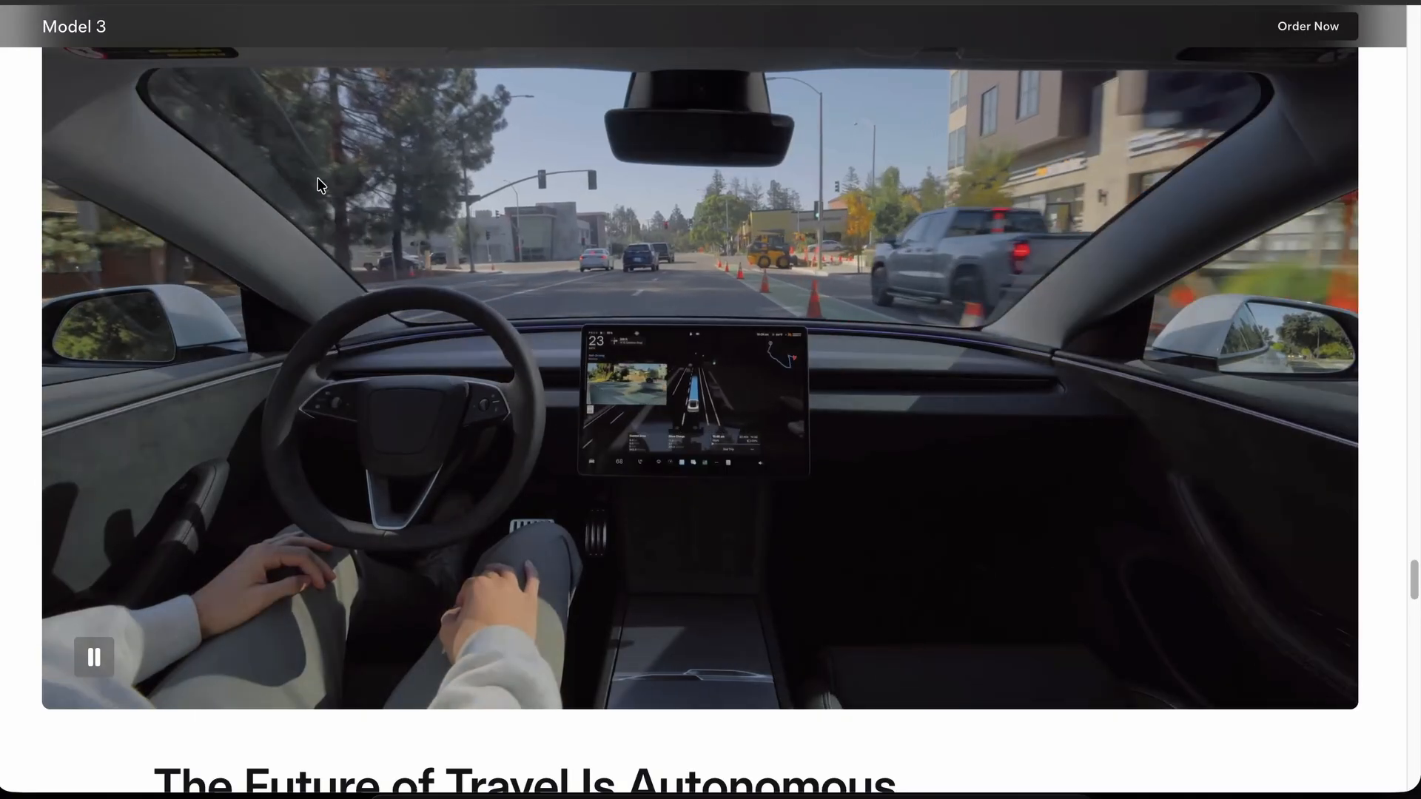
{"action": "scroll", "coordinate": [413, 494], "scroll_direction": "down", "scroll_amount": 3}
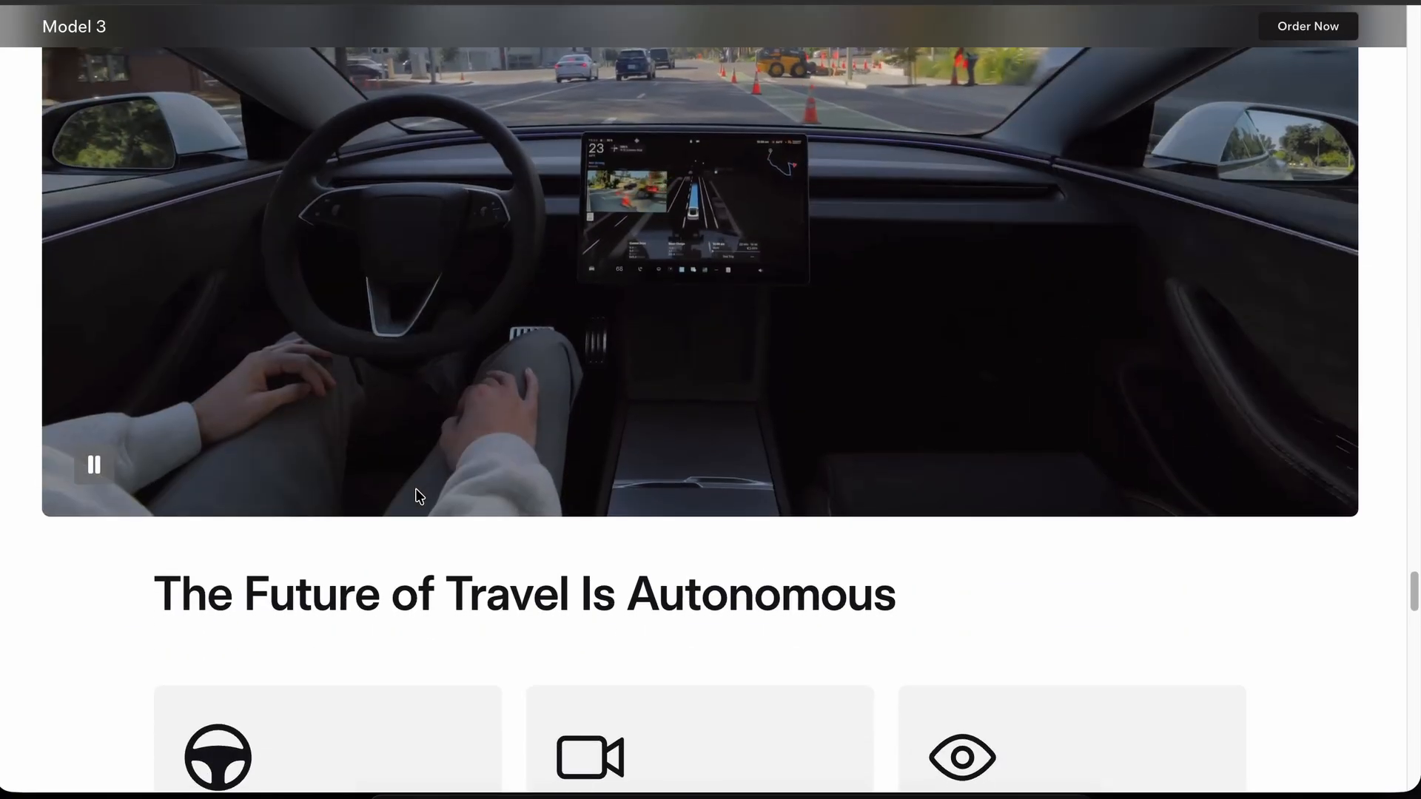
{"action": "right_click", "coordinate": [555, 257]}
{"action": "left_click", "coordinate": [633, 596]}
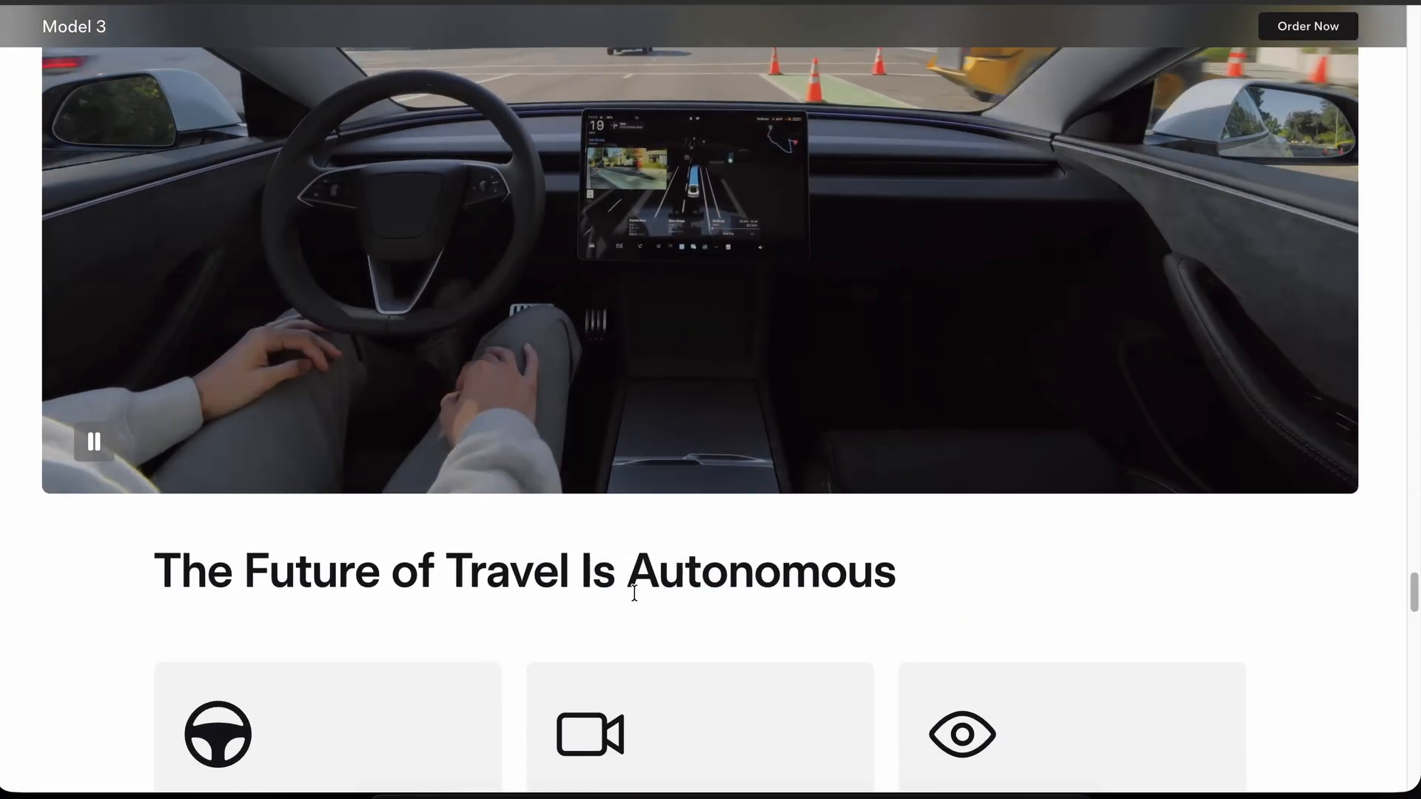
{"action": "scroll", "coordinate": [601, 385], "scroll_direction": "up", "scroll_amount": 15}
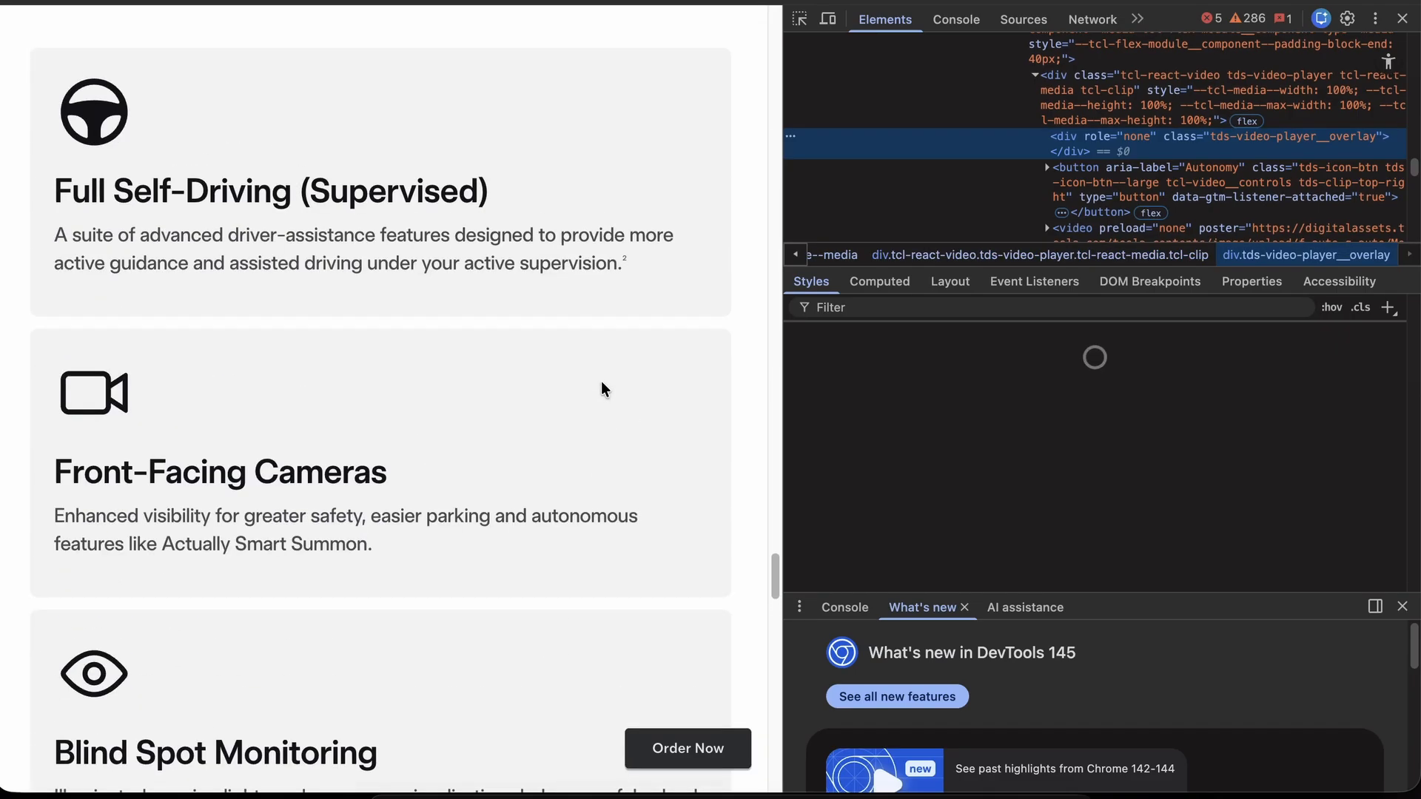
{"action": "scroll", "coordinate": [1095, 155], "scroll_direction": "up", "scroll_amount": 4}
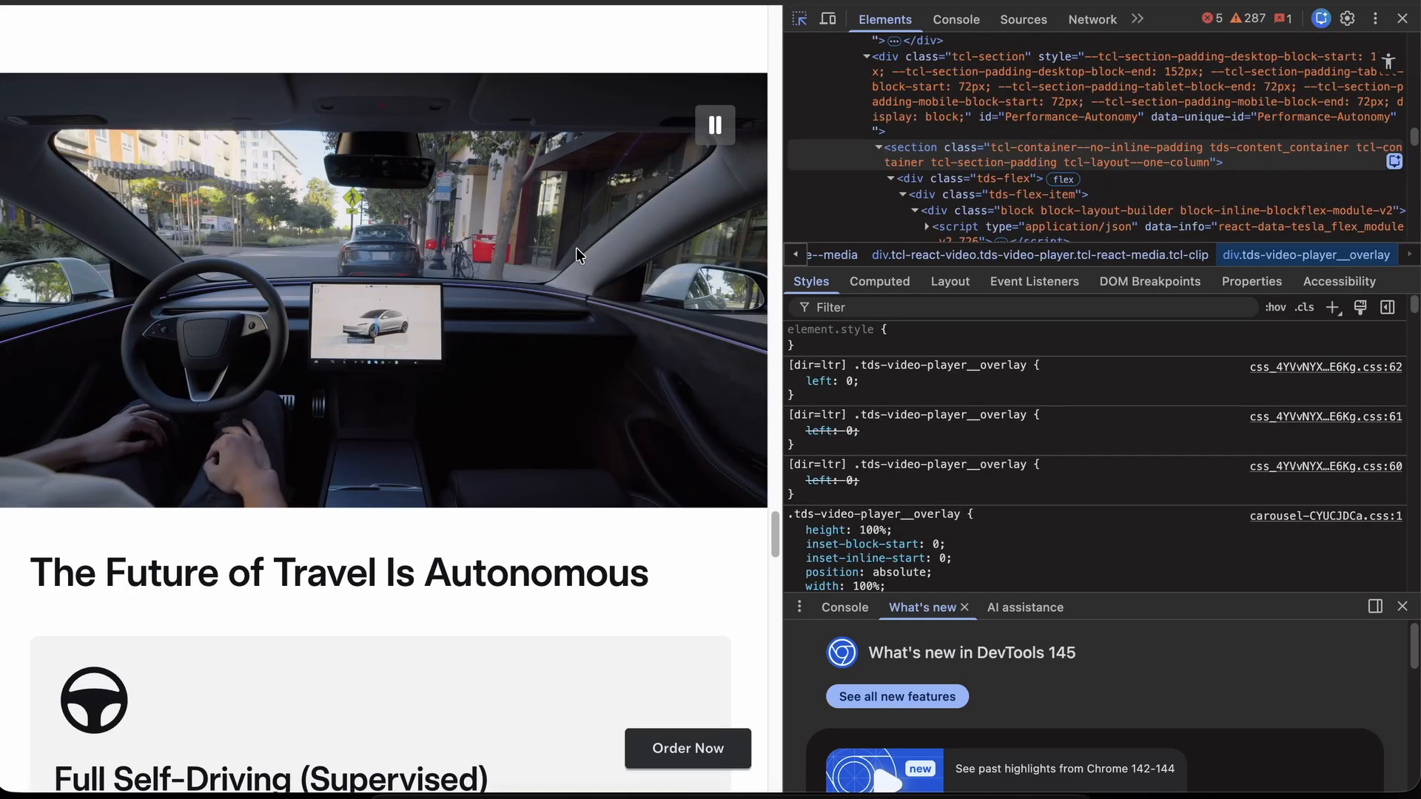
{"action": "scroll", "coordinate": [1102, 171], "scroll_direction": "down", "scroll_amount": 4}
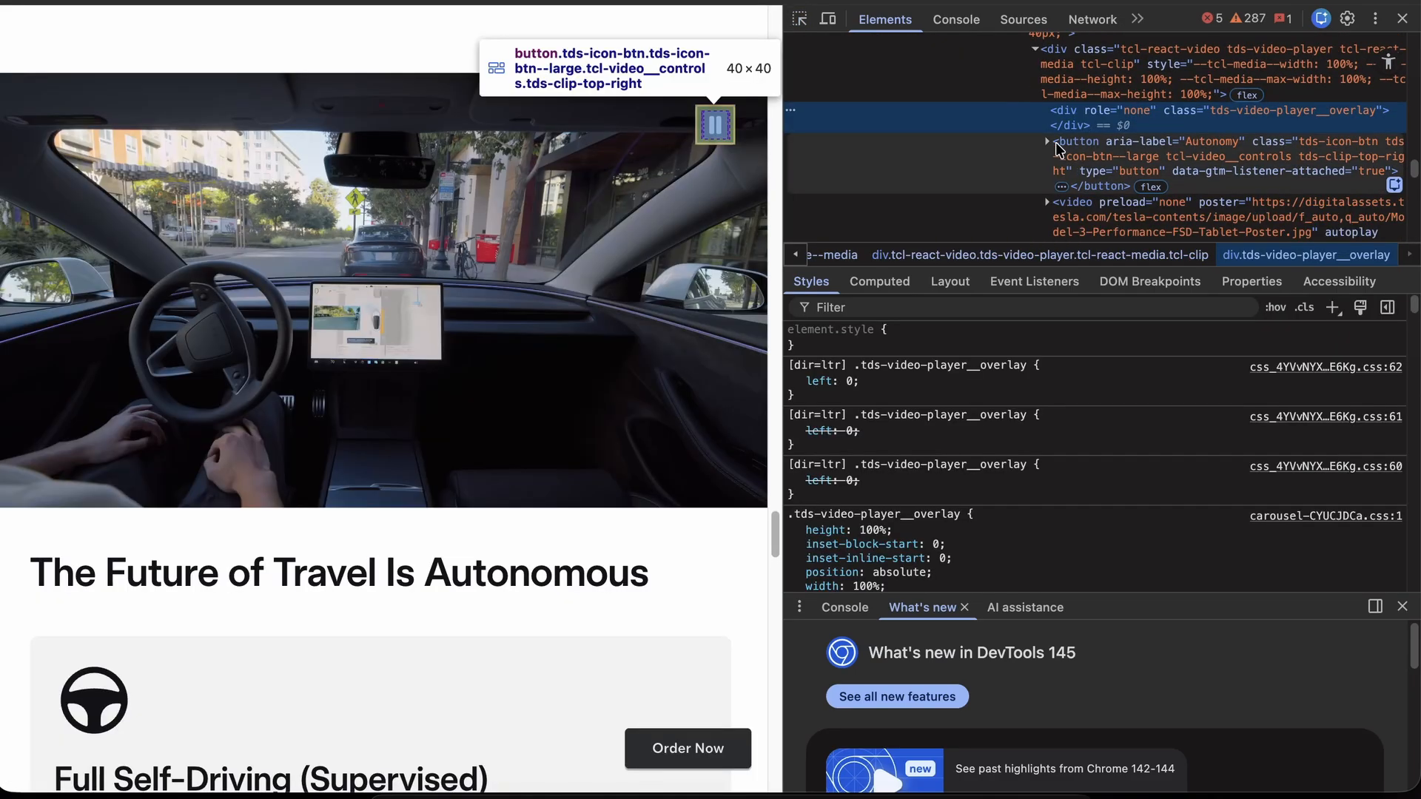
{"action": "scroll", "coordinate": [1113, 210], "scroll_direction": "down", "scroll_amount": 3}
{"action": "left_click", "coordinate": [1152, 215]}
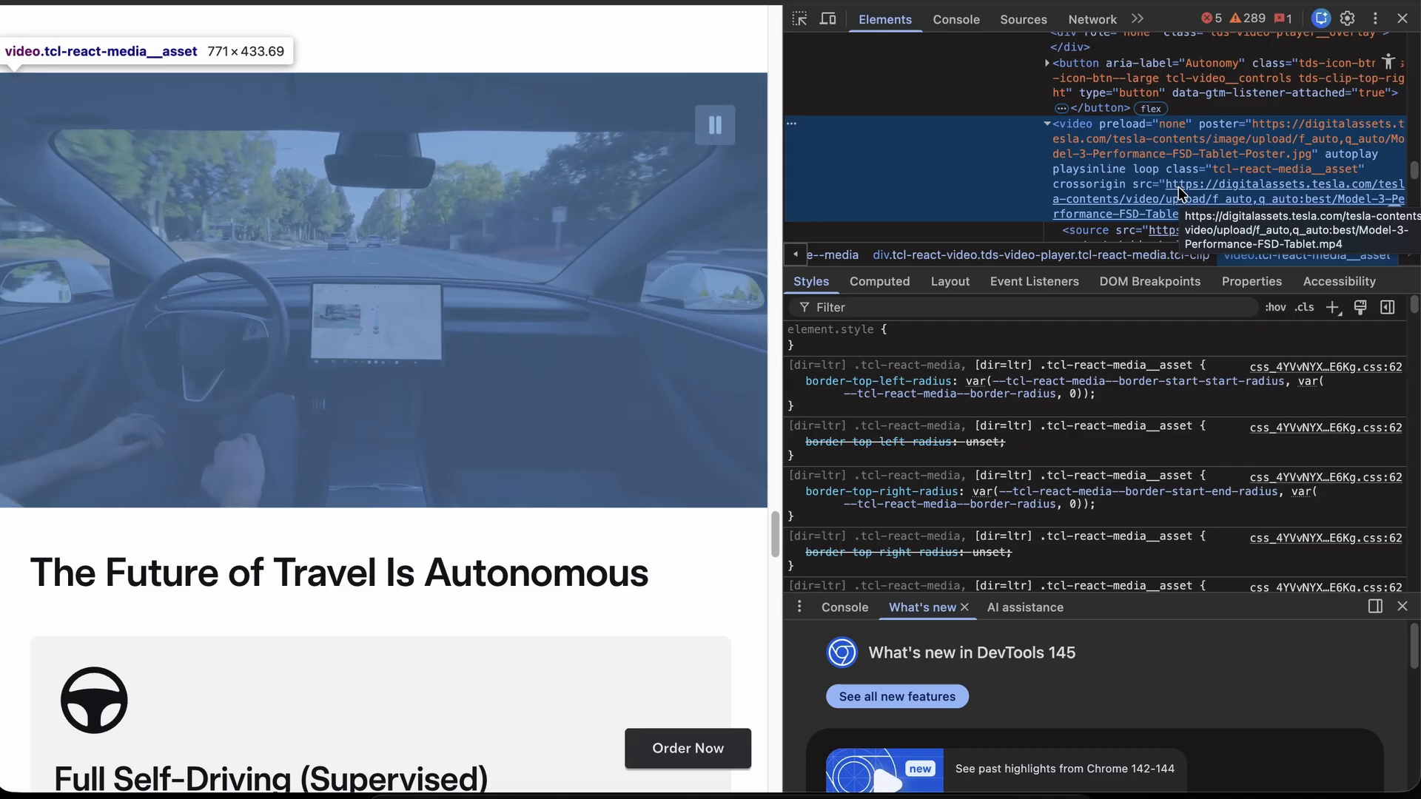
- Copy the source address of the Model-3-Performance-FSD-Tablet.mp4 video and open it on its own in another browser tab
{"action": "scroll", "coordinate": [648, 238], "scroll_direction": "down", "scroll_amount": 20}
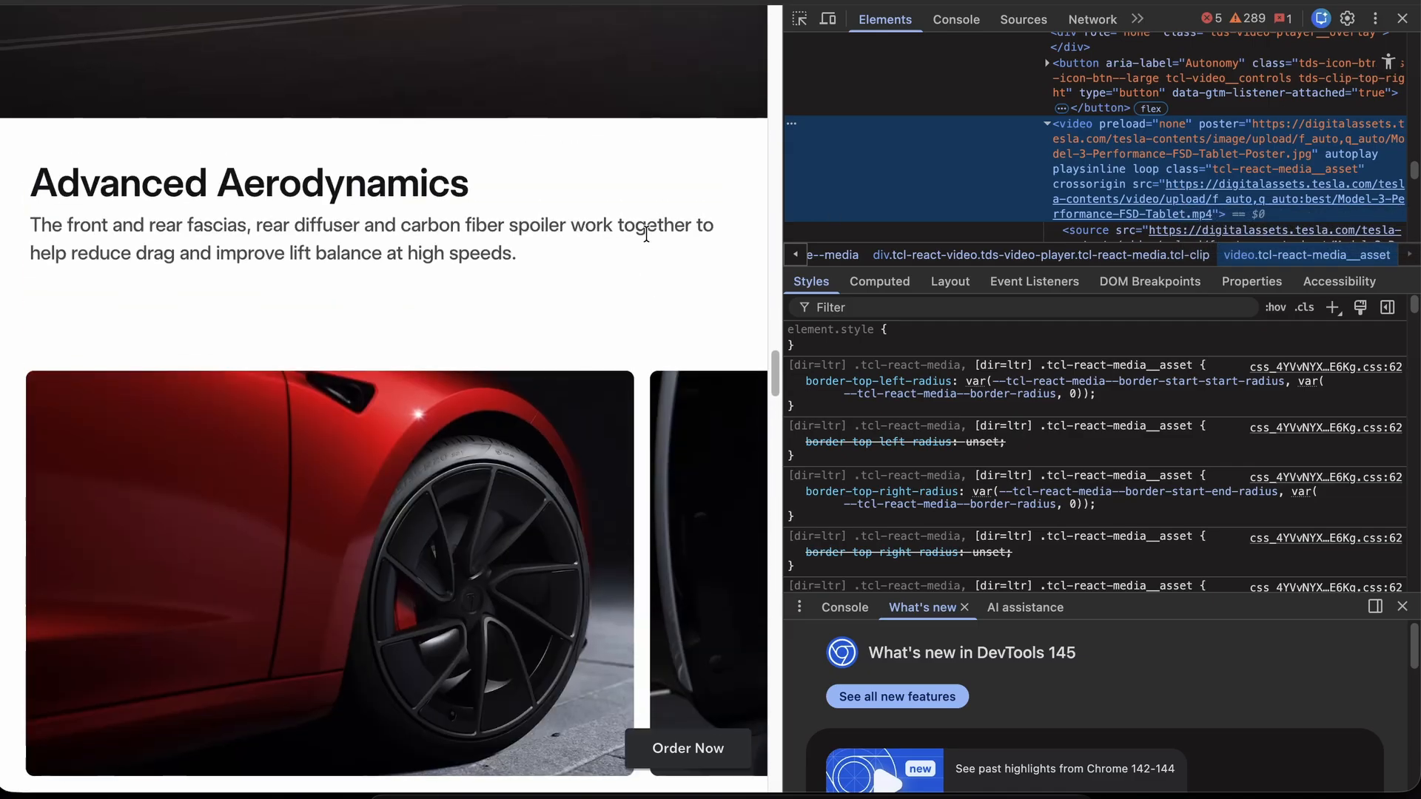
{"action": "scroll", "coordinate": [647, 235], "scroll_direction": "up", "scroll_amount": 20}
{"action": "scroll", "coordinate": [647, 236], "scroll_direction": "down", "scroll_amount": 10}
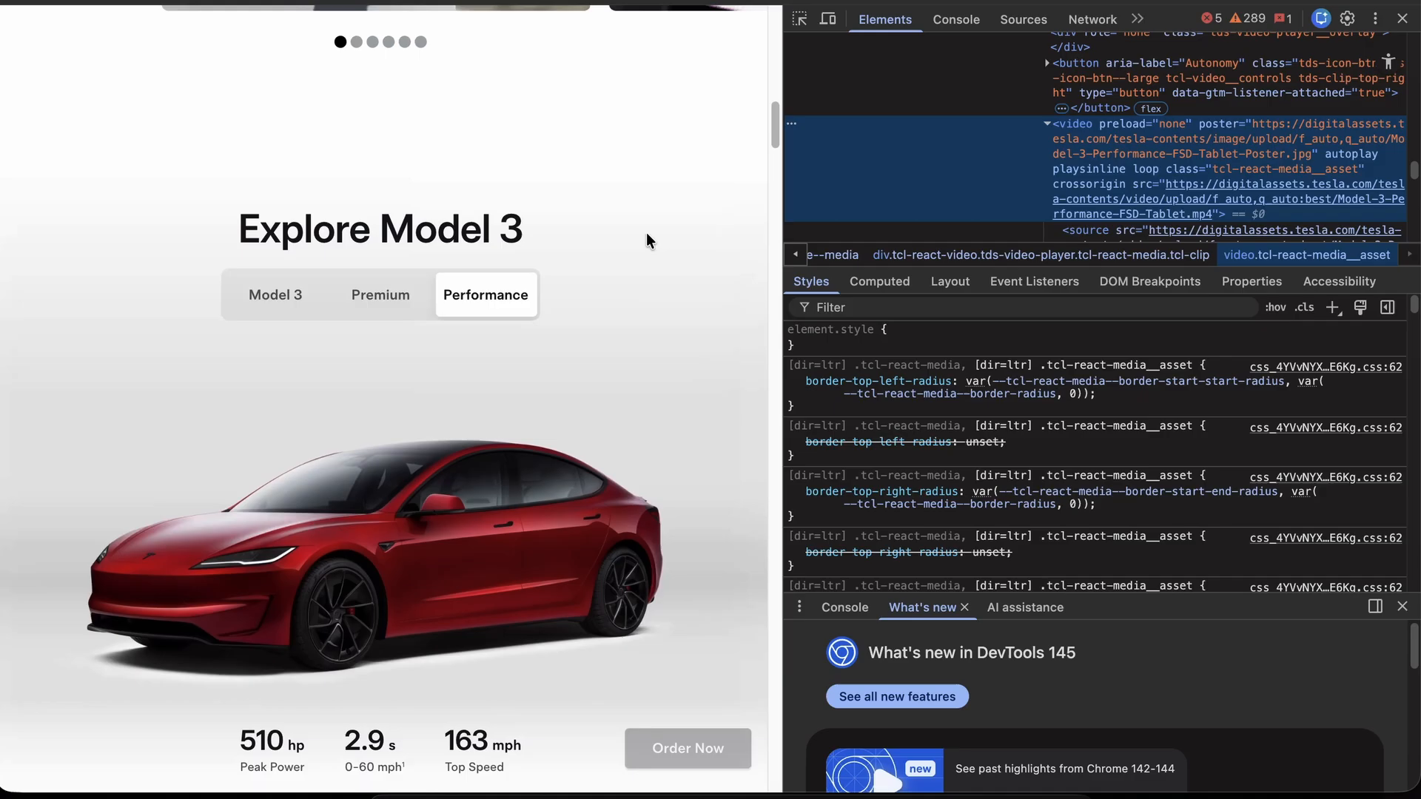
{"action": "scroll", "coordinate": [646, 238], "scroll_direction": "down", "scroll_amount": 15}
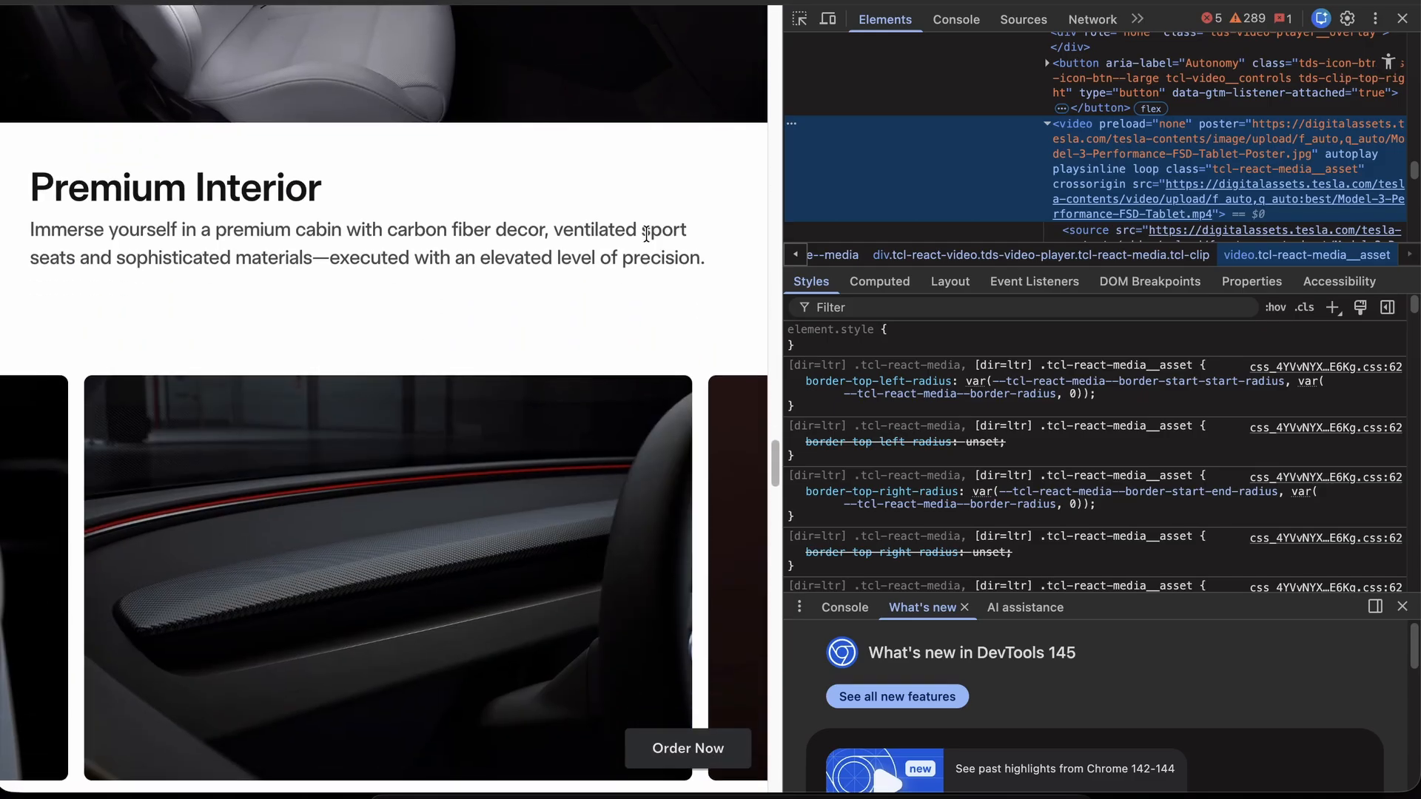
{"action": "scroll", "coordinate": [647, 235], "scroll_direction": "down", "scroll_amount": 15}
{"action": "scroll", "coordinate": [649, 237], "scroll_direction": "up", "scroll_amount": 8}
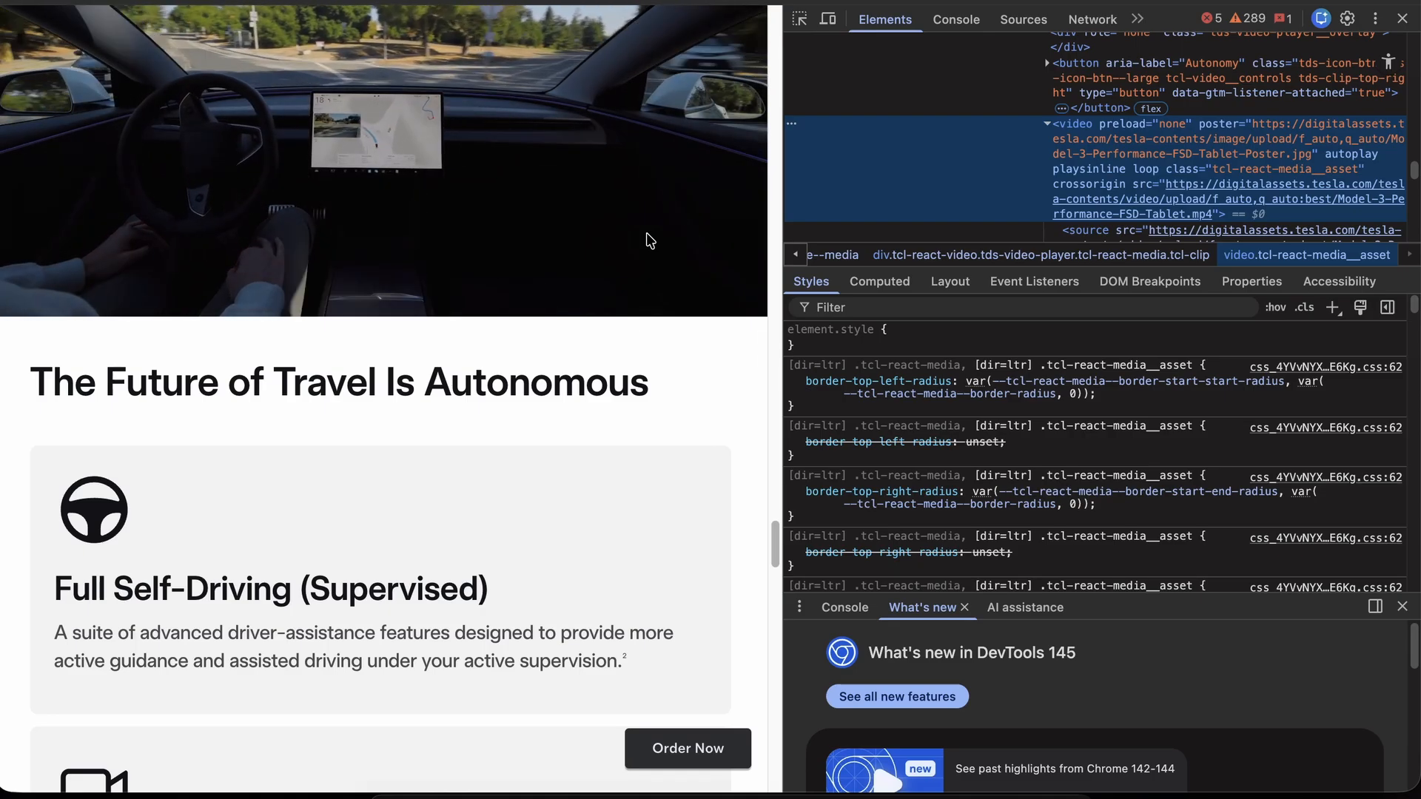
{"action": "double_click", "coordinate": [1228, 198]}
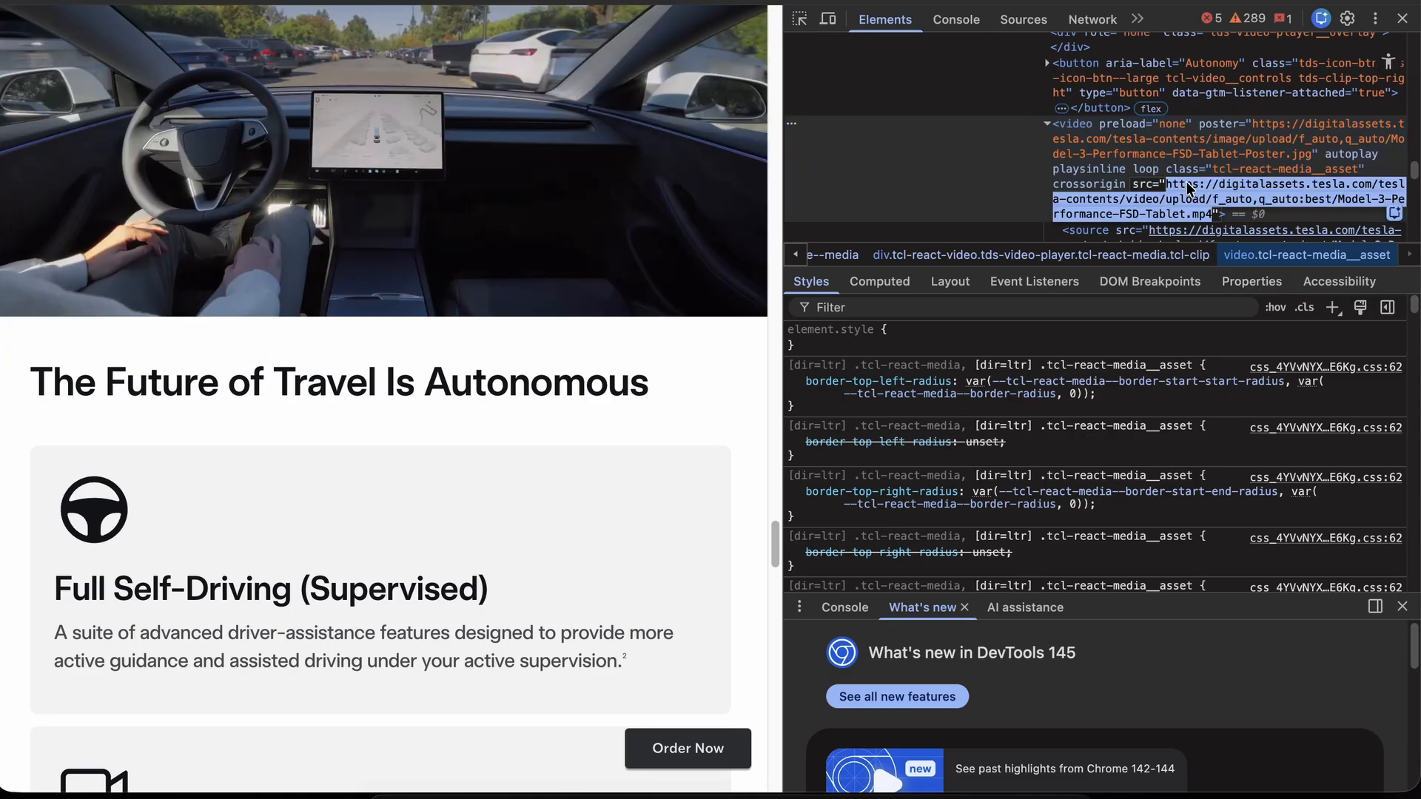
{"action": "key", "text": "super+c"}
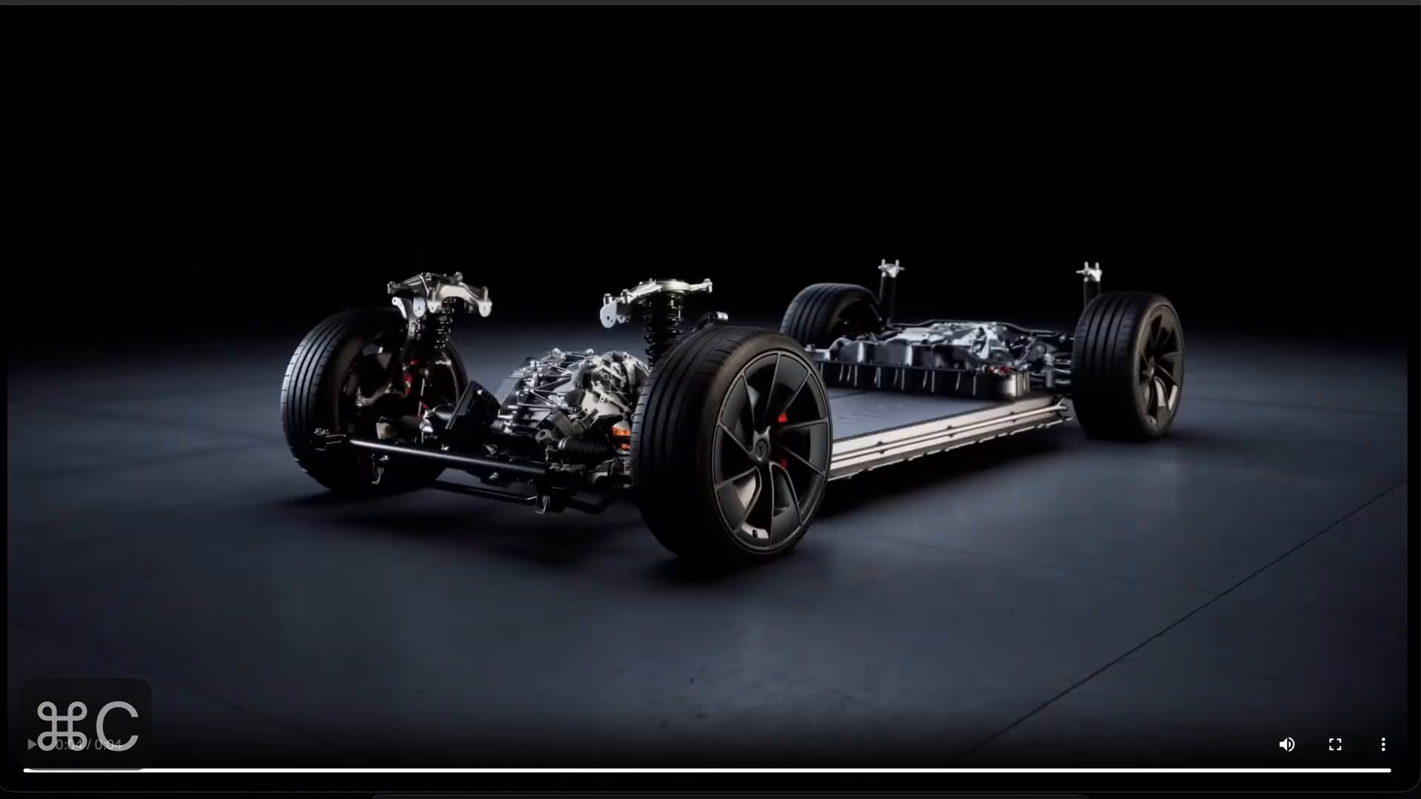
{"action": "key", "text": "super+v"}
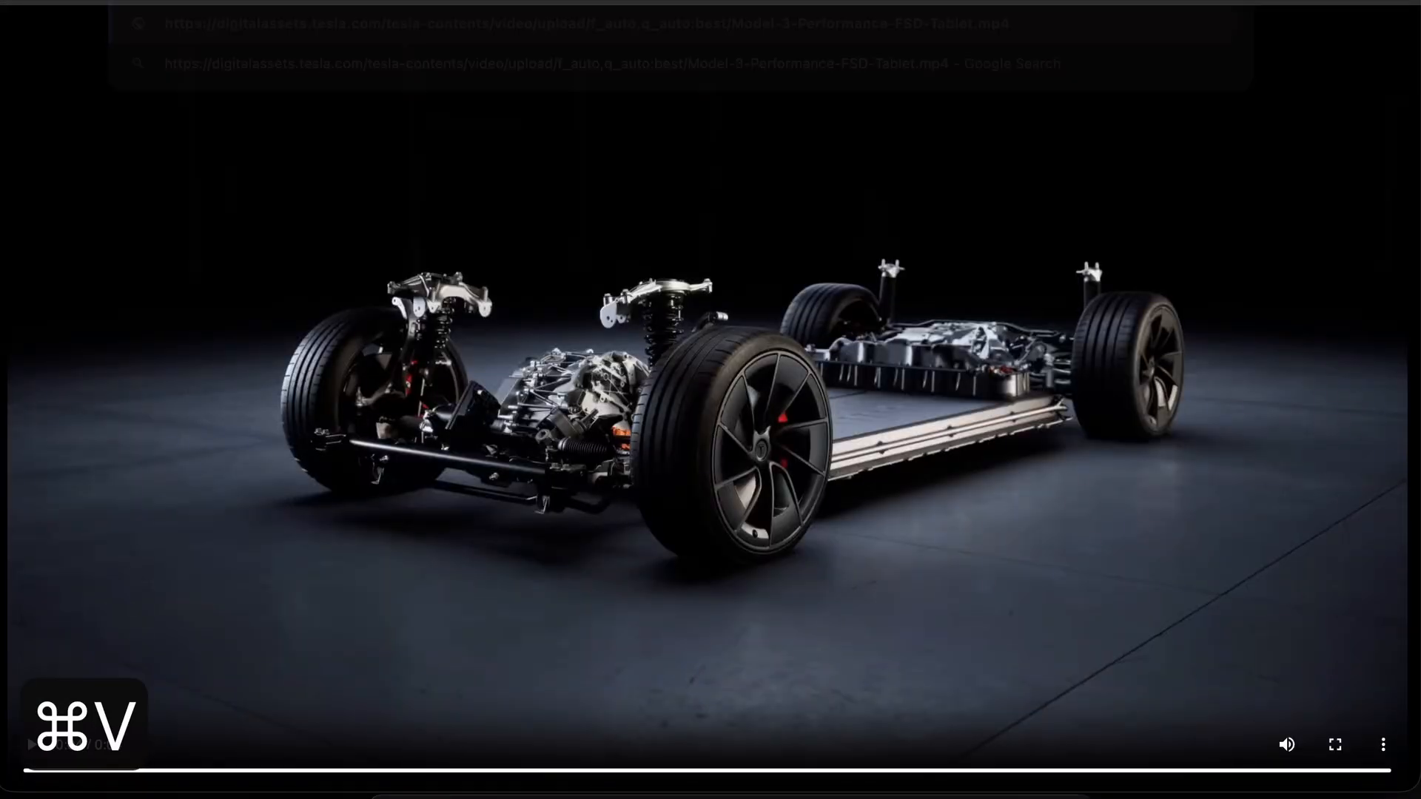
{"action": "key", "text": "Return"}
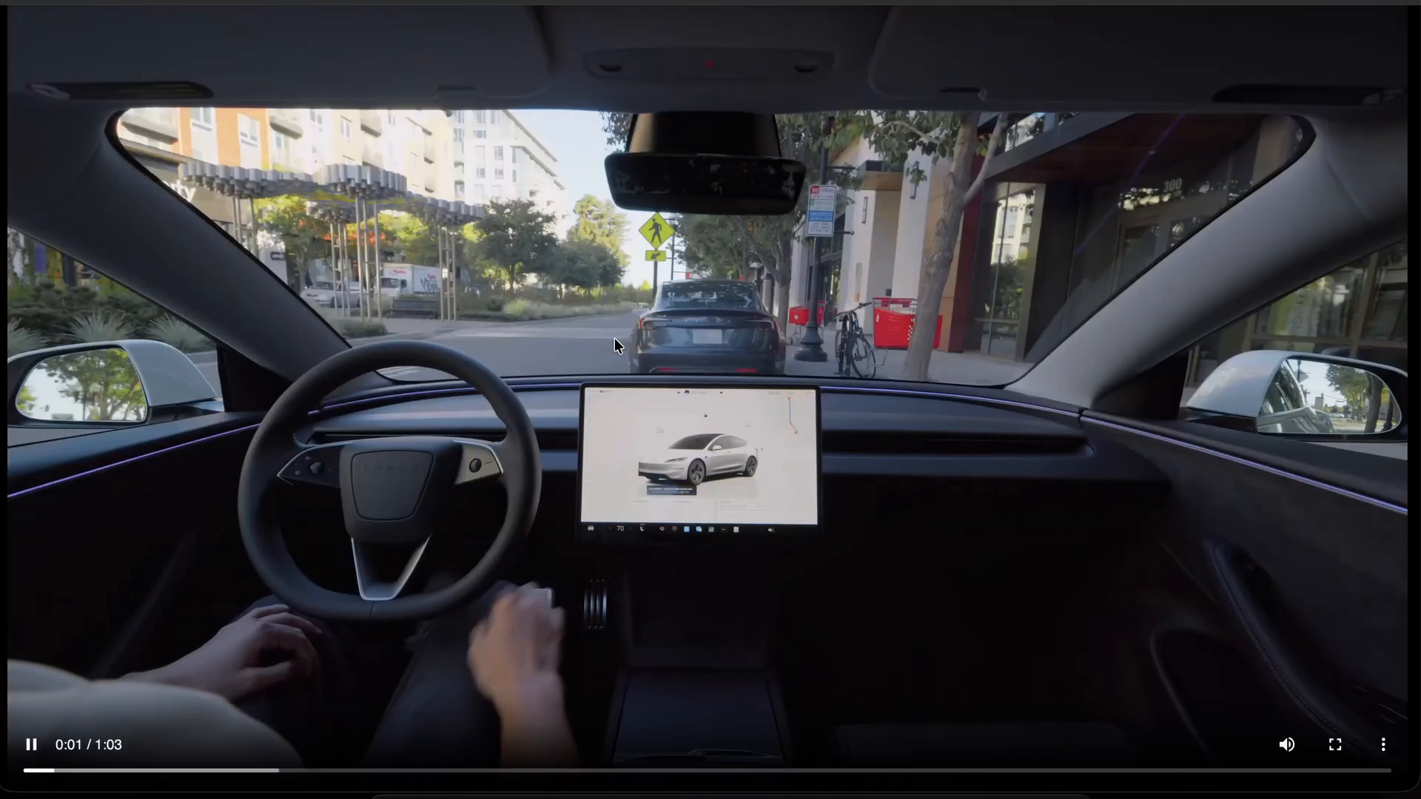
- Copy the current frame of the driving video, switch to Figma and select the image of the duplicated Next-Level Performance section
{"action": "right_click", "coordinate": [617, 344]}
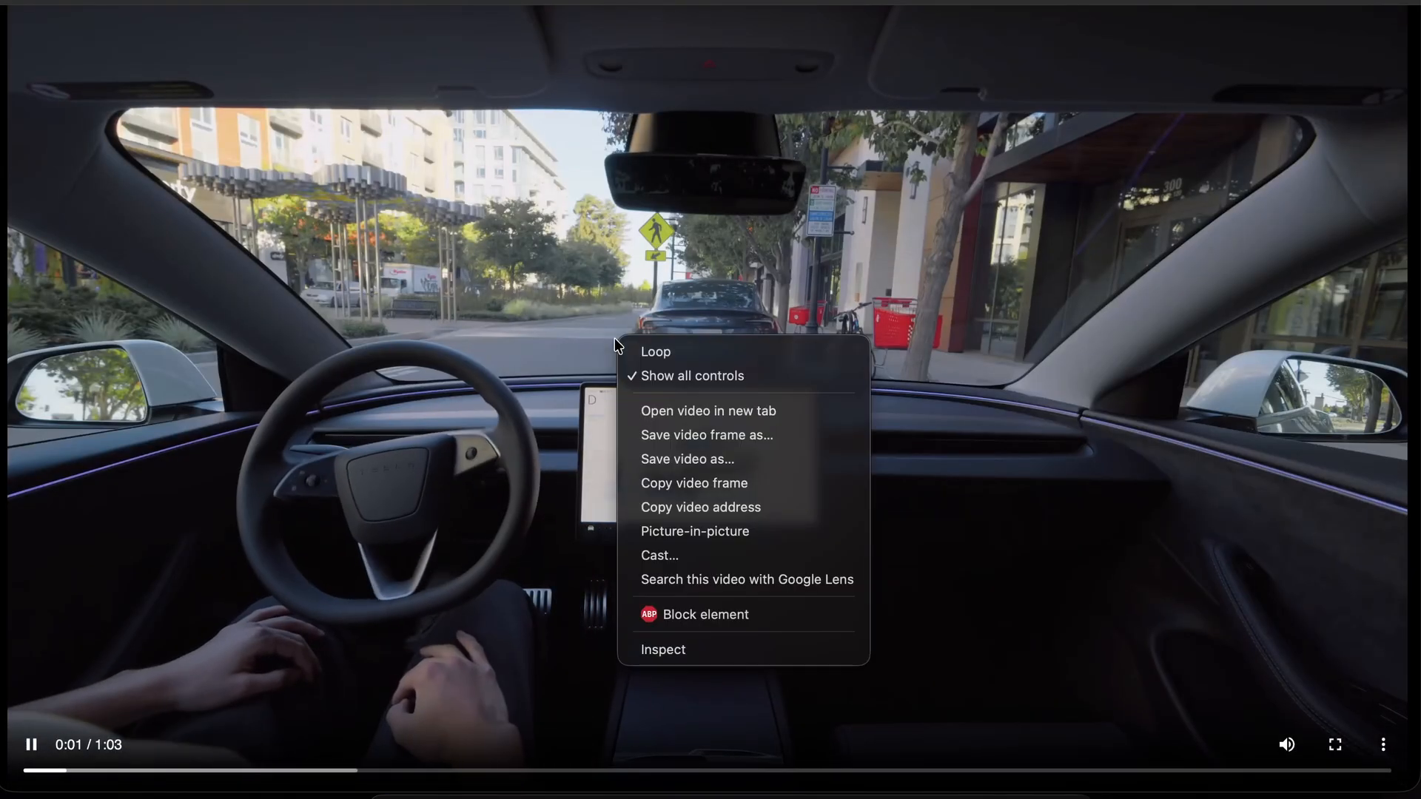
{"action": "left_click", "coordinate": [676, 484]}
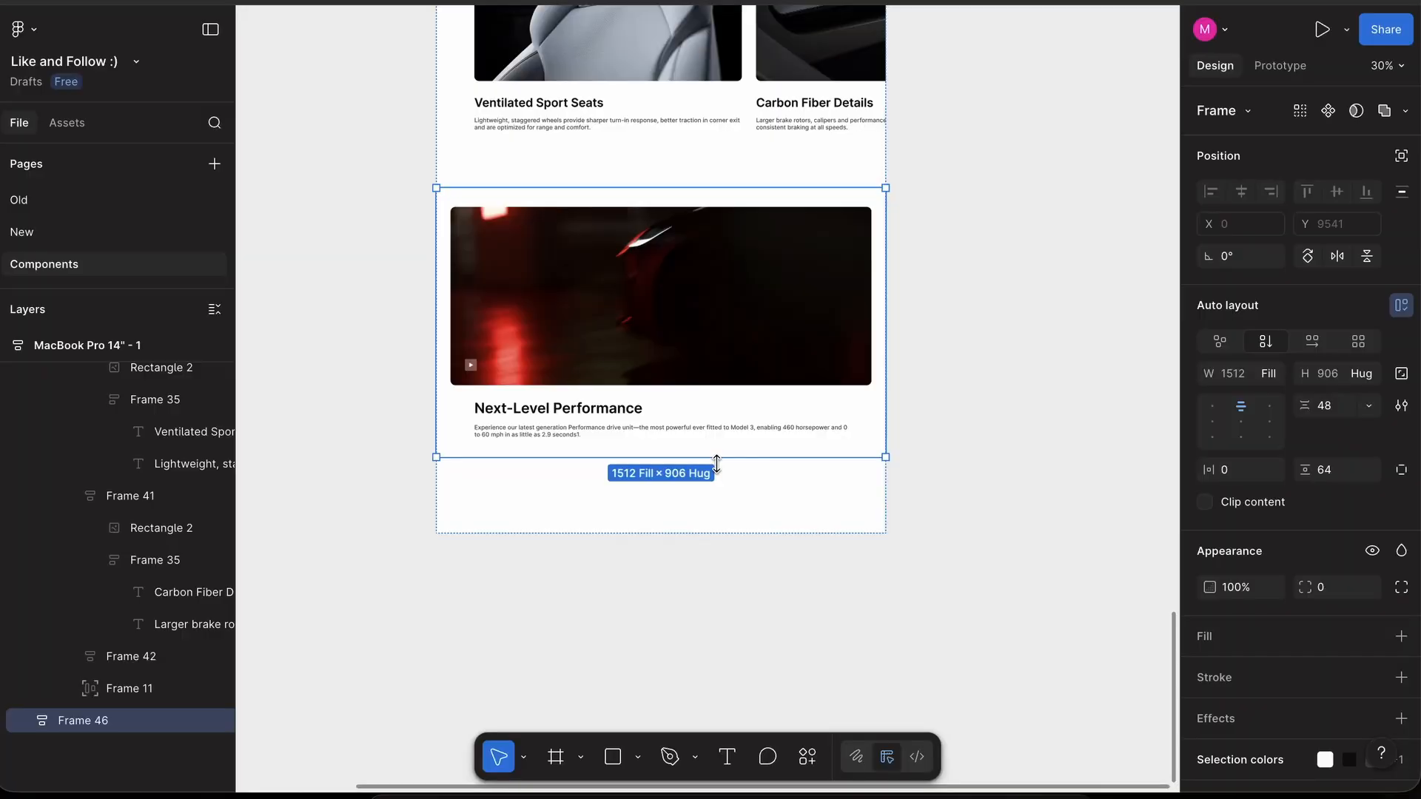
{"action": "left_click", "coordinate": [672, 337]}
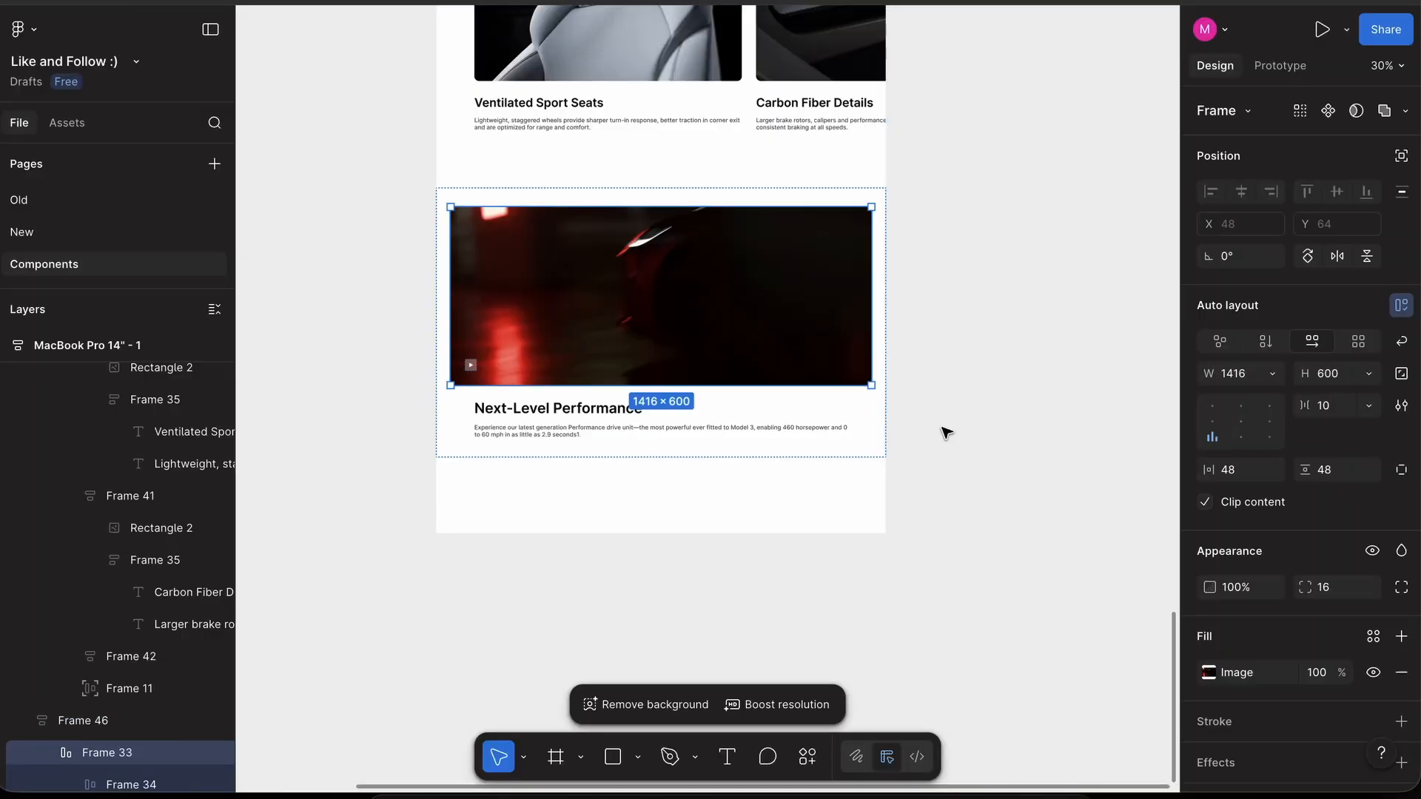
{"action": "key", "text": "super+v"}
{"action": "left_click", "coordinate": [994, 378]}
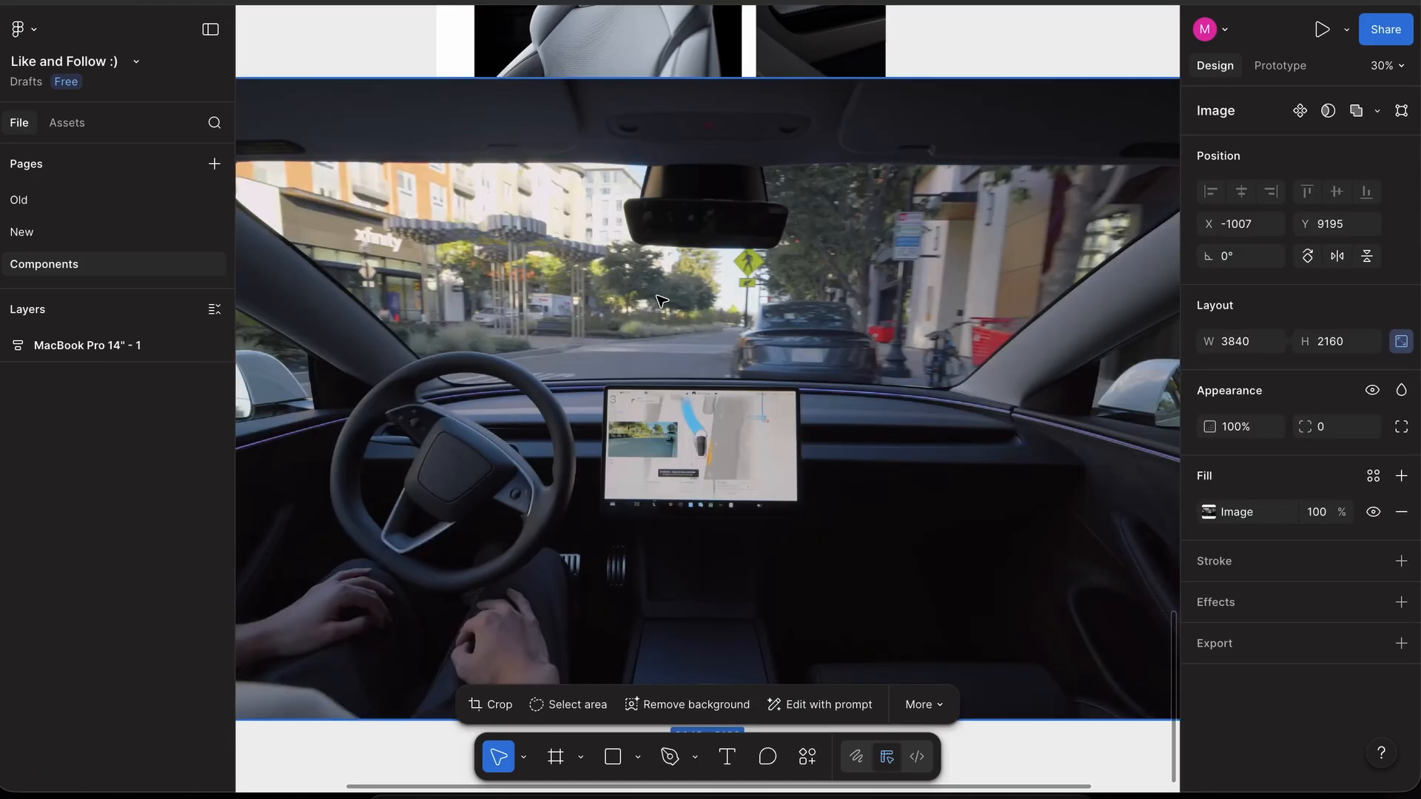
{"action": "key", "text": "super+z"}
{"action": "key", "text": "super+z"}
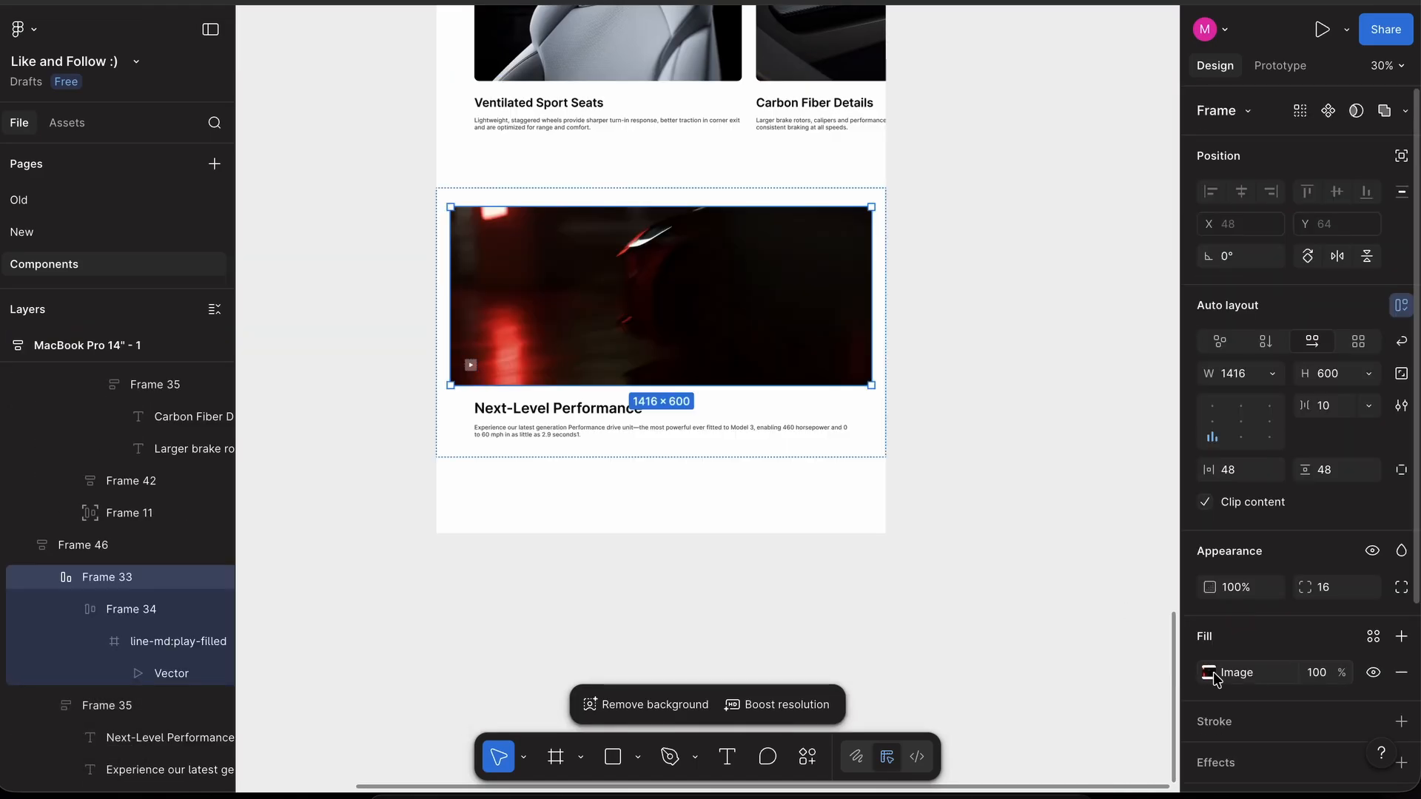
- Replace the duplicated section's image fill with the copied driving video frame
{"action": "key", "text": "super+v"}
{"action": "left_click", "coordinate": [1031, 472]}
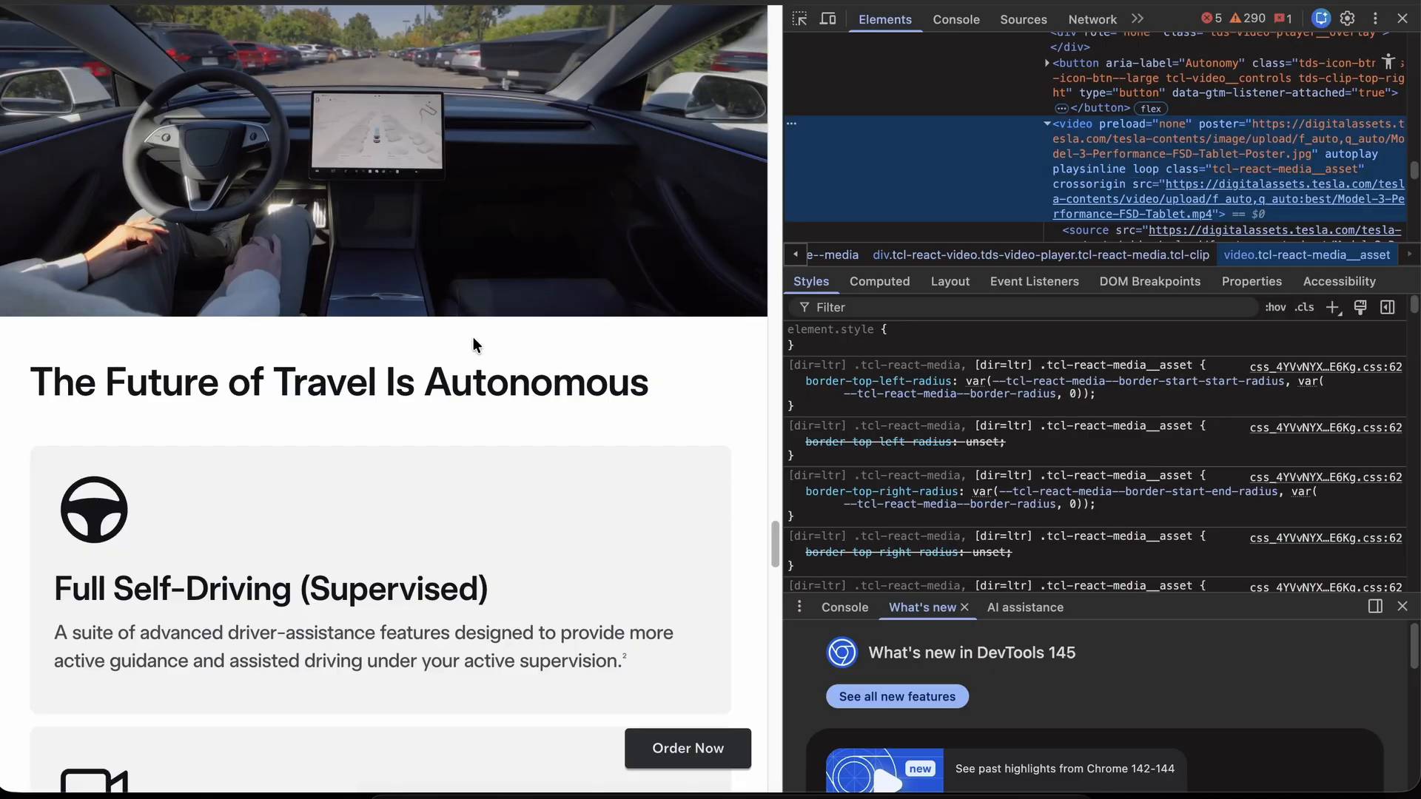
- Return to the reference page, close the developer tools and copy the heading "The Future of Travel Is Autonomous"
{"action": "scroll", "coordinate": [504, 318], "scroll_direction": "down", "scroll_amount": 1}
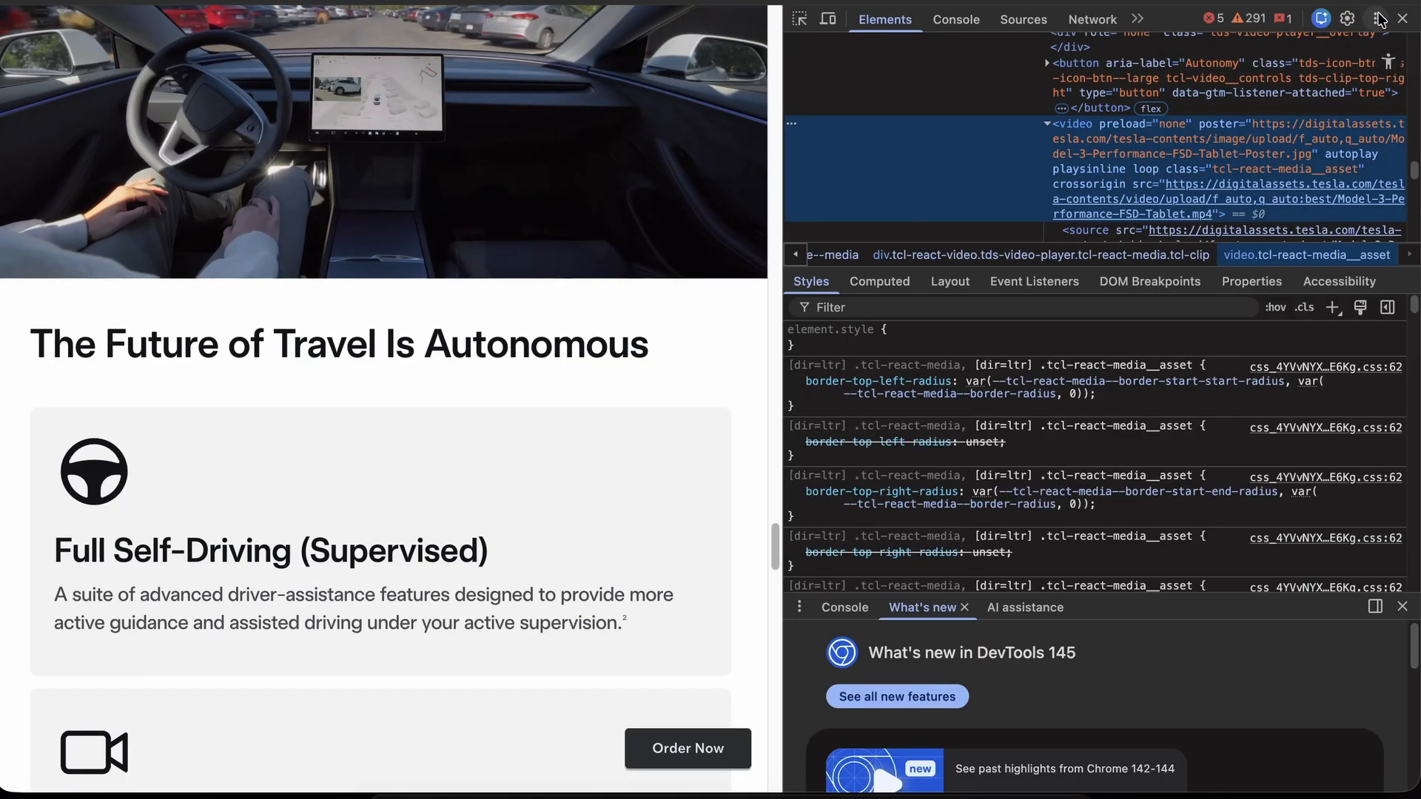
{"action": "left_click", "coordinate": [1401, 20]}
{"action": "scroll", "coordinate": [1076, 264], "scroll_direction": "up", "scroll_amount": 20}
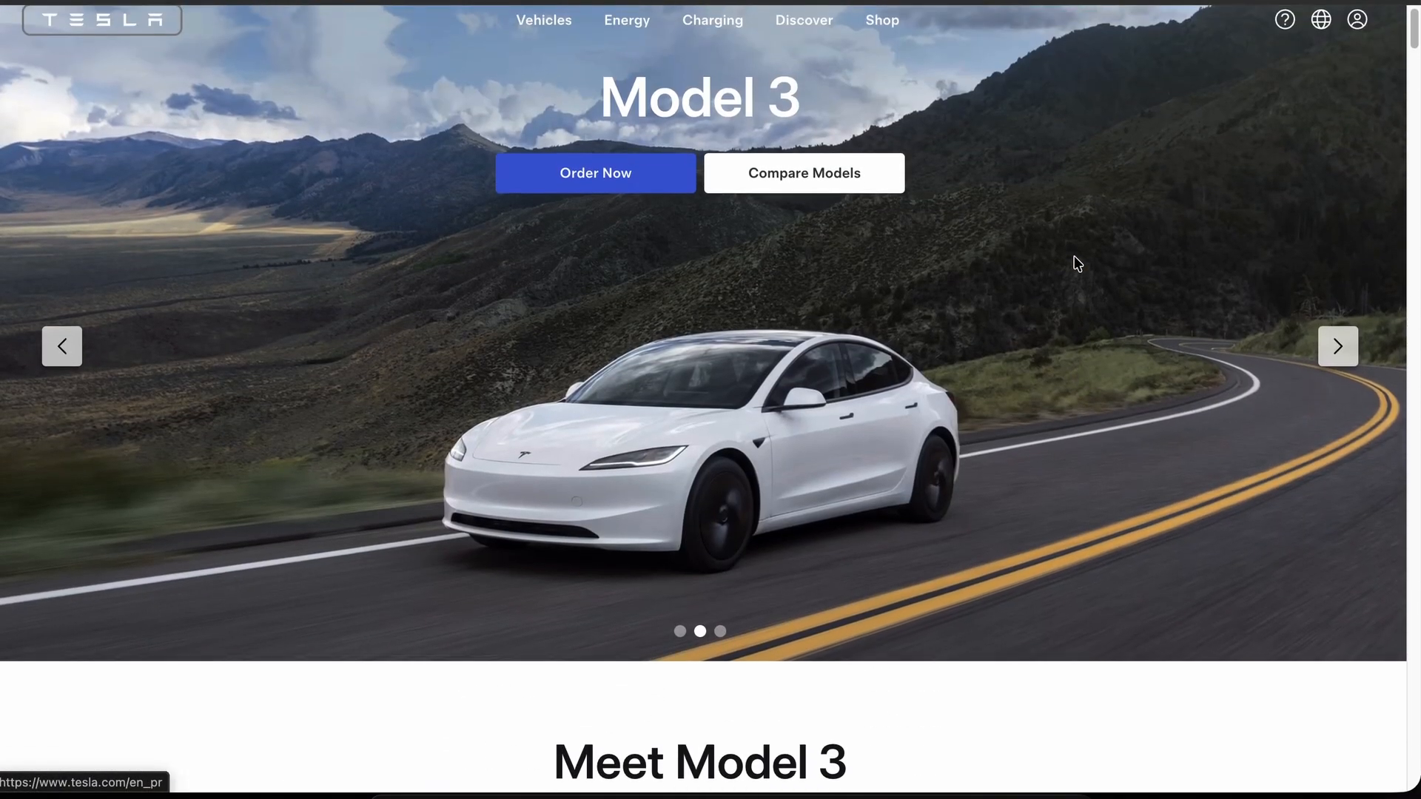
{"action": "scroll", "coordinate": [1077, 264], "scroll_direction": "down", "scroll_amount": 20}
{"action": "scroll", "coordinate": [1077, 264], "scroll_direction": "down", "scroll_amount": 20}
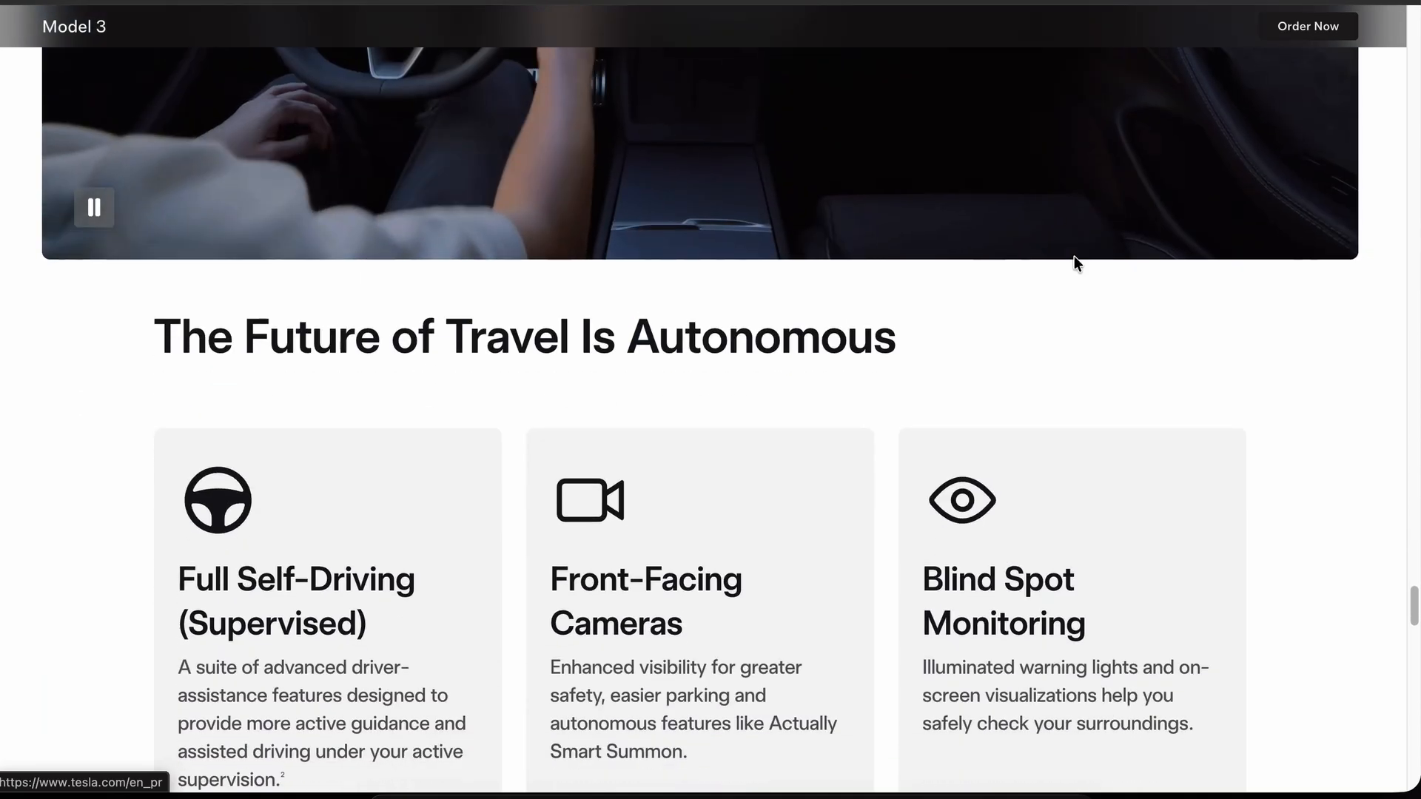
{"action": "triple_click", "coordinate": [673, 344]}
{"action": "key", "text": "super+c"}
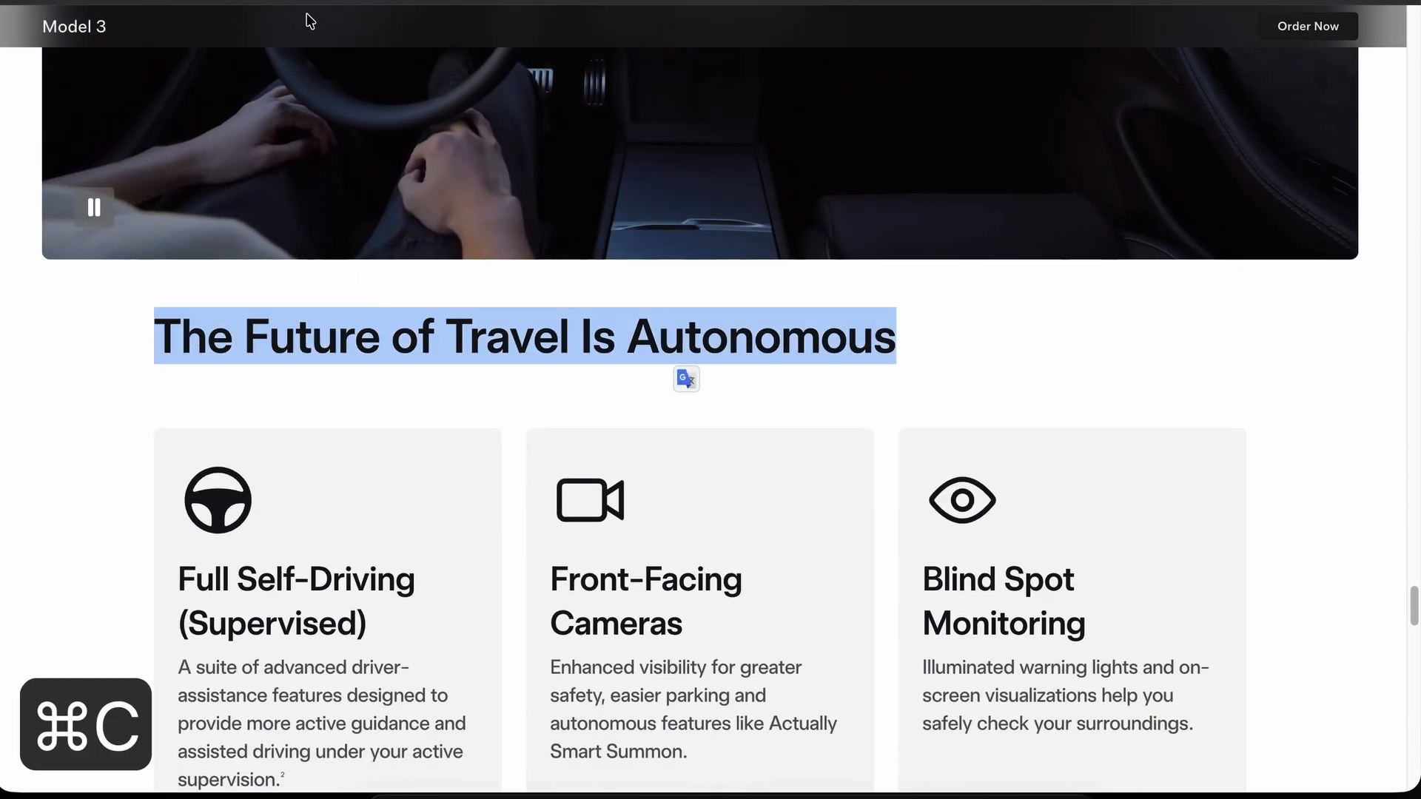
- Set the new video section's title in Figma to "The Future of Travel Is Autonomous" and delete its description text
{"action": "key", "text": "super+Tab"}
{"action": "double_click", "coordinate": [530, 407]}
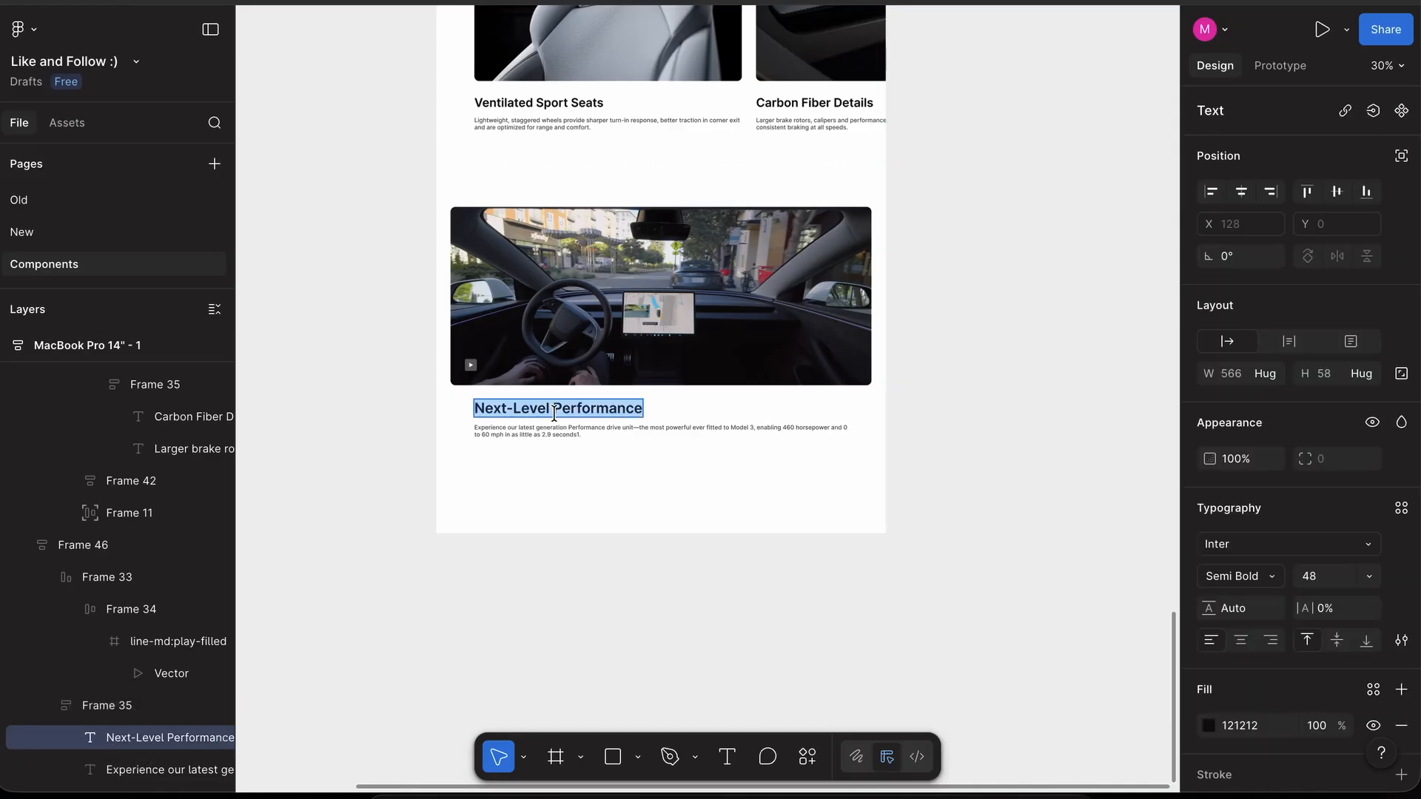
{"action": "key", "text": "shift+super+v"}
{"action": "scroll", "coordinate": [530, 456], "scroll_direction": "up", "scroll_amount": 3}
{"action": "left_click", "coordinate": [530, 428]}
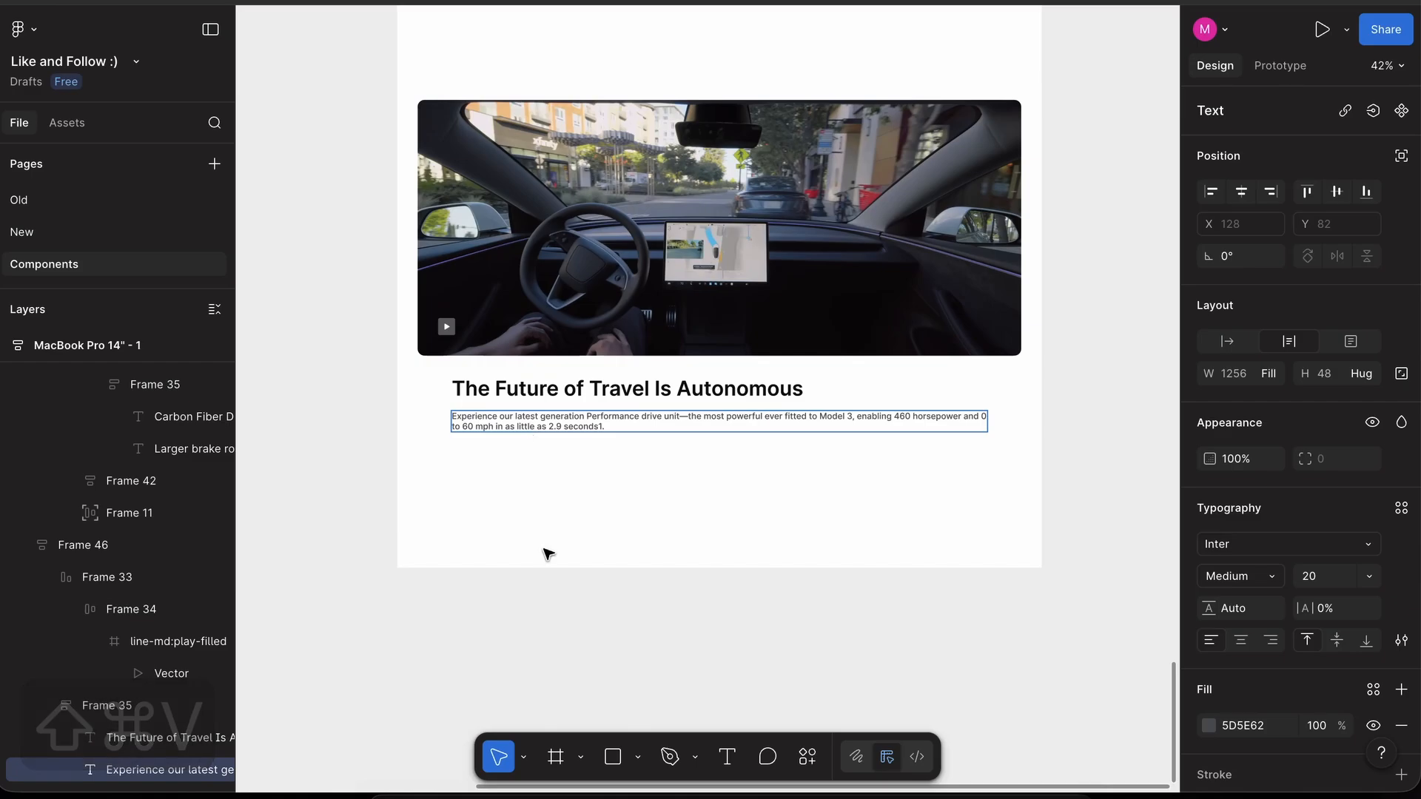
{"action": "key", "text": "Delete"}
- Examine the three feature cards below the autonomous travel heading on the reference page and compare them with the card rows in Figma
{"action": "key", "text": "super+Tab"}
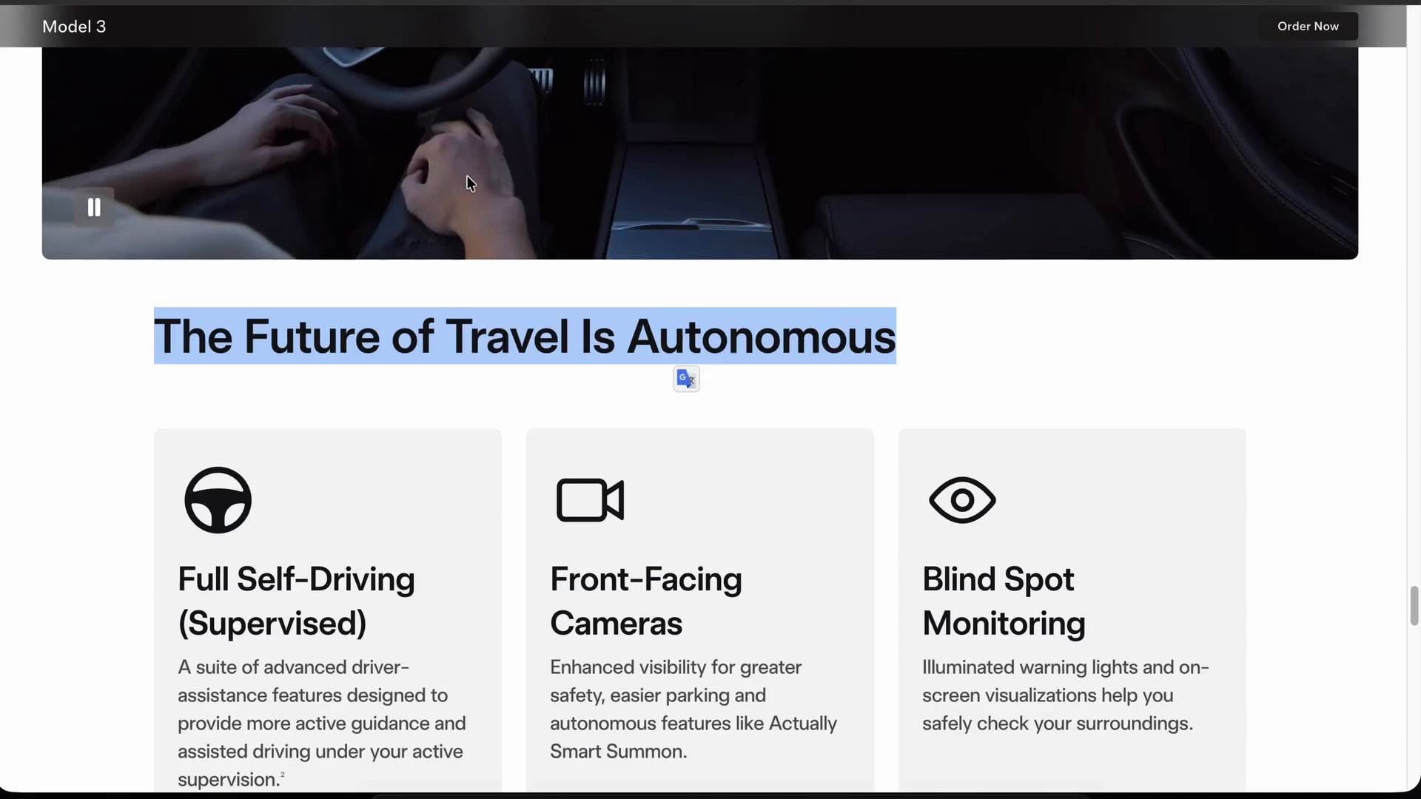
{"action": "scroll", "coordinate": [468, 182], "scroll_direction": "down", "scroll_amount": 3}
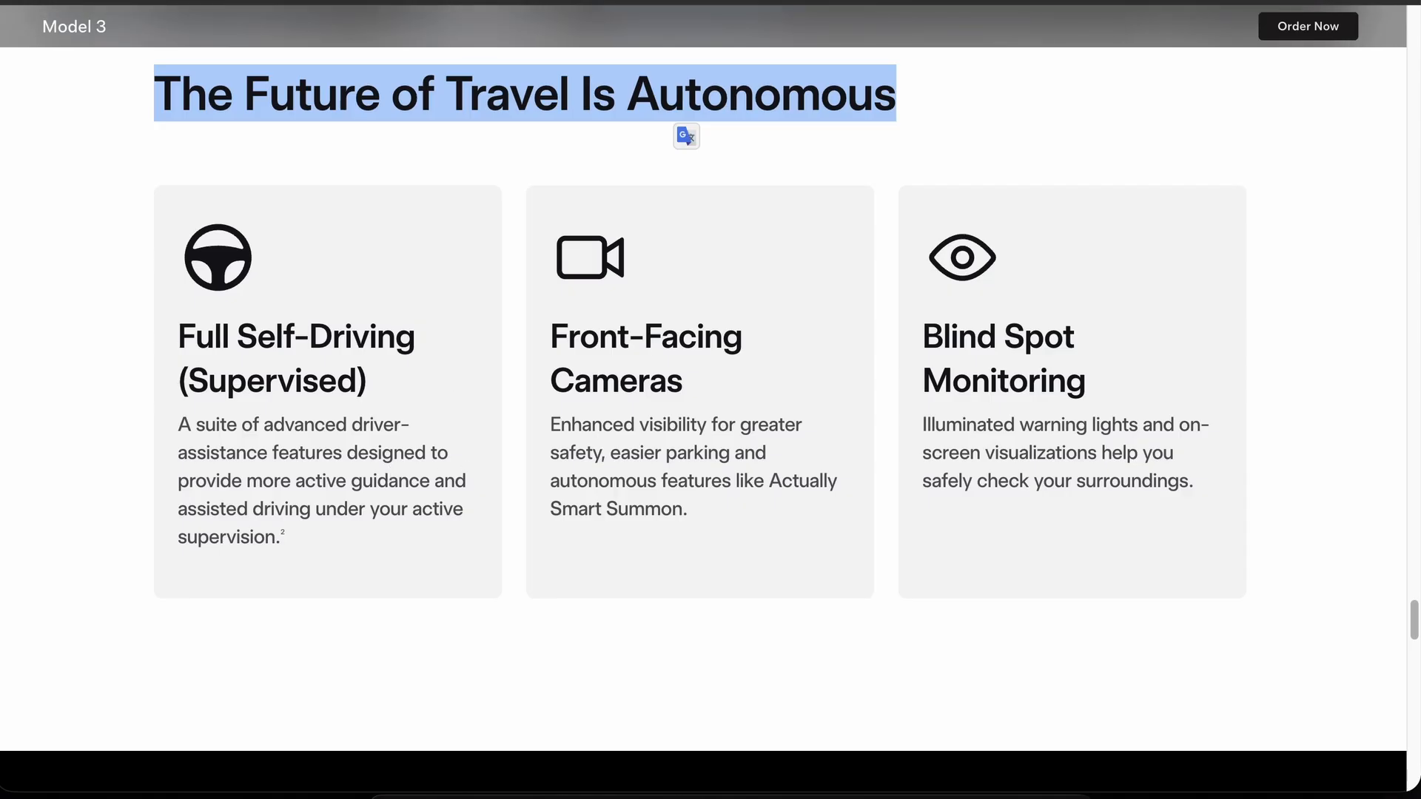
{"action": "left_click", "coordinate": [286, 3]}
{"action": "scroll", "coordinate": [463, 200], "scroll_direction": "down", "scroll_amount": 4}
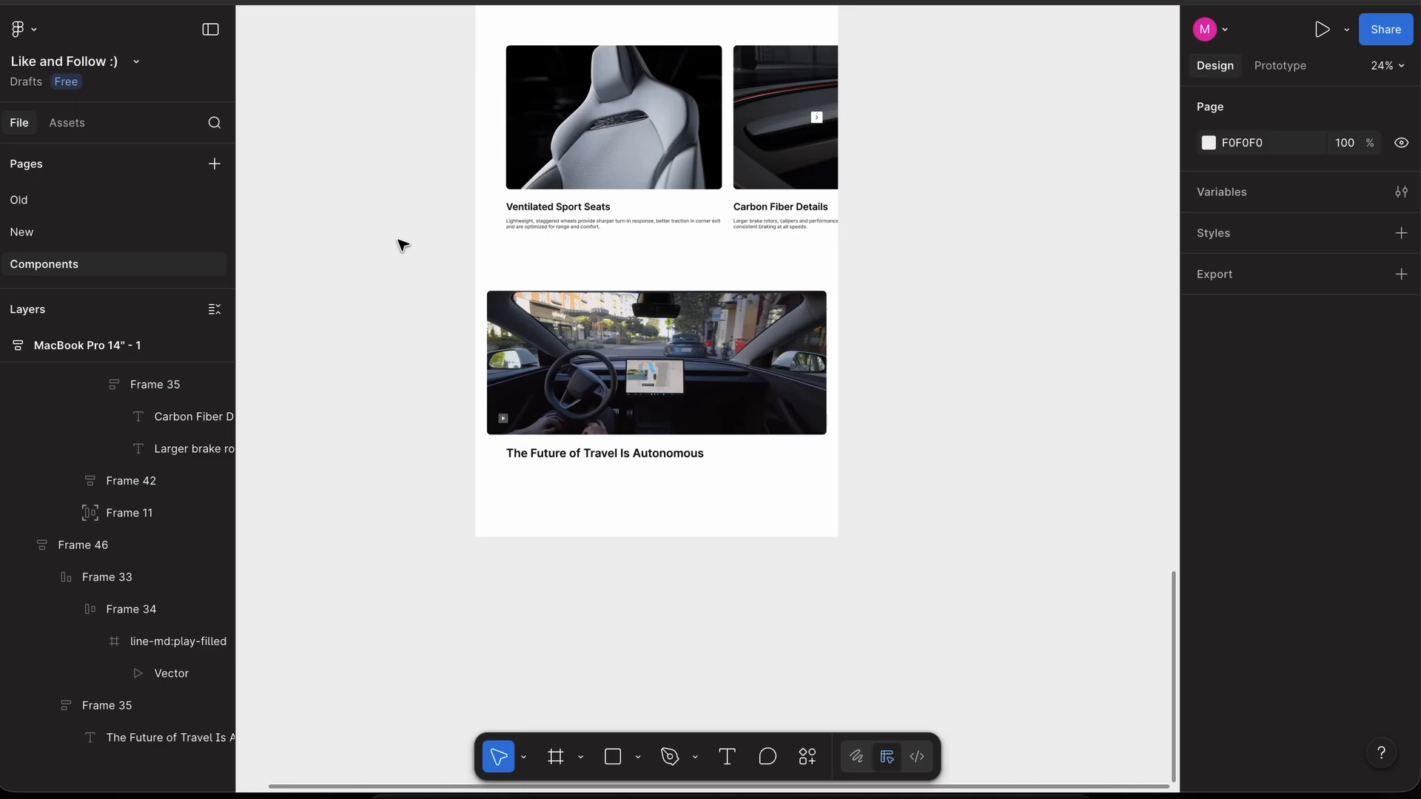
{"action": "scroll", "coordinate": [400, 244], "scroll_direction": "up", "scroll_amount": 15}
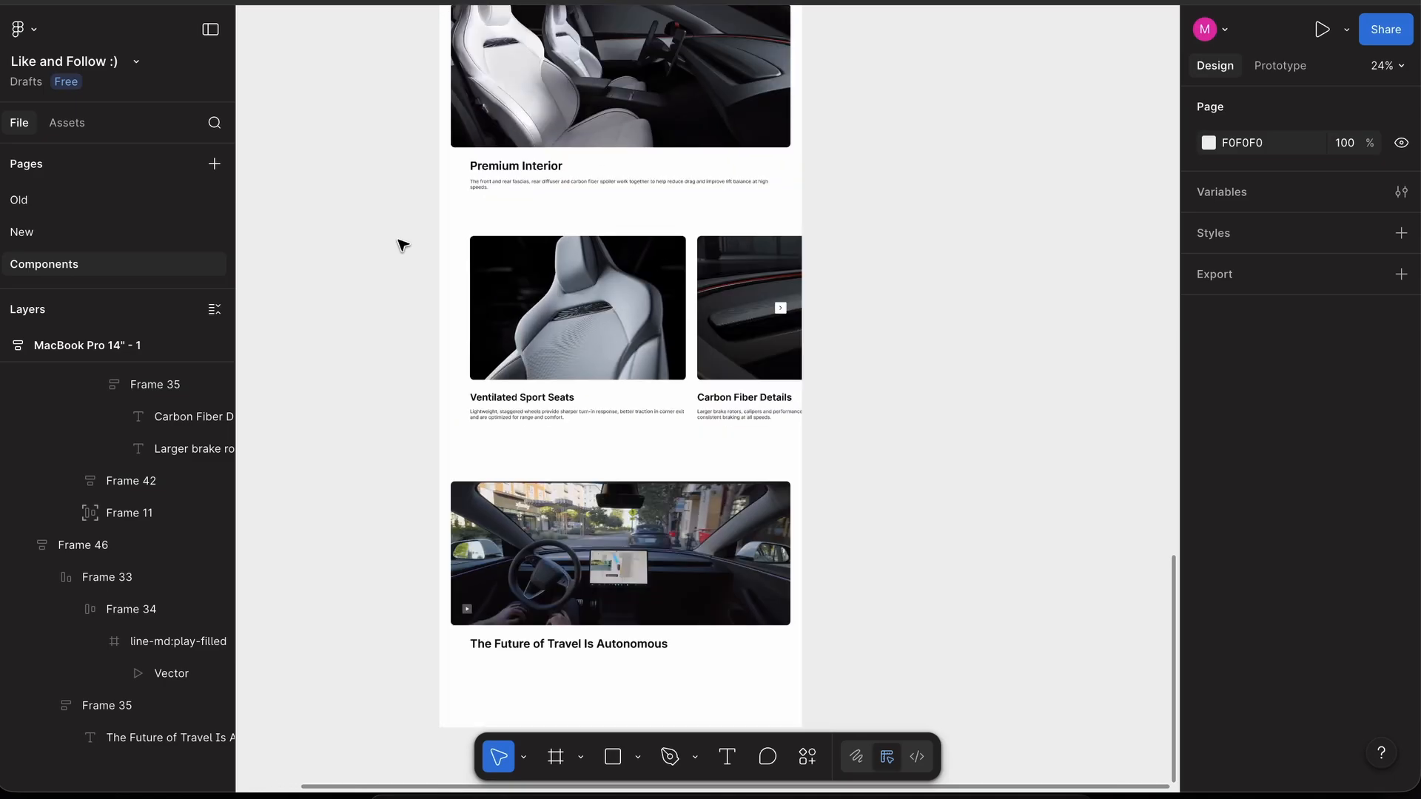
{"action": "scroll", "coordinate": [401, 244], "scroll_direction": "down", "scroll_amount": 15}
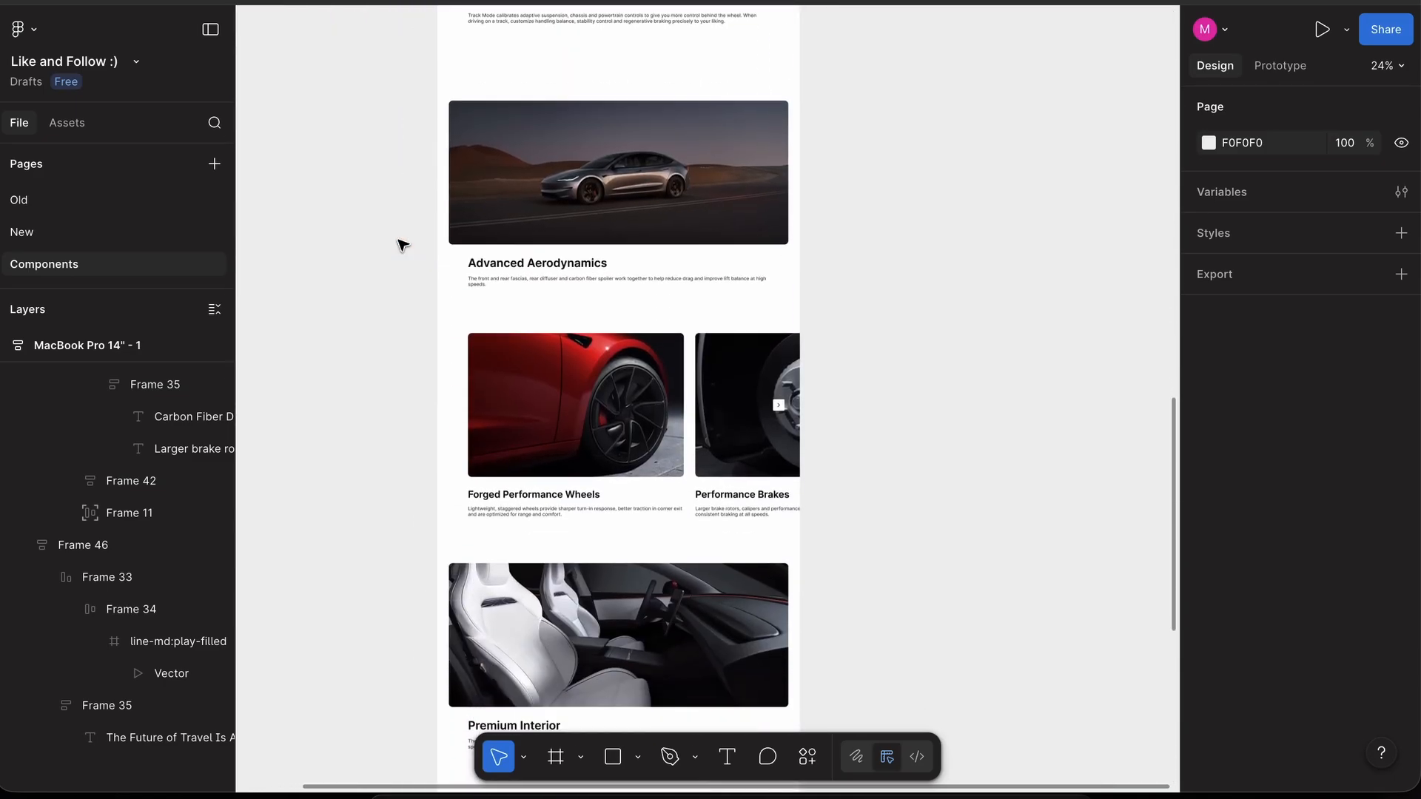
{"action": "scroll", "coordinate": [400, 244], "scroll_direction": "up", "scroll_amount": 6}
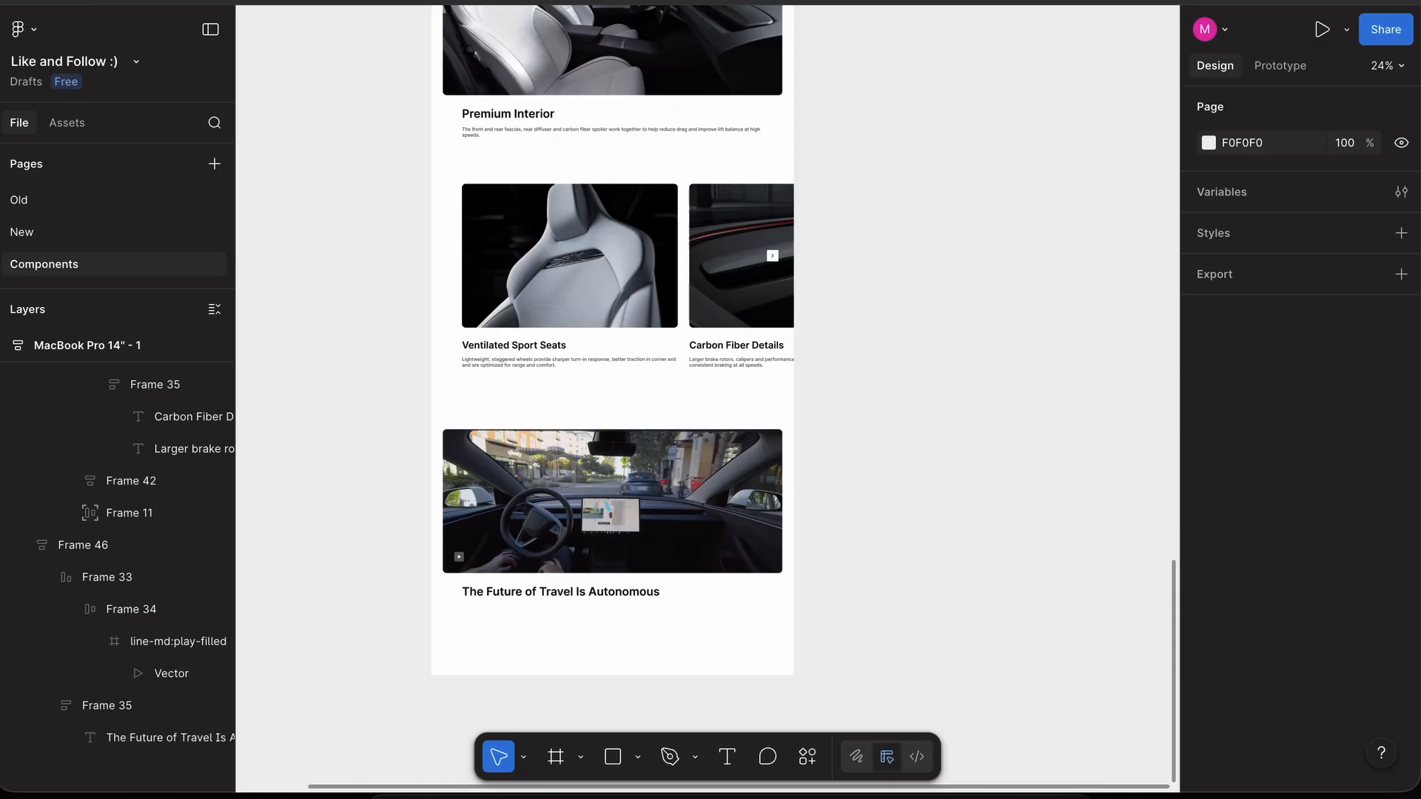
- Duplicate the Ventilated Sport Seats card row and place the copy below the "The Future of Travel Is Autonomous" section
{"action": "scroll", "coordinate": [390, 370], "scroll_direction": "up", "scroll_amount": 2}
{"action": "left_click", "coordinate": [643, 306]}
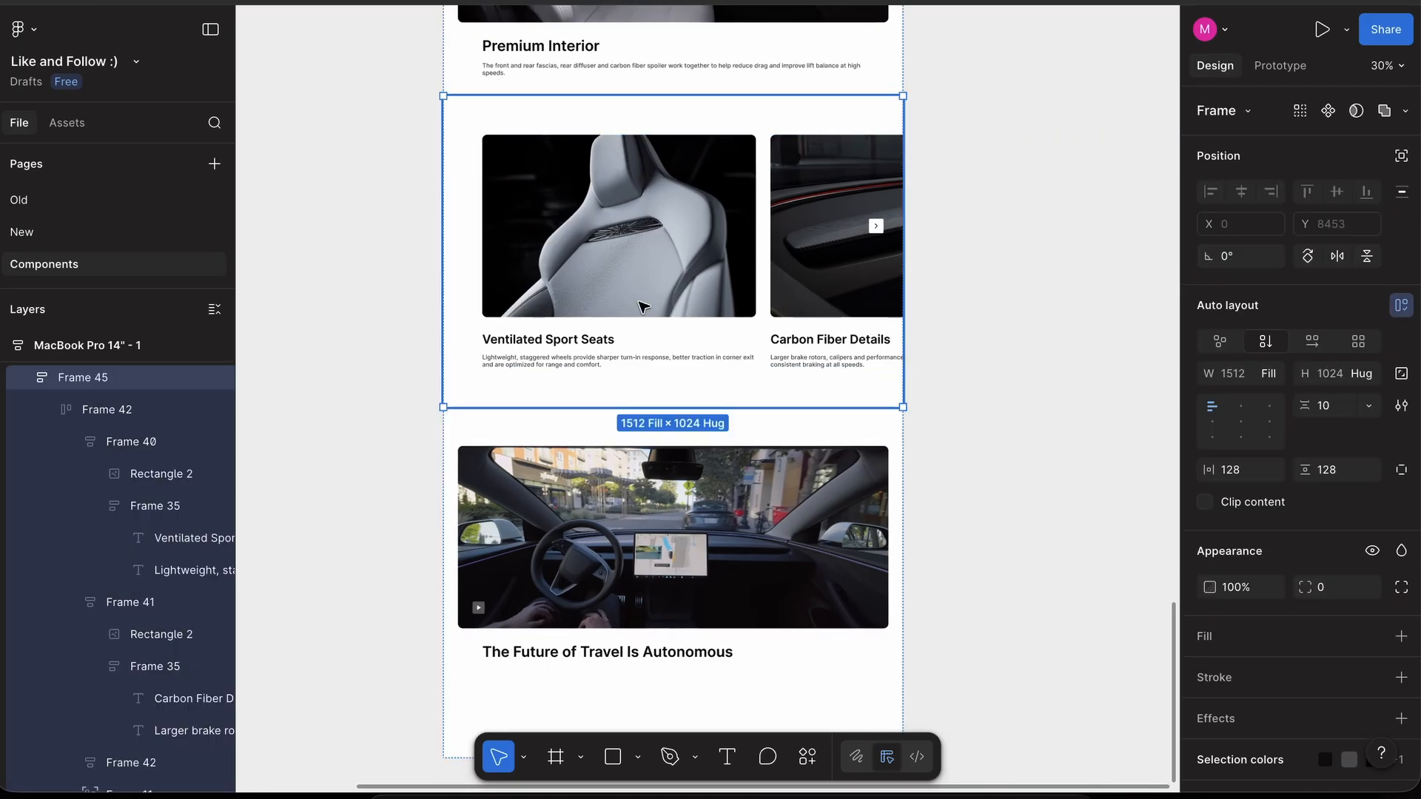
{"action": "left_click", "coordinate": [642, 306]}
{"action": "left_click", "coordinate": [650, 120]}
{"action": "scroll", "coordinate": [653, 115], "scroll_direction": "down", "scroll_amount": 3}
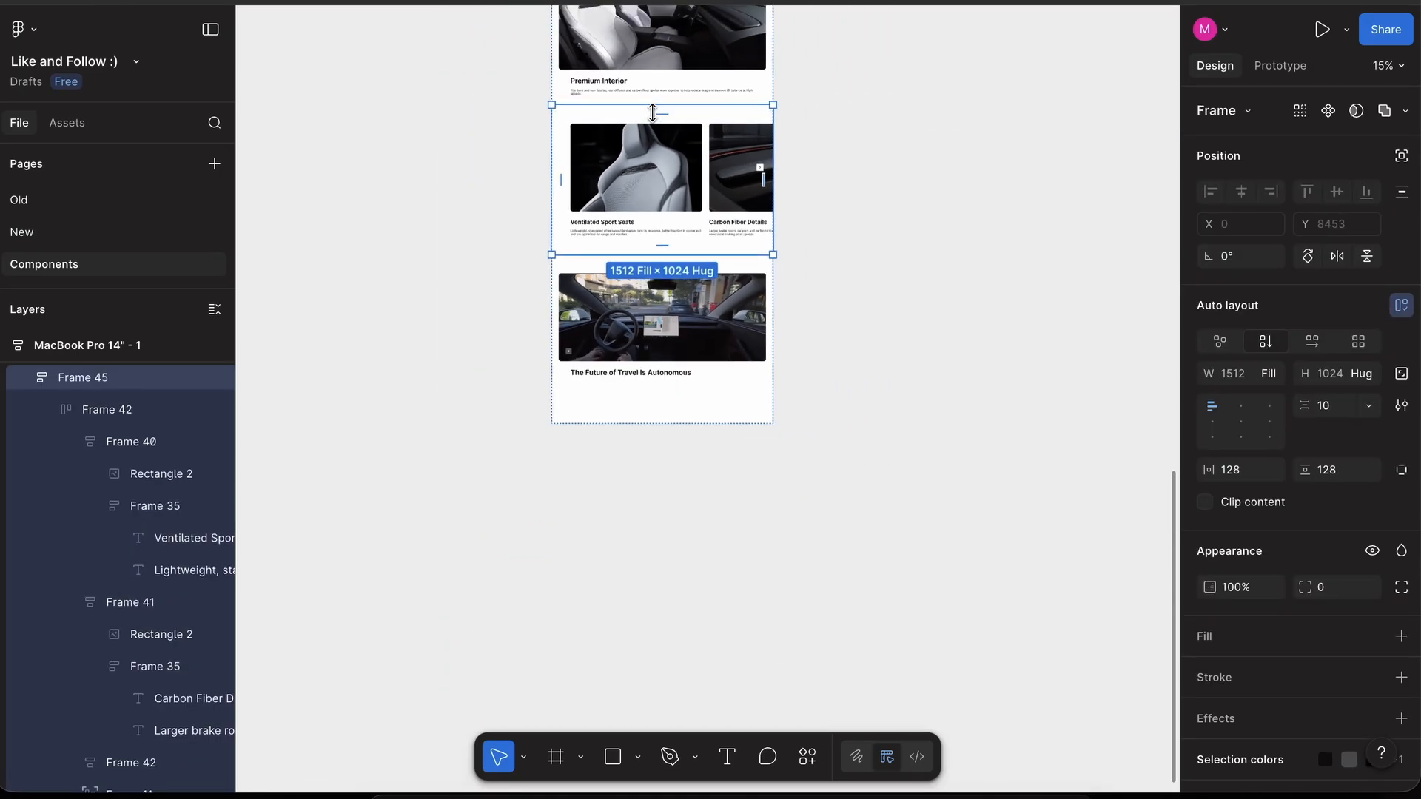
{"action": "scroll", "coordinate": [653, 108], "scroll_direction": "up", "scroll_amount": 2}
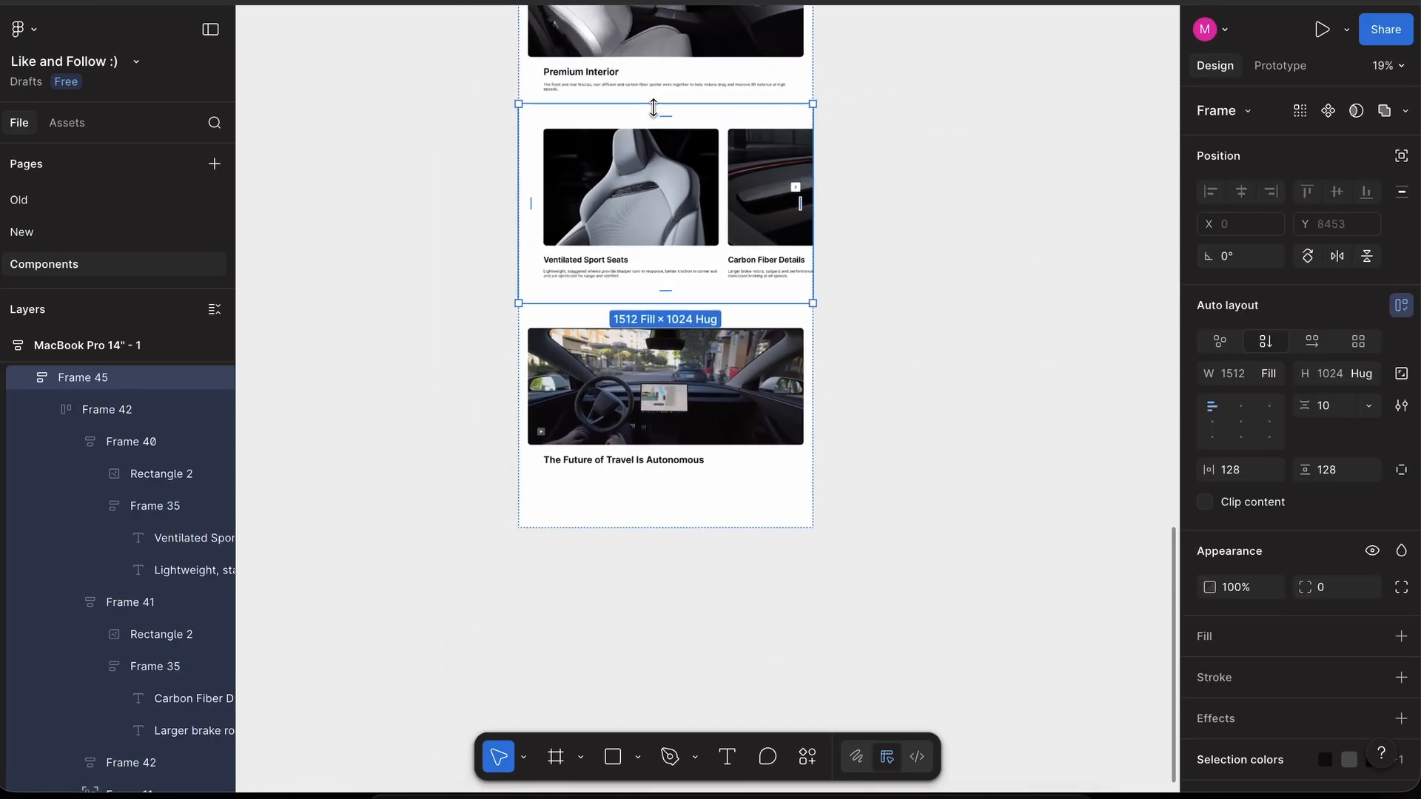
{"action": "scroll", "coordinate": [696, 222], "scroll_direction": "down", "scroll_amount": 2}
{"action": "key", "text": "super+d"}
{"action": "scroll", "coordinate": [734, 311], "scroll_direction": "down", "scroll_amount": 2}
{"action": "key", "text": "Down"}
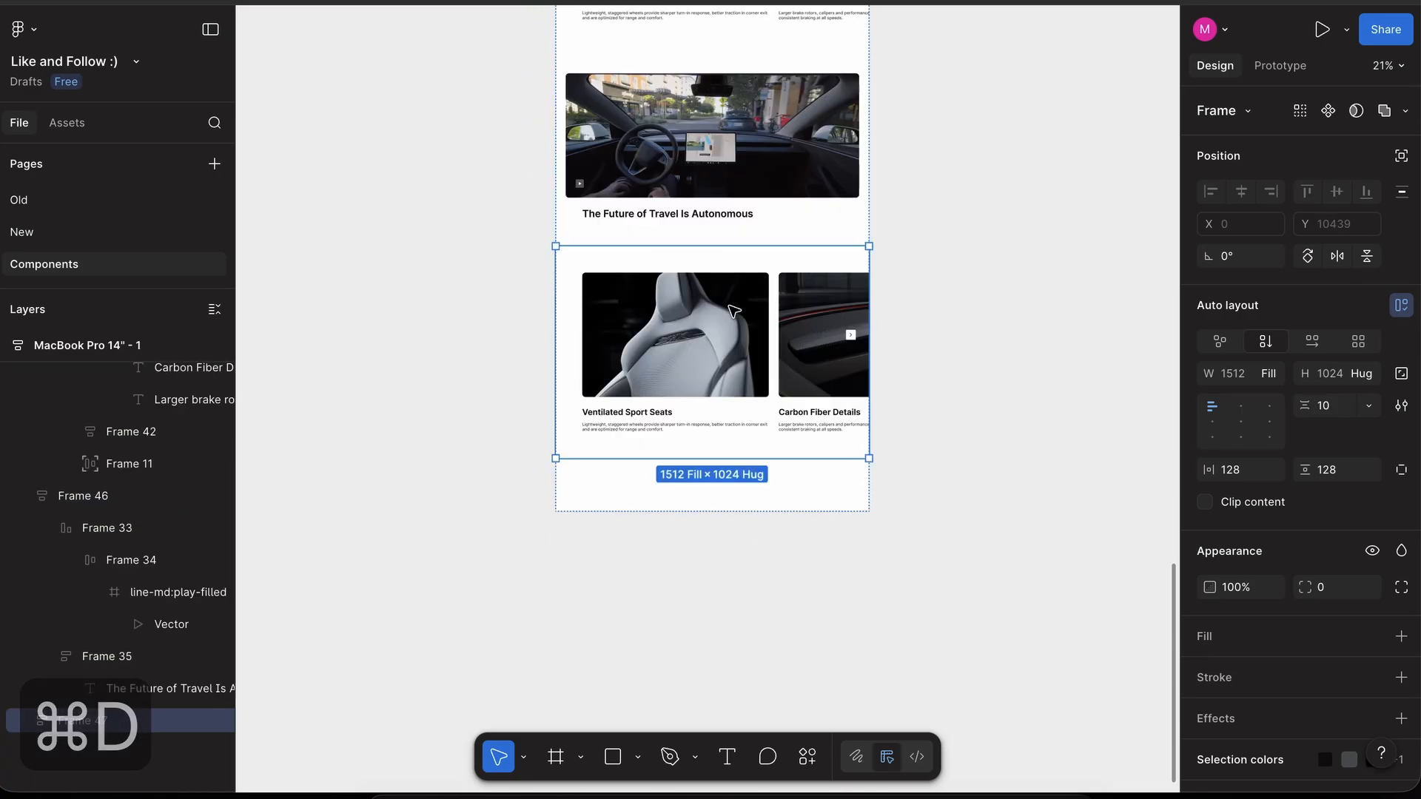
- Delete the seat image from the first card of the duplicated row and select that card
{"action": "scroll", "coordinate": [683, 325], "scroll_direction": "up", "scroll_amount": 4}
{"action": "left_click", "coordinate": [664, 359], "text": "super"}
{"action": "key", "text": "Delete"}
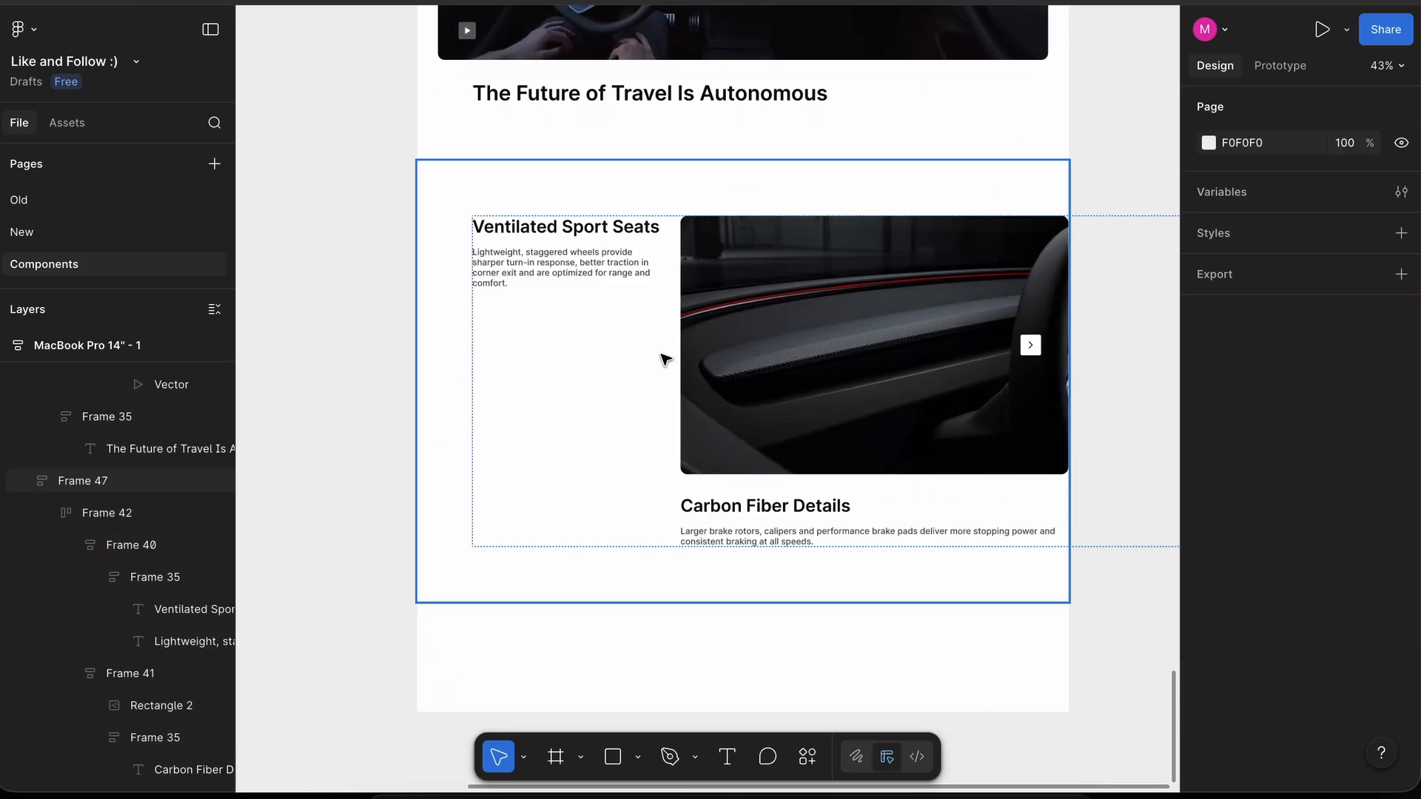
{"action": "scroll", "coordinate": [557, 264], "scroll_direction": "up", "scroll_amount": 3}
{"action": "left_click", "coordinate": [567, 224]}
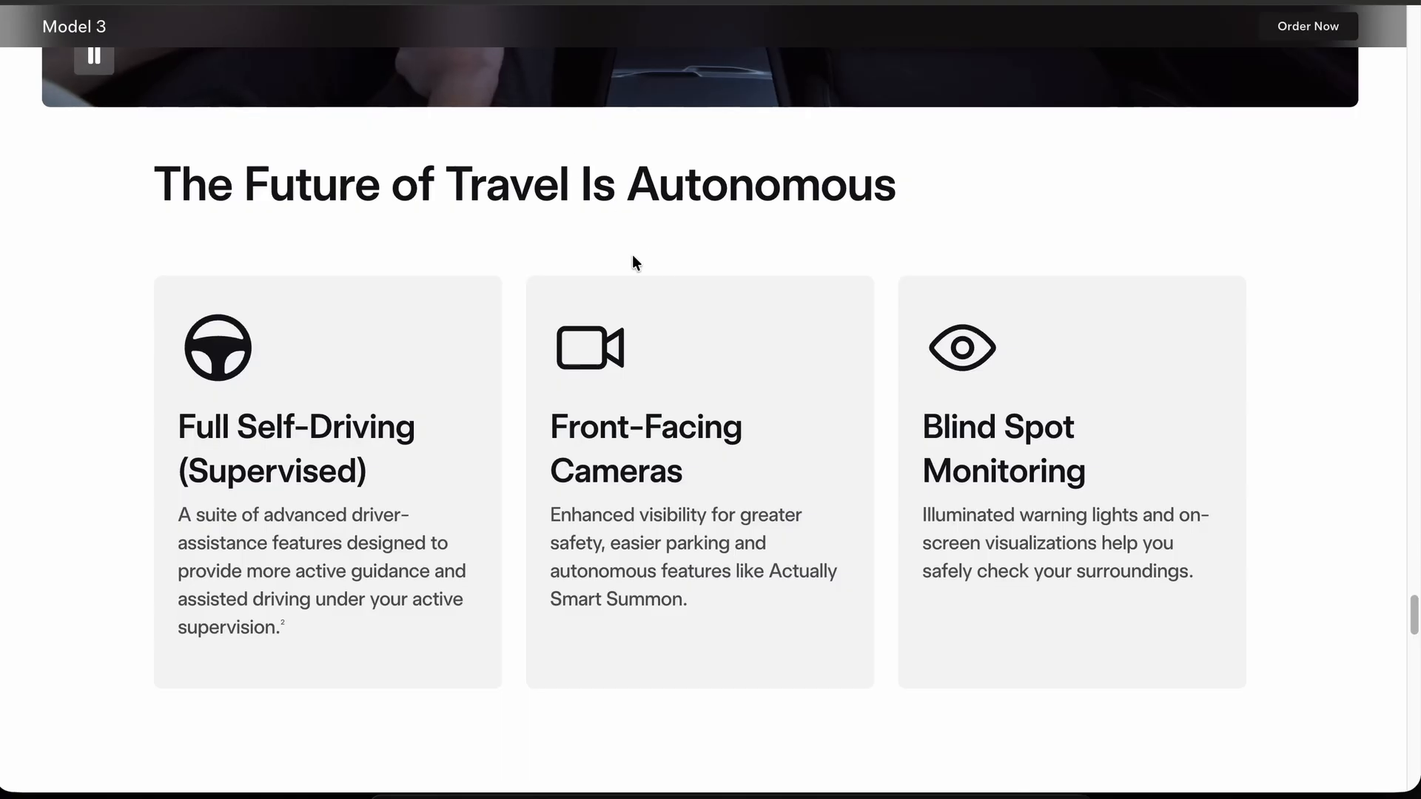
- Capture the upper part of the Full Self-Driving card on the reference page and place the screenshot beside the Figma page frame
{"action": "key", "text": "shift+super+4"}
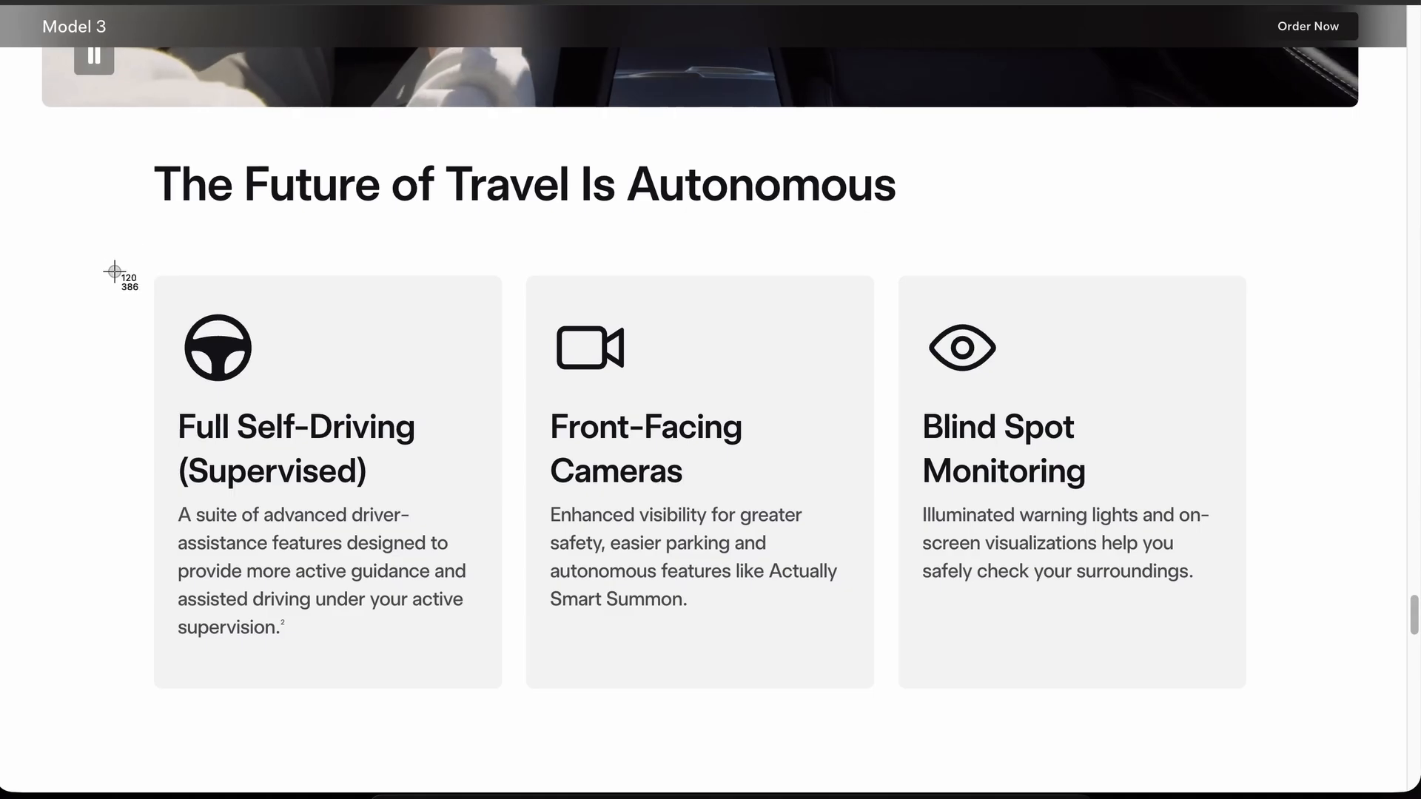
{"action": "left_click_drag", "start_coordinate": [111, 247], "coordinate": [478, 471]}
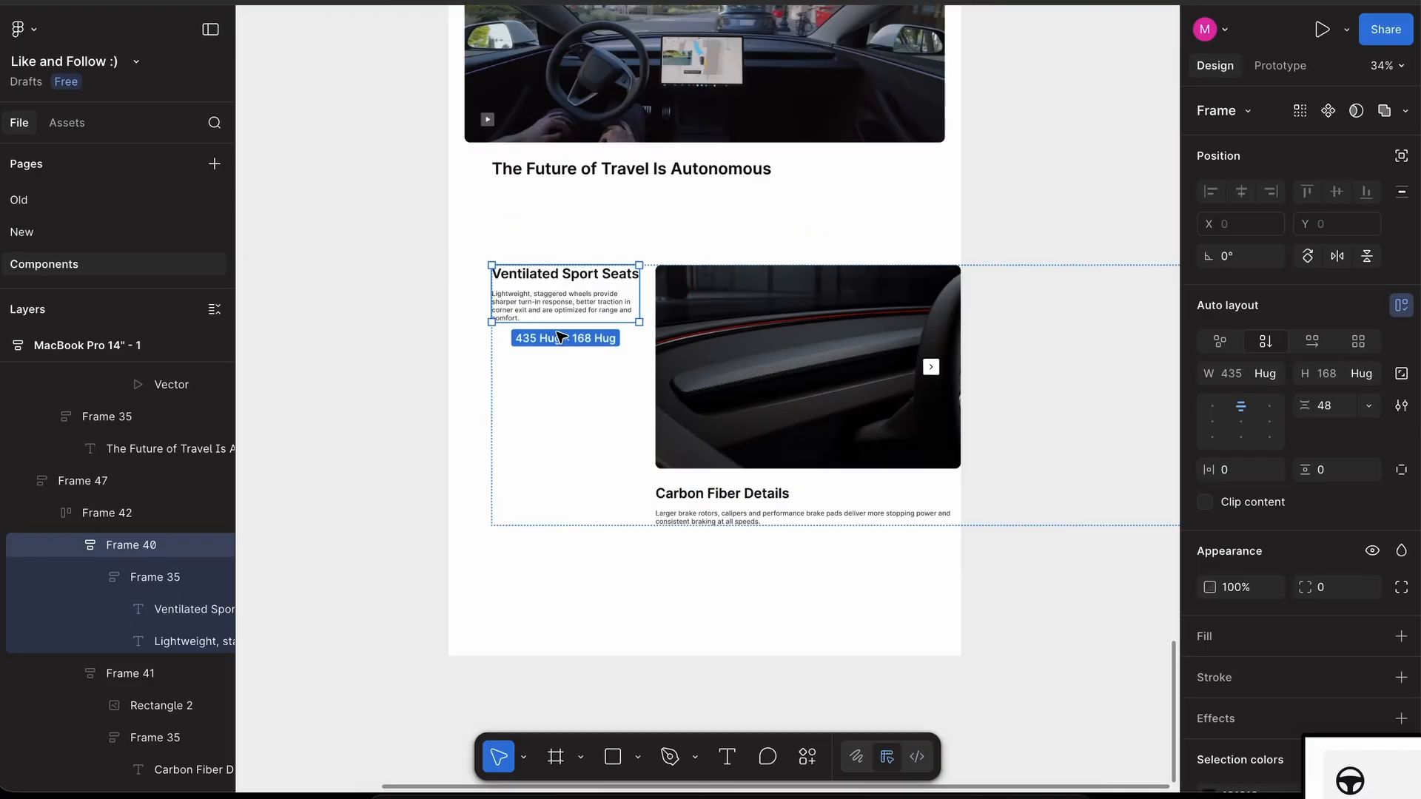
{"action": "scroll", "coordinate": [560, 338], "scroll_direction": "left", "scroll_amount": 5}
{"action": "left_click_drag", "start_coordinate": [1355, 770], "coordinate": [640, 424]}
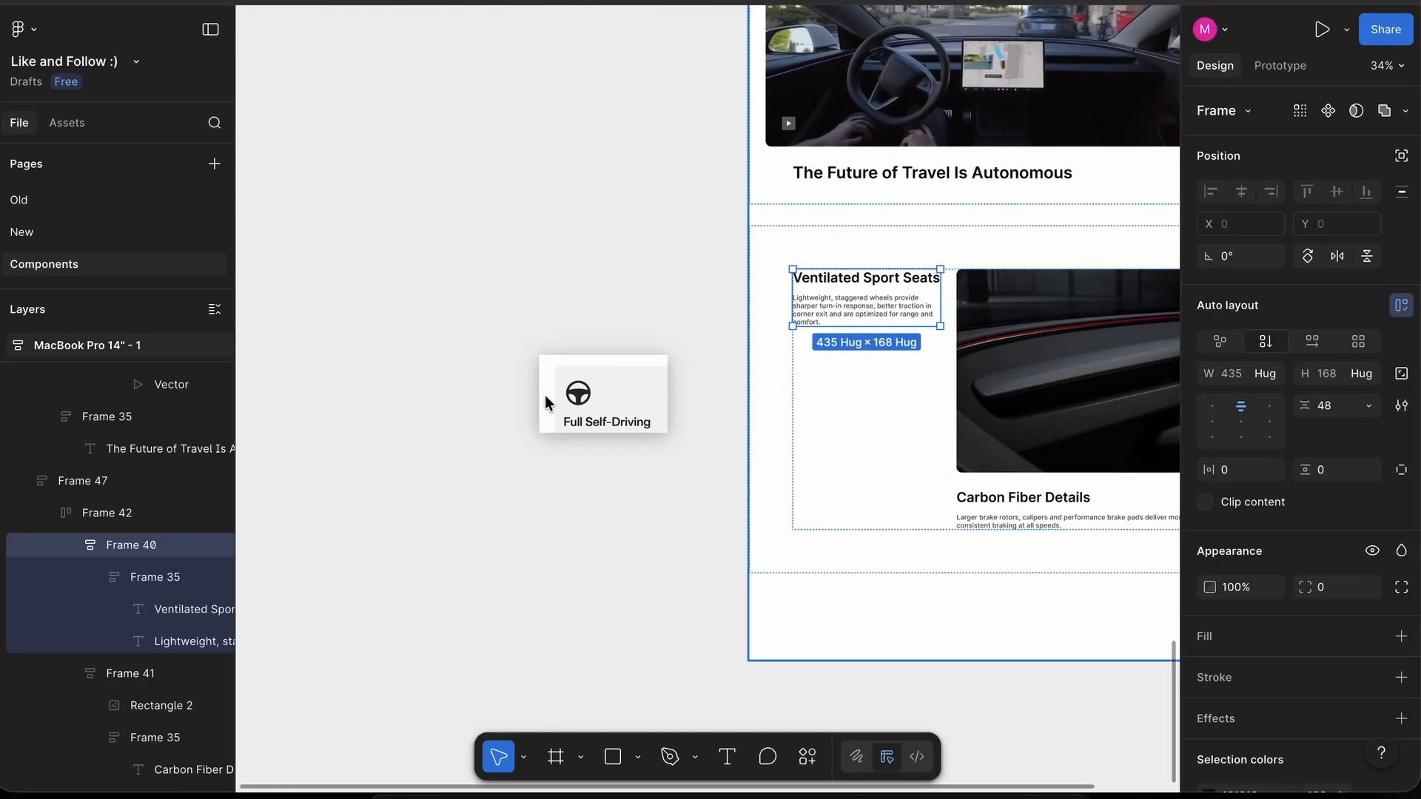
{"action": "left_click_drag", "start_coordinate": [545, 395], "coordinate": [542, 393]}
- Fill the Ventilated Sport Seats text card in the new row with the grey F4F4F4 sampled from the reference screenshot
{"action": "left_click", "coordinate": [603, 288]}
{"action": "left_click", "coordinate": [843, 307]}
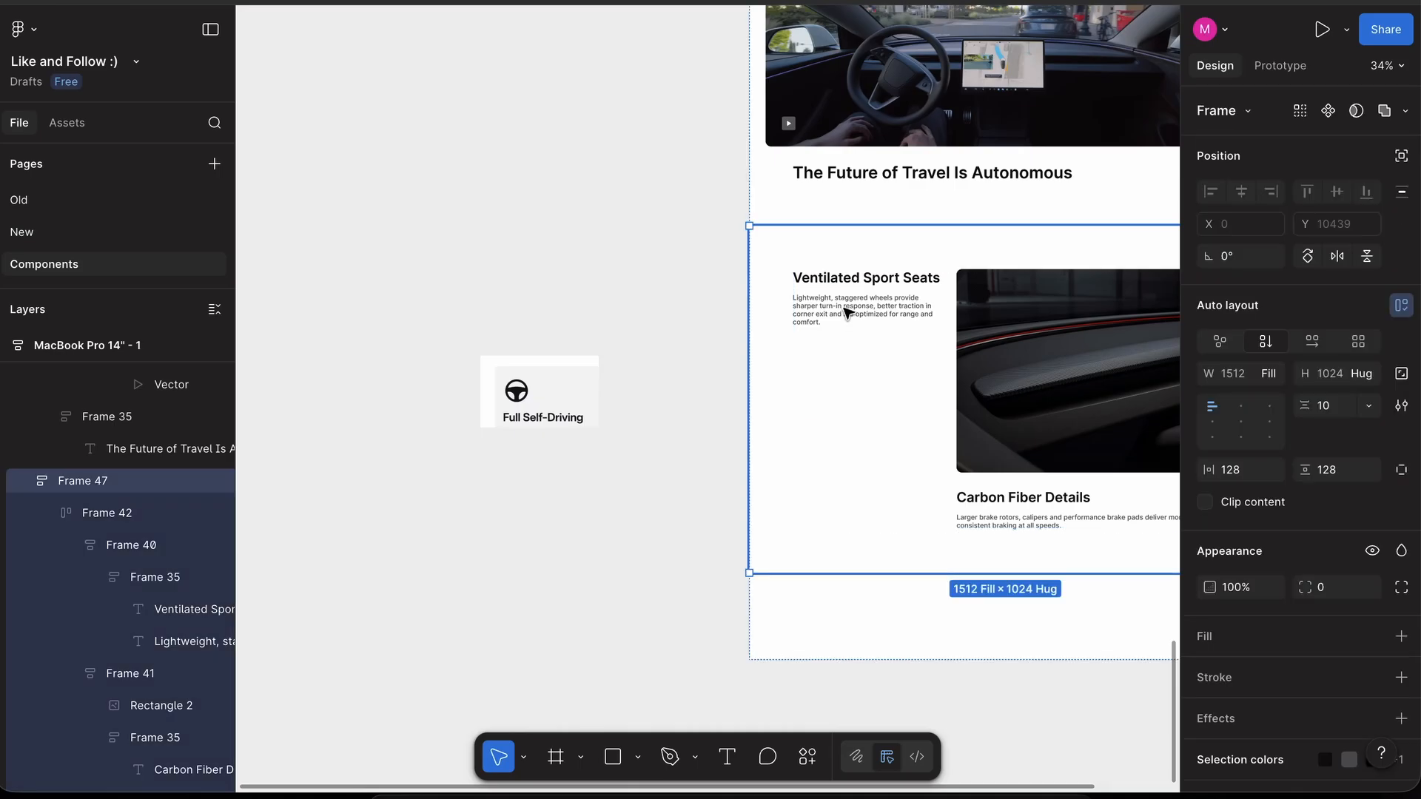
{"action": "double_click", "coordinate": [849, 311]}
{"action": "key", "text": "ctrl+c"}
{"action": "left_click", "coordinate": [589, 379]}
{"action": "scroll", "coordinate": [727, 432], "scroll_direction": "right", "scroll_amount": 1}
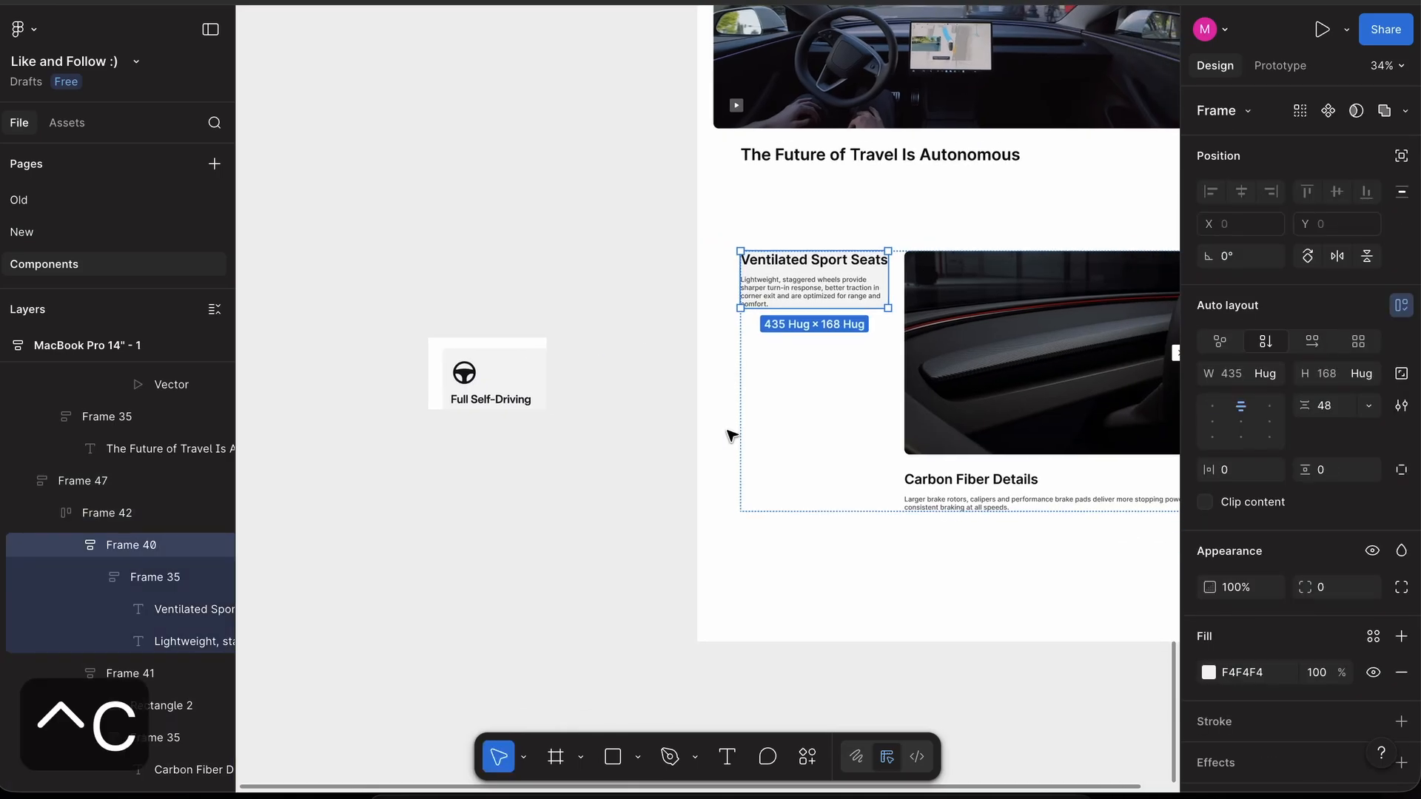
- Set the grey card's horizontal and vertical padding to 48
{"action": "scroll", "coordinate": [727, 432], "scroll_direction": "up", "scroll_amount": 4}
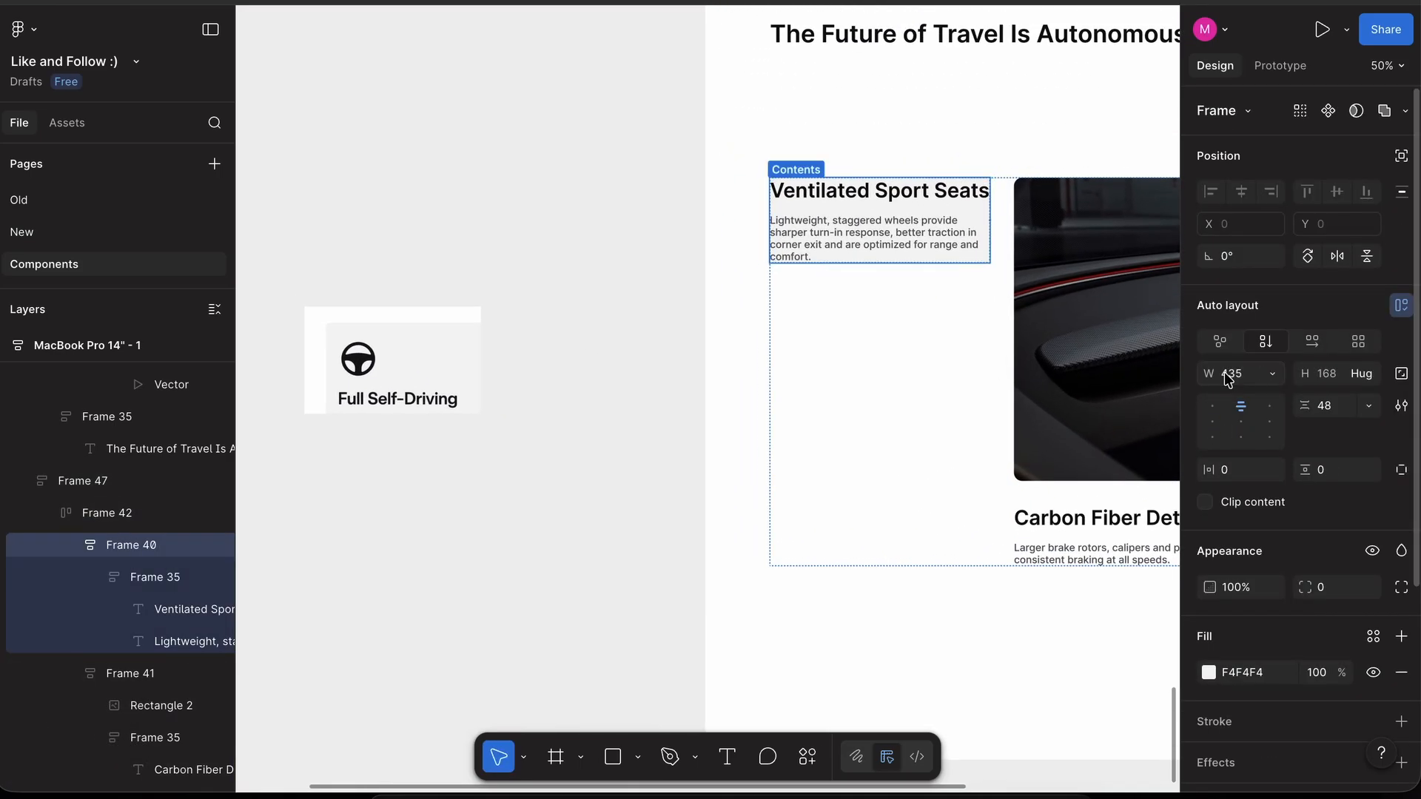
{"action": "left_click", "coordinate": [1348, 479]}
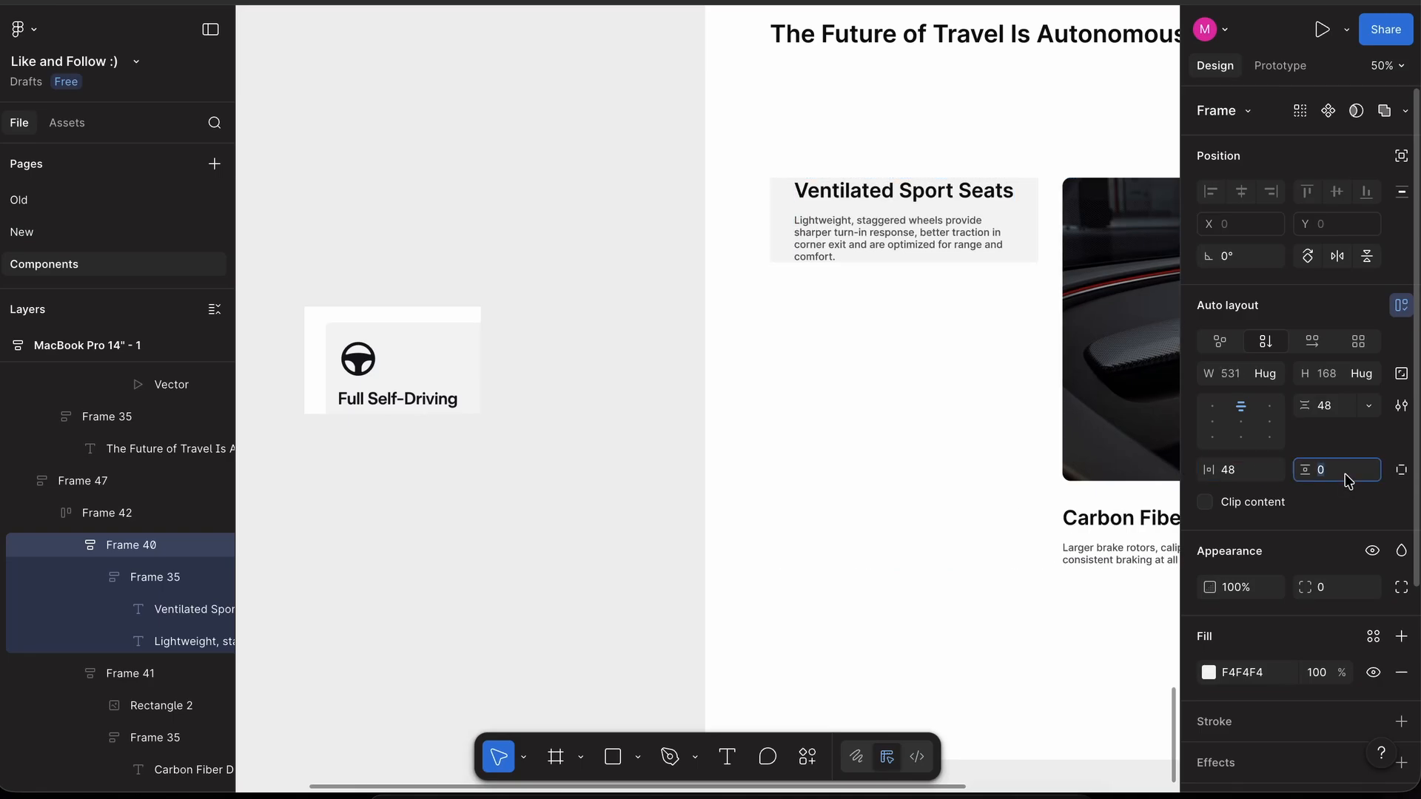
{"action": "type", "text": "48"}
{"action": "key", "text": "Return"}
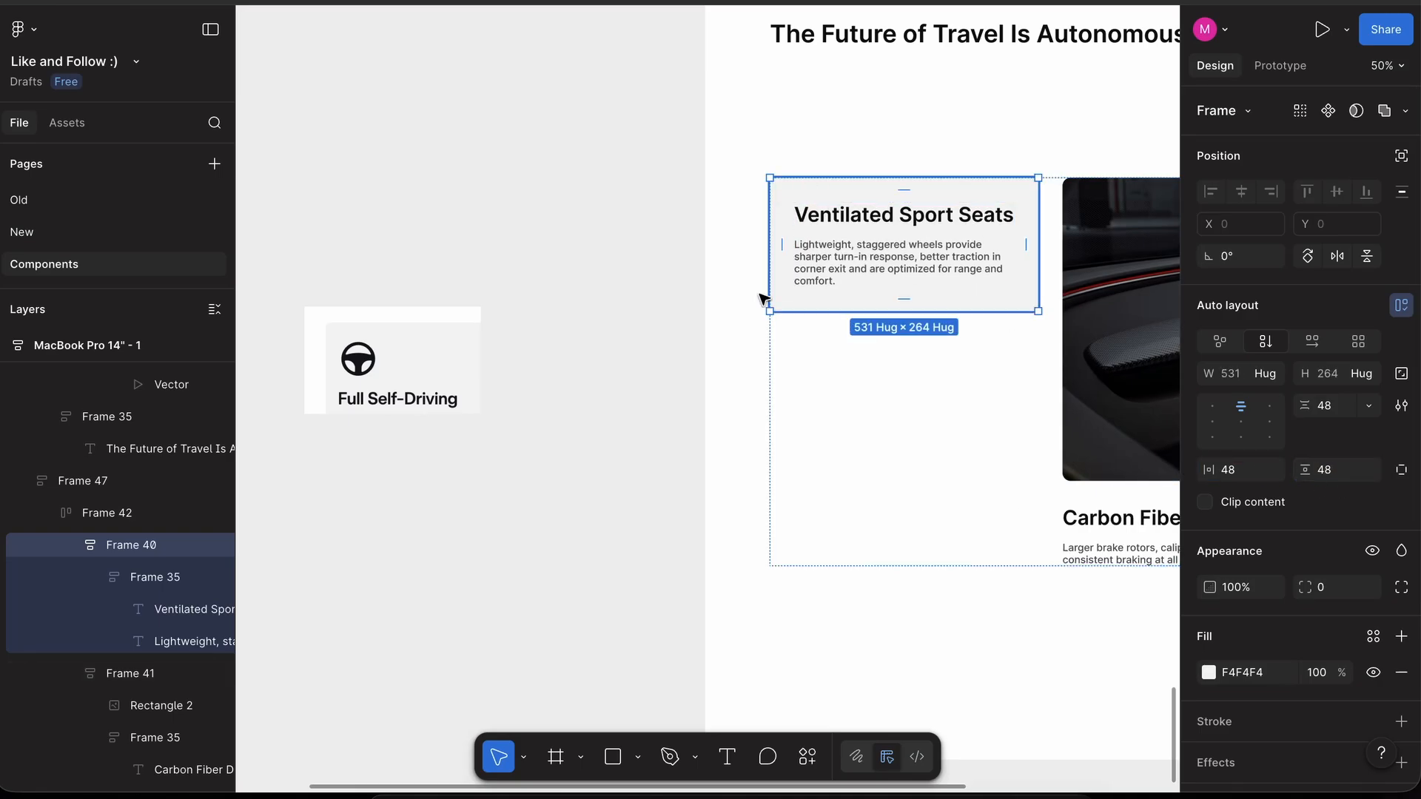
- Open the Iconify plugin, search for "wheel" and inspect the steering wheel icons among the results
{"action": "left_click", "coordinate": [609, 381]}
{"action": "right_click", "coordinate": [564, 408]}
{"action": "mouse_move", "coordinate": [625, 576]}
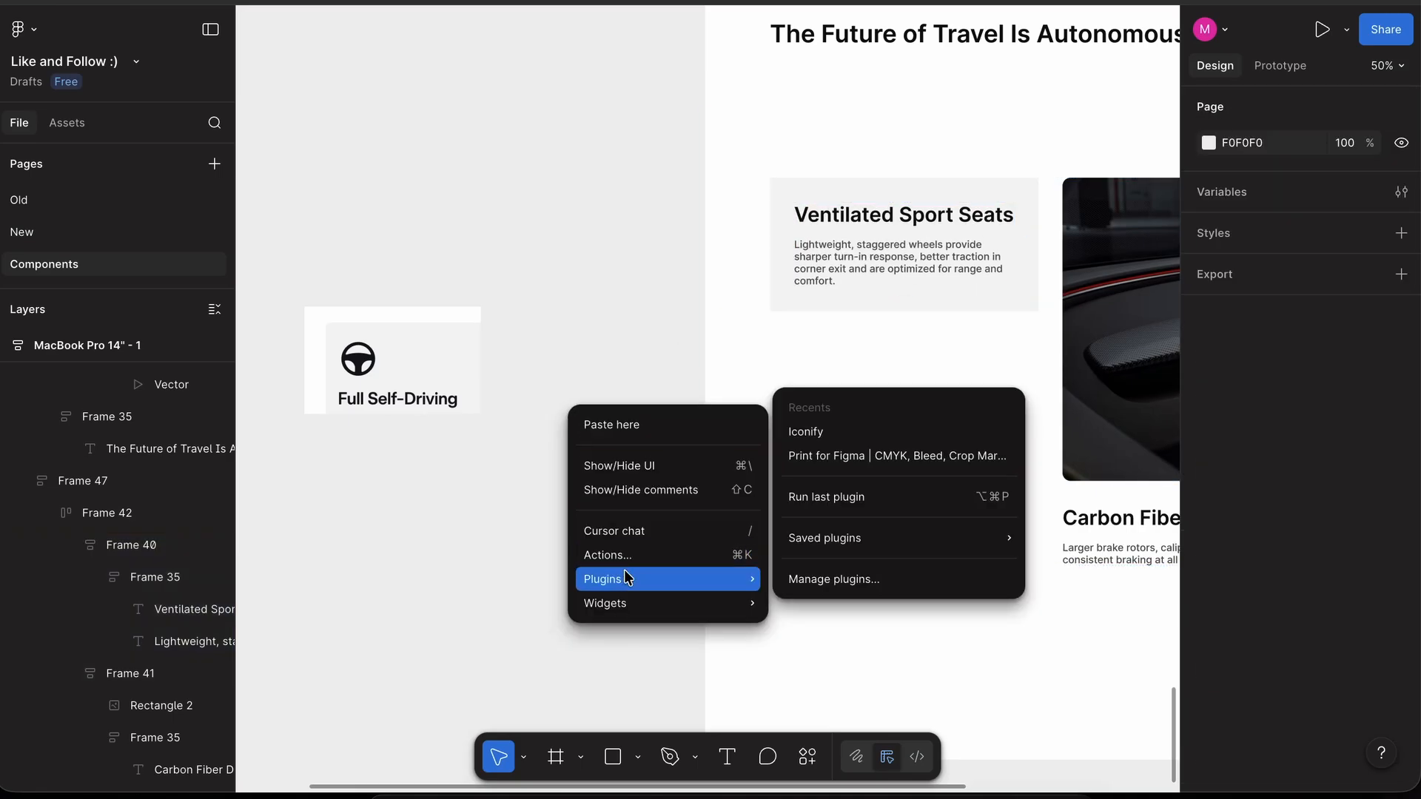
{"action": "left_click", "coordinate": [866, 441]}
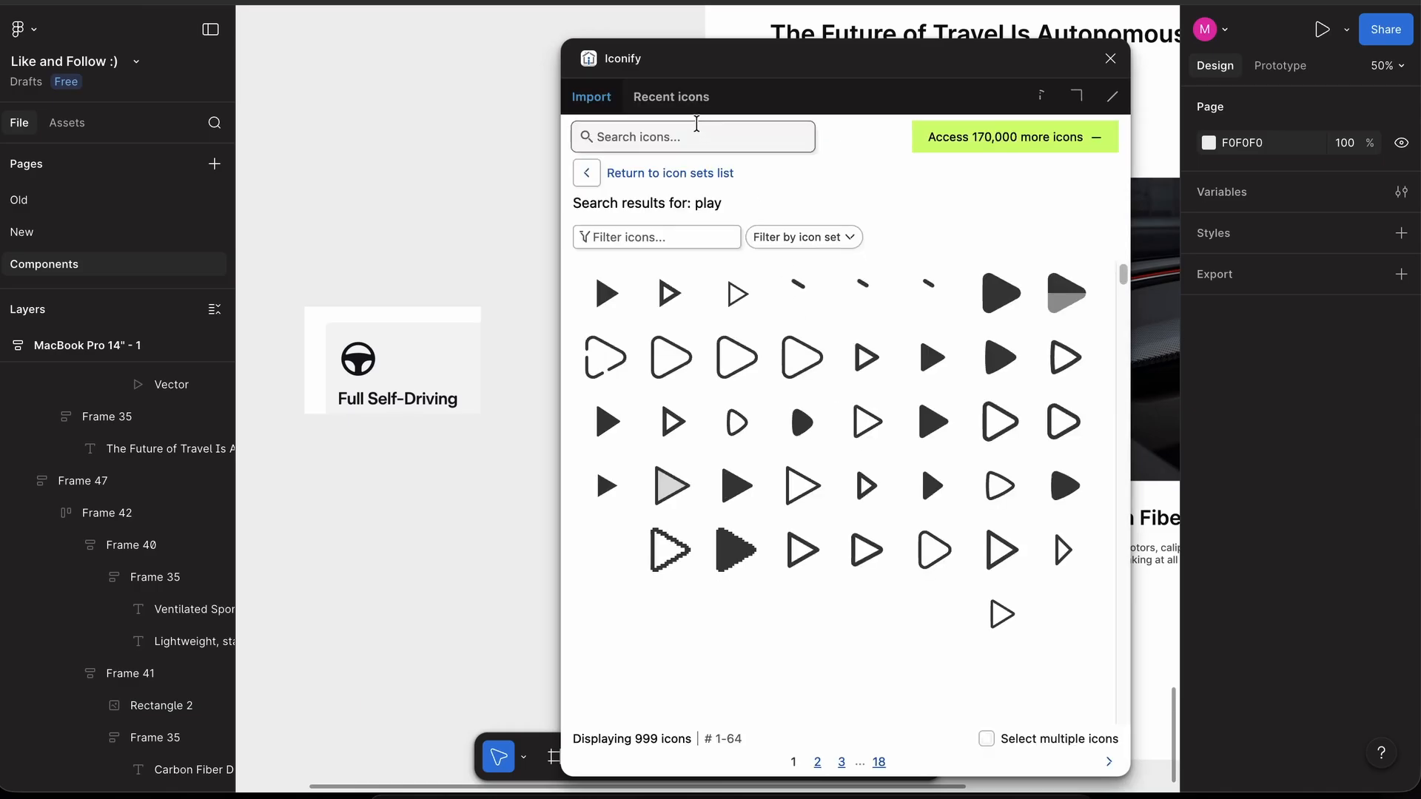
{"action": "left_click", "coordinate": [605, 179]}
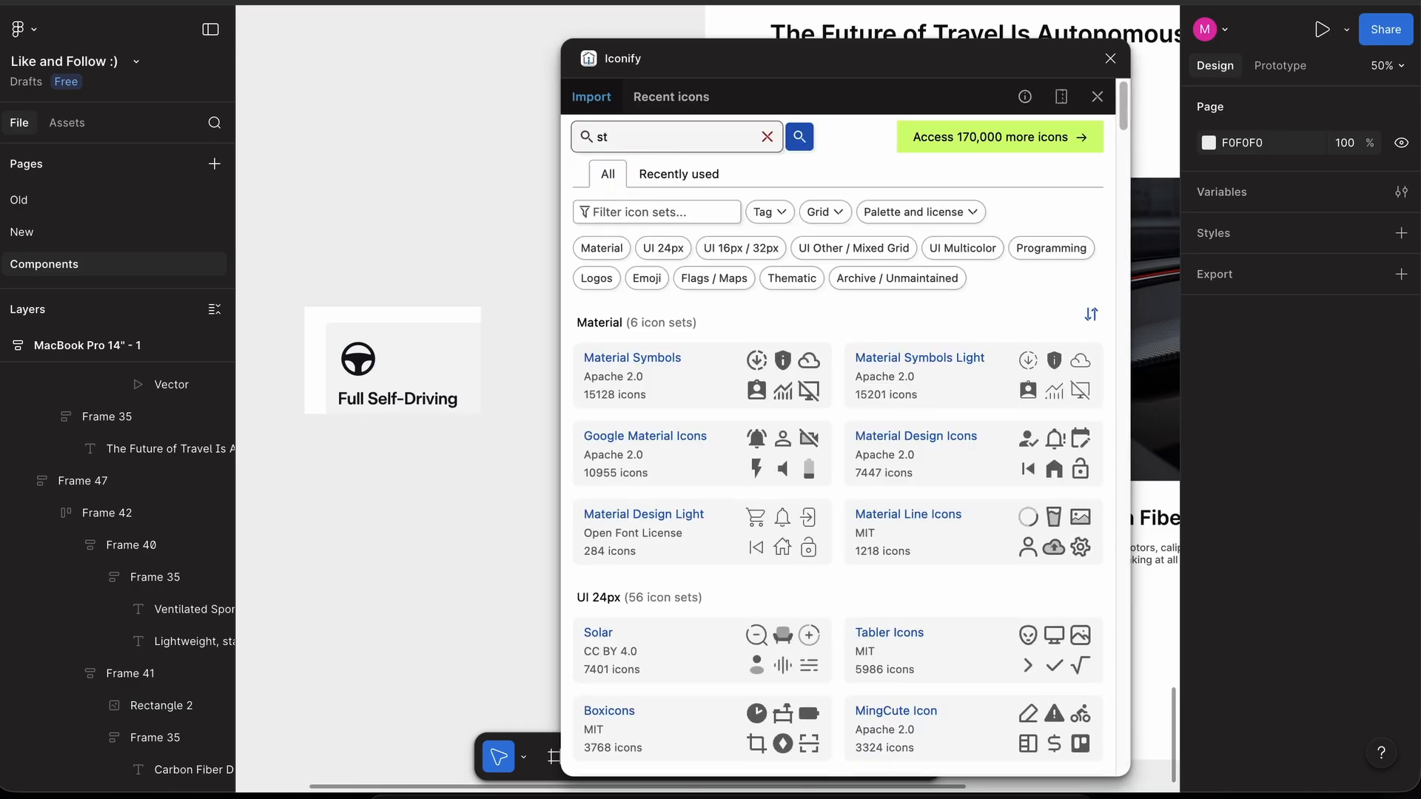
{"action": "key", "text": "super+a"}
{"action": "type", "text": "wheel"}
{"action": "key", "text": "Return"}
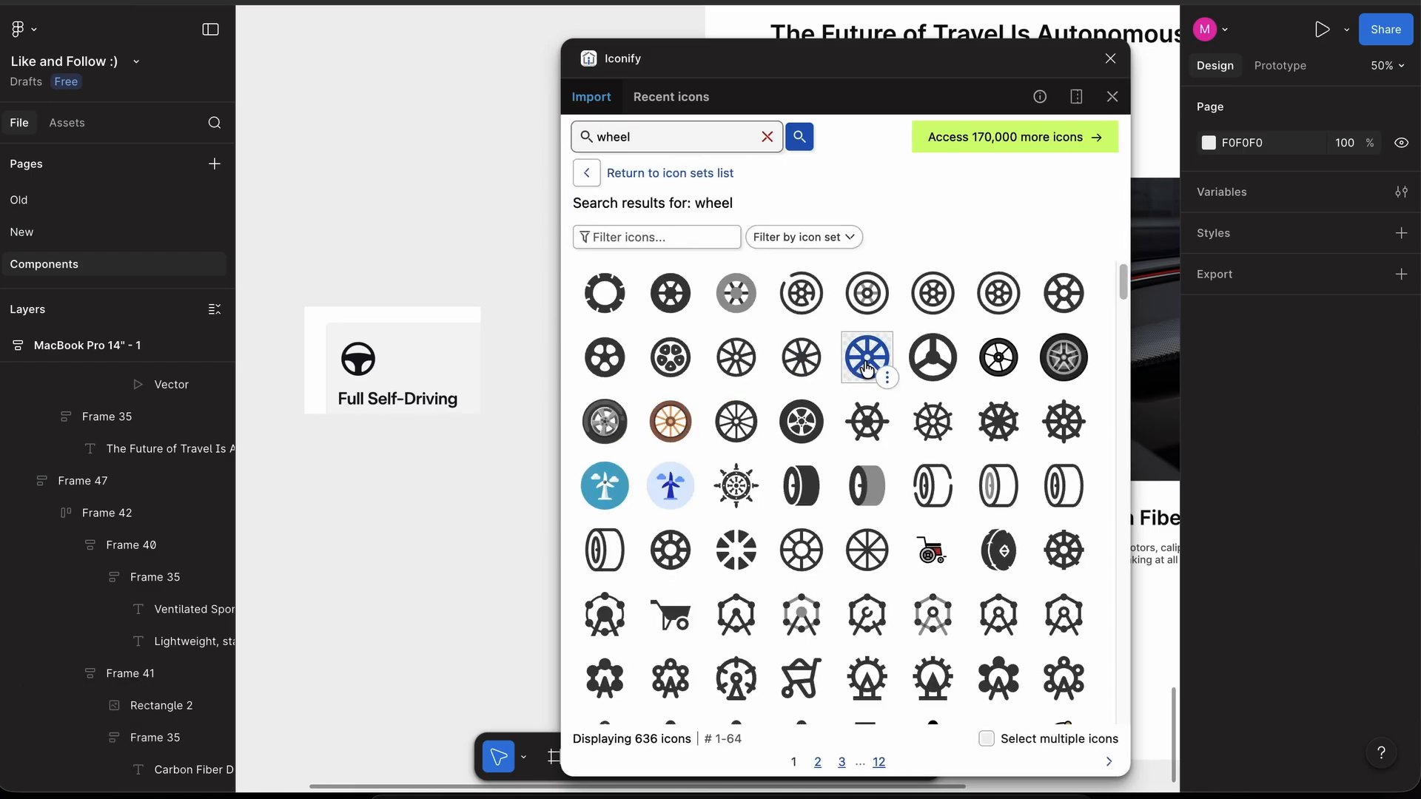
{"action": "scroll", "coordinate": [866, 368], "scroll_direction": "down", "scroll_amount": 10}
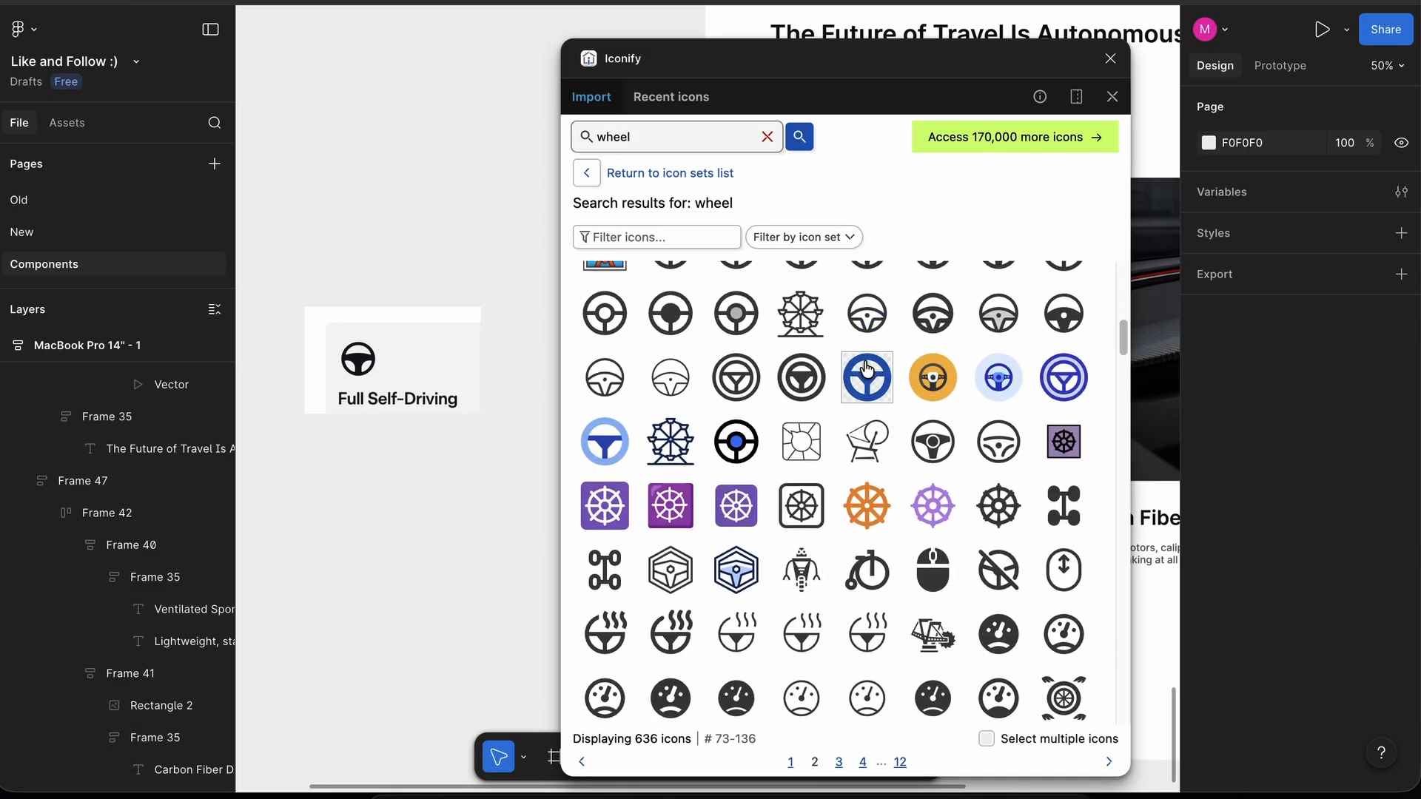
{"action": "left_click", "coordinate": [888, 401]}
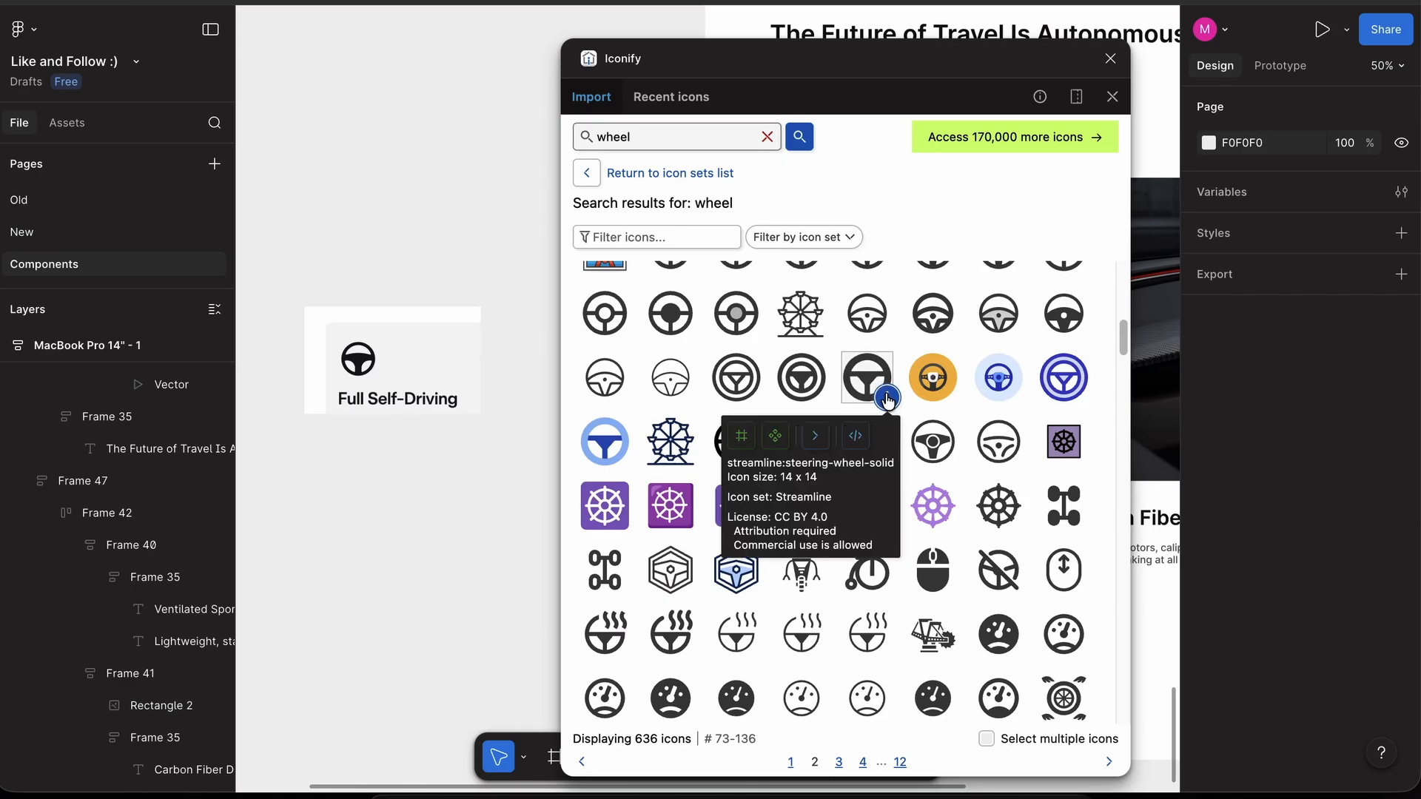
- Search Iconify for "wheel steering" and import the mingcute:steering-wheel-fill icon as a frame
{"action": "left_click", "coordinate": [696, 140]}
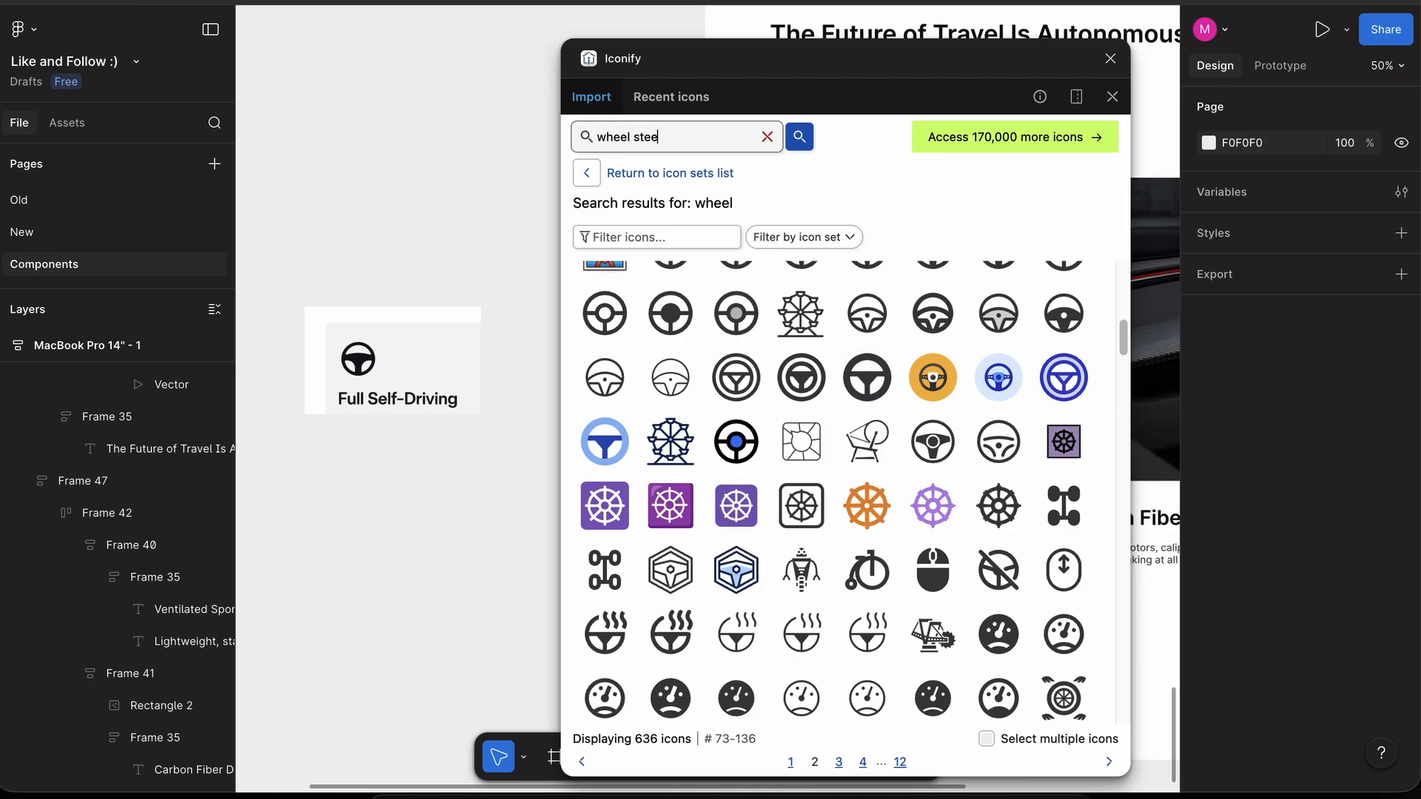
{"action": "type", "text": "steering"}
{"action": "key", "text": "Return"}
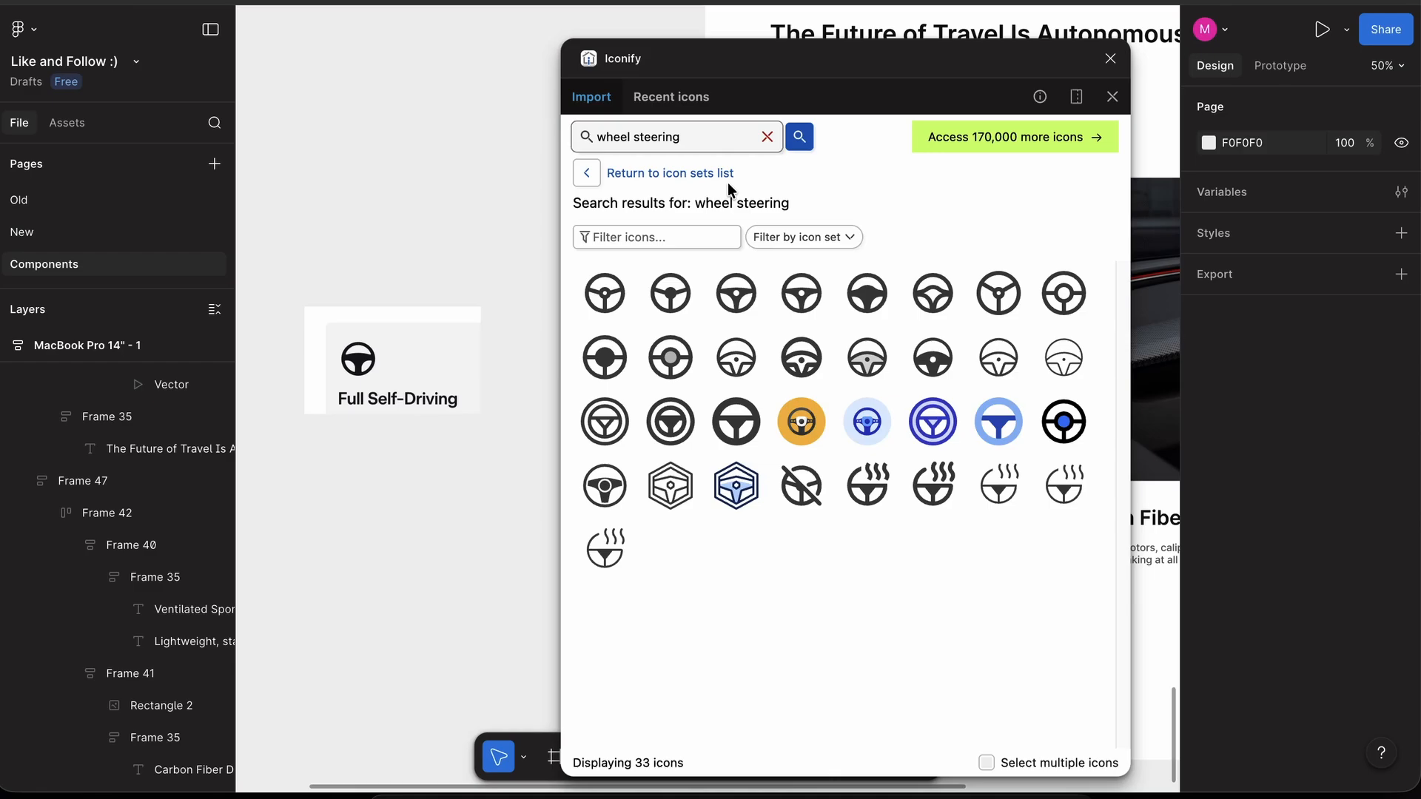
{"action": "left_click", "coordinate": [859, 300]}
{"action": "left_click", "coordinate": [887, 313]}
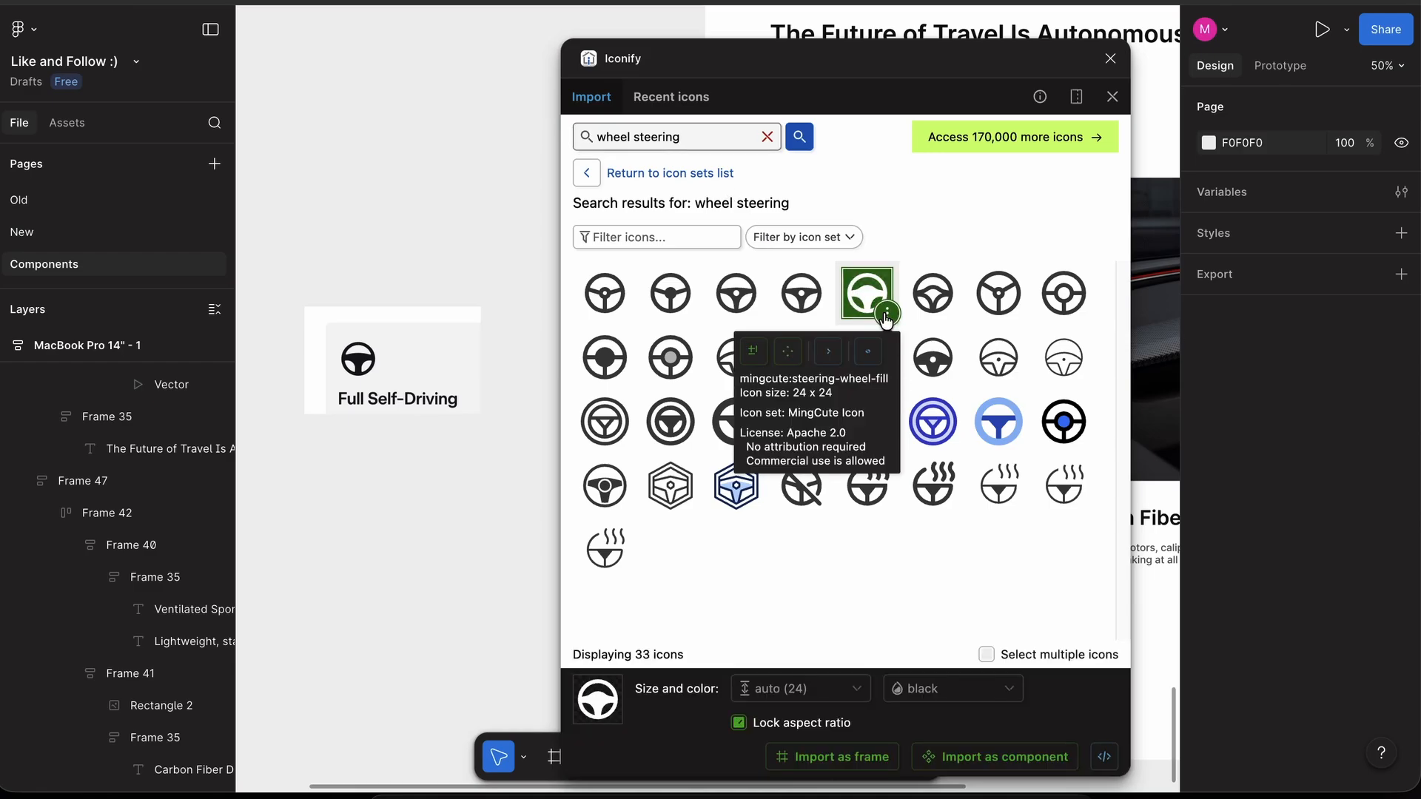
{"action": "left_click", "coordinate": [753, 351]}
{"action": "left_click", "coordinate": [1110, 59]}
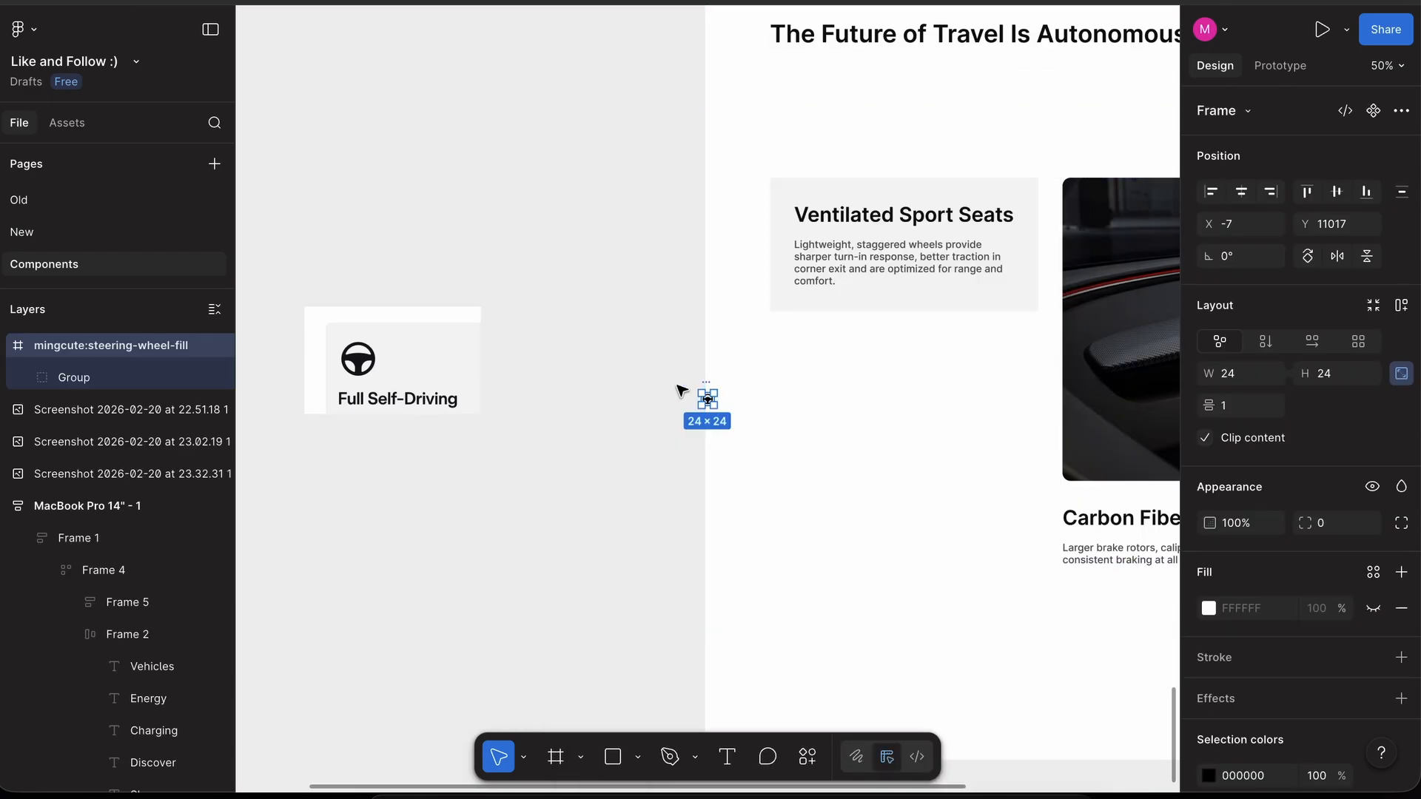
- Move the steering wheel icon above the grey card's title and scale it to 96 × 96
{"action": "left_click_drag", "start_coordinate": [707, 395], "coordinate": [797, 207]}
{"action": "scroll", "coordinate": [798, 207], "scroll_direction": "up", "scroll_amount": 5}
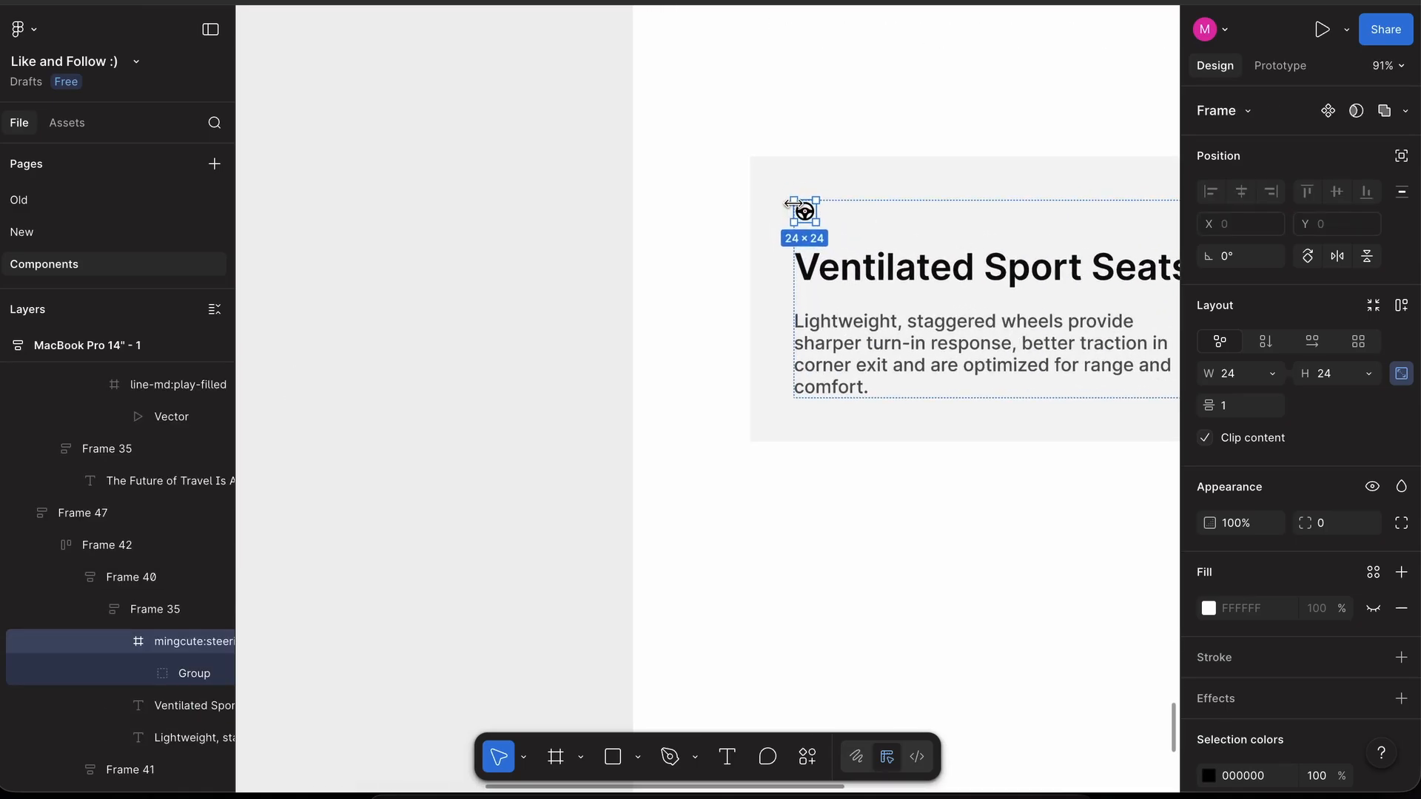
{"action": "key", "text": "k"}
{"action": "left_click", "coordinate": [1336, 523]}
{"action": "type", "text": "48"}
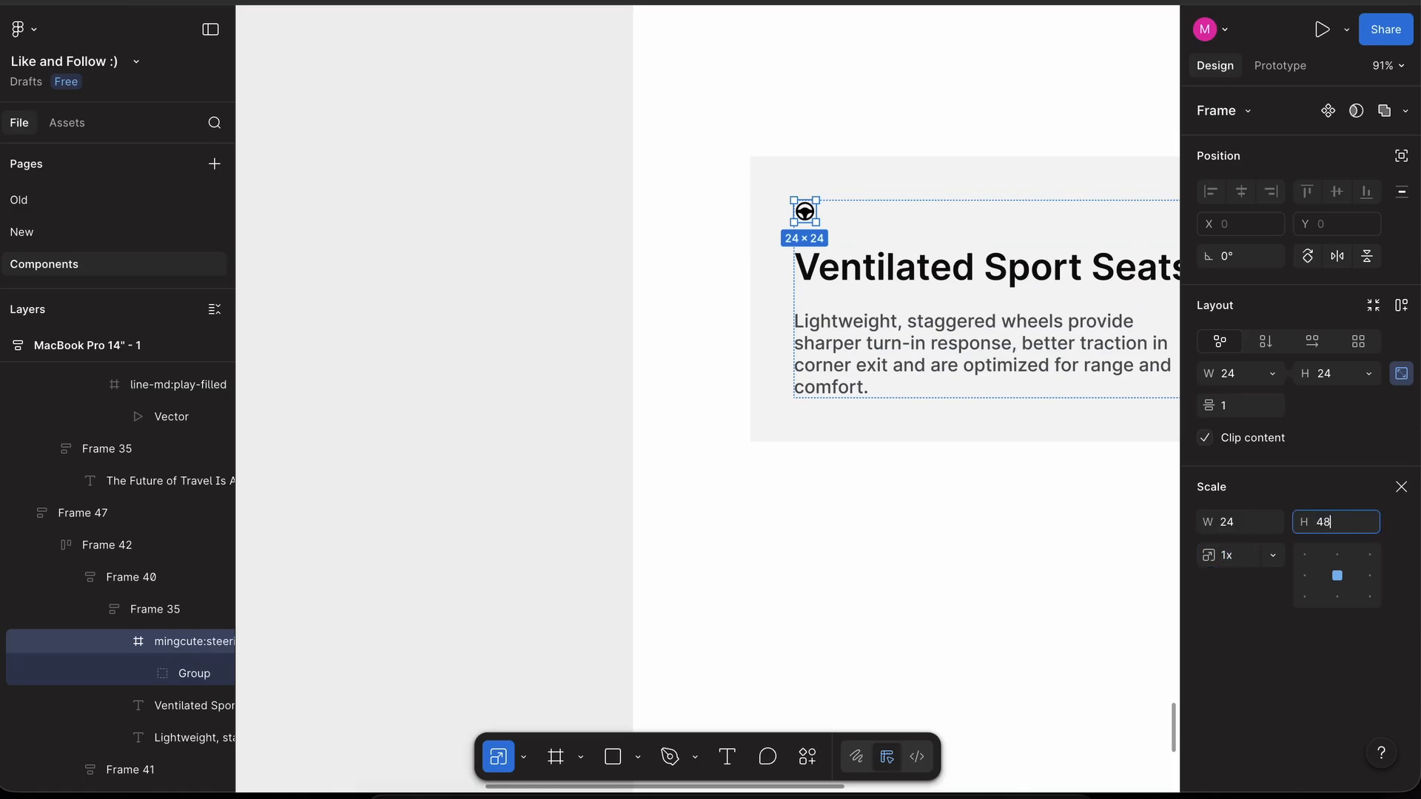
{"action": "key", "text": "Return"}
{"action": "scroll", "coordinate": [825, 491], "scroll_direction": "down", "scroll_amount": 5}
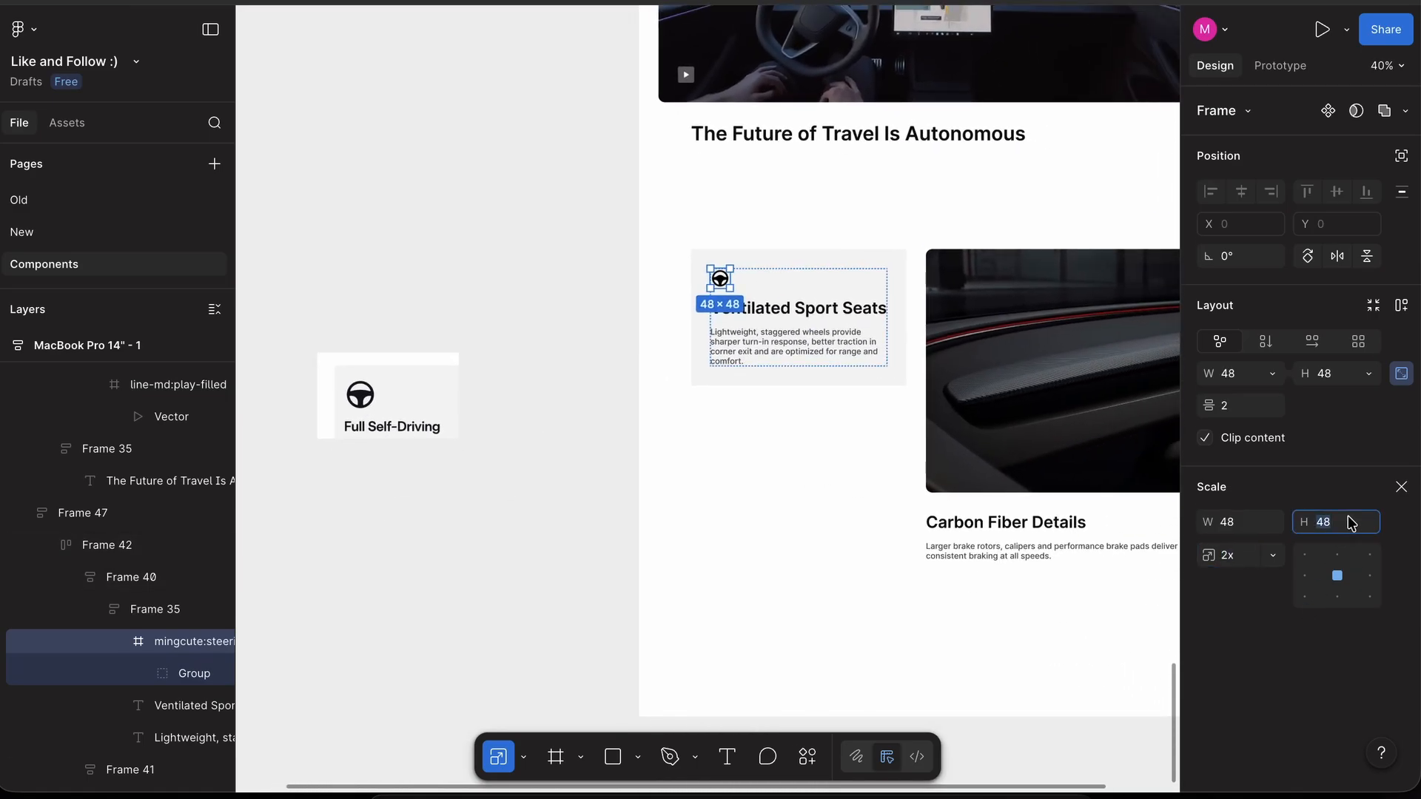
{"action": "key", "text": "Return"}
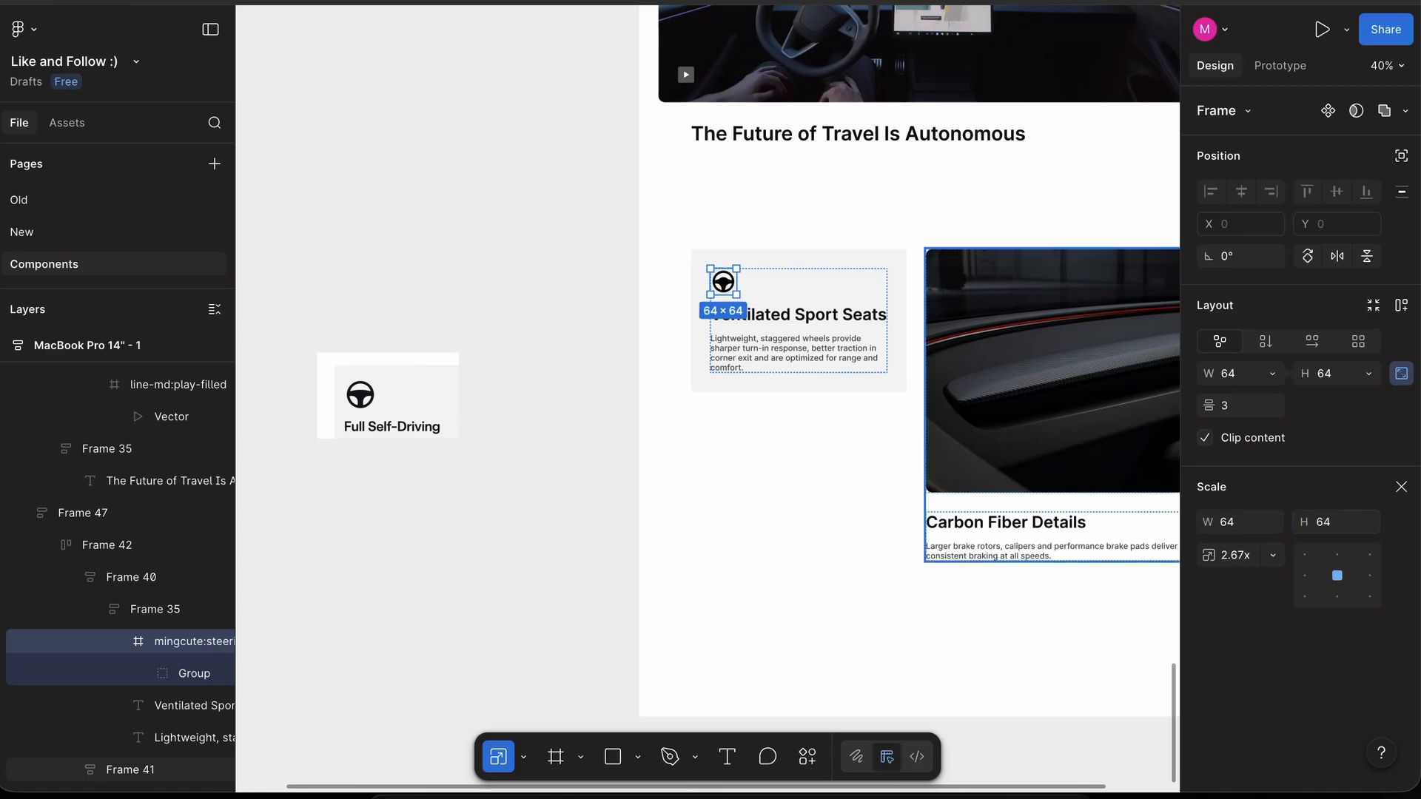
{"action": "type", "text": "96"}
{"action": "key", "text": "Return"}
{"action": "key", "text": "v"}
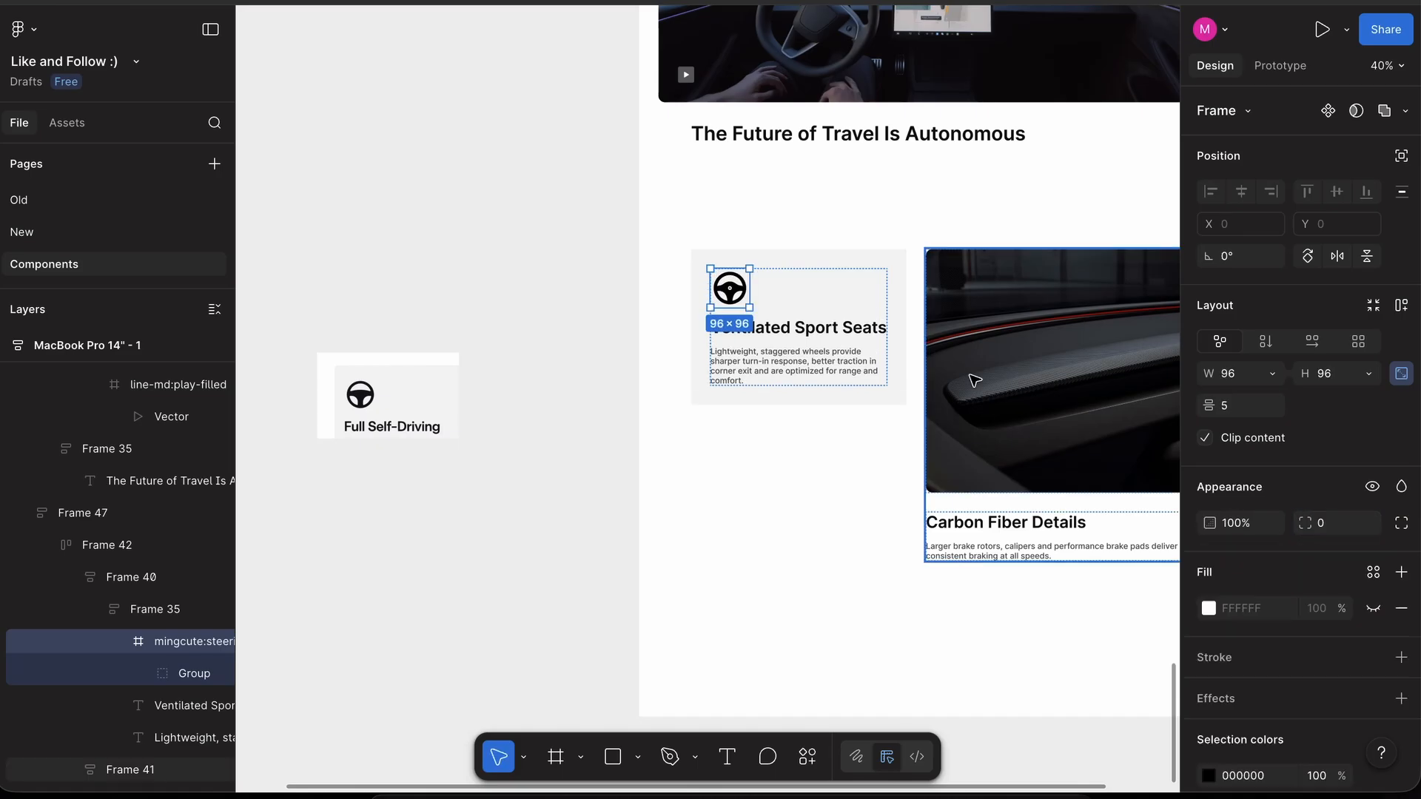
- Copy the first card's heading from the reference page and replace the grey card's title with "Full Self-Driving (Supervised)"
{"action": "scroll", "coordinate": [1003, 371], "scroll_direction": "down", "scroll_amount": 4}
{"action": "scroll", "coordinate": [789, 319], "scroll_direction": "up", "scroll_amount": 4}
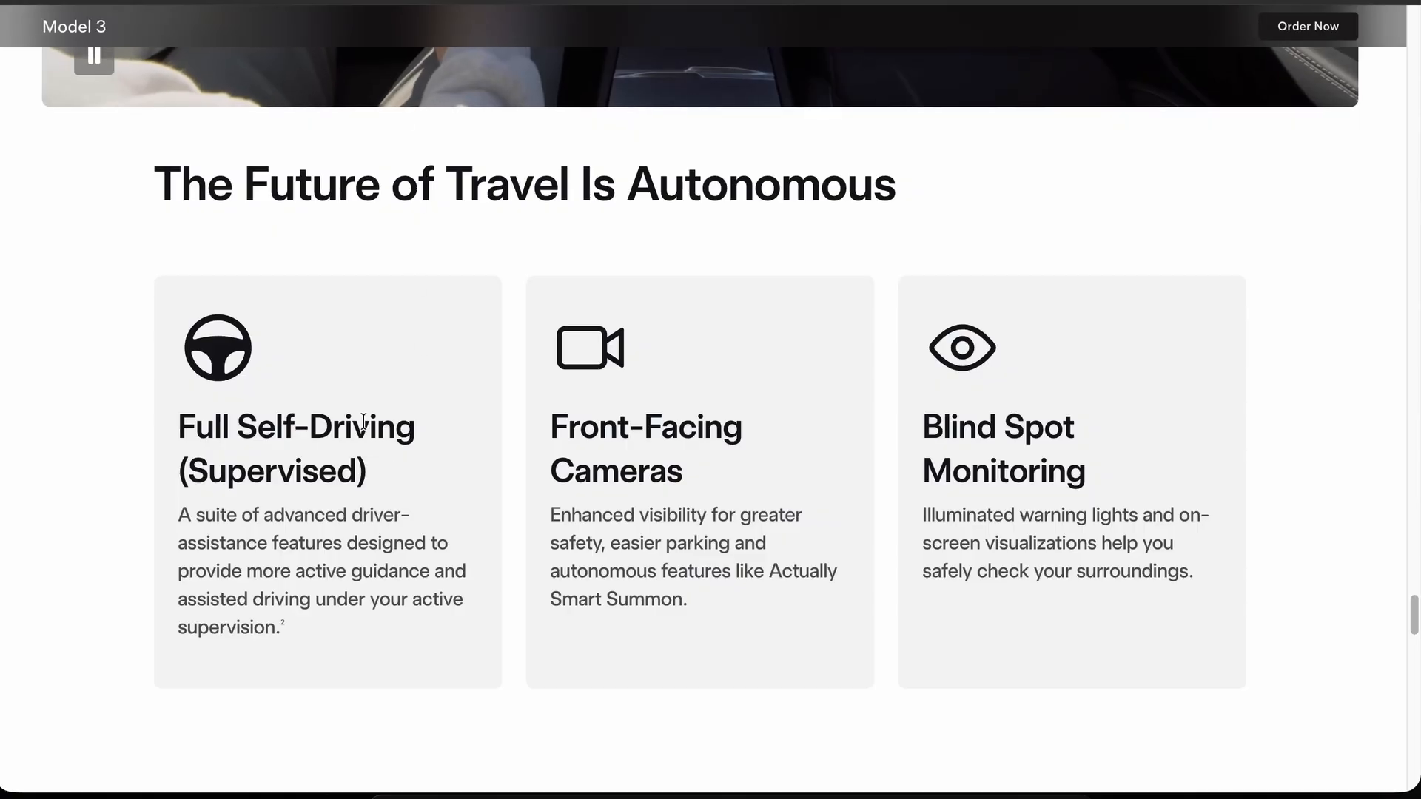
{"action": "double_click", "coordinate": [190, 420]}
{"action": "left_click_drag", "start_coordinate": [190, 419], "coordinate": [356, 489]}
{"action": "key", "text": "super+c"}
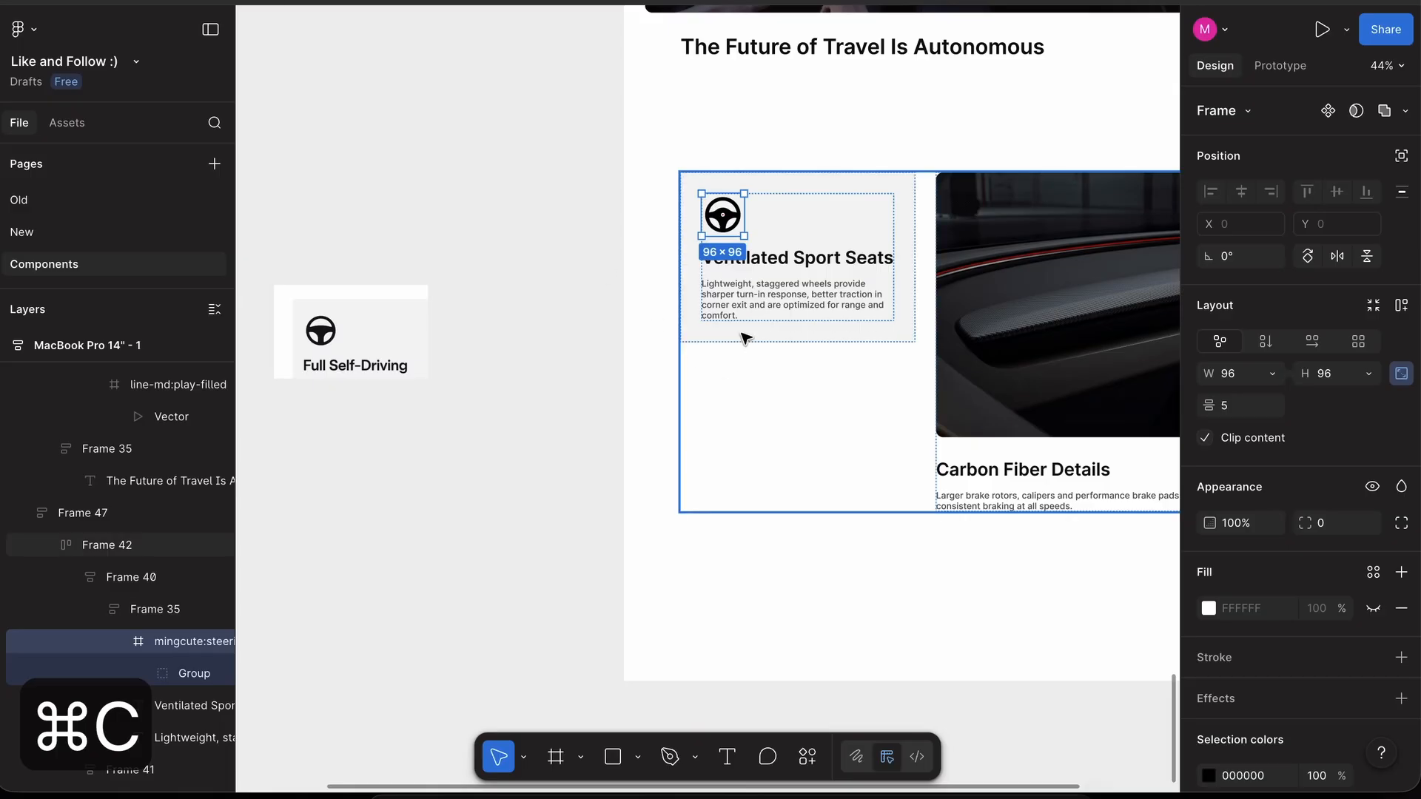
{"action": "key", "text": "Tab"}
{"action": "key", "text": "Return"}
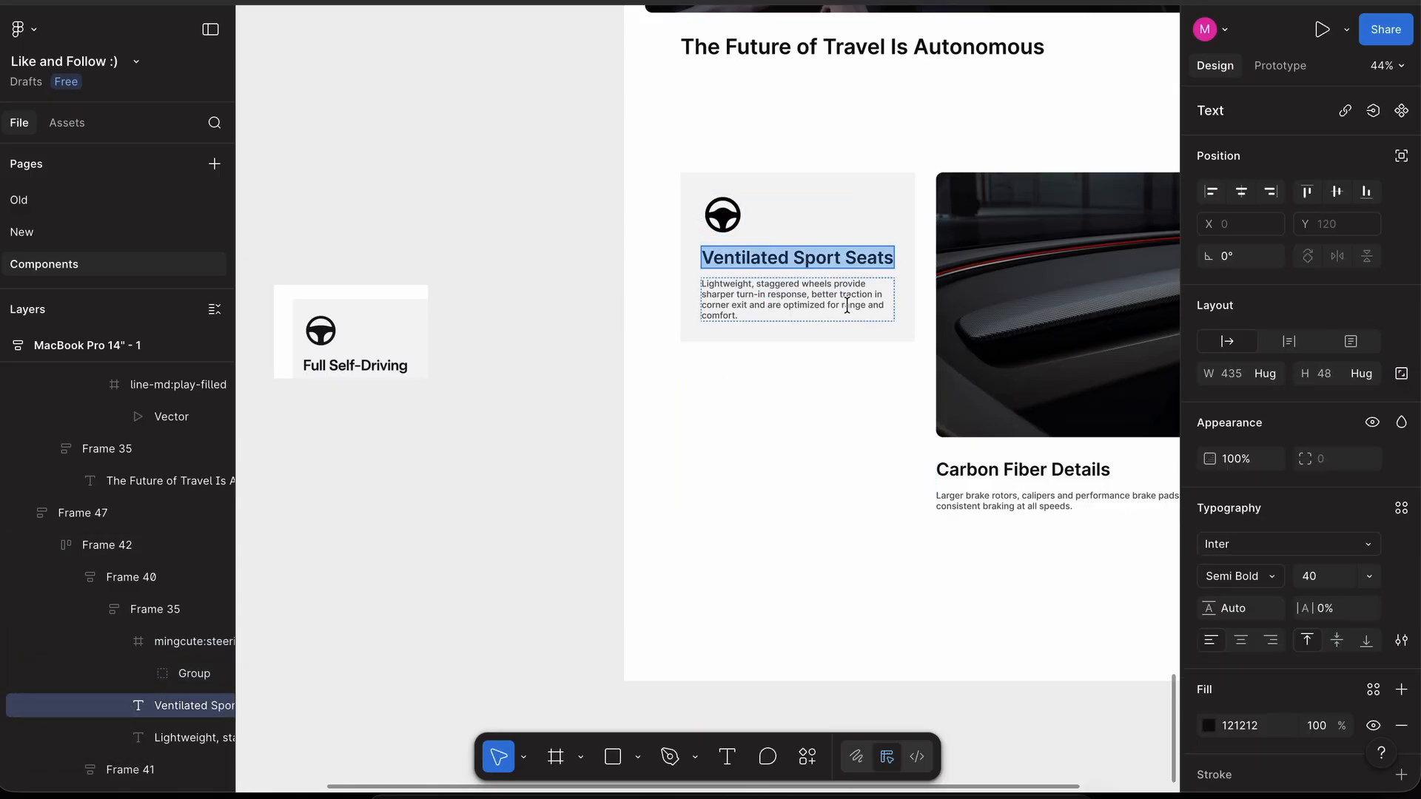
{"action": "key", "text": "shift+super+v"}
{"action": "key", "text": "Escape"}
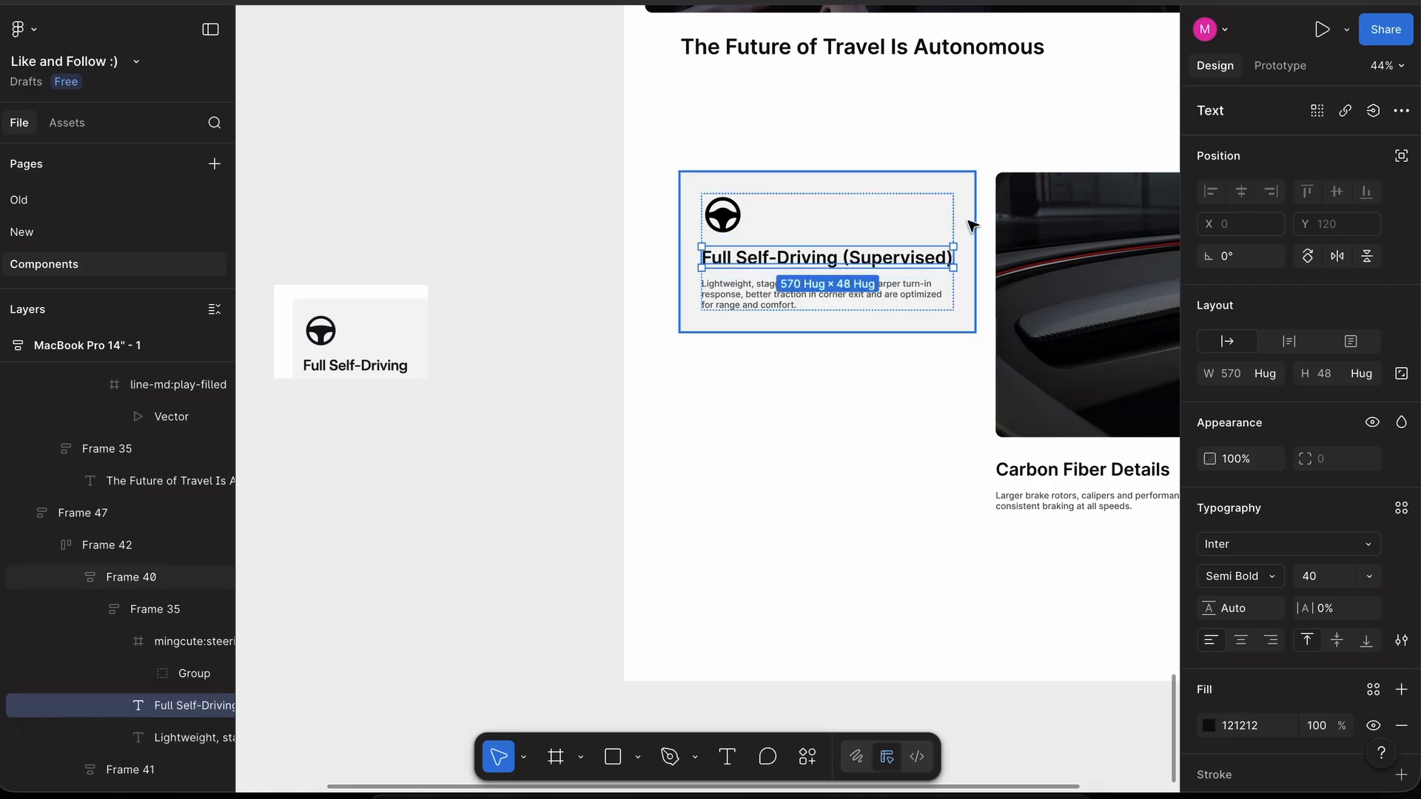
- Copy the first card's description from the reference page, replace the grey card's body text with it, and remove the trailing empty line
{"action": "left_click", "coordinate": [966, 222]}
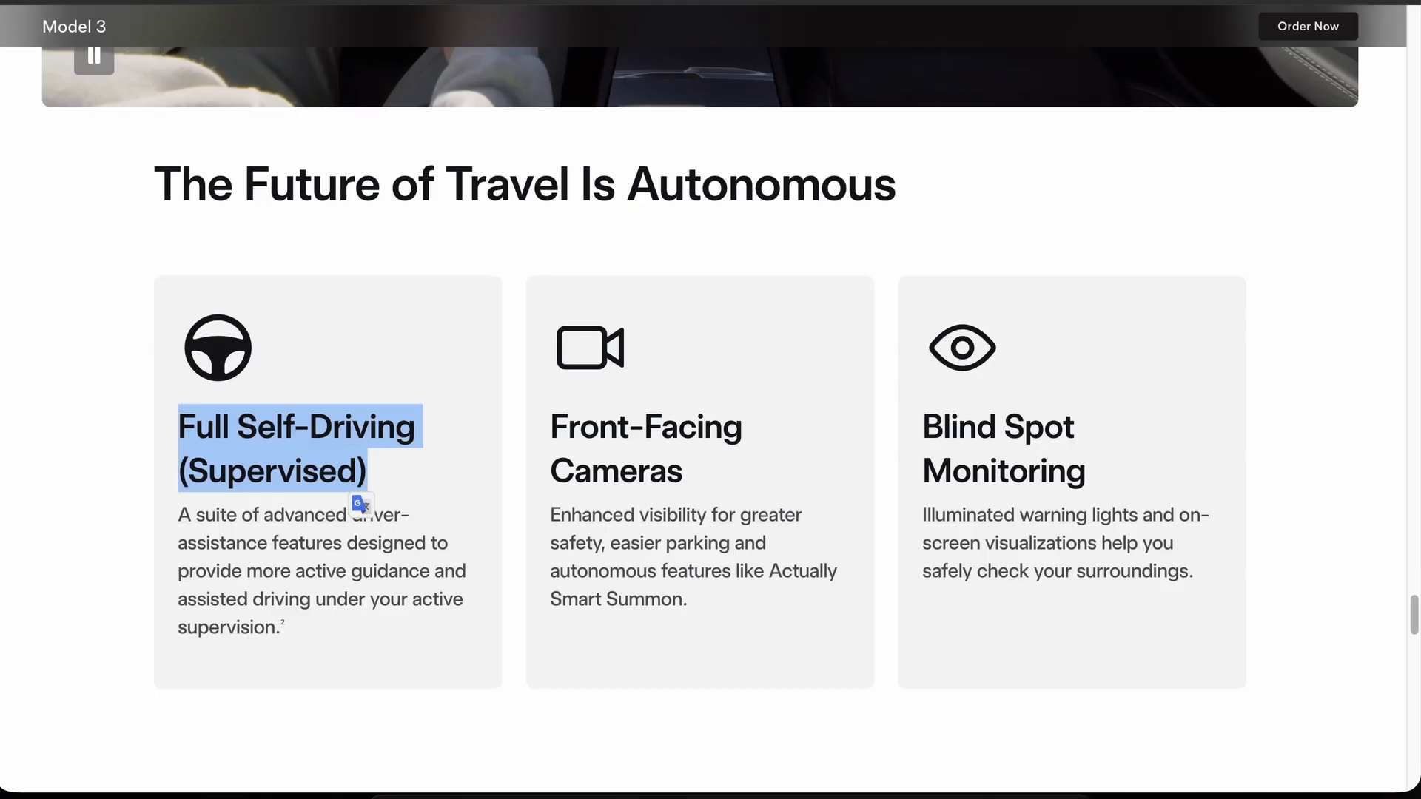
{"action": "left_click_drag", "start_coordinate": [190, 513], "coordinate": [302, 660]}
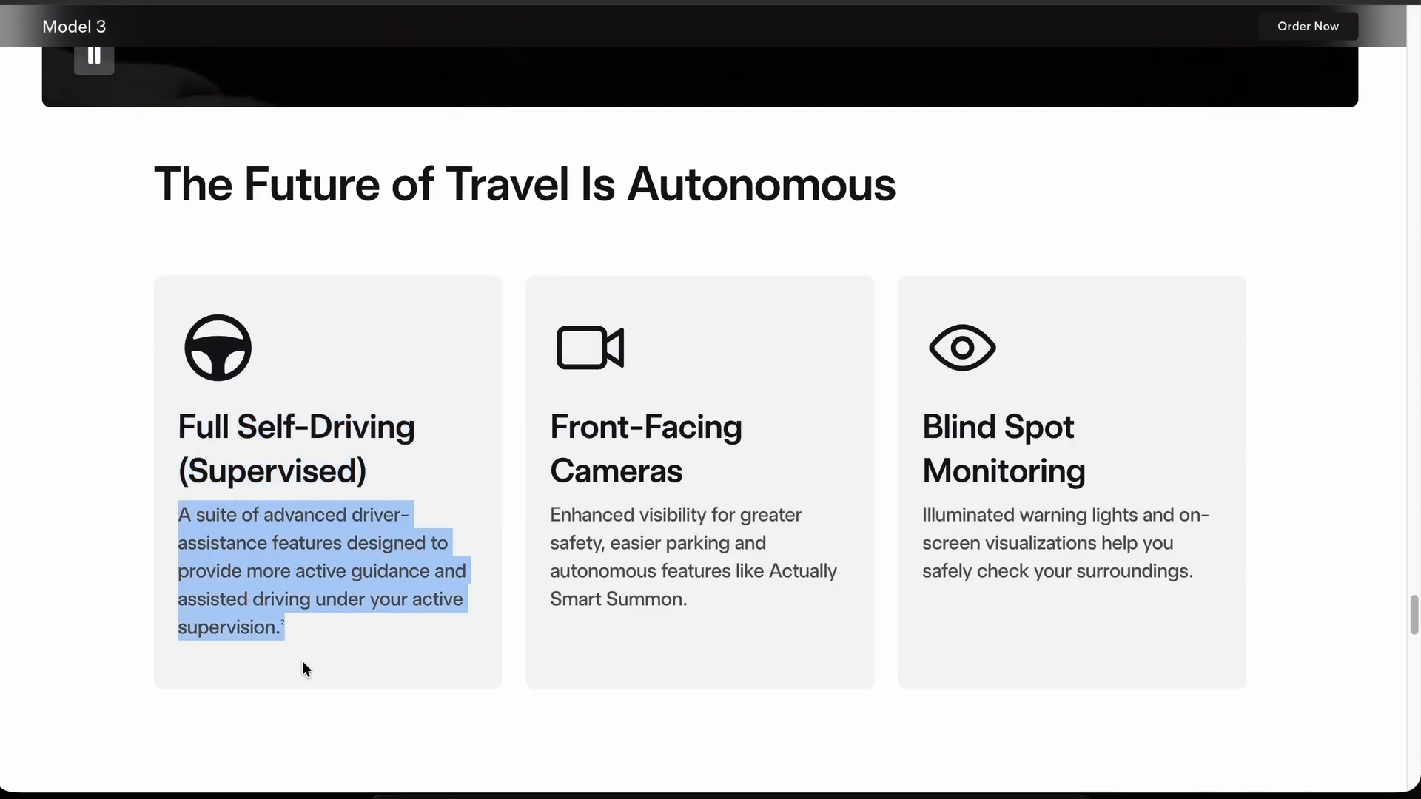
{"action": "key", "text": "super+c"}
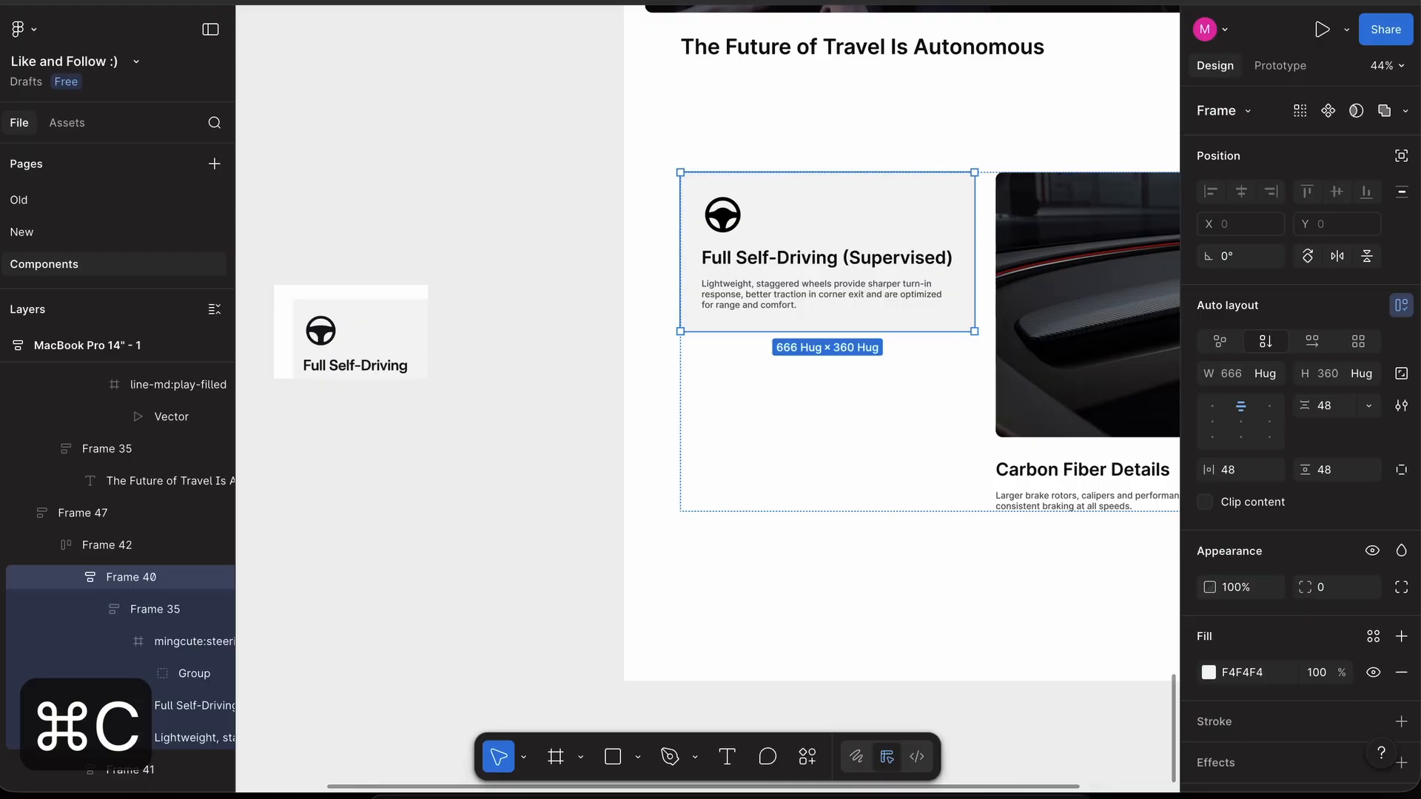
{"action": "double_click", "coordinate": [766, 293]}
{"action": "key", "text": "super+shift+v"}
{"action": "double_click", "coordinate": [749, 287]}
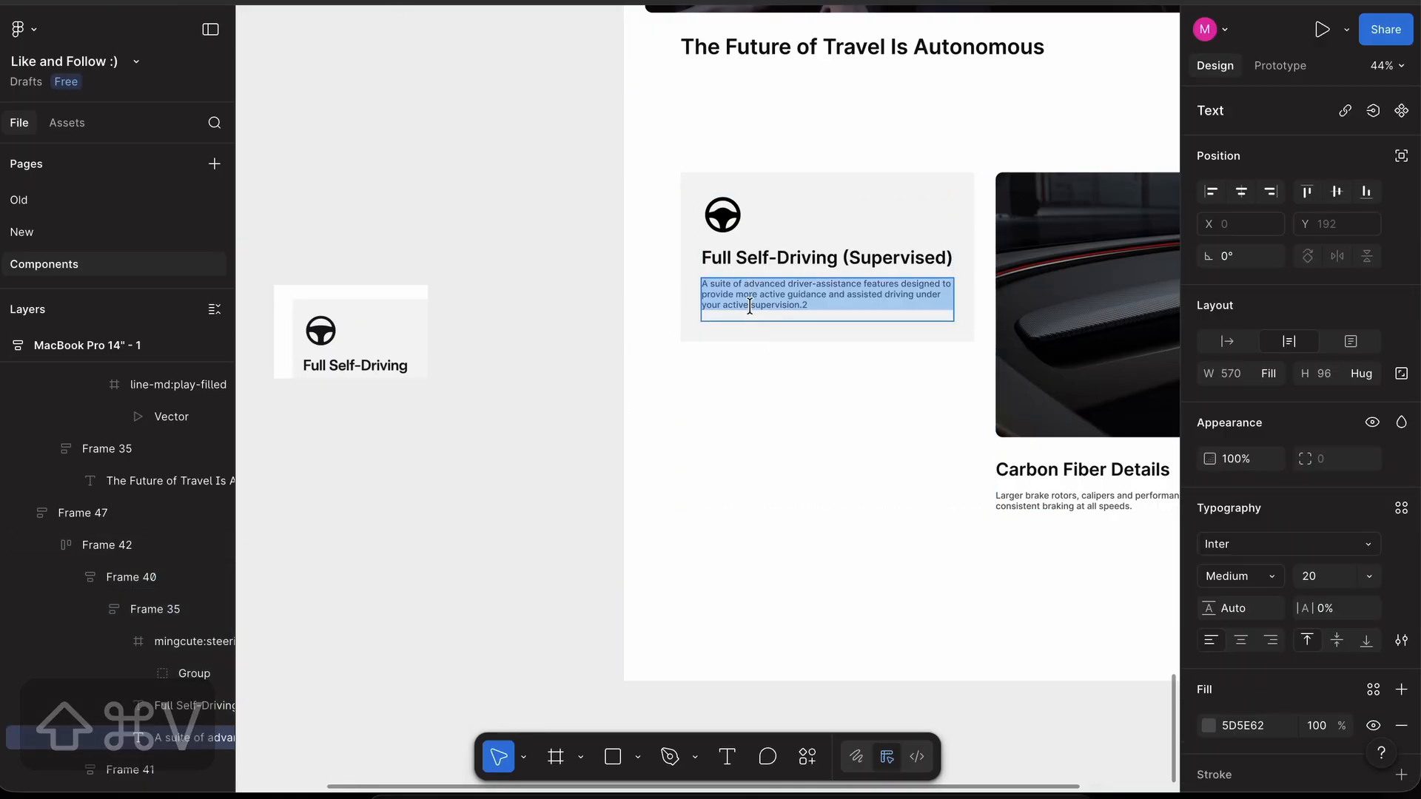
{"action": "left_click", "coordinate": [749, 316]}
{"action": "key", "text": "BackSpace"}
- Delete the Carbon Fiber Details and Forged Performance Wheels image cards beside the Full Self-Driving card
{"action": "scroll", "coordinate": [476, 274], "scroll_direction": "down", "scroll_amount": 5}
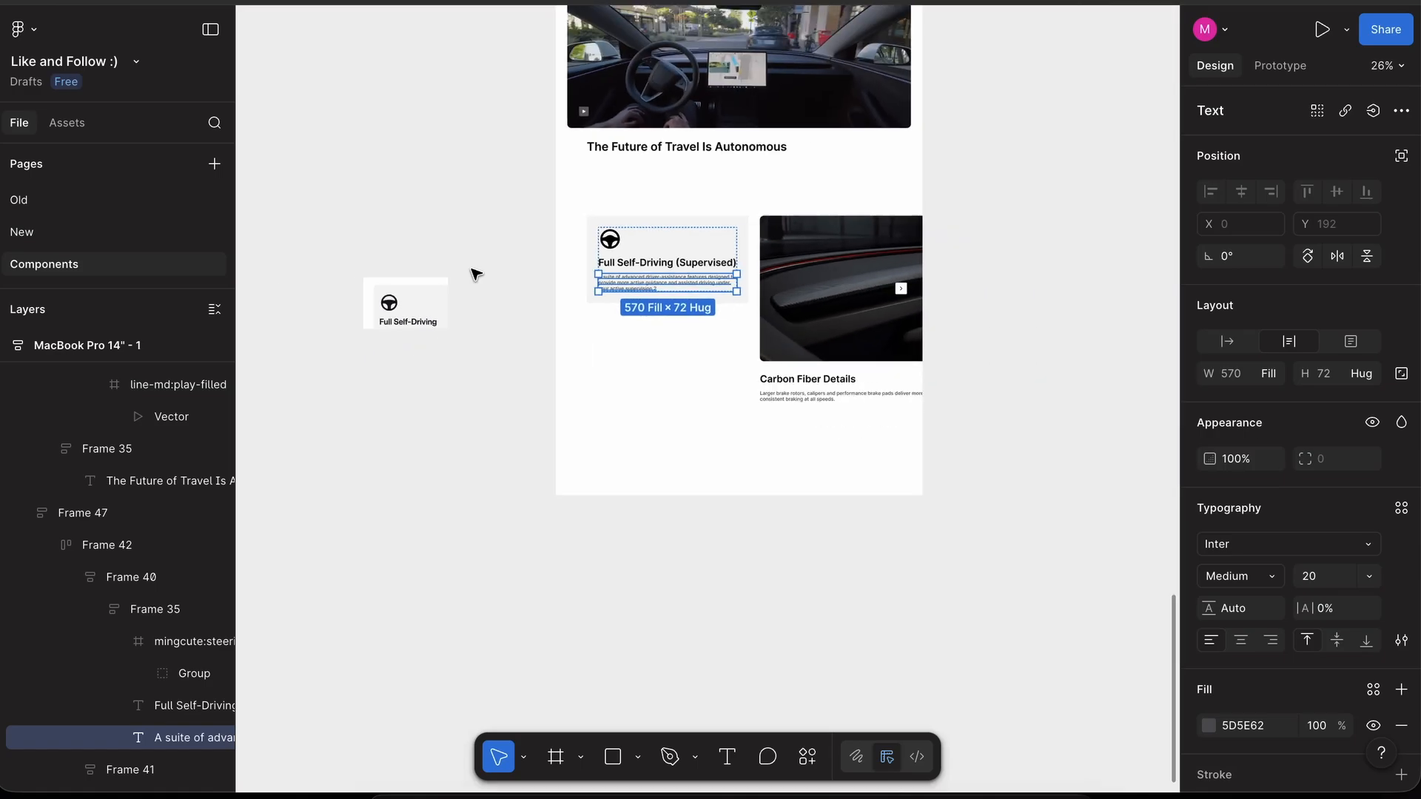
{"action": "left_click", "coordinate": [862, 244]}
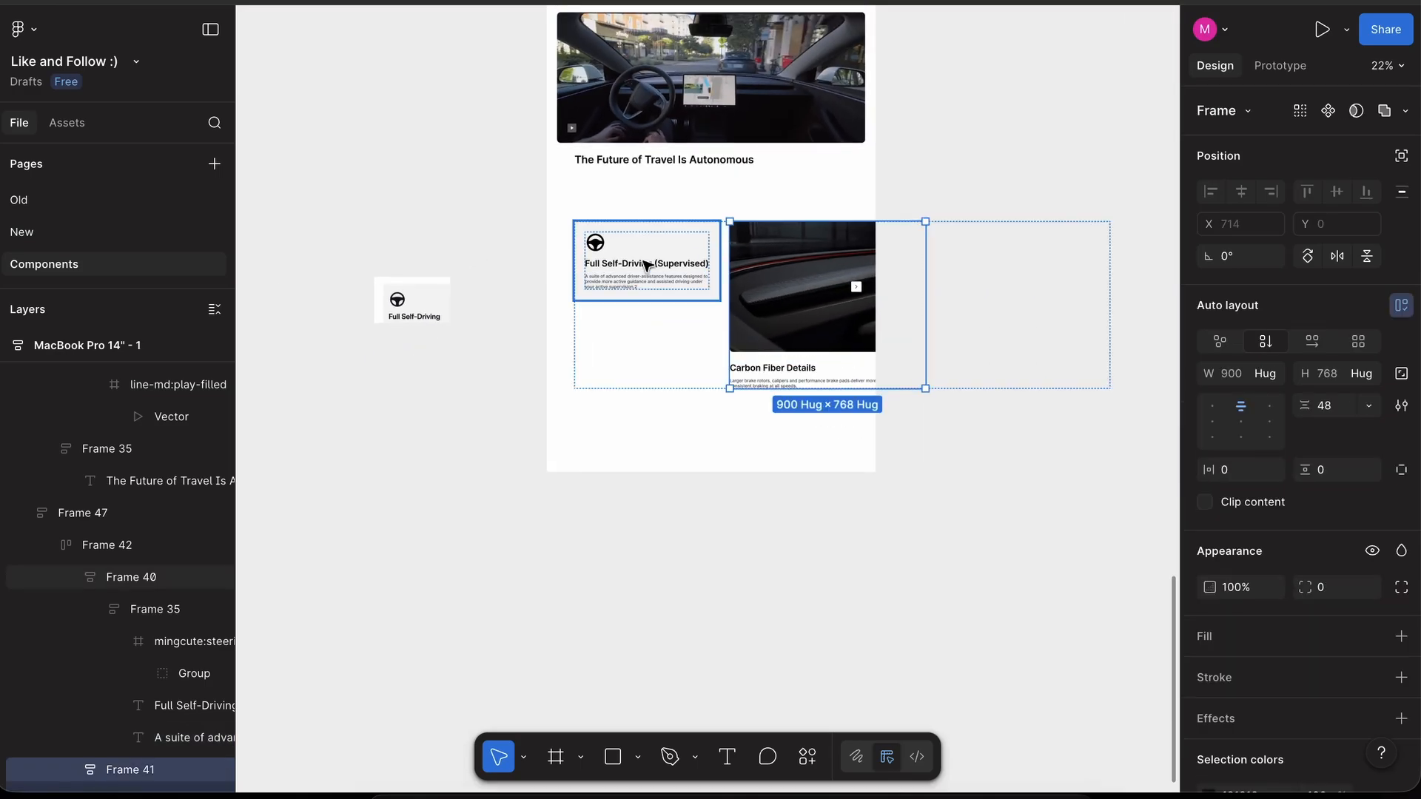
{"action": "scroll", "coordinate": [646, 265], "scroll_direction": "up", "scroll_amount": 3}
{"action": "key", "text": "Delete"}
{"action": "double_click", "coordinate": [878, 287]}
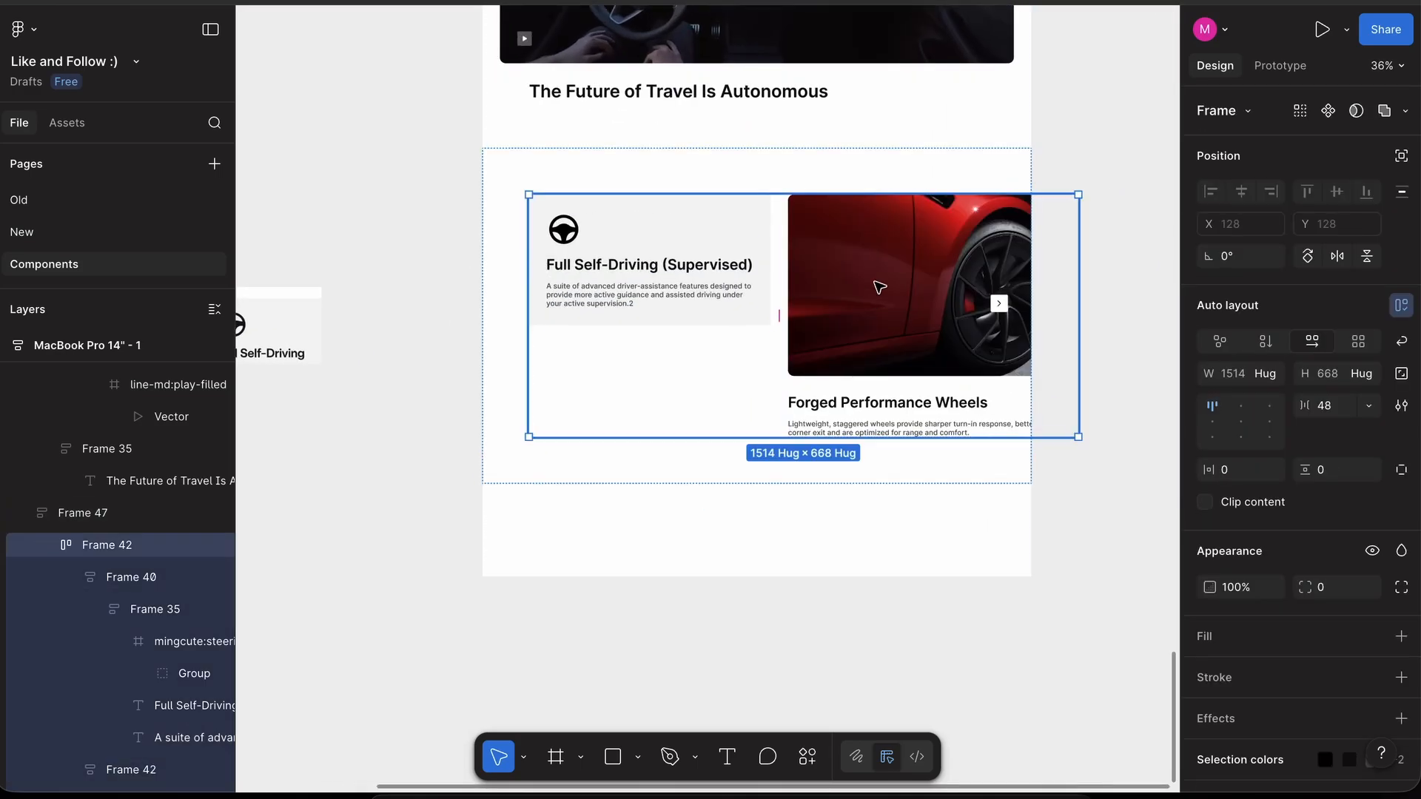
{"action": "left_click", "coordinate": [871, 287]}
{"action": "key", "text": "Delete"}
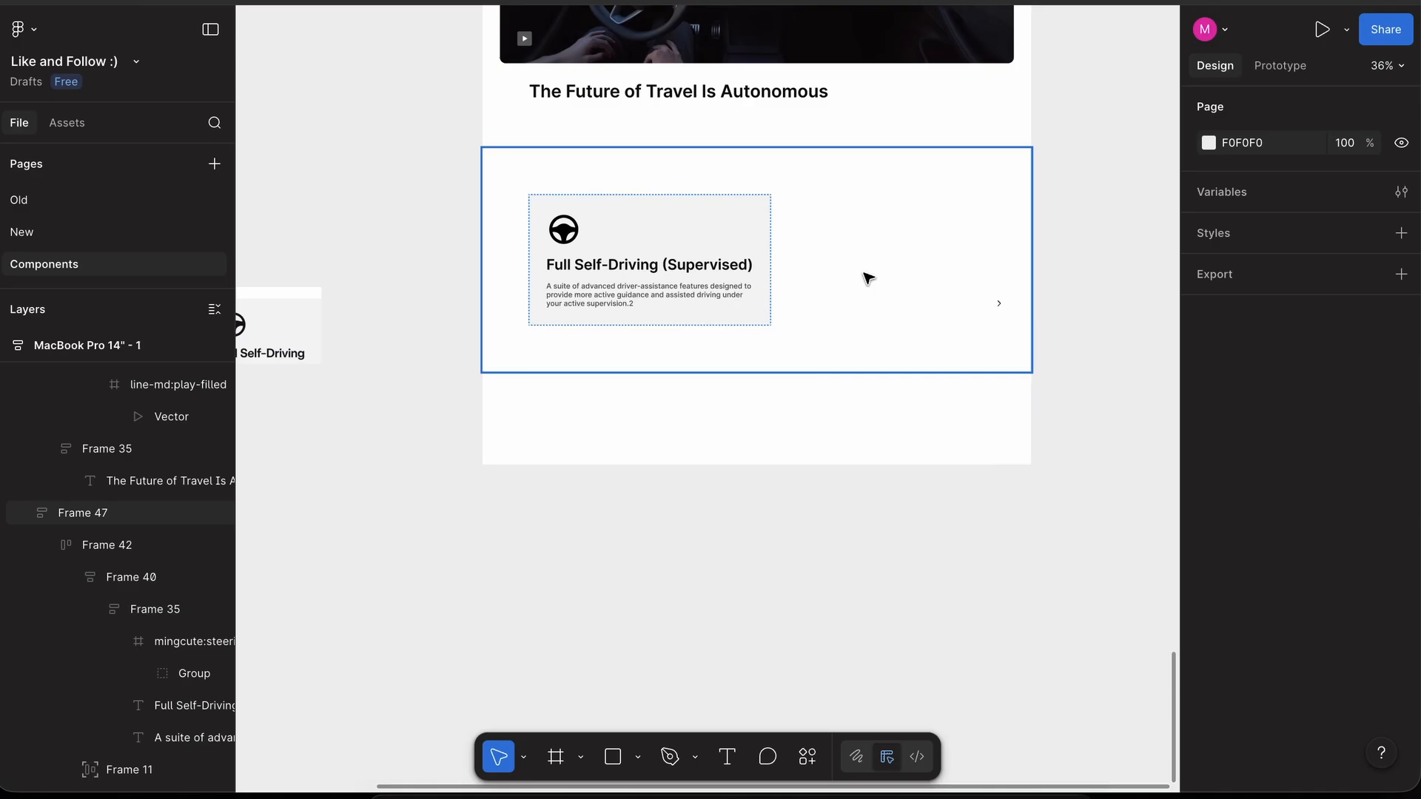
- Ungroup the row frame around the Full Self-Driving card and delete the leftover arrow button
{"action": "left_click", "coordinate": [756, 269]}
{"action": "right_click", "coordinate": [707, 273]}
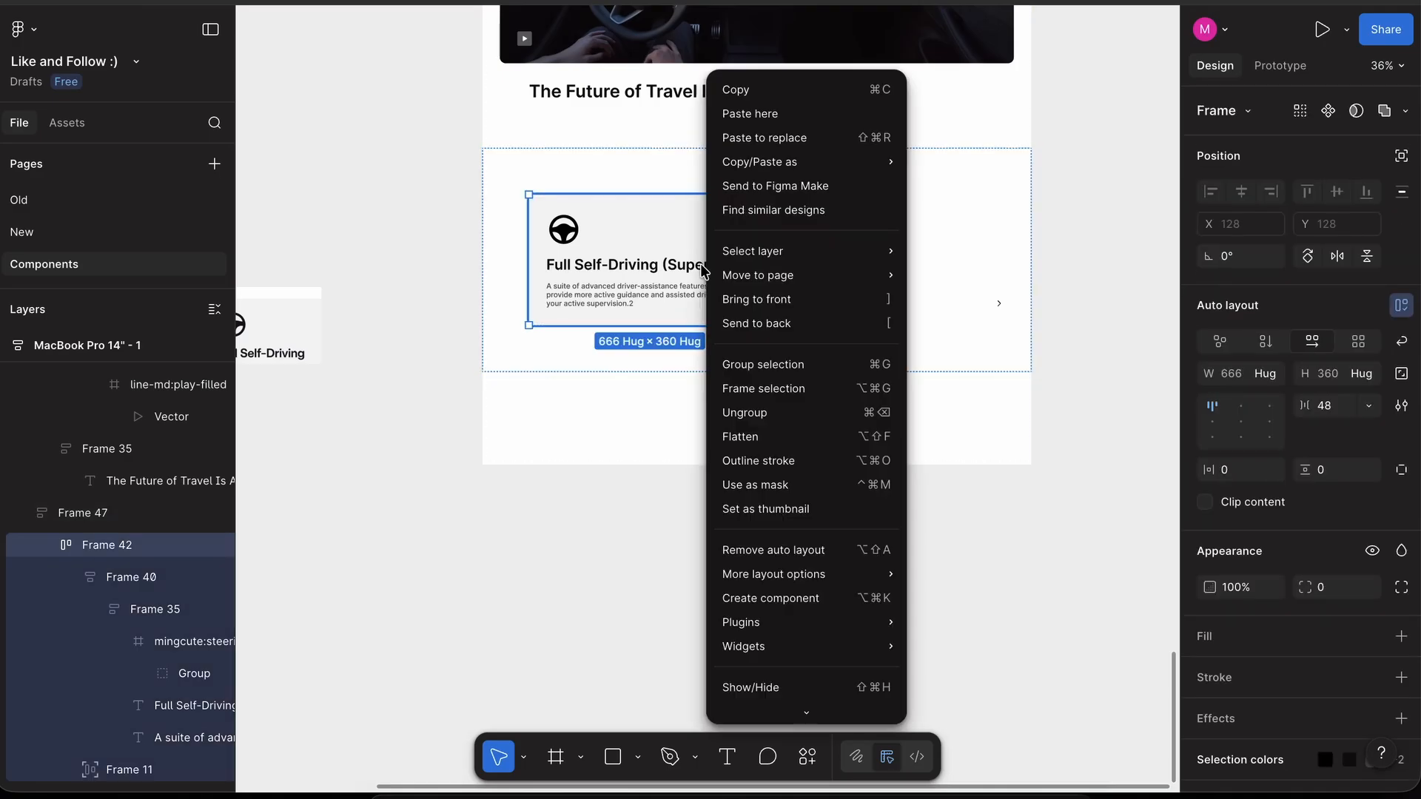
{"action": "left_click", "coordinate": [746, 412]}
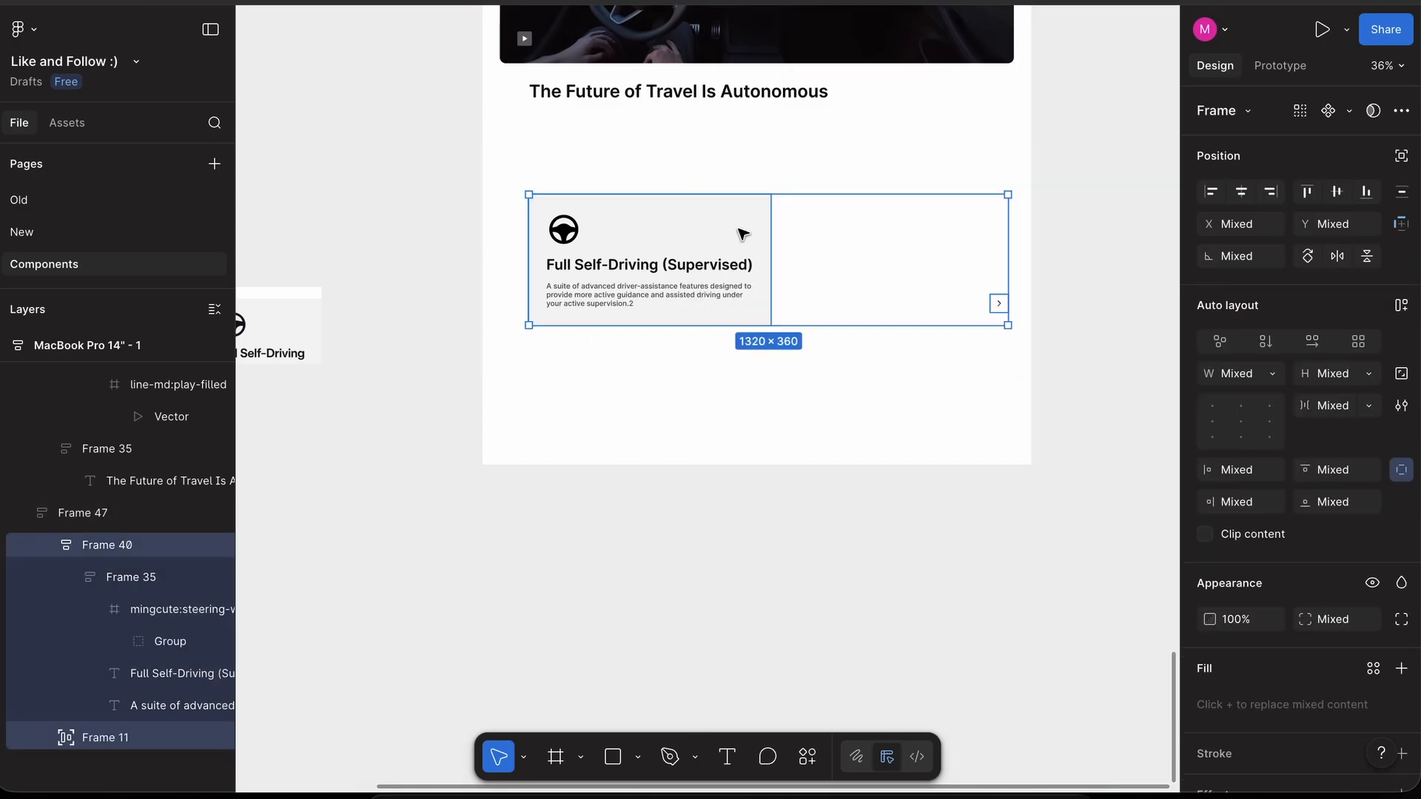
{"action": "left_click", "coordinate": [996, 303]}
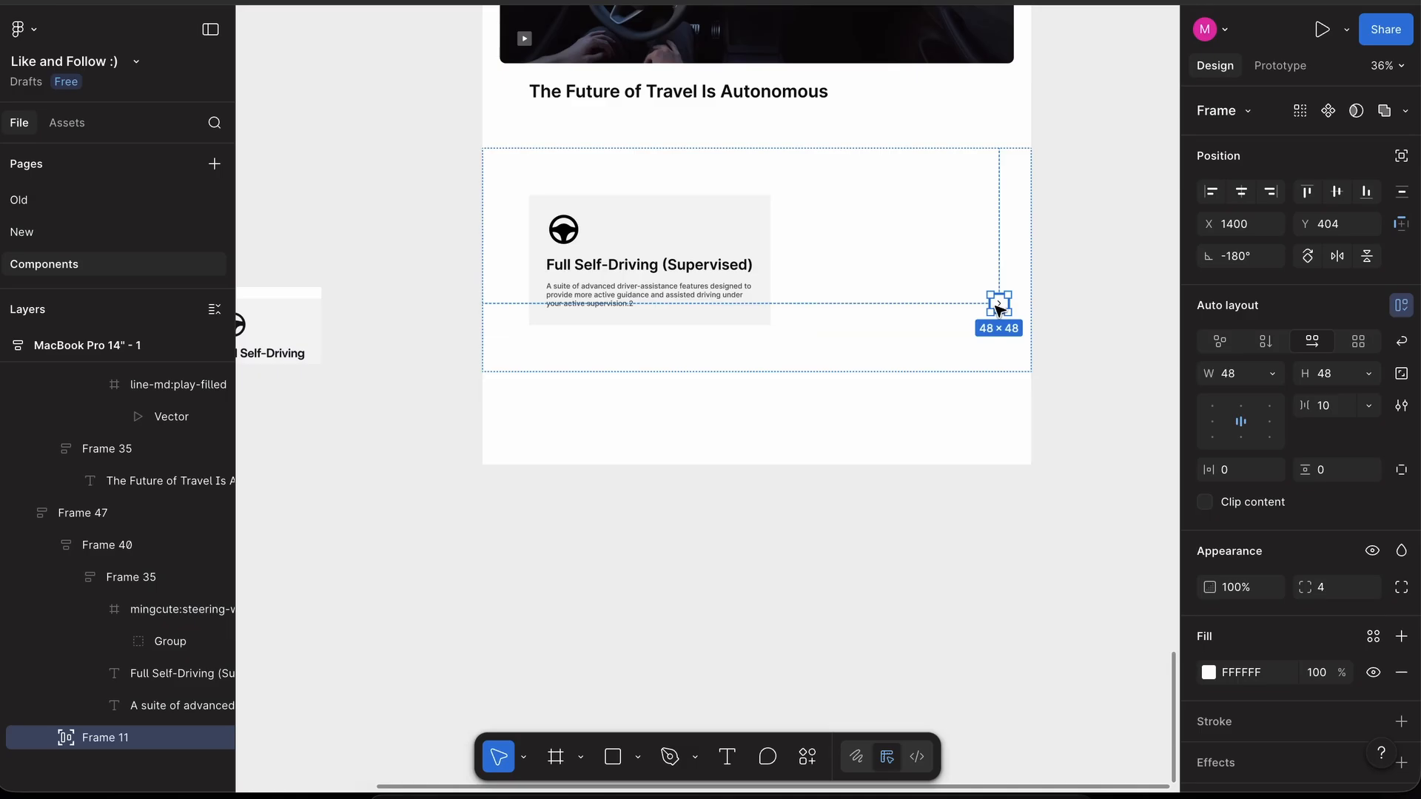
{"action": "key", "text": "Delete"}
- Set the section frame around the card to horizontal auto layout and duplicate the Full Self-Driving card twice
{"action": "left_click", "coordinate": [889, 238]}
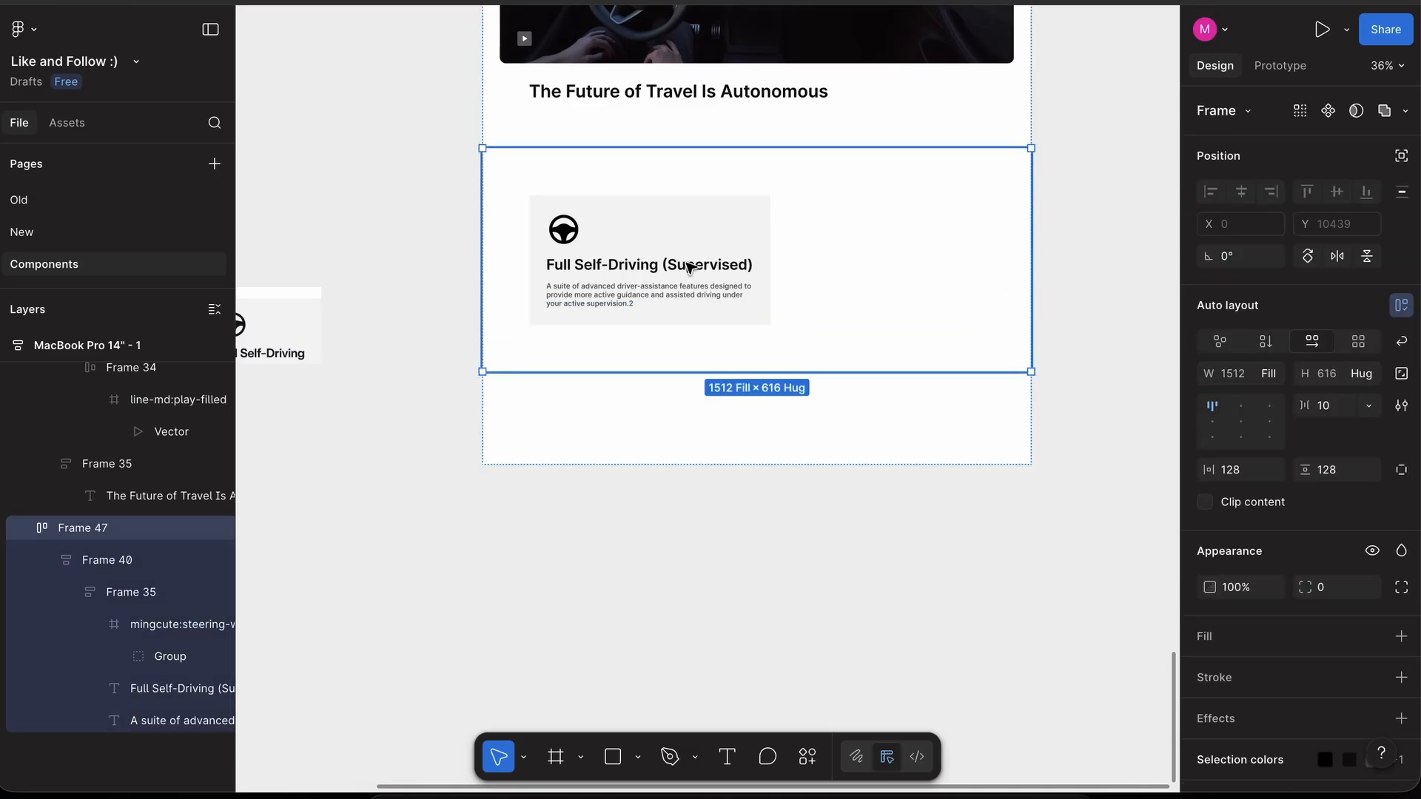
{"action": "left_click", "coordinate": [668, 252]}
{"action": "key", "text": "super+d"}
{"action": "key", "text": "super+d"}
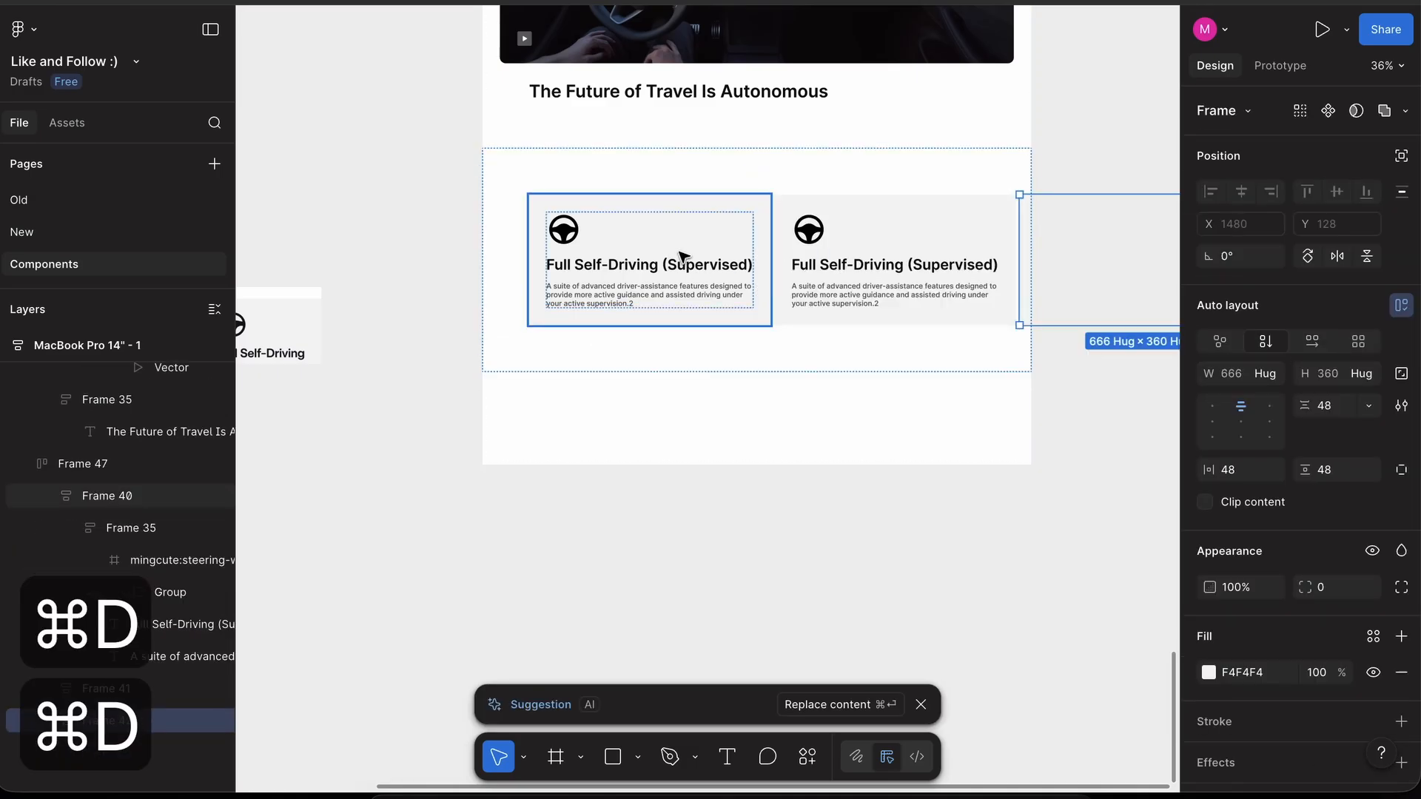
- Set the width of all three Full Self-Driving cards to Fill container
{"action": "left_click", "coordinate": [14, 496]}
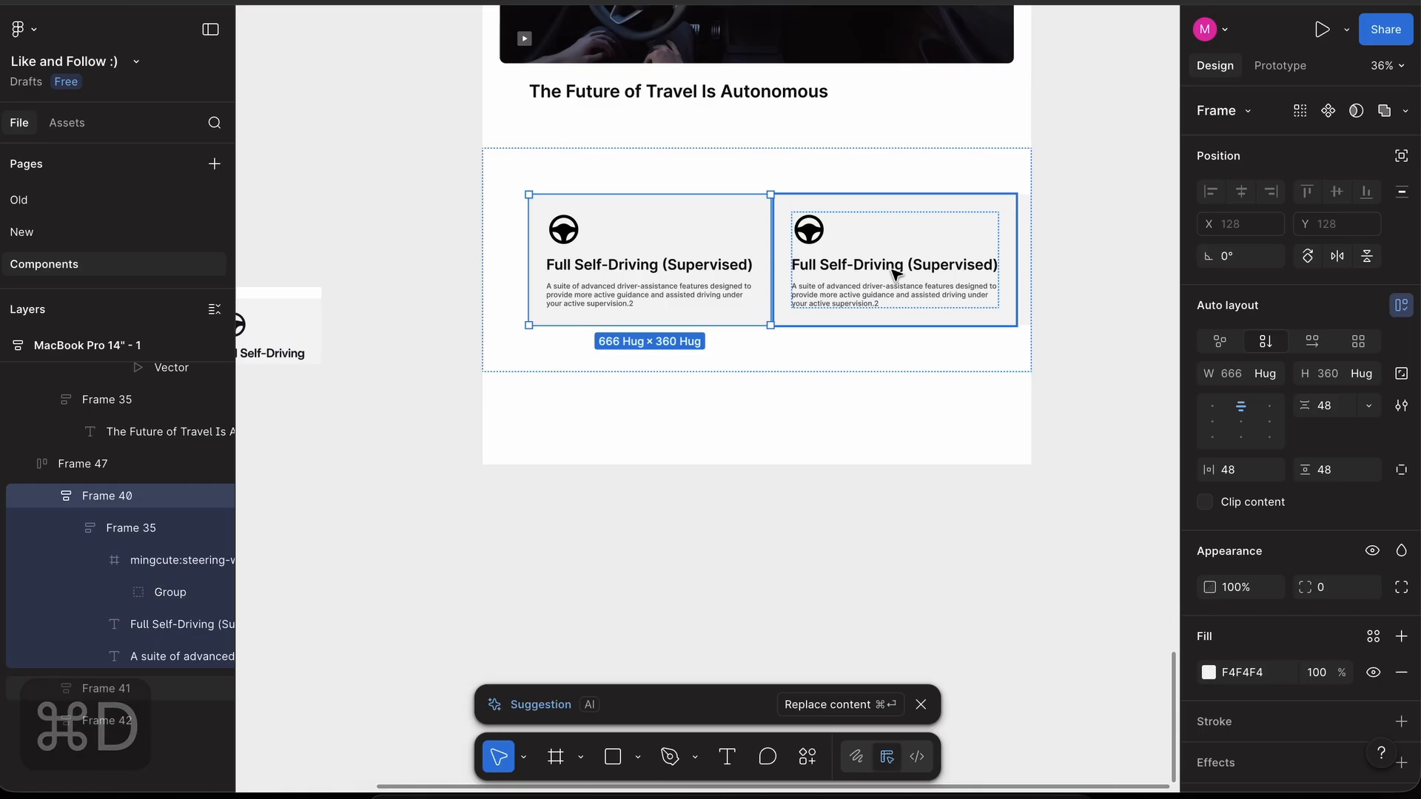
{"action": "left_click", "coordinate": [50, 496]}
{"action": "left_click", "coordinate": [95, 560], "text": "shift"}
{"action": "left_click", "coordinate": [1275, 373]}
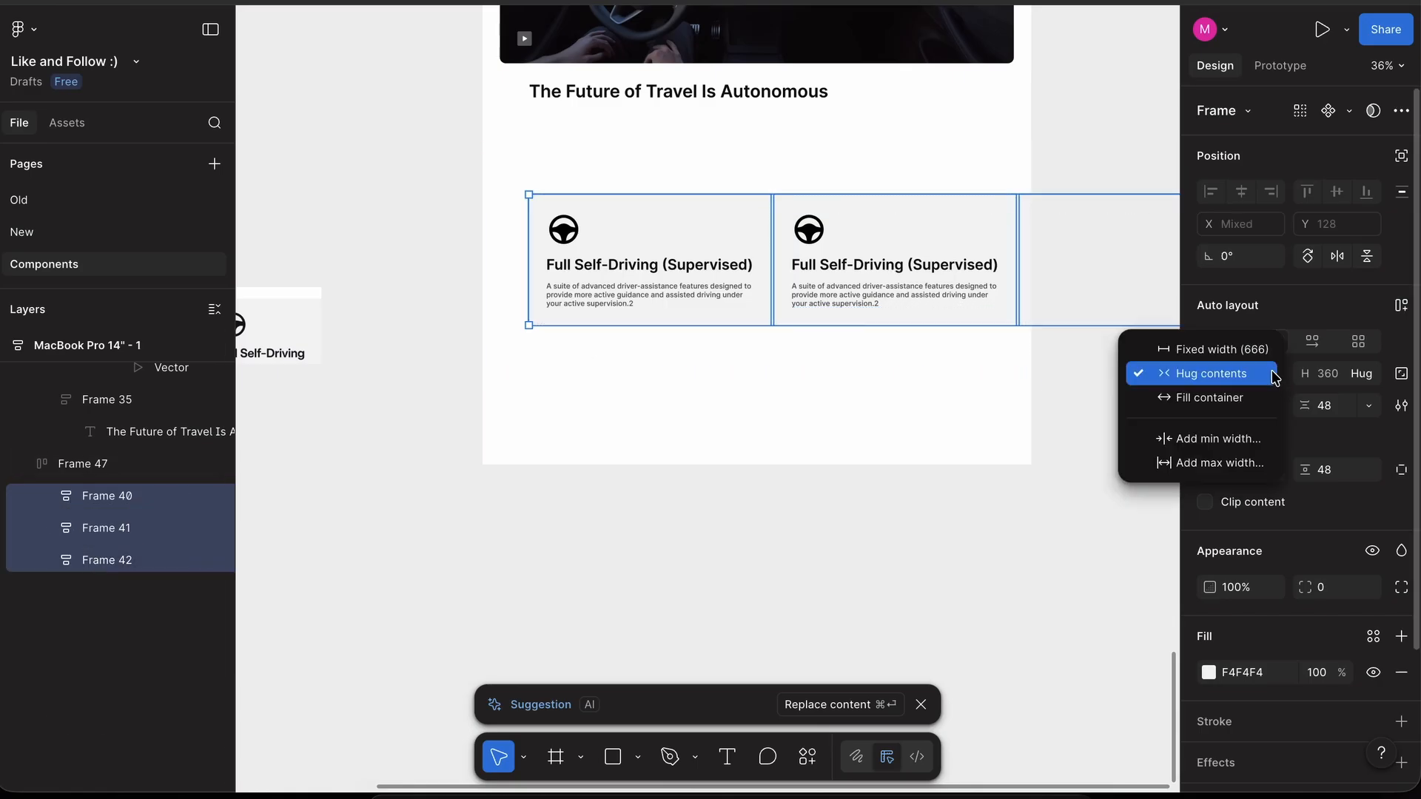
{"action": "left_click", "coordinate": [1251, 398]}
{"action": "scroll", "coordinate": [892, 263], "scroll_direction": "up", "scroll_amount": 3}
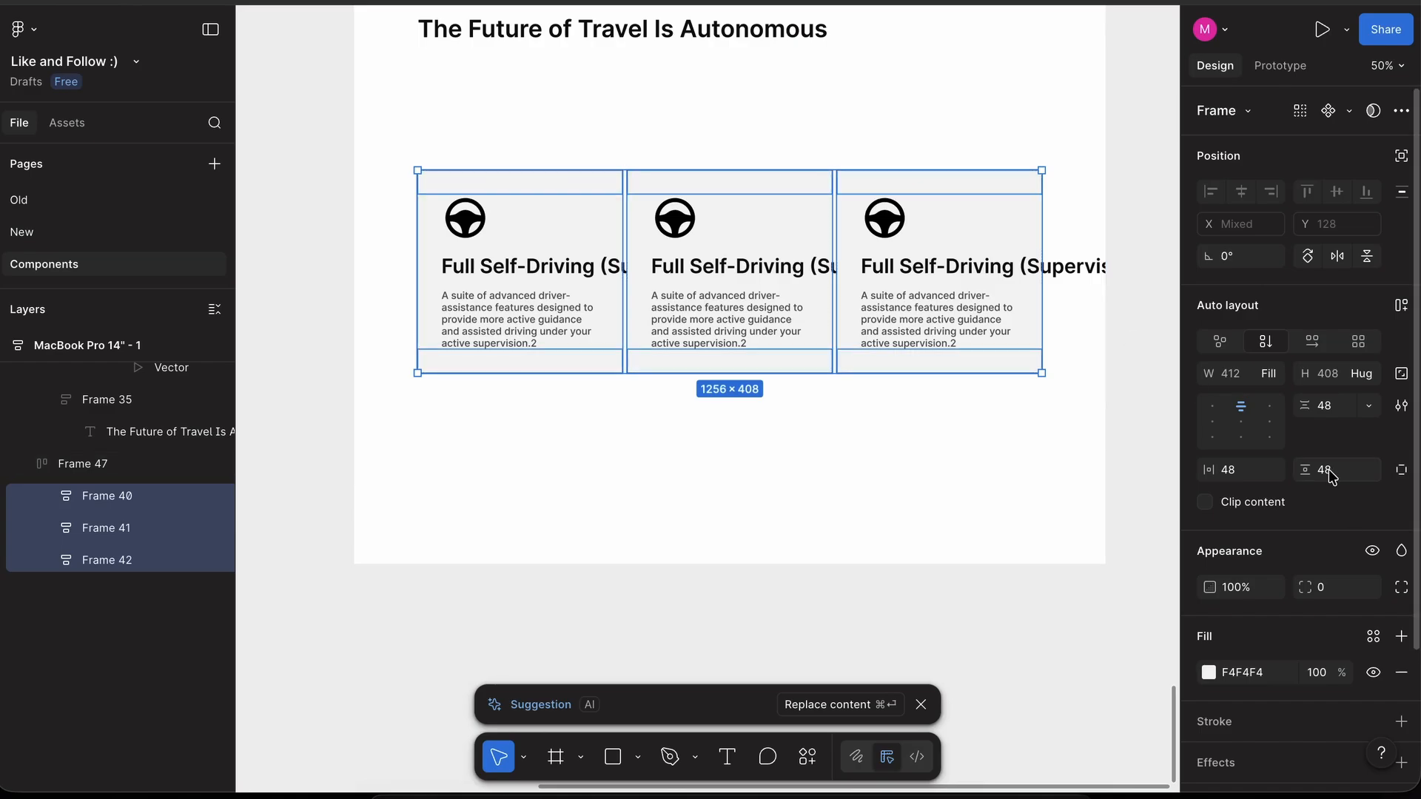
{"action": "key", "text": "Return"}
{"action": "scroll", "coordinate": [913, 210], "scroll_direction": "down", "scroll_amount": 3}
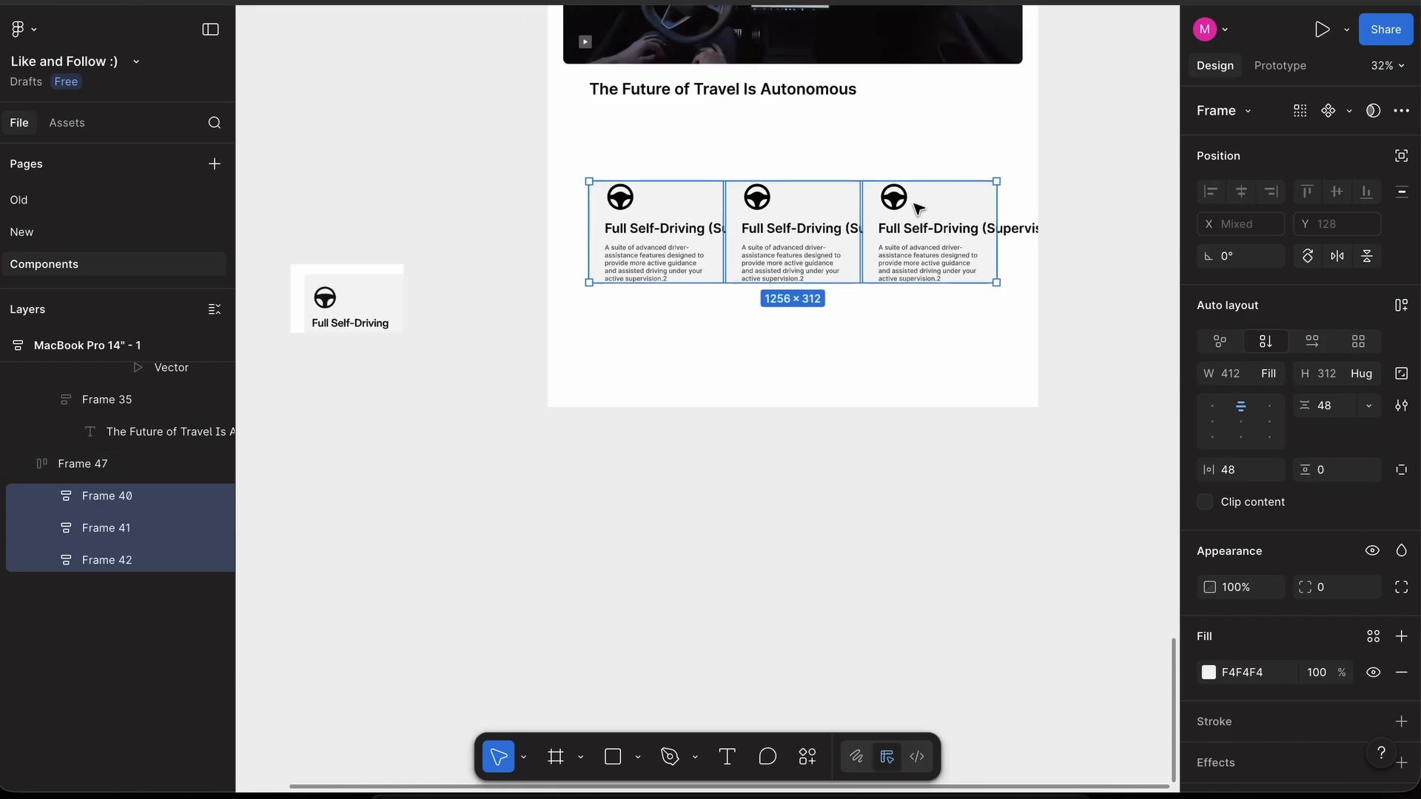
{"action": "key", "text": "super+z"}
- Set the card row frame's vertical padding to 0 and the gap between its cards to 32
{"action": "left_click", "coordinate": [922, 343]}
{"action": "left_click", "coordinate": [1337, 476]}
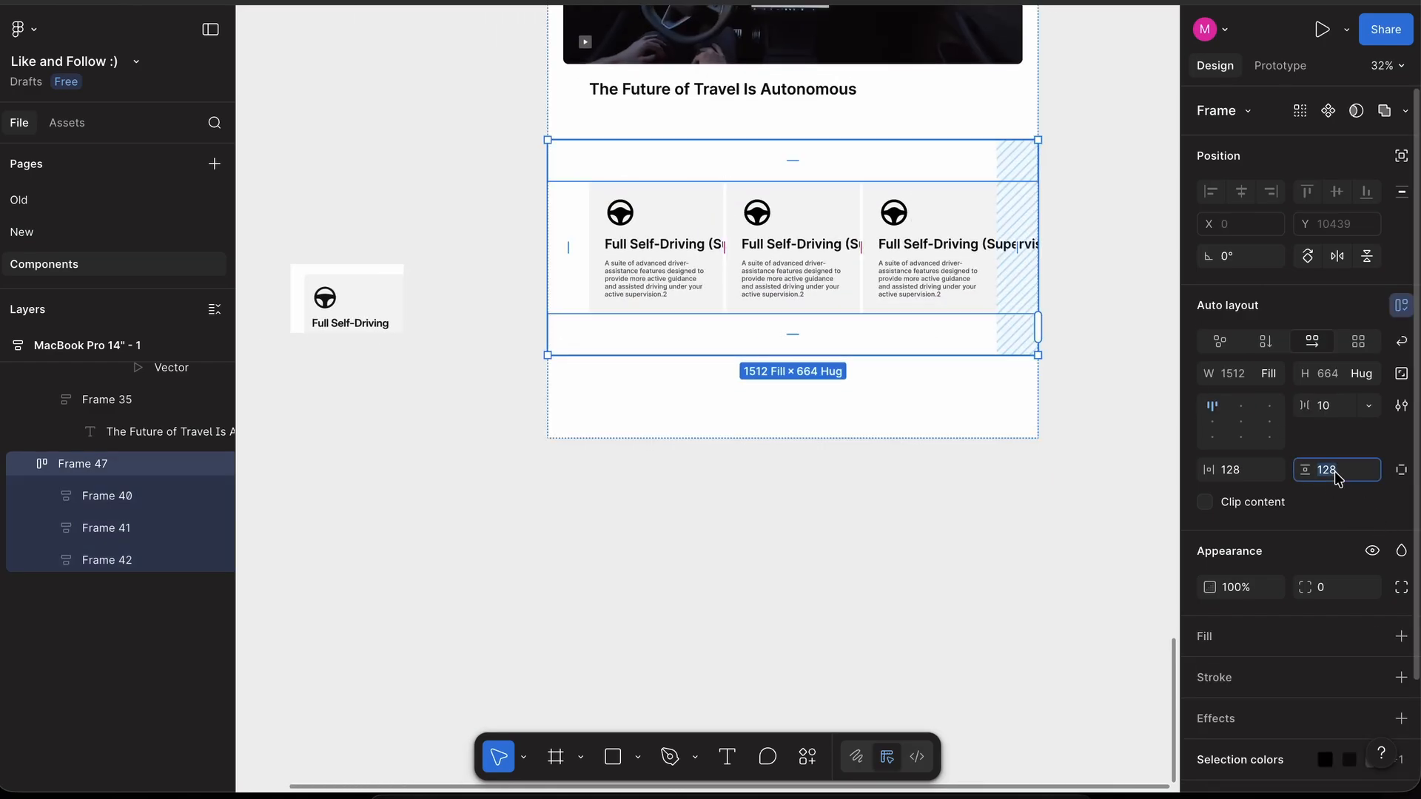
{"action": "type", "text": "0"}
{"action": "key", "text": "Return"}
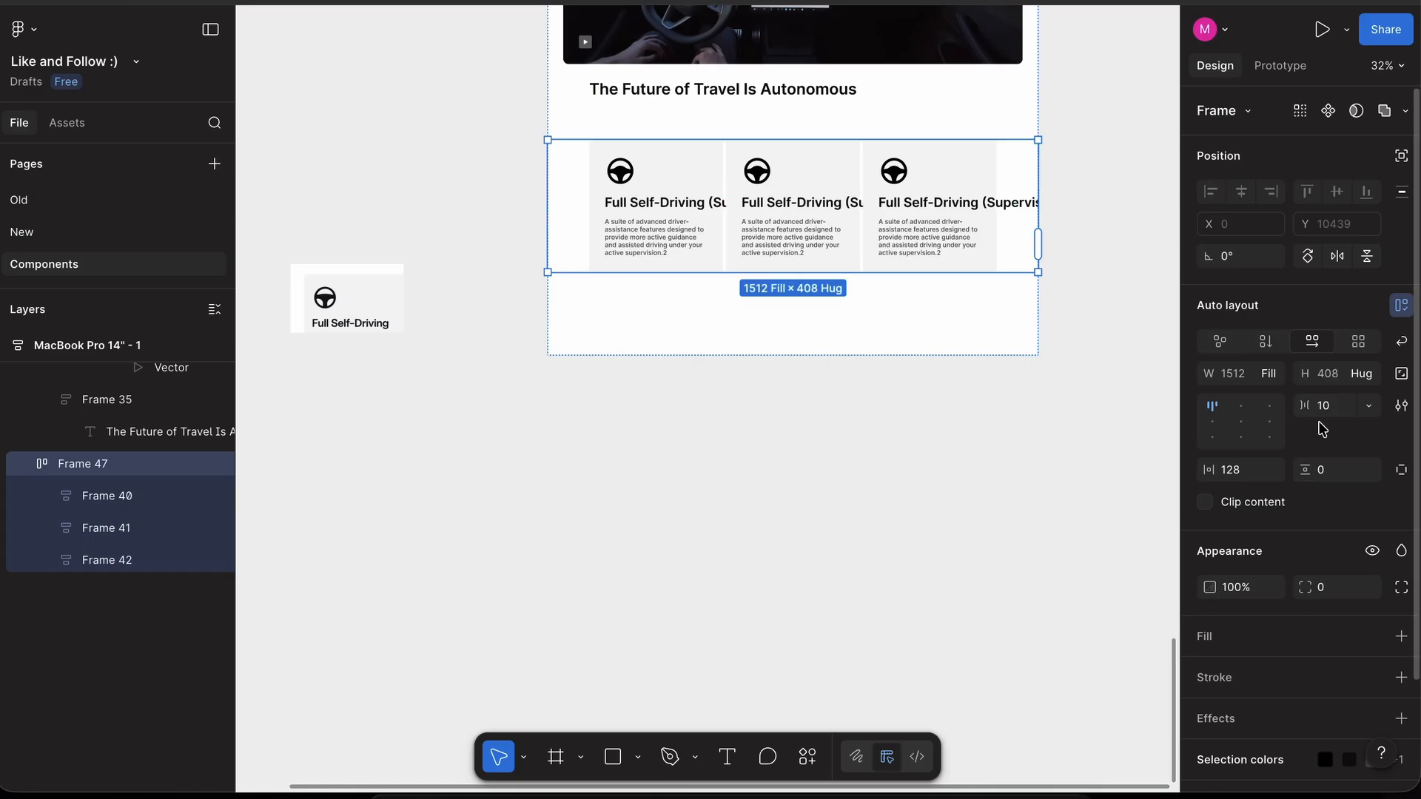
{"action": "type", "text": "32"}
{"action": "key", "text": "Return"}
- Set the headings of all three cards to Fill container width so they wrap inside the cards
{"action": "scroll", "coordinate": [629, 289], "scroll_direction": "up", "scroll_amount": 5}
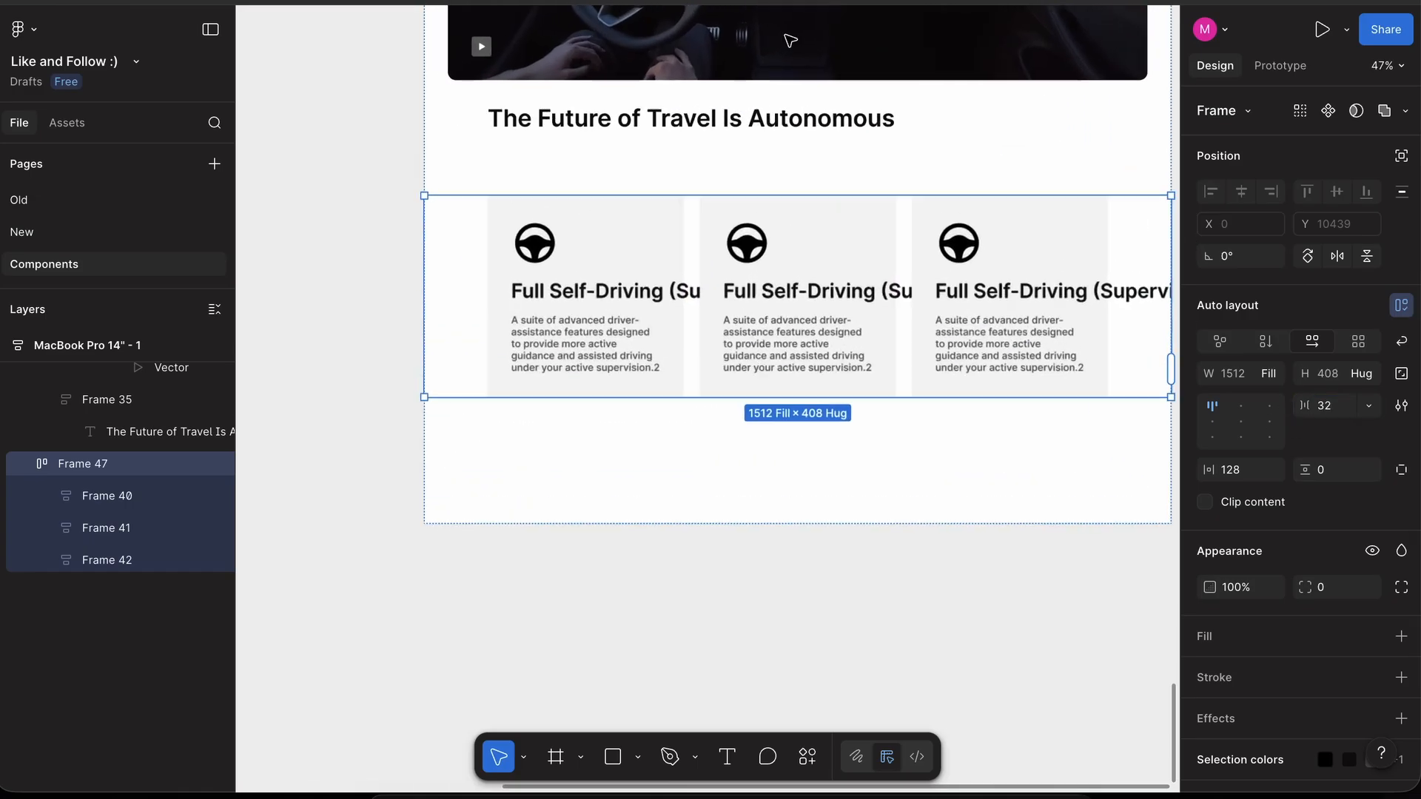
{"action": "left_click", "coordinate": [624, 290]}
{"action": "double_click", "coordinate": [580, 326]}
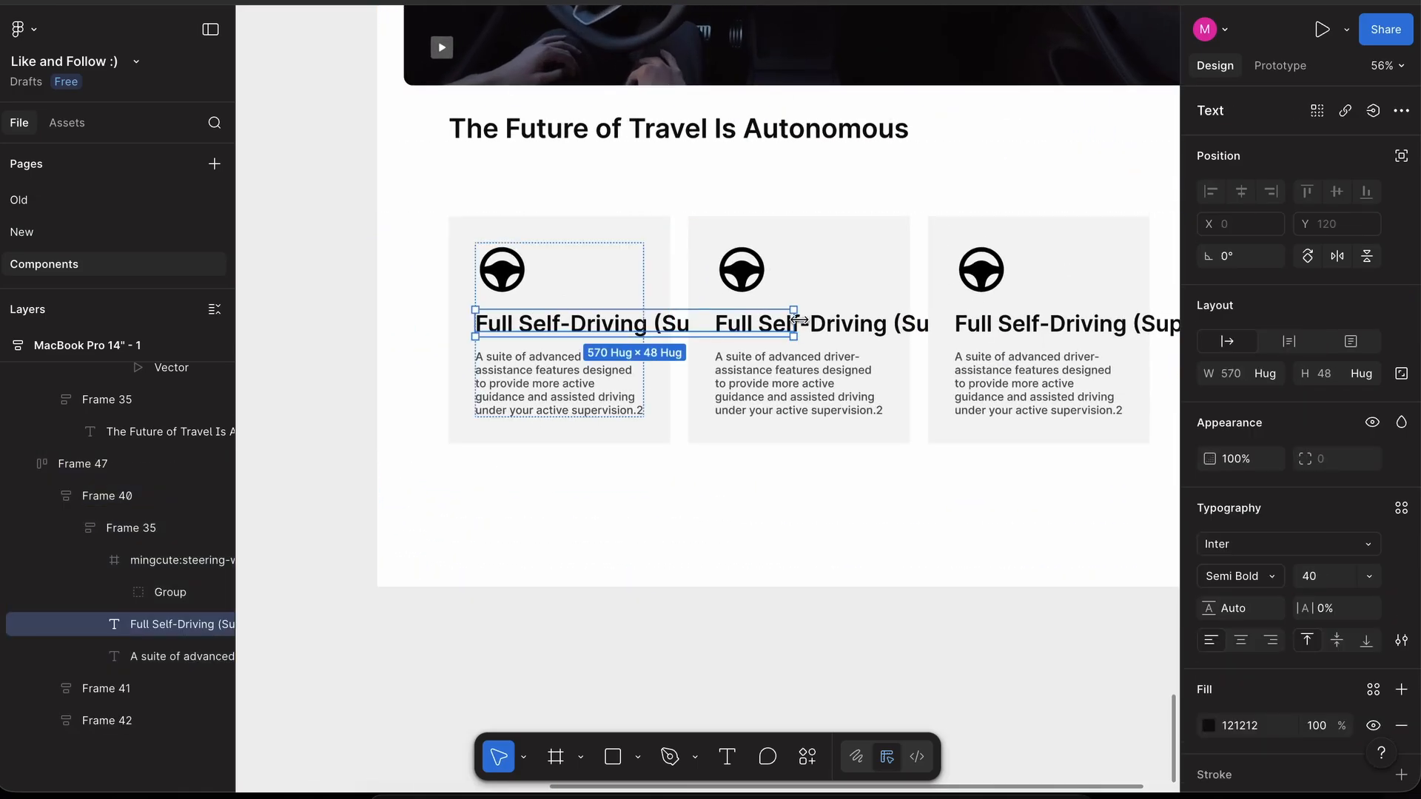
{"action": "left_click", "coordinate": [857, 333], "text": "shift"}
{"action": "left_click", "coordinate": [1076, 337], "text": "shift"}
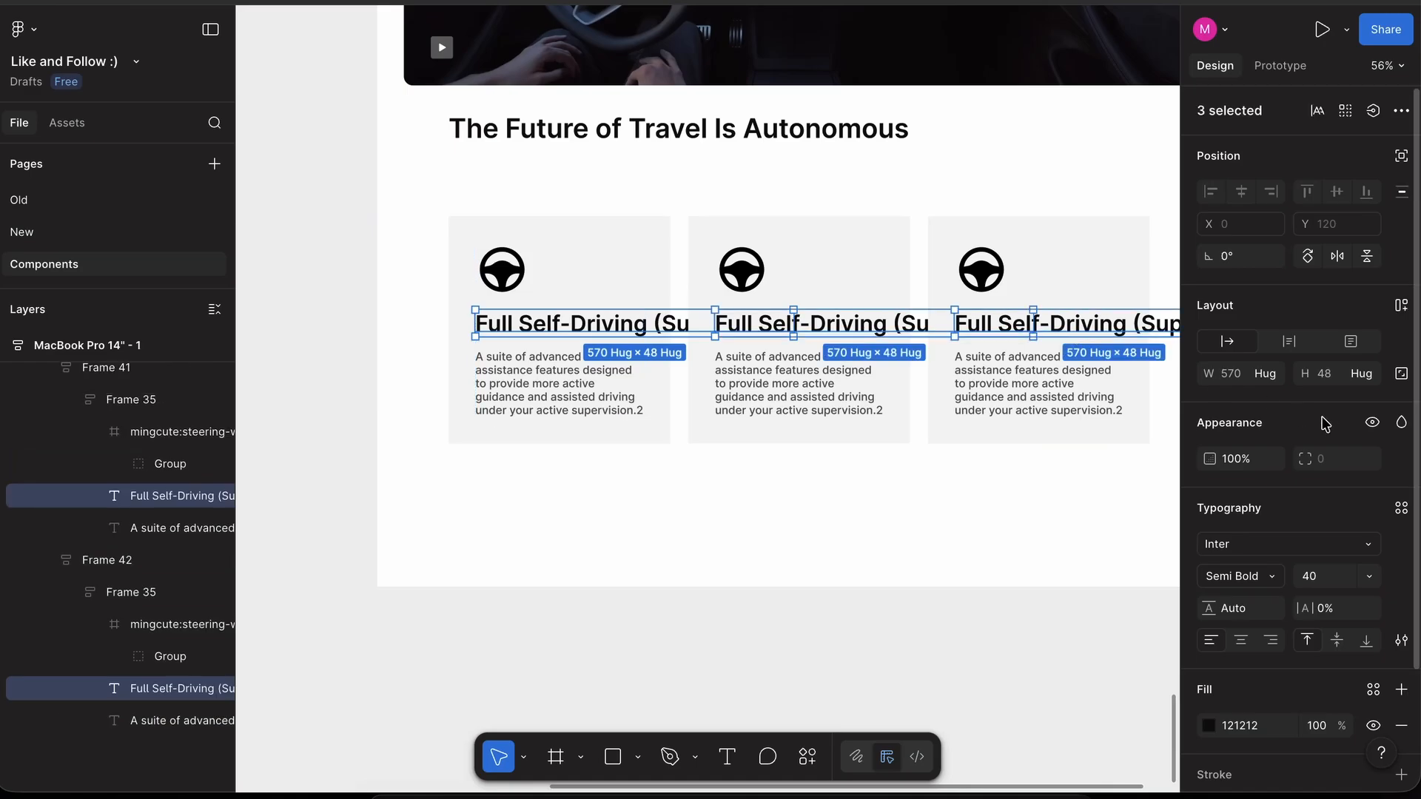
{"action": "left_click", "coordinate": [1269, 373]}
{"action": "left_click", "coordinate": [1272, 395]}
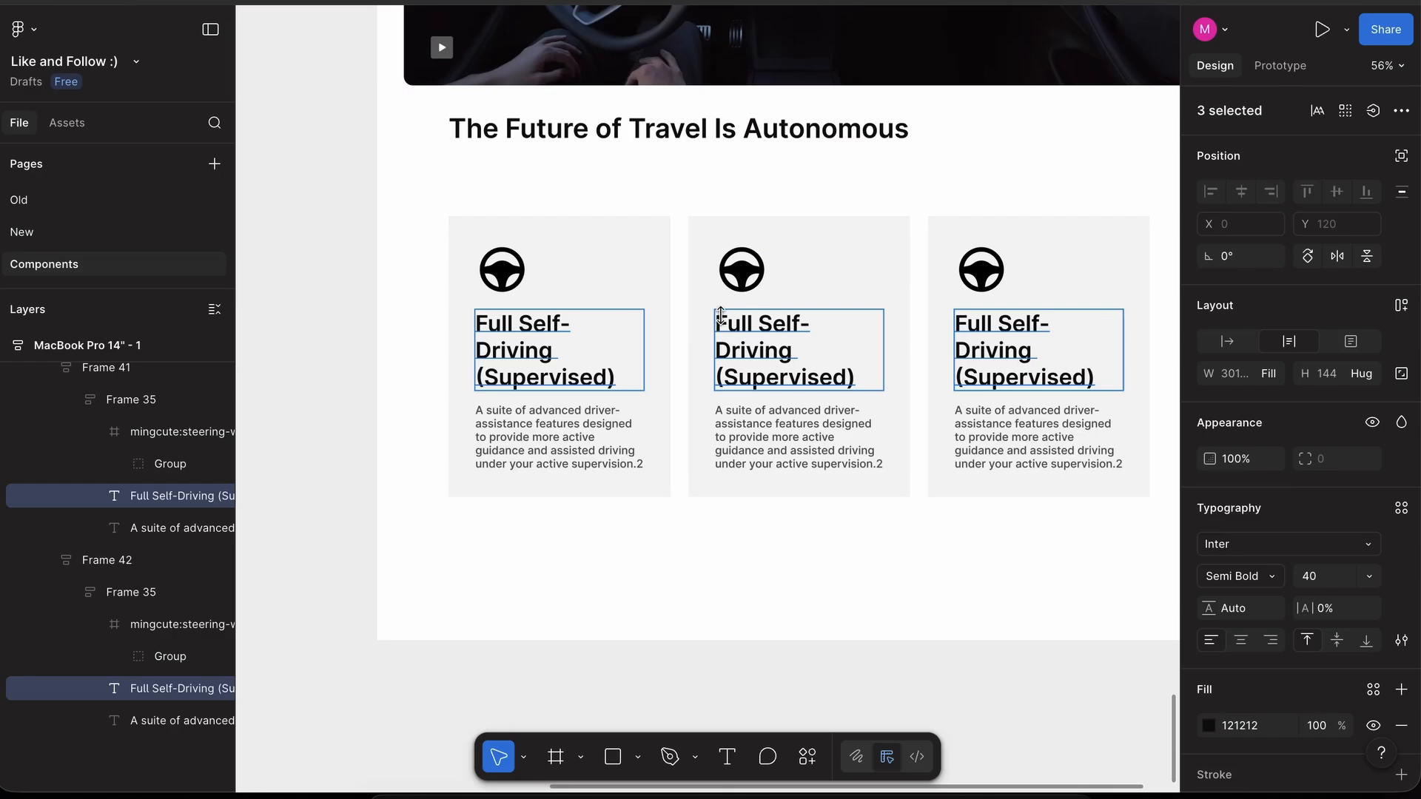
- Set the font size of the three card headings to 32 and compare the cards with the reference page
{"action": "scroll", "coordinate": [585, 341], "scroll_direction": "up", "scroll_amount": 3}
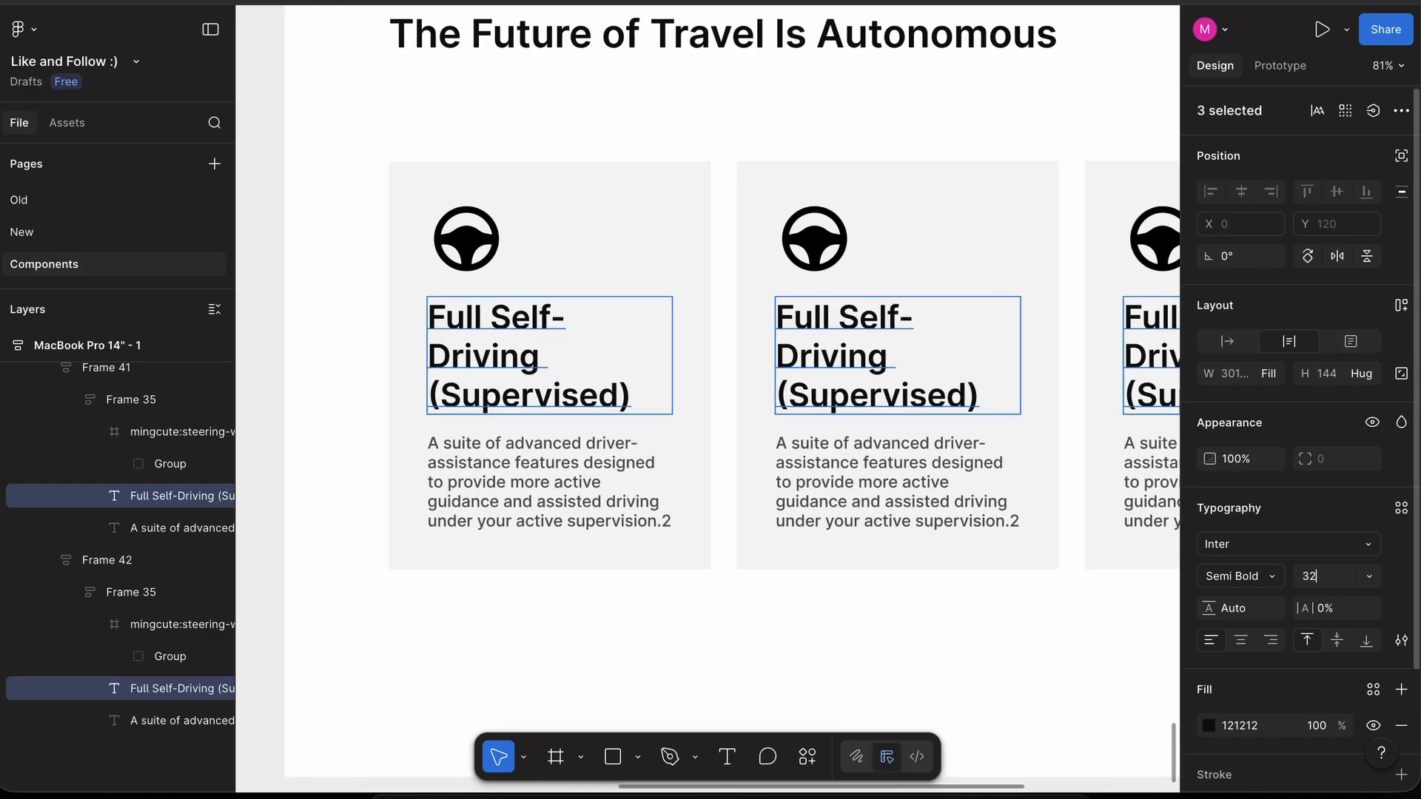
{"action": "type", "text": "32"}
{"action": "key", "text": "Return"}
{"action": "scroll", "coordinate": [698, 559], "scroll_direction": "down", "scroll_amount": 5}
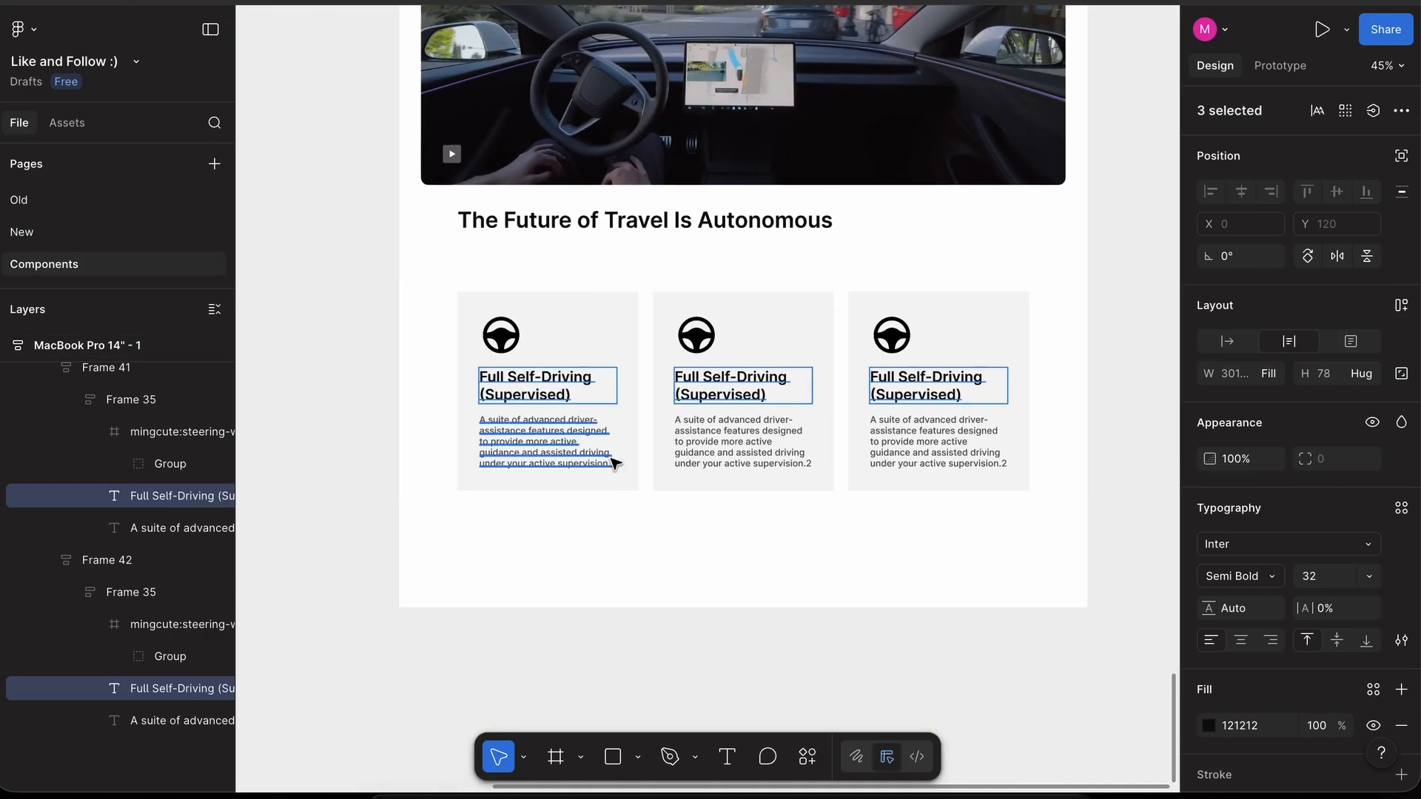
{"action": "scroll", "coordinate": [614, 464], "scroll_direction": "up", "scroll_amount": 2}
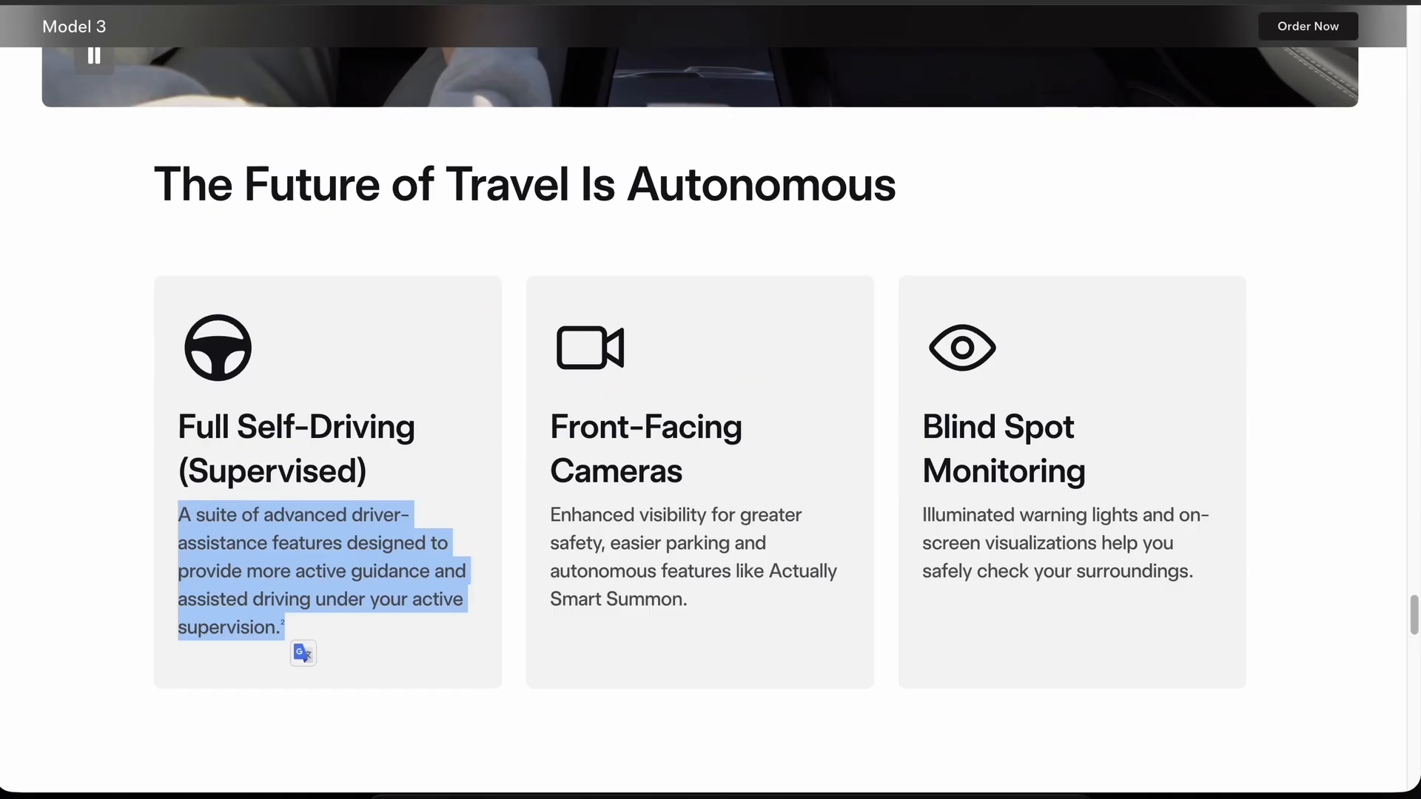
{"action": "left_click", "coordinate": [184, 378]}
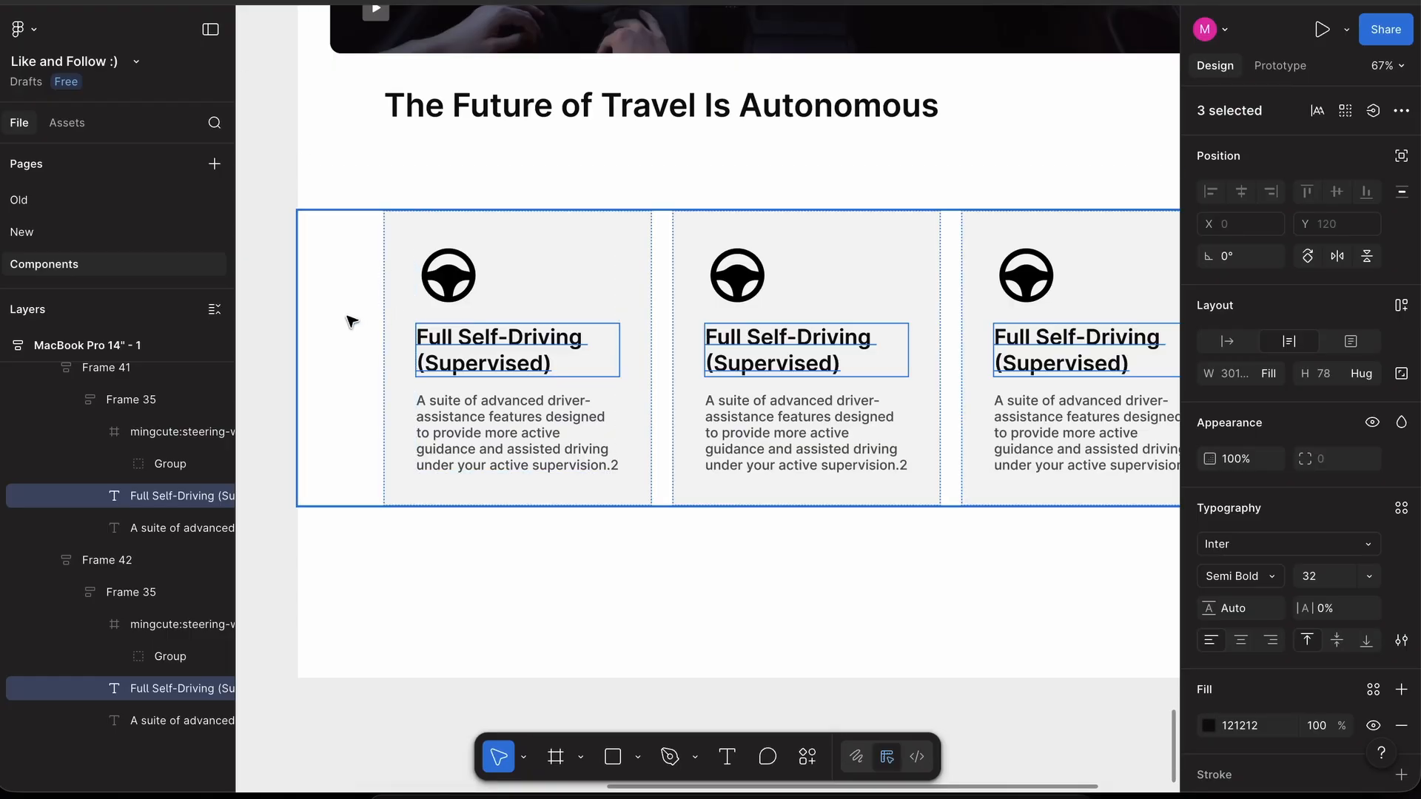
{"action": "scroll", "coordinate": [296, 329], "scroll_direction": "down", "scroll_amount": 2}
{"action": "left_click", "coordinate": [274, 340]}
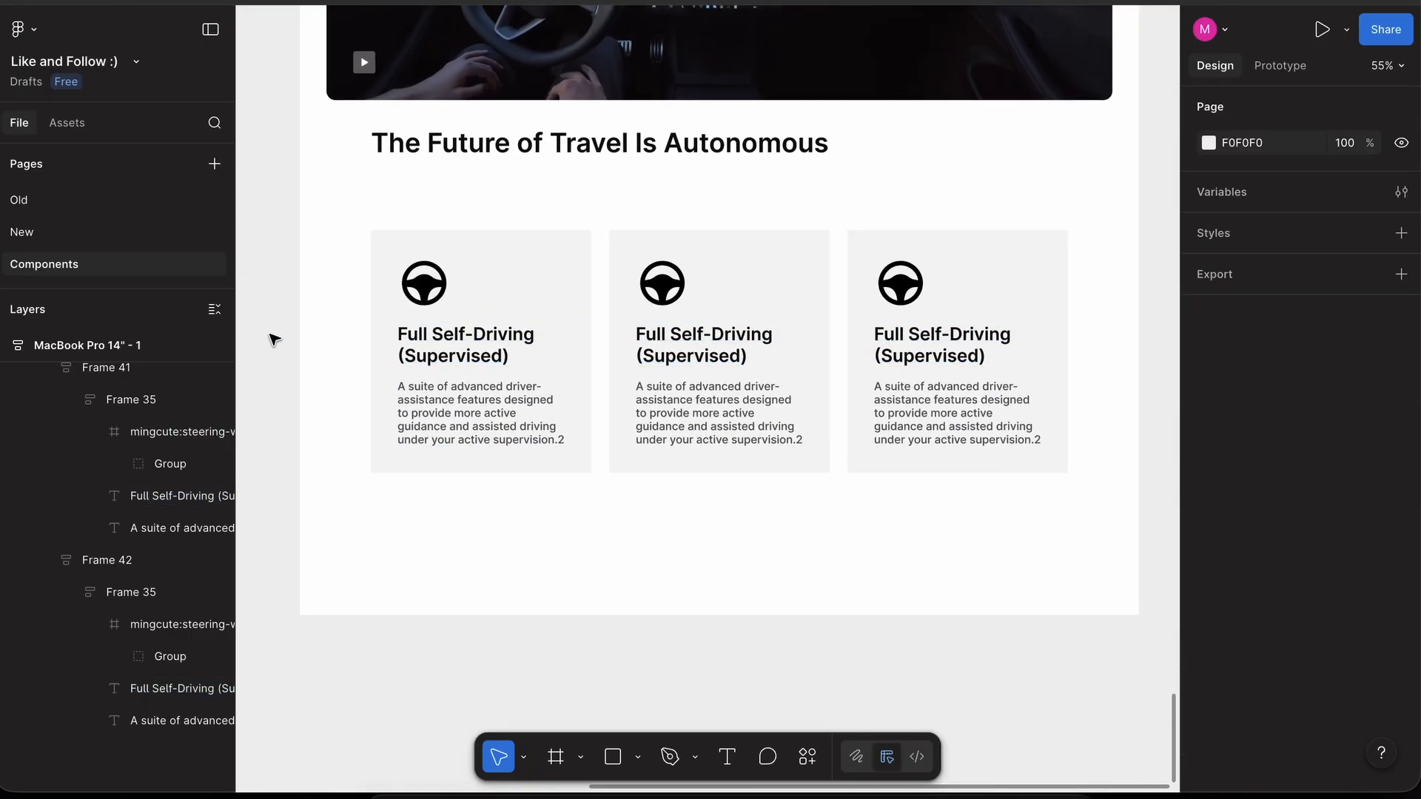
- Wrap the first card's heading and description in an auto layout frame with a gap of 16
{"action": "scroll", "coordinate": [274, 340], "scroll_direction": "up", "scroll_amount": 2}
{"action": "scroll", "coordinate": [519, 362], "scroll_direction": "up", "scroll_amount": 3}
{"action": "double_click", "coordinate": [430, 248]}
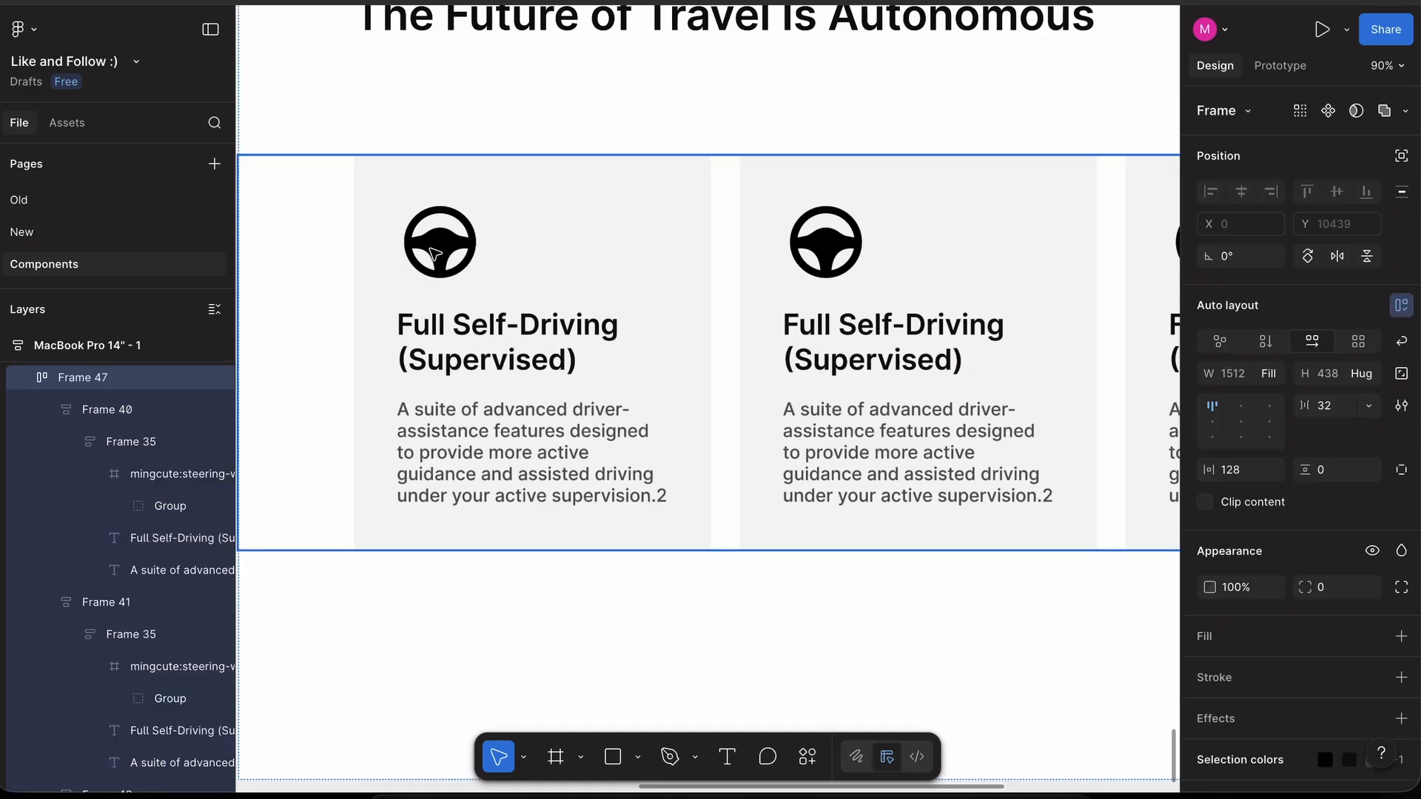
{"action": "double_click", "coordinate": [430, 248]}
{"action": "left_click", "coordinate": [469, 332]}
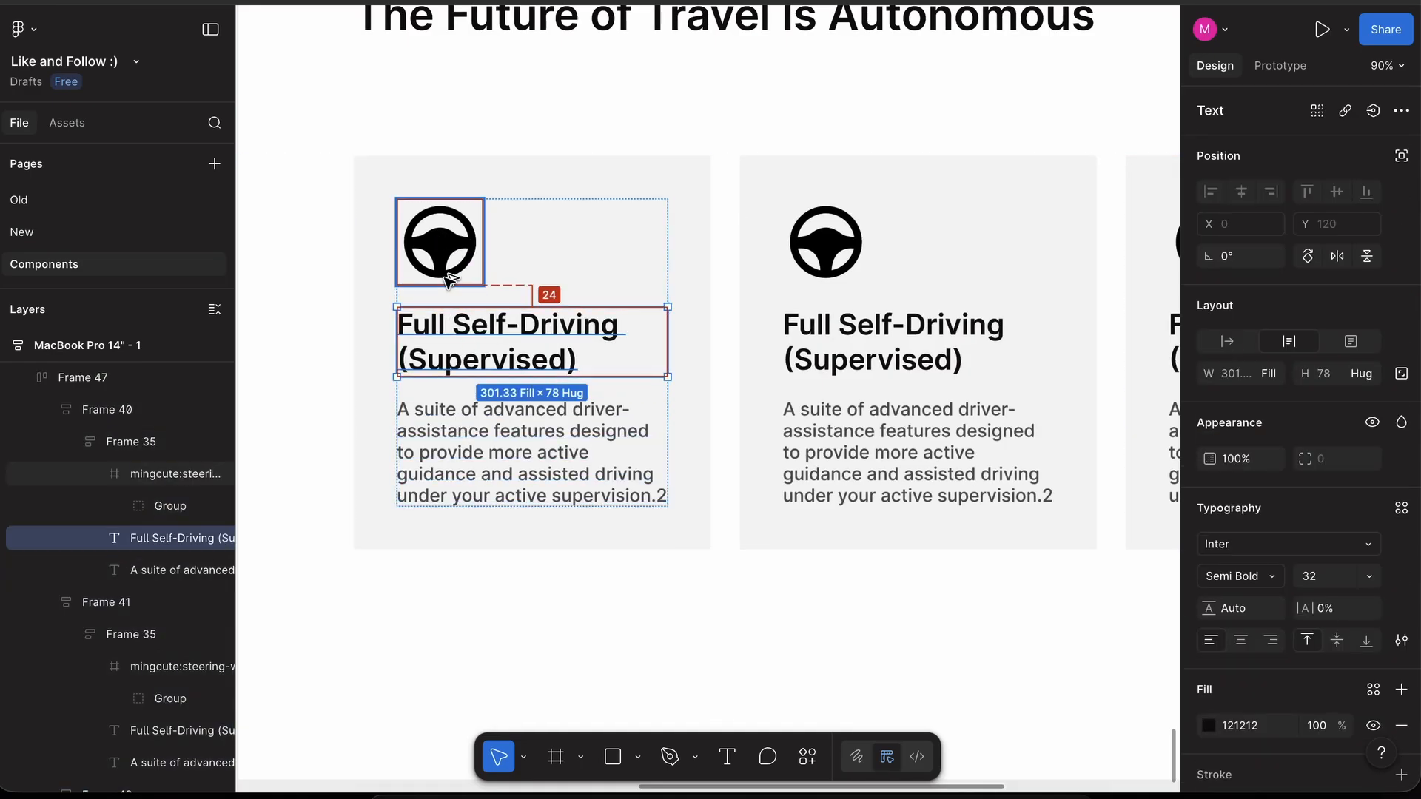
{"action": "left_click", "coordinate": [478, 412], "text": "shift"}
{"action": "key", "text": "shift+a"}
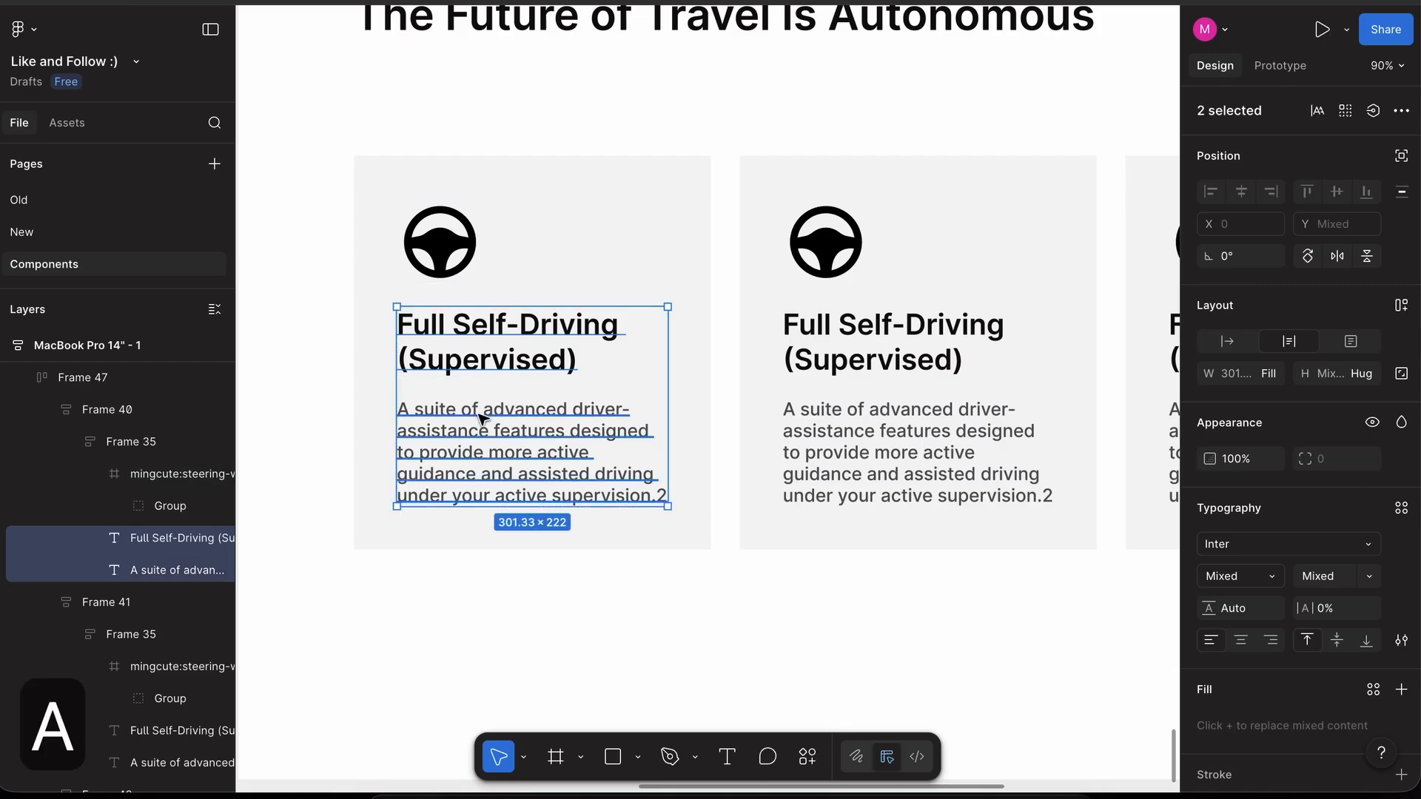
{"action": "type", "text": "16"}
{"action": "key", "text": "Return"}
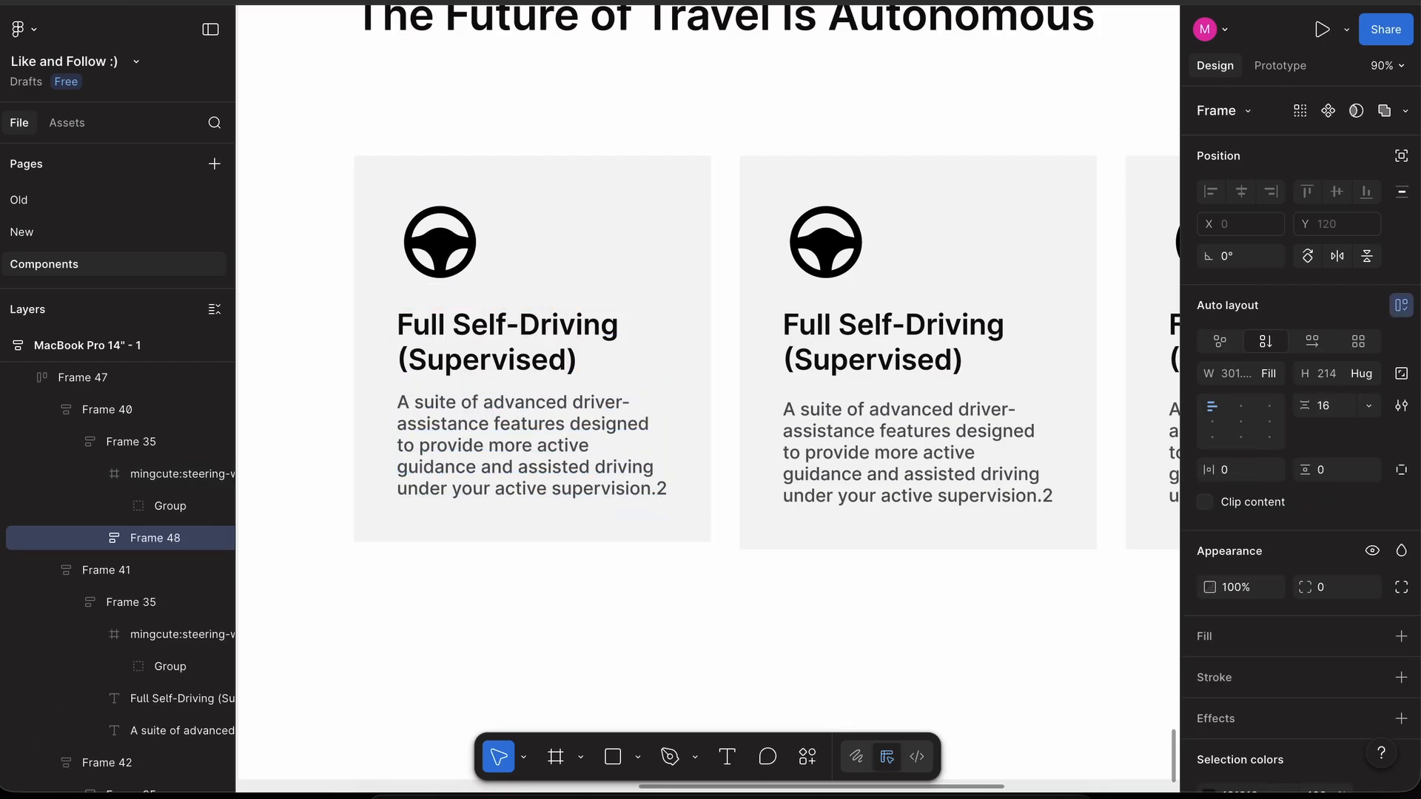
- Set the first card's corner radius to 8
{"action": "scroll", "coordinate": [536, 379], "scroll_direction": "down", "scroll_amount": 5}
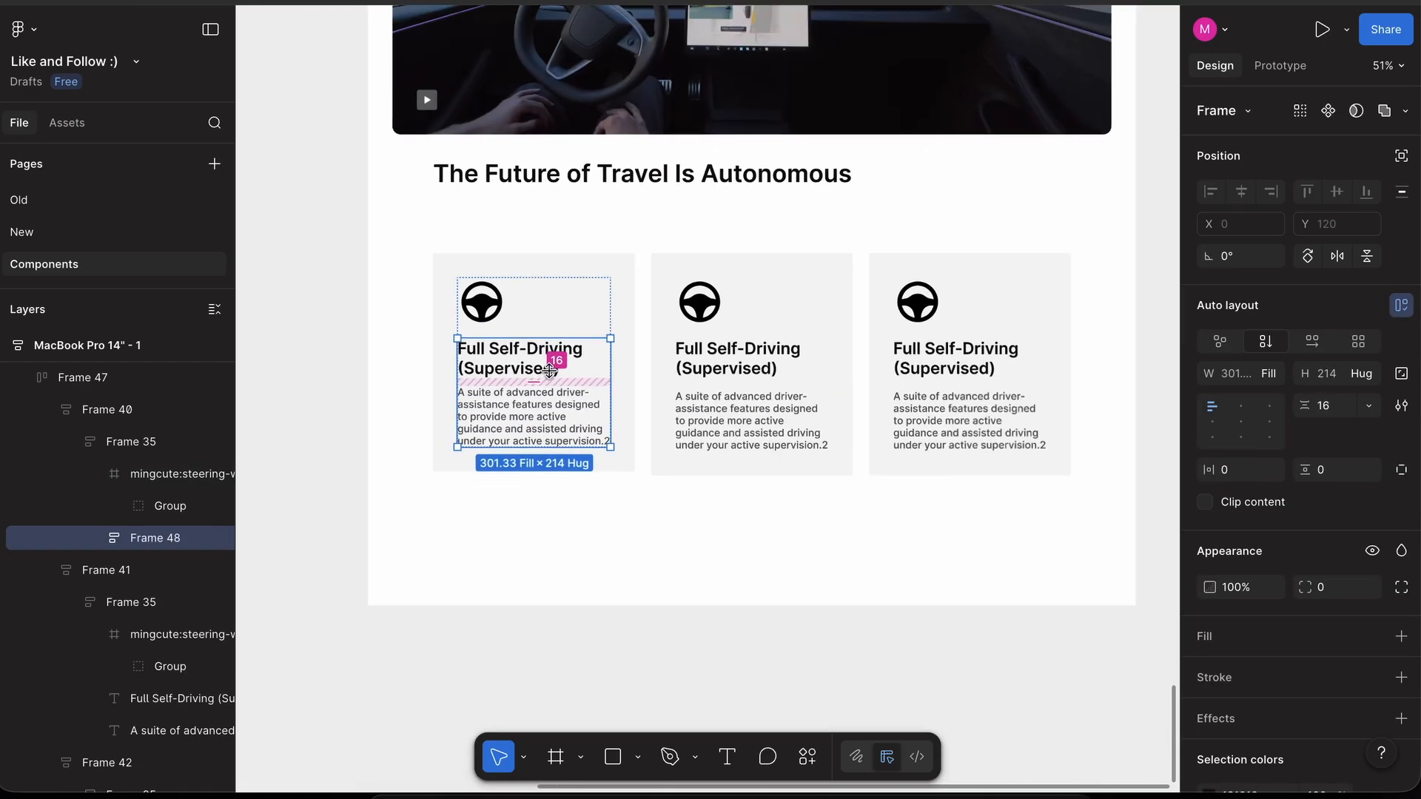
{"action": "left_click", "coordinate": [623, 320]}
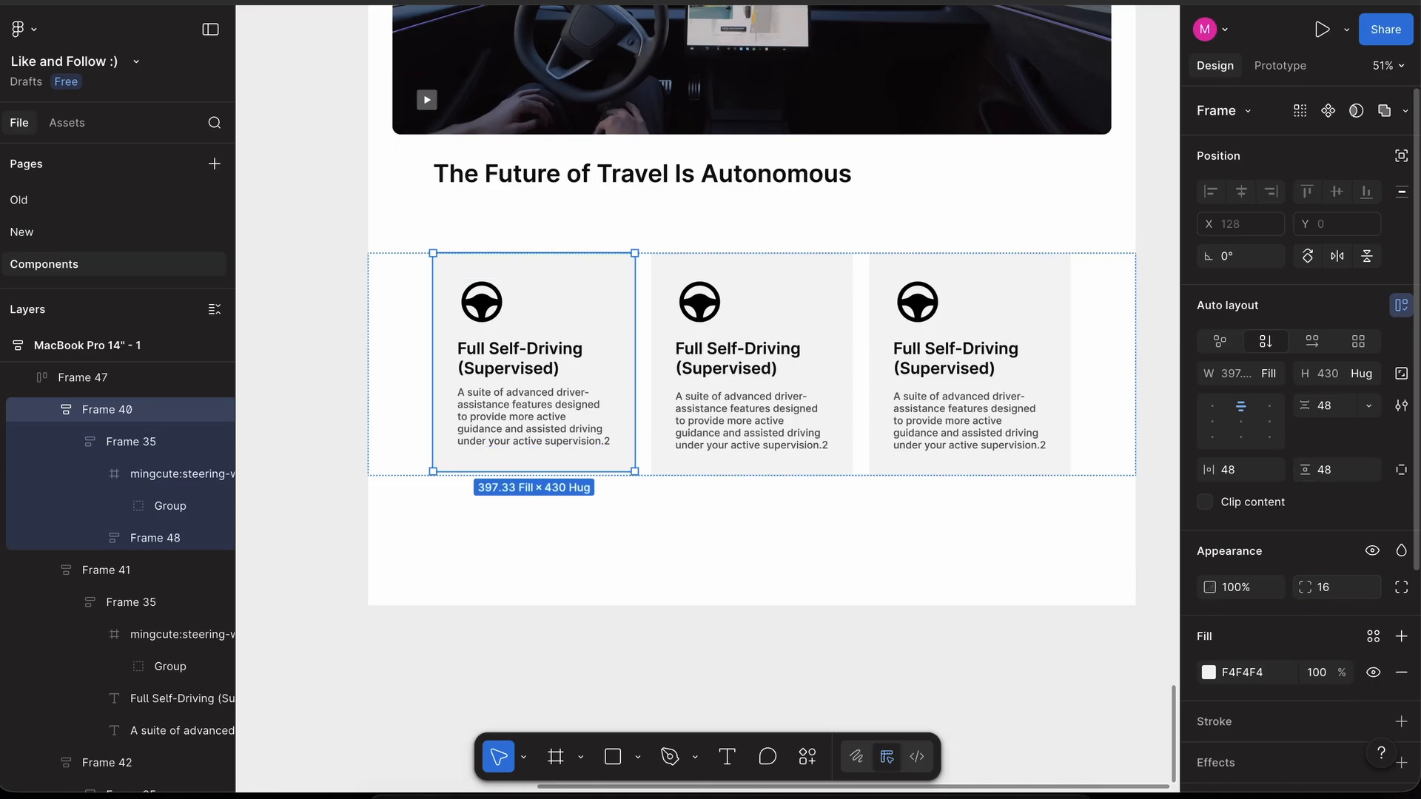
{"action": "key", "text": "Return"}
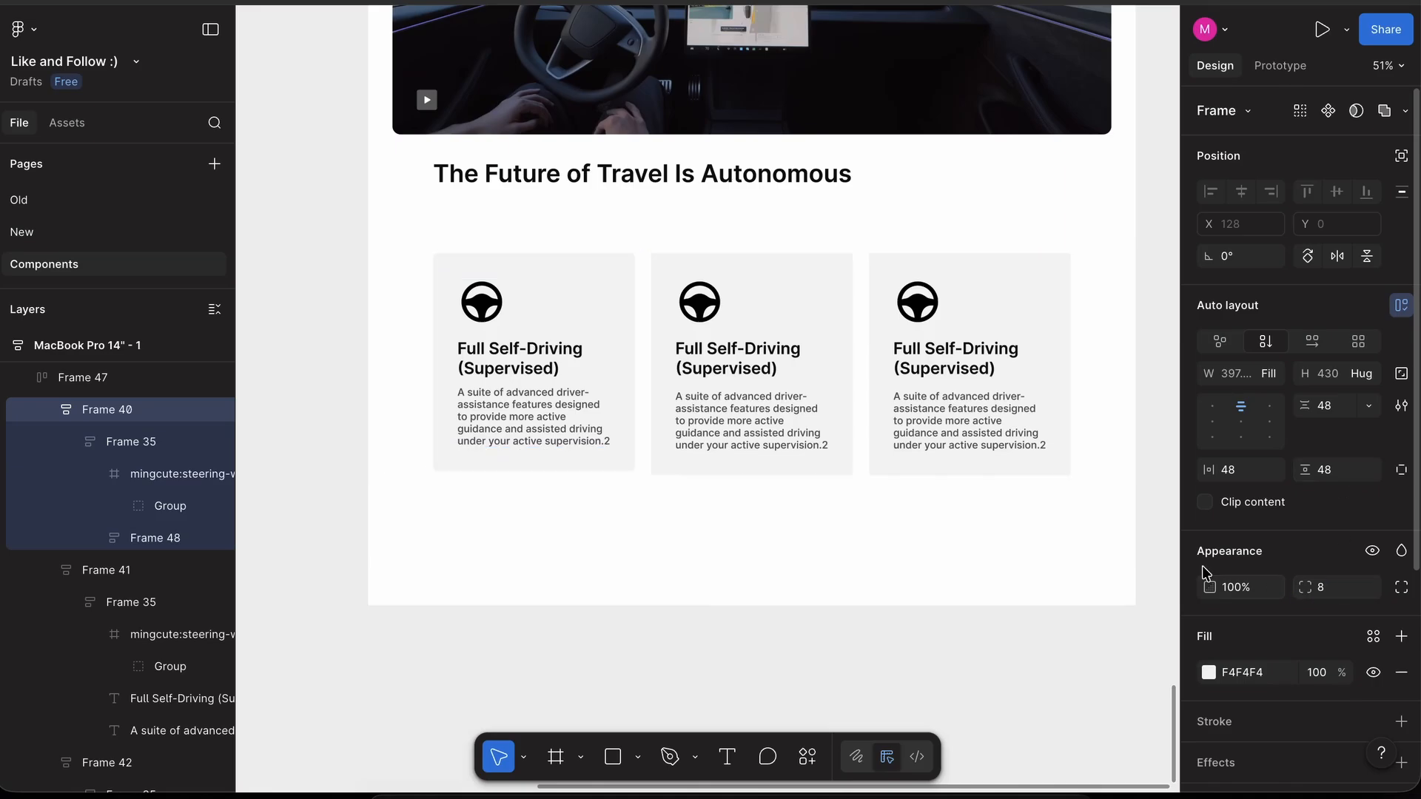
- Duplicate the first card twice and delete the two old cards so three matching cards remain in the row
{"action": "left_click", "coordinate": [319, 411]}
{"action": "left_click", "coordinate": [590, 388]}
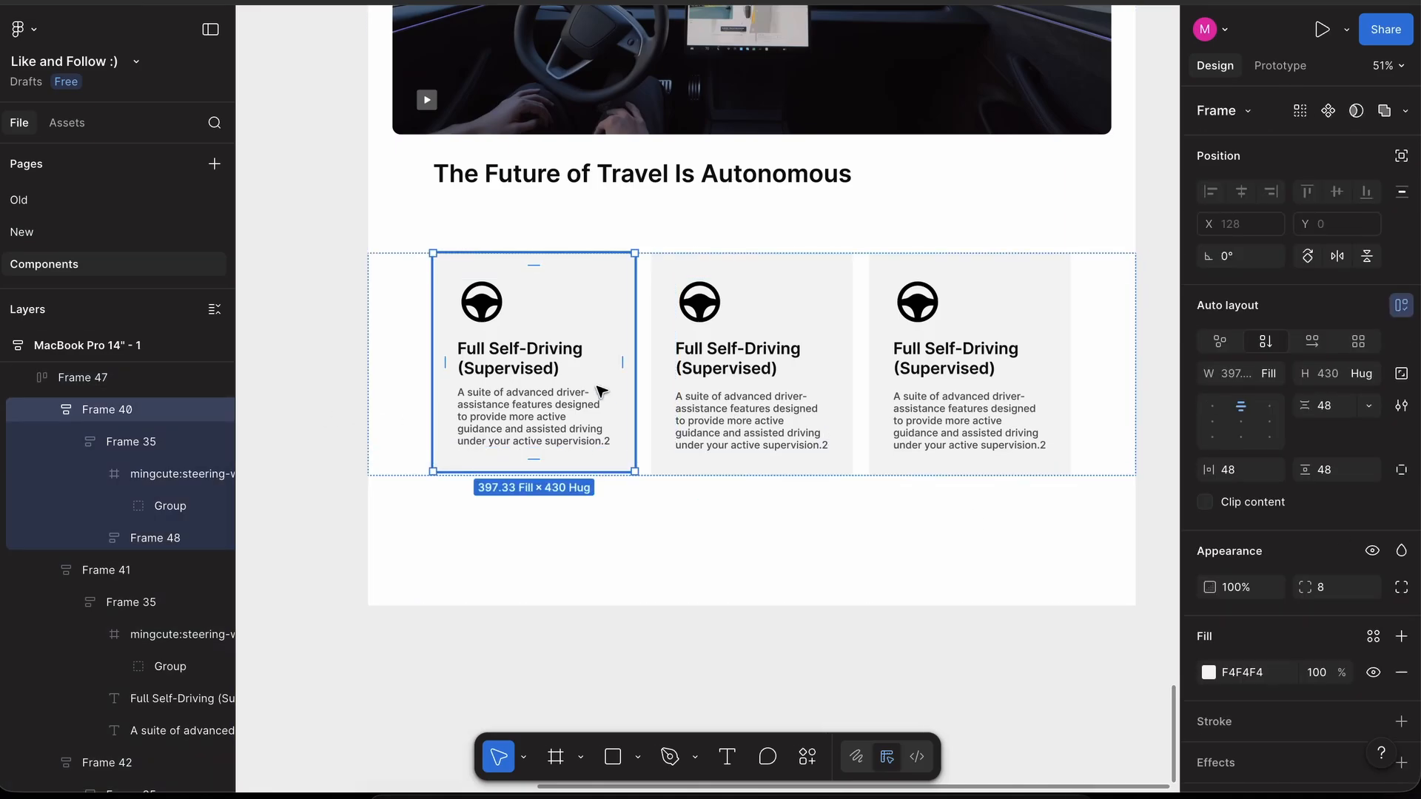
{"action": "key", "text": "super+d"}
{"action": "key", "text": "super+d"}
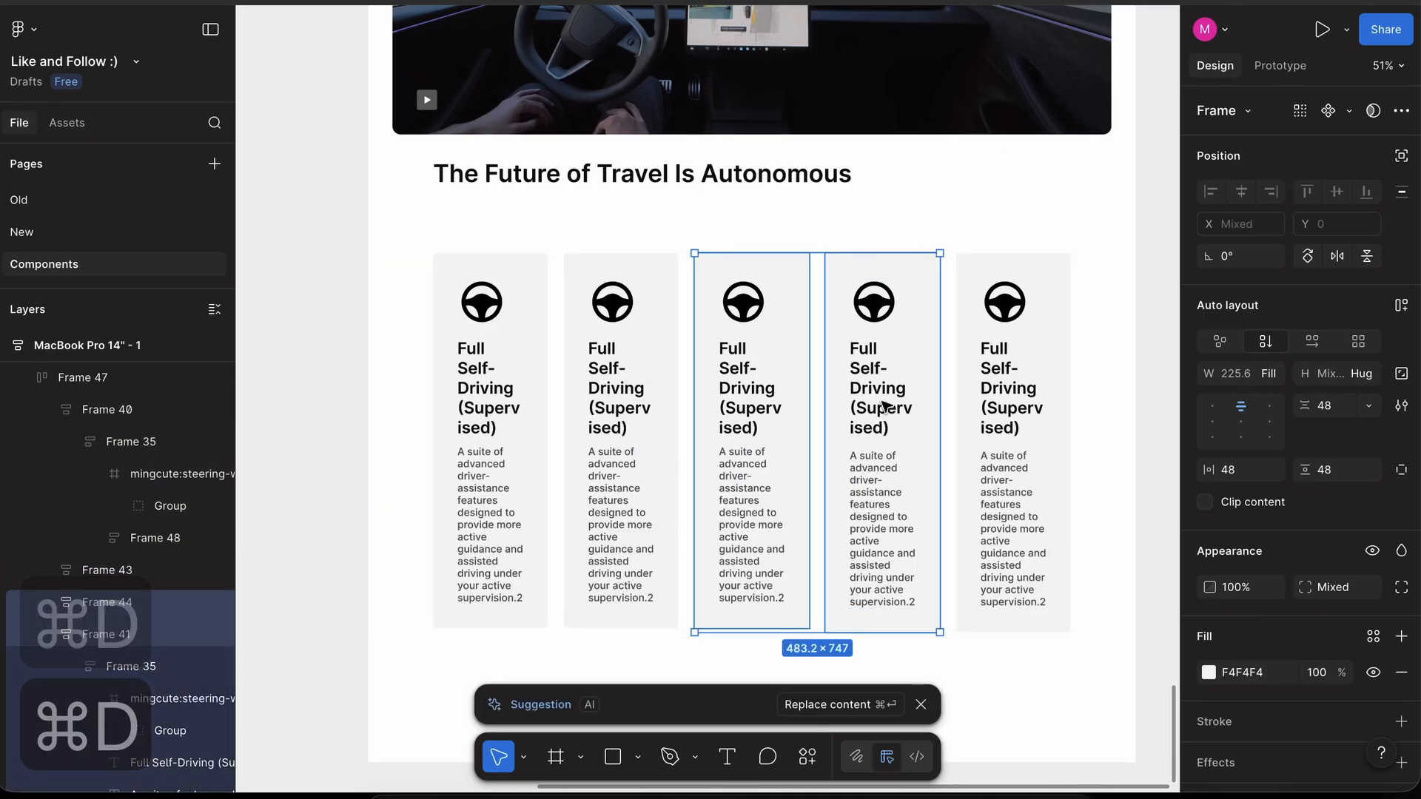
{"action": "left_click", "coordinate": [874, 433]}
{"action": "left_click", "coordinate": [1008, 408], "text": "shift"}
{"action": "key", "text": "Delete"}
{"action": "key", "text": "Escape"}
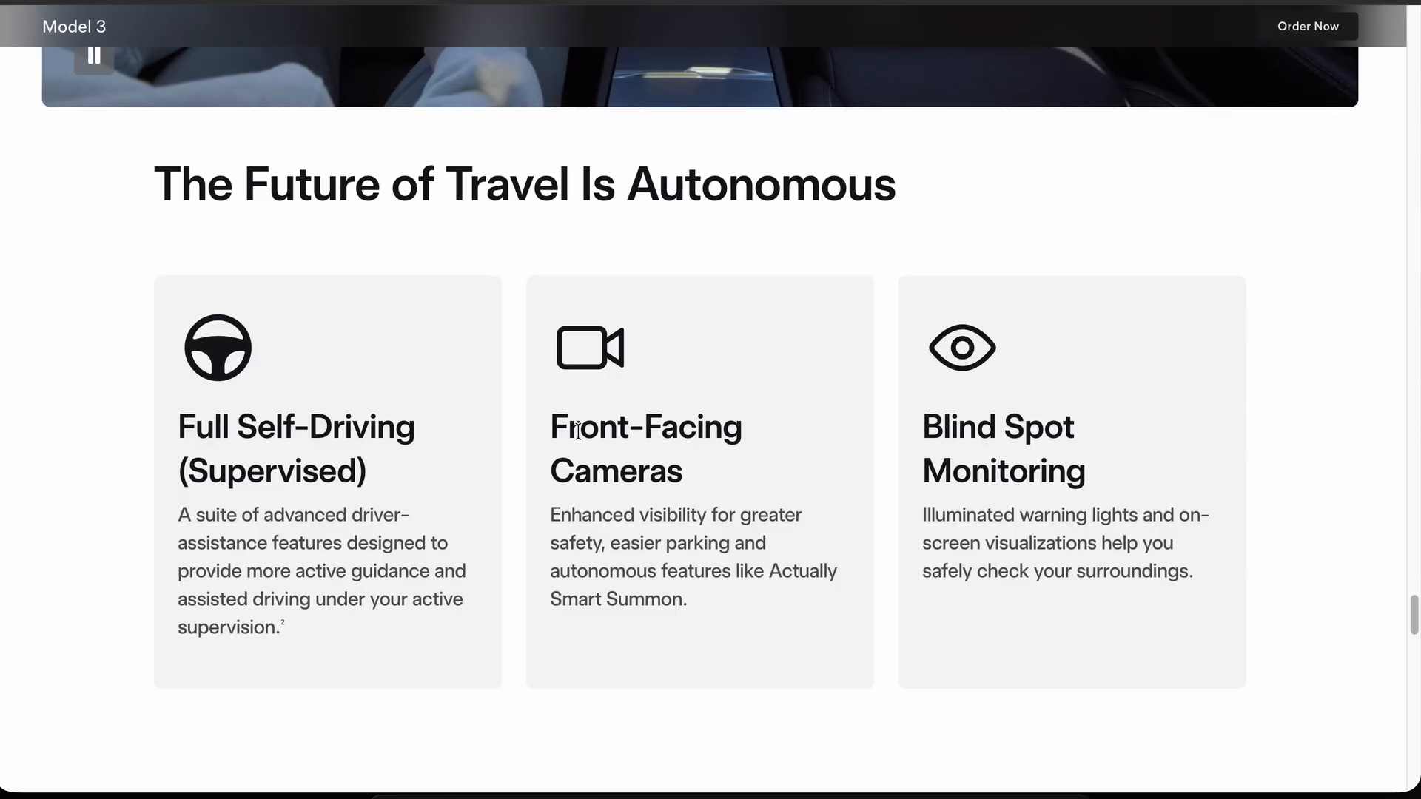
- Replace the second card's heading with "Front-Facing Cameras" copied from the Tesla reference page
{"action": "left_click_drag", "start_coordinate": [578, 431], "coordinate": [656, 496]}
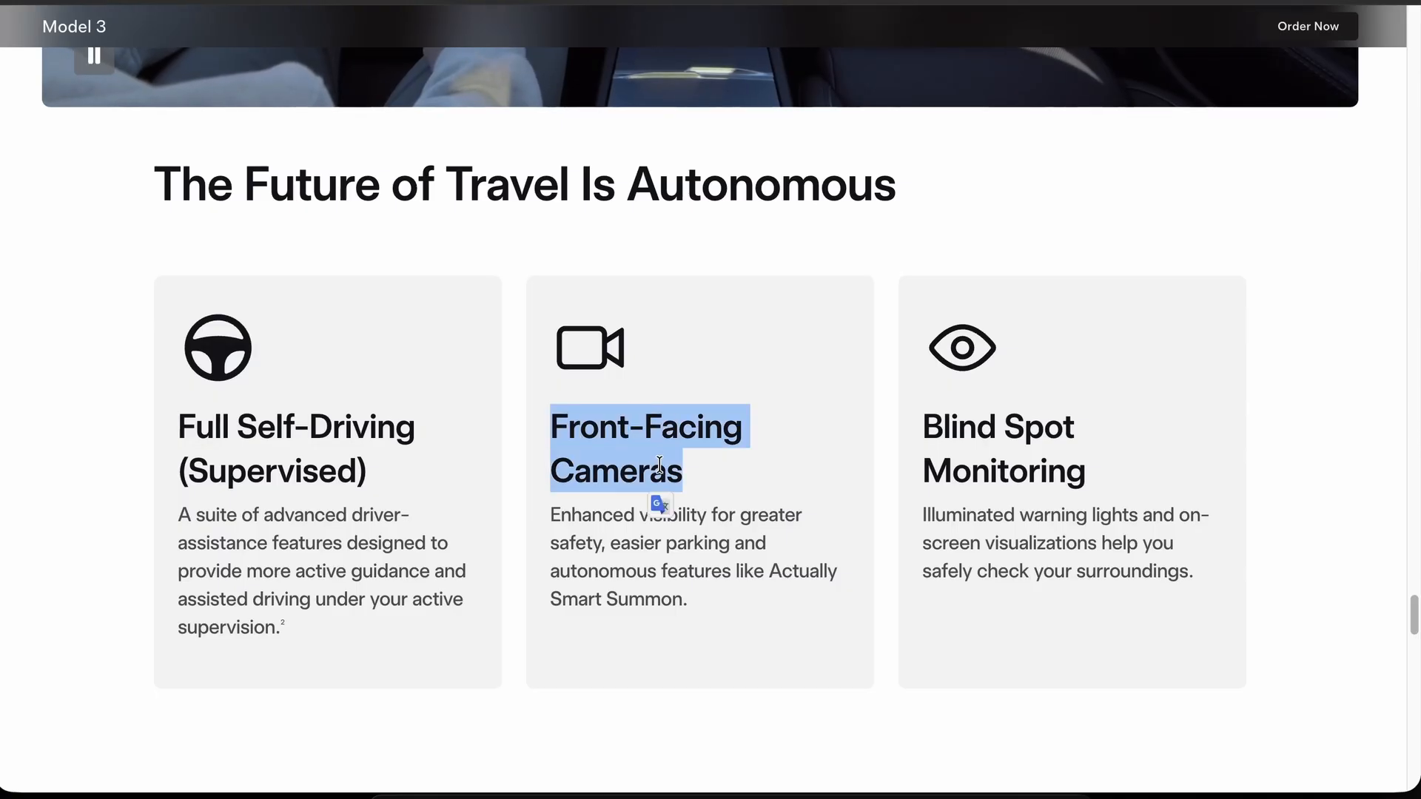
{"action": "key", "text": "super+c"}
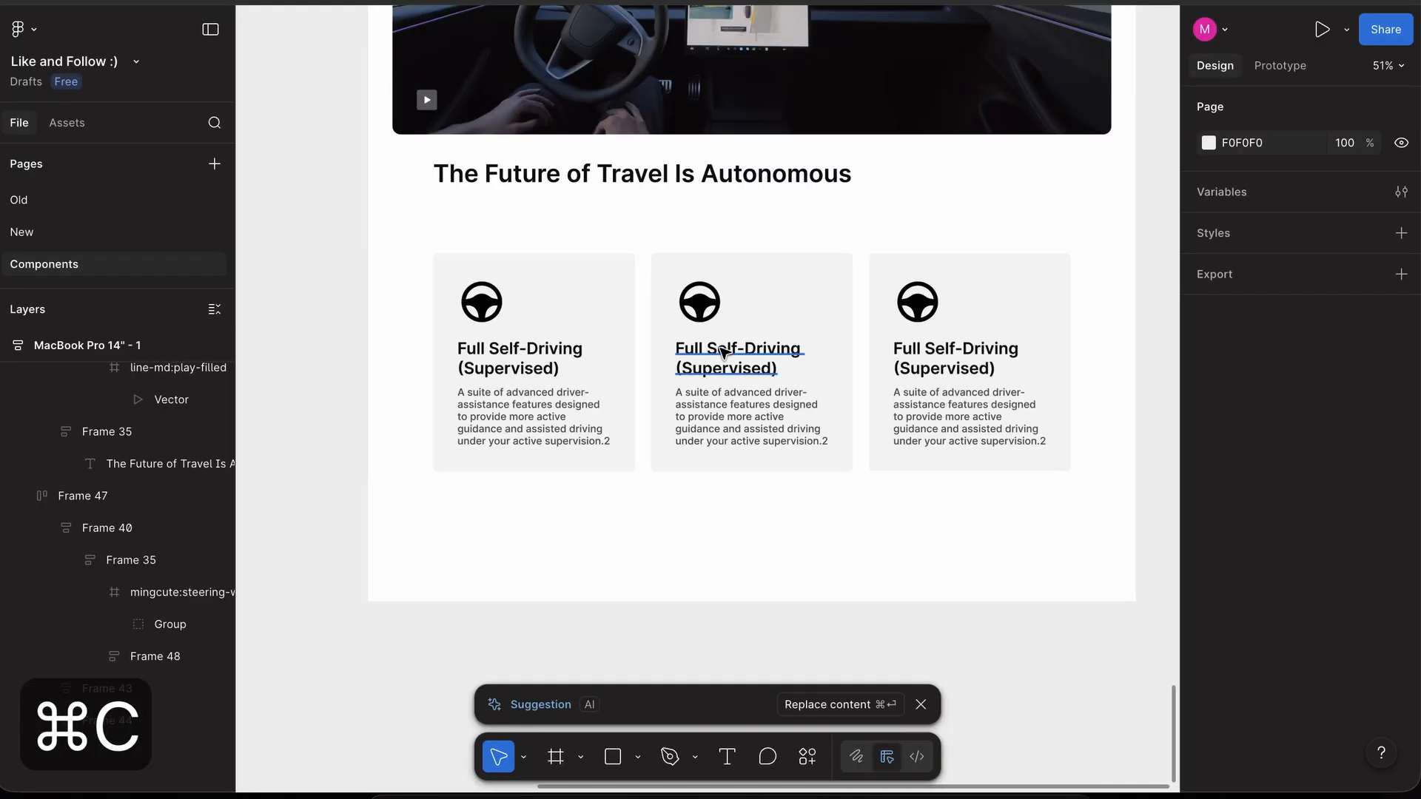
{"action": "double_click", "coordinate": [723, 354]}
{"action": "key", "text": "shift+super+v"}
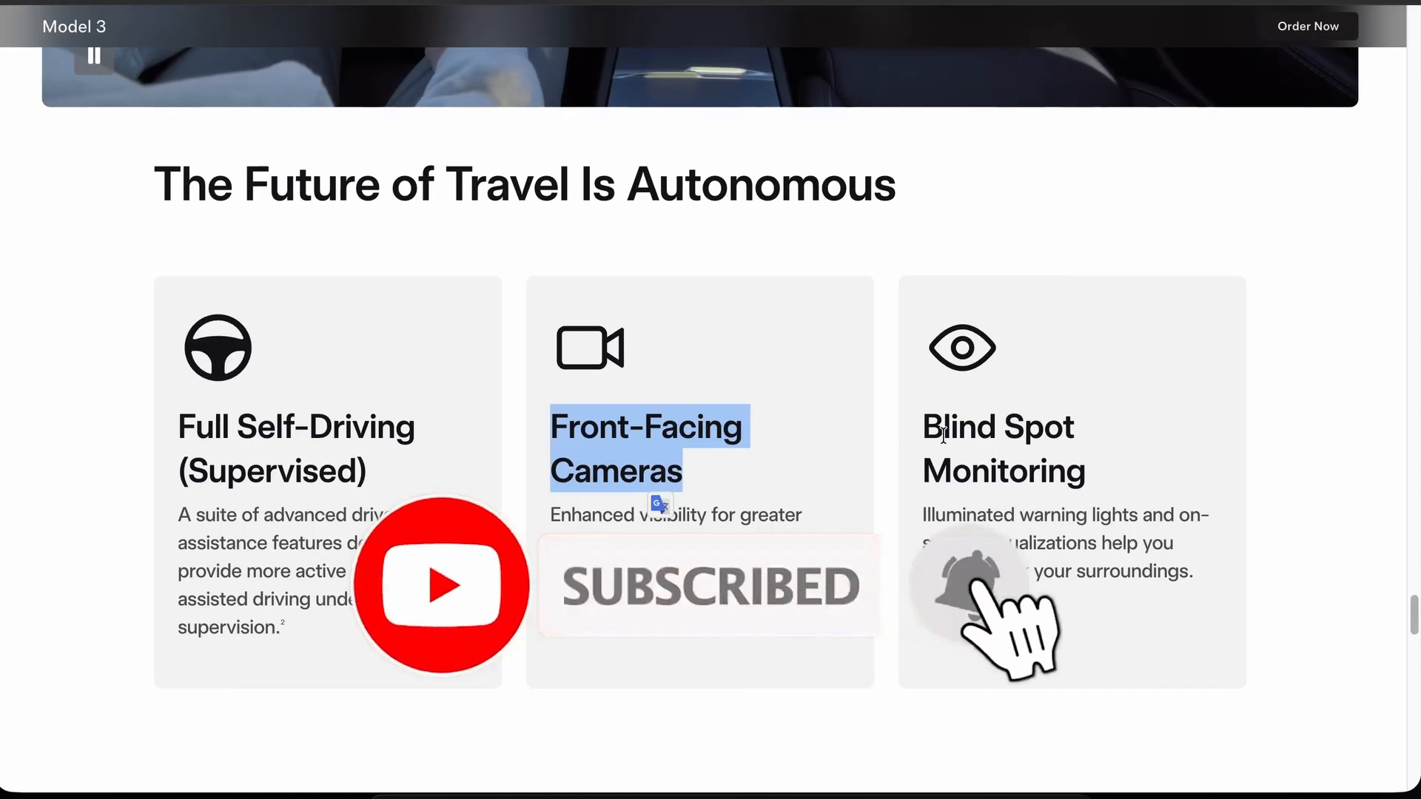
- Replace the third card's heading with "Blind Spot Monitoring" copied from the reference page
{"action": "left_click_drag", "start_coordinate": [923, 418], "coordinate": [1086, 485]}
{"action": "key", "text": "super+c"}
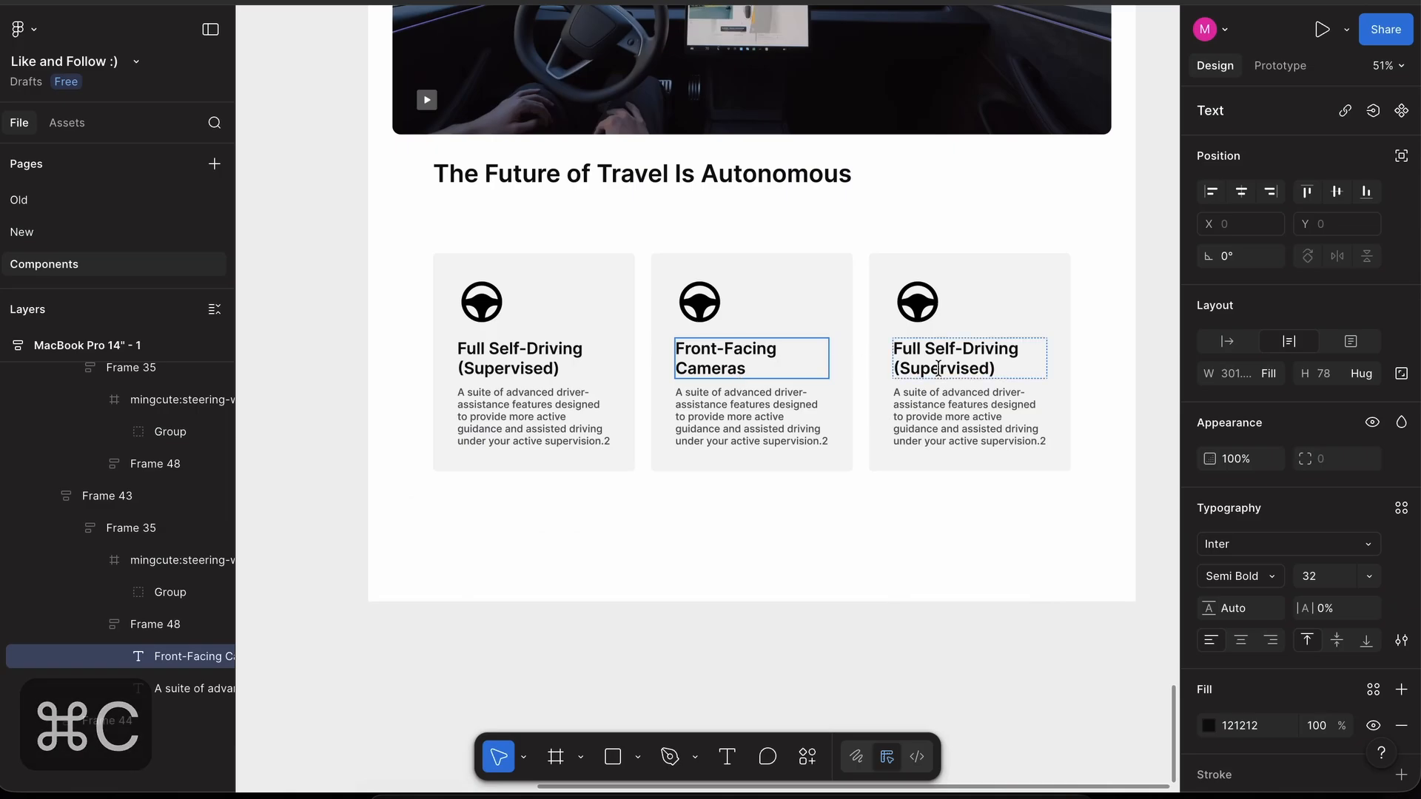
{"action": "key", "text": "super+a"}
{"action": "key", "text": "shift+super+v"}
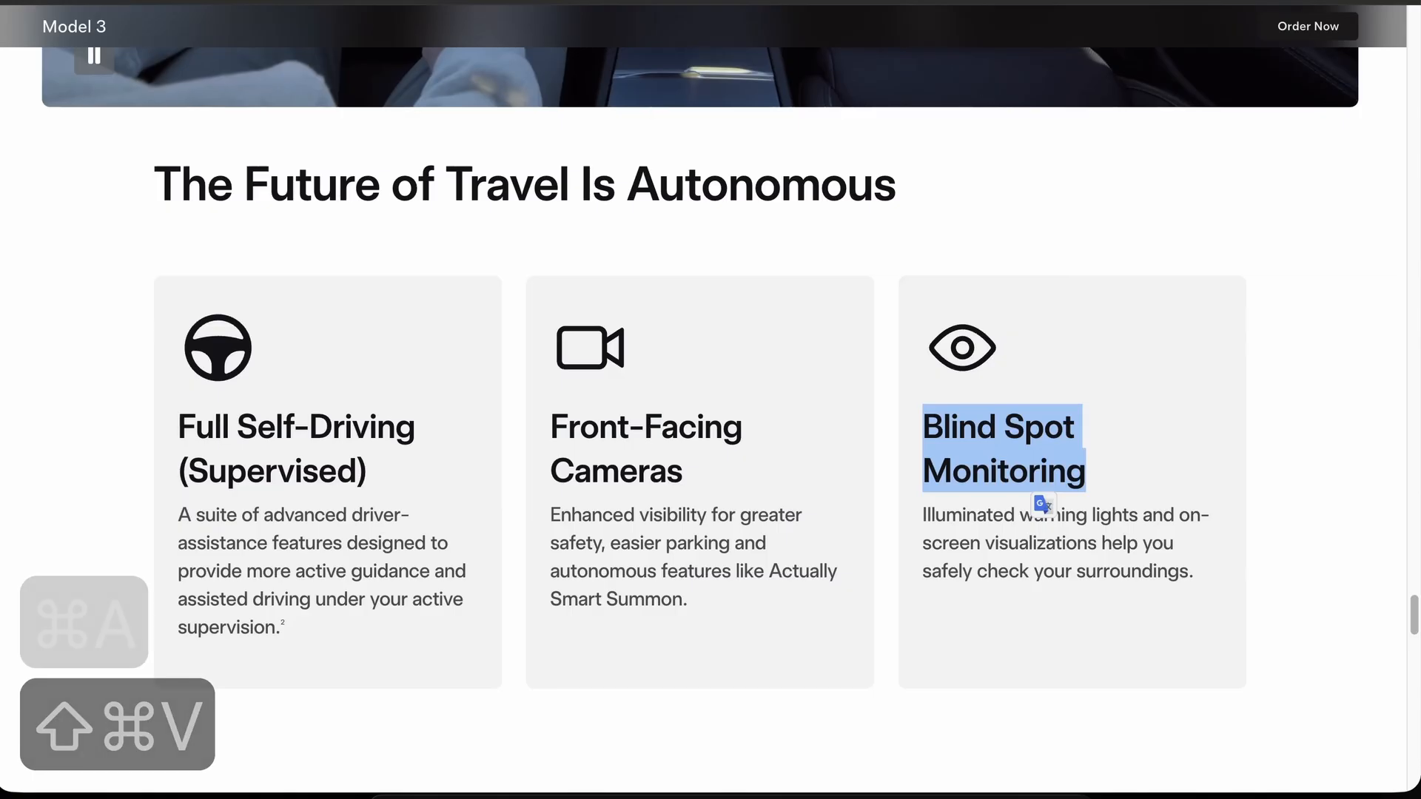
- Replace the third card's description with the reference page's text about illuminated warning lights and on-screen visualizations
{"action": "double_click", "coordinate": [953, 519]}
{"action": "left_click_drag", "start_coordinate": [954, 518], "coordinate": [1150, 571]}
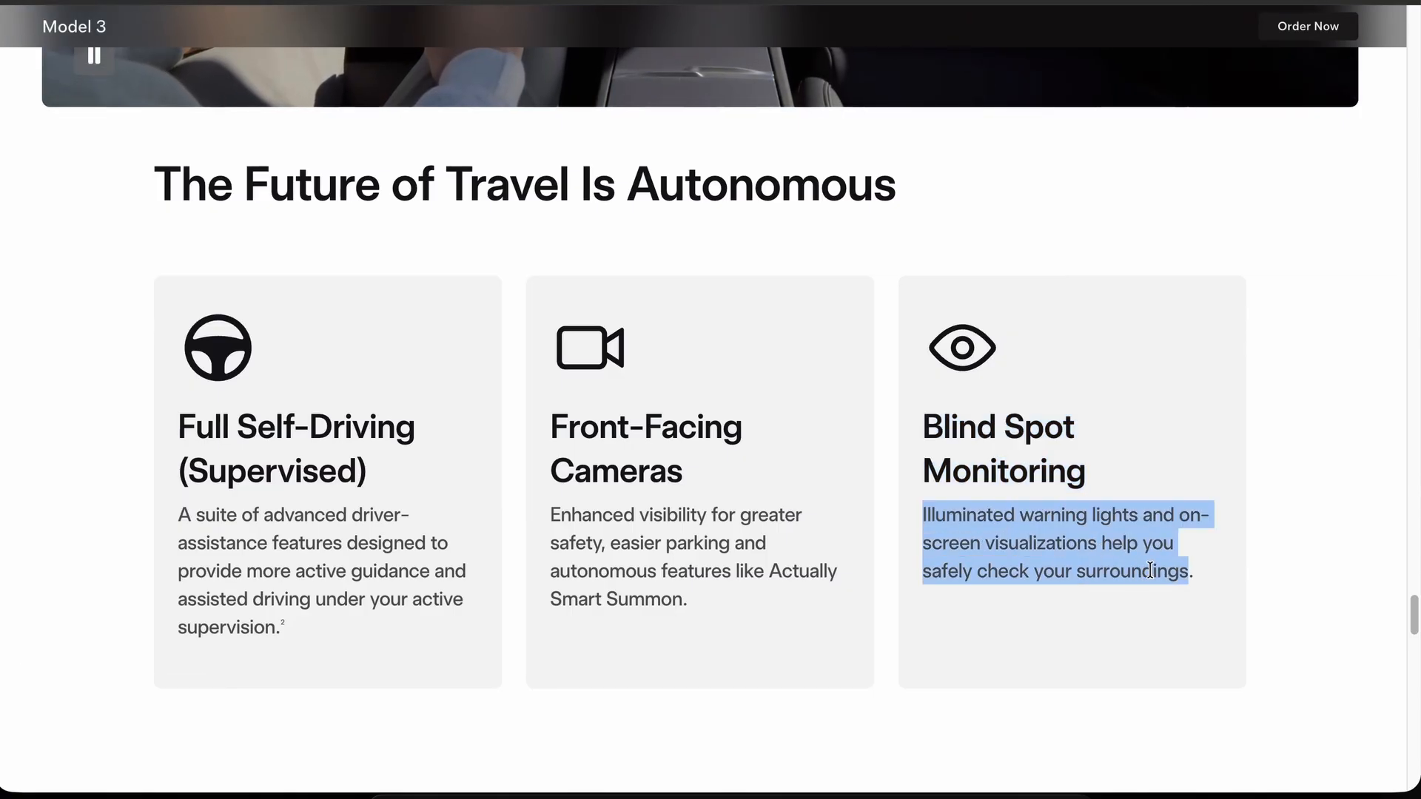
{"action": "key", "text": "super+c"}
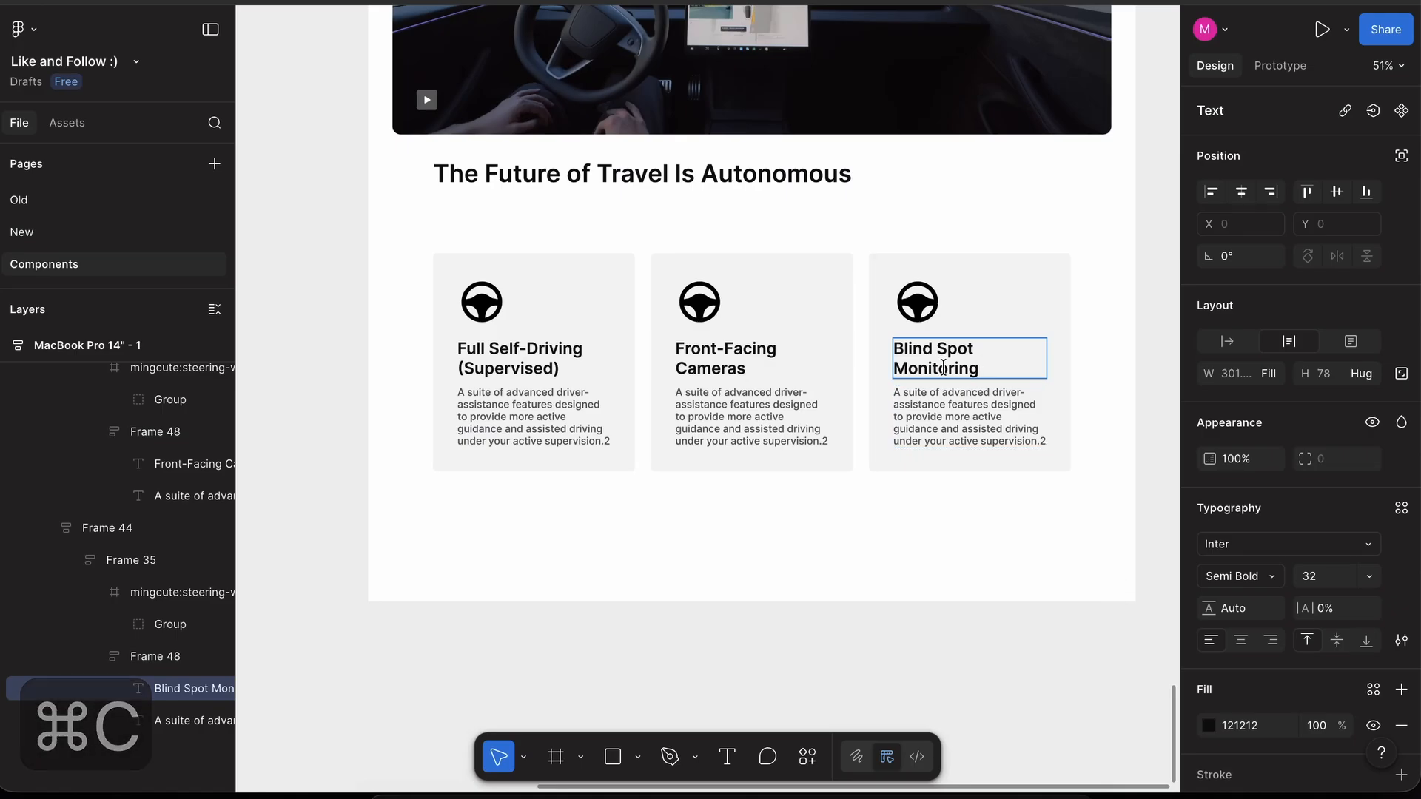
{"action": "double_click", "coordinate": [948, 416]}
{"action": "key", "text": "super+a"}
{"action": "key", "text": "shift+super+v"}
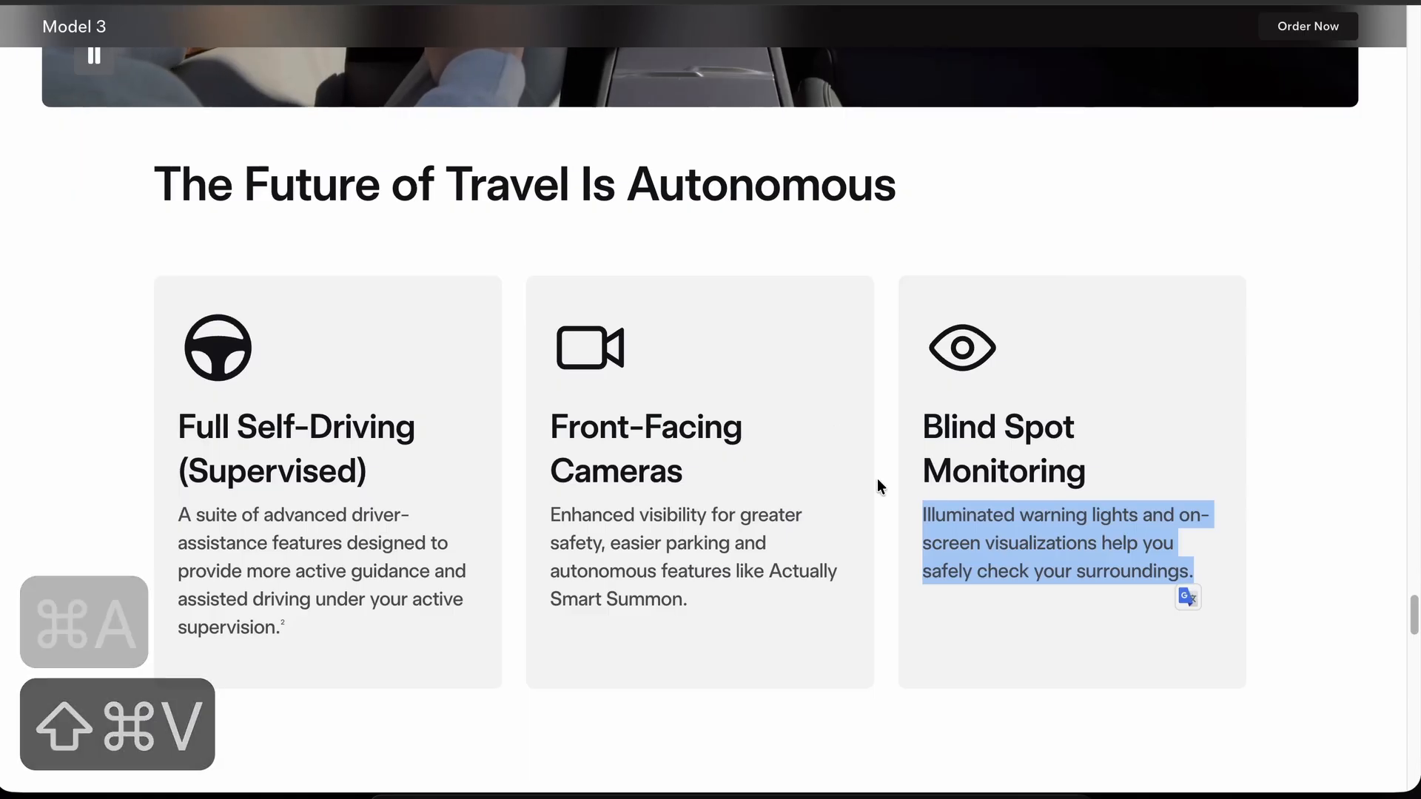
- Replace the second card's description with the reference page's "Enhanced visibility for greater safety" text
{"action": "left_click_drag", "start_coordinate": [550, 515], "coordinate": [695, 607]}
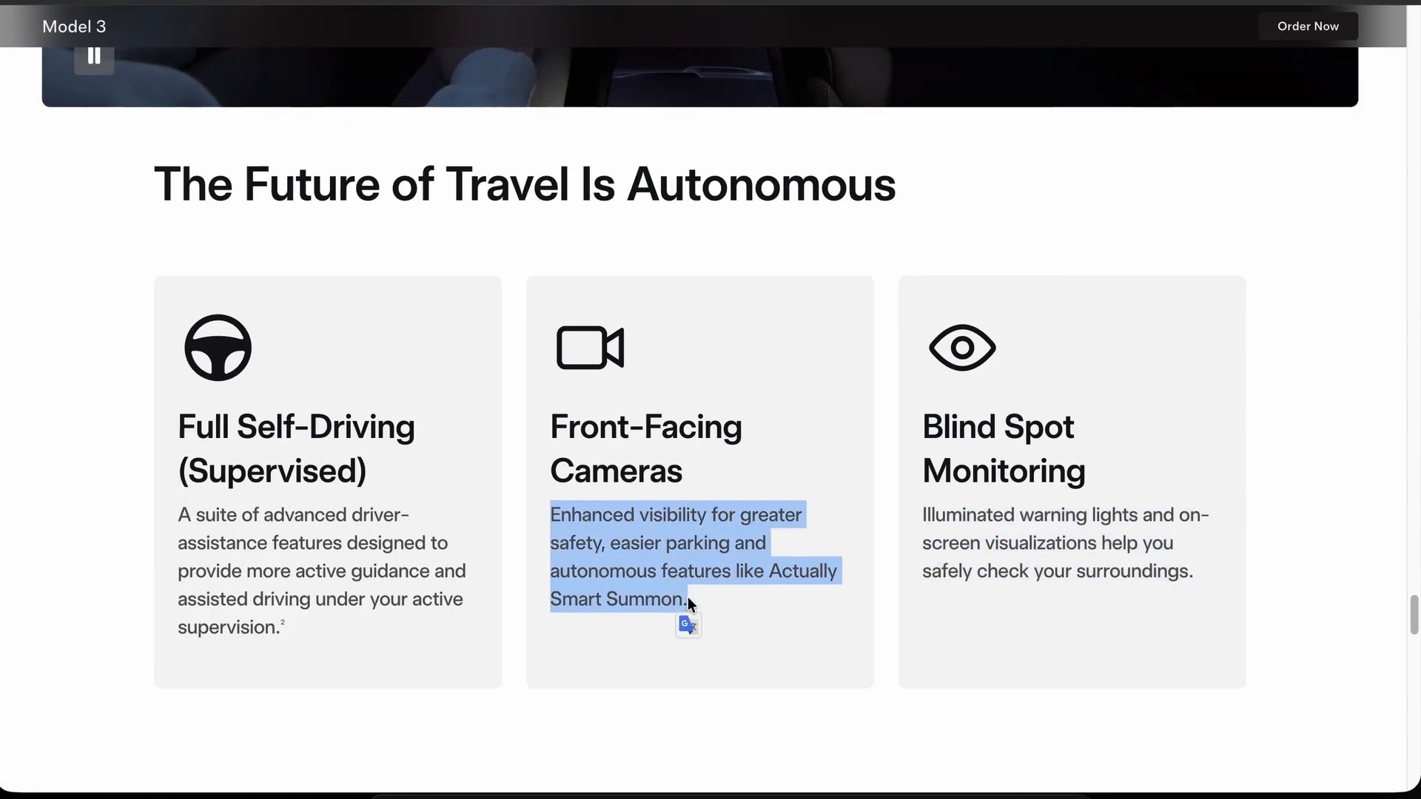
{"action": "key", "text": "super+c"}
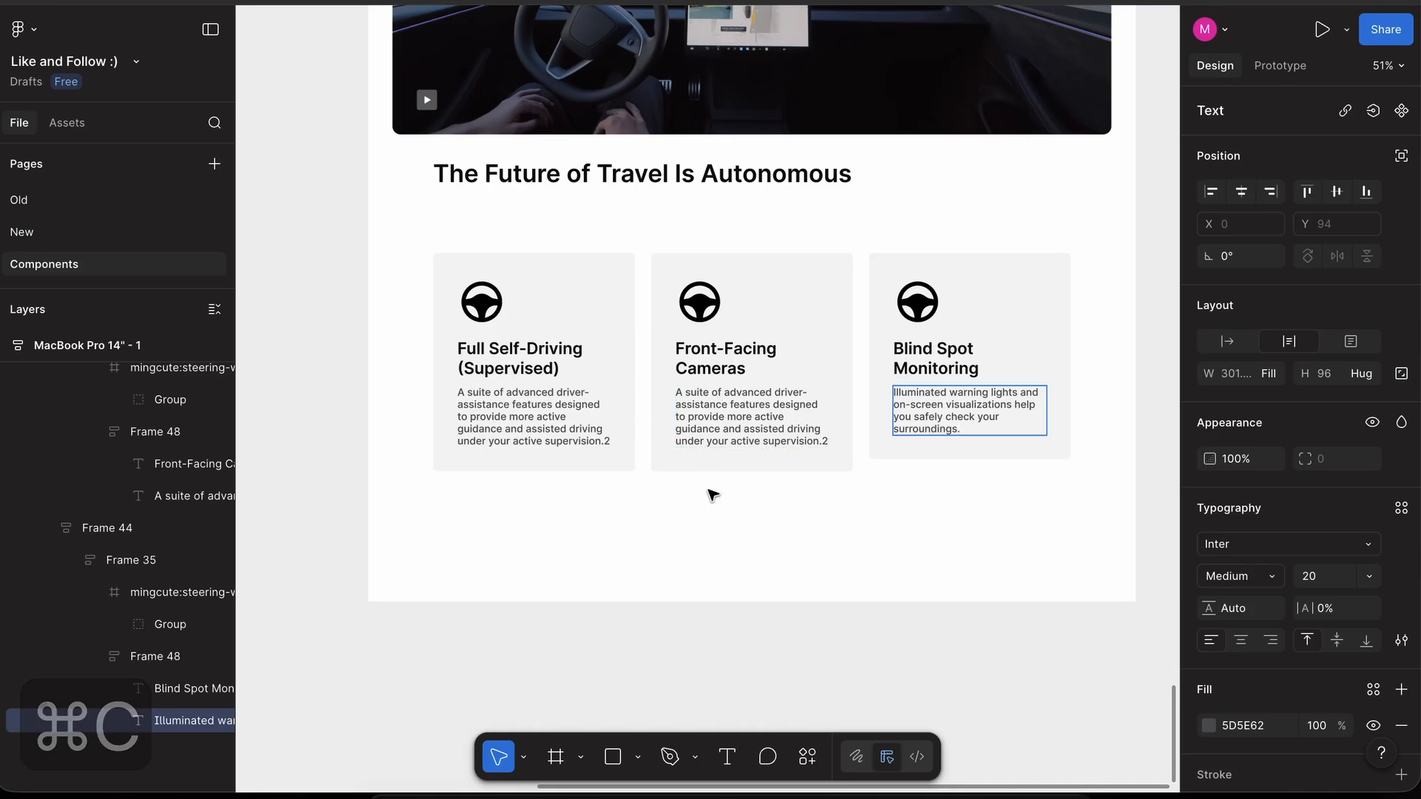
{"action": "double_click", "coordinate": [737, 432]}
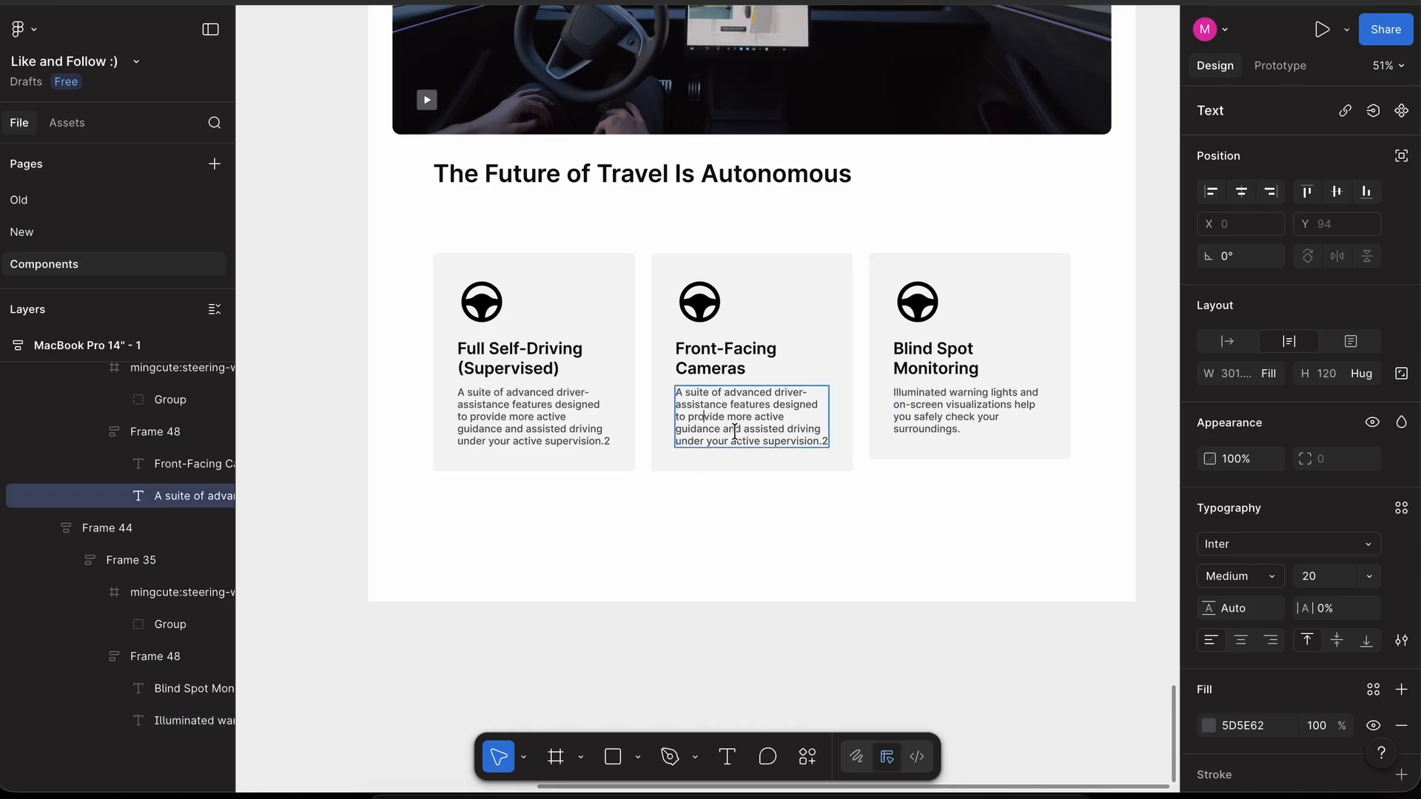
{"action": "key", "text": "super+a"}
{"action": "key", "text": "shift+super+v"}
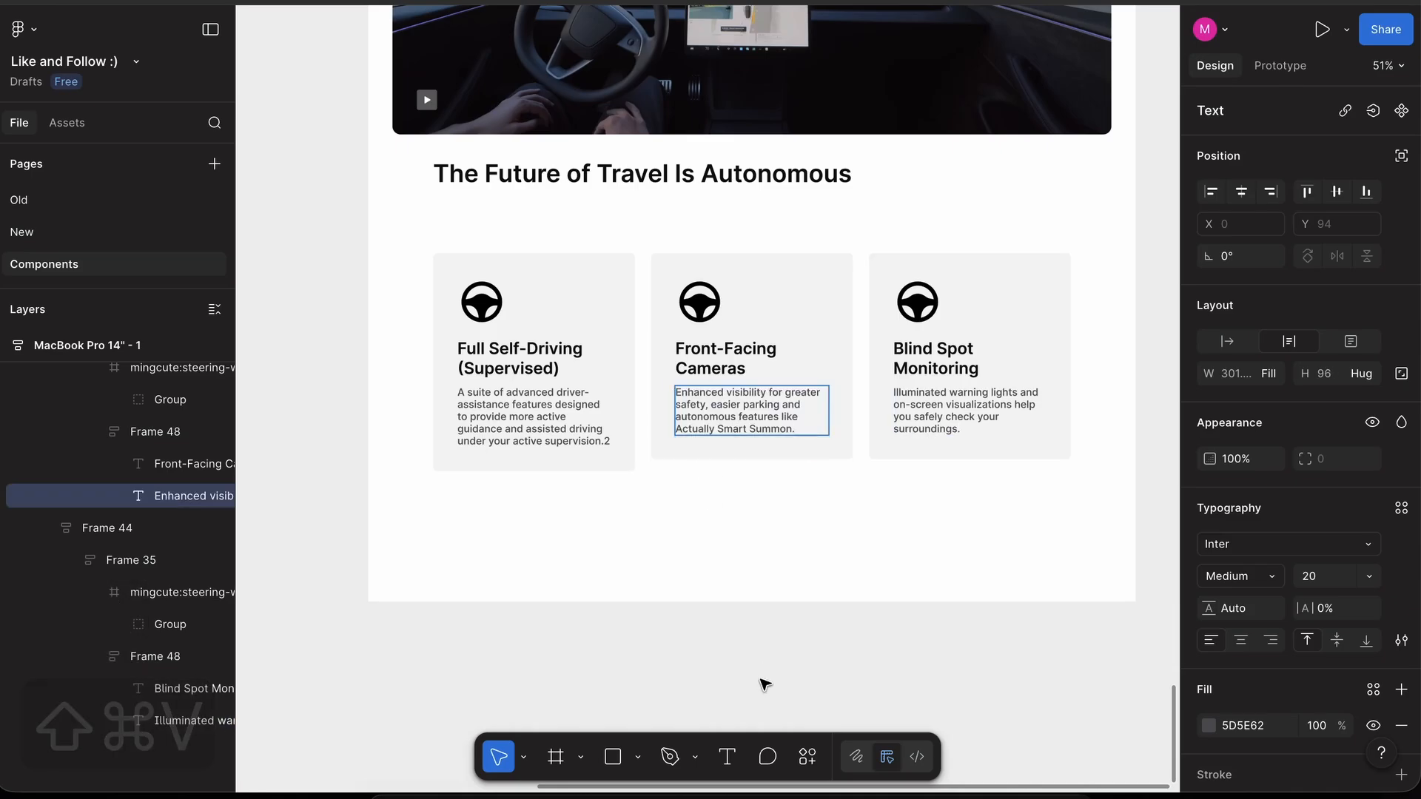
{"action": "key", "text": "Escape"}
- Run the Iconify plugin and search its icon sets for "camera"
{"action": "scroll", "coordinate": [805, 484], "scroll_direction": "left", "scroll_amount": 2}
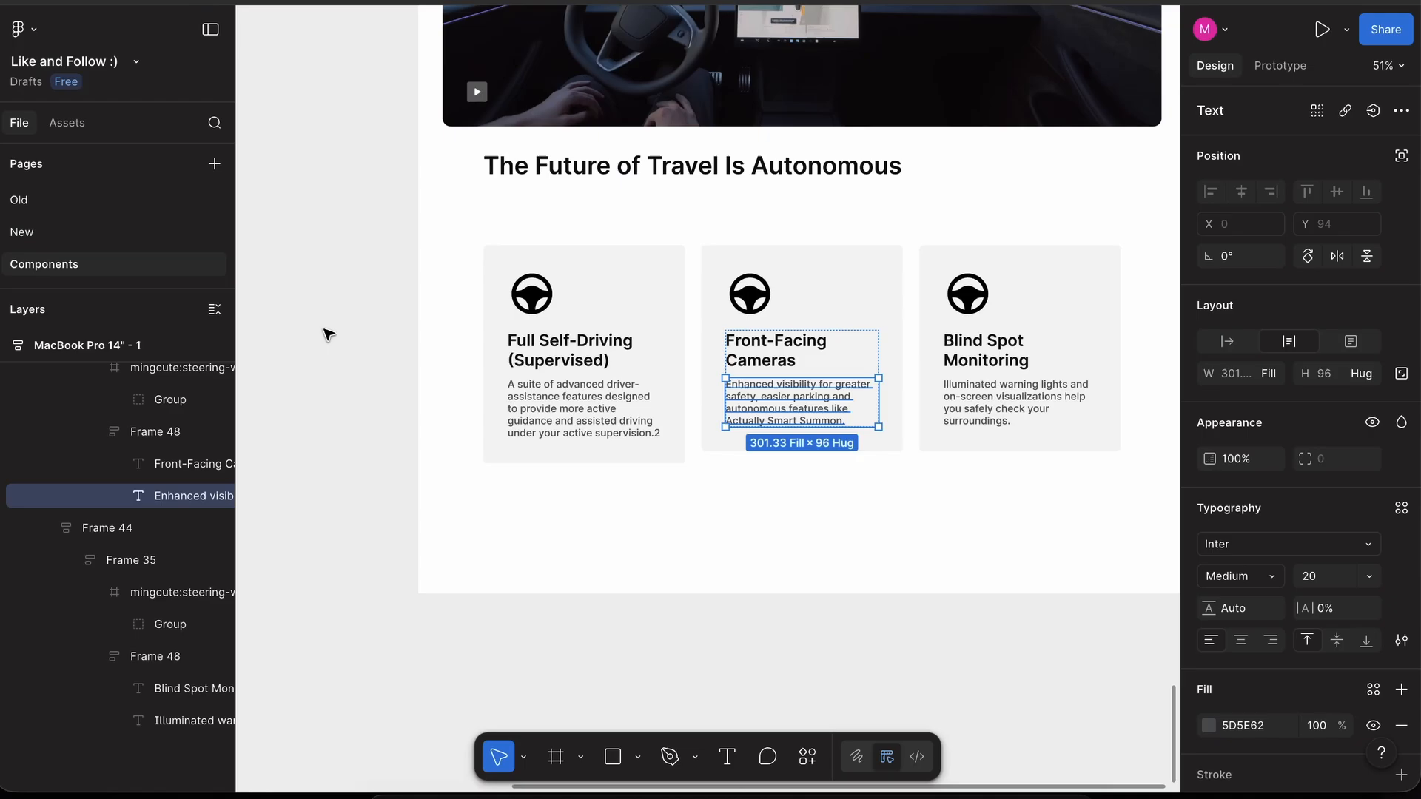
{"action": "right_click", "coordinate": [324, 335]}
{"action": "mouse_move", "coordinate": [422, 498]}
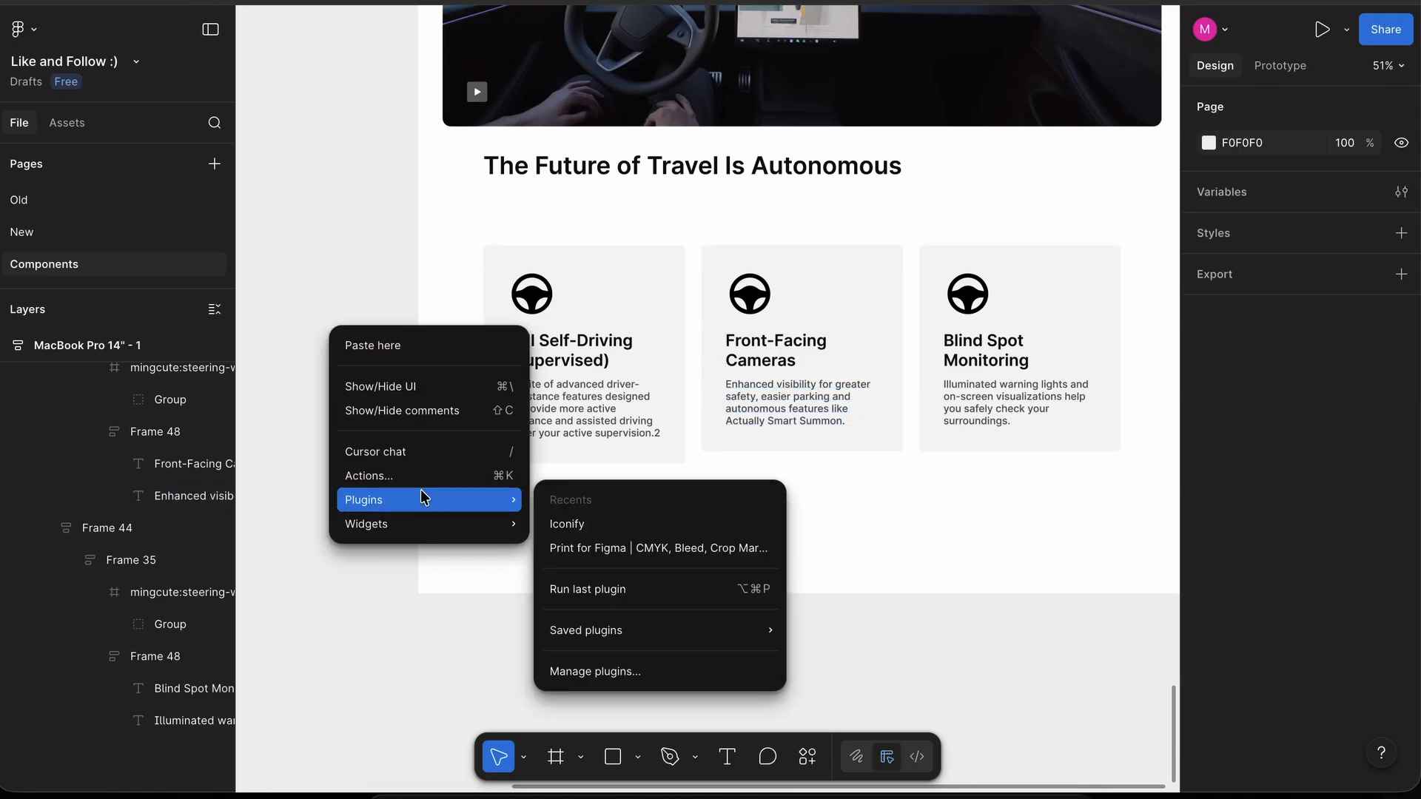
{"action": "left_click", "coordinate": [616, 526]}
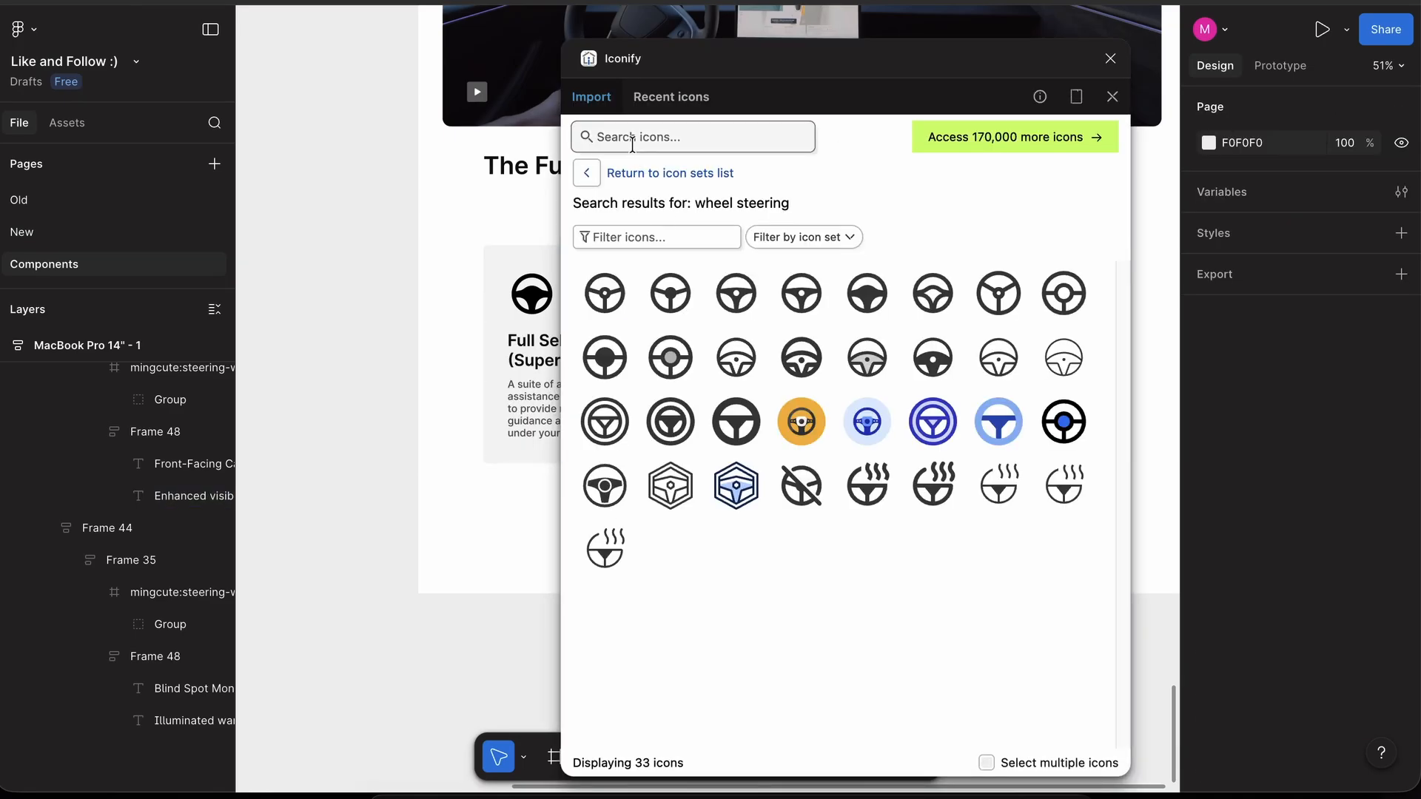
{"action": "left_click", "coordinate": [587, 172]}
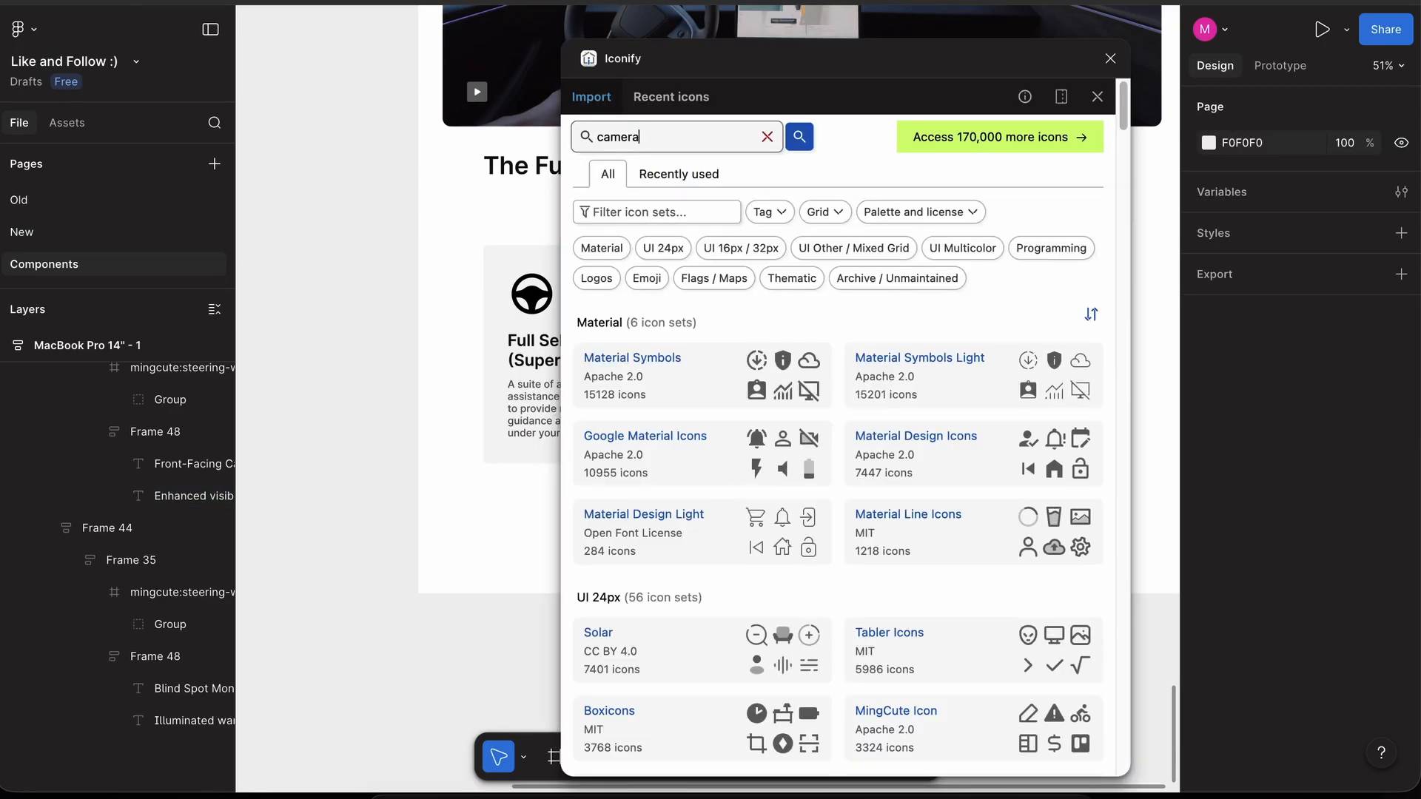
{"action": "key", "text": "Return"}
- Find the outlined video camera icon pepicons-pencil:camera in the results and import it as a frame
{"action": "scroll", "coordinate": [853, 474], "scroll_direction": "down", "scroll_amount": 5}
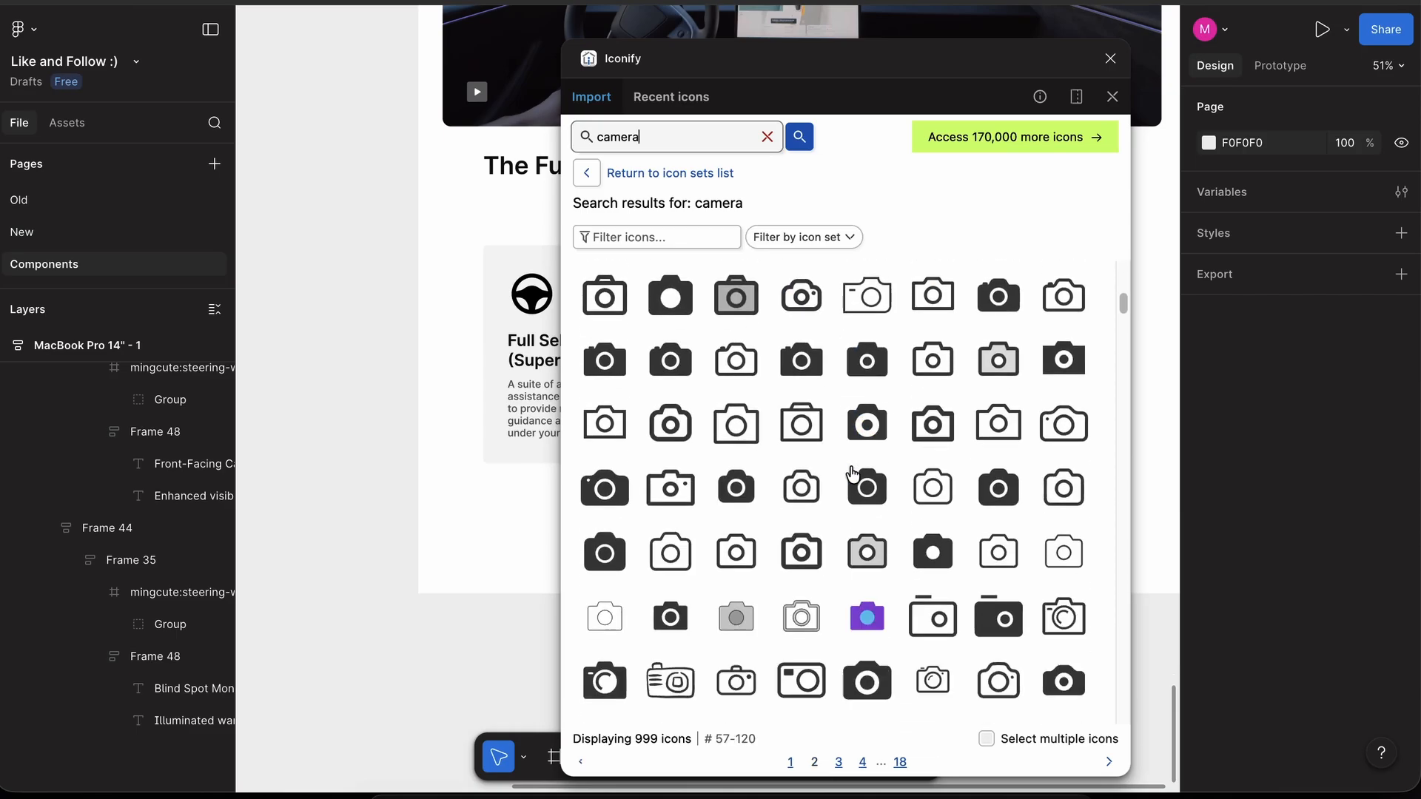
{"action": "scroll", "coordinate": [853, 474], "scroll_direction": "down", "scroll_amount": 2}
{"action": "scroll", "coordinate": [728, 705], "scroll_direction": "down", "scroll_amount": 5}
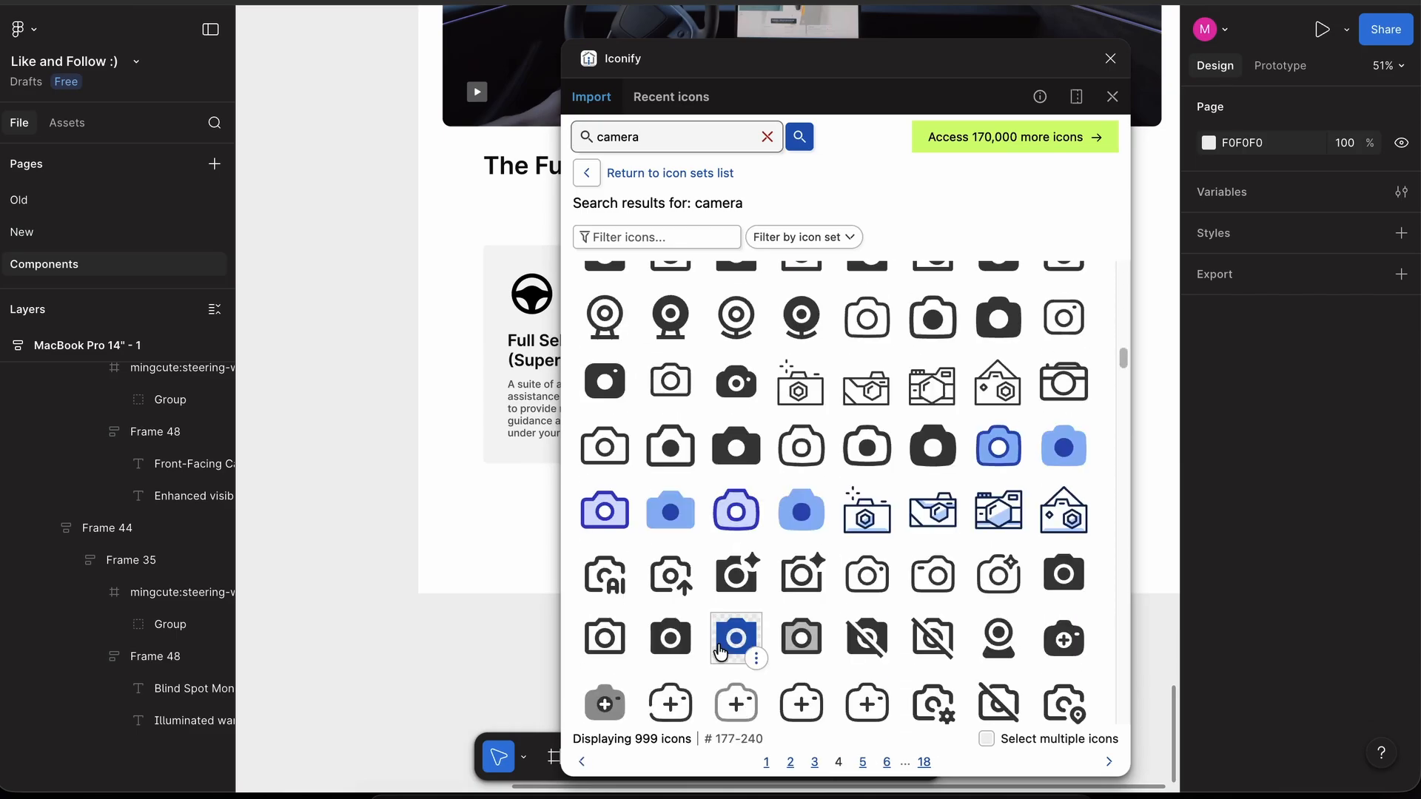
{"action": "scroll", "coordinate": [774, 600], "scroll_direction": "up", "scroll_amount": 4}
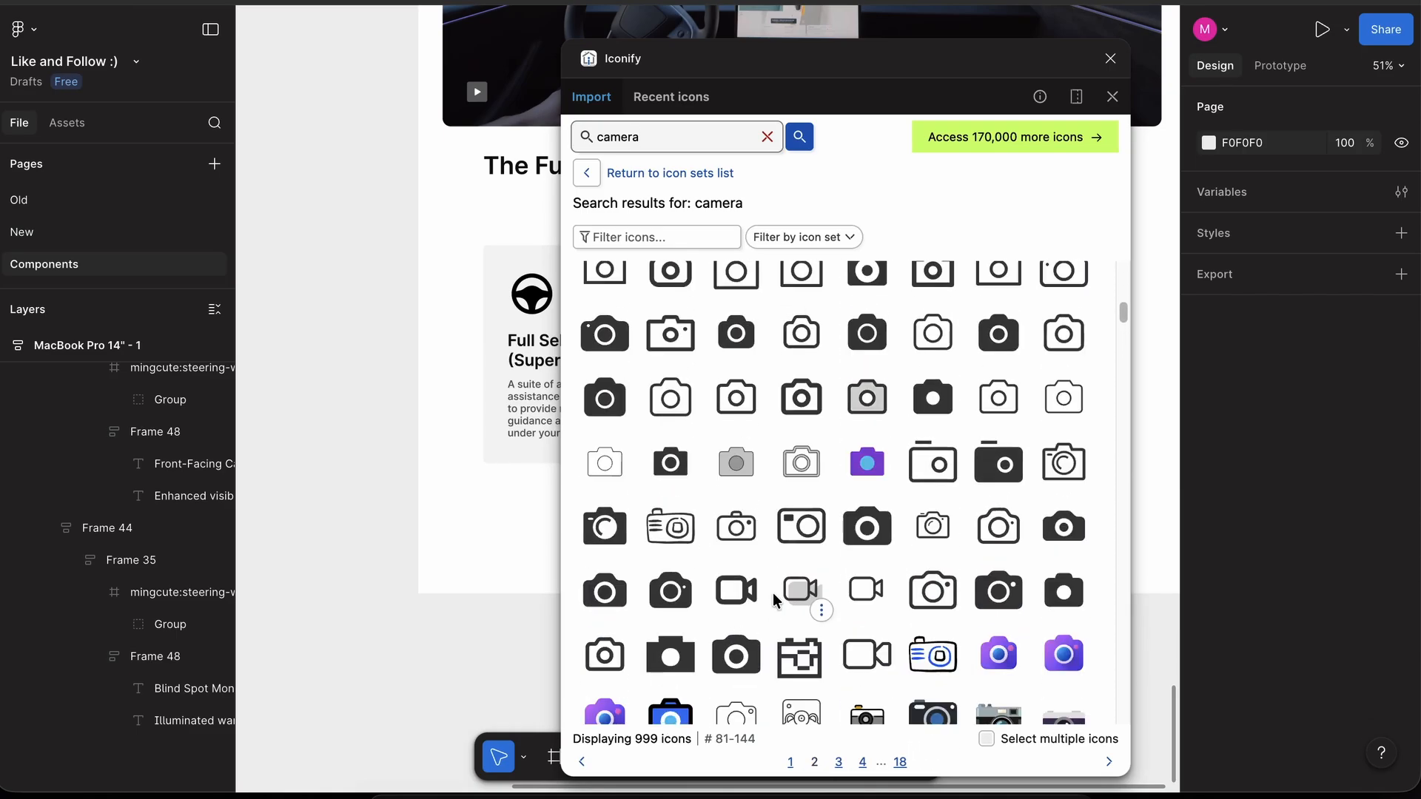
{"action": "left_click", "coordinate": [865, 591]}
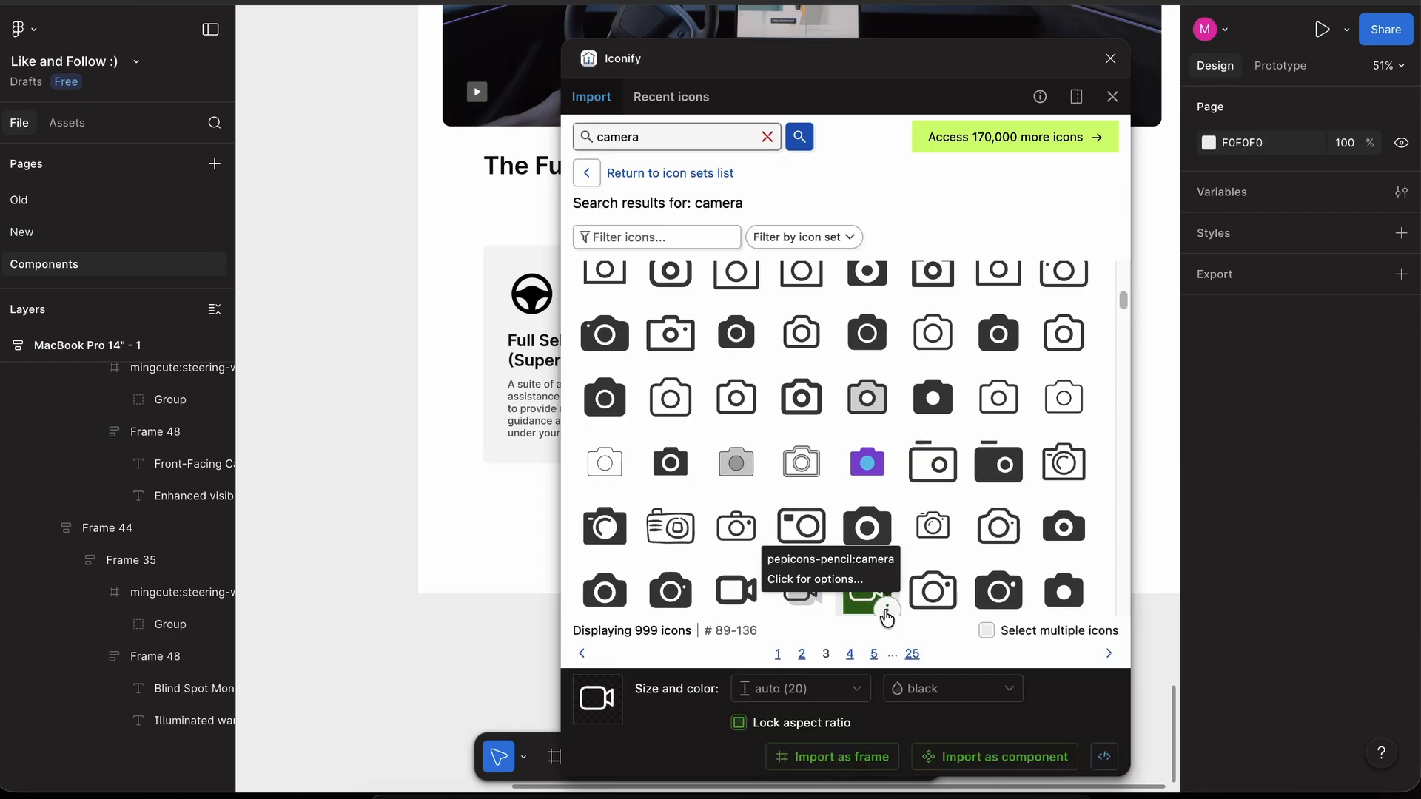
{"action": "left_click", "coordinate": [888, 610]}
{"action": "left_click", "coordinate": [755, 471]}
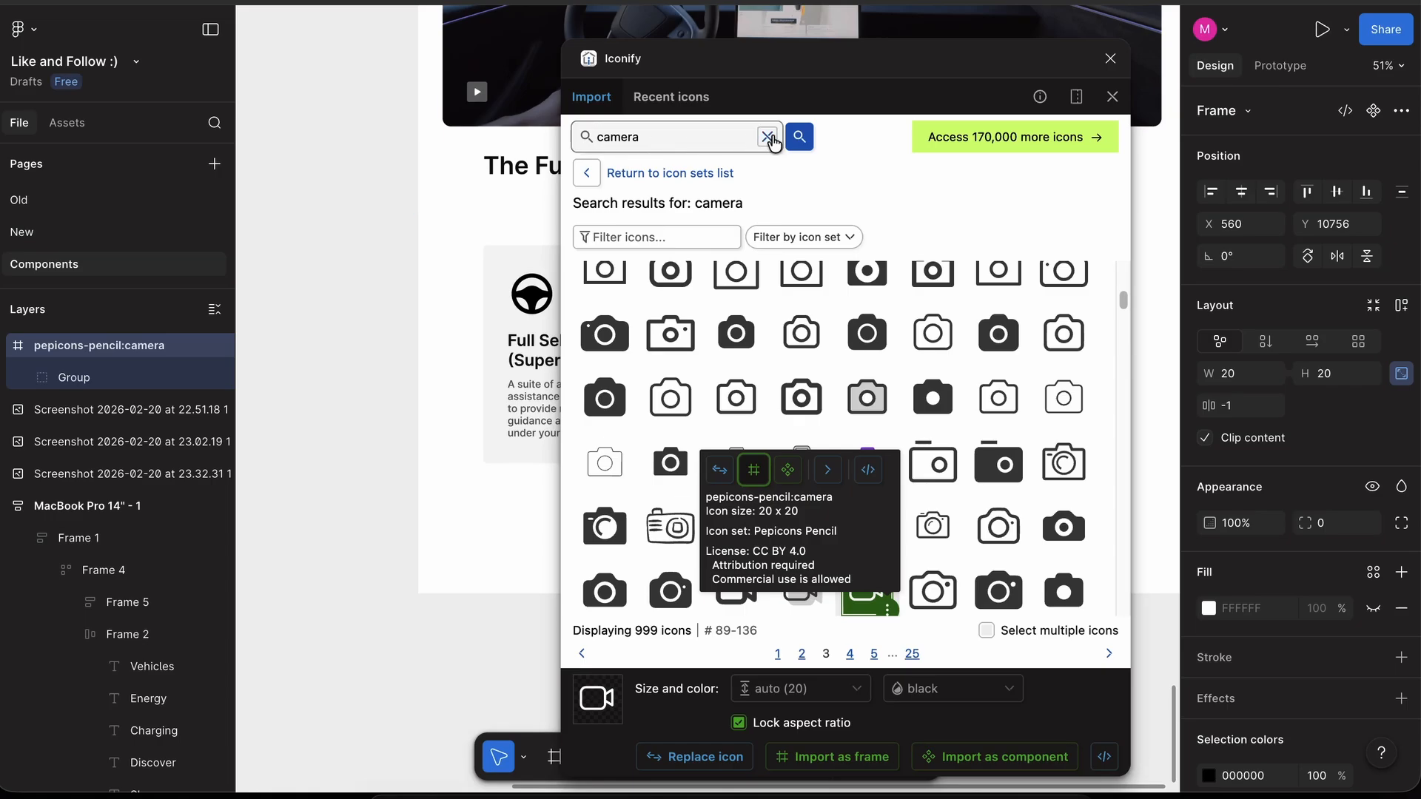
- Search Iconify for "eye" and import the lucide:eye icon as a frame
{"action": "left_click", "coordinate": [769, 139]}
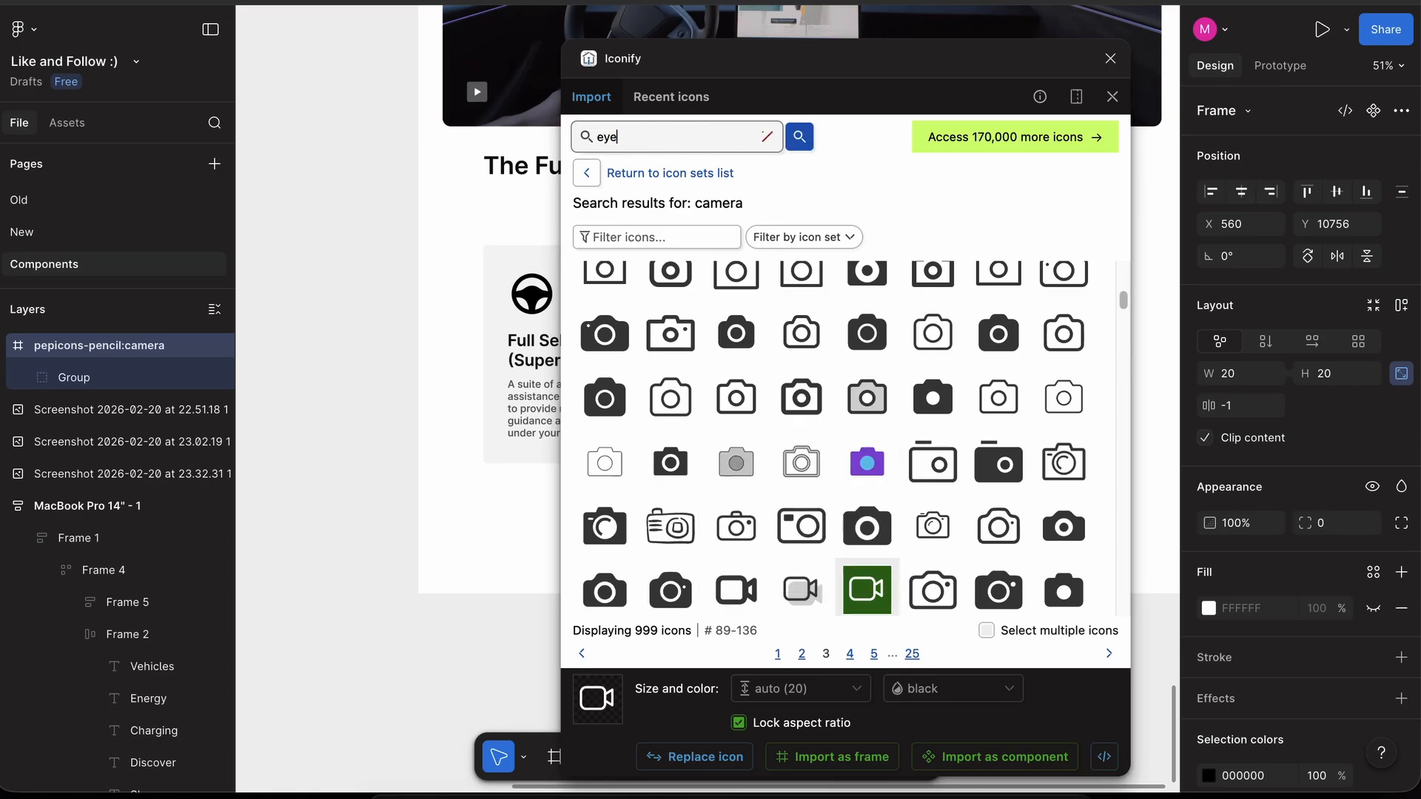
{"action": "type", "text": "eye"}
{"action": "key", "text": "Return"}
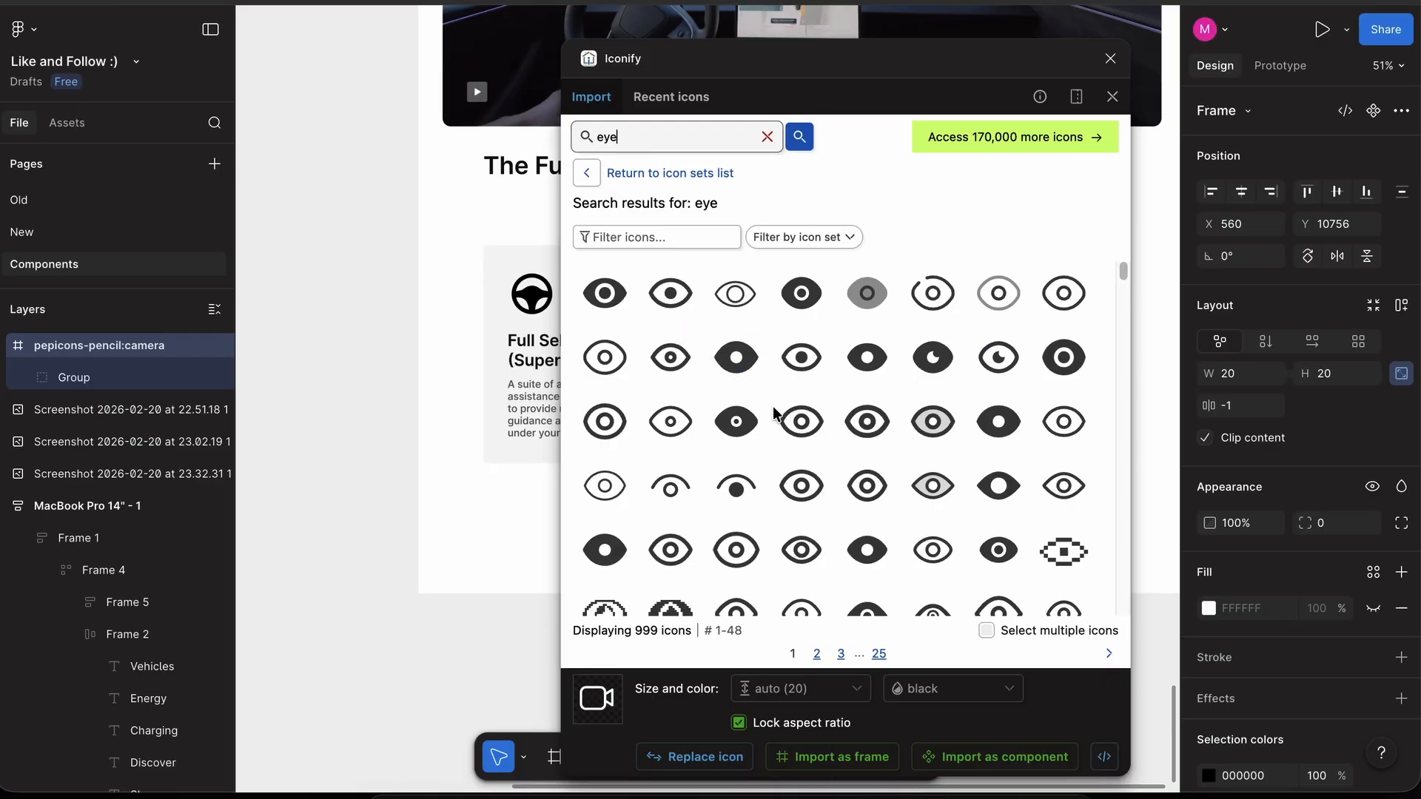
{"action": "left_click", "coordinate": [801, 485]}
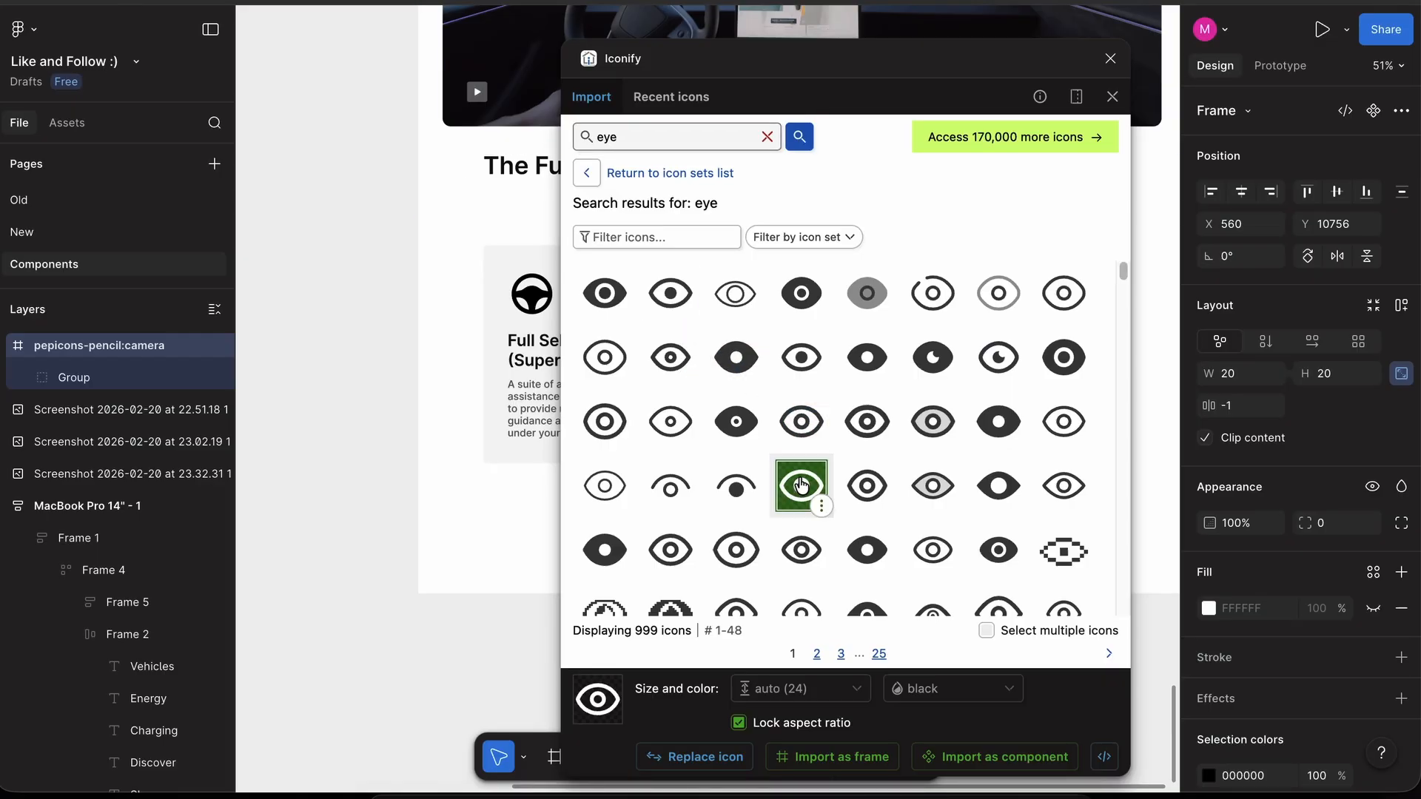
{"action": "left_click", "coordinate": [820, 503]}
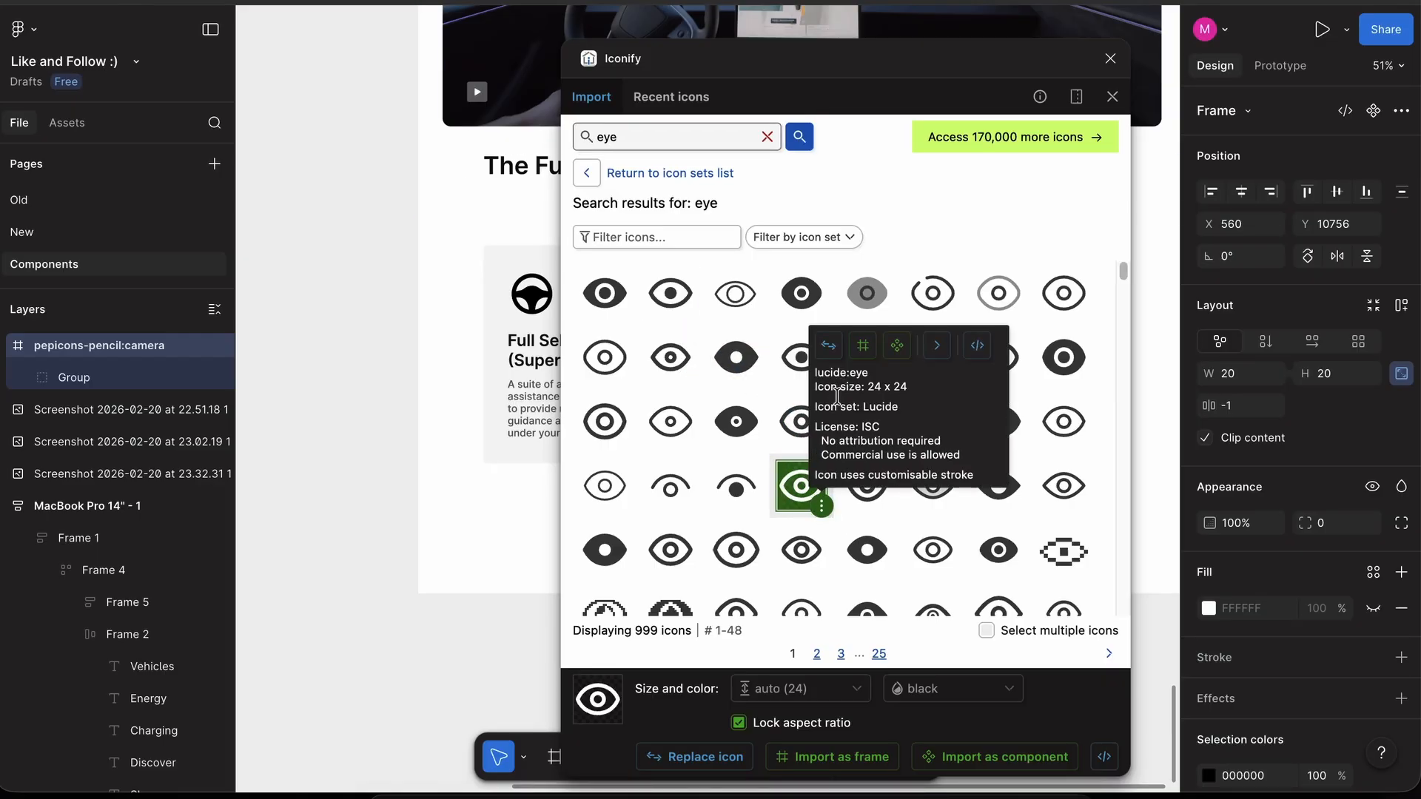
{"action": "left_click", "coordinate": [862, 345]}
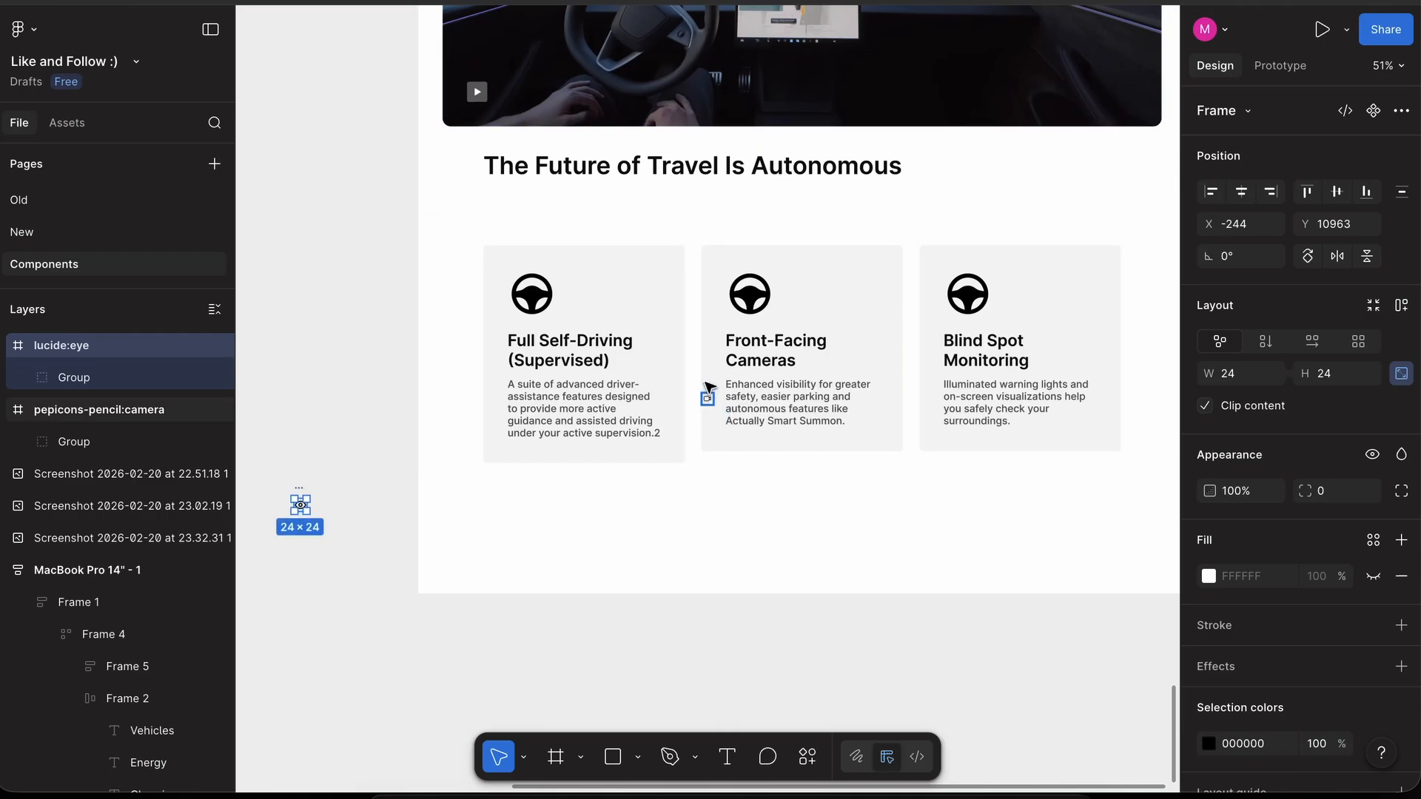
- Move the camera icon off the cards, replace the second card's steering wheel with a copy of it, and scale that copy to height 96
{"action": "left_click_drag", "start_coordinate": [706, 385], "coordinate": [401, 505]}
{"action": "key", "text": "super+c"}
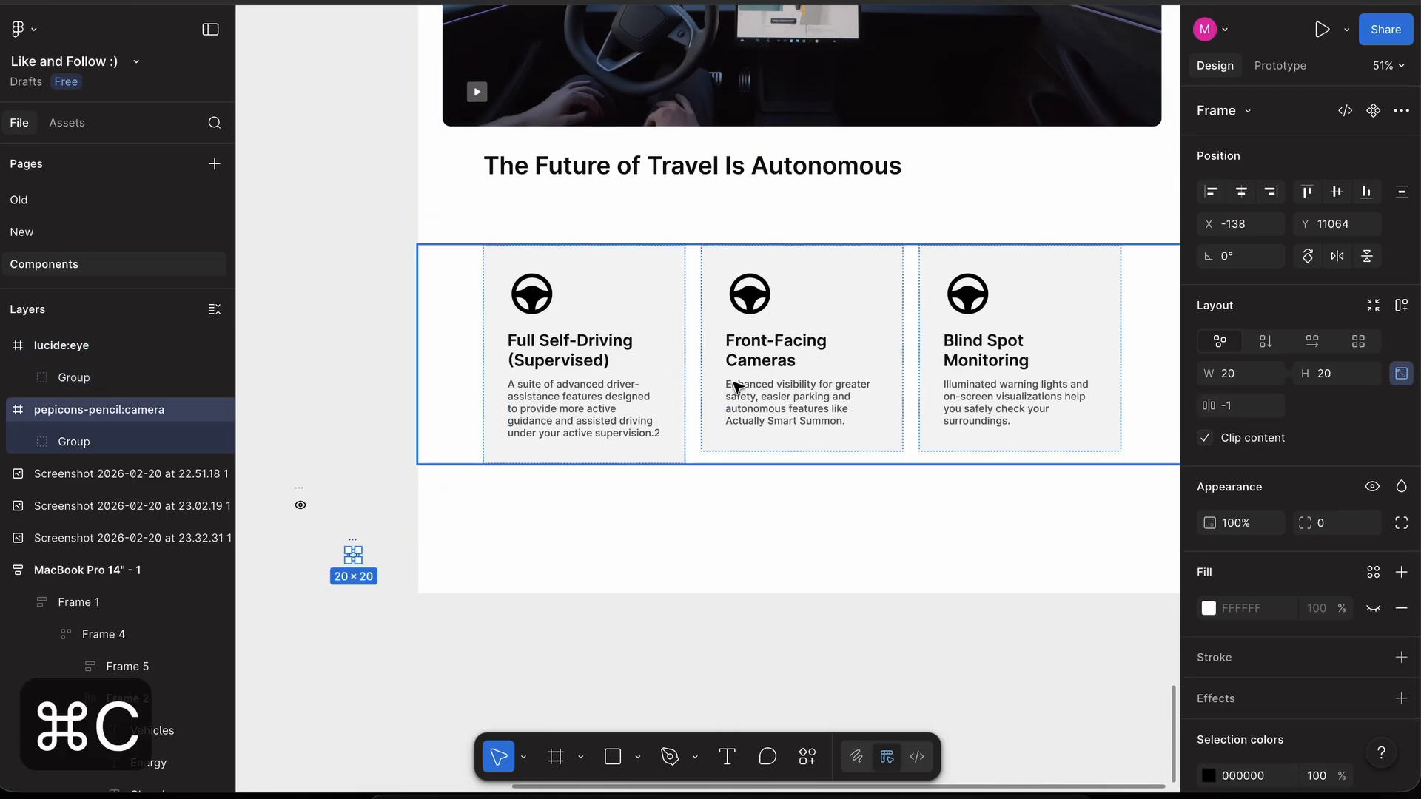
{"action": "left_click", "coordinate": [760, 310]}
{"action": "left_click", "coordinate": [755, 300]}
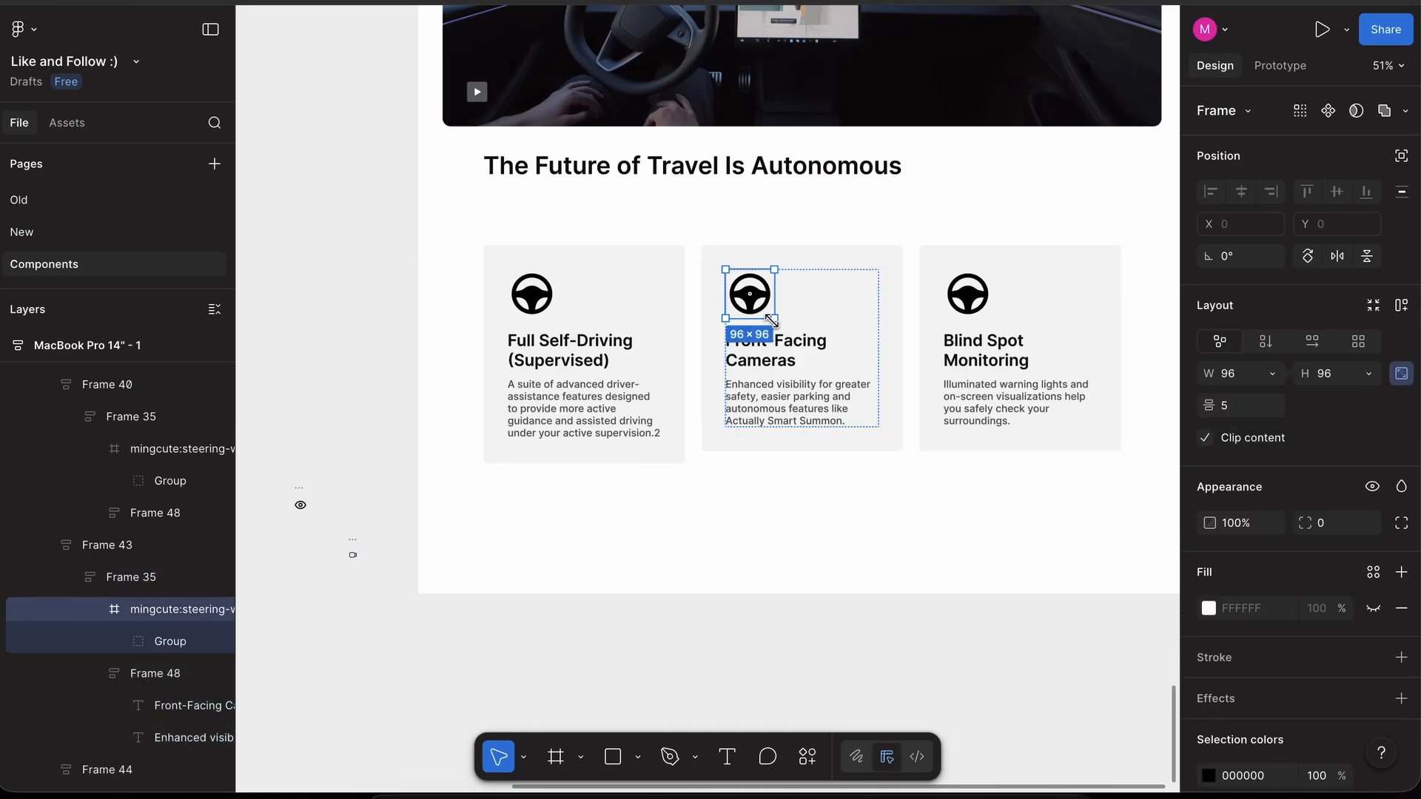
{"action": "key", "text": "shift+super+r"}
{"action": "left_click", "coordinate": [1341, 523]}
{"action": "type", "text": "96"}
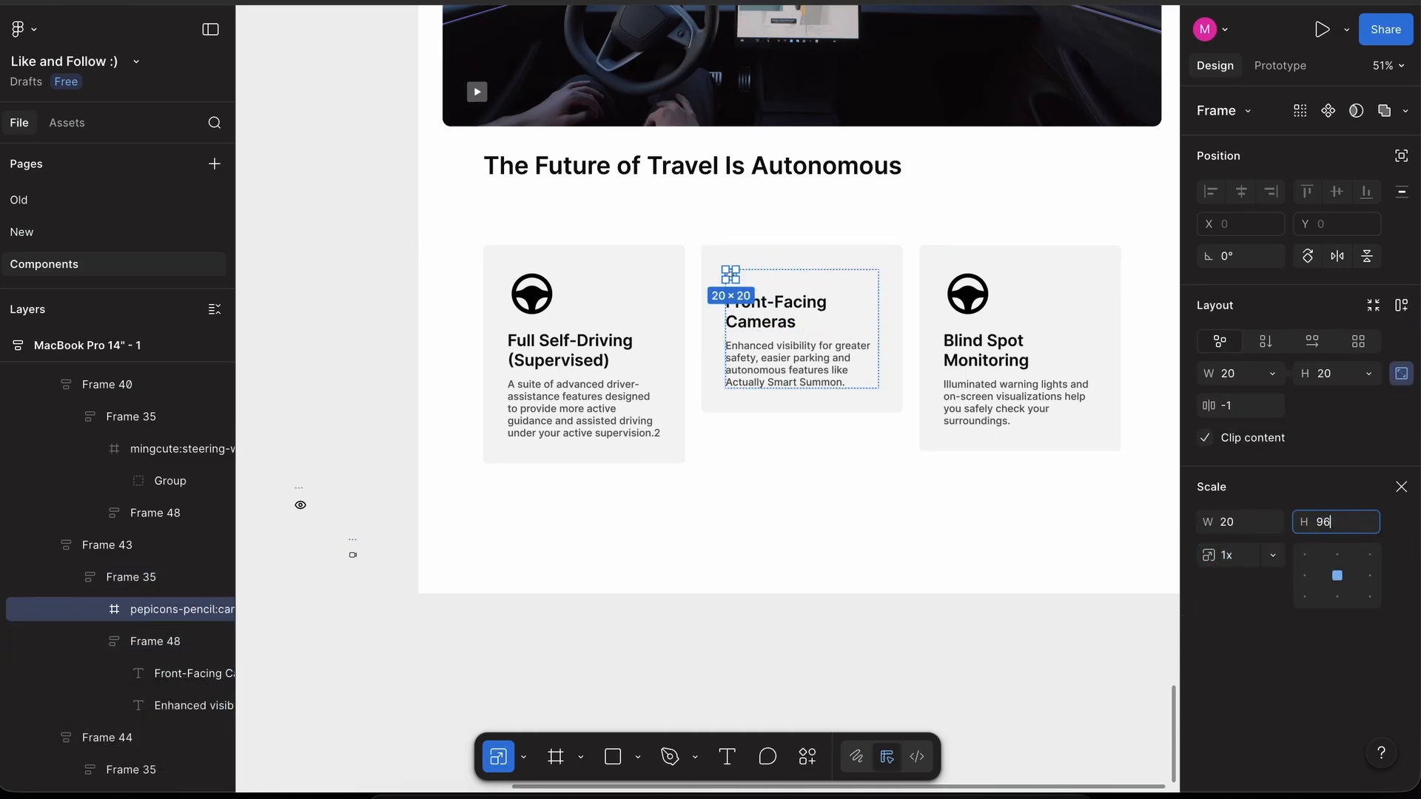
{"action": "key", "text": "Return"}
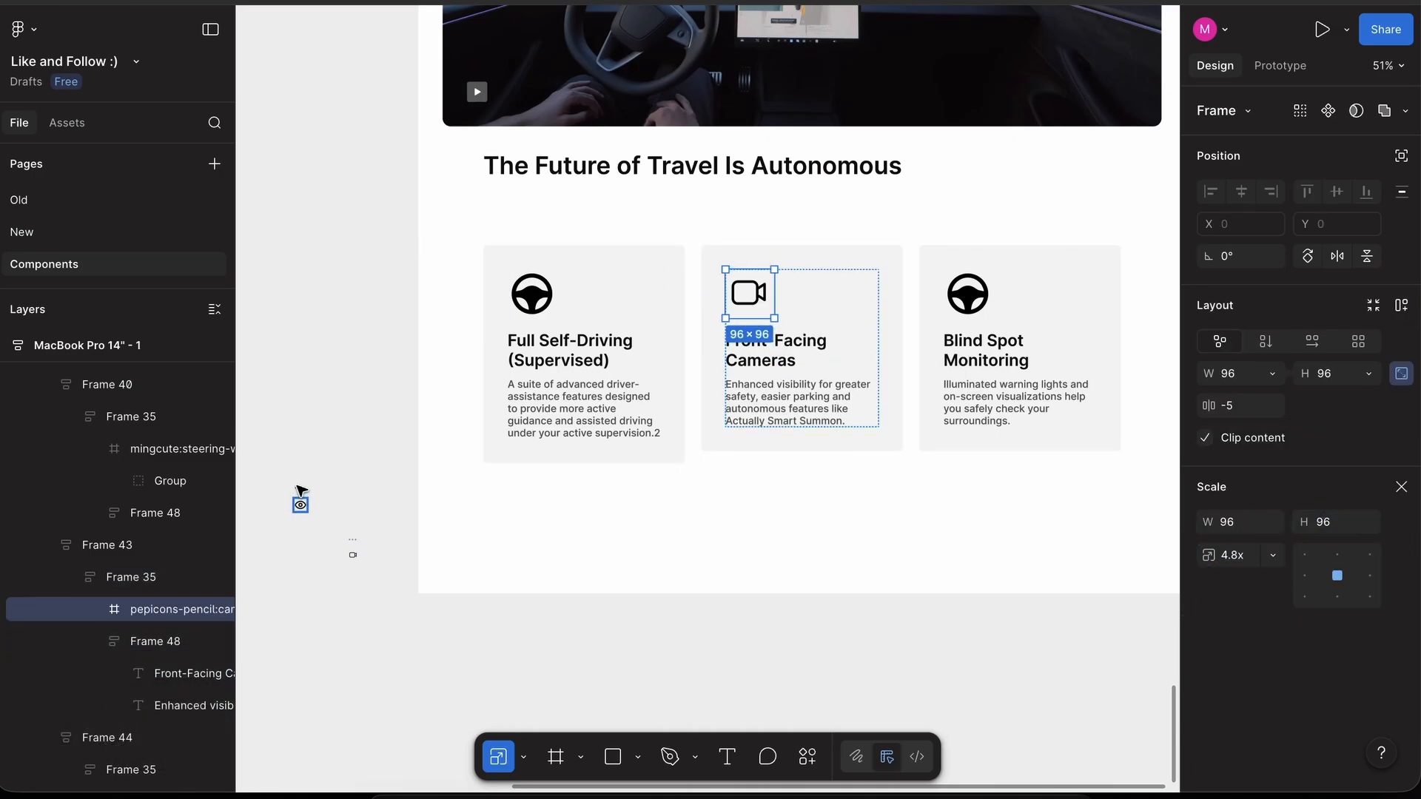
- Scale the eye icon to height 96 and replace the steering wheel in the Blind Spot Monitoring card with a copy of it
{"action": "left_click", "coordinate": [300, 502]}
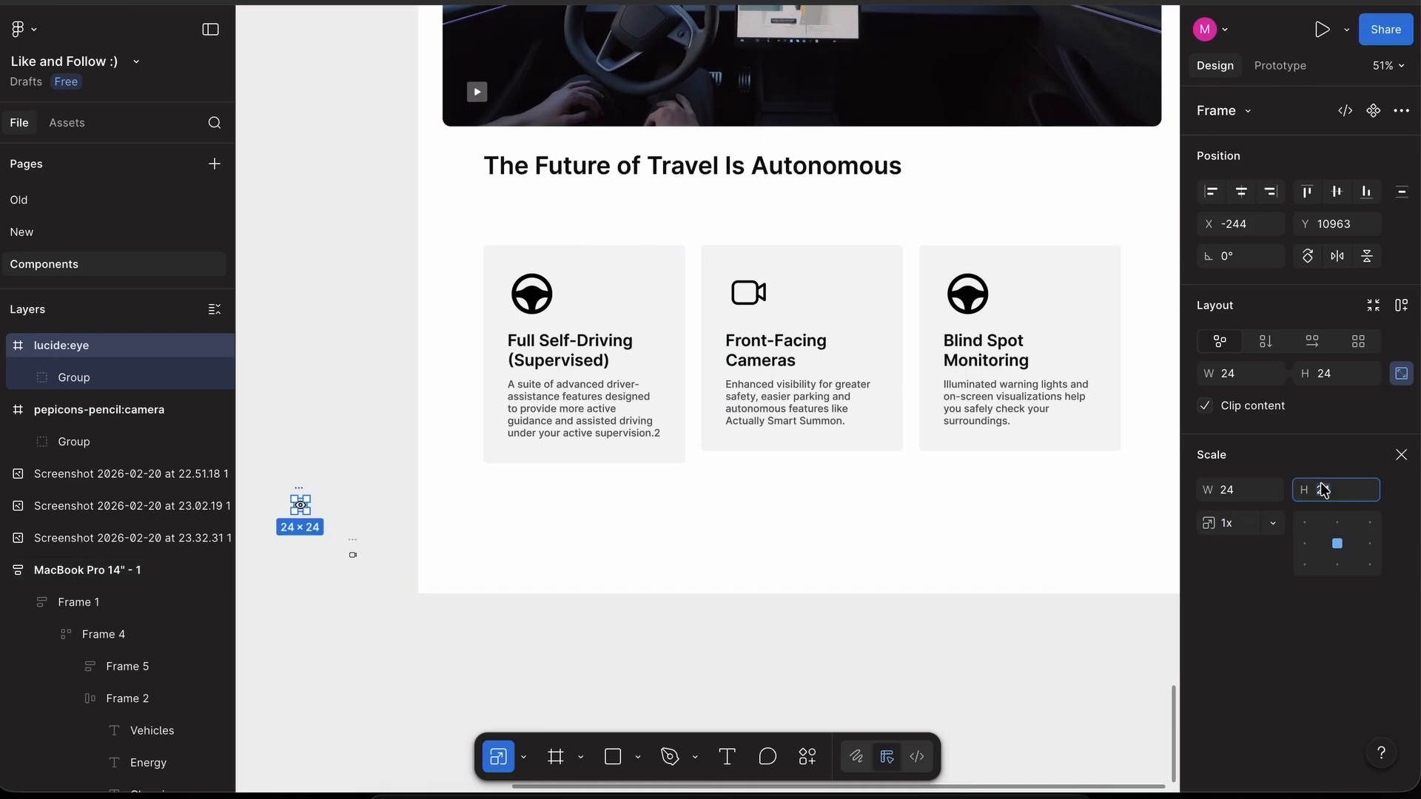
{"action": "type", "text": "96"}
{"action": "key", "text": "Return"}
{"action": "key", "text": "super+c"}
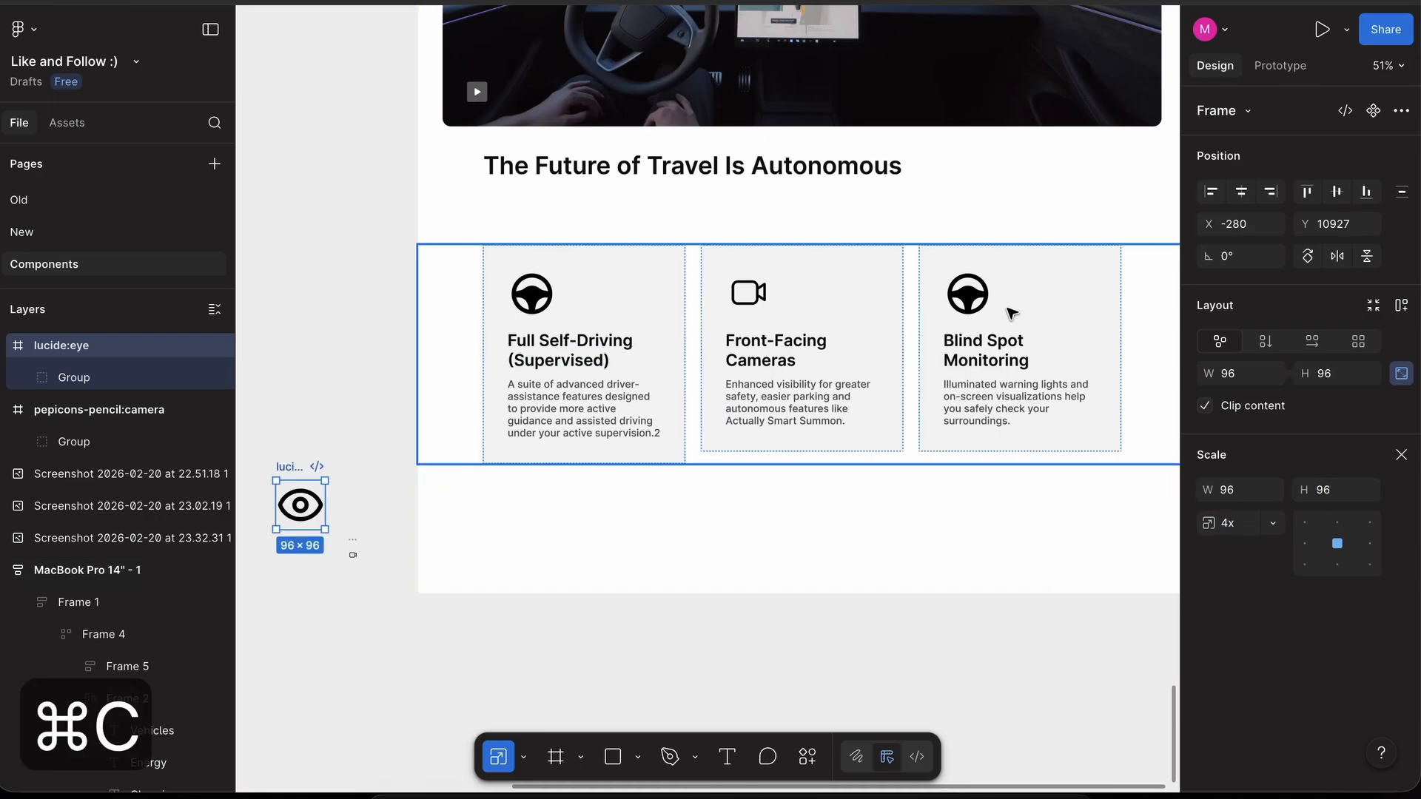
{"action": "left_click", "coordinate": [975, 303]}
{"action": "left_click", "coordinate": [974, 304]}
{"action": "key", "text": "super+shift+r"}
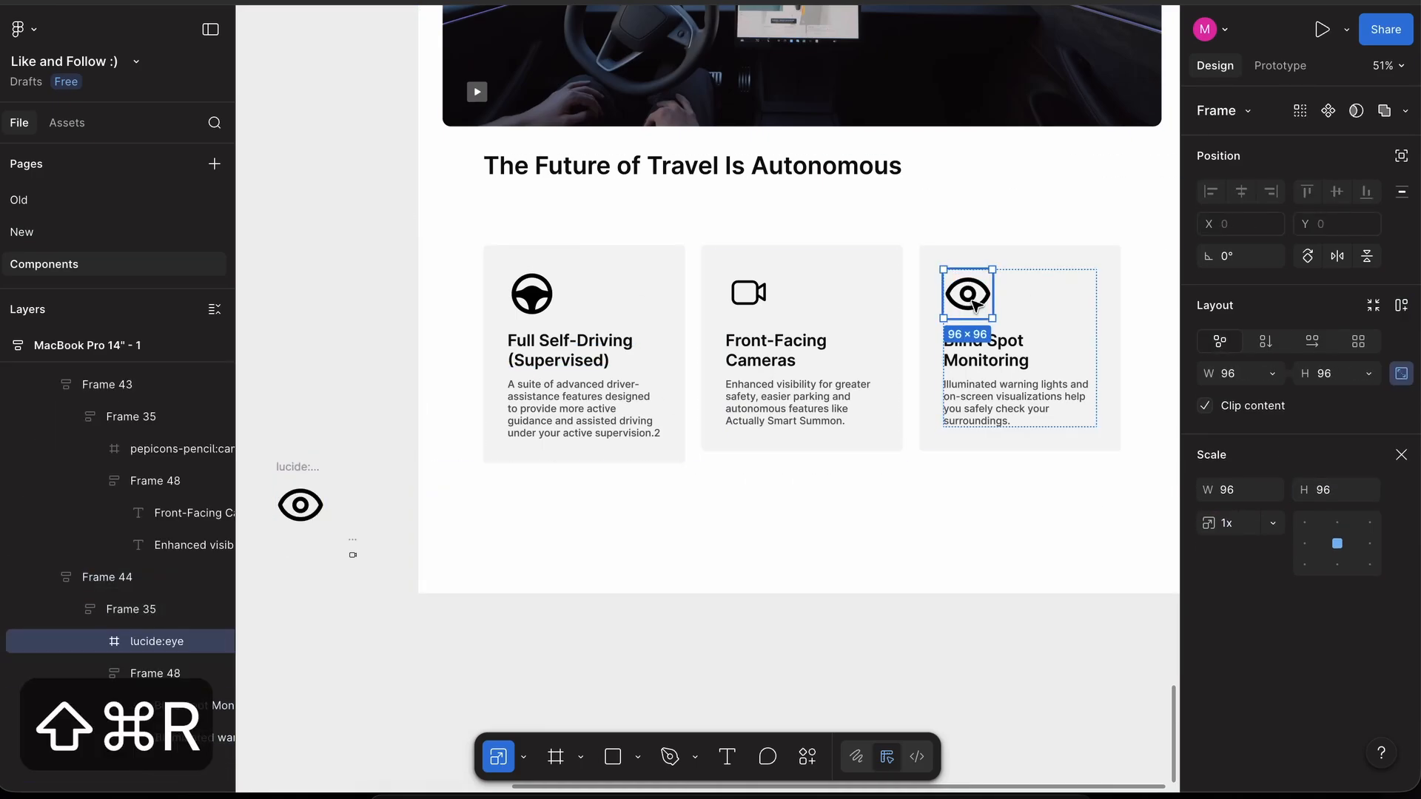
{"action": "left_click", "coordinate": [1002, 669]}
- Delete the leftover eye and camera icons lying outside the page frame
{"action": "scroll", "coordinate": [735, 344], "scroll_direction": "up", "scroll_amount": 5}
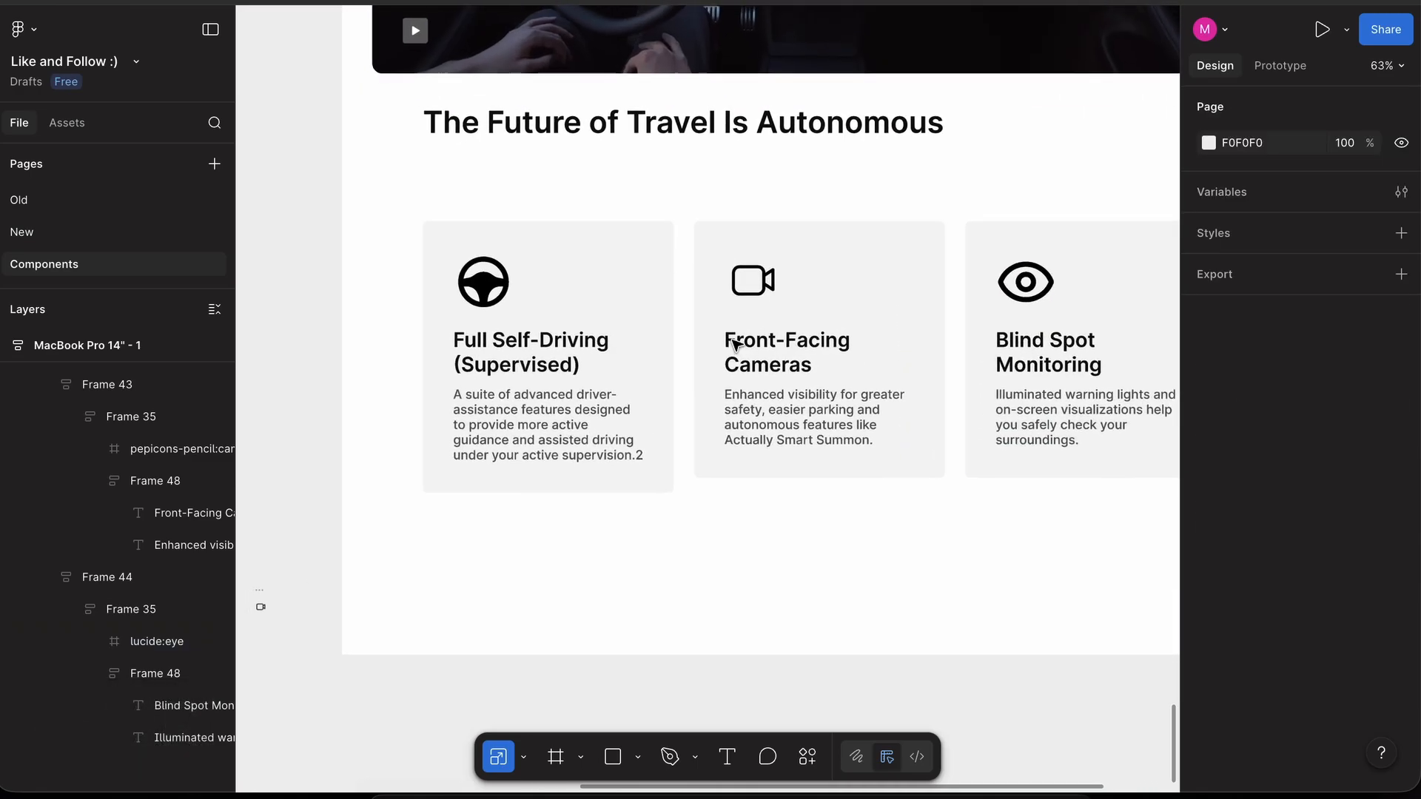
{"action": "left_click", "coordinate": [364, 253], "text": "super"}
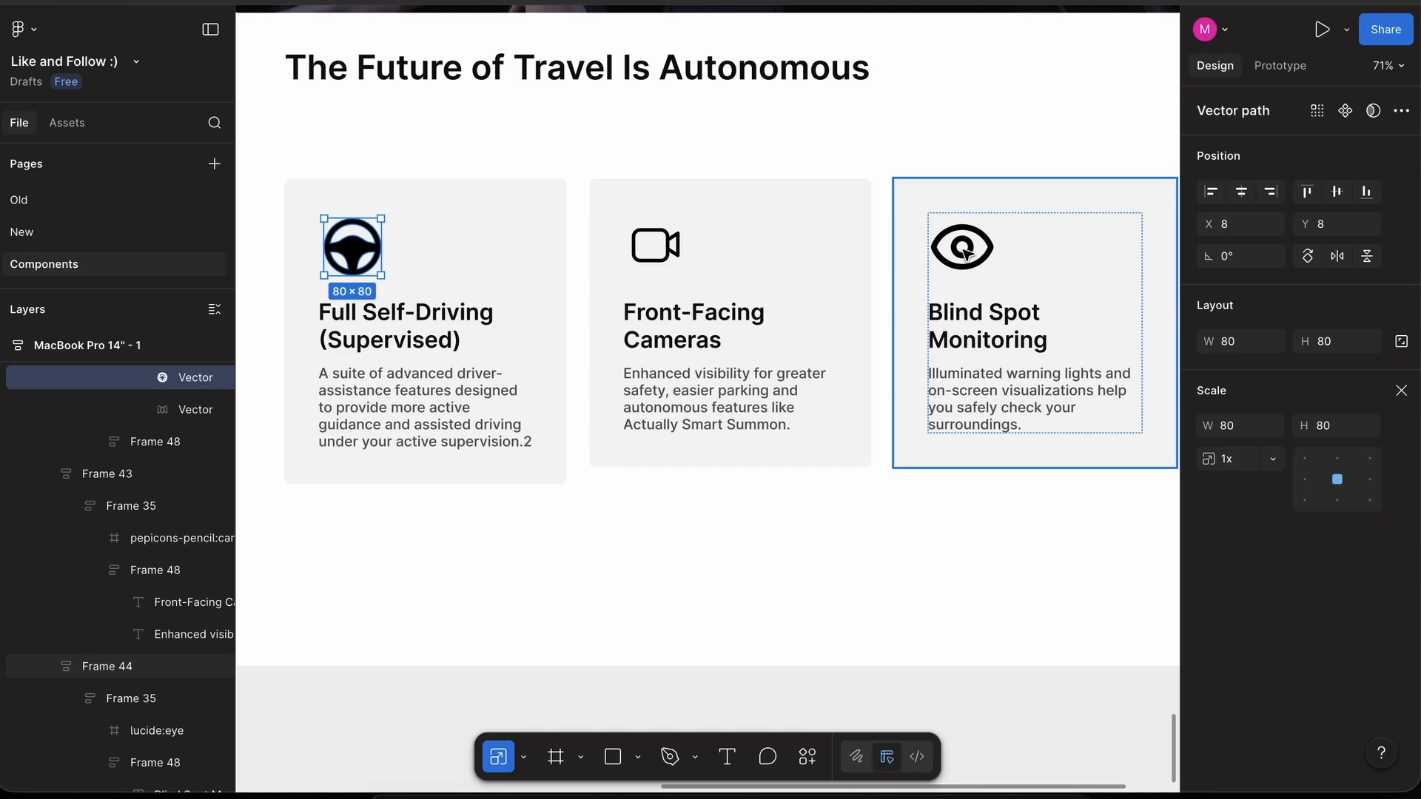
{"action": "scroll", "coordinate": [965, 254], "scroll_direction": "down", "scroll_amount": 5}
{"action": "scroll", "coordinate": [818, 285], "scroll_direction": "up", "scroll_amount": 4}
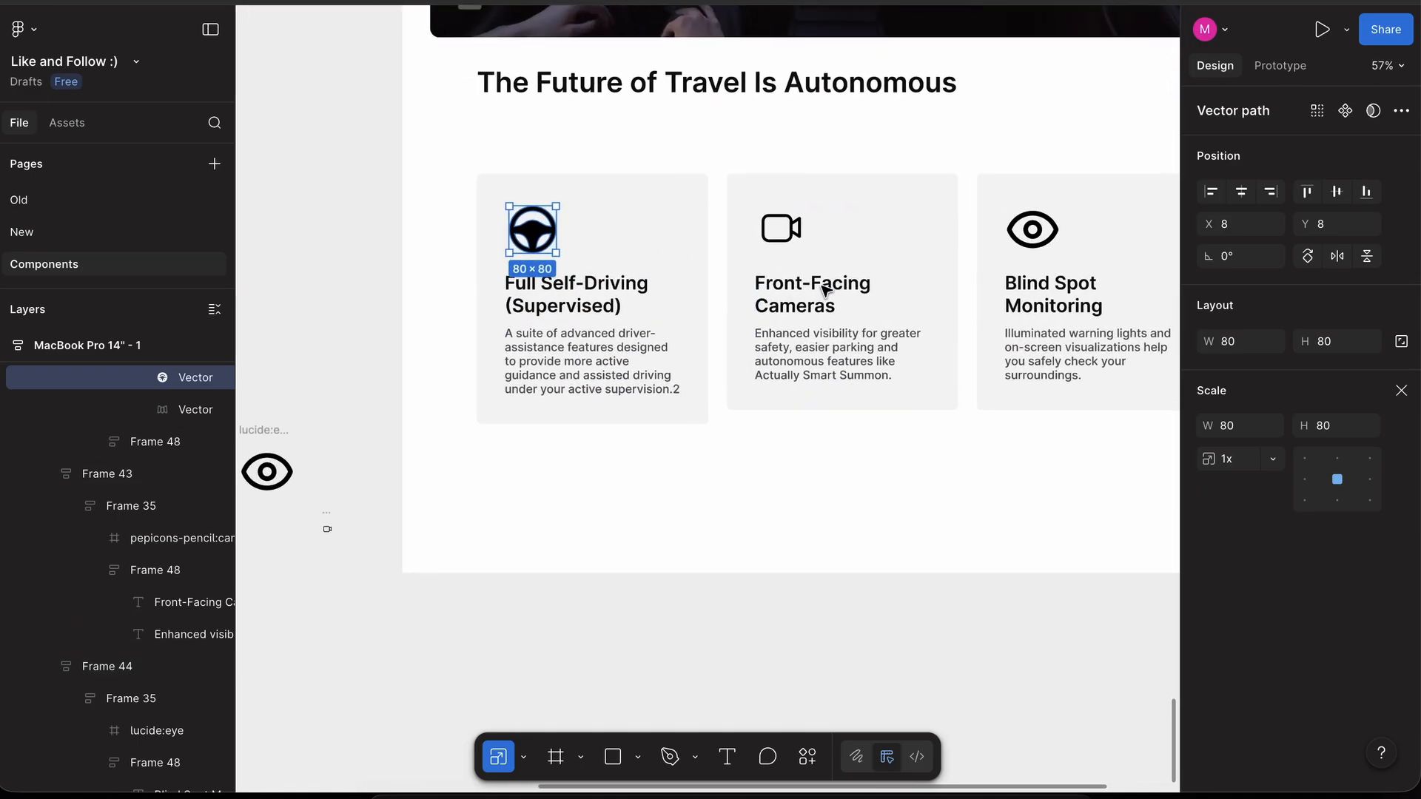
{"action": "scroll", "coordinate": [825, 290], "scroll_direction": "down", "scroll_amount": 3}
{"action": "left_click_drag", "start_coordinate": [268, 309], "coordinate": [542, 498]}
{"action": "key", "text": "Delete"}
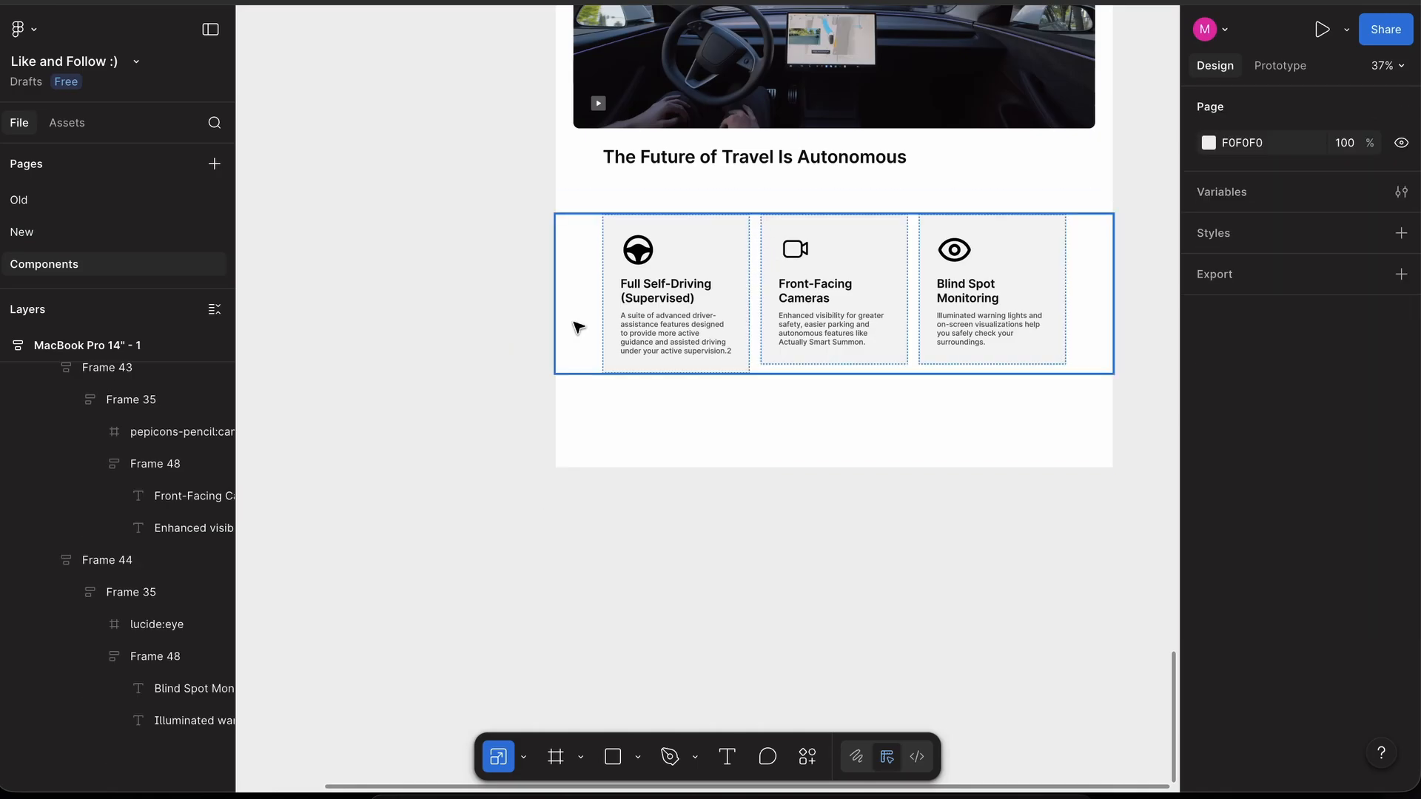
{"action": "right_click", "coordinate": [356, 360]}
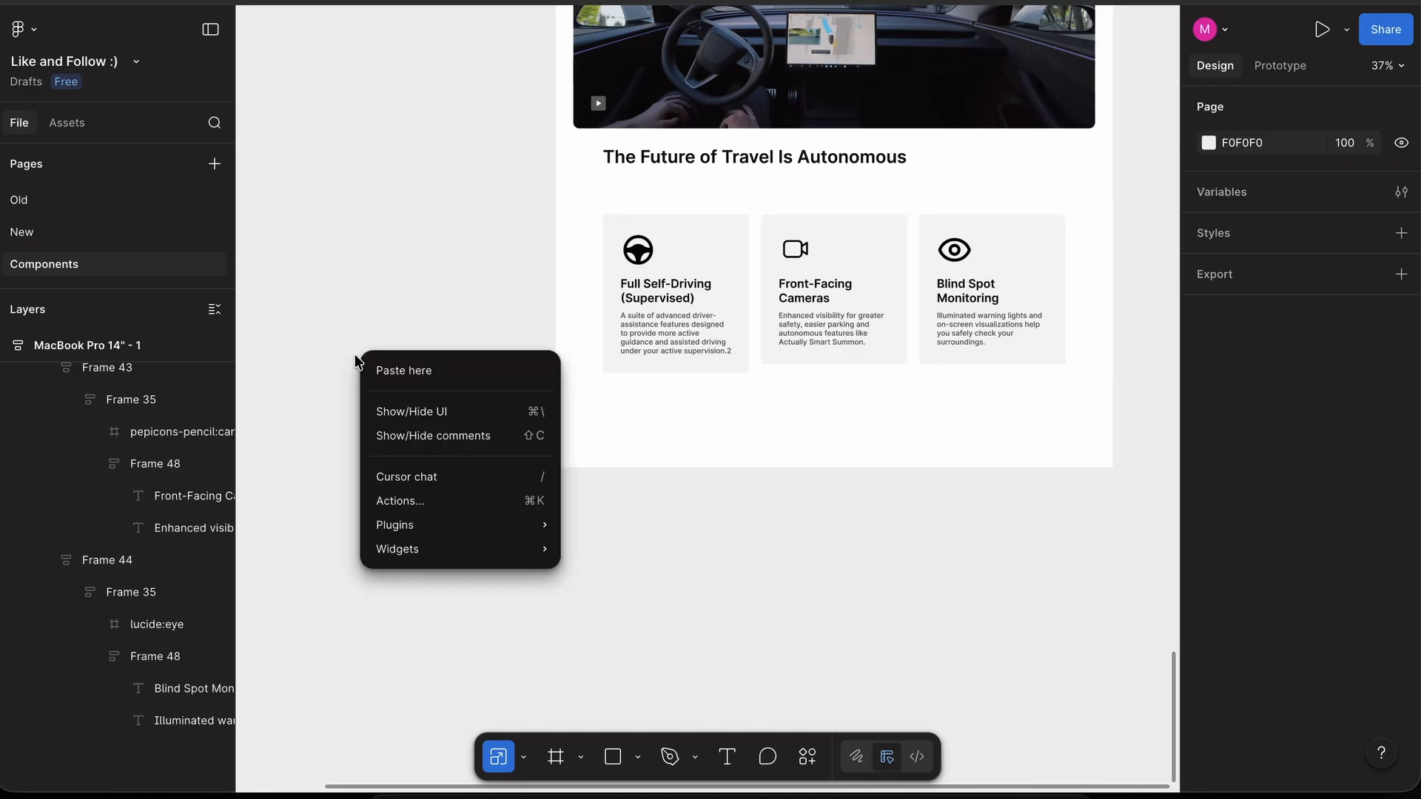
{"action": "left_click", "coordinate": [661, 466]}
- Examine the vector parts of the camera and eye icons and compare their line weight with the steering wheel
{"action": "scroll", "coordinate": [836, 250], "scroll_direction": "up", "scroll_amount": 5}
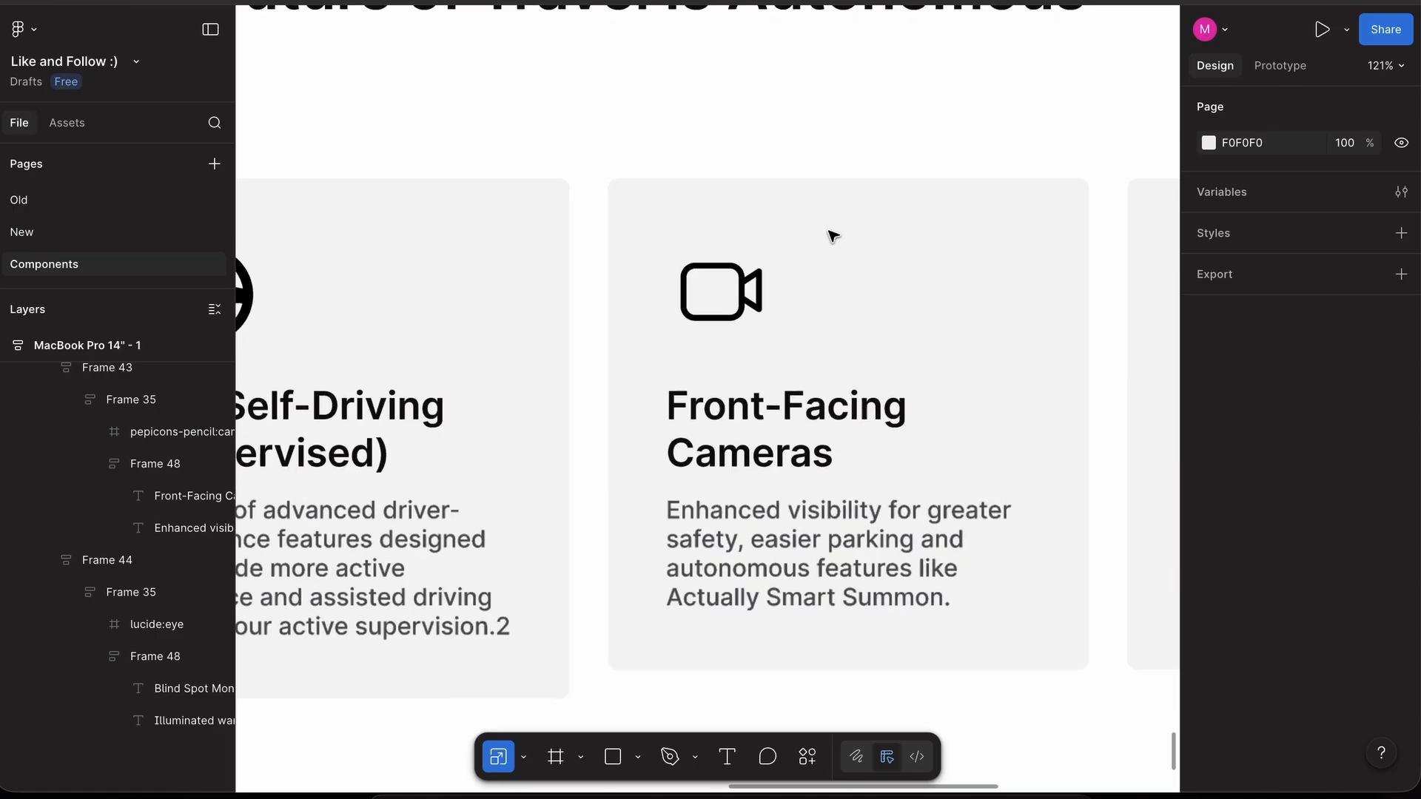
{"action": "left_click", "coordinate": [746, 278]}
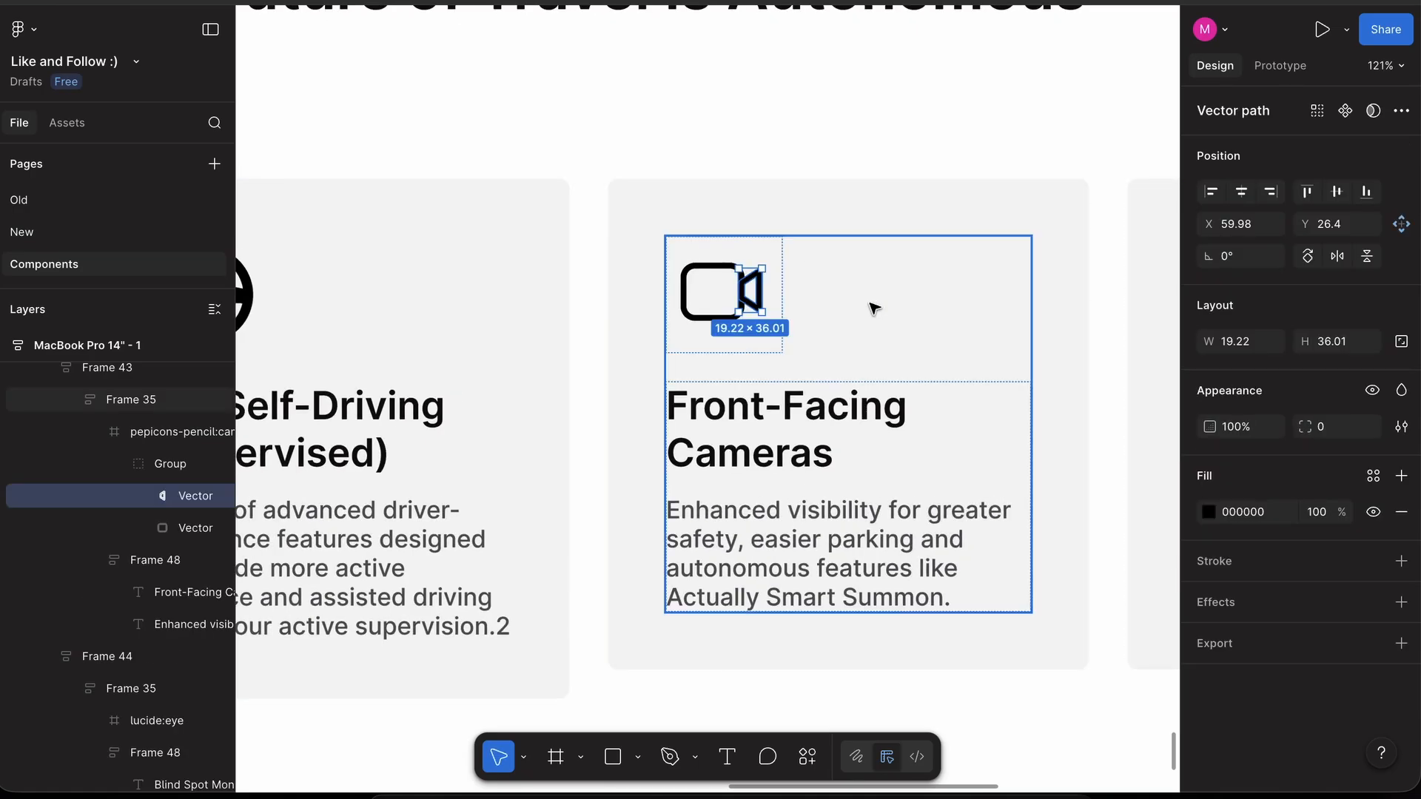
{"action": "scroll", "coordinate": [942, 333], "scroll_direction": "right", "scroll_amount": 5}
{"action": "scroll", "coordinate": [948, 340], "scroll_direction": "down", "scroll_amount": 3}
{"action": "left_click", "coordinate": [814, 319]}
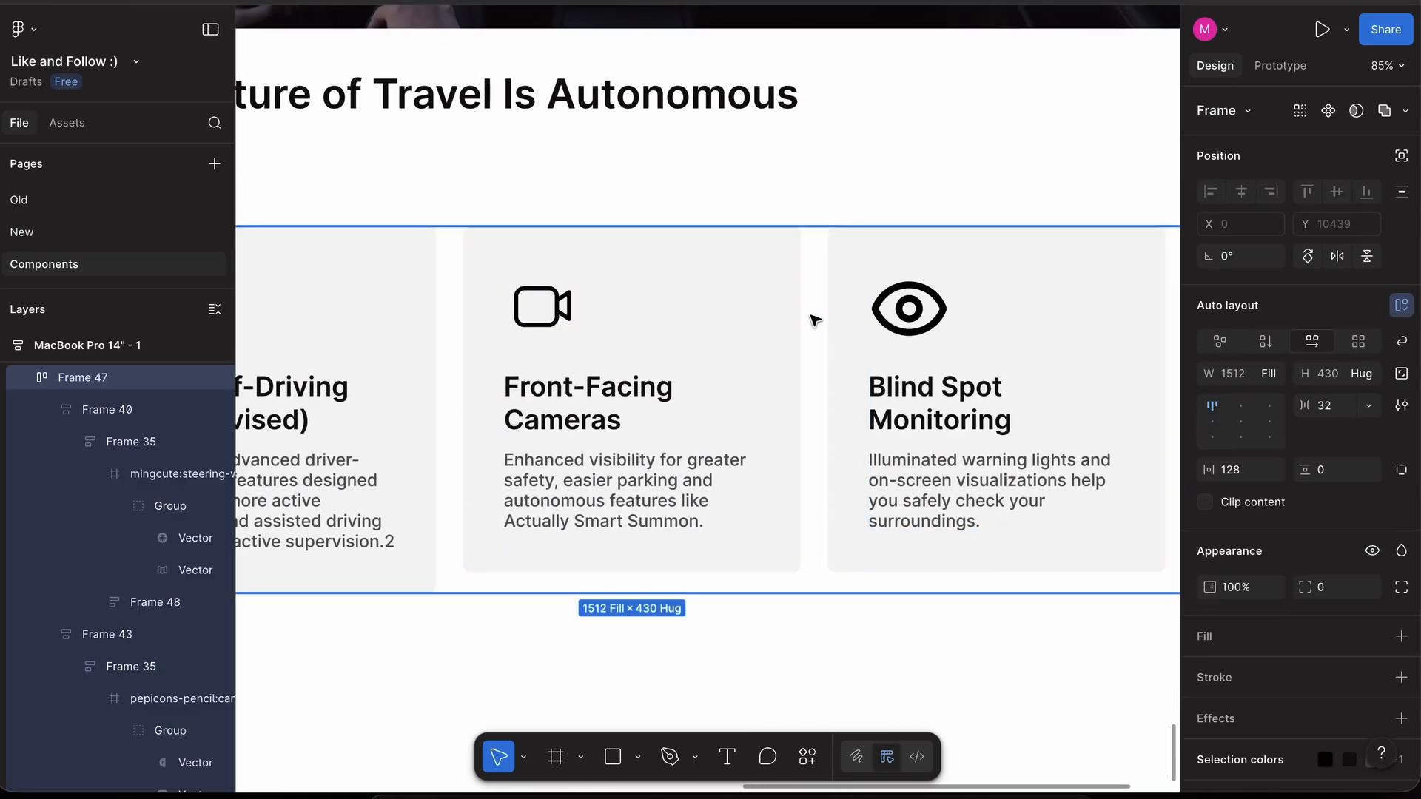
{"action": "left_click", "coordinate": [896, 331]}
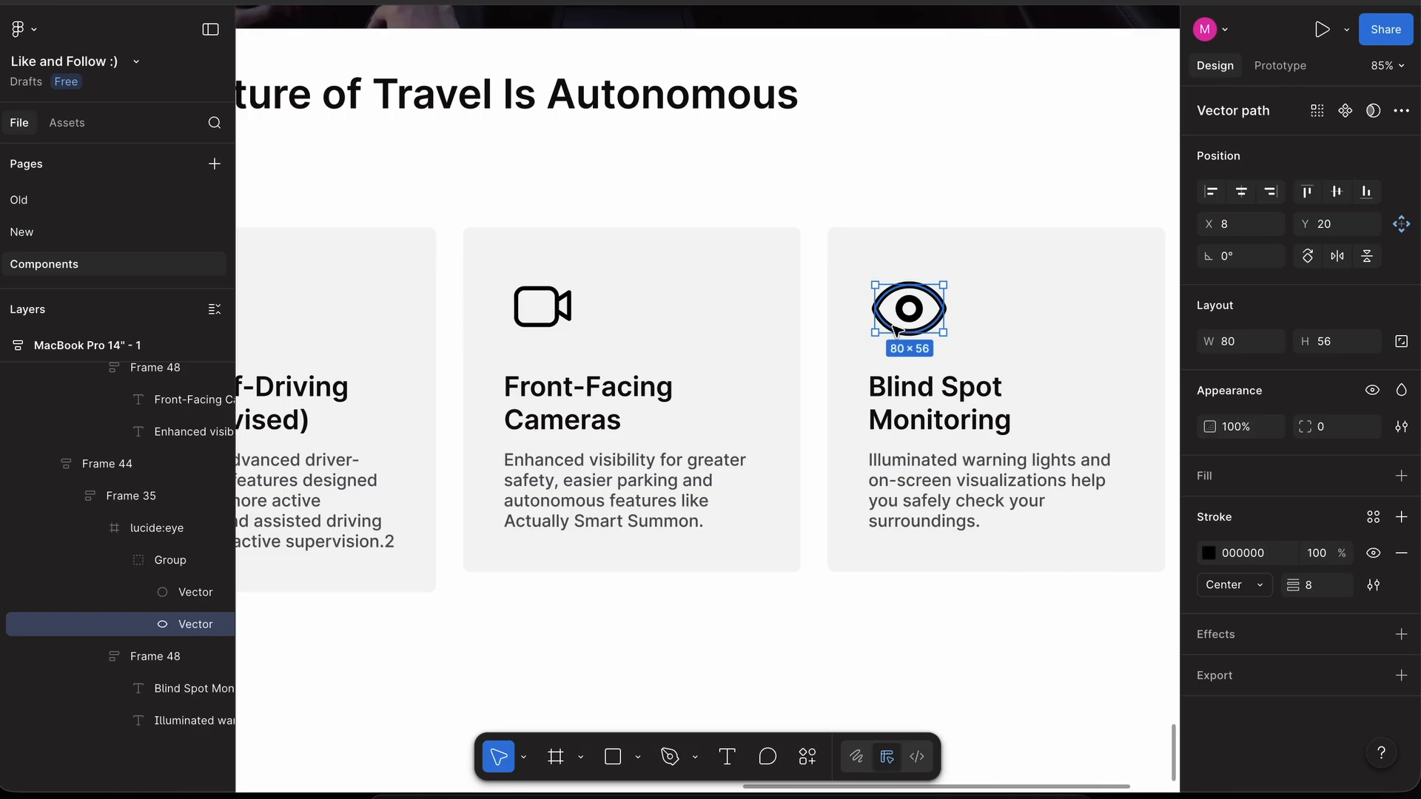
{"action": "scroll", "coordinate": [868, 311], "scroll_direction": "left", "scroll_amount": 6}
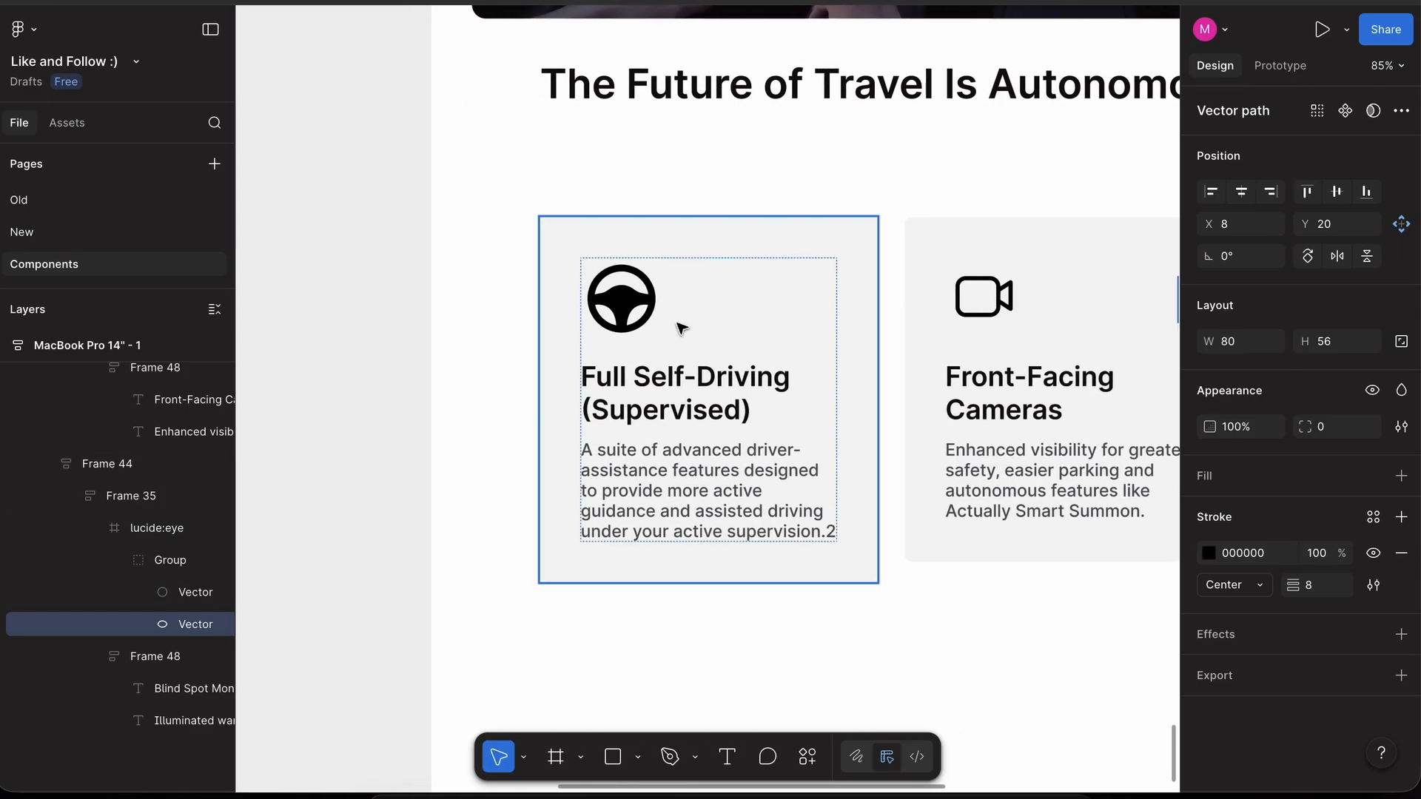
{"action": "scroll", "coordinate": [634, 307], "scroll_direction": "right", "scroll_amount": 5}
{"action": "scroll", "coordinate": [634, 308], "scroll_direction": "left", "scroll_amount": 5}
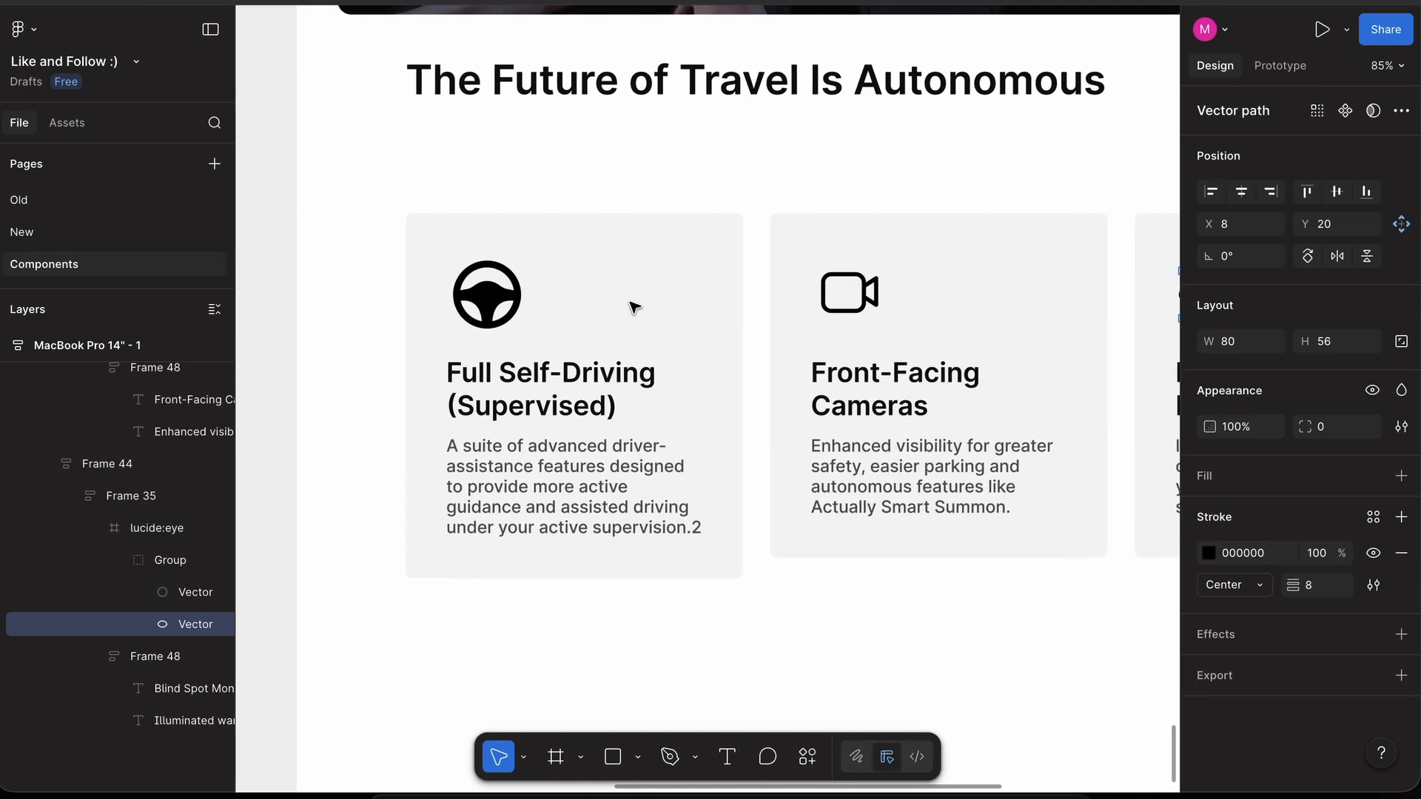
{"action": "scroll", "coordinate": [634, 308], "scroll_direction": "down", "scroll_amount": 3}
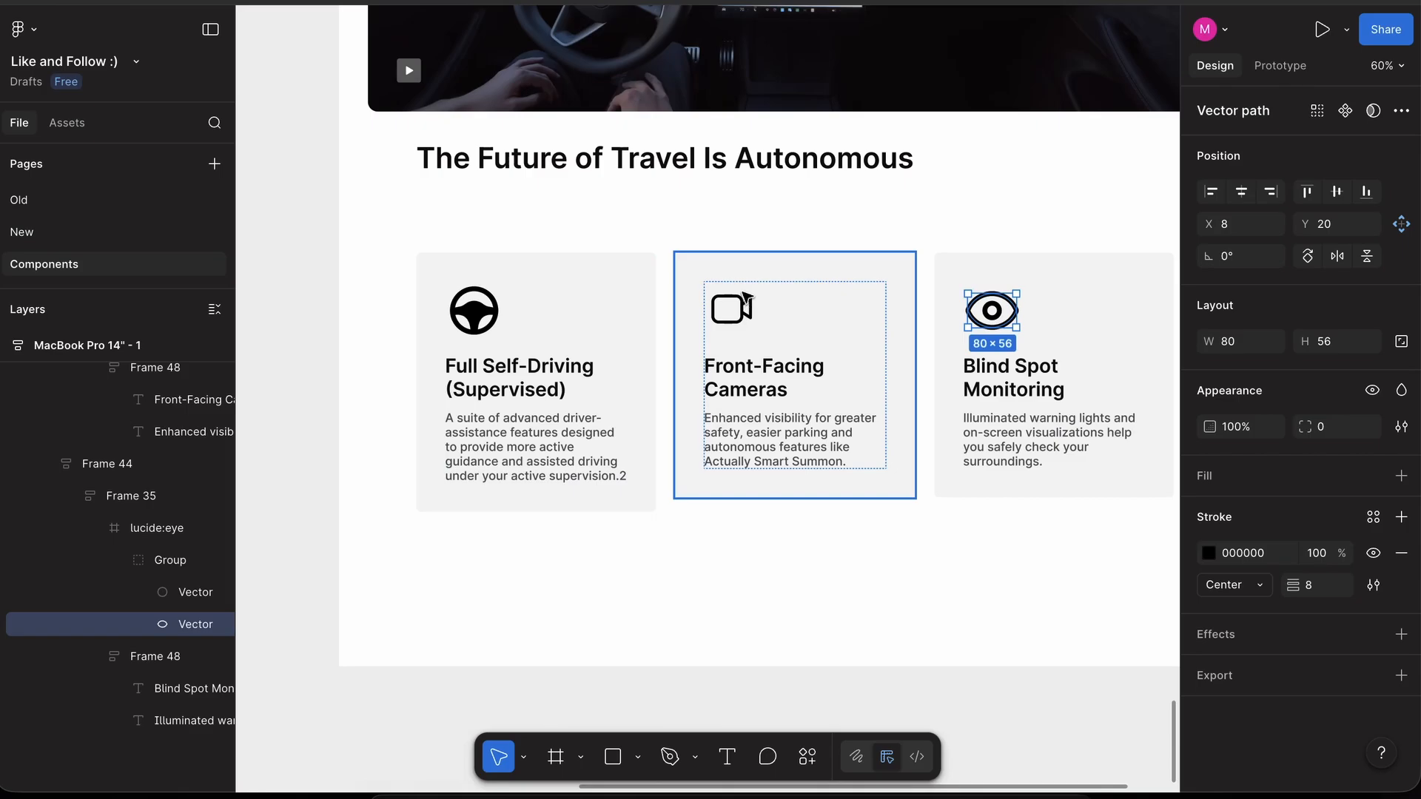
- Add a 1 px black outside stroke to both camera icon vectors and shift the lens part to X 61.98
{"action": "scroll", "coordinate": [746, 299], "scroll_direction": "up", "scroll_amount": 5}
{"action": "left_click", "coordinate": [745, 299]}
{"action": "scroll", "coordinate": [745, 299], "scroll_direction": "up", "scroll_amount": 3}
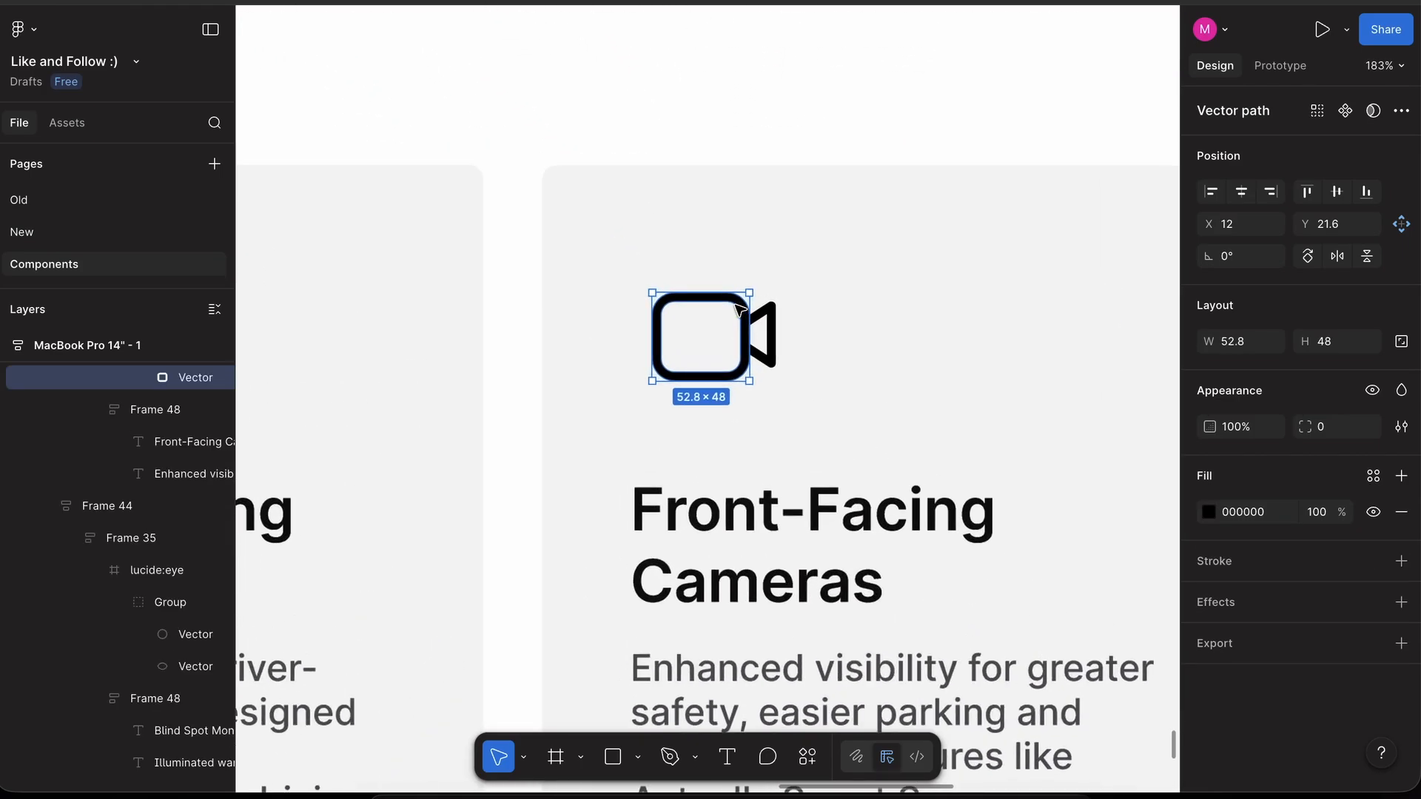
{"action": "left_click", "coordinate": [770, 320], "text": "shift"}
{"action": "scroll", "coordinate": [803, 367], "scroll_direction": "up", "scroll_amount": 3}
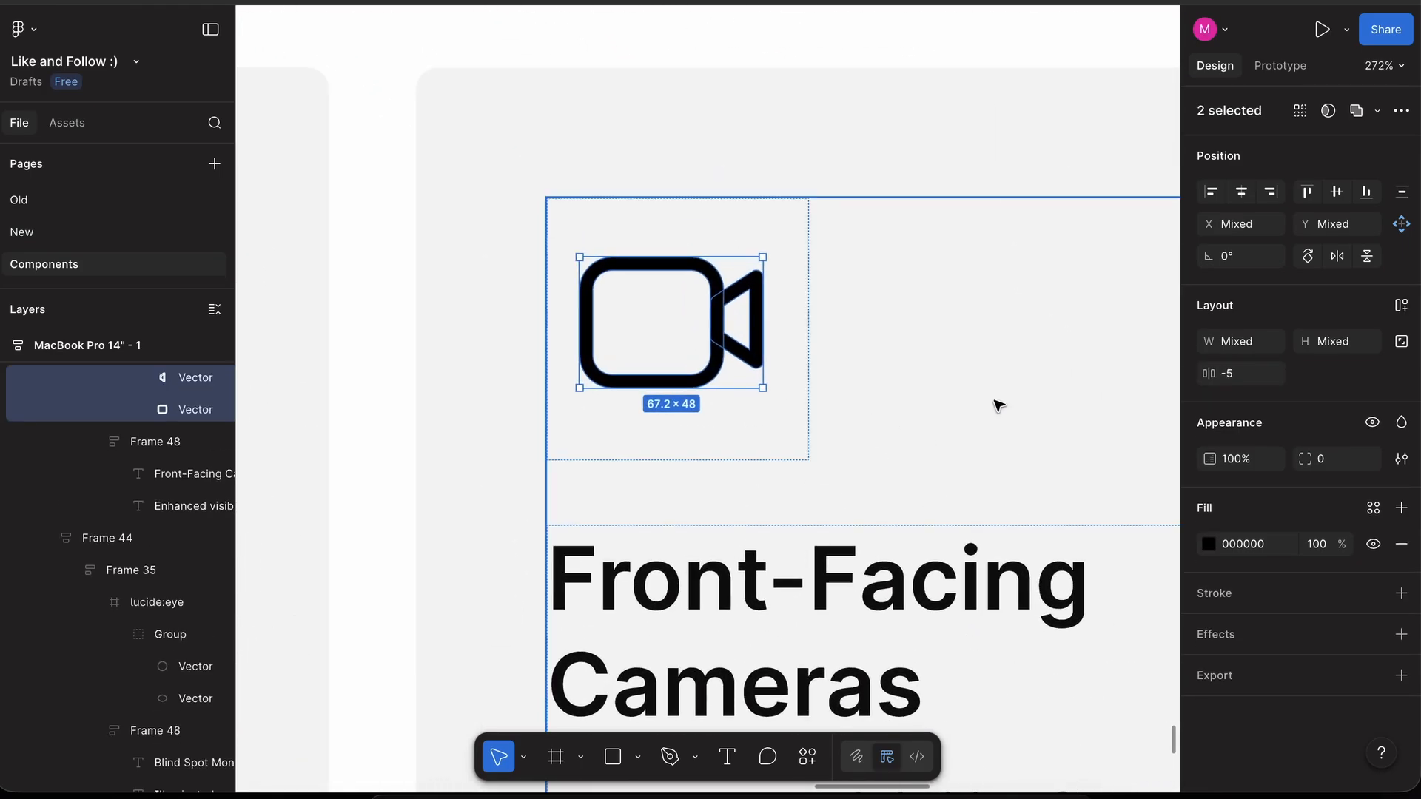
{"action": "left_click", "coordinate": [1400, 594]}
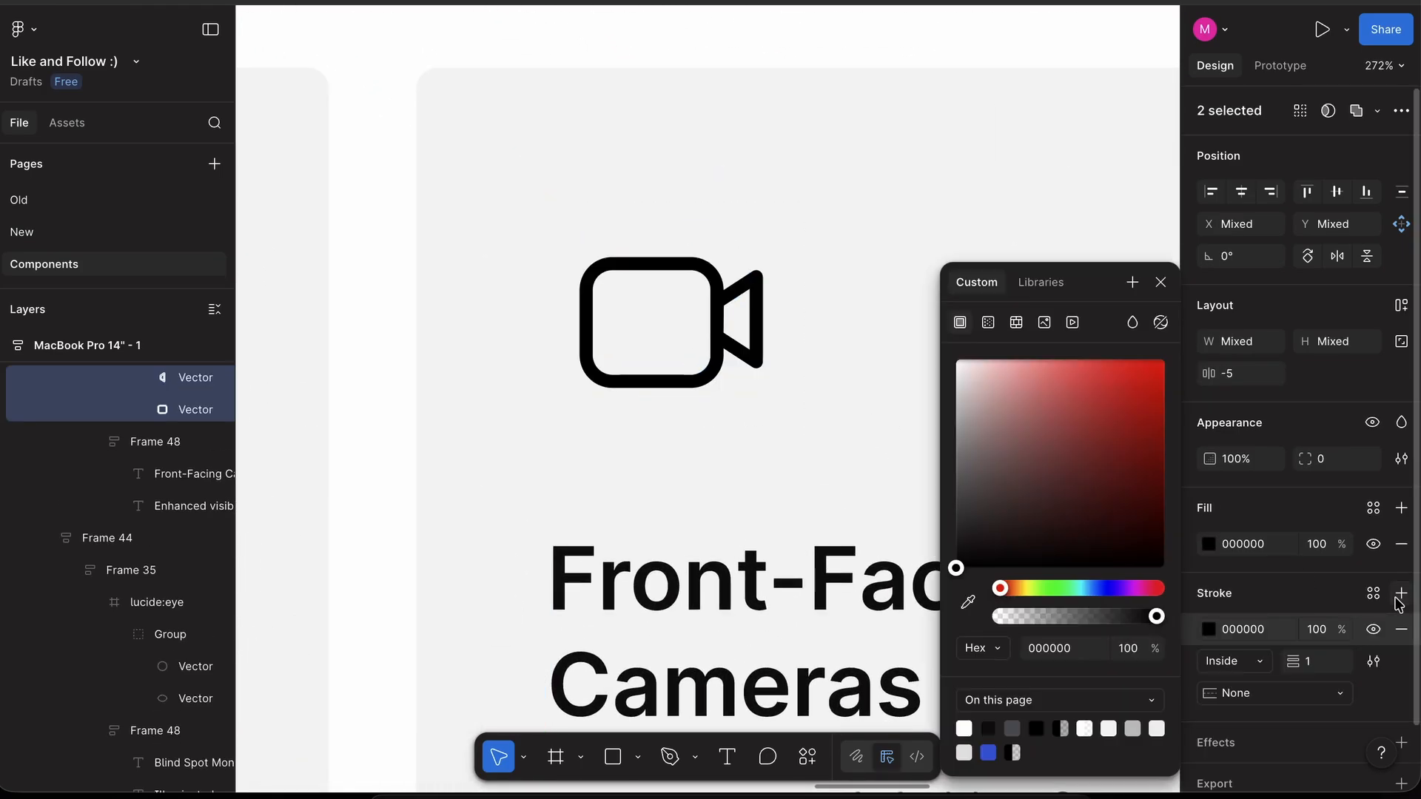
{"action": "left_click", "coordinate": [1262, 653]}
{"action": "left_click", "coordinate": [1259, 692]}
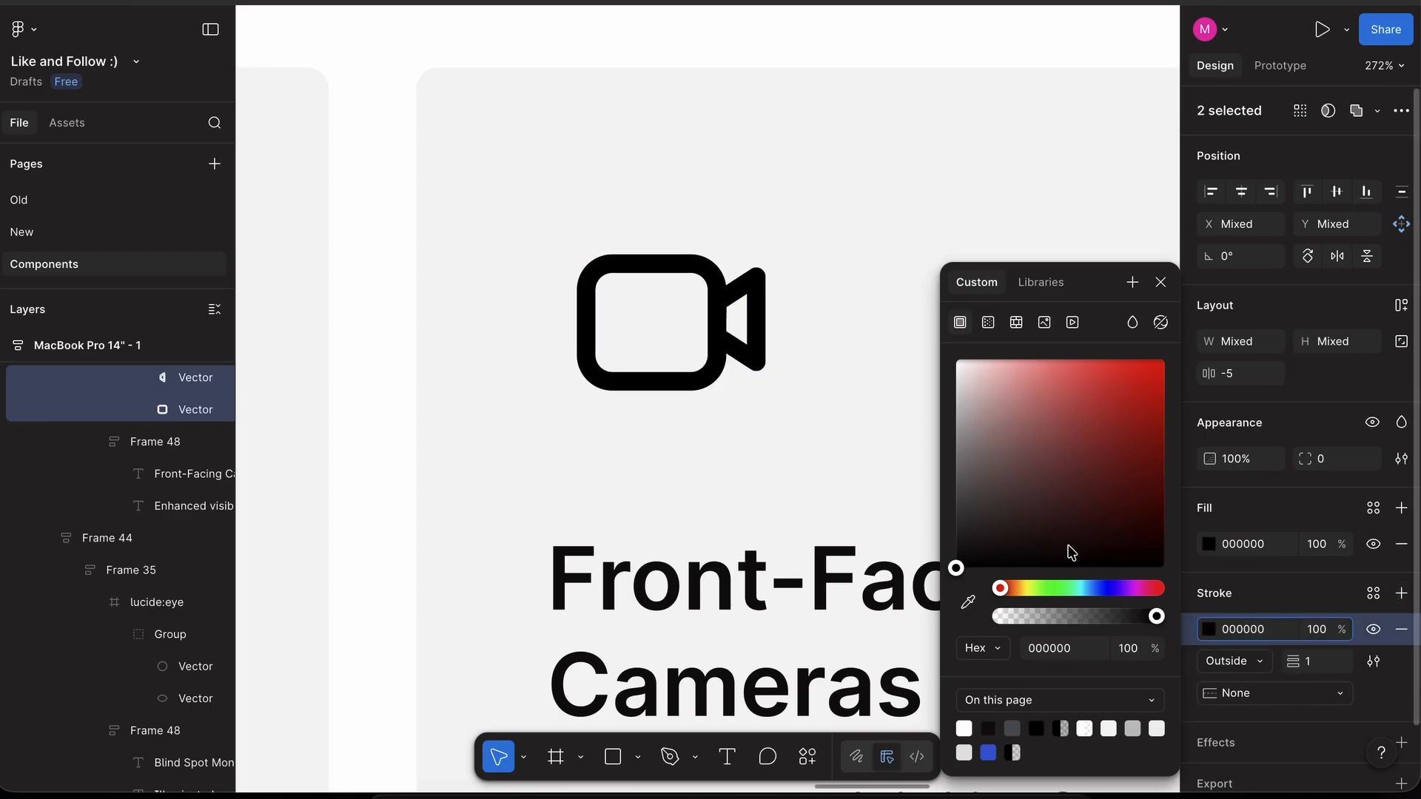
{"action": "left_click", "coordinate": [743, 286]}
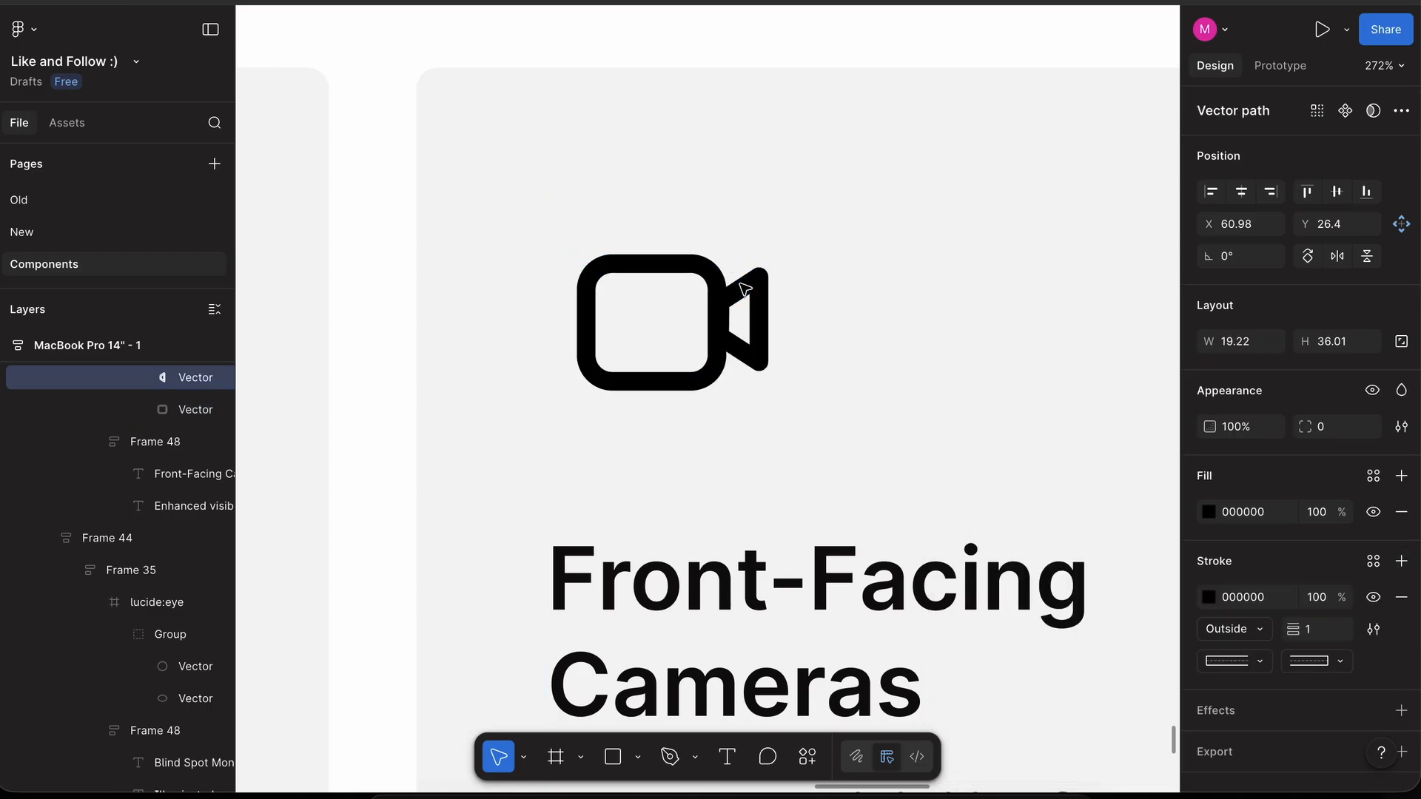
{"action": "scroll", "coordinate": [744, 289], "scroll_direction": "down", "scroll_amount": 10}
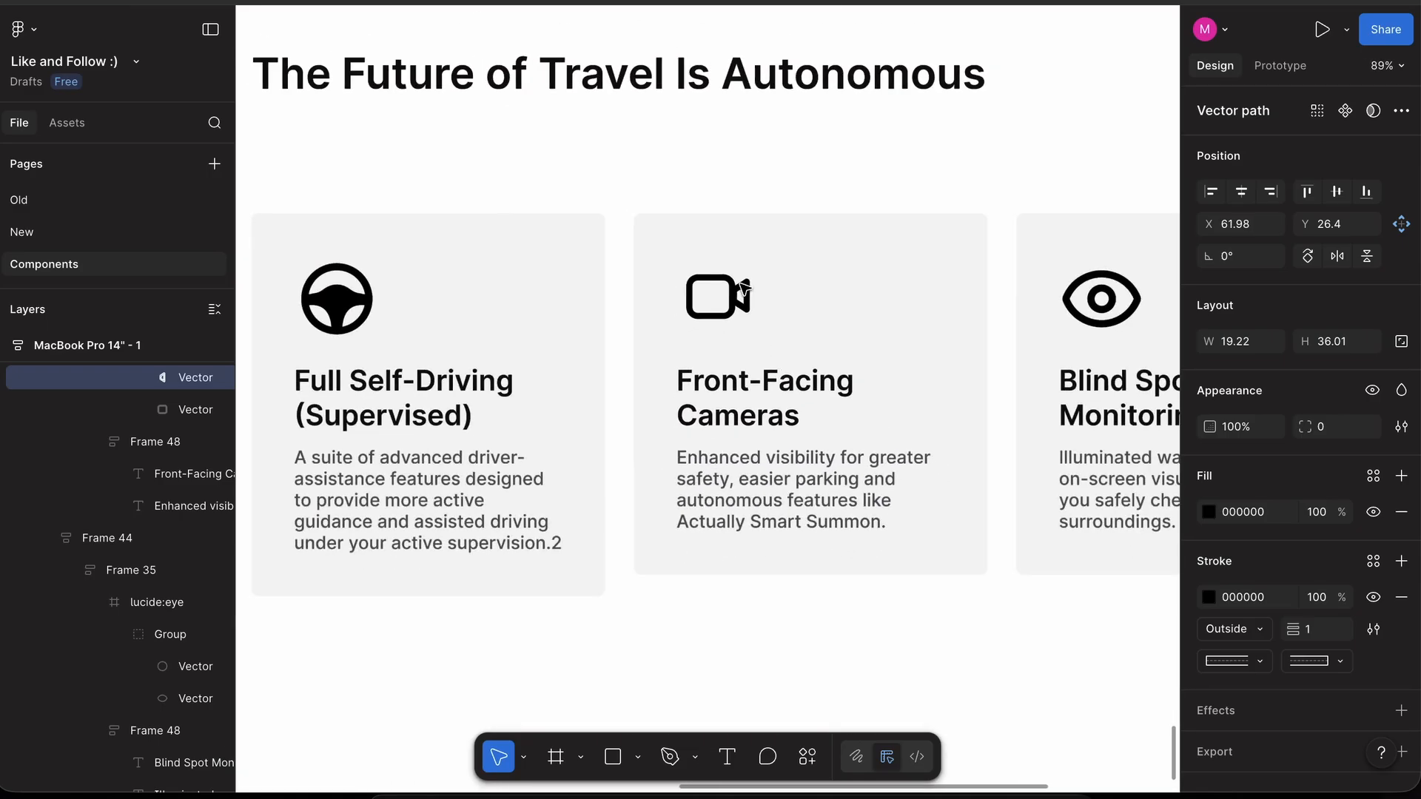
- Scale the camera icon's group up to about 92 × 64 inside its 96 × 96 frame
{"action": "left_click", "coordinate": [731, 259]}
{"action": "double_click", "coordinate": [727, 310]}
{"action": "double_click", "coordinate": [727, 310]}
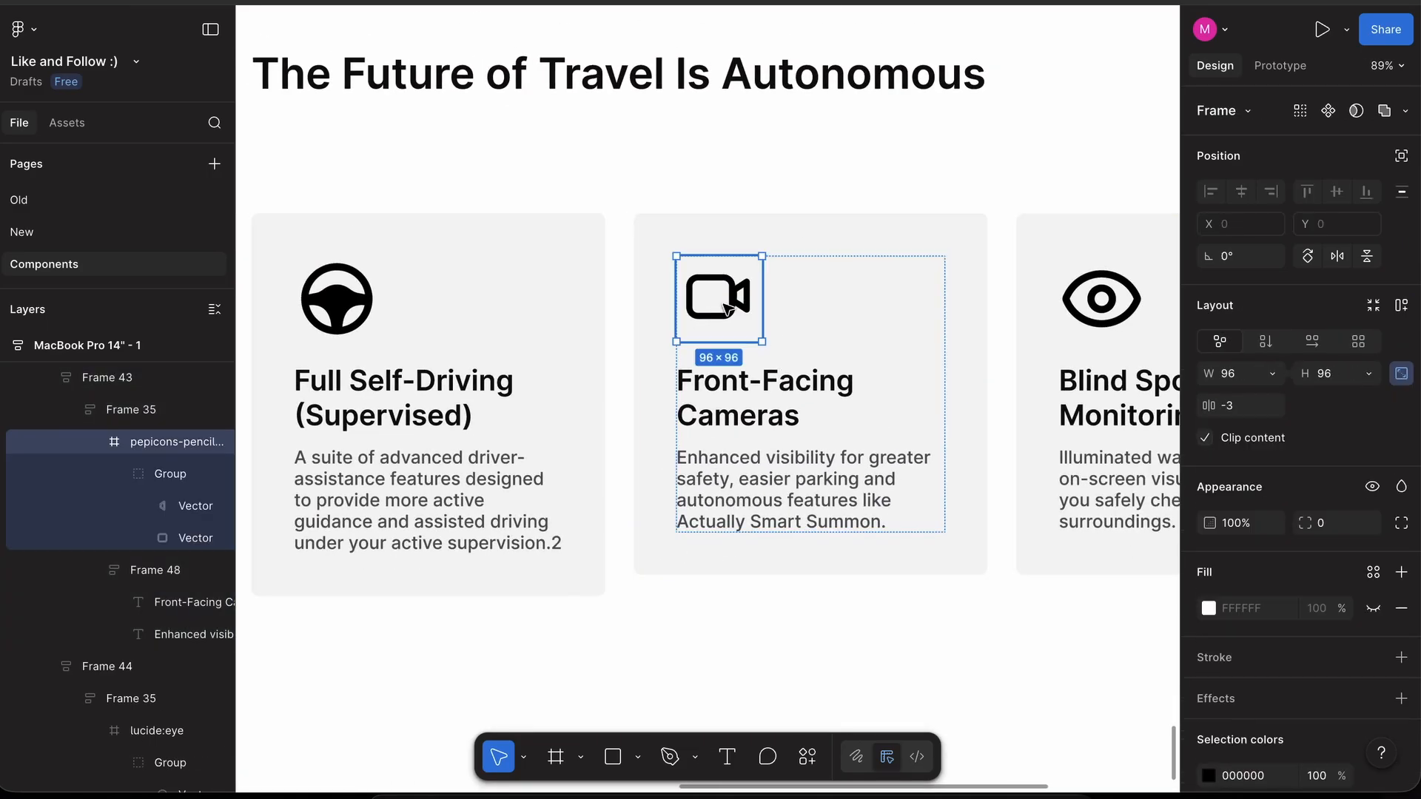
{"action": "double_click", "coordinate": [727, 309]}
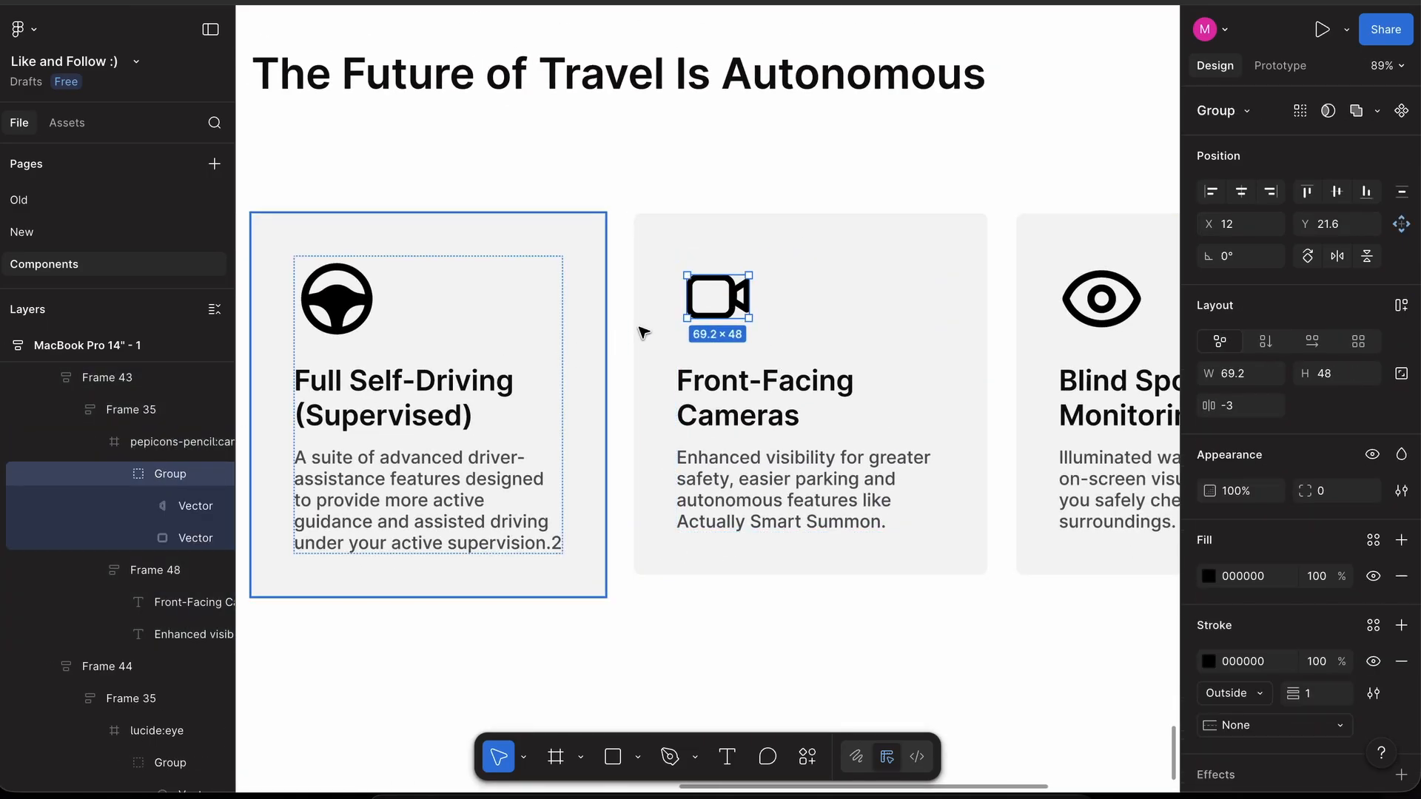
{"action": "key", "text": "k"}
{"action": "left_click_drag", "start_coordinate": [750, 293], "coordinate": [750, 293]}
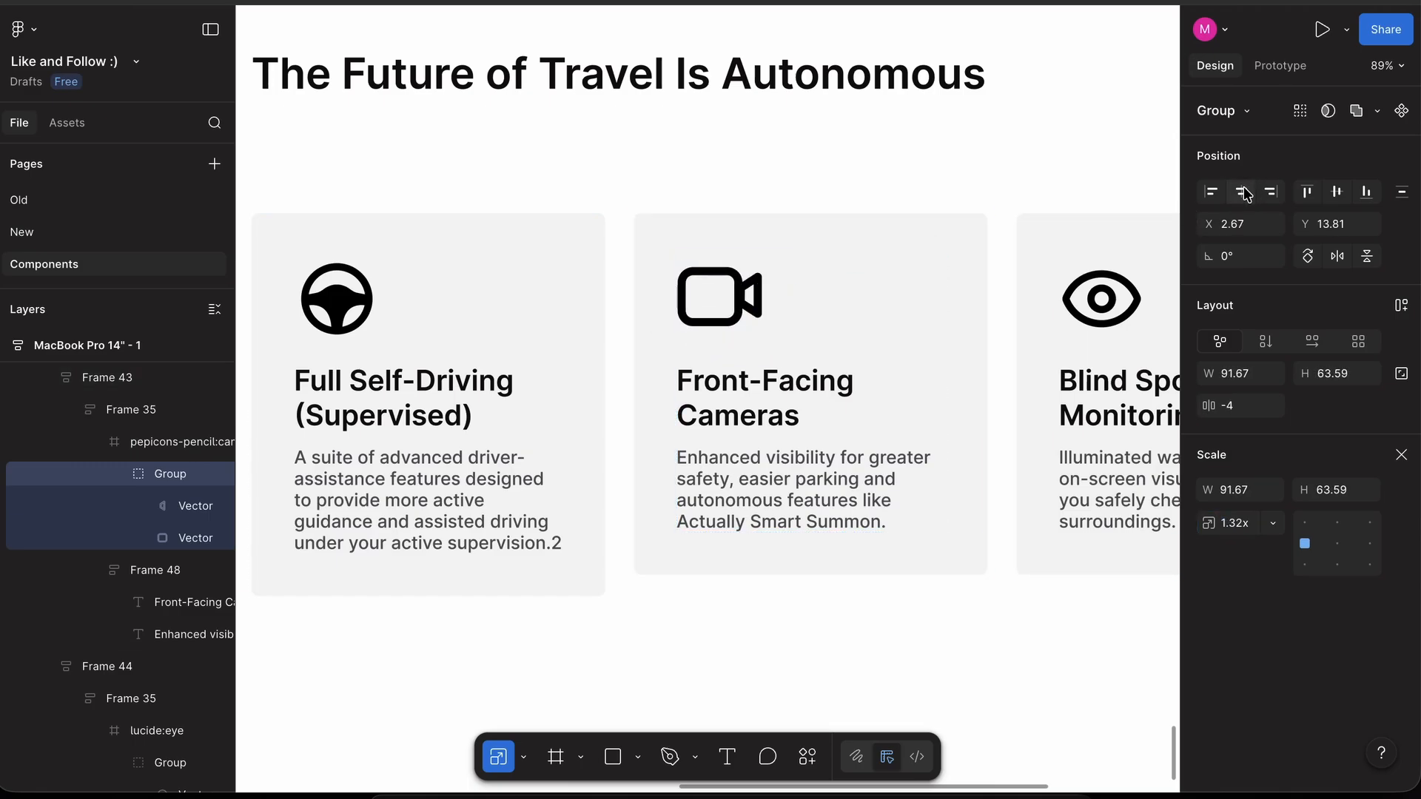
{"action": "scroll", "coordinate": [863, 295], "scroll_direction": "down", "scroll_amount": 5}
{"action": "left_click", "coordinate": [876, 619]}
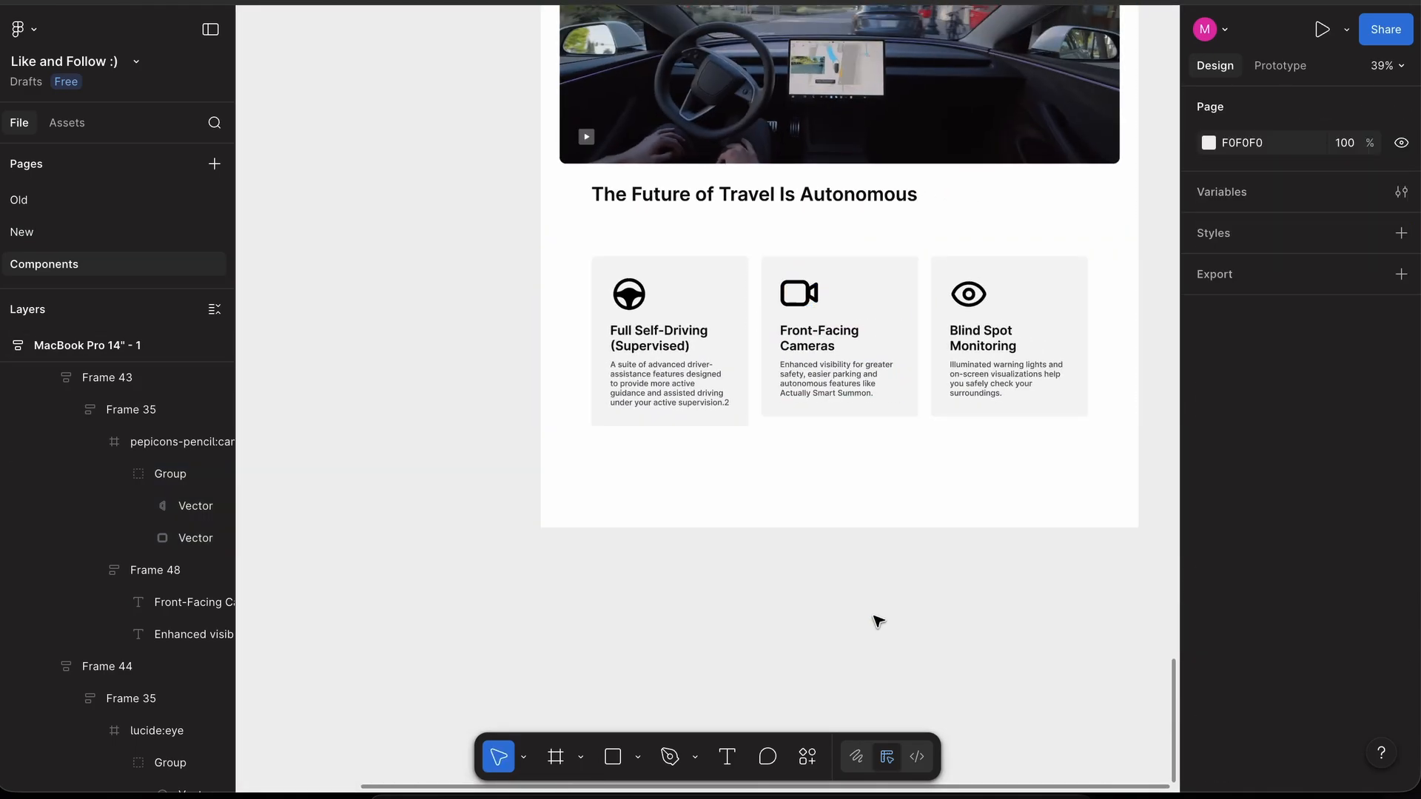
- Set the height of the Front-Facing Cameras and Blind Spot Monitoring cards to fill the container
{"action": "scroll", "coordinate": [859, 437], "scroll_direction": "up", "scroll_amount": 3}
{"action": "double_click", "coordinate": [929, 288]}
{"action": "scroll", "coordinate": [962, 245], "scroll_direction": "right", "scroll_amount": 3}
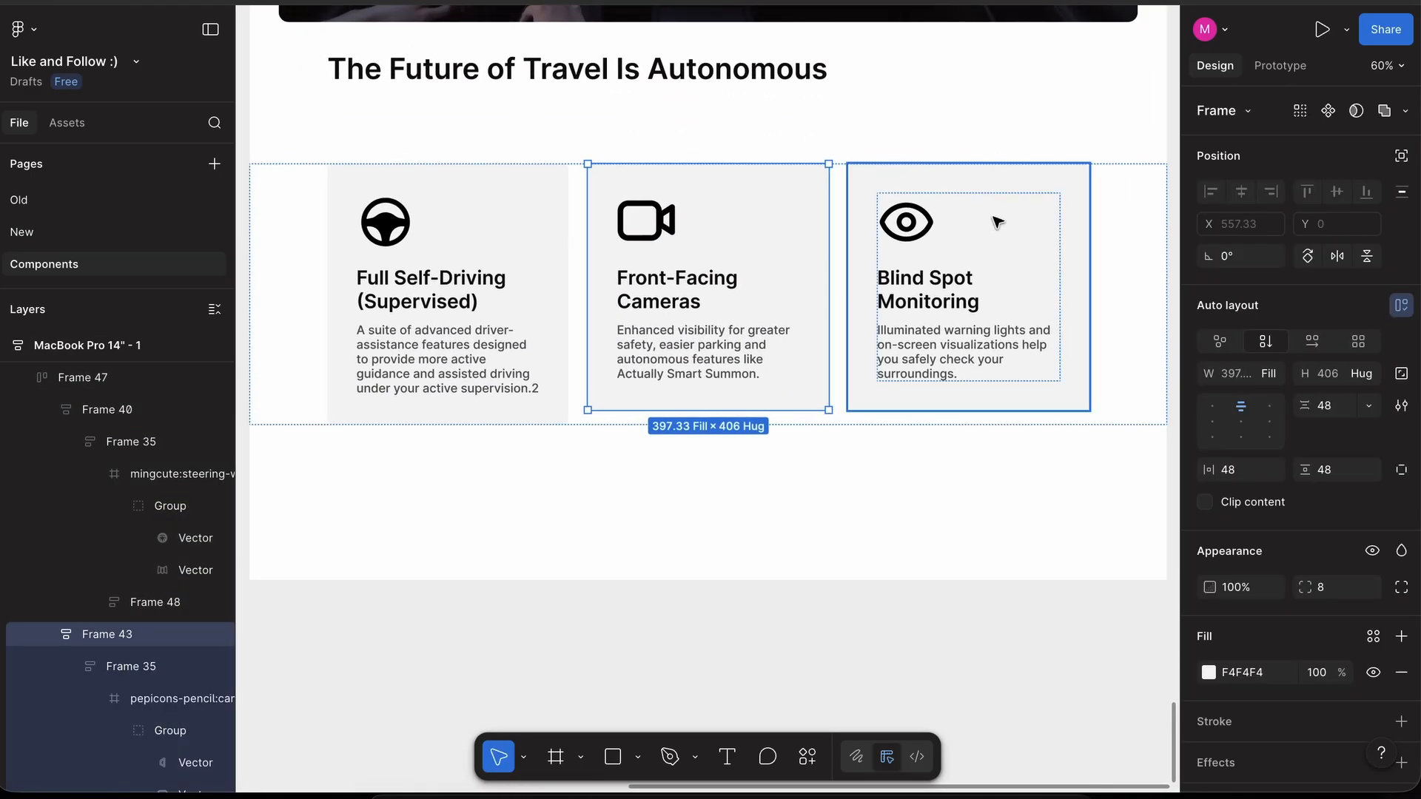
{"action": "left_click", "coordinate": [992, 219], "text": "shift"}
{"action": "left_click", "coordinate": [1368, 375]}
{"action": "left_click", "coordinate": [1265, 395]}
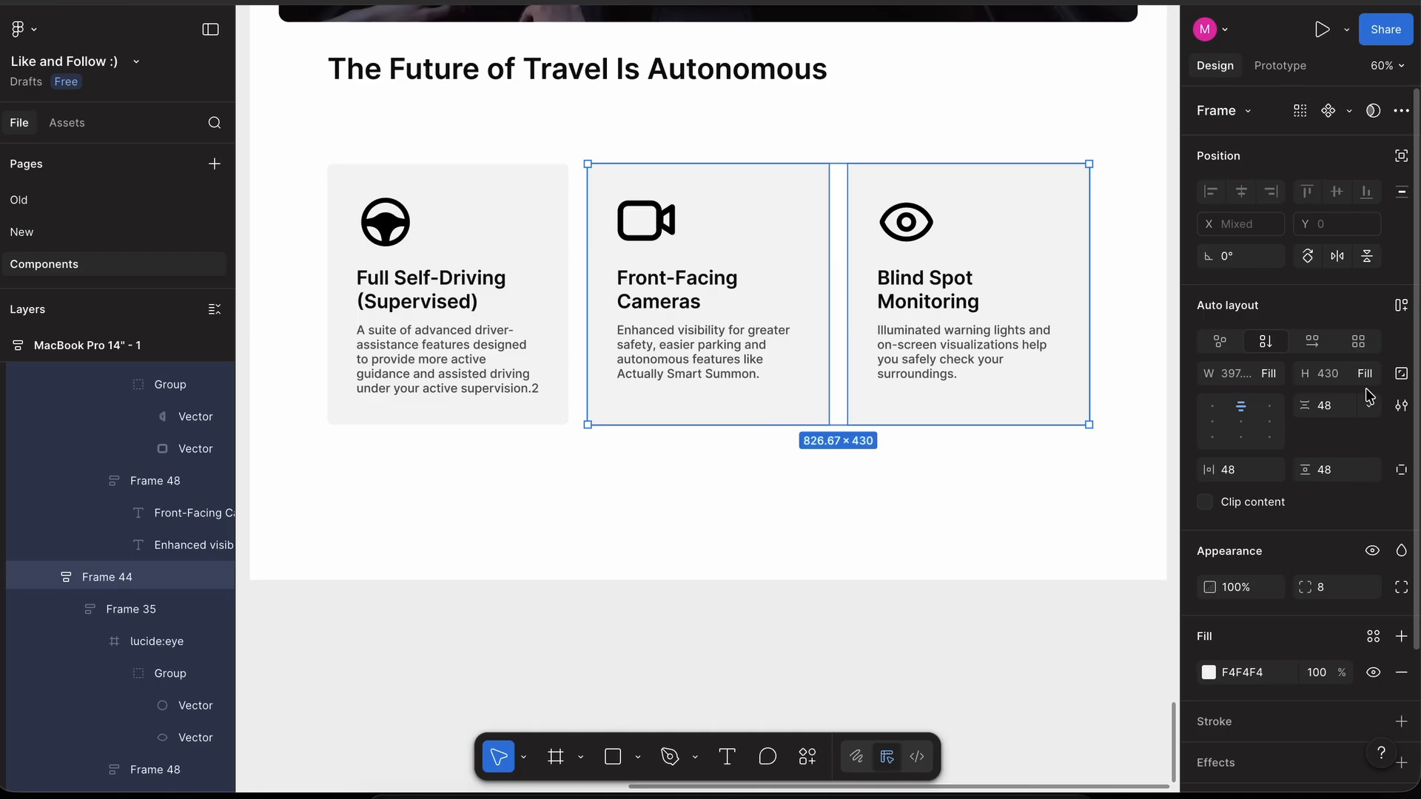
{"action": "left_click", "coordinate": [898, 707]}
- Set the bottom padding of the frame holding the driving video and autonomous travel heading to 0
{"action": "scroll", "coordinate": [897, 707], "scroll_direction": "down", "scroll_amount": 3}
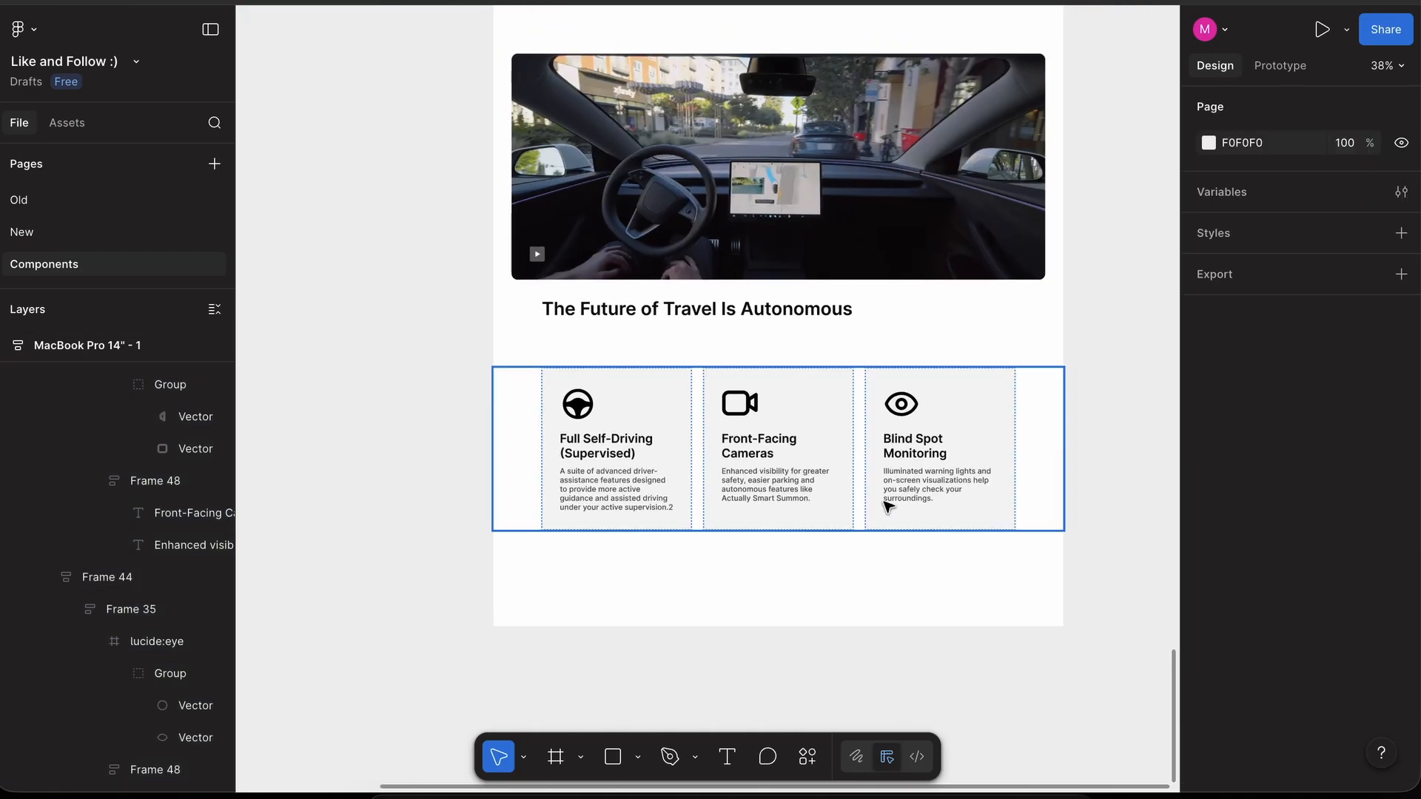
{"action": "scroll", "coordinate": [888, 507], "scroll_direction": "up", "scroll_amount": 2}
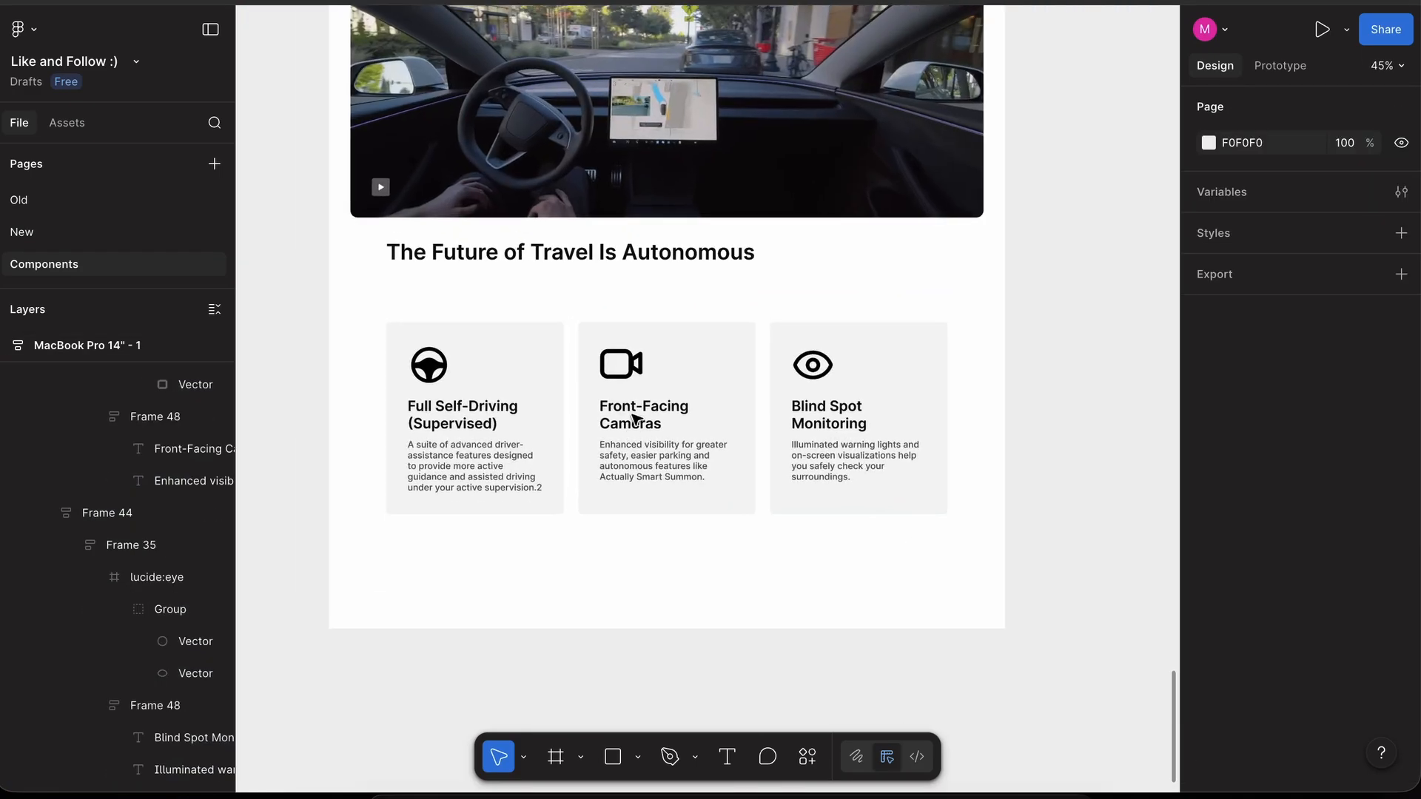
{"action": "left_click", "coordinate": [650, 285]}
{"action": "left_click", "coordinate": [1402, 470]}
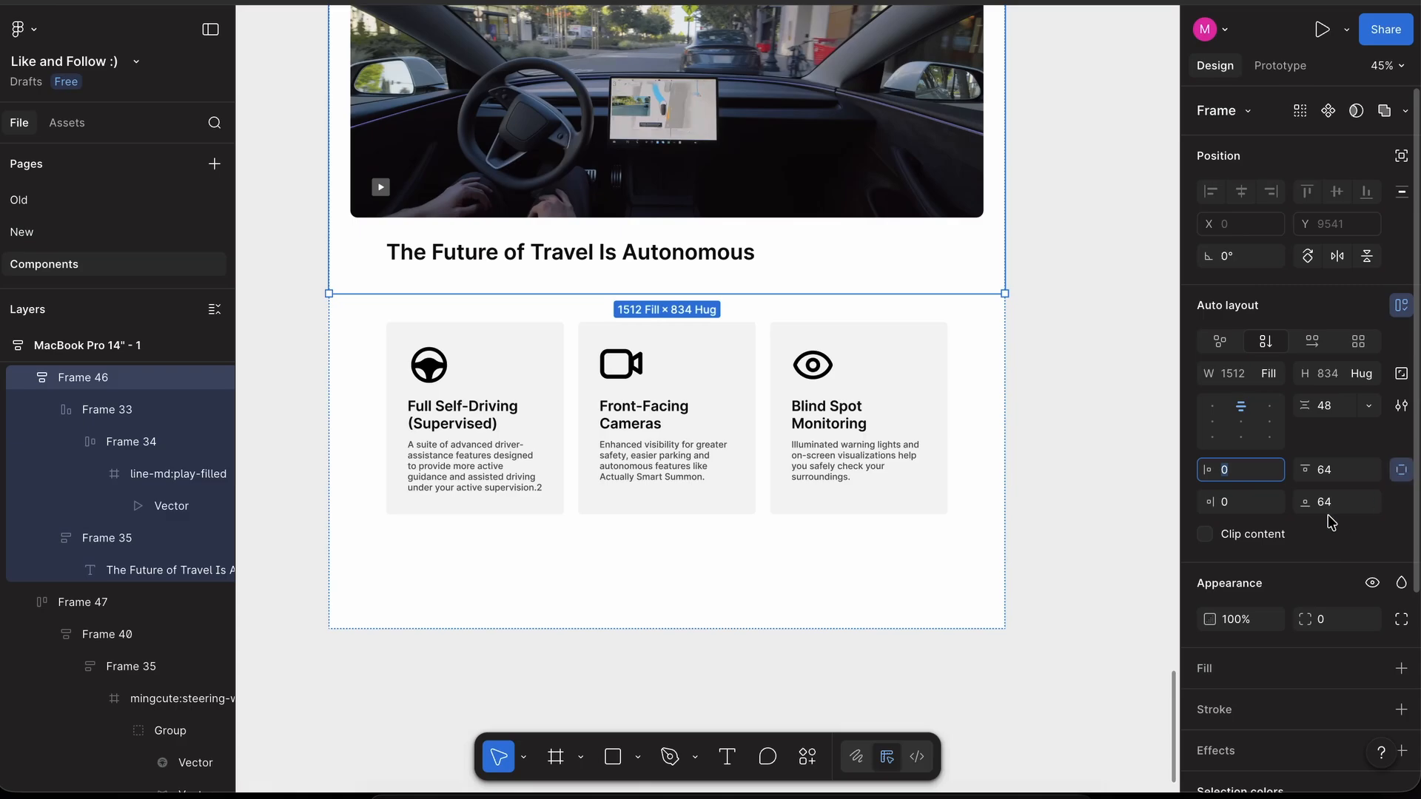
{"action": "type", "text": "0"}
{"action": "key", "text": "Return"}
{"action": "left_click", "coordinate": [1104, 359]}
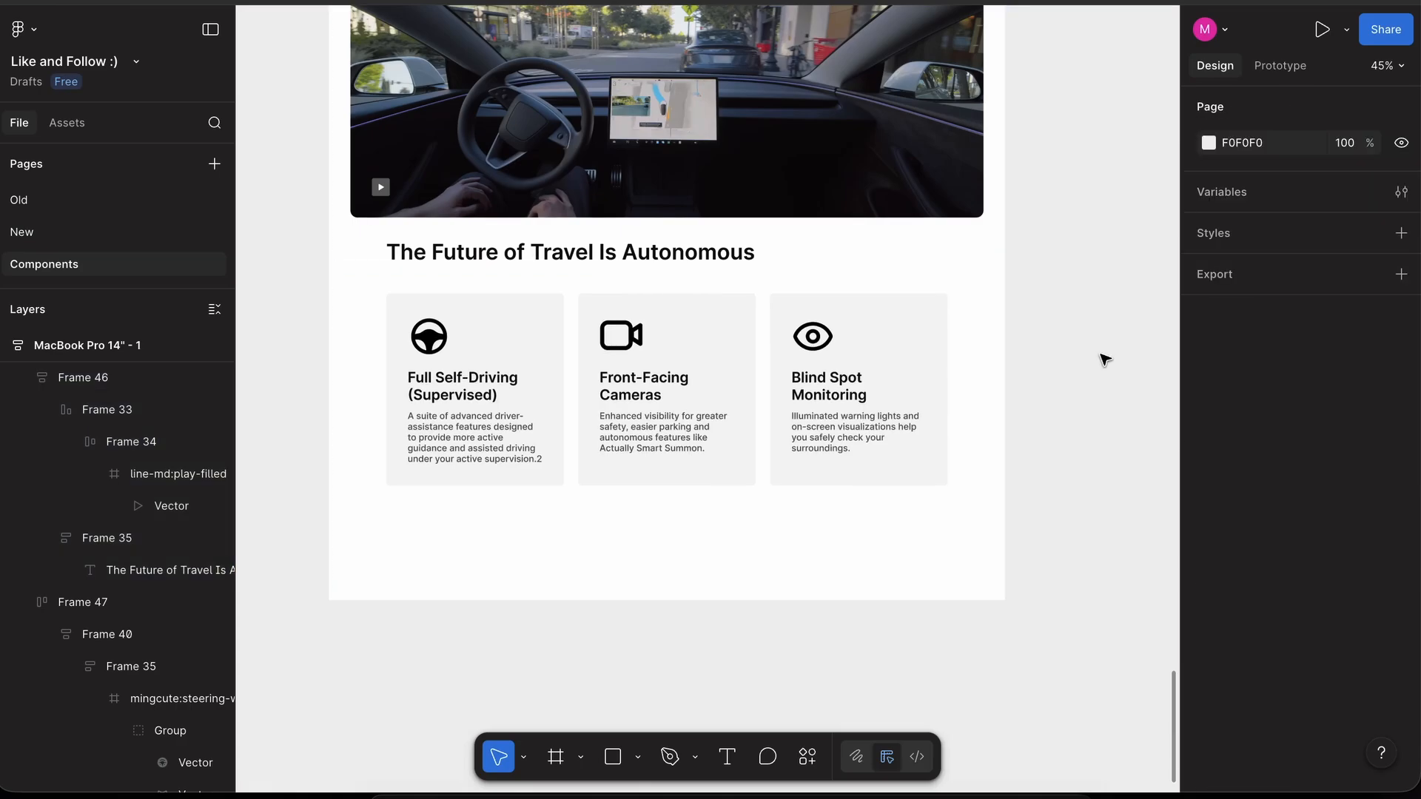
- Hide the interface and review the three feature cards together with the page sections above them
{"action": "scroll", "coordinate": [1105, 357], "scroll_direction": "down", "scroll_amount": 2}
{"action": "key", "text": "super+backslash"}
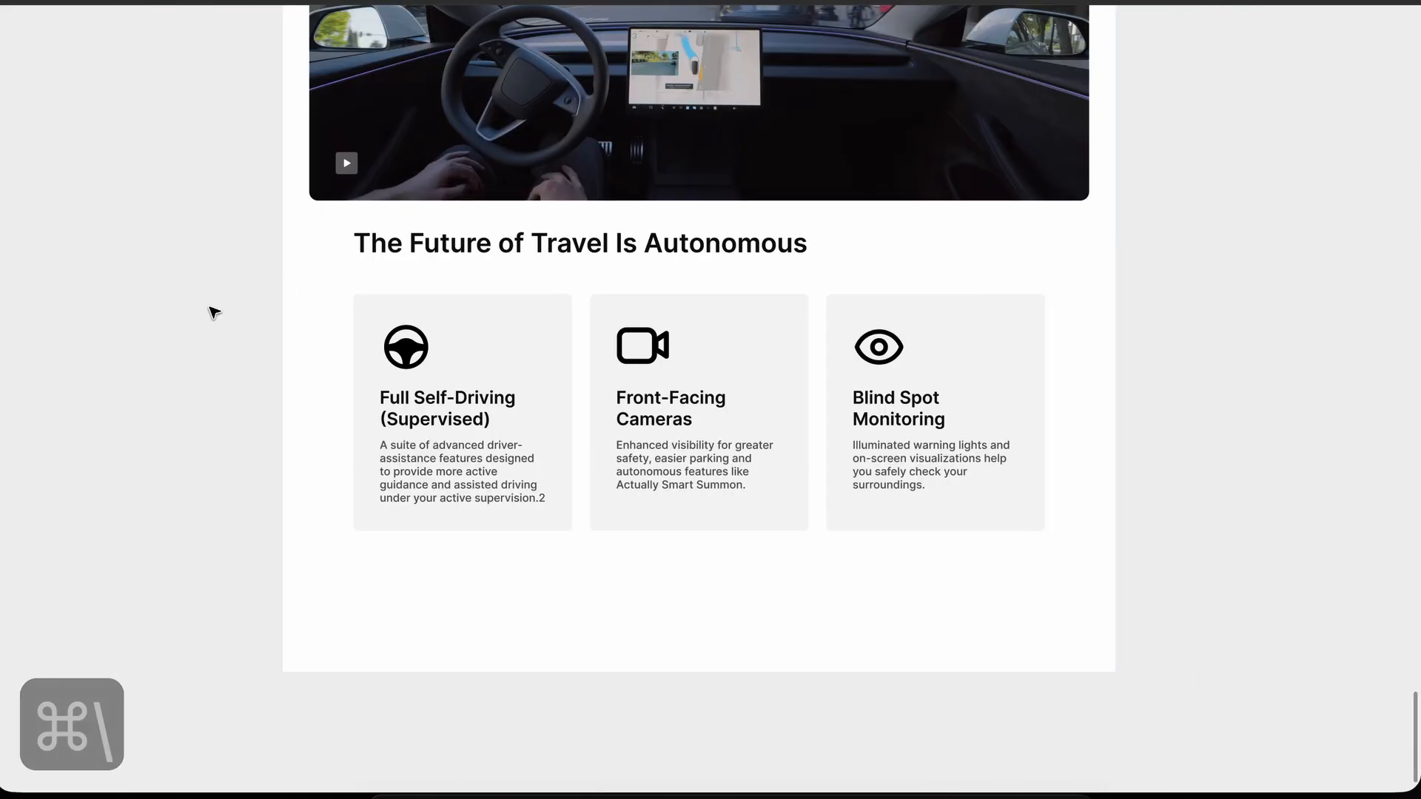
{"action": "scroll", "coordinate": [209, 308], "scroll_direction": "down", "scroll_amount": 5}
{"action": "scroll", "coordinate": [209, 308], "scroll_direction": "left", "scroll_amount": 1}
{"action": "scroll", "coordinate": [213, 314], "scroll_direction": "up", "scroll_amount": 5}
{"action": "scroll", "coordinate": [214, 313], "scroll_direction": "left", "scroll_amount": 2}
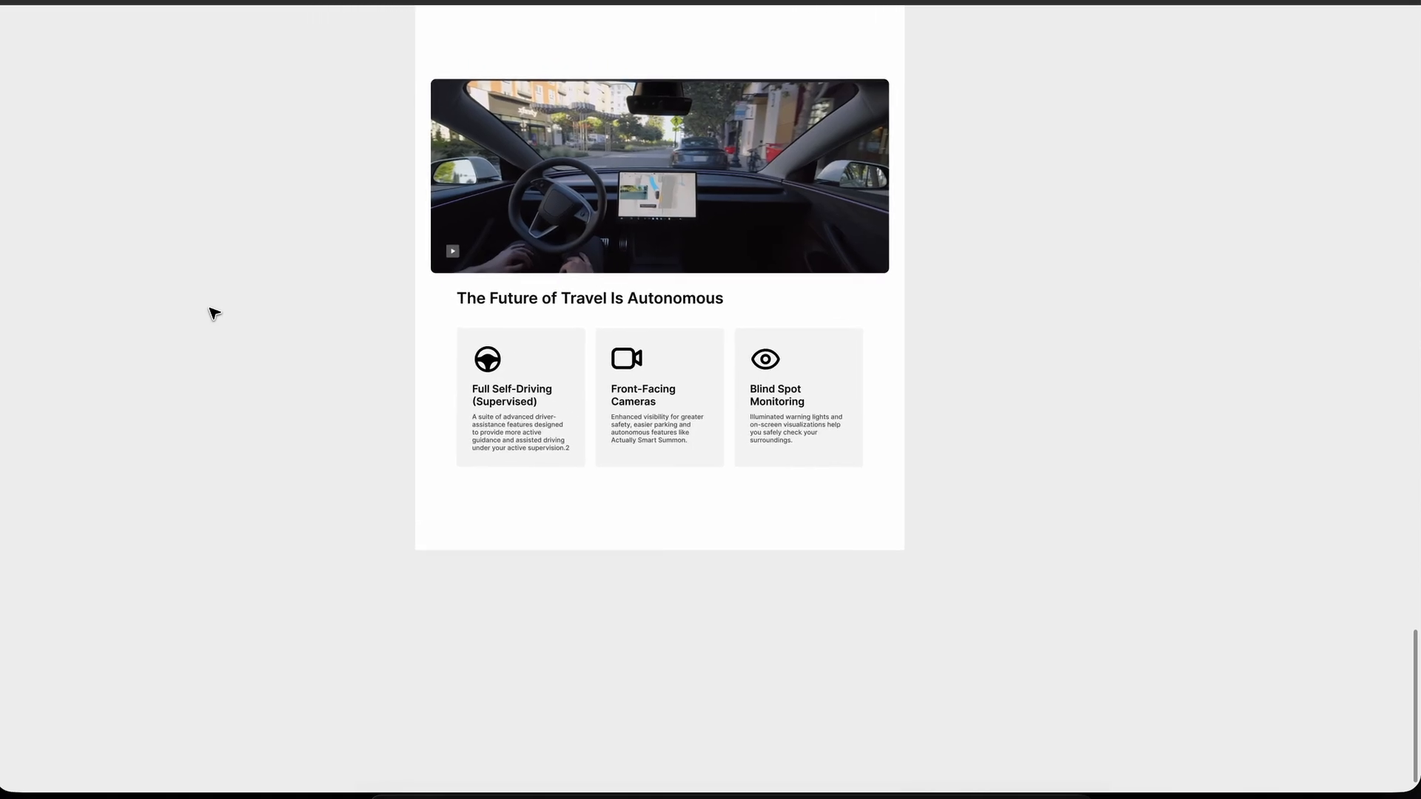
{"action": "scroll", "coordinate": [214, 314], "scroll_direction": "up", "scroll_amount": 20}
{"action": "scroll", "coordinate": [214, 313], "scroll_direction": "right", "scroll_amount": 1}
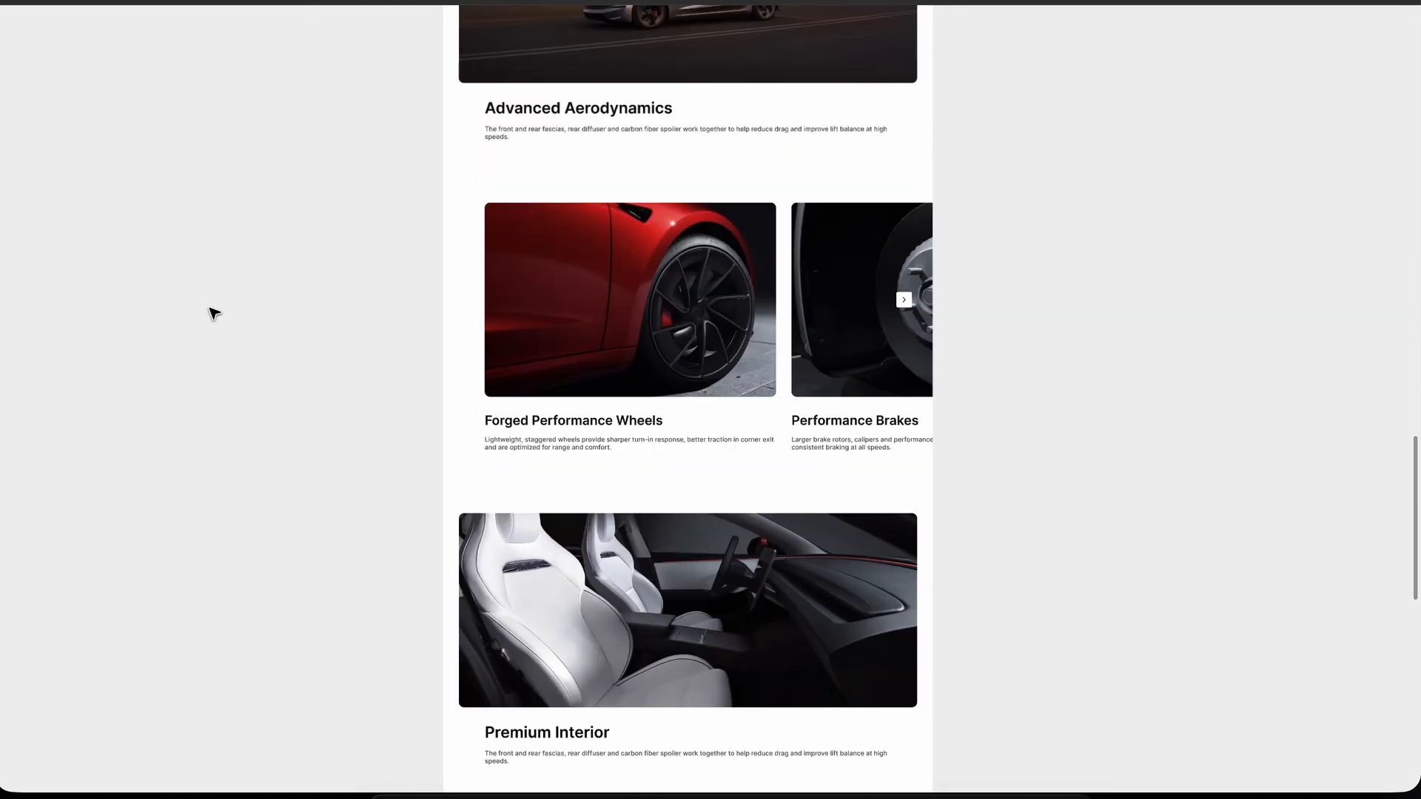
{"action": "scroll", "coordinate": [213, 312], "scroll_direction": "down", "scroll_amount": 10}
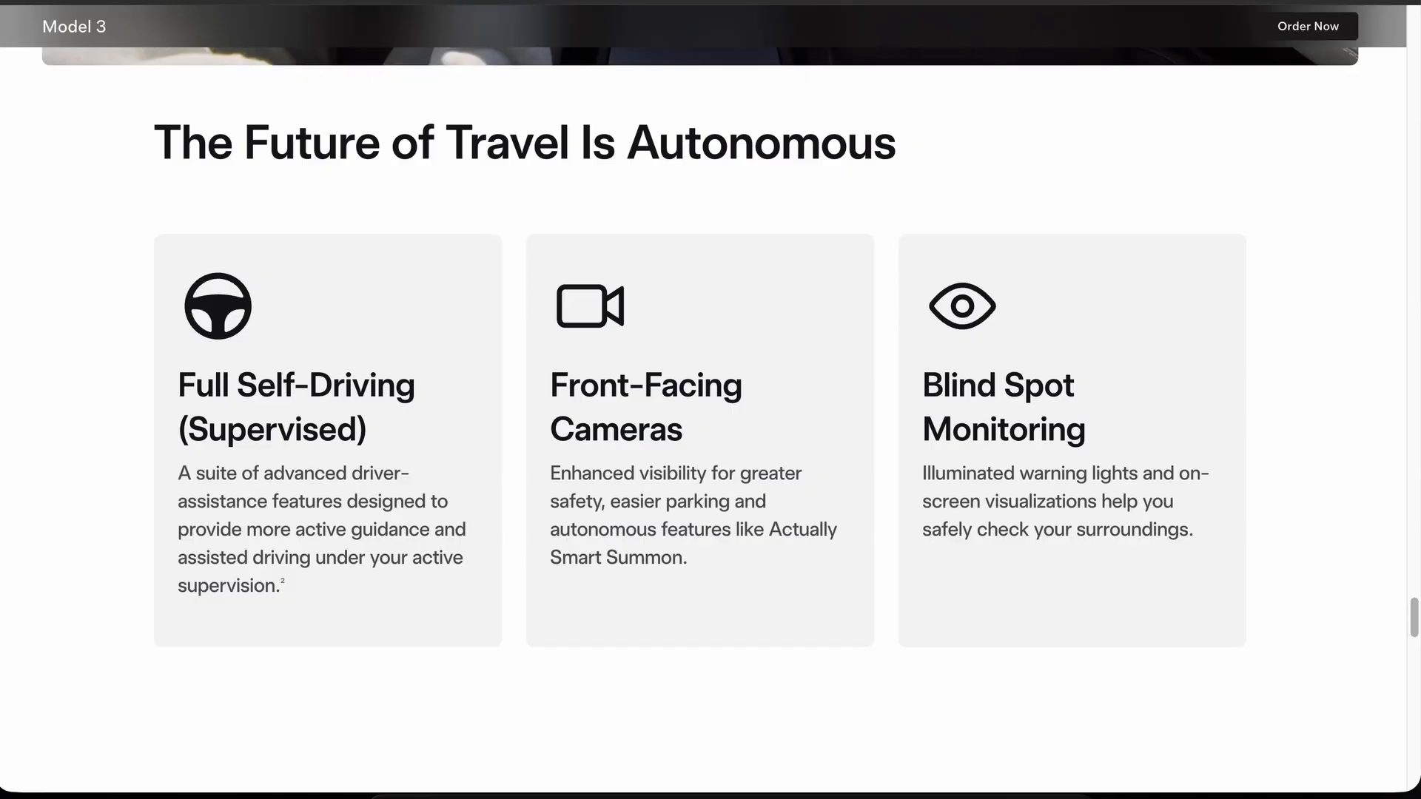
- Switch to the live Tesla Model 3 page and examine the autonomous travel section, the specifications below it and the closing footer
{"action": "scroll", "coordinate": [413, 282], "scroll_direction": "up", "scroll_amount": 15}
{"action": "scroll", "coordinate": [414, 282], "scroll_direction": "down", "scroll_amount": 14}
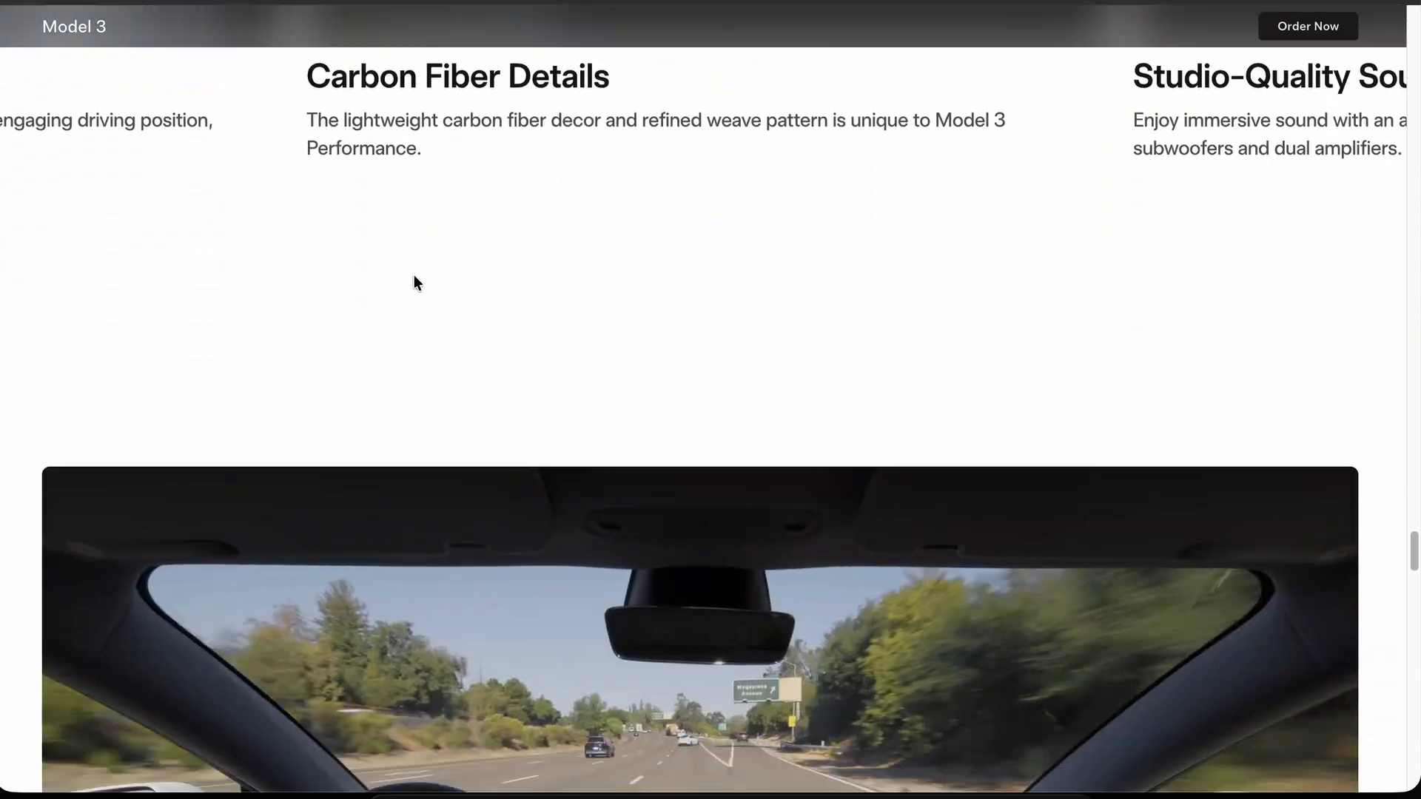
{"action": "scroll", "coordinate": [415, 283], "scroll_direction": "down", "scroll_amount": 20}
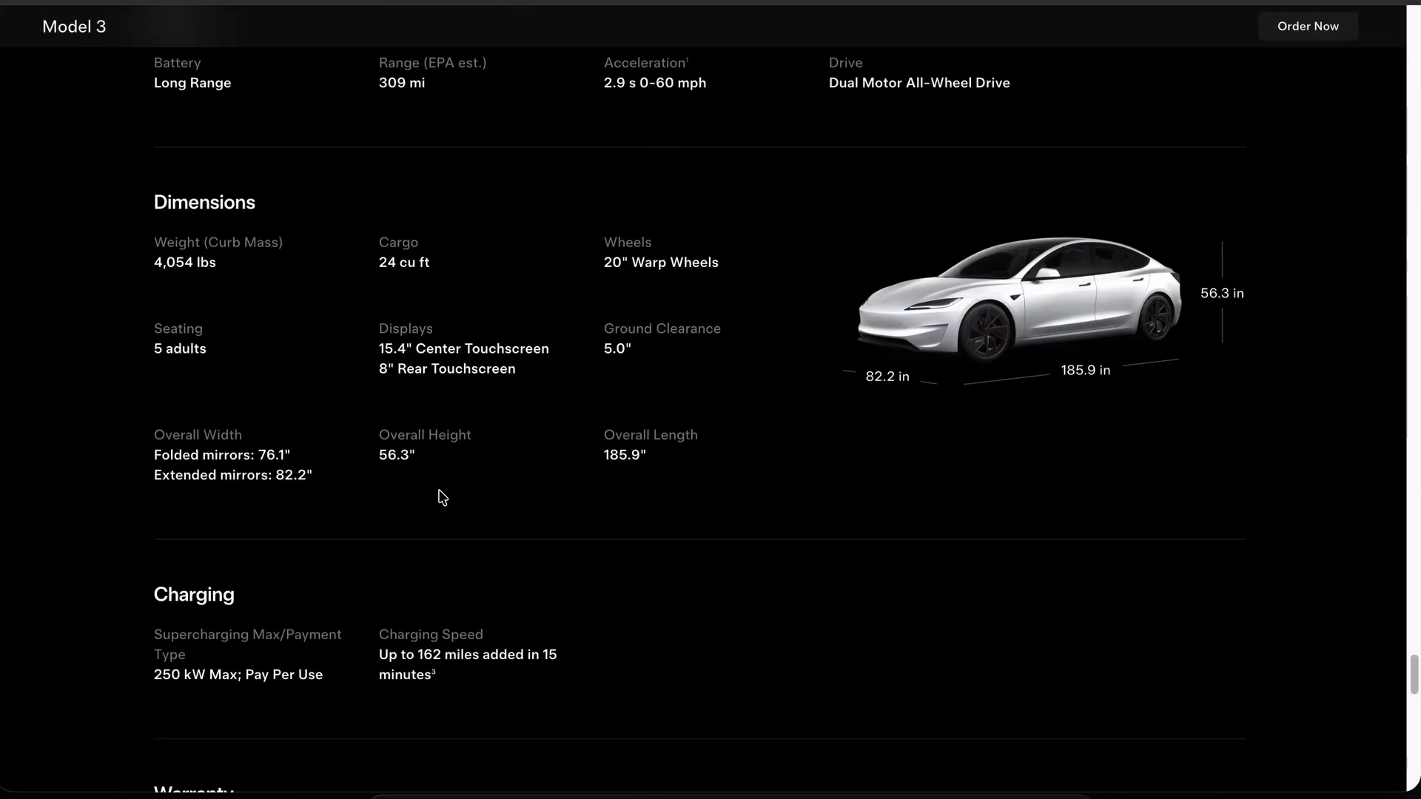
{"action": "scroll", "coordinate": [470, 498], "scroll_direction": "down", "scroll_amount": 8}
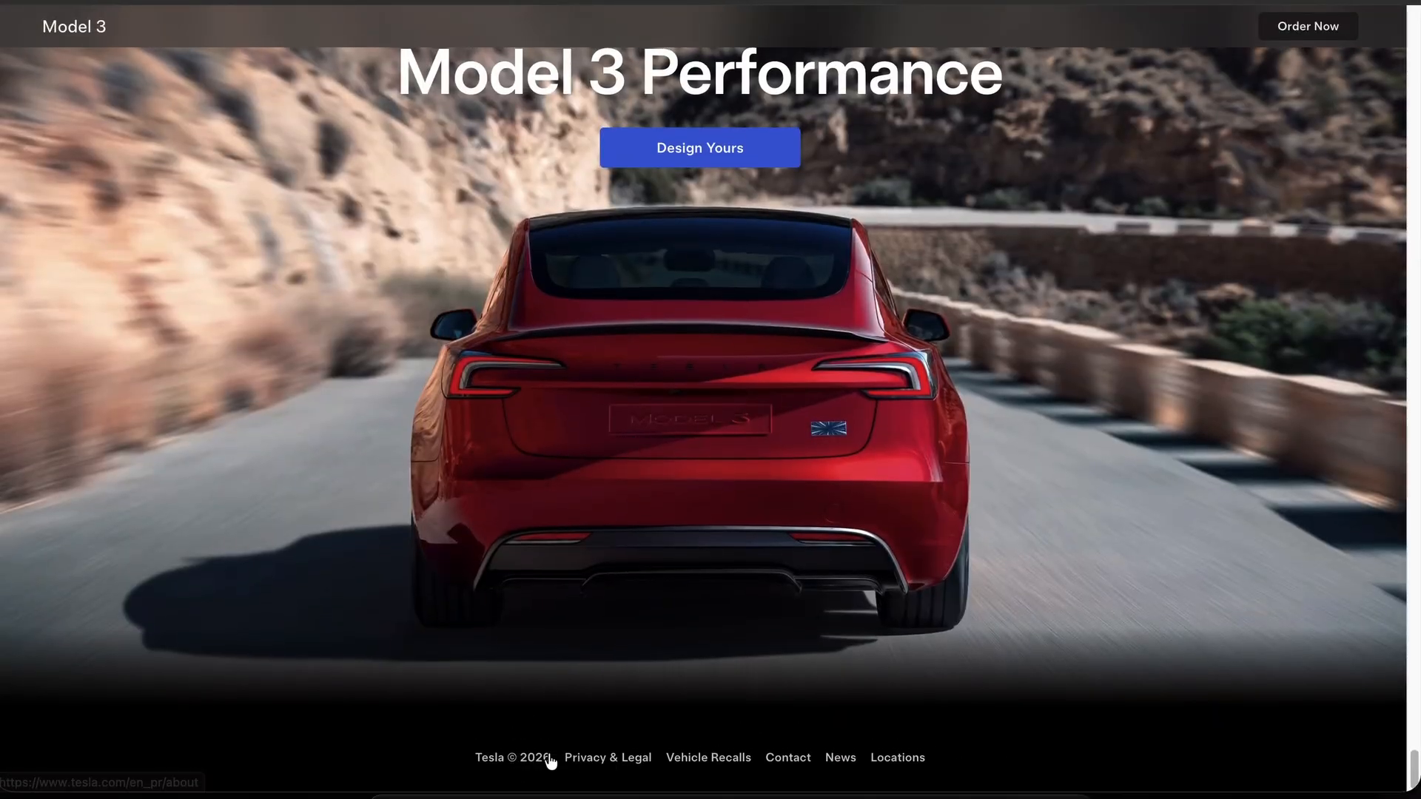
{"action": "scroll", "coordinate": [888, 567], "scroll_direction": "up", "scroll_amount": 15}
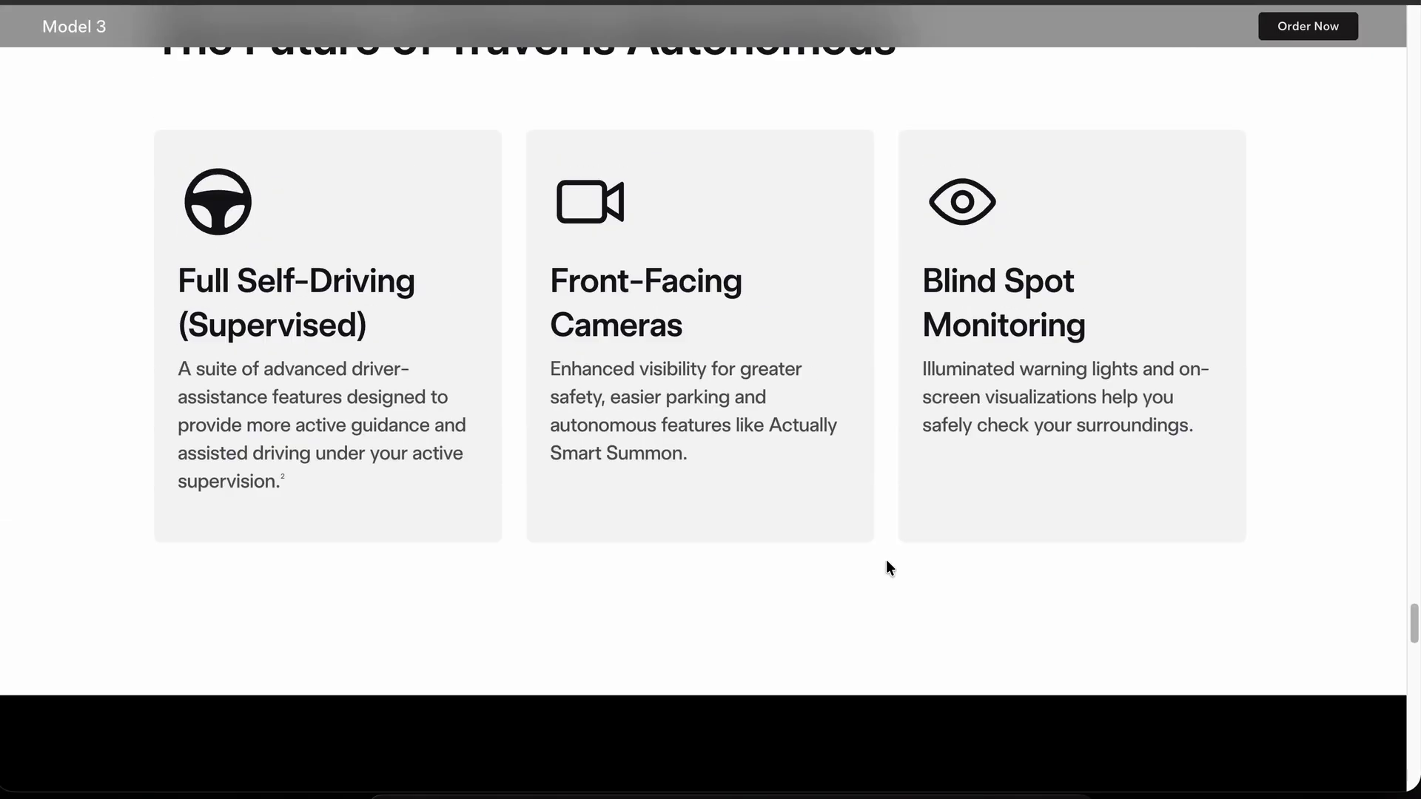
{"action": "scroll", "coordinate": [886, 561], "scroll_direction": "up", "scroll_amount": 3}
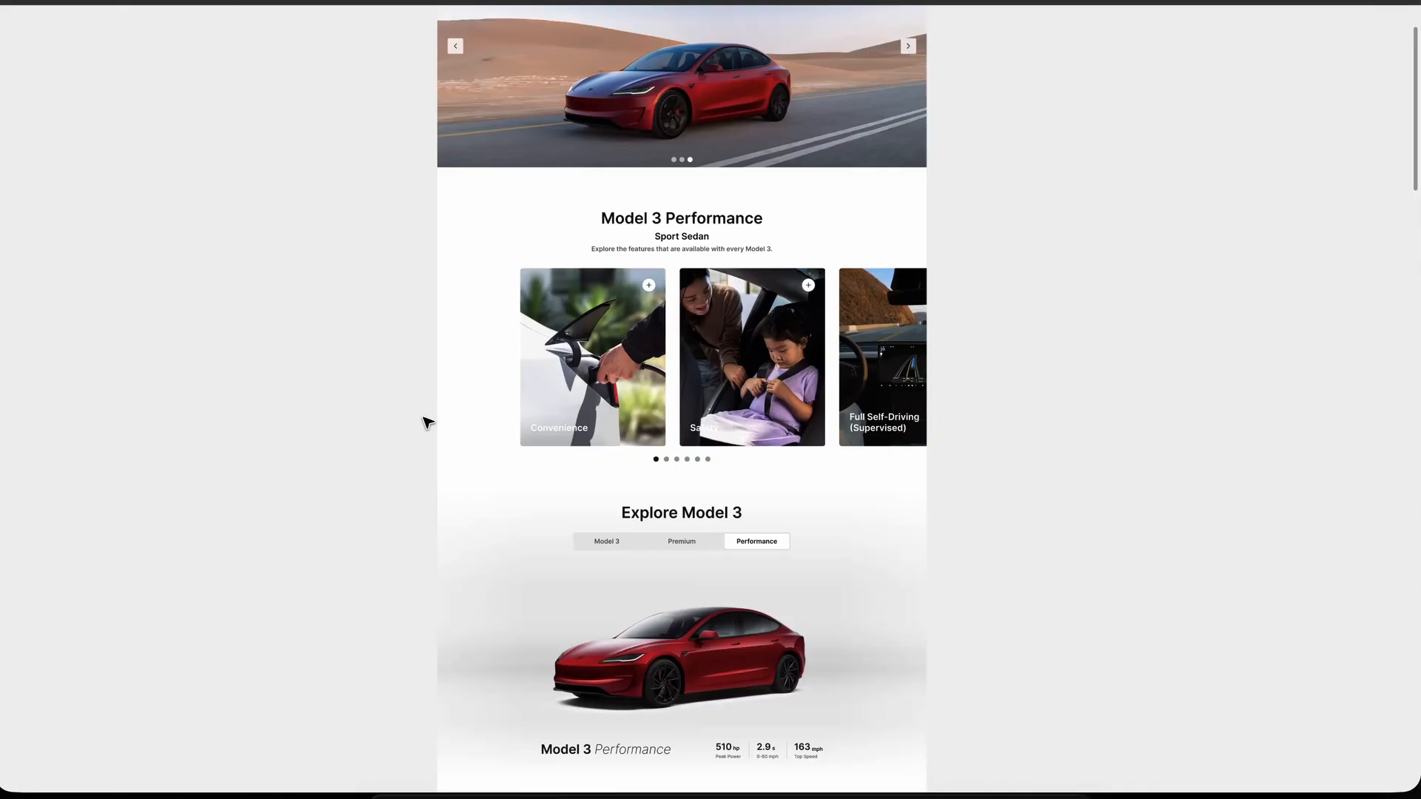
- Return to the Figma design and review the full page frame from the hero section down to the autonomous travel cards
{"action": "scroll", "coordinate": [427, 422], "scroll_direction": "up", "scroll_amount": 3}
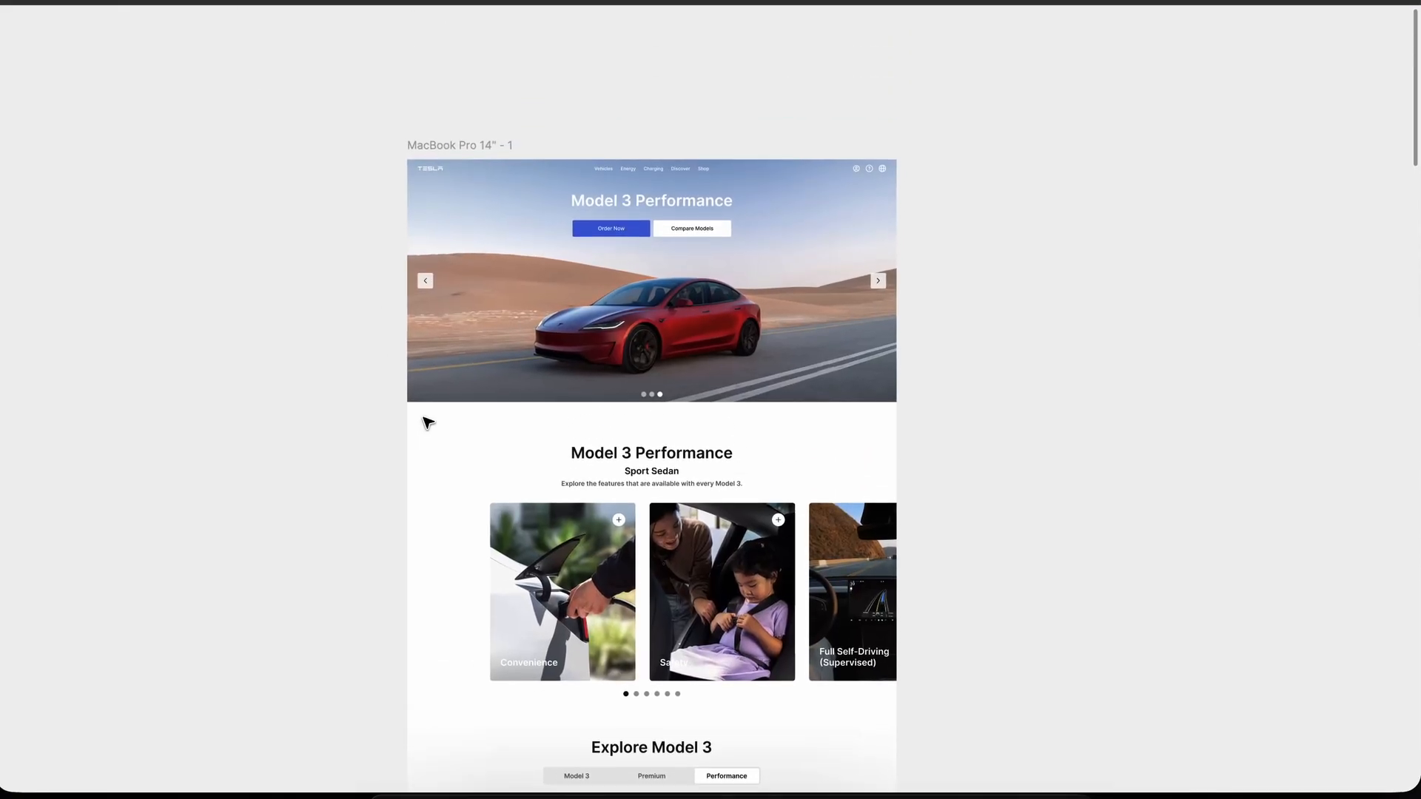
{"action": "scroll", "coordinate": [610, 228], "scroll_direction": "up", "scroll_amount": 5}
{"action": "scroll", "coordinate": [1176, 336], "scroll_direction": "down", "scroll_amount": 7}
{"action": "scroll", "coordinate": [1176, 336], "scroll_direction": "down", "scroll_amount": 20}
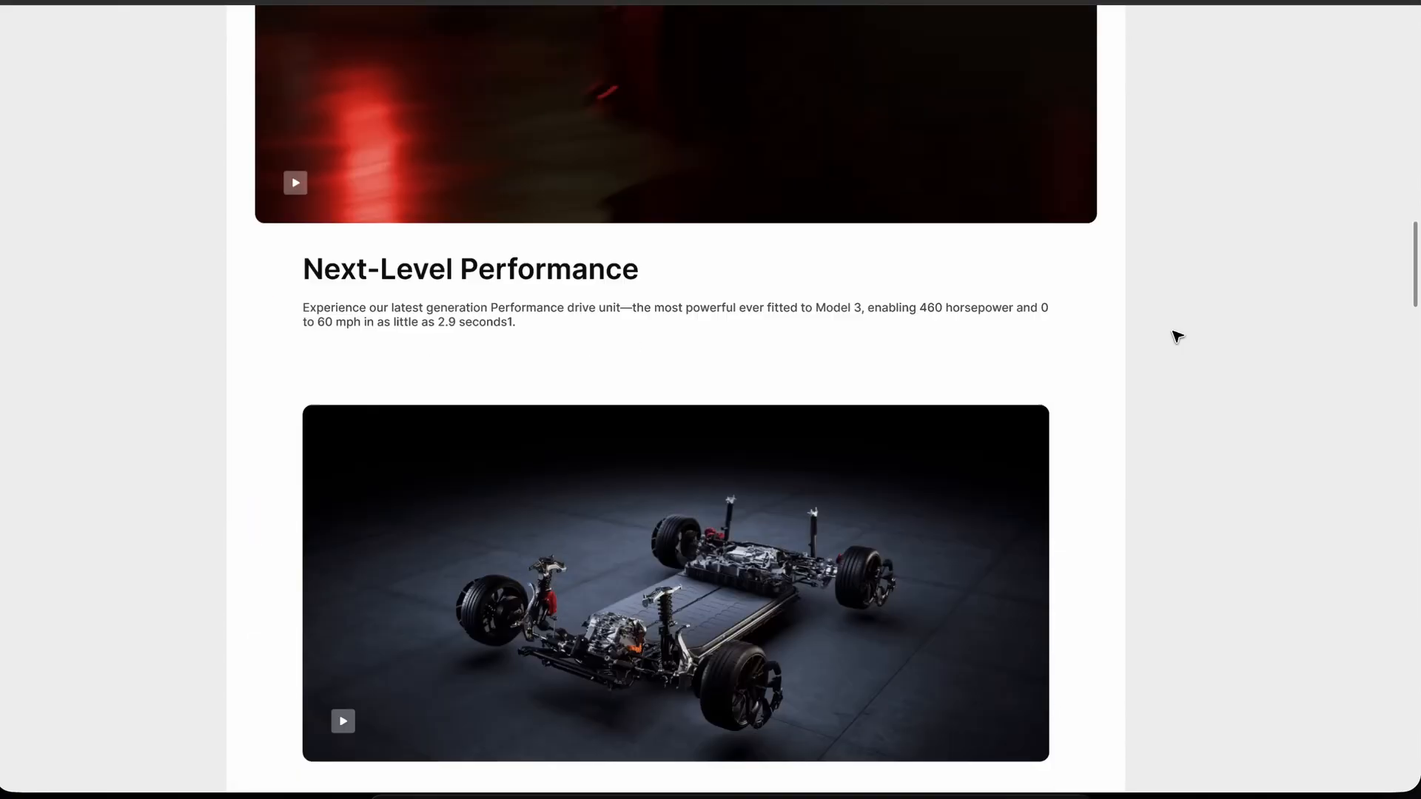
{"action": "scroll", "coordinate": [1177, 337], "scroll_direction": "down", "scroll_amount": 20}
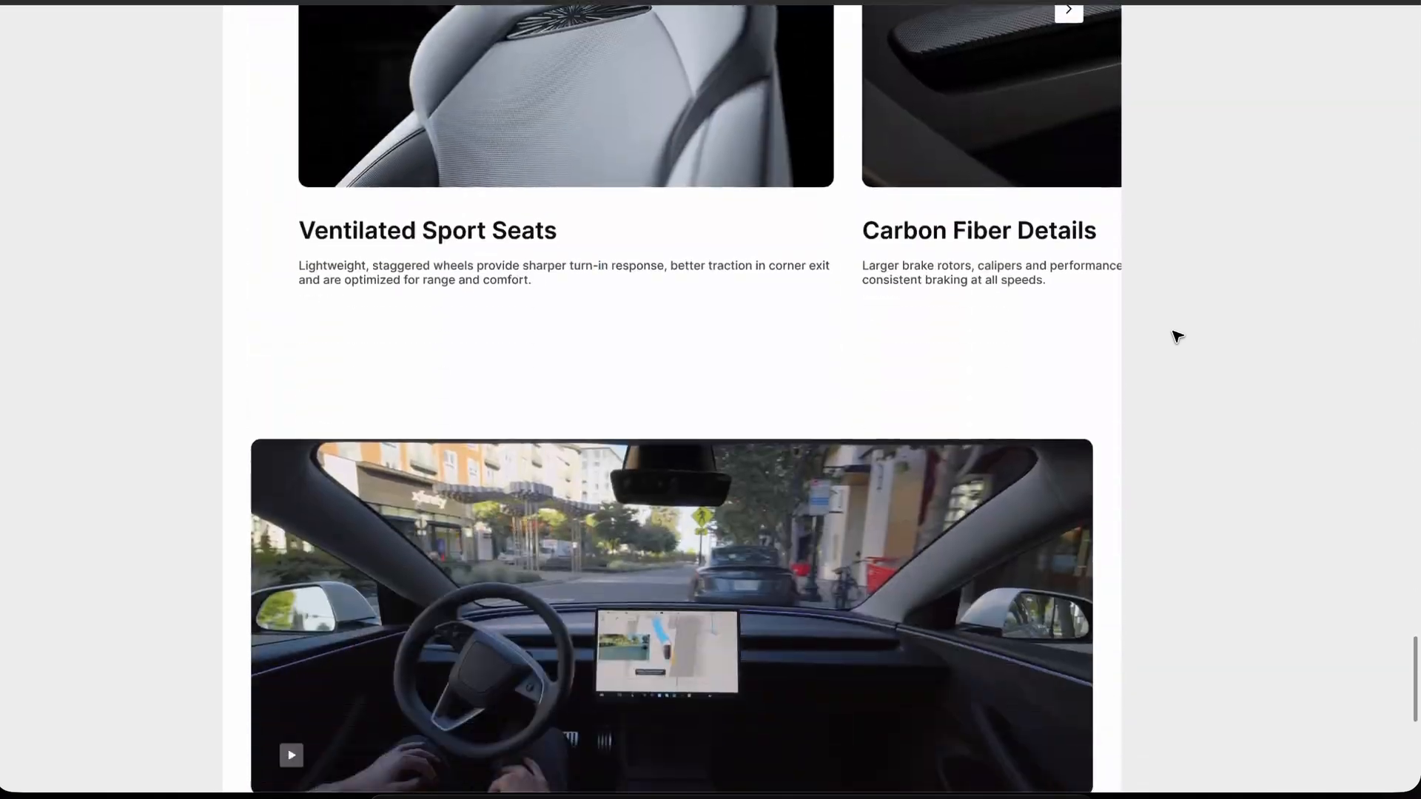
{"action": "scroll", "coordinate": [1177, 337], "scroll_direction": "down", "scroll_amount": 5}
{"action": "scroll", "coordinate": [1177, 337], "scroll_direction": "right", "scroll_amount": 4}
{"action": "scroll", "coordinate": [1177, 337], "scroll_direction": "left", "scroll_amount": 2}
{"action": "scroll", "coordinate": [1176, 336], "scroll_direction": "up", "scroll_amount": 15}
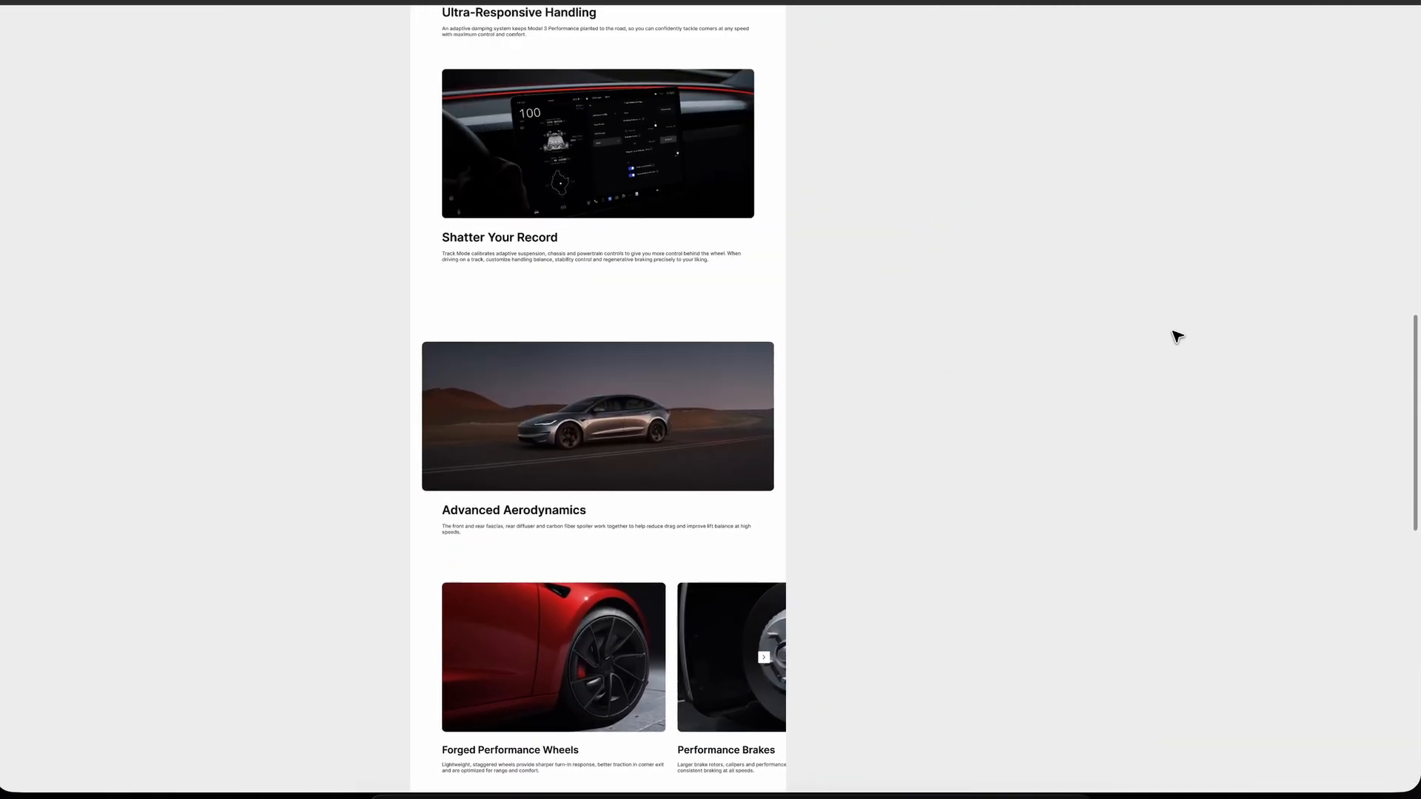
{"action": "scroll", "coordinate": [766, 360], "scroll_direction": "down", "scroll_amount": 5}
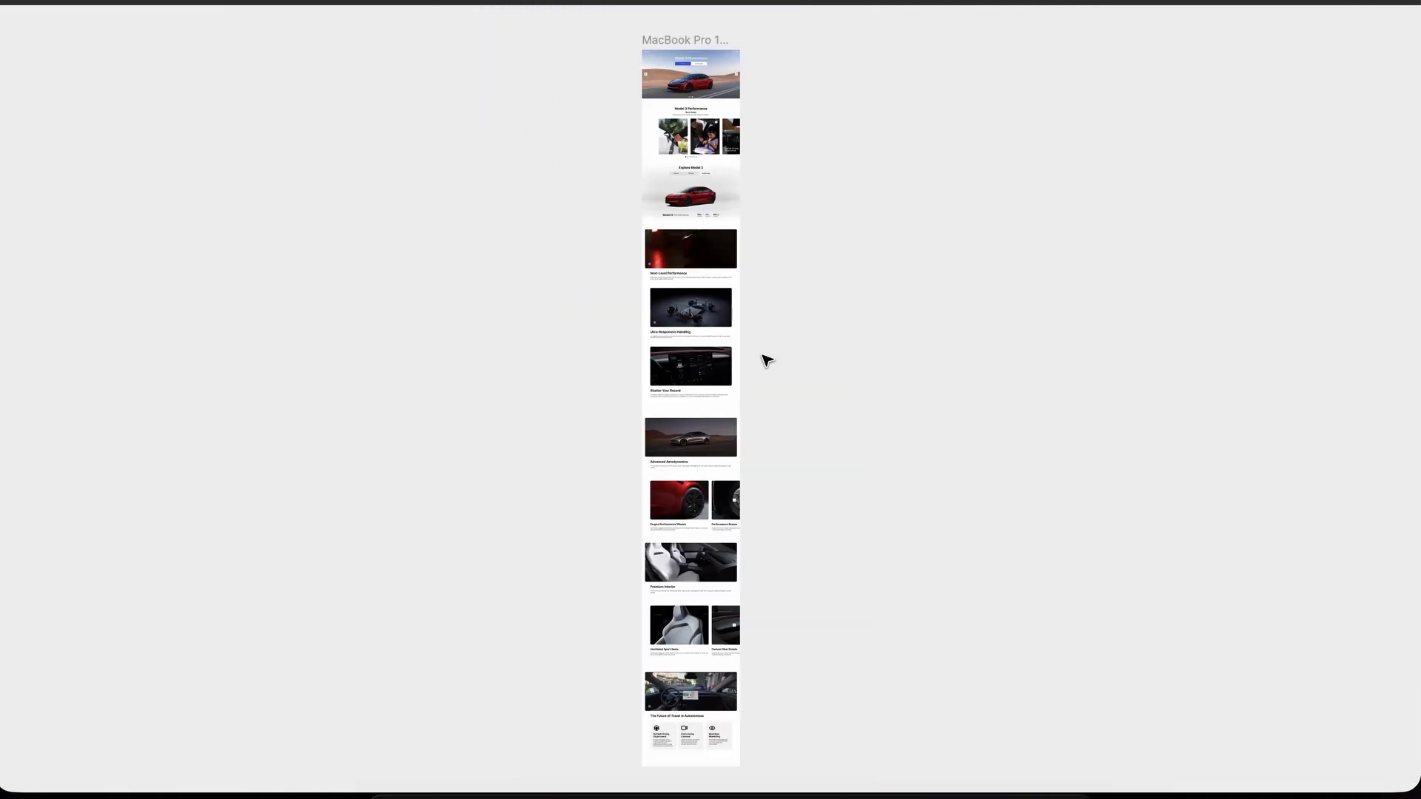